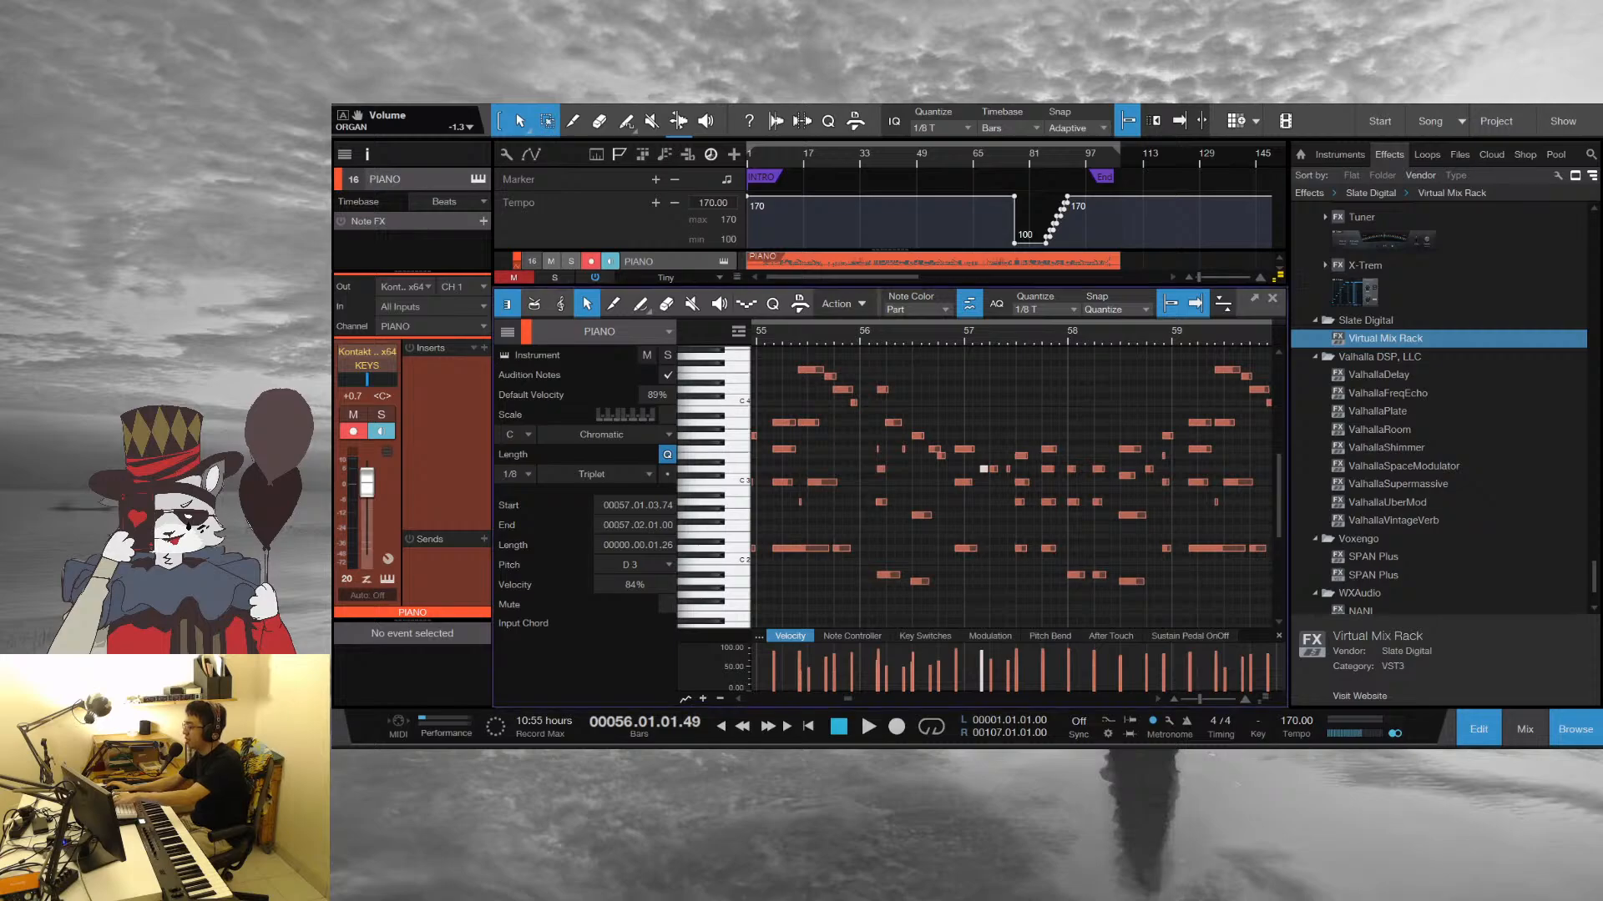
# Close the piano note editor and move the Vibraphone audio track out of the Keys folder to just above the Organ audio track
pyautogui.click(1272, 298)
pyautogui.scroll(2, 958, 502)
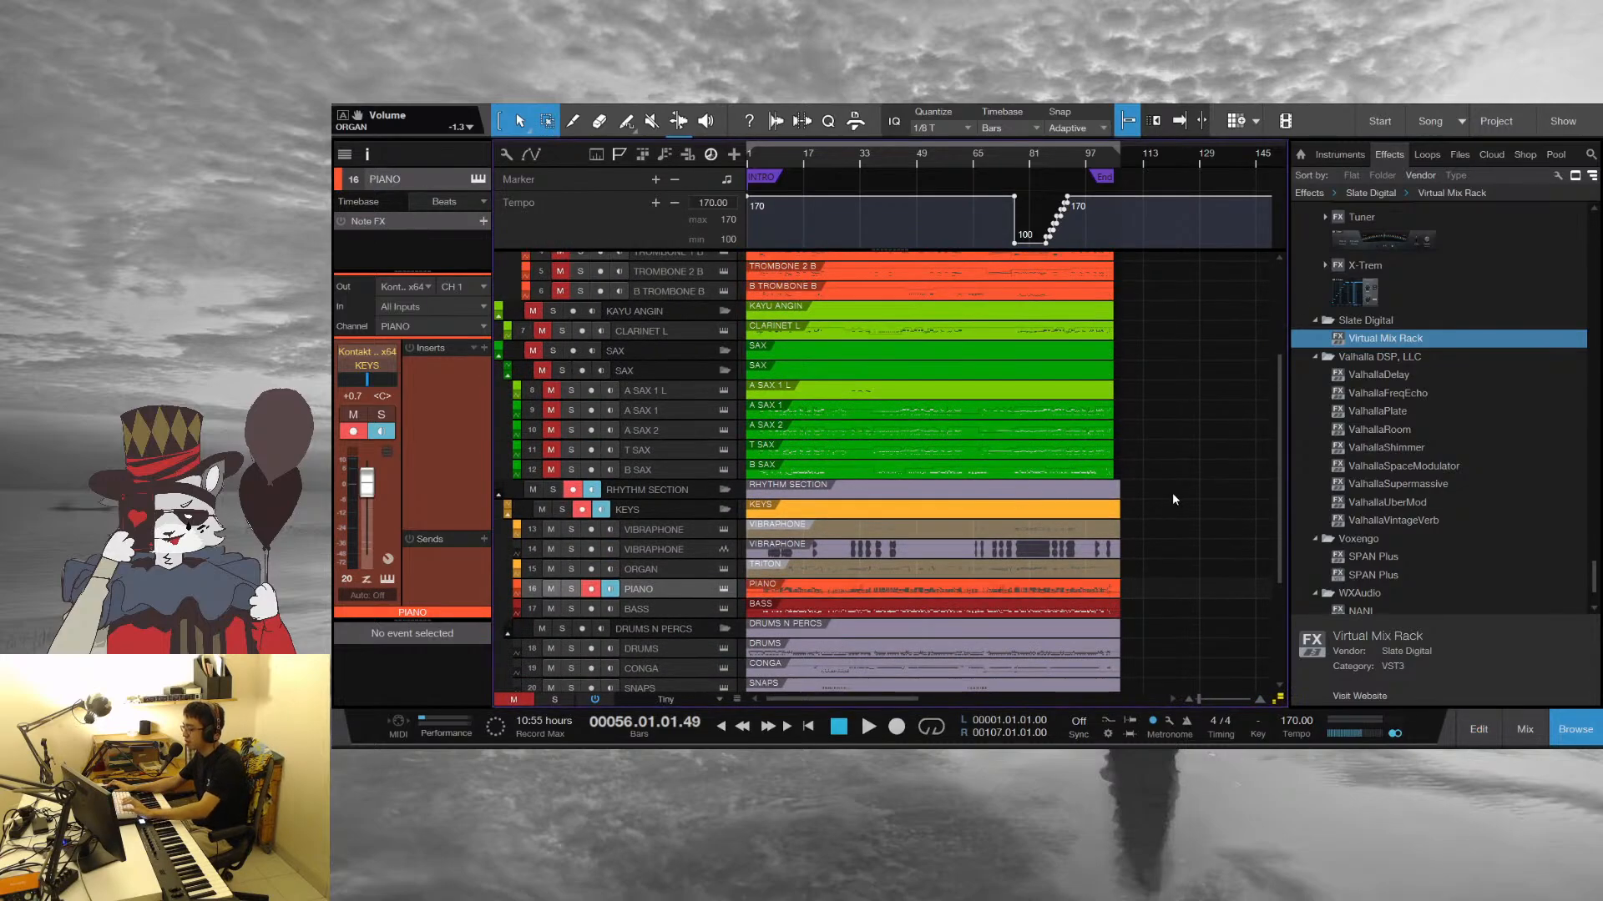
pyautogui.moveTo(660, 410); pyautogui.dragTo(679, 599)
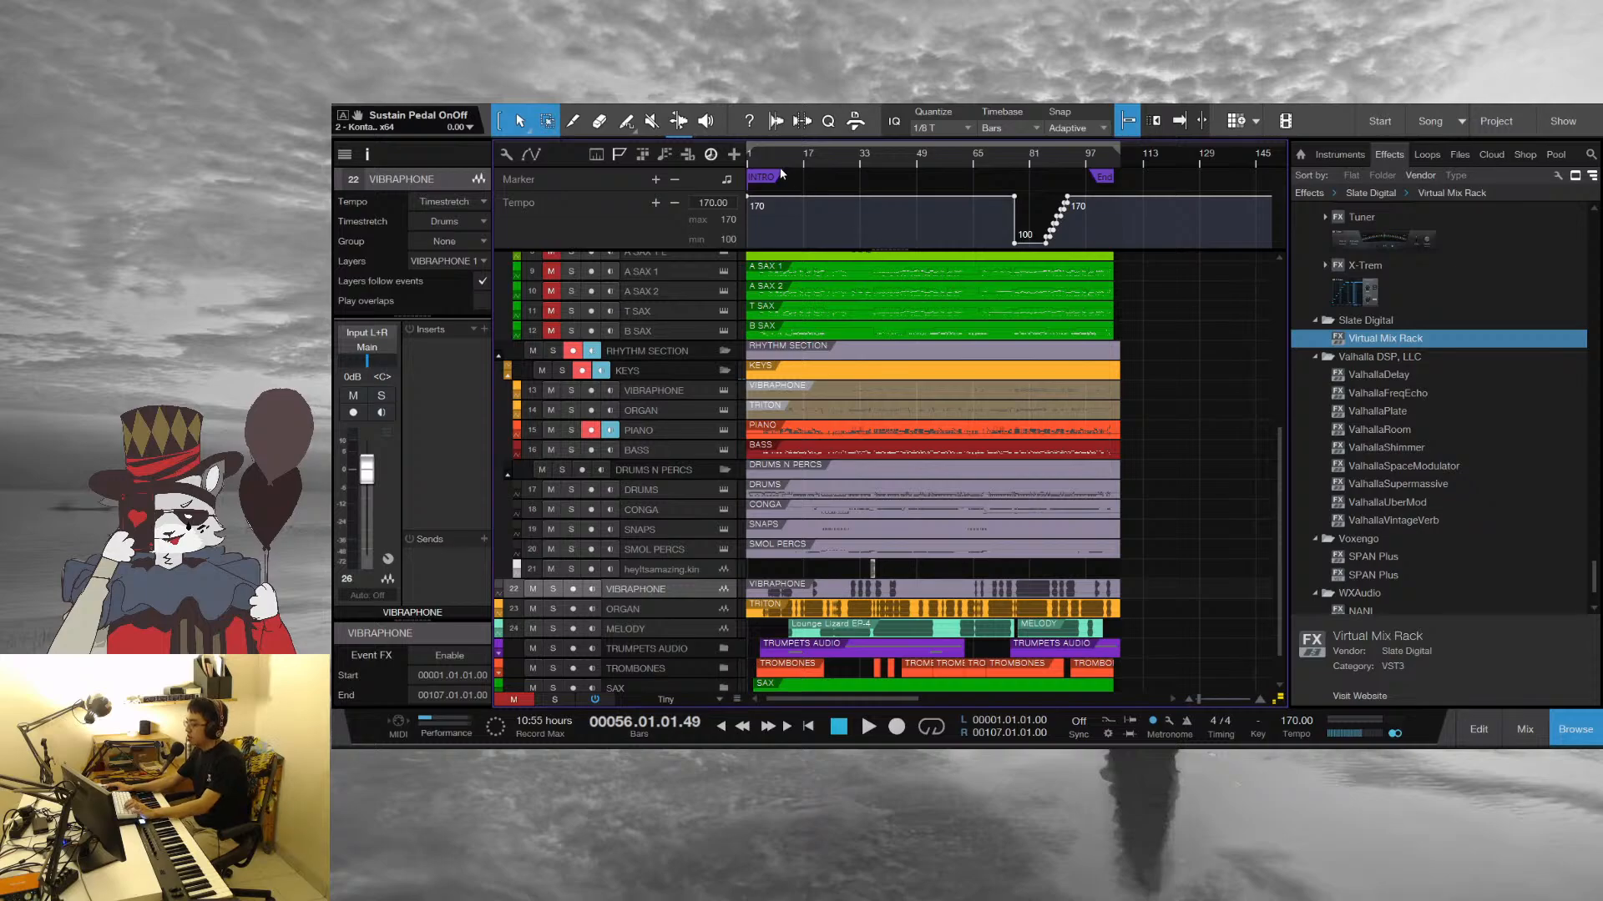
# Solo the Piano track, play it briefly from bar 5 and return the playhead to bar 5
pyautogui.moveTo(751, 163); pyautogui.dragTo(1019, 208)
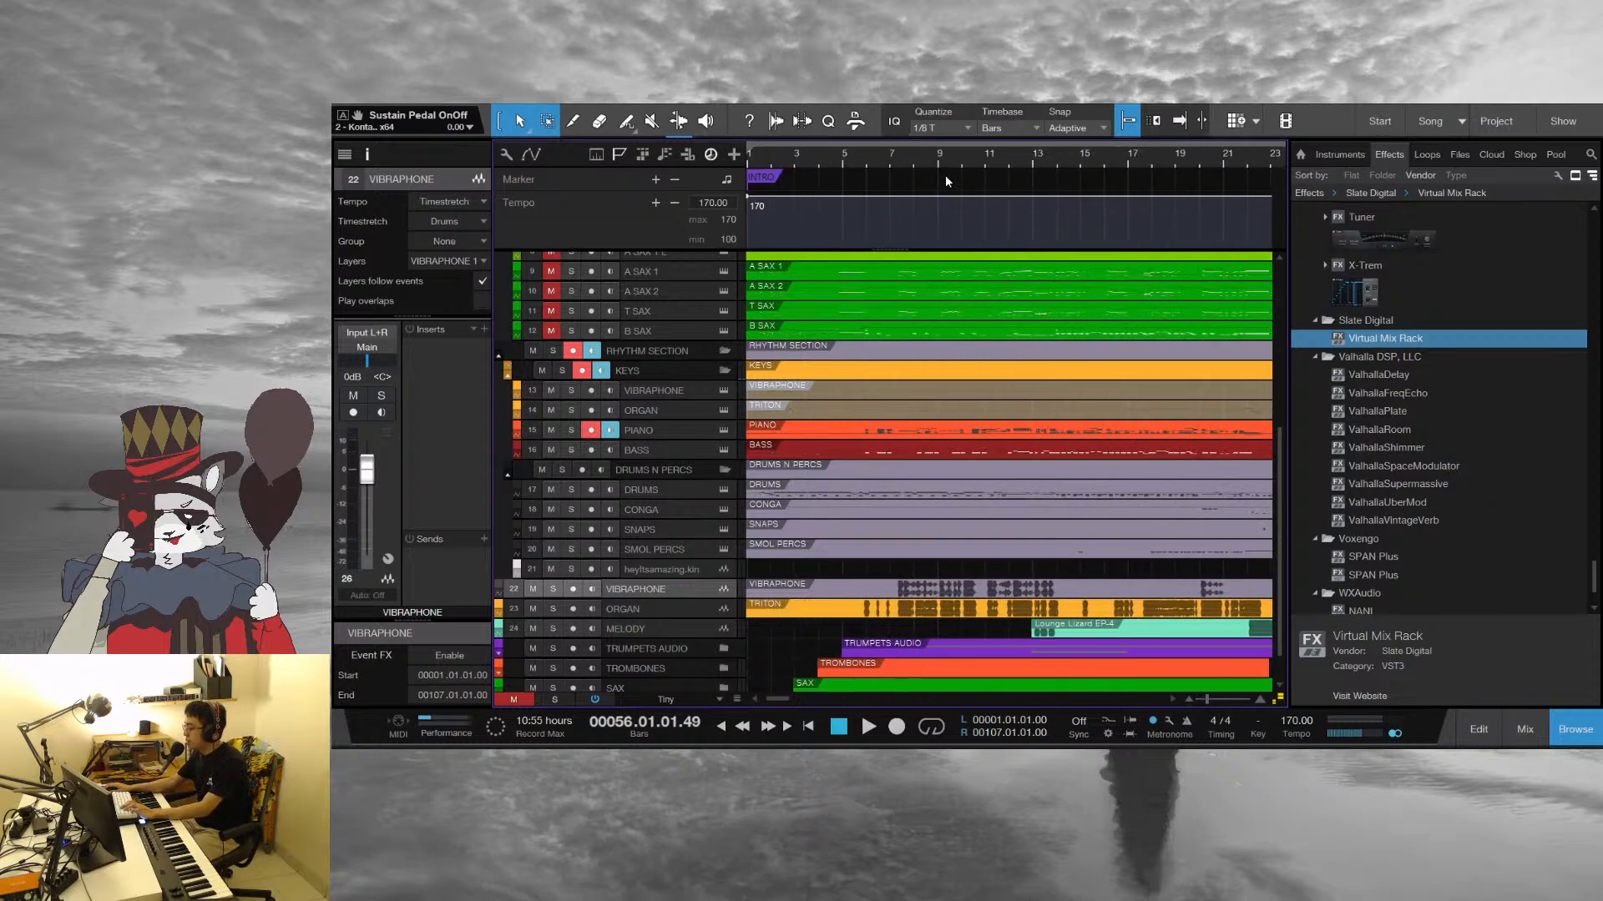
pyautogui.click(841, 161)
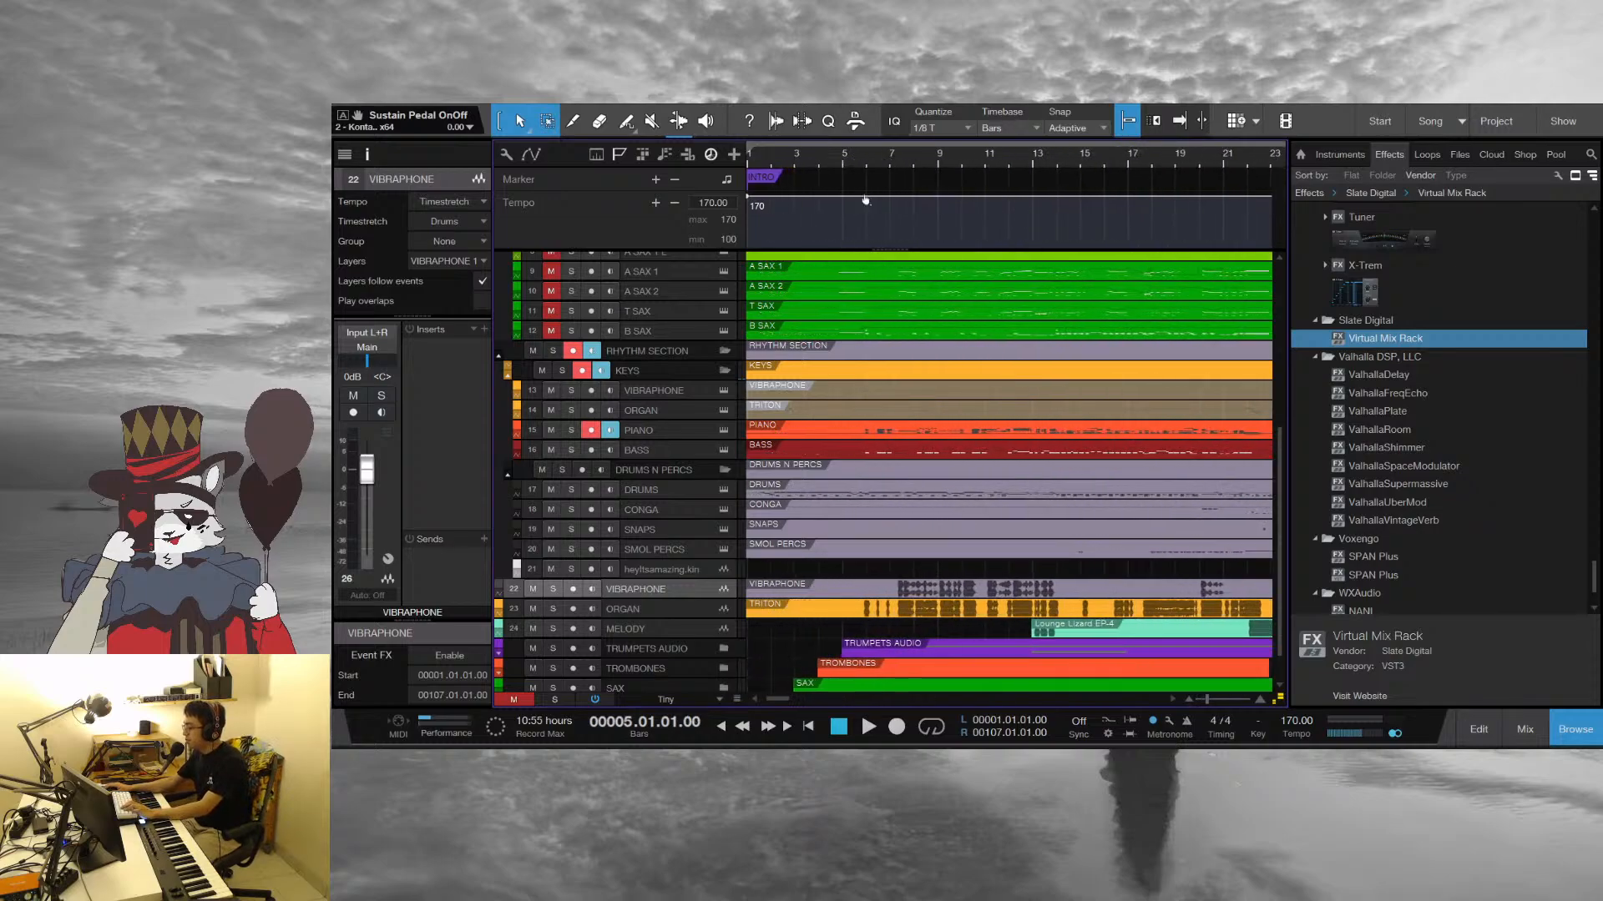
pyautogui.click(570, 431)
pyautogui.press('space')
pyautogui.press('space')
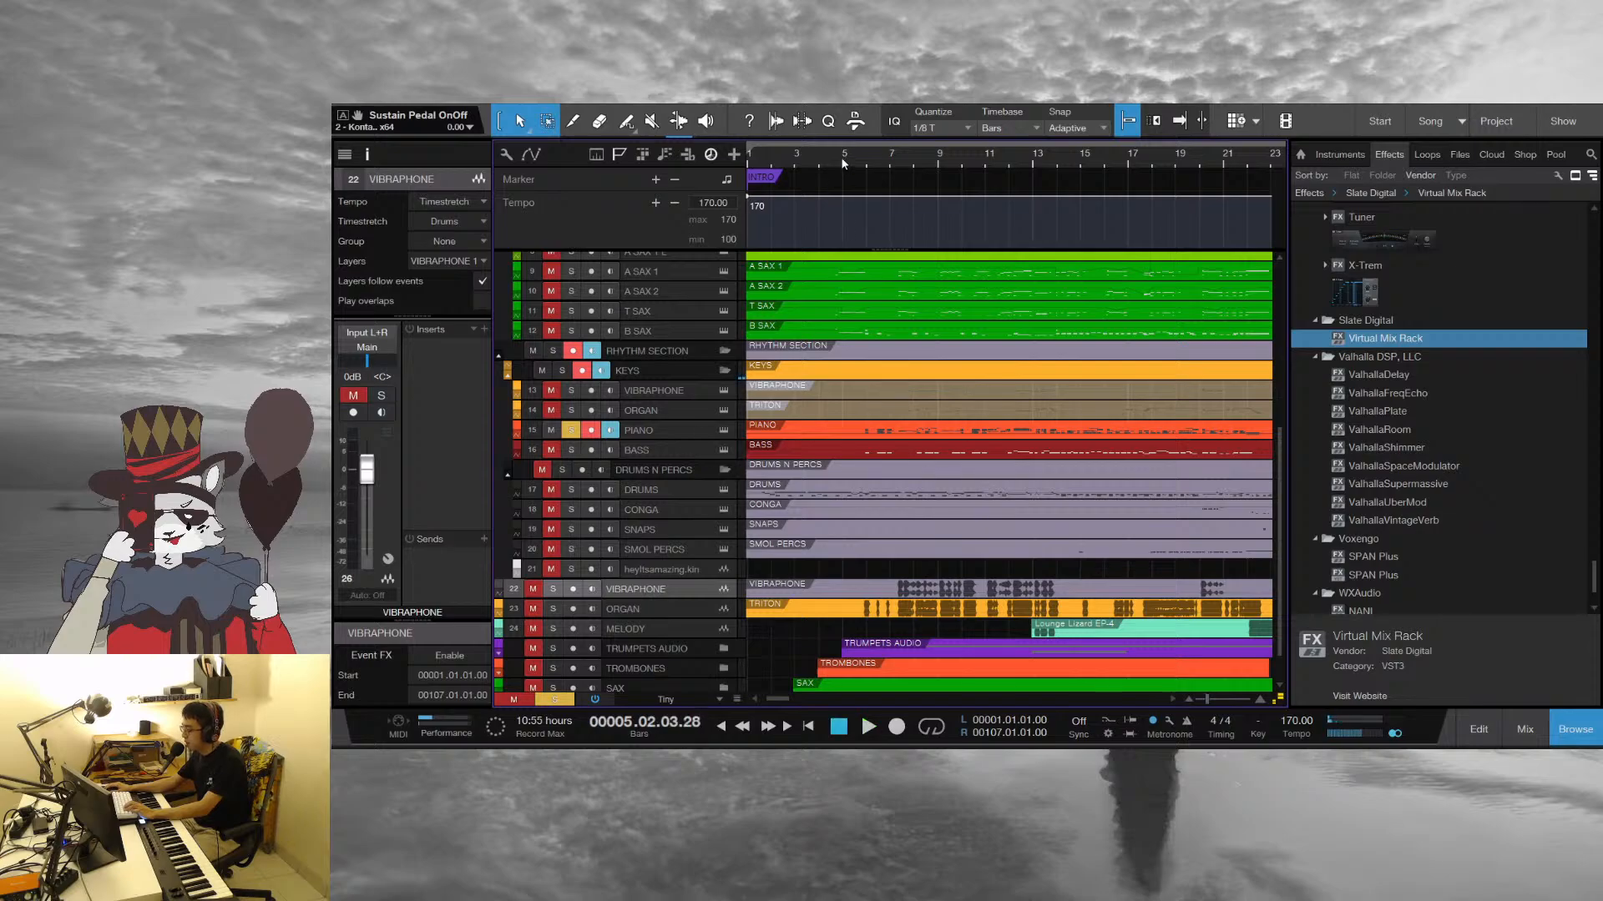
pyautogui.click(843, 162)
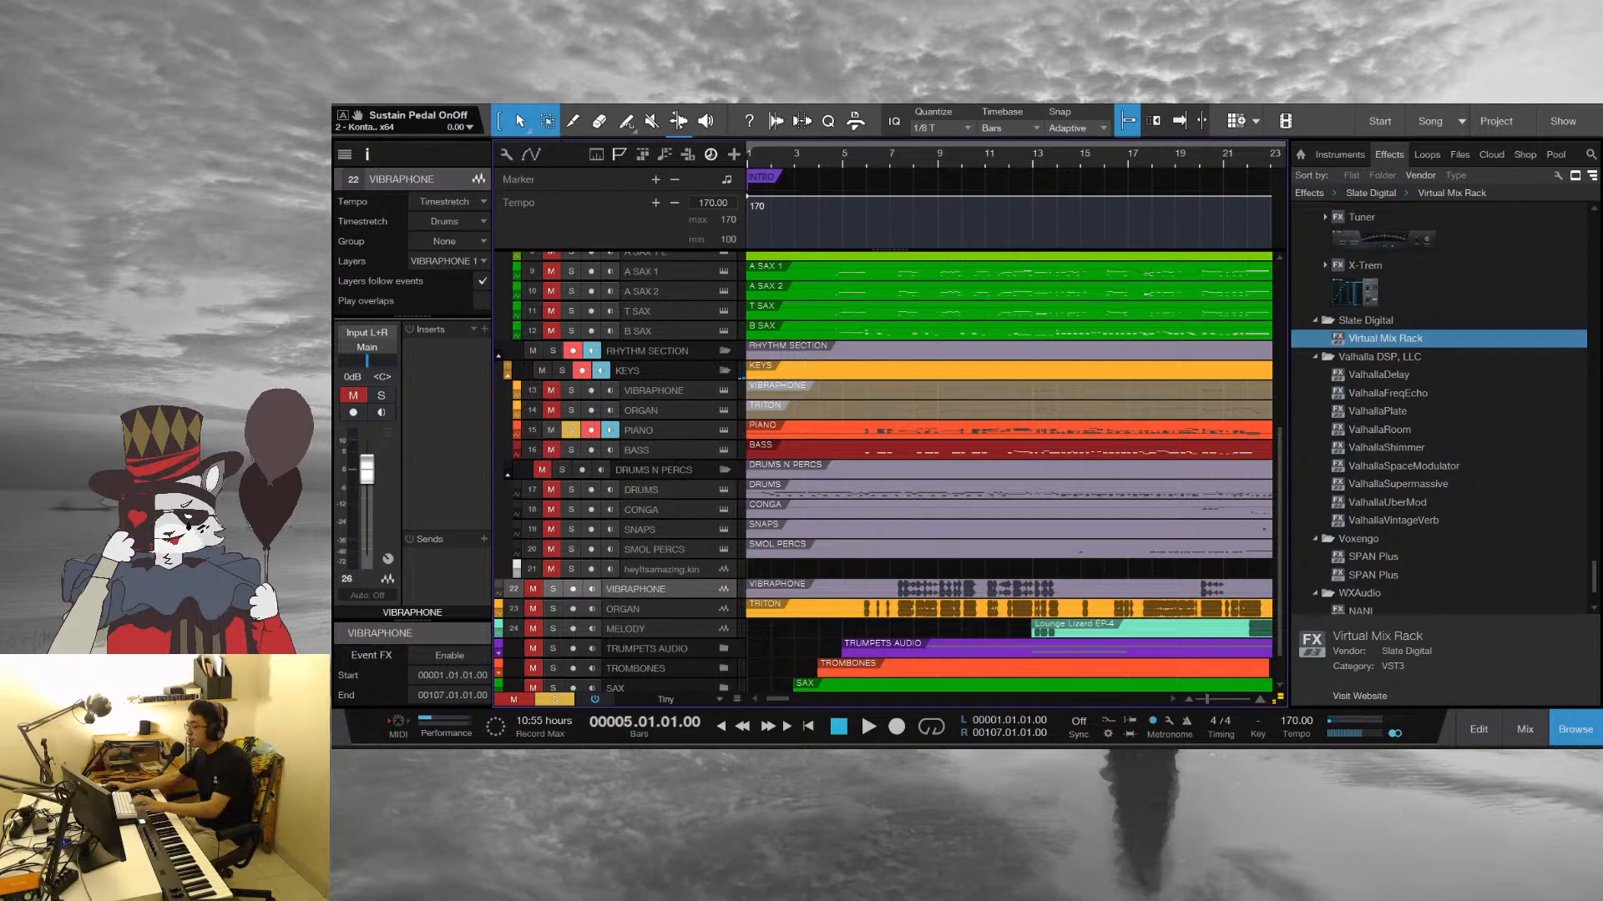
# Solo the Drums track together with the Piano and play both from bar 1
pyautogui.scroll(-8, 845, 162)
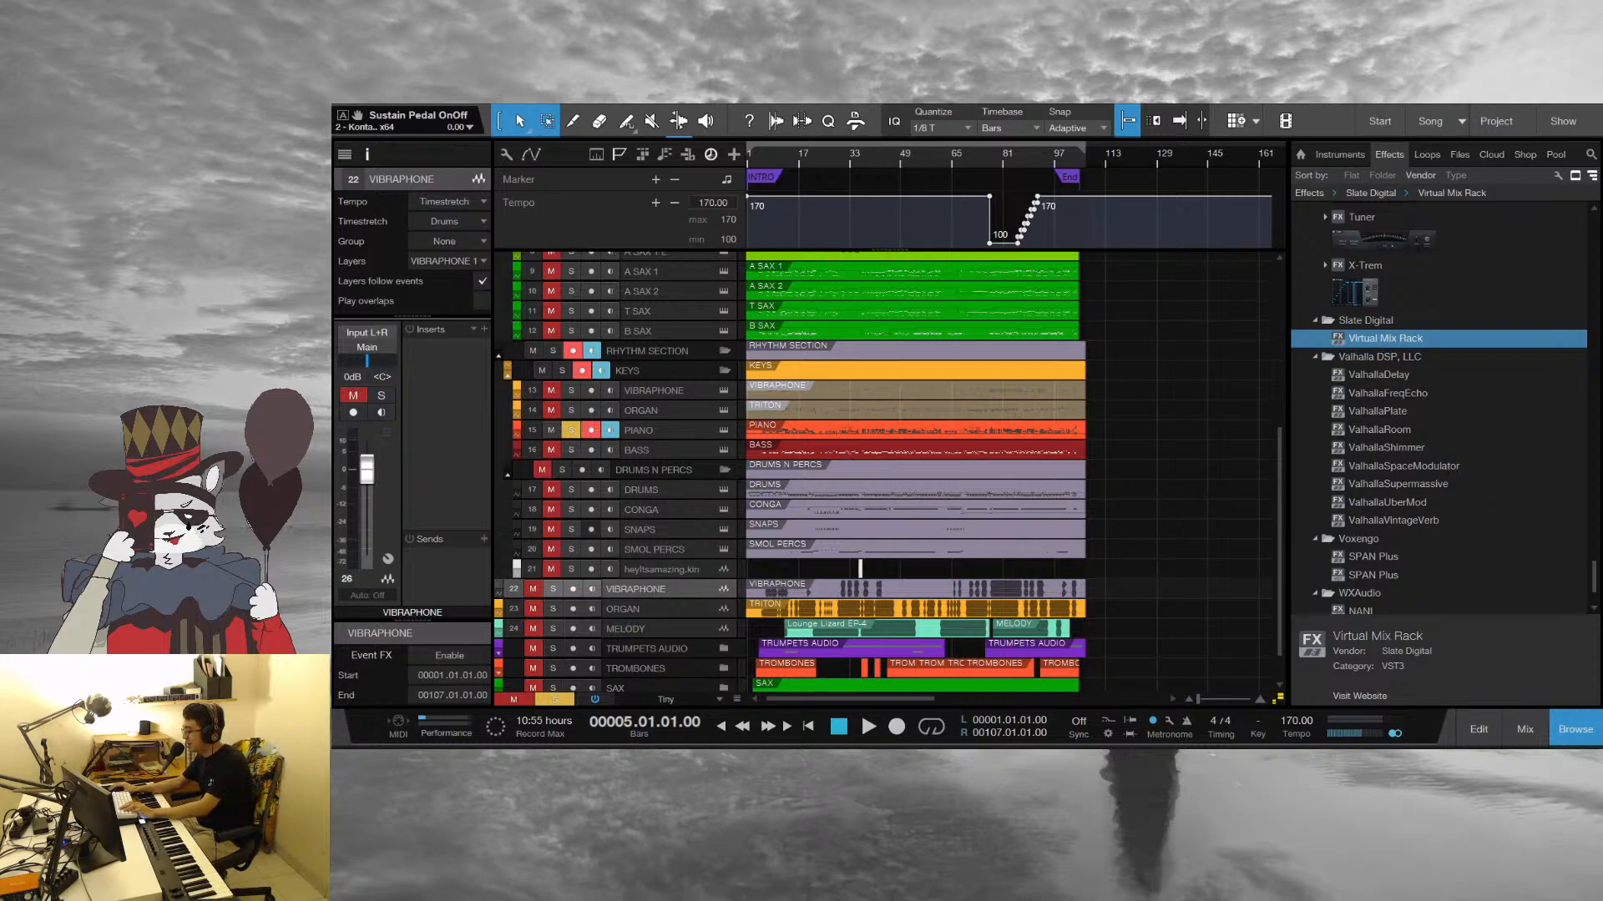
pyautogui.click(571, 489)
pyautogui.moveTo(760, 161); pyautogui.dragTo(1131, 216)
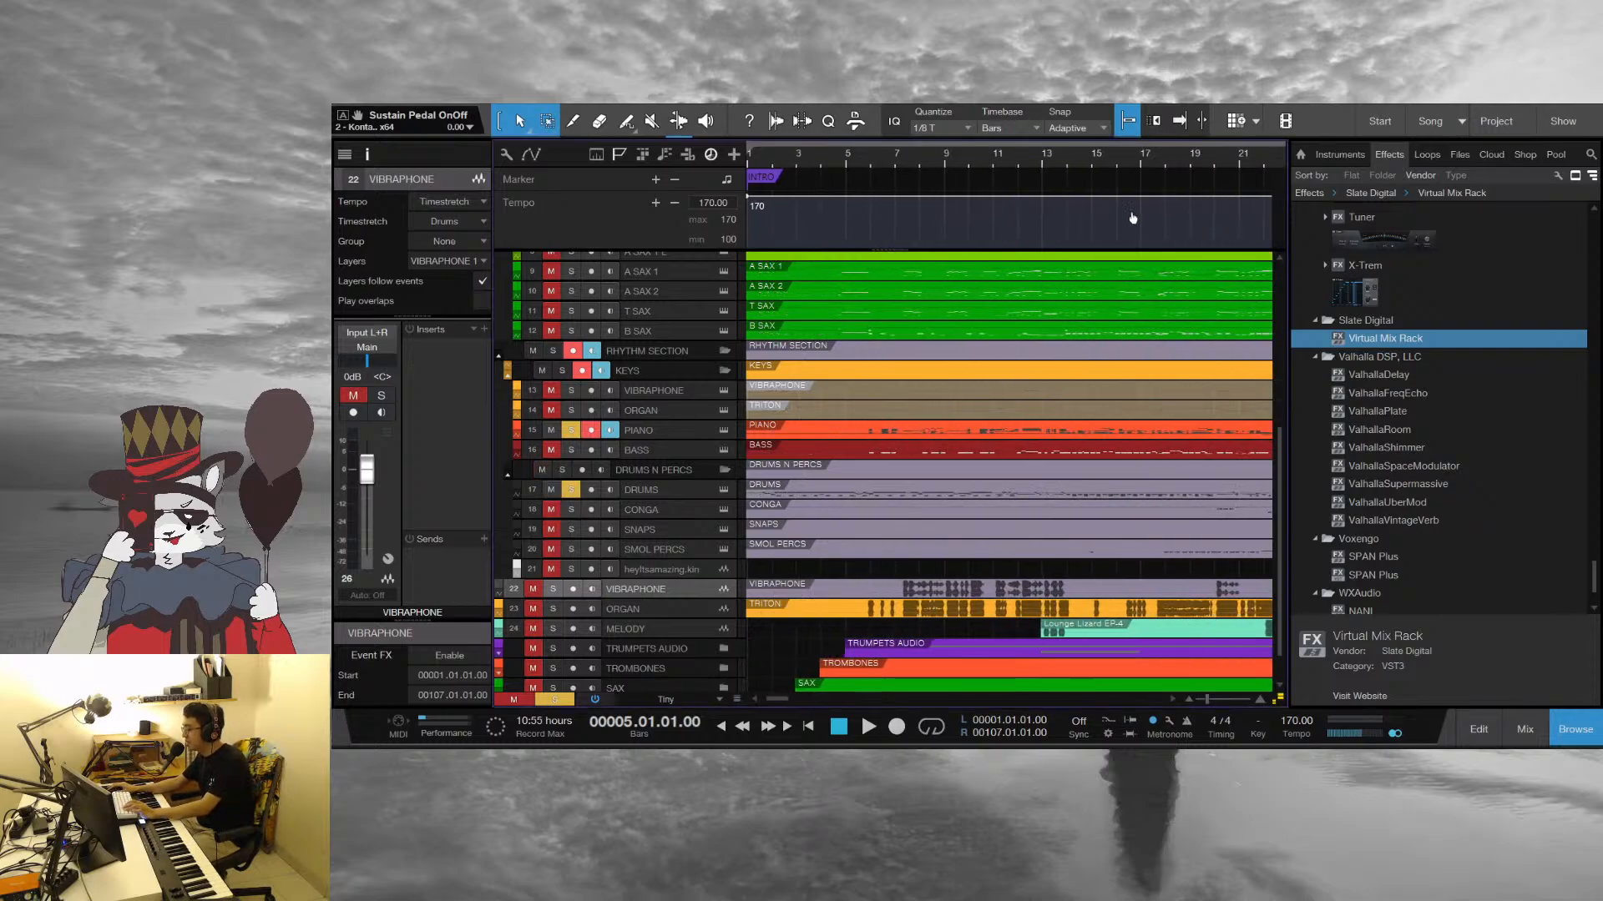
pyautogui.click(759, 166)
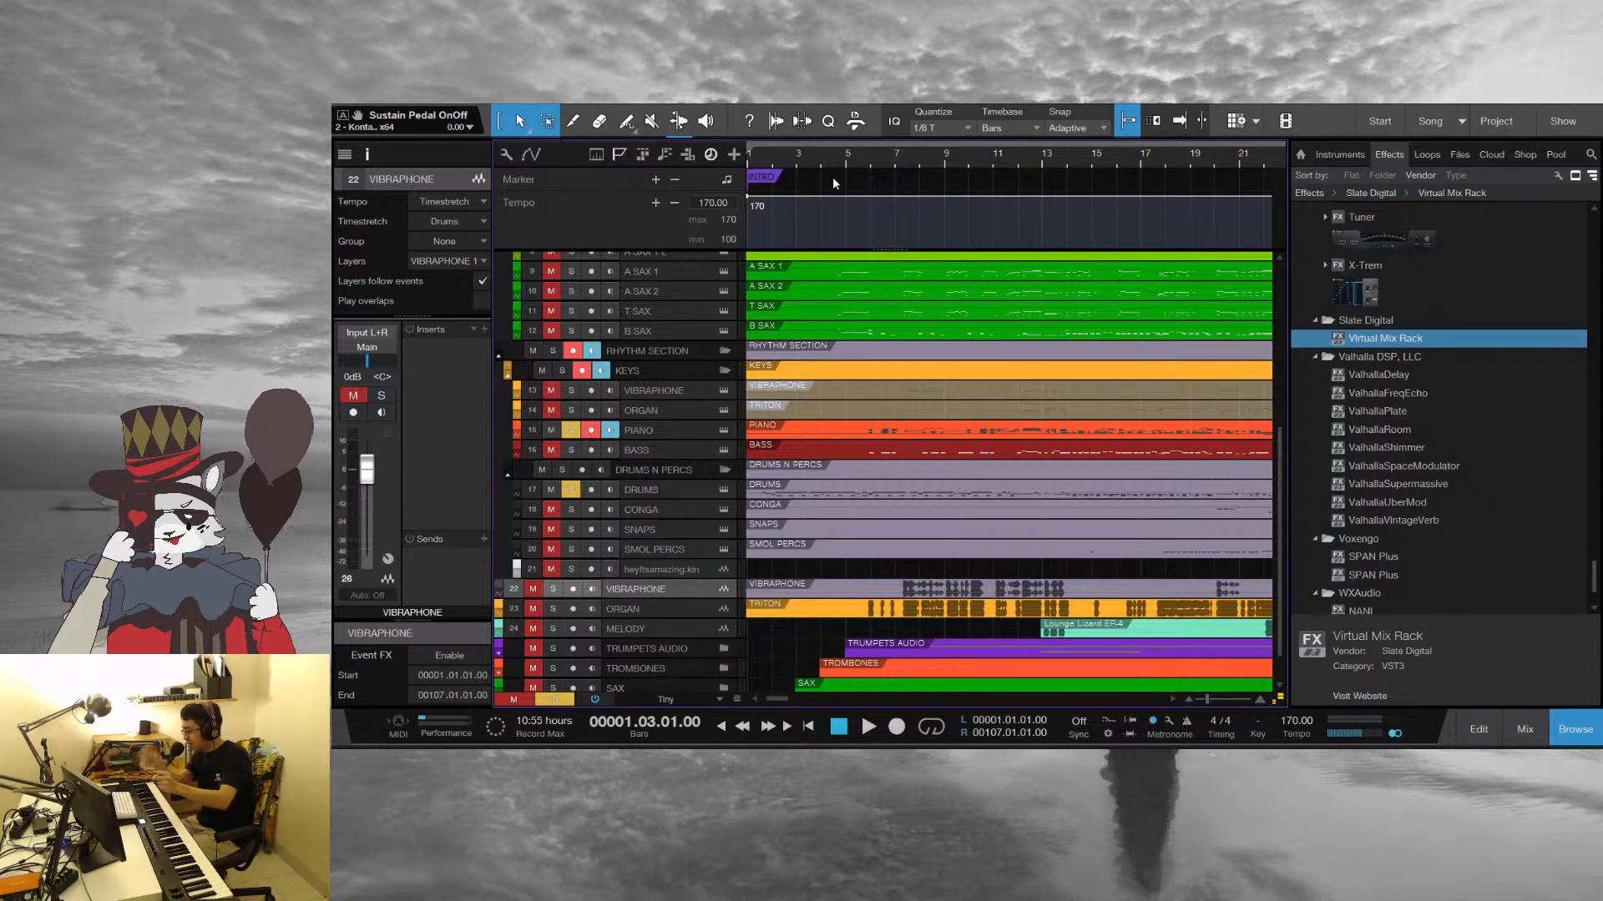
pyautogui.press('space')
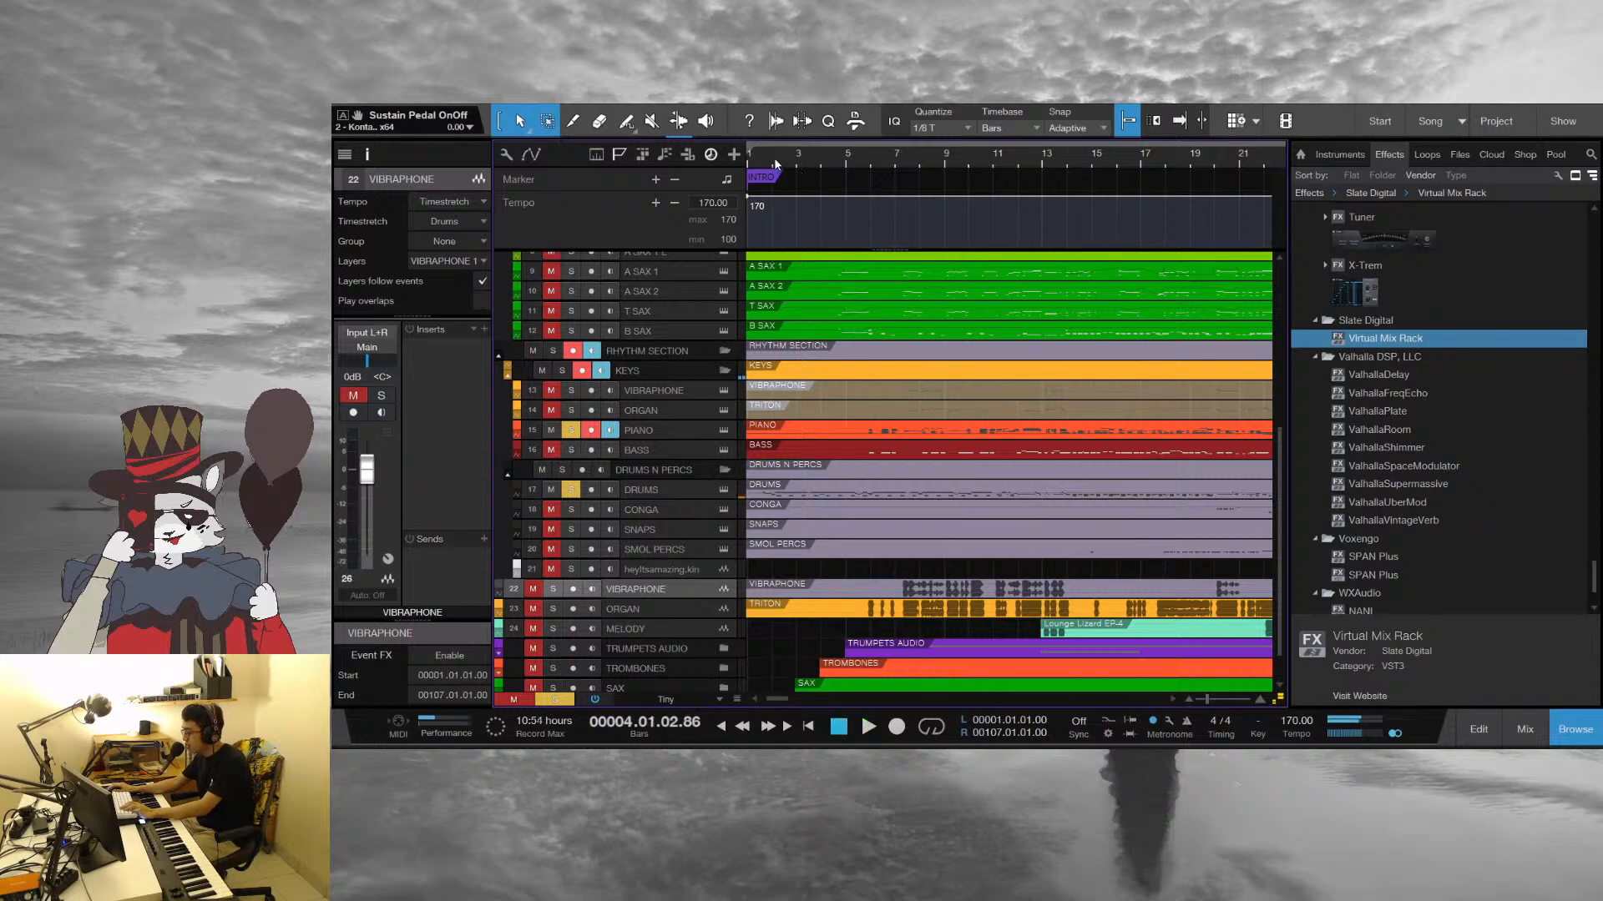
pyautogui.press('space')
# Set the song tempo to 190 BPM
pyautogui.click(1295, 722)
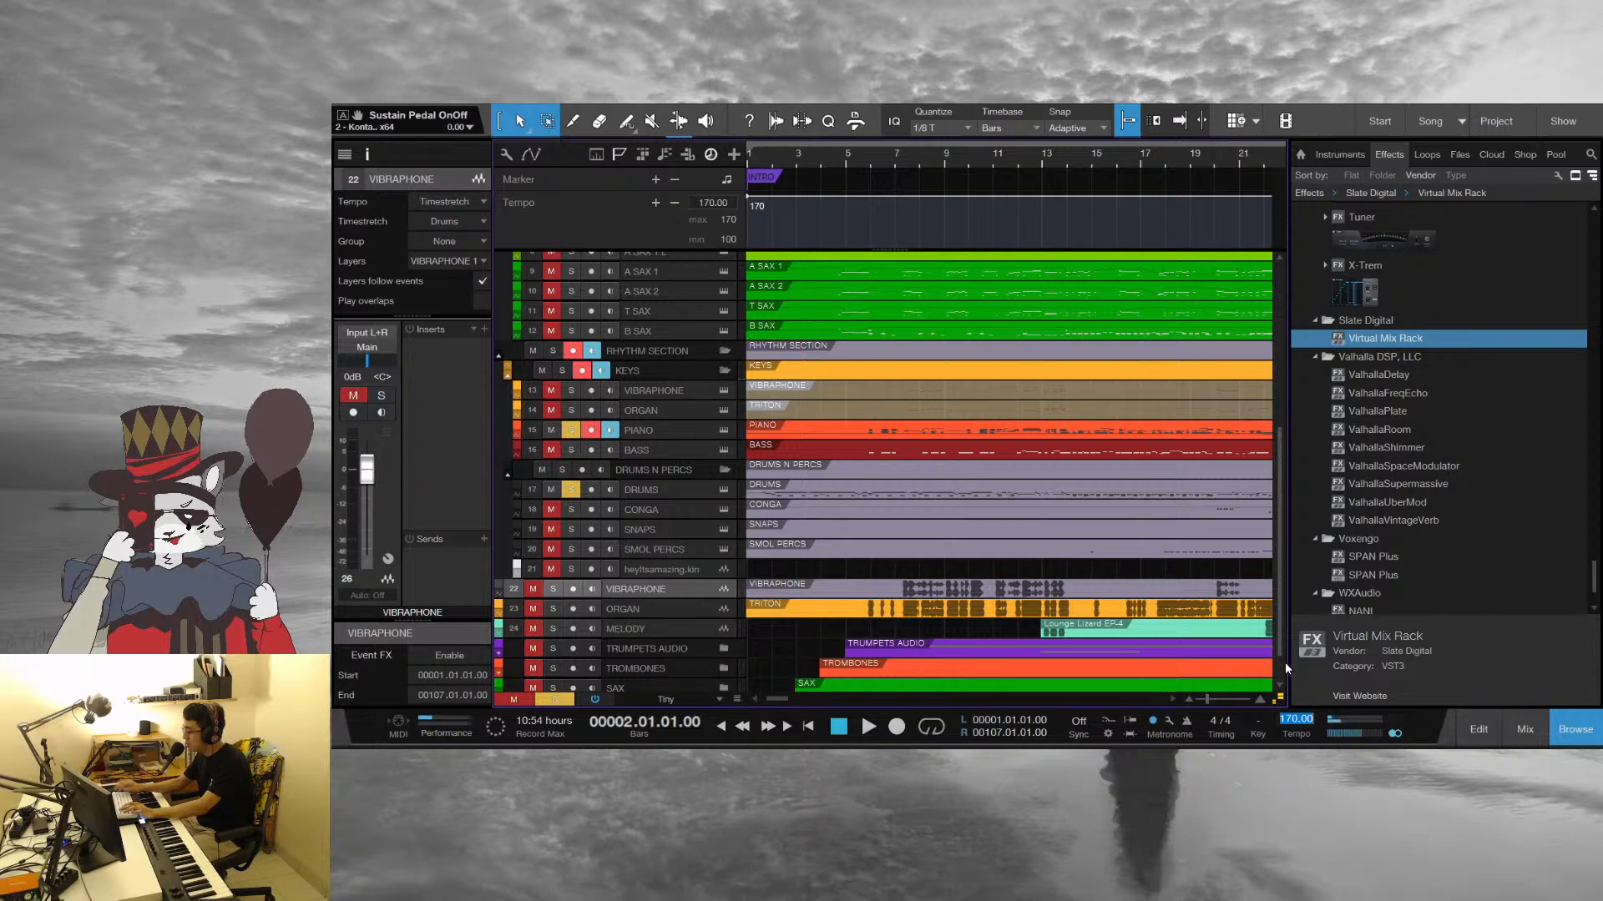
pyautogui.write('190')
pyautogui.press('Return')
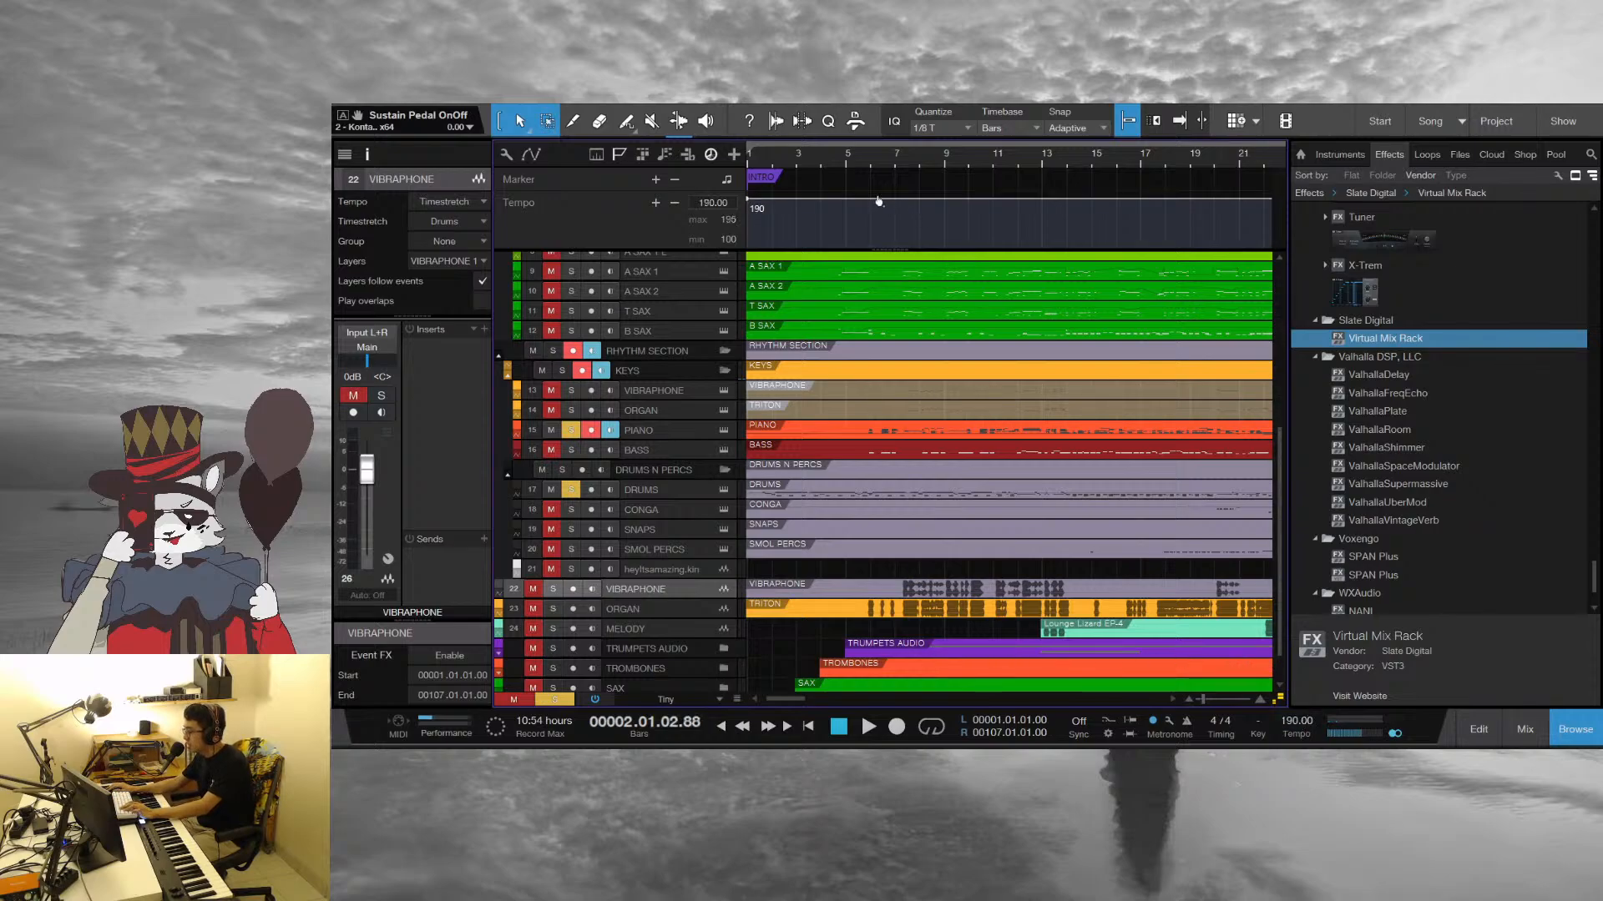
# Play the opening bars of the soloed Piano and Drums tracks at the faster tempo
pyautogui.click(849, 155)
pyautogui.press('space')
pyautogui.scroll(-2, 949, 455)
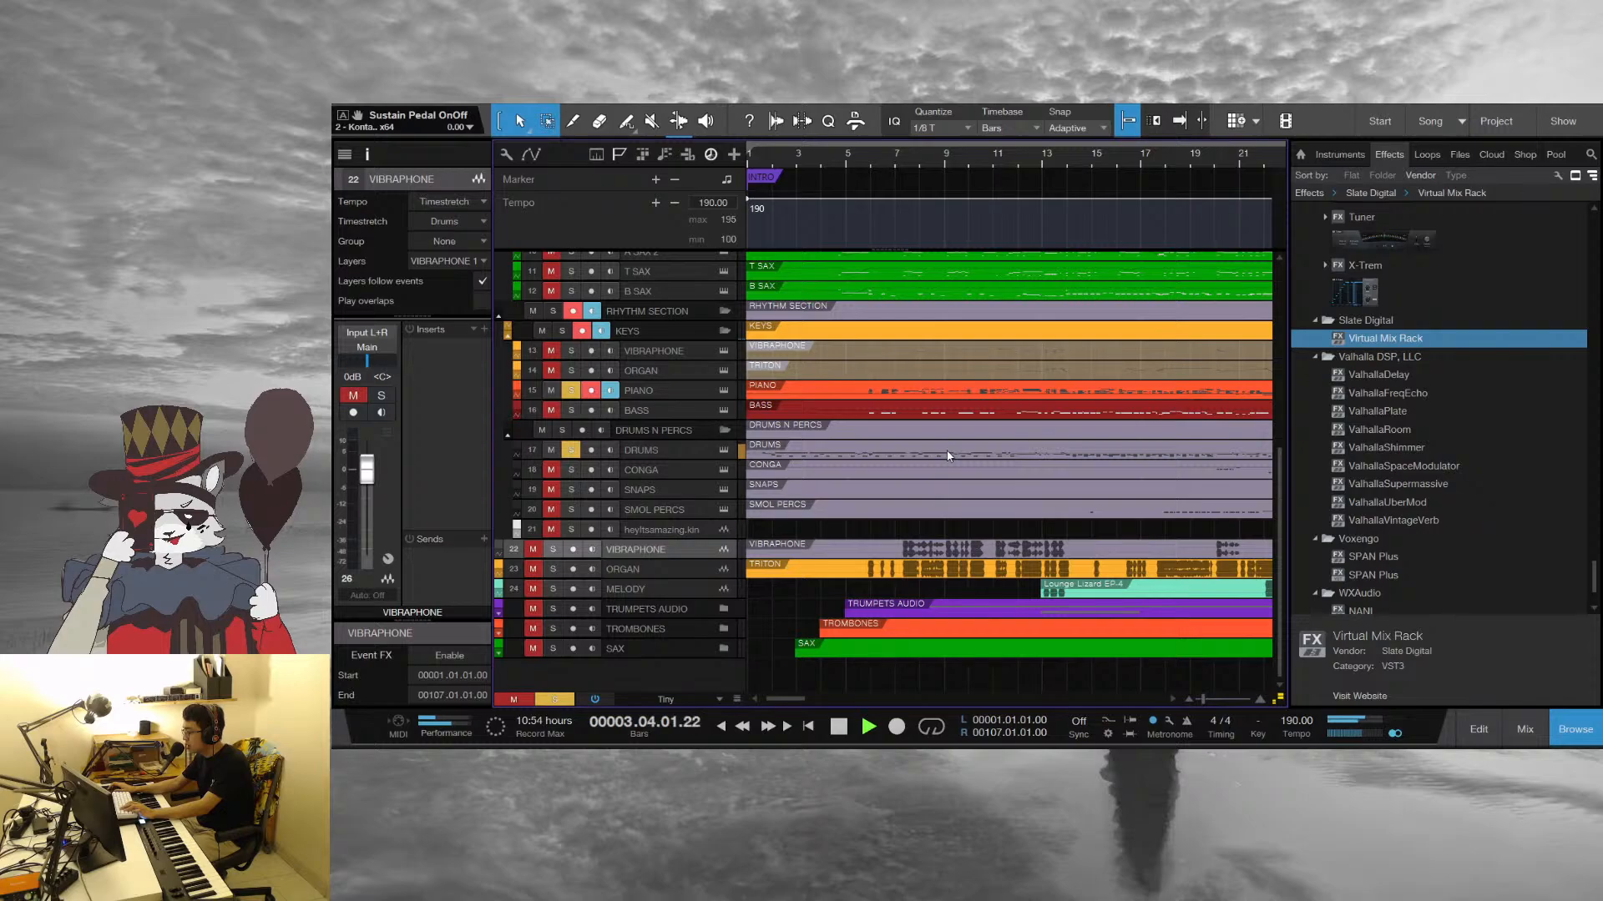
pyautogui.scroll(5, 949, 455)
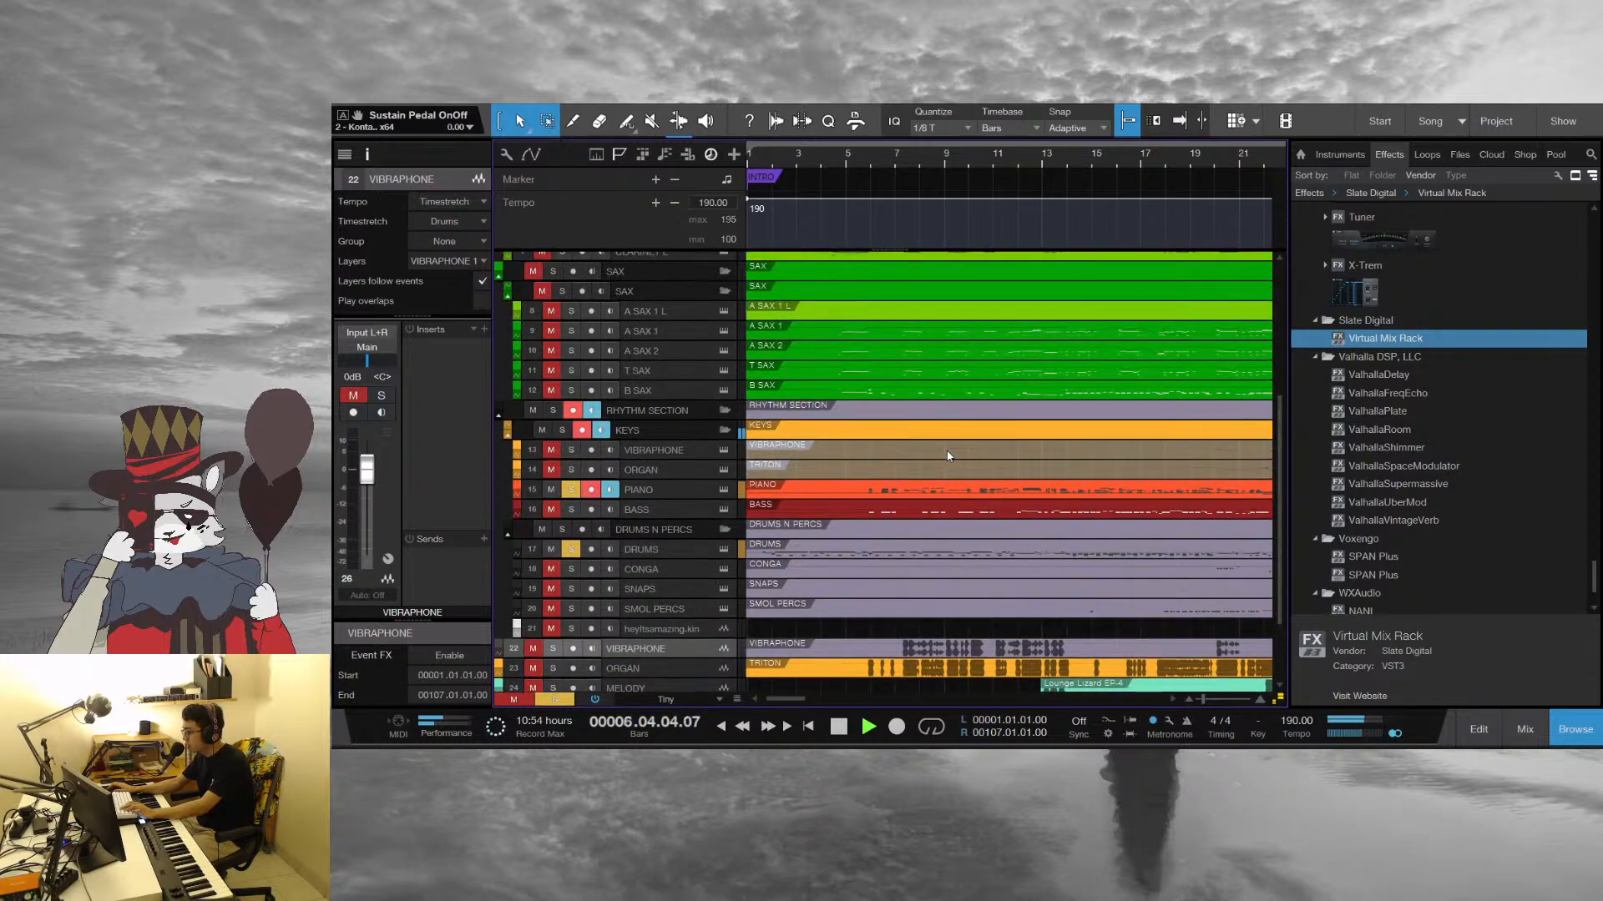
pyautogui.scroll(-4, 966, 154)
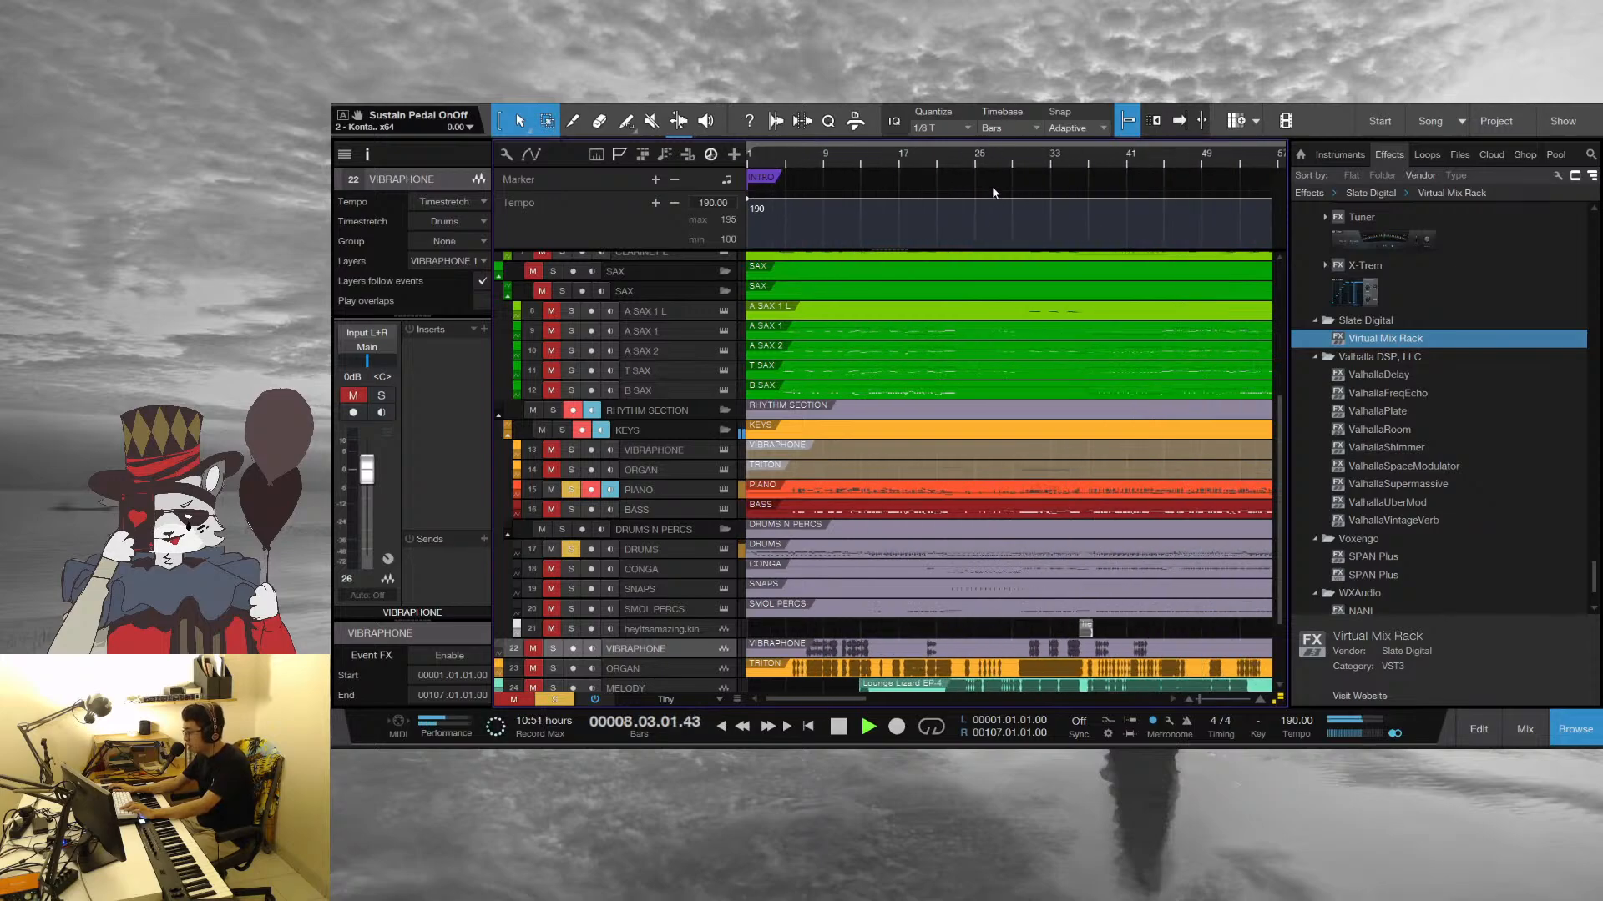
pyautogui.scroll(-4, 984, 156)
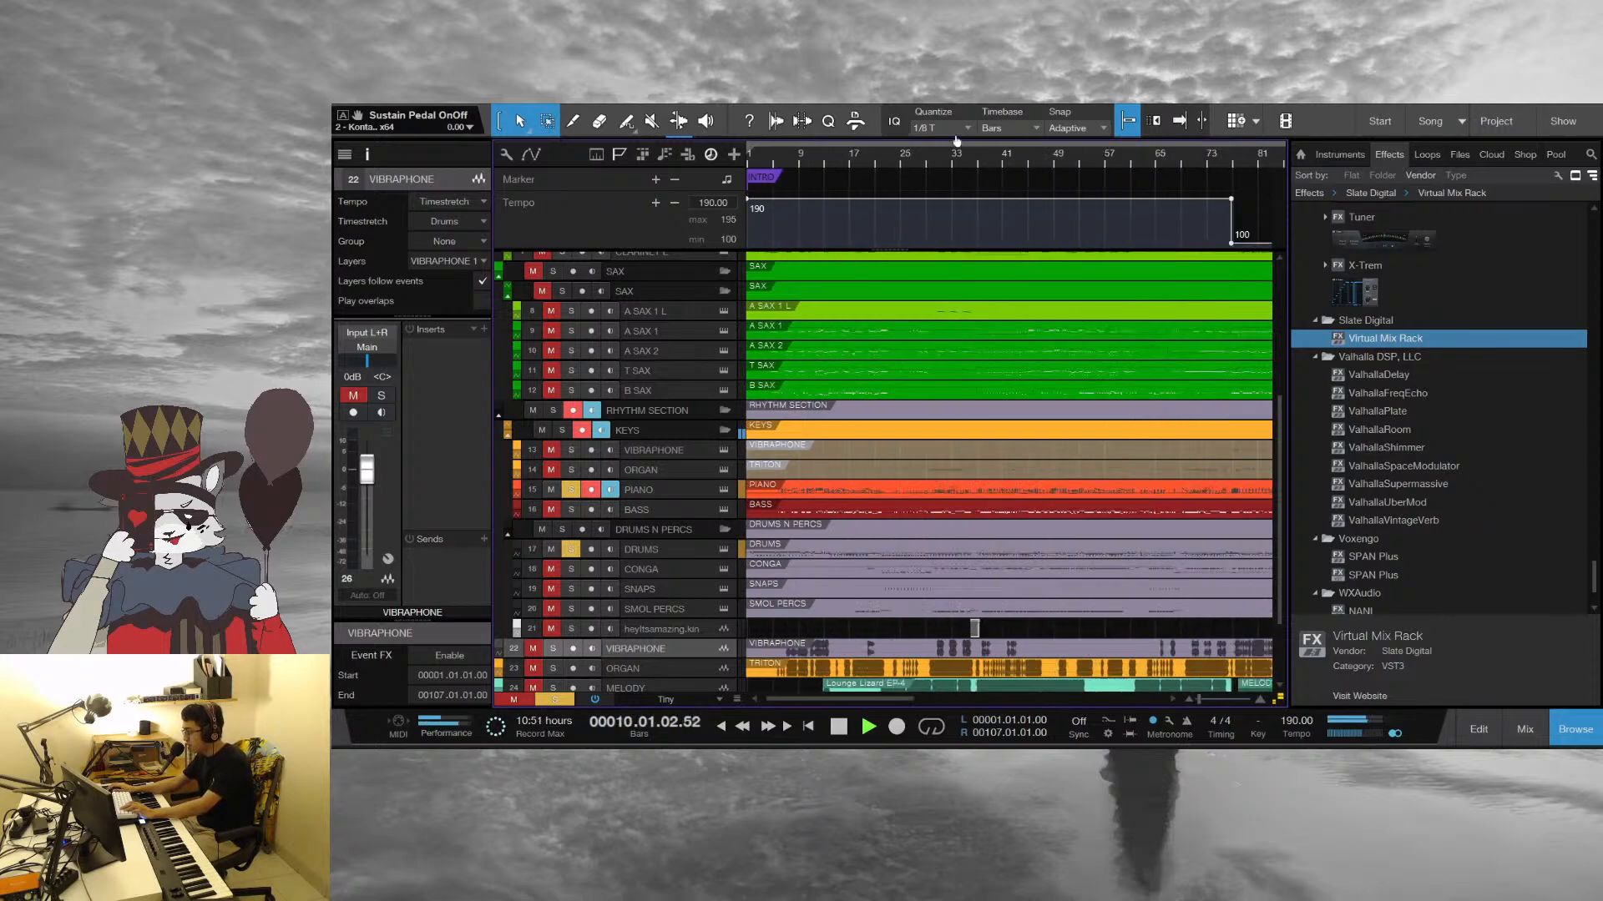
pyautogui.scroll(5, 785, 165)
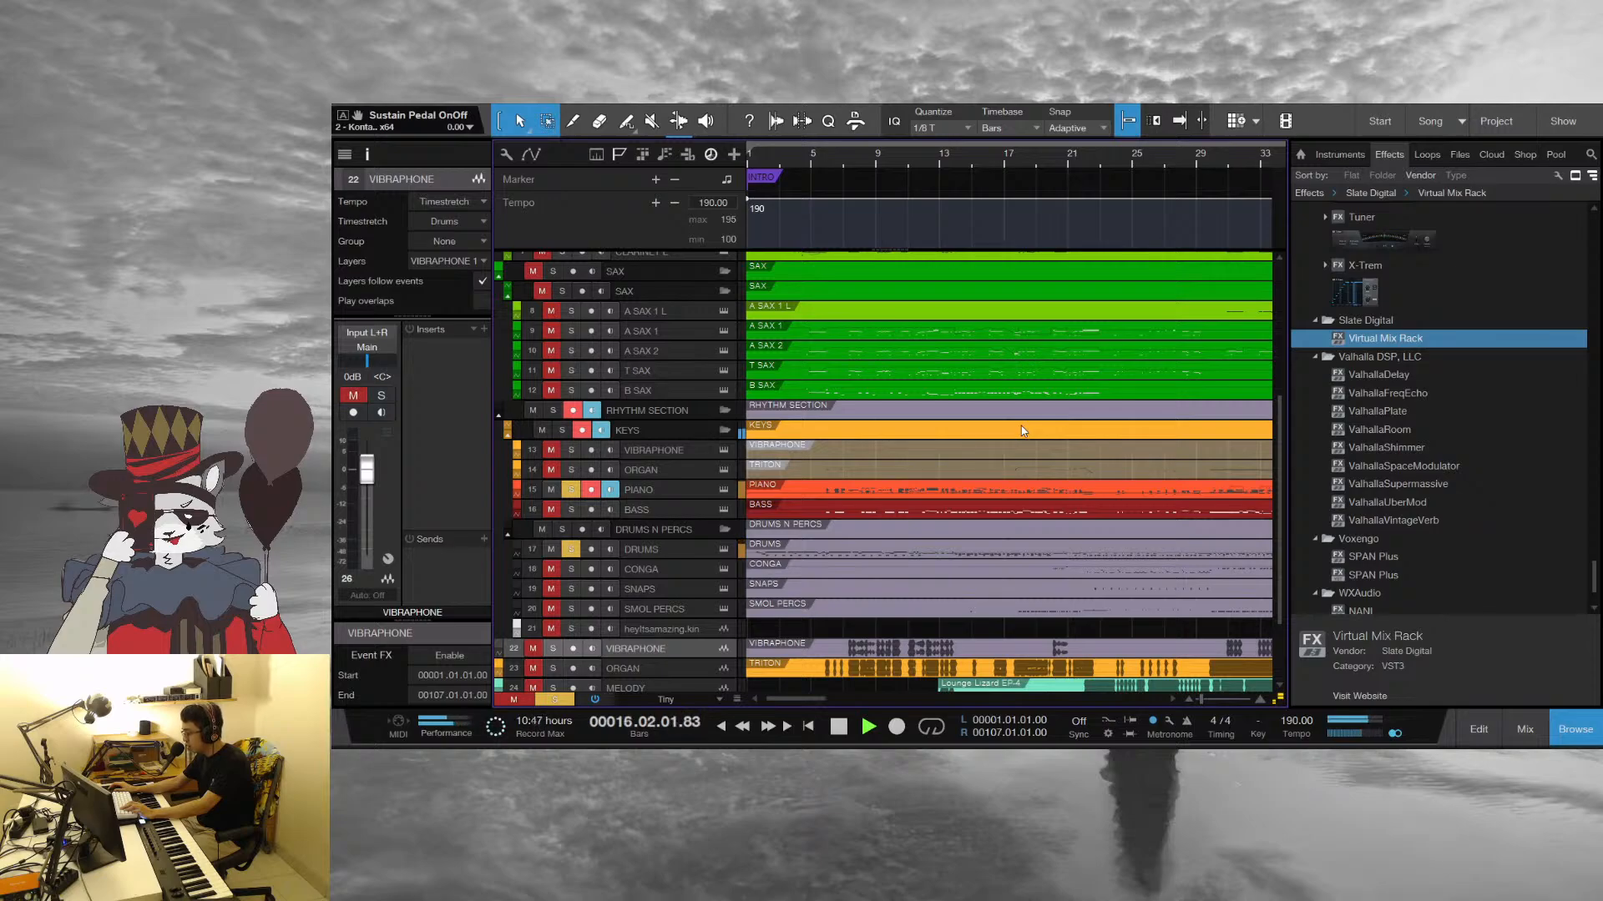
pyautogui.press('space')
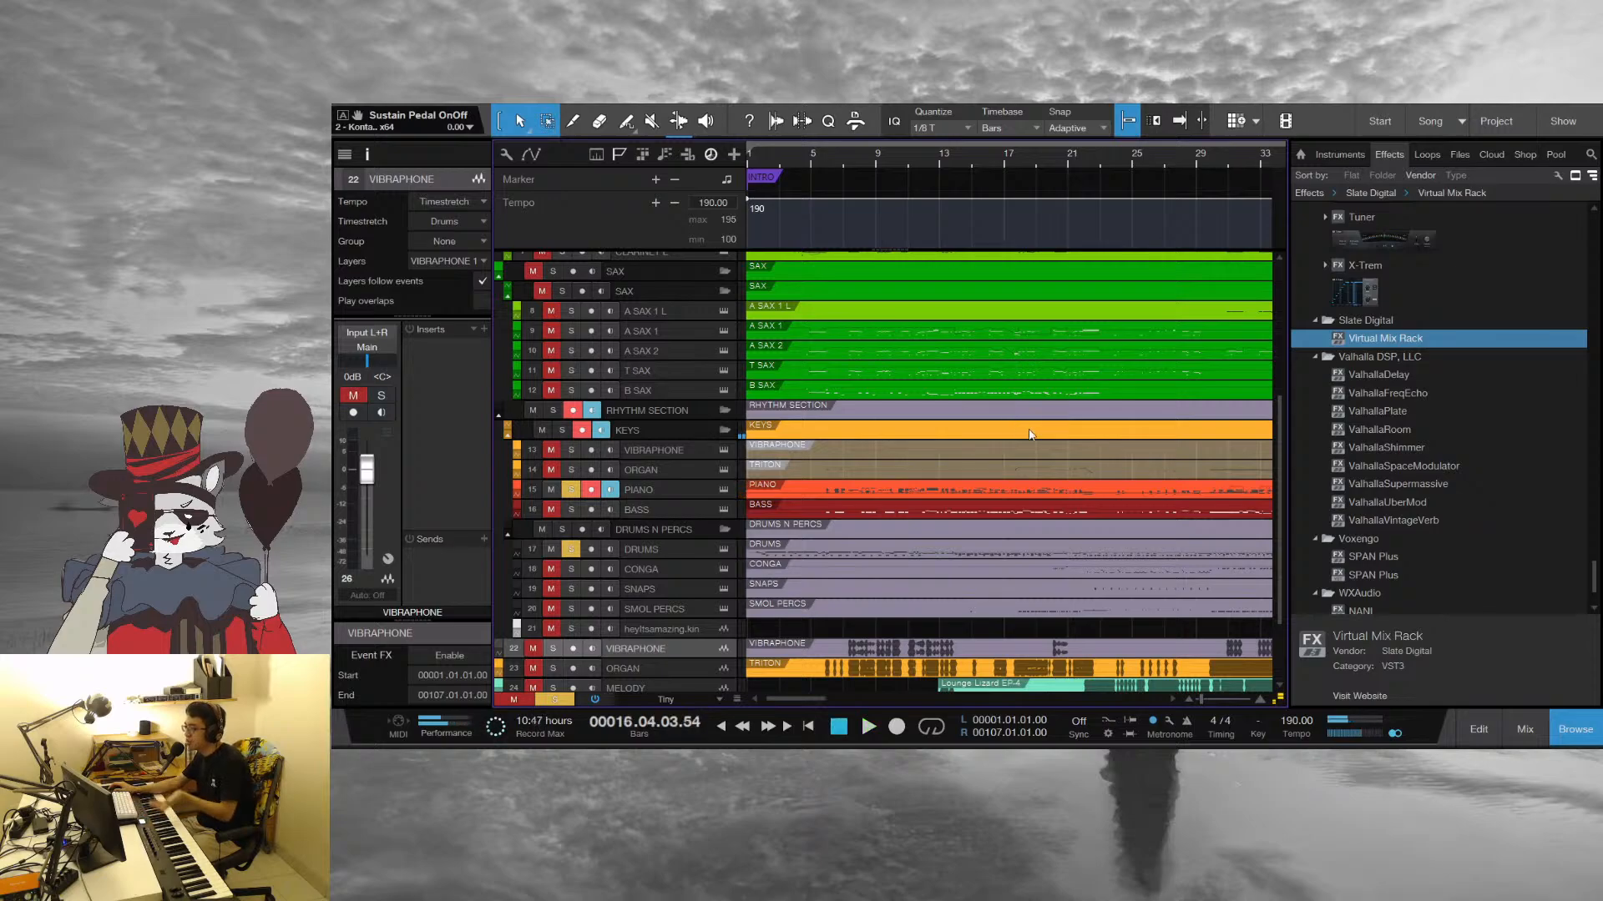
# Set the song tempo to 170 BPM and play the soloed tracks from the opening bar
pyautogui.click(1291, 722)
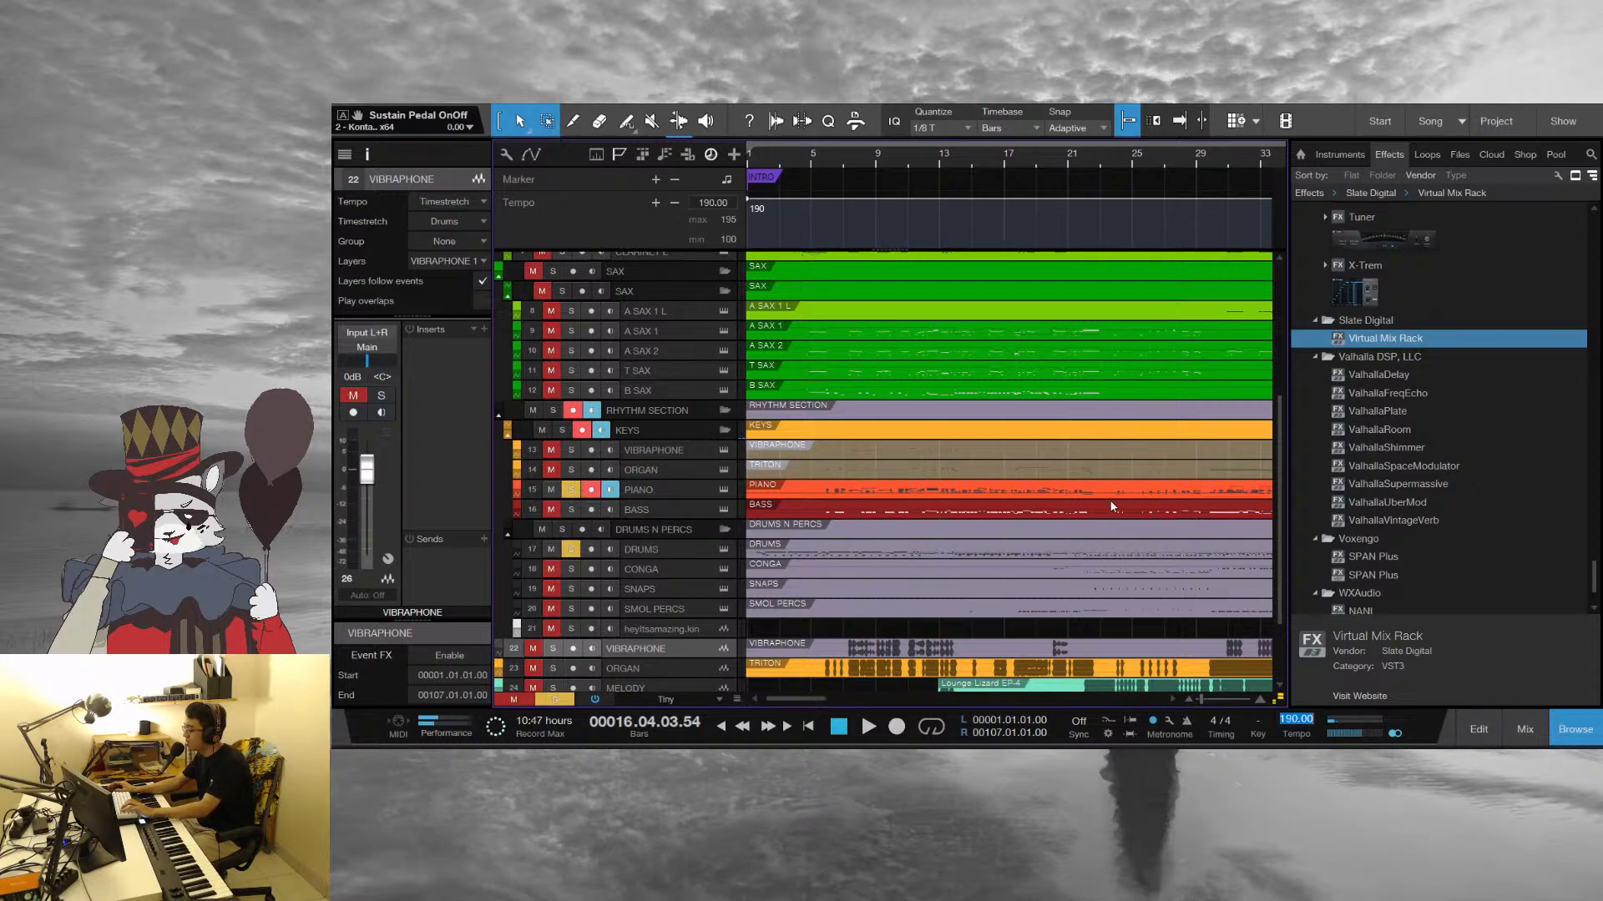
pyautogui.write('170')
pyautogui.press('Return')
pyautogui.press('KP_0')
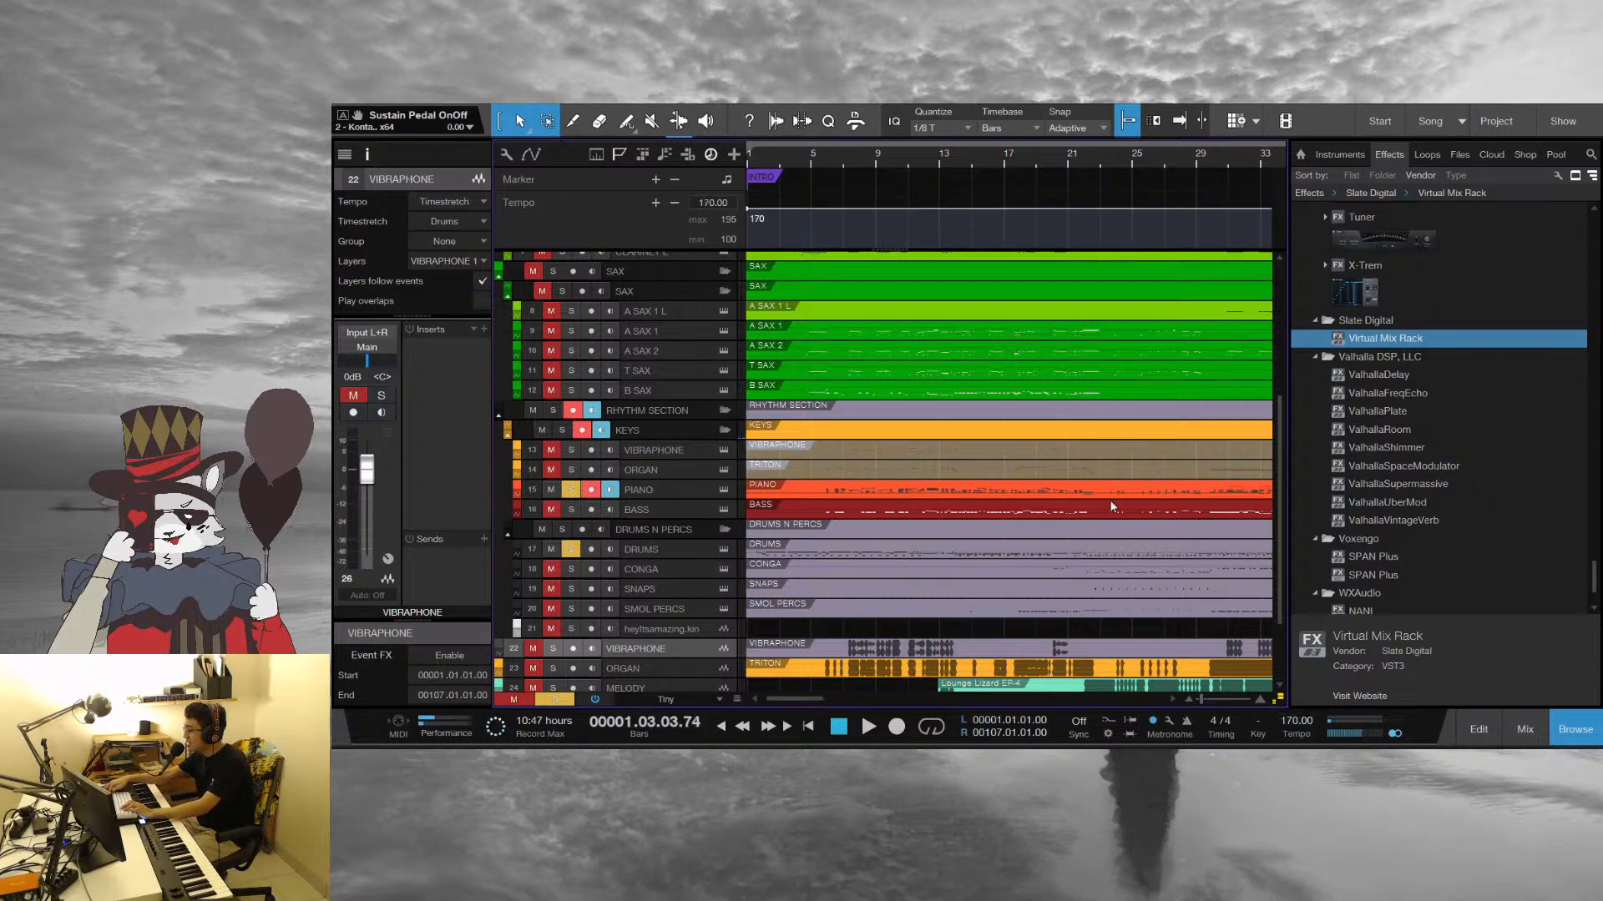
pyautogui.moveTo(999, 156); pyautogui.dragTo(1038, 221)
pyautogui.press('space')
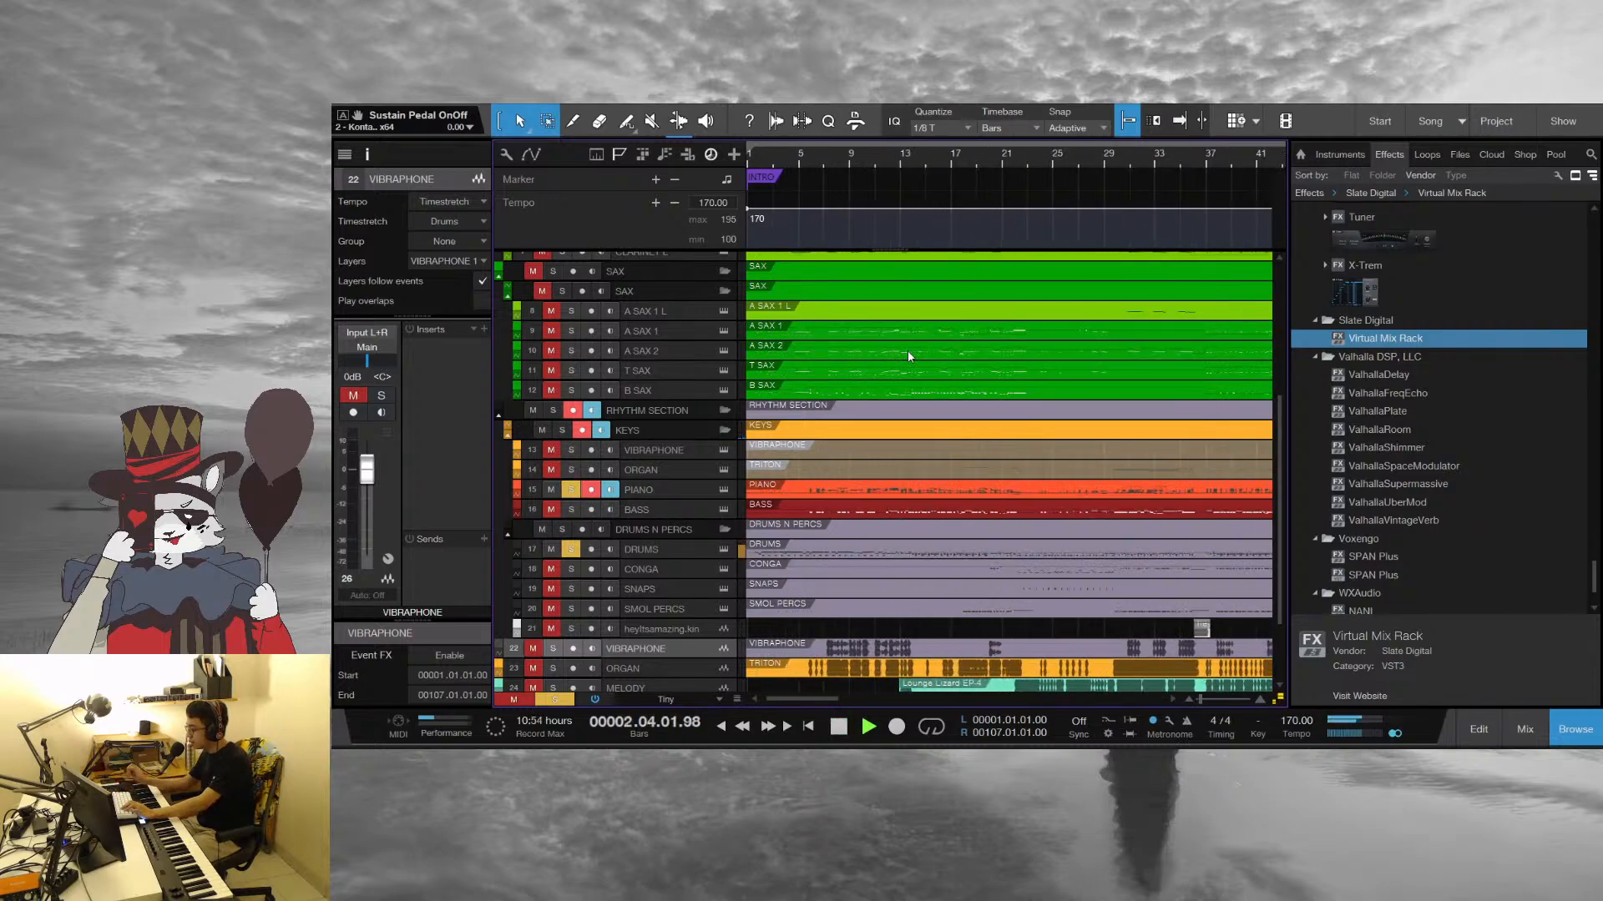
pyautogui.press('space')
# Open the Drums part for note editing and shorten all its notes slightly with snapping turned off
pyautogui.doubleClick(830, 551)
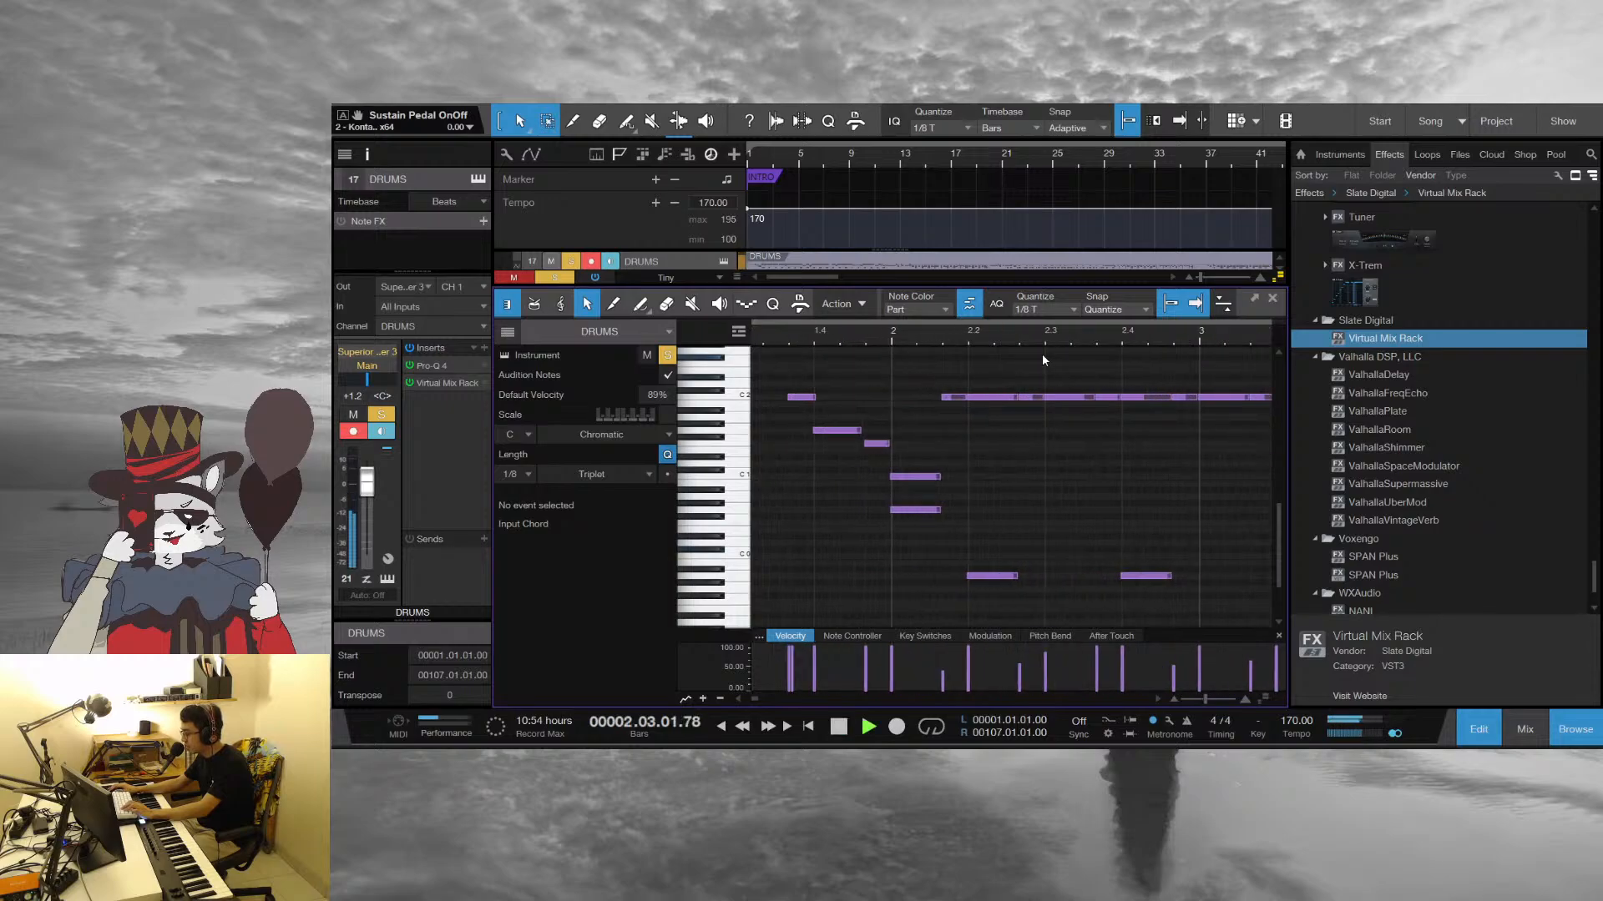
pyautogui.hotkey('ctrl', 'a')
pyautogui.moveTo(1020, 337); pyautogui.dragTo(1130, 399)
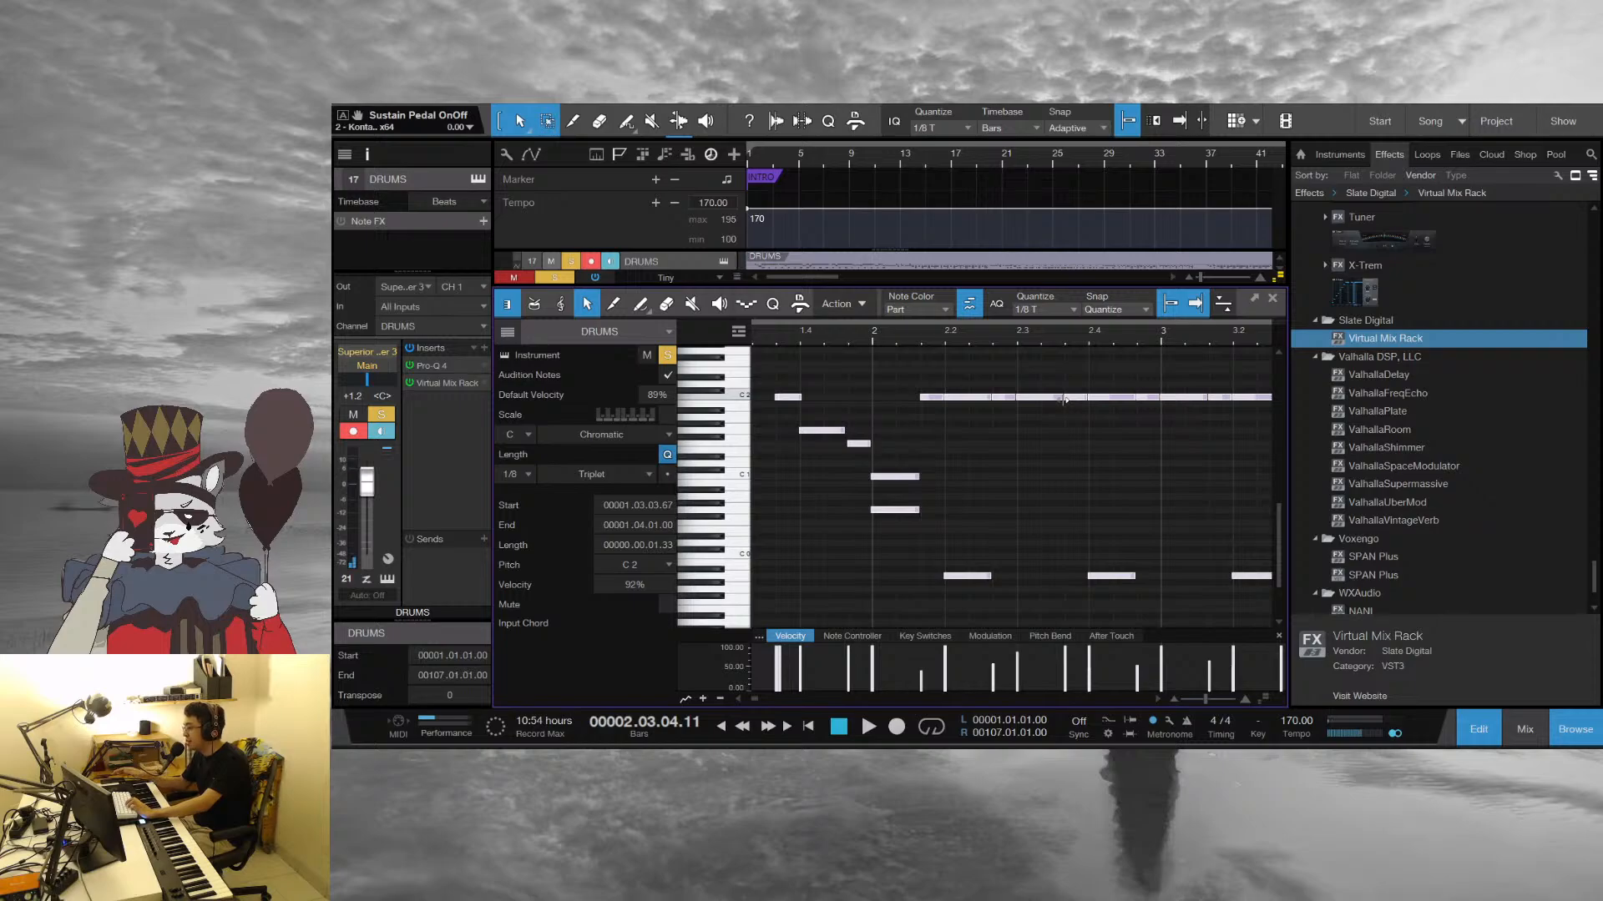
pyautogui.press('n')
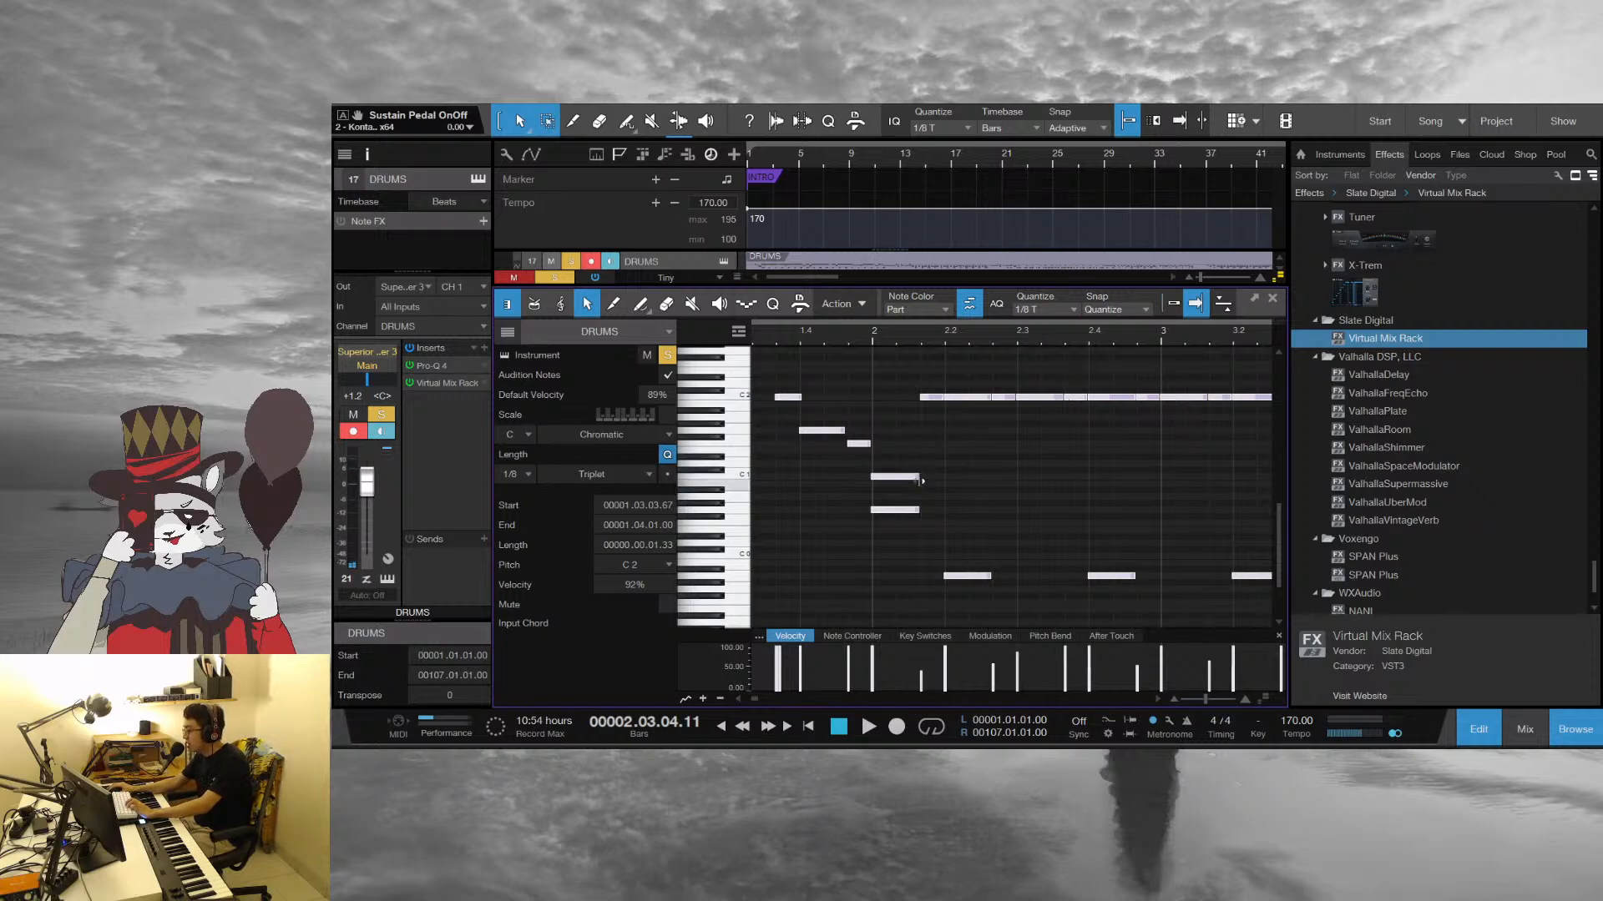
pyautogui.moveTo(921, 481); pyautogui.dragTo(911, 478)
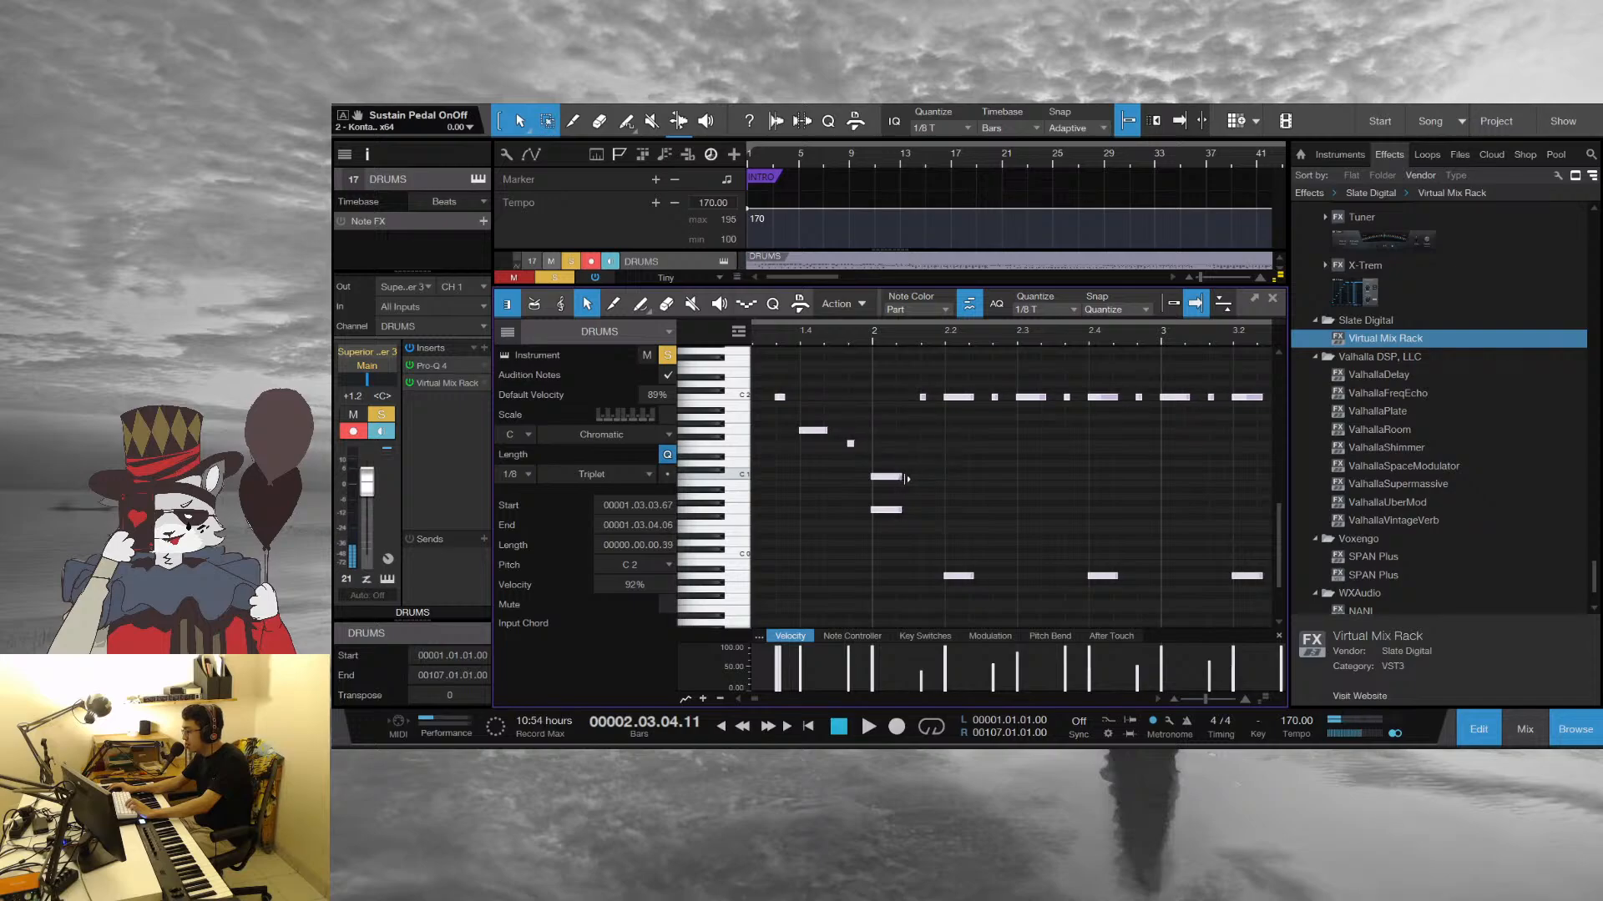
pyautogui.moveTo(956, 331); pyautogui.dragTo(980, 423)
pyautogui.click(1019, 451)
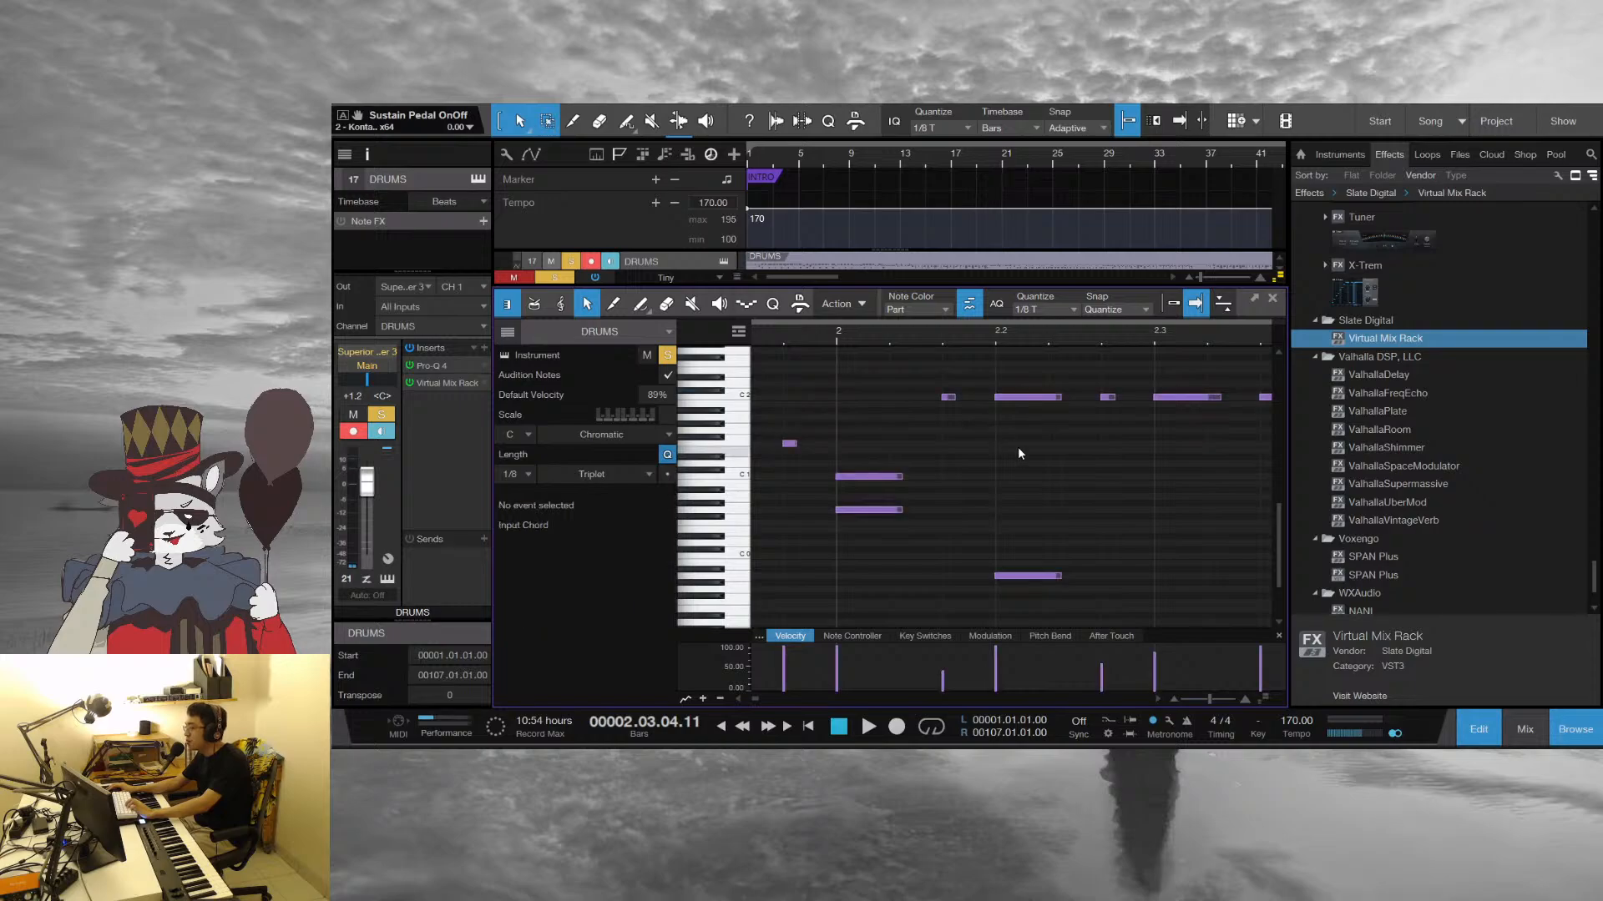
# Select all the drum notes and humanize them so their timing shifts slightly off the grid
pyautogui.hotkey('ctrl', 'a')
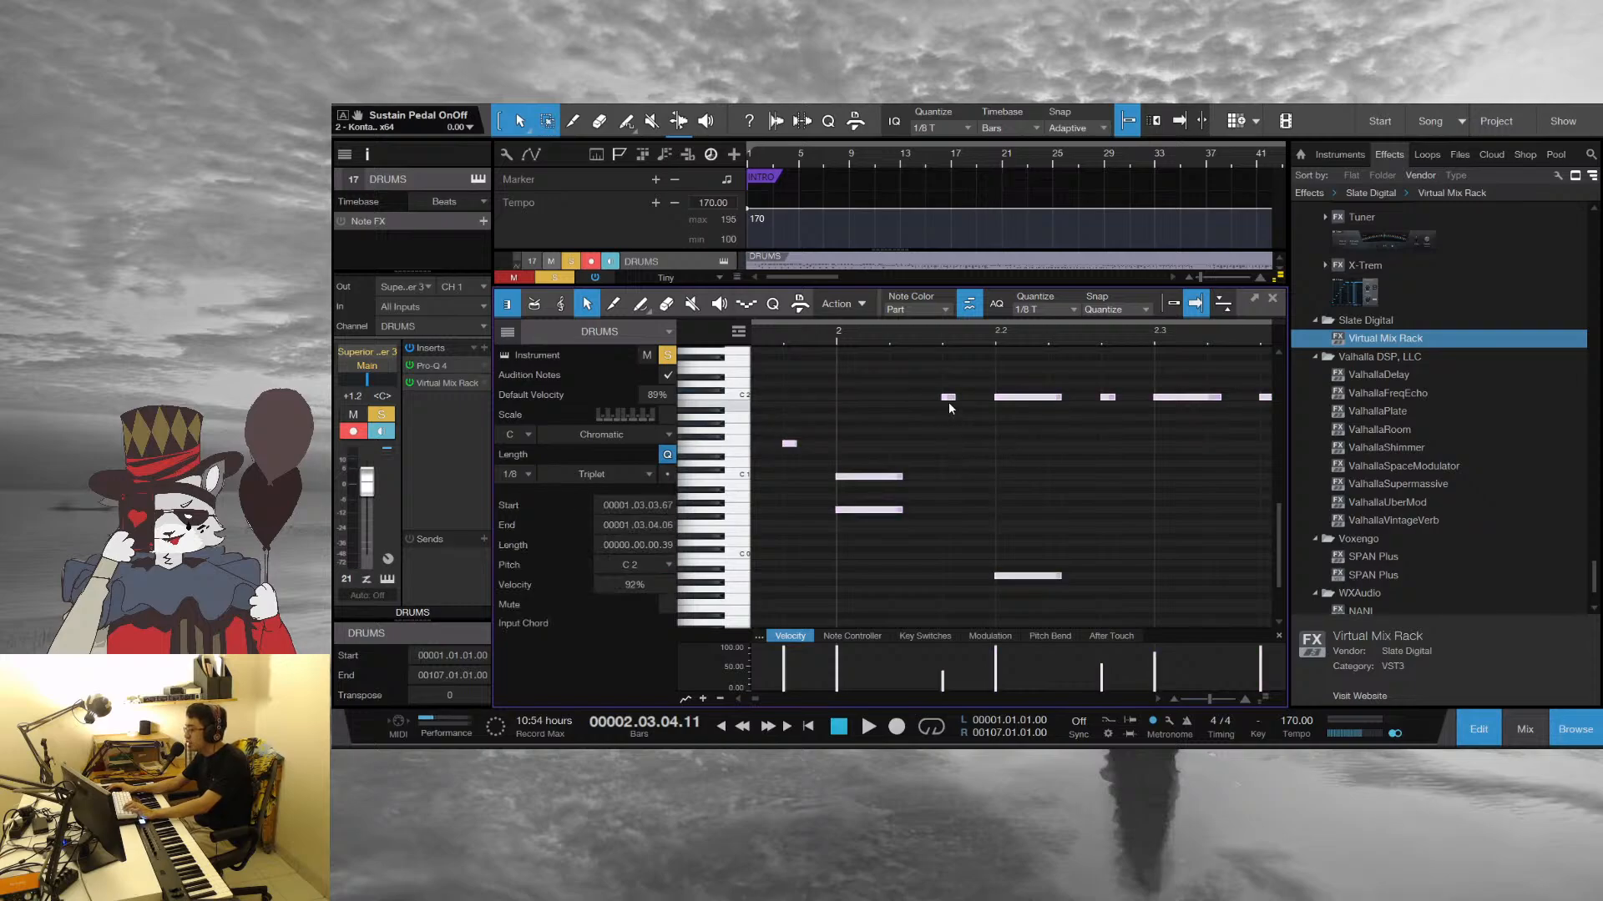
pyautogui.click(948, 396)
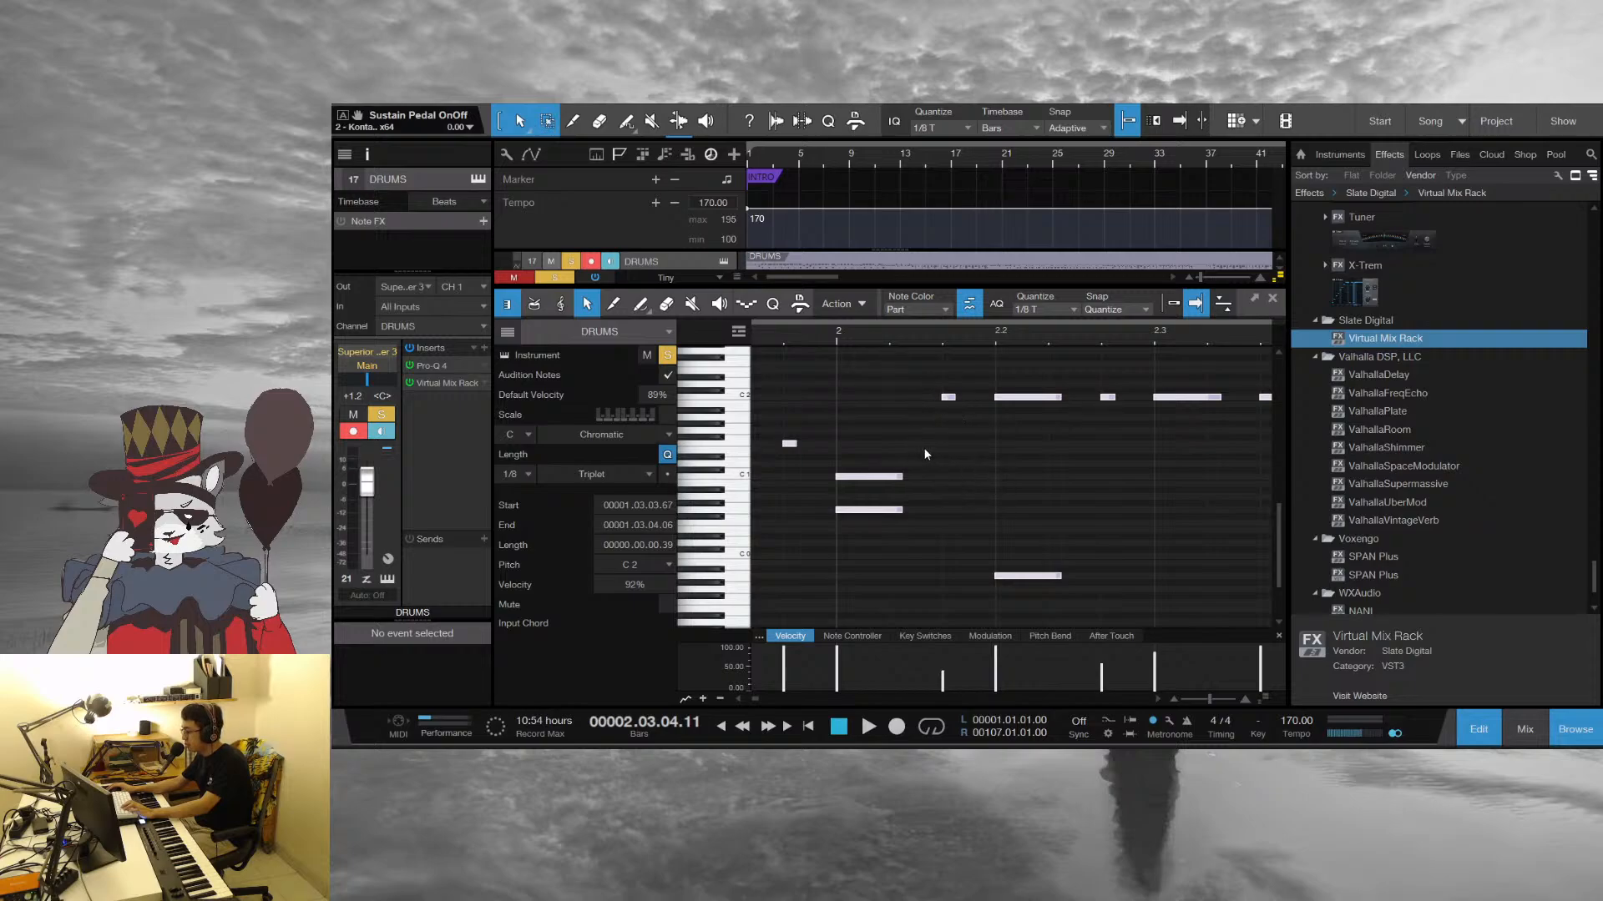
pyautogui.hotkey('ctrl', 'z')
pyautogui.click(1030, 510)
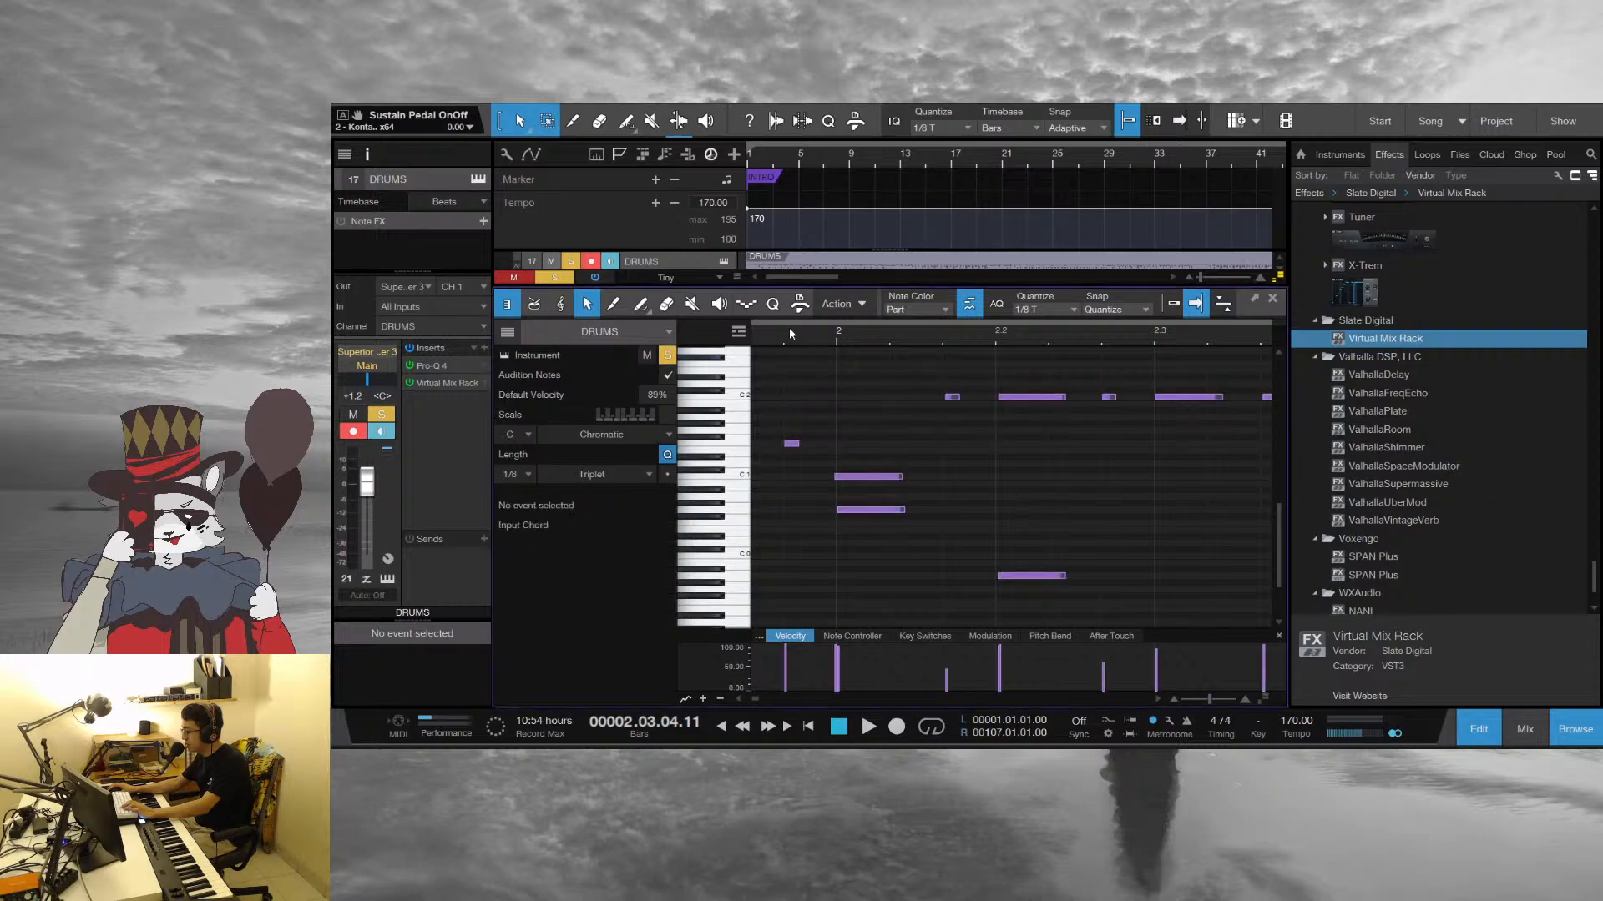
# Play the drum part from just before bar 2 and close the note editor
pyautogui.click(788, 331)
pyautogui.press('space')
pyautogui.moveTo(903, 339); pyautogui.dragTo(845, 311)
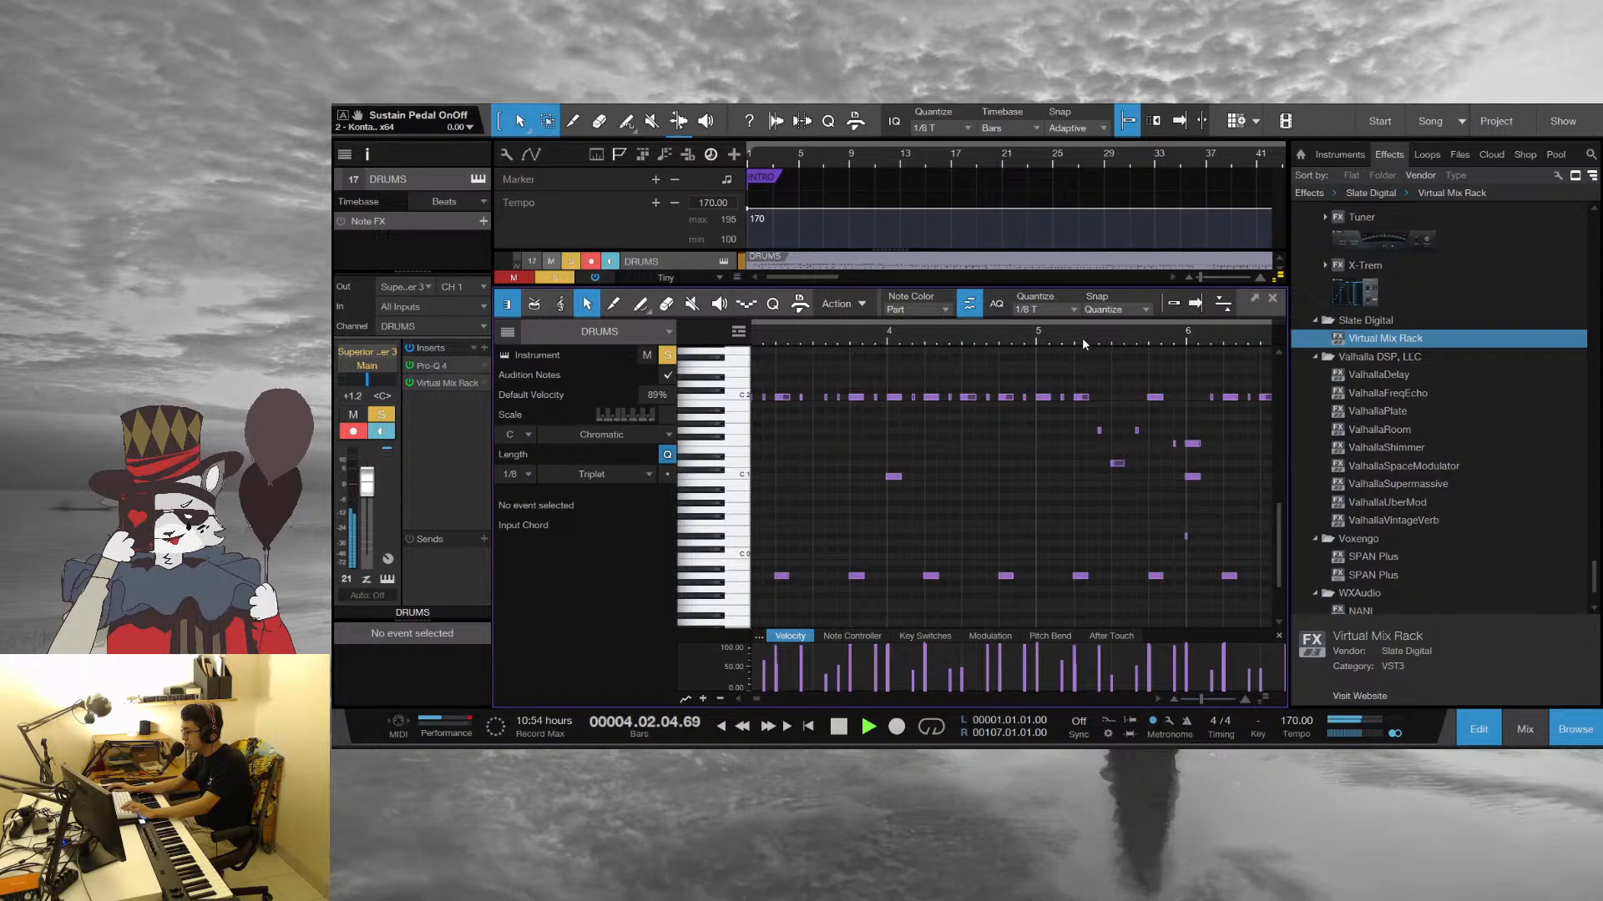
pyautogui.click(1271, 299)
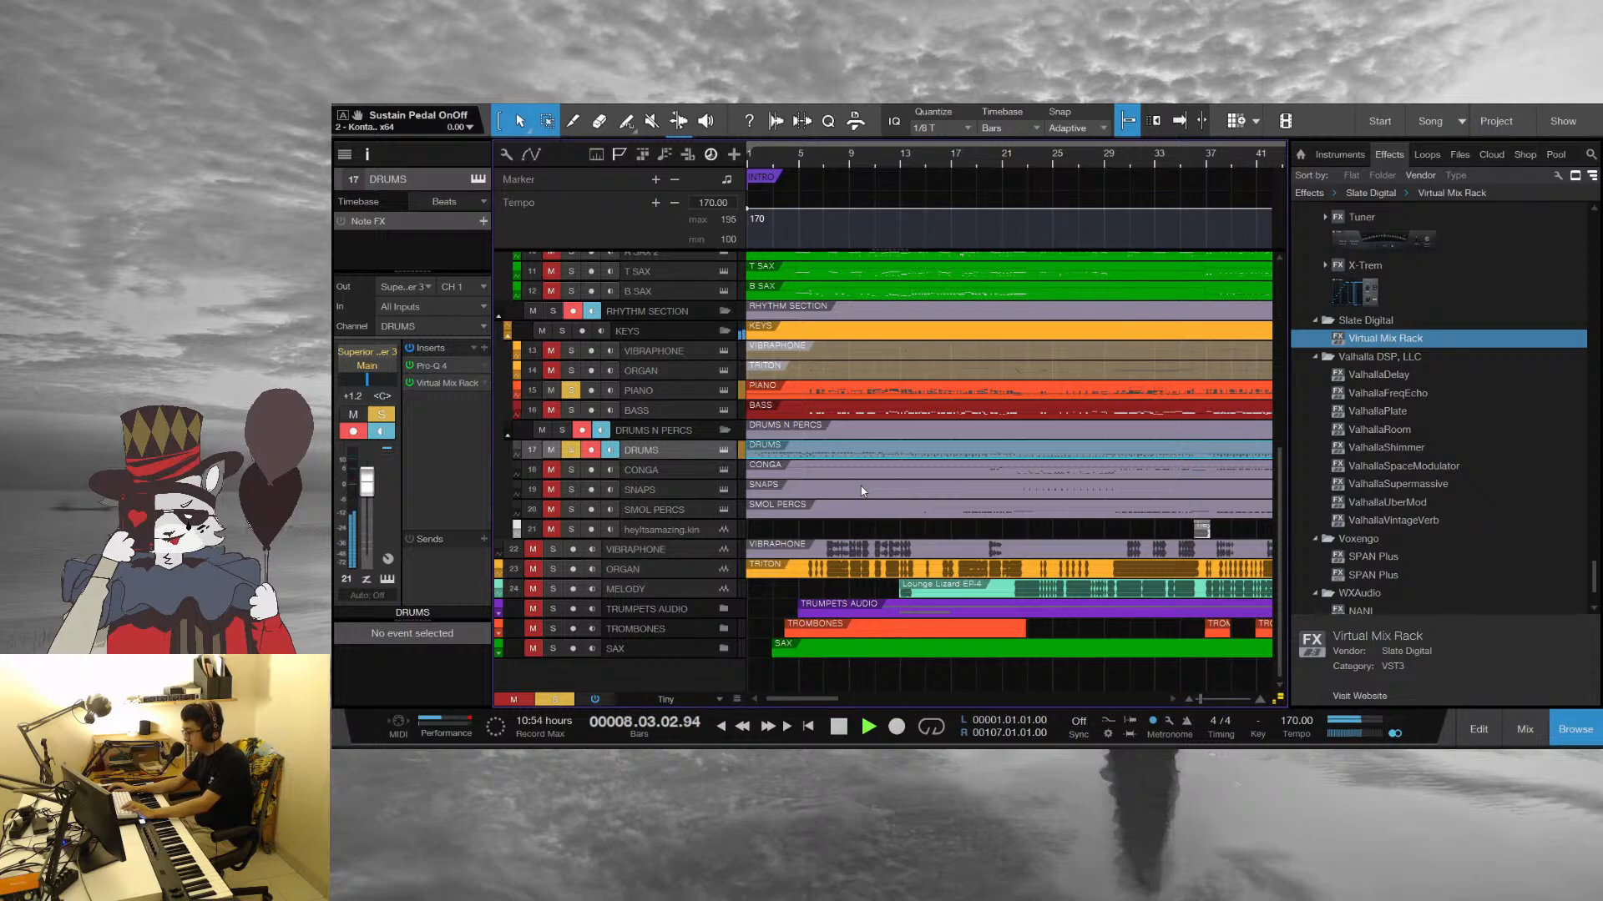
pyautogui.press('space')
# Reopen the Drums part, humanize all its notes again and play the result from just before bar 9
pyautogui.doubleClick(766, 453)
pyautogui.moveTo(873, 339); pyautogui.dragTo(946, 387)
pyautogui.hotkey('ctrl', 'a')
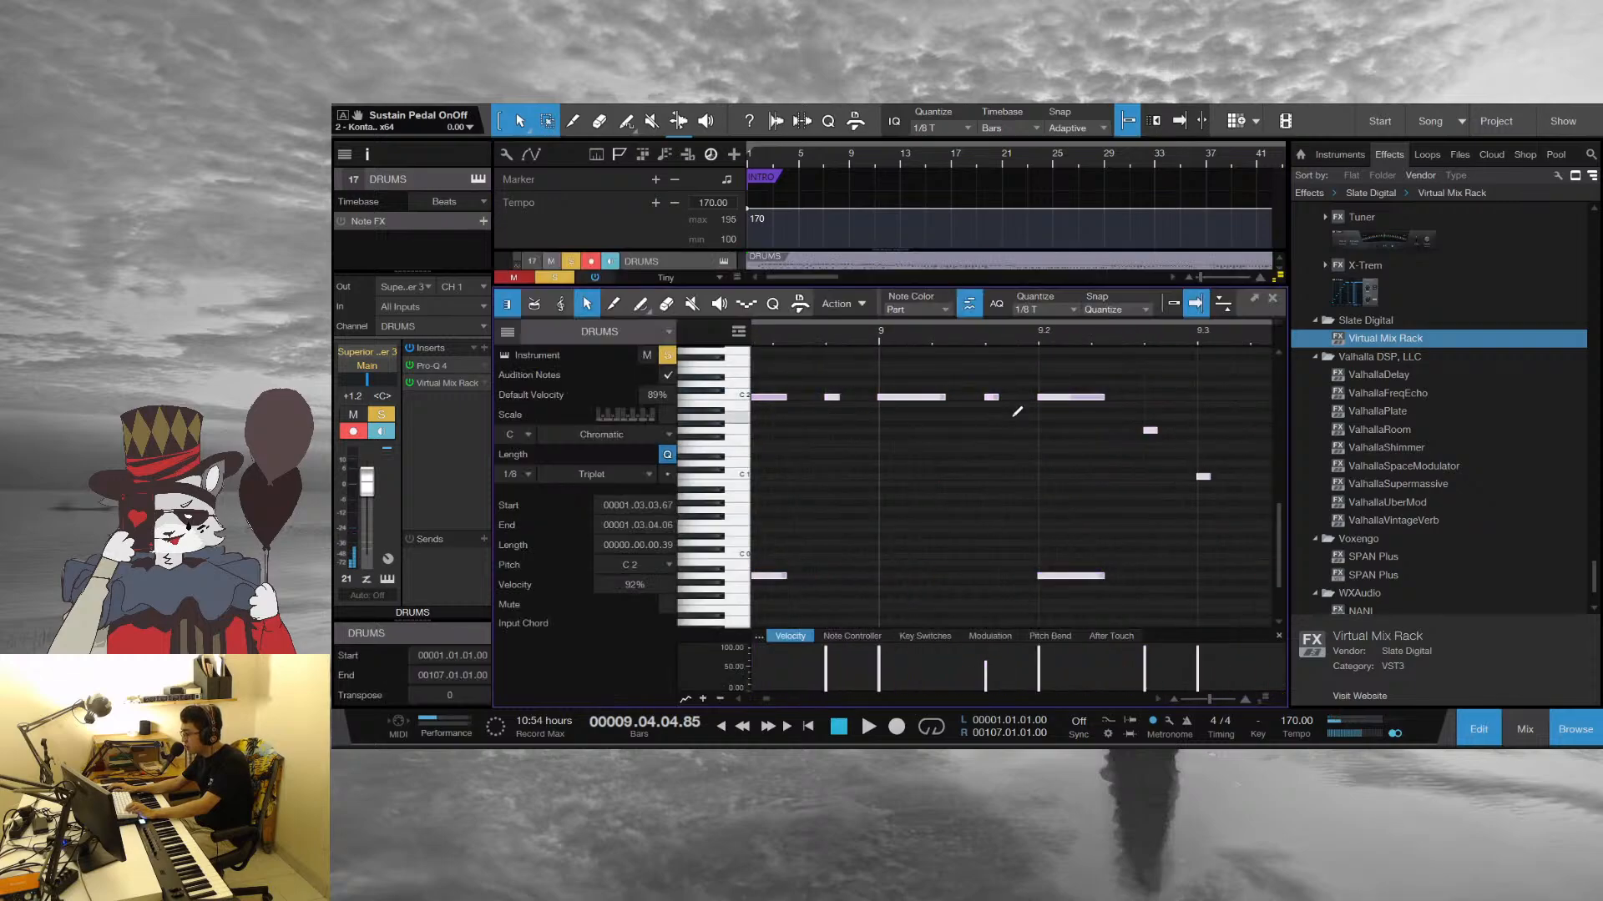
pyautogui.click(915, 398)
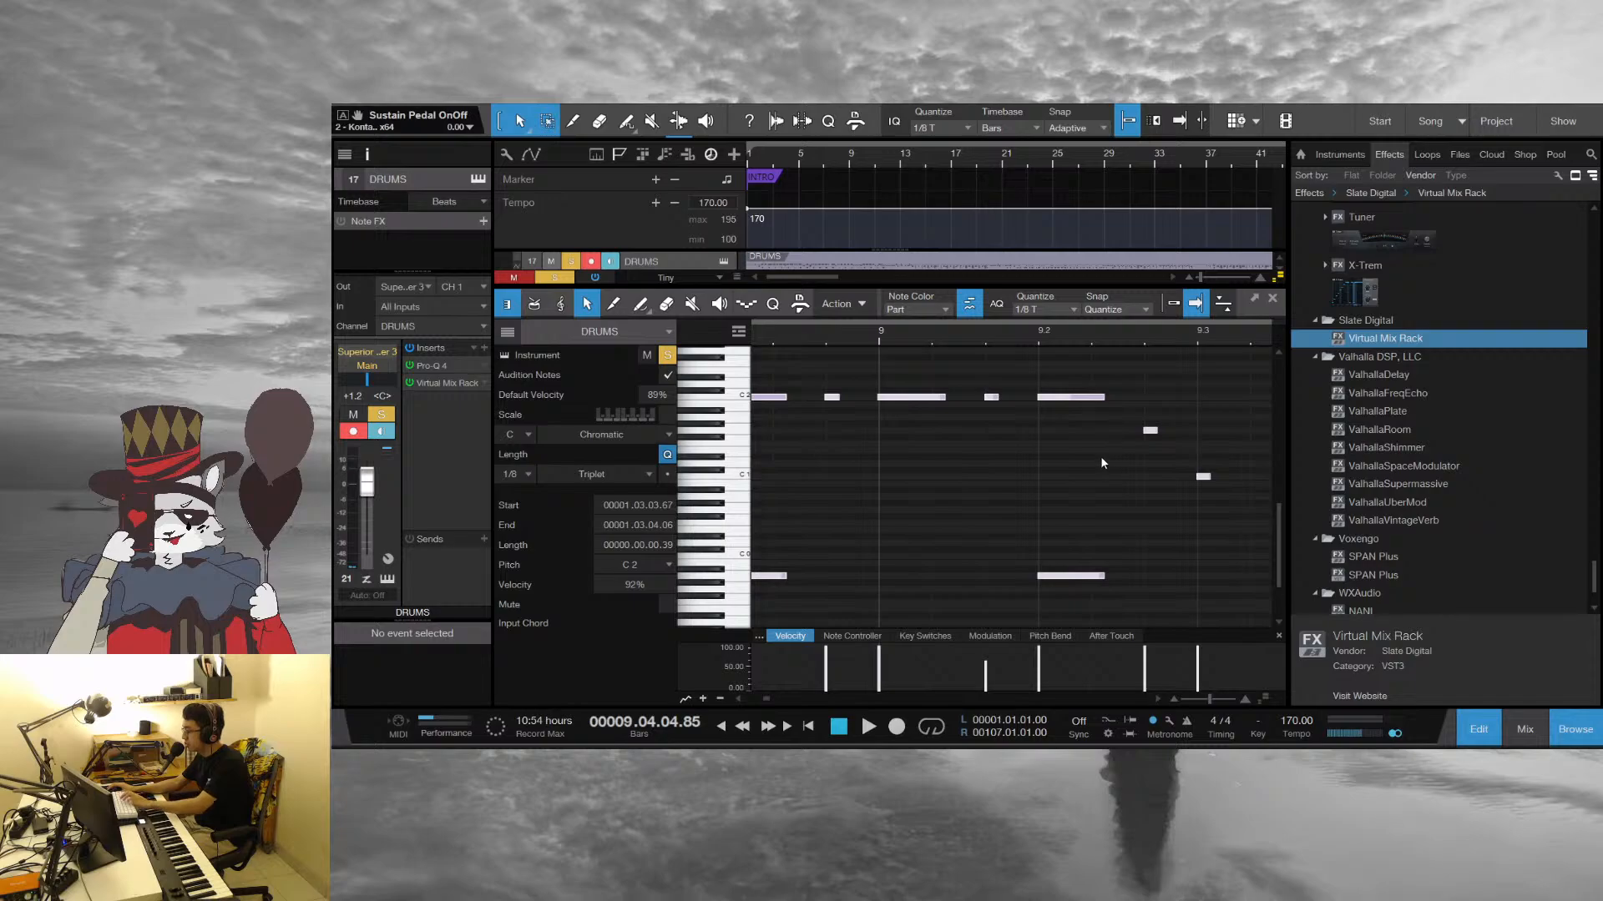
pyautogui.click(1050, 509)
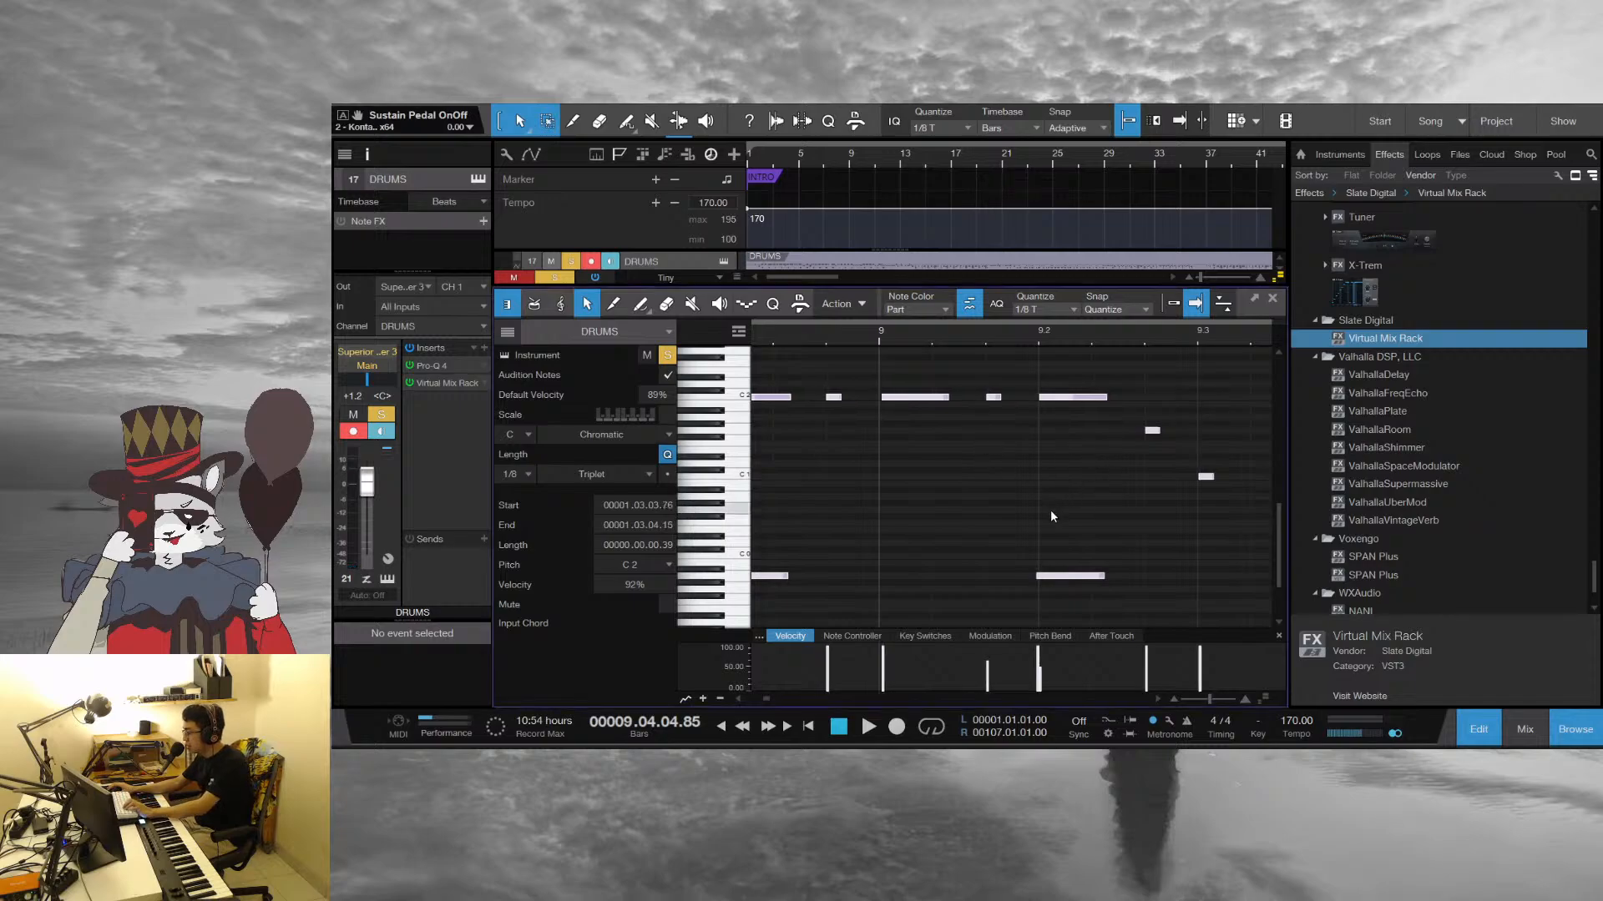
pyautogui.doubleClick(858, 339)
pyautogui.moveTo(1015, 341); pyautogui.dragTo(824, 284)
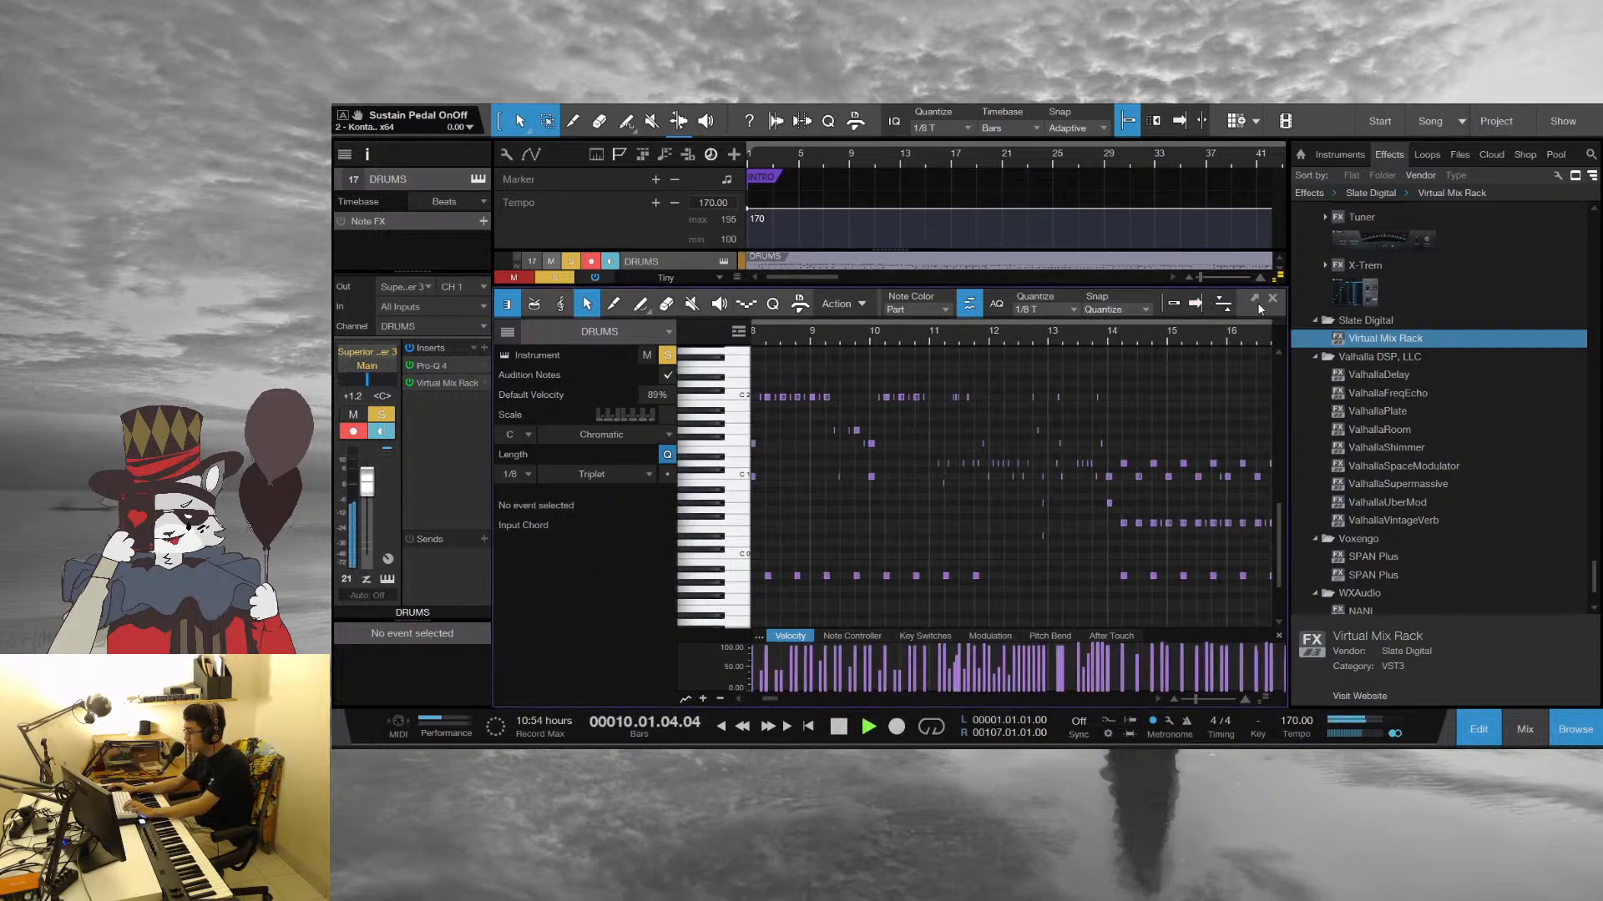
# Close the Drums note editor, zoom in around bar 13 of the arrangement and stop playback
pyautogui.click(1272, 298)
pyautogui.click(978, 527)
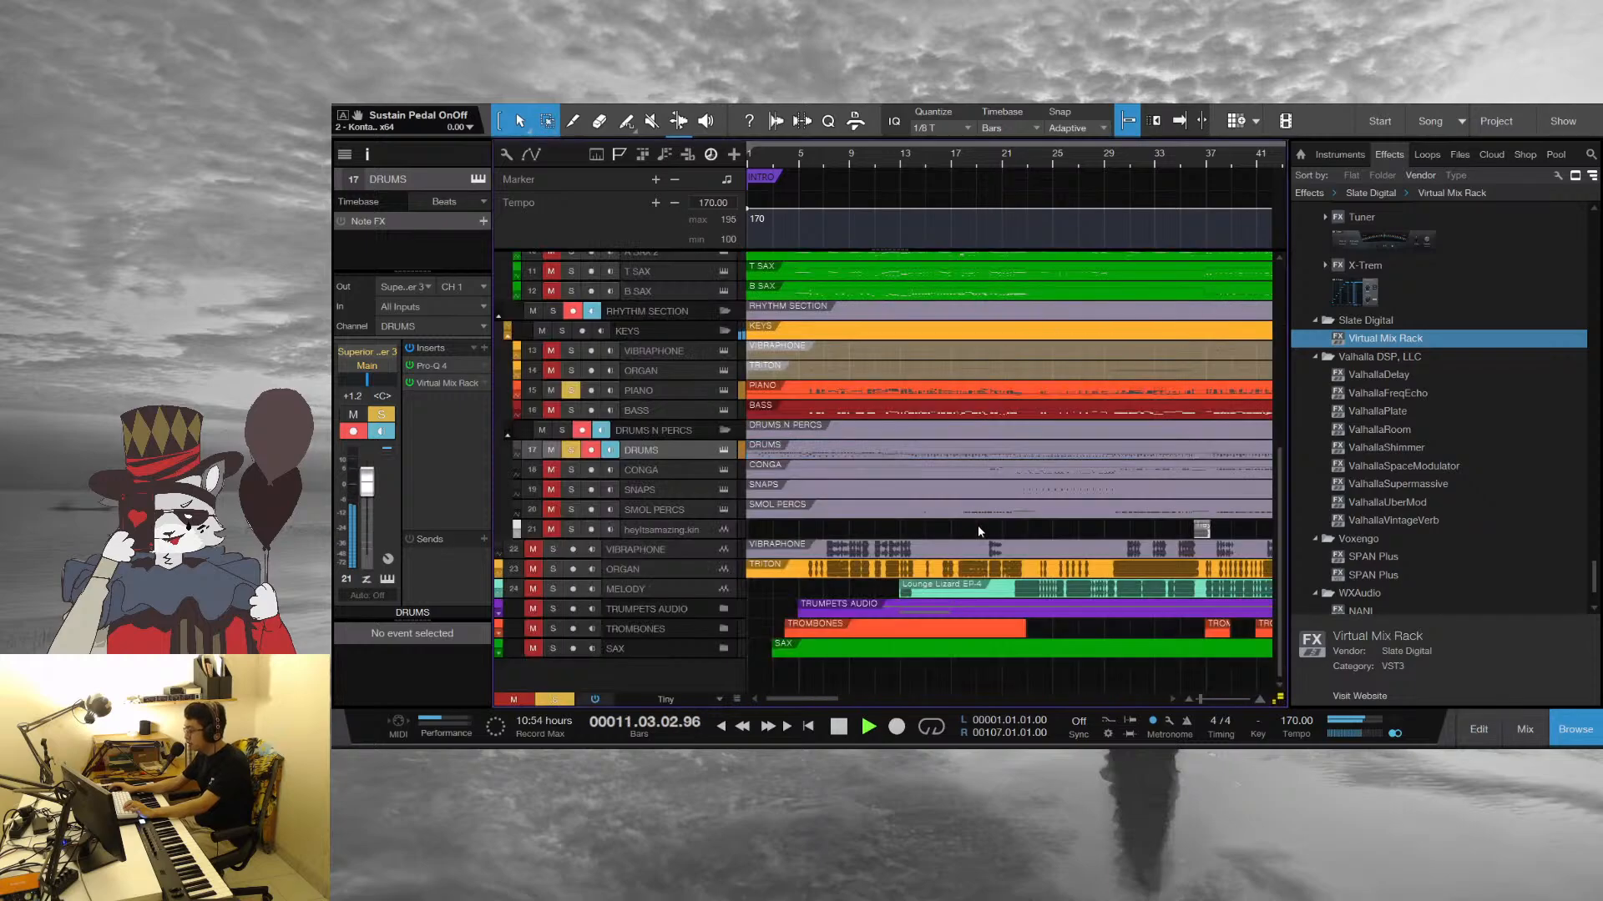
pyautogui.moveTo(878, 156); pyautogui.dragTo(919, 221)
pyautogui.press('space')
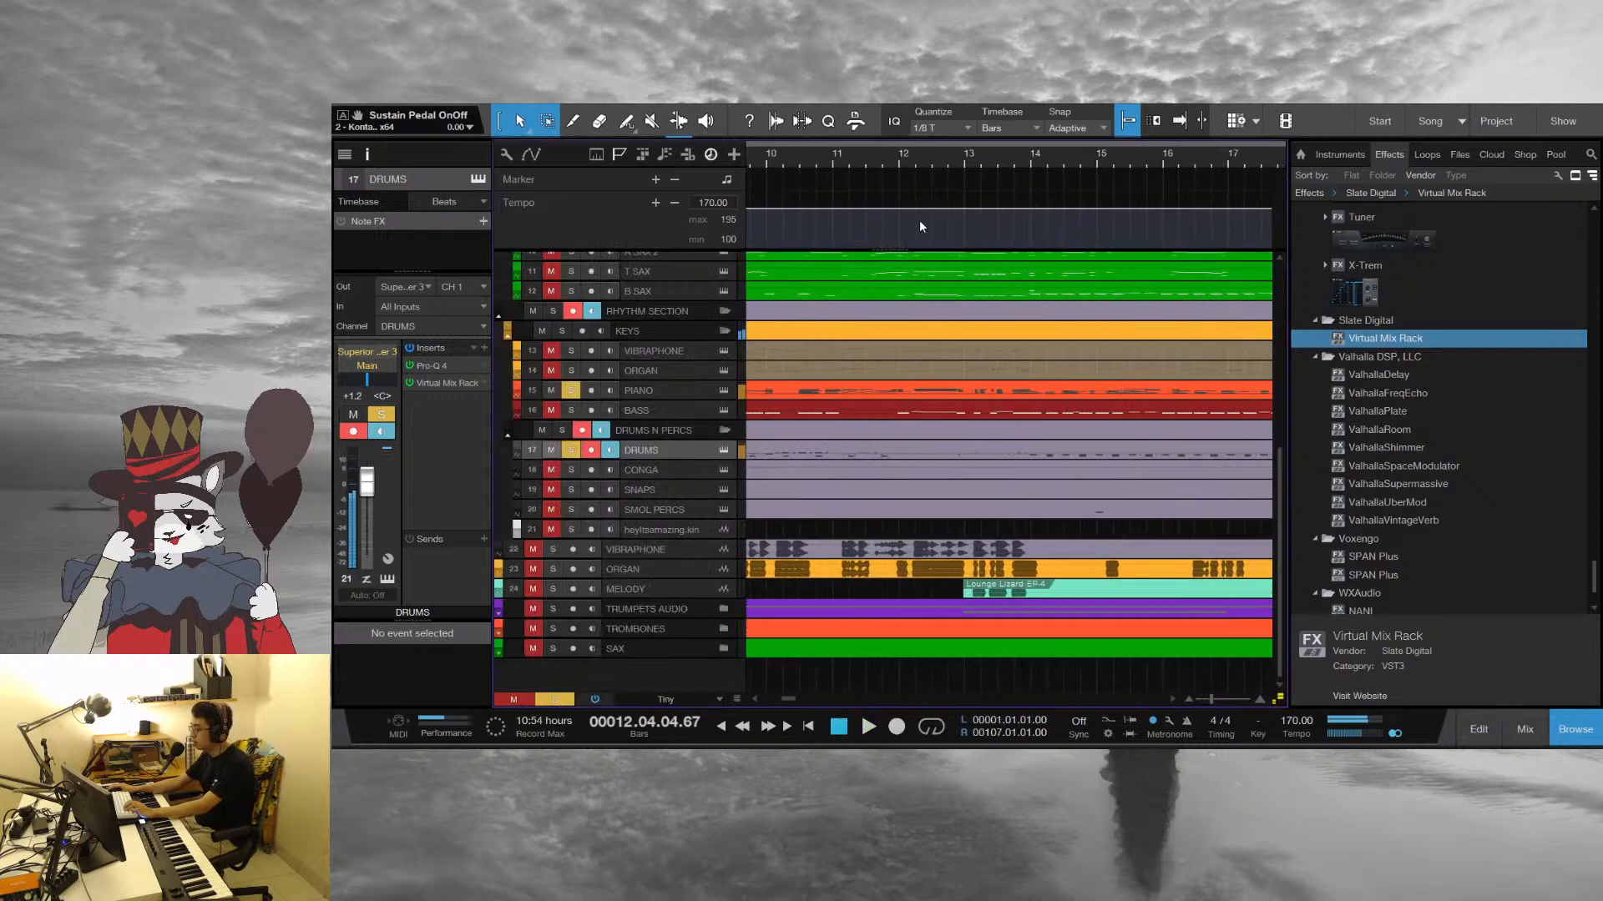
# Try soloing the Vibraphone, Organ and Melody audio tracks, and clear the solos on them and on Piano and Drums
pyautogui.moveTo(829, 156); pyautogui.dragTo(1039, 96)
pyautogui.scroll(2, 912, 434)
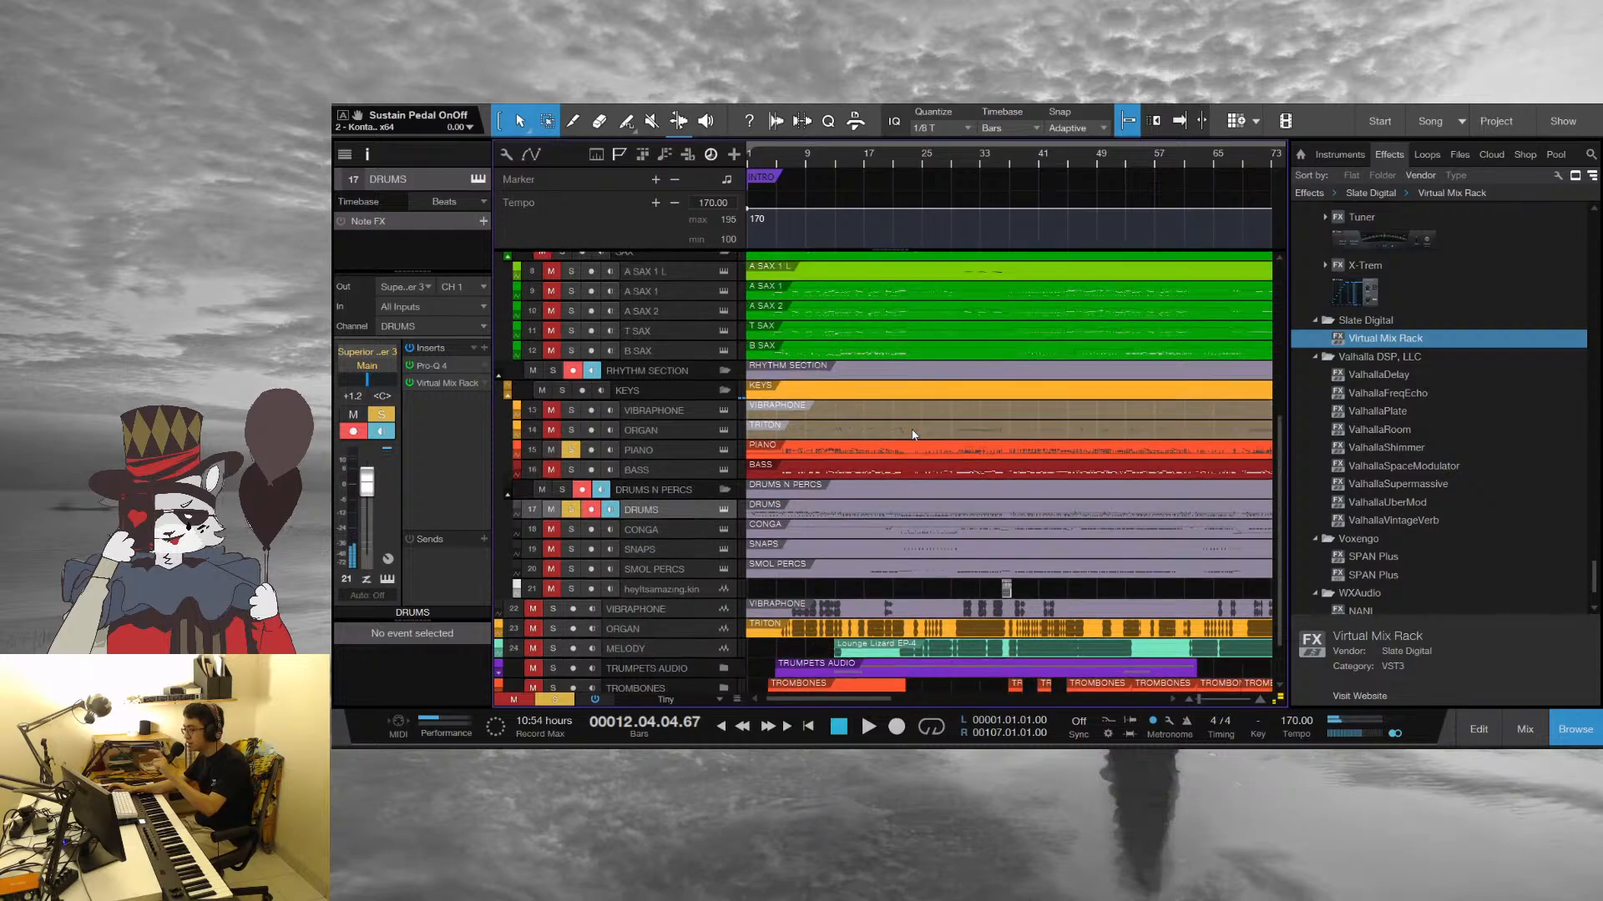
pyautogui.scroll(-2, 902, 443)
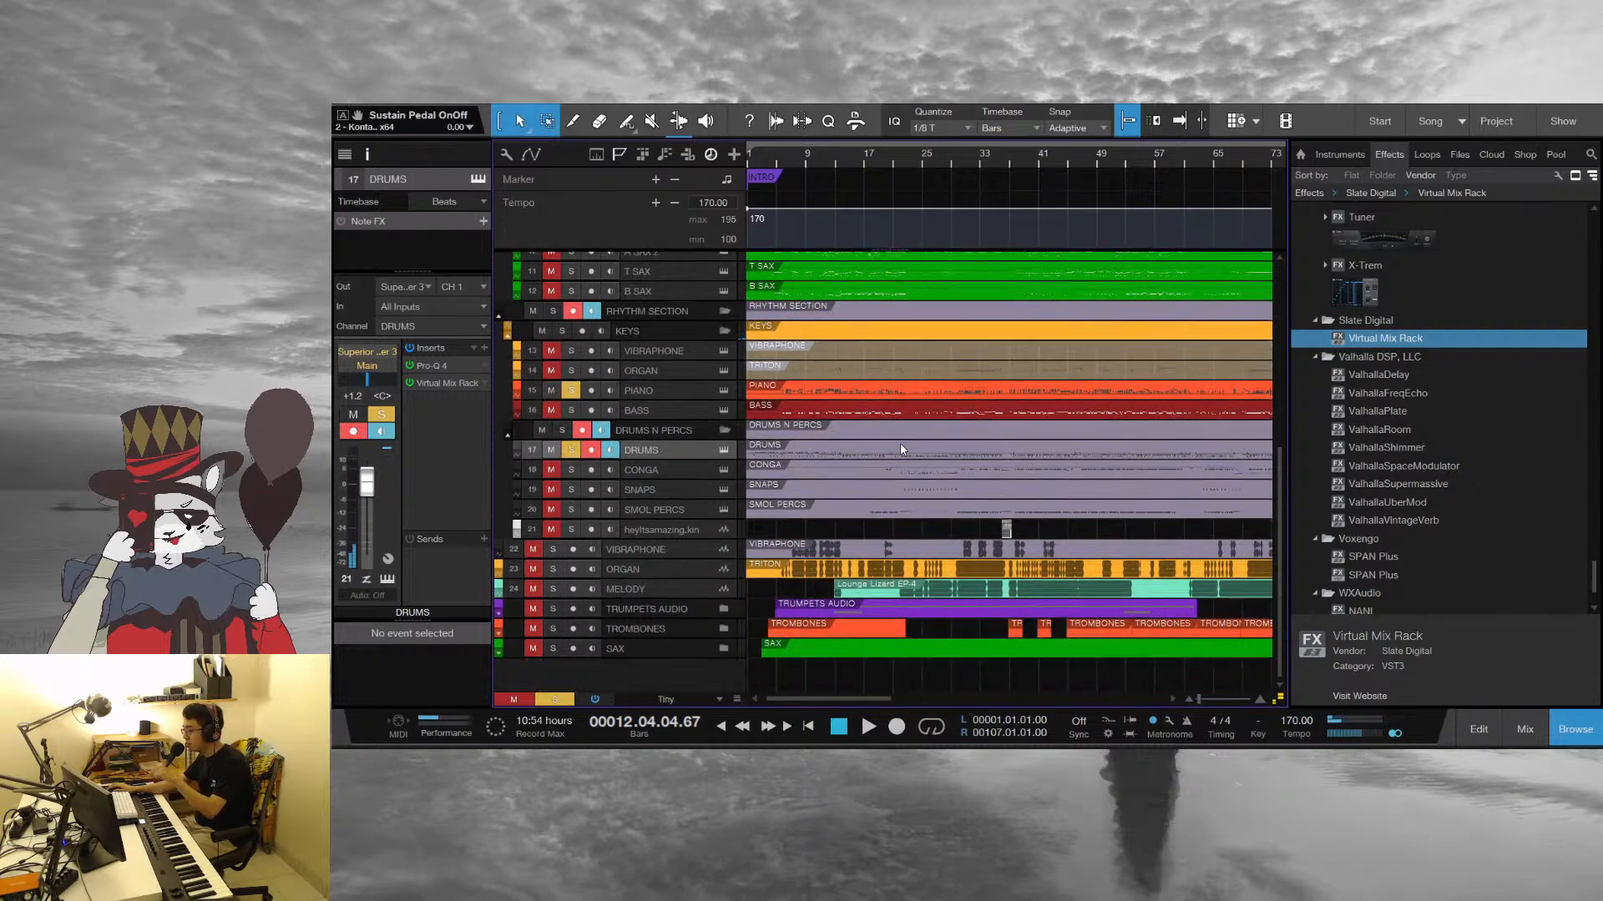
pyautogui.click(537, 548)
pyautogui.click(532, 569)
pyautogui.click(532, 588)
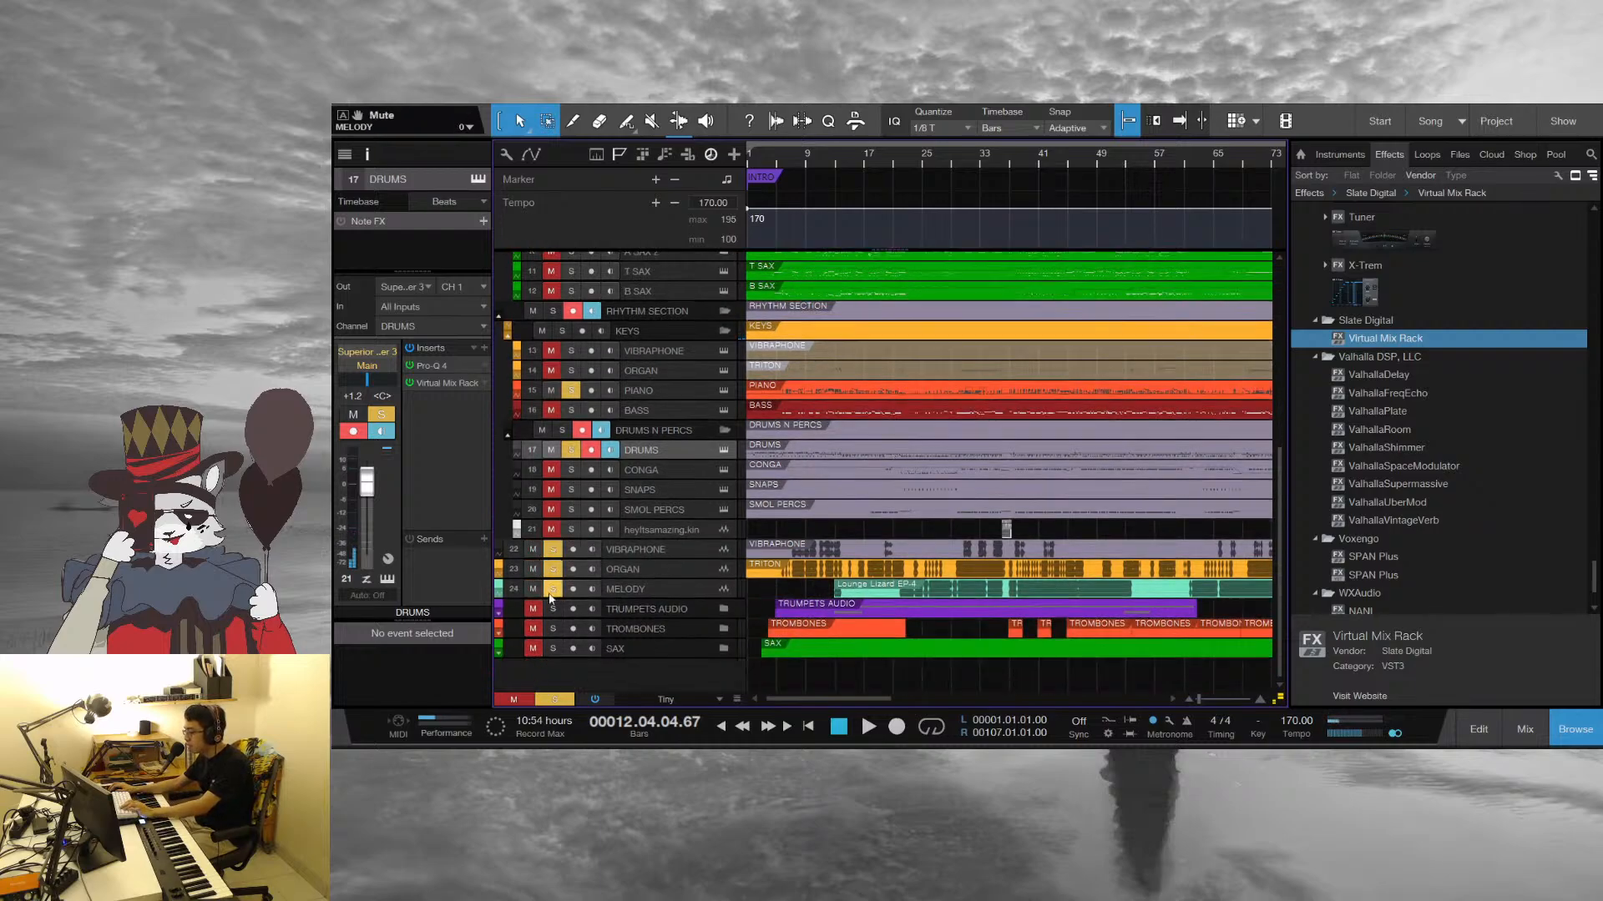
pyautogui.moveTo(536, 590); pyautogui.dragTo(536, 547)
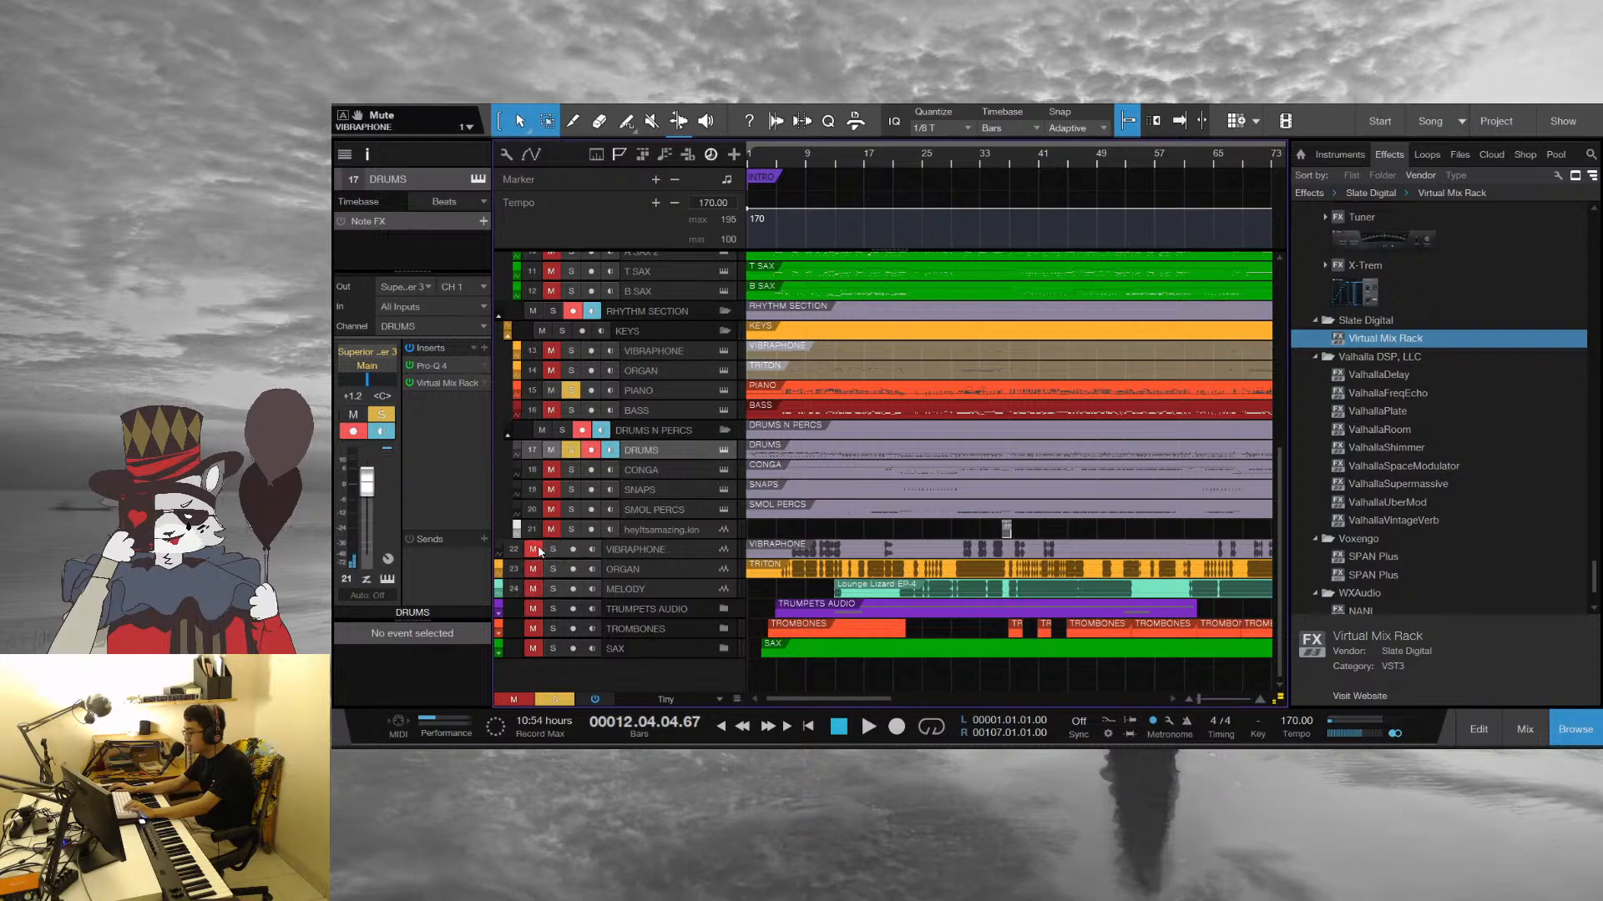
pyautogui.click(569, 450)
pyautogui.click(571, 390)
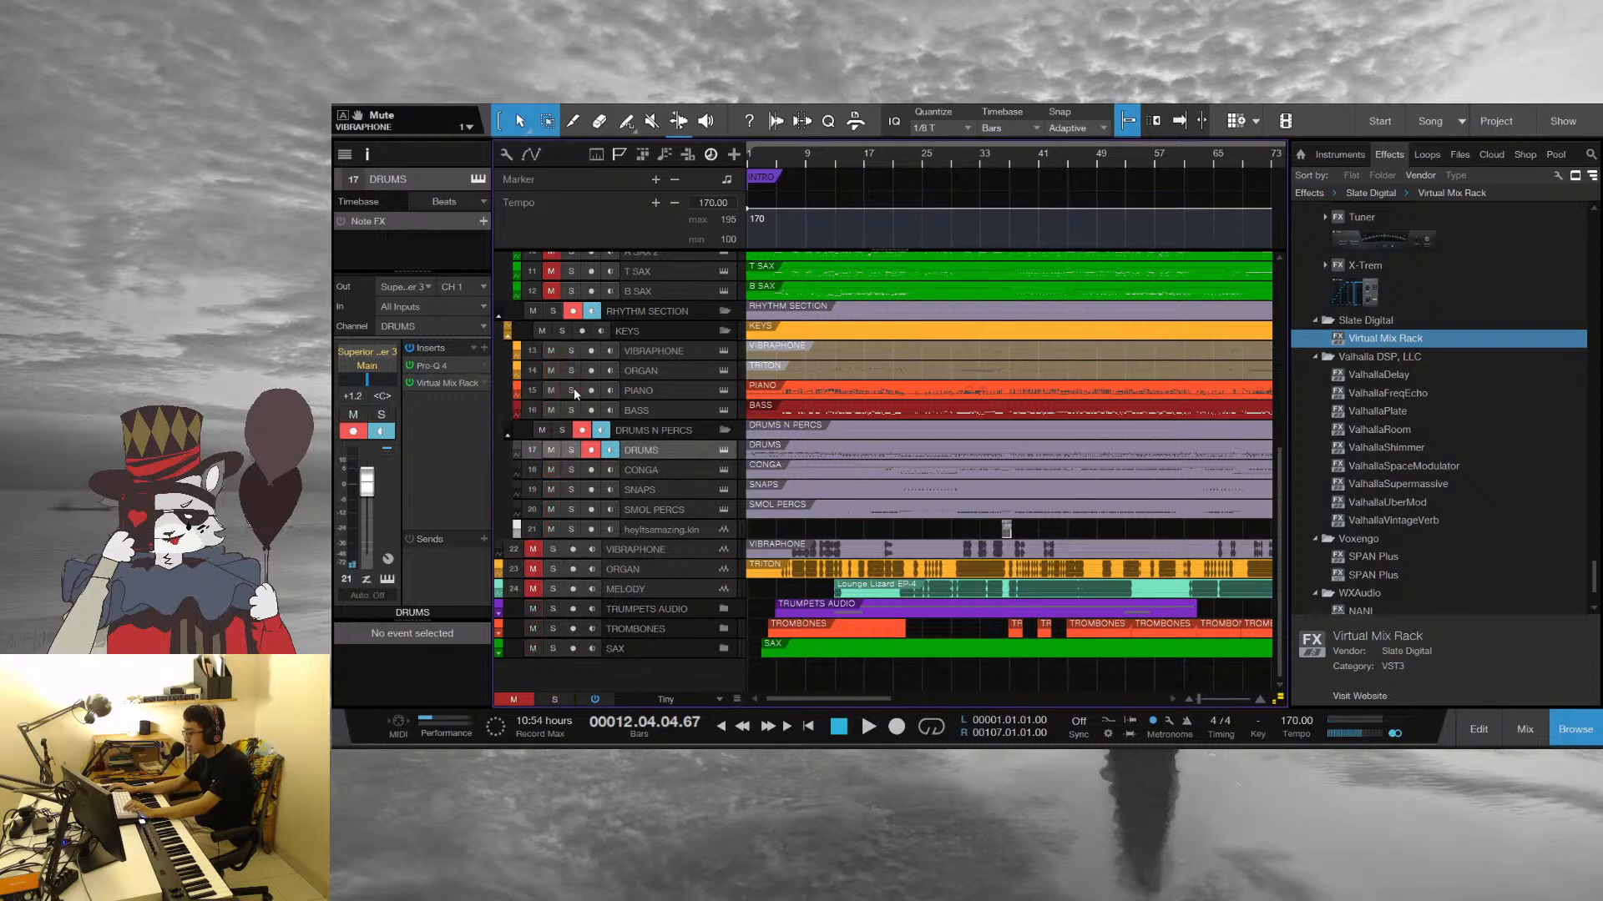
# Play from around bar 5, unmute the Vibraphone, Organ and Melody audio tracks along with the other audio tracks, and stop playback
pyautogui.click(778, 163)
pyautogui.press('space')
pyautogui.moveTo(534, 589); pyautogui.dragTo(538, 549)
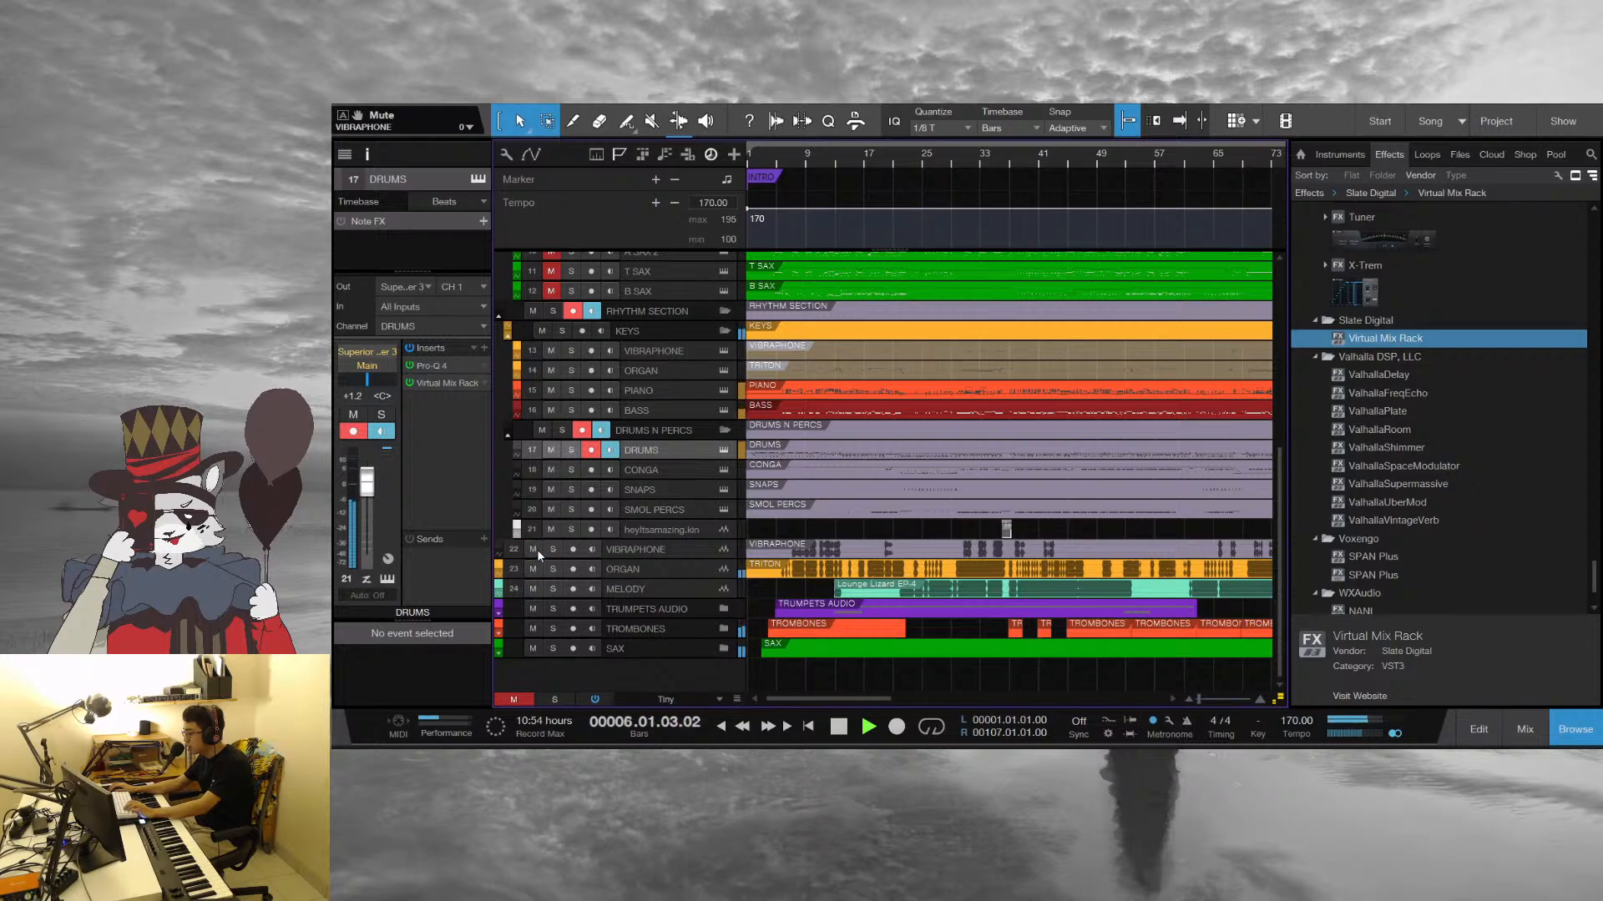
pyautogui.press('space')
# Select the Drums track and play the arrangement from bar 1 for several bars
pyautogui.click(665, 394)
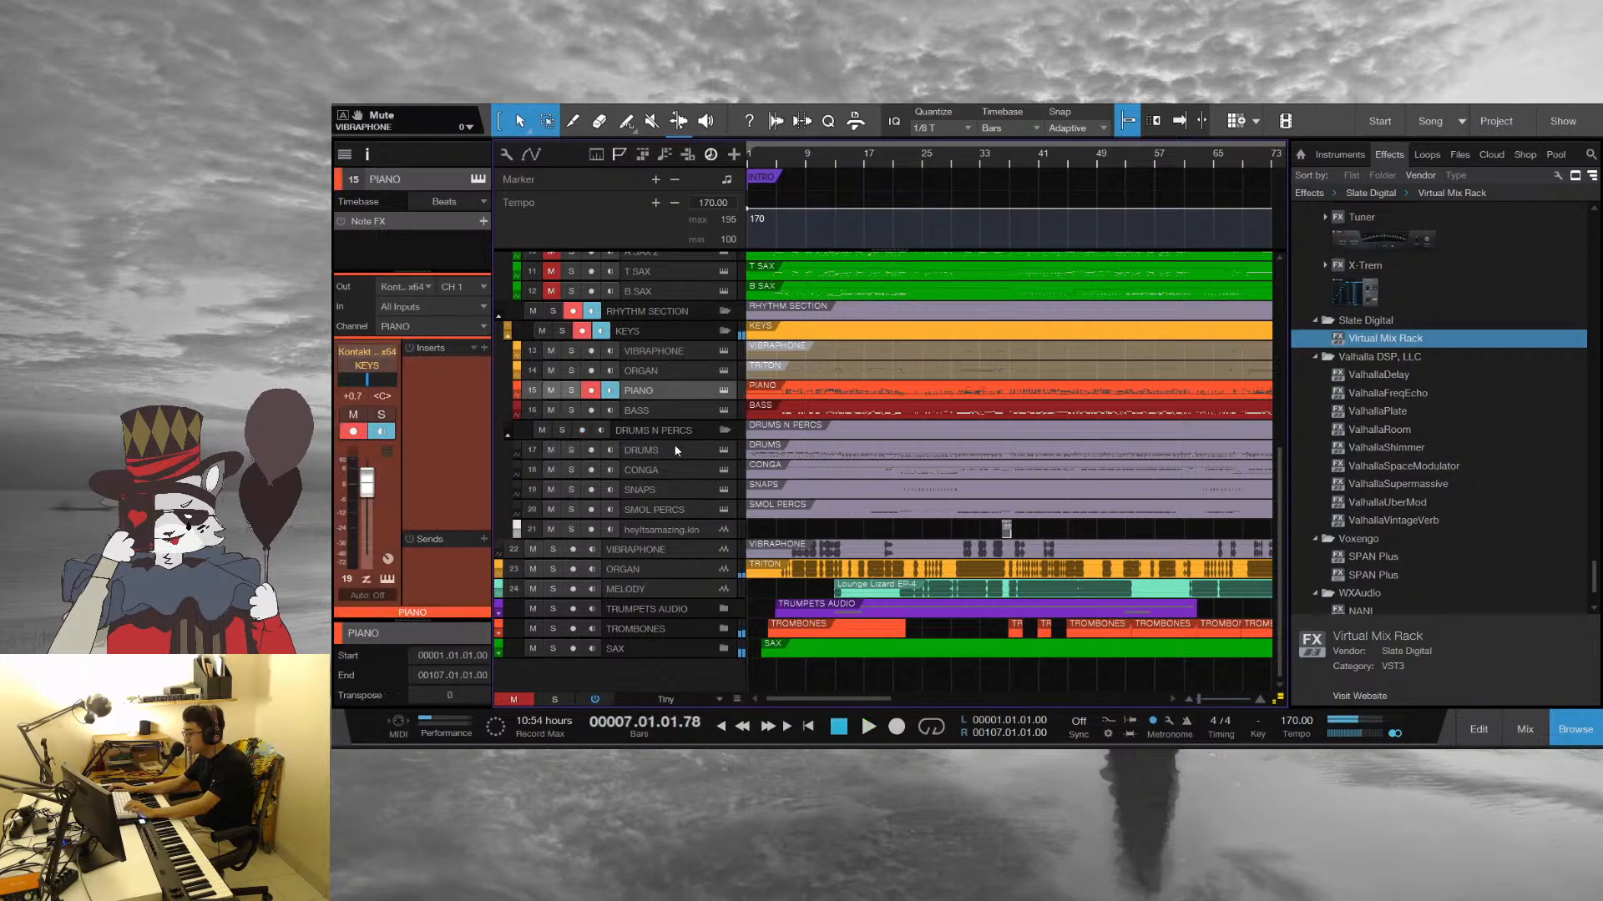
pyautogui.click(677, 451)
pyautogui.scroll(3, 835, 162)
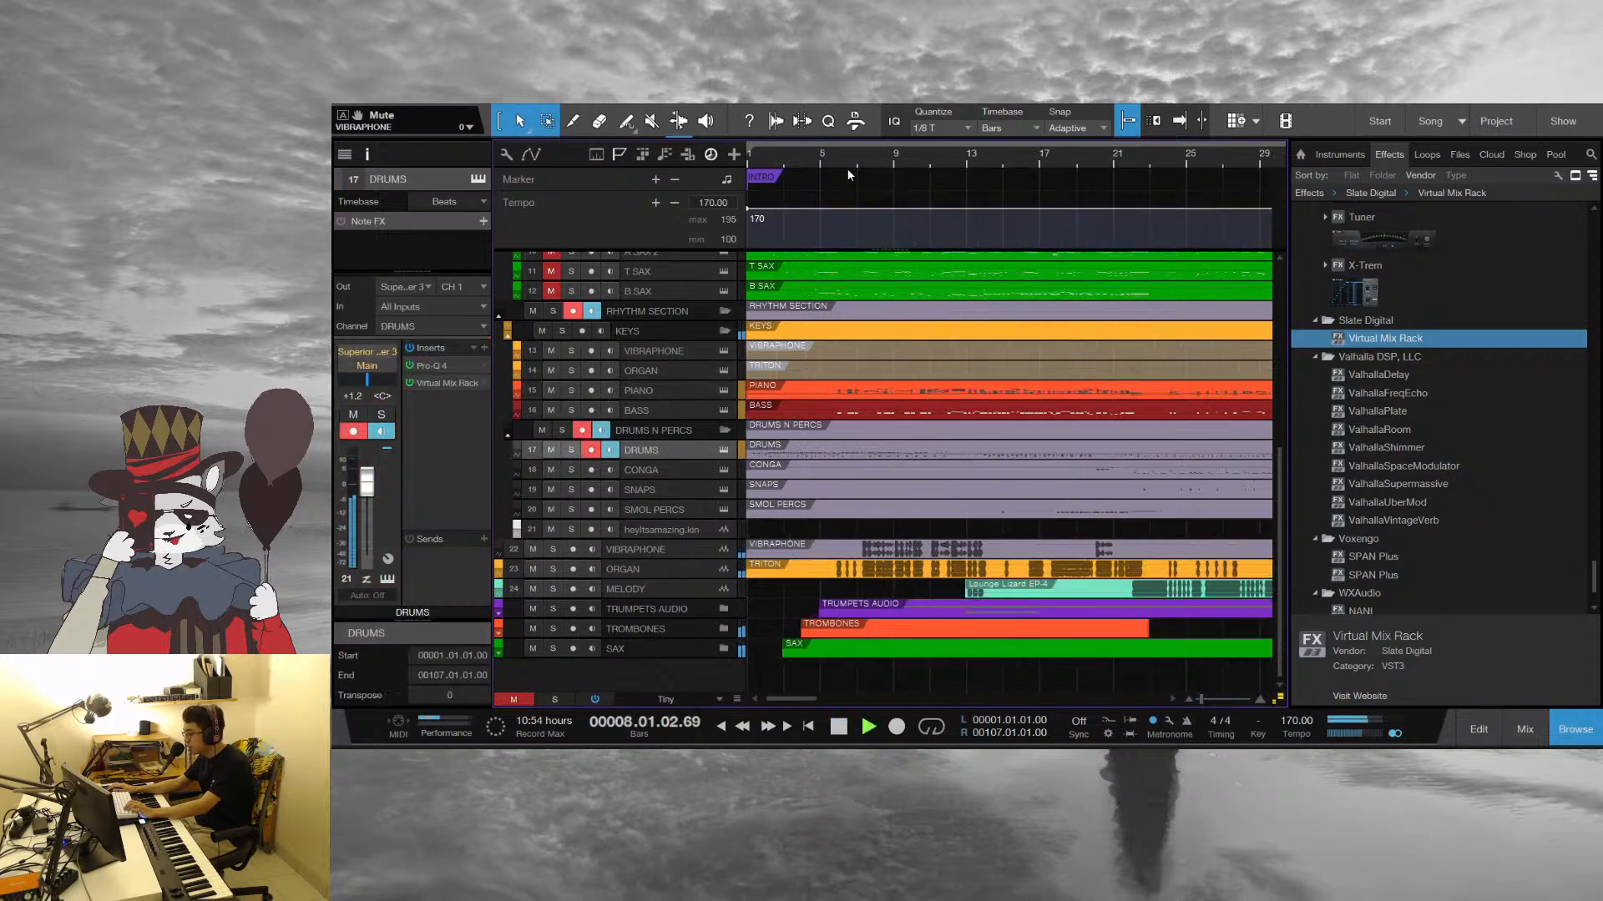
pyautogui.press('space')
pyautogui.click(776, 161)
pyautogui.click(752, 160)
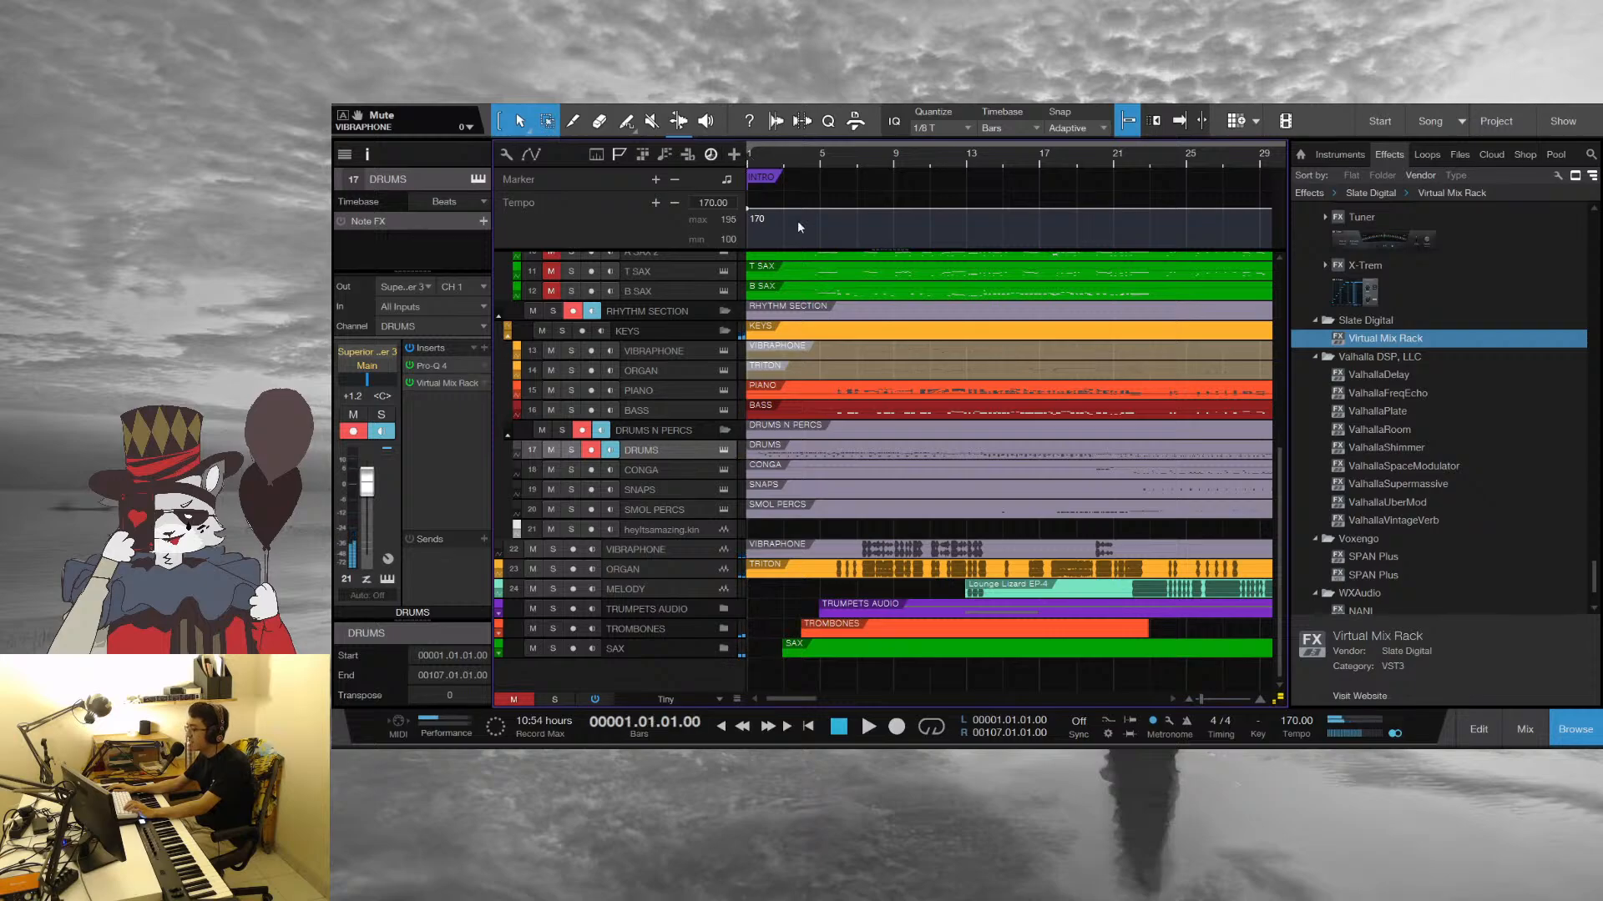
pyautogui.press('space')
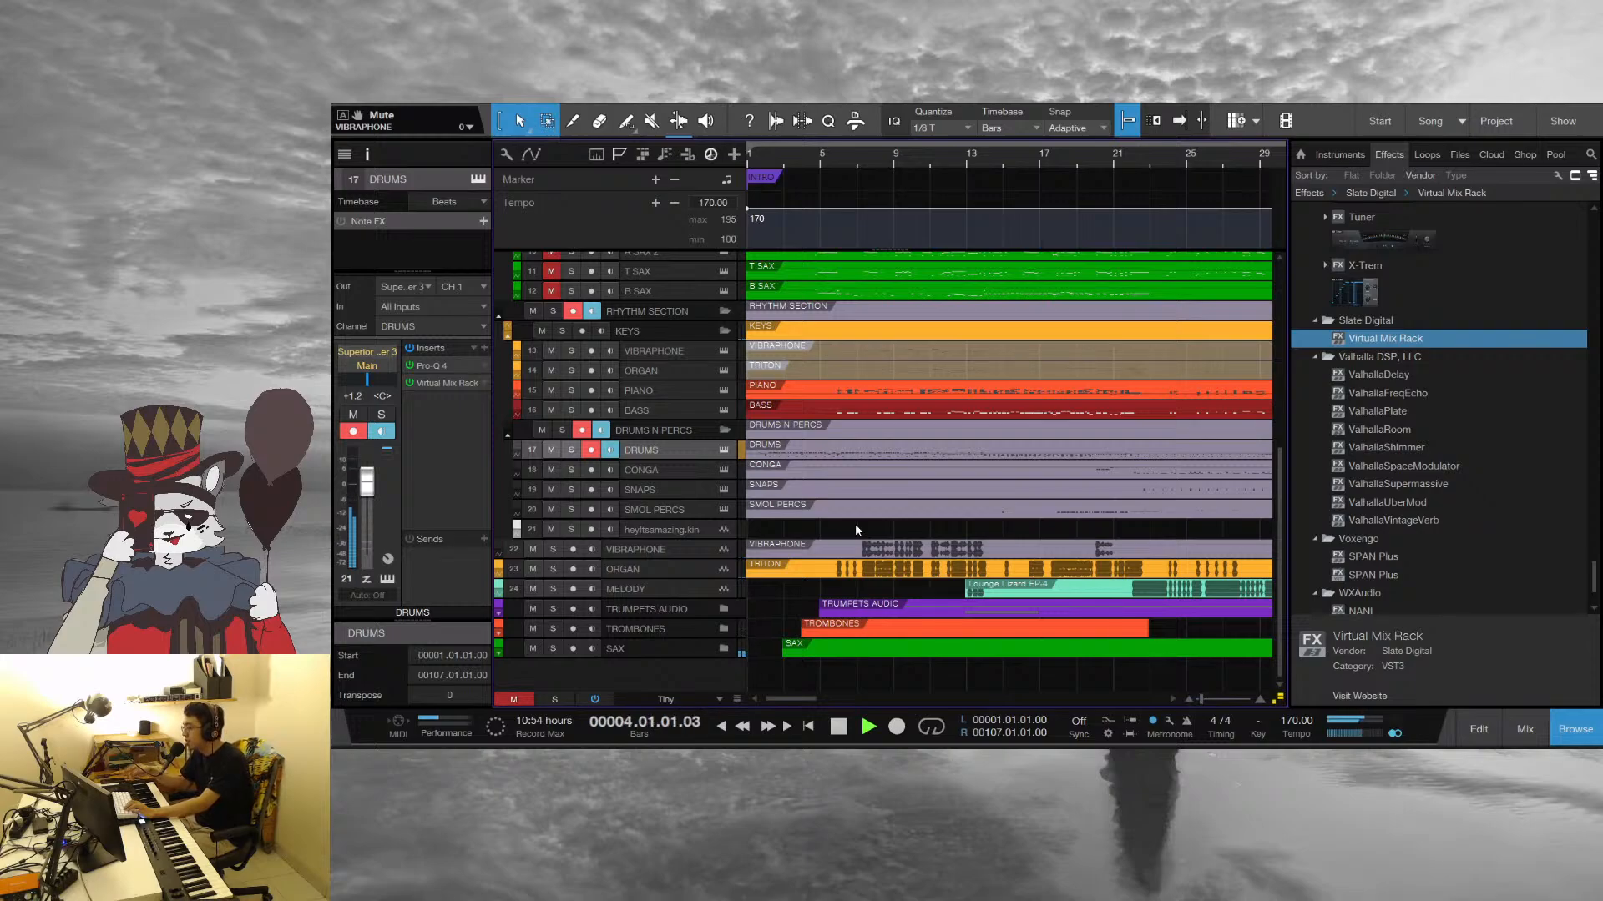
pyautogui.scroll(8, 856, 526)
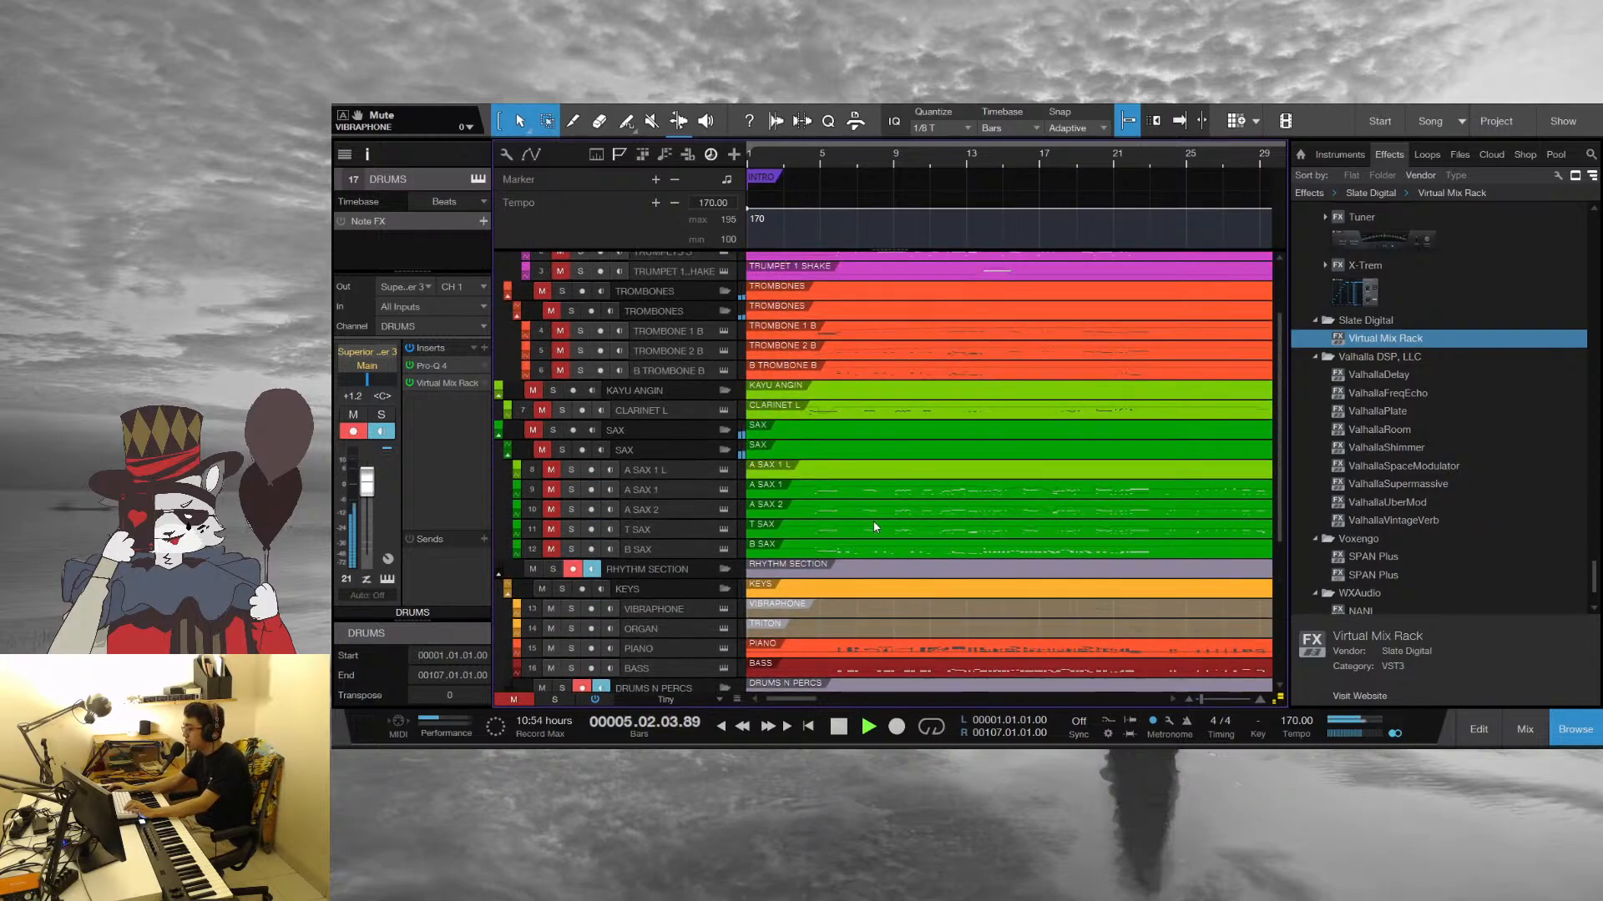
pyautogui.press('space')
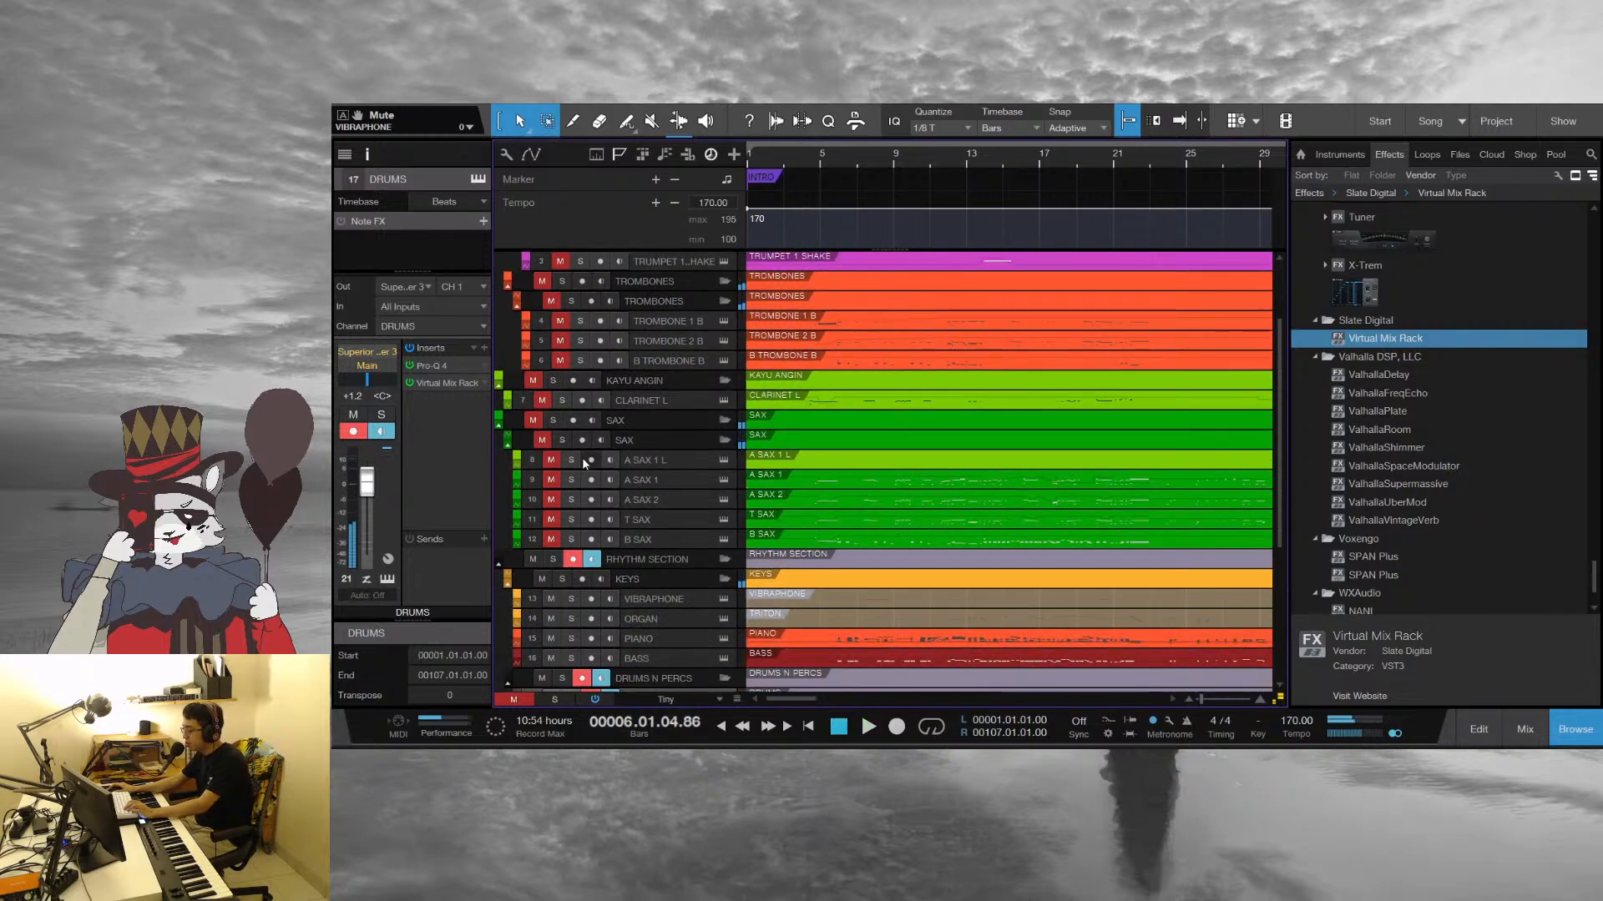
# Look over the muted MIDI tracks and play the arrangement again from bar 1 into bar 22
pyautogui.scroll(1, 553, 497)
pyautogui.scroll(1, 553, 498)
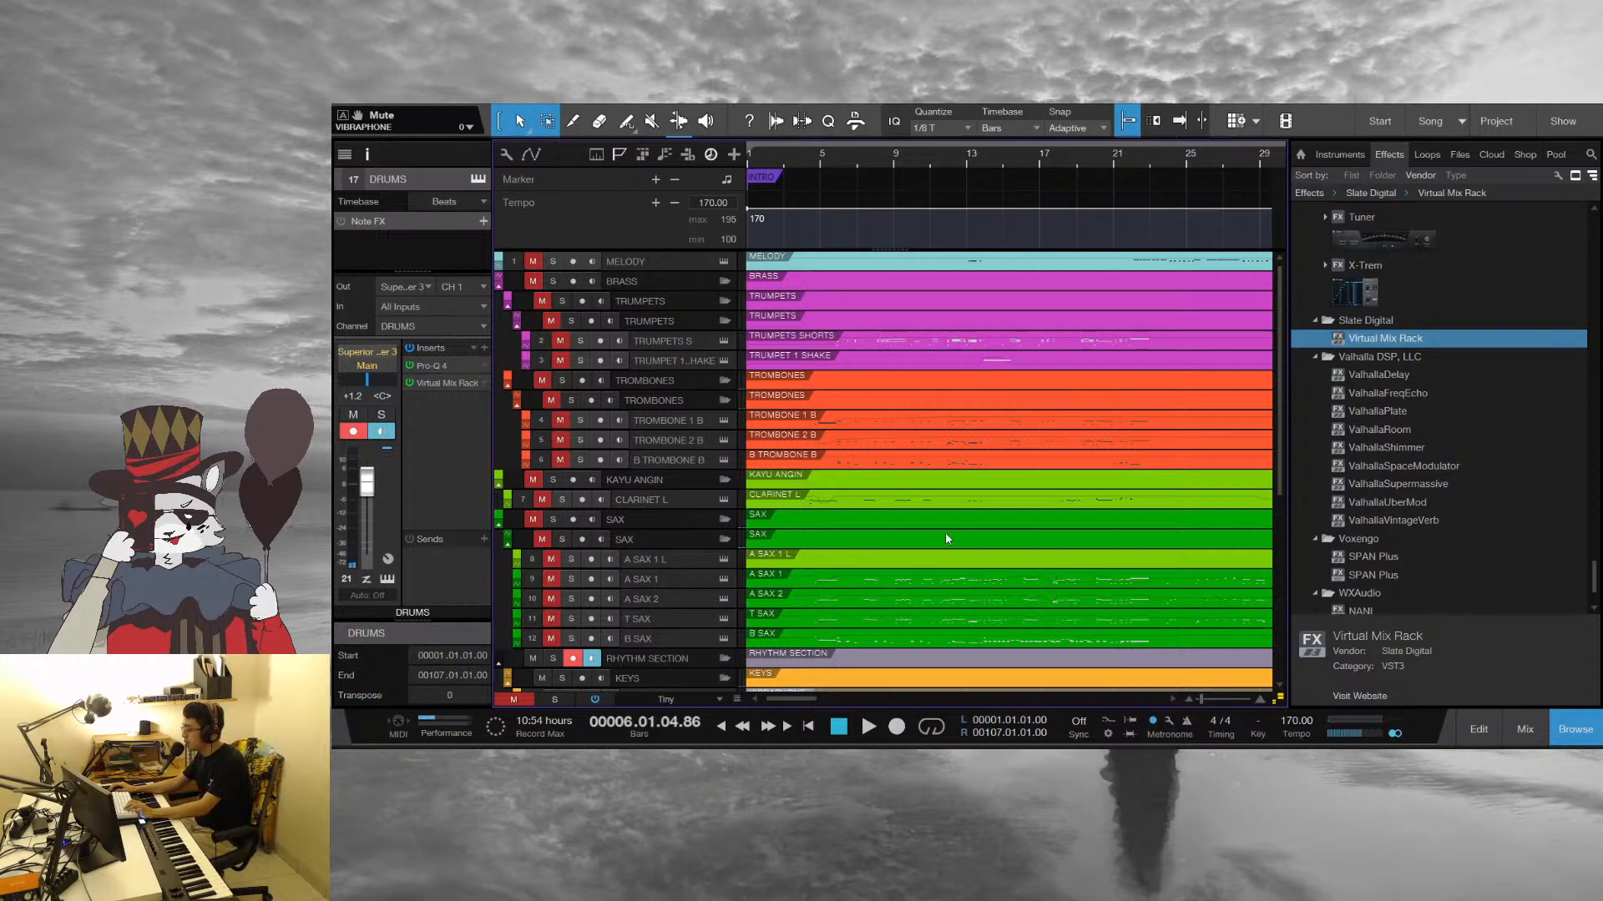
pyautogui.scroll(-8, 960, 525)
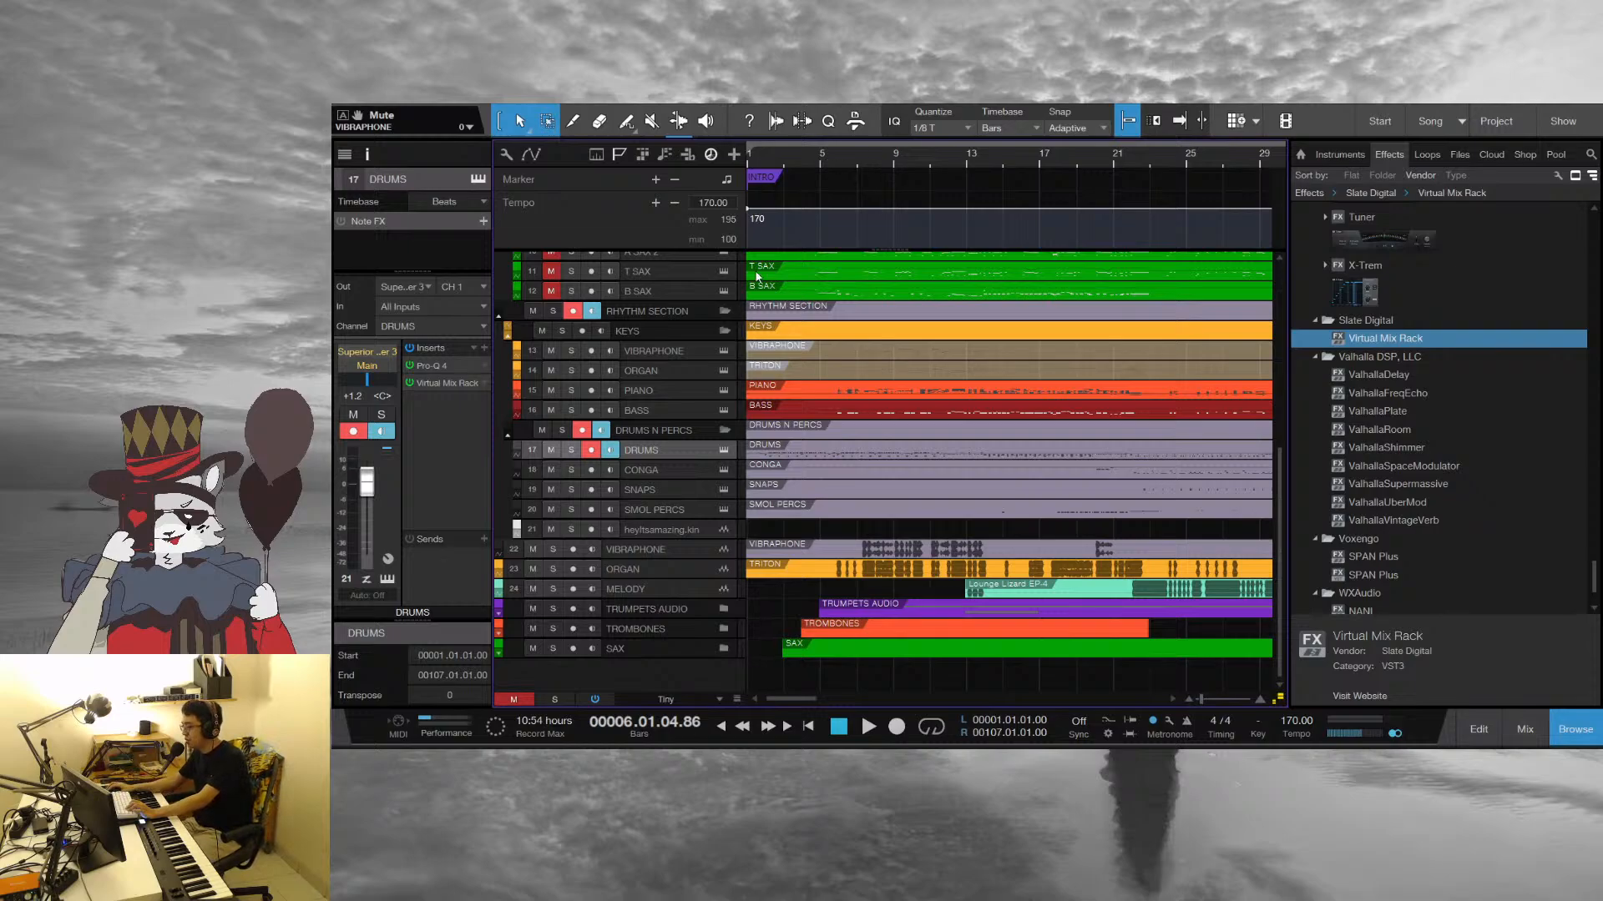
pyautogui.click(751, 161)
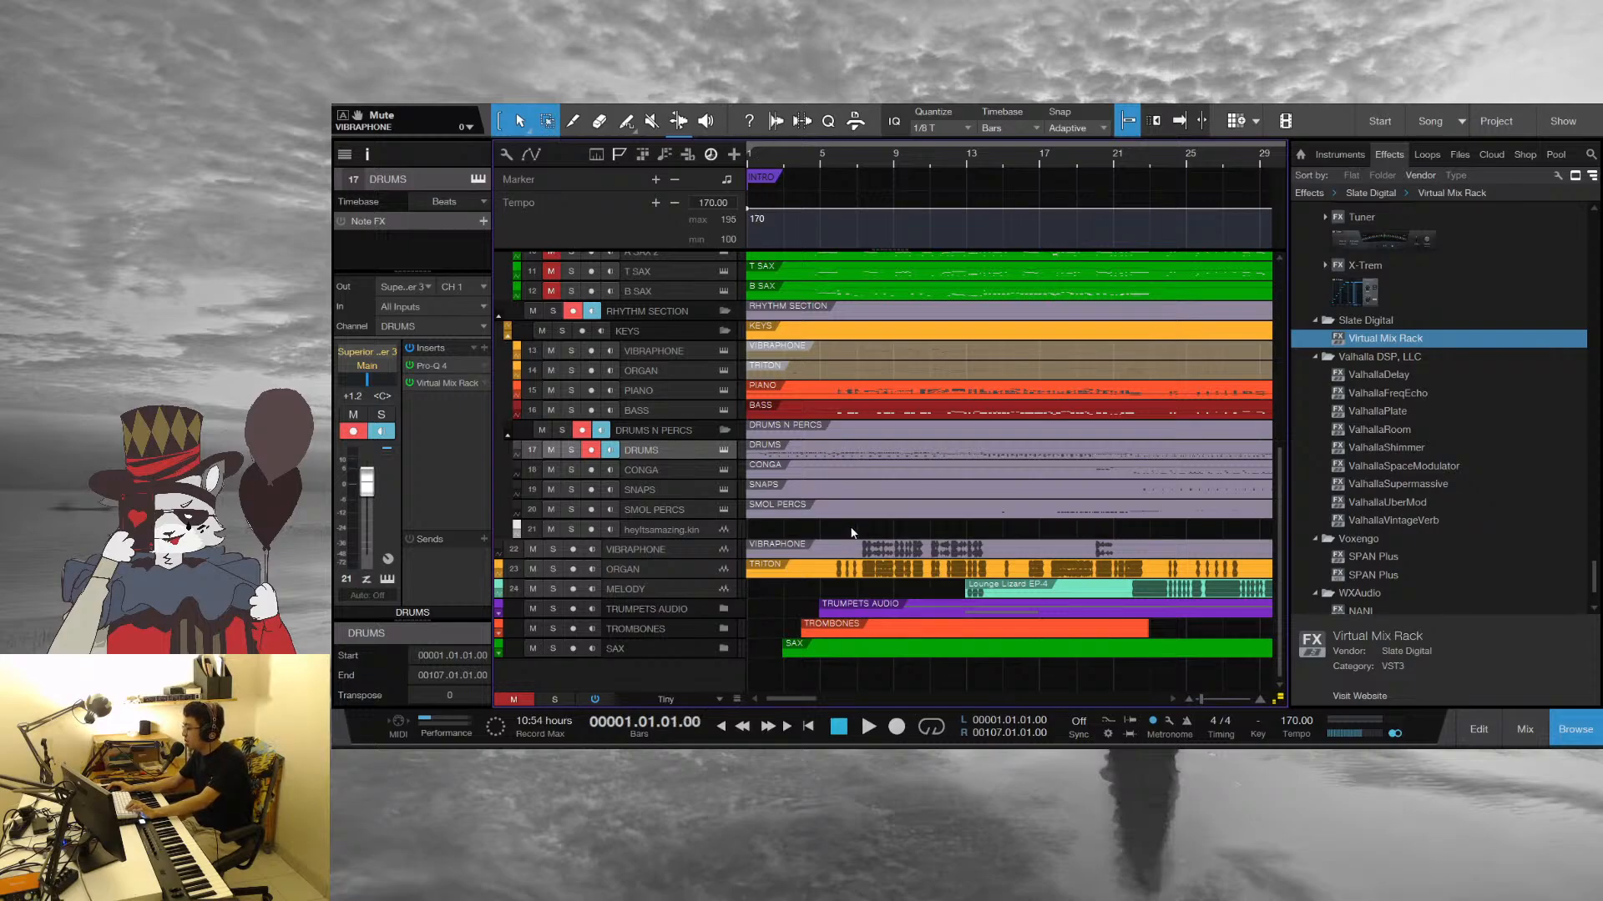
pyautogui.press('space')
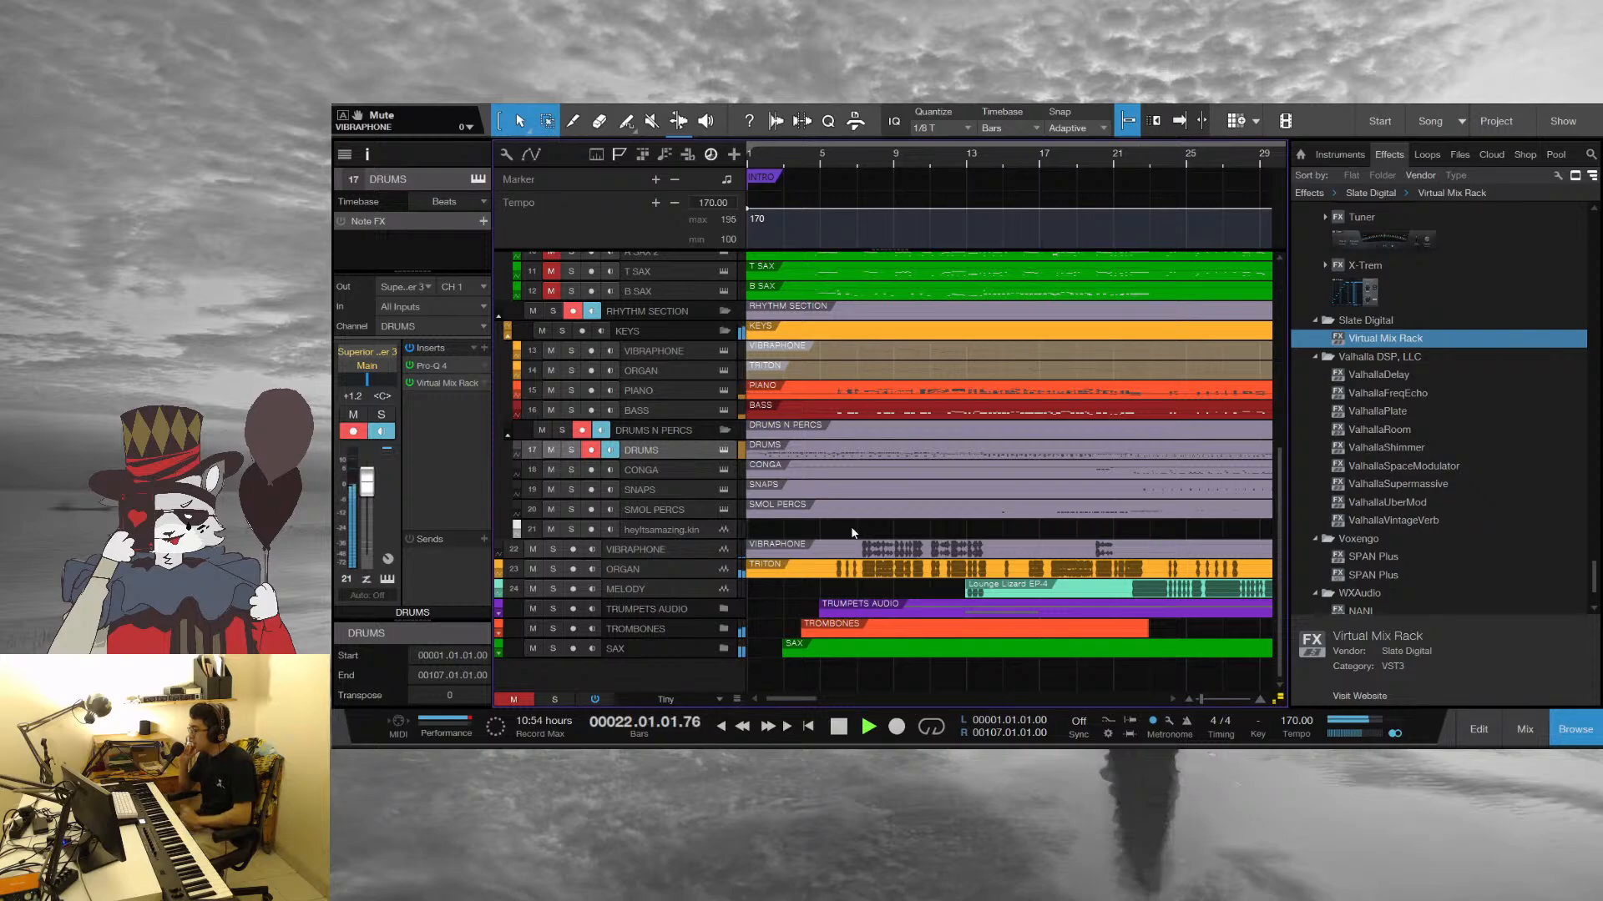
pyautogui.press('space')
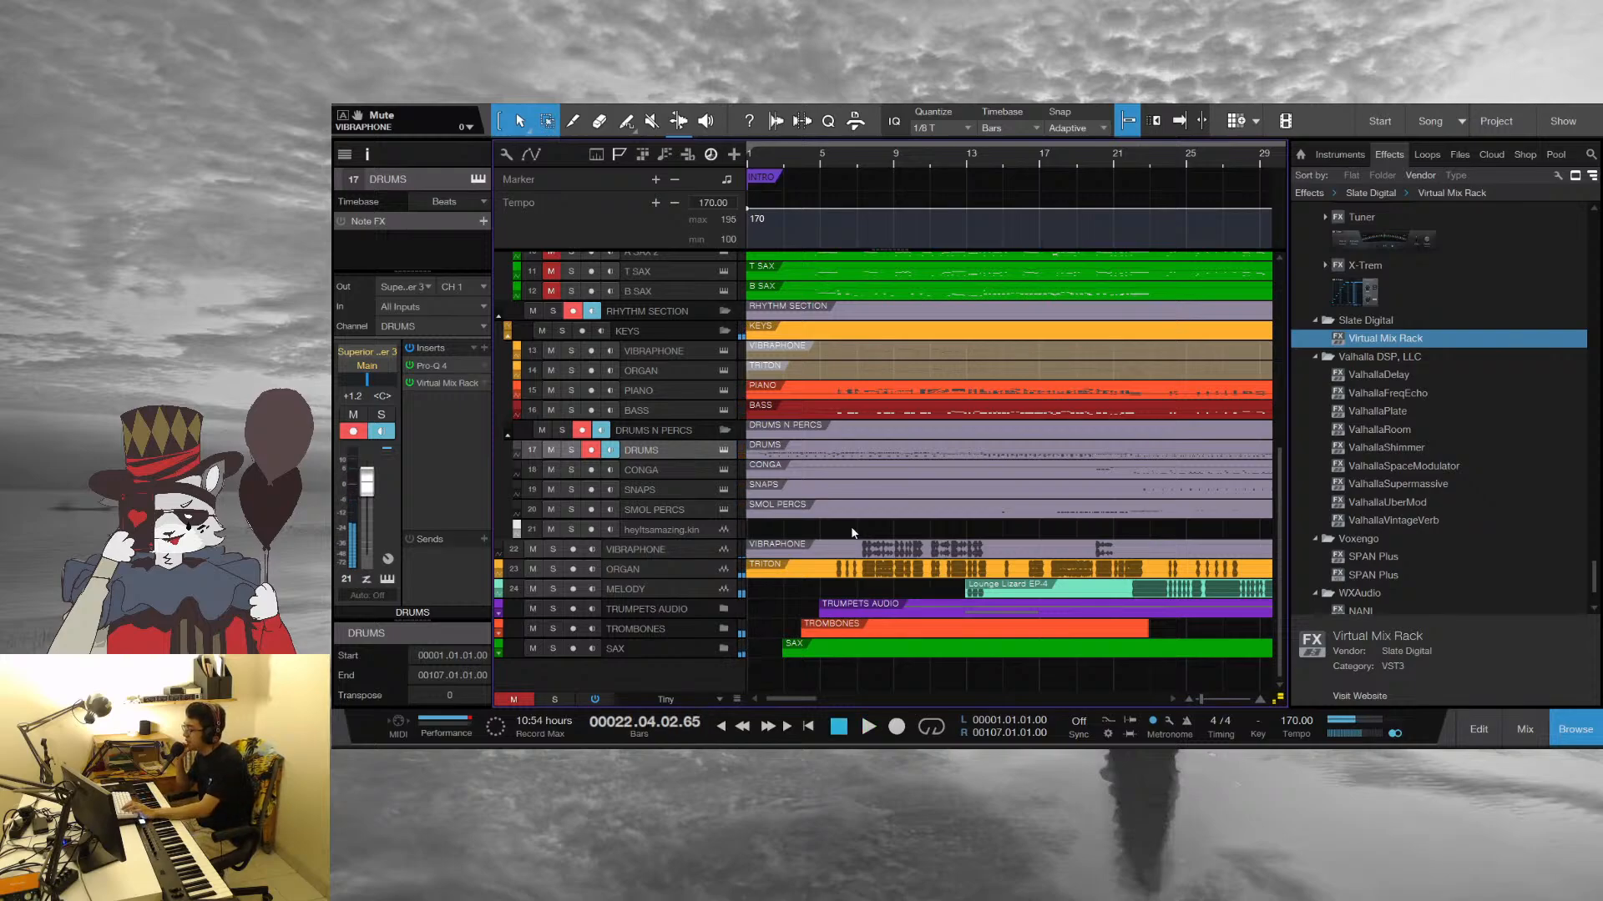
# Move the playhead to bar 17 and select the Piano track
pyautogui.moveTo(1080, 155); pyautogui.dragTo(1057, 374)
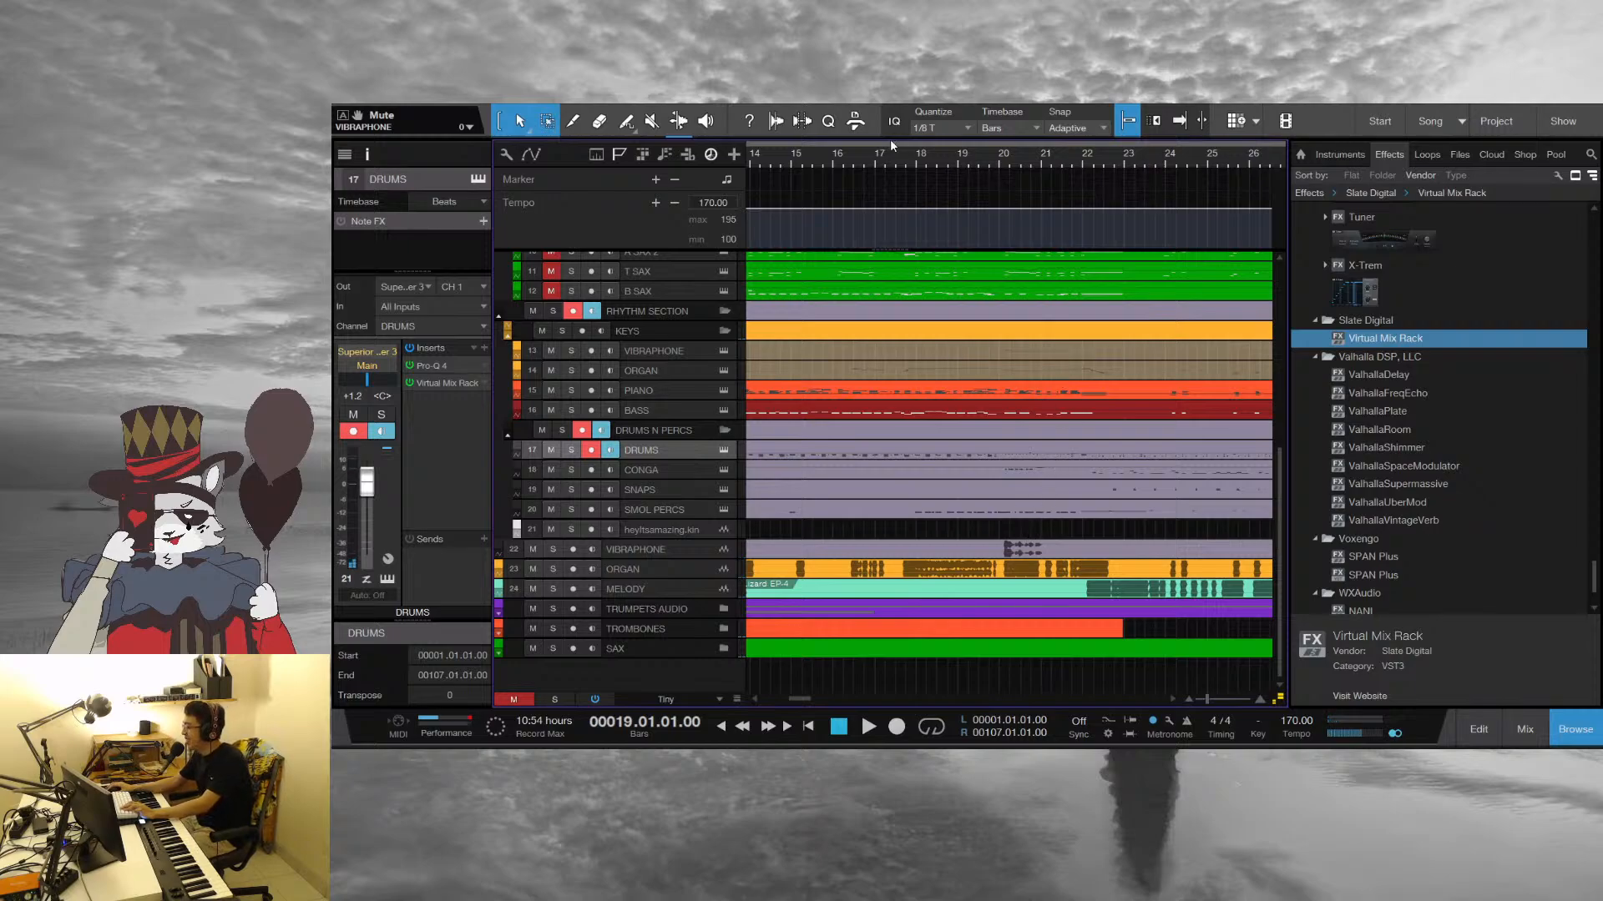
pyautogui.click(874, 165)
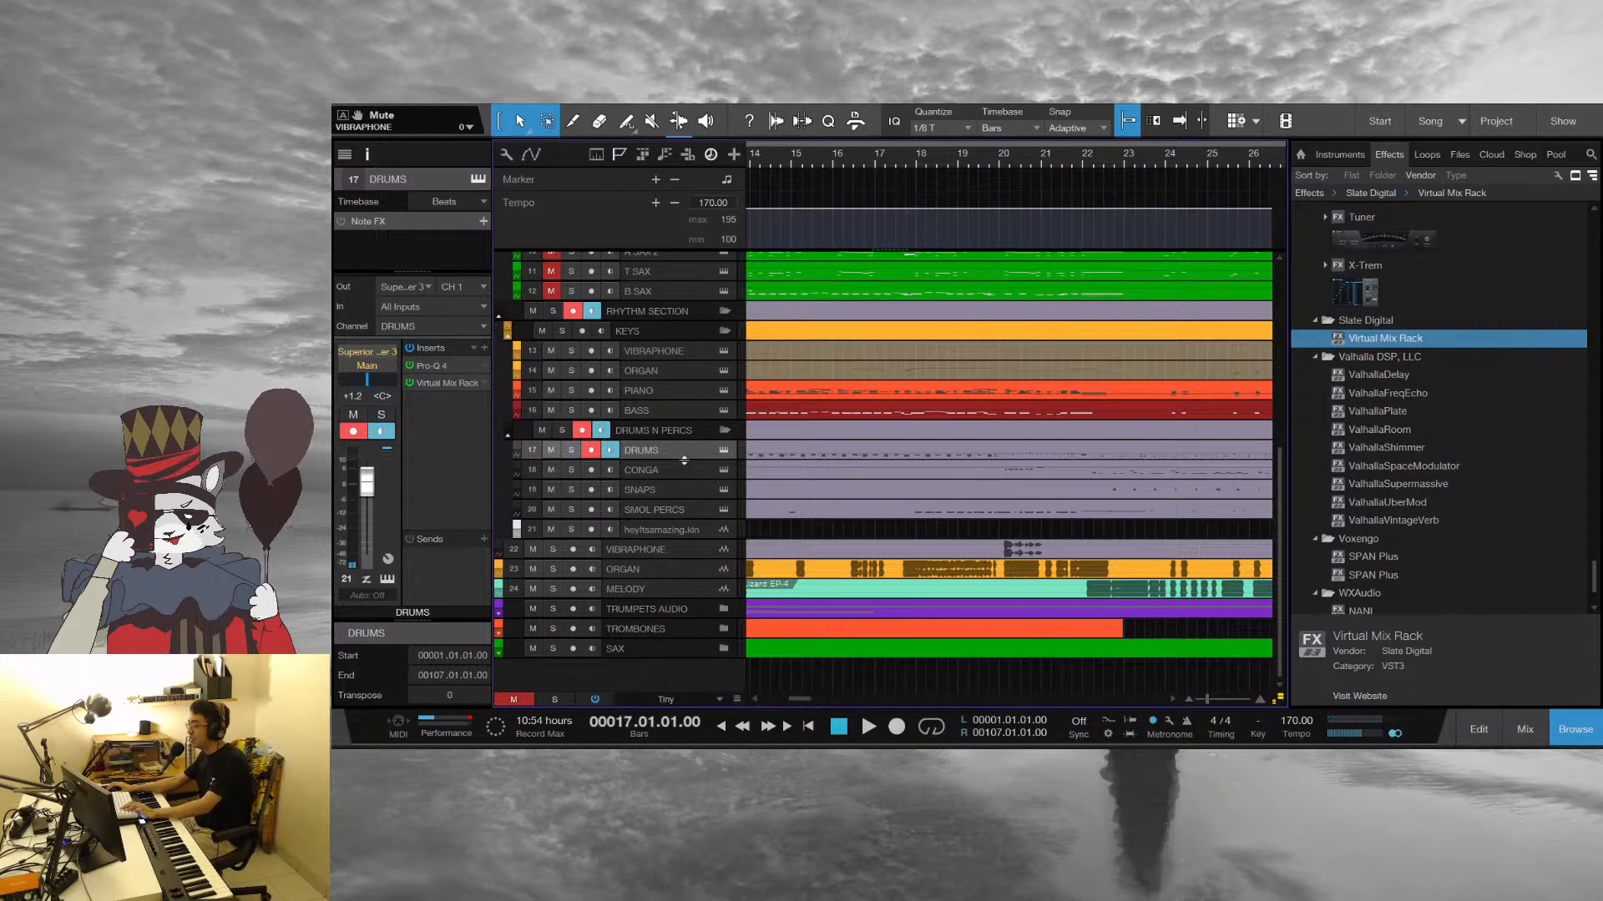
pyautogui.click(654, 387)
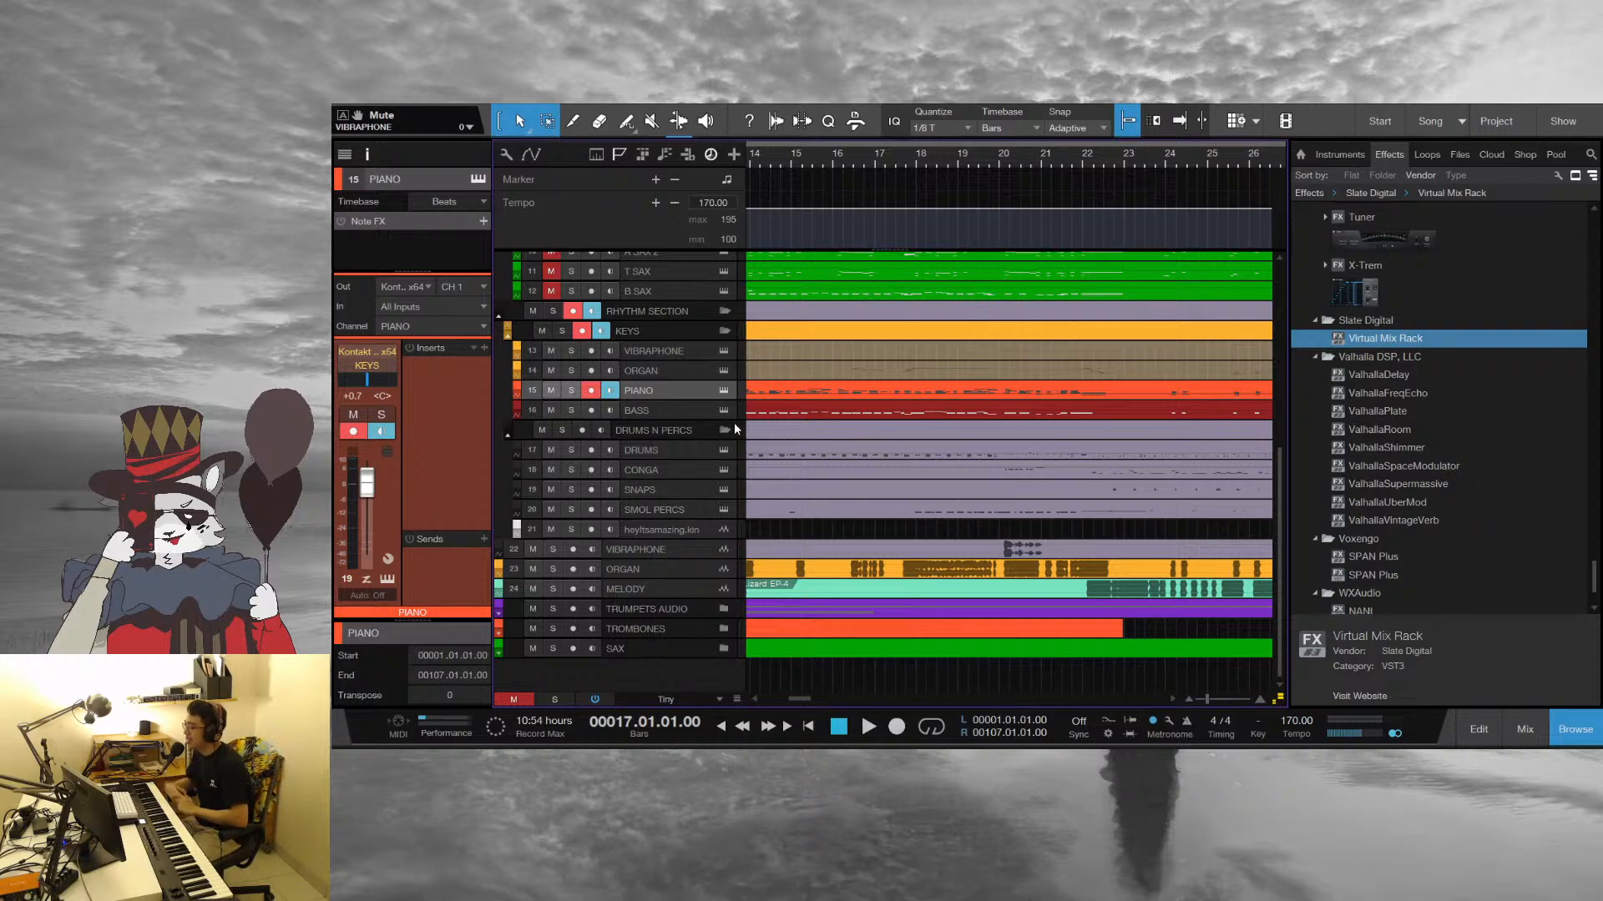
# Set the loop range from bar 16 to bar 18 beat 2 and return the playhead to bar 1
pyautogui.moveTo(833, 146)
pyautogui.mouseDown()
pyautogui.moveTo(1048, 133)
pyautogui.moveTo(1103, 105)
pyautogui.mouseUp()
pyautogui.press('KP_1')
pyautogui.click(749, 164)
pyautogui.moveTo(851, 162); pyautogui.dragTo(895, 461)
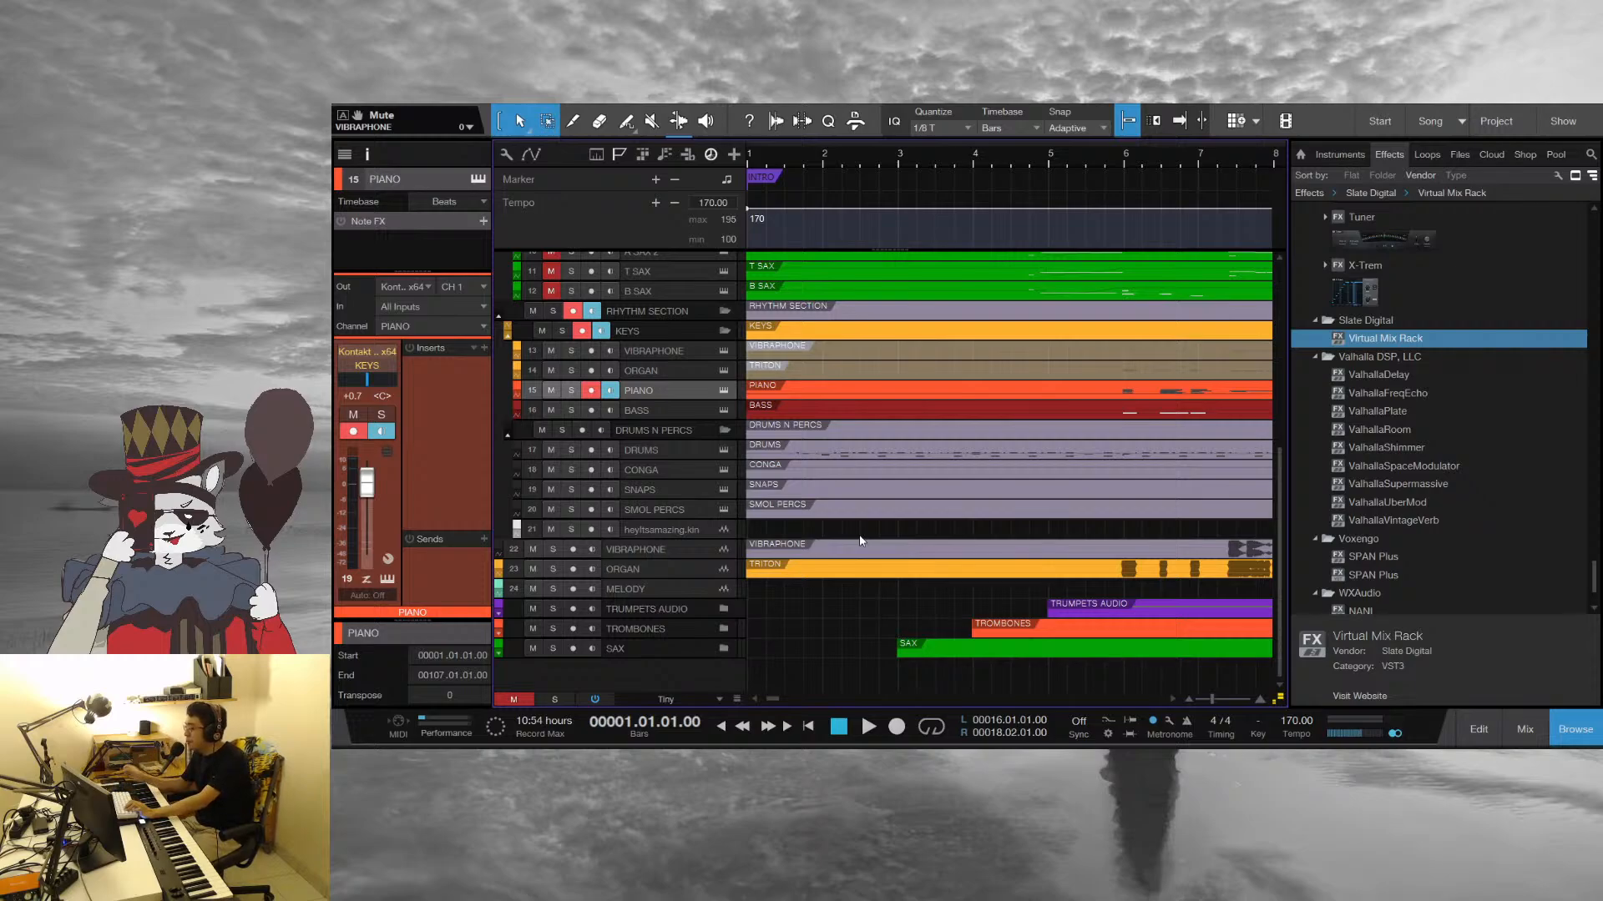
# Solo the Piano, Bass and Drums tracks and play them briefly from bar 1
pyautogui.click(571, 392)
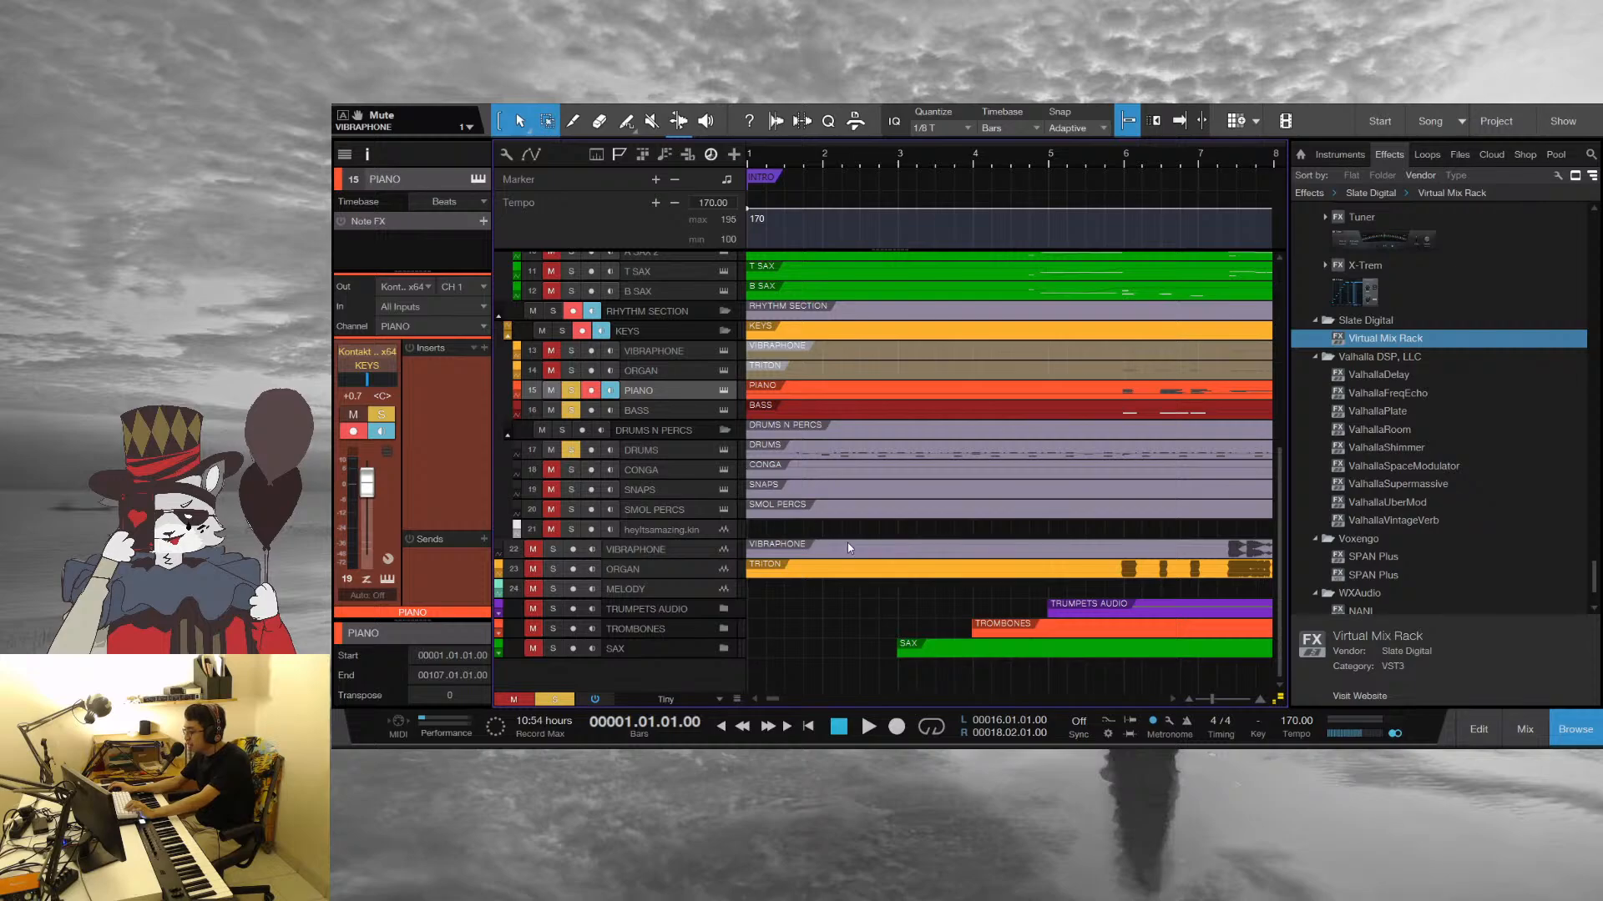
pyautogui.press('space')
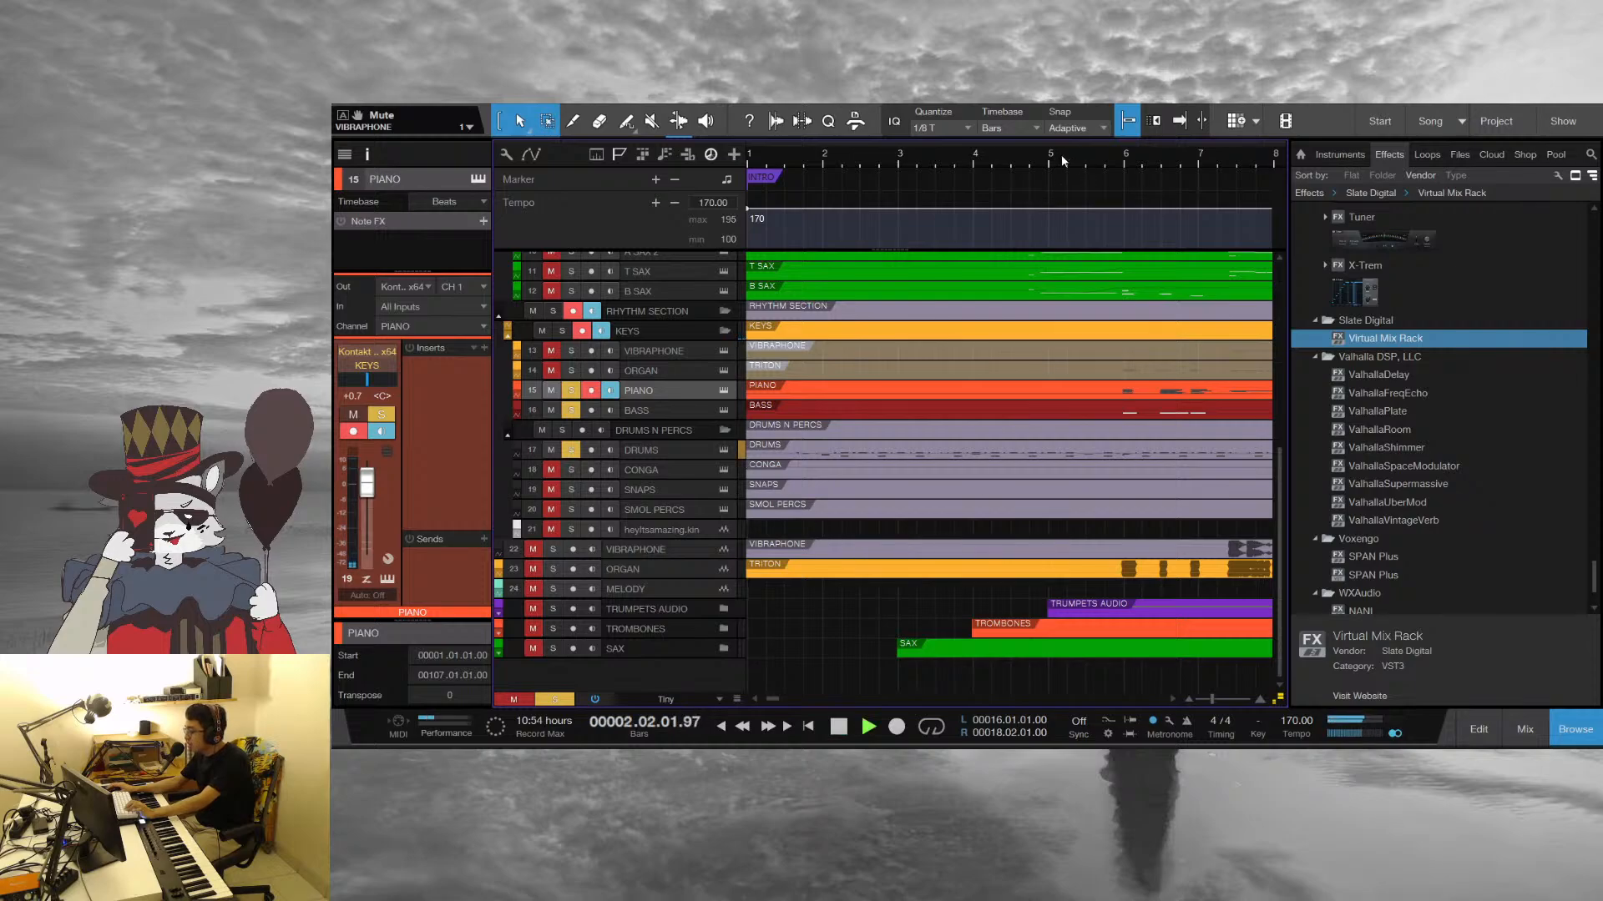
pyautogui.press('space')
# Place the playhead late in bar 5, select the Bass part and play the soloed rhythm section from there
pyautogui.moveTo(1118, 153); pyautogui.dragTo(1037, 176)
pyautogui.click(1014, 156)
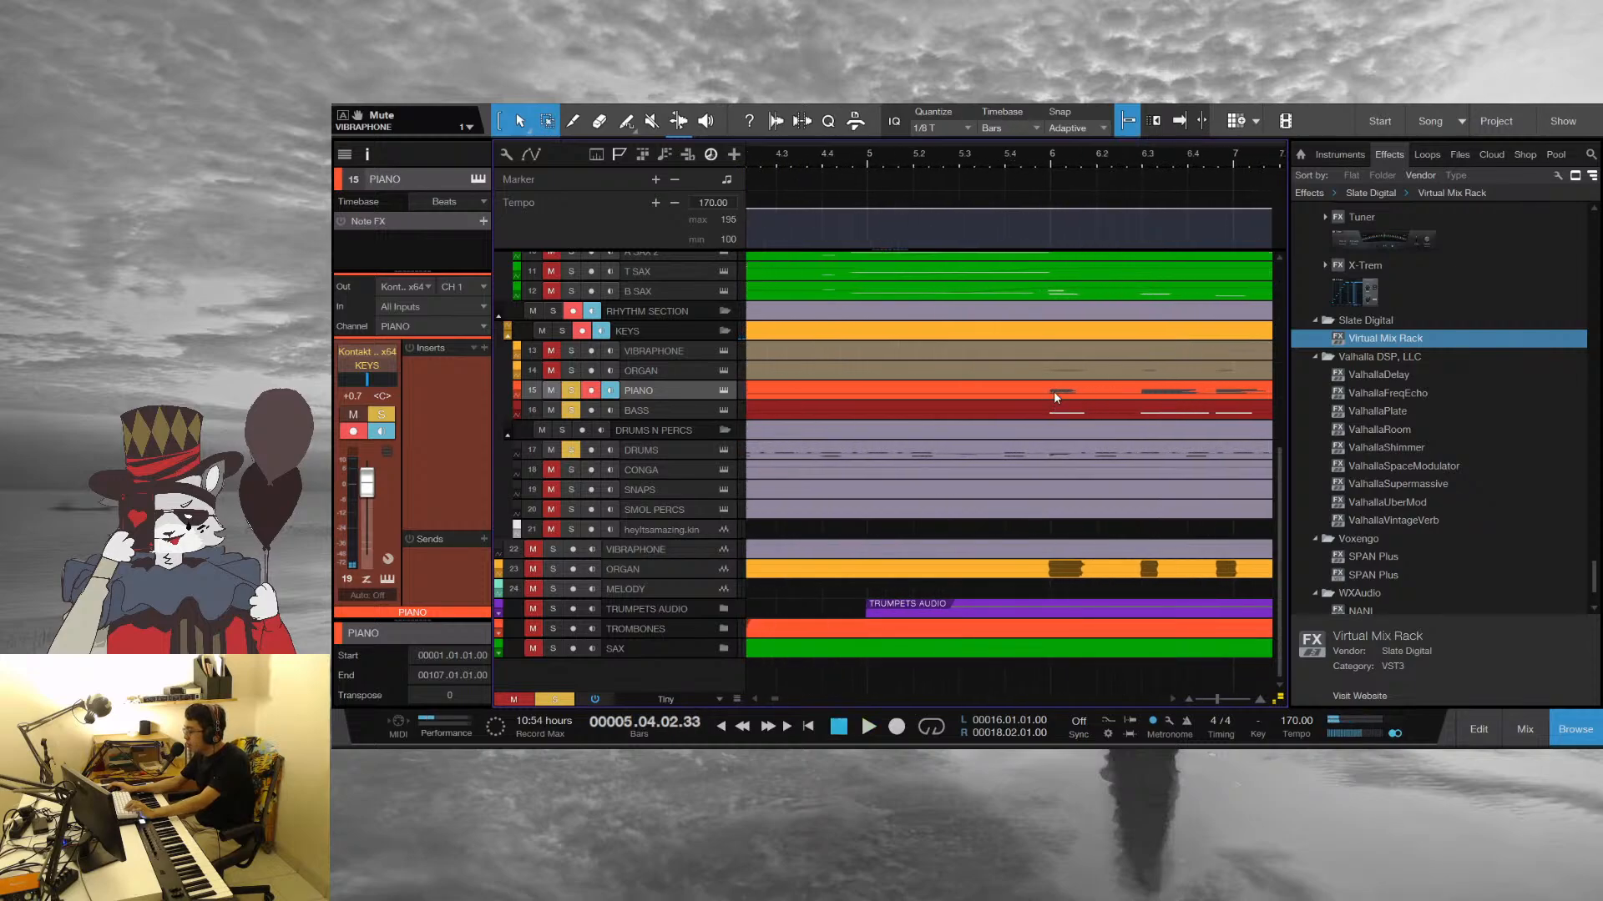
pyautogui.click(1072, 415)
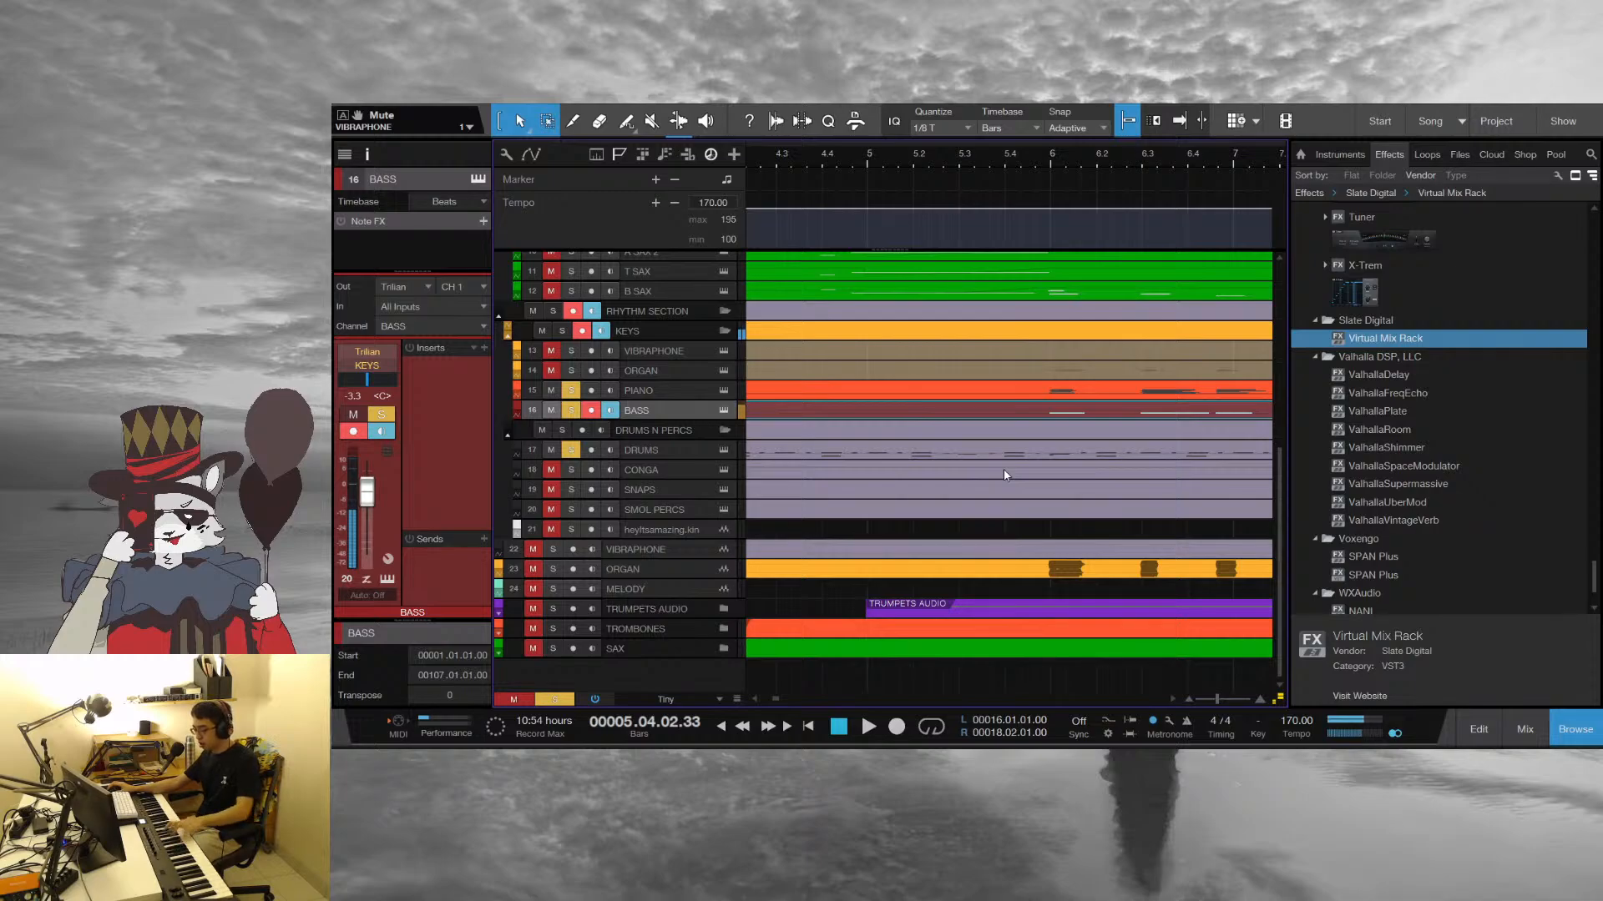
pyautogui.moveTo(956, 157); pyautogui.dragTo(1068, 138)
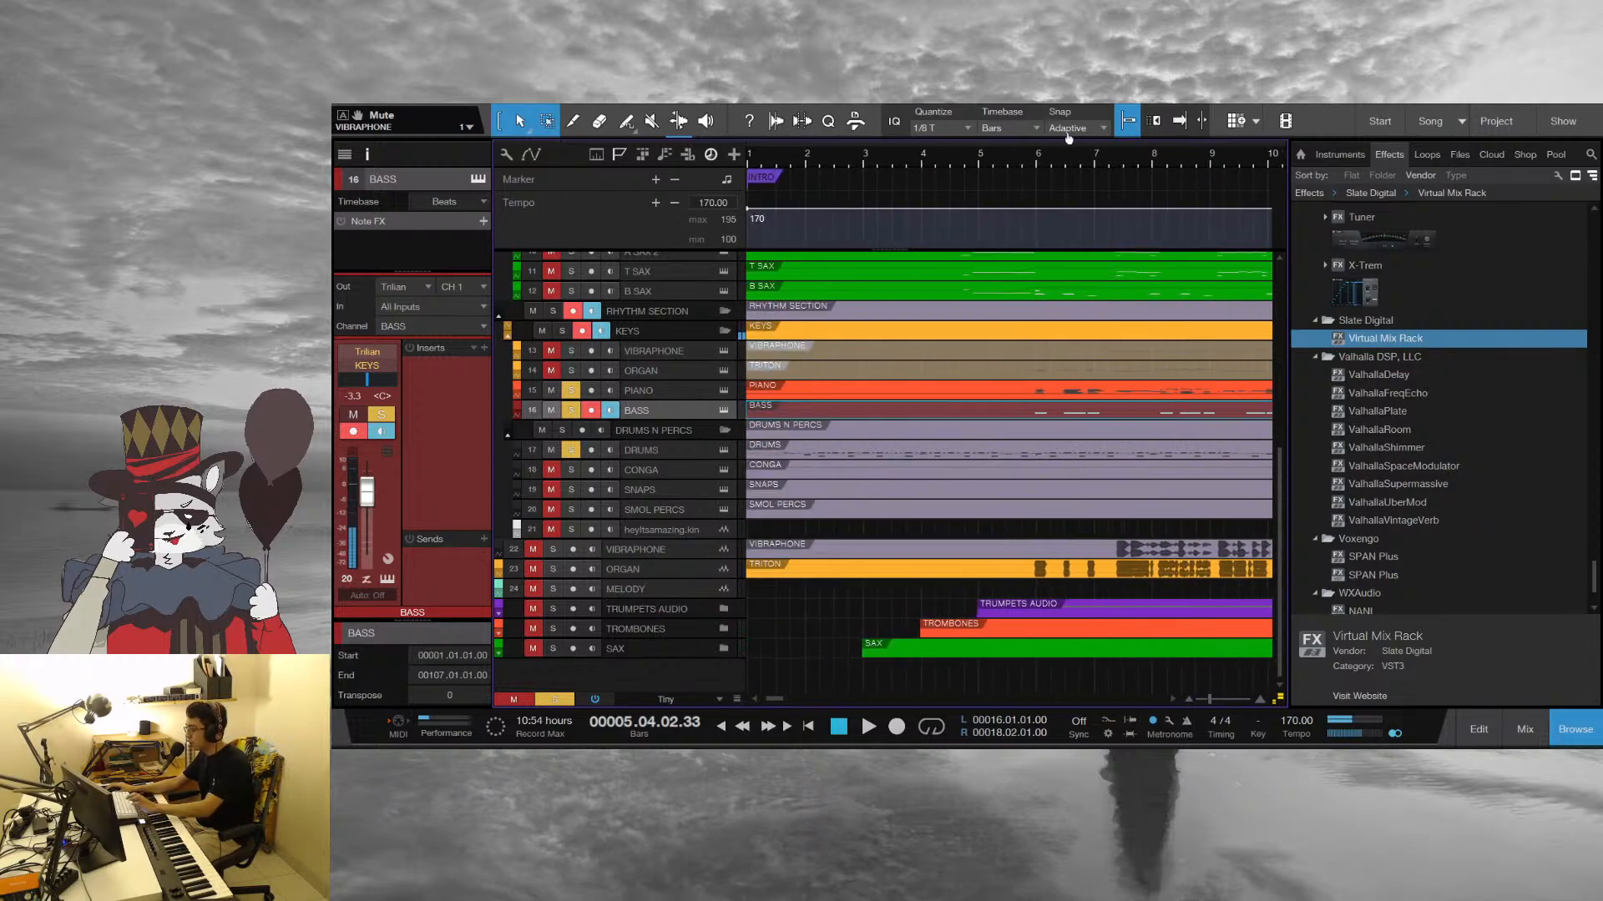
pyautogui.hotkey('shift', 'm')
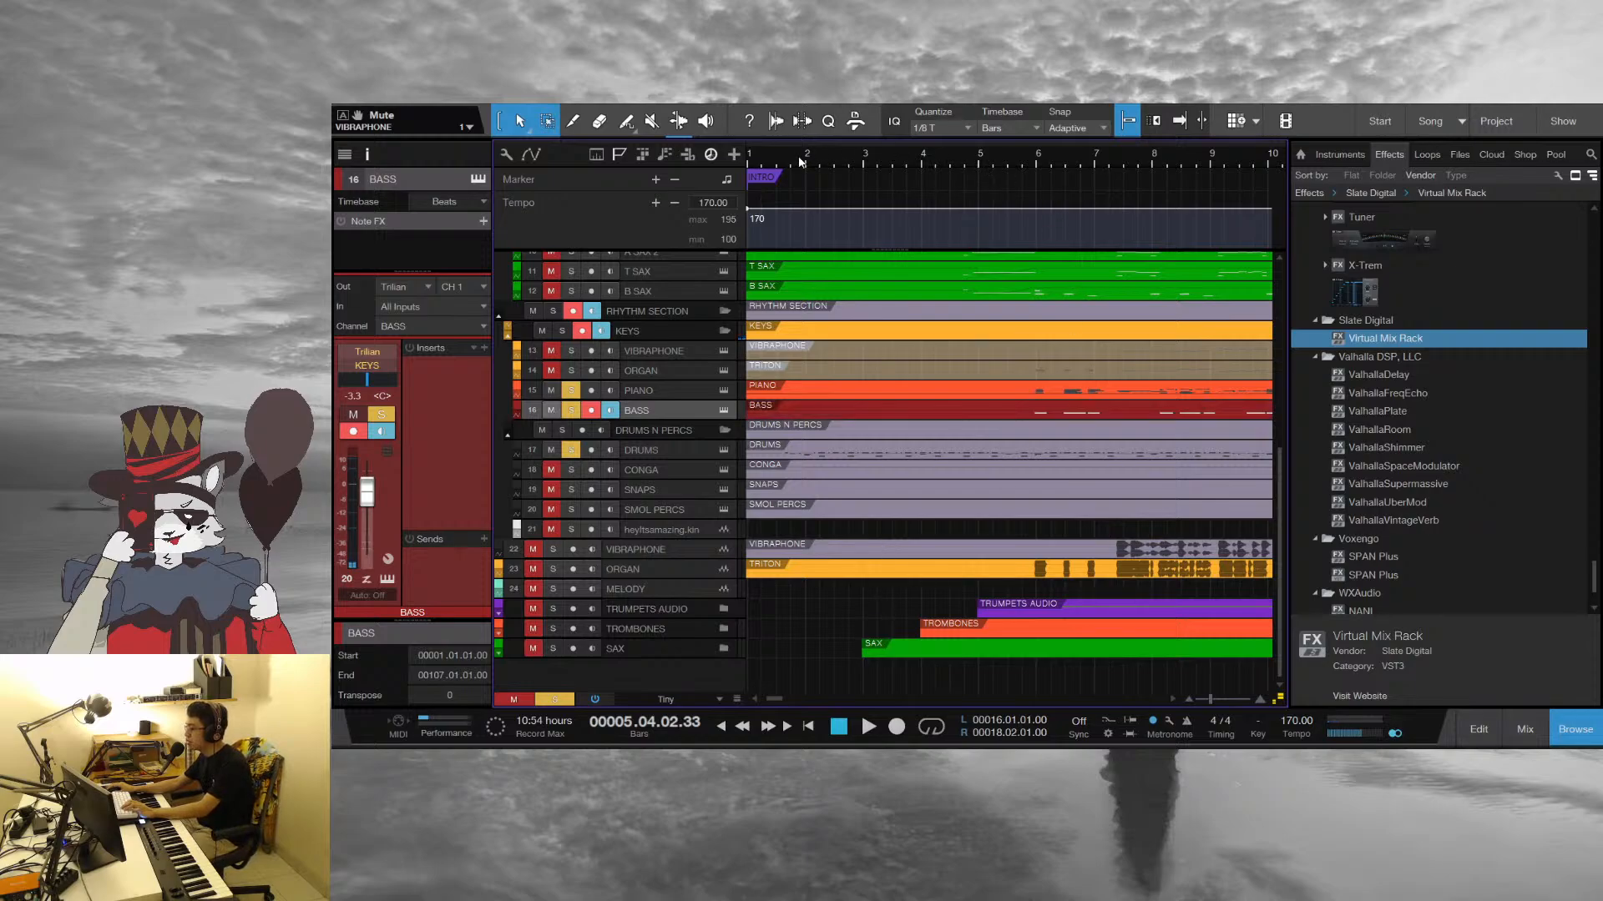
pyautogui.press('space')
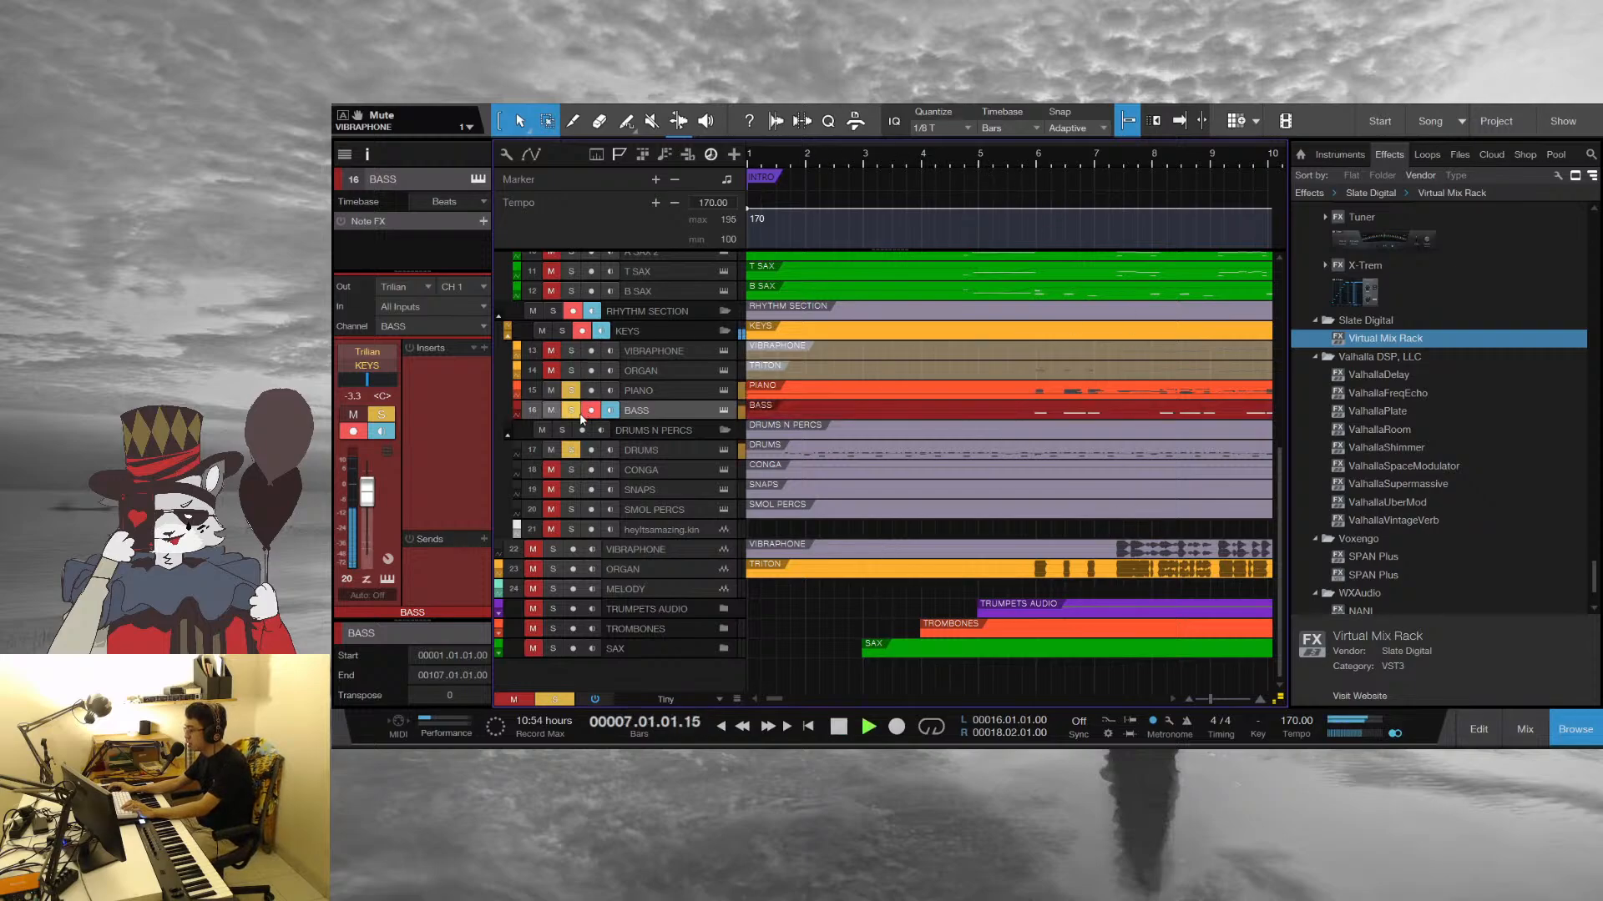
# Compare the Piano and Bass without and with the drums by clearing the Drums solo and soloing it again during playback
pyautogui.click(571, 450)
pyautogui.click(552, 450)
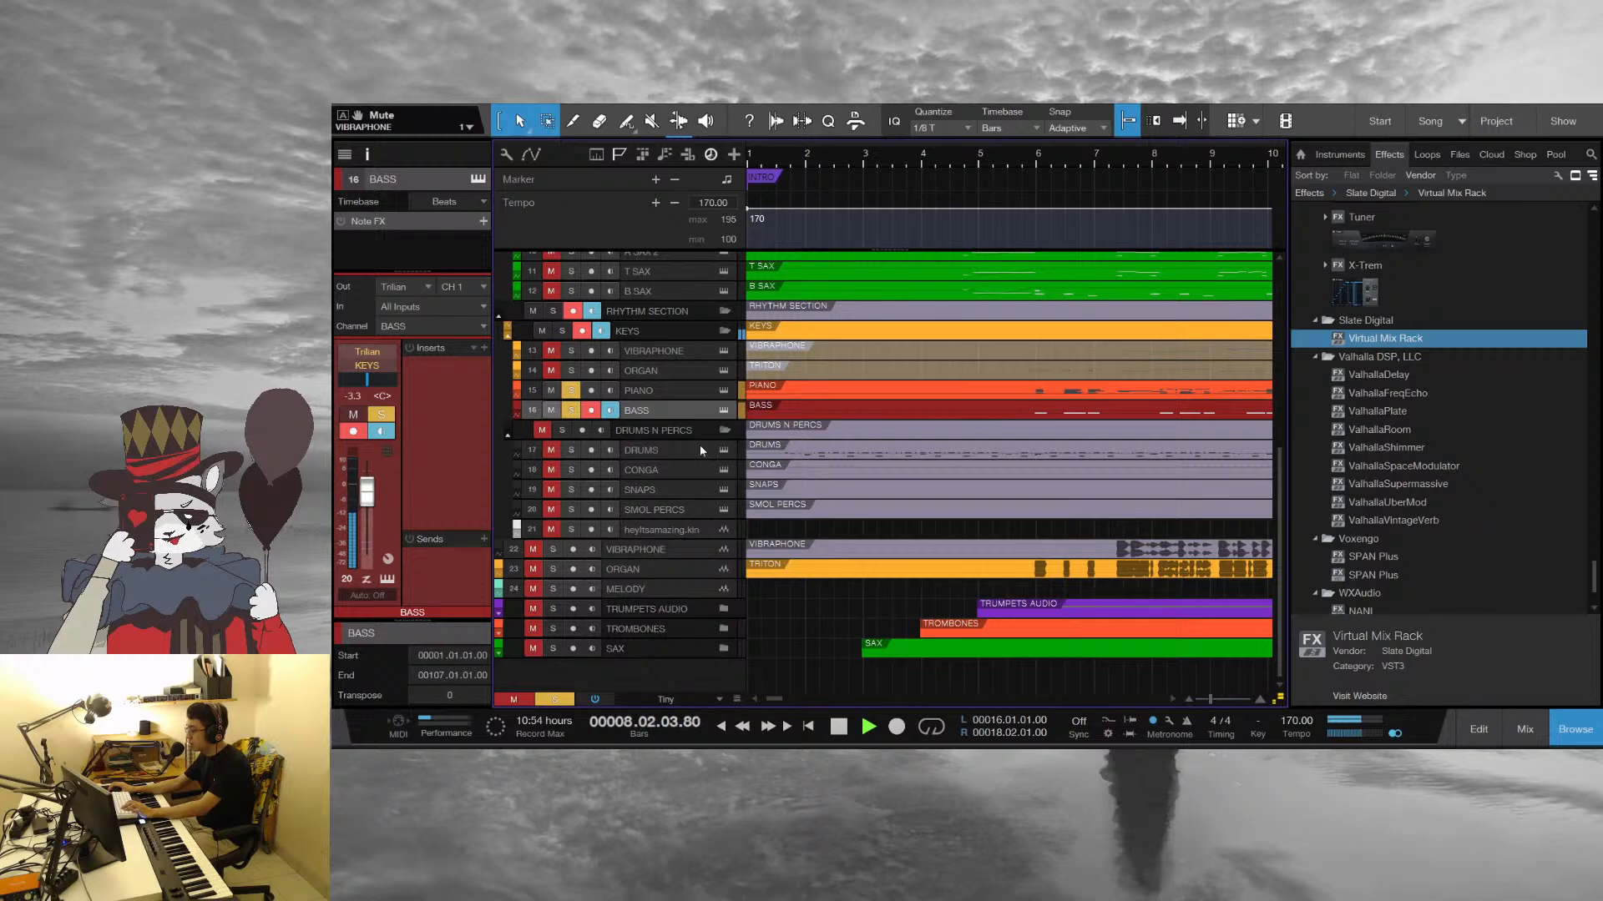
pyautogui.moveTo(1151, 154); pyautogui.dragTo(823, 152)
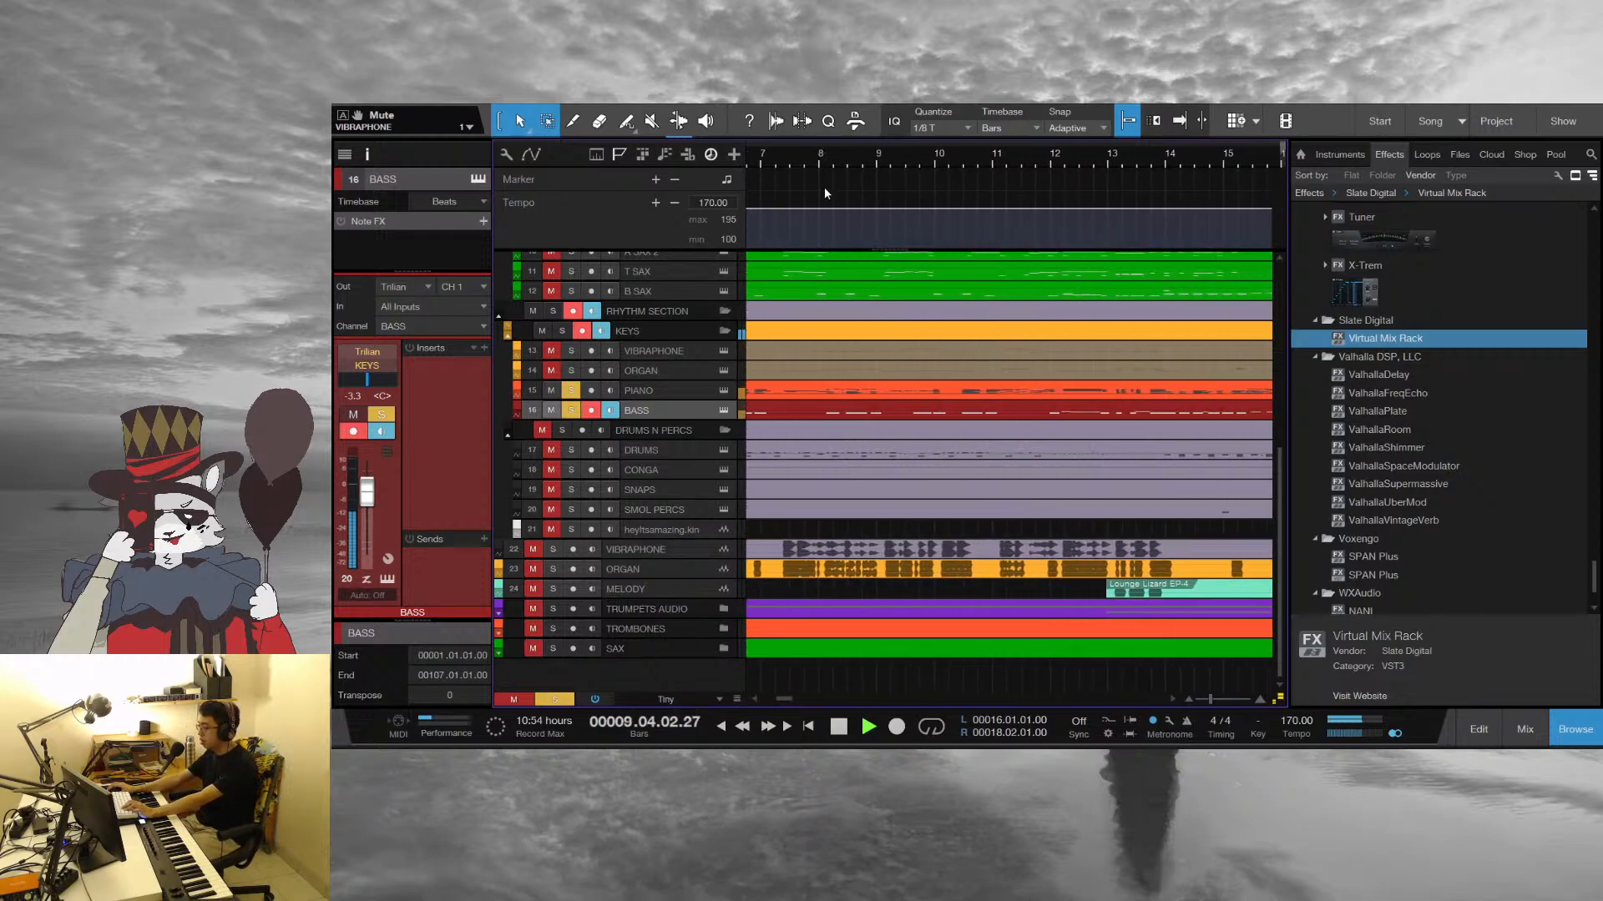
pyautogui.click(544, 429)
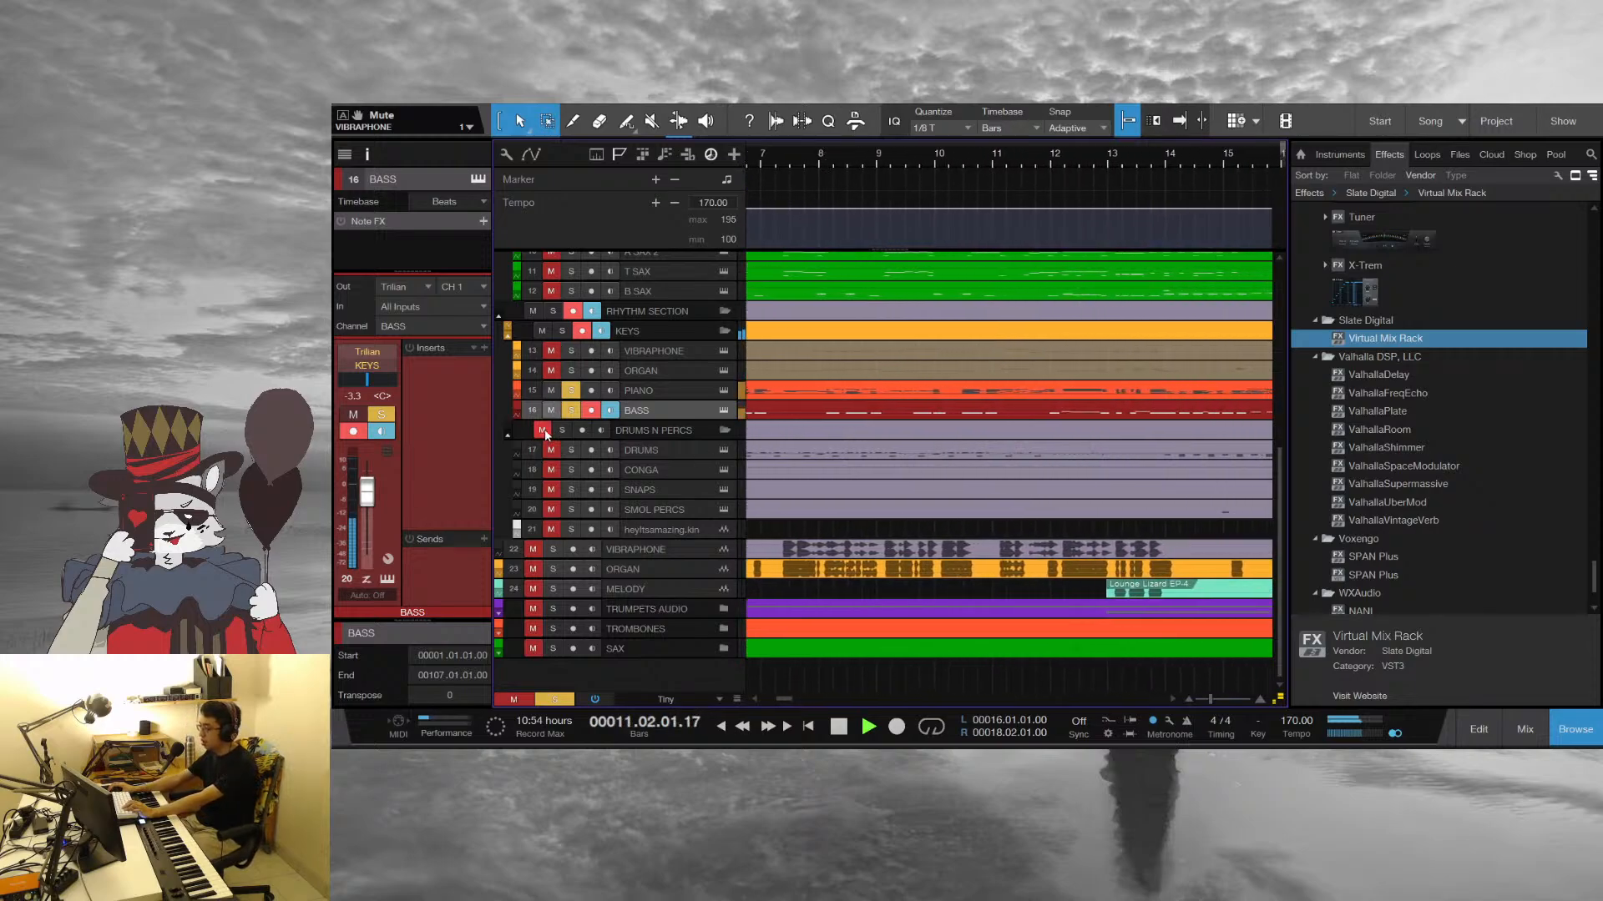
pyautogui.click(564, 431)
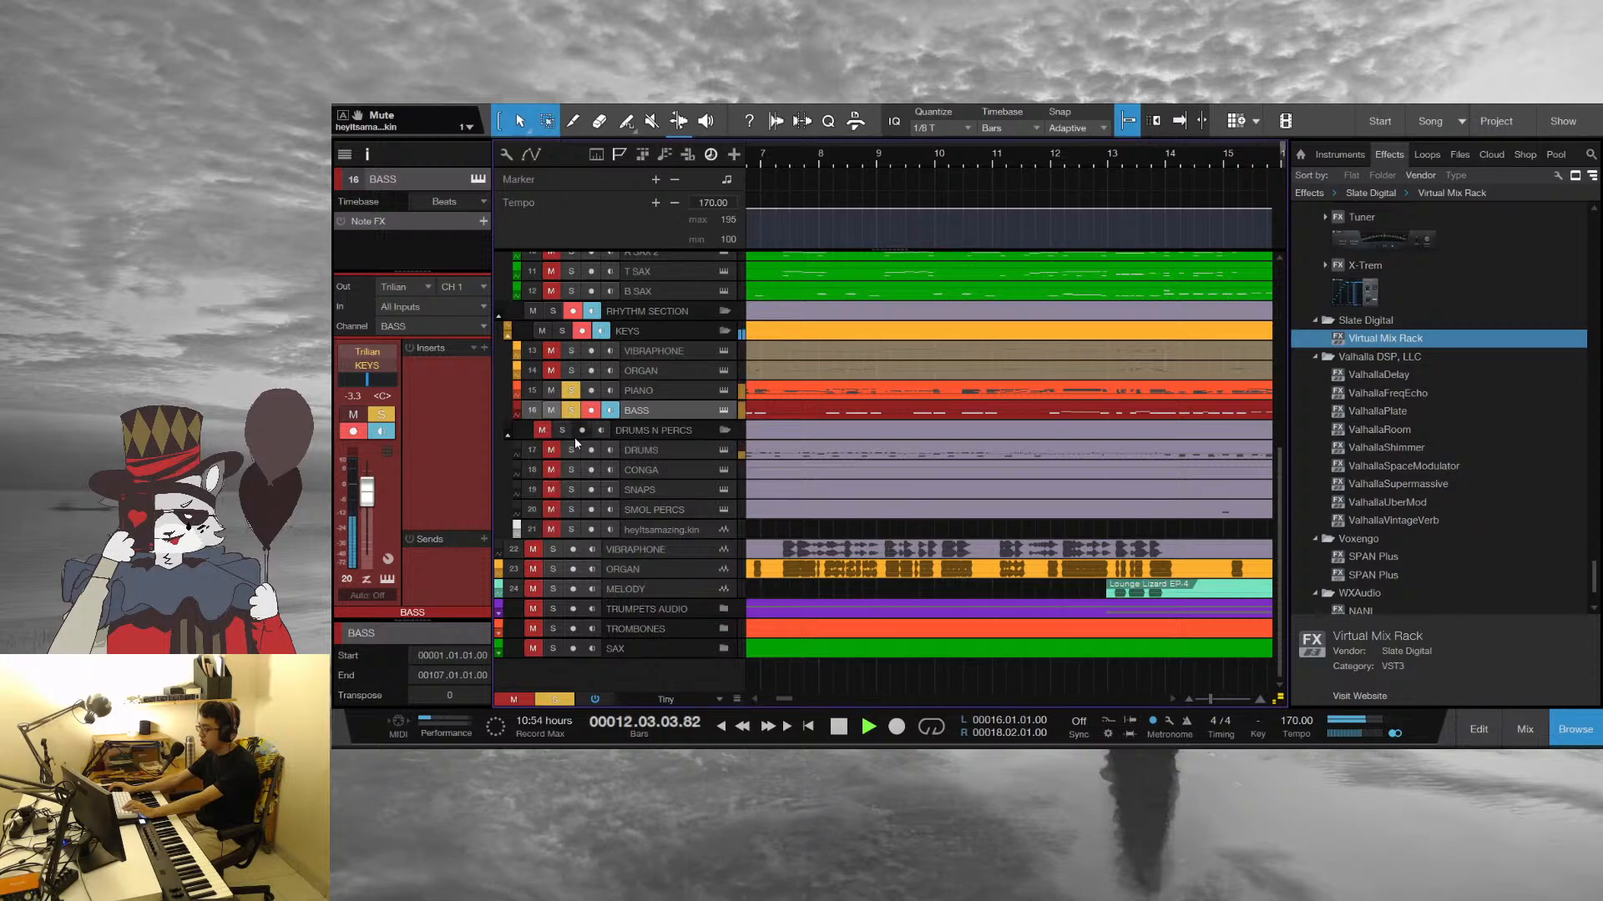
pyautogui.click(571, 450)
# Stop playback and move the playhead to bar 12
pyautogui.moveTo(1123, 157); pyautogui.dragTo(868, 162)
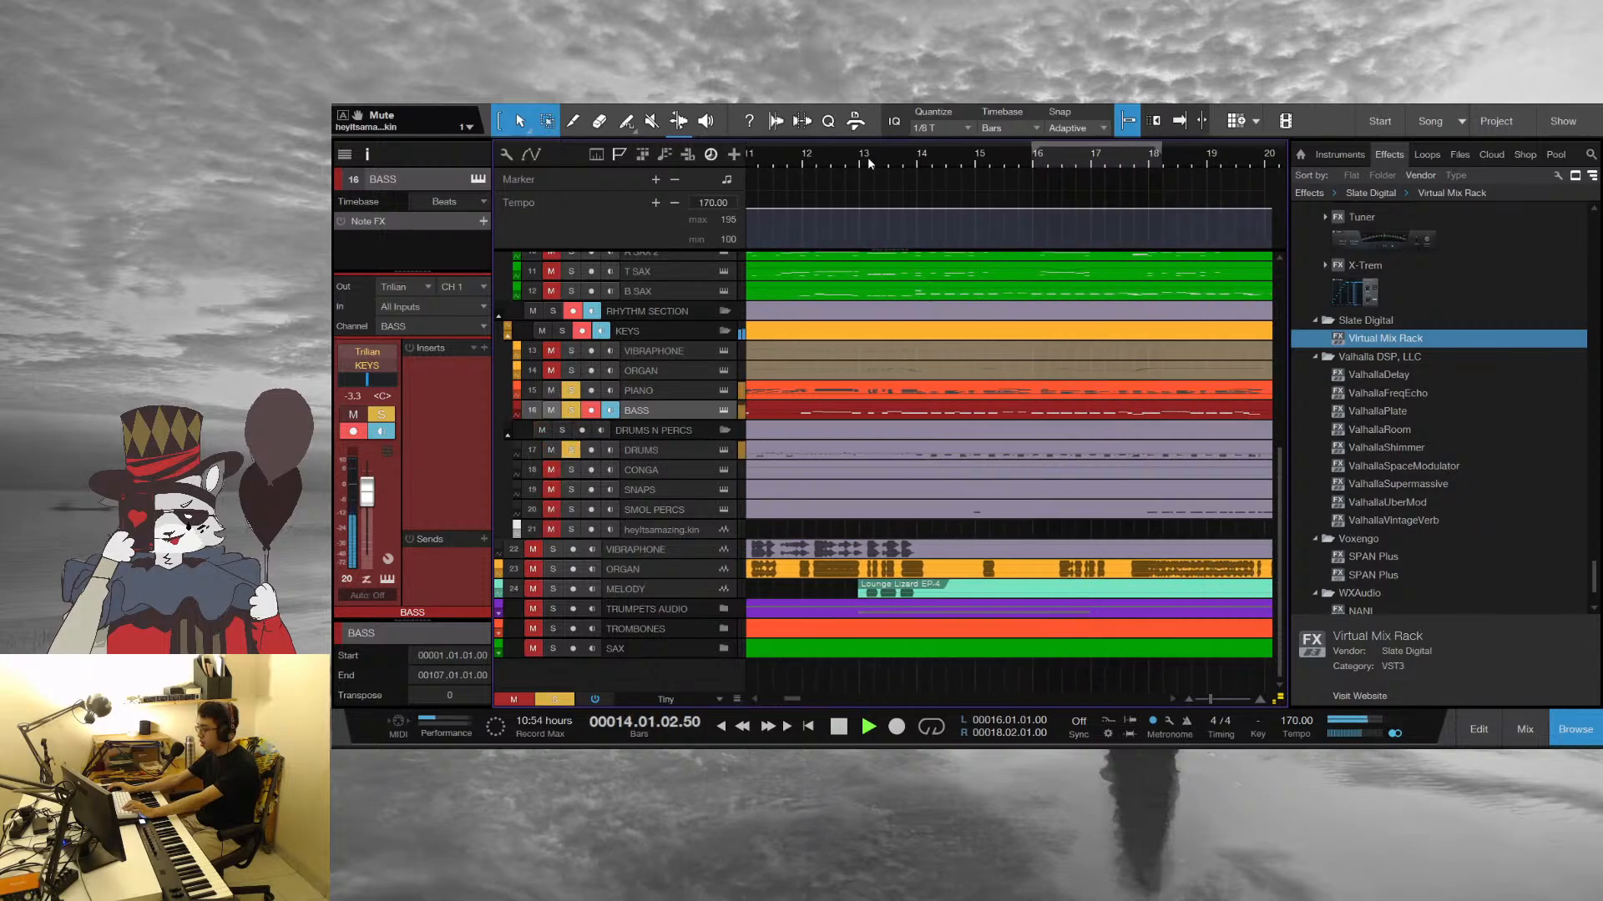
pyautogui.press('space')
pyautogui.click(805, 157)
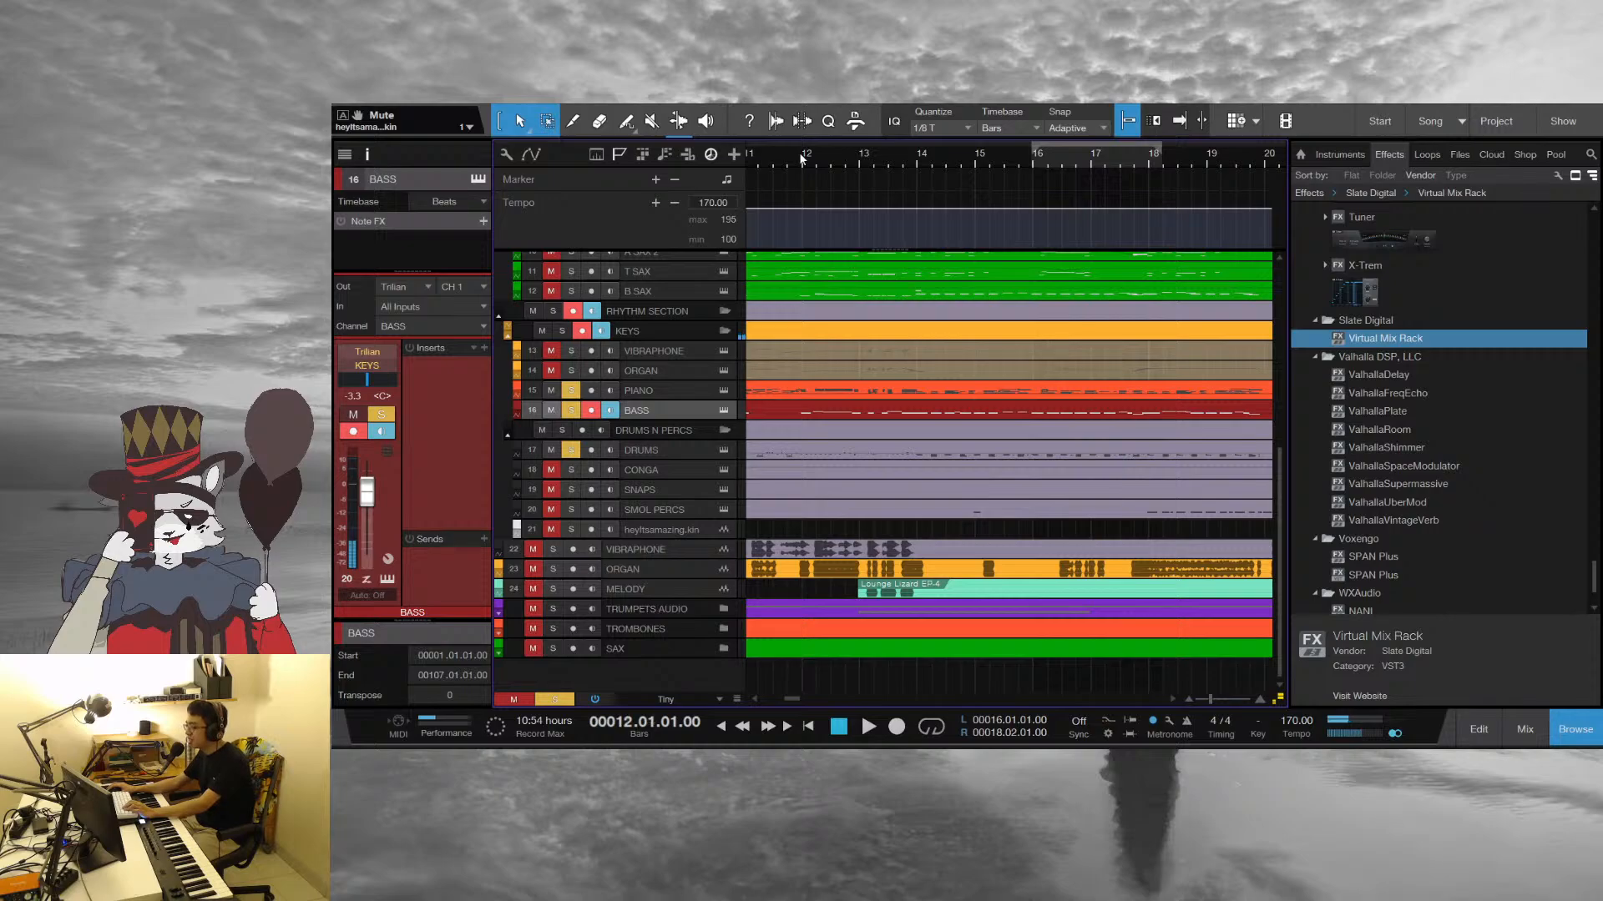
# Play the soloed rhythm section briefly from bar 12
pyautogui.moveTo(842, 158); pyautogui.dragTo(920, 172)
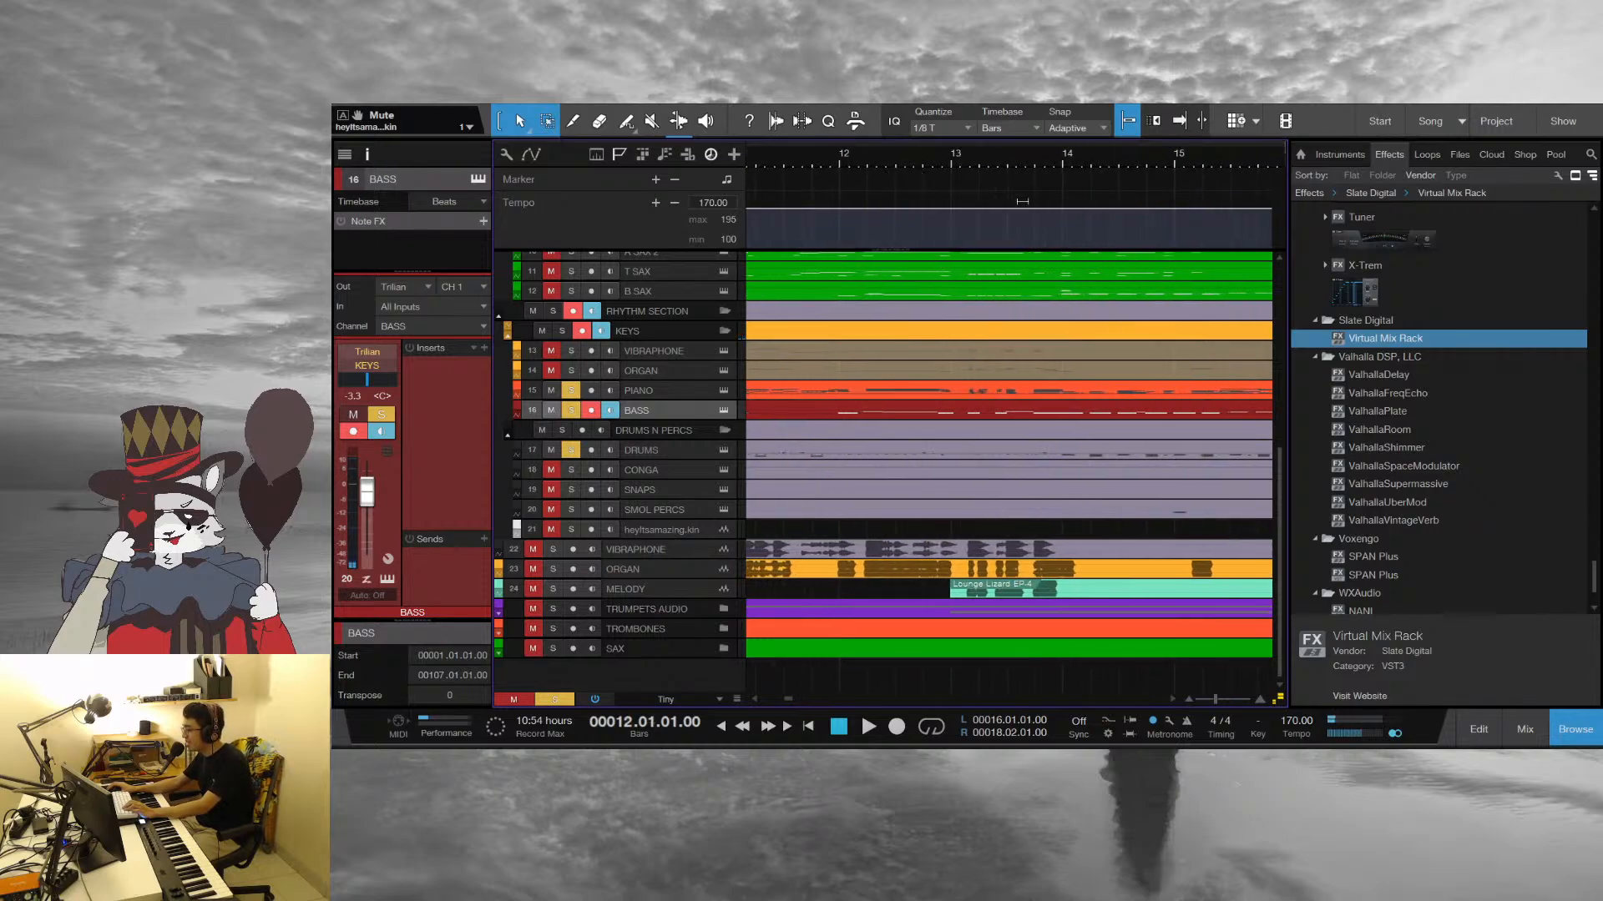
pyautogui.press('space')
pyautogui.press('space')
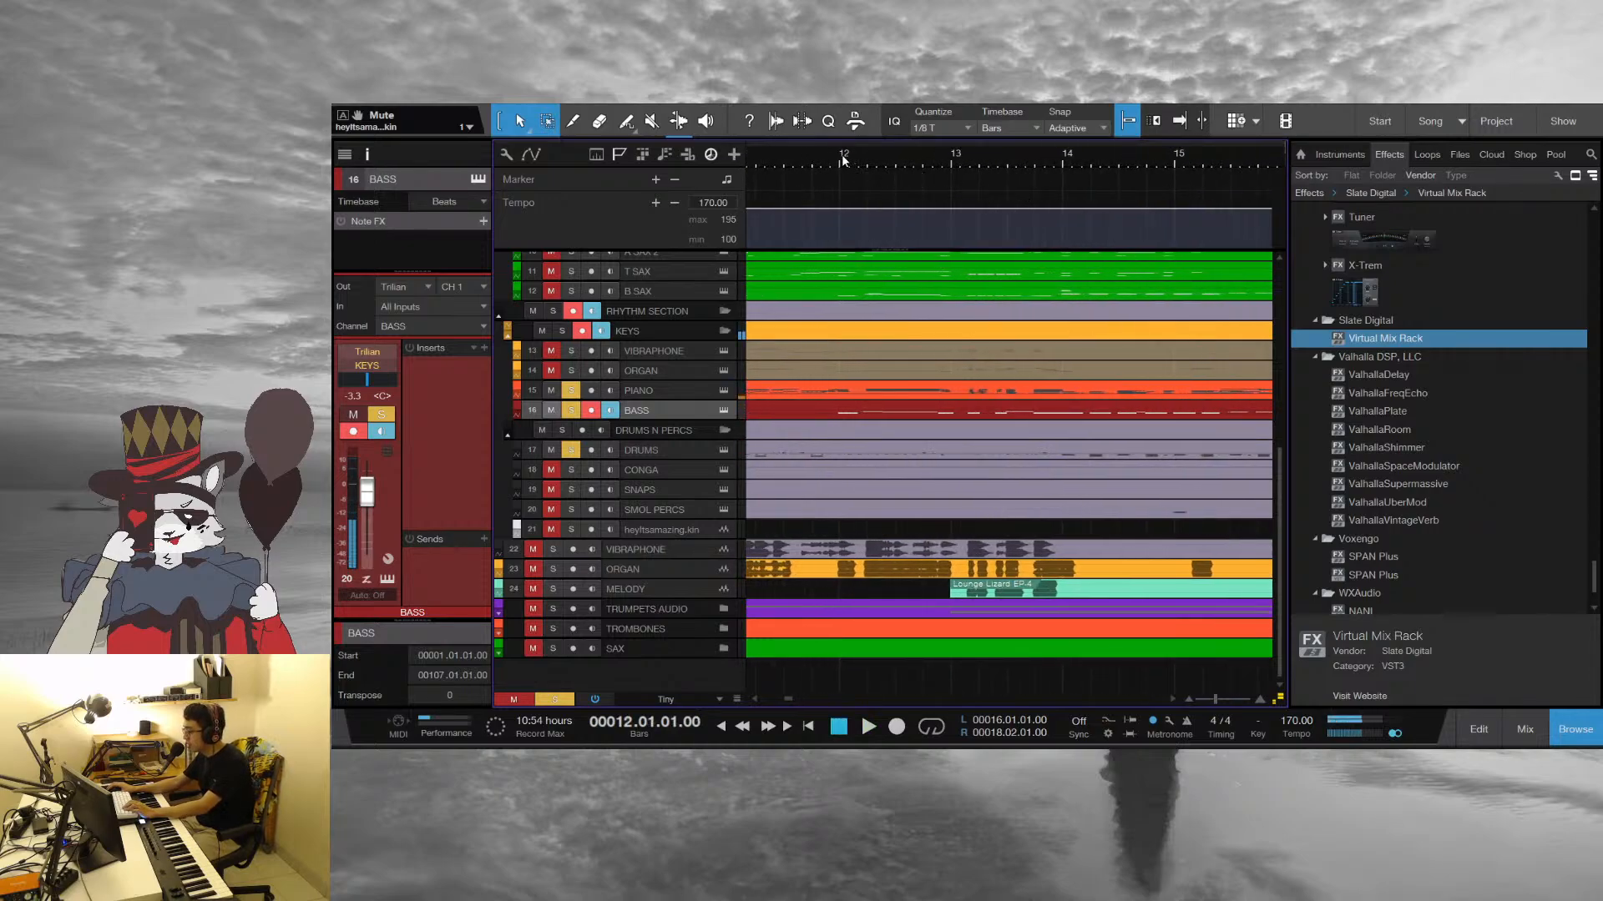
# Open the Piano part in the note editor and play it from bar 11
pyautogui.click(849, 396)
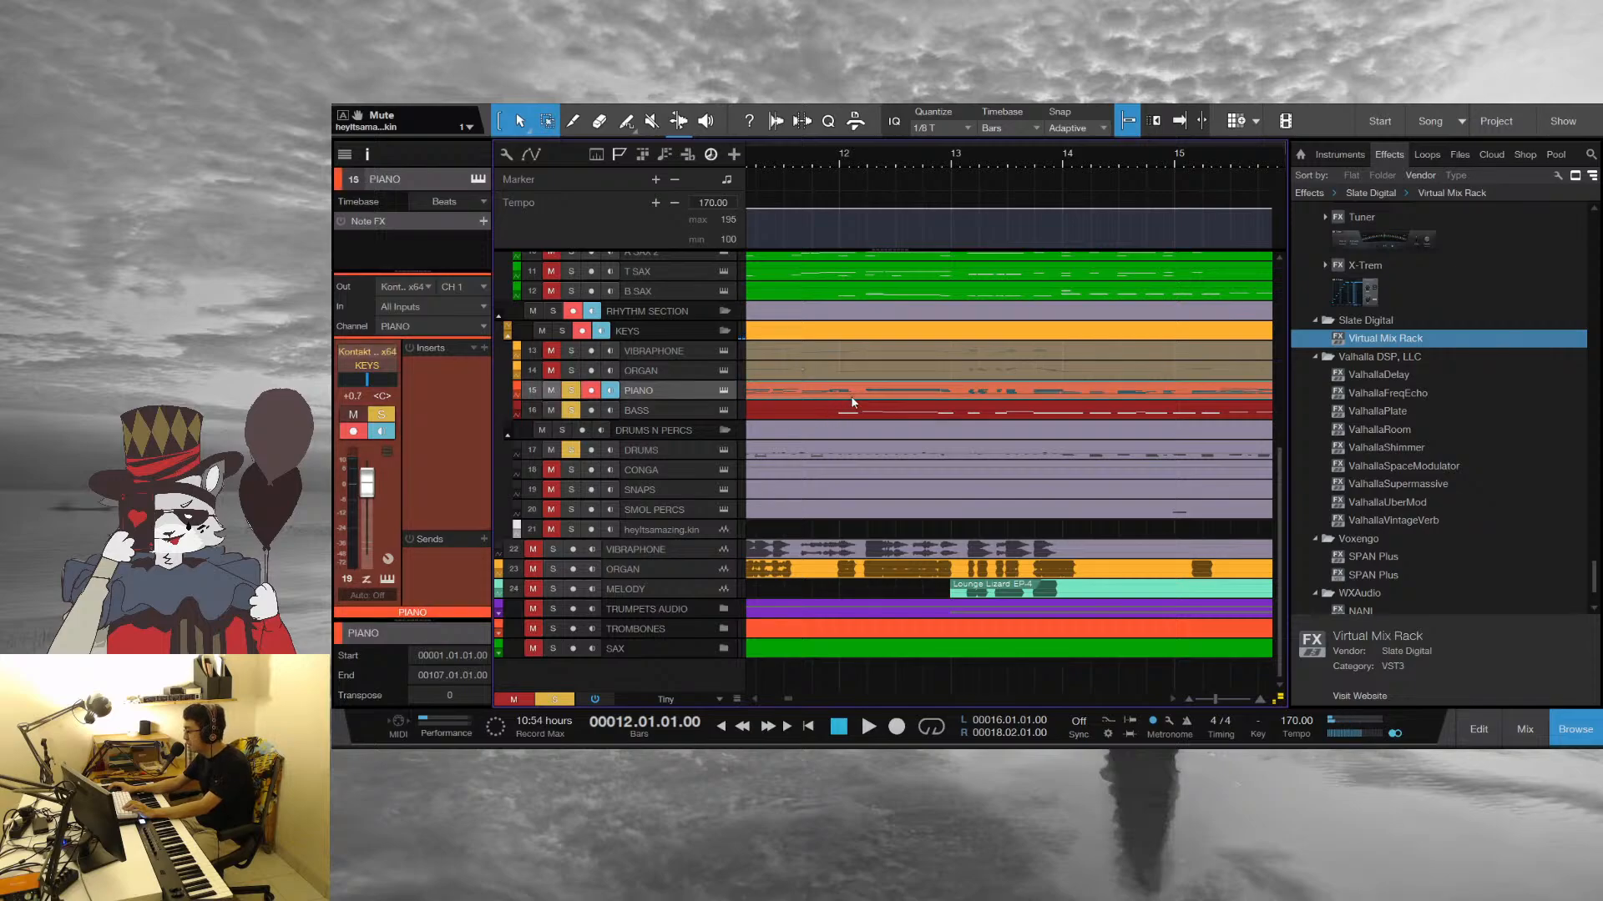
pyautogui.doubleClick(853, 389)
pyautogui.scroll(2, 962, 392)
pyautogui.click(951, 332)
pyautogui.press('space')
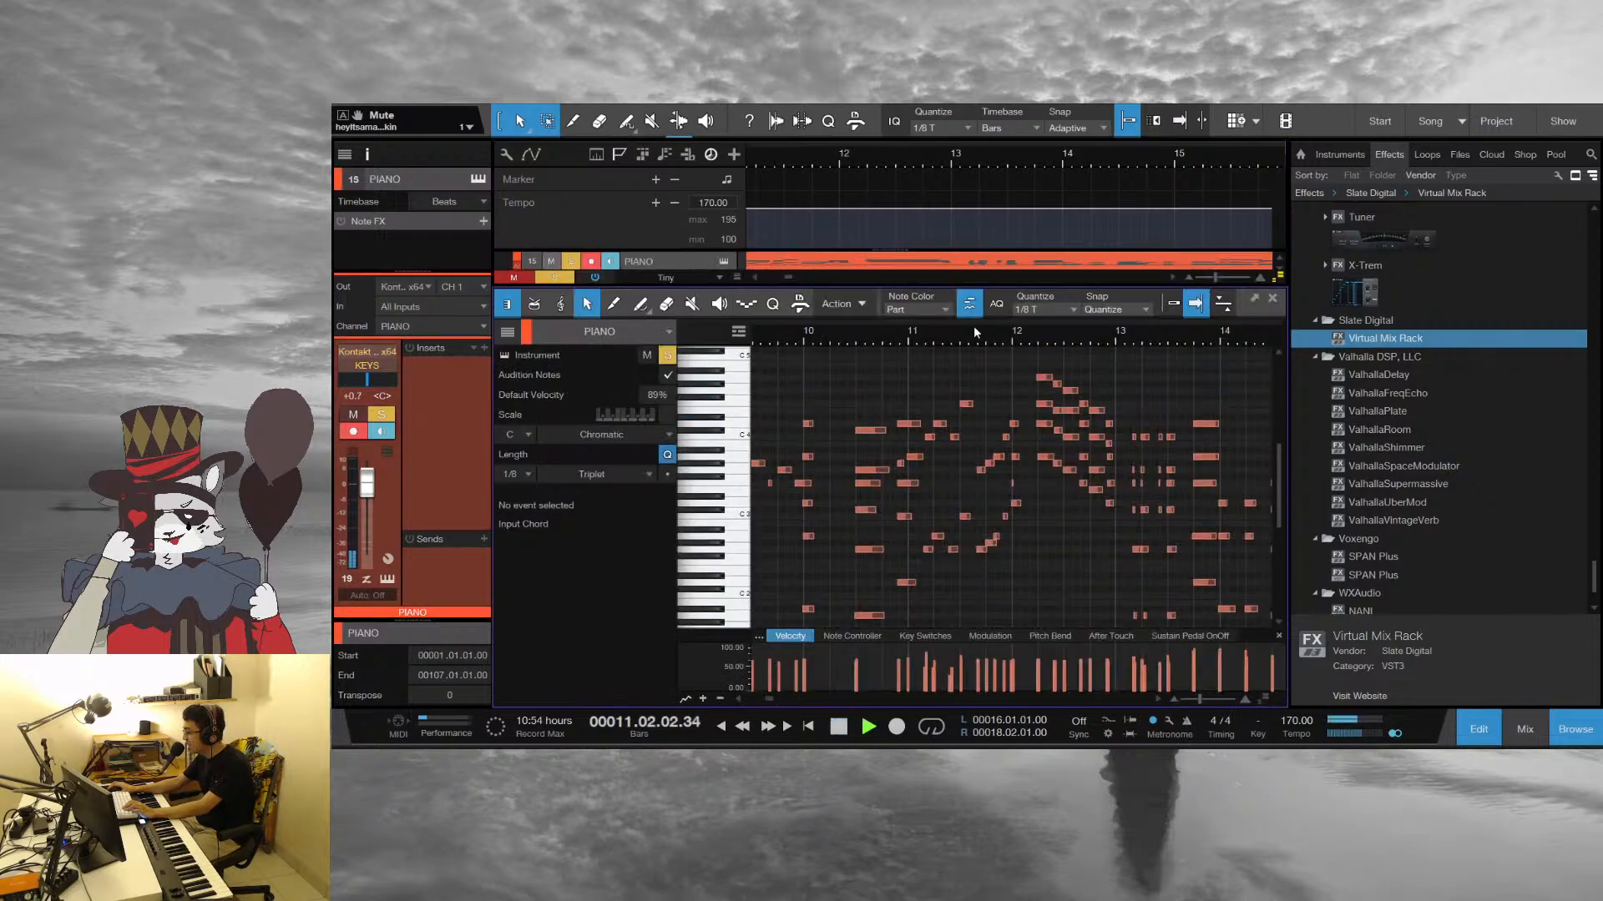
# Stop playback, select the upper piano chord notes at bar 12 and set their velocity to 70%
pyautogui.scroll(4, 993, 331)
pyautogui.moveTo(1065, 389); pyautogui.dragTo(1076, 467)
pyautogui.press('space')
pyautogui.moveTo(1049, 667); pyautogui.dragTo(1050, 664)
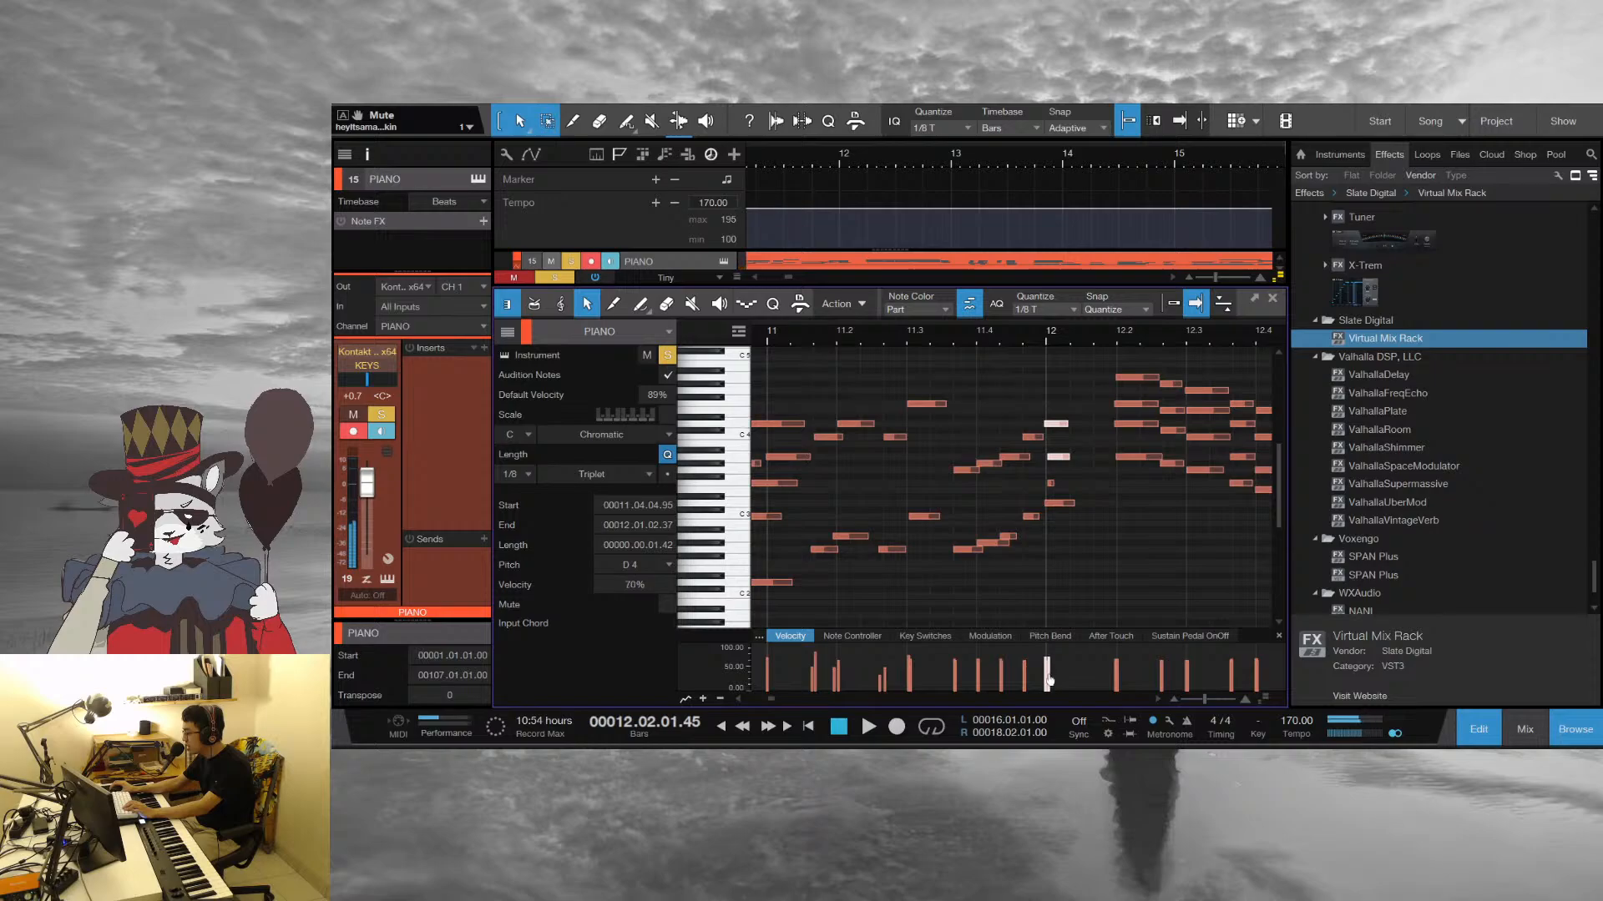
# Check the piano chord in context by playing from late in bar 11, and close the note editor
pyautogui.click(973, 332)
pyautogui.press('space')
pyautogui.scroll(-3, 1184, 332)
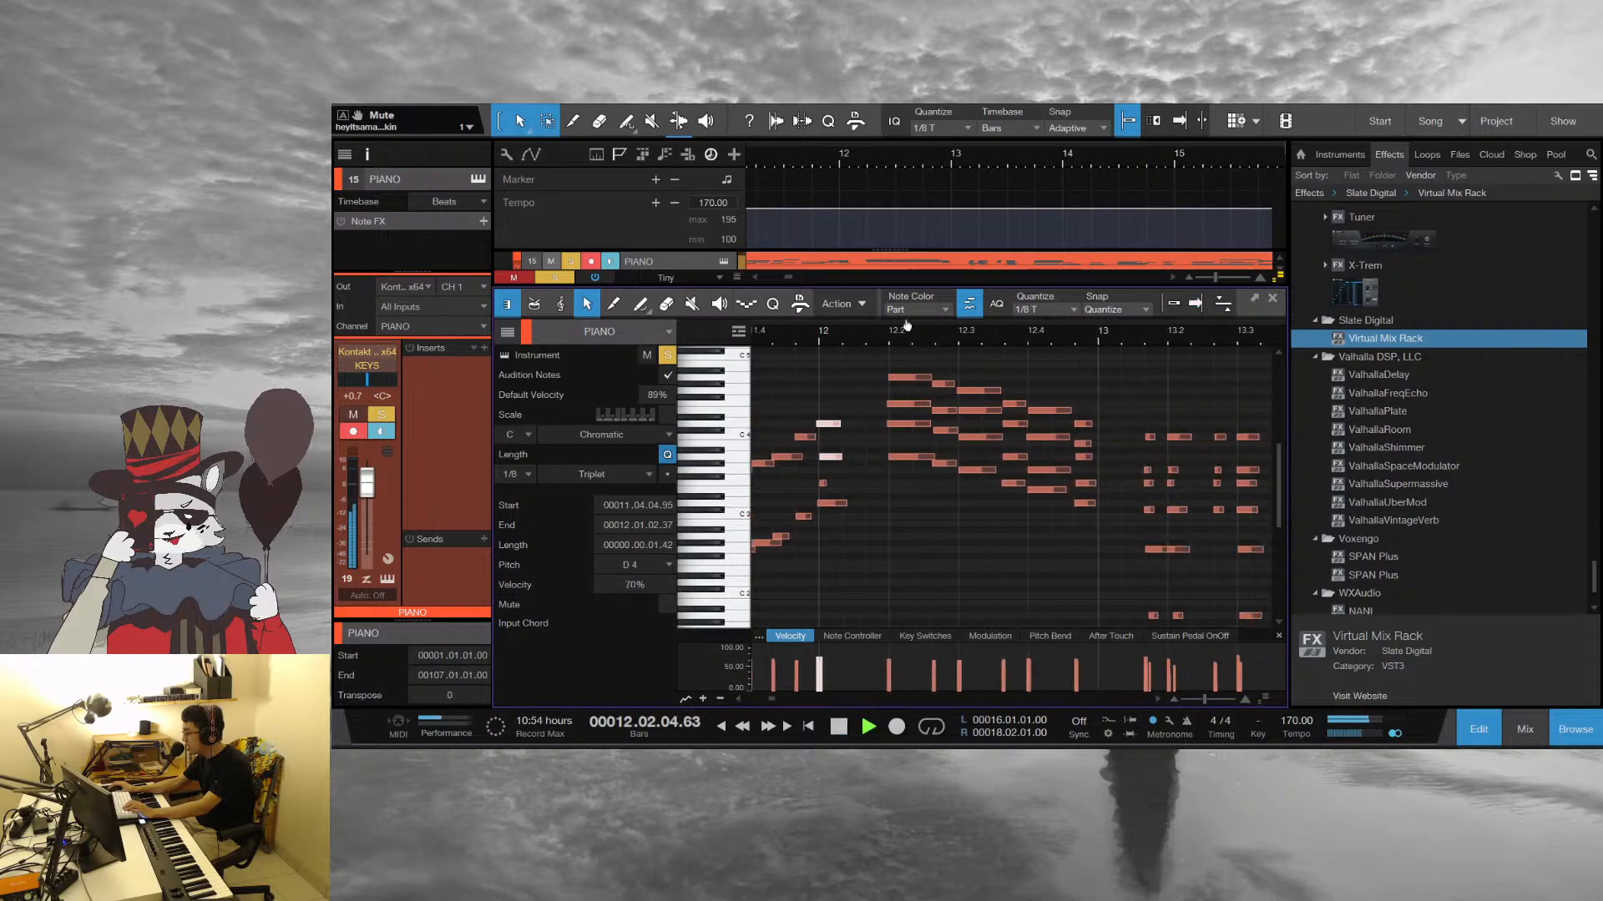
pyautogui.scroll(-2, 888, 373)
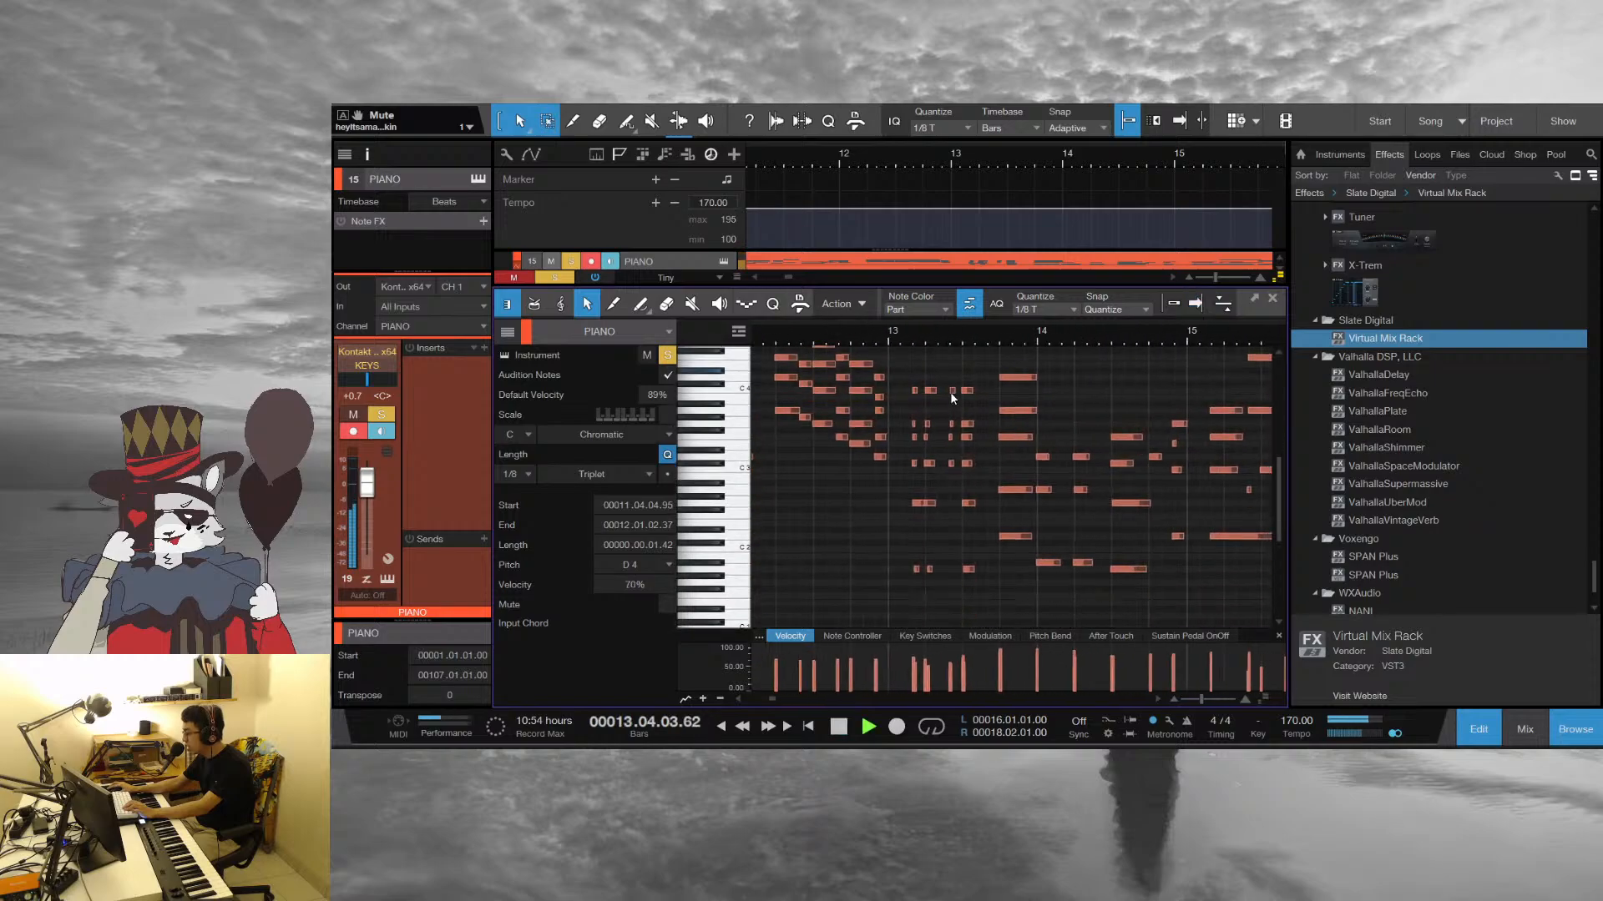
pyautogui.click(1272, 298)
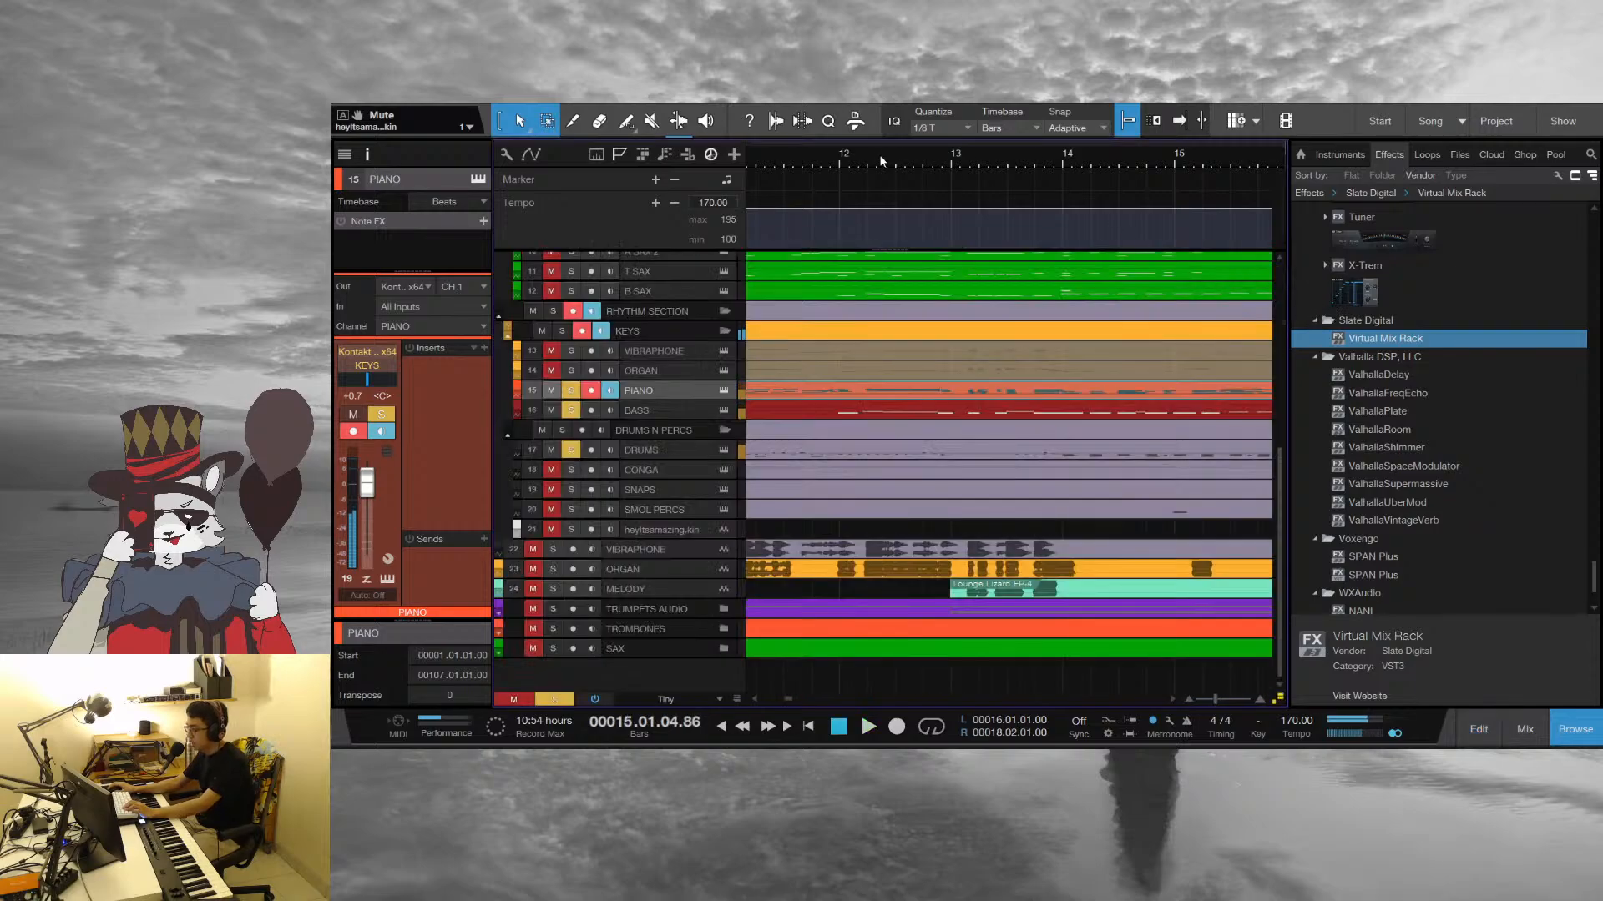
# Replay the soloed Piano, Bass and Drums several times from within bar 12
pyautogui.press('space')
pyautogui.press('space')
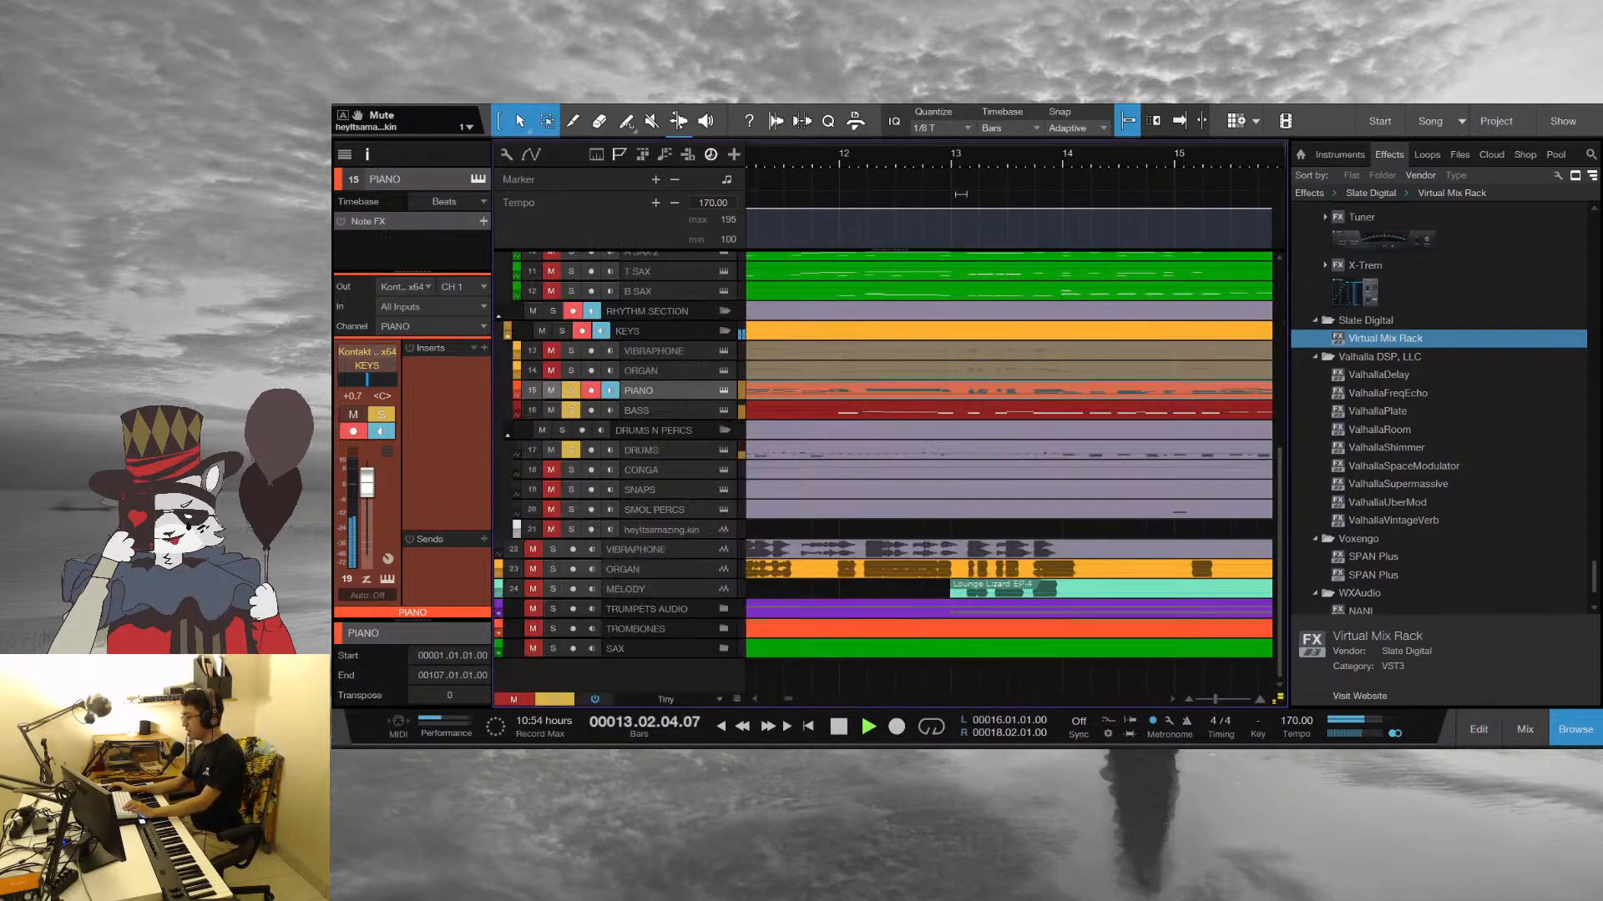
pyautogui.scroll(-2, 859, 153)
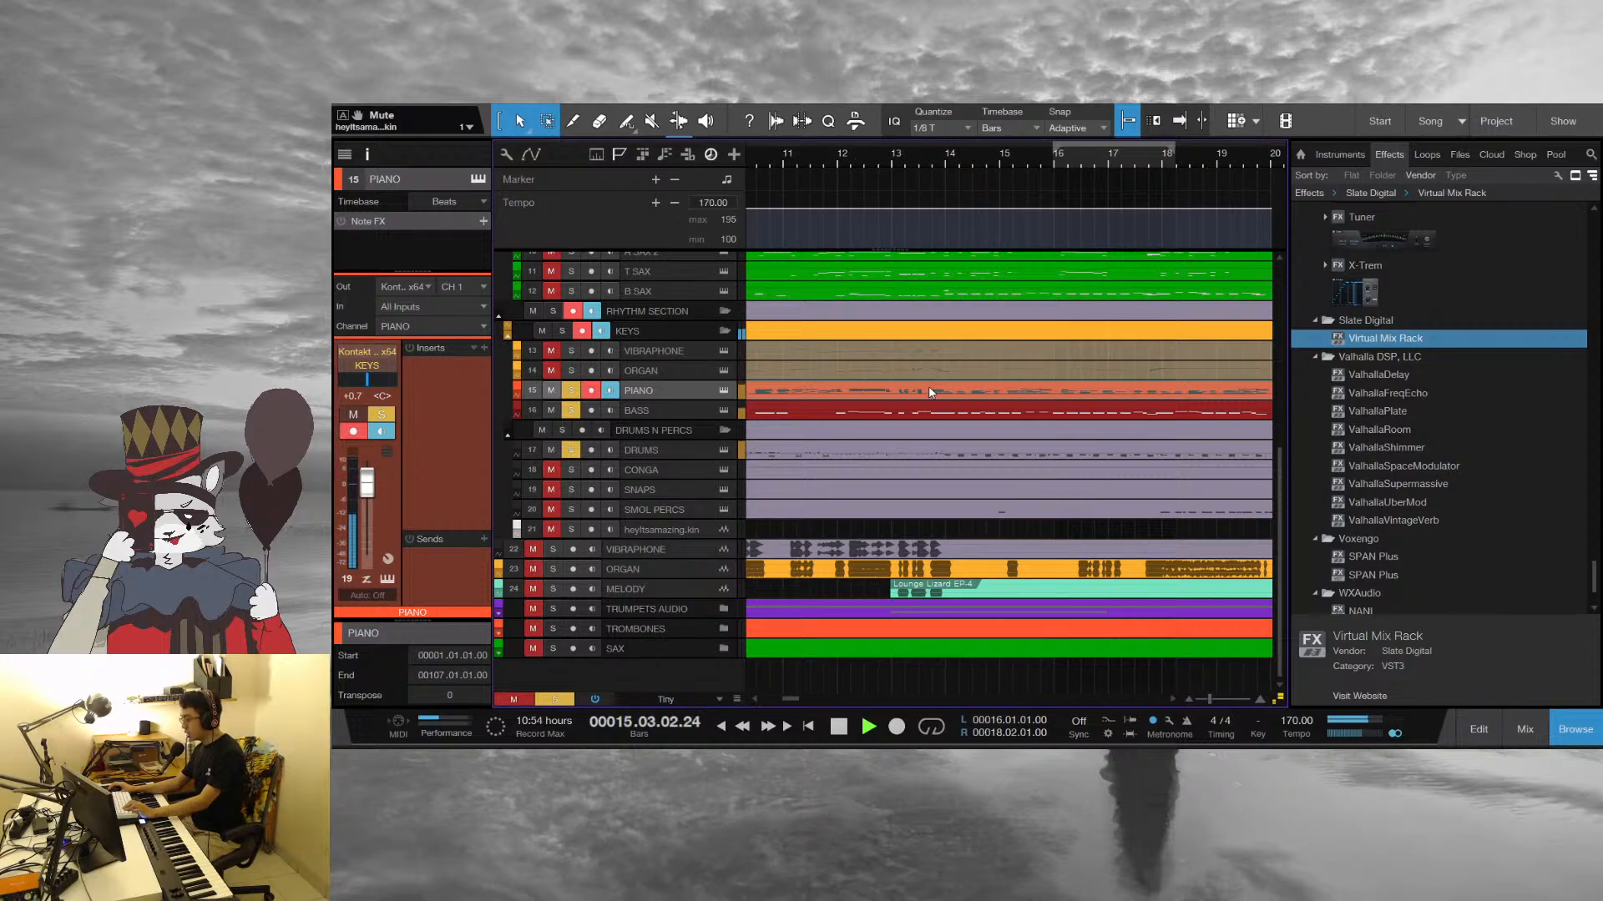
pyautogui.click(847, 154)
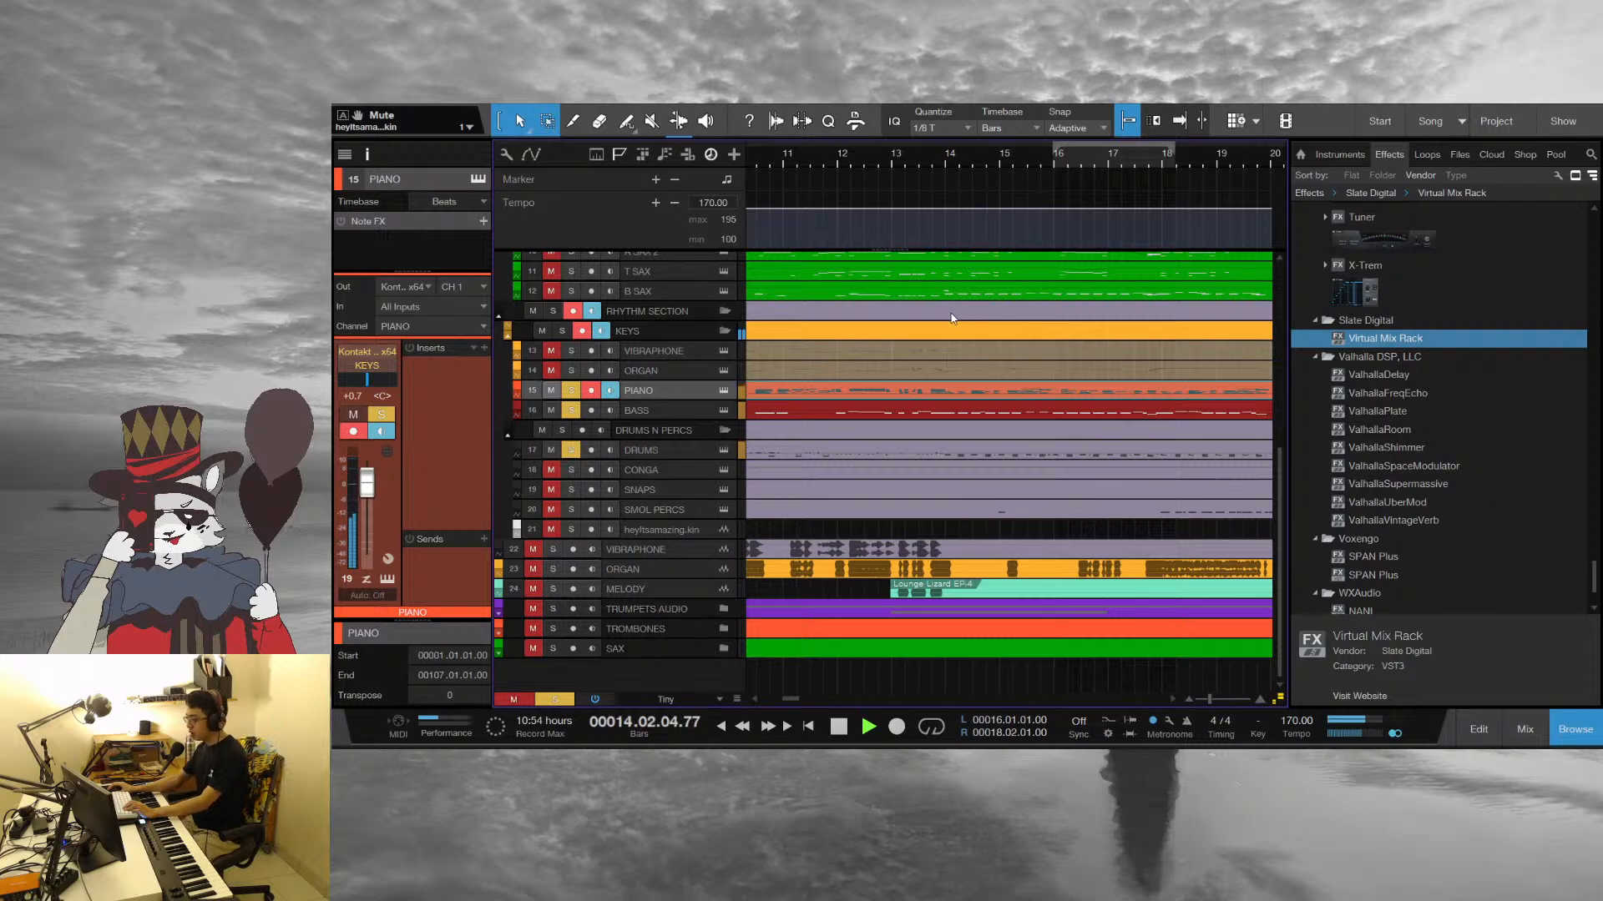
pyautogui.press('space')
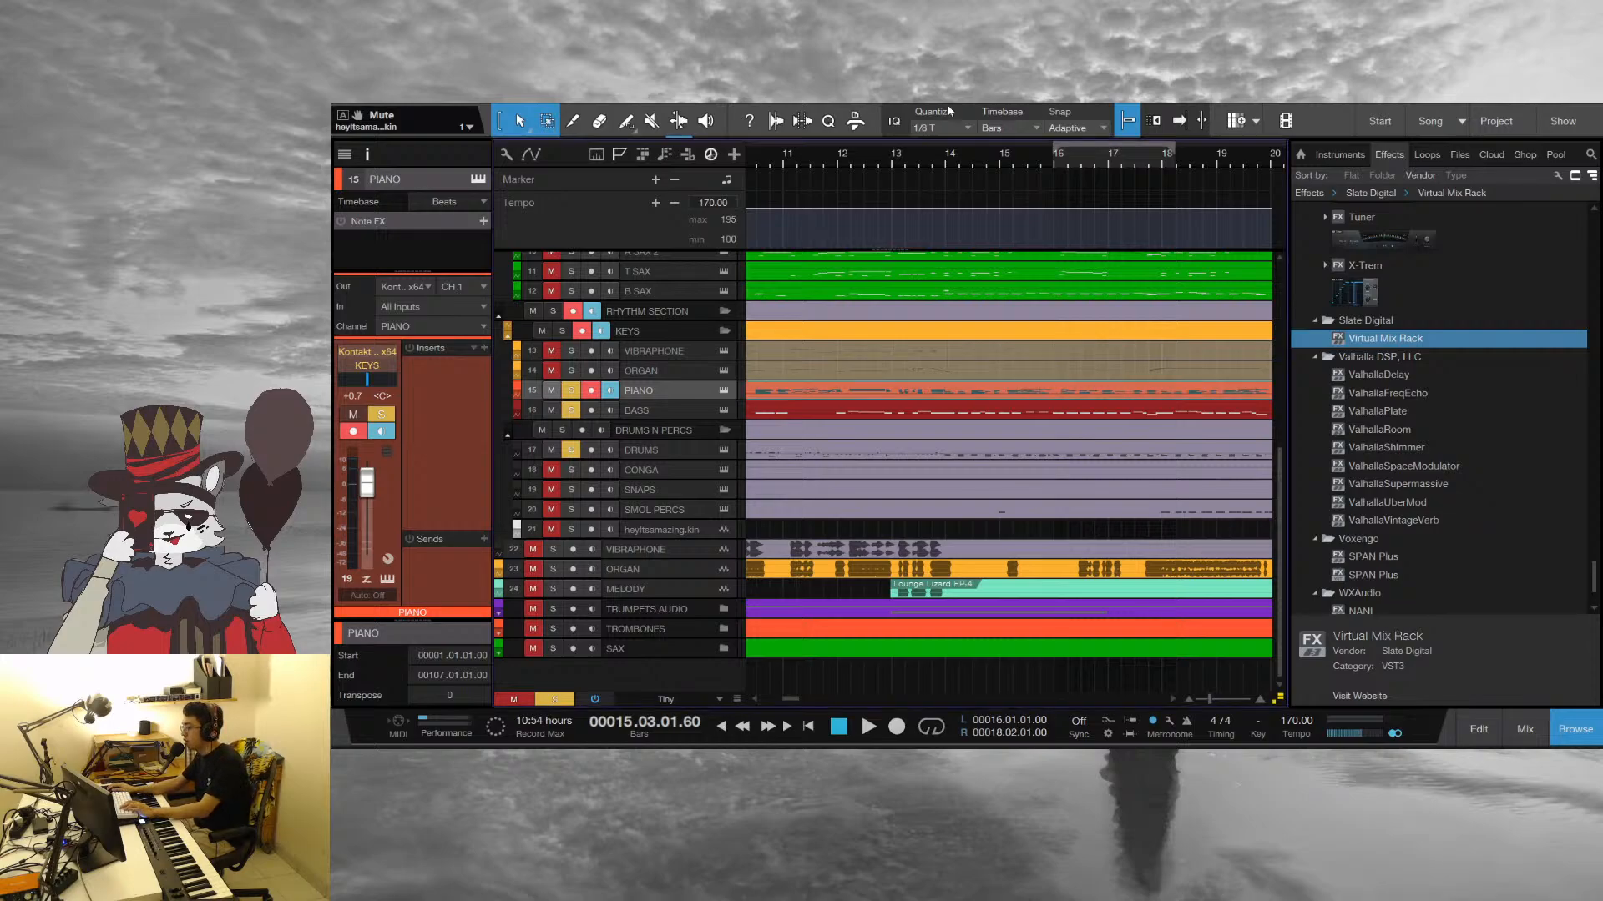
pyautogui.click(875, 153)
pyautogui.press('space')
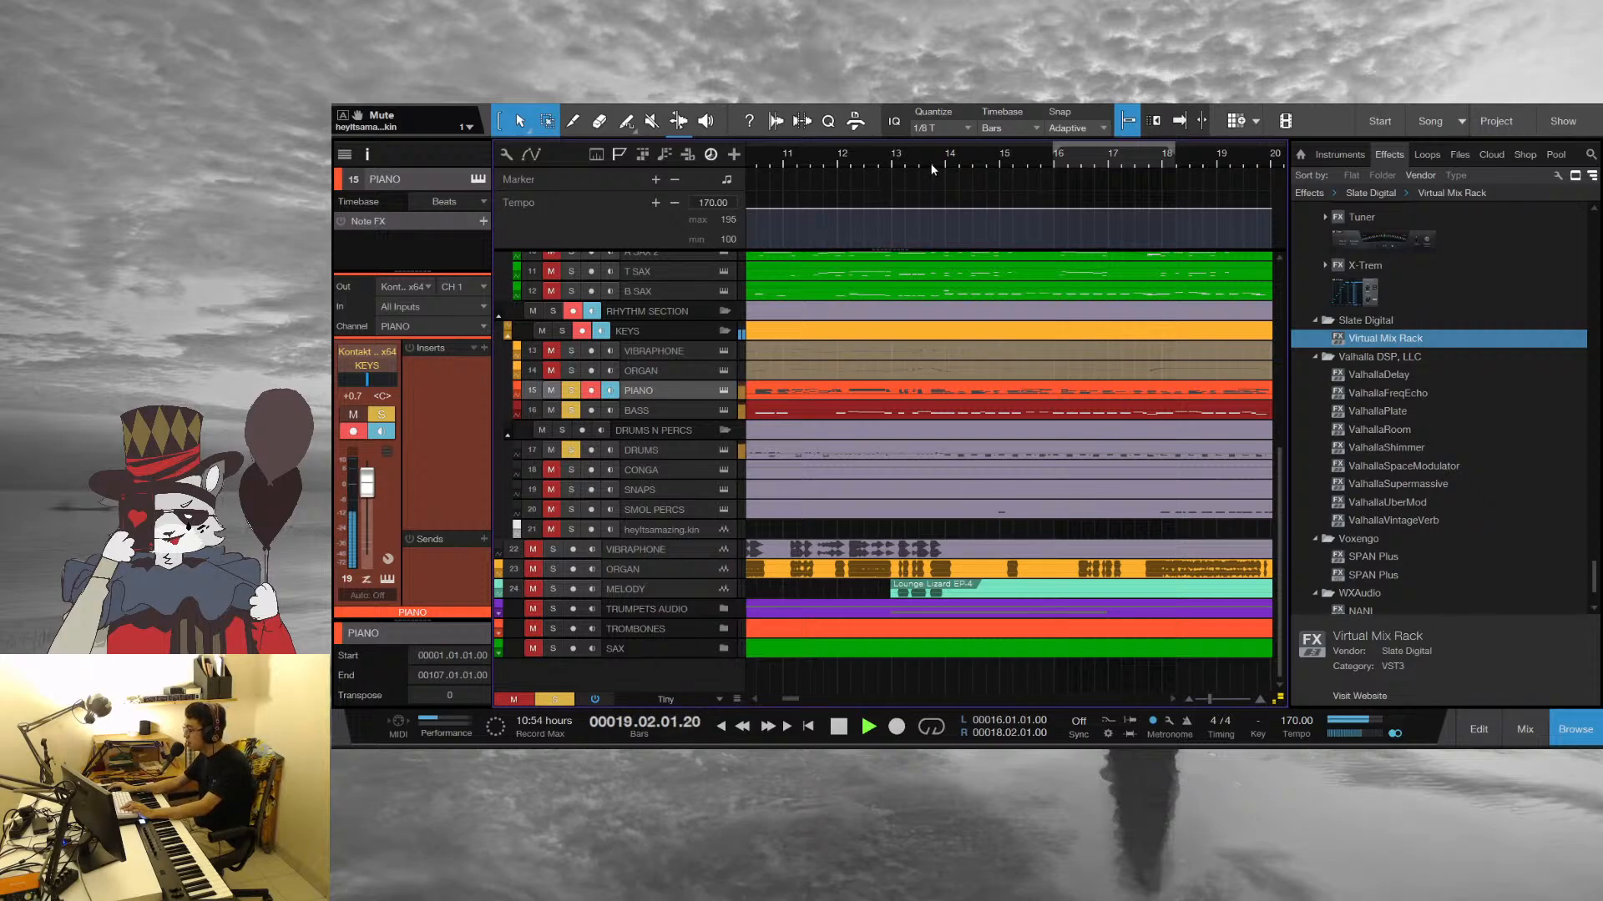
# Move the playhead to bar 20 and play the soloed rhythm section from there
pyautogui.moveTo(933, 159); pyautogui.dragTo(812, 148)
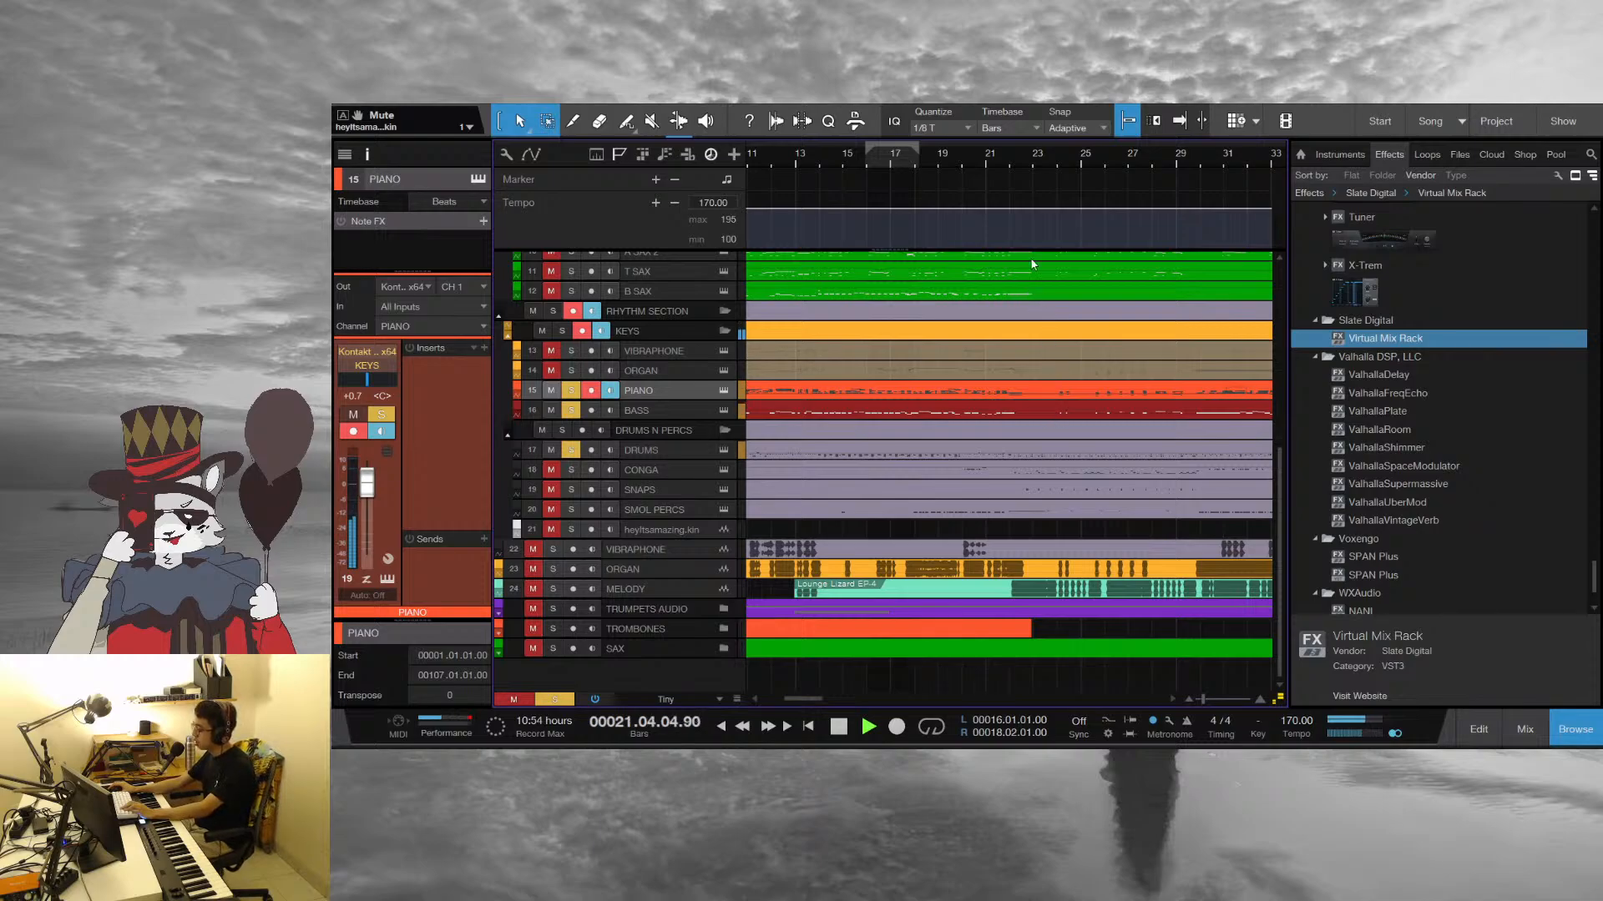
pyautogui.press('e')
pyautogui.press('space')
pyautogui.click(905, 153)
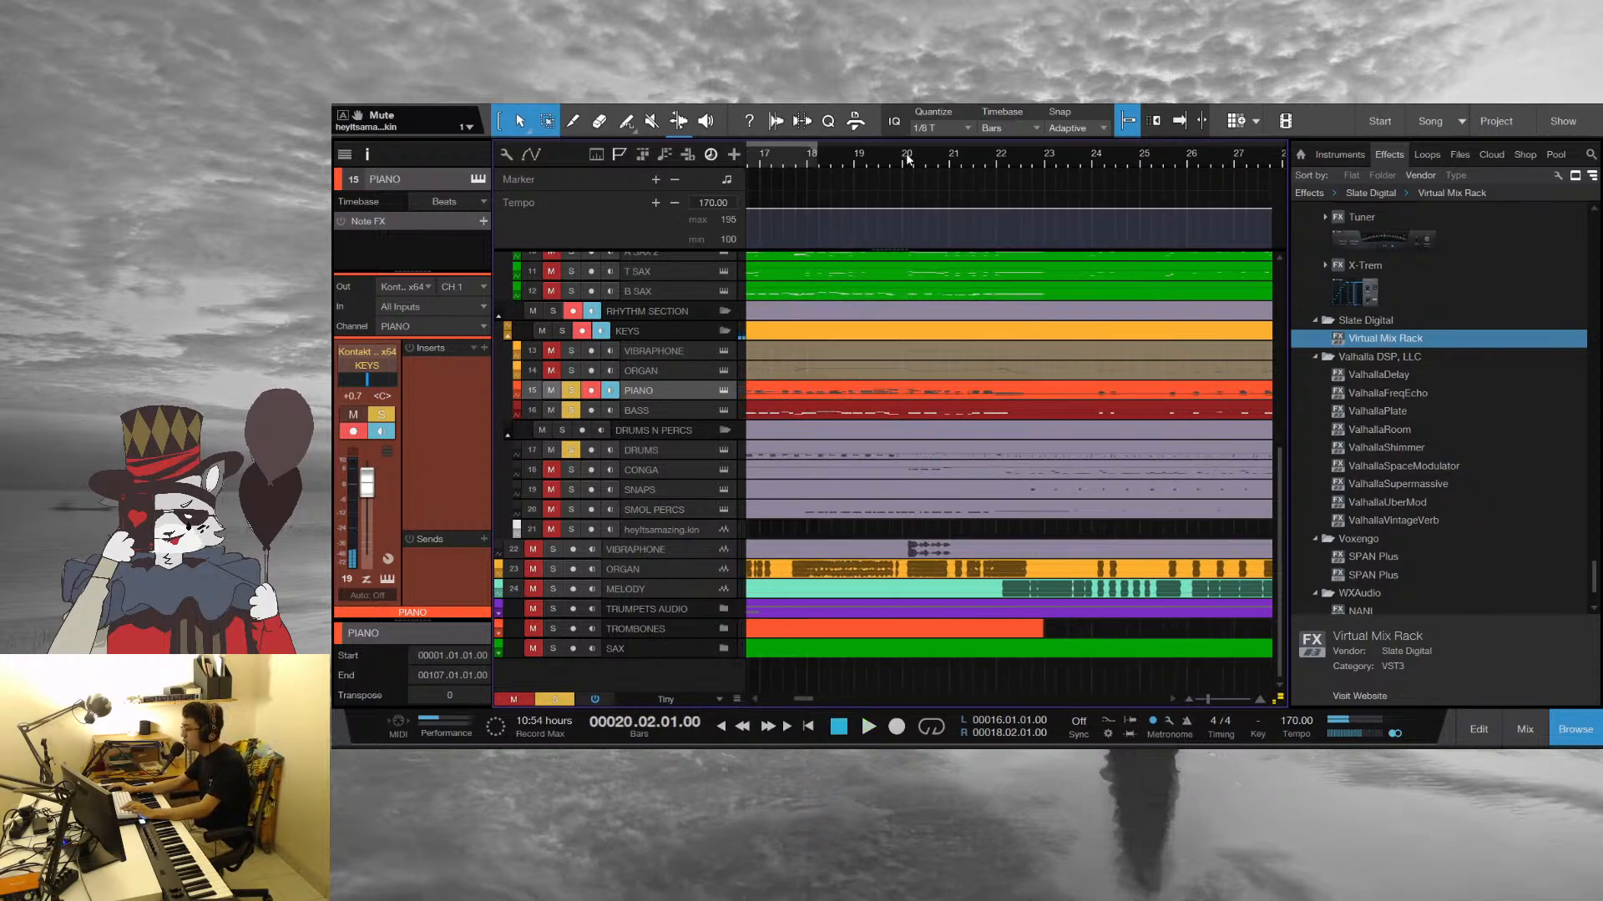
pyautogui.press('space')
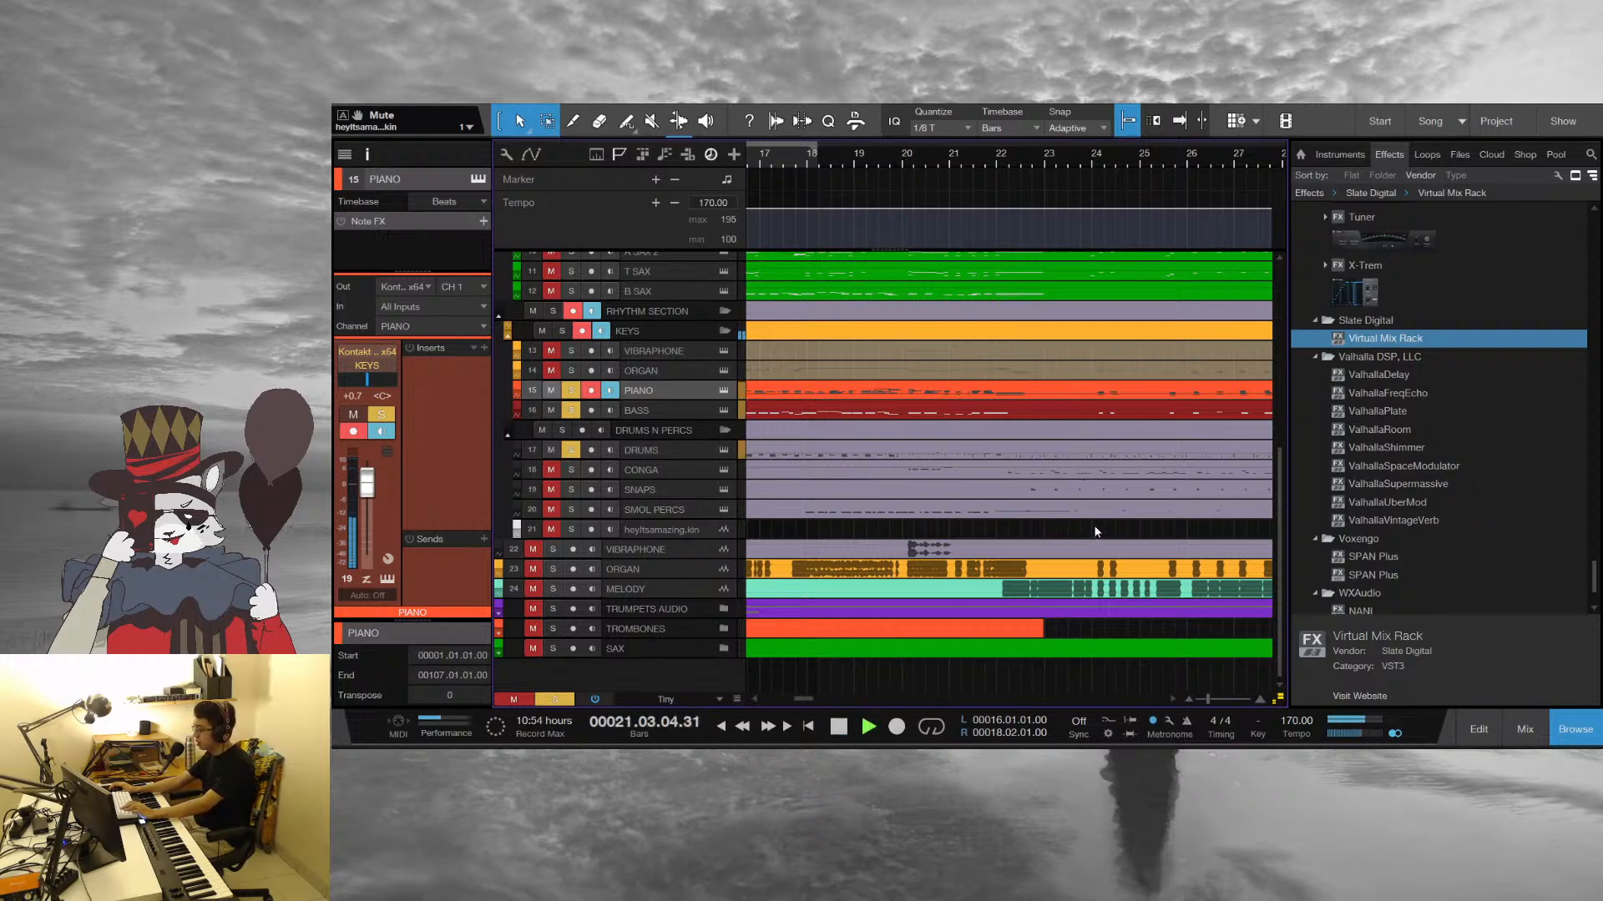
# Return the playhead to bar 20, select the Bass part and replay the soloed tracks
pyautogui.press('space')
pyautogui.click(905, 154)
pyautogui.click(917, 407)
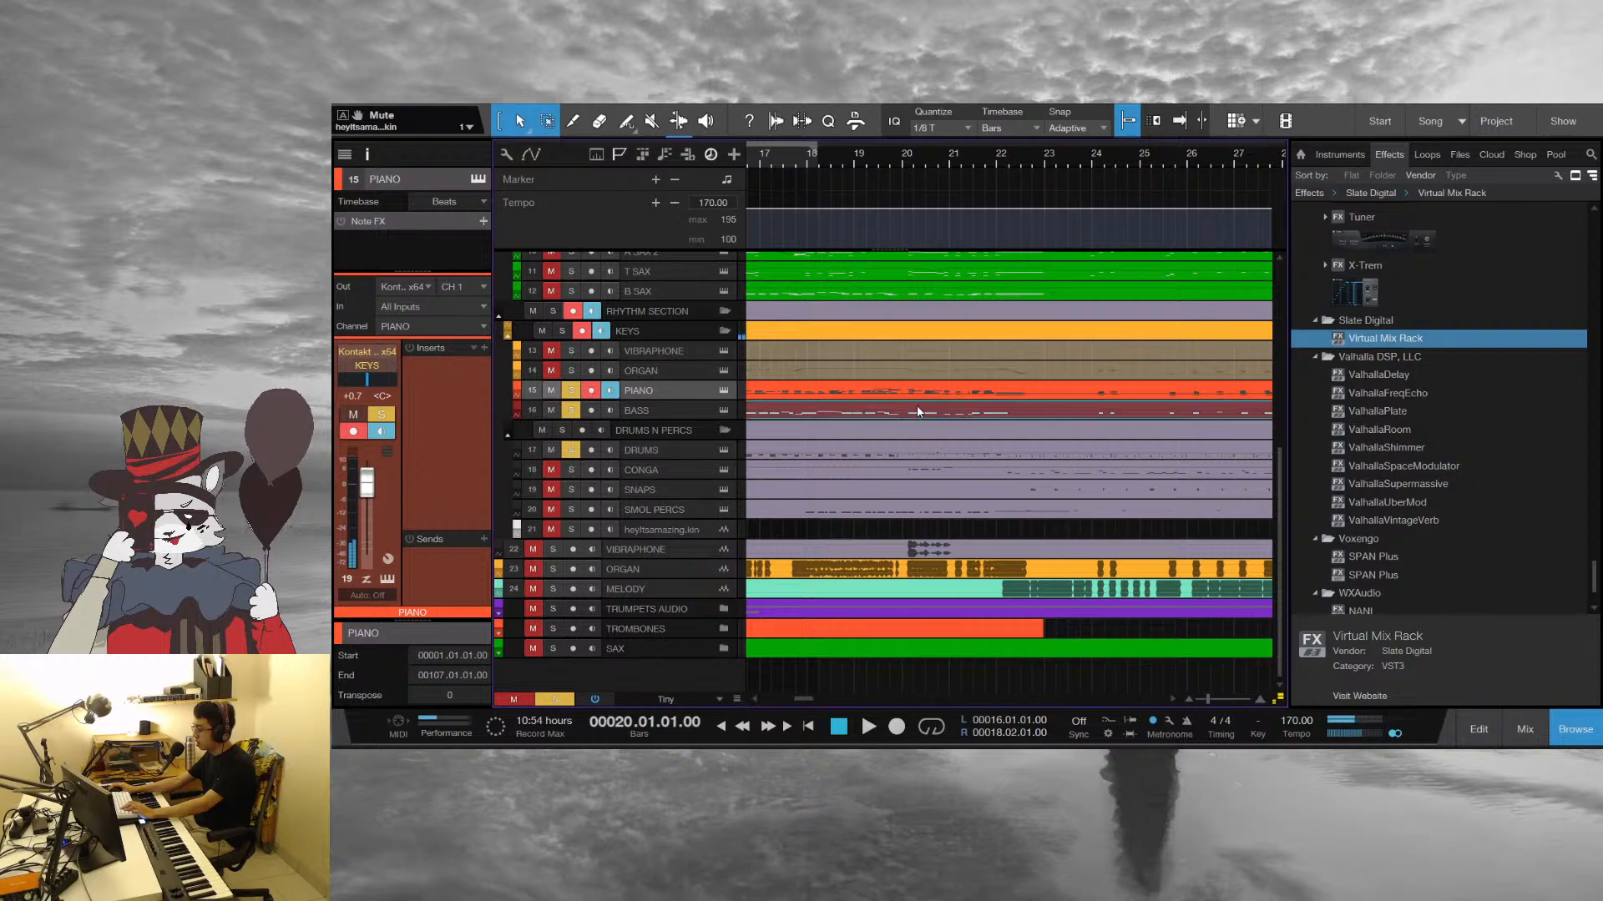
pyautogui.press('space')
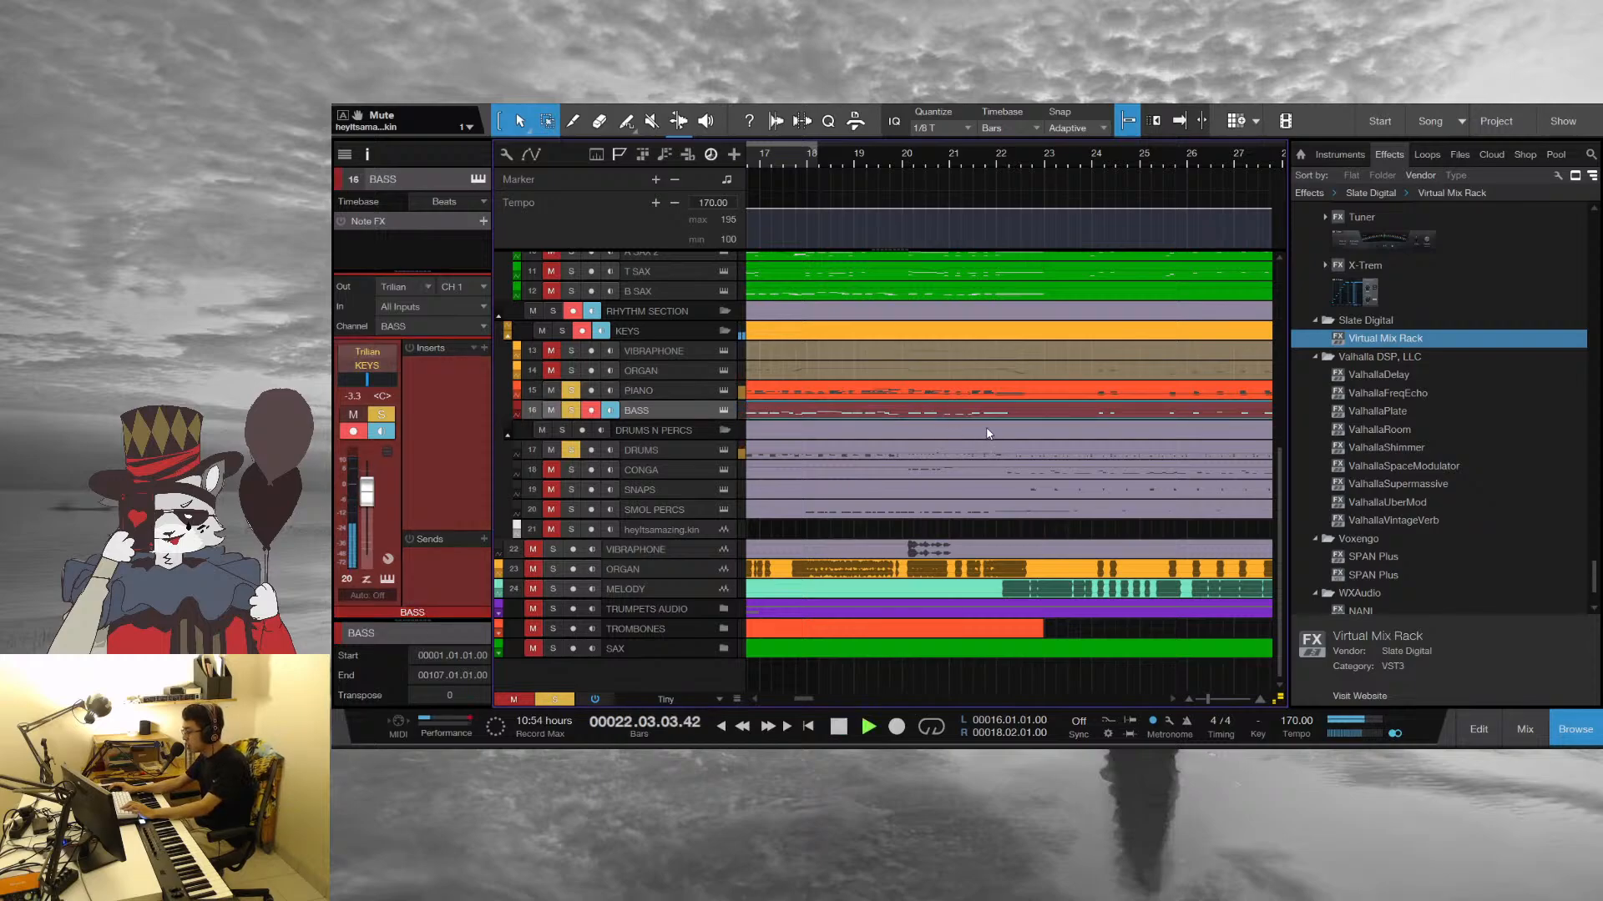
pyautogui.press('space')
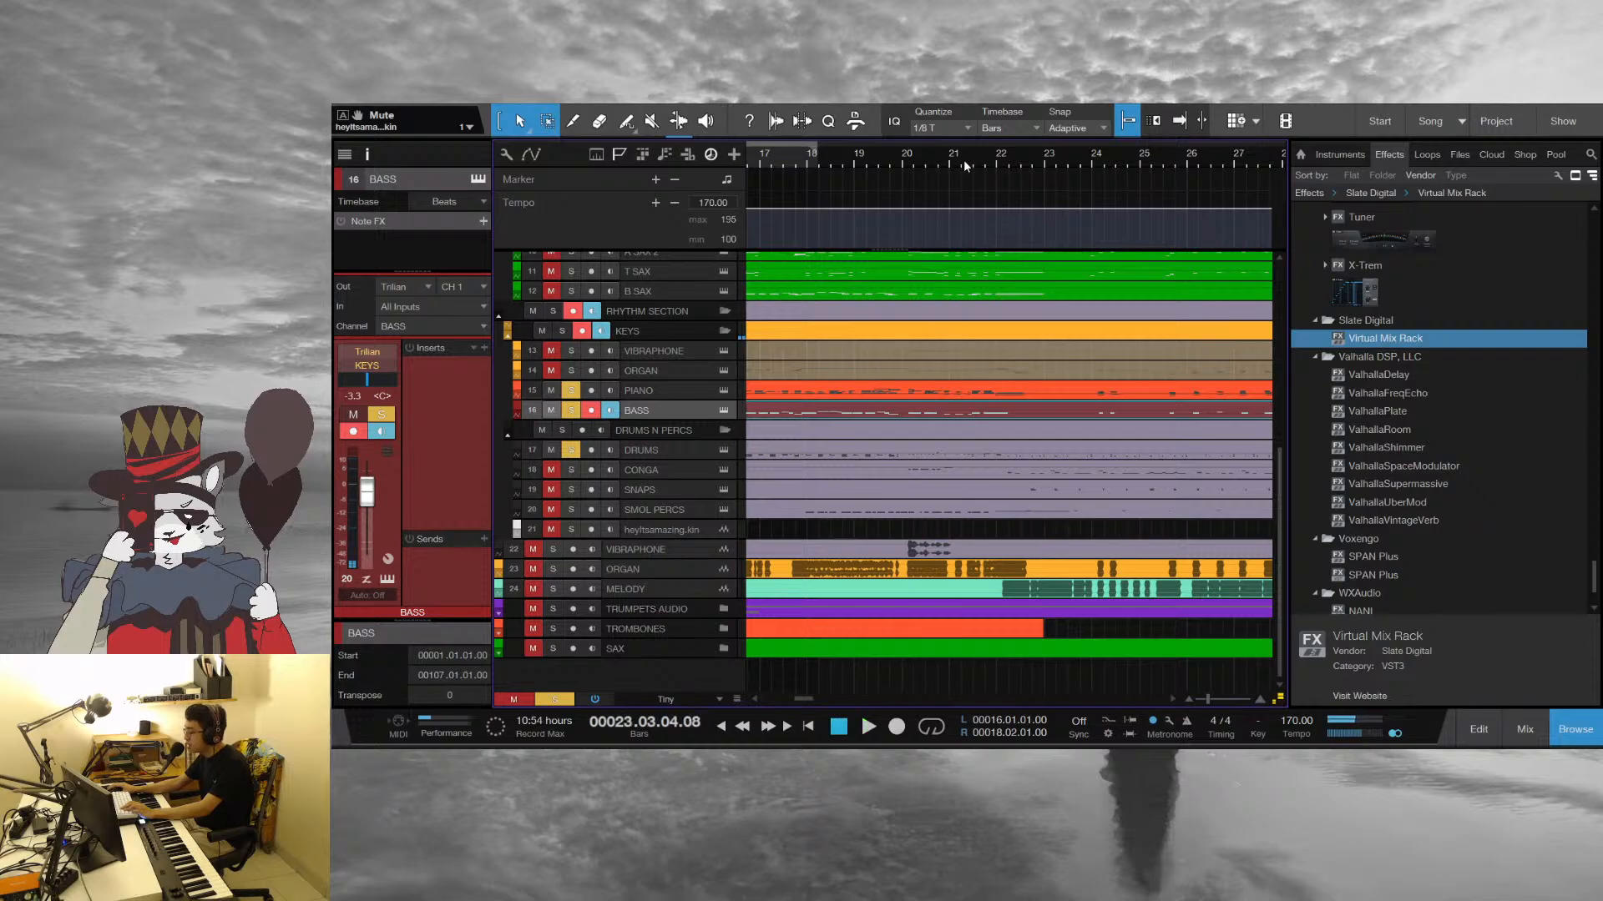
# Place the playhead at beat 4 of bar 21 and play the rhythm section into bar 23
pyautogui.moveTo(986, 161); pyautogui.dragTo(1093, 126)
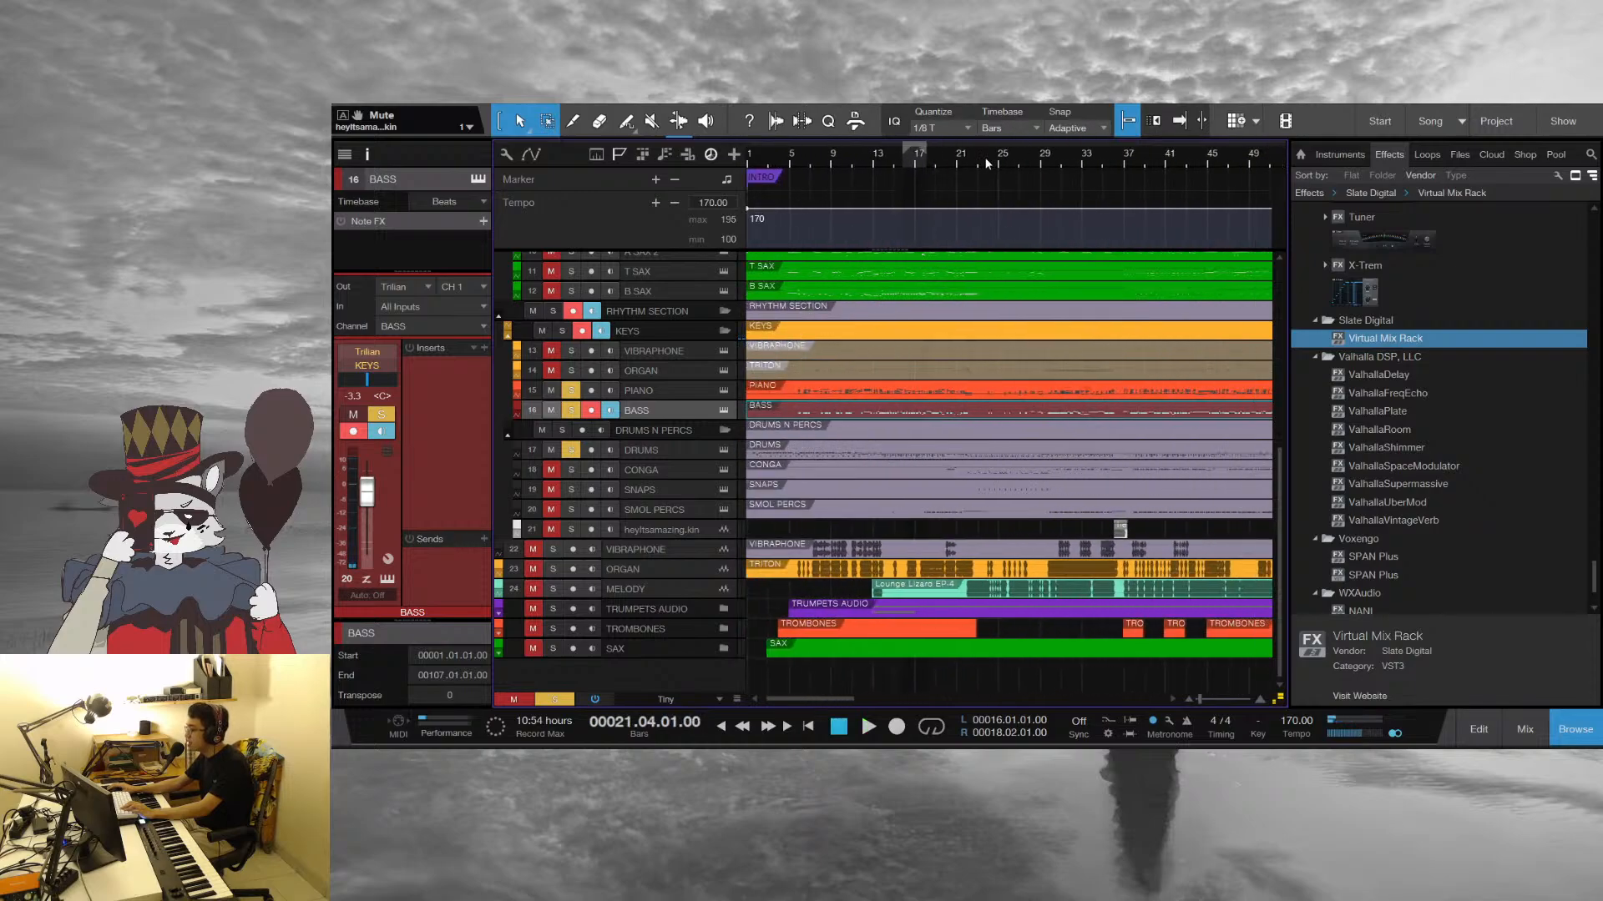
pyautogui.moveTo(987, 164); pyautogui.dragTo(960, 186)
pyautogui.press('space')
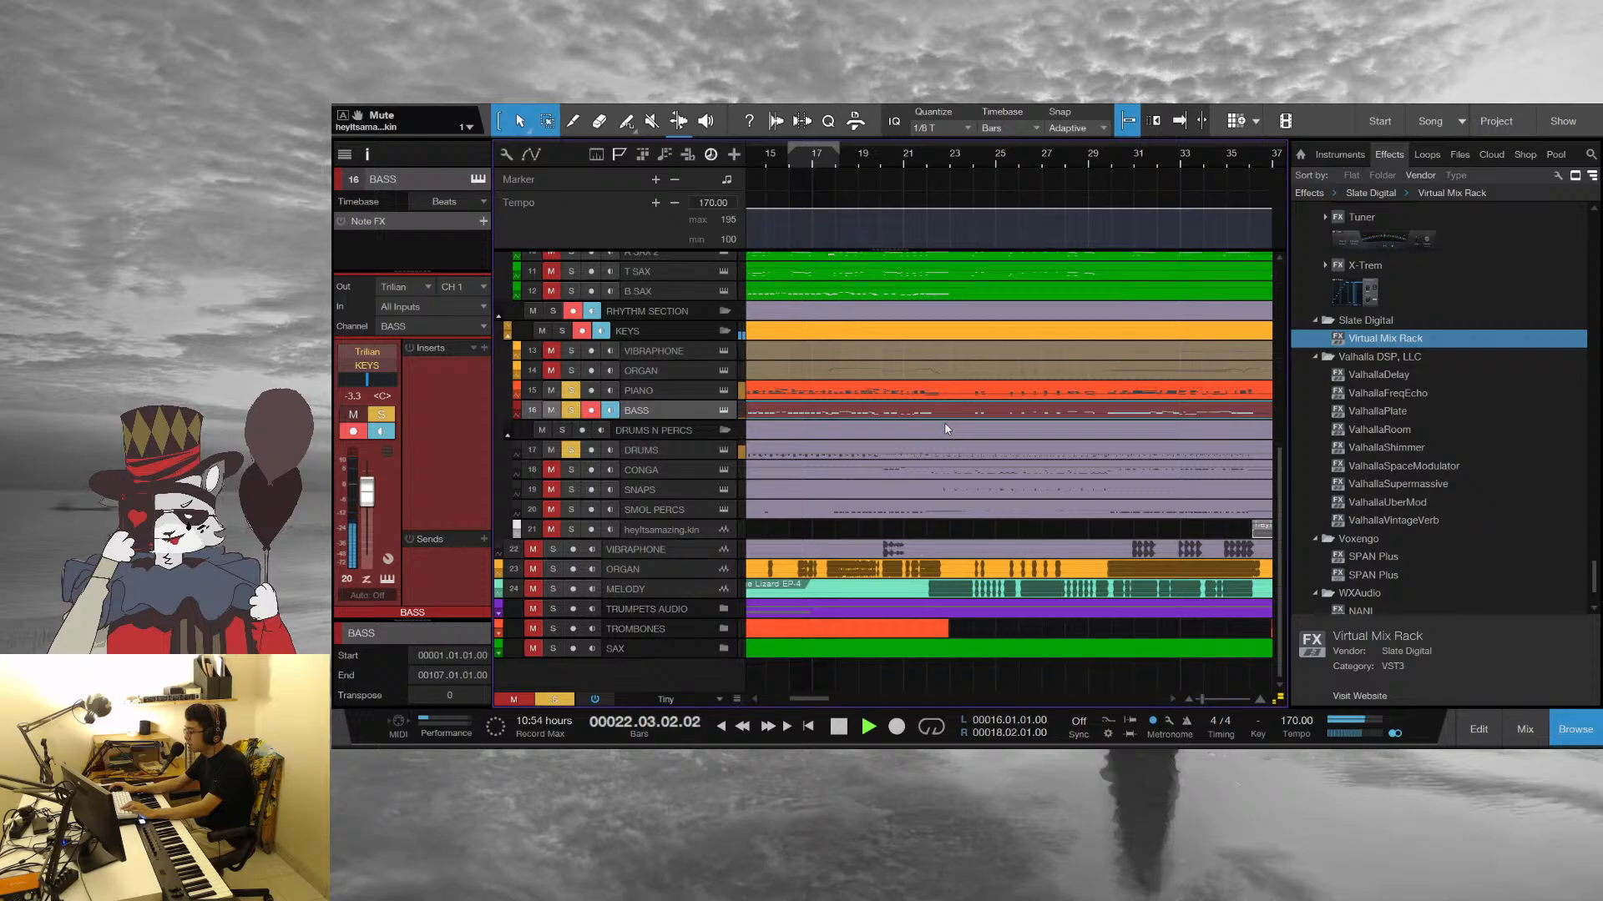
pyautogui.scroll(3, 1010, 523)
pyautogui.press('space')
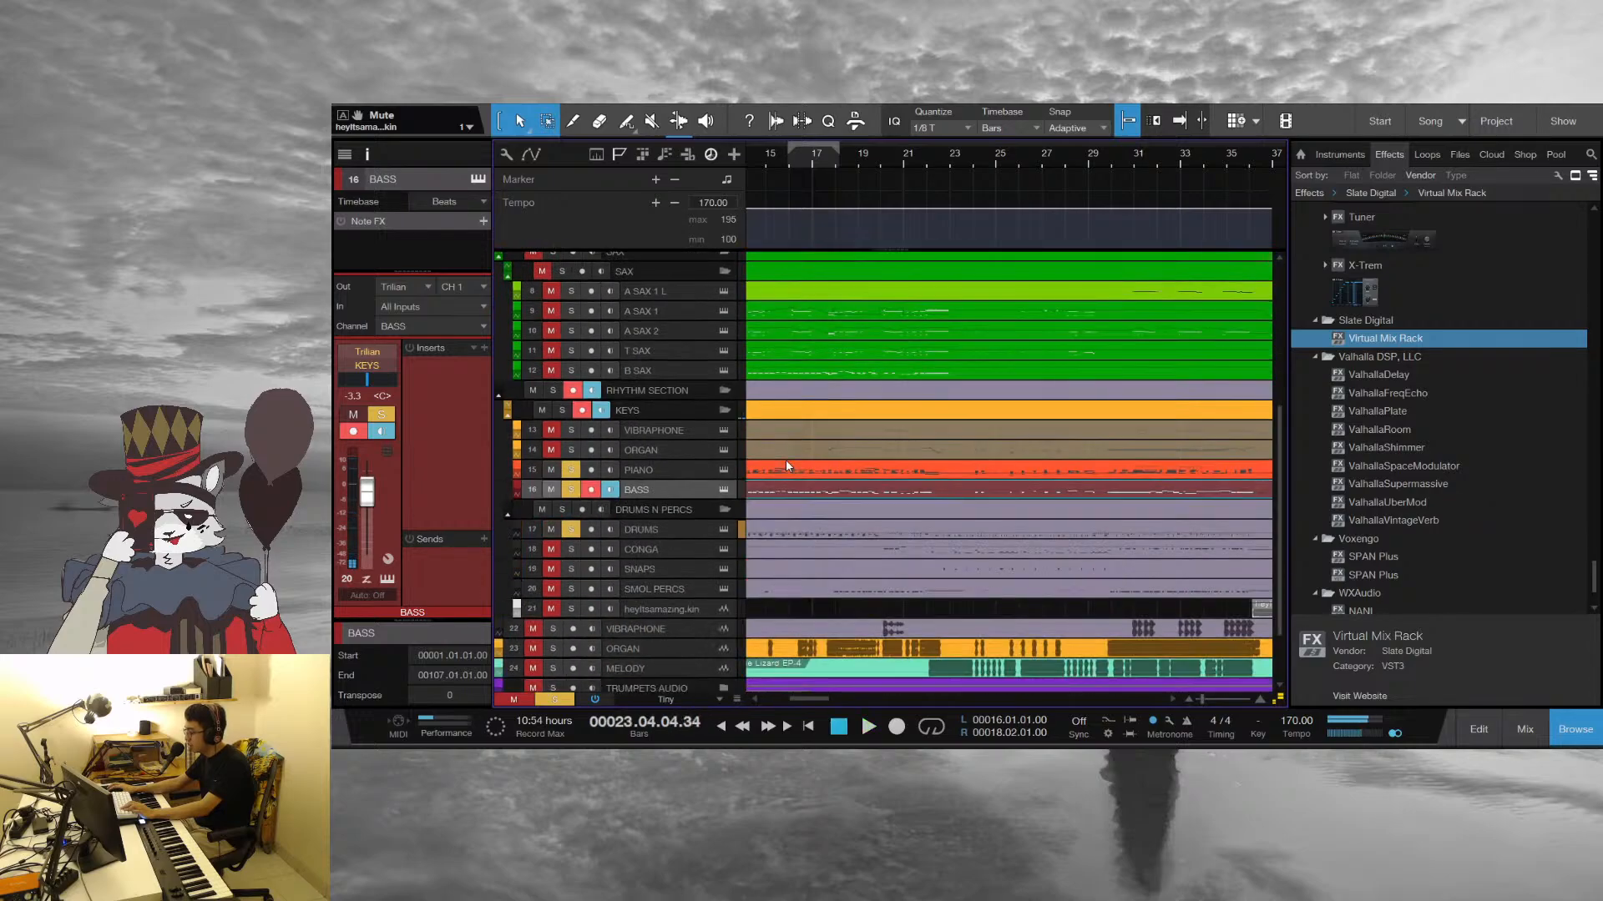
# Solo the Melody track, play it with the rhythm section and return the playhead to bar 21
pyautogui.scroll(-3, 787, 465)
pyautogui.click(552, 588)
pyautogui.press('space')
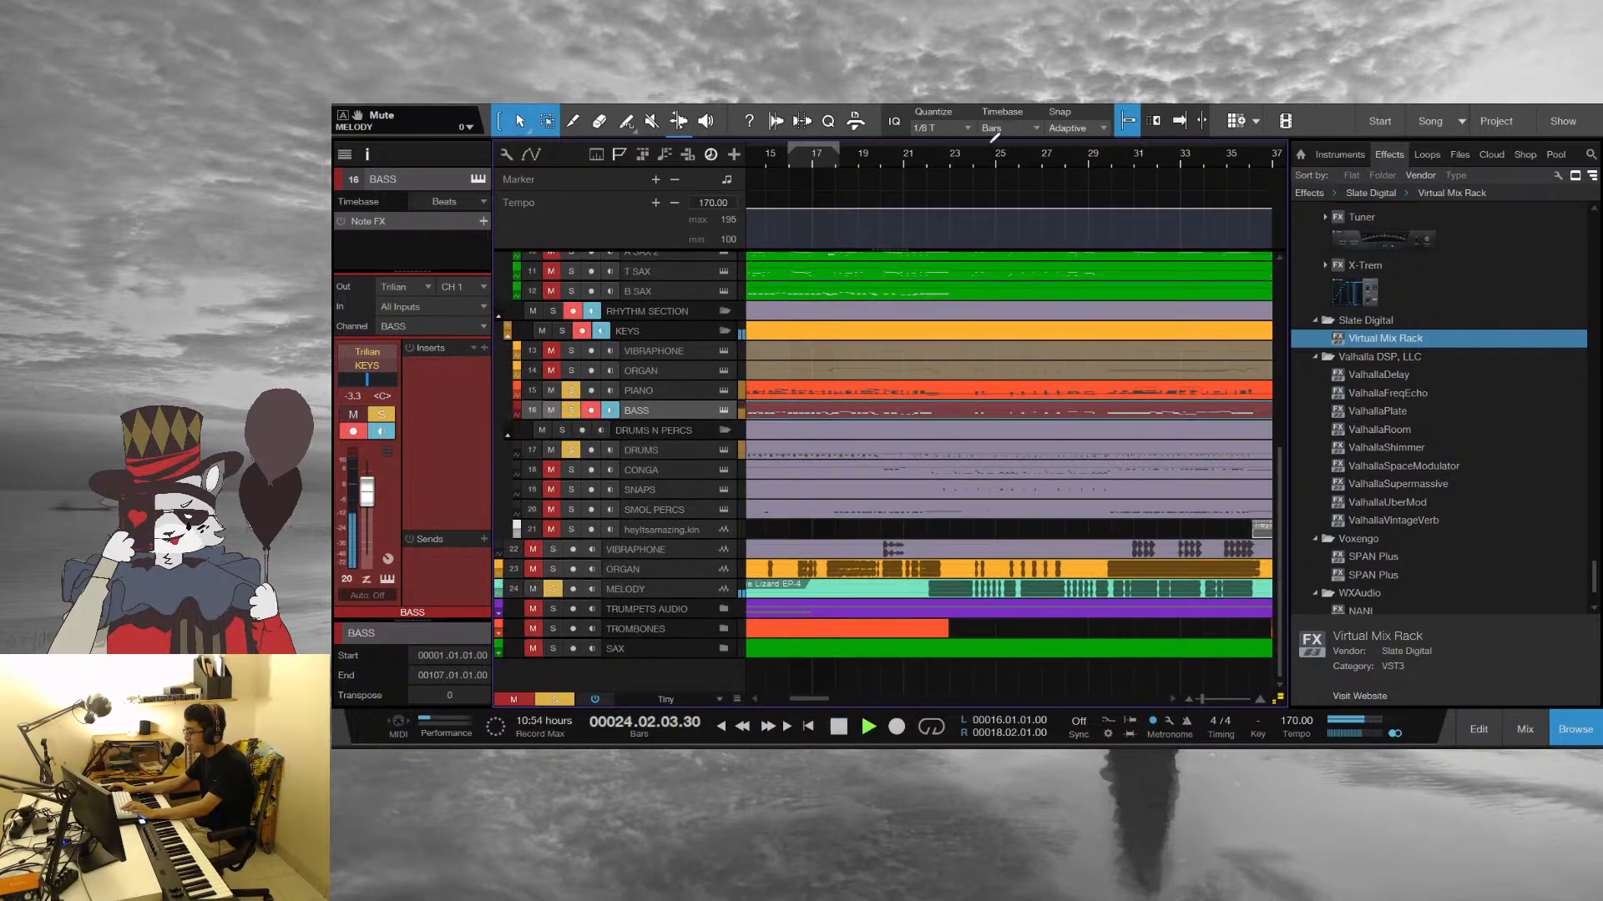
pyautogui.press('space')
pyautogui.moveTo(920, 154); pyautogui.dragTo(928, 170)
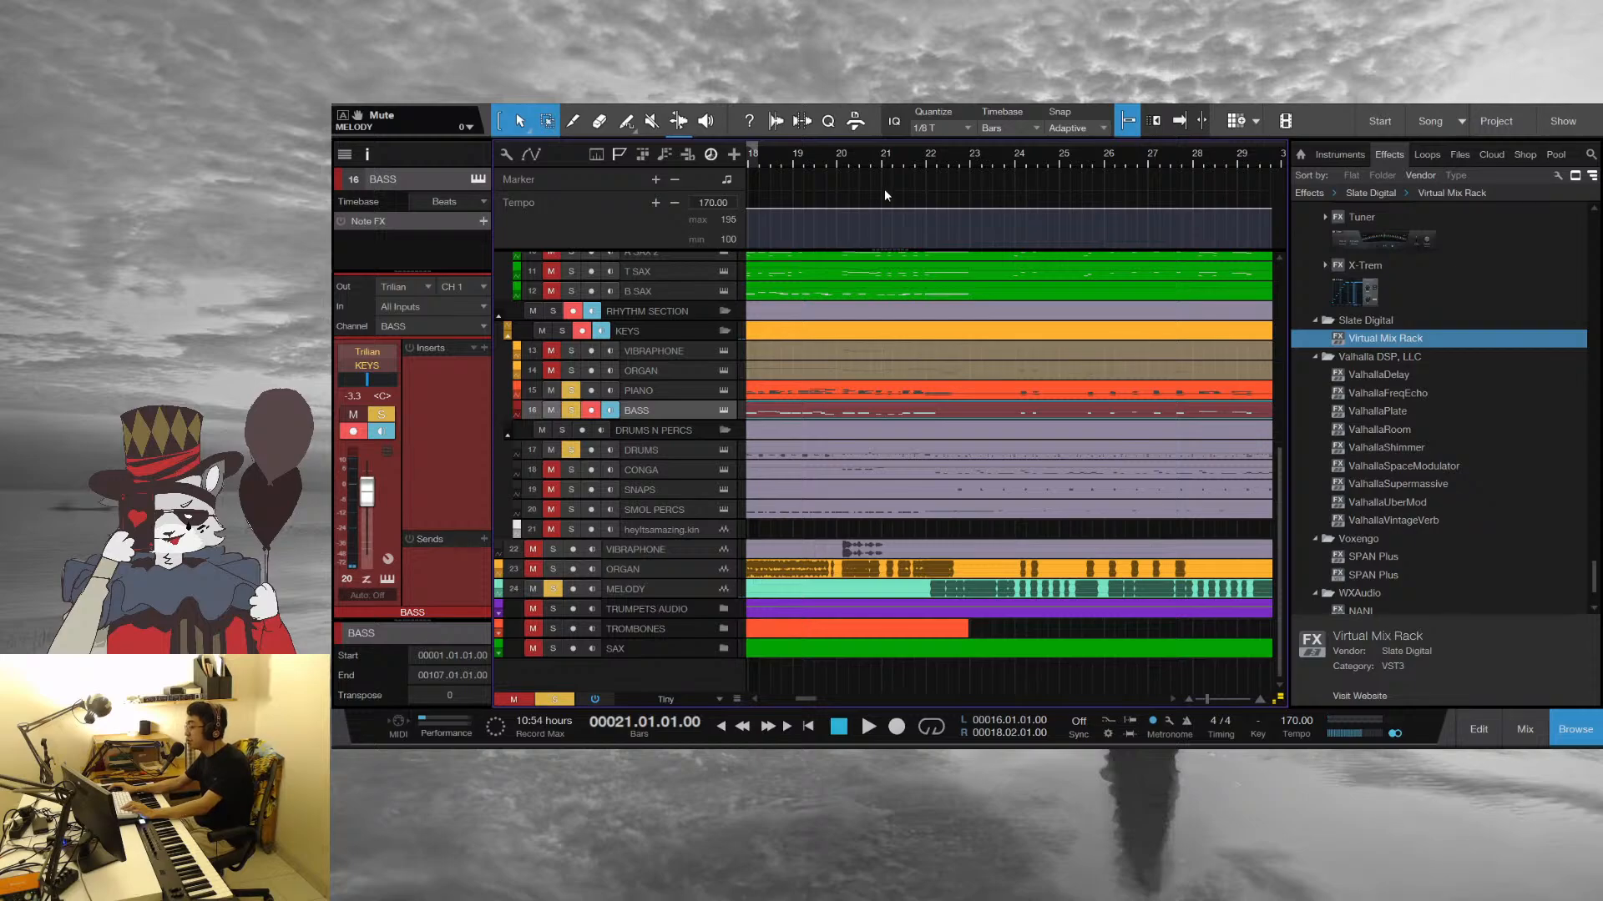
# Deselect the Bass part and play the soloed melody and rhythm section from bar 21
pyautogui.click(1026, 538)
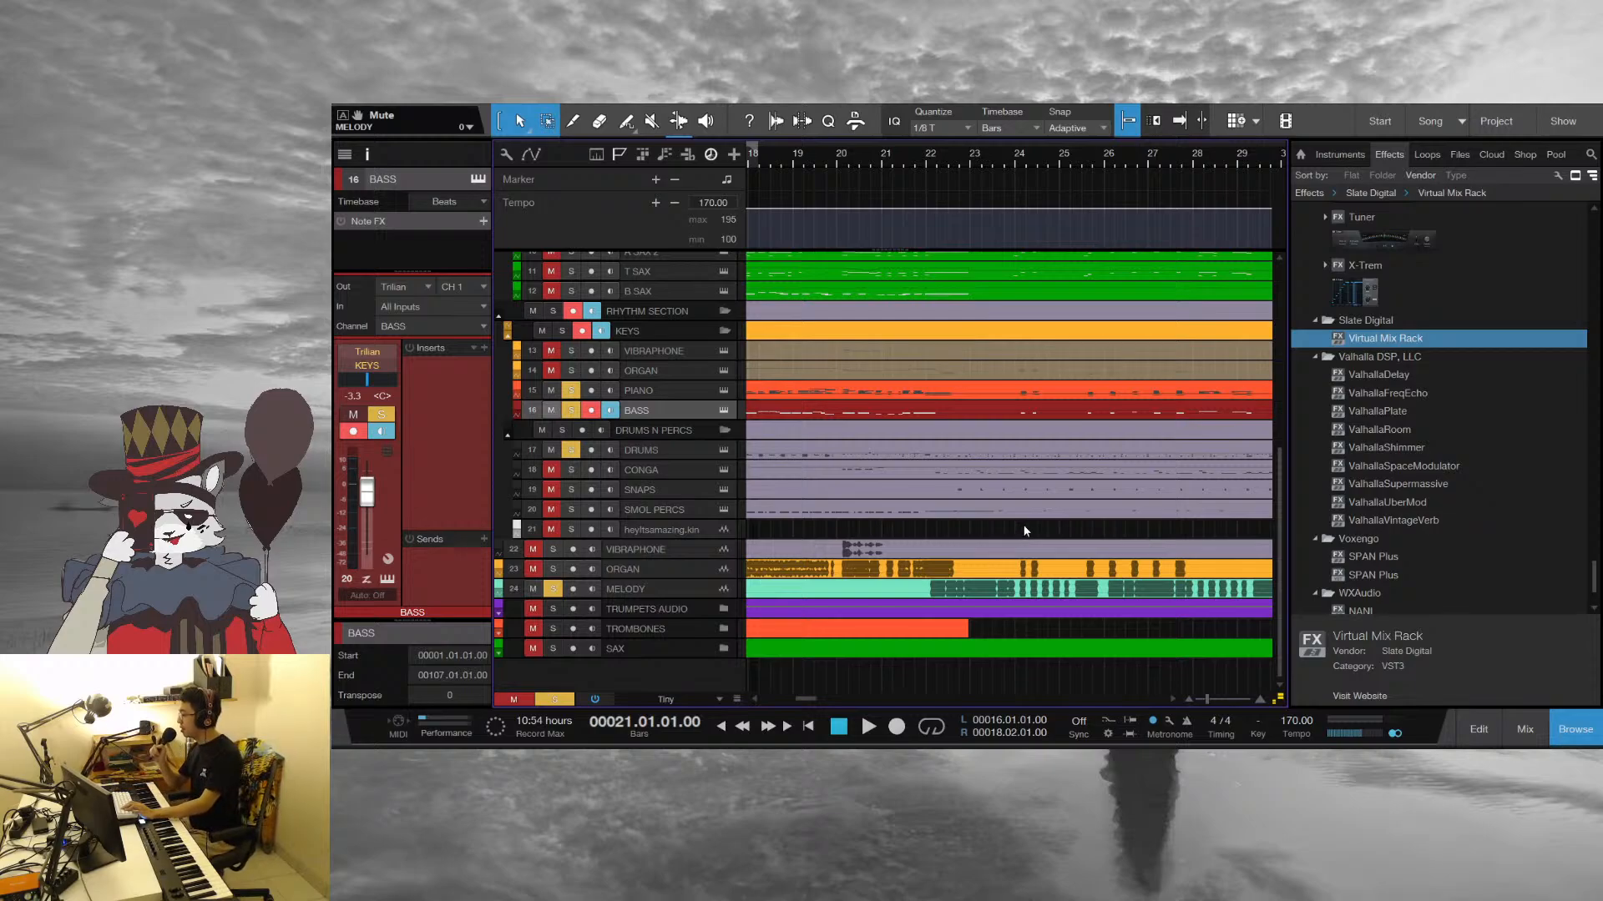
pyautogui.press('space')
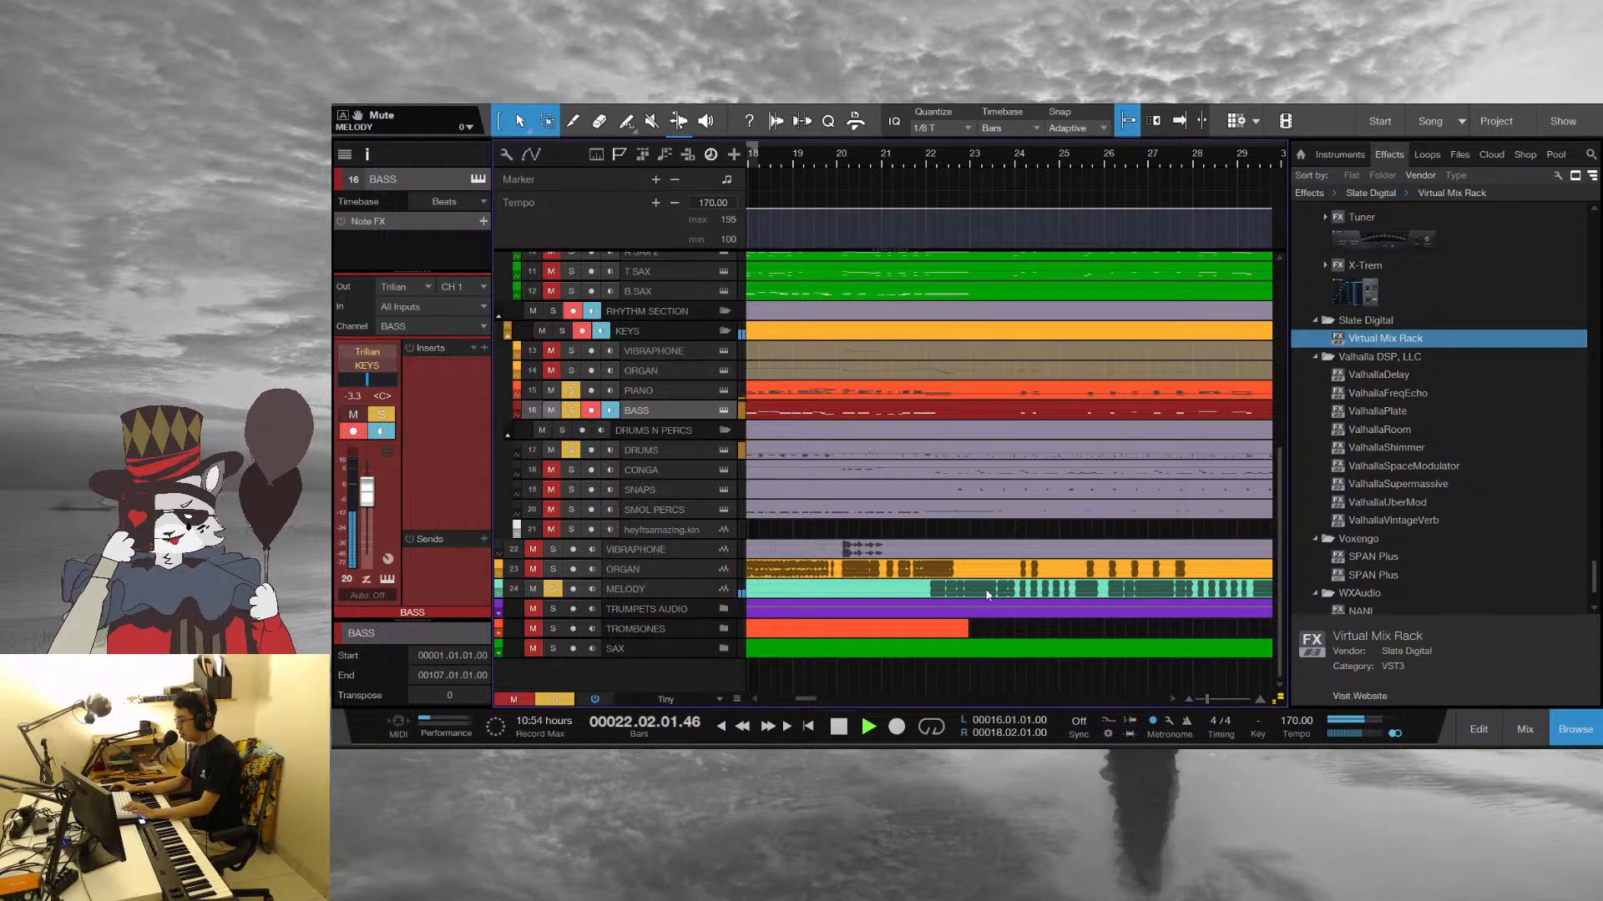
pyautogui.press('space')
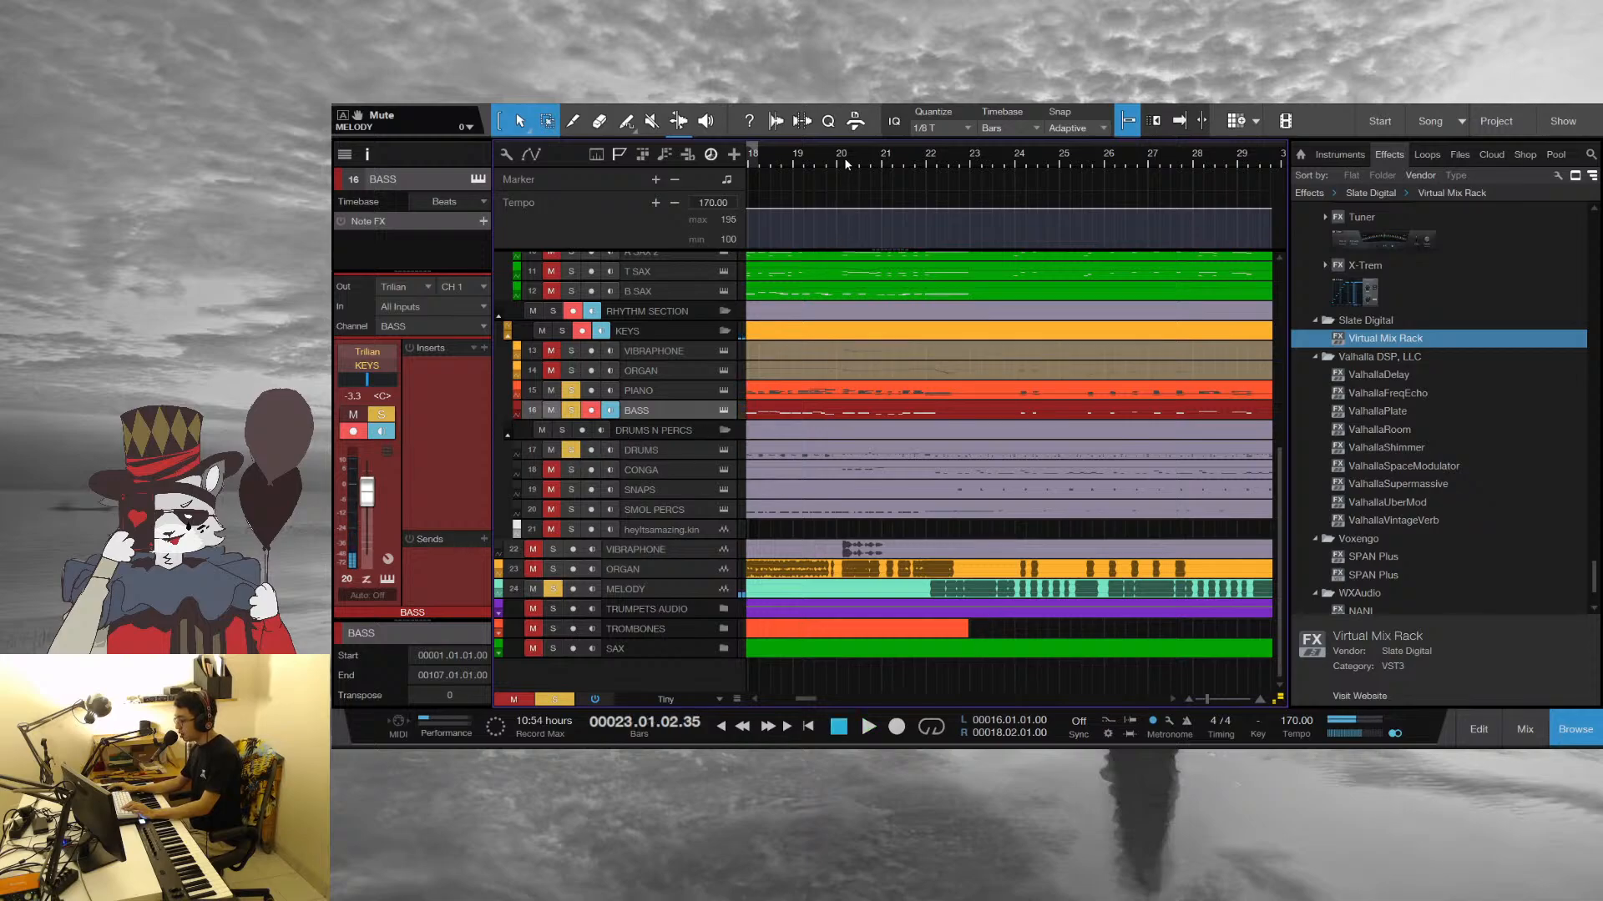
# Add the Conga track to the soloed tracks and play the combination in short passes from bar 23
pyautogui.moveTo(845, 159); pyautogui.dragTo(1055, 132)
pyautogui.scroll(4, 833, 498)
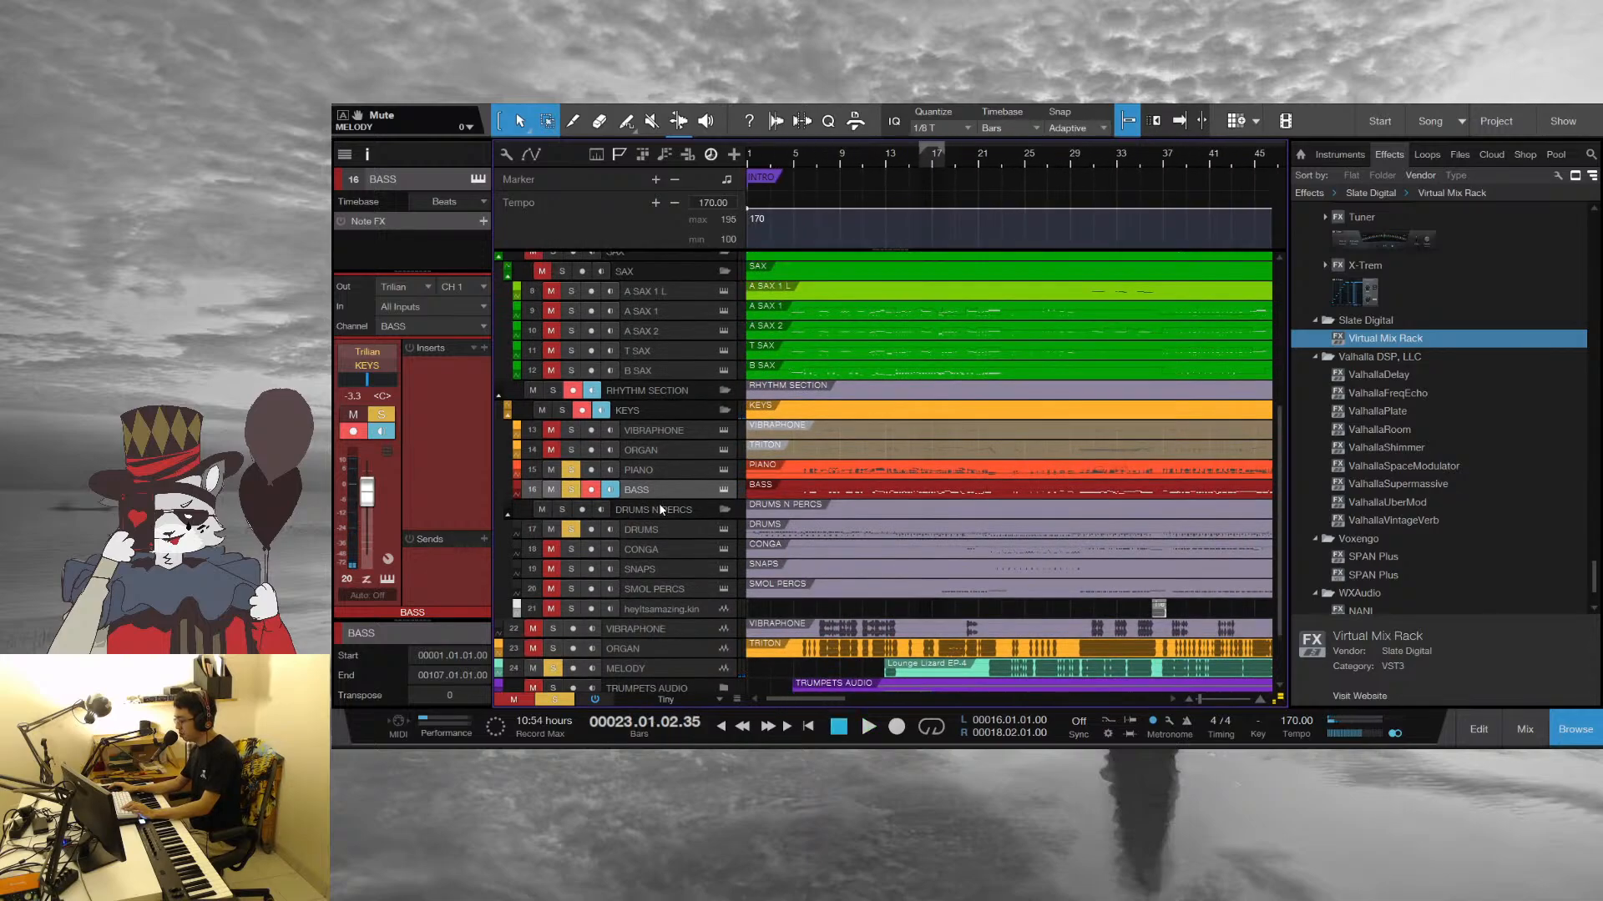
pyautogui.click(543, 555)
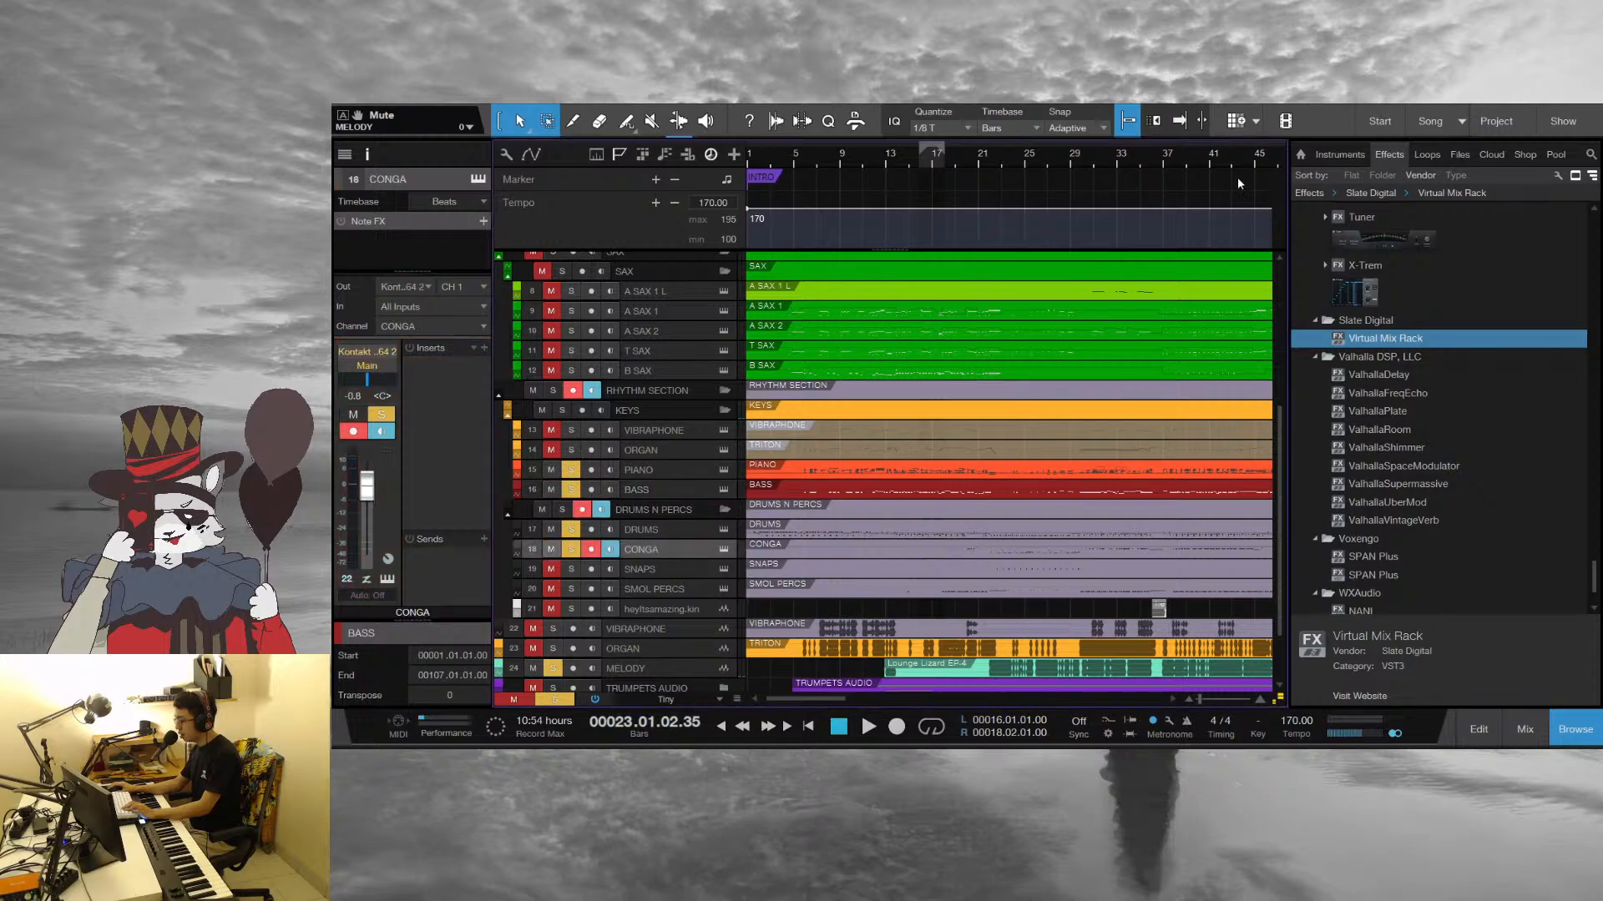
pyautogui.press('space')
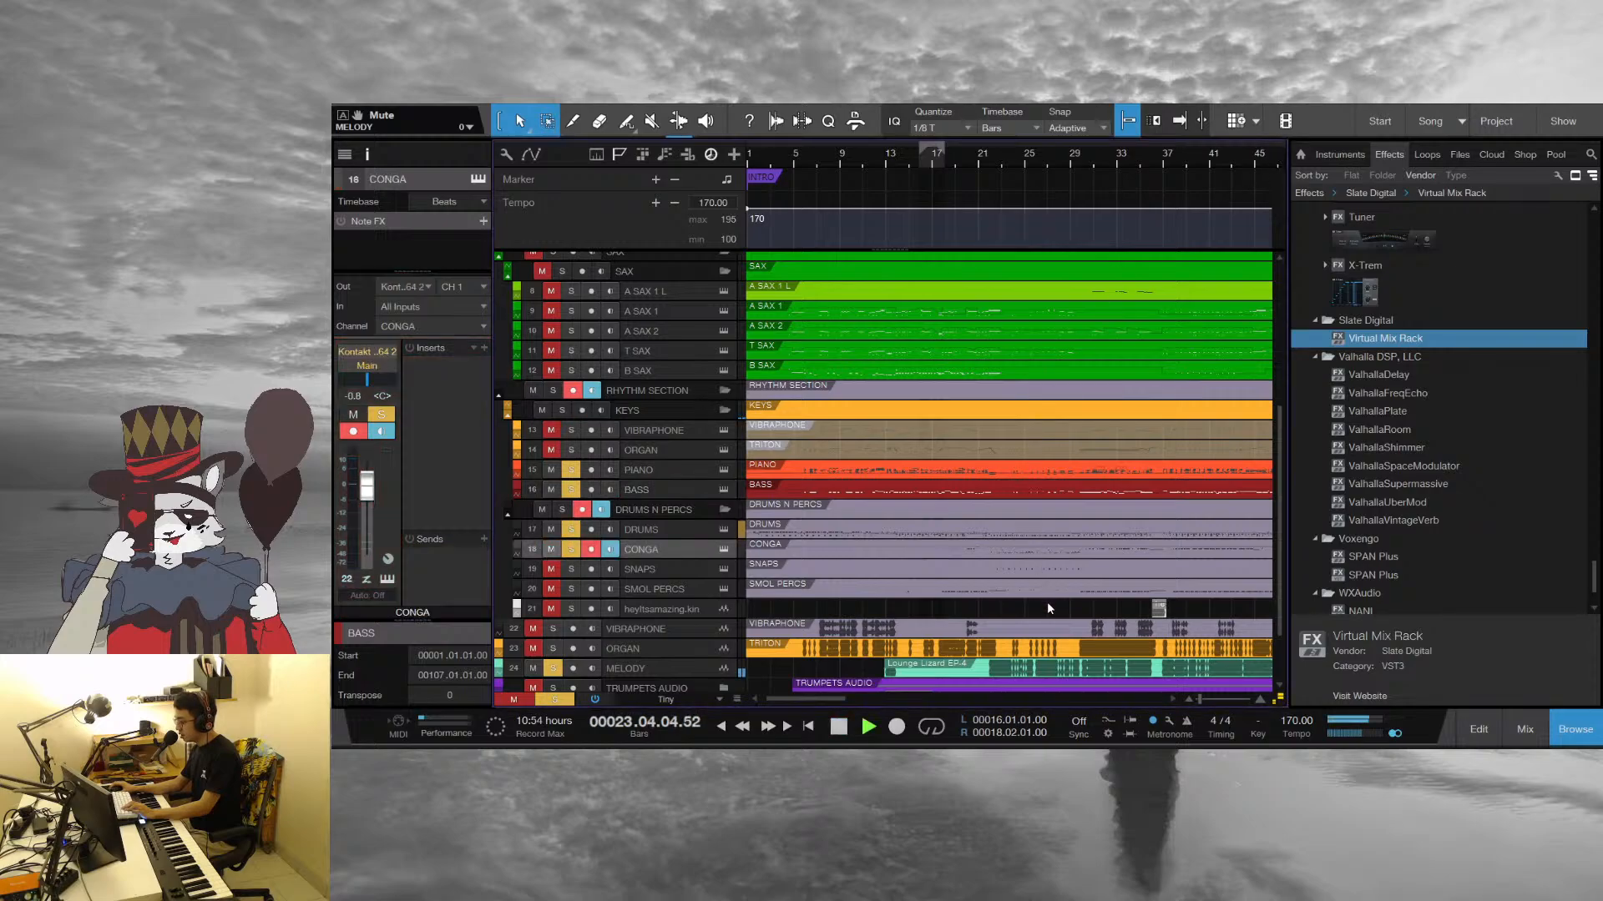
pyautogui.press('space')
pyautogui.press('space')
pyautogui.press('space')
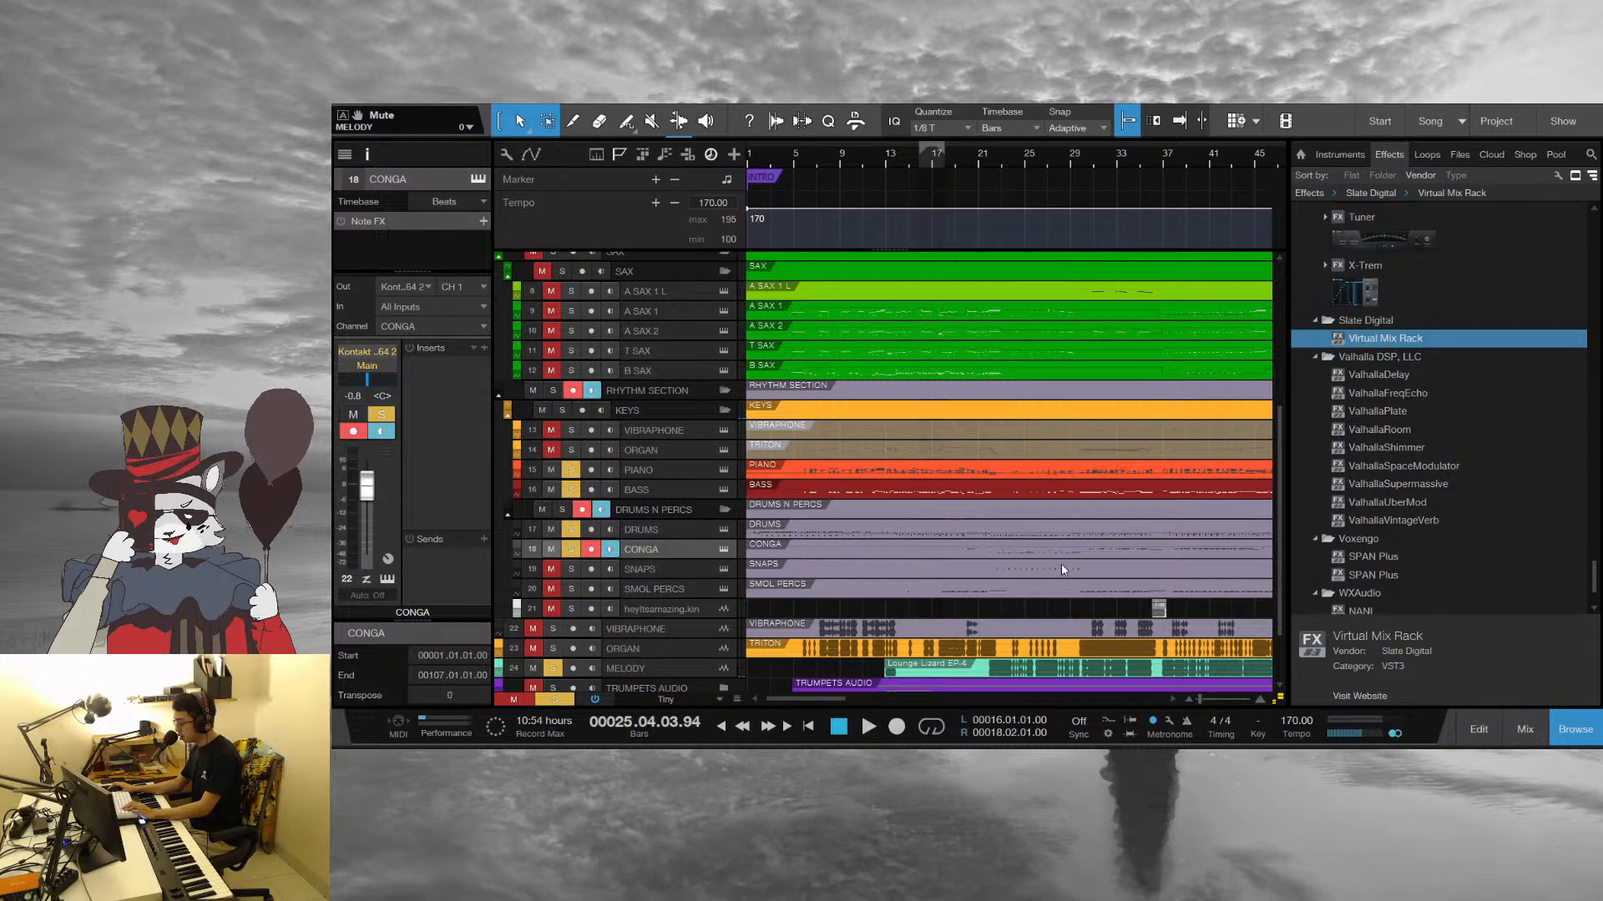
pyautogui.press('space')
pyautogui.press('space')
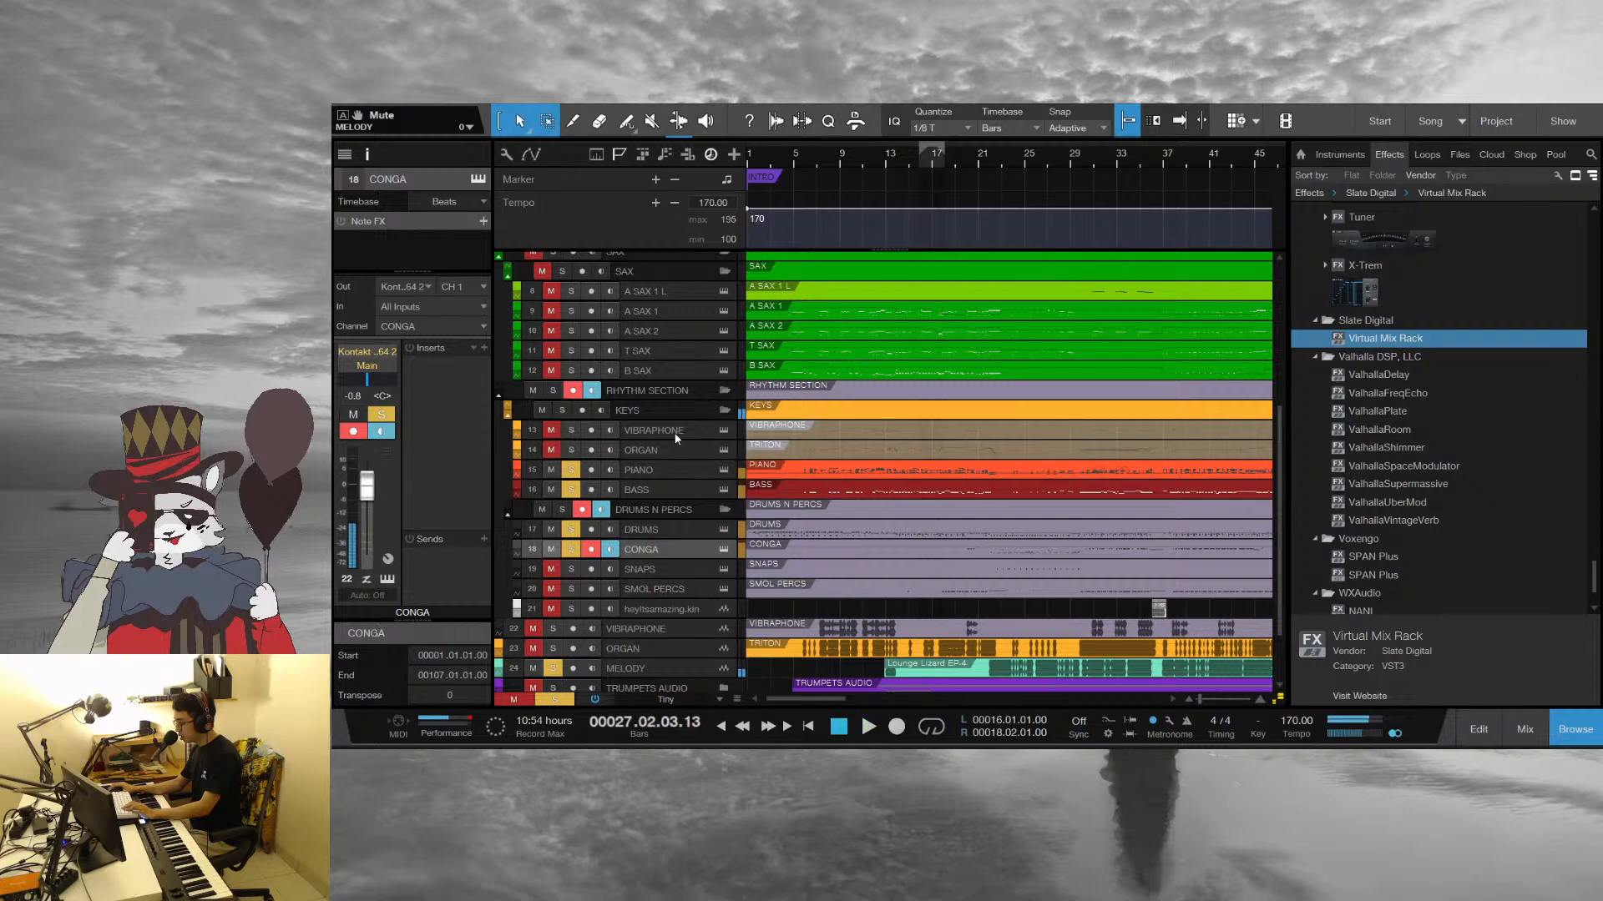
# Add the Snaps track to the soloed tracks and audition the combination from bar 13
pyautogui.click(668, 430)
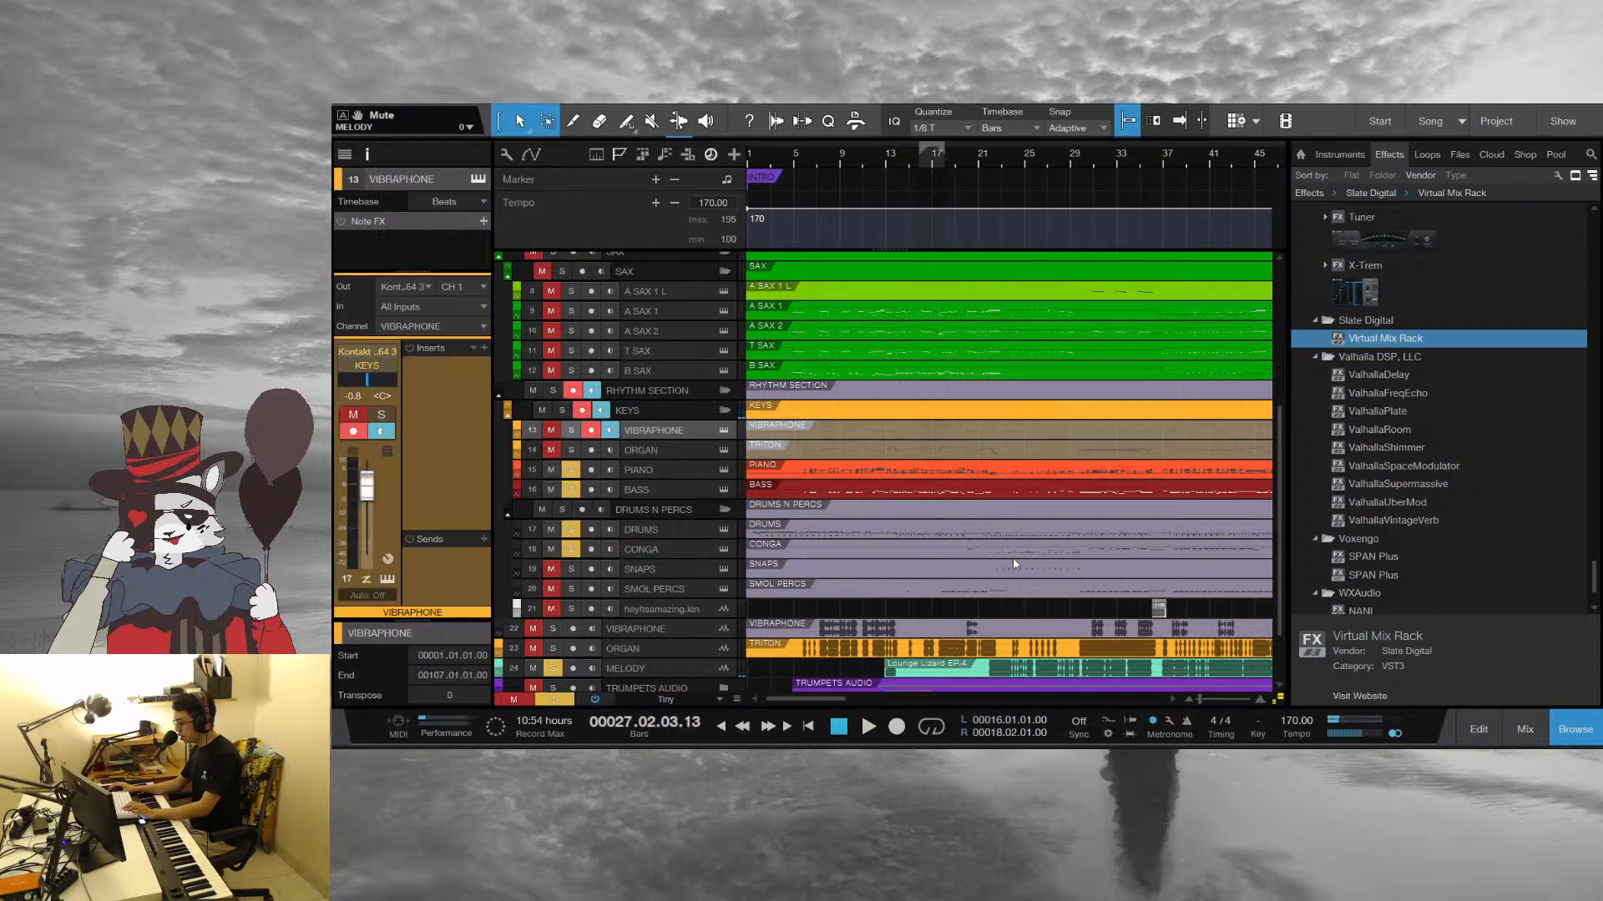
pyautogui.press('space')
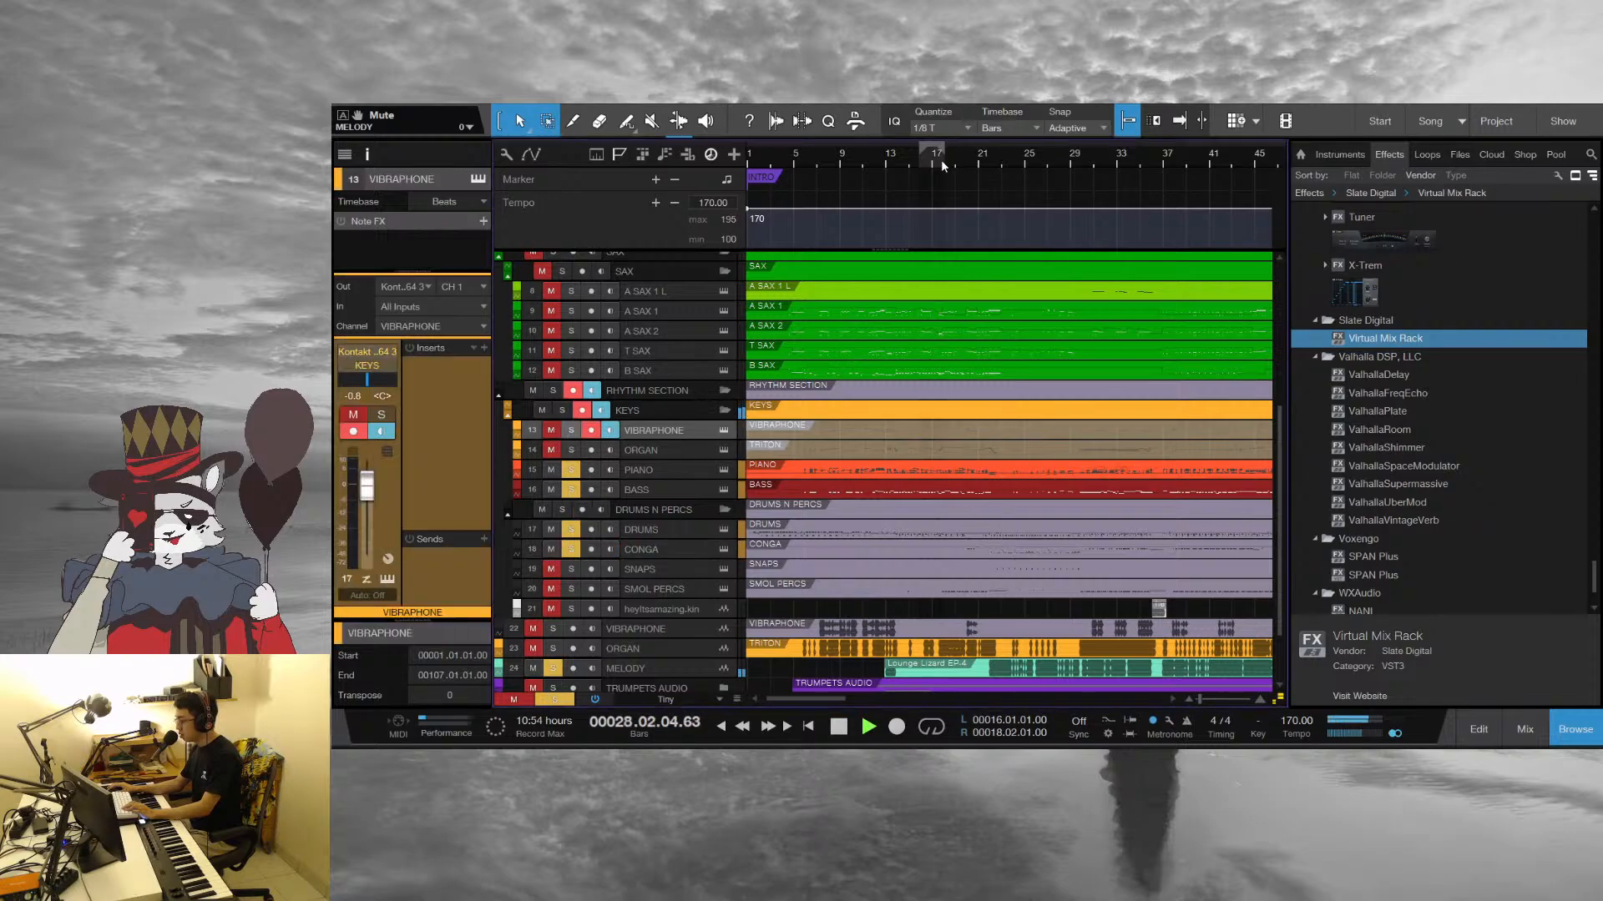
pyautogui.click(898, 162)
pyautogui.press('space')
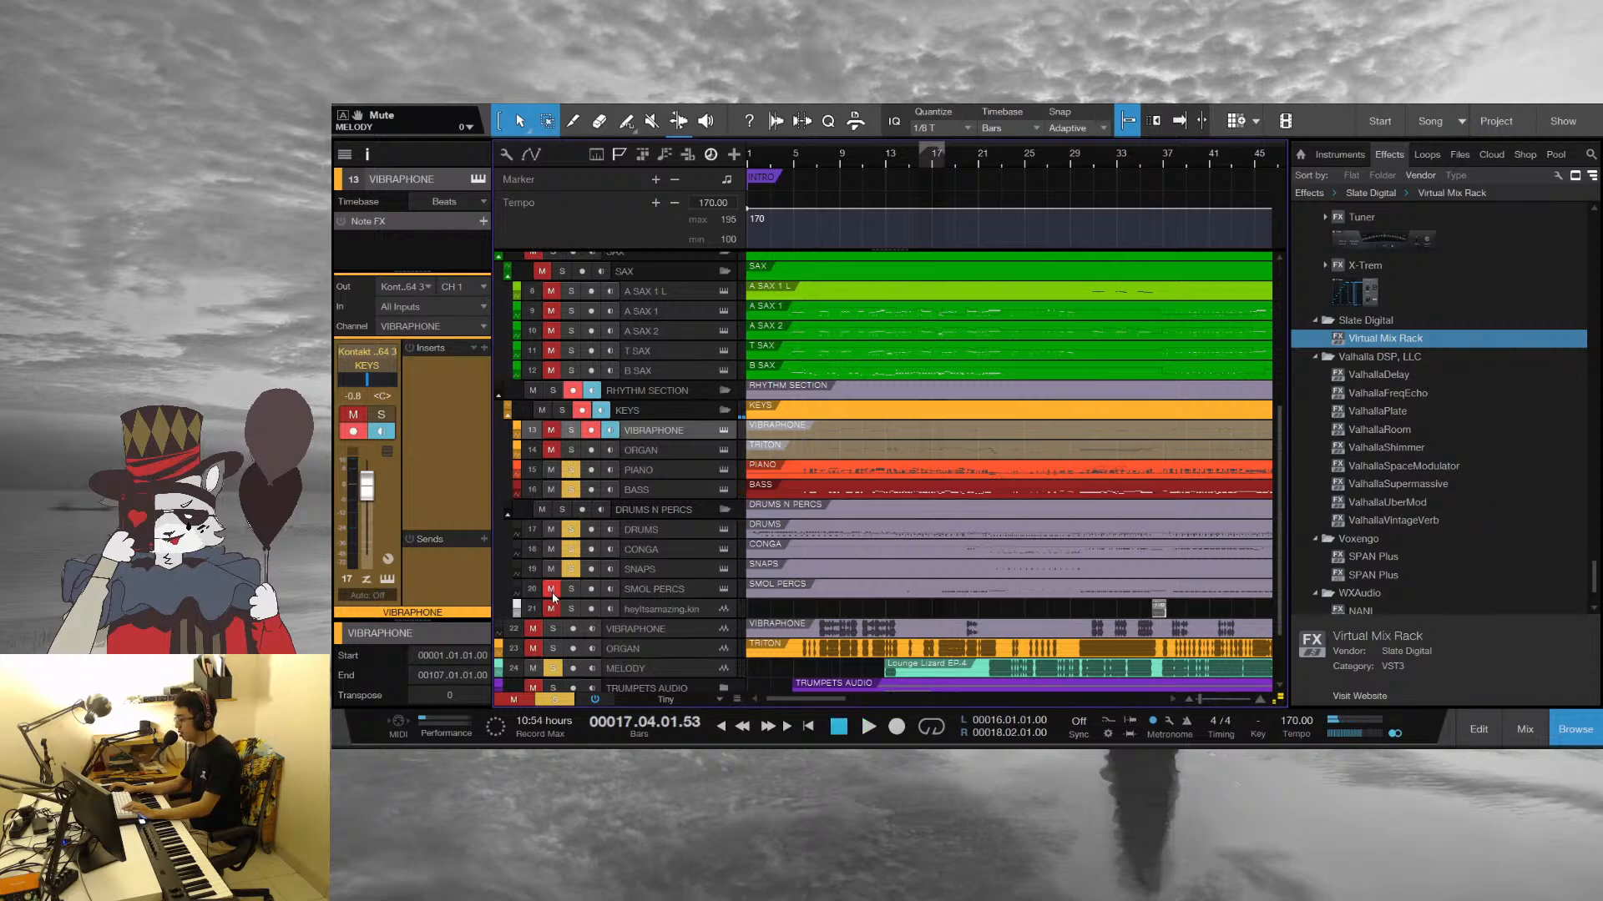
# Add the Smol Percs track to the soloed tracks and play the combination from bar 17 past bar 30
pyautogui.click(571, 590)
pyautogui.press('space')
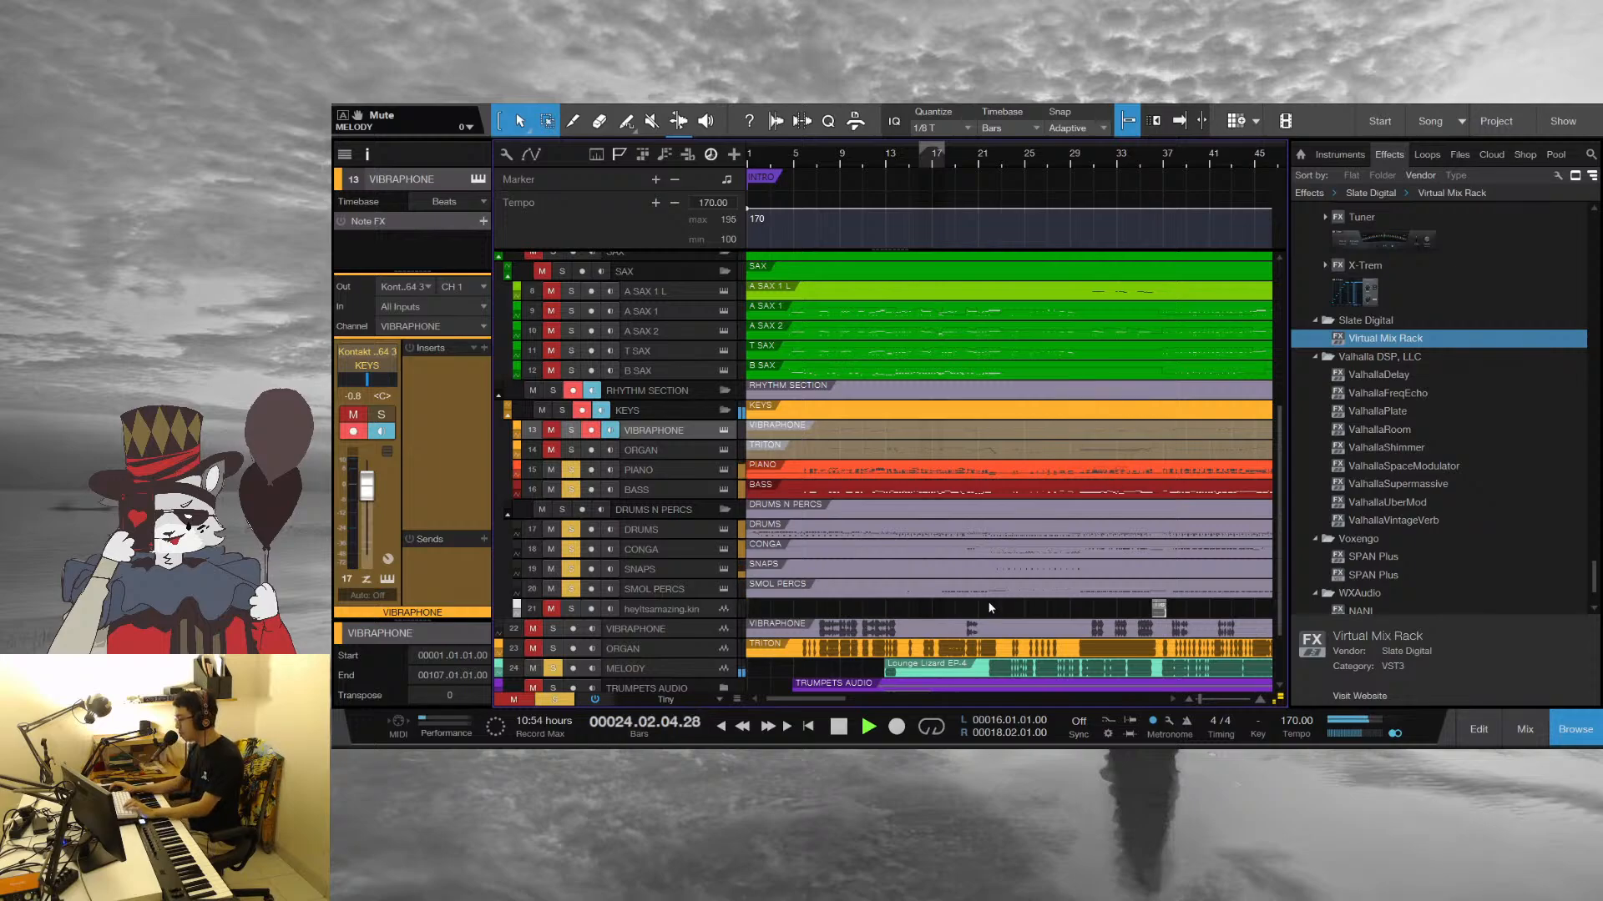
pyautogui.scroll(-2, 990, 608)
pyautogui.moveTo(1026, 156); pyautogui.dragTo(925, 174)
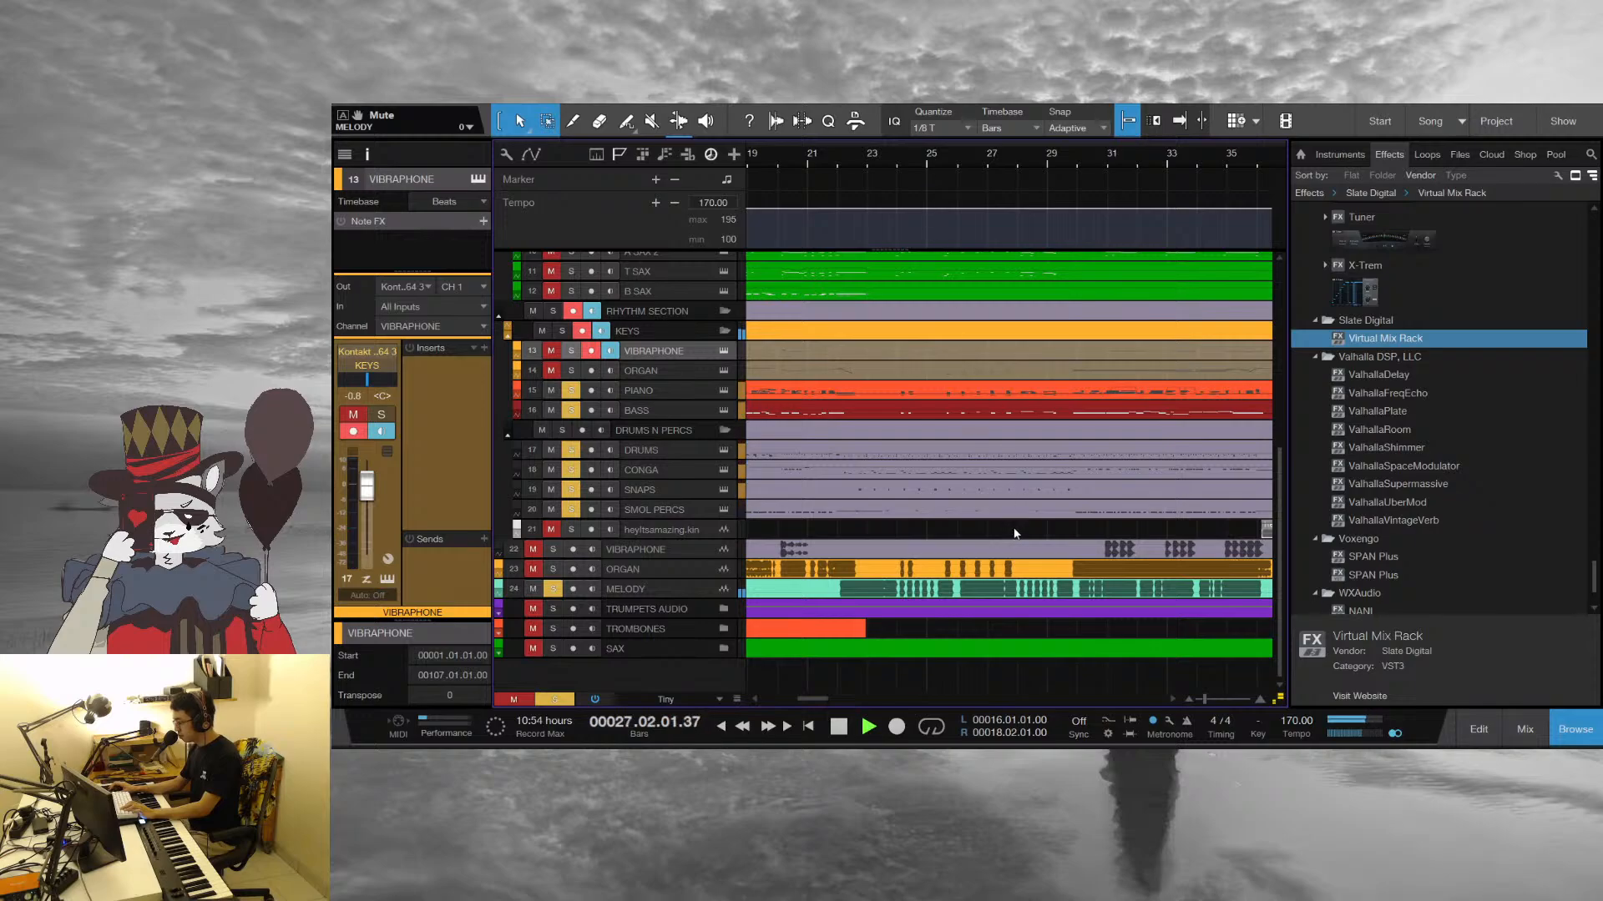
pyautogui.scroll(2, 1015, 534)
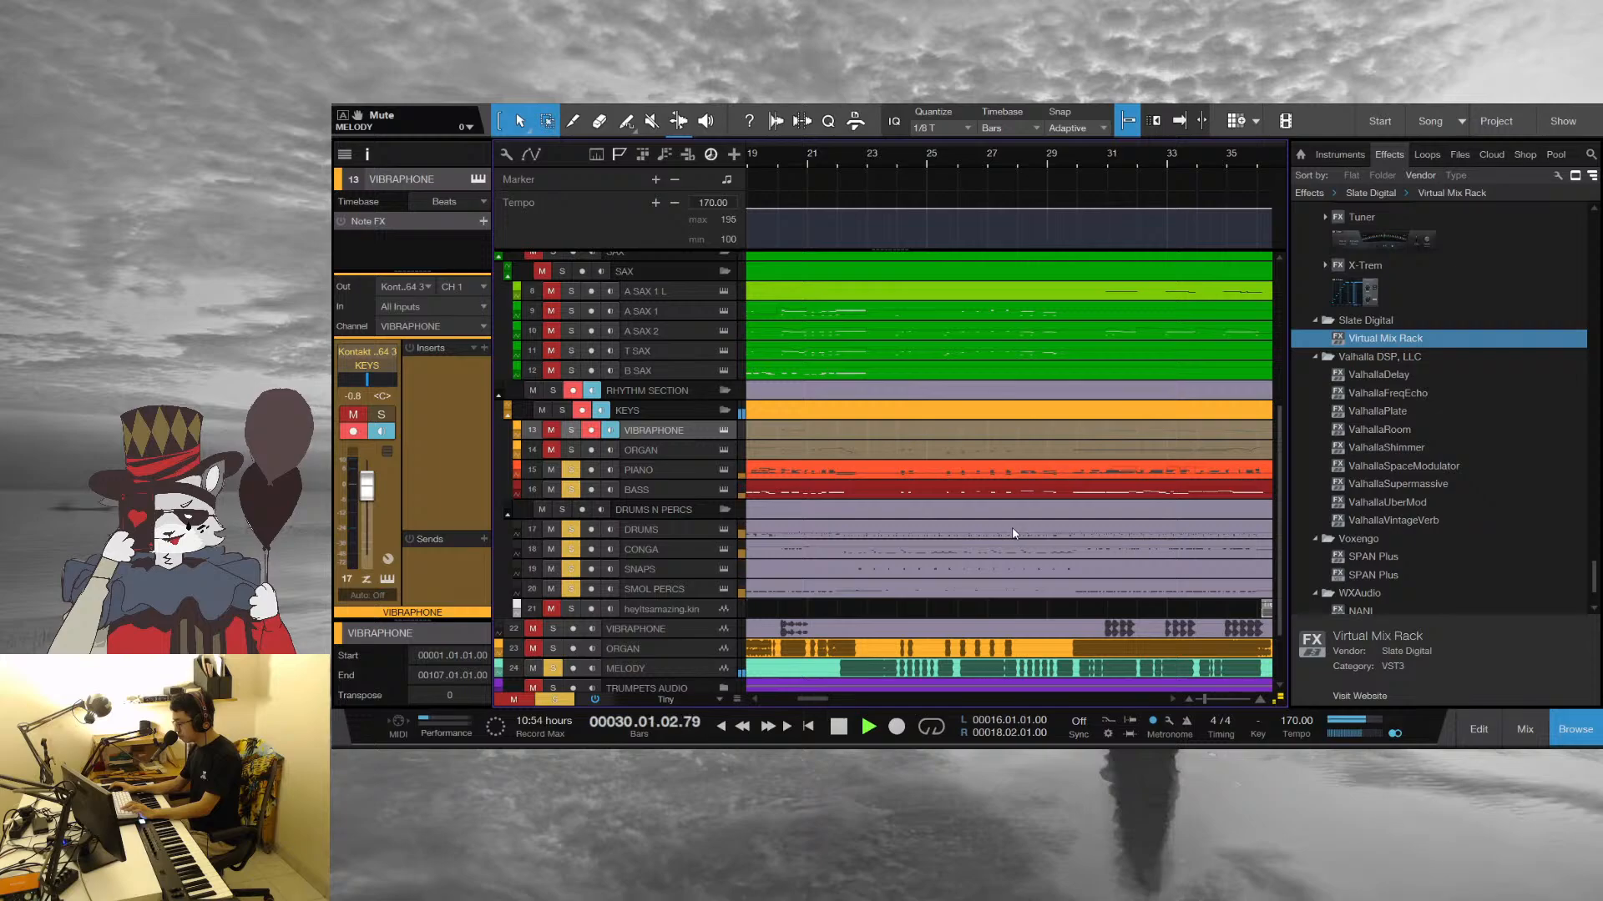
pyautogui.moveTo(1117, 158); pyautogui.dragTo(859, 134)
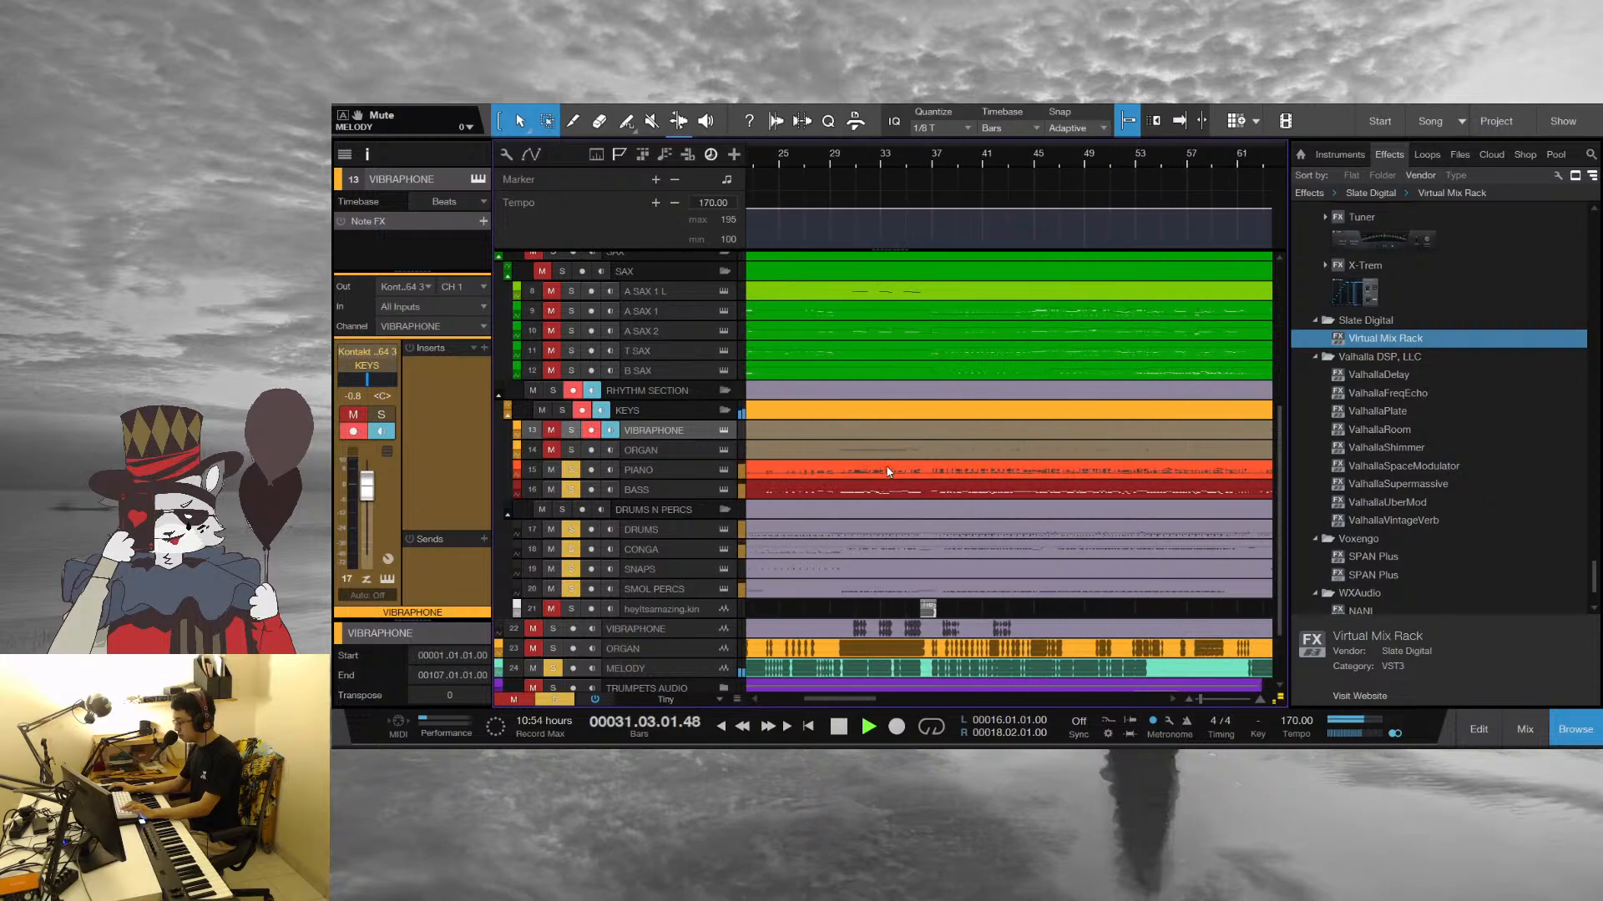
# Add the heyItsamazing audio track to the soloed tracks during playback and listen through its clip around bar 36
pyautogui.click(551, 610)
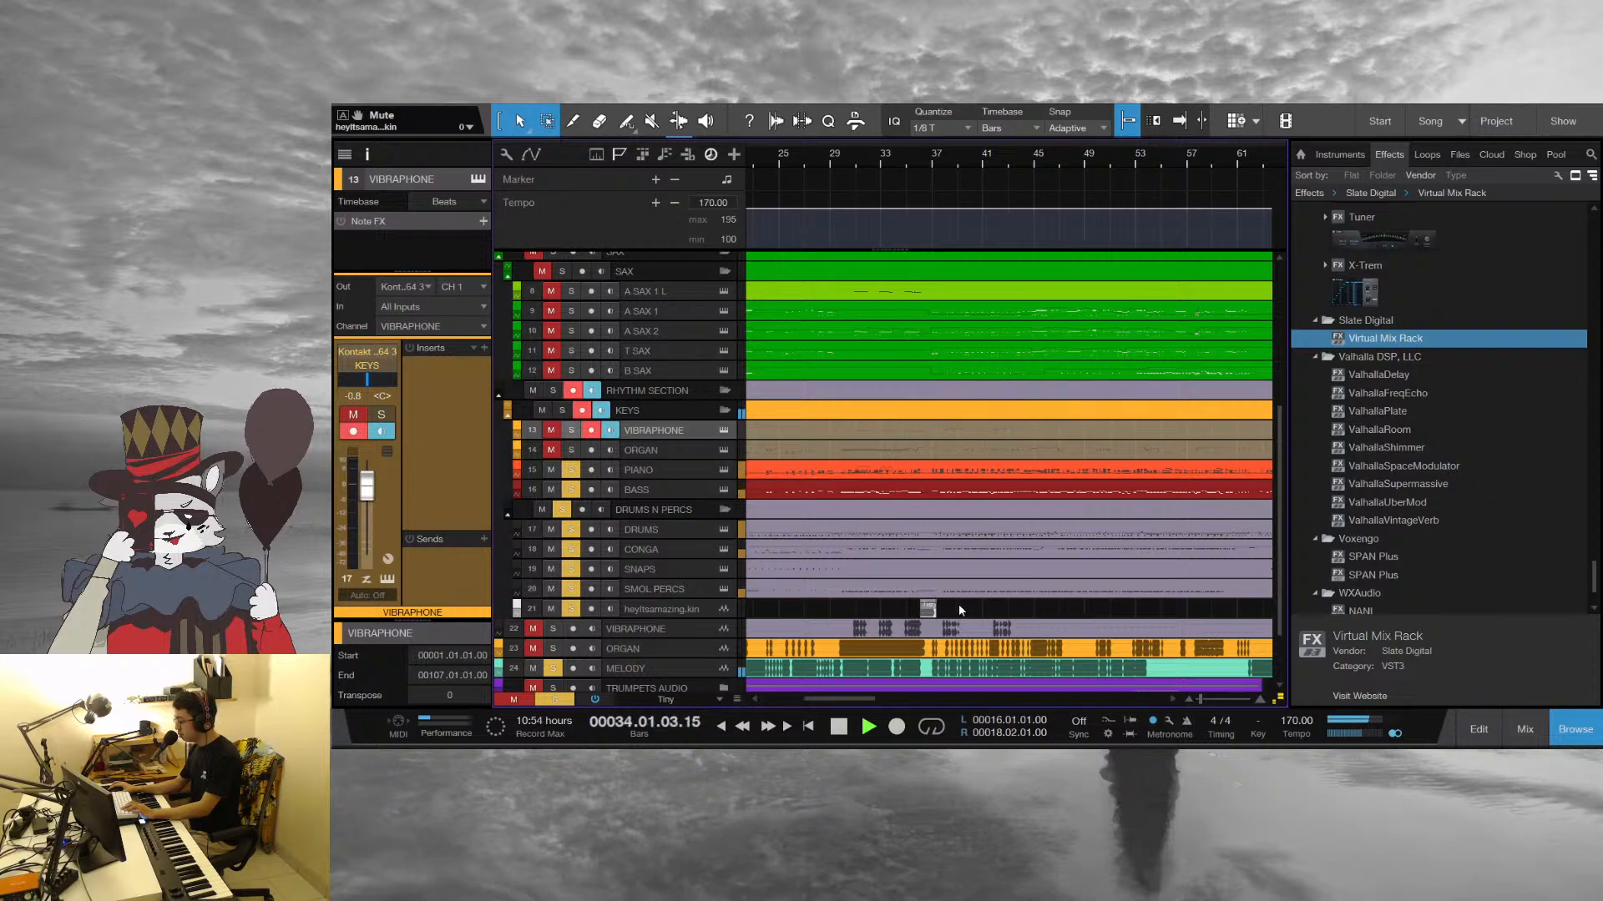
pyautogui.scroll(-1, 960, 610)
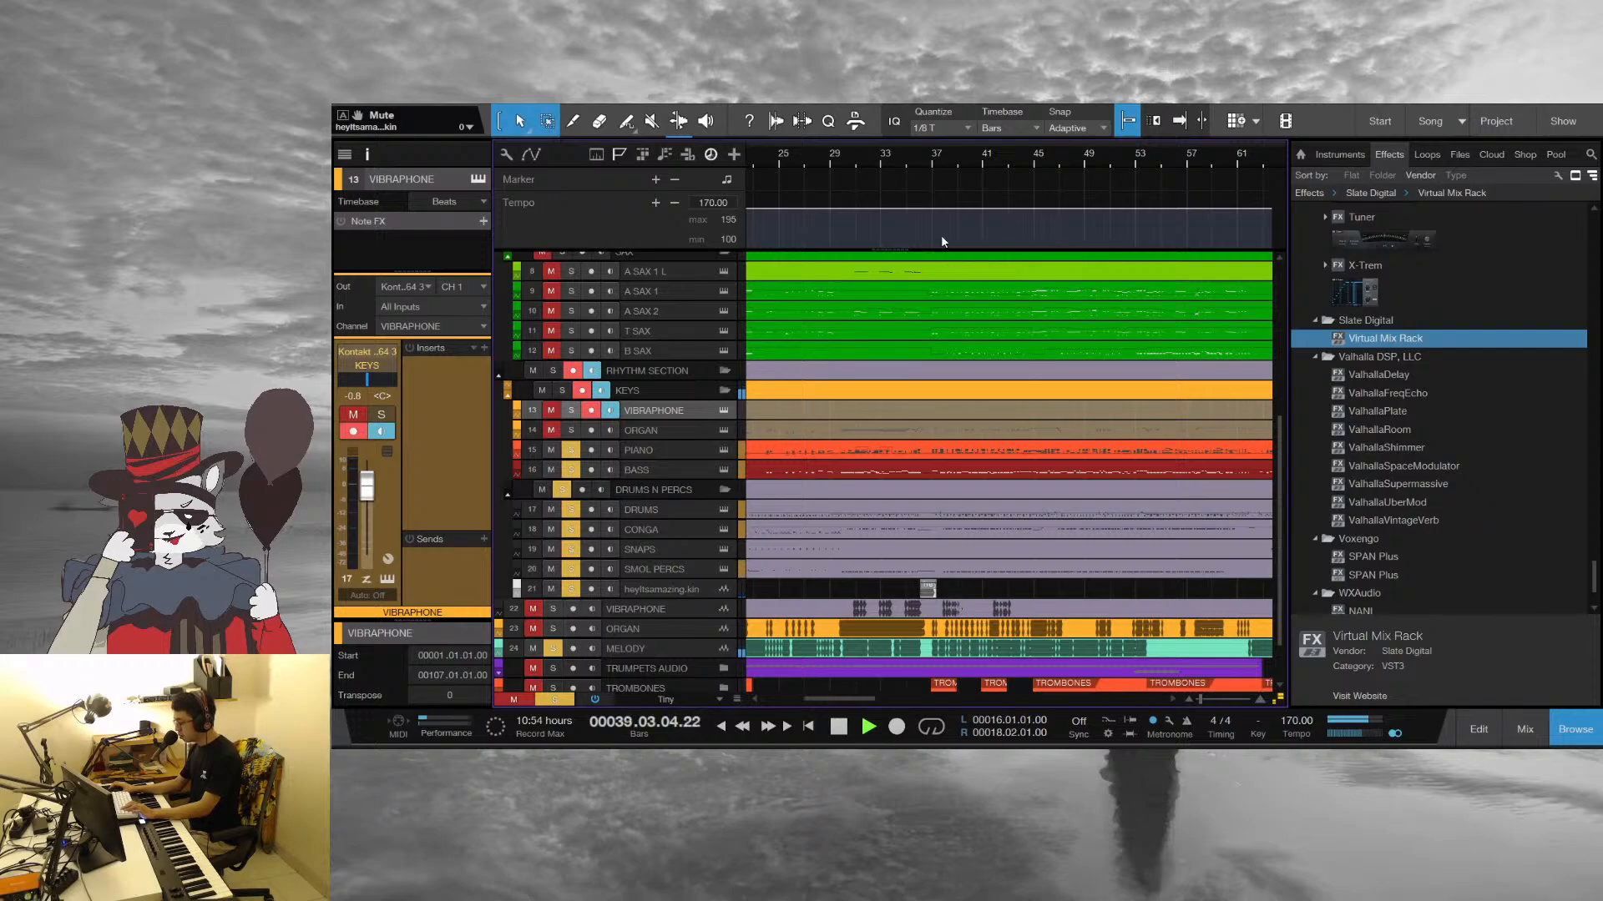
pyautogui.press('space')
# Inspect the heyItsamazing clip and play it with the soloed tracks from bar 36
pyautogui.scroll(5, 929, 211)
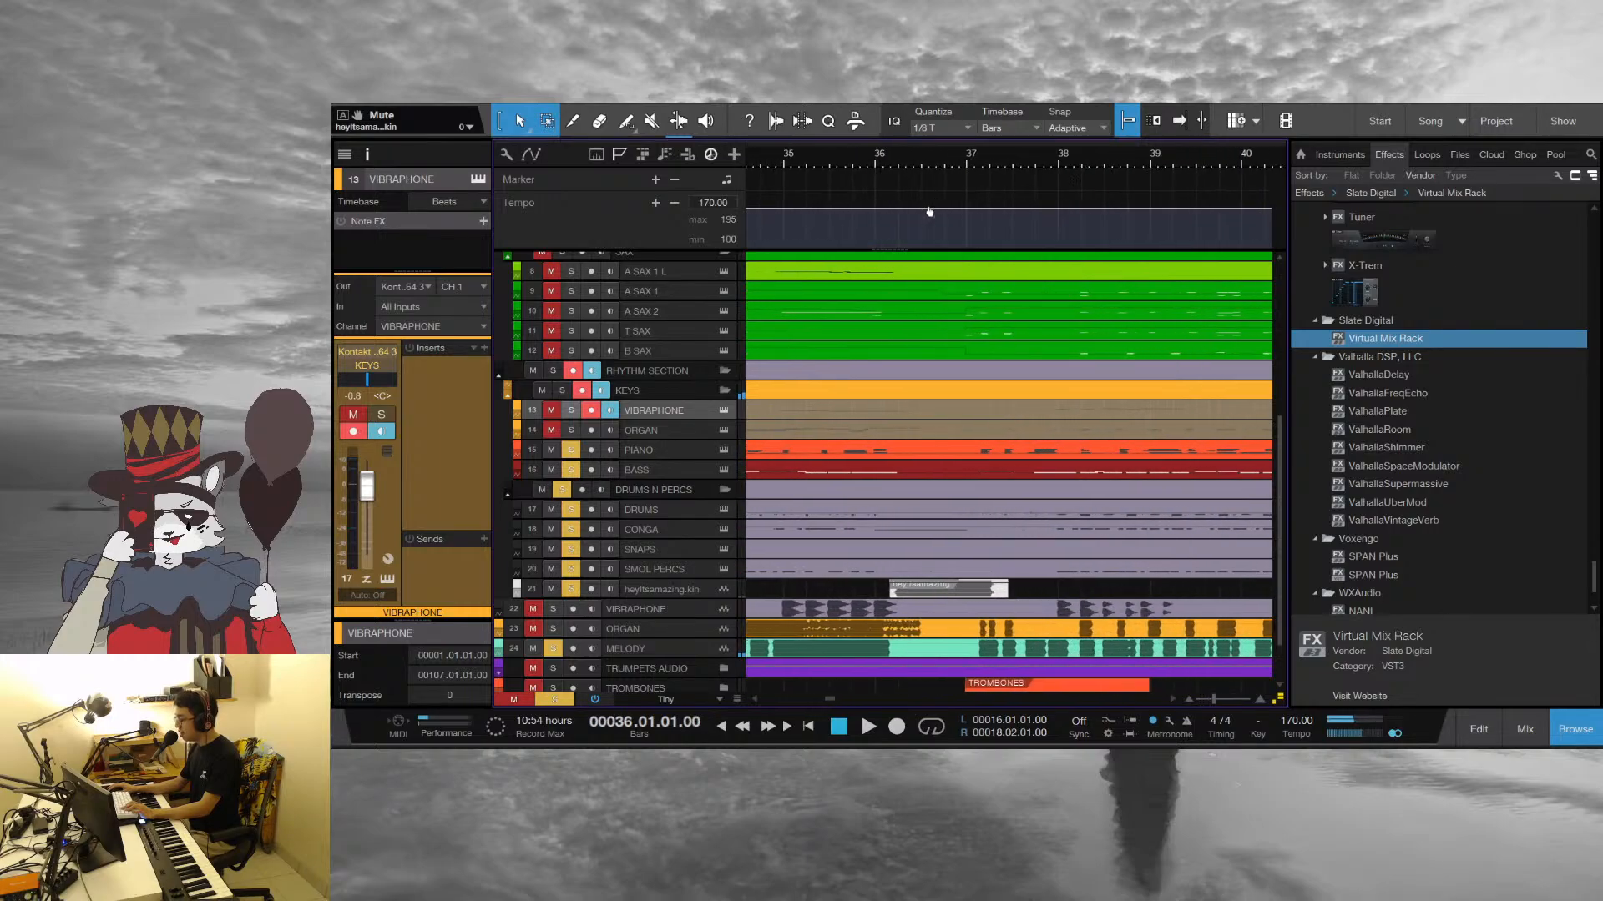
pyautogui.click(933, 584)
pyautogui.click(1042, 593)
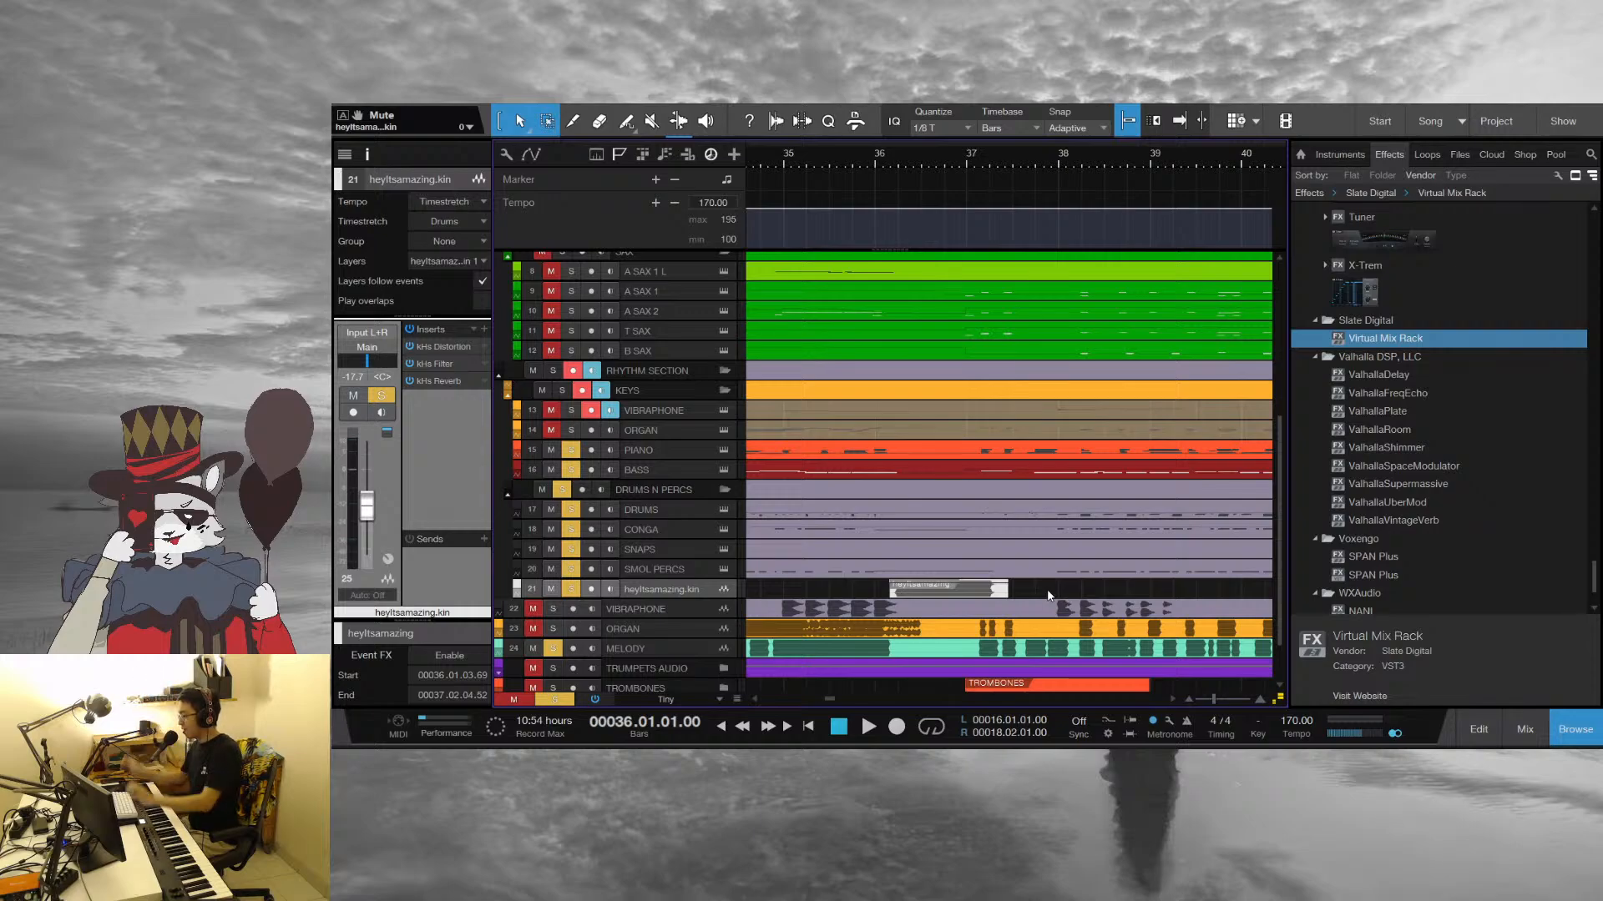
pyautogui.press('space')
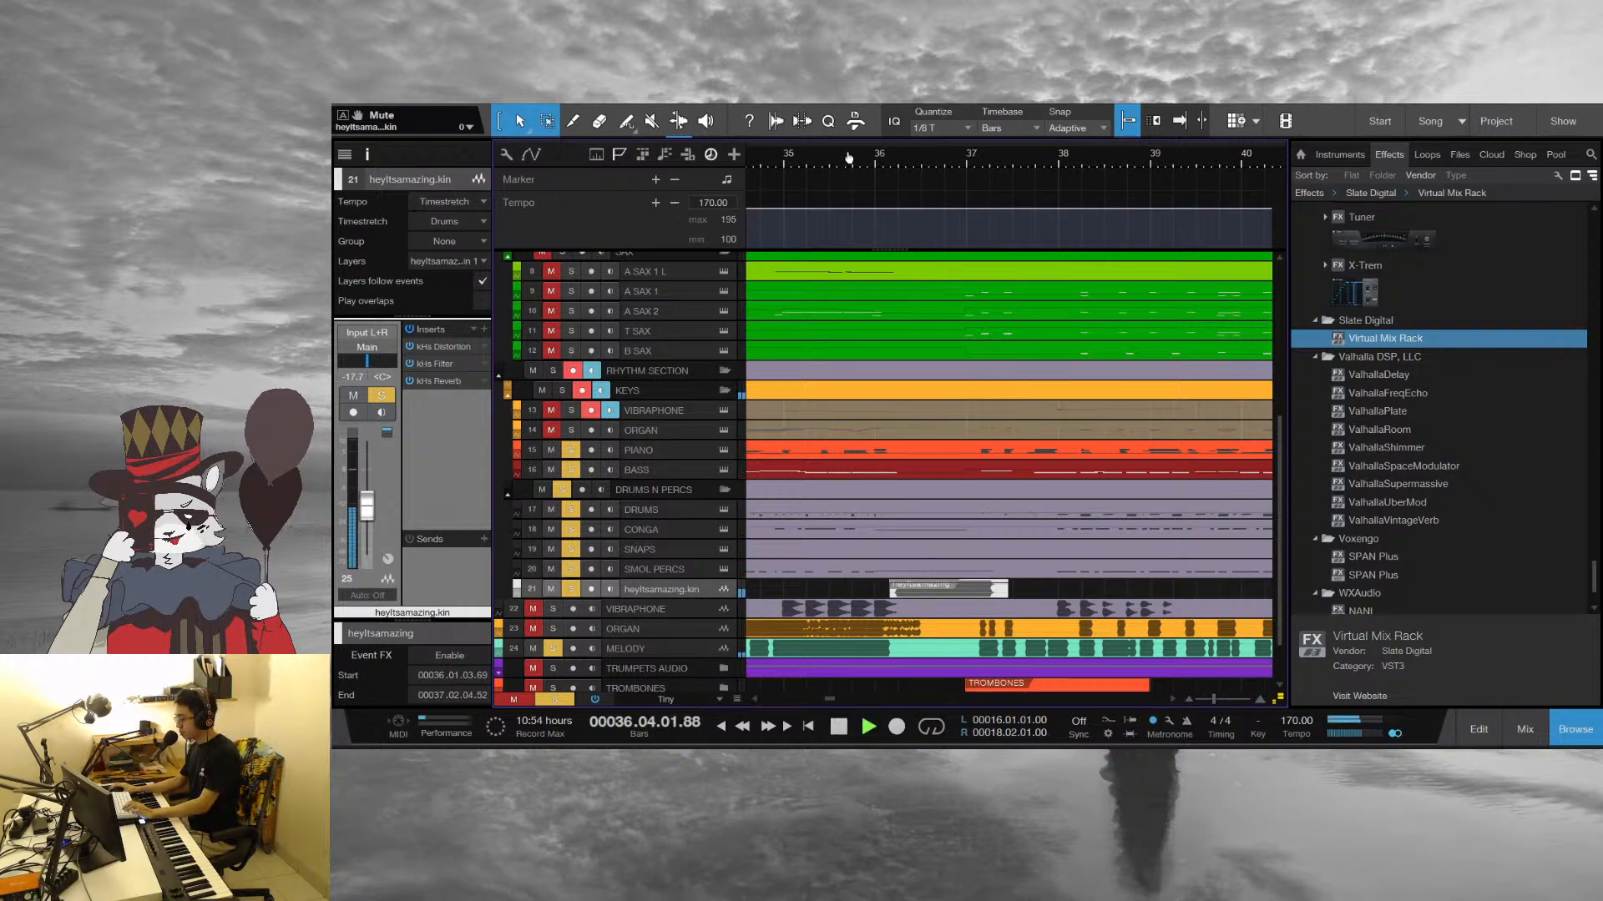
pyautogui.press('z')
pyautogui.moveTo(762, 158); pyautogui.dragTo(1123, 201)
pyautogui.press('space')
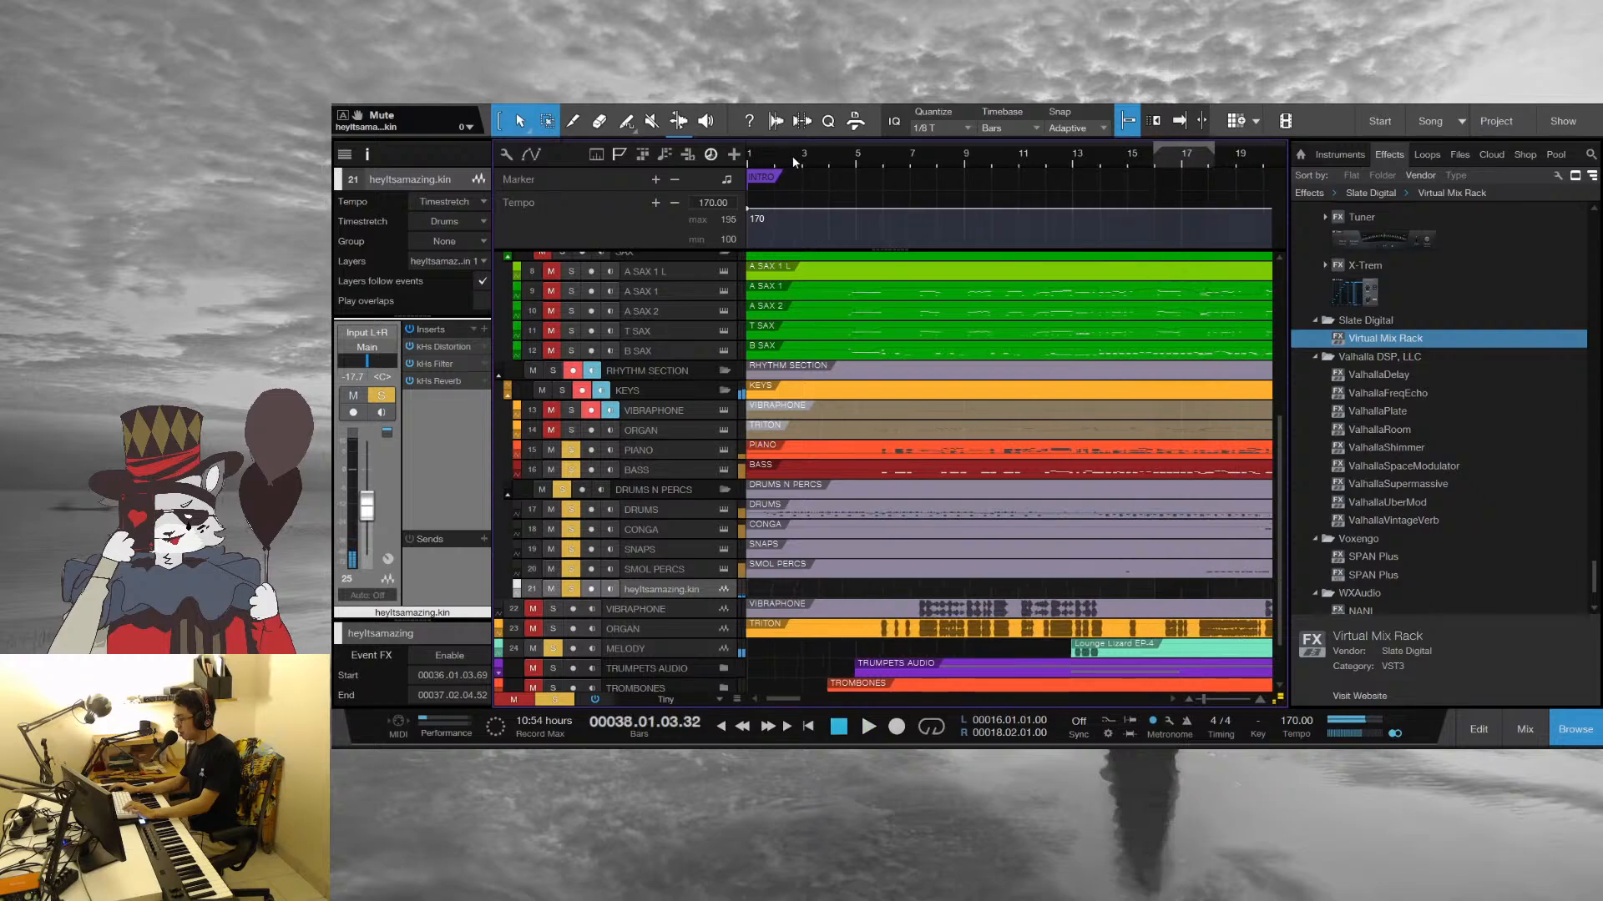
# Find the section leading up to the tempo change at bar 77 and play it briefly around bar 66
pyautogui.click(812, 159)
pyautogui.scroll(-3, 897, 492)
pyautogui.moveTo(1079, 150); pyautogui.dragTo(856, 151)
pyautogui.moveTo(1011, 156); pyautogui.dragTo(766, 105)
pyautogui.moveTo(1027, 154); pyautogui.dragTo(985, 199)
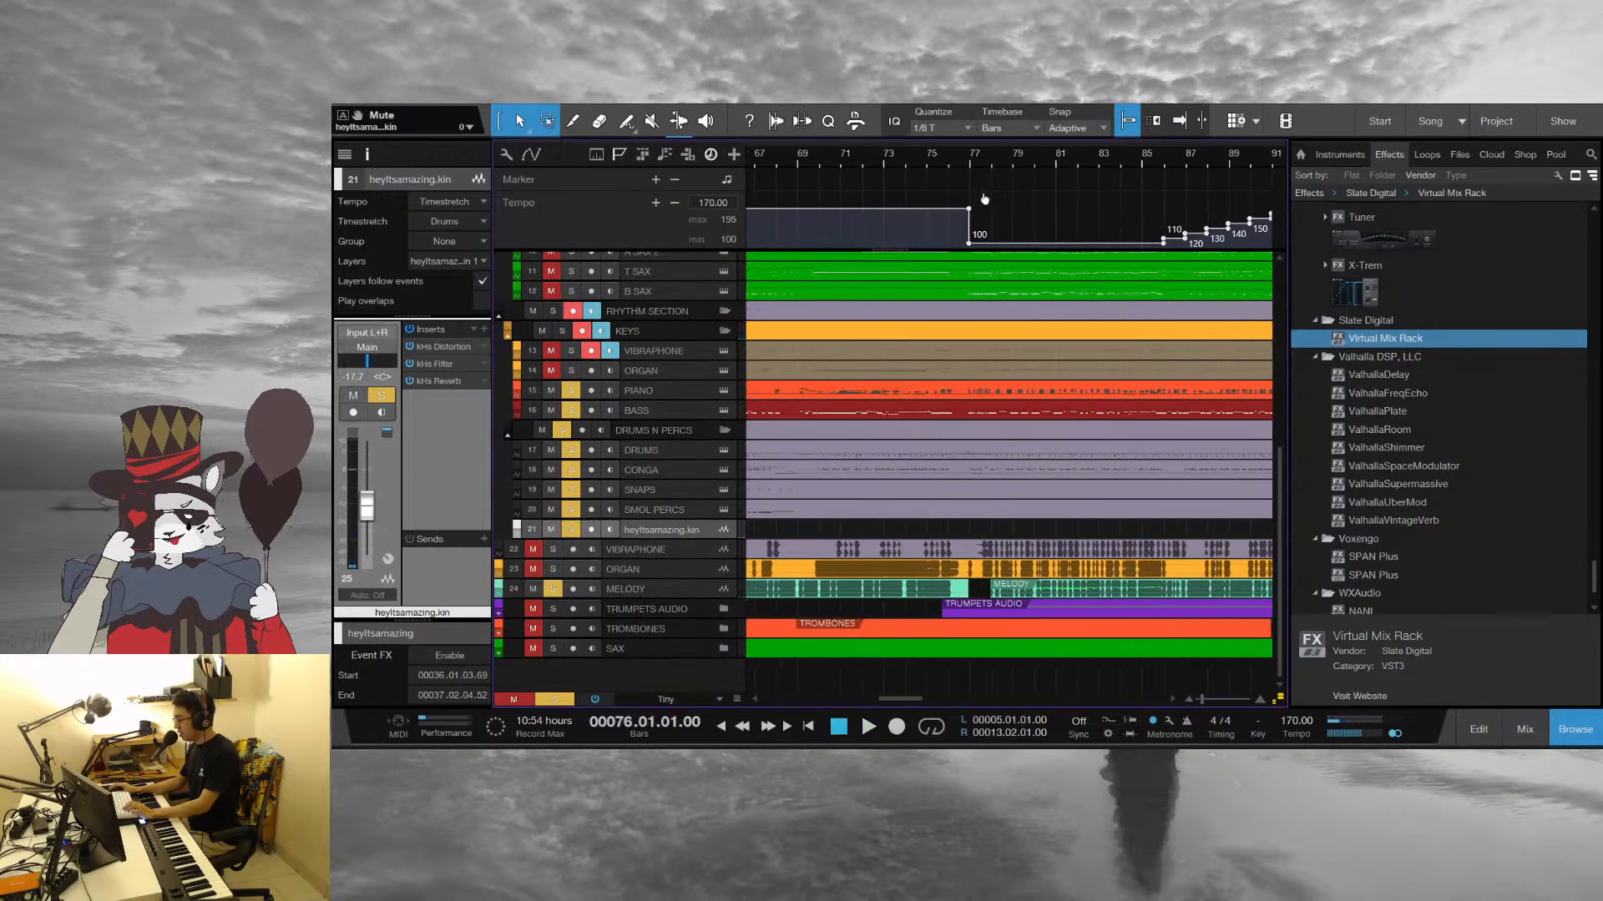
pyautogui.hscroll(-3, 806, 159)
pyautogui.click(848, 158)
pyautogui.press('space')
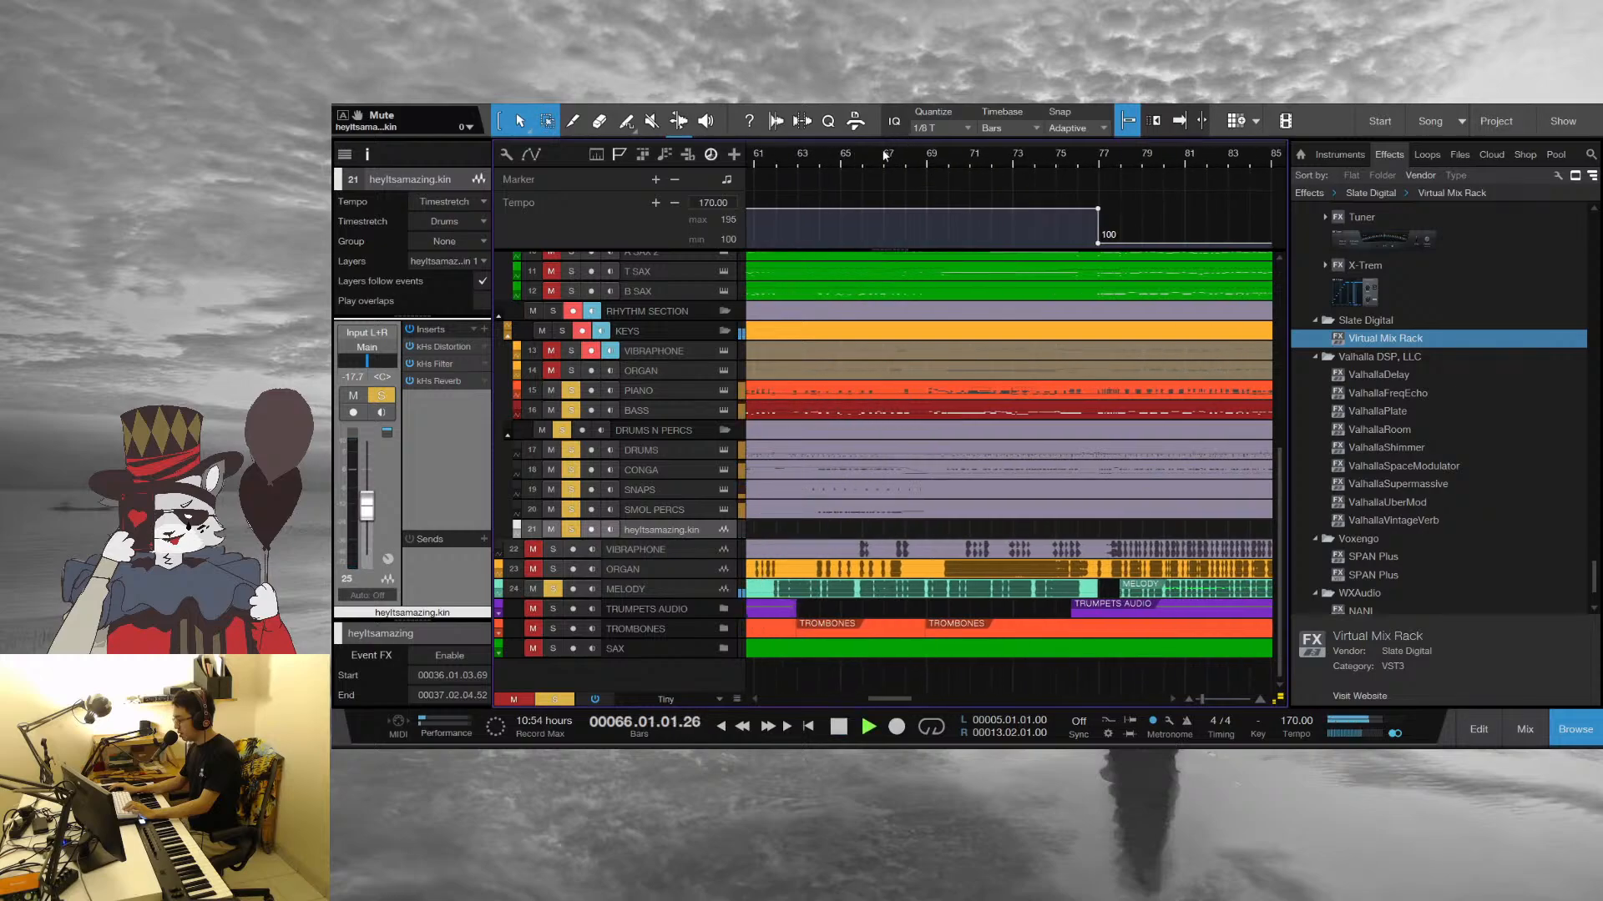
pyautogui.moveTo(880, 156); pyautogui.dragTo(998, 161)
pyautogui.press('space')
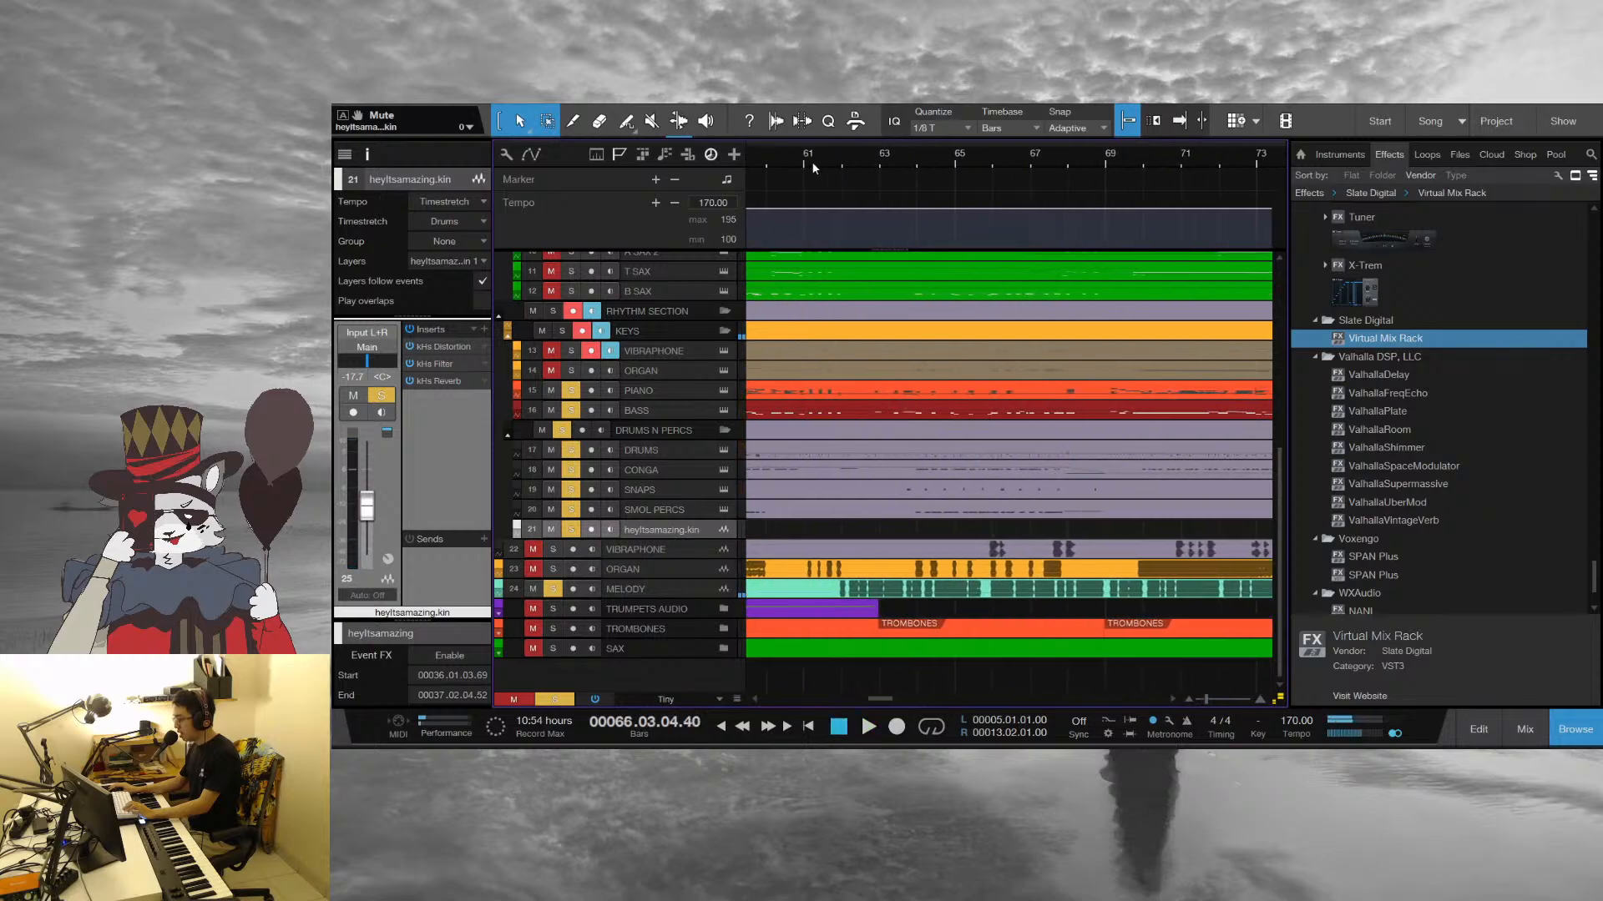
# Replay the soloed tracks from bar 61 through to the tempo change at bar 77
pyautogui.moveTo(813, 169); pyautogui.dragTo(920, 192)
pyautogui.click(898, 159)
pyautogui.press('space')
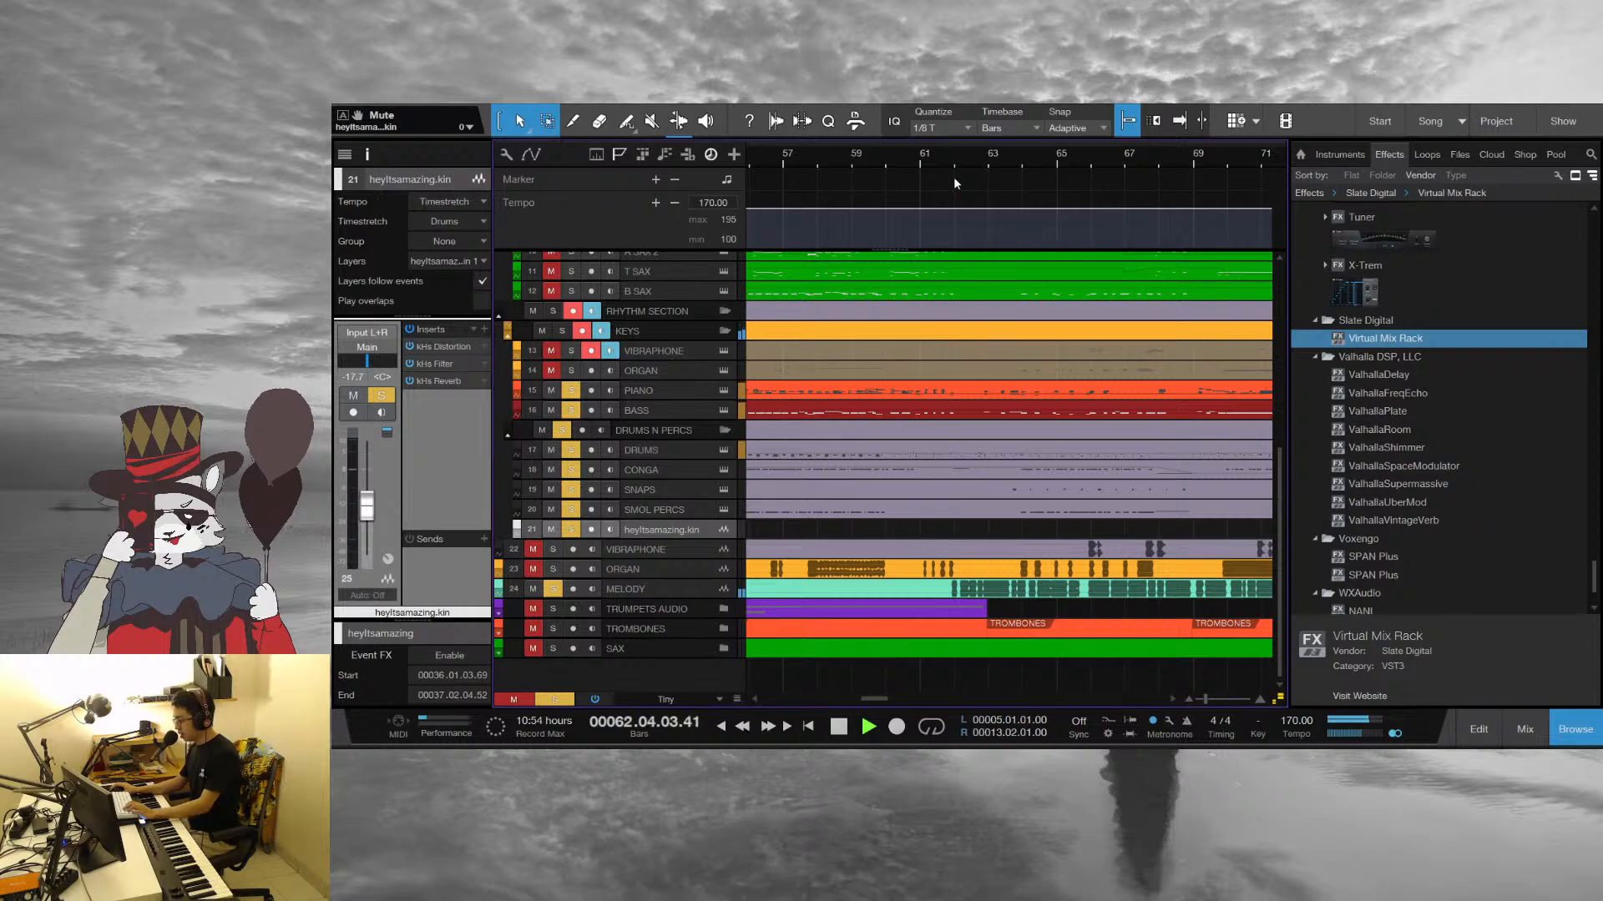
pyautogui.press('space')
pyautogui.moveTo(927, 151); pyautogui.dragTo(921, 169)
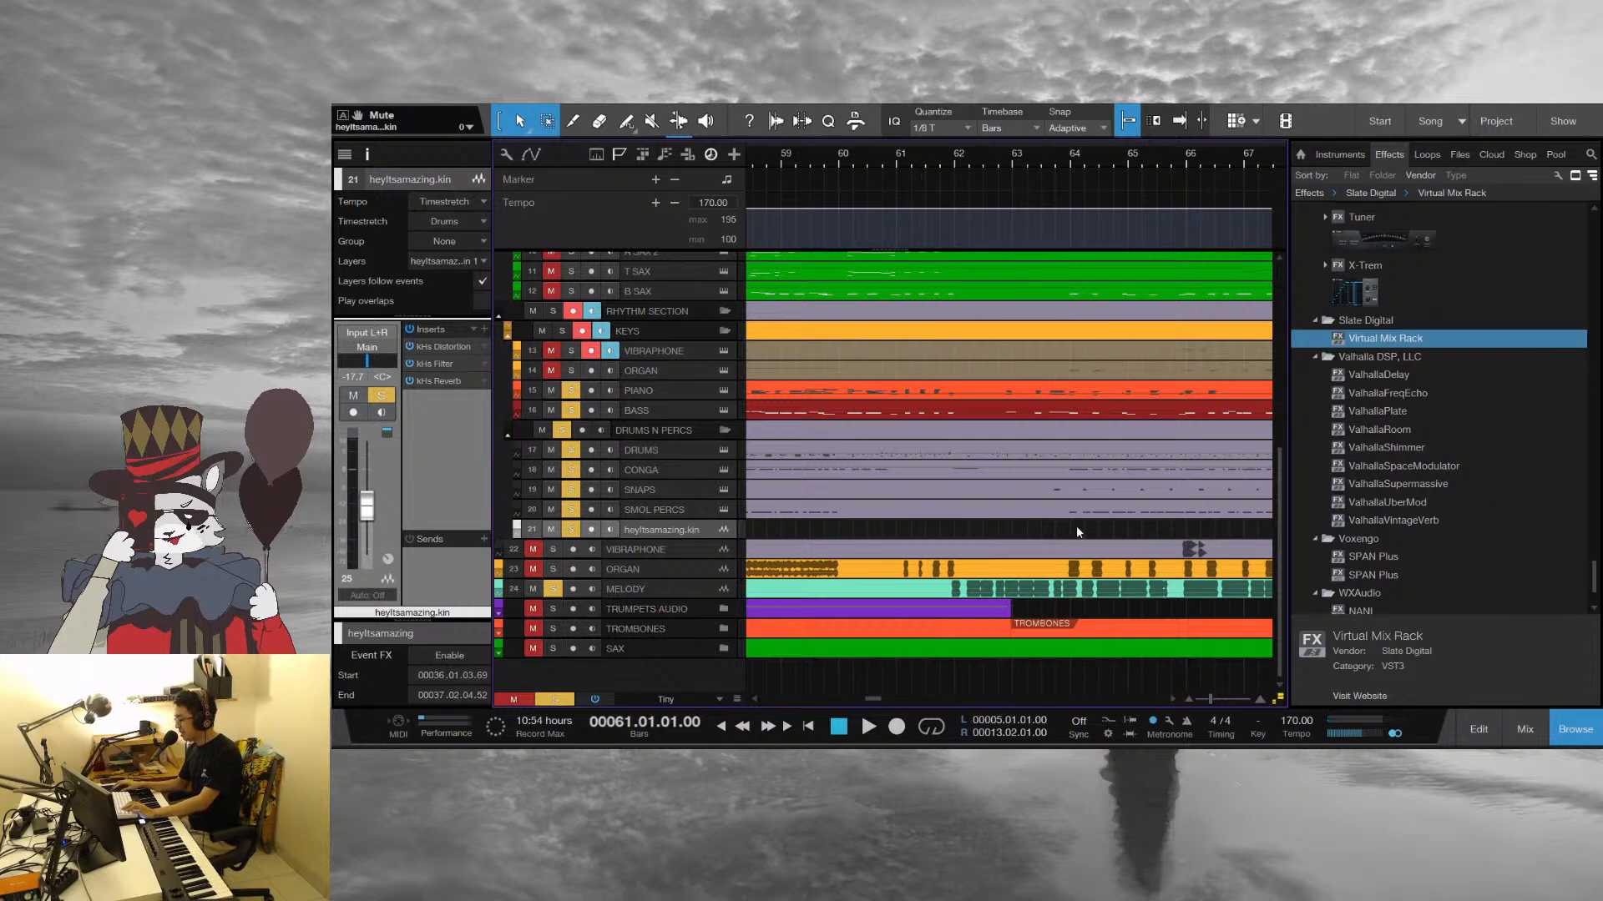
pyautogui.press('space')
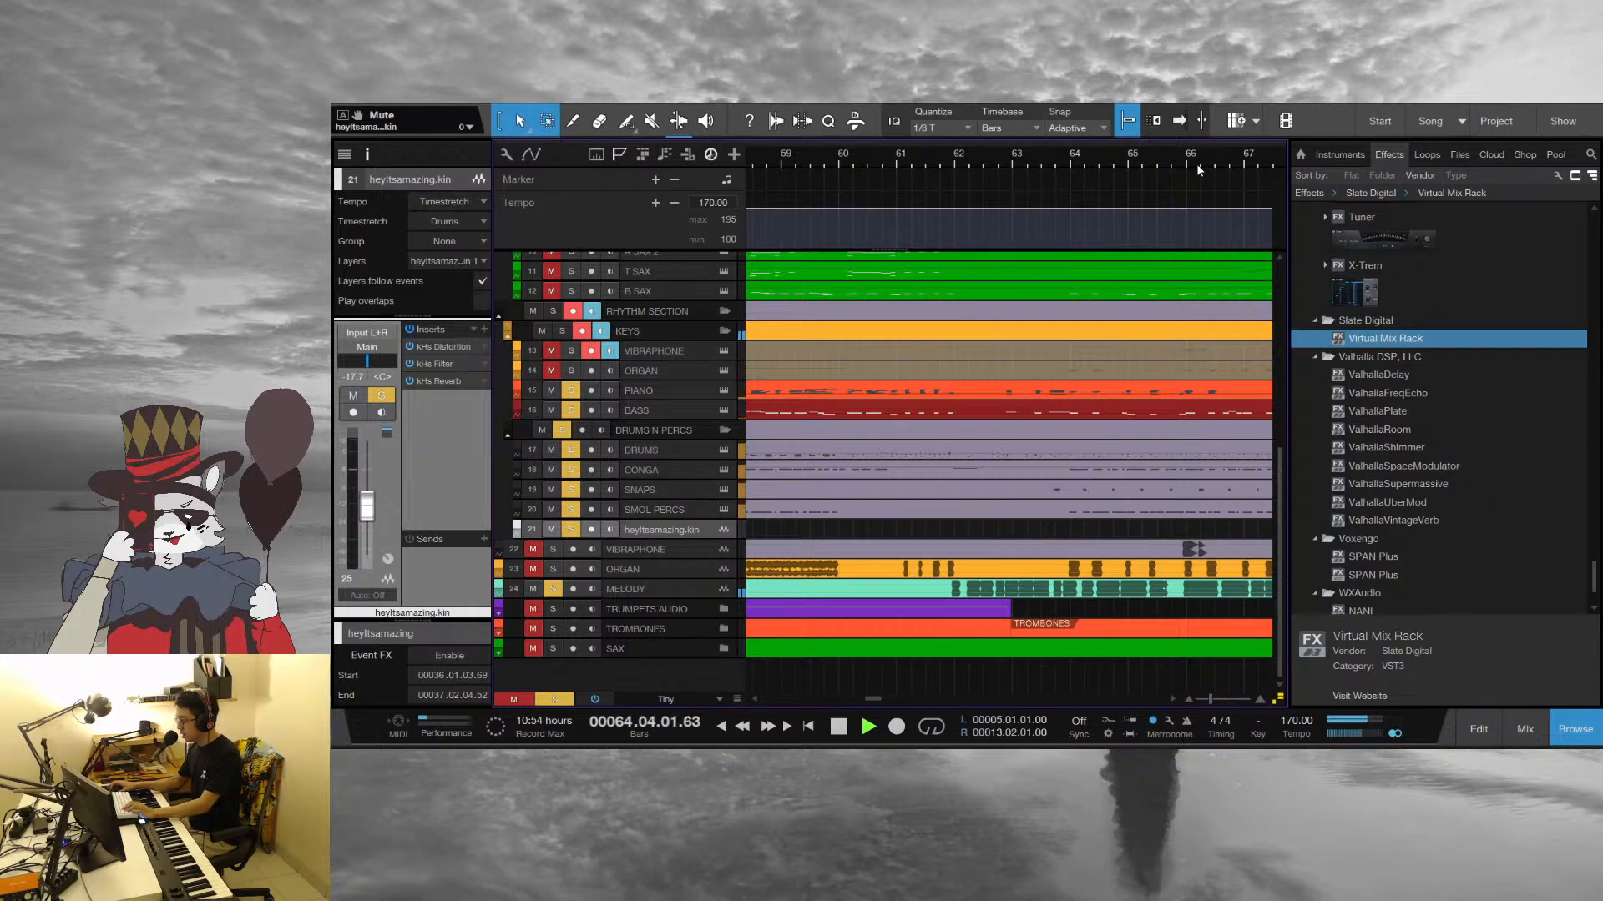
pyautogui.moveTo(1166, 168); pyautogui.dragTo(873, 157)
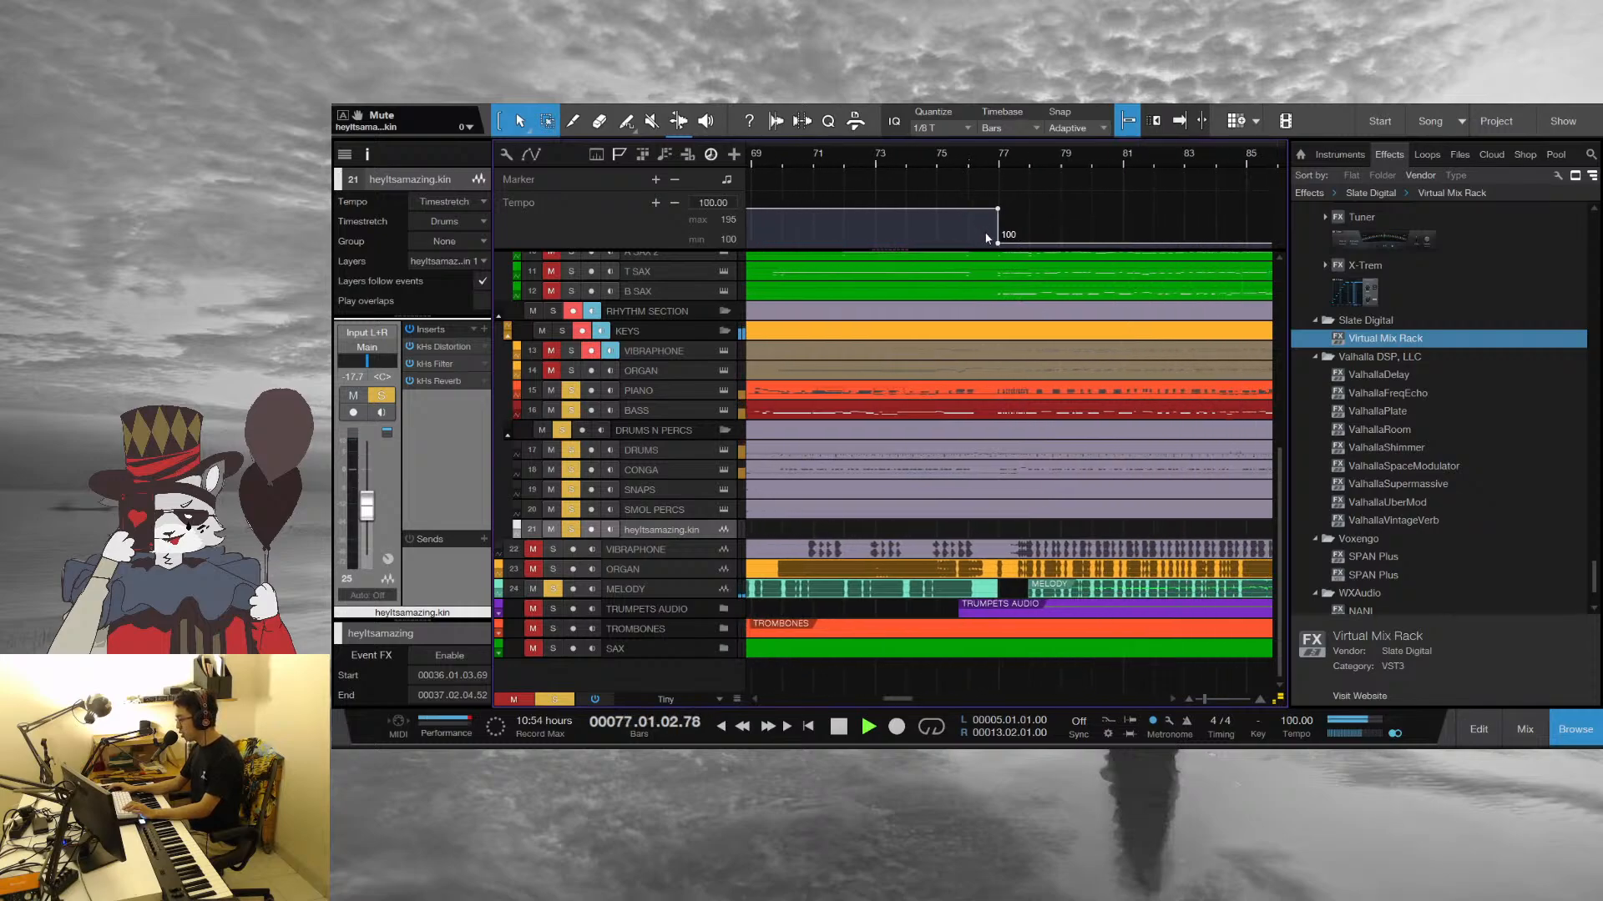
# Replay the transition into the 100 BPM section in short passes from bar 76
pyautogui.moveTo(1020, 159); pyautogui.dragTo(889, 173)
pyautogui.press('space')
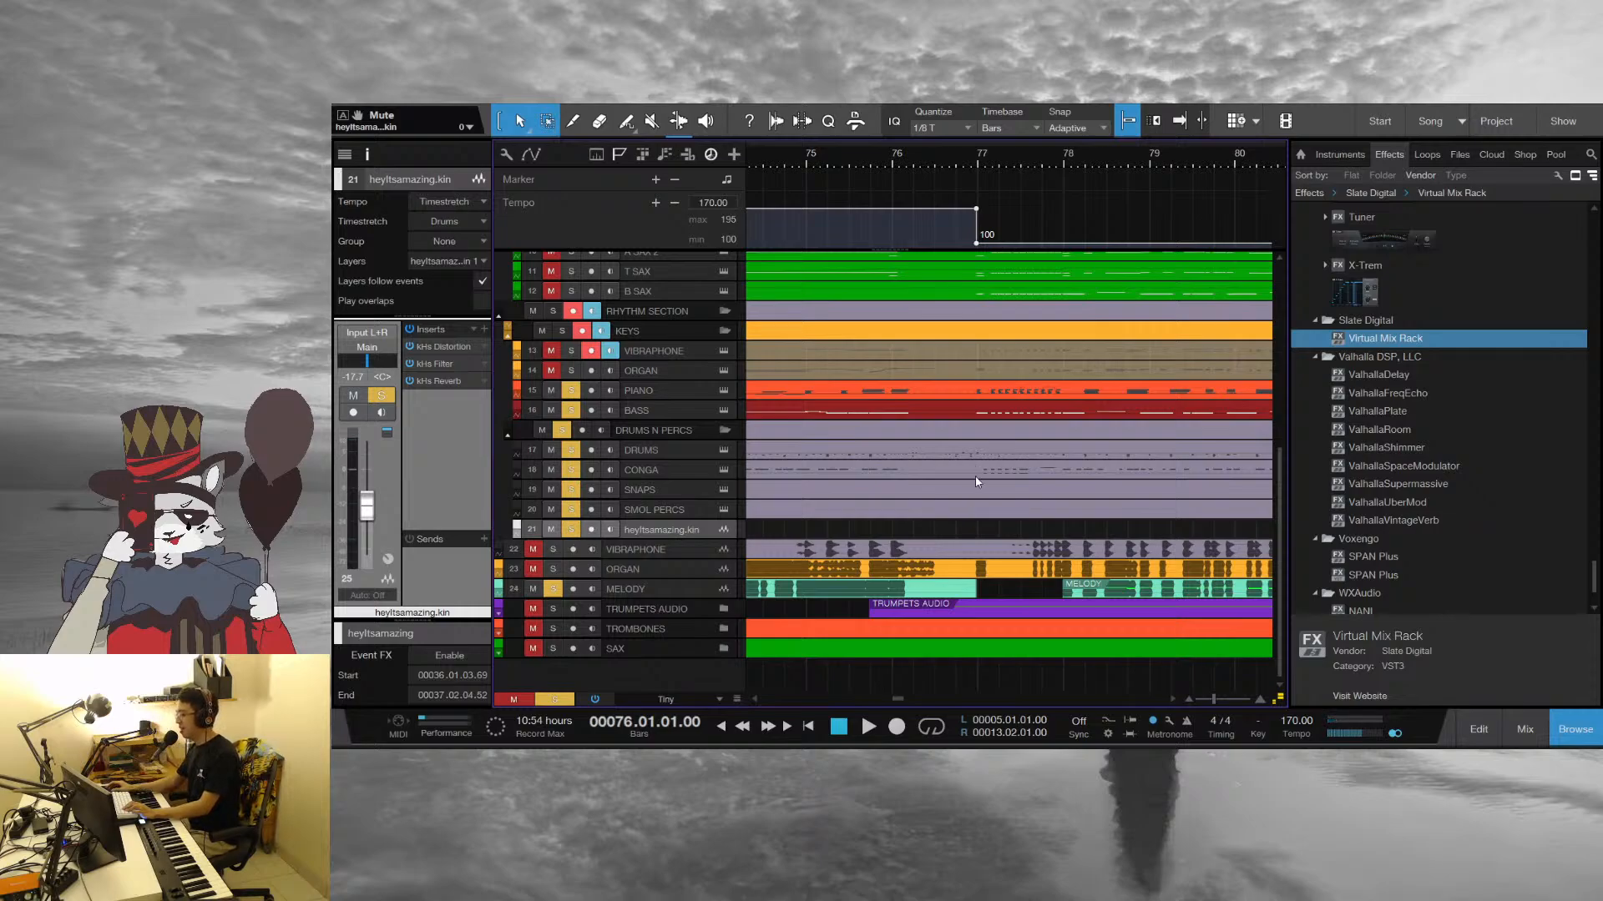
pyautogui.press('space')
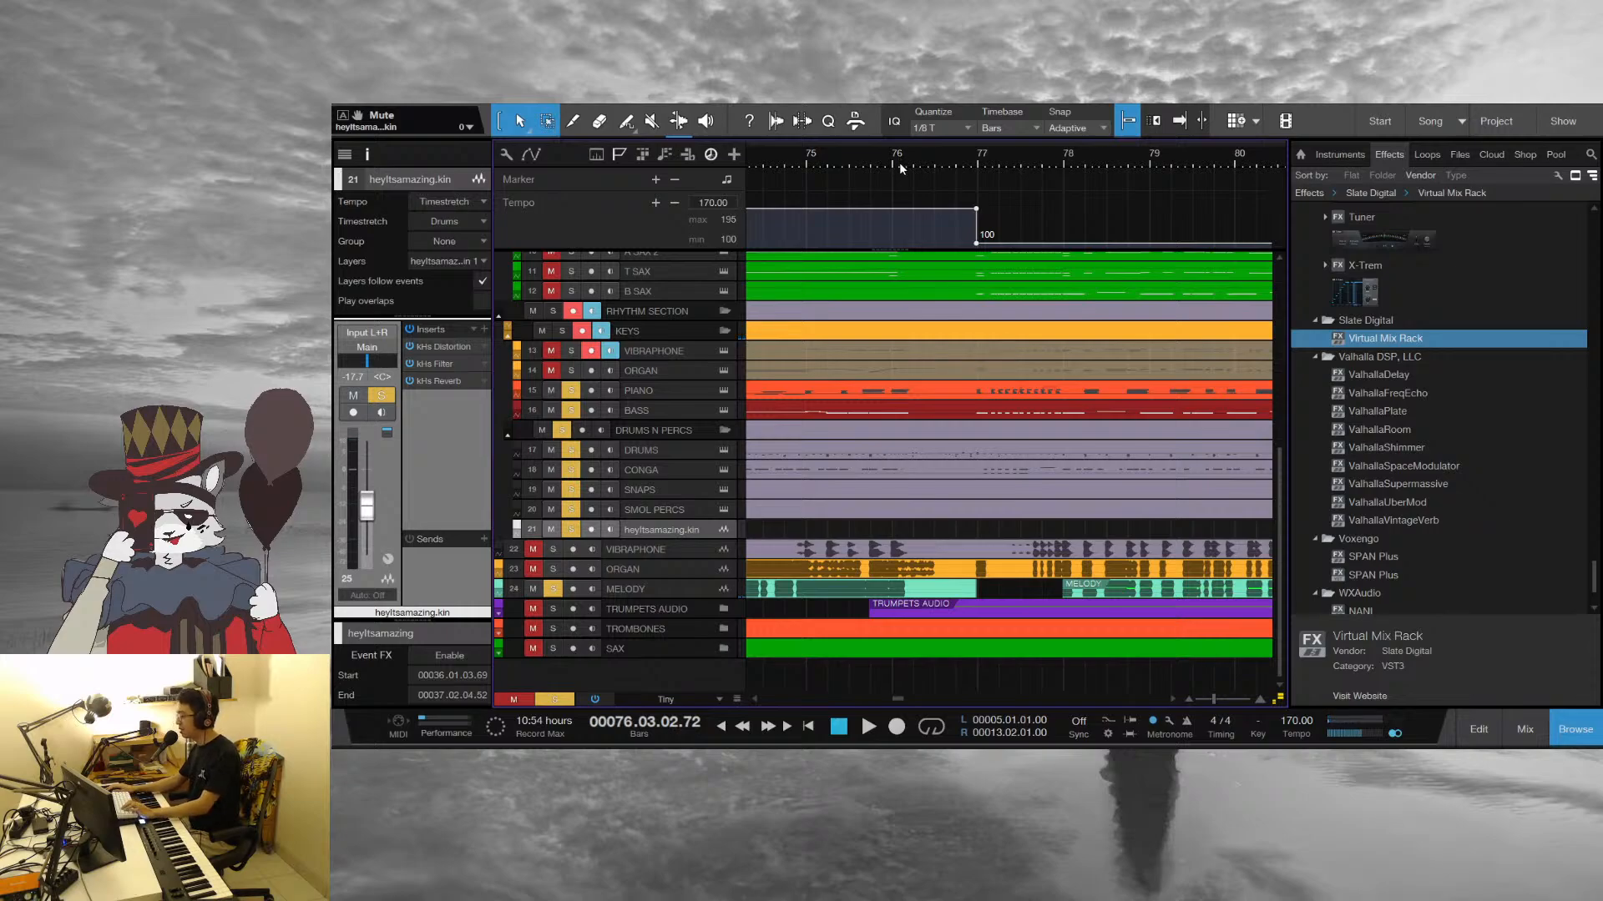
pyautogui.click(896, 164)
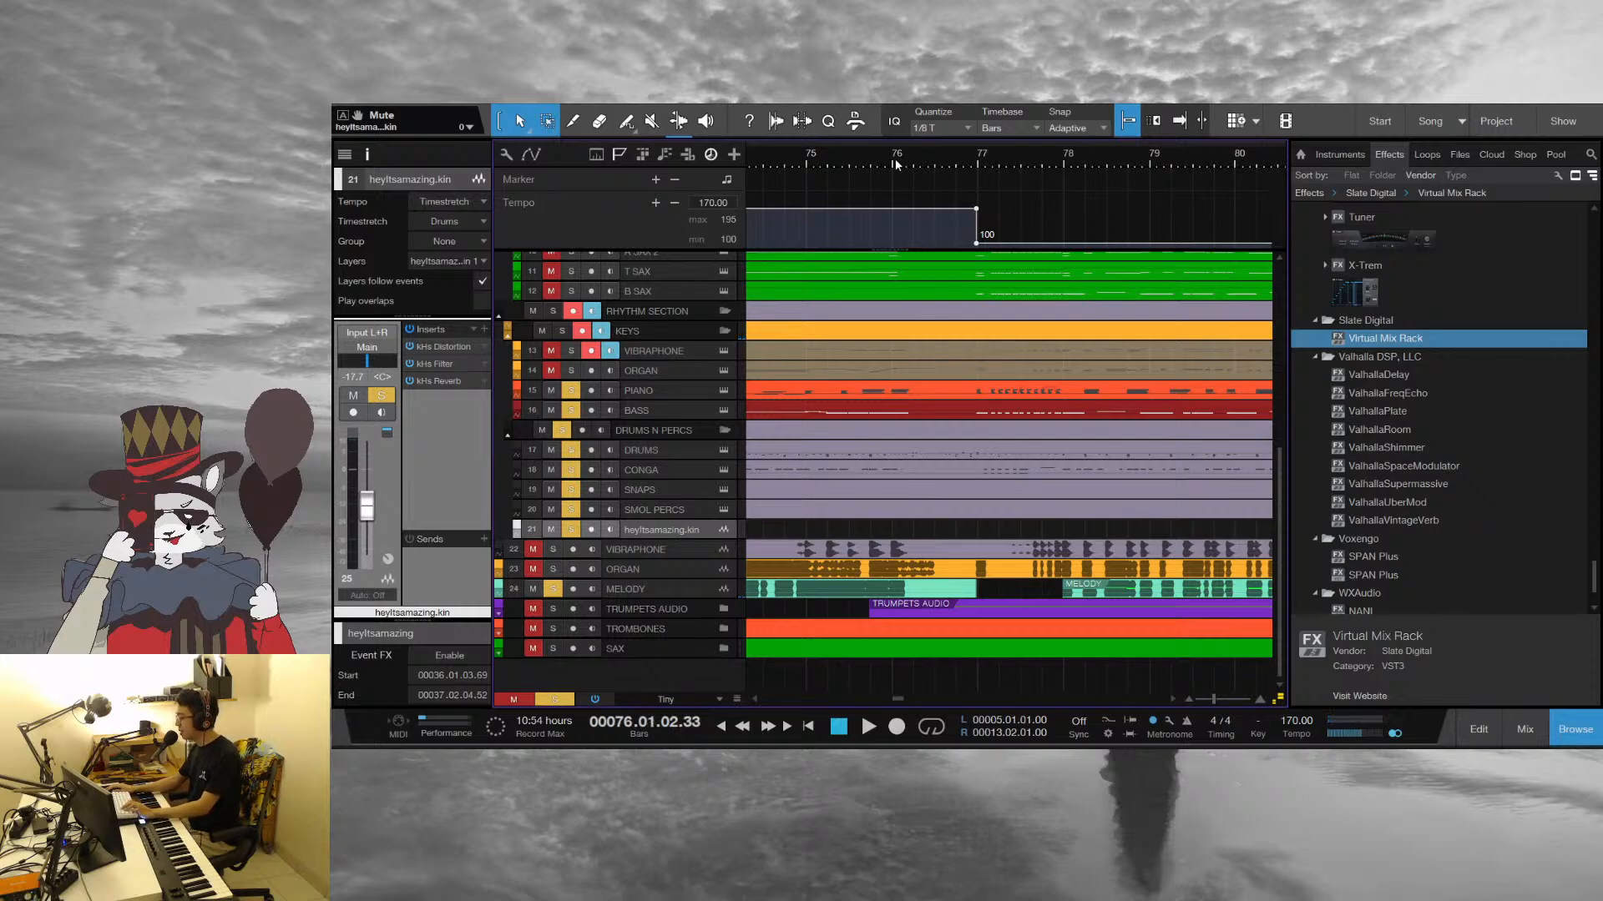
pyautogui.click(972, 157)
pyautogui.moveTo(978, 158); pyautogui.dragTo(916, 196)
pyautogui.press('space')
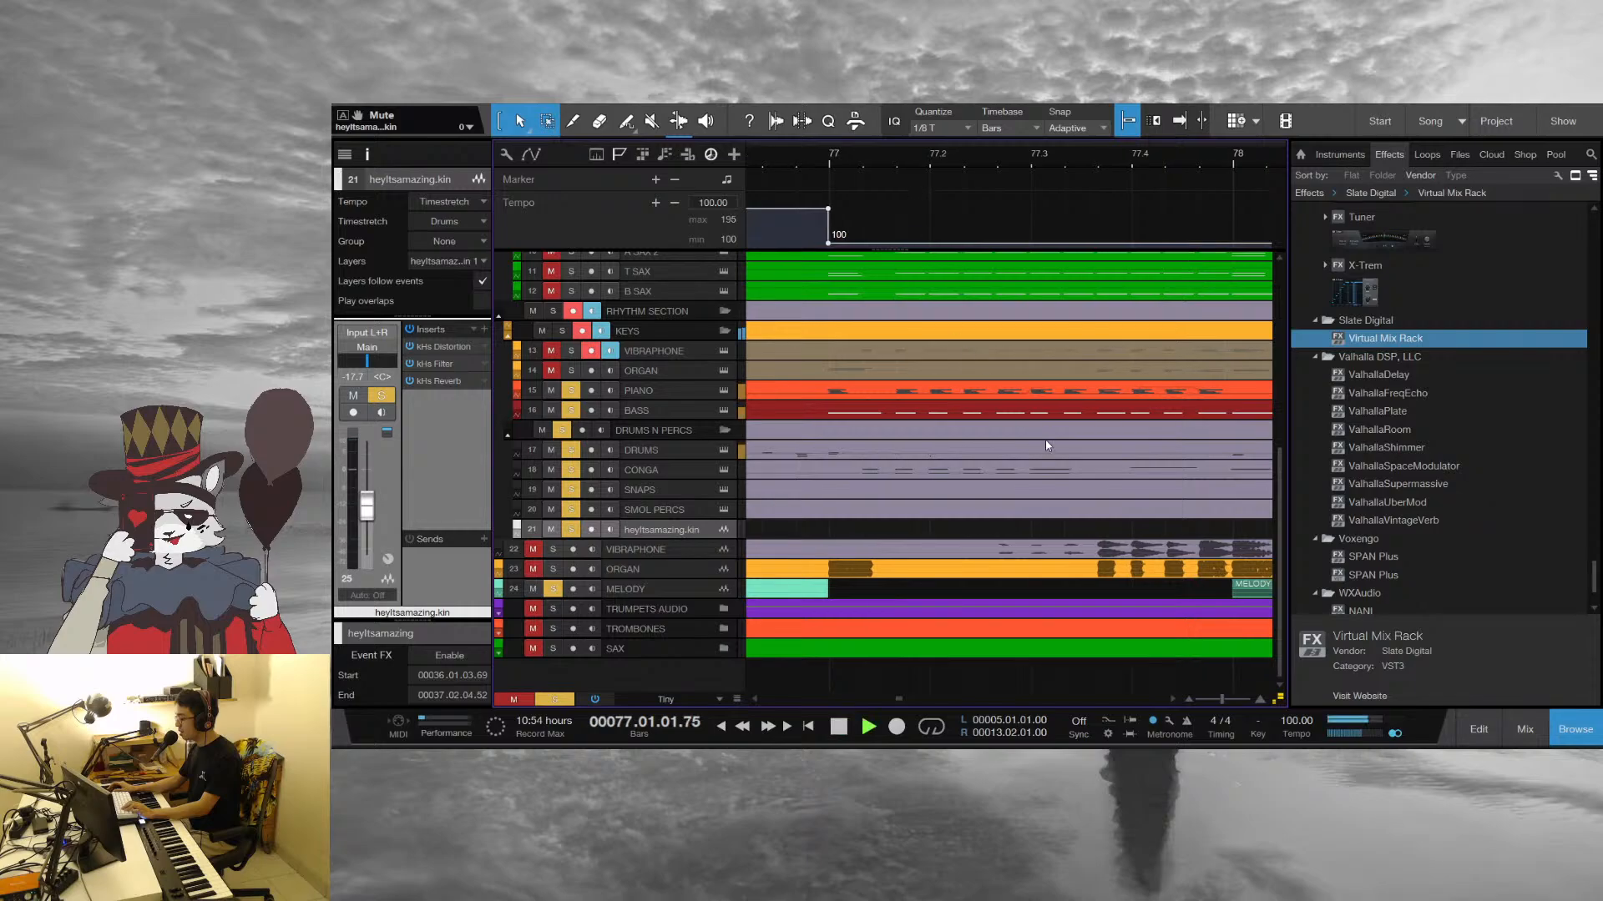
# Audition the opening of the 100 BPM section from bar 77 and return the playhead to bar 78
pyautogui.moveTo(1049, 163); pyautogui.dragTo(875, 148)
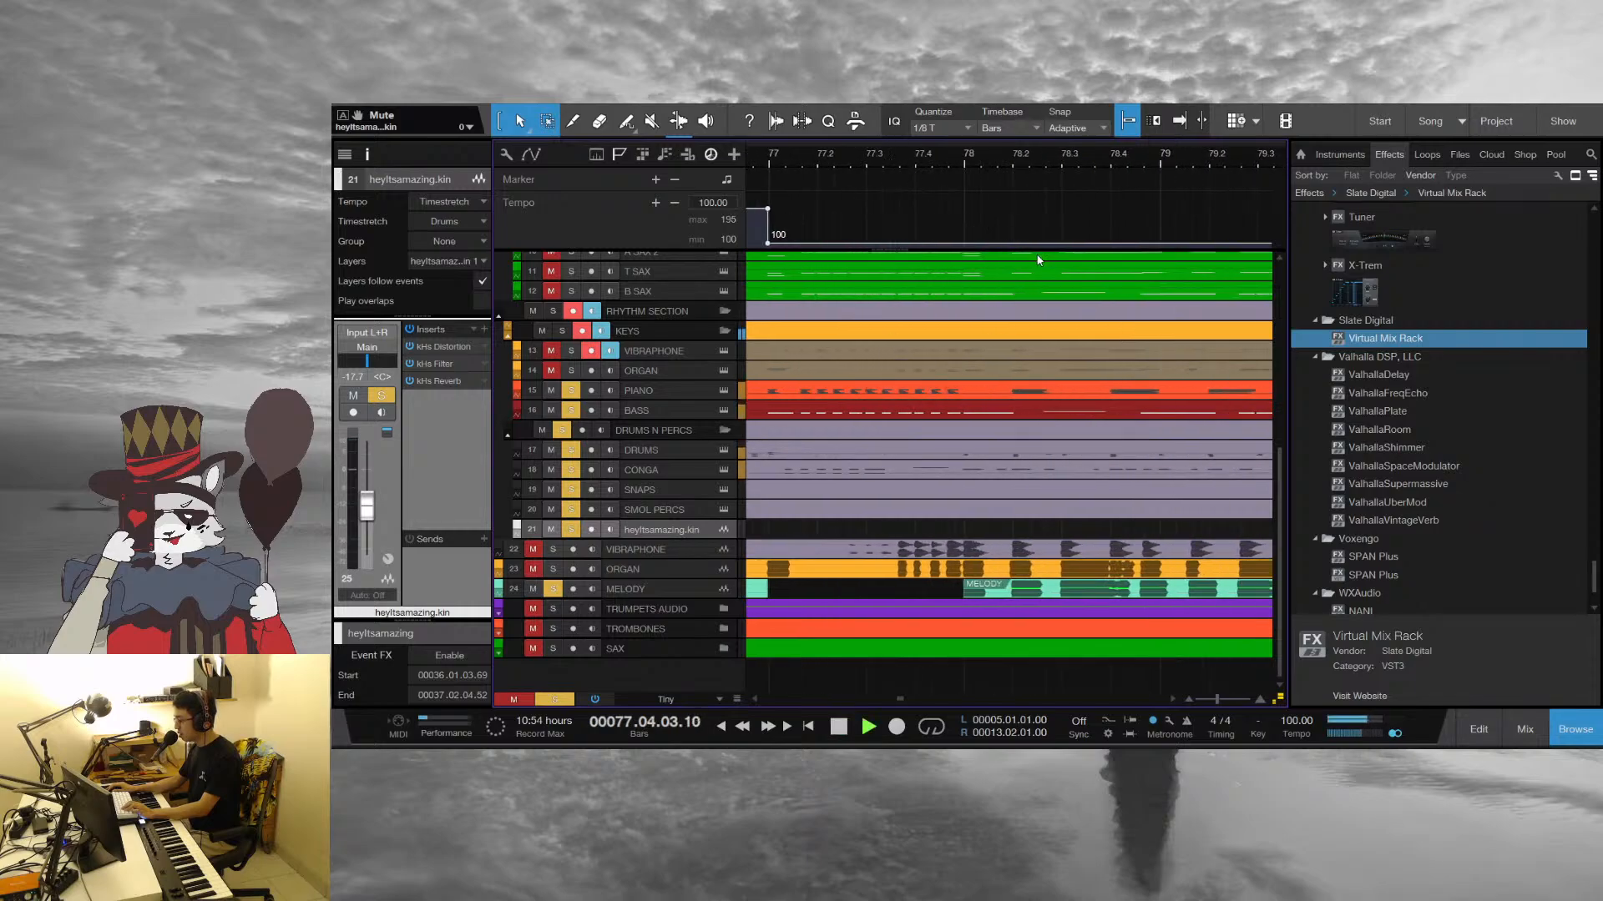
pyautogui.scroll(5, 911, 322)
pyautogui.press('space')
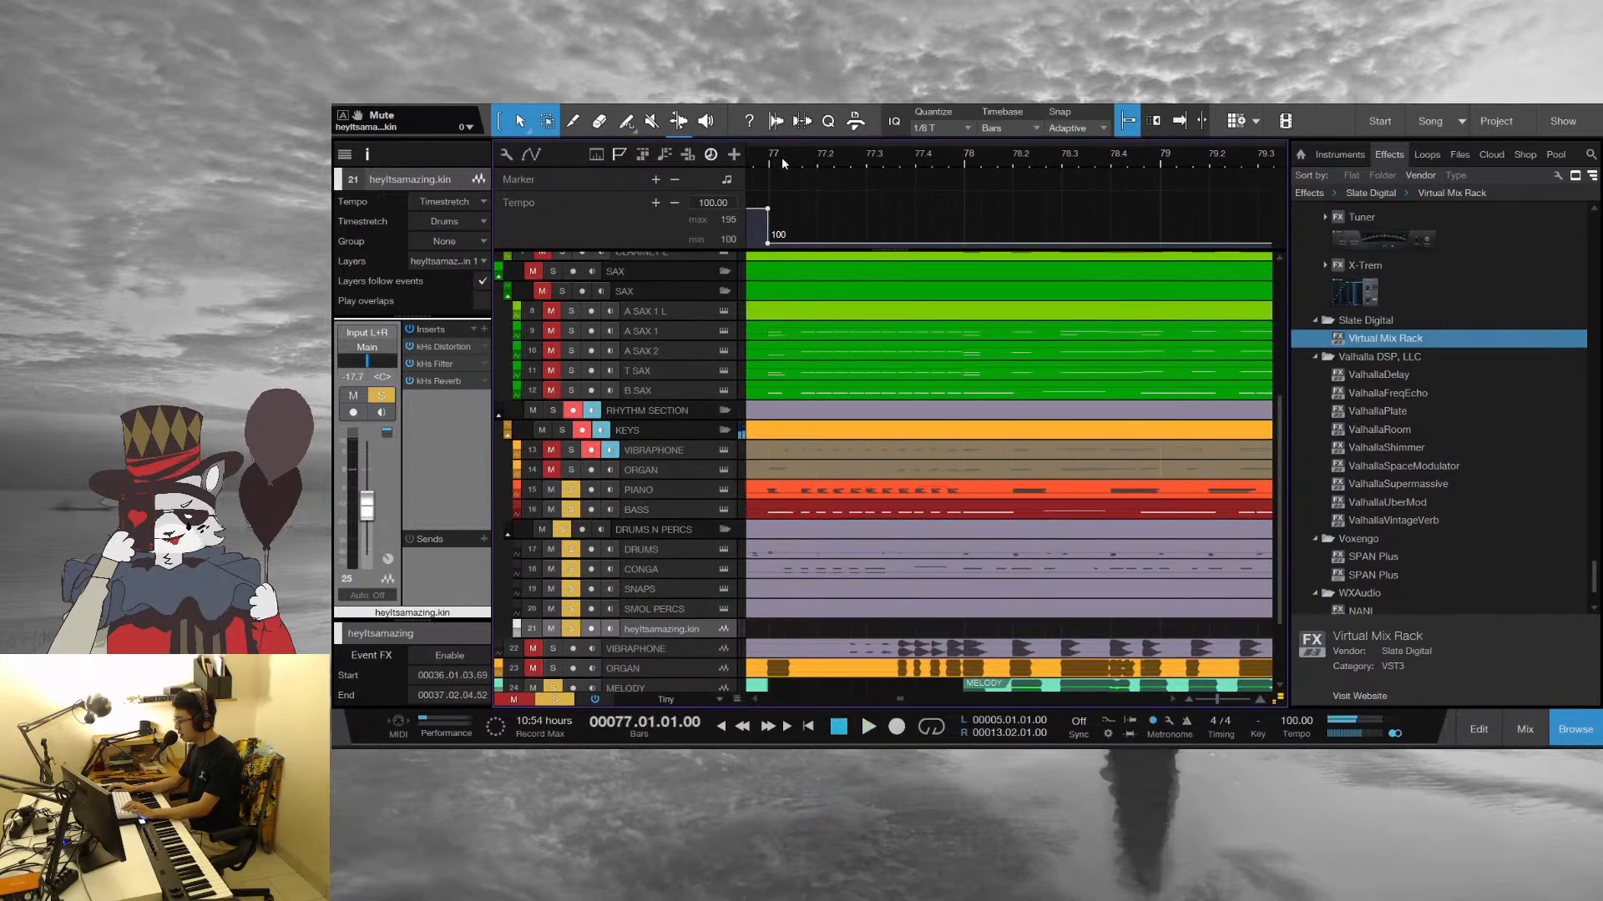
pyautogui.press('space')
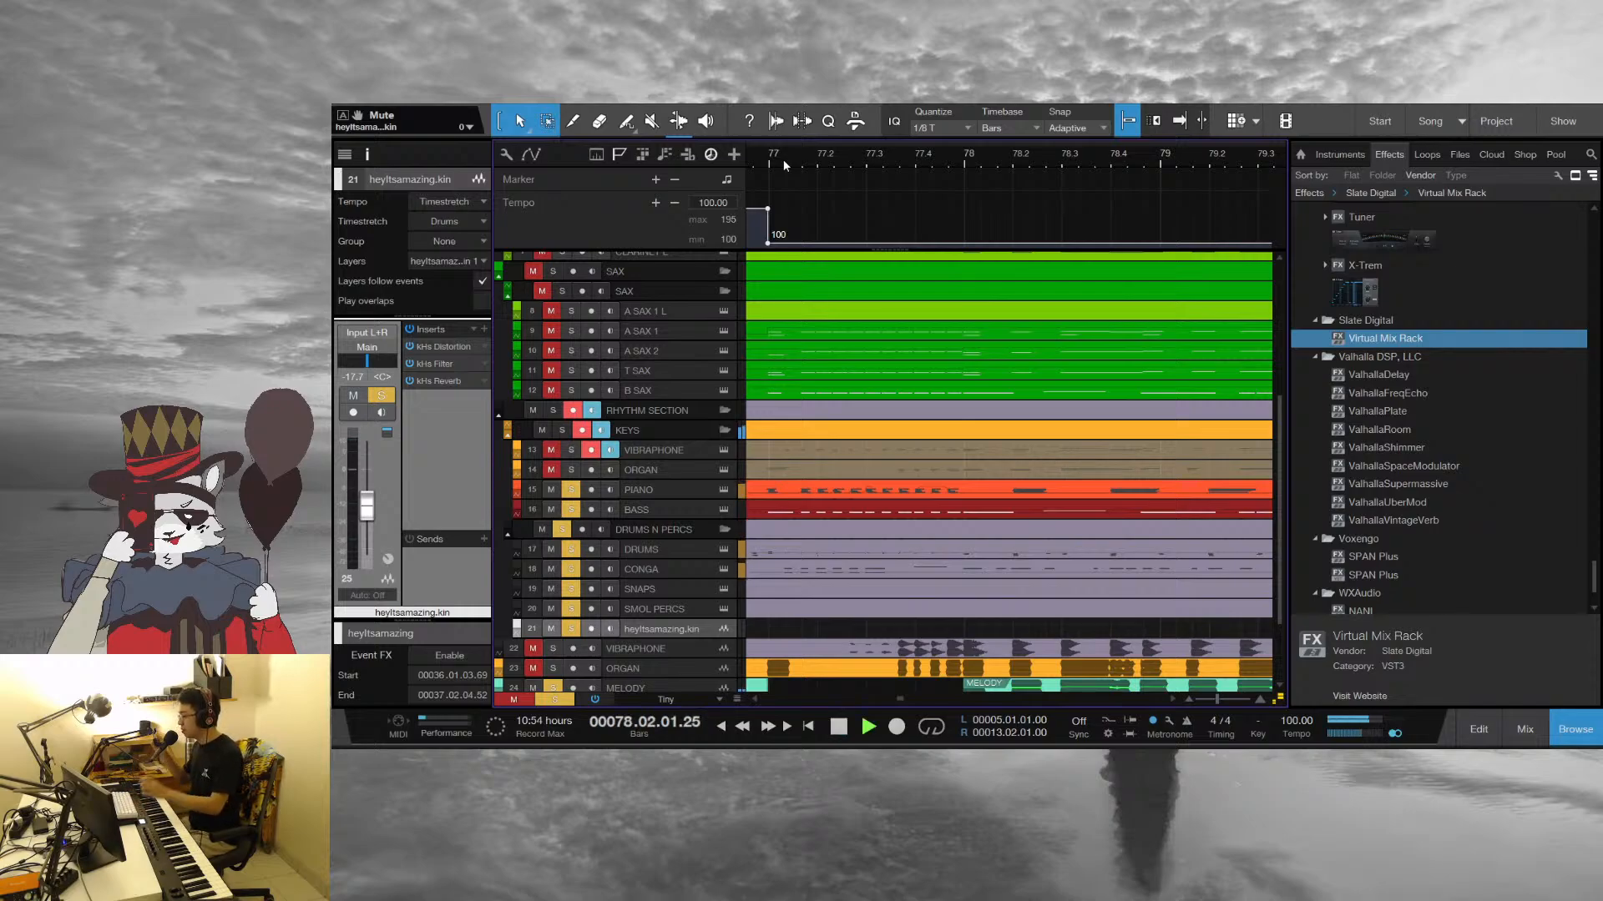
pyautogui.press('space')
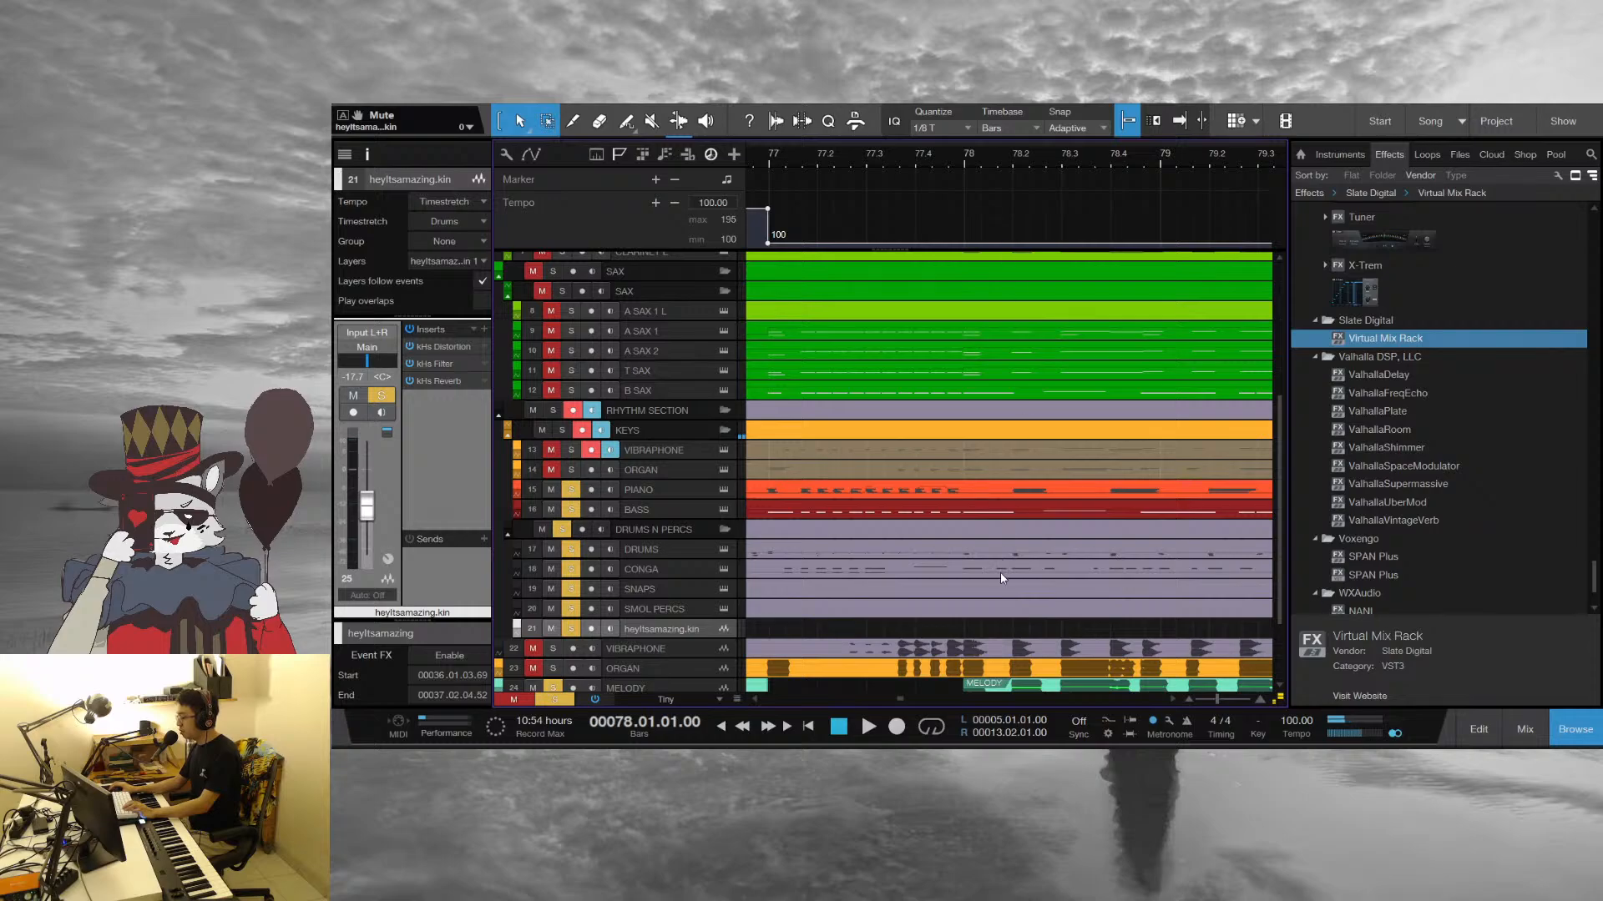
# Open the Drums part in the note editor and focus on the pattern at bar 78
pyautogui.click(1005, 551)
pyautogui.moveTo(885, 168); pyautogui.dragTo(991, 134)
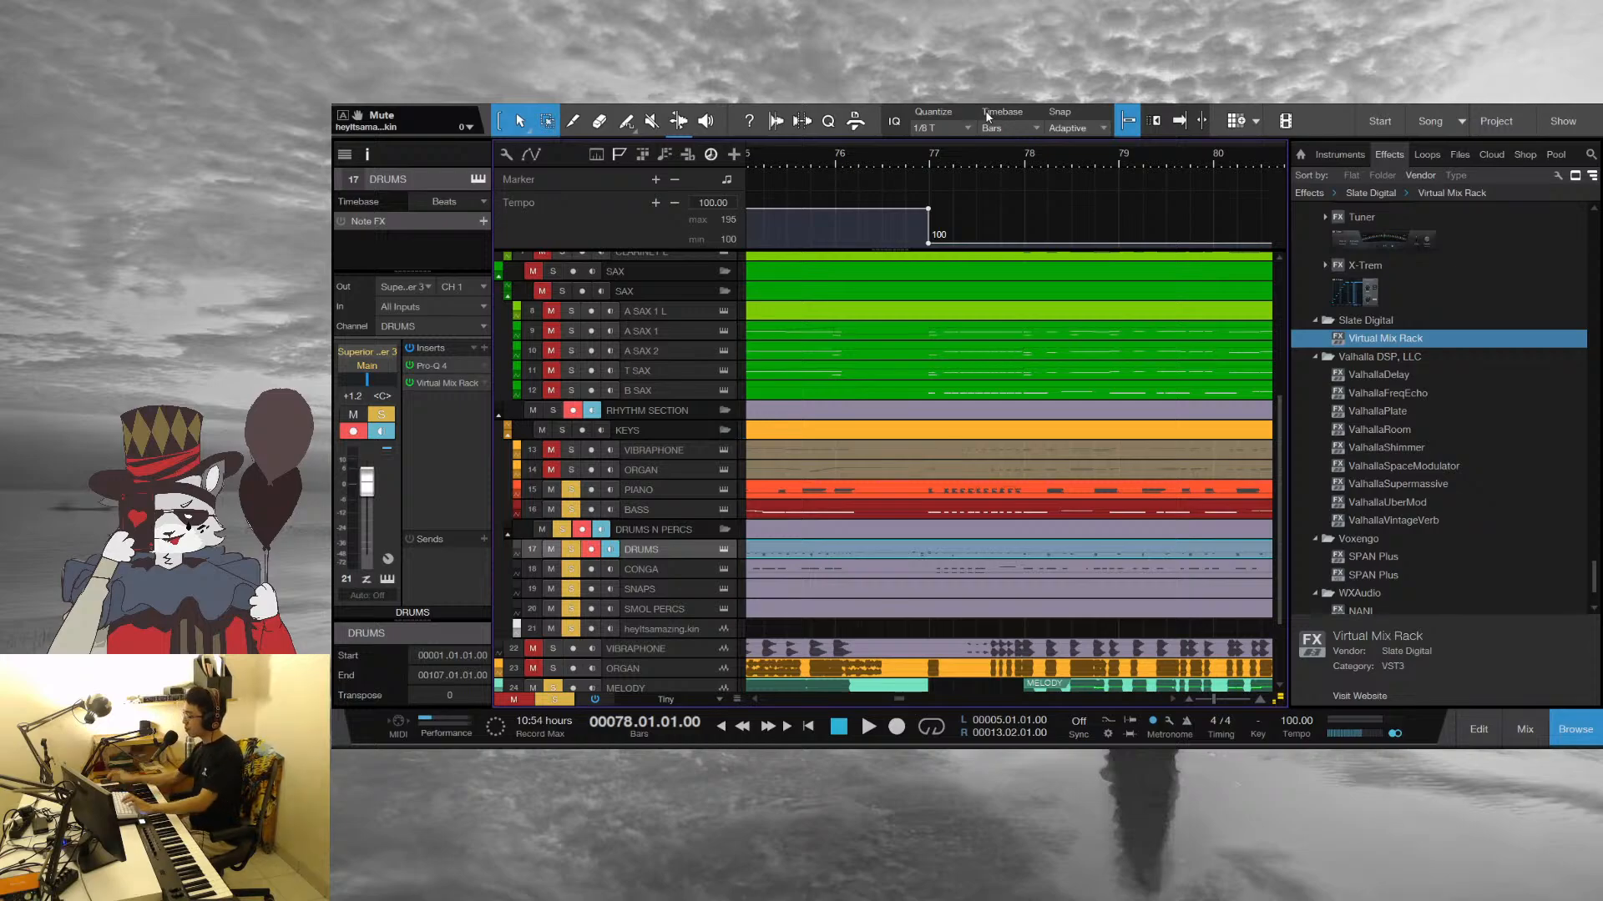
pyautogui.doubleClick(1074, 553)
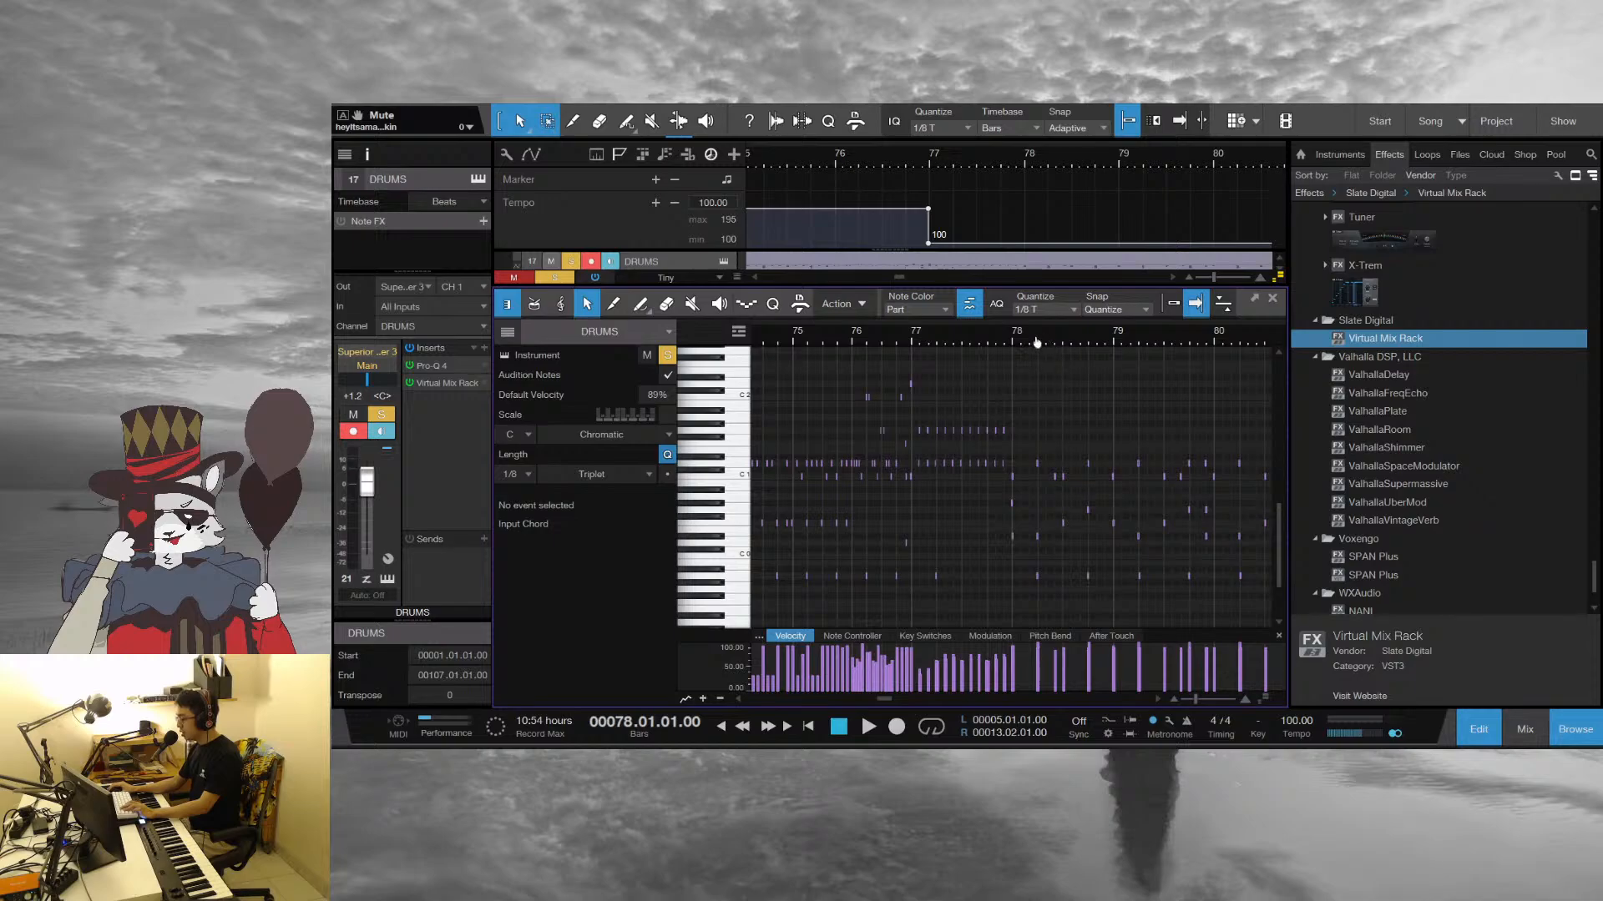
pyautogui.moveTo(1029, 332); pyautogui.dragTo(919, 301)
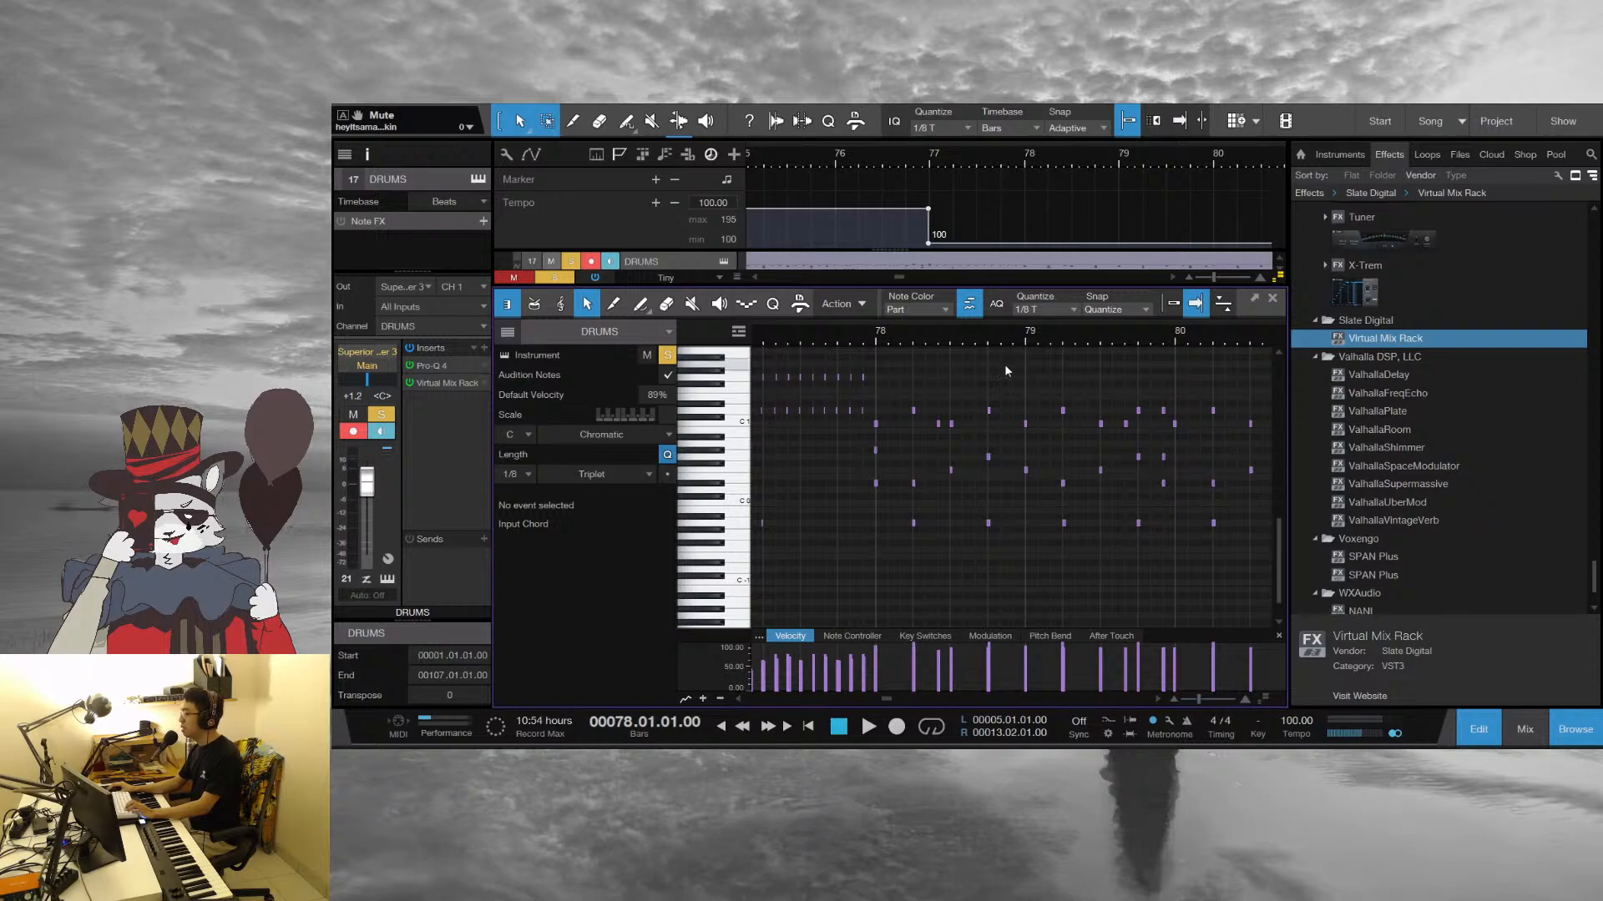
pyautogui.moveTo(890, 333); pyautogui.dragTo(894, 361)
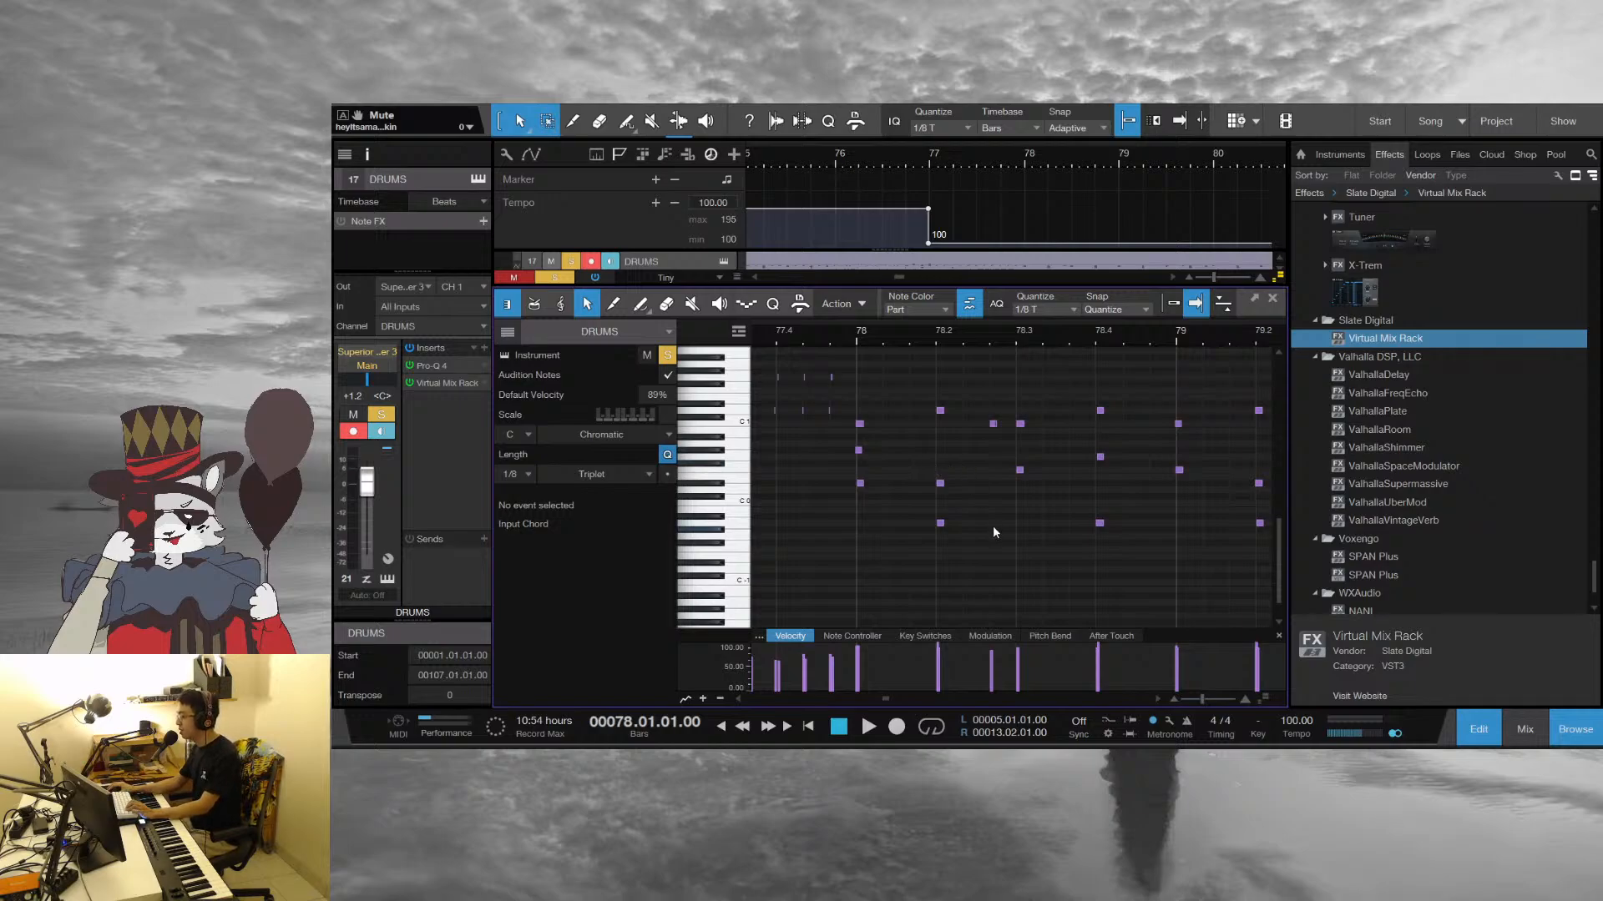
# Audition individual drum notes at the start of bar 78, including D#0 and A-1 on beat 2
pyautogui.click(859, 451)
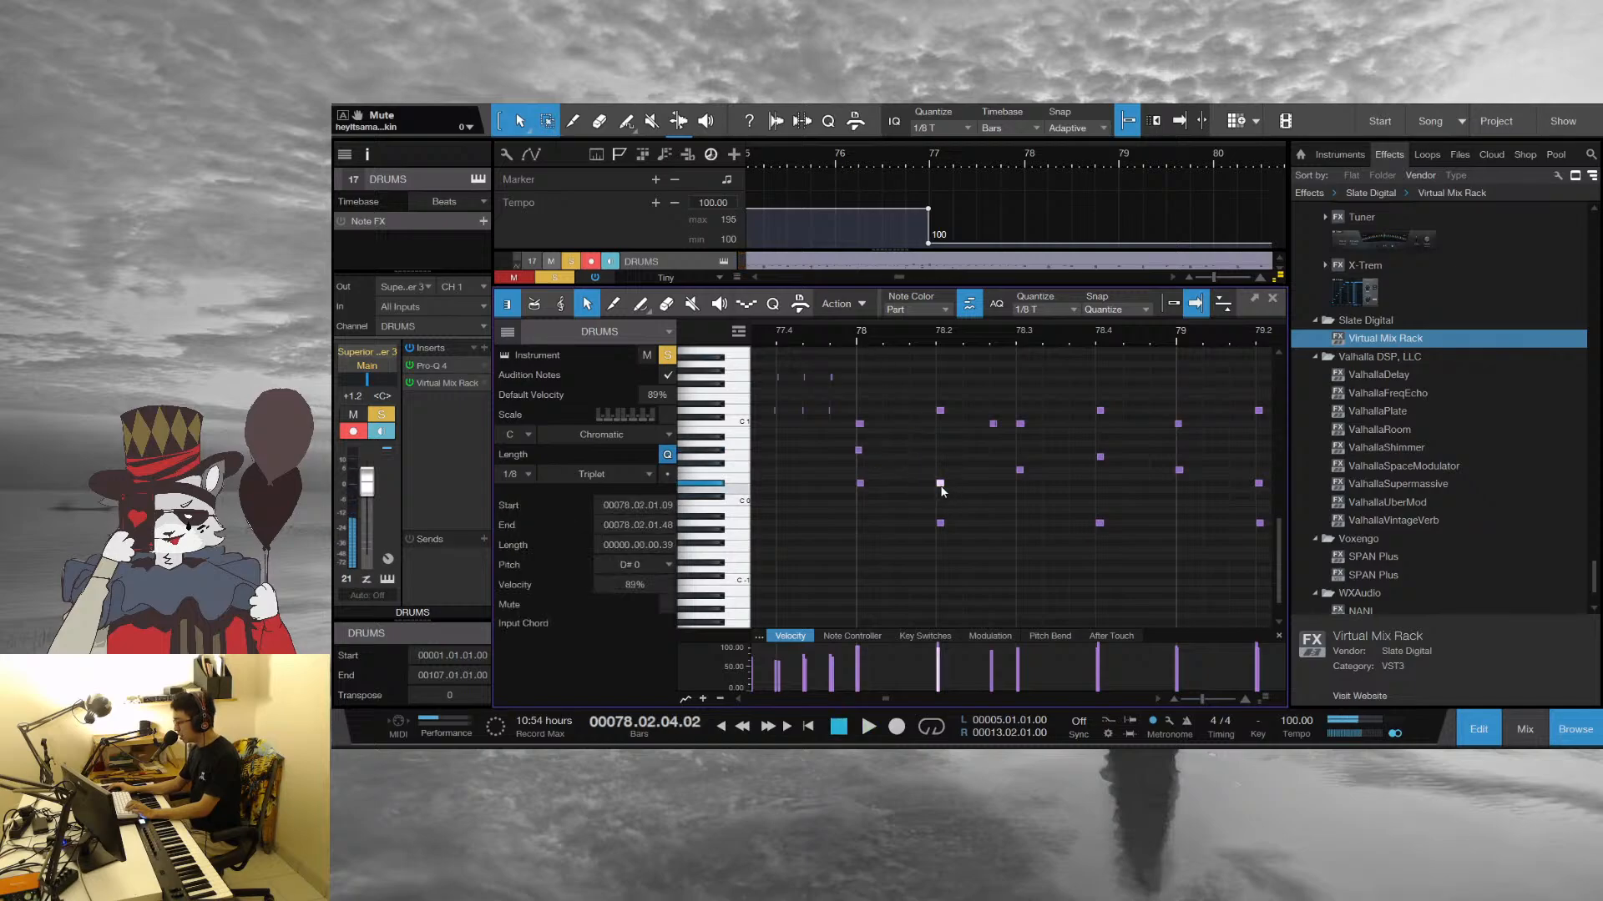
pyautogui.click(940, 523)
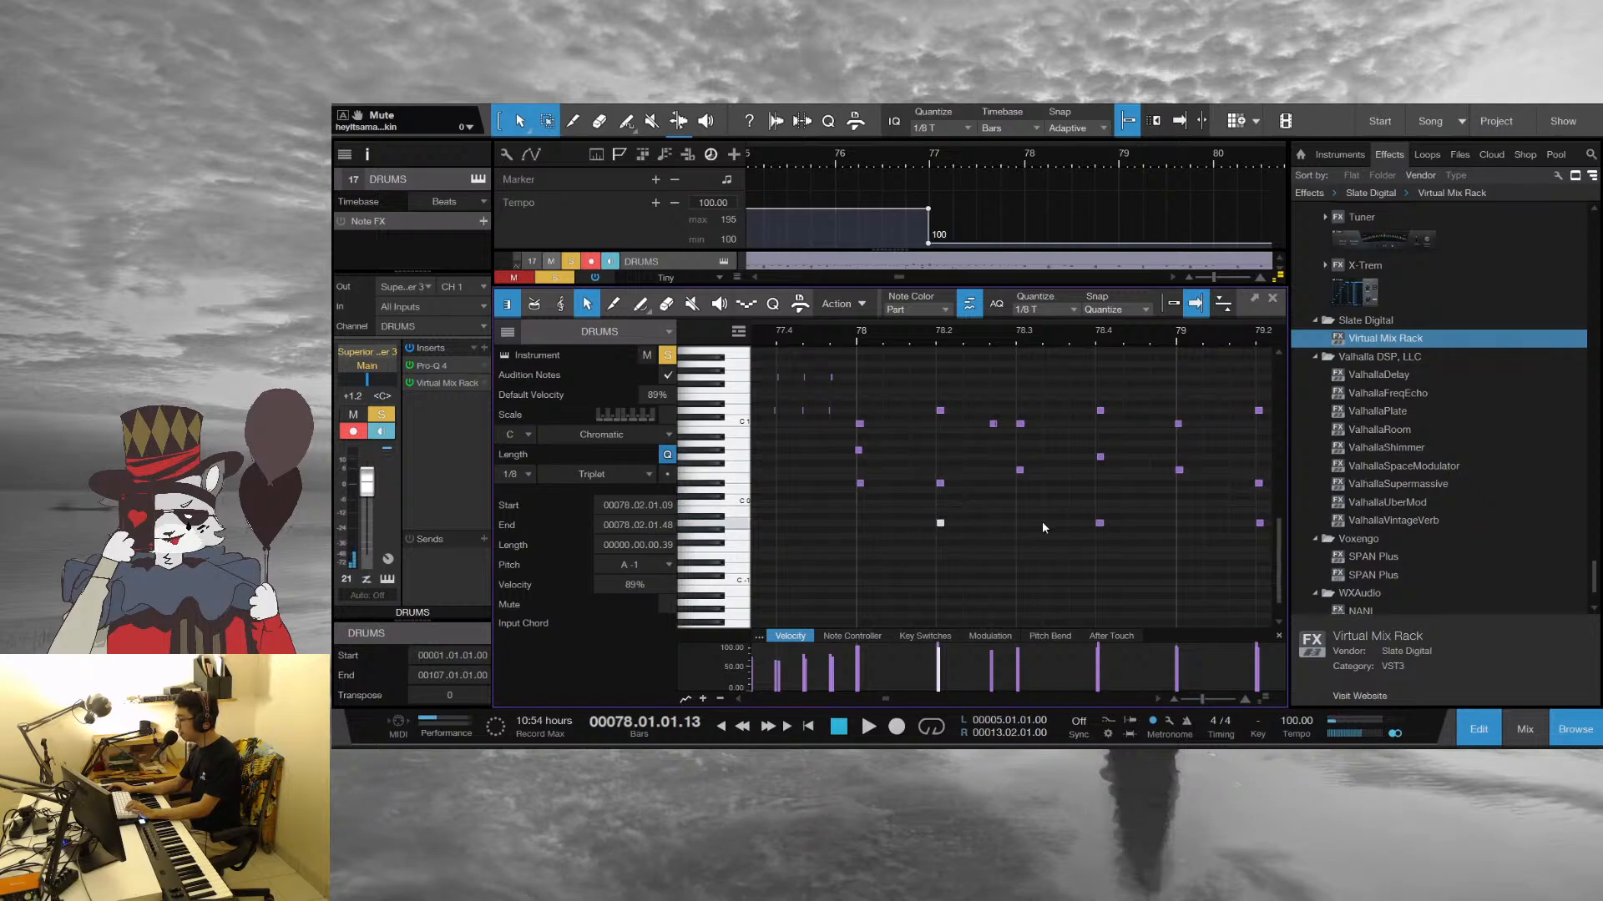
pyautogui.click(1068, 527)
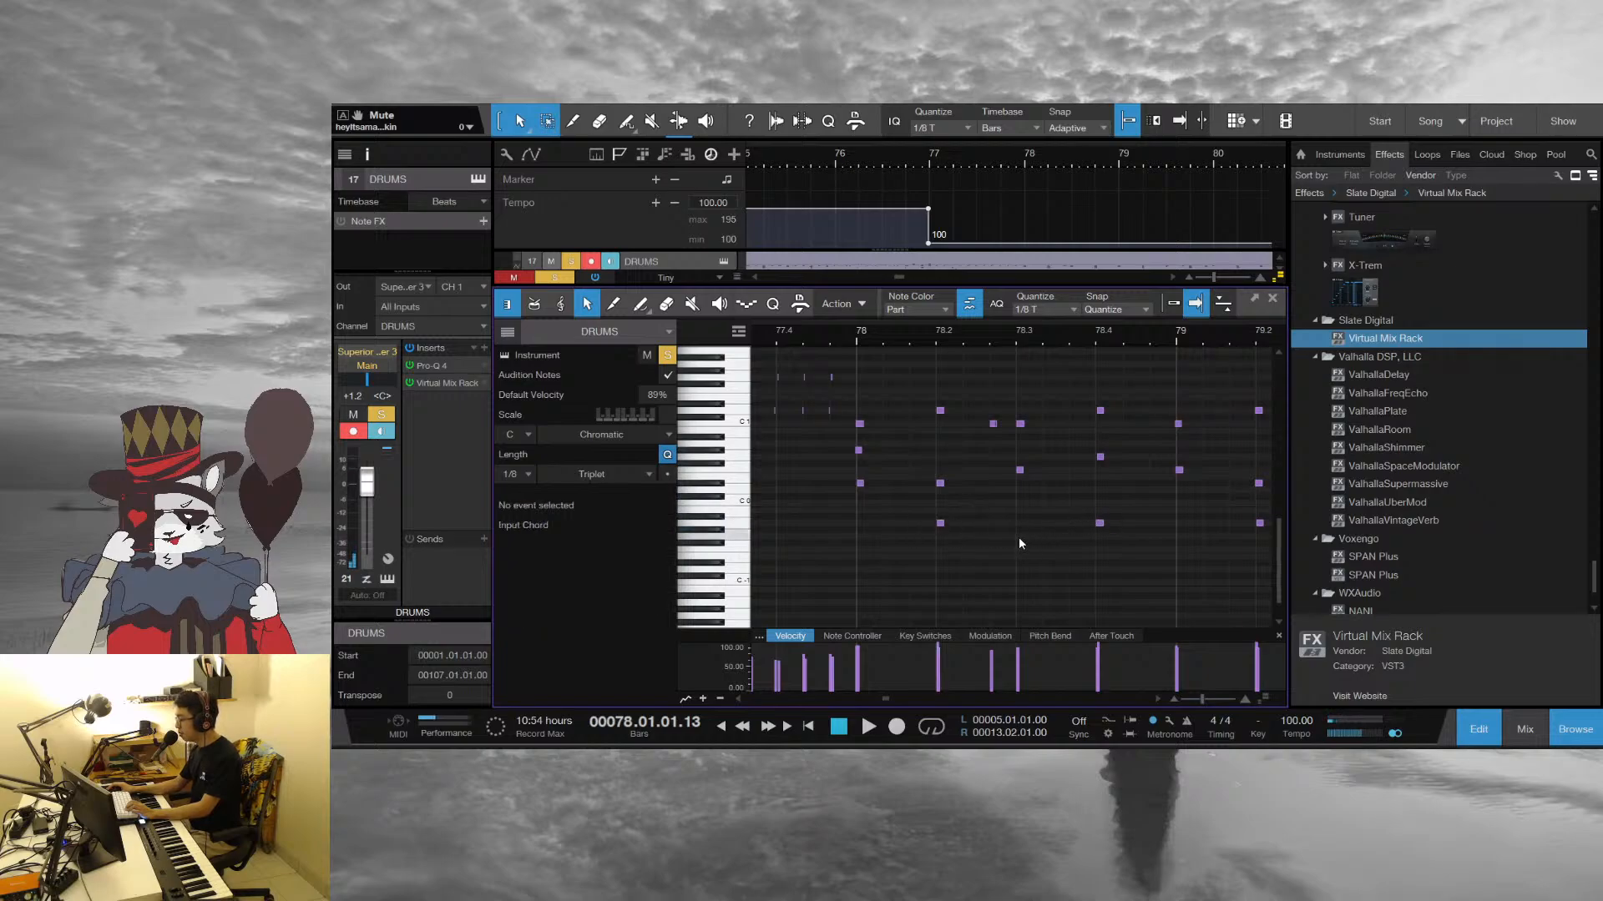
# Play the drum pattern in short passes from bar 78 while following its notes in the editor
pyautogui.press('space')
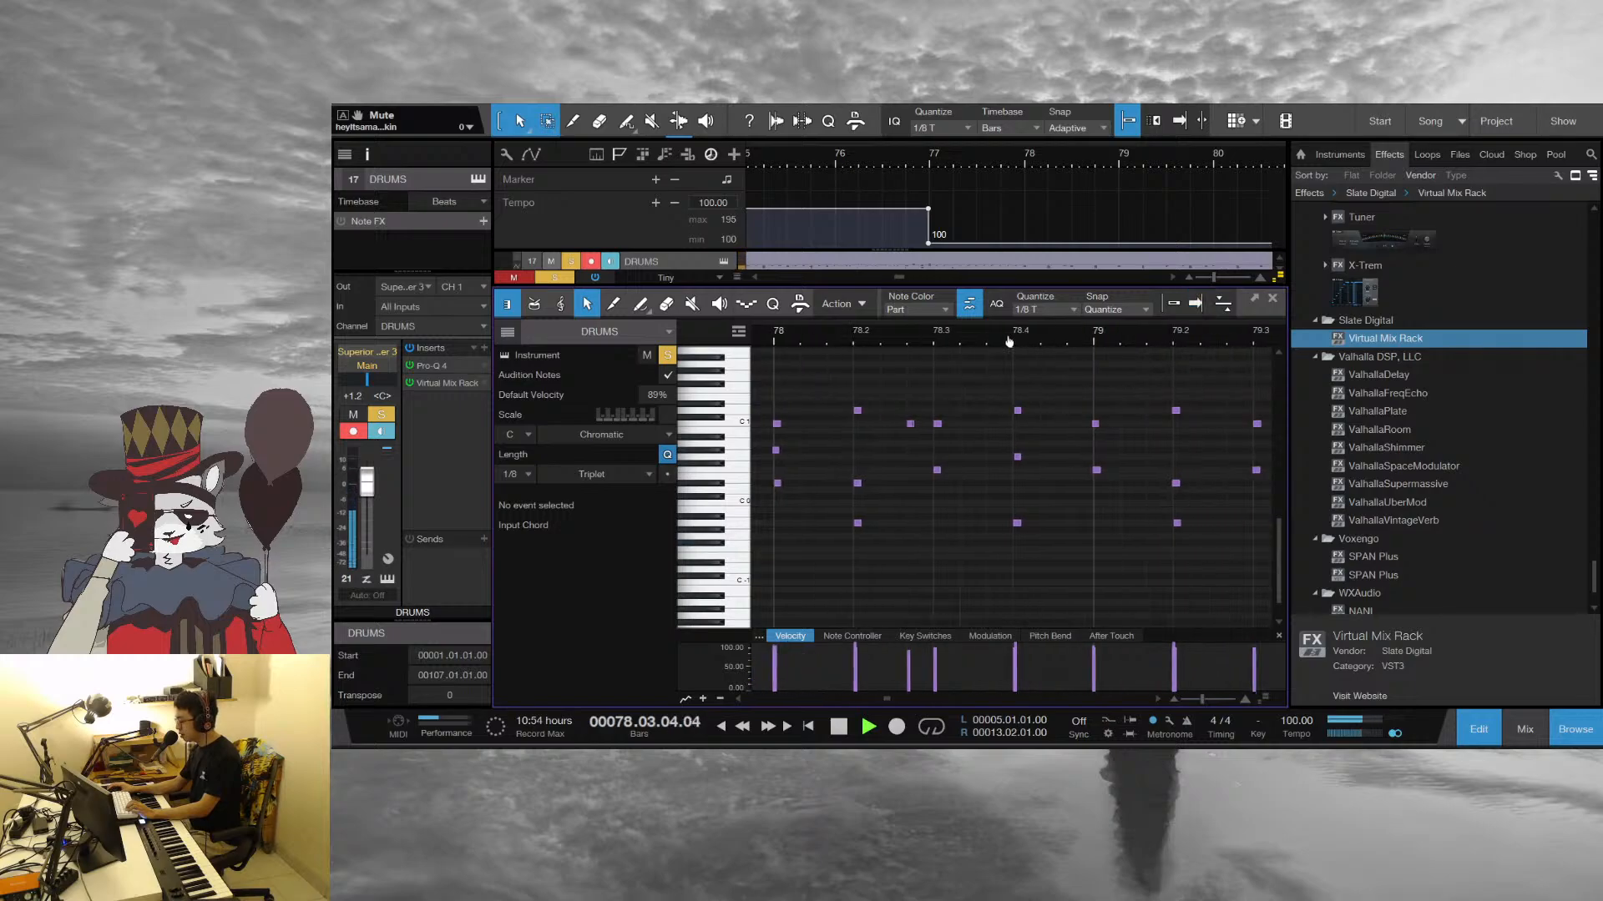
pyautogui.press('space')
pyautogui.scroll(-3, 1014, 340)
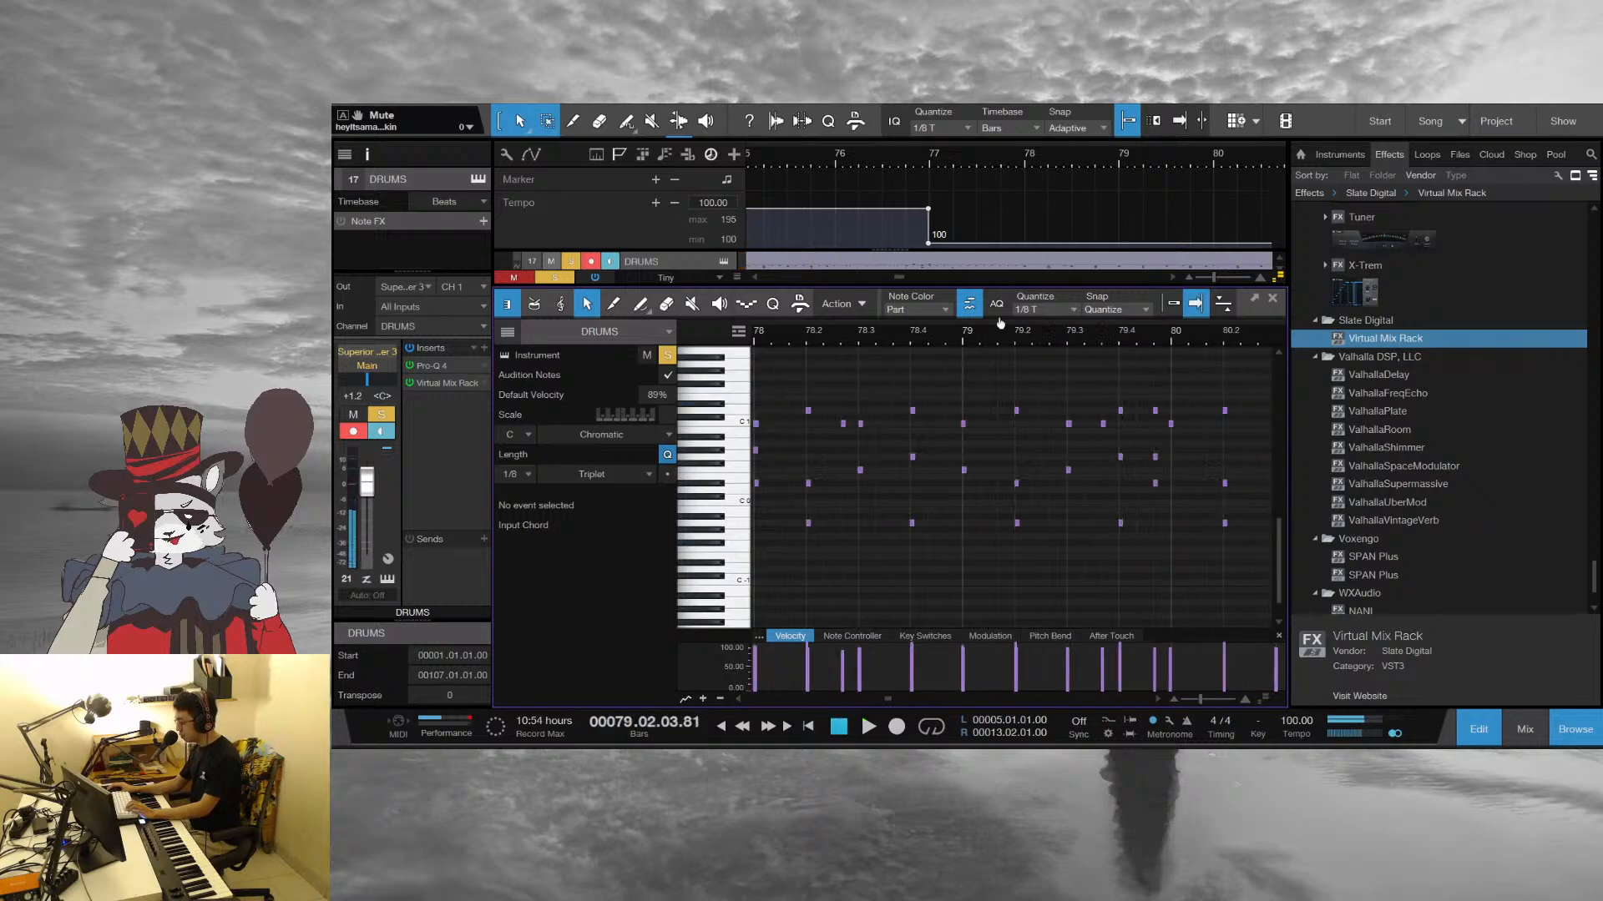
pyautogui.press('space')
pyautogui.scroll(3, 848, 339)
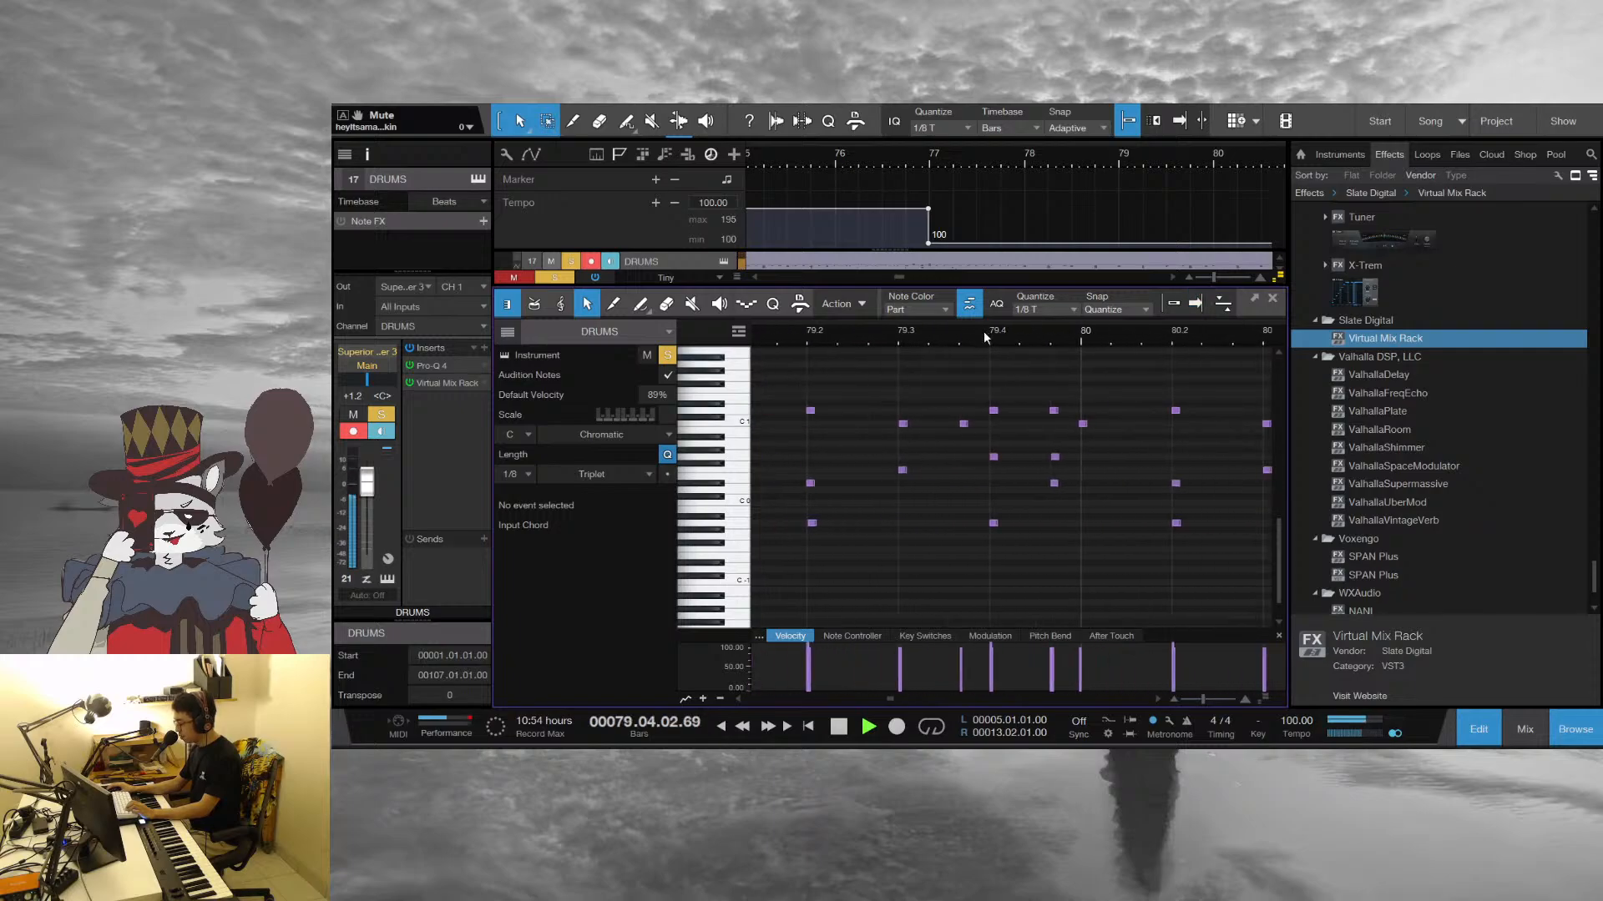
# Replay the drum pattern through bars 79 and 80 in short passes while following its notes in the editor
pyautogui.press('space')
pyautogui.press('space')
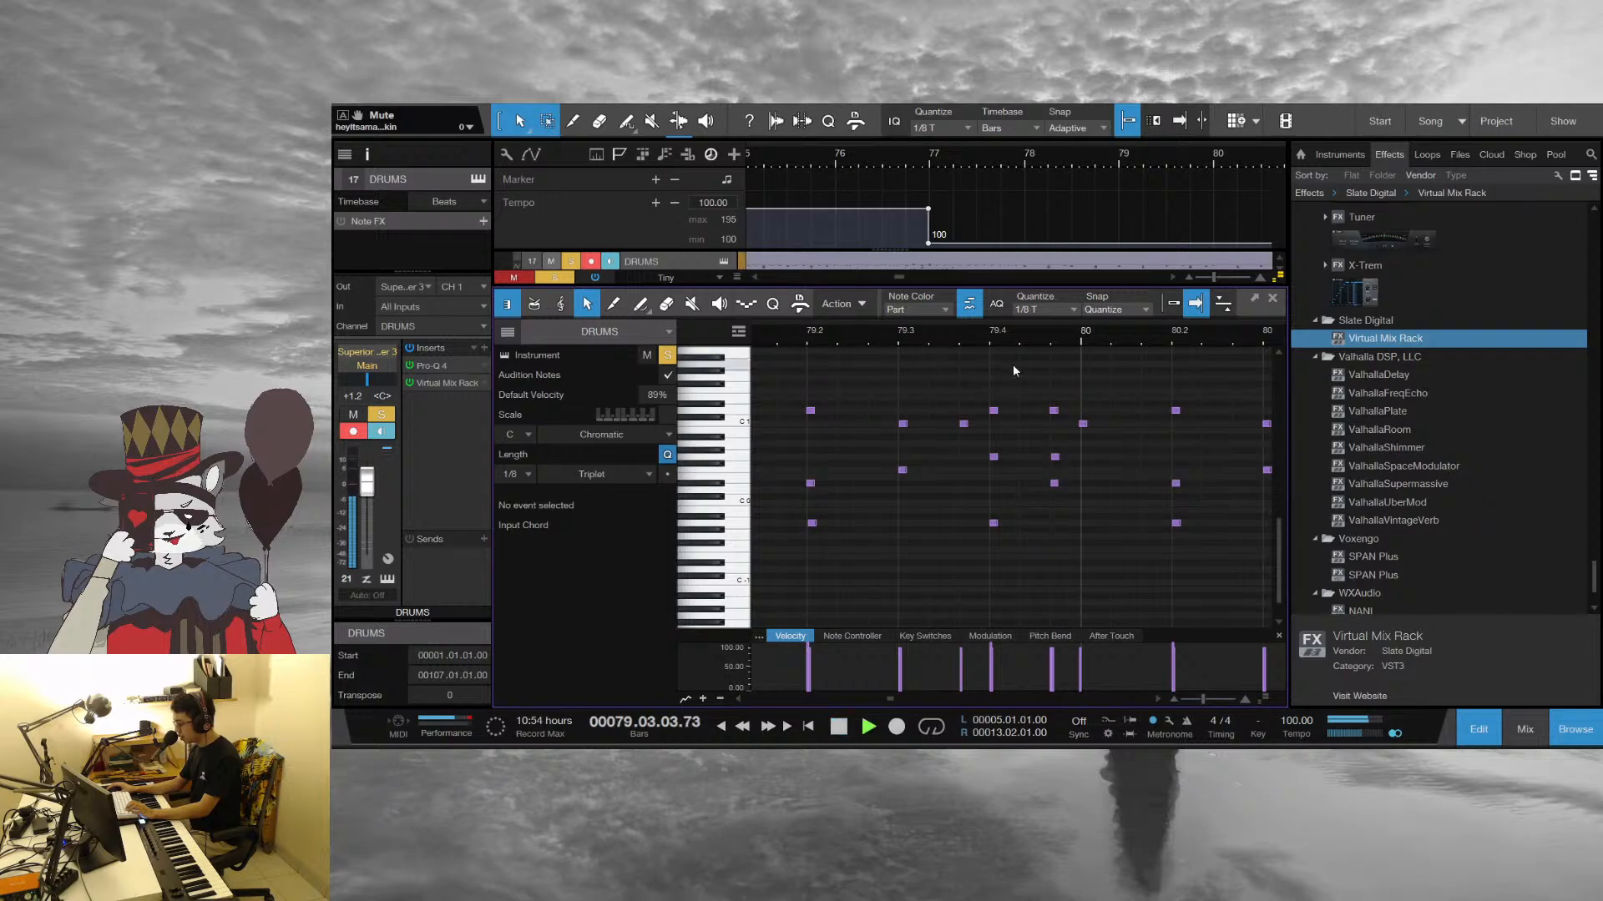
pyautogui.moveTo(1129, 336); pyautogui.dragTo(899, 315)
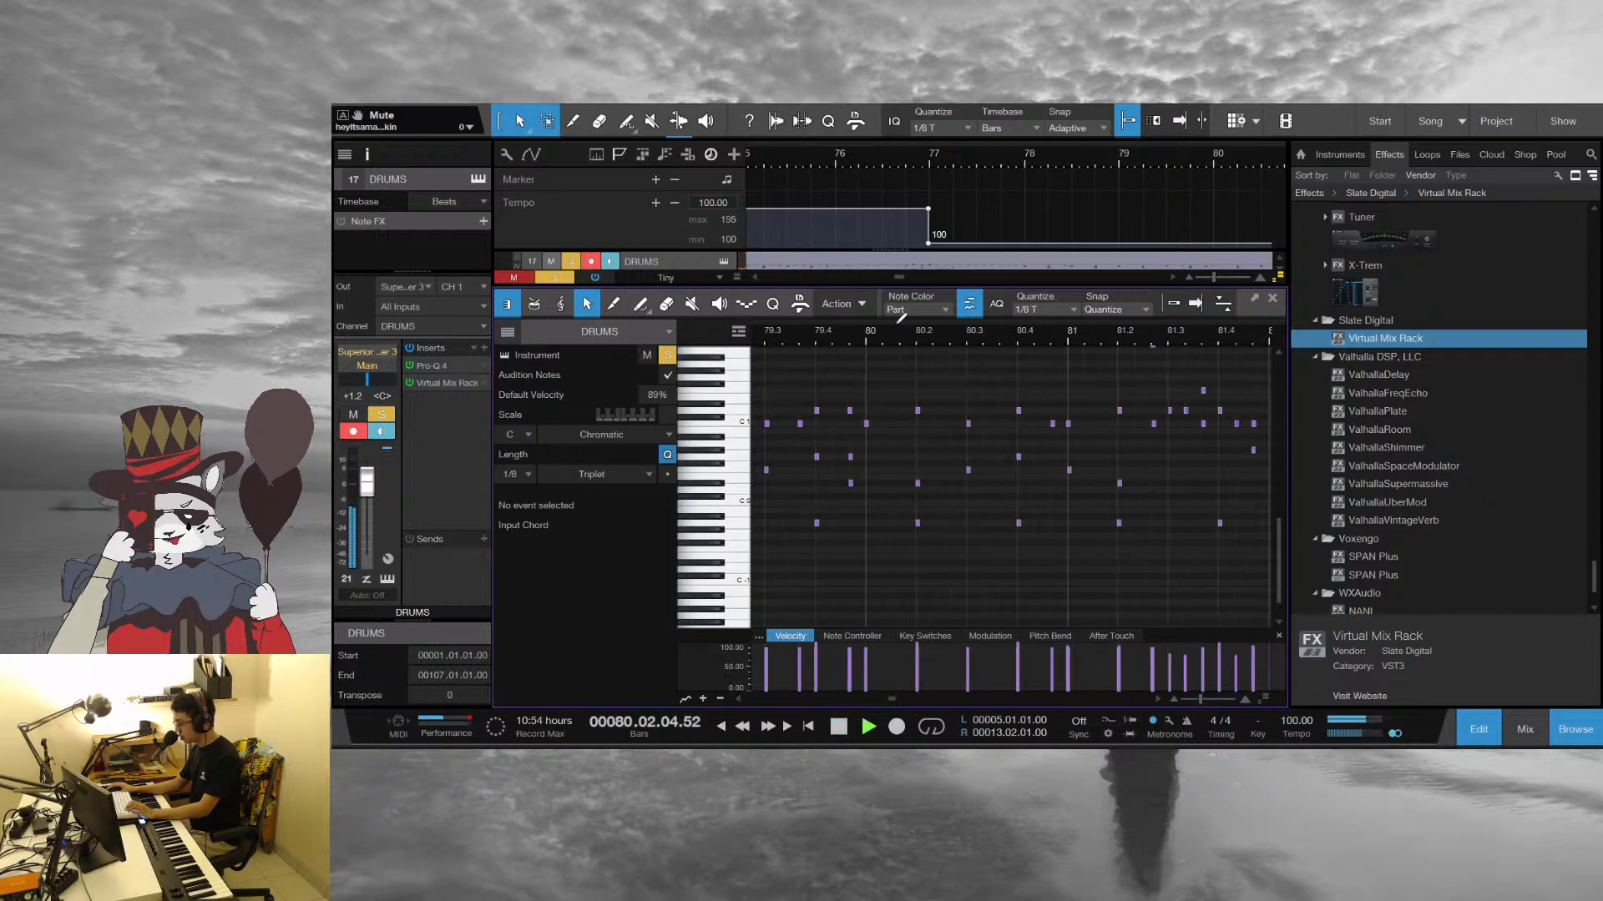
pyautogui.press('f')
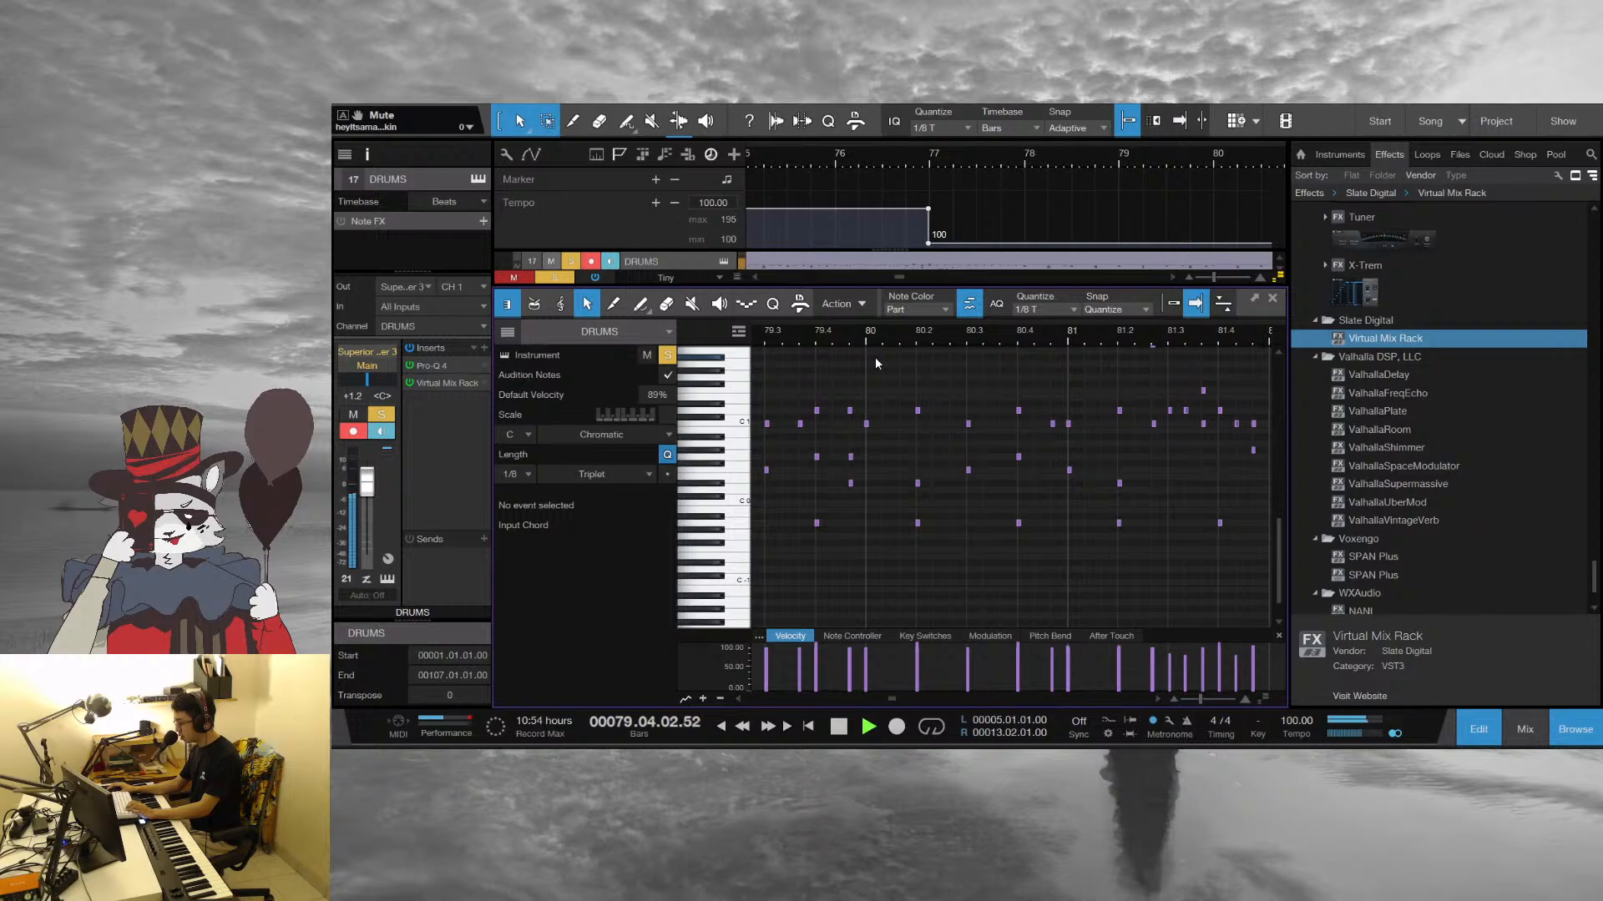
pyautogui.moveTo(820, 338); pyautogui.dragTo(1005, 367)
pyautogui.press('space')
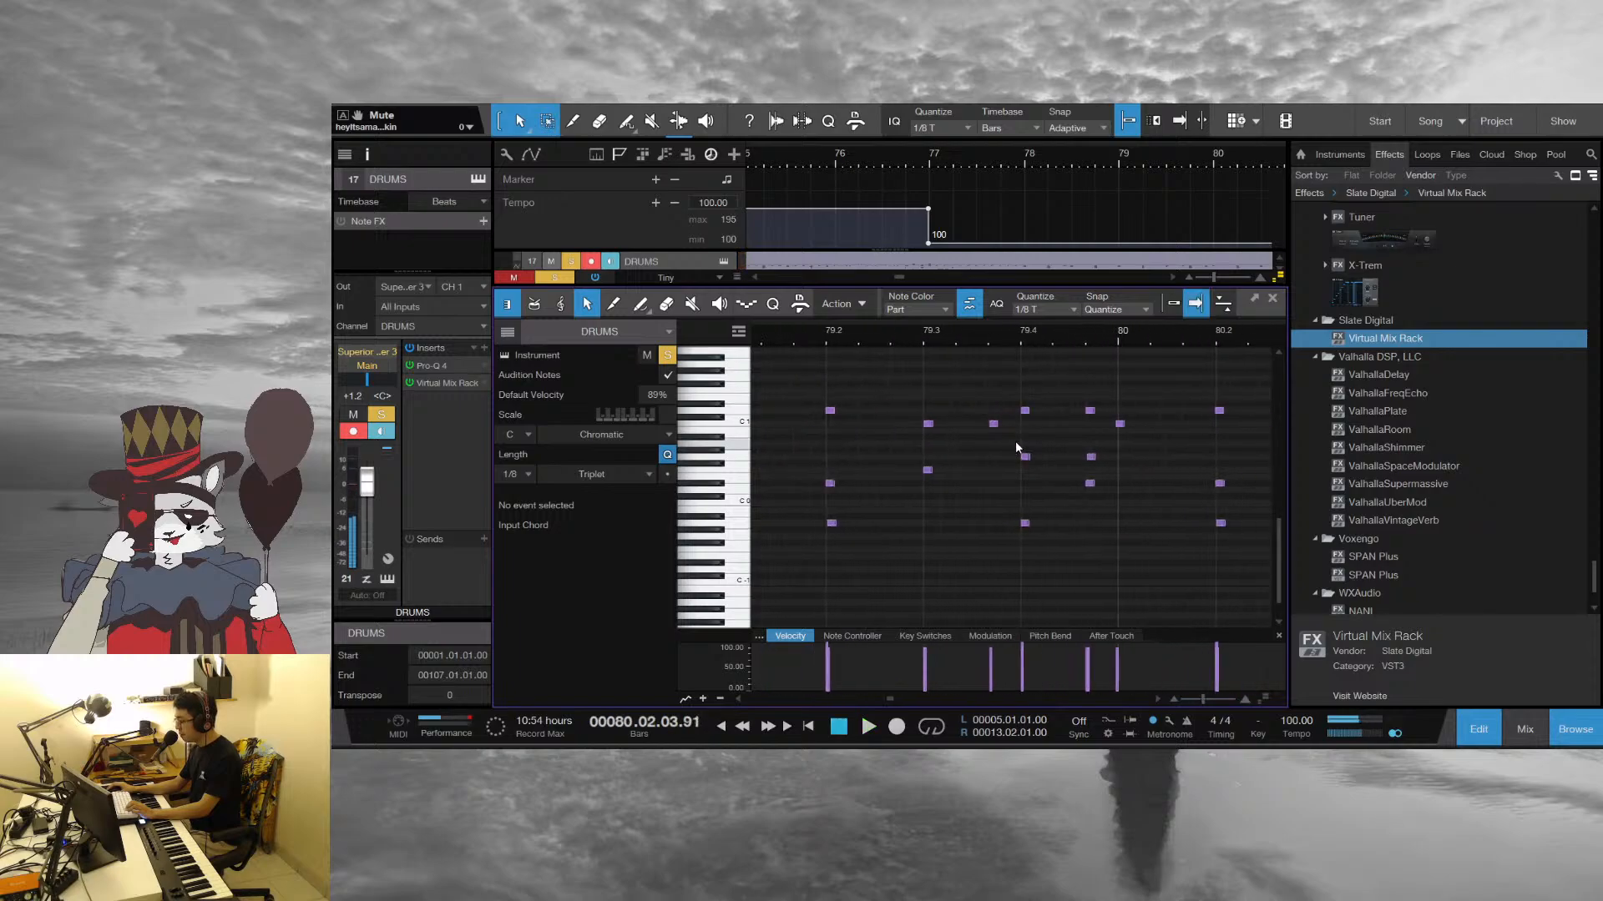
# Try shifting the two lower drum notes on beat 4 of bar 79 one triplet earlier and play the result
pyautogui.moveTo(1010, 547); pyautogui.dragTo(1032, 444)
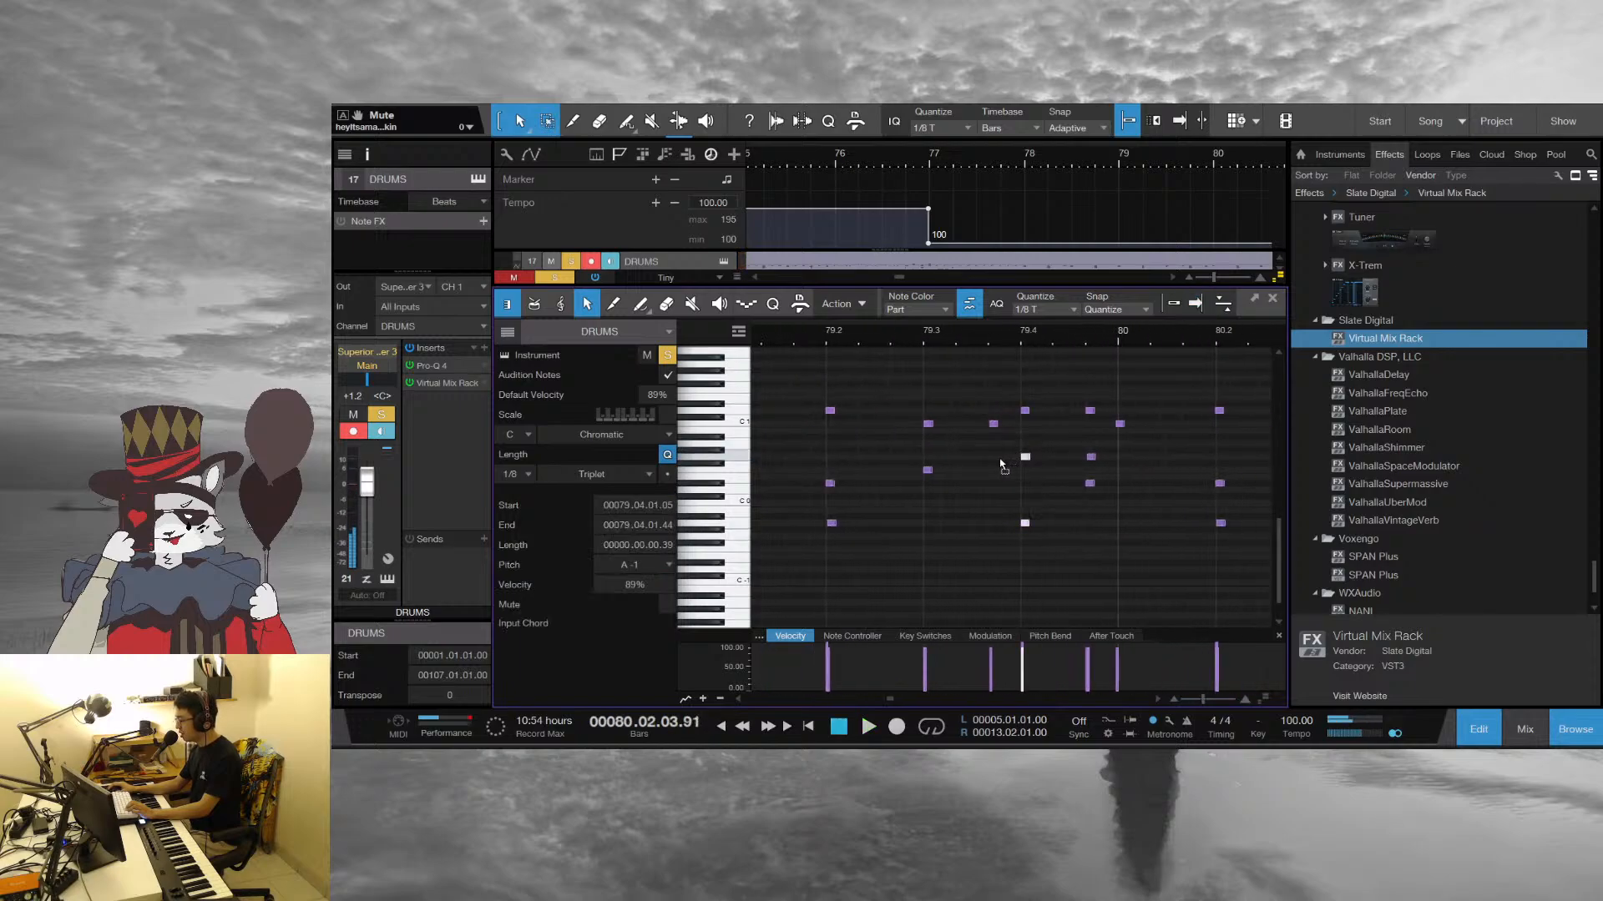
pyautogui.moveTo(1023, 458); pyautogui.dragTo(993, 458)
pyautogui.press('f')
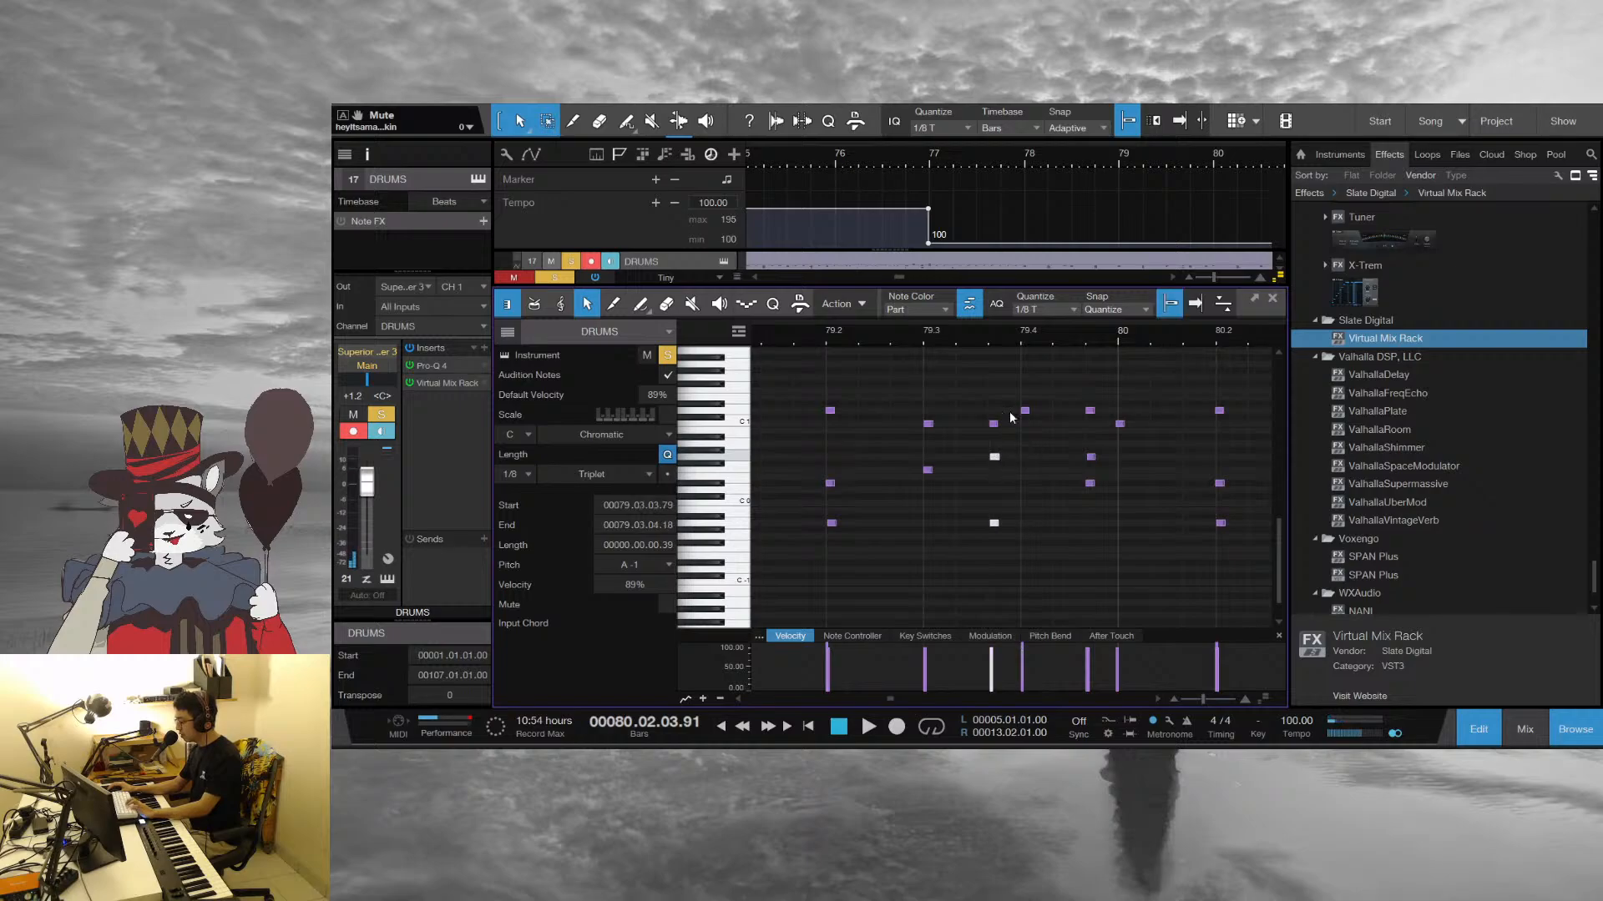
pyautogui.press('space')
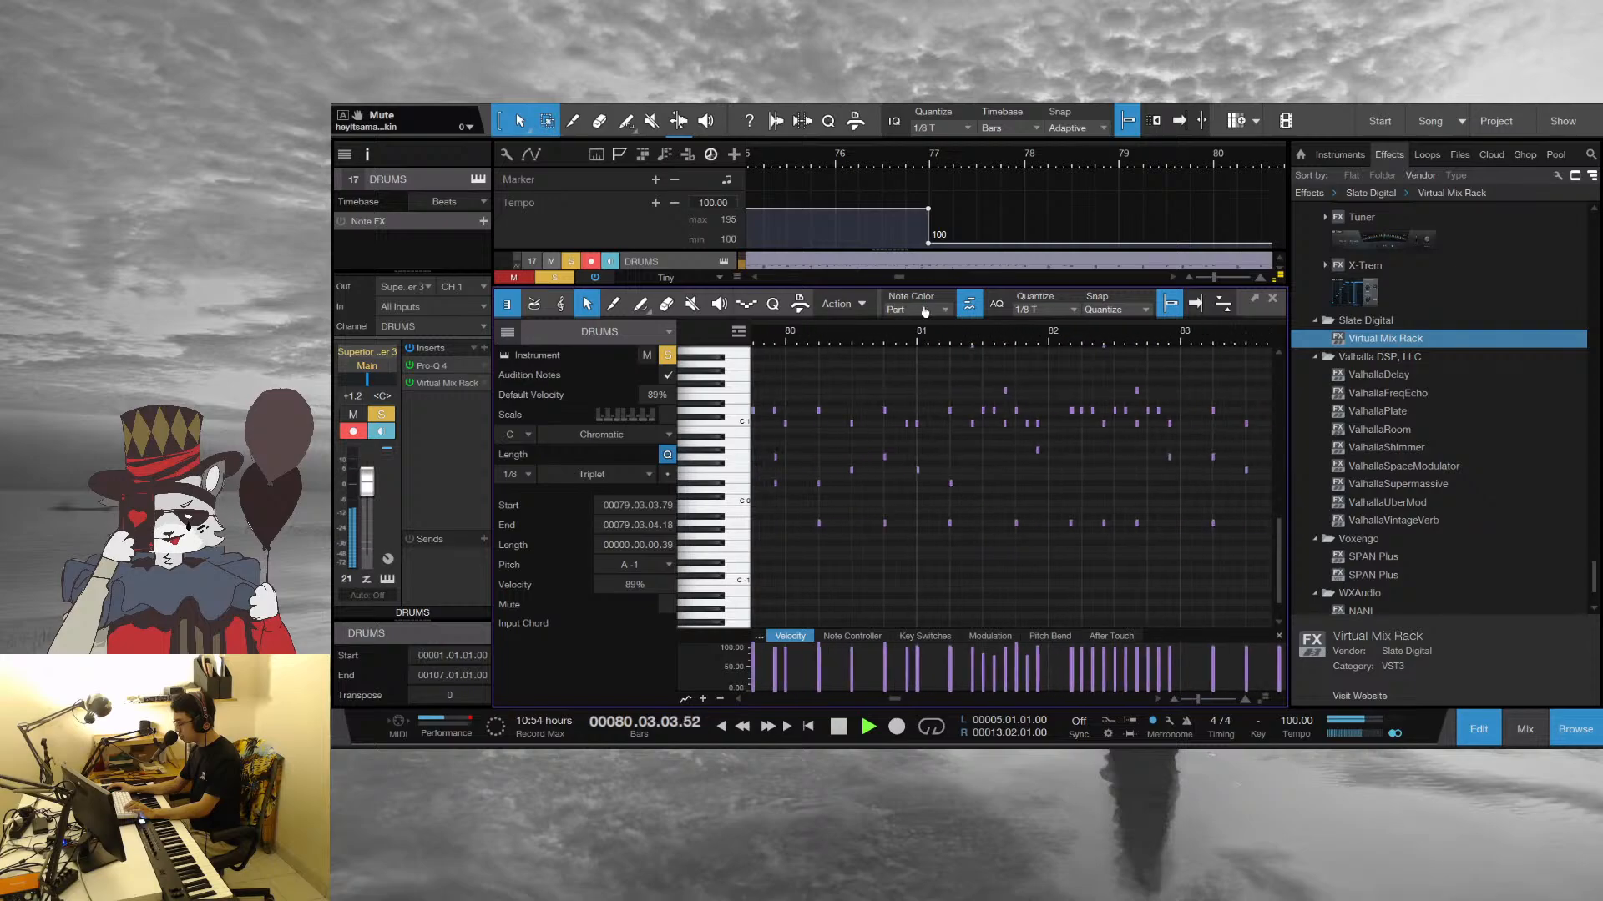
pyautogui.moveTo(925, 312); pyautogui.dragTo(934, 312)
pyautogui.hotkey('ctrl', 'z')
# Play the drum pattern from bar 81 in the note editor
pyautogui.moveTo(1023, 335); pyautogui.dragTo(984, 378)
pyautogui.click(1063, 358)
pyautogui.press('space')
pyautogui.click(789, 338)
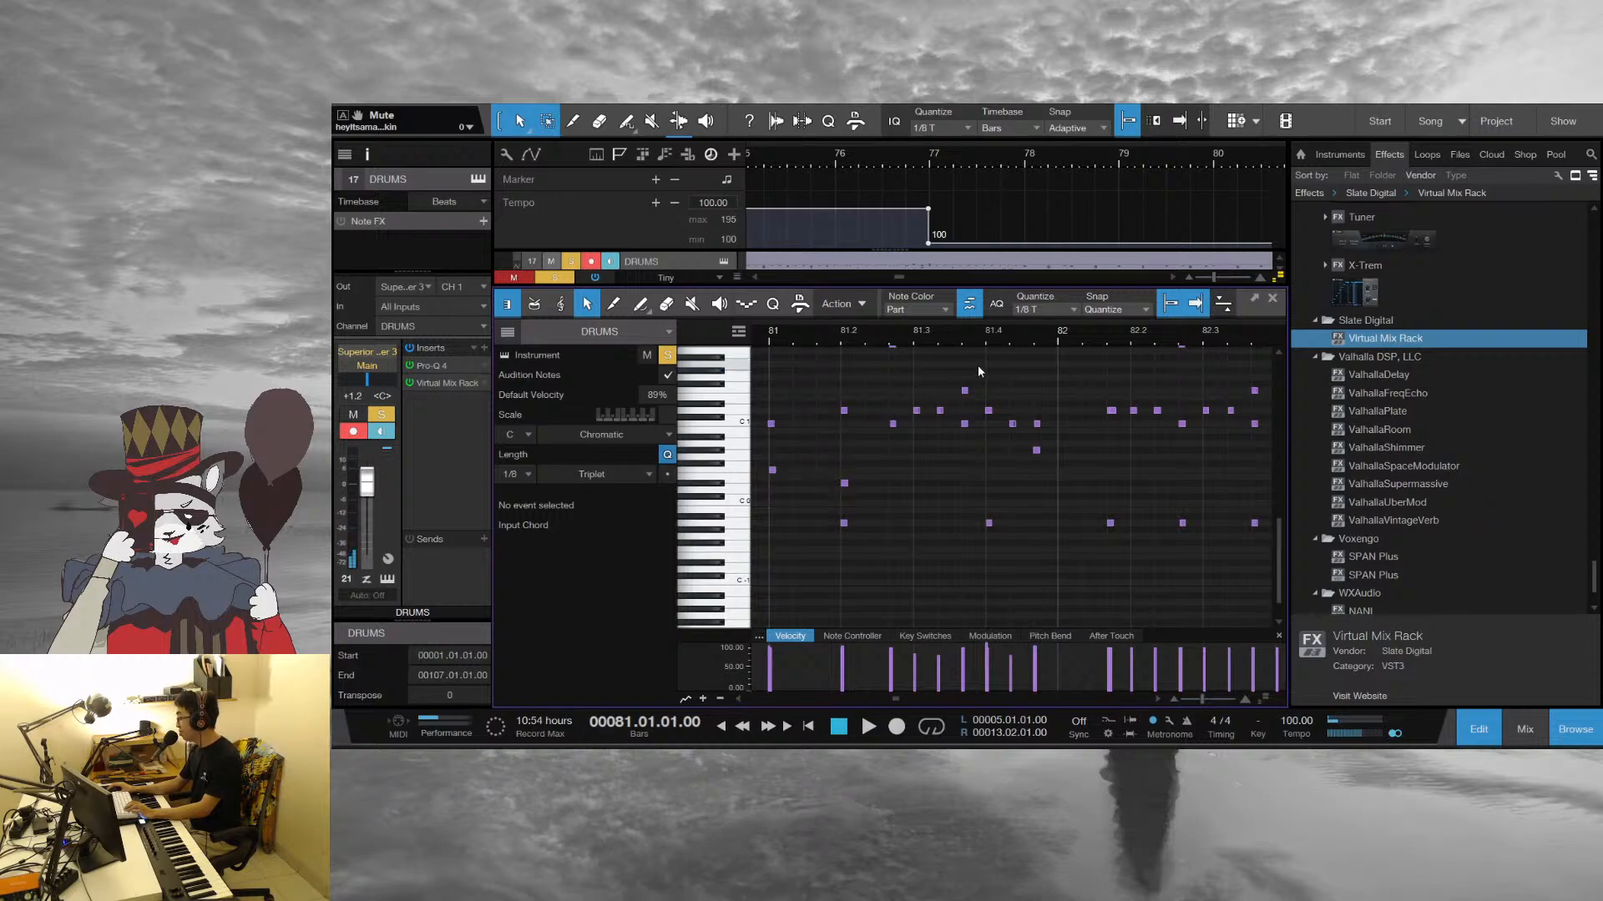
pyautogui.press('space')
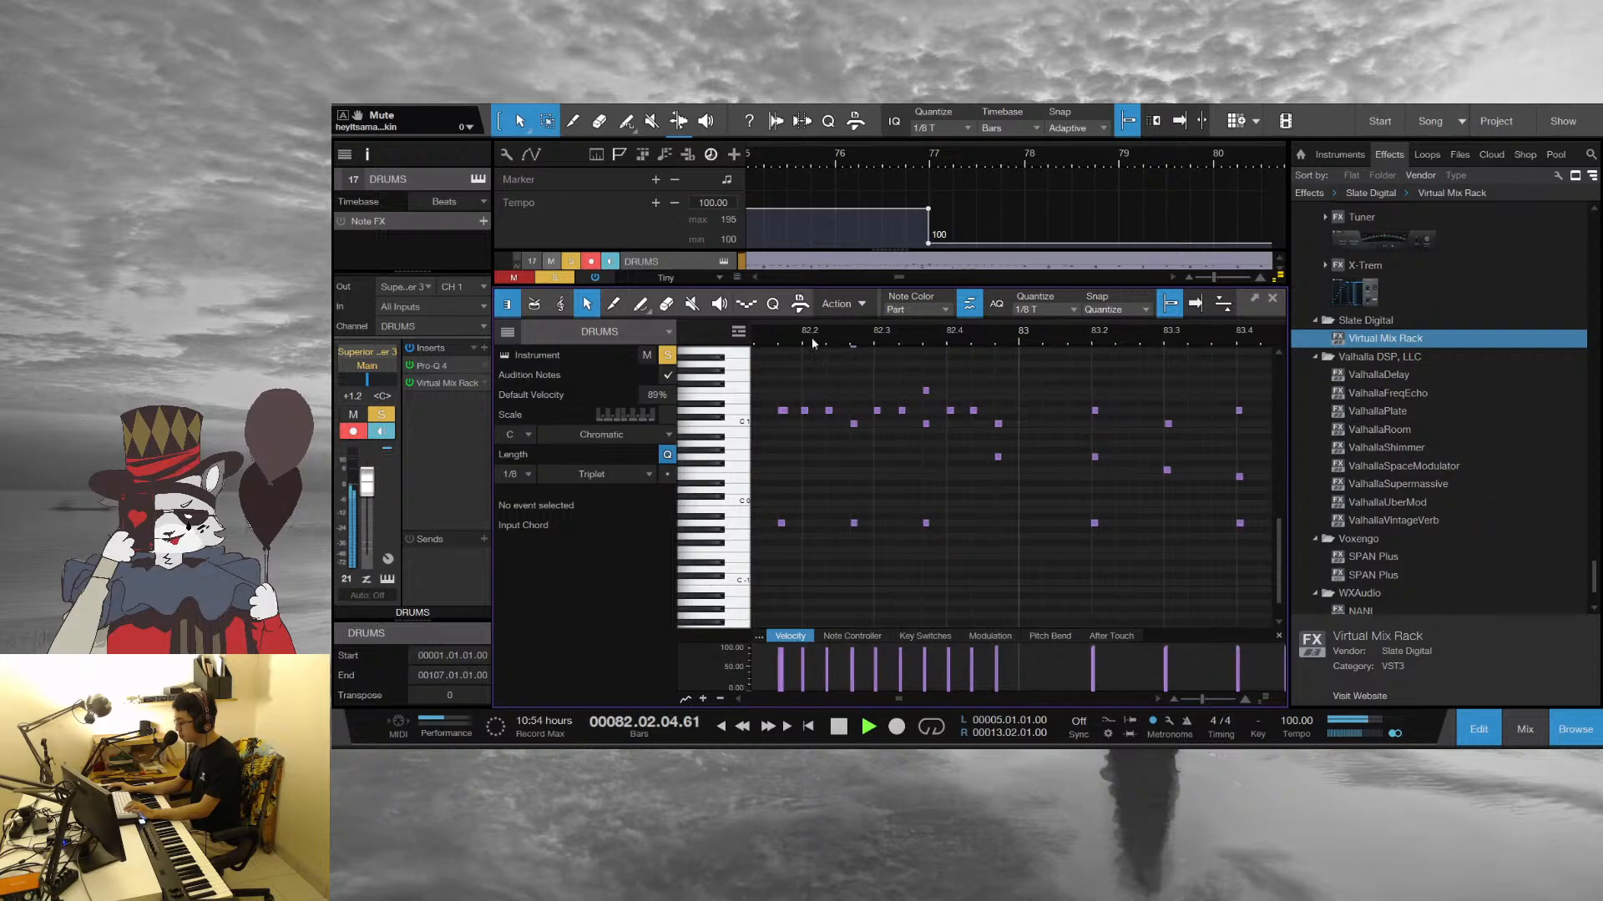
# Focus on the two overlapping D1 notes just before beat 2 of bar 82 and select each to examine its timing
pyautogui.moveTo(776, 340); pyautogui.dragTo(875, 378)
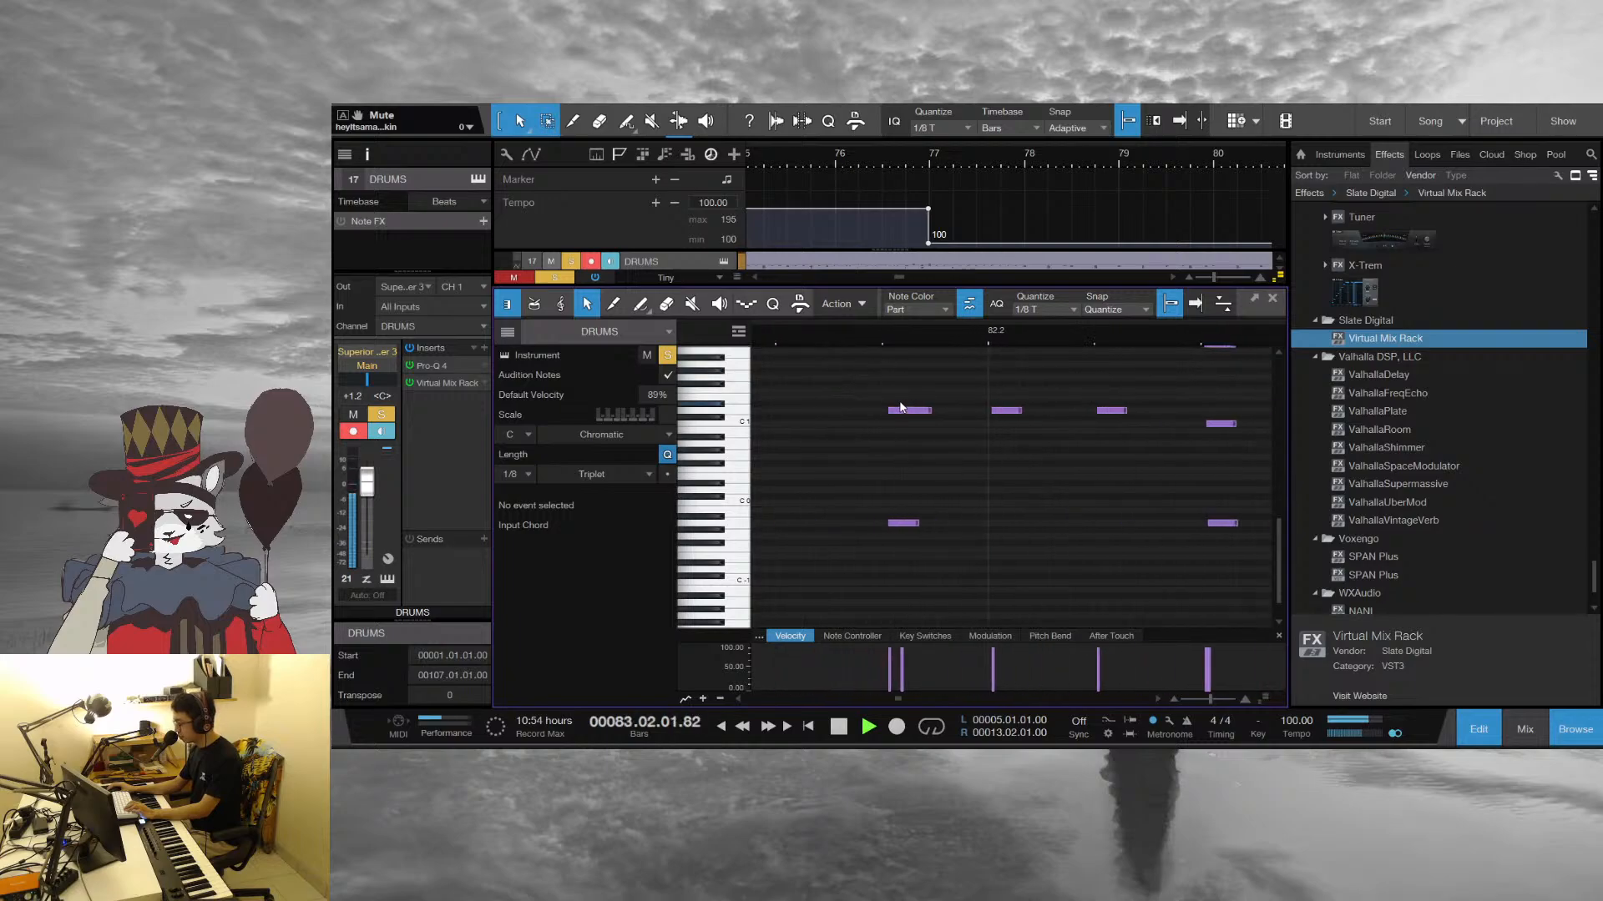
pyautogui.press('space')
pyautogui.click(901, 410)
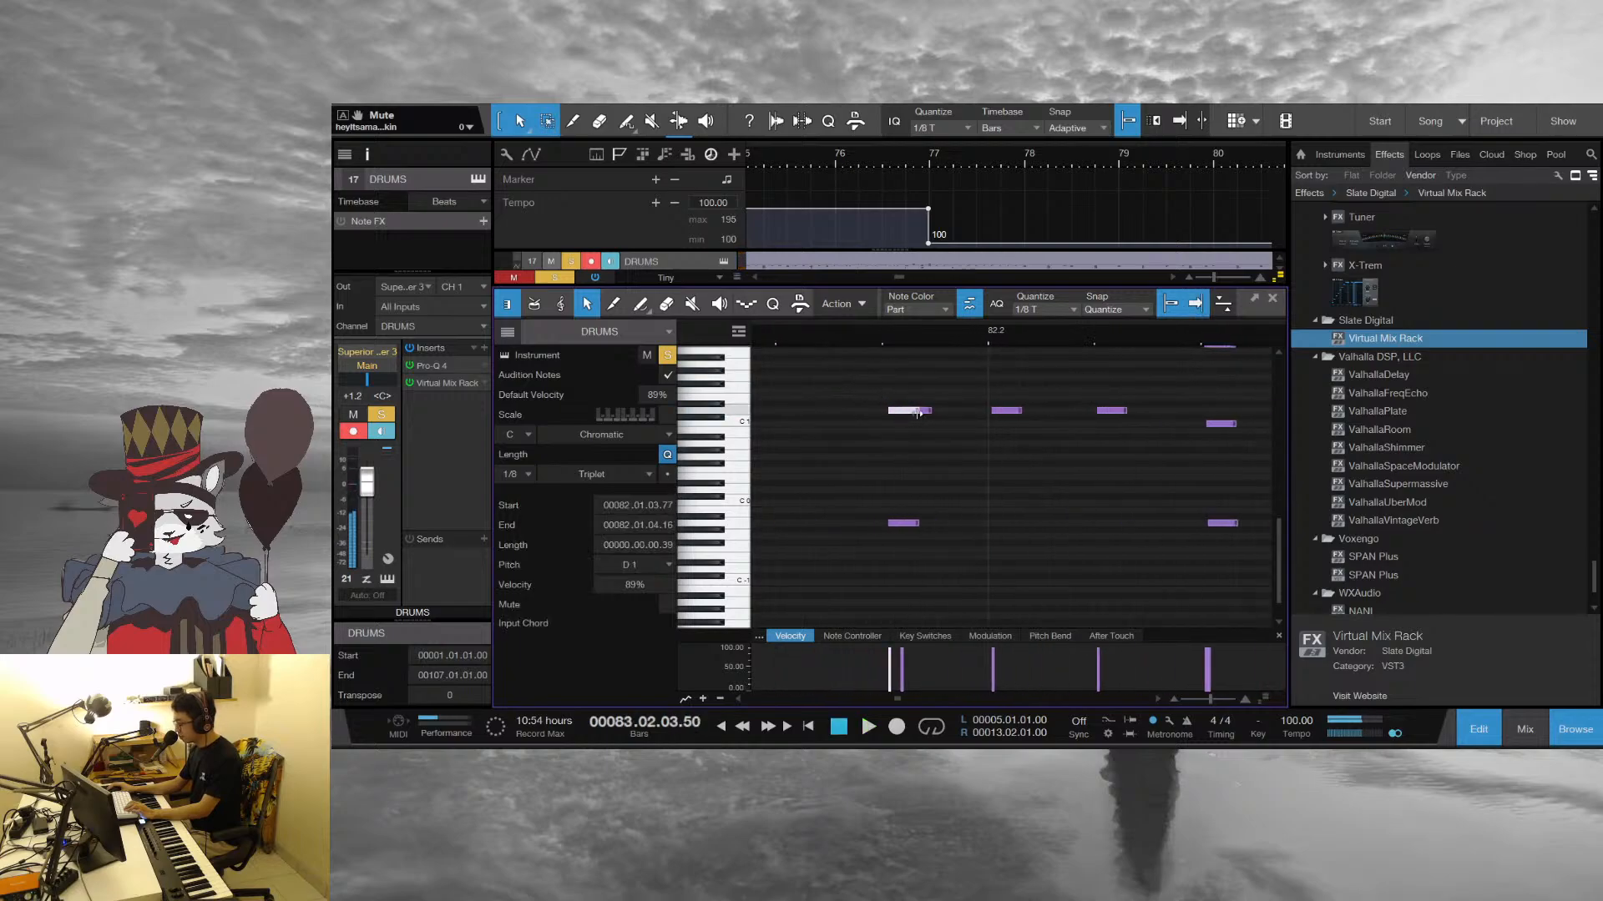
pyautogui.moveTo(903, 413); pyautogui.dragTo(900, 413)
pyautogui.click(921, 412)
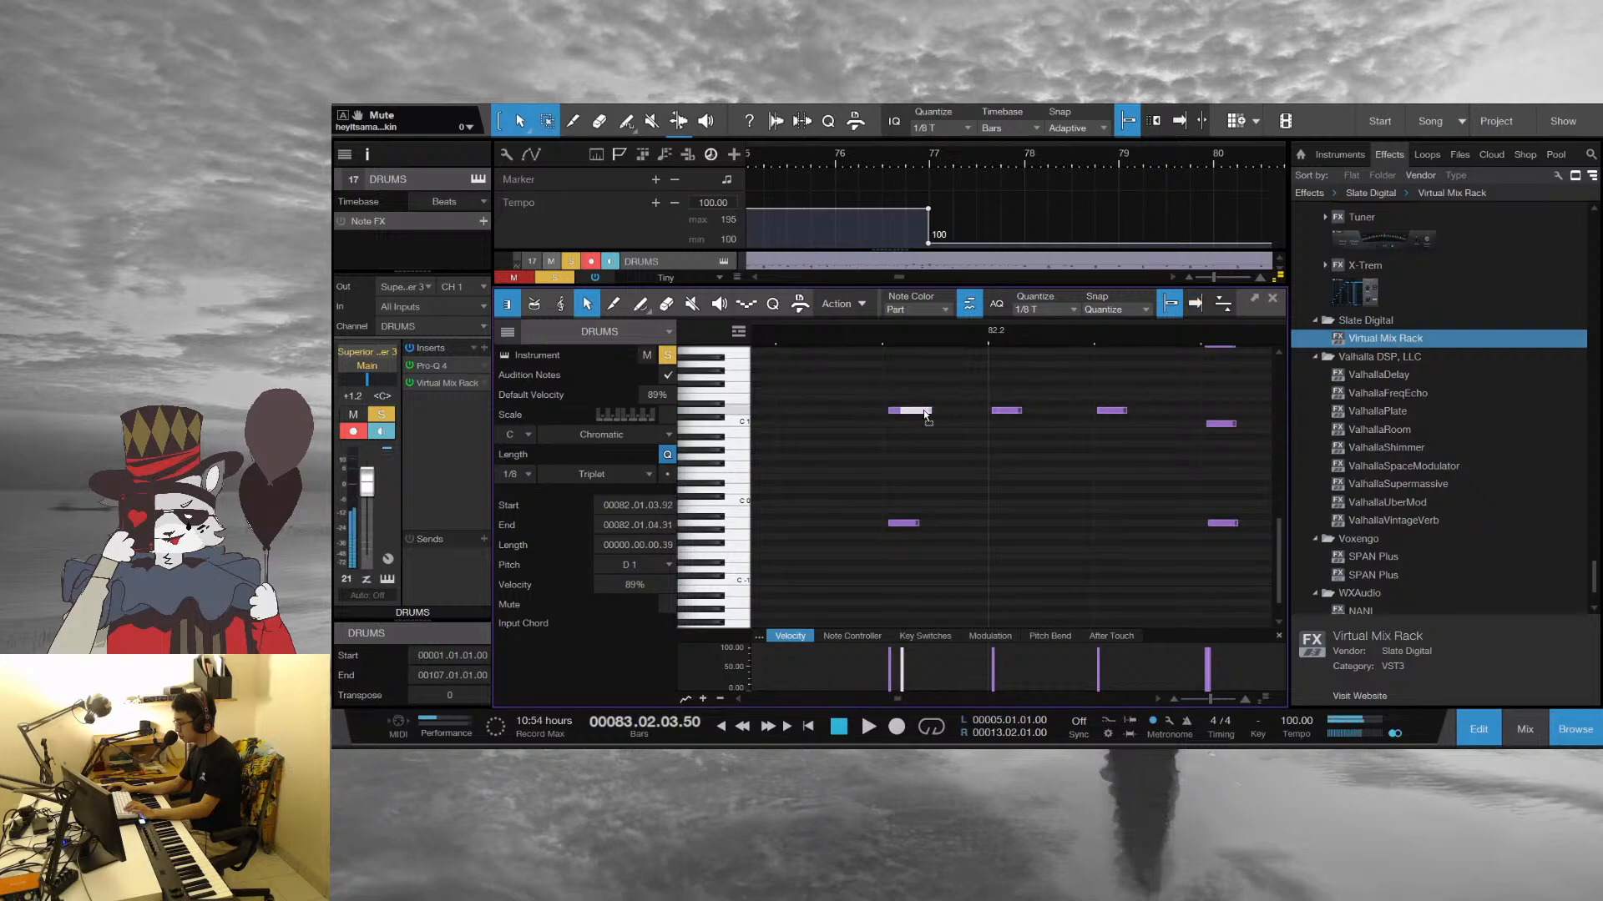
# Play the drum pattern from bar 82 into bar 86 while following its notes in the editor
pyautogui.click(794, 333)
pyautogui.press('space')
pyautogui.moveTo(941, 336); pyautogui.dragTo(793, 271)
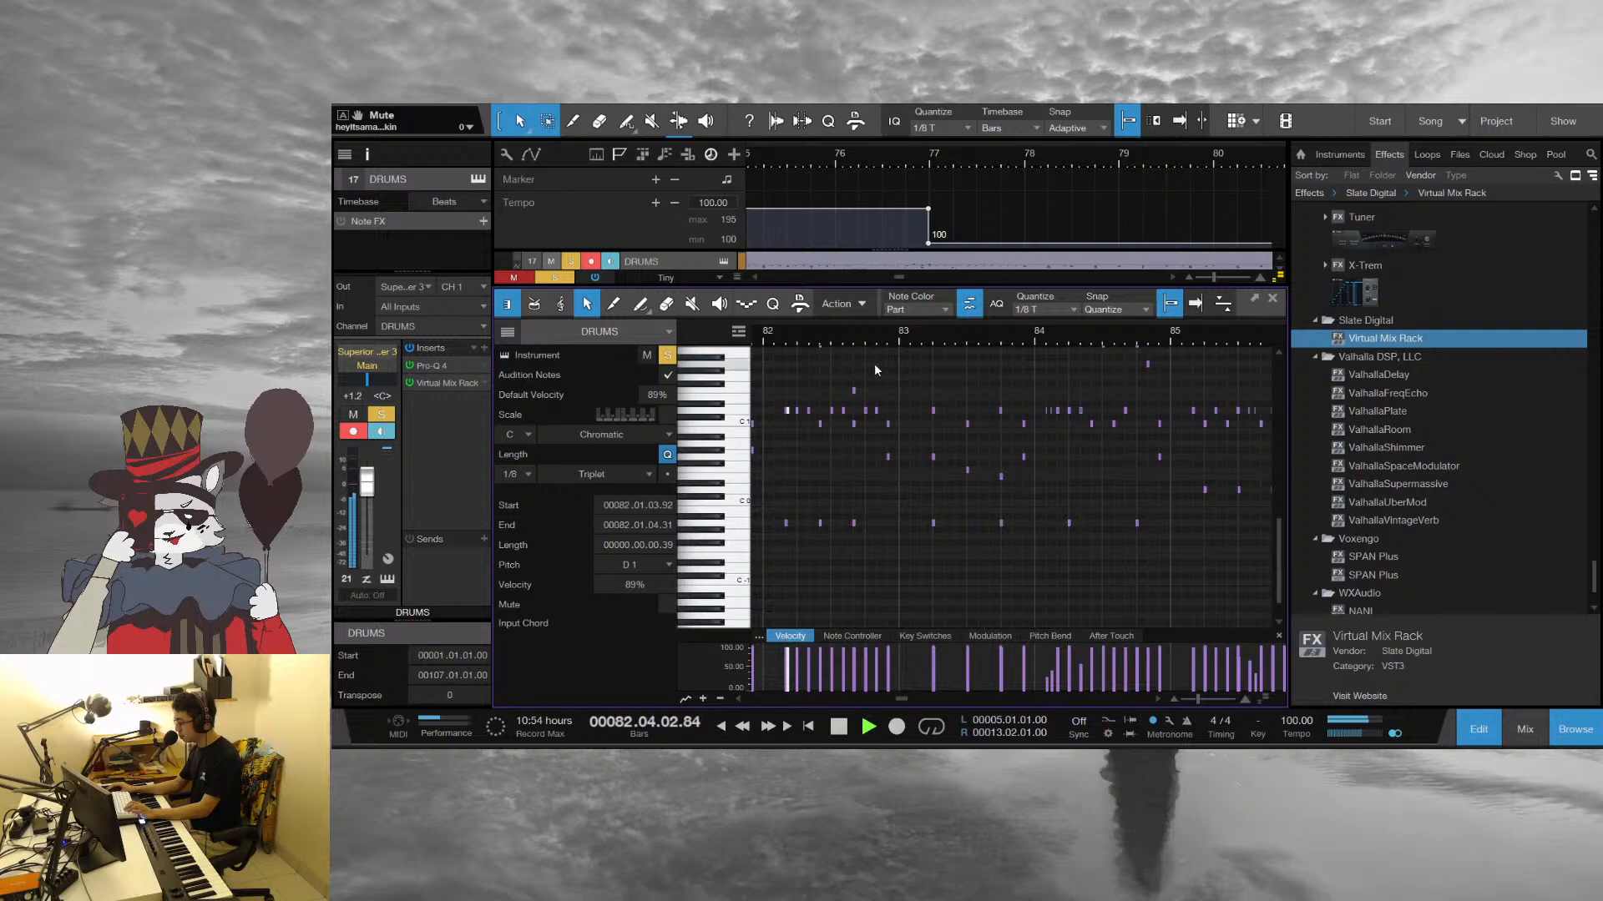
pyautogui.moveTo(963, 339); pyautogui.dragTo(914, 358)
pyautogui.click(1105, 363)
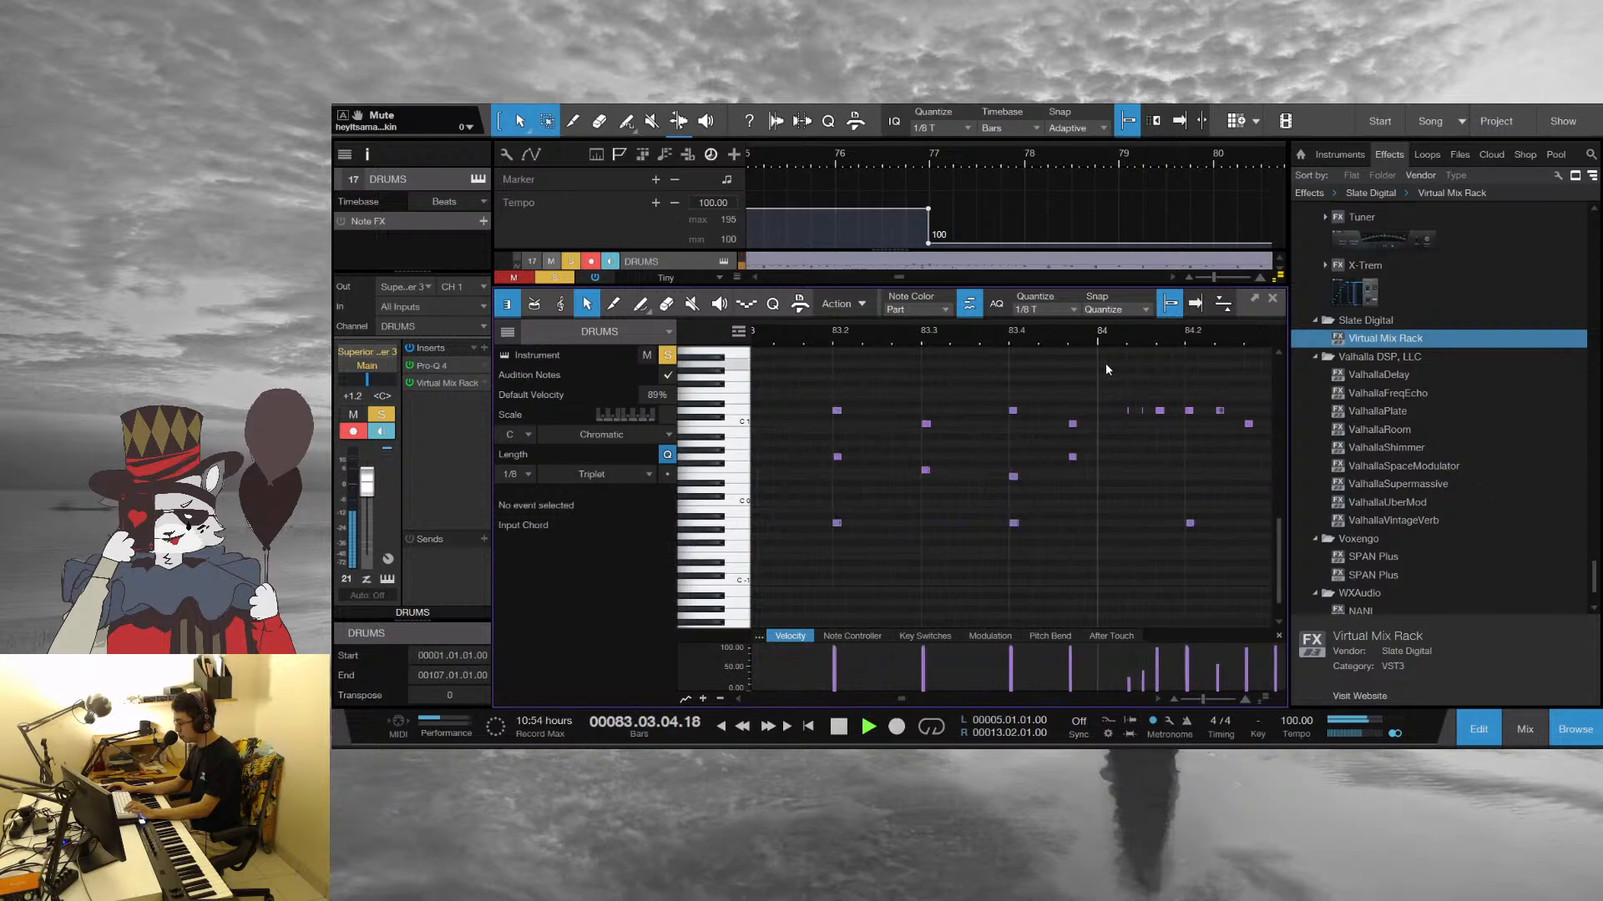
pyautogui.moveTo(1140, 339); pyautogui.dragTo(927, 349)
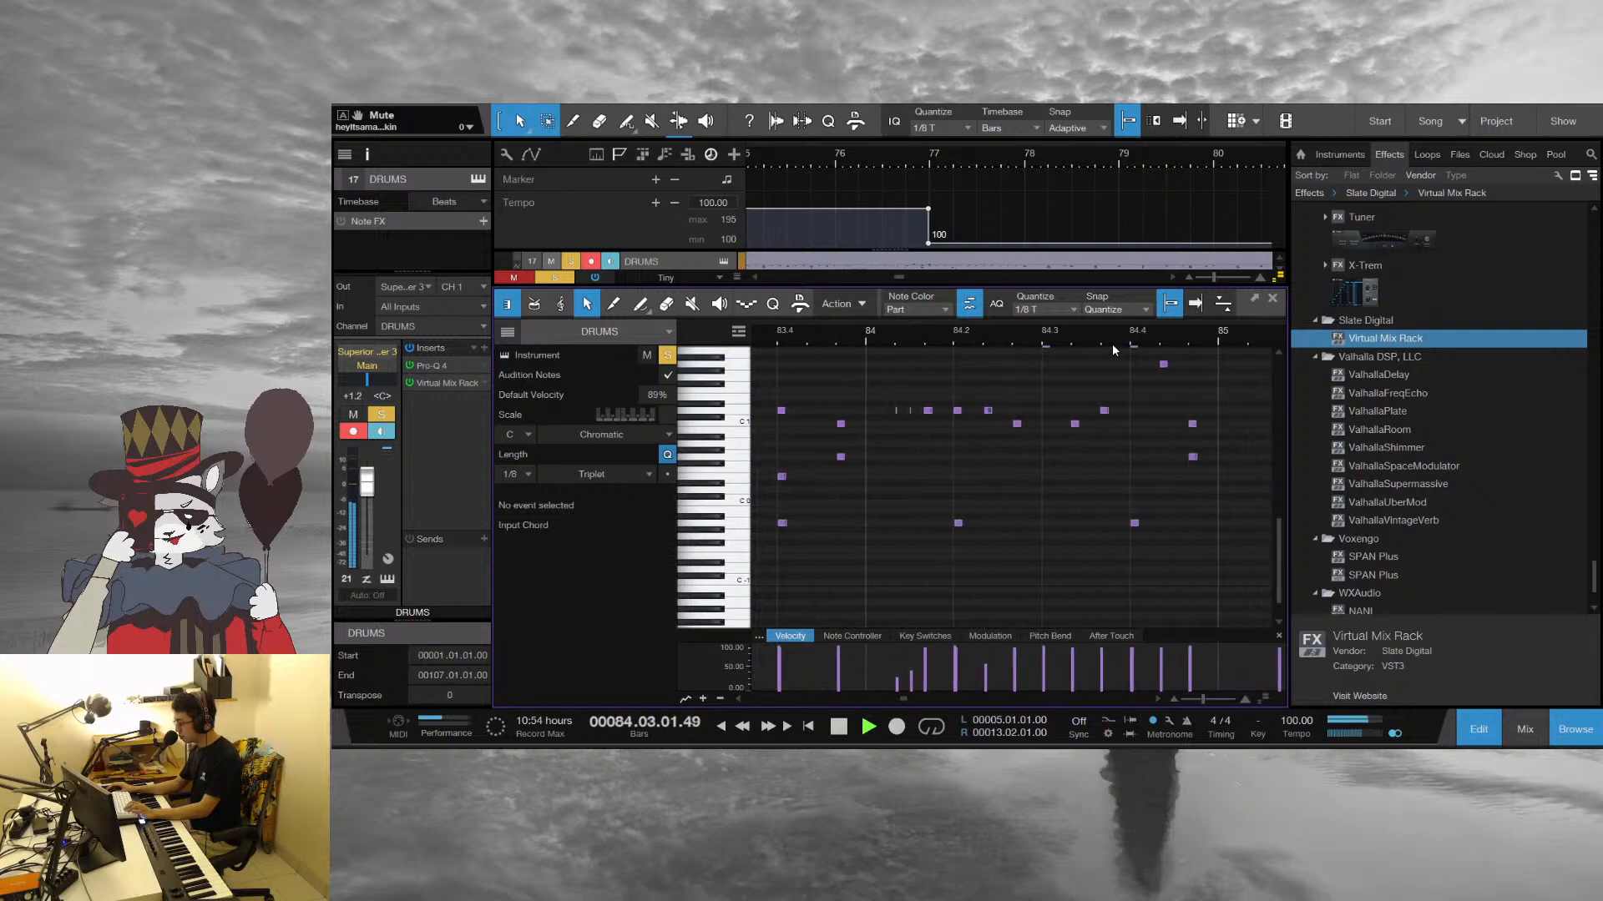
pyautogui.moveTo(1112, 341); pyautogui.dragTo(867, 322)
pyautogui.scroll(3, 989, 419)
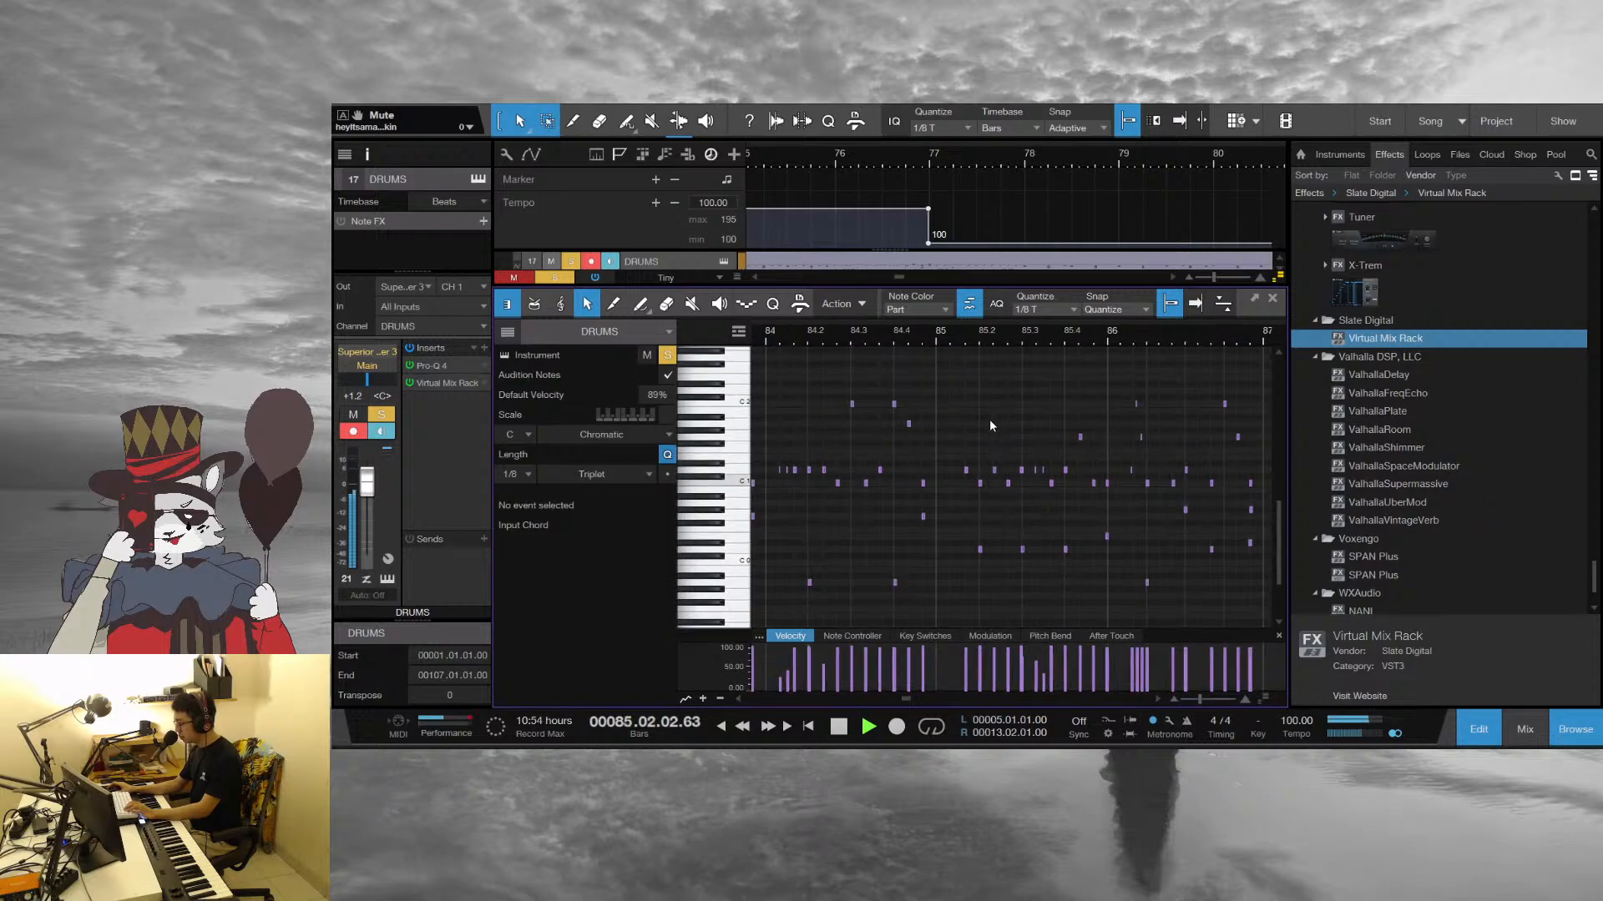
pyautogui.press('space')
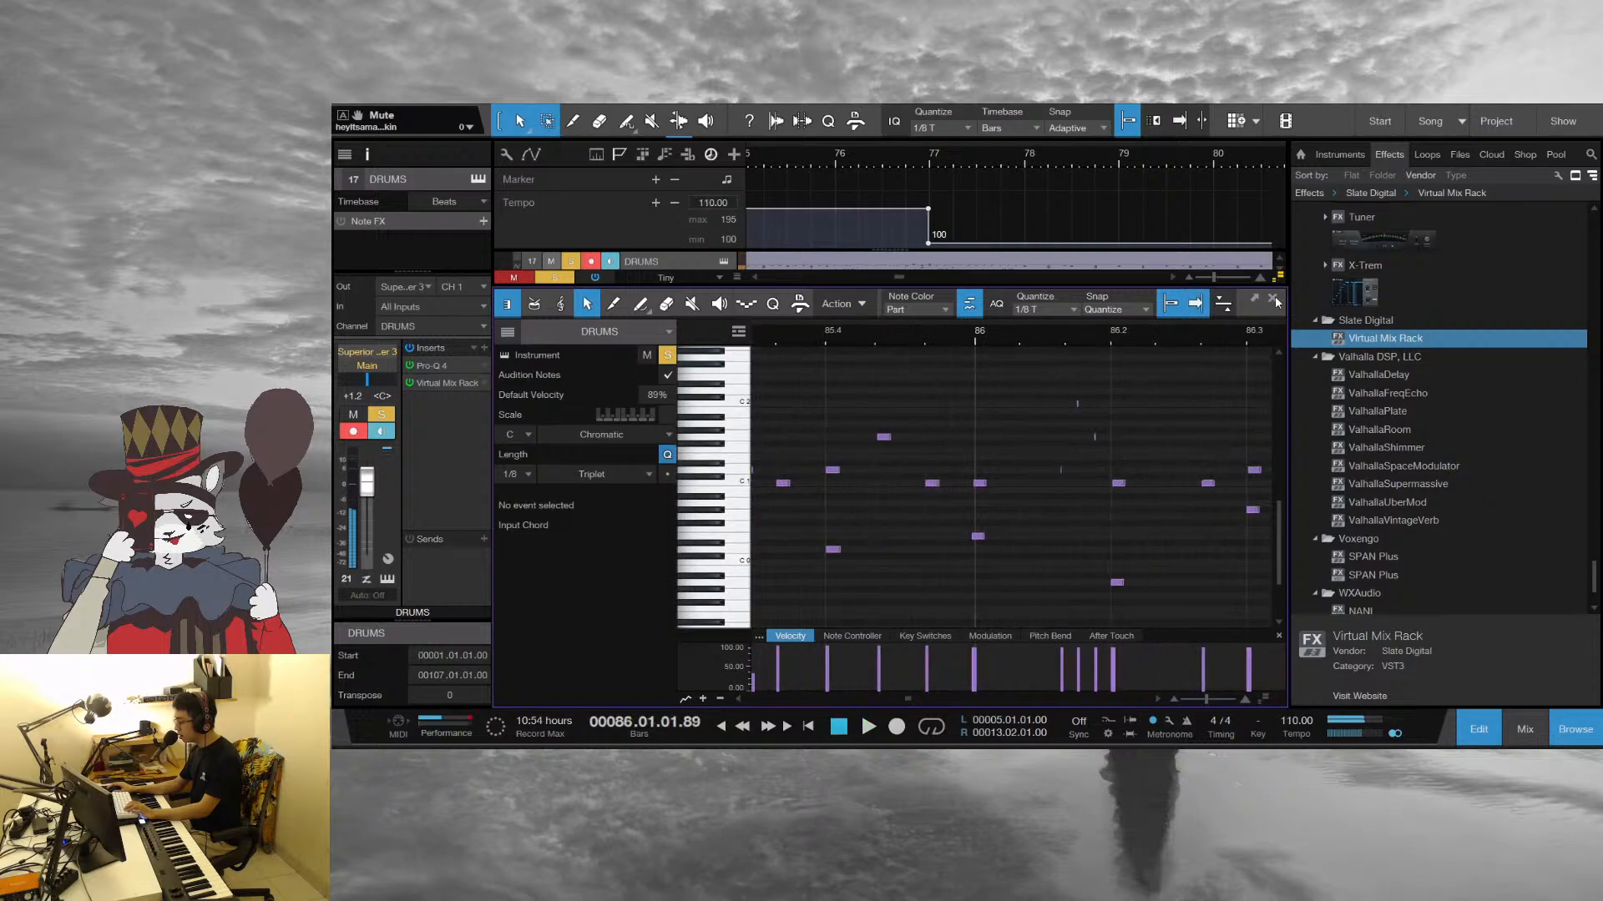
# Close the drum note editor and audition the start of the tempo ramp around bar 86 in the arrangement
pyautogui.click(1272, 298)
pyautogui.moveTo(1210, 167); pyautogui.dragTo(930, 164)
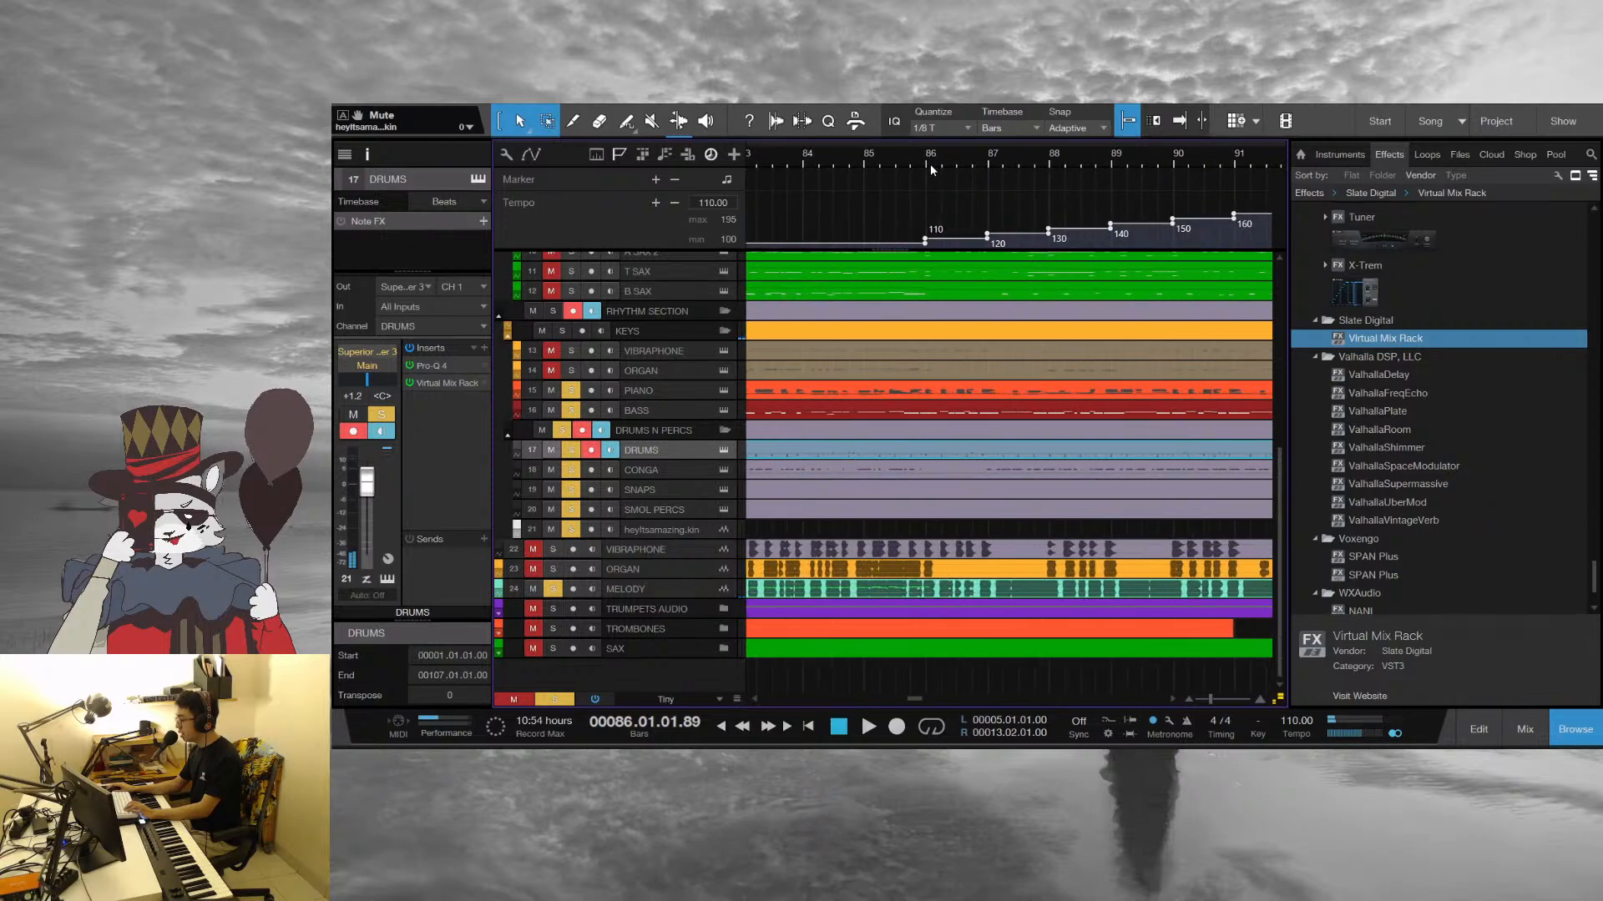
pyautogui.press('space')
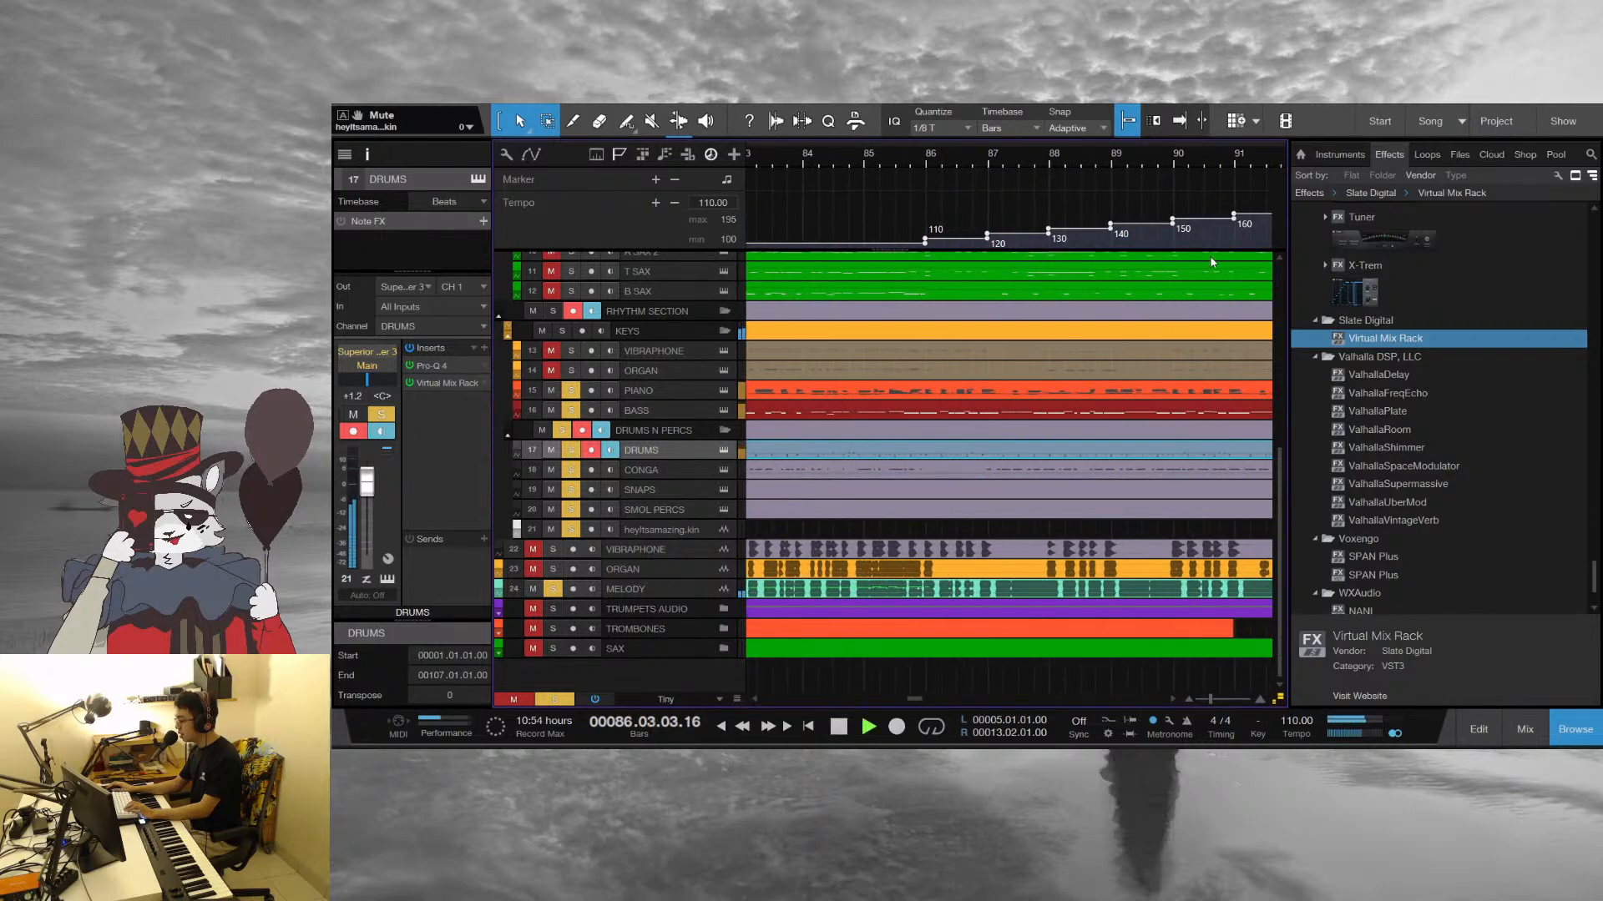
pyautogui.moveTo(974, 155); pyautogui.dragTo(957, 161)
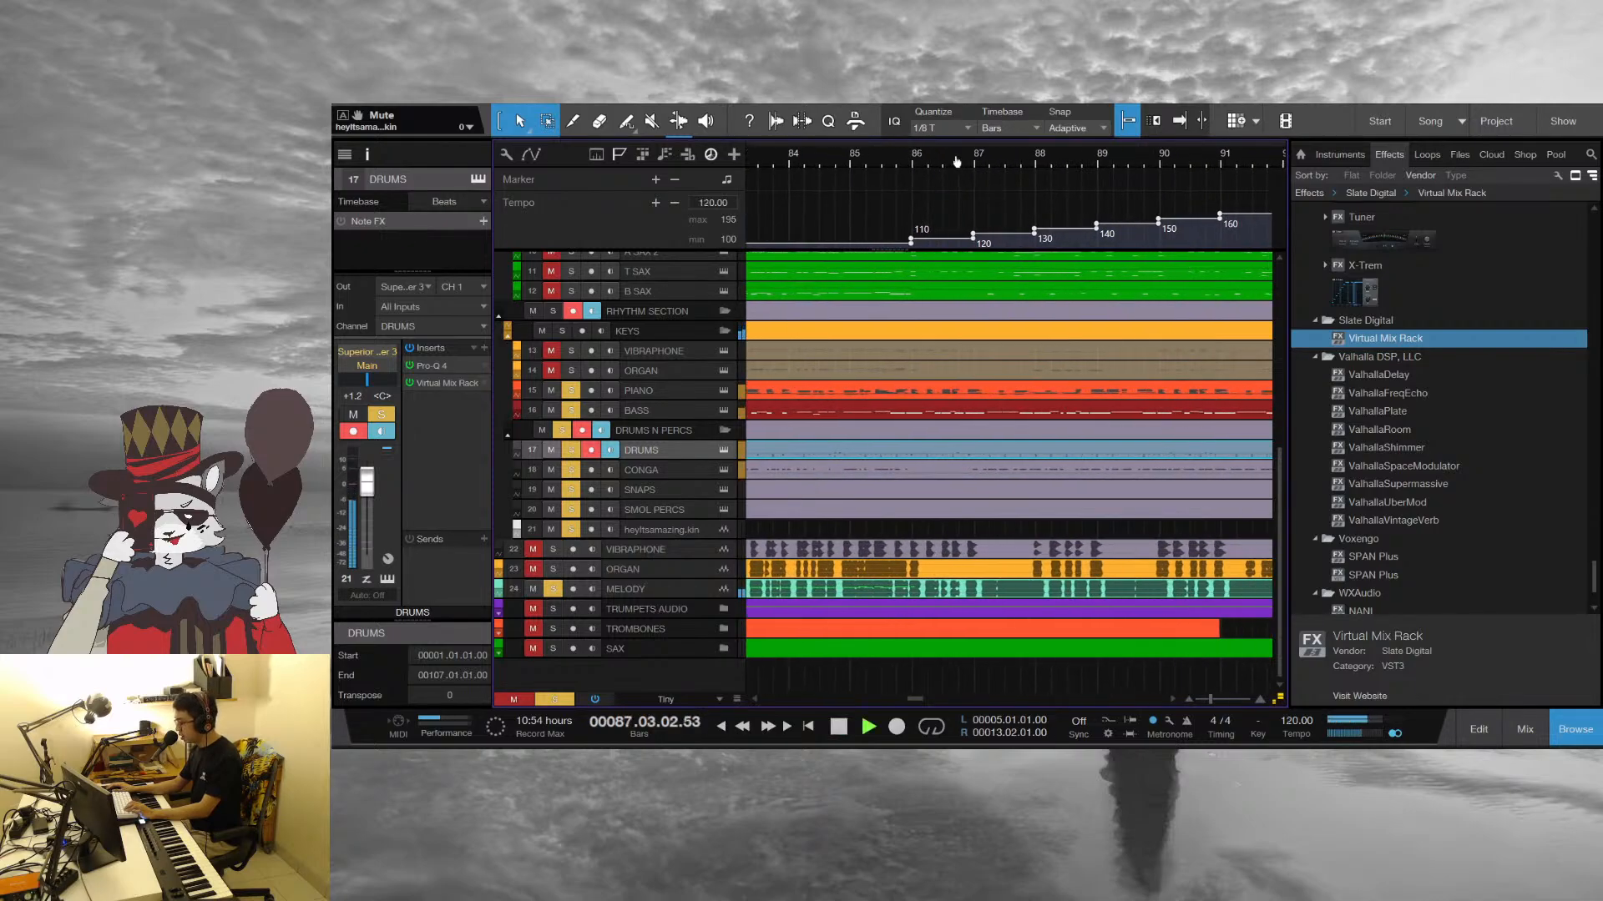
pyautogui.press('space')
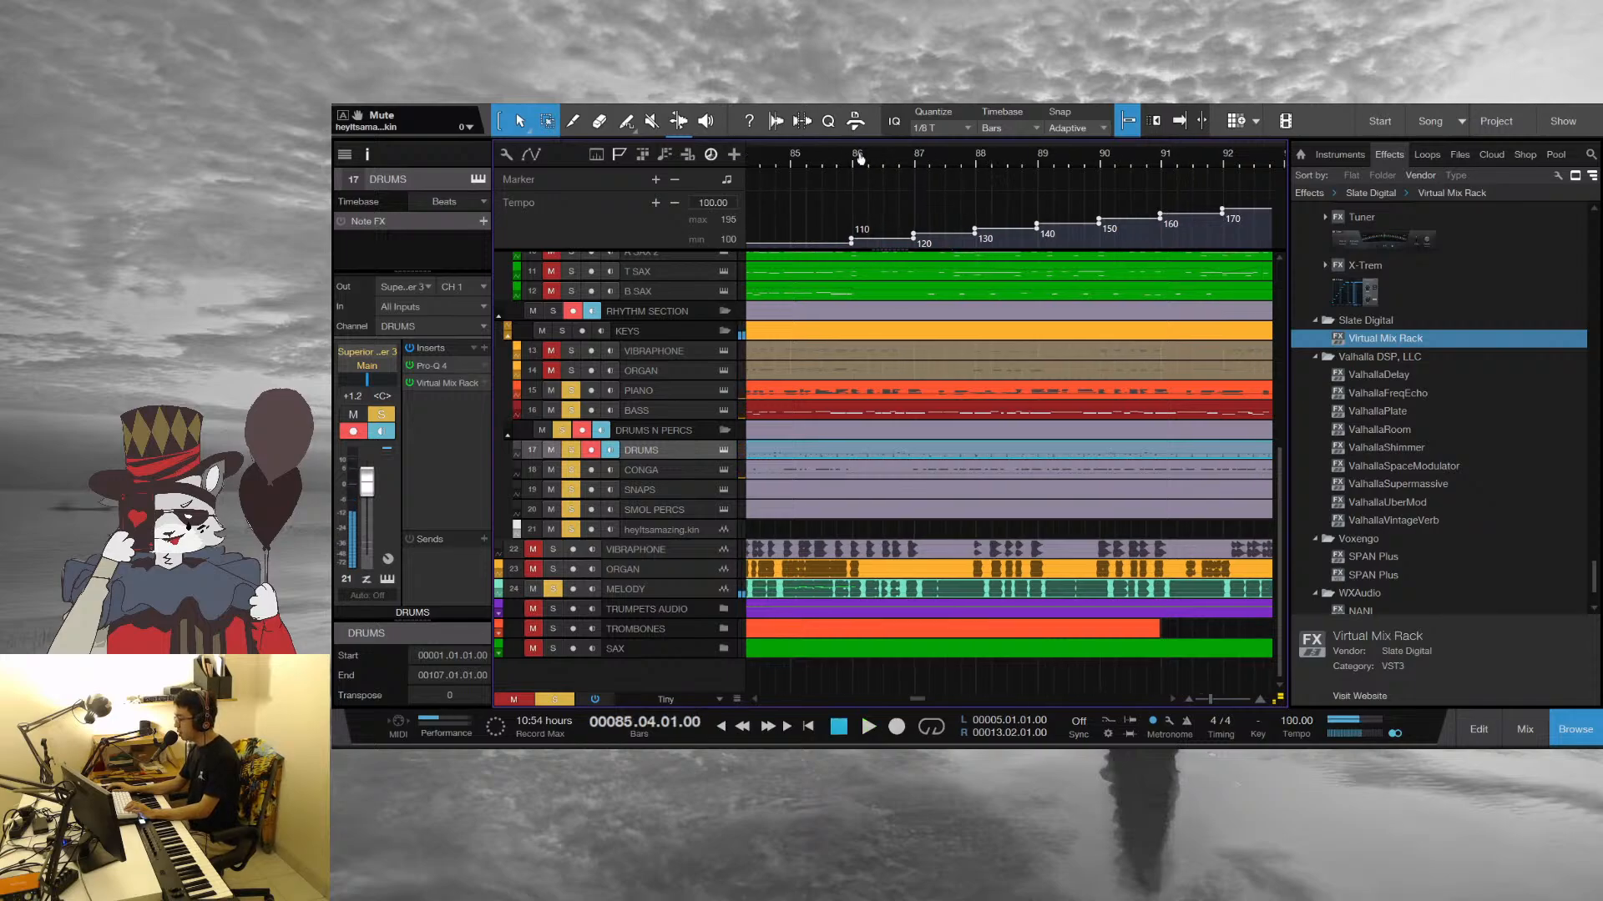
# Play the rising tempo passage from bar 86 and stop with the playhead at bar 92
pyautogui.moveTo(860, 159); pyautogui.dragTo(814, 160)
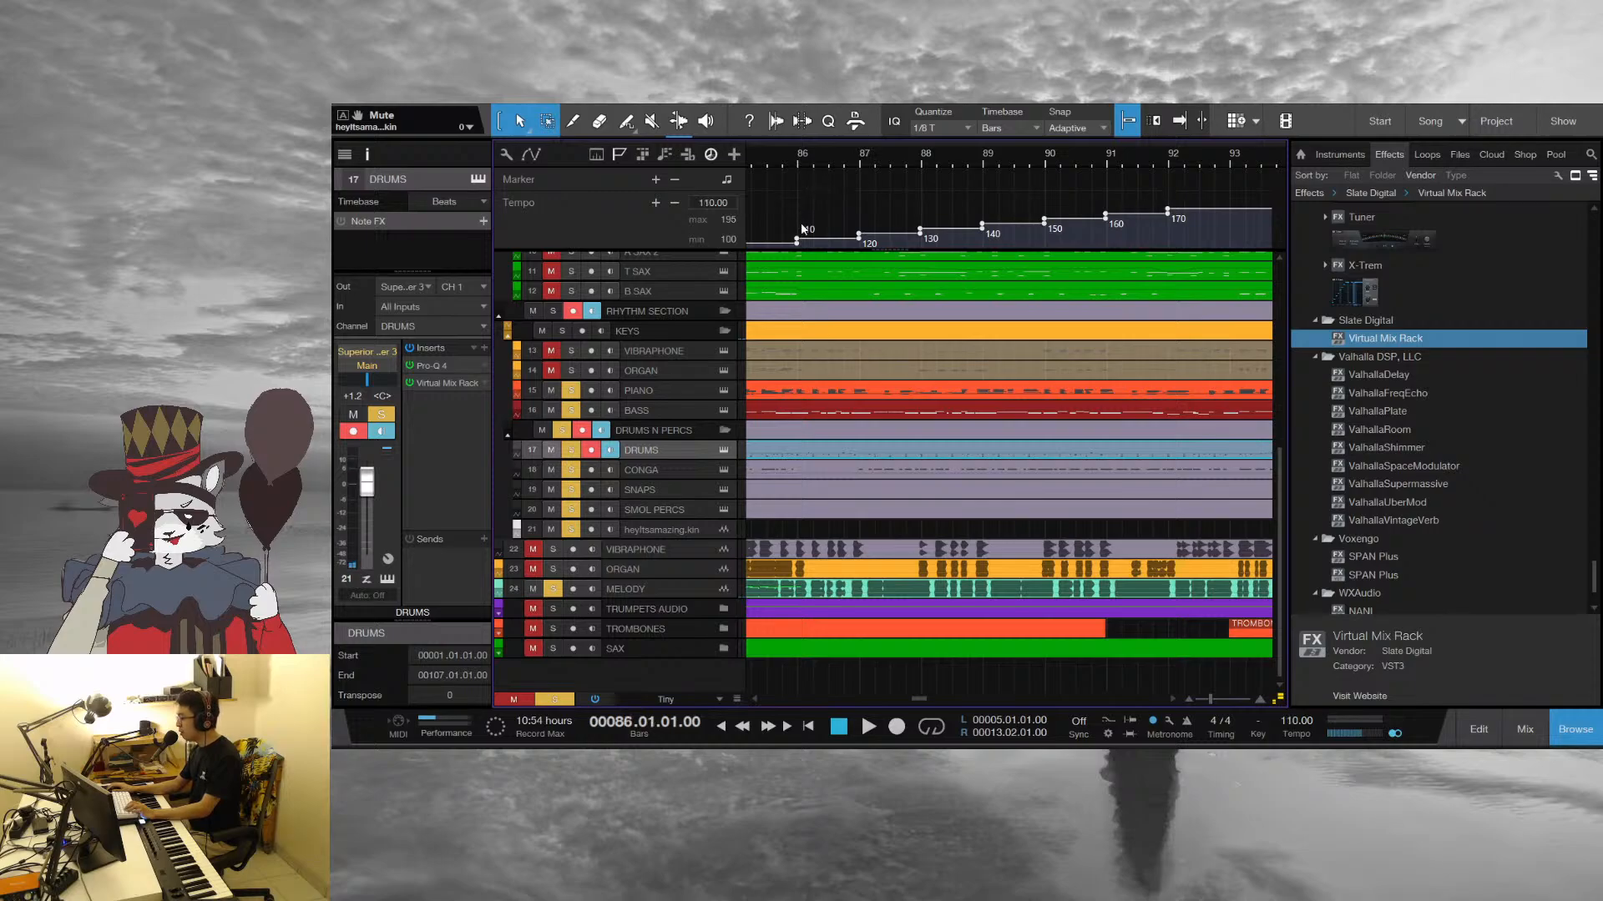
pyautogui.click(868, 514)
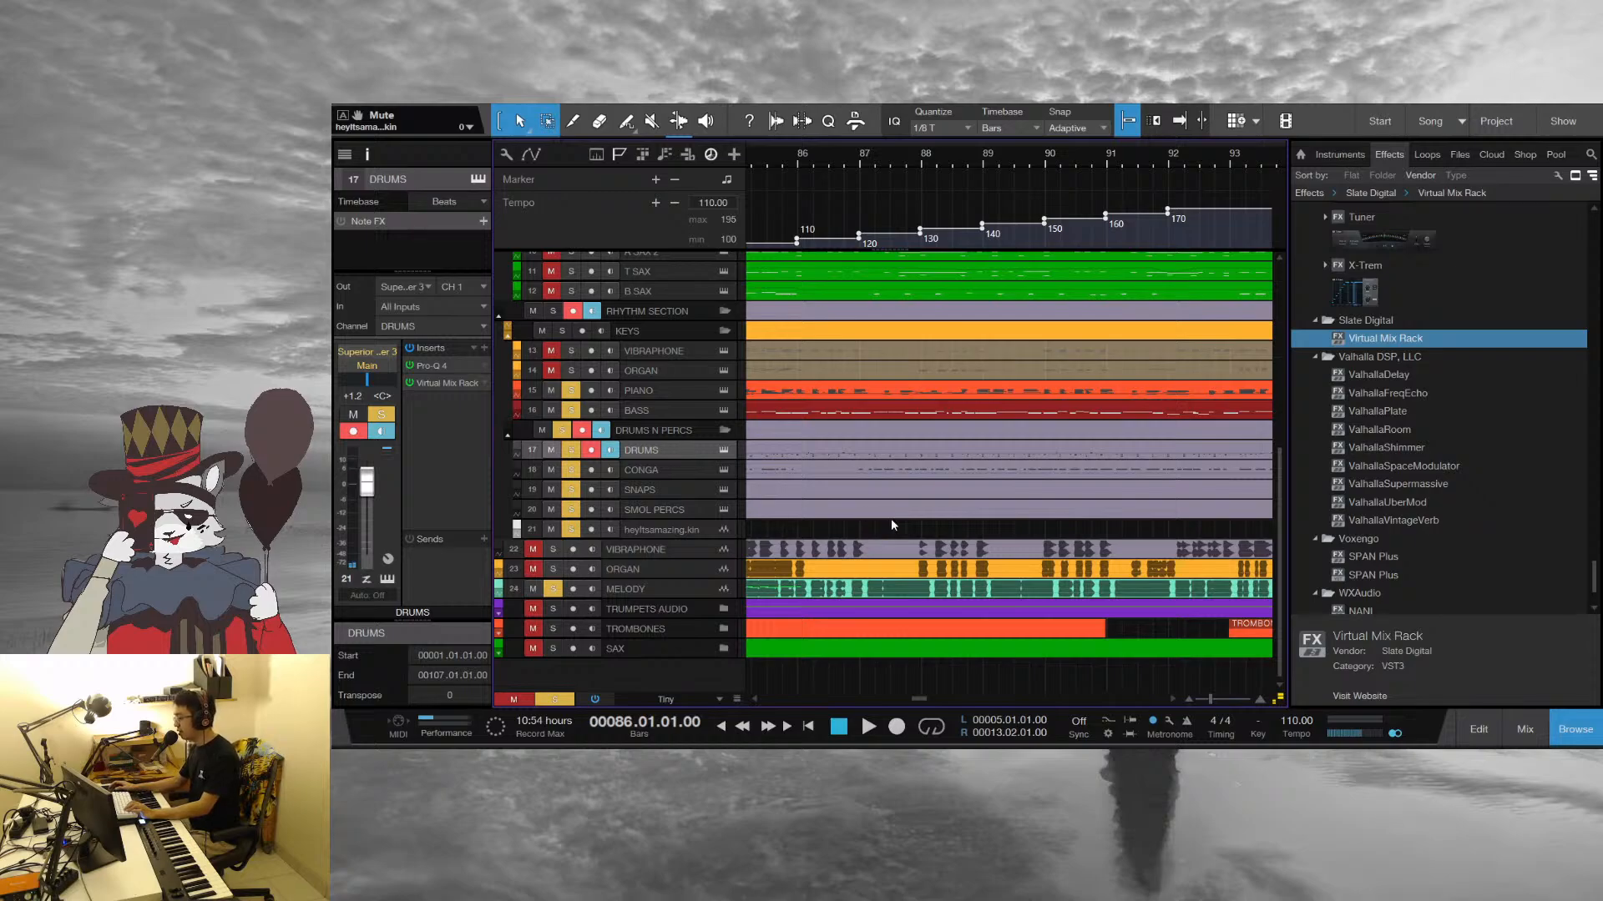
pyautogui.press('space')
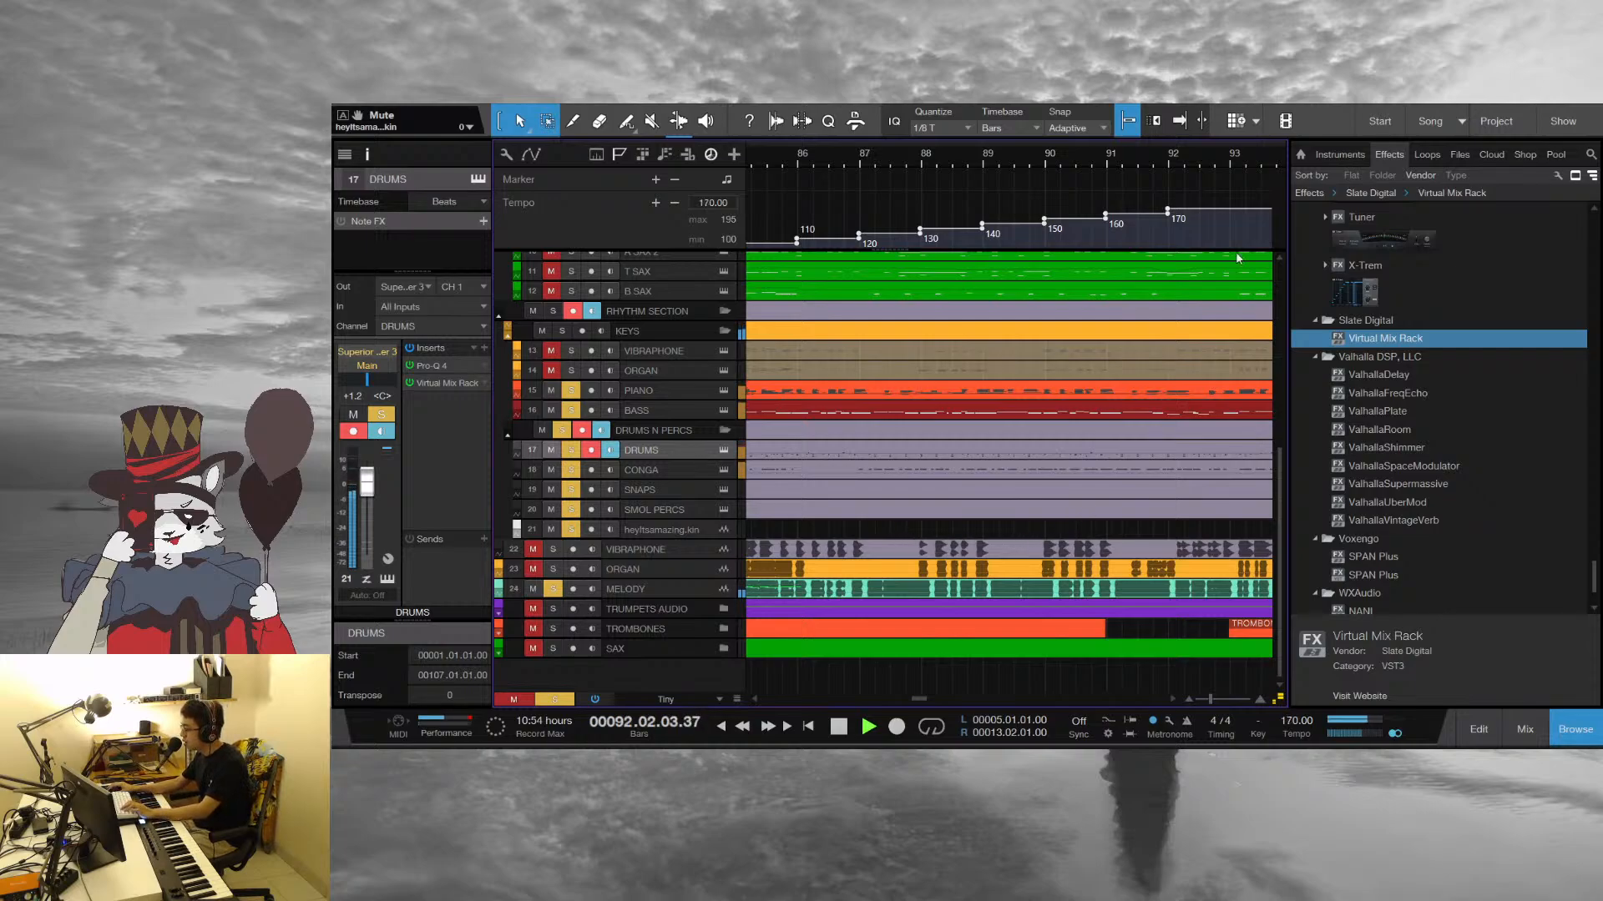
pyautogui.press('space')
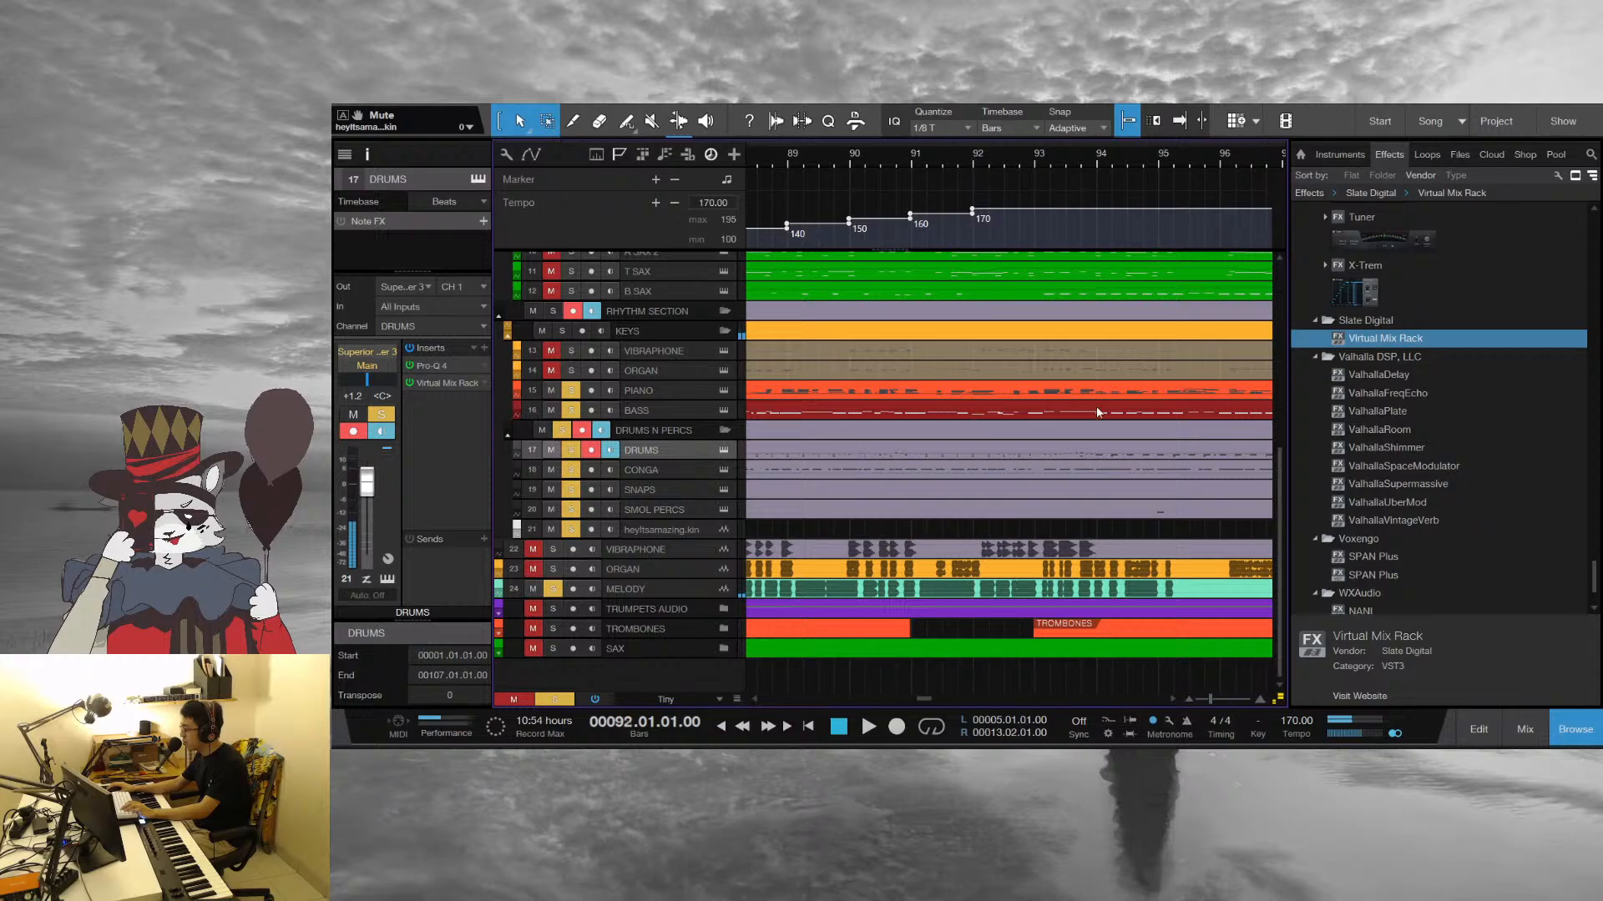
# Play the closing section from bar 92 and open the Piano part in the note editor
pyautogui.press('space')
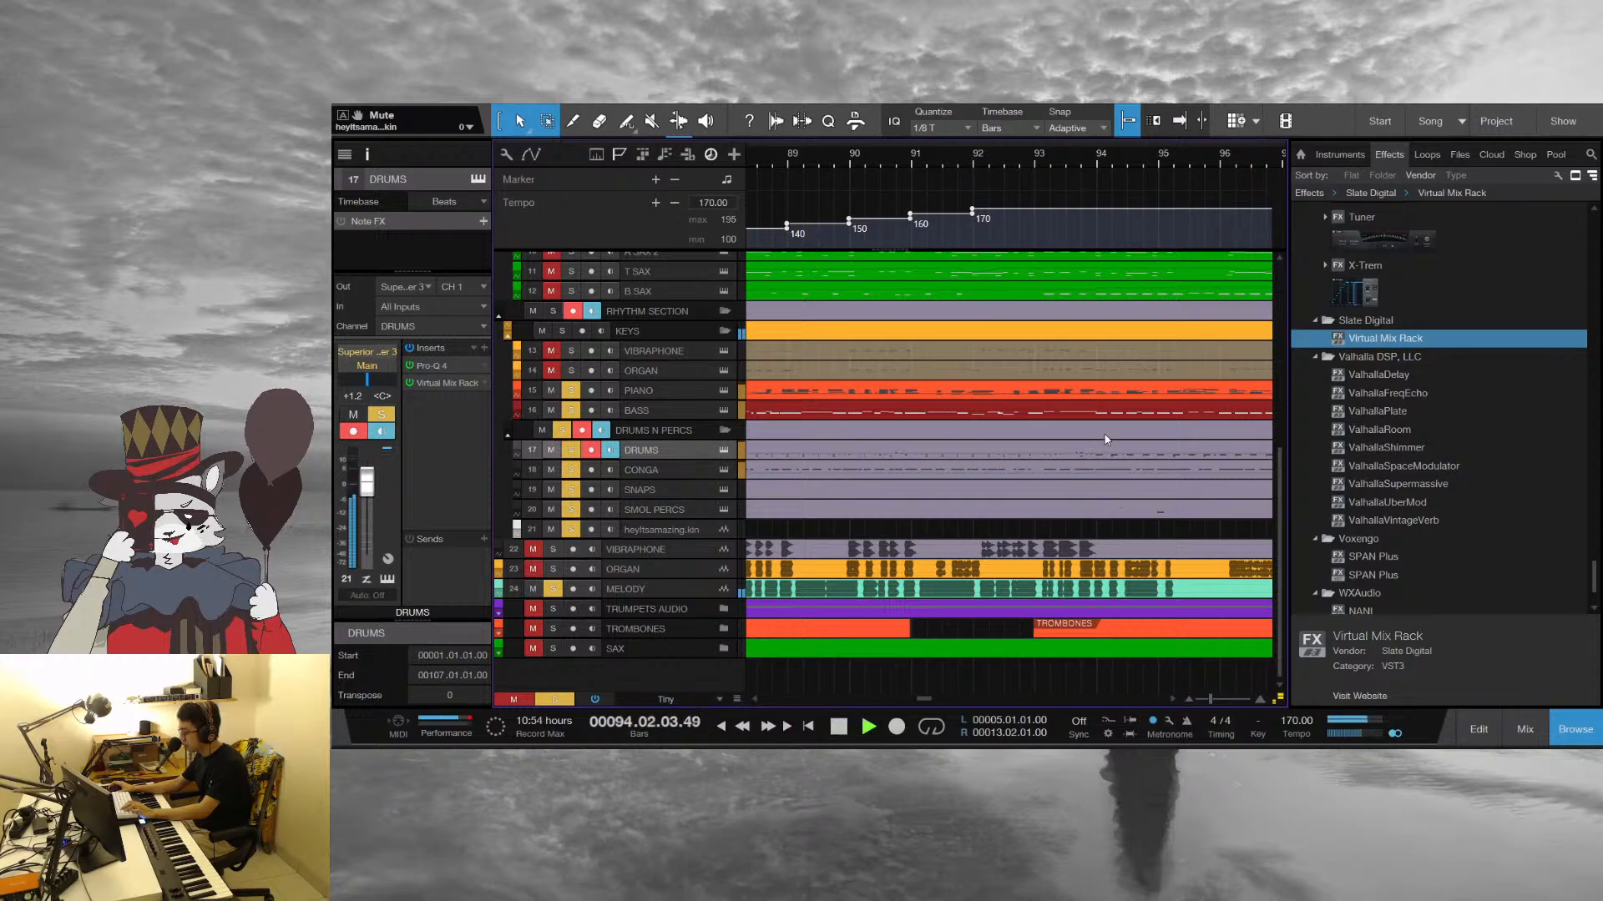
pyautogui.moveTo(1218, 166); pyautogui.dragTo(865, 138)
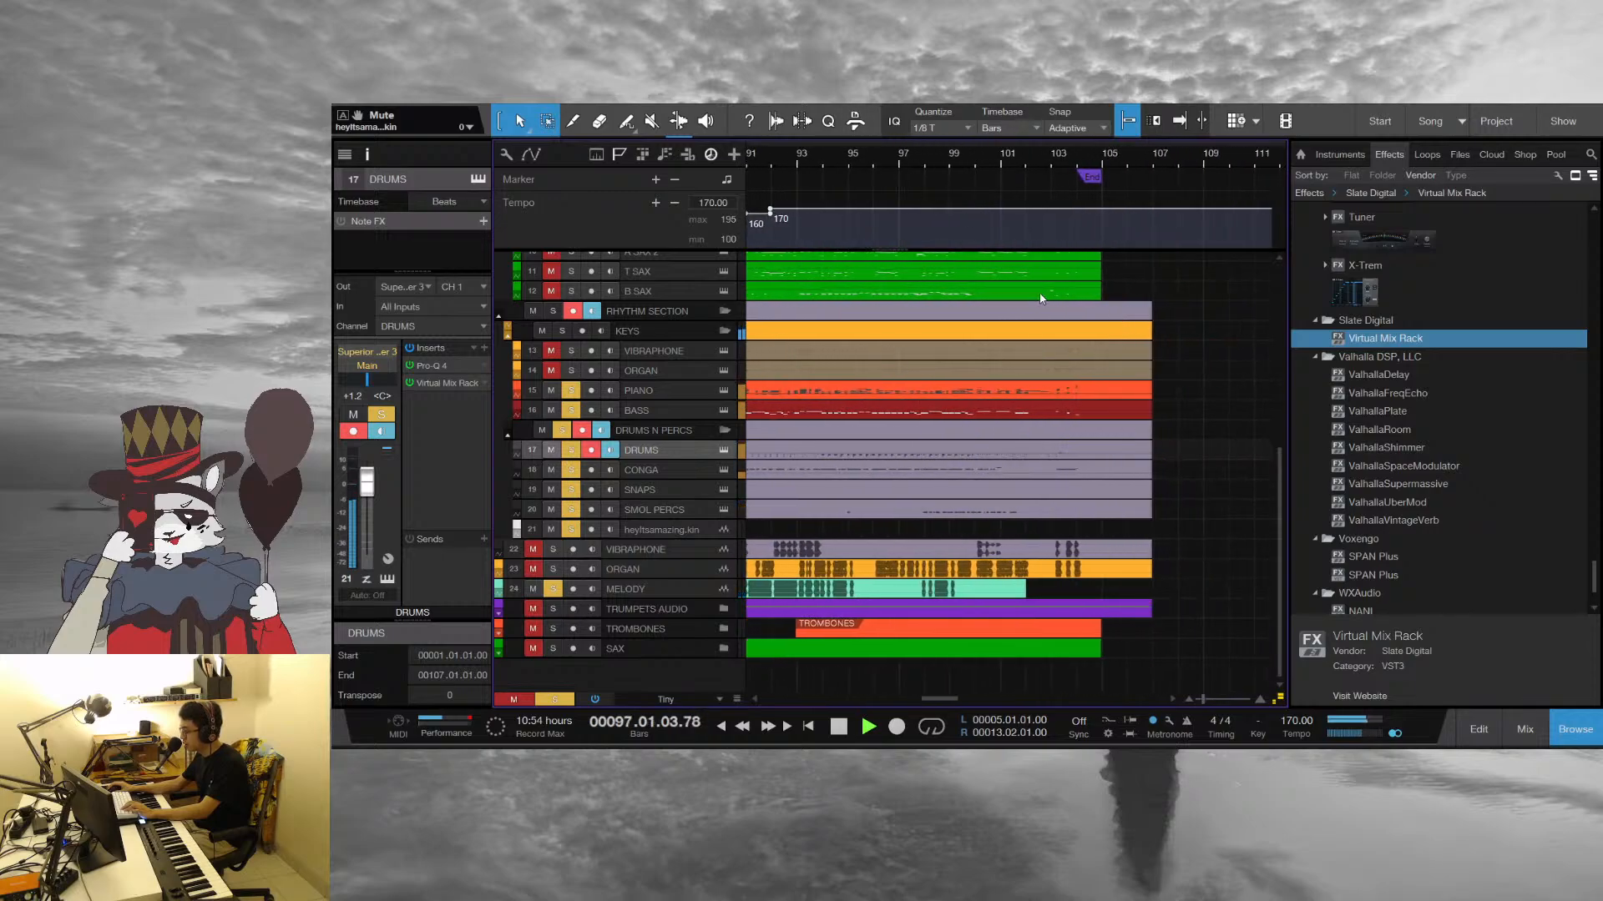
pyautogui.scroll(3, 1045, 483)
pyautogui.scroll(-2, 1018, 450)
pyautogui.click(989, 416)
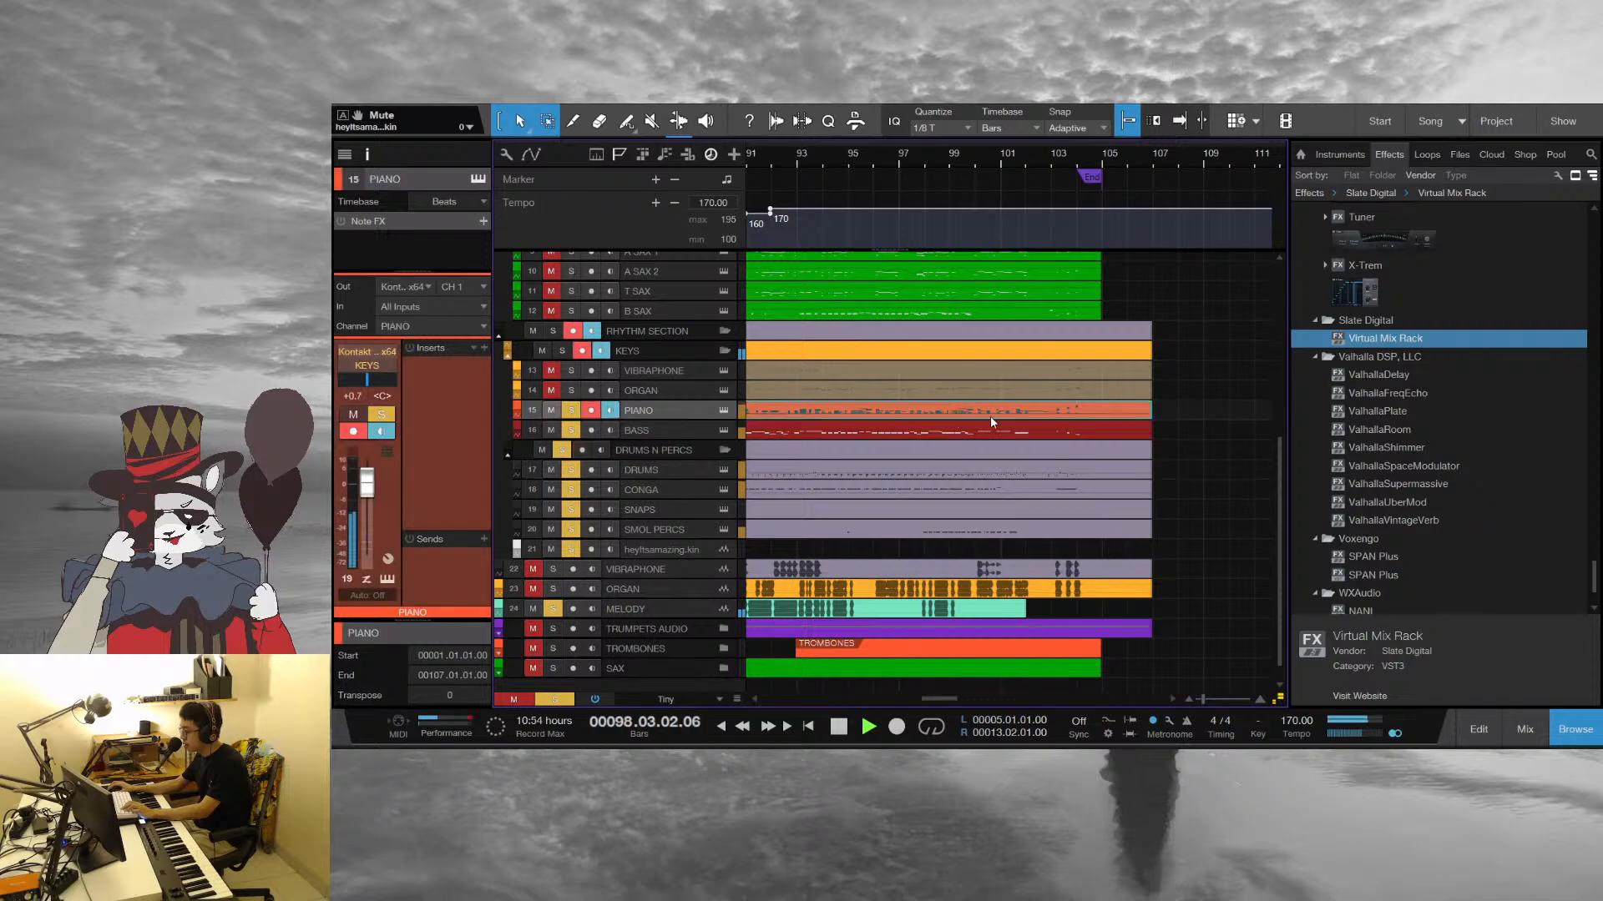
pyautogui.doubleClick(993, 409)
pyautogui.scroll(1, 1055, 380)
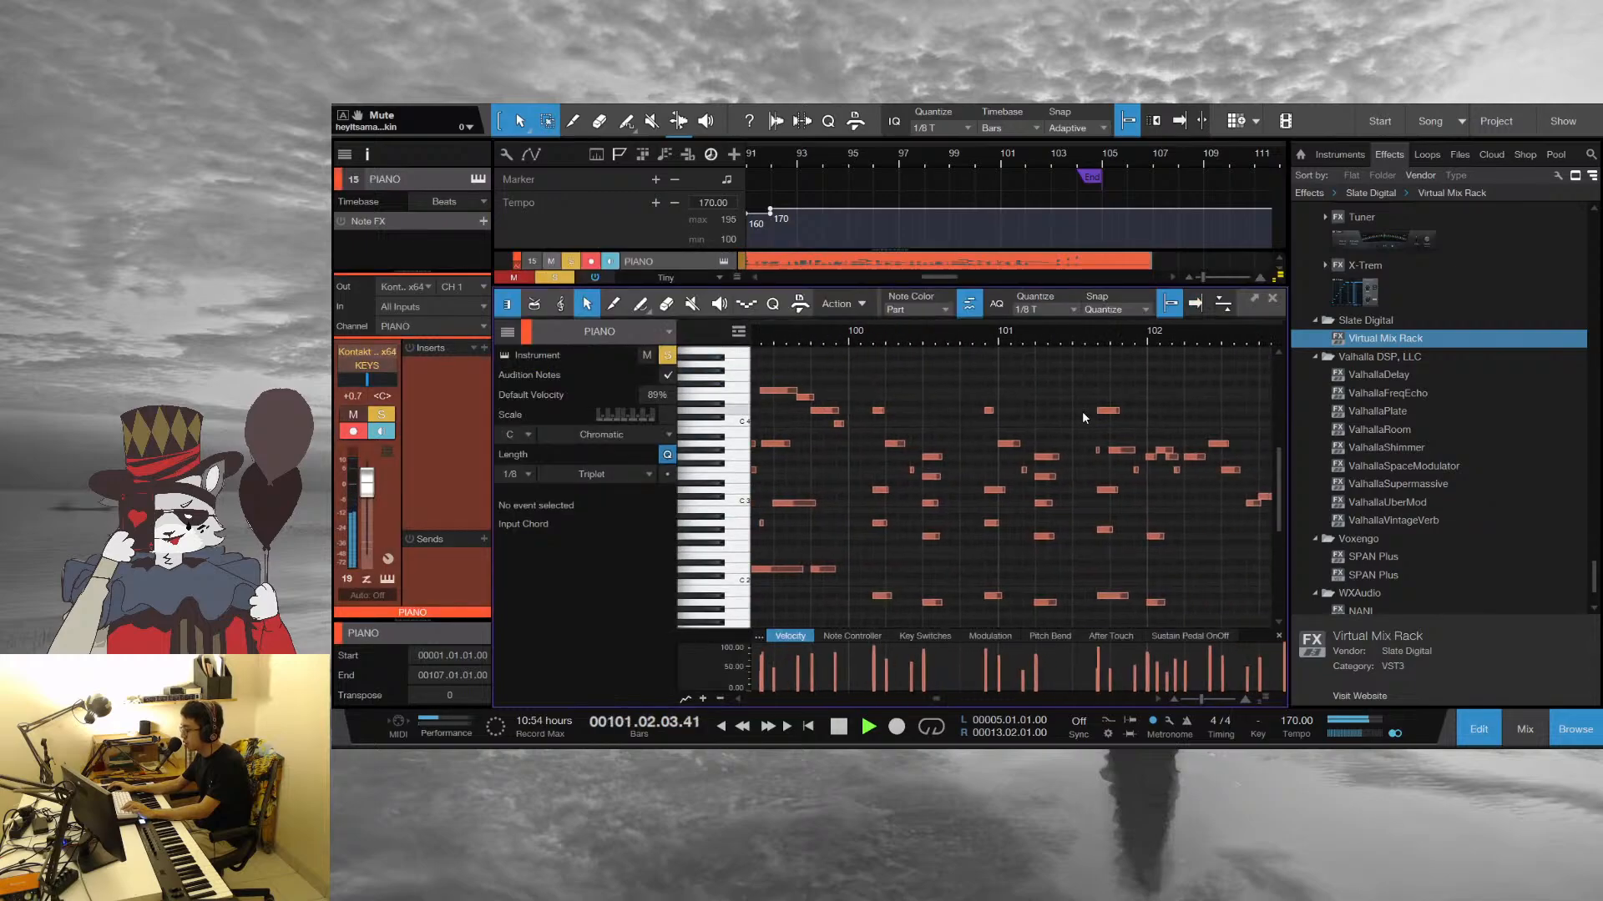
# Follow the Piano part's final bars in the note editor and replay the ending from beat 4 of bar 101
pyautogui.moveTo(881, 336); pyautogui.dragTo(826, 328)
pyautogui.scroll(2, 1002, 475)
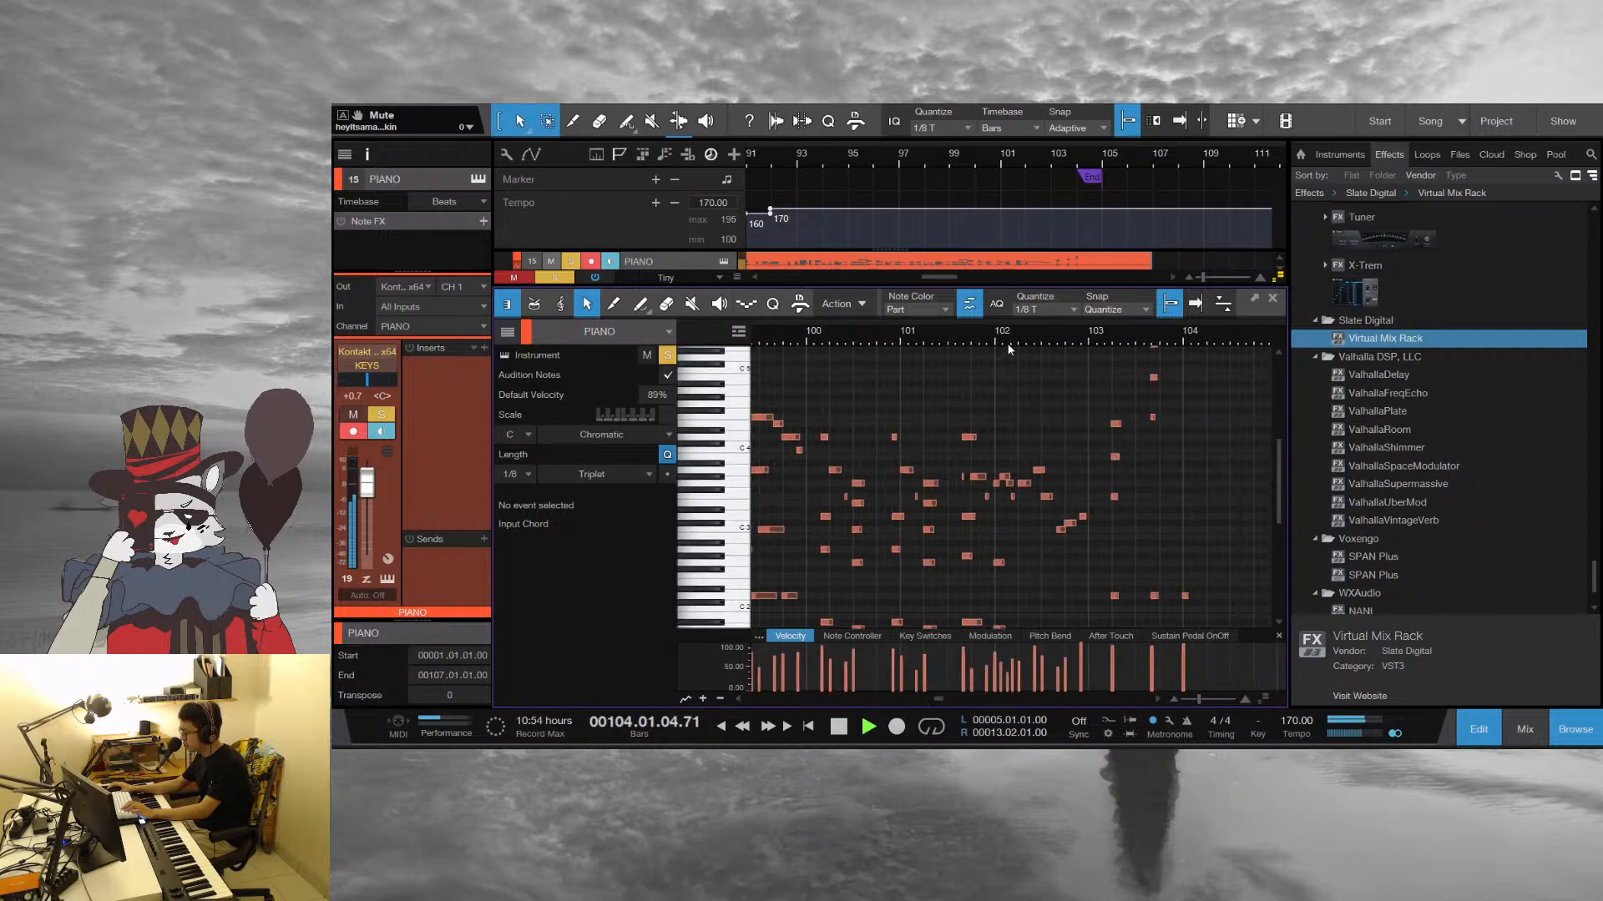
pyautogui.press('space')
pyautogui.moveTo(1000, 338); pyautogui.dragTo(926, 360)
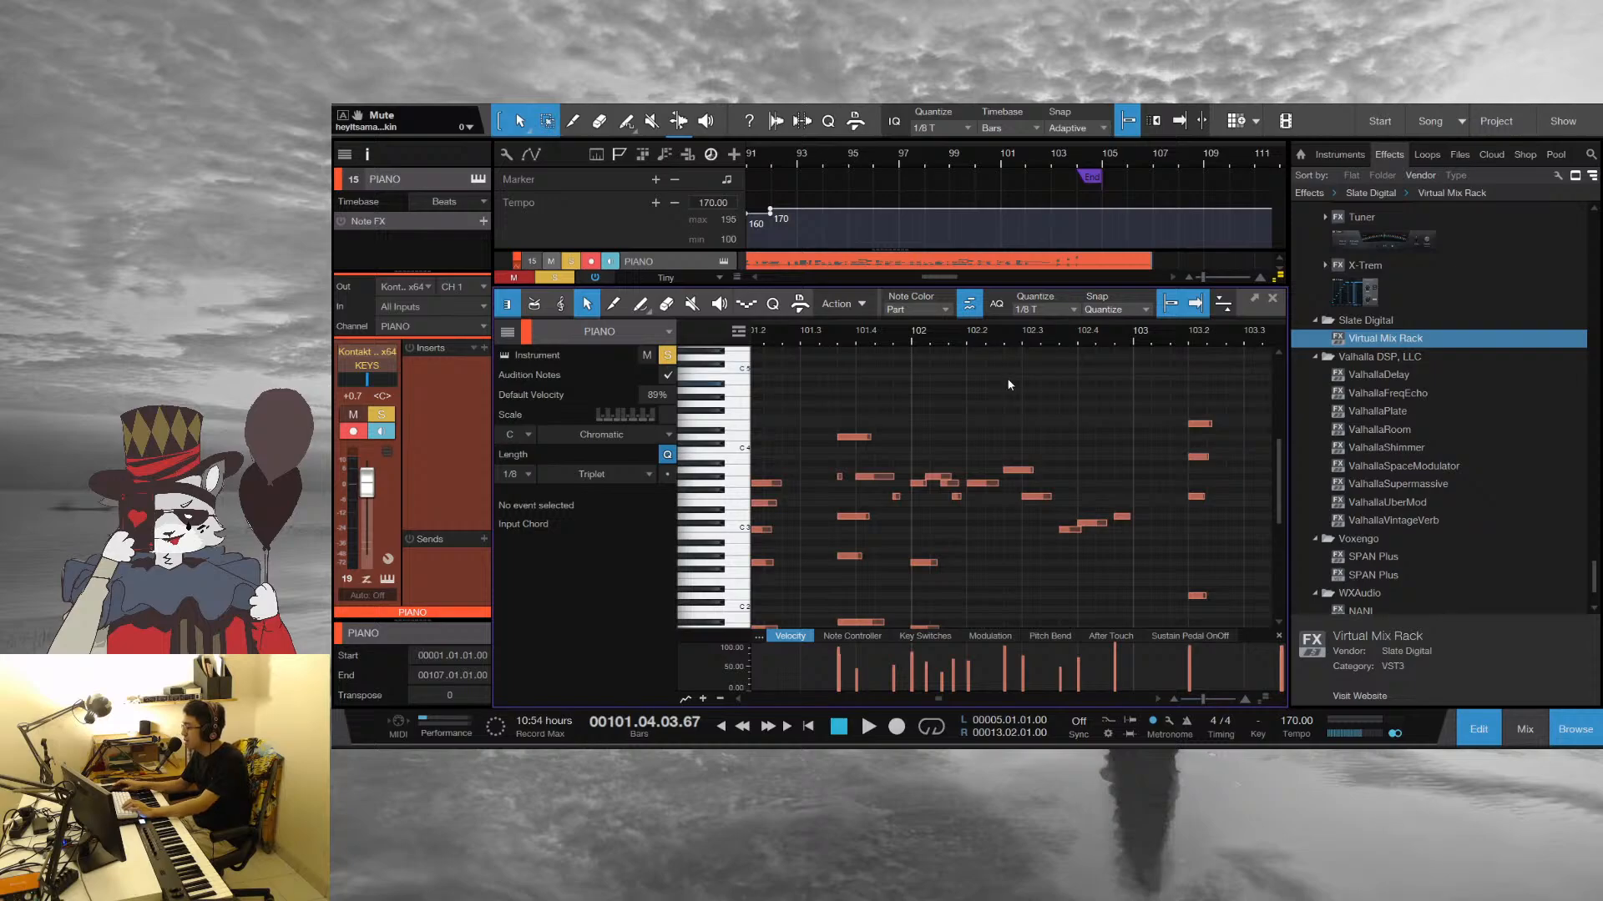
pyautogui.press('space')
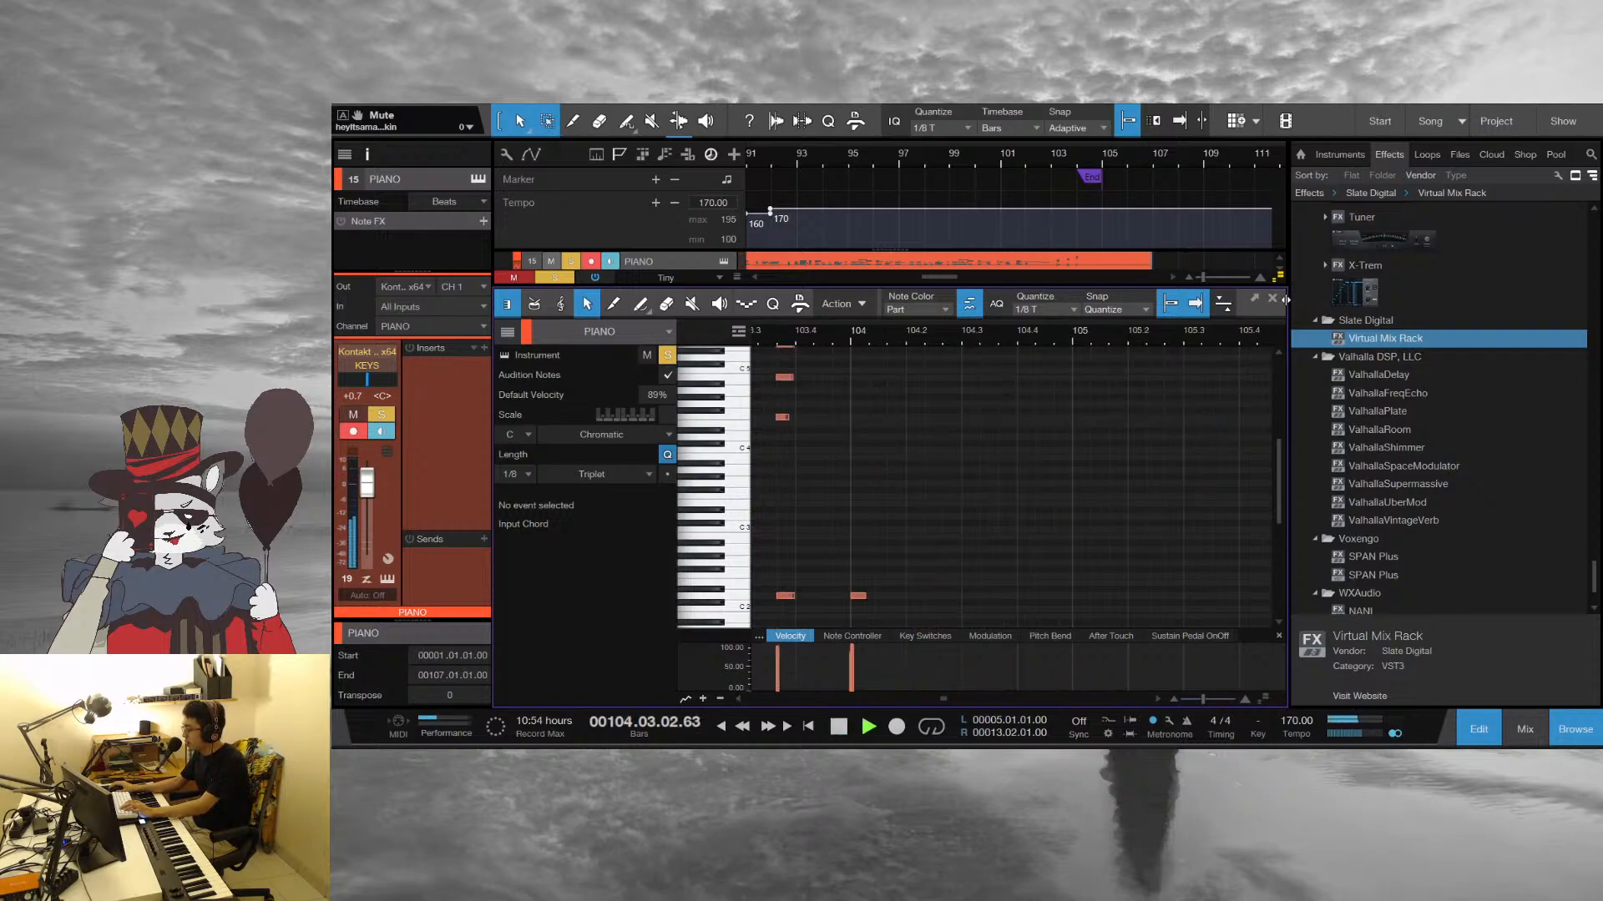
# Stop playback, close the piano note editor and move the playhead back to bar 2 in the intro
pyautogui.press('F2')
pyautogui.press('space')
pyautogui.click(1224, 317)
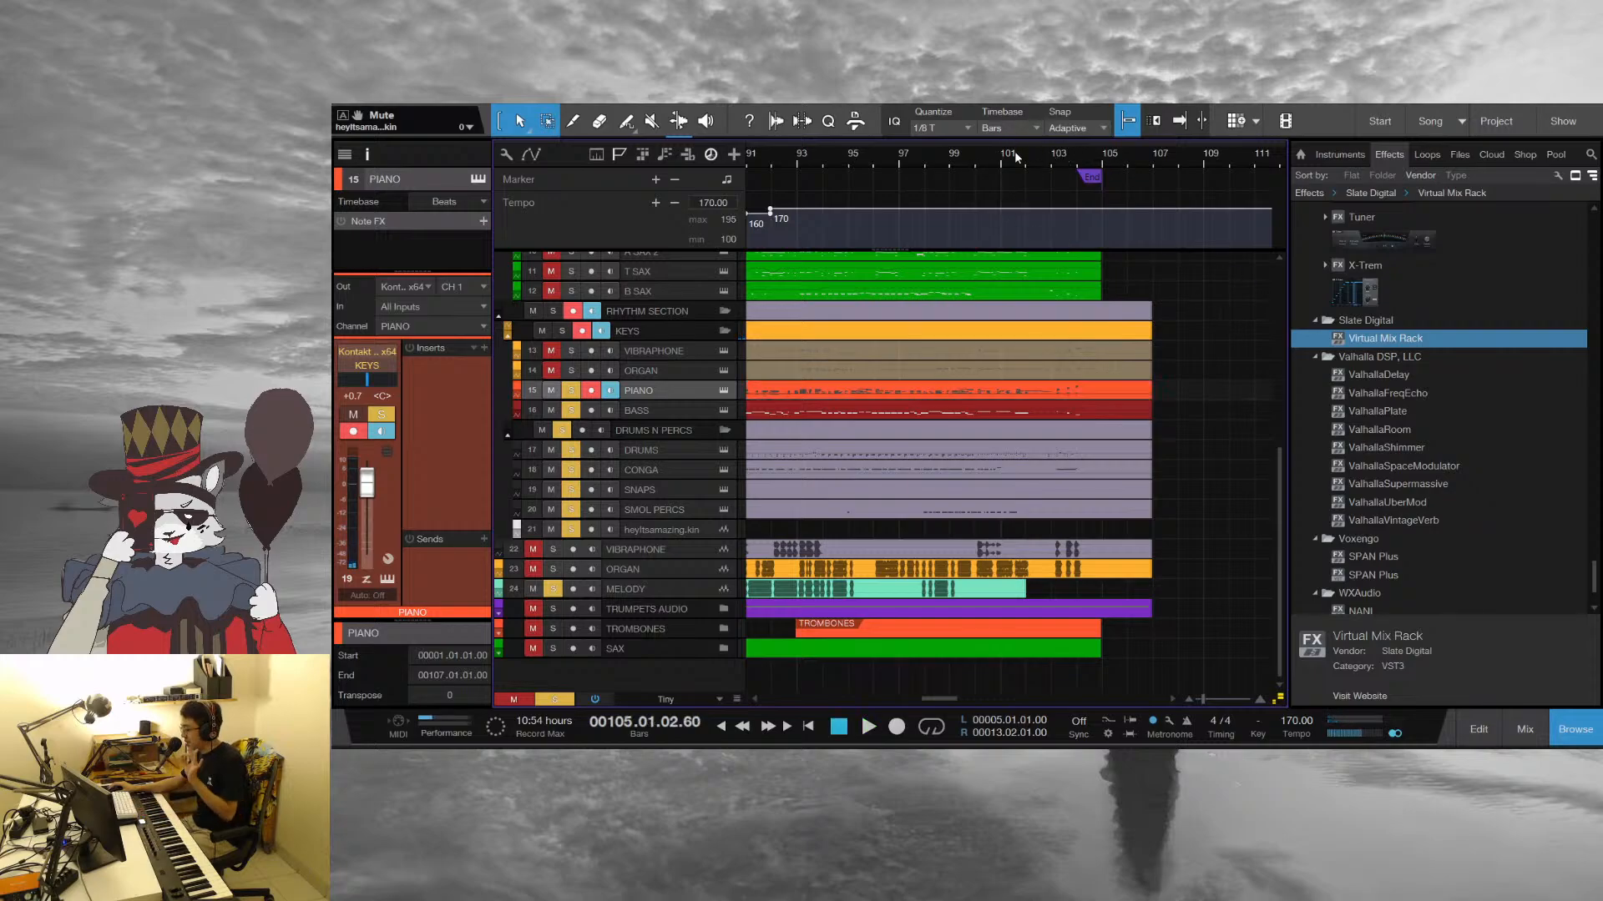
pyautogui.moveTo(1050, 159); pyautogui.dragTo(1035, 96)
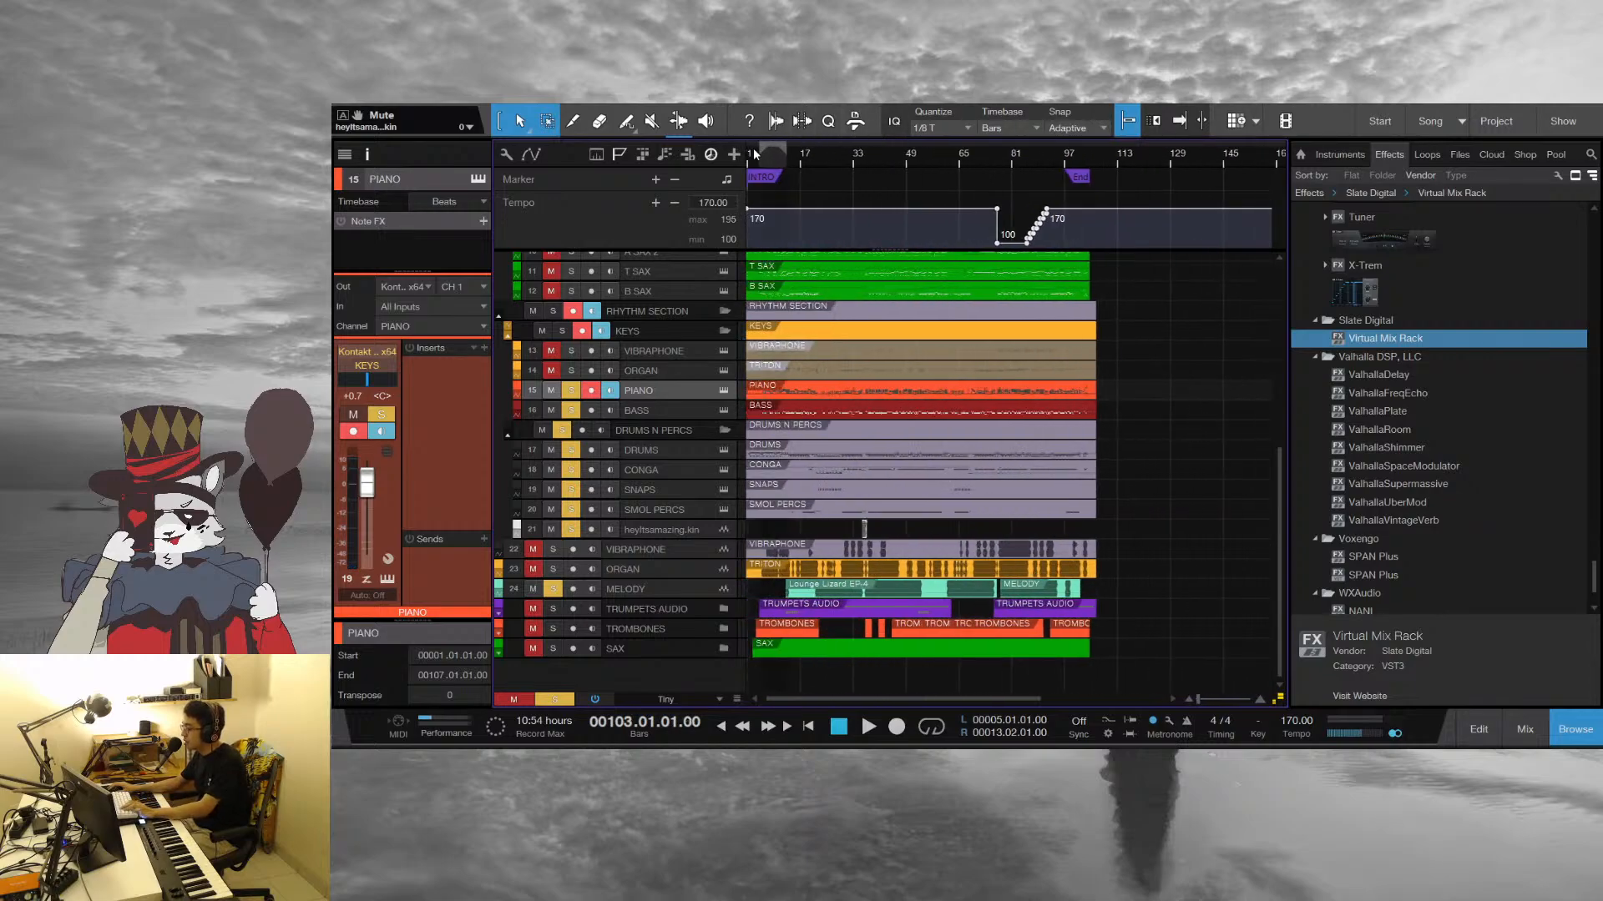
pyautogui.moveTo(750, 155); pyautogui.dragTo(778, 167)
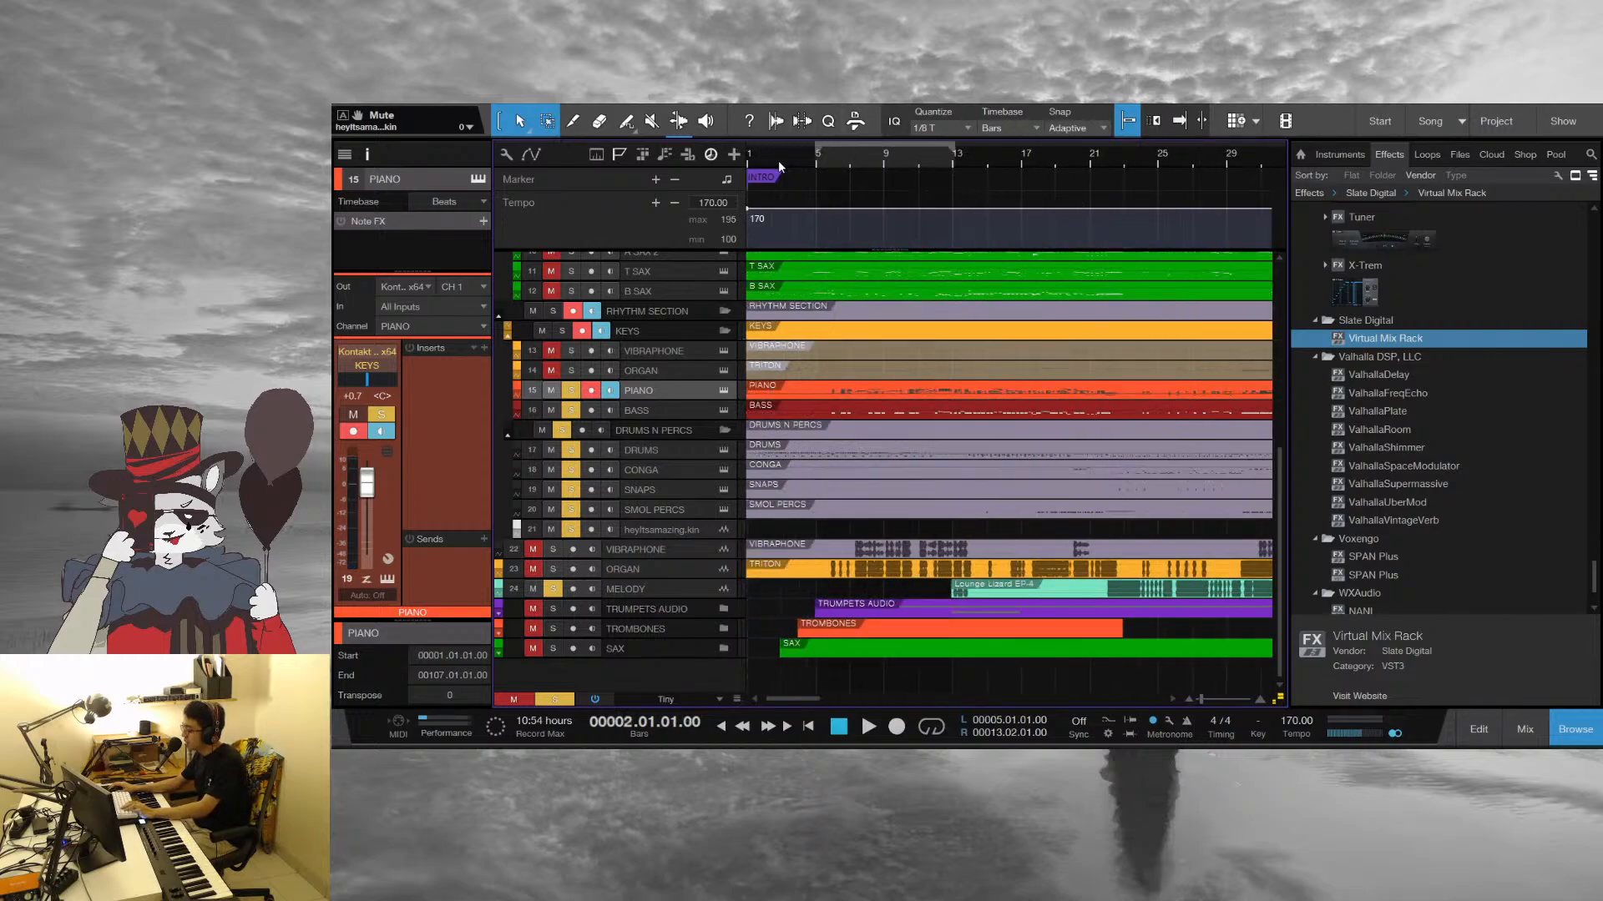
# Play the intro from bar 1 and stop in bar 3
pyautogui.click(748, 158)
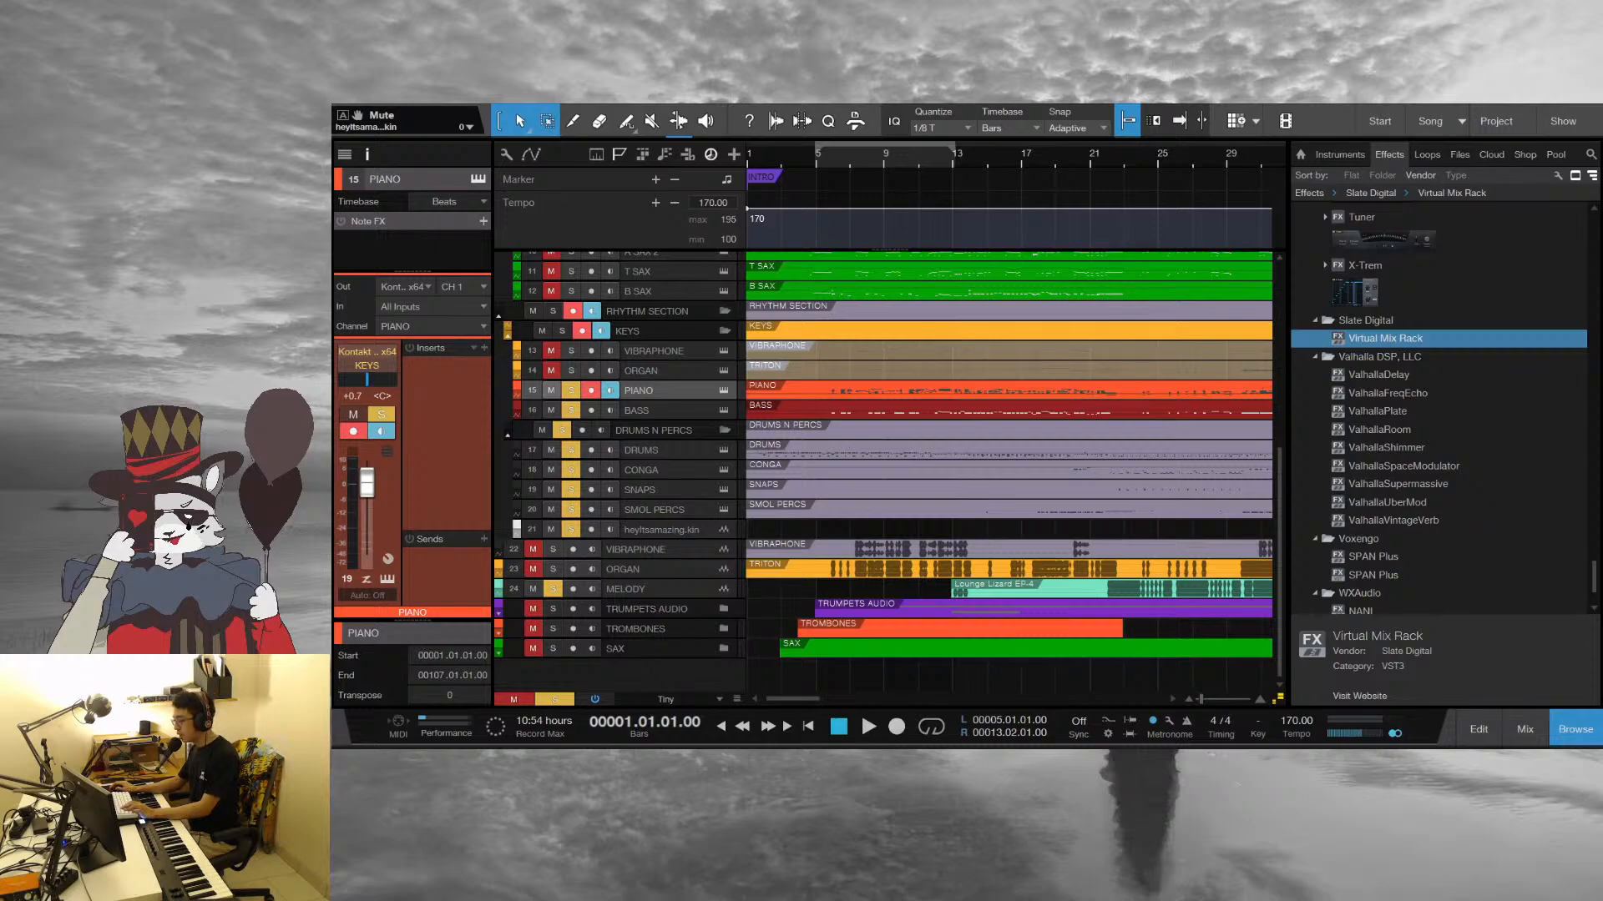
pyautogui.press('space')
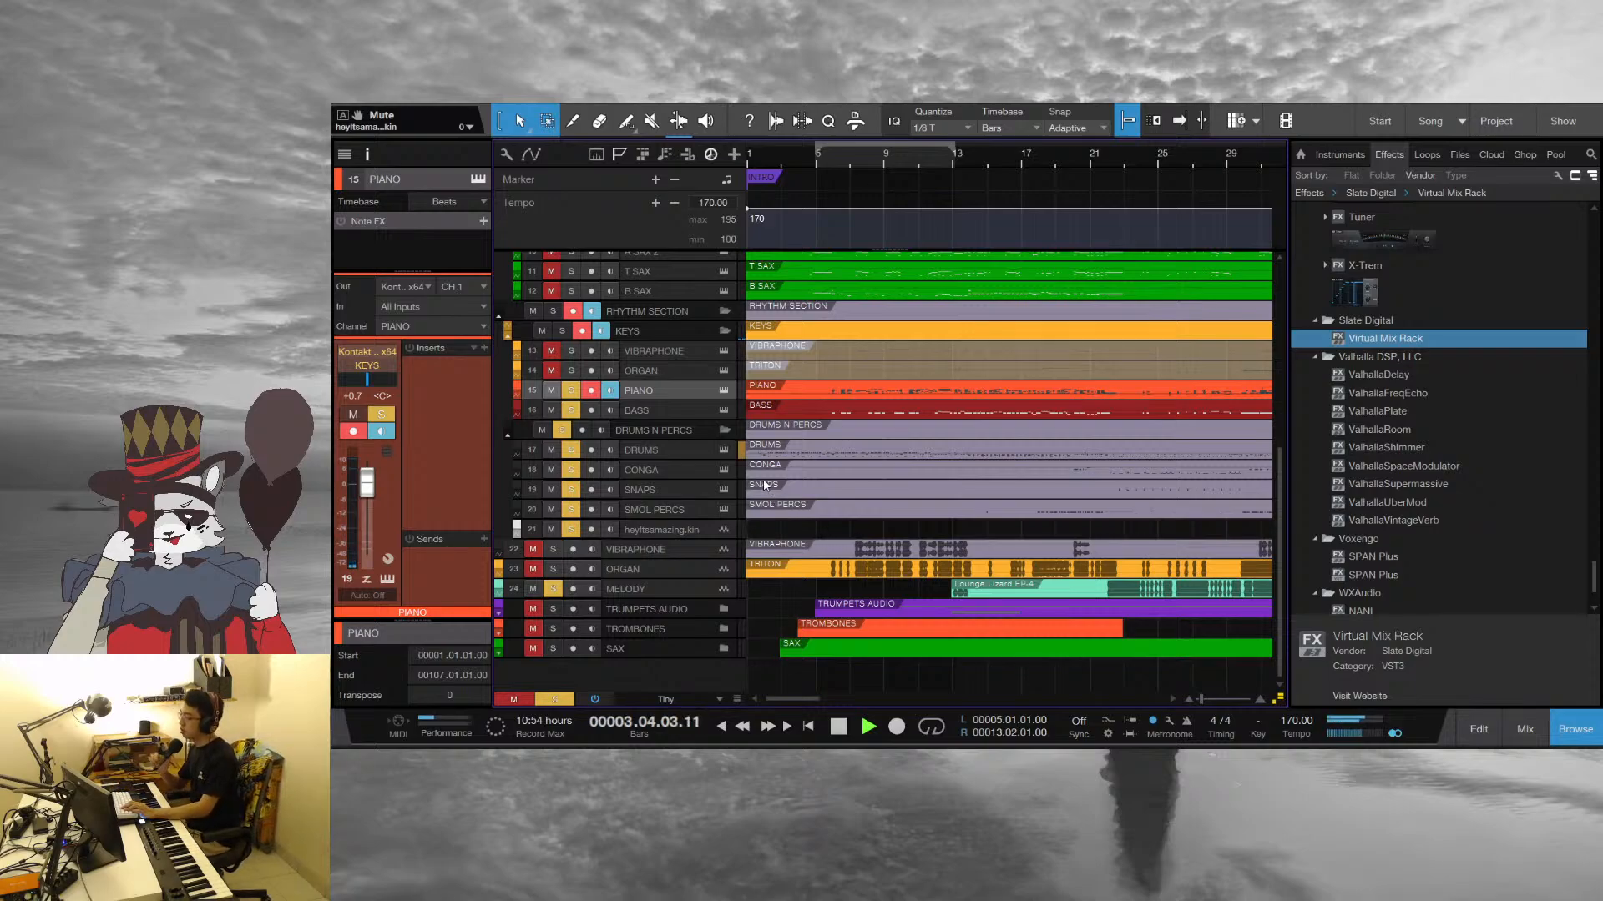
pyautogui.press('space')
# Solo the VIBRAPHONE and ORGAN audio tracks and briefly play the arrangement from bar 5
pyautogui.click(539, 551)
pyautogui.click(540, 569)
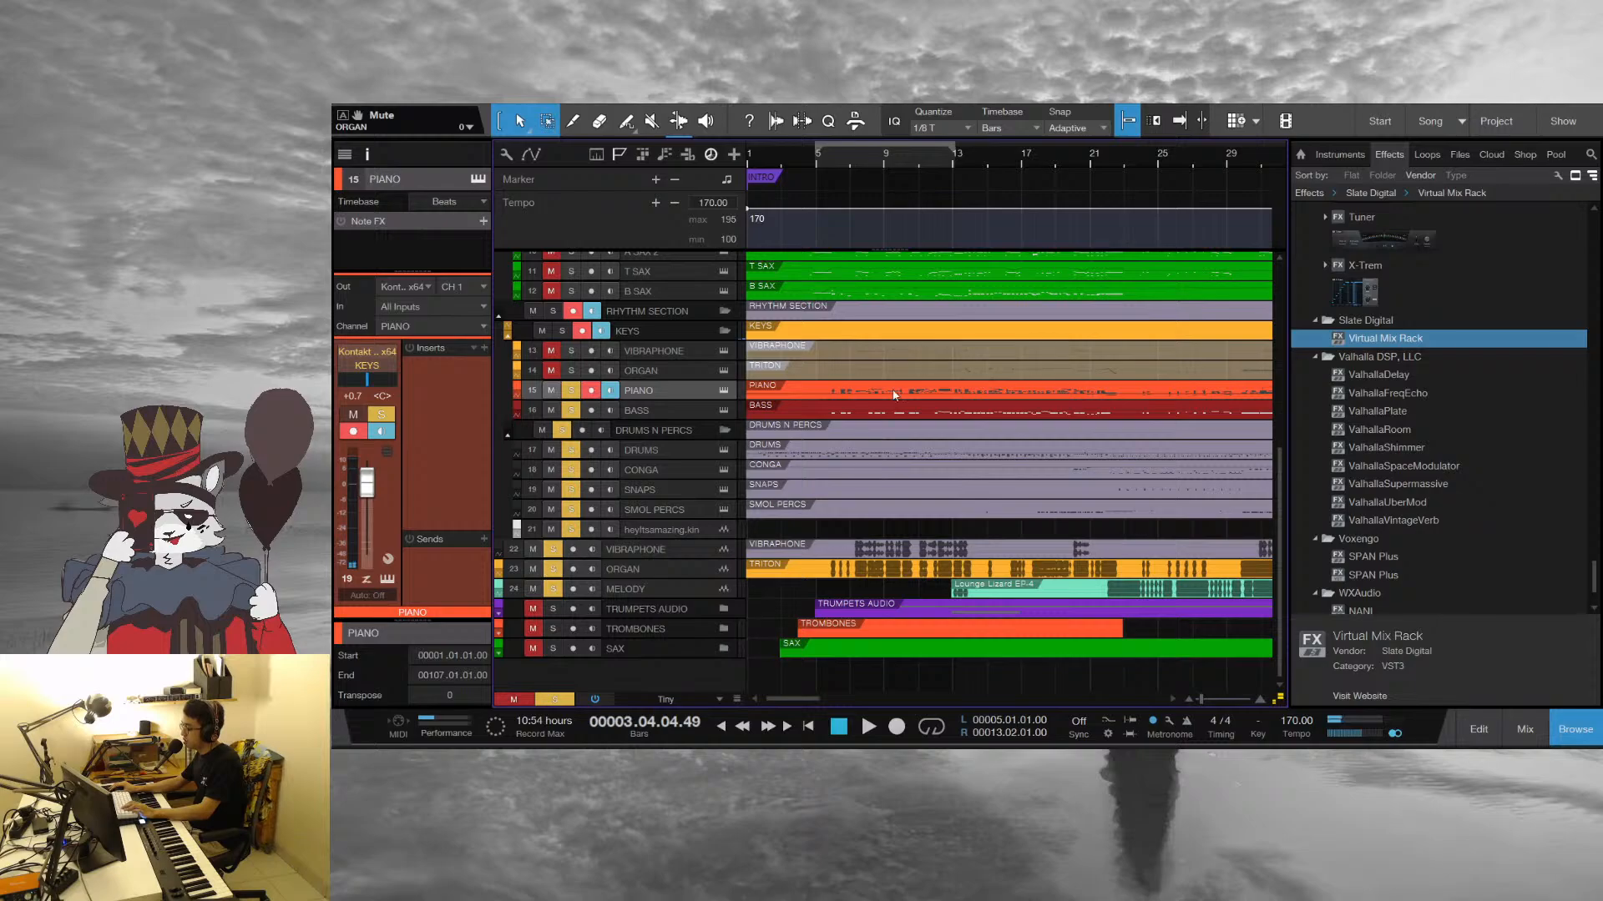
pyautogui.click(822, 155)
pyautogui.press('space')
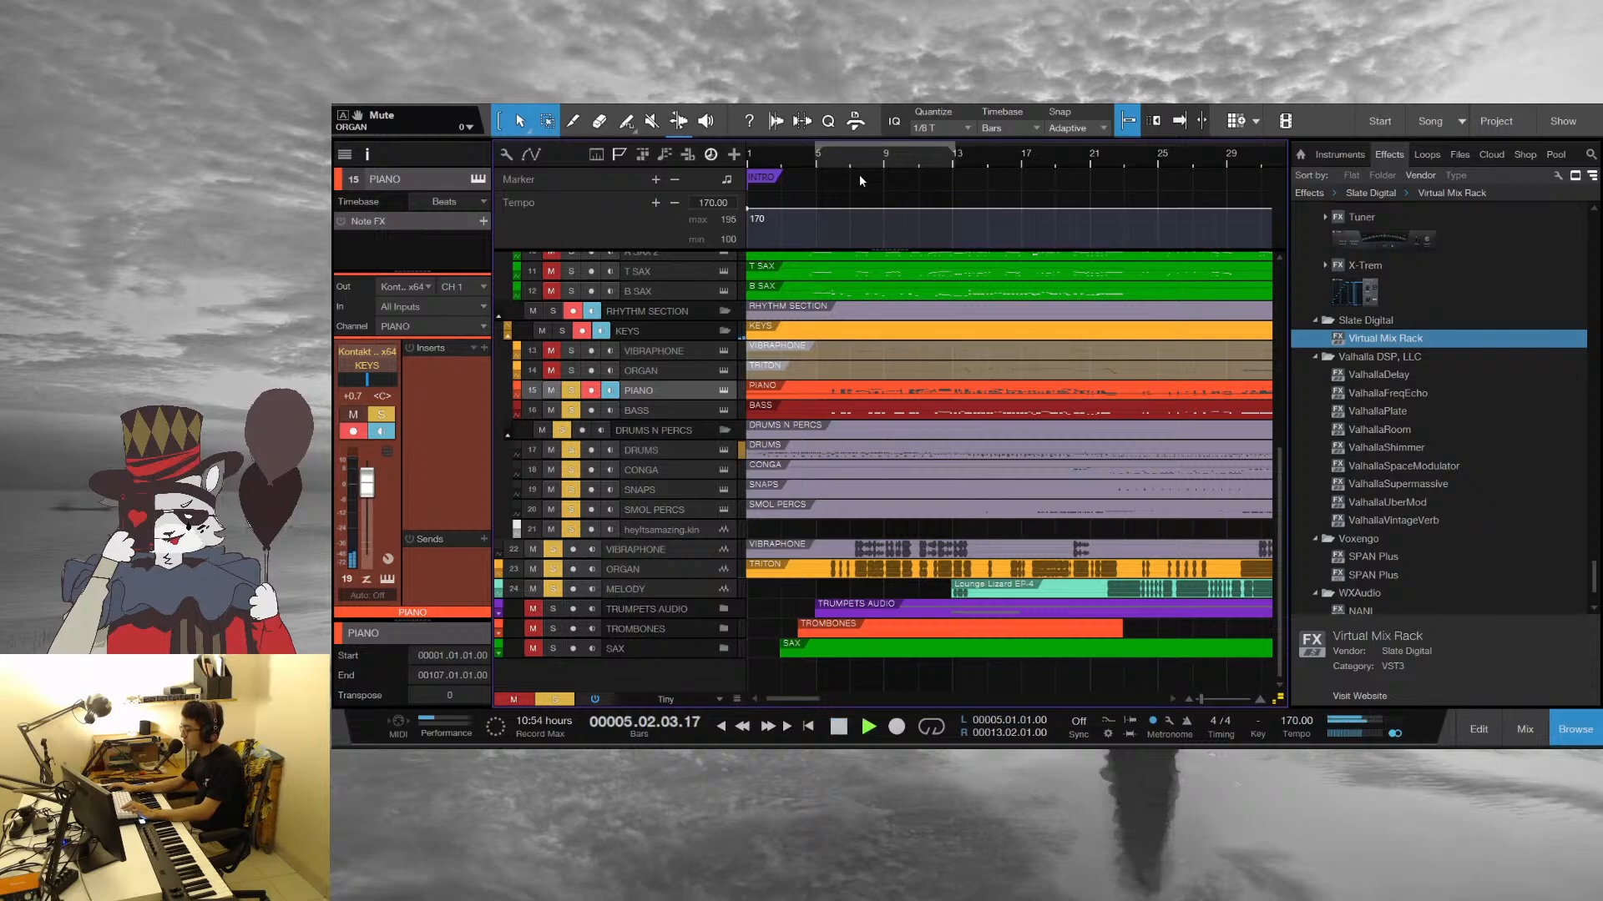
pyautogui.press('space')
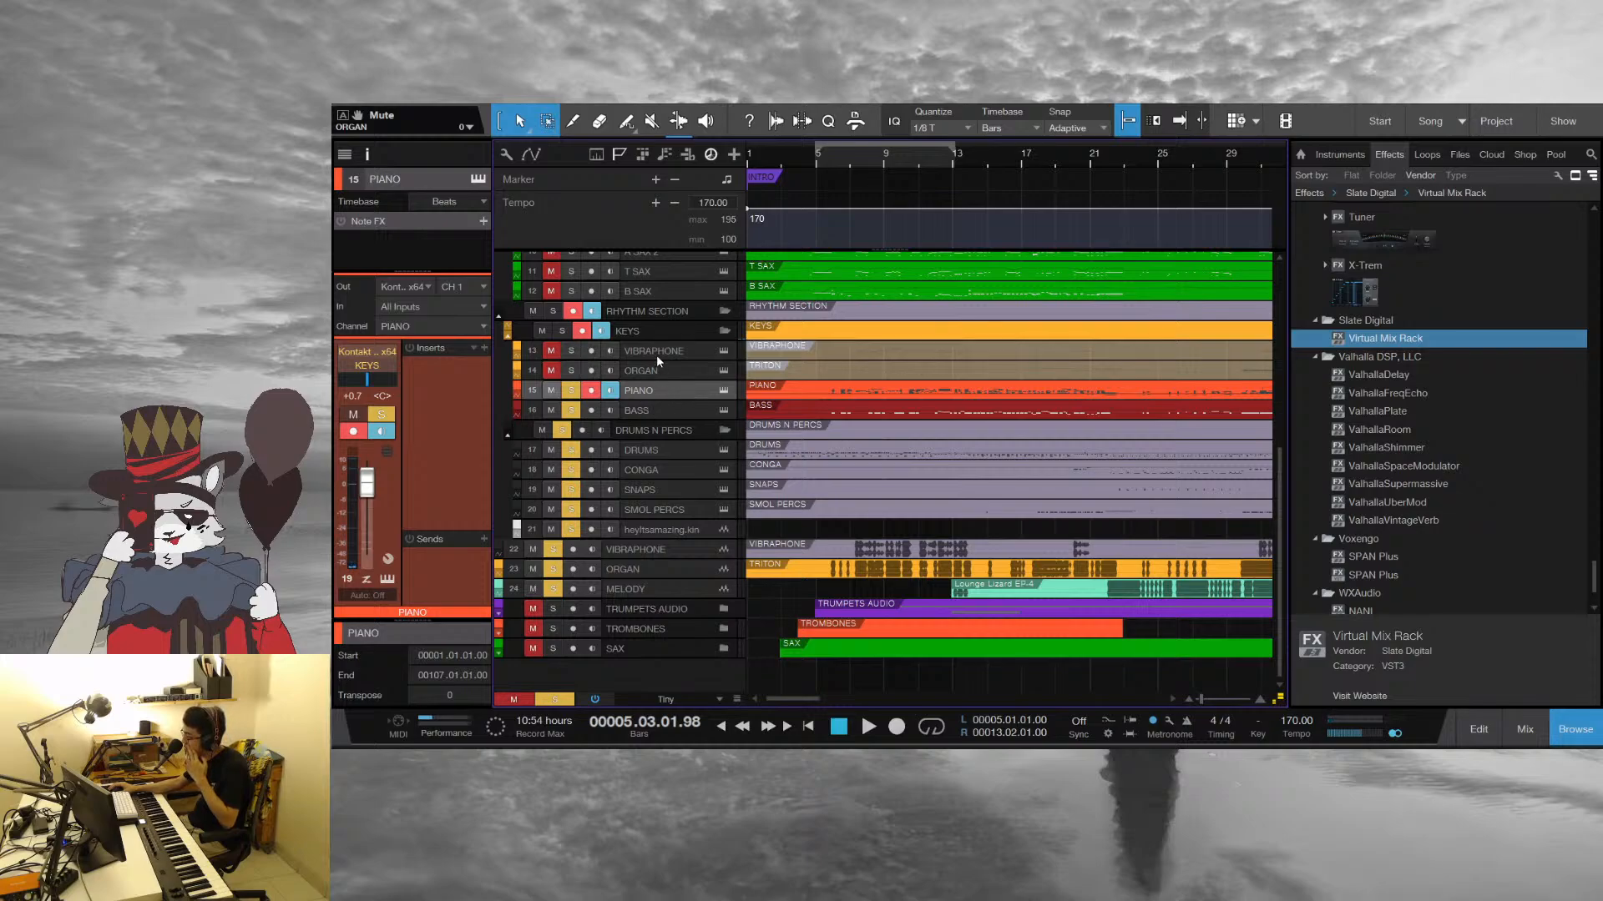
# Replay the intro from bar 1 with the added keys tracks and stop in bar 5
pyautogui.moveTo(873, 164); pyautogui.dragTo(883, 189)
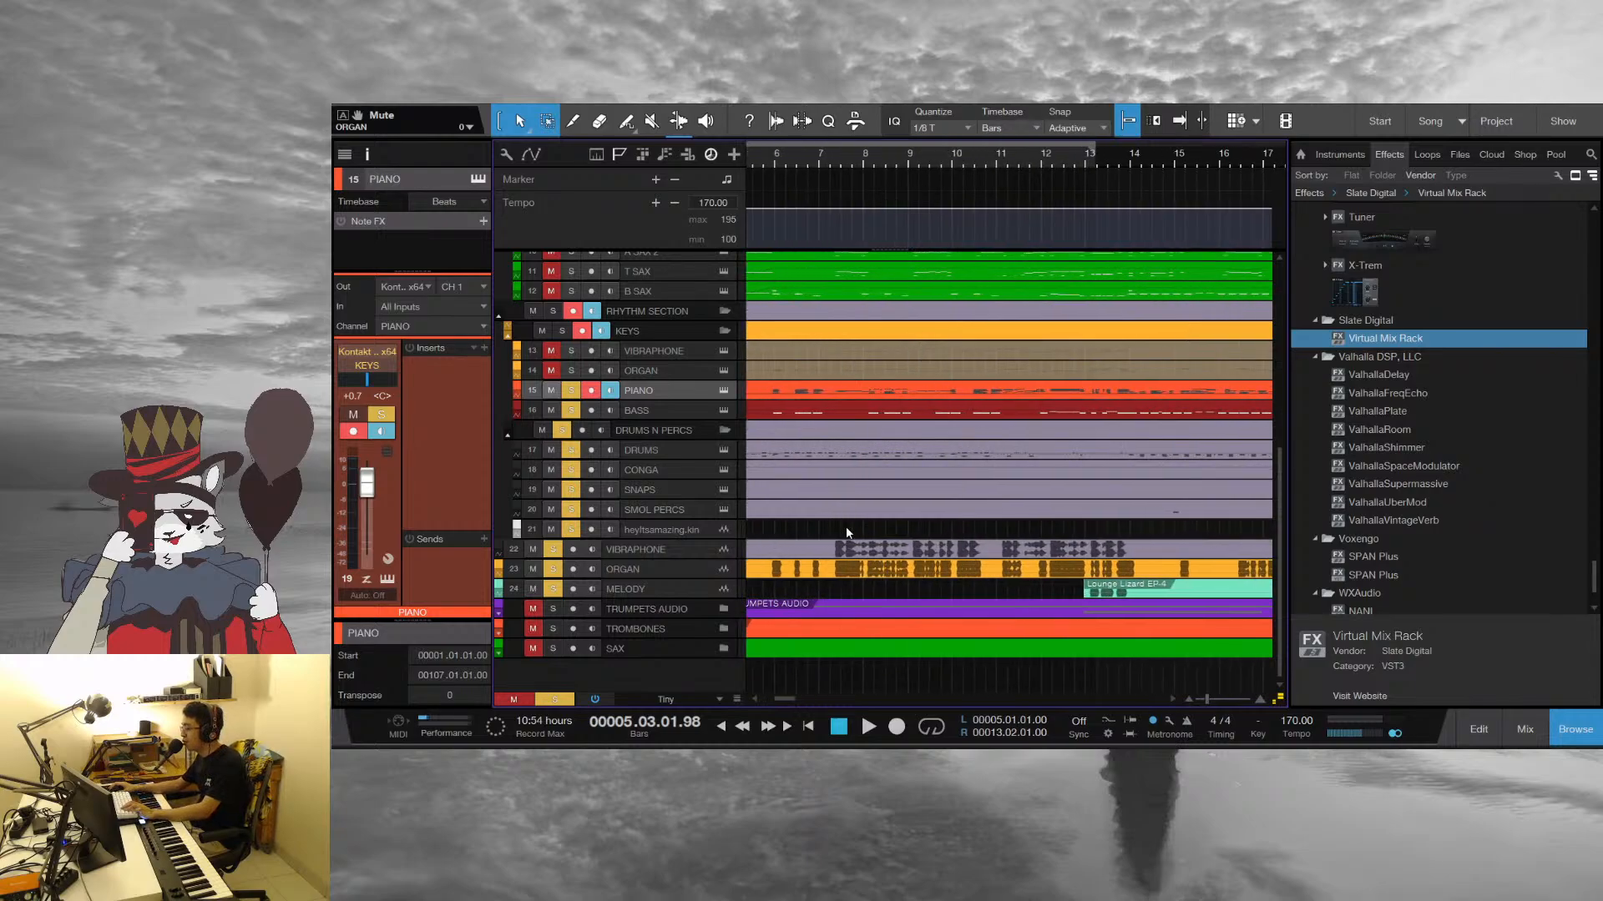
pyautogui.moveTo(806, 159); pyautogui.dragTo(1121, 160)
pyautogui.click(754, 163)
pyautogui.press('space')
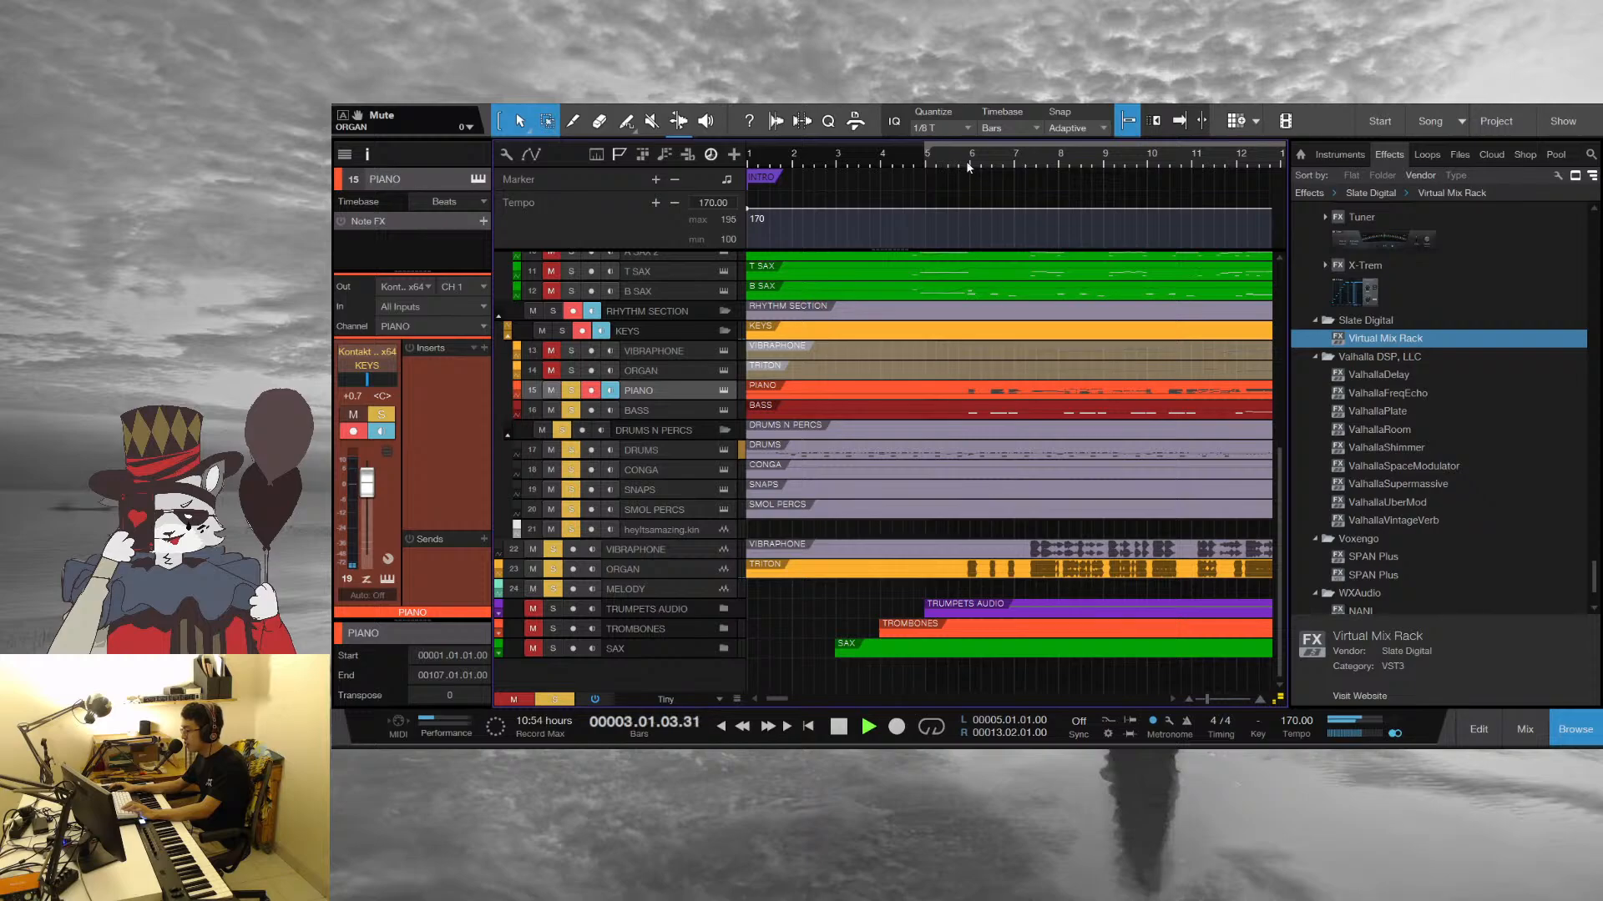
pyautogui.scroll(3, 998, 518)
pyautogui.moveTo(928, 162); pyautogui.dragTo(1014, 117)
pyautogui.scroll(1, 861, 484)
pyautogui.press('space')
# Solo the SAX audio track and briefly play from beat 3 of bar 4
pyautogui.scroll(2, 713, 561)
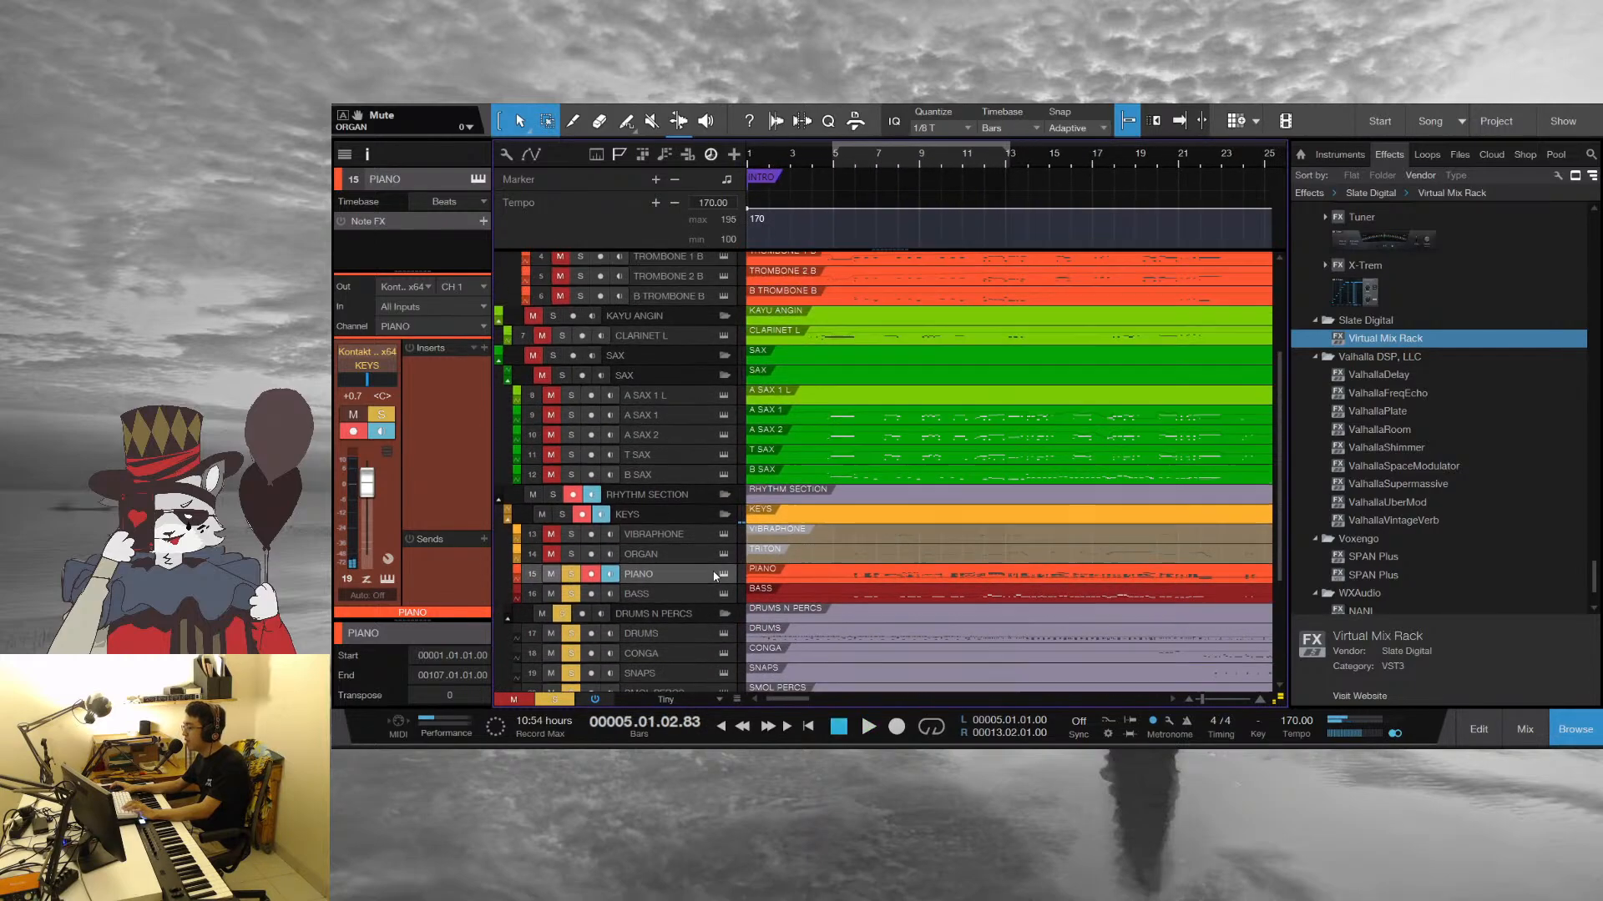
pyautogui.scroll(-3, 713, 559)
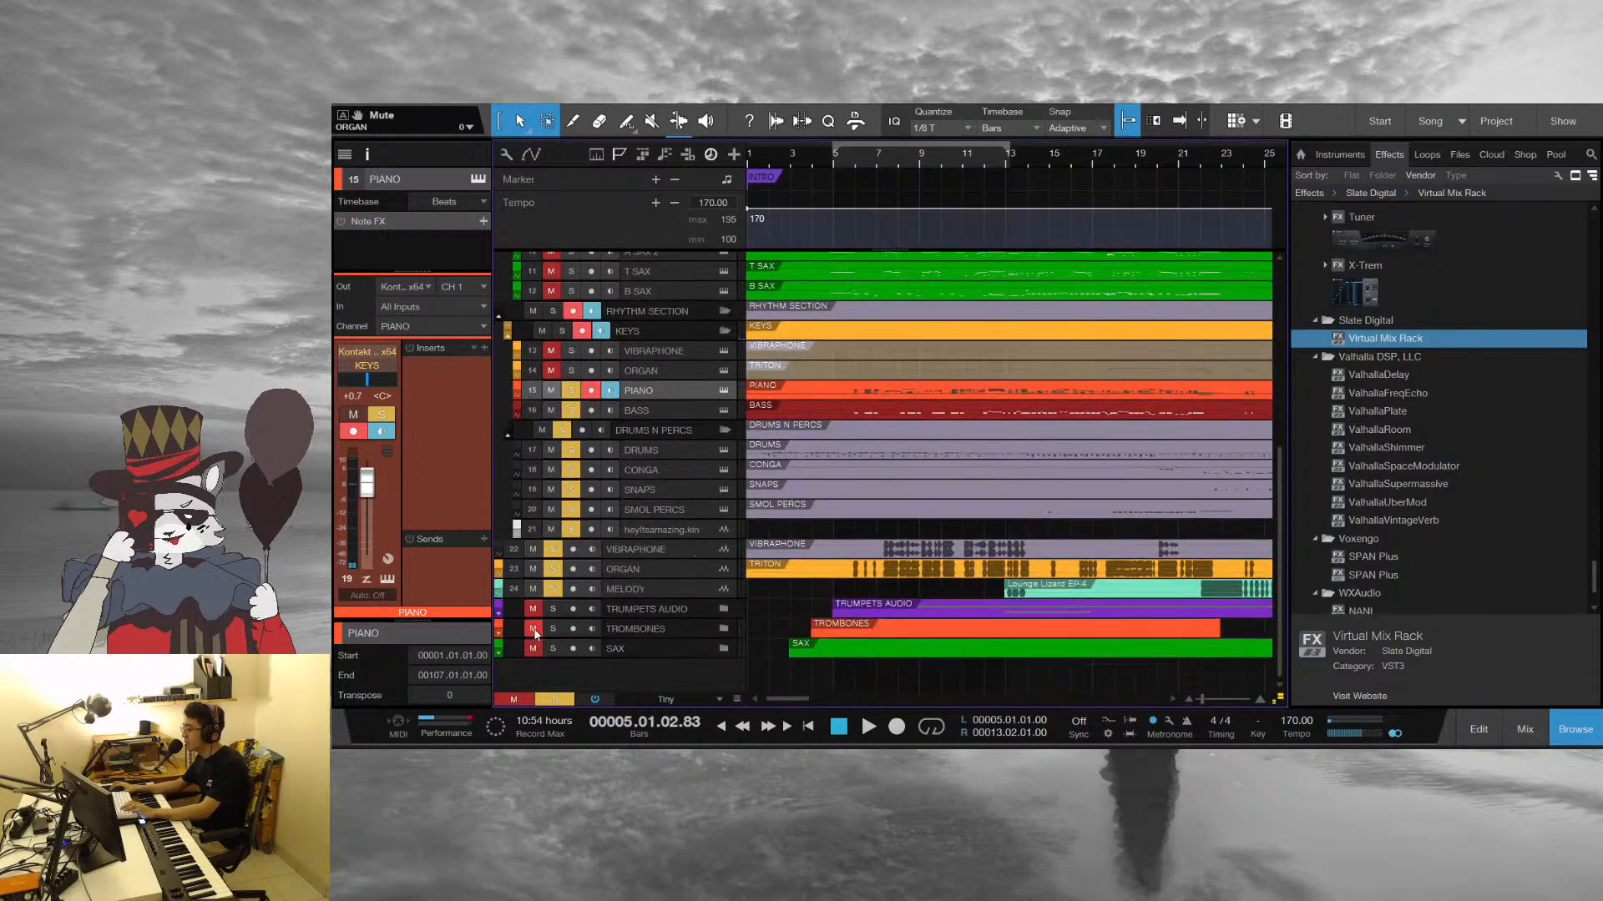
pyautogui.click(552, 648)
pyautogui.click(823, 152)
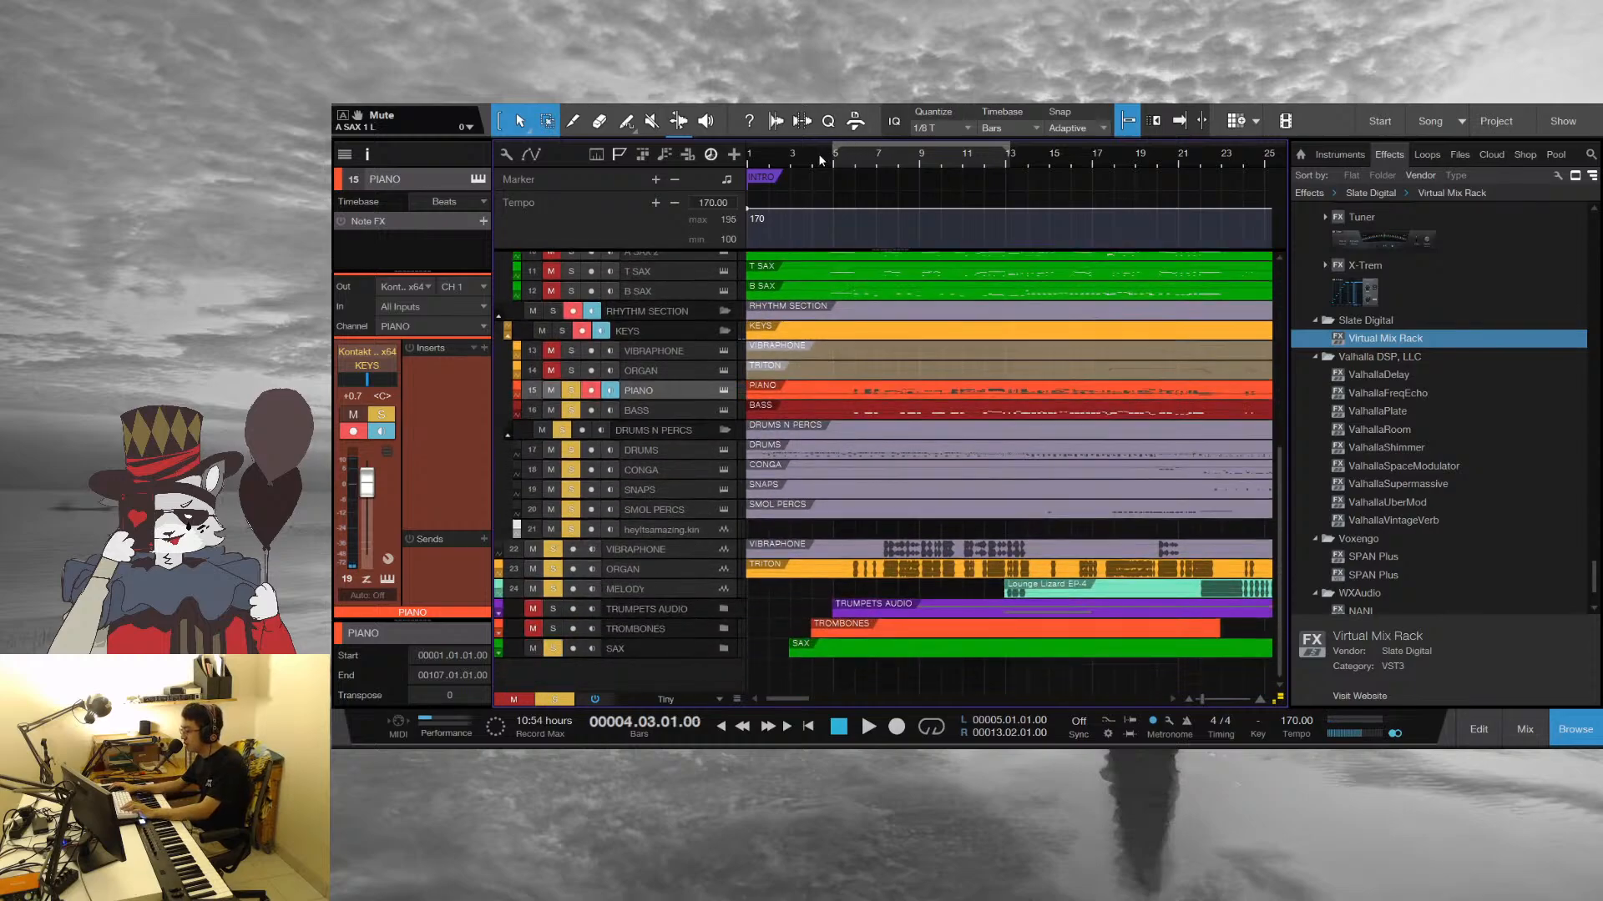
pyautogui.press('space')
pyautogui.press('space')
# Play the intro with the saxes from beat 2 of bar 2 and stop in bar 5
pyautogui.click(774, 158)
pyautogui.press('space')
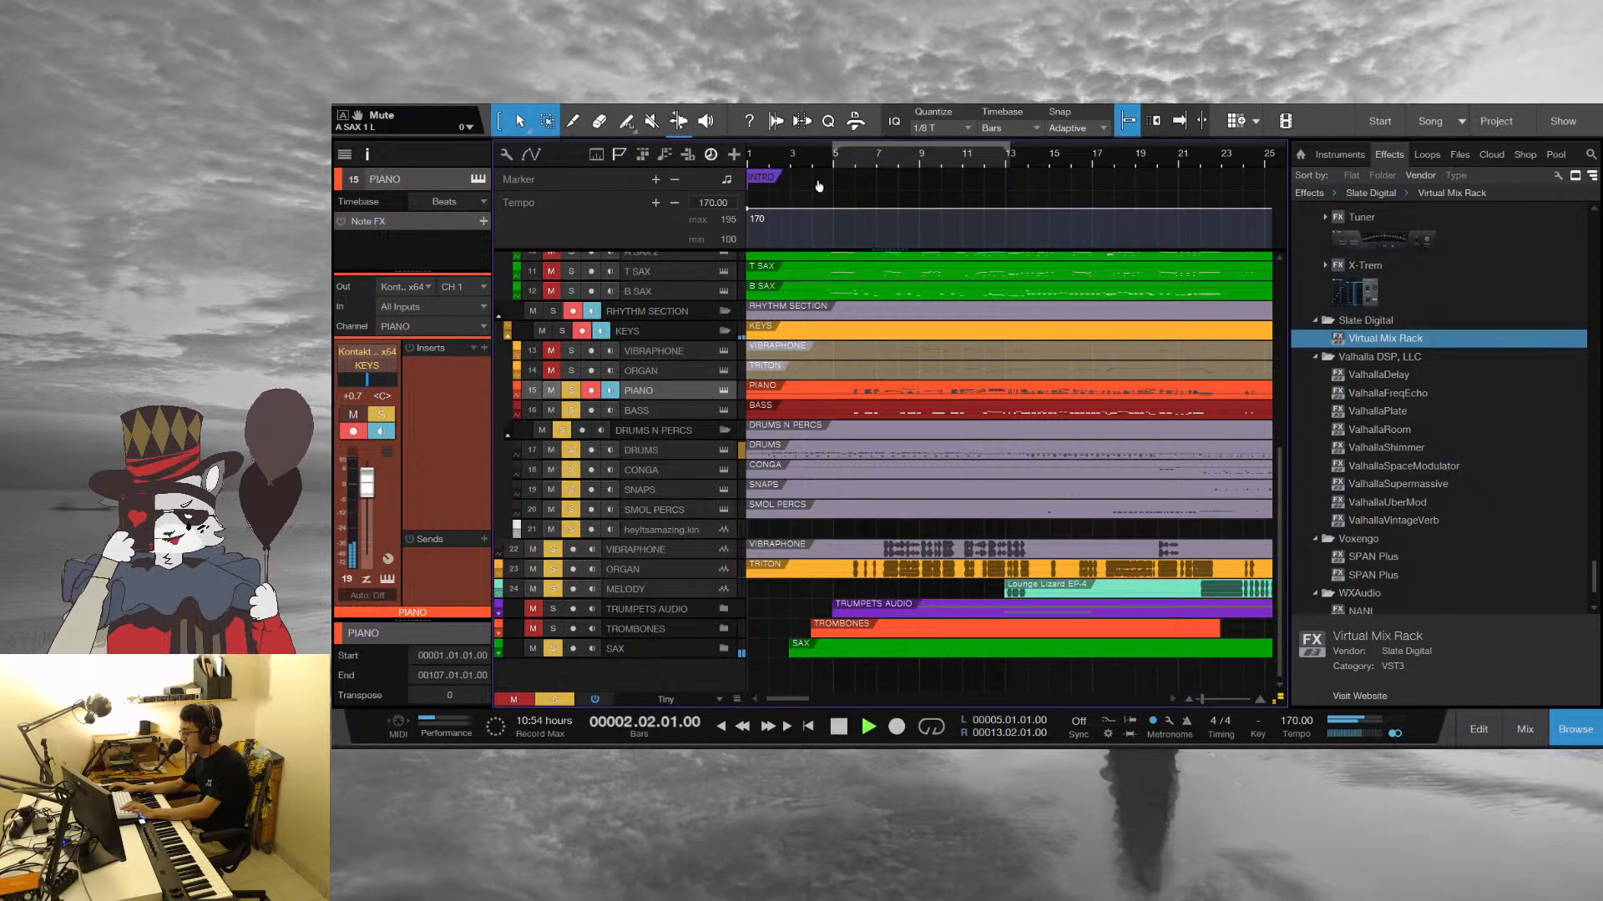
pyautogui.press('e')
pyautogui.press('e')
pyautogui.scroll(5, 981, 478)
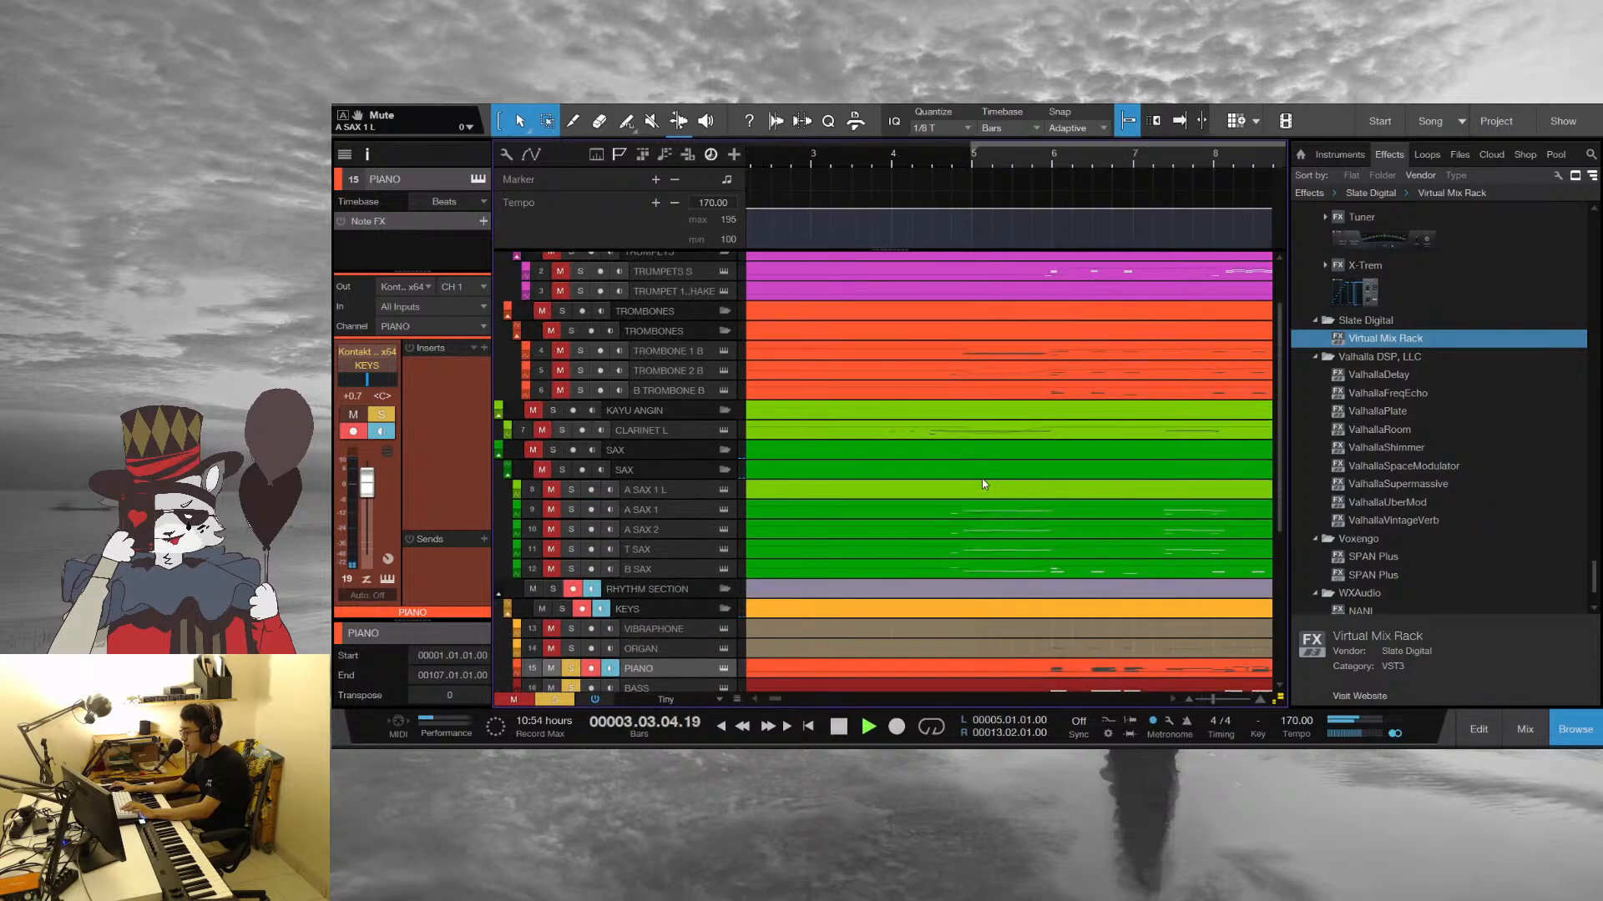
pyautogui.scroll(-1, 982, 478)
pyautogui.scroll(-10, 909, 152)
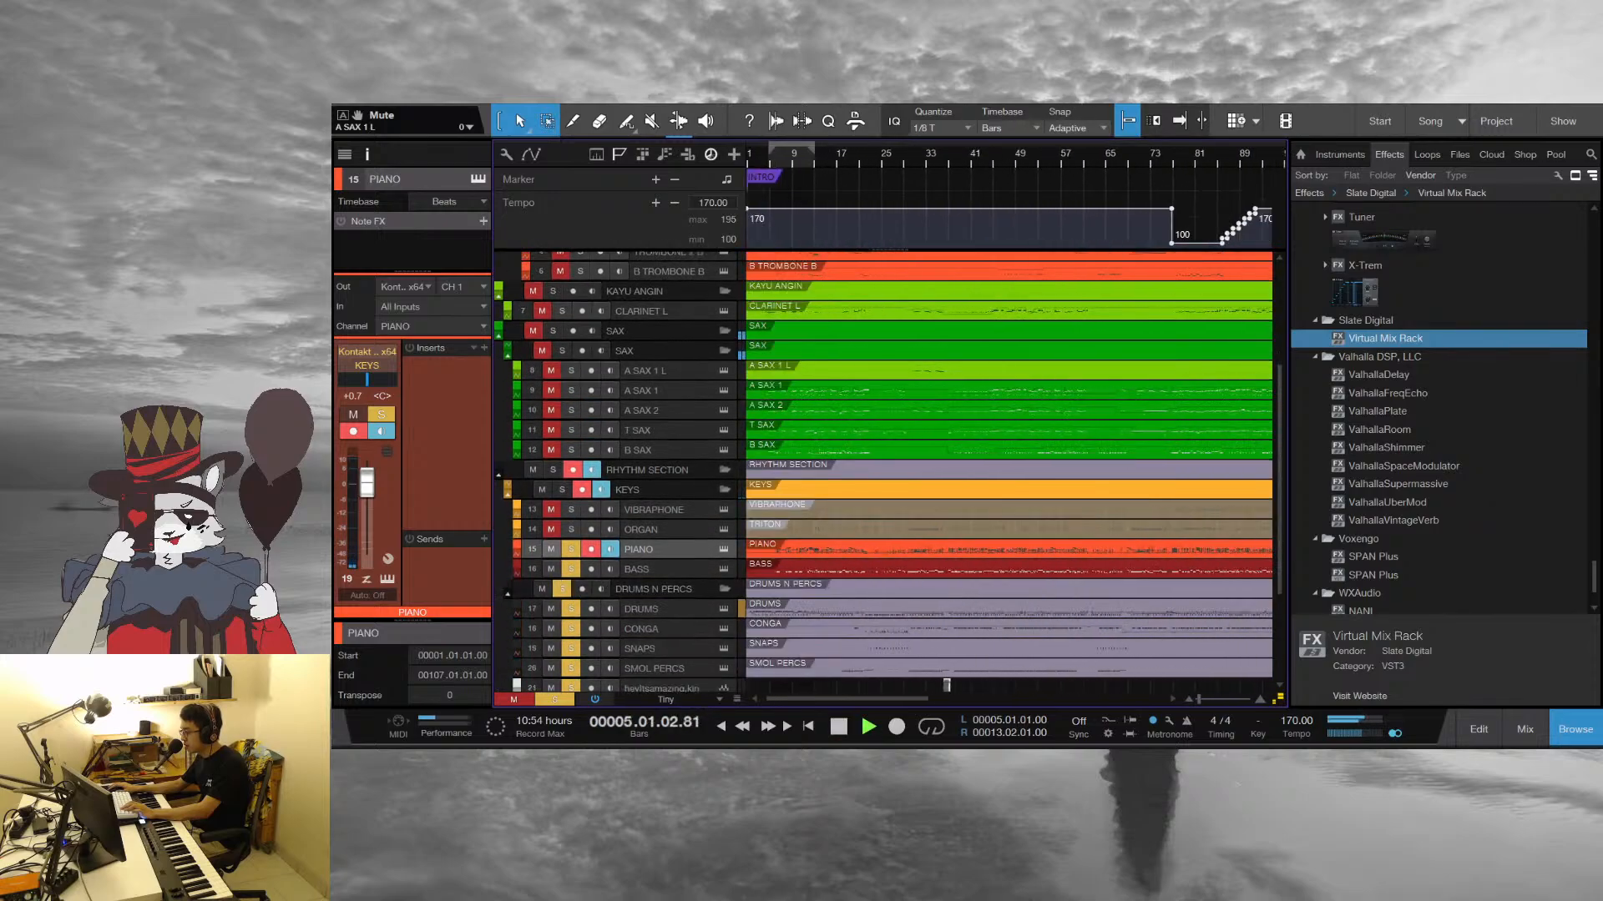
pyautogui.press('space')
# Locate the A SAX 1 part among the sax tracks and open it in the note editor
pyautogui.click(806, 391)
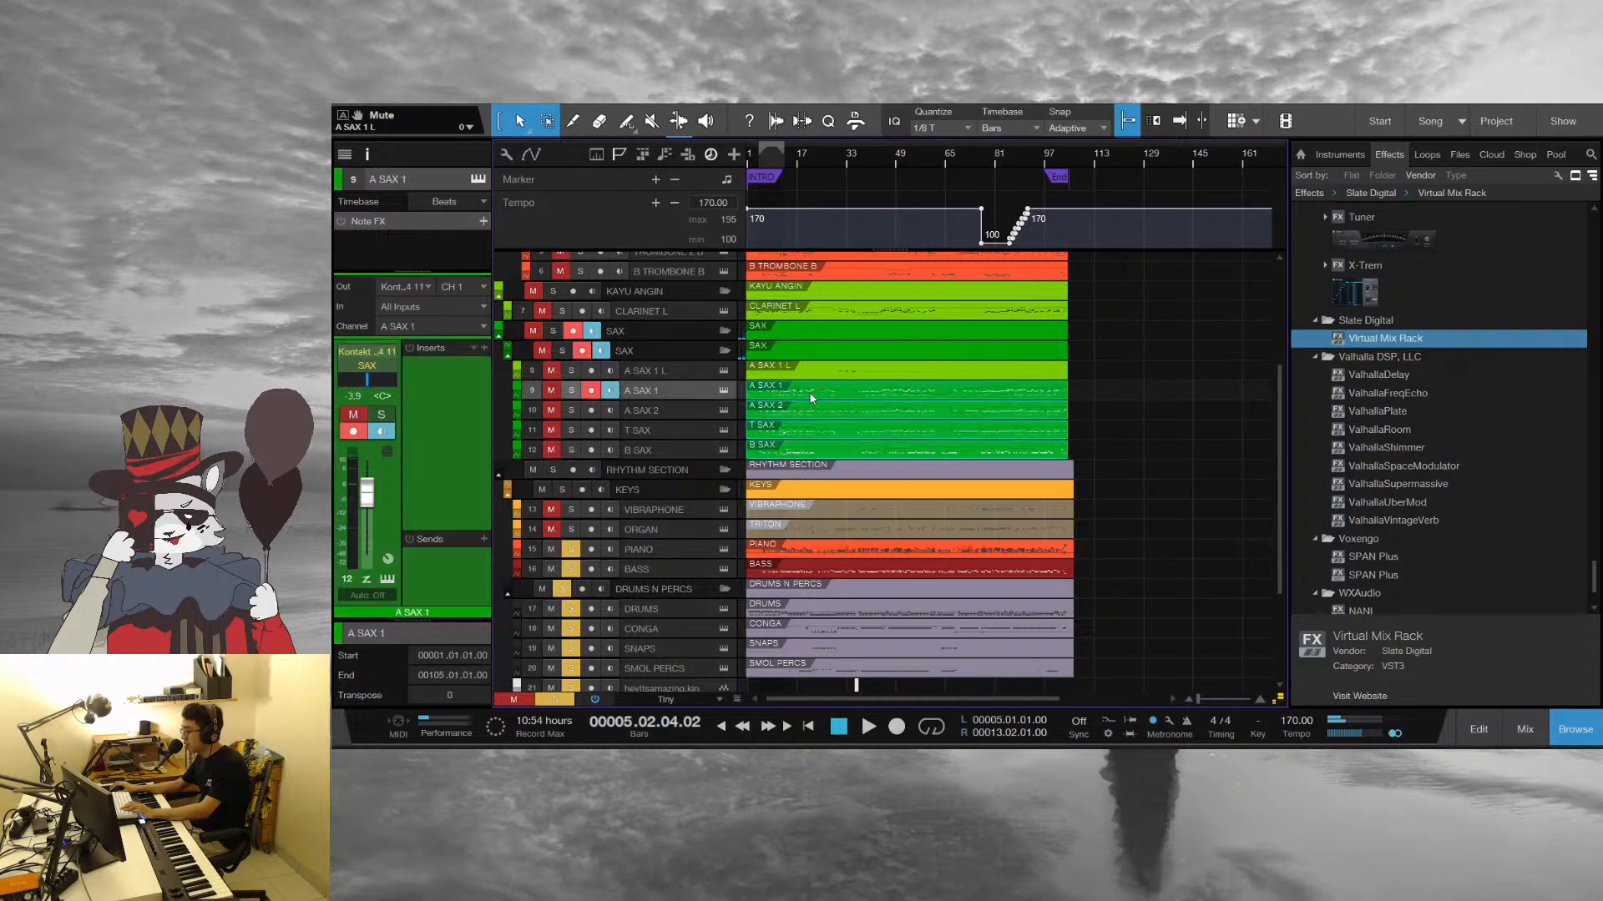
pyautogui.scroll(-7, 805, 391)
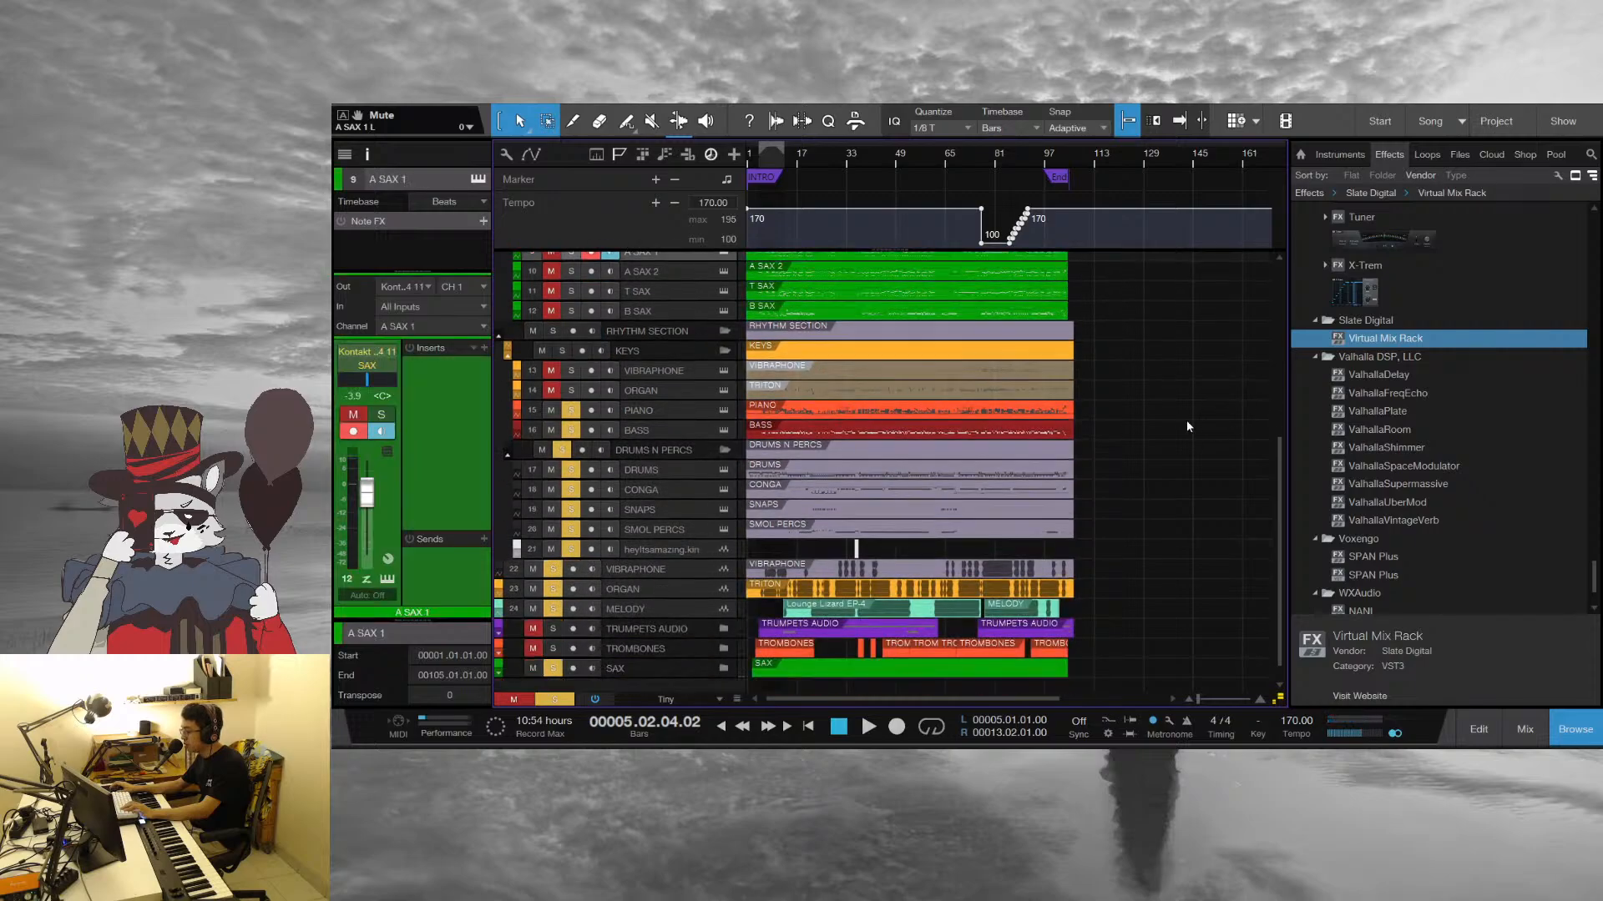
pyautogui.scroll(4, 1159, 417)
pyautogui.scroll(-4, 1116, 400)
pyautogui.scroll(4, 1094, 411)
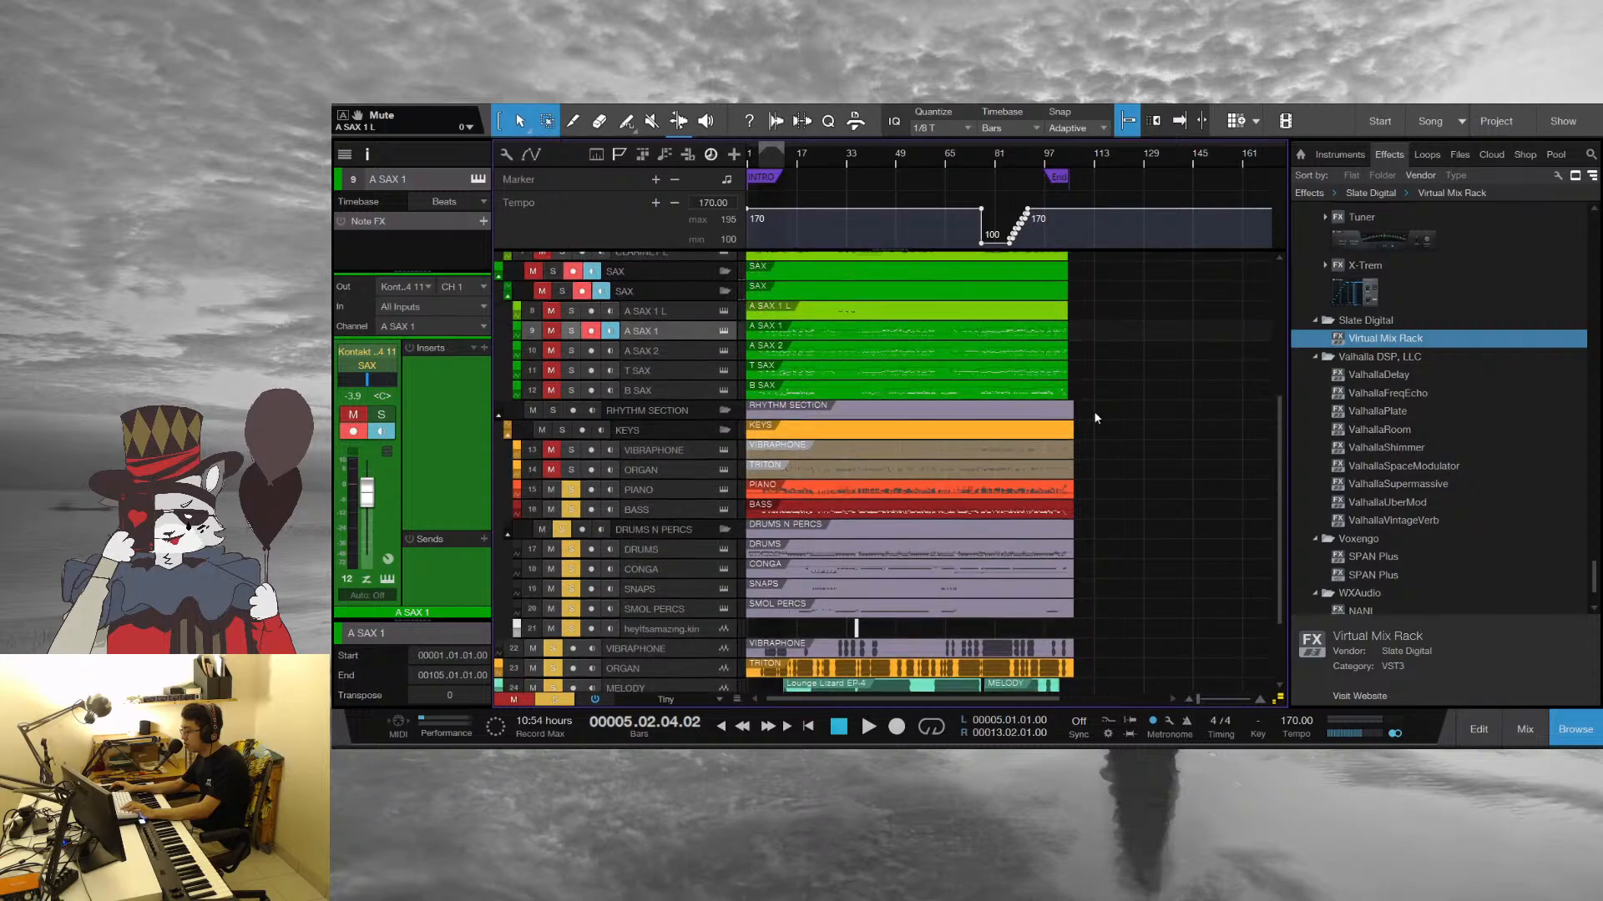
pyautogui.doubleClick(841, 339)
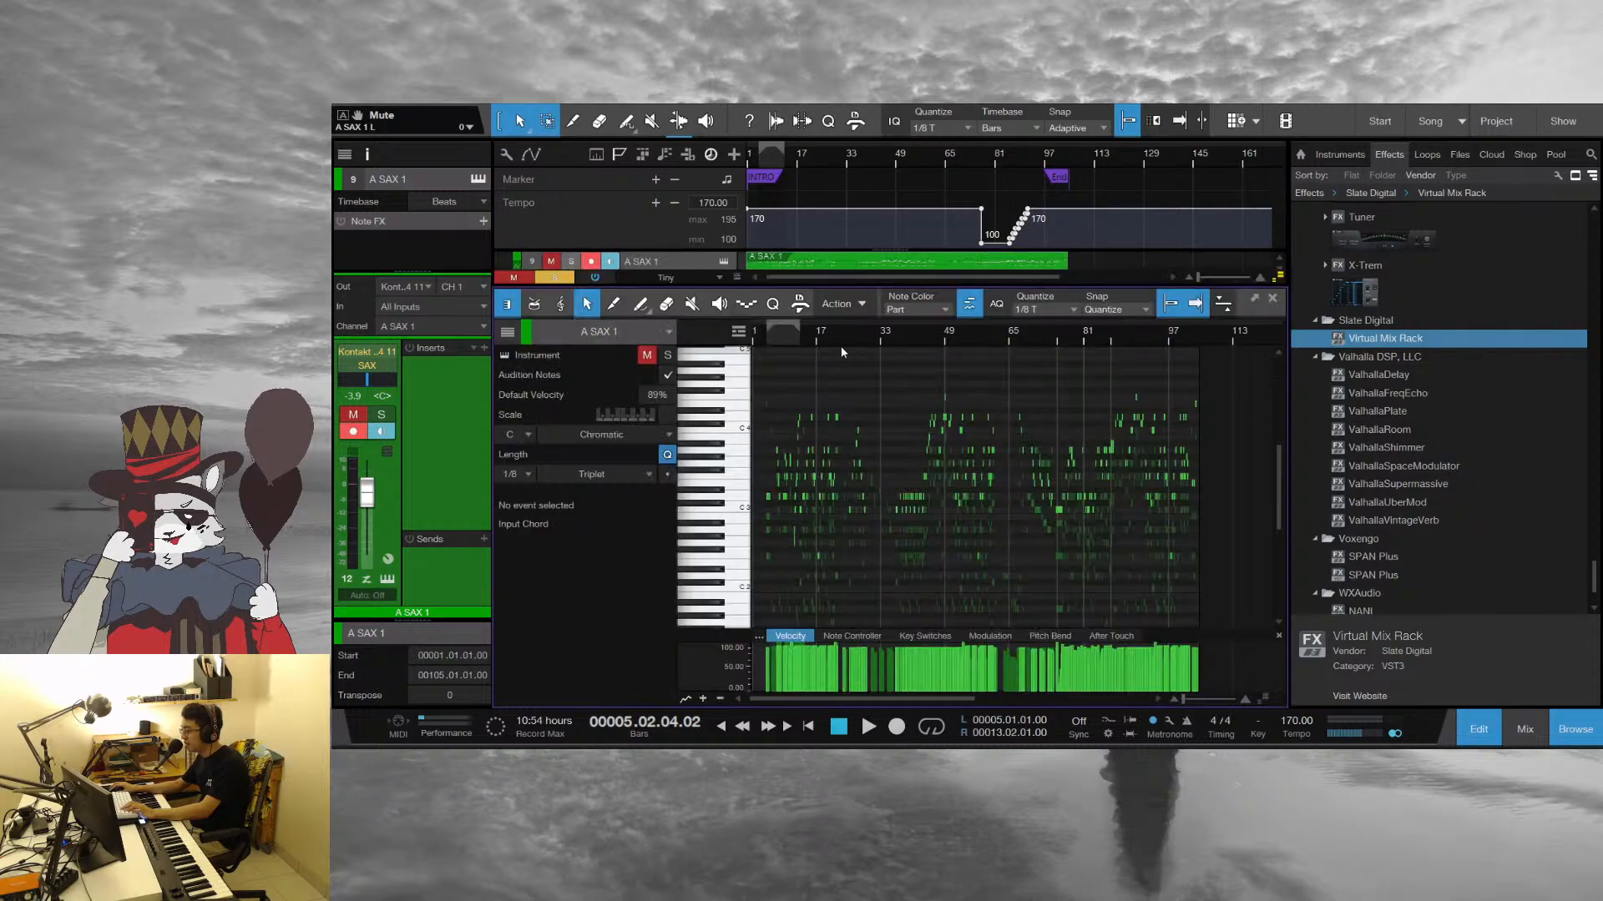
# Play the sax notes from beat 2 of bar 4, close the note editor and stop in bar 5
pyautogui.press('space')
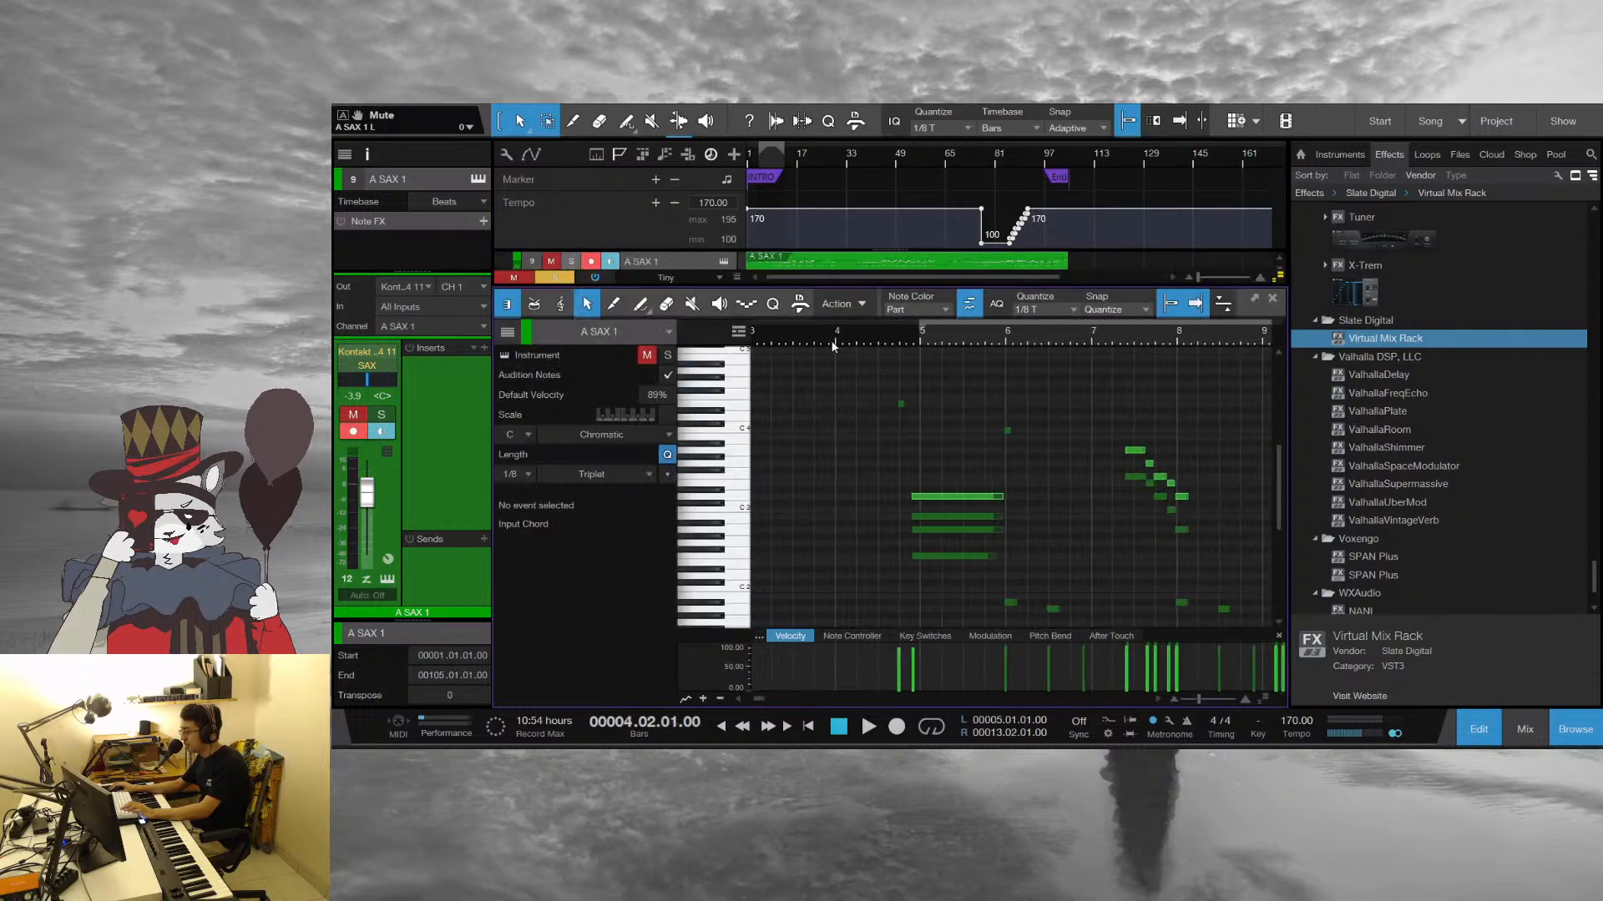
pyautogui.scroll(-2, 938, 448)
pyautogui.scroll(3, 939, 445)
pyautogui.scroll(-2, 936, 439)
pyautogui.press('space')
pyautogui.press('space')
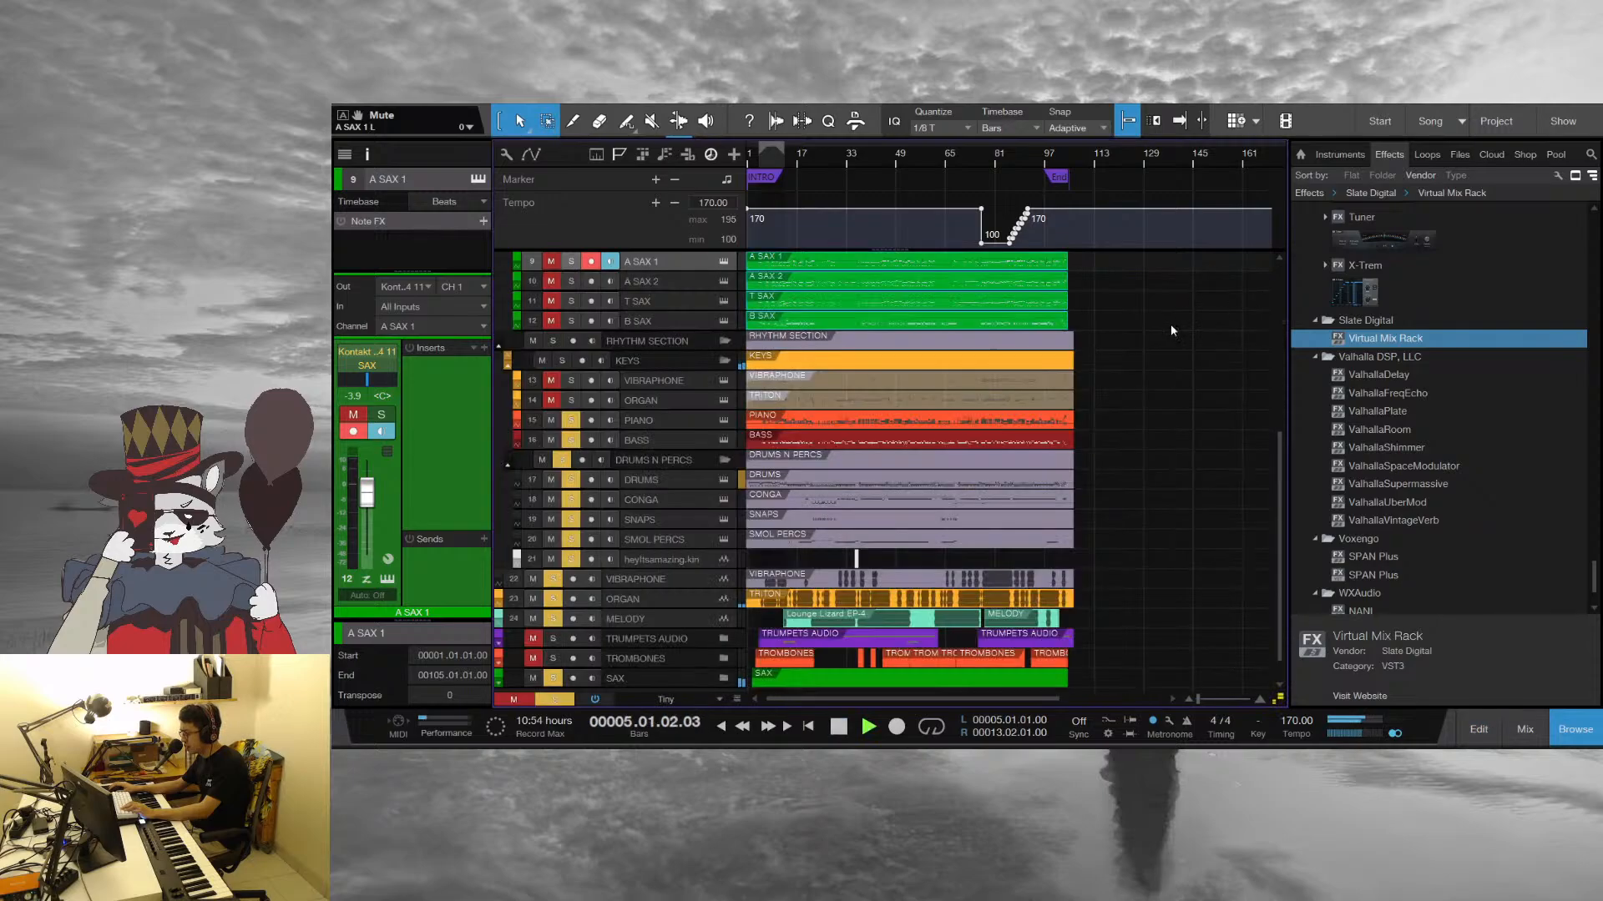
pyautogui.click(1272, 298)
pyautogui.press('space')
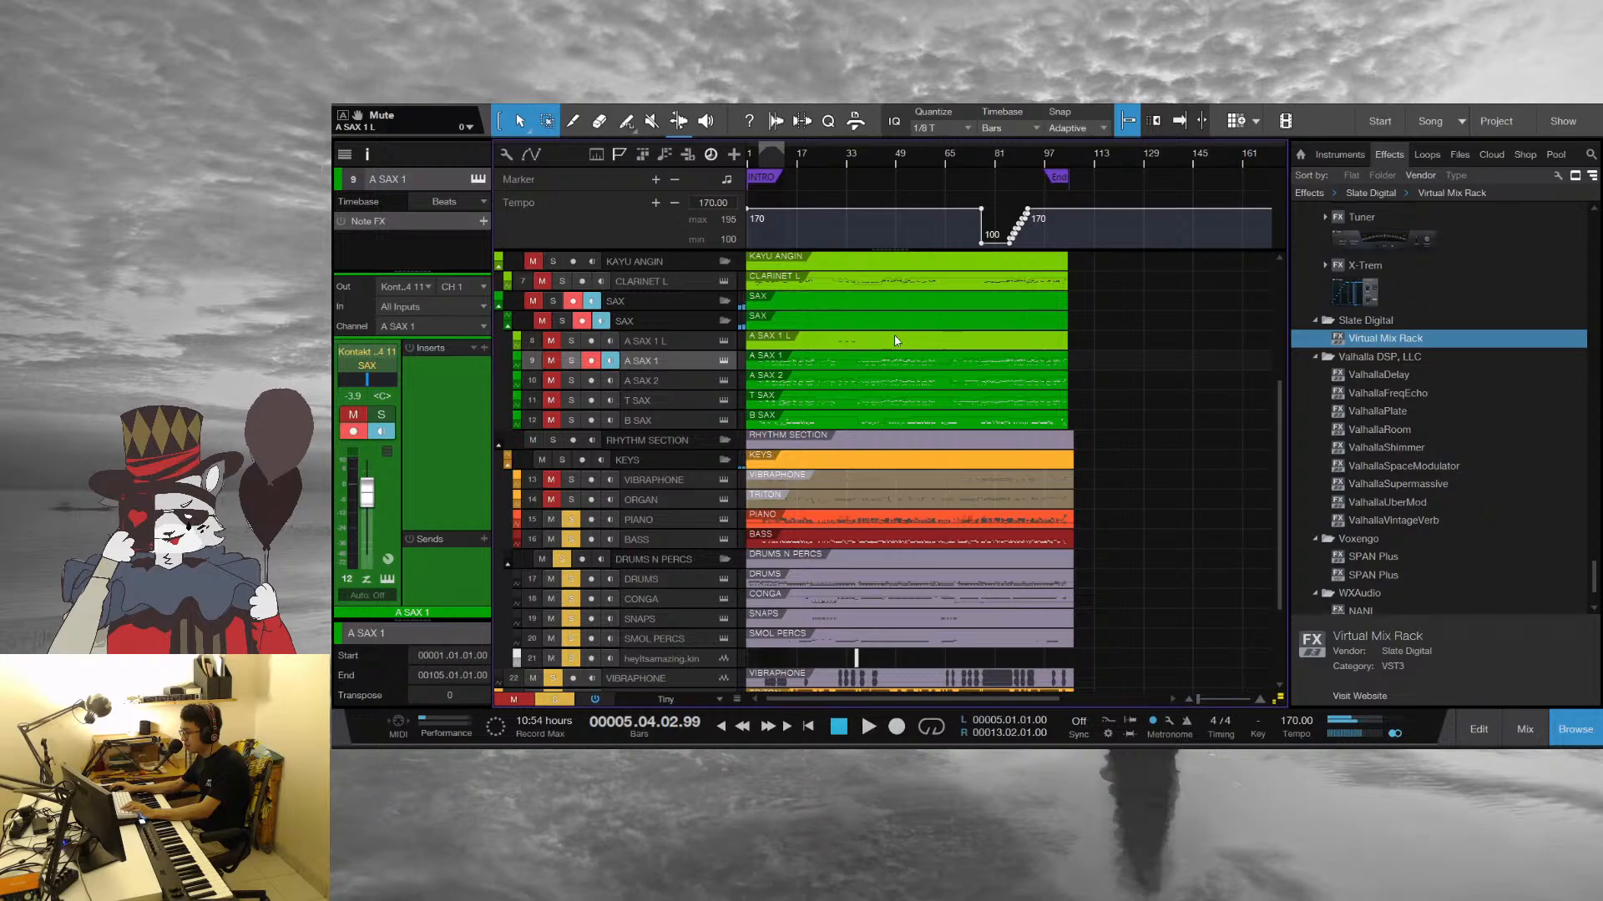
# Open the CLARINET L part together with the sax parts in the note editor, focused on bar 4
pyautogui.keyDown('shift'); pyautogui.click(755, 284); pyautogui.keyUp('shift')
pyautogui.doubleClick(838, 382)
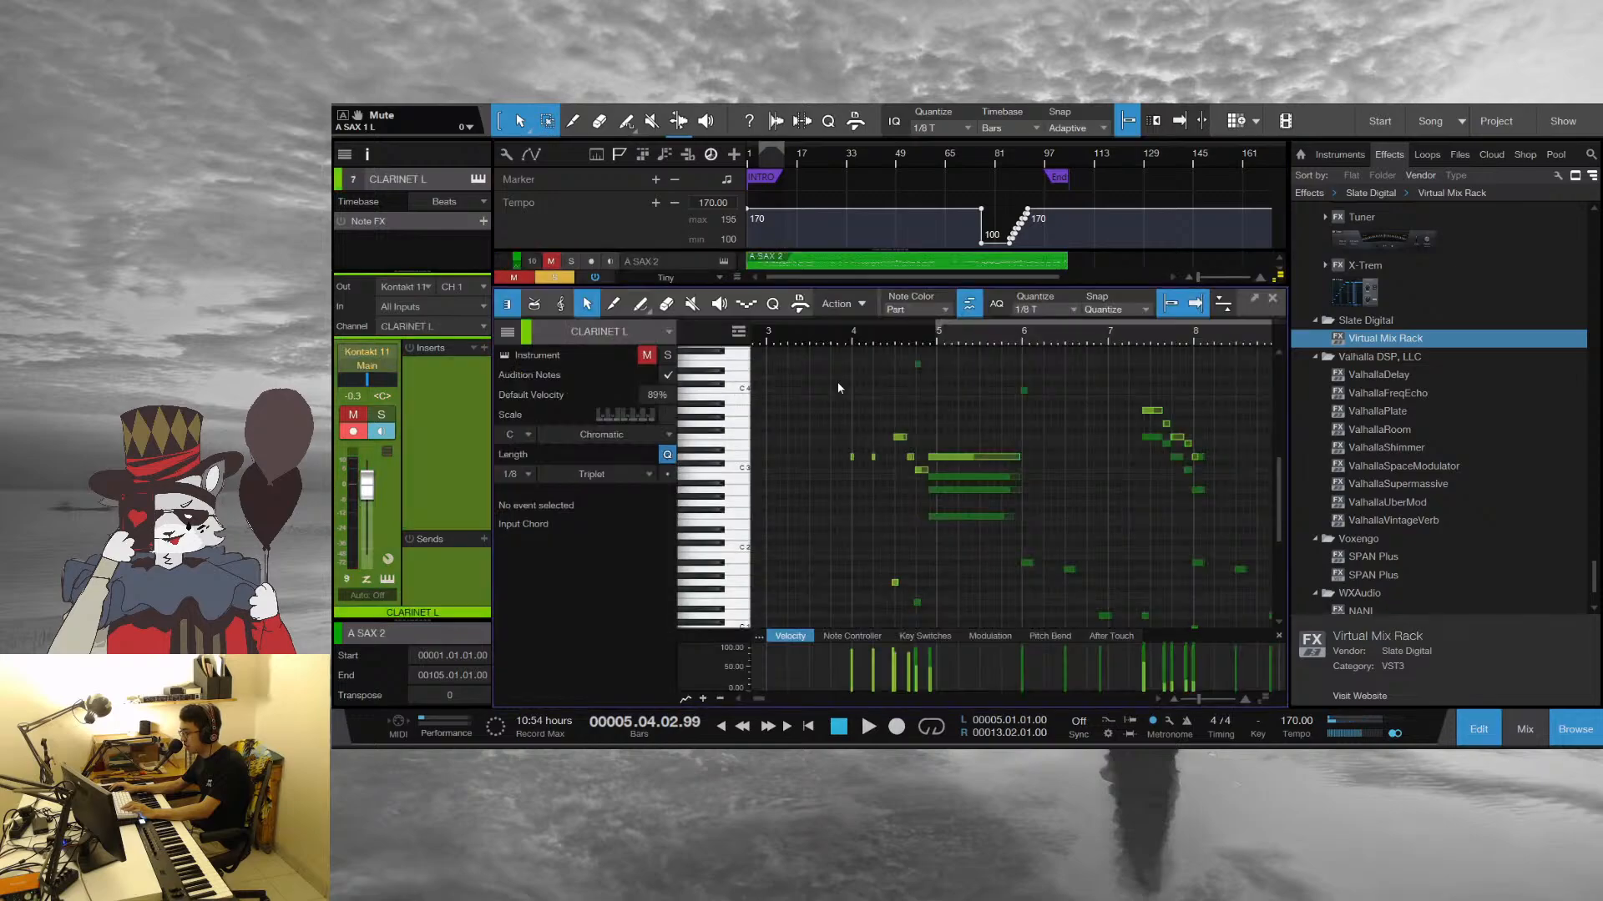
pyautogui.moveTo(815, 334); pyautogui.dragTo(936, 388)
# Play the combined clarinet and sax passage from bar 4 and stop in bar 7
pyautogui.press('space')
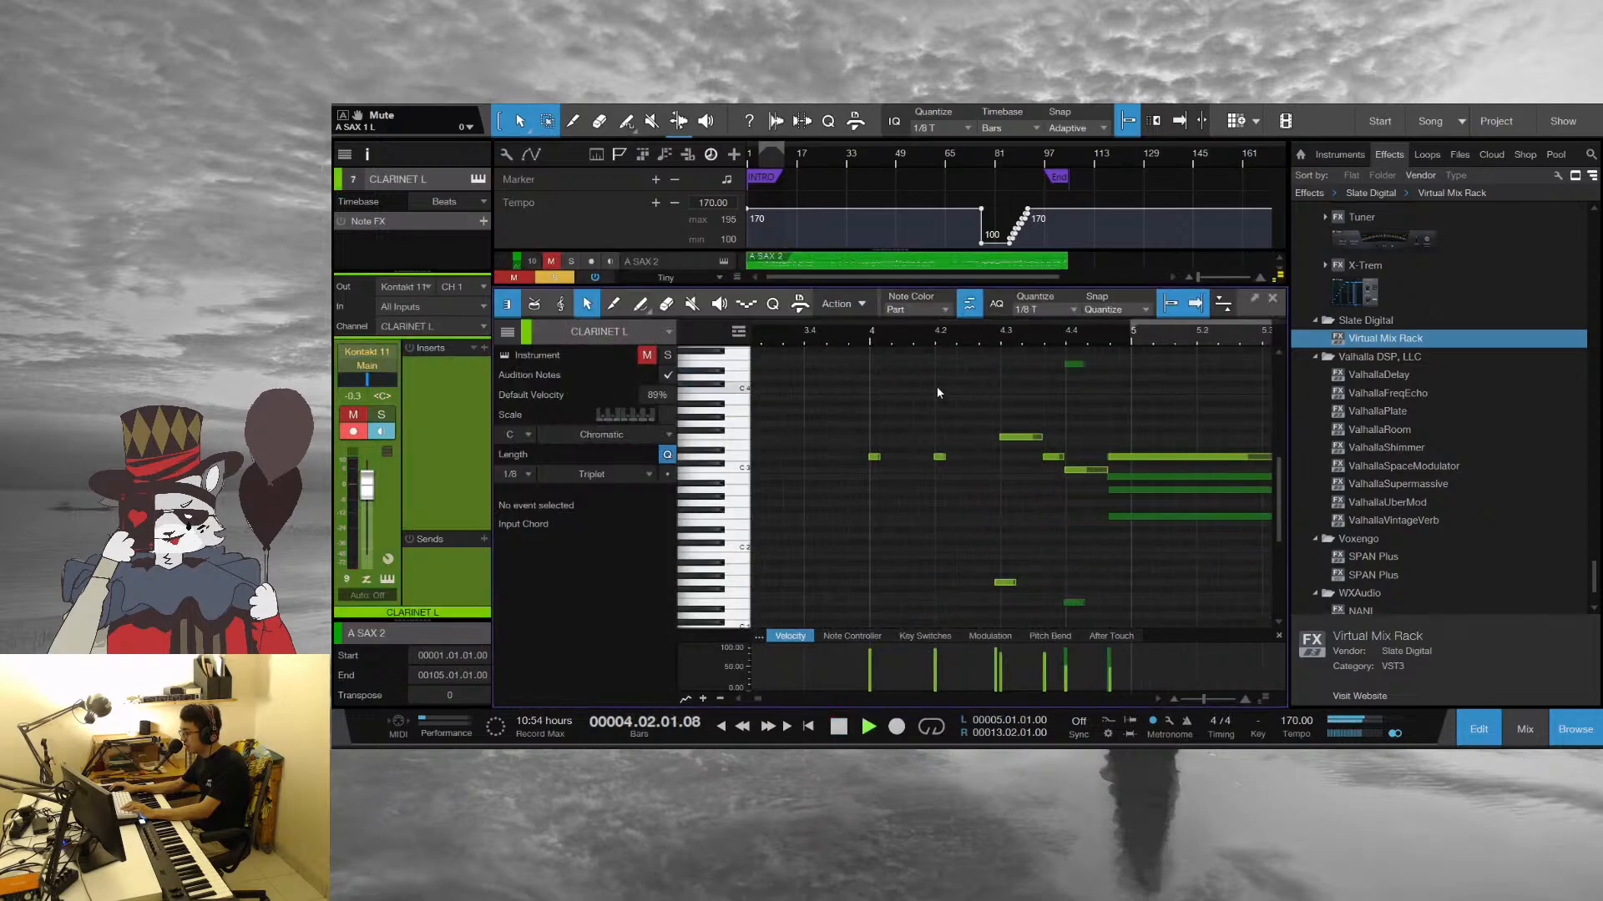
pyautogui.press('space')
pyautogui.click(867, 338)
pyautogui.press('space')
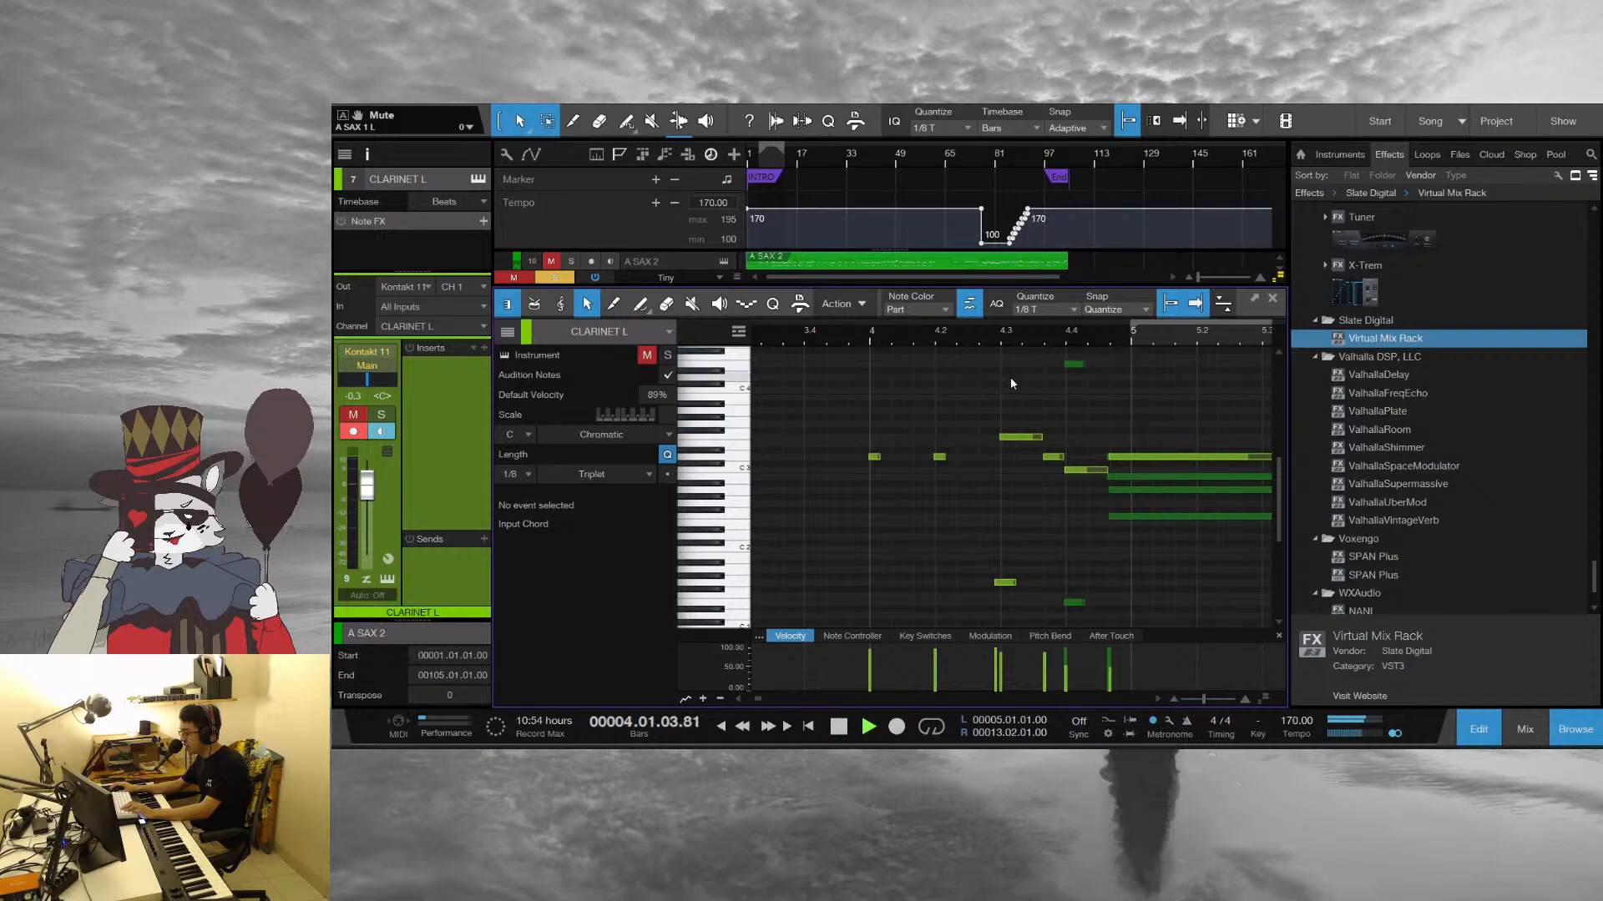
pyautogui.moveTo(1207, 339); pyautogui.dragTo(928, 303)
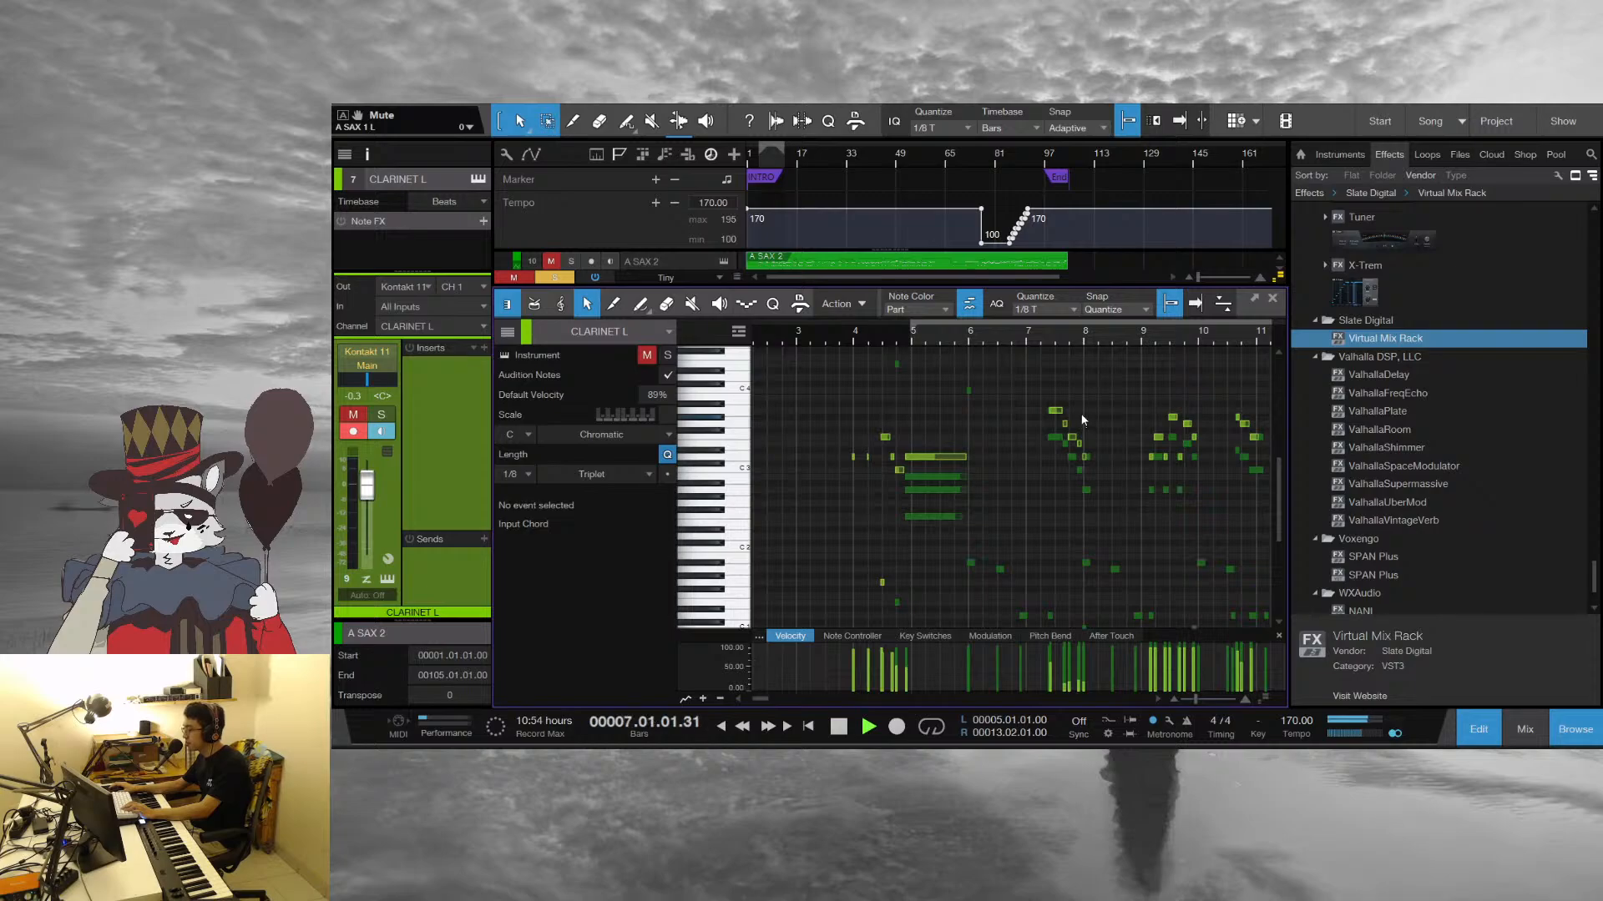
pyautogui.scroll(-1, 1082, 417)
pyautogui.scroll(-1, 1083, 416)
pyautogui.press('space')
# Place the playhead at beat 2 of bar 4 and select the clarinet's long D 3 note before bar 5
pyautogui.click(876, 339)
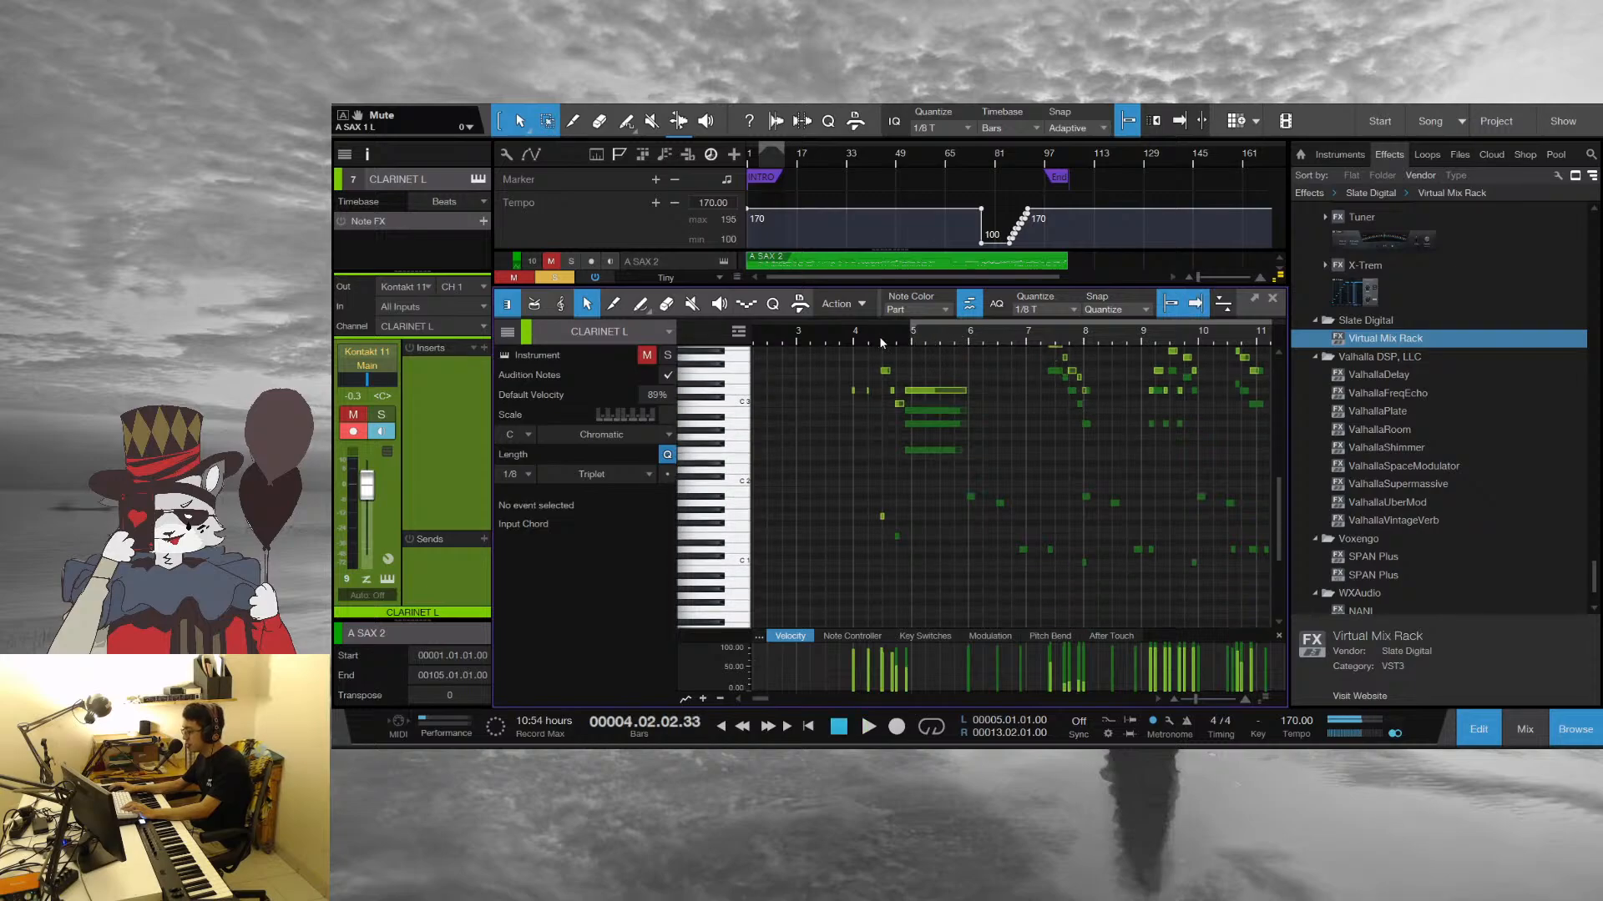
pyautogui.moveTo(882, 341); pyautogui.dragTo(832, 377)
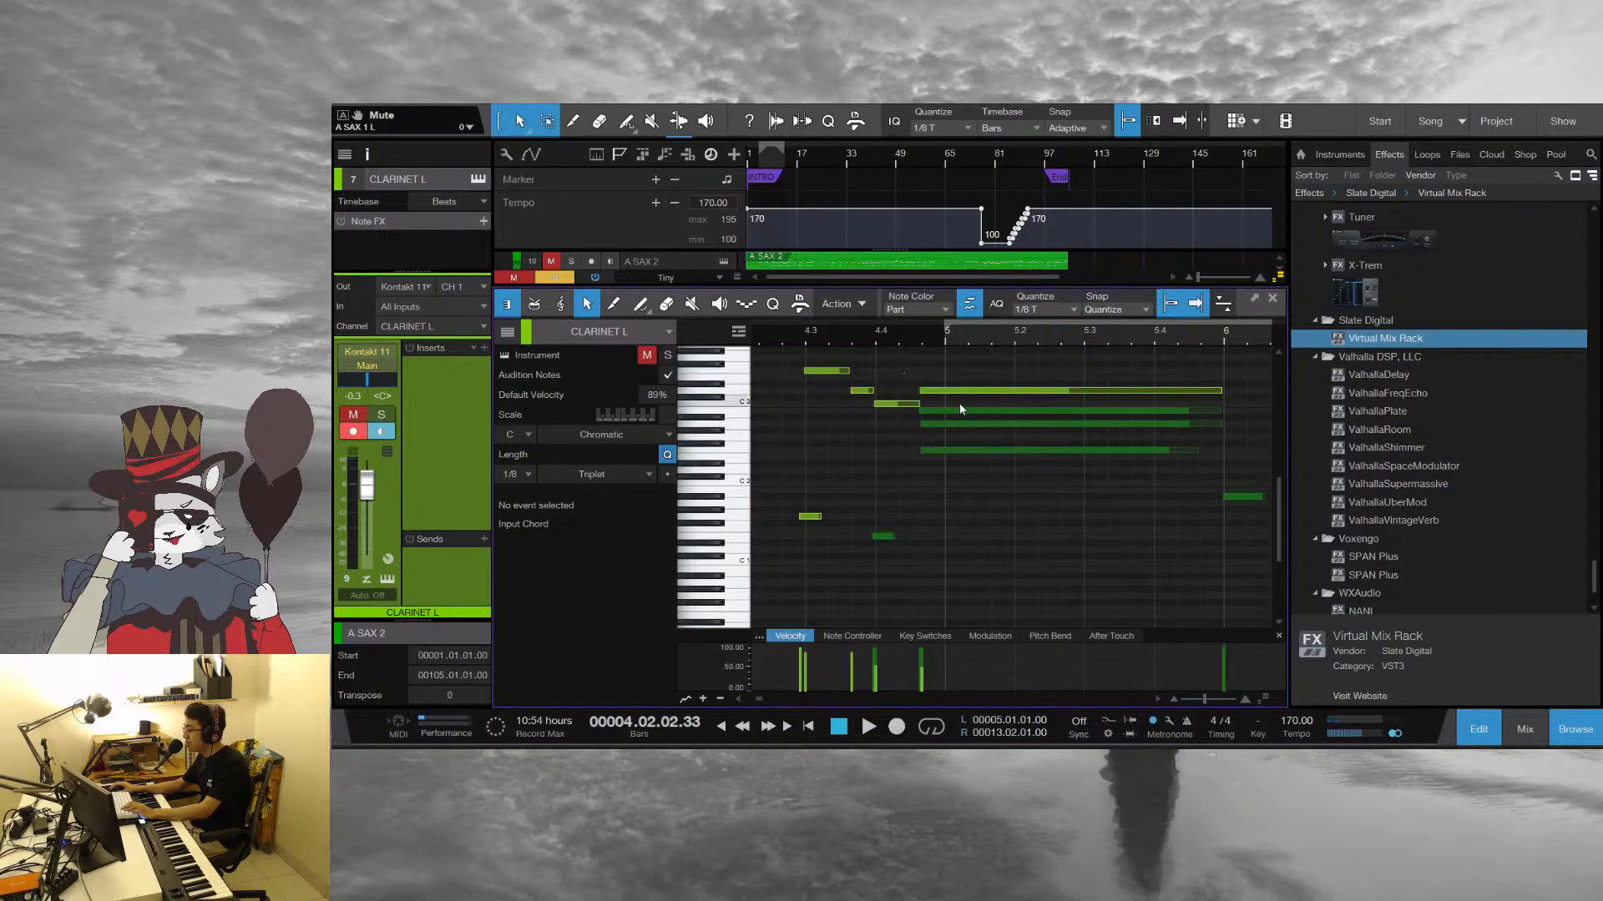
pyautogui.click(937, 391)
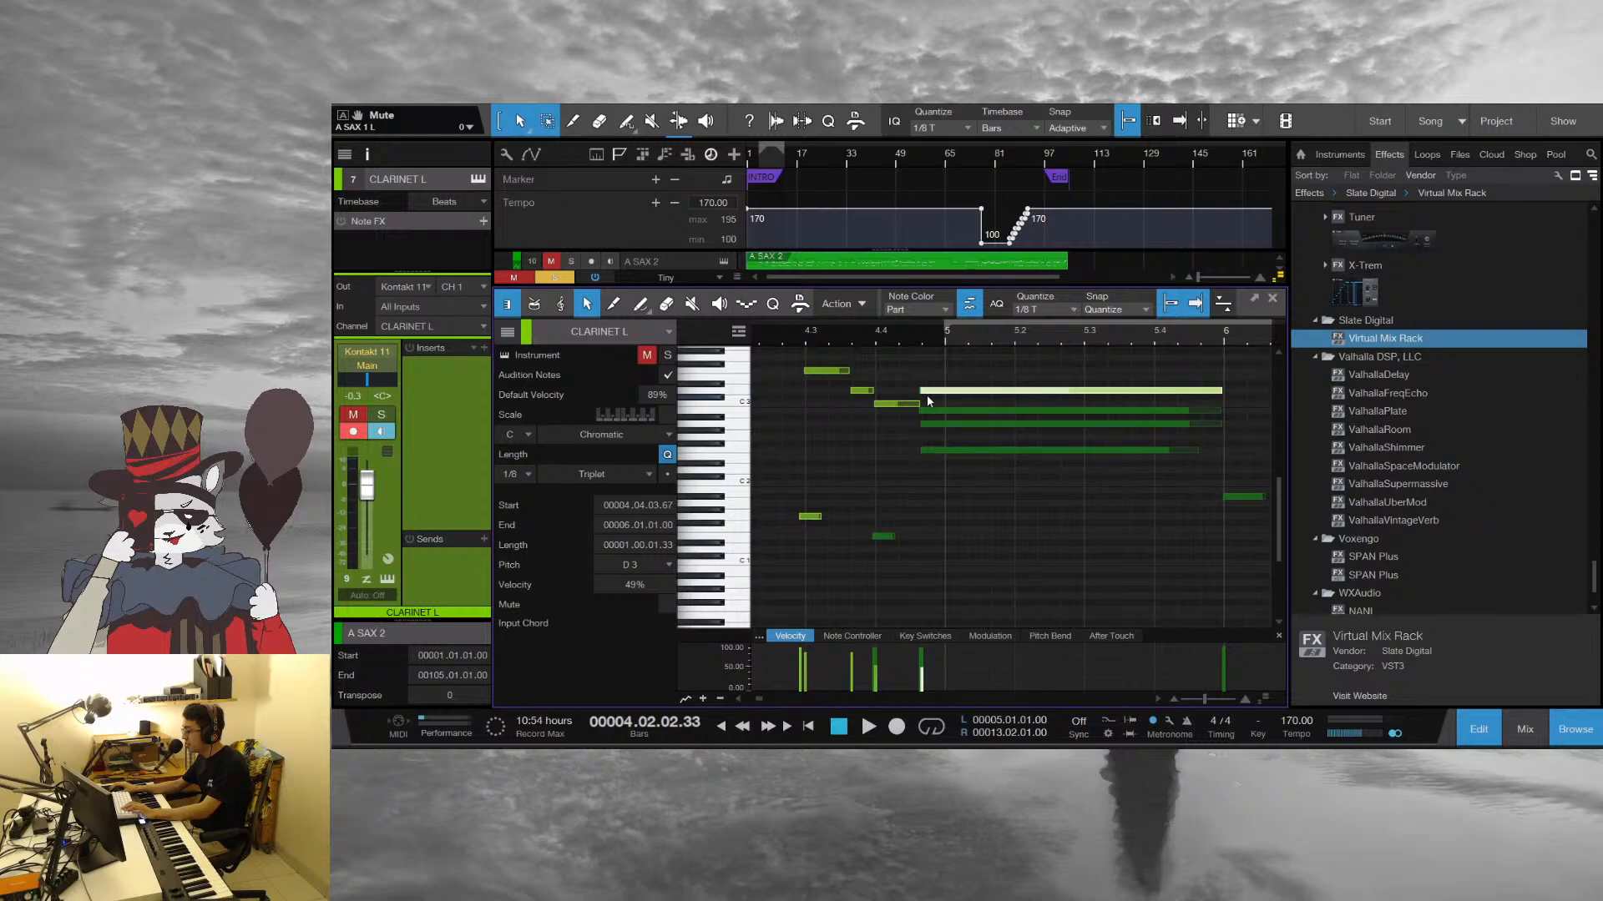
# Enlarge the track area above the note editor and switch through the A SAX 1, T SAX and B SAX parts
pyautogui.scroll(1, 674, 262)
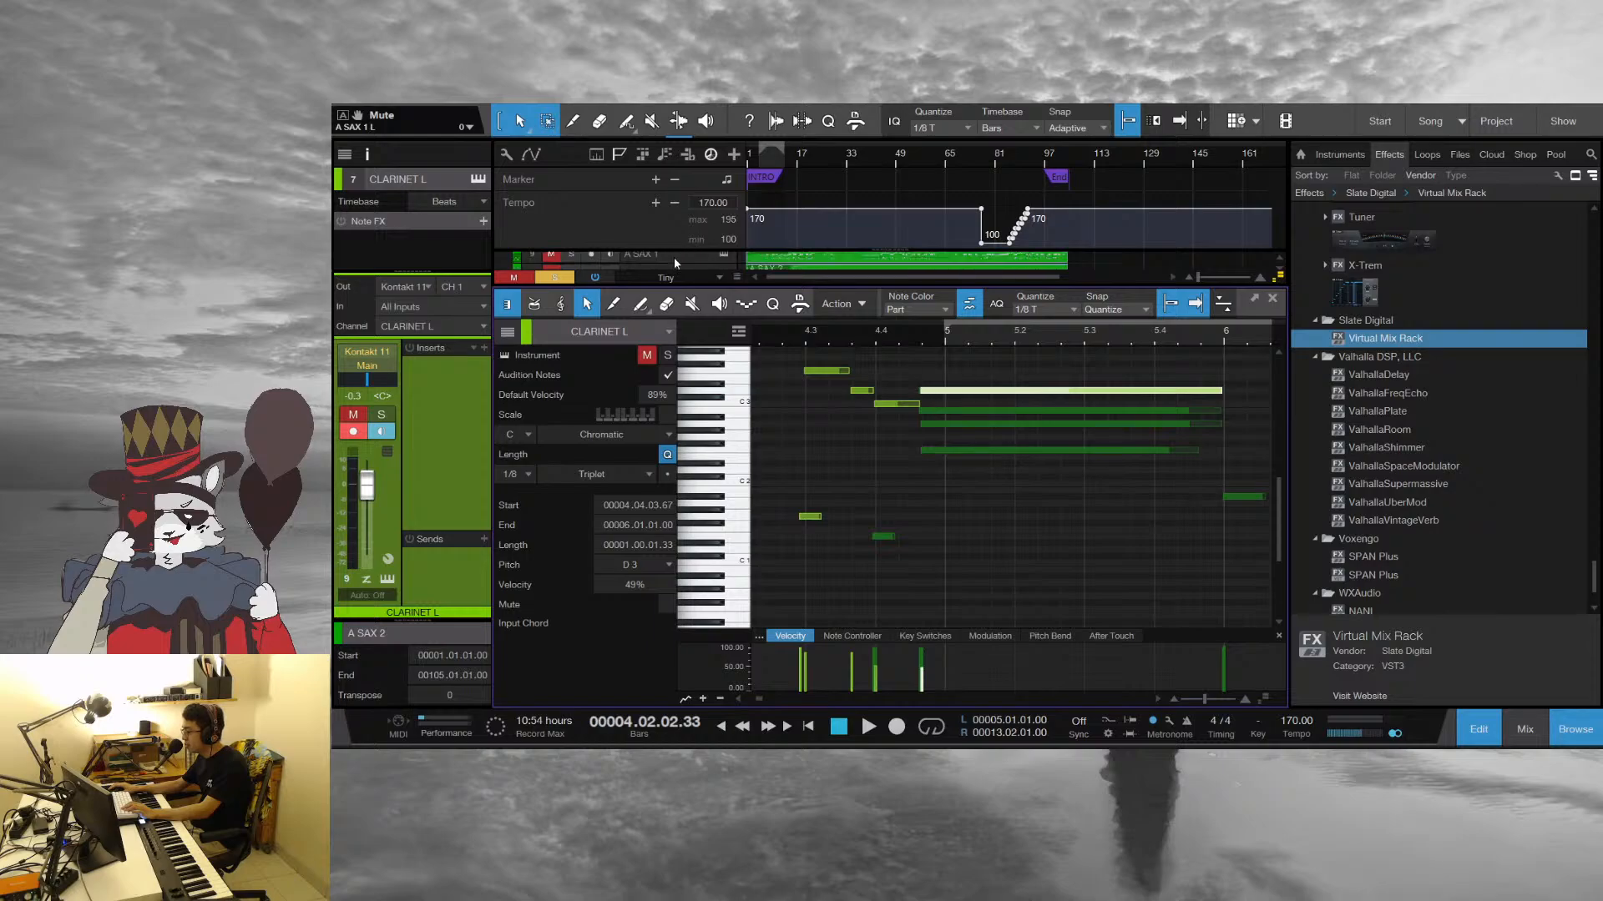
pyautogui.click(673, 257)
pyautogui.moveTo(800, 288); pyautogui.dragTo(799, 345)
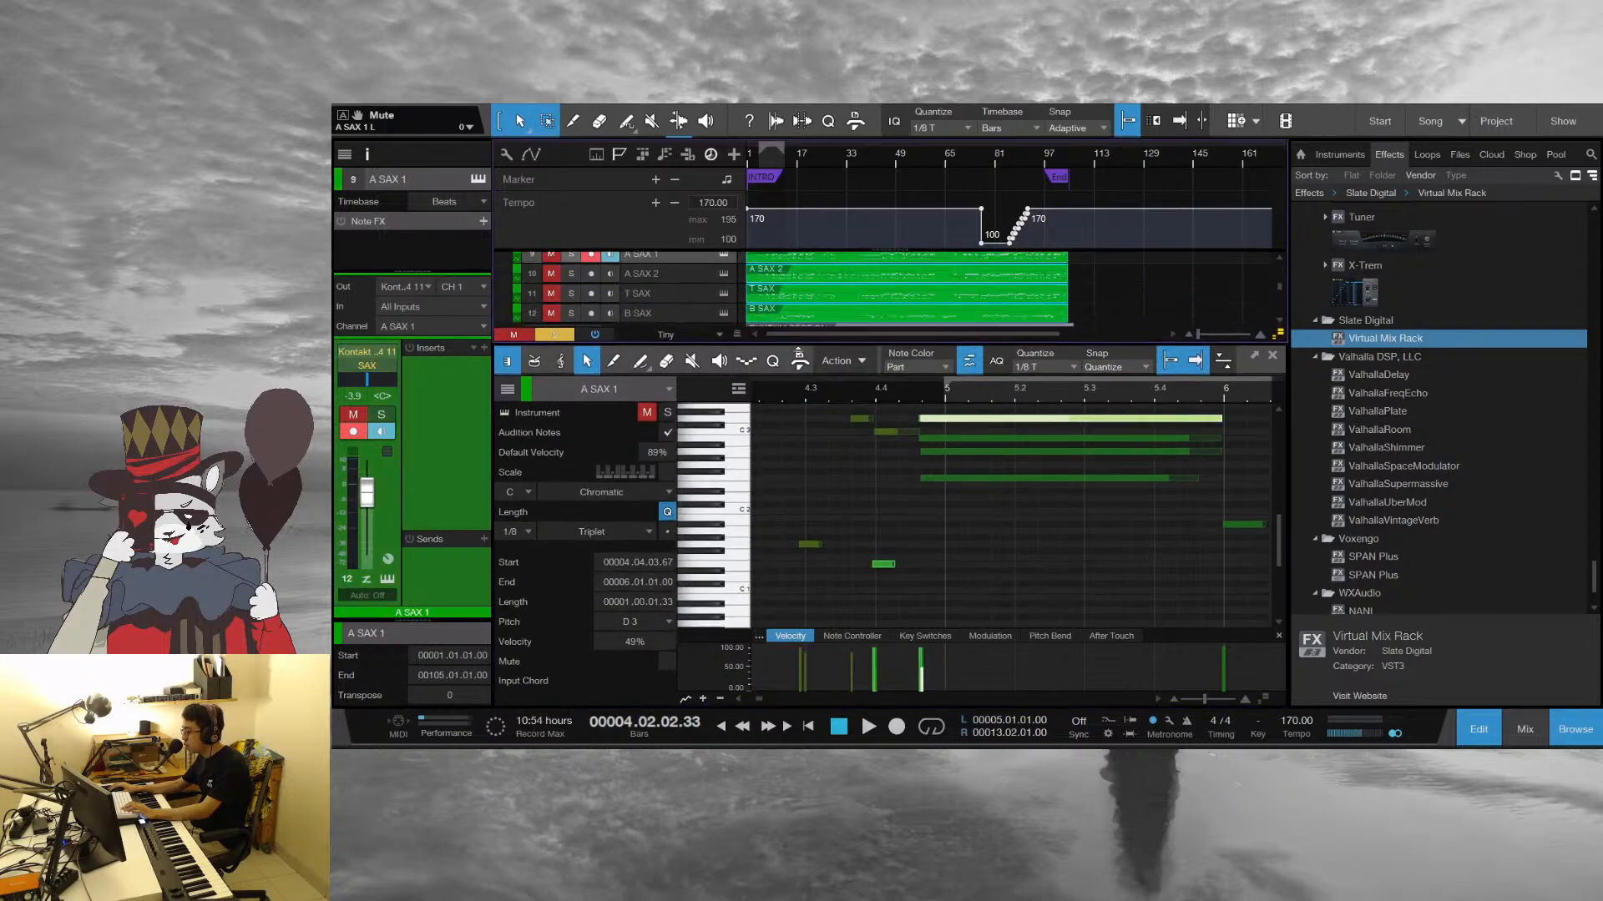
pyautogui.click(684, 295)
pyautogui.click(679, 311)
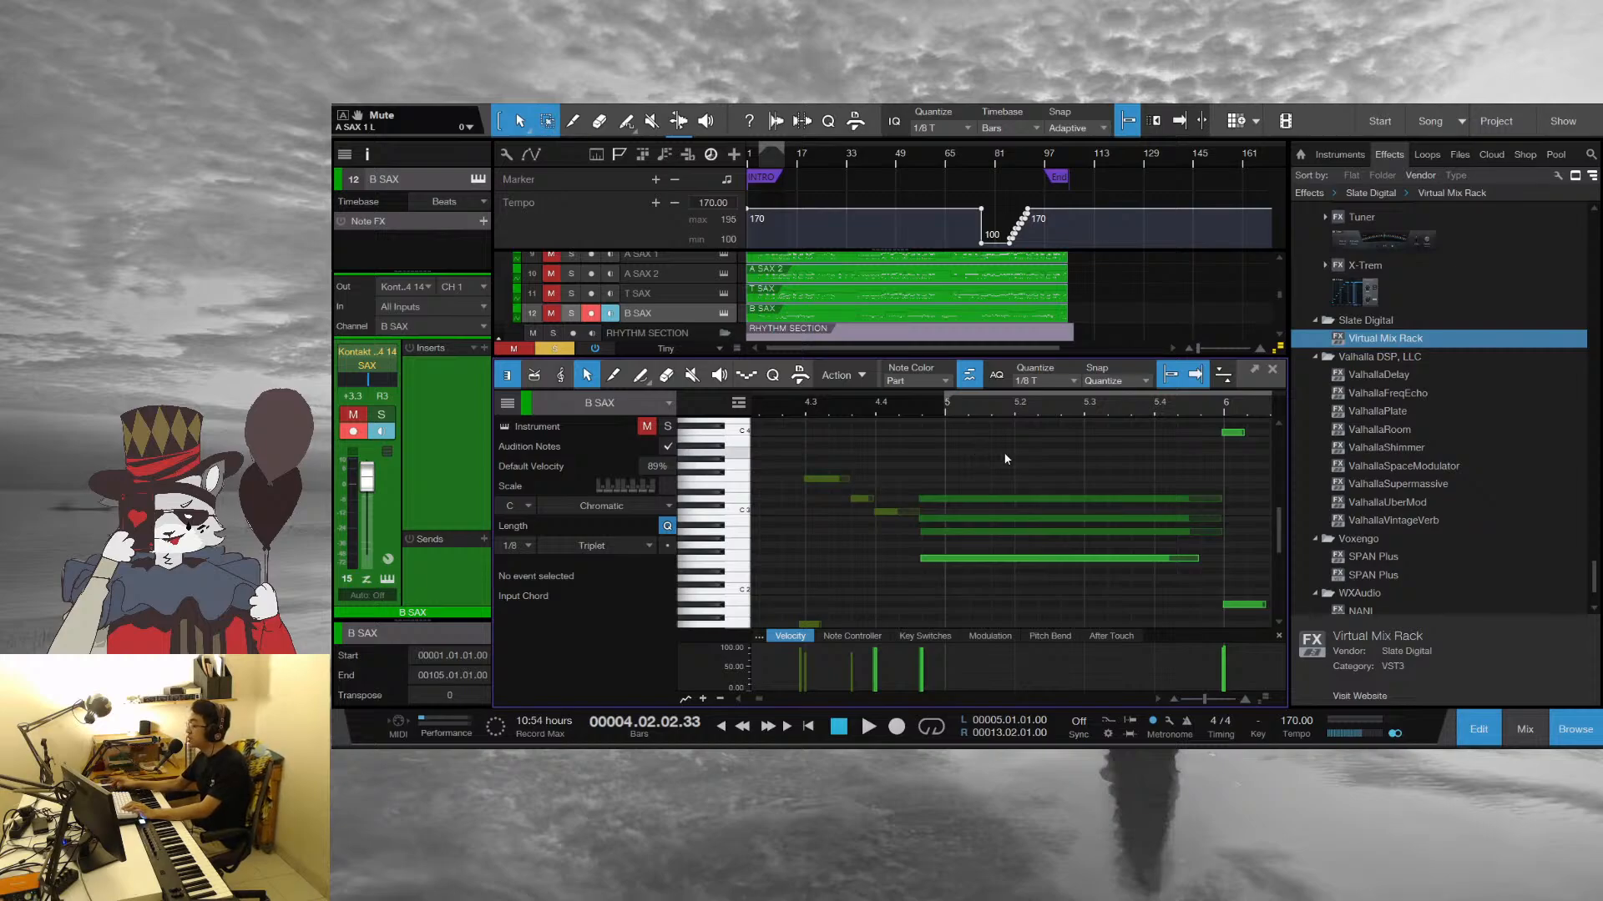
# Return to the CLARINET L part through its C 3 note before bar 5, deselect it and place the playhead at bar 4
pyautogui.click(898, 510)
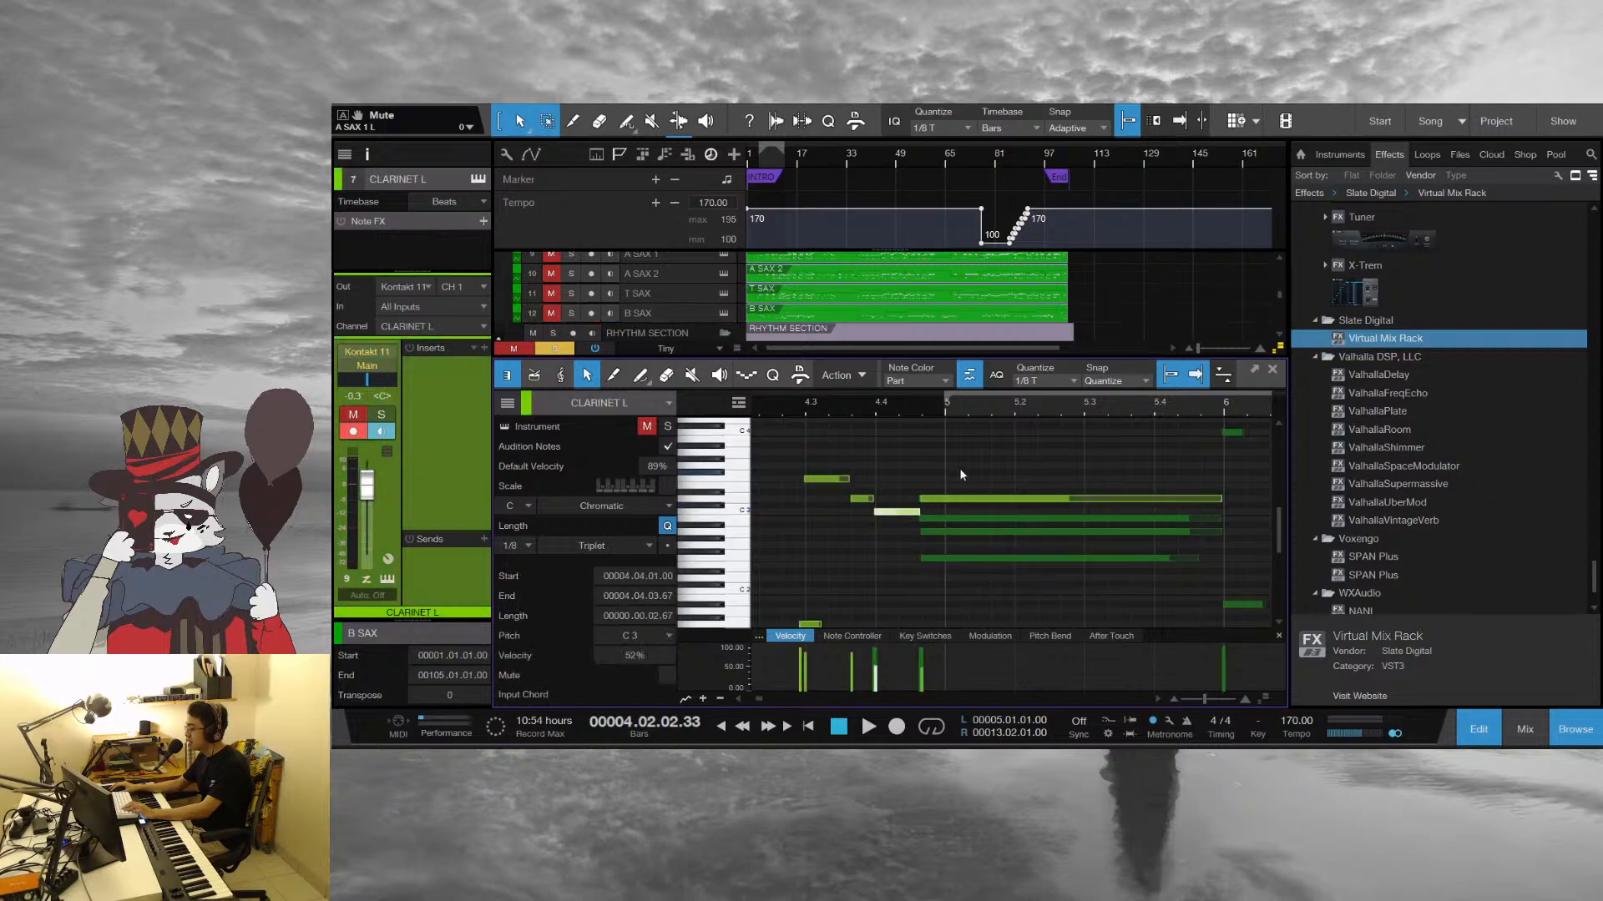
pyautogui.click(971, 471)
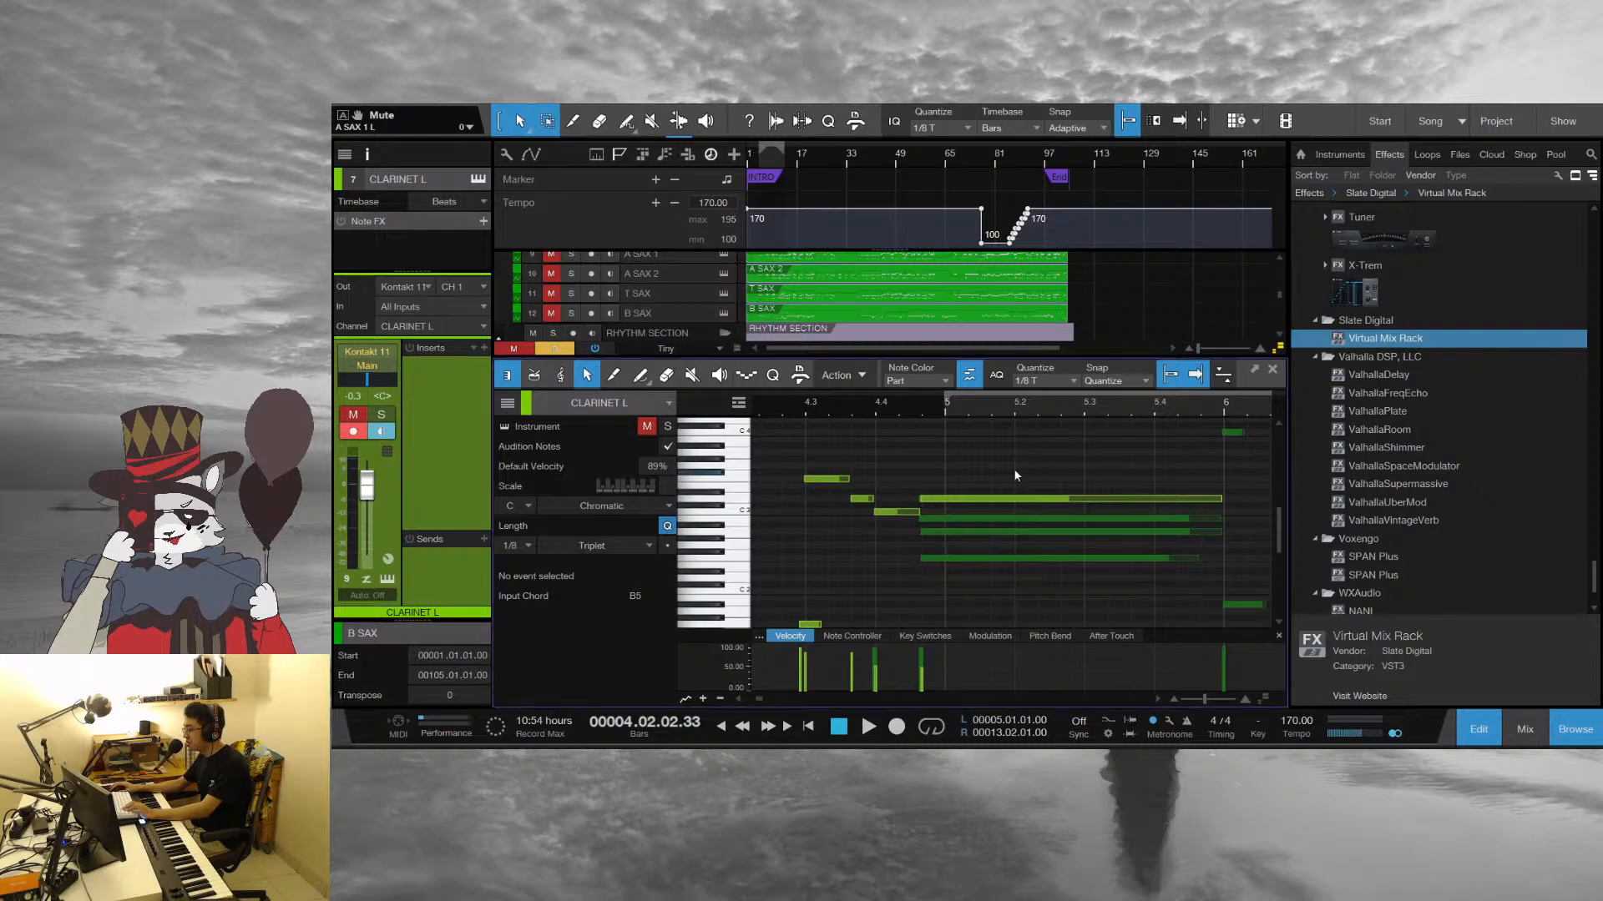
pyautogui.moveTo(821, 413); pyautogui.dragTo(941, 378)
pyautogui.click(909, 403)
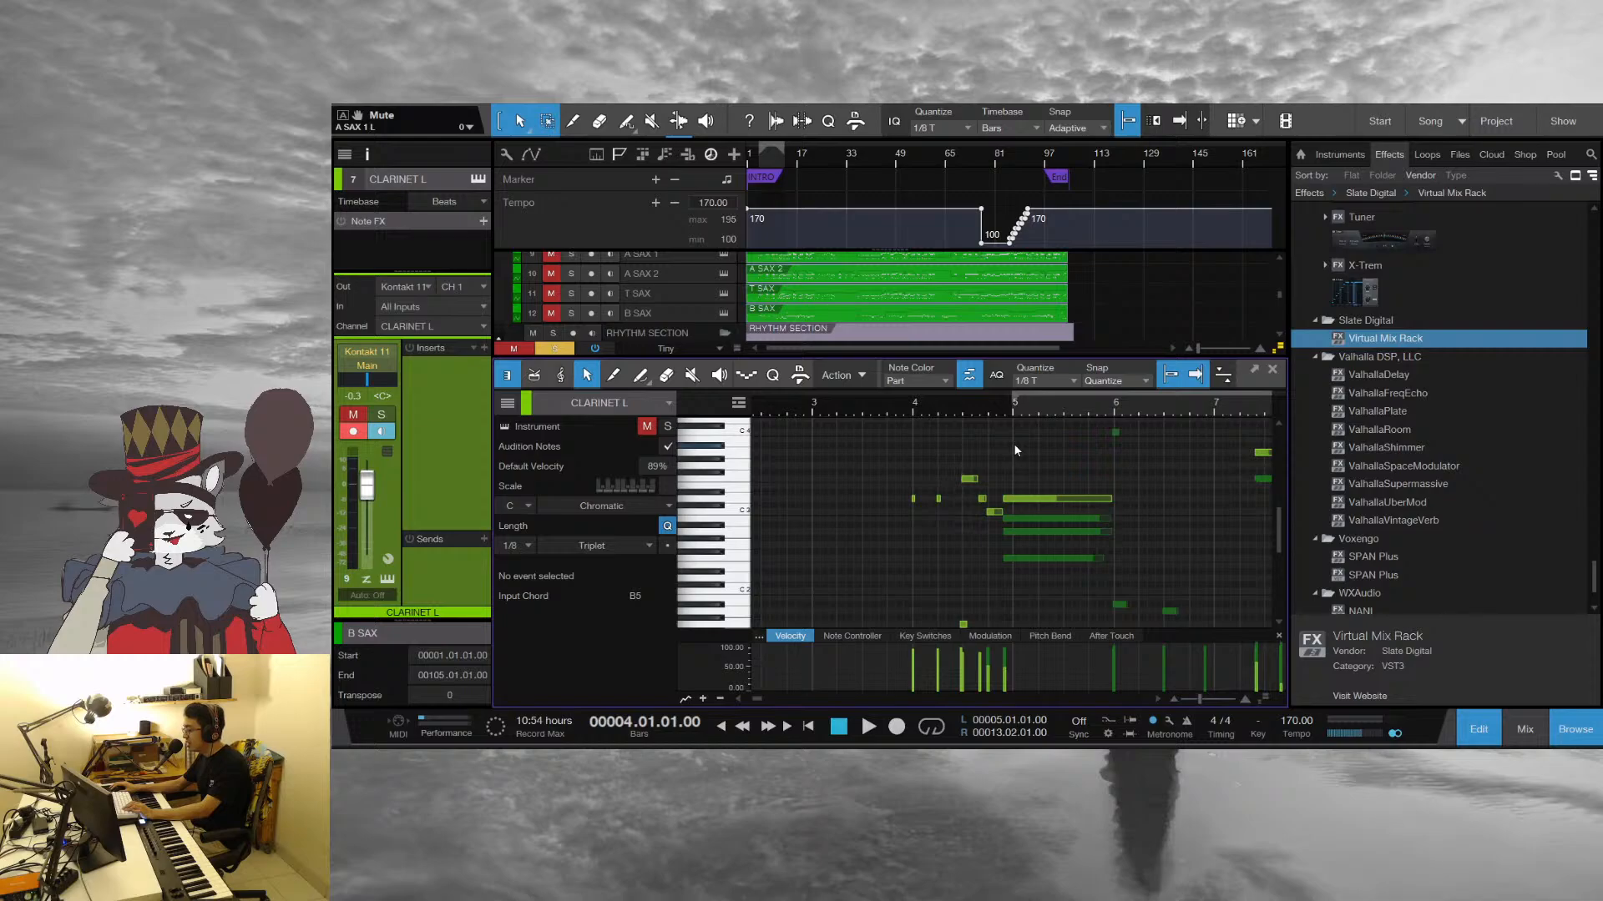
# Replay the clarinet and sax phrase from bar 4 and stop at beat 4 of bar 5
pyautogui.press('space')
pyautogui.click(896, 409)
pyautogui.moveTo(931, 411); pyautogui.dragTo(906, 426)
pyautogui.press('space')
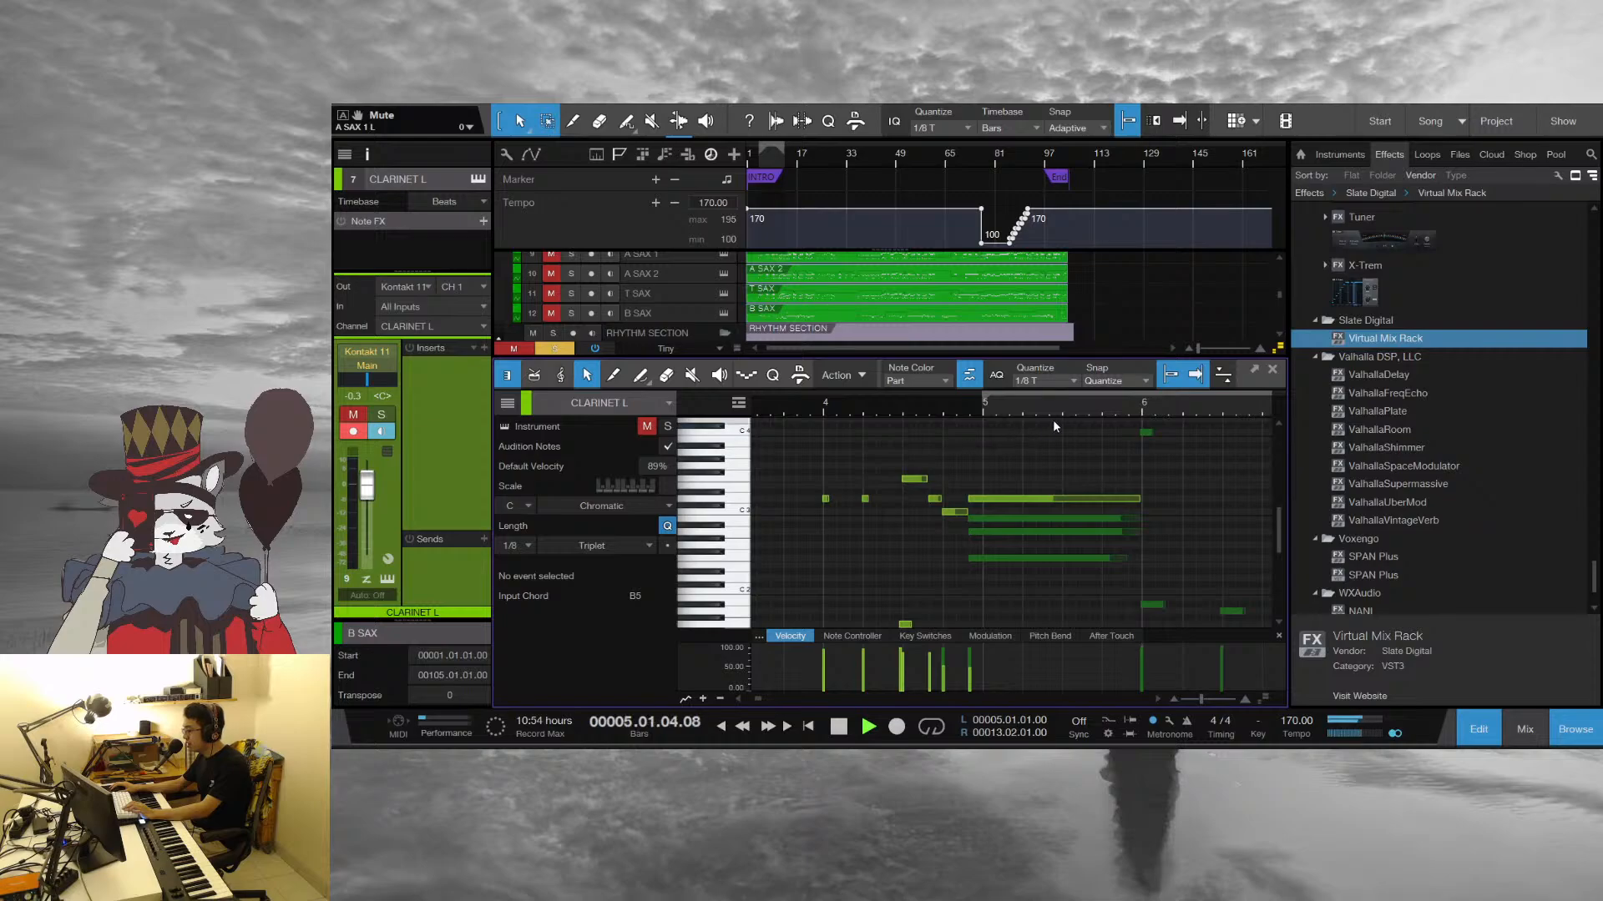
pyautogui.moveTo(972, 408); pyautogui.dragTo(959, 406)
pyautogui.press('space')
pyautogui.moveTo(855, 405); pyautogui.dragTo(925, 406)
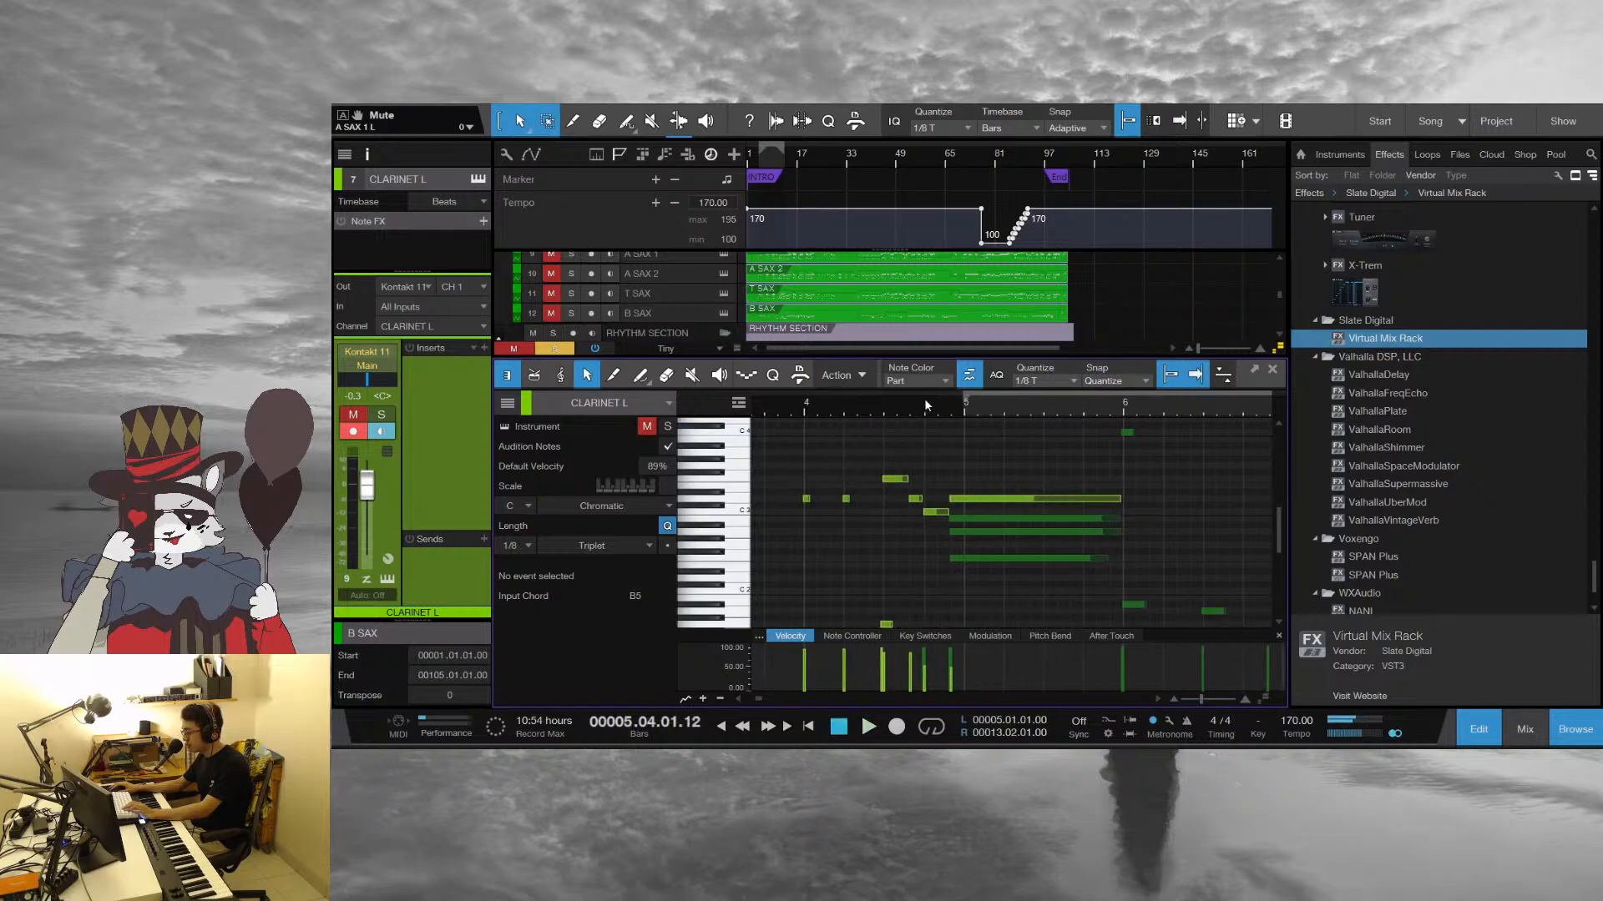
# Replay the clarinet and sax parts from bar 4 into bar 7, past the held chord, and stop playback
pyautogui.click(814, 402)
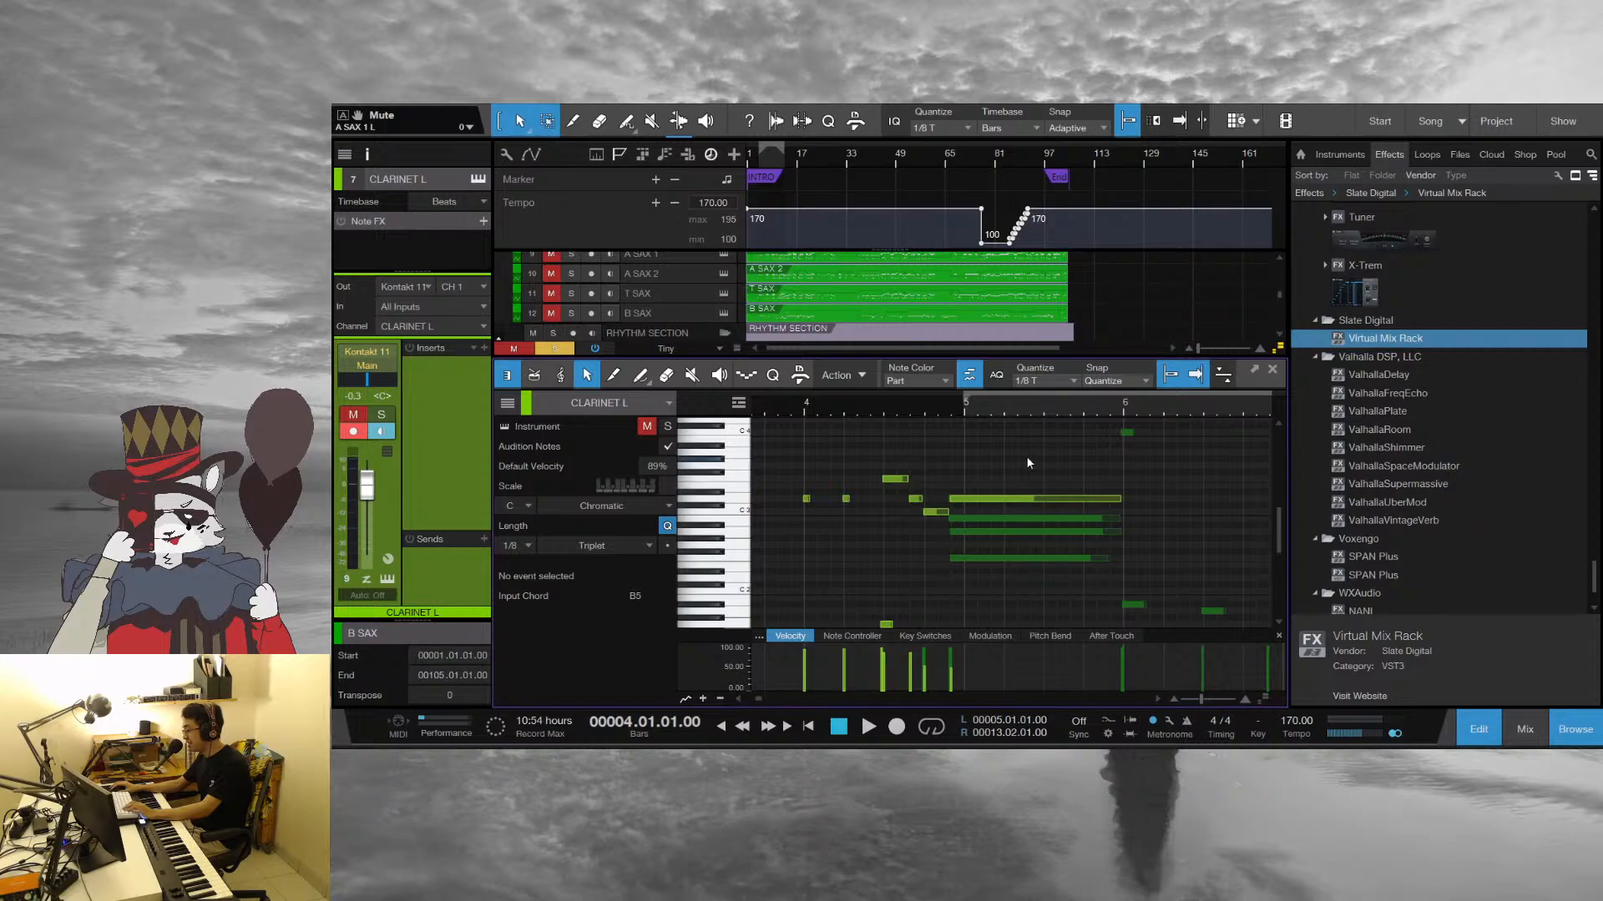
pyautogui.press('space')
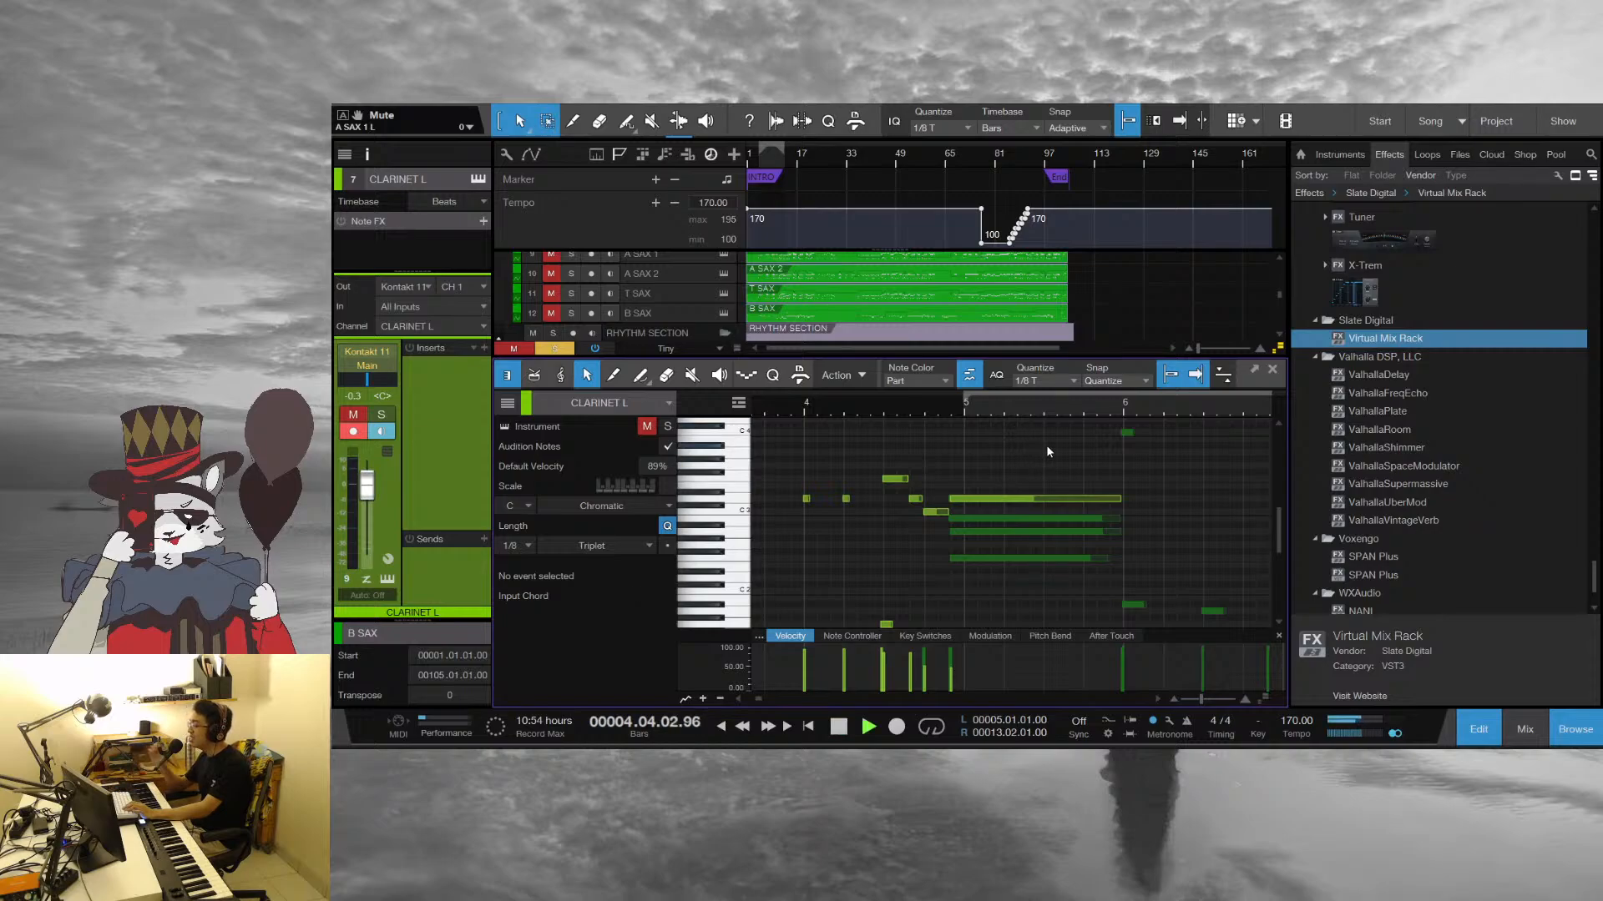
pyautogui.scroll(1, 1163, 583)
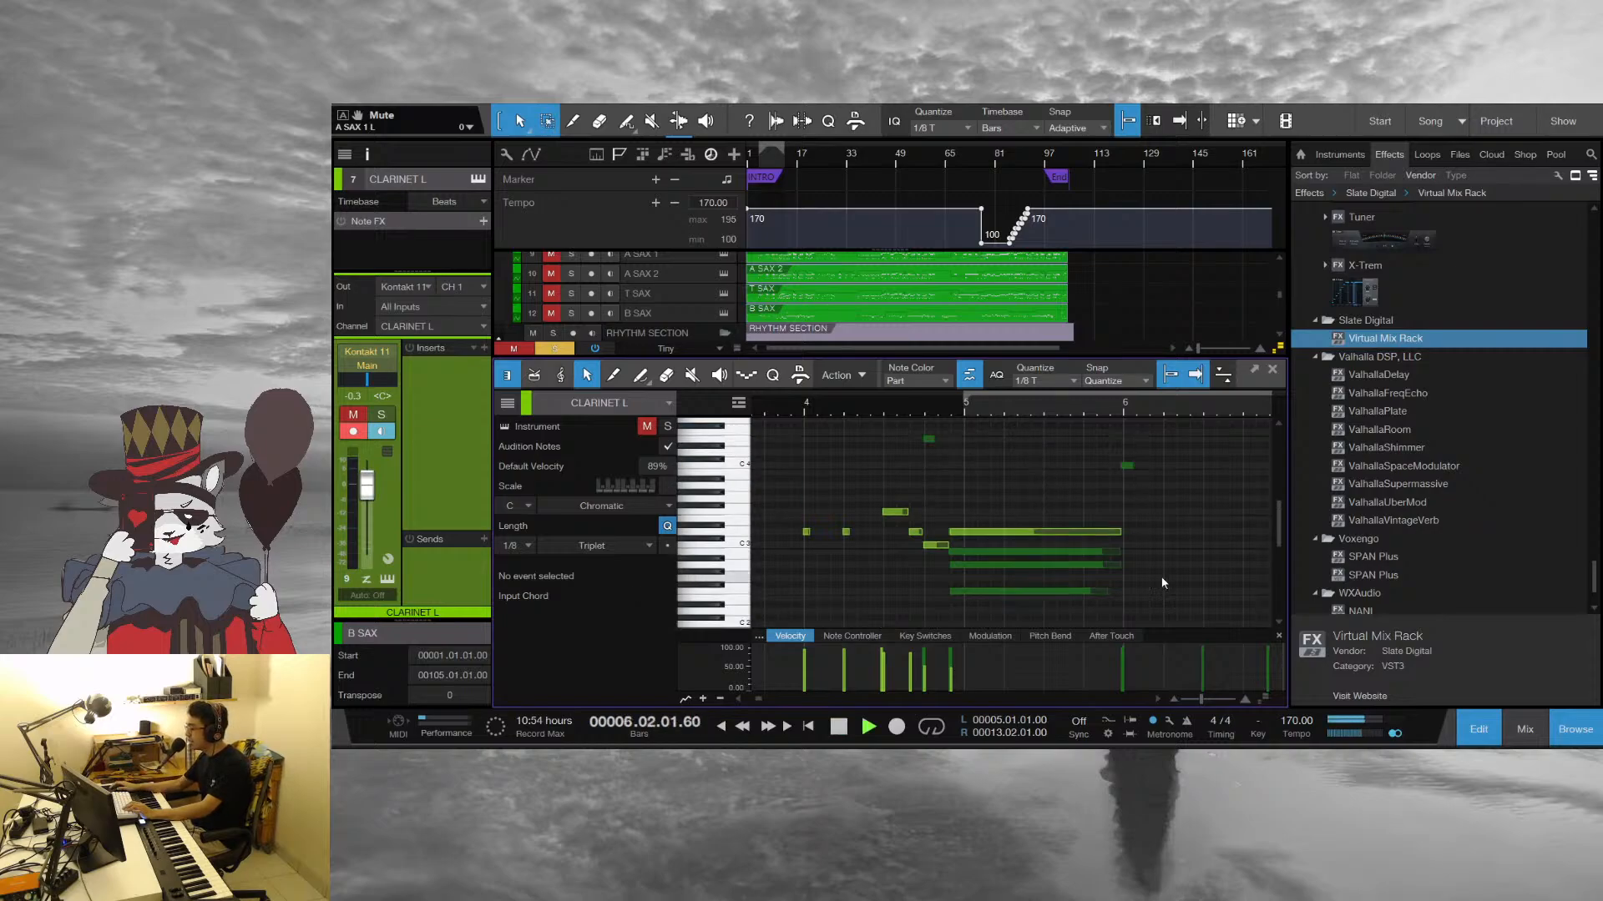
pyautogui.scroll(-4, 1067, 400)
pyautogui.scroll(-1, 962, 554)
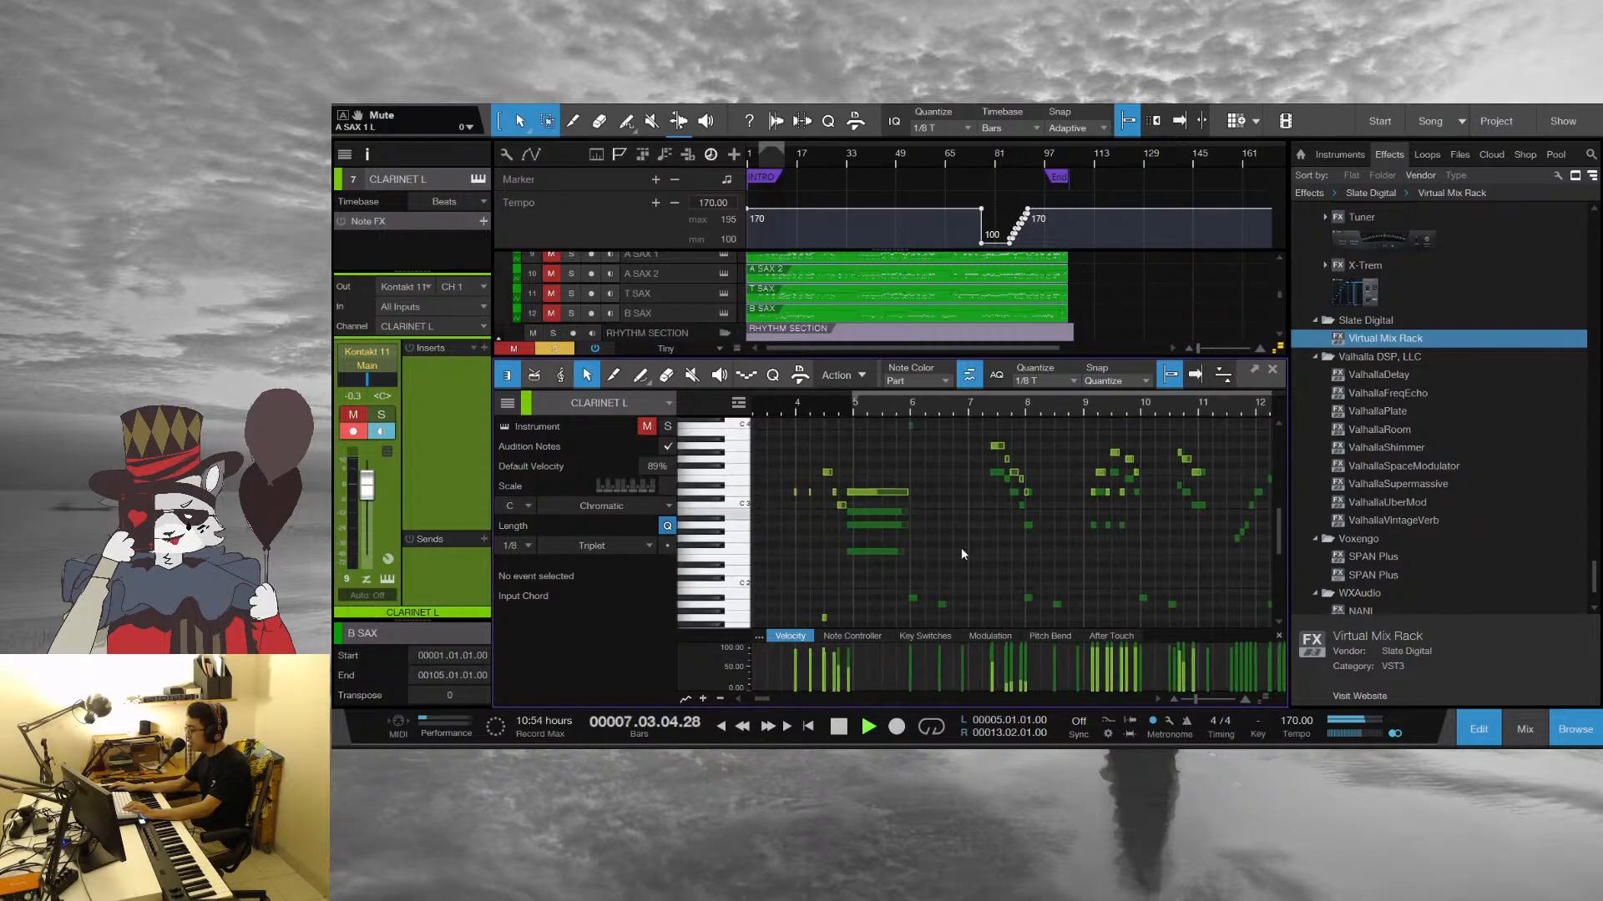
pyautogui.scroll(-1, 961, 549)
pyautogui.press('space')
# Return the playhead to beat 4 of bar 4, just before the held clarinet and sax chord, for a closer look
pyautogui.scroll(1, 959, 541)
pyautogui.click(801, 412)
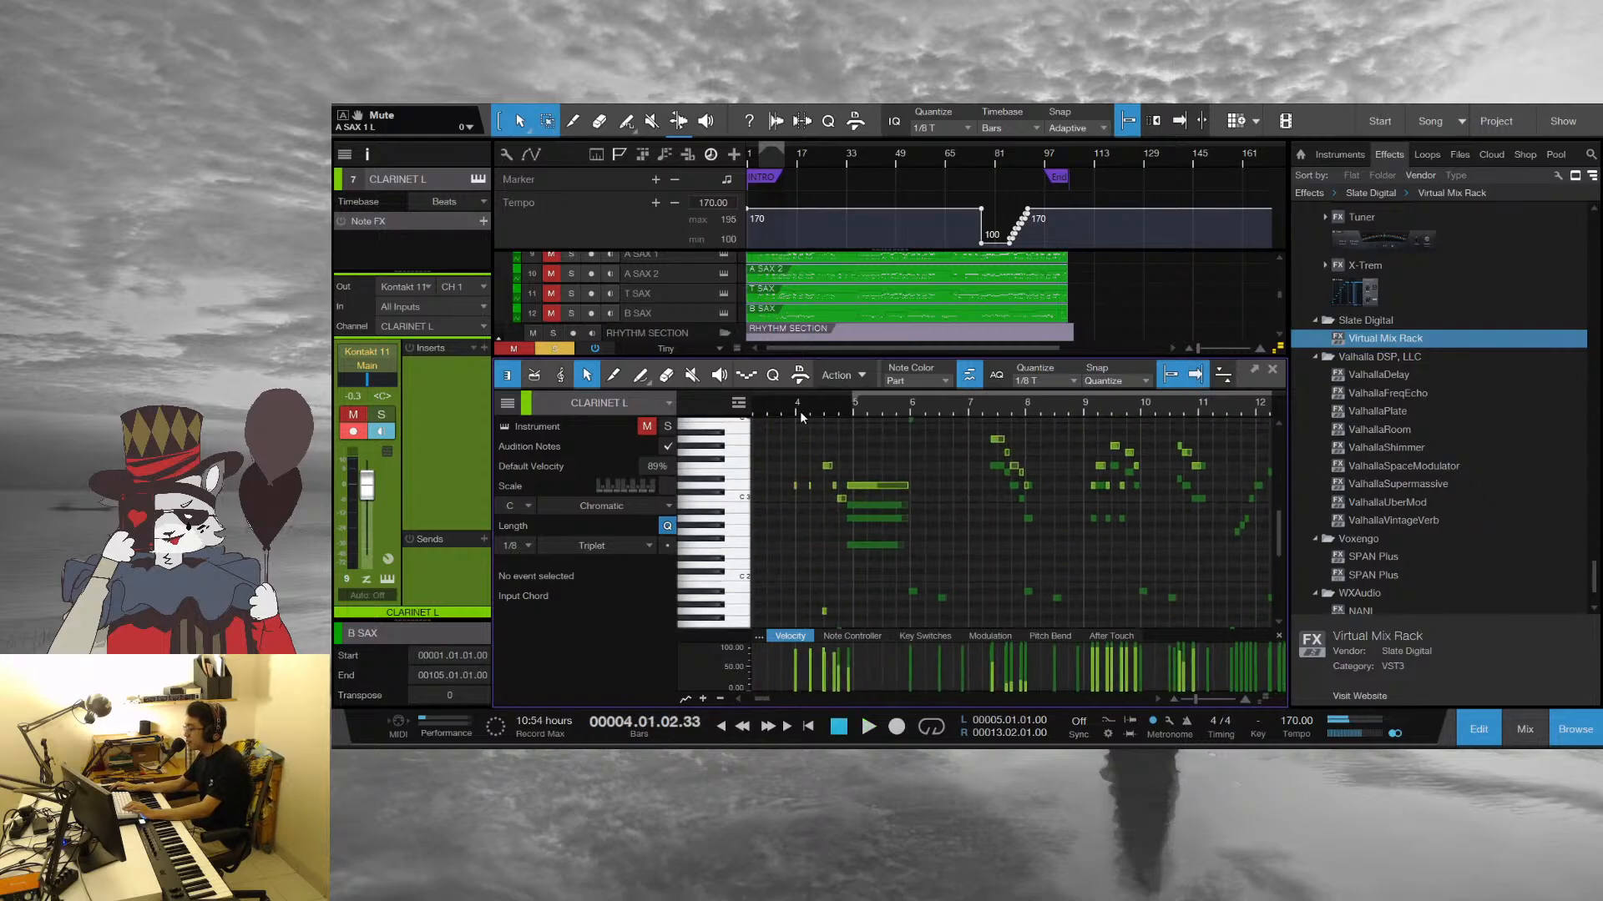
pyautogui.moveTo(800, 411); pyautogui.dragTo(908, 428)
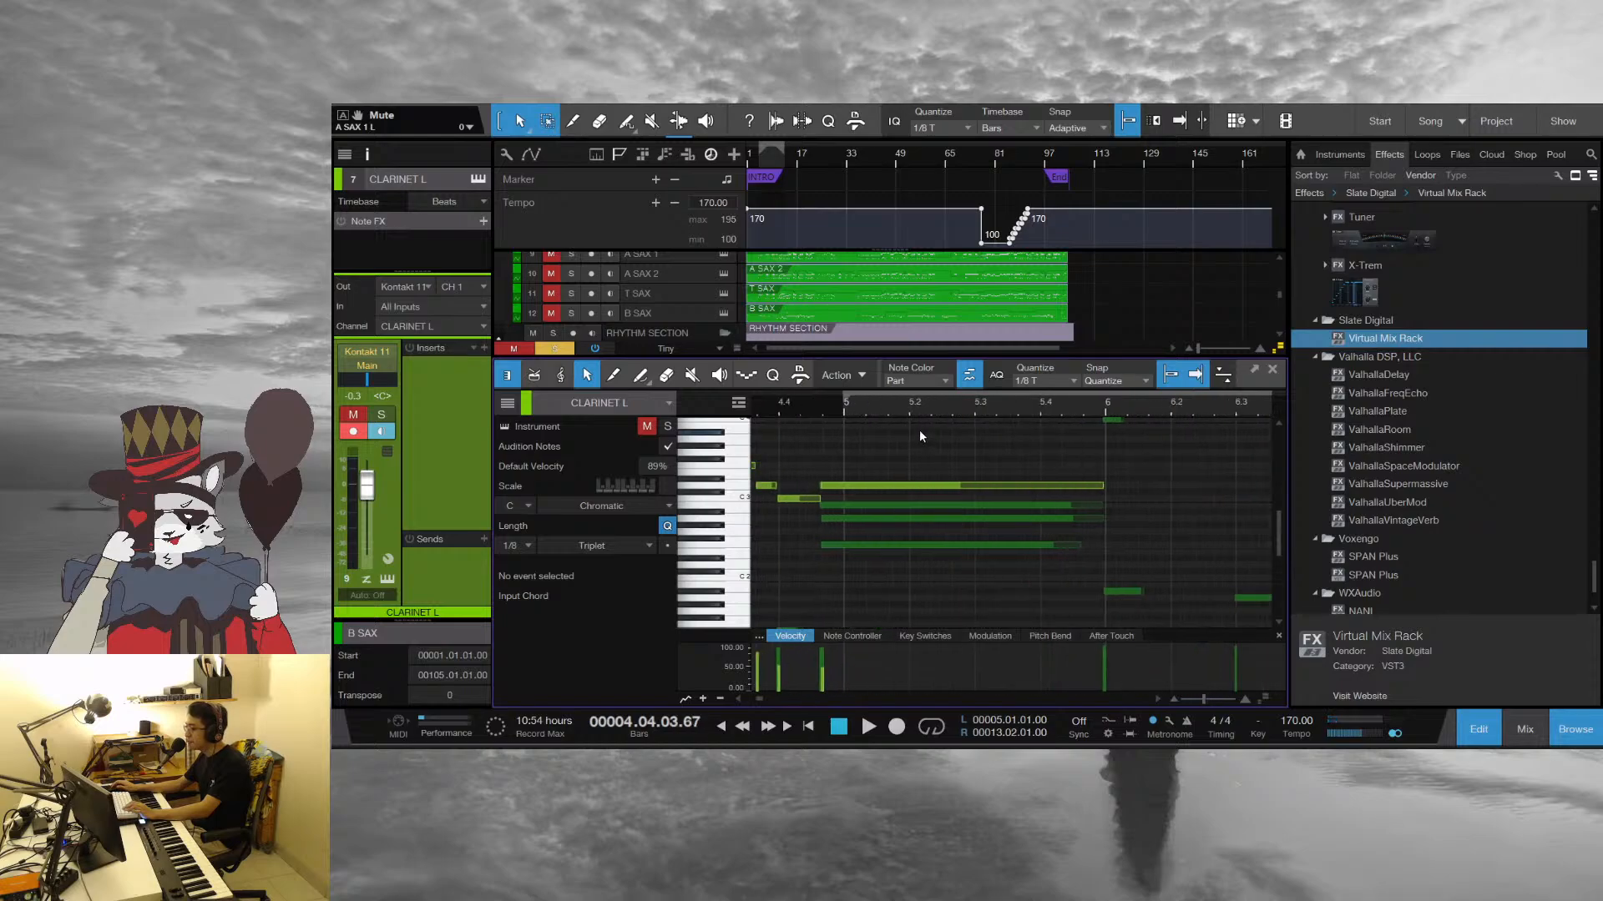
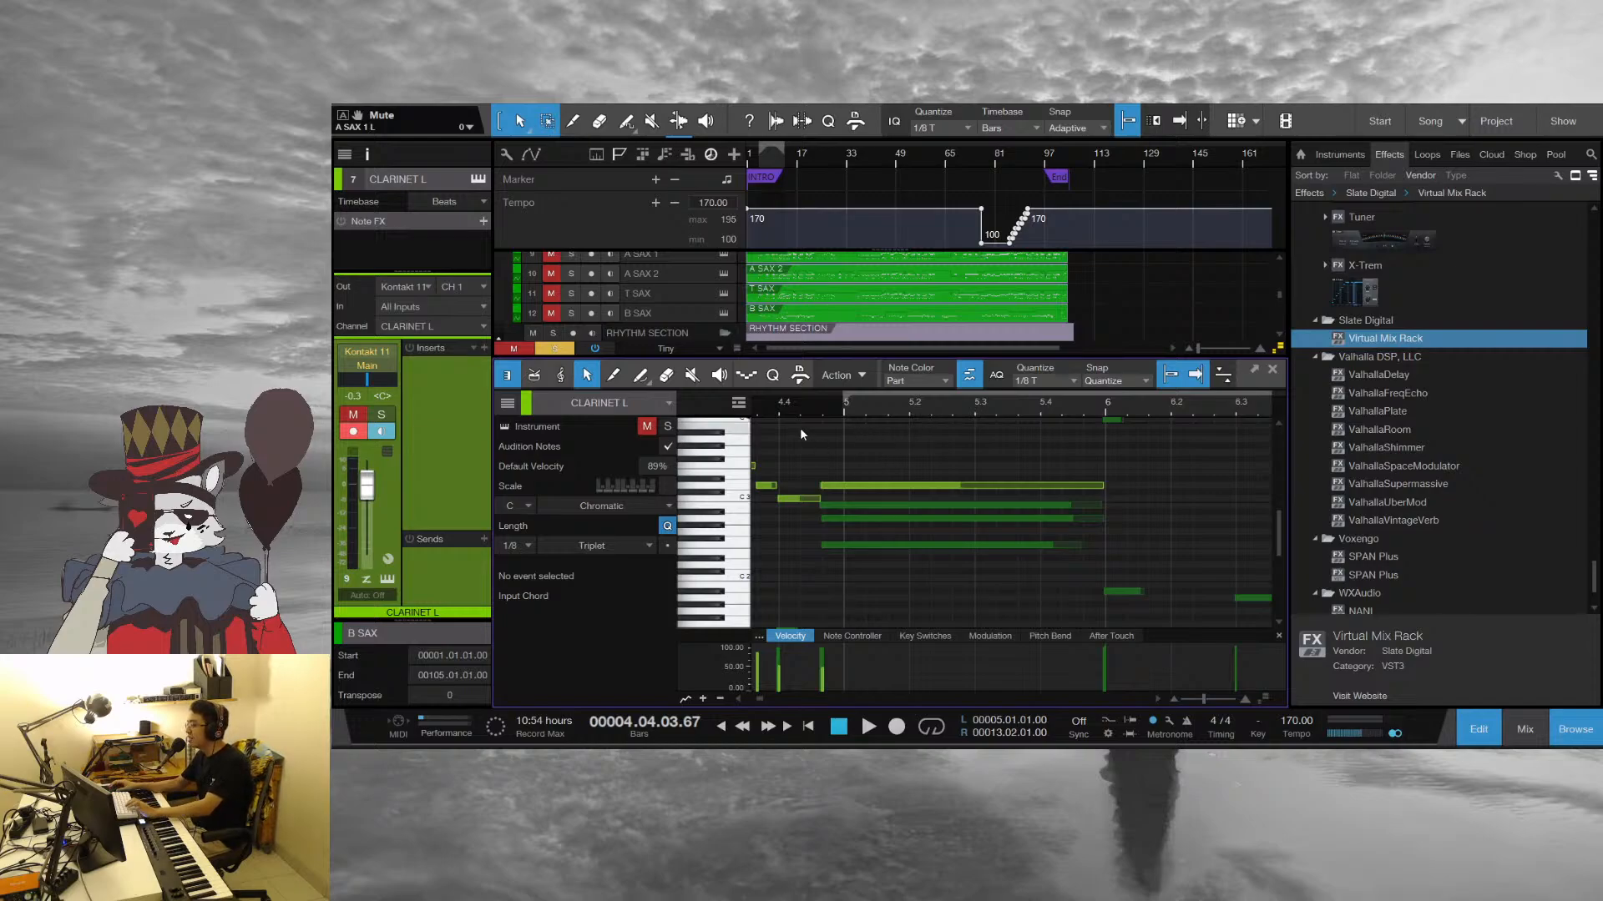
# Return the playhead to the start of bar 4, close the clarinet's note editor and look over the arrangement's tracks
pyautogui.moveTo(793, 404); pyautogui.dragTo(954, 395)
pyautogui.click(862, 413)
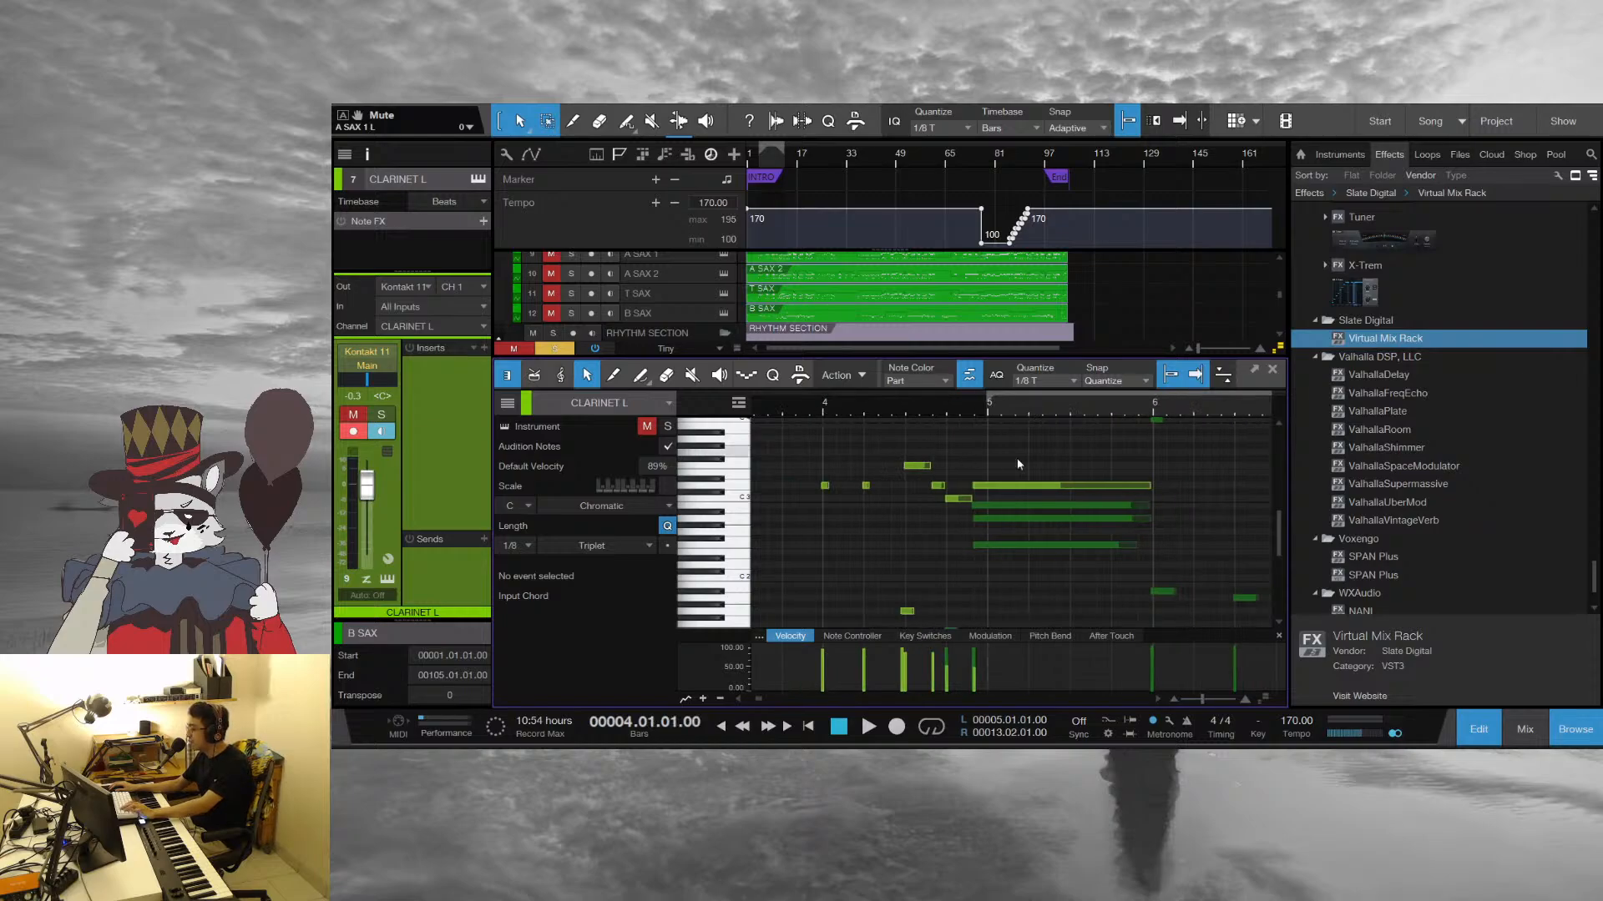
pyautogui.click(1272, 369)
pyautogui.scroll(-1, 1075, 574)
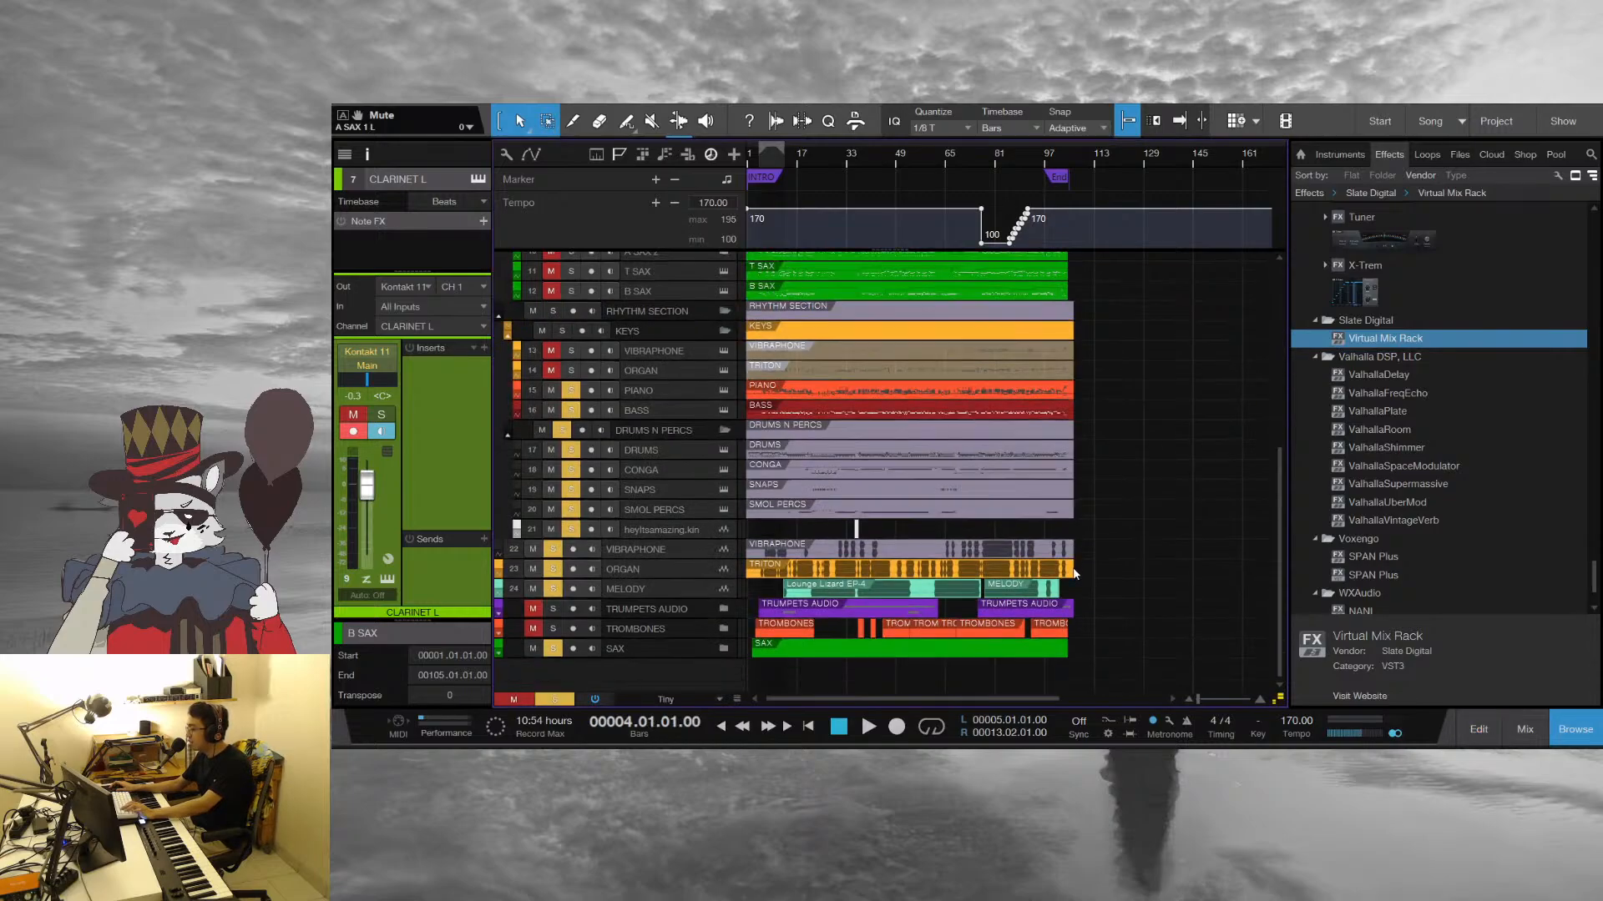
pyautogui.scroll(5, 859, 365)
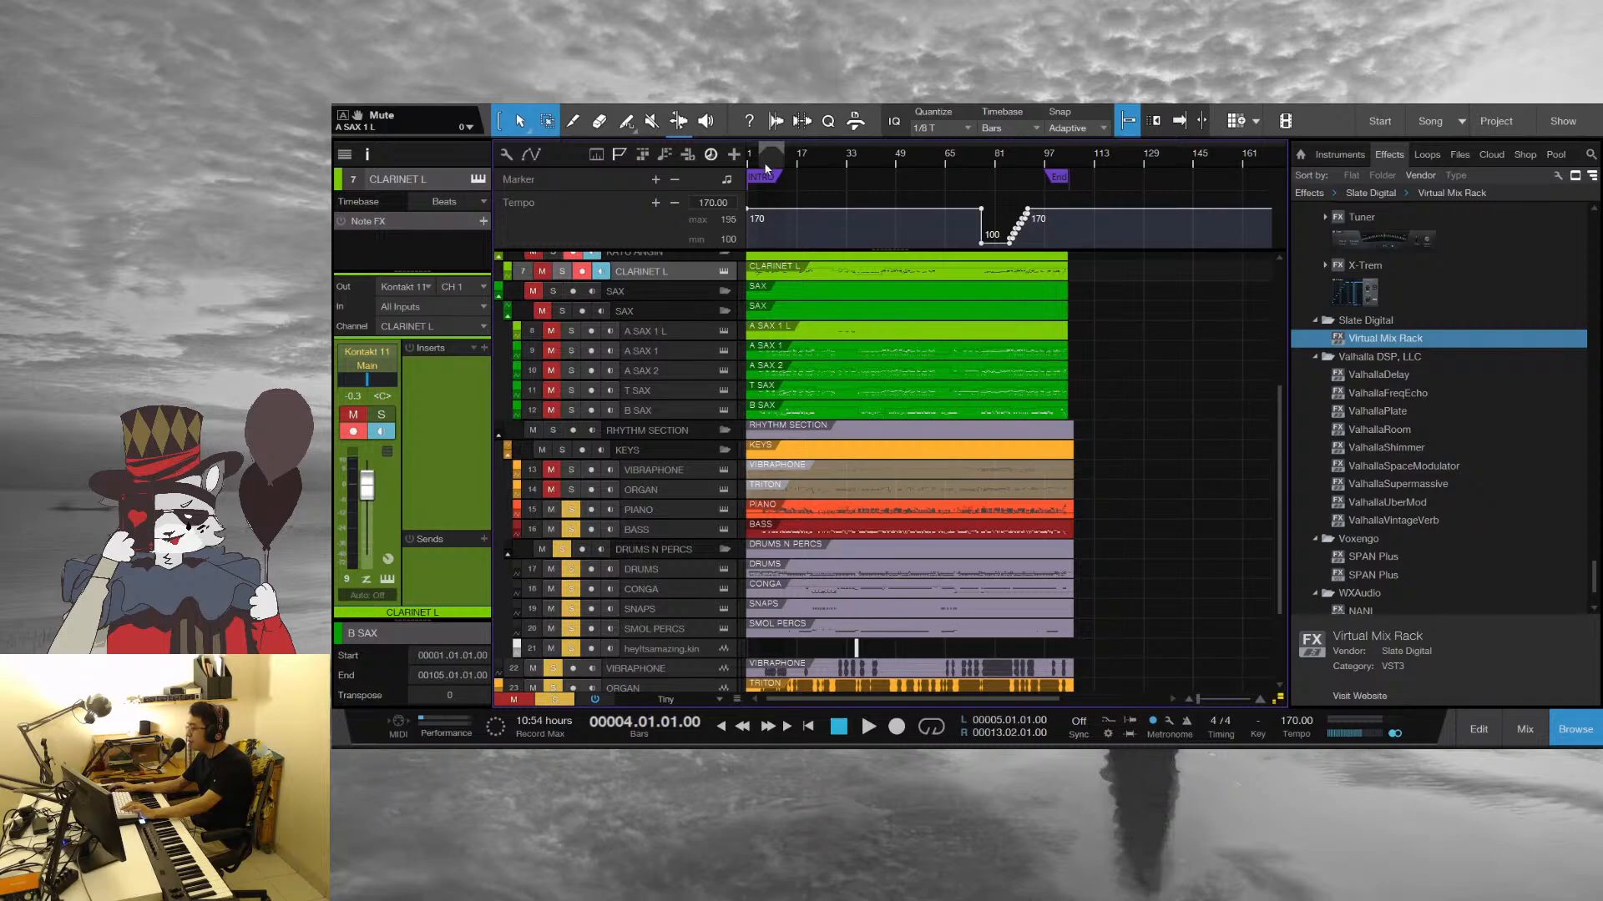
# Open the A SAX 1 part alongside the clarinet and replay the phrase from bar 4 into bar 7
pyautogui.click(828, 277)
pyautogui.doubleClick(799, 347)
pyautogui.press('space')
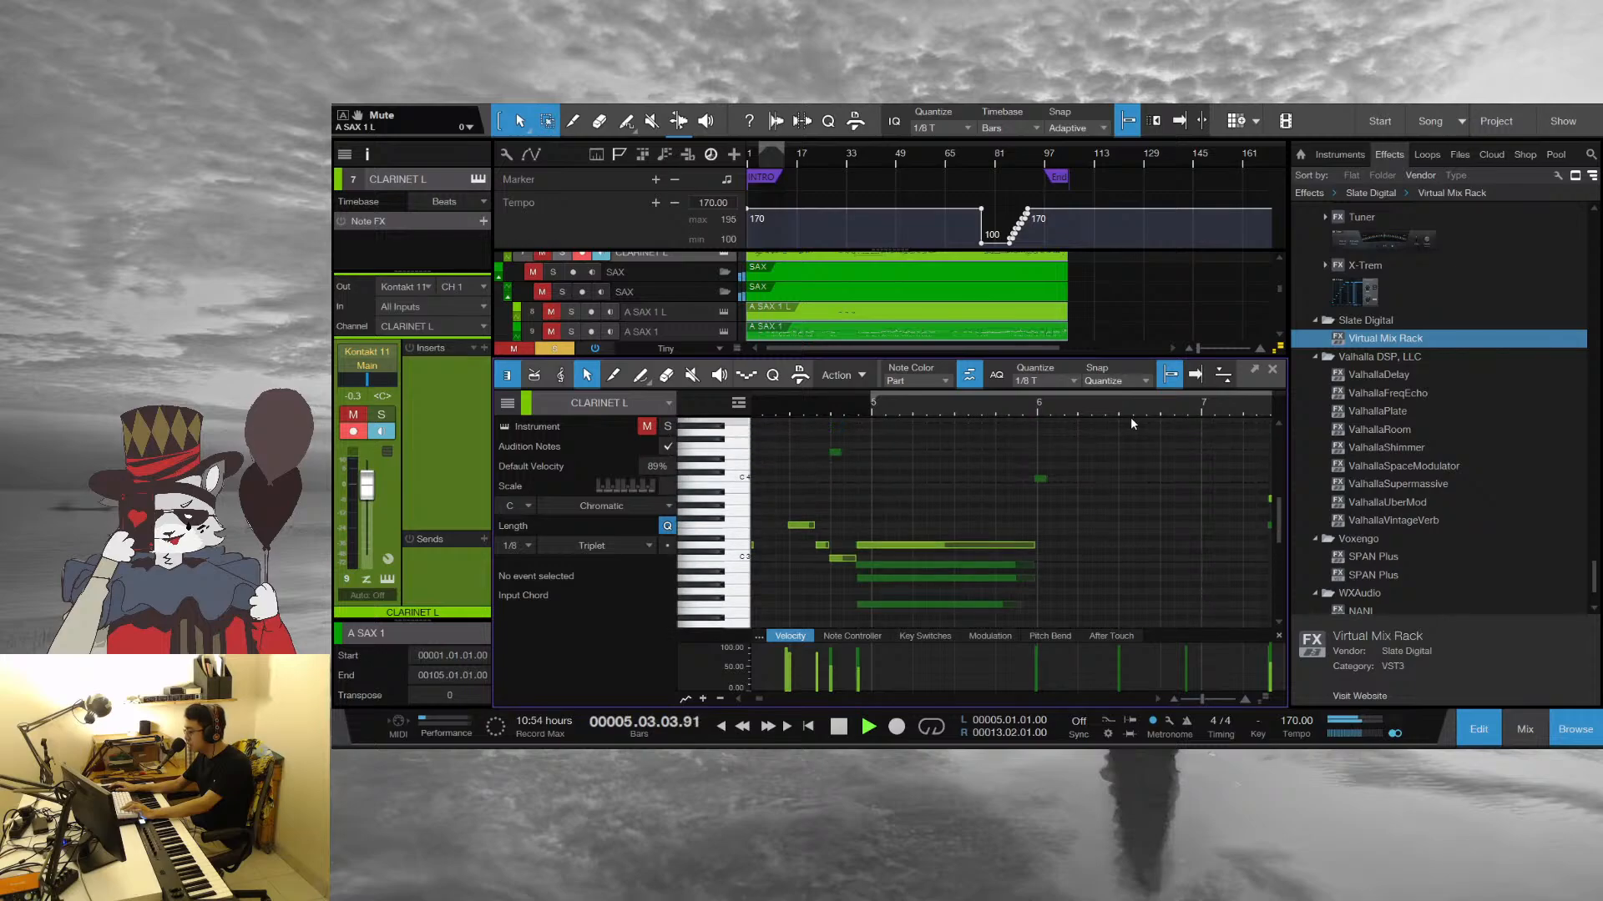
pyautogui.scroll(-2, 1001, 484)
pyautogui.press('space')
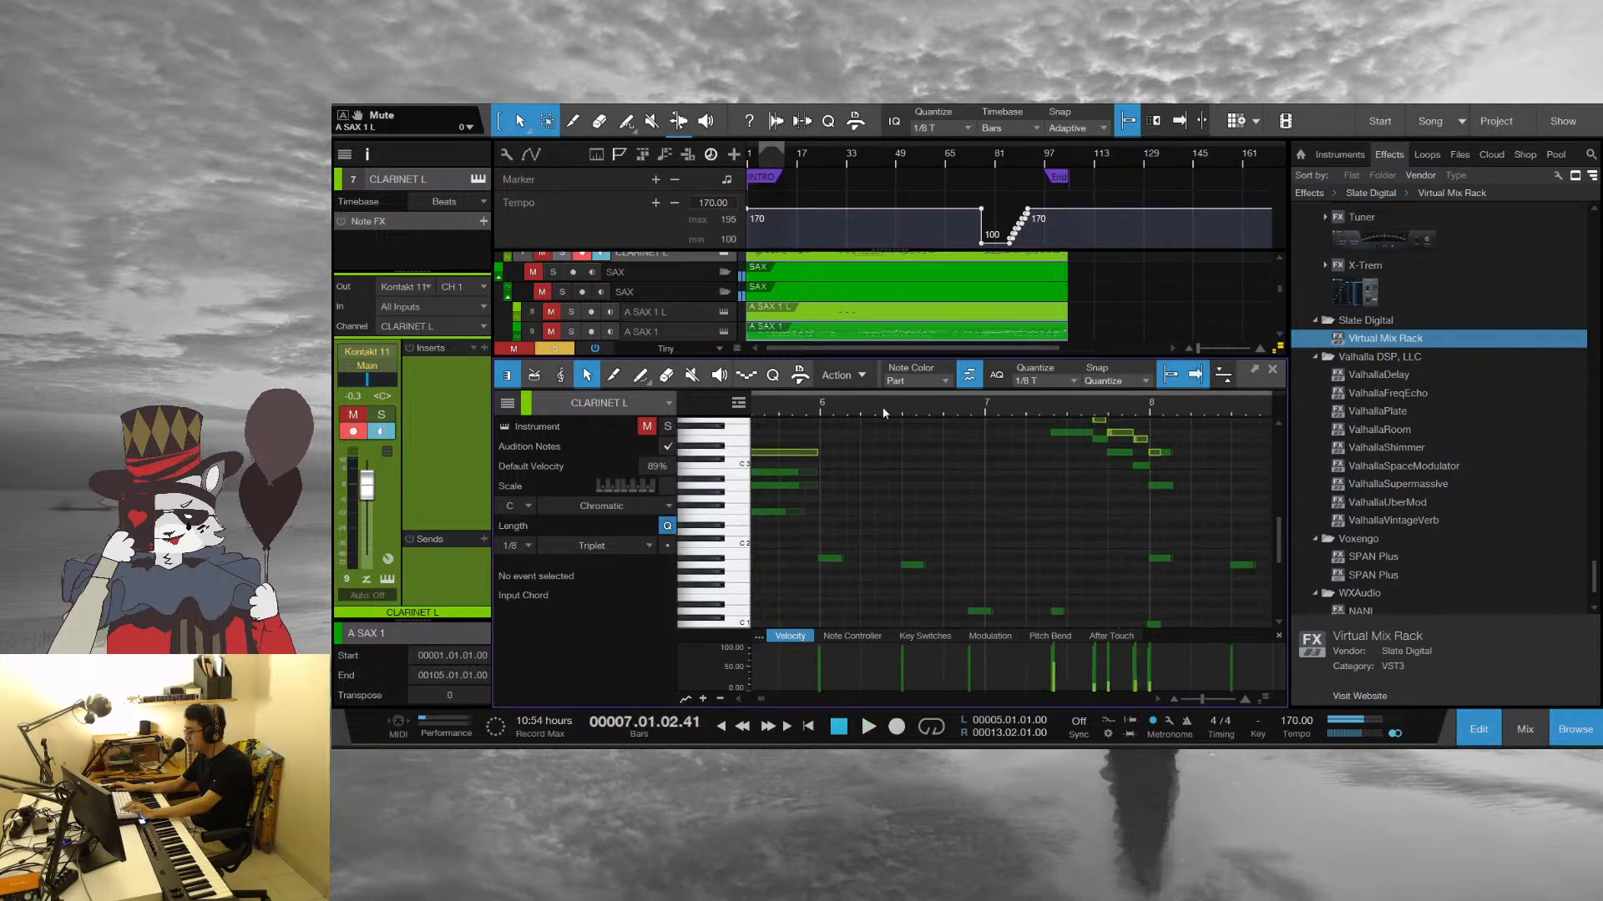
# Place the playhead at beat 4 of bar 5 and inspect the B SAX A# 1 note at bar 6 and those following it
pyautogui.click(809, 409)
pyautogui.scroll(-1, 835, 501)
pyautogui.click(822, 519)
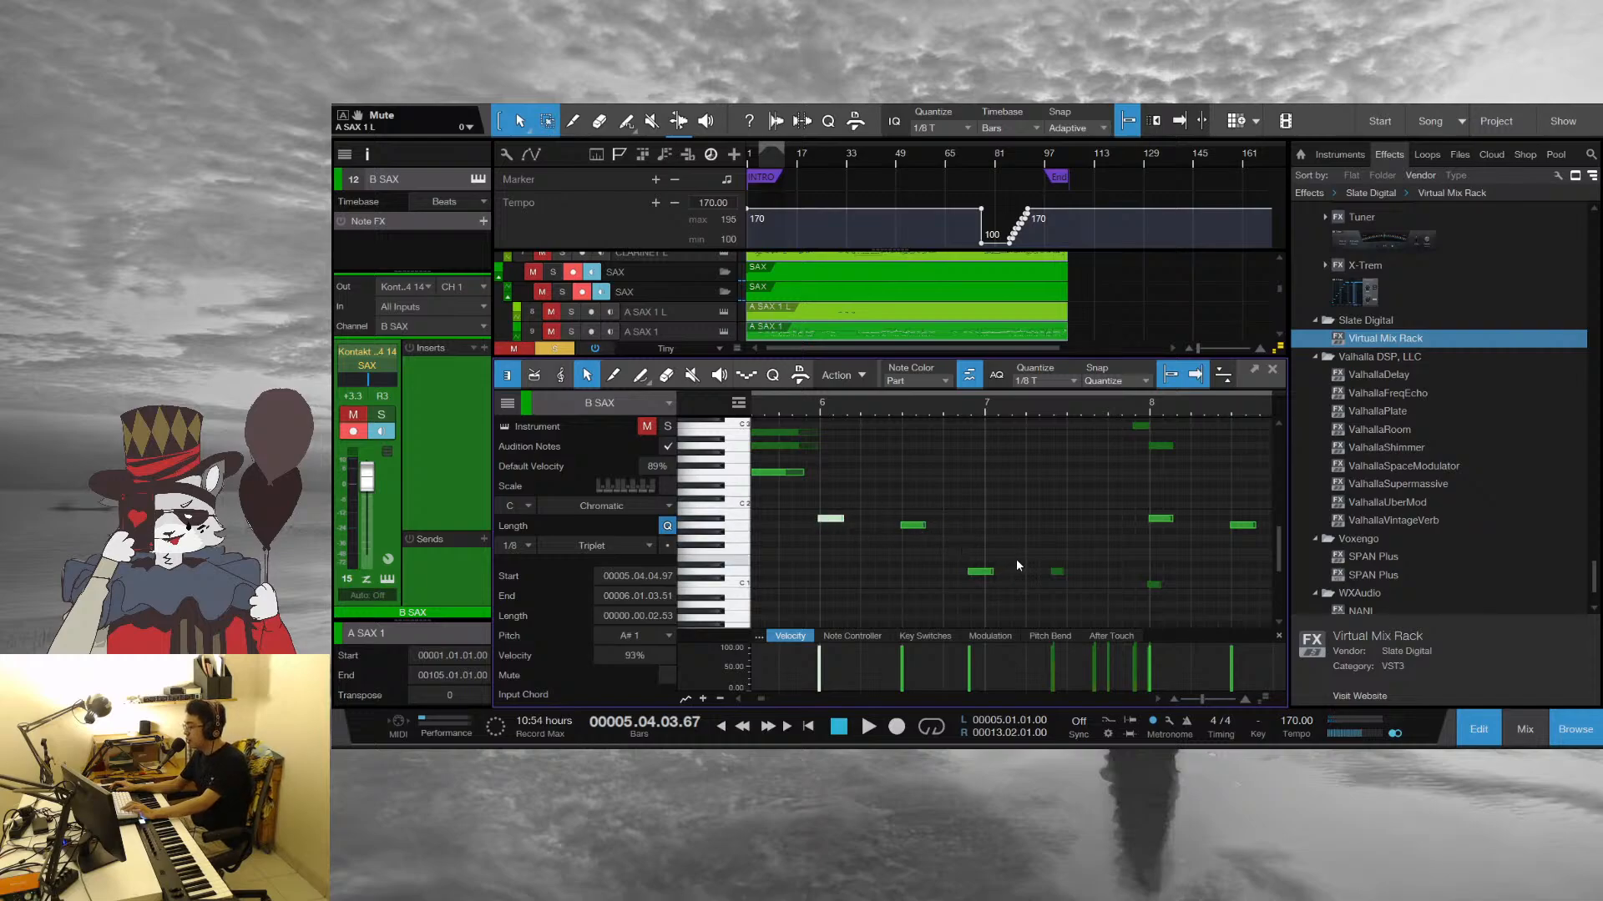
pyautogui.scroll(-1, 1023, 538)
pyautogui.click(1028, 509)
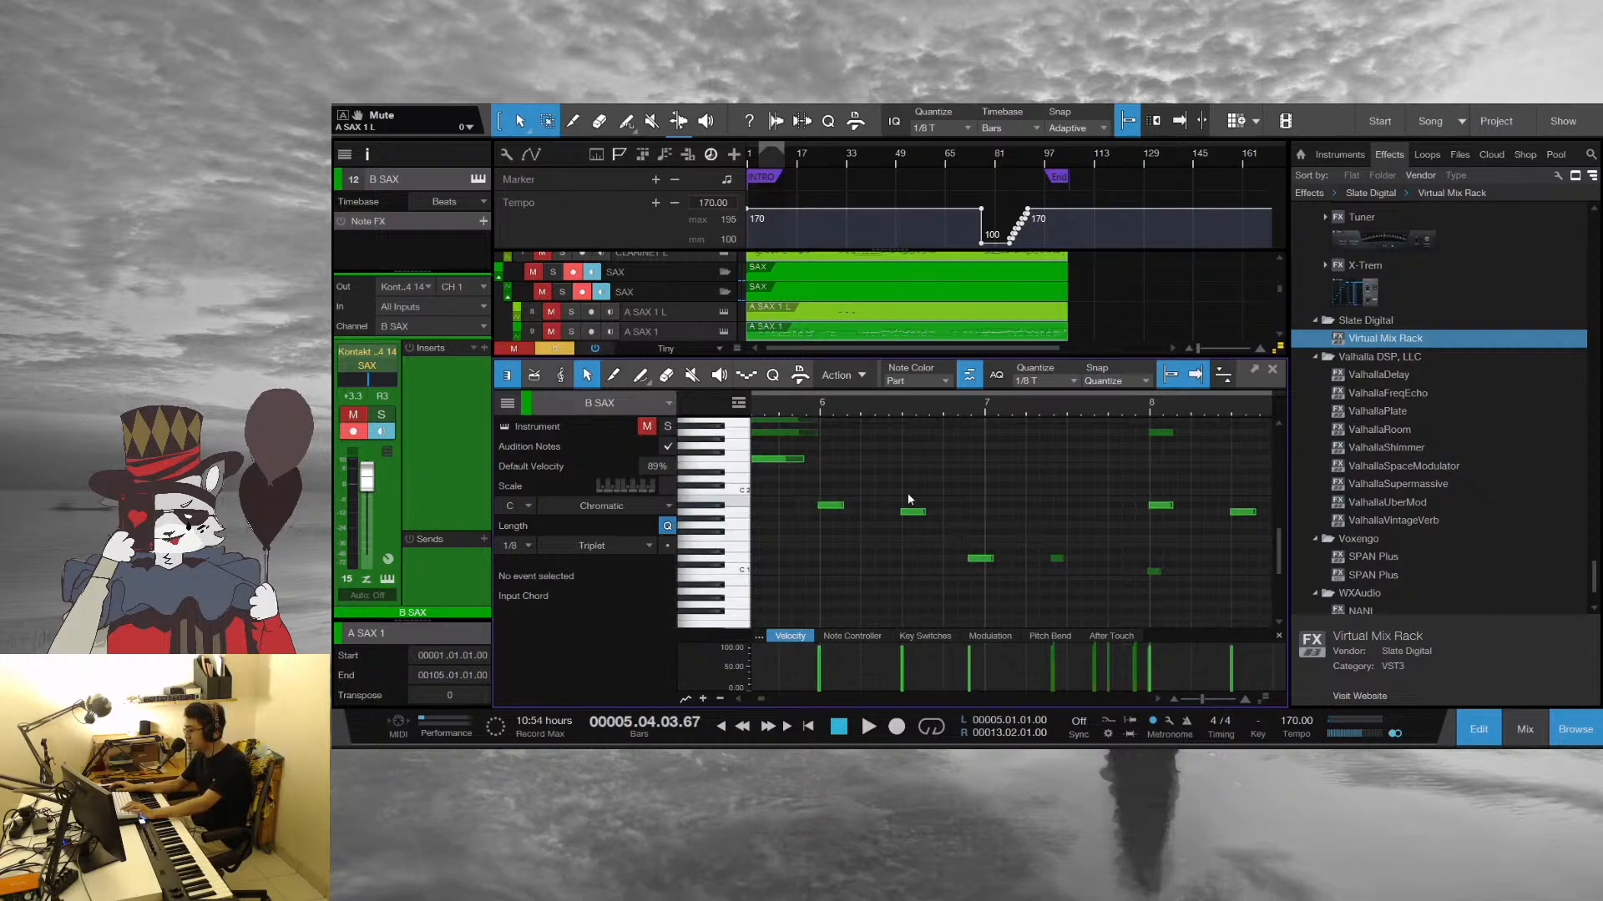
pyautogui.moveTo(910, 414); pyautogui.dragTo(996, 430)
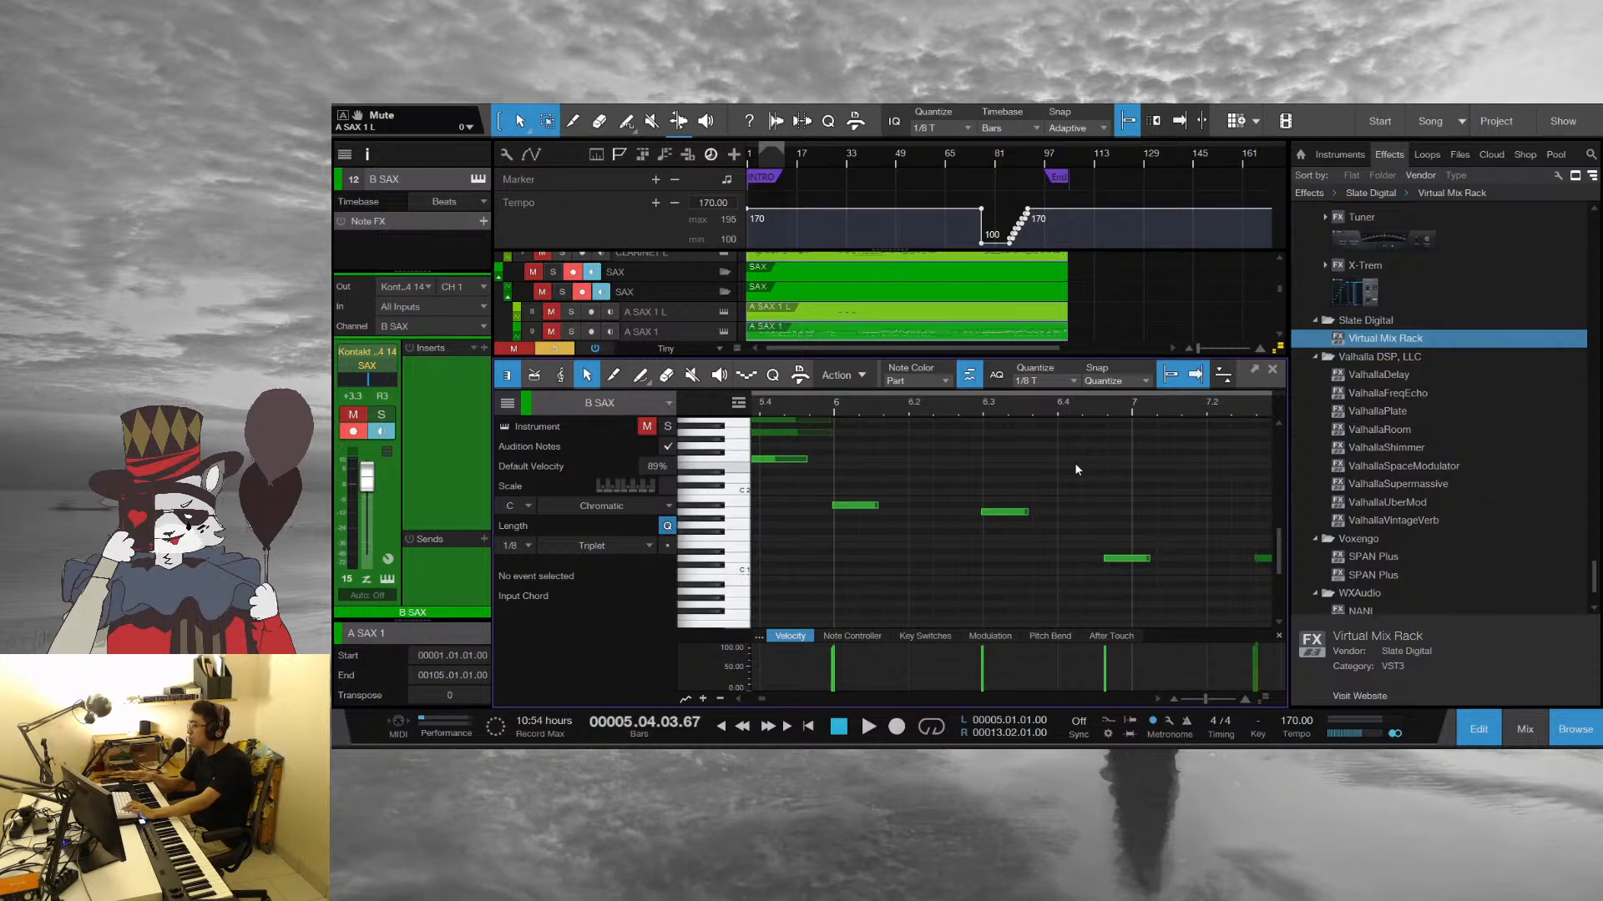
# Play the B SAX line from beat 4 of bar 5 and stop playback at beat 3 of bar 8
pyautogui.press('space')
pyautogui.scroll(2, 1075, 462)
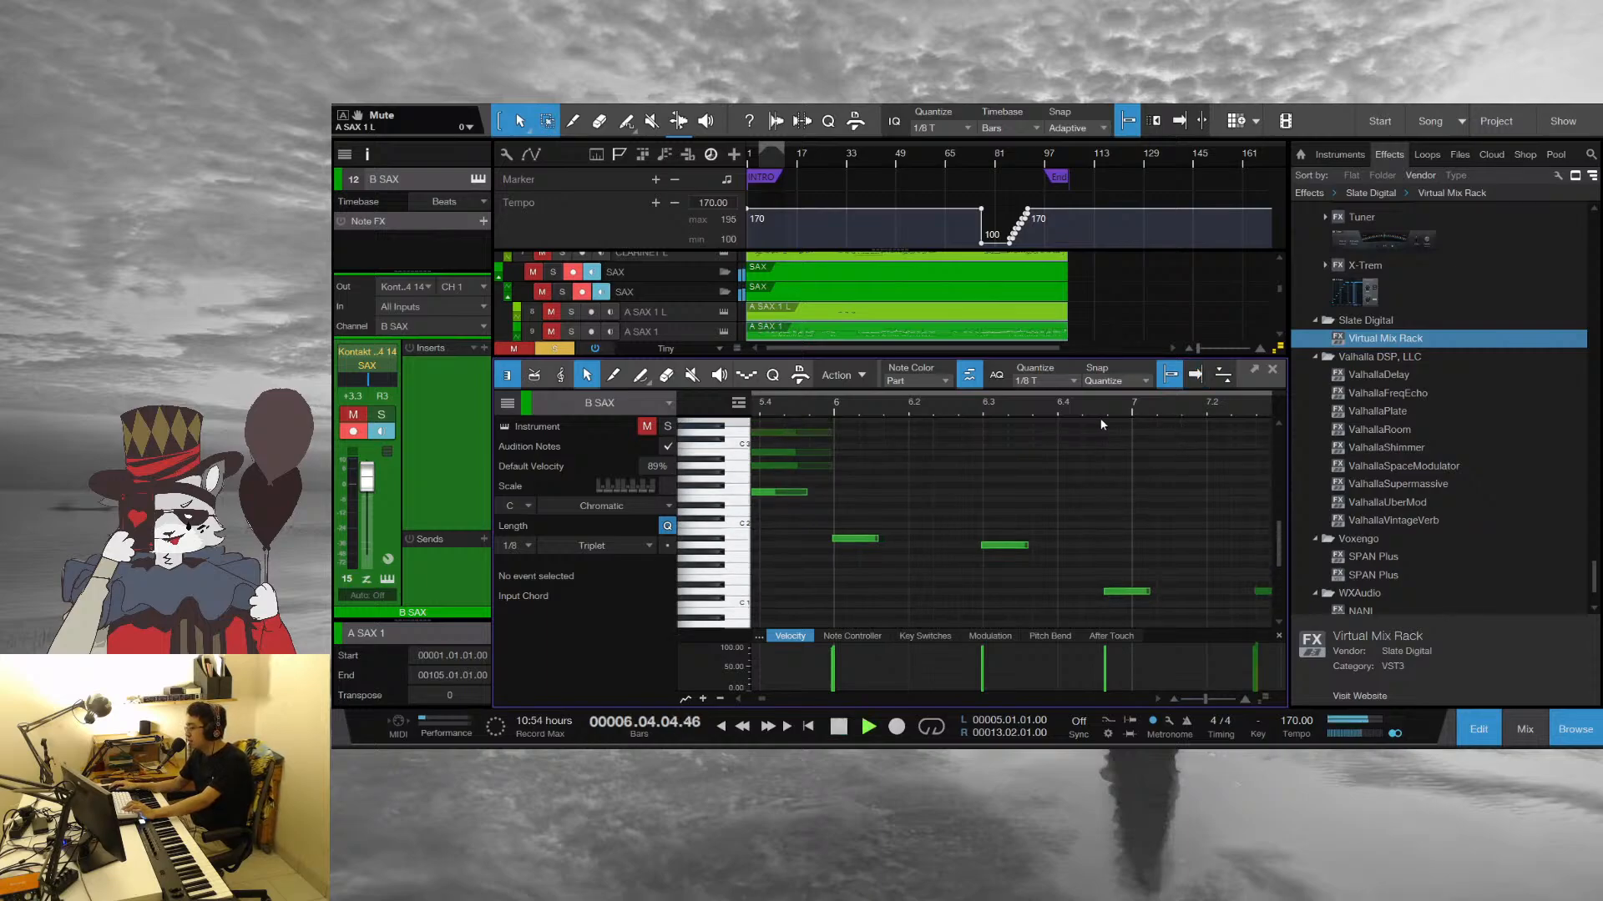
pyautogui.moveTo(1029, 404); pyautogui.dragTo(787, 401)
pyautogui.scroll(1, 1177, 468)
pyautogui.moveTo(1124, 404); pyautogui.dragTo(1035, 361)
pyautogui.scroll(-3, 1035, 464)
pyautogui.press('space')
# Audition the B SAX notes from the A# 1 at bar 8 to the D 1 just before bar 9
pyautogui.click(1002, 513)
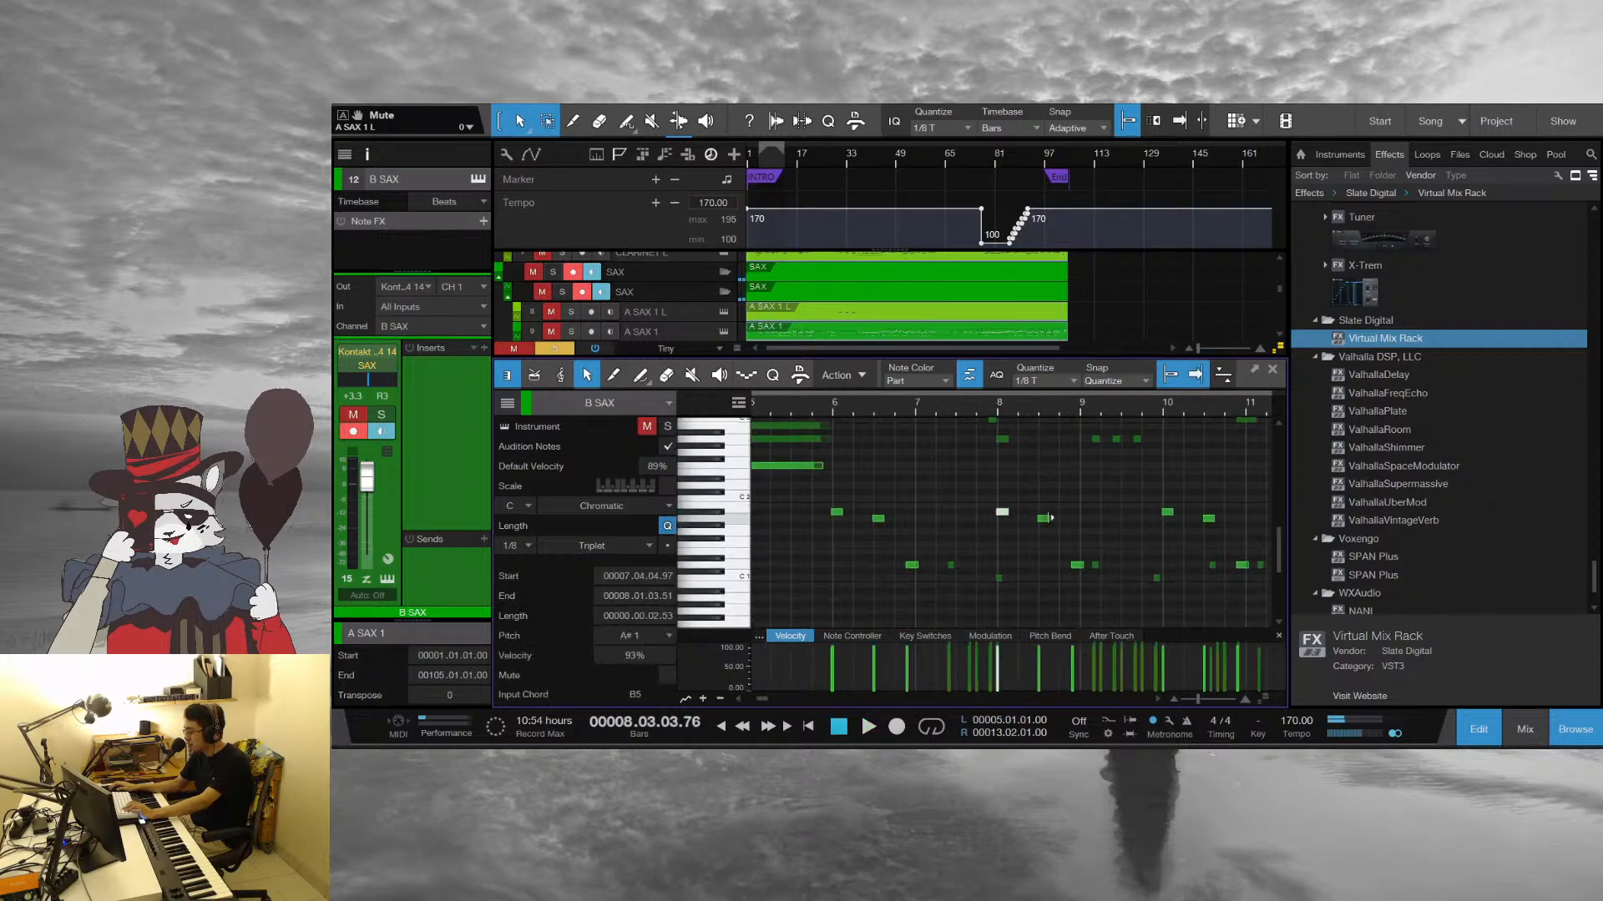
pyautogui.click(1043, 519)
pyautogui.click(1077, 565)
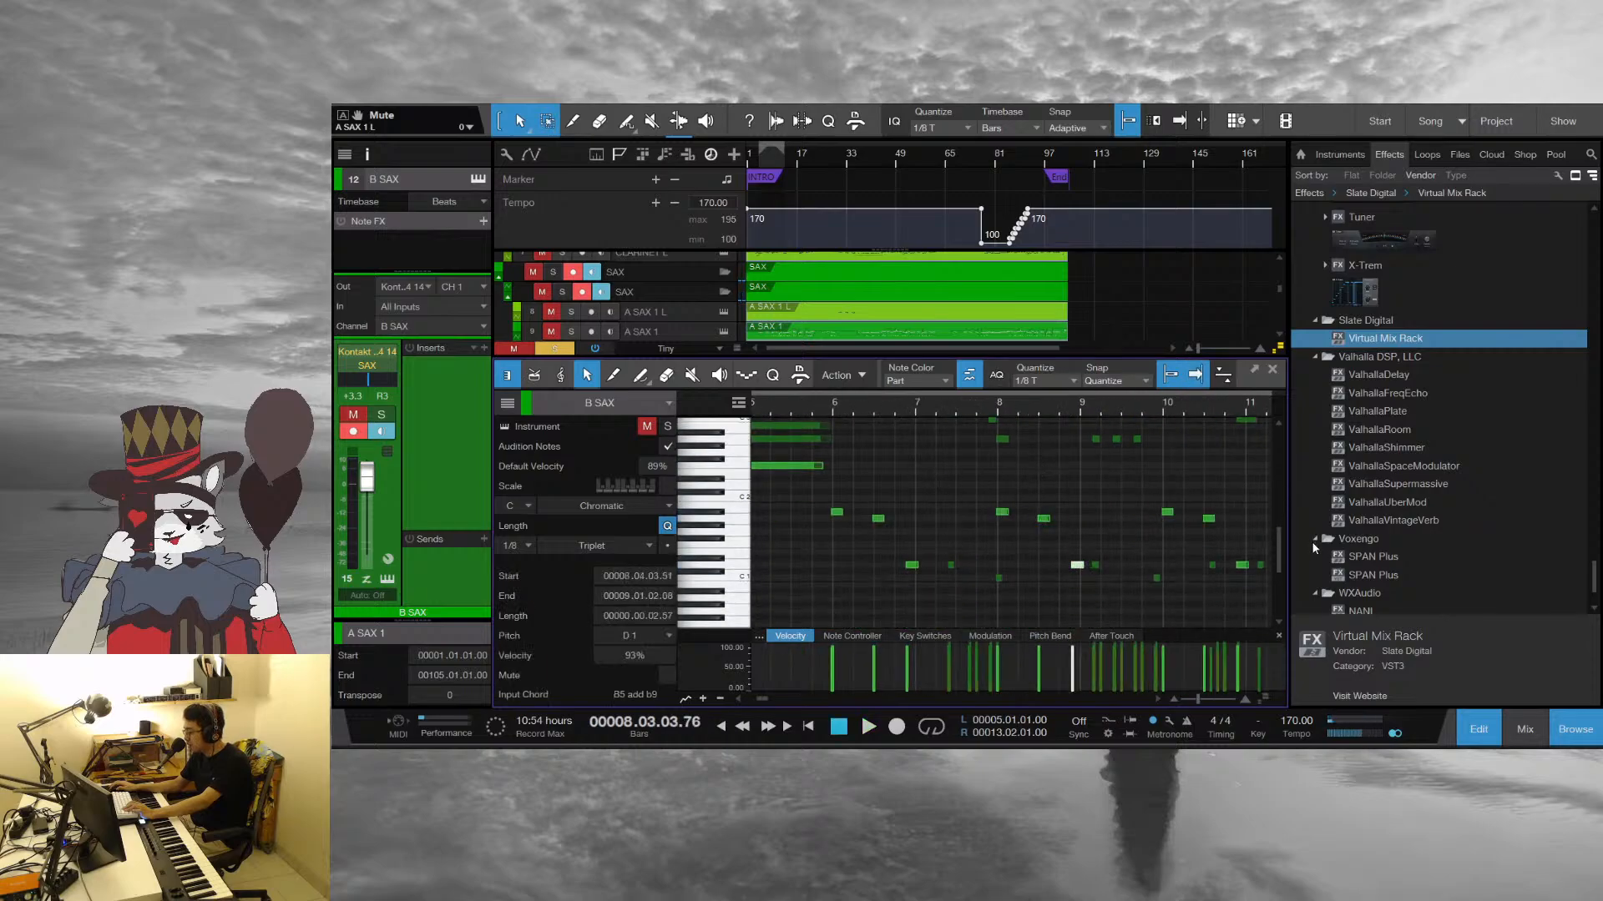
# Move the playhead back just before bar 6, close the note editor and play the arrangement up to bar 7
pyautogui.click(819, 404)
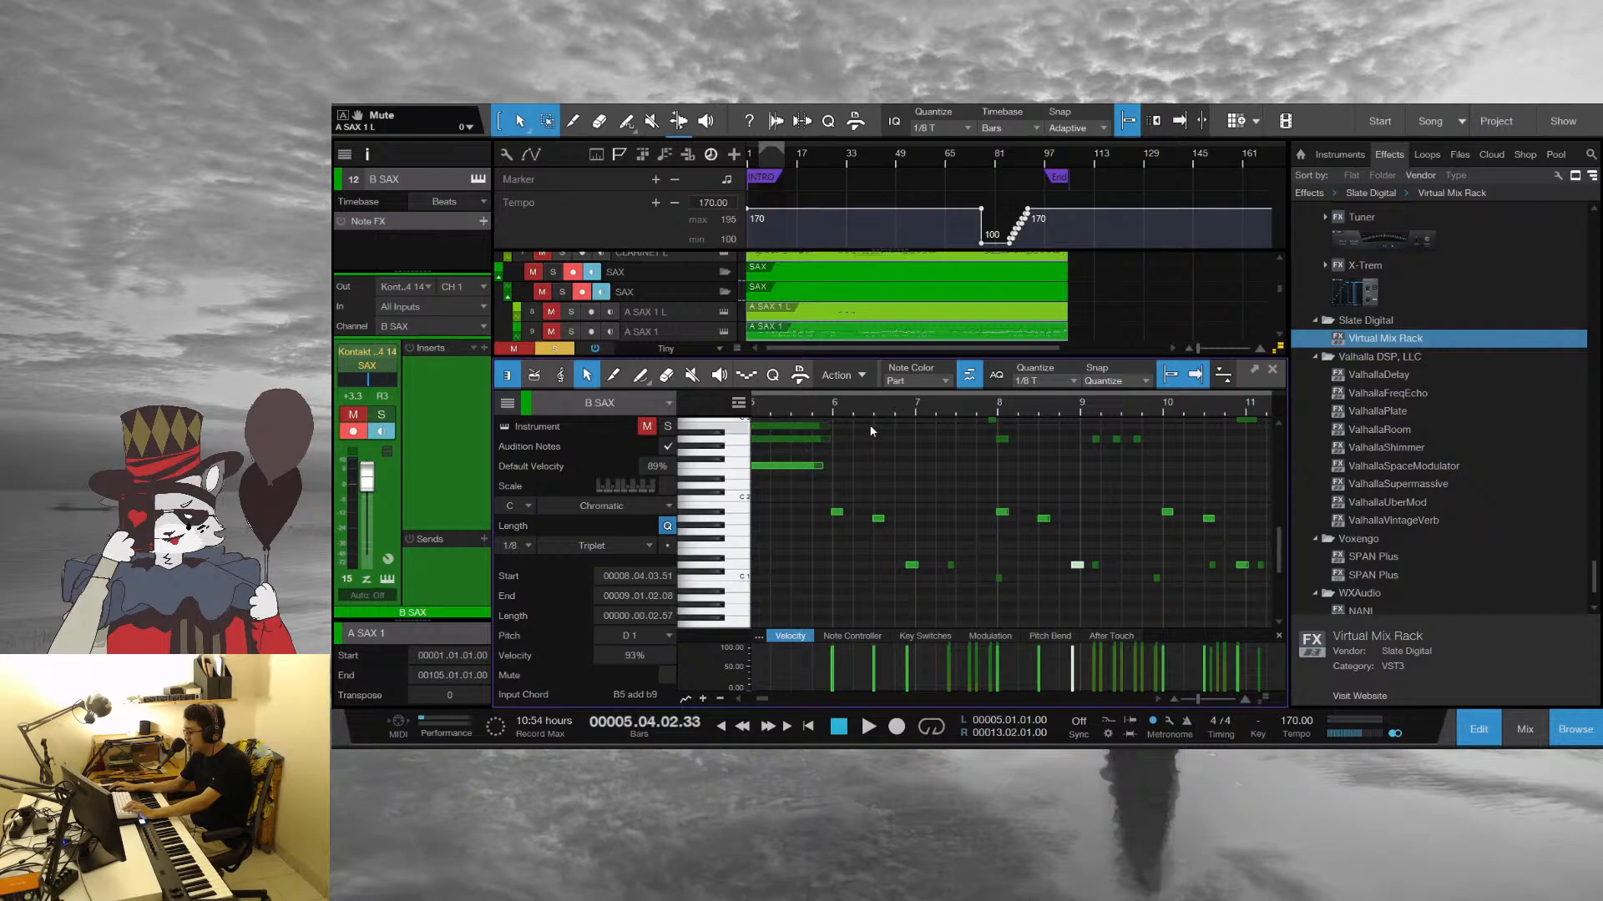
pyautogui.click(1273, 372)
pyautogui.press('space')
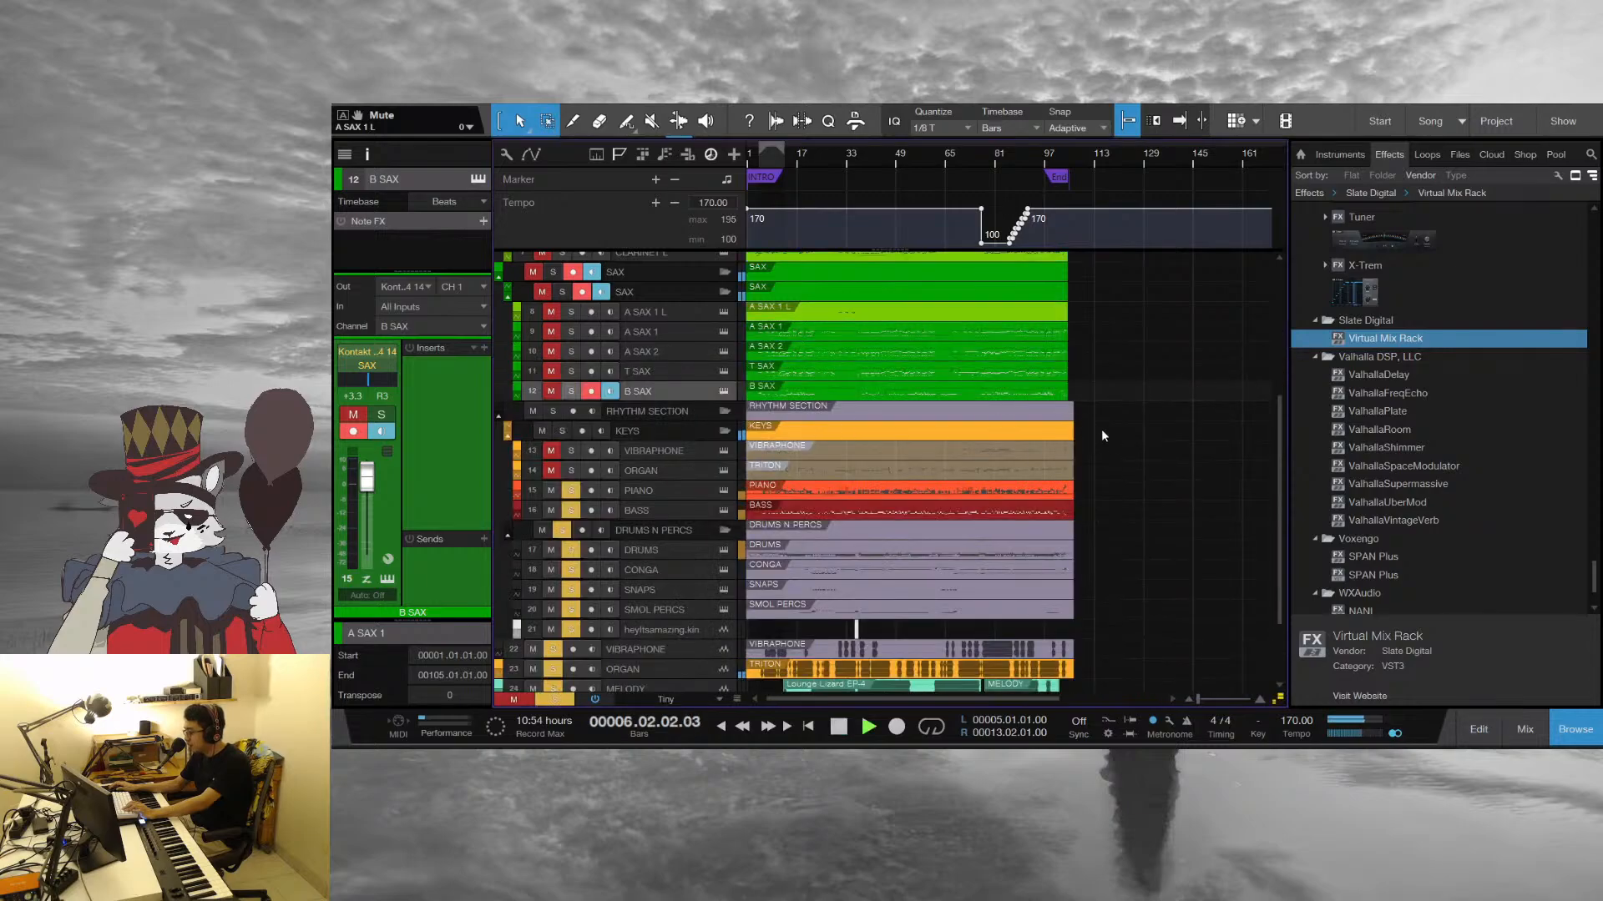
pyautogui.scroll(-3, 1100, 429)
pyautogui.press('space')
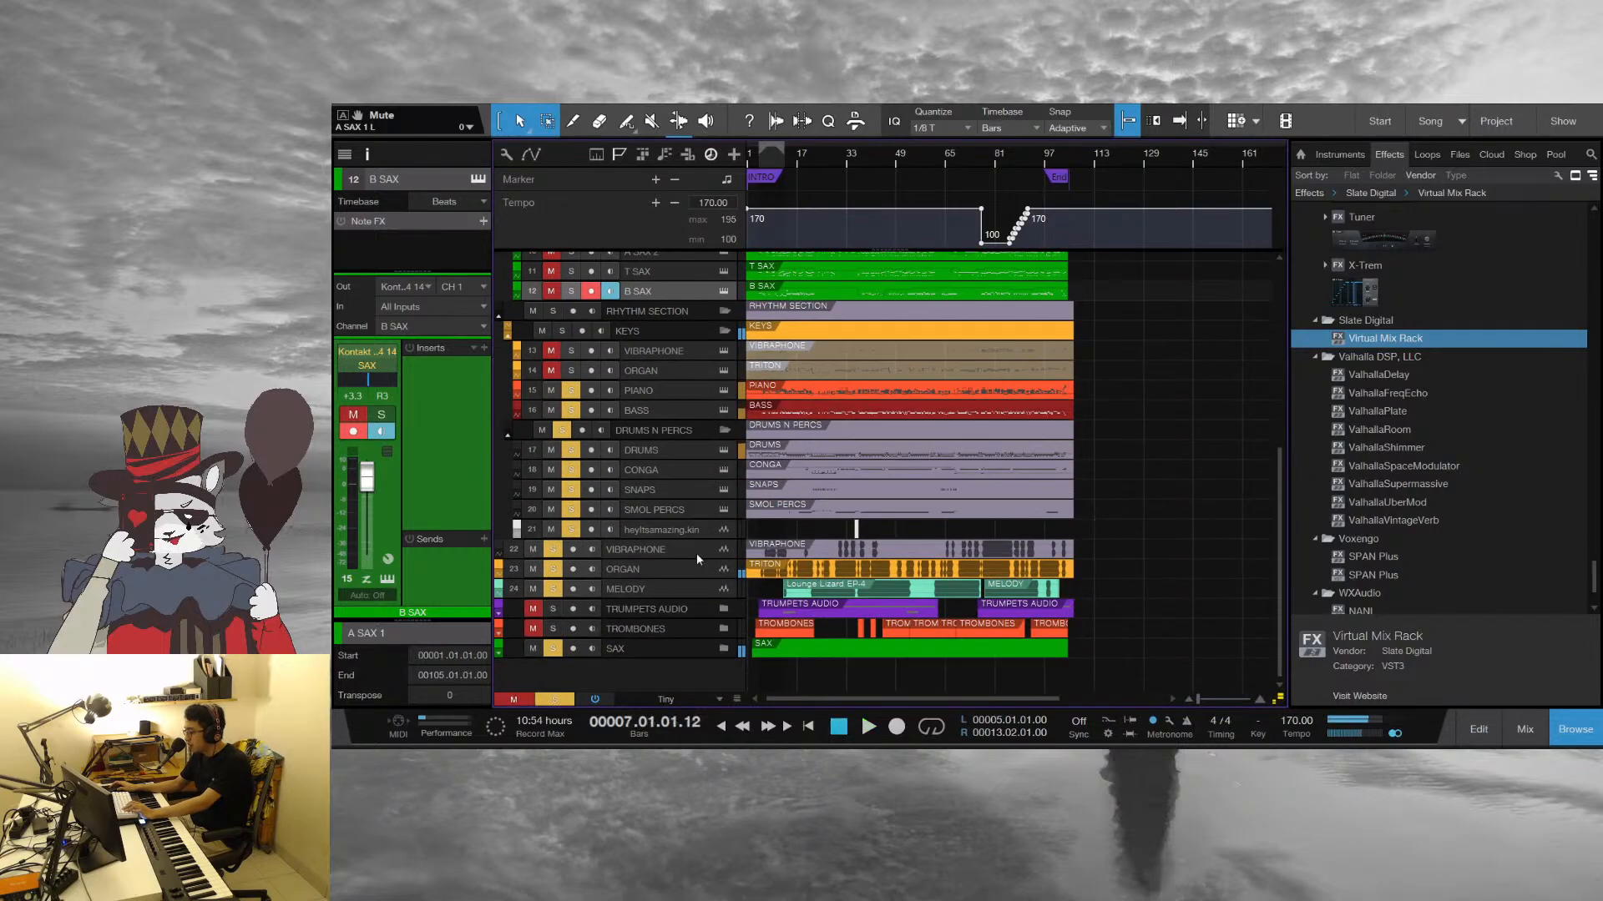
# Expand the TRUMPETS AUDIO, TROMBONES and SAX folders and mute the sax and clarinet audio tracks
pyautogui.click(724, 611)
pyautogui.click(723, 631)
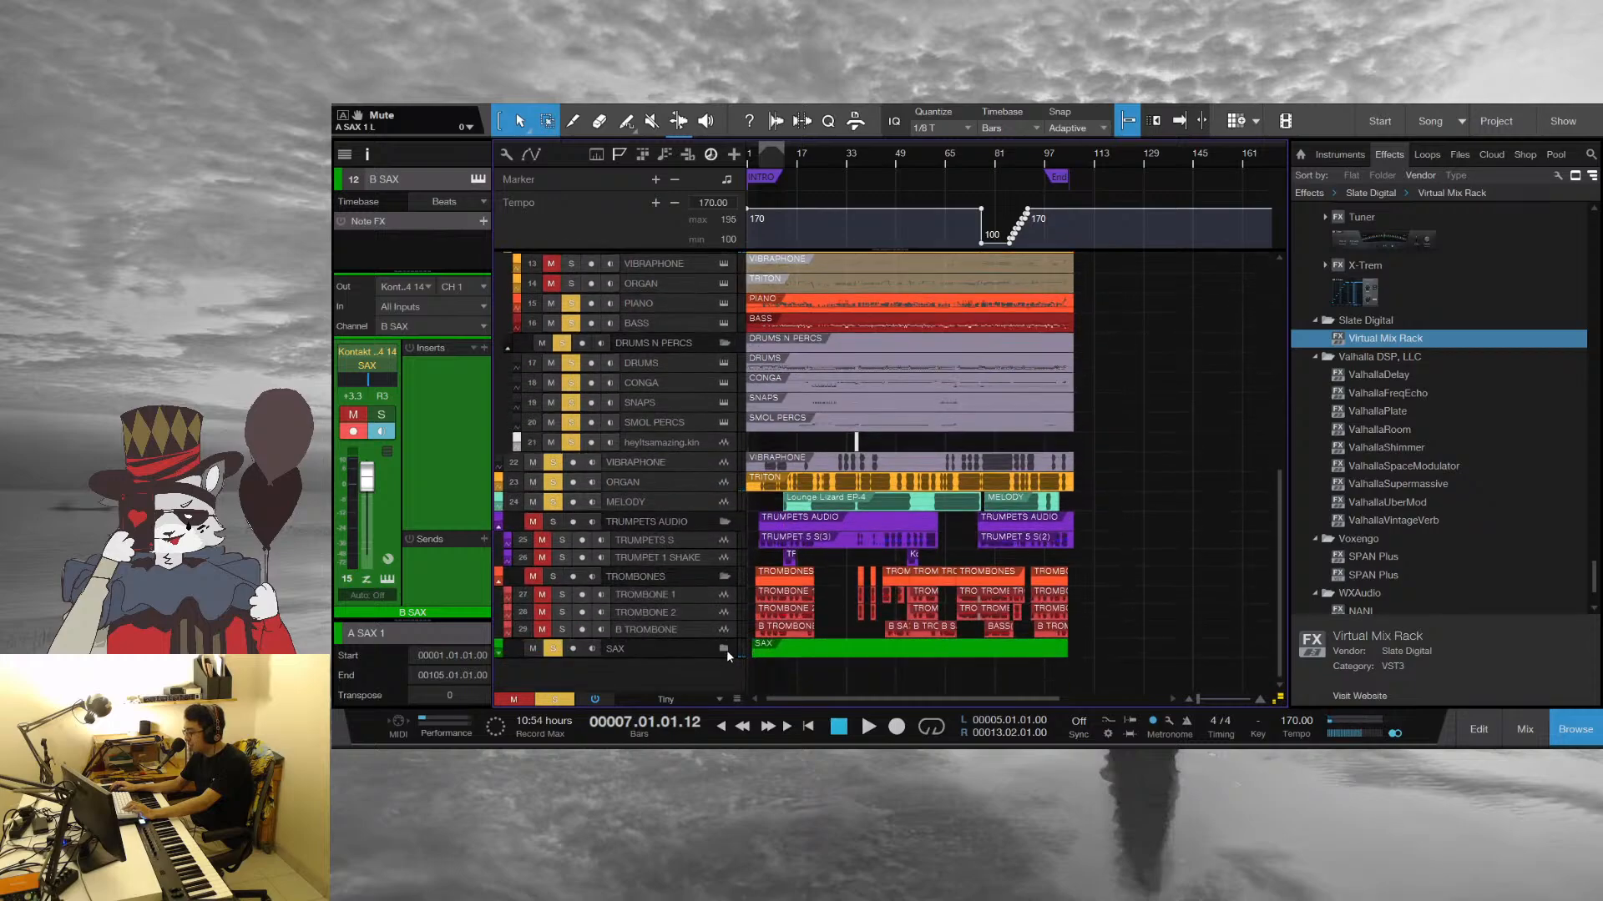
pyautogui.click(723, 648)
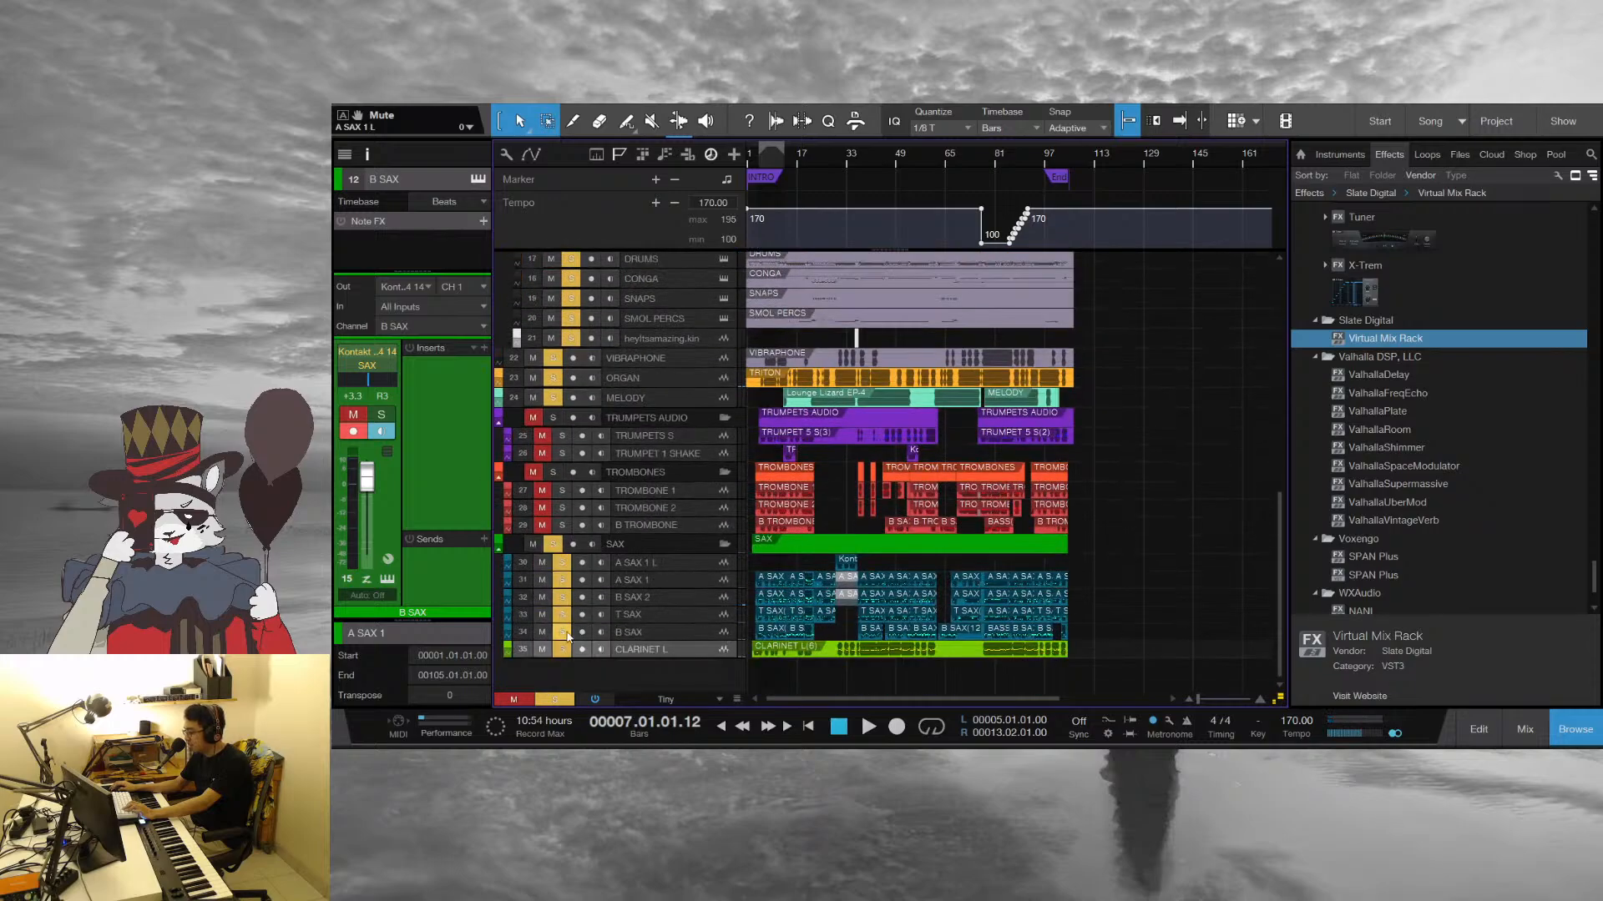
pyautogui.moveTo(542, 632)
pyautogui.mouseDown()
pyautogui.moveTo(544, 568)
pyautogui.moveTo(544, 649)
pyautogui.mouseUp()
# Isolate the bass by clearing the solos and muting the piano, drums, percussion, vibraphone, organ and melody tracks
pyautogui.scroll(2, 543, 431)
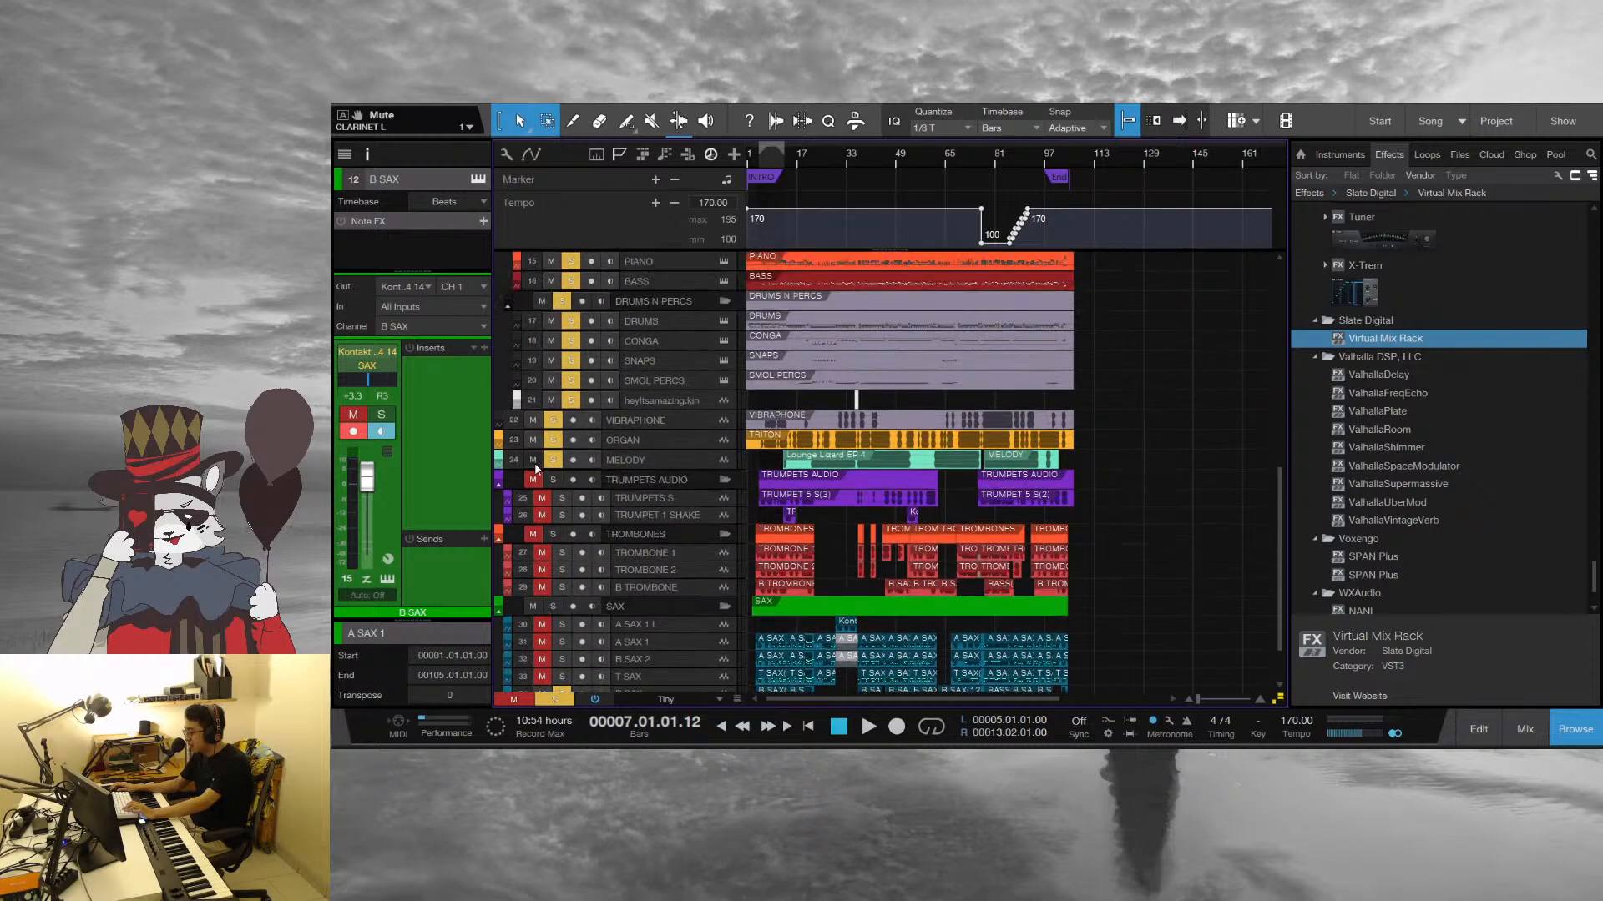
pyautogui.scroll(-2, 558, 626)
pyautogui.scroll(3, 557, 584)
pyautogui.scroll(3, 558, 555)
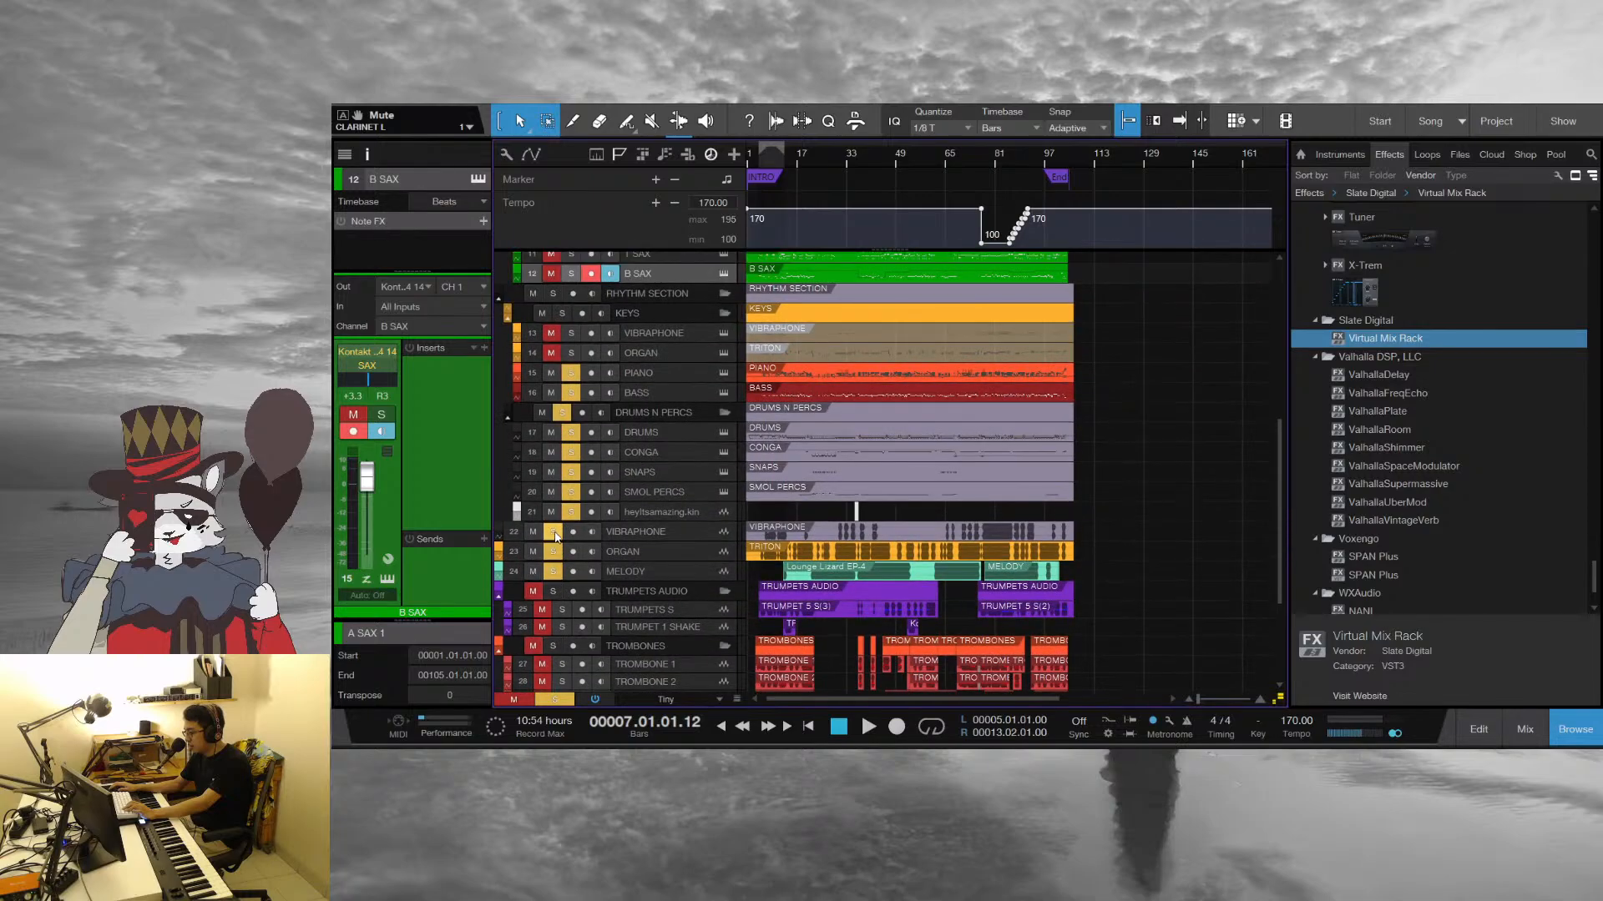
pyautogui.moveTo(553, 392); pyautogui.dragTo(533, 590)
# Listen to the soloed bass from bar 7 into bar 9 and replay the following passage up to beat 4 of bar 12
pyautogui.press('space')
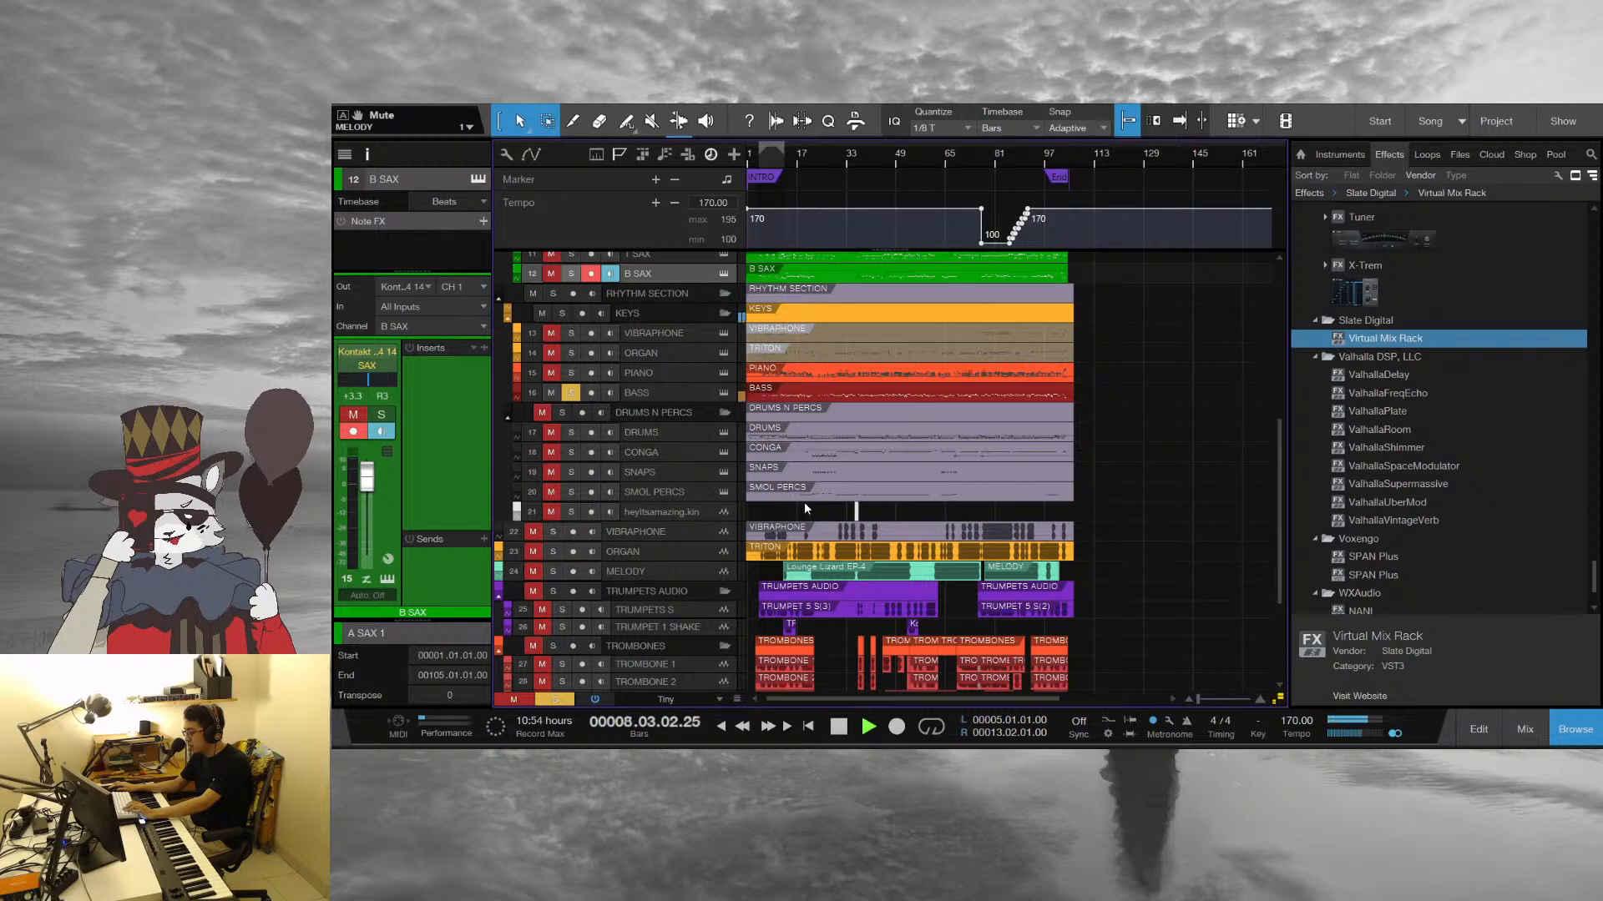
pyautogui.press('space')
pyautogui.moveTo(799, 184); pyautogui.dragTo(885, 250)
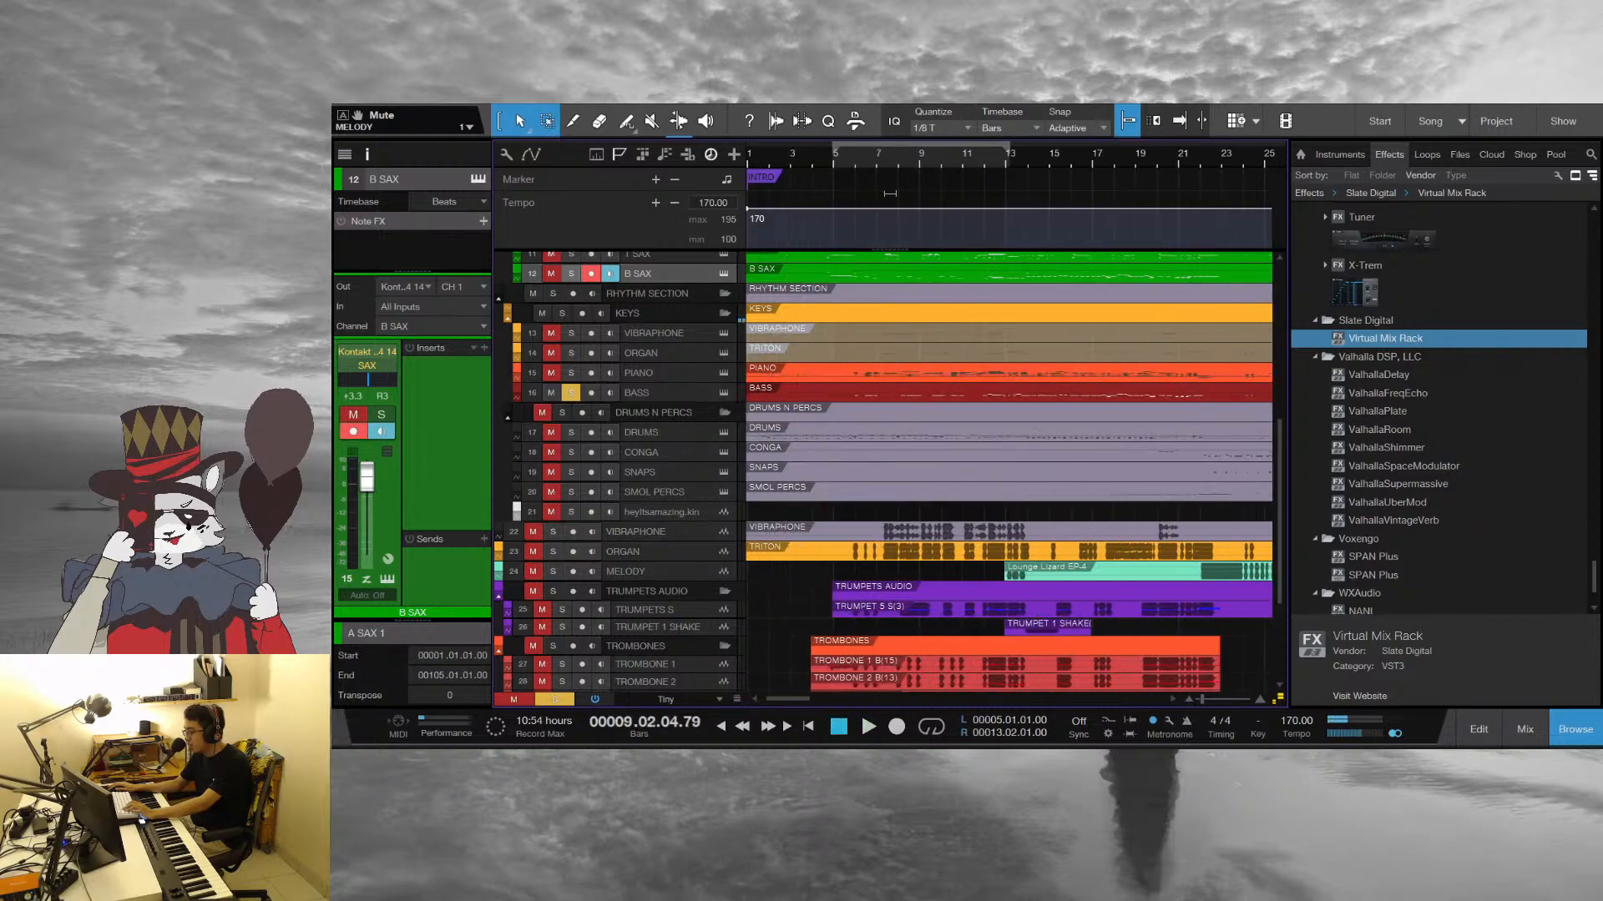
pyautogui.click(913, 162)
pyautogui.press('space')
pyautogui.press('space')
# Clear the remaining solos on the BASS and CLARINET L tracks
pyautogui.click(571, 392)
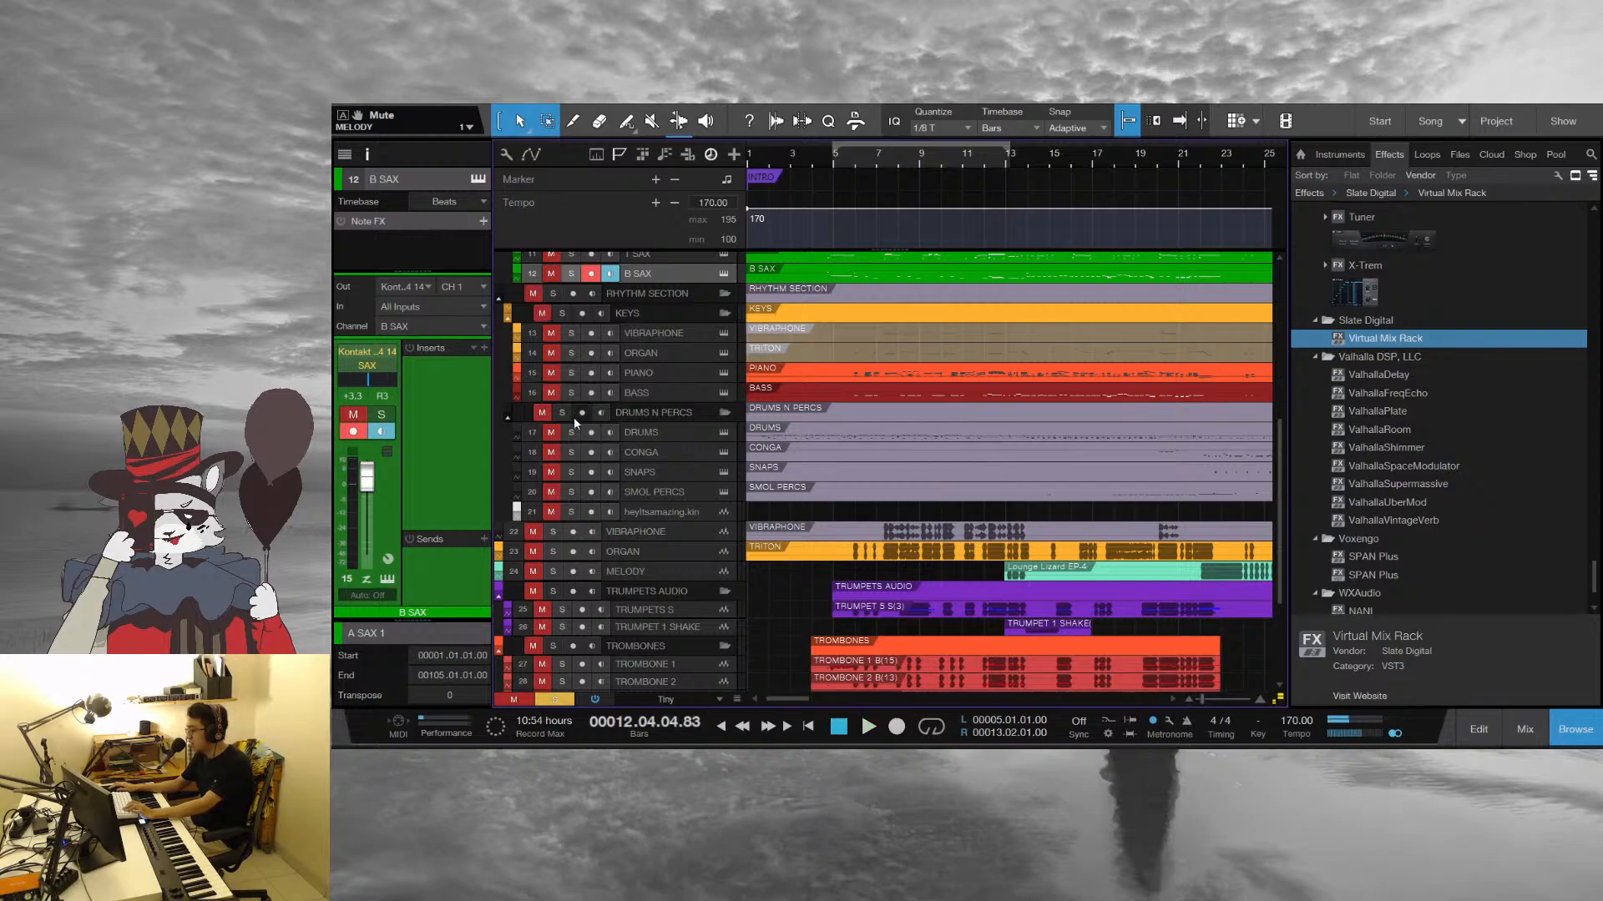
pyautogui.scroll(-3, 568, 478)
pyautogui.click(562, 646)
pyautogui.scroll(3, 671, 567)
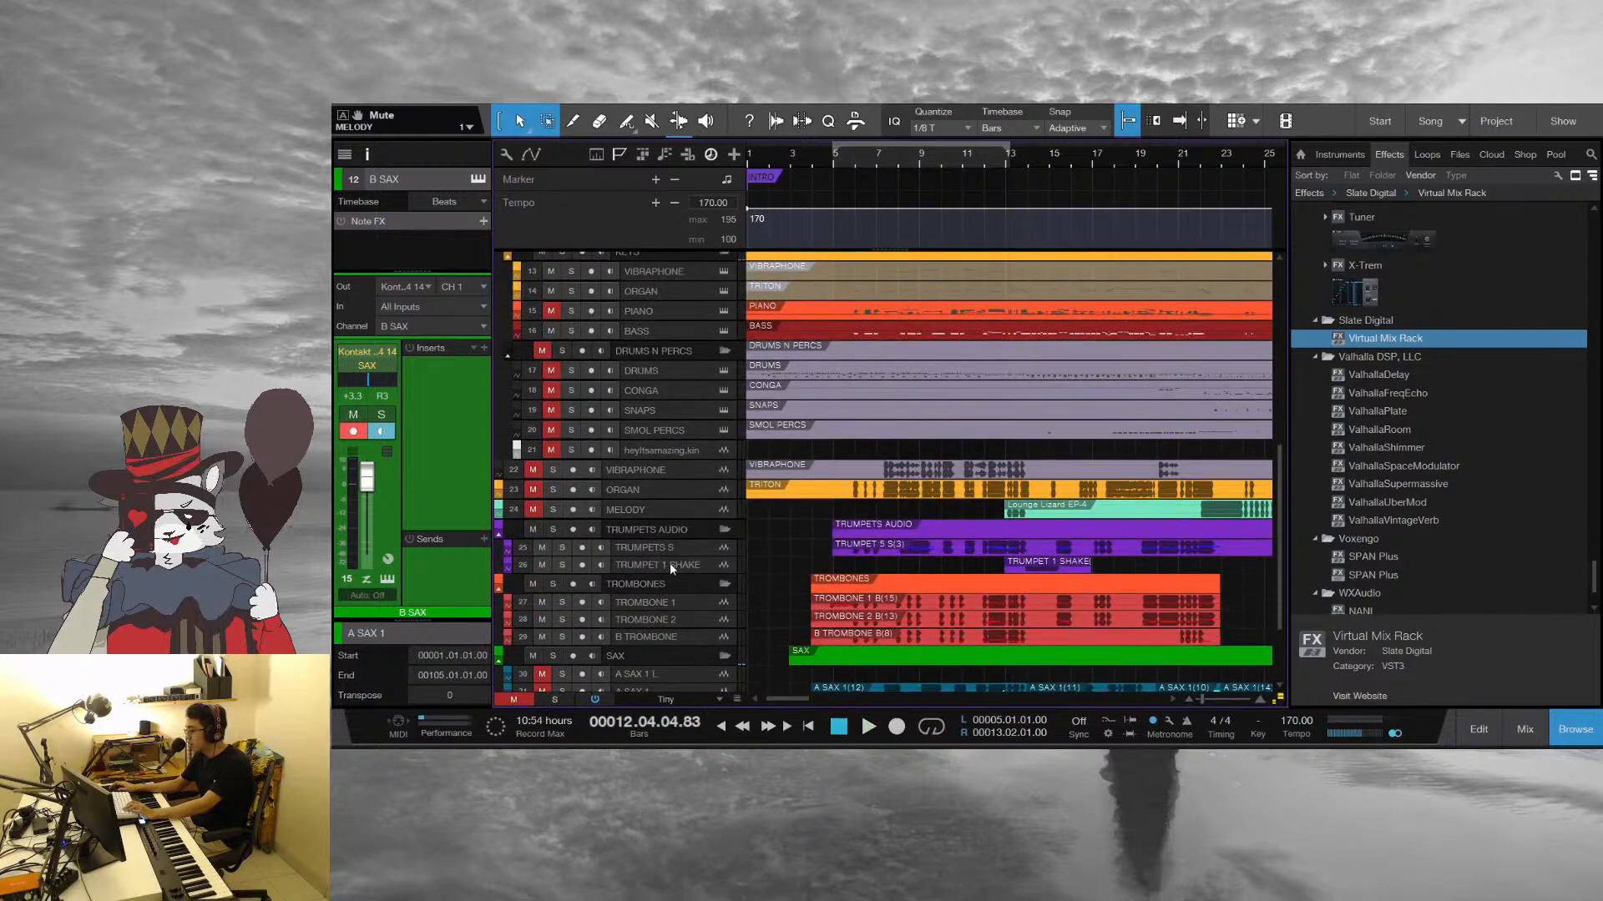
# Unmute the drum and percussion tracks and mute the TROMBONES and TRUMPETS AUDIO folders
pyautogui.press('space')
pyautogui.scroll(3, 923, 480)
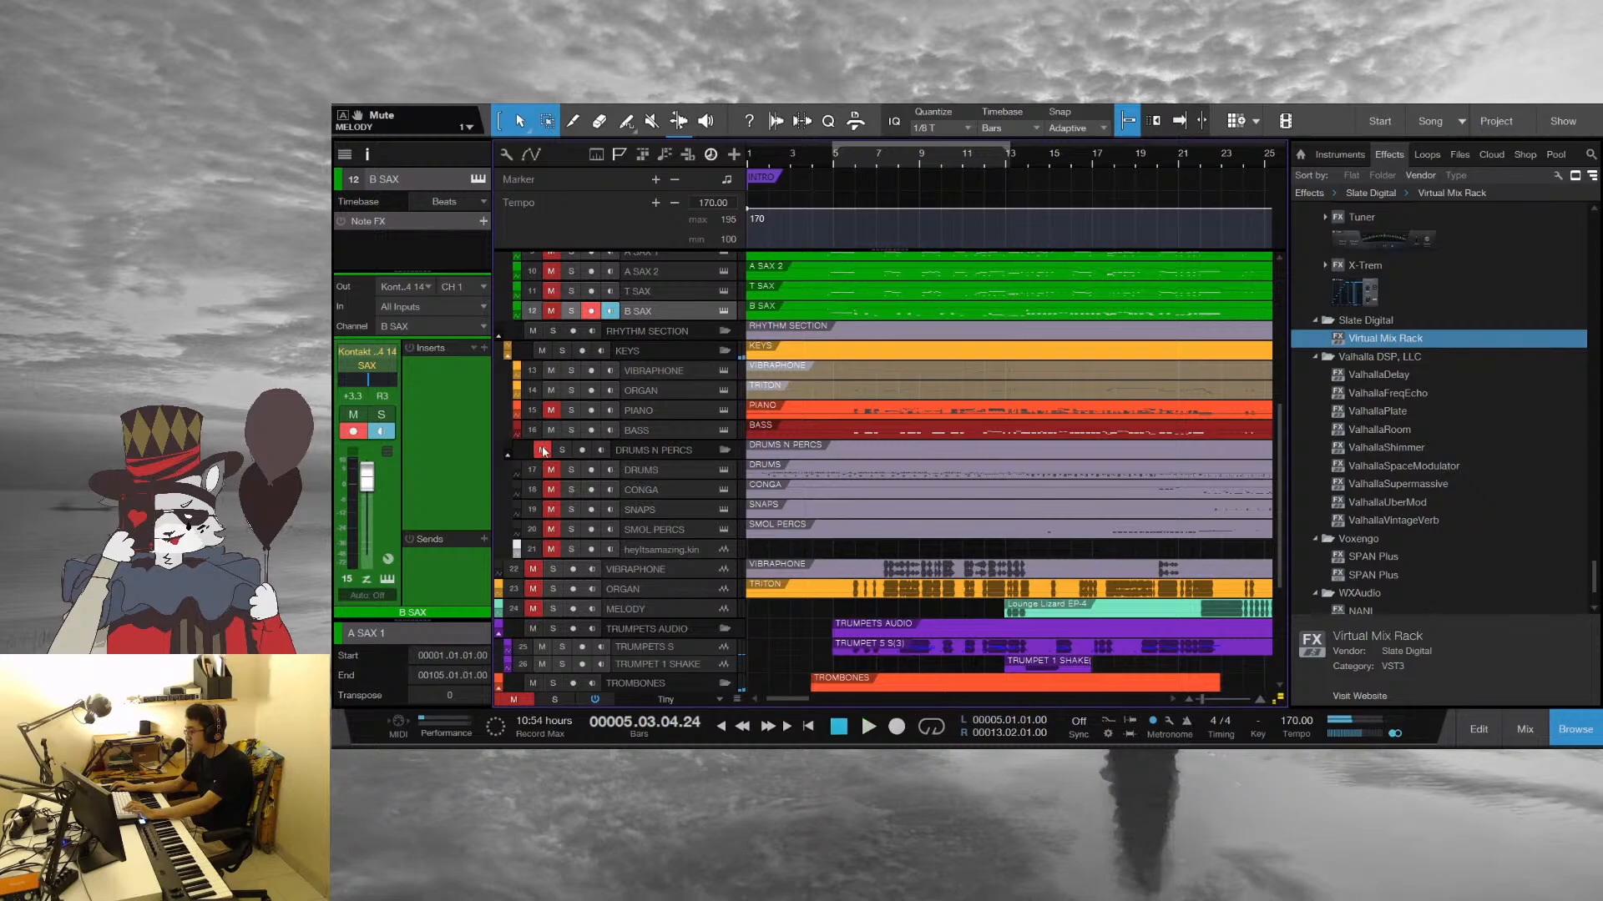
pyautogui.scroll(-3, 715, 493)
pyautogui.click(534, 571)
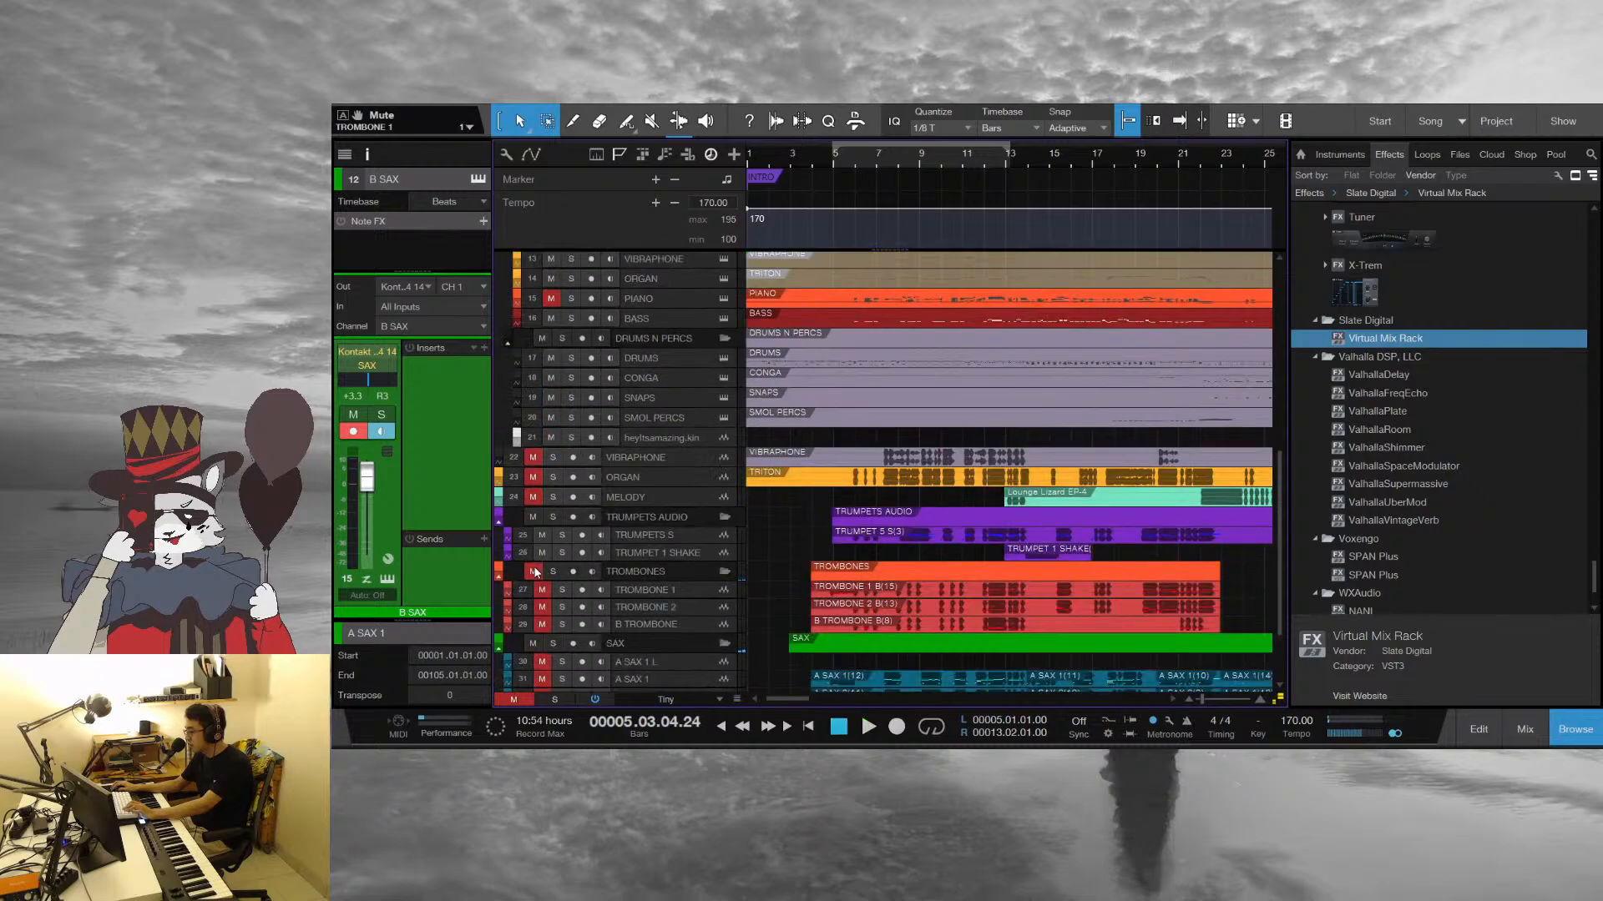
pyautogui.click(532, 517)
# Play the rhythm section through the intro into bar 6, toggling the mutes of the sax and clarinet audio tracks meanwhile
pyautogui.press('space')
pyautogui.scroll(-3, 593, 525)
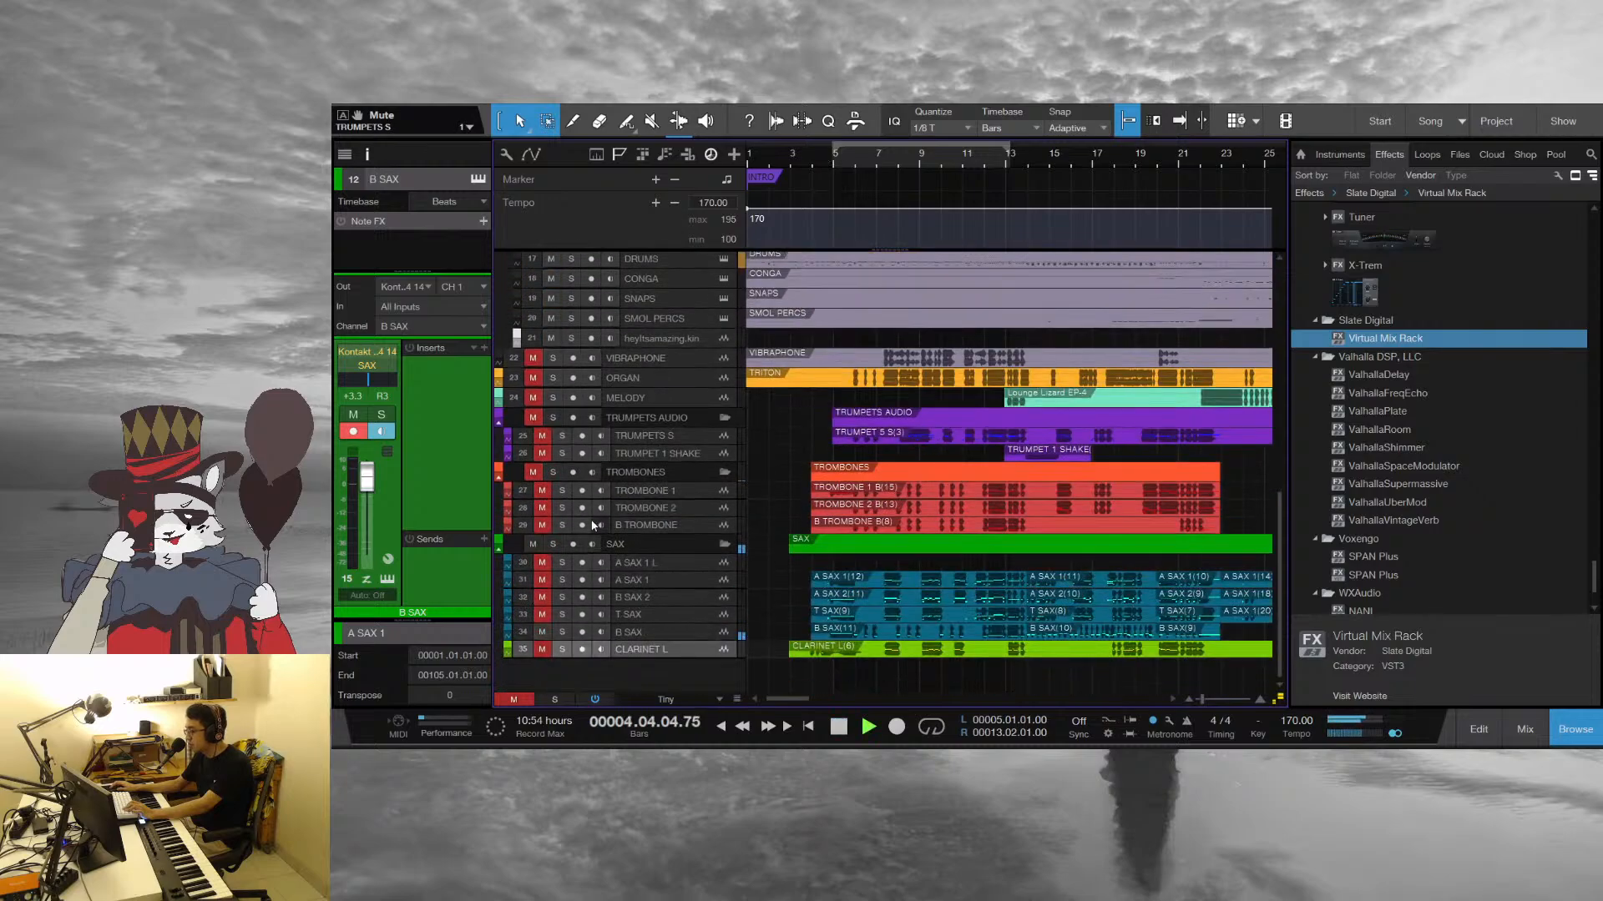
pyautogui.moveTo(542, 563); pyautogui.dragTo(541, 663)
pyautogui.scroll(3, 945, 516)
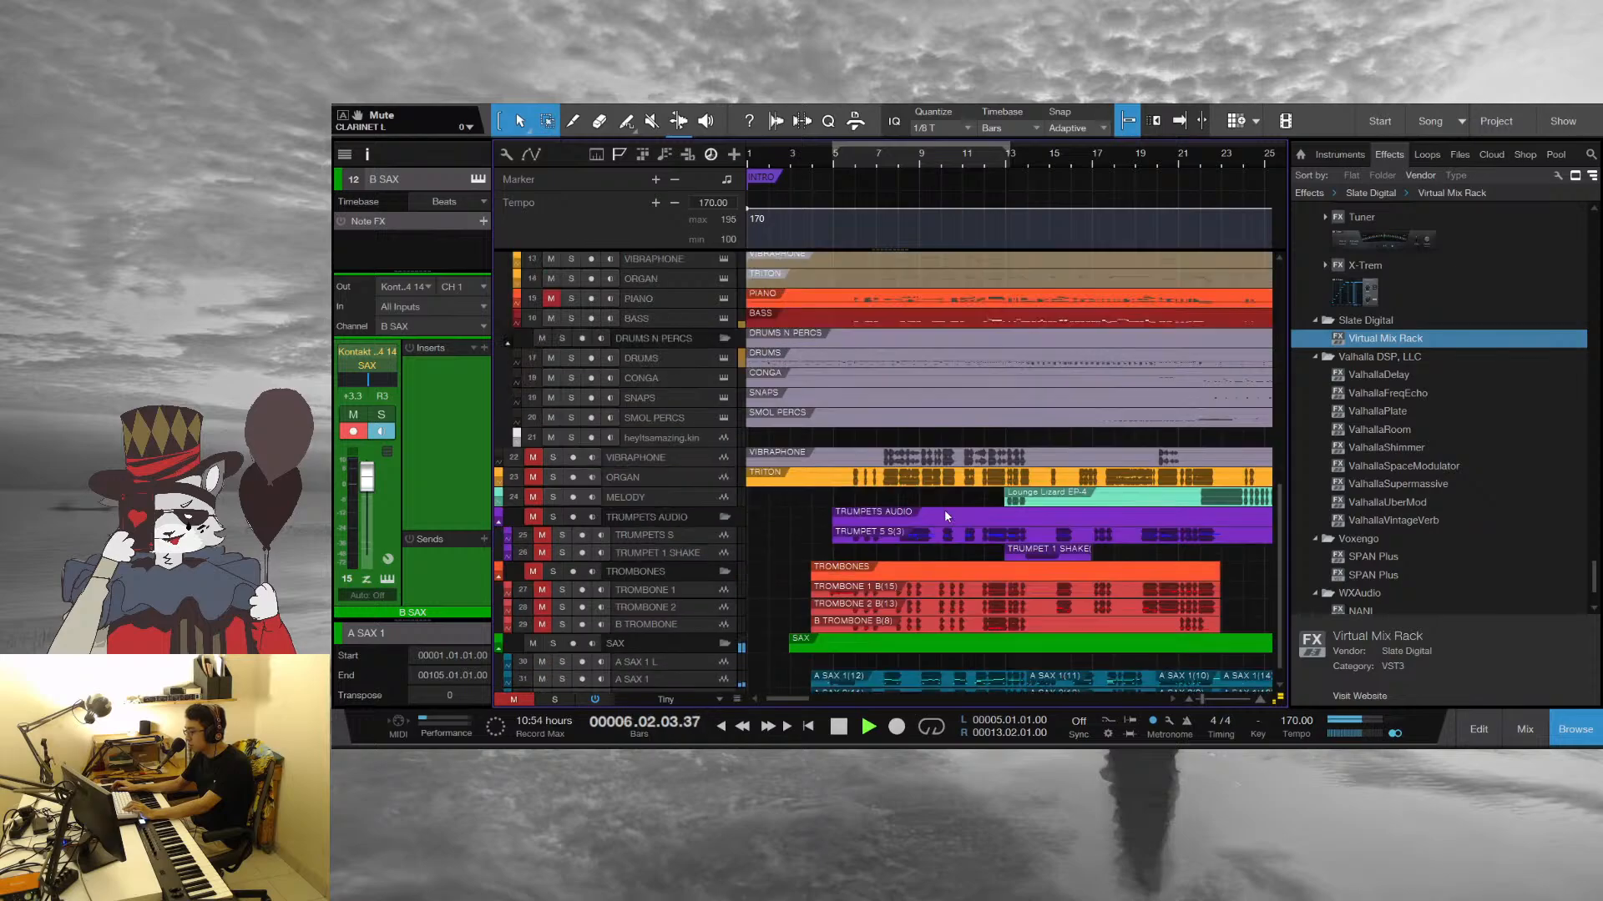
pyautogui.scroll(2, 944, 516)
pyautogui.press('space')
# Replay the rhythm section from bar 5 into bar 9 while unmuting the VIBRAPHONE, ORGAN and MELODY audio tracks
pyautogui.scroll(8, 715, 417)
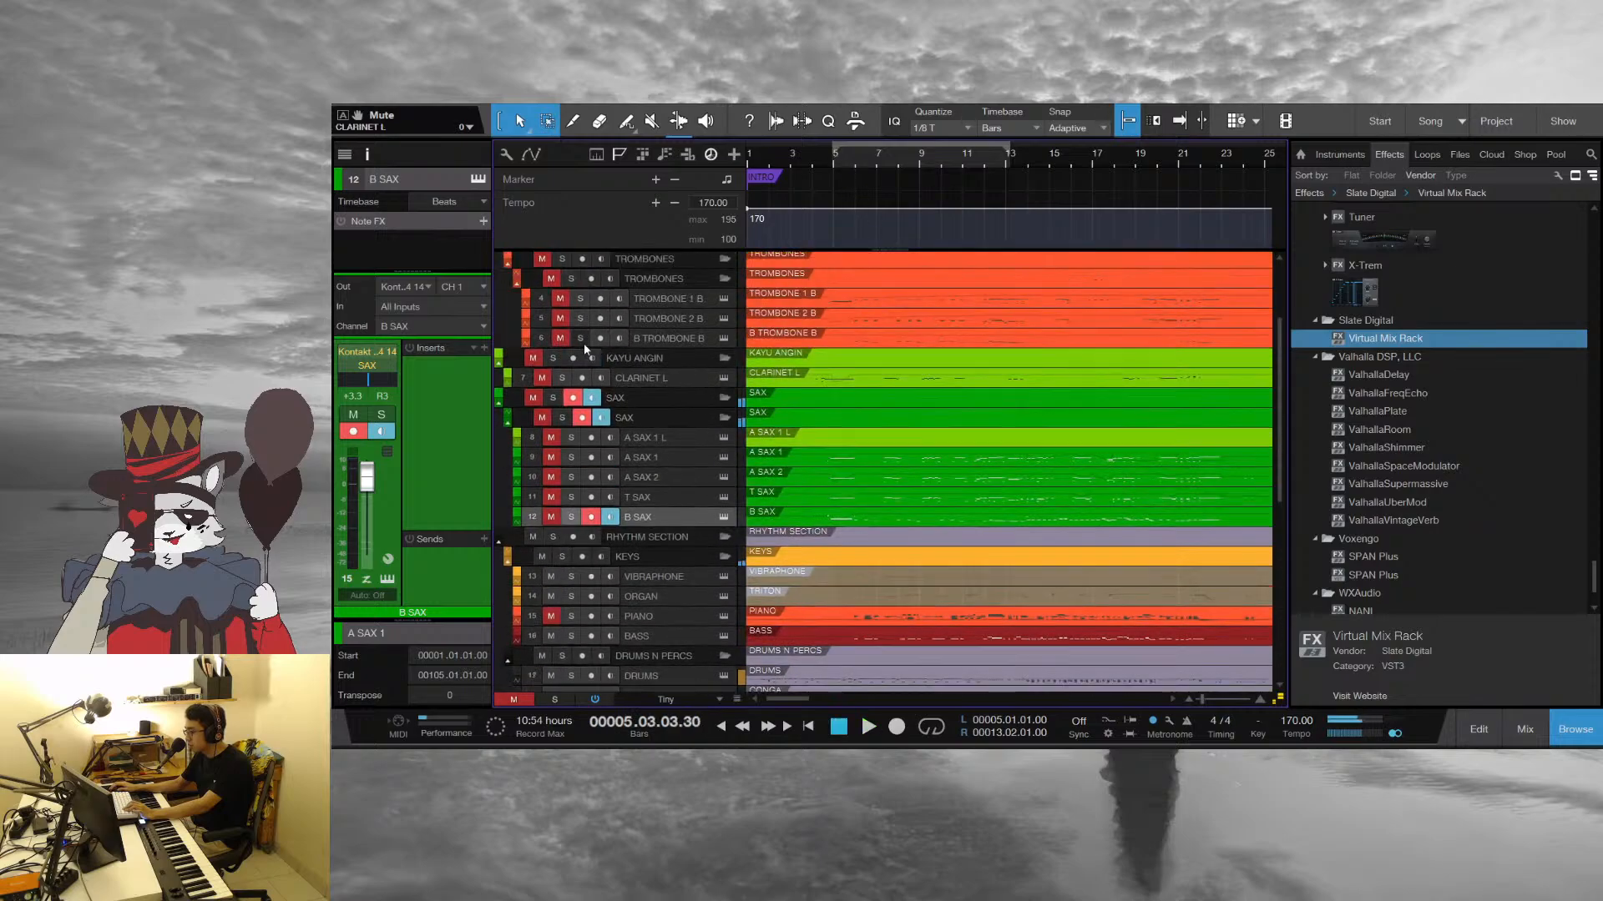
pyautogui.scroll(-3, 966, 465)
pyautogui.press('space')
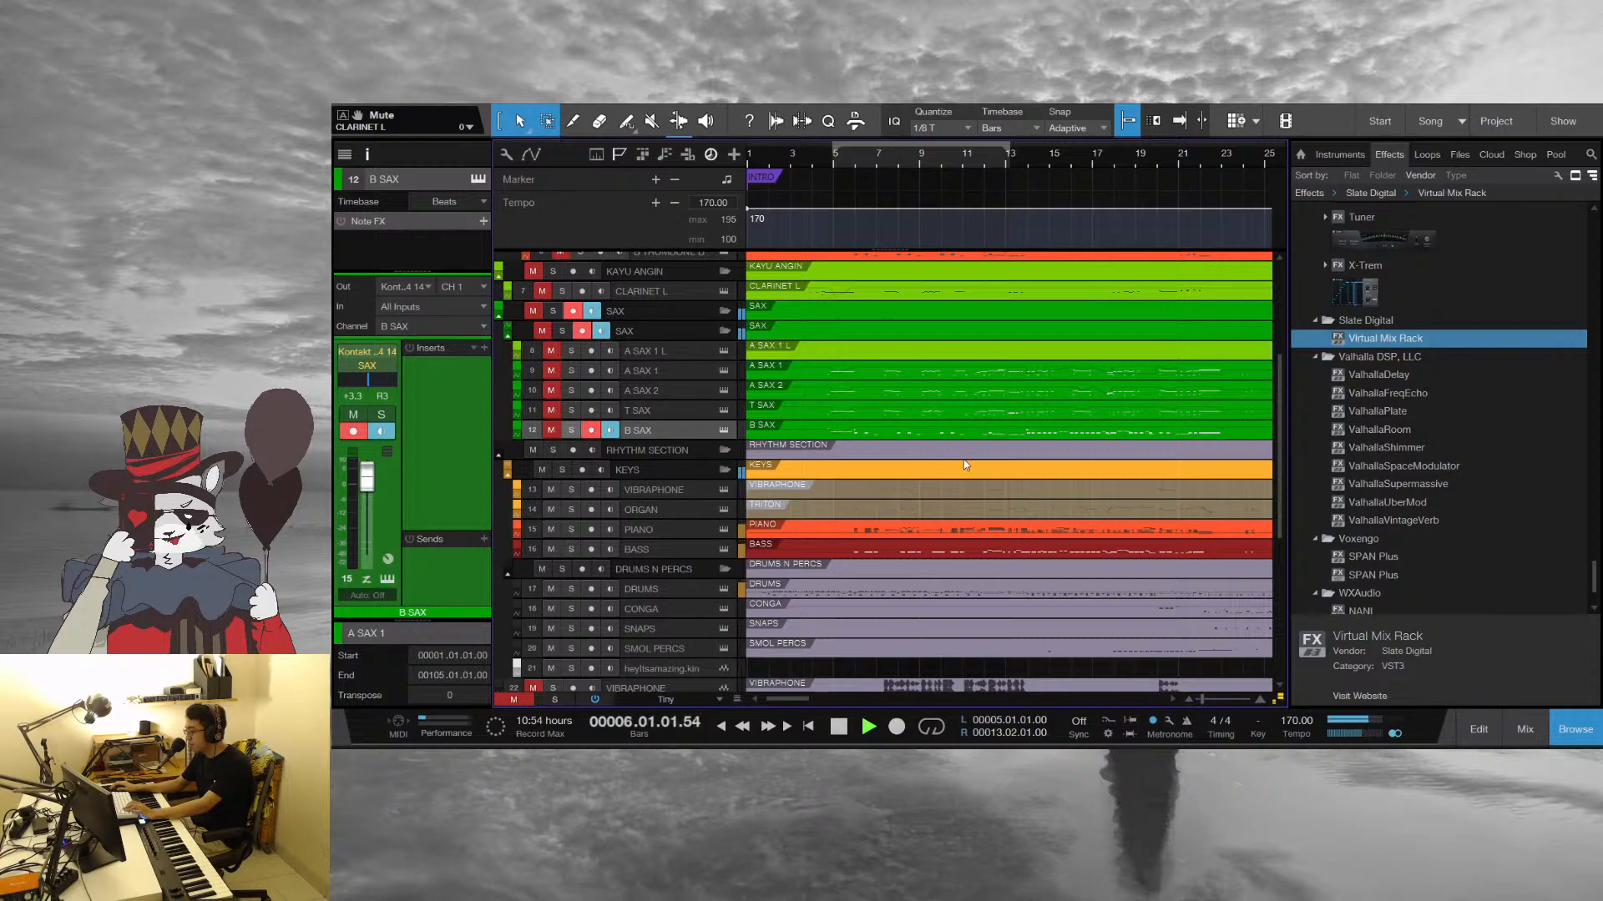
pyautogui.scroll(-3, 964, 465)
pyautogui.moveTo(535, 589); pyautogui.dragTo(535, 611)
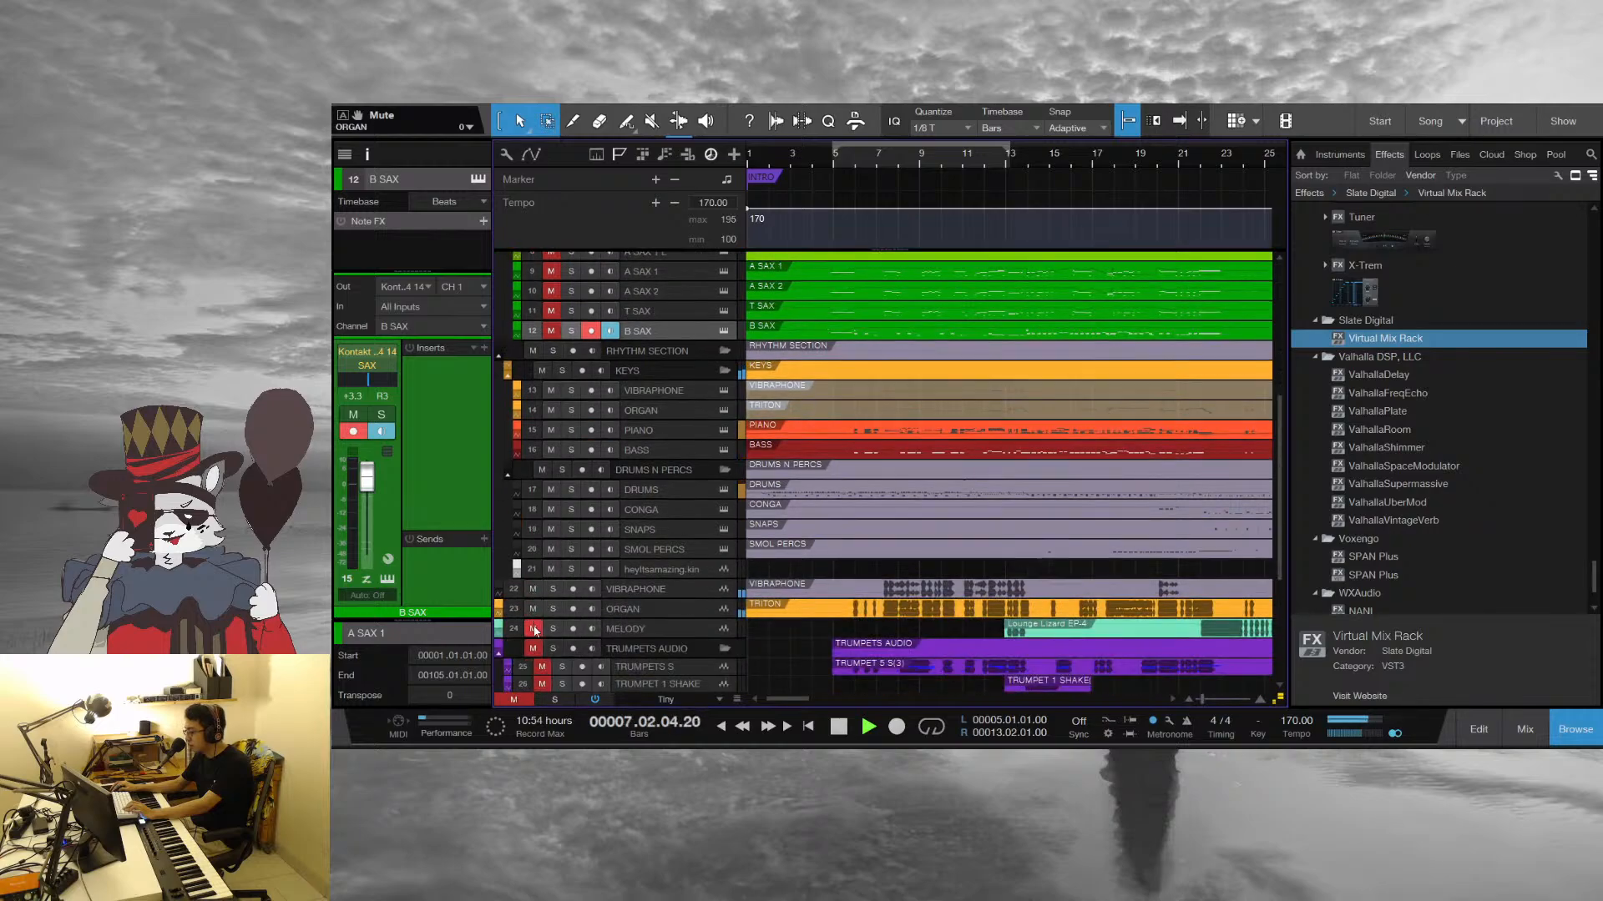
pyautogui.click(535, 629)
pyautogui.press('space')
# Move the playhead to bar 7 and listen to the rhythm section with the vibraphone and organ through bar 10
pyautogui.press('e')
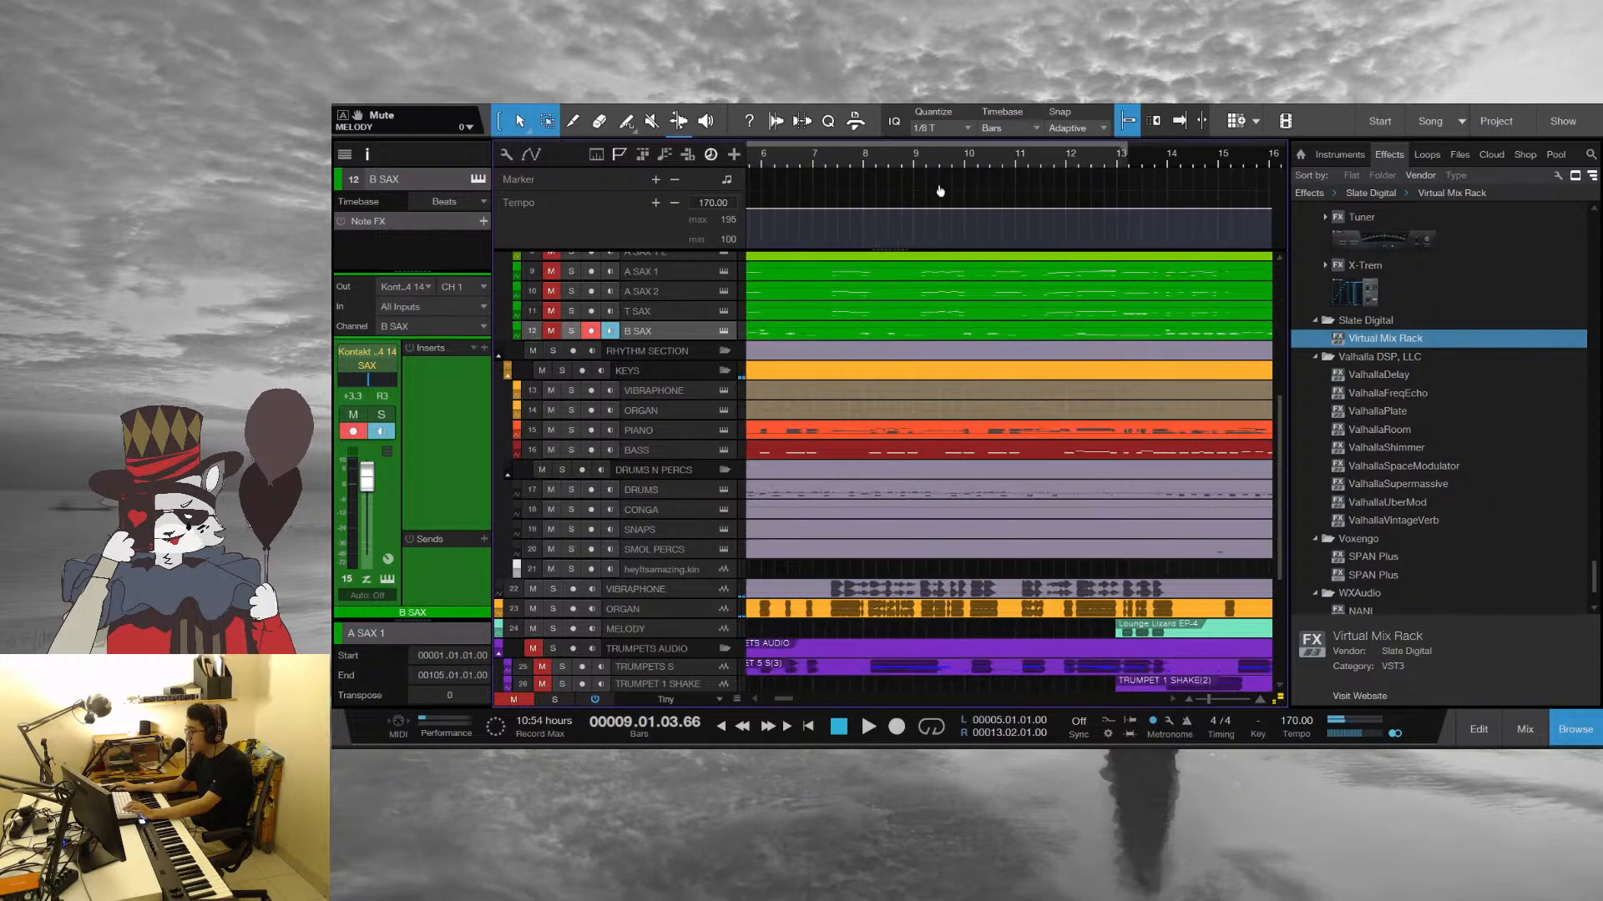
pyautogui.scroll(3, 1110, 564)
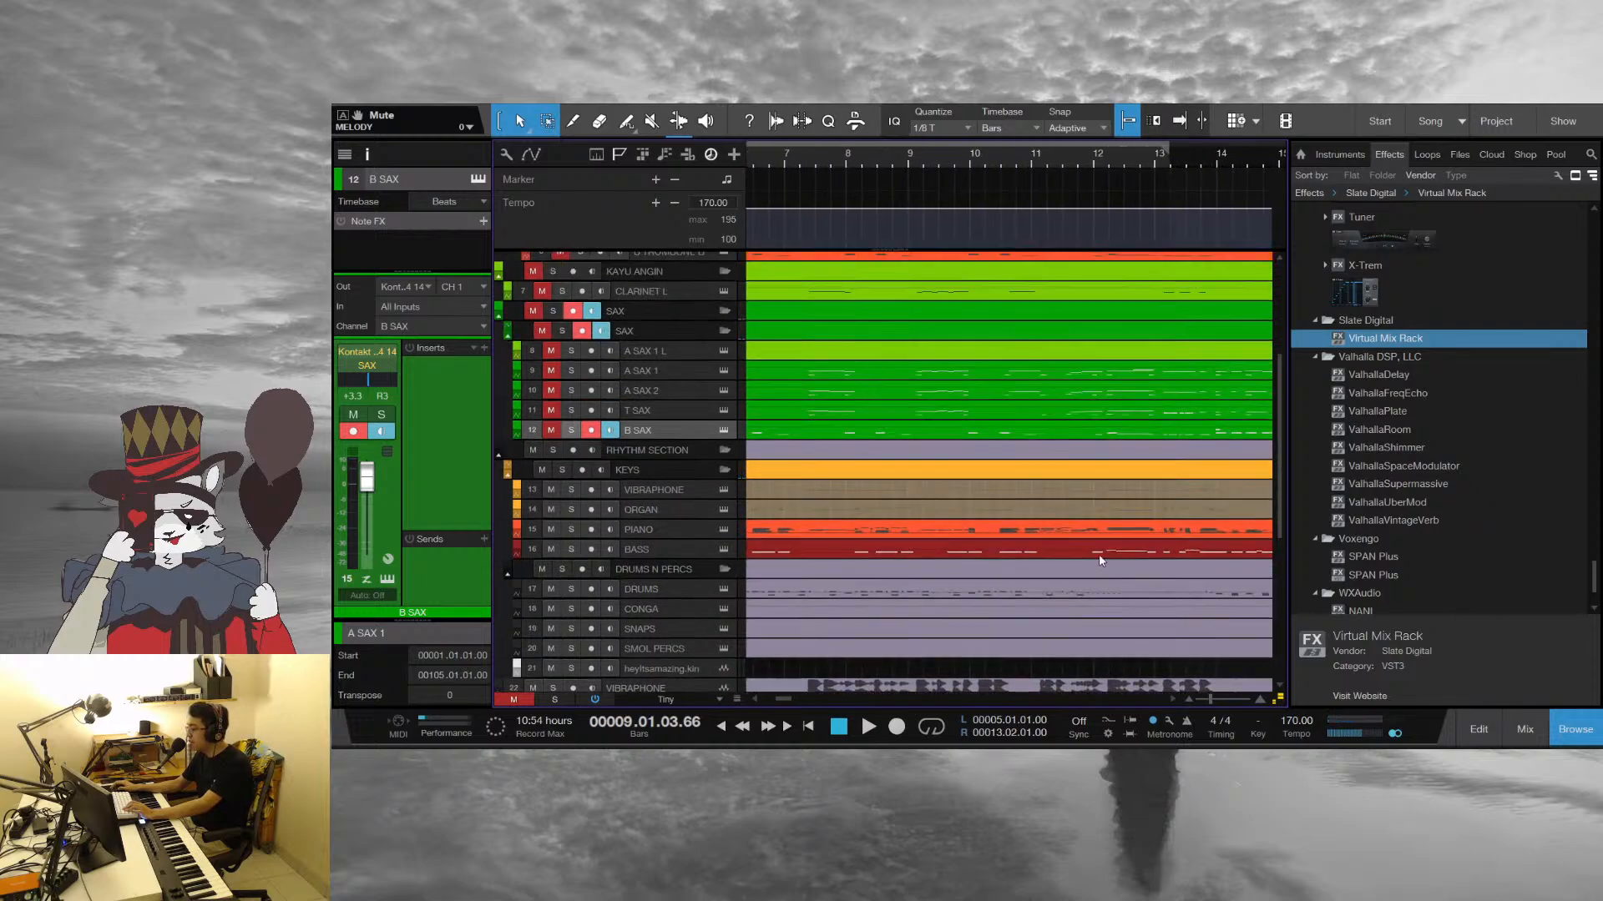
pyautogui.click(793, 158)
pyautogui.press('space')
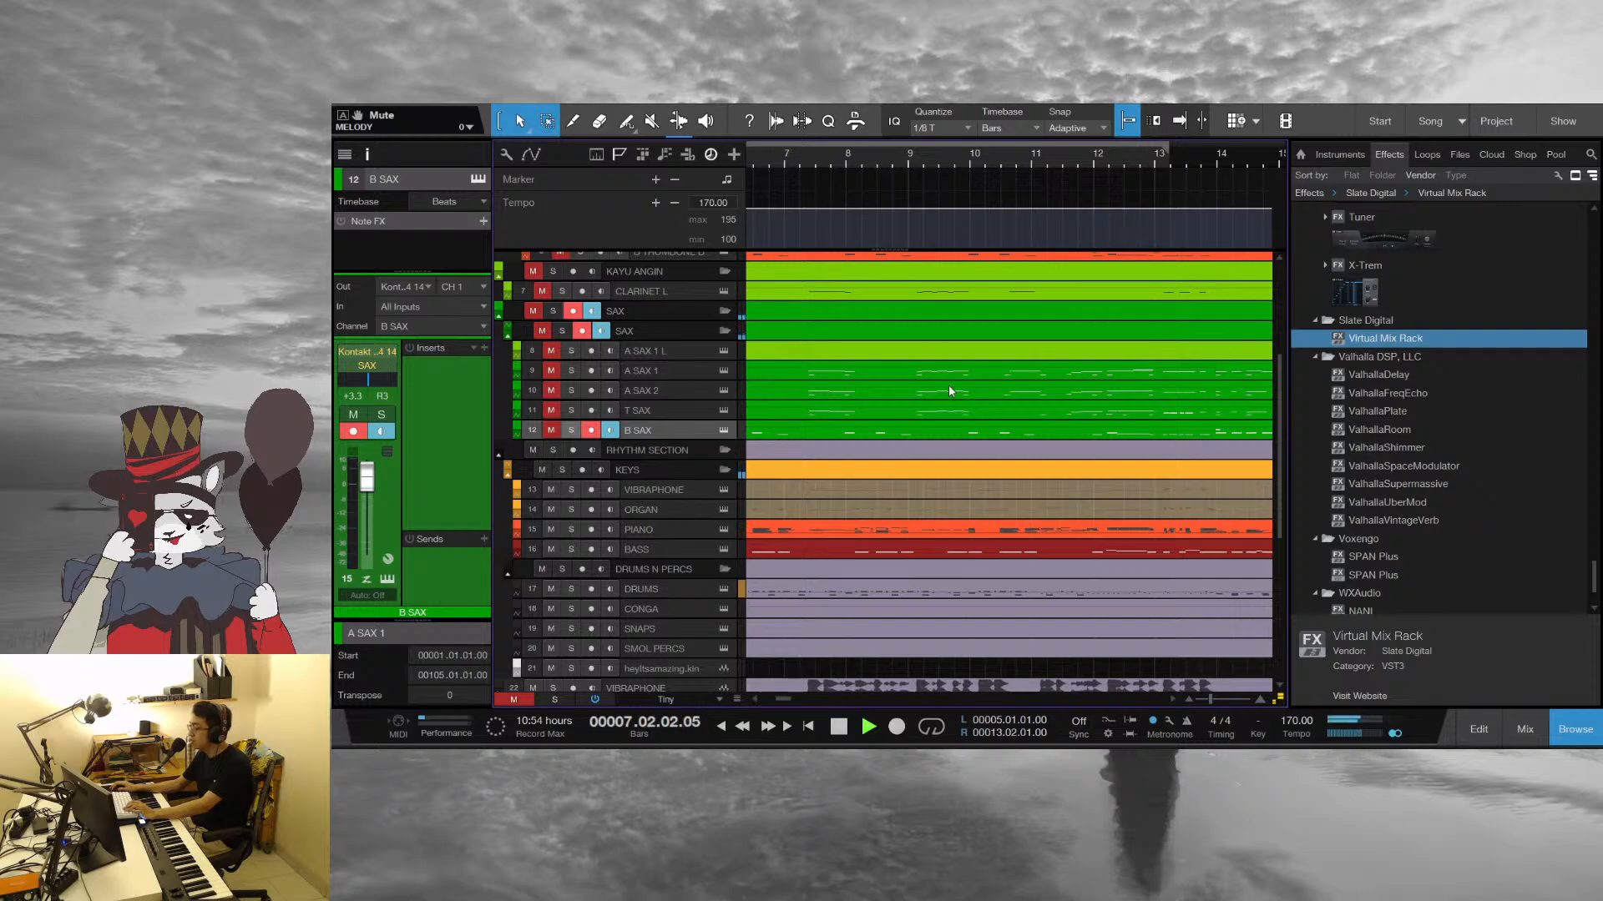
pyautogui.scroll(1, 938, 388)
pyautogui.scroll(-2, 964, 144)
pyautogui.scroll(-8, 964, 144)
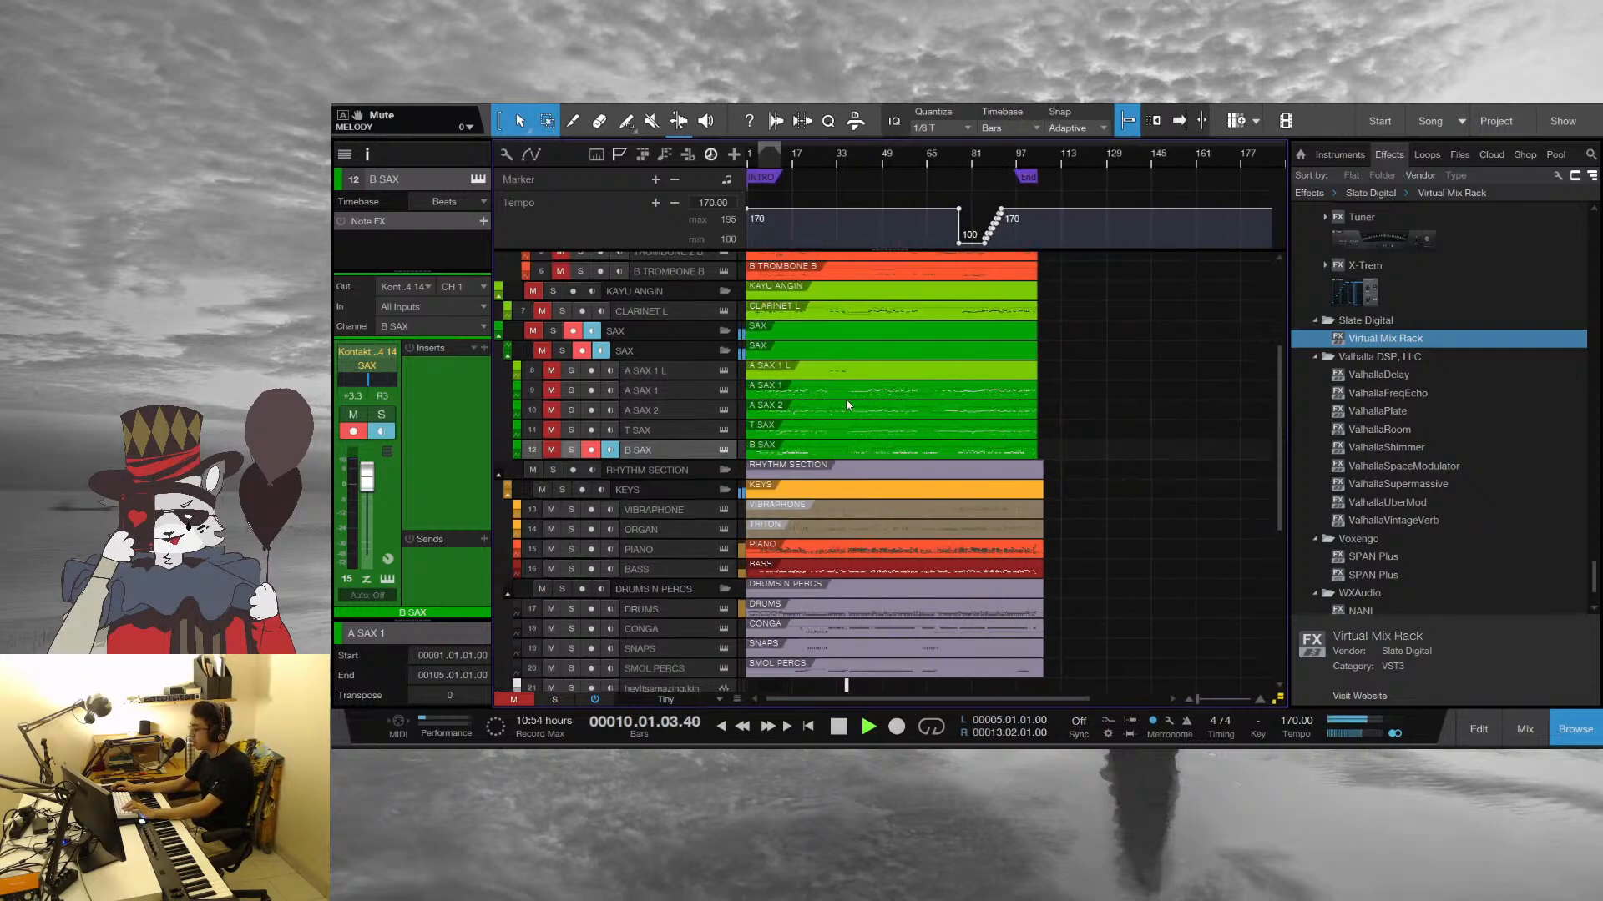
# Switch to the A SAX 1 L track by selecting its part, deselect the part and stop playback in bar 11
pyautogui.click(843, 374)
pyautogui.click(1058, 359)
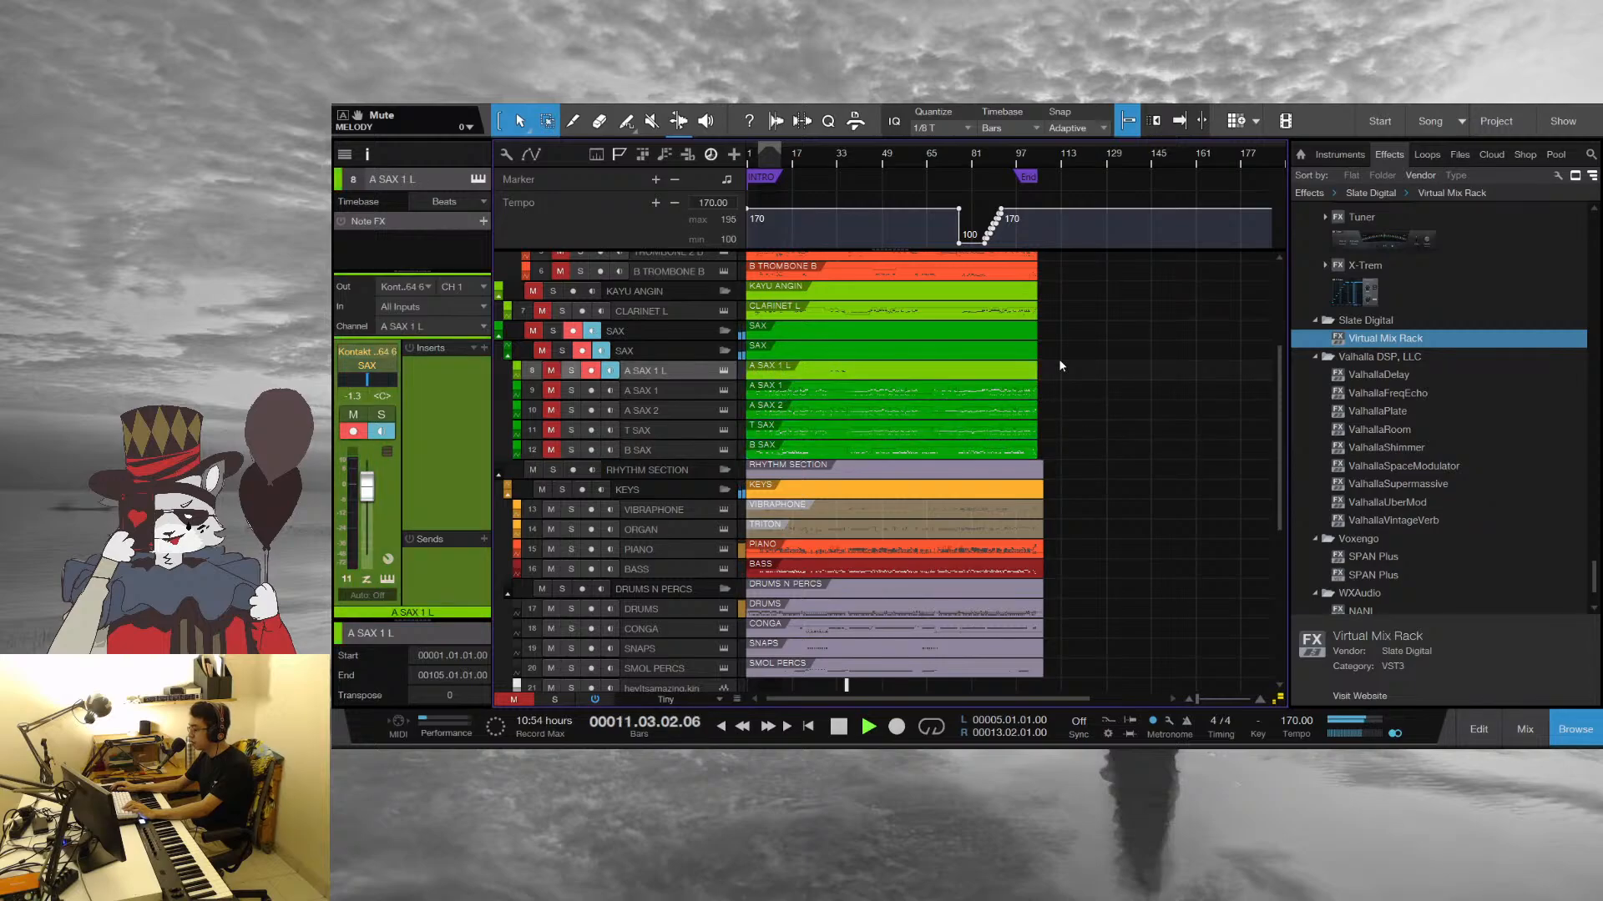
pyautogui.press('space')
# Solo the PIANO track and move the playhead back into the intro
pyautogui.scroll(5, 767, 156)
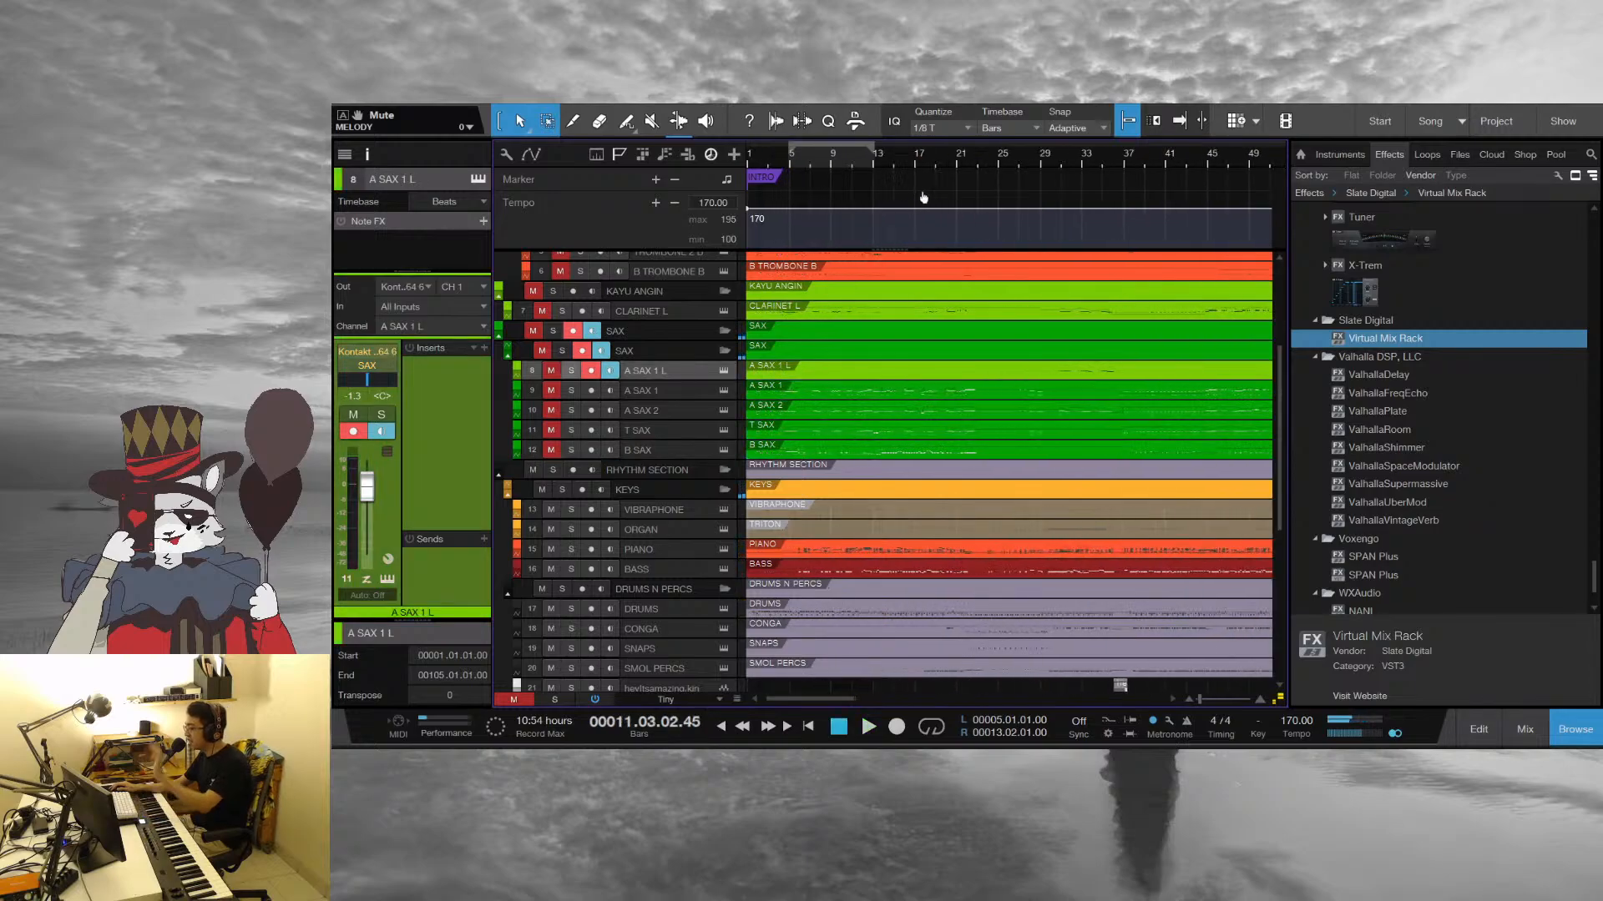
pyautogui.click(572, 549)
pyautogui.click(815, 157)
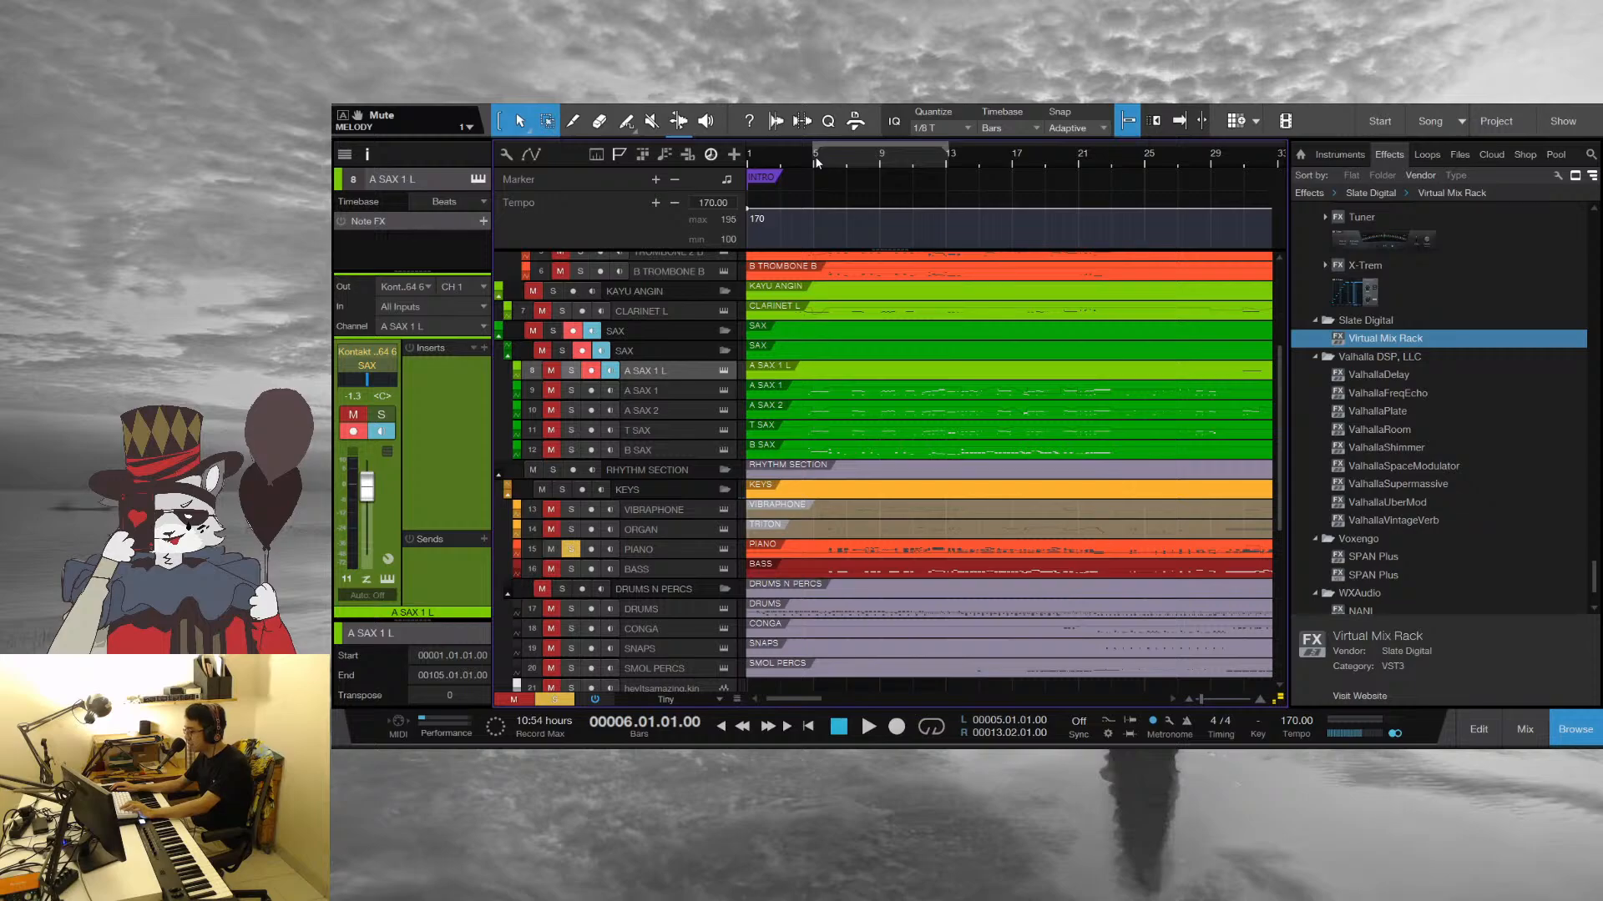
# Listen to the soloed PIANO track from bar 6 into bar 12, unsolo it and return the playhead to bar 4
pyautogui.press('space')
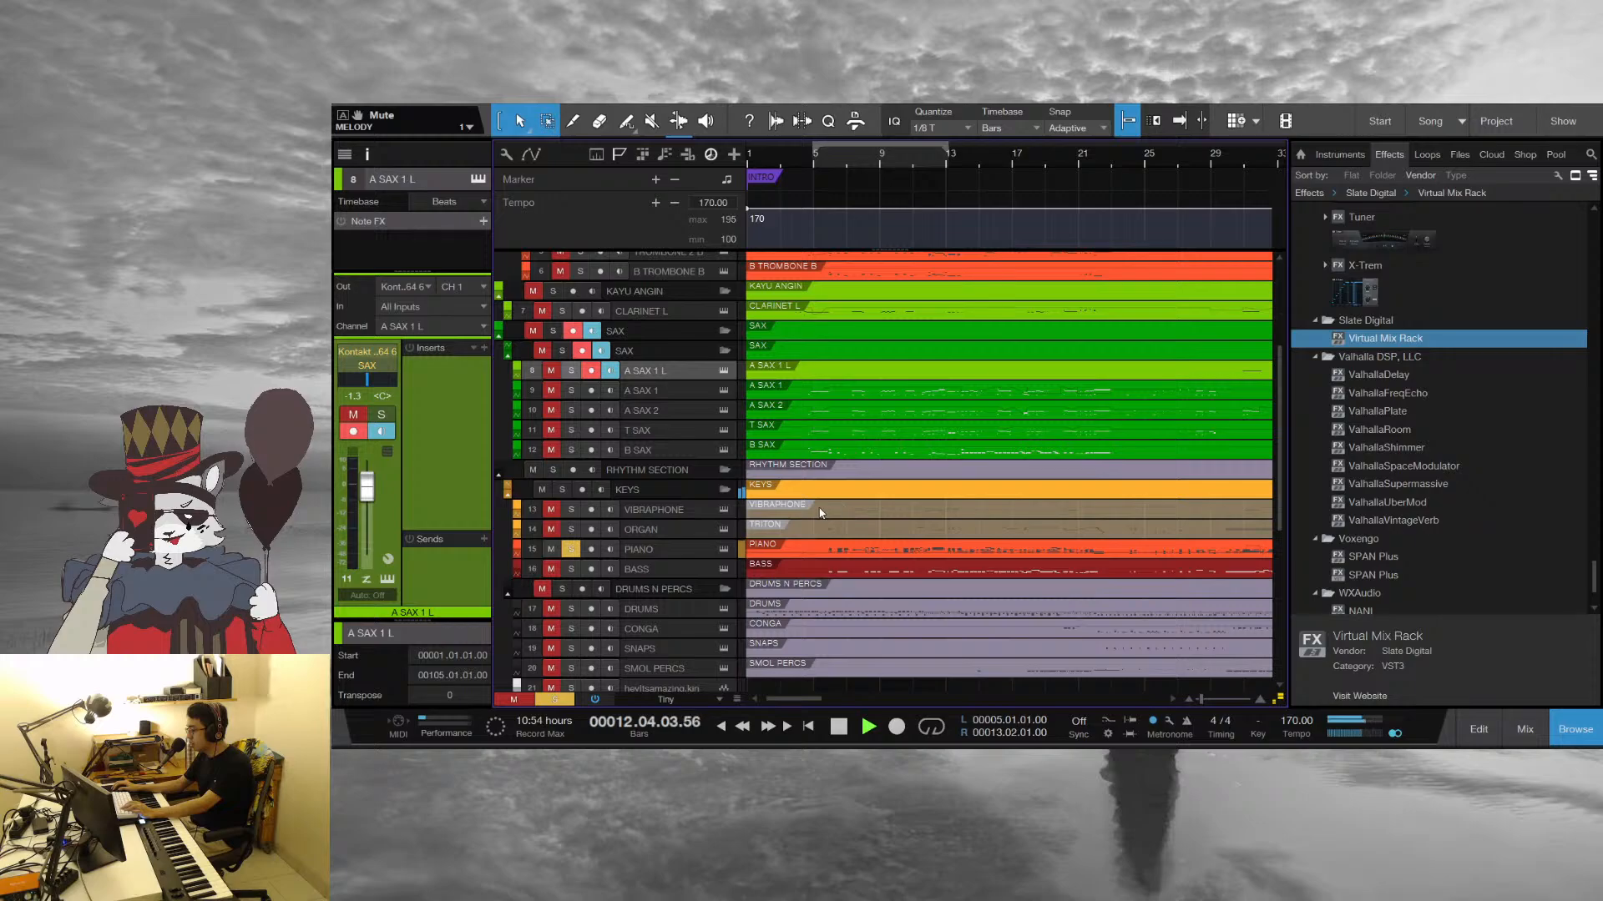
pyautogui.press('space')
pyautogui.click(571, 549)
pyautogui.click(793, 157)
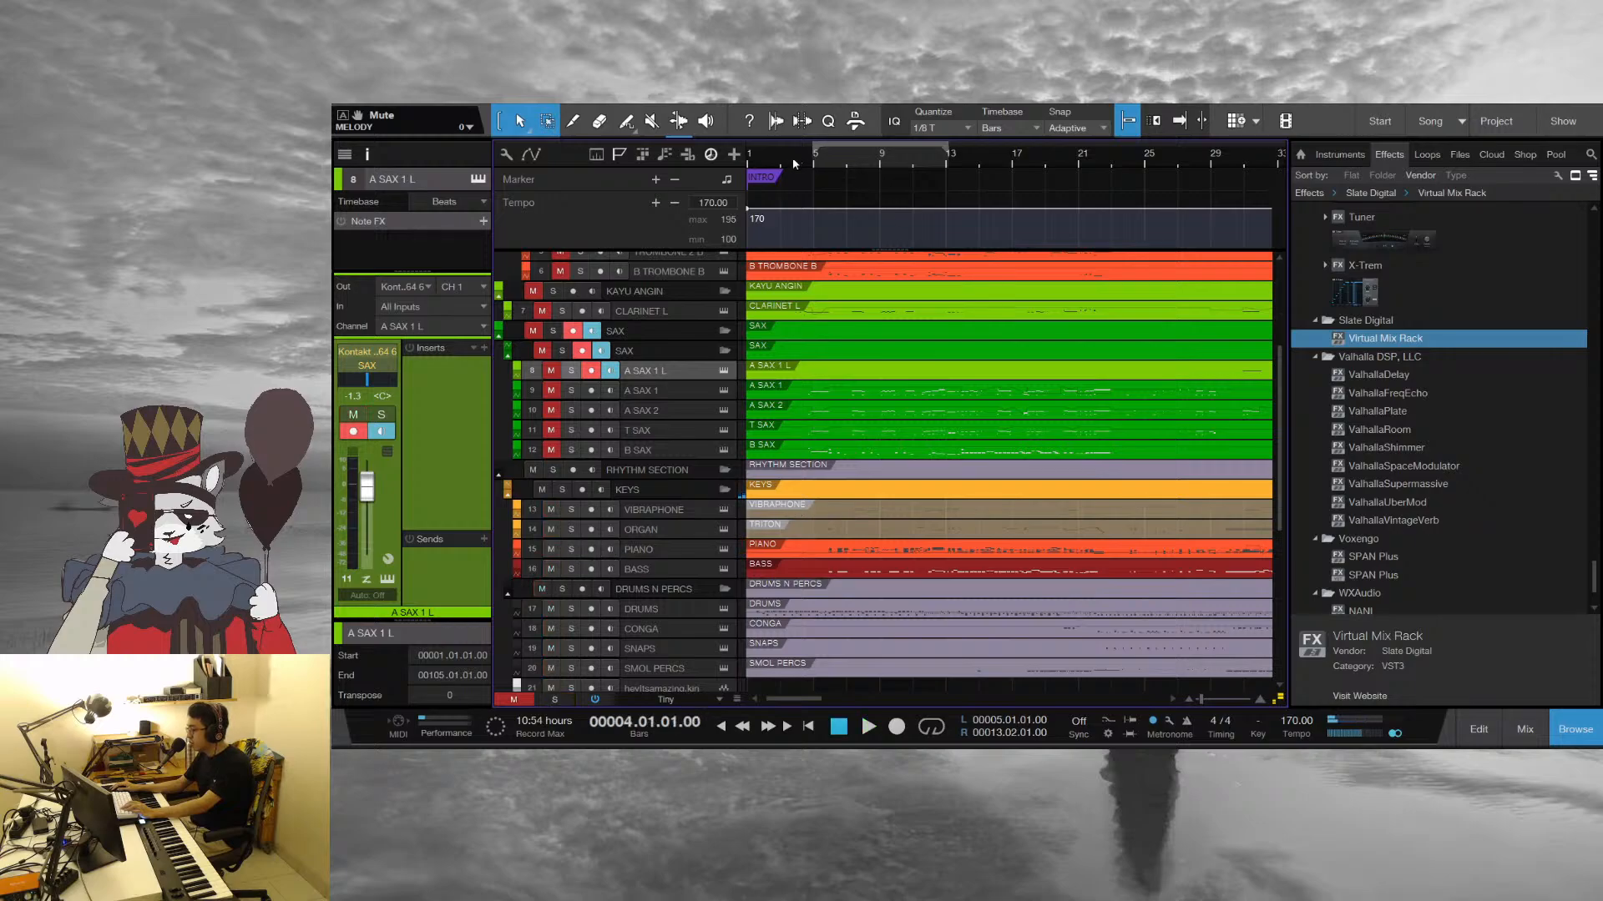
# Unmute the TRUMPETS AUDIO and TROMBONES folders and listen to the brass with the rhythm section from bar 4
pyautogui.scroll(-5, 574, 476)
pyautogui.click(532, 470)
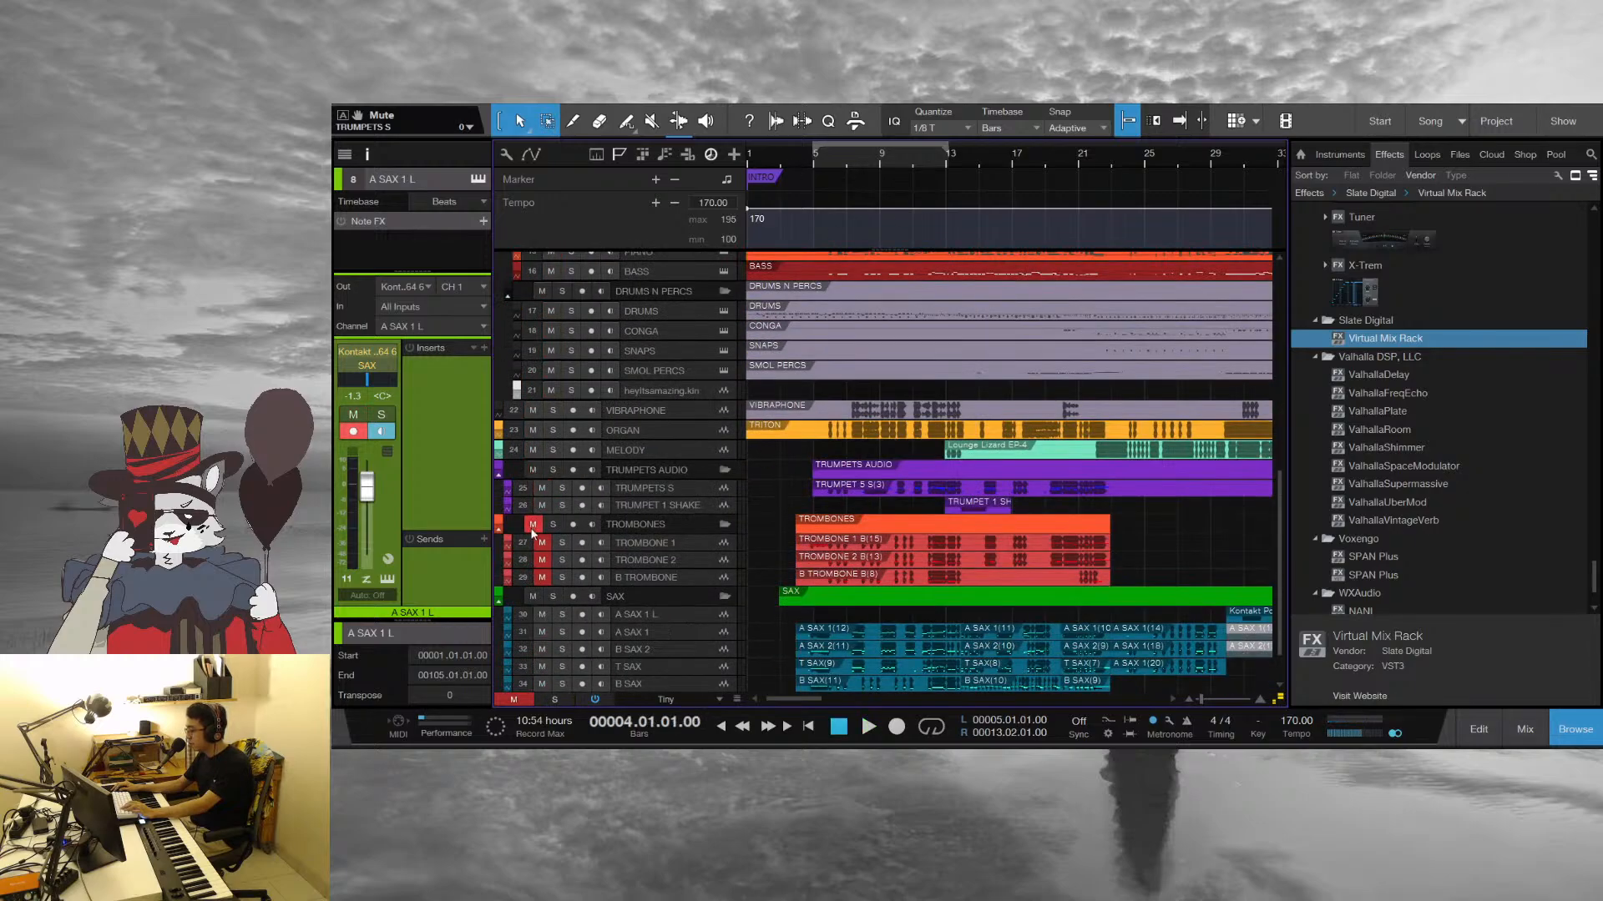
pyautogui.click(532, 524)
pyautogui.press('space')
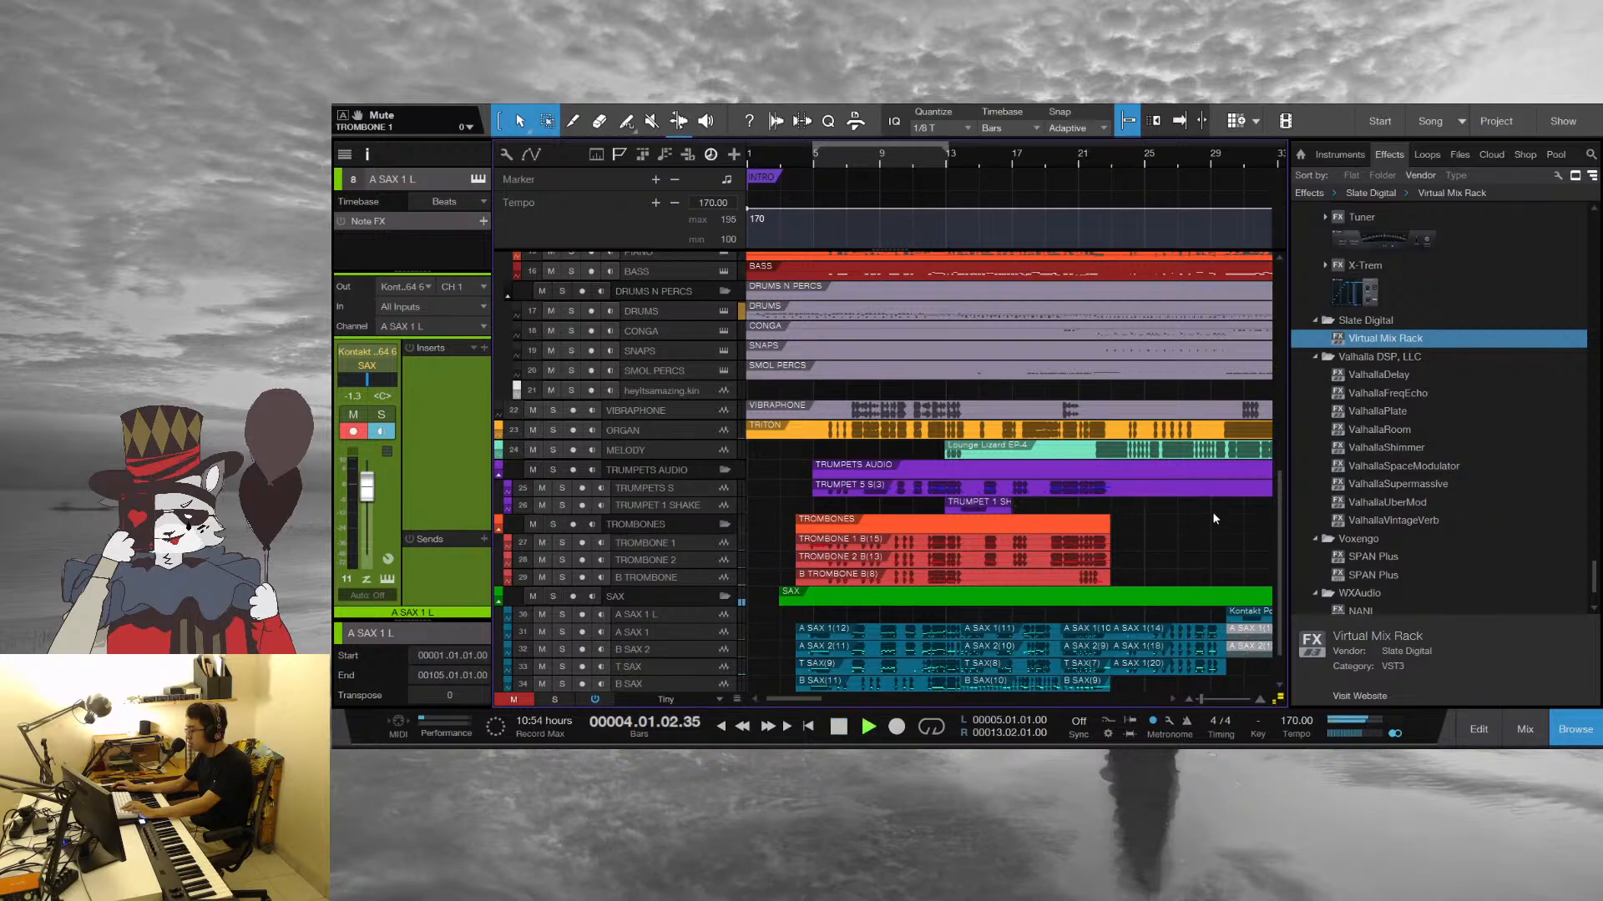
pyautogui.scroll(2, 1199, 558)
pyautogui.scroll(3, 1160, 560)
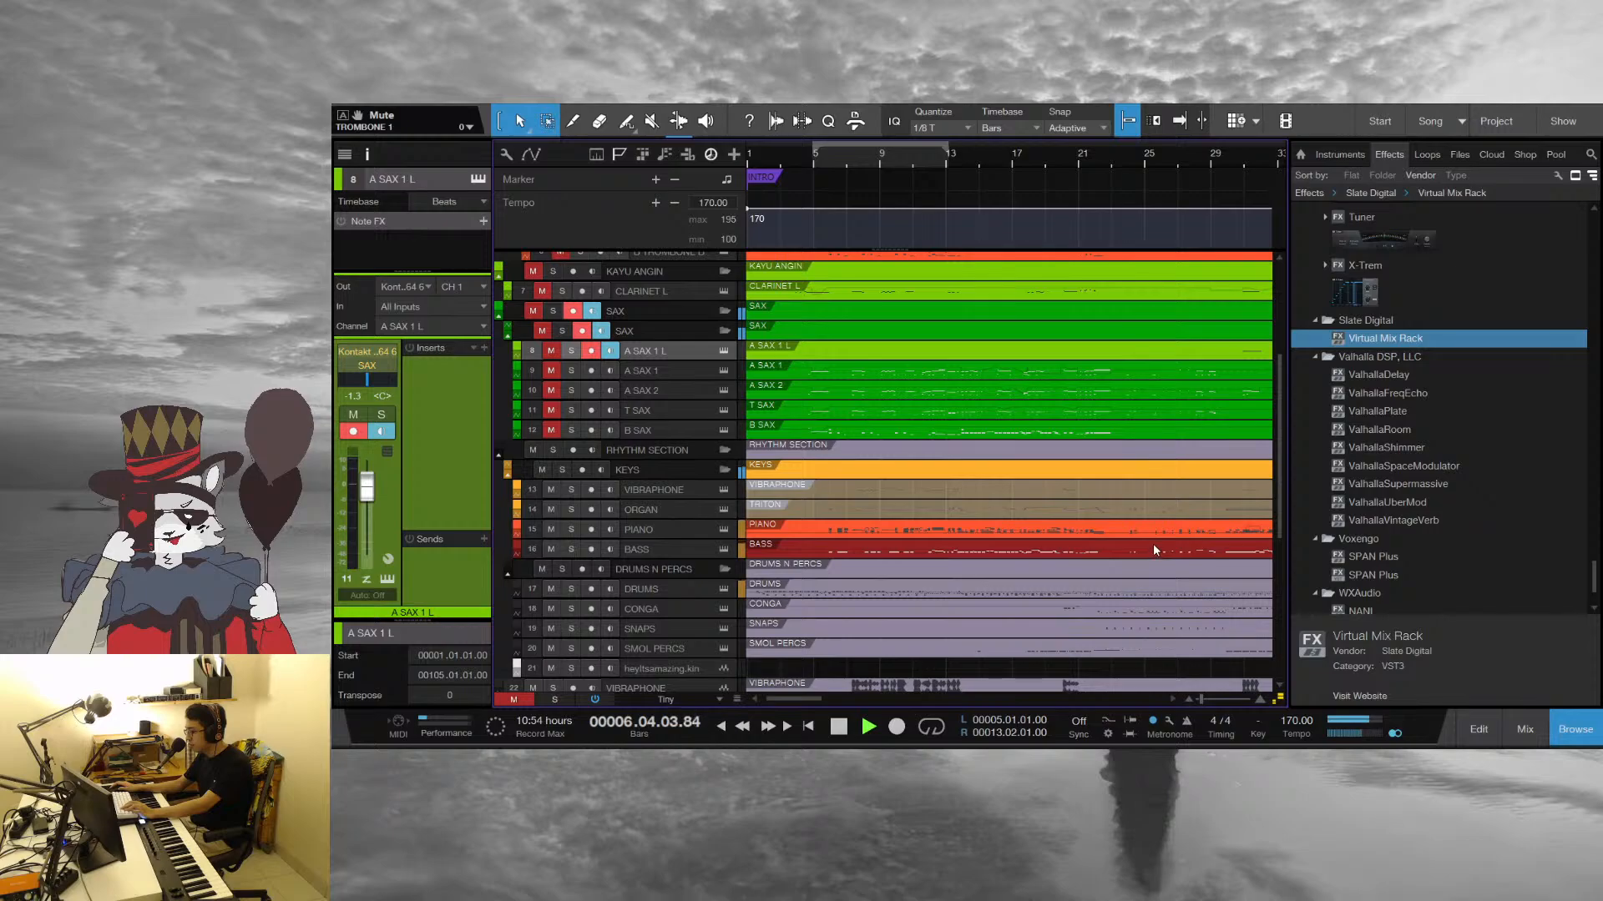
pyautogui.press('space')
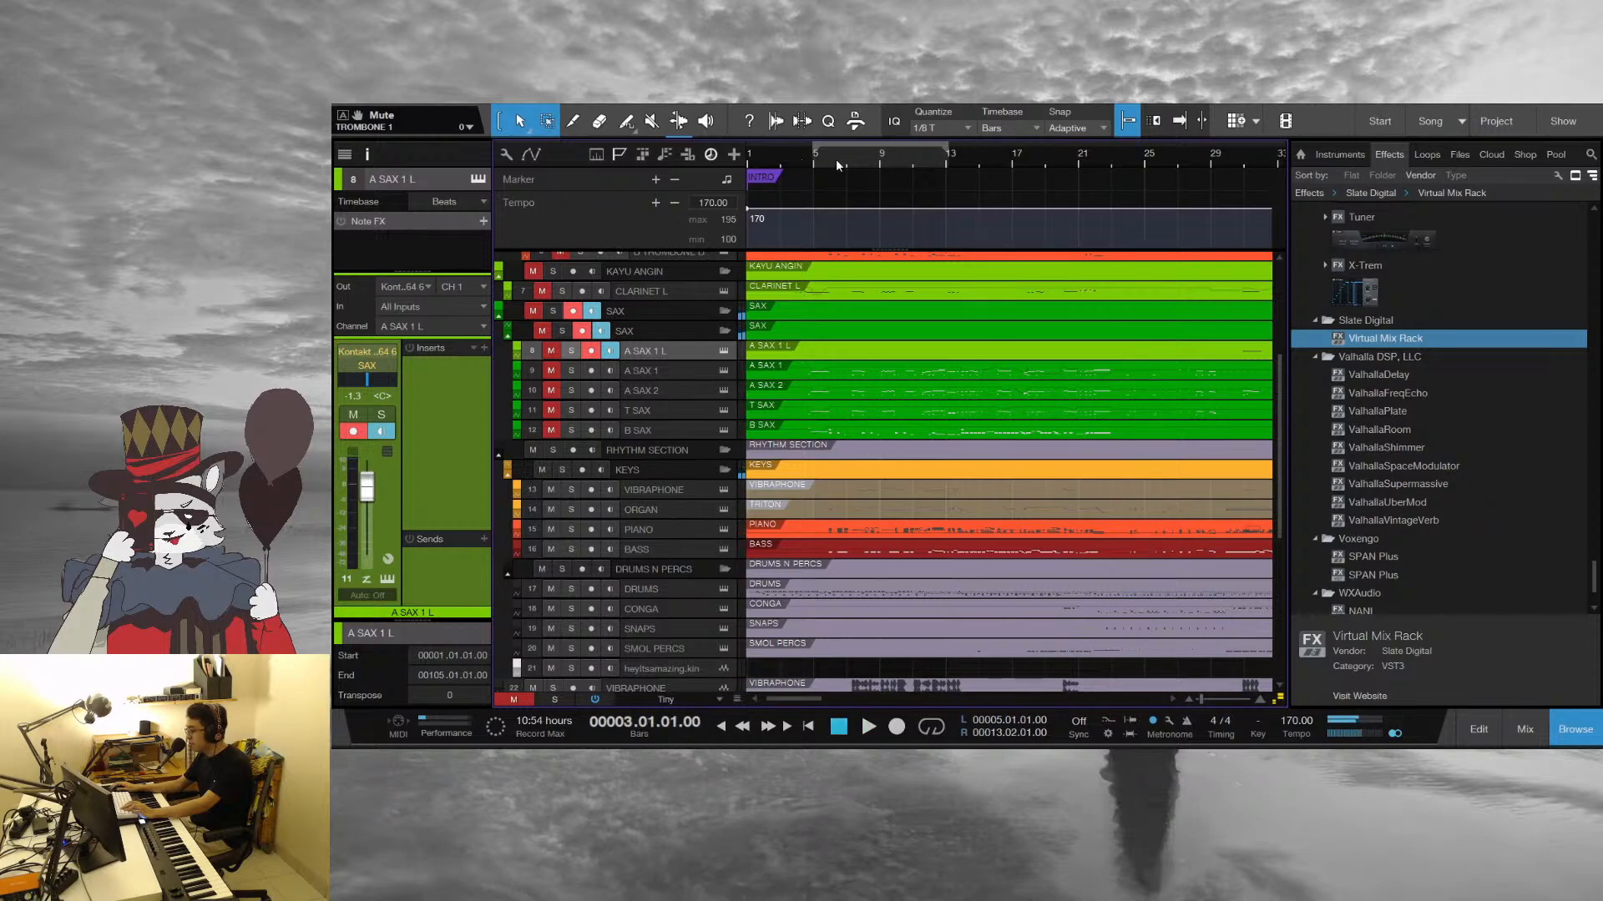
# Restart playback from bar 3 and open the TRUMPETS SHORTS part in an enlarged note editor
pyautogui.press('space')
pyautogui.moveTo(805, 157)
pyautogui.mouseDown()
pyautogui.moveTo(894, 136)
pyautogui.moveTo(926, 105)
pyautogui.mouseUp()
pyautogui.scroll(3, 1181, 486)
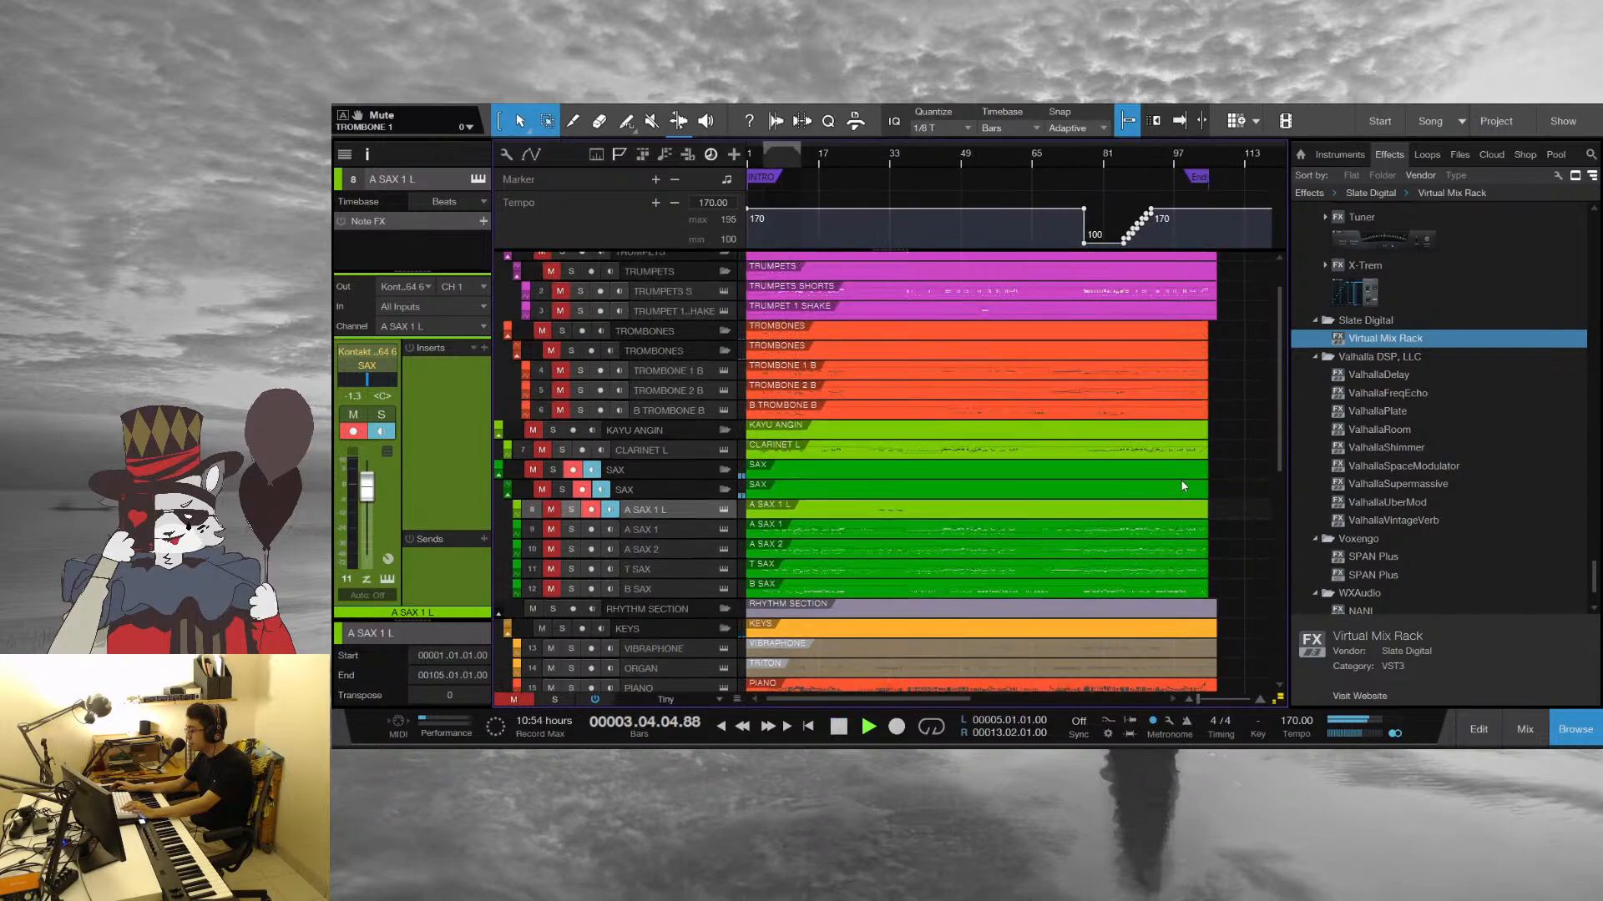
pyautogui.scroll(2, 1240, 584)
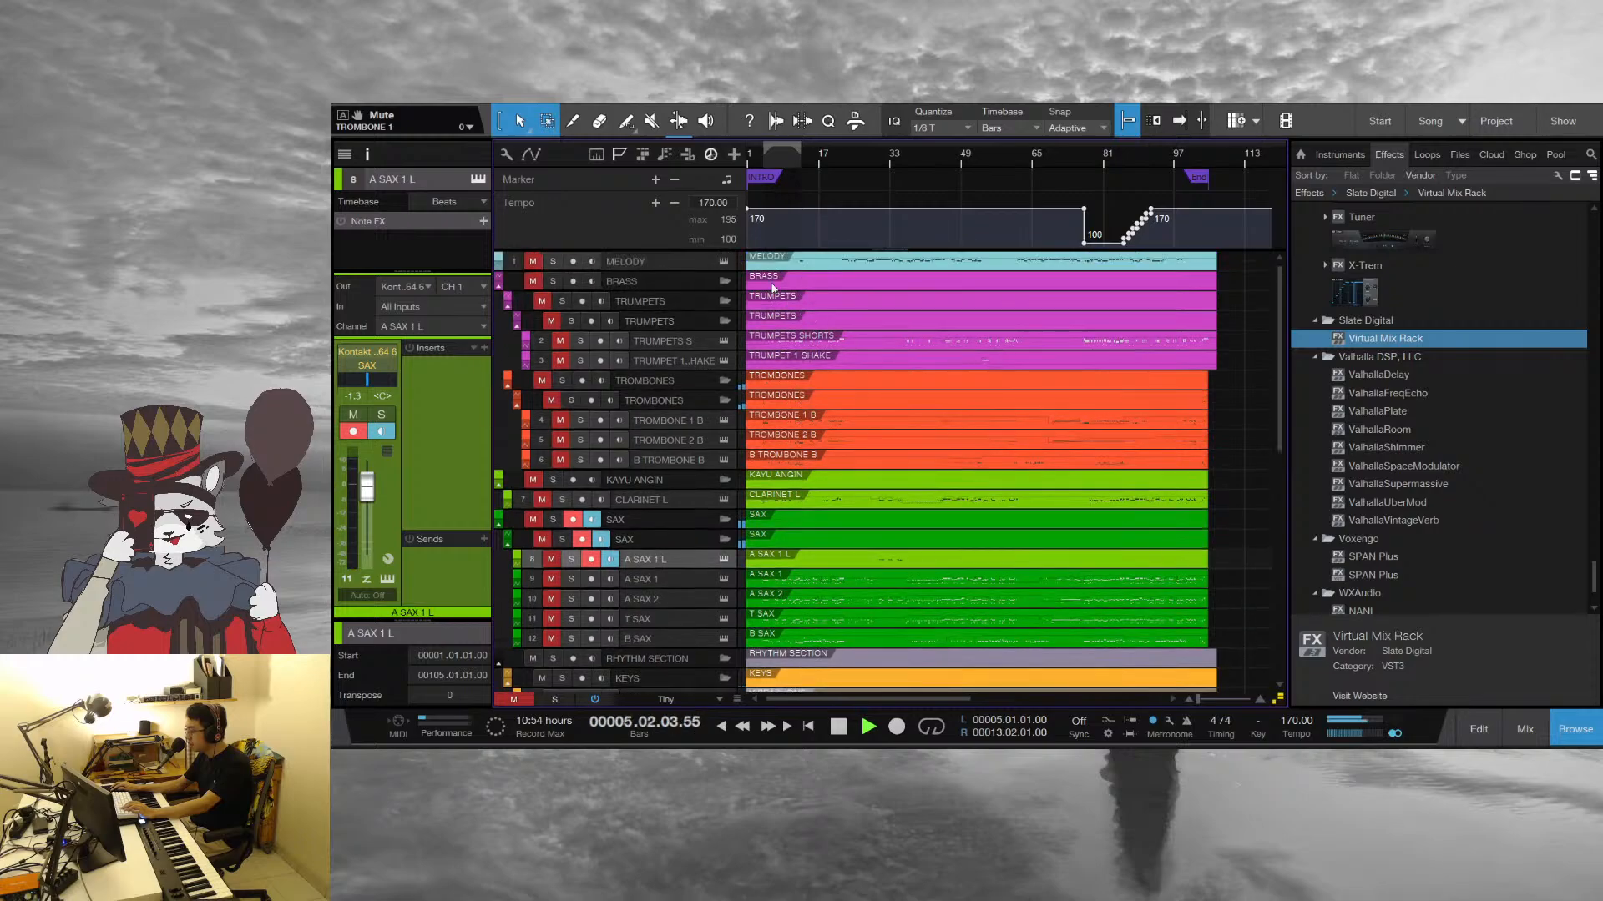
pyautogui.doubleClick(813, 339)
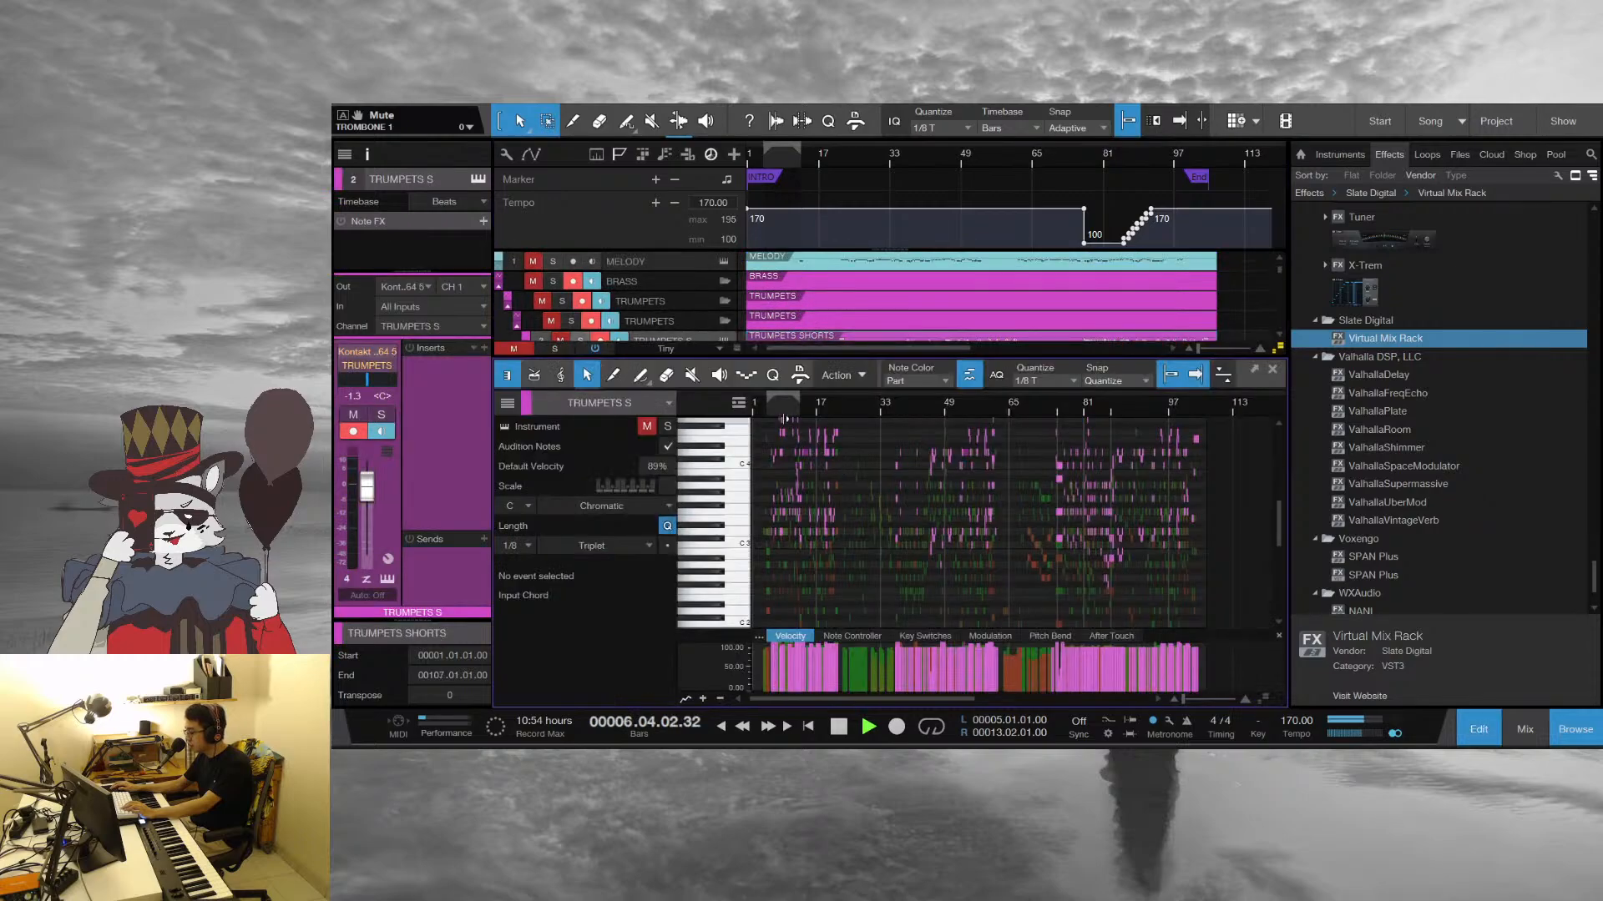
pyautogui.moveTo(785, 407); pyautogui.dragTo(914, 442)
pyautogui.moveTo(1103, 359); pyautogui.dragTo(1054, 142)
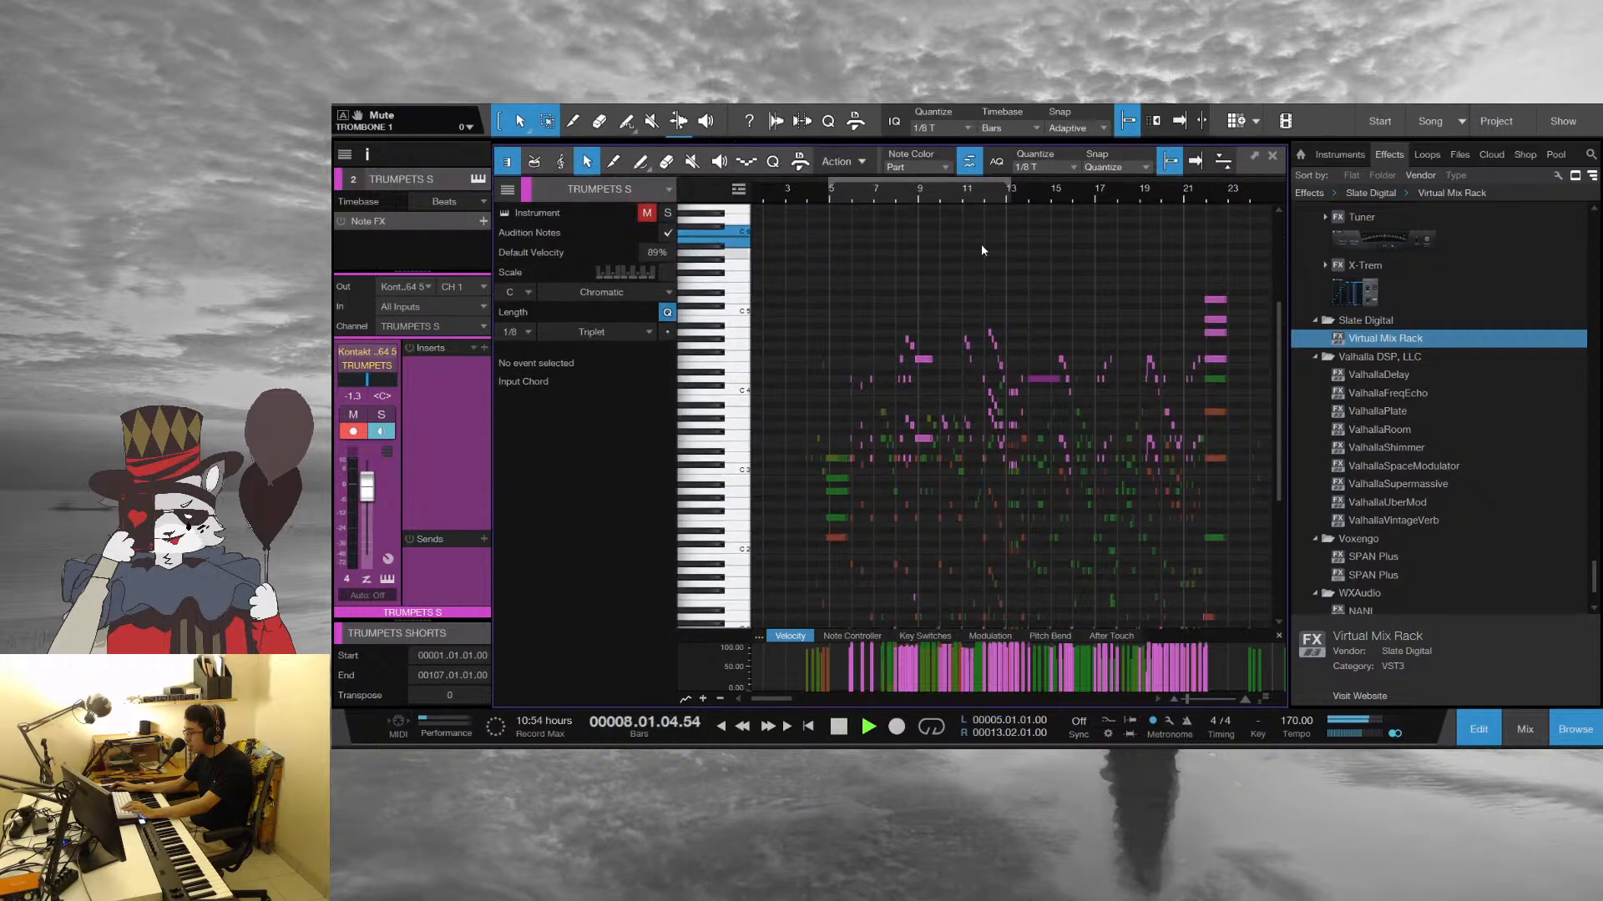
# Follow the trumpet notes in the editor during playback into bar 16, return the view to bar 5 and stop
pyautogui.moveTo(908, 191); pyautogui.dragTo(826, 233)
pyautogui.scroll(-1, 1064, 339)
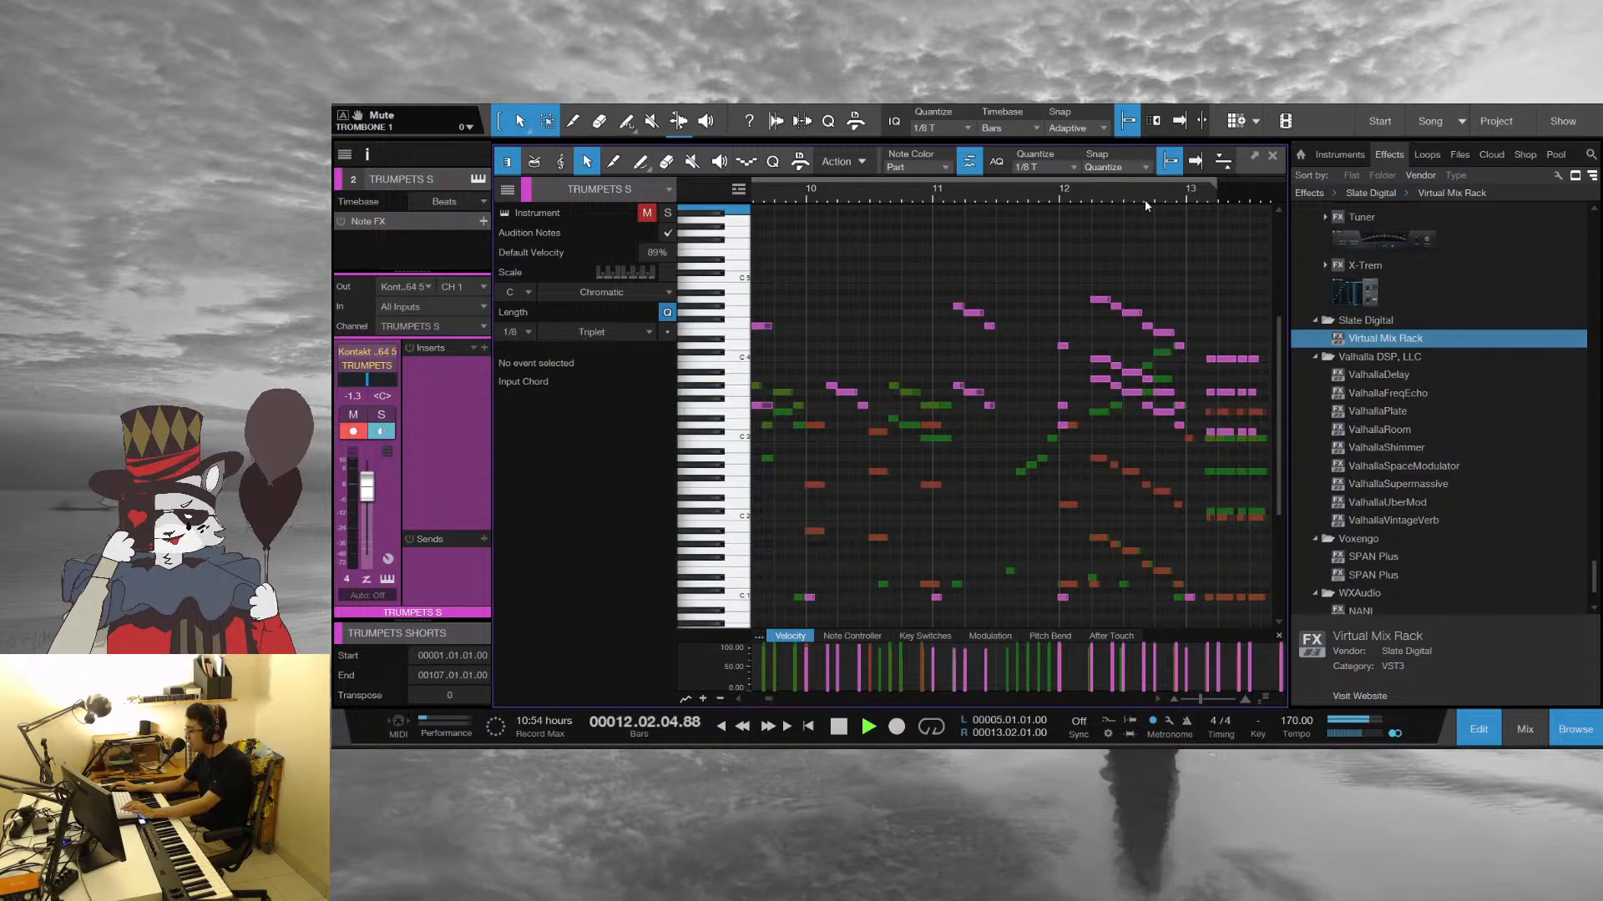
pyautogui.scroll(-1, 1068, 325)
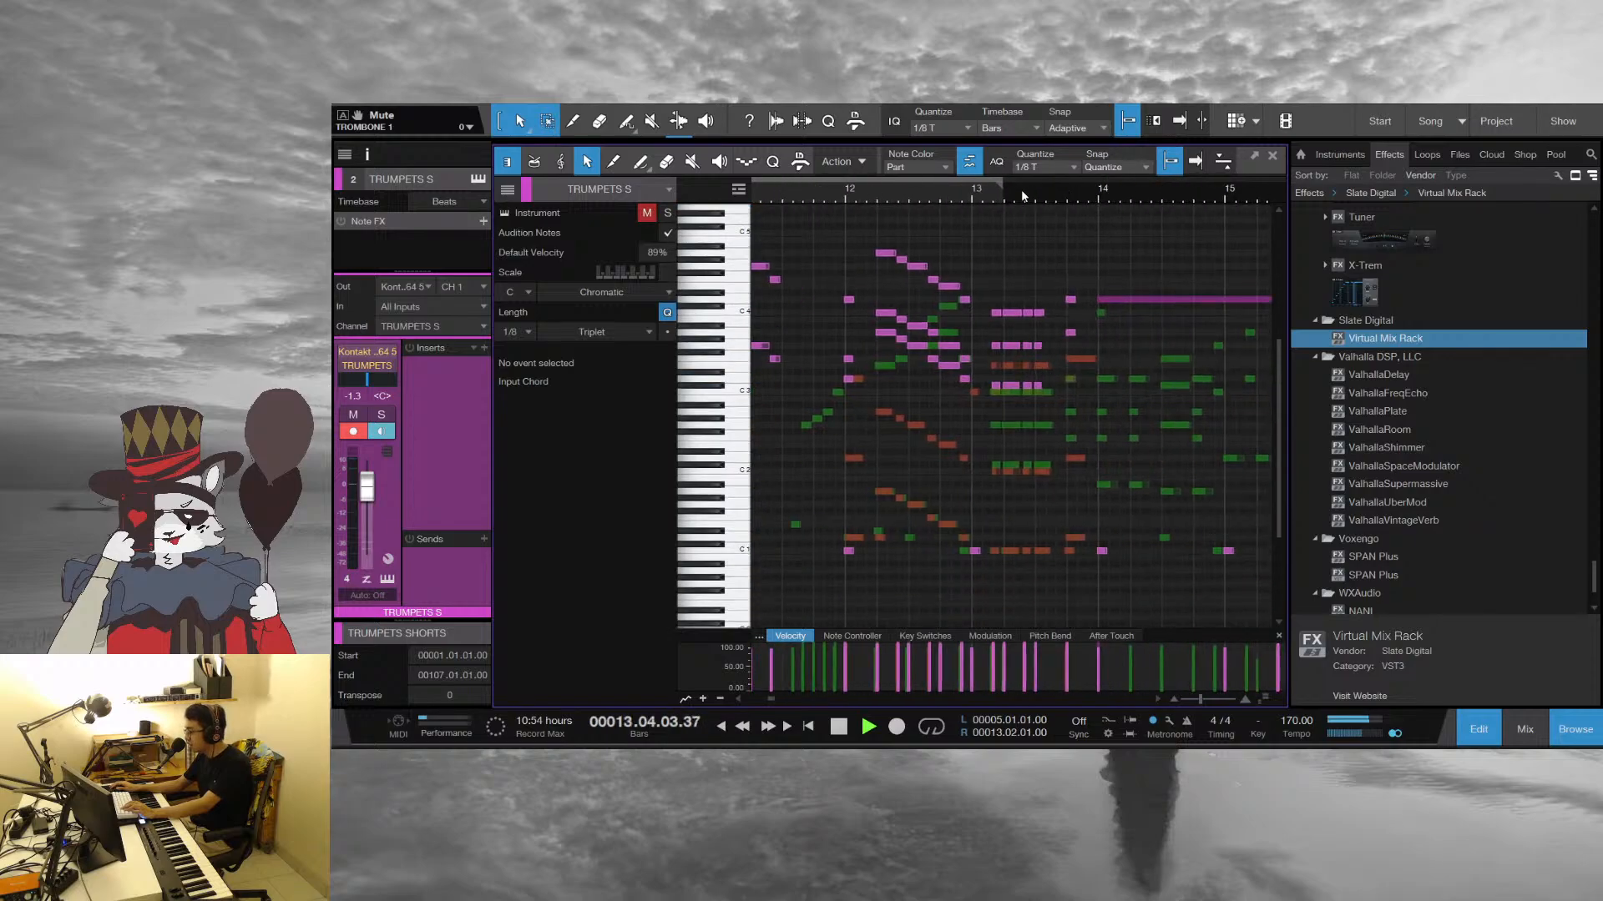
pyautogui.moveTo(1014, 192); pyautogui.dragTo(1146, 144)
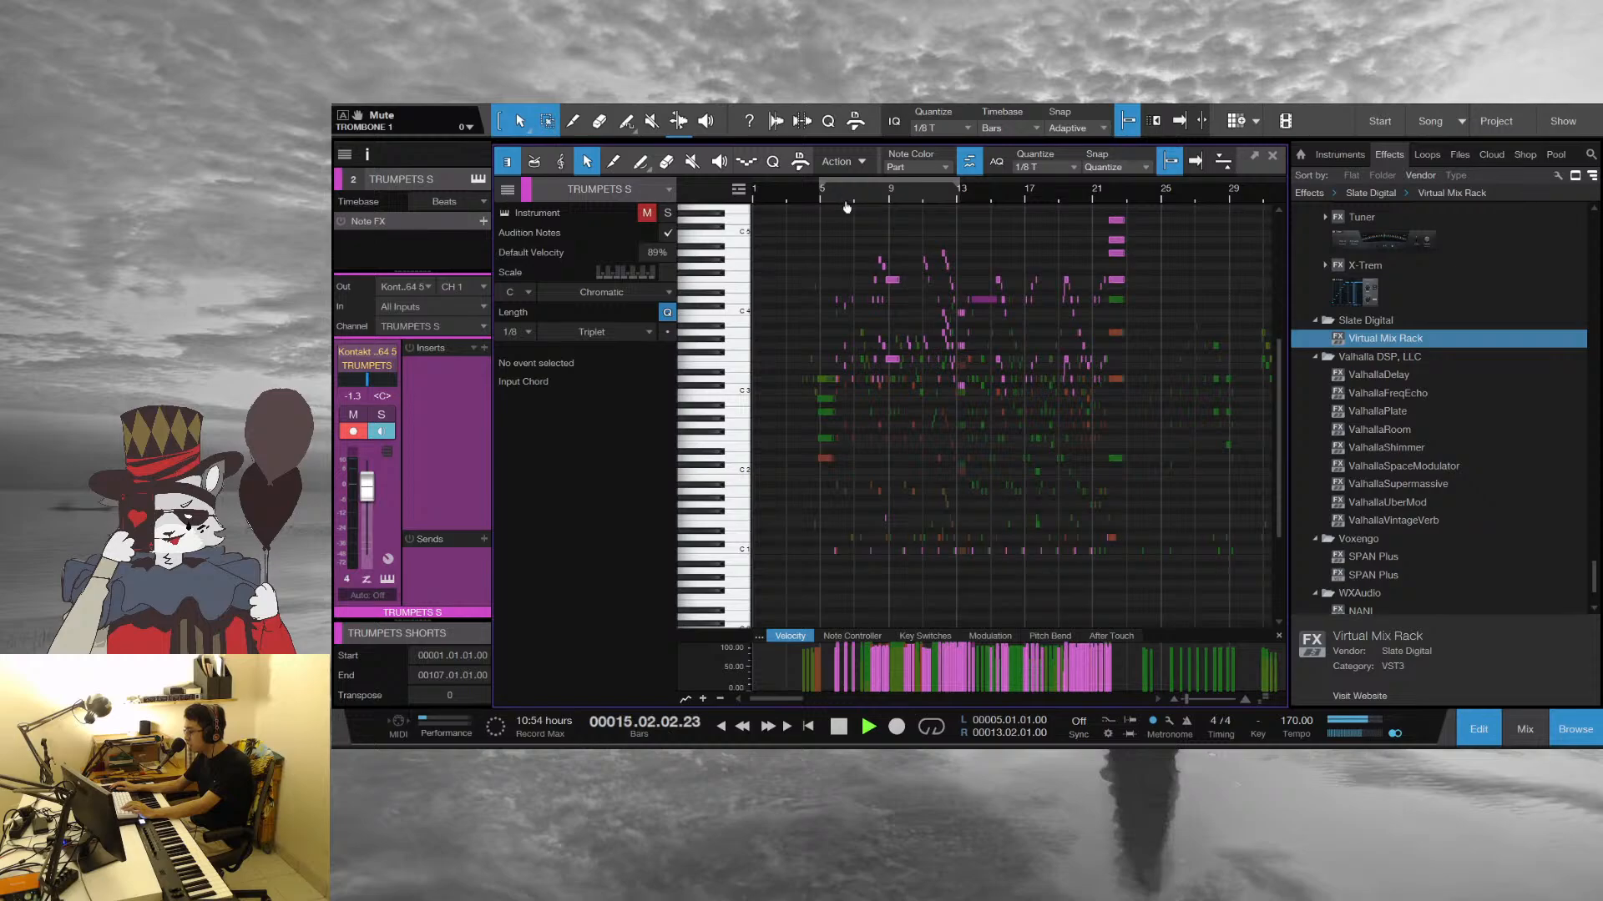
pyautogui.moveTo(841, 200); pyautogui.dragTo(1025, 256)
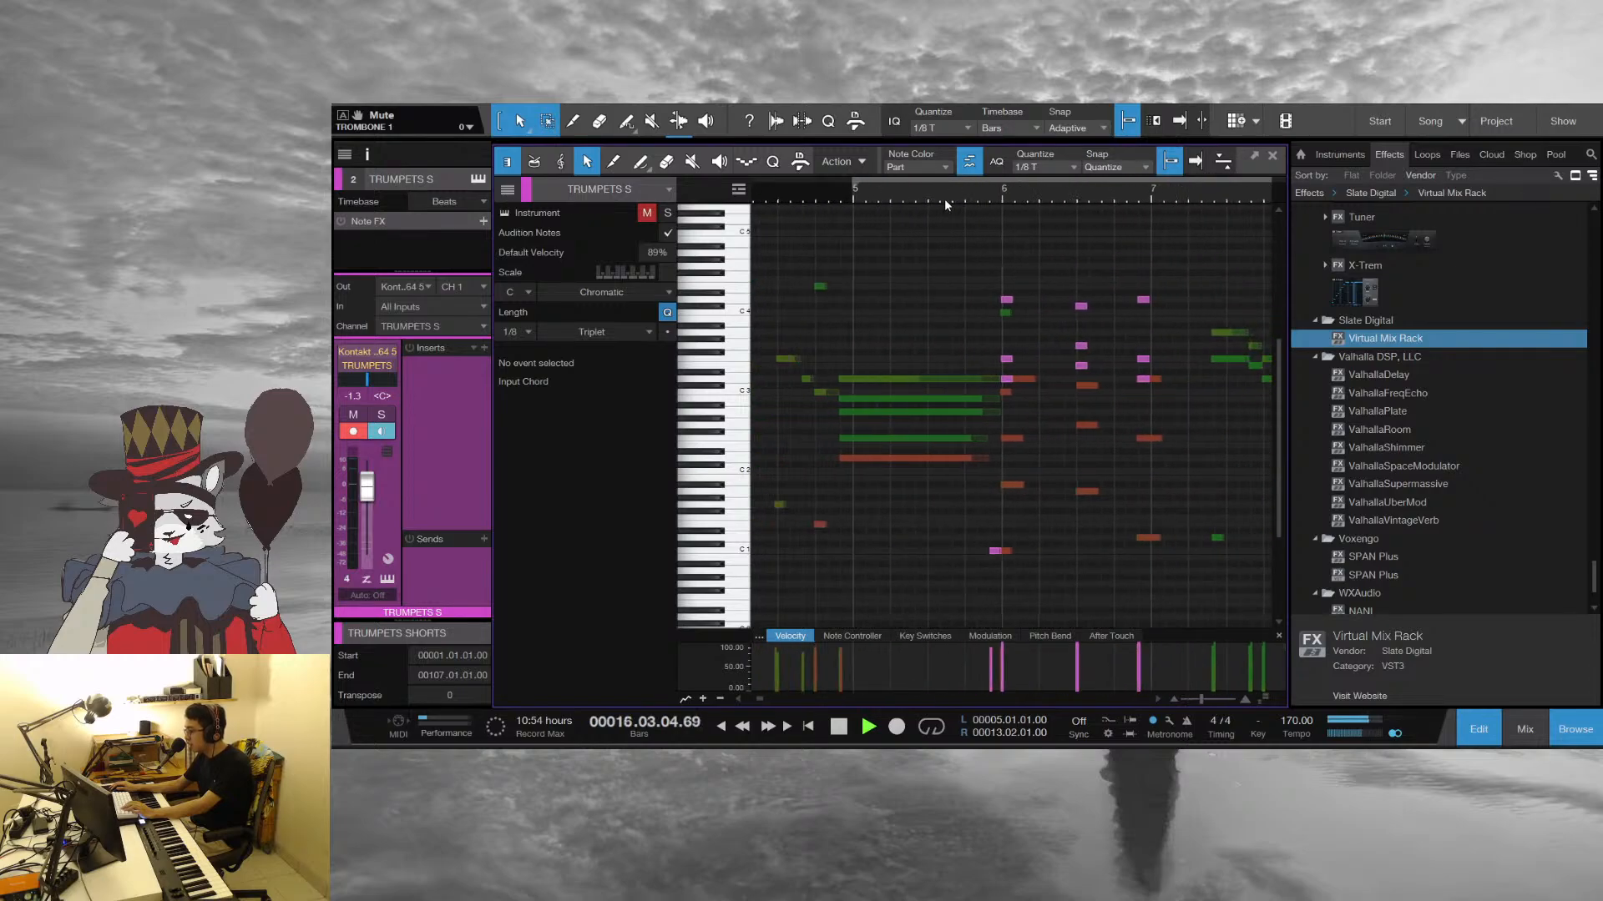
pyautogui.moveTo(944, 200); pyautogui.dragTo(971, 186)
pyautogui.press('space')
# Examine the opening phrase between bars 4 and 6 with the playhead, returning it to the last beat of bar 3
pyautogui.click(851, 201)
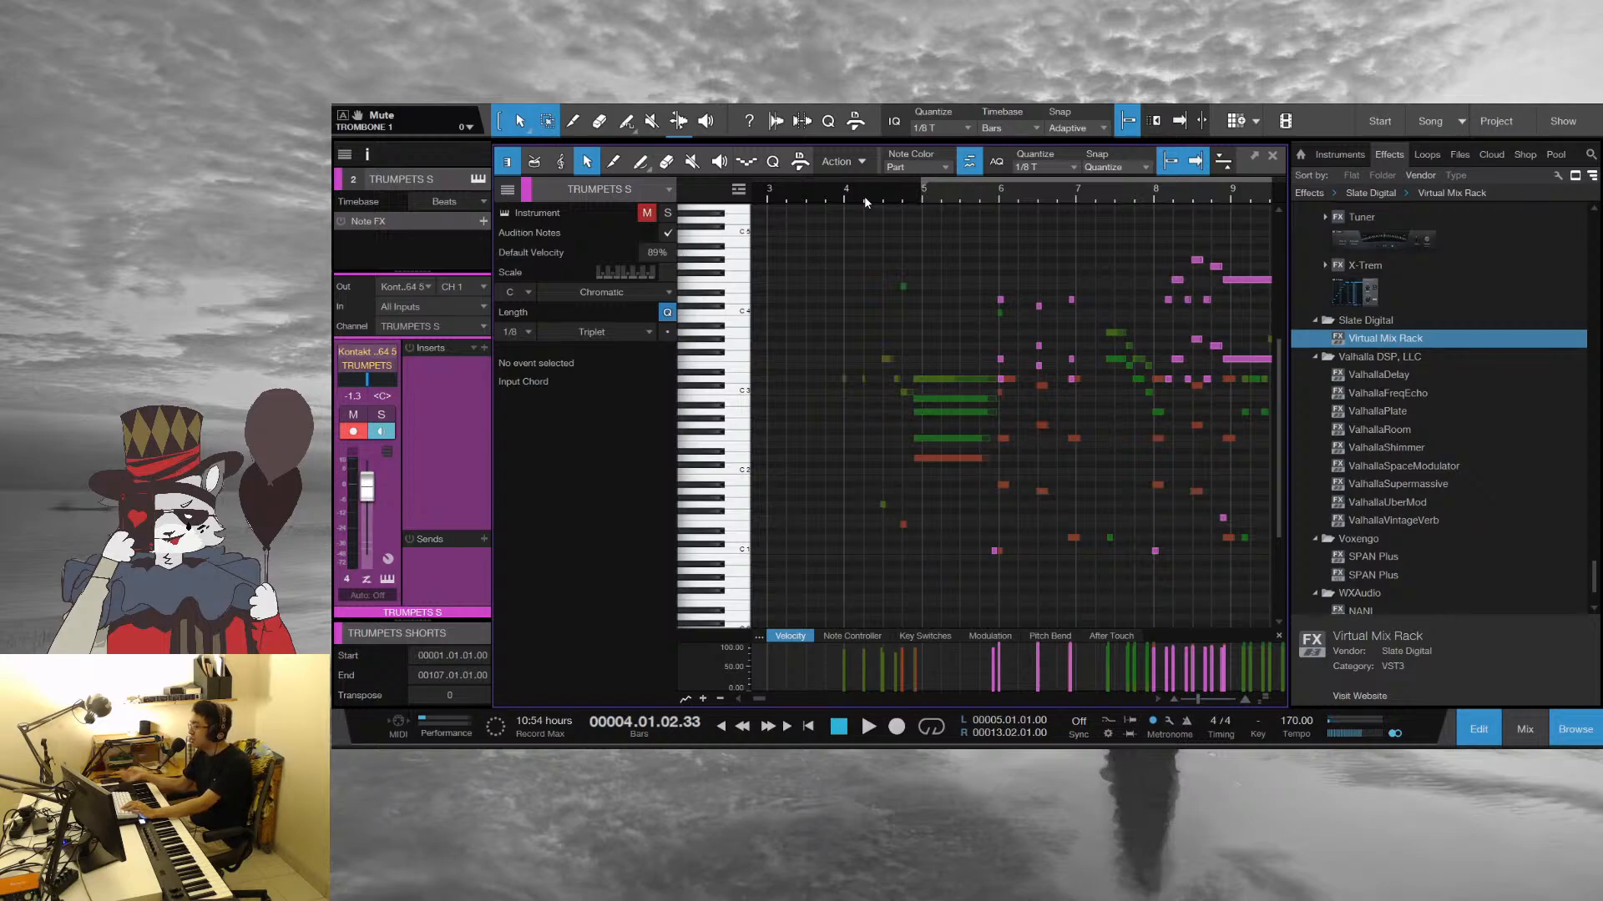
pyautogui.click(839, 198)
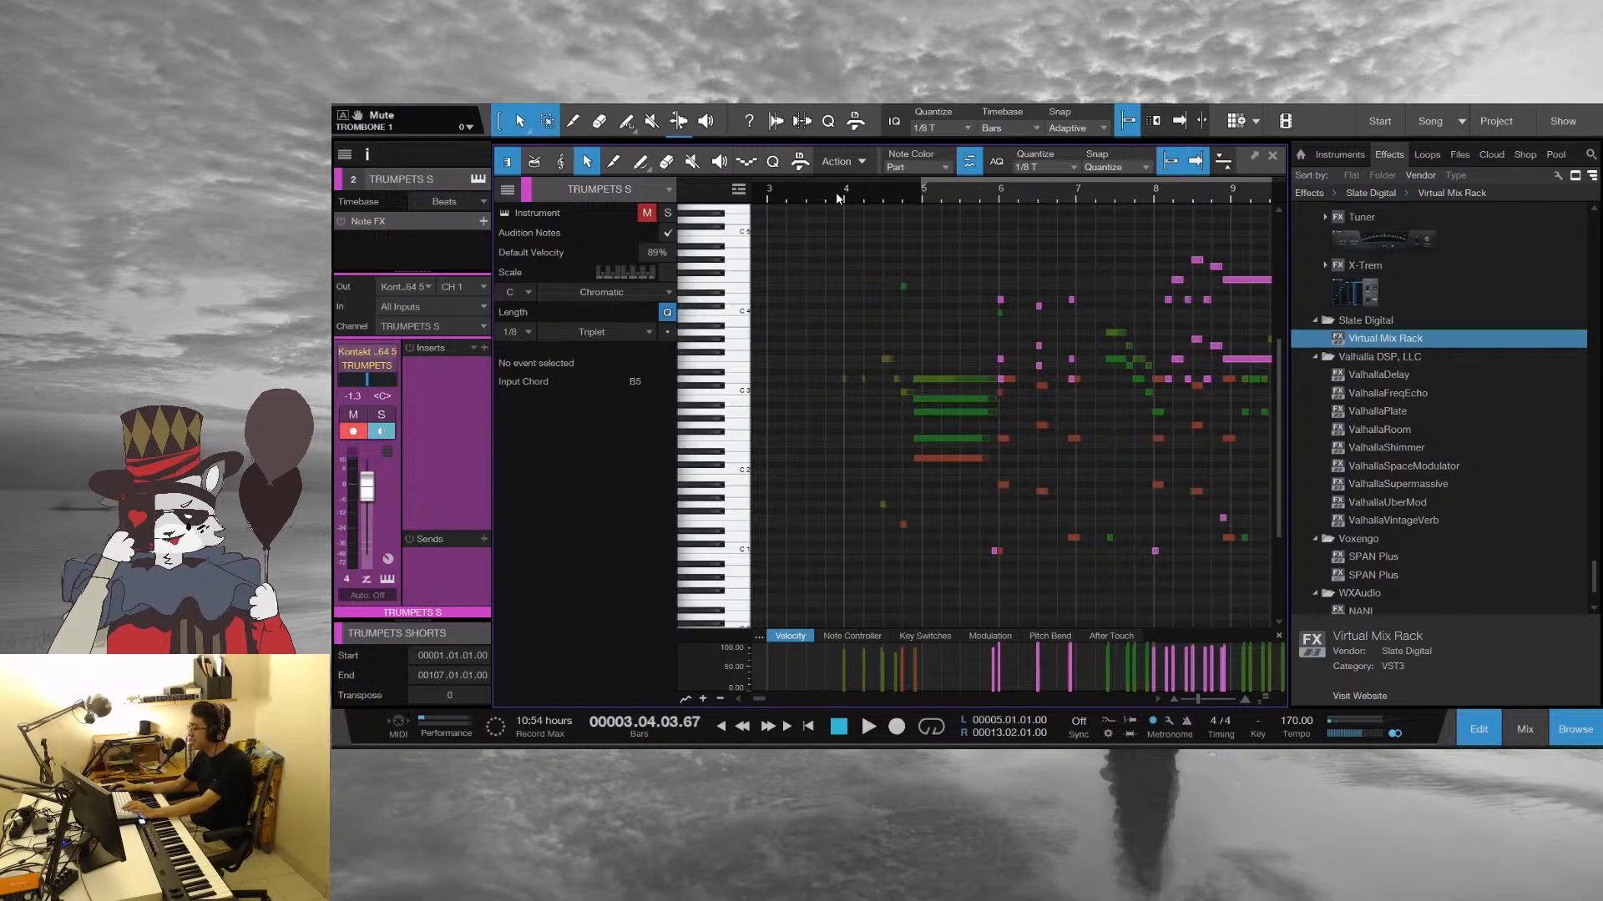
pyautogui.click(920, 194)
pyautogui.click(981, 197)
pyautogui.moveTo(1015, 197); pyautogui.dragTo(1030, 208)
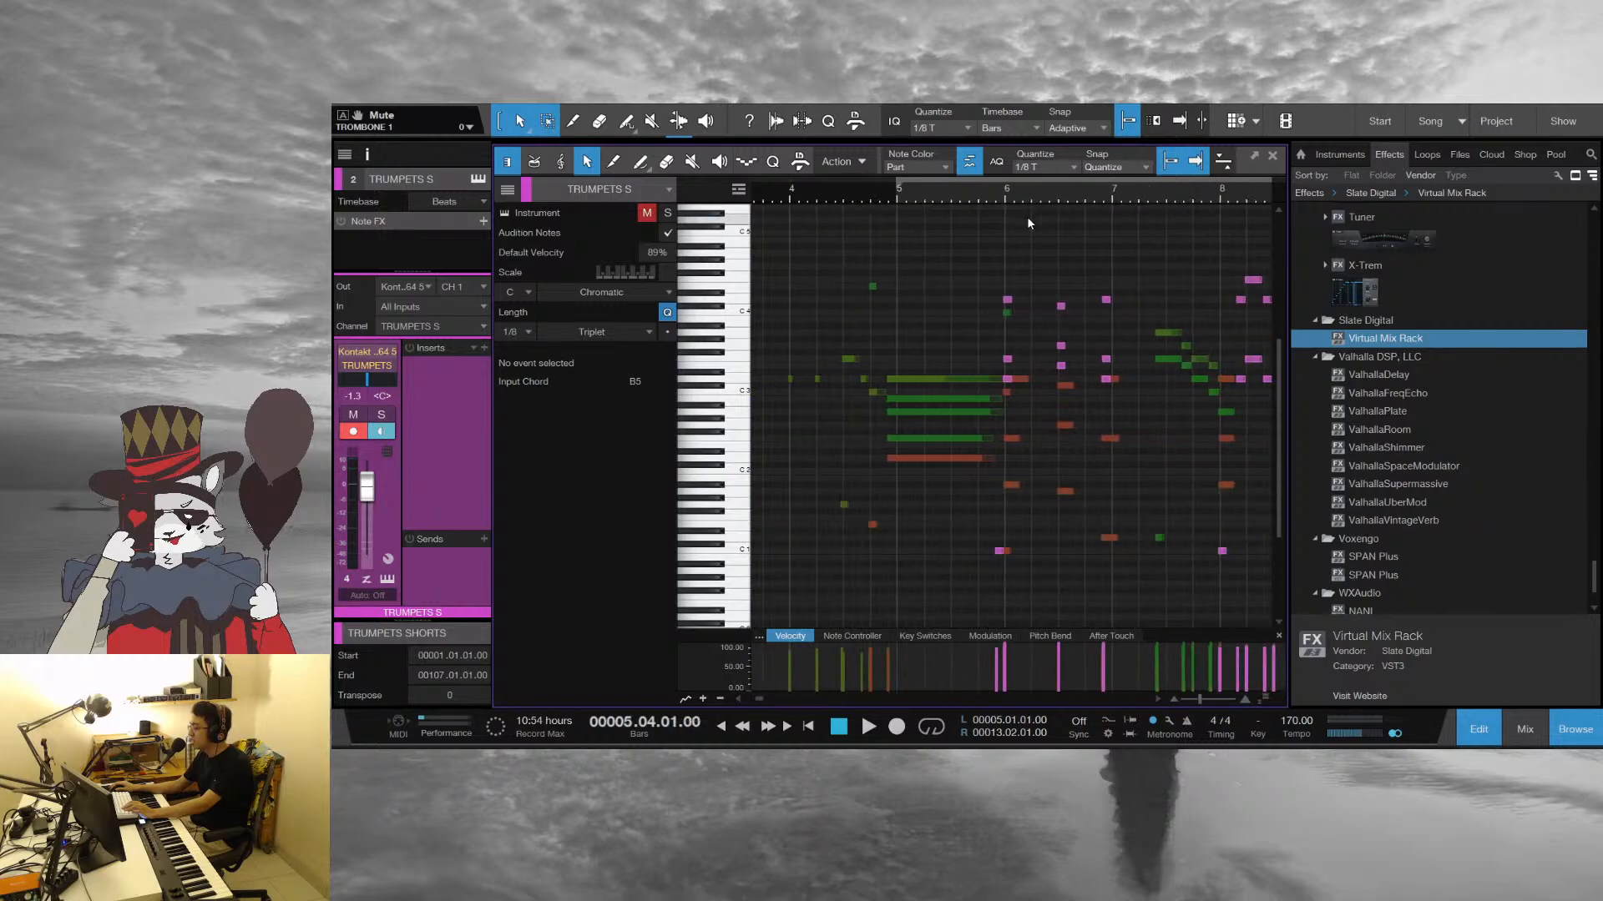
pyautogui.click(777, 201)
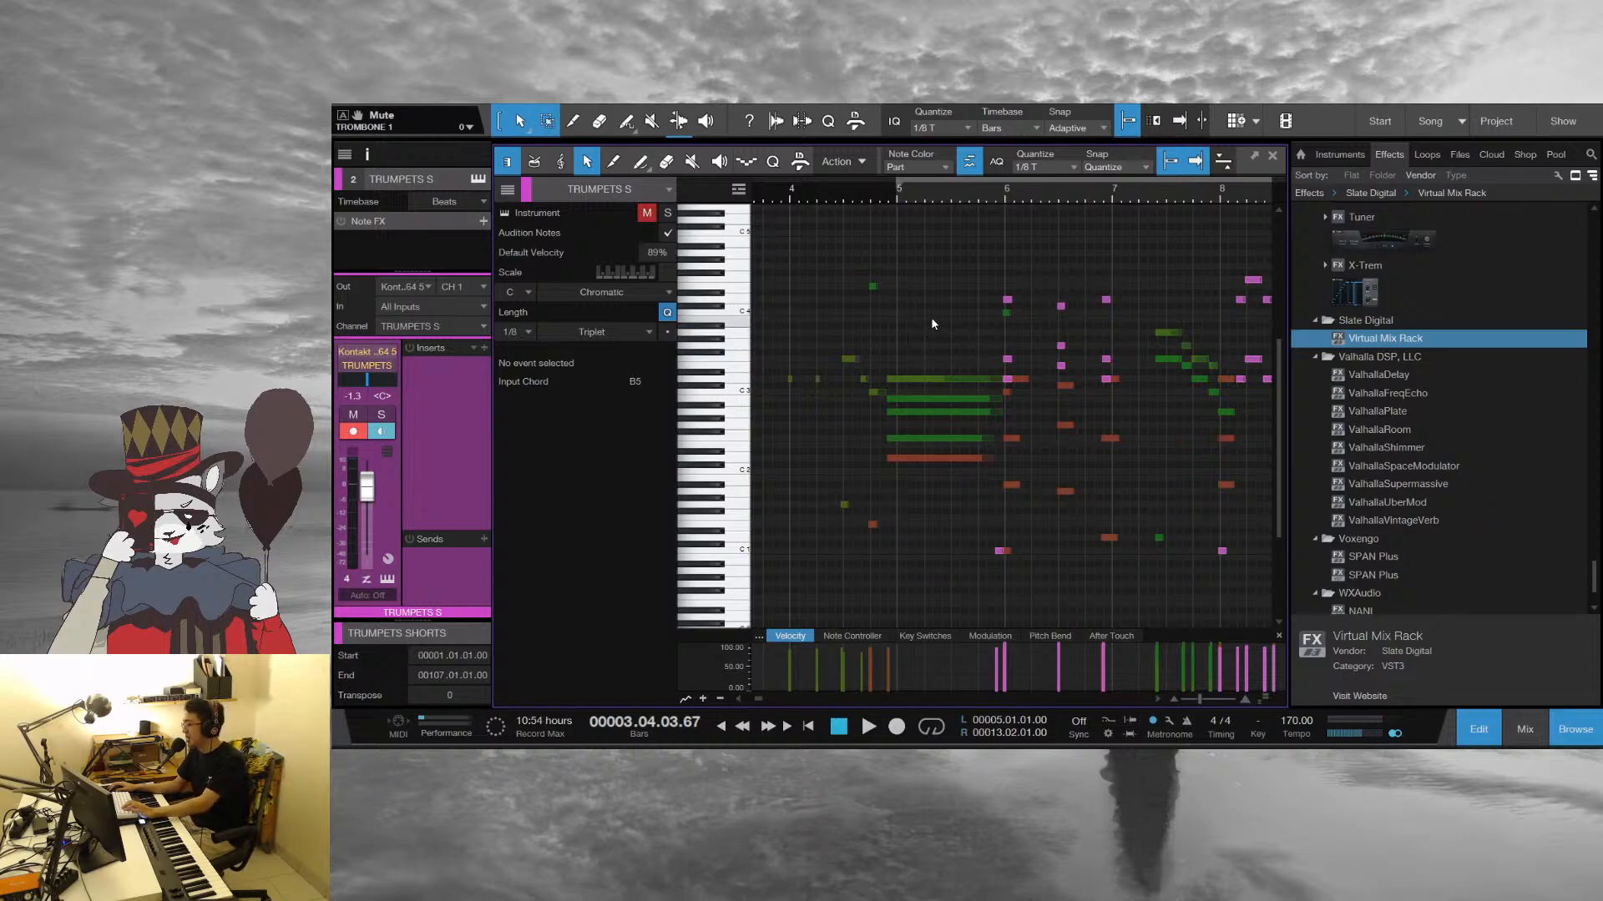
# Play the trumpet passage from the last beat of bar 3, follow its notes and stop in bar 15
pyautogui.moveTo(835, 194); pyautogui.dragTo(925, 209)
pyautogui.press('space')
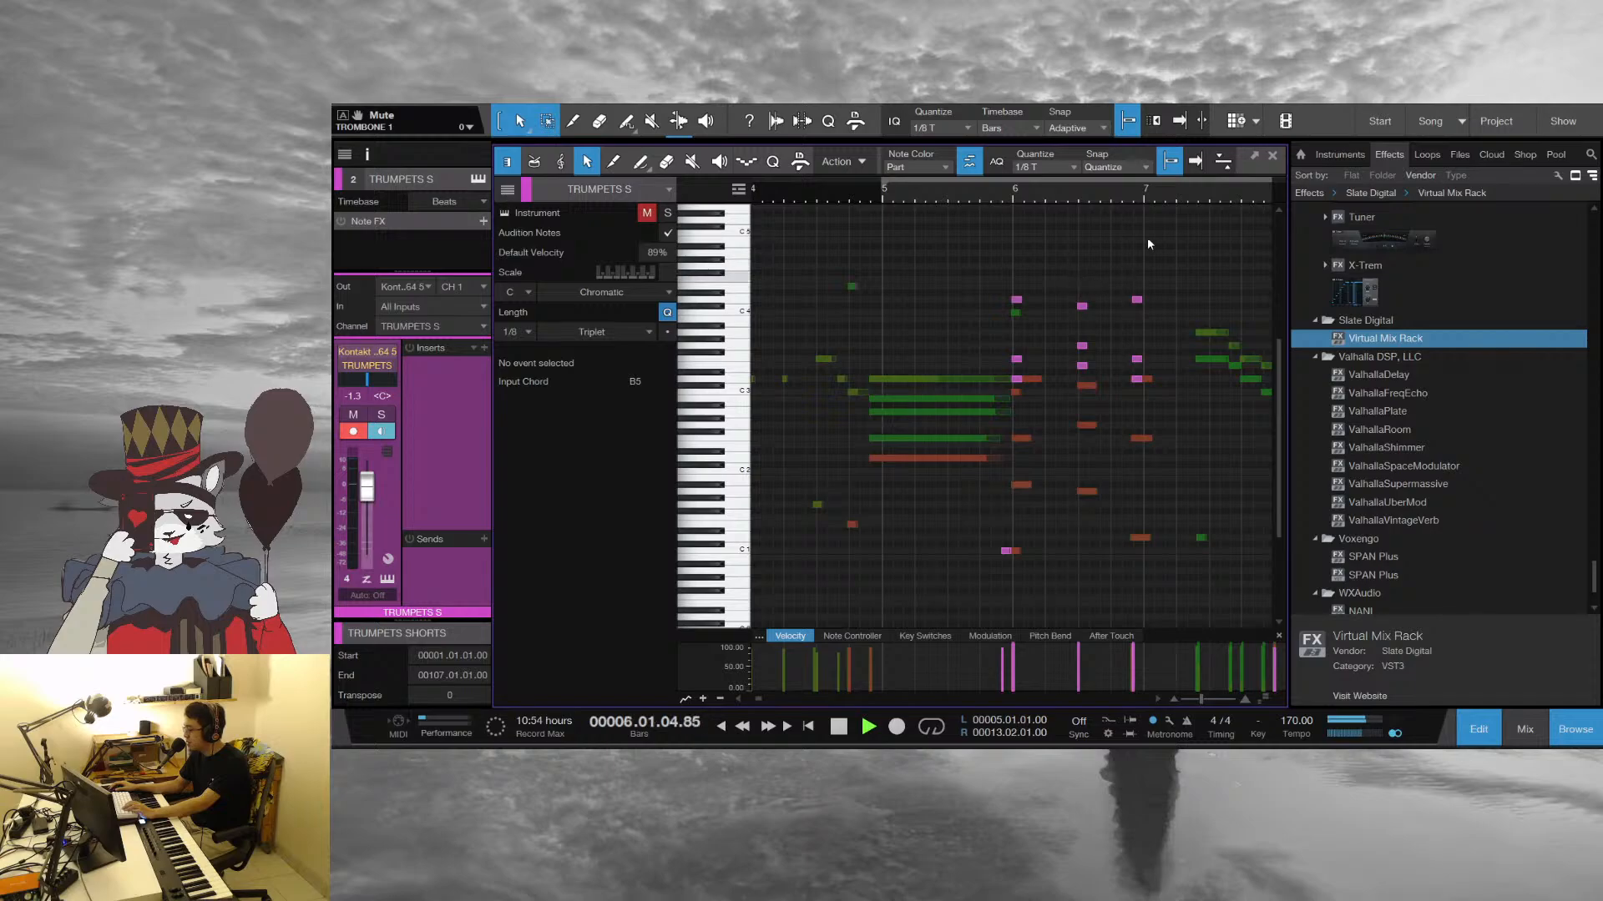
pyautogui.moveTo(1179, 201); pyautogui.dragTo(835, 202)
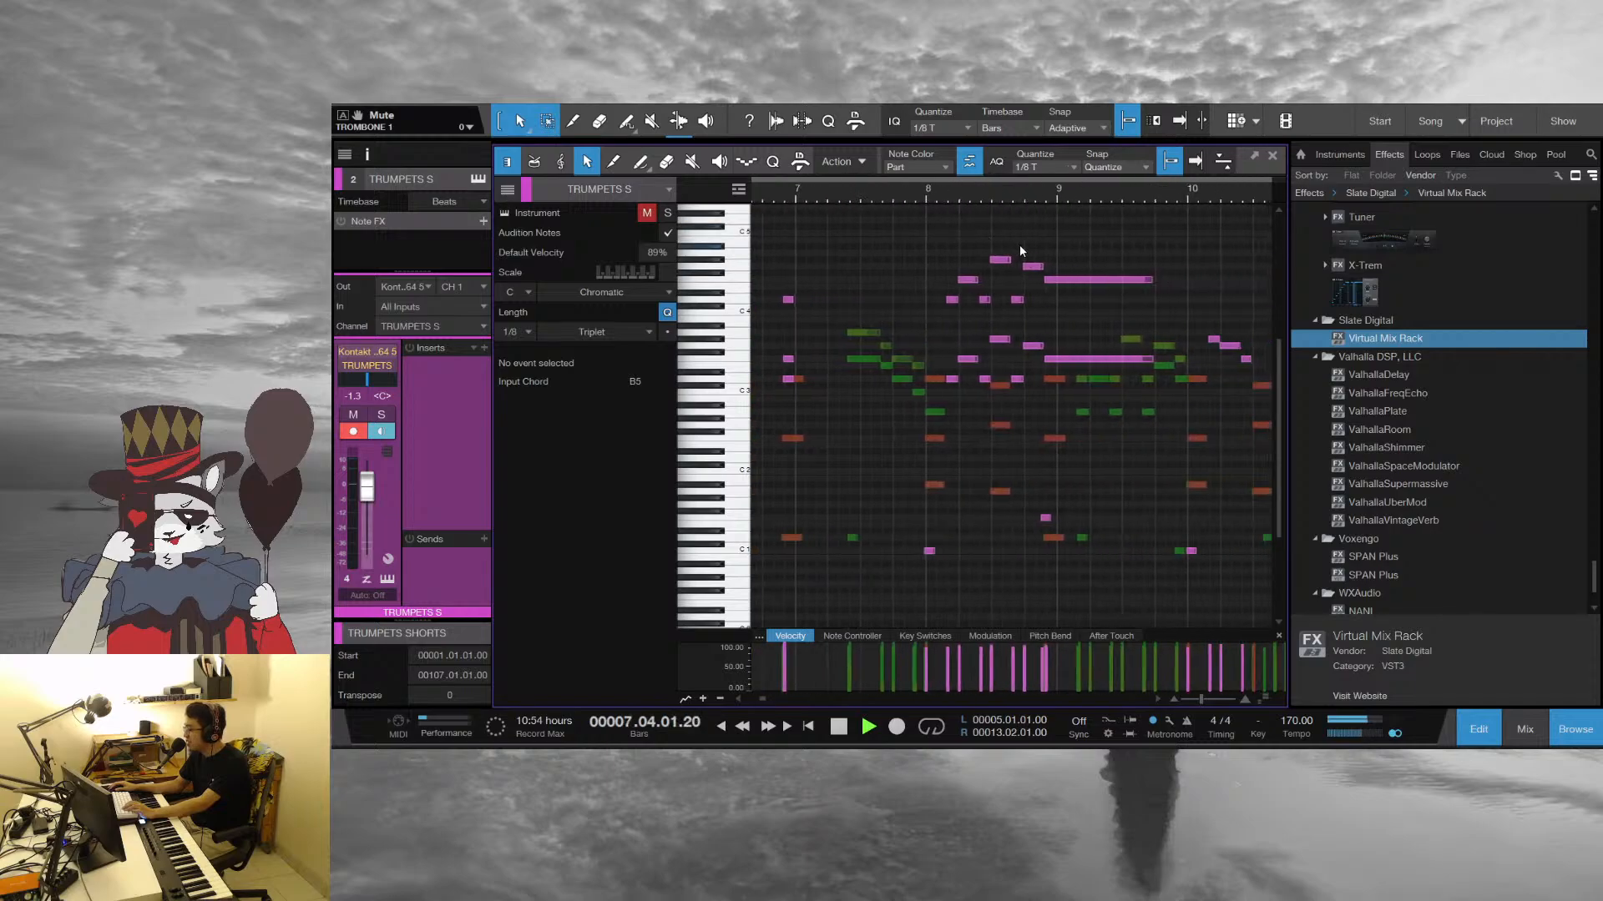
pyautogui.moveTo(1119, 201); pyautogui.dragTo(1062, 202)
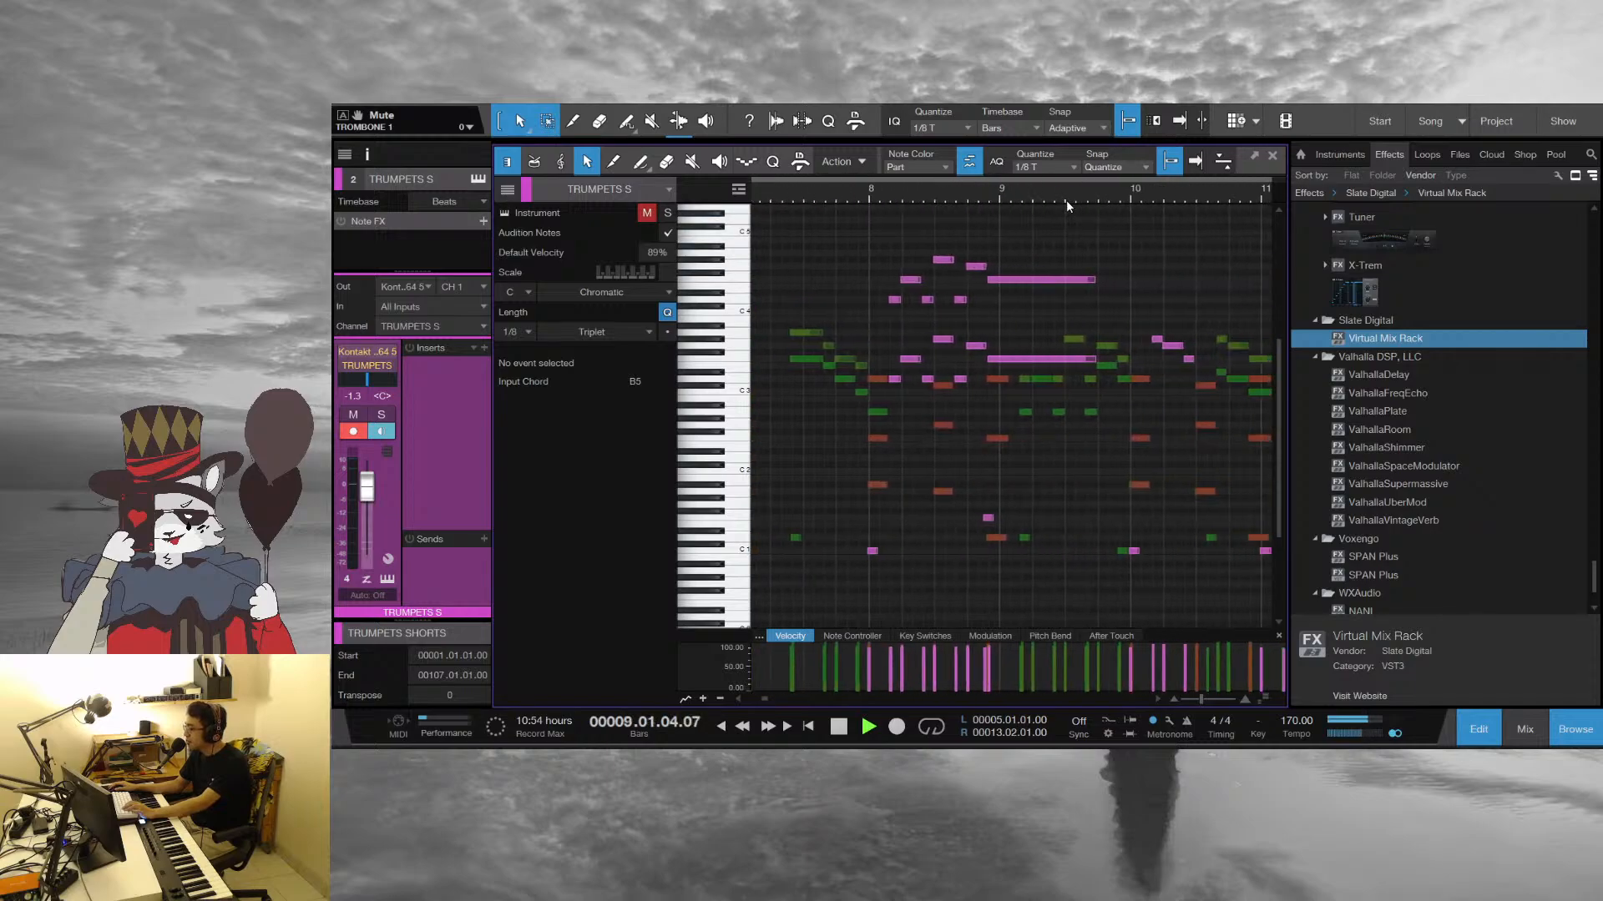
pyautogui.moveTo(1190, 199); pyautogui.dragTo(1023, 198)
pyautogui.moveTo(1175, 199); pyautogui.dragTo(878, 197)
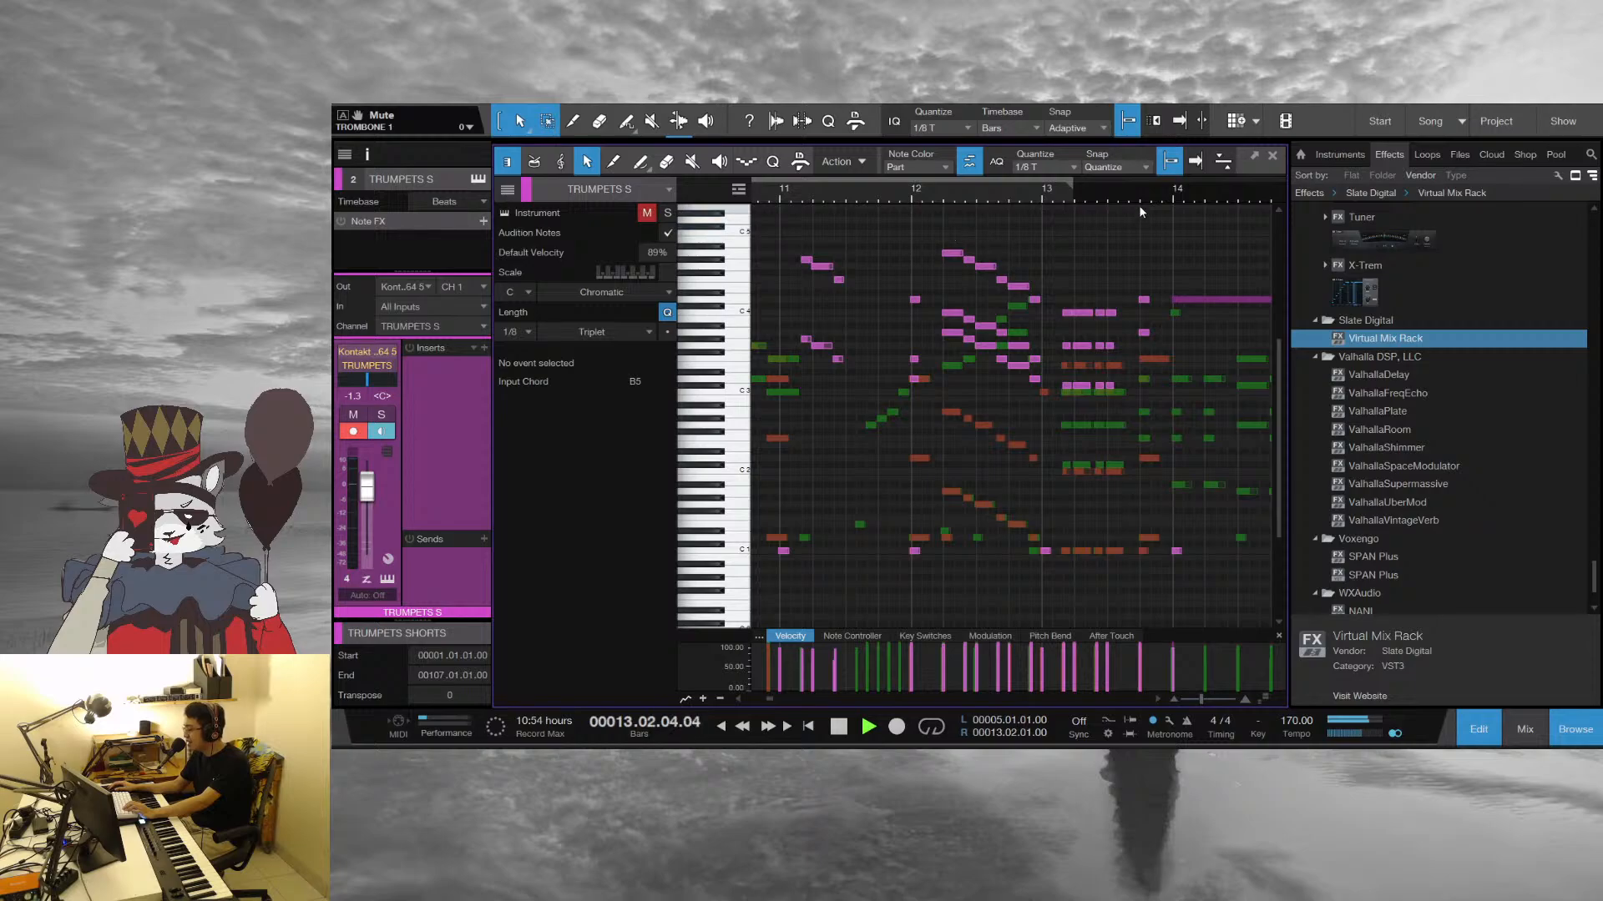
pyautogui.moveTo(1138, 204); pyautogui.dragTo(903, 195)
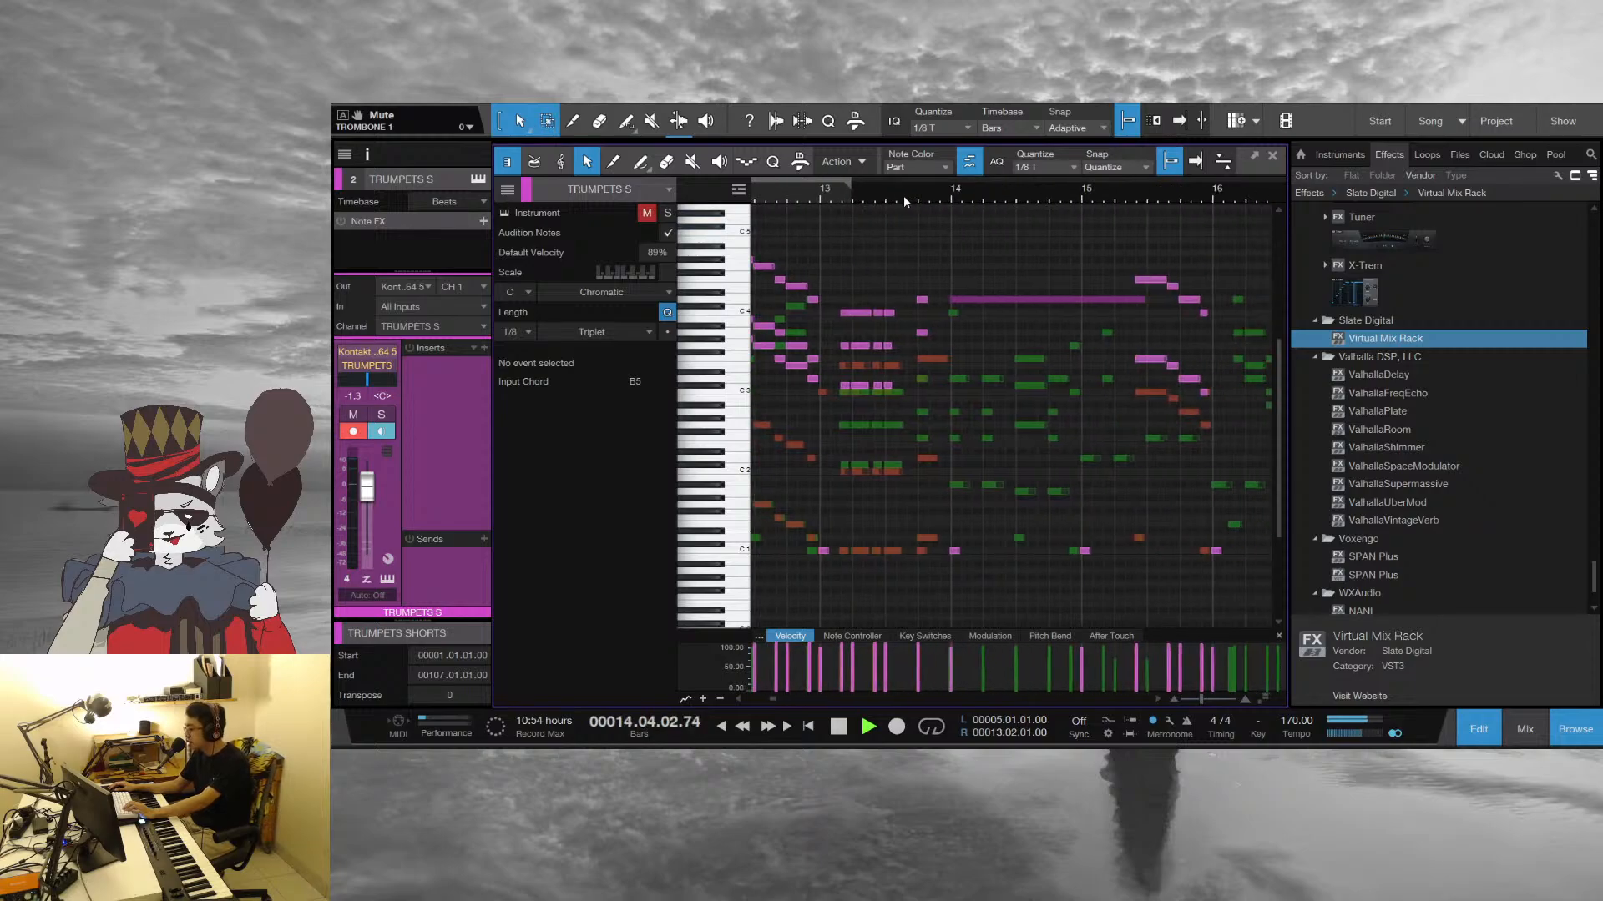
pyautogui.press('space')
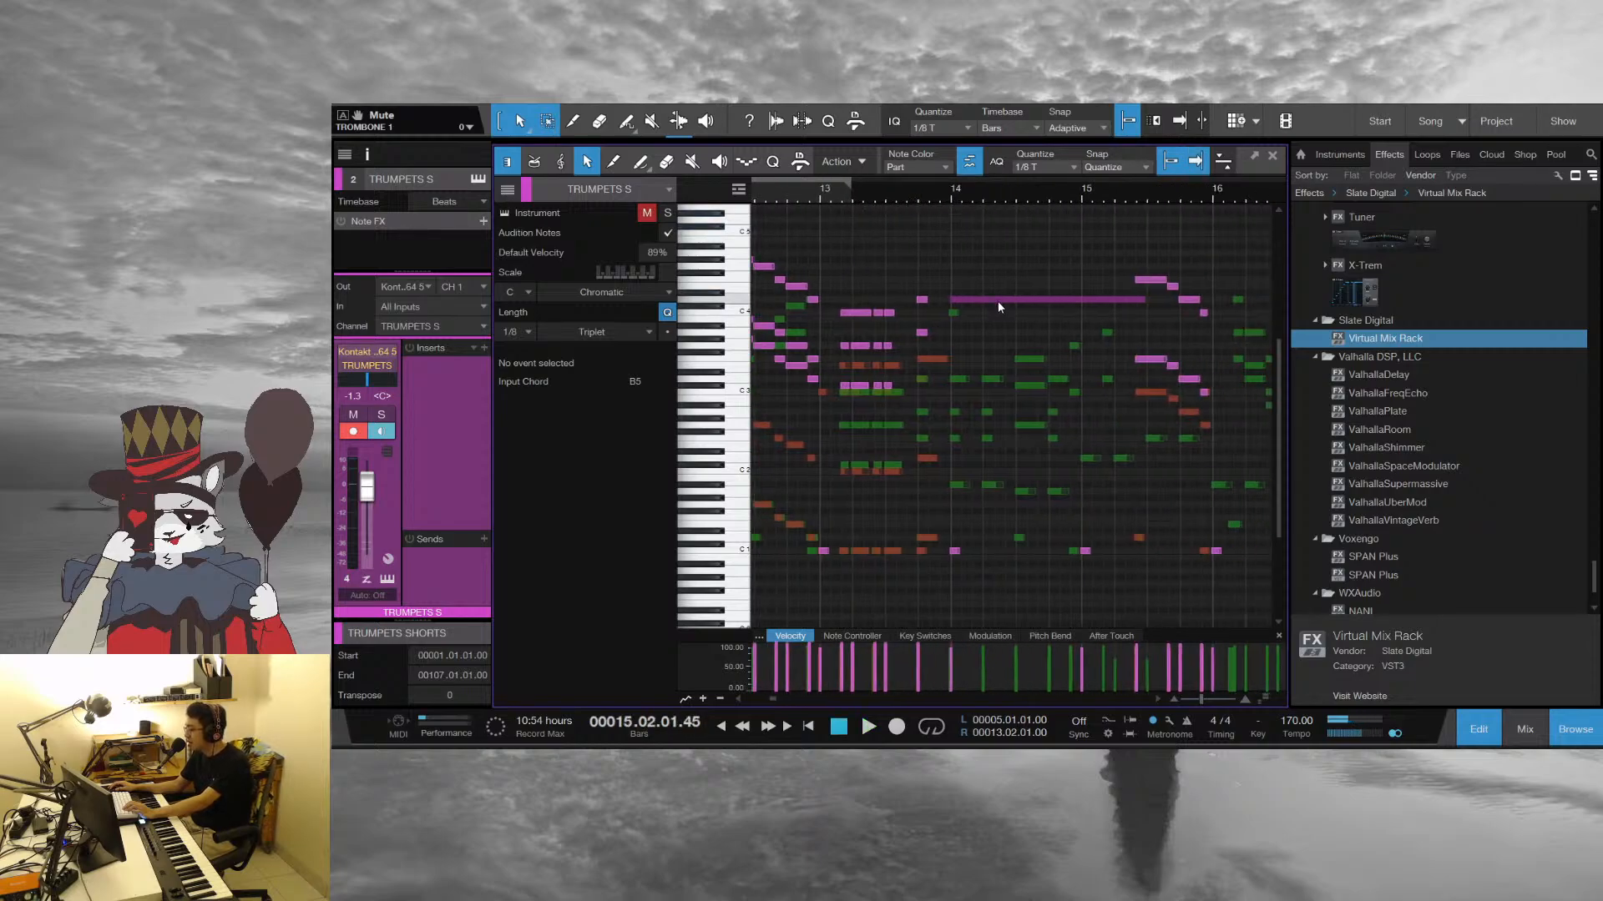
# Select the long D4 shake note at bar 14 on TRUMPET 1 SHAKE and continue listening into bar 16
pyautogui.click(998, 301)
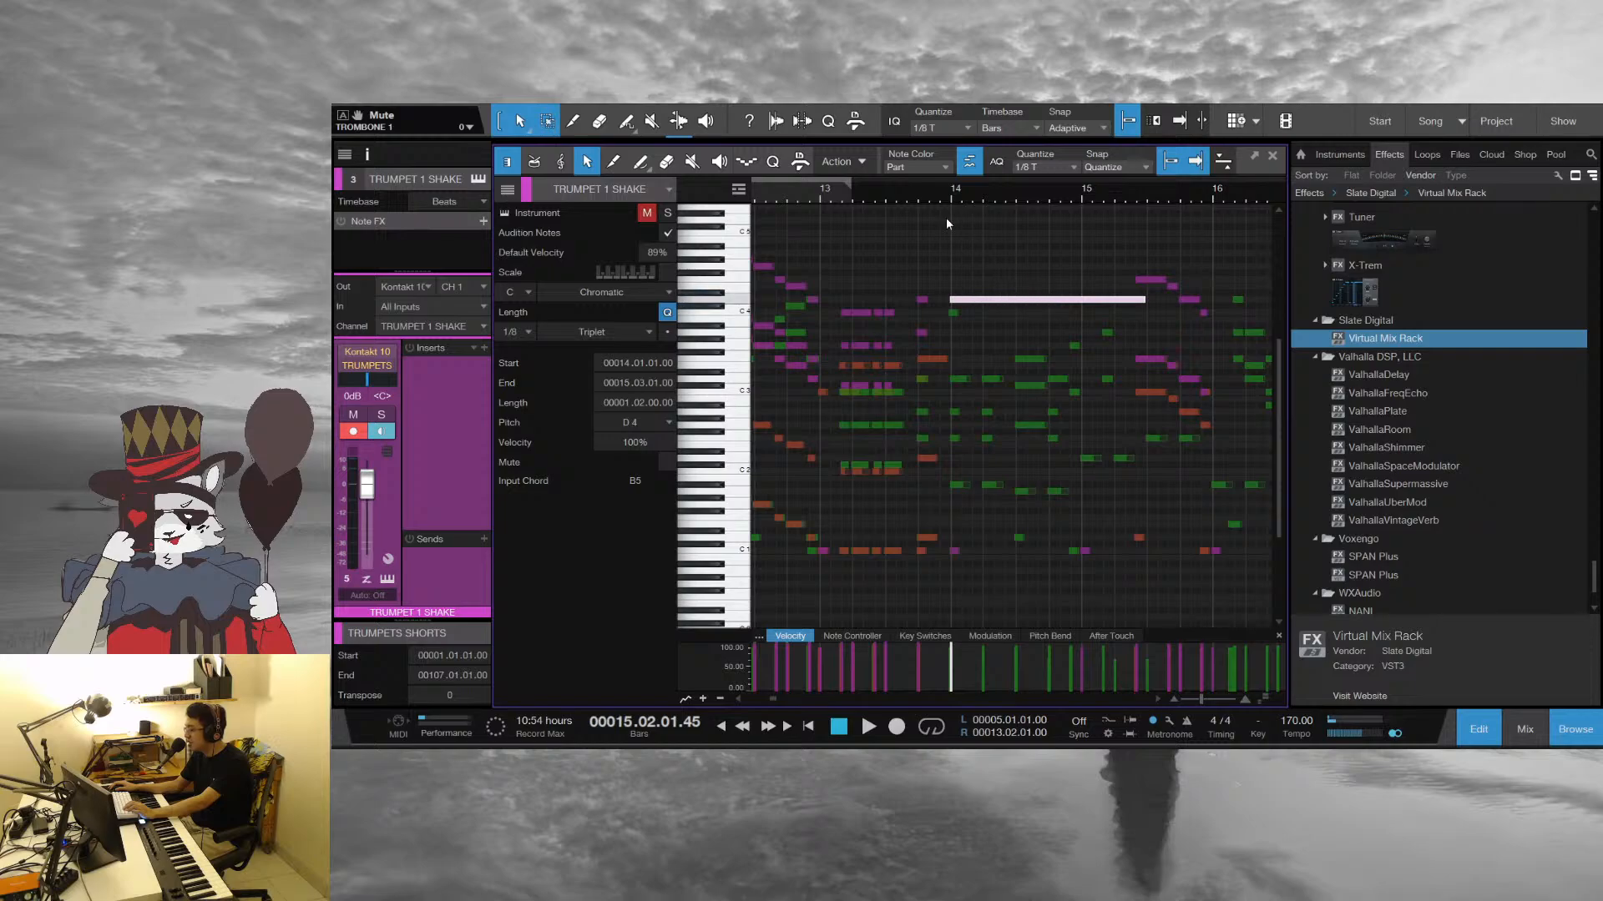
pyautogui.press('space')
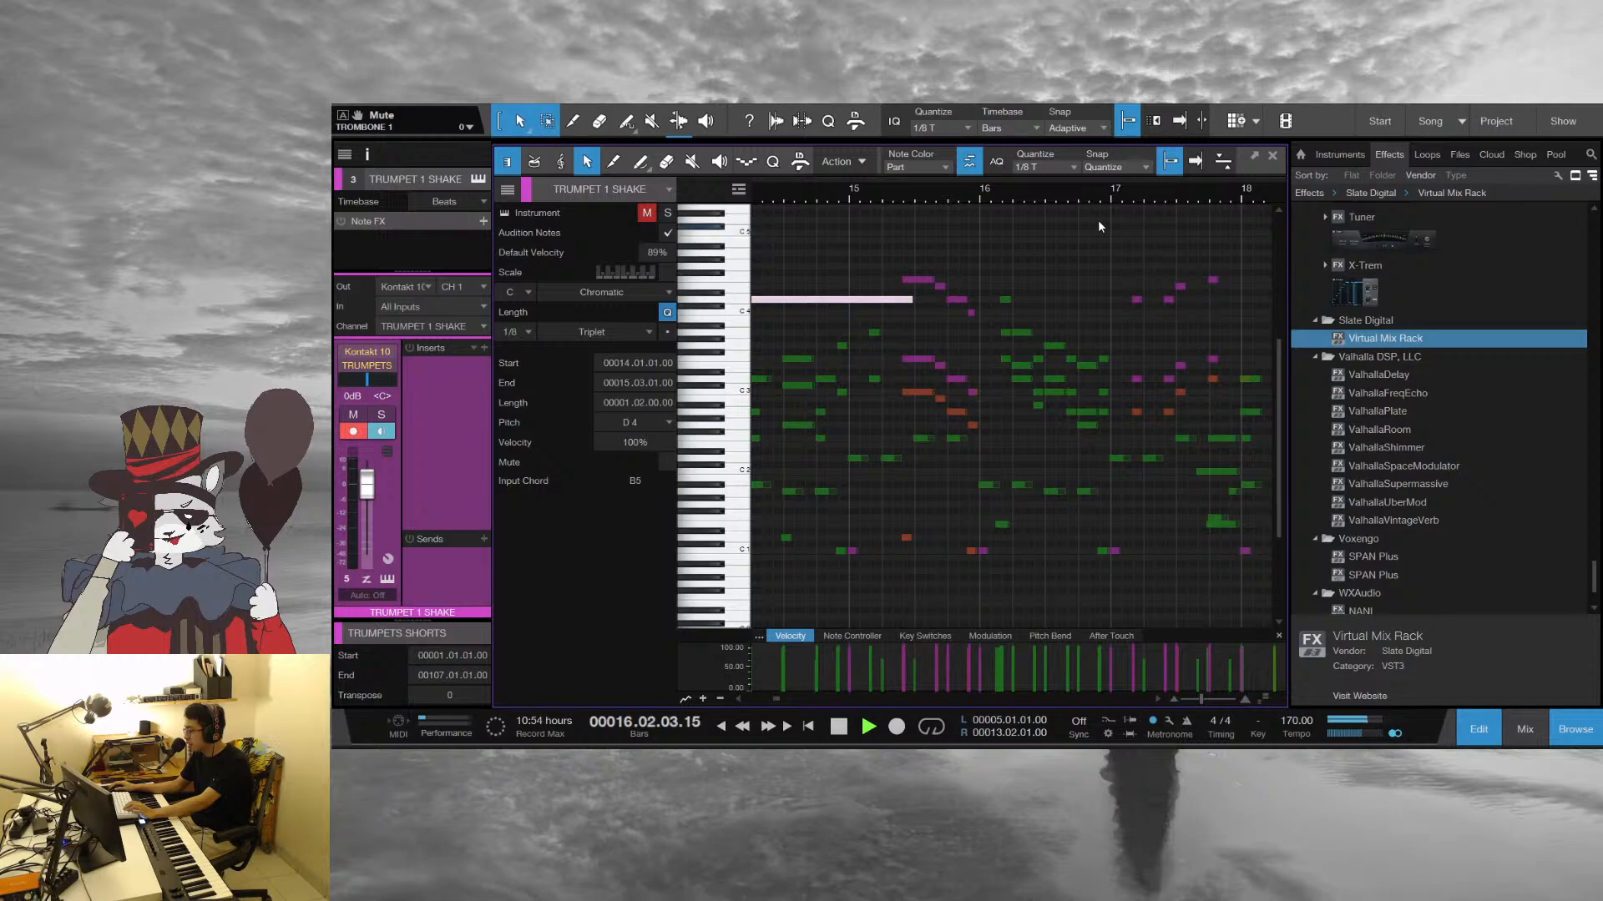
pyautogui.press('space')
# Deselect the shake note and replay the descending brass figure in the second half of bar 15
pyautogui.moveTo(915, 200); pyautogui.dragTo(938, 227)
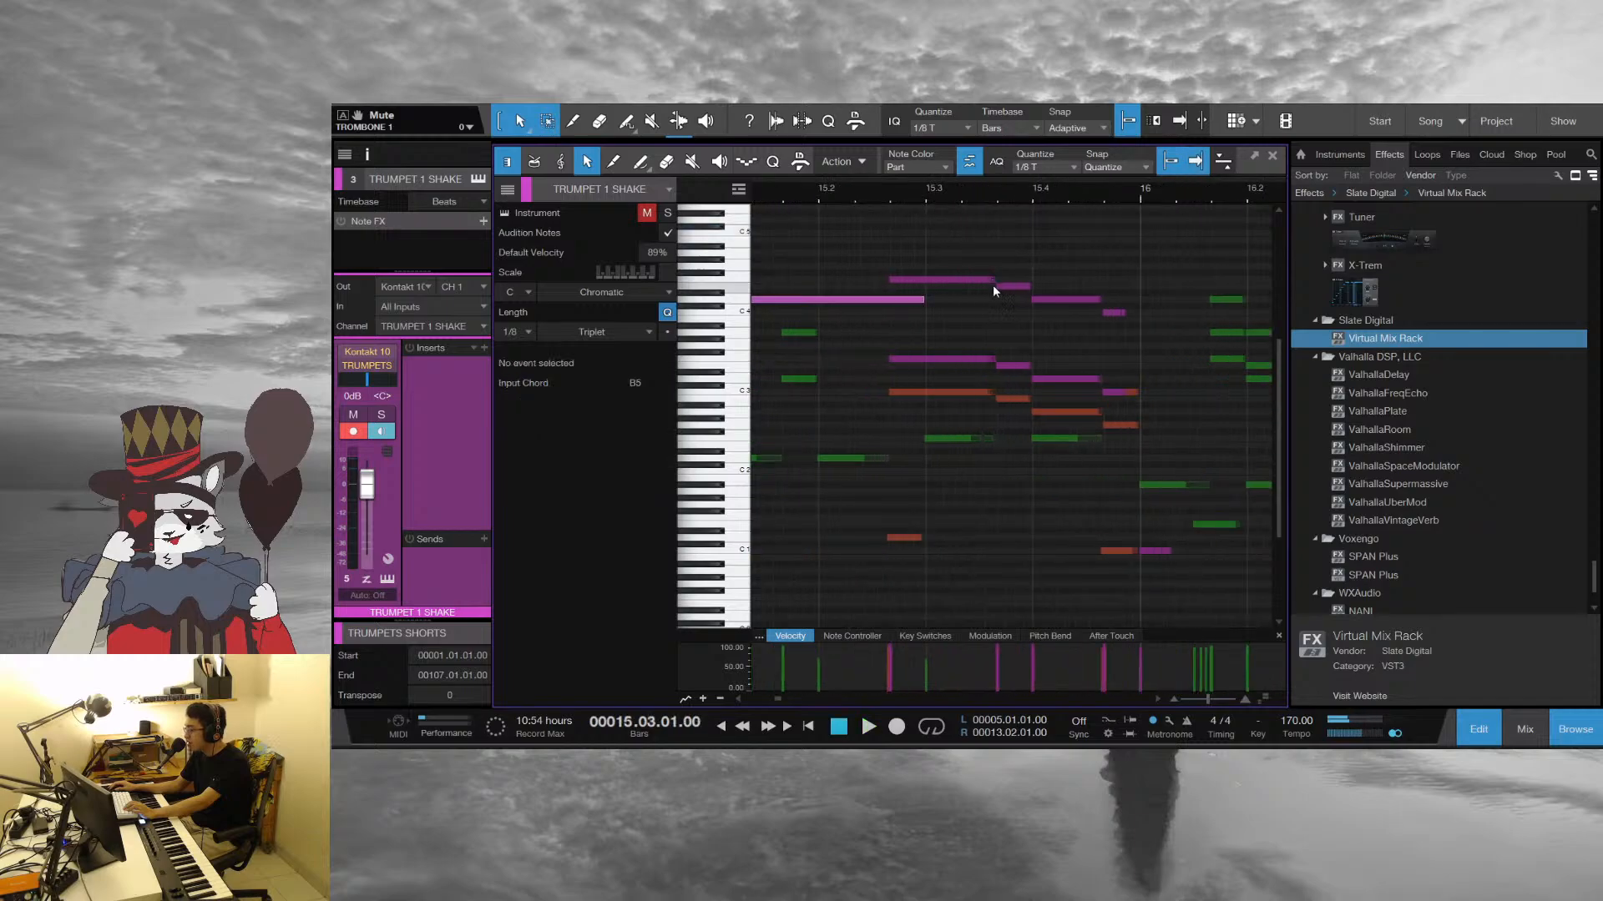
pyautogui.click(969, 251)
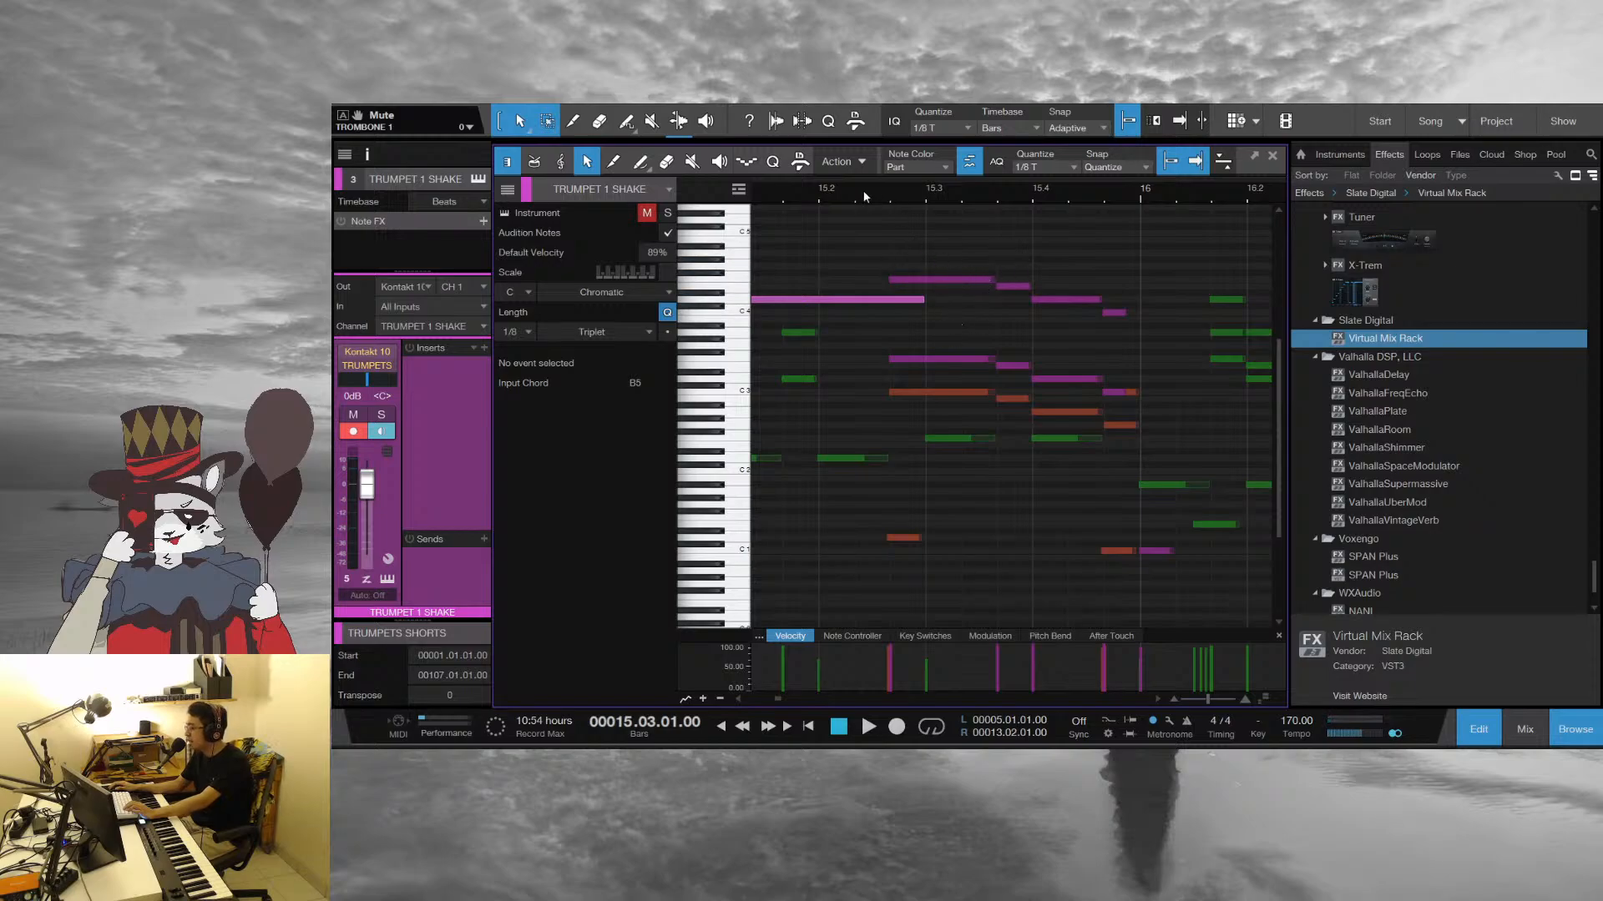
pyautogui.press('space')
pyautogui.press('space')
pyautogui.click(815, 199)
pyautogui.press('space')
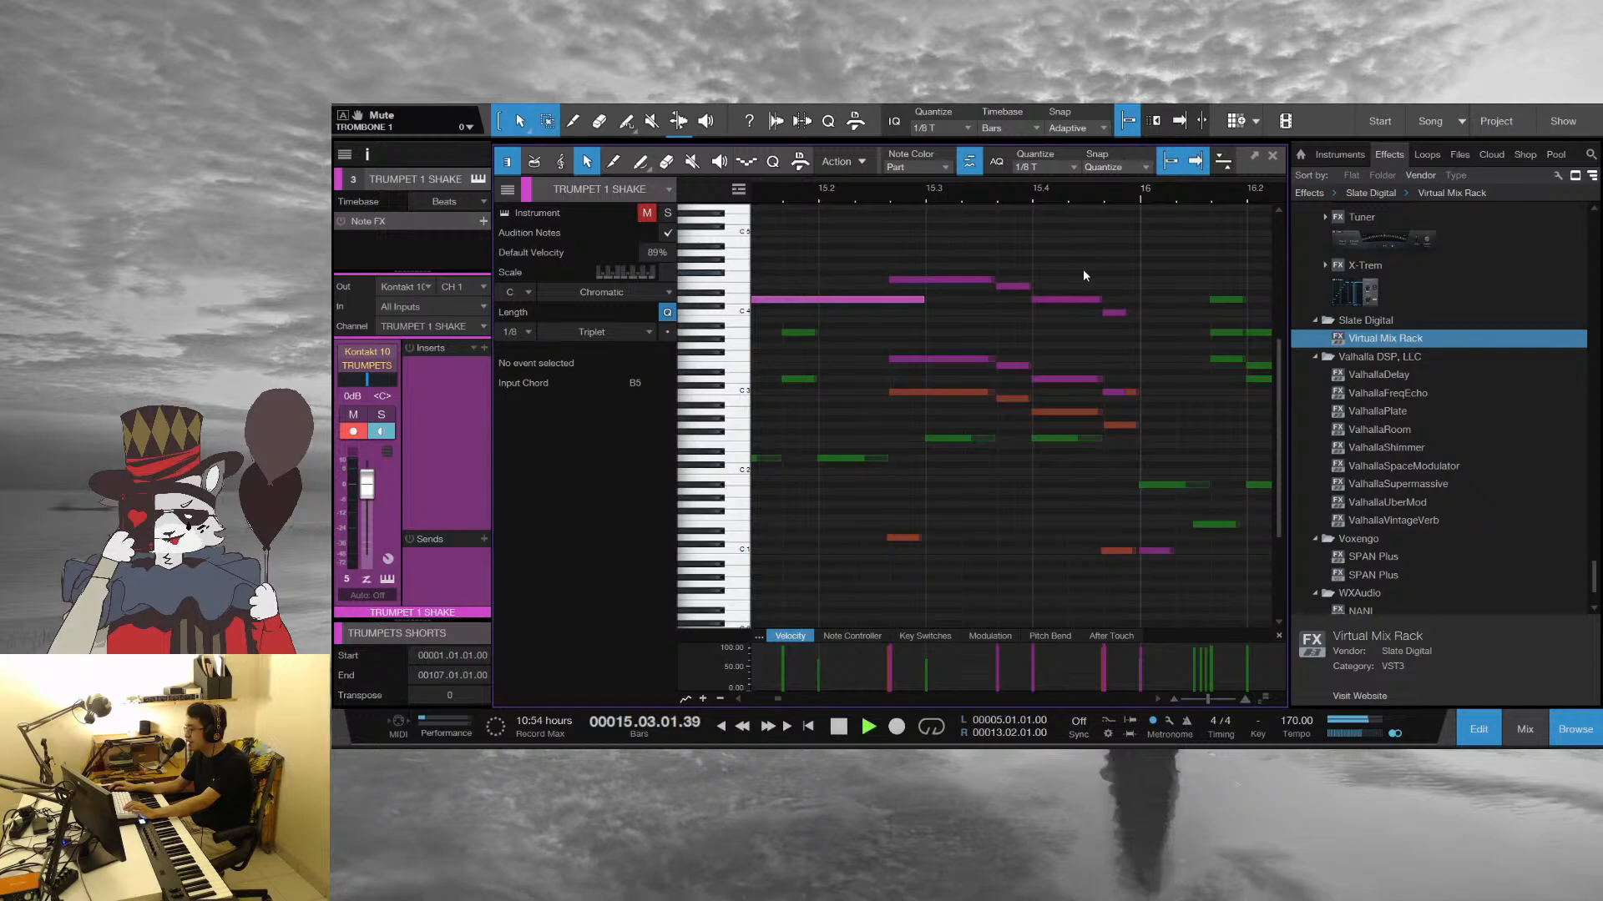
pyautogui.press('space')
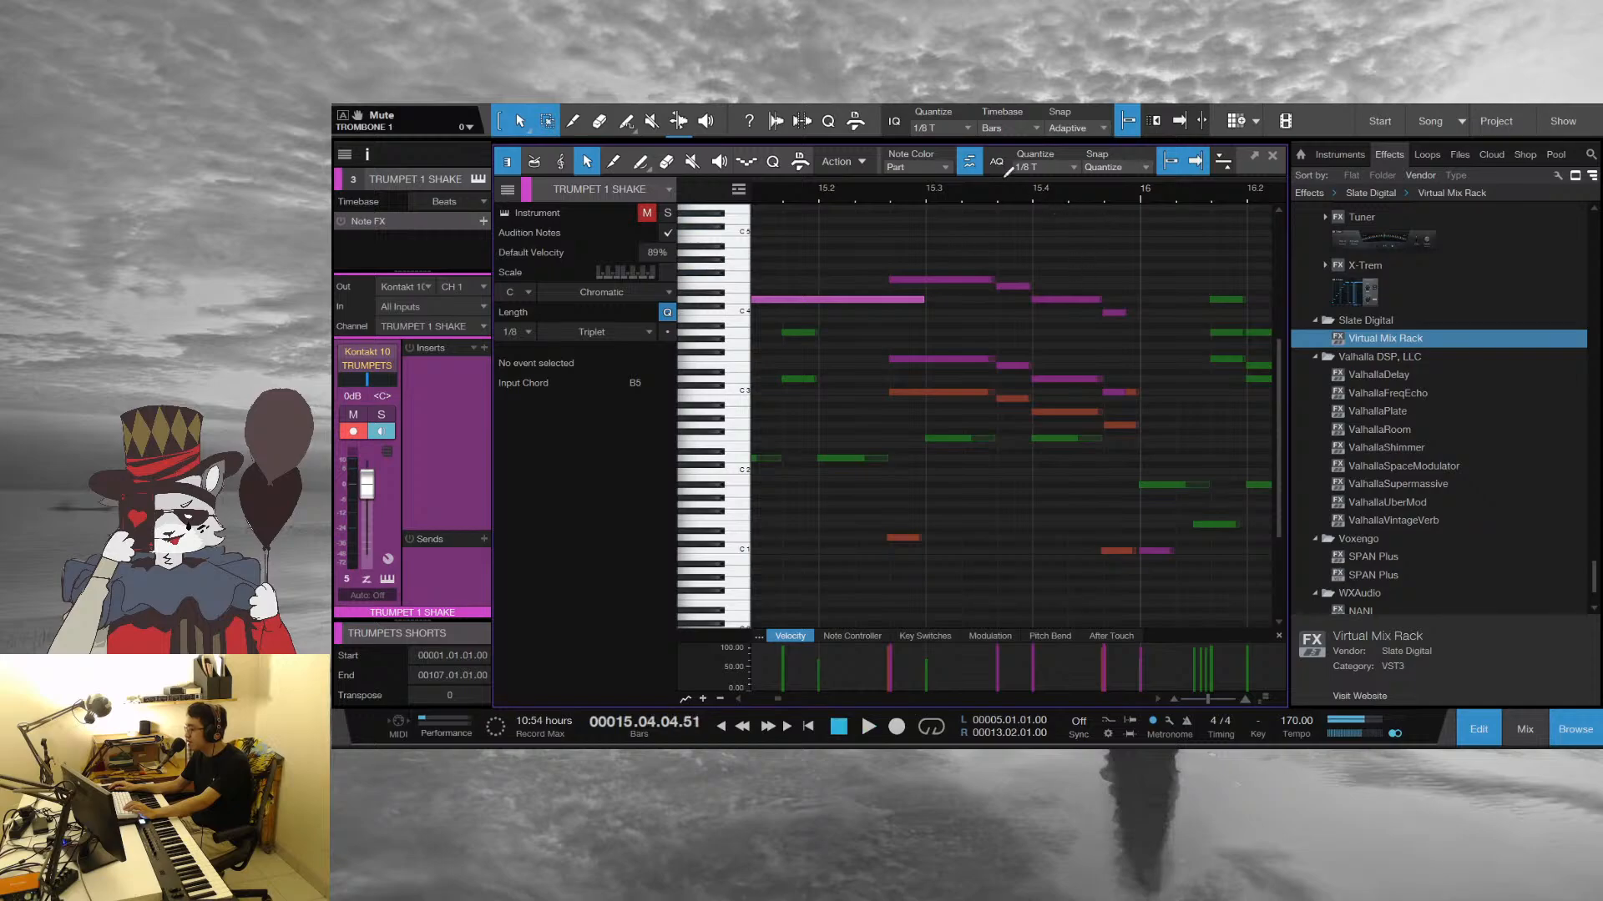
# Move the playhead back through bar 15 to the start of bar 14 and listen through to bar 19
pyautogui.moveTo(968, 191); pyautogui.dragTo(996, 207)
pyautogui.click(963, 197)
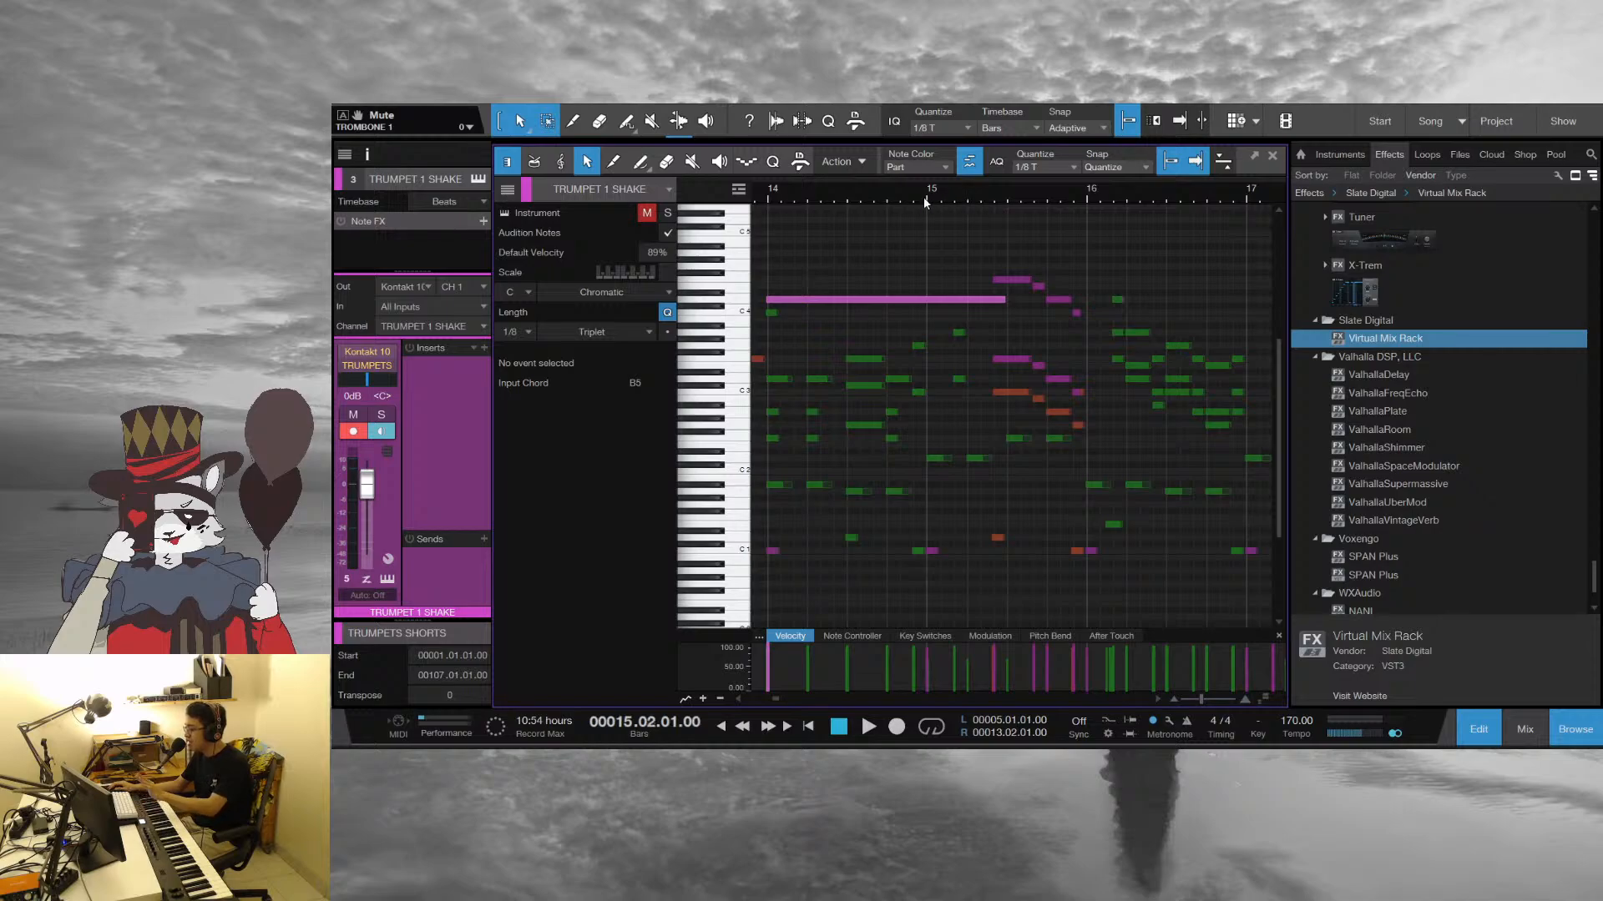
pyautogui.click(923, 196)
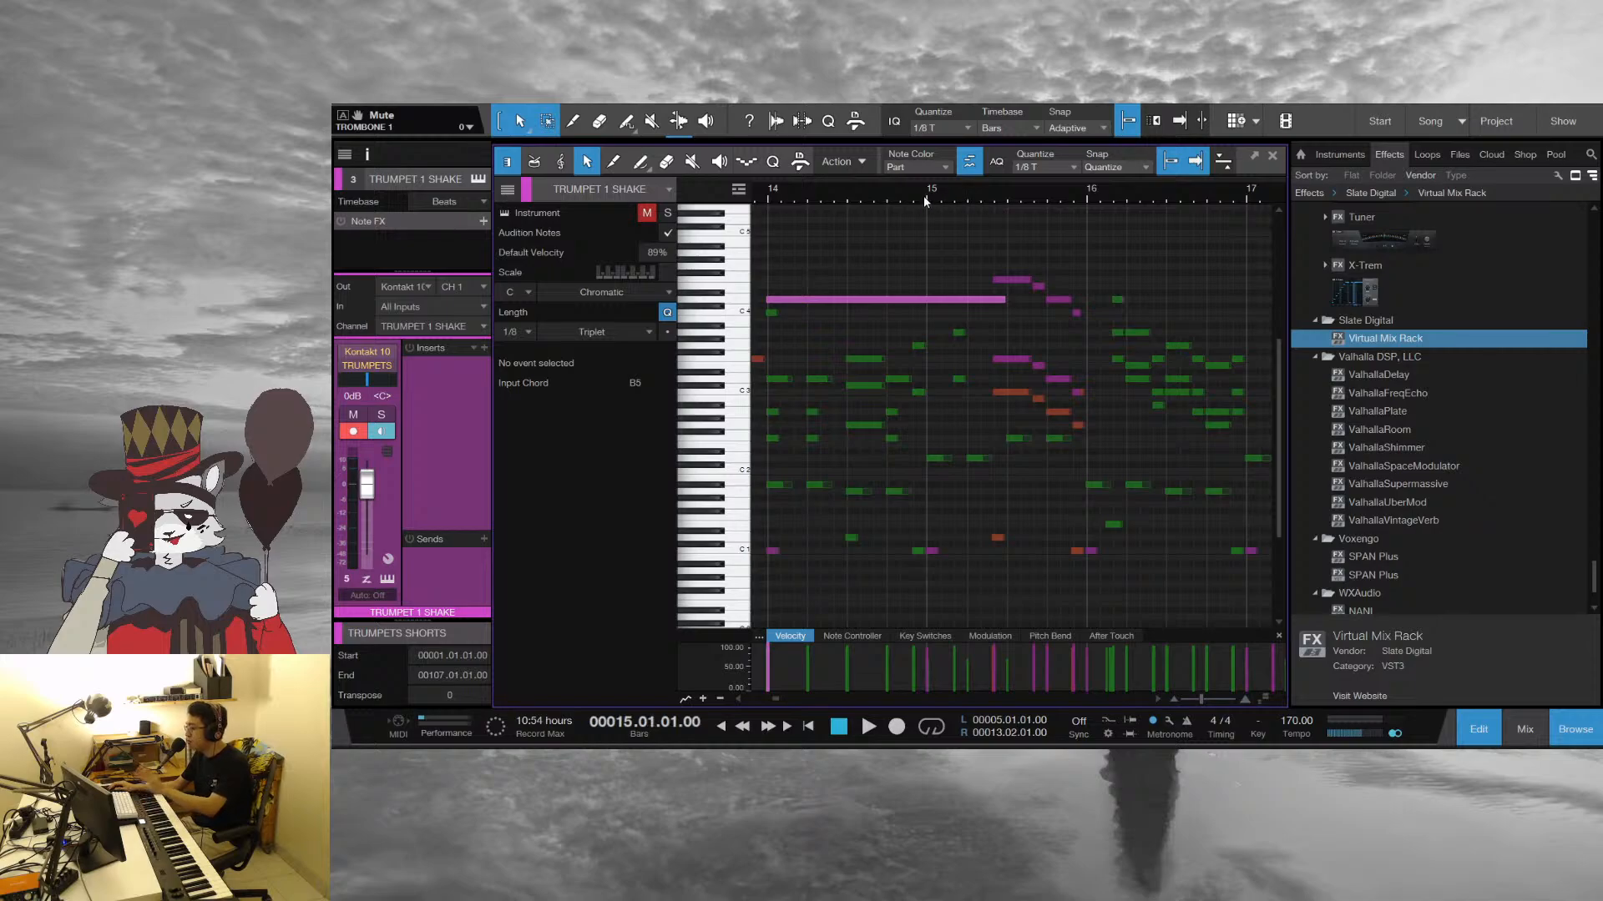
pyautogui.click(773, 201)
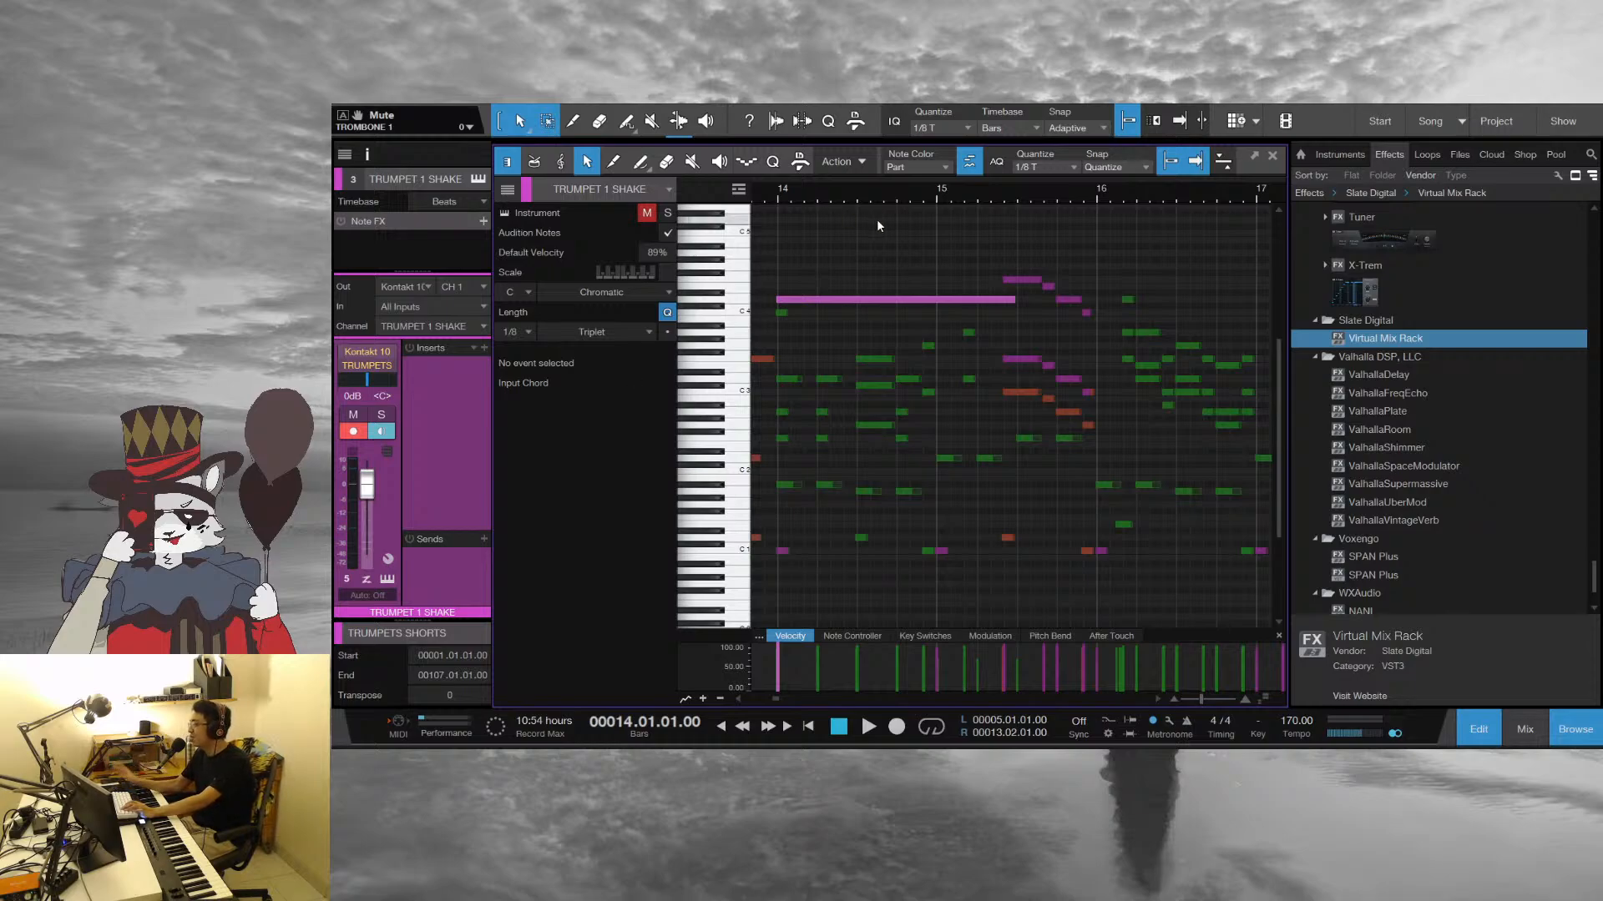
pyautogui.press('space')
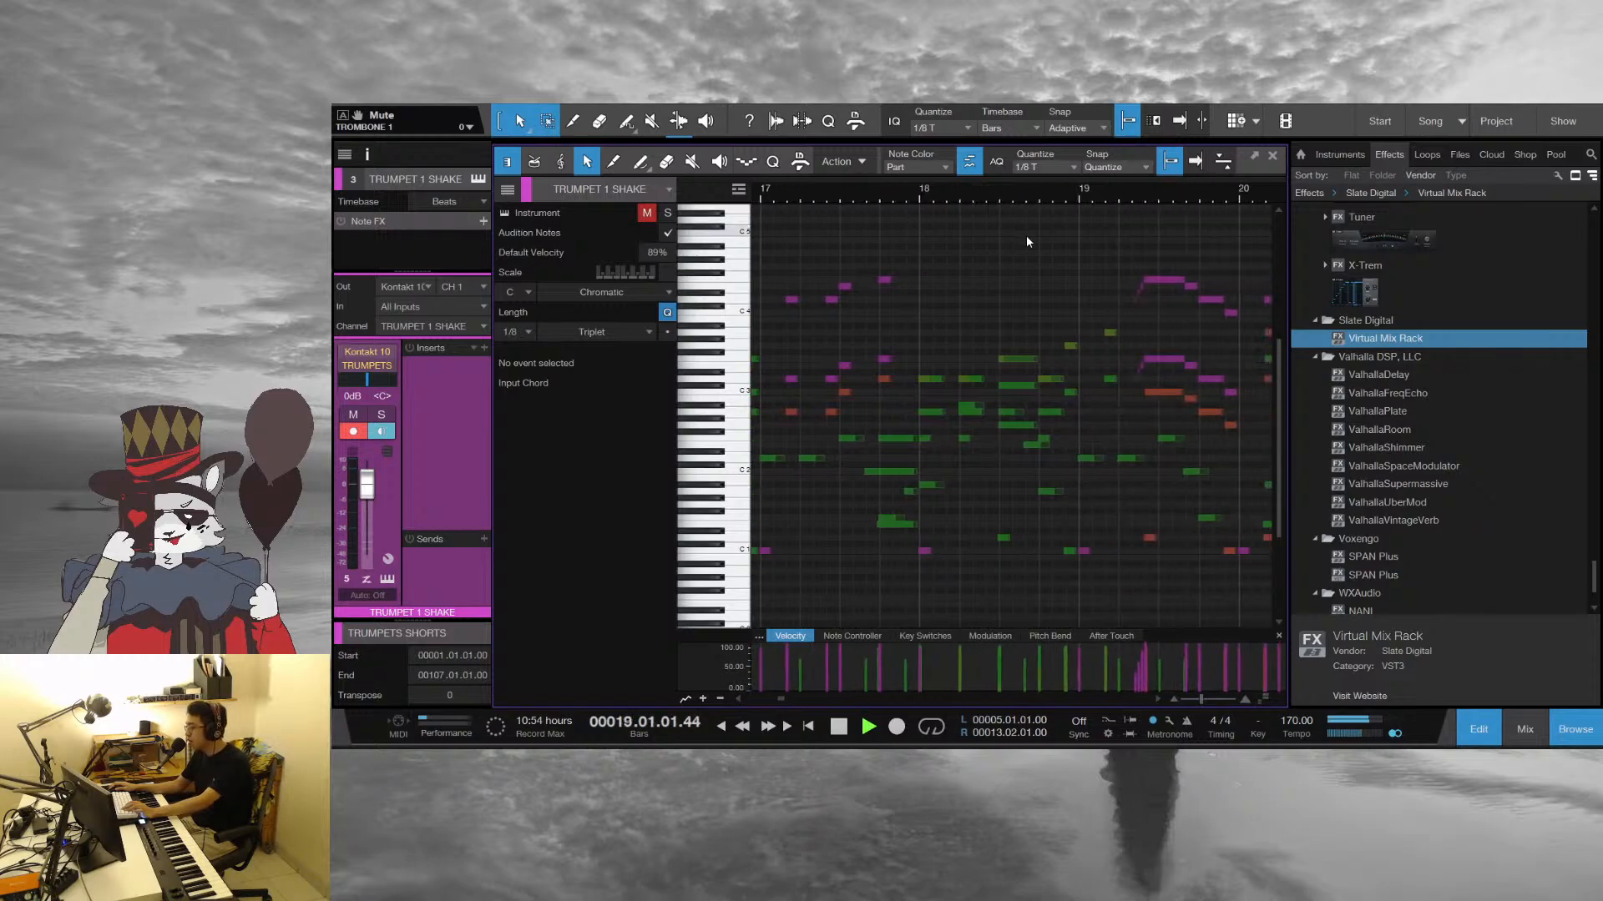
pyautogui.press('space')
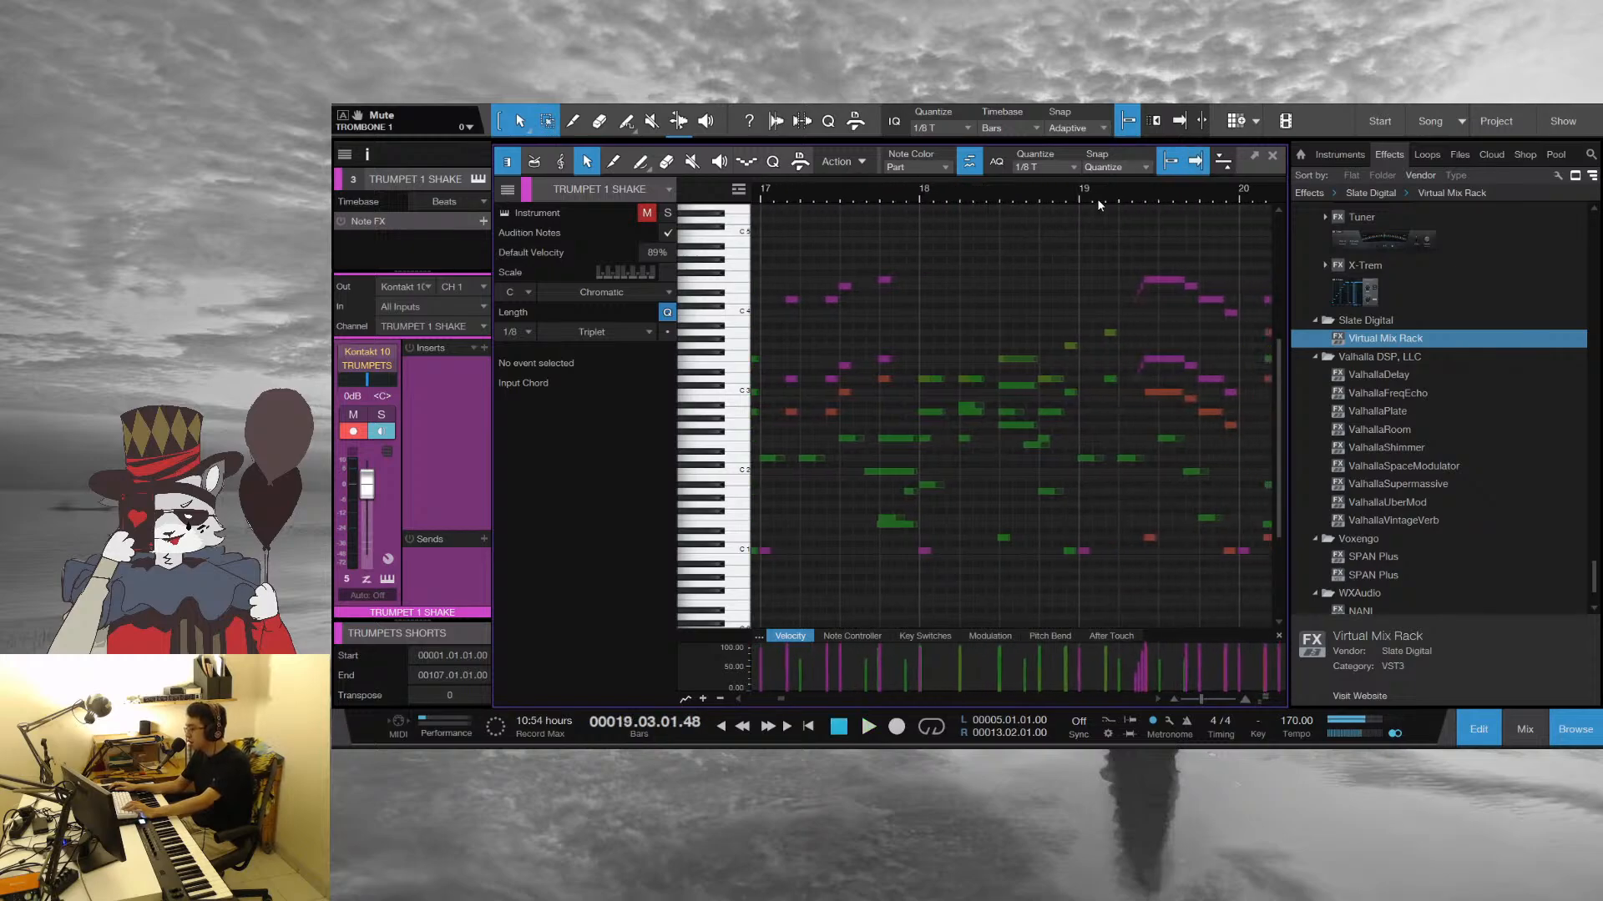
# Play from bar 18 into bar 20 and examine the rising trumpet run between beats 2 and 3 of bar 19
pyautogui.click(921, 194)
pyautogui.press('space')
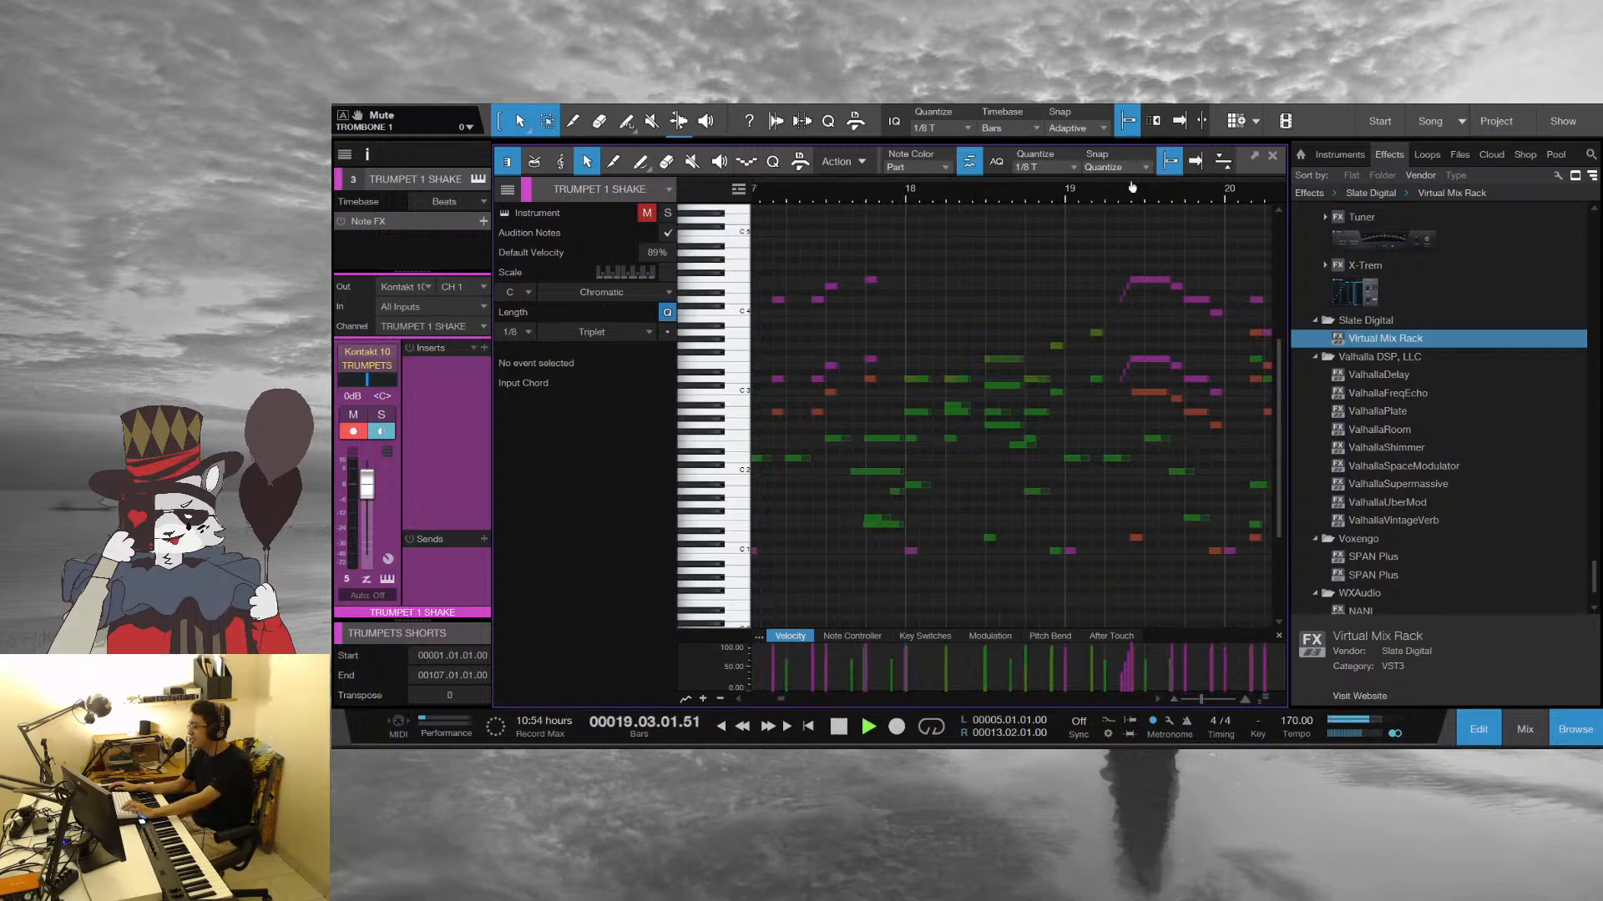
pyautogui.press('space')
pyautogui.scroll(5, 1077, 297)
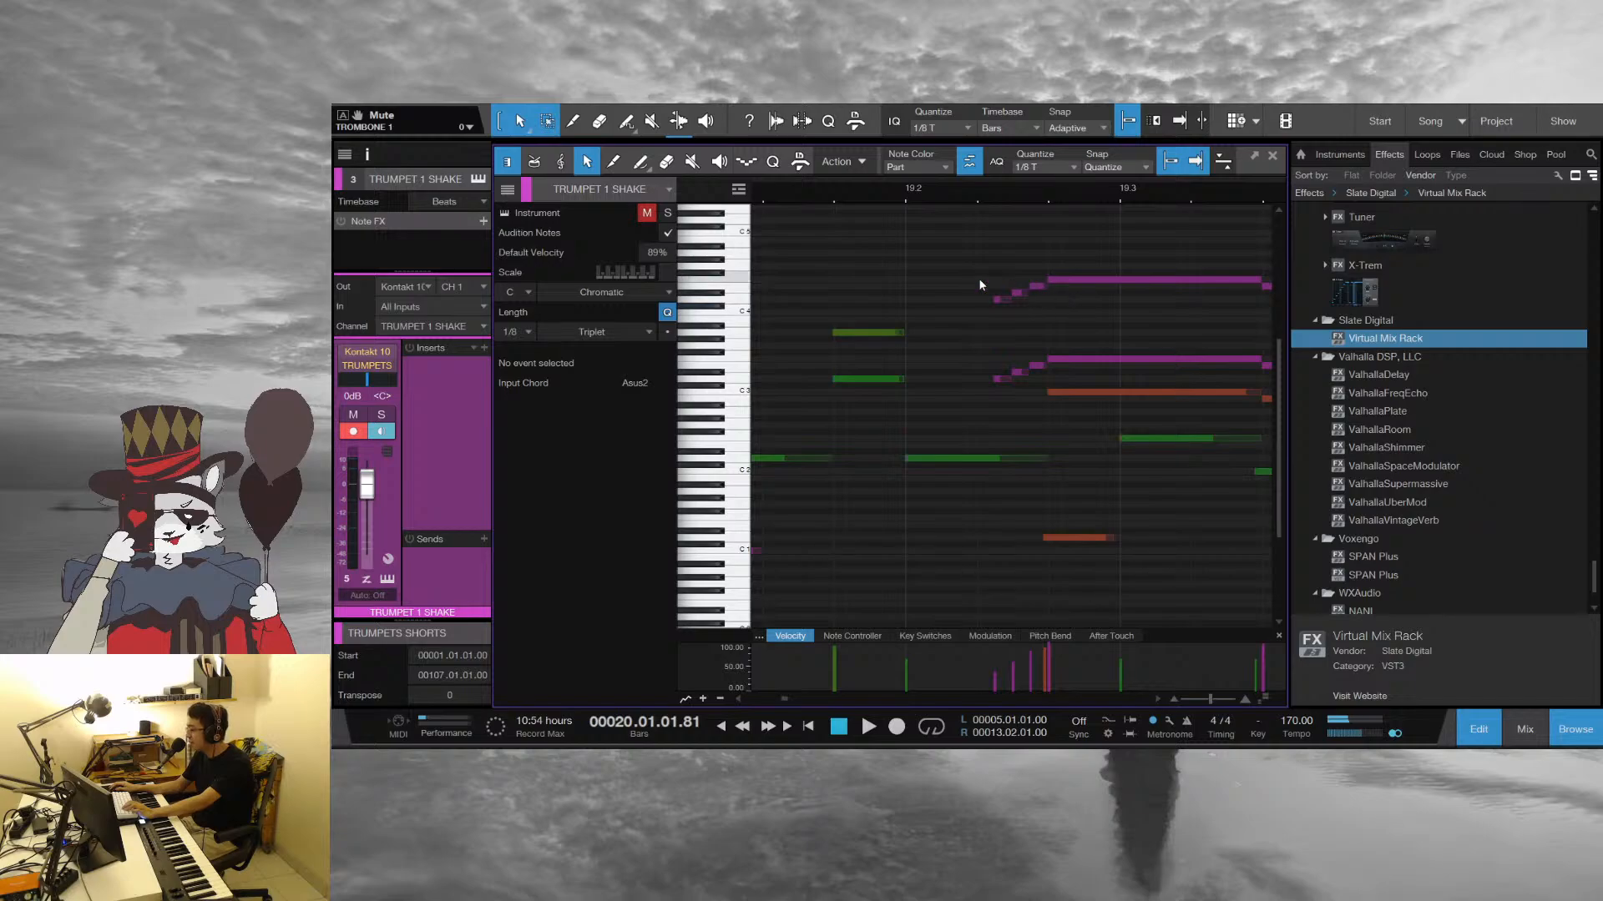
pyautogui.press('space')
pyautogui.press('space')
pyautogui.scroll(-6, 928, 201)
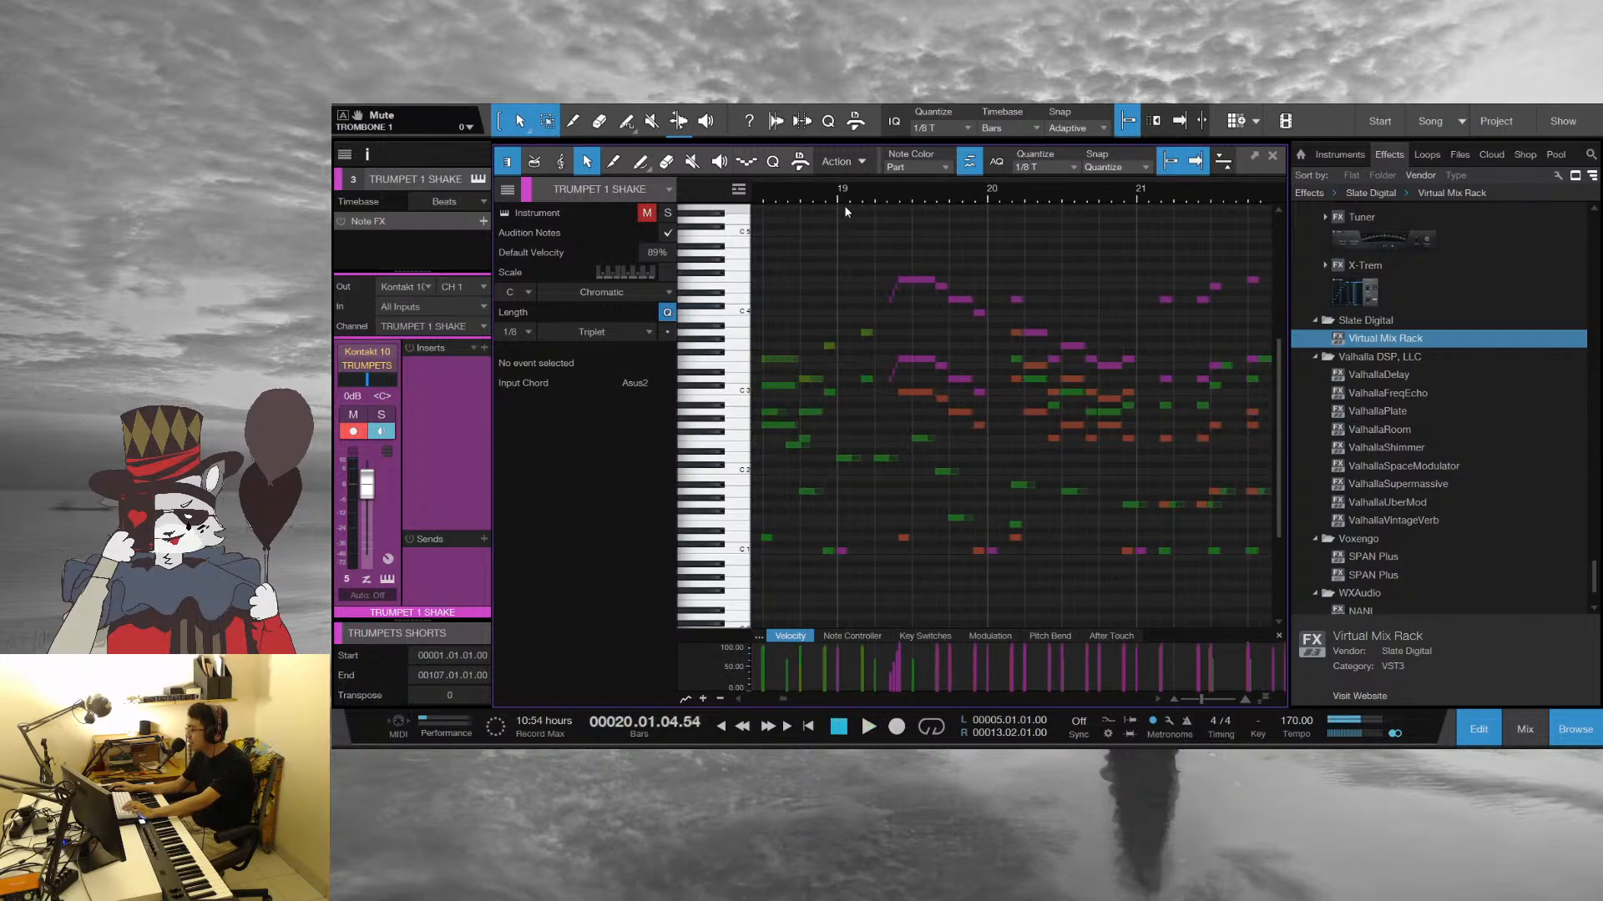
# Replay from bar 19, follow the brass figures up to the sustained chord at bar 22 and return to bar 20
pyautogui.click(844, 202)
pyautogui.press('space')
pyautogui.scroll(4, 904, 215)
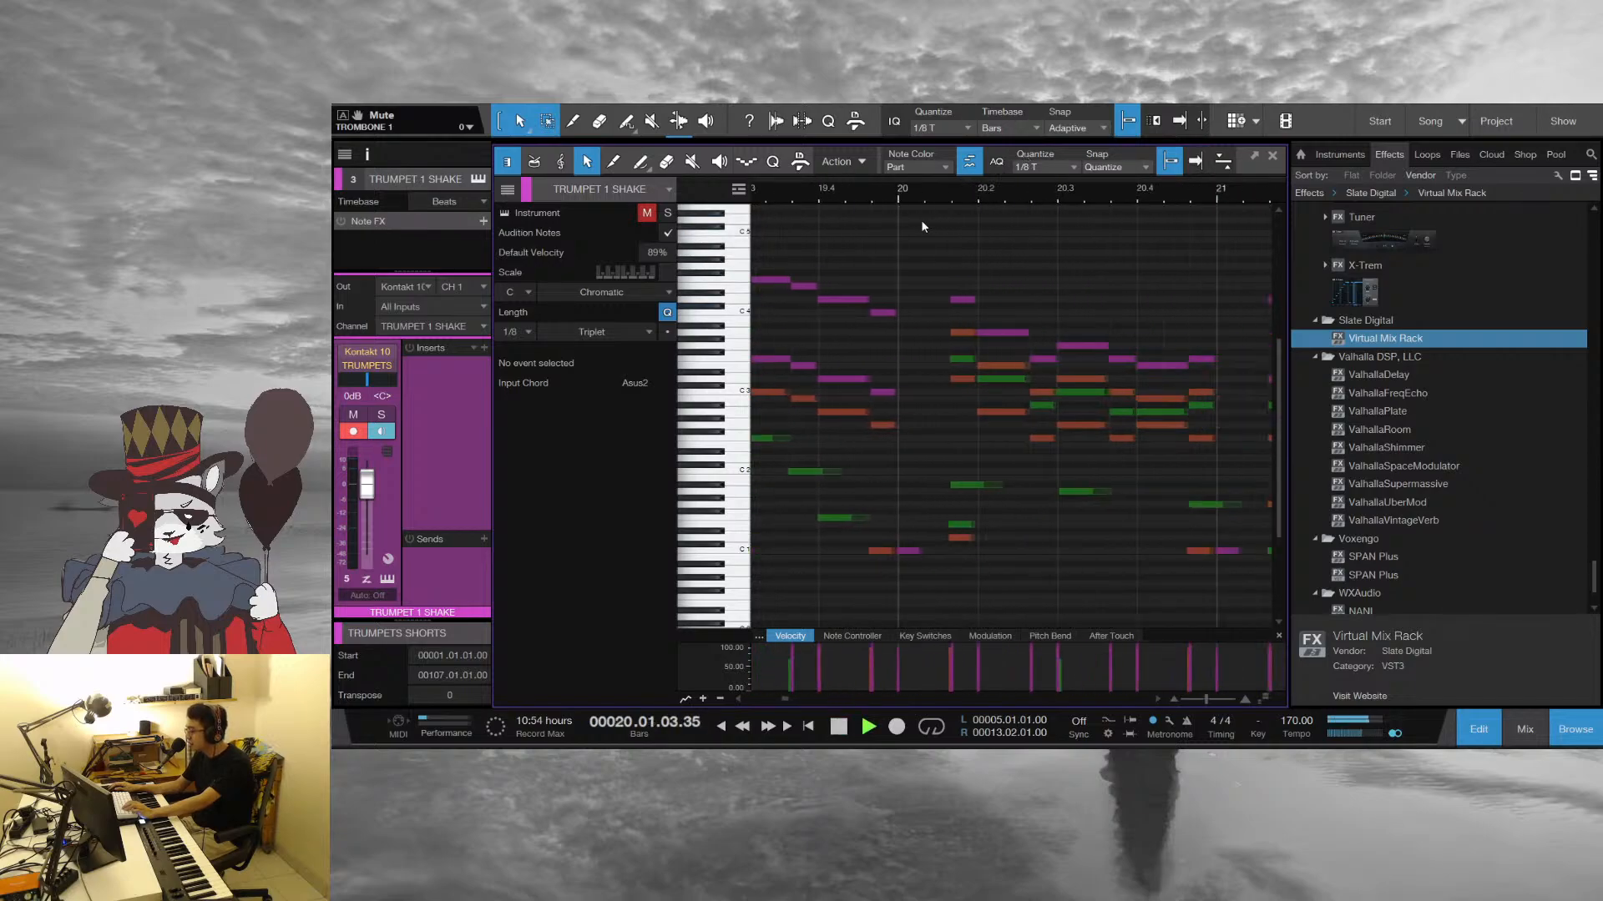
pyautogui.scroll(-3, 1130, 208)
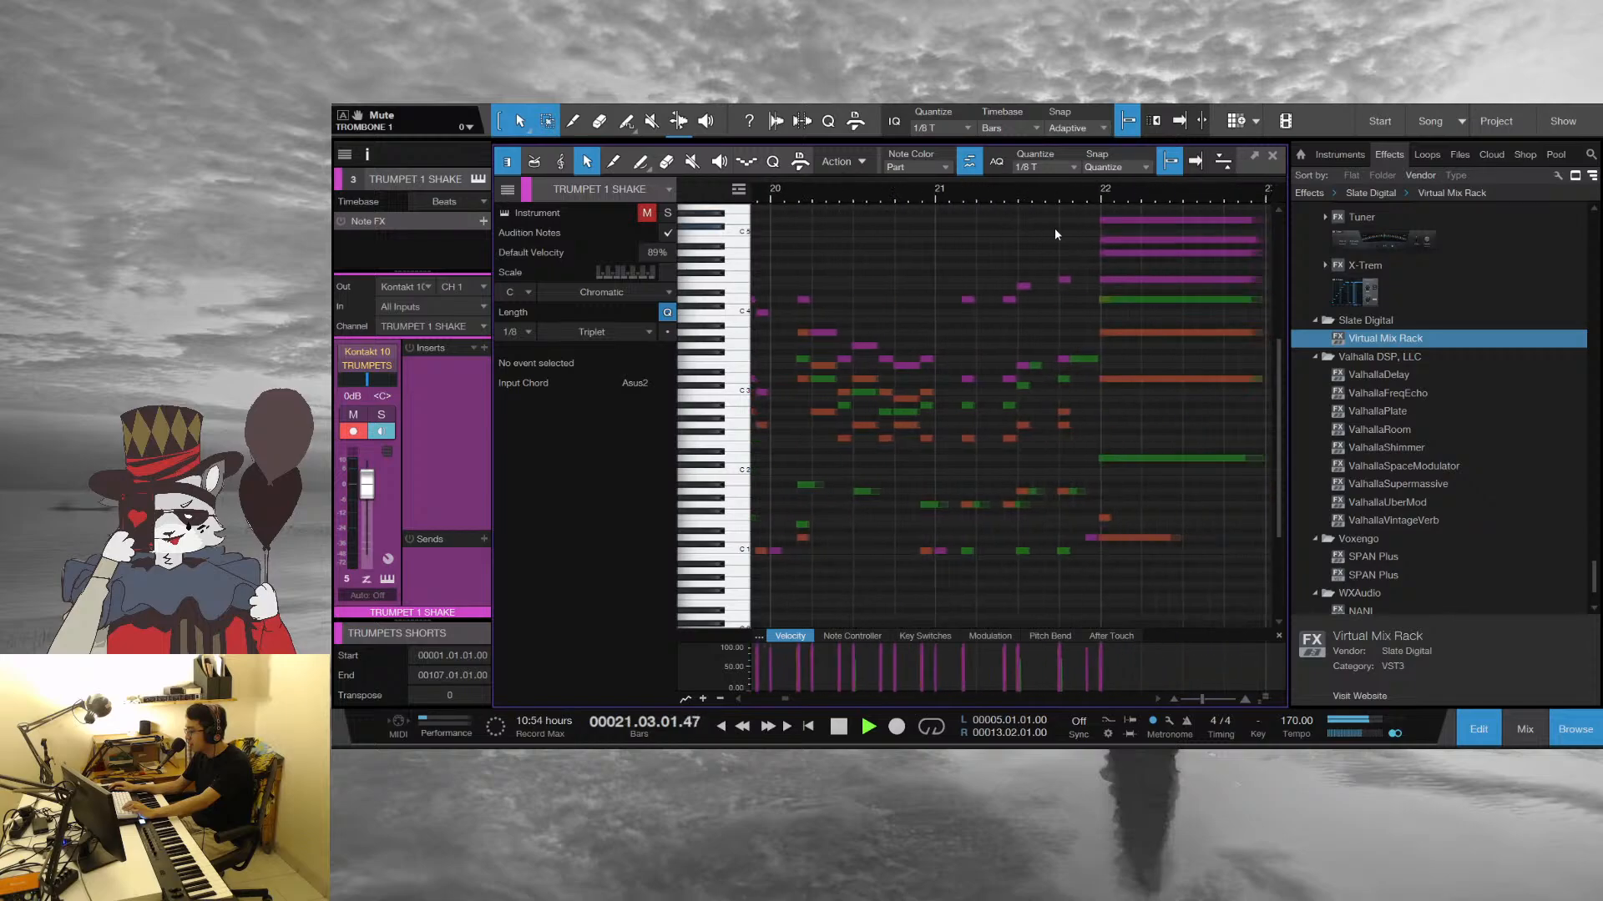
pyautogui.press('space')
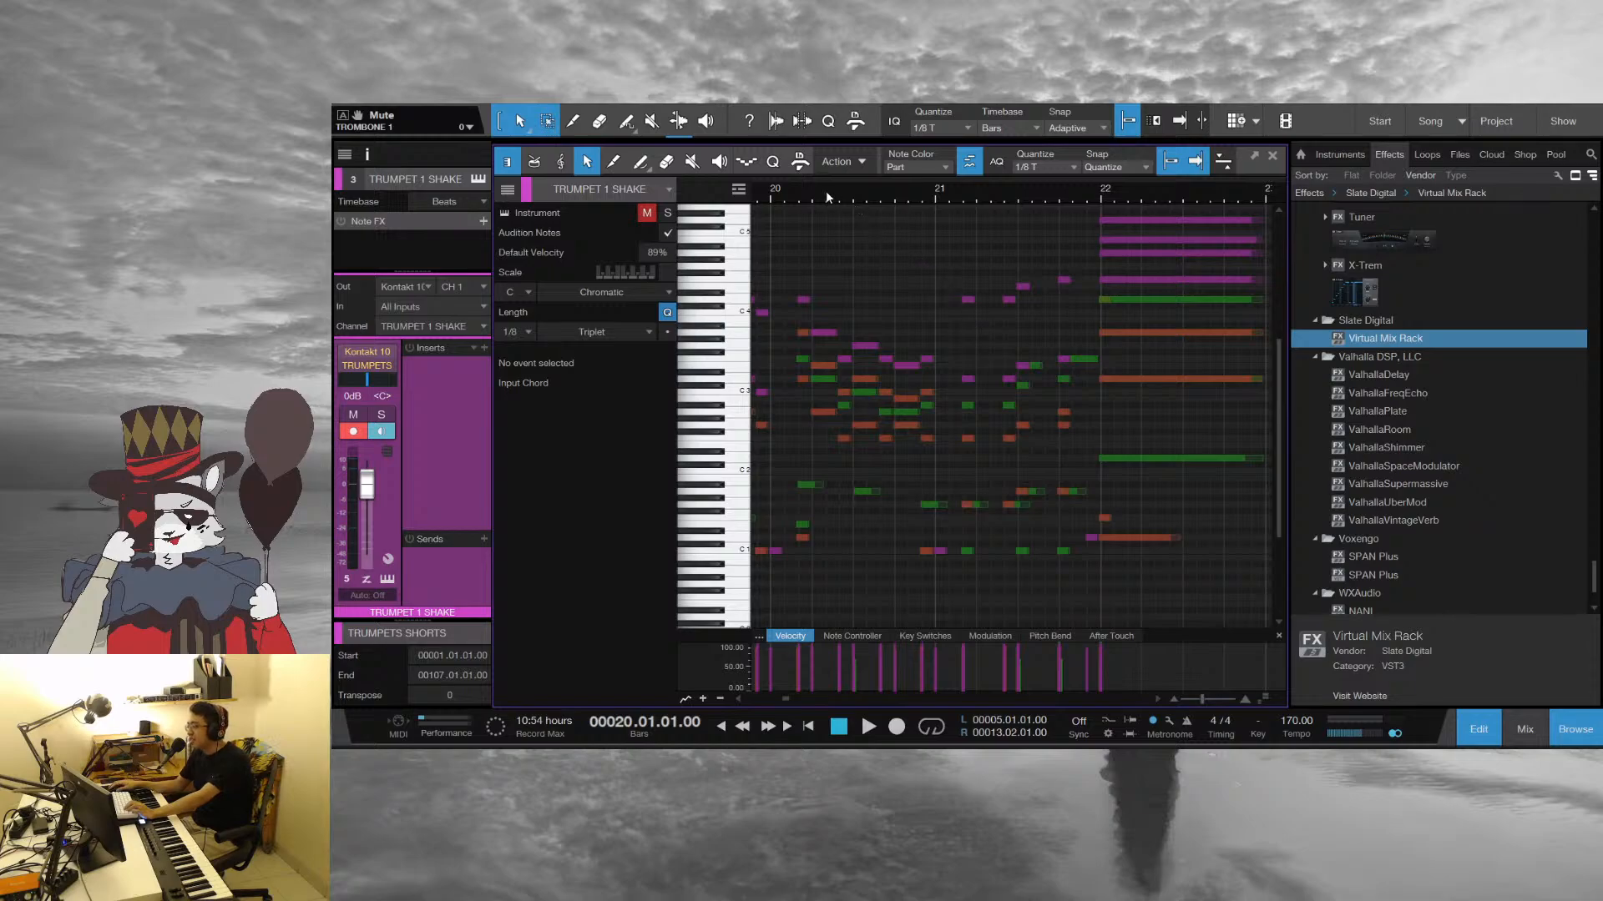
pyautogui.moveTo(825, 190); pyautogui.dragTo(923, 198)
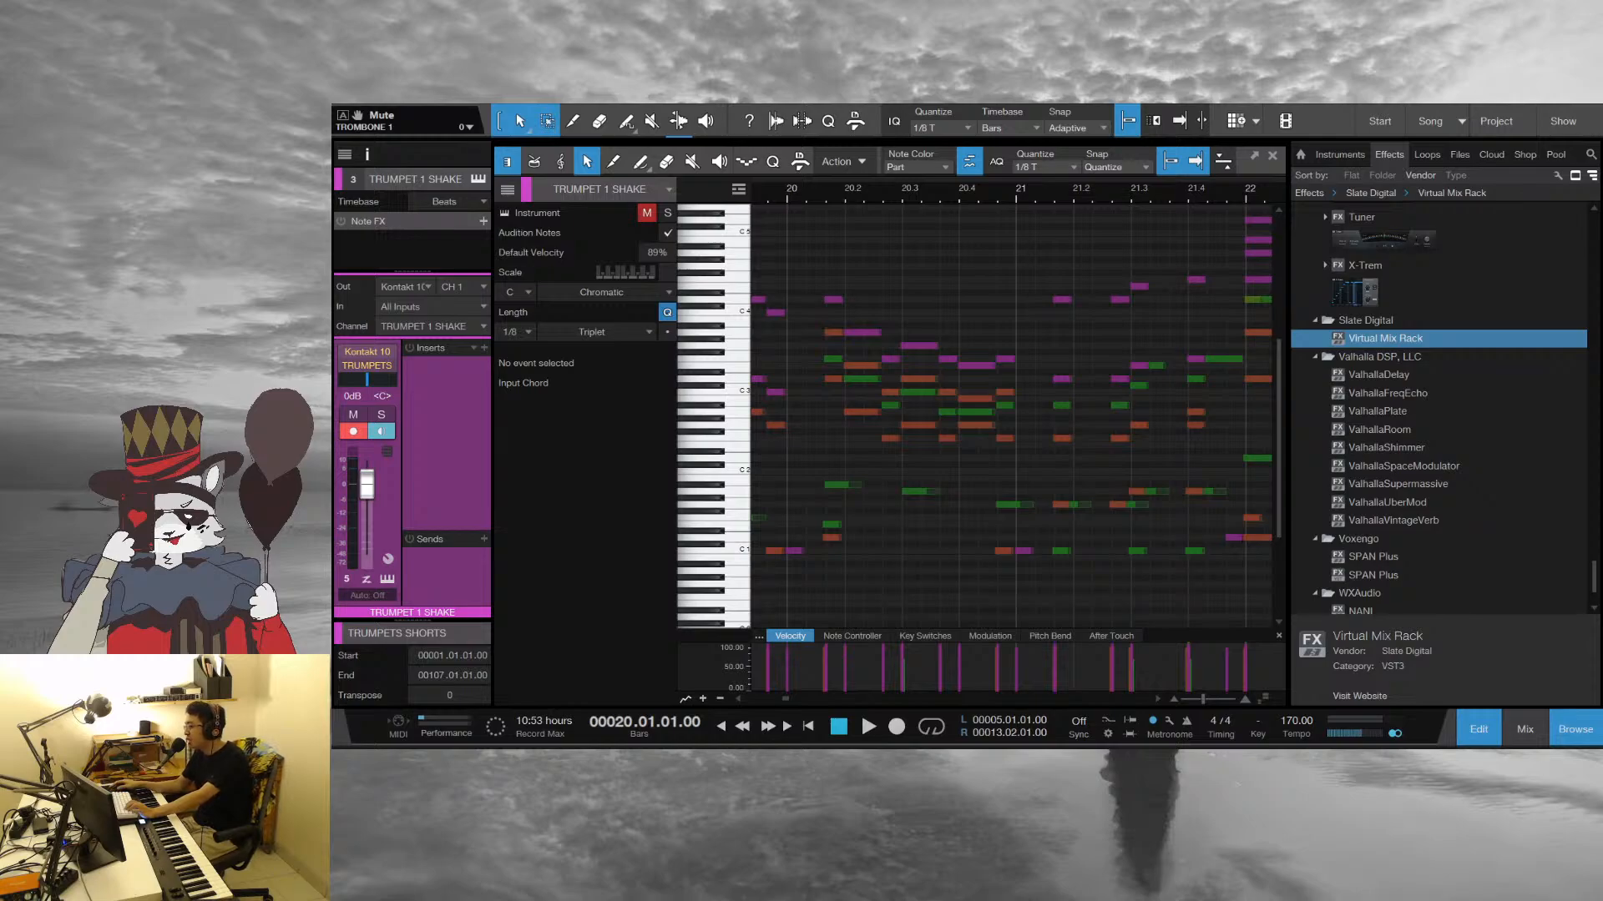
pyautogui.hscroll(-3, 930, 222)
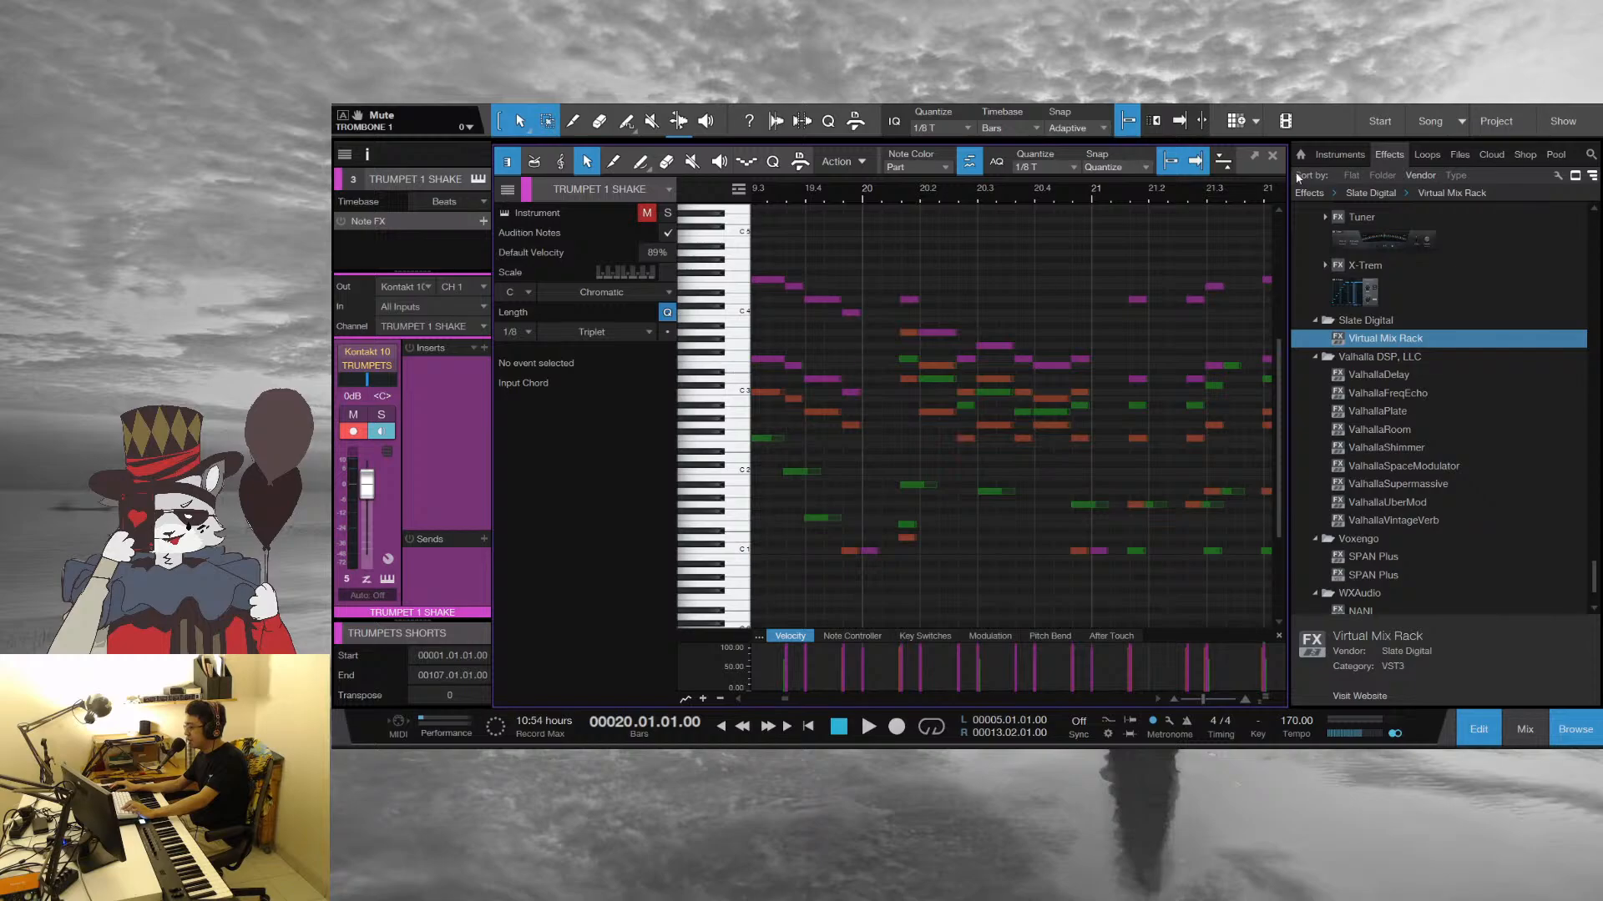
# Close the note editor, select the PIANO track and play the arrangement around bar 16
pyautogui.click(1272, 156)
pyautogui.scroll(-5, 654, 450)
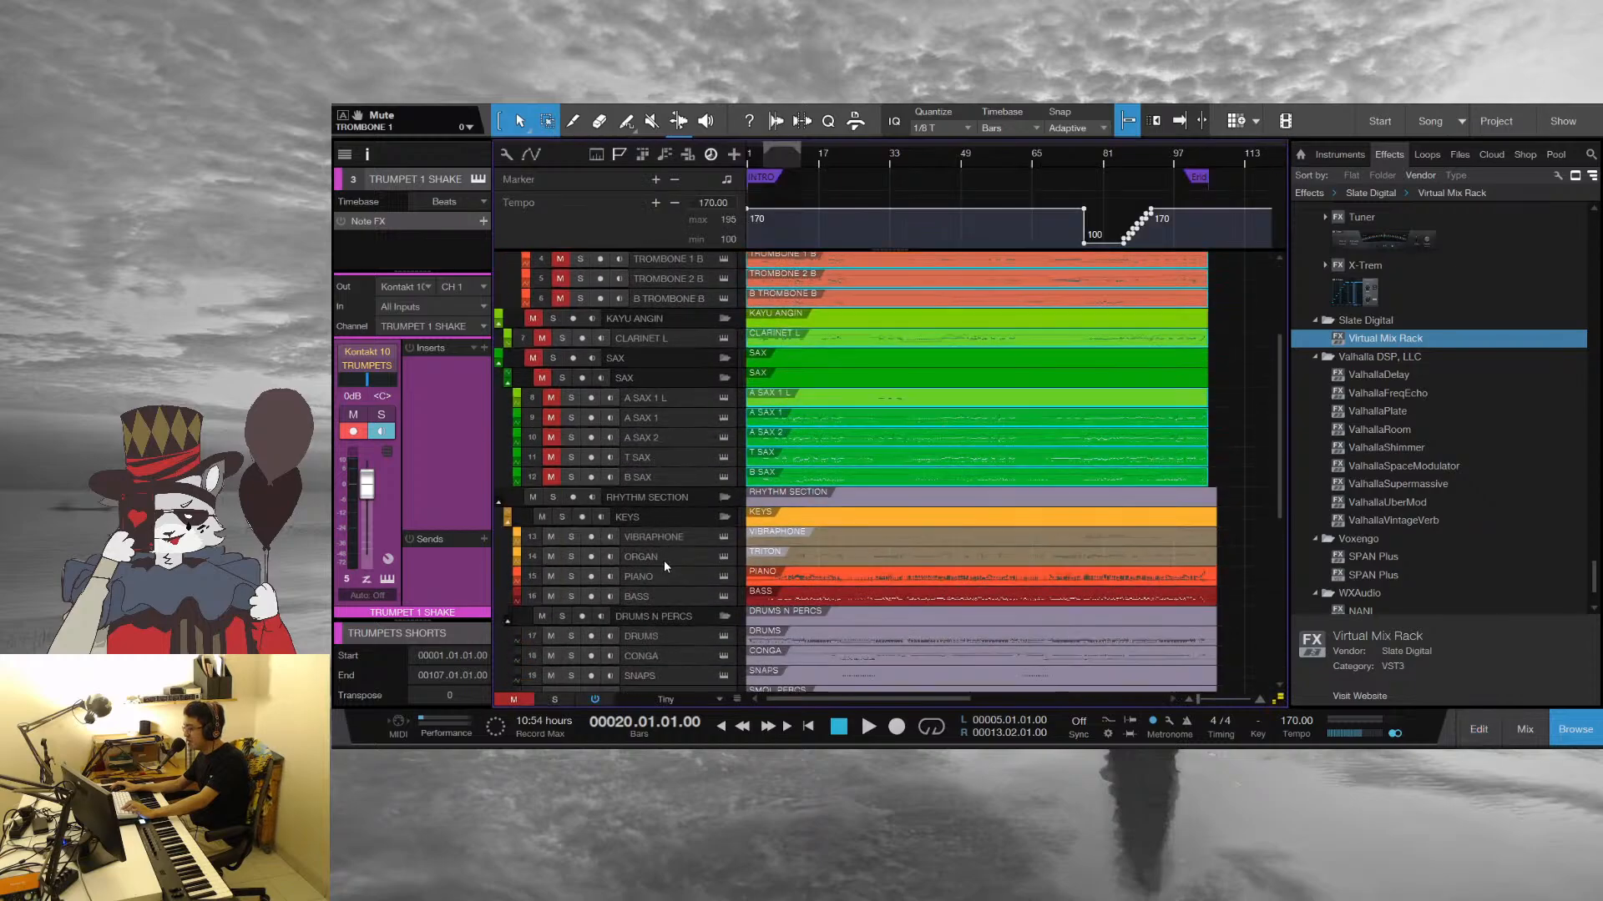
pyautogui.click(659, 577)
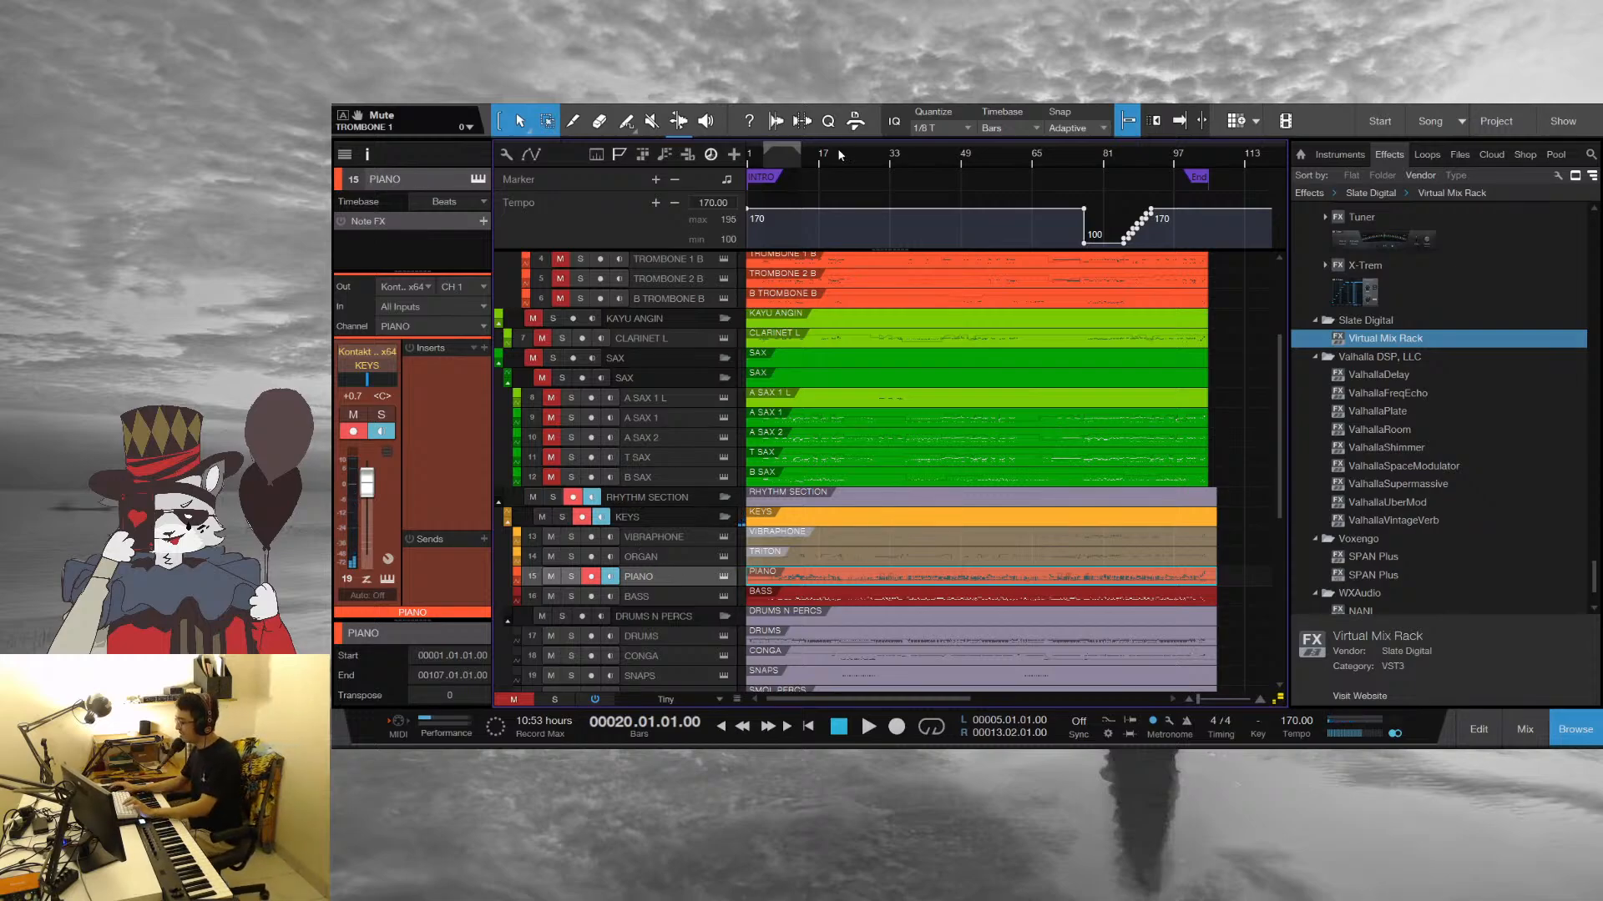
pyautogui.press('space')
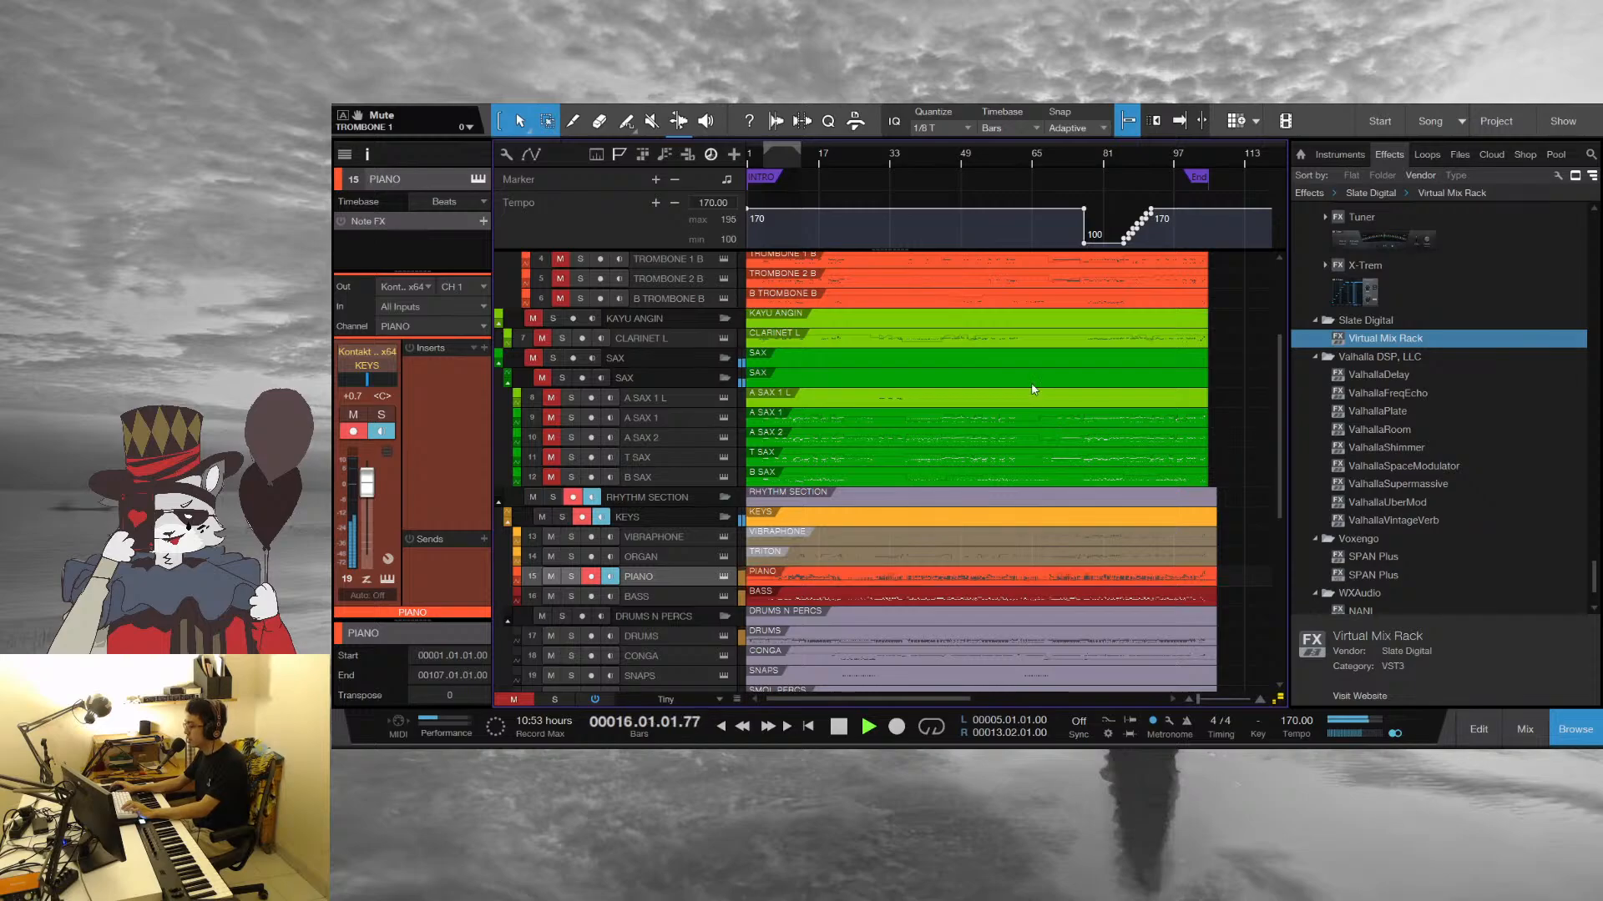
# Select all the parts, open them together in the note editor and listen into bar 22
pyautogui.scroll(4, 1033, 389)
pyautogui.hotkey('ctrl', 'a')
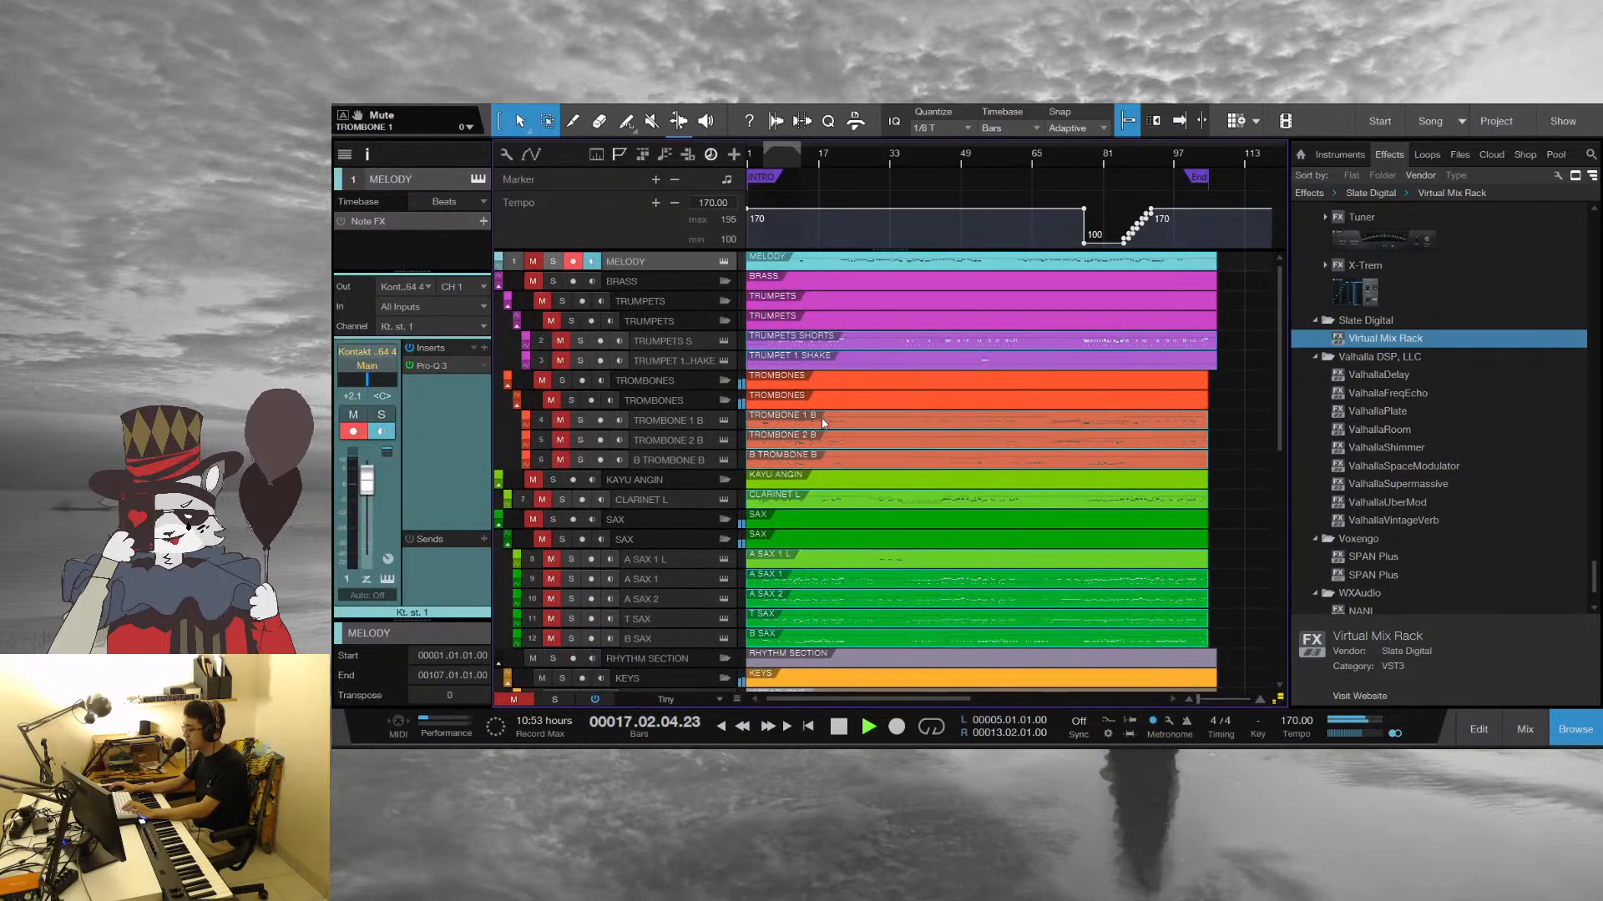
pyautogui.scroll(-6, 823, 423)
pyautogui.scroll(2, 825, 408)
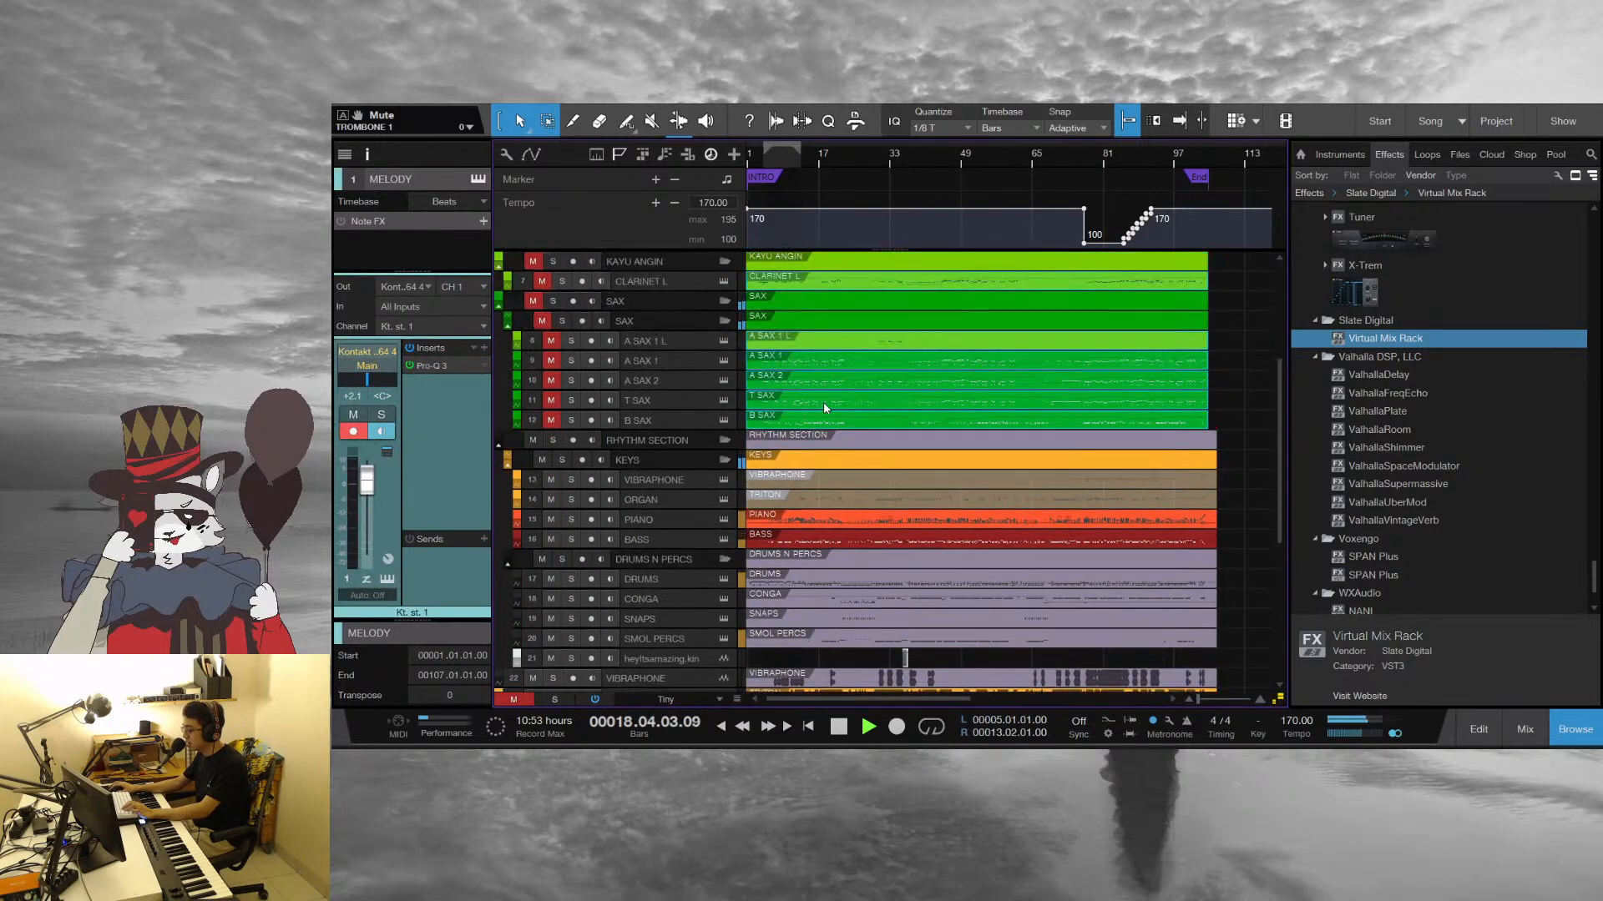
pyautogui.doubleClick(833, 399)
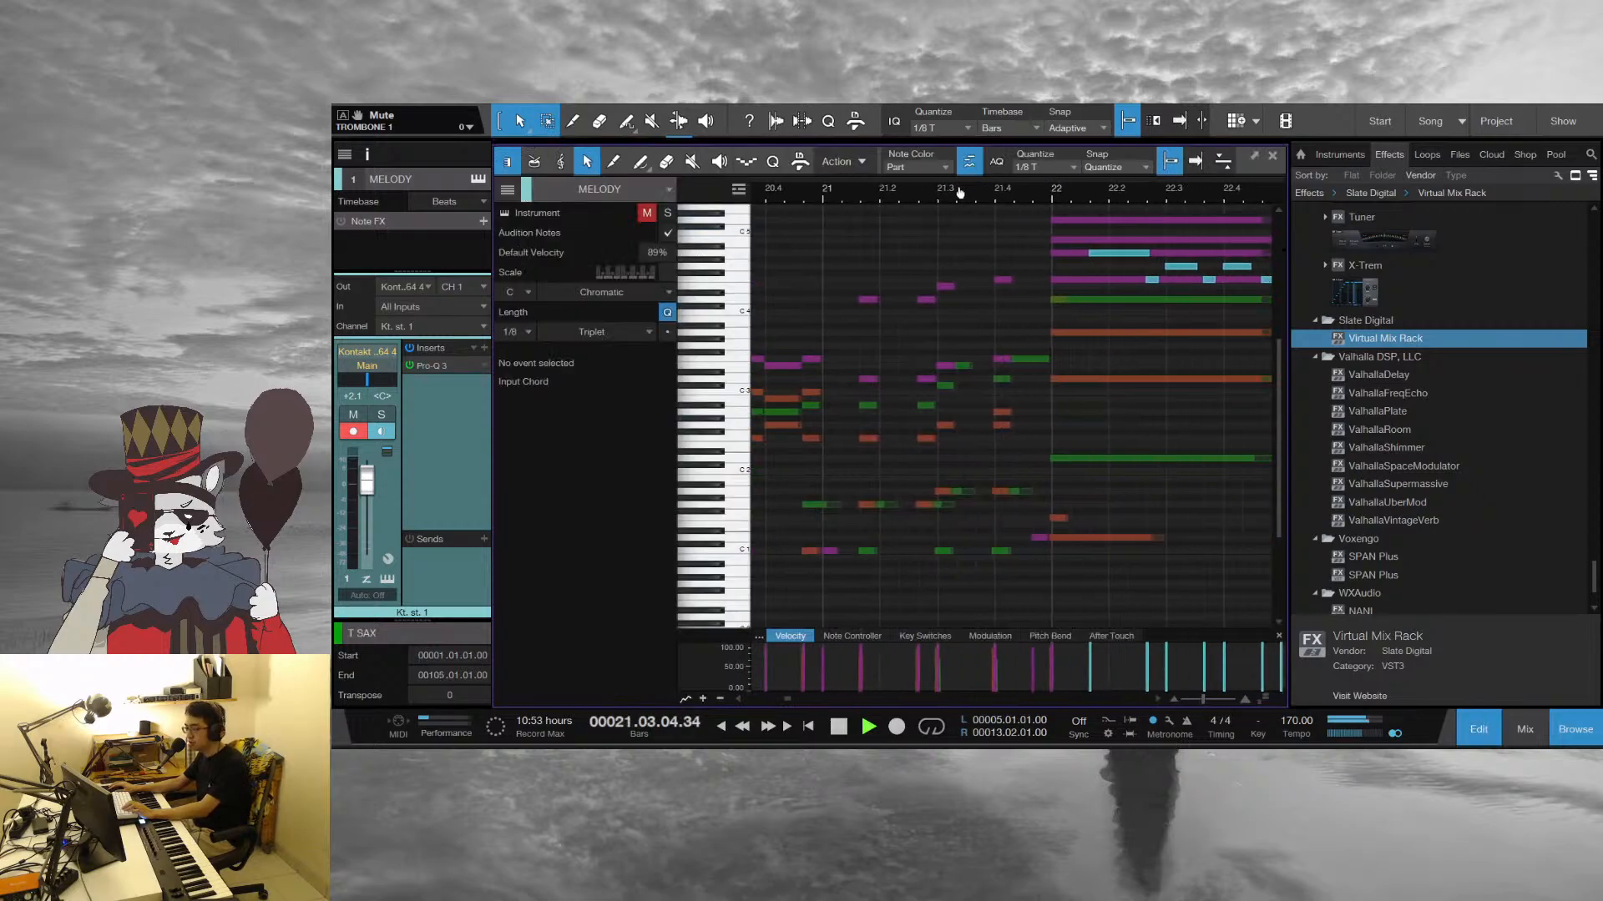
pyautogui.press('space')
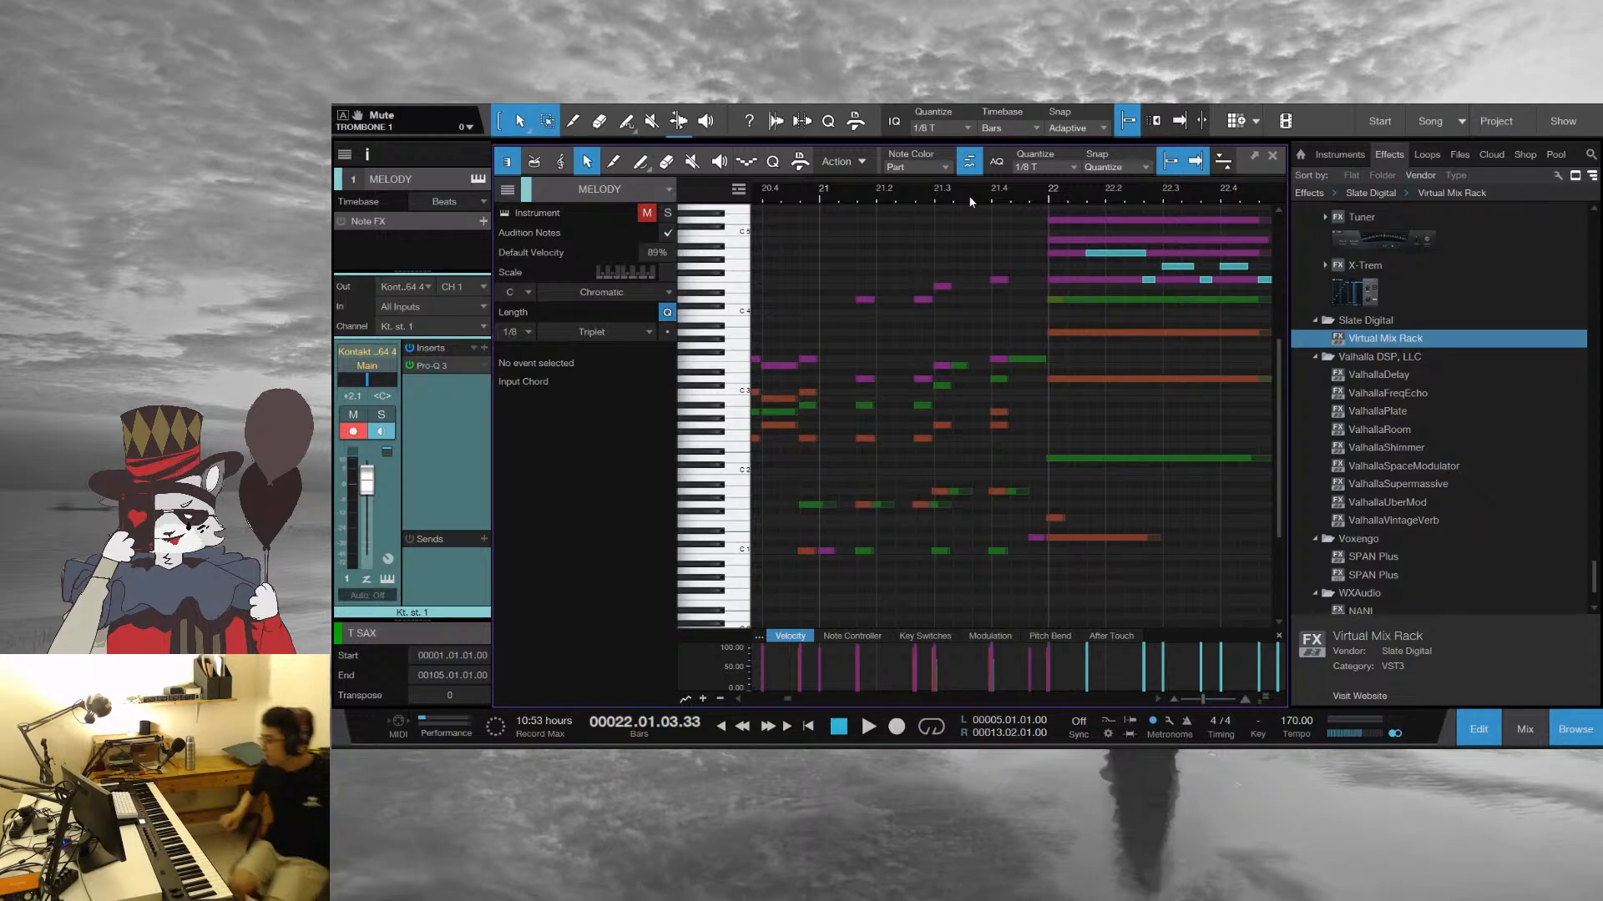
# Play from the start of bar 21 into the sustained chord at bar 22 and examine its upper notes
pyautogui.click(819, 196)
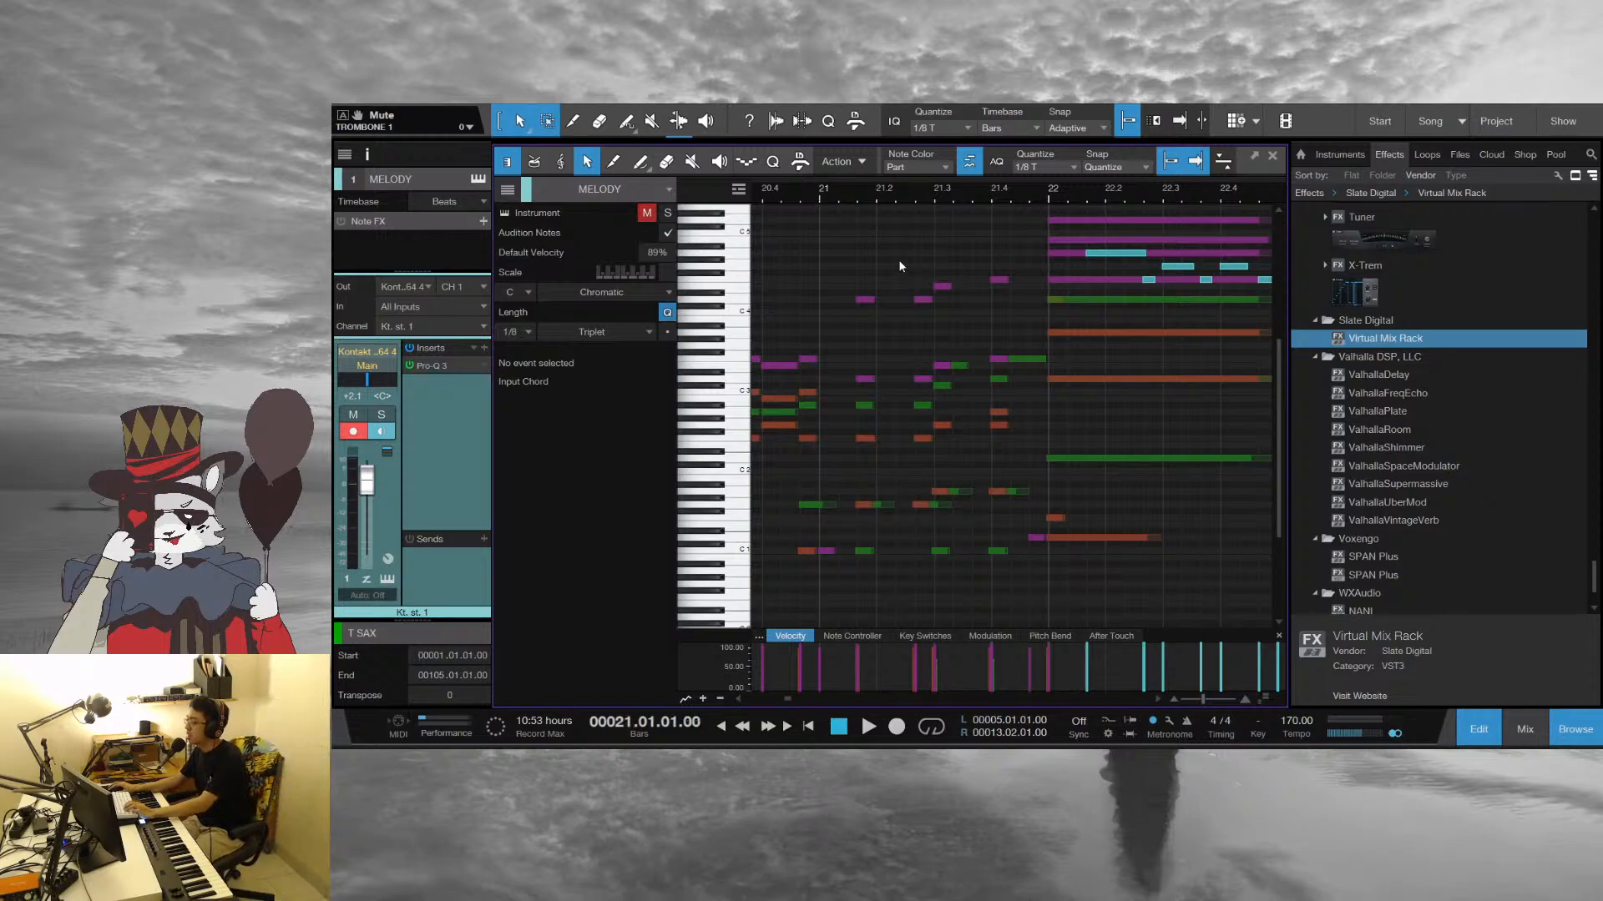
pyautogui.press('space')
pyautogui.scroll(1, 1012, 449)
pyautogui.scroll(1, 1012, 443)
pyautogui.press('space')
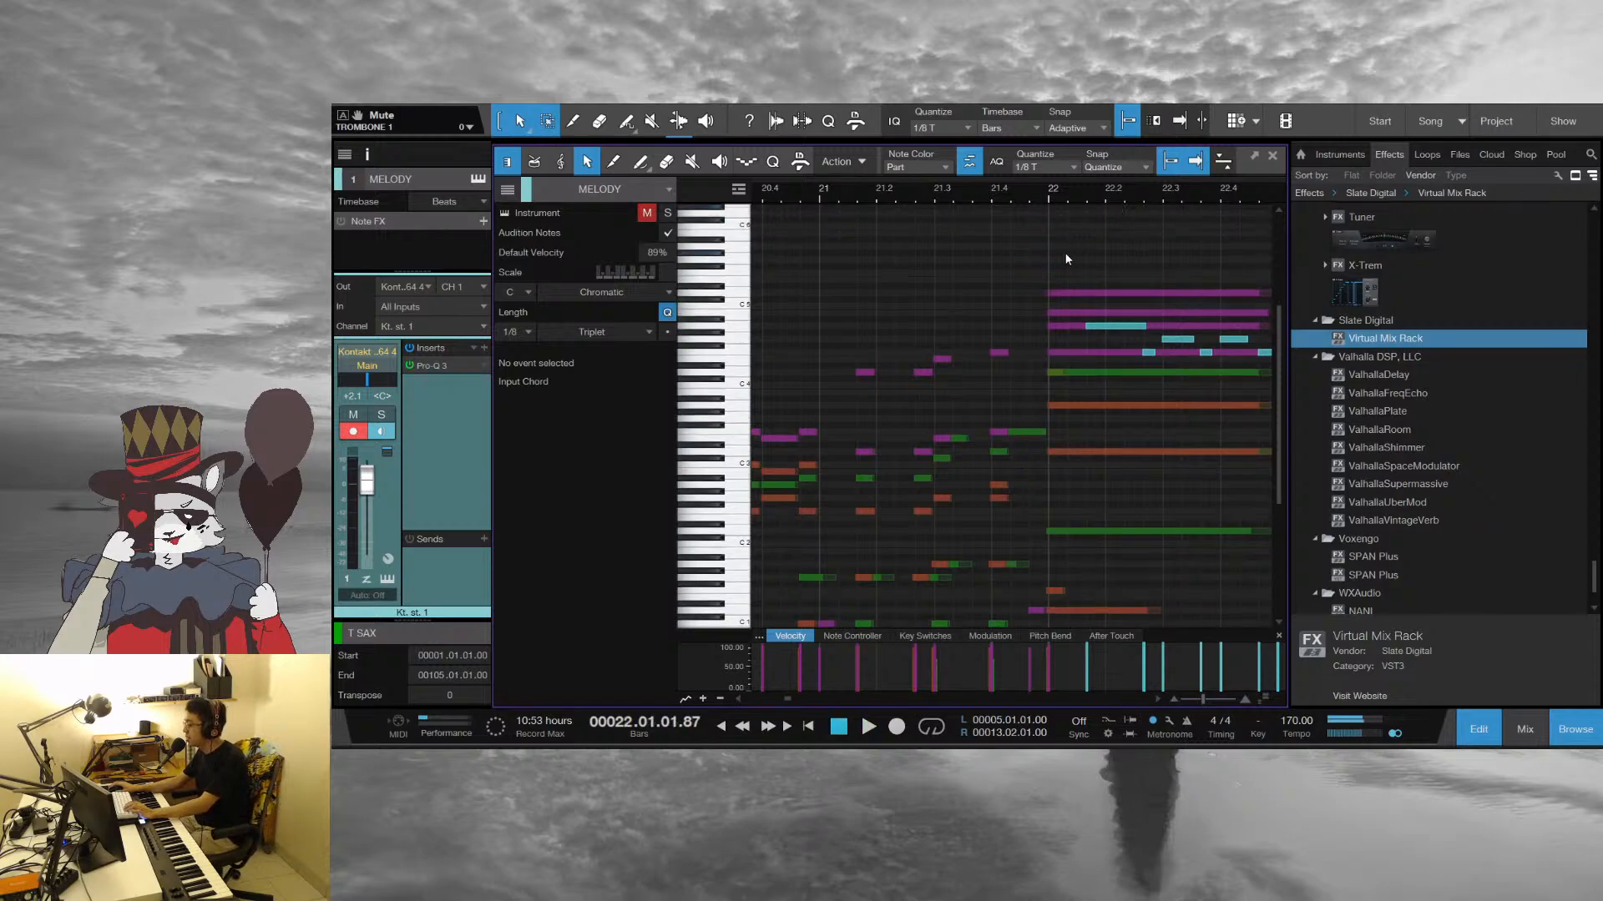
# Replay from bar 21, follow the MELODY notes over the held chord and stop at bar 24
pyautogui.click(820, 192)
pyautogui.press('space')
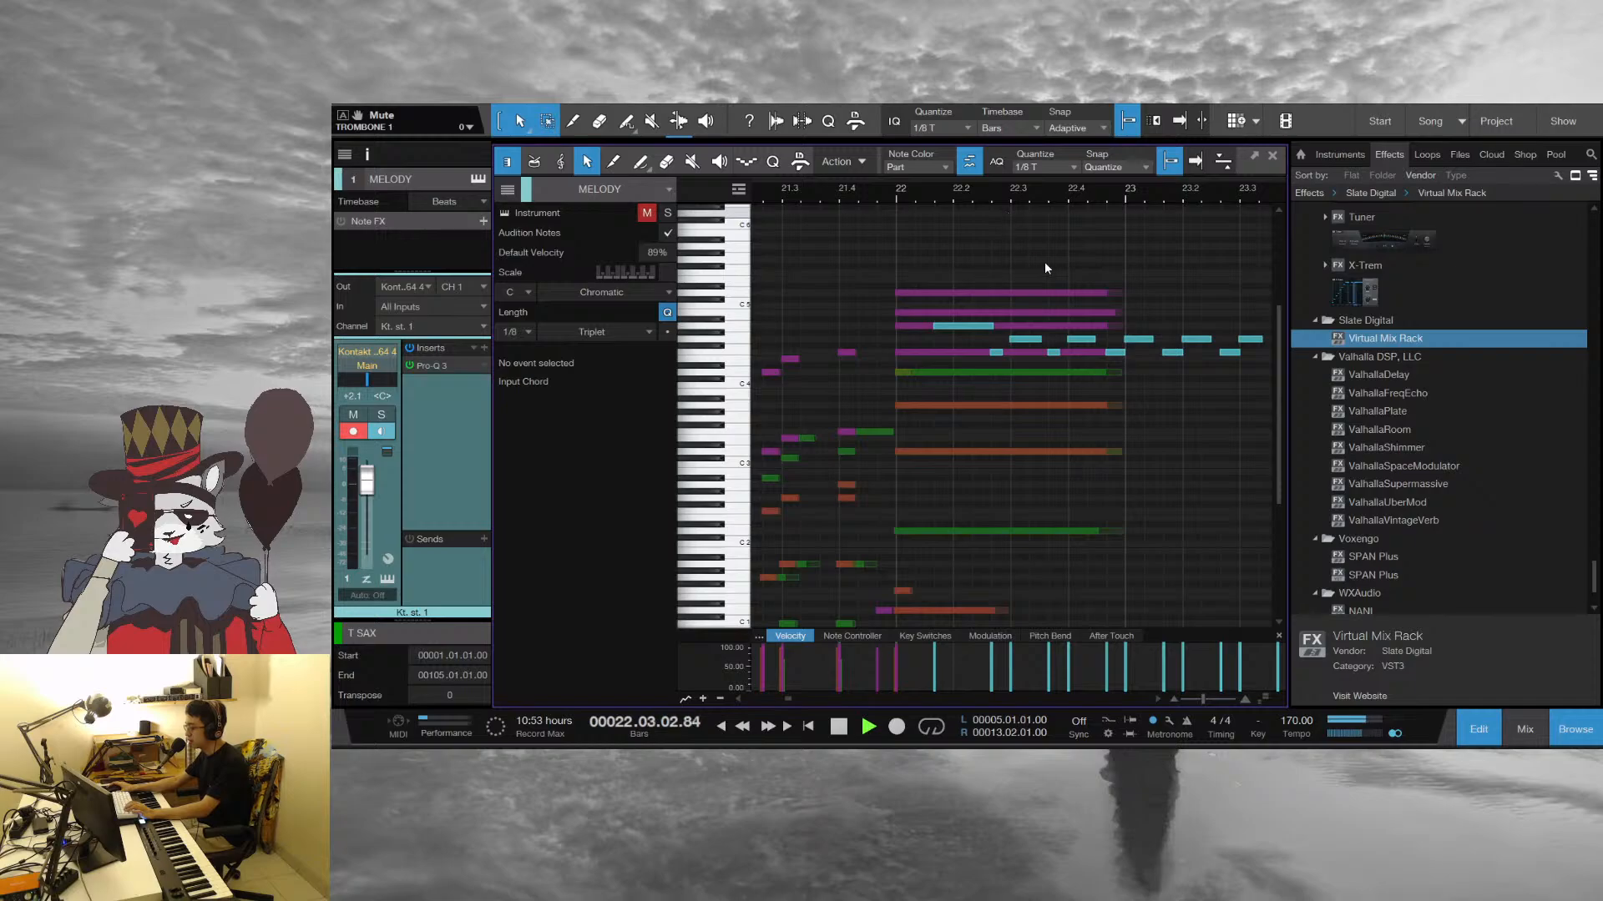
pyautogui.moveTo(1140, 194); pyautogui.dragTo(1020, 366)
pyautogui.scroll(-2, 1140, 268)
pyautogui.press('space')
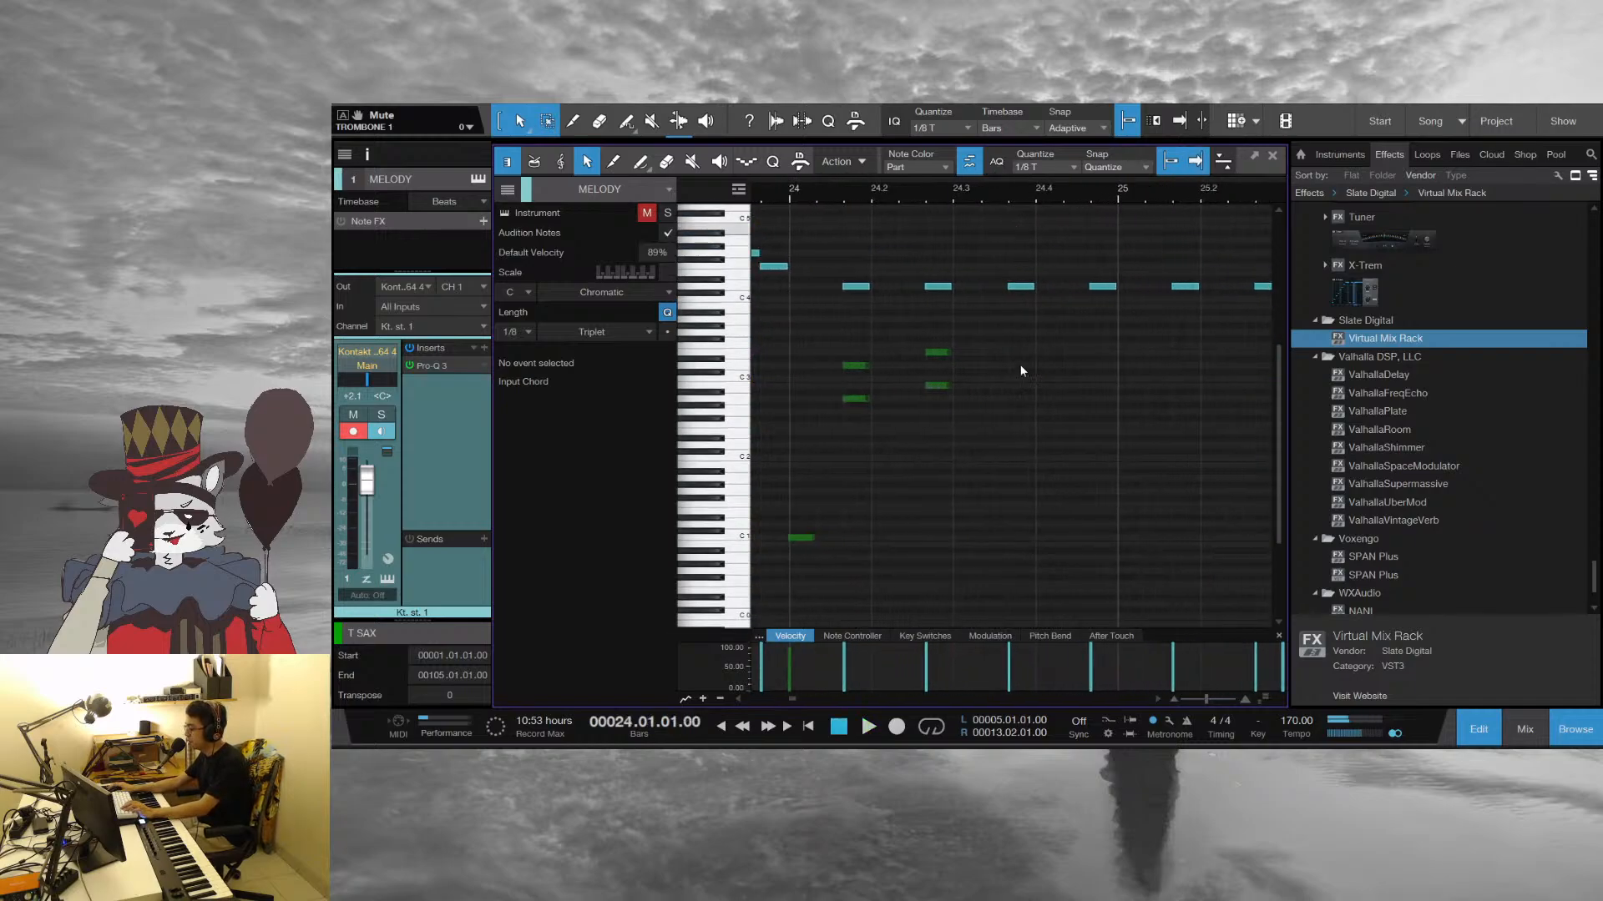
# Close the note editor and play the arrangement from beat 3 of bar 2 through bar 4
pyautogui.click(1272, 158)
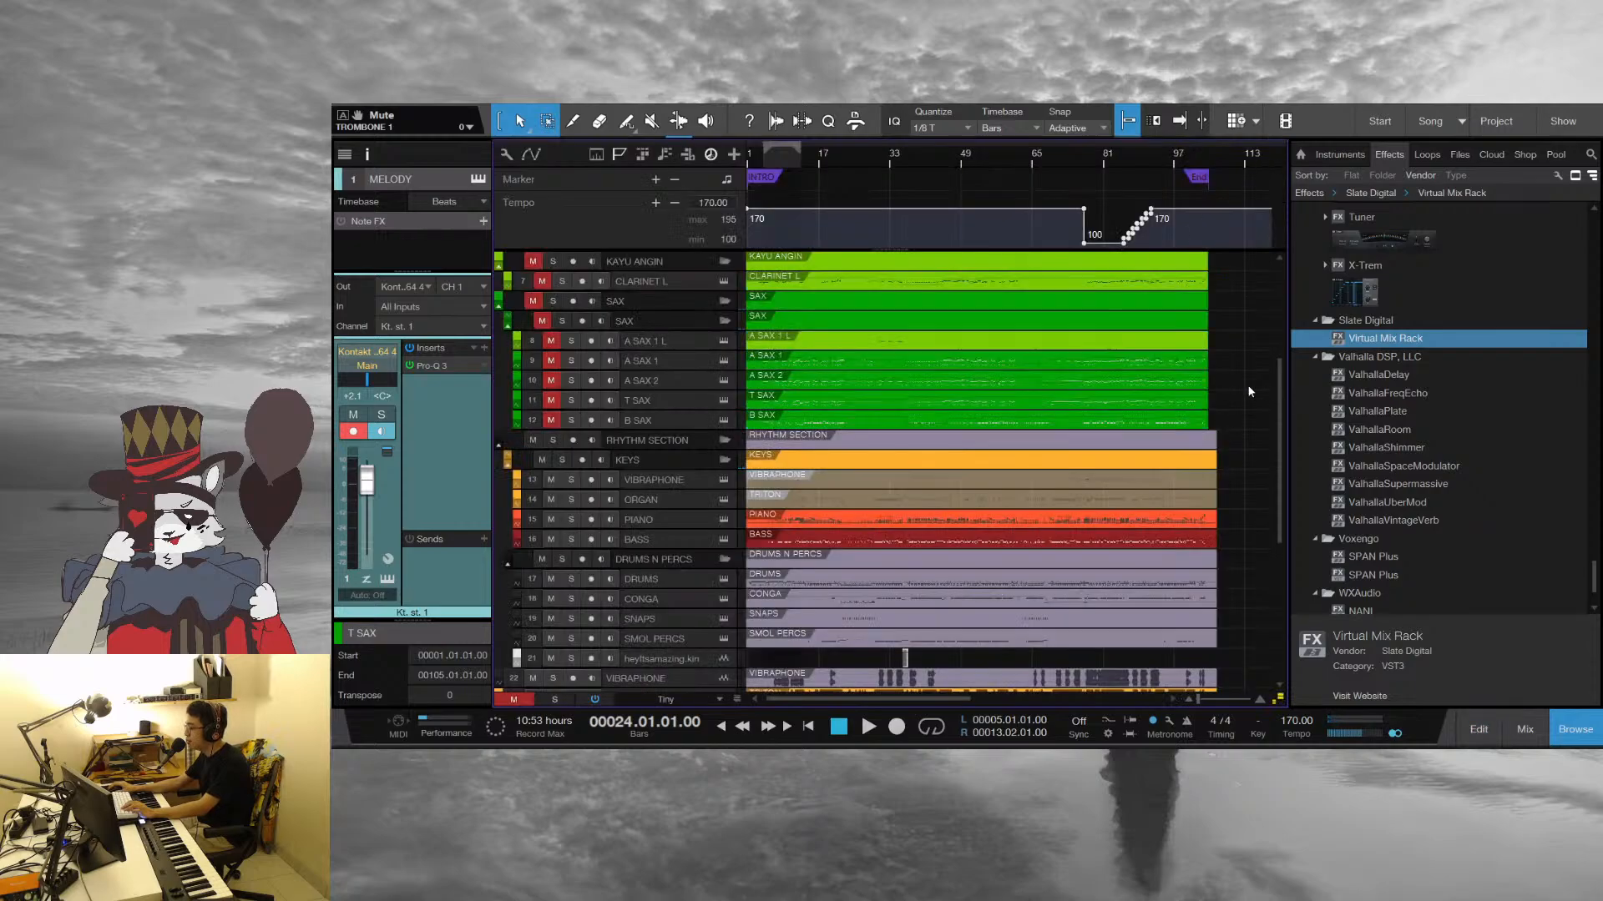
pyautogui.scroll(-3, 1067, 445)
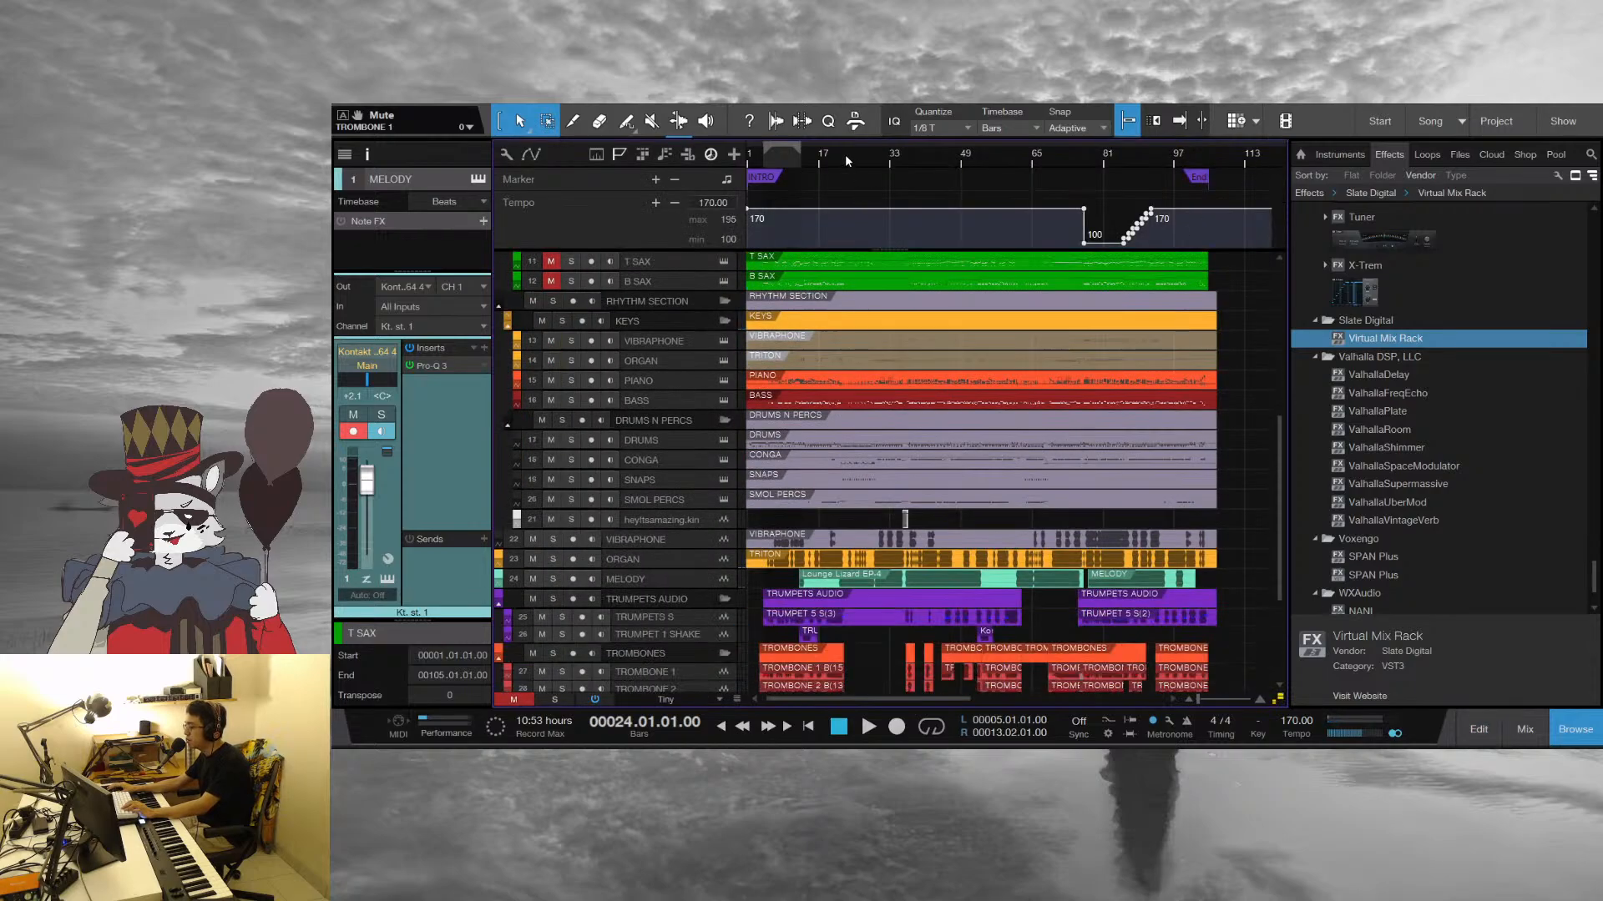
pyautogui.moveTo(845, 154); pyautogui.dragTo(1155, 193)
pyautogui.moveTo(843, 165); pyautogui.dragTo(783, 164)
pyautogui.click(783, 164)
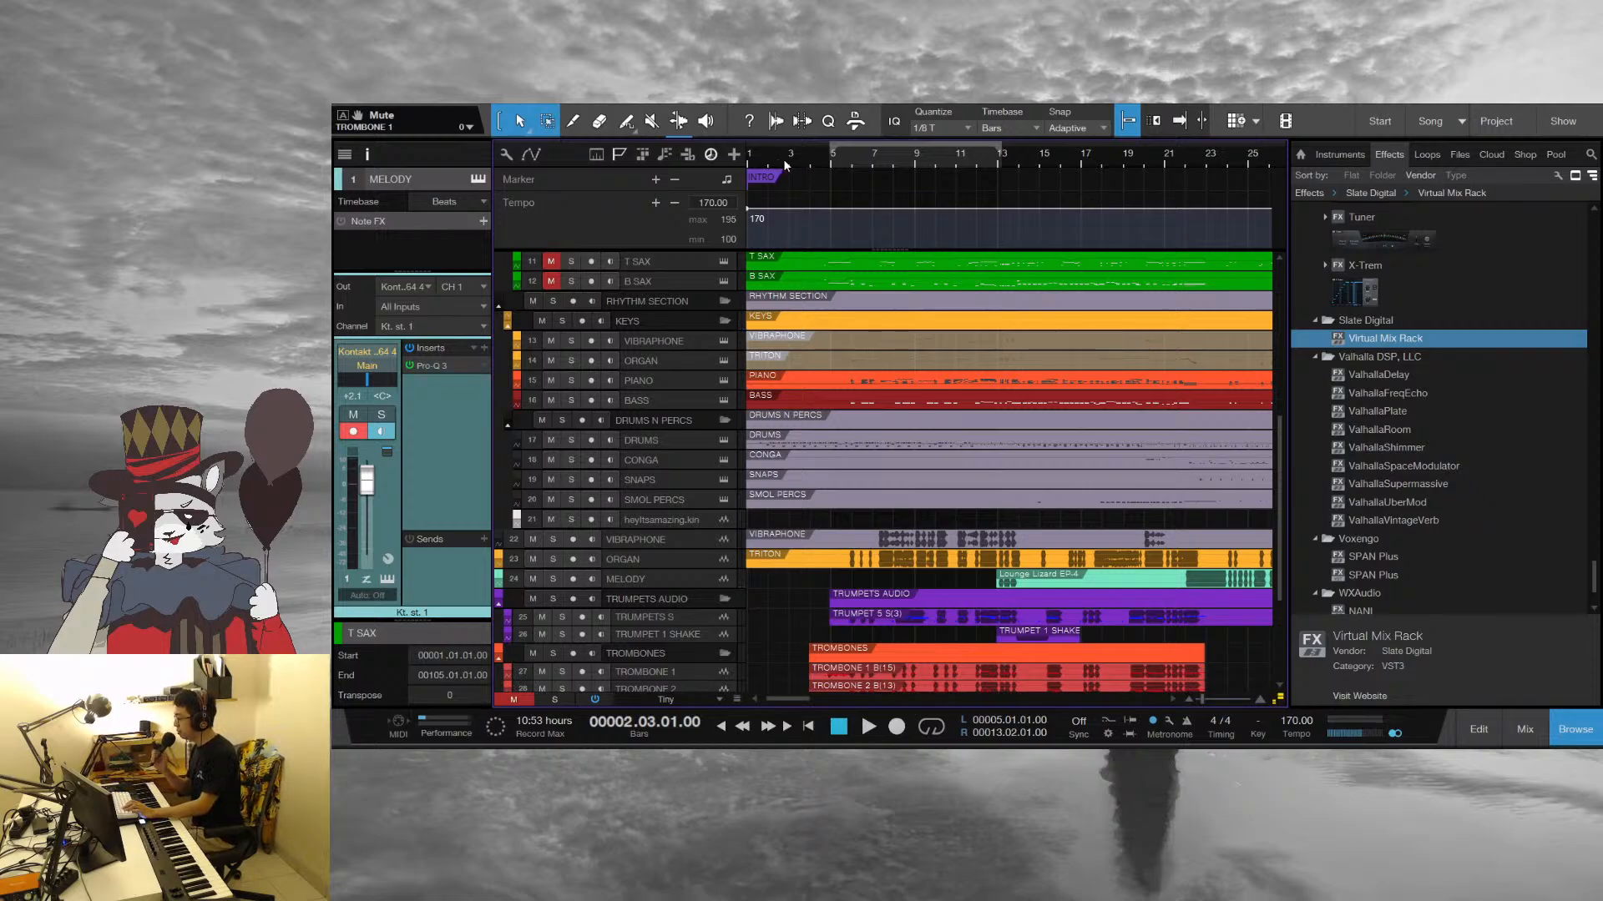
pyautogui.press('space')
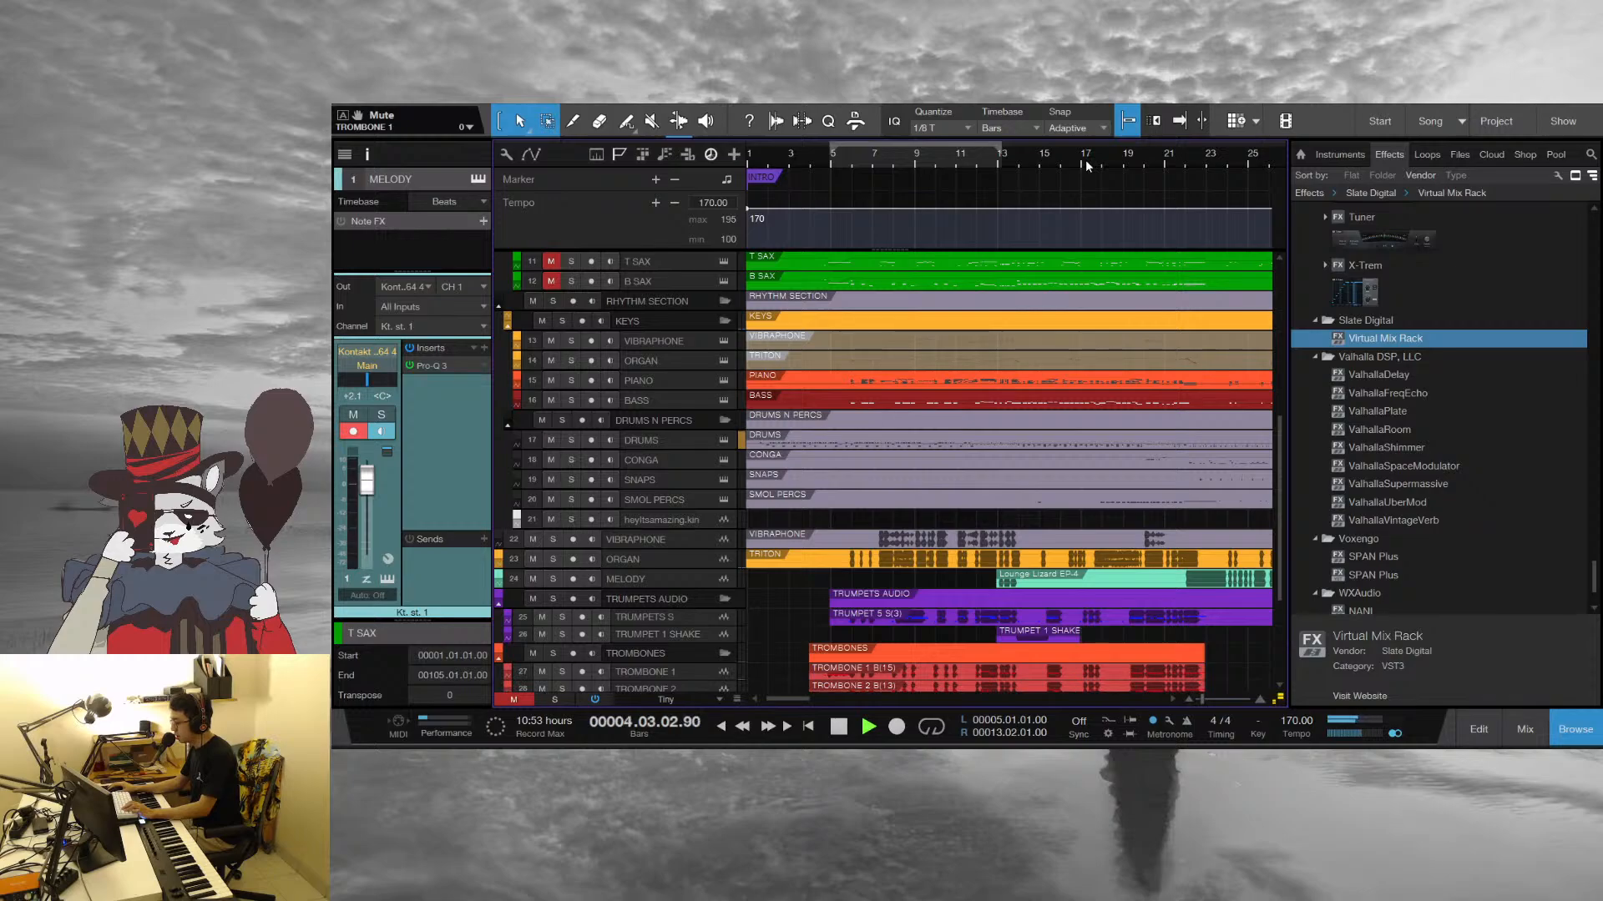
pyautogui.press('space')
# Set the playhead to beat 3 of bar 12 and open the DRUMS part in the note editor
pyautogui.click(992, 158)
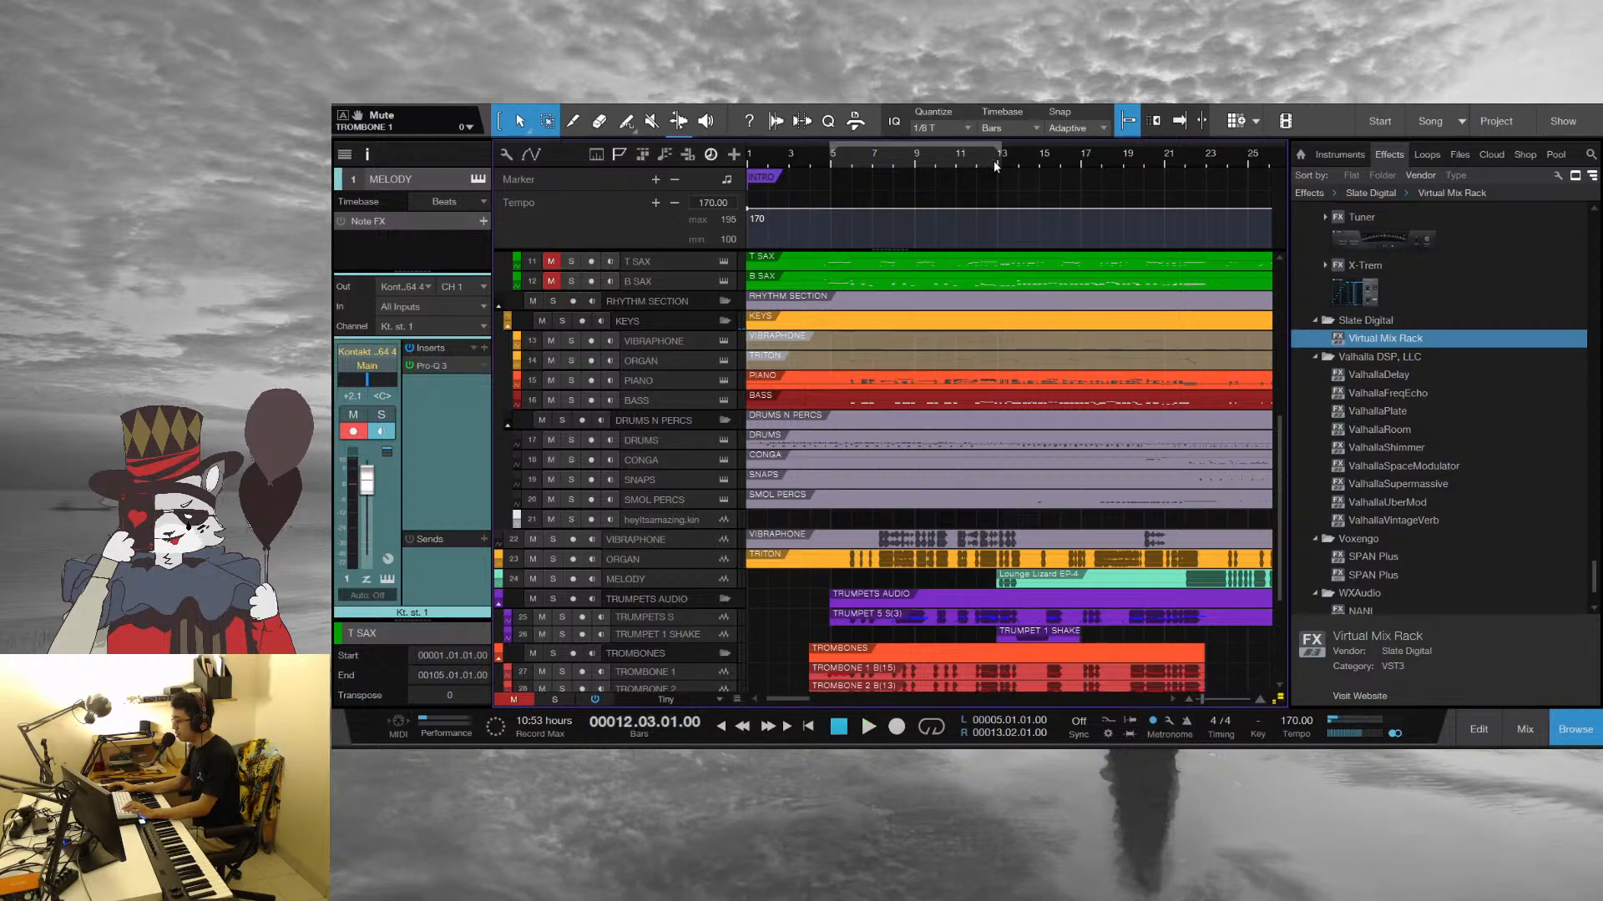
pyautogui.click(658, 384)
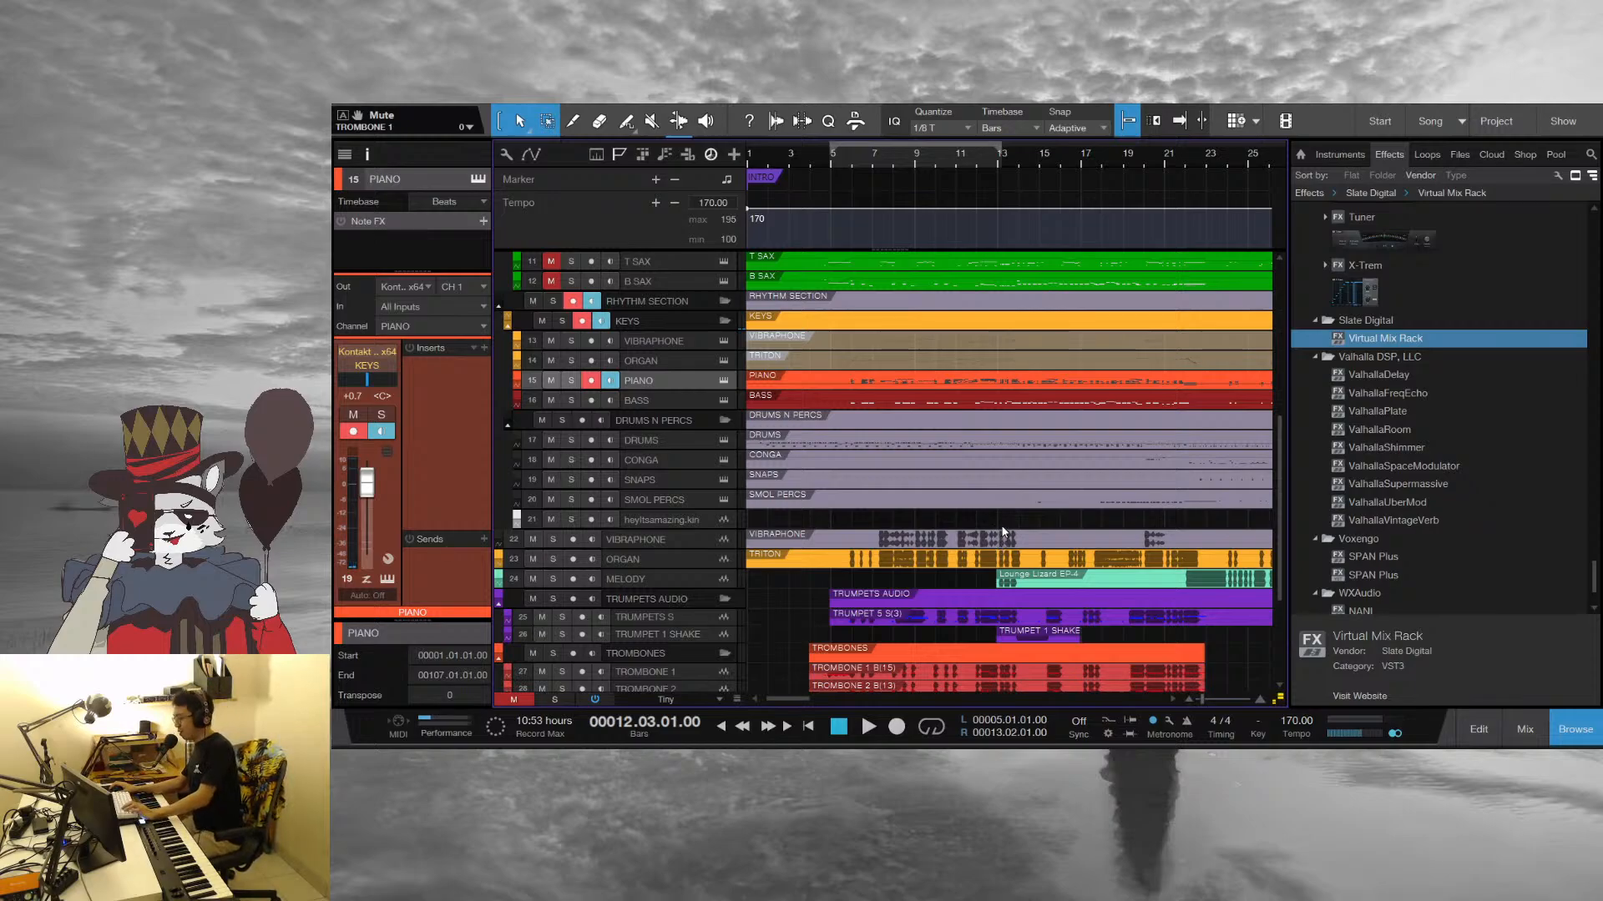
pyautogui.doubleClick(1025, 447)
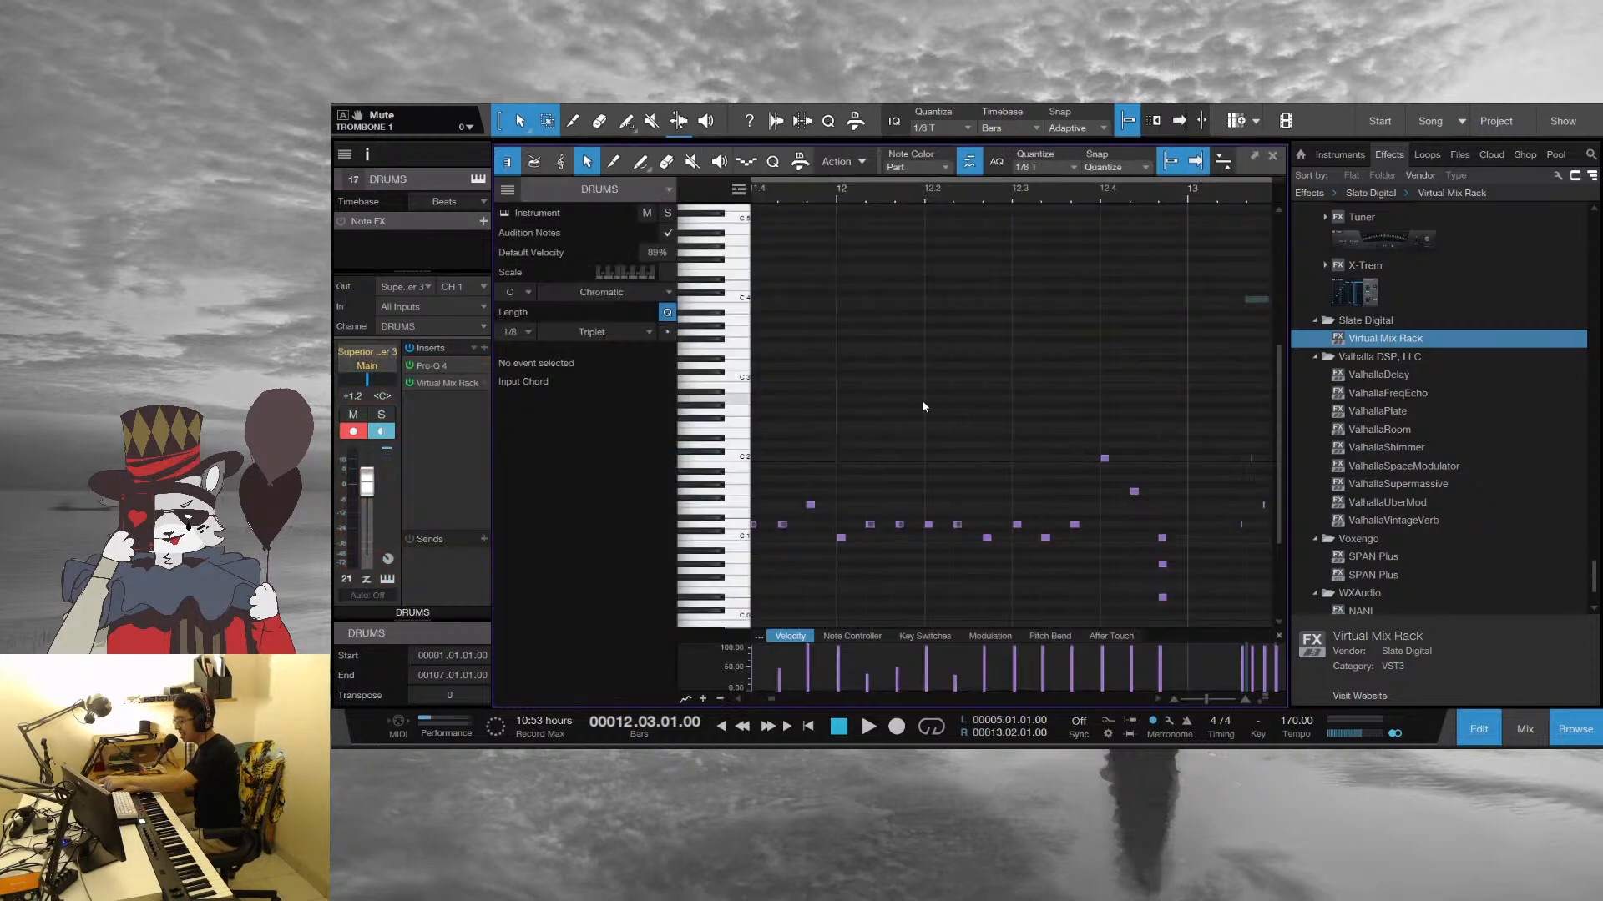
pyautogui.scroll(-1, 902, 284)
pyautogui.moveTo(1110, 190); pyautogui.dragTo(1108, 325)
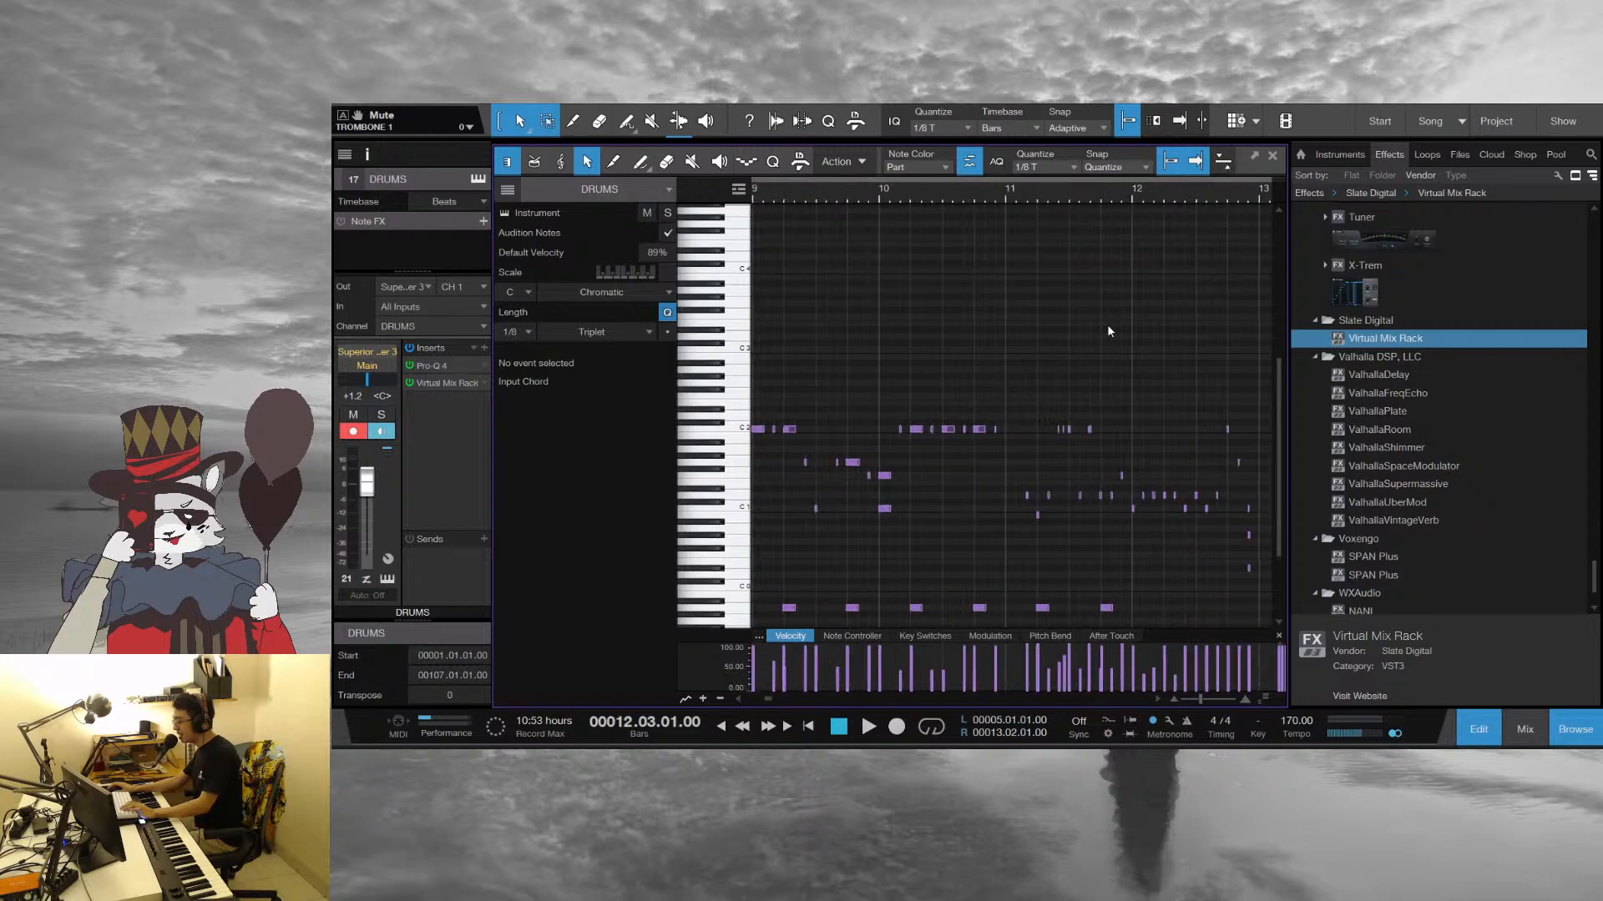
pyautogui.scroll(-1, 1108, 326)
# Play the drum pattern through bar 13 and stop at the end of that bar
pyautogui.moveTo(868, 186)
pyautogui.mouseDown()
pyautogui.moveTo(1021, 154)
pyautogui.moveTo(992, 197)
pyautogui.moveTo(860, 212)
pyautogui.mouseUp()
pyautogui.press('space')
pyautogui.moveTo(1030, 203); pyautogui.dragTo(787, 167)
pyautogui.press('space')
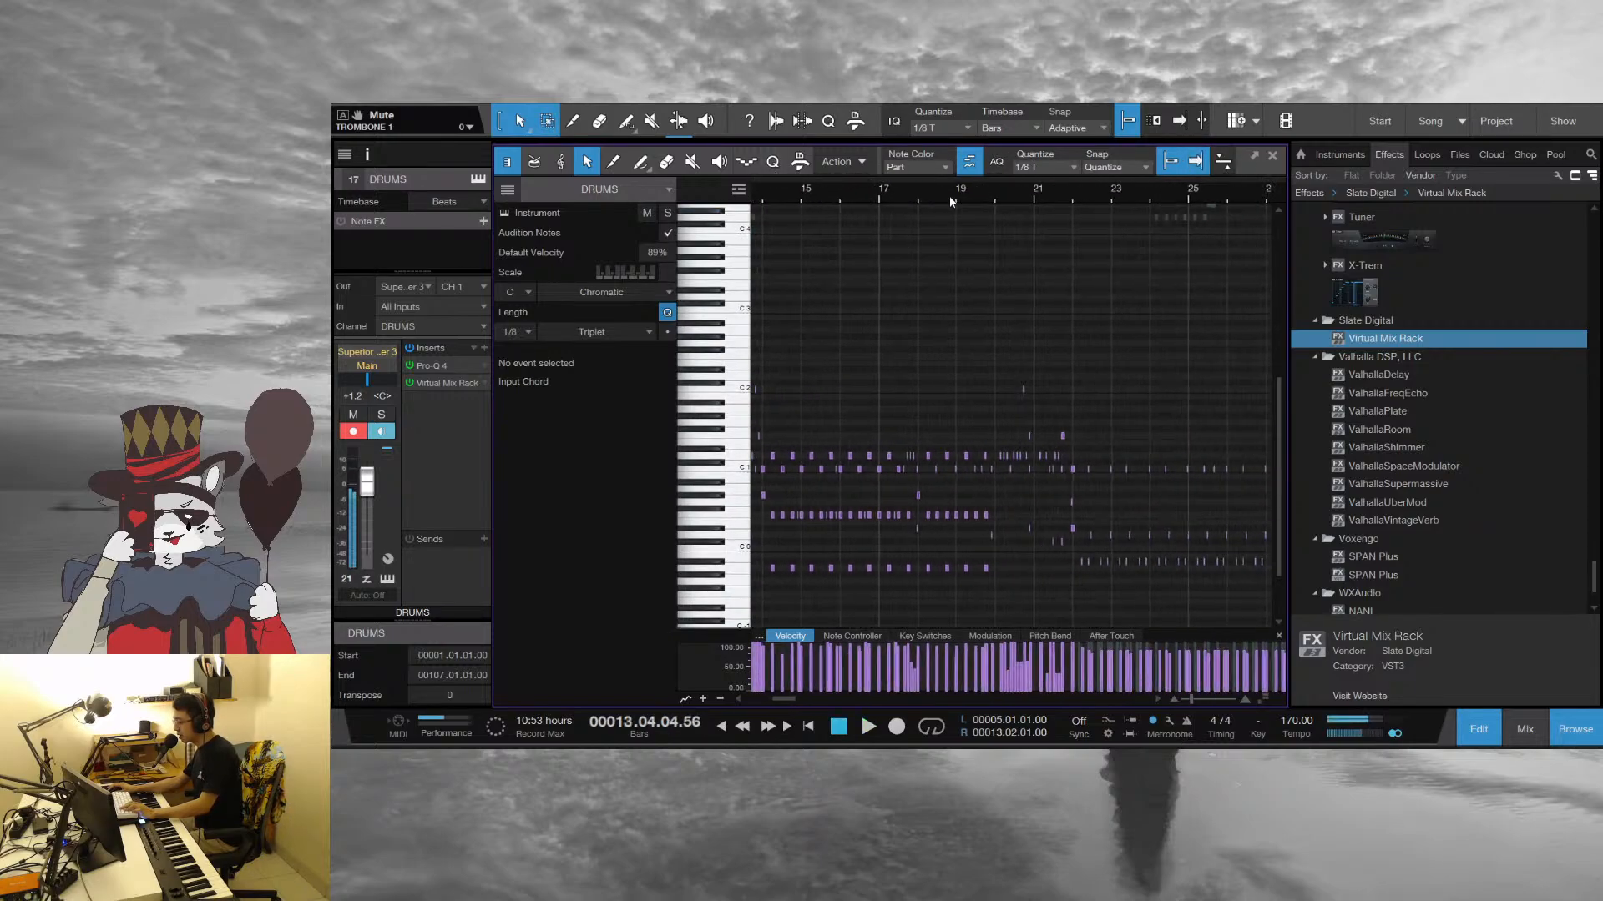
# Play the drum fill in bars 20 and 21, listen through bar 23, return to bar 22 and close the note editor
pyautogui.moveTo(996, 200); pyautogui.dragTo(956, 234)
pyautogui.press('space')
pyautogui.scroll(-2, 1028, 490)
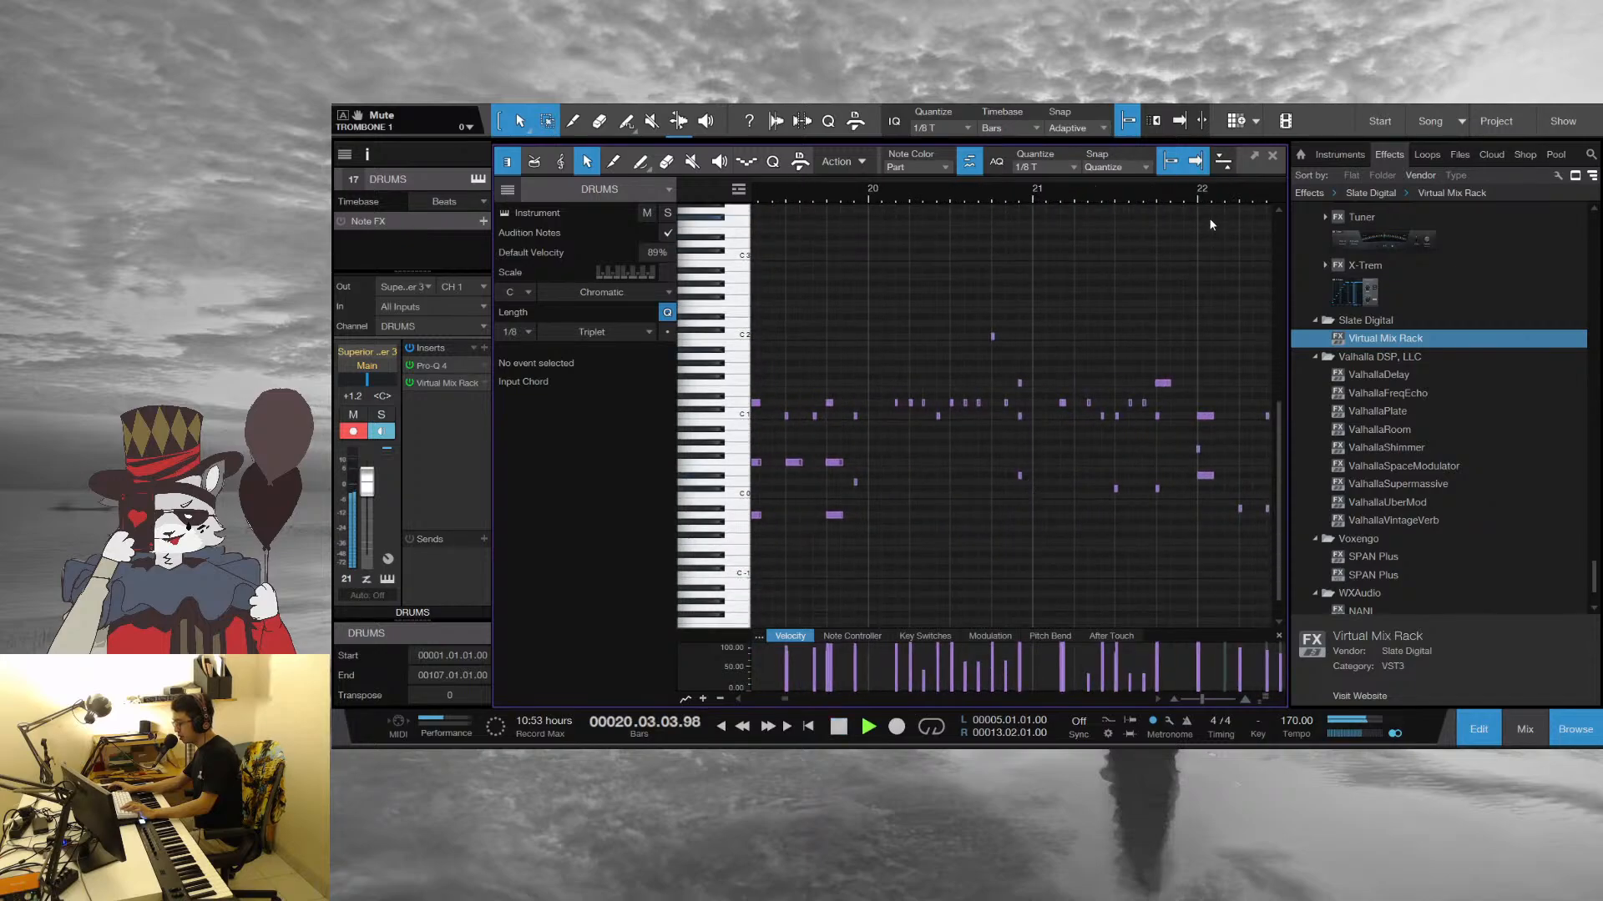
pyautogui.press('f')
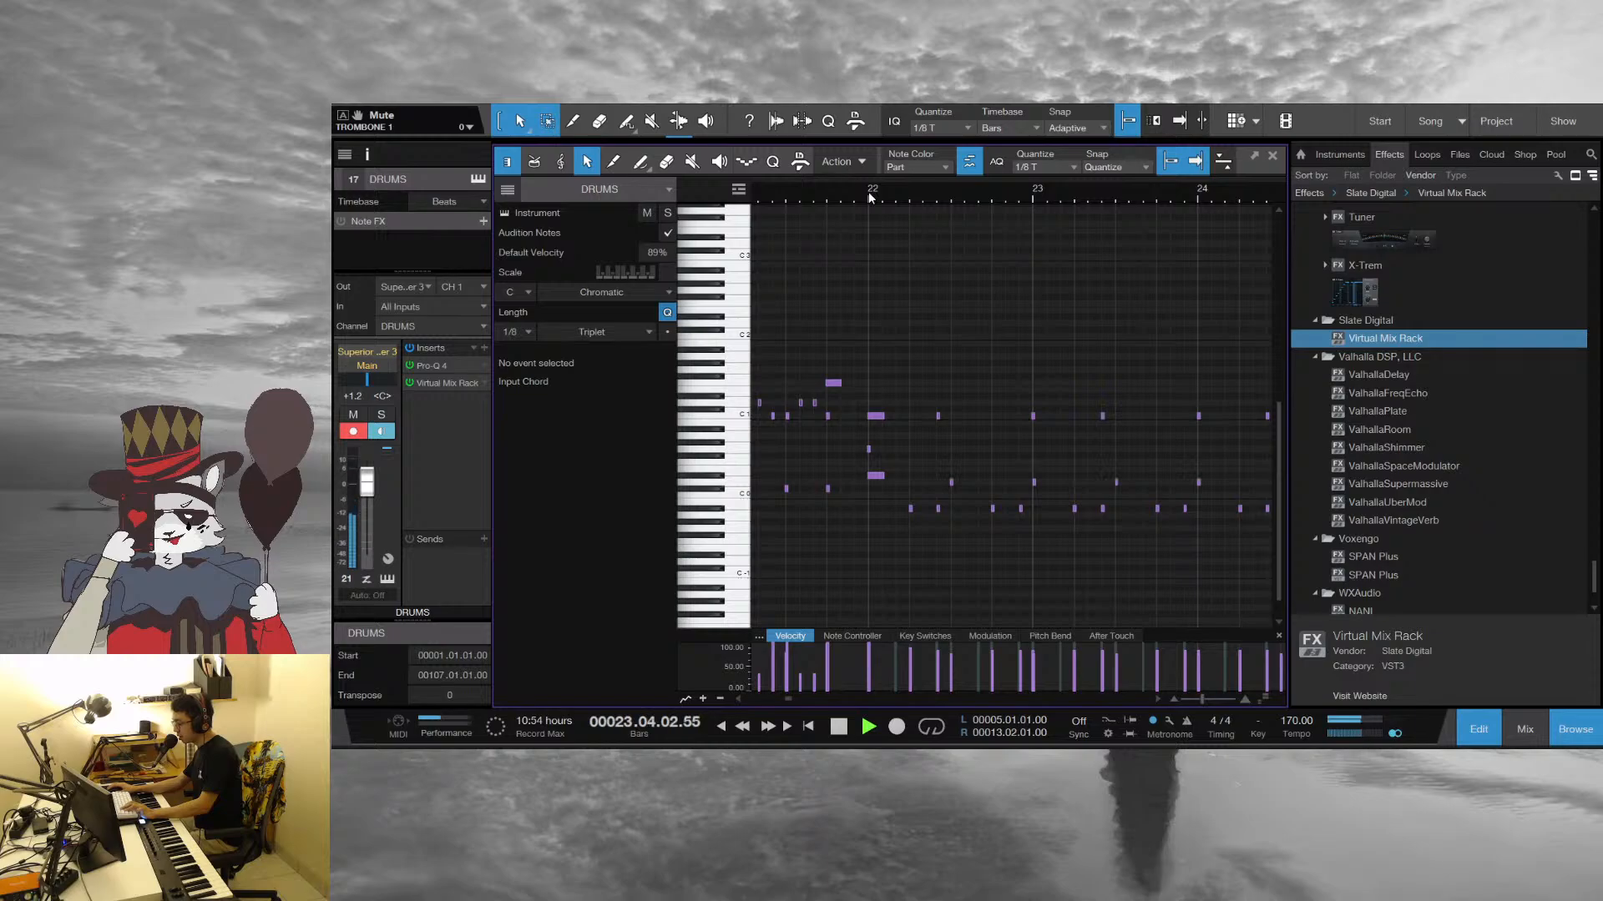
pyautogui.press('space')
pyautogui.press('F2')
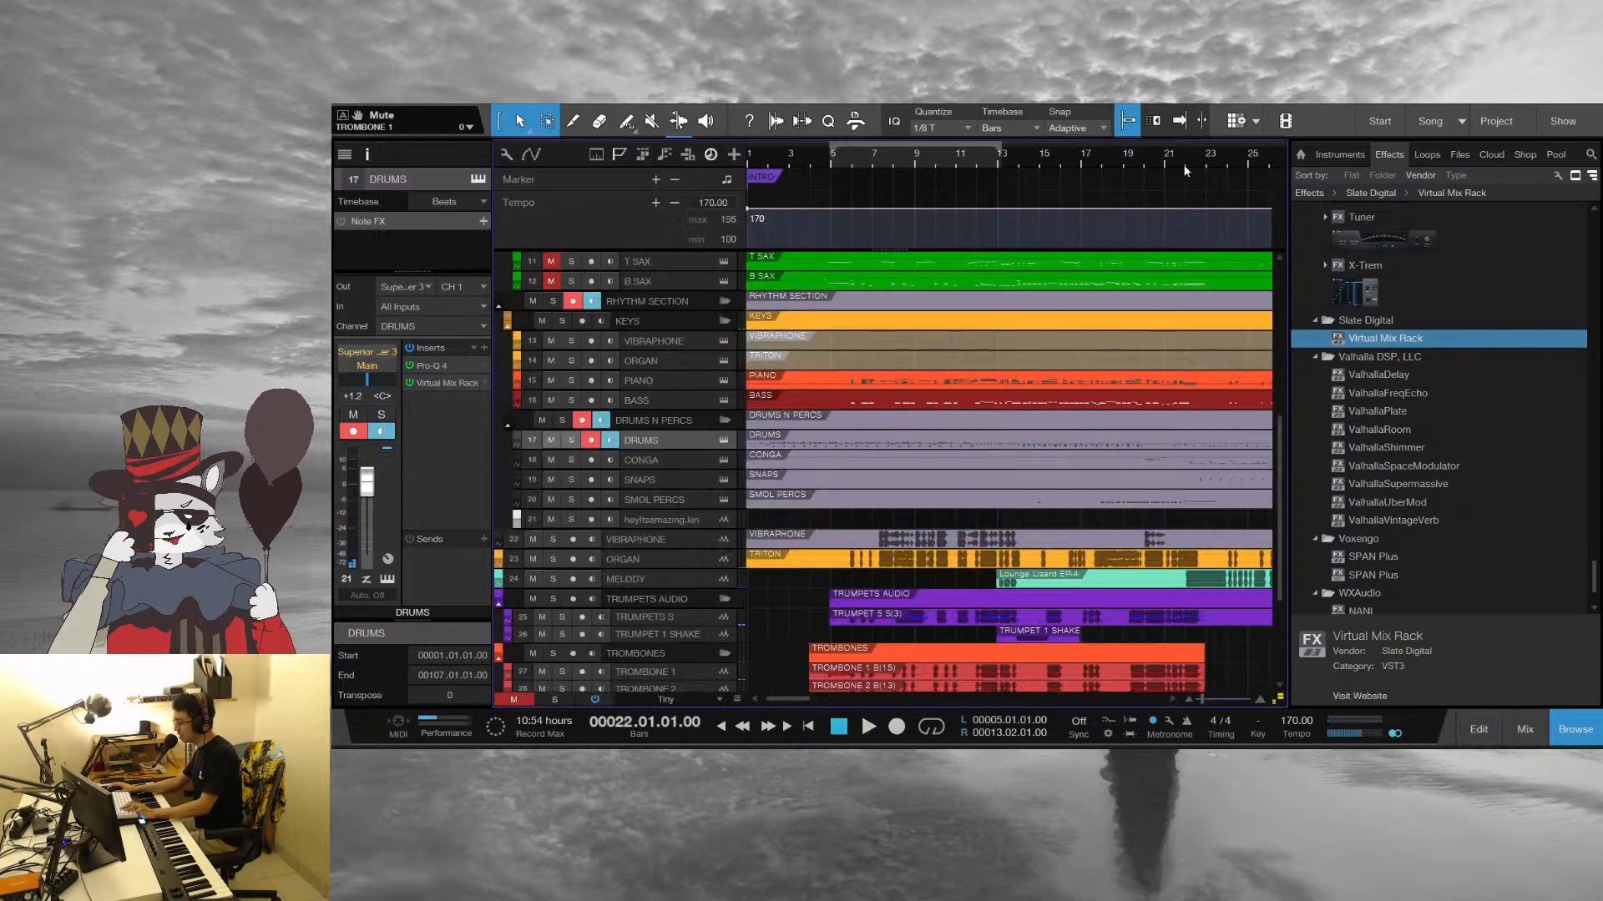
# Set the playhead to beat 2 of bar 19, then open the SMOL PERCS part in the note editor and close it
pyautogui.moveTo(1174, 170); pyautogui.dragTo(998, 183)
pyautogui.click(897, 165)
pyautogui.scroll(-3, 935, 417)
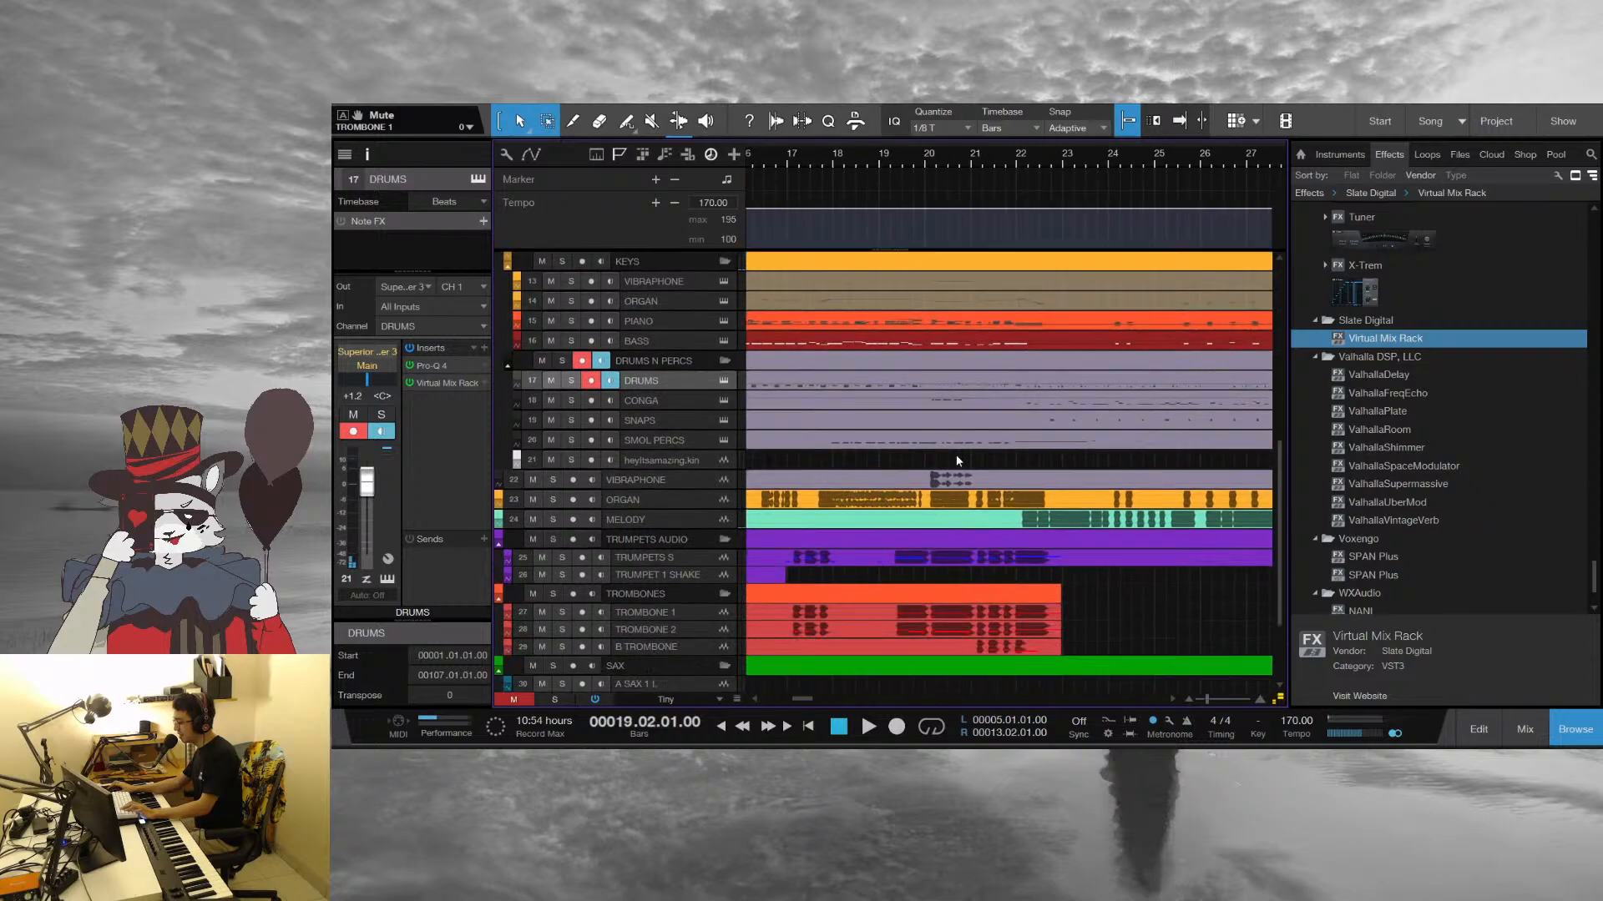
pyautogui.click(959, 444)
pyautogui.doubleClick(958, 441)
pyautogui.click(1272, 155)
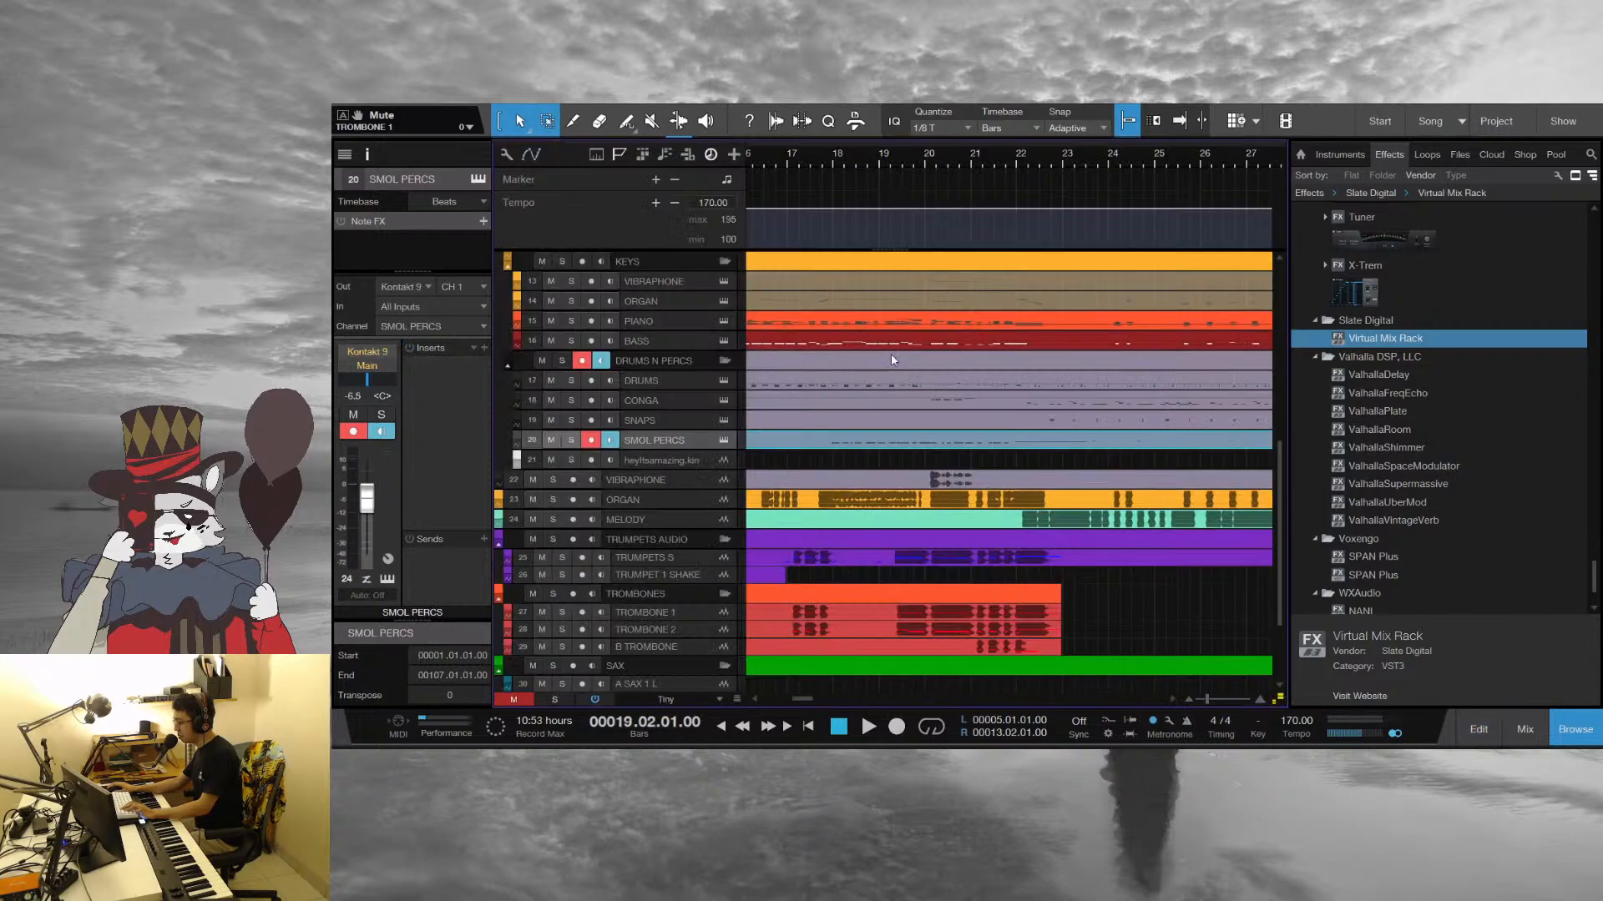
# Open the CONGA part in the note editor, solo the track and play it from bar 23
pyautogui.doubleClick(918, 398)
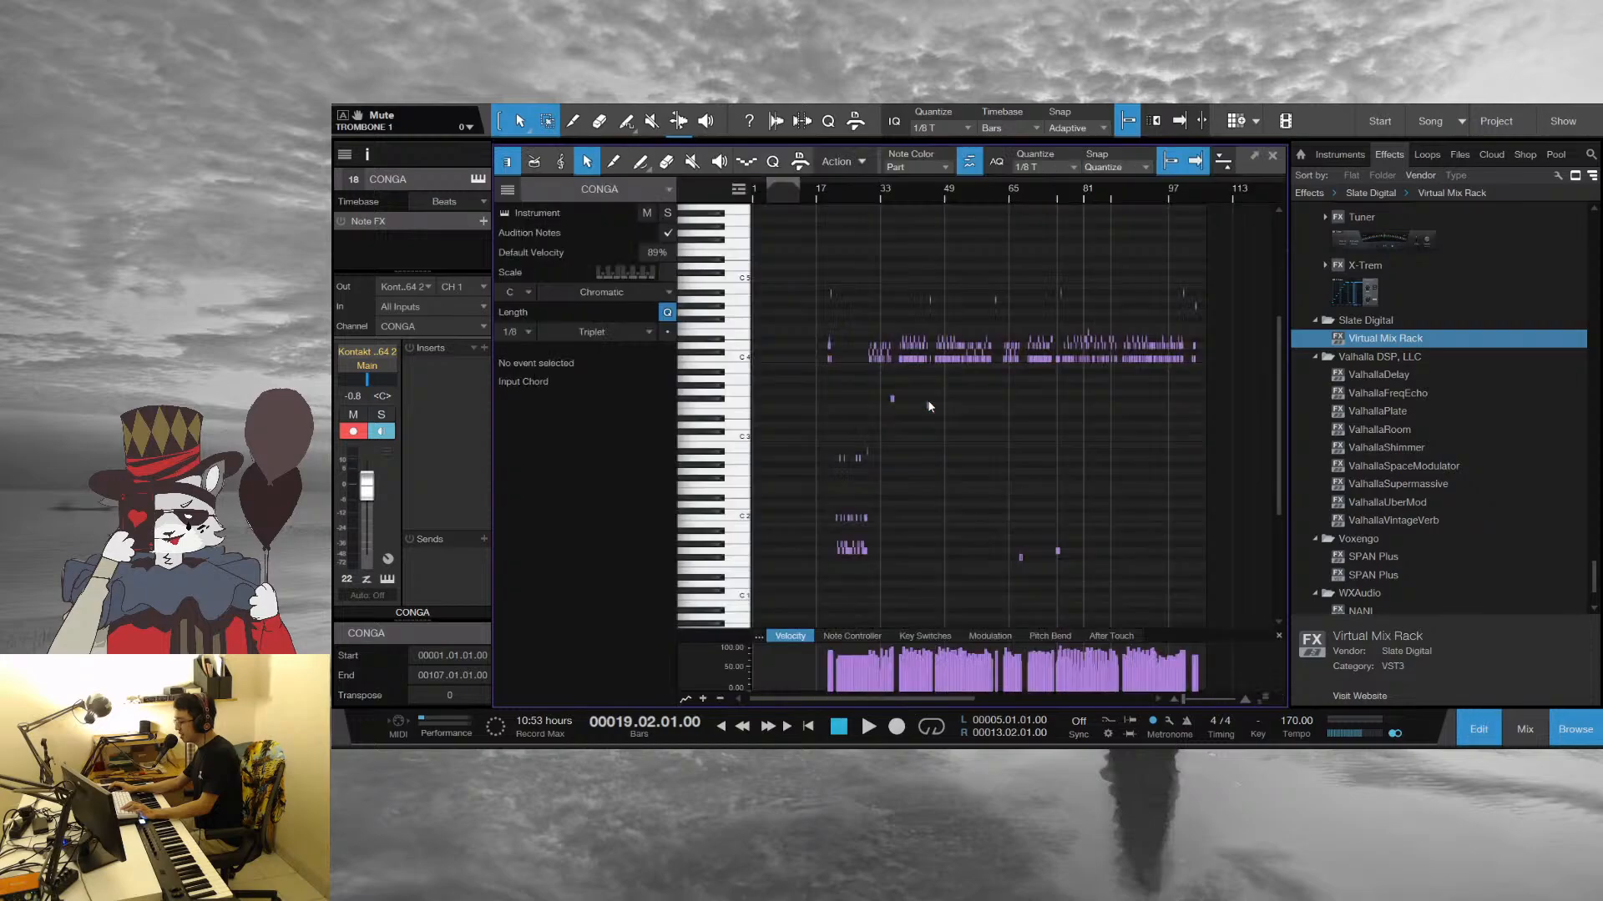
pyautogui.moveTo(843, 221); pyautogui.dragTo(852, 242)
pyautogui.scroll(-1, 950, 554)
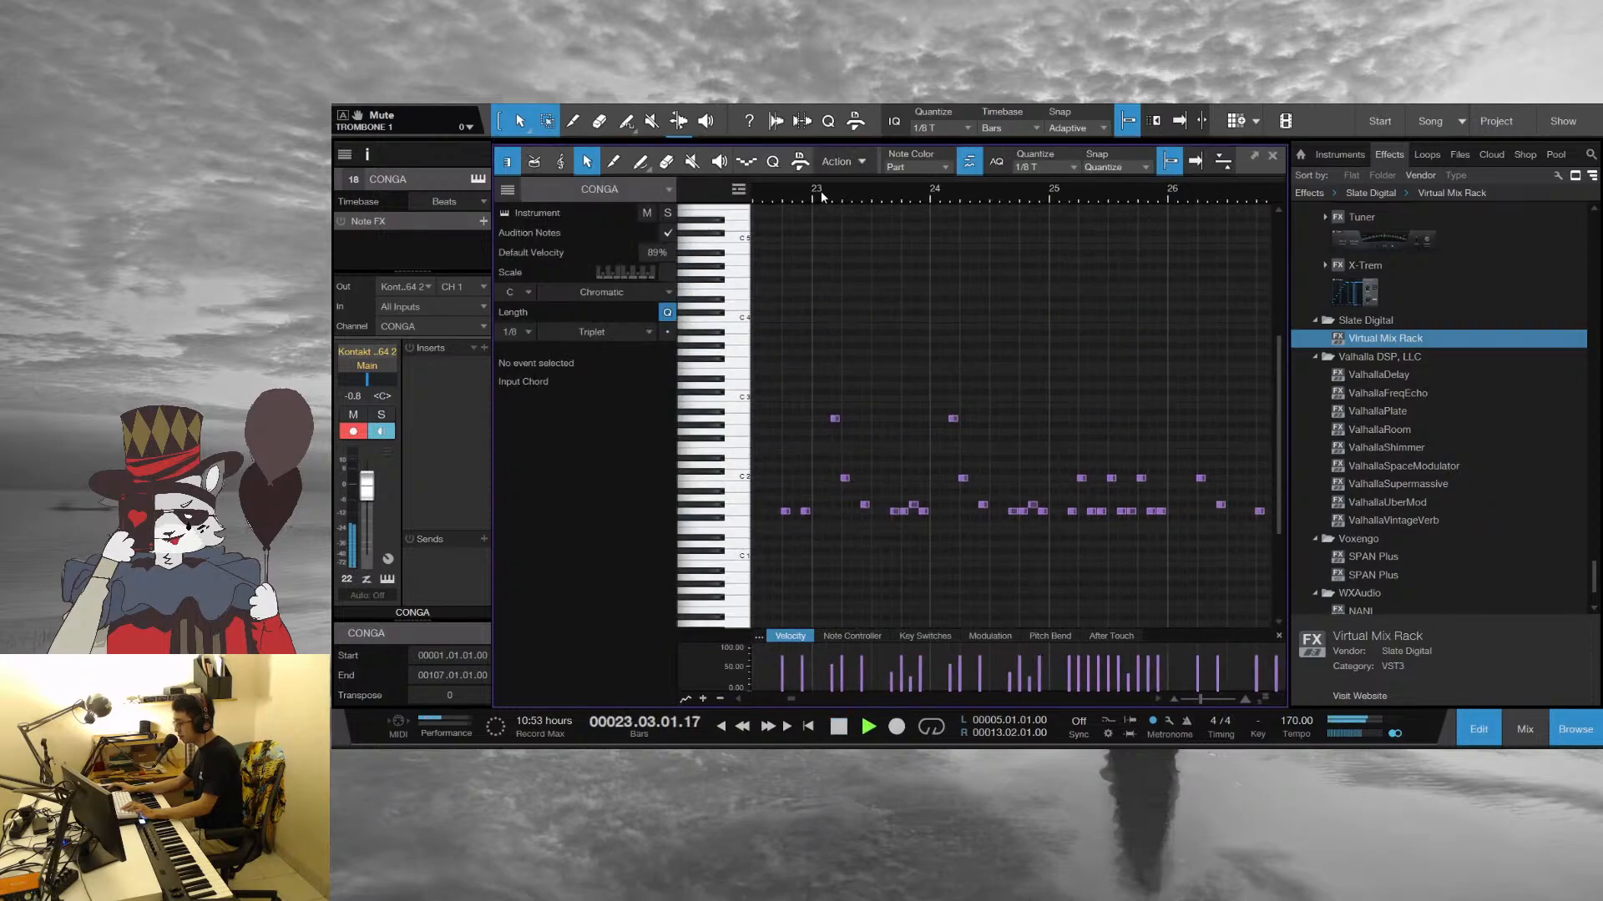
pyautogui.press('space')
pyautogui.click(820, 197)
pyautogui.press('s')
pyautogui.press('space')
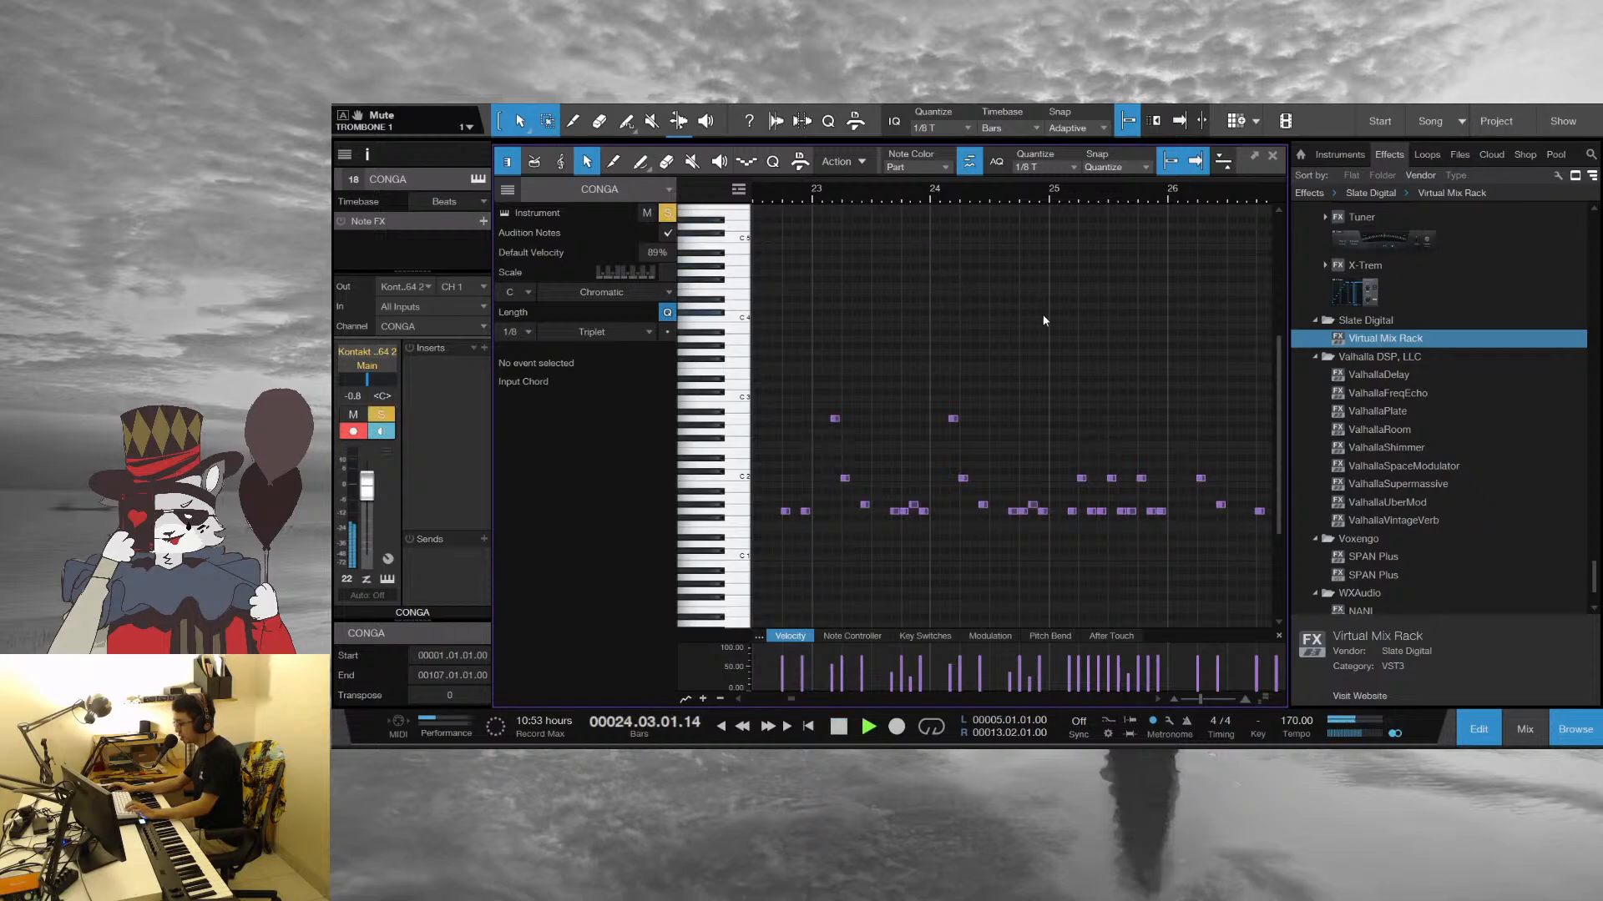
# Follow the soloed conga pattern through bar 30 and close the note editor
pyautogui.moveTo(1166, 197); pyautogui.dragTo(843, 224)
pyautogui.scroll(-1, 854, 509)
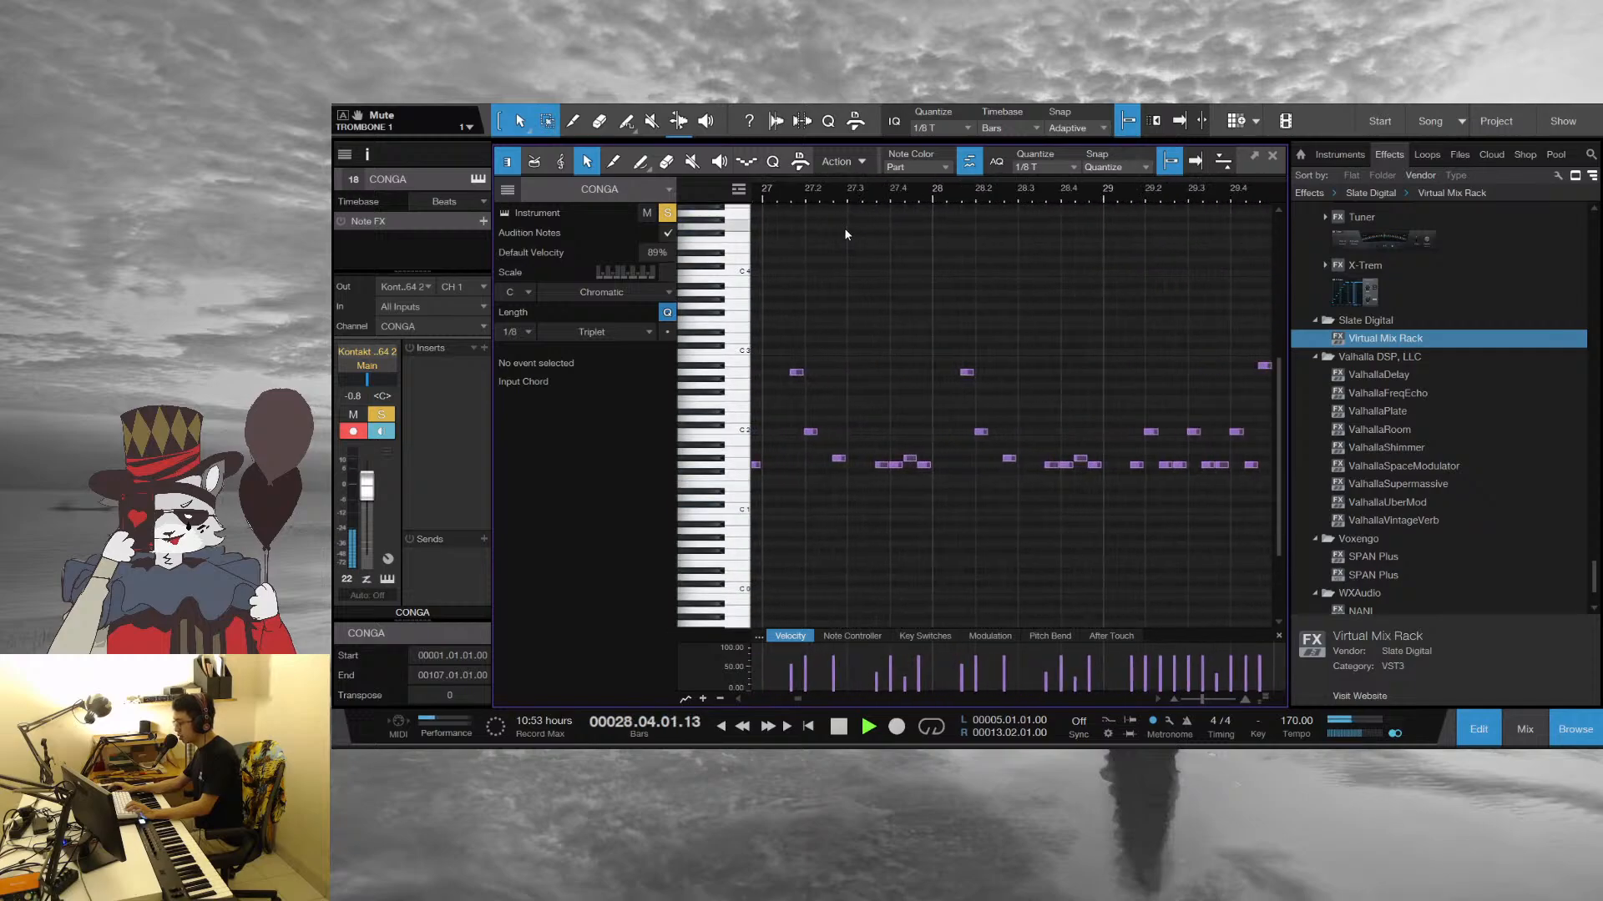
pyautogui.moveTo(1090, 191); pyautogui.dragTo(858, 168)
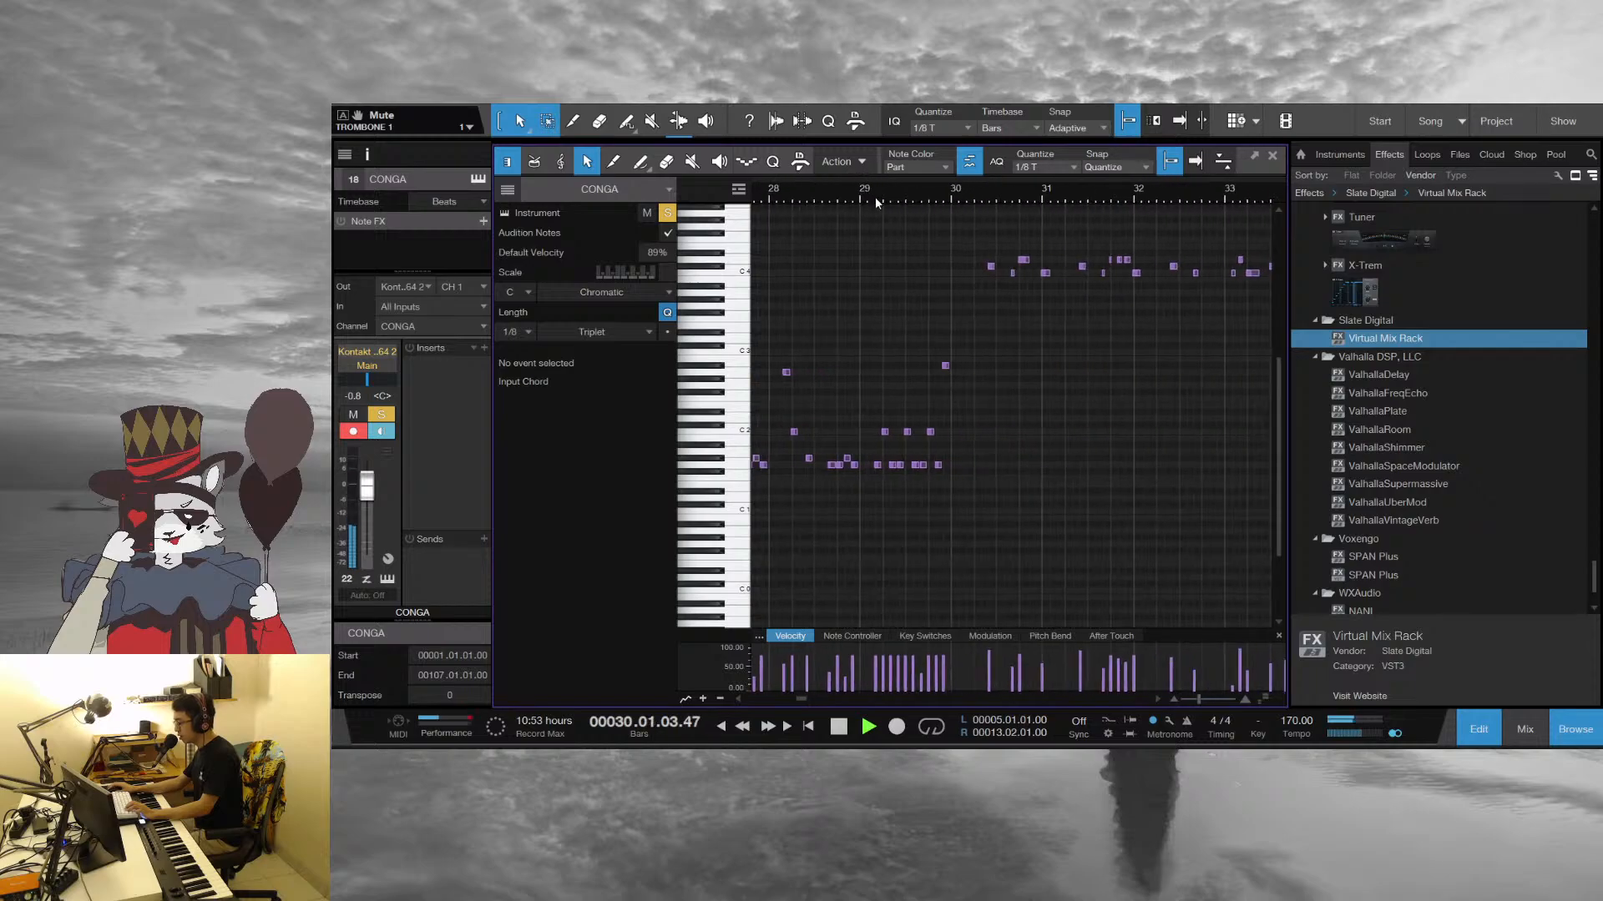
pyautogui.click(1271, 157)
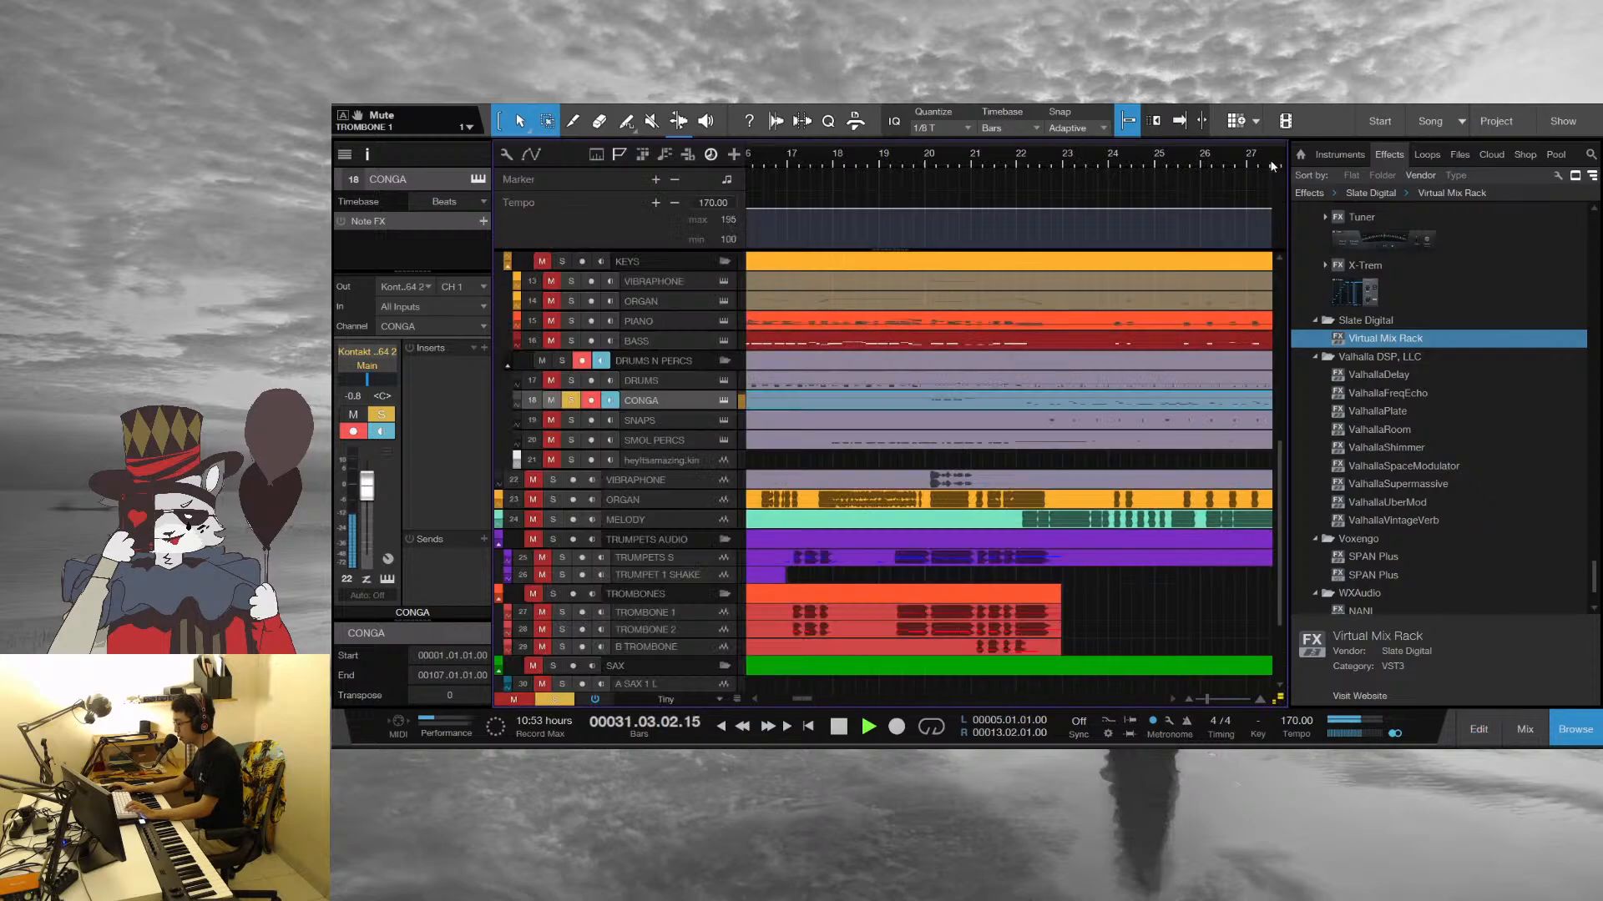
# Unsolo the CONGA track and play the full arrangement from bar 20 up to bar 25
pyautogui.press('s')
pyautogui.press('space')
pyautogui.click(930, 164)
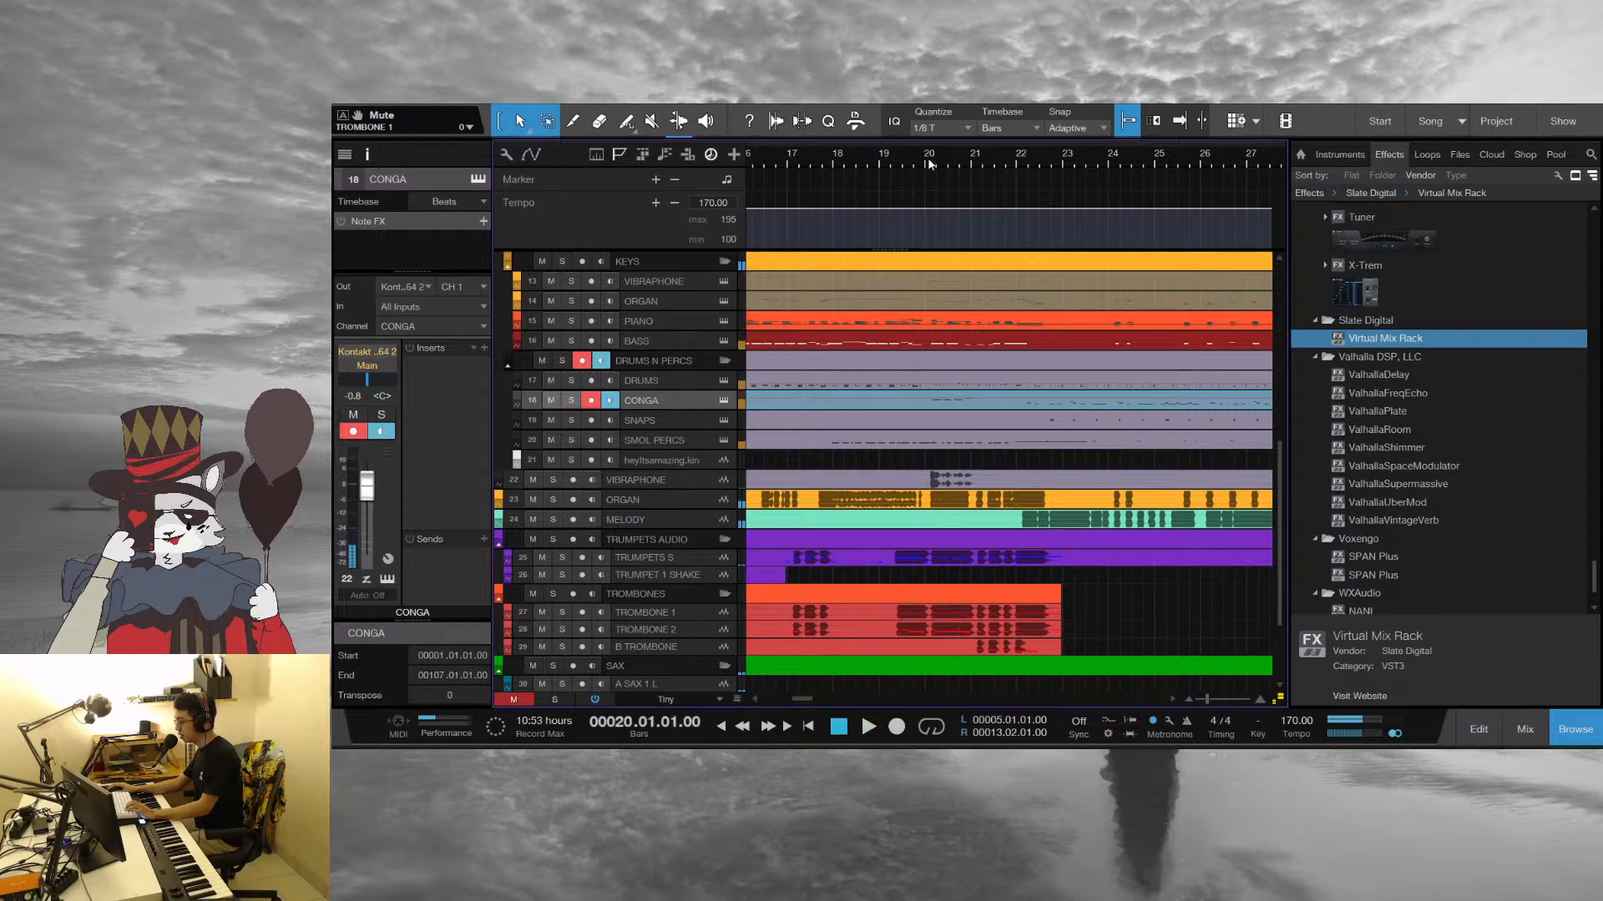
pyautogui.press('space')
pyautogui.moveTo(1050, 160); pyautogui.dragTo(872, 175)
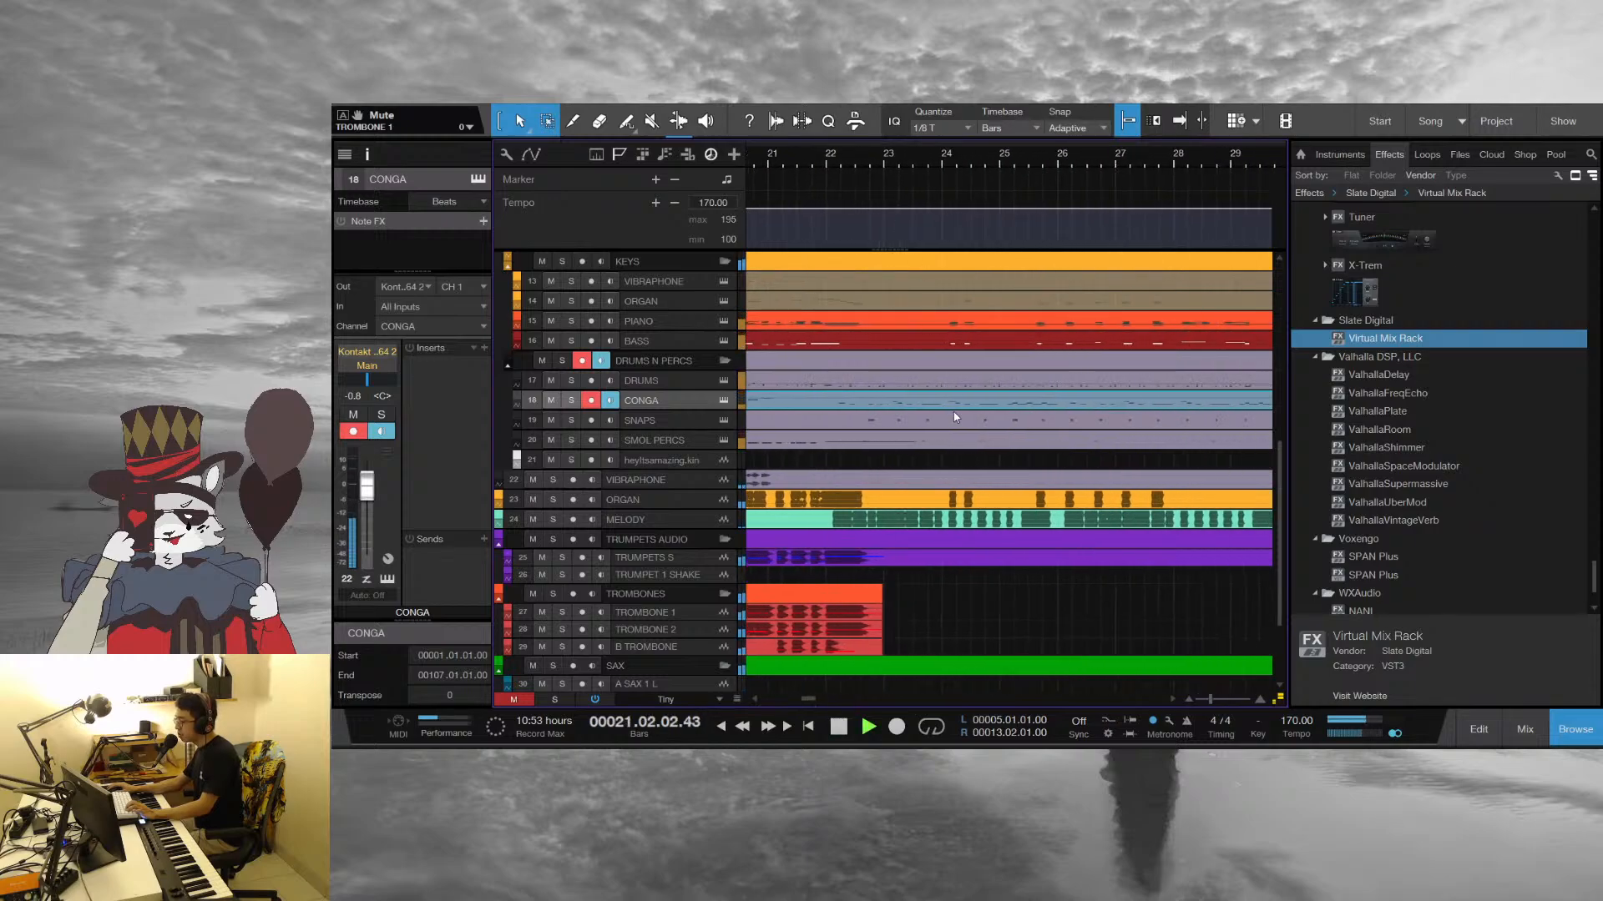
pyautogui.click(959, 464)
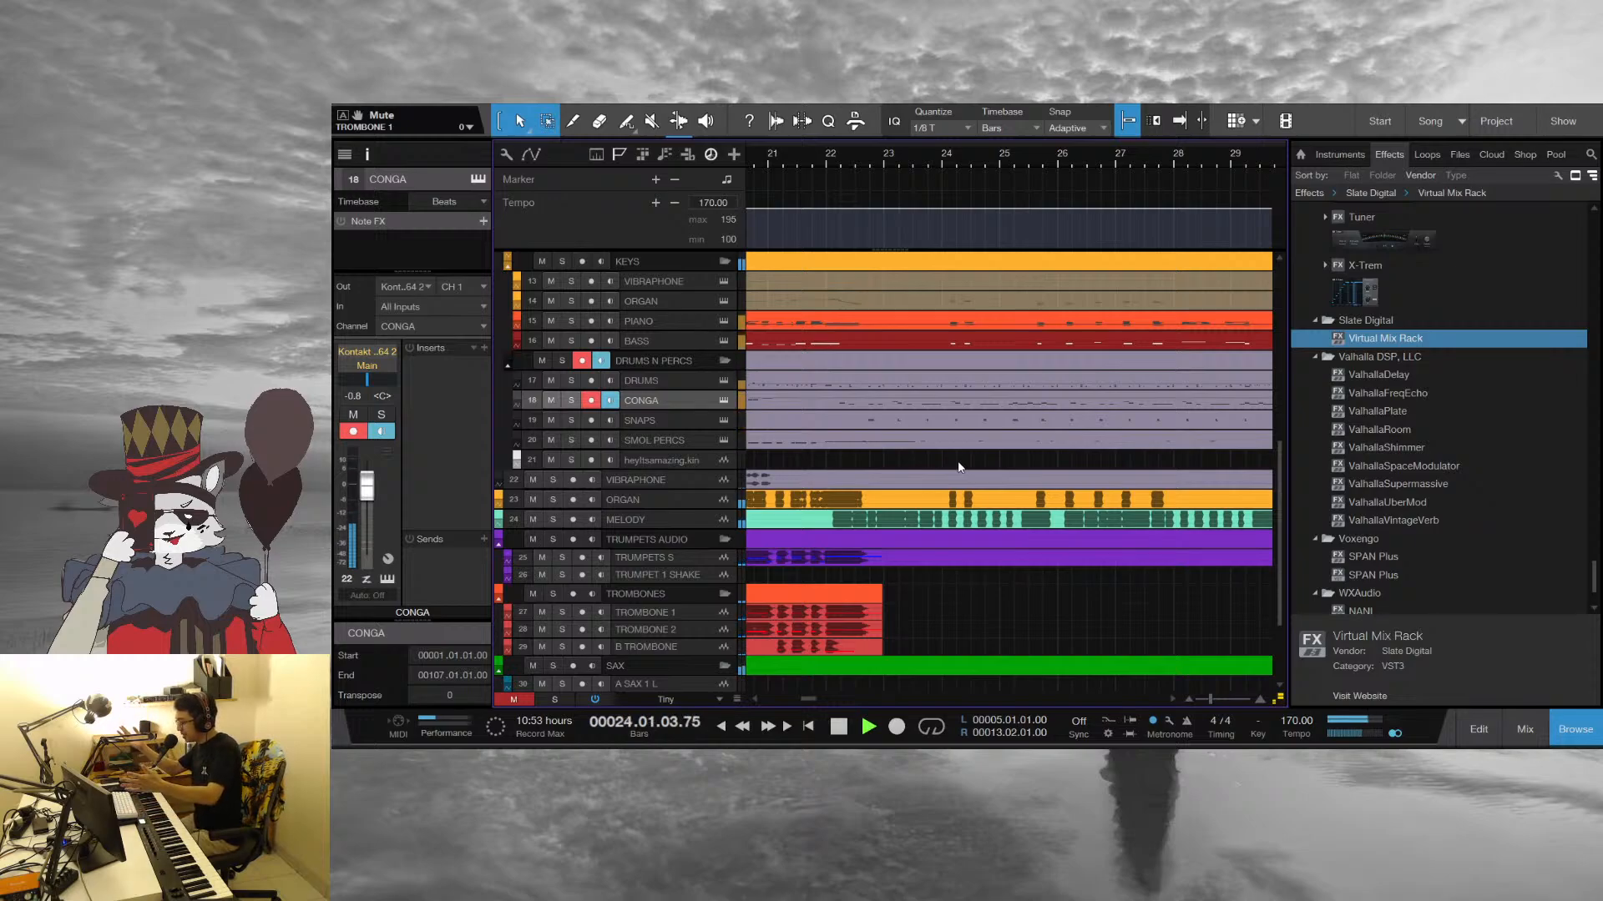
pyautogui.press('space')
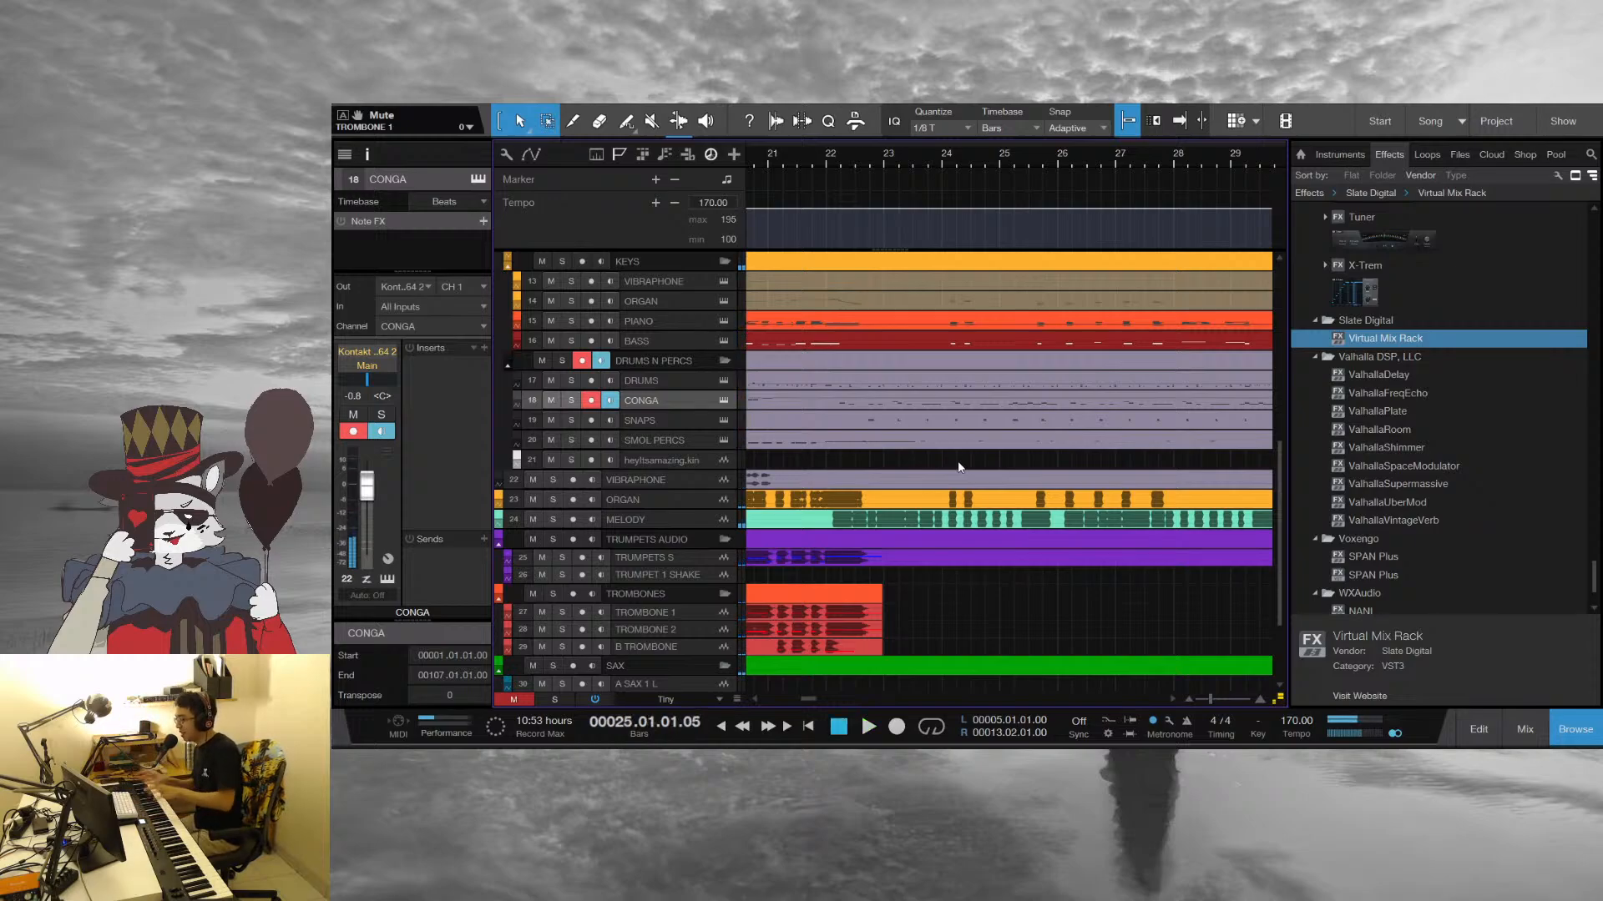
# Open the PIANO part in the note editor and play it from beat 3 of bar 23 into bar 25
pyautogui.click(665, 321)
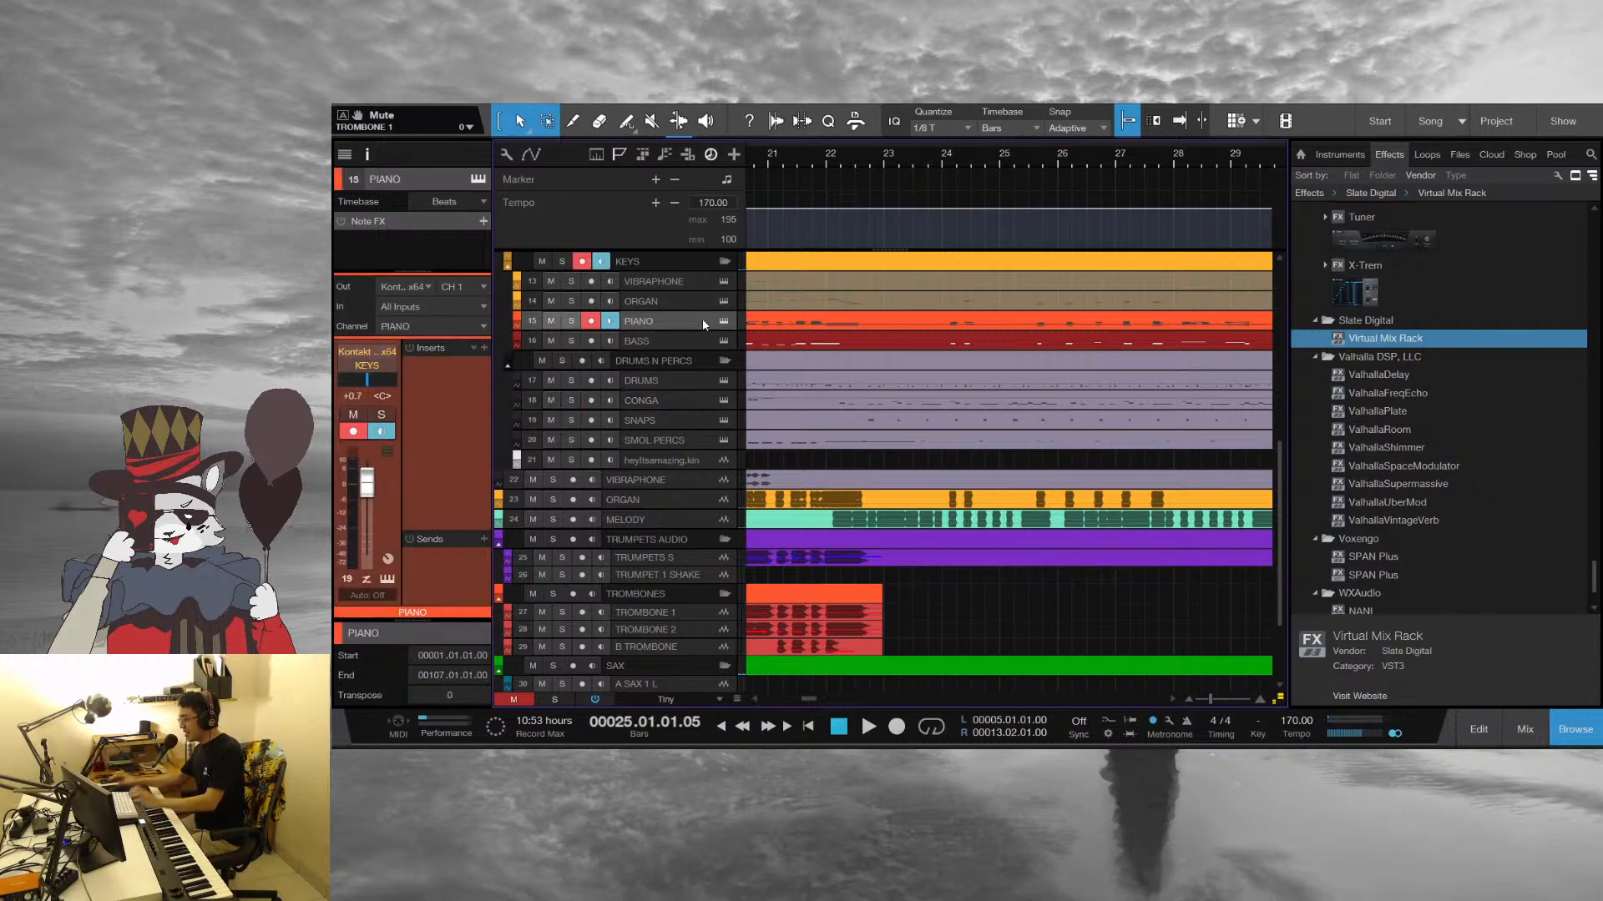
pyautogui.doubleClick(963, 323)
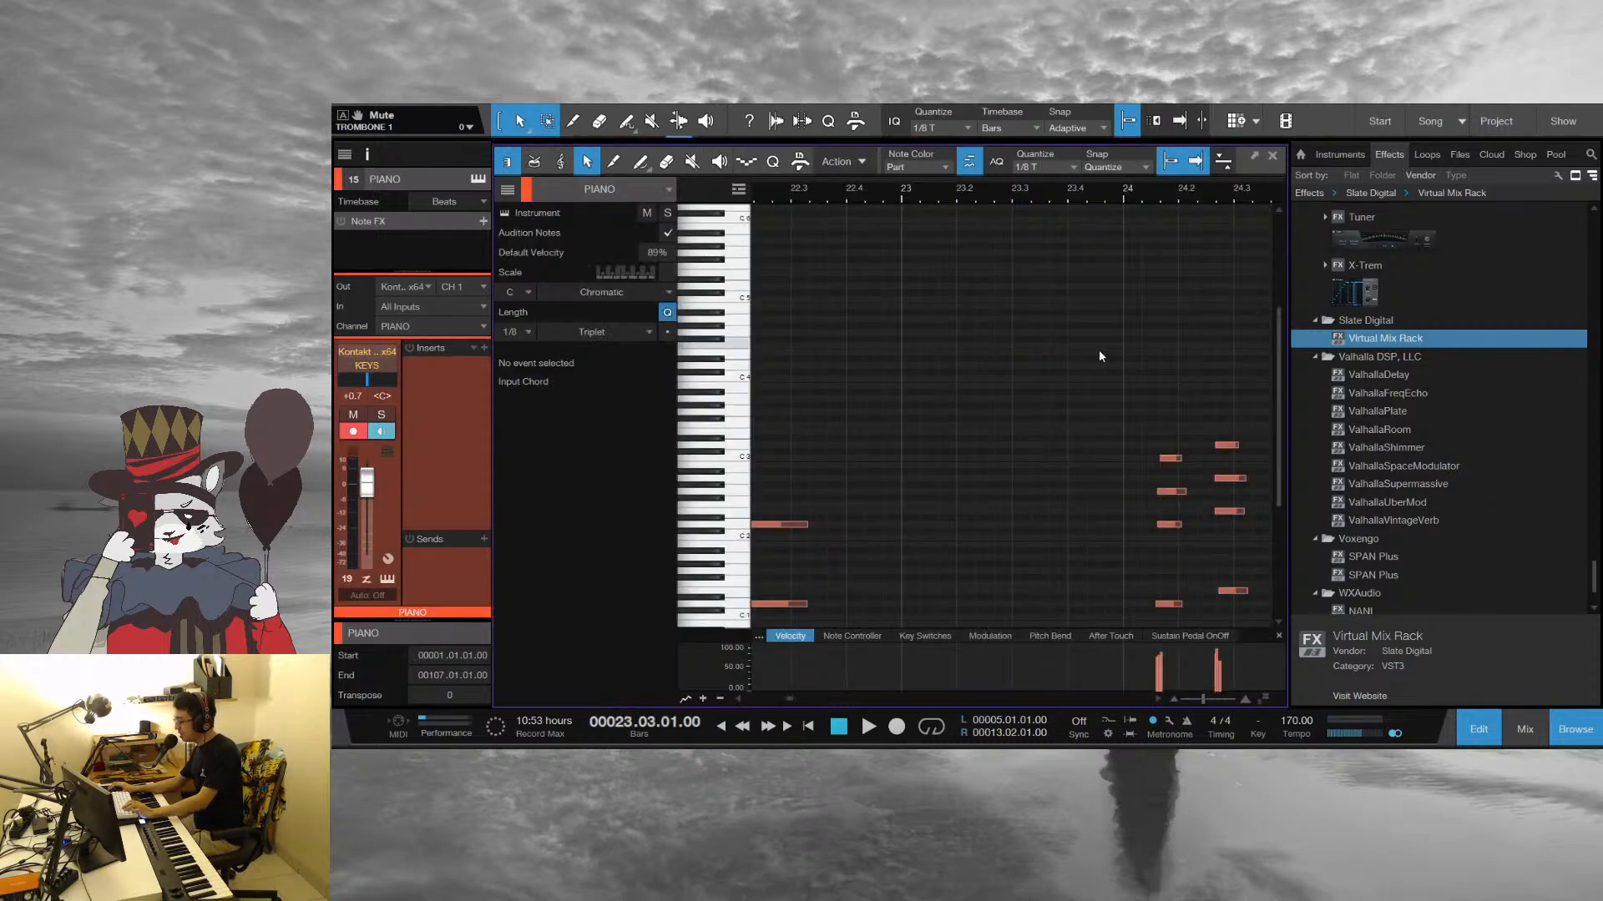
pyautogui.scroll(-4, 970, 340)
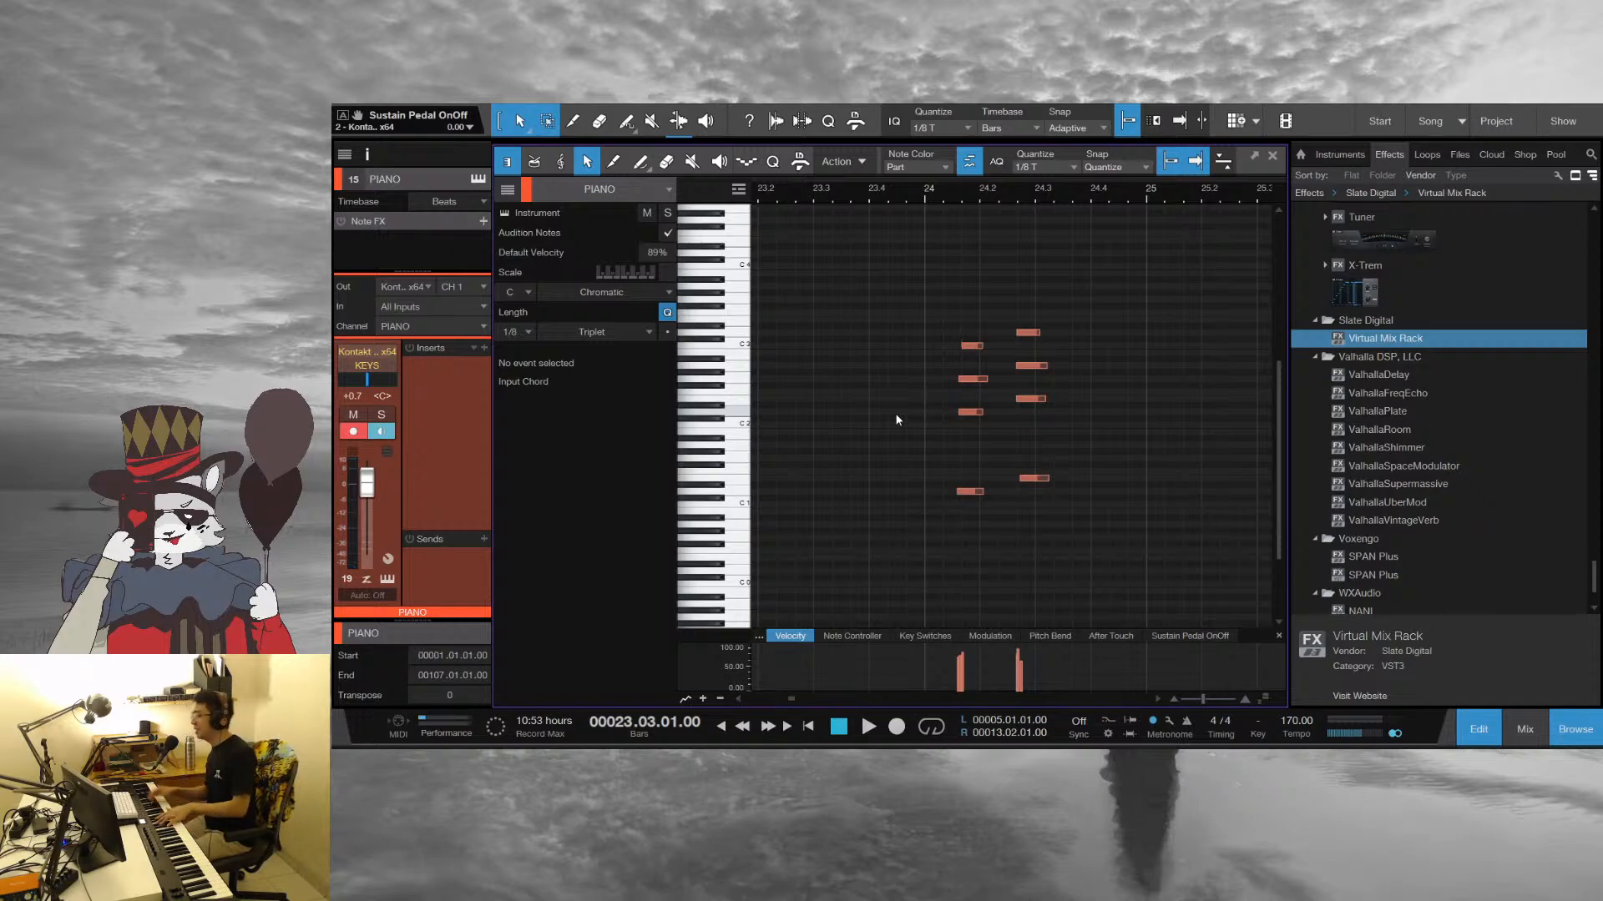
pyautogui.press('space')
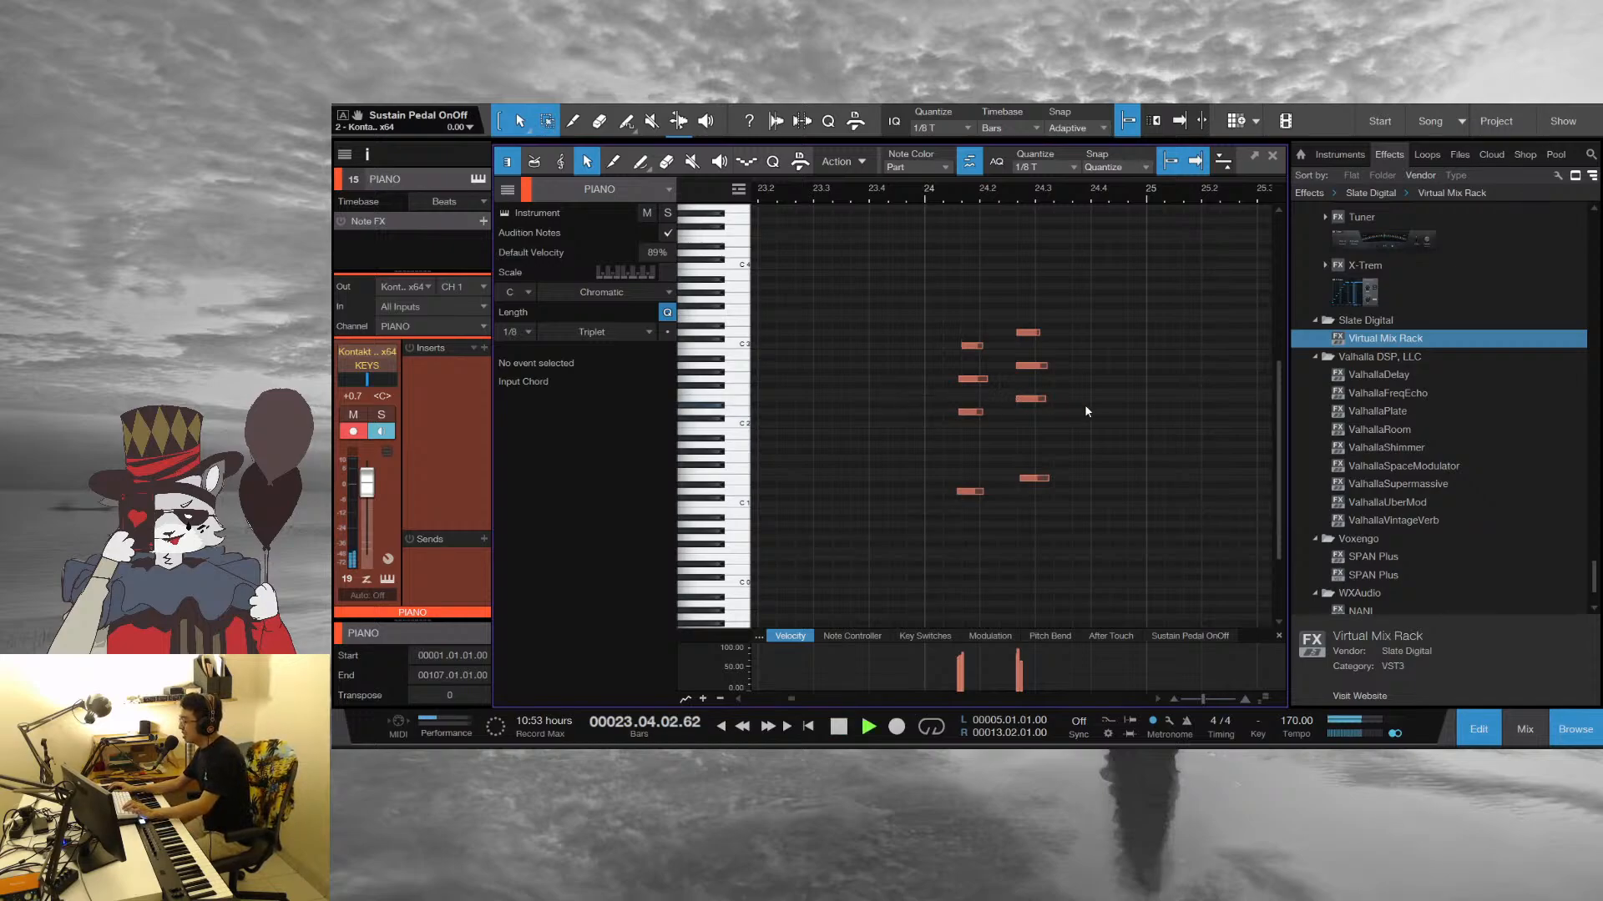
pyautogui.press('space')
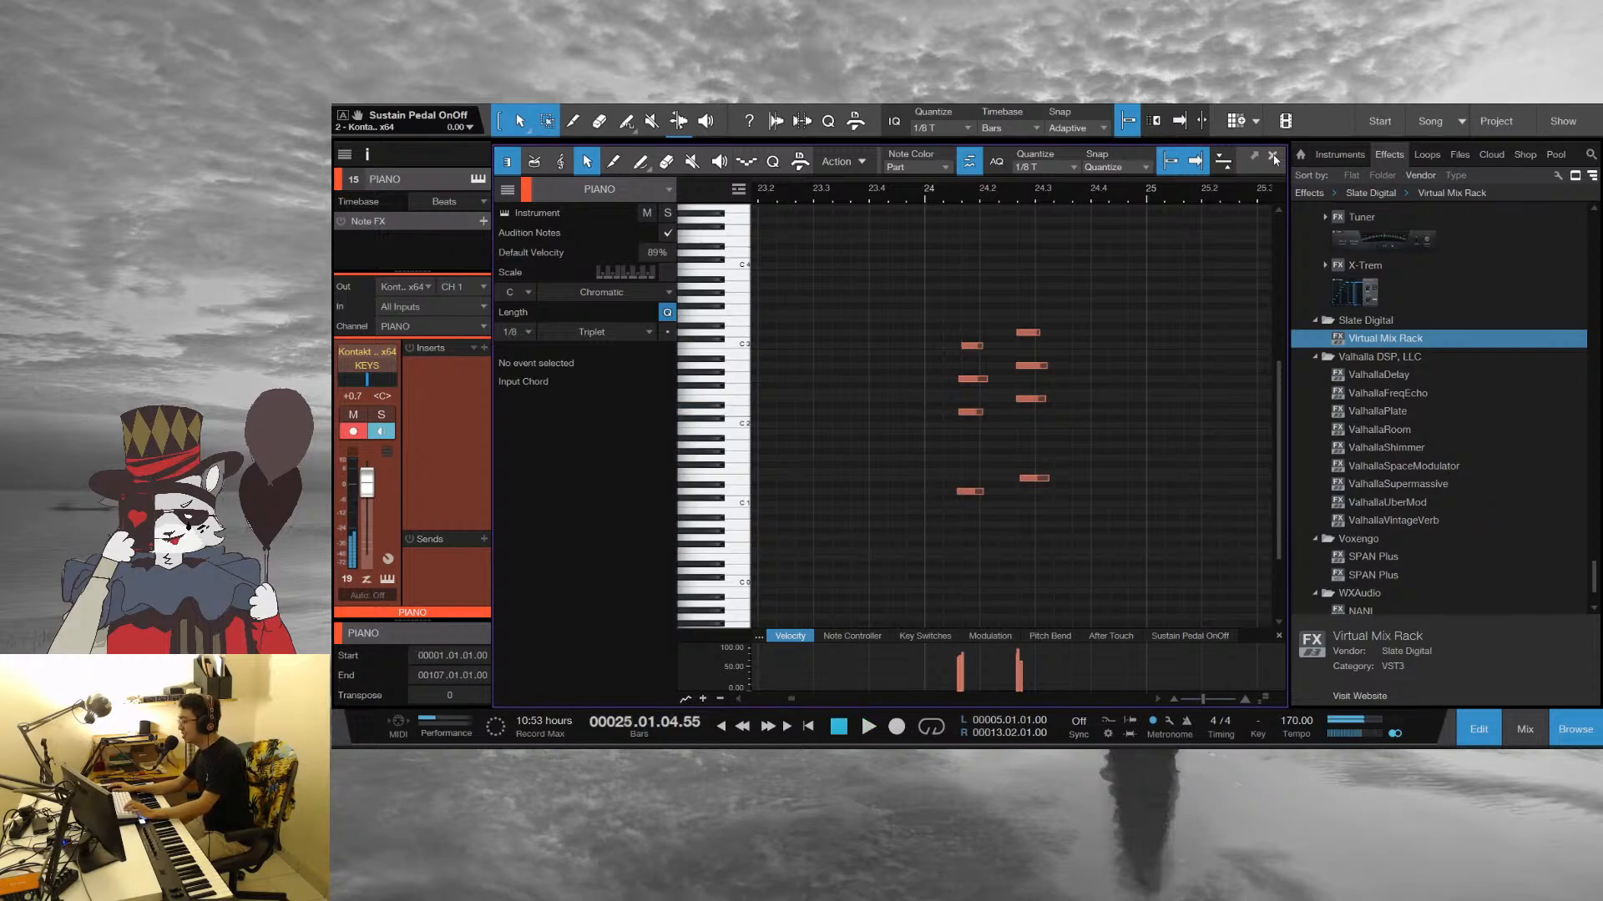
# Set the playhead to bar 24 and replay the piano chords into bar 25
pyautogui.moveTo(1137, 194); pyautogui.dragTo(1027, 212)
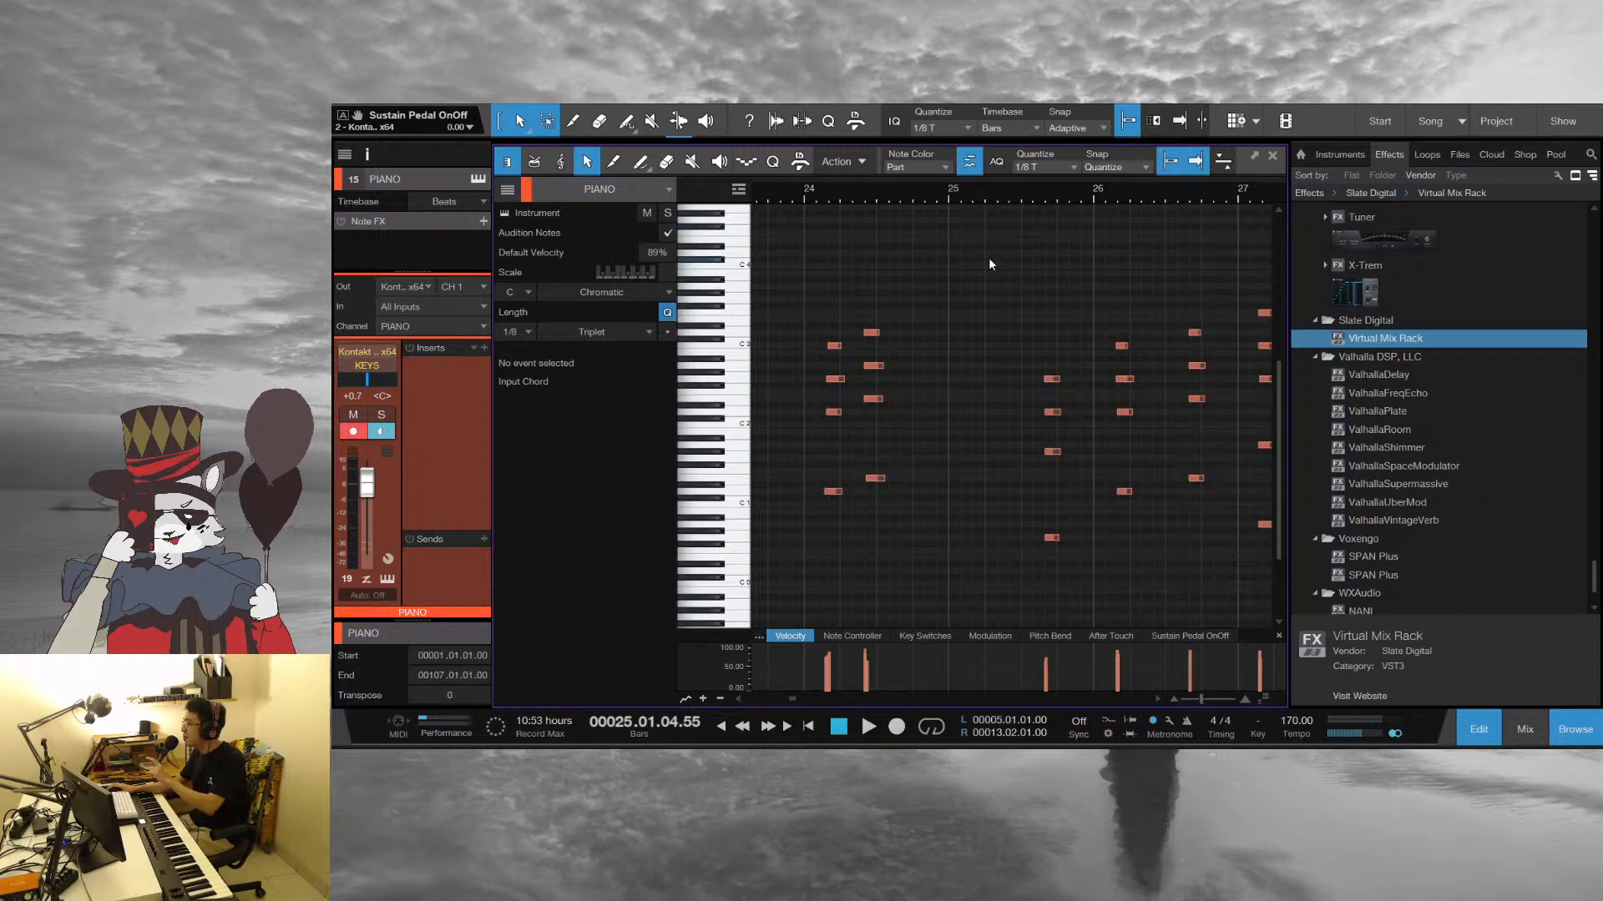
pyautogui.click(807, 196)
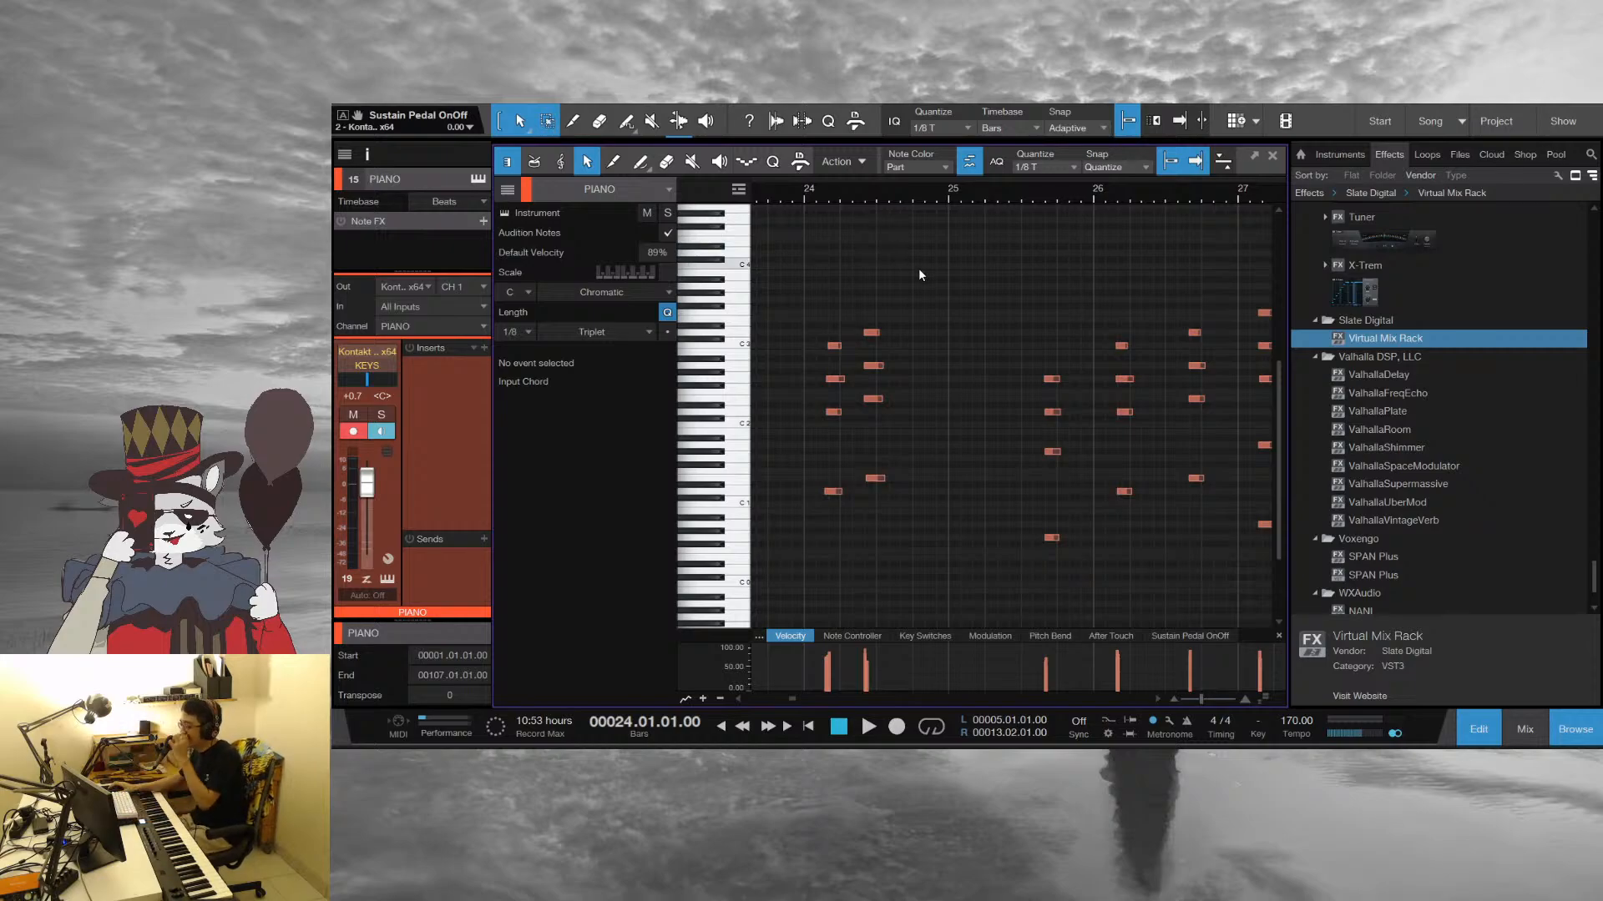
pyautogui.press('e')
pyautogui.press('e')
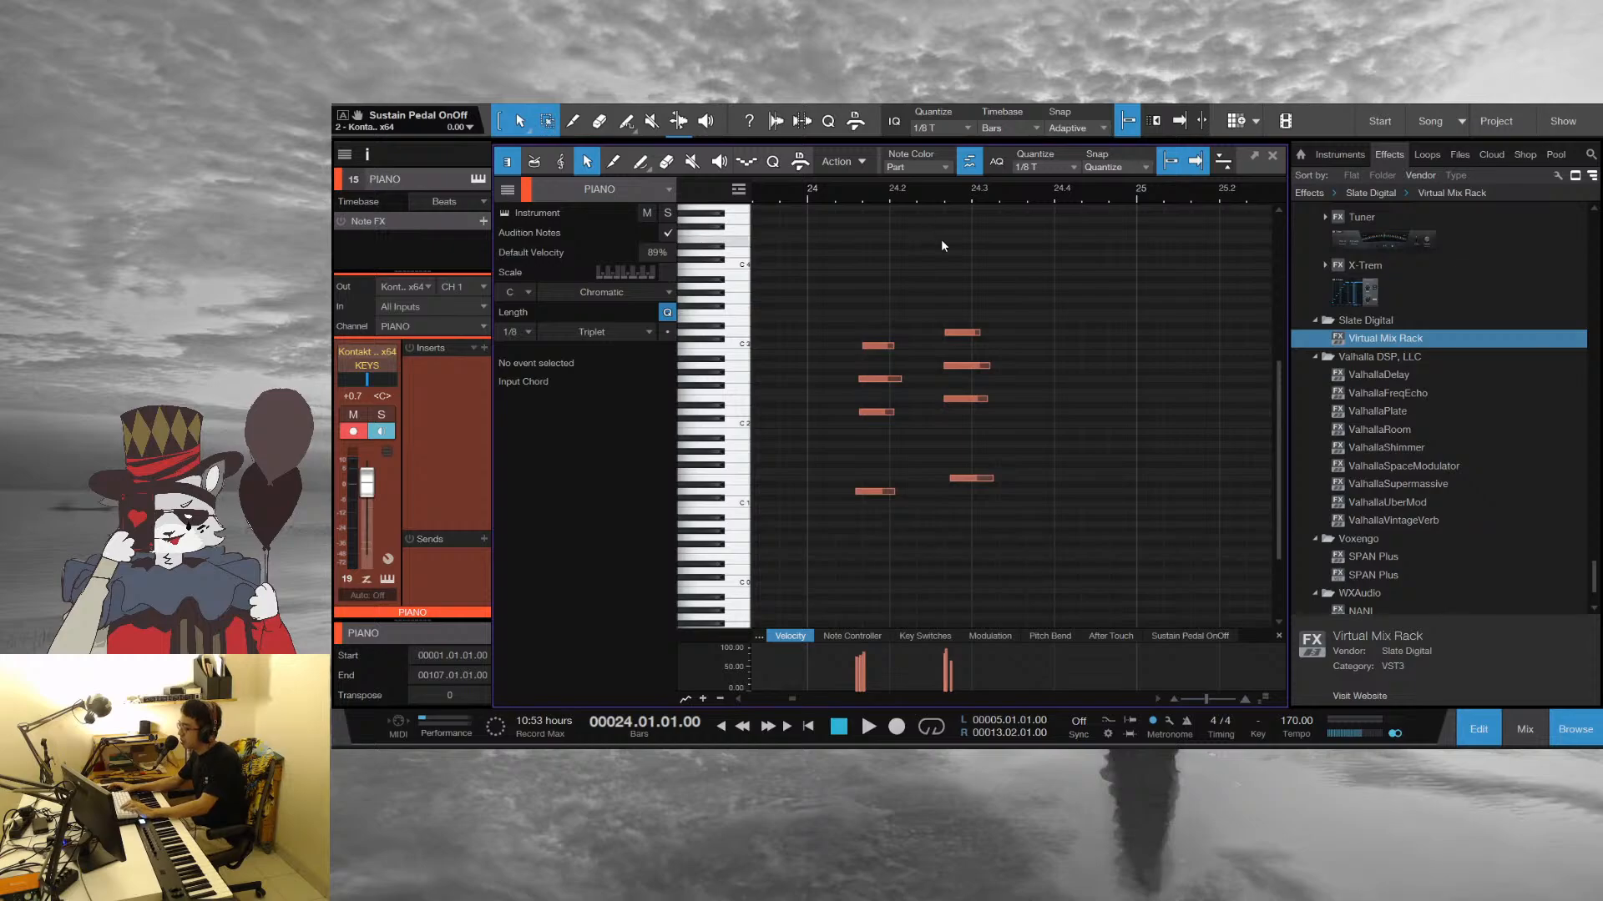
pyautogui.press('space')
pyautogui.press('space')
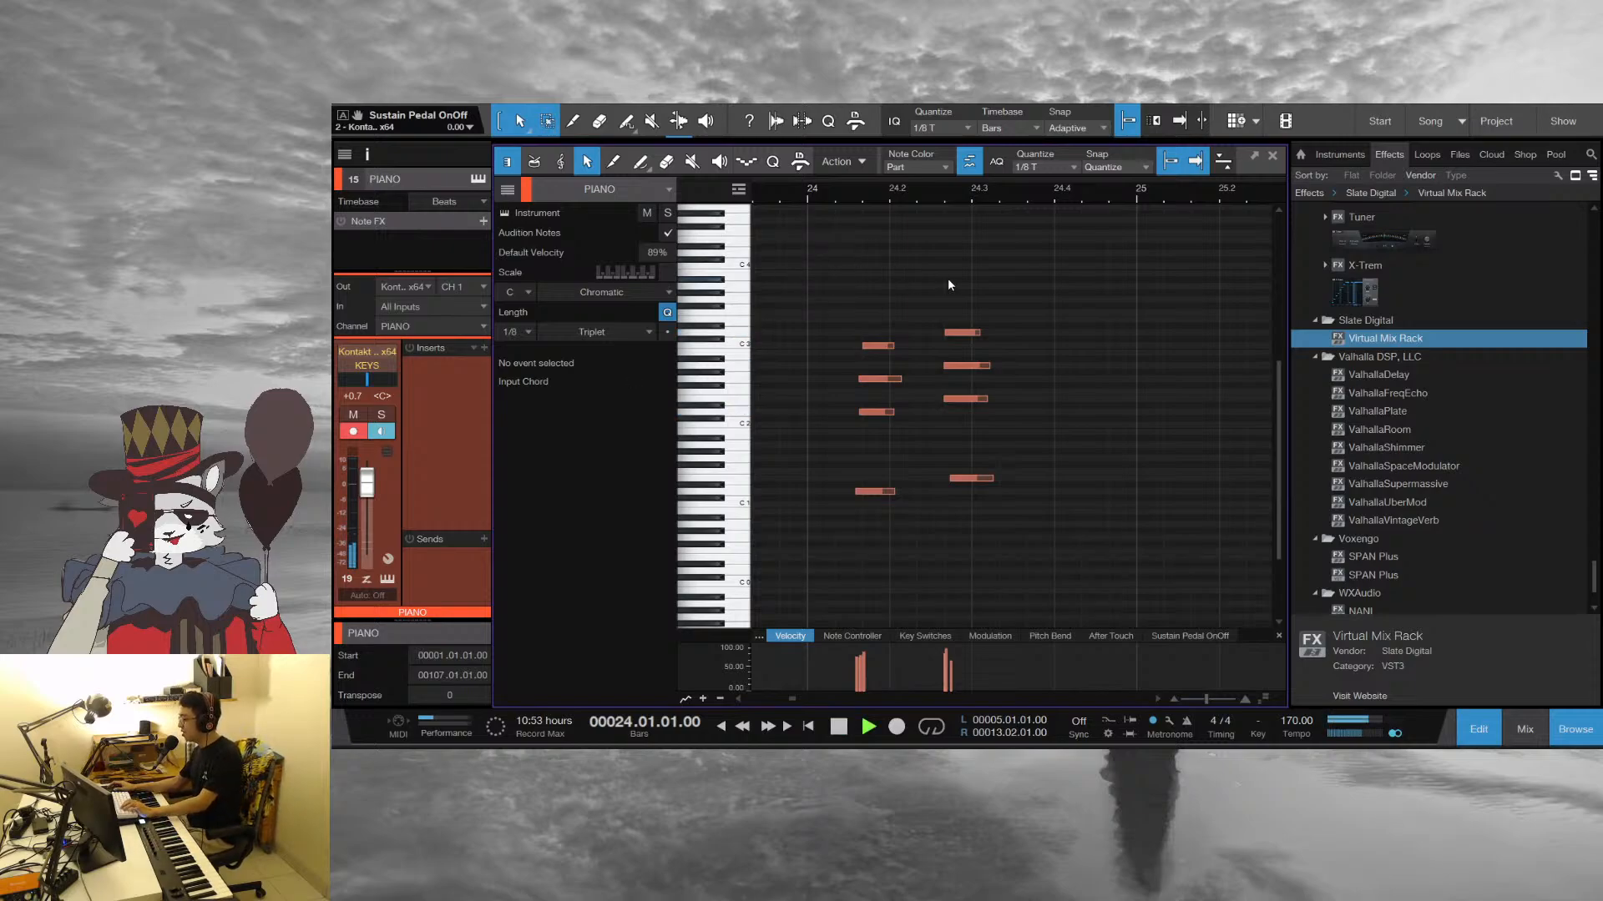
pyautogui.press('space')
pyautogui.press('w')
pyautogui.press('w')
pyautogui.press('w')
pyautogui.scroll(-1, 989, 298)
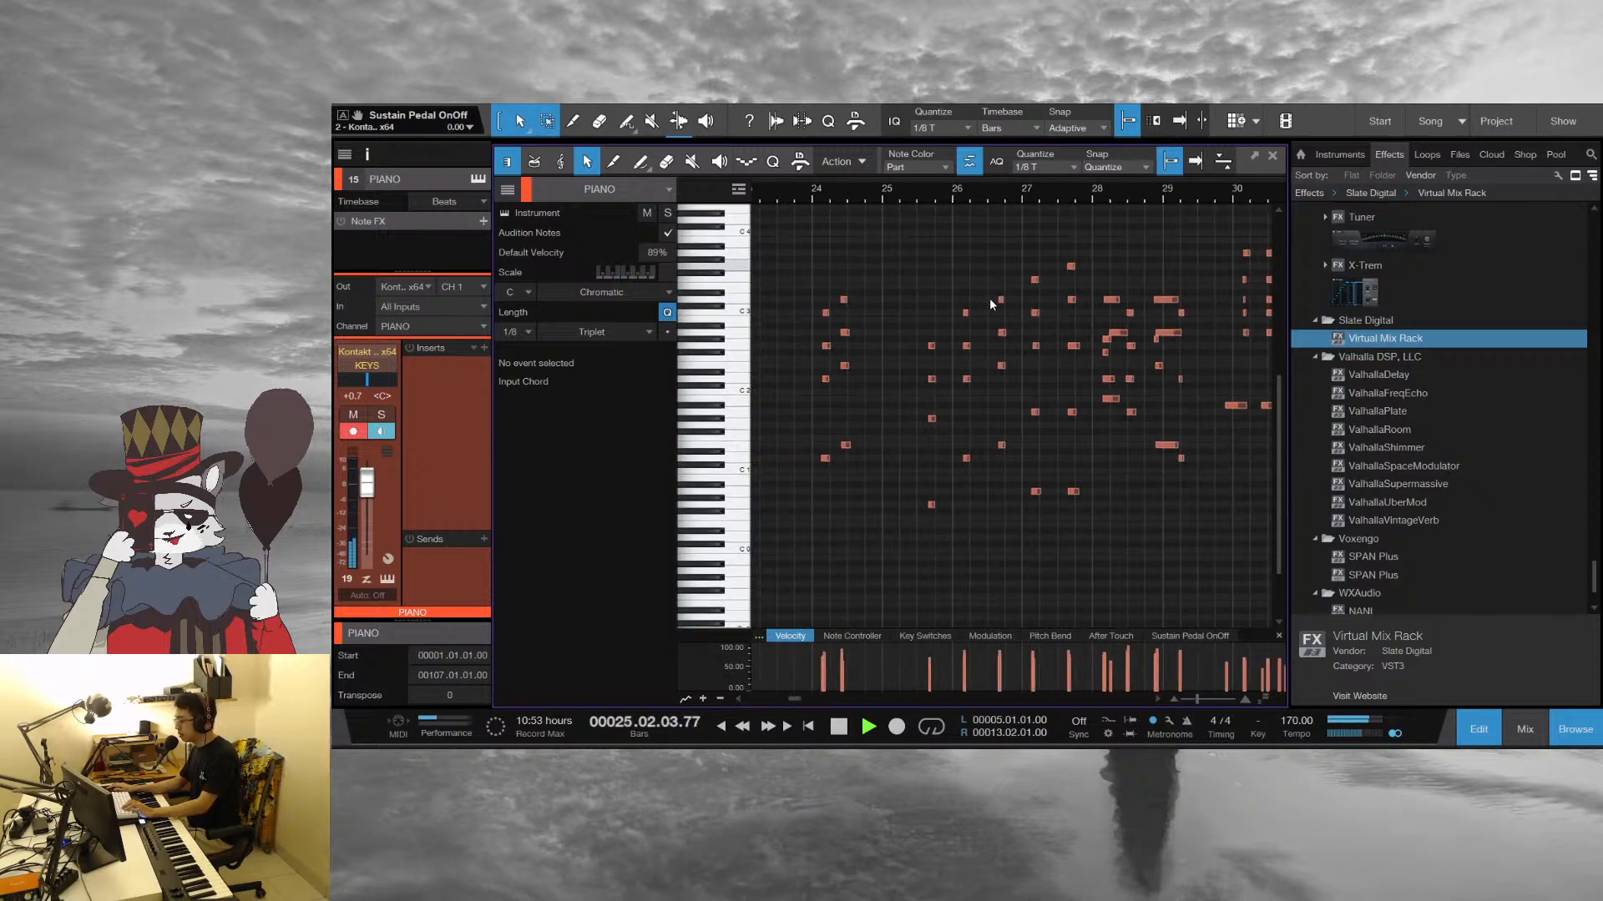
# Move the playhead to around beat 3 of bar 25 and replay the piano chords from there
pyautogui.scroll(3, 960, 192)
pyautogui.press('space')
pyautogui.click(808, 193)
pyautogui.press('space')
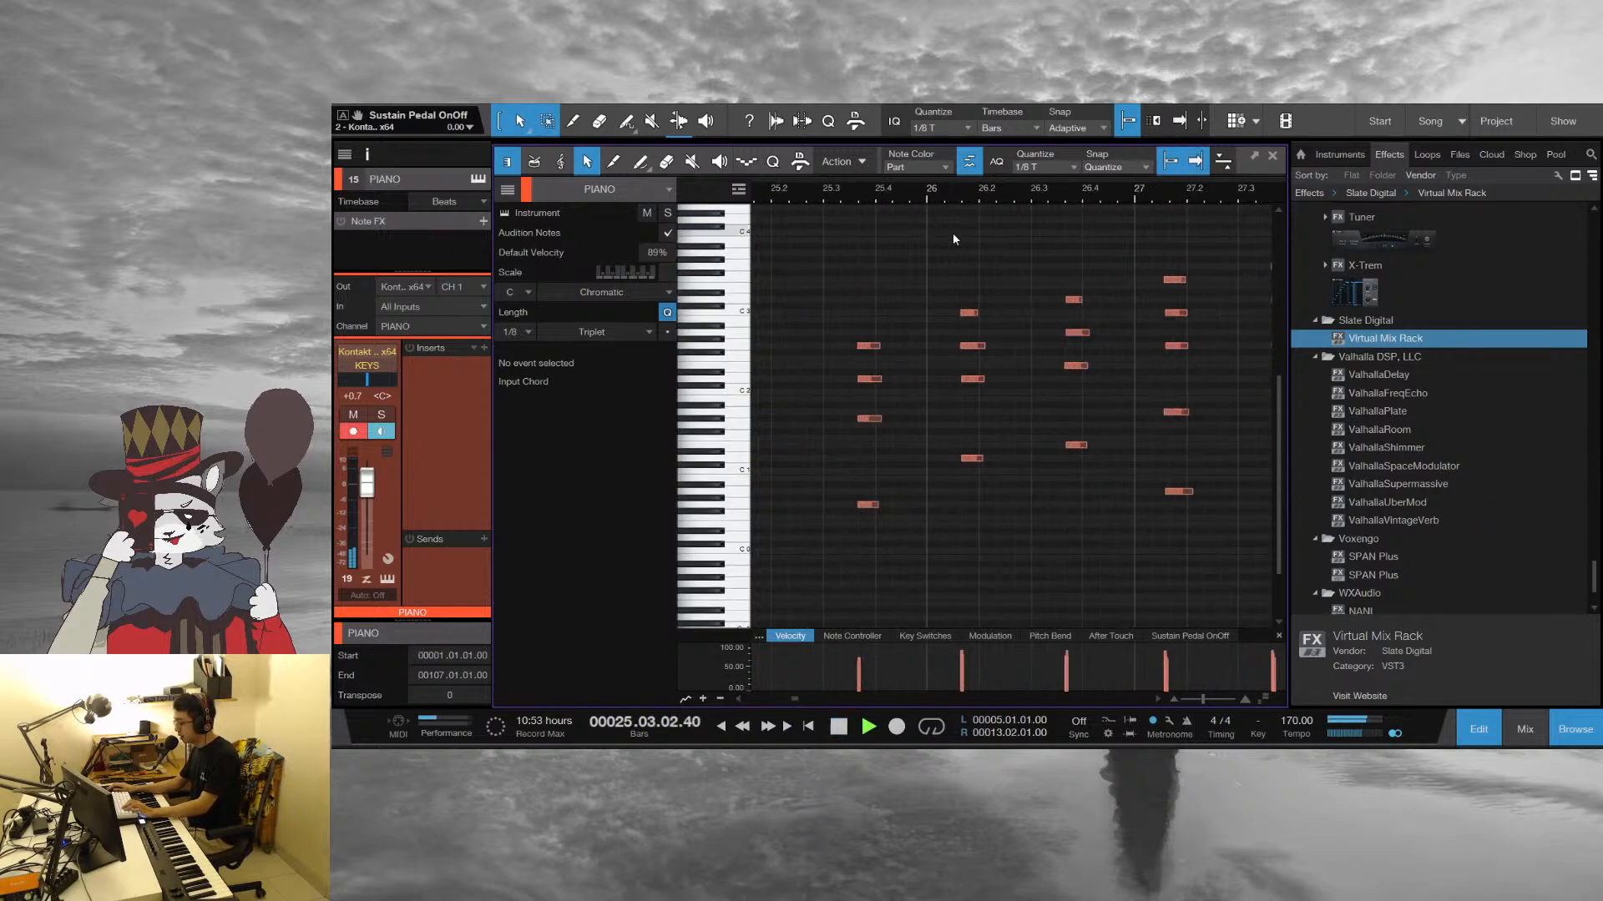
pyautogui.press('space')
pyautogui.click(825, 197)
pyautogui.press('space')
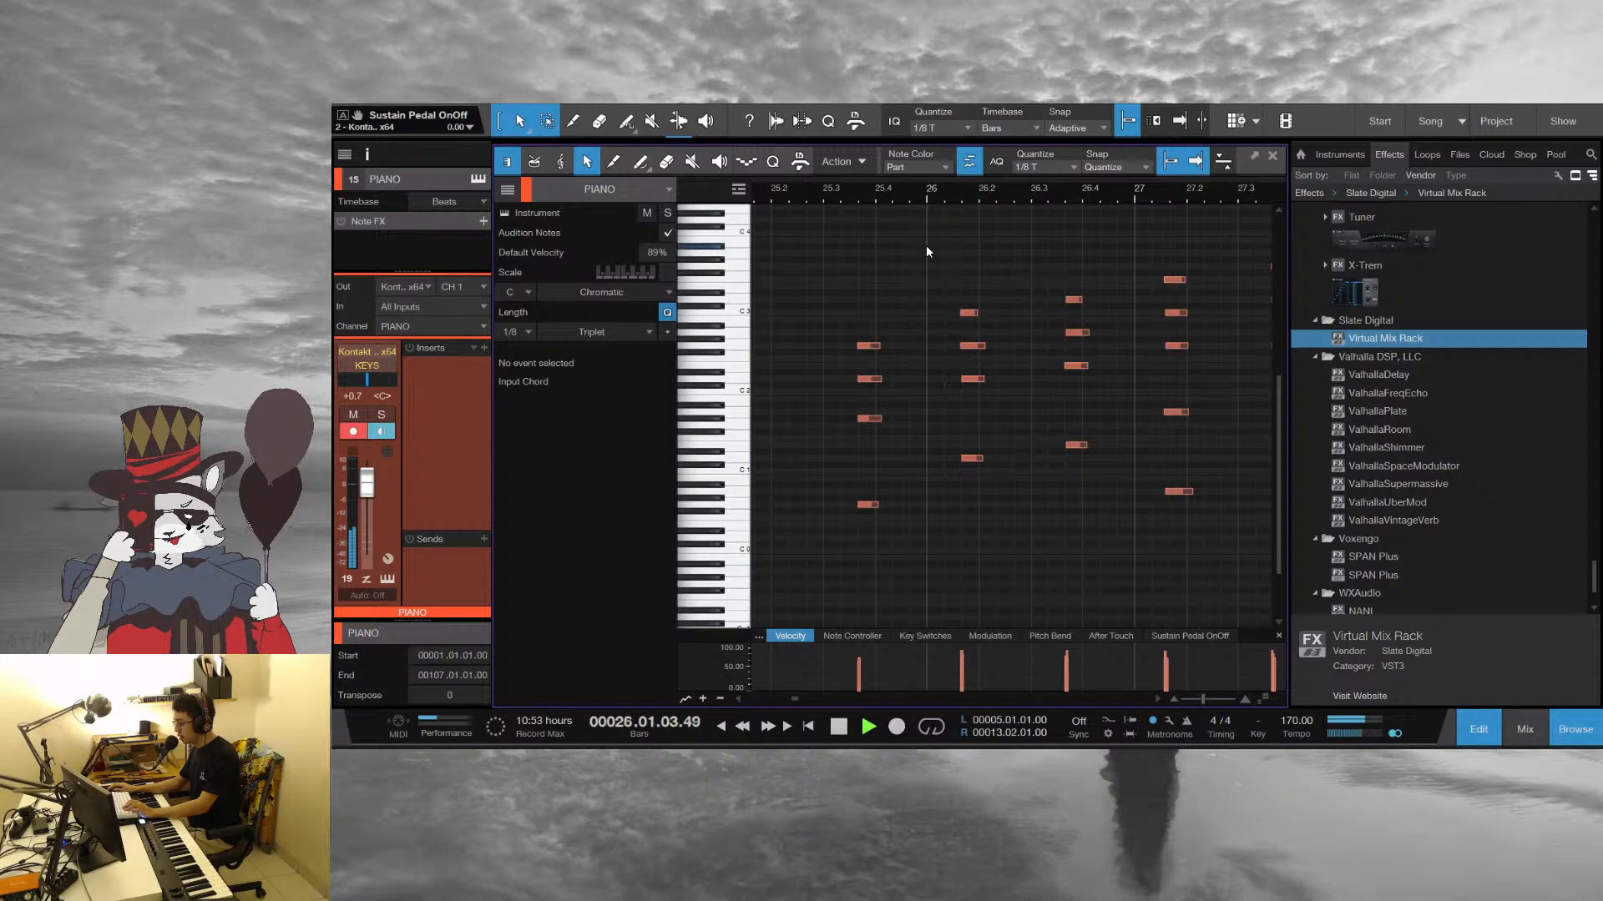
# Follow the piano part through bar 29, stop in bar 30, return to bar 29 and close the note editor
pyautogui.moveTo(1123, 197); pyautogui.dragTo(978, 202)
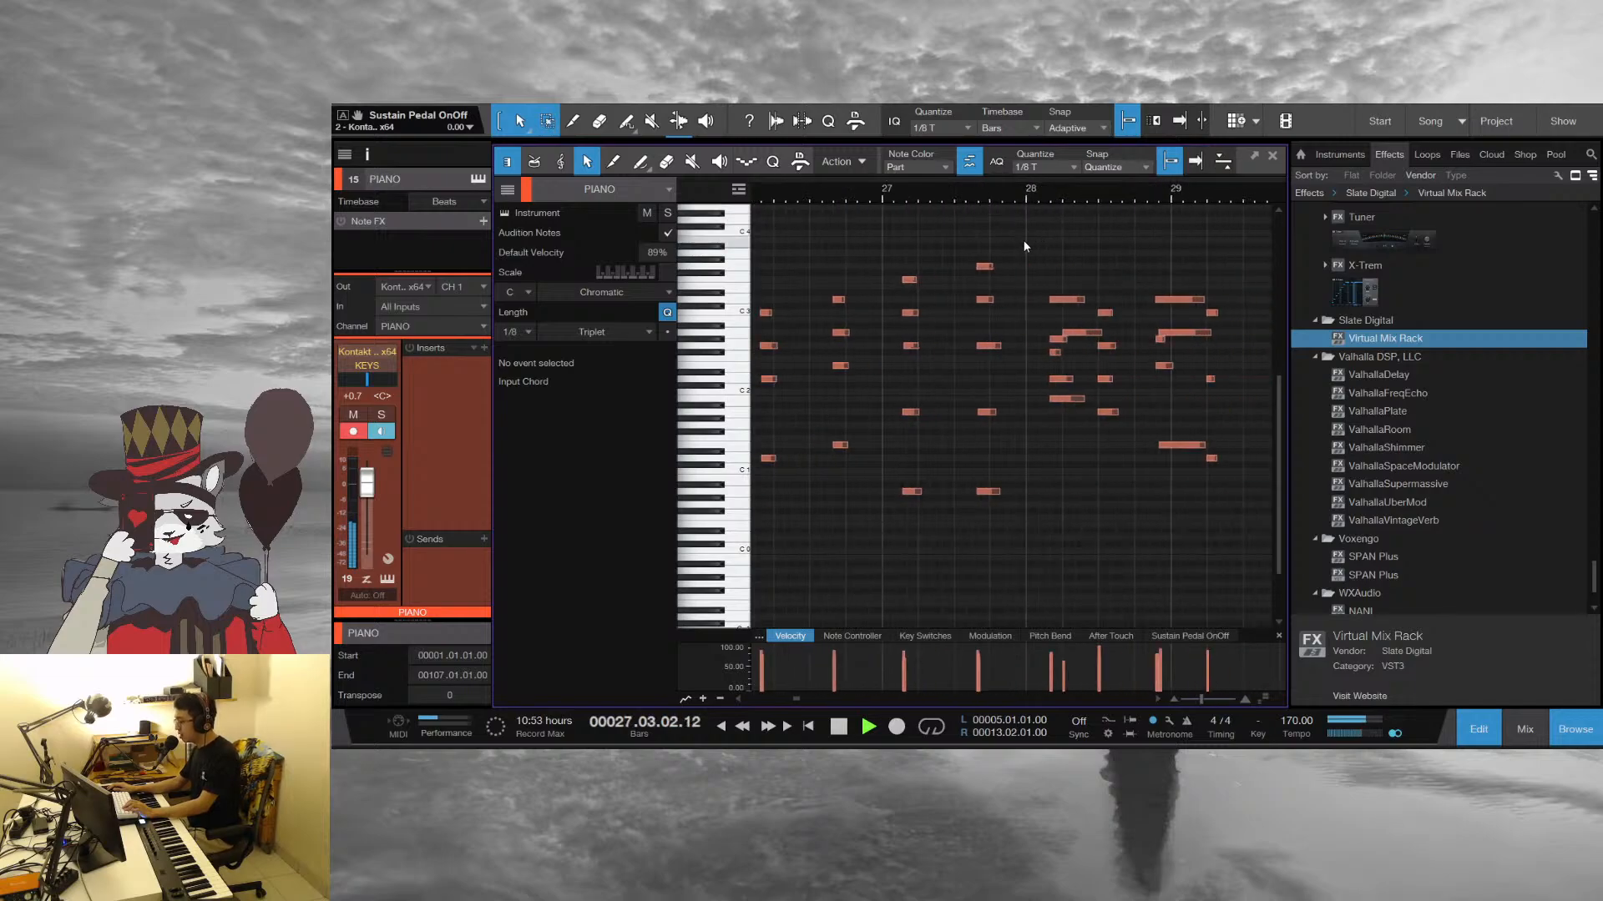
pyautogui.moveTo(1139, 197); pyautogui.dragTo(950, 203)
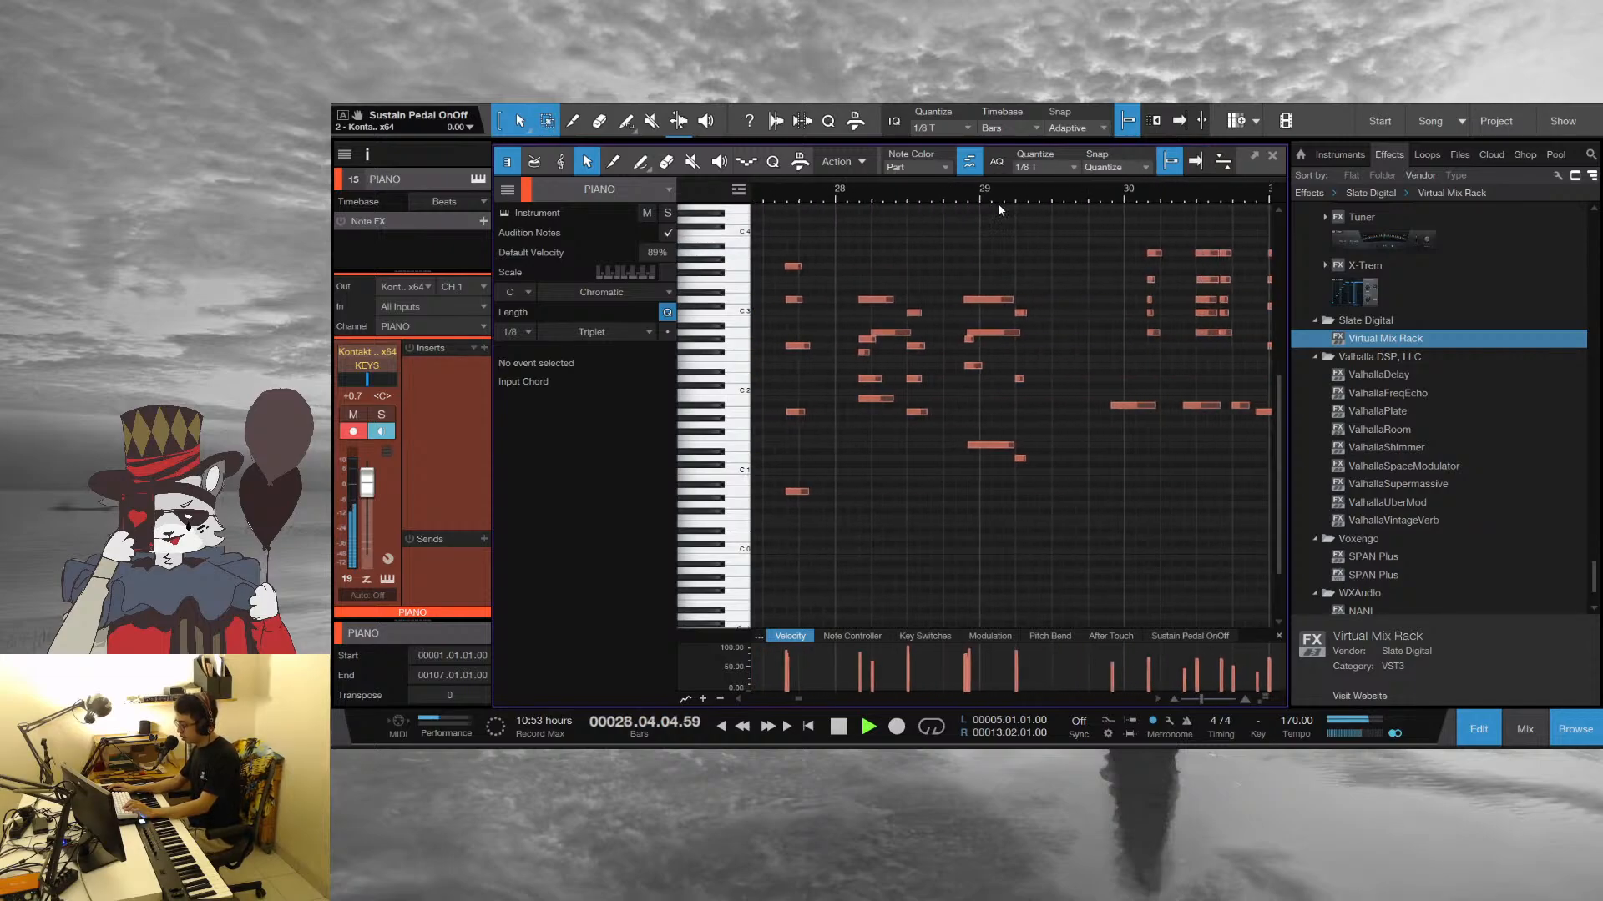
pyautogui.moveTo(1161, 194); pyautogui.dragTo(931, 197)
pyautogui.press('space')
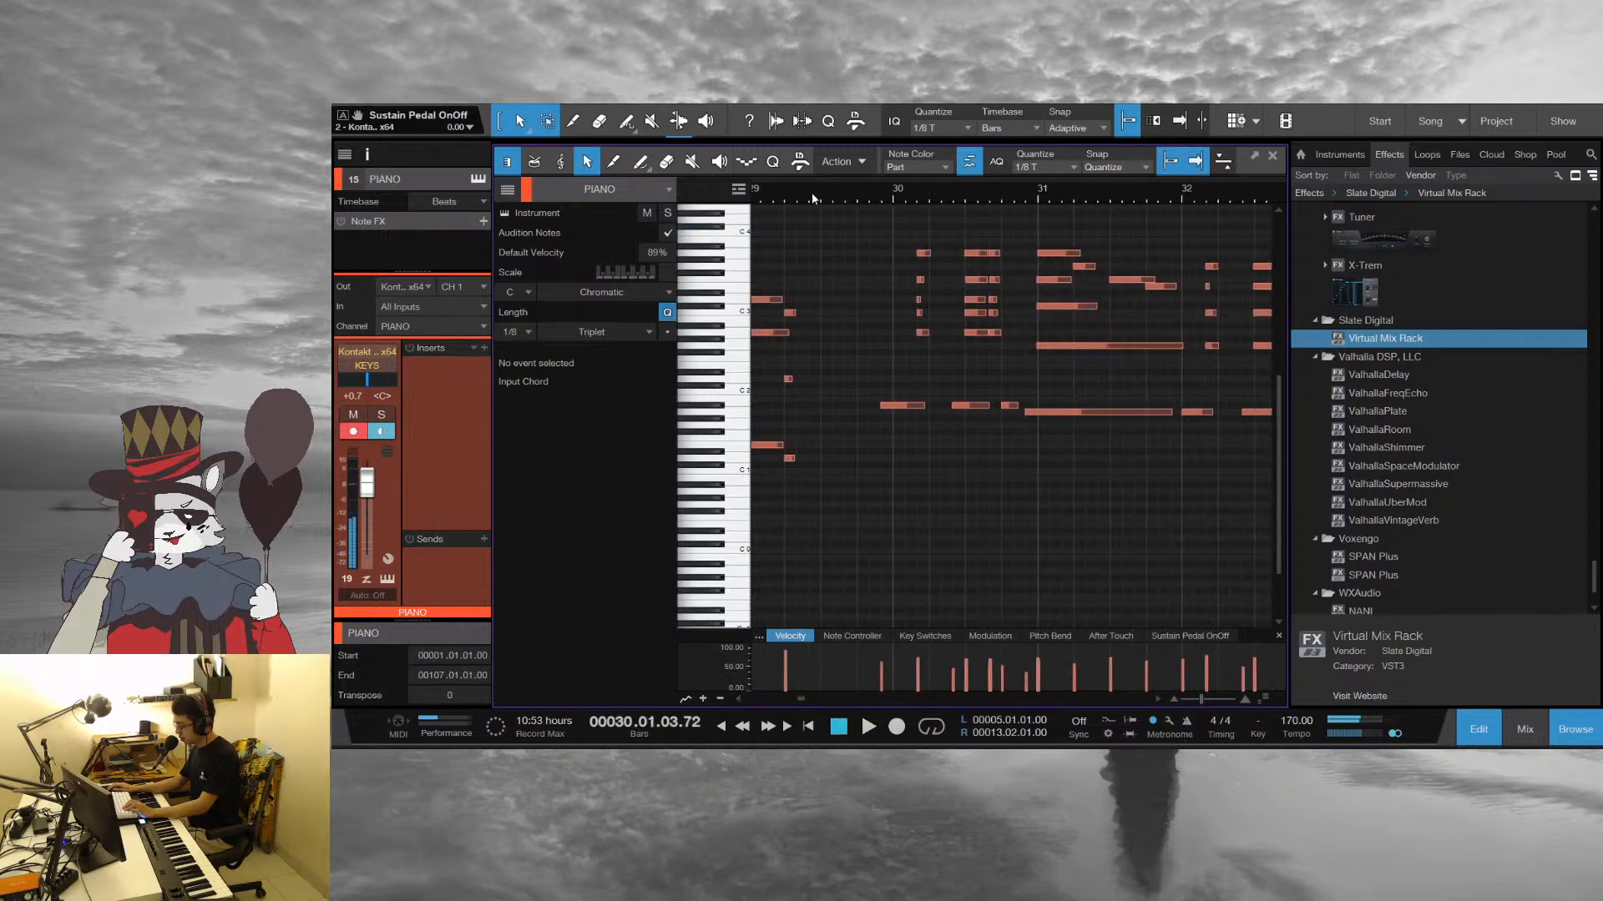
pyautogui.press('F2')
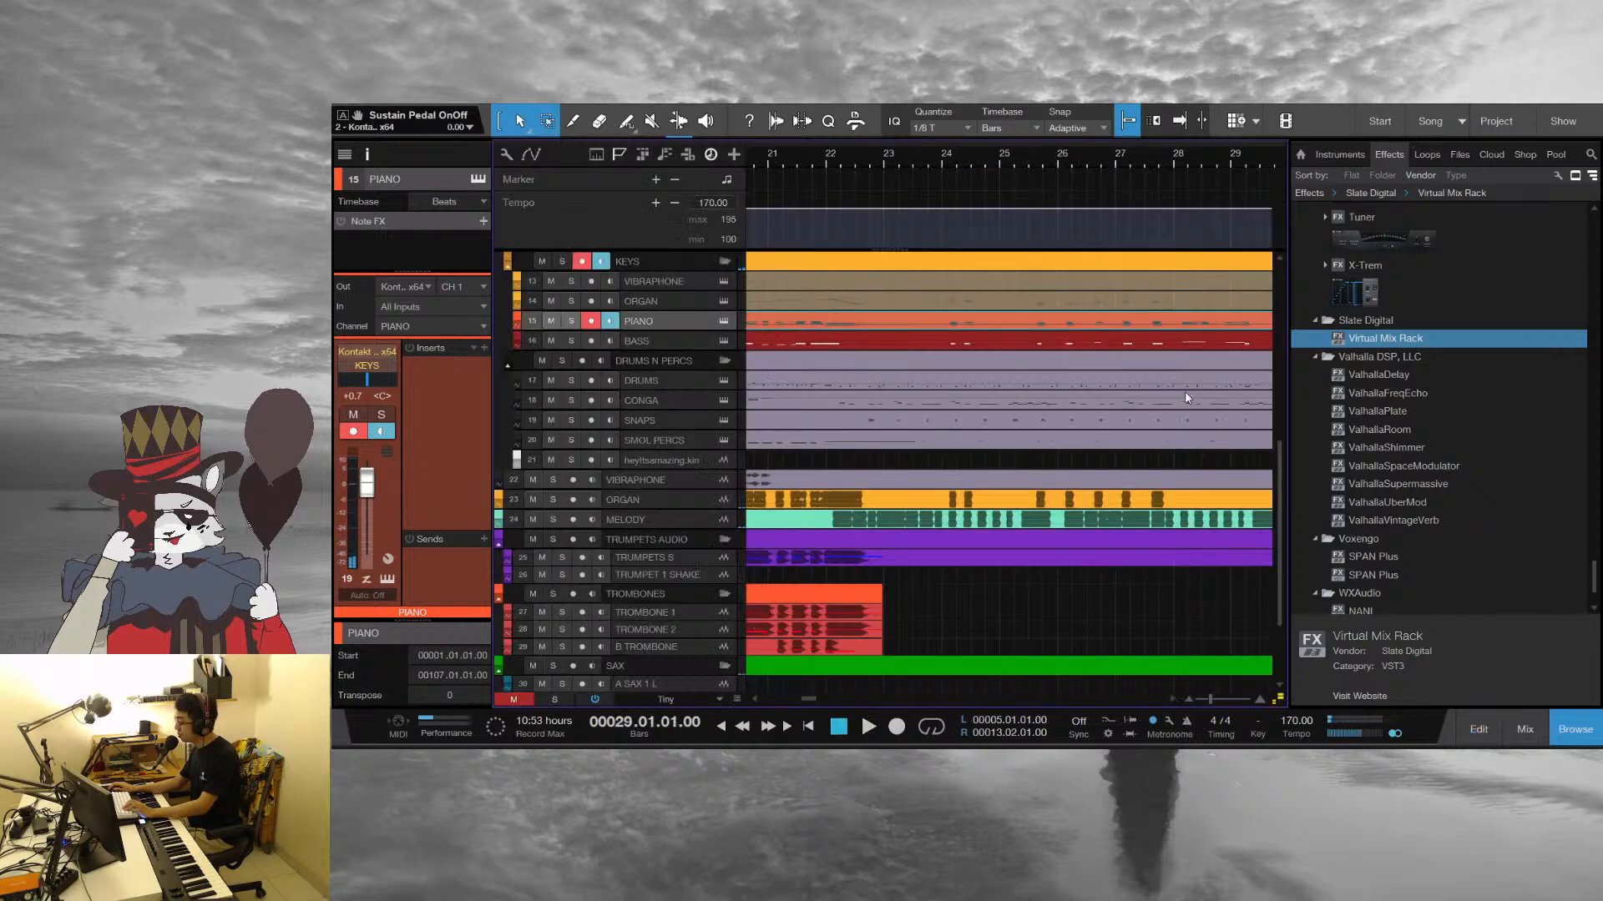
# Play the full arrangement from bar 29 and open the horn parts from TRUMPETS S through B SAX together in the note editor
pyautogui.press('space')
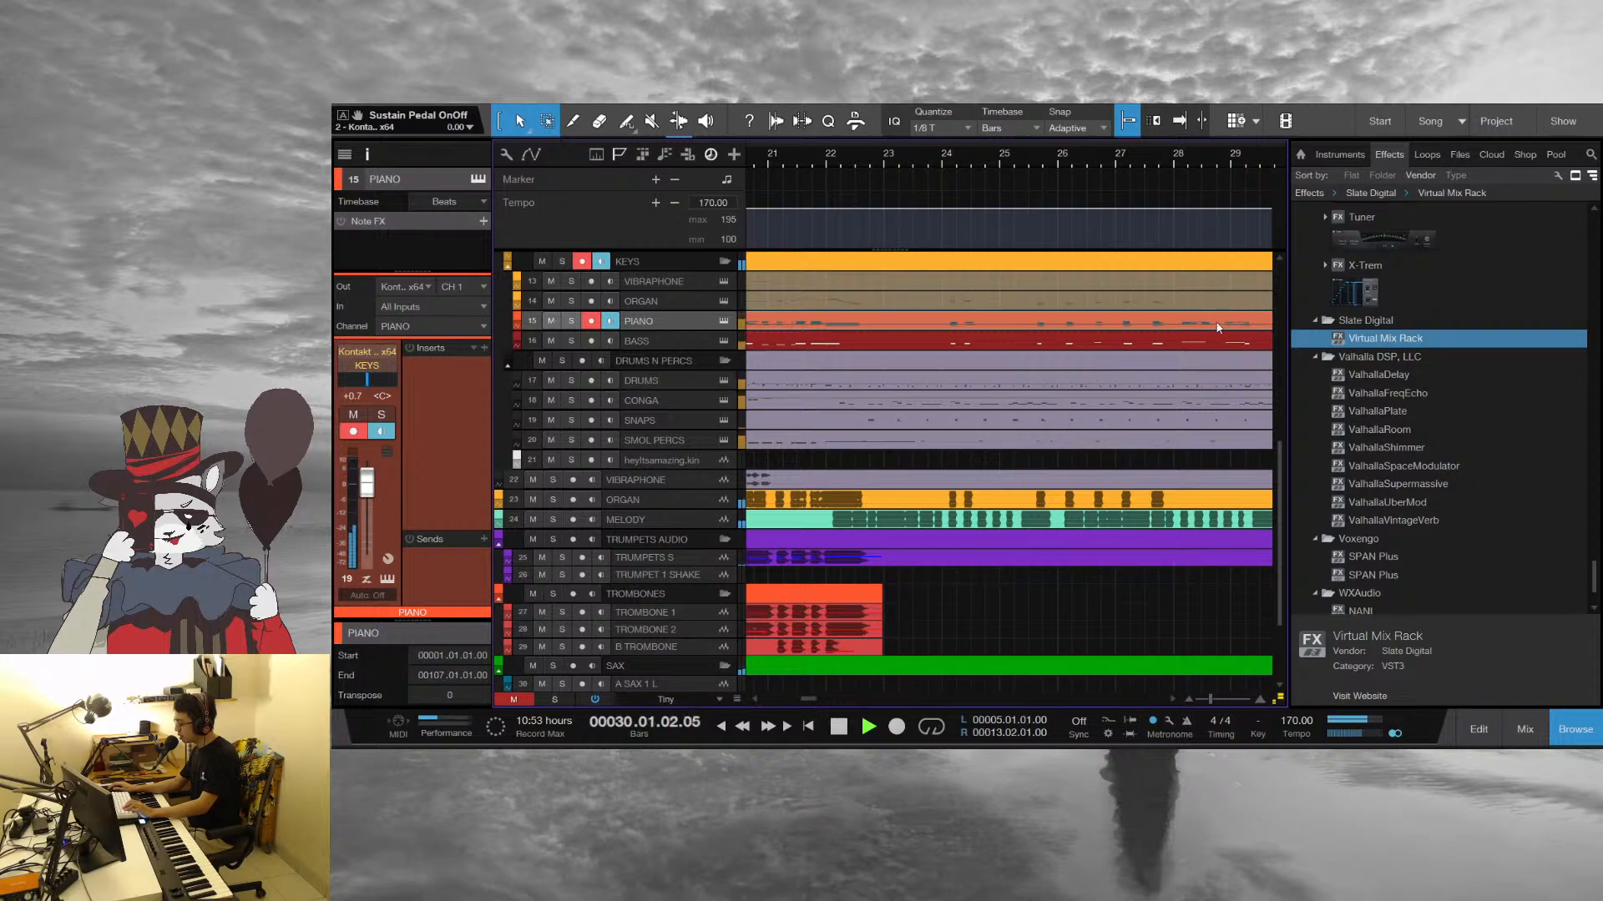
pyautogui.moveTo(1187, 156); pyautogui.dragTo(1028, 322)
pyautogui.scroll(2, 1030, 323)
pyautogui.moveTo(1086, 164); pyautogui.dragTo(952, 310)
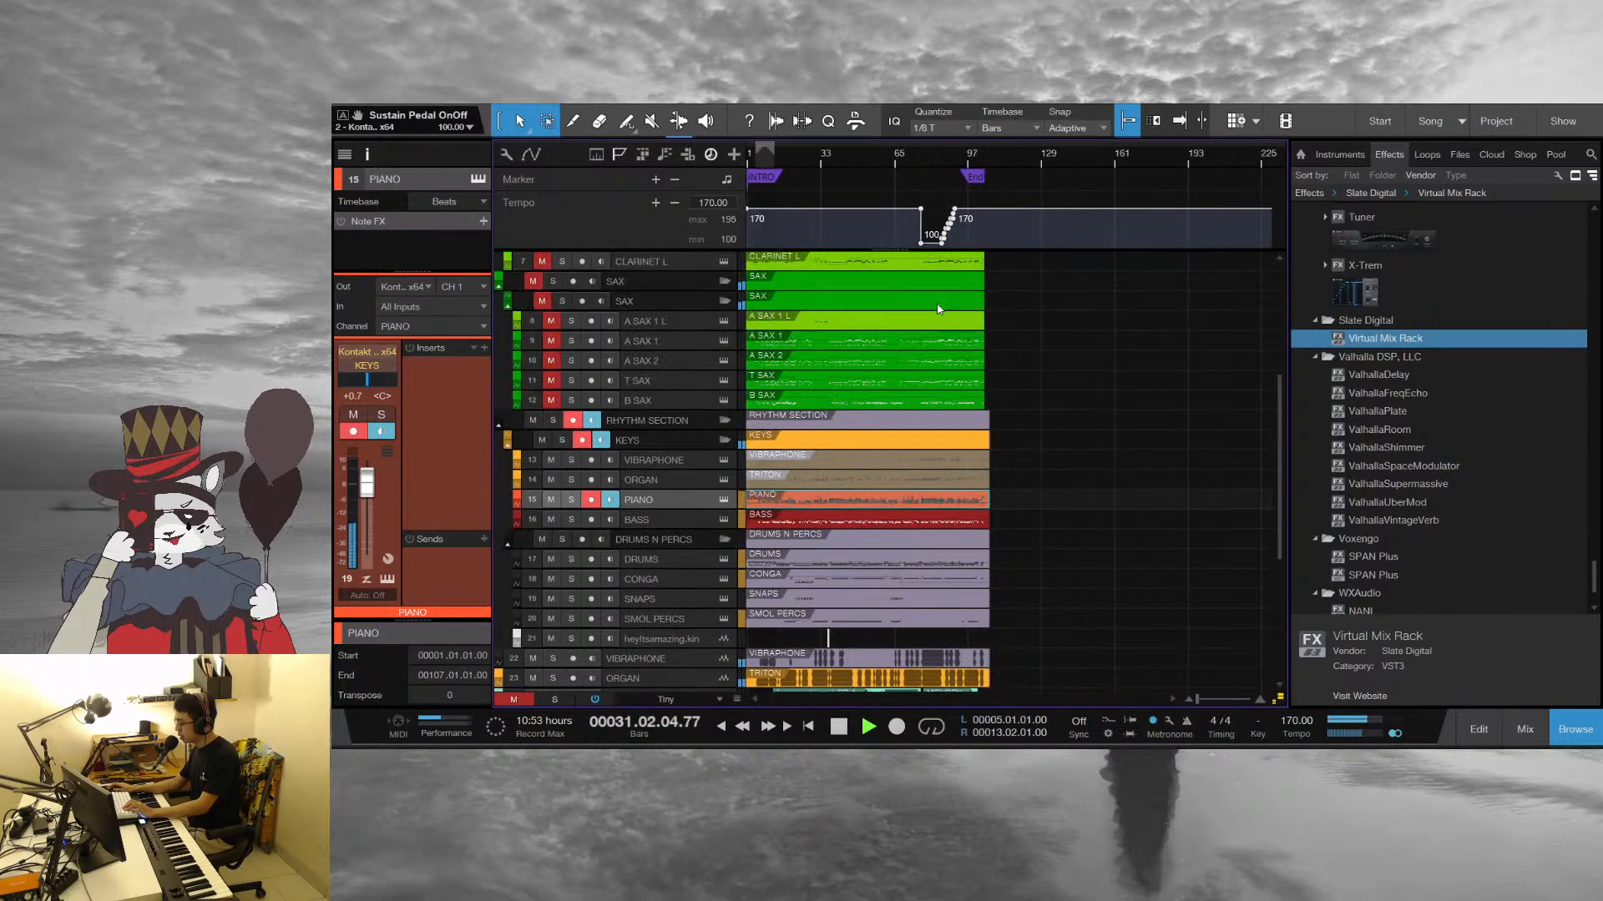
pyautogui.scroll(8, 1024, 436)
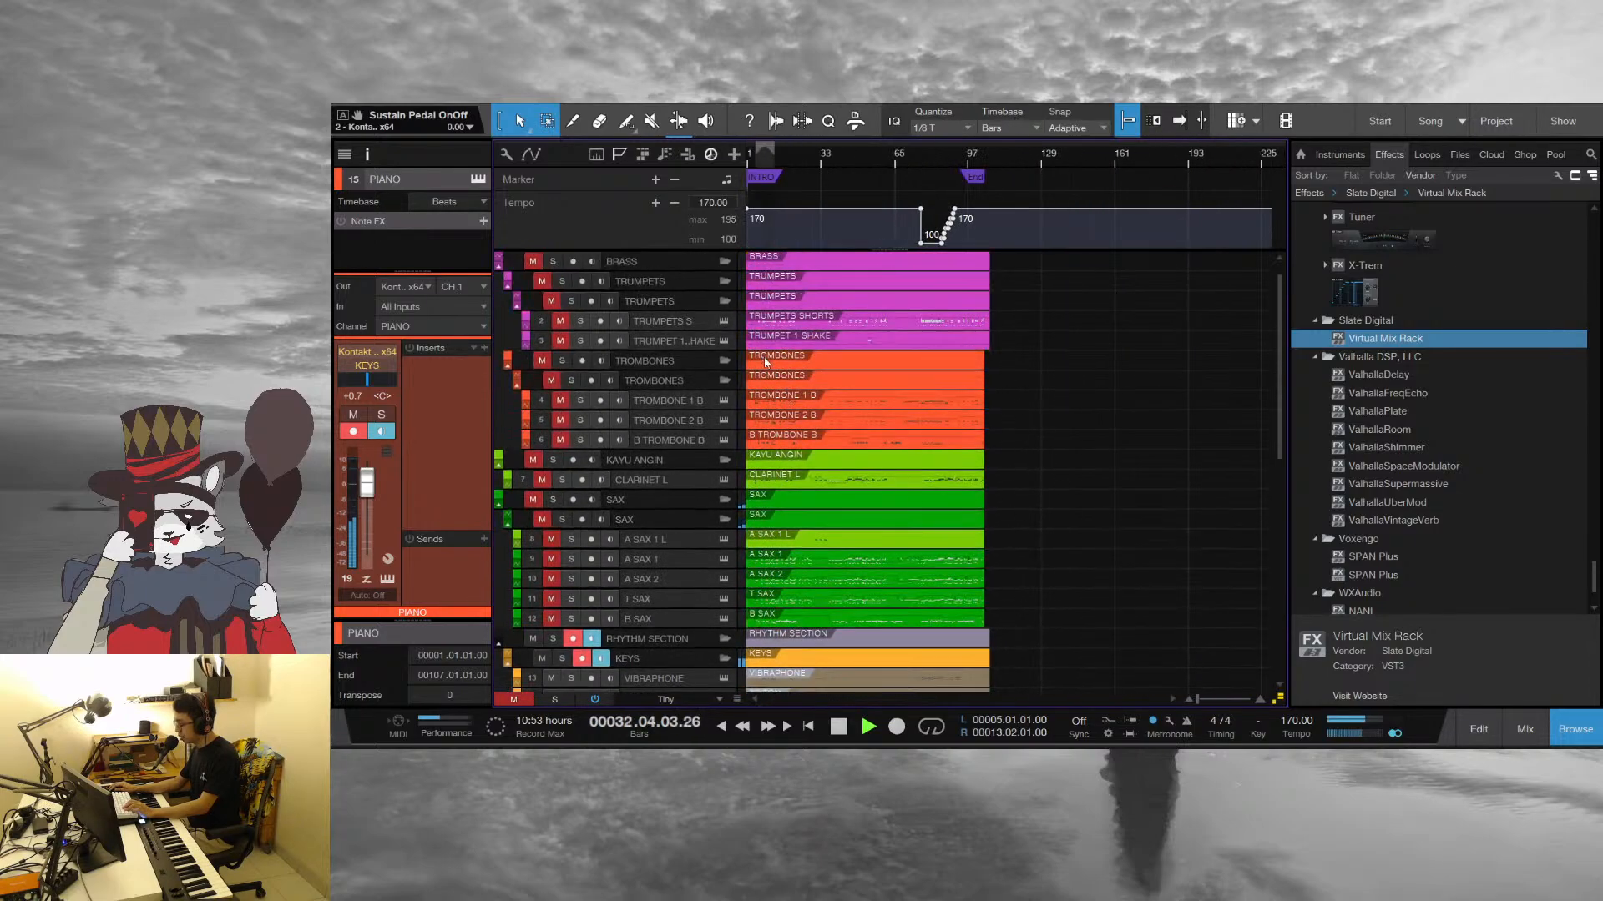
pyautogui.click(885, 324)
pyautogui.keyDown('shift'); pyautogui.click(883, 614); pyautogui.keyUp('shift')
pyautogui.press('F2')
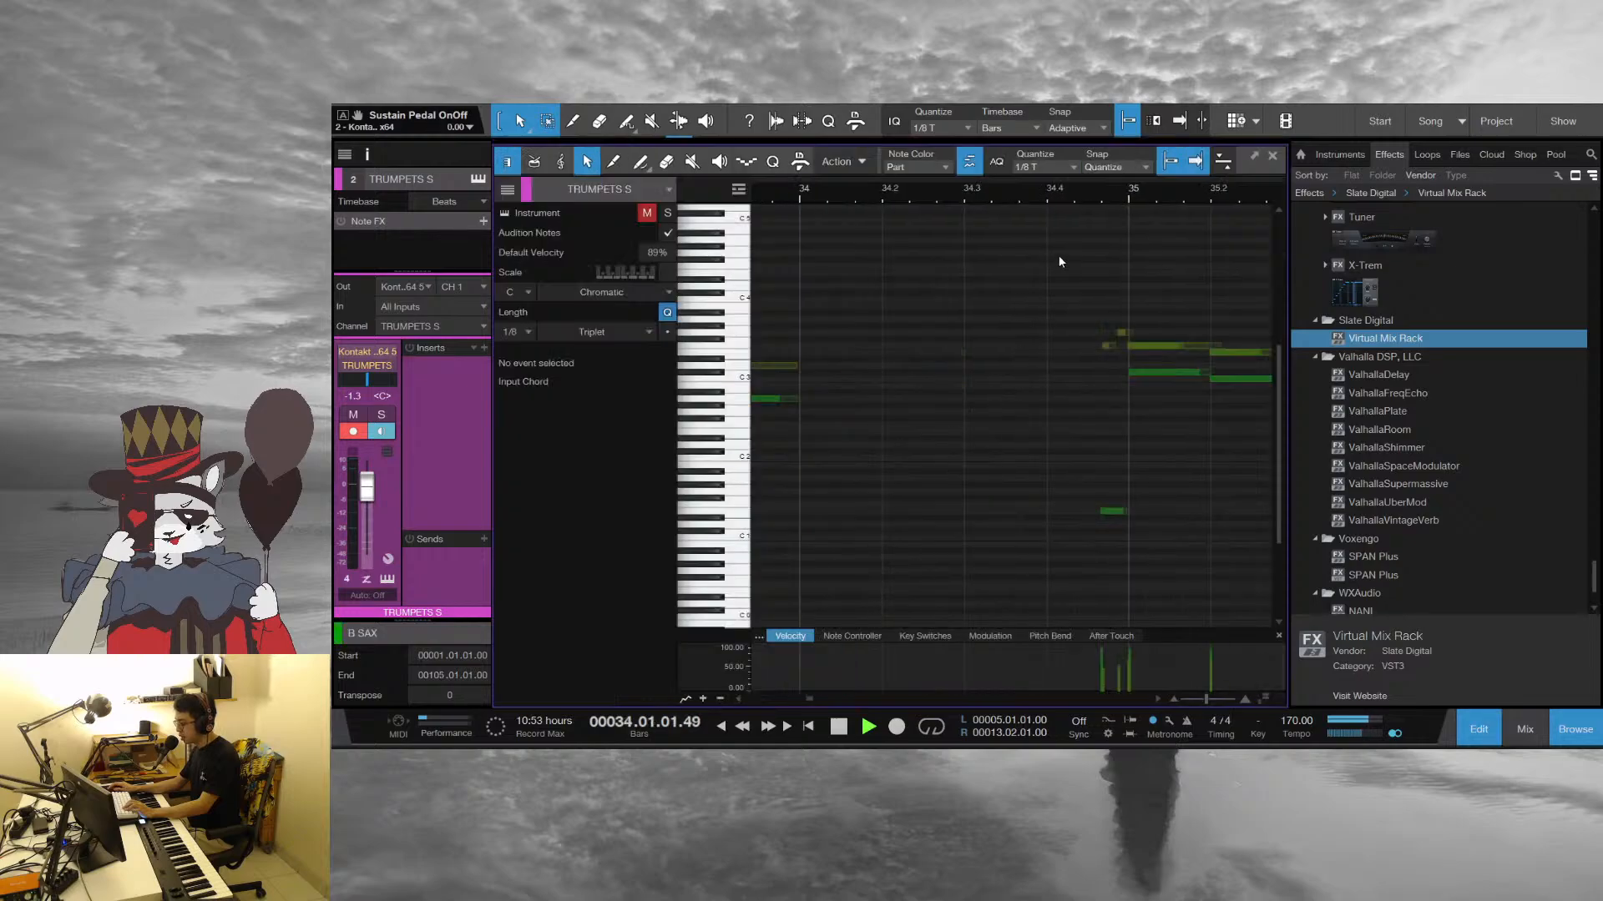
# Stop playback in bar 35 and set the playhead to beat 4 of bar 32, just before the descending horn line
pyautogui.moveTo(1045, 192); pyautogui.dragTo(978, 169)
pyautogui.press('space')
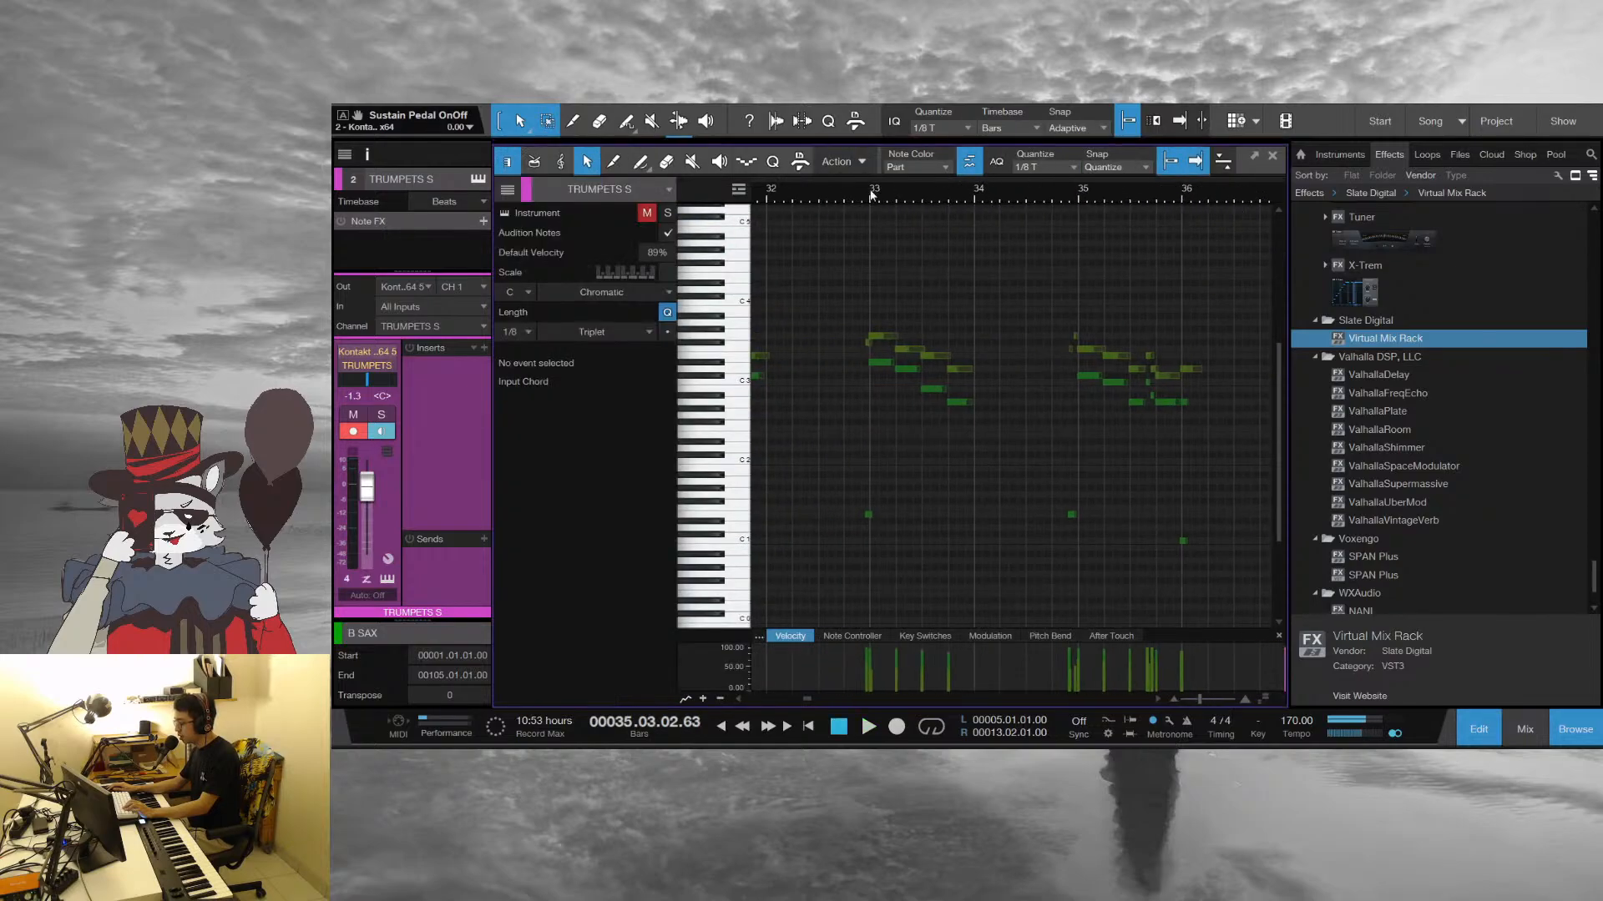
pyautogui.moveTo(865, 193); pyautogui.dragTo(895, 205)
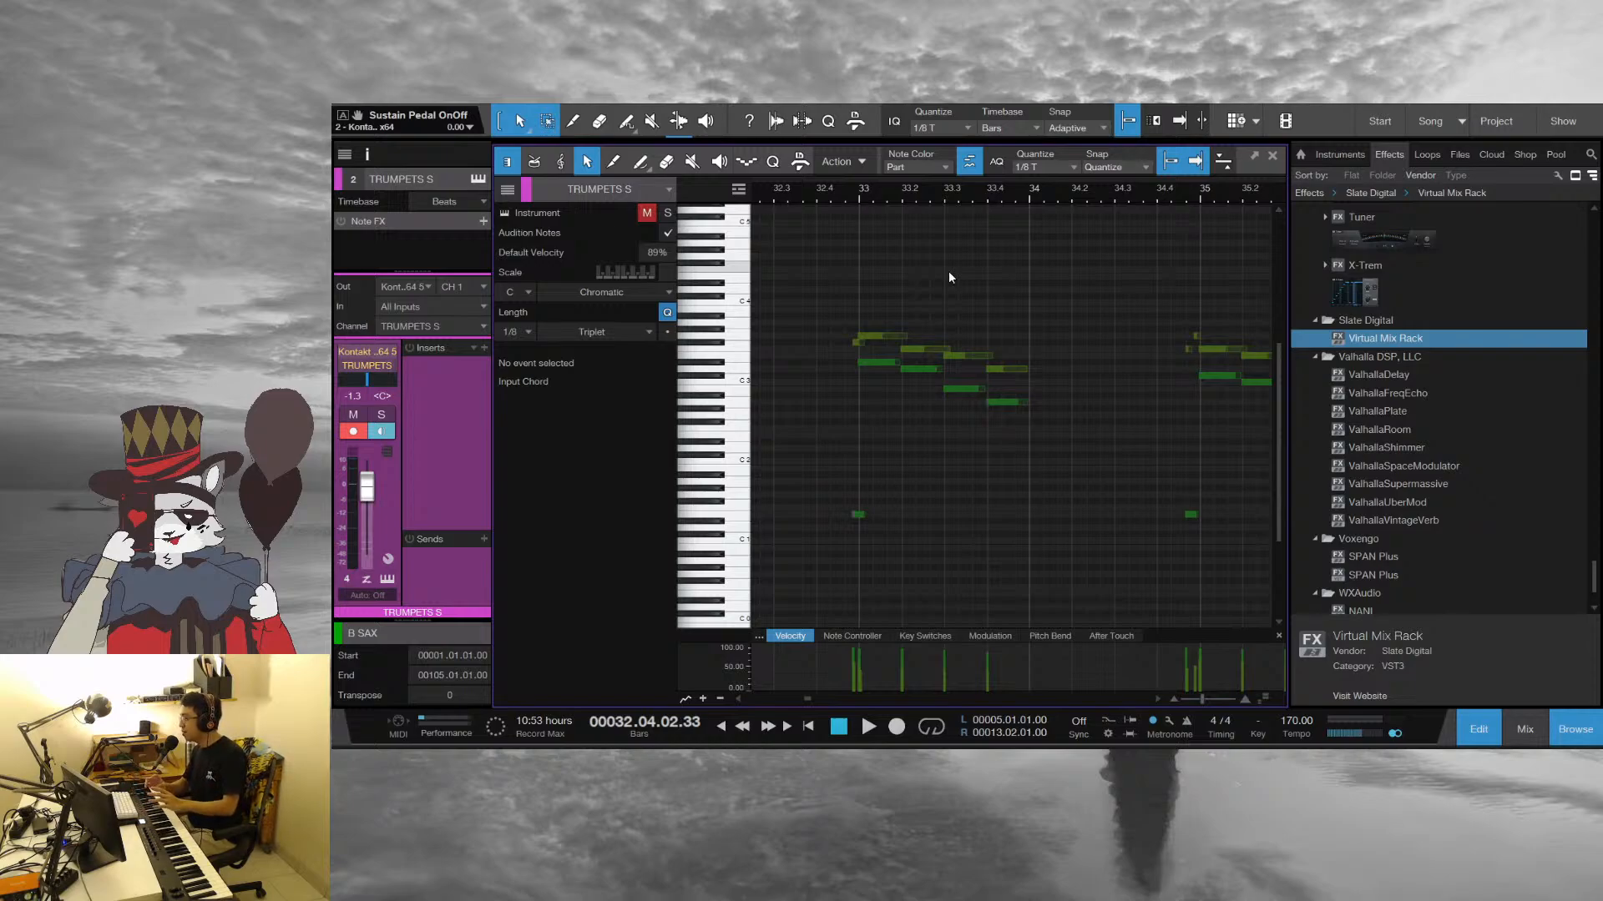
# Play the horn line into bar 33, stop, and set the playhead to beat 4 of bar 30
pyautogui.moveTo(857, 196); pyautogui.dragTo(993, 194)
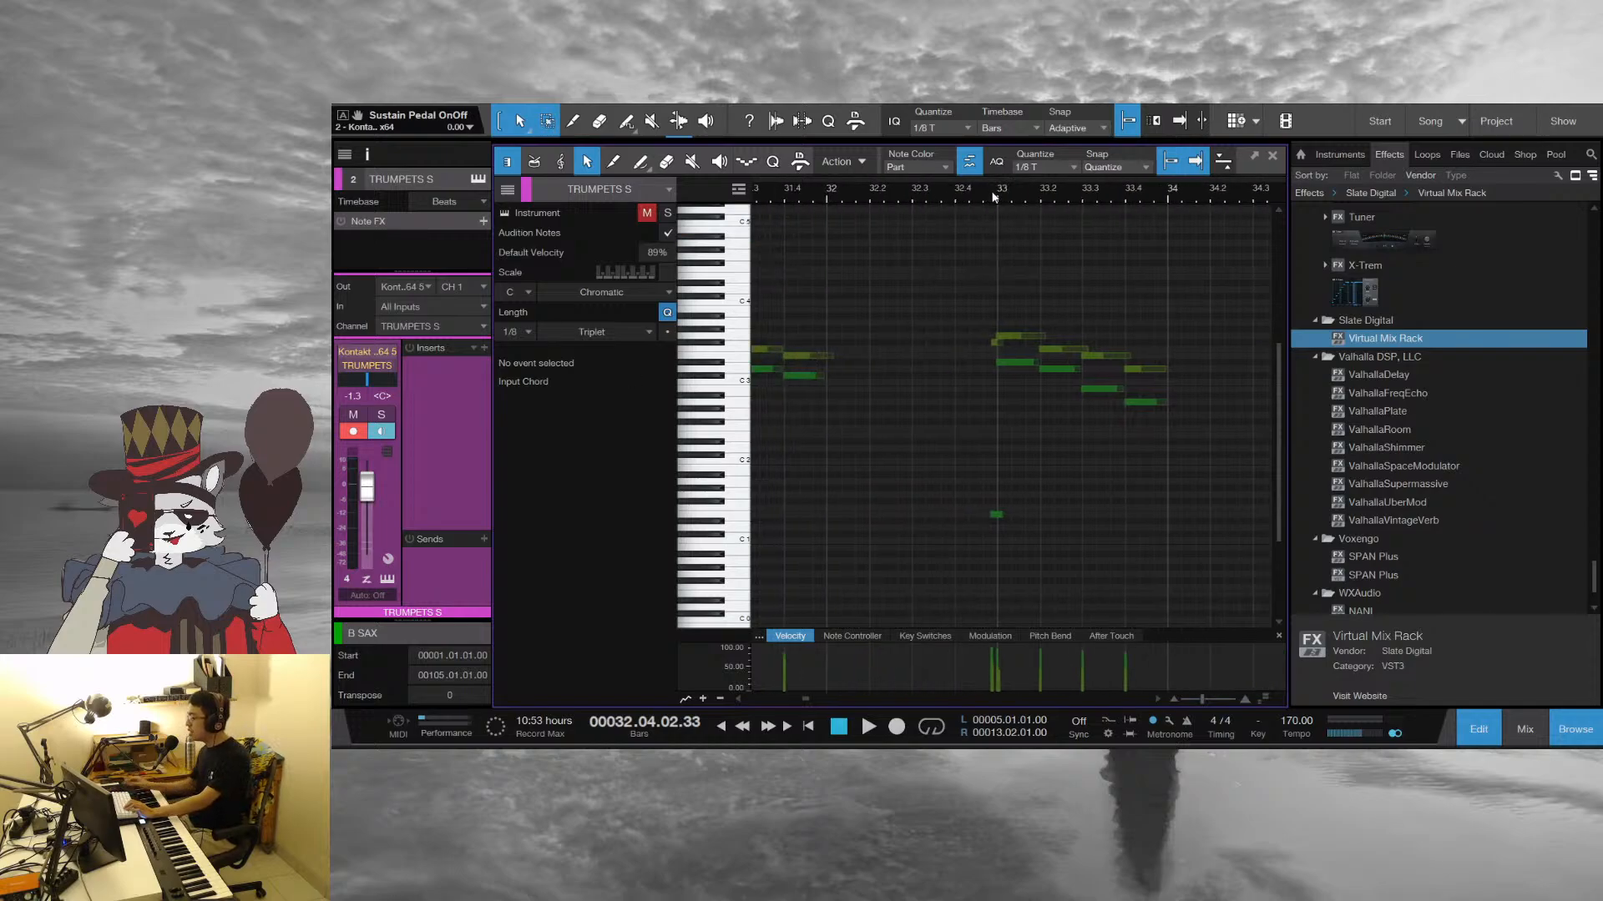
pyautogui.press('space')
pyautogui.press('space')
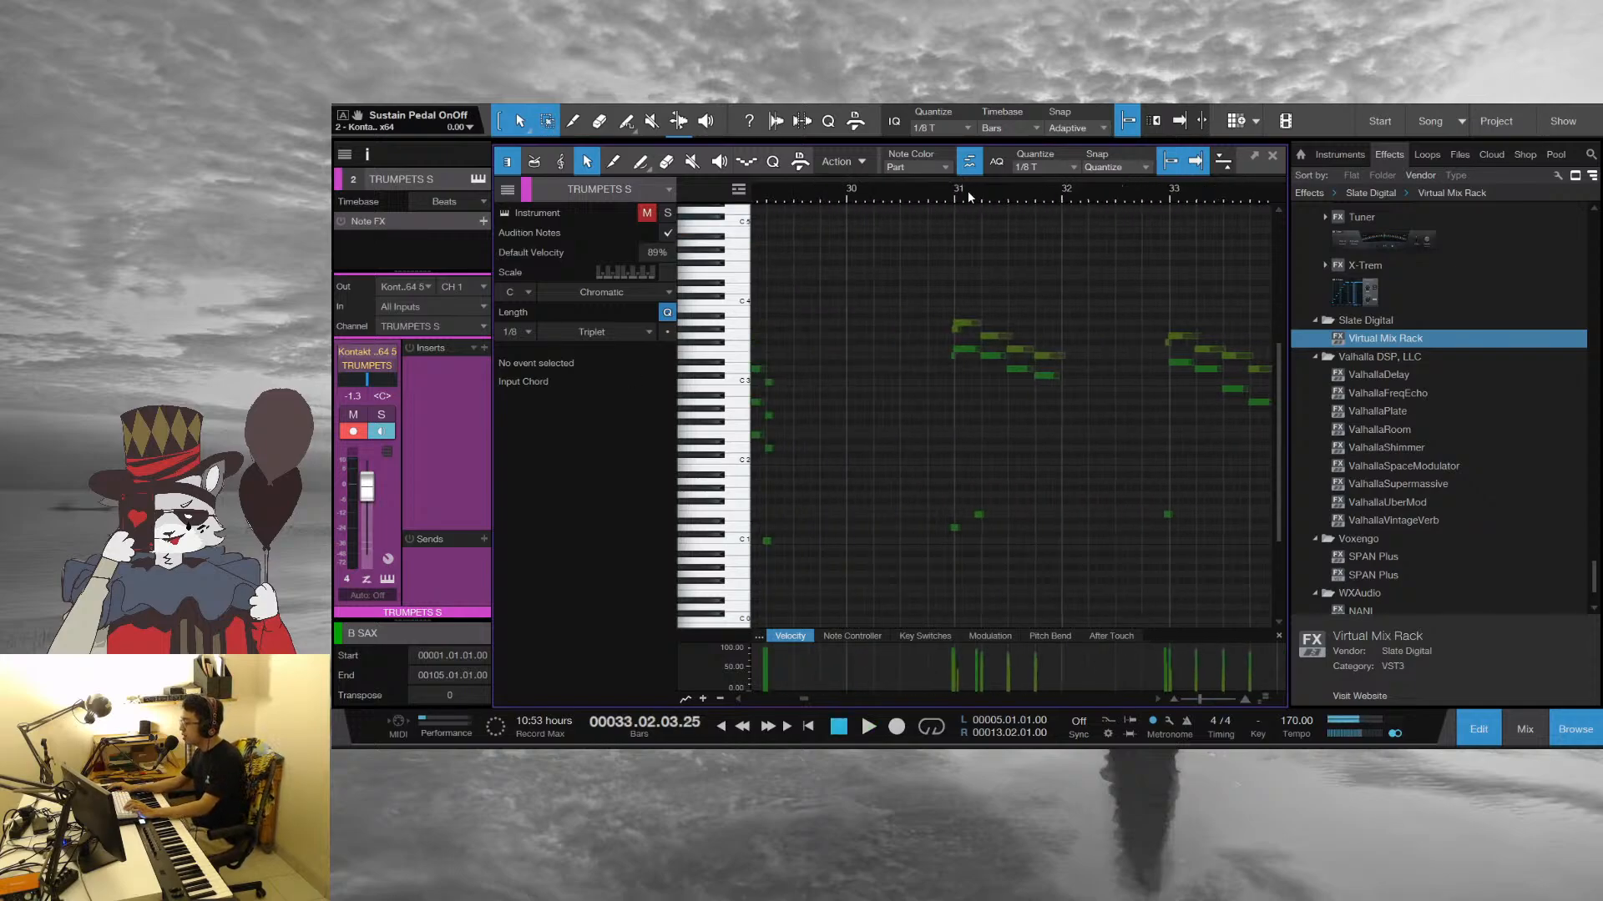
pyautogui.moveTo(929, 211); pyautogui.dragTo(928, 215)
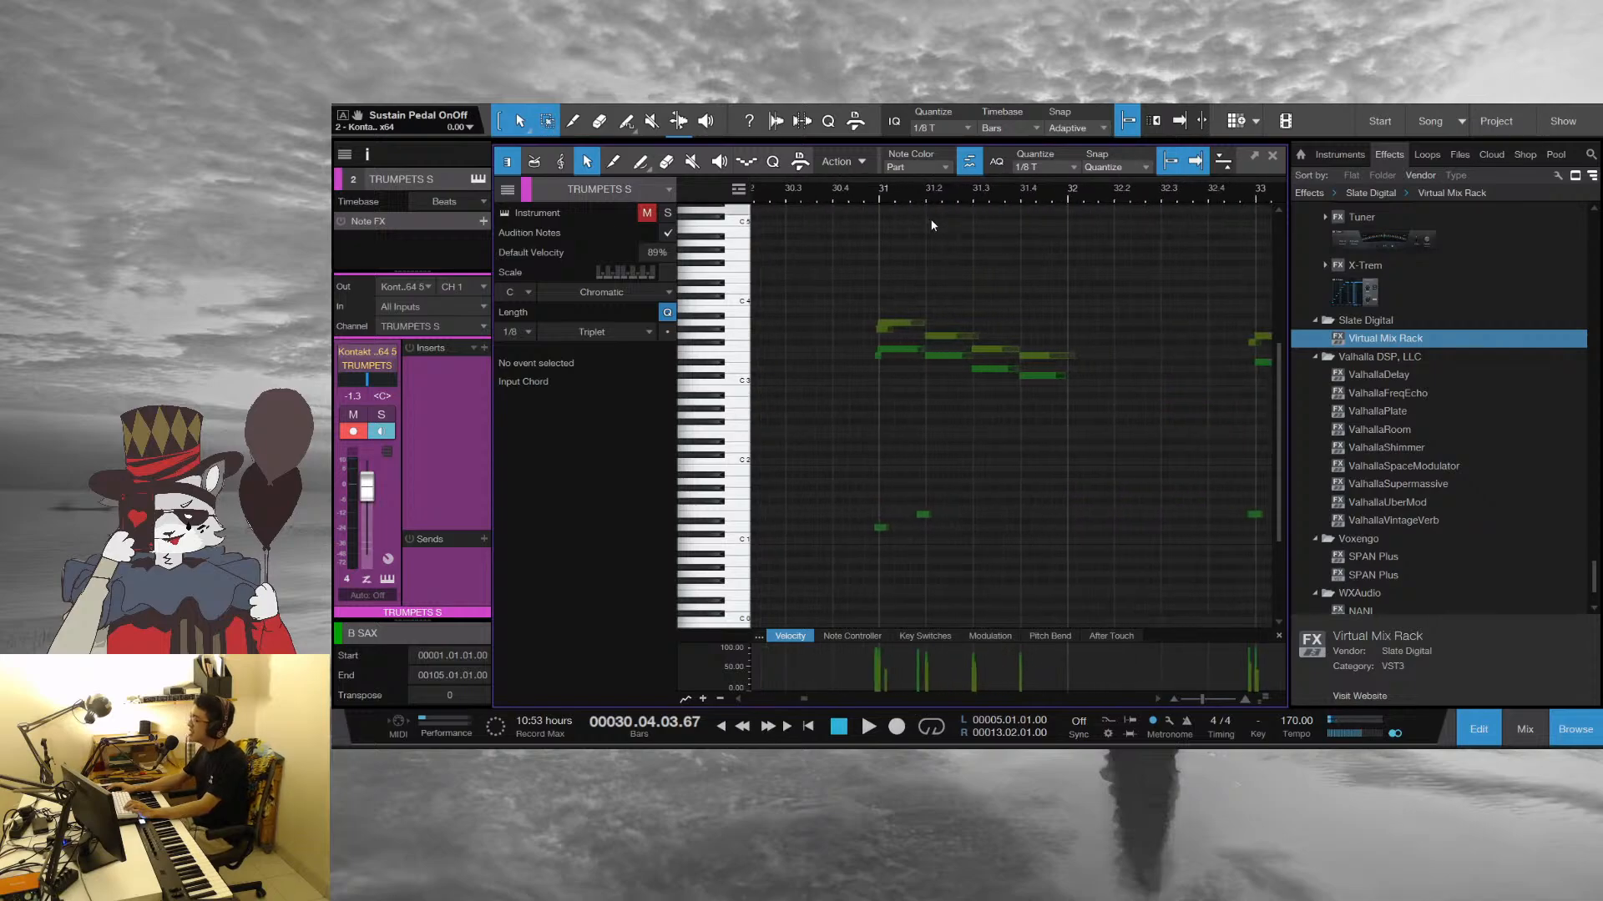
# Set the playhead just before bar 31, play the horn line and stop in bar 36
pyautogui.click(880, 195)
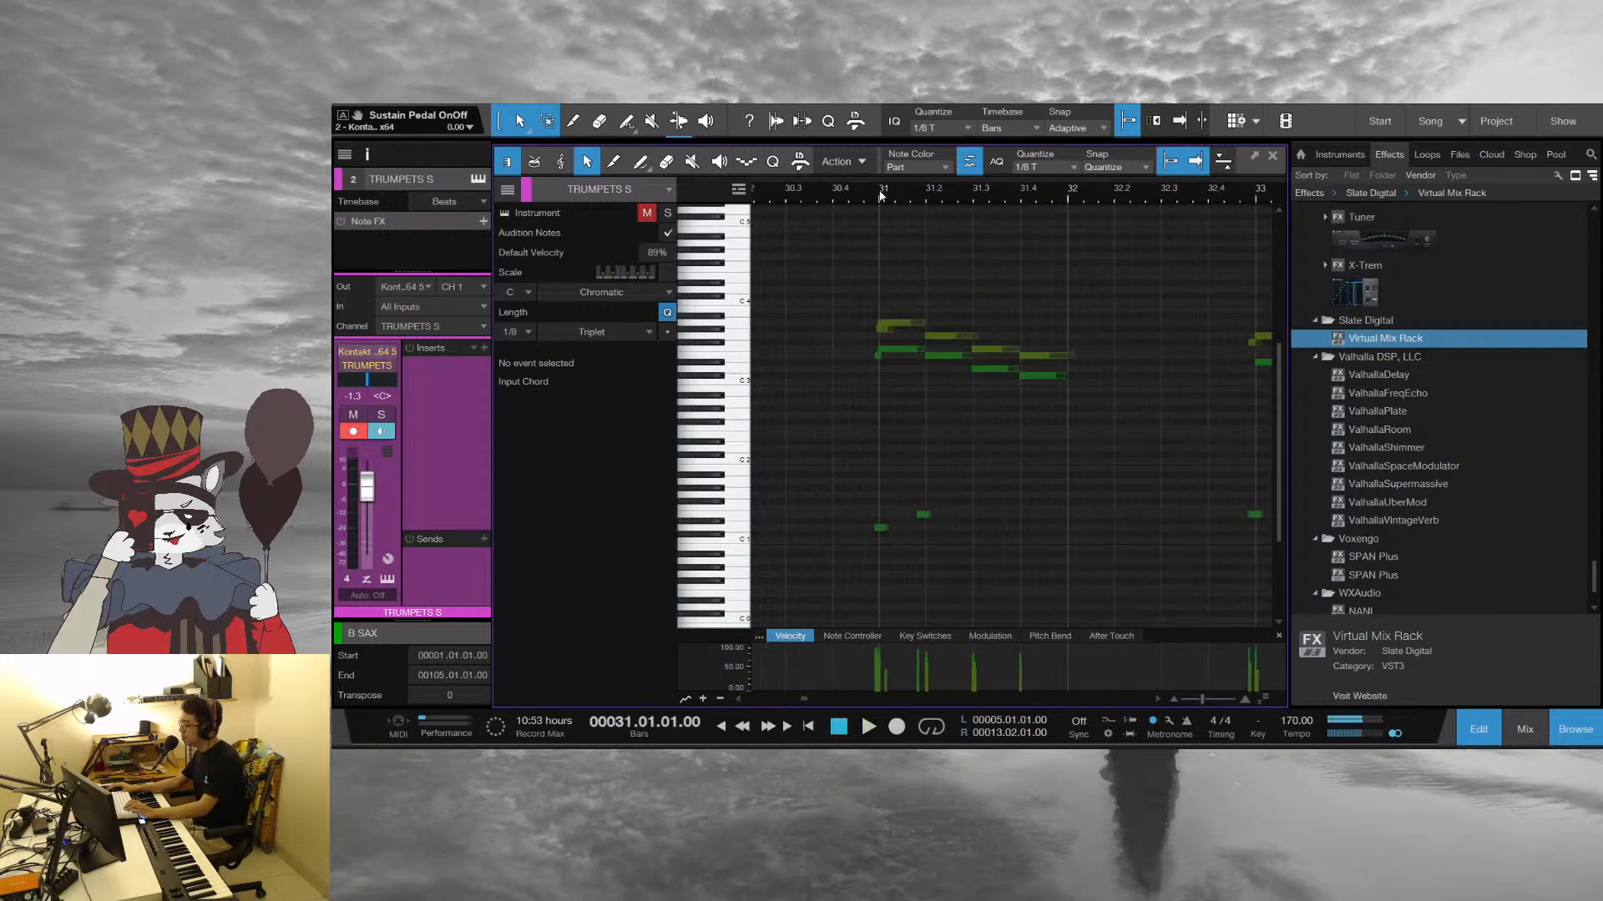
pyautogui.click(866, 192)
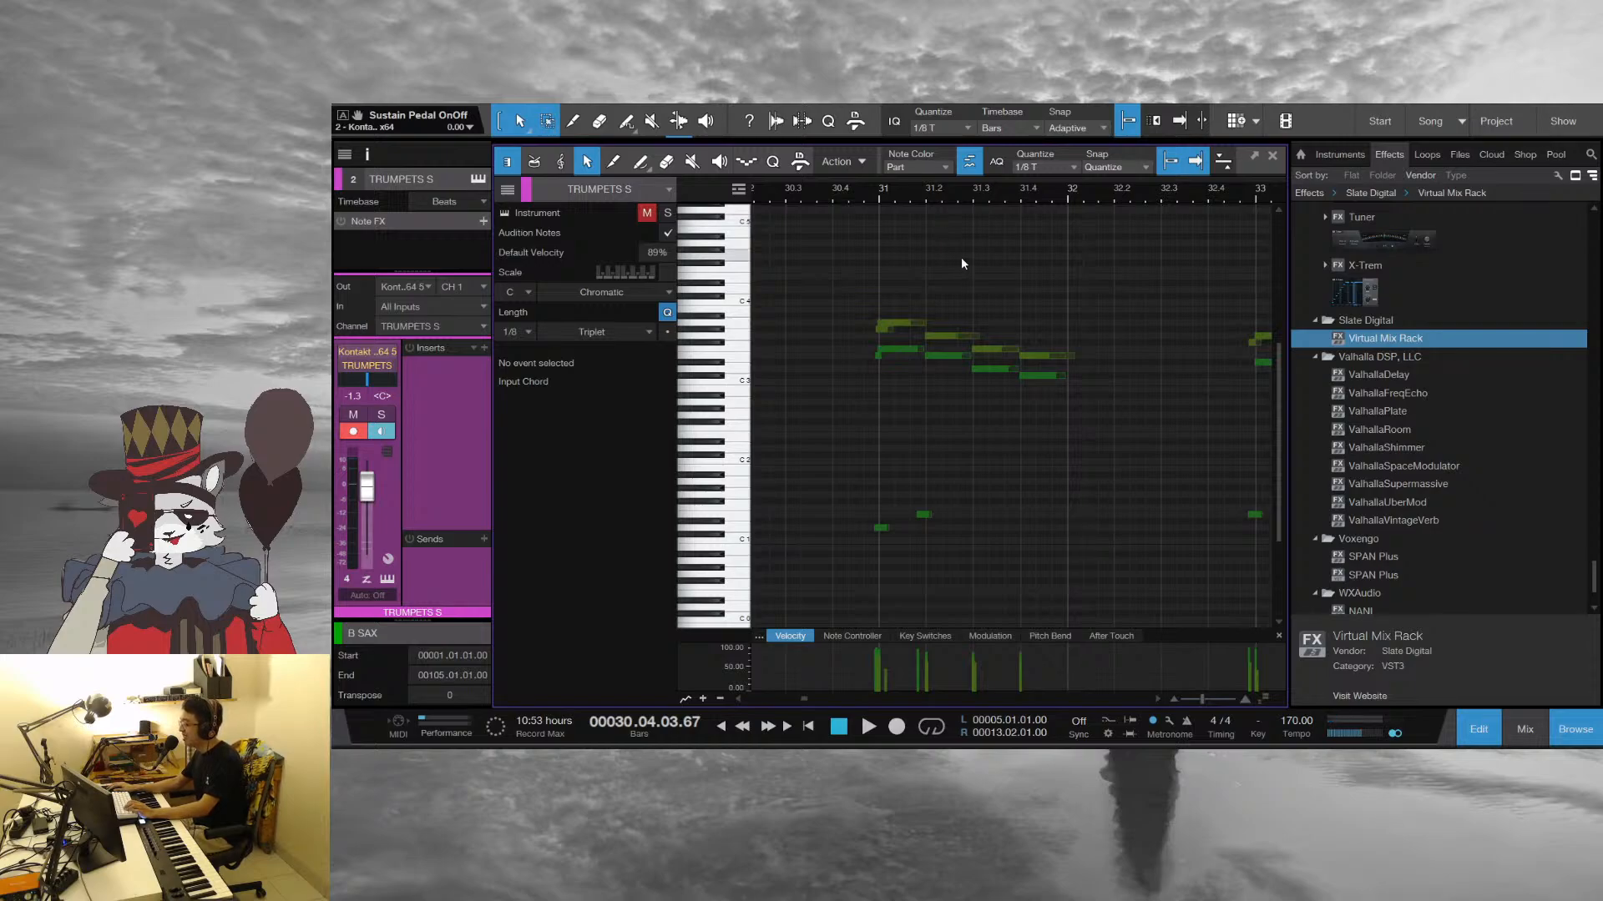
pyautogui.press('space')
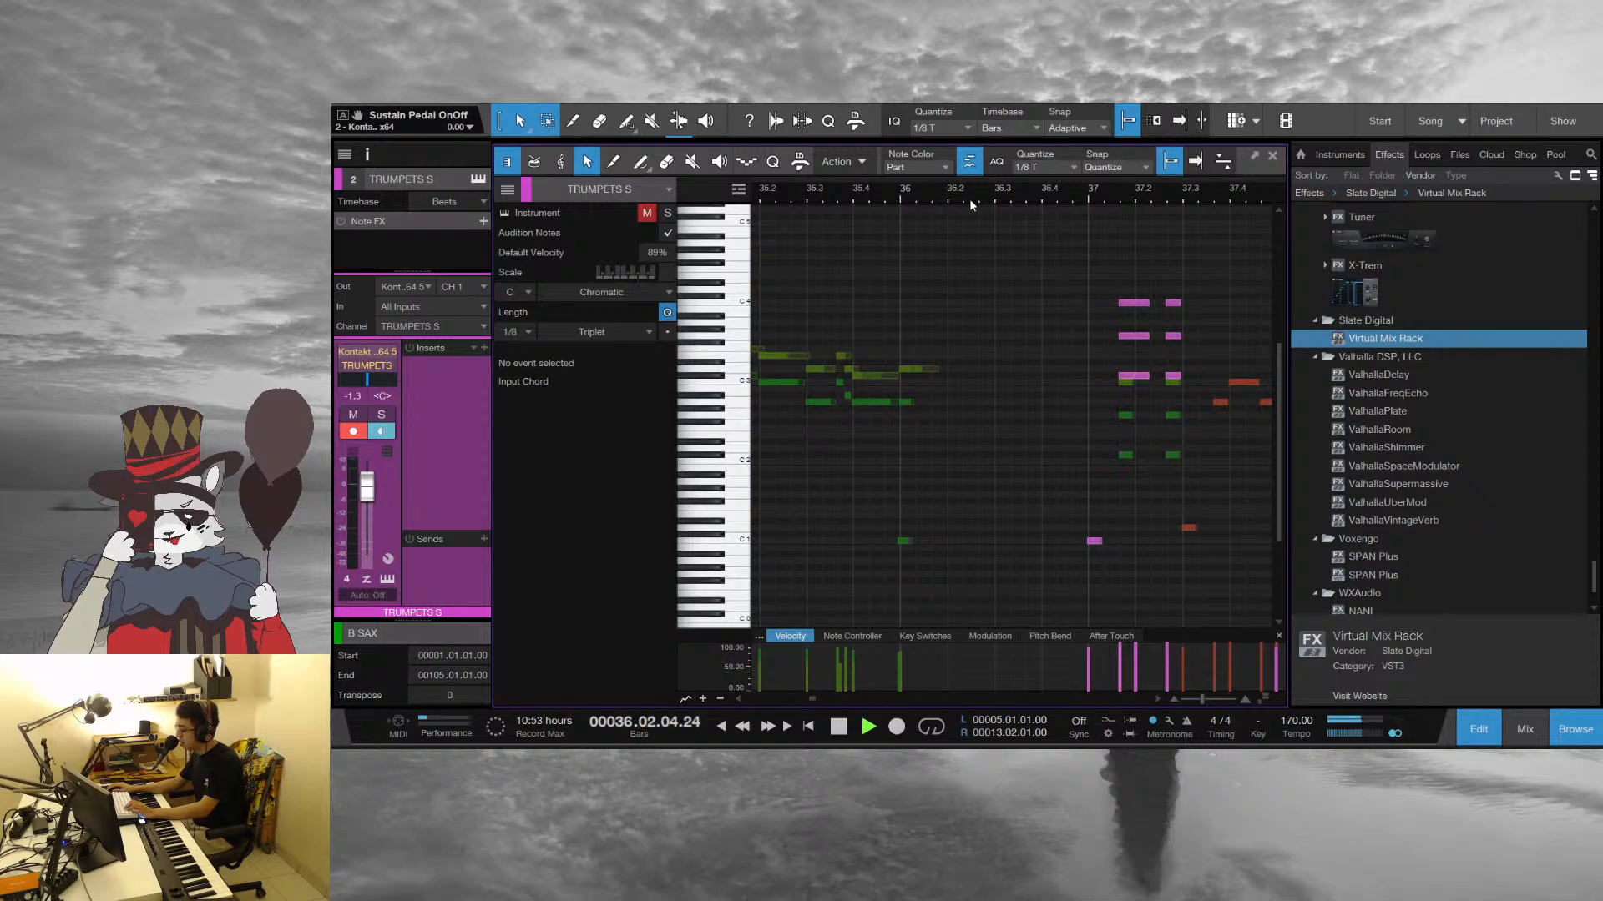
pyautogui.press('space')
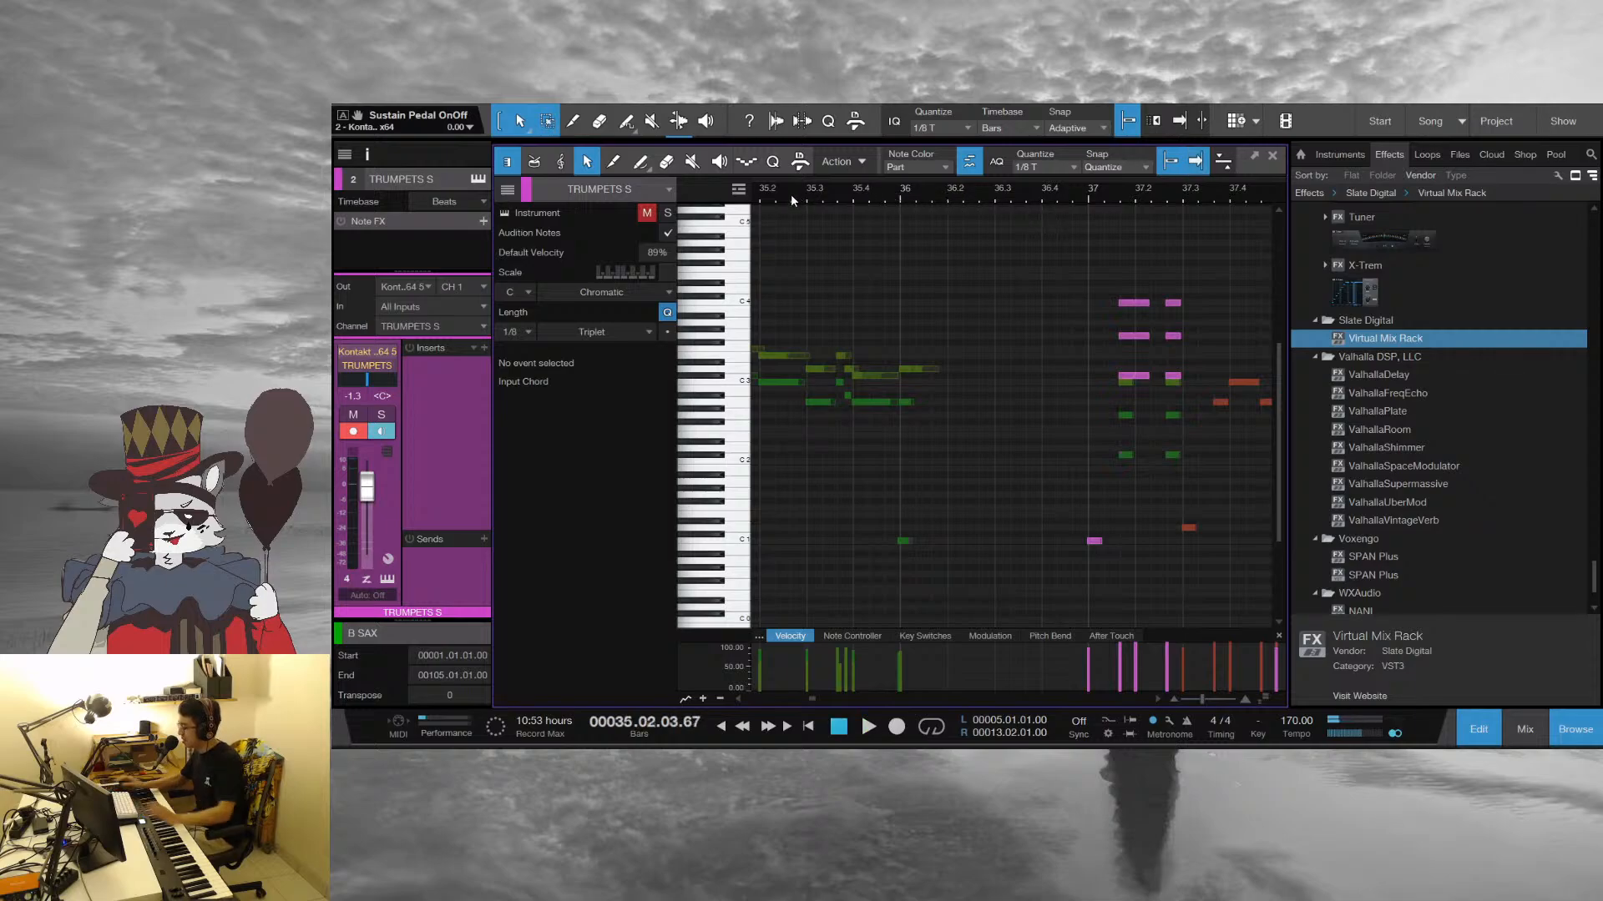
# Replay the end of the horn line from beat 2 of bar 35, then continue from bar 36 and stop in bar 37
pyautogui.press('space')
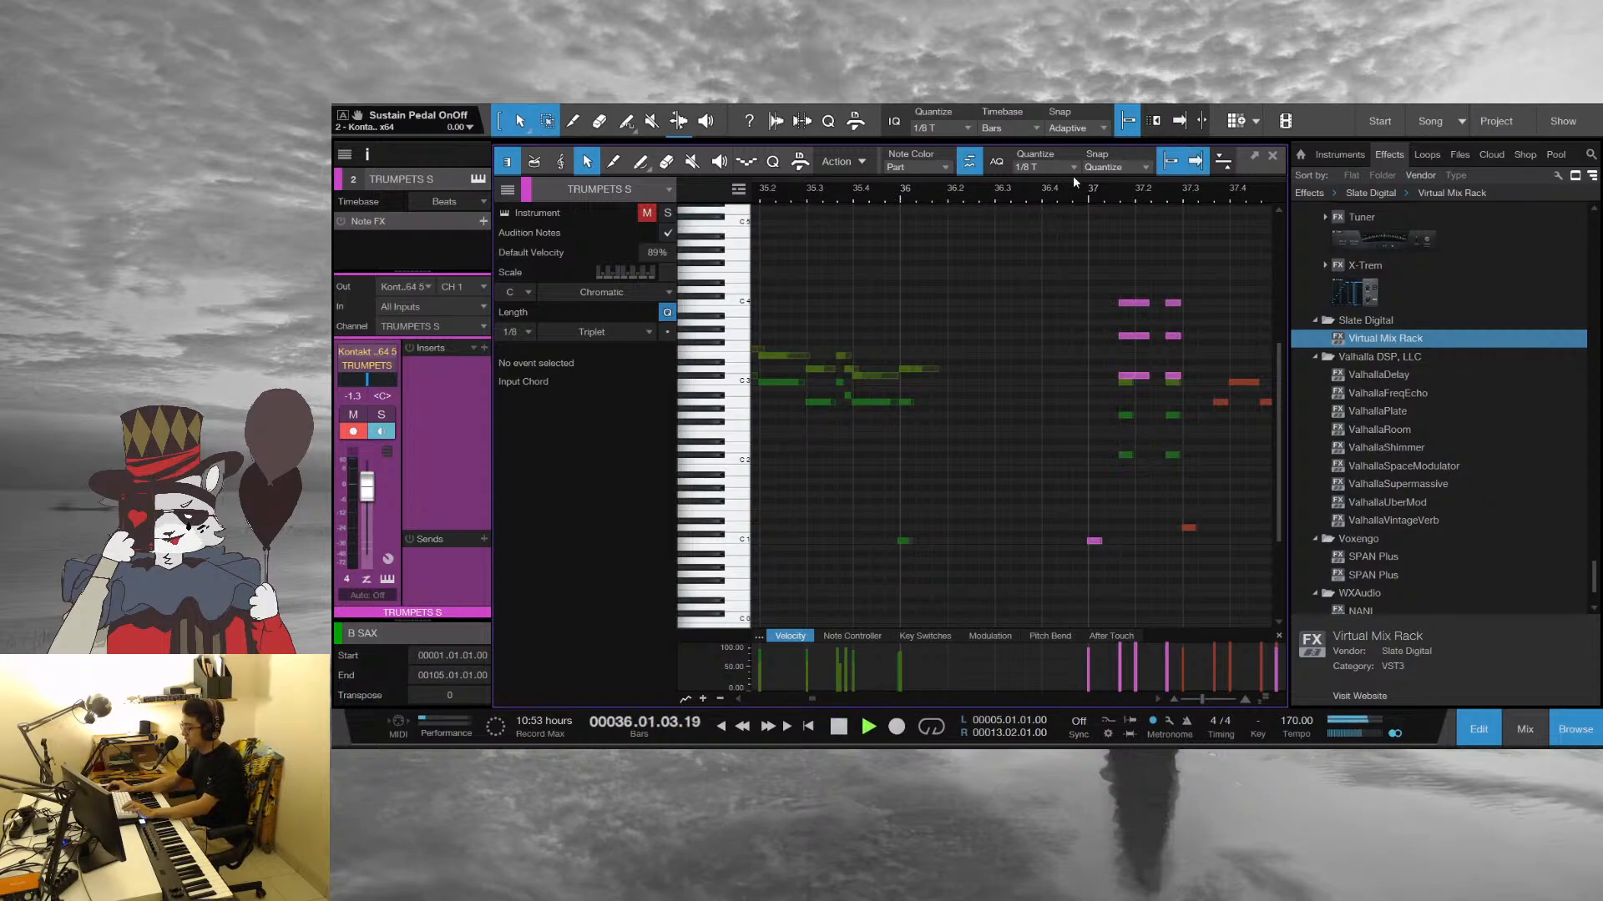
pyautogui.press('space')
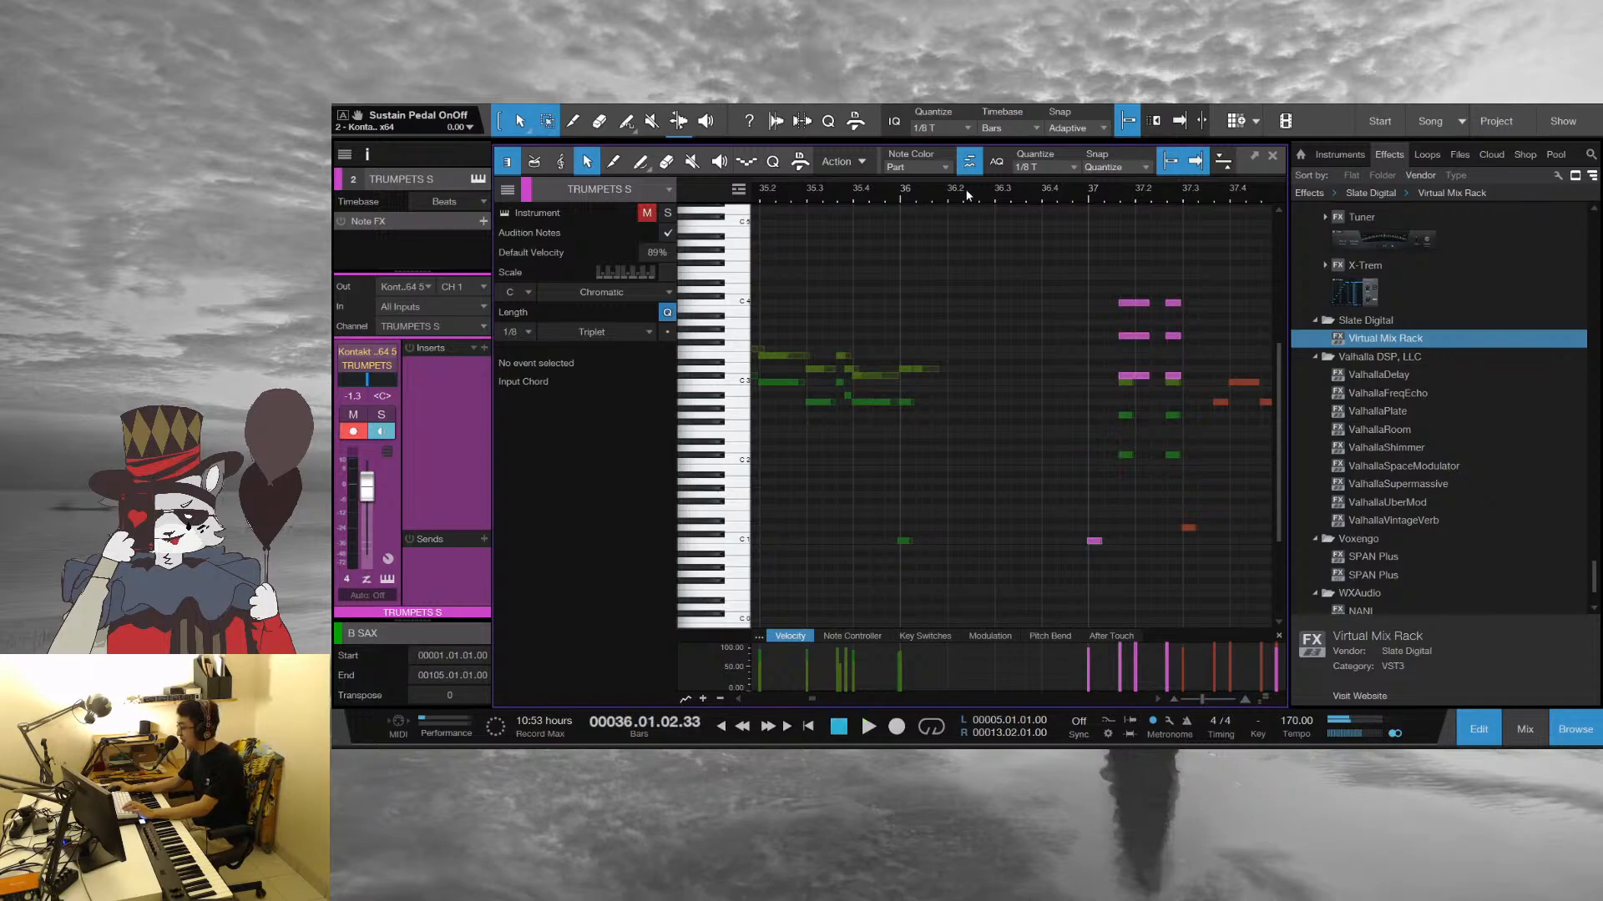
pyautogui.press('space')
pyautogui.press('space')
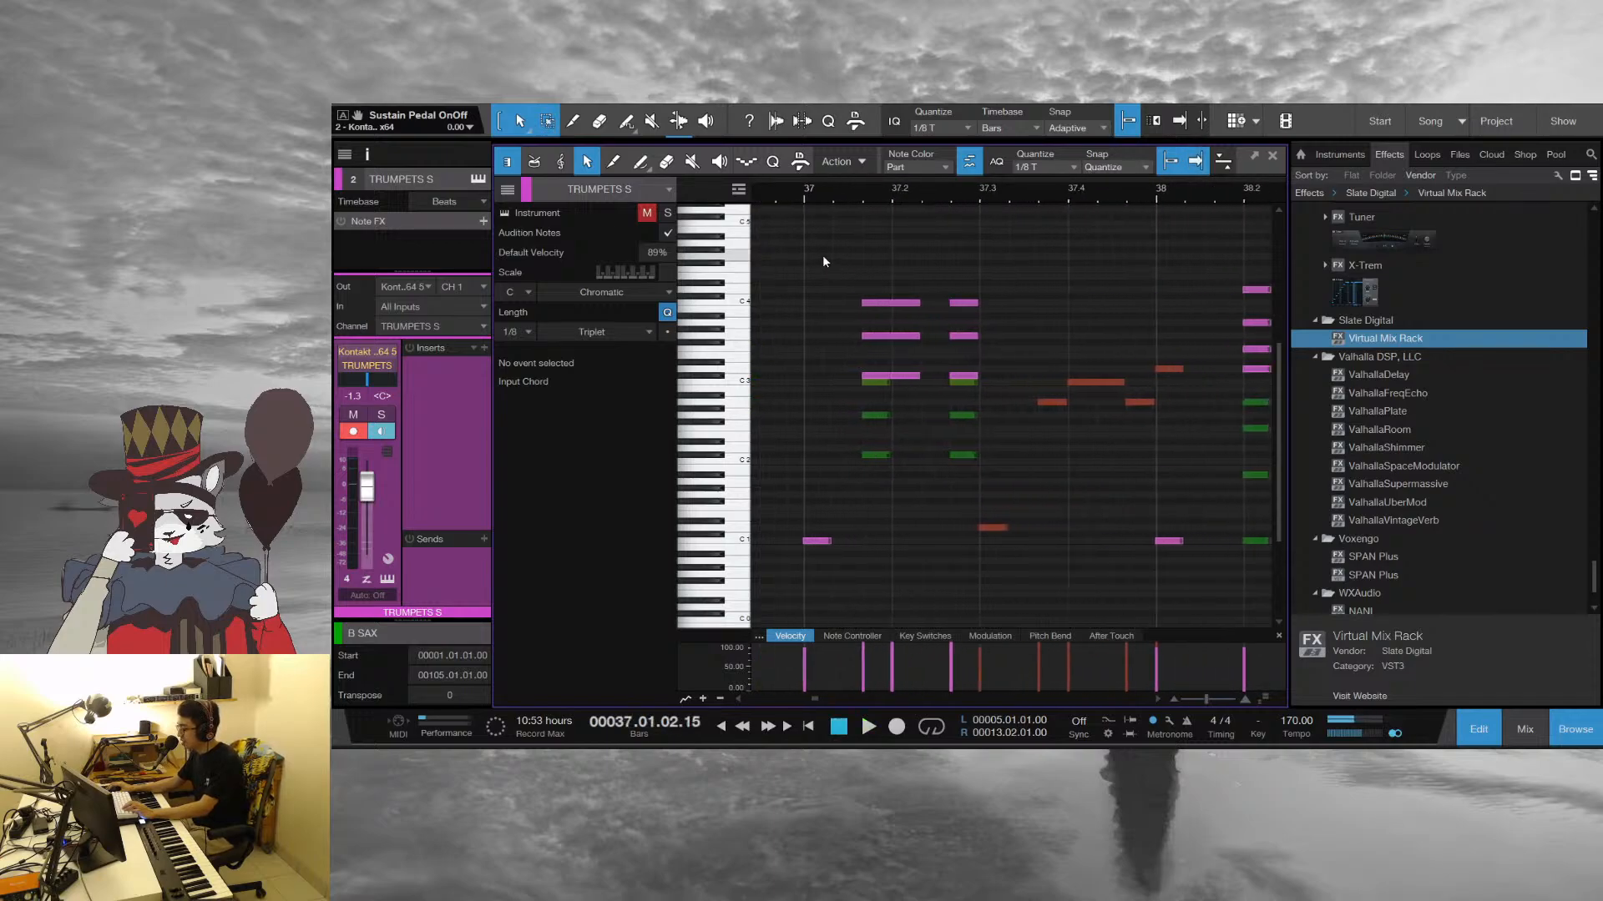
# Set the playhead to the start of bar 37 and play its horn chord hits twice, stopping within the bar
pyautogui.moveTo(891, 194); pyautogui.dragTo(934, 199)
pyautogui.click(864, 195)
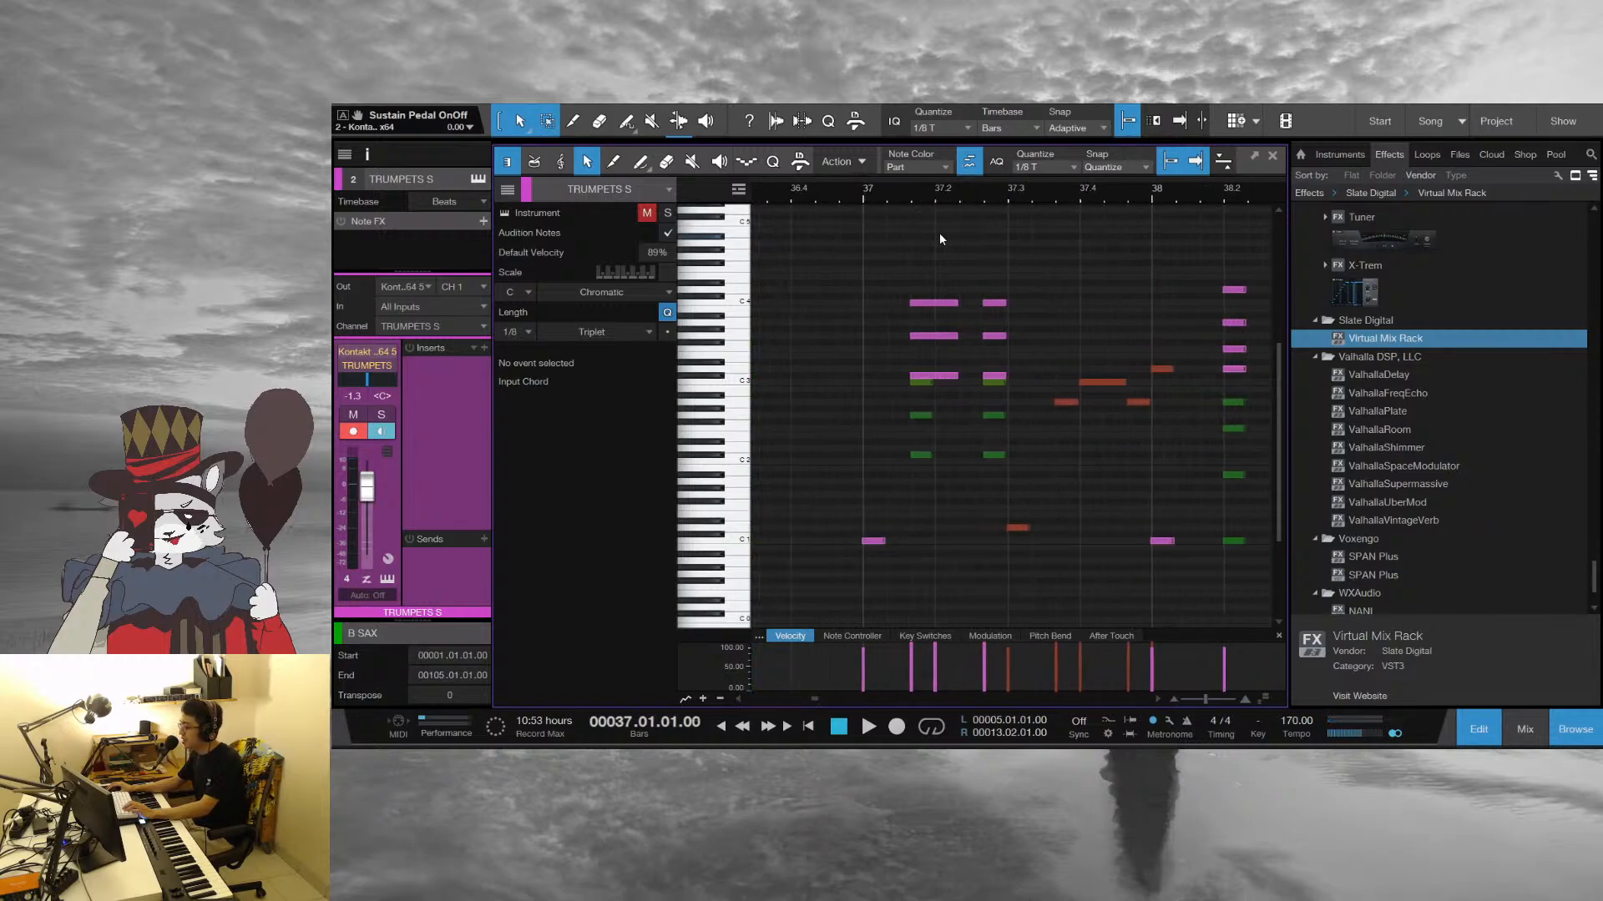
pyautogui.press('space')
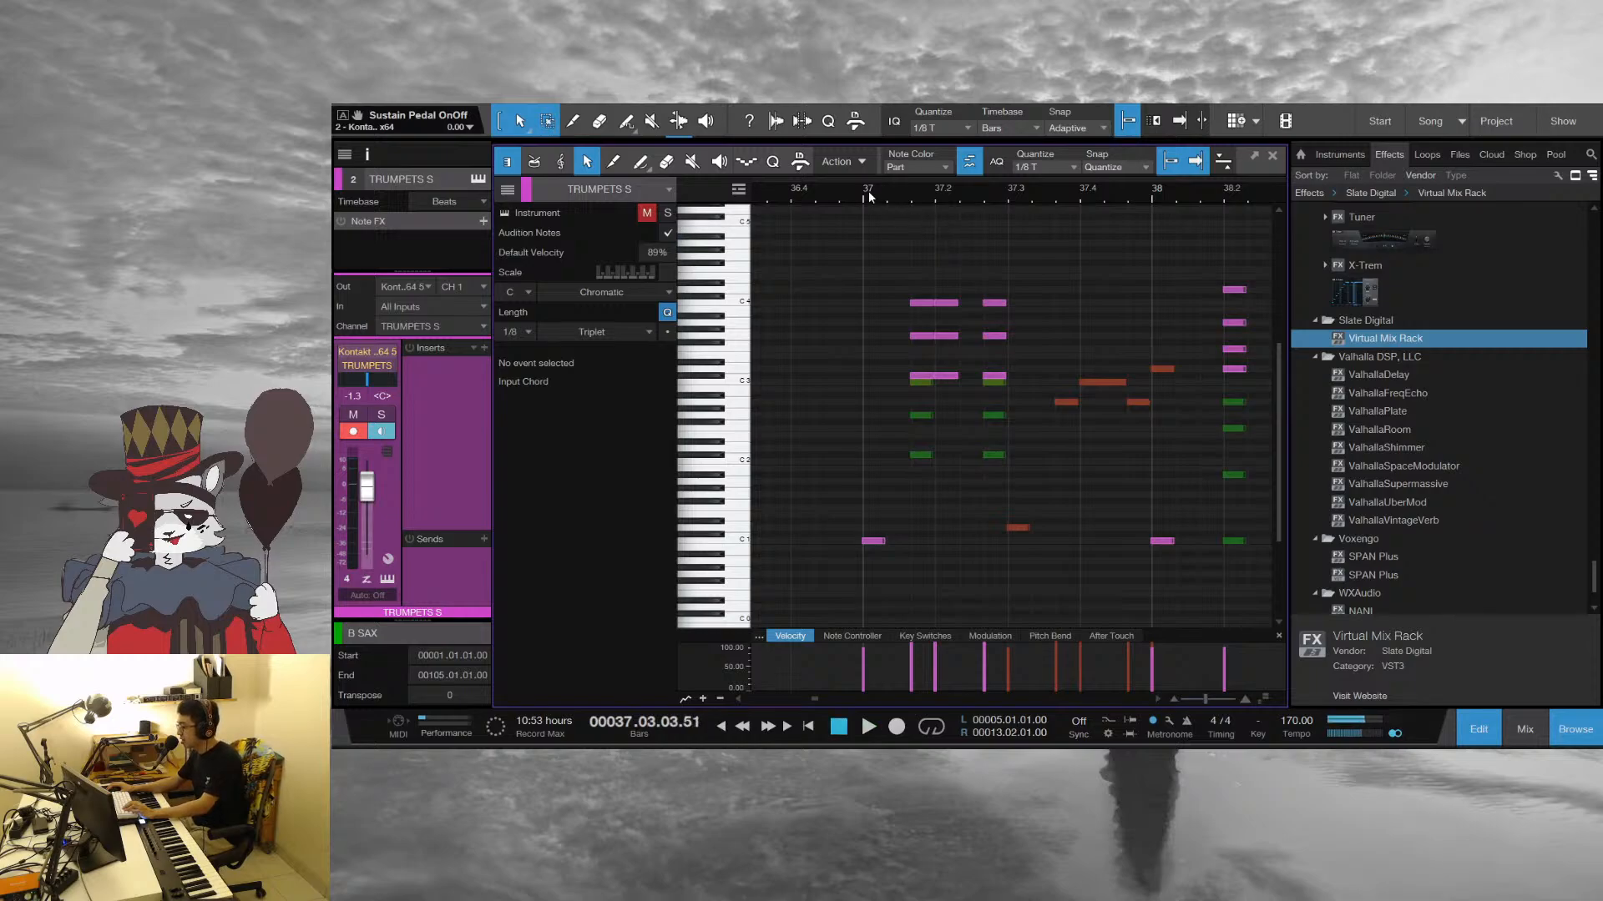
pyautogui.click(868, 193)
pyautogui.press('space')
pyautogui.press('space')
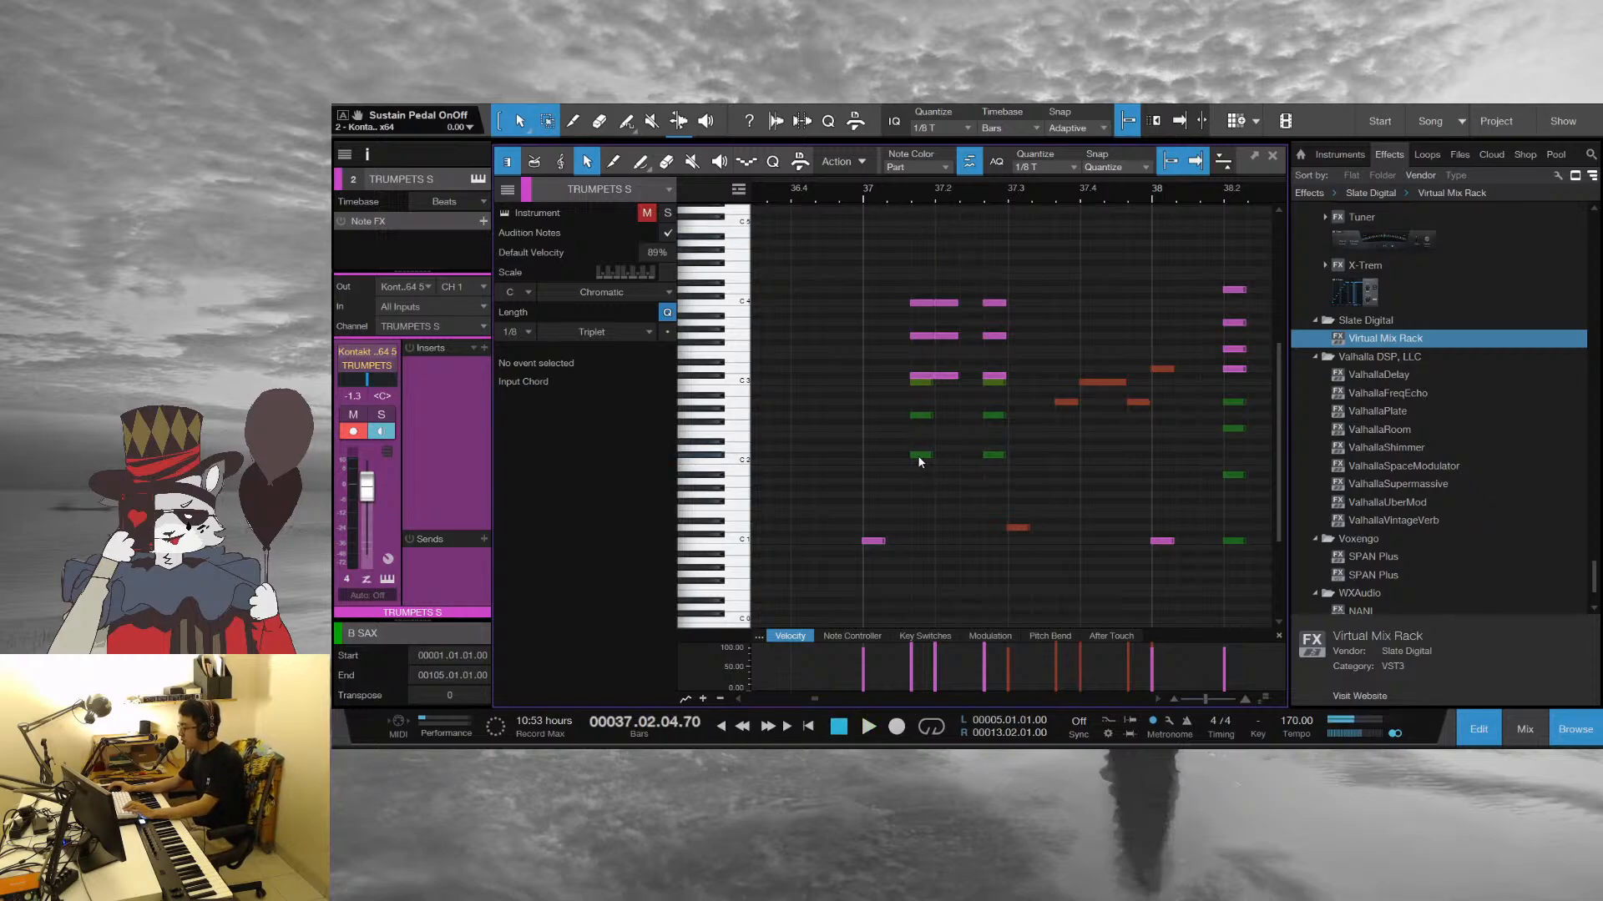
# Check the T SAX and CLARINET L notes in the first bar 37 chord, then play on past bar 38 and stop
pyautogui.click(919, 456)
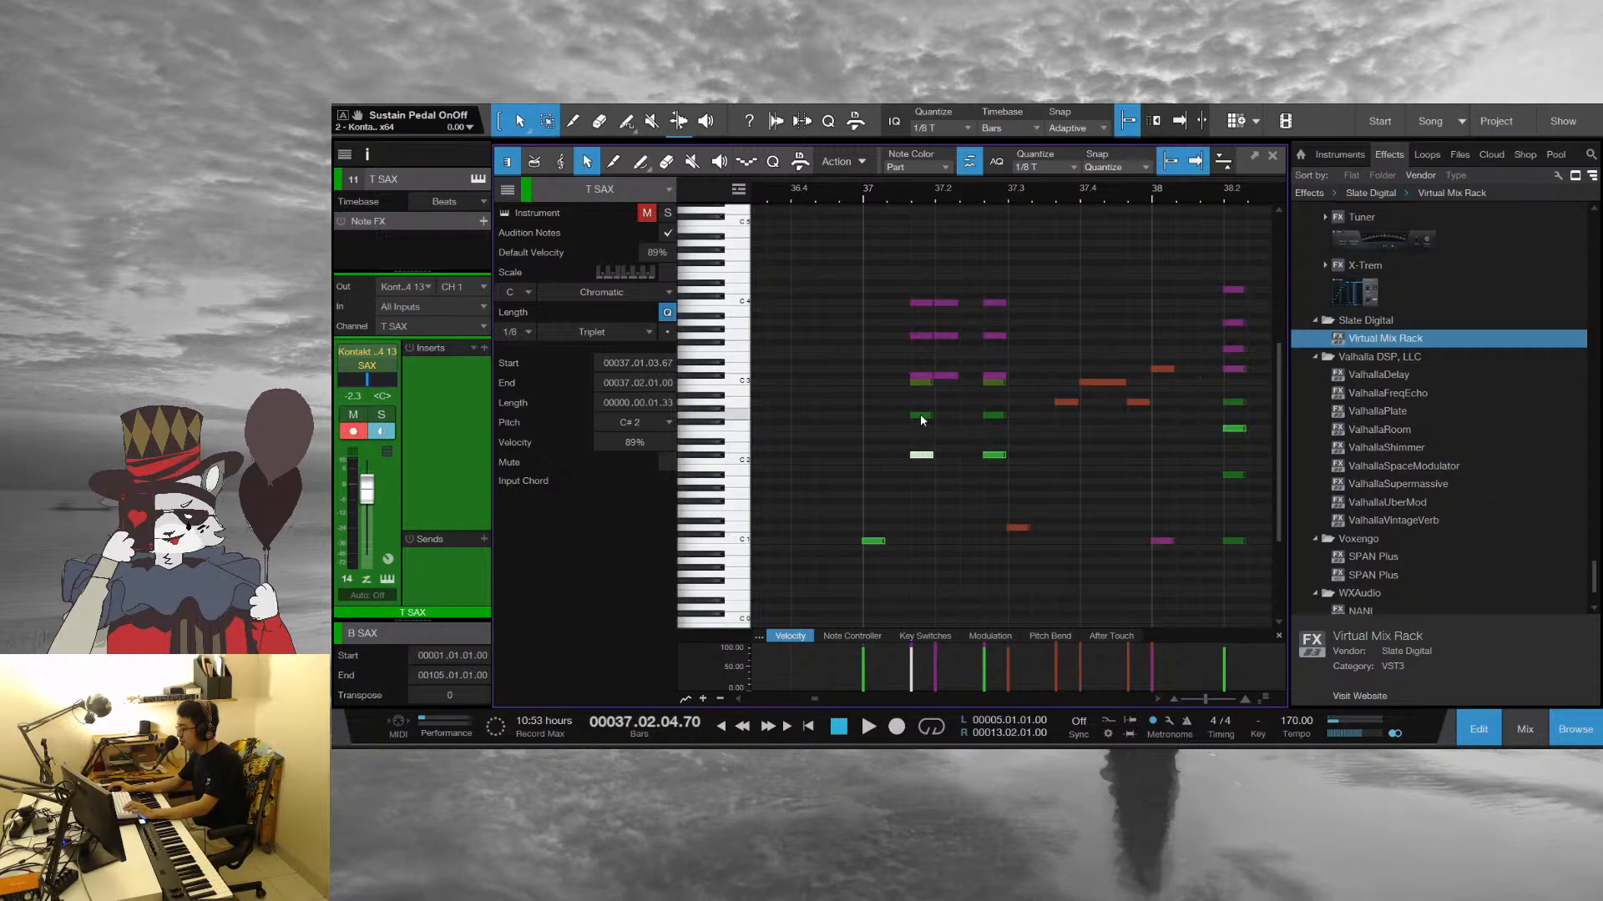
pyautogui.click(922, 382)
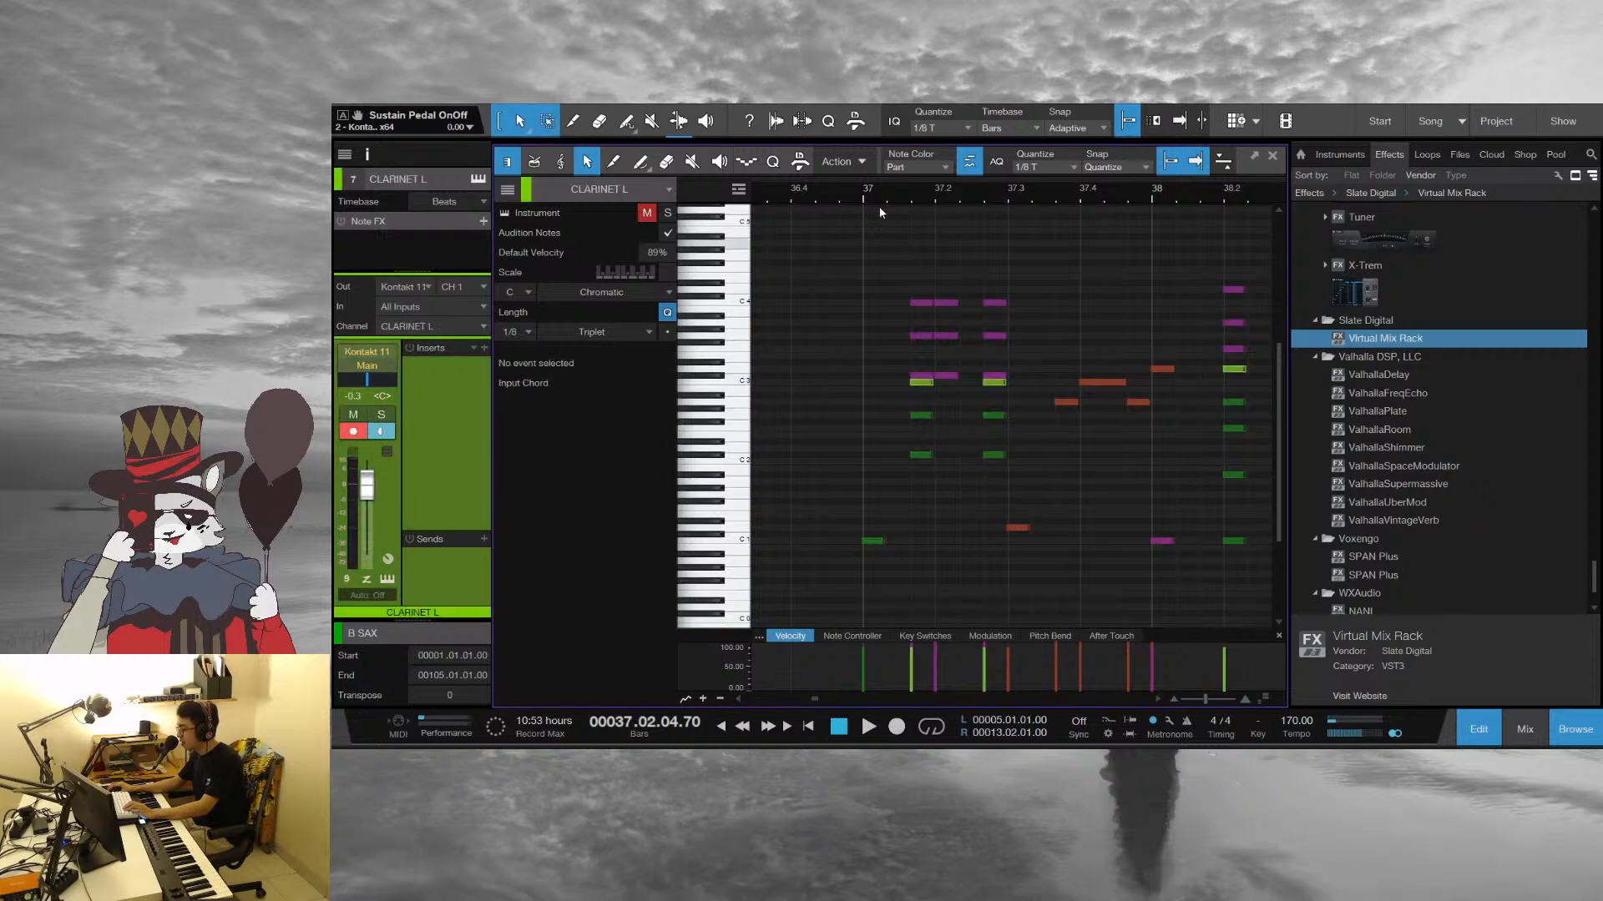
pyautogui.press('space')
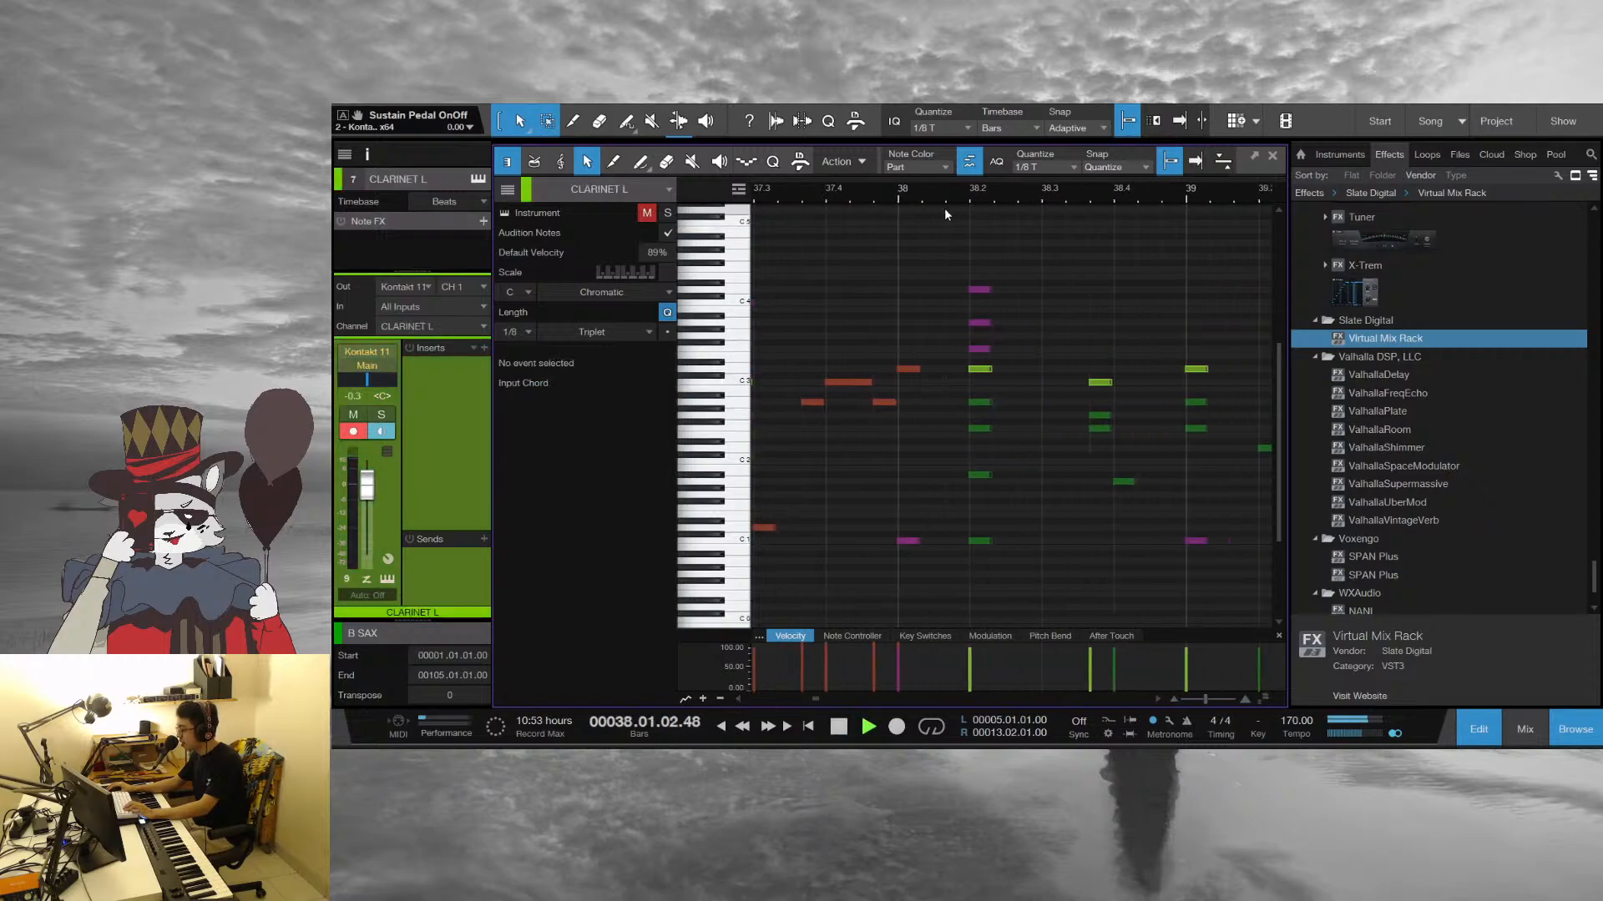
pyautogui.moveTo(1100, 196); pyautogui.dragTo(1060, 247)
pyautogui.press('space')
# Set the playhead to the start of bar 38 and close the note editor
pyautogui.click(929, 199)
pyautogui.moveTo(915, 197); pyautogui.dragTo(1010, 195)
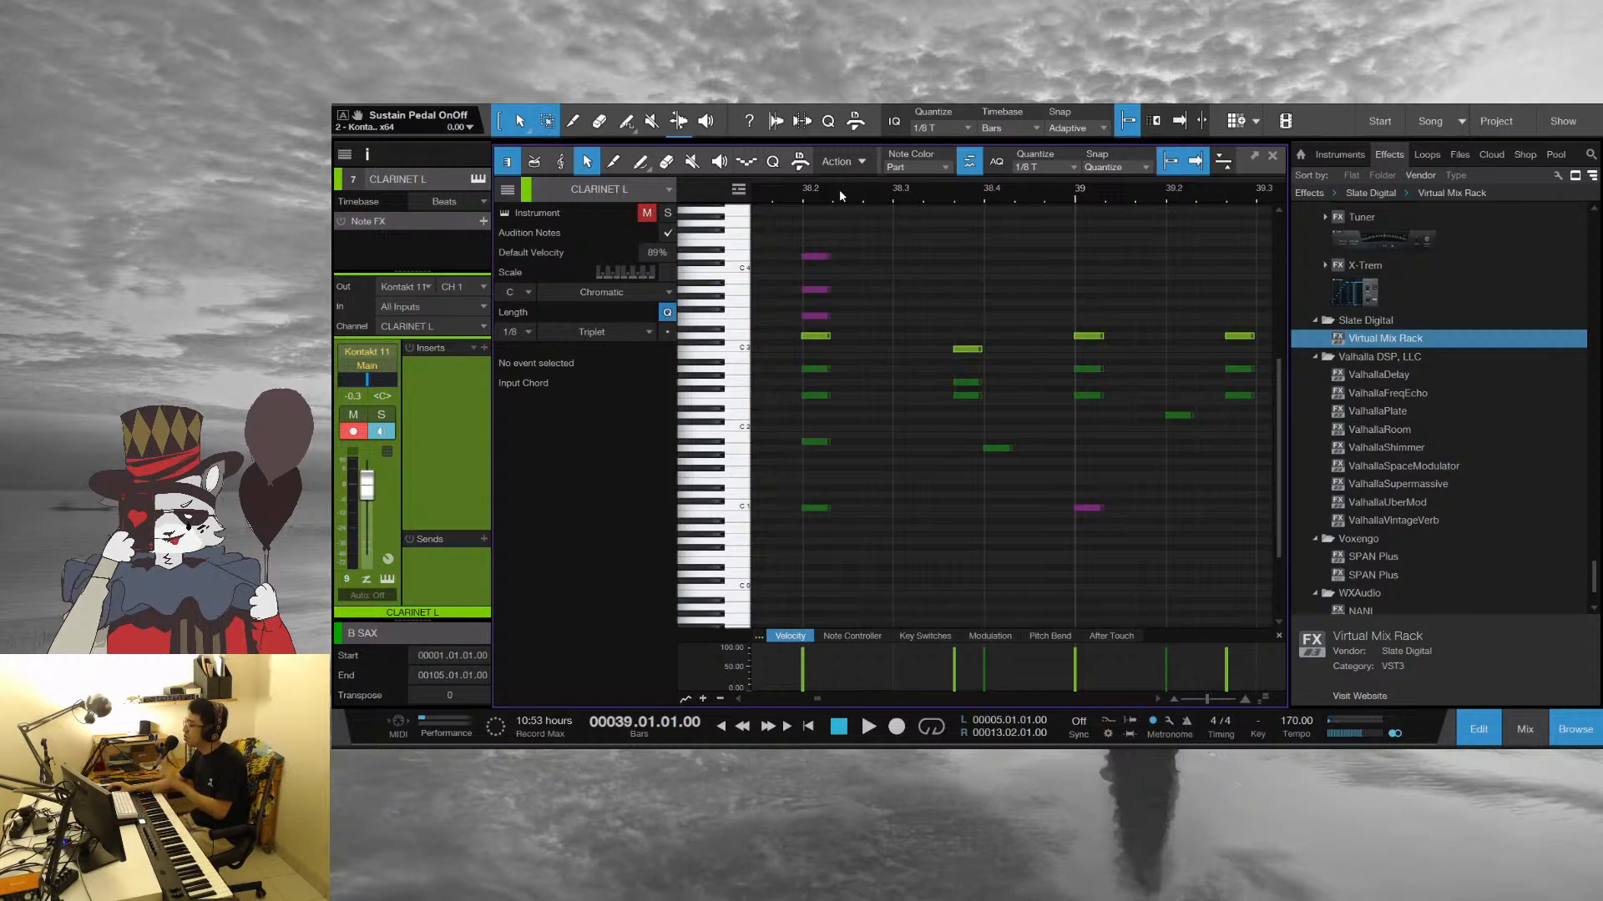
pyautogui.moveTo(811, 197); pyautogui.dragTo(907, 177)
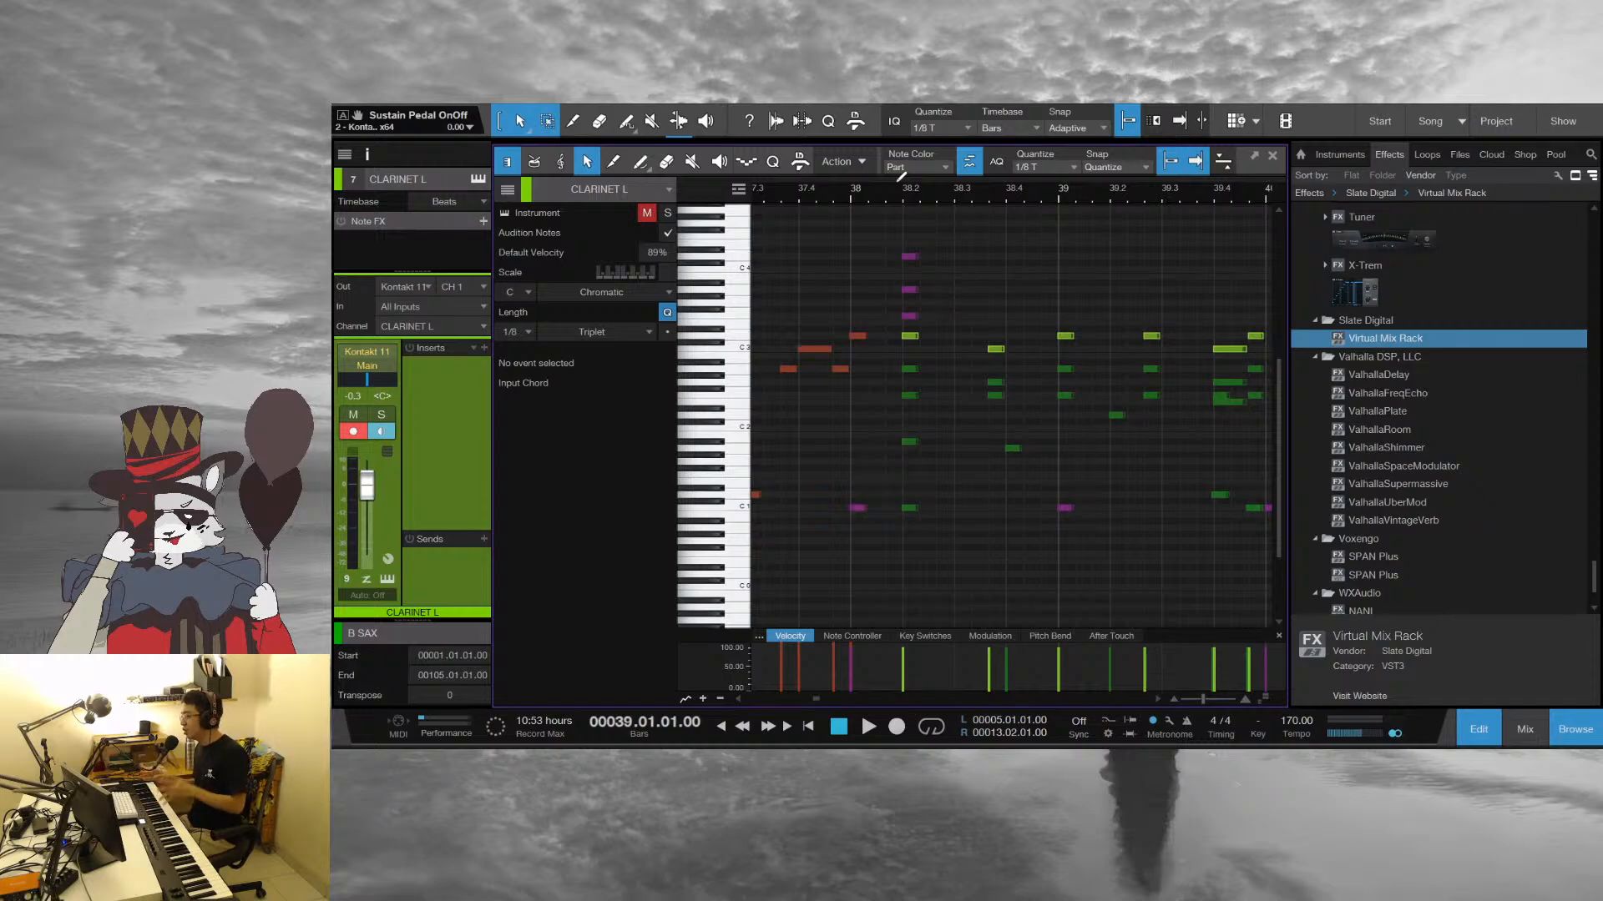
pyautogui.click(849, 188)
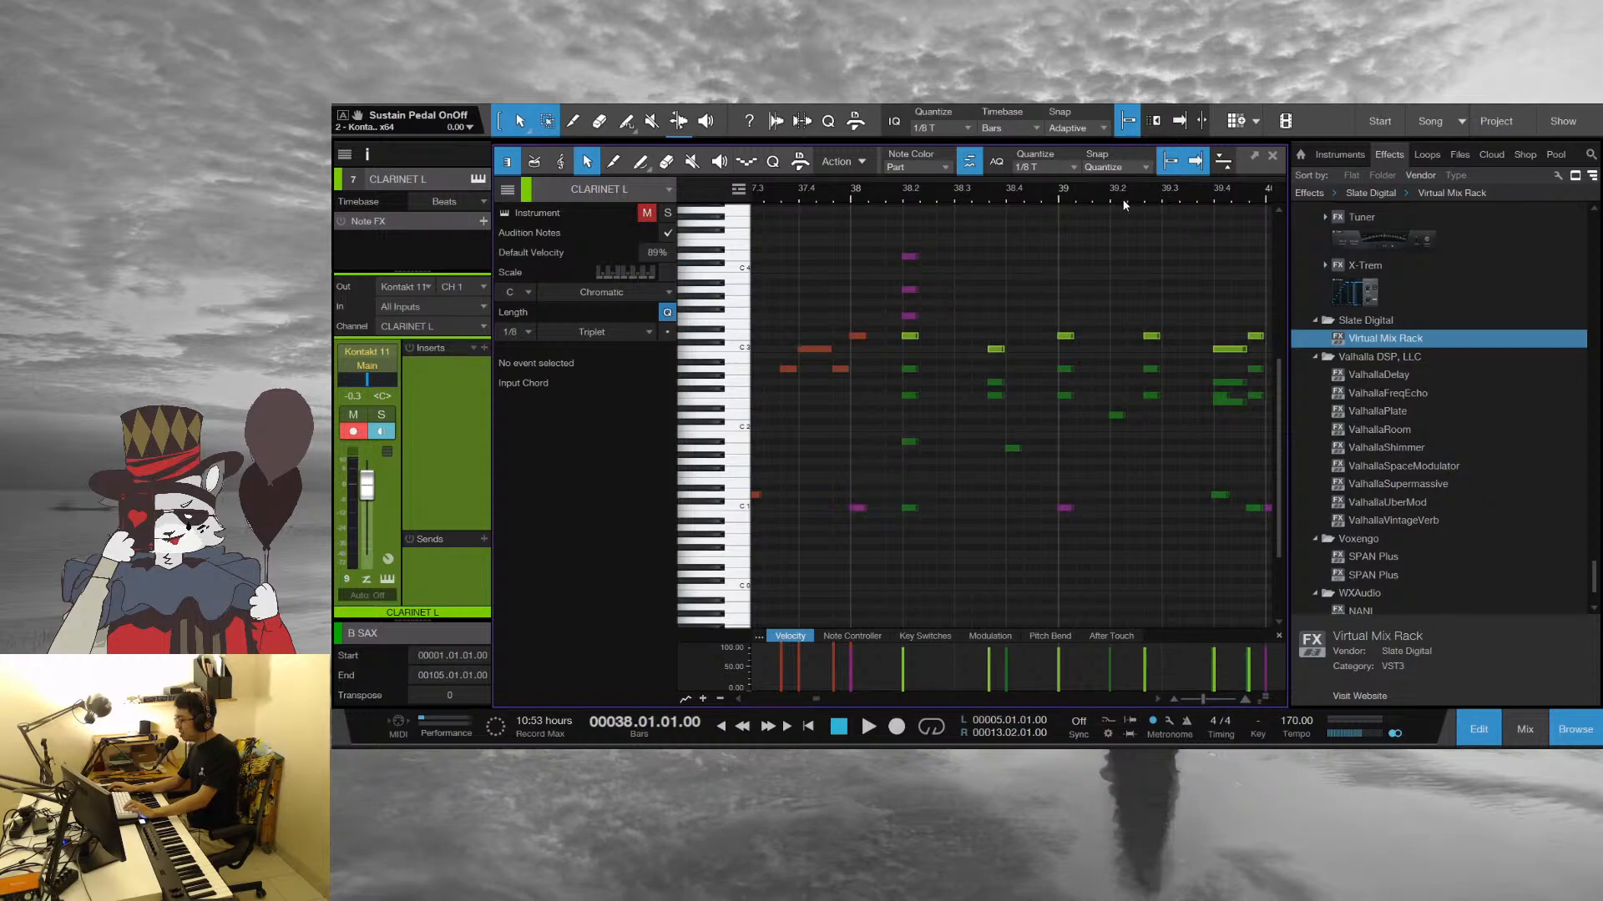
pyautogui.moveTo(1115, 192); pyautogui.dragTo(1062, 189)
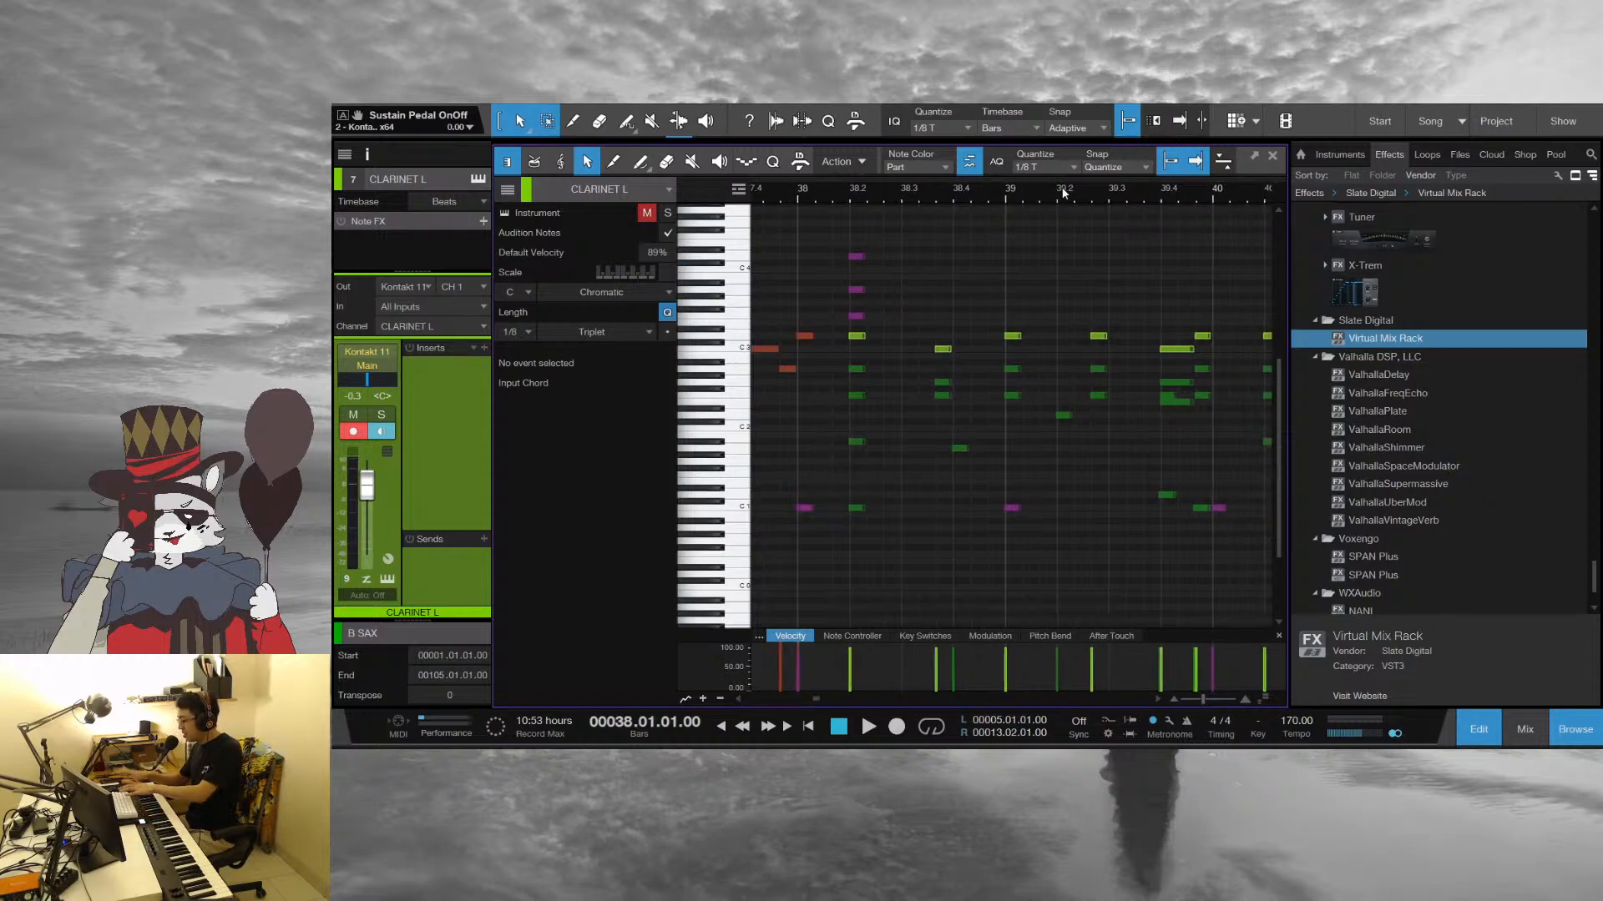
pyautogui.click(1272, 156)
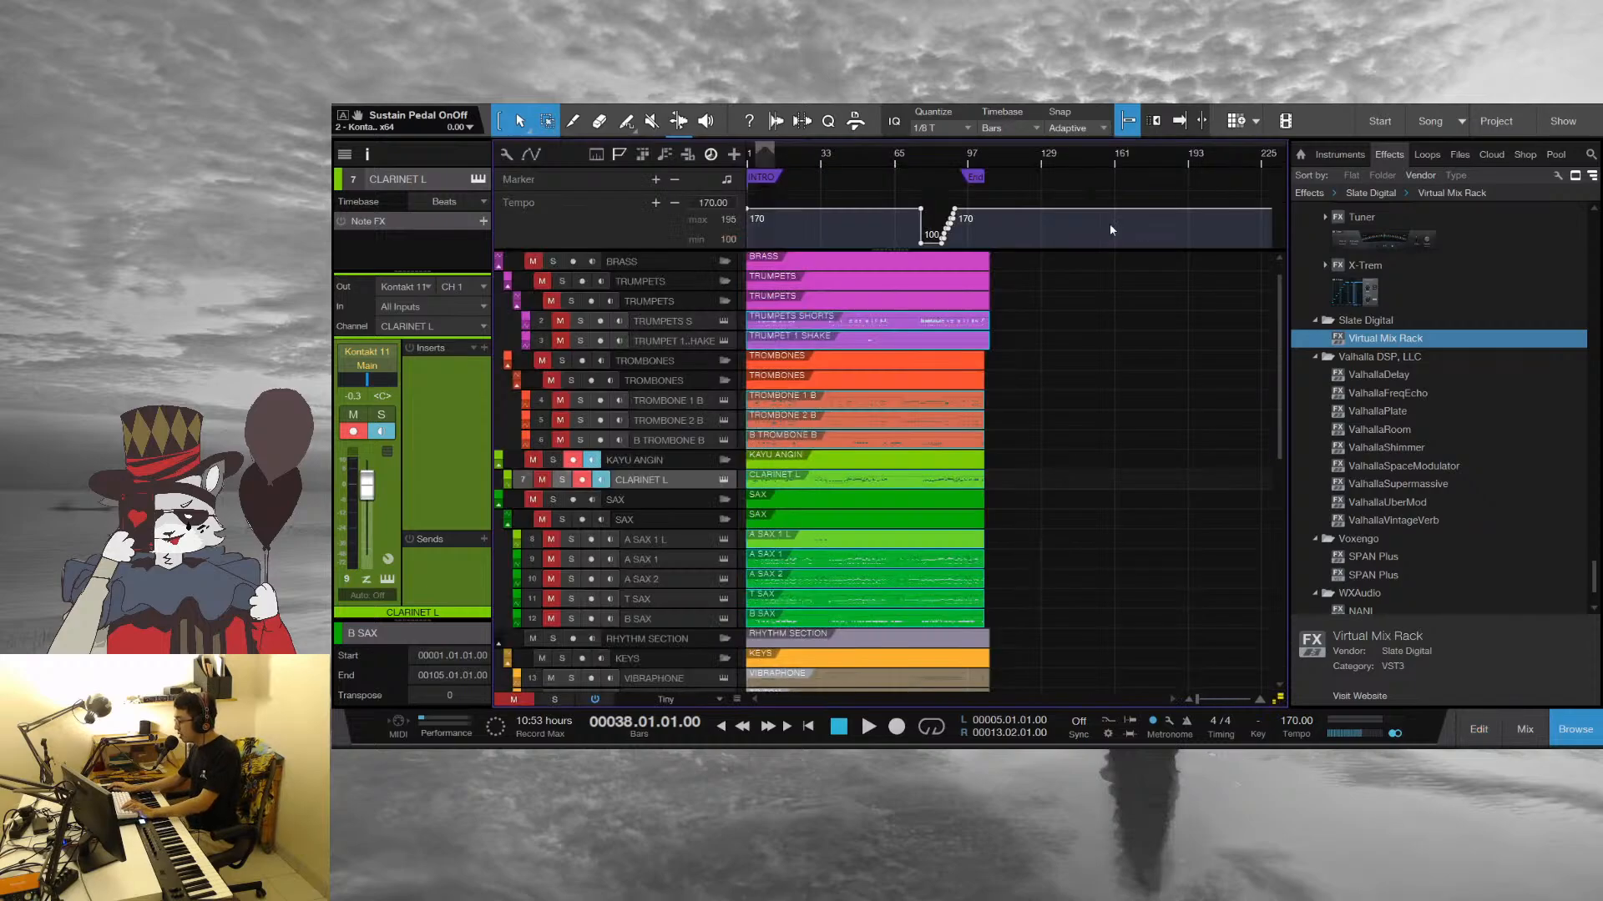
# Solo the SAX audio folder together with the PIANO track, play them from bar 38 and stop in bar 40
pyautogui.scroll(-10, 670, 488)
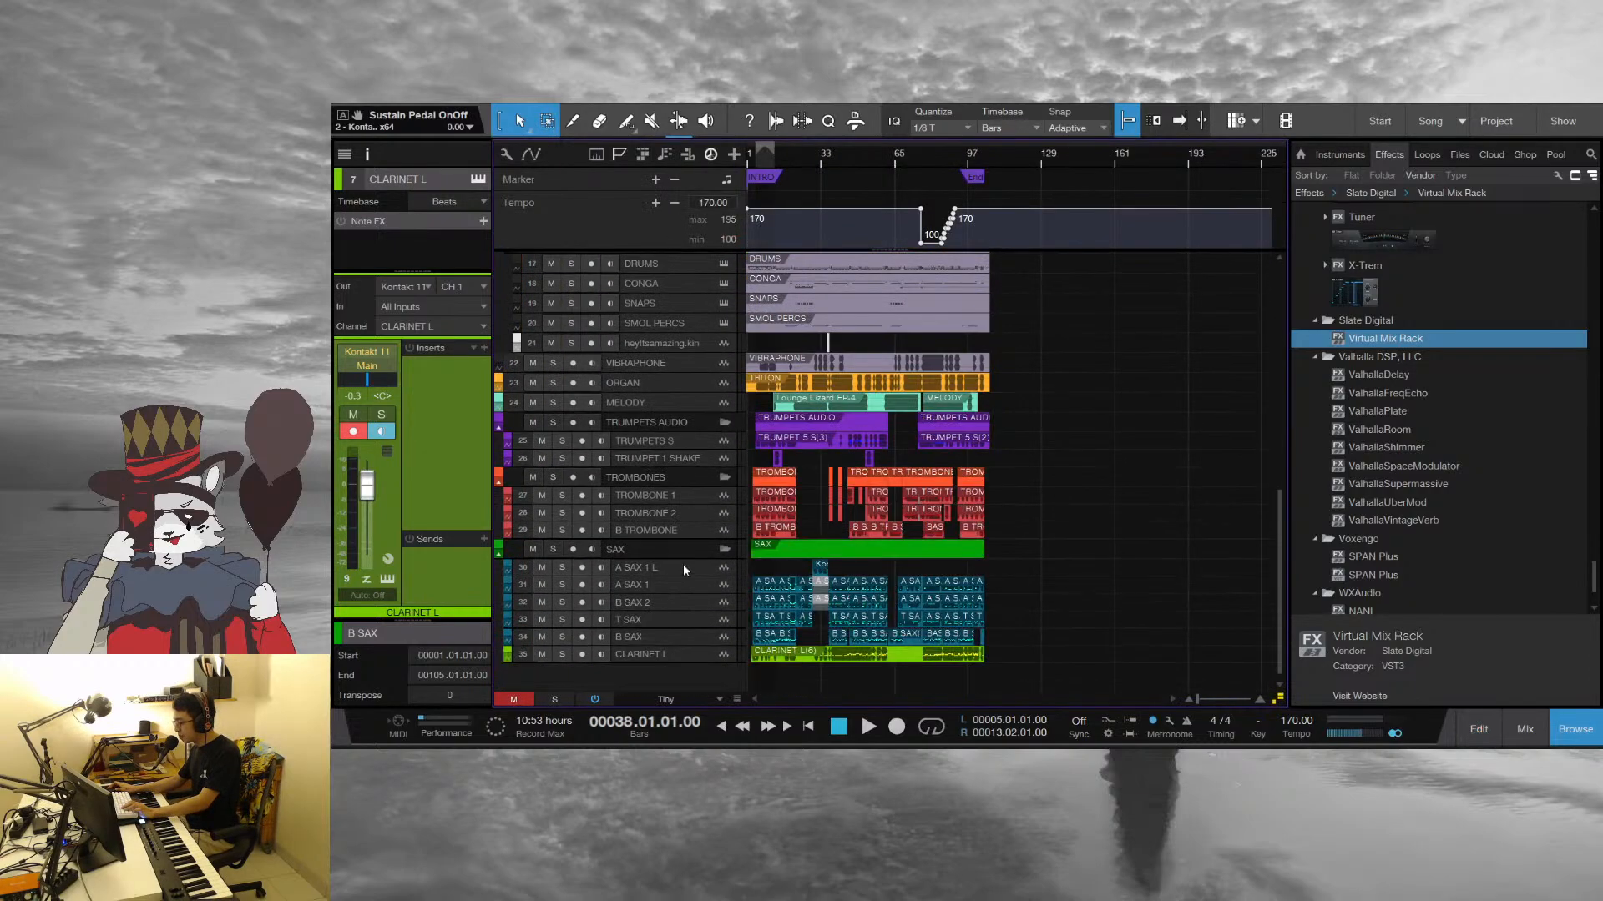
pyautogui.scroll(3, 544, 566)
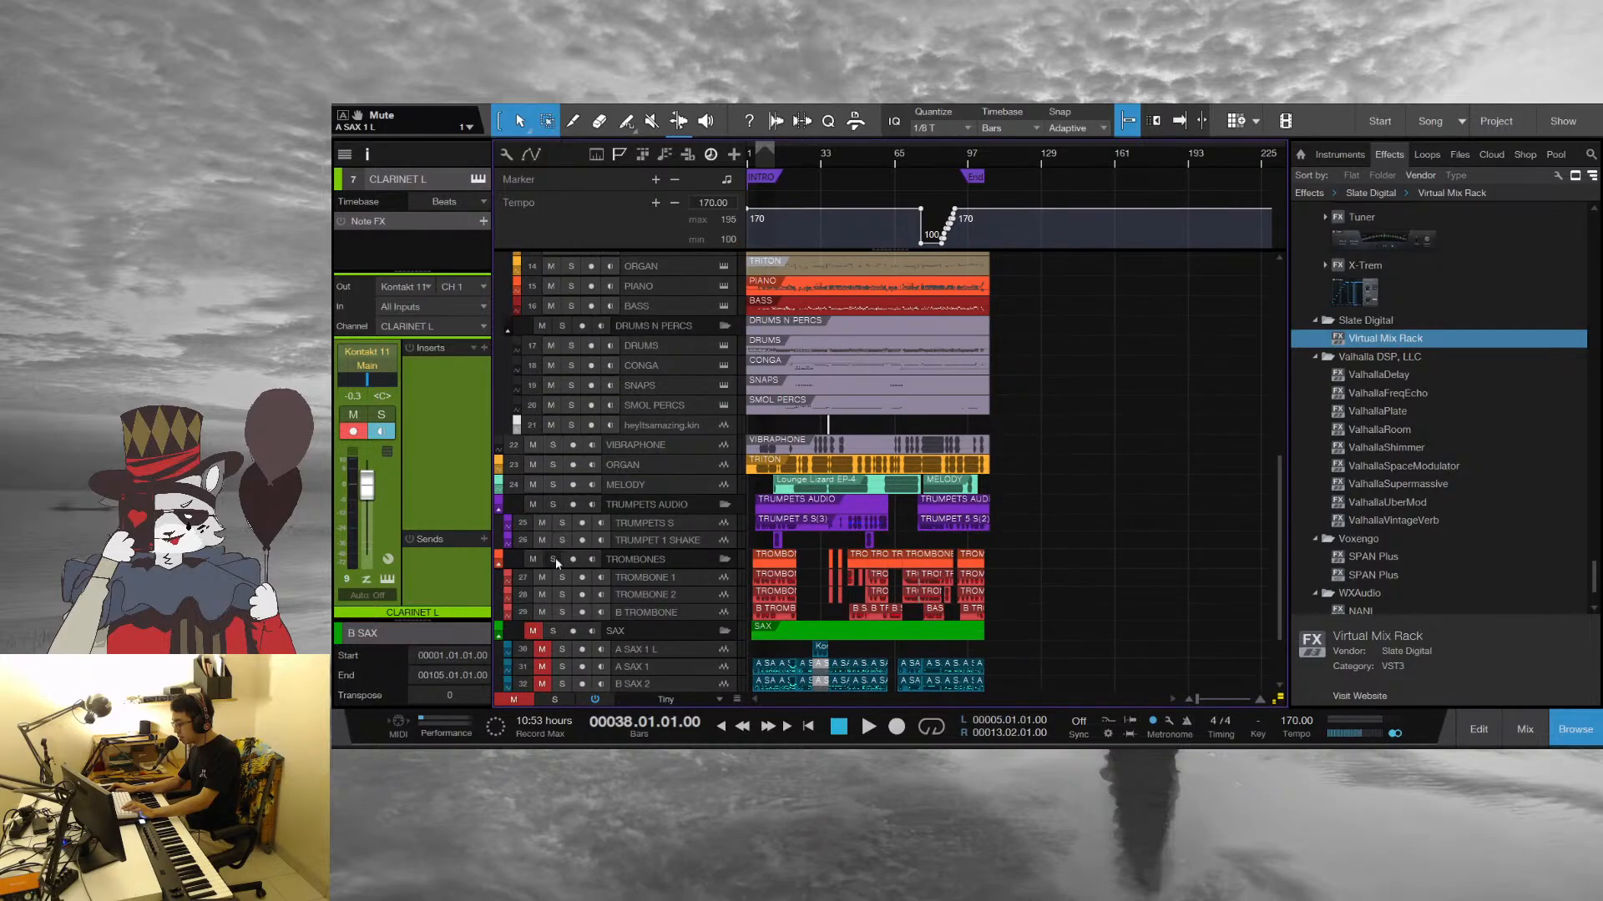
pyautogui.click(552, 632)
pyautogui.scroll(3, 590, 483)
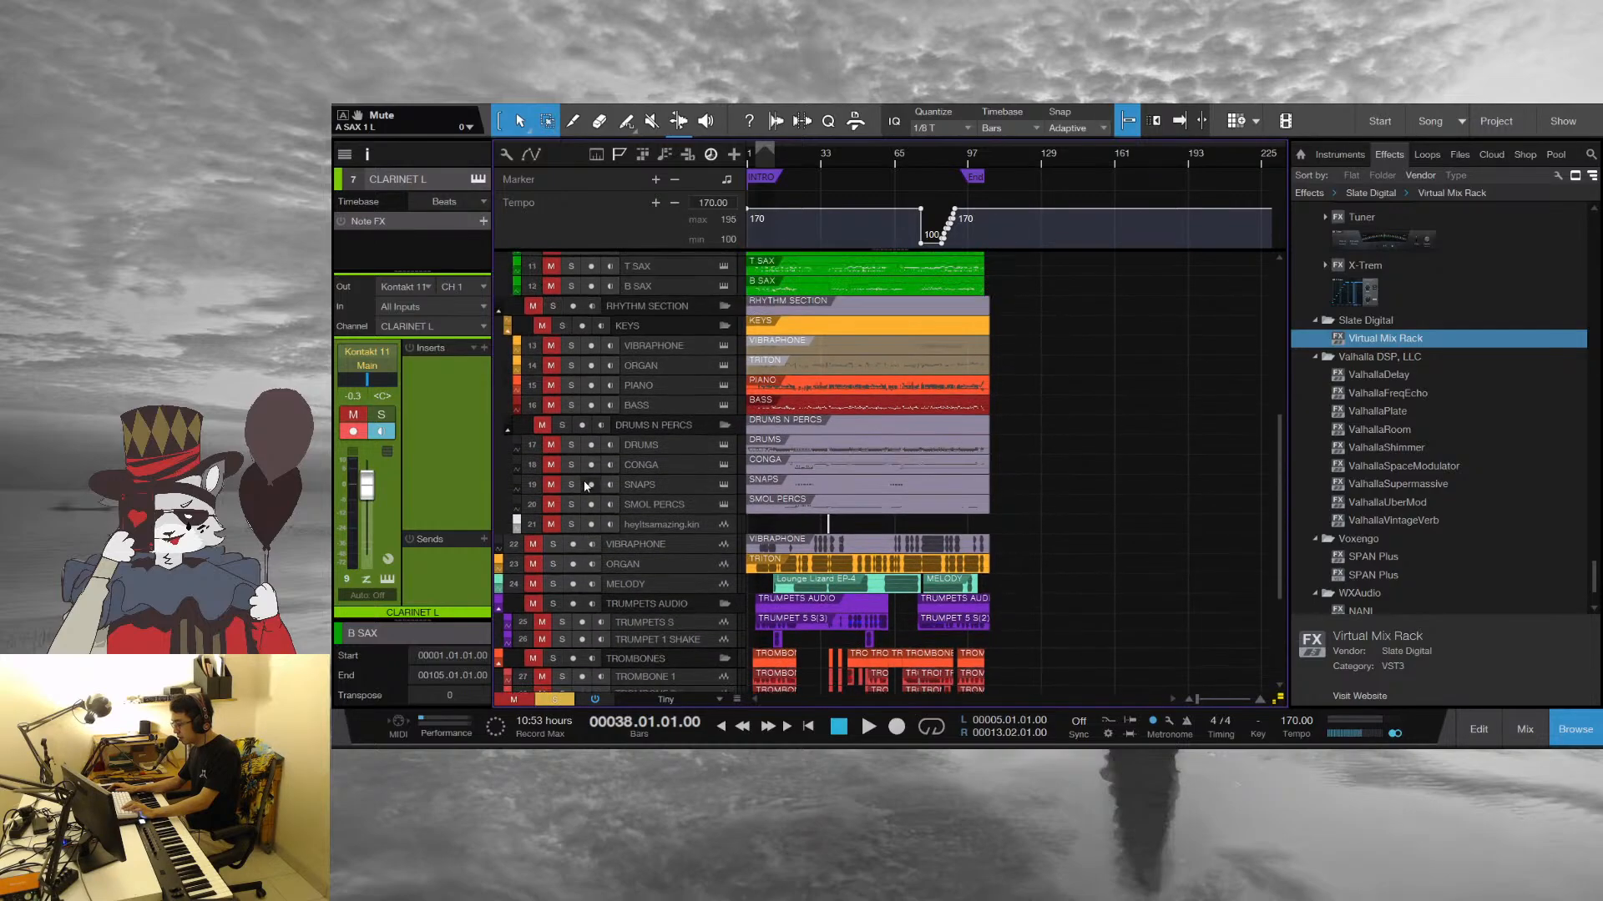
pyautogui.click(571, 386)
pyautogui.press('space')
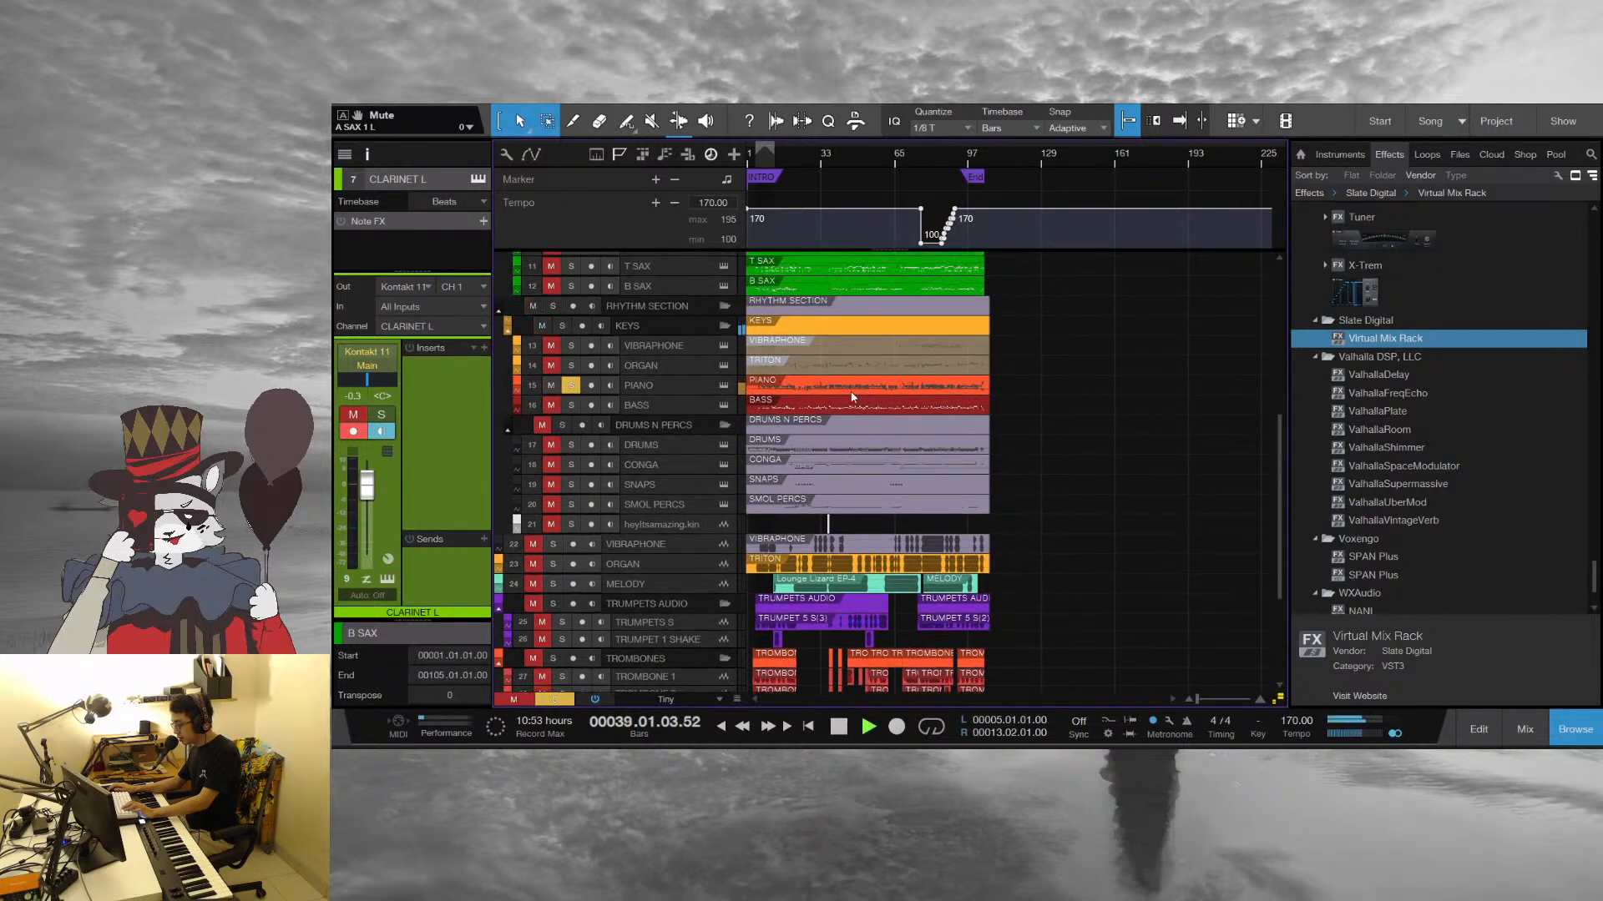
pyautogui.press('space')
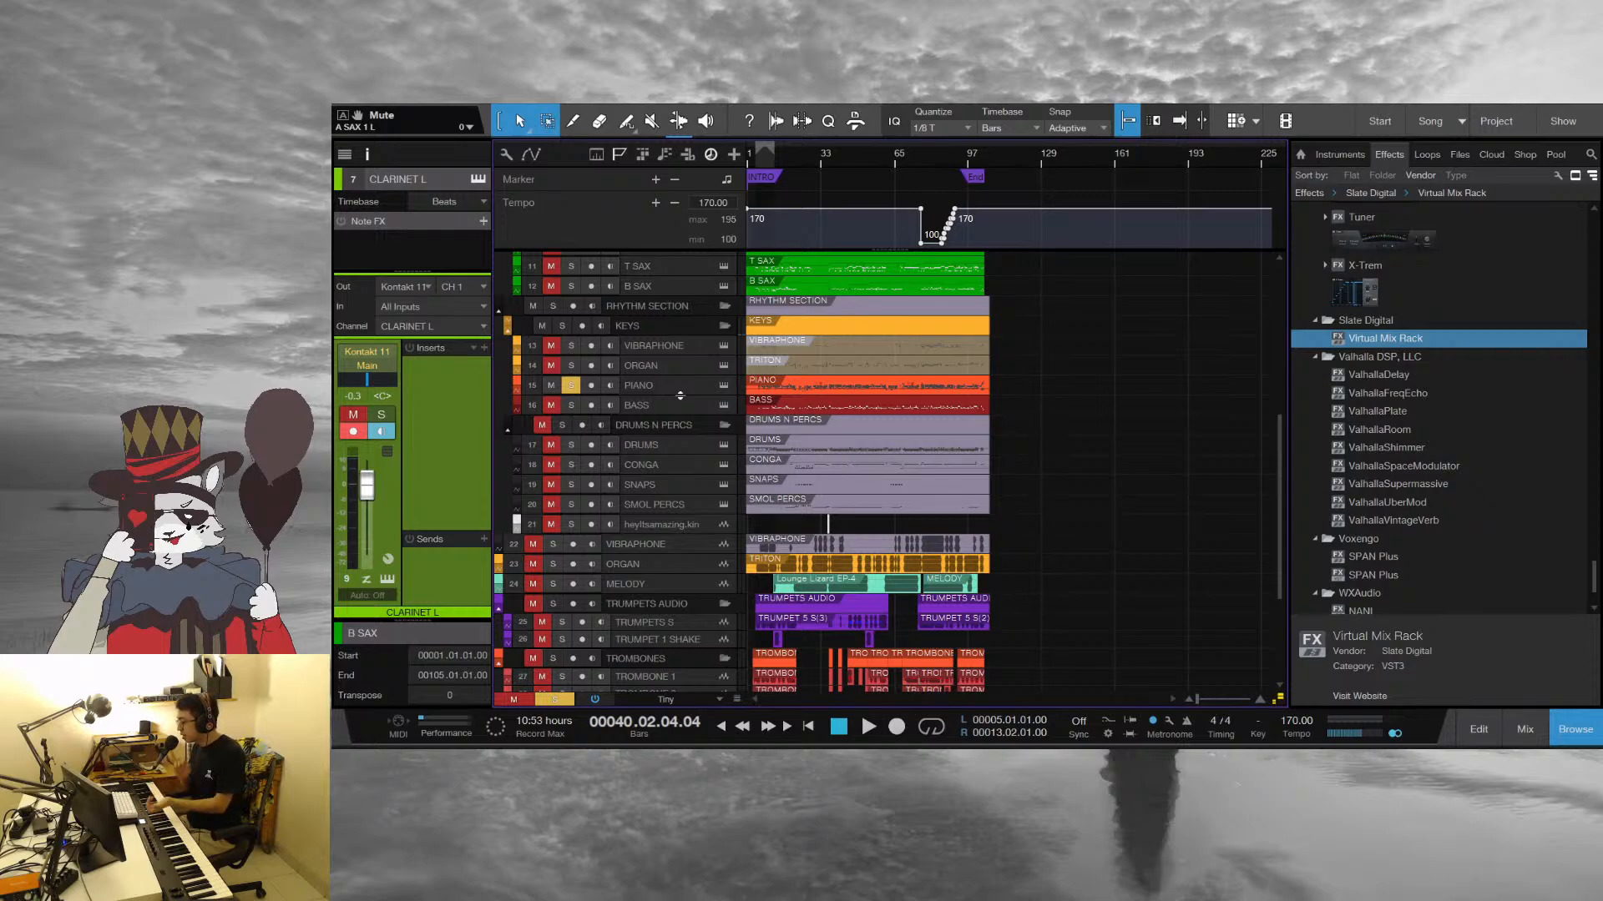
# Clear all track solos and play the full arrangement onward from bar 40
pyautogui.scroll(-3, 607, 469)
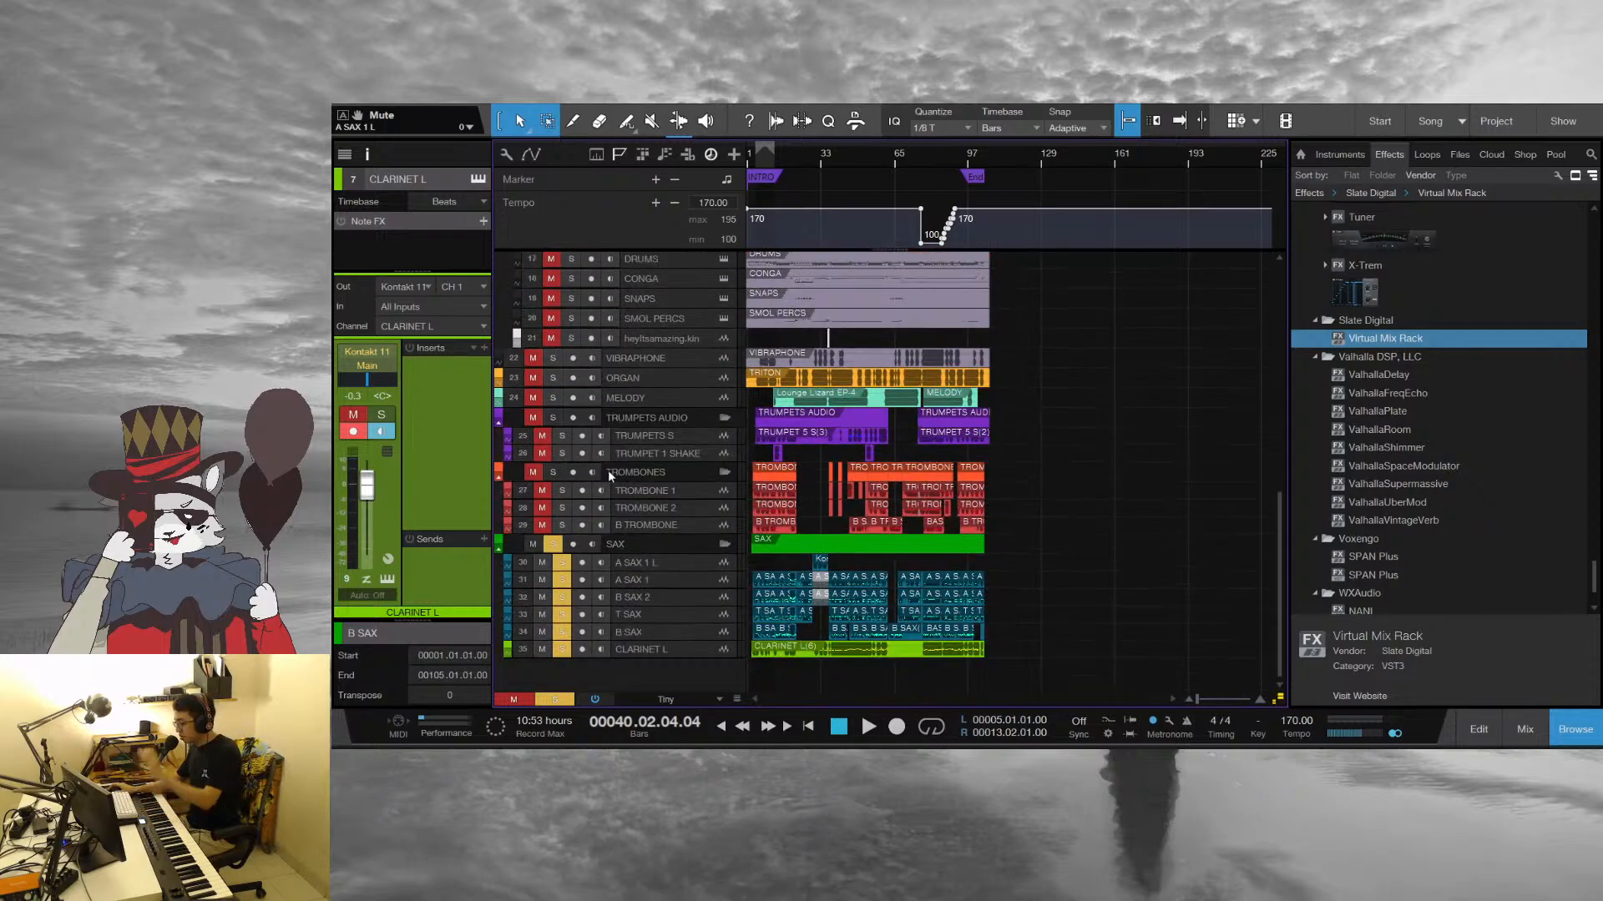
pyautogui.press('space')
pyautogui.hotkey('shift', 's')
pyautogui.scroll(5, 1031, 583)
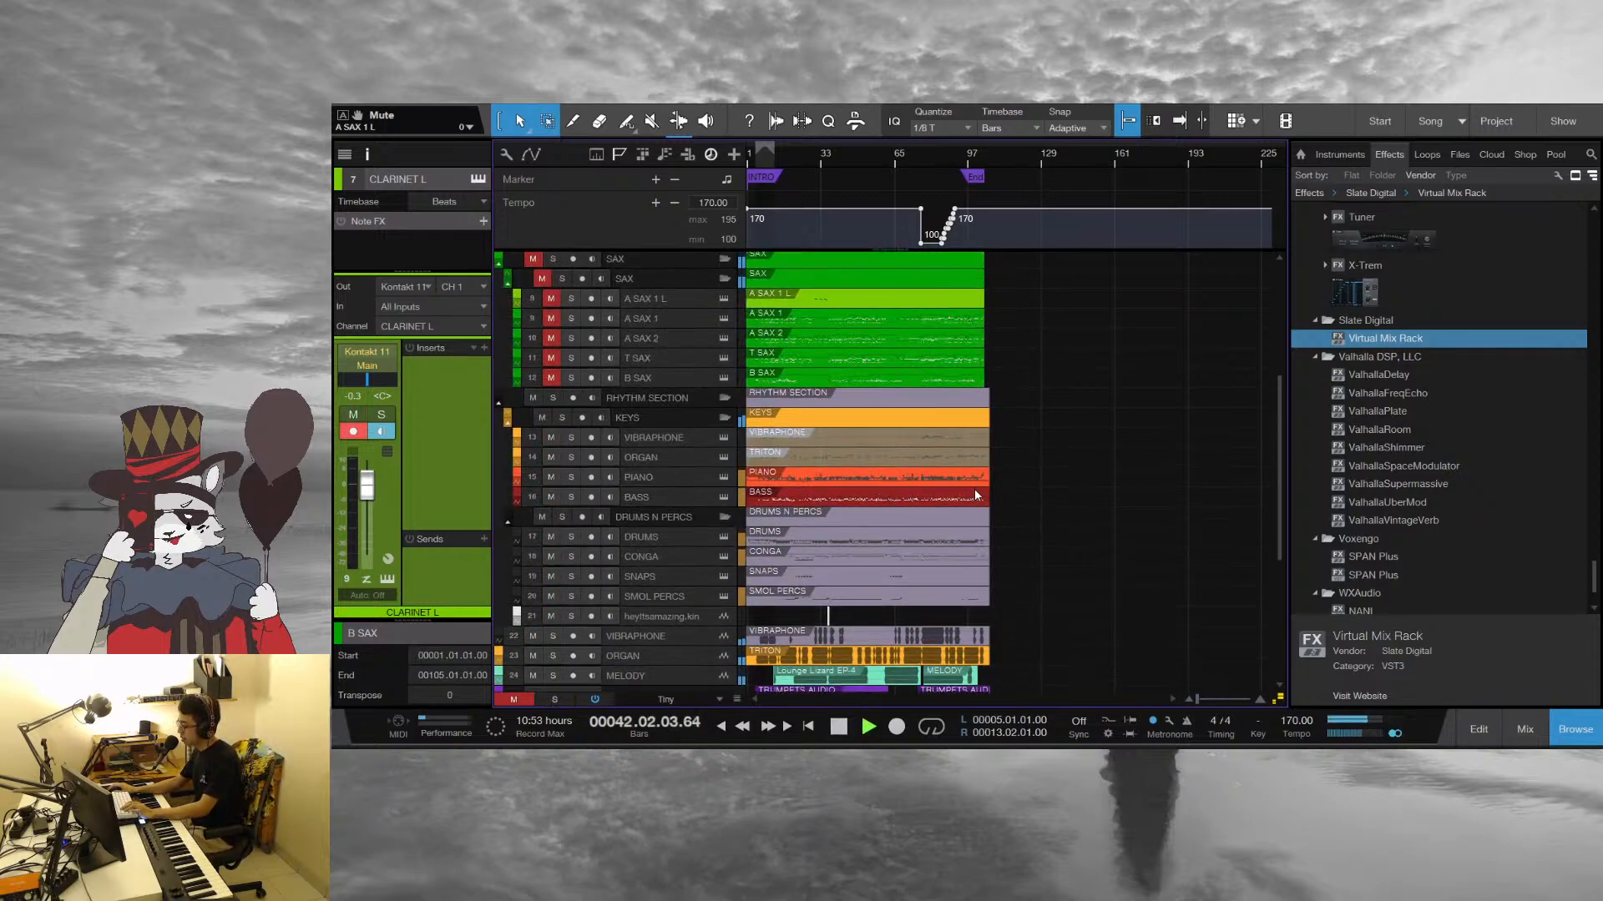
# Open the horn parts from TRUMPETS S through A SAX 2 together in the note editor during playback
pyautogui.scroll(4, 975, 493)
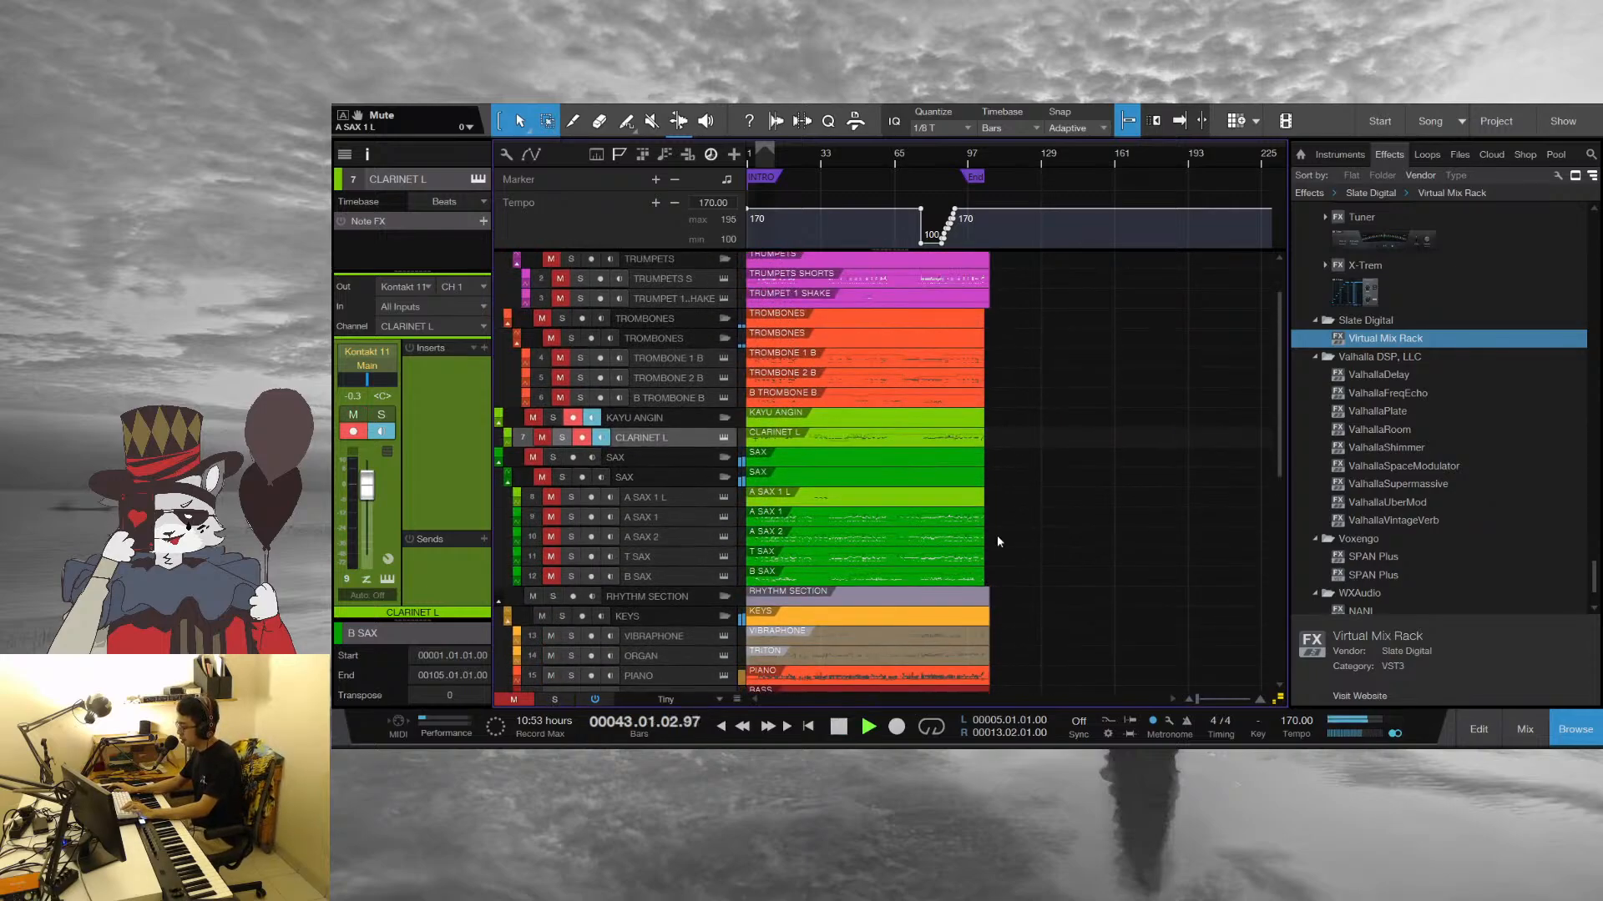
pyautogui.click(824, 283)
pyautogui.press('F2')
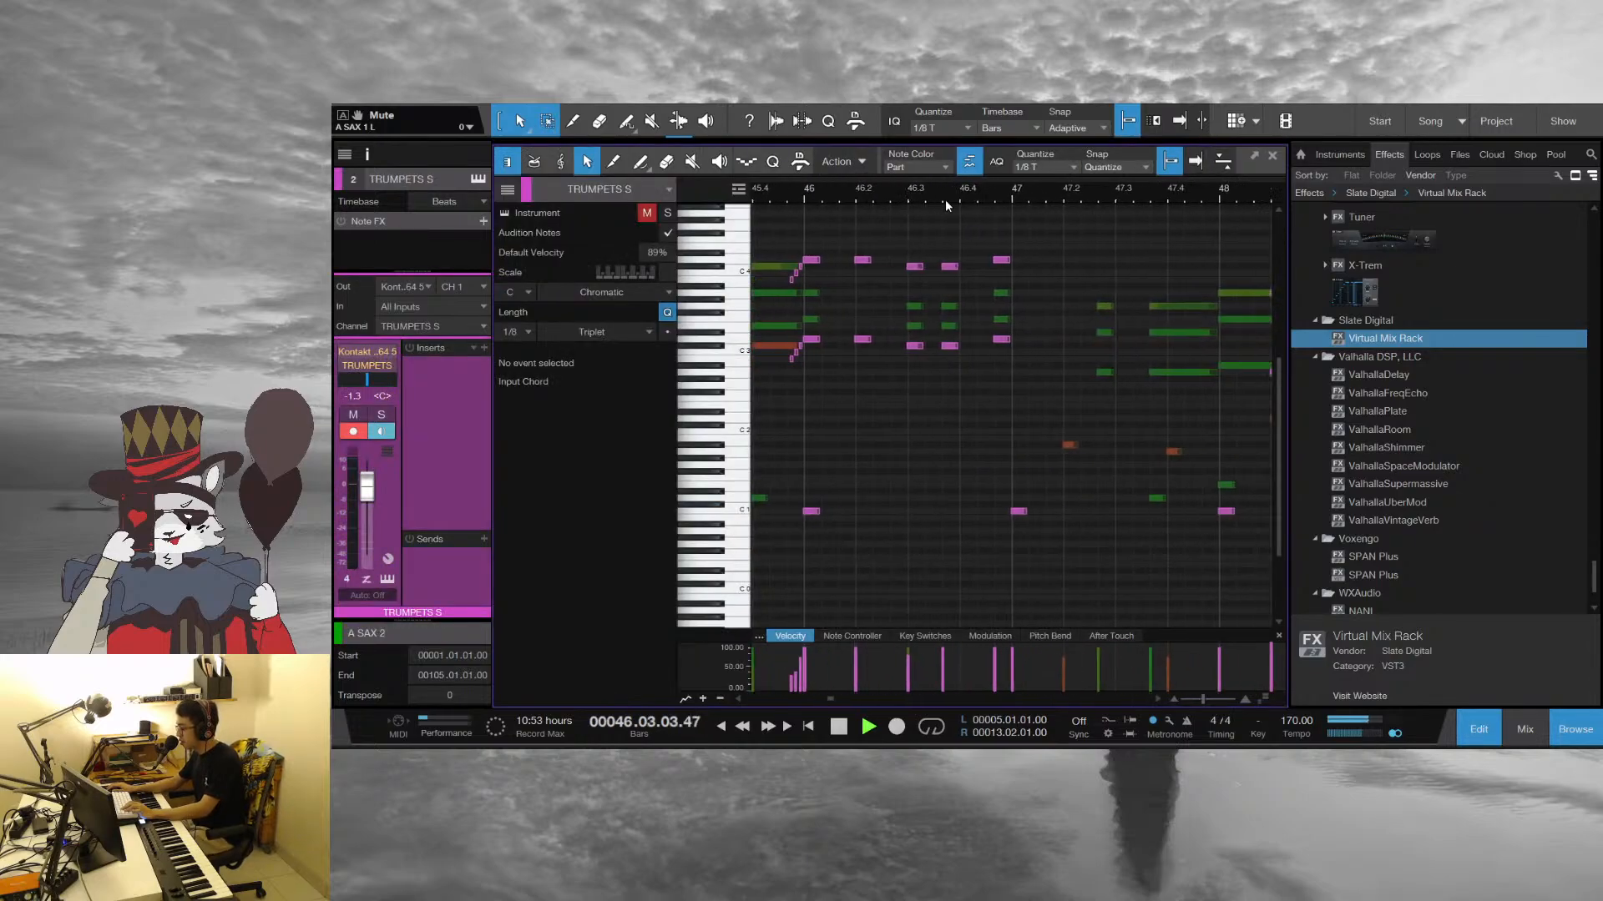
# Stop playback, set the playhead to the start of bar 46, play the trumpet hits and stop in bar 47
pyautogui.press('space')
pyautogui.moveTo(811, 191)
pyautogui.mouseDown()
pyautogui.moveTo(902, 190)
pyautogui.moveTo(874, 202)
pyautogui.moveTo(791, 187)
pyautogui.moveTo(827, 202)
pyautogui.mouseUp()
pyautogui.click(805, 192)
pyautogui.press('space')
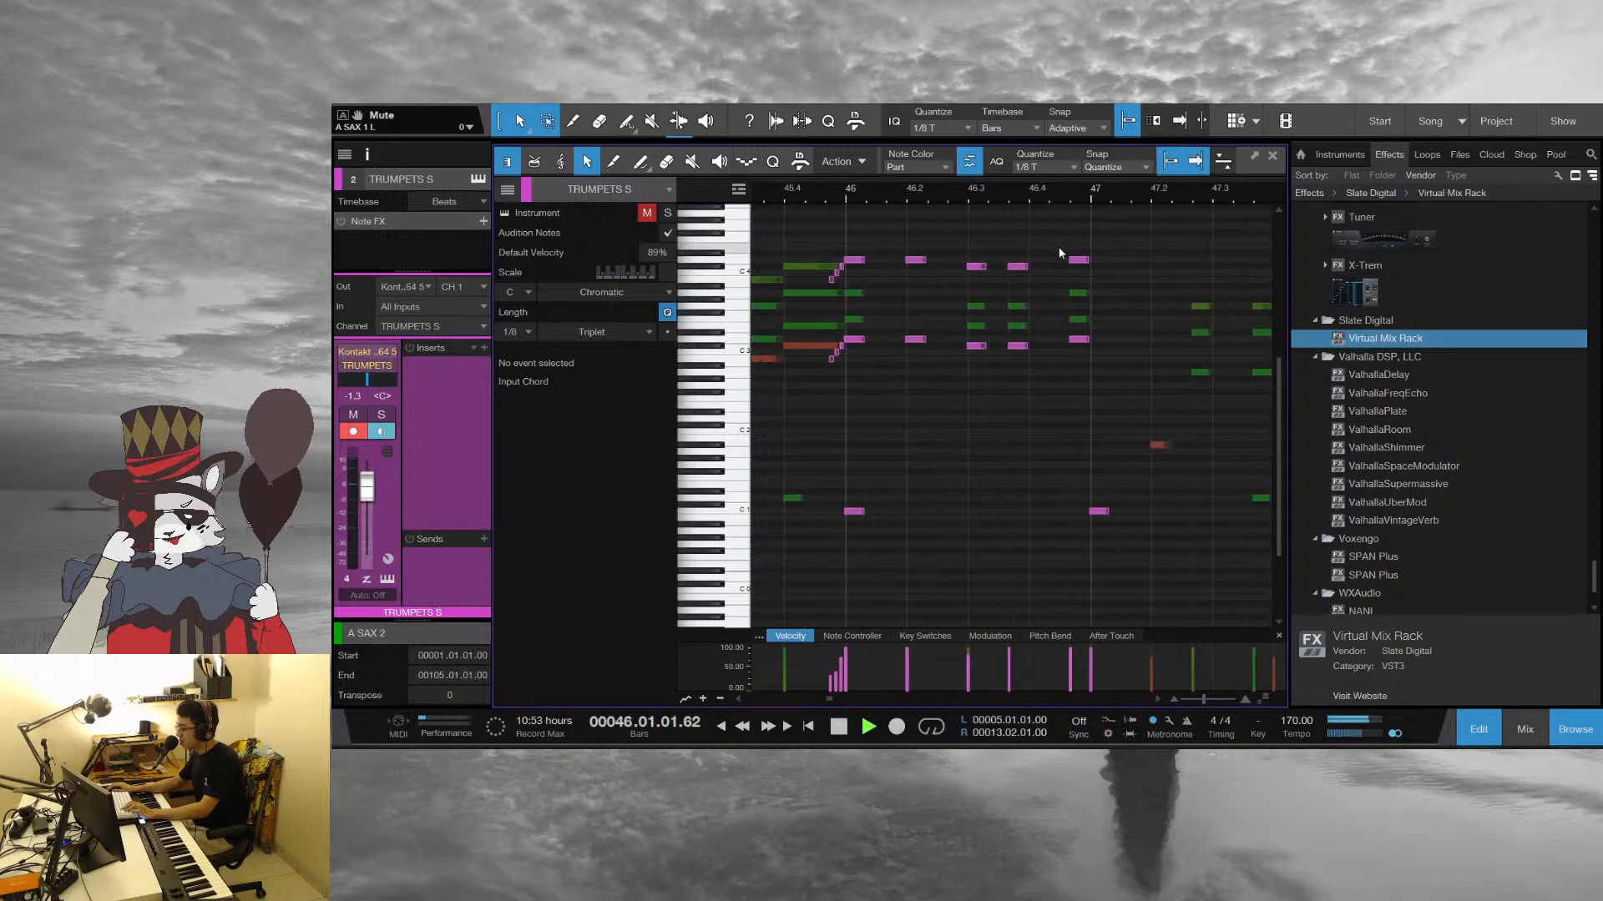
pyautogui.press('space')
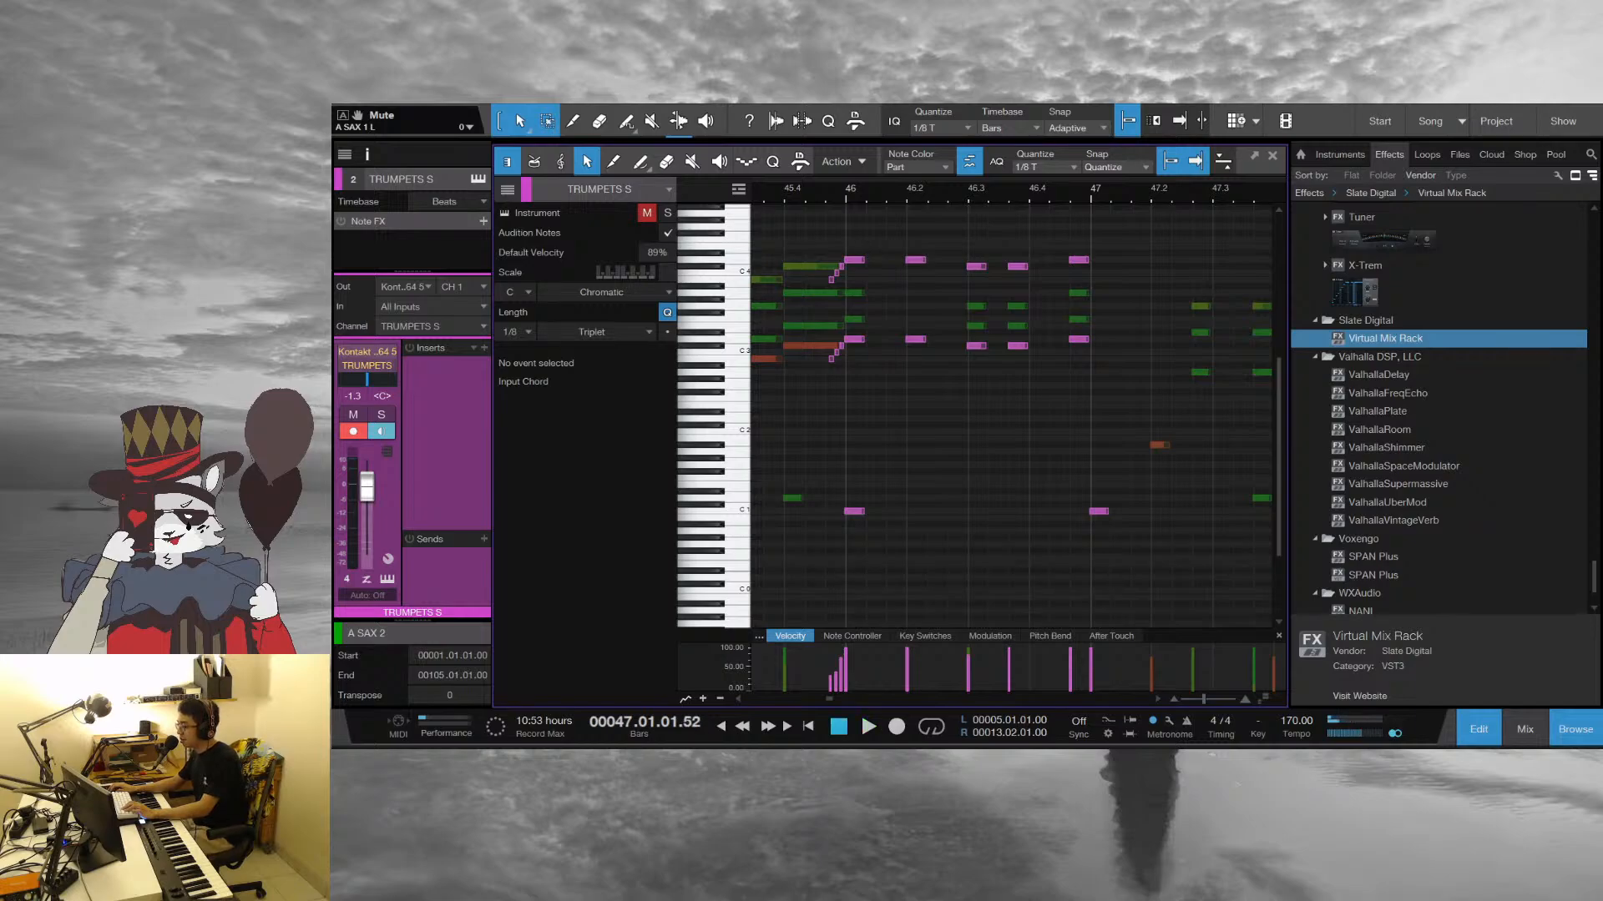
# Play the horn build-up from bar 45 into bar 47, stop, and replay the trumpet hits from bar 46
pyautogui.click(780, 190)
pyautogui.moveTo(779, 188)
pyautogui.mouseDown()
pyautogui.moveTo(898, 172)
pyautogui.moveTo(795, 192)
pyautogui.mouseUp()
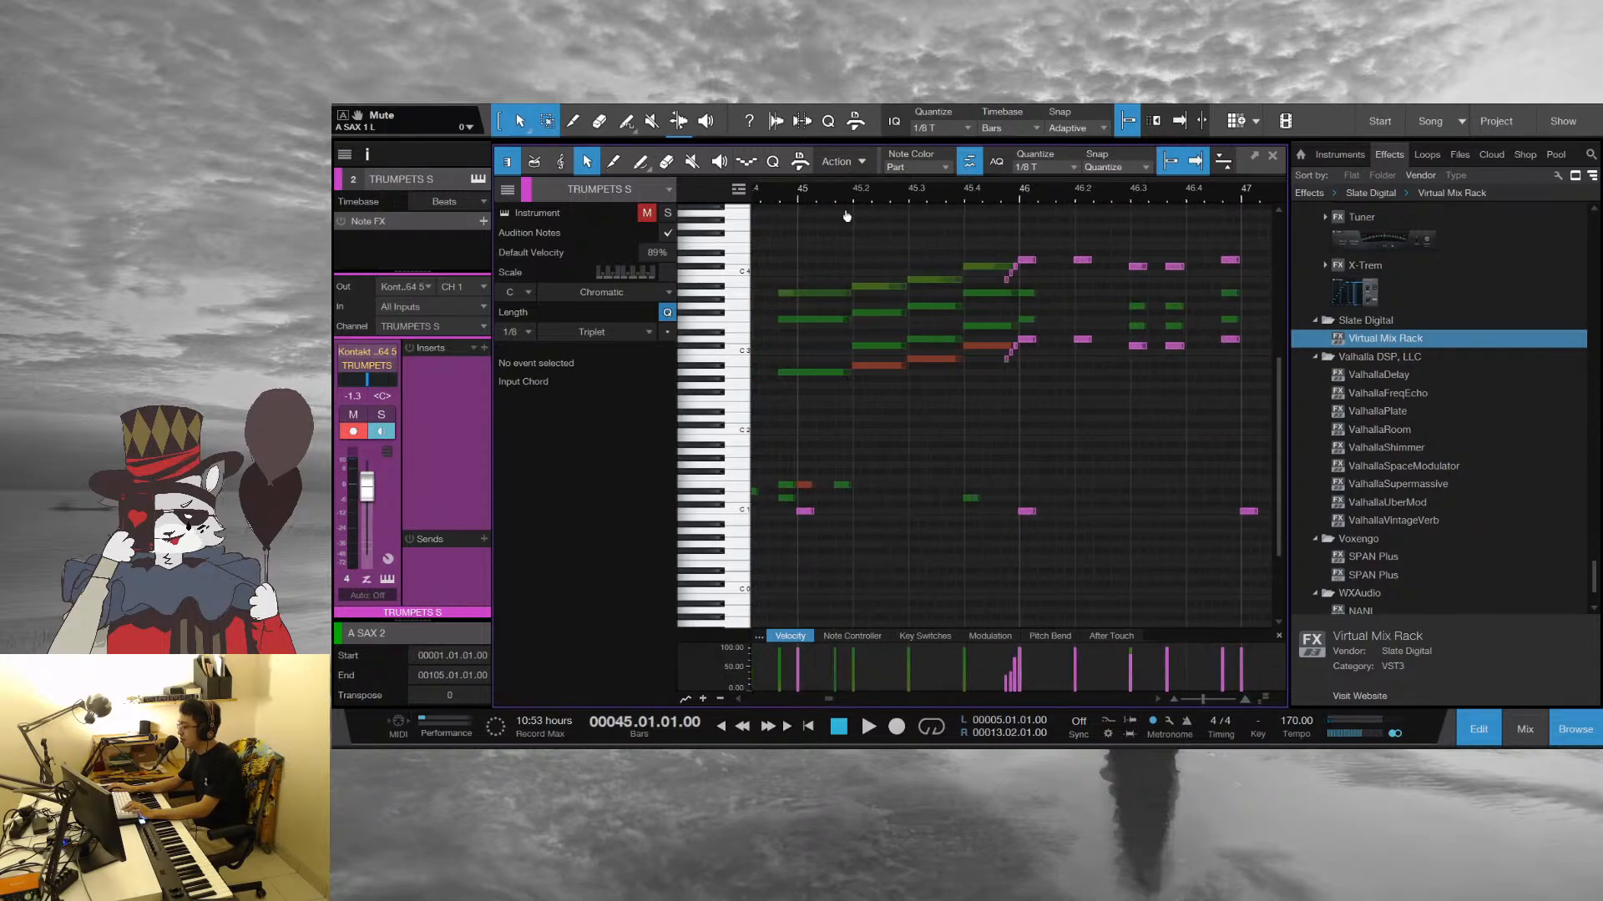
pyautogui.click(794, 194)
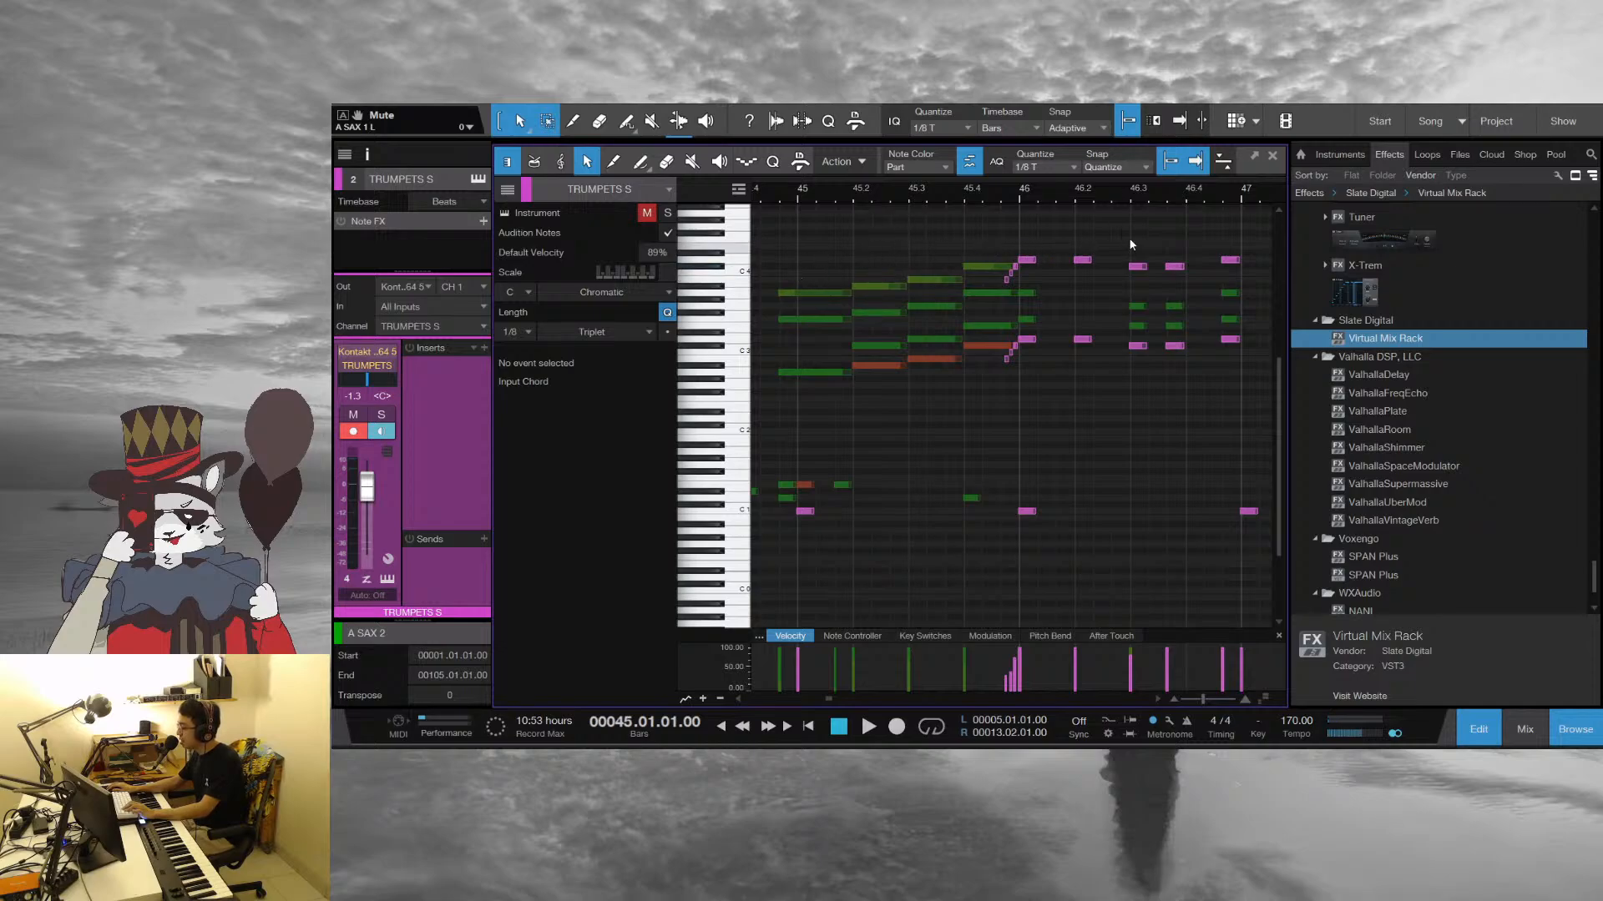
pyautogui.press('space')
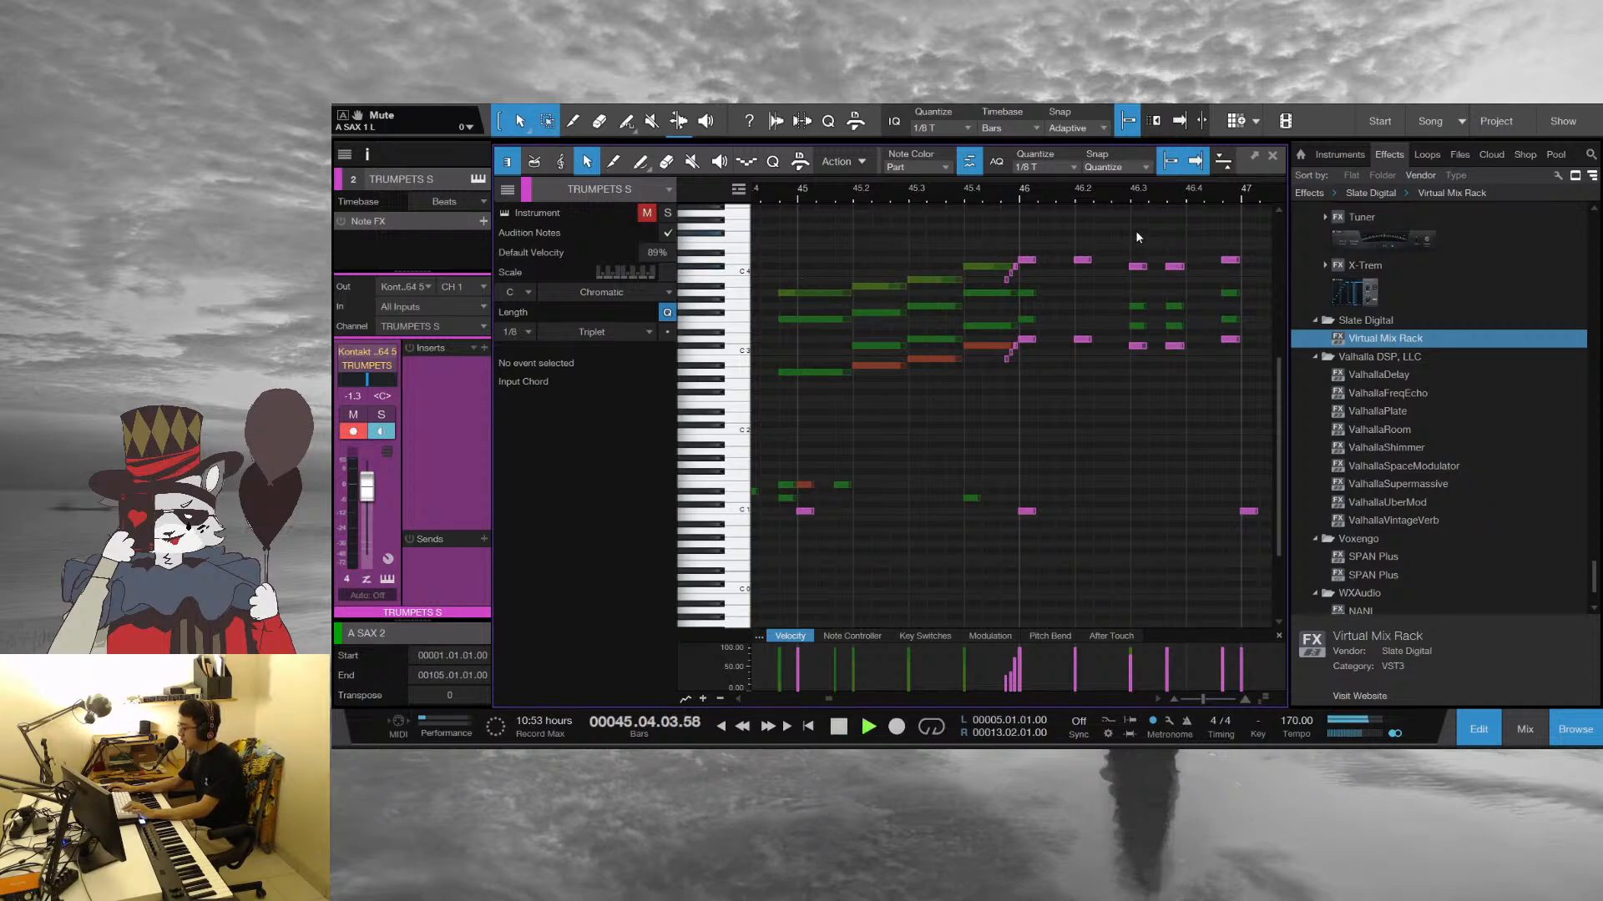
pyautogui.press('space')
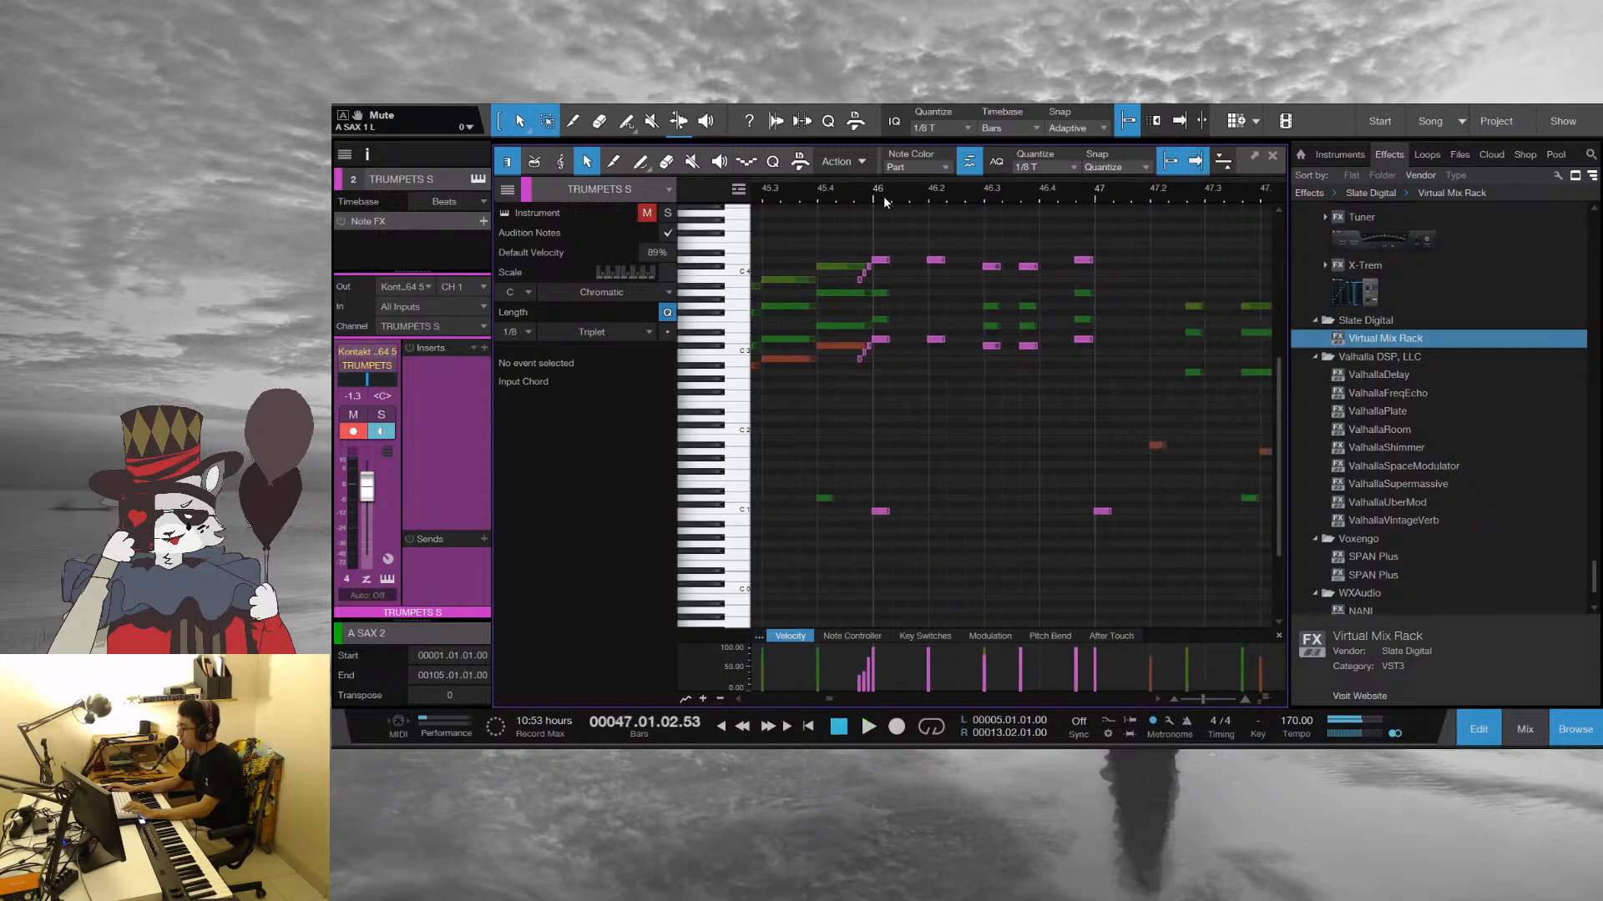
pyautogui.moveTo(883, 194); pyautogui.dragTo(876, 192)
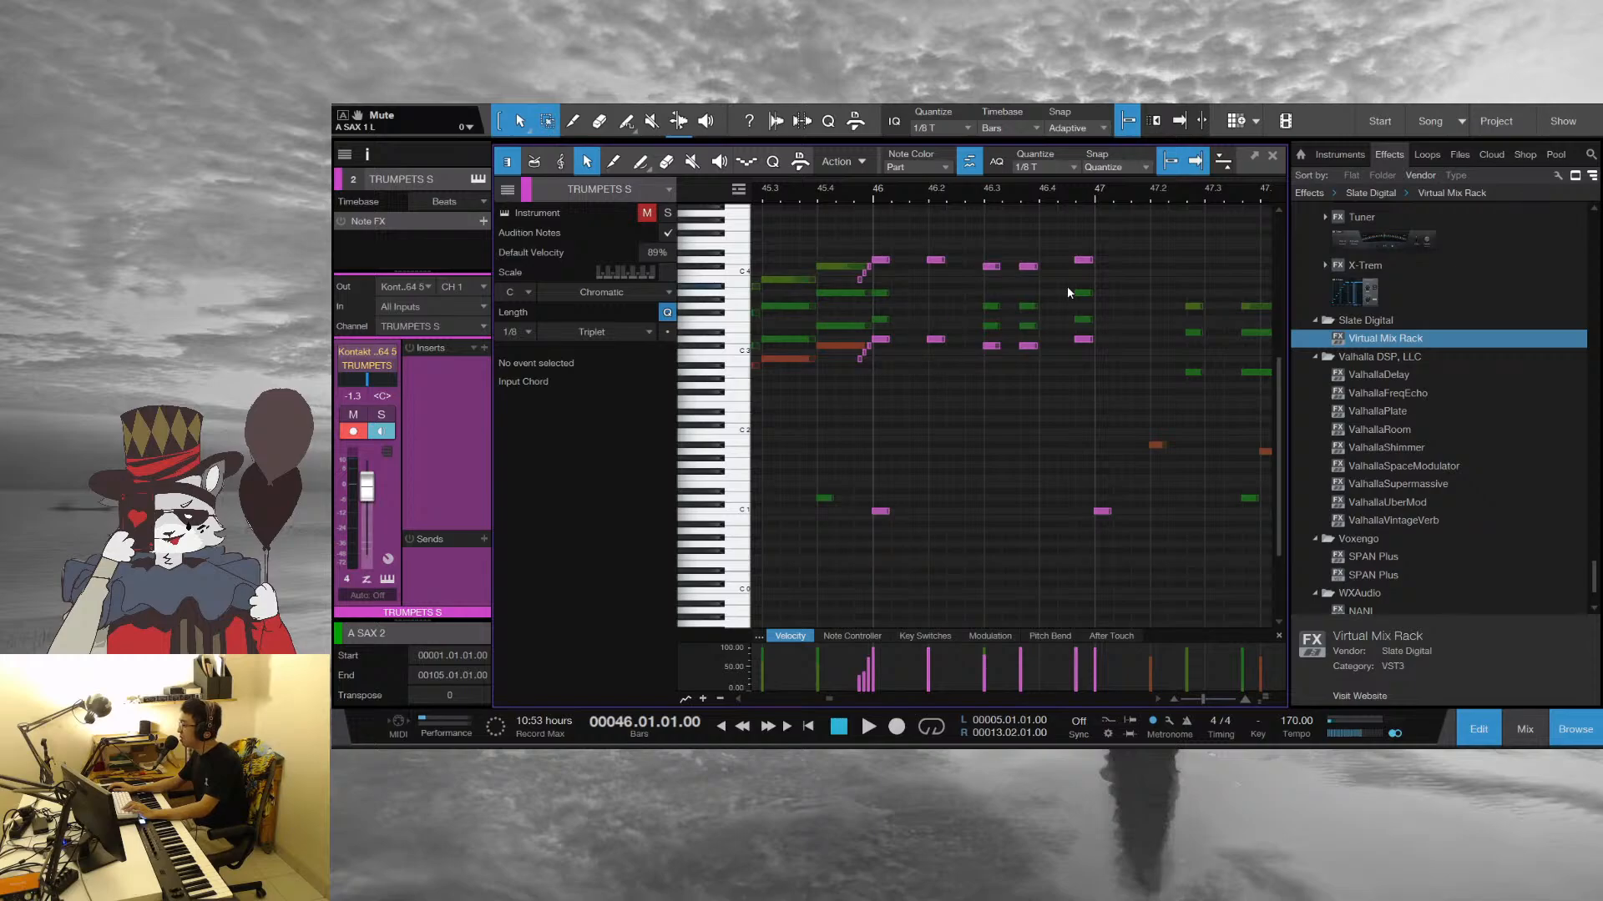
pyautogui.press('space')
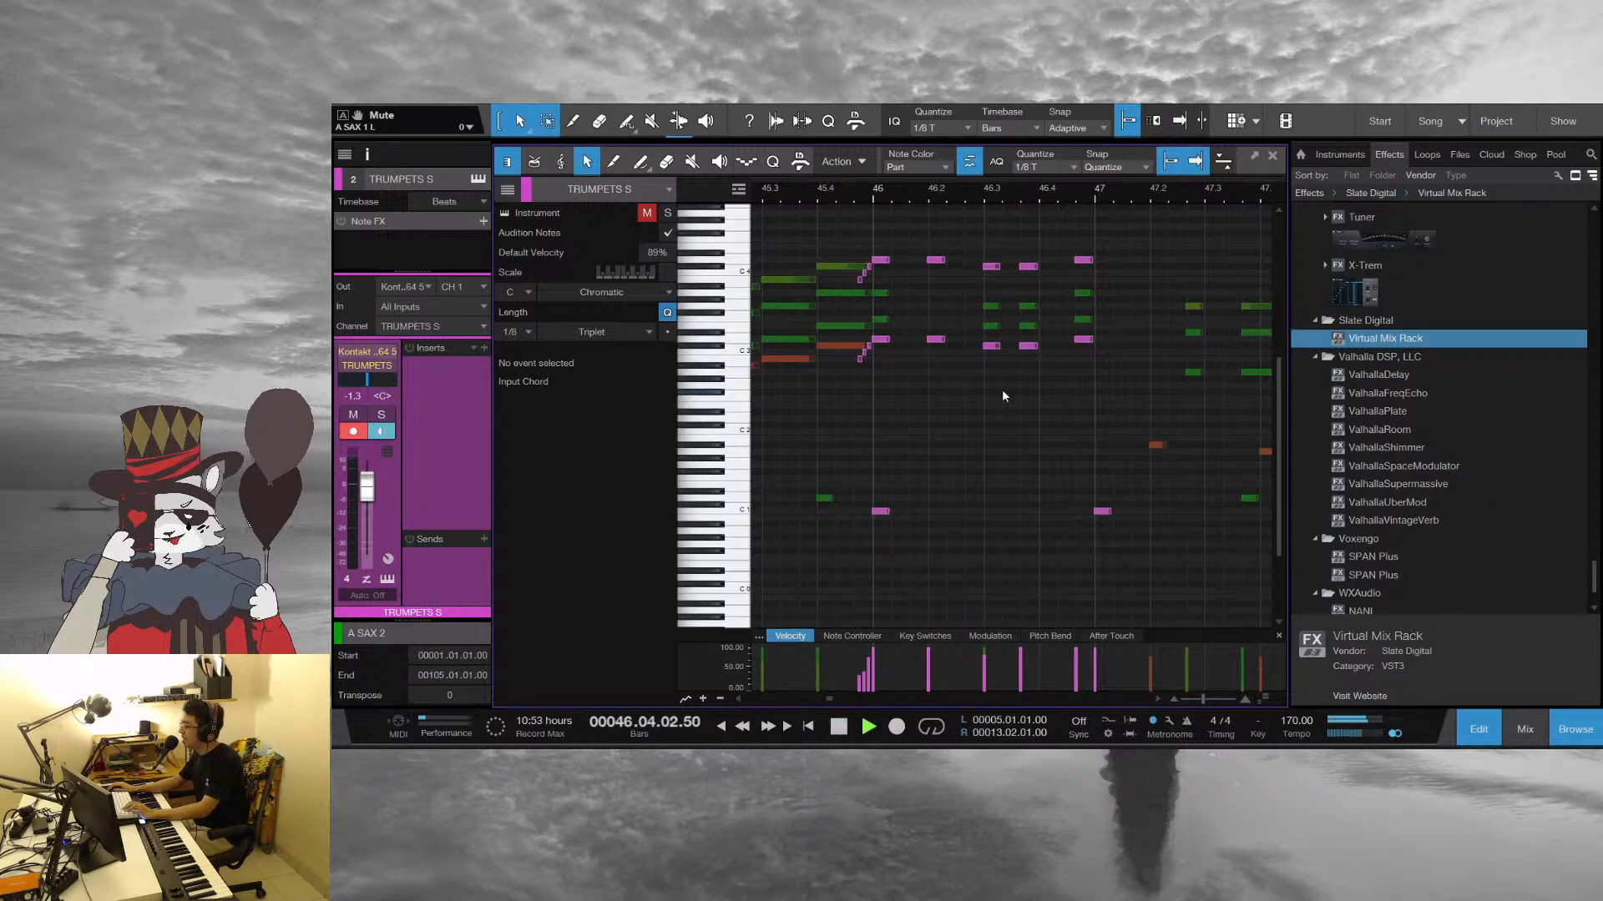
# Stop playback, set the playhead to the start of bar 49, audition the clarinet D4 note and play the bar's horn hits
pyautogui.moveTo(1132, 183)
pyautogui.mouseDown()
pyautogui.moveTo(876, 187)
pyautogui.moveTo(829, 169)
pyautogui.mouseUp()
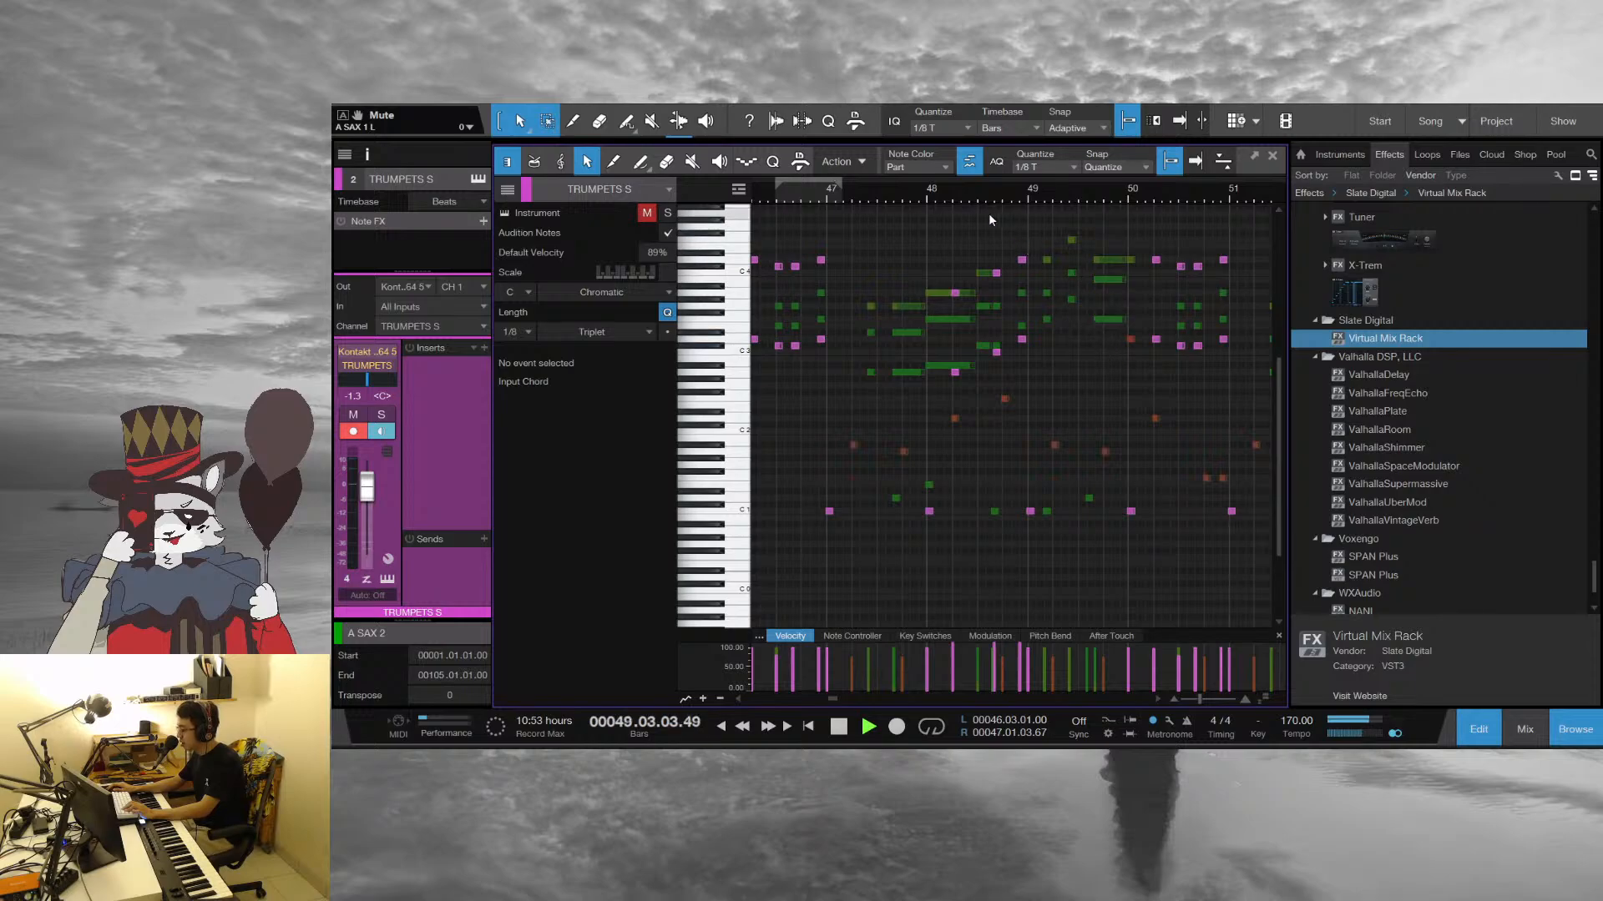
pyautogui.press('space')
pyautogui.press('f')
pyautogui.moveTo(1037, 196); pyautogui.dragTo(924, 222)
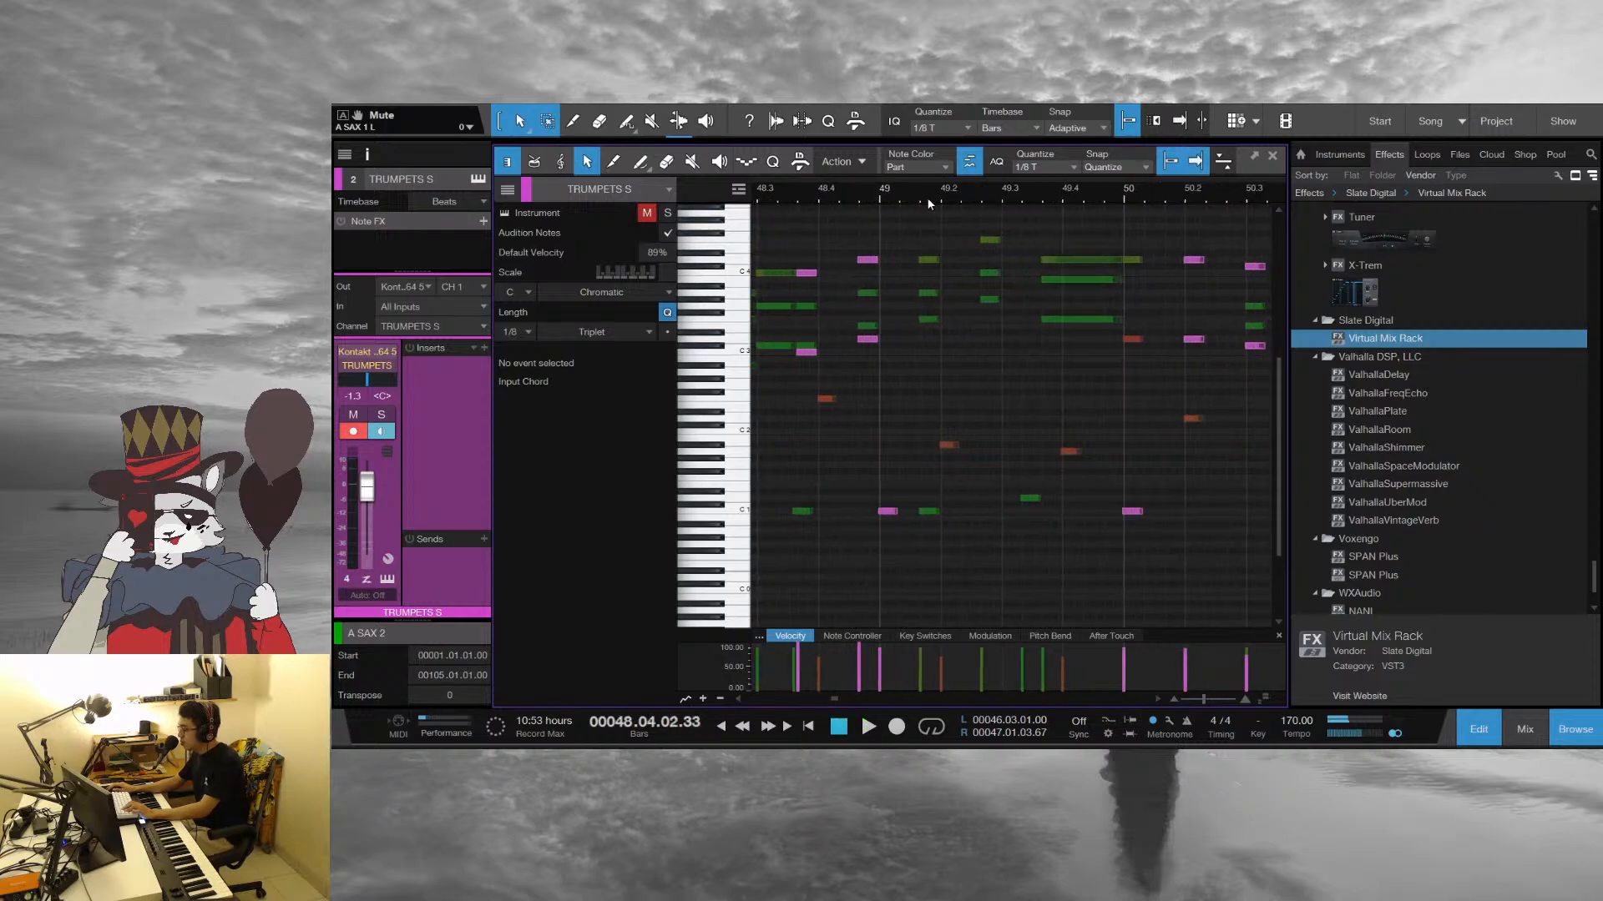
pyautogui.click(892, 199)
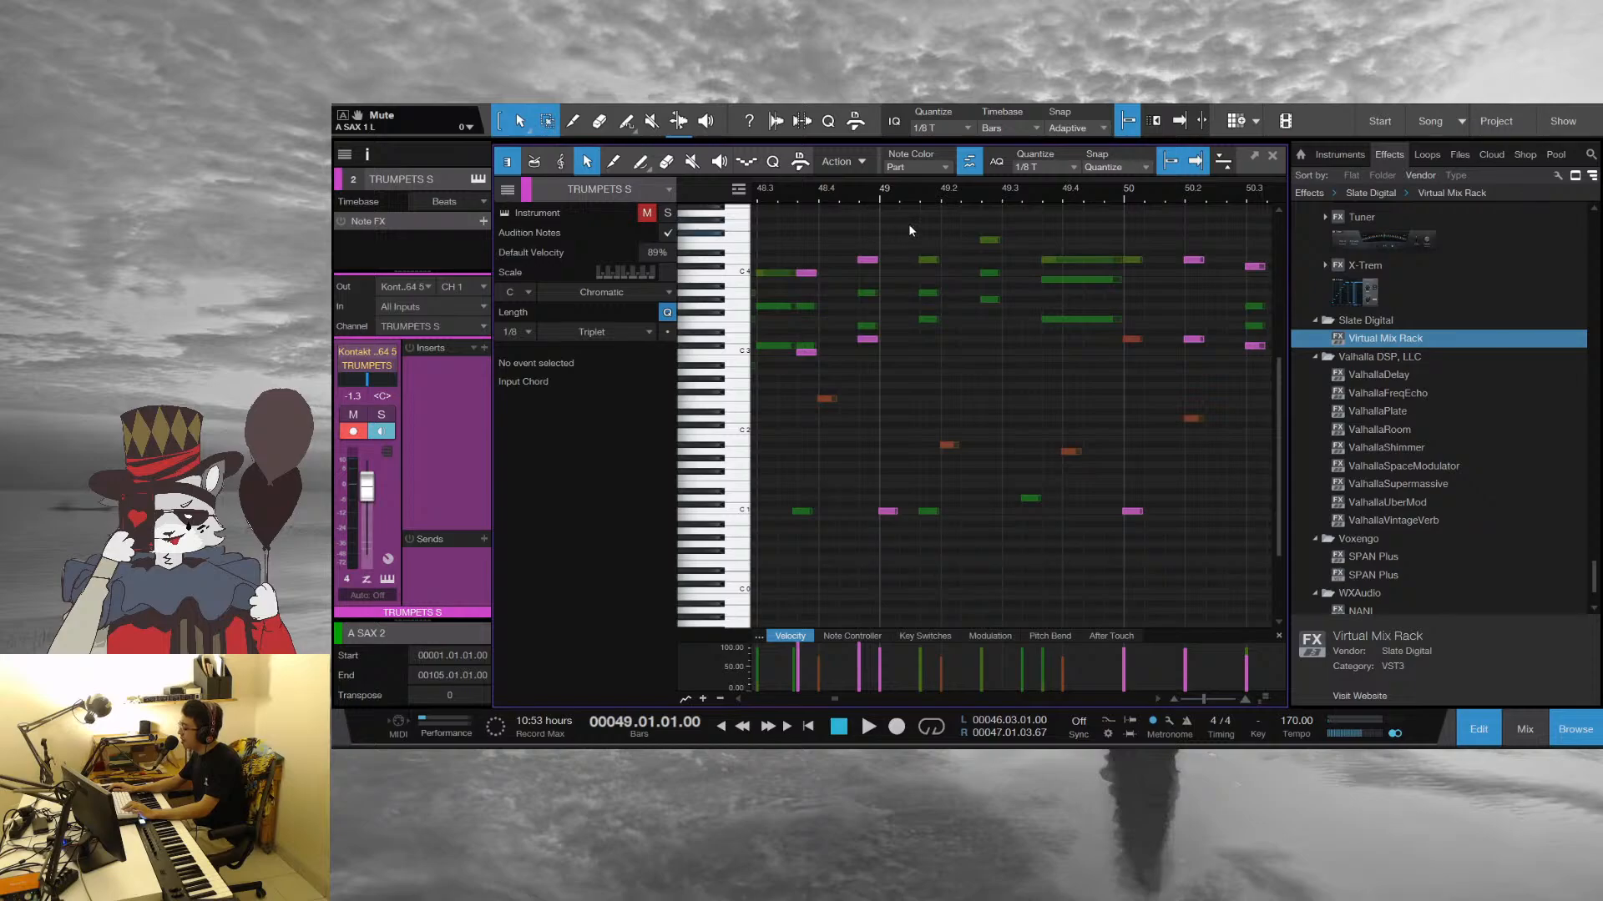
pyautogui.click(928, 259)
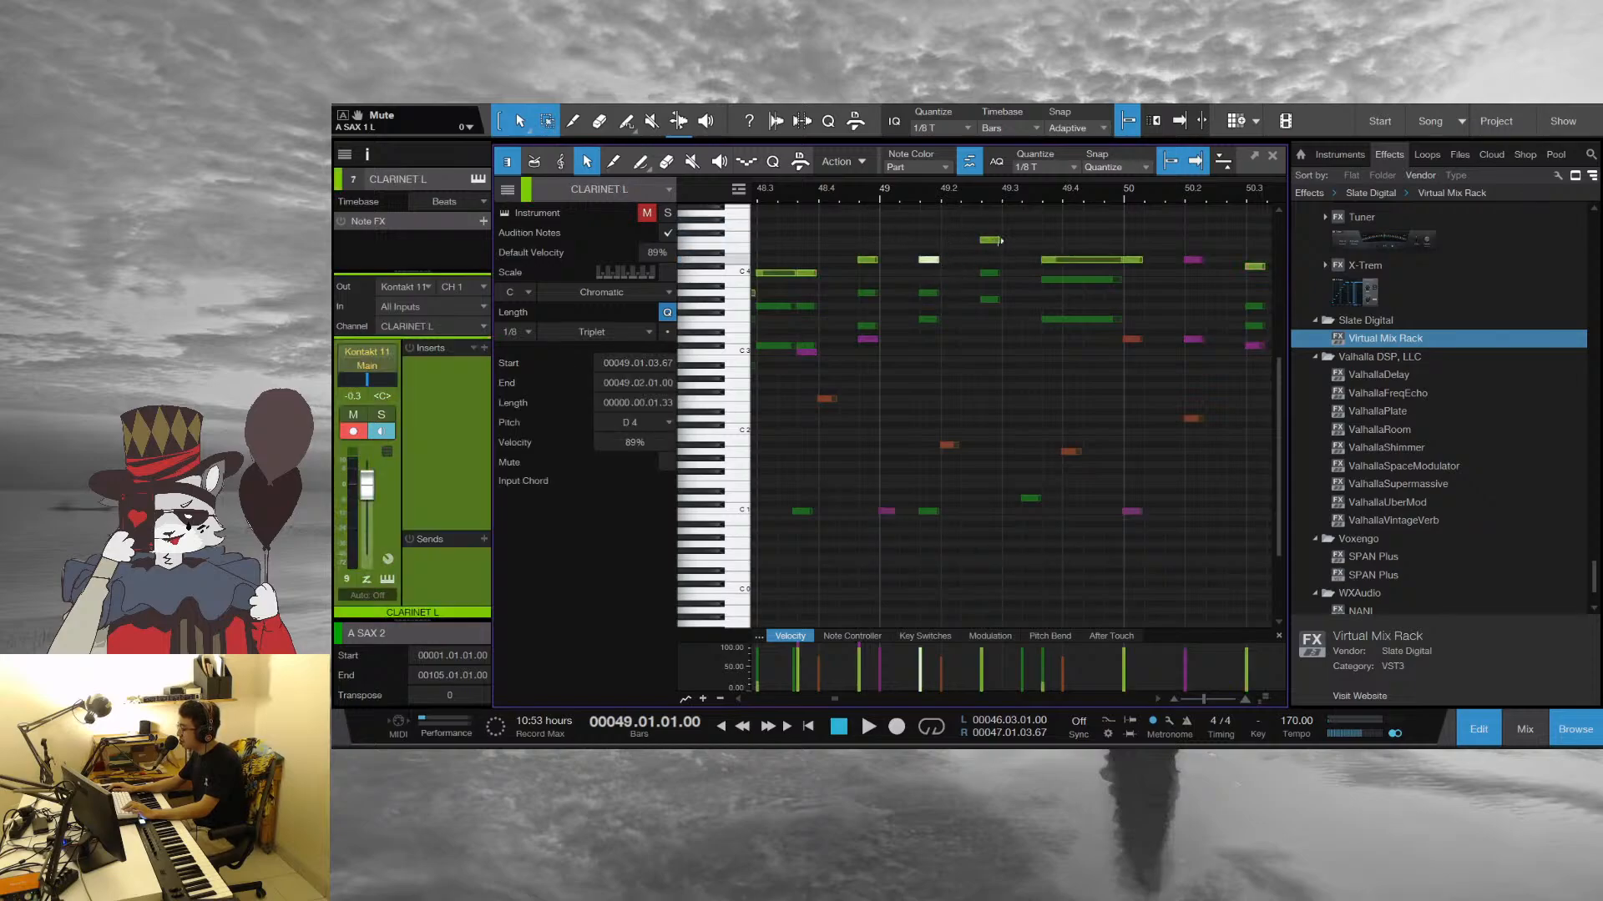
pyautogui.press('space')
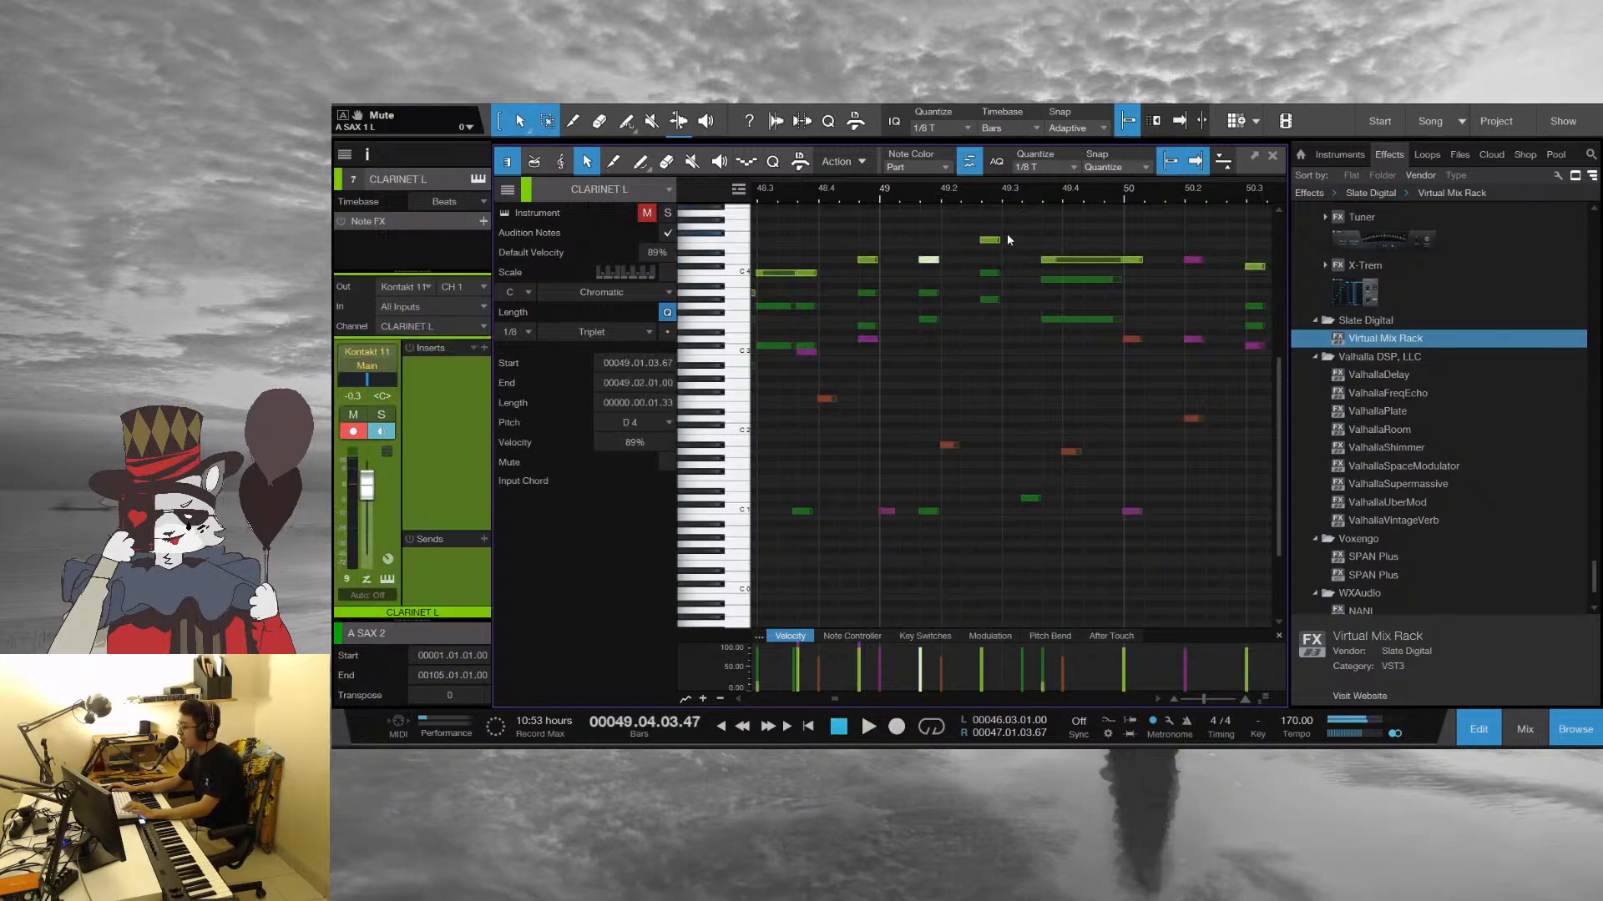
# Move the playhead back to the start of bar 48, clear the note selection and play the horn parts onward into bar 53
pyautogui.click(892, 202)
pyautogui.moveTo(909, 193); pyautogui.dragTo(974, 175)
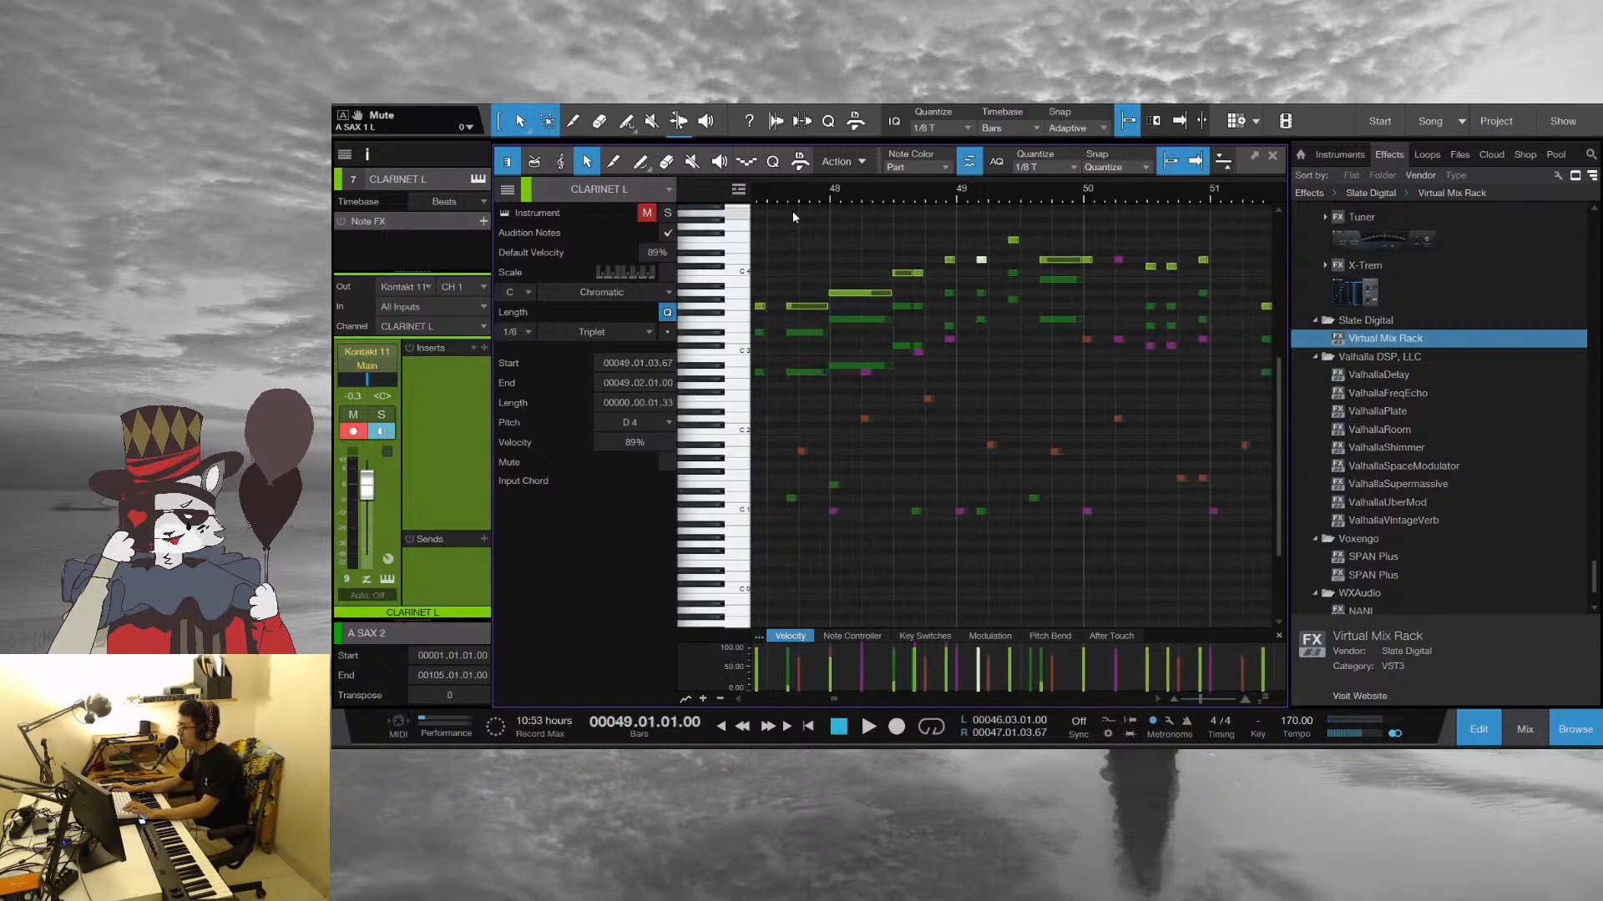
pyautogui.click(833, 189)
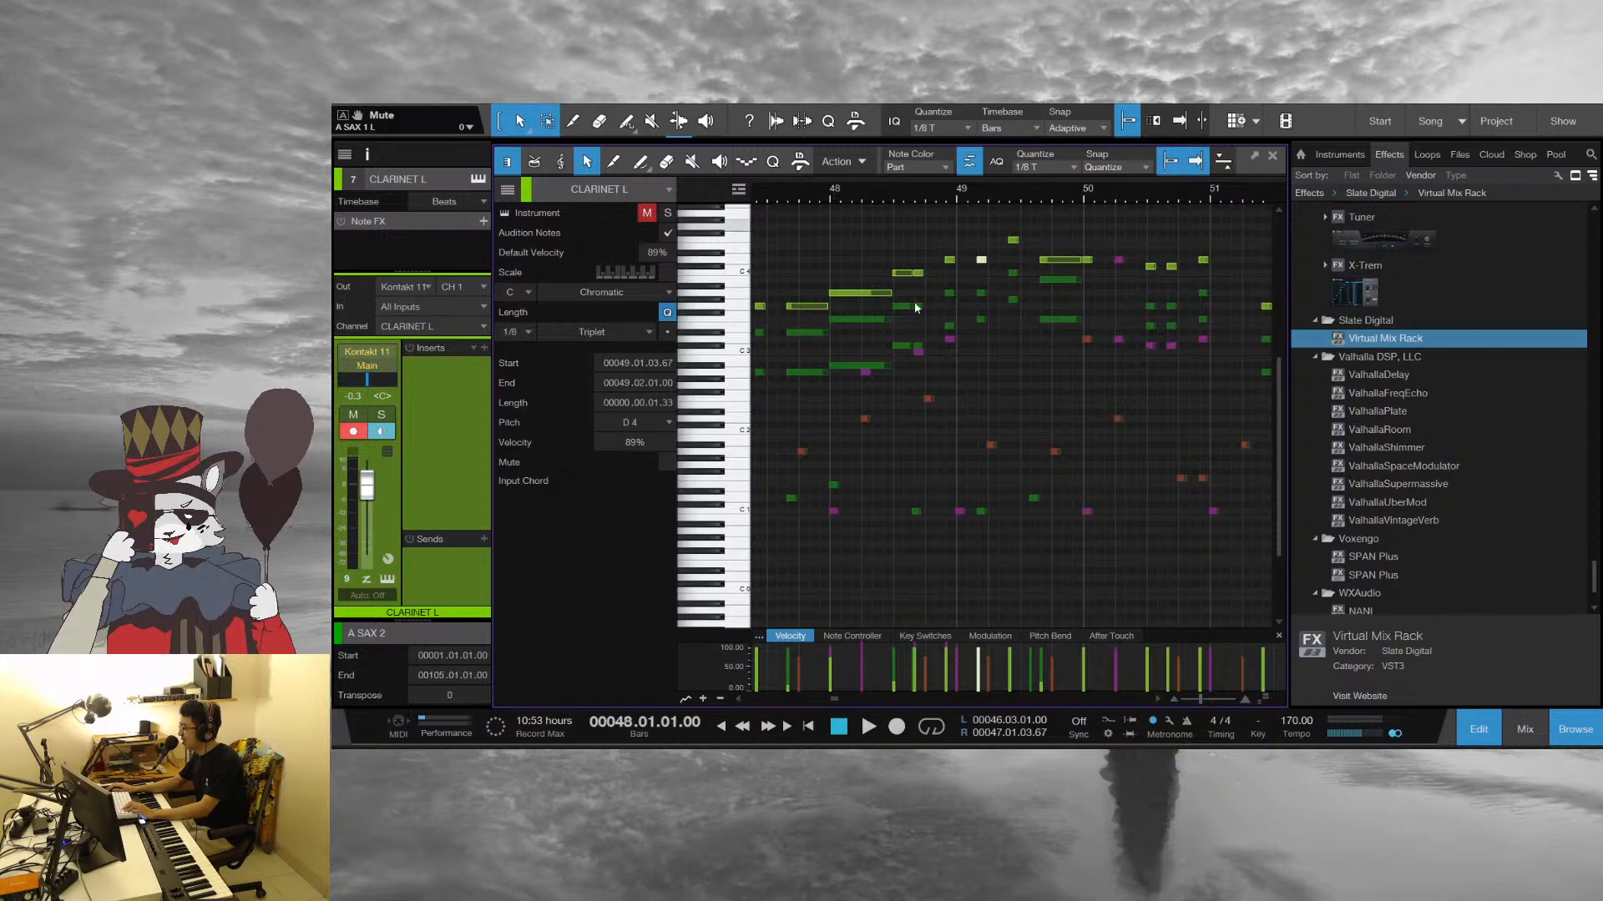
pyautogui.click(1028, 409)
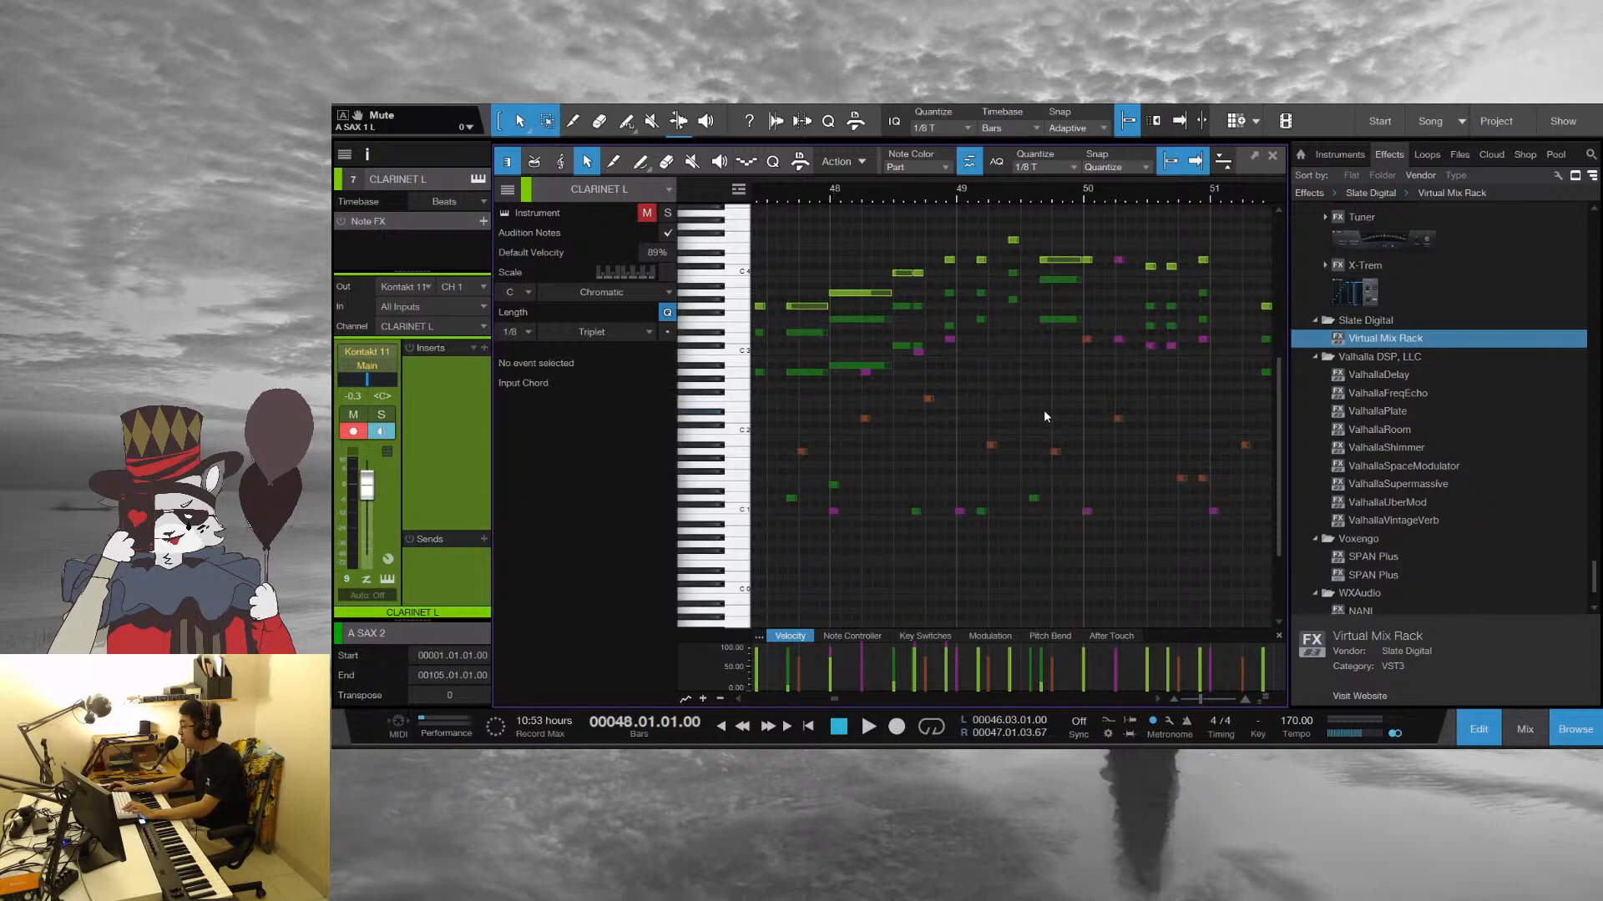
pyautogui.press('space')
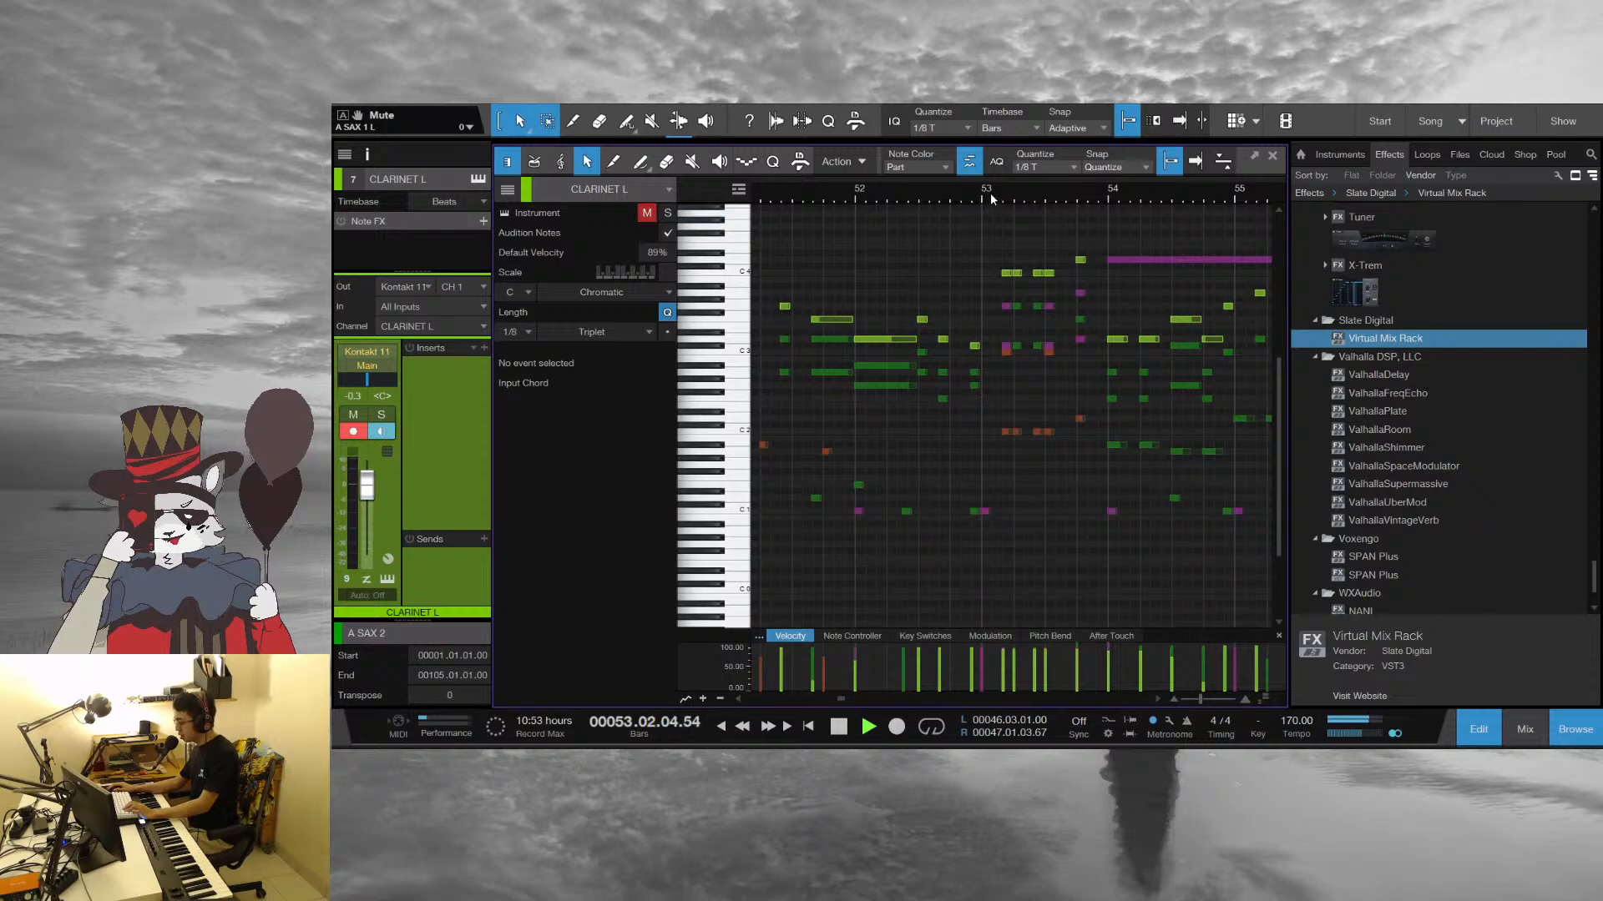
# Stop playback, move the playhead back to early bar 53, replay the repeated horn stabs and stop
pyautogui.press('space')
pyautogui.click(990, 193)
pyautogui.moveTo(1015, 193)
pyautogui.mouseDown()
pyautogui.moveTo(1009, 216)
pyautogui.moveTo(1026, 215)
pyautogui.mouseUp()
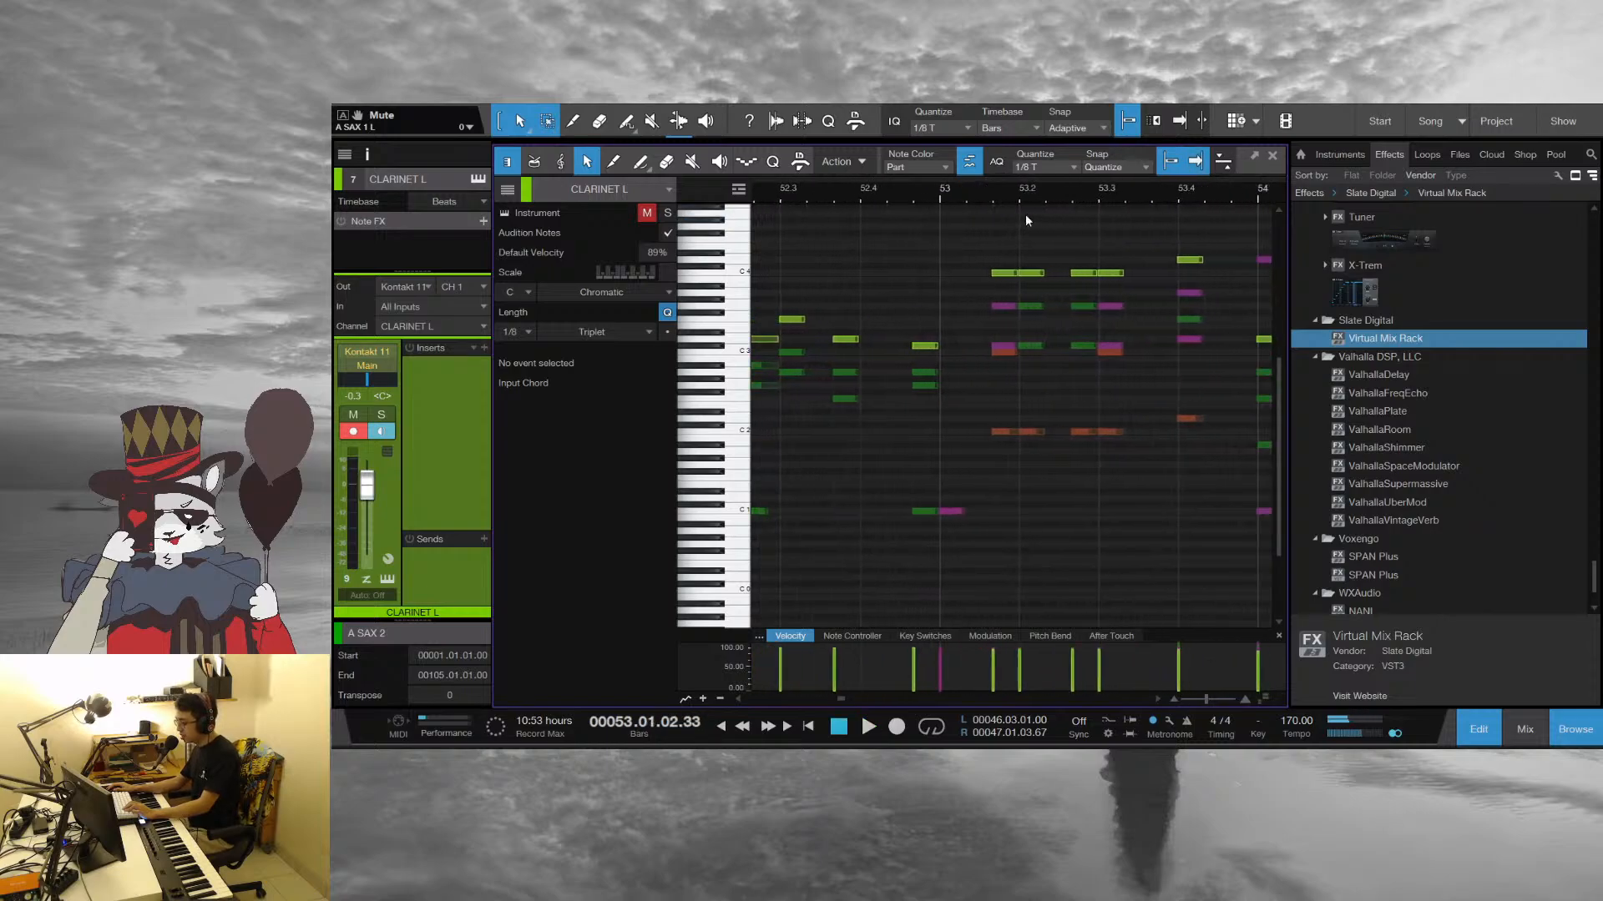
pyautogui.press('space')
pyautogui.moveTo(1171, 200); pyautogui.dragTo(958, 165)
pyautogui.press('space')
# Play the horn parts from the start of bar 54 into bar 55 and stop
pyautogui.click(1009, 198)
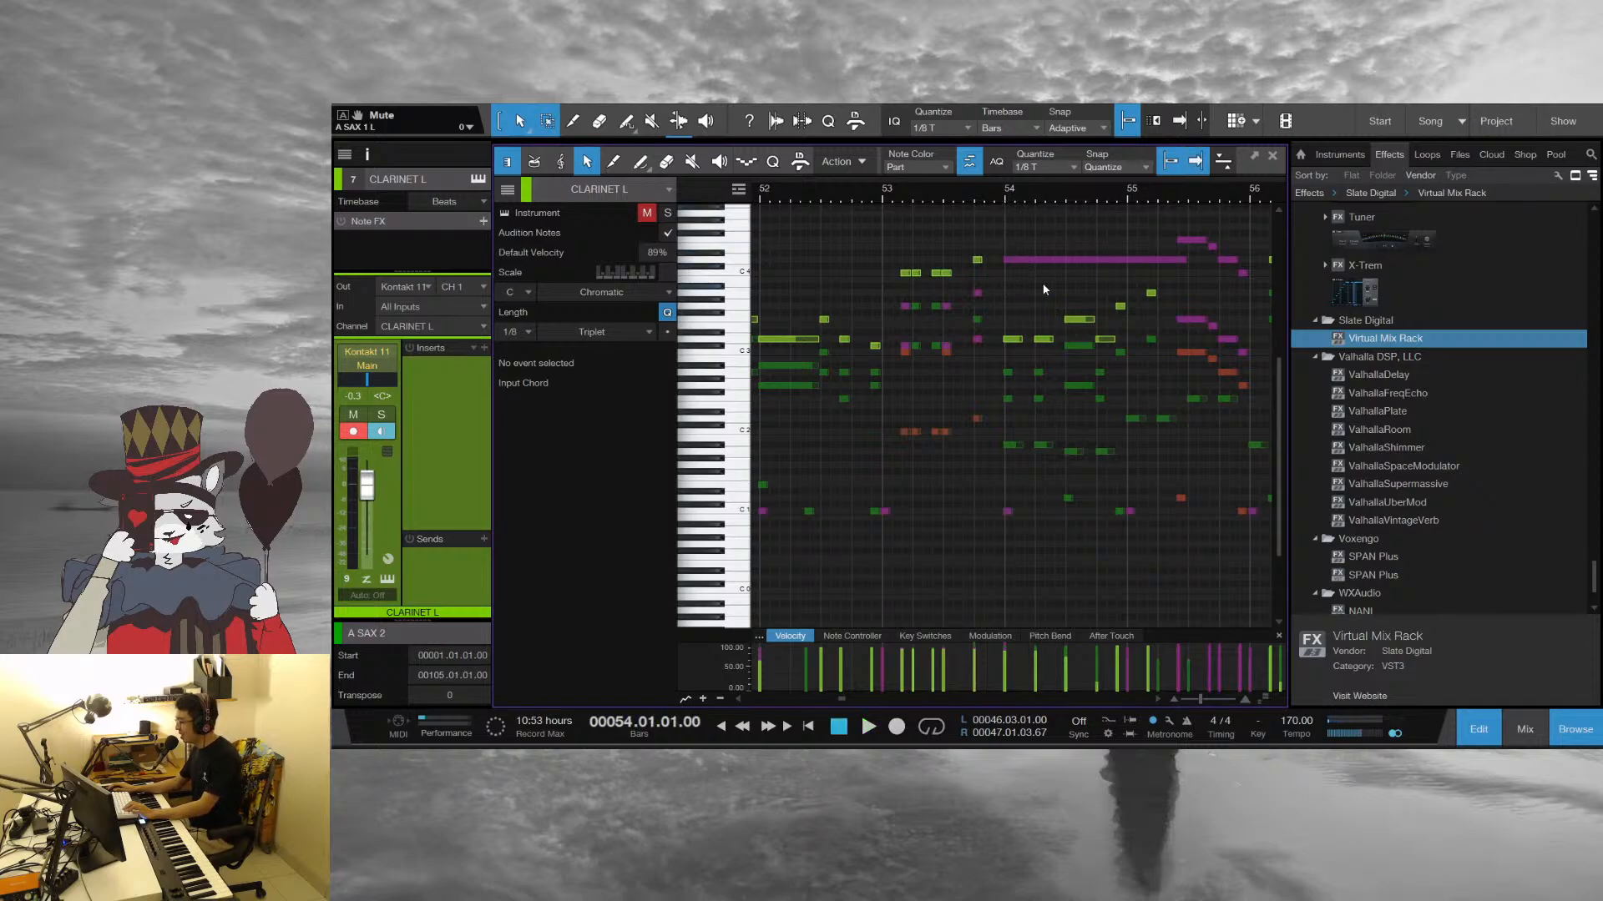
pyautogui.press('space')
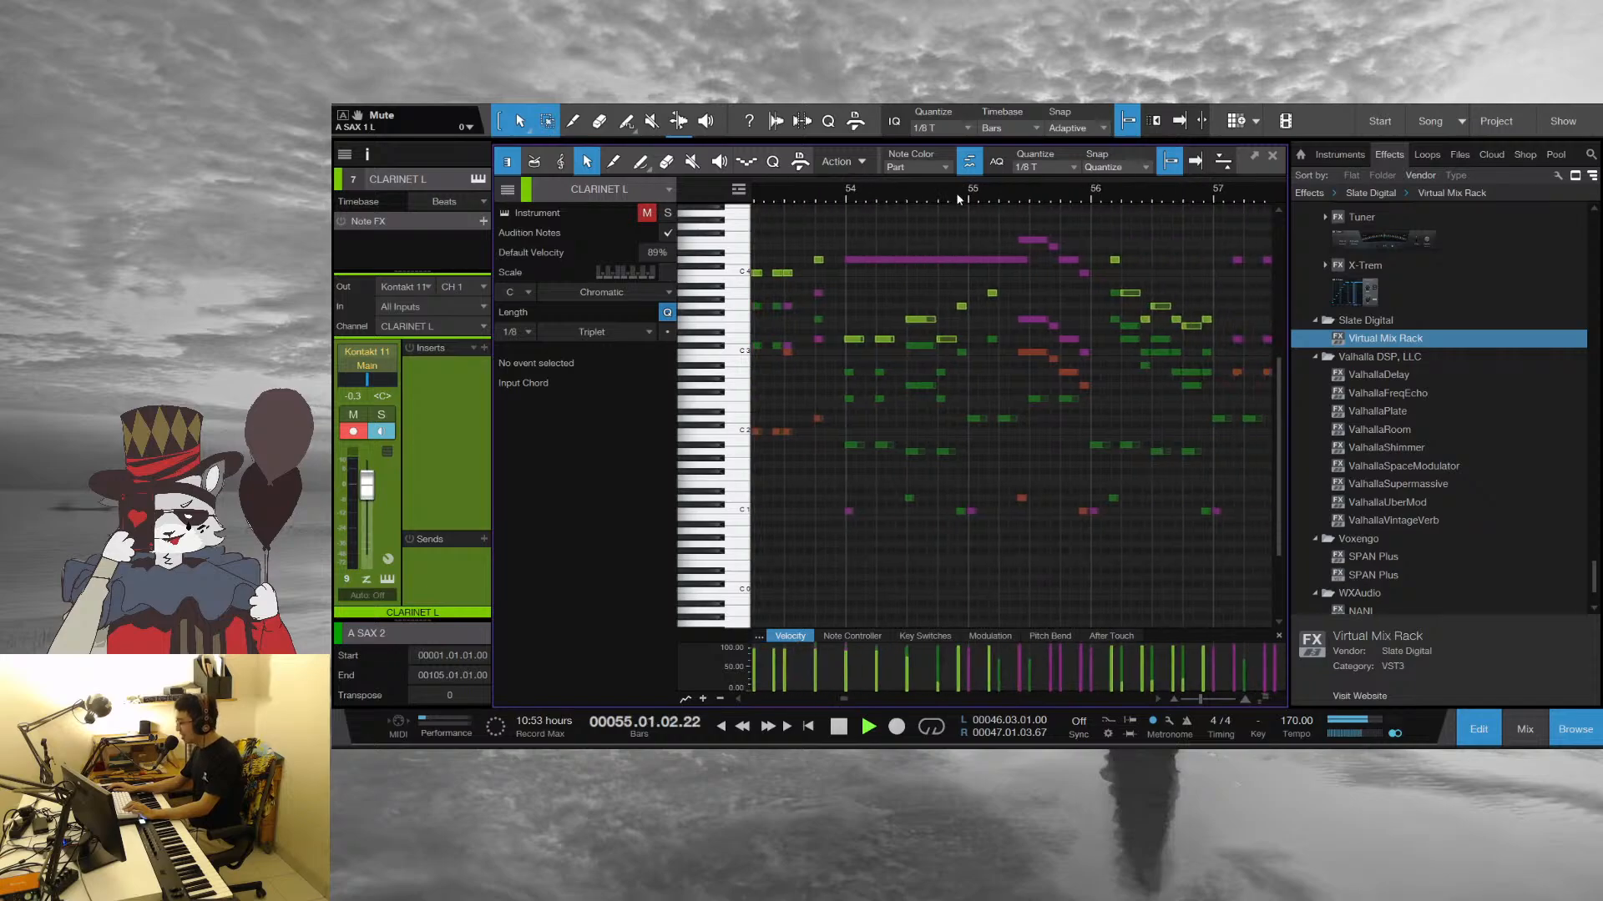
pyautogui.press('space')
# Return the playhead to bar 54, audition the trumpet F4 note in bar 55, and play on into bar 57
pyautogui.click(841, 200)
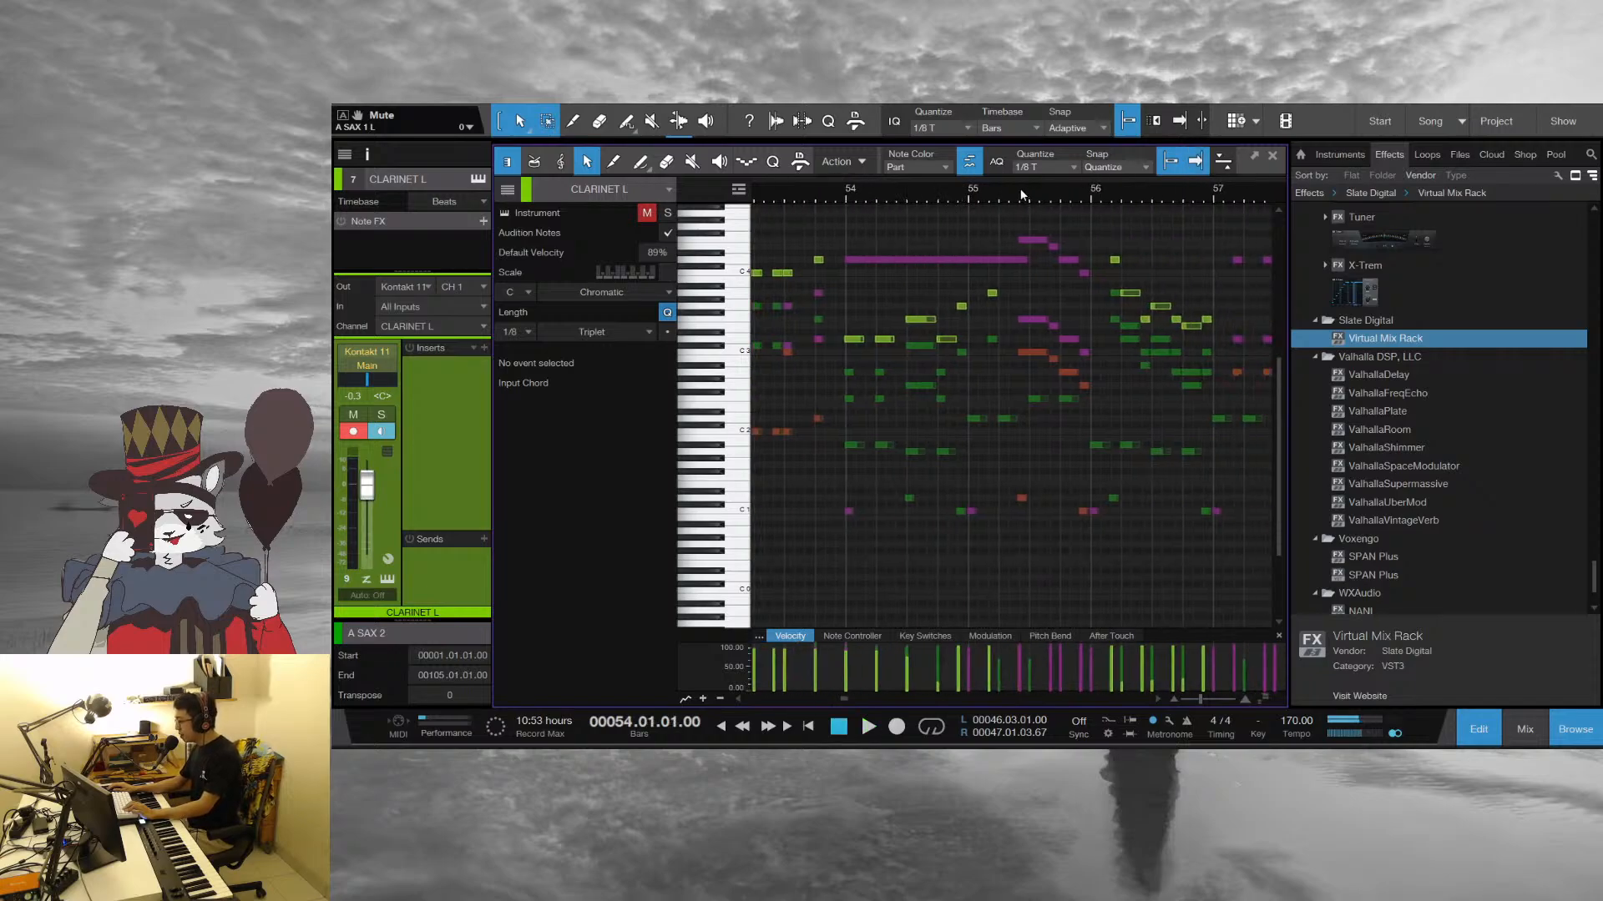
pyautogui.moveTo(1021, 192); pyautogui.dragTo(979, 219)
pyautogui.click(1017, 241)
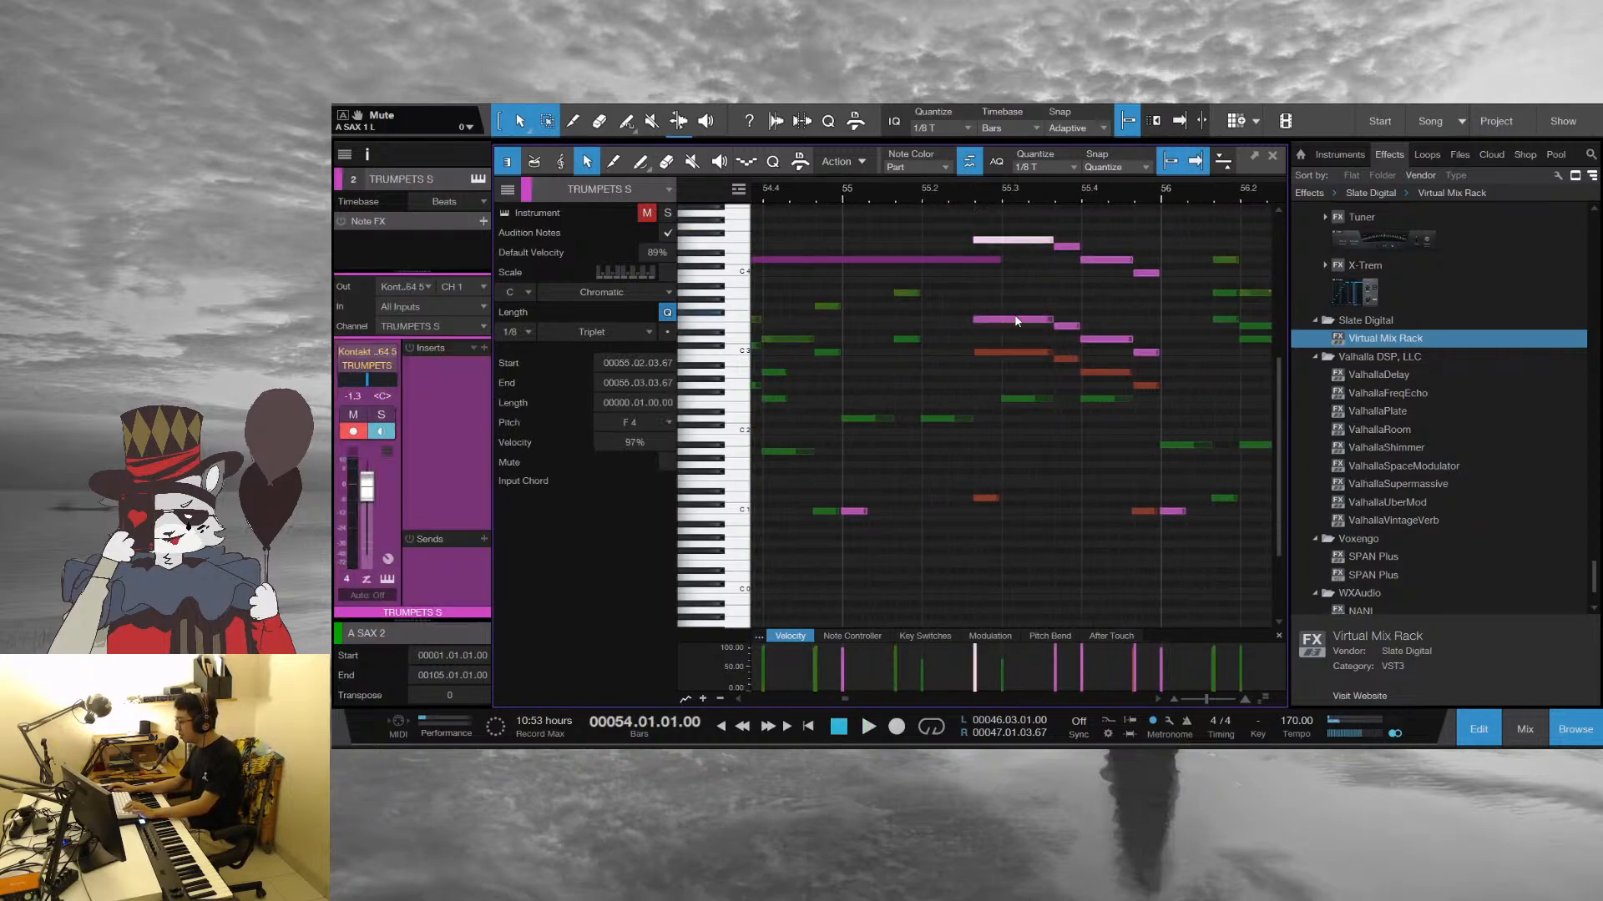
pyautogui.click(1046, 229)
pyautogui.press('space')
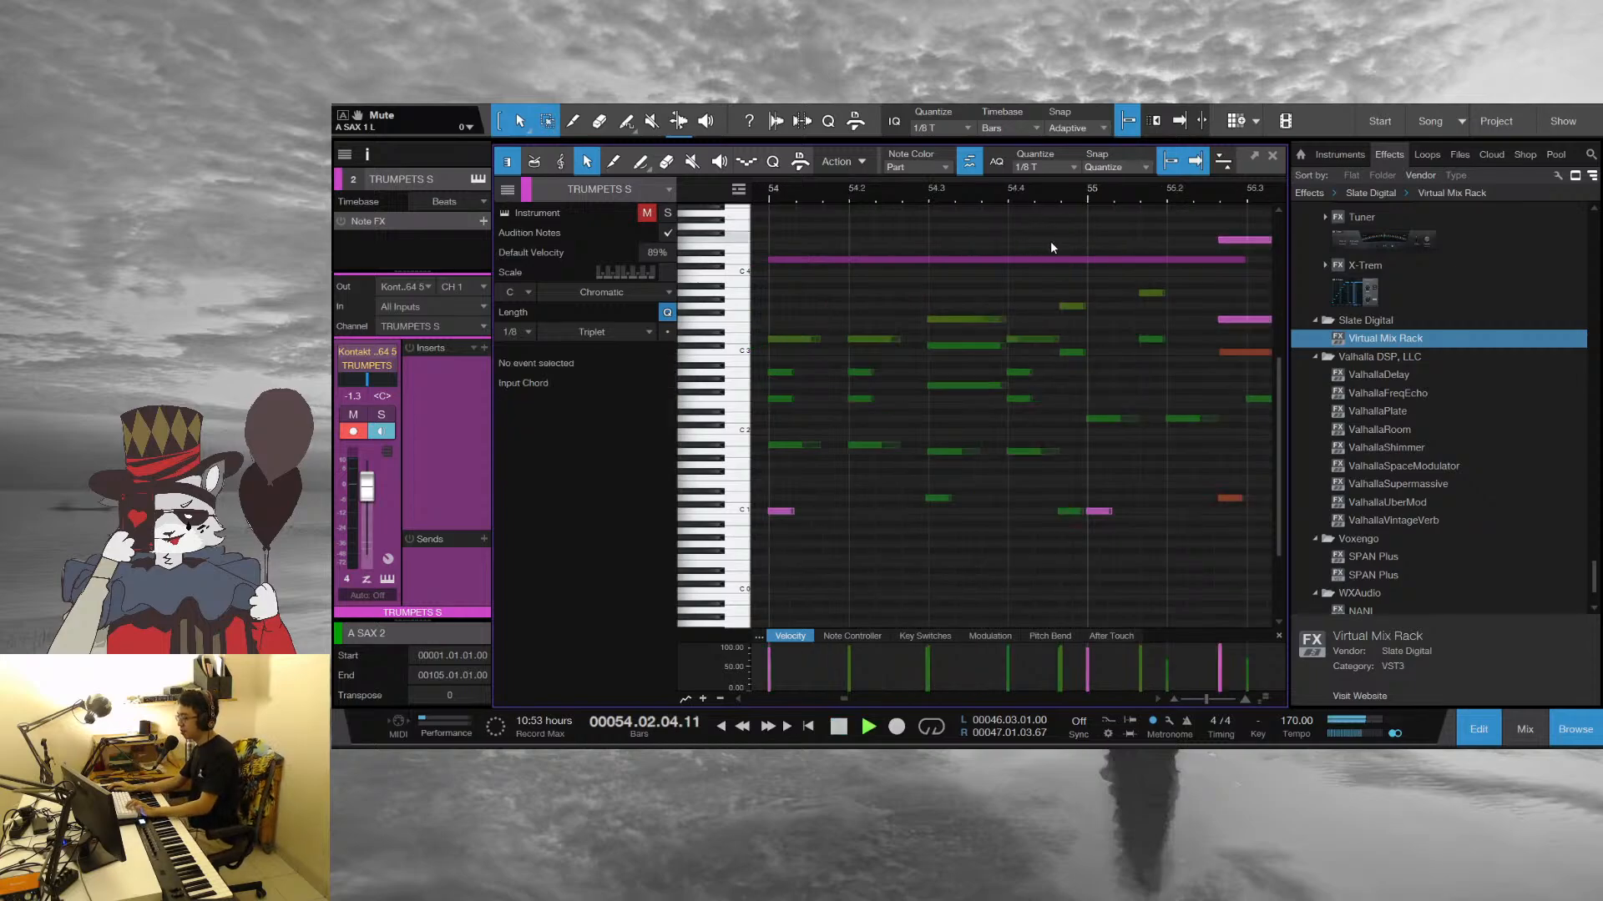
pyautogui.moveTo(1140, 196); pyautogui.dragTo(910, 141)
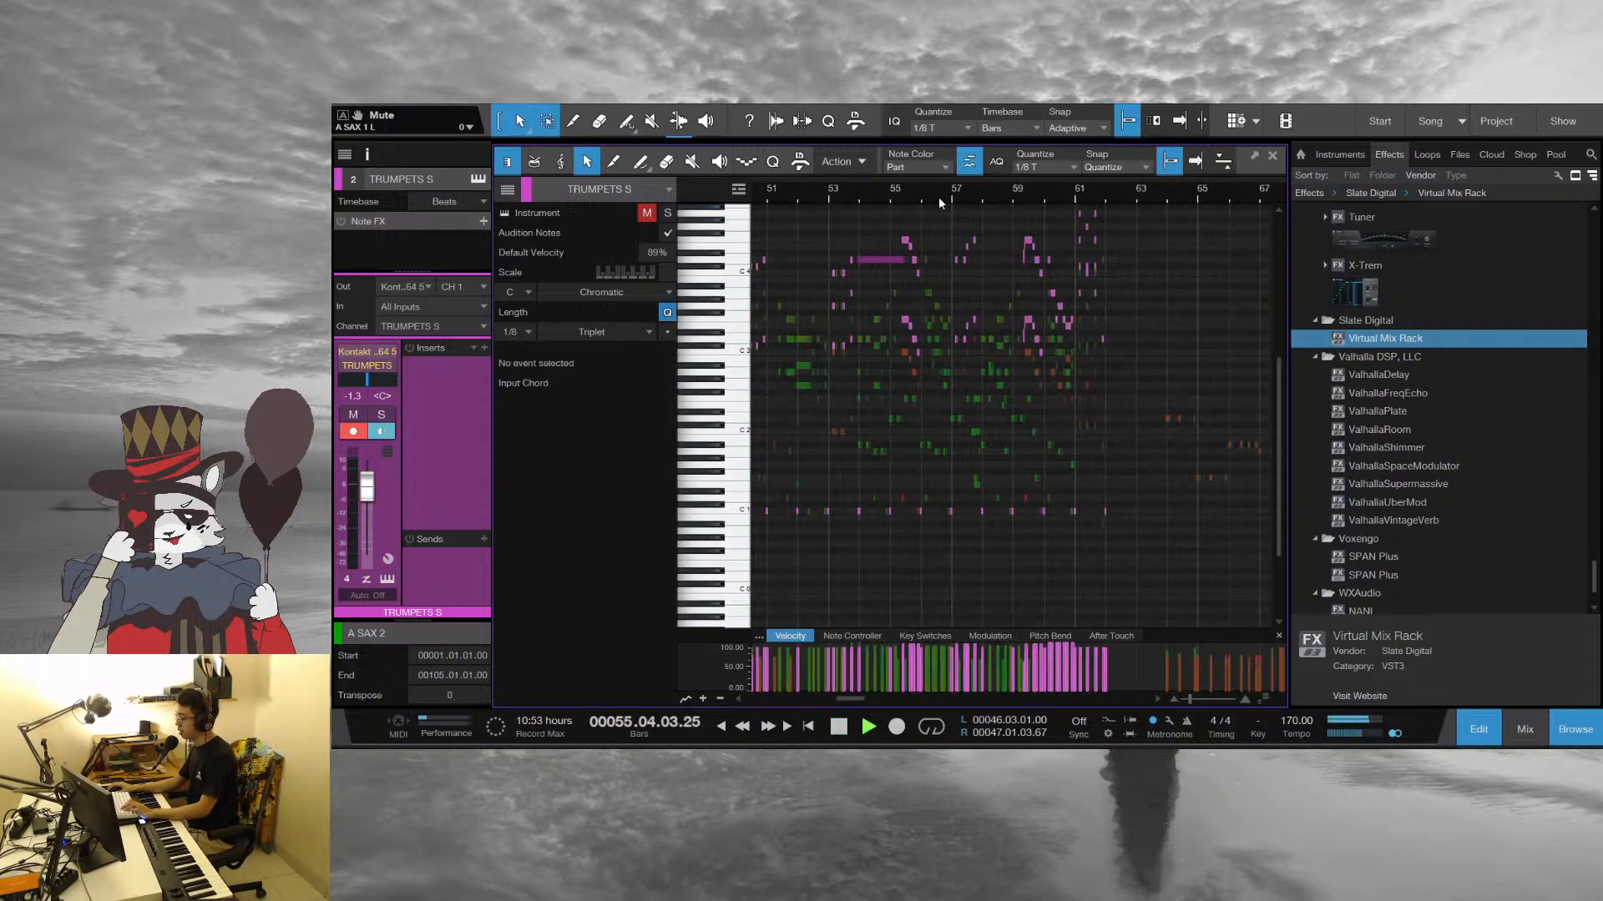
pyautogui.moveTo(940, 199); pyautogui.dragTo(1003, 262)
pyautogui.moveTo(1082, 197); pyautogui.dragTo(961, 195)
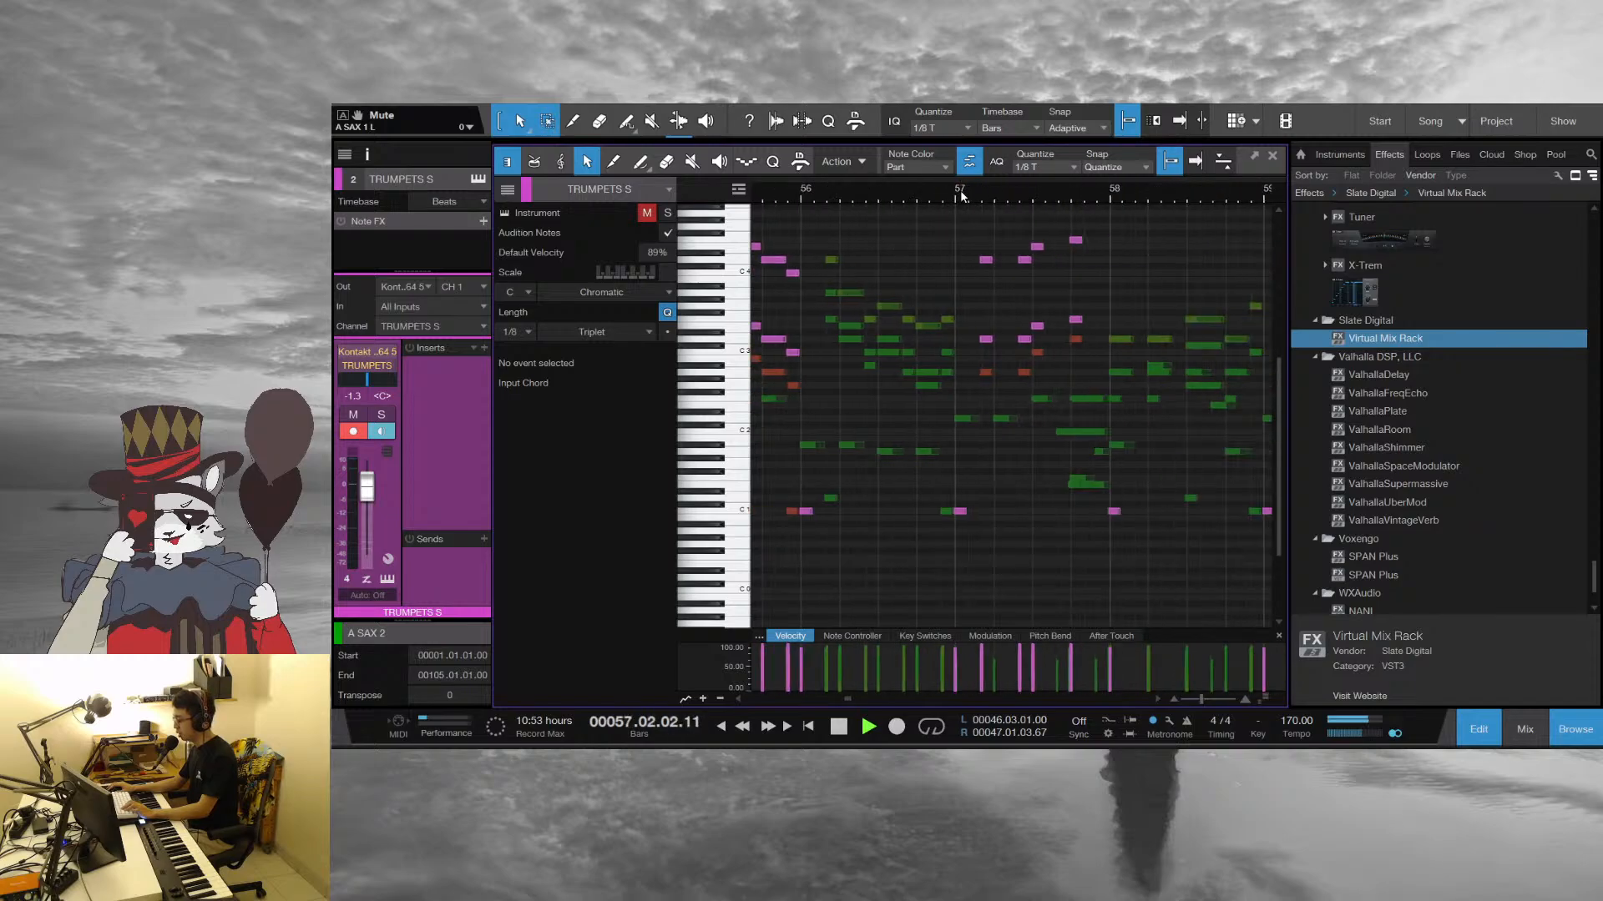
# Stop playback, set the playhead to the start of bar 56, play the reed run in that bar and stop
pyautogui.press('space')
pyautogui.moveTo(810, 189); pyautogui.dragTo(883, 234)
pyautogui.press('space')
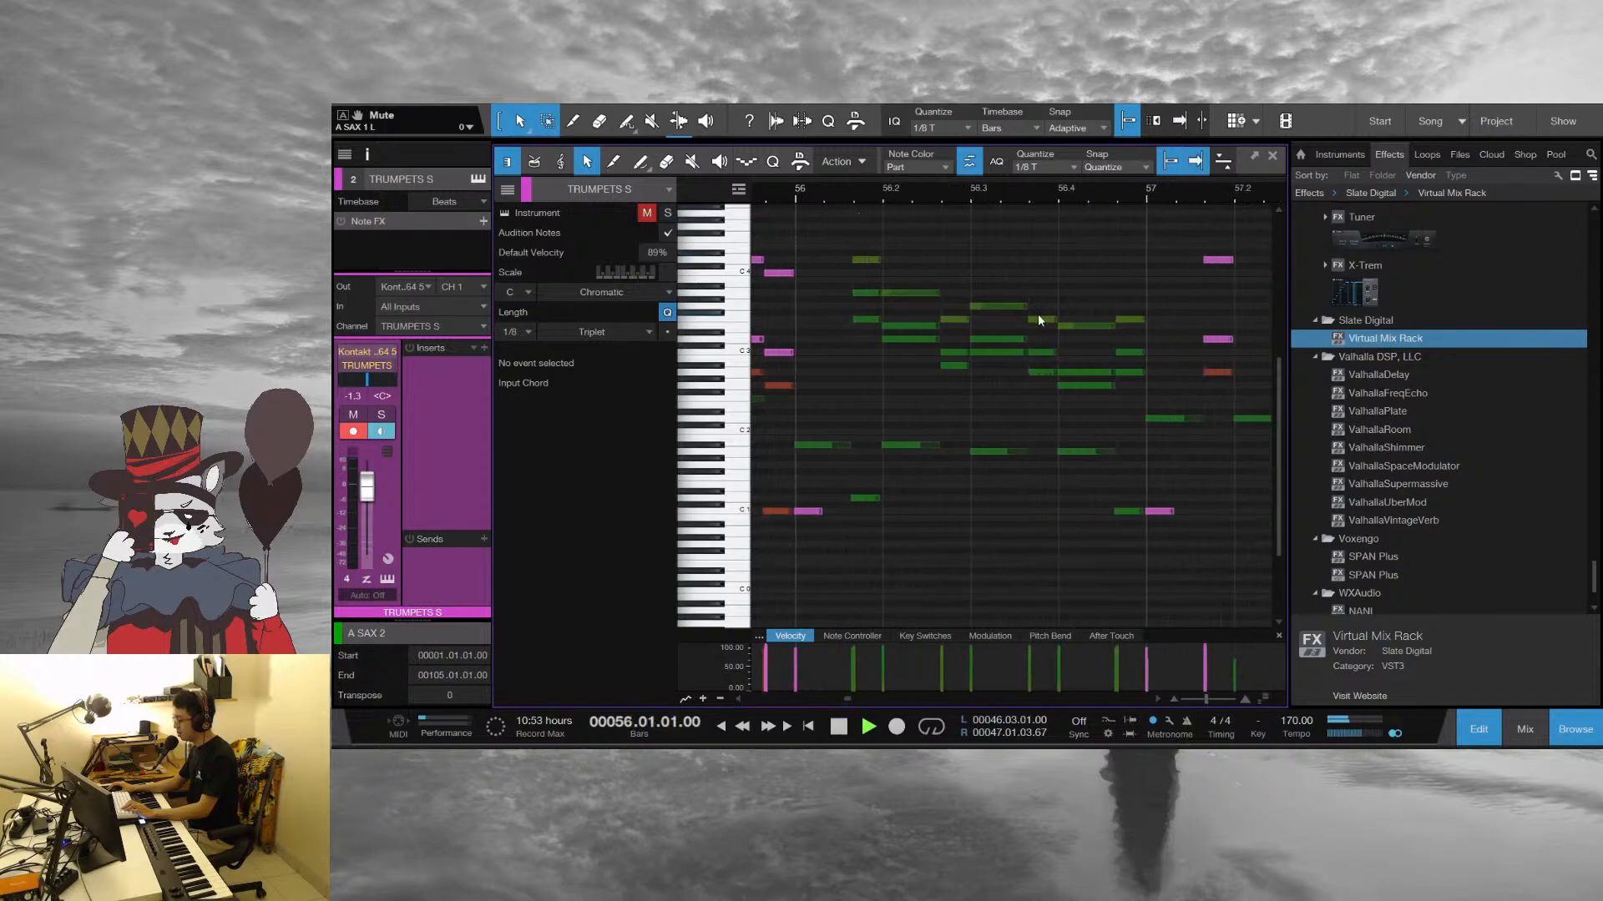
pyautogui.press('space')
# Close the note editor, solo the SAX audio folder and play the arrangement from shortly before bar 48
pyautogui.click(1272, 156)
pyautogui.scroll(-5, 732, 474)
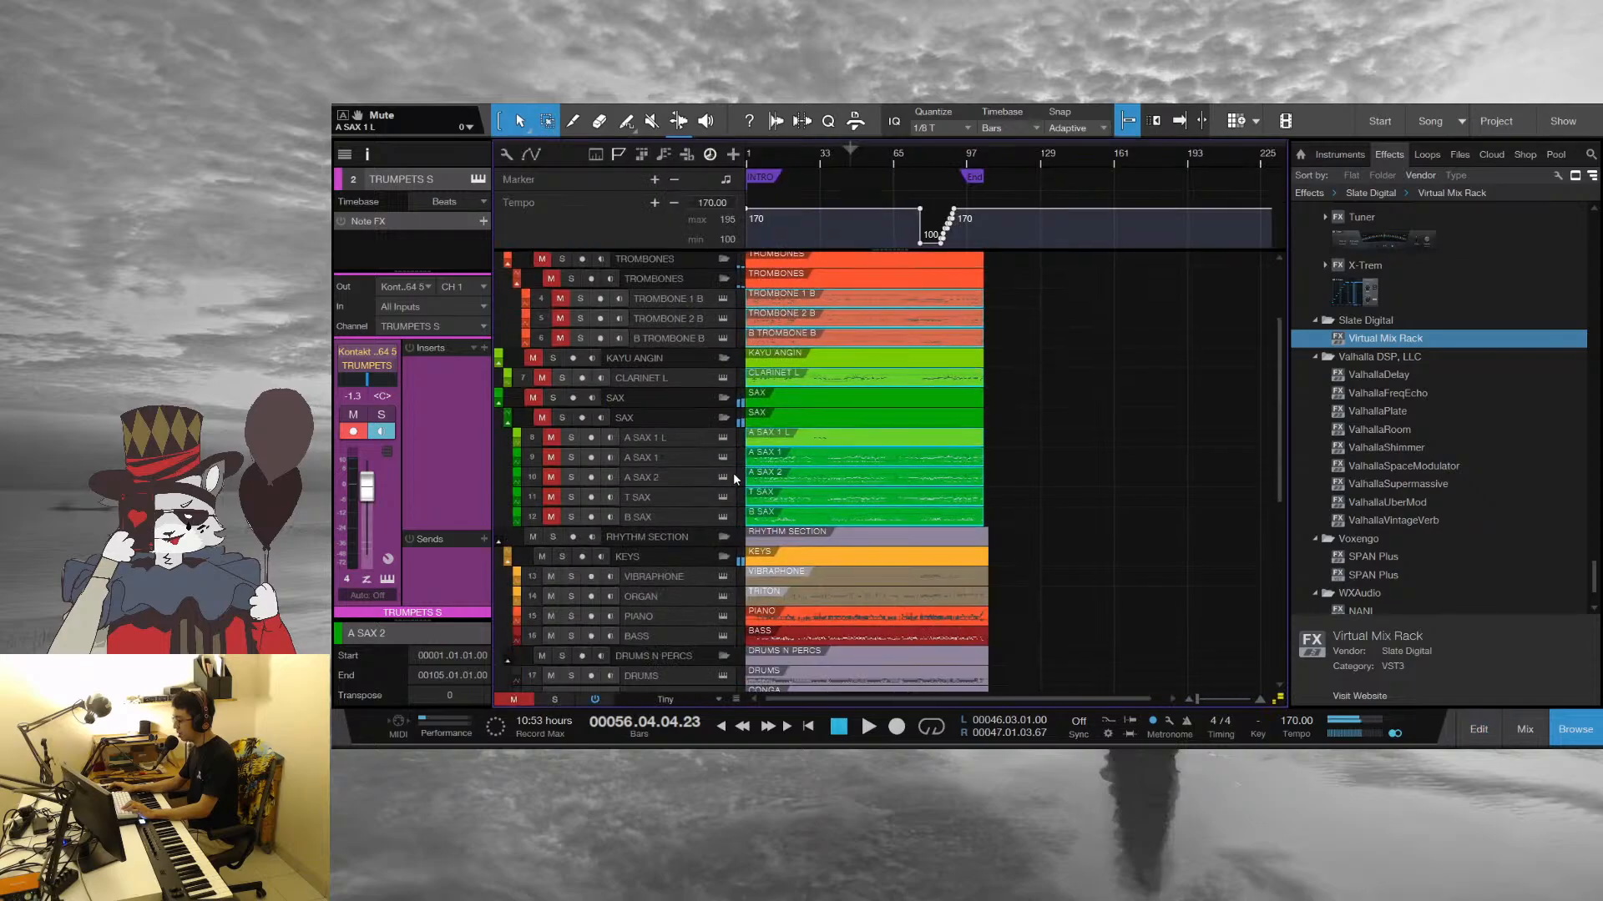
pyautogui.scroll(-5, 585, 586)
pyautogui.click(552, 544)
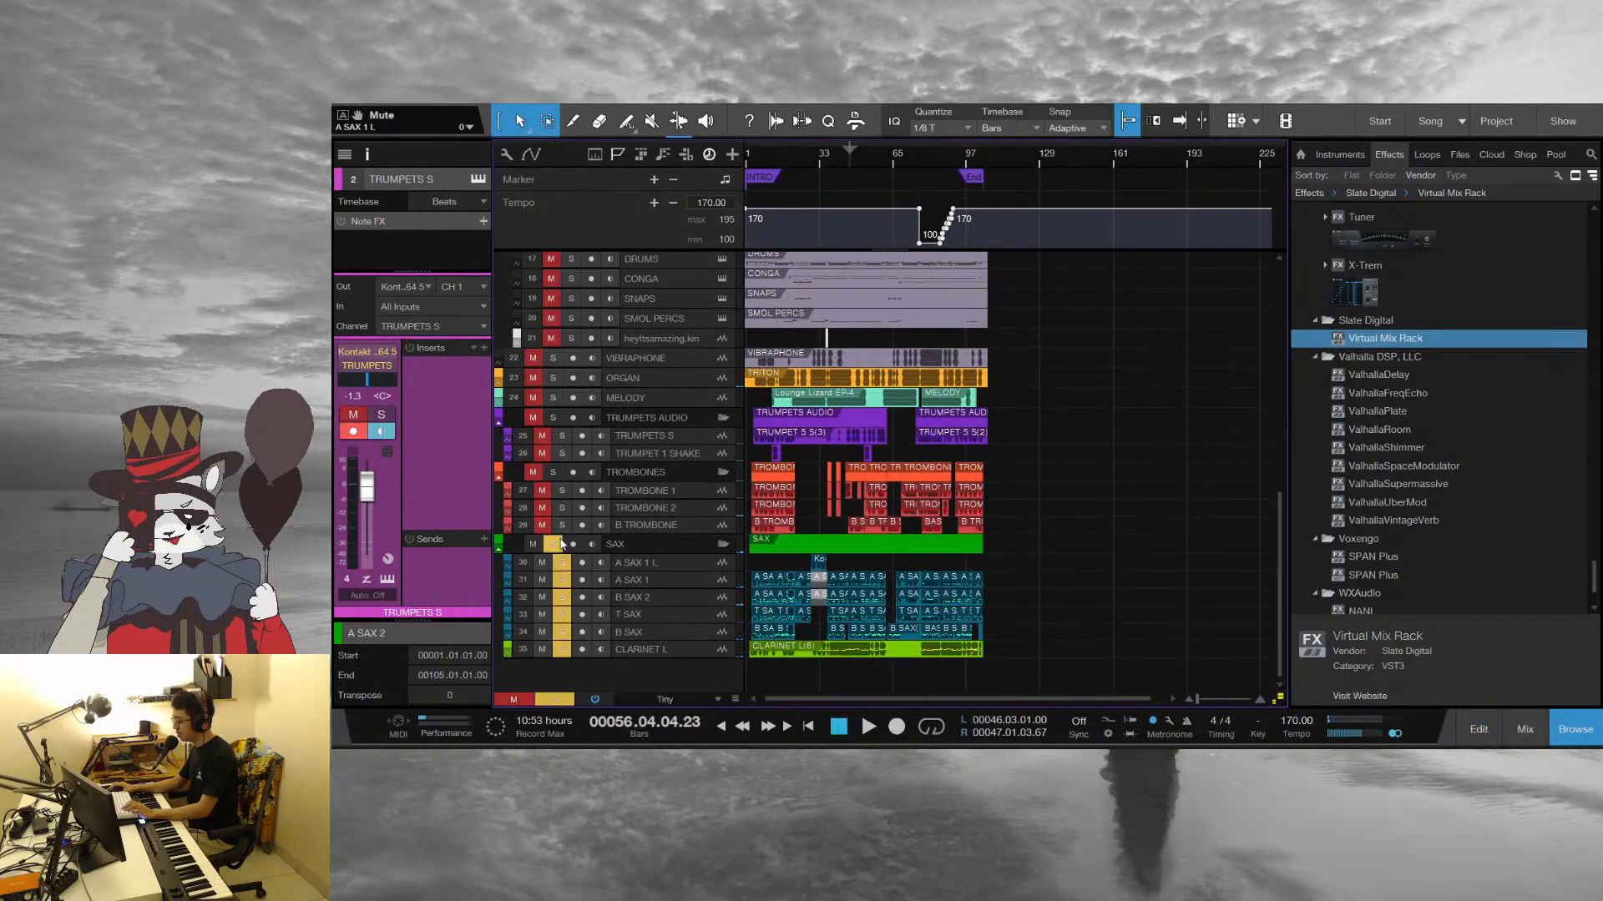
pyautogui.click(851, 157)
pyautogui.press('space')
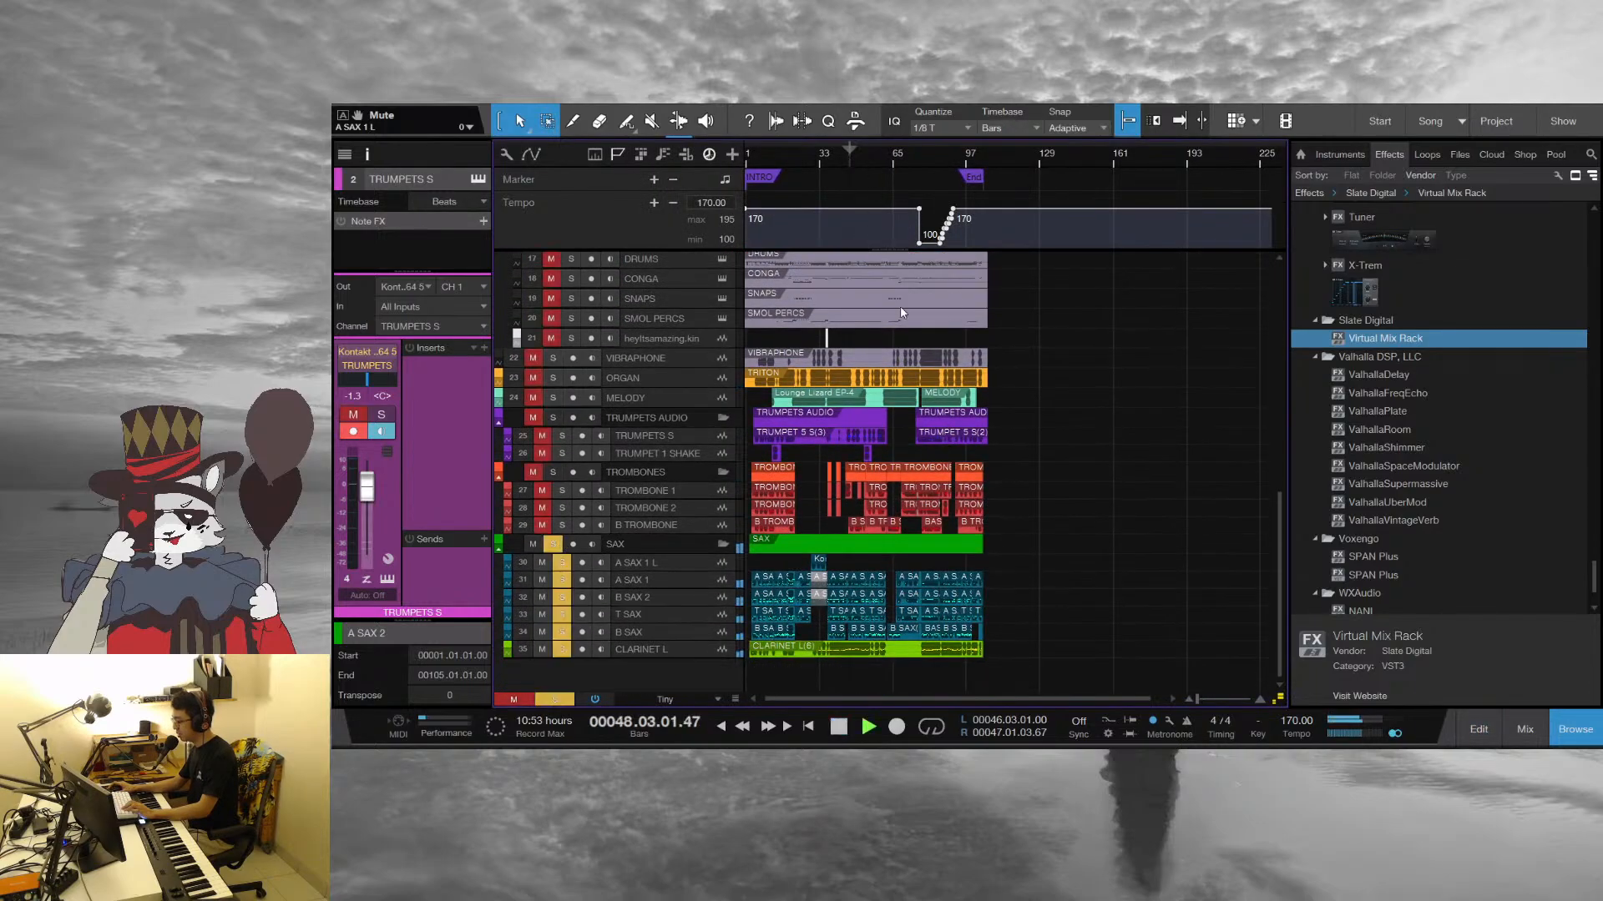
# Check the B SAX part in the note editor, solo the MELODY track as well, and reopen the editor from the A SAX 1 part during playback
pyautogui.scroll(8, 870, 353)
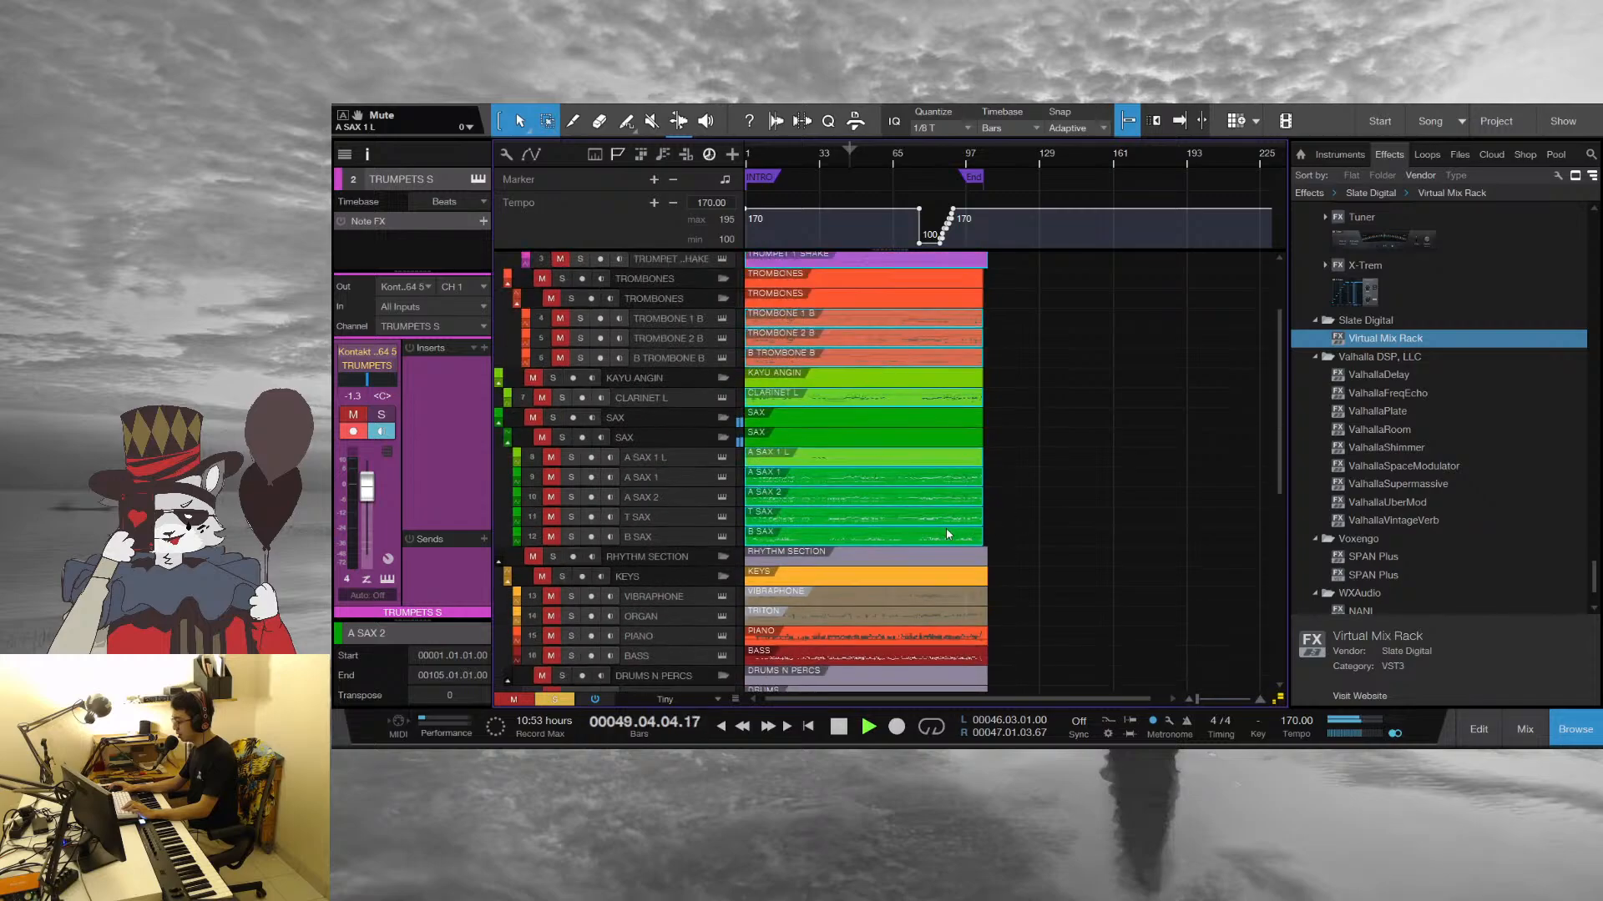
pyautogui.doubleClick(947, 534)
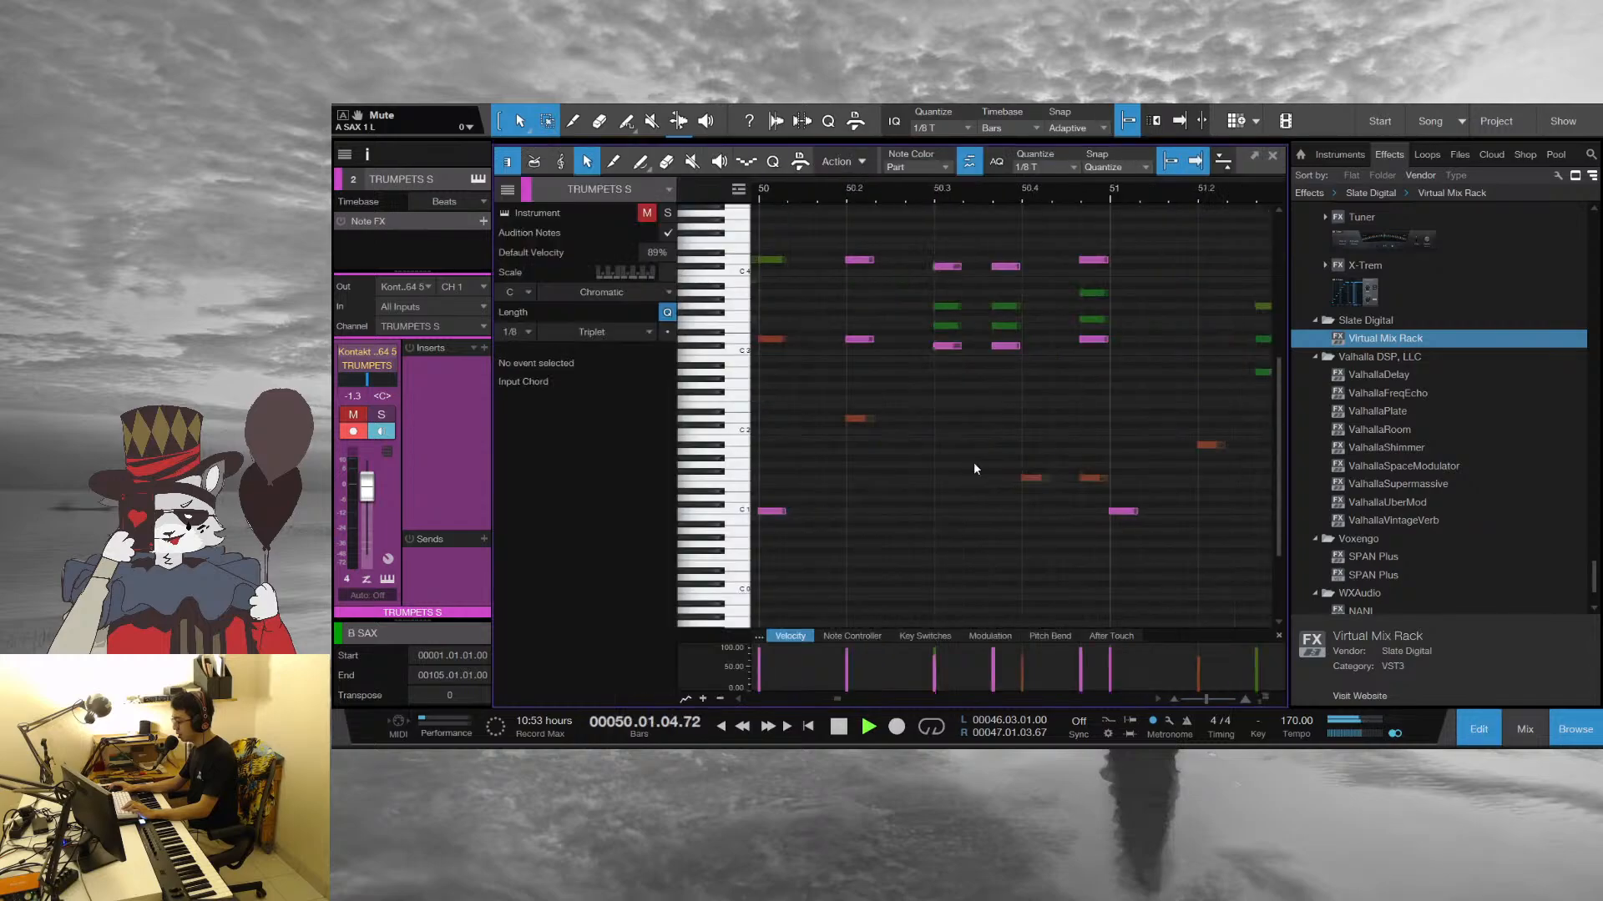
pyautogui.click(1272, 155)
pyautogui.scroll(-3, 545, 566)
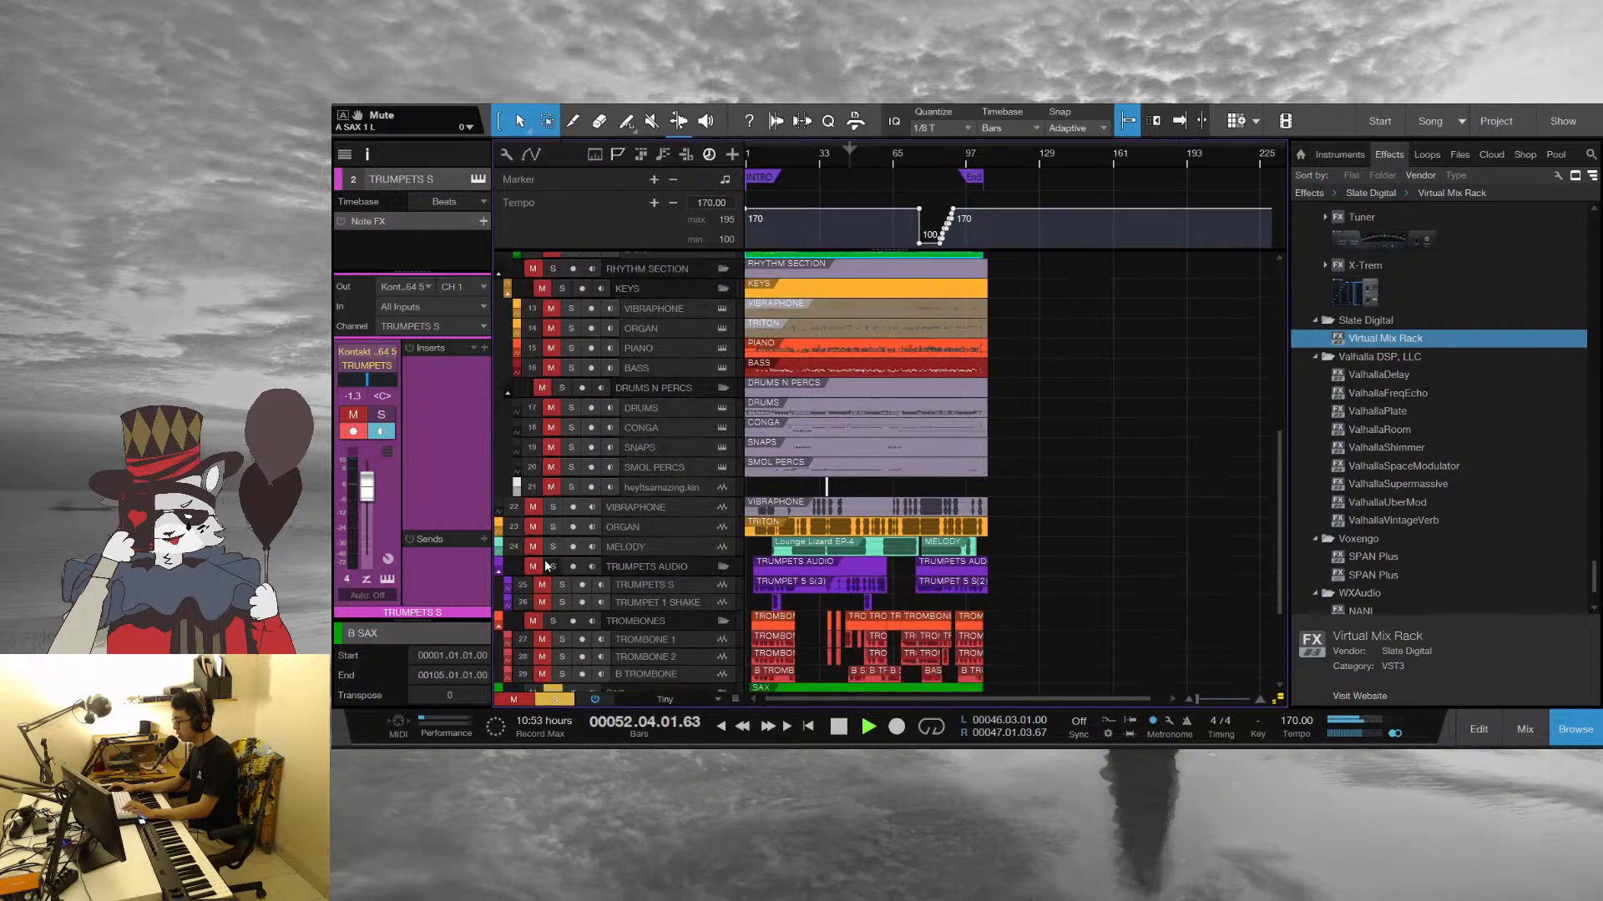
pyautogui.scroll(5, 878, 538)
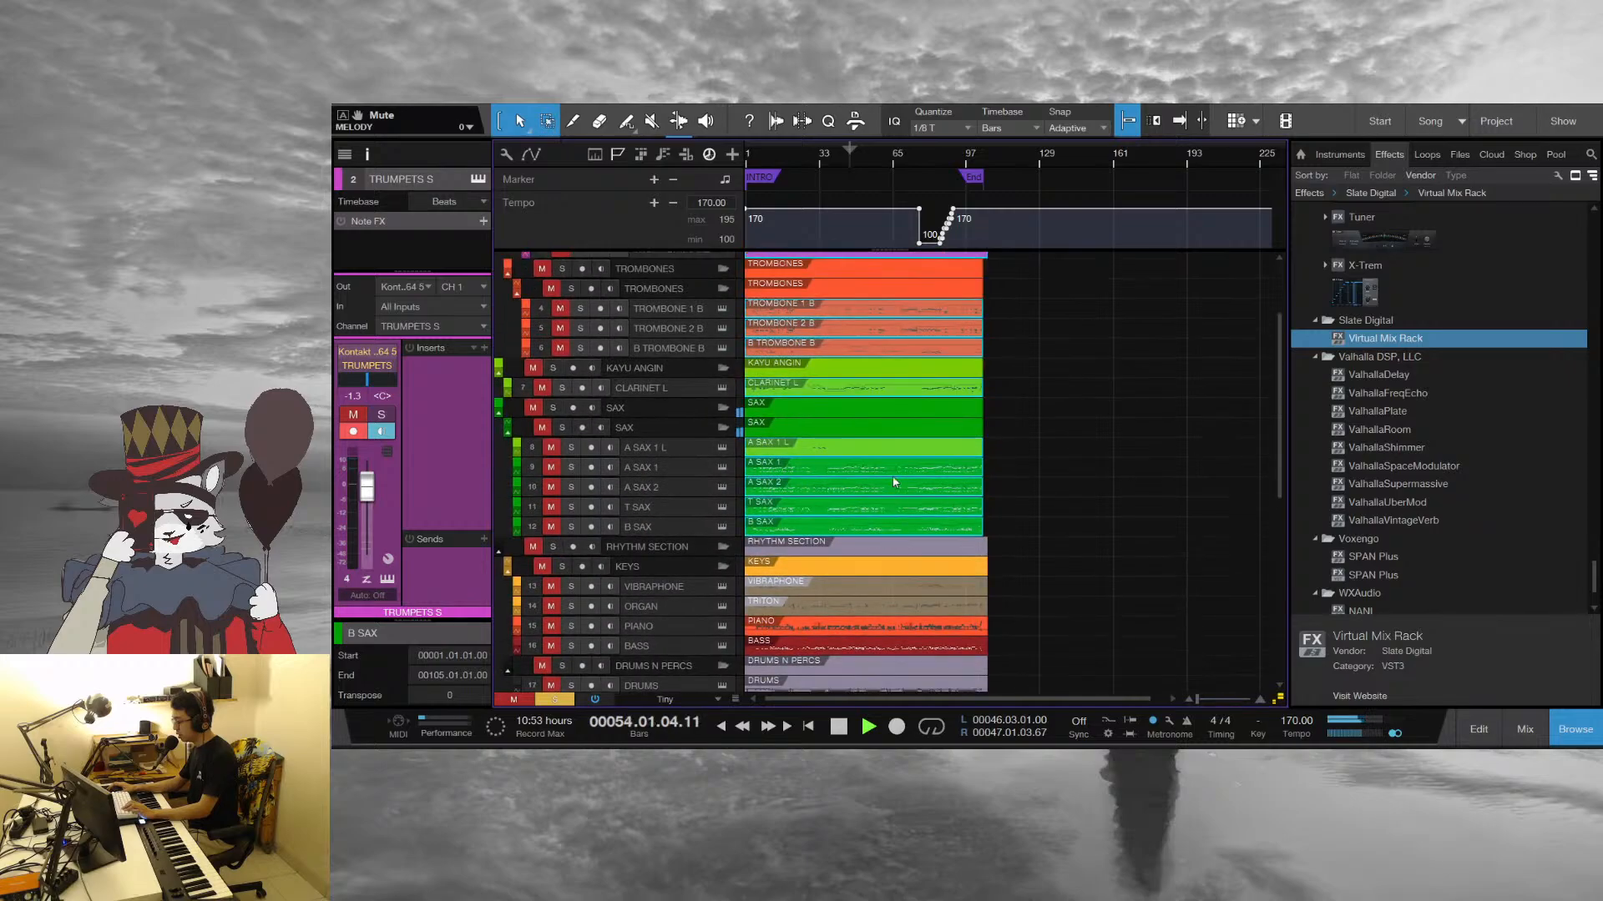
pyautogui.doubleClick(894, 477)
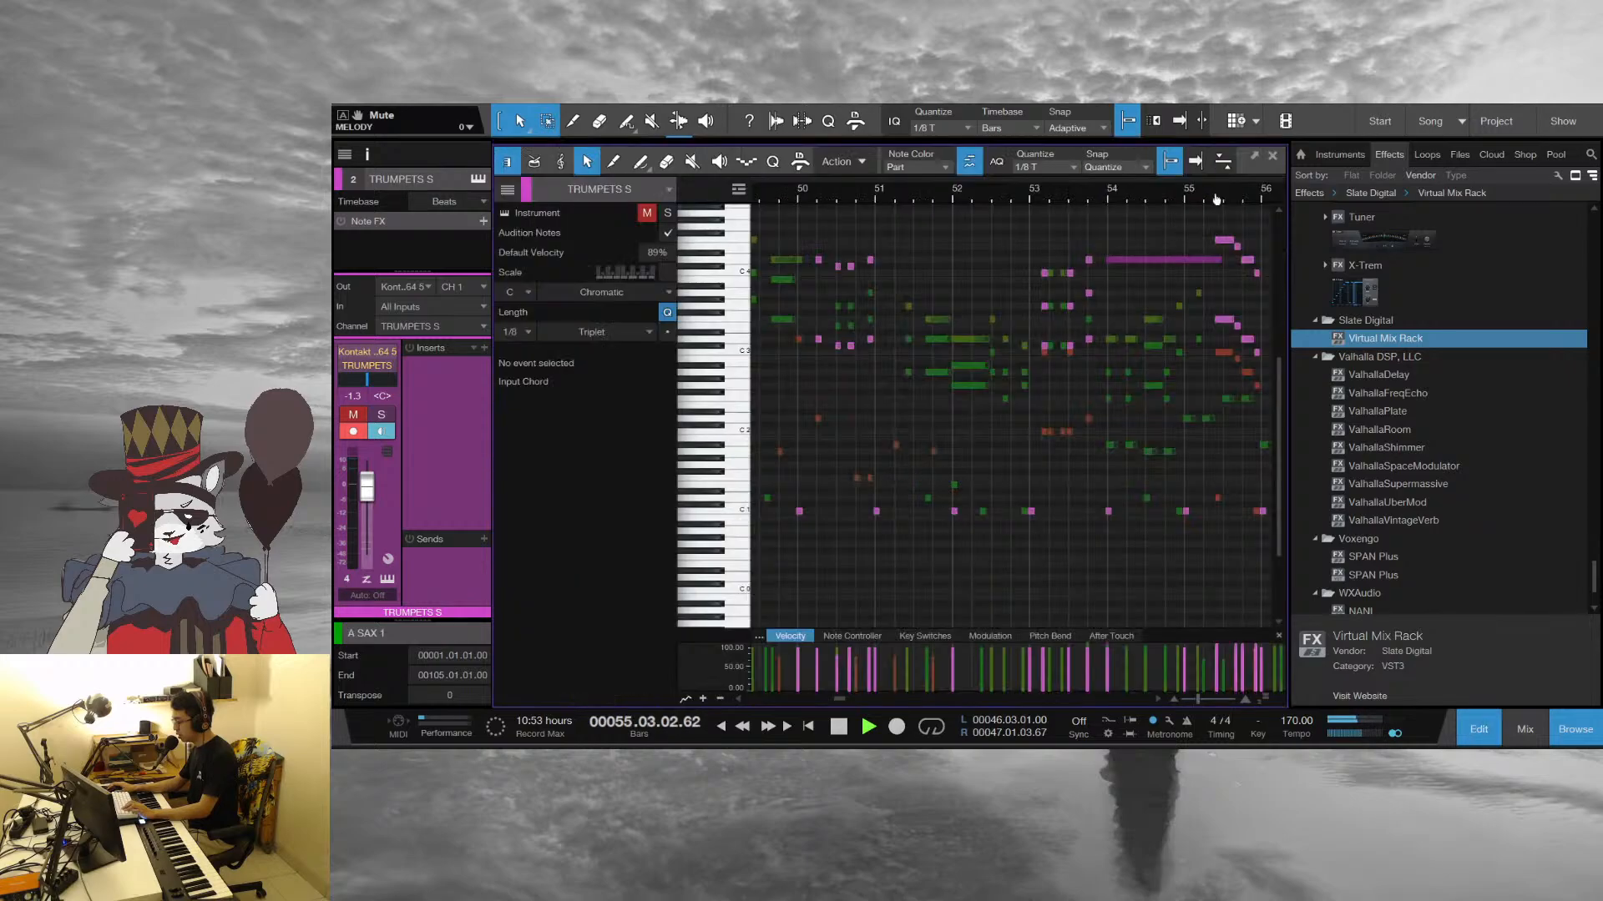
# Follow the horn parts in the note editor during playback from bar 55 through bar 62, and jump ahead to bar 69
pyautogui.moveTo(1217, 199); pyautogui.dragTo(874, 187)
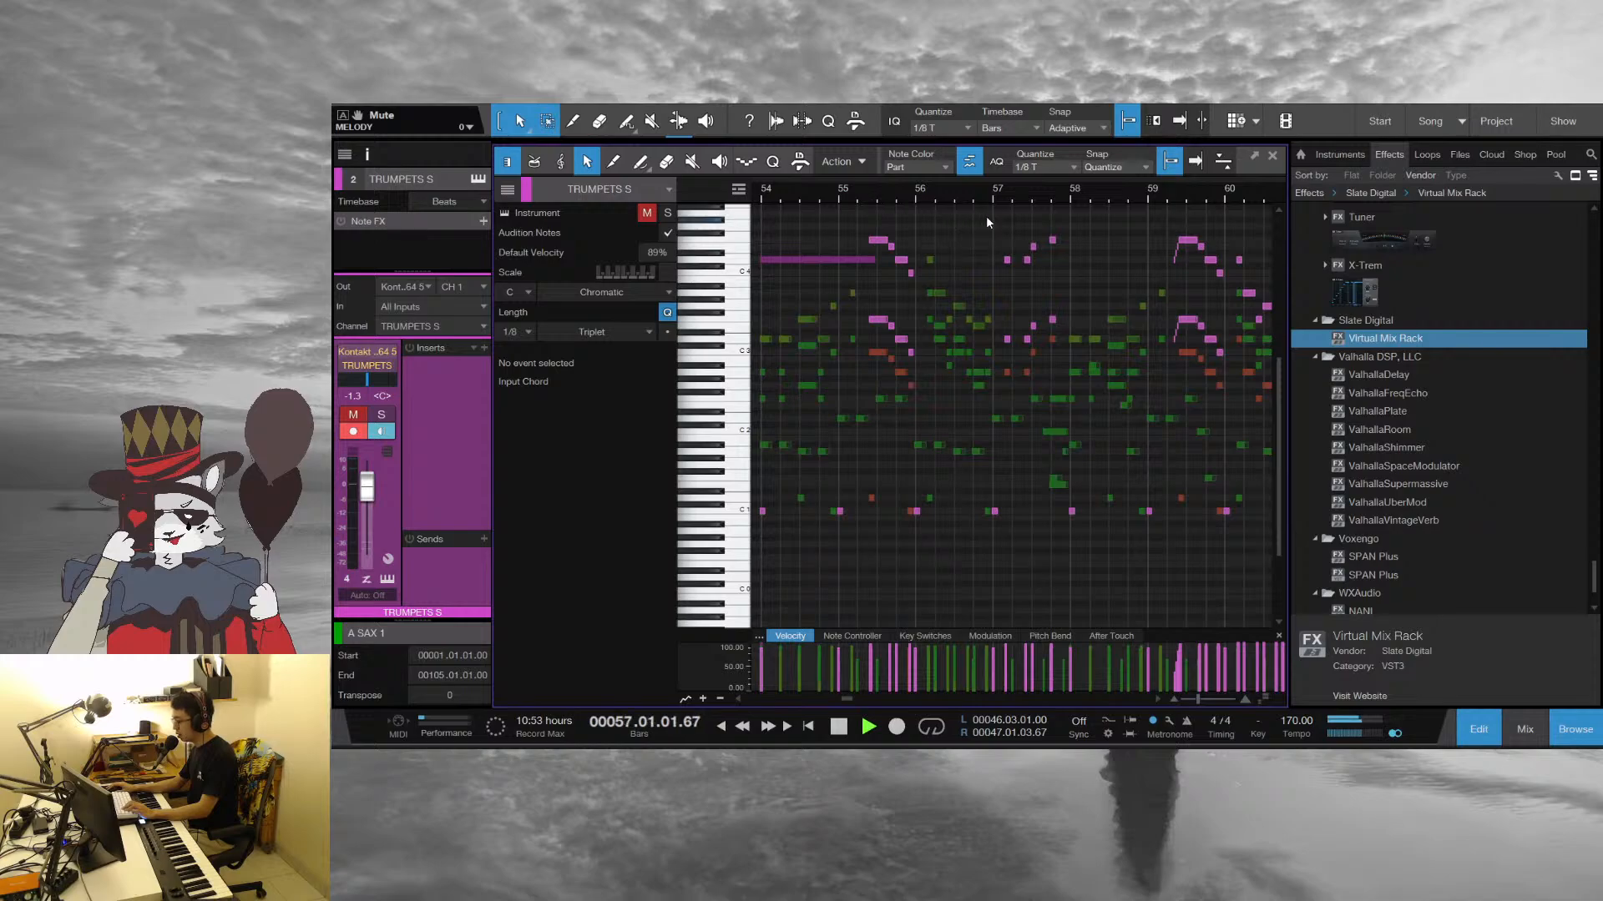
pyautogui.scroll(-2, 1085, 326)
pyautogui.moveTo(1163, 191); pyautogui.dragTo(841, 217)
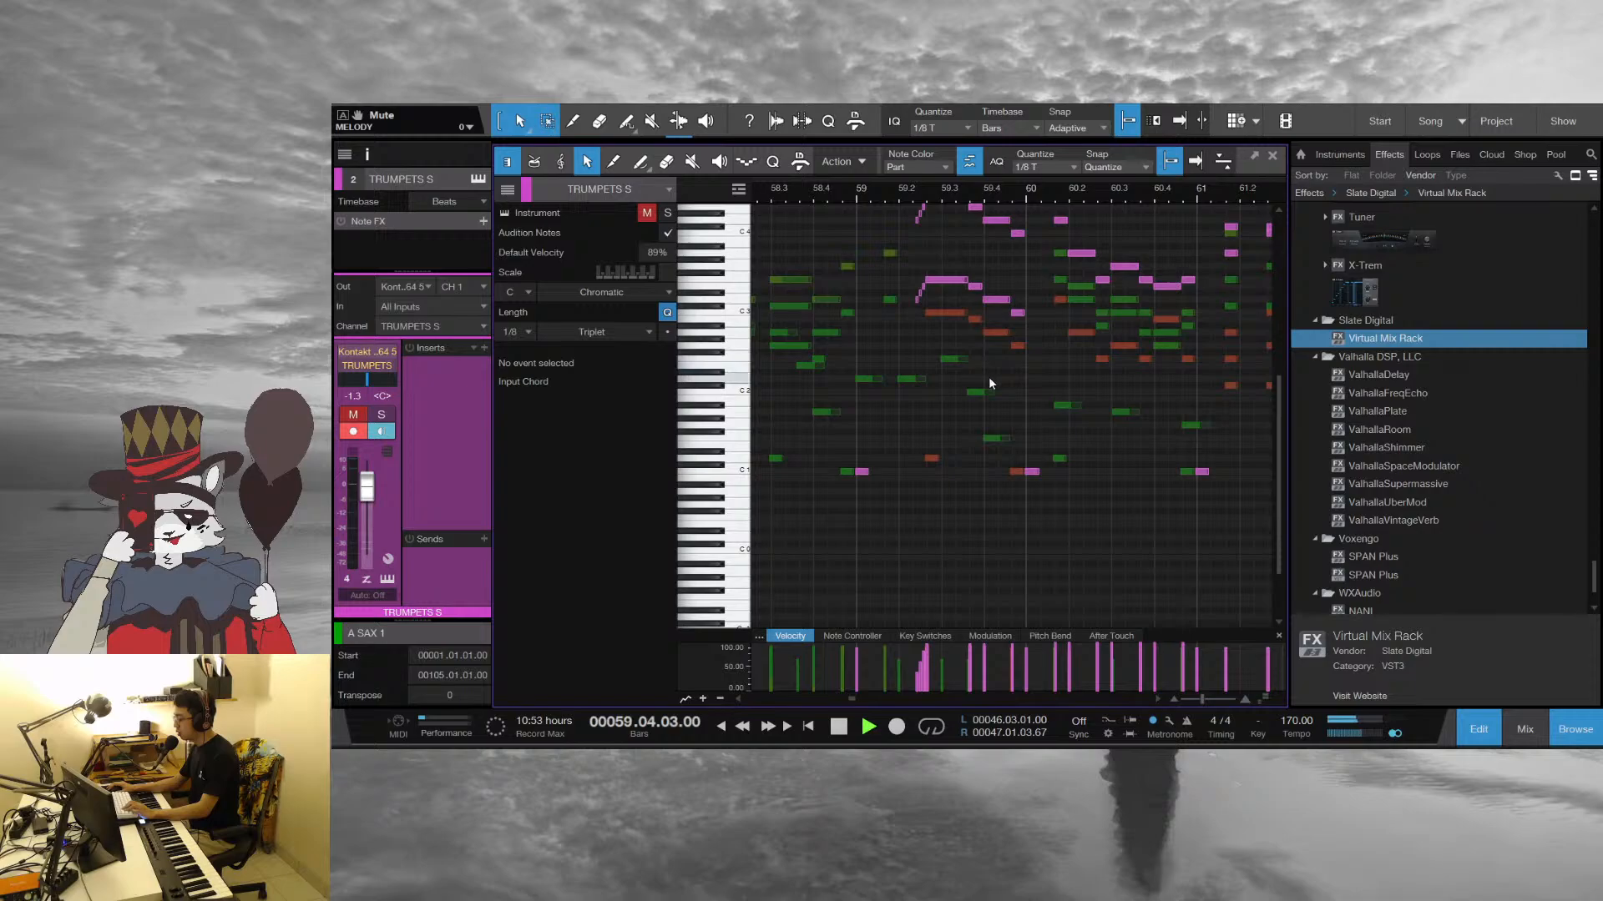
pyautogui.moveTo(1159, 194); pyautogui.dragTo(923, 225)
pyautogui.scroll(2, 1041, 336)
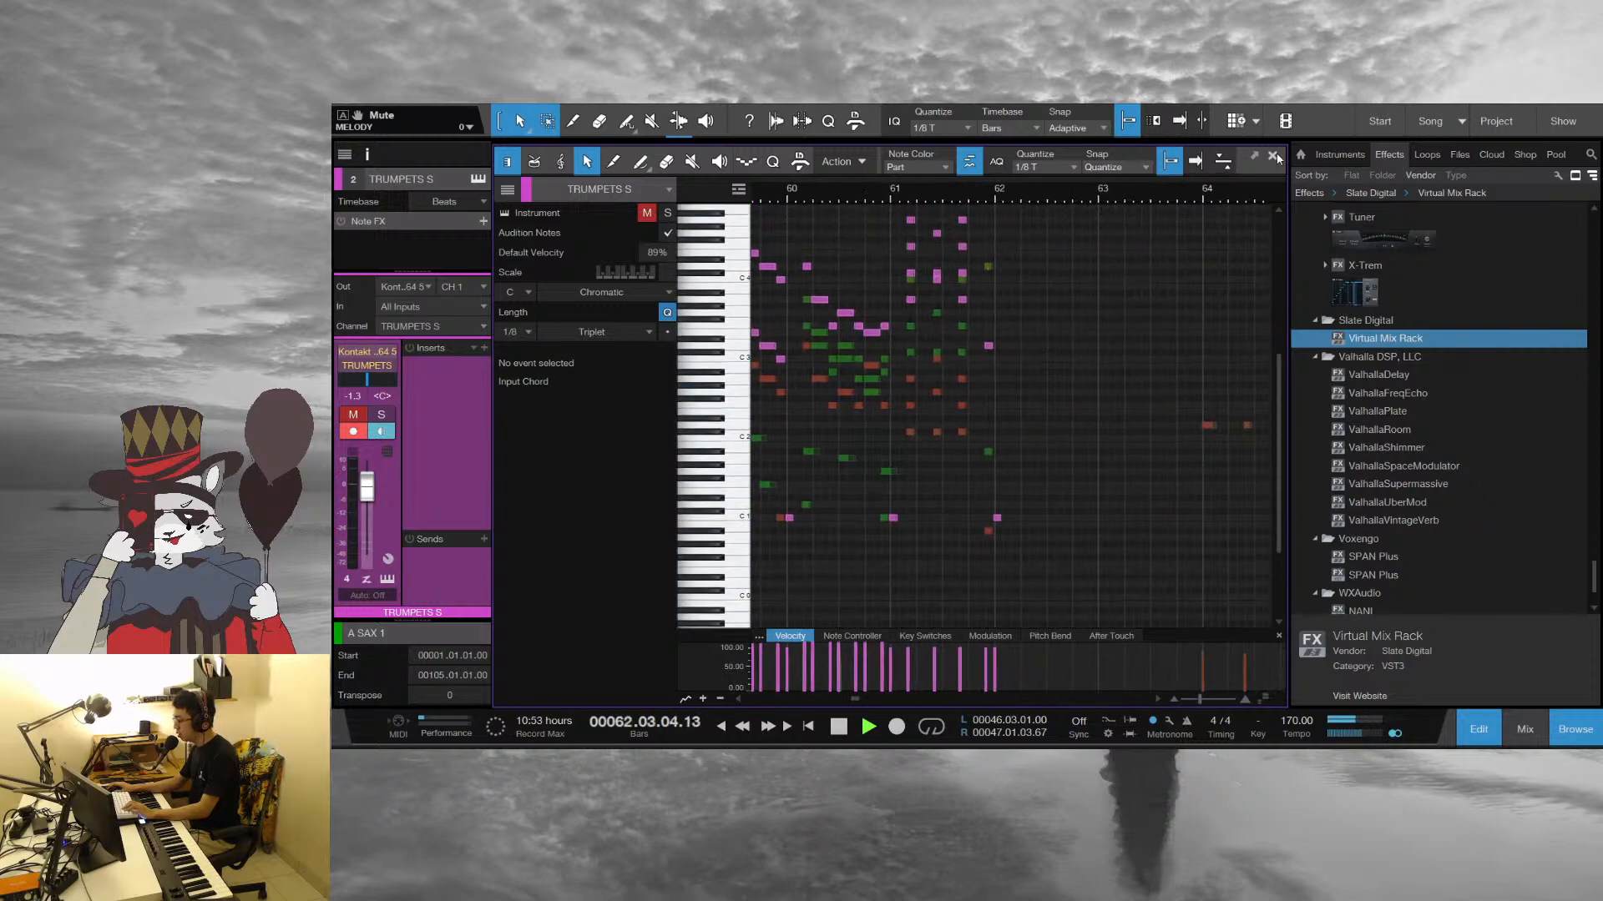
pyautogui.moveTo(1240, 188); pyautogui.dragTo(909, 157)
pyautogui.click(1043, 193)
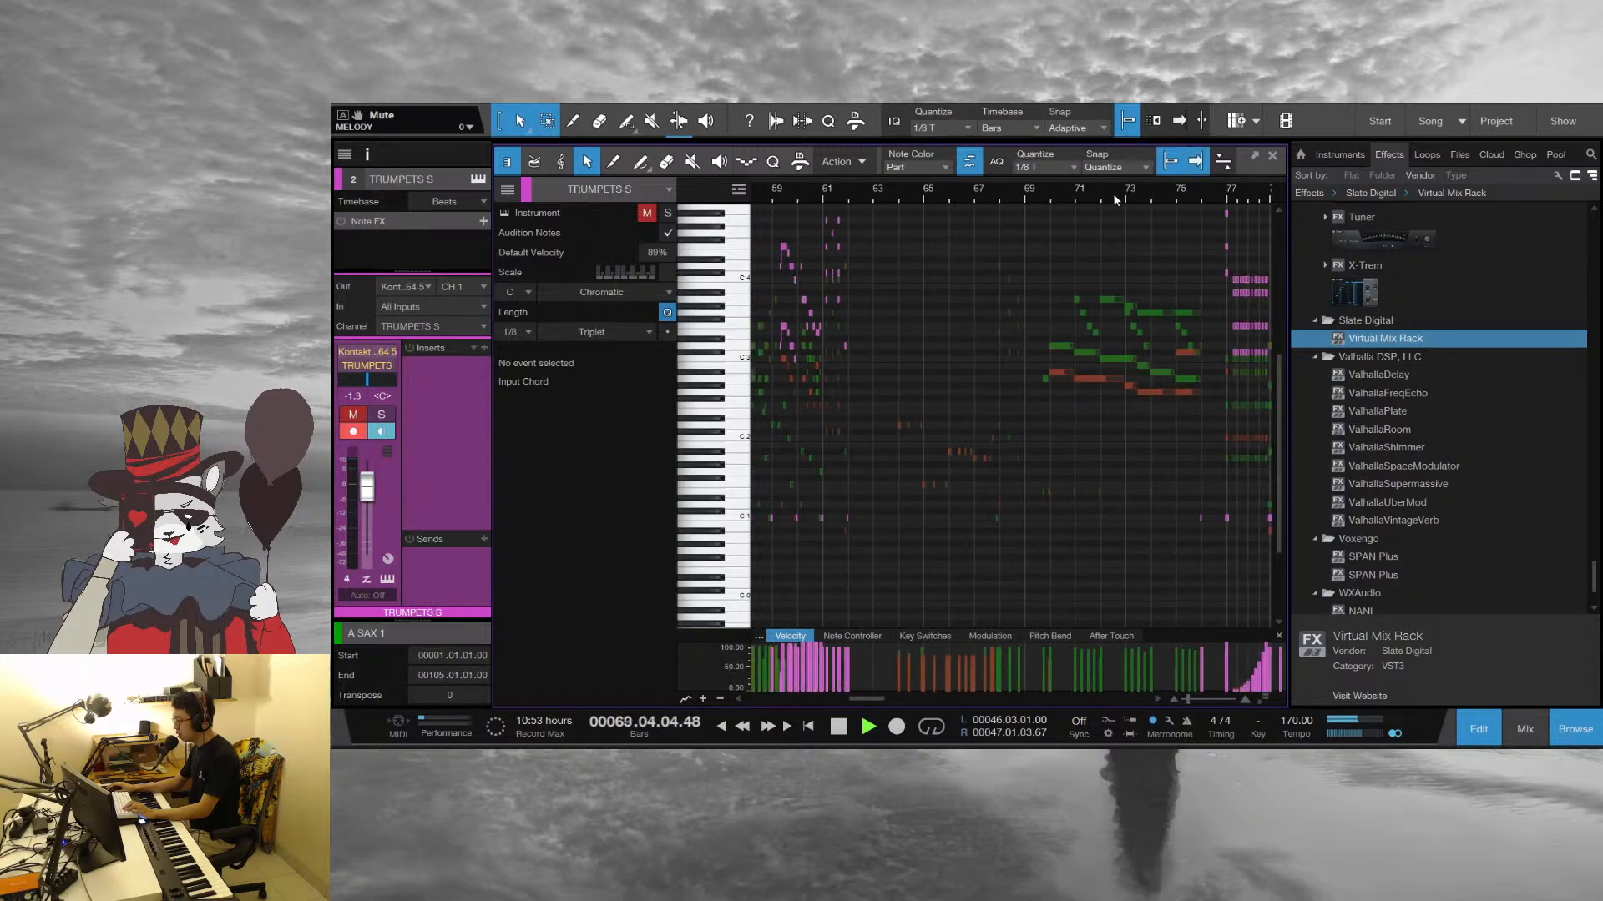
# Close the note editor, review the soloed tracks in the arrangement, stop playback and set the playhead to the start of bar 71
pyautogui.click(1273, 155)
pyautogui.scroll(-5, 838, 534)
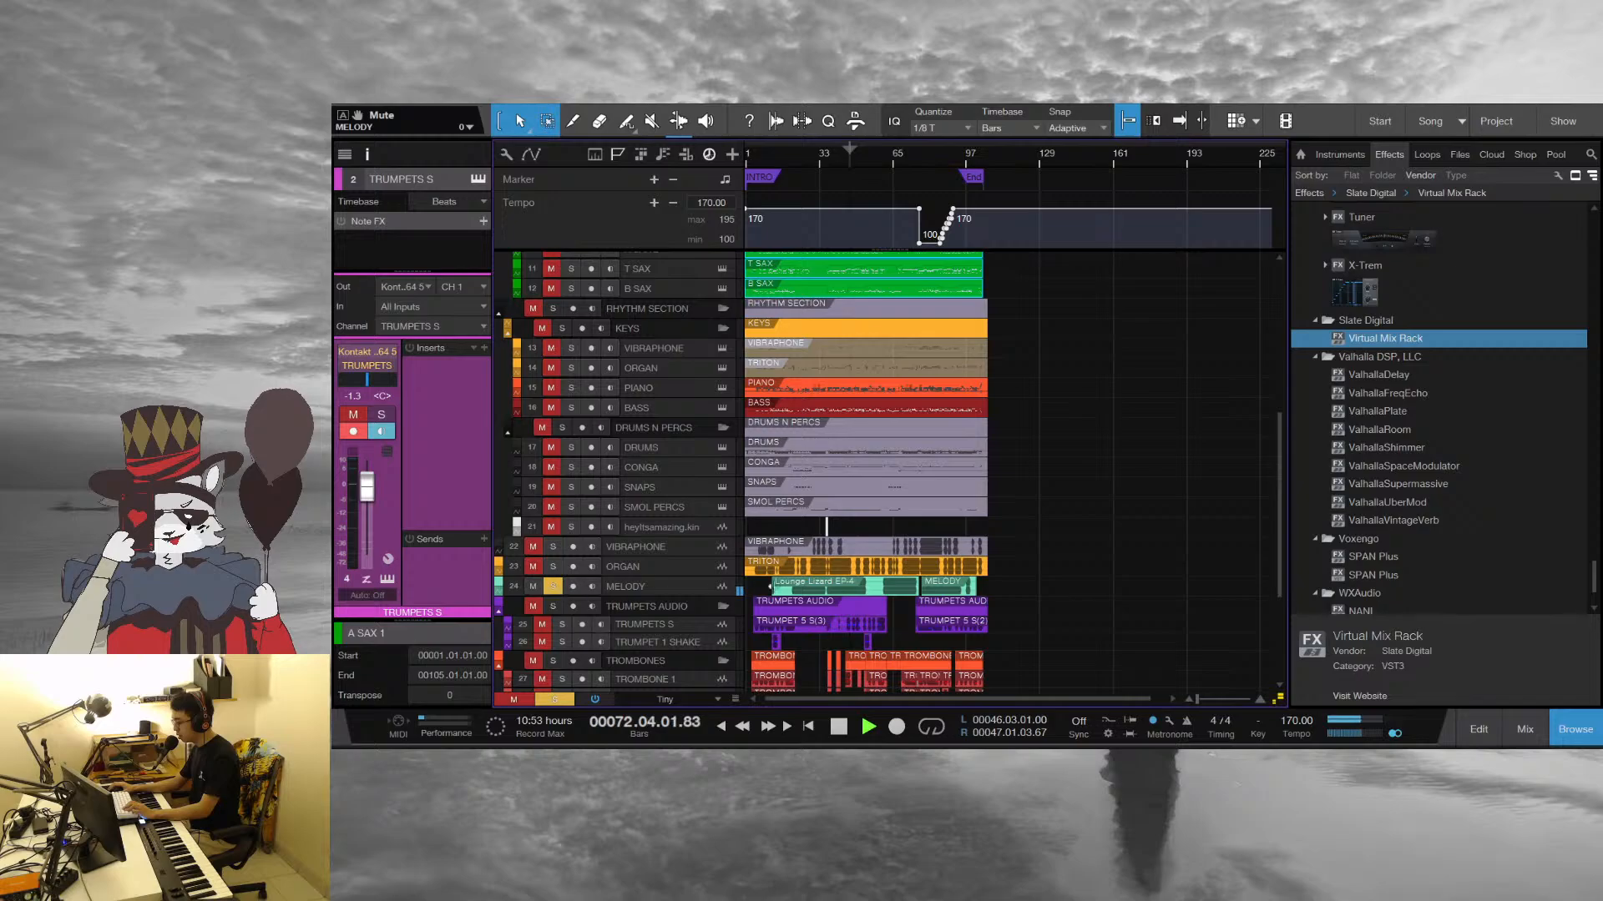
pyautogui.scroll(-5, 782, 589)
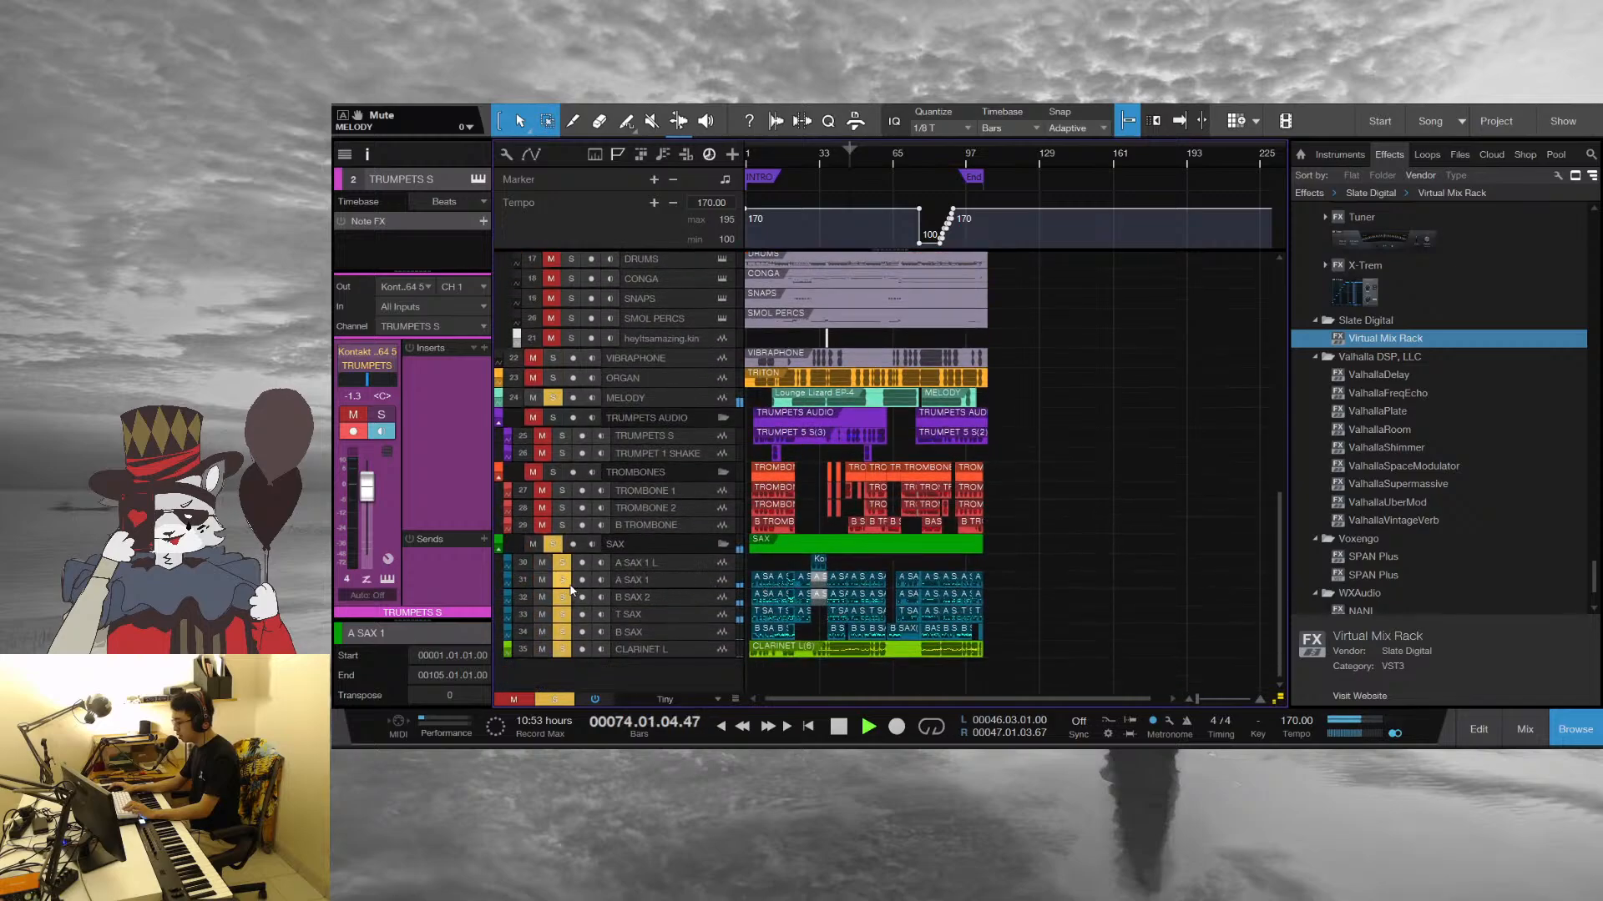
pyautogui.scroll(1, 571, 590)
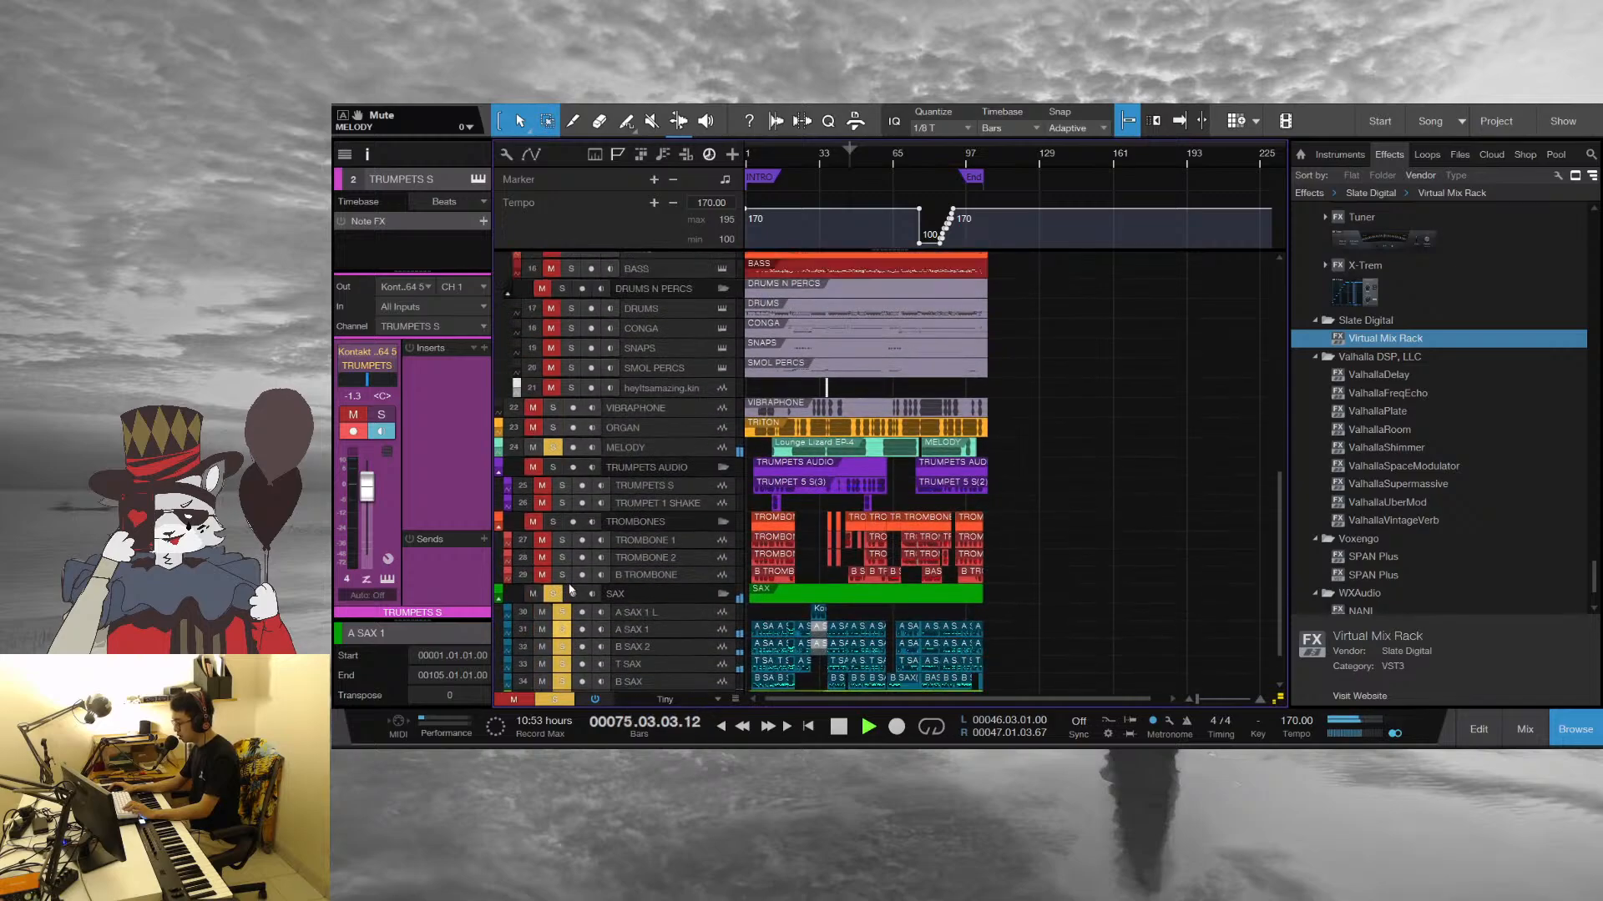
pyautogui.press('space')
pyautogui.click(907, 154)
pyautogui.moveTo(920, 152); pyautogui.dragTo(999, 185)
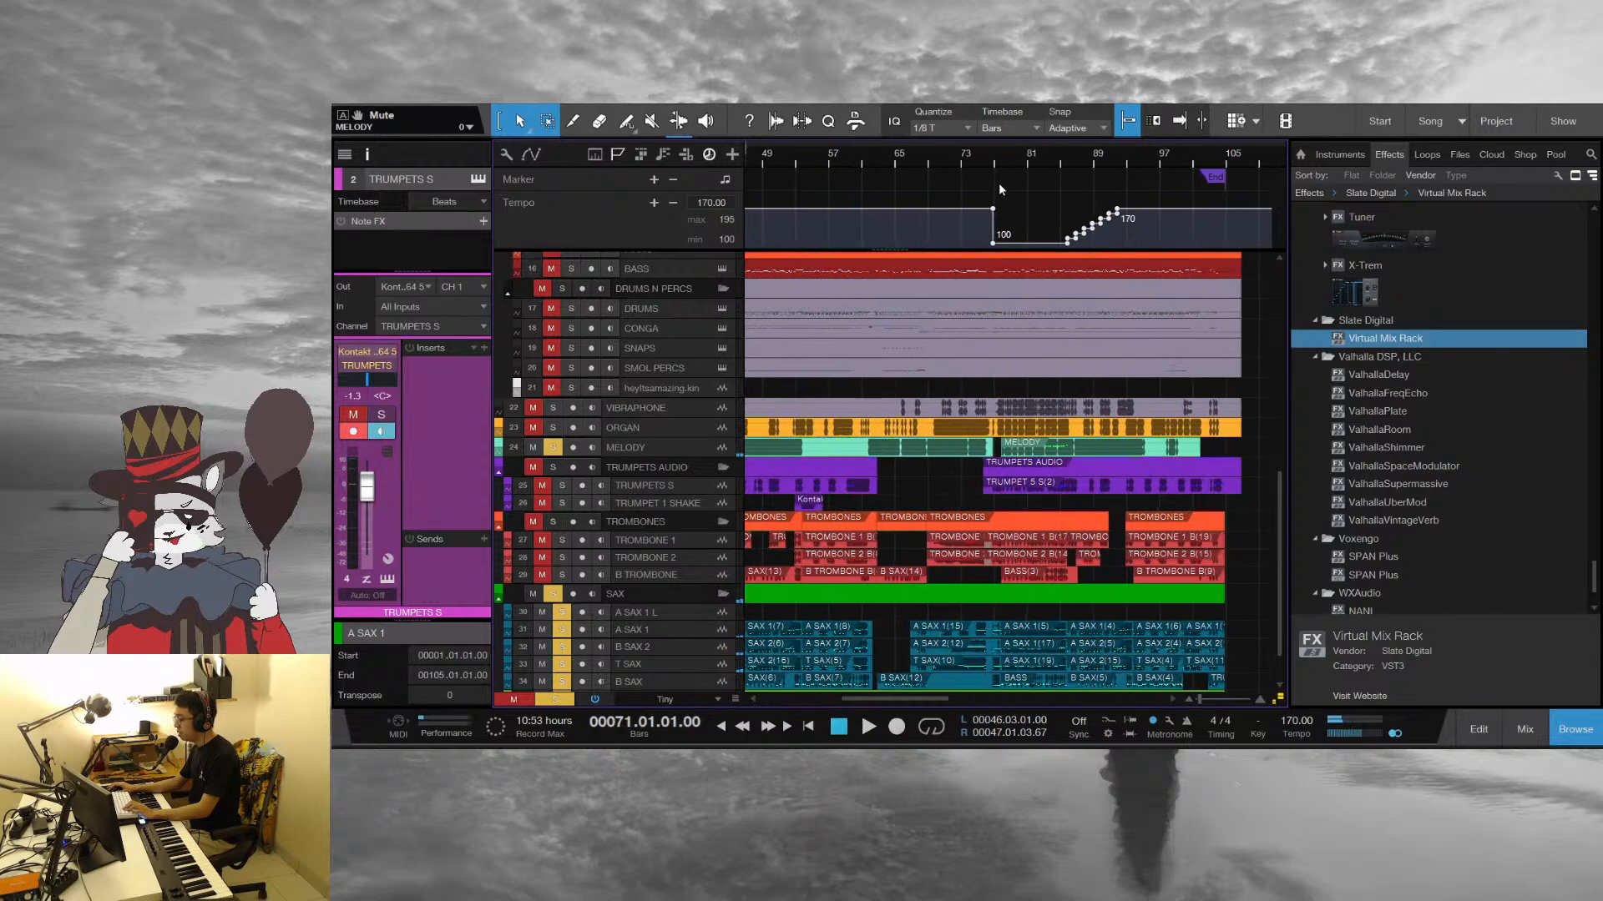
pyautogui.scroll(2, 957, 392)
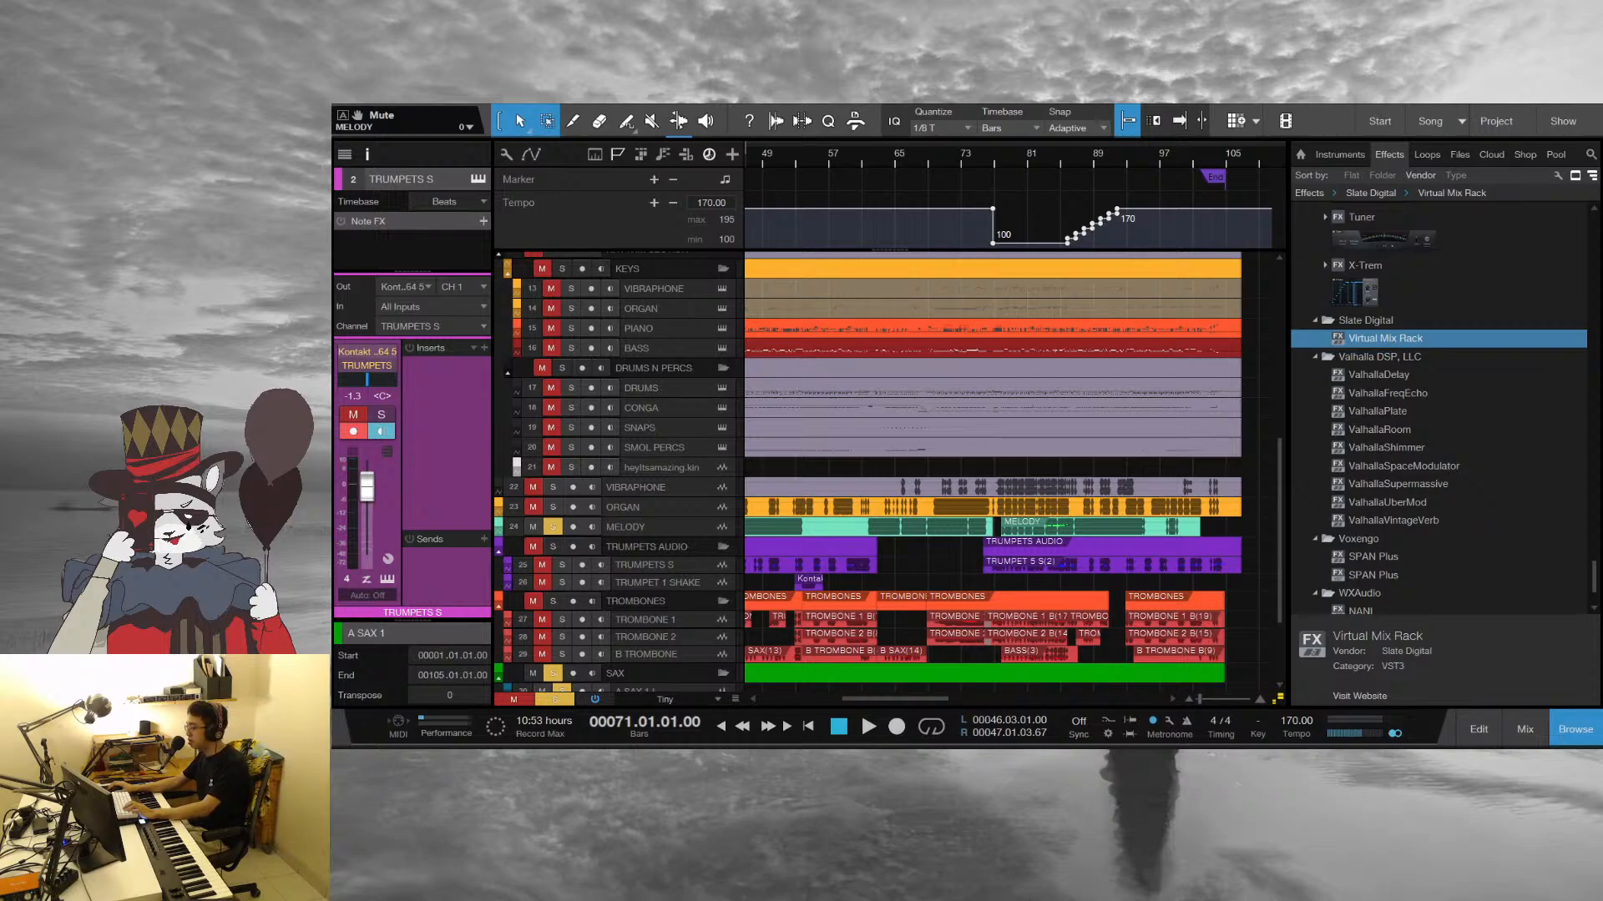
# Stop the soloed playback, clear the SAX and MELODY solos, and play the full arrangement from bar 64
pyautogui.press('space')
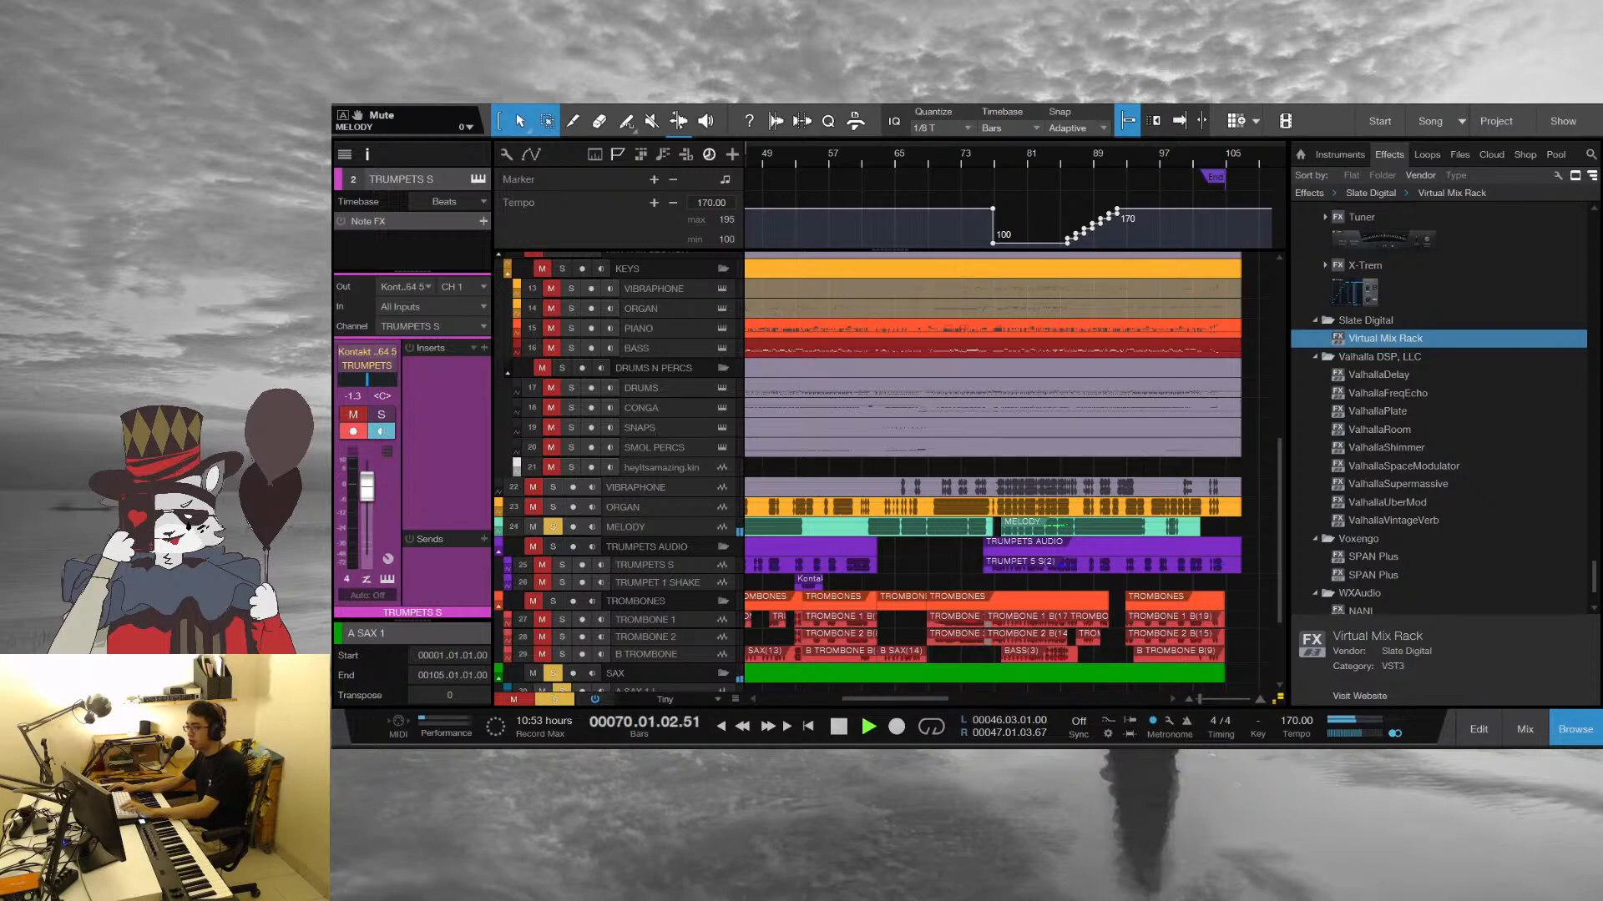
pyautogui.press('space')
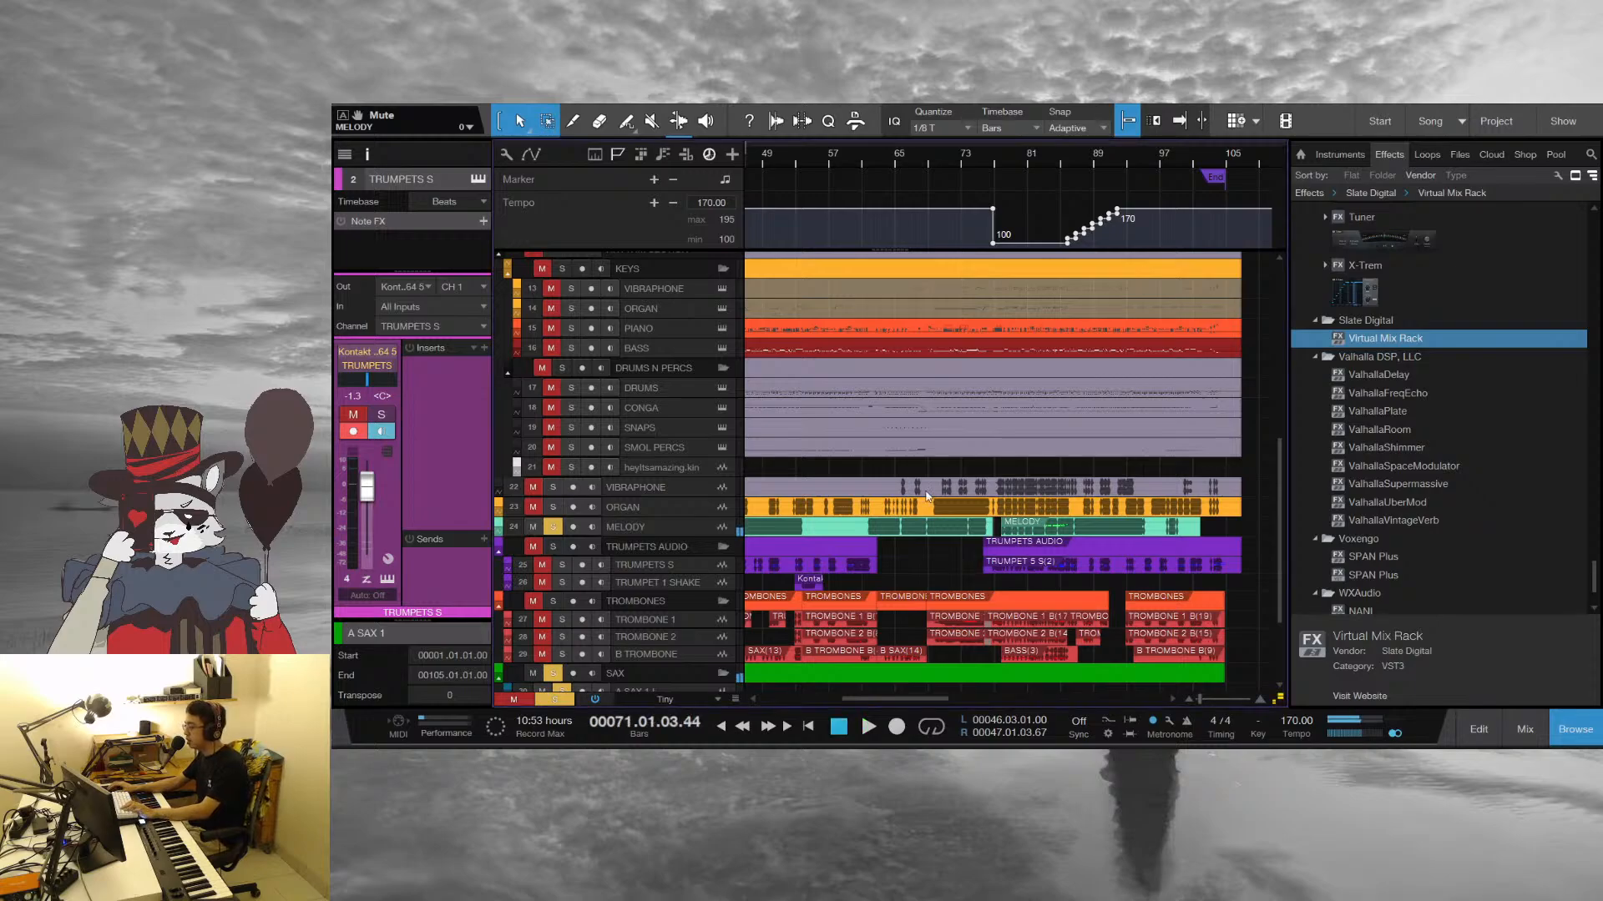
pyautogui.click(884, 157)
pyautogui.scroll(-7, 554, 536)
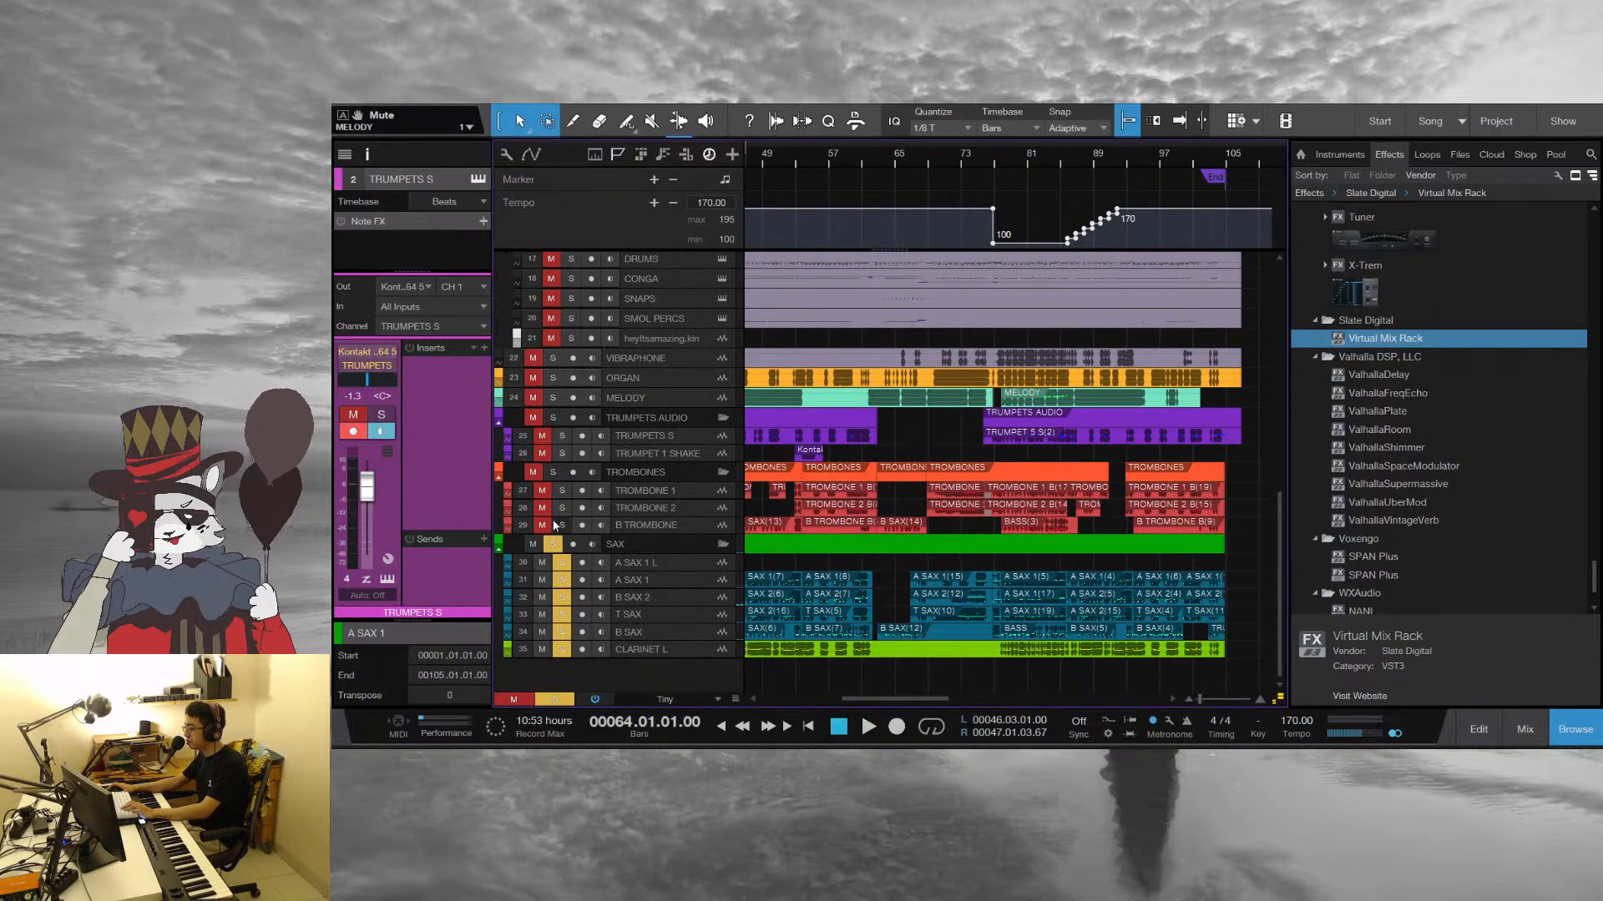
pyautogui.click(554, 543)
pyautogui.scroll(6, 617, 547)
pyautogui.press('space')
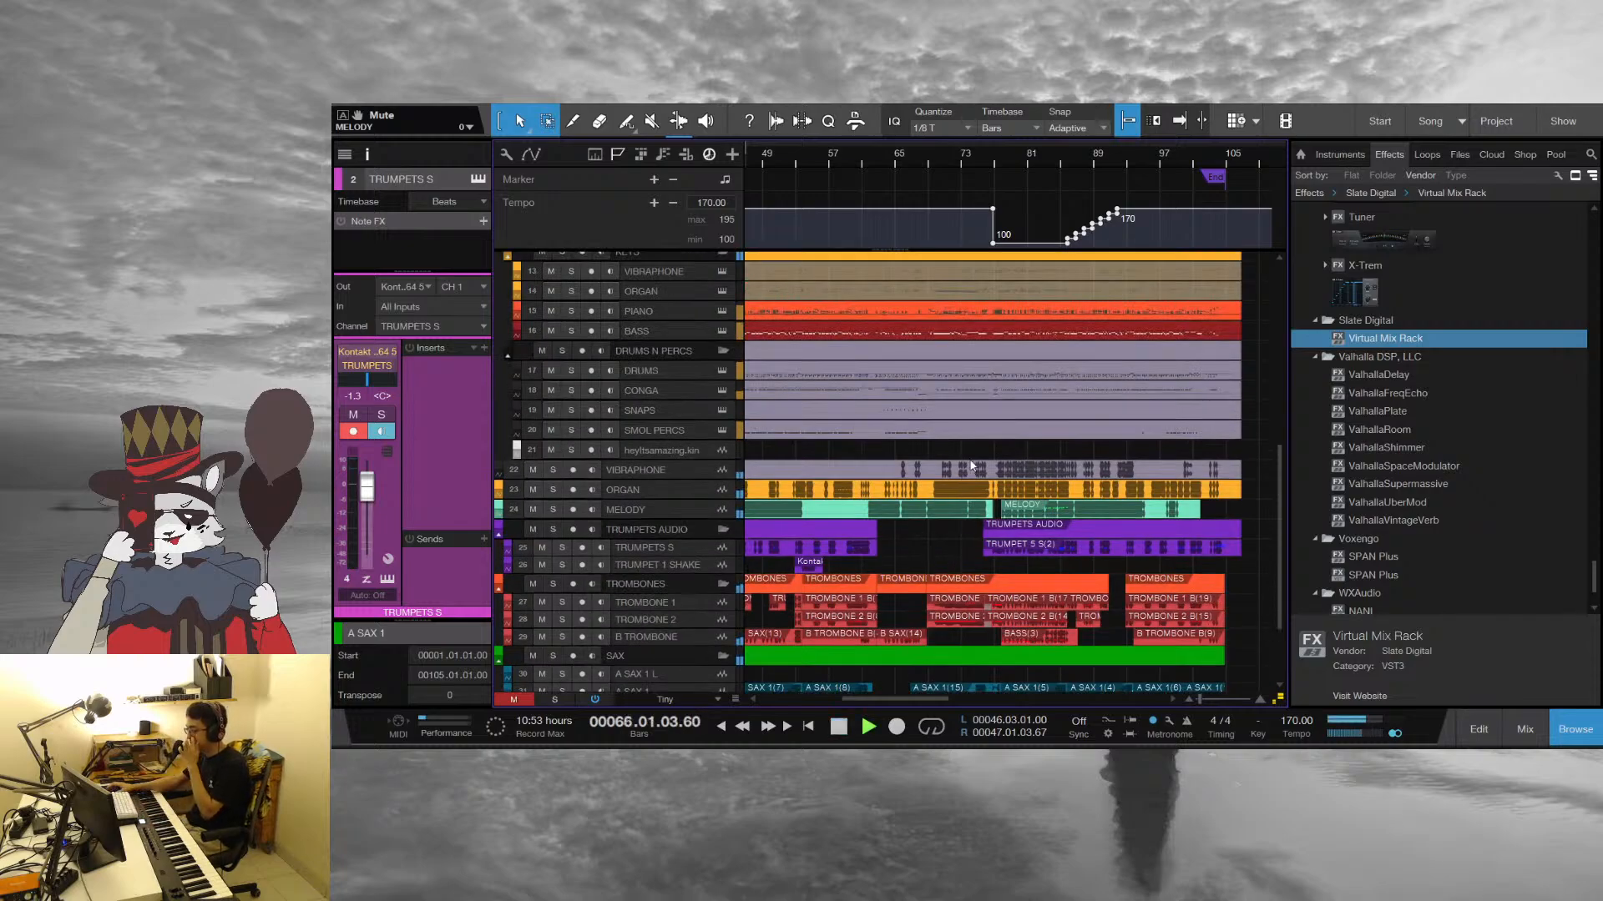
# Replay the full arrangement from about bar 59 and review the sax, brass and rhythm tracks during playback
pyautogui.click(848, 152)
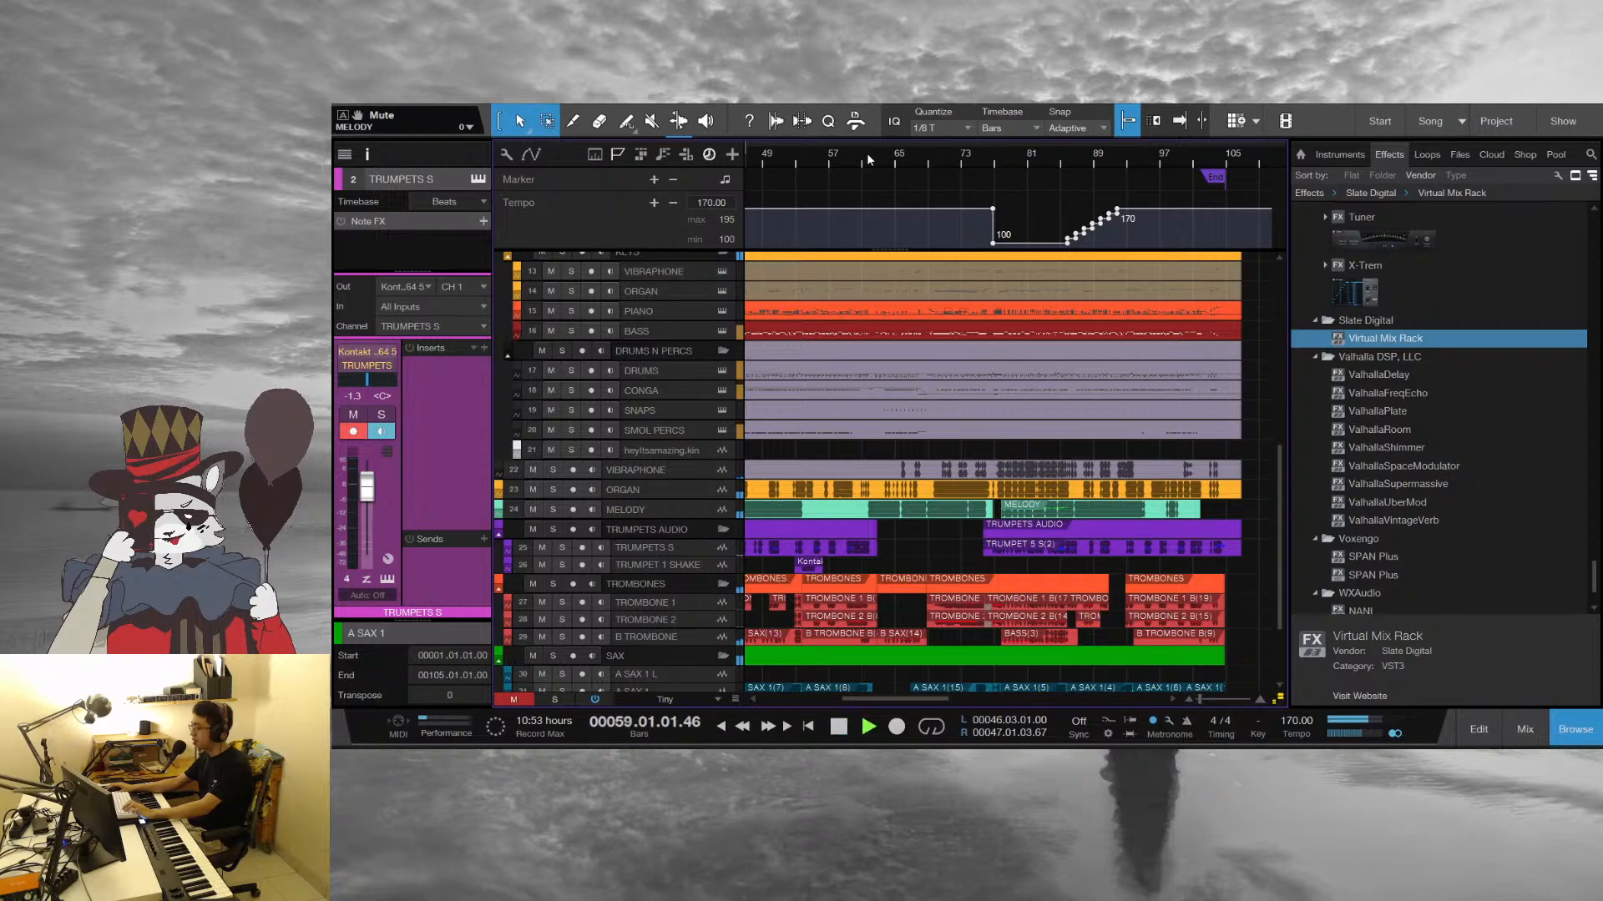
pyautogui.moveTo(867, 153); pyautogui.dragTo(914, 184)
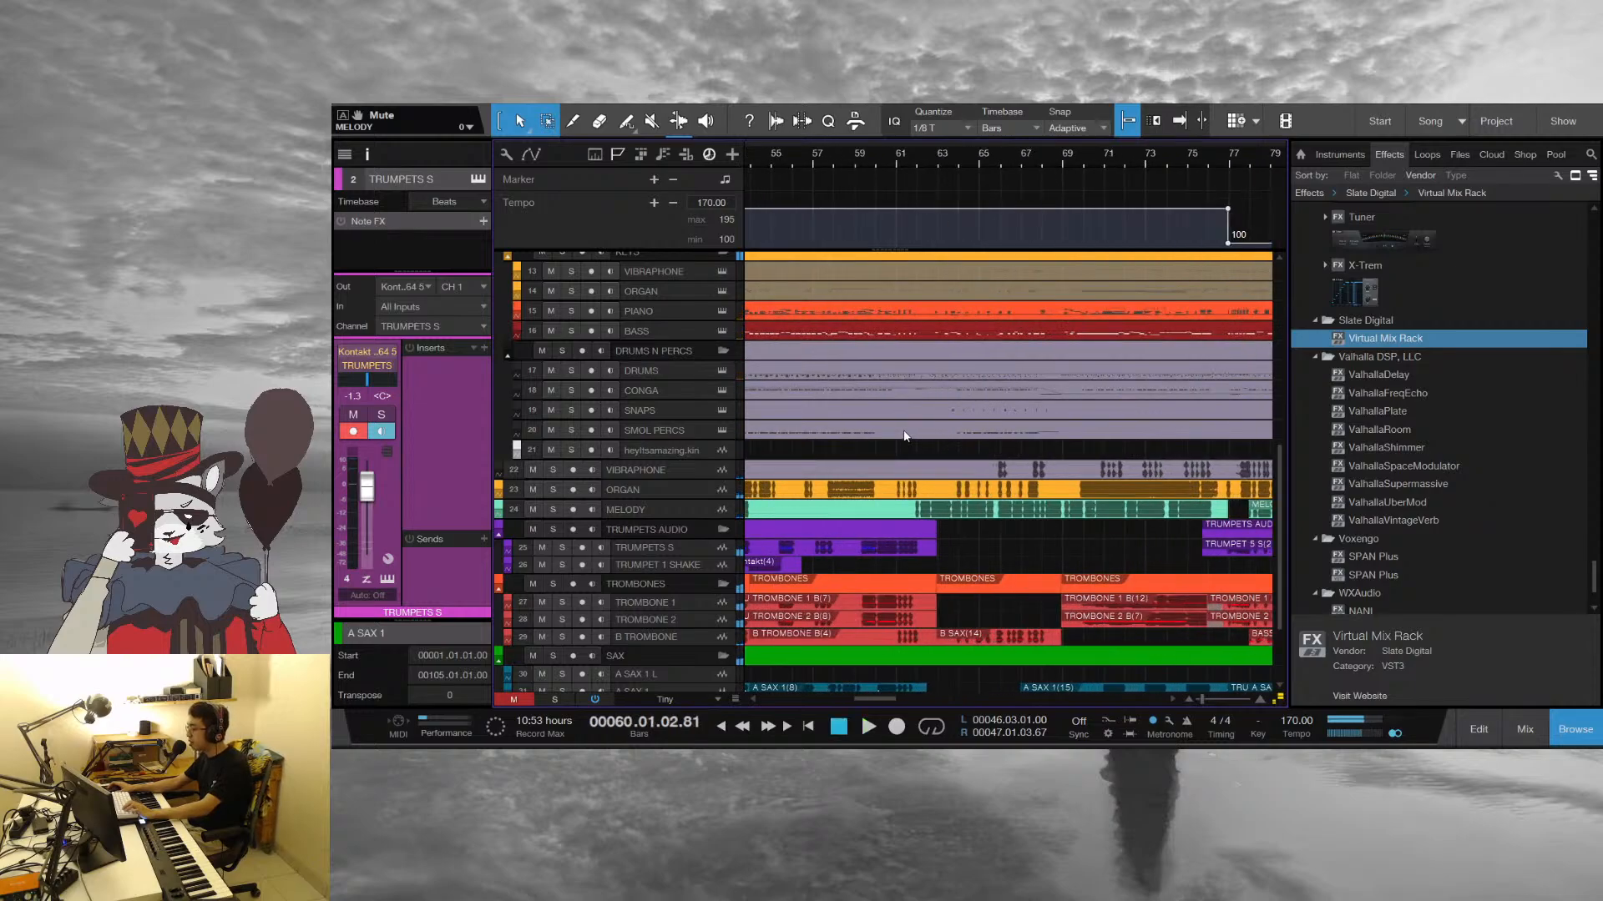
pyautogui.scroll(3, 946, 479)
pyautogui.scroll(2, 946, 479)
pyautogui.moveTo(989, 156); pyautogui.dragTo(927, 131)
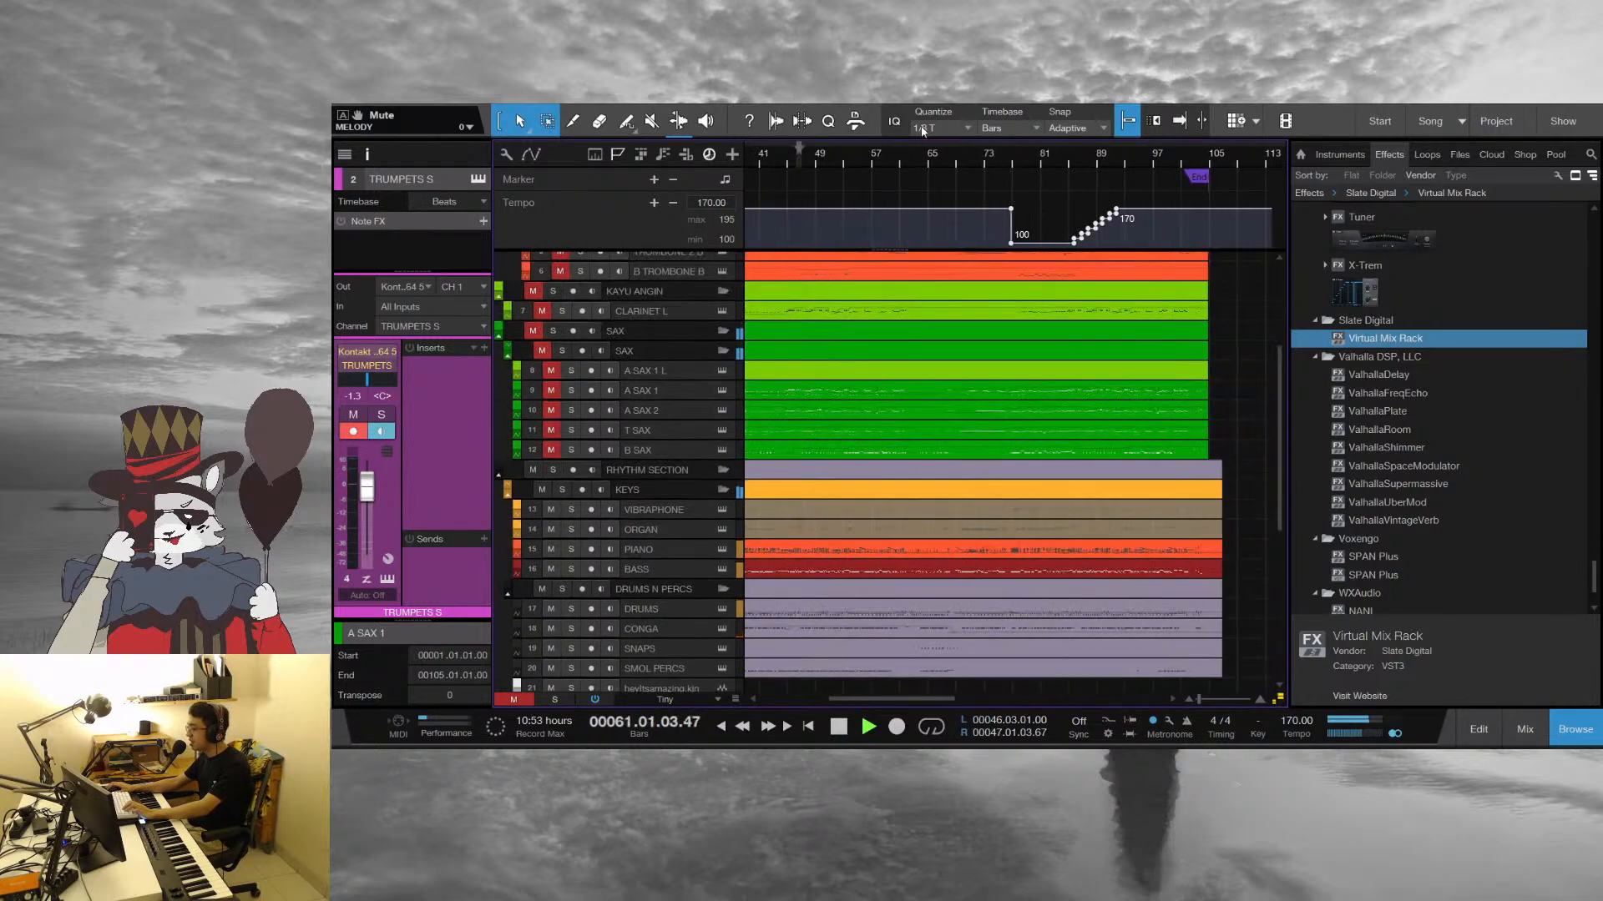
pyautogui.scroll(1, 1206, 478)
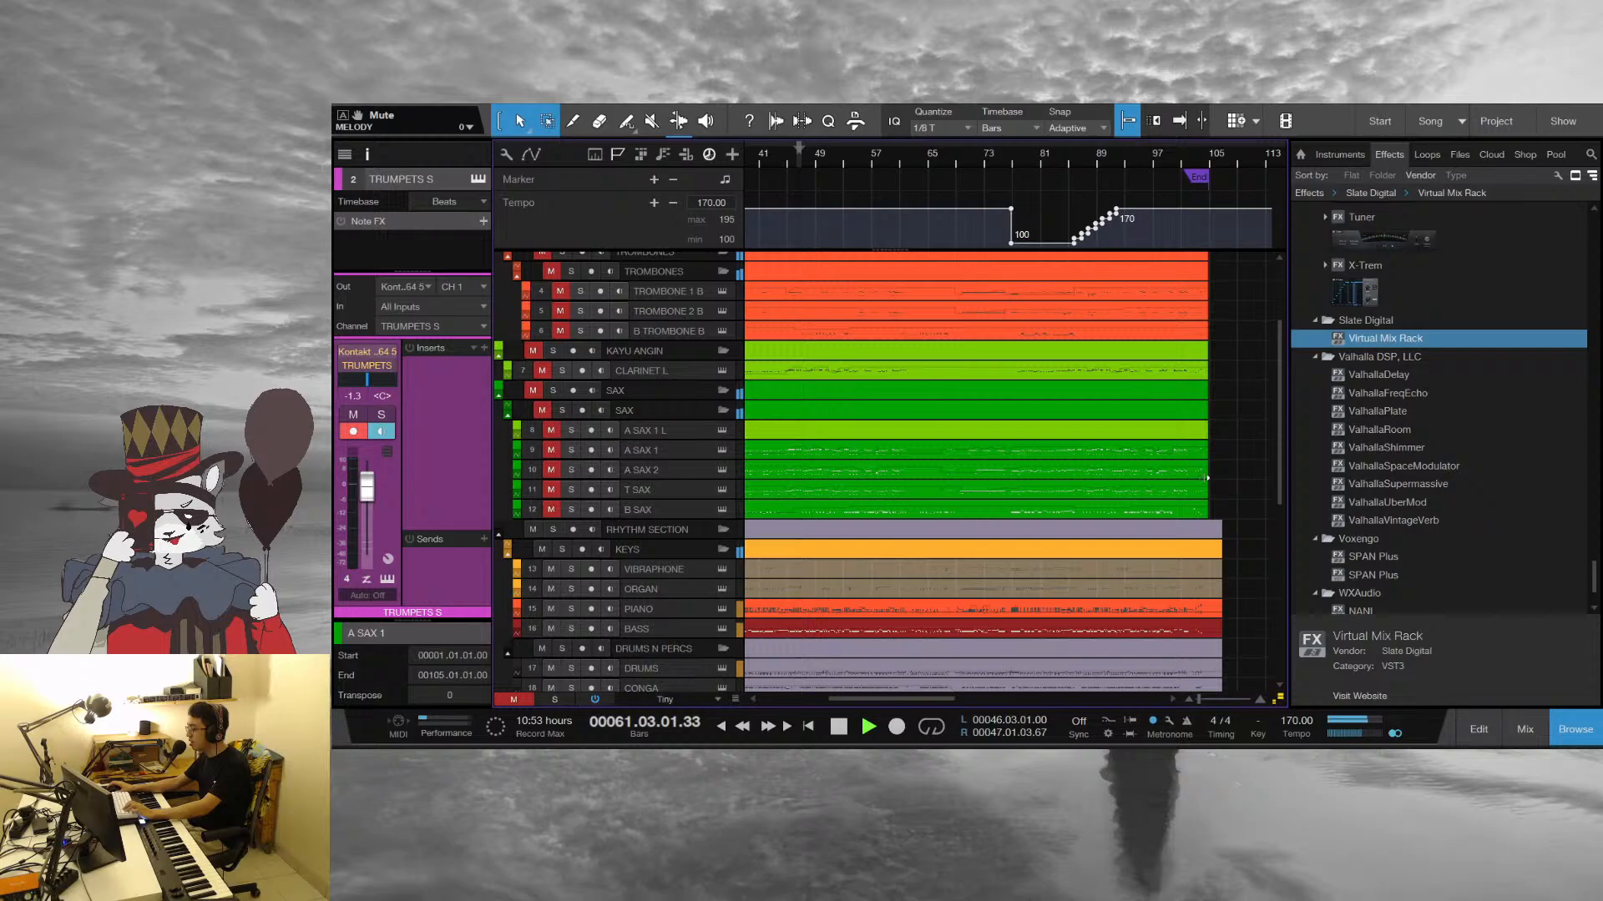
# Check the TRUMPETS SHORTS part in the note editor, stop playback, set the playhead to bar 63 and close the editor
pyautogui.click(859, 297)
pyautogui.scroll(3, 1124, 531)
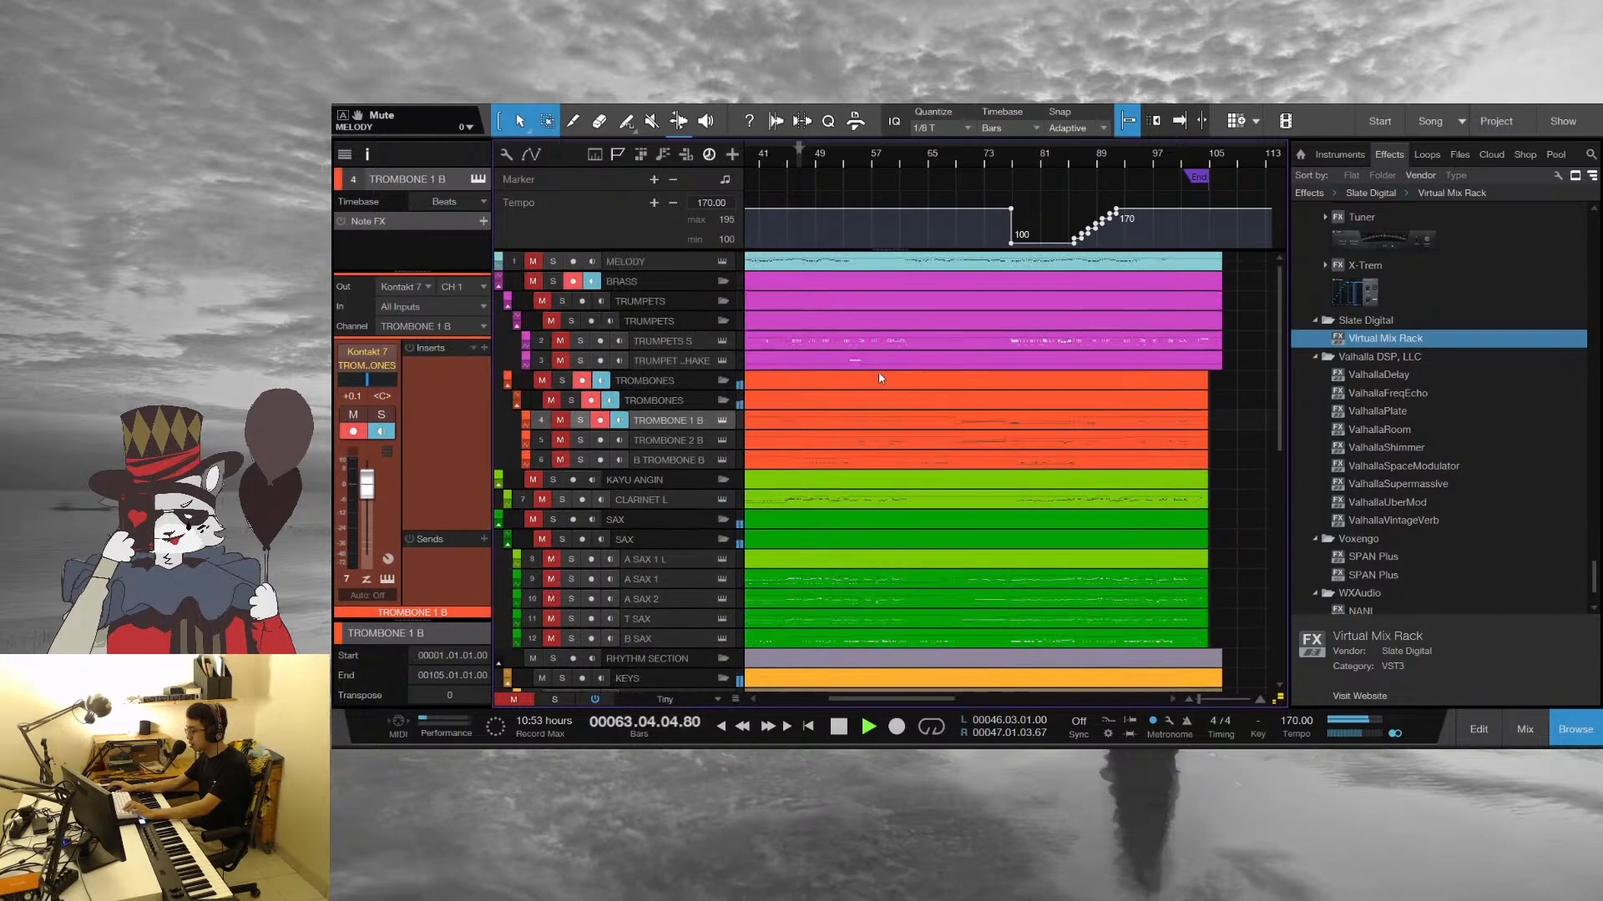
pyautogui.doubleClick(838, 338)
pyautogui.moveTo(927, 195); pyautogui.dragTo(959, 241)
pyautogui.press('space')
pyautogui.moveTo(802, 192); pyautogui.dragTo(1043, 125)
pyautogui.click(1271, 156)
pyautogui.scroll(-2, 1005, 482)
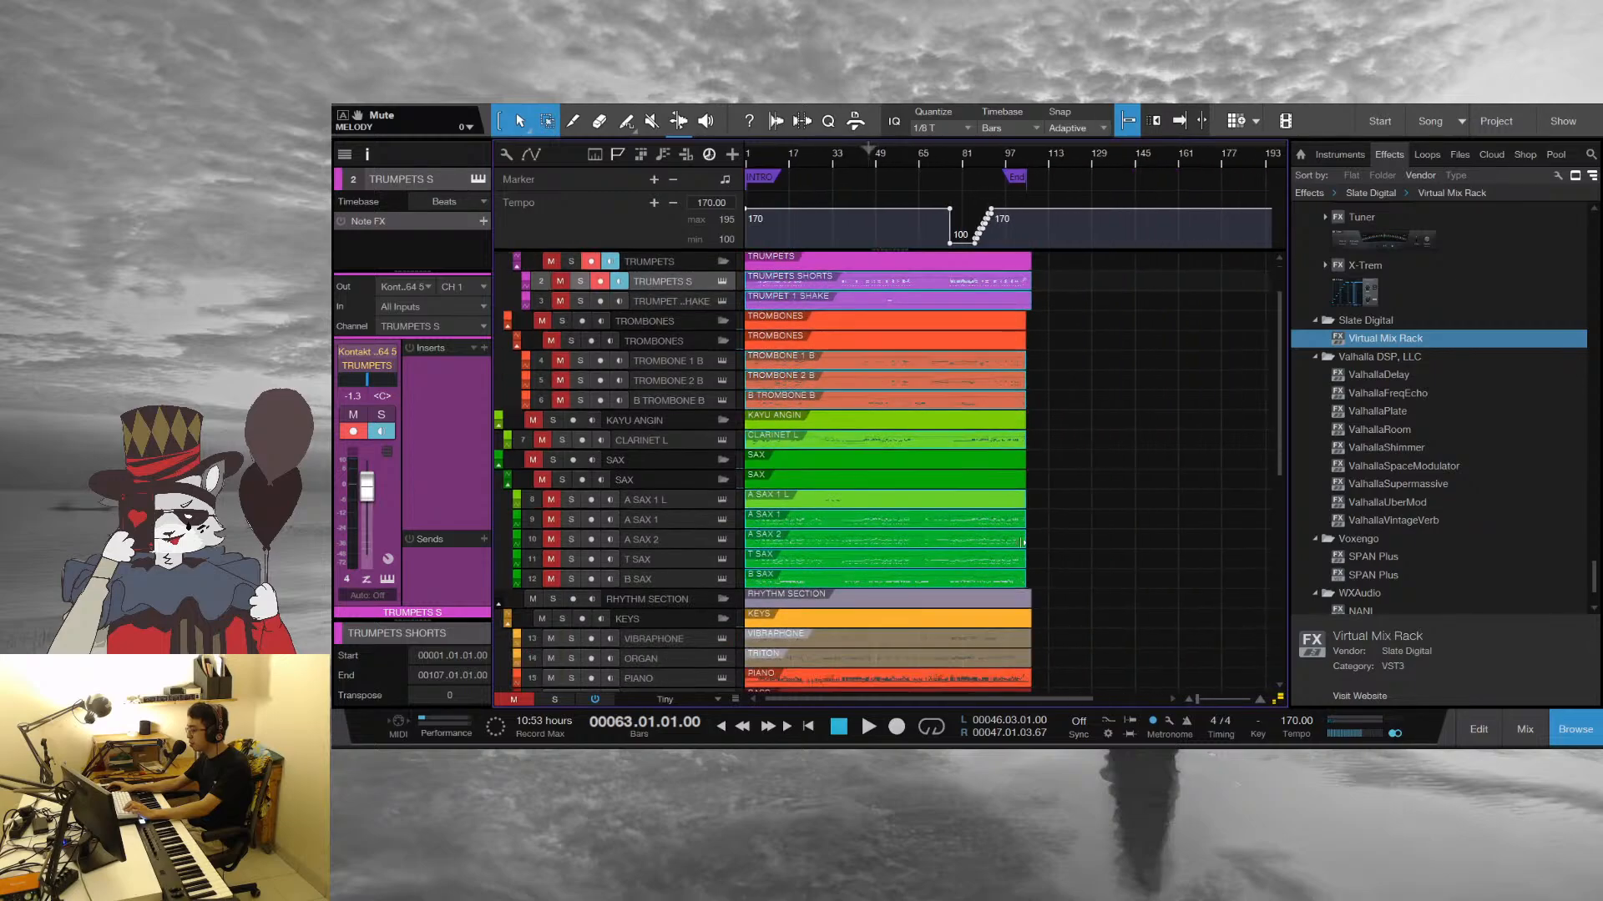
# Open the PIANO part in the note editor and audition its chords between bars 62 and 64
pyautogui.doubleClick(868, 628)
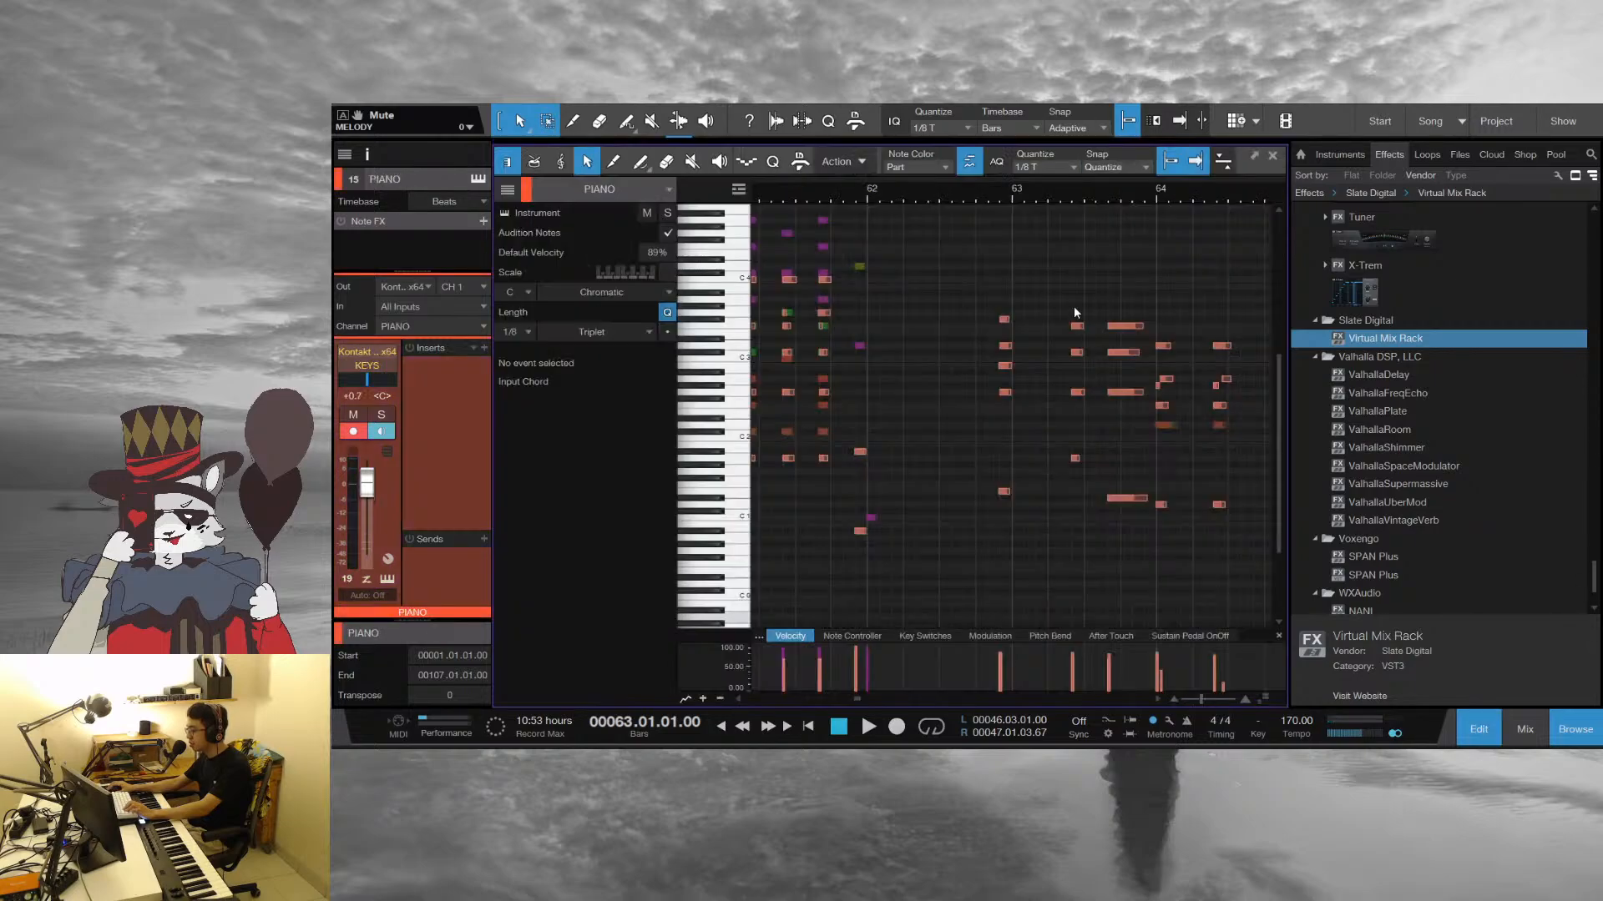
pyautogui.click(930, 188)
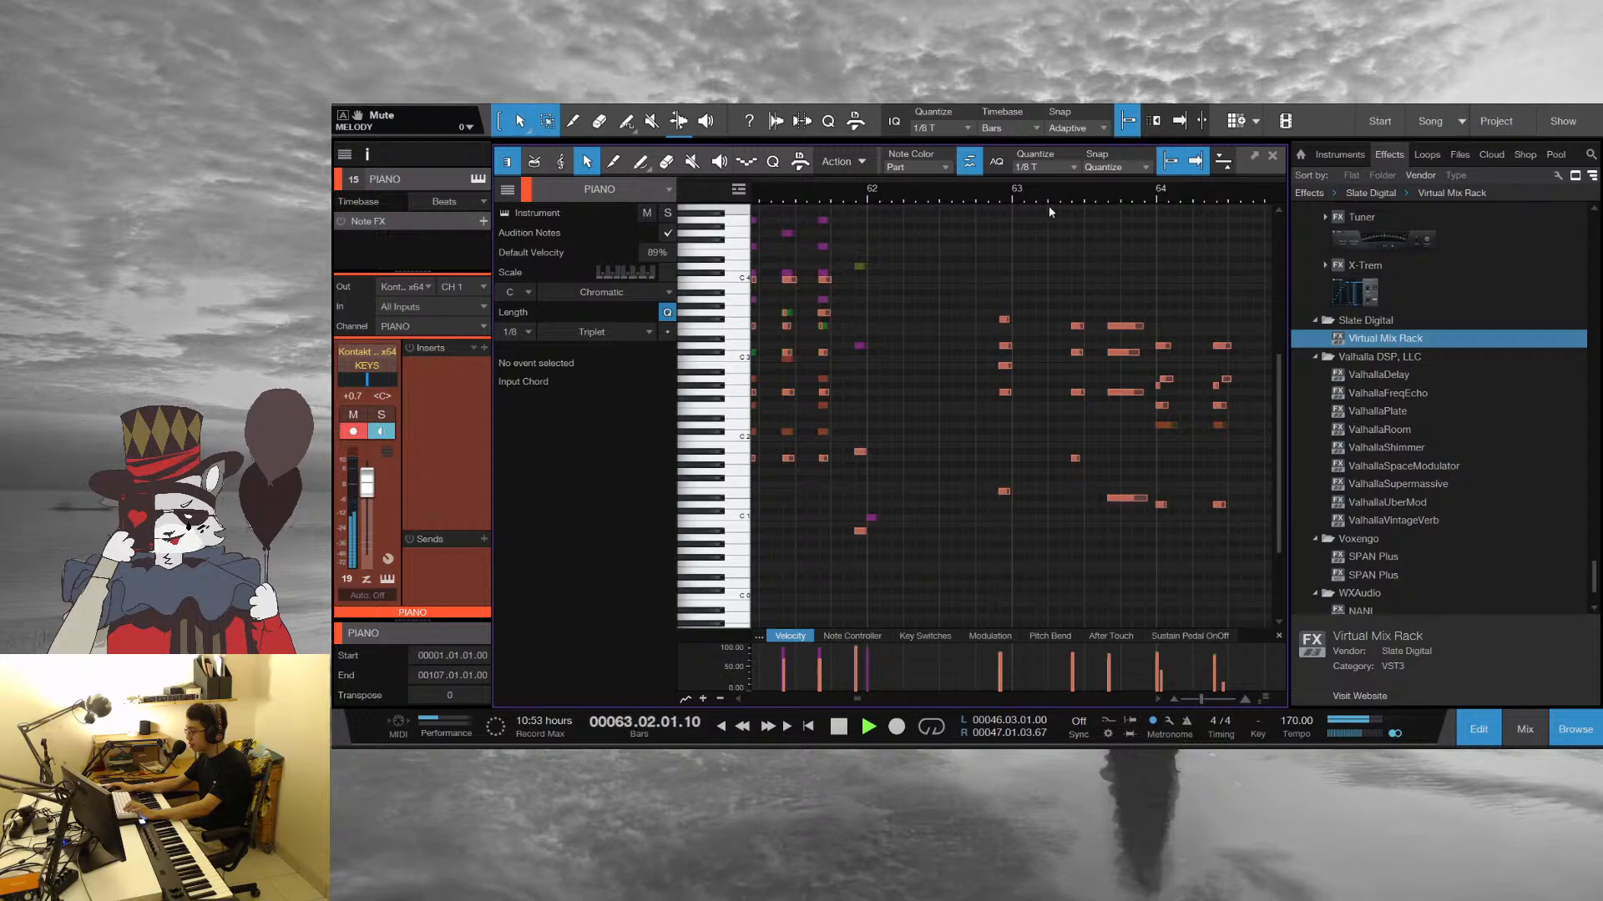
pyautogui.press('space')
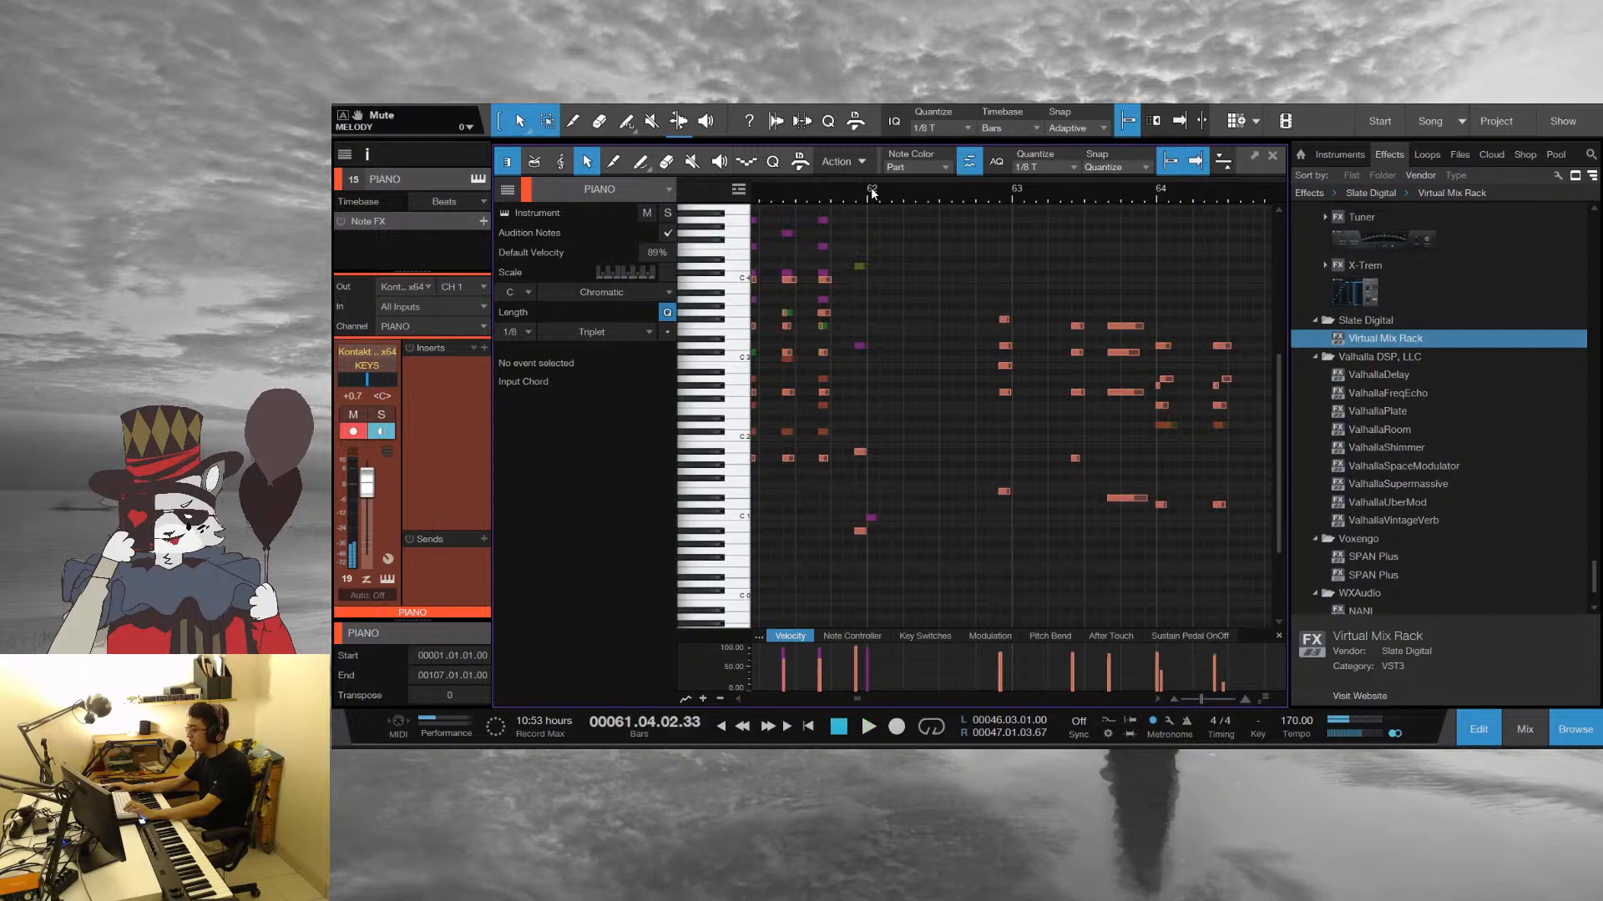
pyautogui.click(896, 191)
pyautogui.press('space')
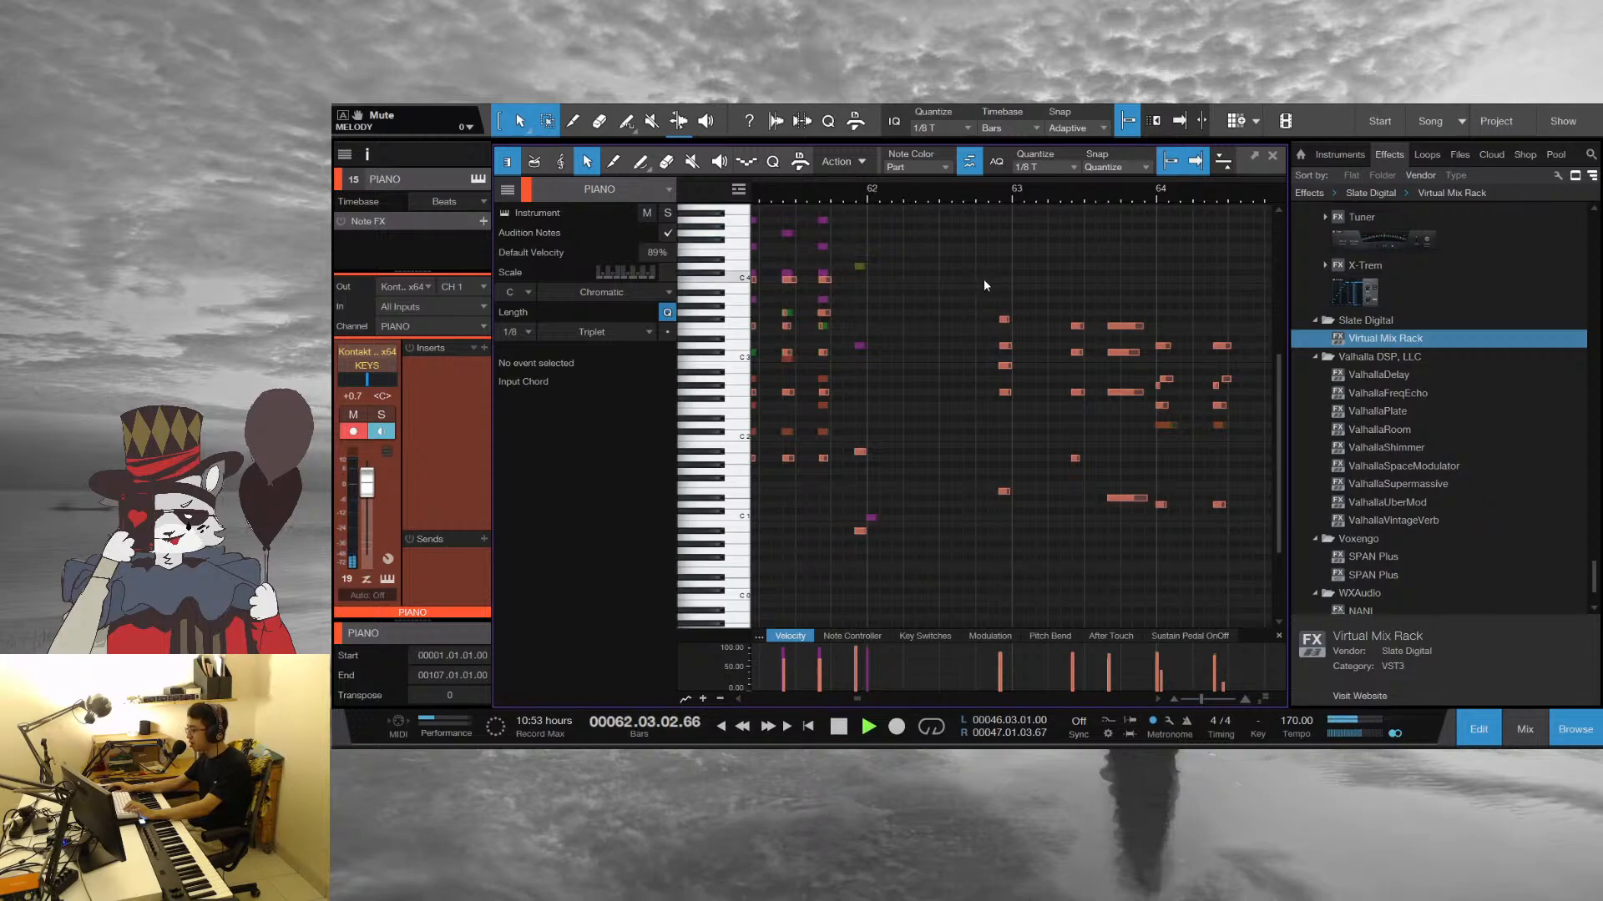
pyautogui.press('space')
pyautogui.click(1035, 198)
pyautogui.press('space')
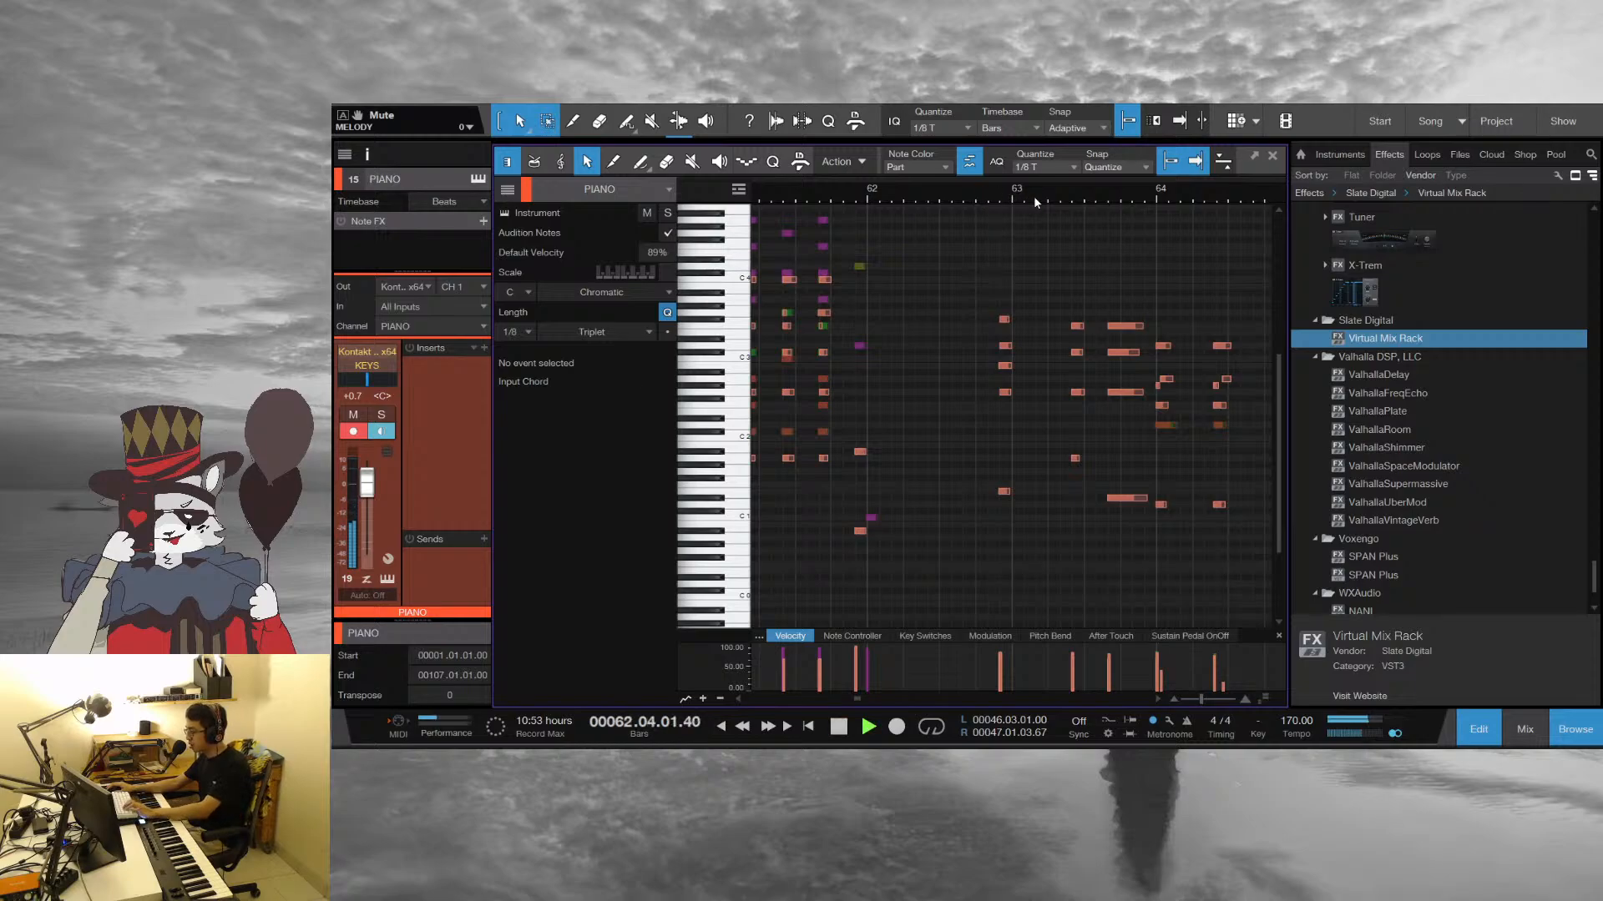
pyautogui.press('space')
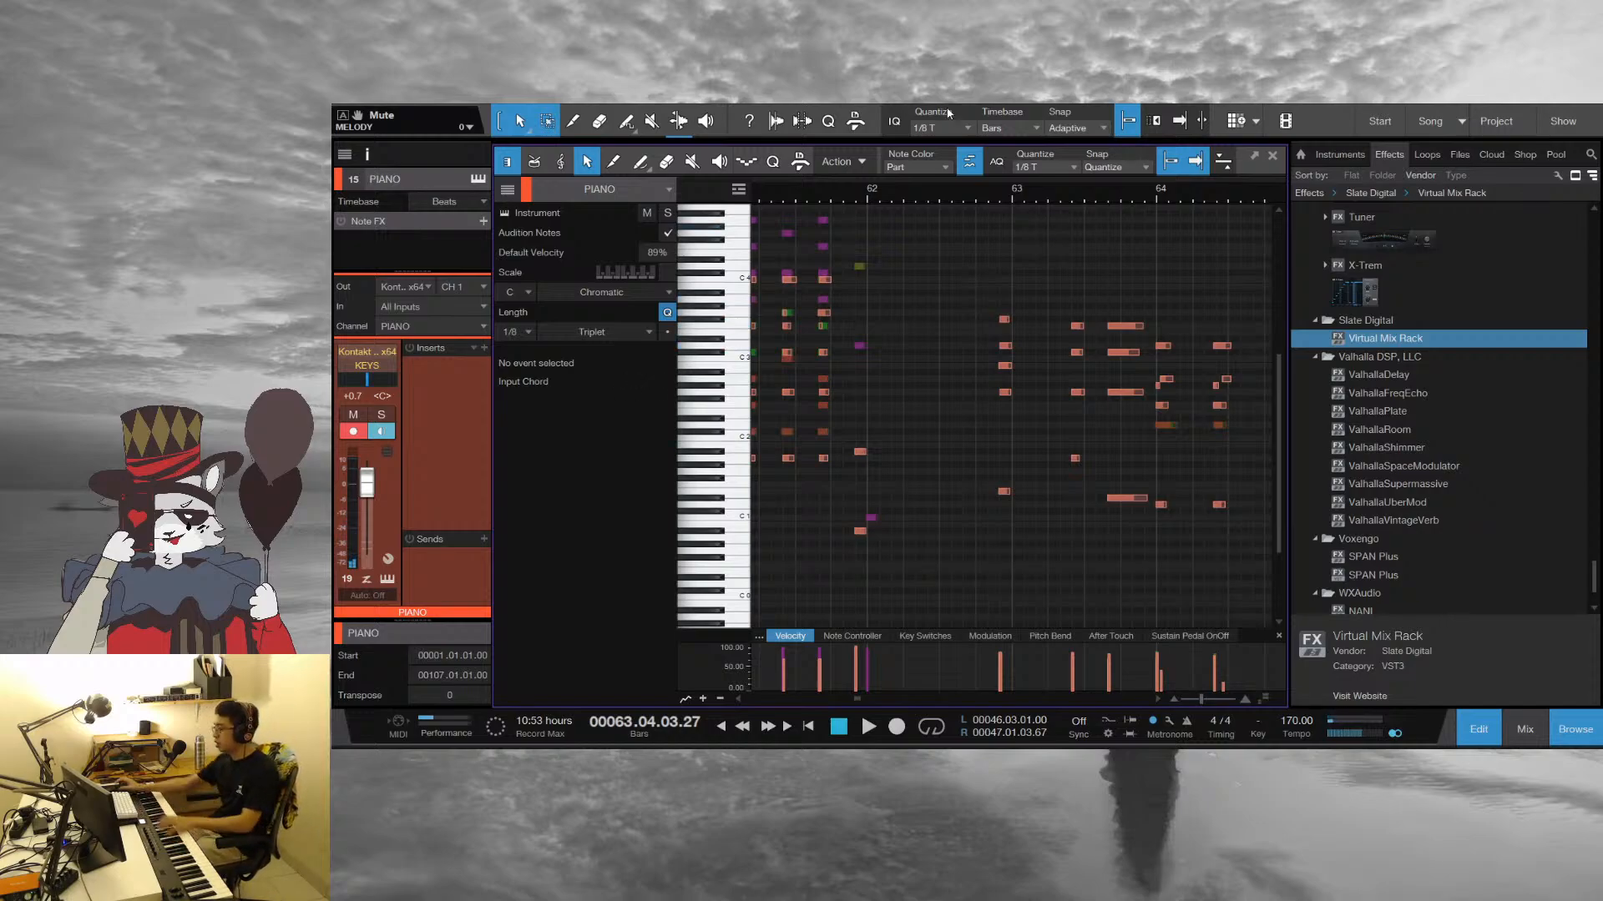
# Replay the short piano passage from just before bar 63 and stop playback
pyautogui.click(985, 191)
pyautogui.press('space')
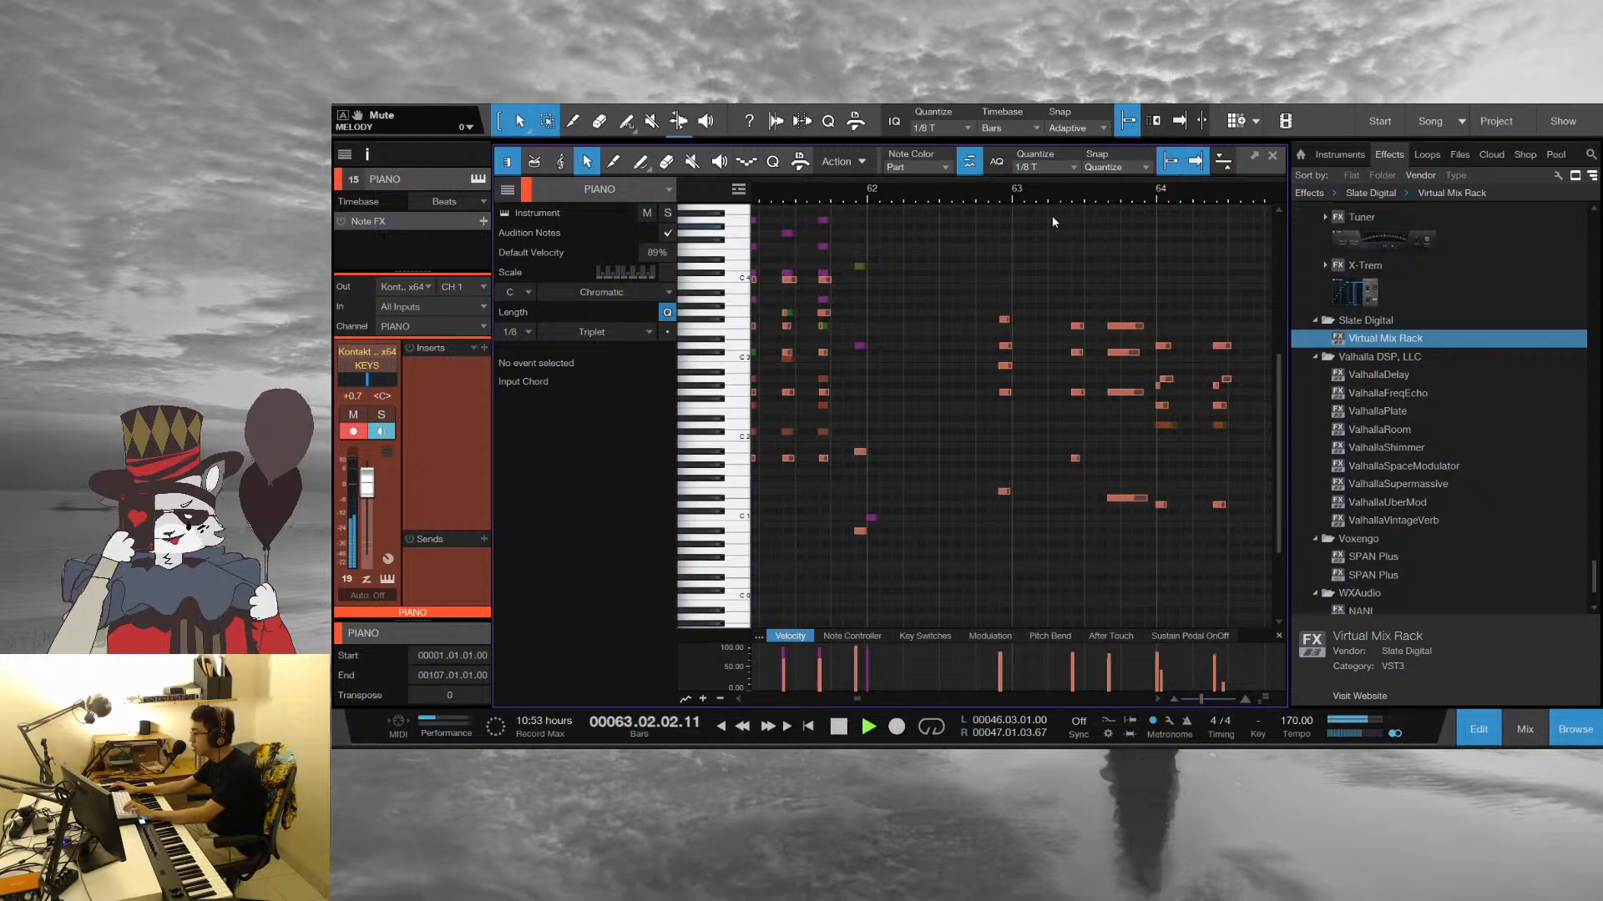
pyautogui.press('space')
pyautogui.press('space')
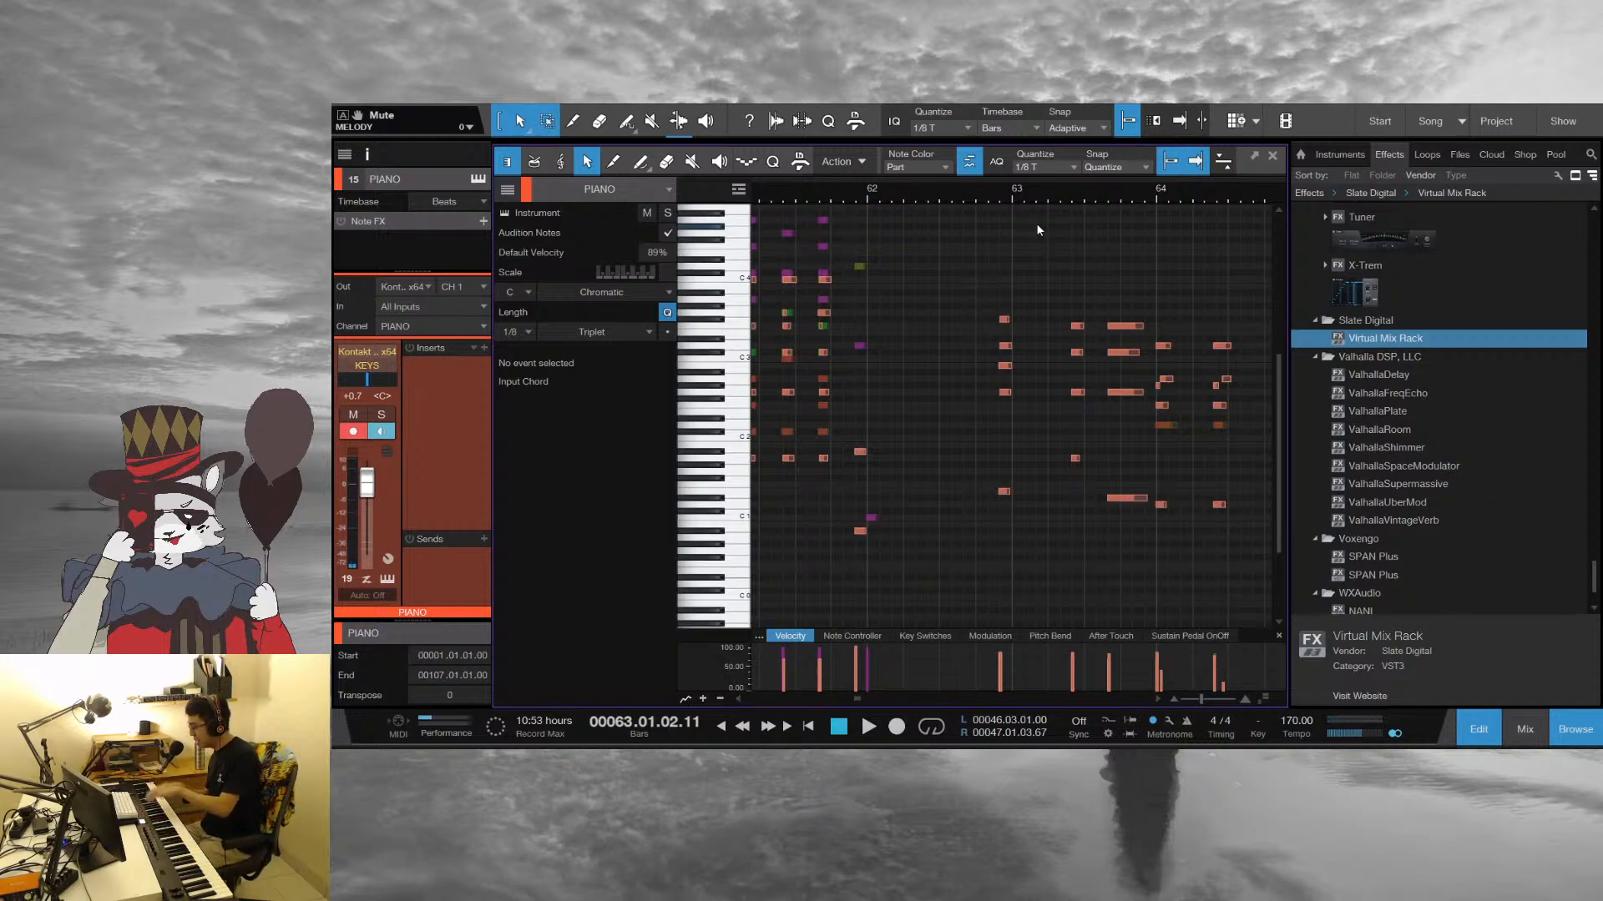
# Close the note editor and replay the full arrangement from about bar 61
pyautogui.click(1273, 156)
pyautogui.moveTo(906, 163); pyautogui.dragTo(894, 217)
pyautogui.click(889, 153)
pyautogui.press('space')
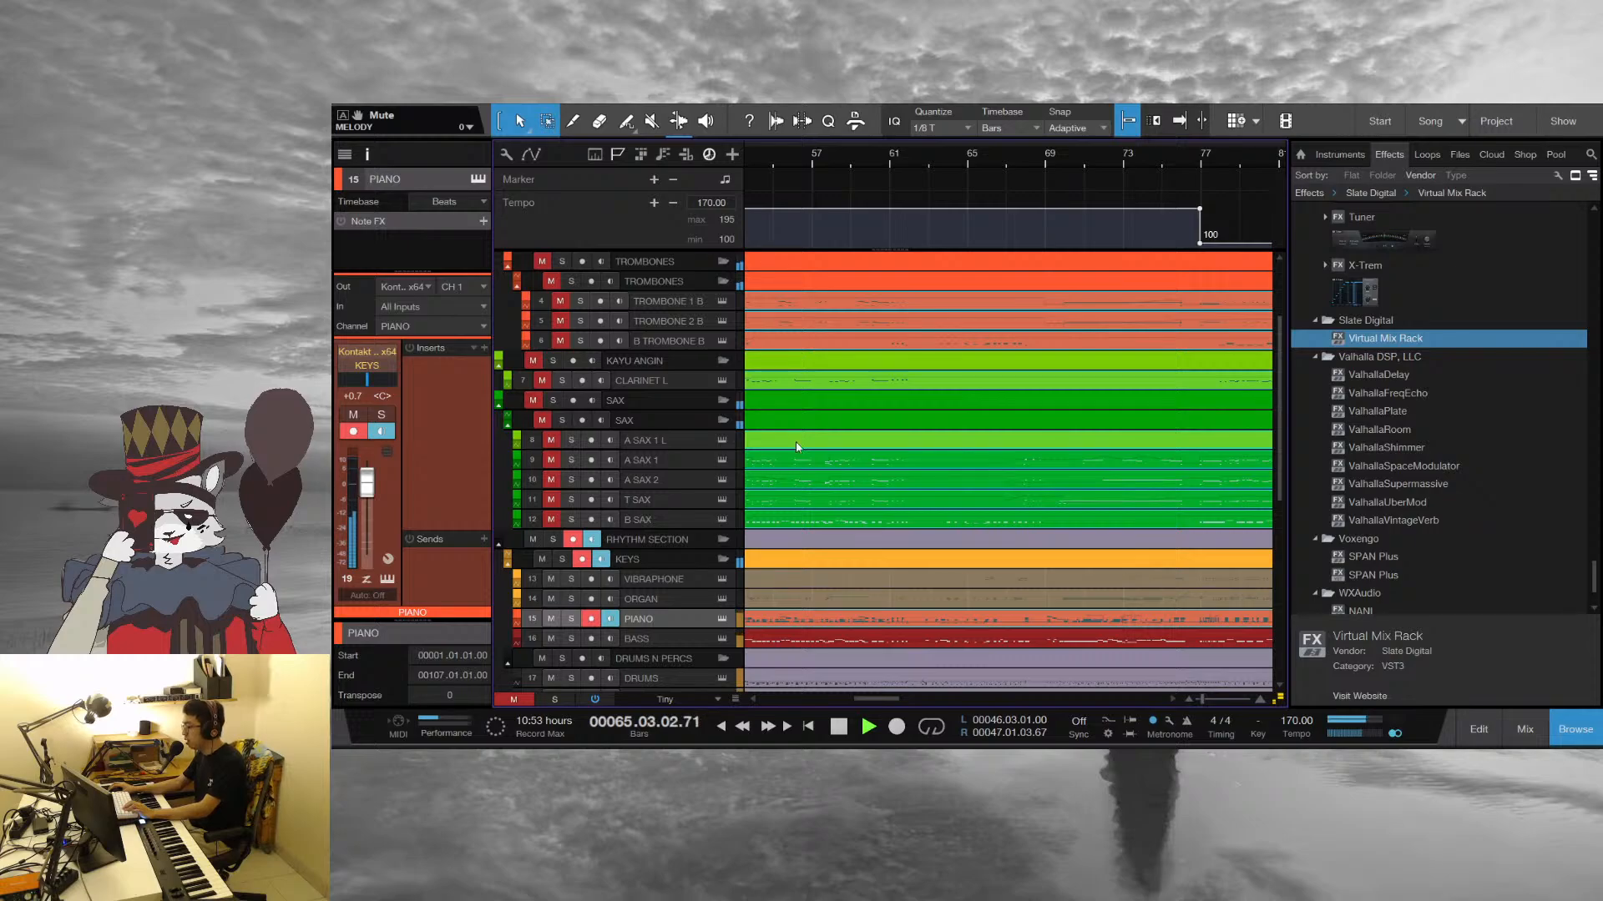
pyautogui.scroll(-5, 1035, 495)
pyautogui.press('space')
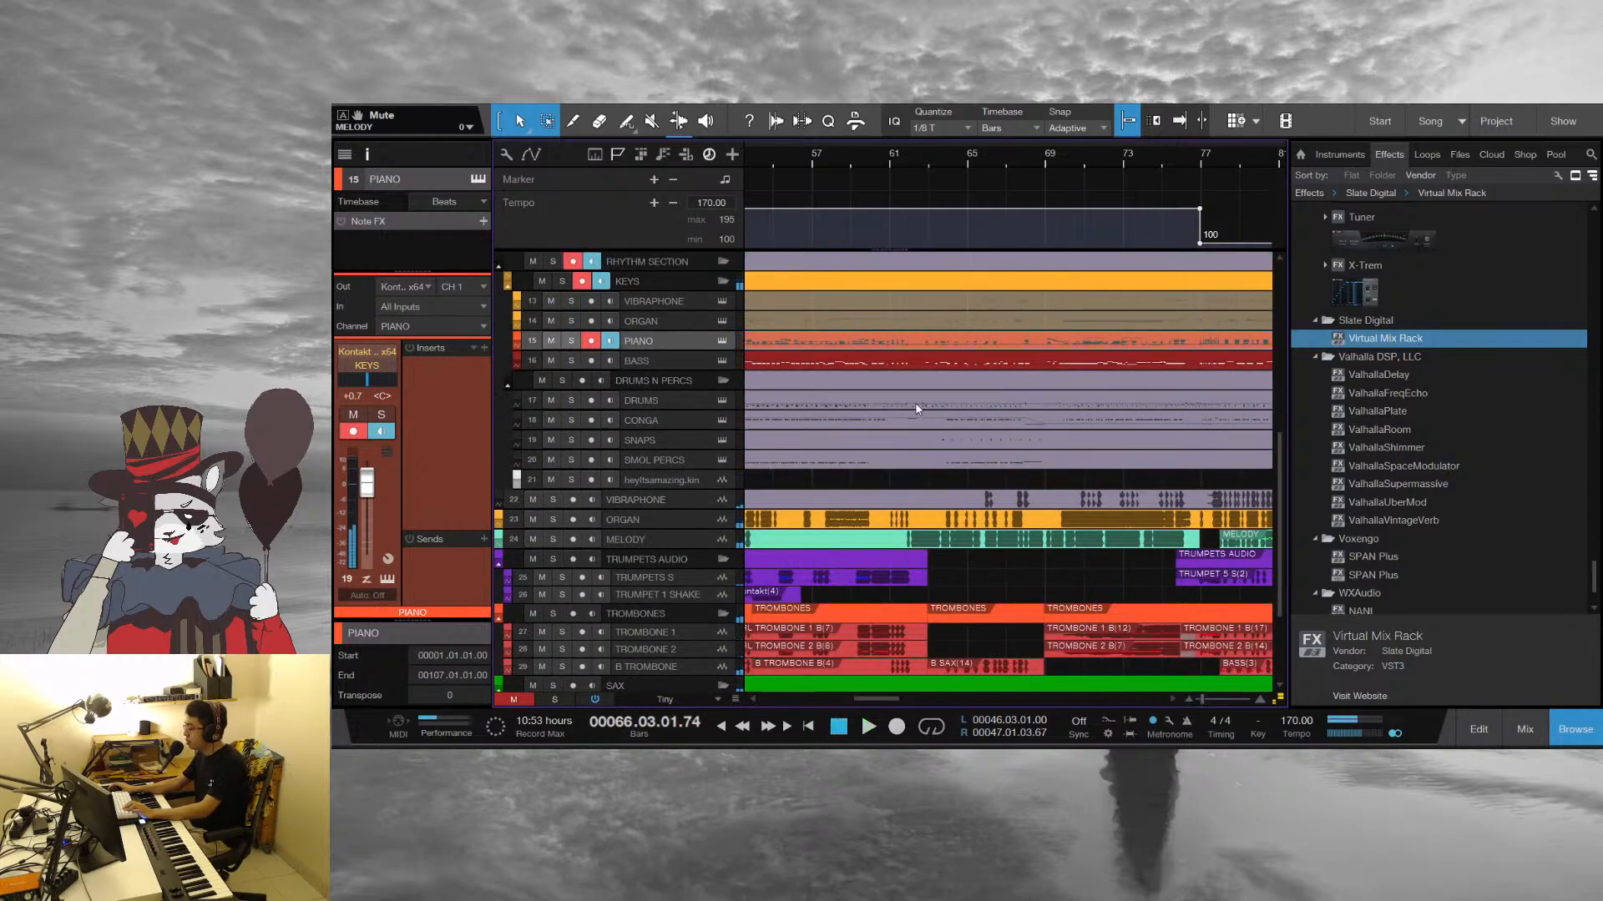
pyautogui.click(901, 159)
pyautogui.press('space')
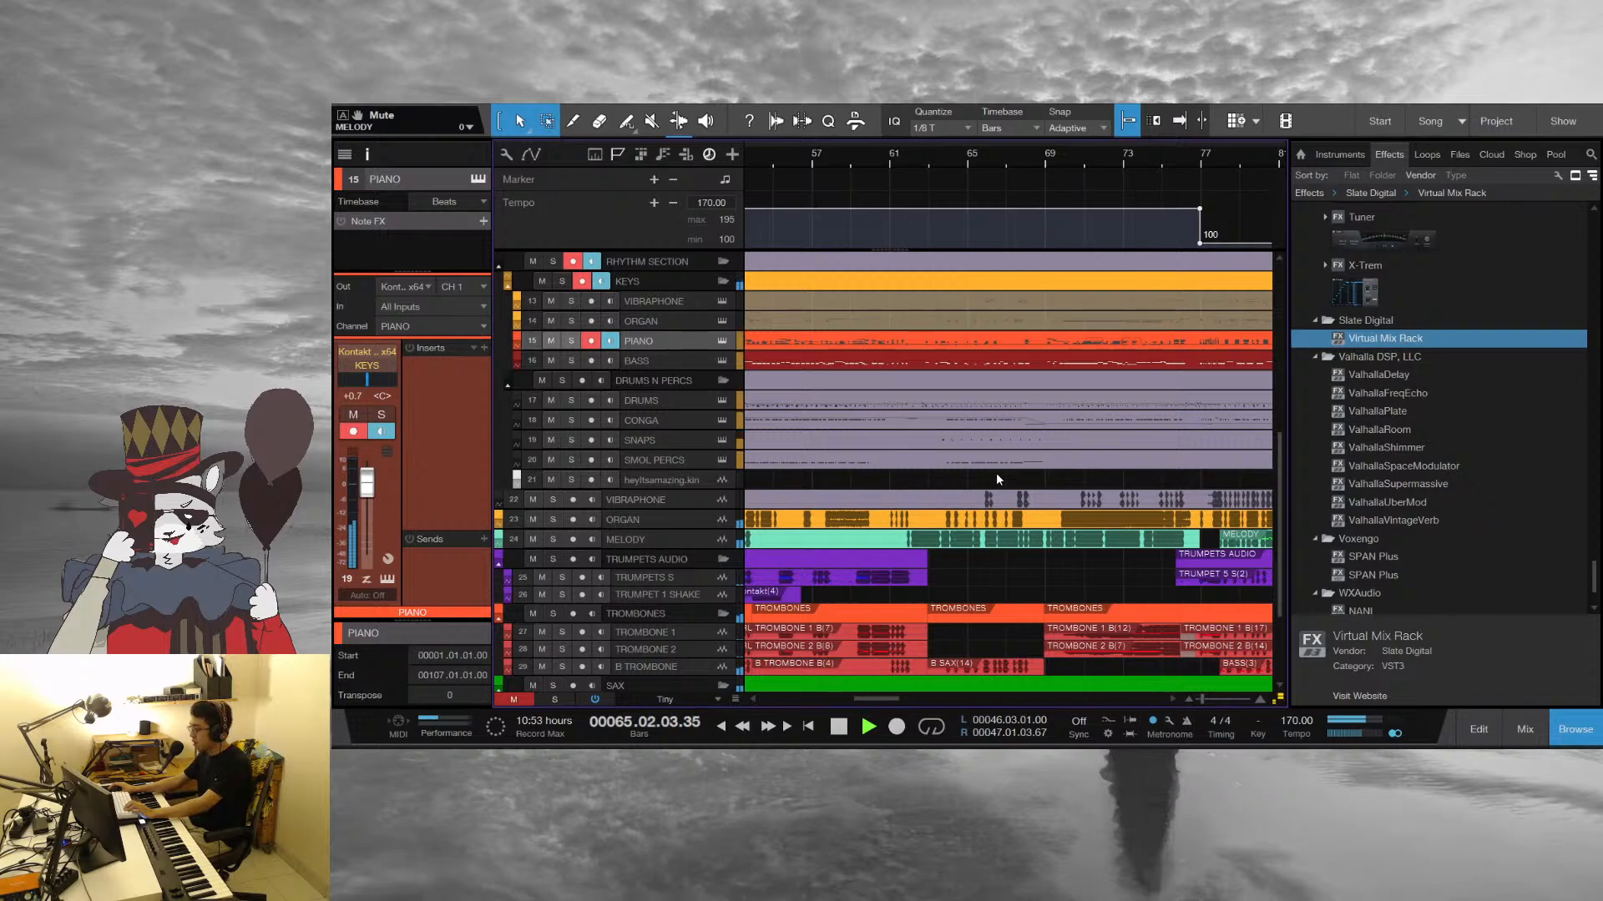
# Listen on past bar 71, stop playback and set the playhead to the start of bar 69
pyautogui.scroll(3, 997, 485)
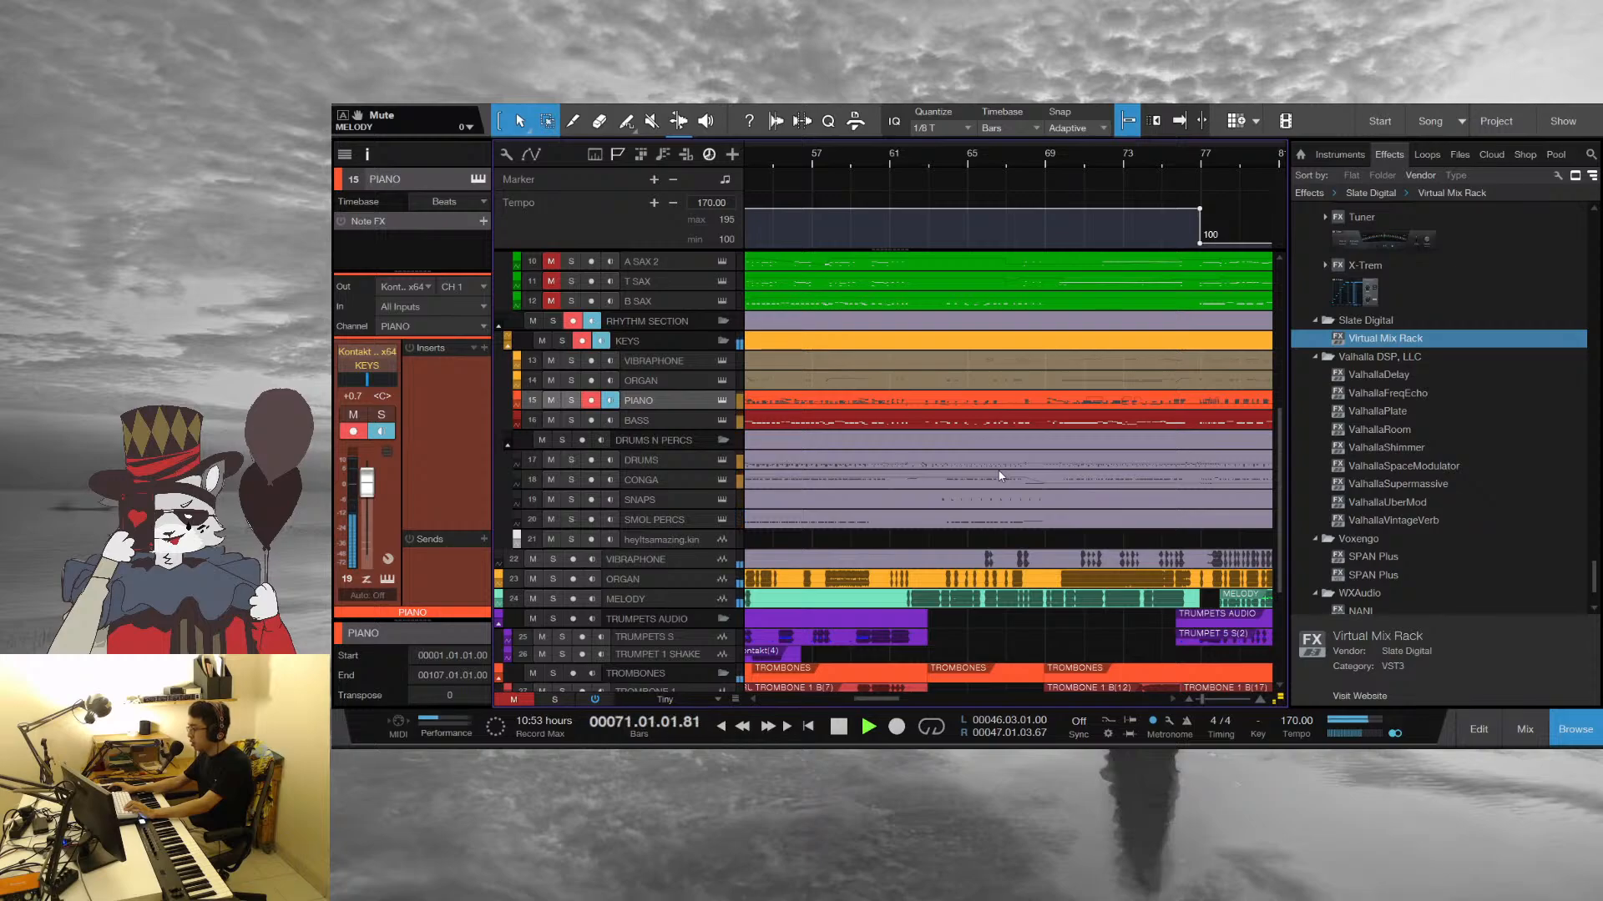
pyautogui.moveTo(1149, 156); pyautogui.dragTo(920, 158)
pyautogui.press('space')
pyautogui.click(778, 151)
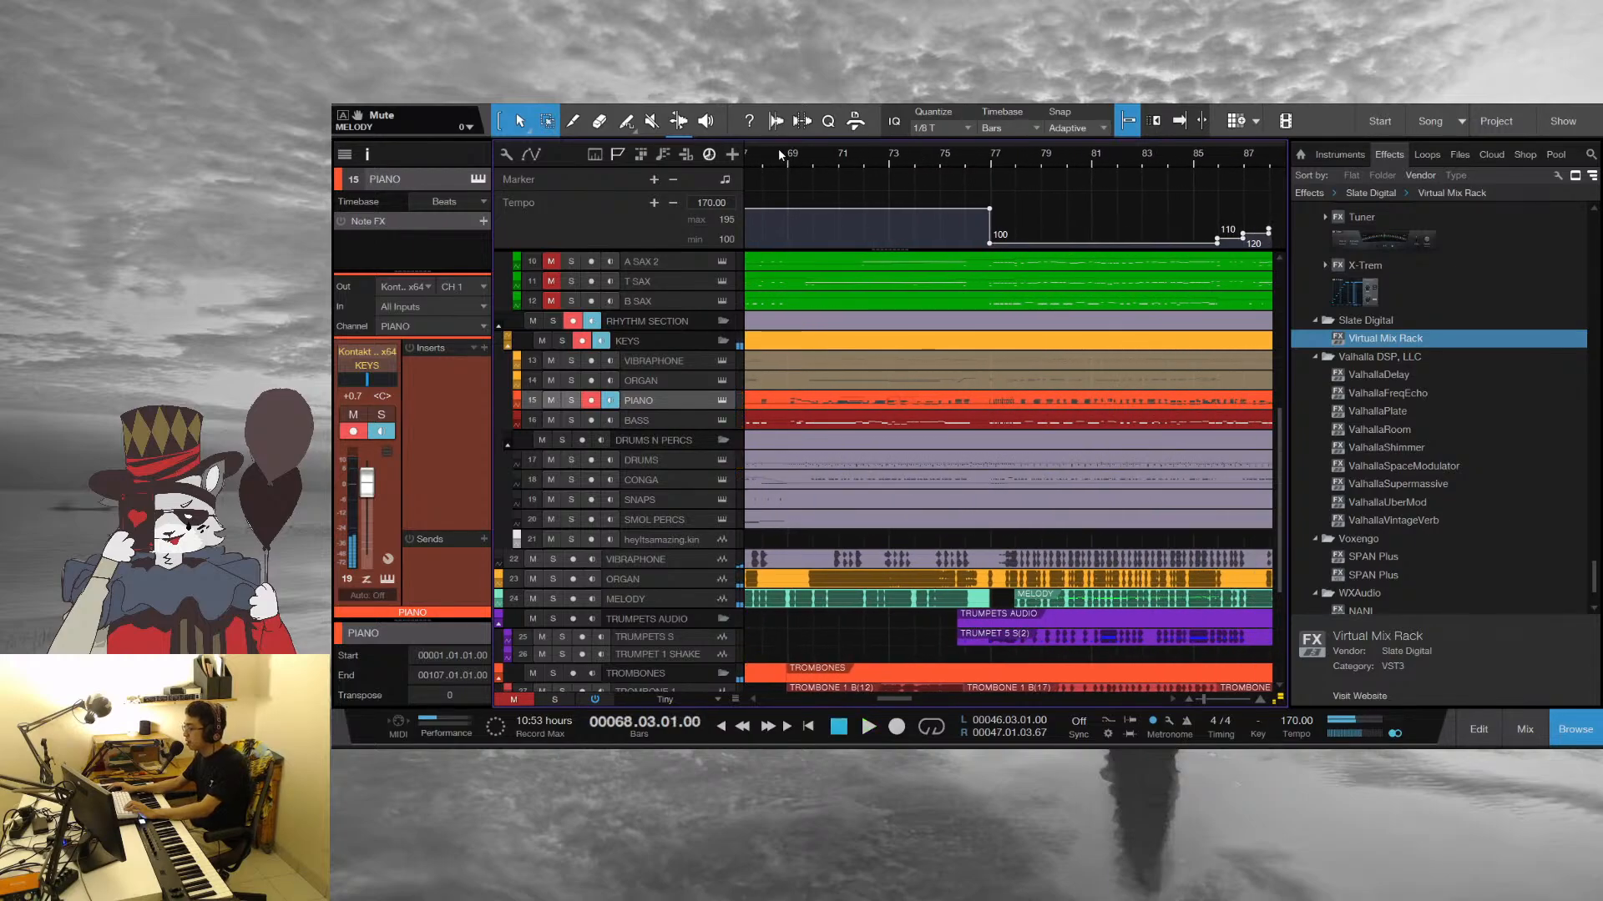
pyautogui.click(792, 156)
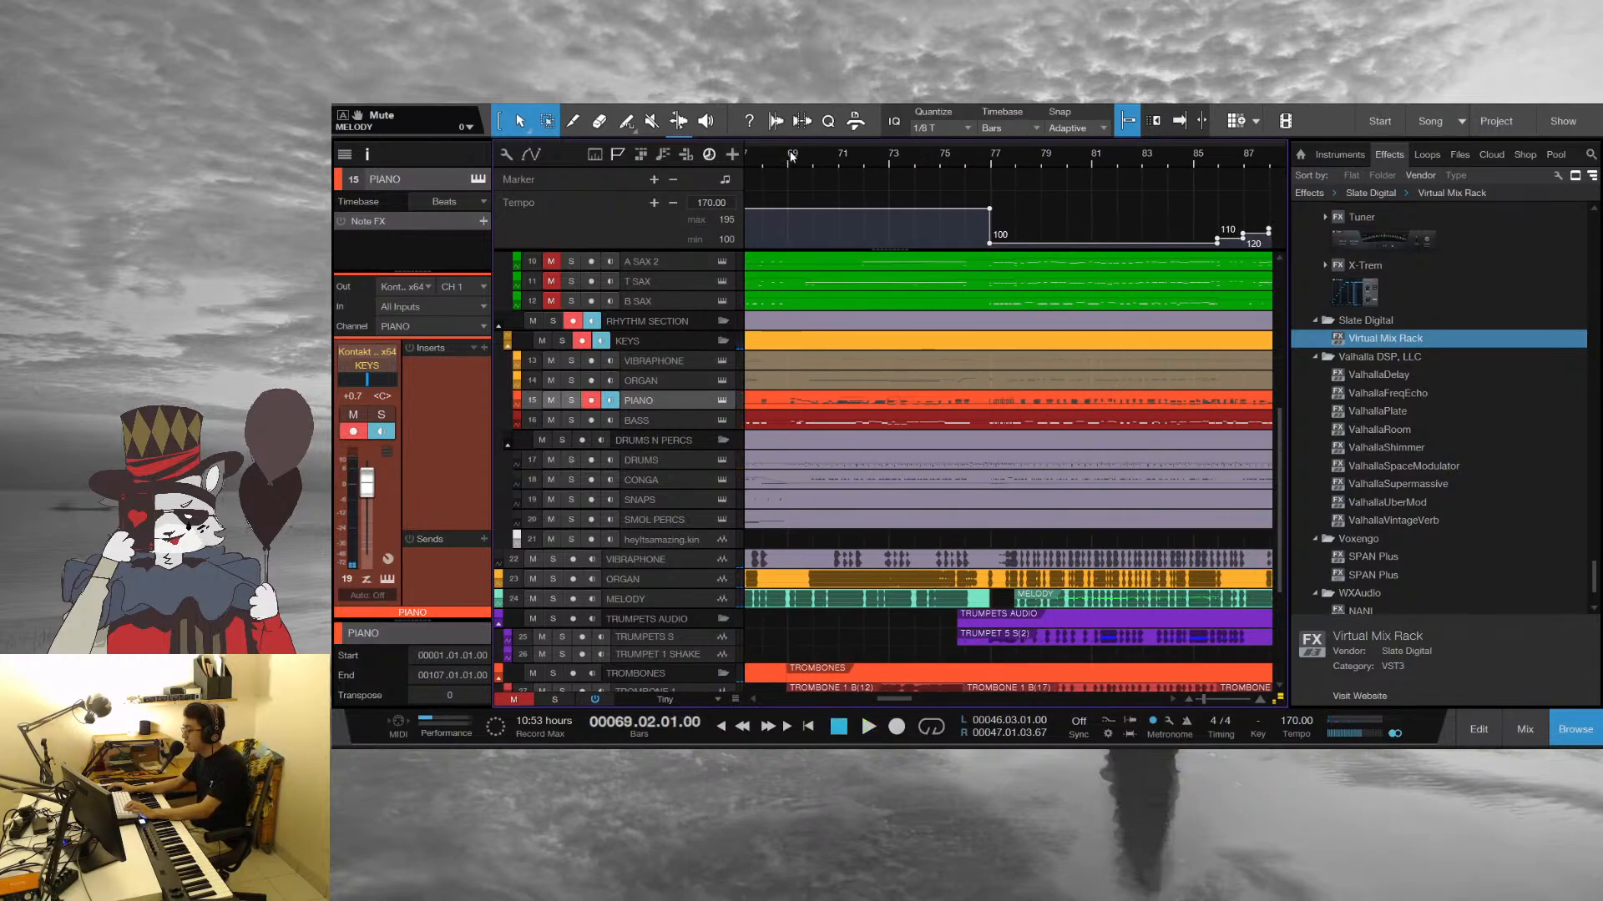
pyautogui.click(788, 157)
pyautogui.moveTo(788, 157); pyautogui.dragTo(1083, 314)
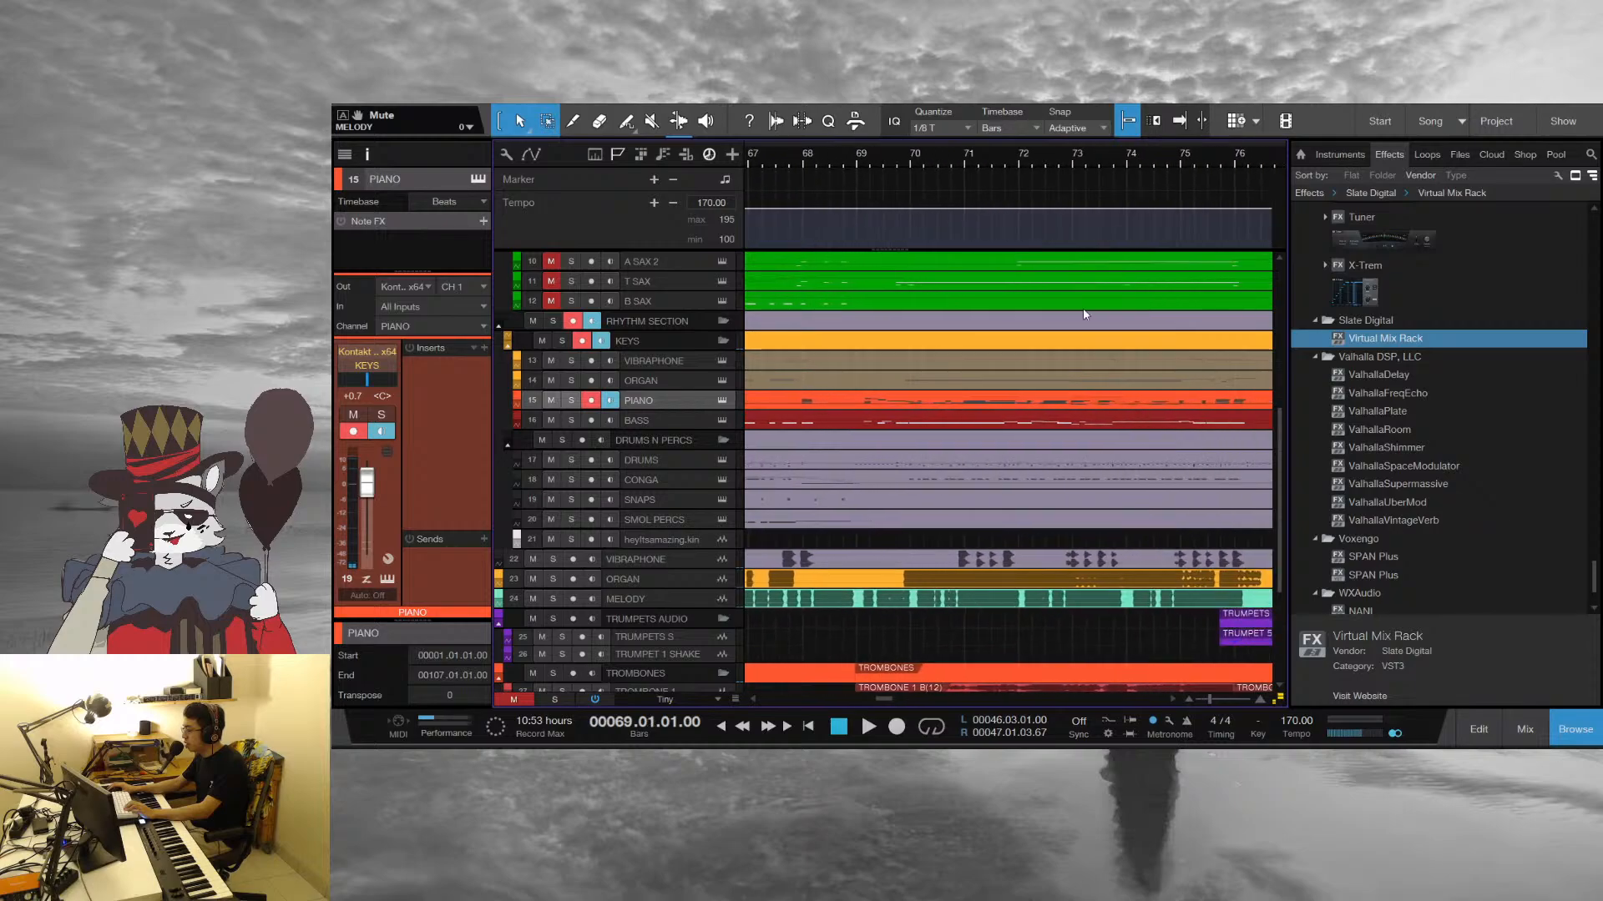
# Review the tracks around bars 68 to 78, and open the MELODY part together with the horn and sax parts in the note editor
pyautogui.scroll(3, 1084, 310)
pyautogui.hscroll(1, 1099, 352)
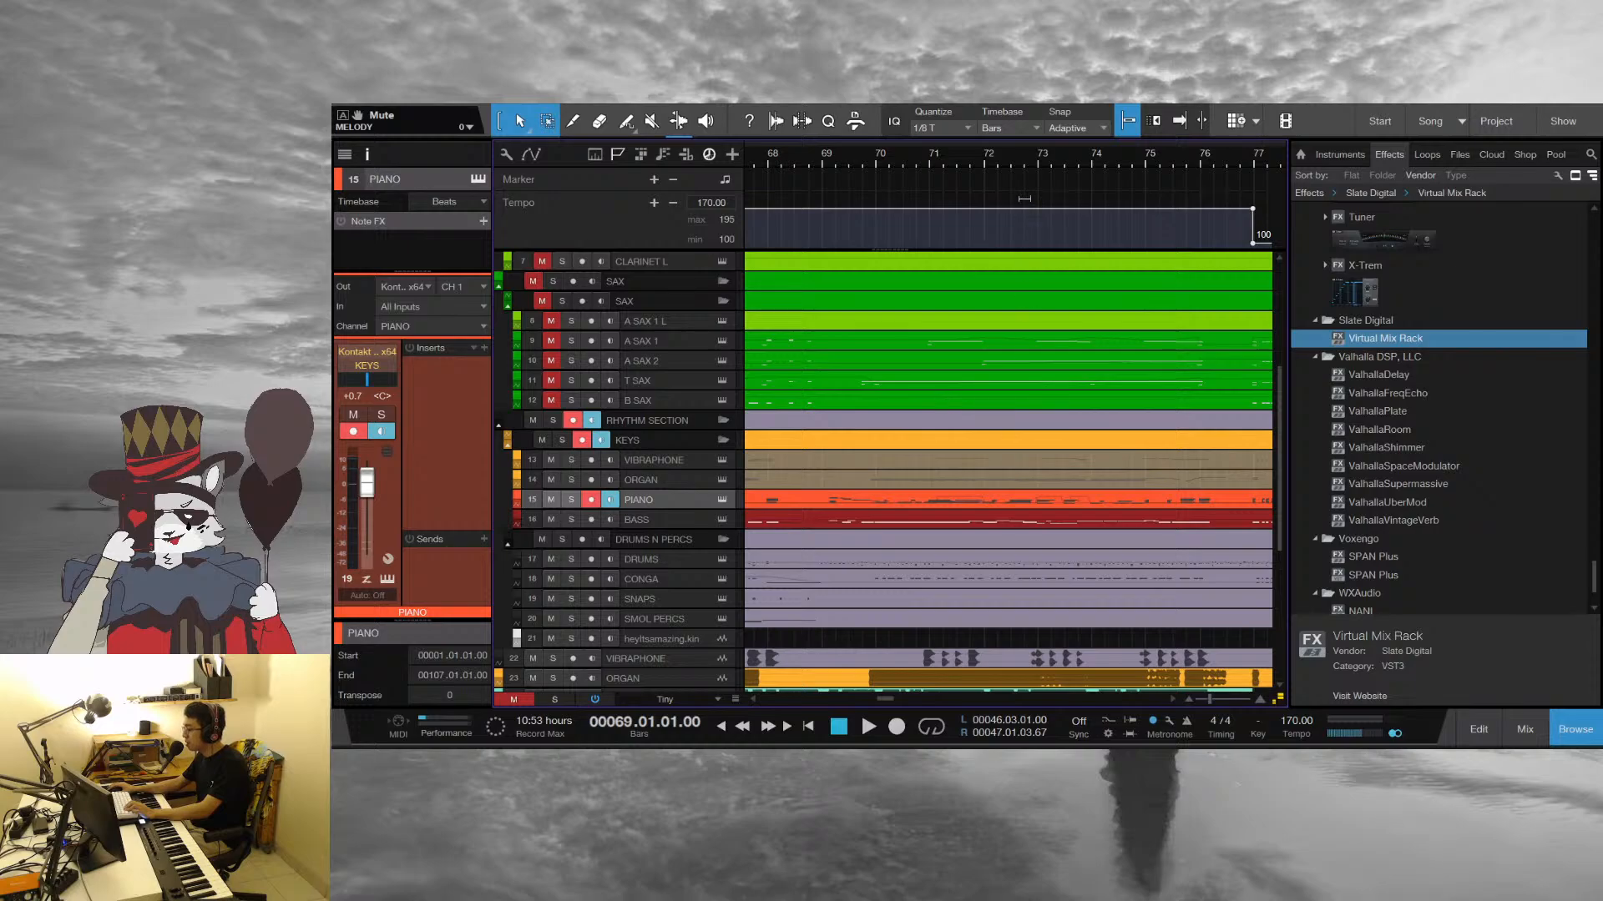
pyautogui.moveTo(999, 169)
pyautogui.mouseDown()
pyautogui.moveTo(895, 130)
pyautogui.moveTo(955, 154)
pyautogui.moveTo(934, 170)
pyautogui.moveTo(970, 162)
pyautogui.mouseUp()
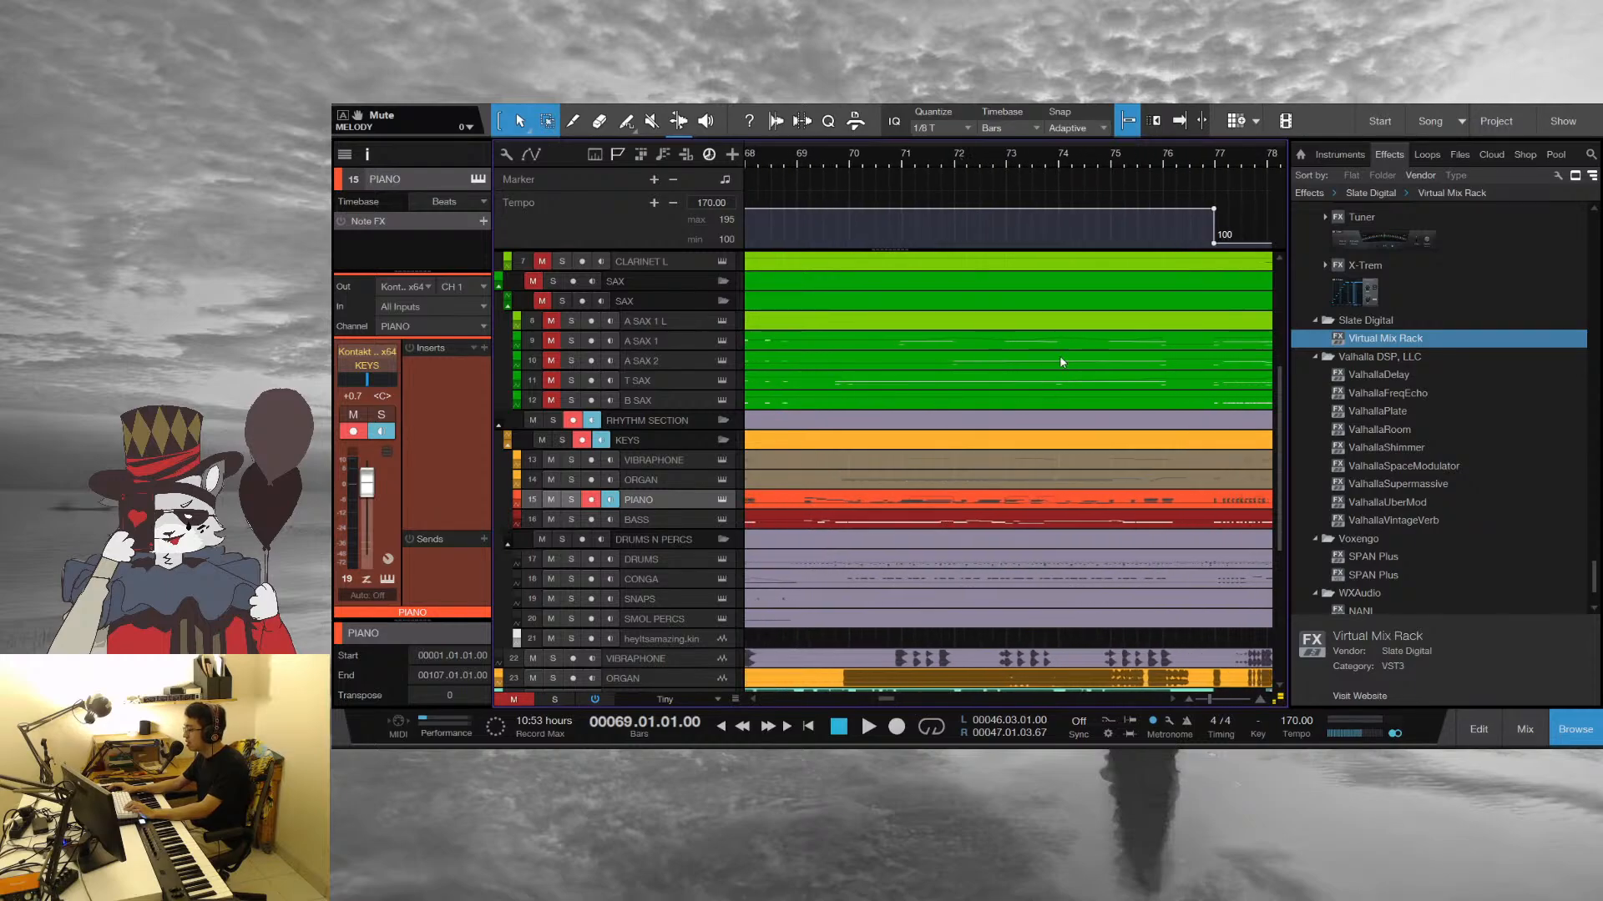
pyautogui.moveTo(1000, 163); pyautogui.dragTo(981, 367)
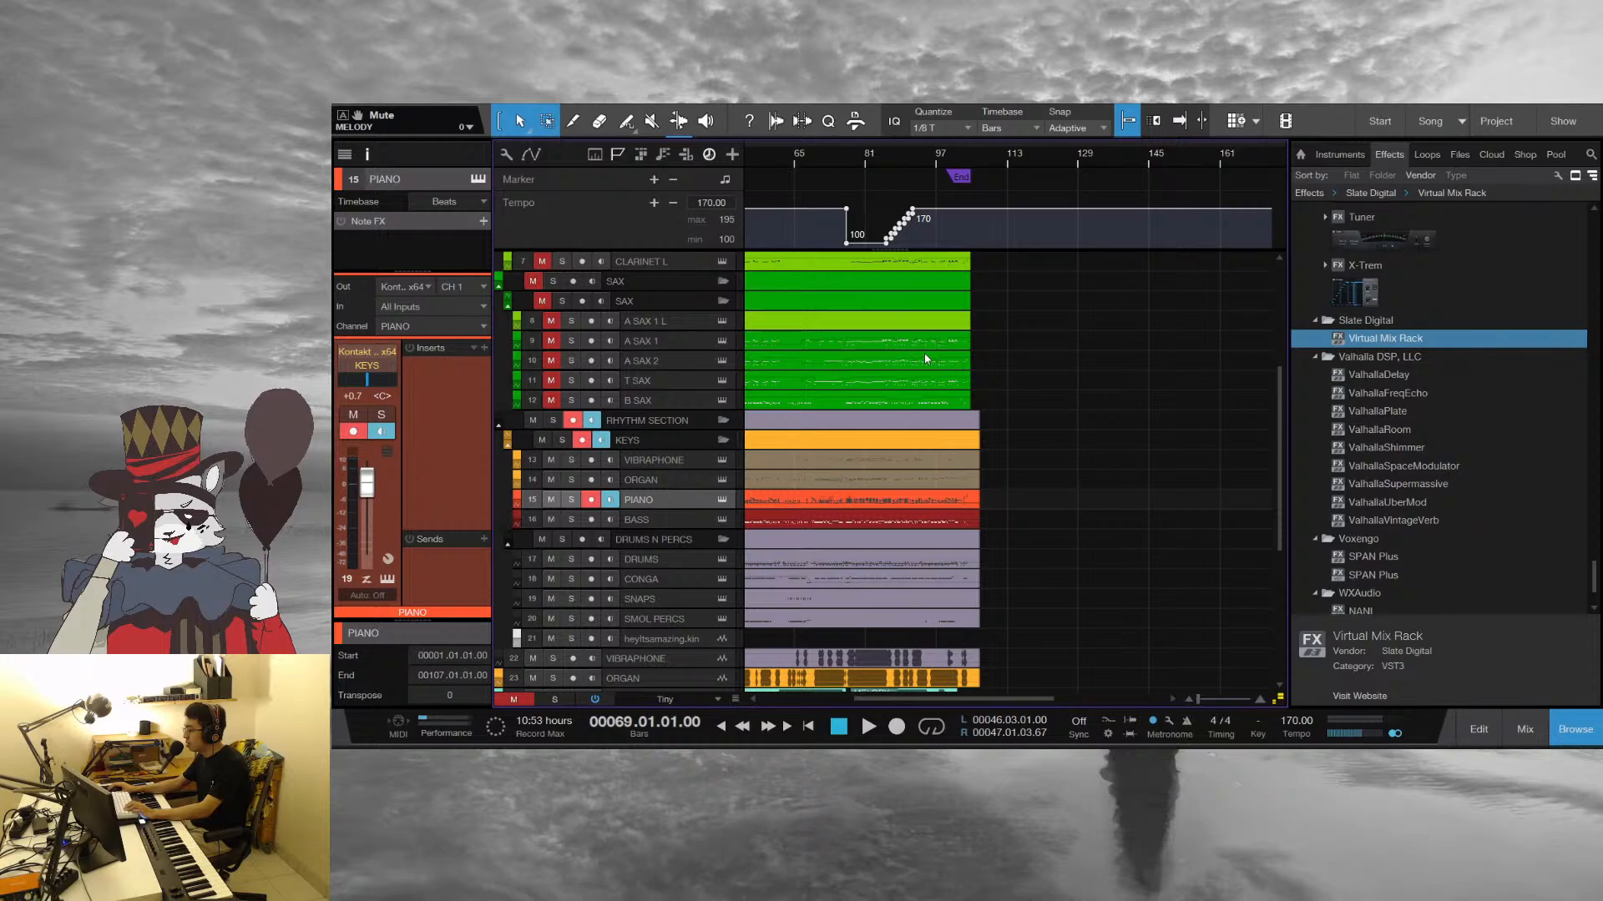
pyautogui.scroll(4, 990, 417)
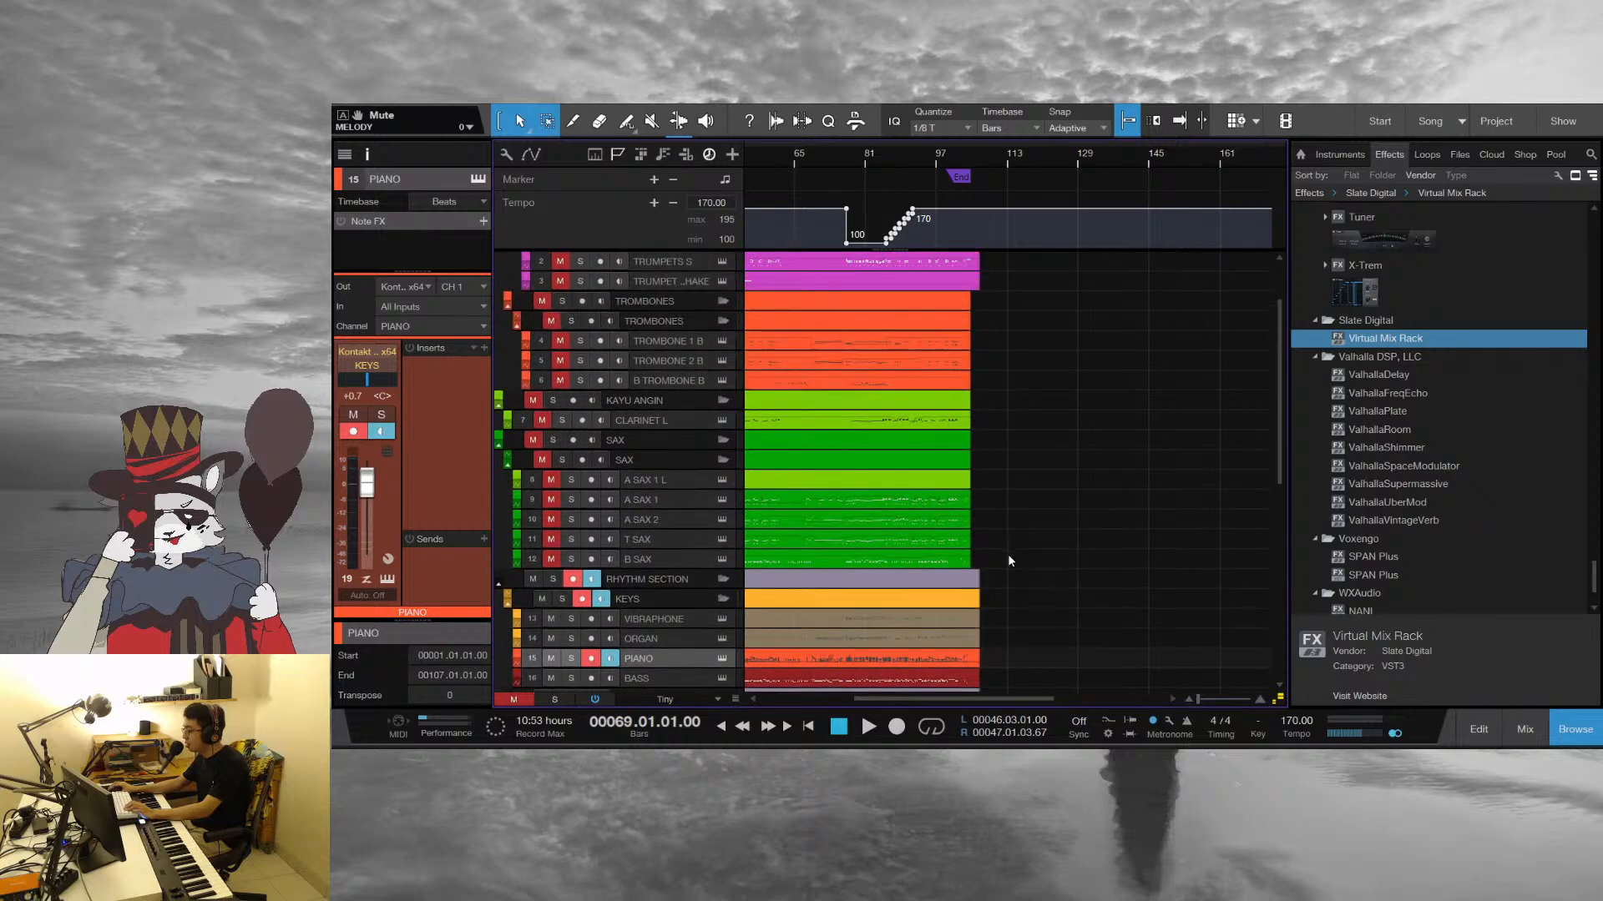
pyautogui.scroll(2, 803, 418)
pyautogui.click(810, 463)
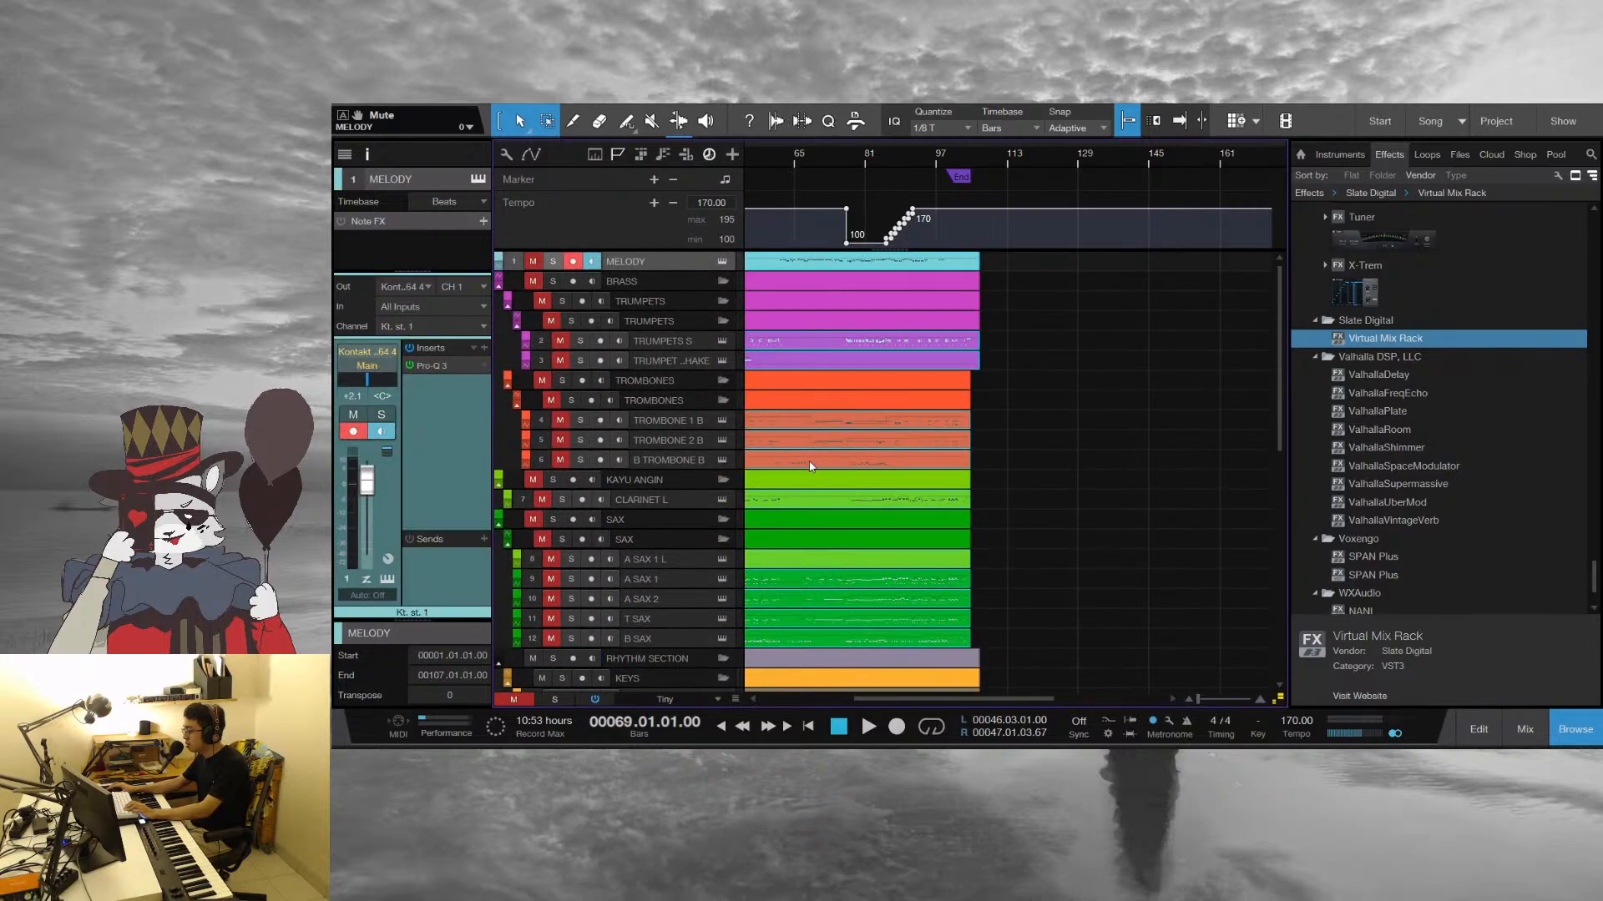
pyautogui.scroll(-2, 820, 508)
pyautogui.doubleClick(845, 525)
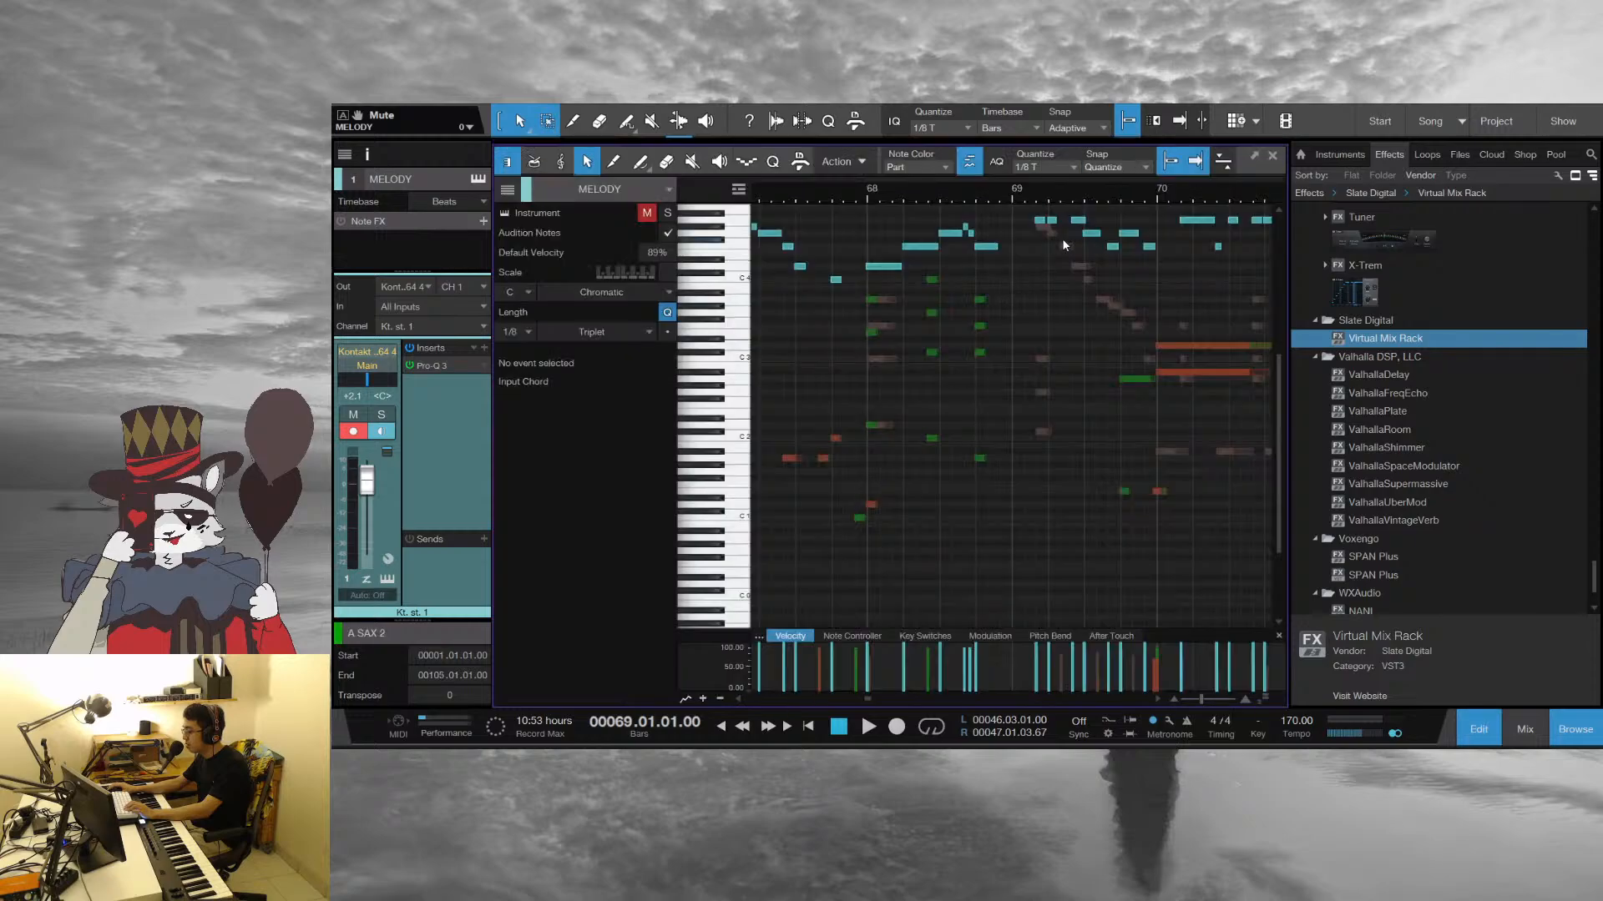
# Play the combined parts from about bar 68 and examine the notes leading into bar 70
pyautogui.click(883, 198)
pyautogui.press('space')
pyautogui.scroll(-5, 959, 190)
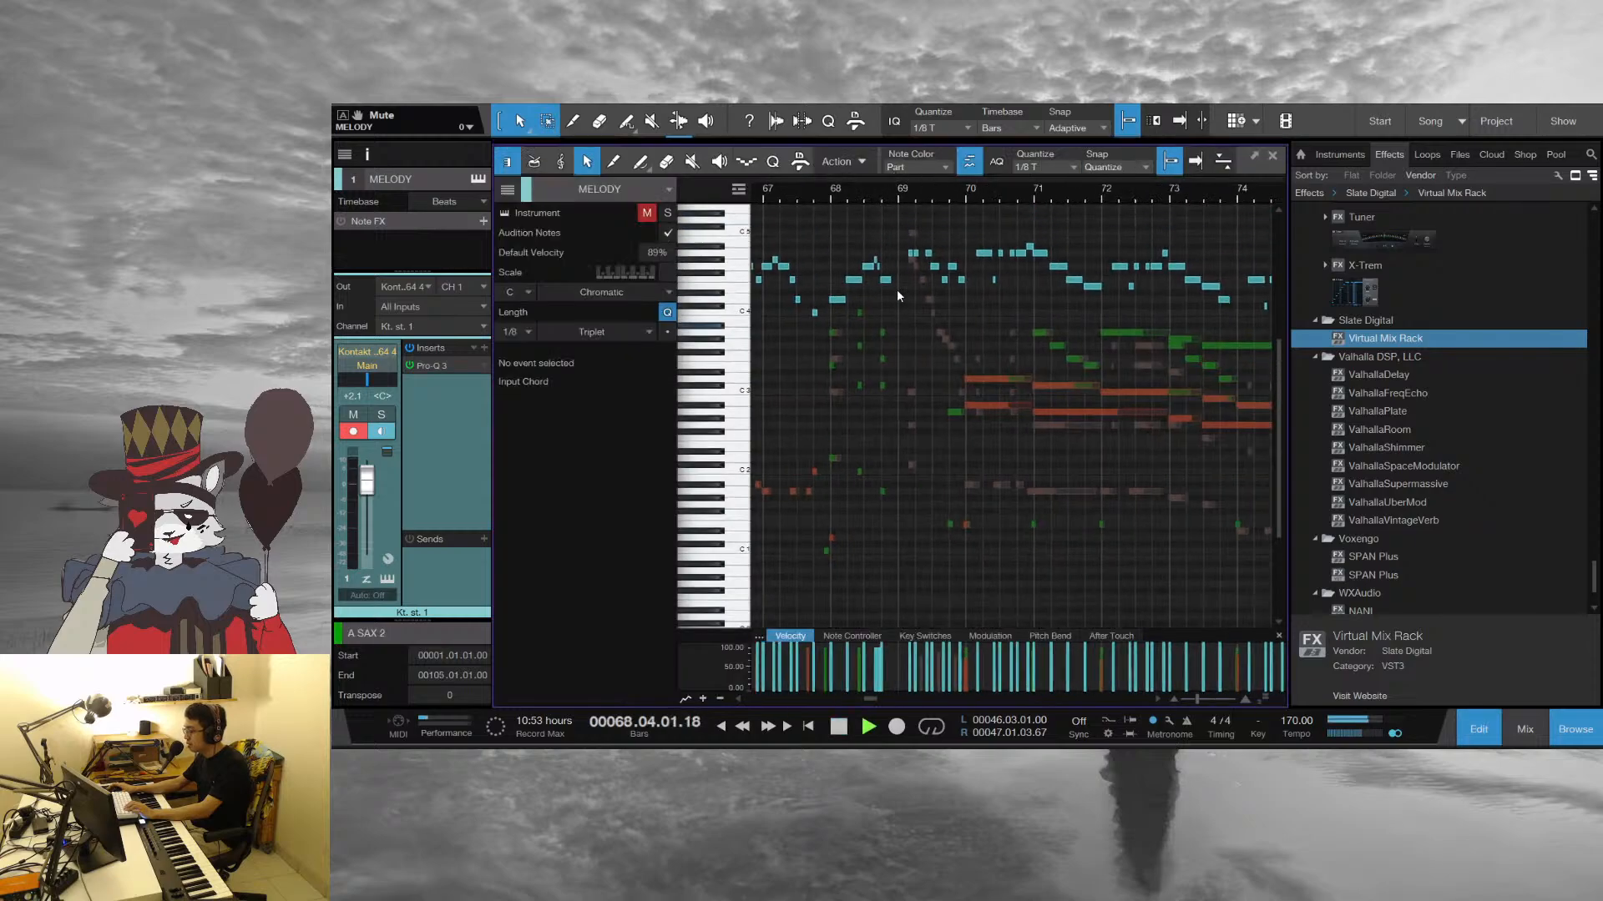
pyautogui.scroll(1, 897, 288)
pyautogui.scroll(5, 848, 199)
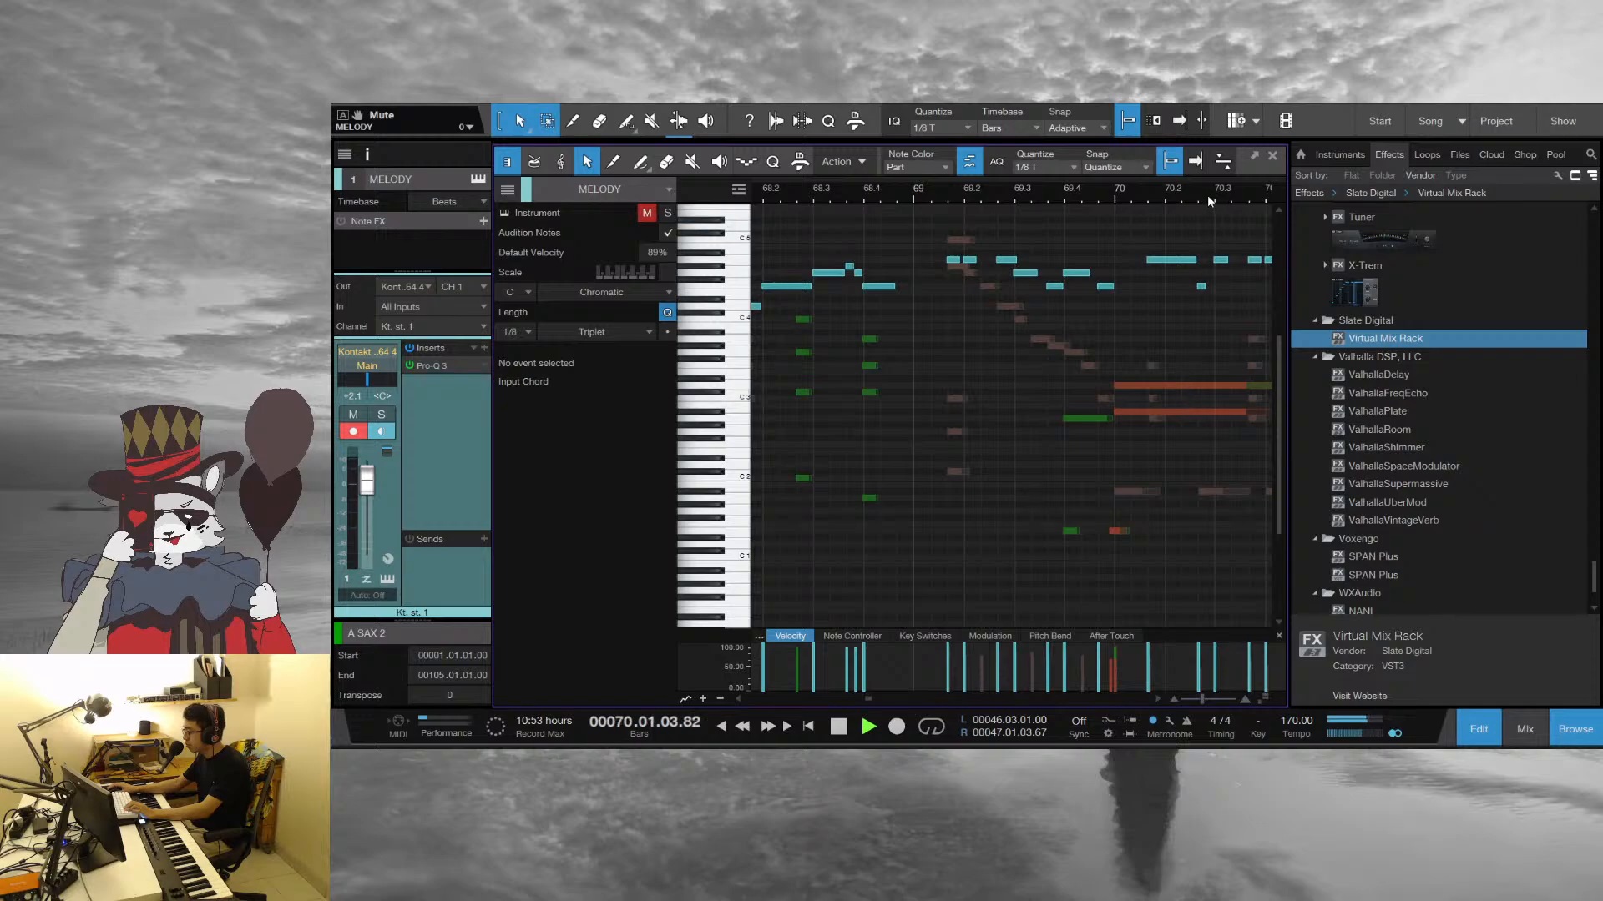
# Select the trombone note at bar 70 and play the combined parts from the start of bar 70
pyautogui.click(933, 387)
pyautogui.press('space')
pyautogui.click(834, 193)
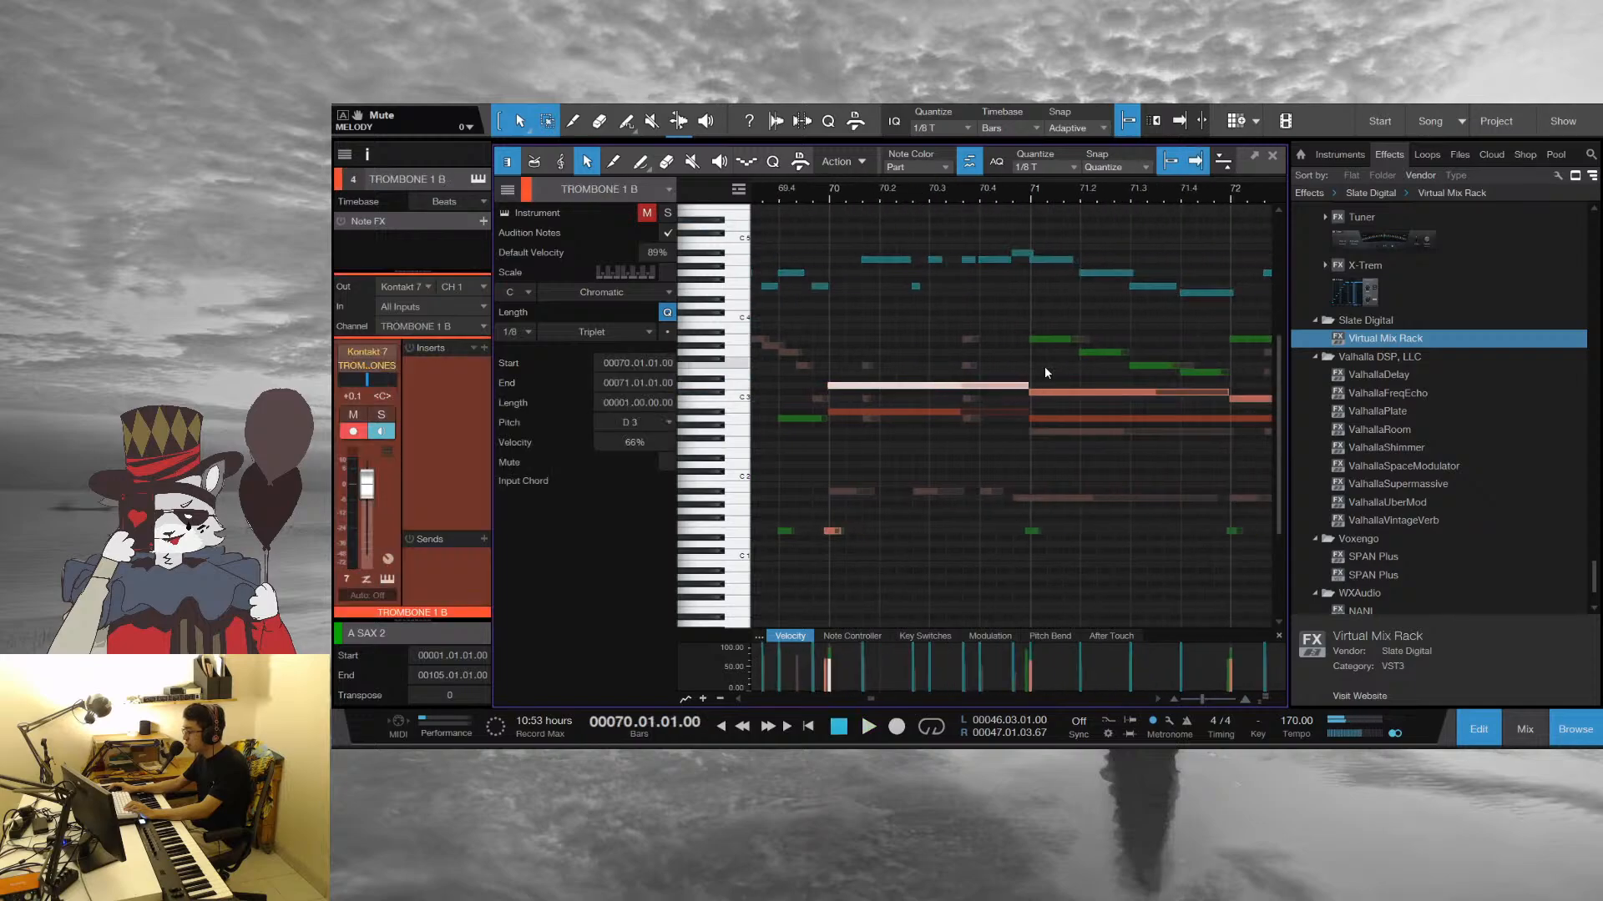
pyautogui.click(1044, 366)
pyautogui.scroll(-3, 1141, 323)
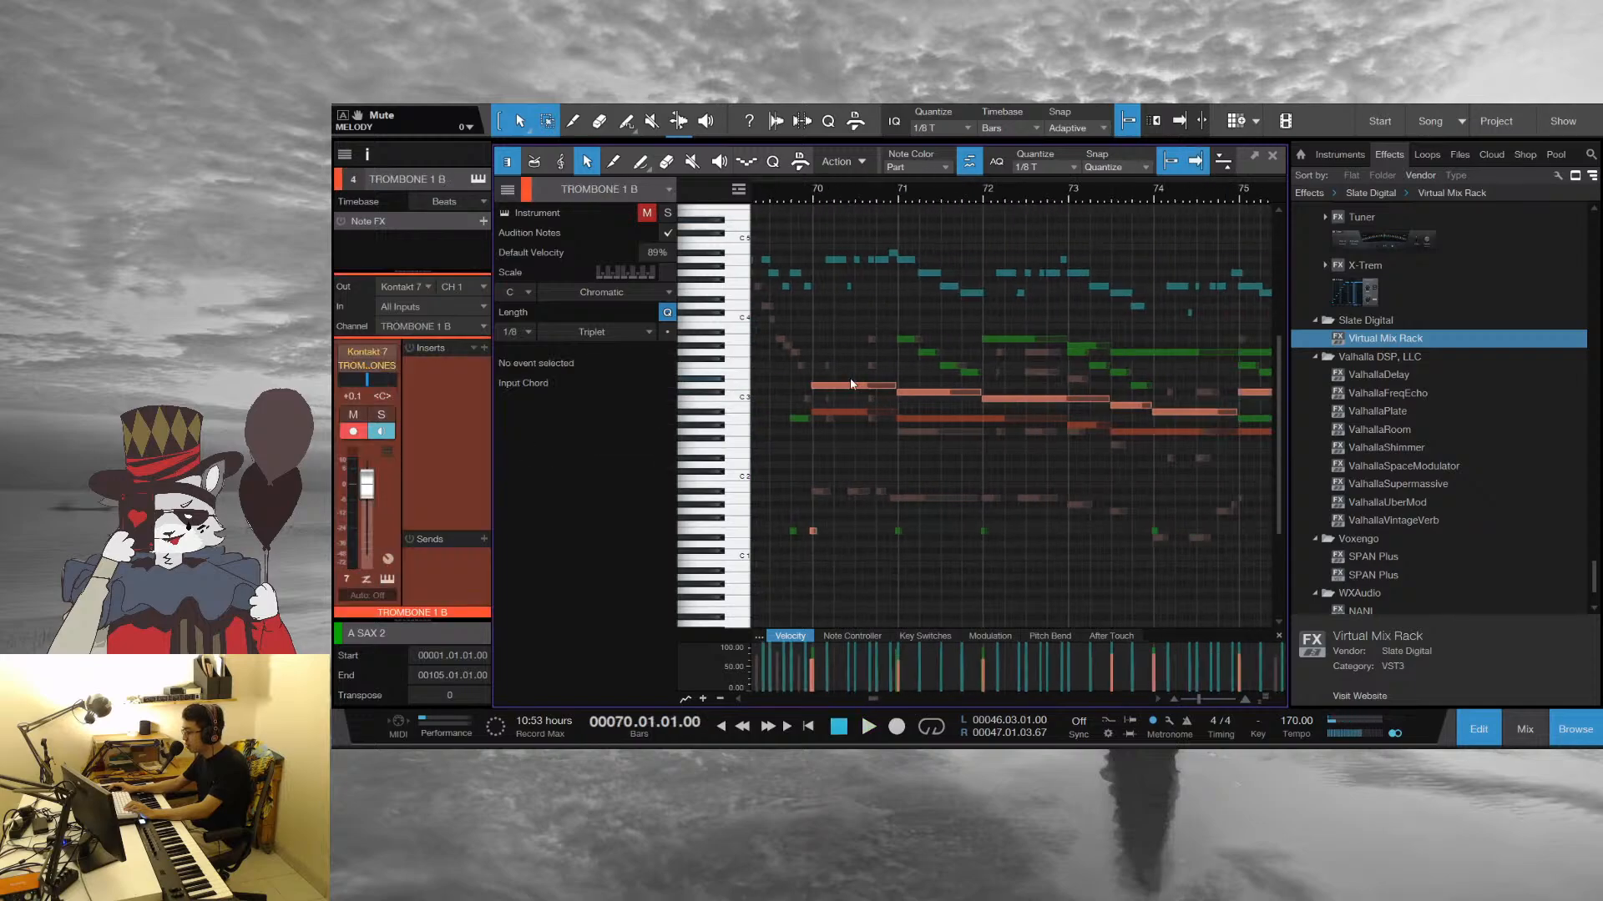
pyautogui.press('space')
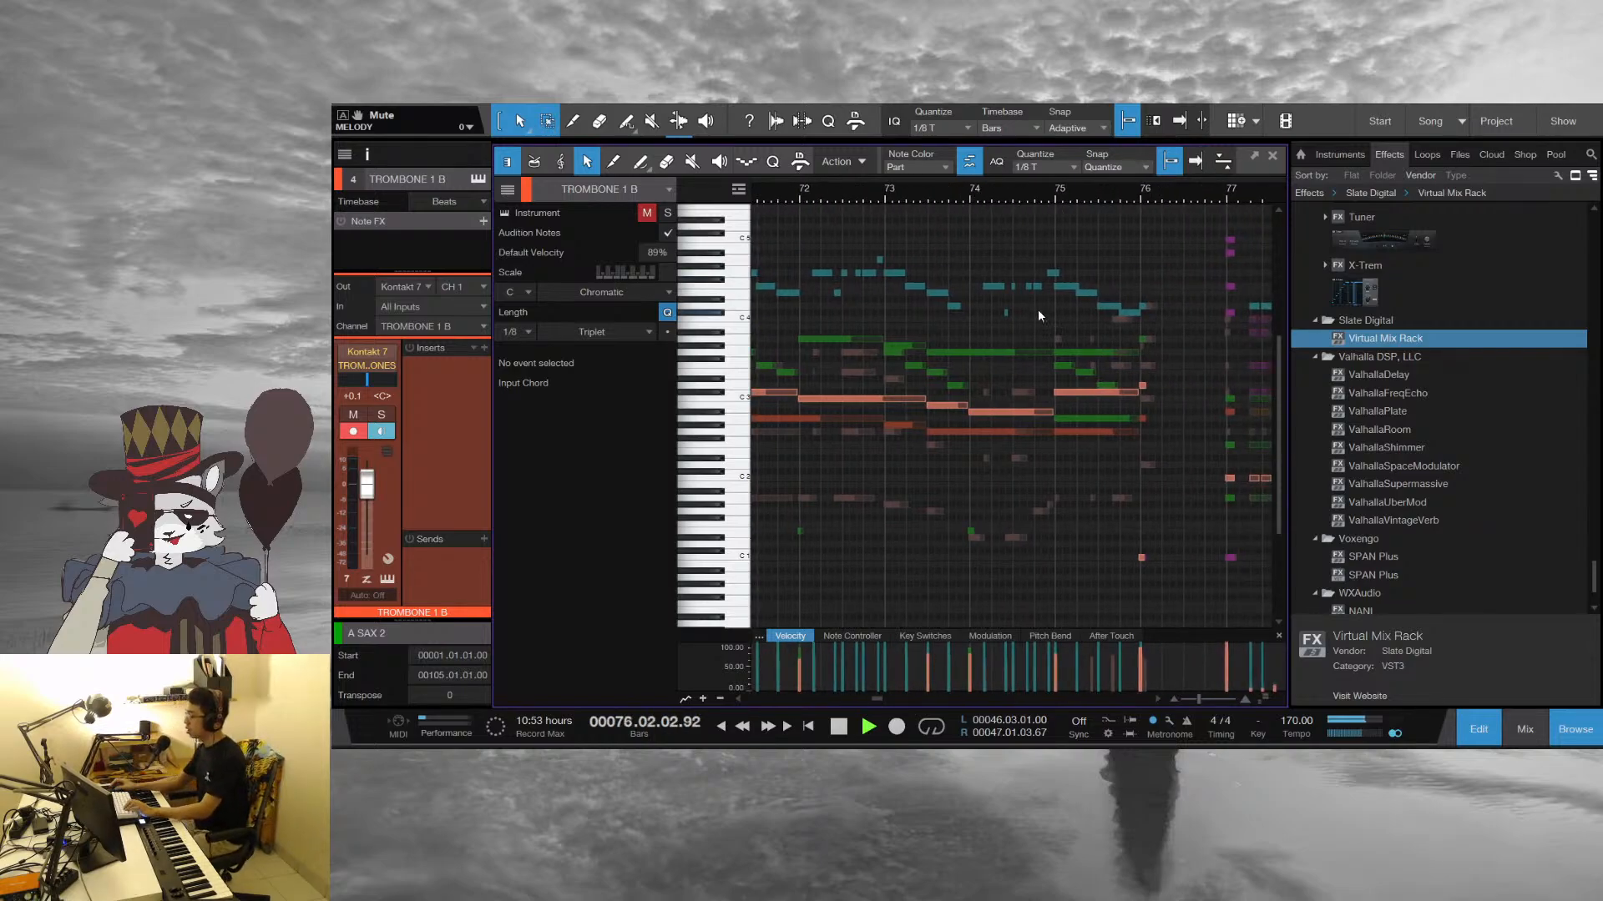
# Stop playback and replay the combined parts from just before bar 76
pyautogui.press('space')
pyautogui.press('w')
pyautogui.press('w')
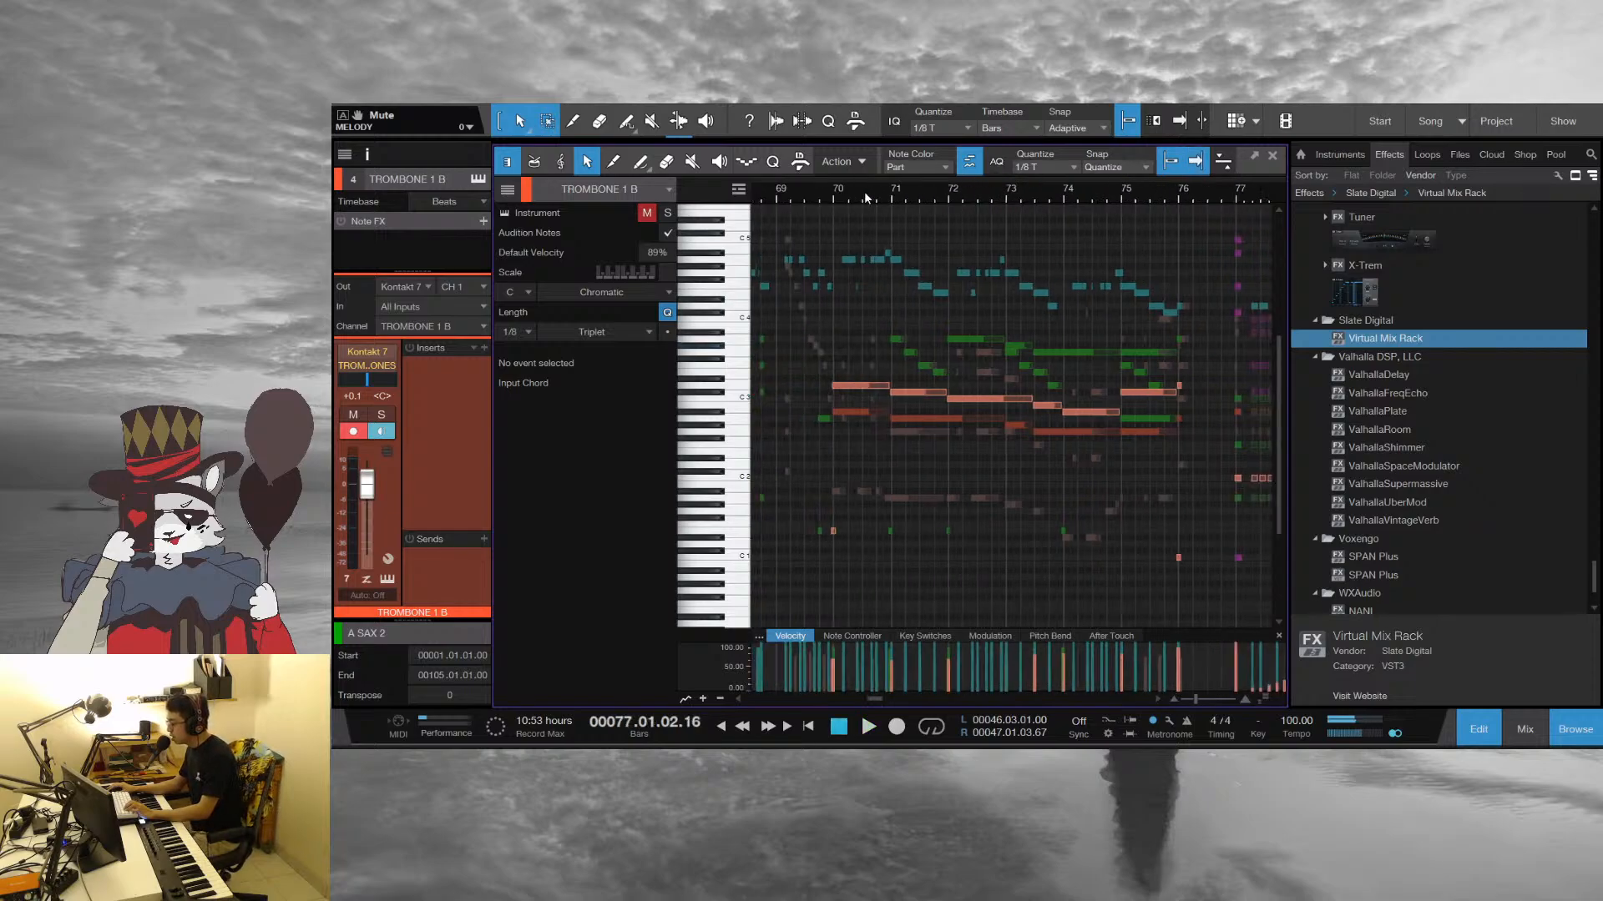
pyautogui.moveTo(854, 198); pyautogui.dragTo(852, 225)
pyautogui.press('w')
pyautogui.press('w')
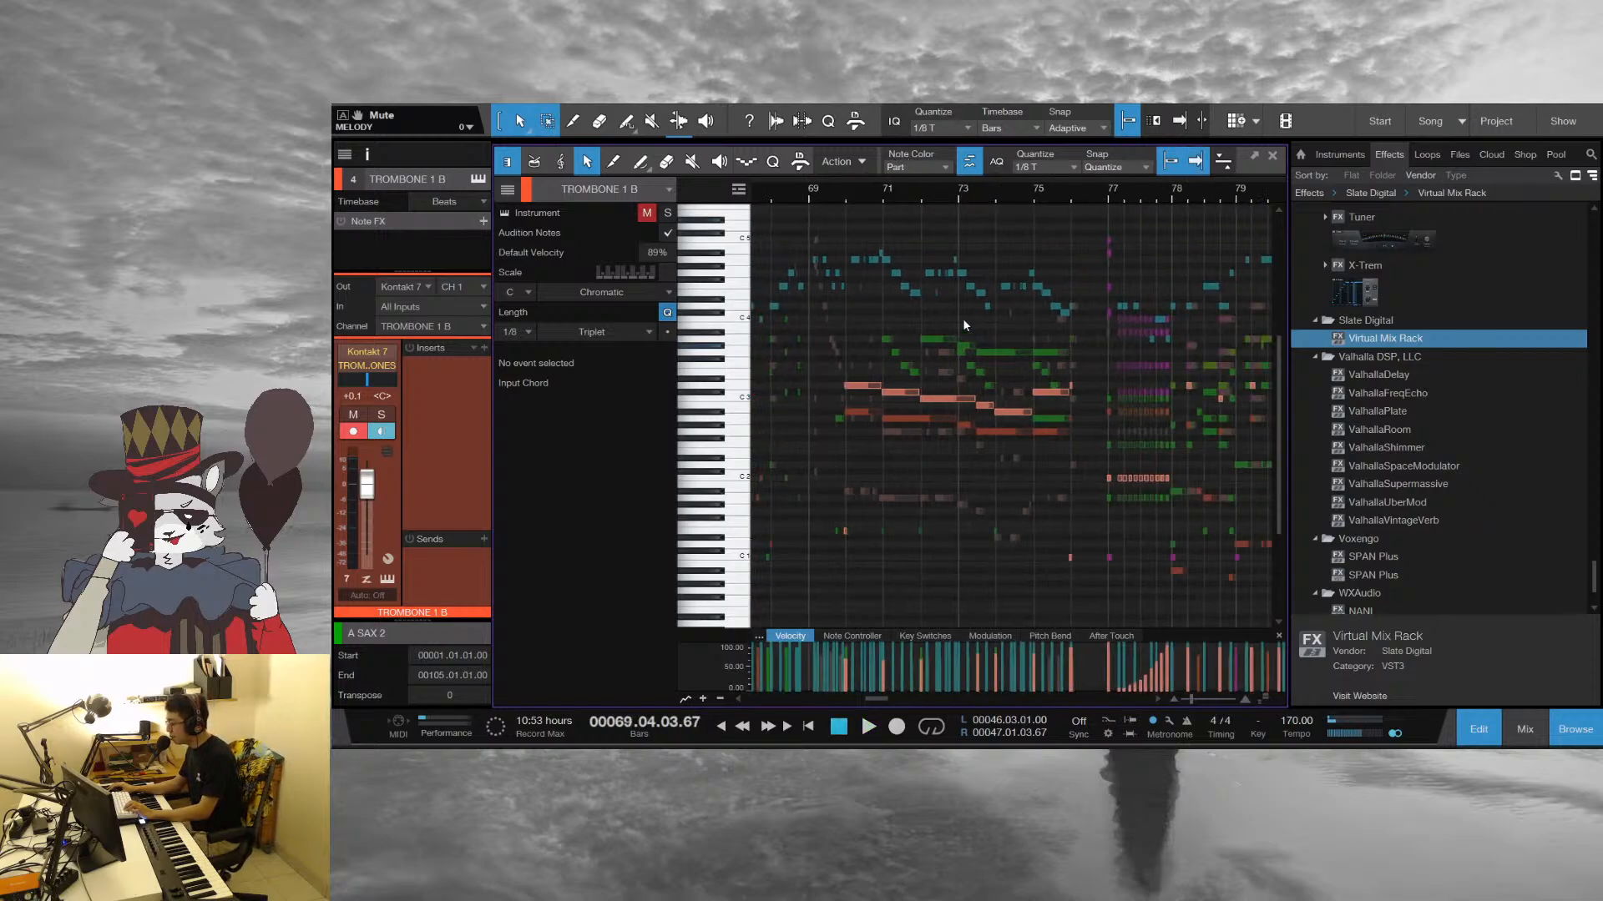
pyautogui.moveTo(1052, 194); pyautogui.dragTo(1003, 234)
pyautogui.press('space')
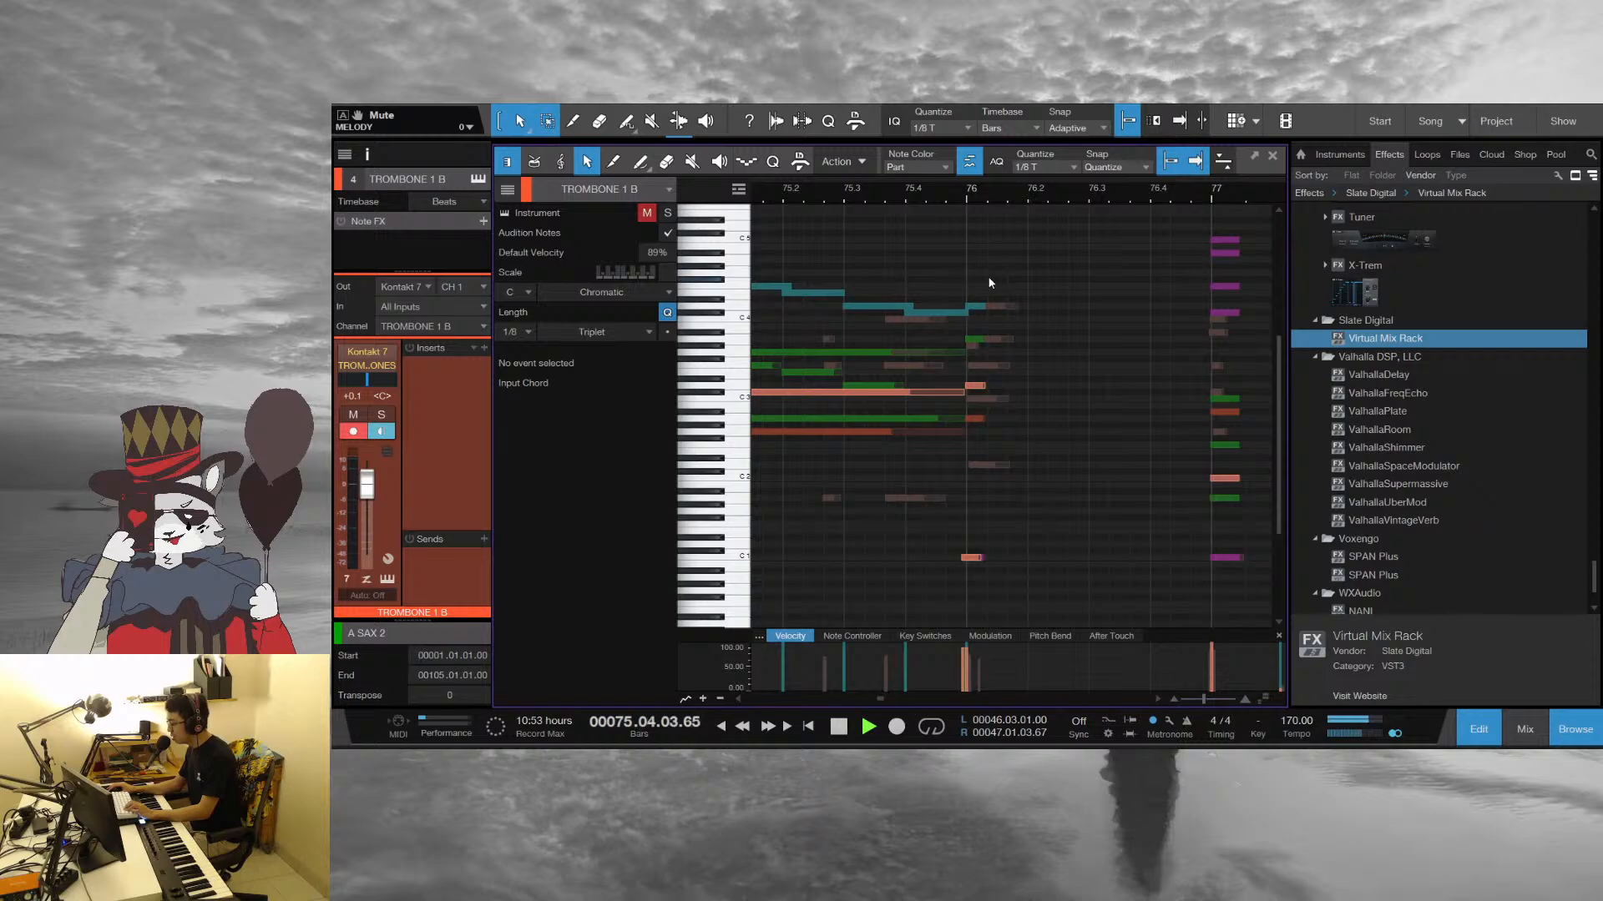
pyautogui.press('space')
# Switch the note editor from the trombone part to the DRUMS part and play from about bar 76
pyautogui.click(1272, 155)
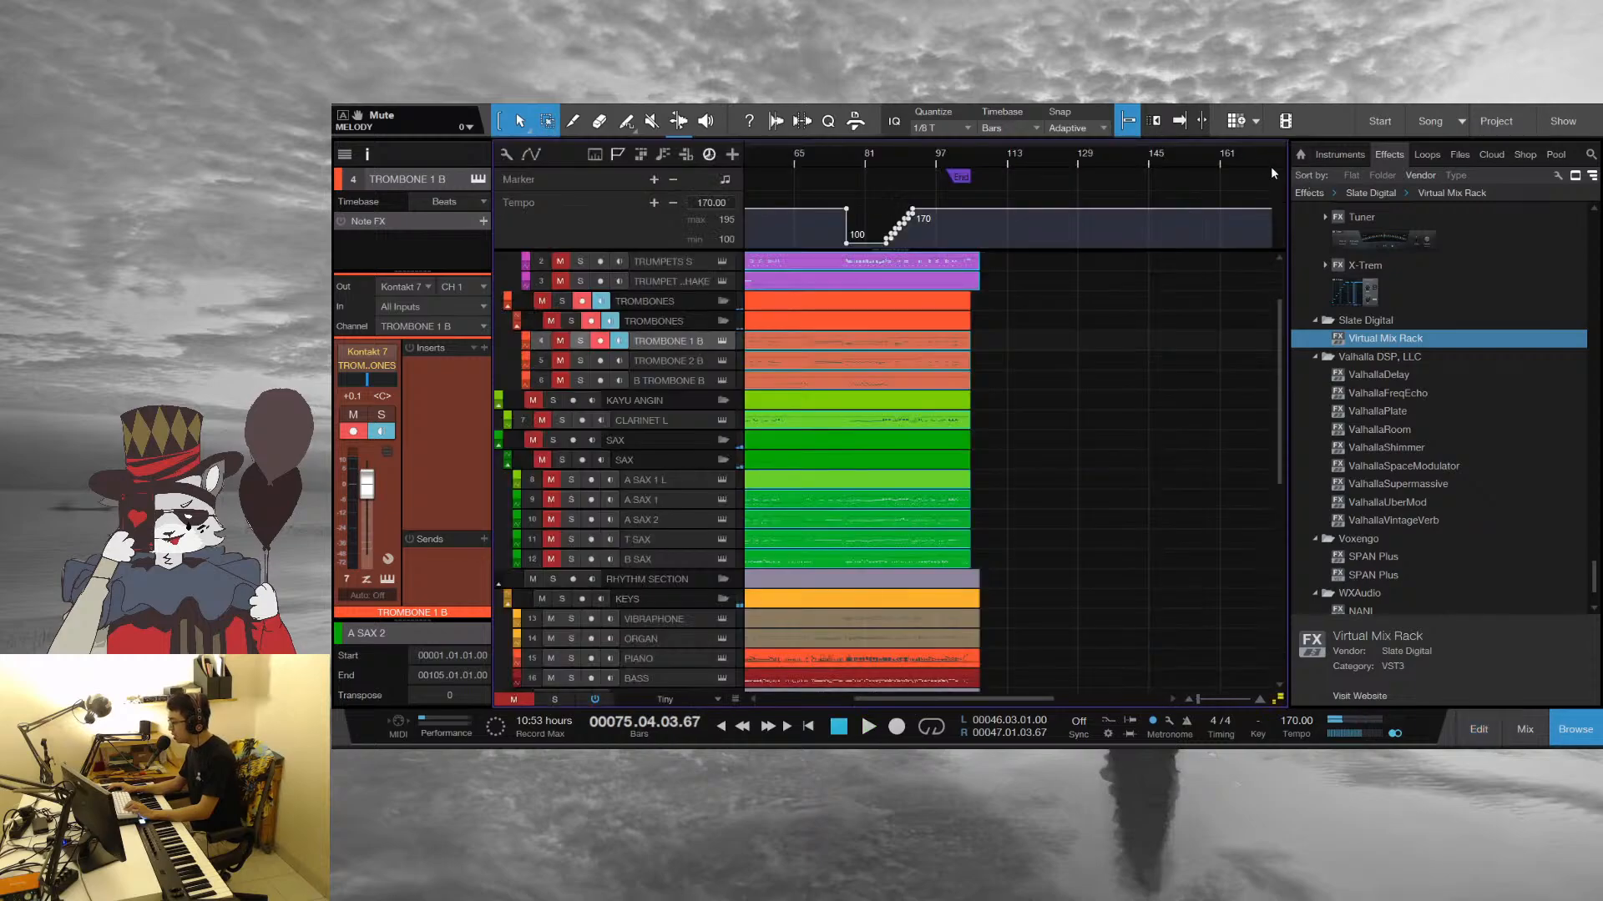
pyautogui.scroll(-3, 853, 584)
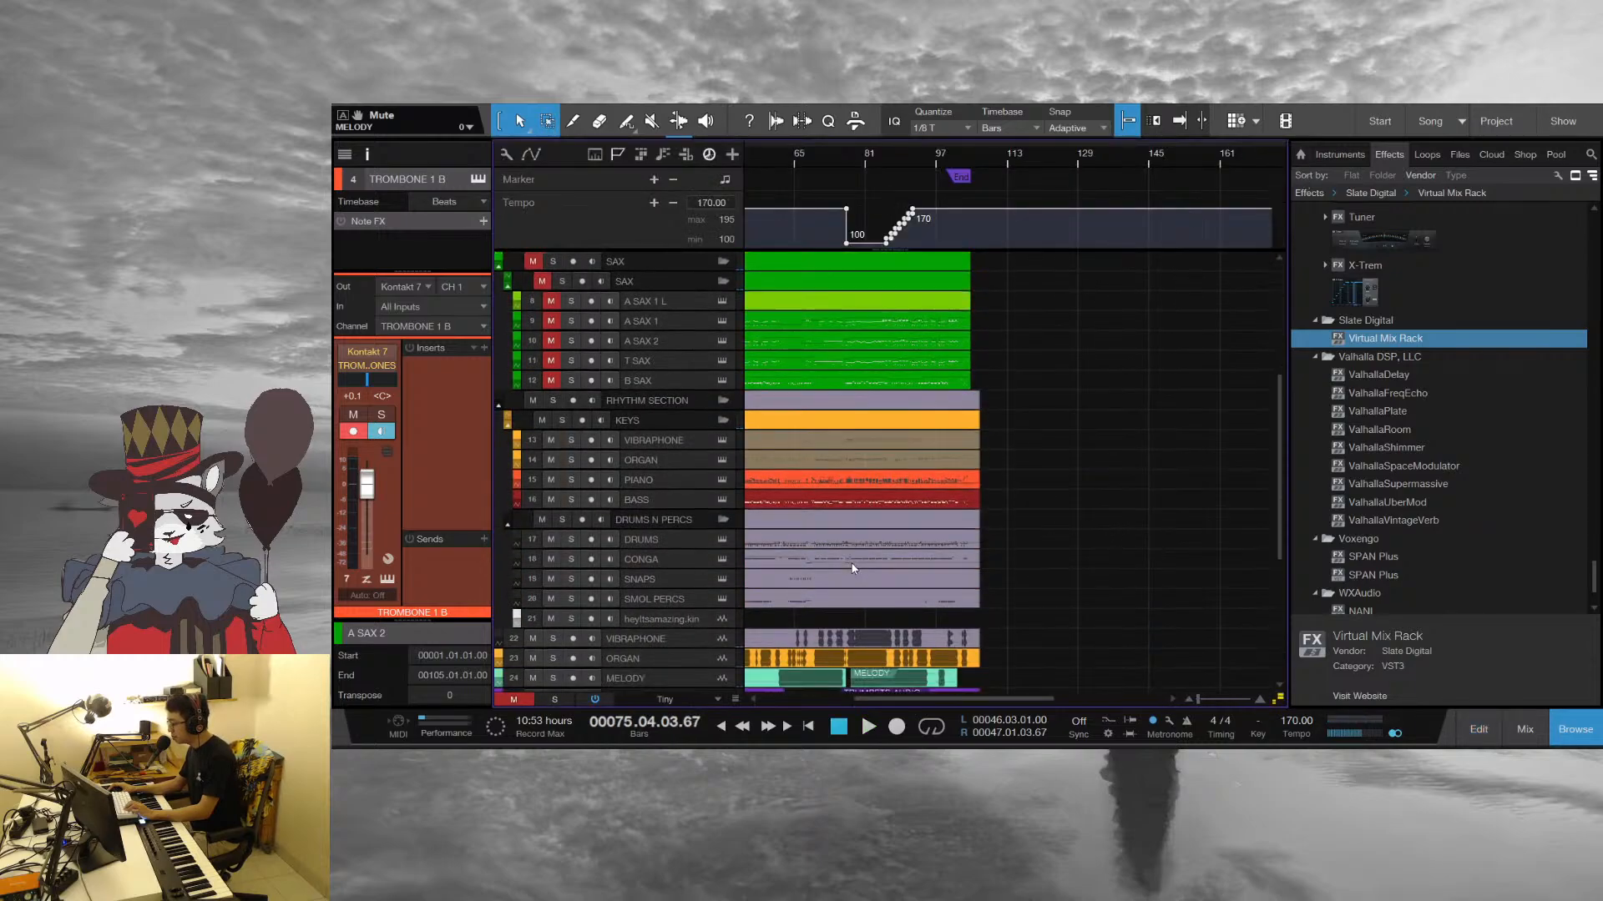
pyautogui.doubleClick(849, 558)
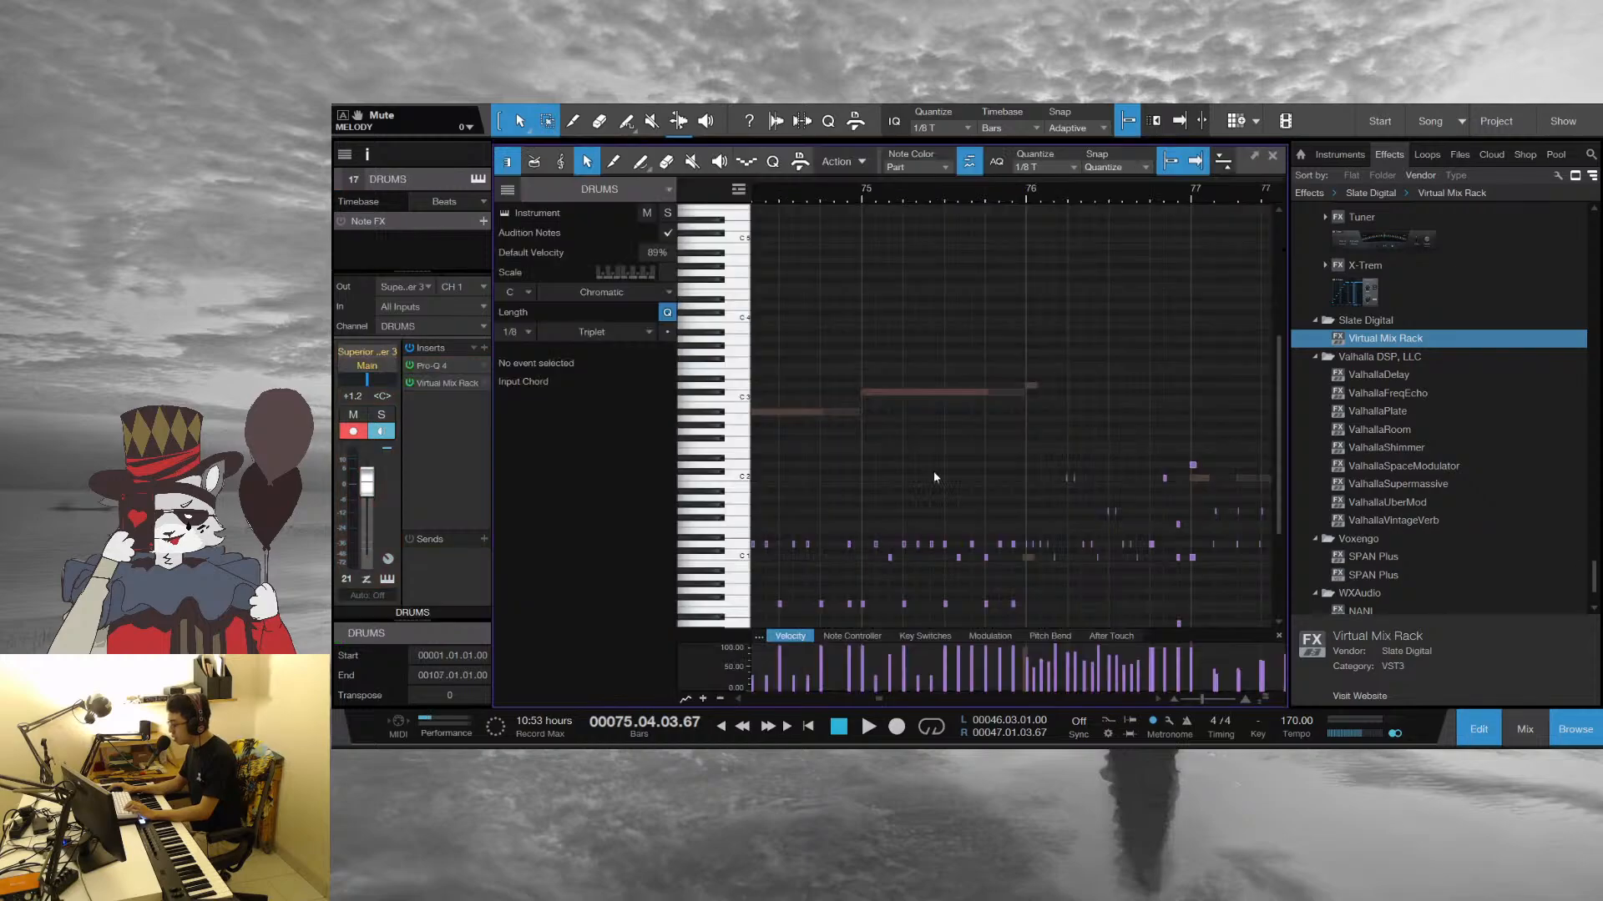
pyautogui.scroll(-1, 1054, 363)
pyautogui.moveTo(1044, 201); pyautogui.dragTo(928, 223)
pyautogui.press('space')
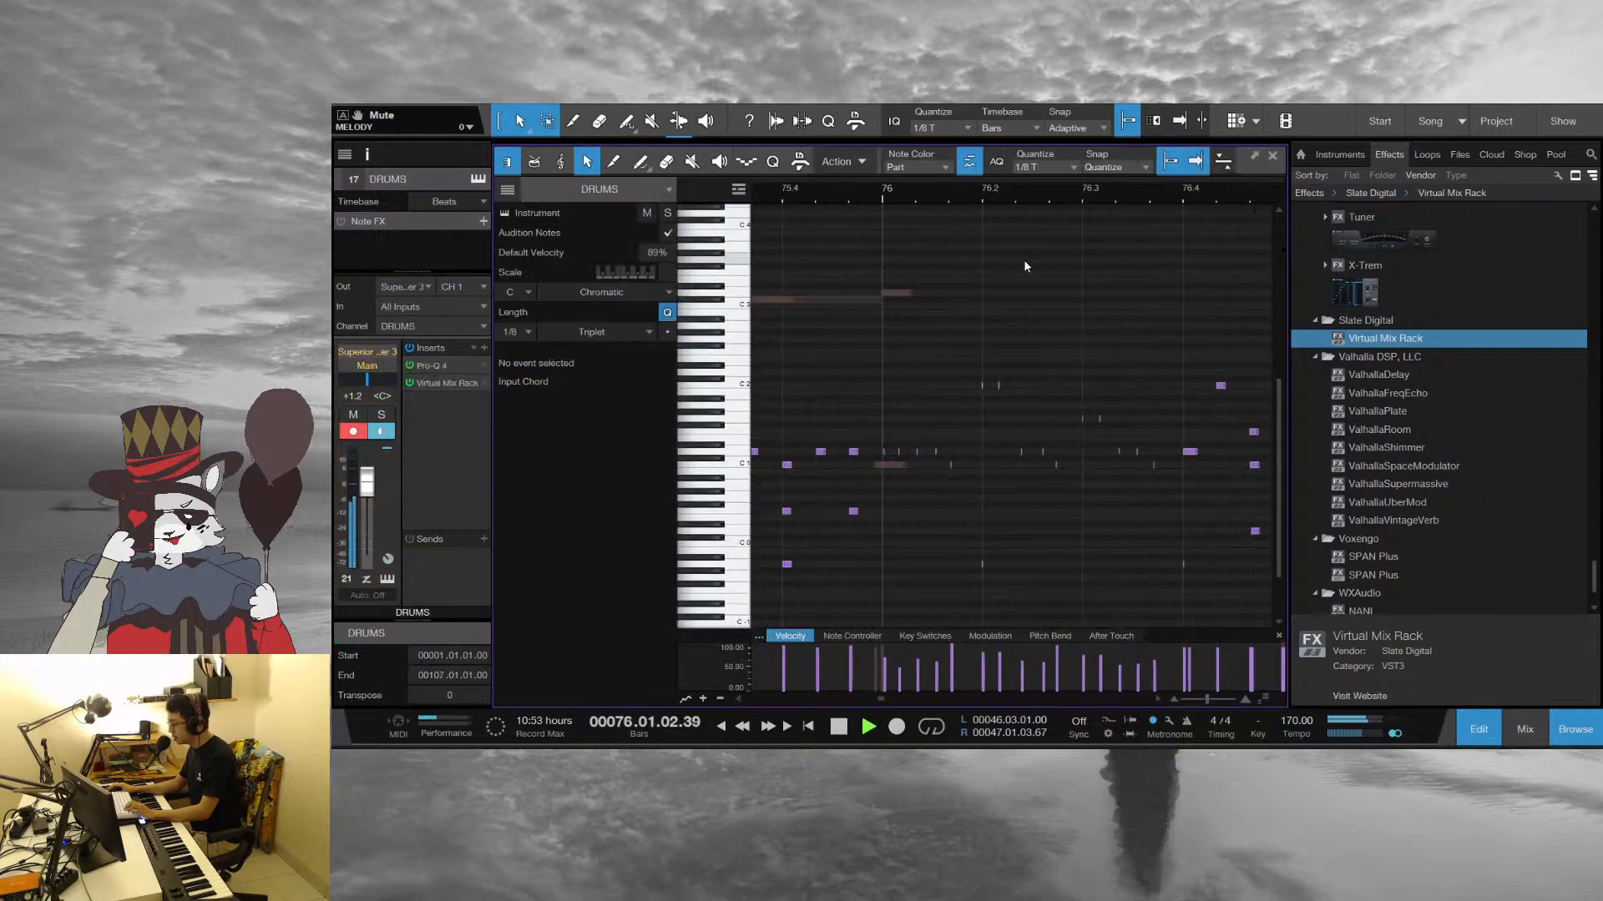
# Solo the DRUMS track and play it from the start of bar 76
pyautogui.press('s')
pyautogui.press('space')
pyautogui.moveTo(832, 192); pyautogui.dragTo(1134, 173)
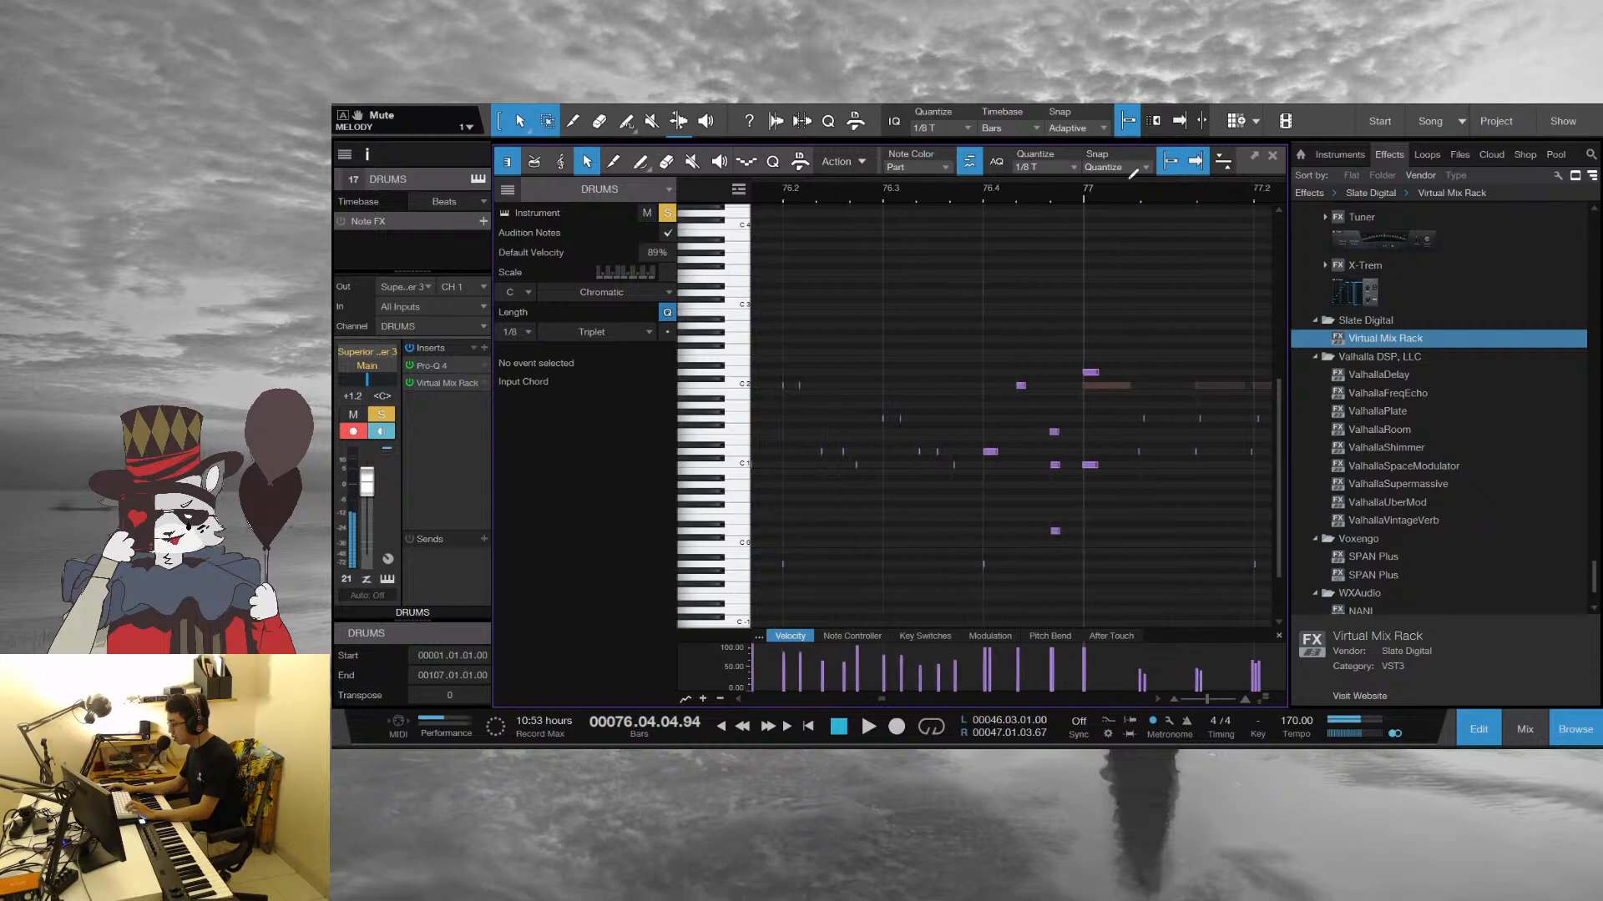
pyautogui.moveTo(909, 197); pyautogui.dragTo(1087, 199)
pyautogui.click(878, 199)
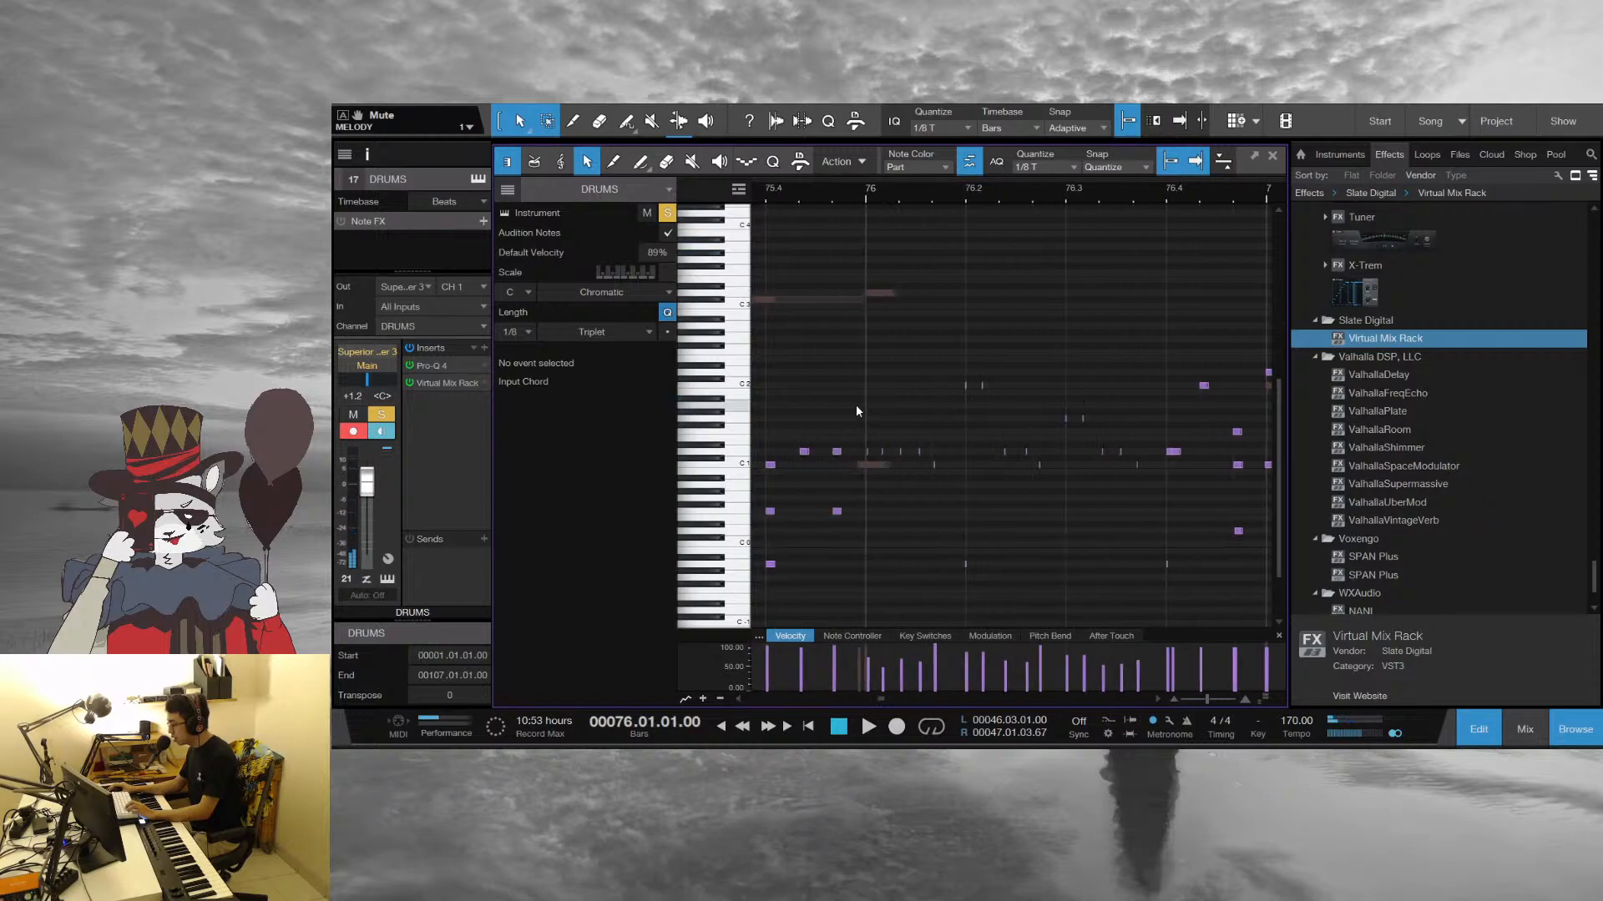
pyautogui.press('space')
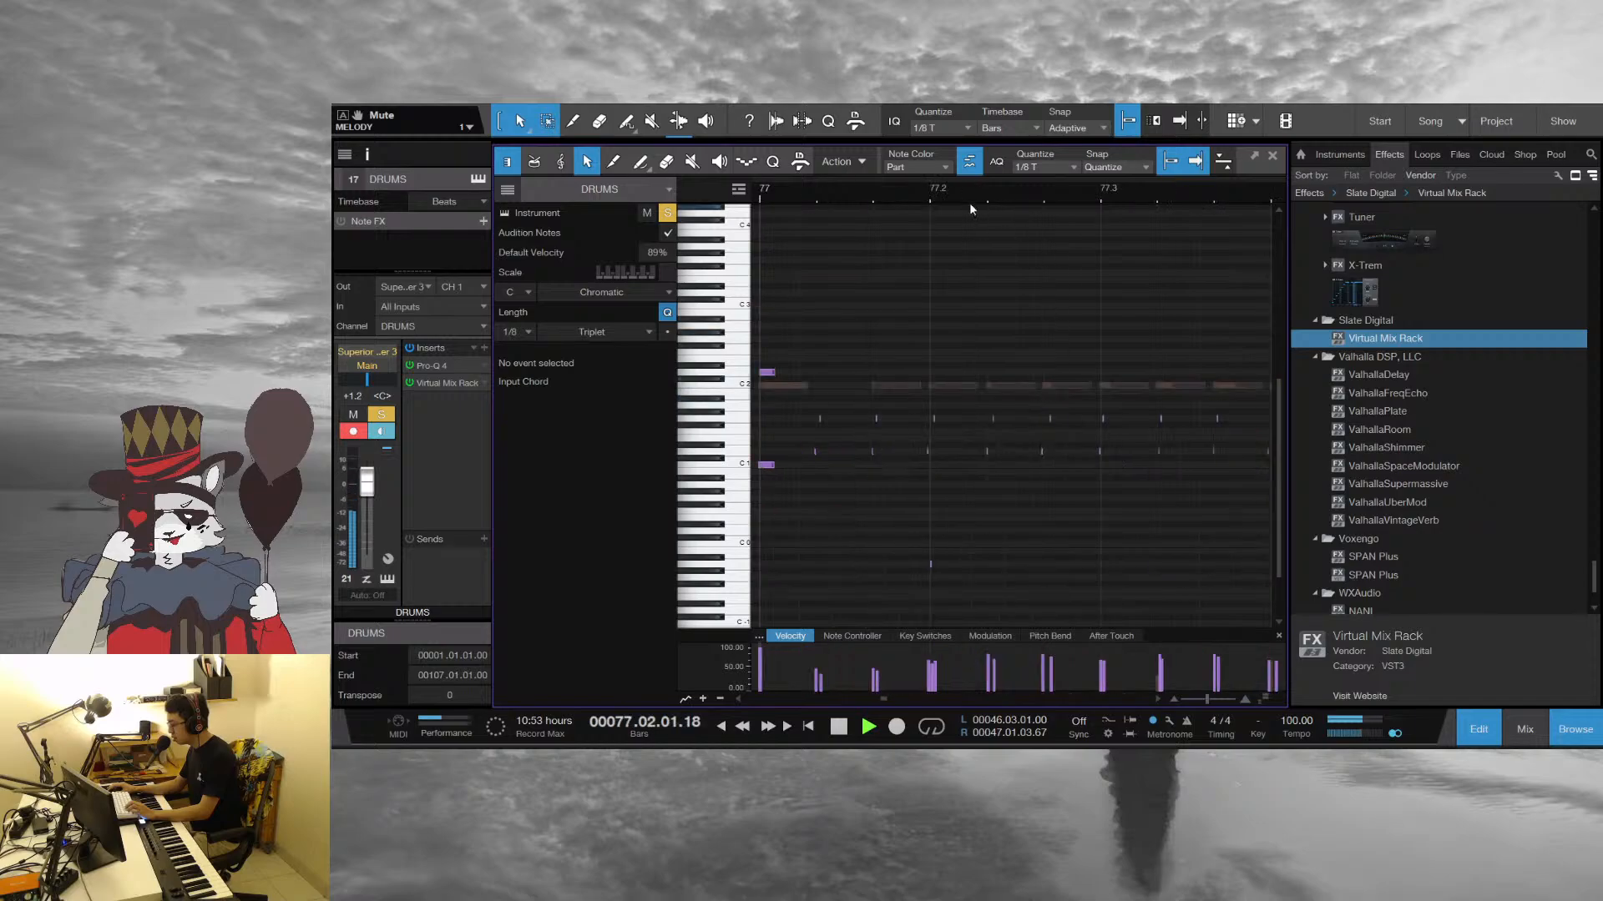
# Replay the soloed drum pattern from the start of bar 77
pyautogui.moveTo(968, 197); pyautogui.dragTo(934, 159)
pyautogui.press('f')
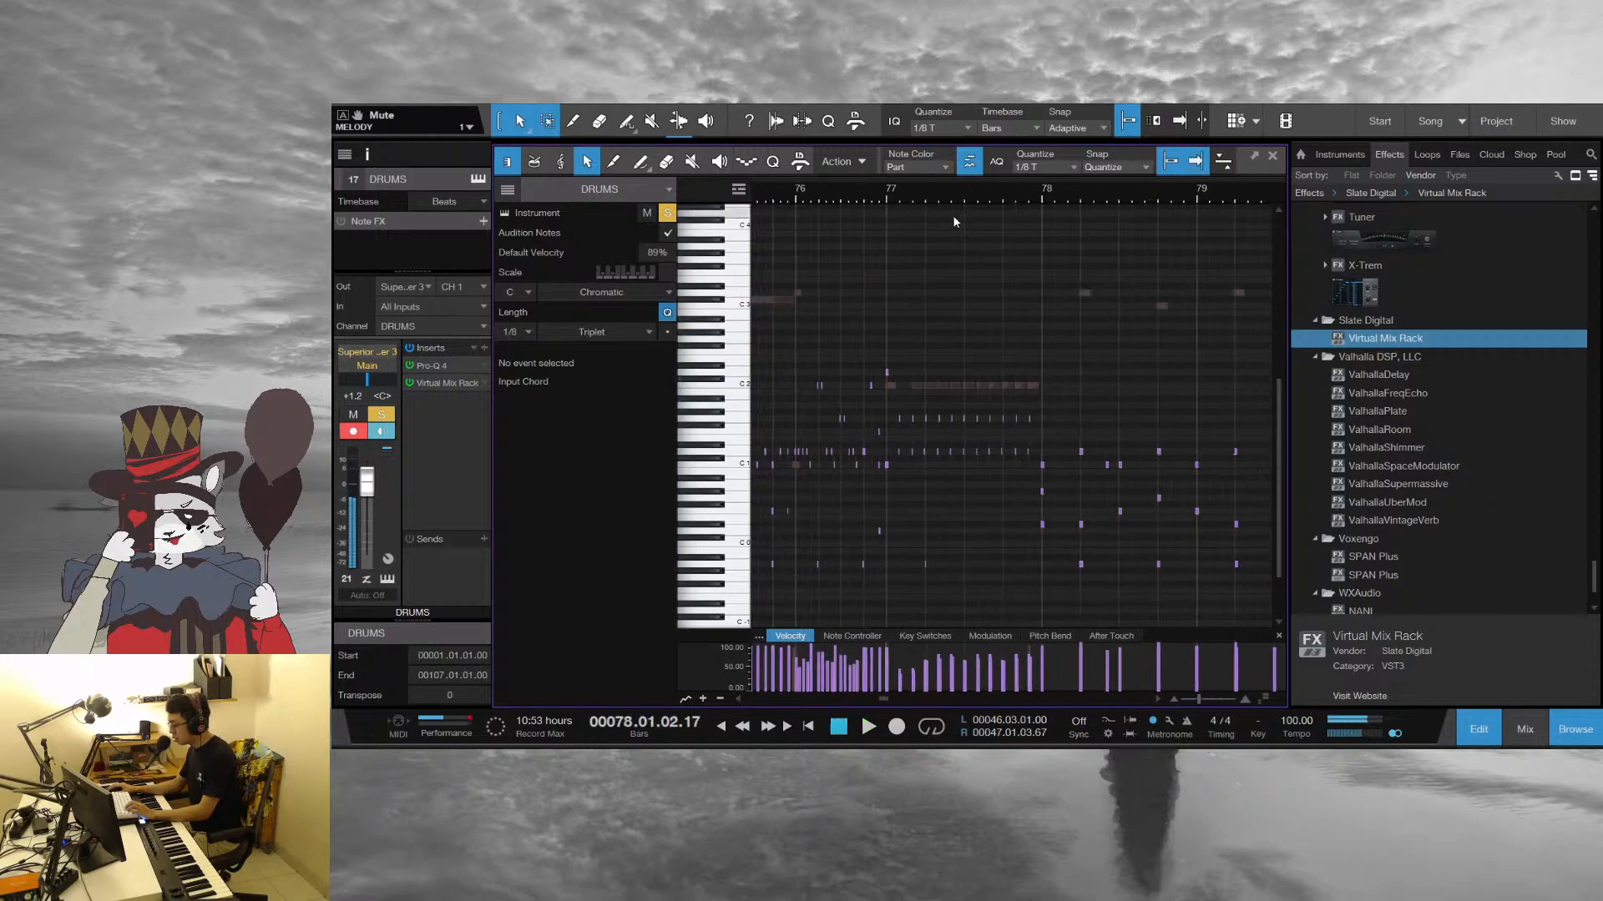
pyautogui.click(914, 199)
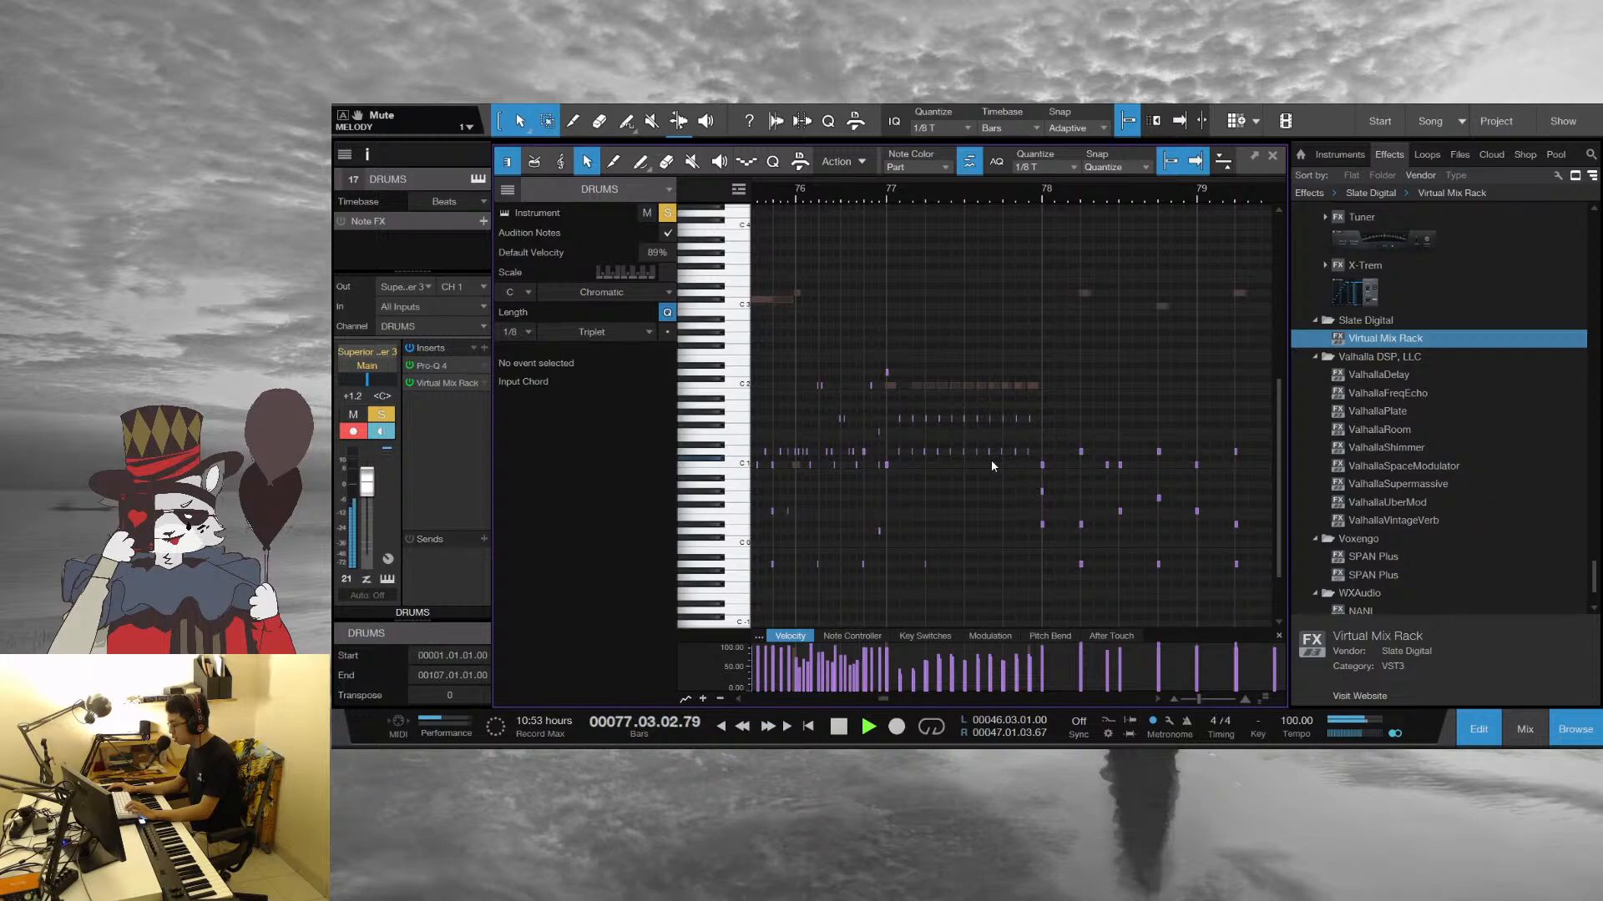
pyautogui.press('space')
pyautogui.click(887, 194)
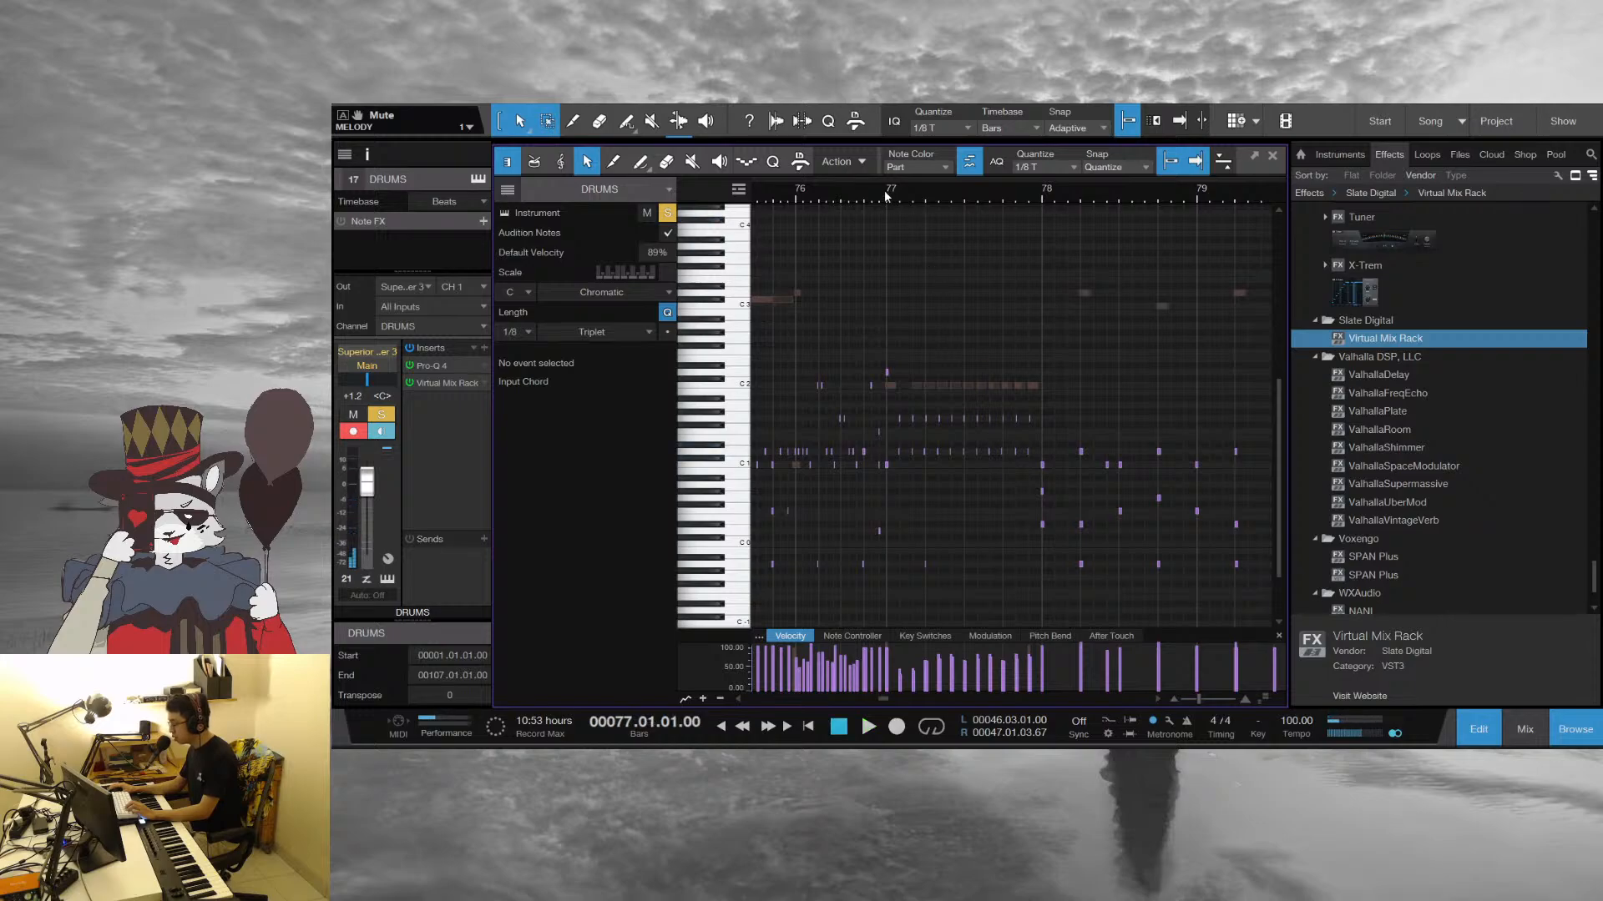
pyautogui.press('space')
# Turn off the DRUMS solo and play the full arrangement from the start of bar 76
pyautogui.click(797, 195)
pyautogui.press('s')
pyautogui.moveTo(849, 194); pyautogui.dragTo(927, 208)
pyautogui.click(828, 193)
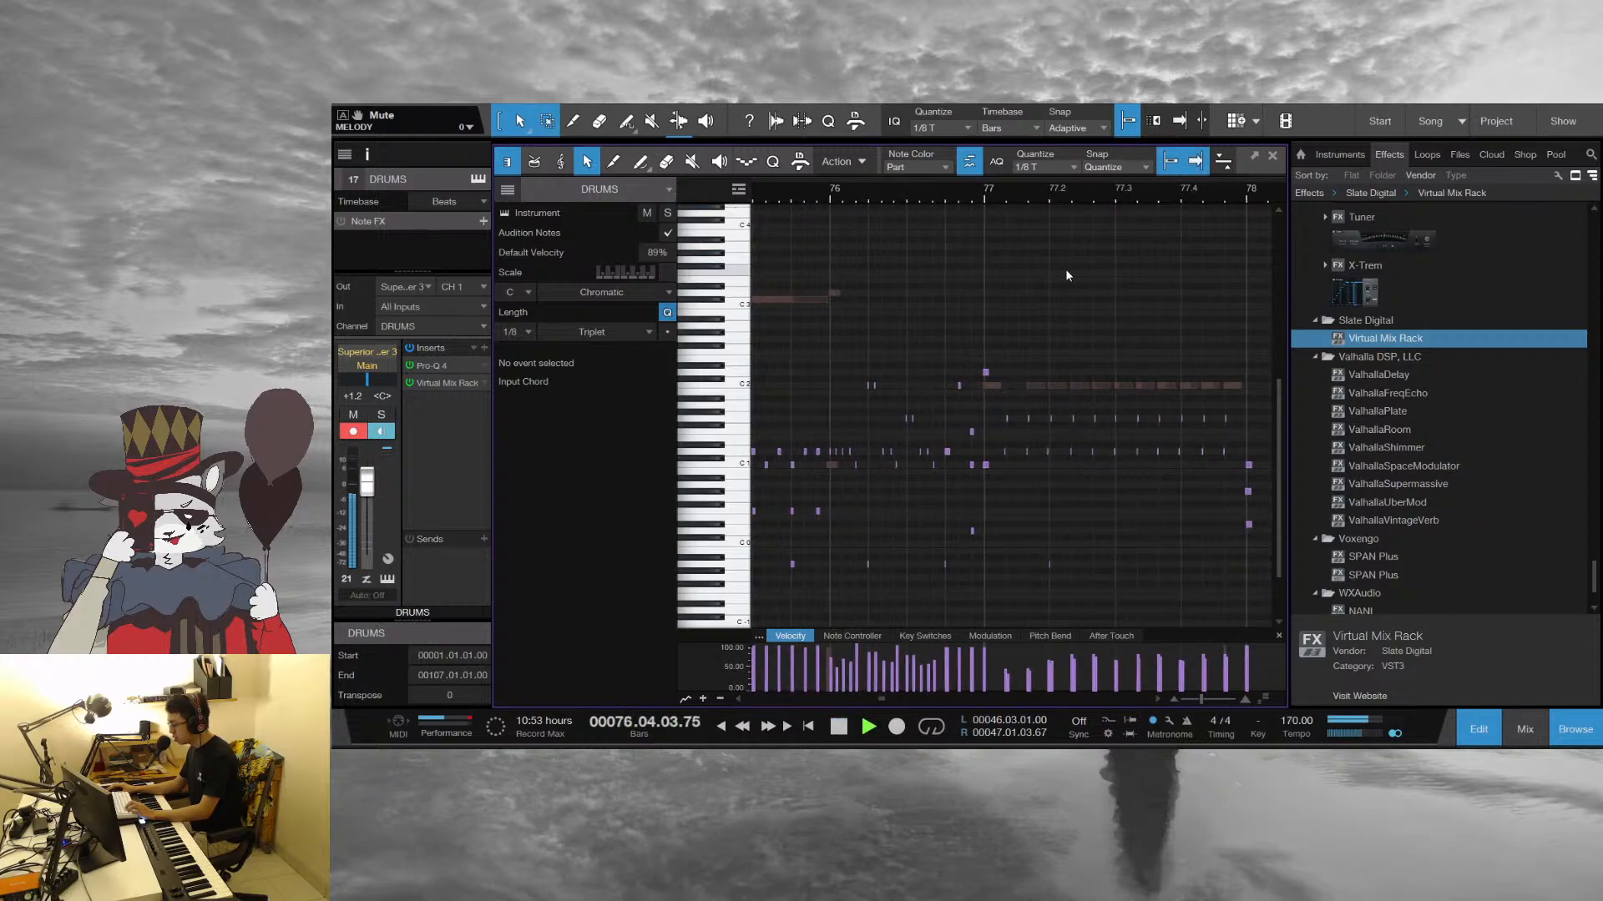
# Close the note editor and replay the arrangement from the tempo change at bar 77
pyautogui.click(1272, 156)
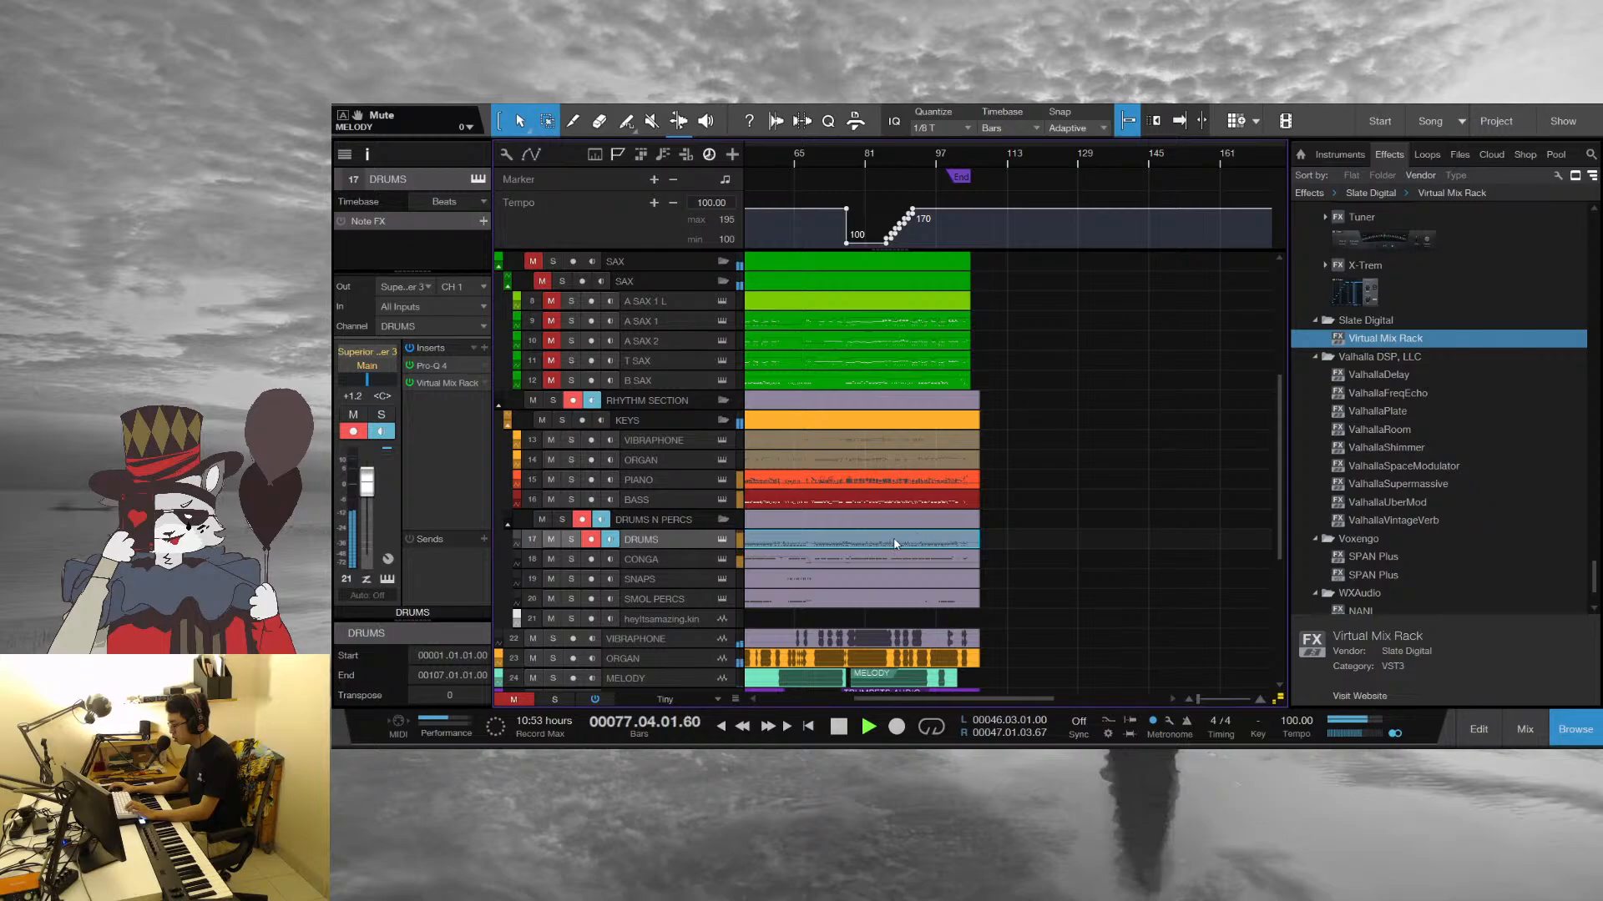
pyautogui.press('space')
pyautogui.moveTo(846, 158); pyautogui.dragTo(878, 179)
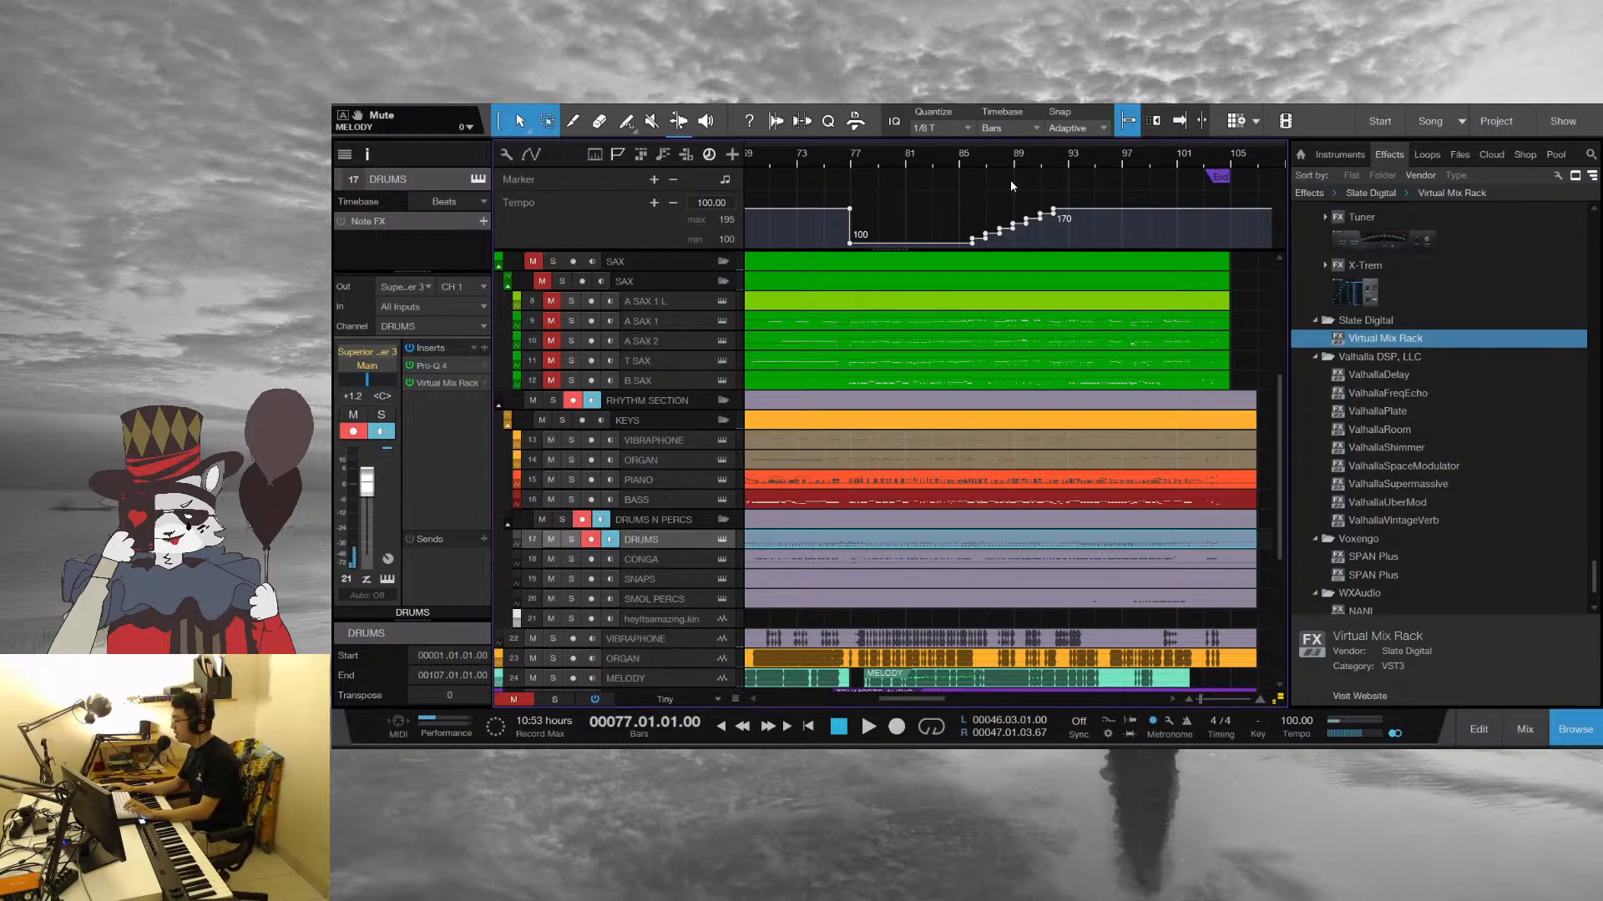
pyautogui.moveTo(857, 160); pyautogui.dragTo(863, 403)
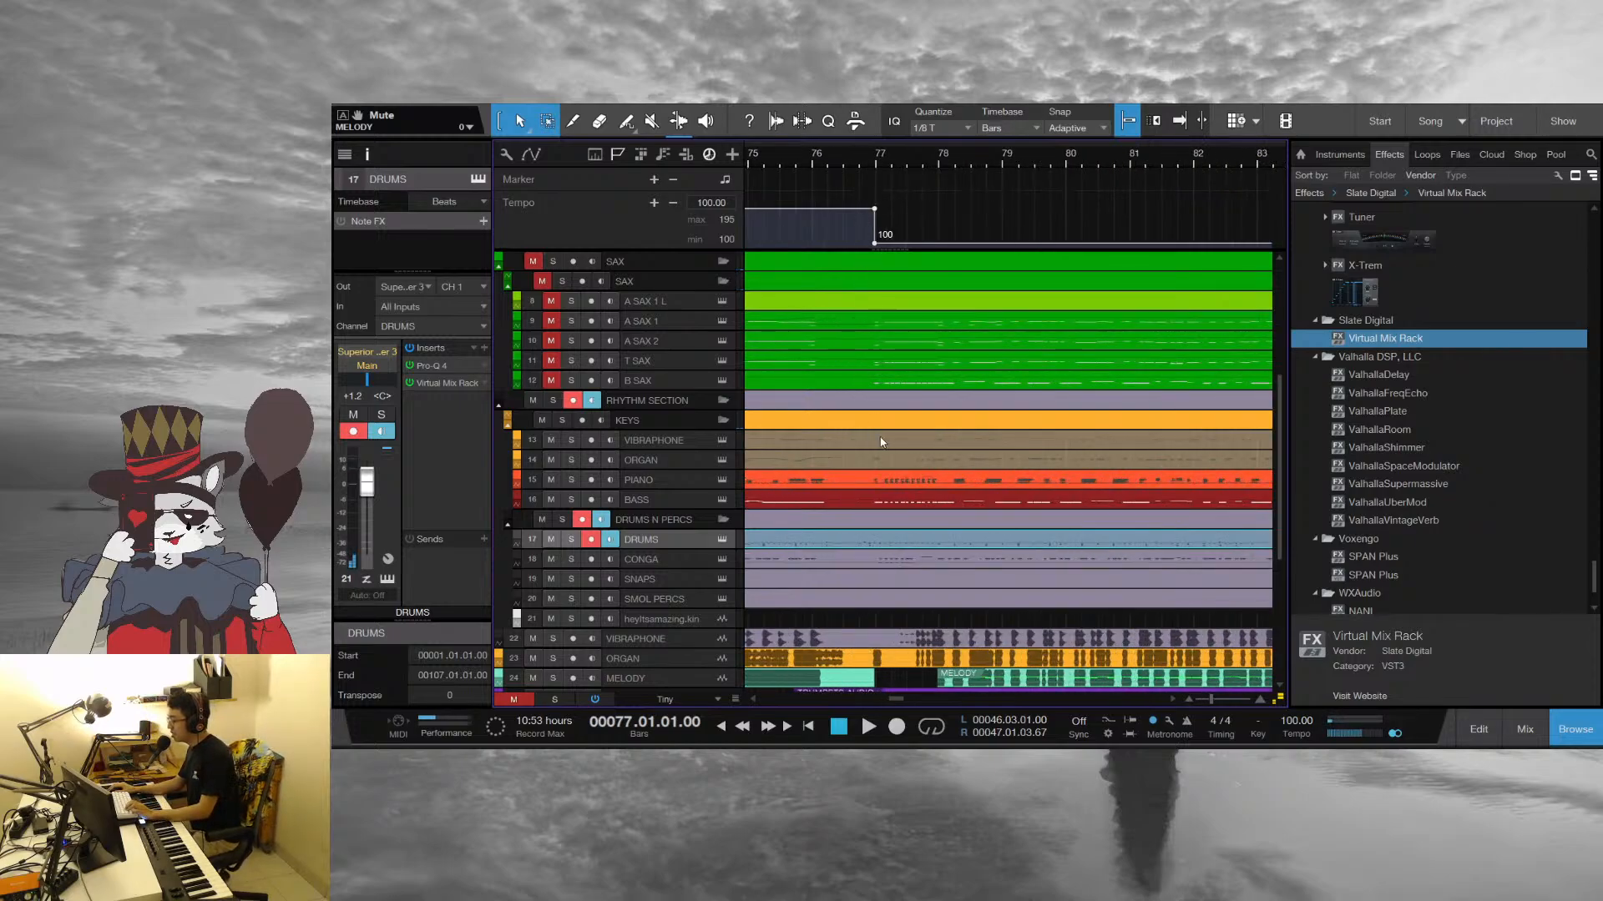
pyautogui.press('space')
pyautogui.moveTo(880, 161); pyautogui.dragTo(876, 239)
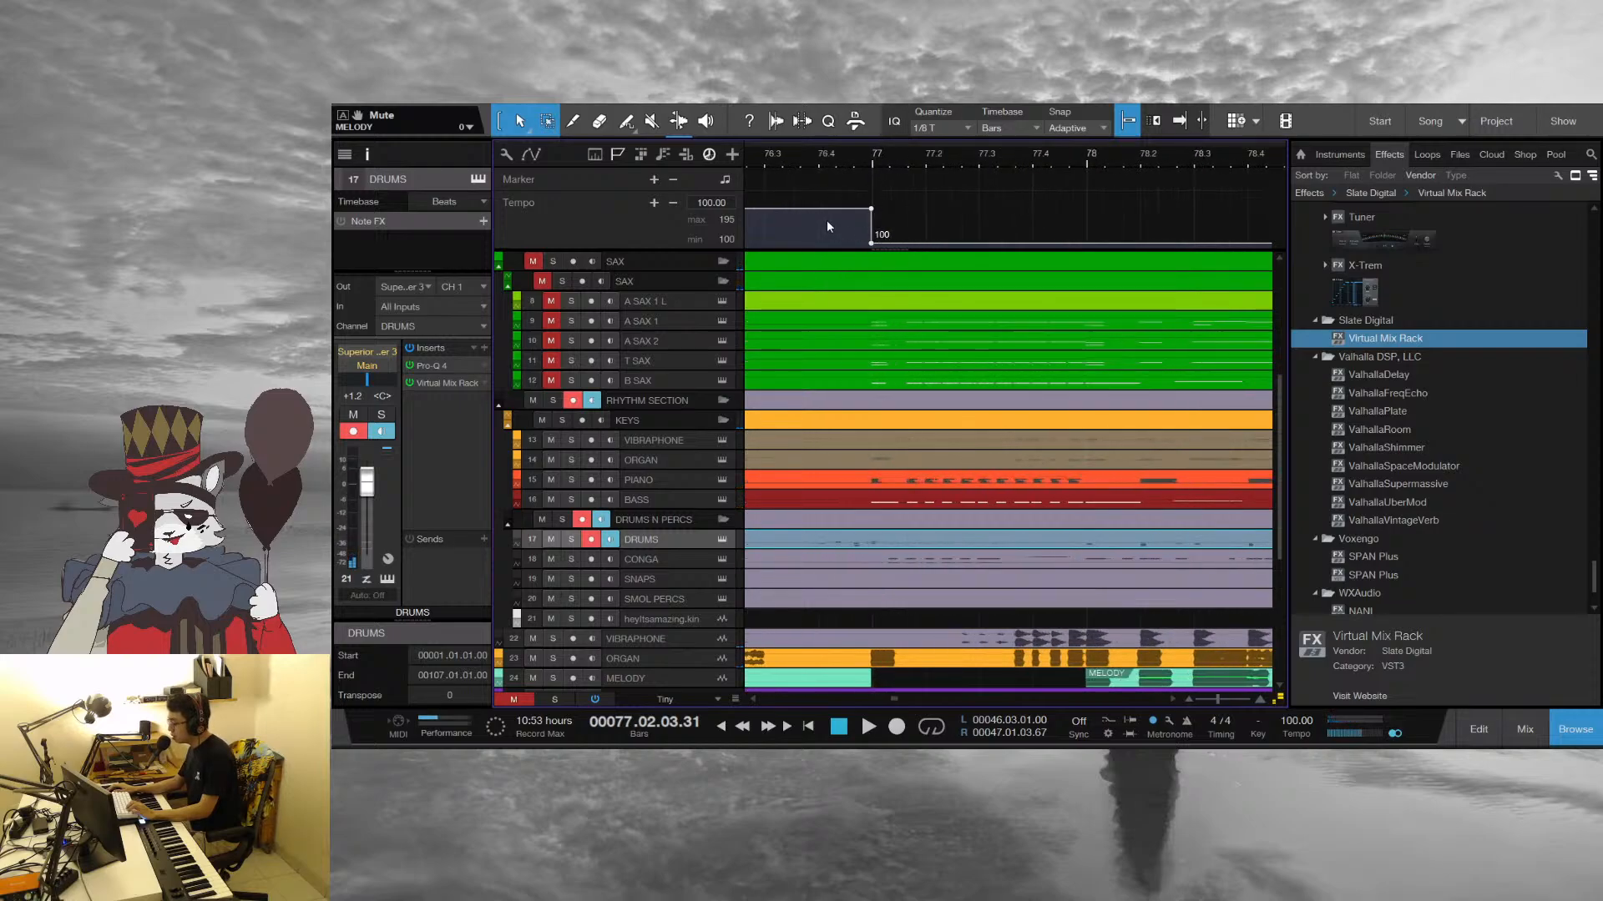
pyautogui.press('space')
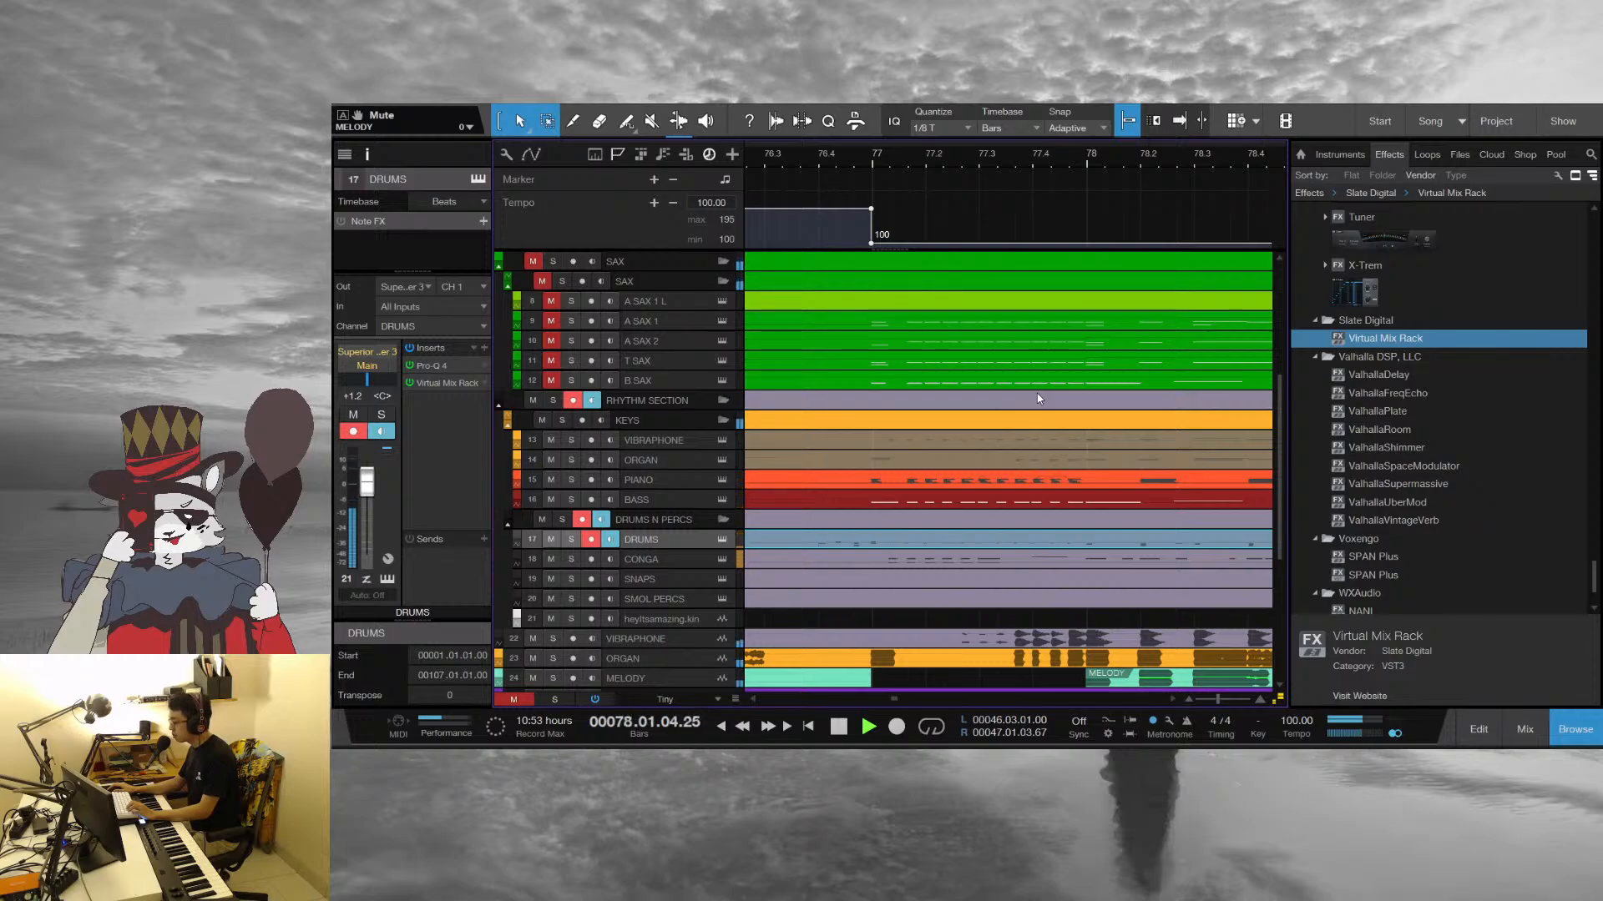
pyautogui.press('space')
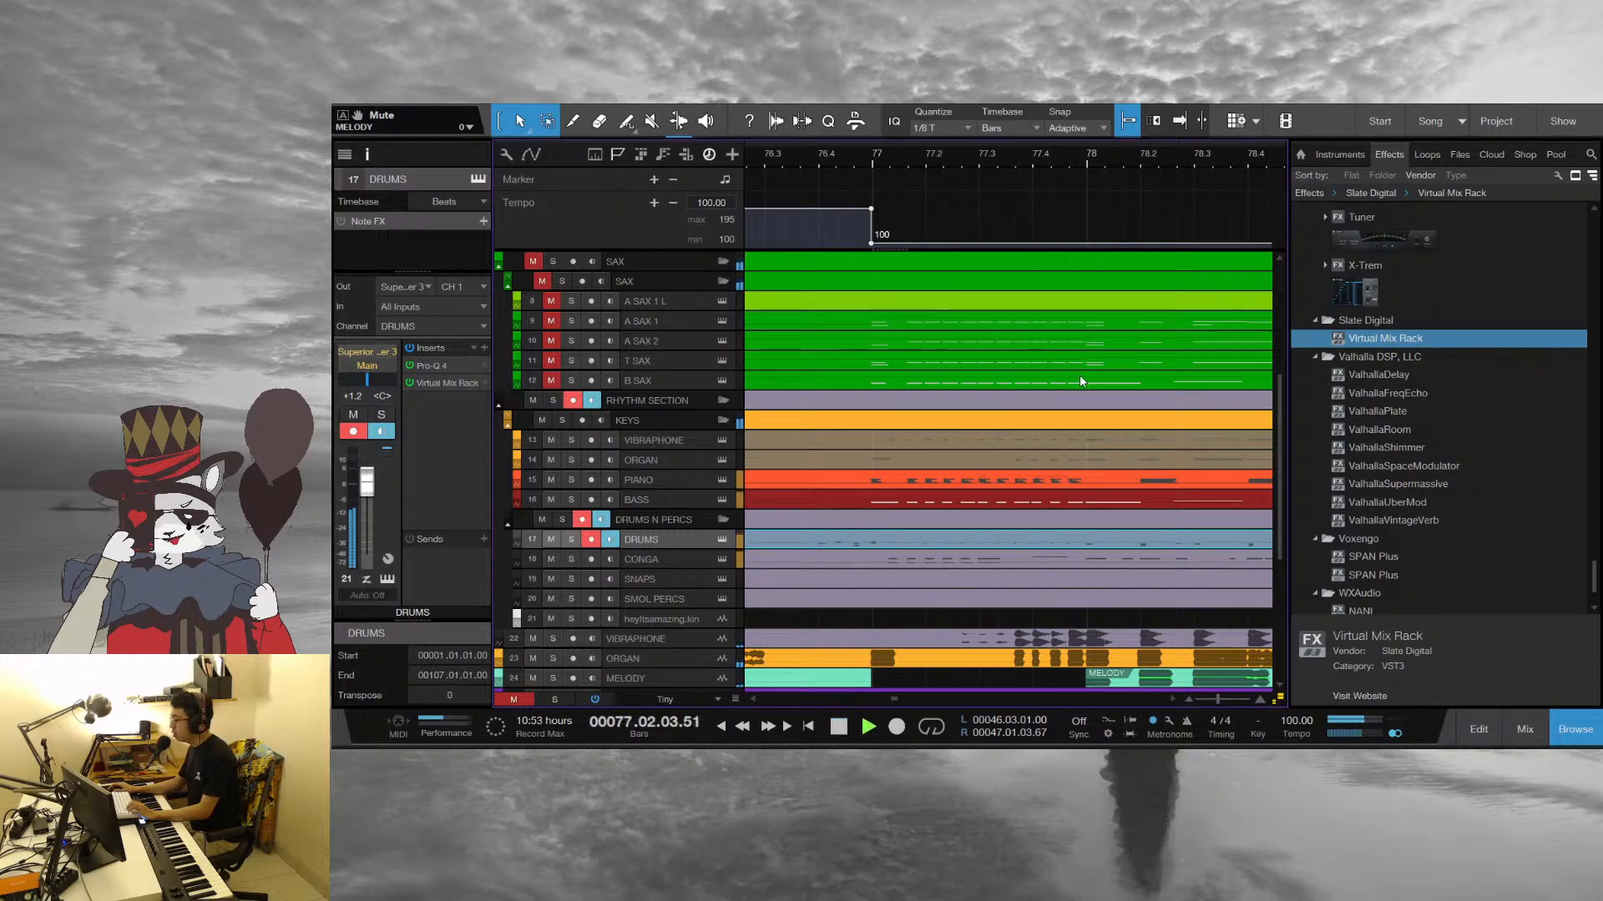
# Play the arrangement from about bar 77 while reviewing the brass, sax, rhythm and audio tracks
pyautogui.scroll(5, 1081, 375)
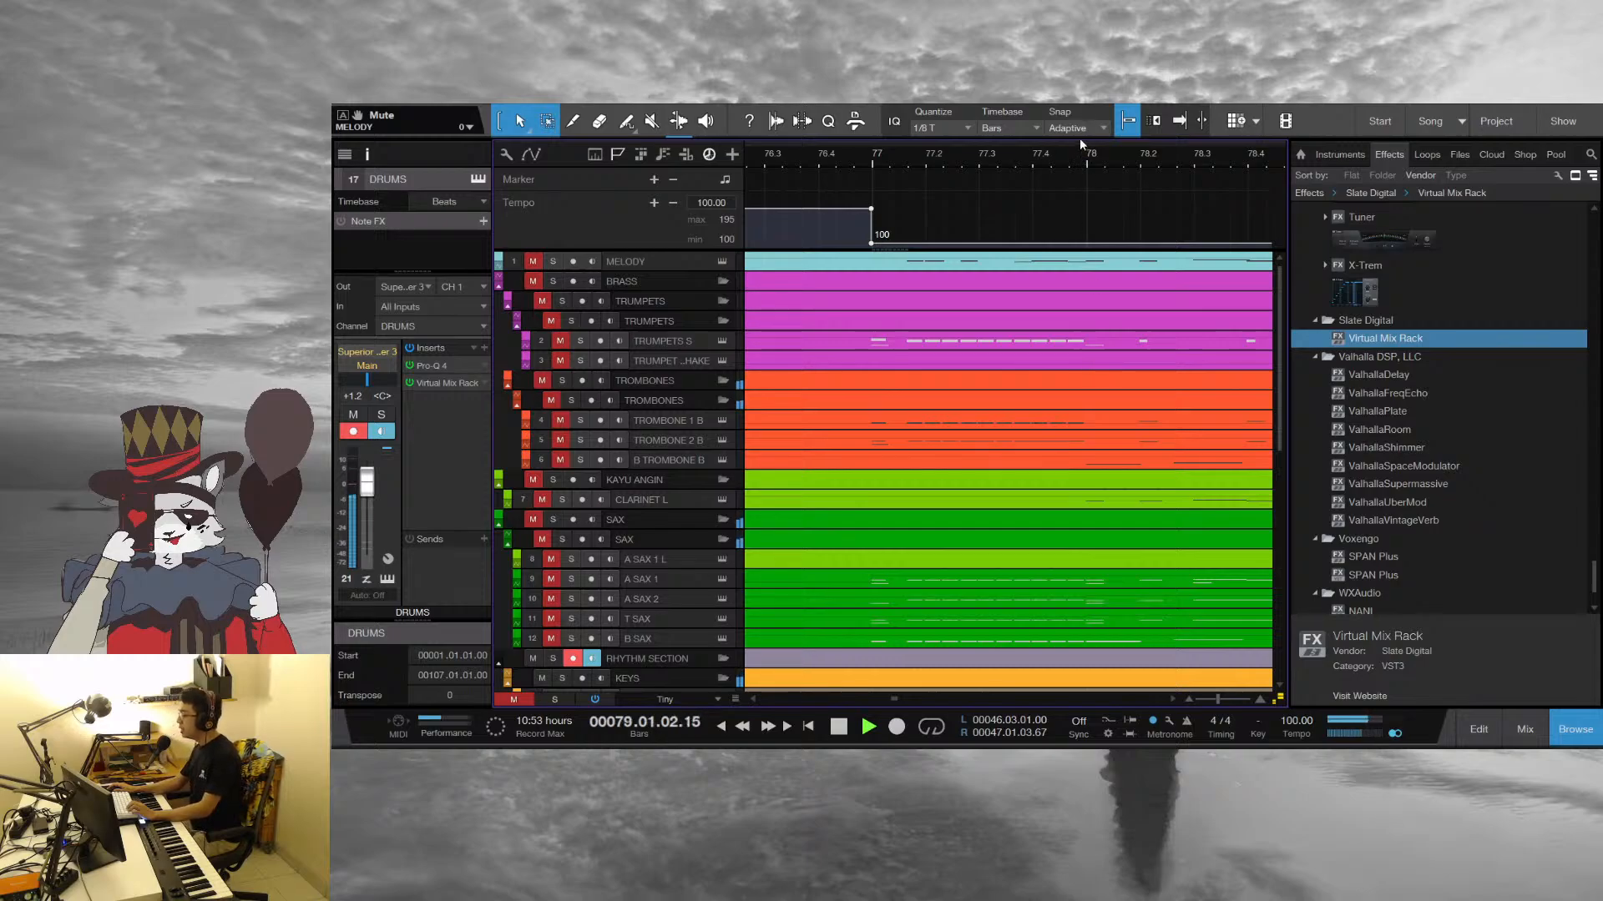
pyautogui.press('space')
pyautogui.moveTo(1053, 154); pyautogui.dragTo(951, 165)
pyautogui.press('space')
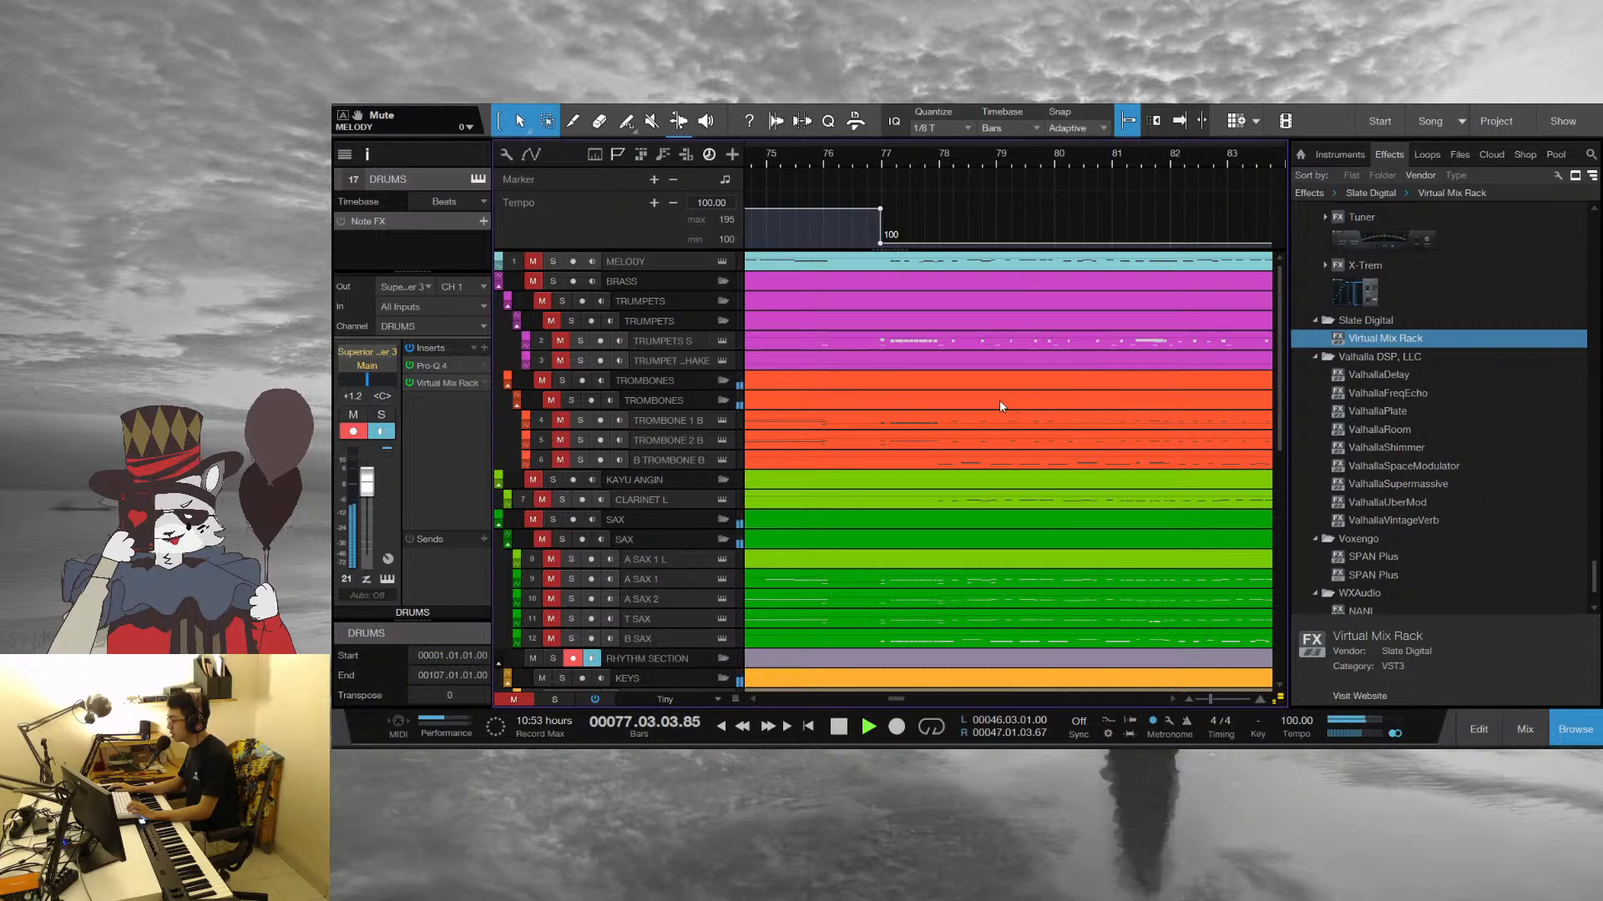
pyautogui.scroll(-6, 999, 399)
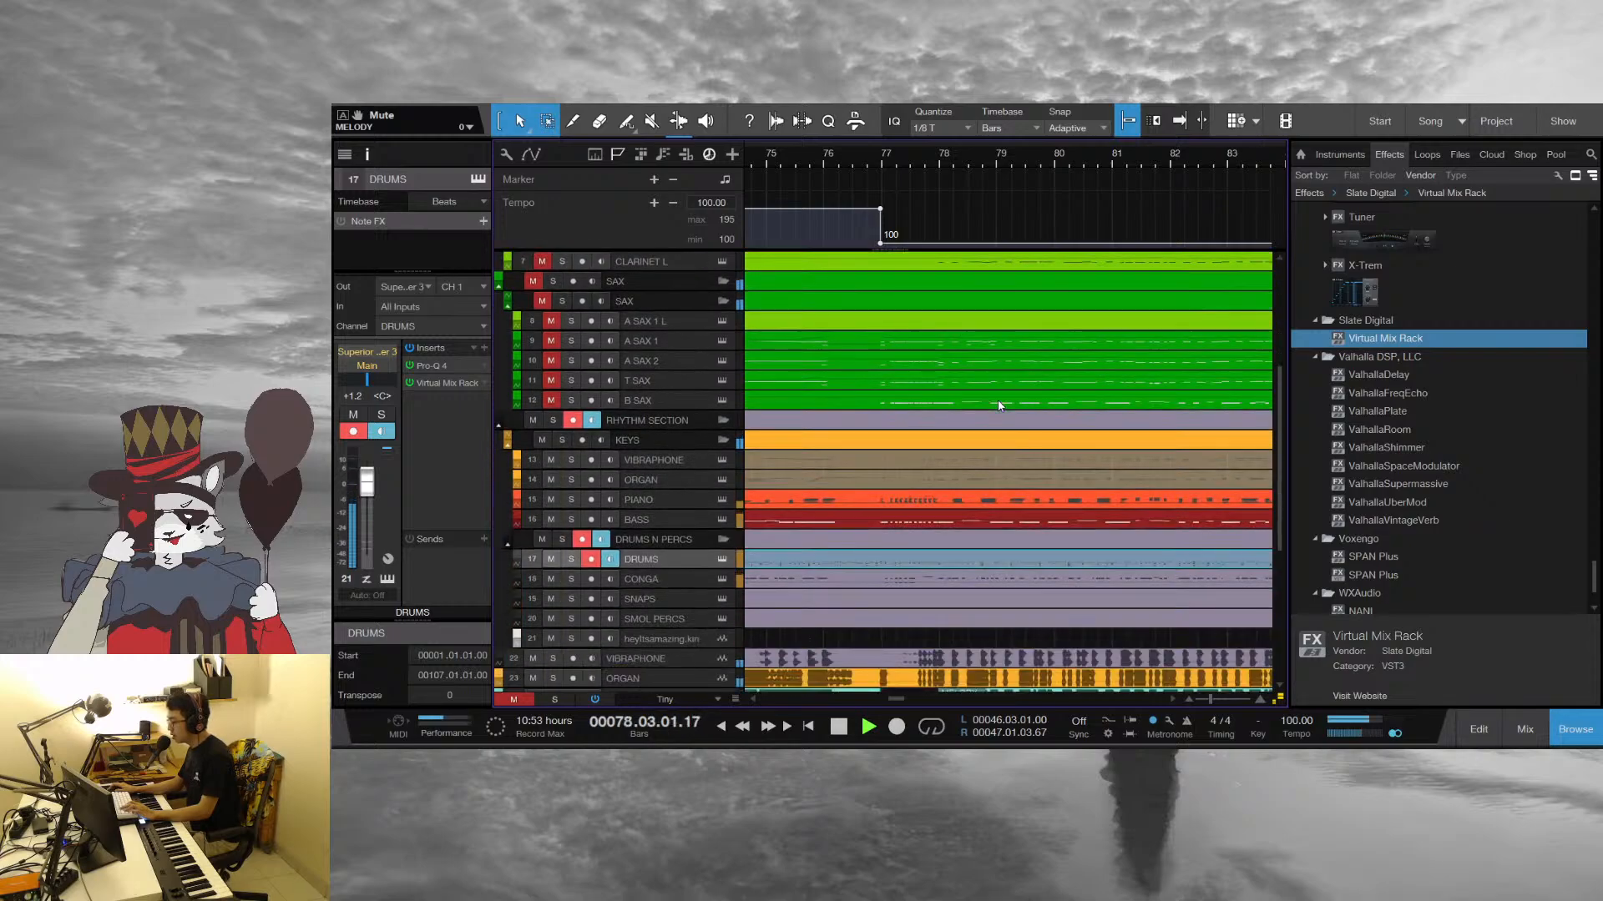
pyautogui.scroll(-3, 995, 405)
pyautogui.scroll(-3, 995, 405)
pyautogui.press('space')
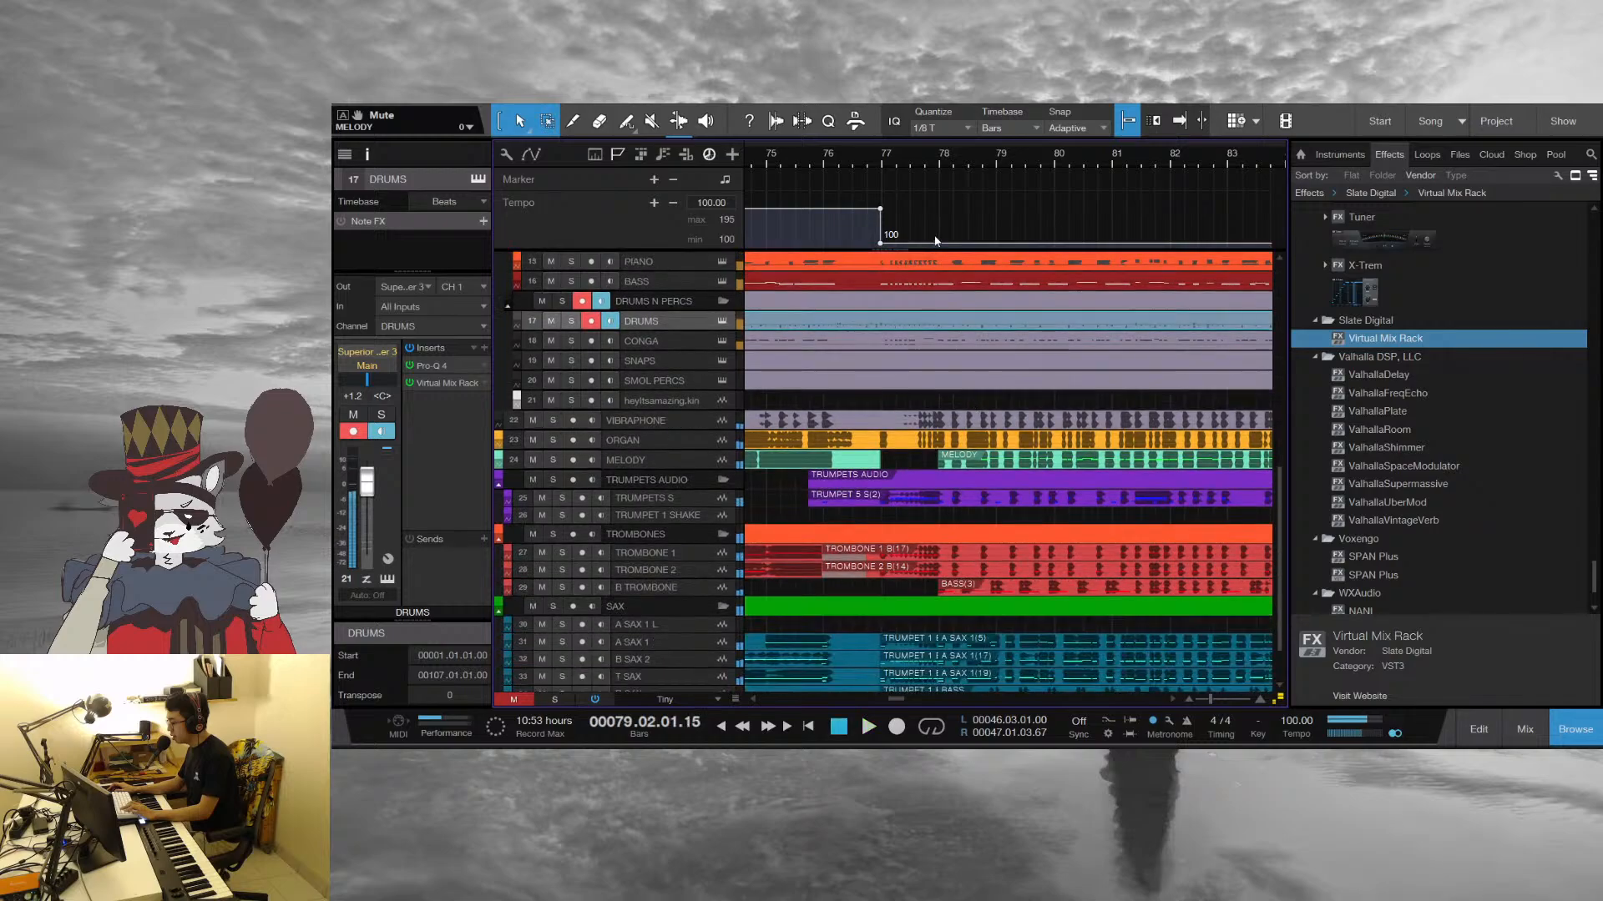
# Set the playhead to bar 77, examine the tracks around it and replay the passage into bar 78
pyautogui.click(886, 166)
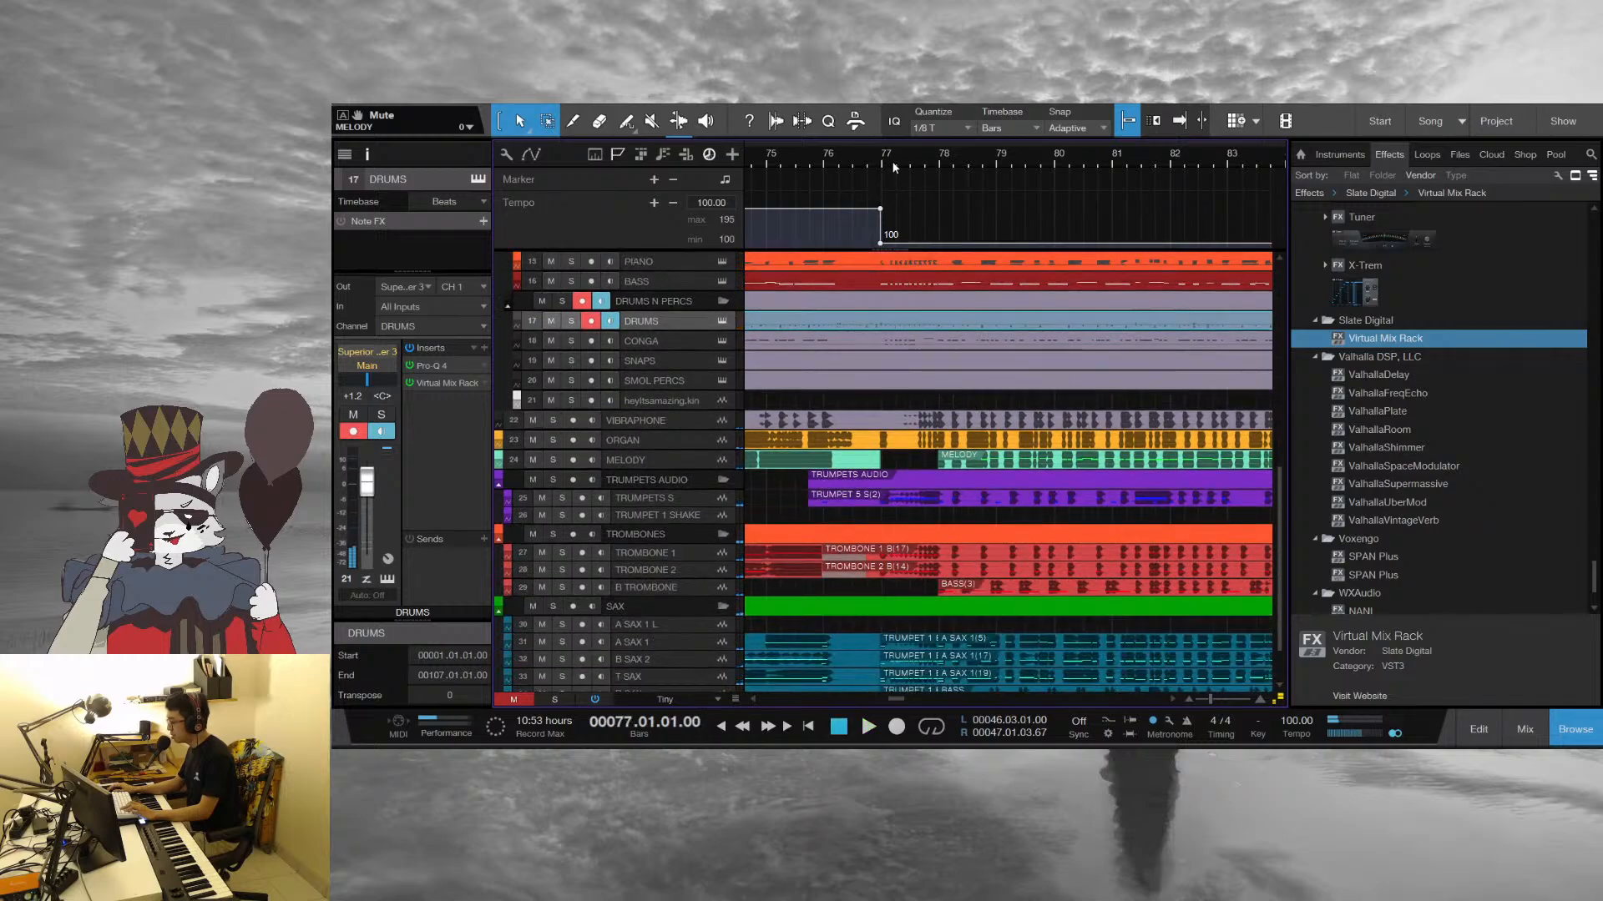
pyautogui.scroll(4, 899, 174)
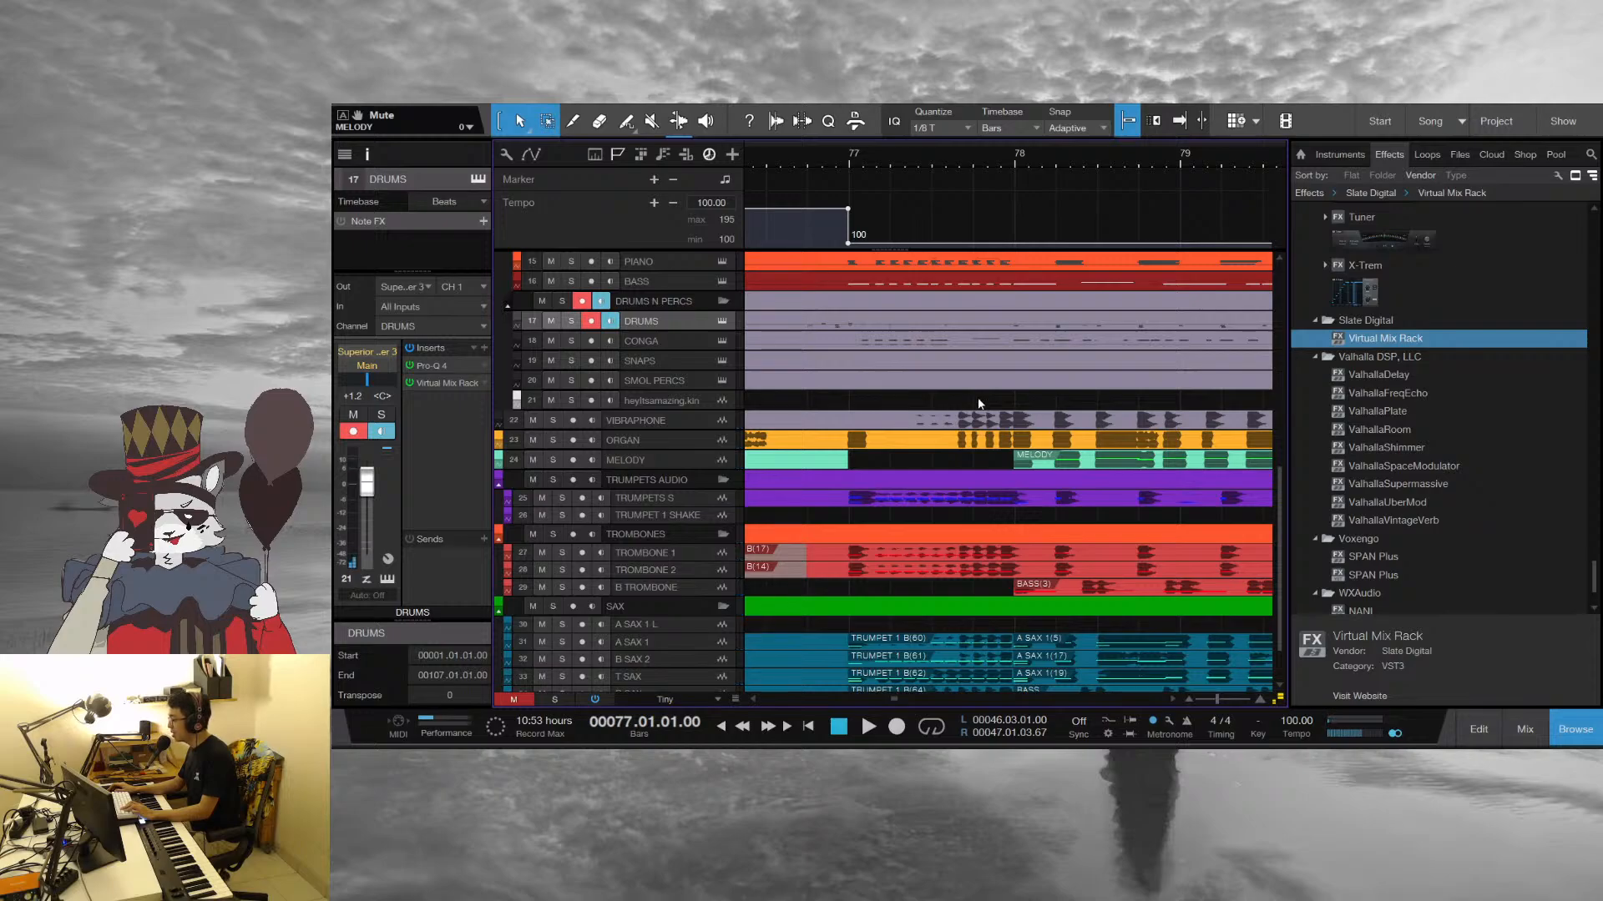
pyautogui.scroll(3, 979, 404)
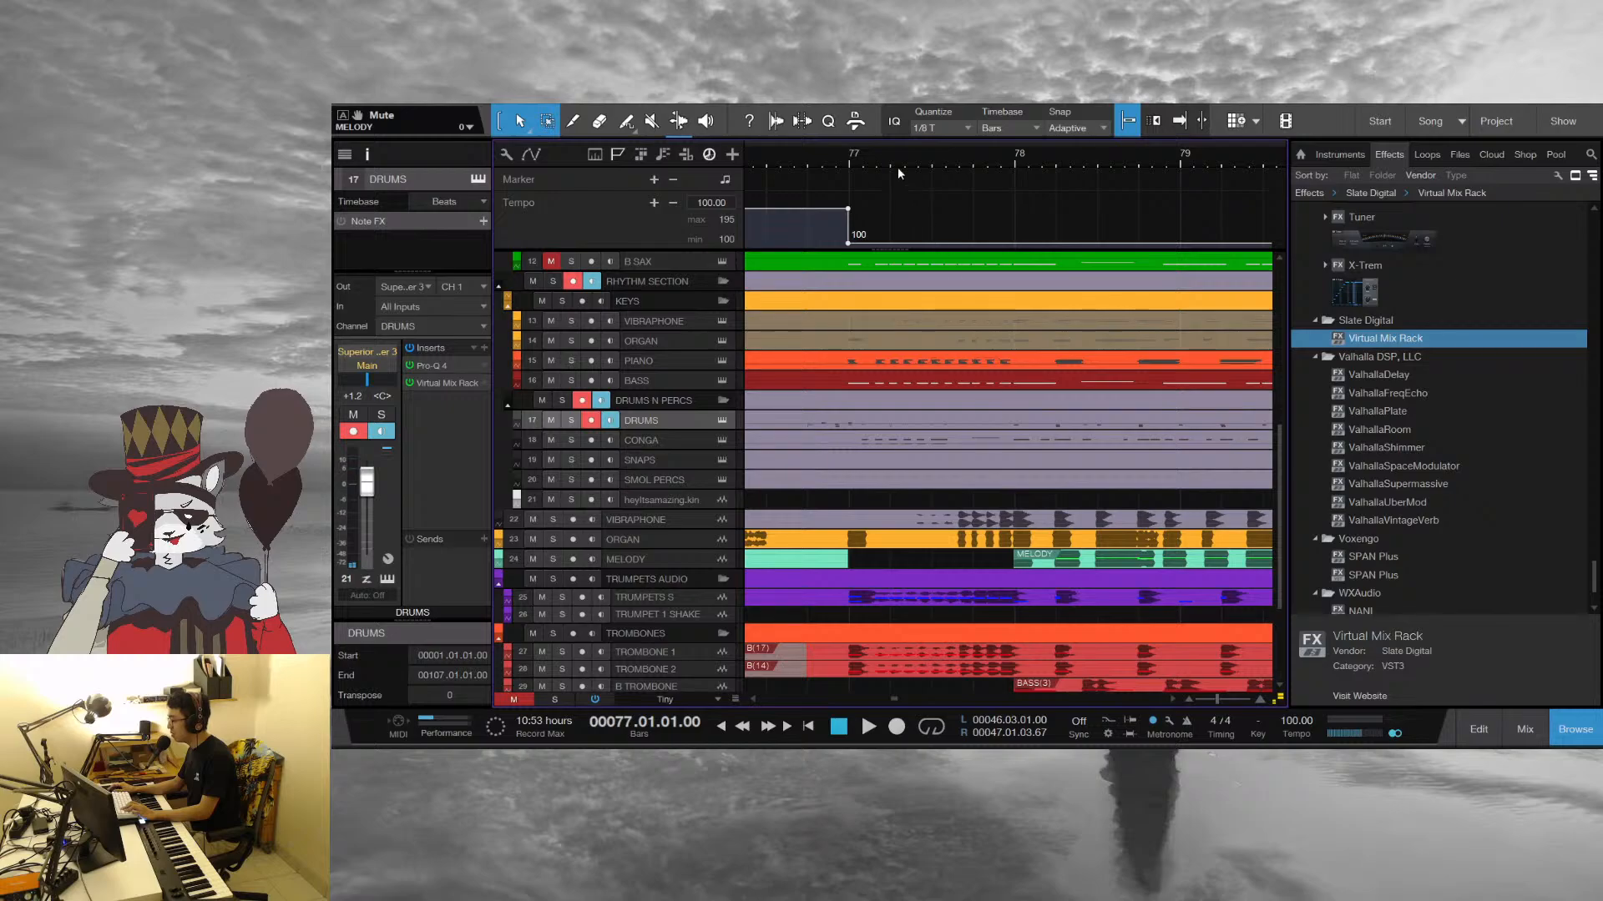
pyautogui.scroll(-3, 898, 167)
pyautogui.press('space')
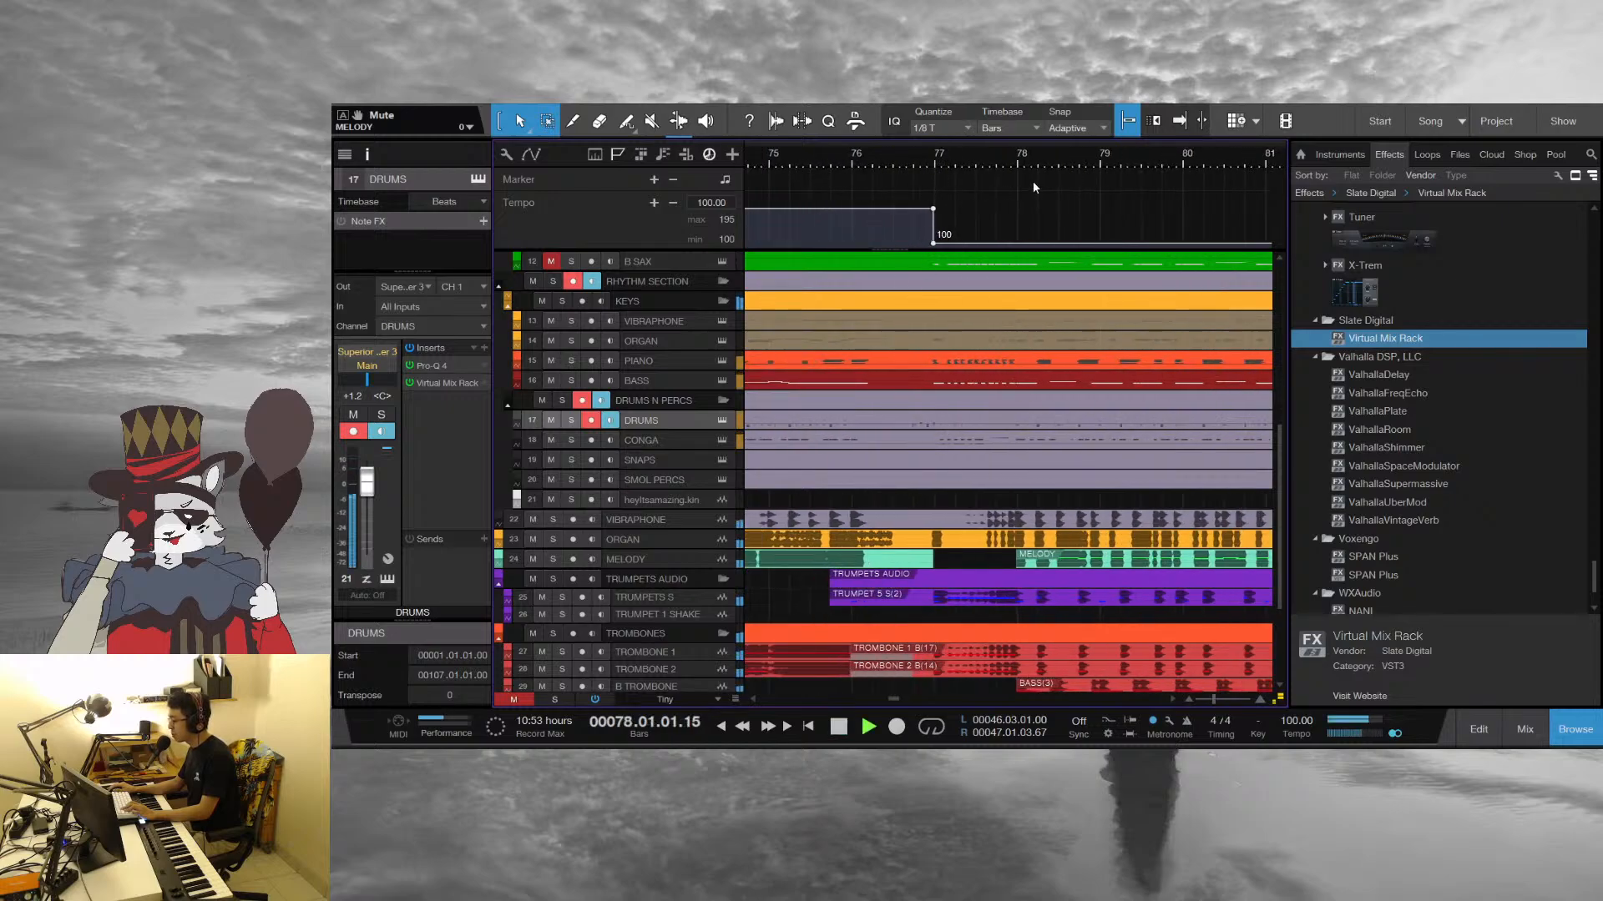
pyautogui.press('space')
# Set the loop range from 77.04.02.33 to 78.02.01.00 in the arrangement
pyautogui.moveTo(1009, 155); pyautogui.dragTo(853, 162)
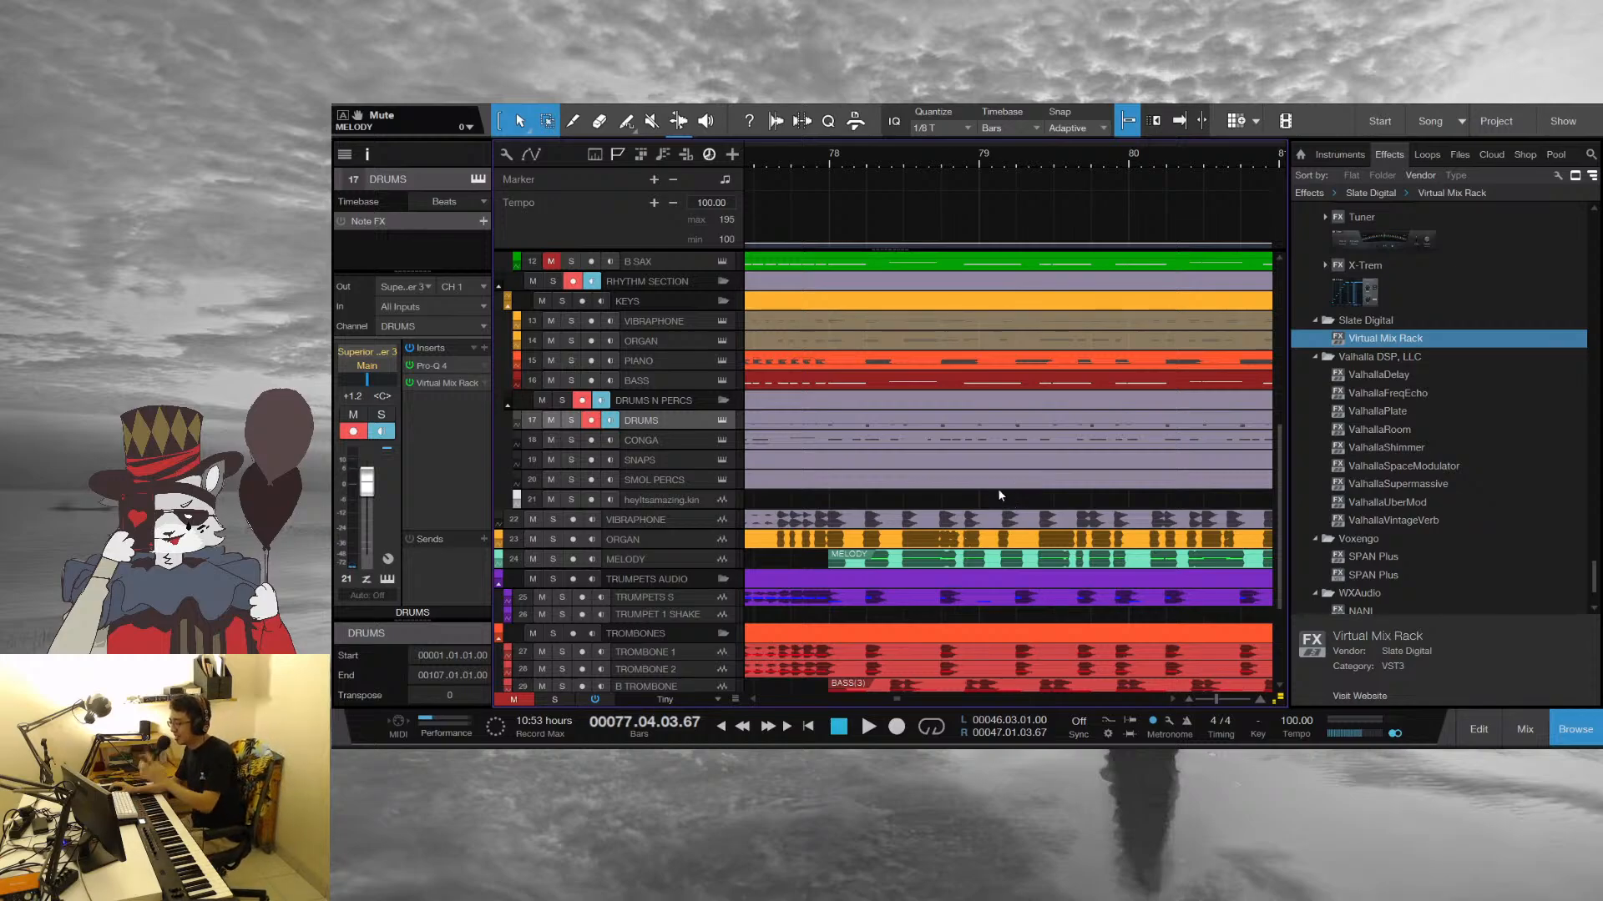
pyautogui.moveTo(802, 147); pyautogui.dragTo(865, 152)
pyautogui.moveTo(877, 158); pyautogui.dragTo(1007, 164)
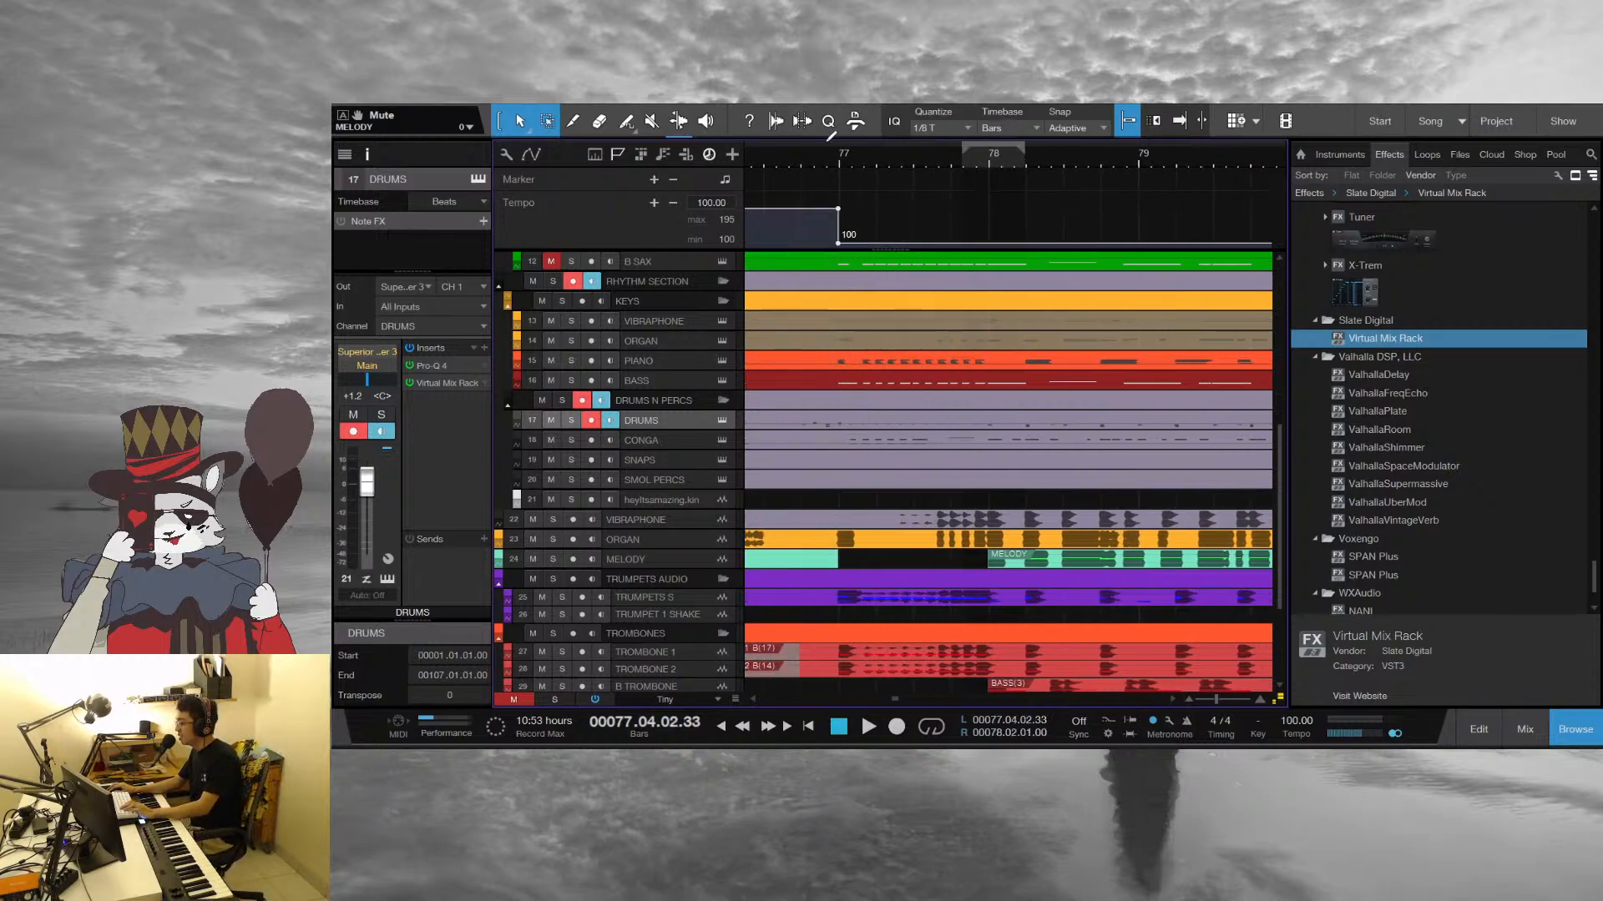
# Play the arrangement from the start of bar 77 and restart it from the same point
pyautogui.click(834, 158)
pyautogui.press('space')
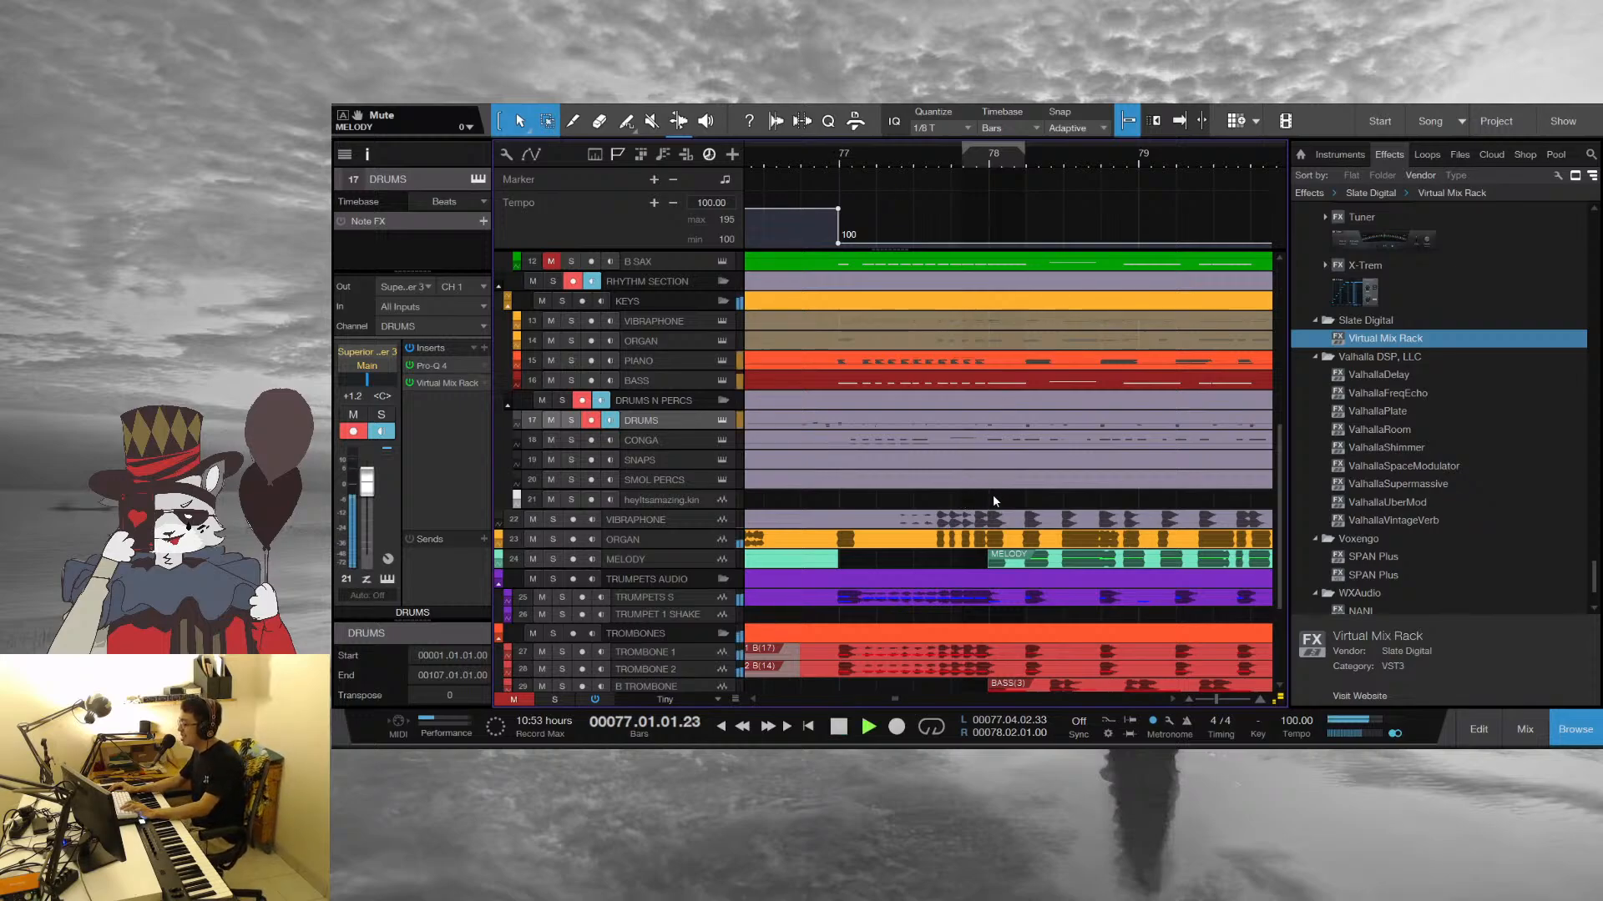
pyautogui.click(838, 157)
pyautogui.press('space')
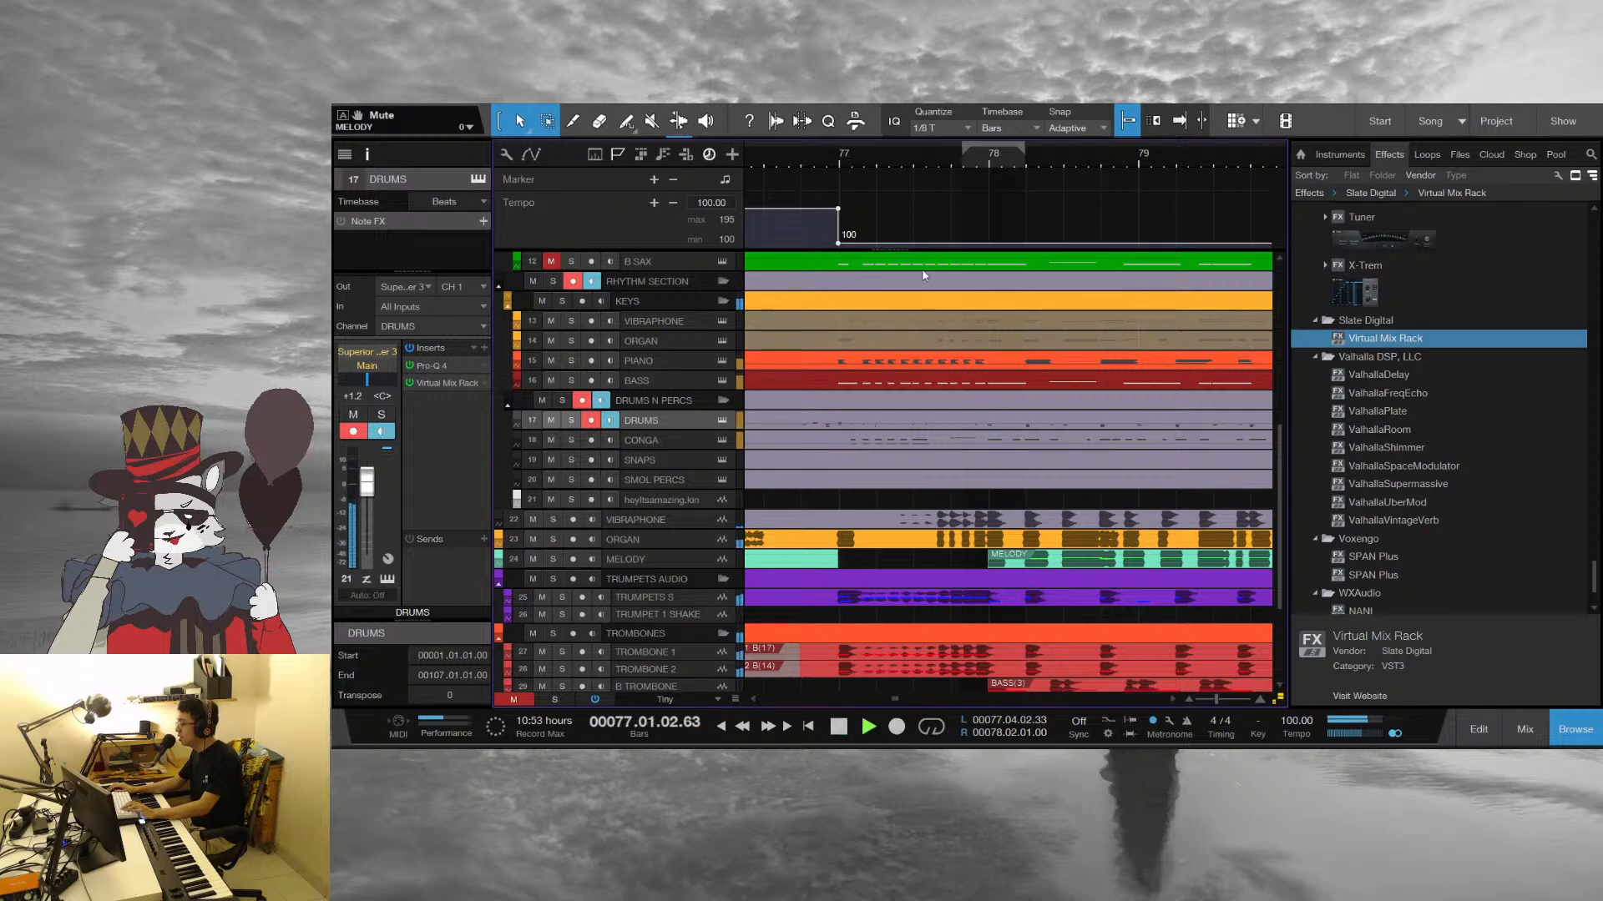
# Replay the arrangement from the start of bar 77 while reviewing the trombone, sax and rhythm section tracks
pyautogui.press('space')
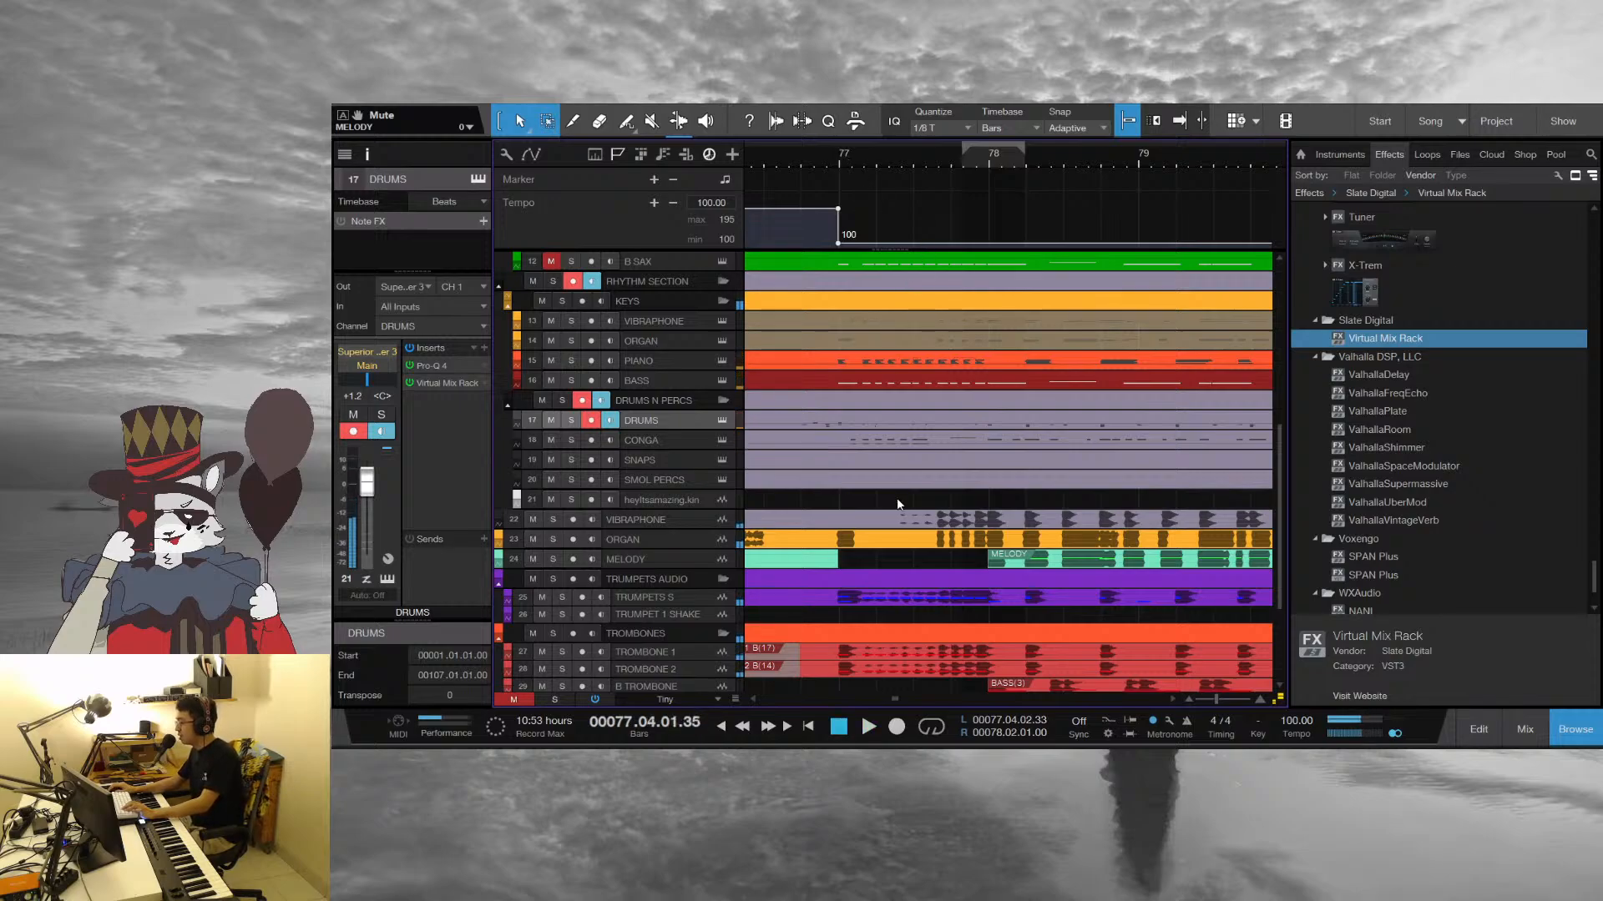
pyautogui.scroll(-2, 896, 498)
pyautogui.scroll(4, 893, 499)
pyautogui.scroll(3, 984, 348)
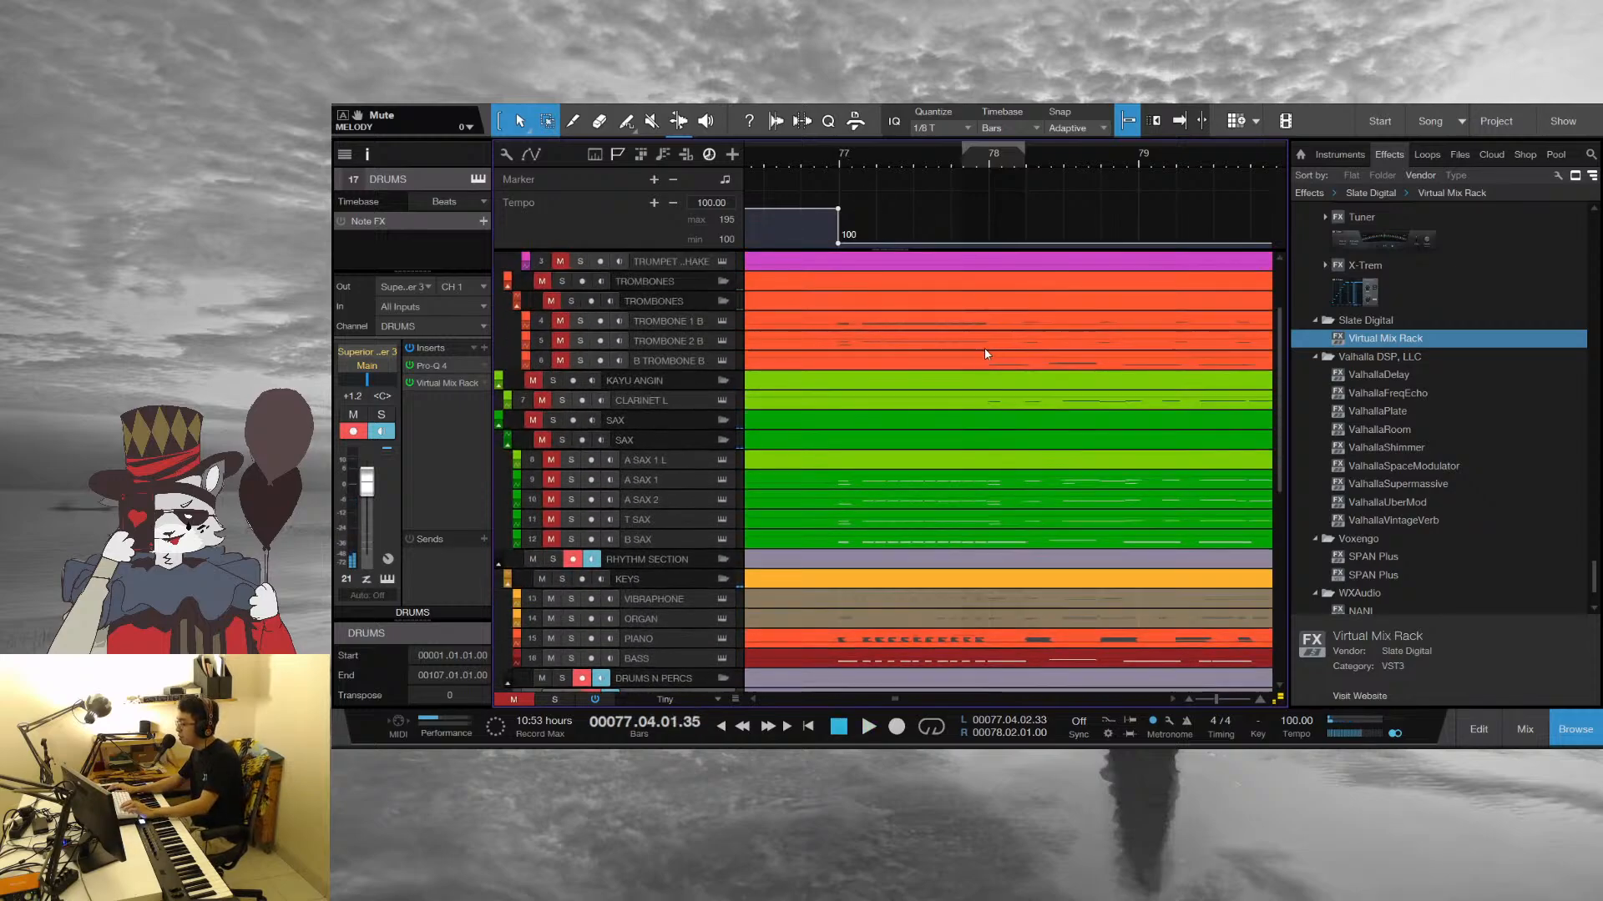
pyautogui.click(845, 154)
pyautogui.press('space')
pyautogui.scroll(-3, 982, 394)
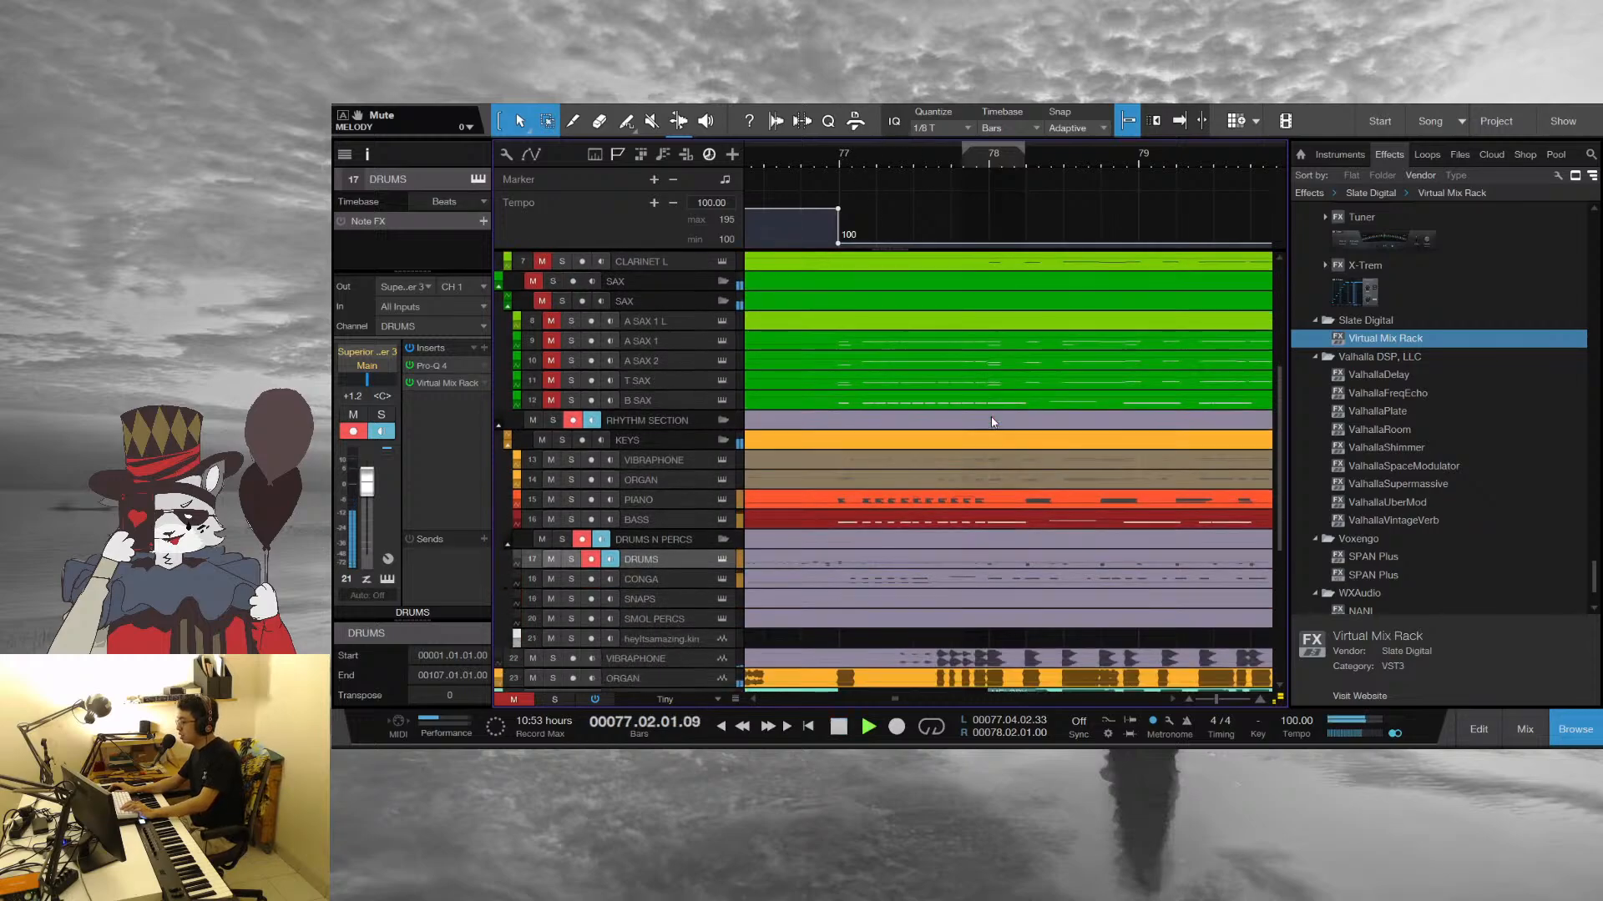
# Stop playback, return the playhead to 77.01.01.00 and examine the tracks from the melody and brass down to the audio recordings
pyautogui.press('space')
pyautogui.click(843, 156)
pyautogui.scroll(3, 1018, 515)
pyautogui.scroll(3, 1020, 517)
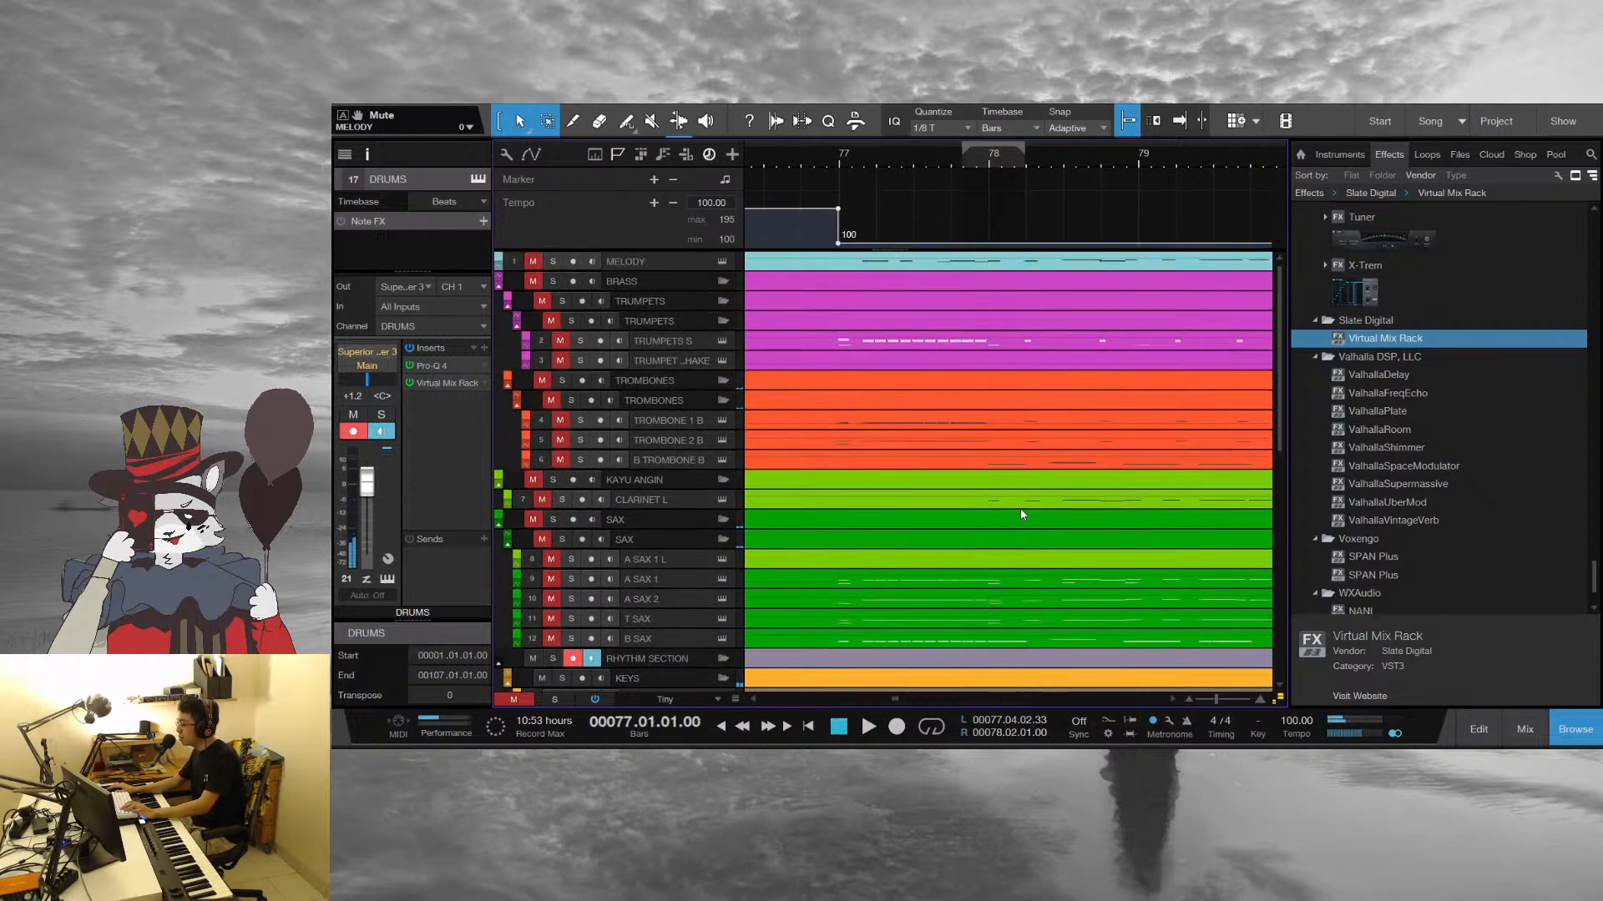
pyautogui.scroll(-10, 593, 301)
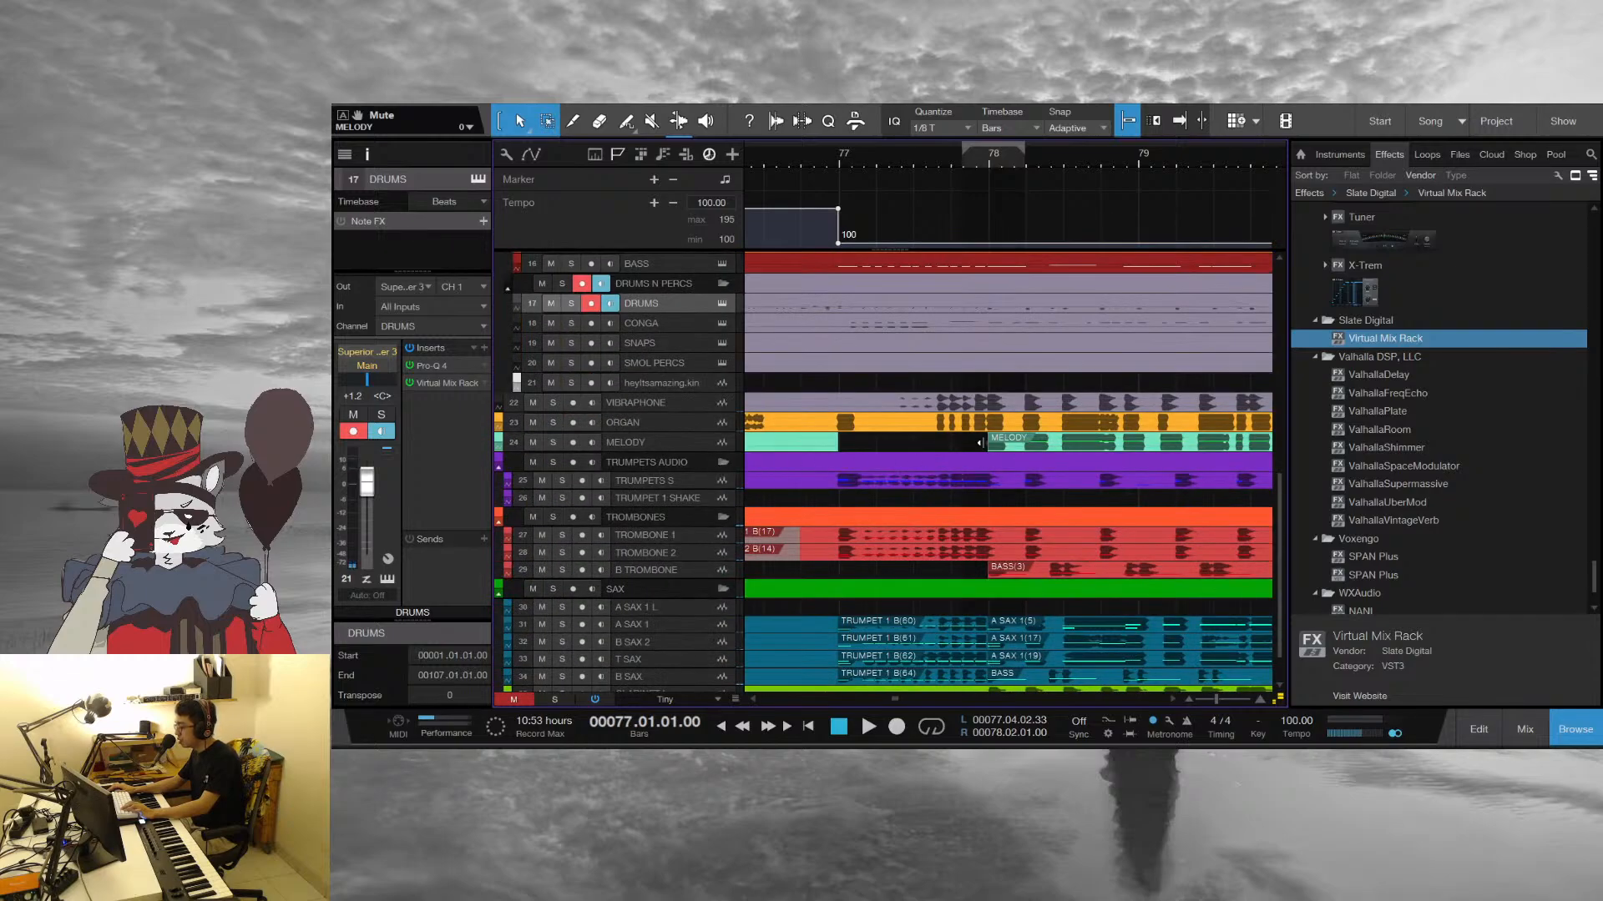
# Select the MELODY audio event starting at bar 78 and play the arrangement from bar 77 up to bar 80
pyautogui.click(981, 442)
pyautogui.scroll(2, 1000, 466)
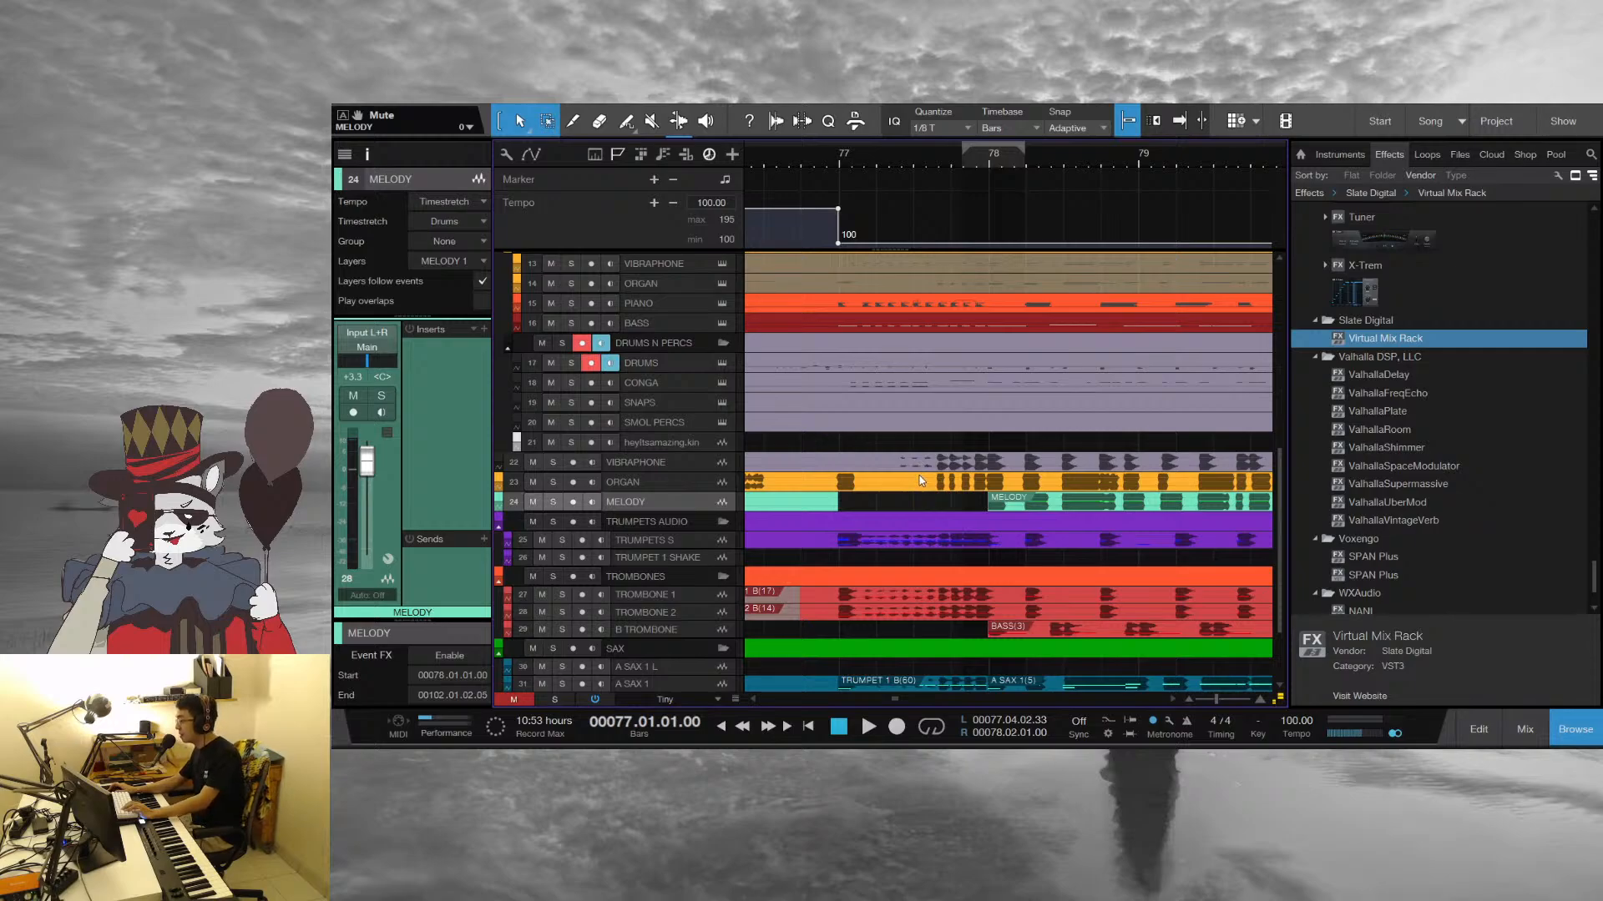
pyautogui.press('space')
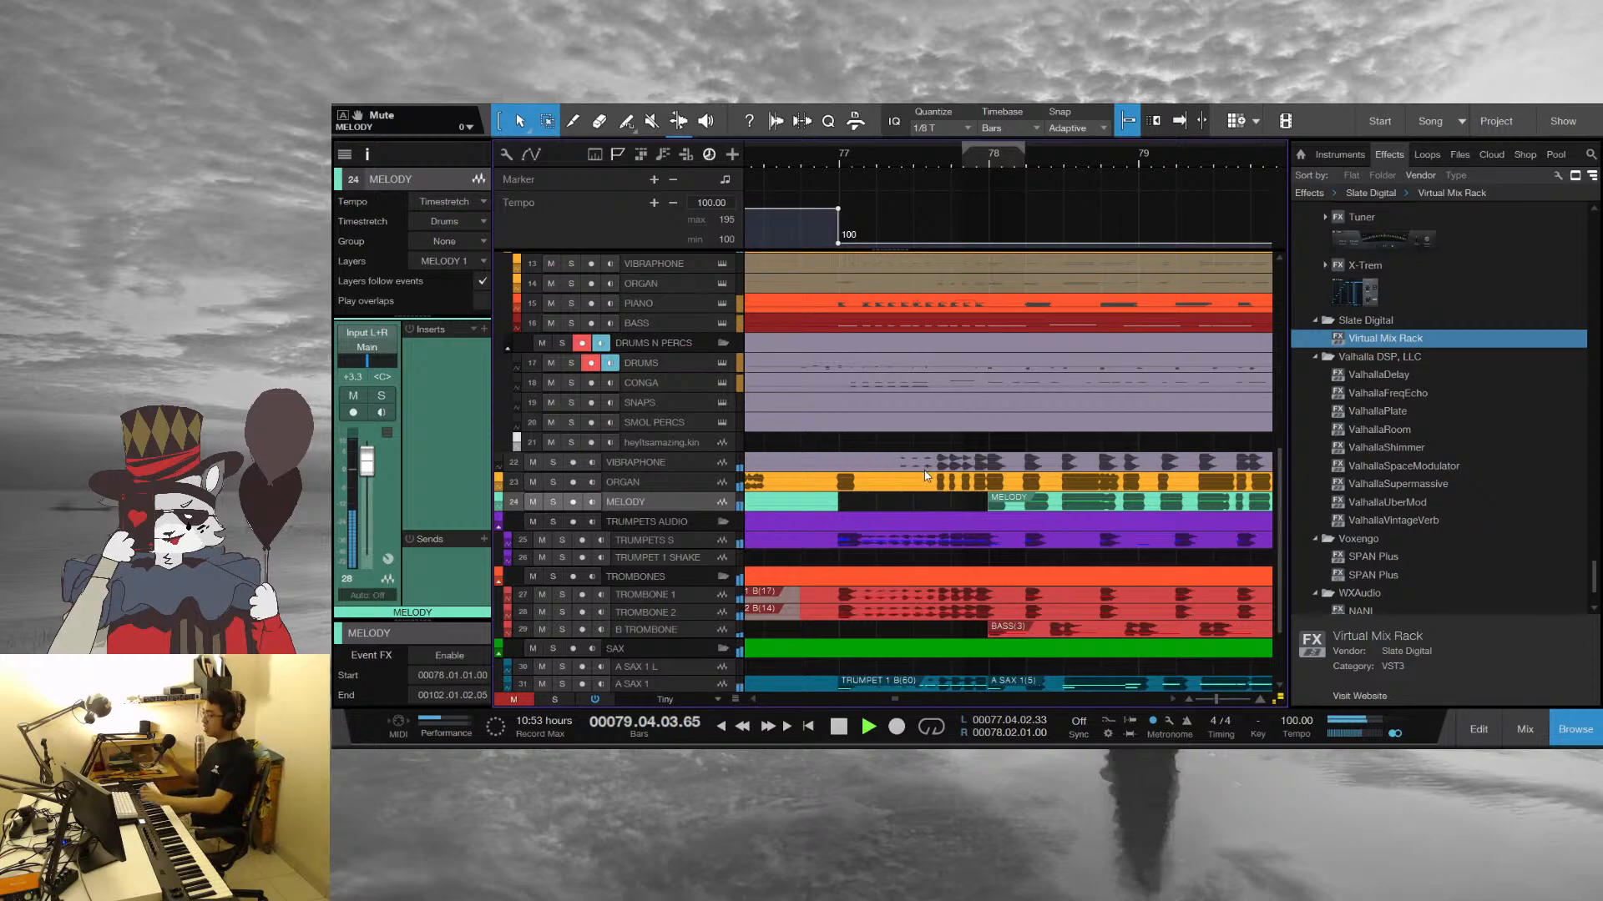
pyautogui.press('space')
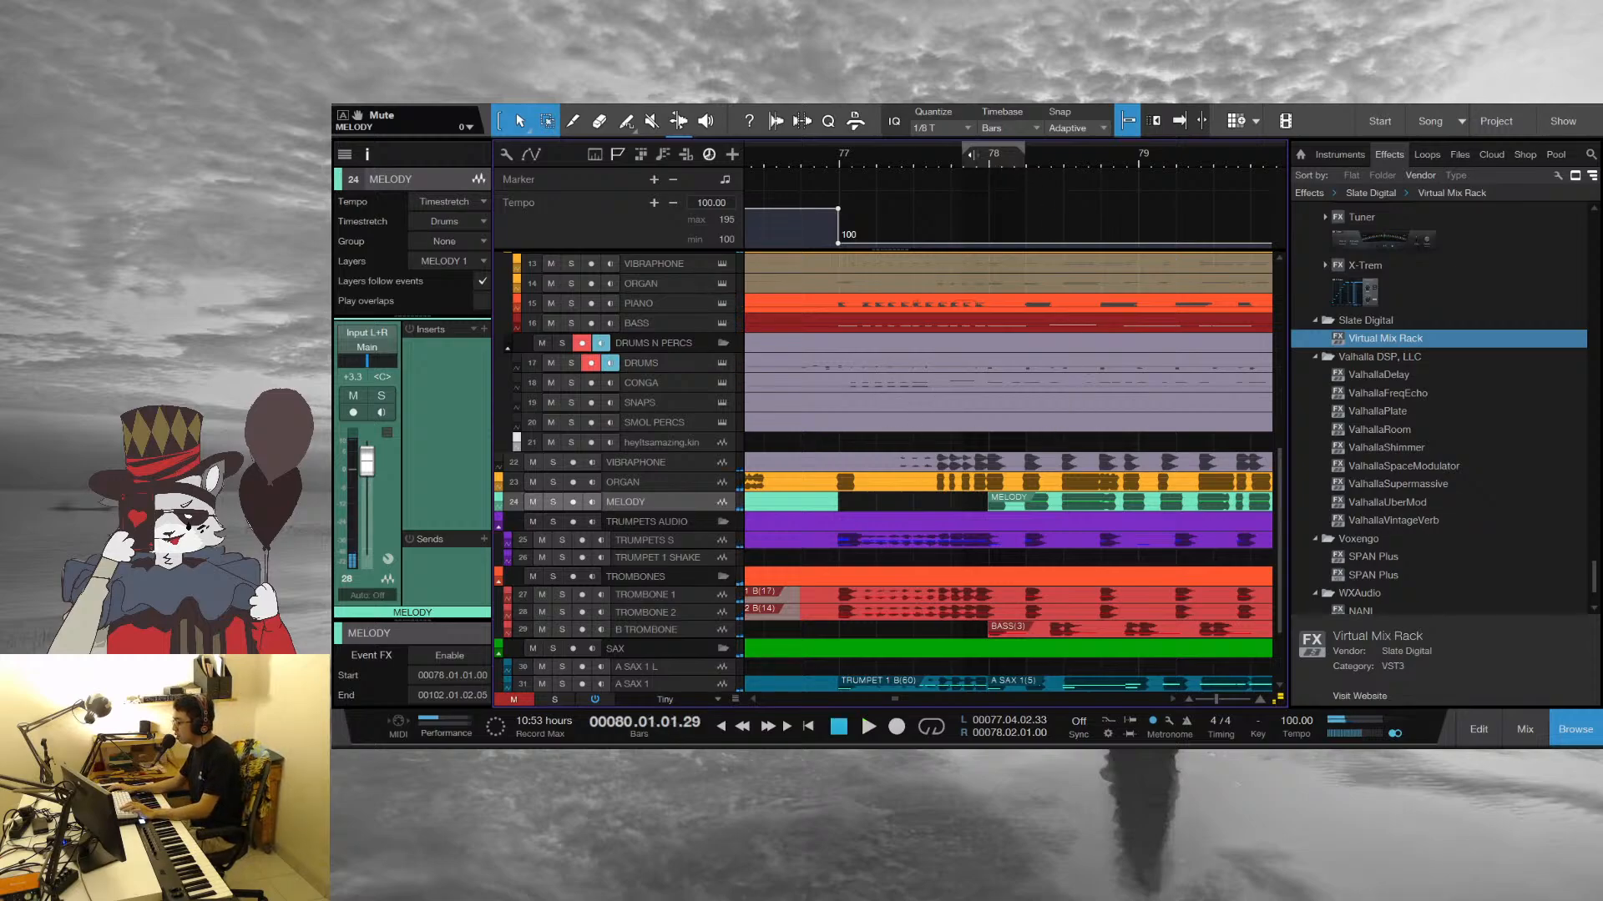
# Select the PIANO track, move the playhead to the start of bar 78 and play the passage from there
pyautogui.click(972, 154)
pyautogui.moveTo(1057, 153); pyautogui.dragTo(901, 159)
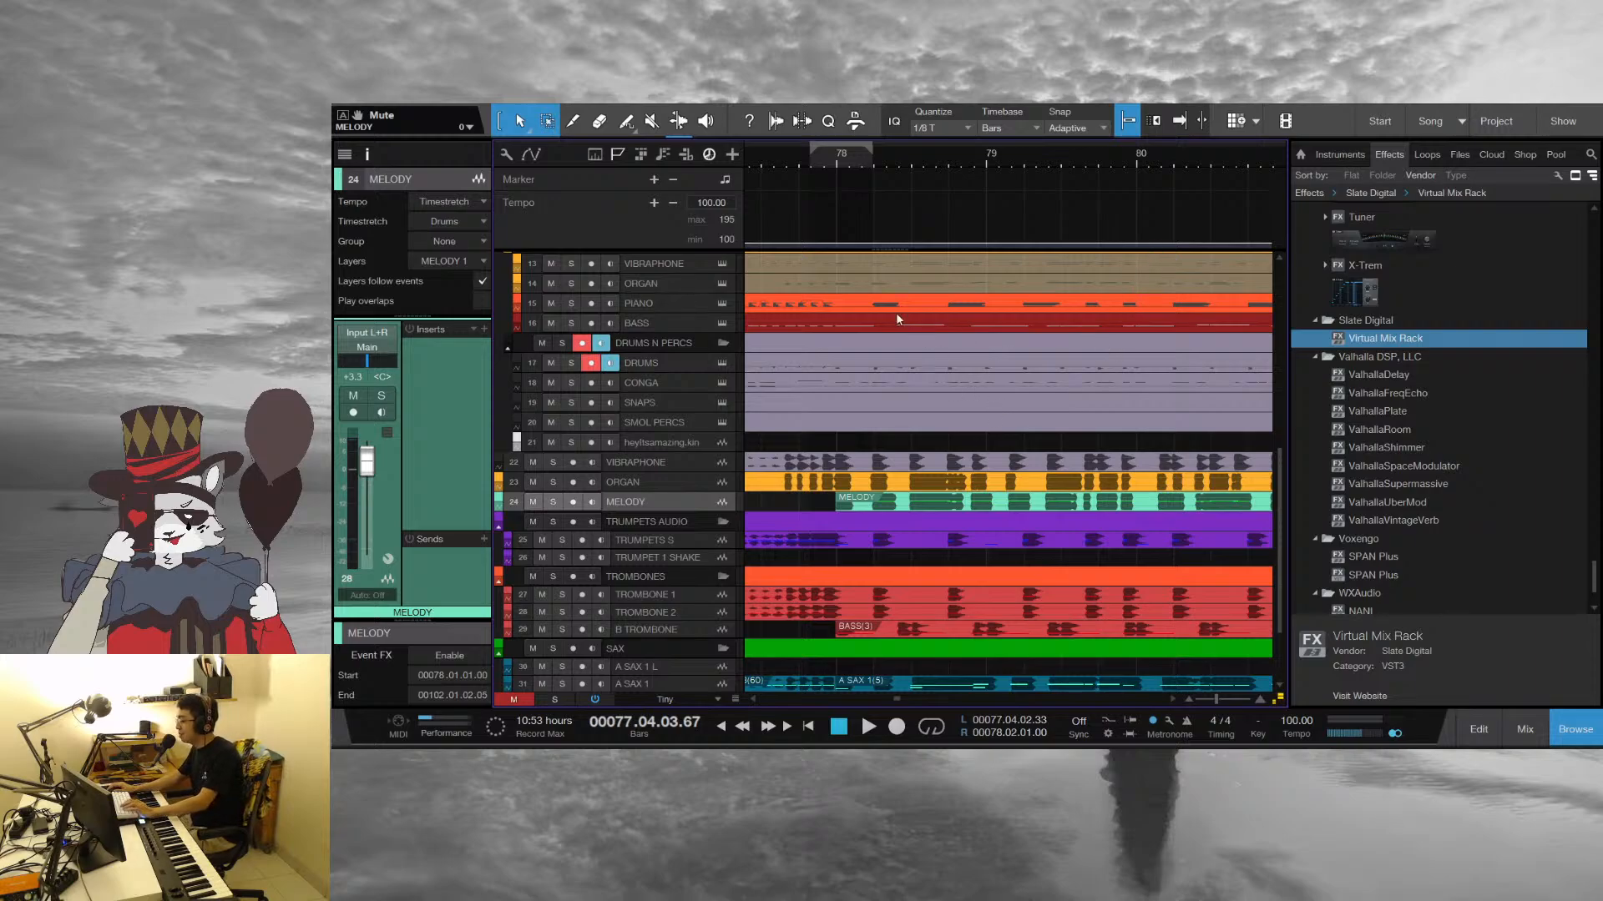
pyautogui.click(660, 304)
pyautogui.click(872, 172)
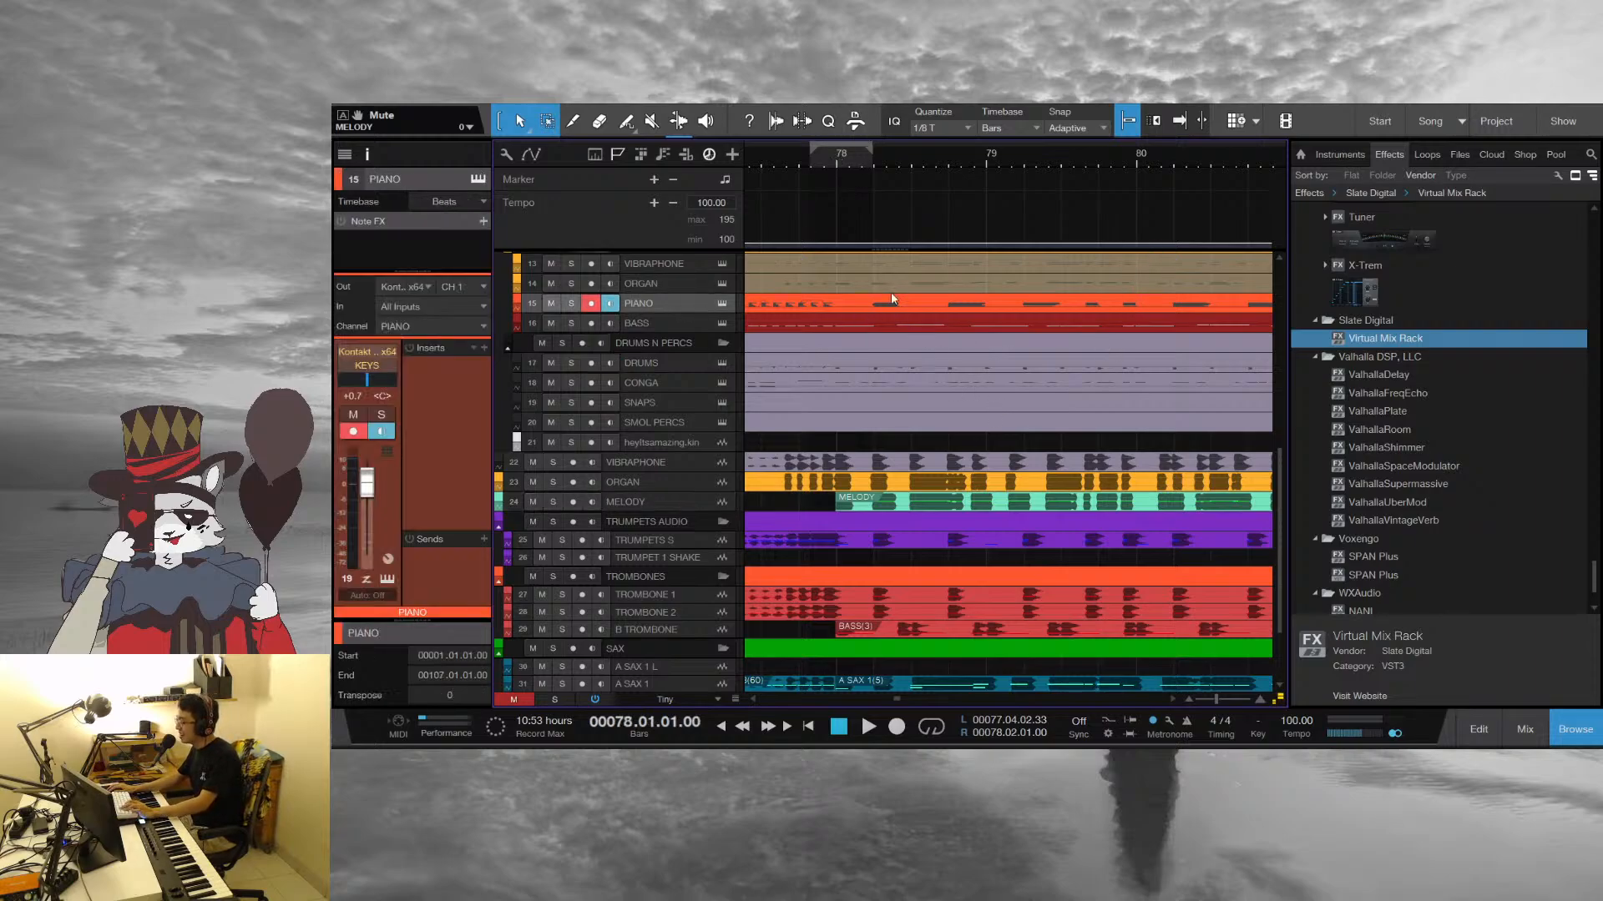
pyautogui.press('space')
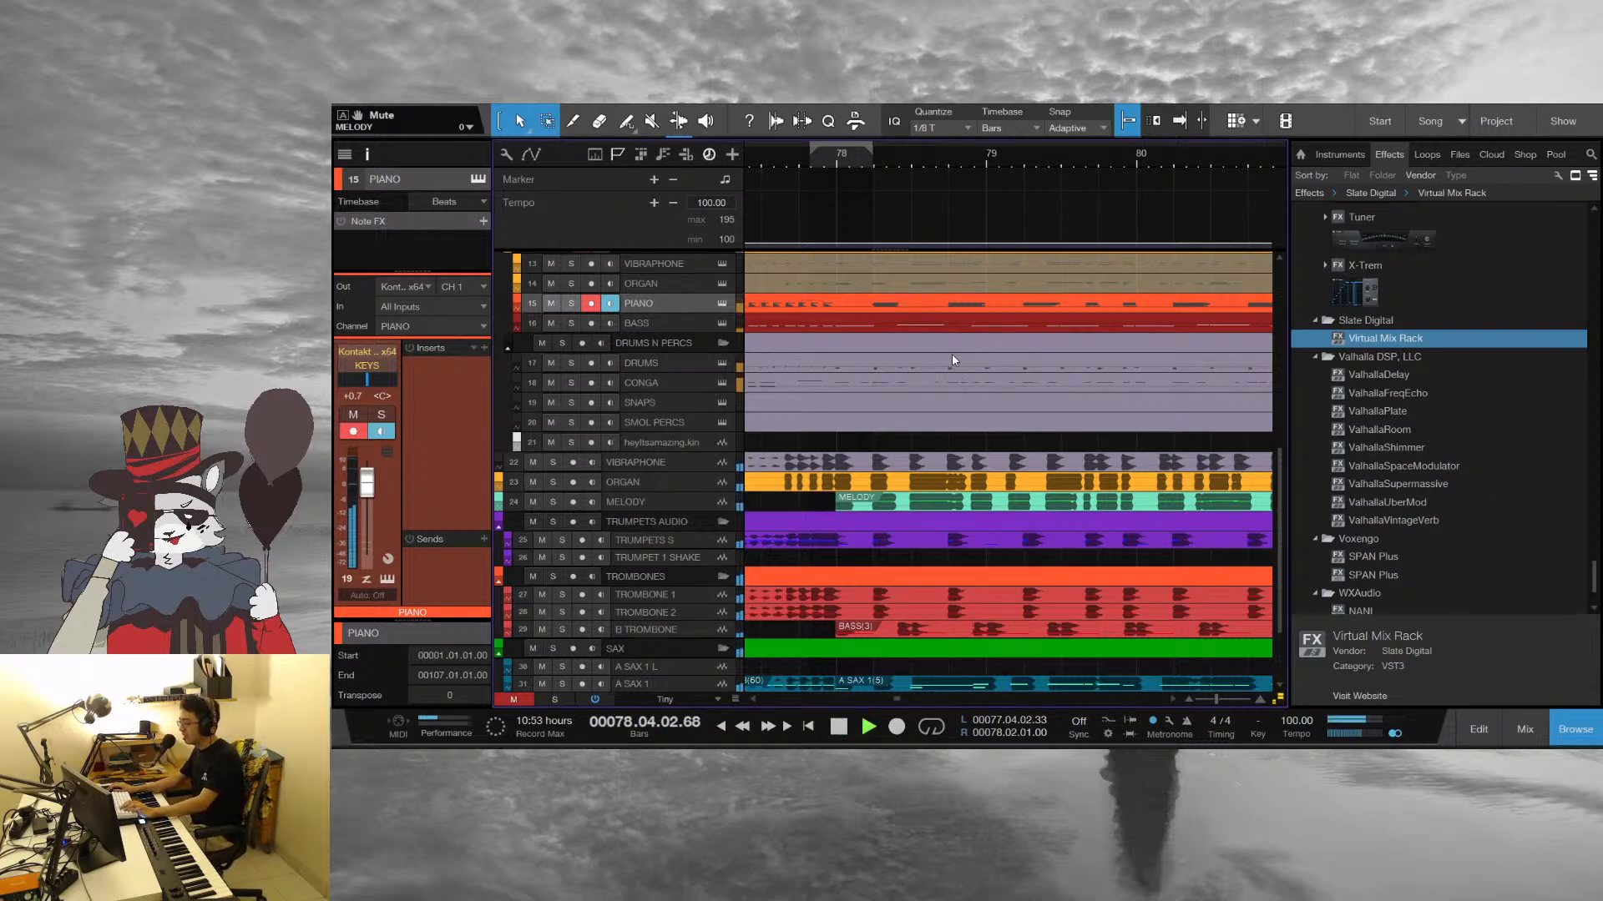
pyautogui.press('space')
# Select the trumpet, trombone, clarinet and sax instrument parts together in the full-length view of the arrangement
pyautogui.scroll(6, 916, 364)
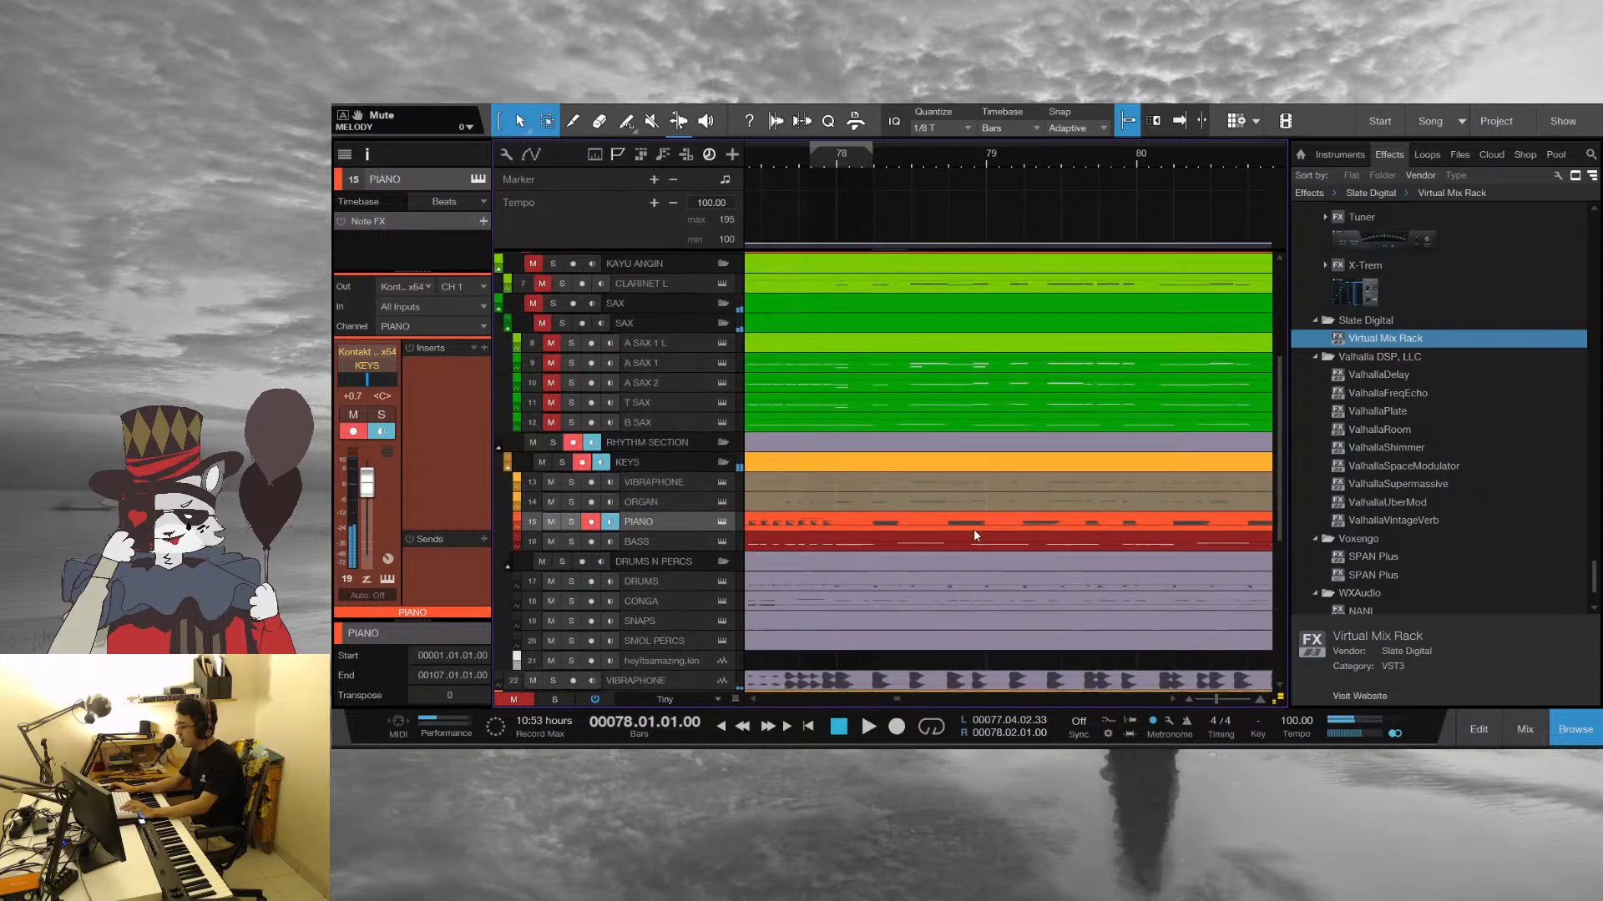
pyautogui.moveTo(998, 164); pyautogui.dragTo(771, 109)
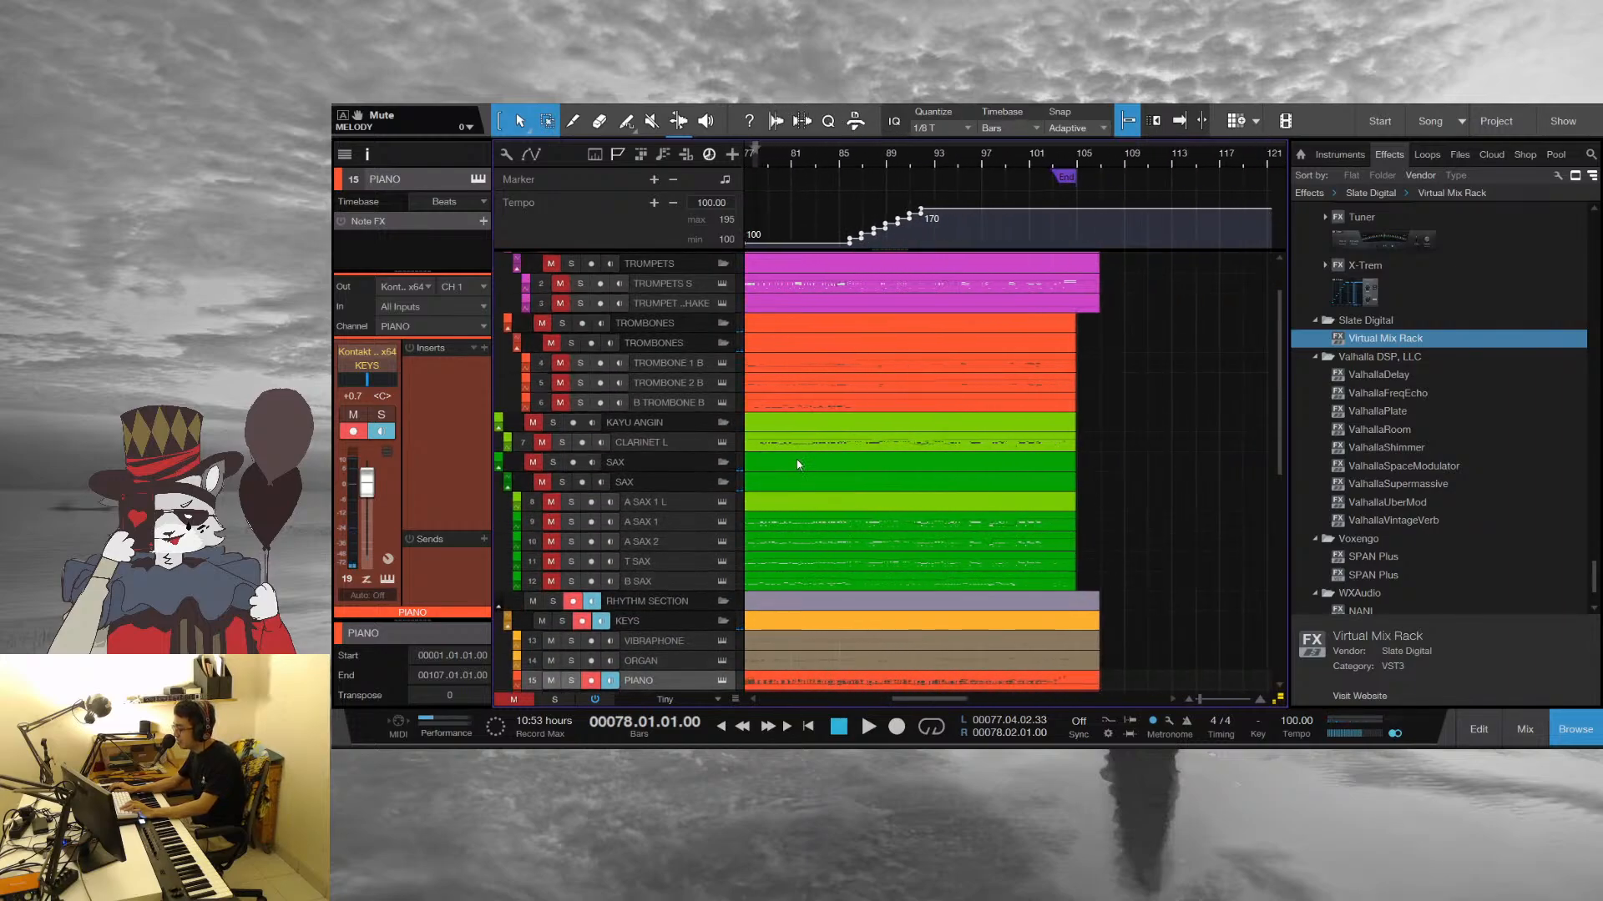
pyautogui.click(769, 359)
pyautogui.click(1137, 589)
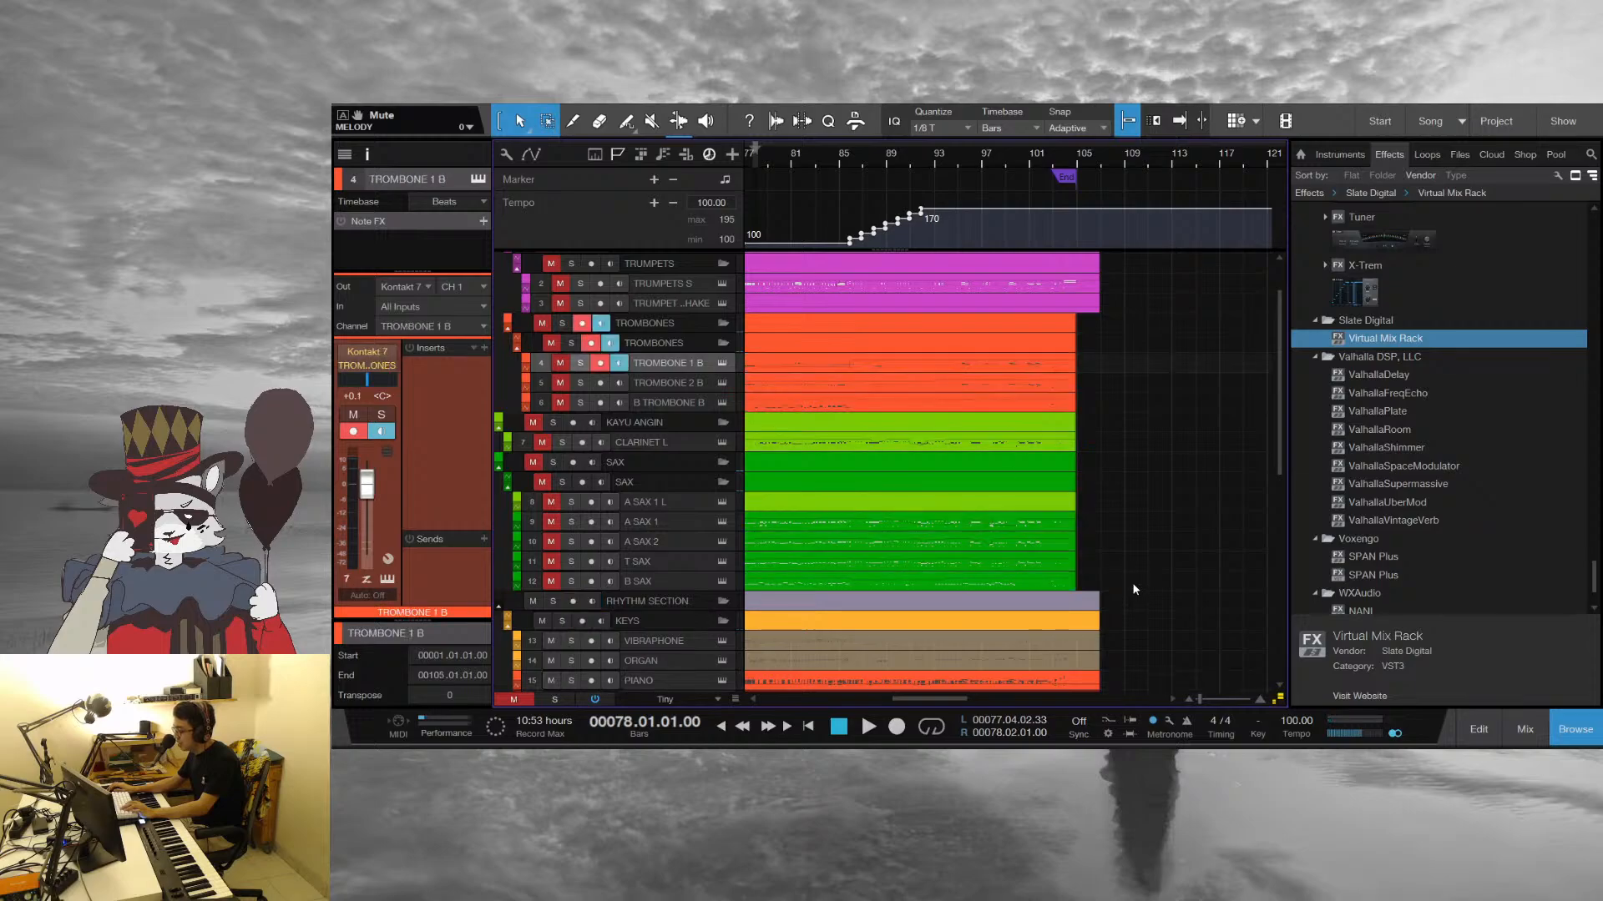
pyautogui.click(762, 287)
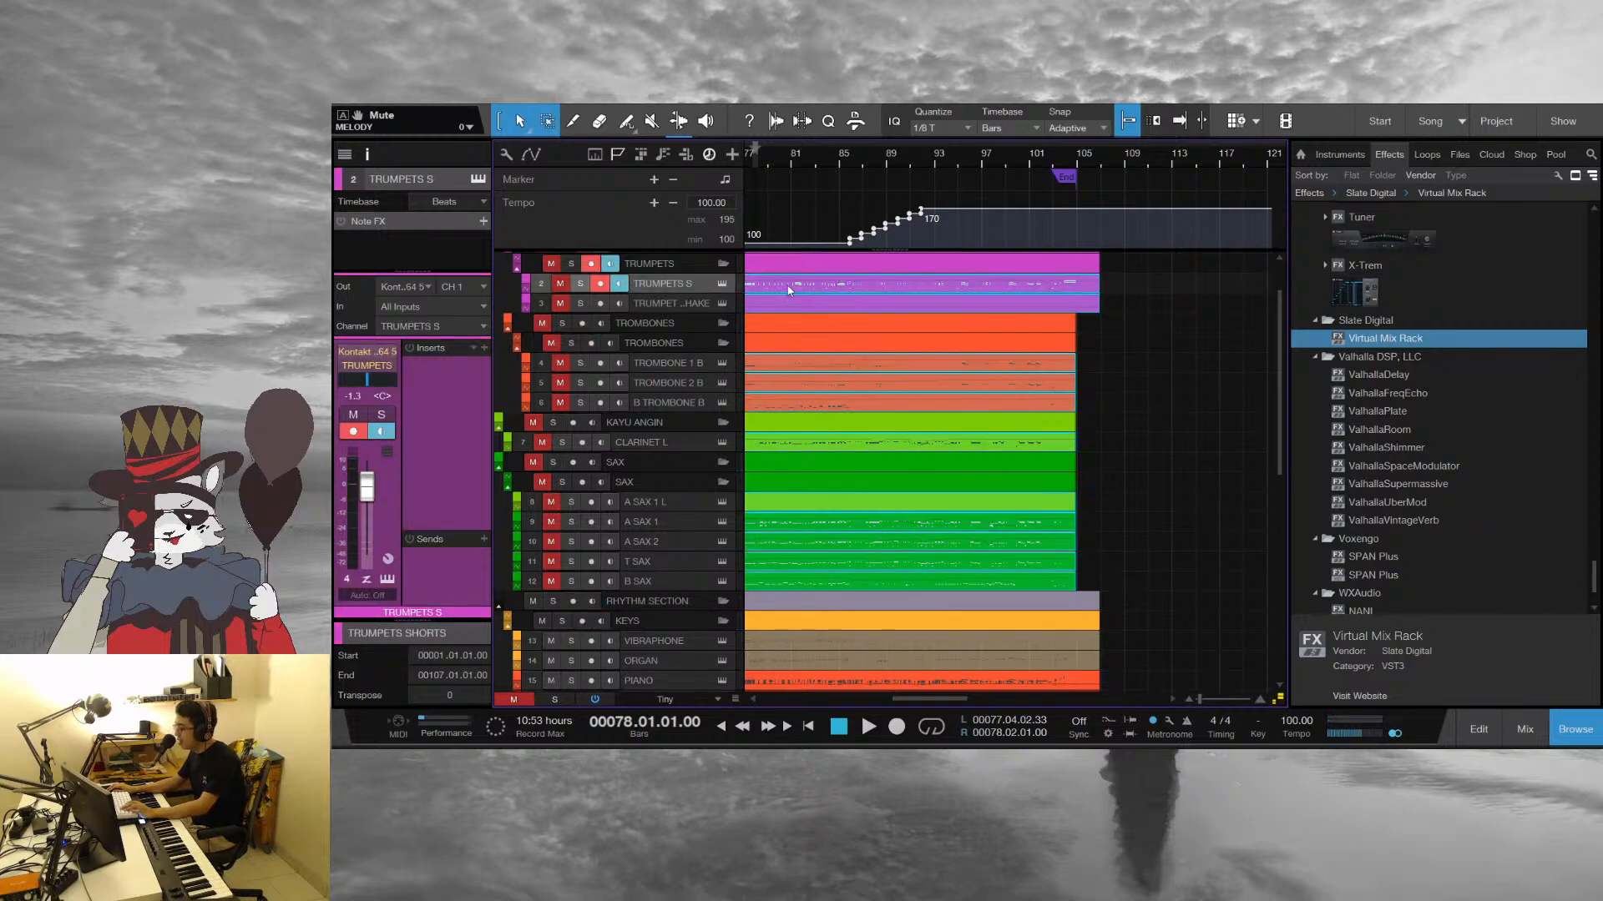
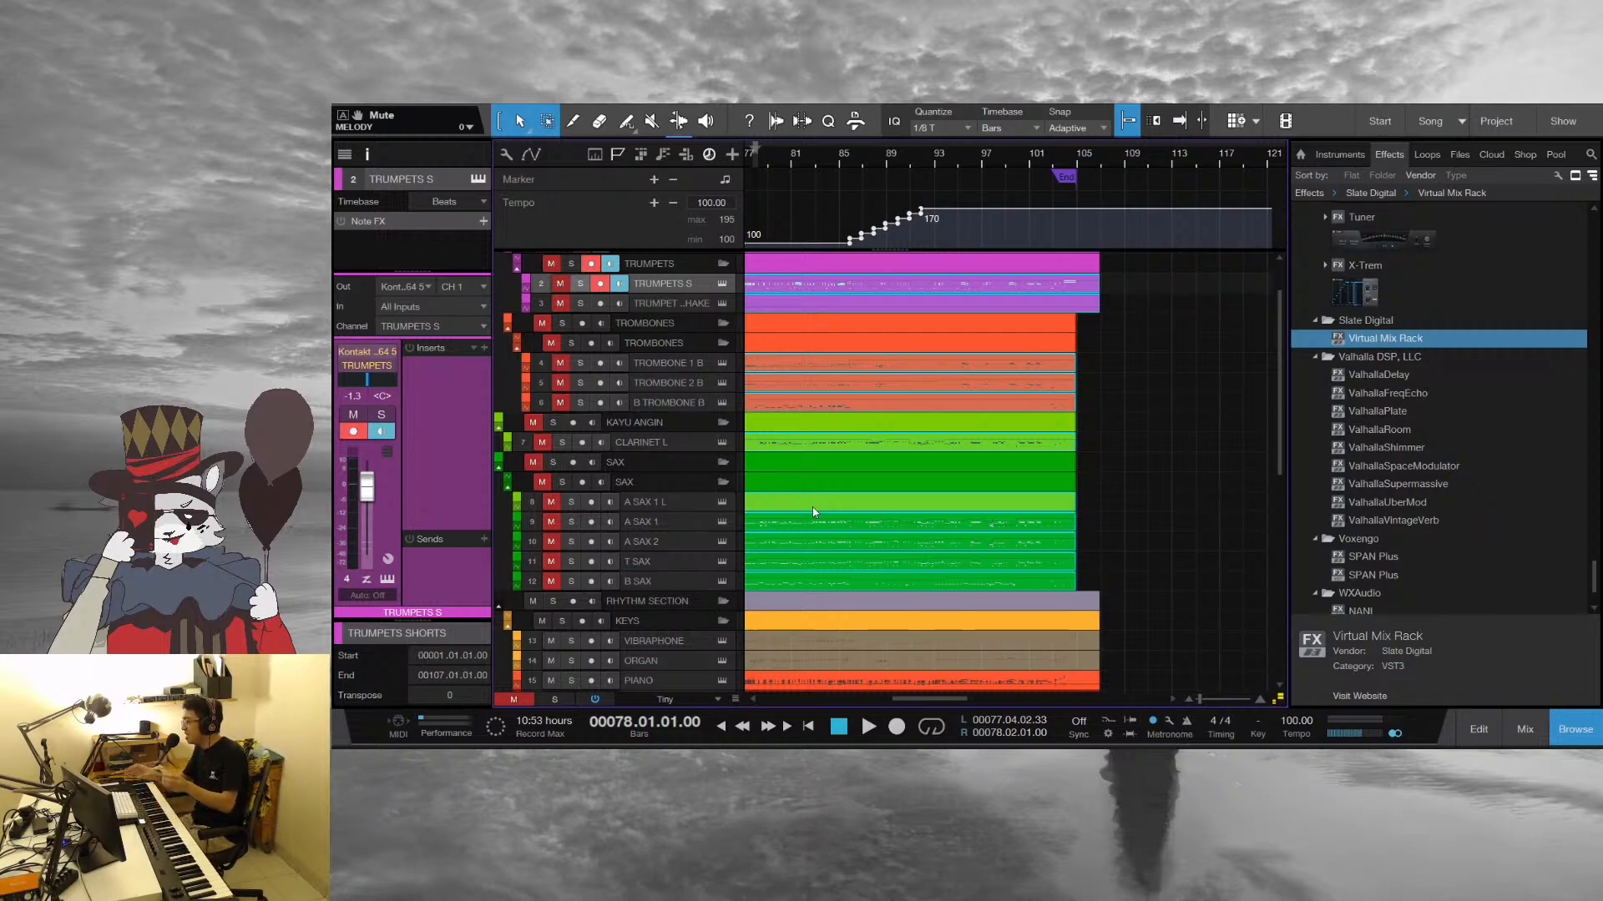
# Open the selected horn parts together in the note editor and inspect the B SAX, TRUMPETS S and TROMBONE 1 B notes in bar 78
pyautogui.doubleClick(851, 525)
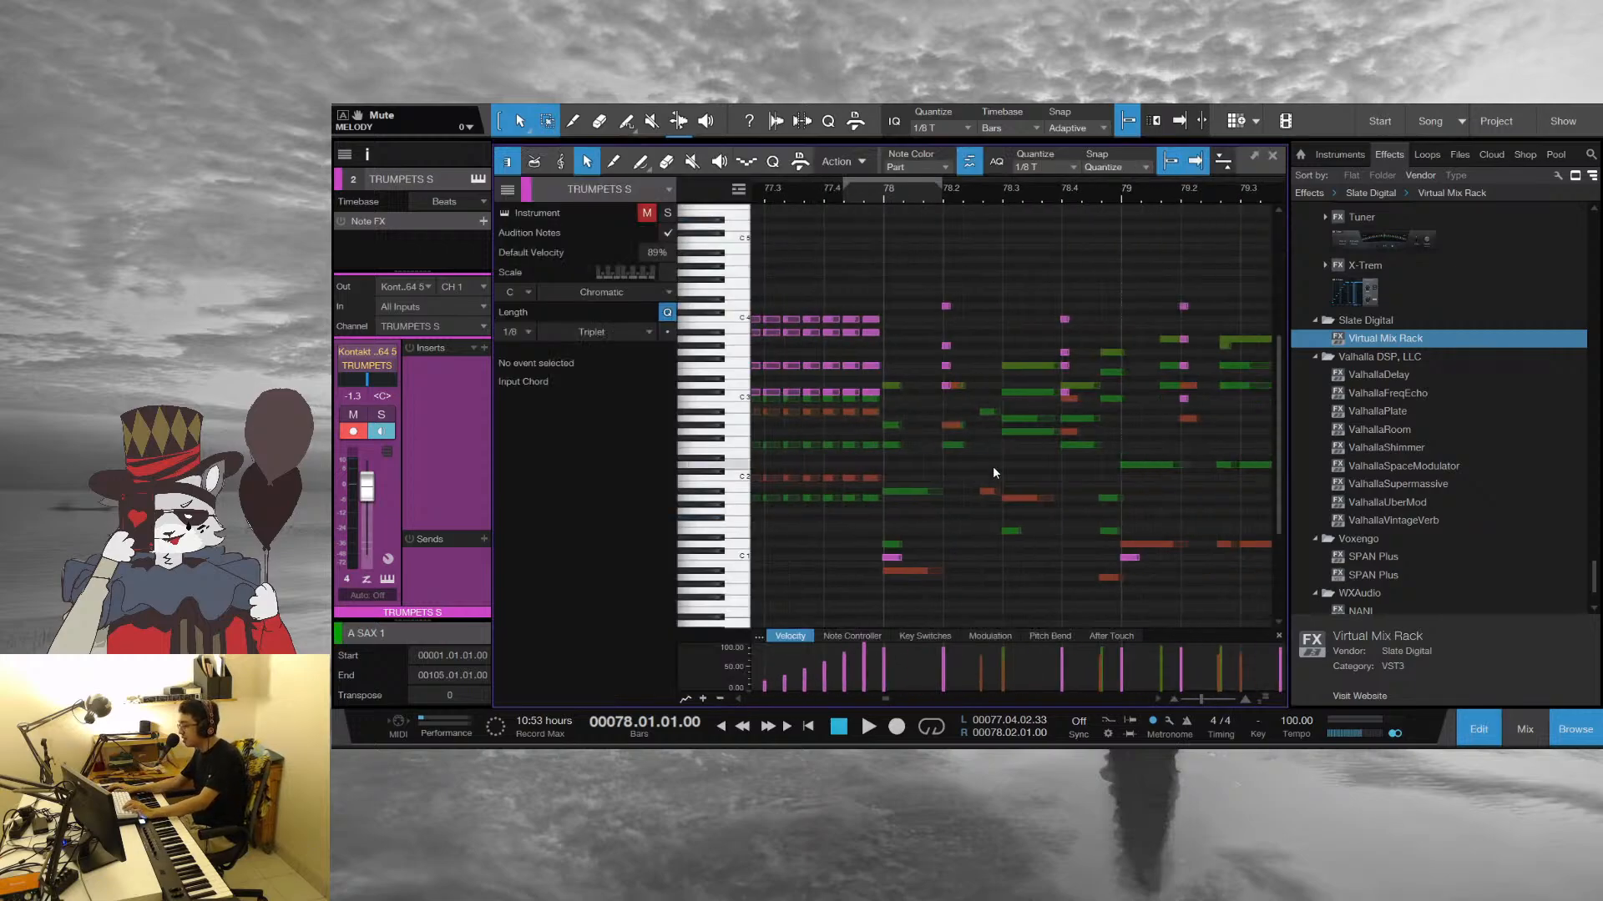
pyautogui.click(910, 491)
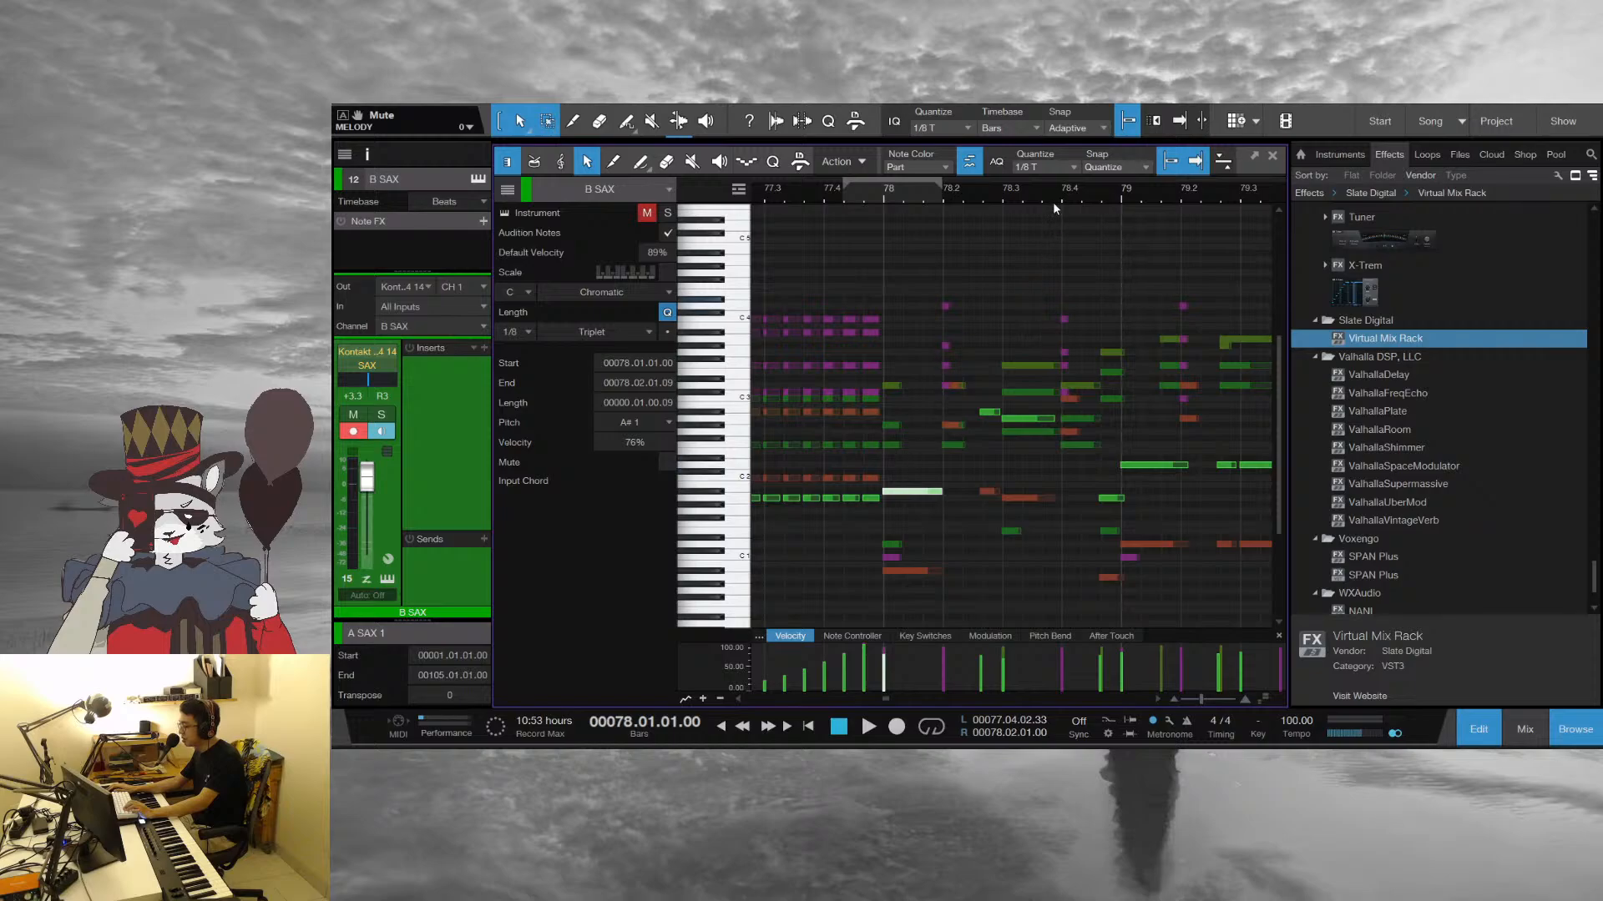
pyautogui.moveTo(1054, 199); pyautogui.dragTo(947, 197)
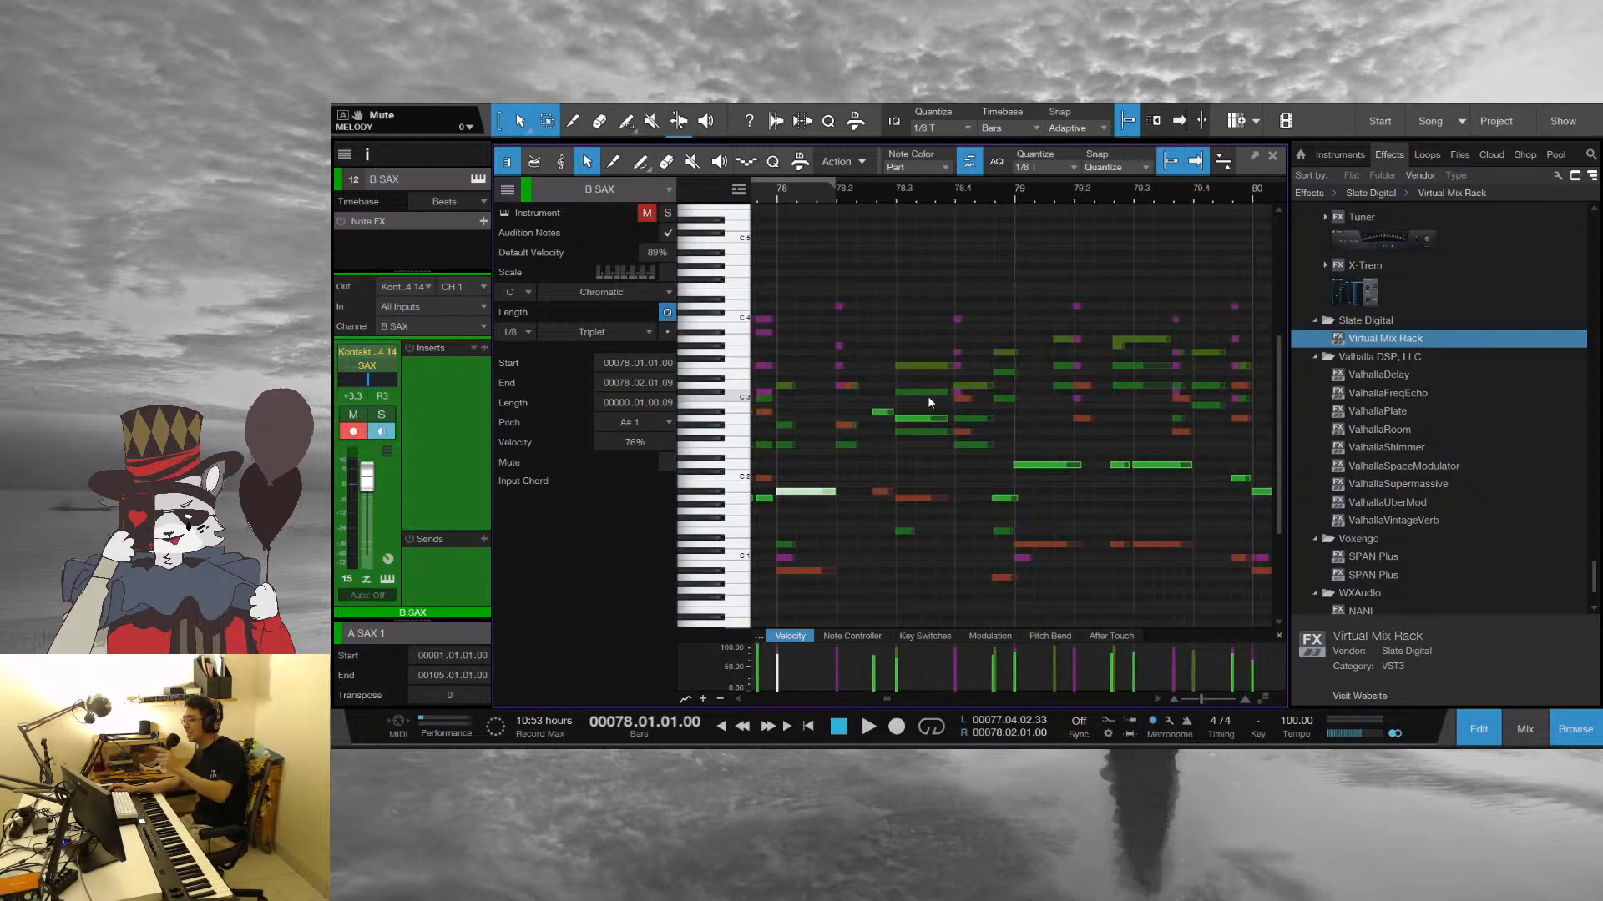
pyautogui.click(840, 308)
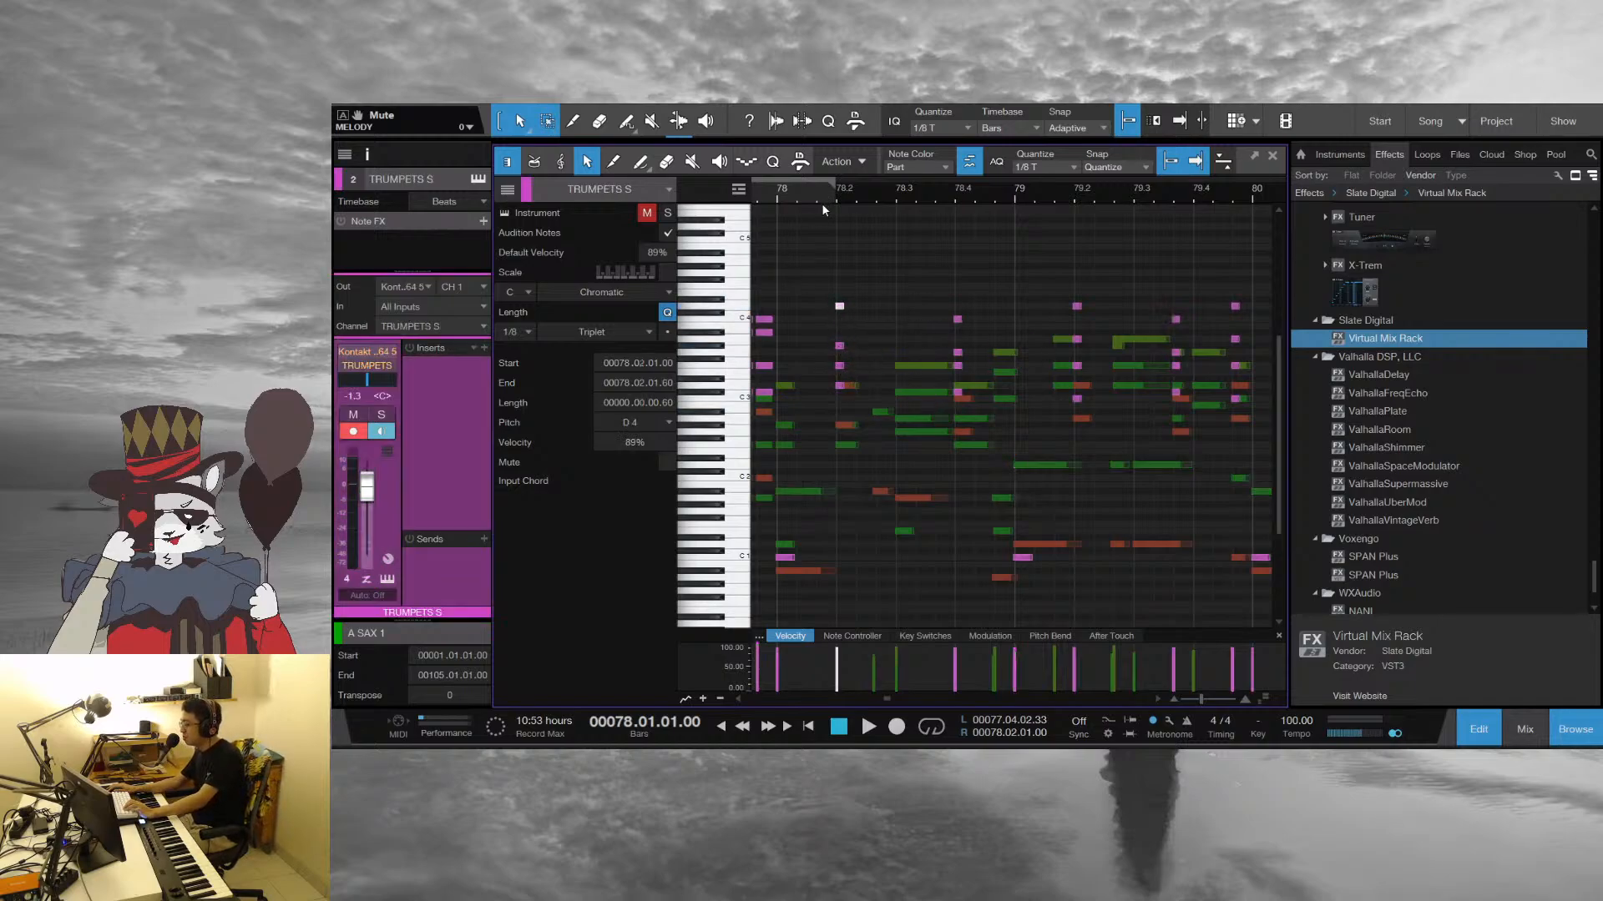
pyautogui.moveTo(825, 199); pyautogui.dragTo(901, 220)
pyautogui.click(908, 387)
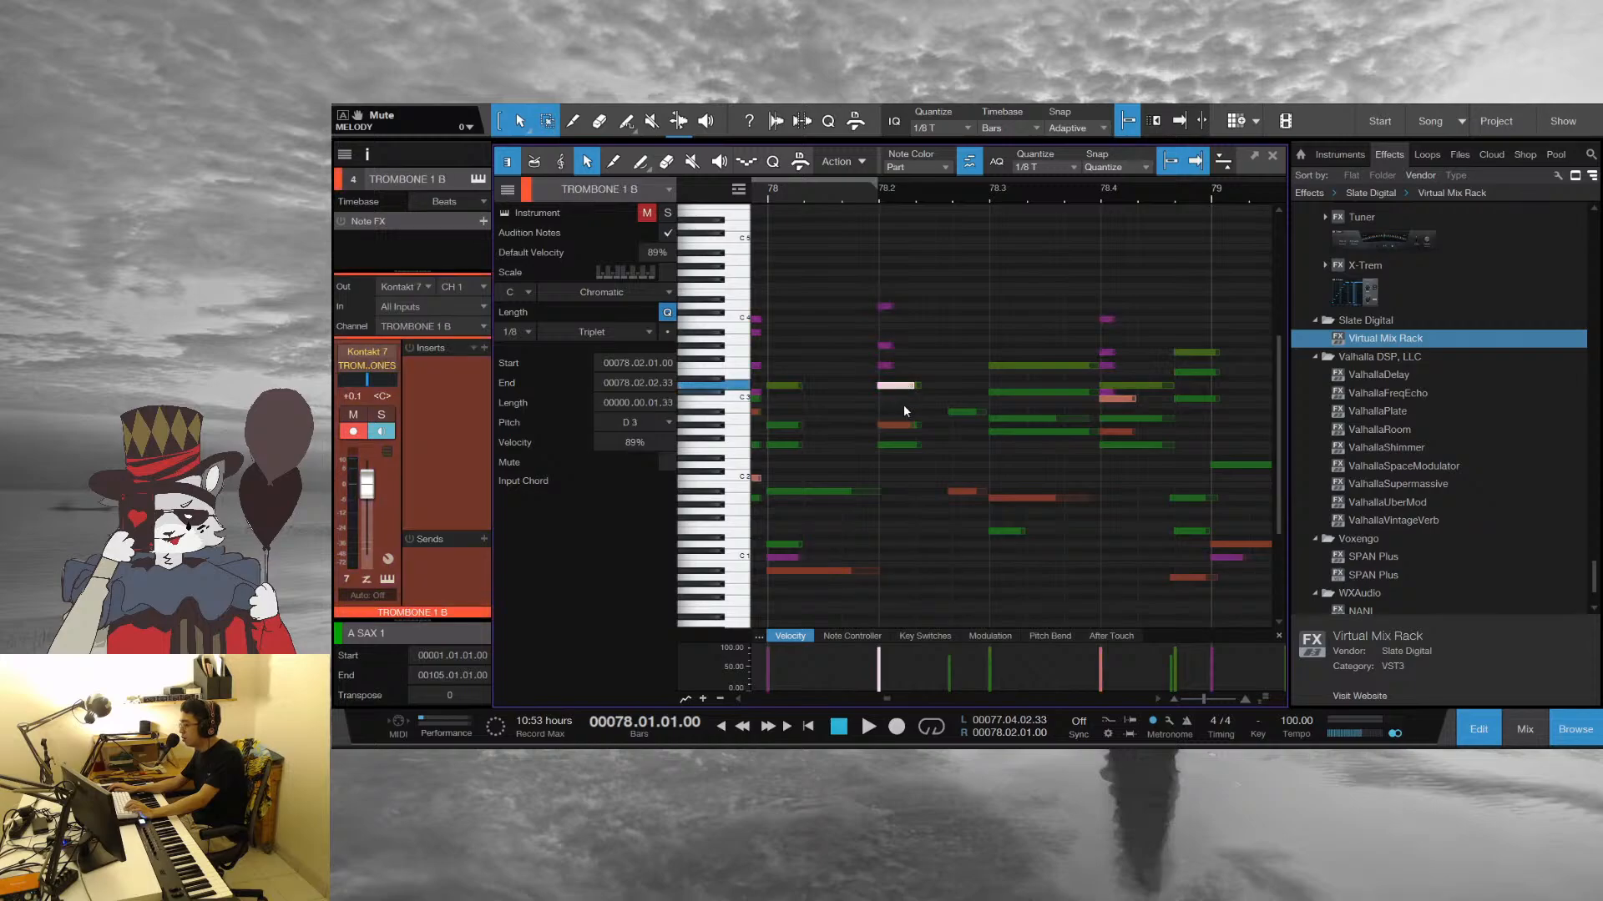
# Inspect the highest TRUMPETS S note on beat 78.2 and clear the note selection
pyautogui.moveTo(1033, 189); pyautogui.dragTo(959, 317)
pyautogui.click(920, 306)
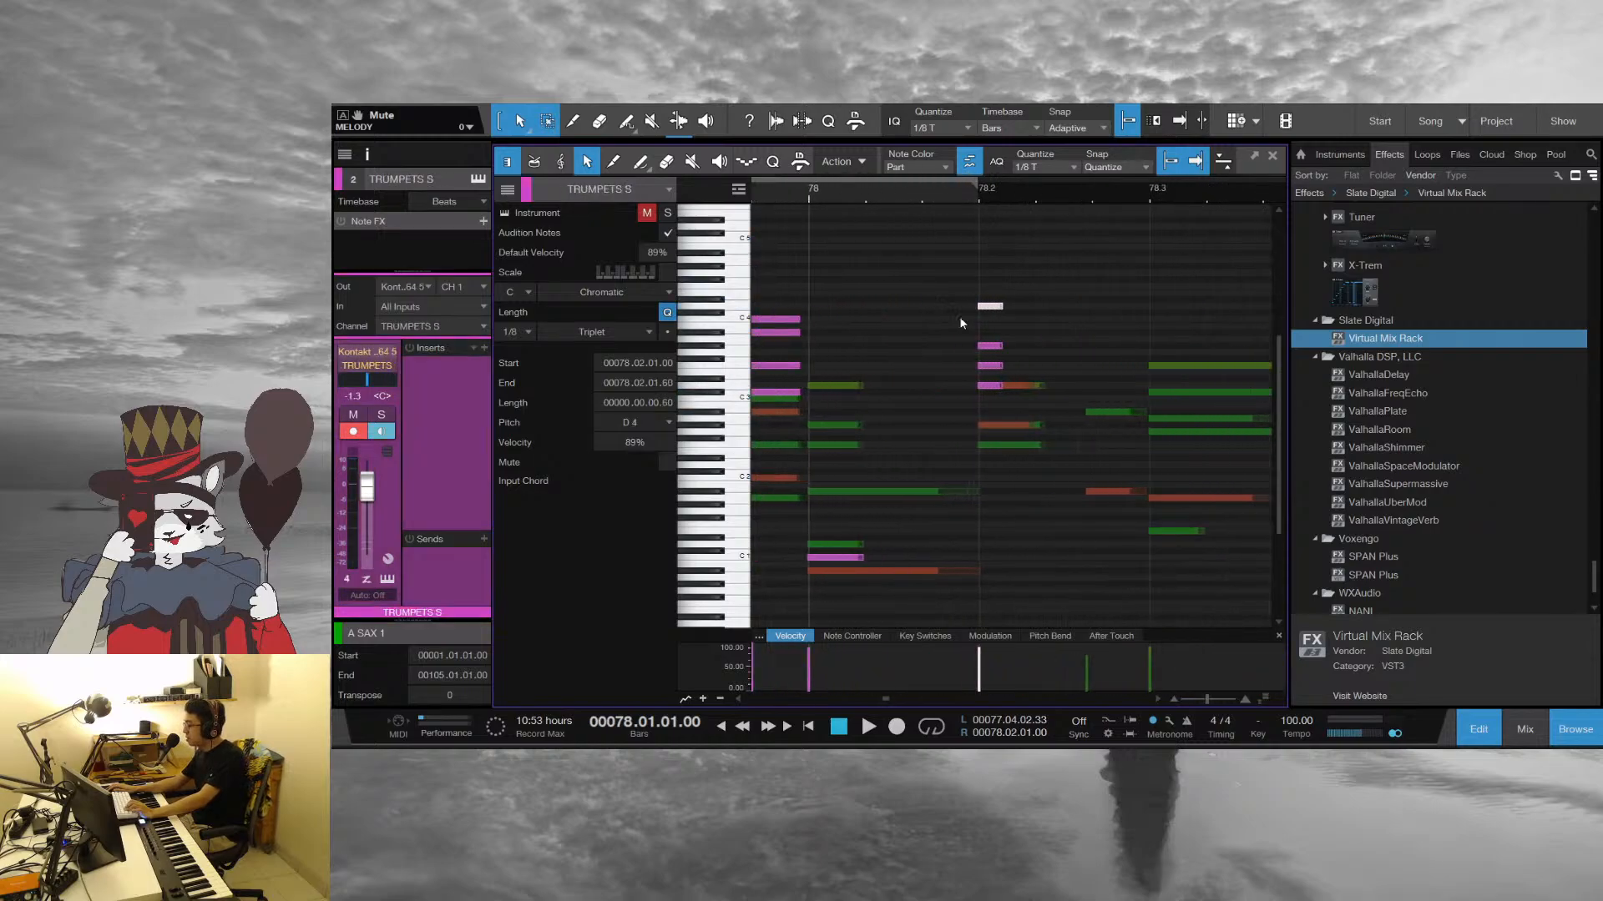
pyautogui.click(1012, 298)
pyautogui.moveTo(1033, 206); pyautogui.dragTo(989, 243)
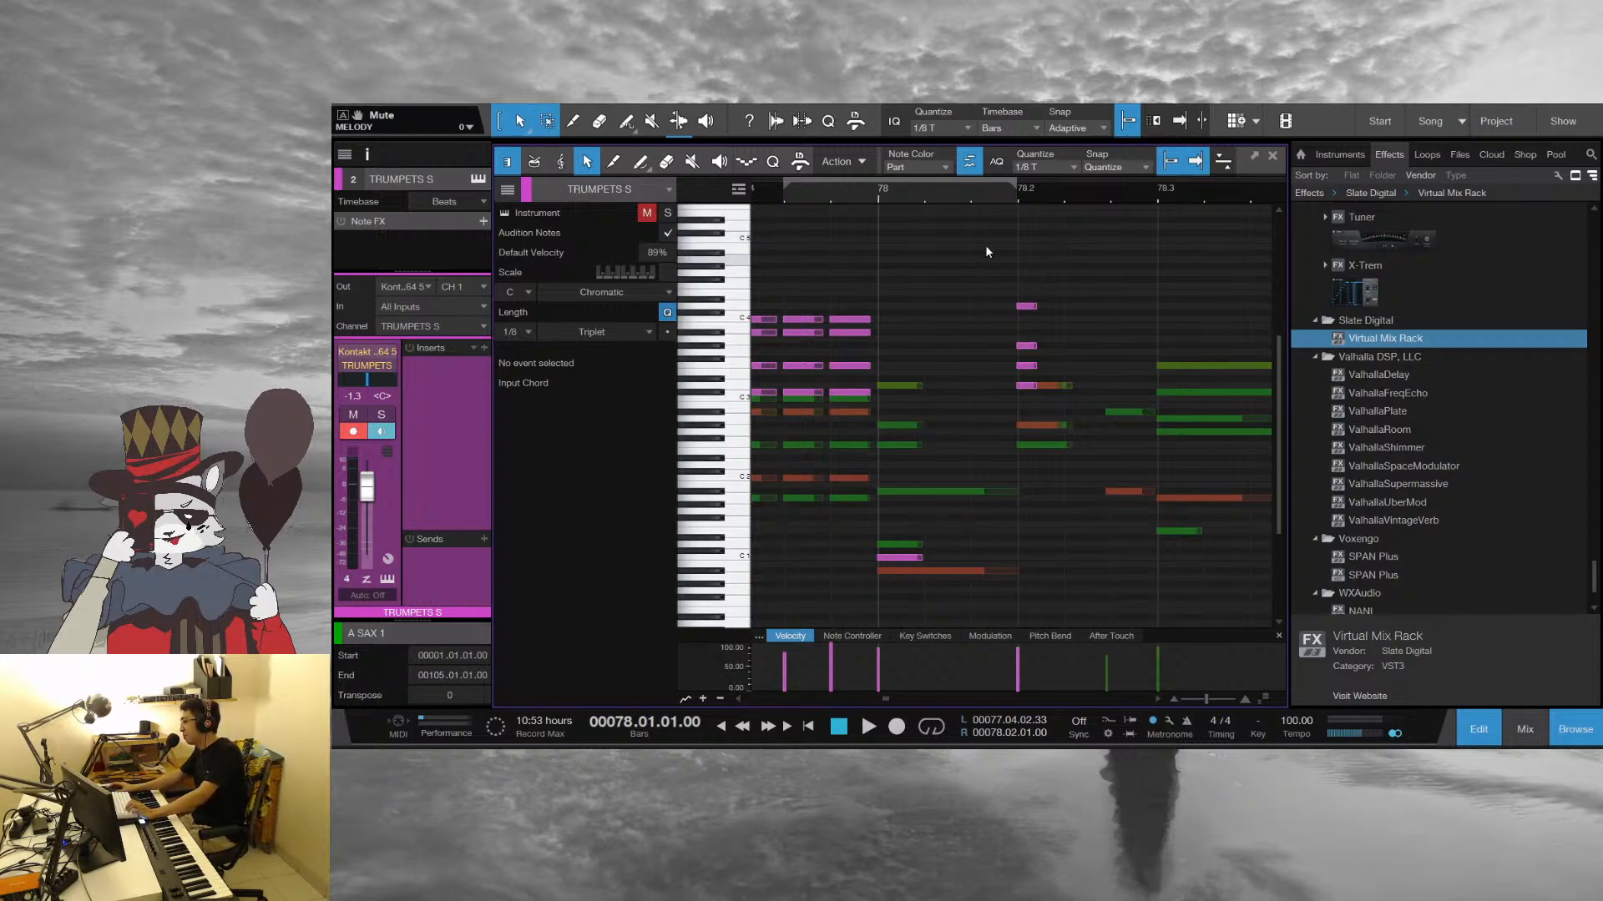
# Play the horn parts from the start of bar 78 and stop playback
pyautogui.moveTo(1024, 198); pyautogui.dragTo(937, 177)
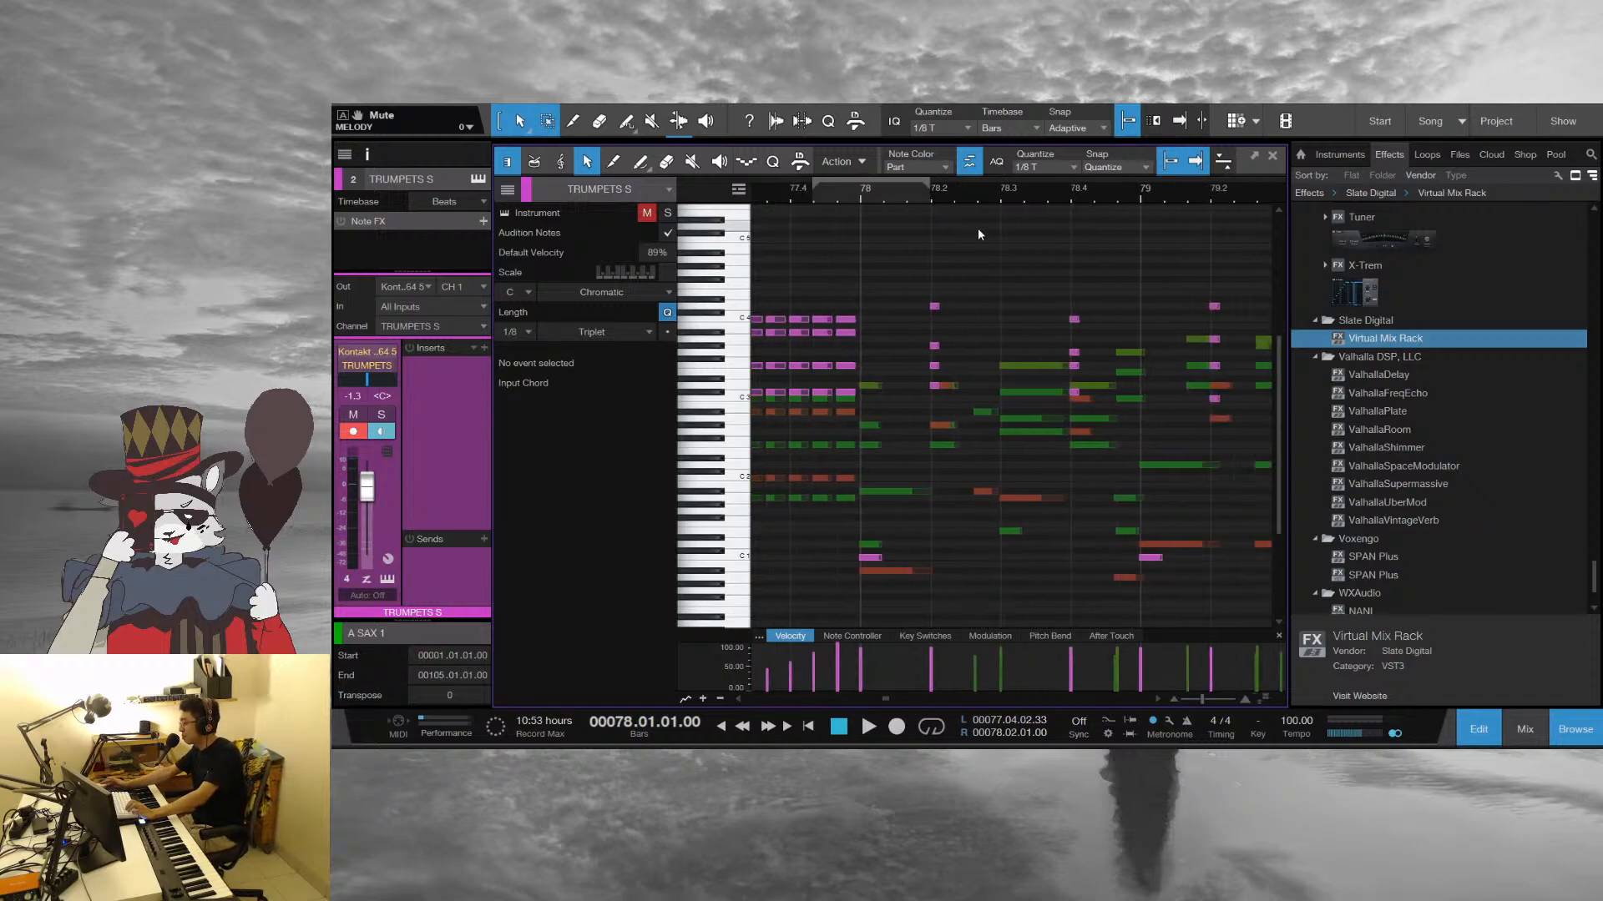
pyautogui.press('space')
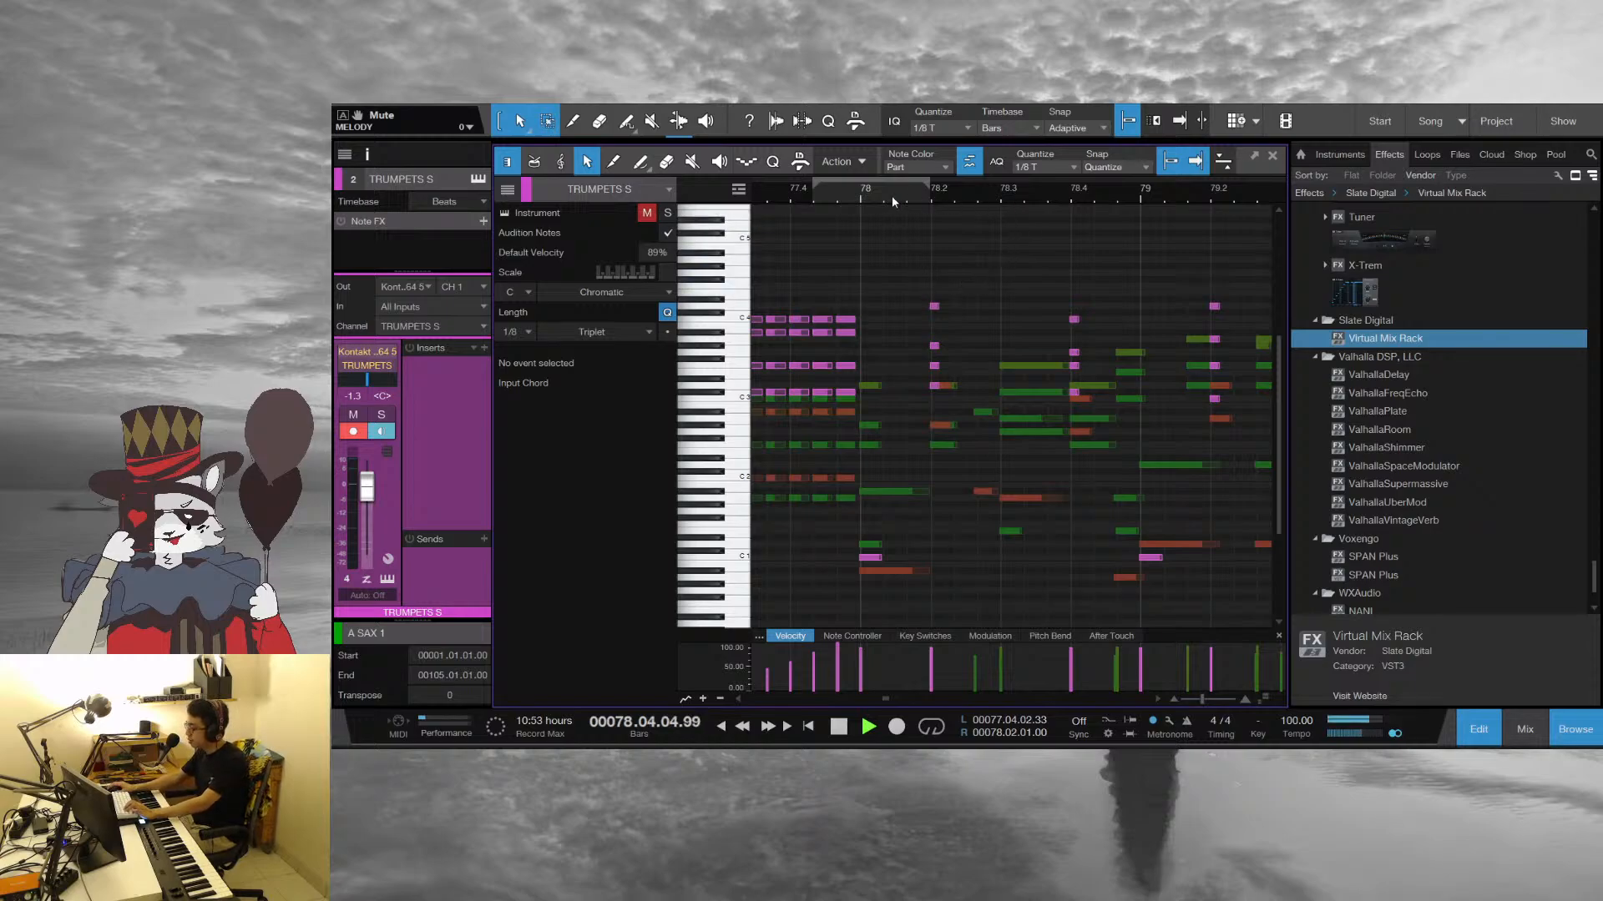
pyautogui.press('space')
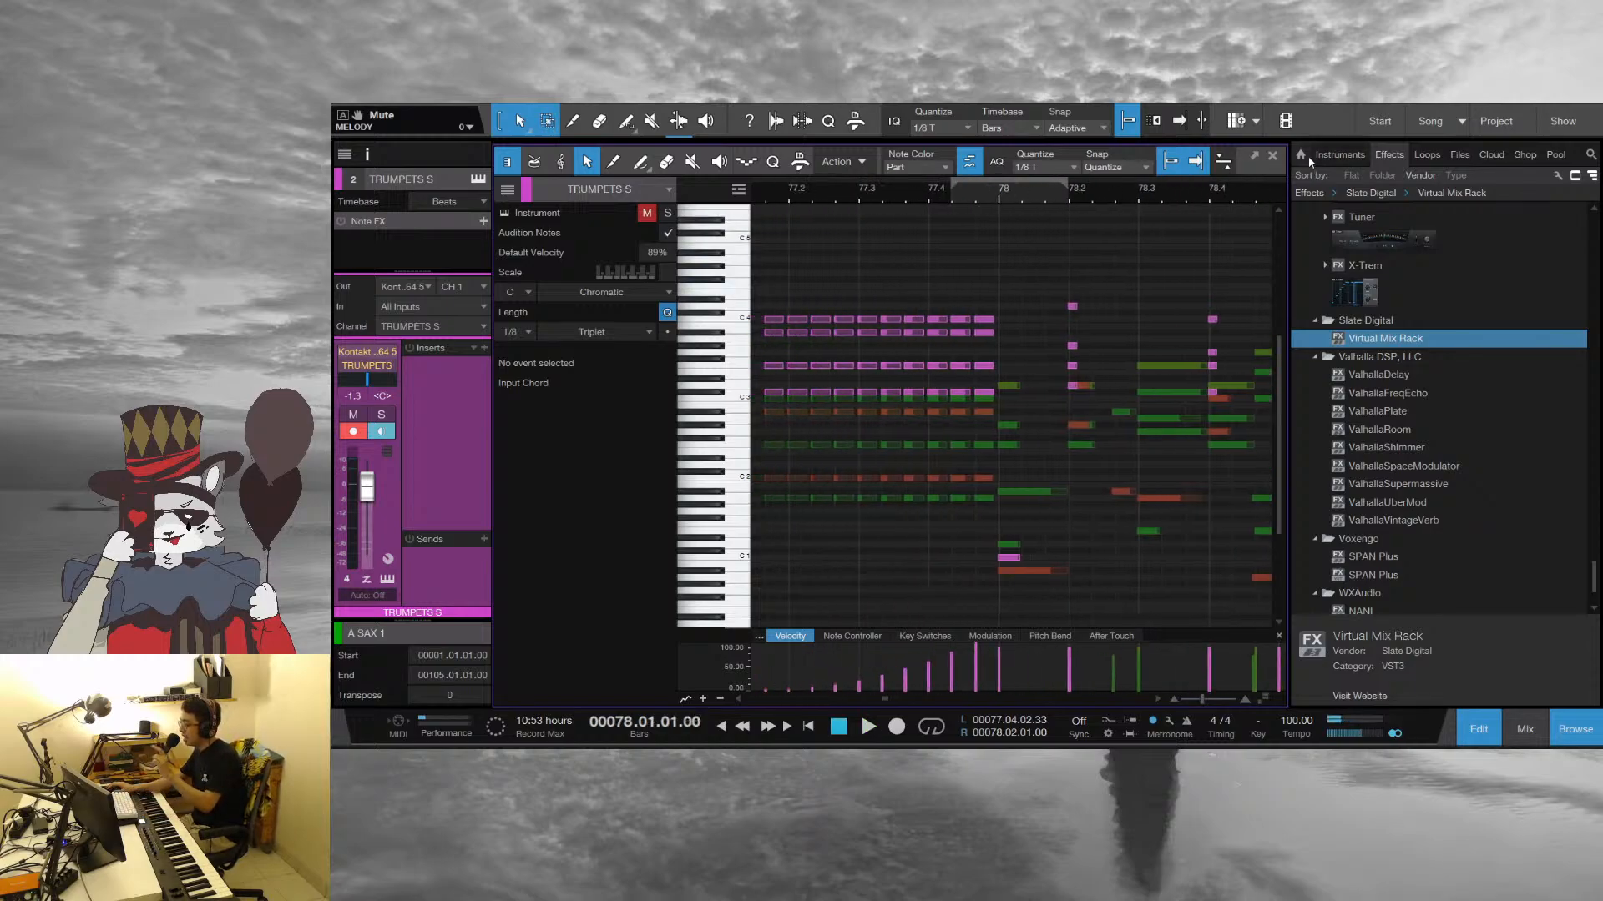
# Close the note editor, open the TRUMPETS S track's instrument and close it again
pyautogui.press('F2')
pyautogui.scroll(2, 1202, 454)
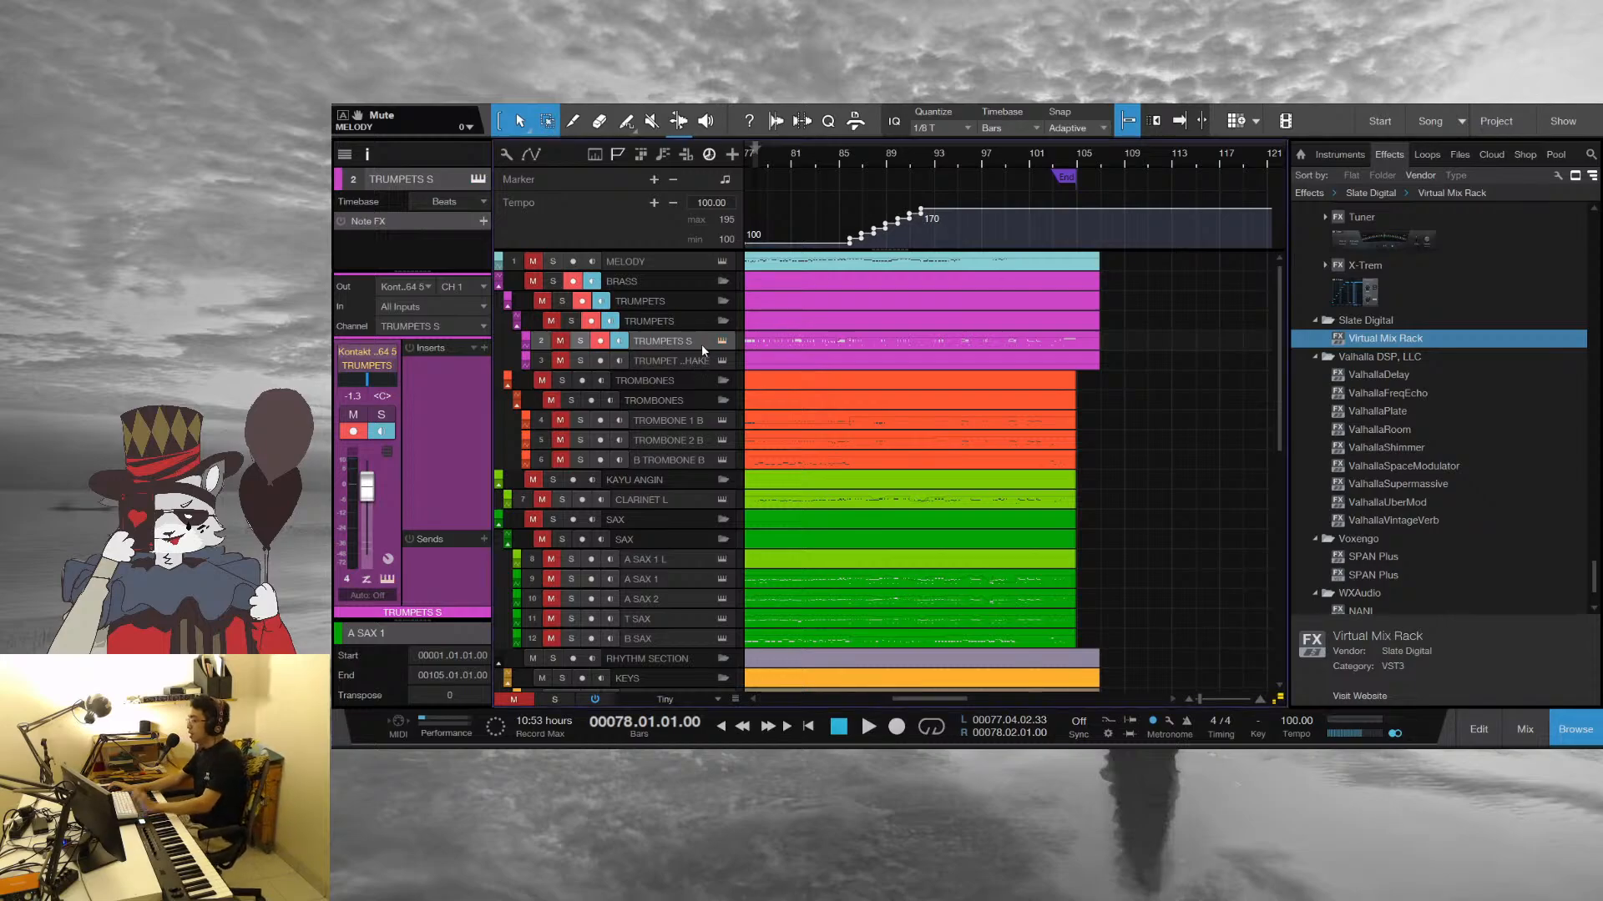
pyautogui.click(723, 342)
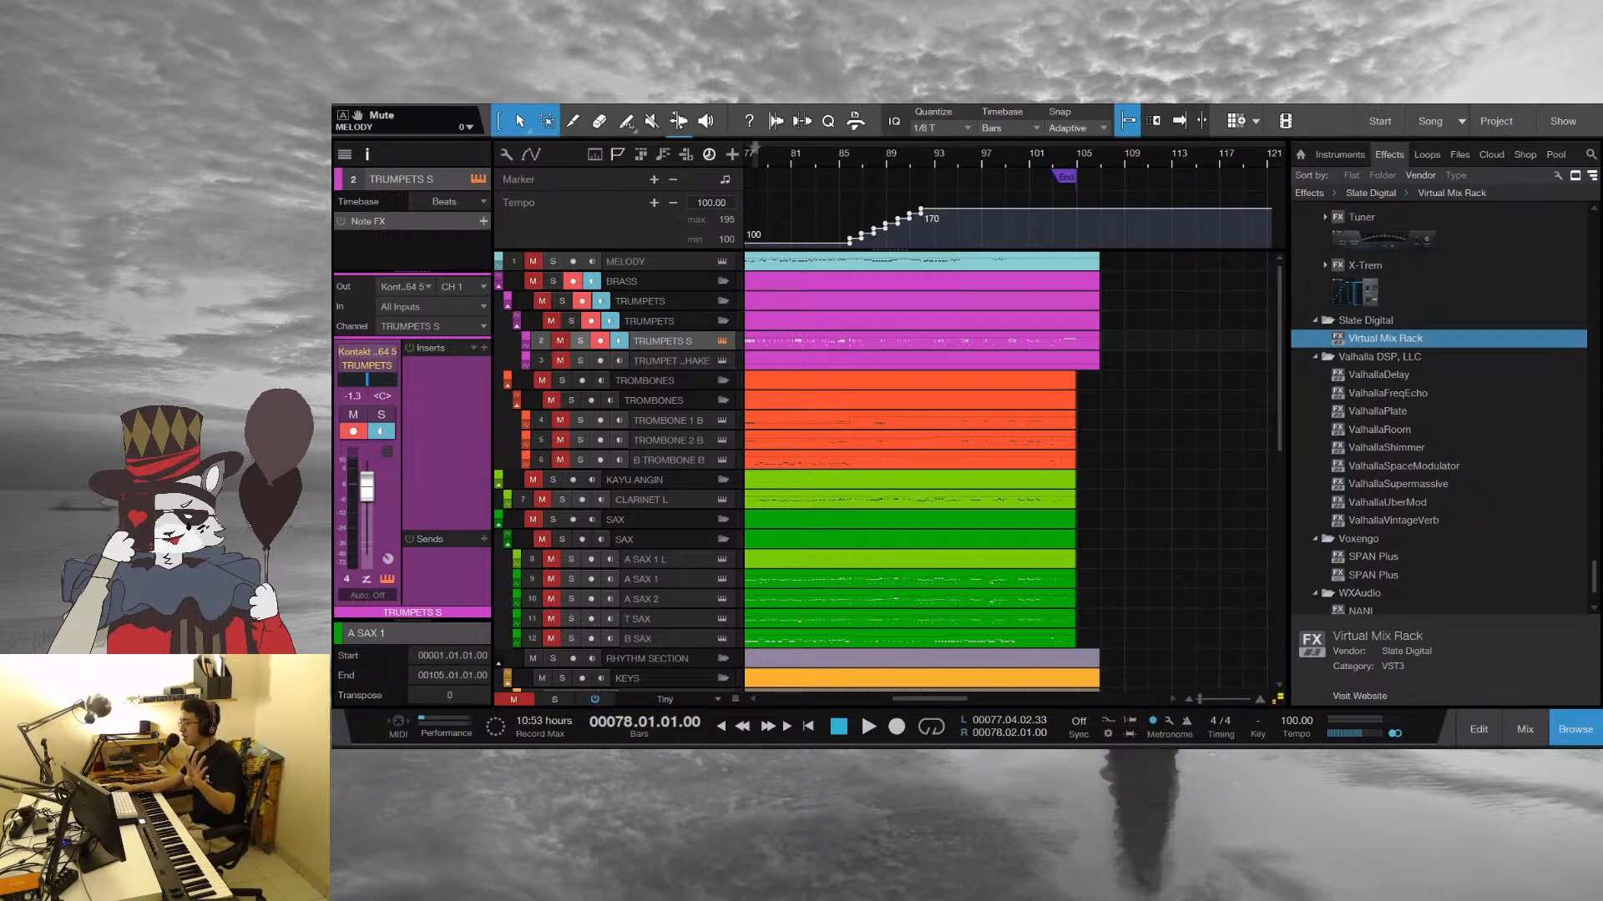
pyautogui.click(895, 288)
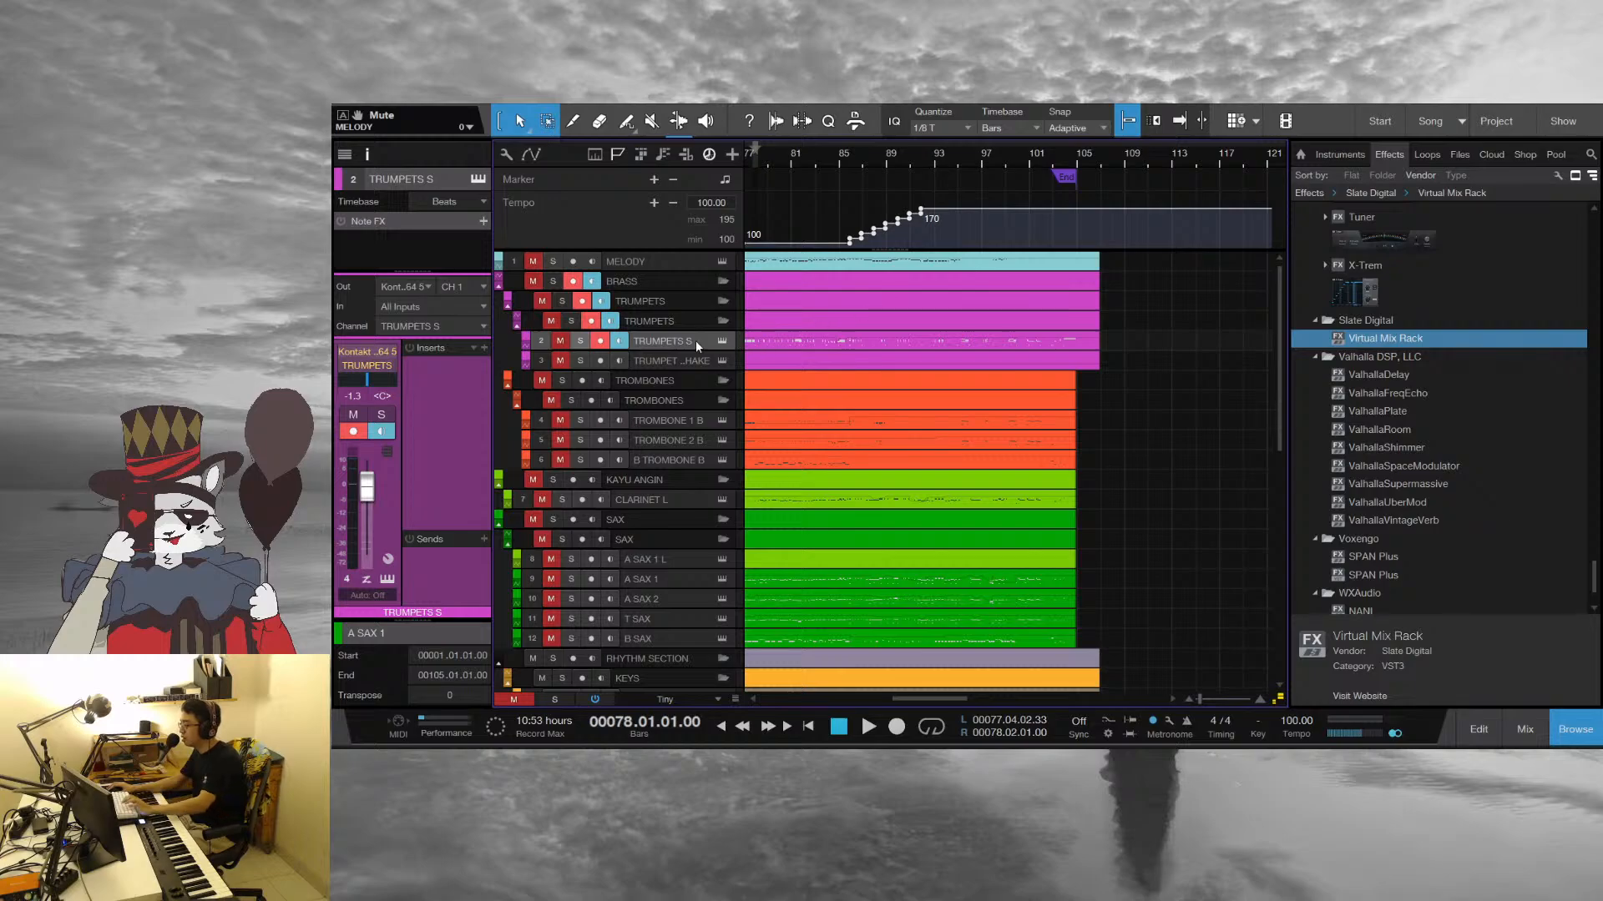
# Examine the arrangement from the trombone, sax and rhythm instrument tracks down to the audio recordings
pyautogui.scroll(-15, 707, 502)
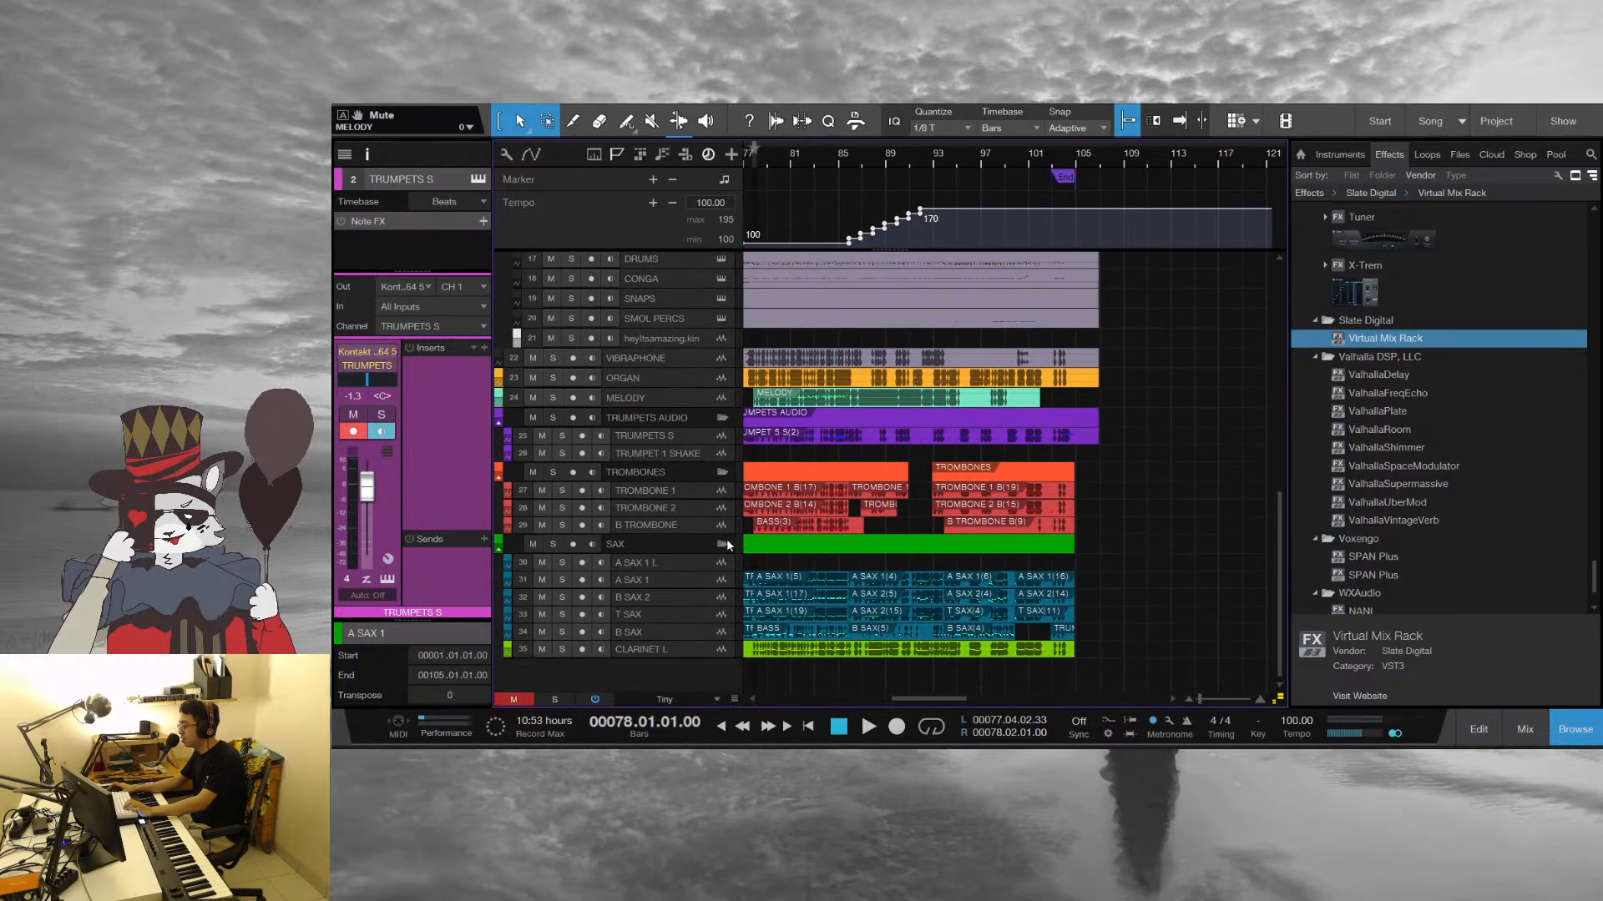
pyautogui.moveTo(823, 158); pyautogui.dragTo(943, 92)
pyautogui.scroll(6, 810, 434)
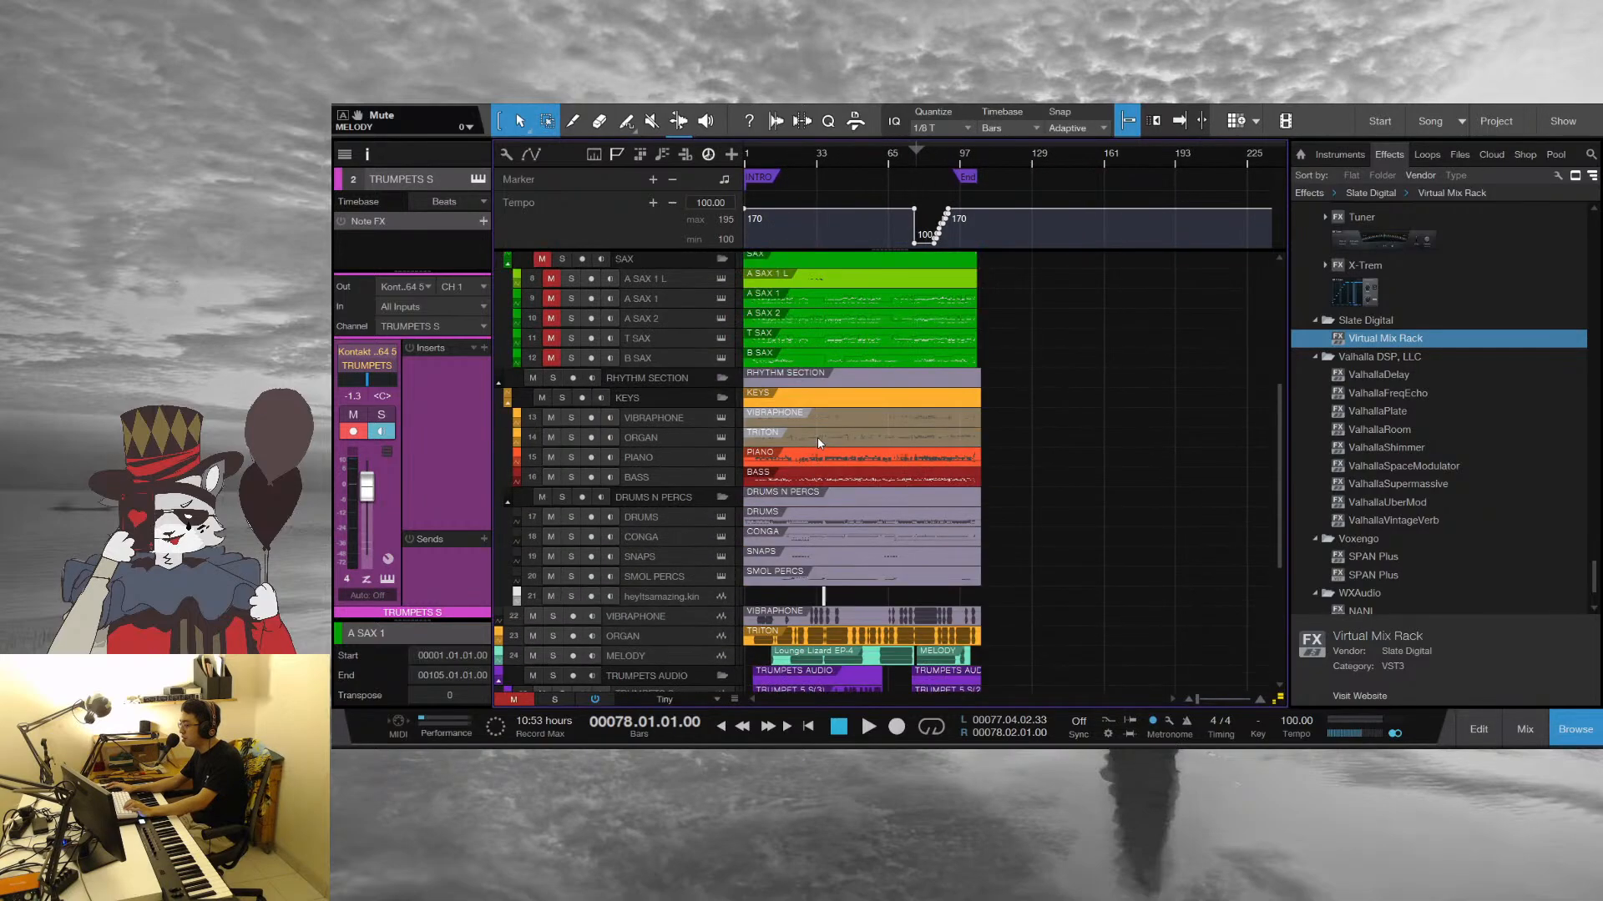
pyautogui.scroll(-6, 818, 436)
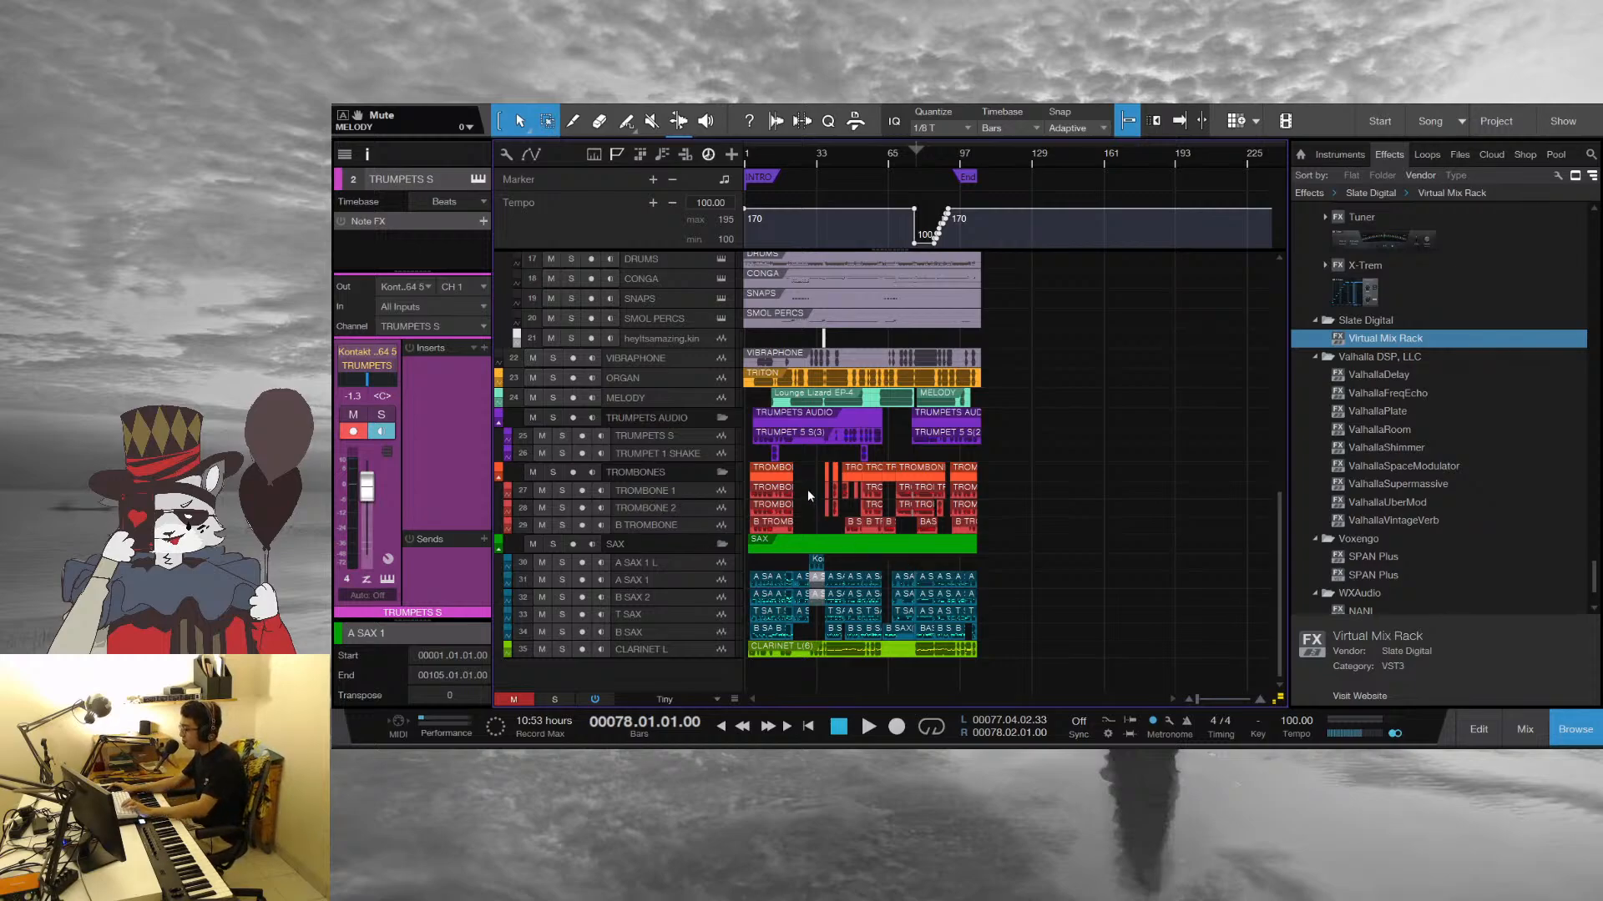
pyautogui.moveTo(846, 155); pyautogui.dragTo(824, 225)
pyautogui.scroll(5, 1117, 546)
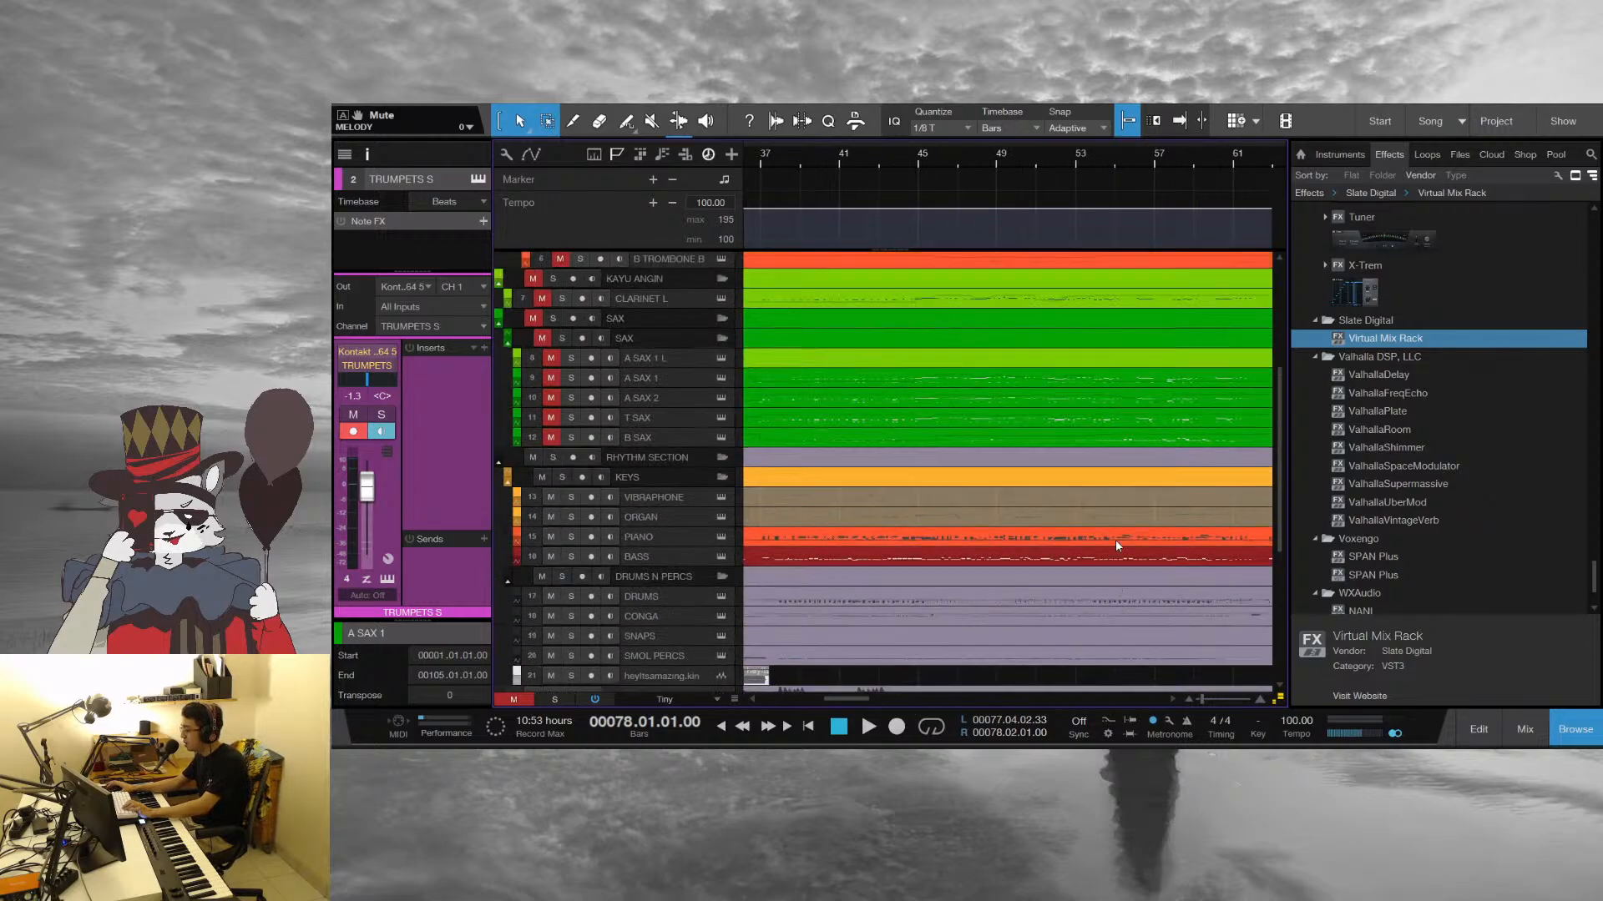
pyautogui.scroll(4, 1117, 546)
pyautogui.scroll(-3, 1092, 410)
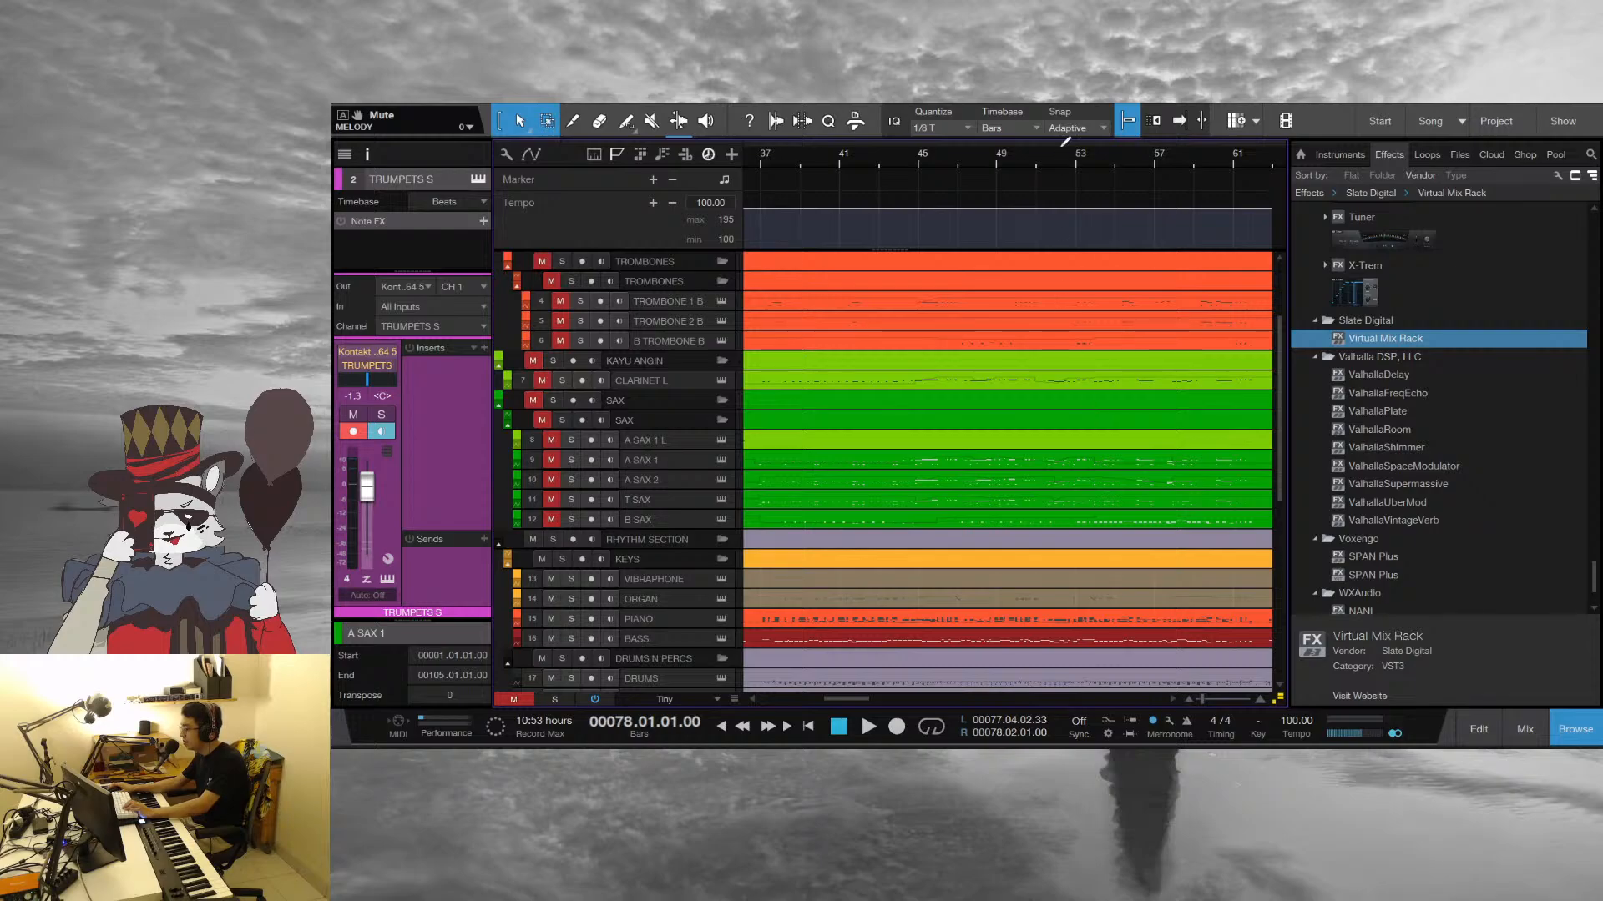
# Move the playhead to the start of bar 77, open the melody and horn parts together in the note editor and play them
pyautogui.moveTo(1067, 147); pyautogui.dragTo(912, 110)
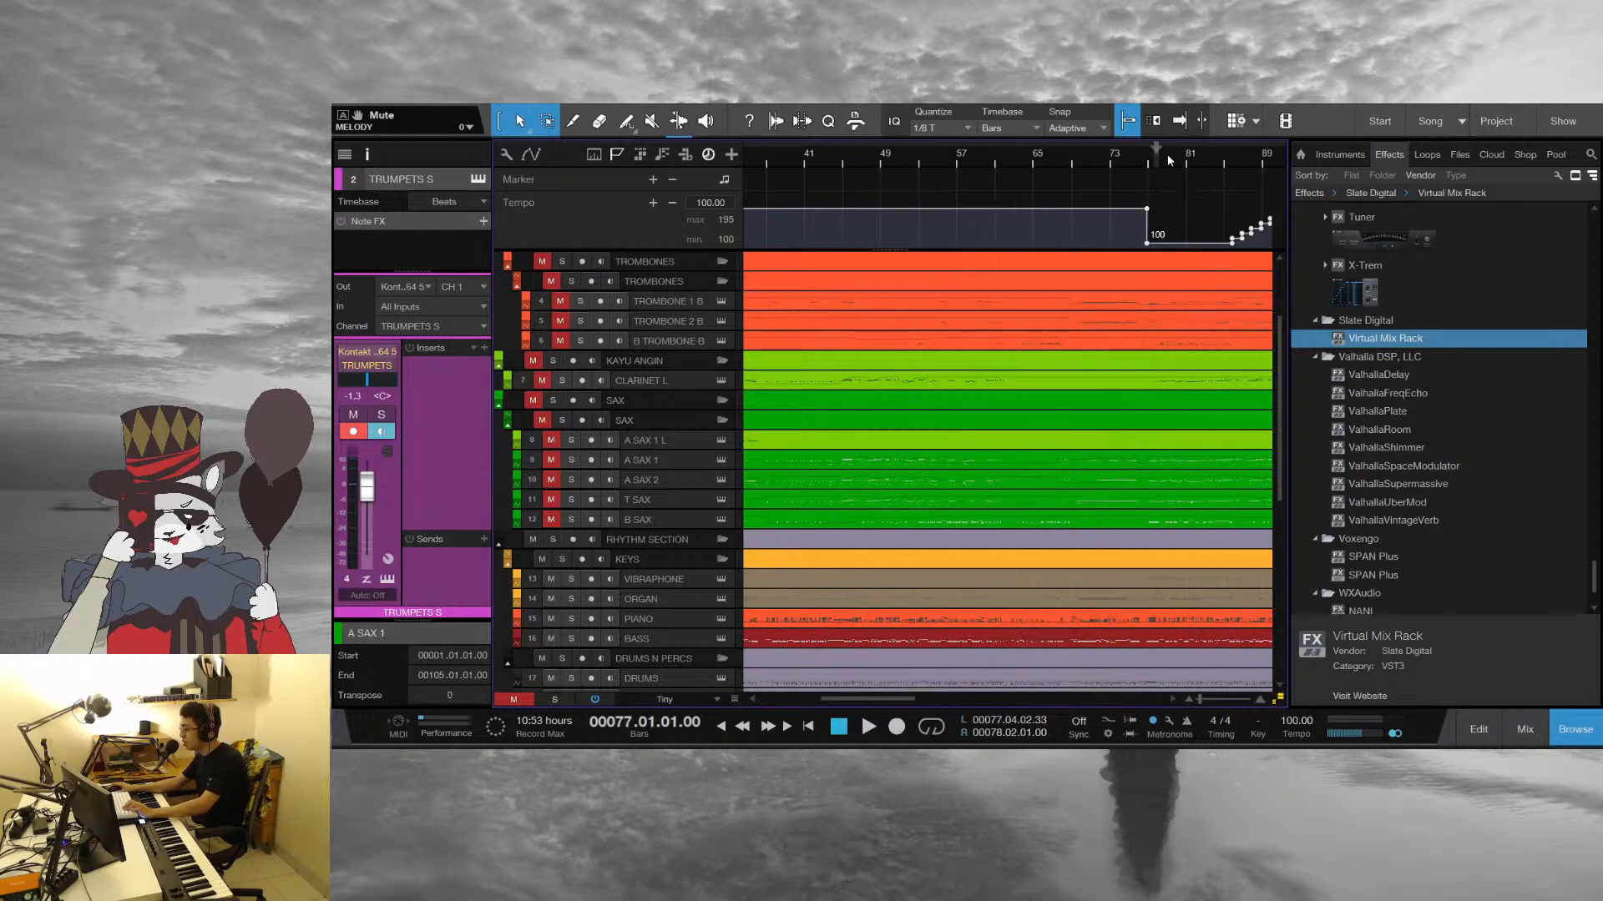
pyautogui.hscroll(5, 1229, 517)
pyautogui.scroll(4, 1127, 434)
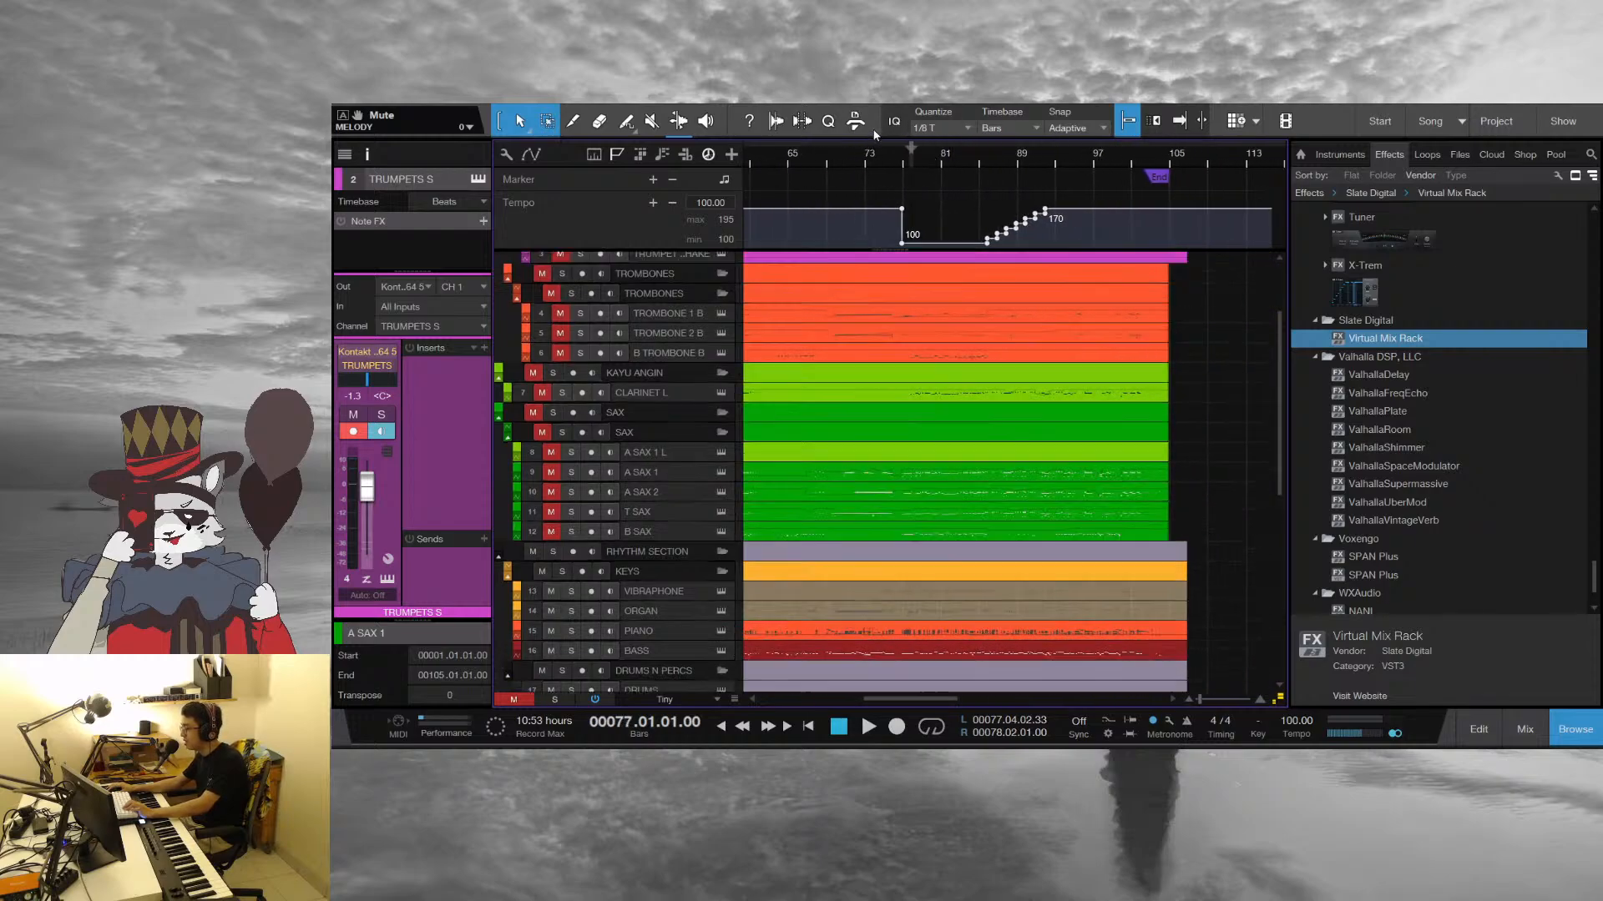
pyautogui.doubleClick(928, 342)
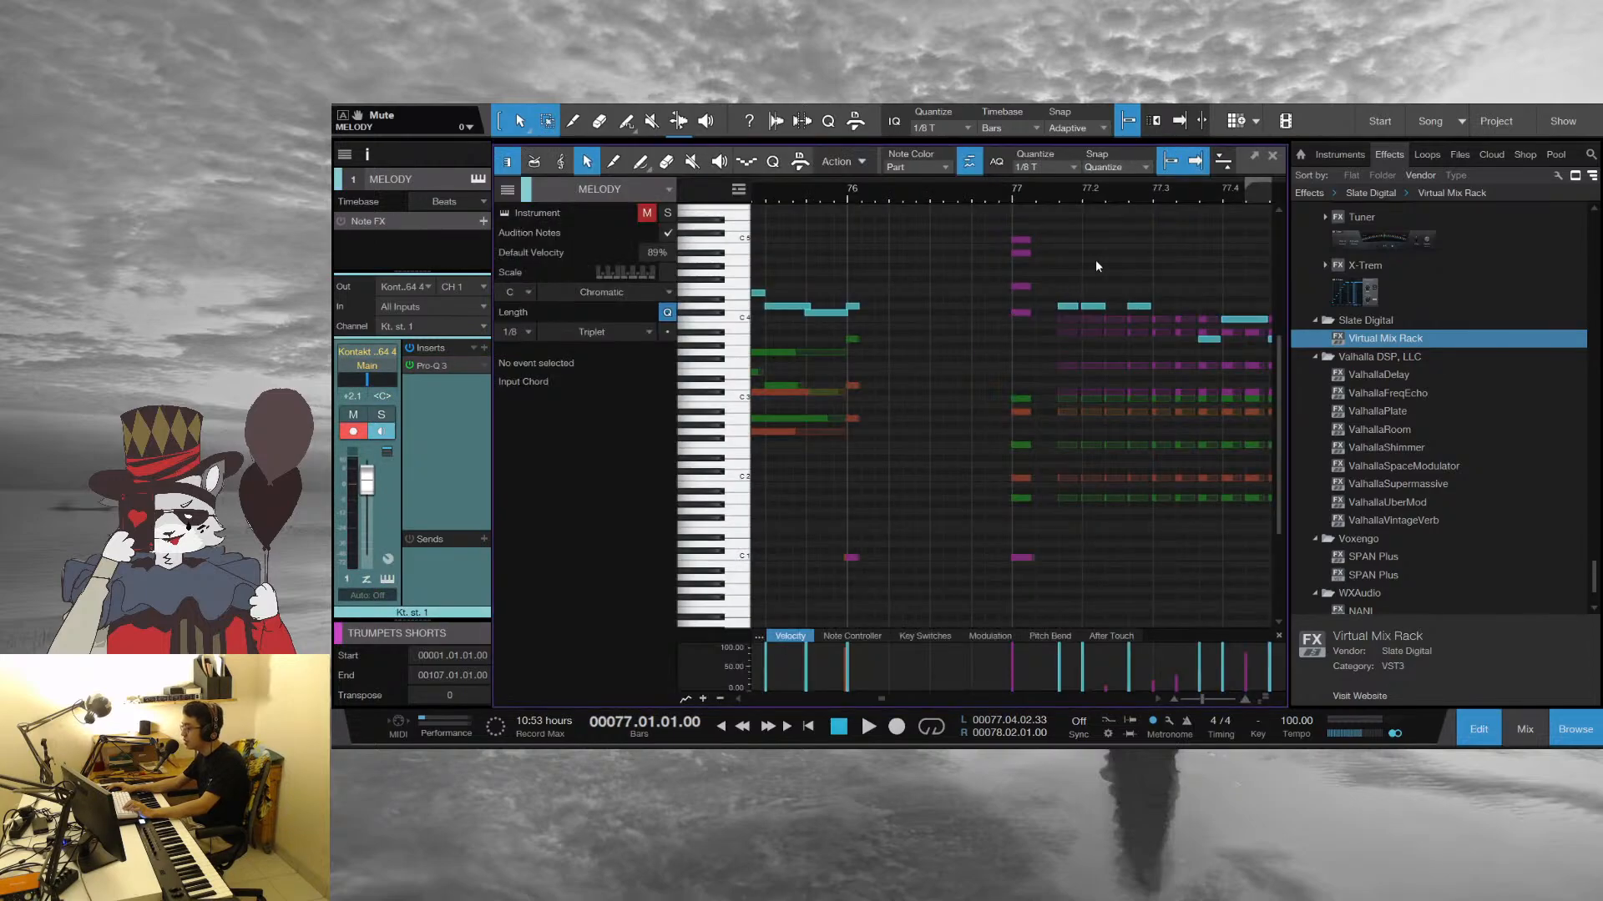
pyautogui.moveTo(1065, 192); pyautogui.dragTo(914, 220)
pyautogui.press('space')
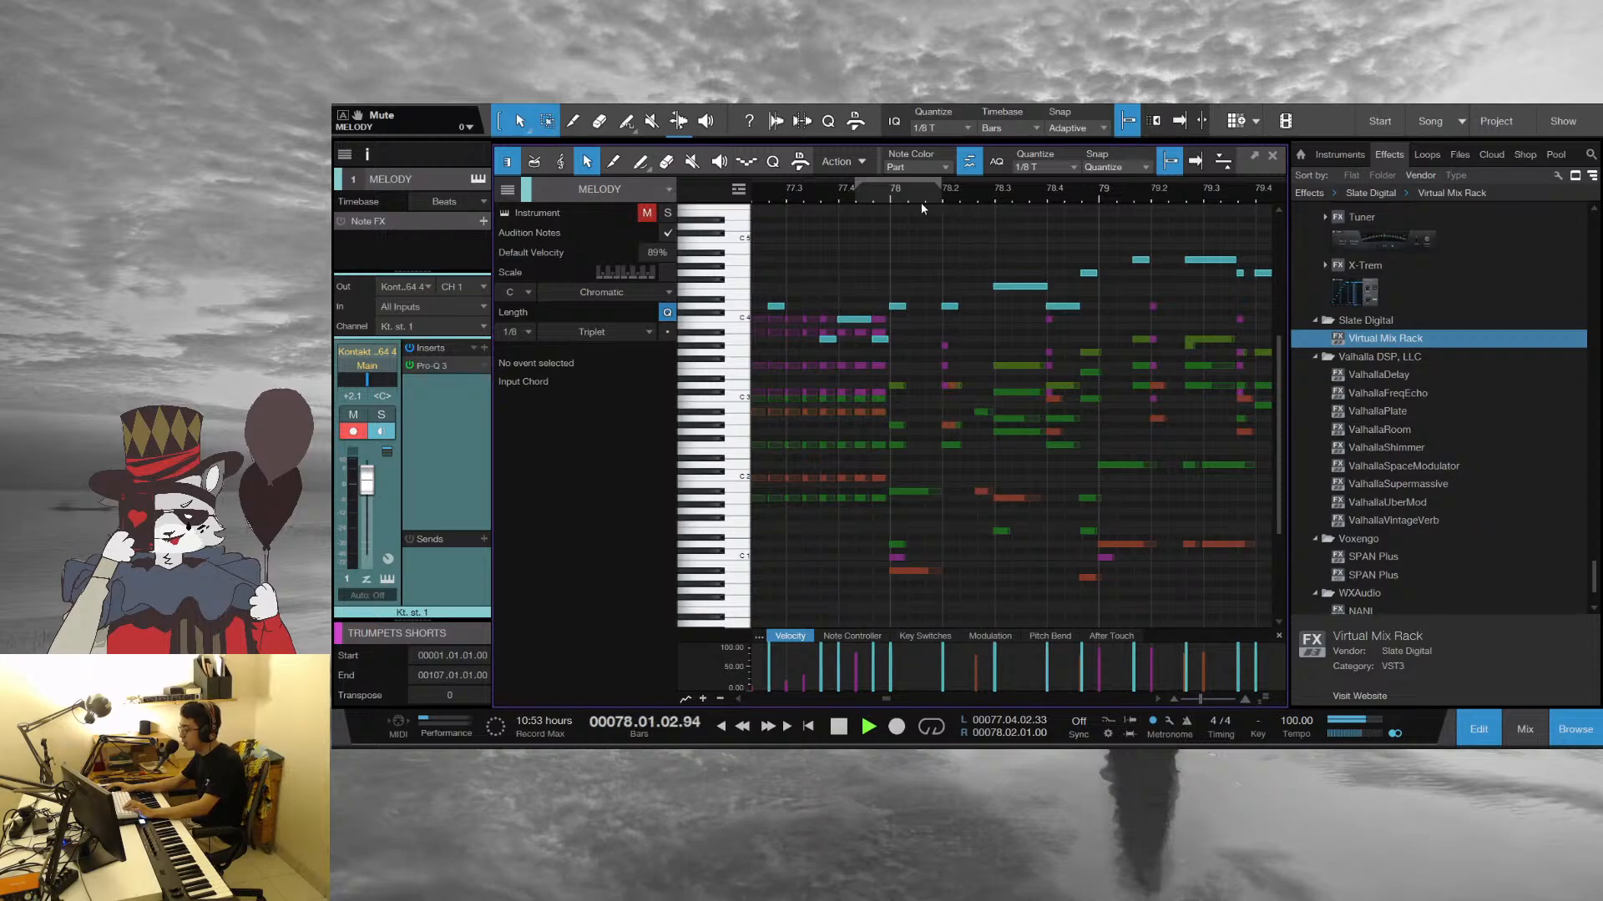
# Reopen the melody and horn parts in the note editor, stop playback and place the playhead at the start of bar 79
pyautogui.click(1270, 158)
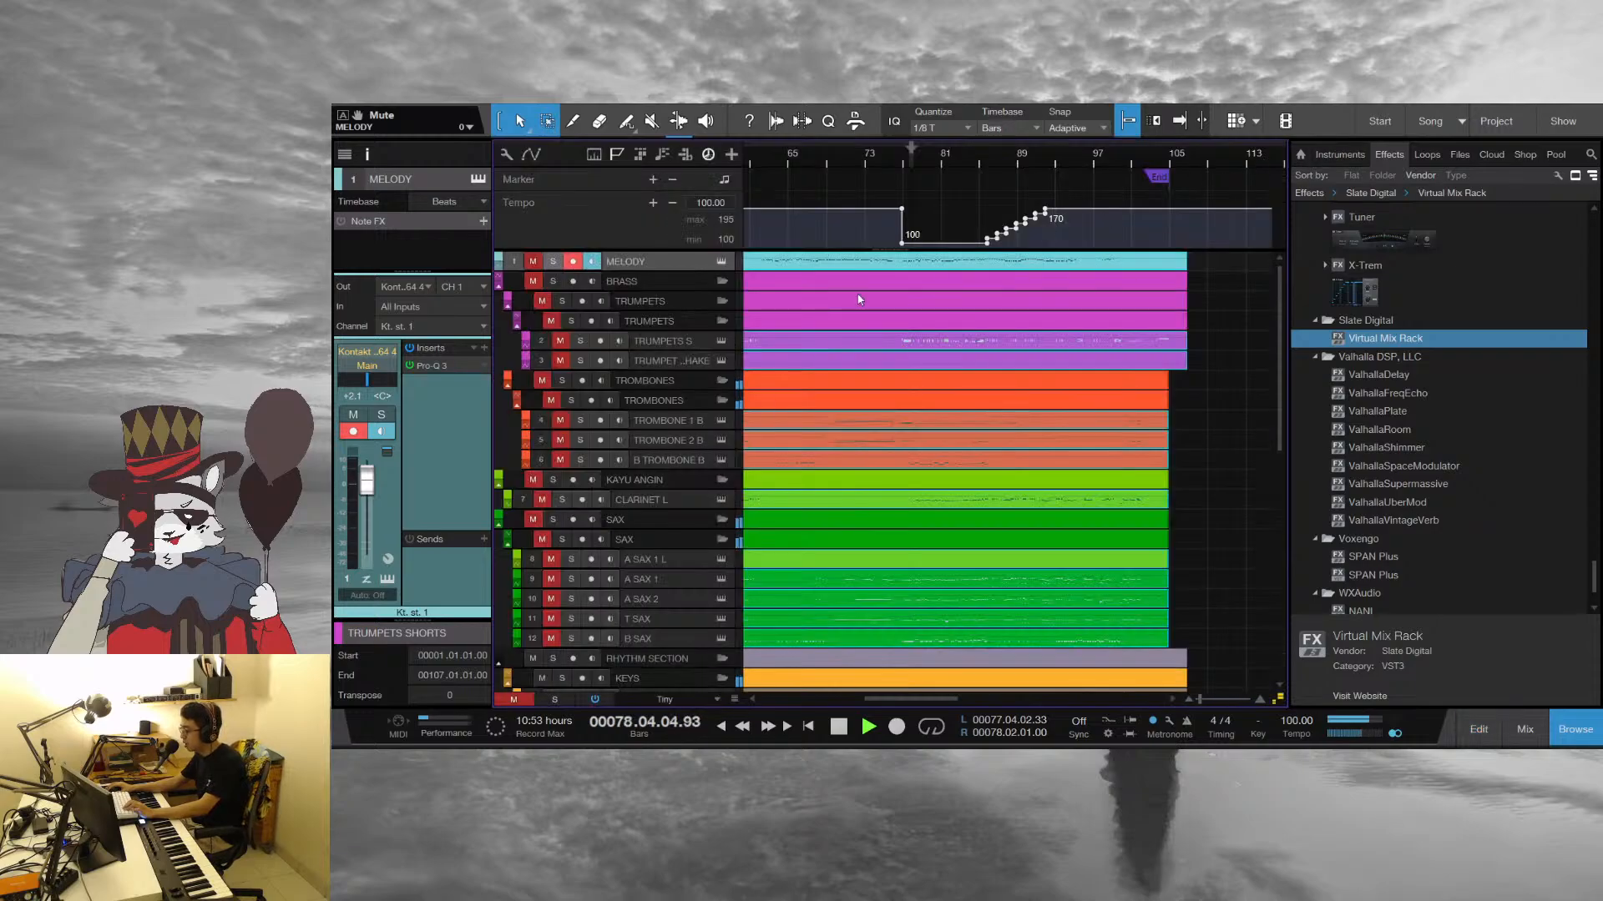
pyautogui.doubleClick(955, 342)
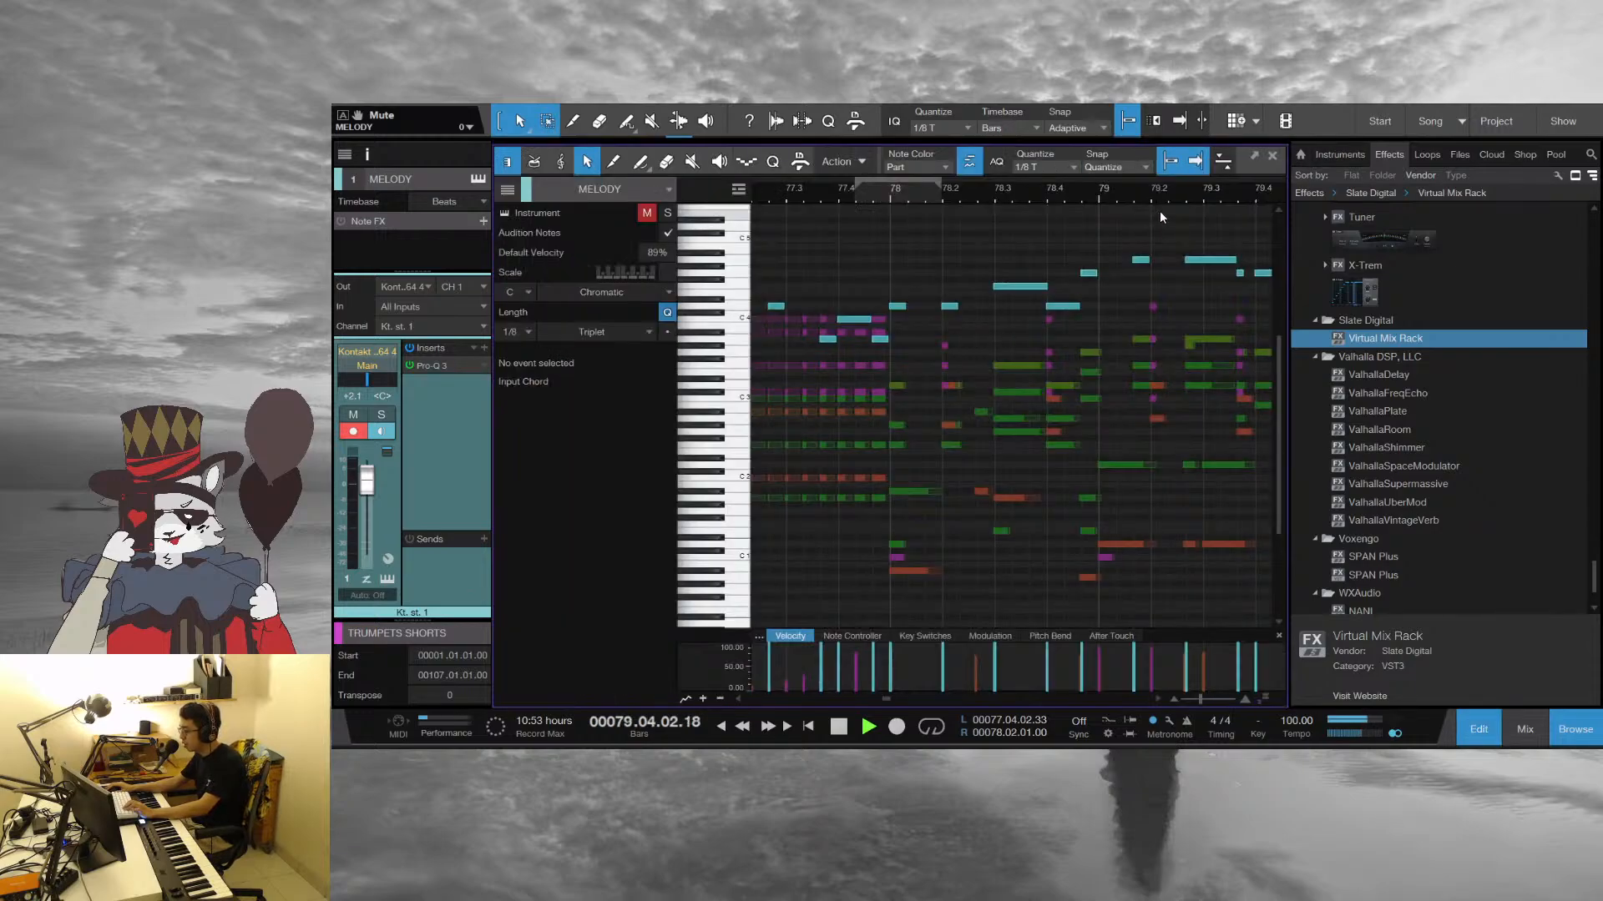
pyautogui.press('space')
pyautogui.moveTo(1122, 196); pyautogui.dragTo(919, 192)
pyautogui.click(919, 192)
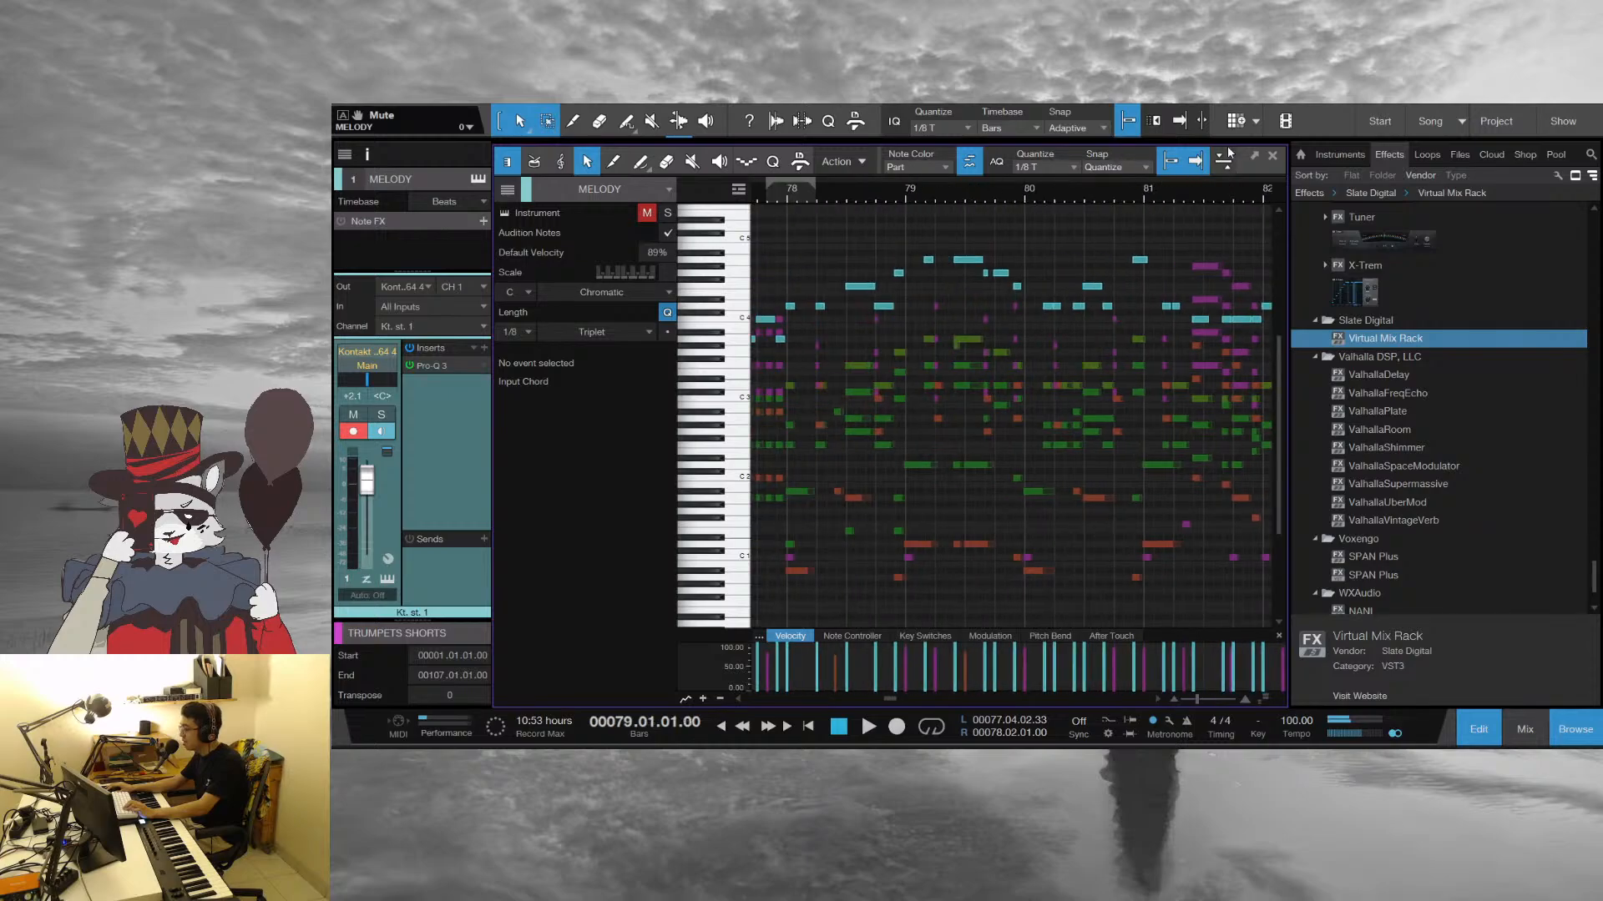
# Close the note editor and select the PIANO track in the rhythm section
pyautogui.click(1272, 157)
pyautogui.scroll(-3, 658, 604)
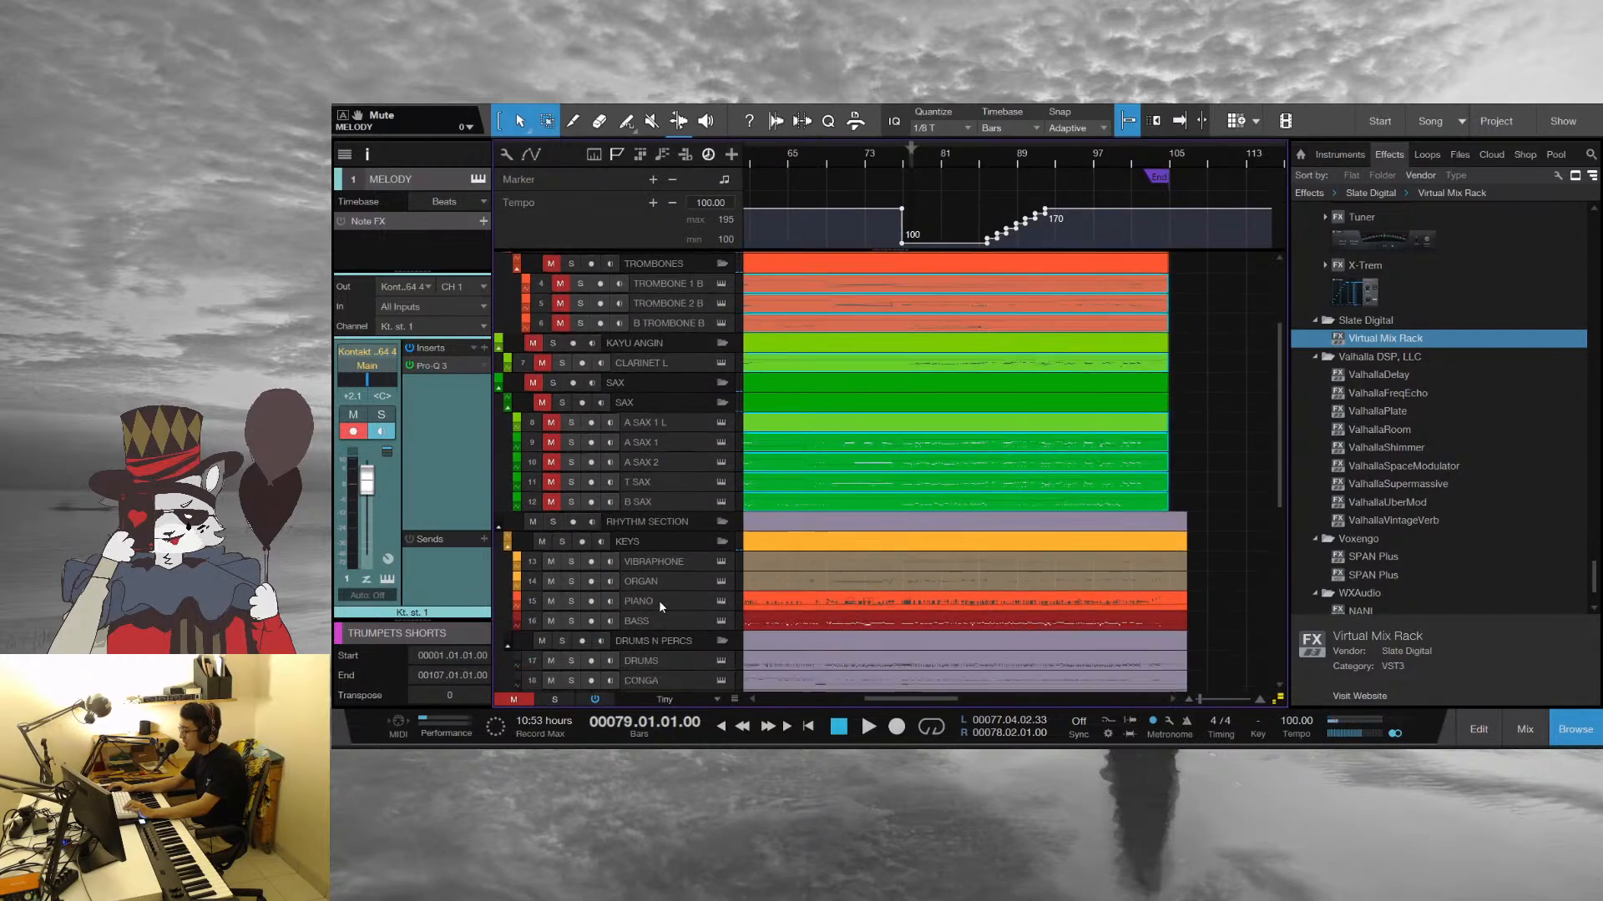
pyautogui.click(659, 601)
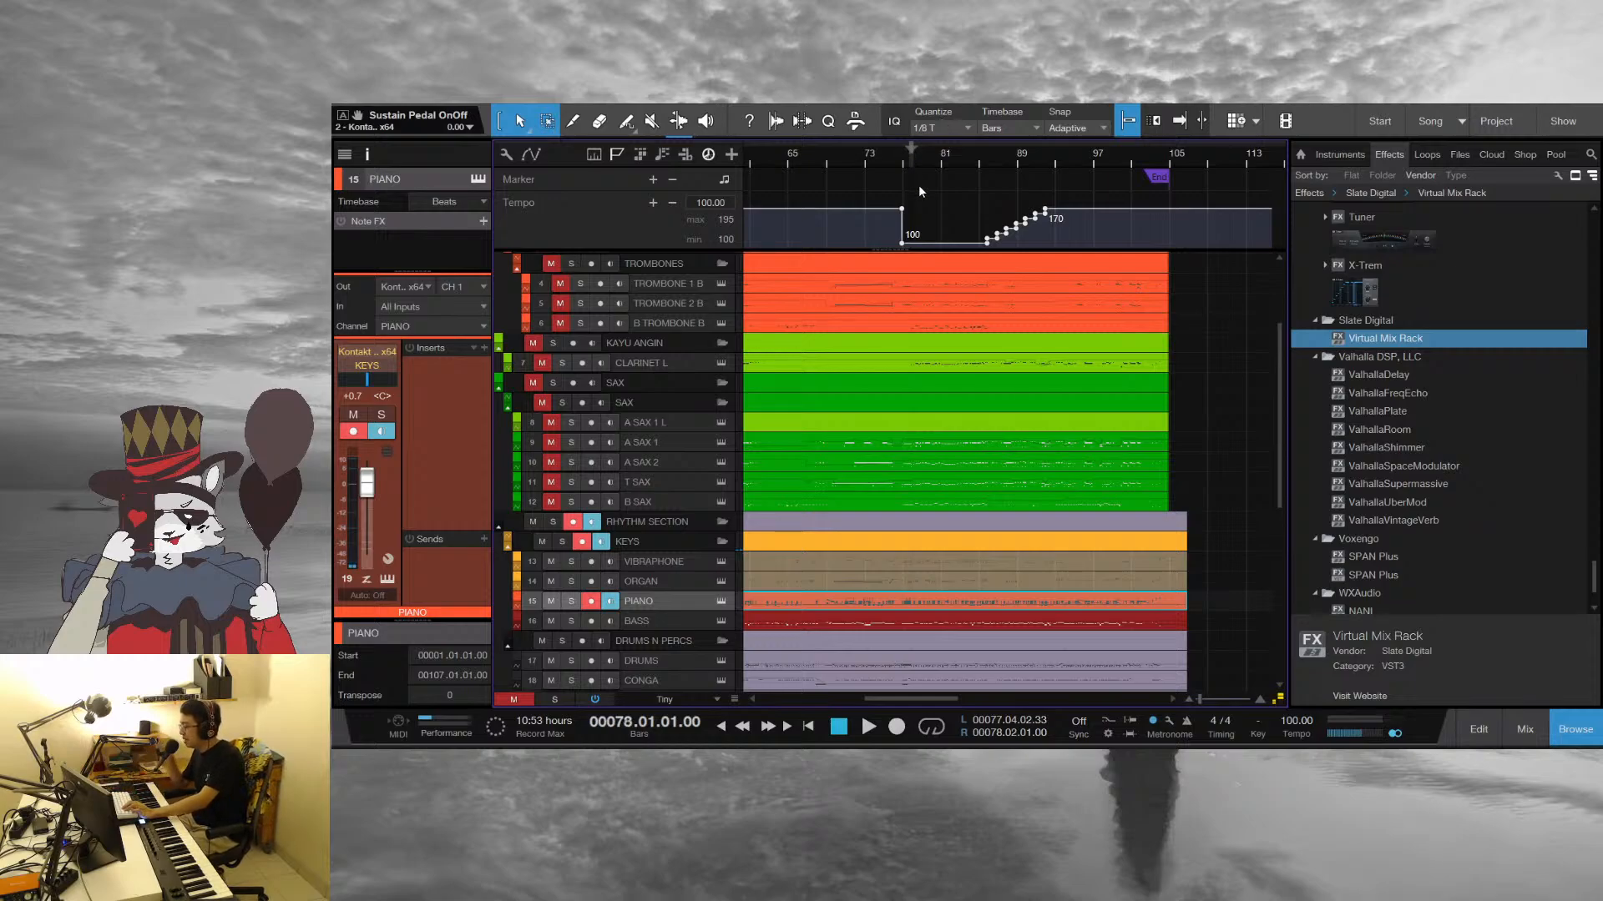
# Select the melody and horn parts together, open them in the note editor and play from the start of bar 78
pyautogui.scroll(5, 1212, 399)
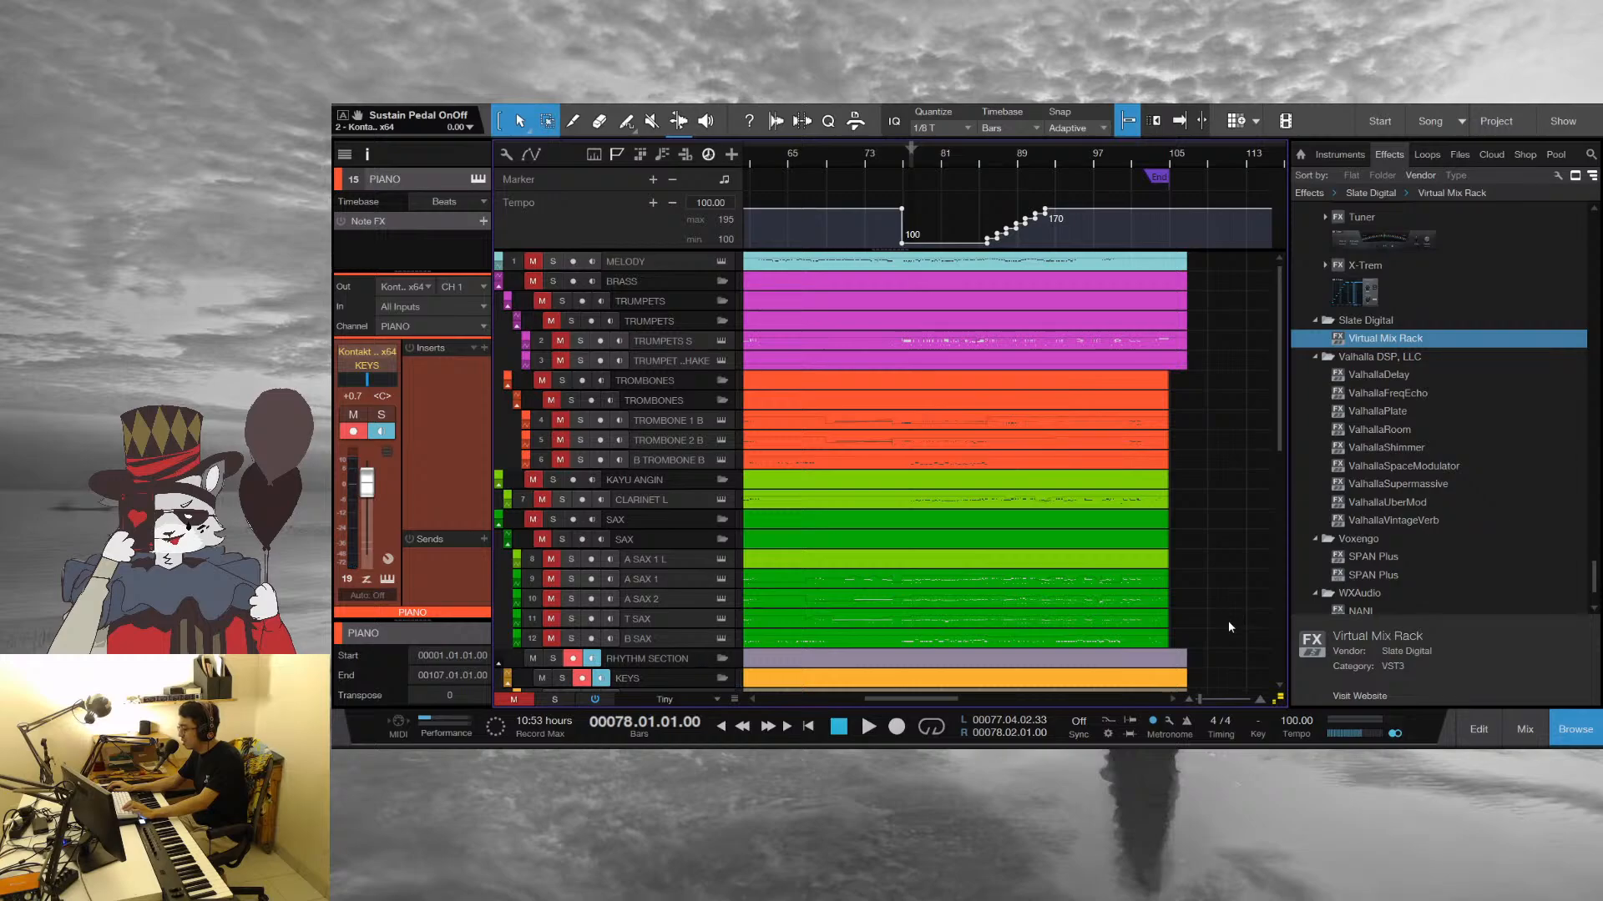
pyautogui.moveTo(1202, 401); pyautogui.dragTo(1160, 638)
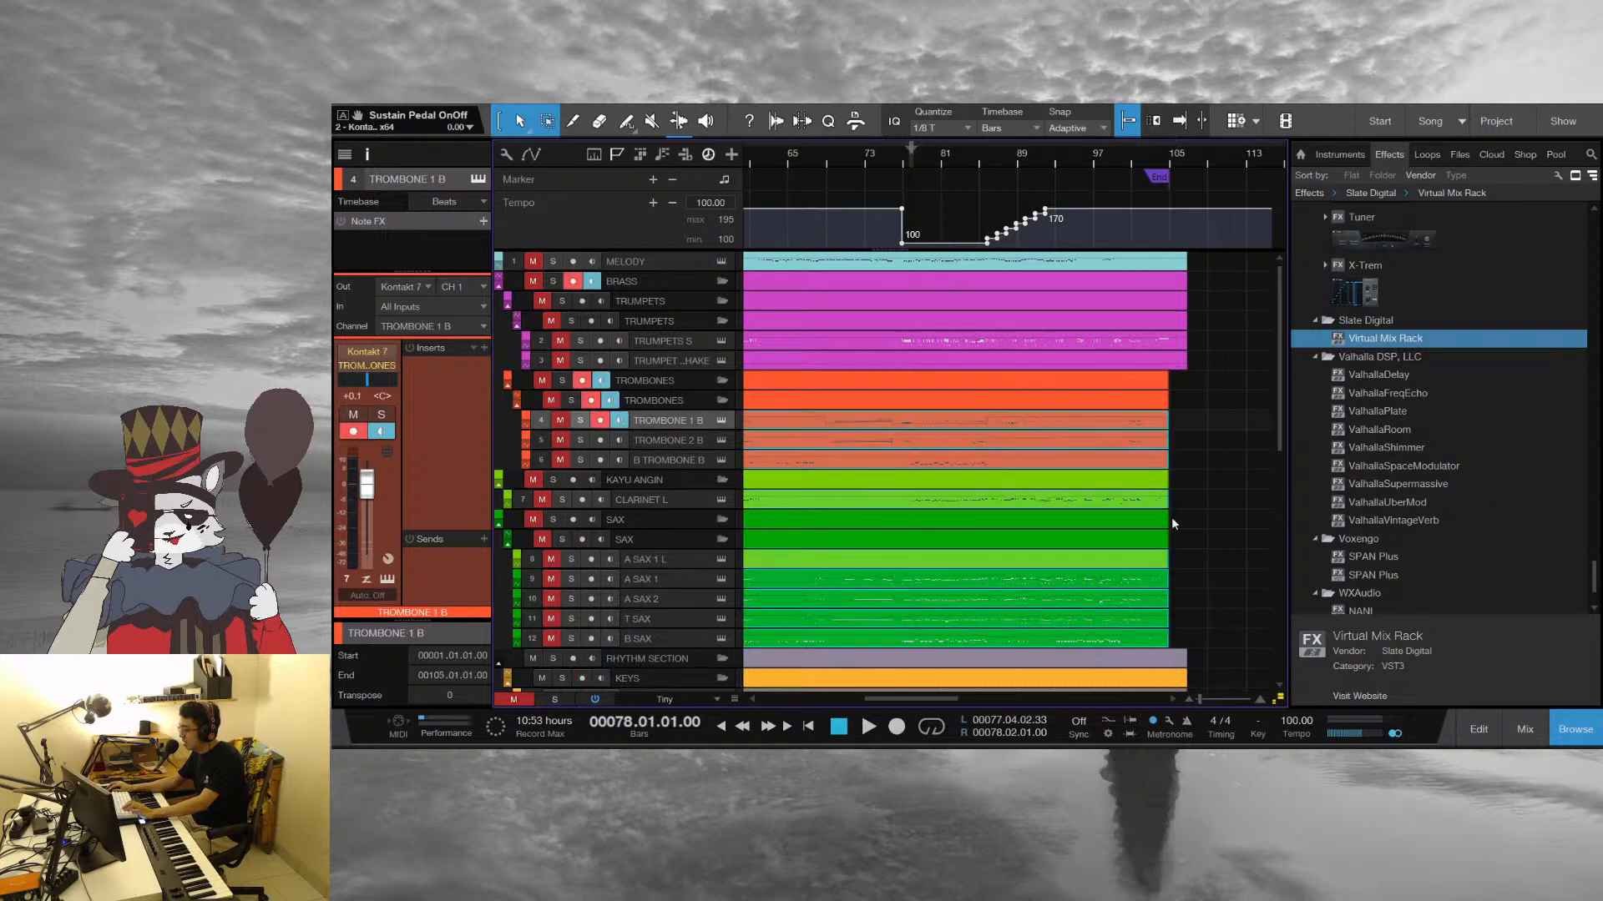
pyautogui.click(1216, 641)
pyautogui.doubleClick(953, 340)
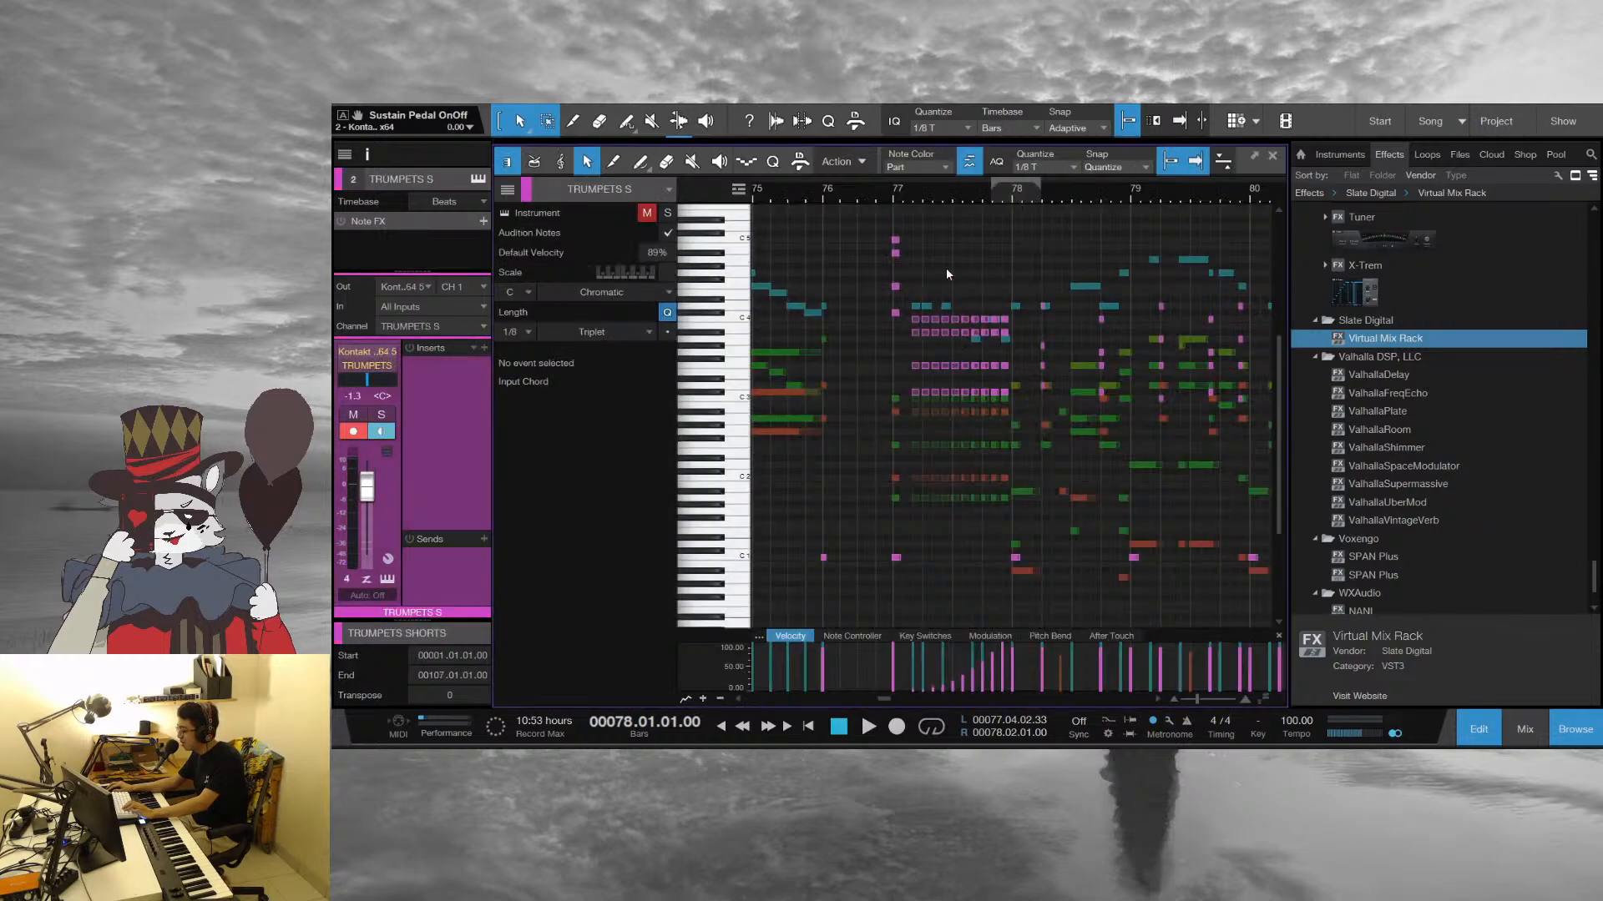
pyautogui.press('space')
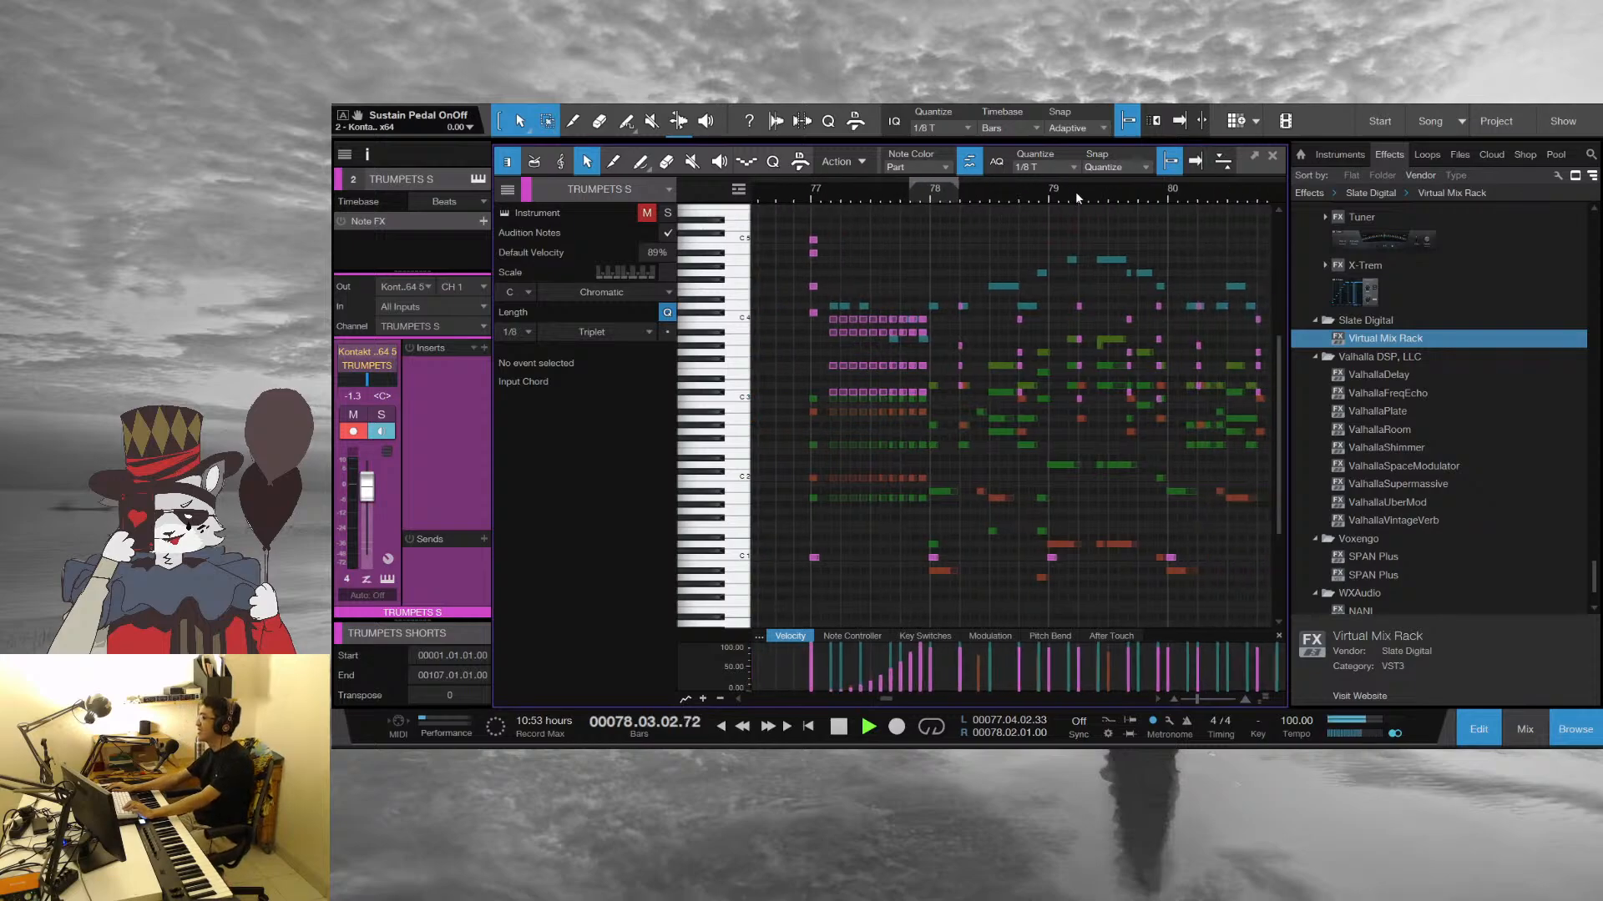
# Stop playback, replay the melody and horn parts from bar 79 into bar 81, and view bars 76 to 81 together
pyautogui.moveTo(1075, 198); pyautogui.dragTo(924, 234)
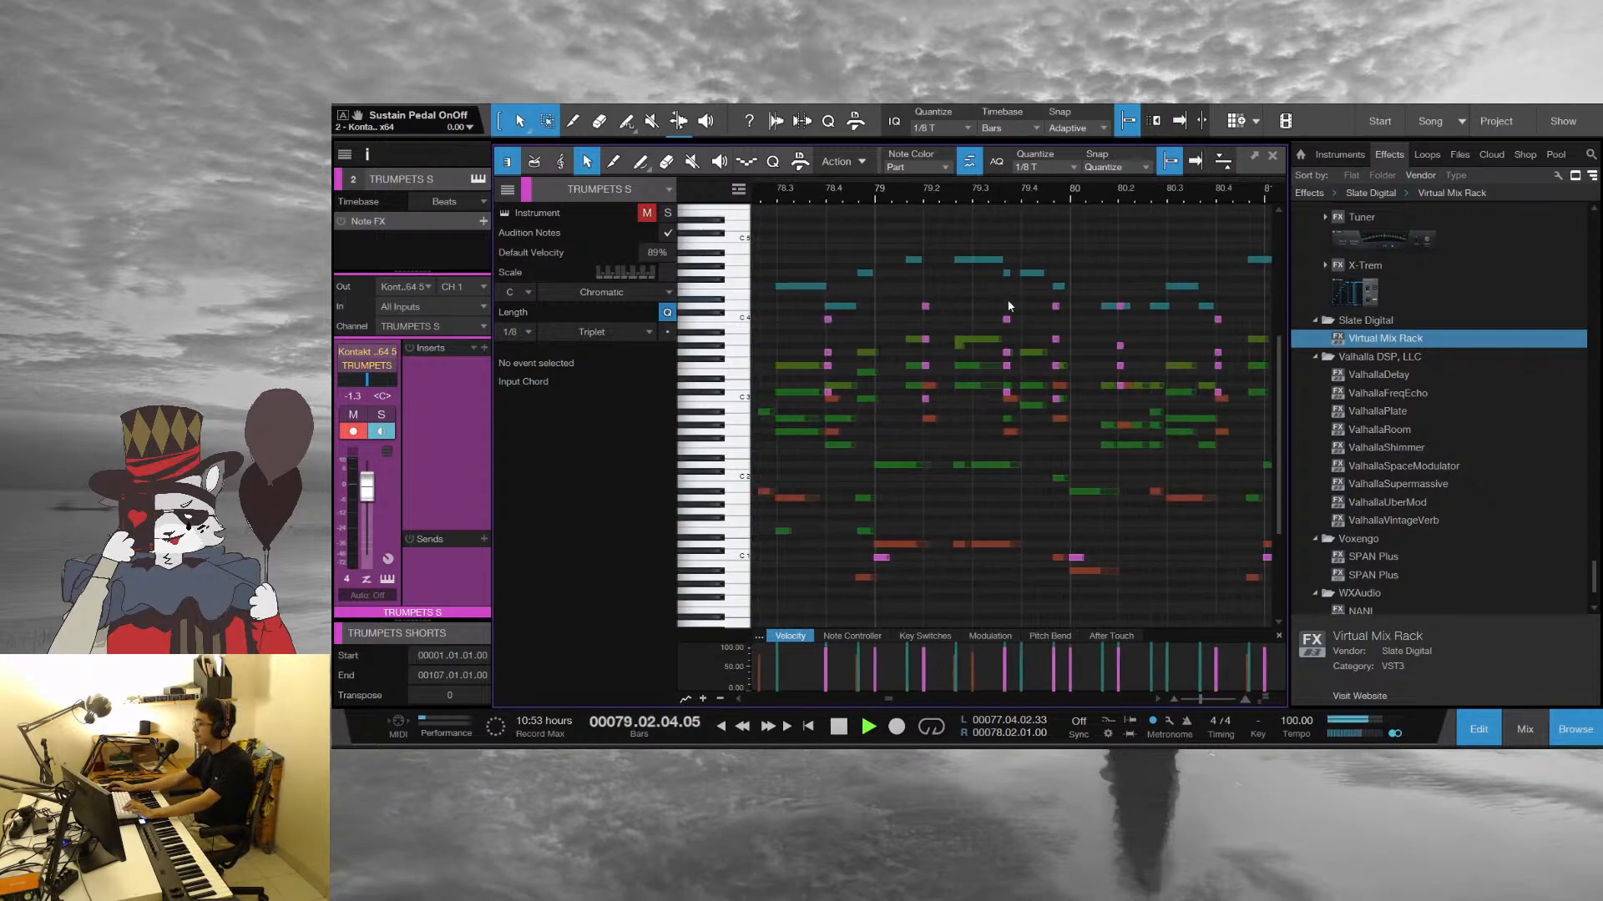
pyautogui.press('space')
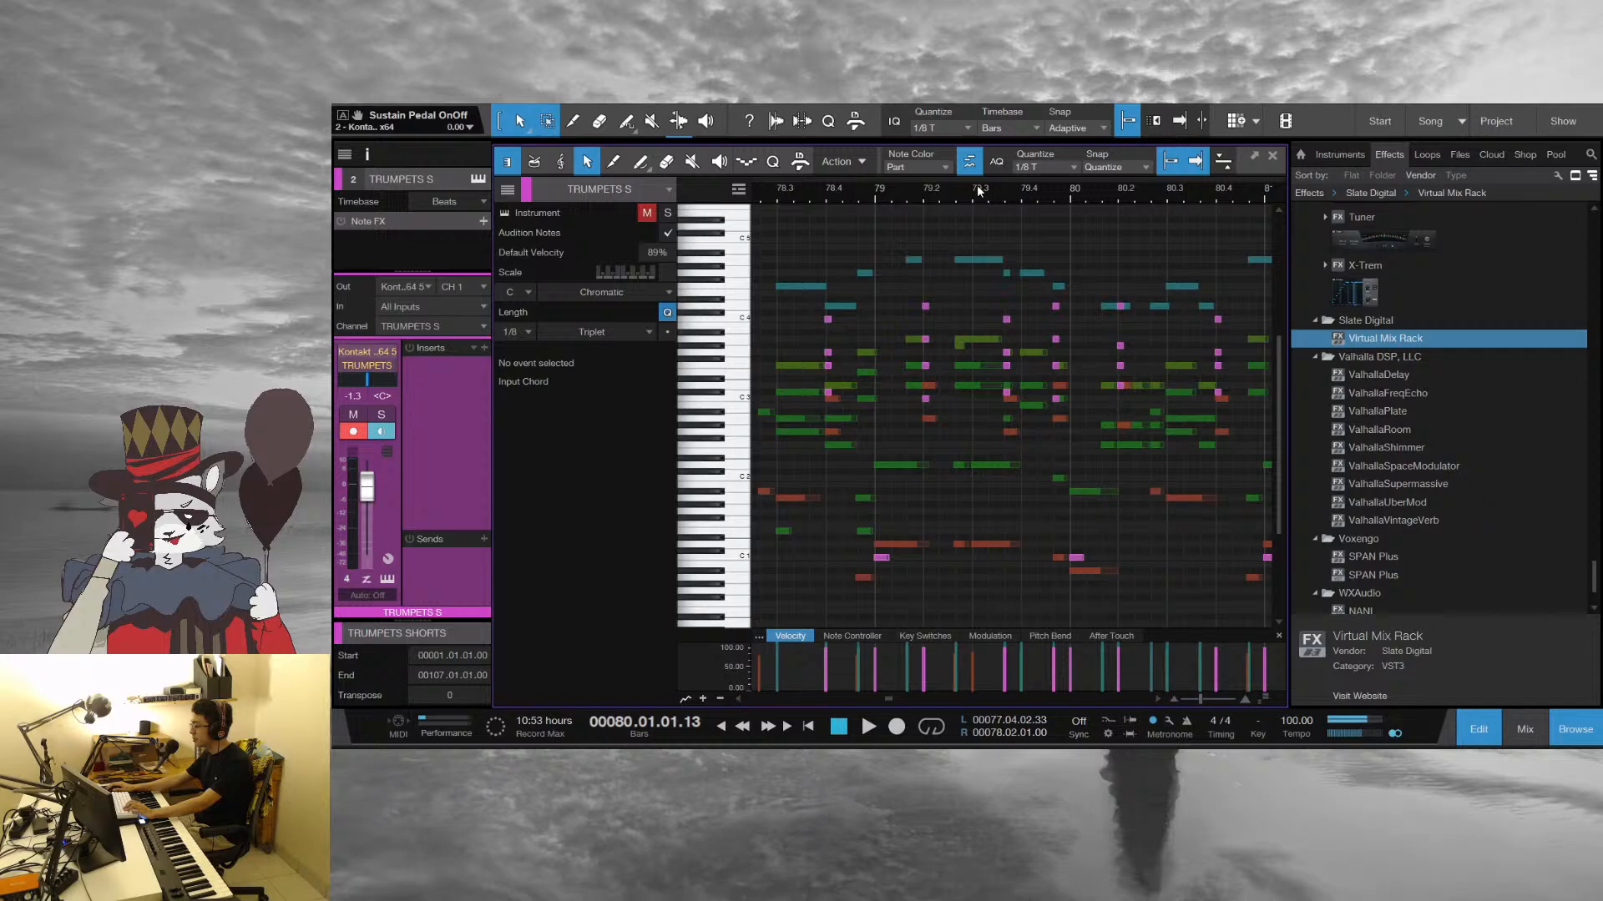
pyautogui.click(897, 190)
pyautogui.press('space')
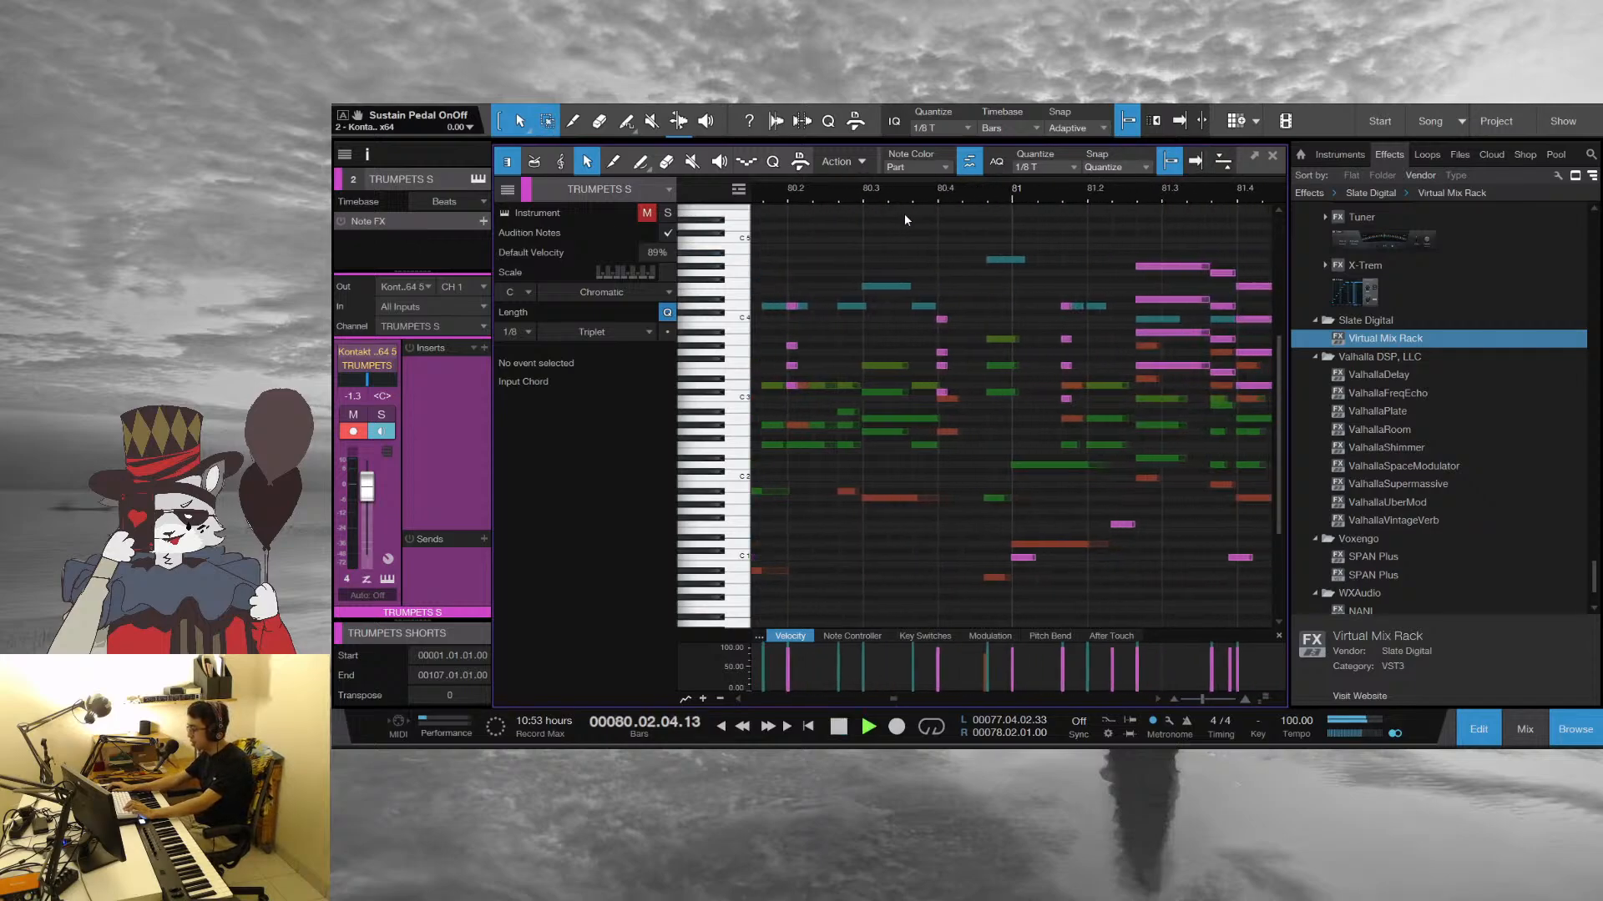
pyautogui.press('space')
pyautogui.moveTo(1065, 196); pyautogui.dragTo(1186, 165)
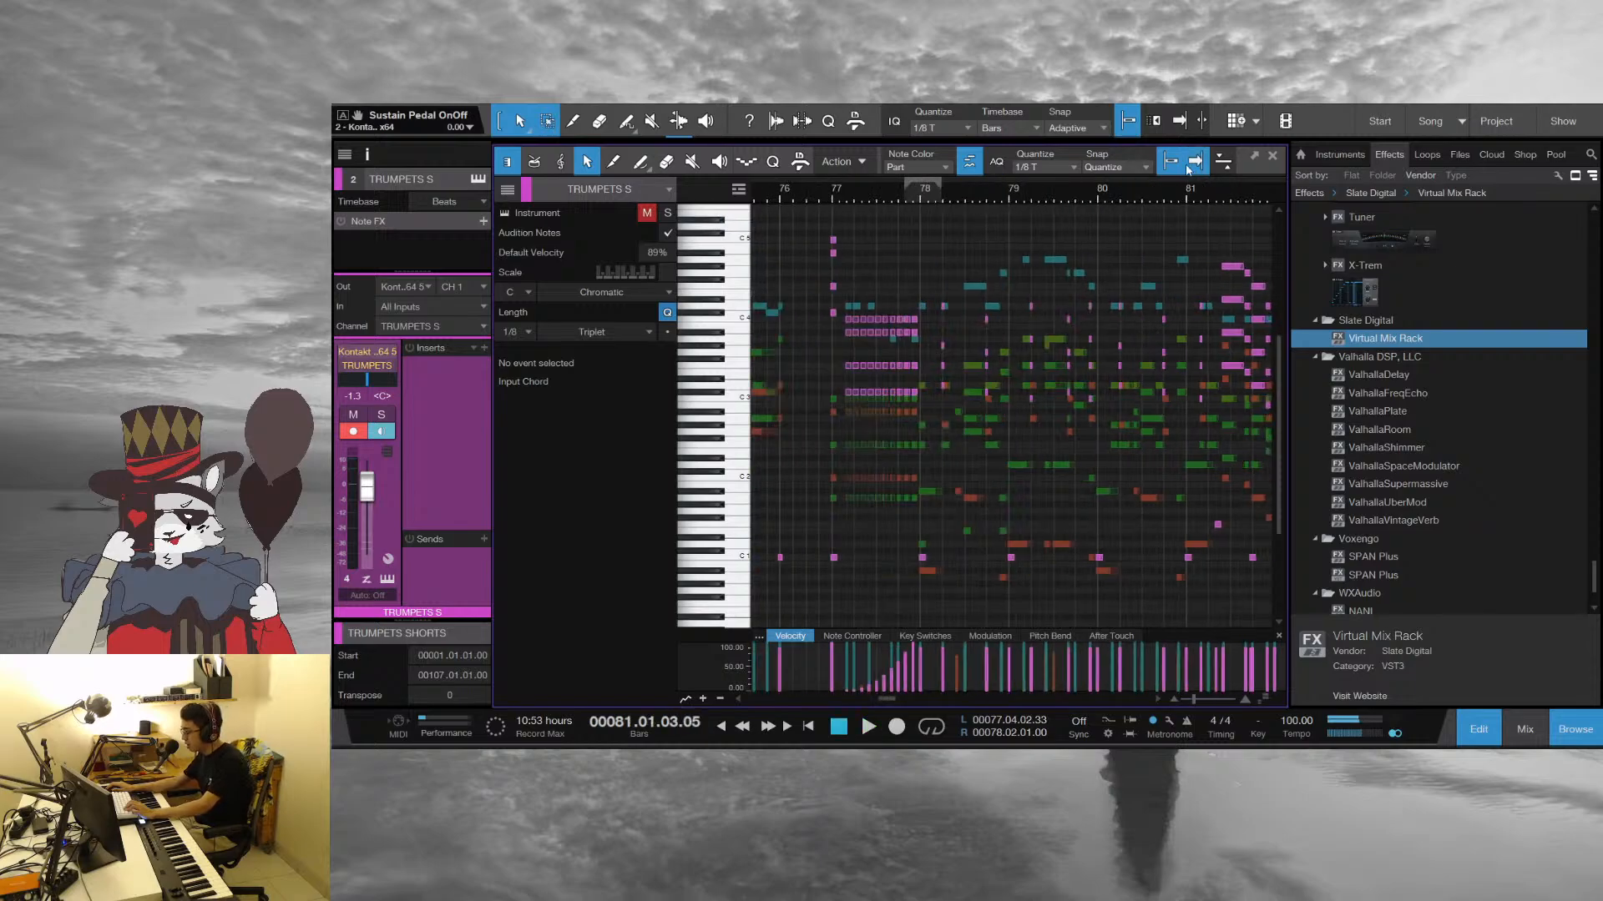
# Inspect the top trumpet notes in bars 78 and 79 against the melody by selecting individual notes
pyautogui.moveTo(980, 198); pyautogui.dragTo(967, 222)
pyautogui.moveTo(831, 197); pyautogui.dragTo(829, 211)
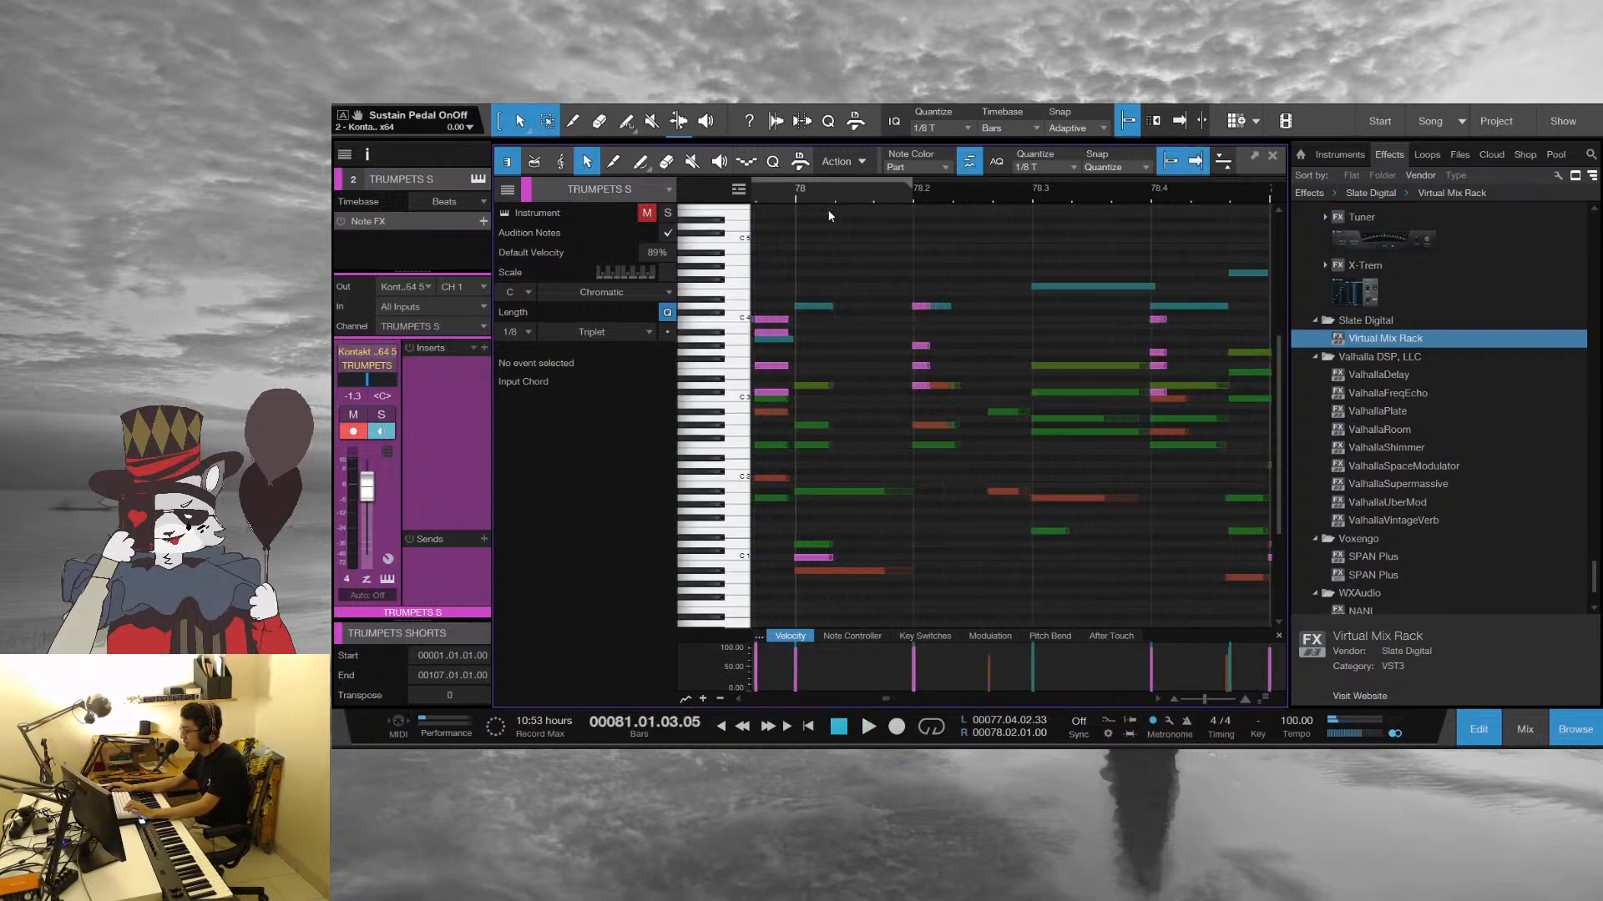
pyautogui.click(915, 307)
pyautogui.moveTo(1219, 200); pyautogui.dragTo(1015, 167)
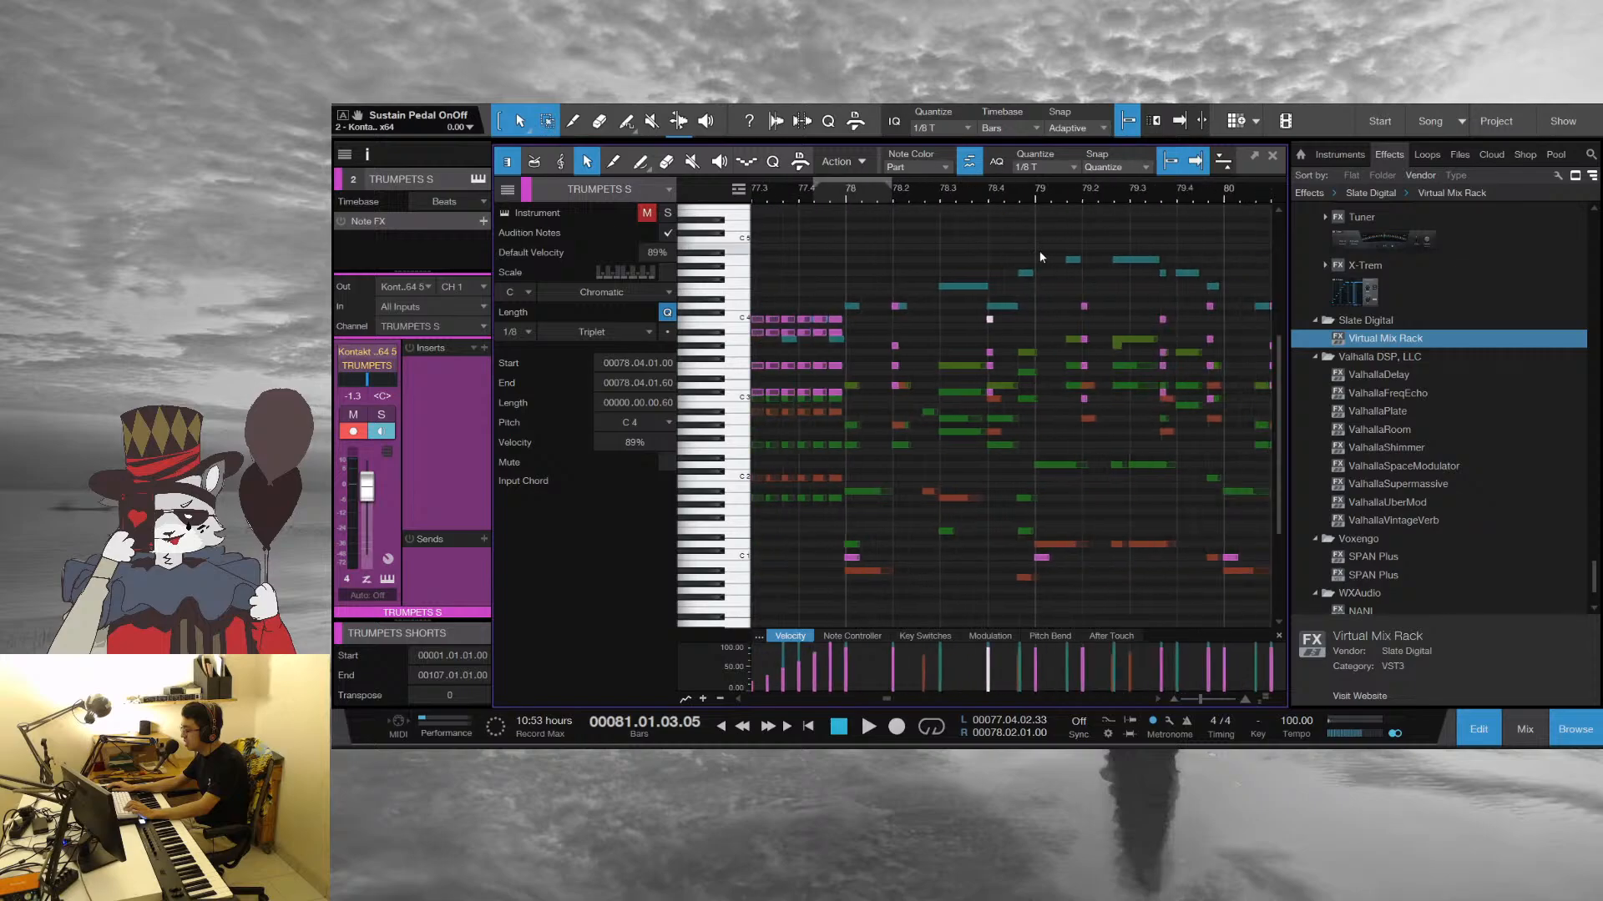
pyautogui.click(1129, 304)
pyautogui.click(1162, 319)
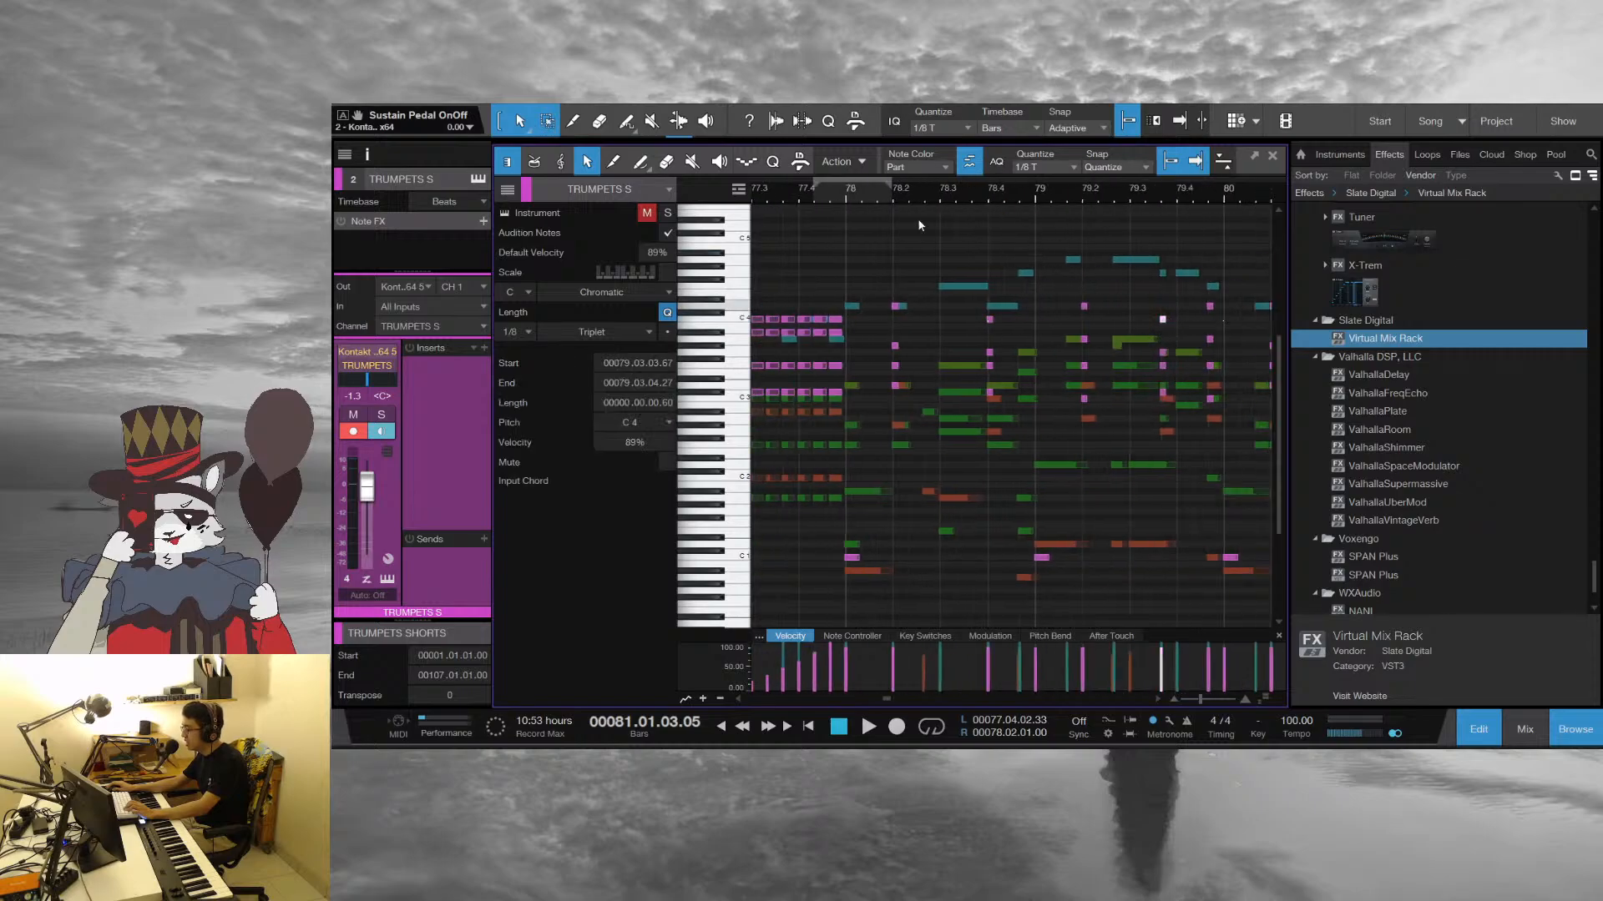
# Play the melody and band parts from the start of bar 78 into bar 81
pyautogui.click(845, 191)
pyautogui.press('space')
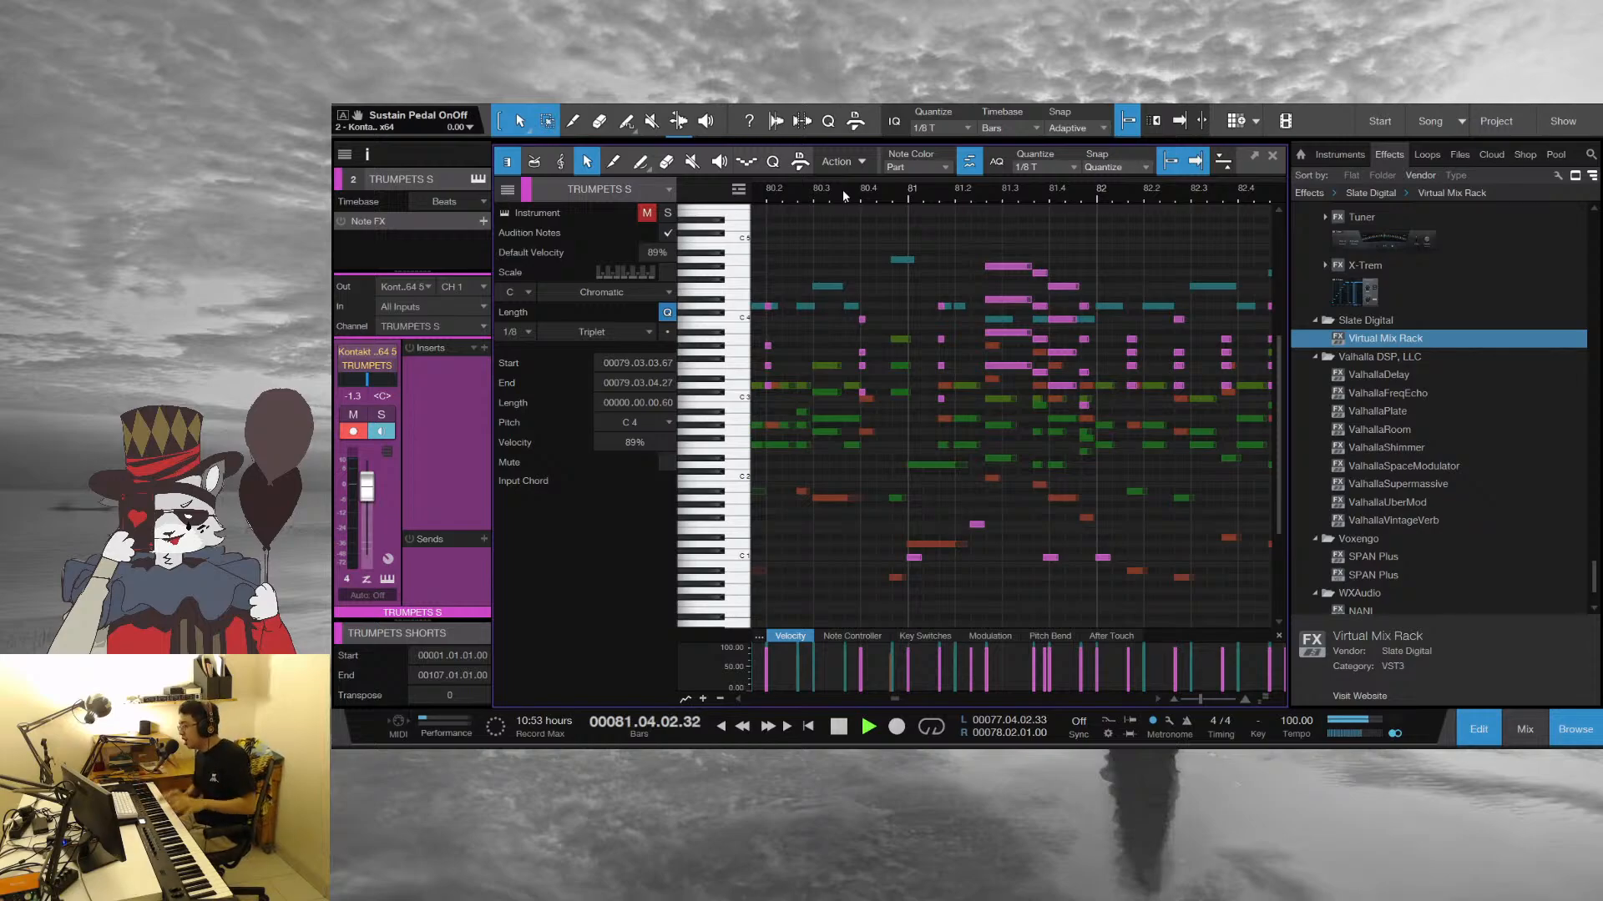
pyautogui.click(1234, 122)
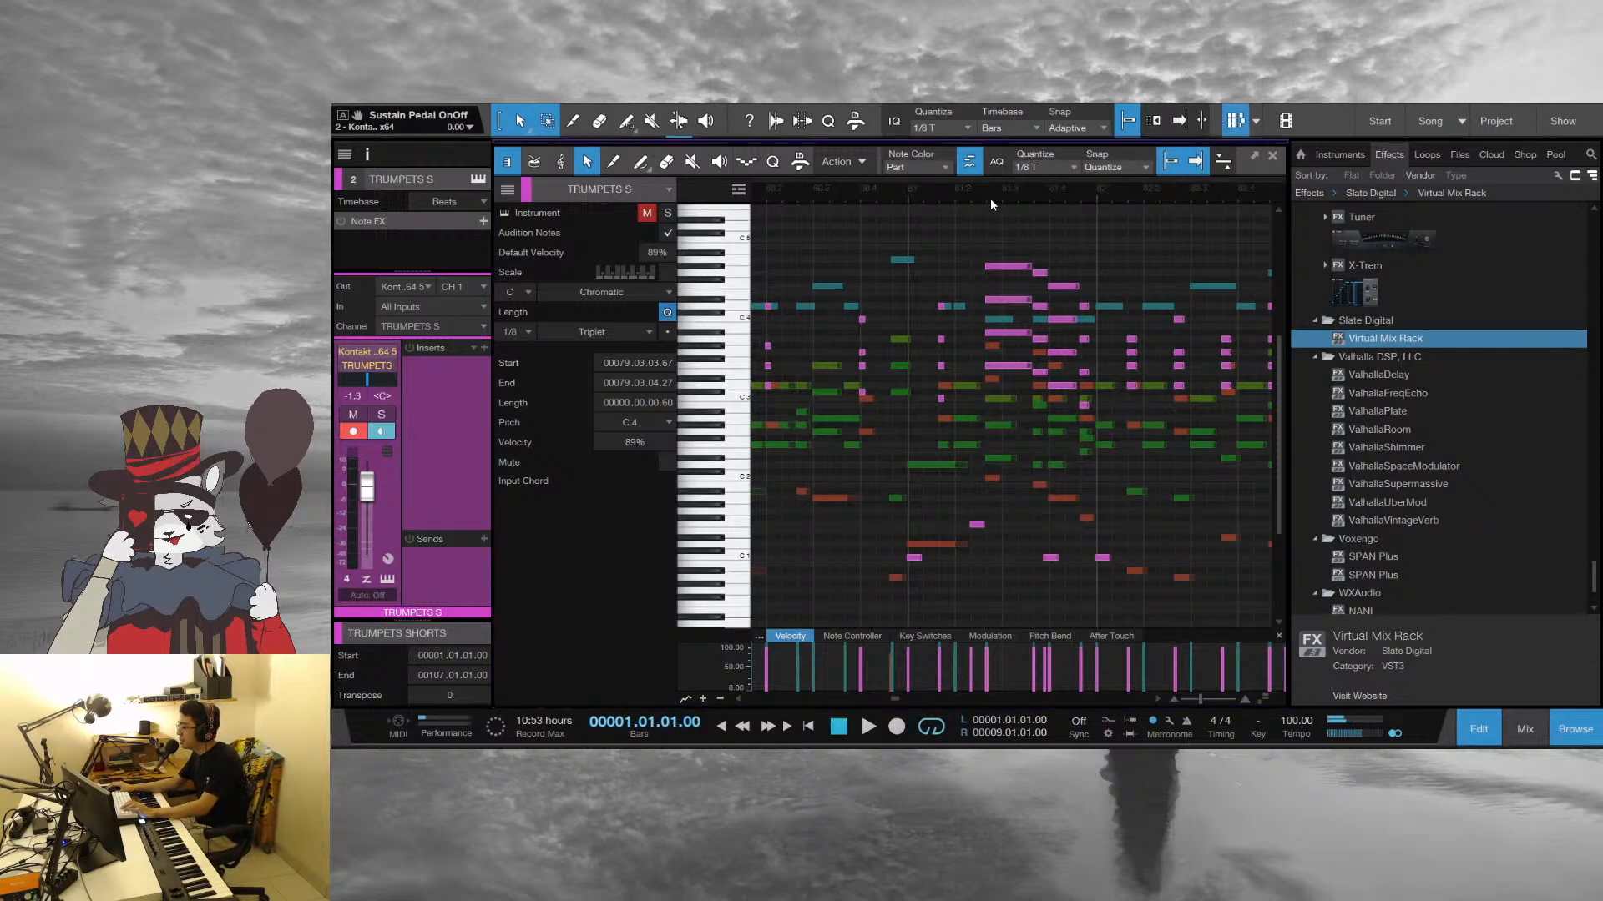
# Place the playhead just before beat 3 of bar 81 and audition the trumpet chord there
pyautogui.click(1025, 223)
pyautogui.moveTo(990, 192); pyautogui.dragTo(963, 213)
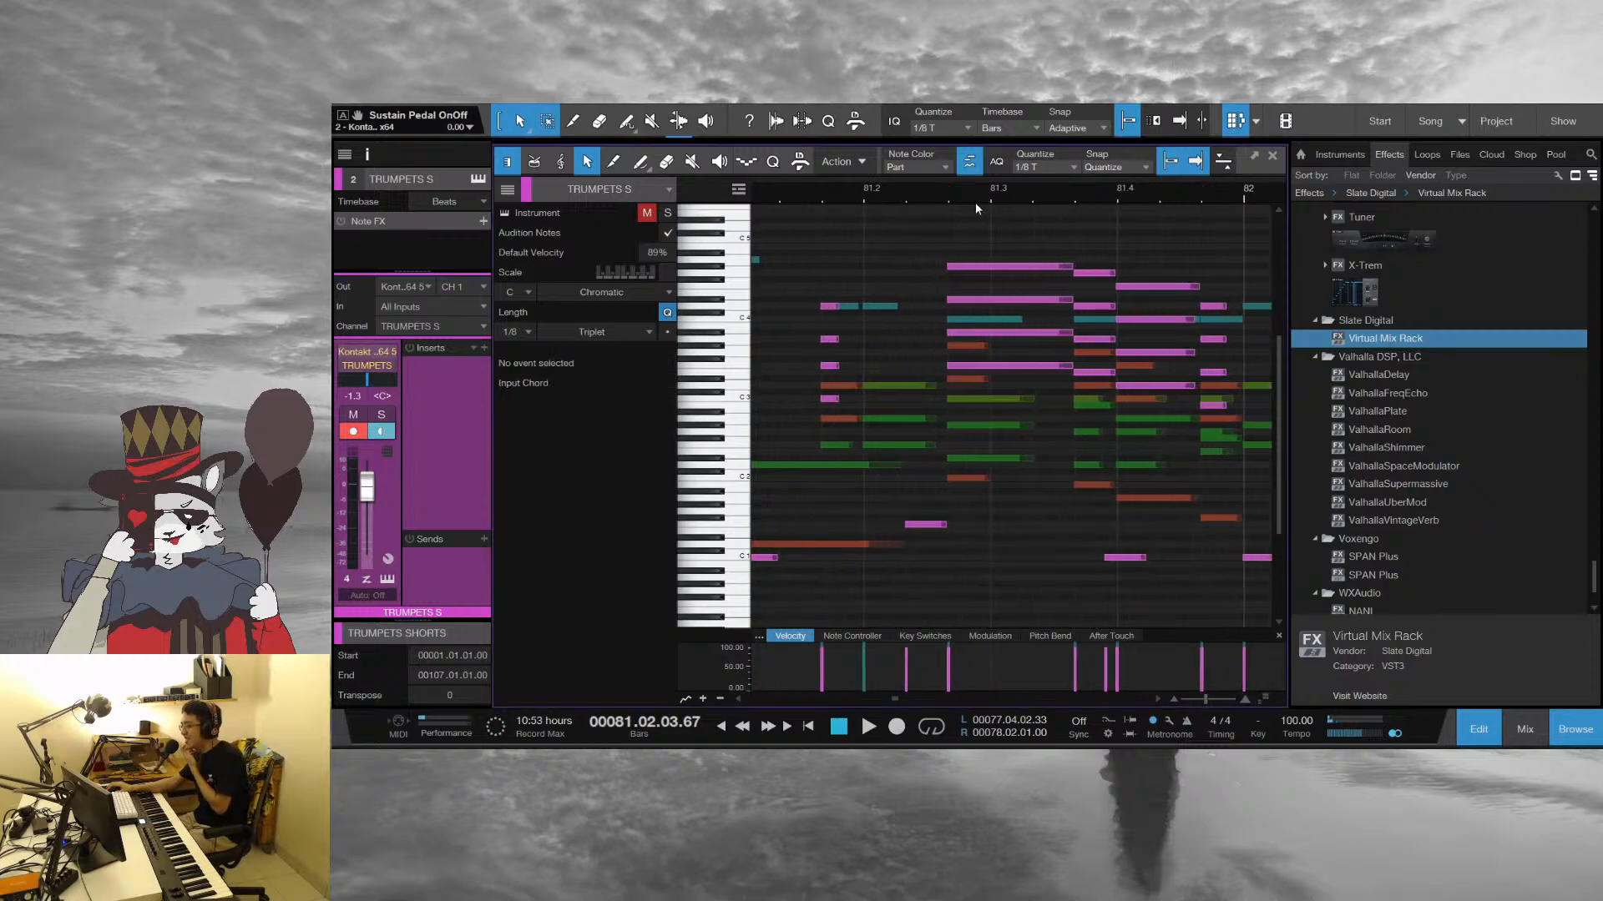
pyautogui.press('space')
pyautogui.press('space')
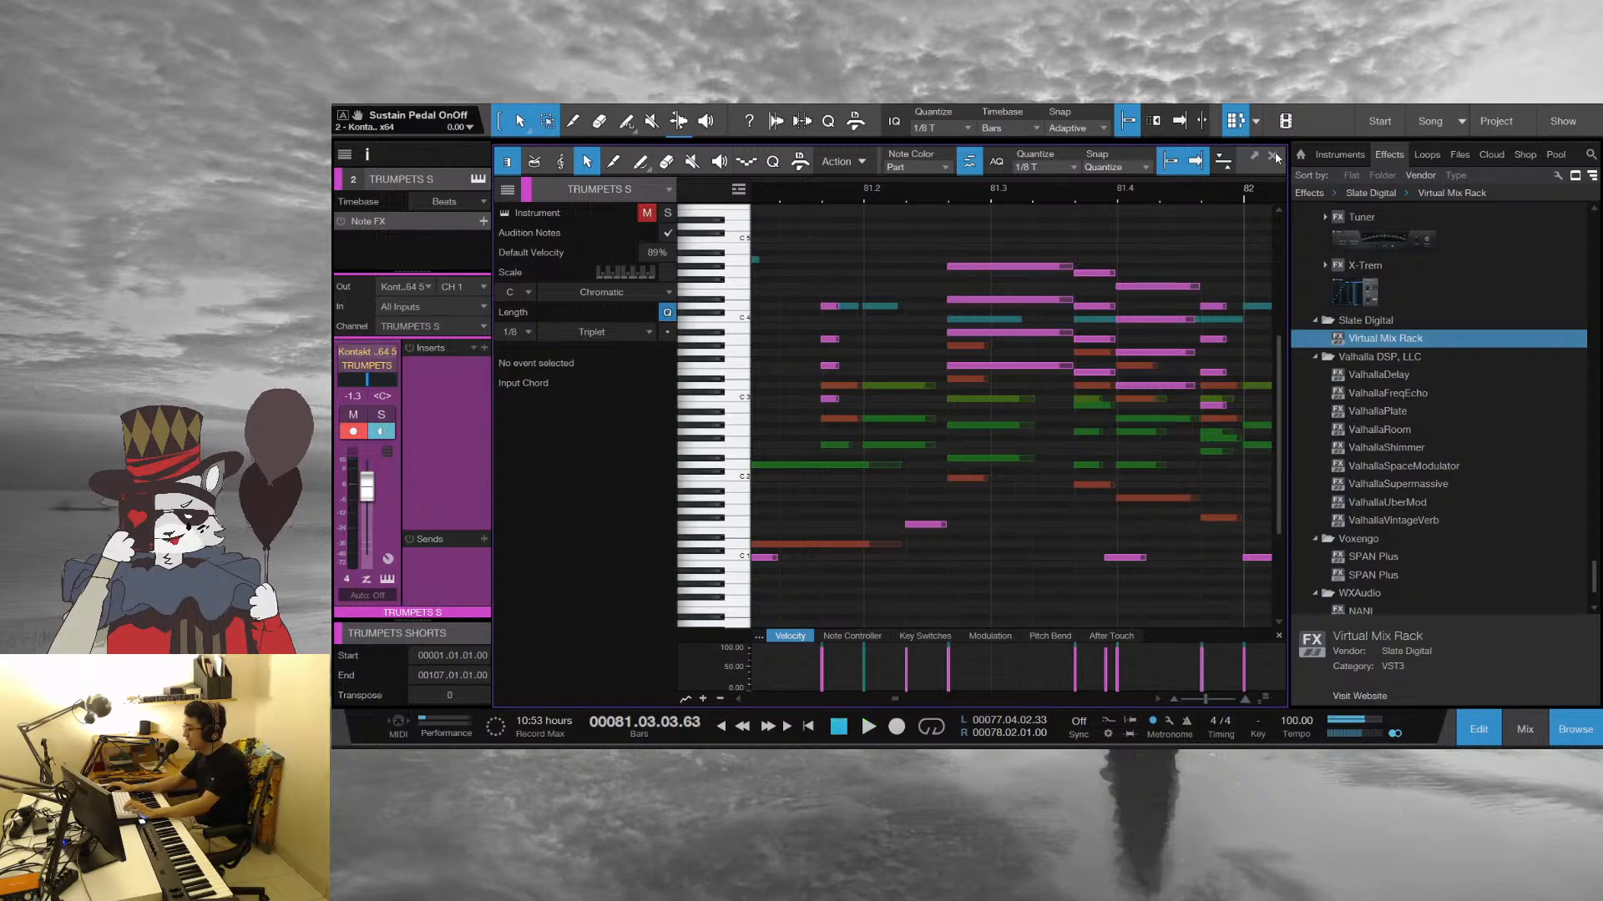
# Reopen the horn and sax parts in the note editor without the melody, and play from around beat 2 of bar 81
pyautogui.press('F2')
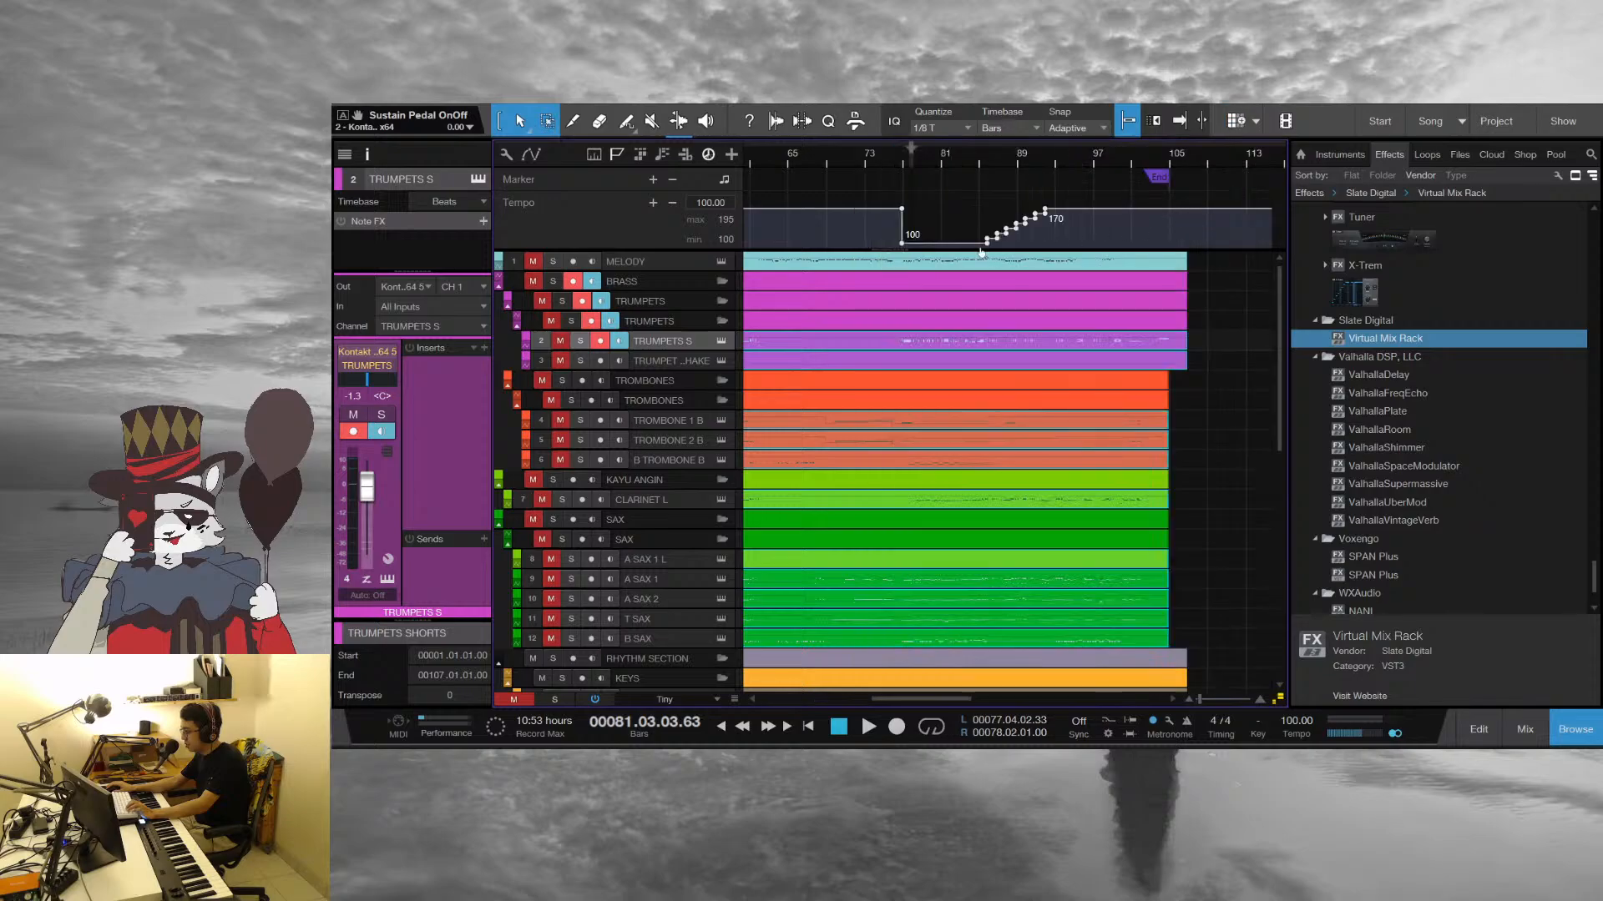
pyautogui.doubleClick(1028, 349)
pyautogui.press('space')
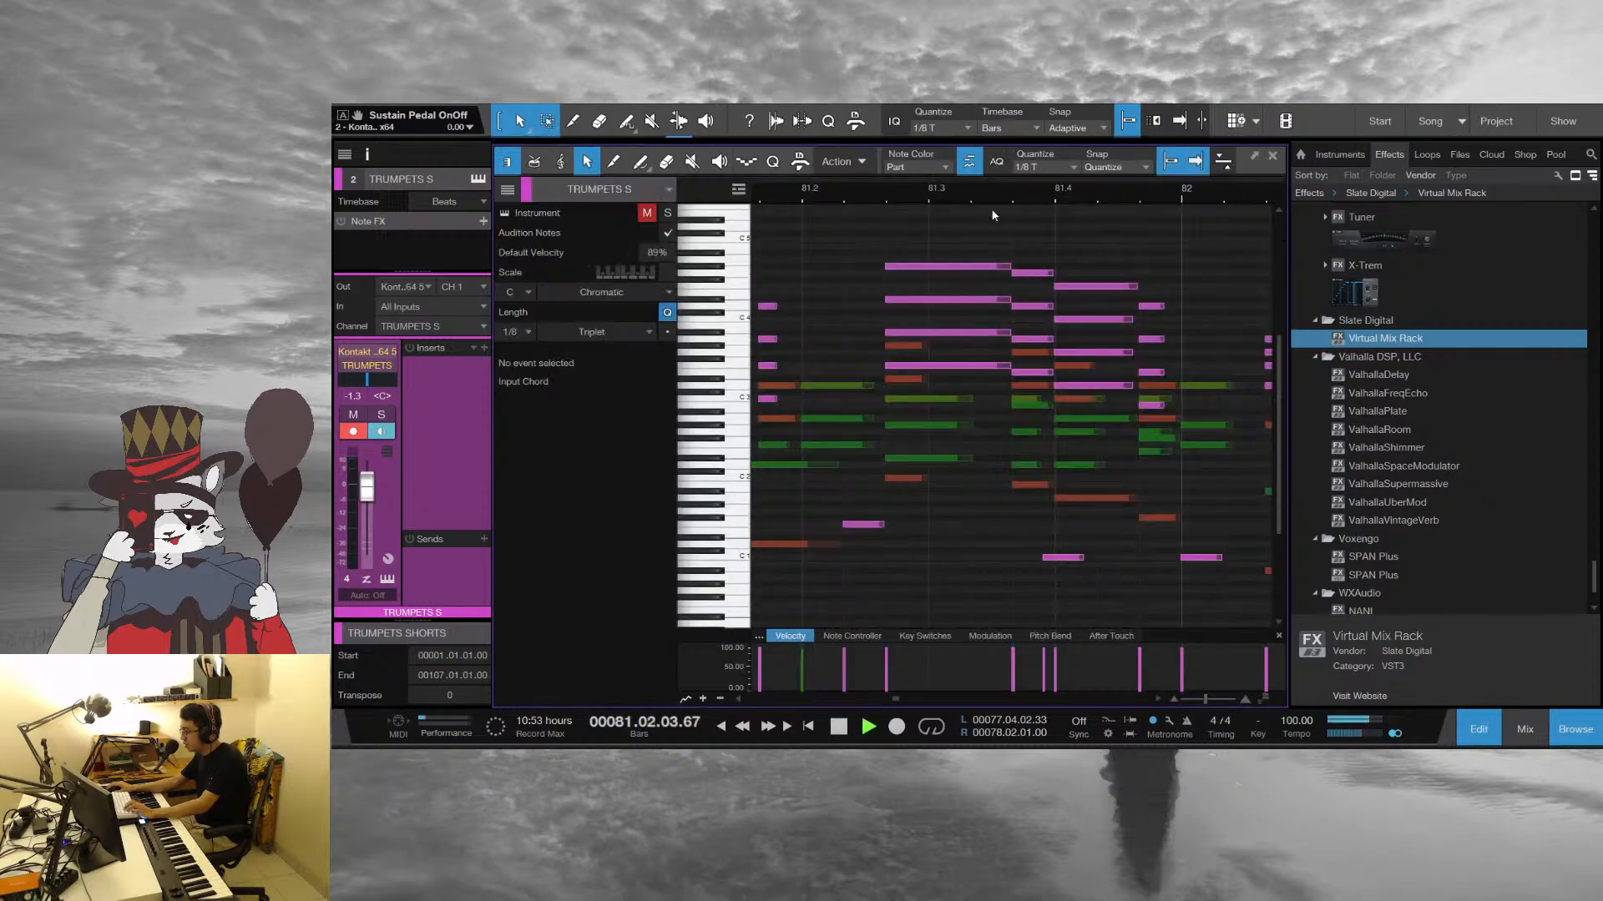
pyautogui.click(814, 195)
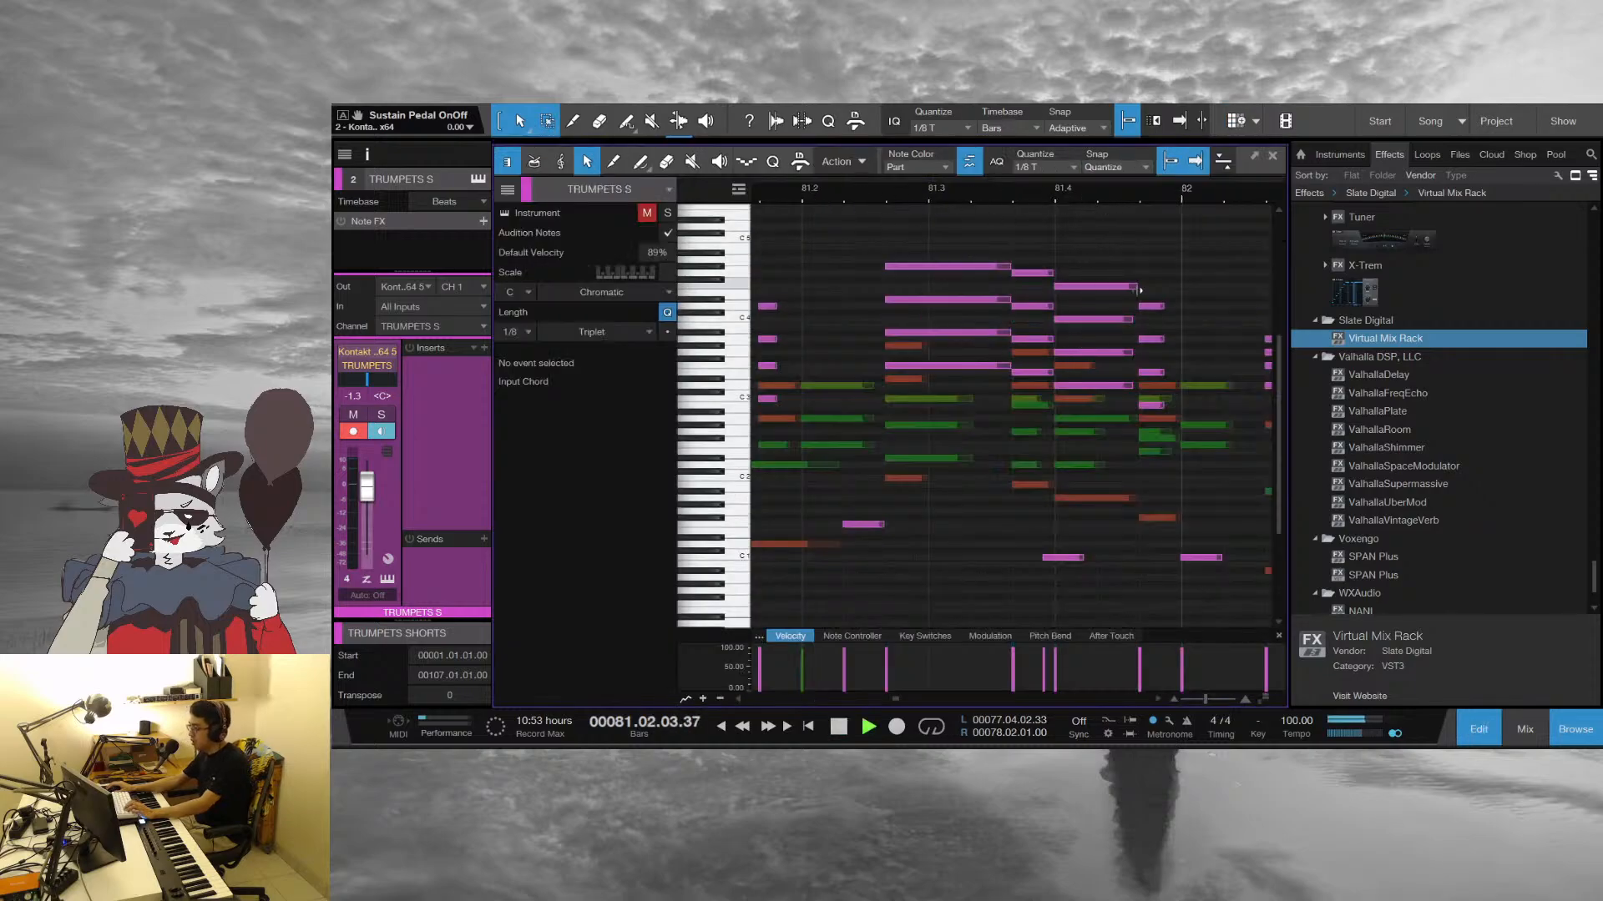
pyautogui.moveTo(1179, 194); pyautogui.dragTo(908, 155)
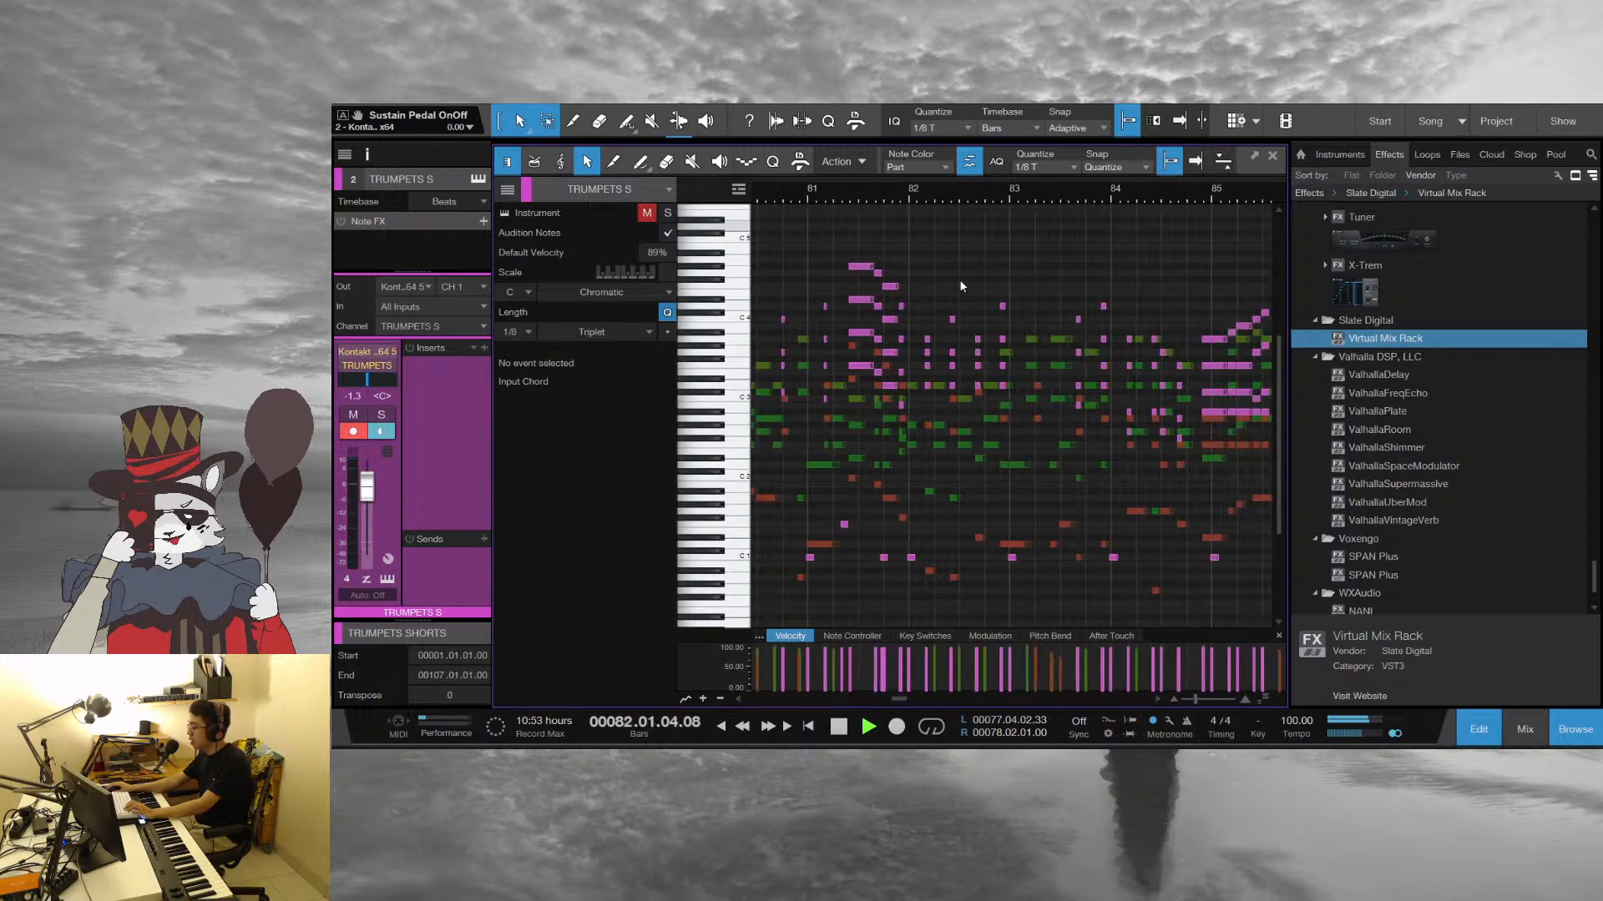
# Replay the horn and sax voicings of bar 81, stop playback and place the playhead at the start of bar 82
pyautogui.scroll(-1, 959, 313)
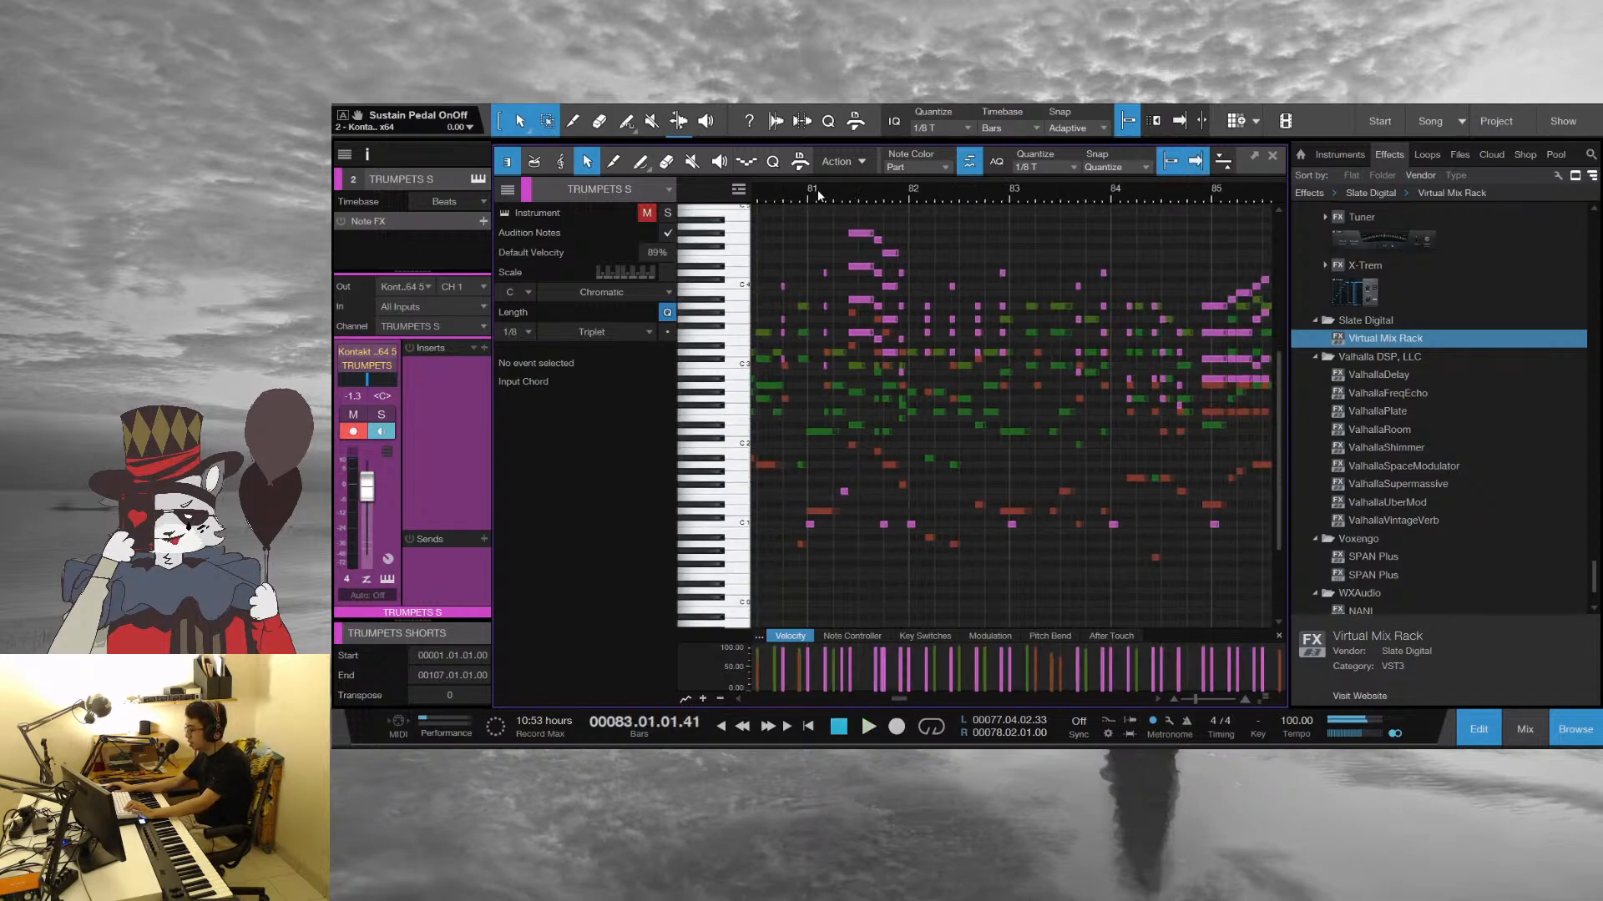
pyautogui.moveTo(818, 191); pyautogui.dragTo(840, 230)
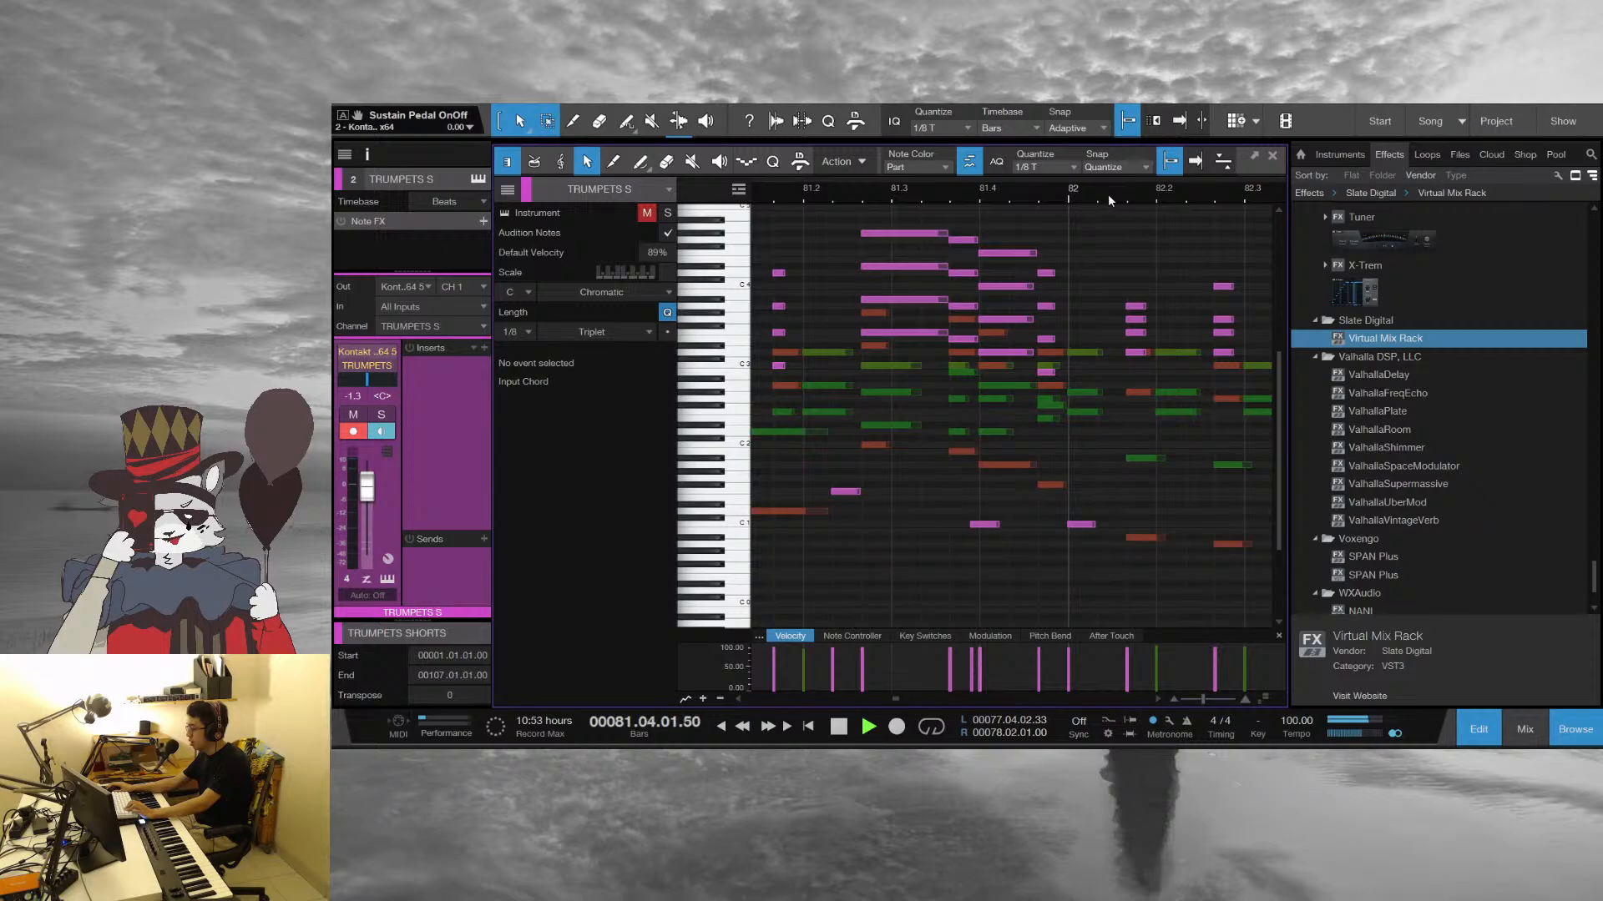
pyautogui.moveTo(1109, 196); pyautogui.dragTo(837, 204)
pyautogui.press('space')
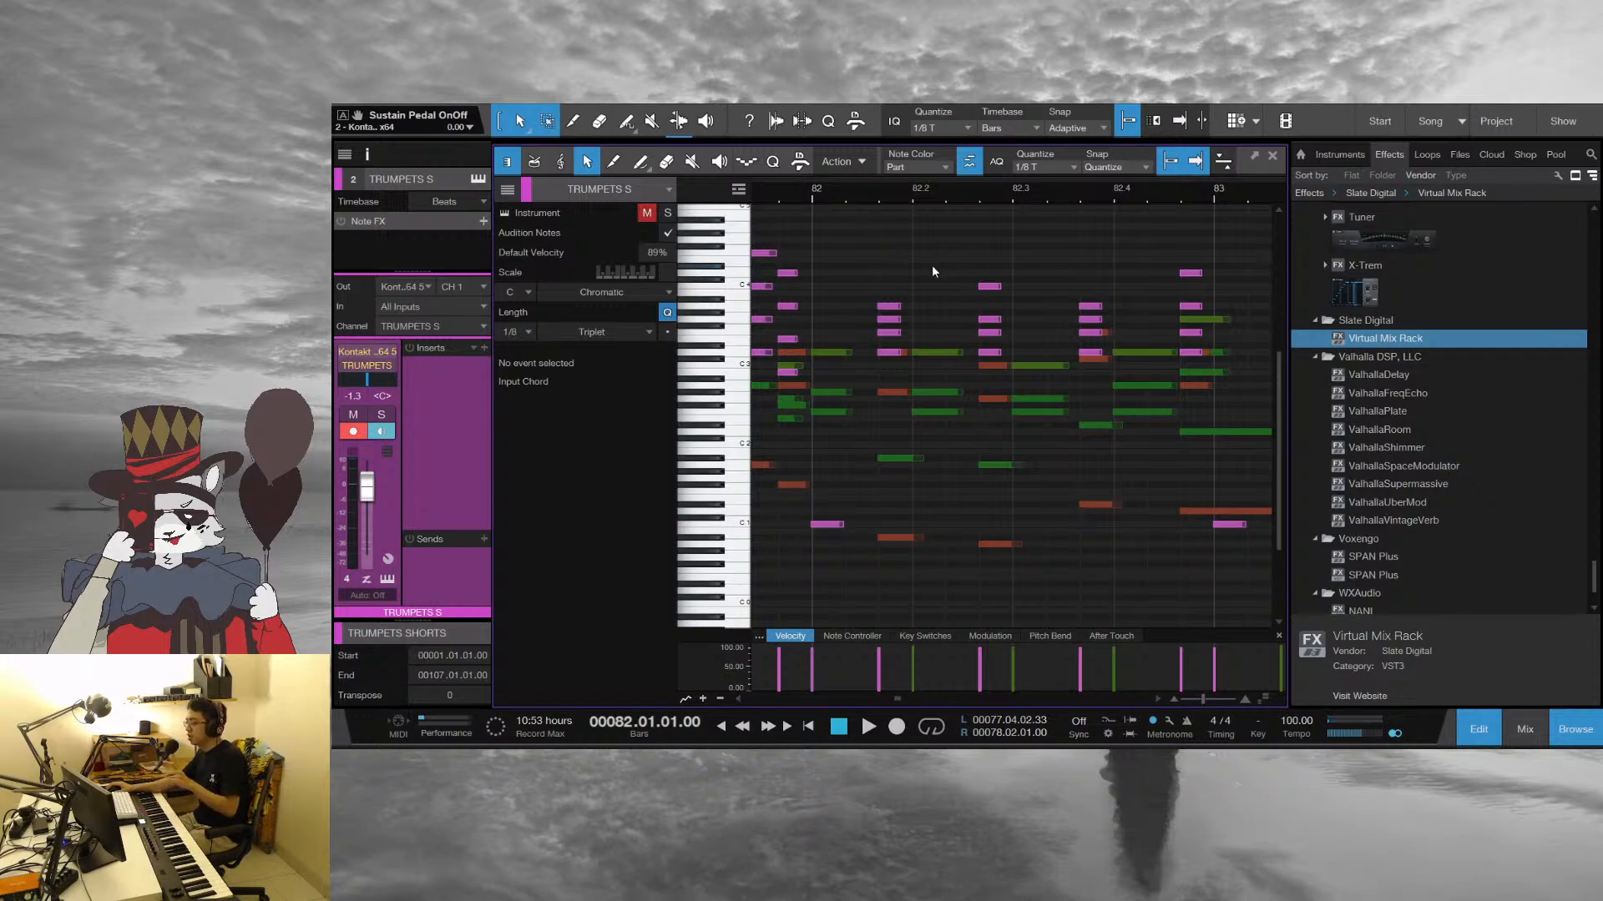
# Audition the opening of bar 82 in short starts and stops
pyautogui.press('space')
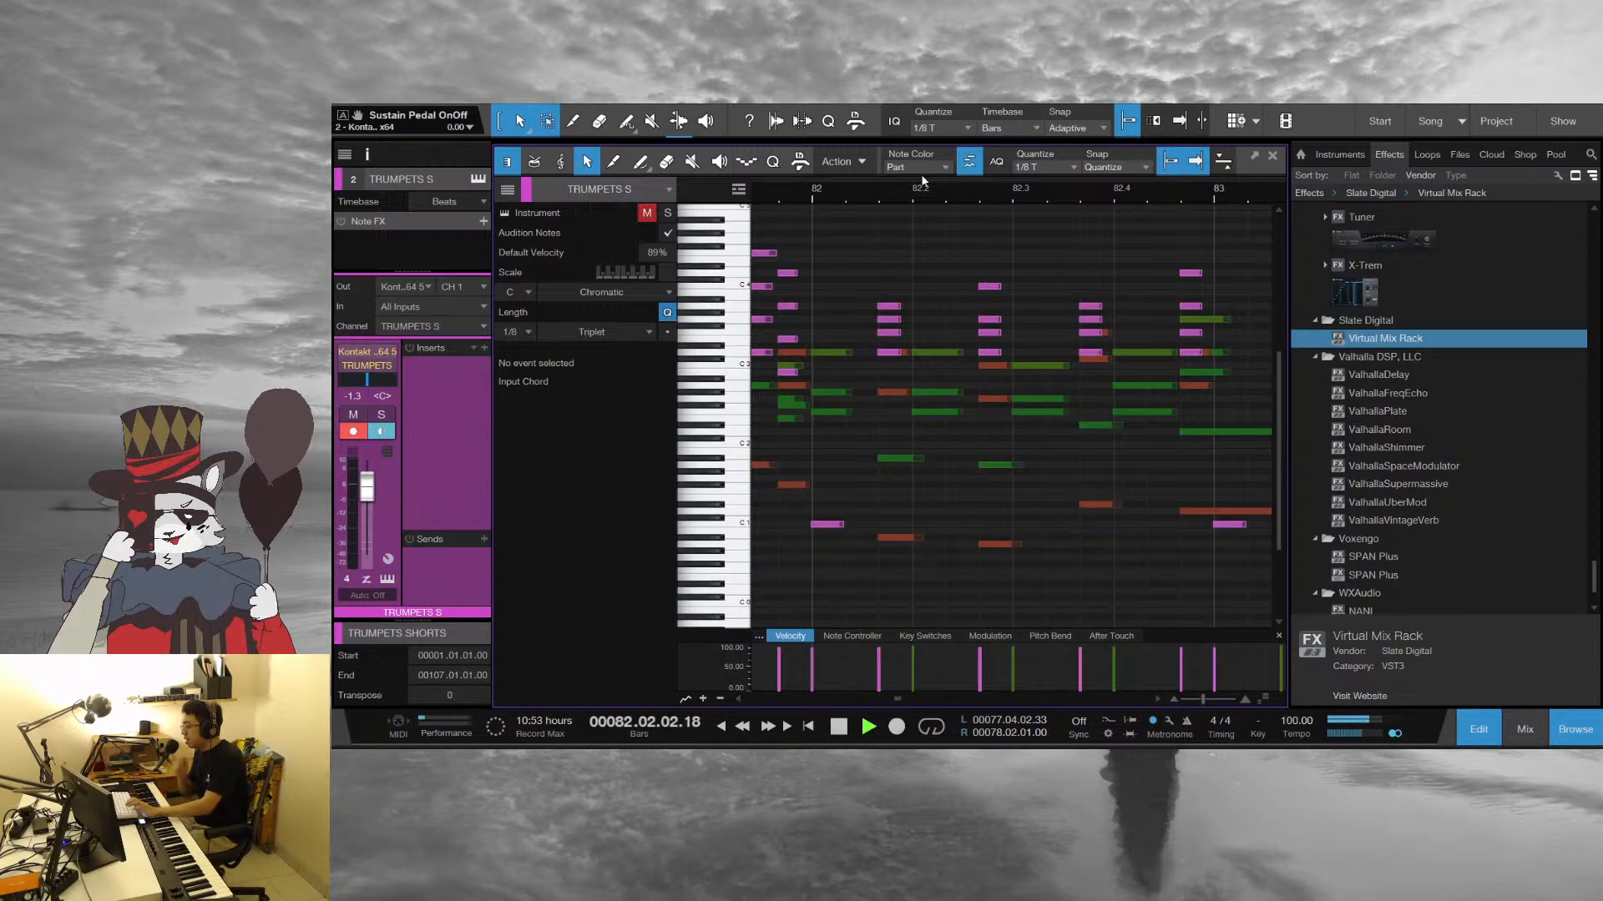
pyautogui.press('space')
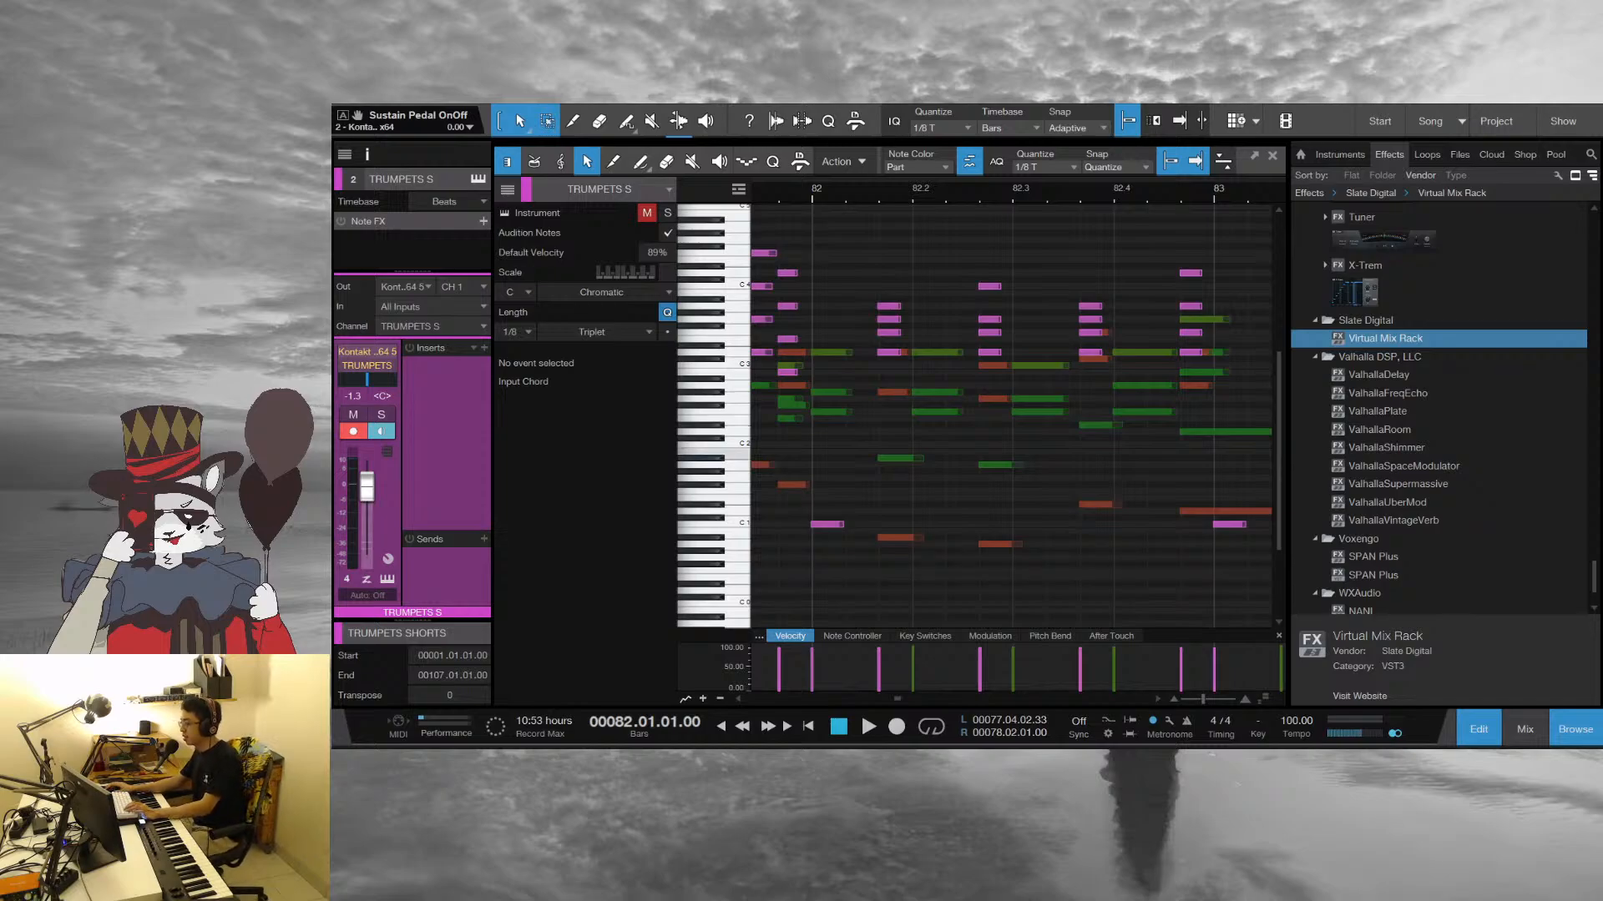
pyautogui.press('space')
# Play from bar 82 into bar 85, stop, and place the playhead on the pickup just before bar 85
pyautogui.press('space')
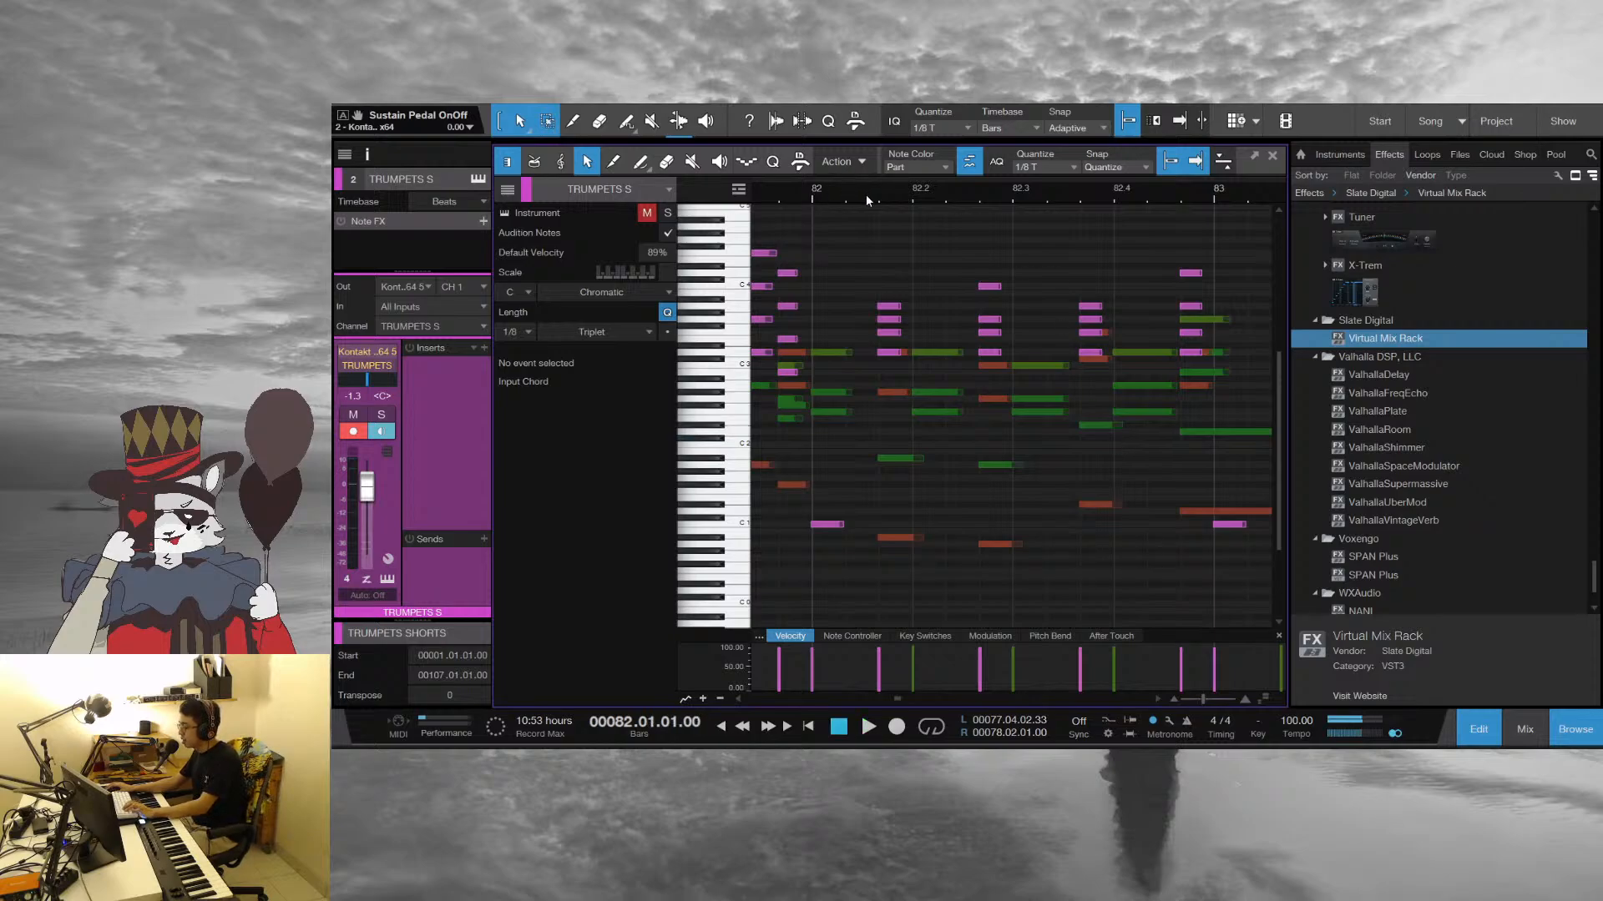
pyautogui.press('space')
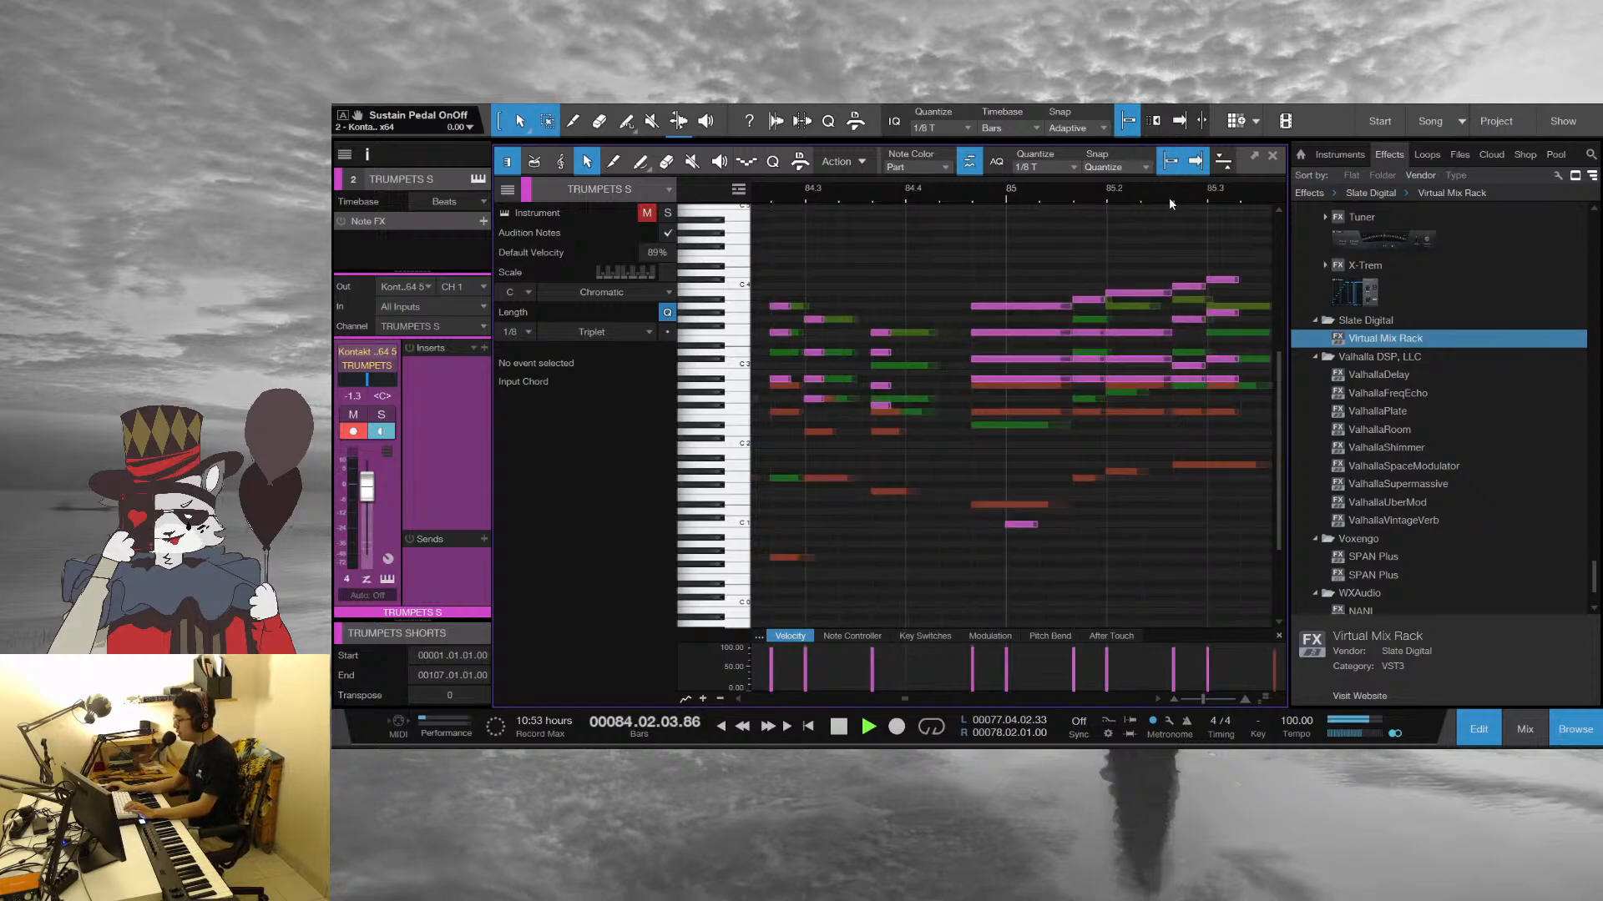
pyautogui.moveTo(1169, 198); pyautogui.dragTo(1079, 178)
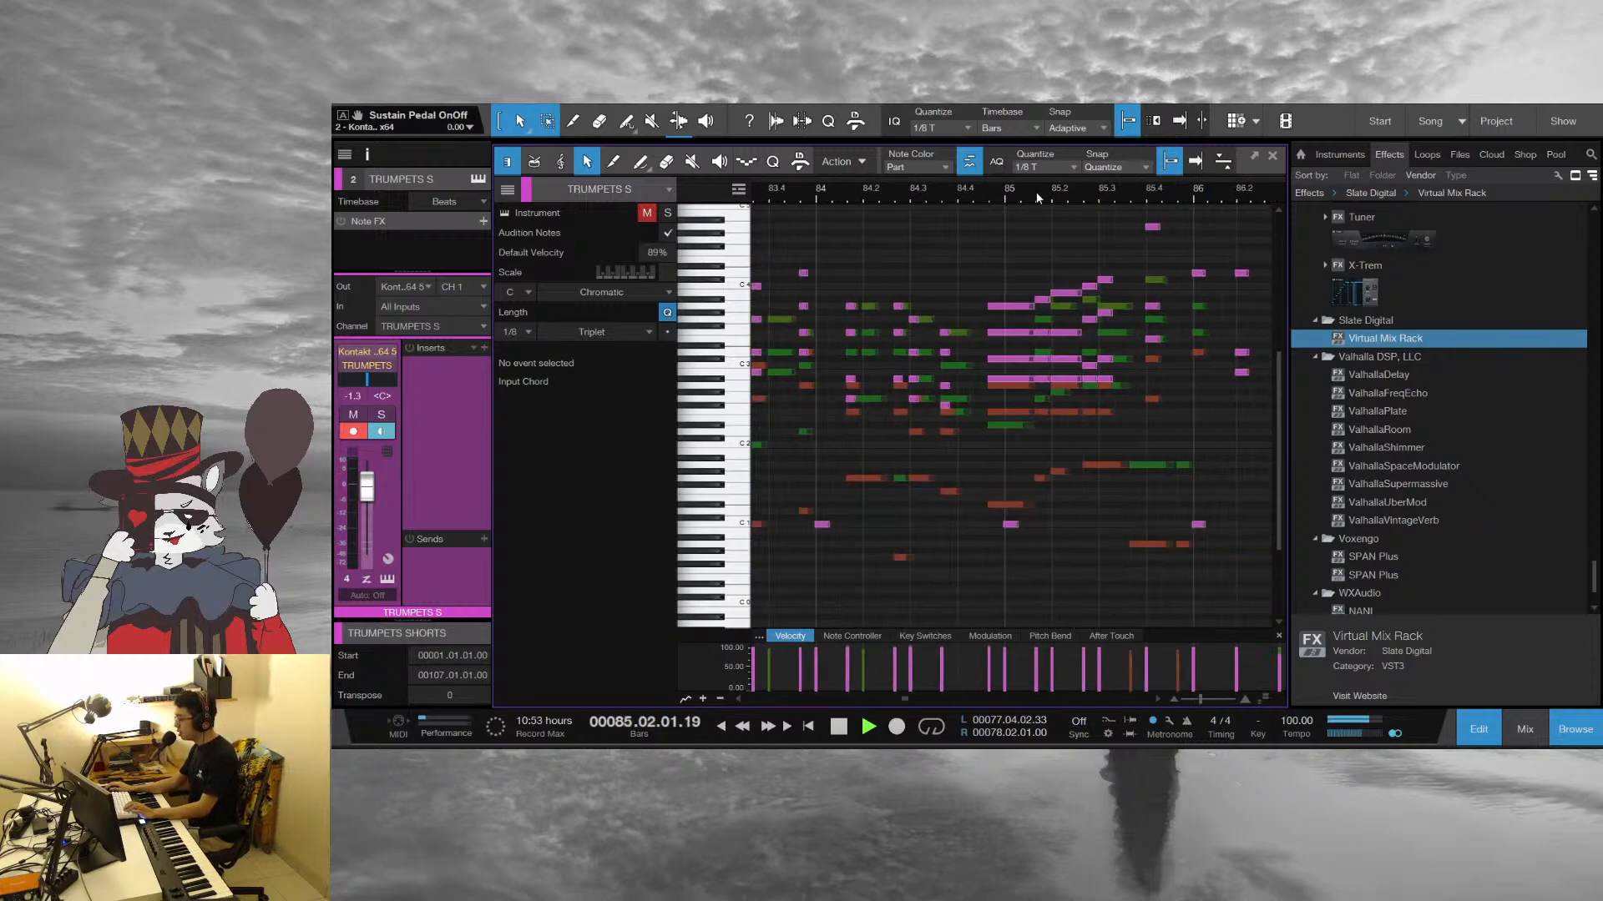
pyautogui.press('space')
pyautogui.click(994, 196)
pyautogui.moveTo(996, 196); pyautogui.dragTo(980, 214)
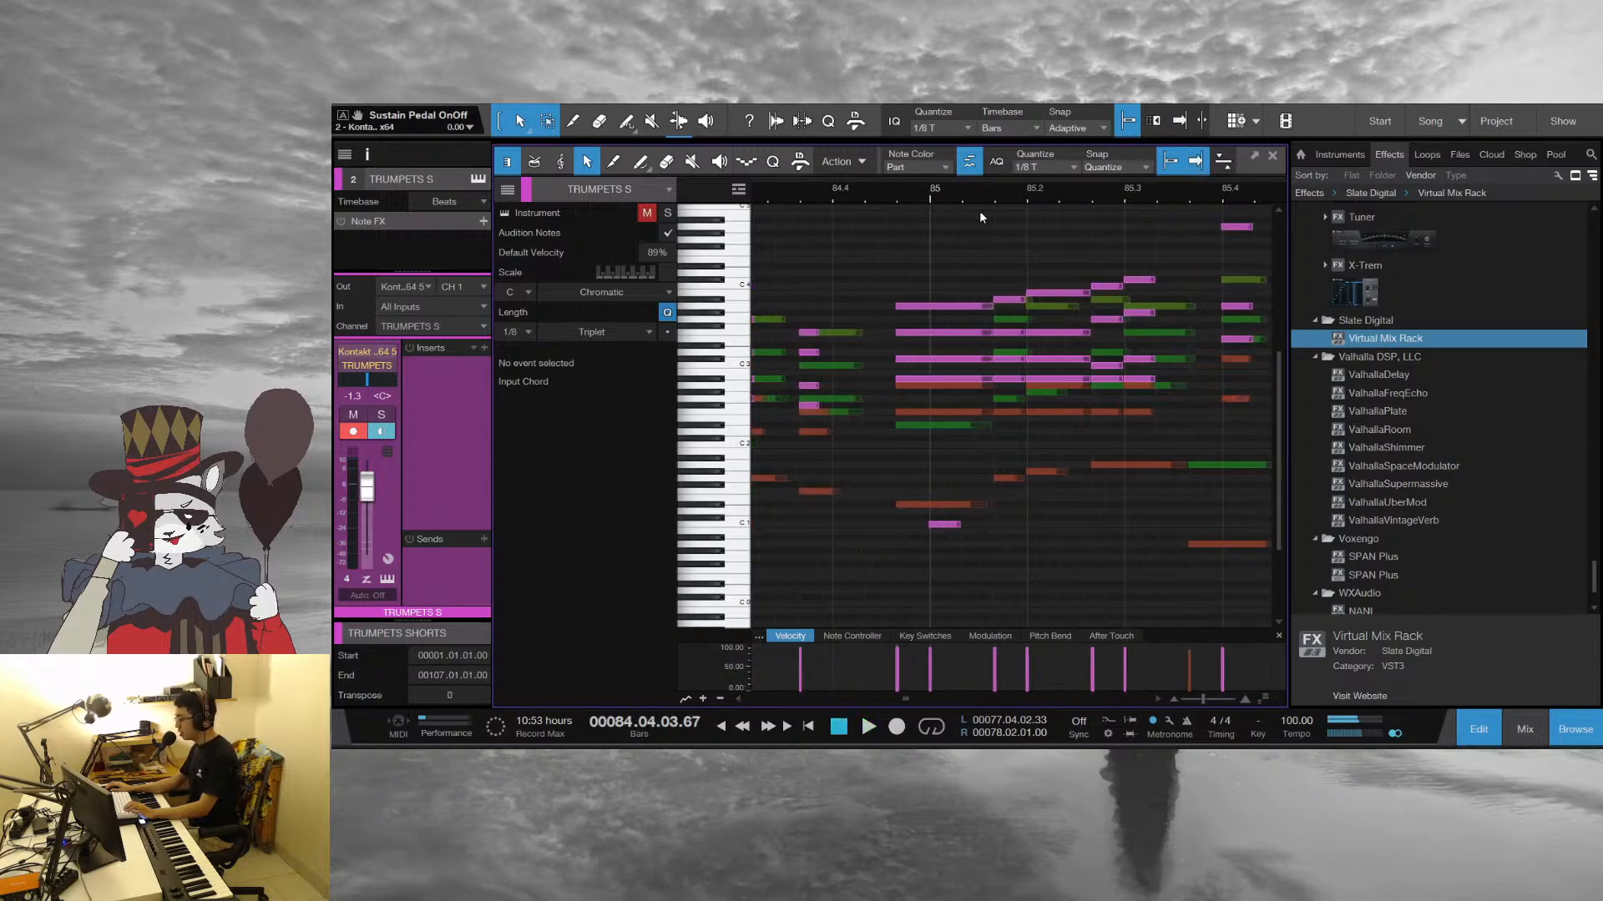
# Inspect the second alto sax's G 3 note in bar 85 and play the passage from the pickup
pyautogui.click(1030, 319)
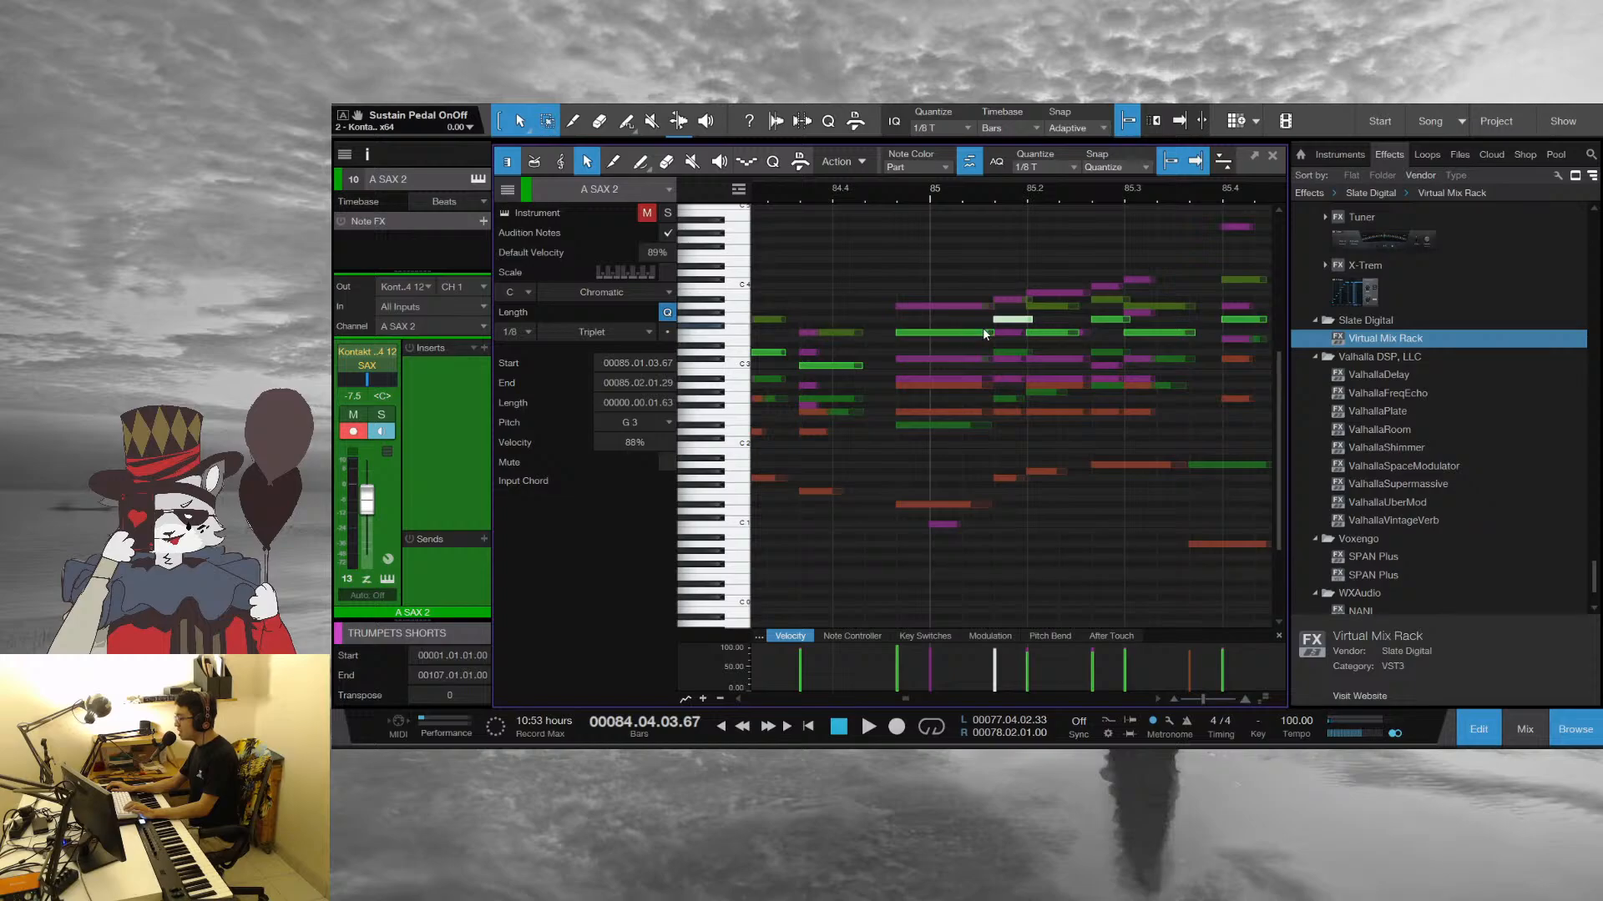
pyautogui.click(848, 314)
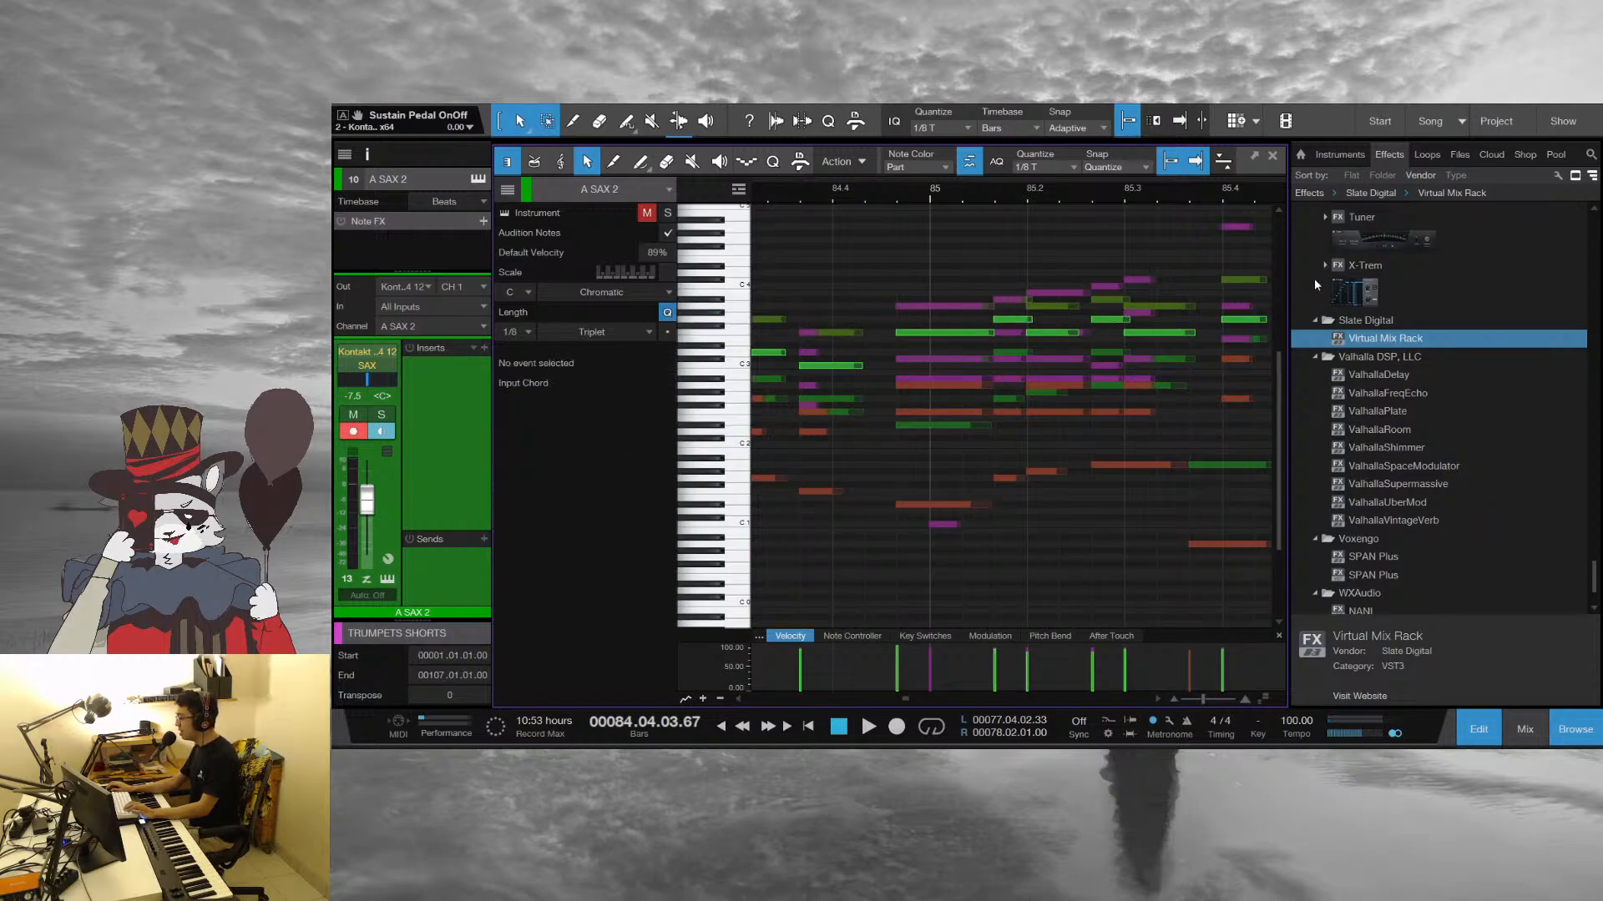
pyautogui.press('space')
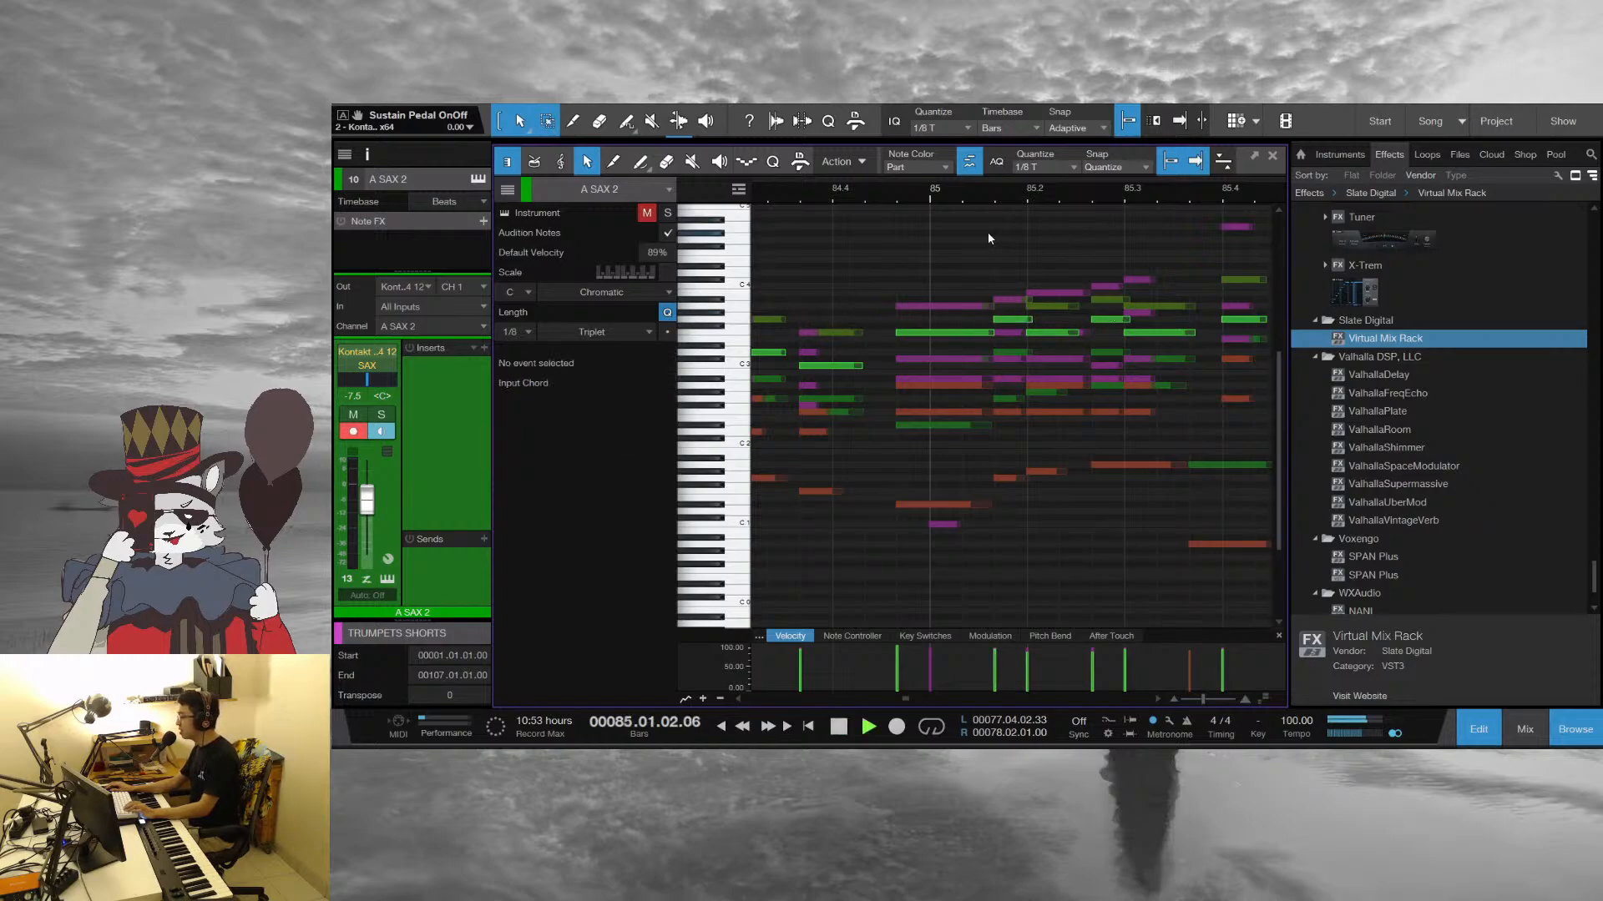
pyautogui.press('space')
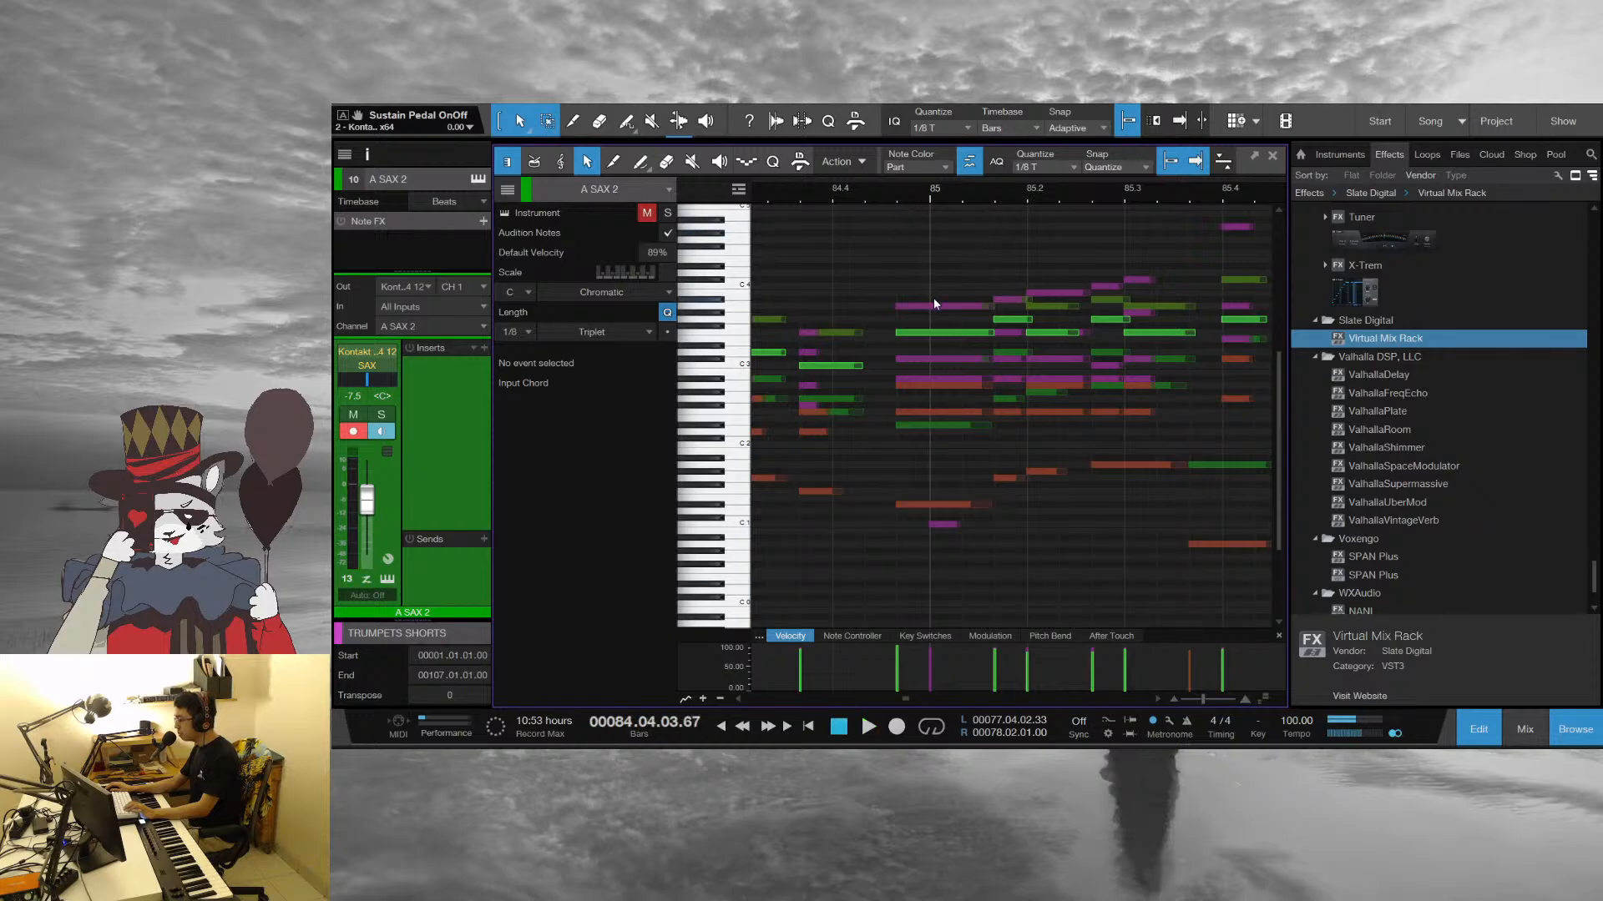
# Inspect the trumpets' top A 3 note leading into bar 85, and play from there into bar 87
pyautogui.click(936, 306)
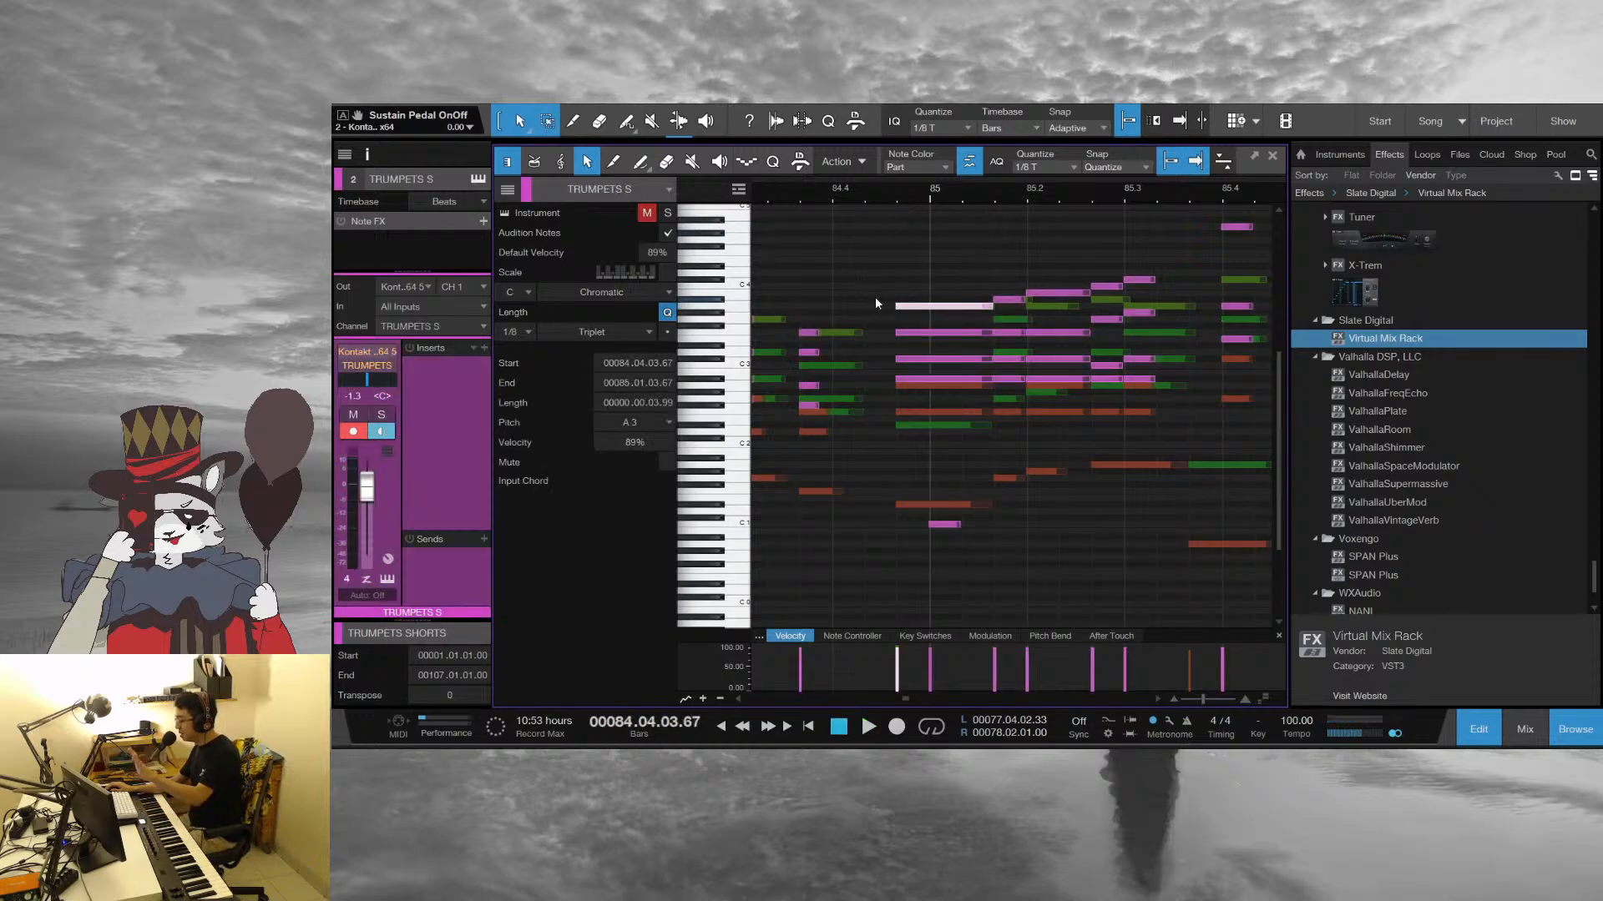
pyautogui.click(959, 243)
pyautogui.press('space')
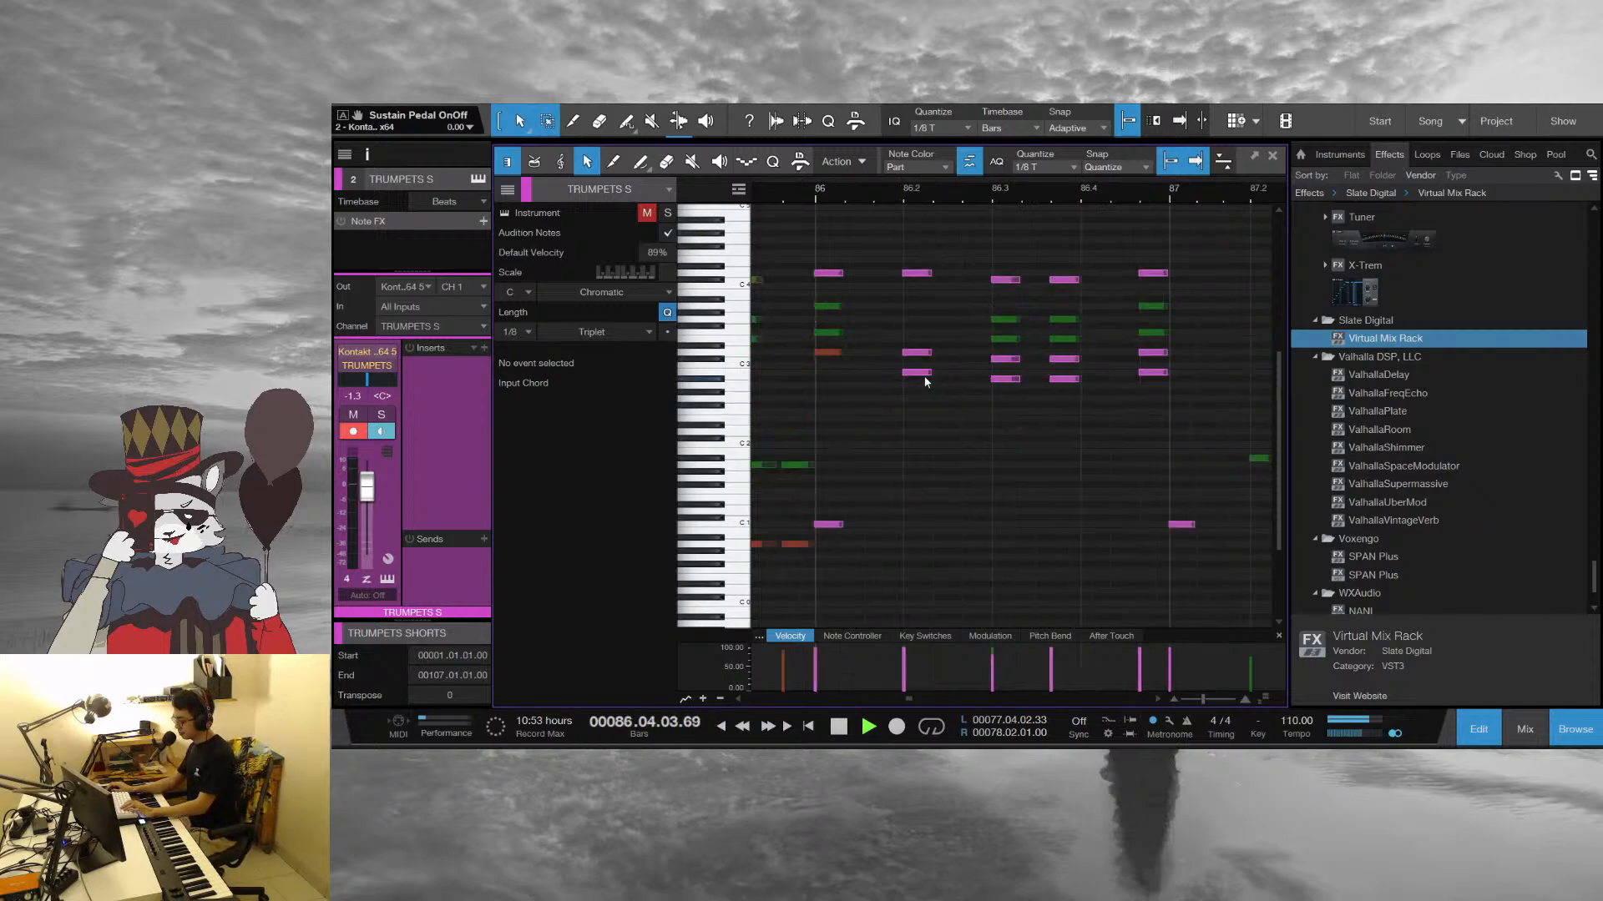
pyautogui.press('space')
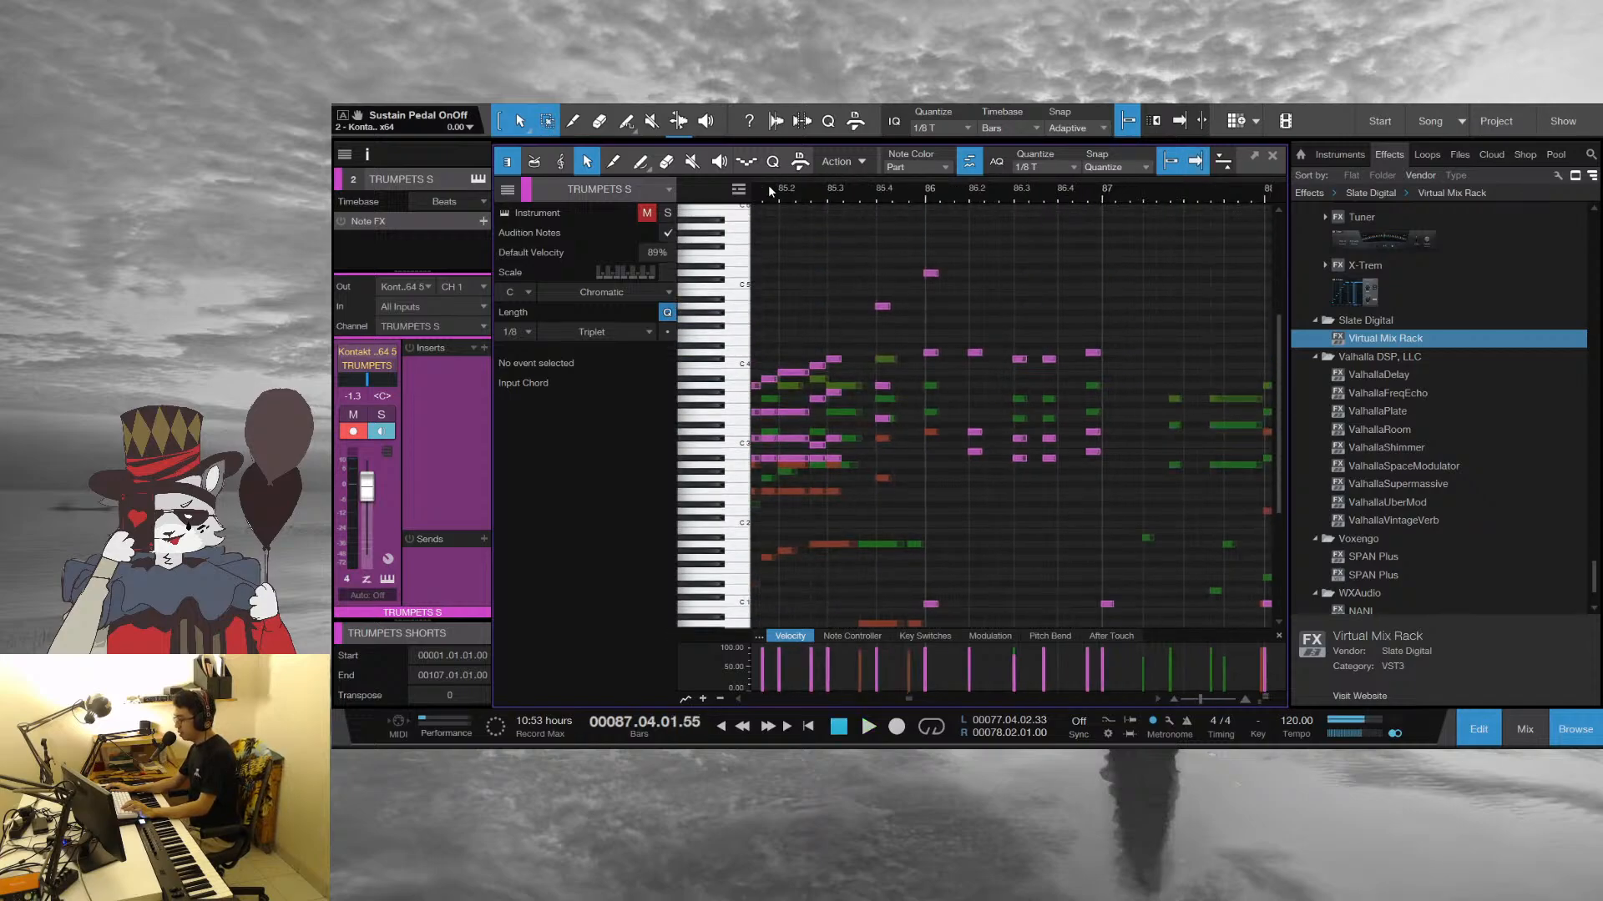
# Play from just before beat 2 of bar 85 into bar 87, following the horn and sax hits of bar 86
pyautogui.moveTo(929, 193); pyautogui.dragTo(942, 264)
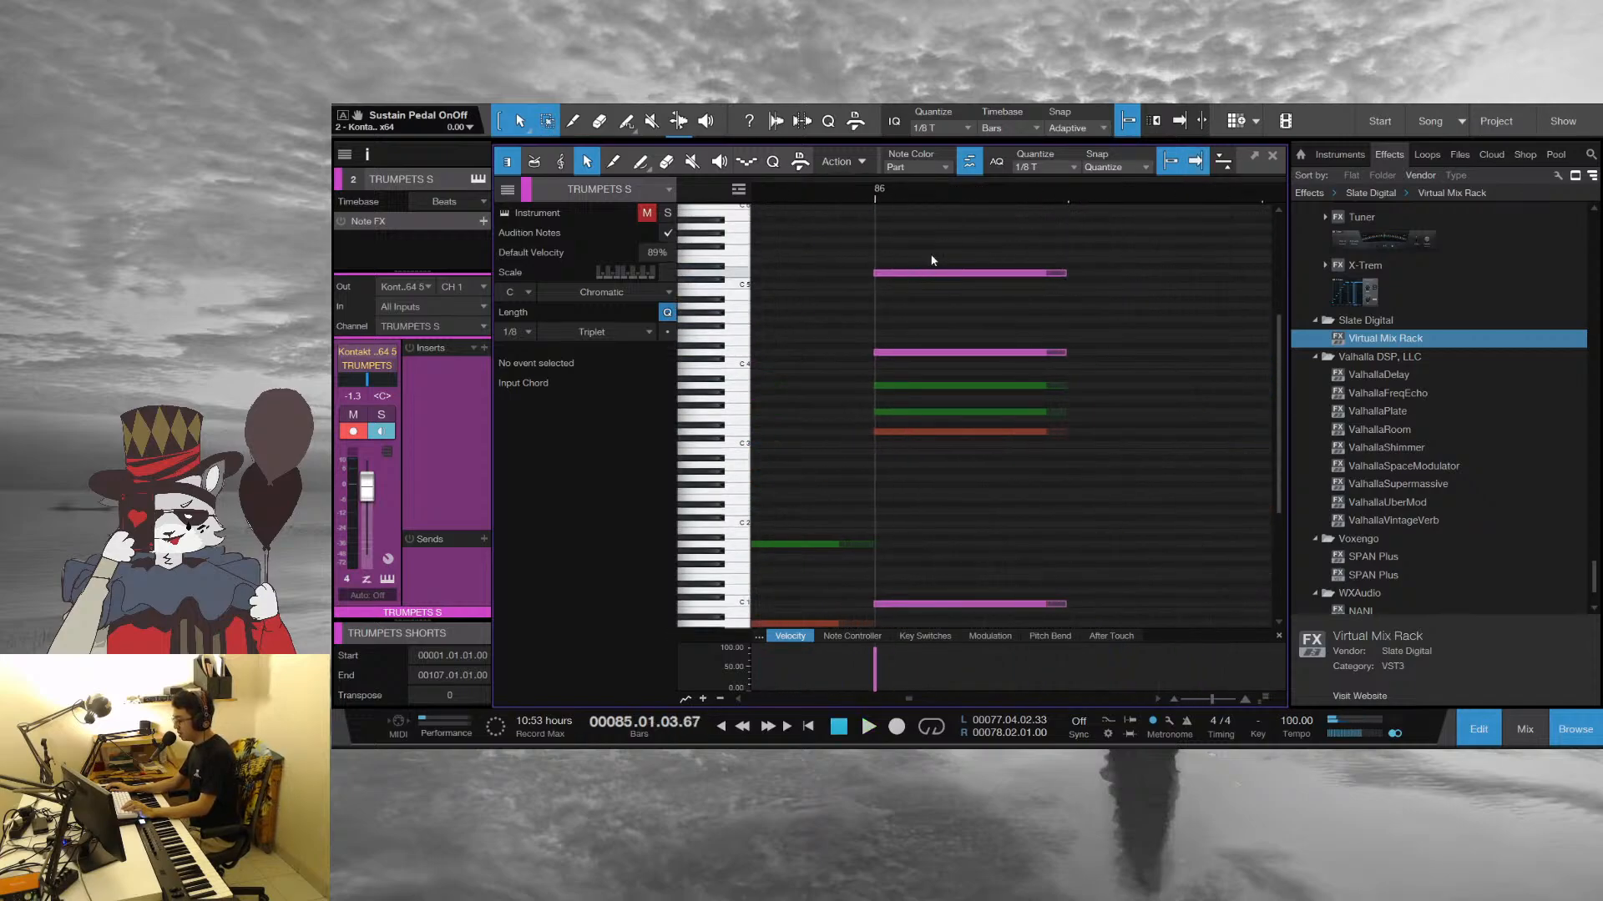
pyautogui.moveTo(960, 200); pyautogui.dragTo(1019, 172)
pyautogui.press('space')
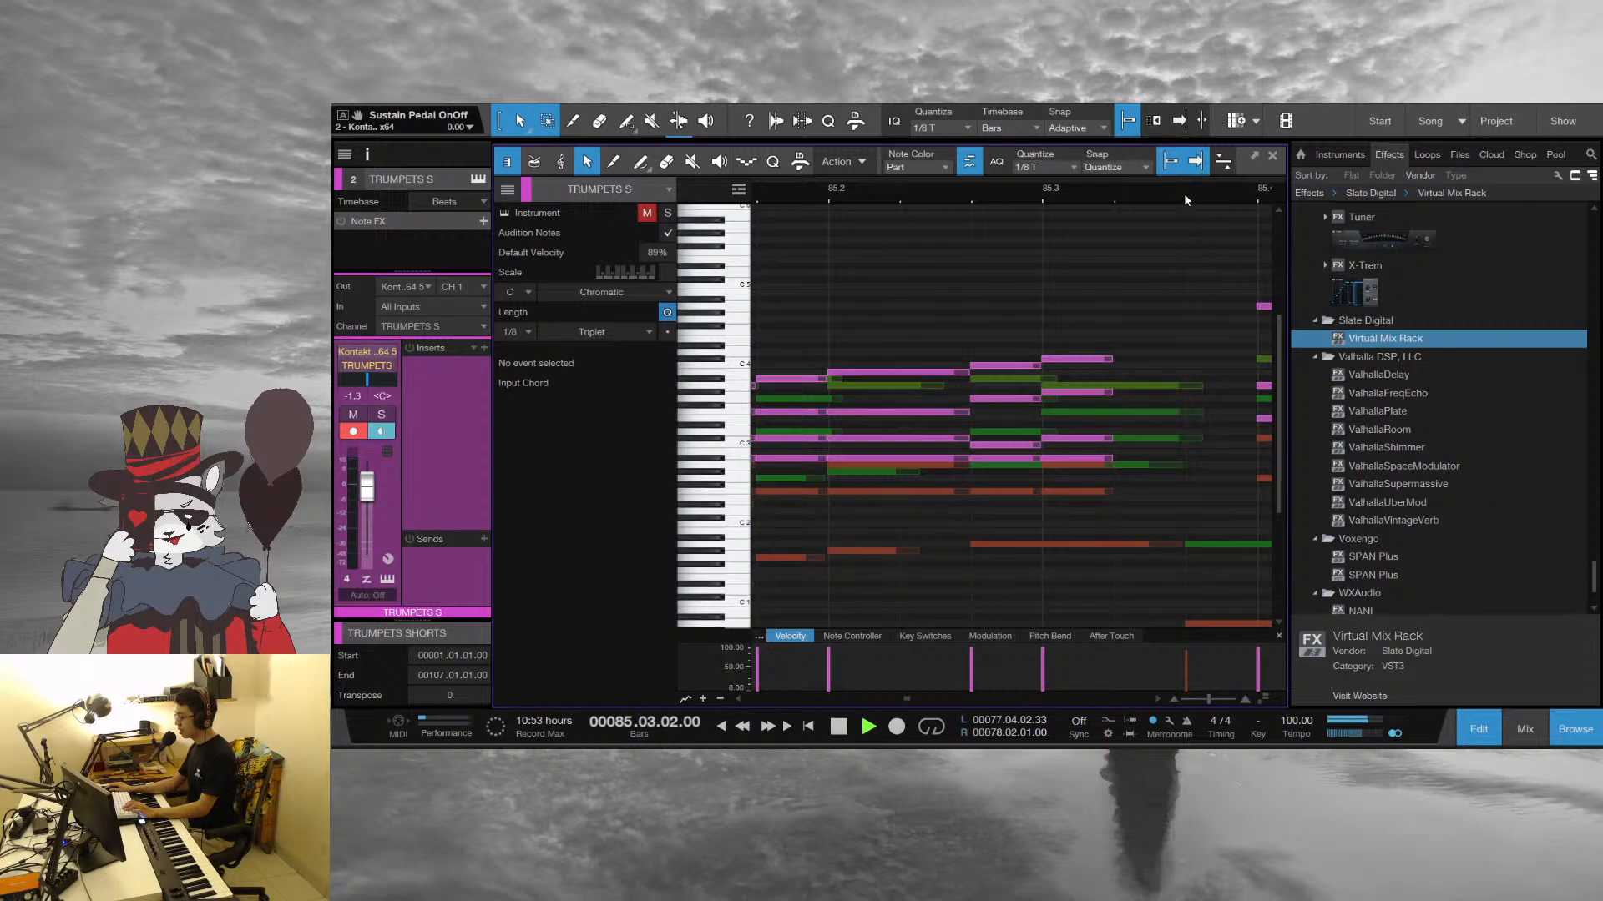
pyautogui.moveTo(1184, 193); pyautogui.dragTo(958, 179)
pyautogui.moveTo(1169, 197); pyautogui.dragTo(855, 173)
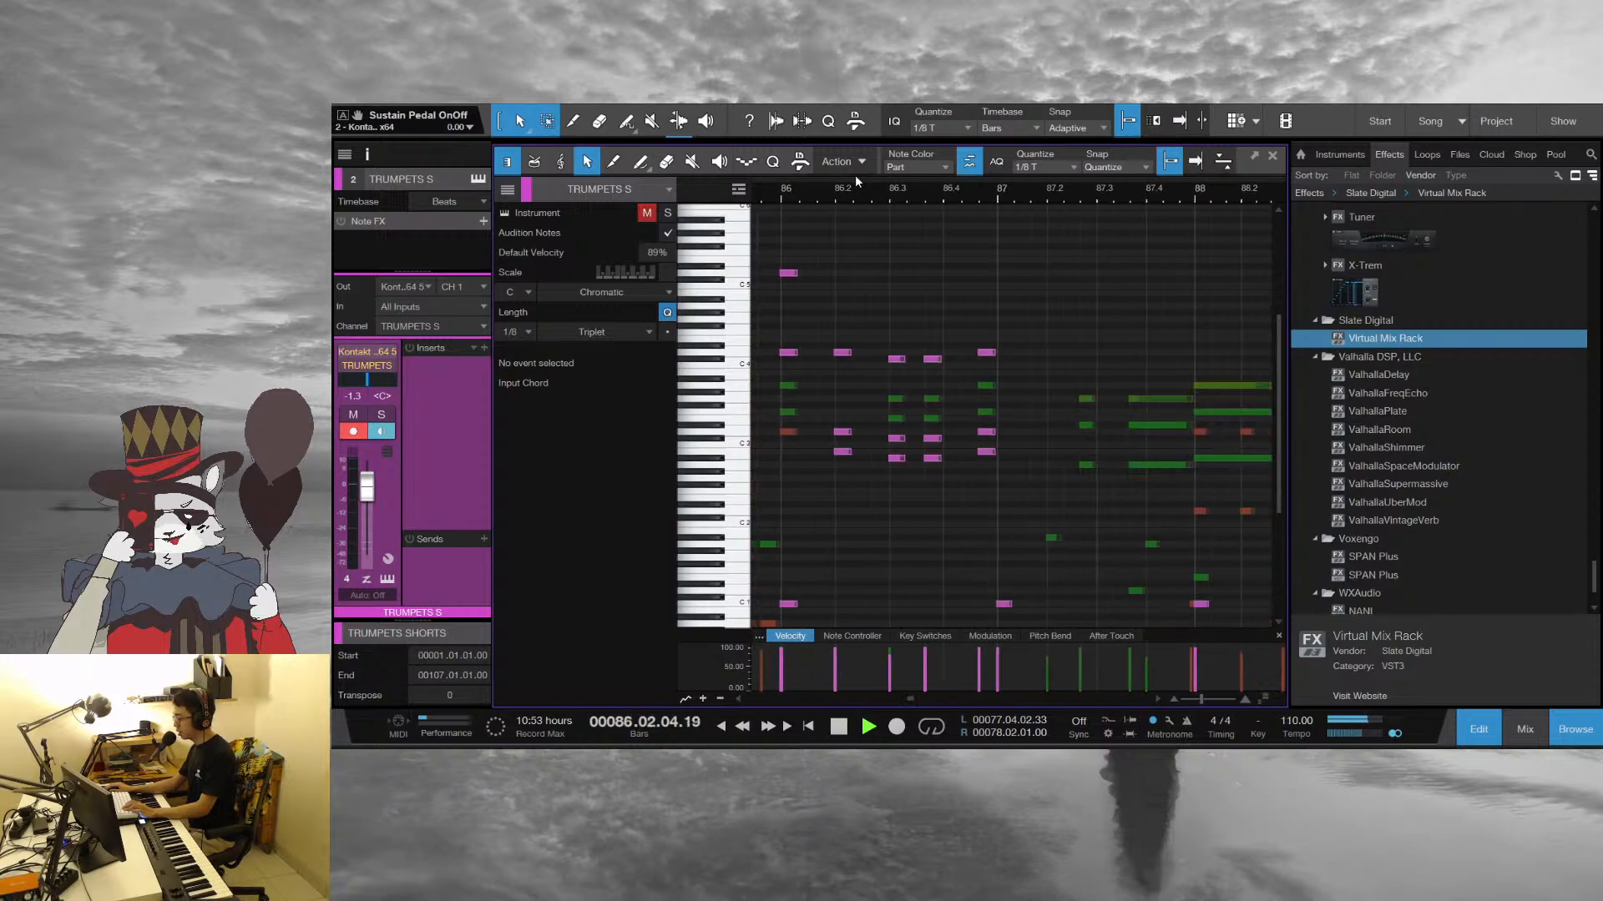
pyautogui.scroll(-2, 1019, 349)
pyautogui.press('space')
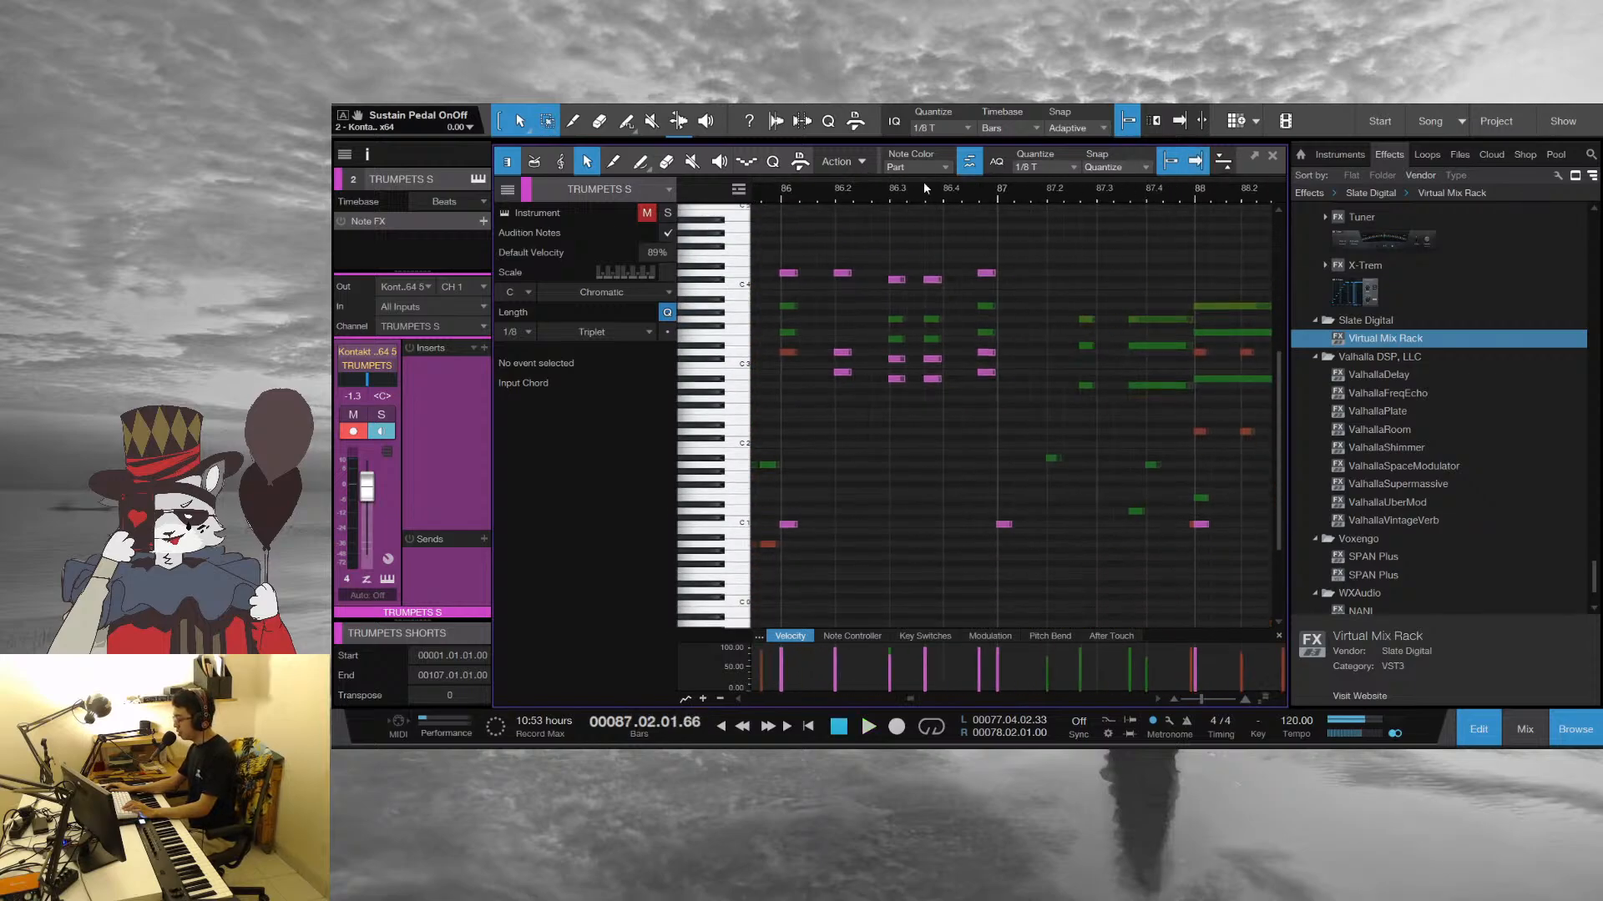
# Play from the start of bar 86 into bar 89, stop, and view bars 87 to 90 together
pyautogui.click(780, 192)
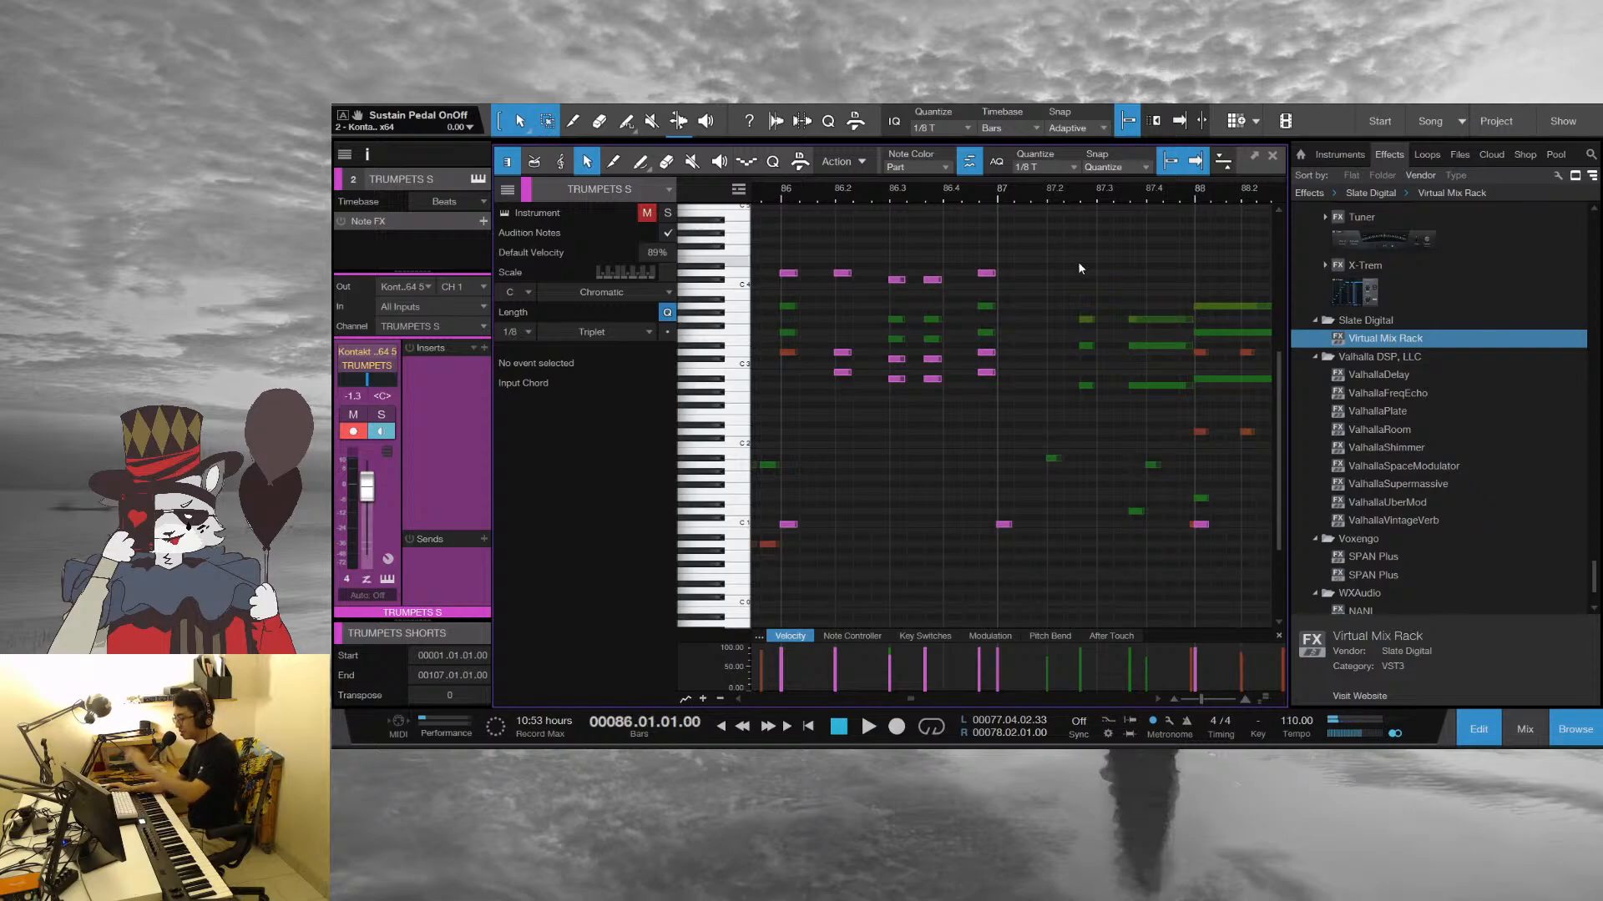
pyautogui.press('space')
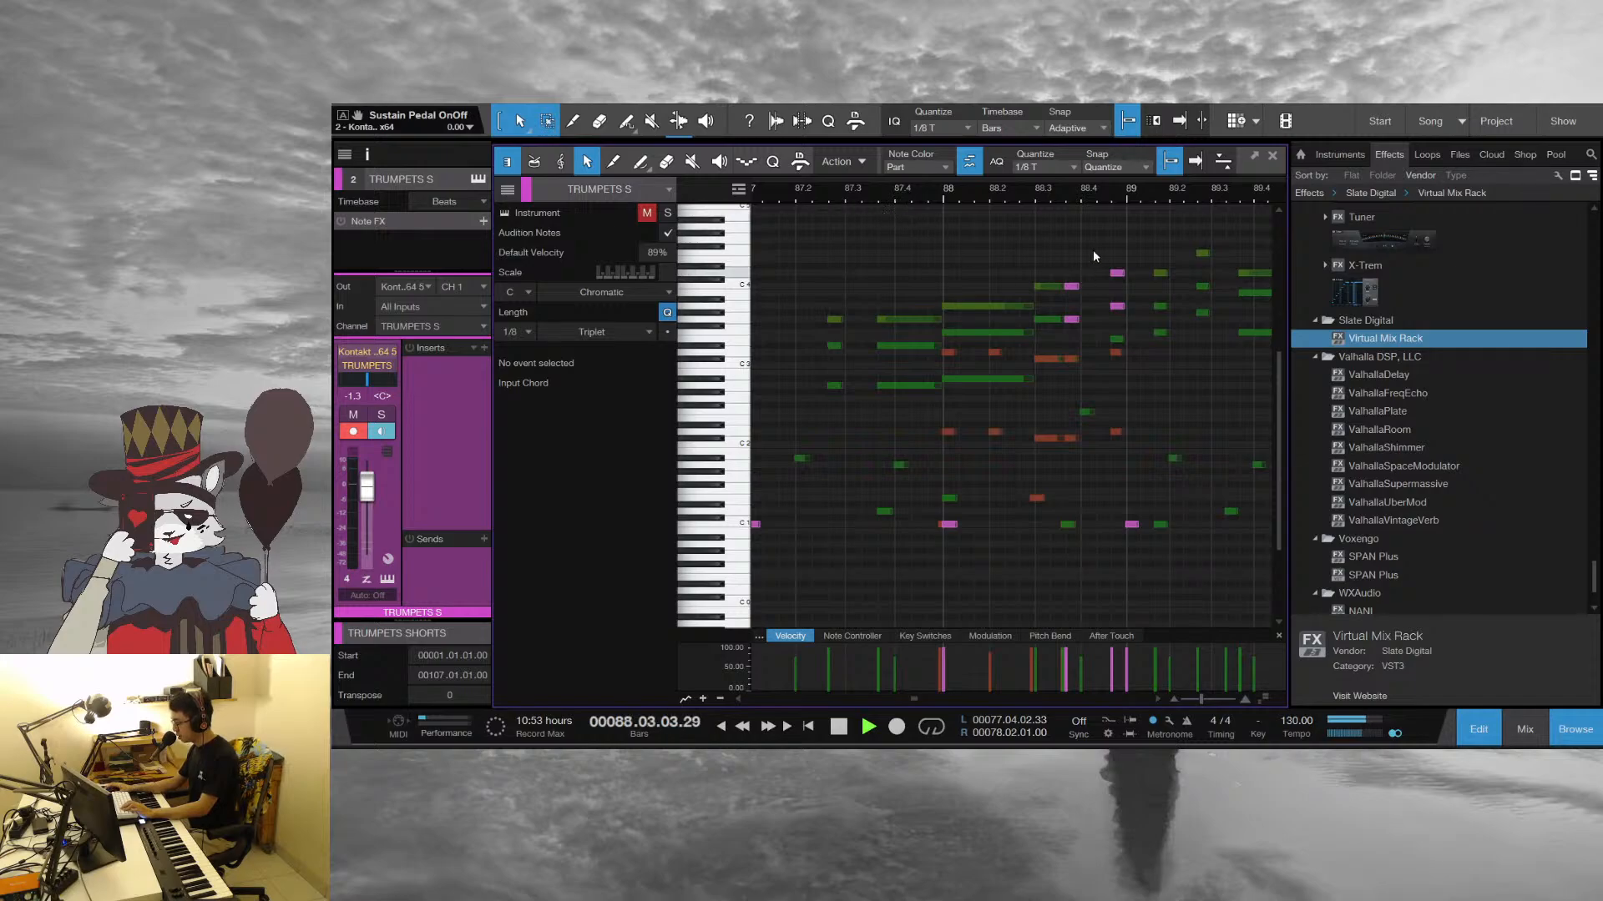
pyautogui.press('space')
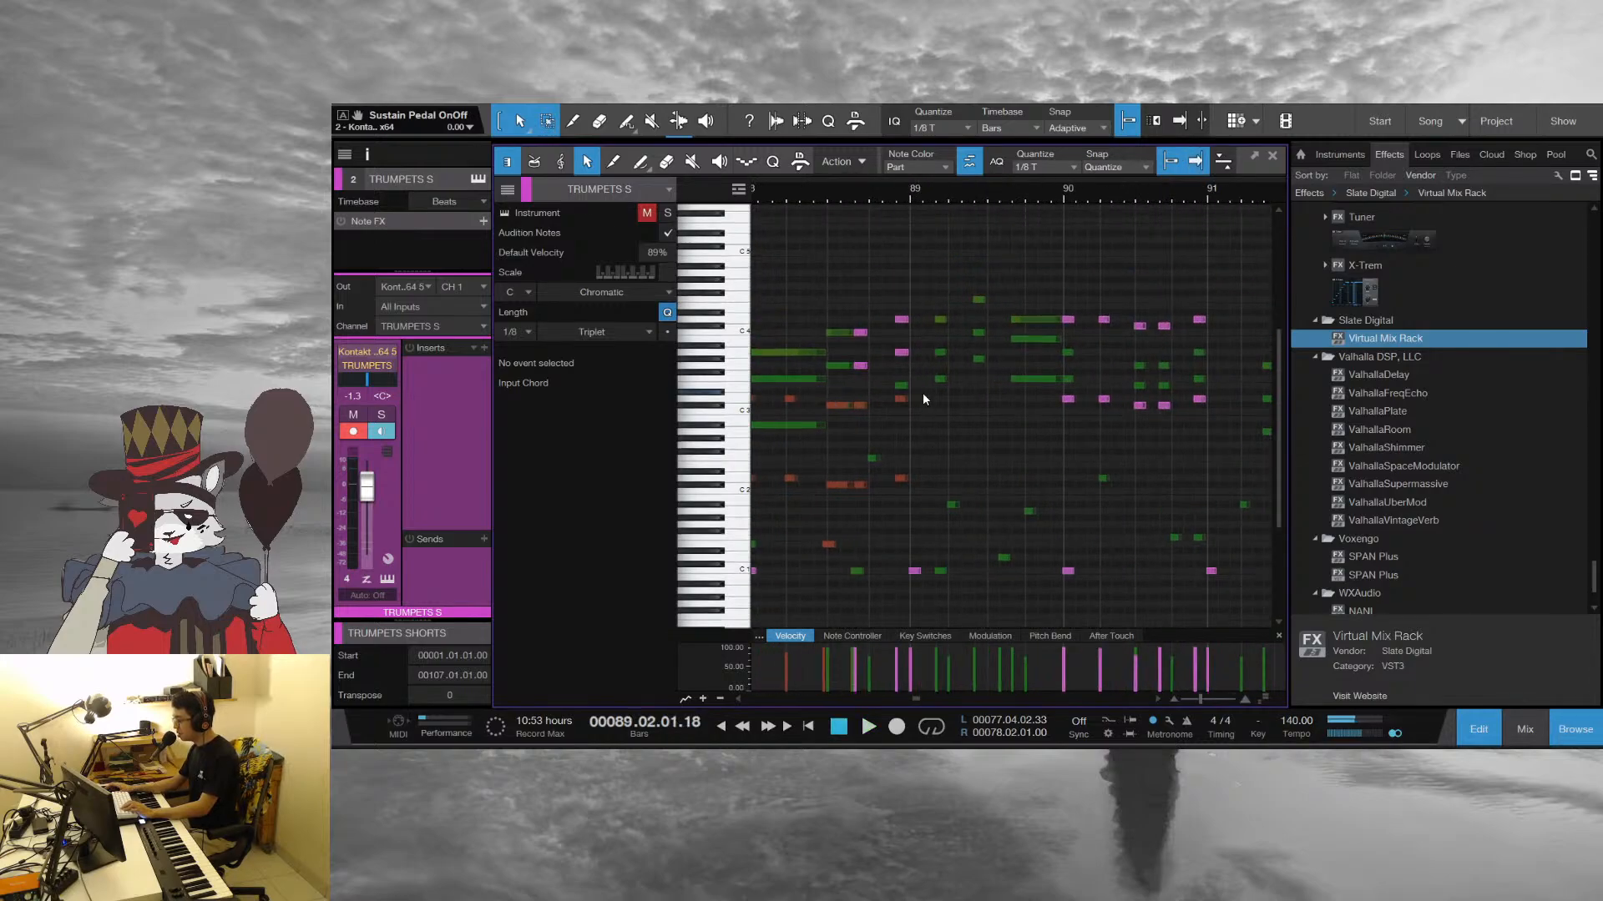
pyautogui.moveTo(916, 199); pyautogui.dragTo(1067, 193)
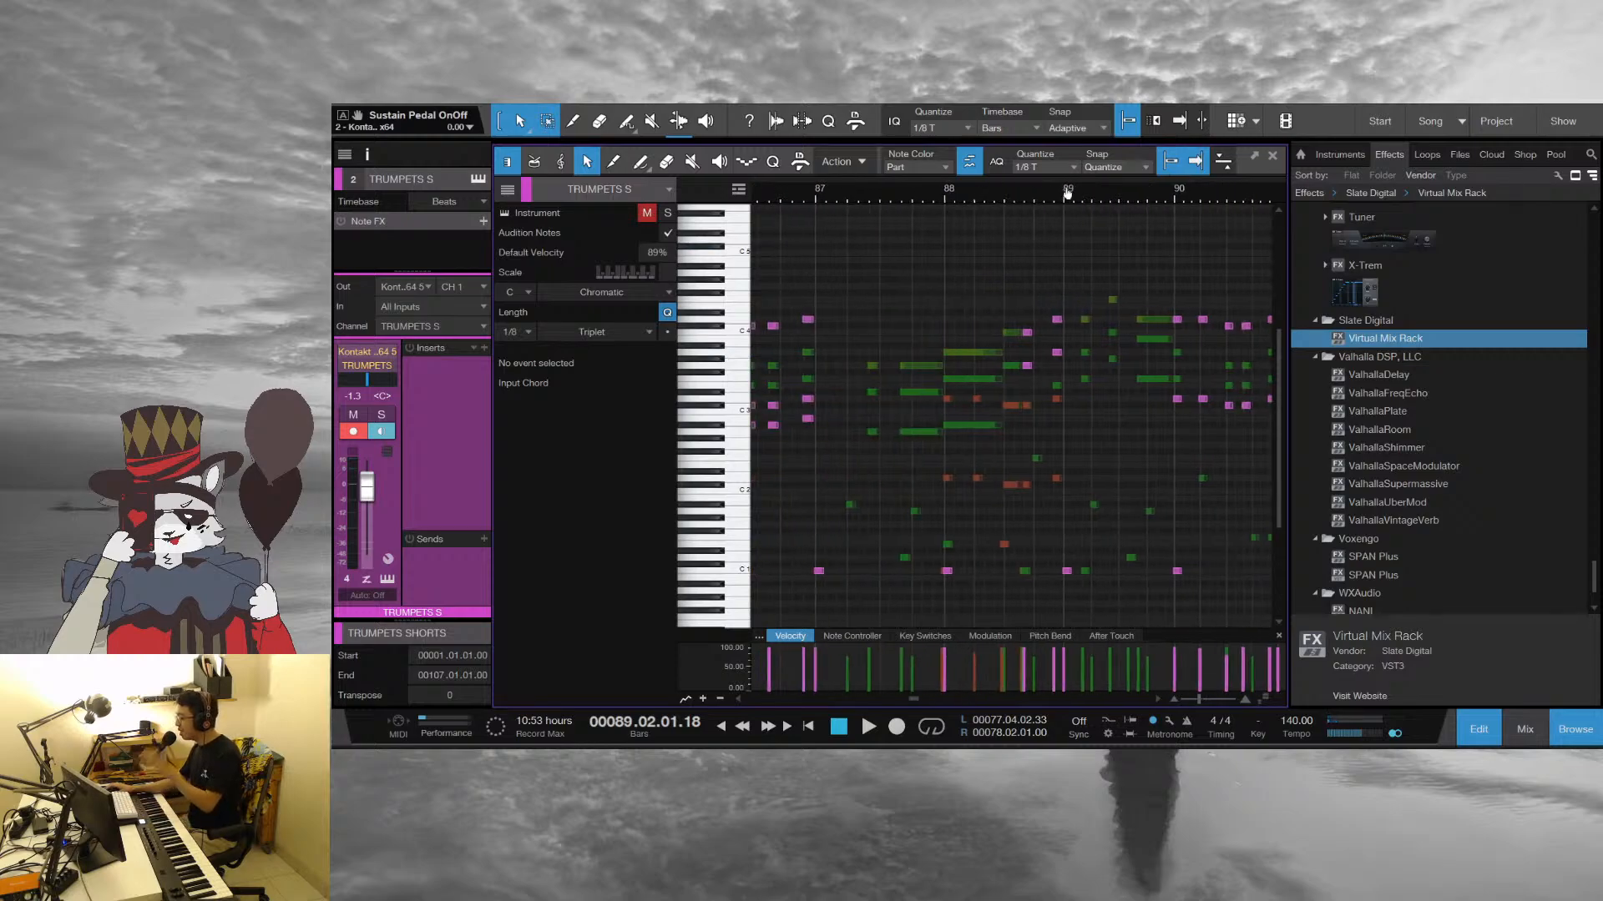
# Play from bar 89 into bar 96, following the trumpet, trombone and sax notes, and stop
pyautogui.press('space')
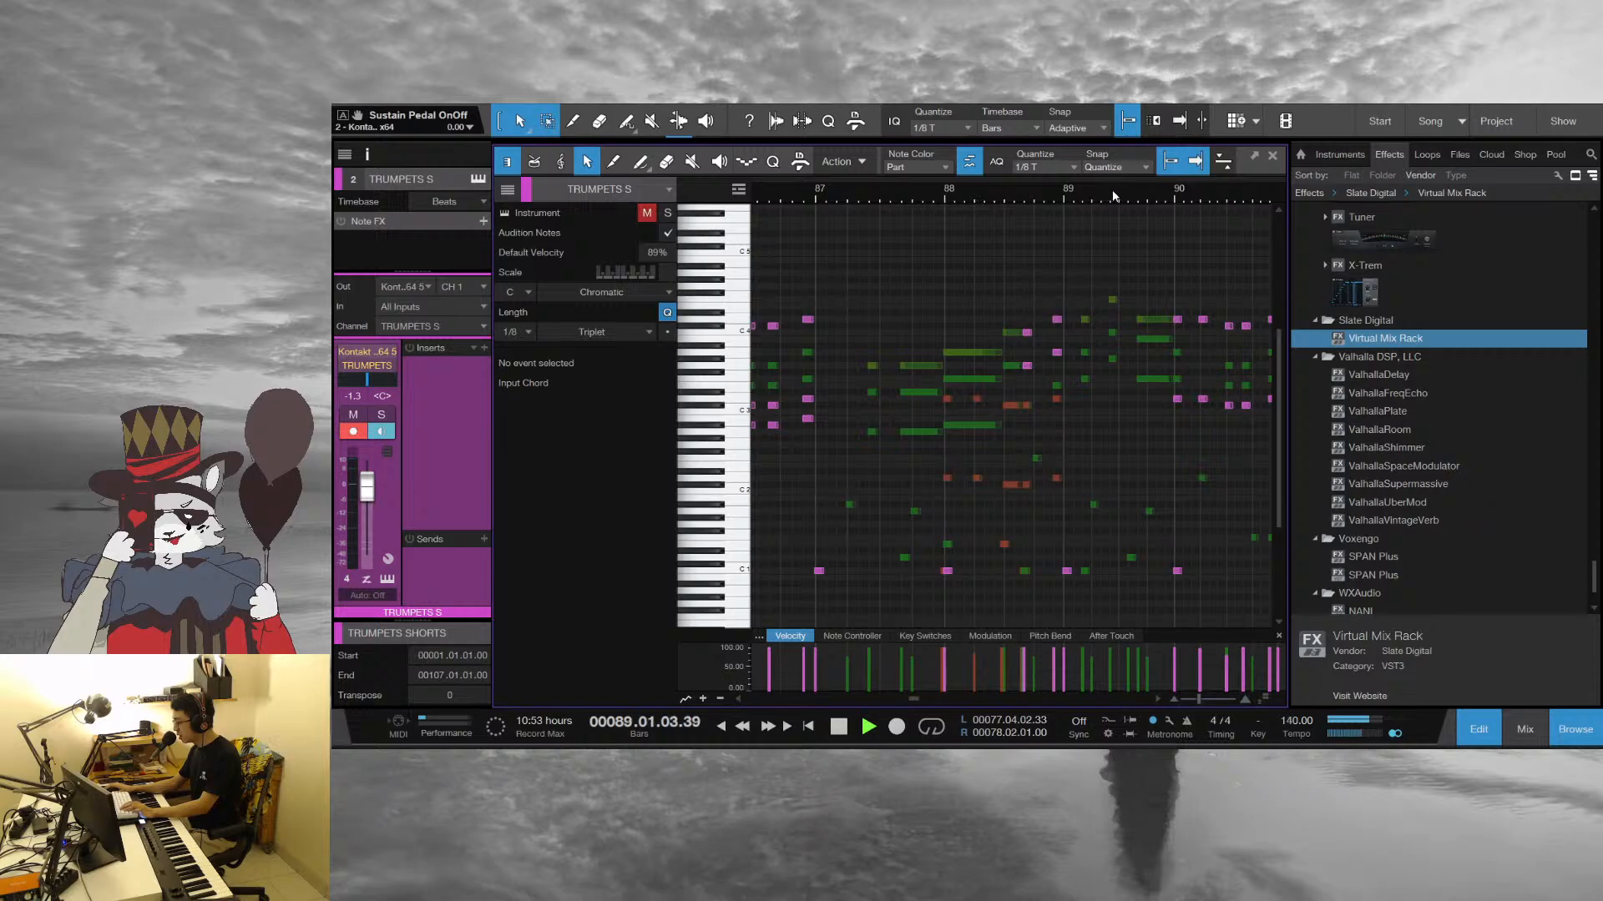
pyautogui.moveTo(1112, 196); pyautogui.dragTo(932, 201)
pyautogui.scroll(-2, 1035, 392)
pyautogui.moveTo(1113, 198); pyautogui.dragTo(941, 211)
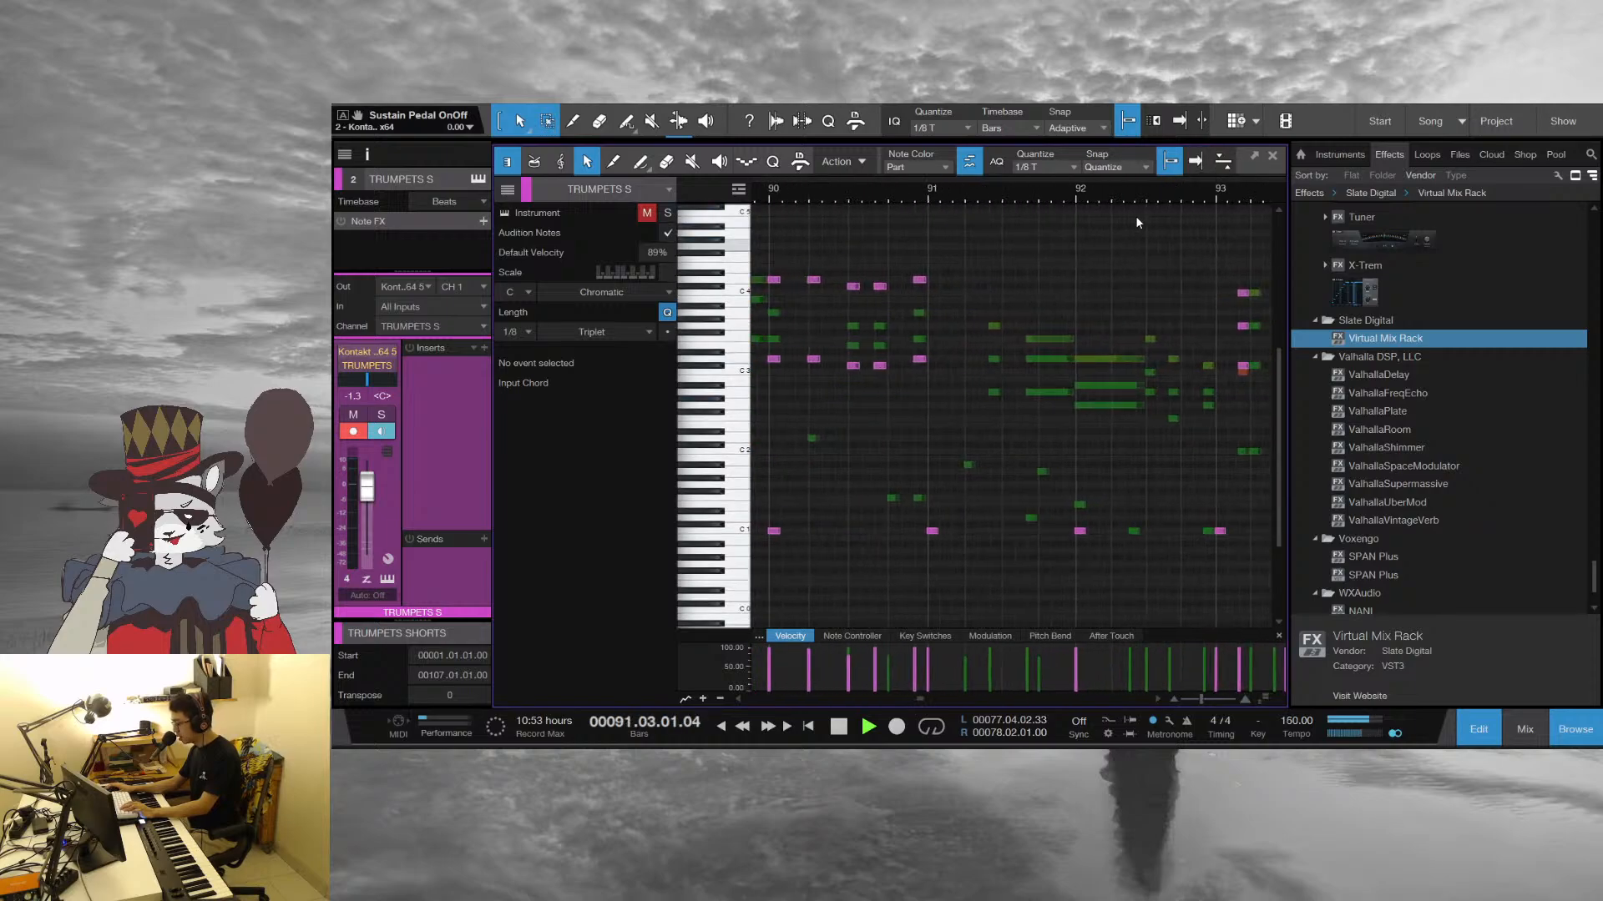
pyautogui.moveTo(1127, 198); pyautogui.dragTo(924, 199)
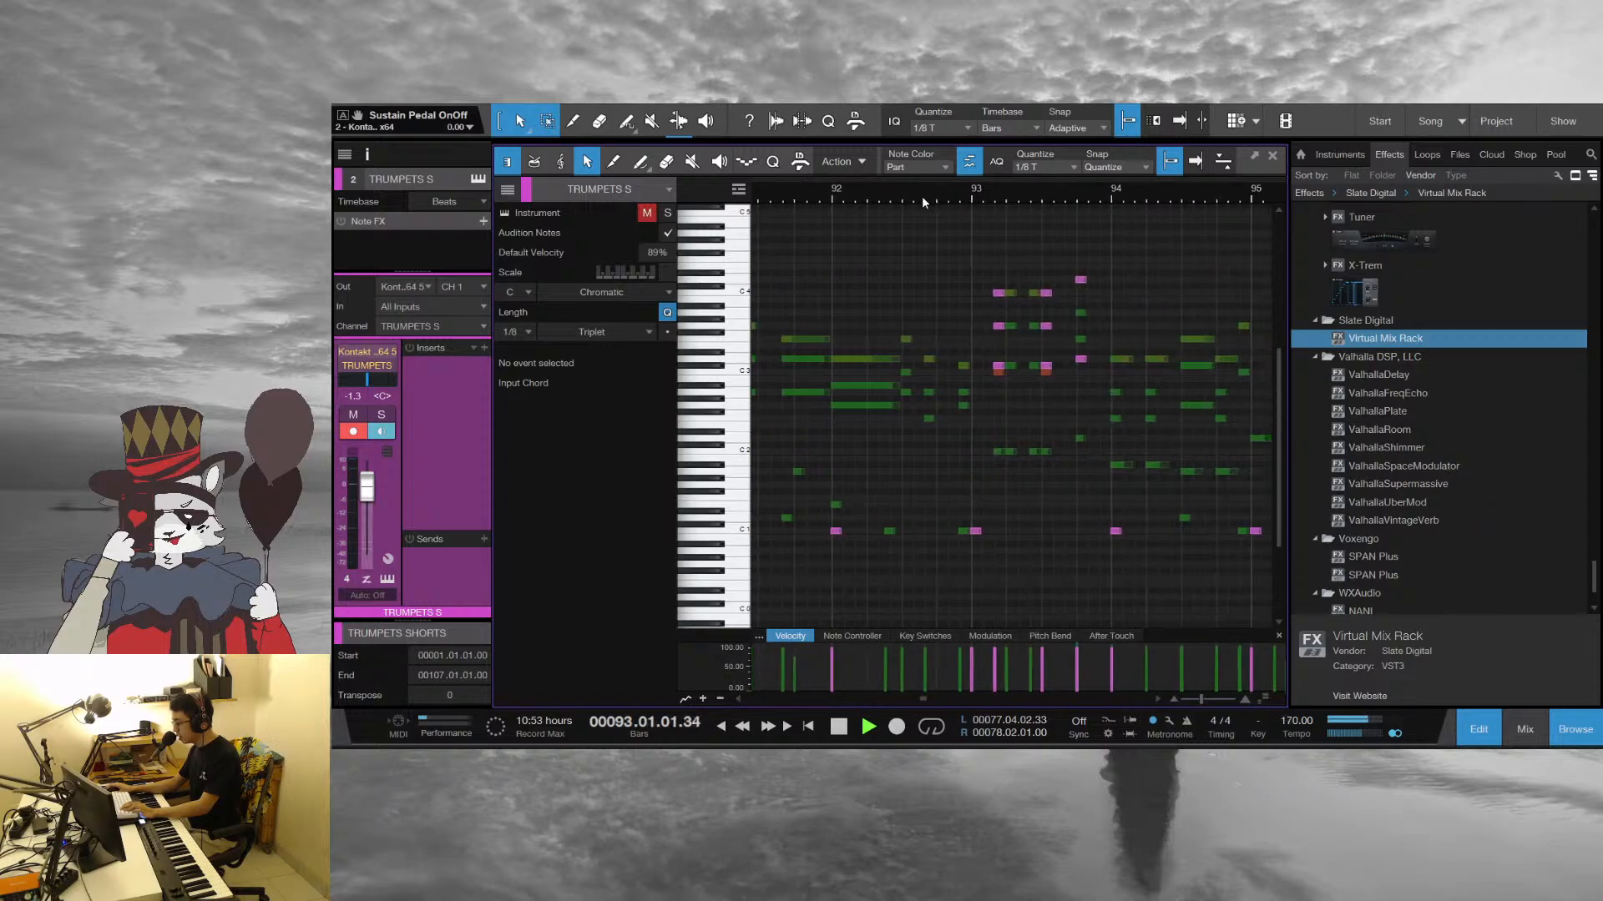
pyautogui.moveTo(1140, 195); pyautogui.dragTo(834, 195)
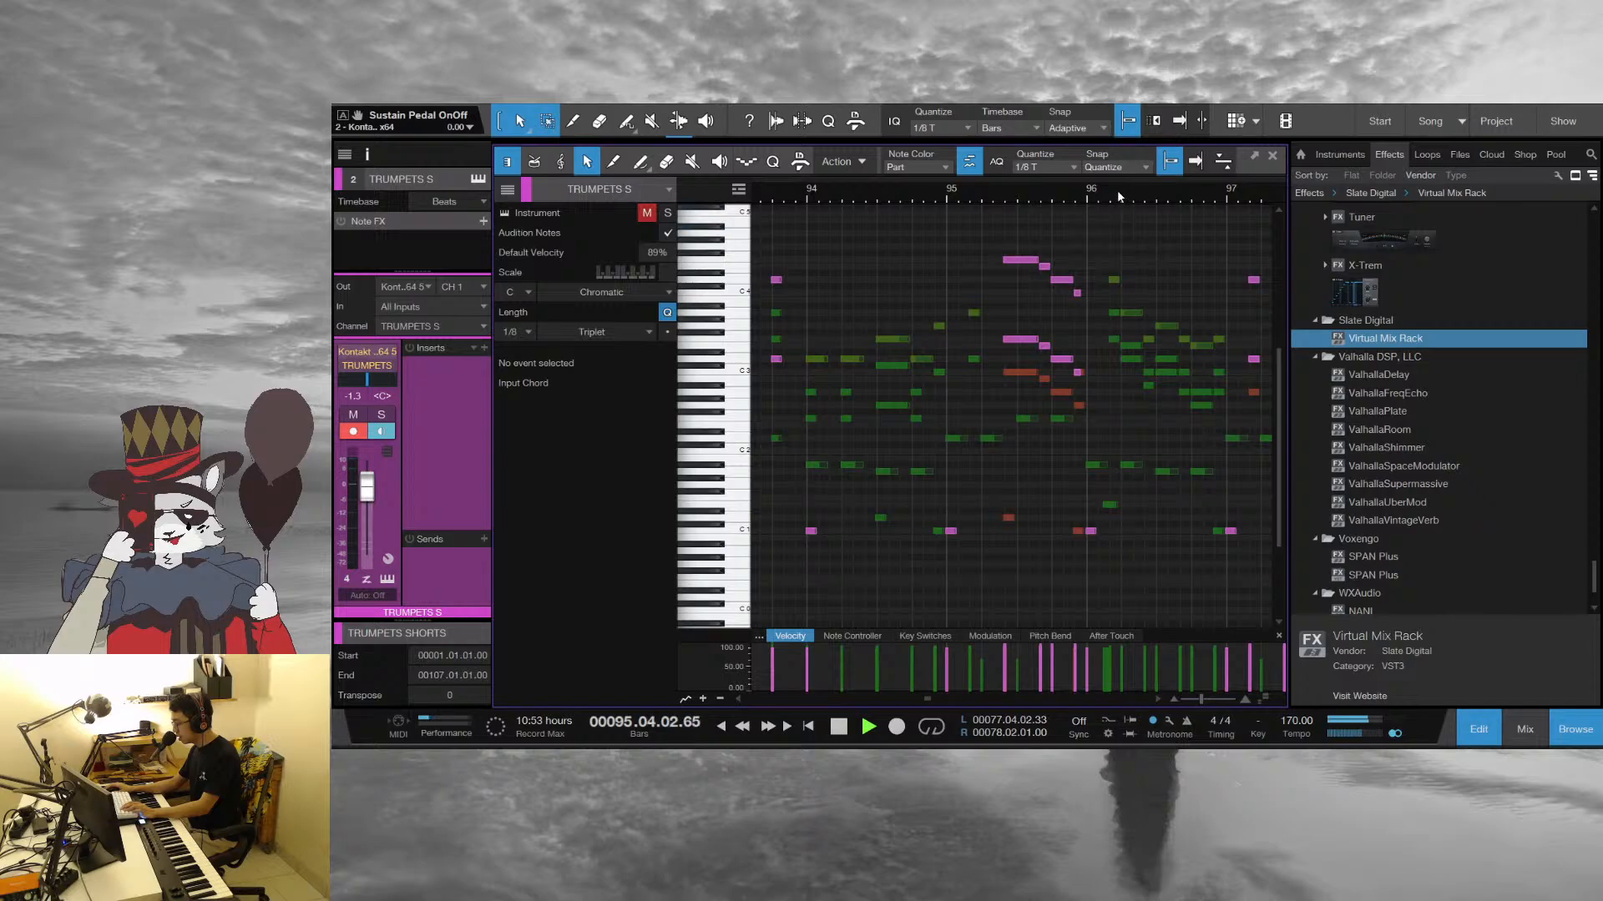
pyautogui.moveTo(1117, 189); pyautogui.dragTo(878, 192)
pyautogui.press('space')
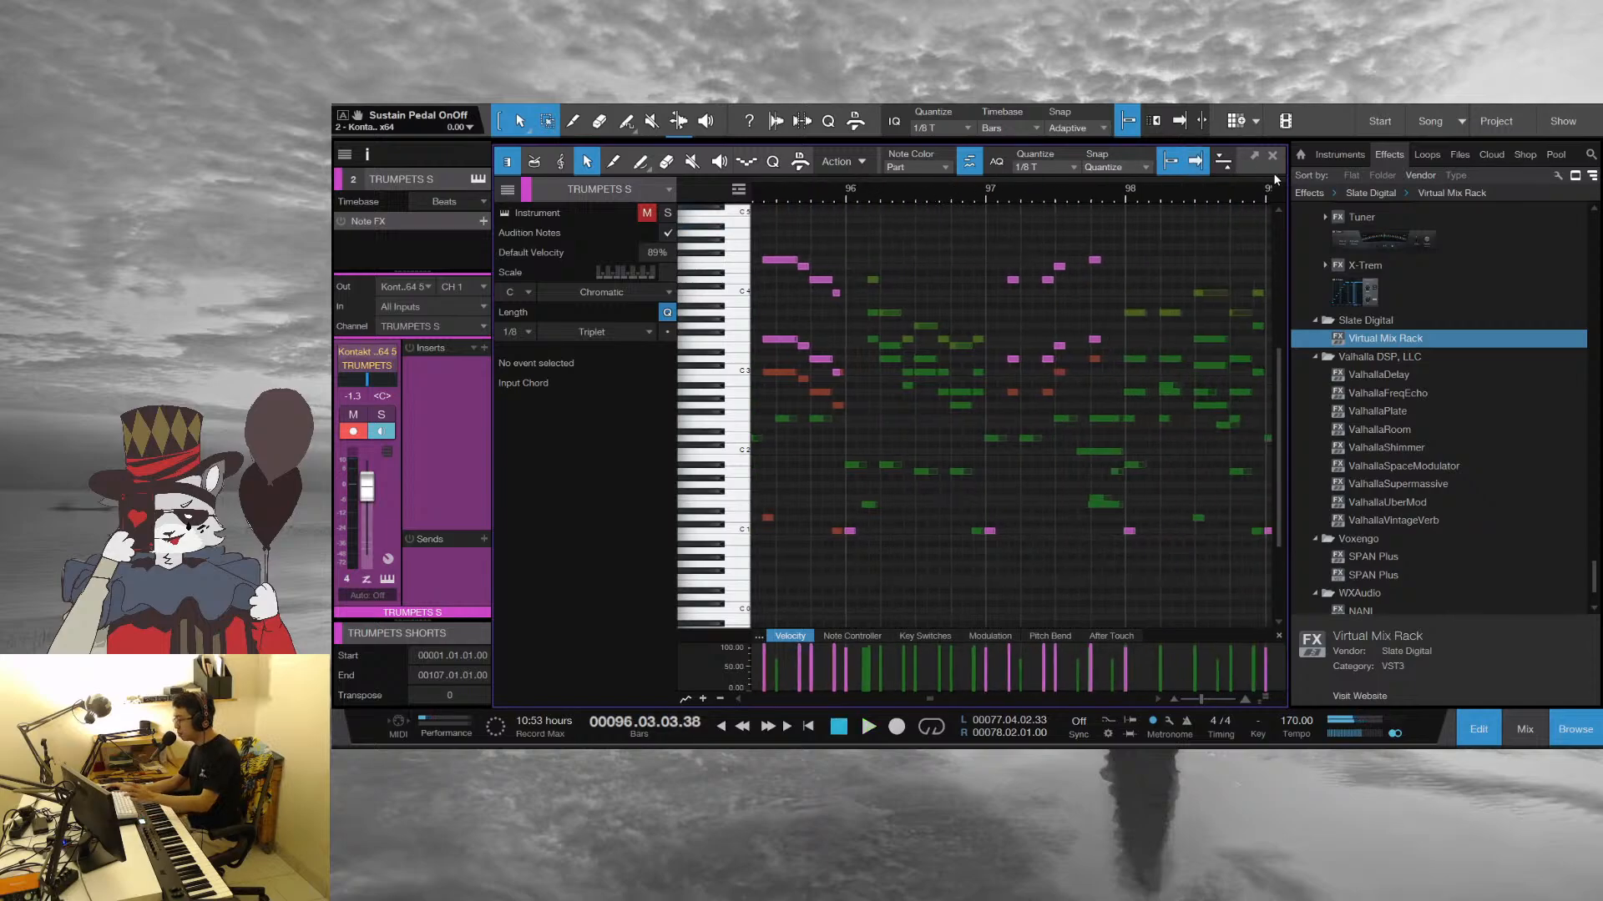
# Play from the start of bar 96 into bar 99, keeping bars 96 to 101 in view, and stop
pyautogui.click(859, 198)
pyautogui.press('space')
pyautogui.moveTo(991, 191); pyautogui.dragTo(890, 192)
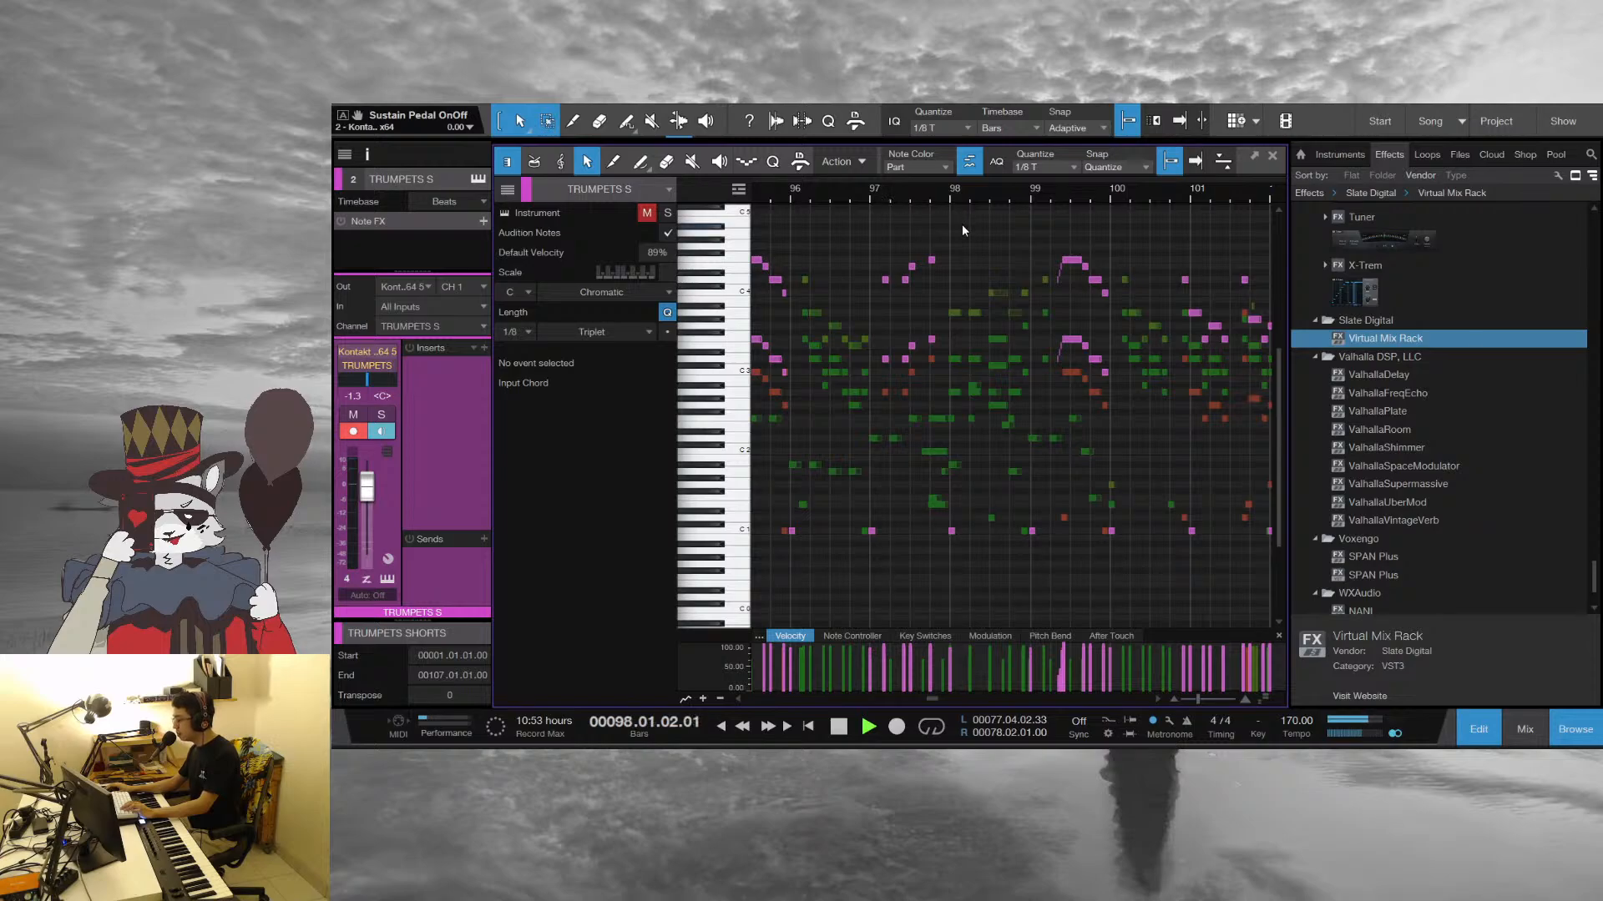
pyautogui.press('space')
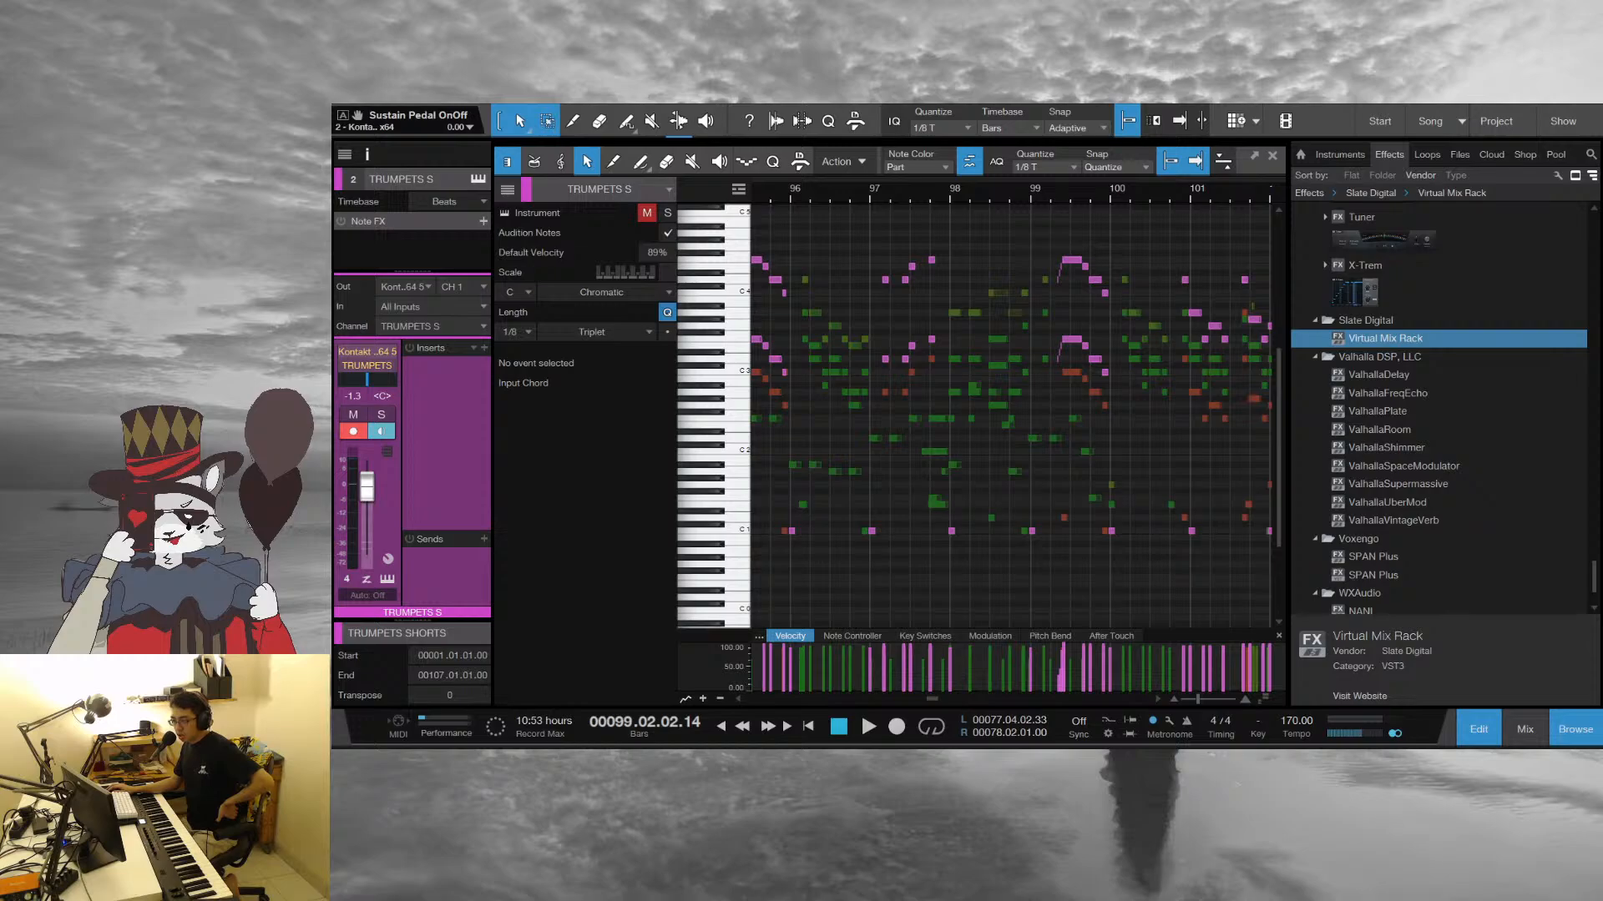
# Play from the start of bar 98 into bar 100, and return the playhead to bar 100
pyautogui.click(1107, 363)
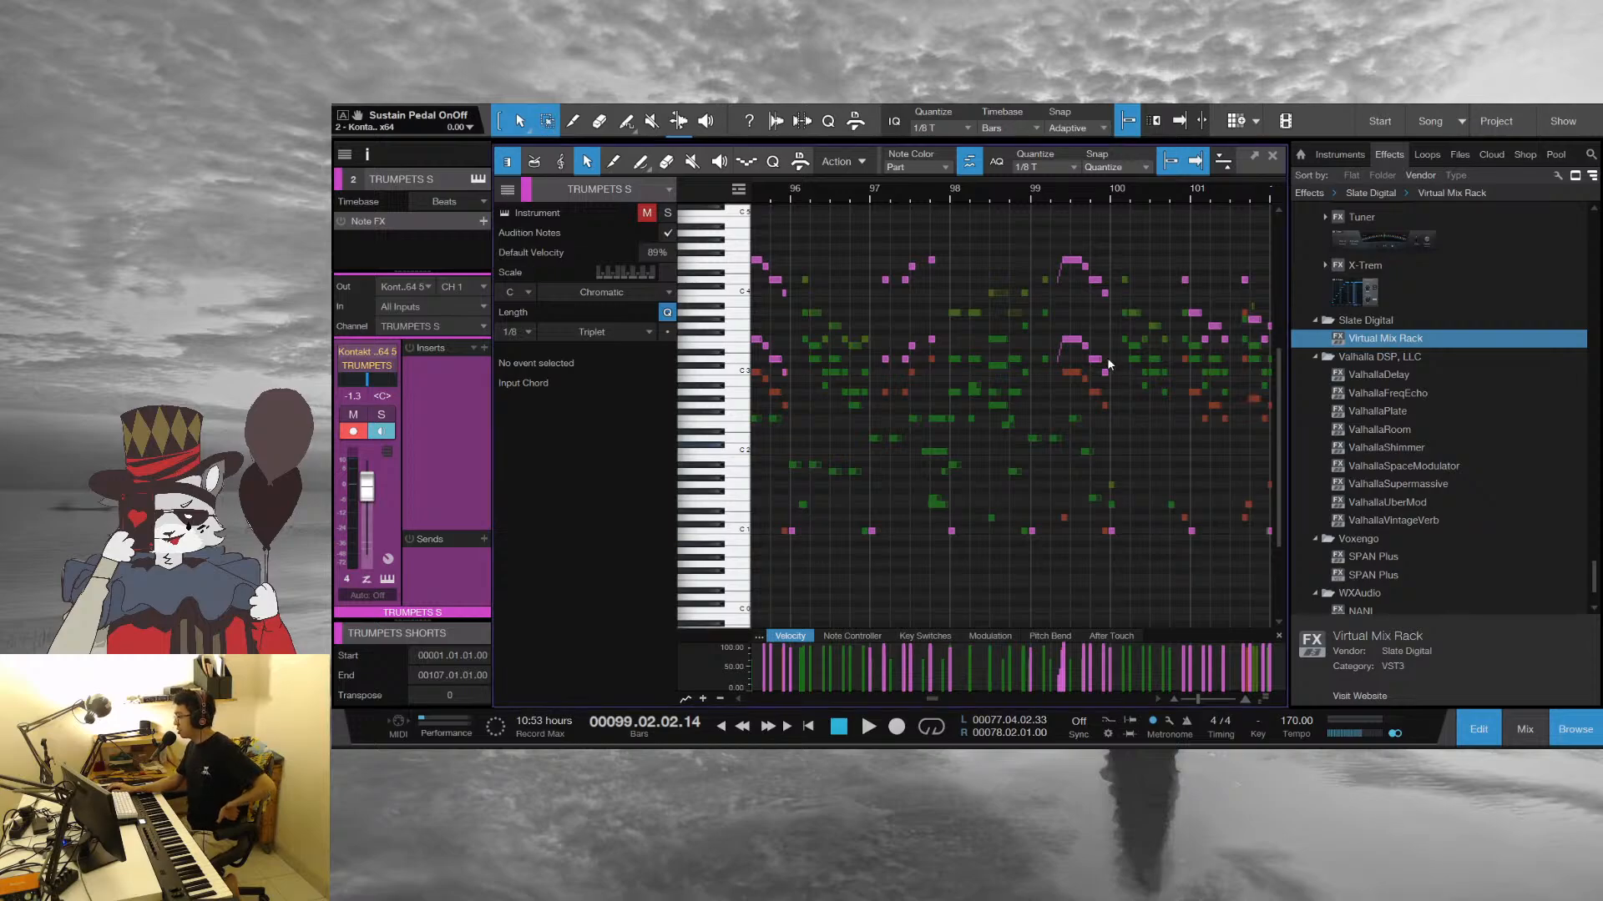
pyautogui.click(957, 197)
pyautogui.press('space')
pyautogui.moveTo(1111, 197); pyautogui.dragTo(979, 197)
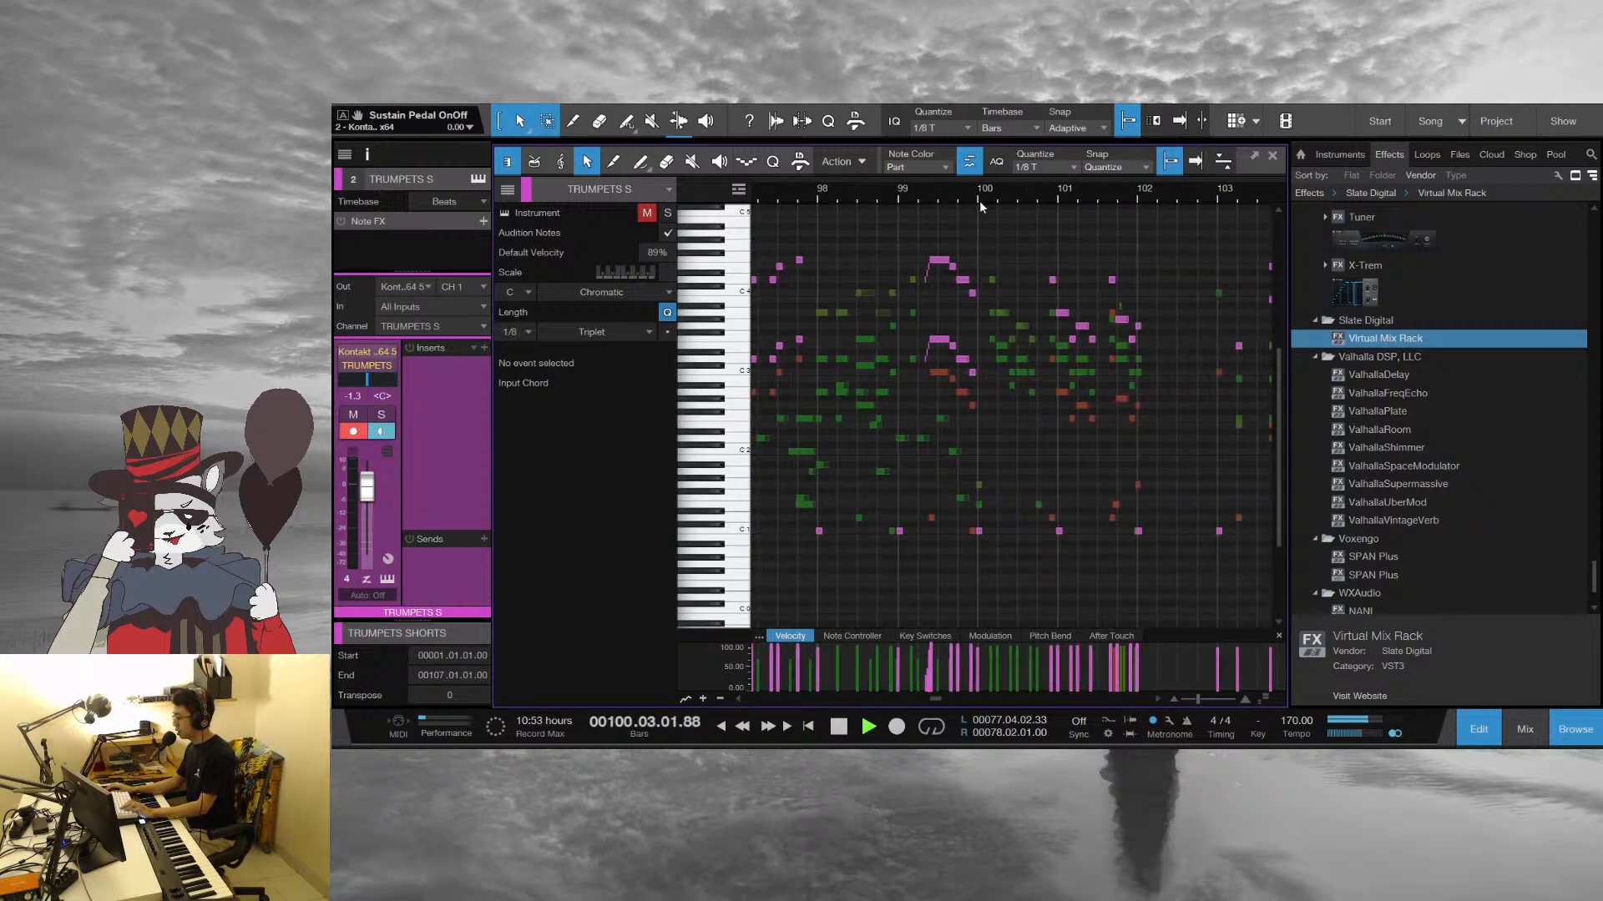
pyautogui.moveTo(984, 191); pyautogui.dragTo(889, 195)
pyautogui.click(888, 193)
pyautogui.click(878, 190)
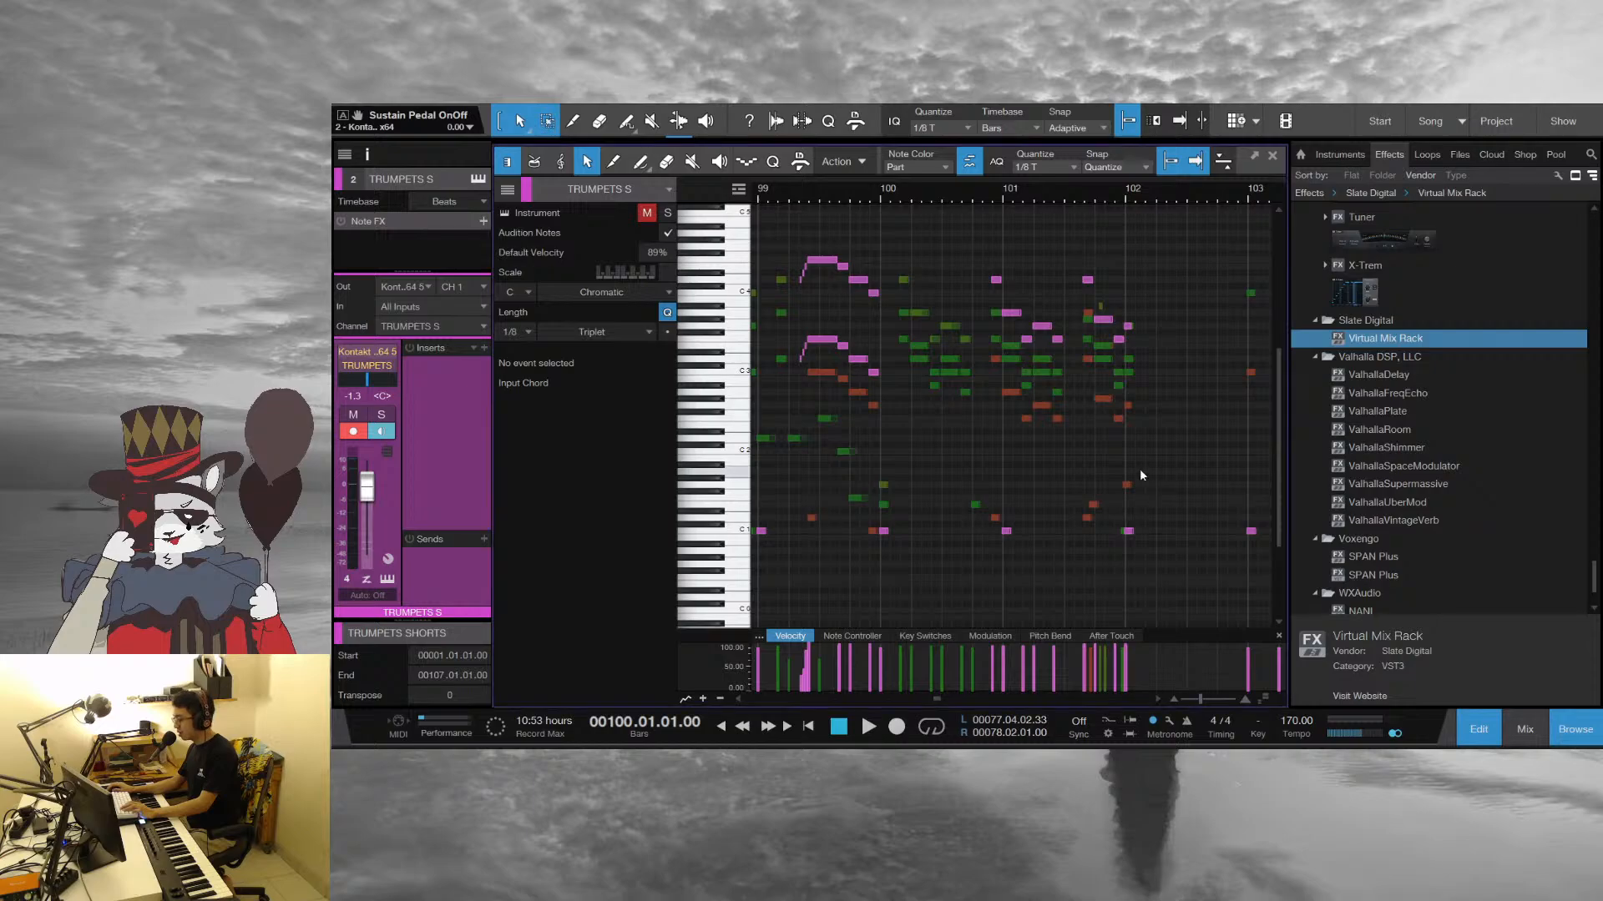
# Play from bar 100 into bar 101, inspect the tenor sax's A# 2 note at the end of bar 101, and stop
pyautogui.press('space')
pyautogui.click(1118, 386)
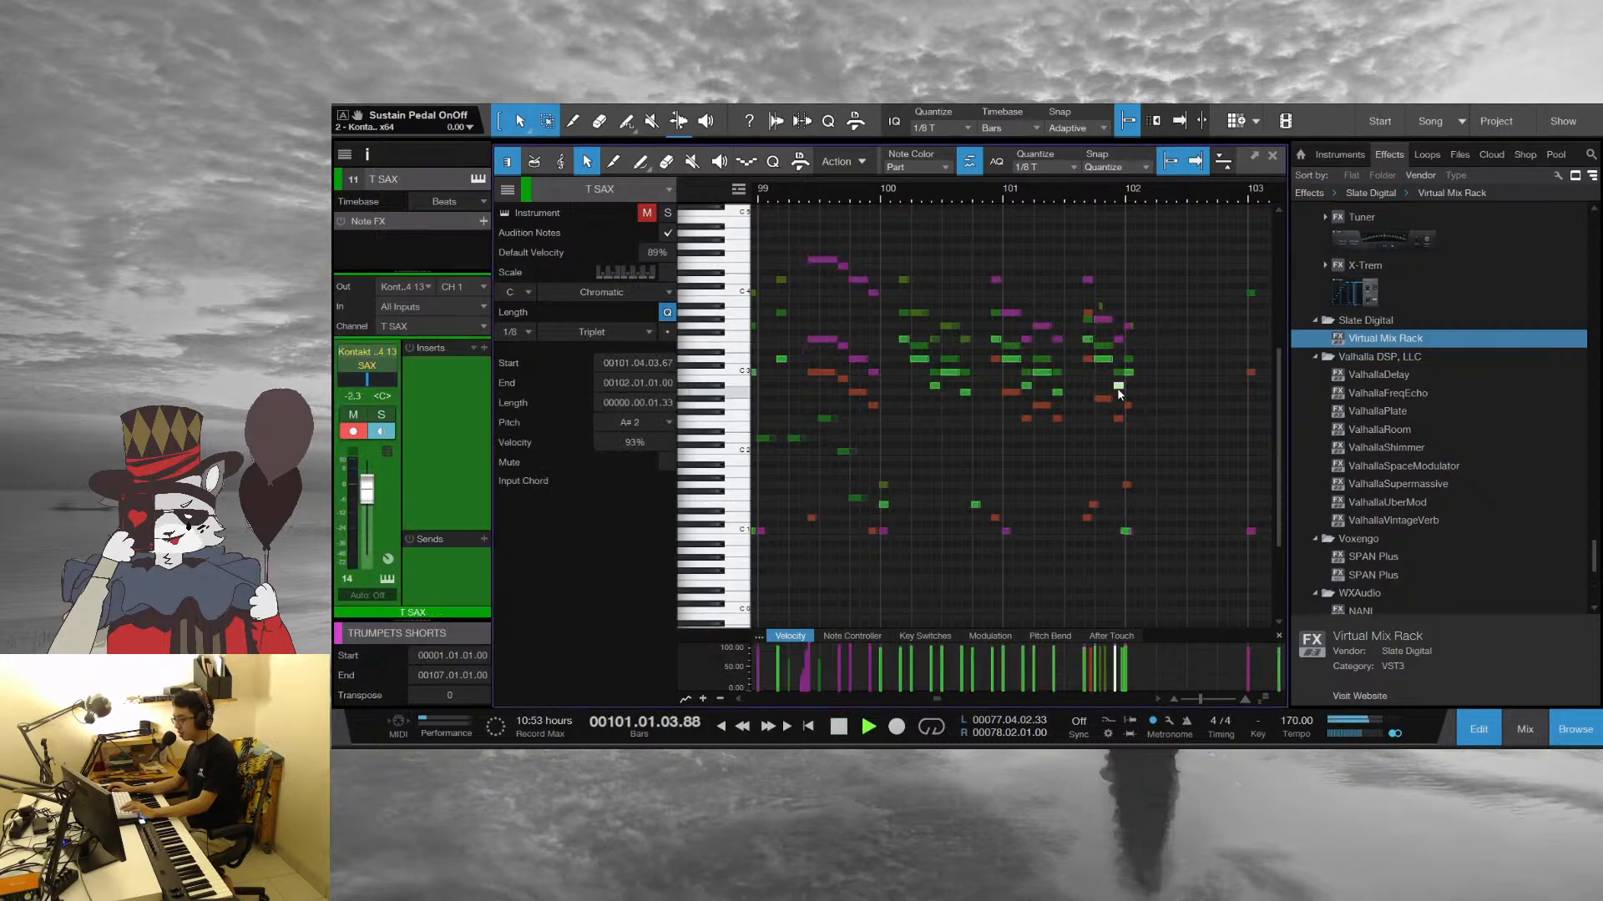
pyautogui.press('space')
pyautogui.click(1164, 424)
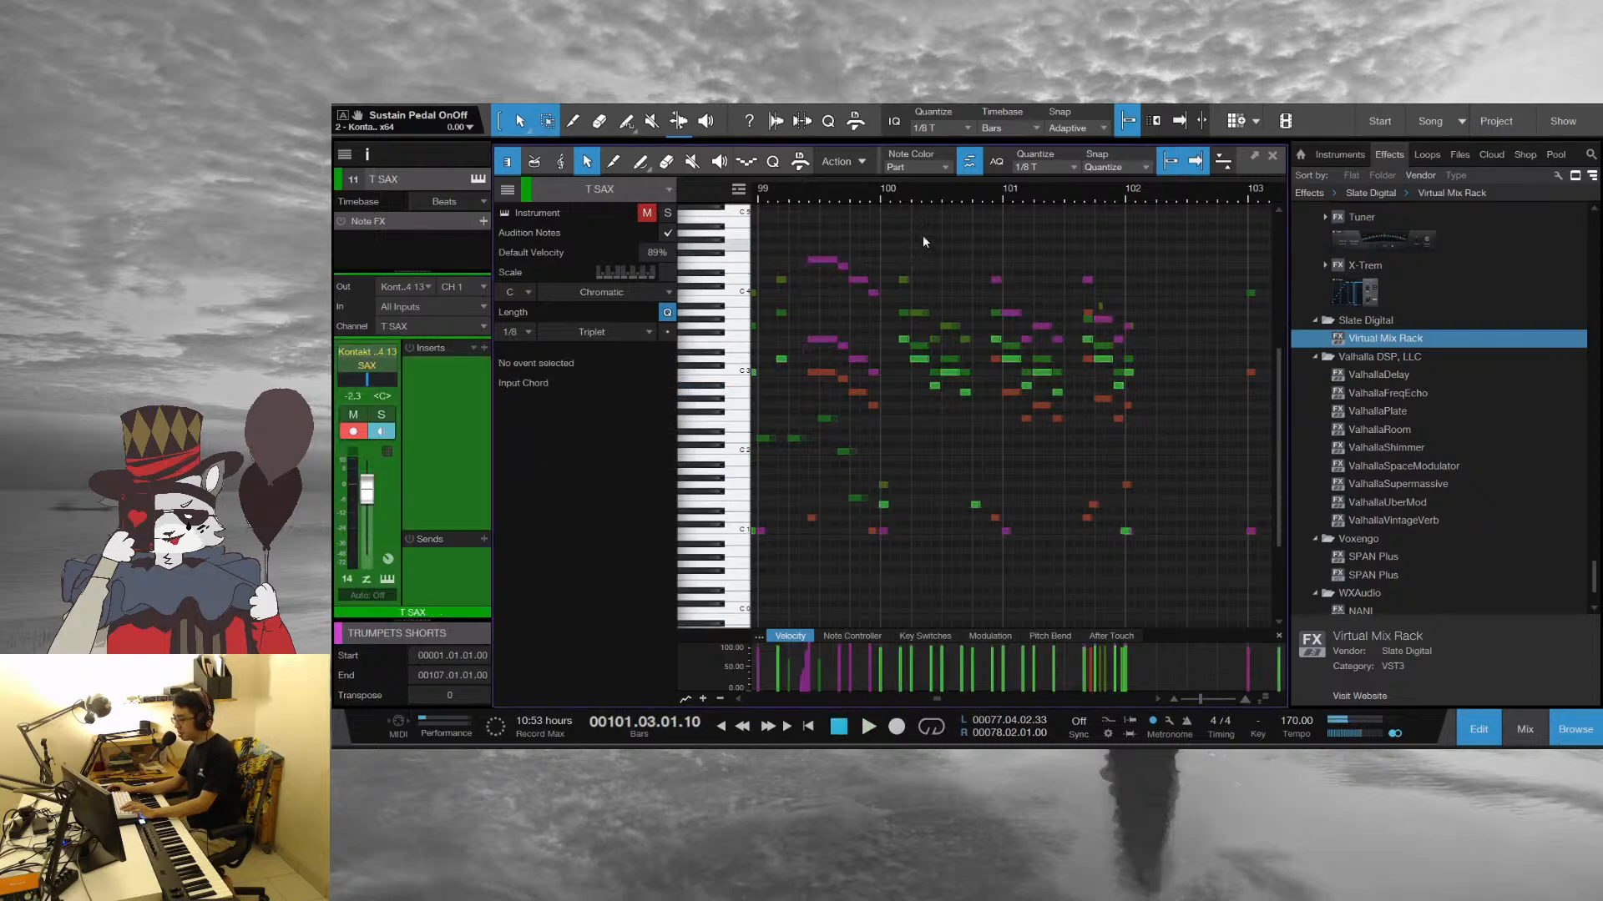
# Go back to bars 94 to 99 and briefly play from the middle of bar 95
pyautogui.scroll(-2, 923, 234)
pyautogui.scroll(2, 1054, 321)
pyautogui.moveTo(860, 186); pyautogui.dragTo(1062, 177)
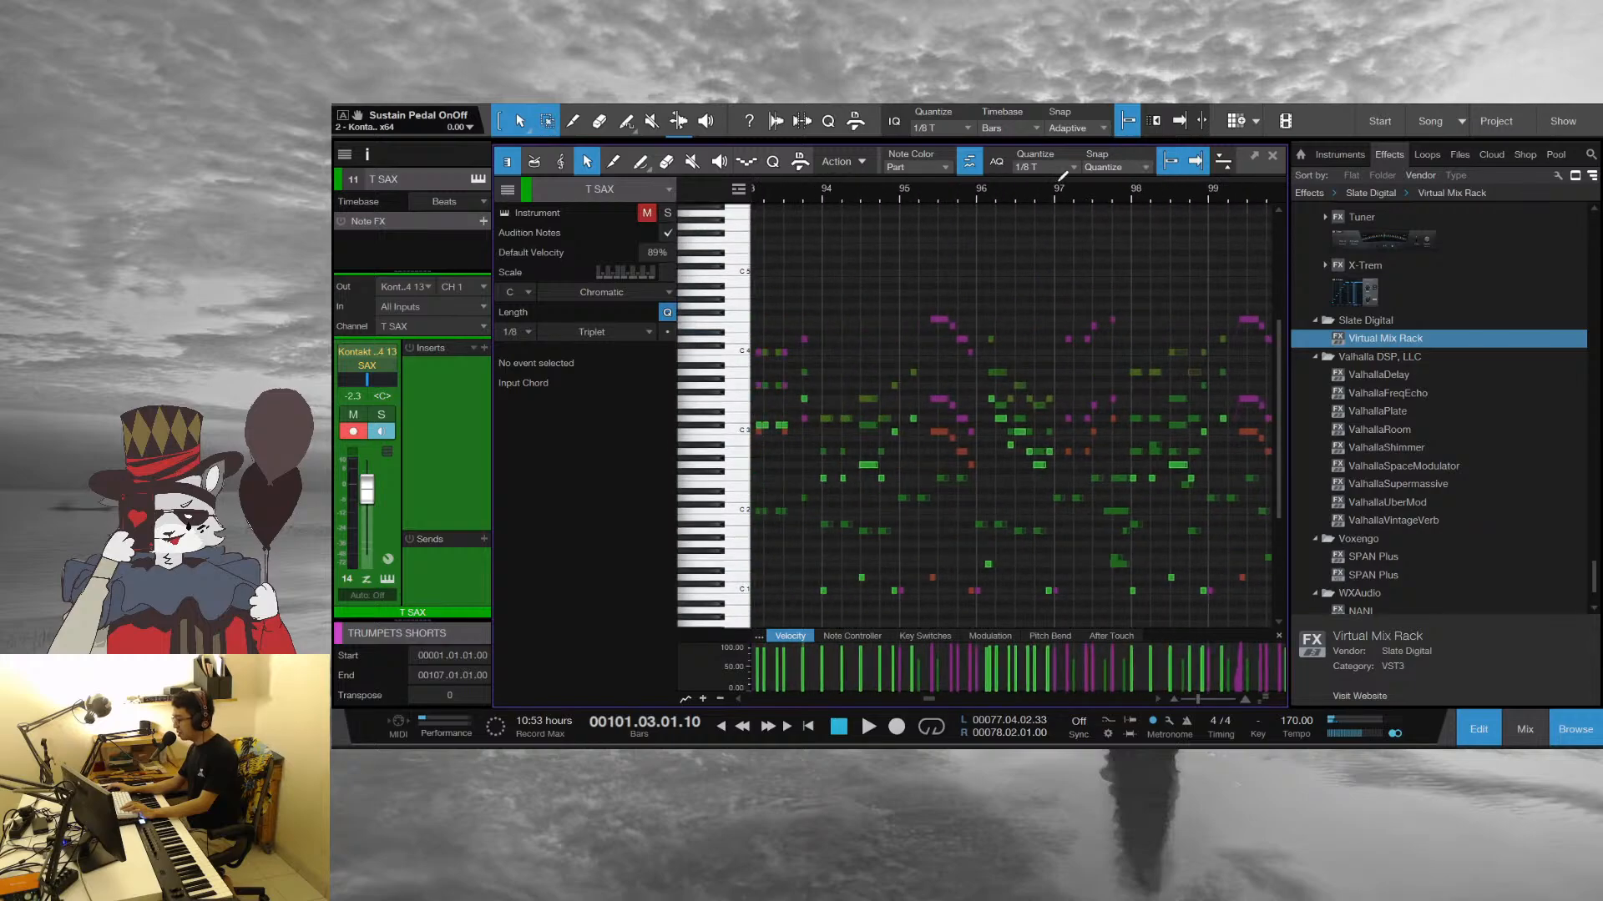
pyautogui.click(950, 189)
pyautogui.press('space')
pyautogui.press('space')
# Play the band hits around bar 93 and stop near its last beat
pyautogui.click(898, 194)
pyautogui.moveTo(907, 188); pyautogui.dragTo(1022, 234)
pyautogui.scroll(-3, 1052, 299)
pyautogui.click(964, 192)
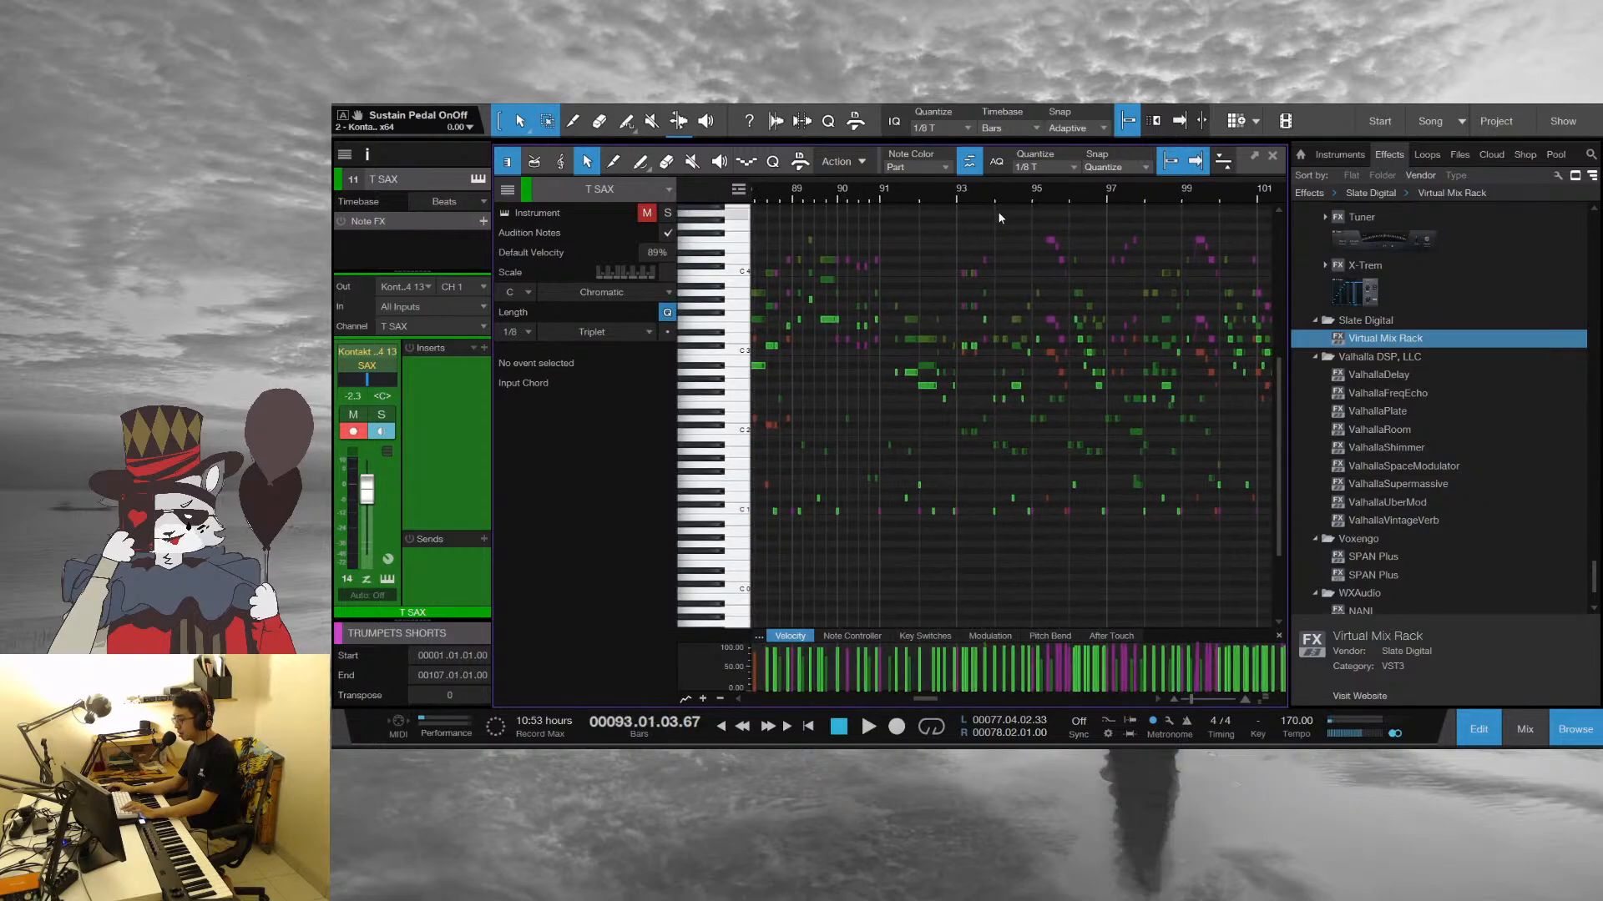
pyautogui.moveTo(956, 194); pyautogui.dragTo(959, 210)
pyautogui.press('space')
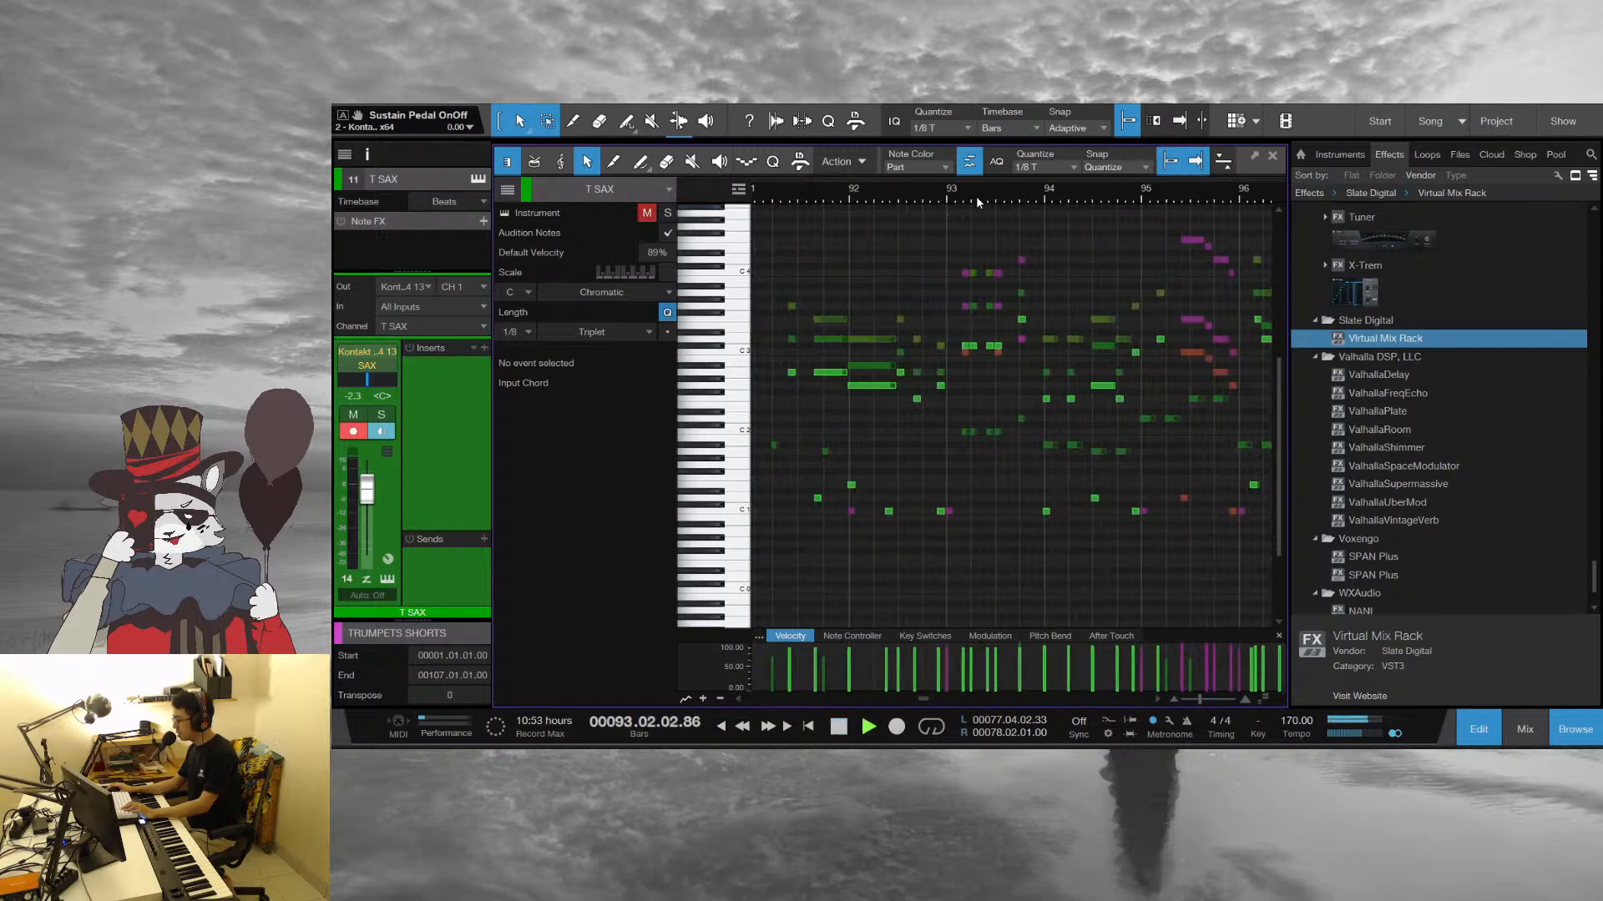
pyautogui.press('space')
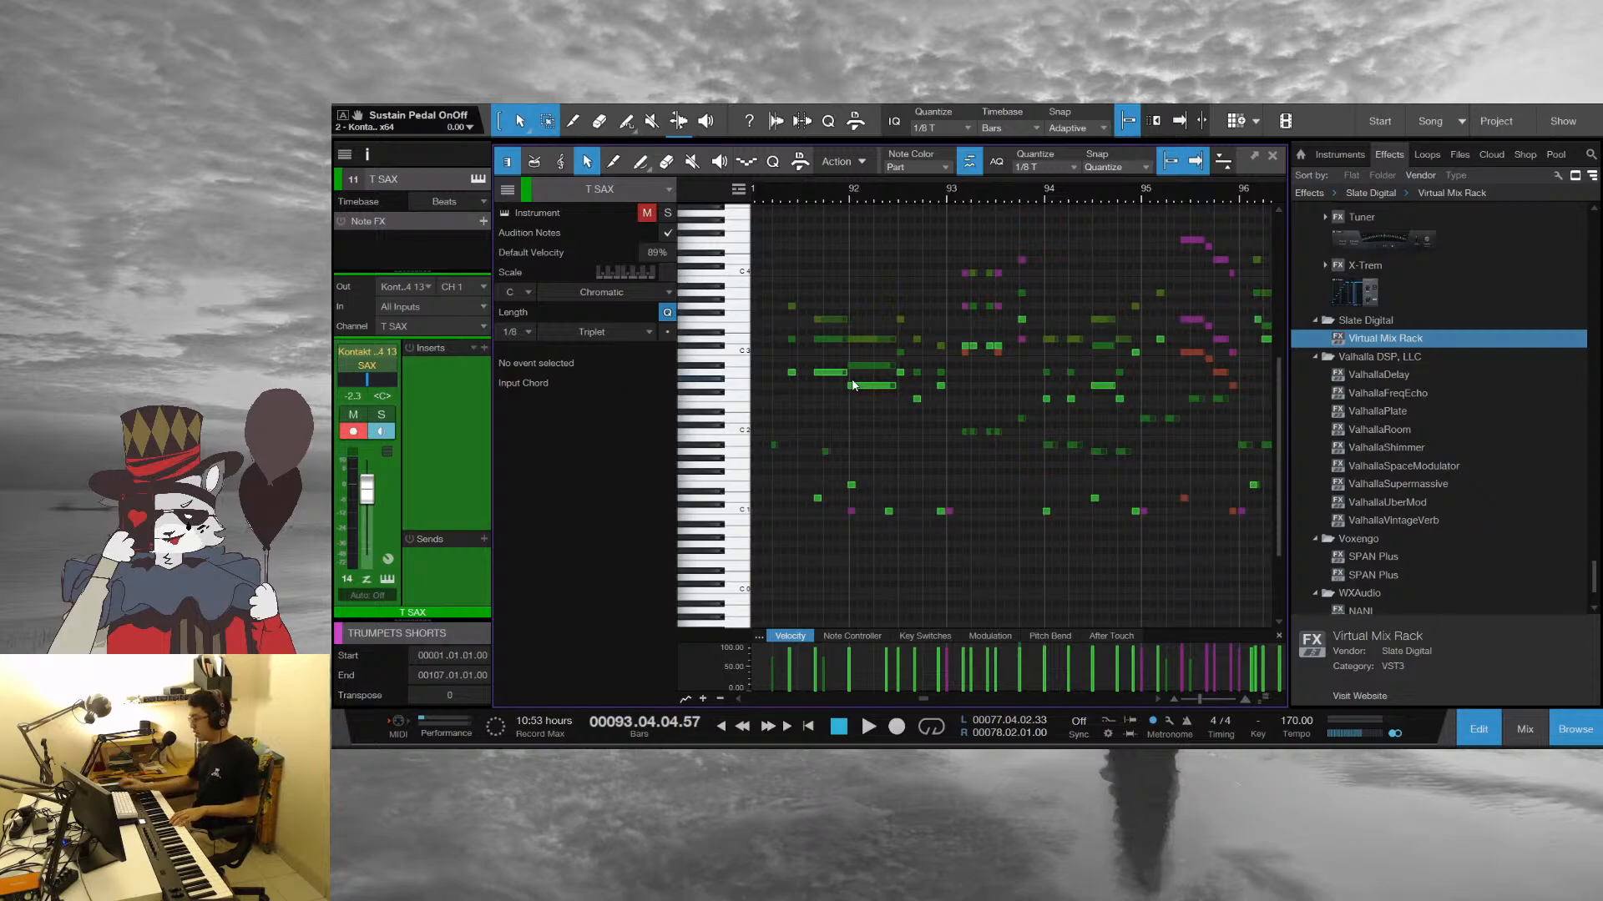
# Return to the arrangement, select the piano track, place the playhead at bar 93, and bring the melody and horn tracks into view
pyautogui.press('F2')
pyautogui.scroll(-5, 668, 544)
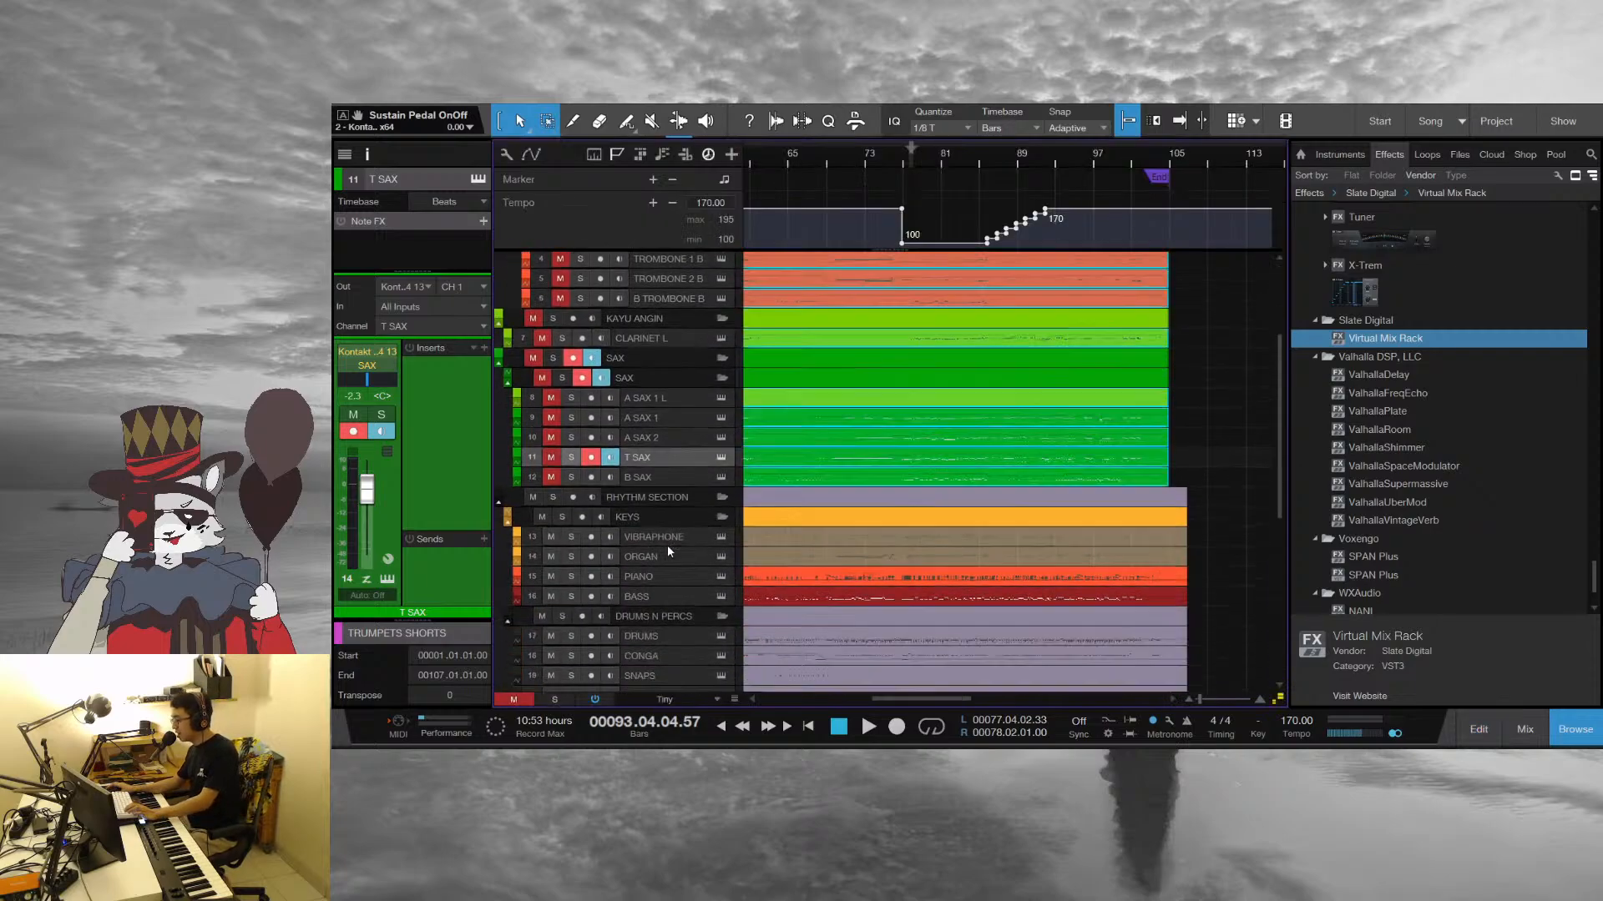
pyautogui.scroll(-1, 668, 544)
pyautogui.click(654, 538)
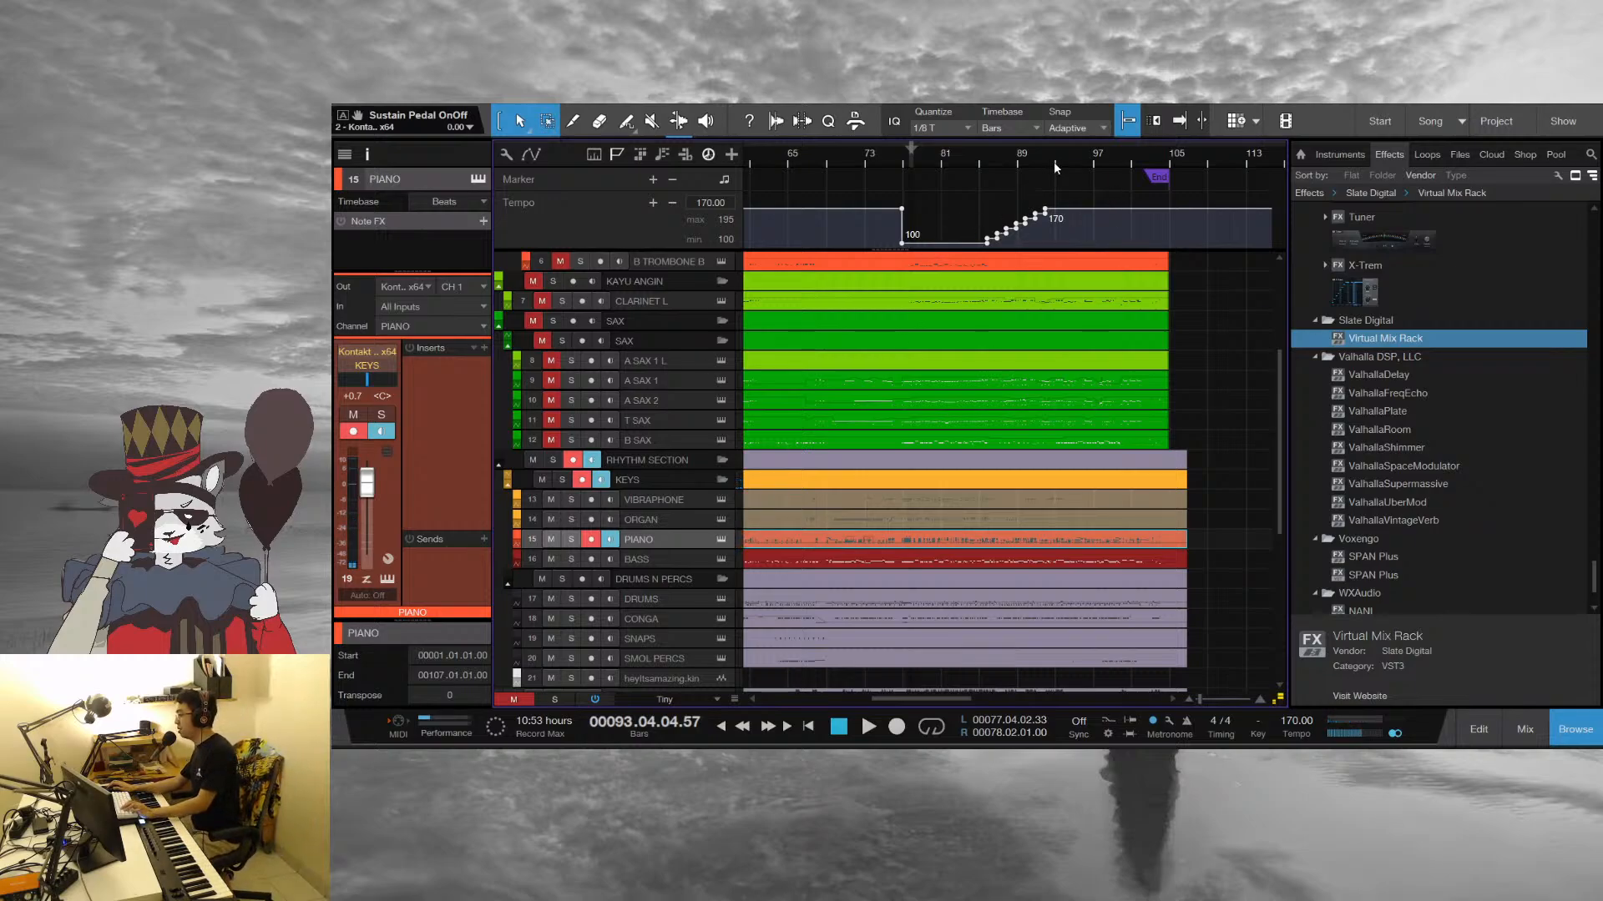
pyautogui.moveTo(1054, 162); pyautogui.dragTo(965, 183)
pyautogui.press('w')
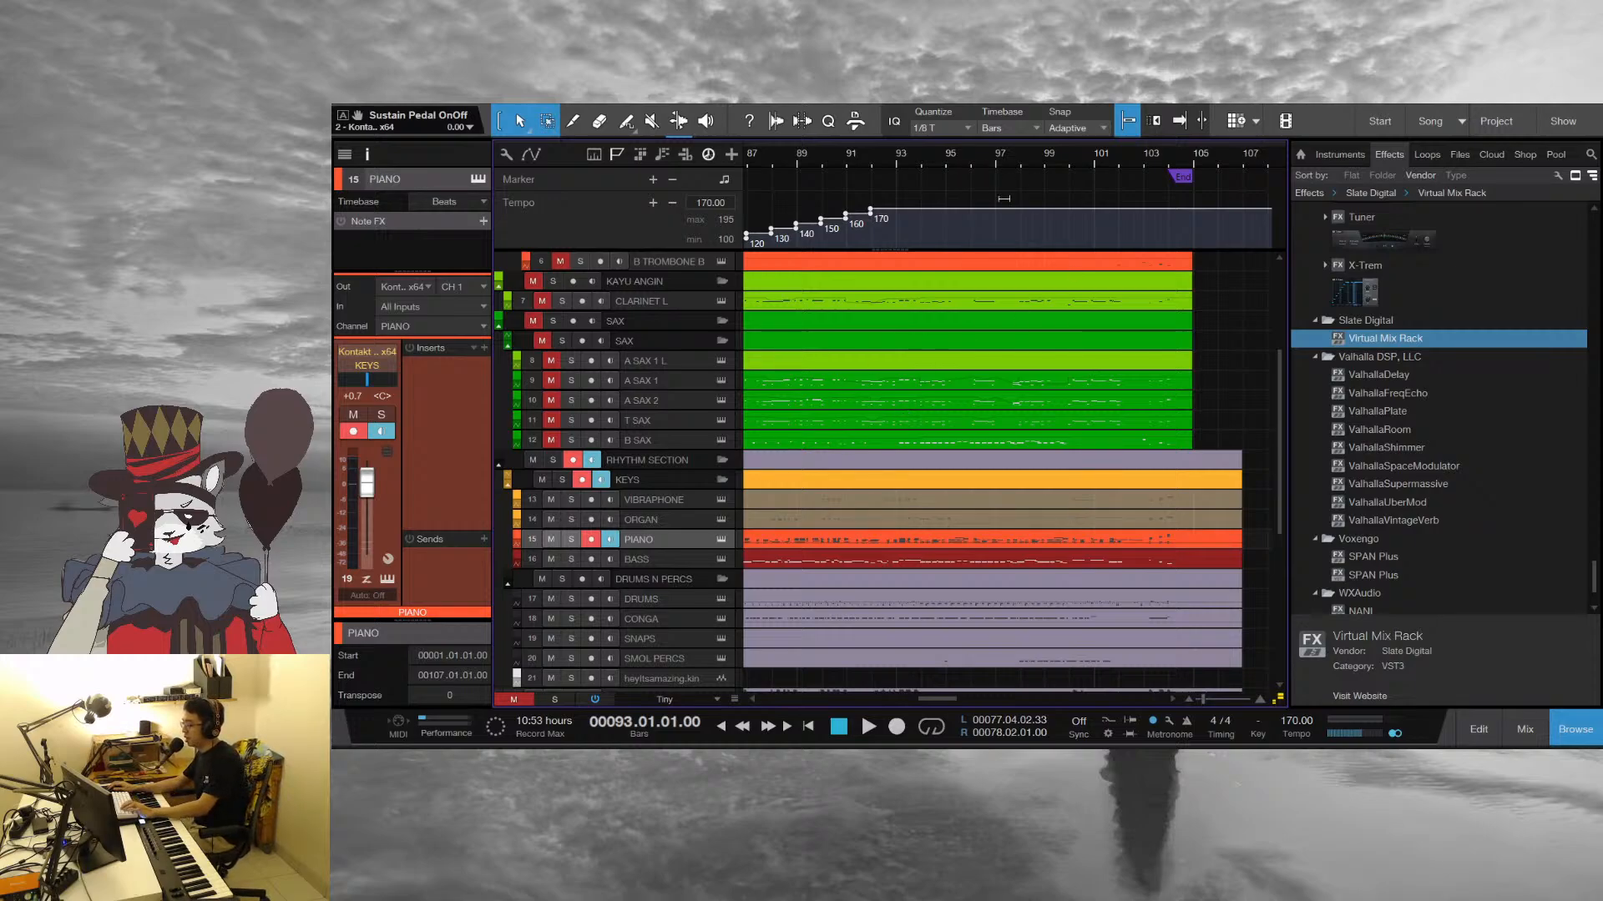
pyautogui.scroll(3, 1170, 409)
pyautogui.scroll(1, 1195, 544)
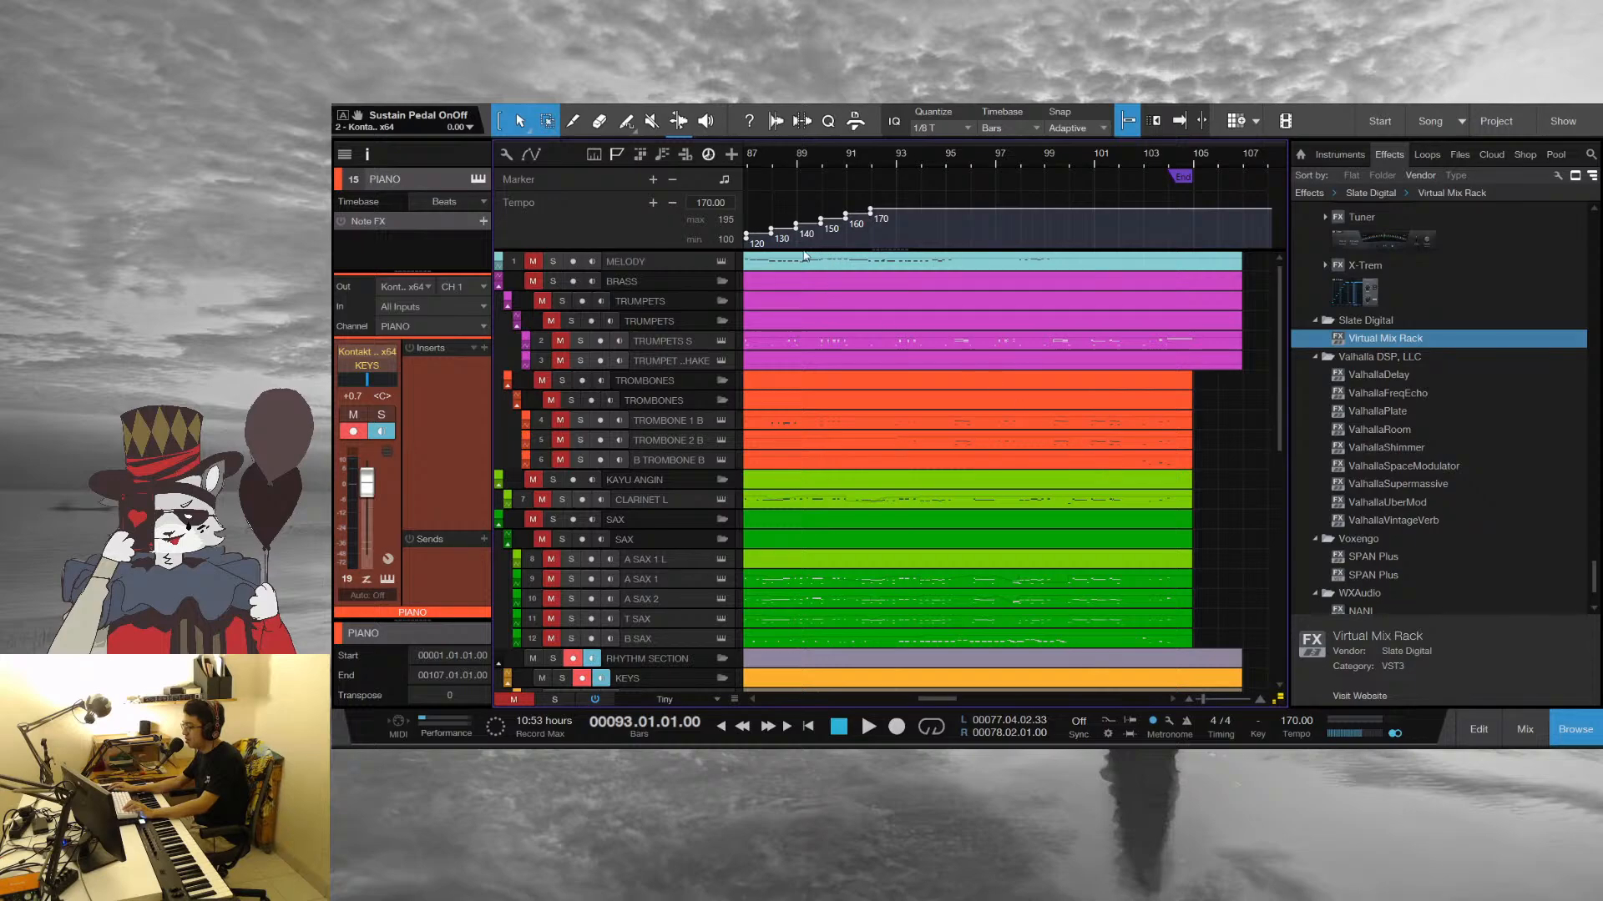
# Select all the parts including the melody, start playback around bar 81, and open them together in the note editor
pyautogui.hotkey('ctrl', 'a')
pyautogui.scroll(-5, 937, 155)
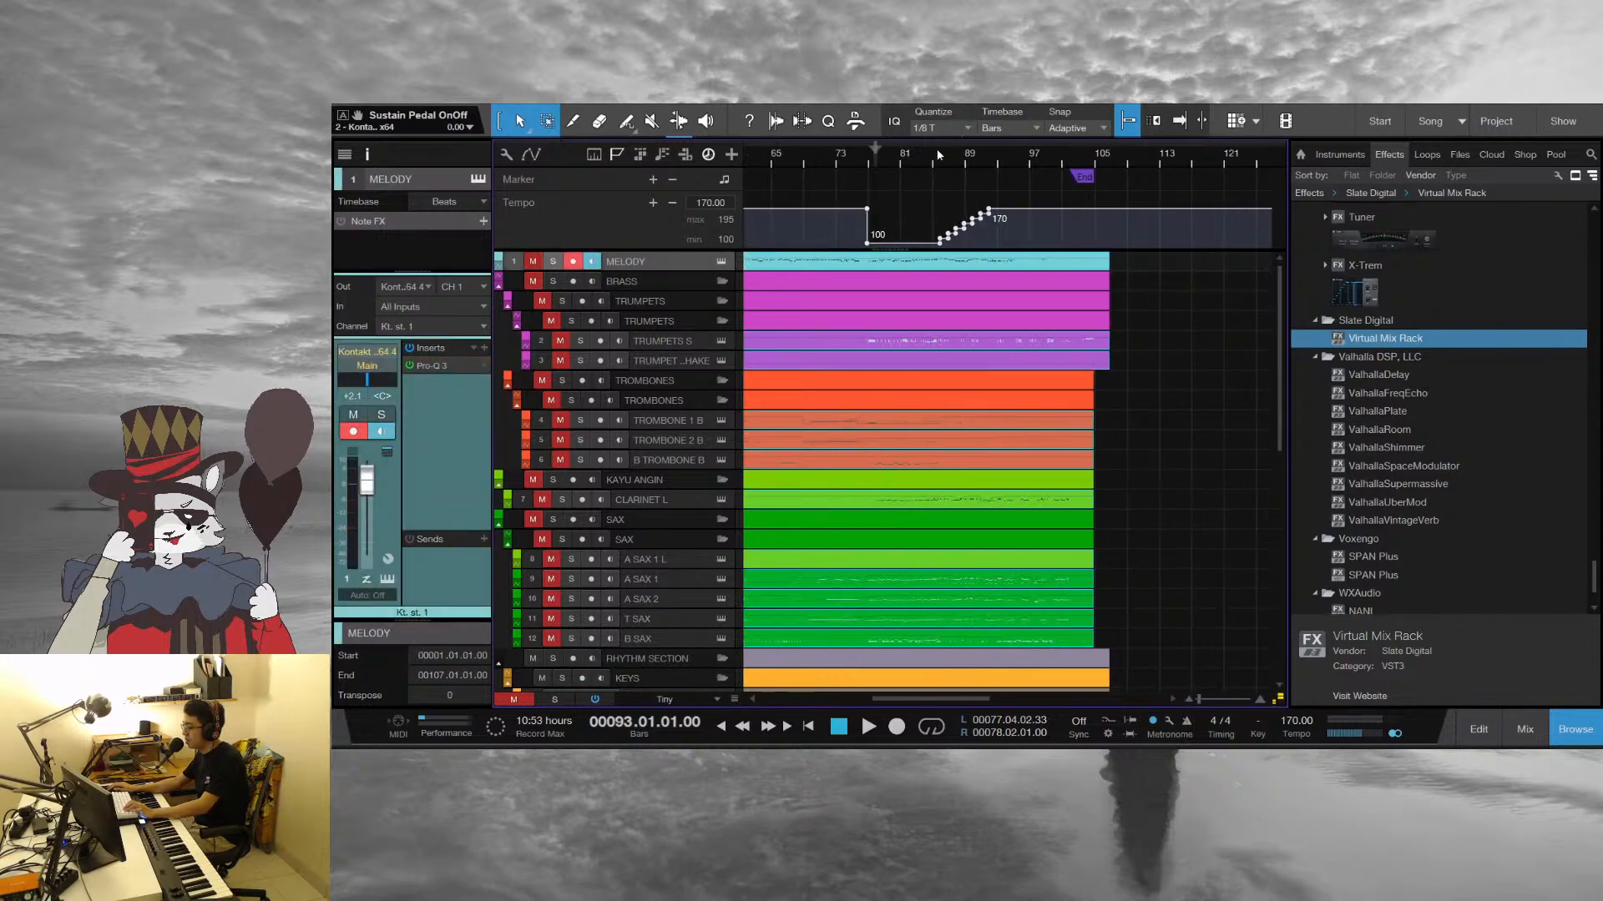
pyautogui.click(936, 152)
pyautogui.press('space')
pyautogui.doubleClick(975, 584)
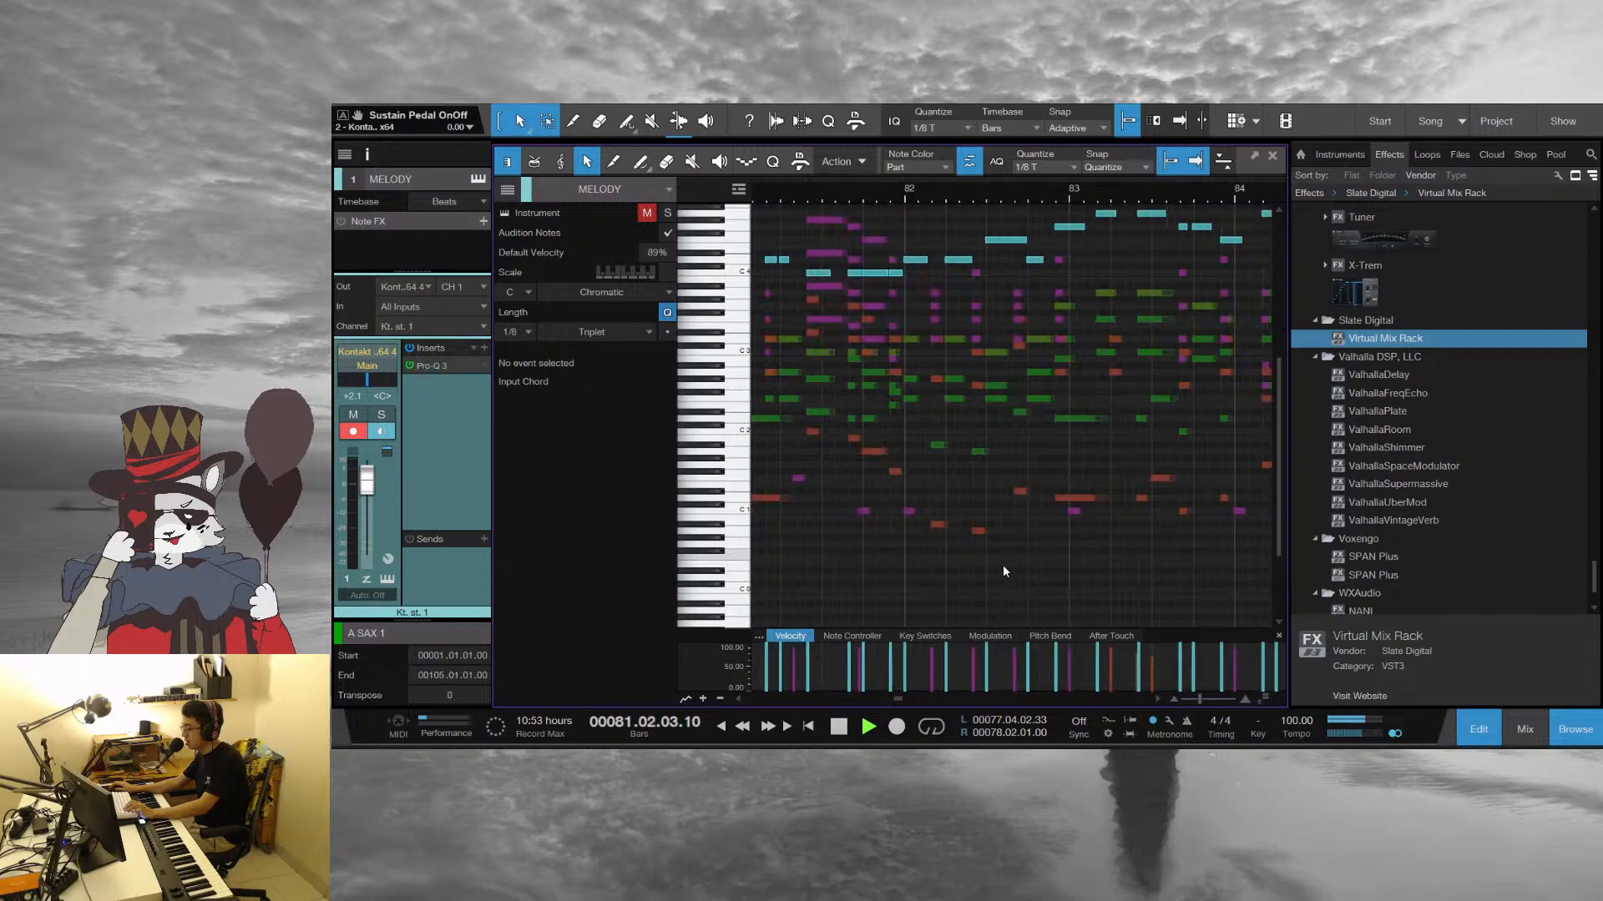
# Follow the melody against the horns and saxes from bar 82 into bar 86, and stop playback
pyautogui.scroll(2, 1069, 594)
pyautogui.scroll(4, 1057, 192)
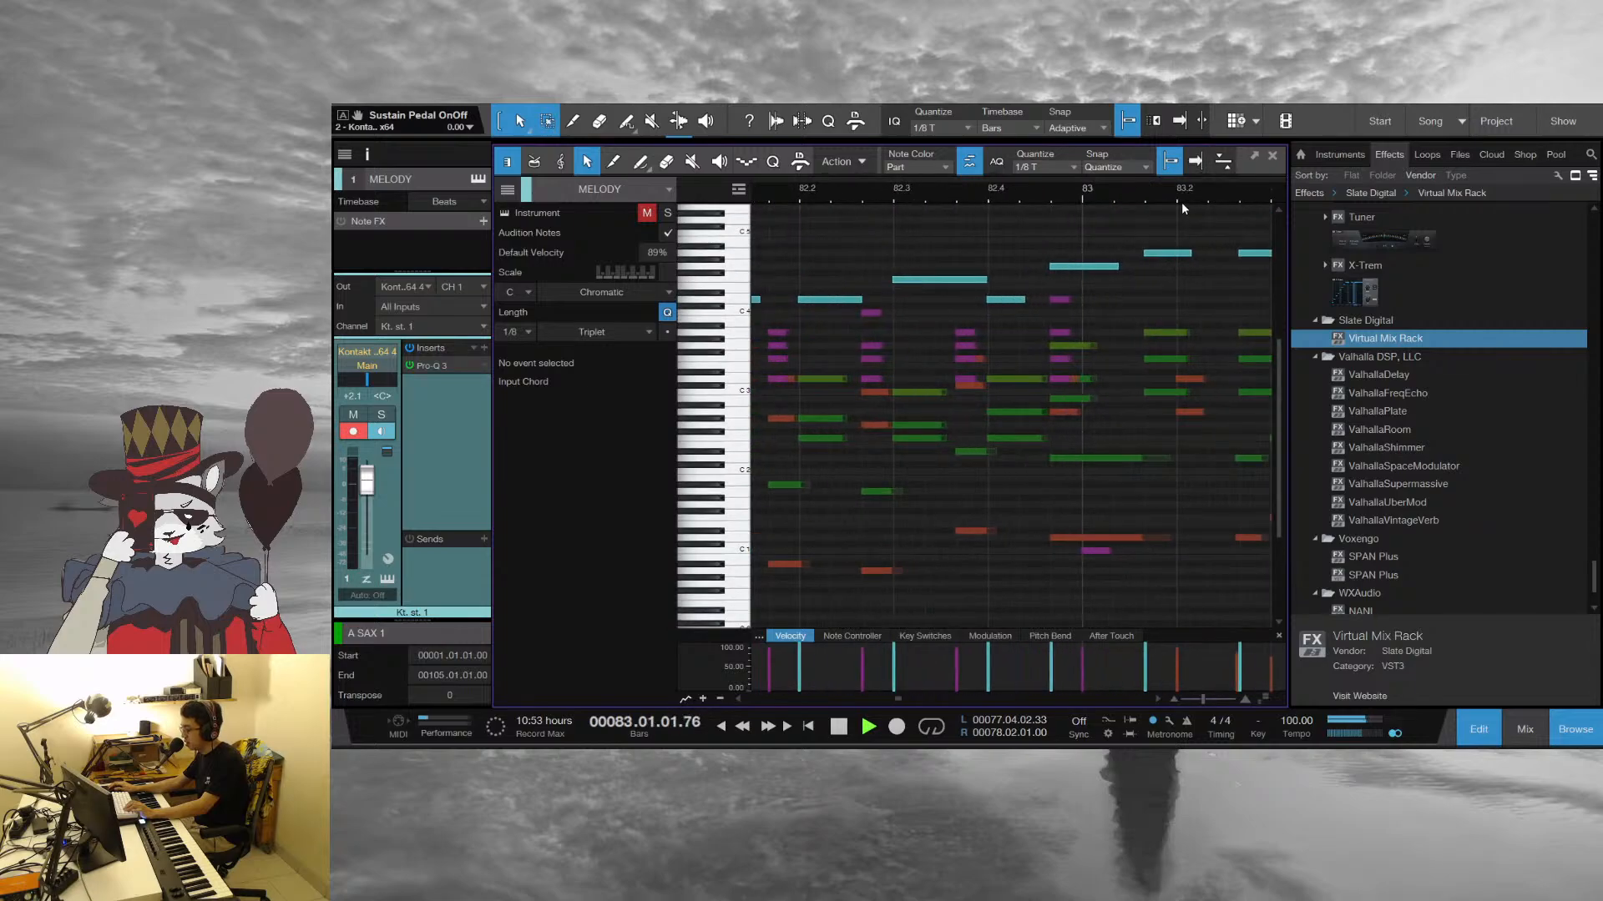
pyautogui.scroll(-3, 1168, 196)
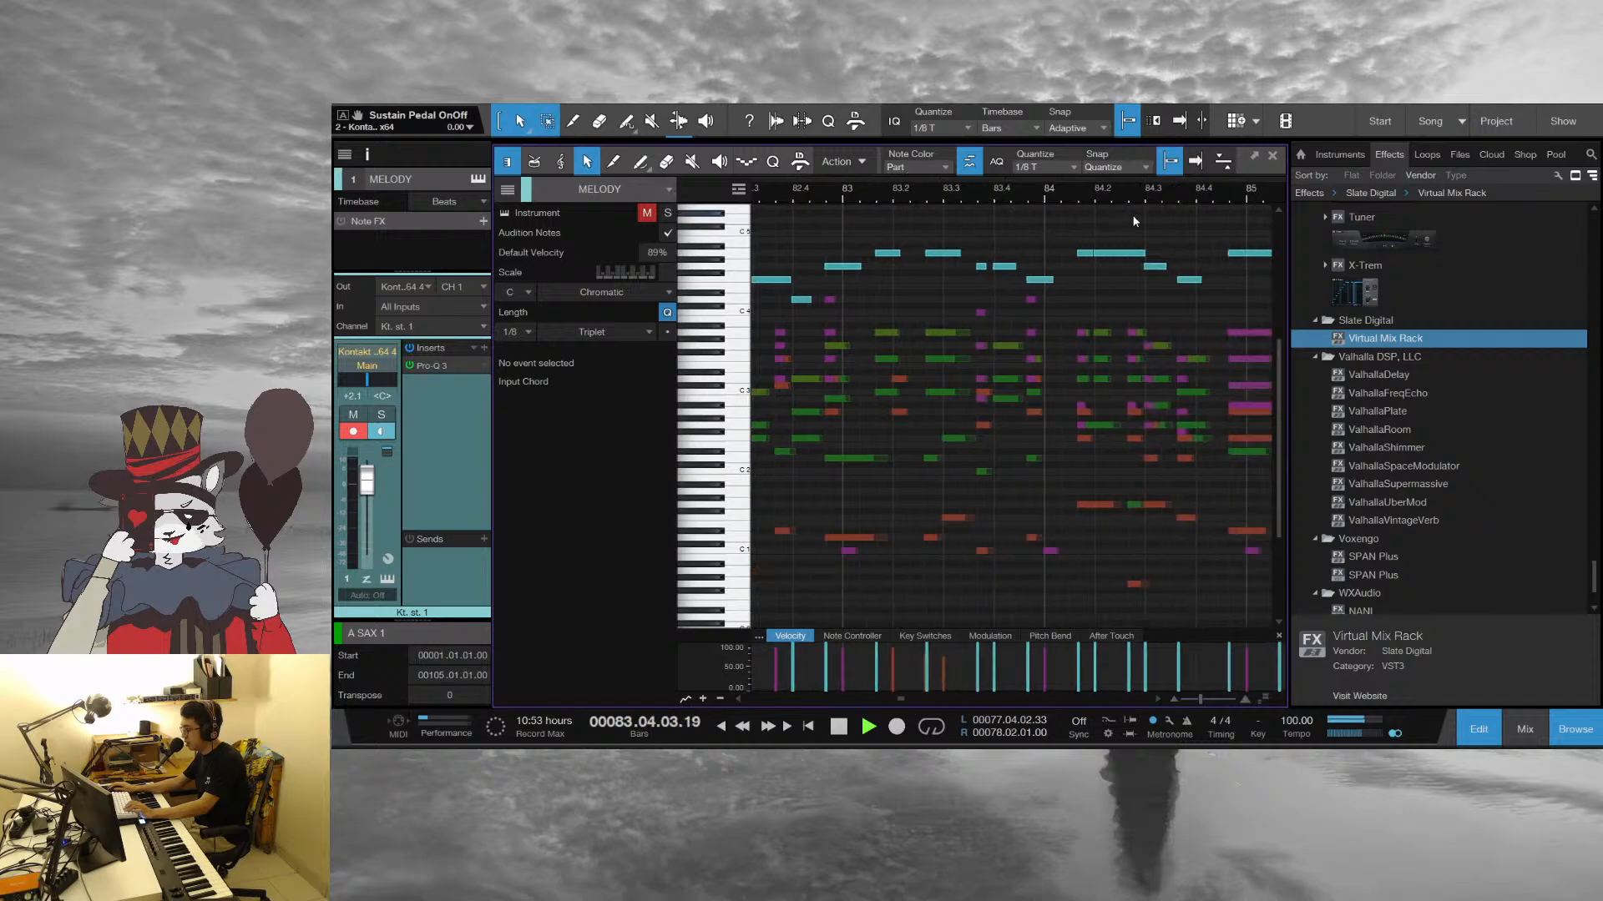
pyautogui.moveTo(1154, 197); pyautogui.dragTo(980, 173)
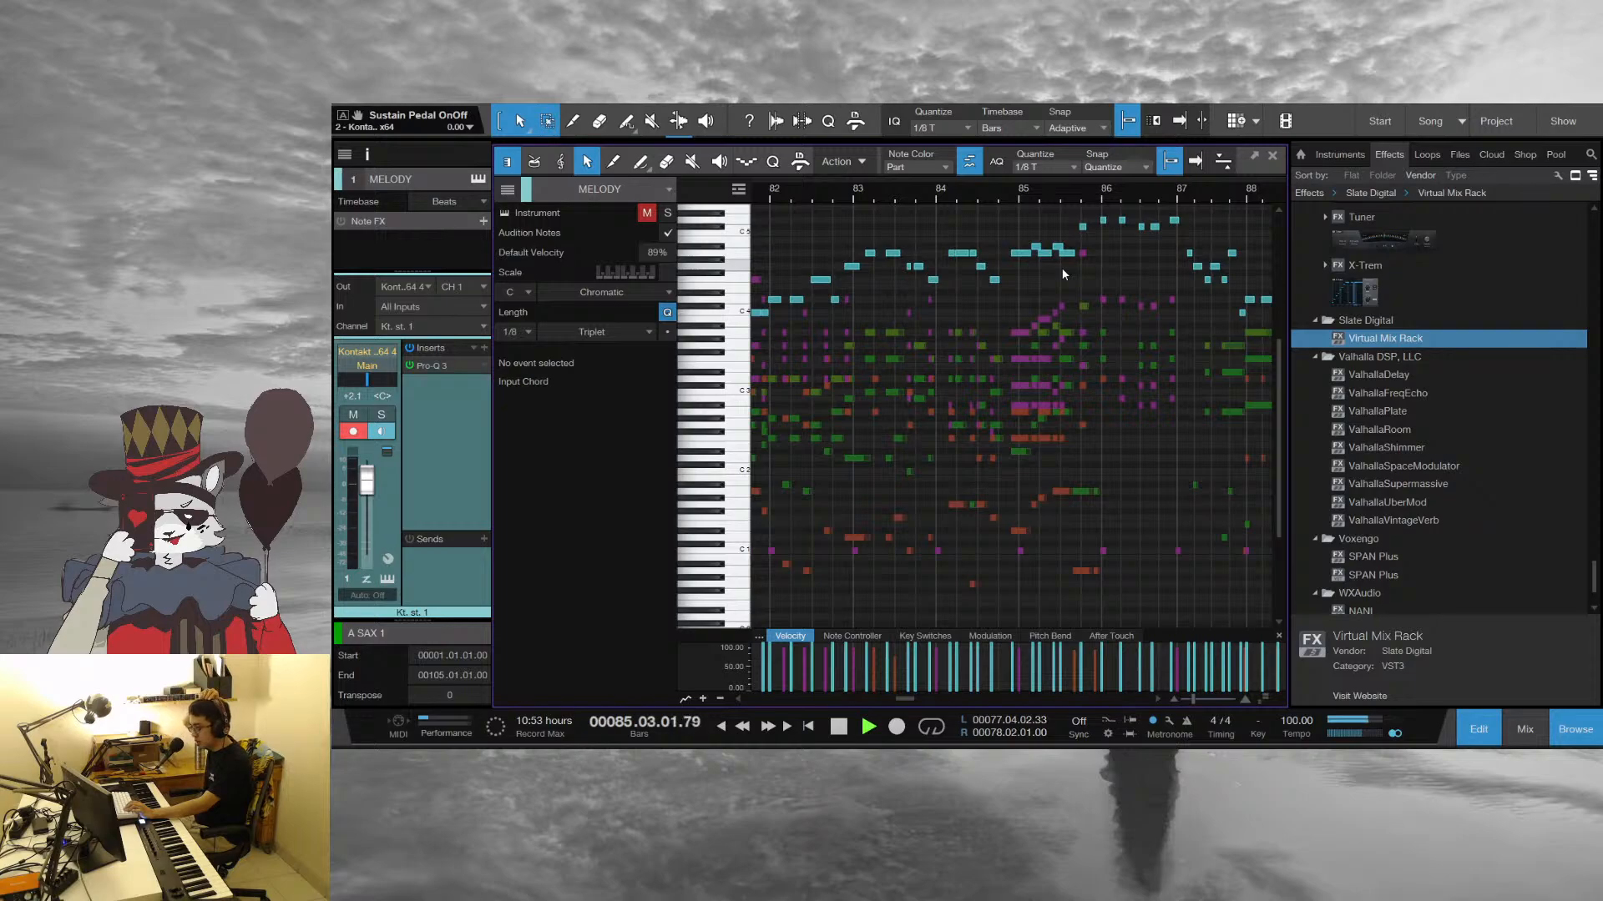
pyautogui.press('space')
# Play from the start of bar 85 into bar 90, comparing the melody with the band voicings, and stop
pyautogui.click(1013, 187)
pyautogui.press('space')
pyautogui.moveTo(1047, 187); pyautogui.dragTo(899, 205)
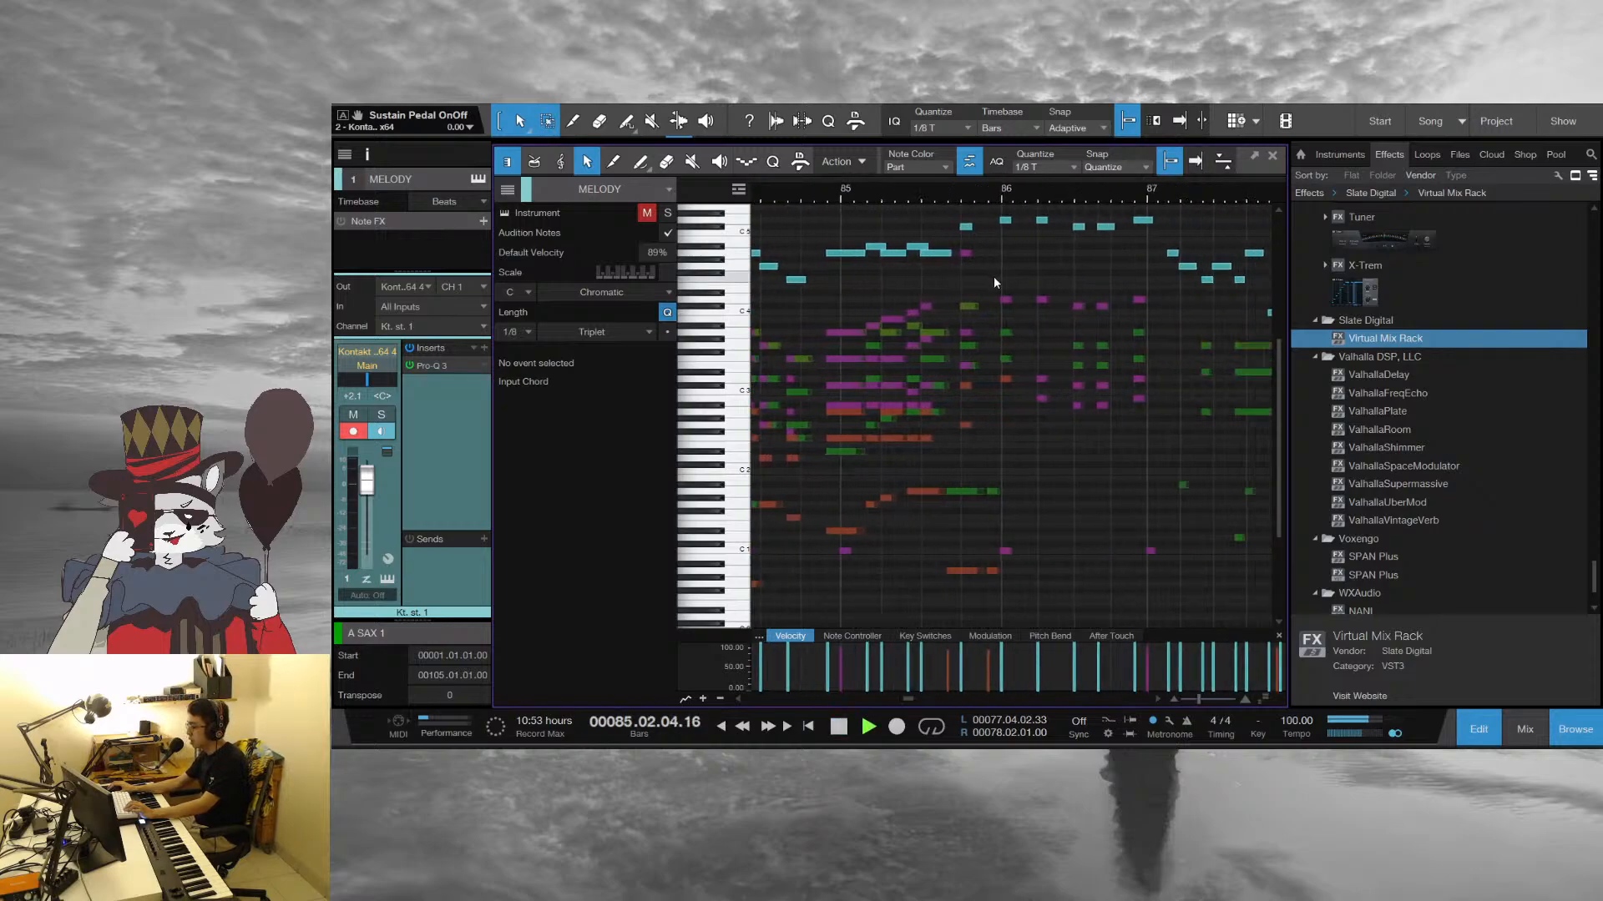
pyautogui.scroll(1, 1040, 323)
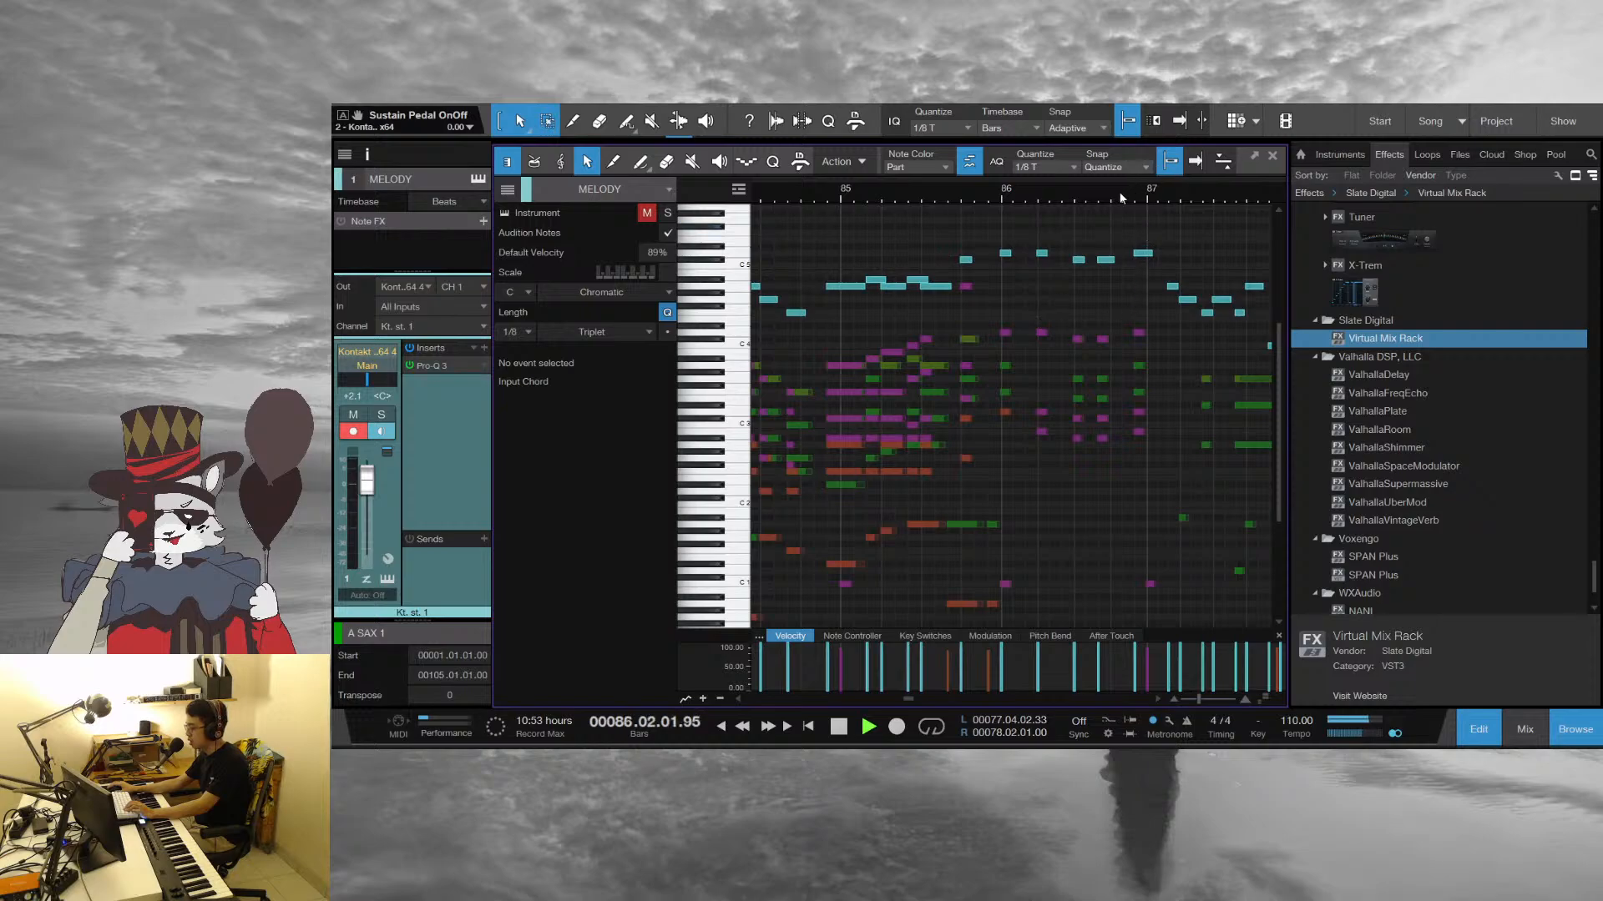
pyautogui.moveTo(1119, 192); pyautogui.dragTo(986, 214)
pyautogui.moveTo(1124, 198); pyautogui.dragTo(992, 165)
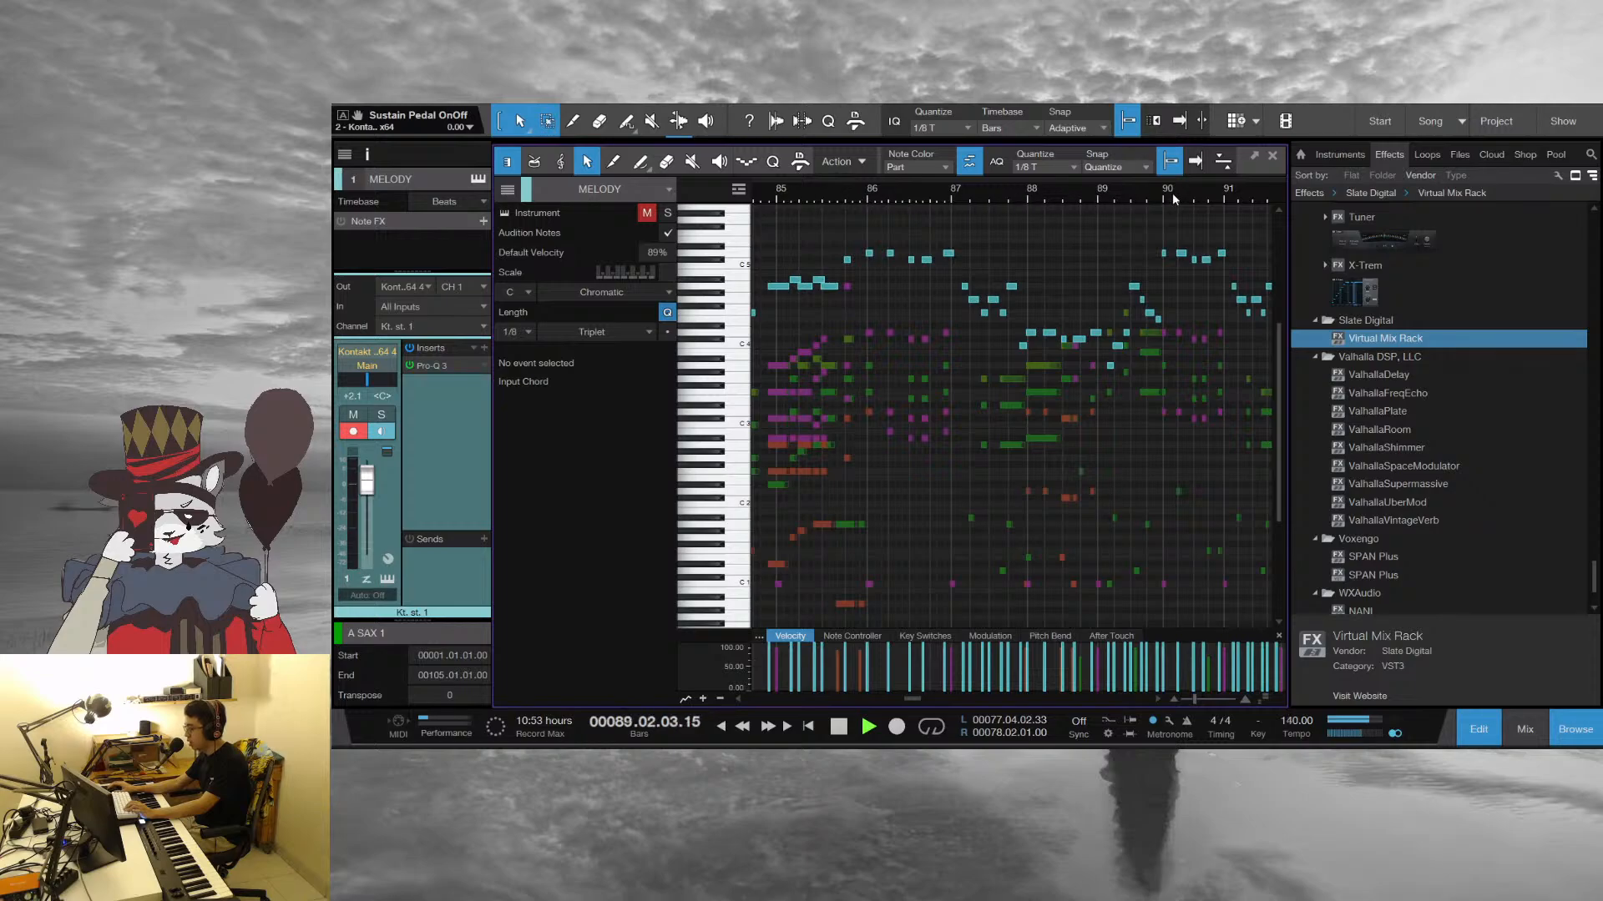
pyautogui.moveTo(1172, 193); pyautogui.dragTo(991, 275)
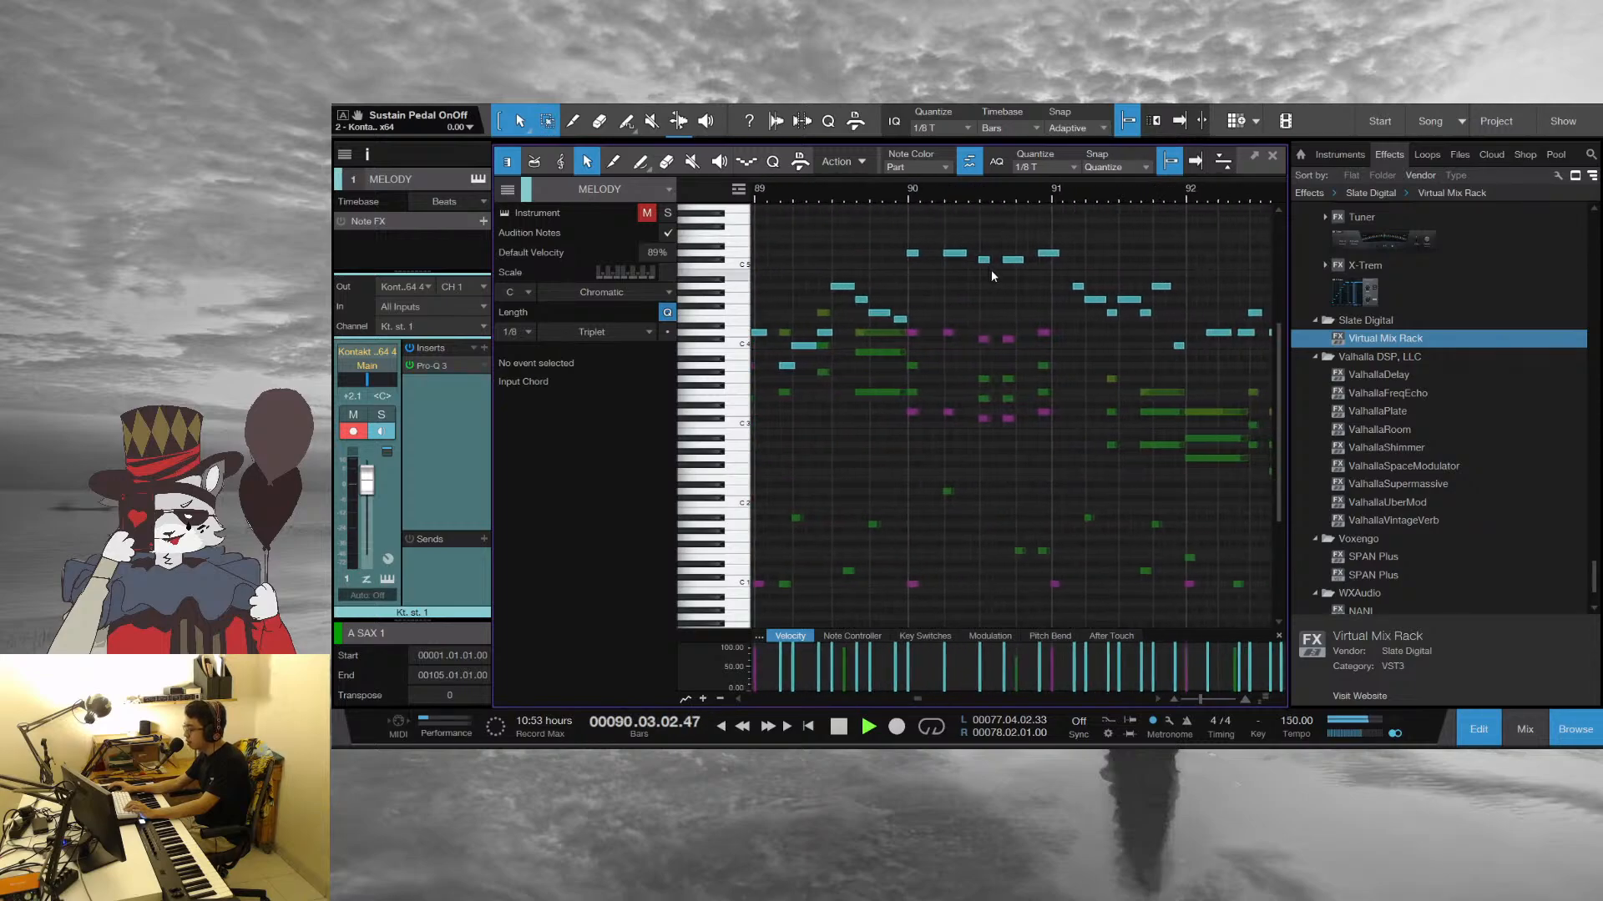
pyautogui.scroll(-3, 999, 288)
pyautogui.press('space')
# Inspect the trumpets' D 4 note at the start of bar 90, and play the hits from there to beat 4
pyautogui.moveTo(922, 192); pyautogui.dragTo(842, 287)
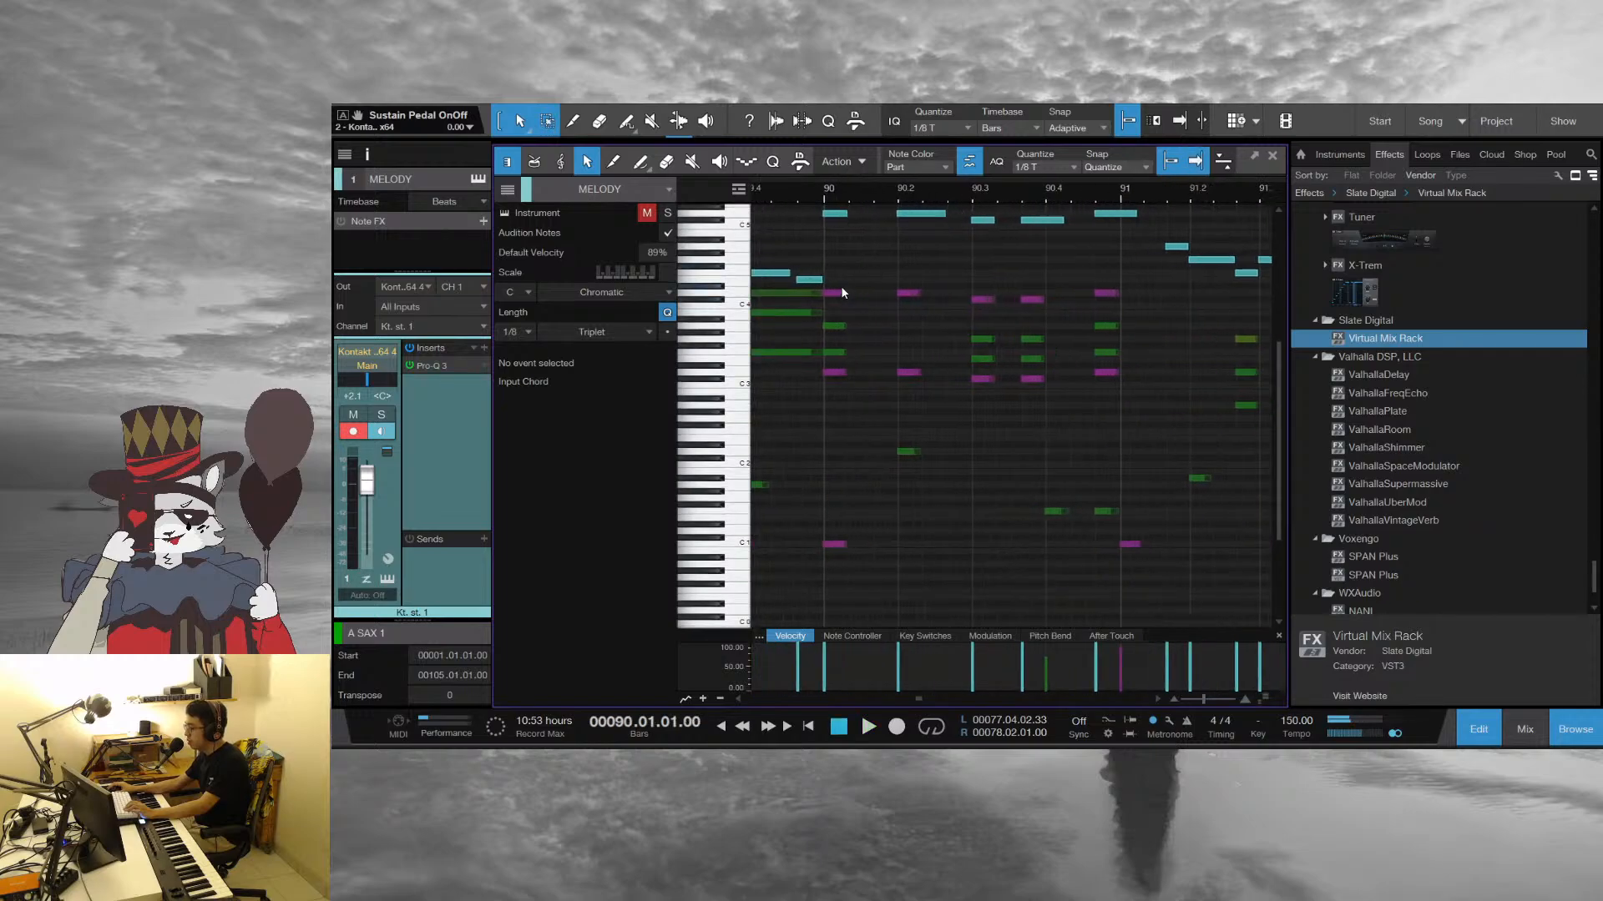
pyautogui.click(837, 292)
pyautogui.press('space')
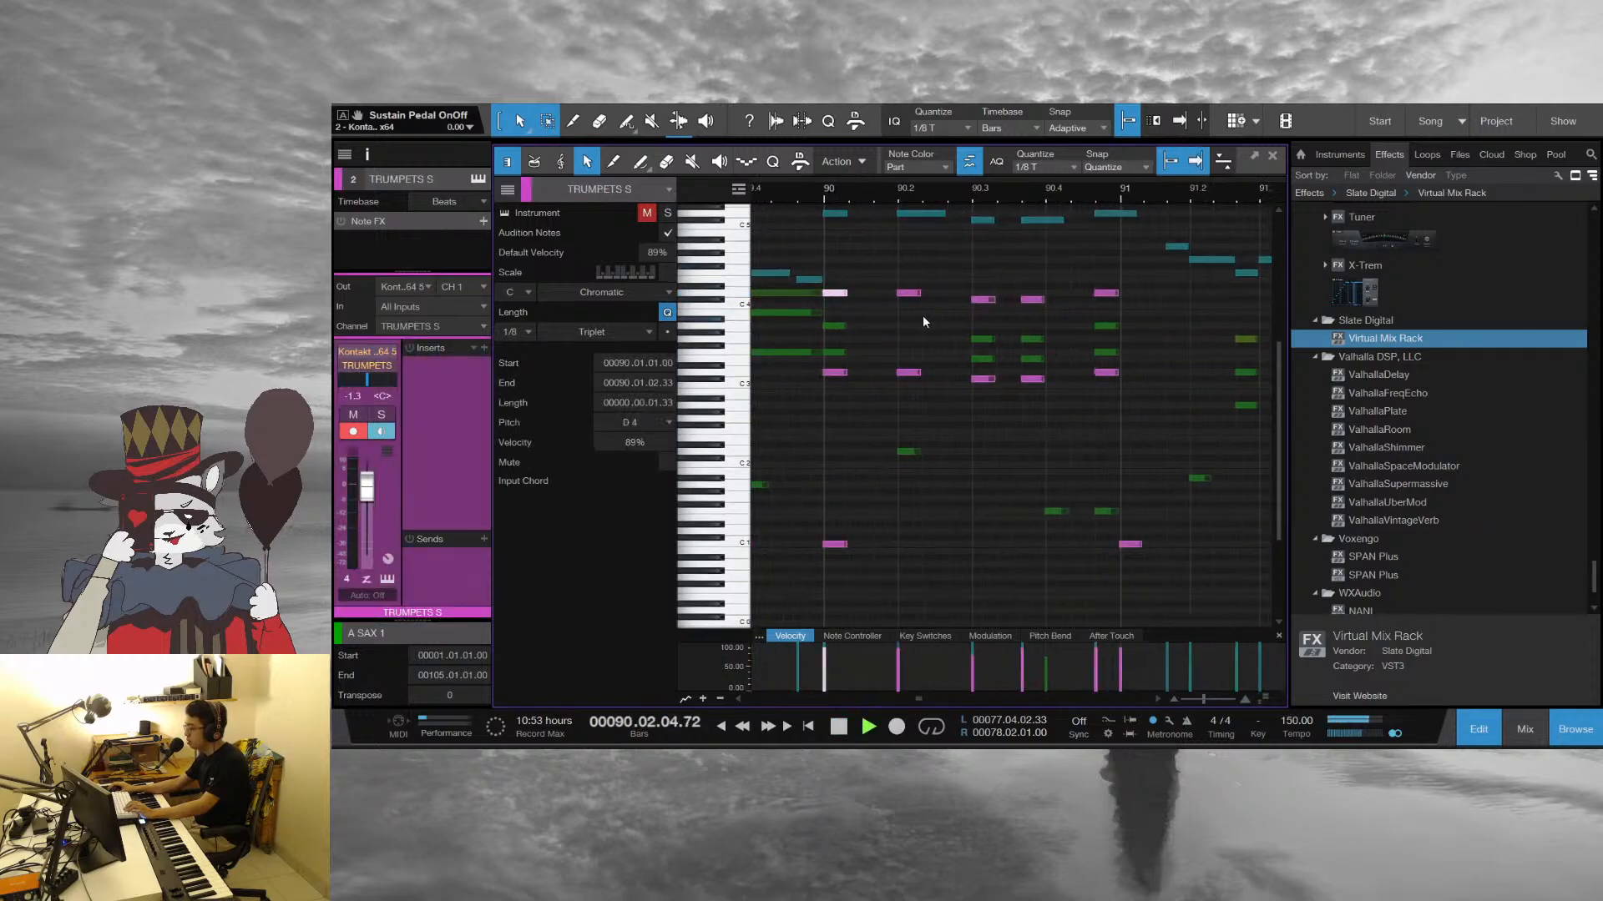
pyautogui.press('space')
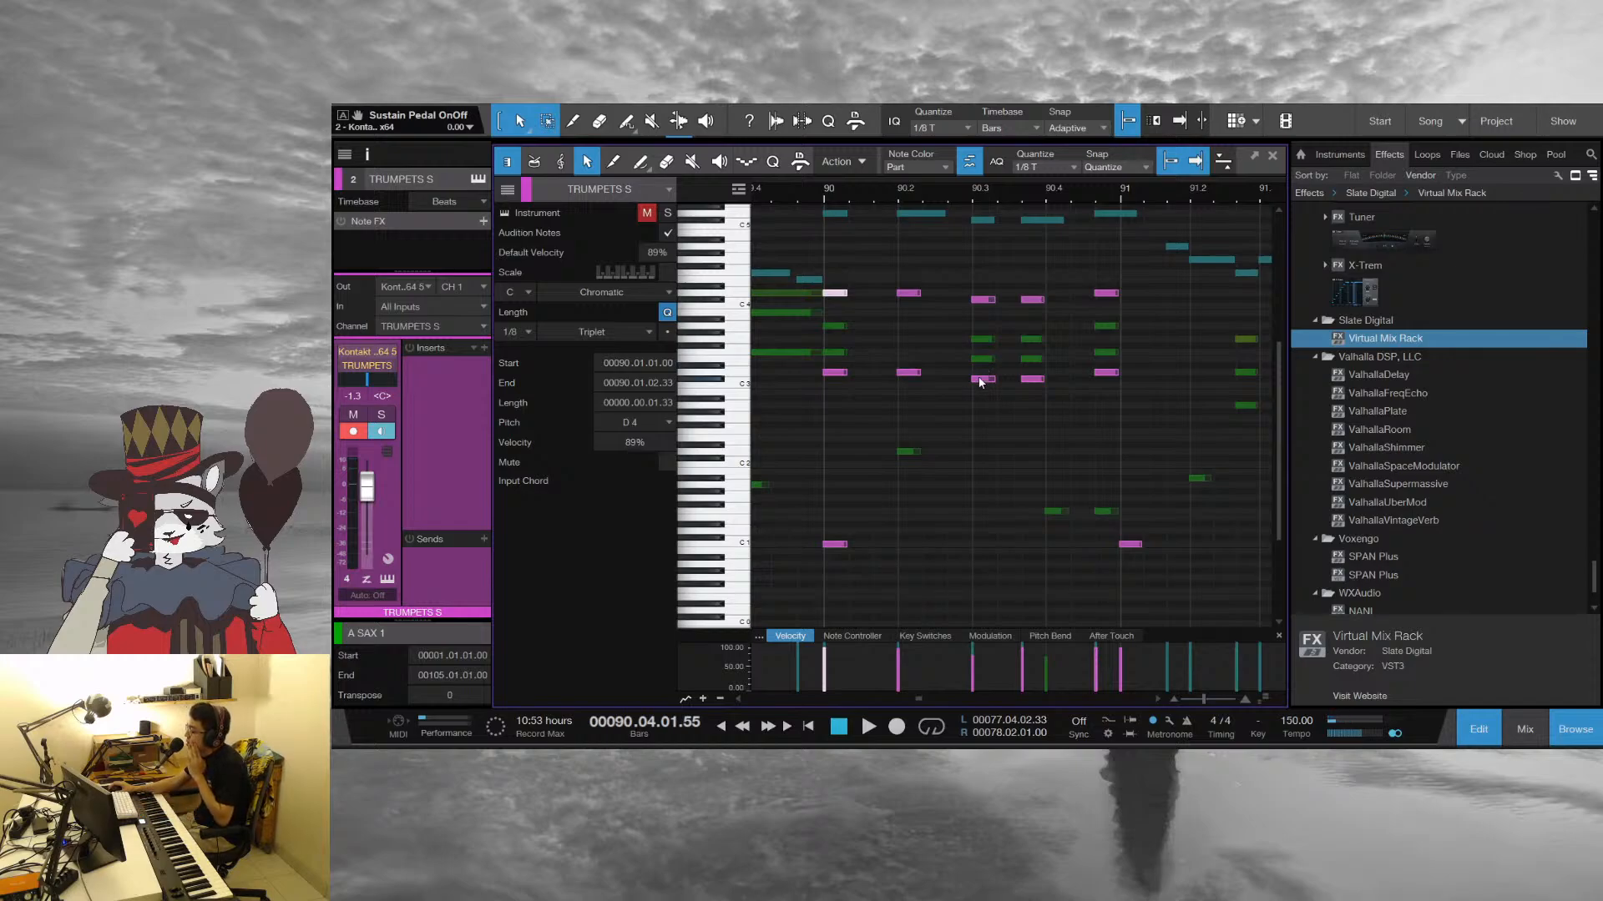
# Inspect the trumpet and tenor sax notes on beat 3 of bar 90, and try an added F# 3 in the tenor sax
pyautogui.click(982, 379)
pyautogui.click(982, 360)
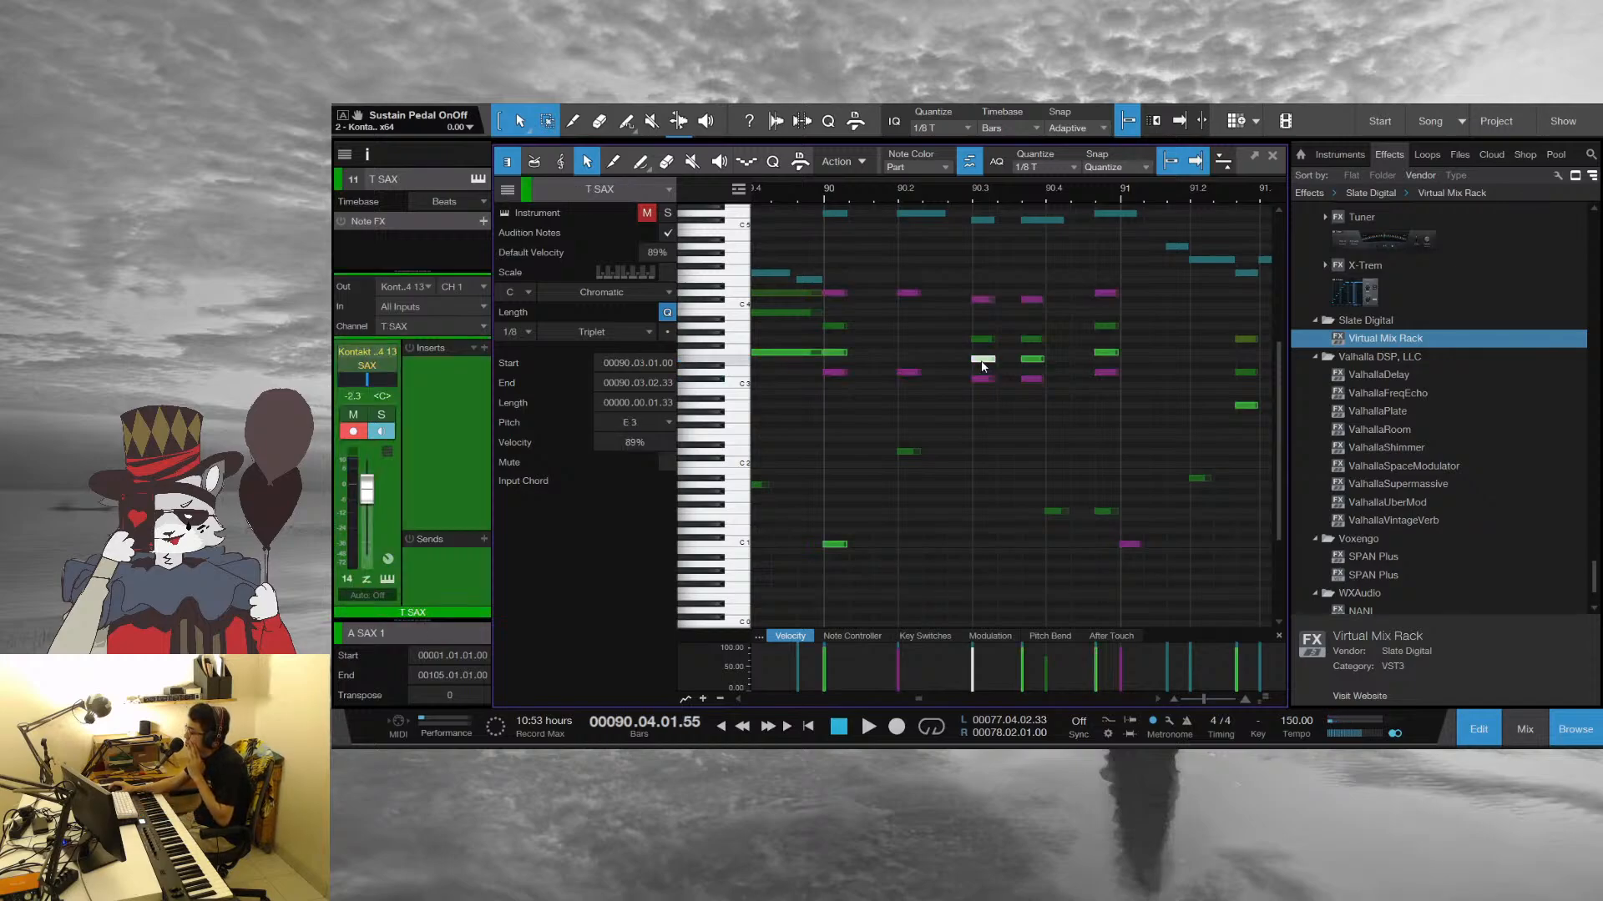
pyautogui.doubleClick(984, 344)
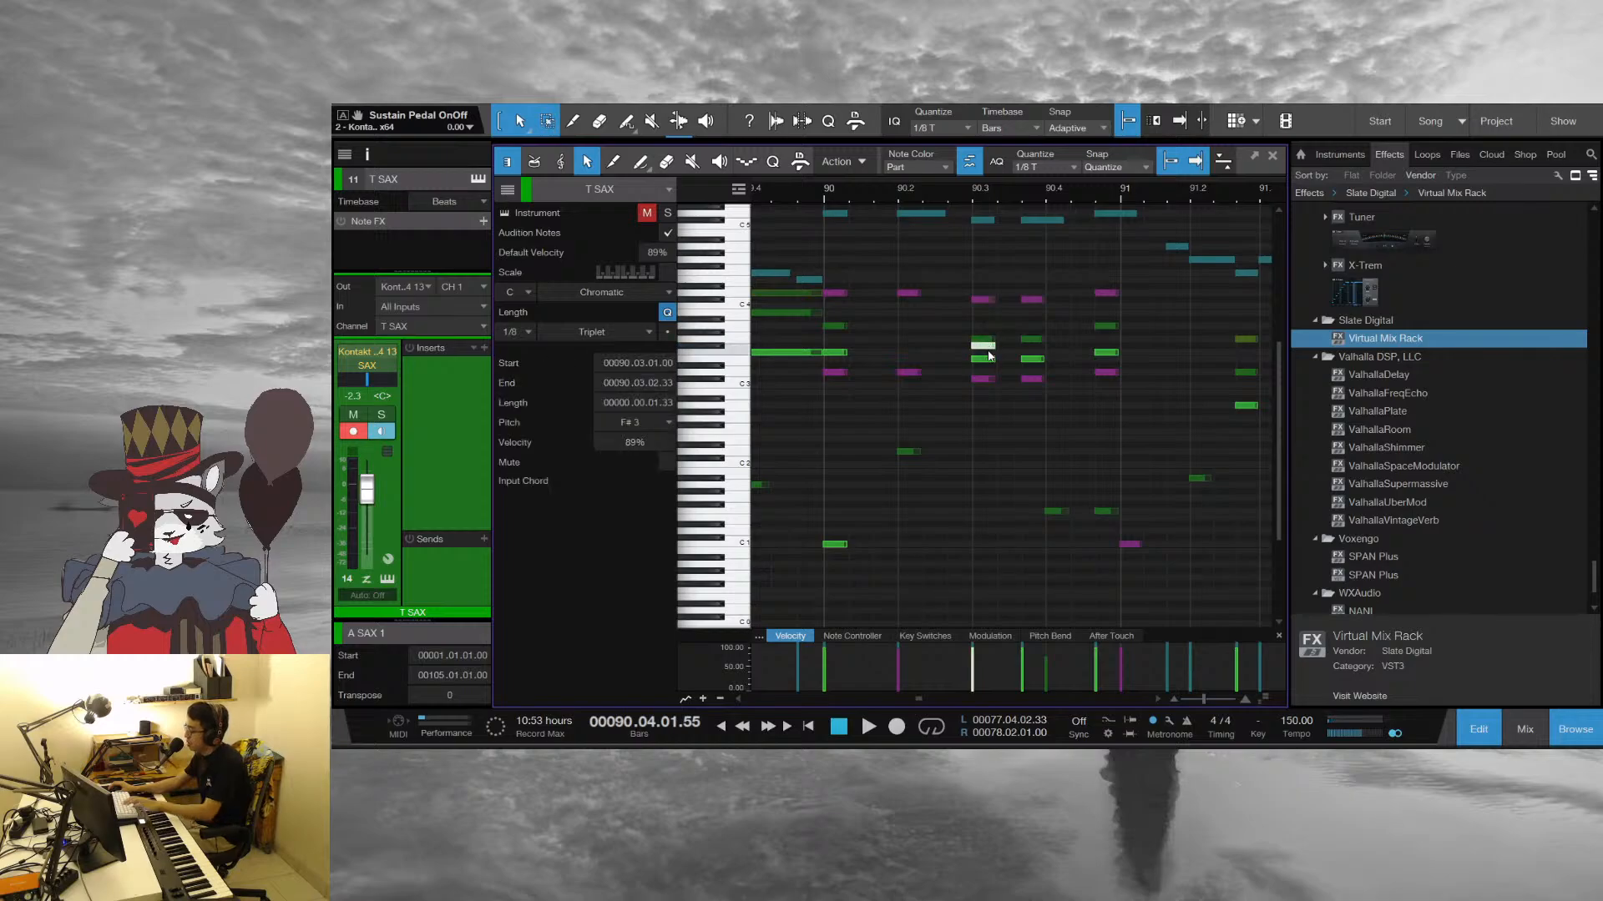
pyautogui.doubleClick(984, 347)
pyautogui.click(798, 188)
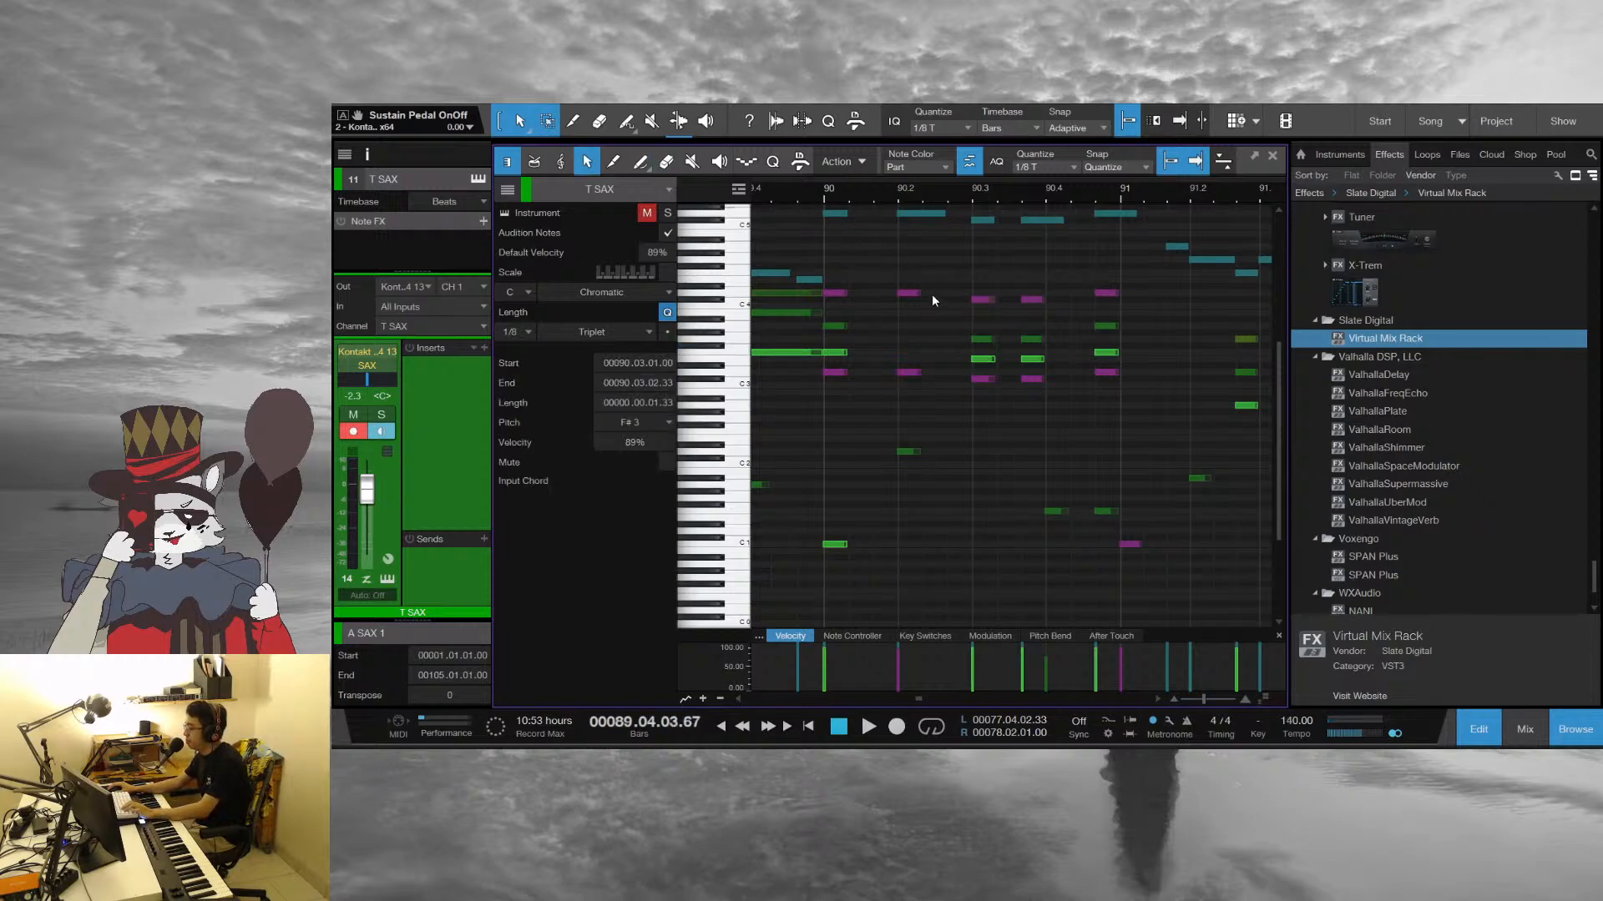
# Reopen the combined note editor from the TRUMPETS S part, play on into bar 91, and stop playback
pyautogui.click(1007, 466)
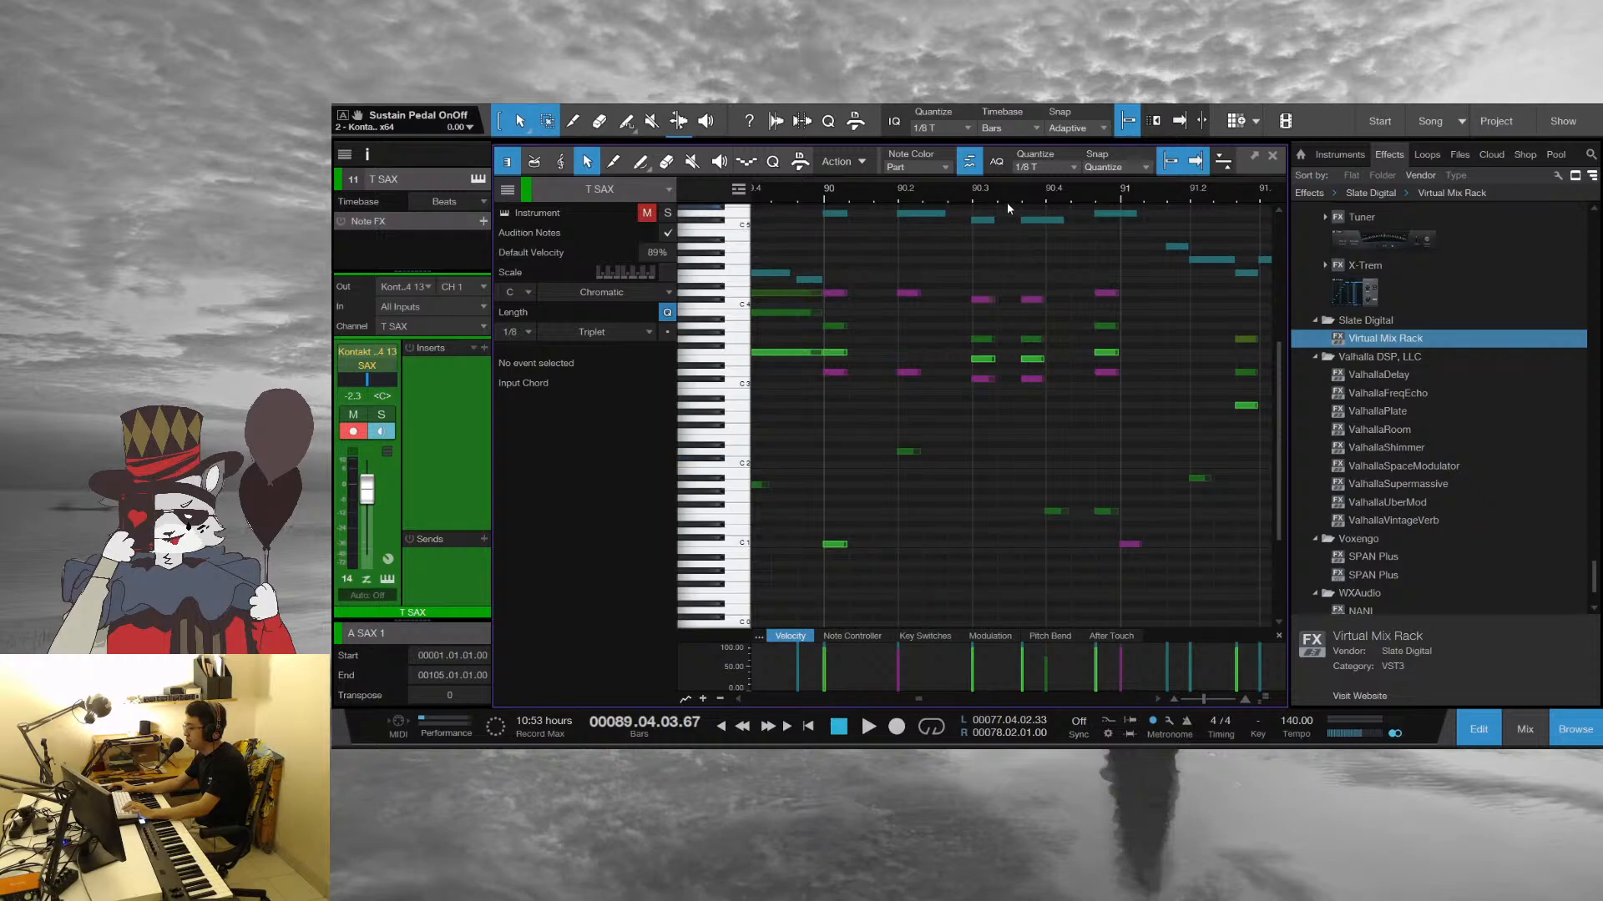
pyautogui.scroll(-6, 1007, 195)
pyautogui.click(1273, 157)
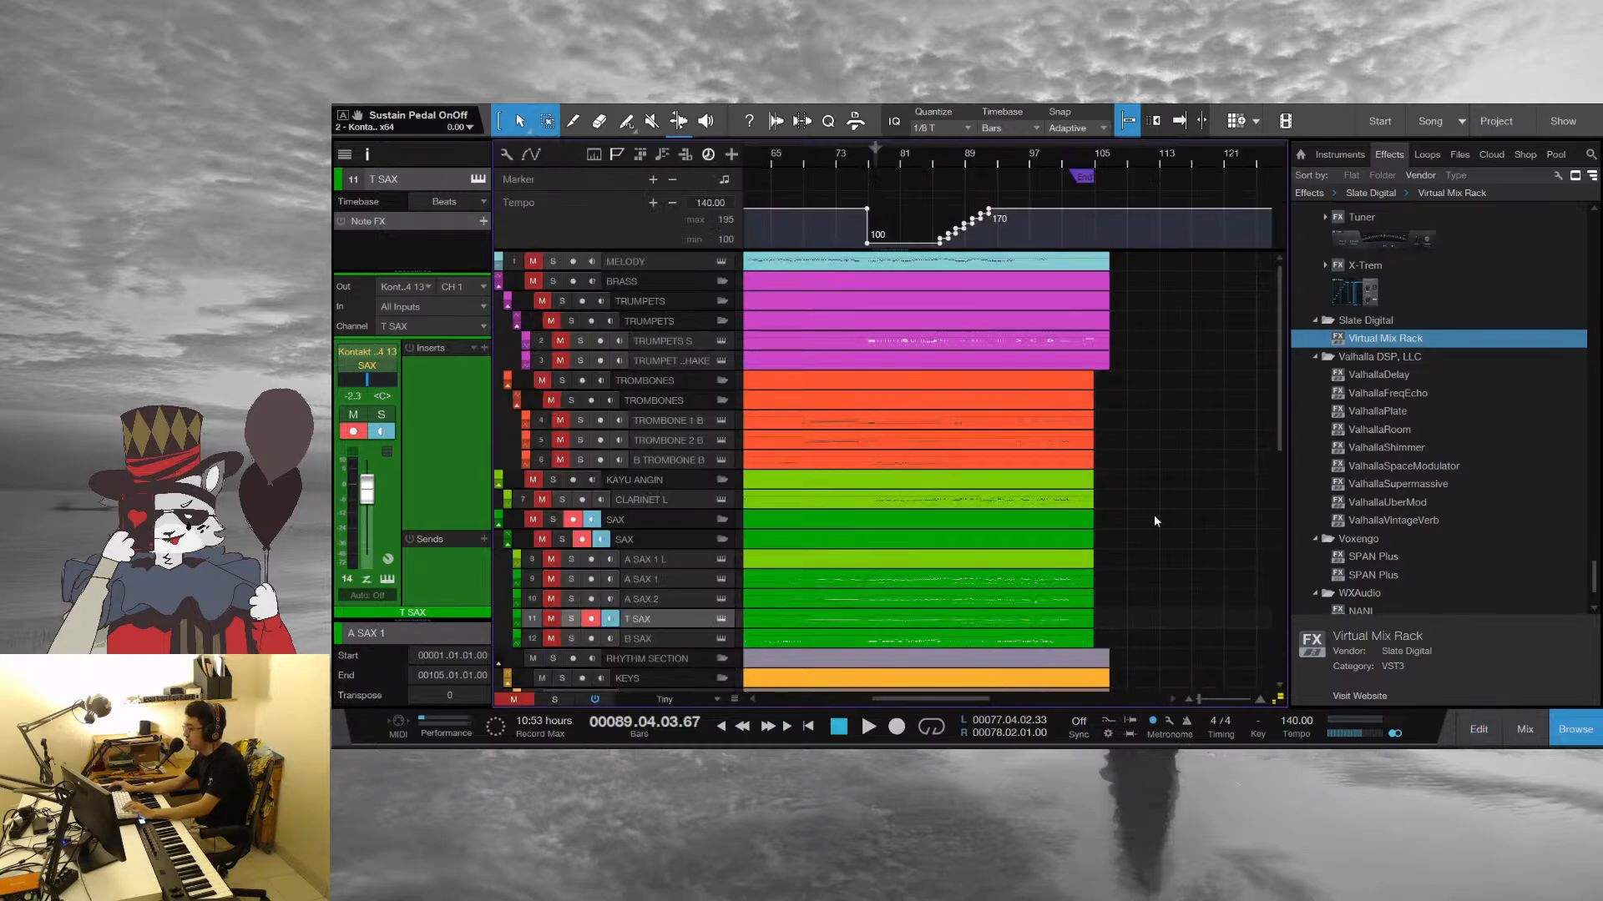
pyautogui.click(1092, 344)
pyautogui.doubleClick(1090, 340)
pyautogui.press('space')
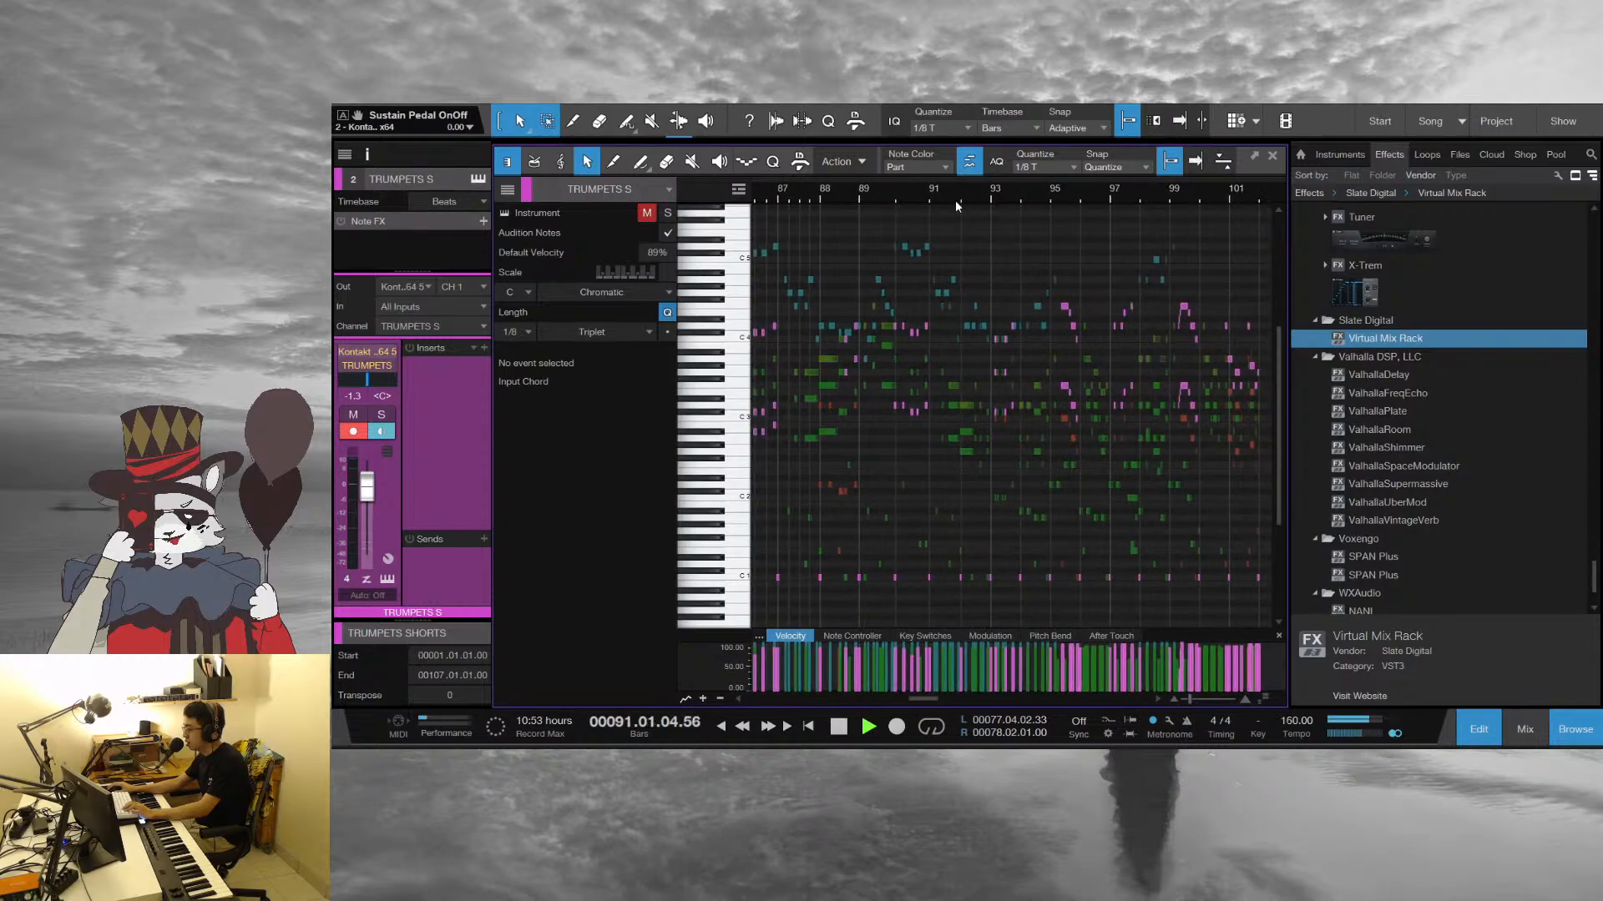
pyautogui.moveTo(955, 198); pyautogui.dragTo(1084, 173)
pyautogui.press('space')
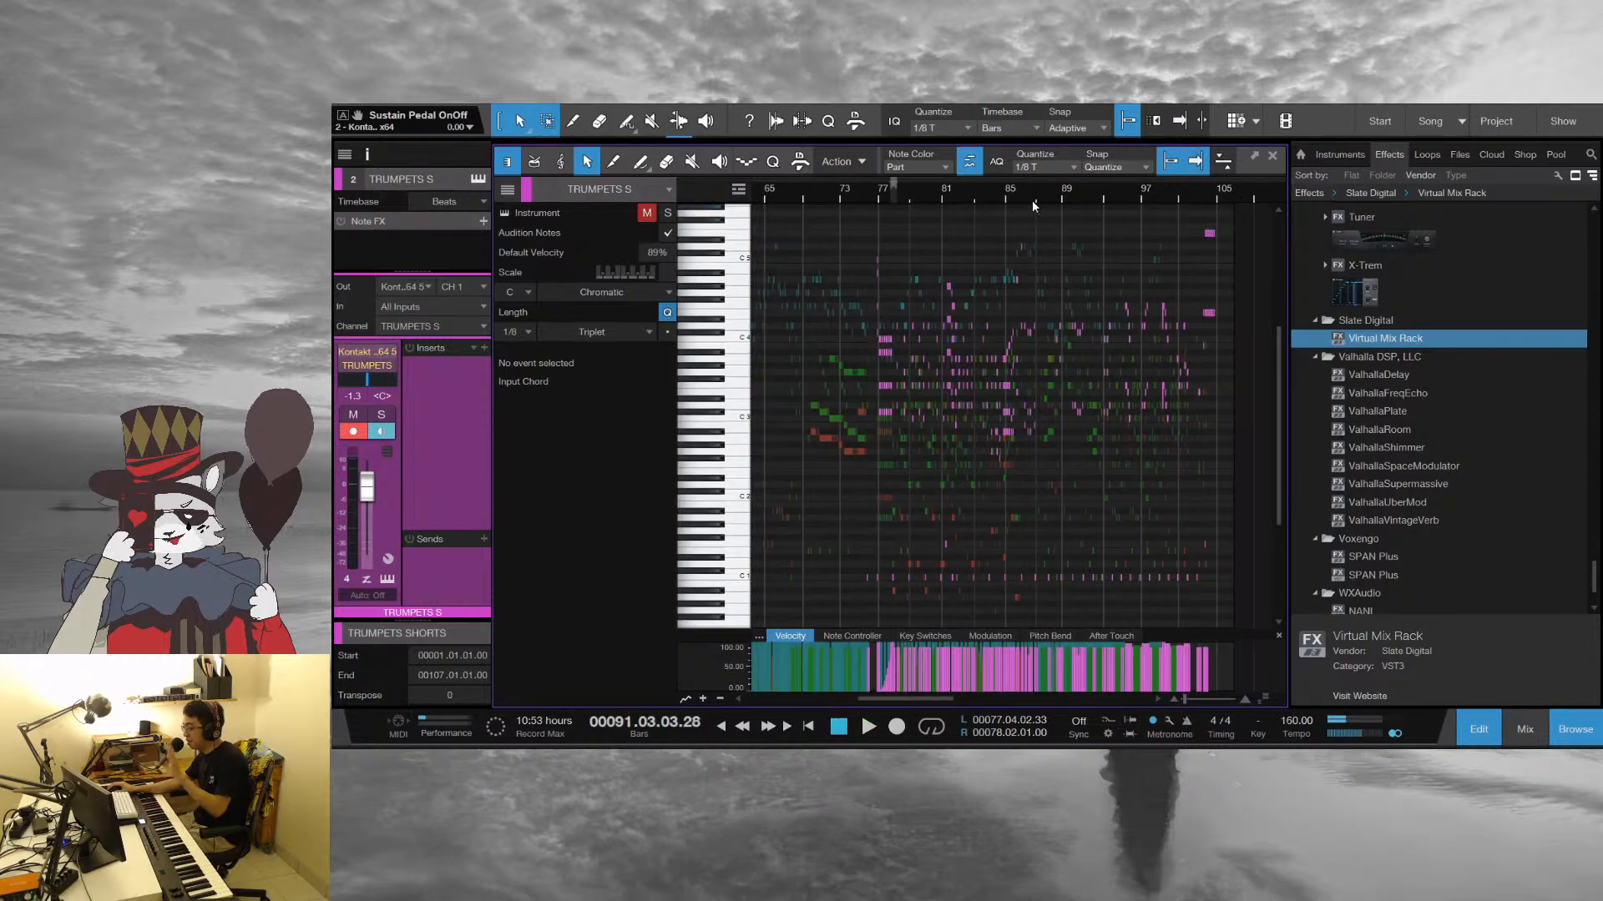
# Compare the melody with the trumpet and sax hits in bar 90, playing from its start into bar 91
pyautogui.moveTo(1028, 193); pyautogui.dragTo(1029, 237)
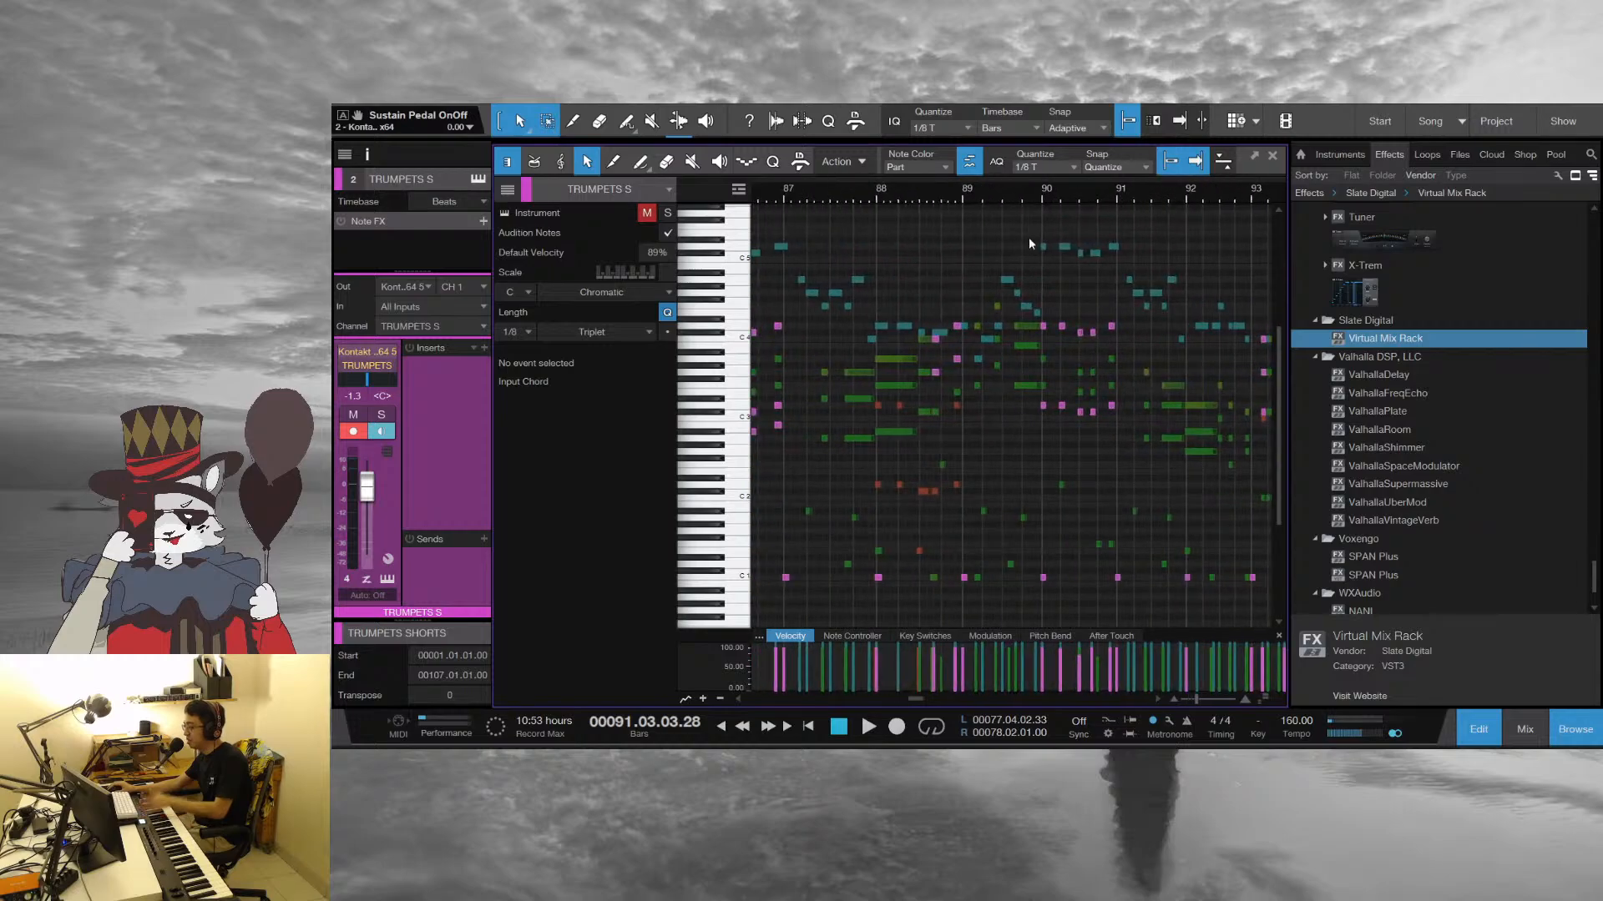
pyautogui.click(1037, 194)
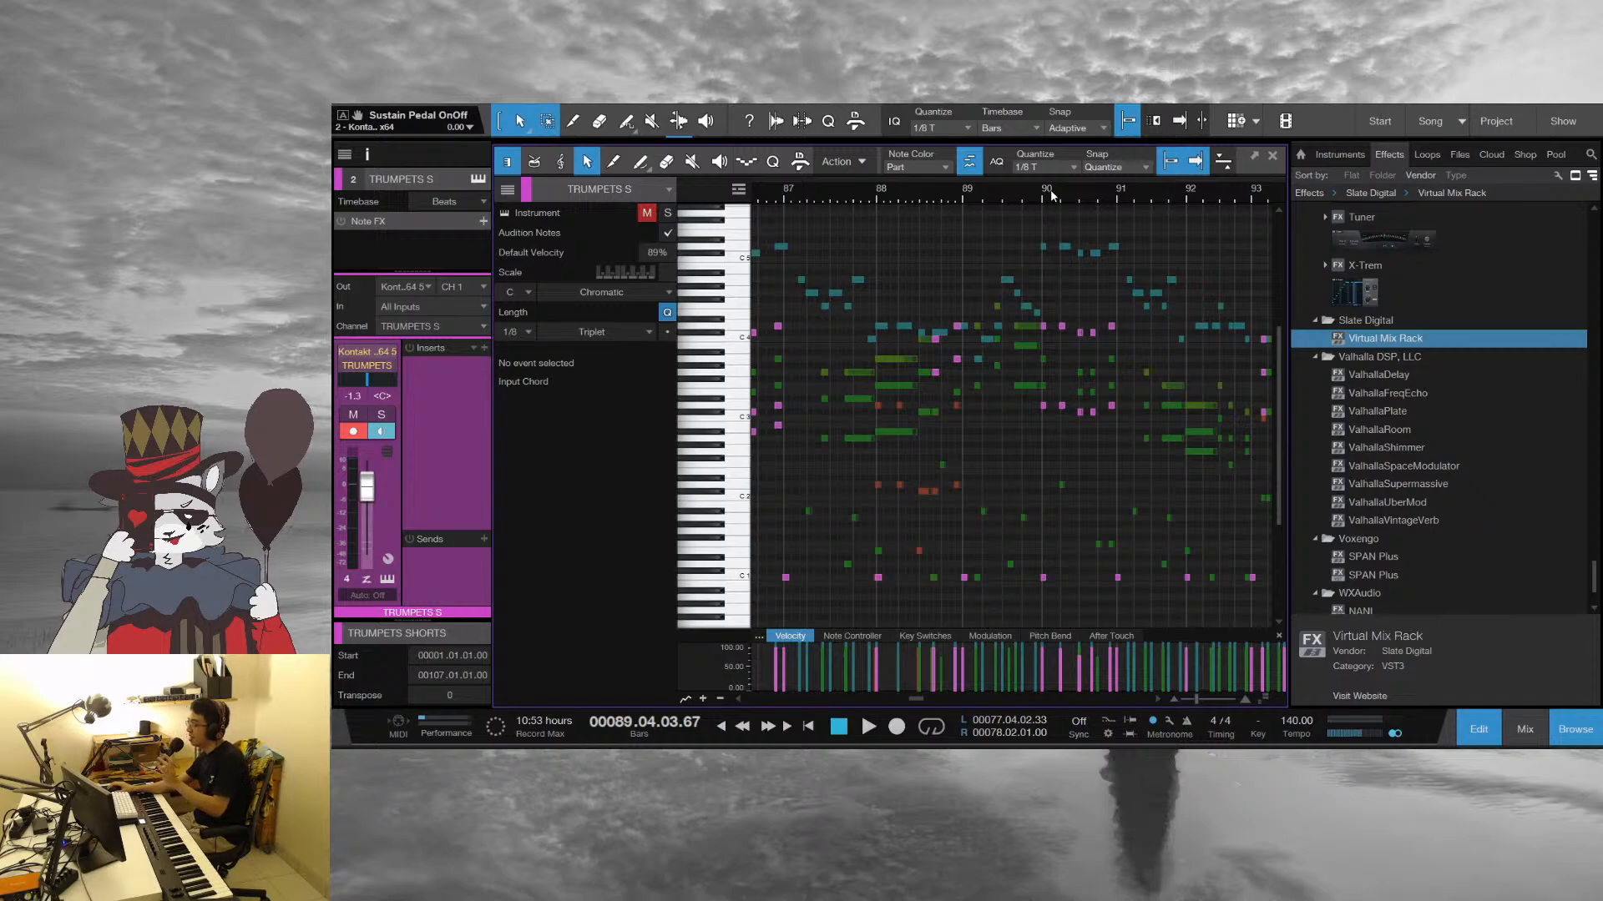
pyautogui.doubleClick(1045, 243)
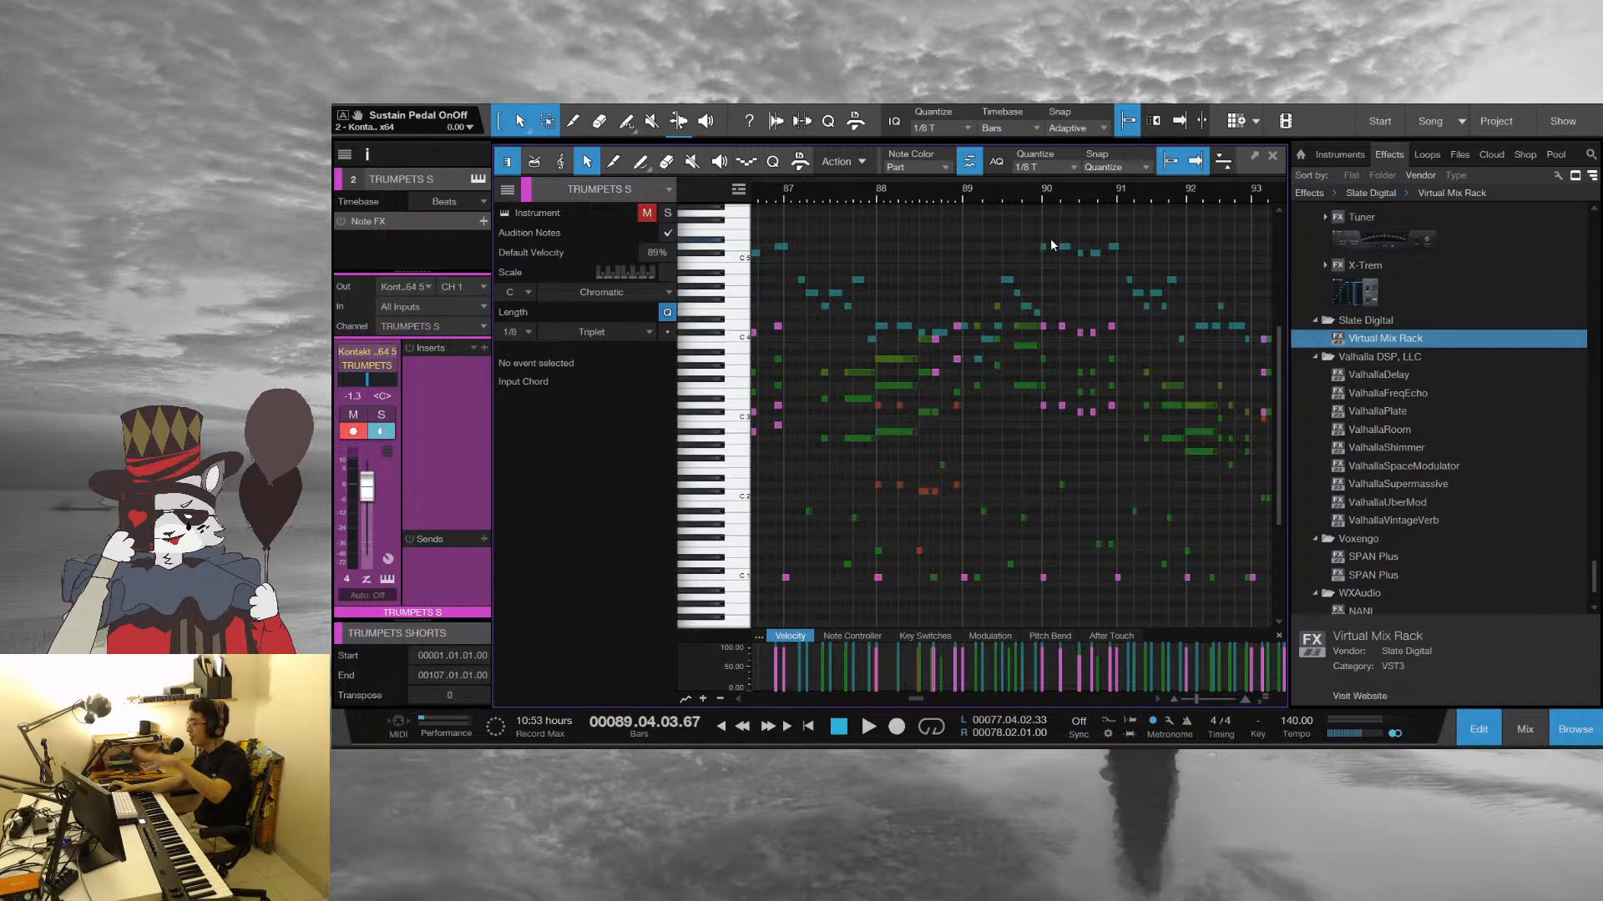
pyautogui.doubleClick(1043, 246)
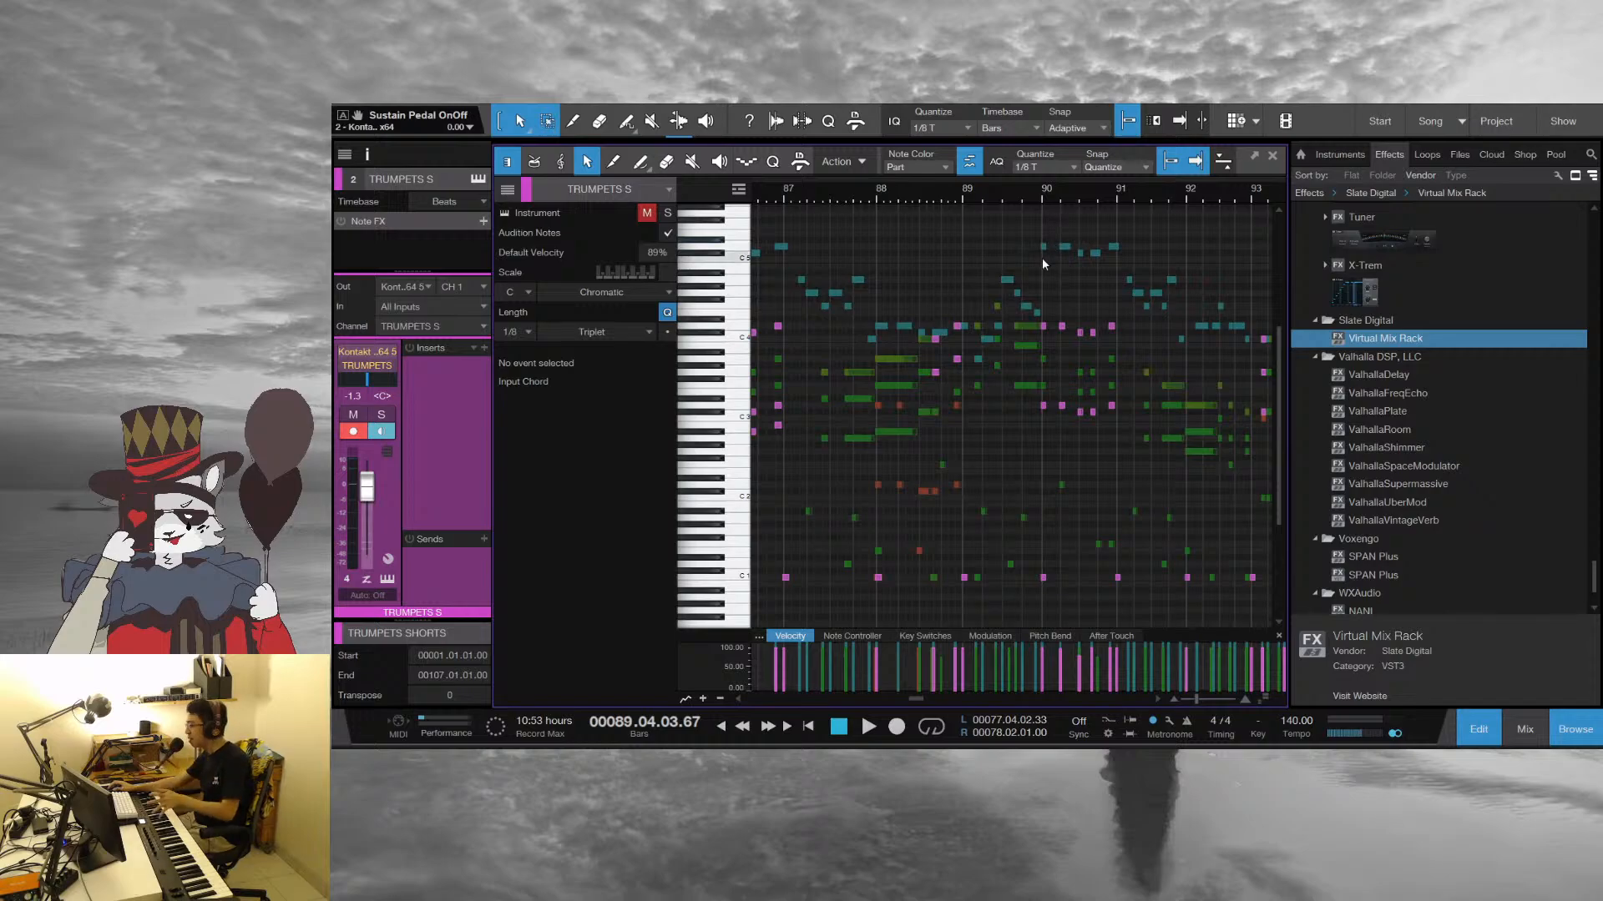
pyautogui.click(1045, 193)
pyautogui.press('space')
pyautogui.moveTo(1056, 192); pyautogui.dragTo(873, 302)
pyautogui.press('space')
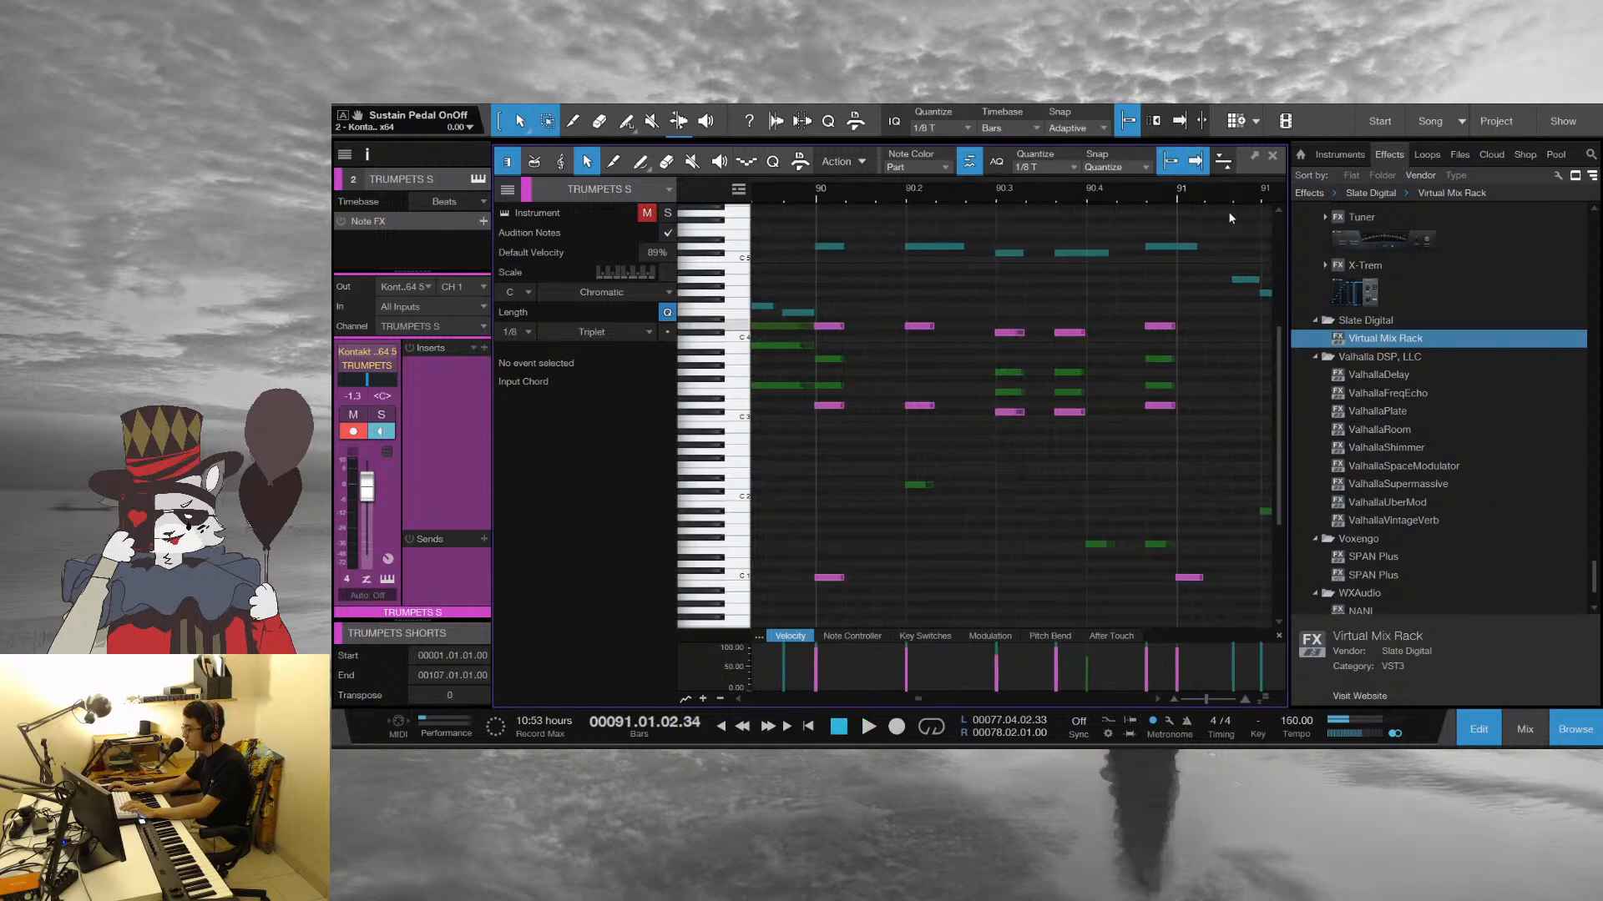
# Solo the TROMBONES audio folder, play from bar 91 into bar 93, and stop
pyautogui.click(1275, 159)
pyautogui.scroll(-6, 1239, 458)
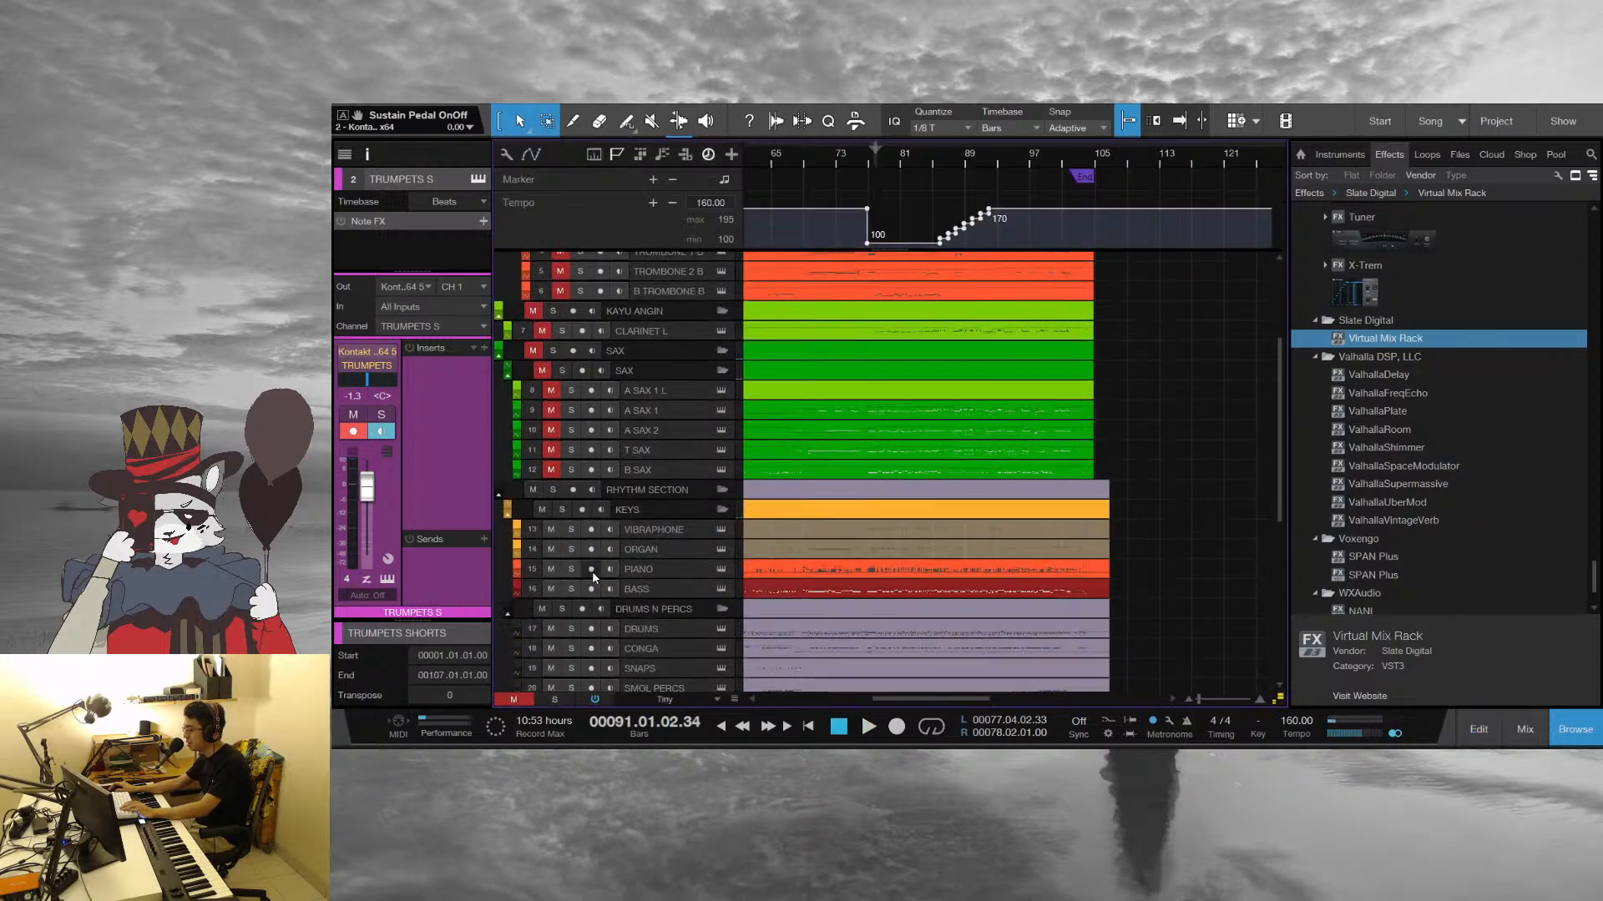
pyautogui.scroll(-5, 582, 576)
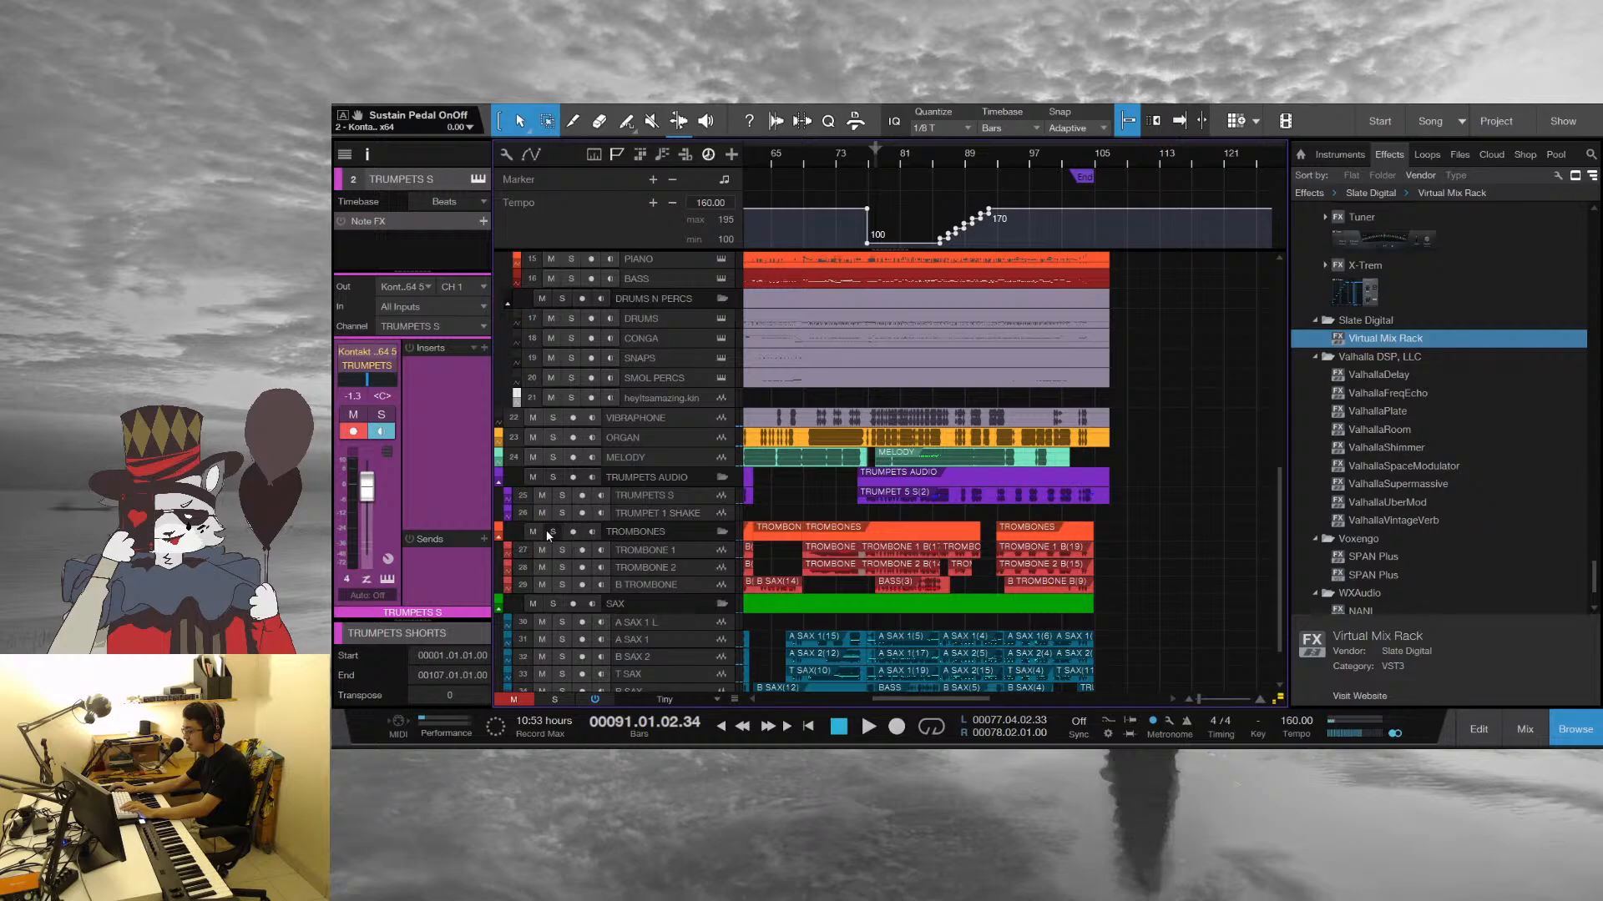
pyautogui.click(550, 531)
pyautogui.scroll(-2, 554, 505)
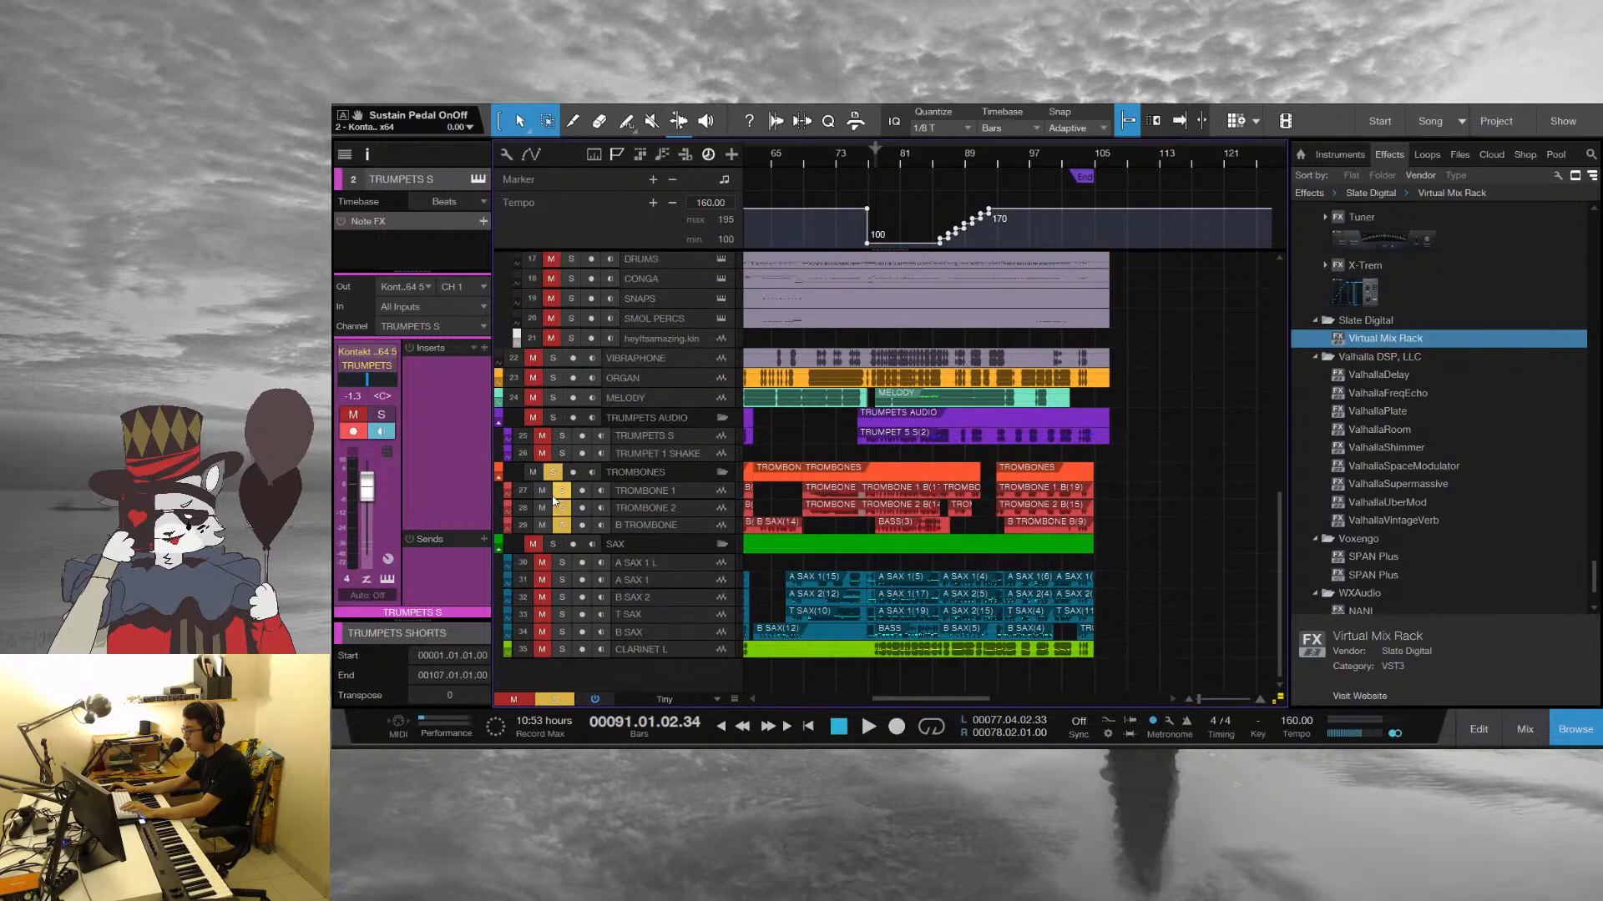
pyautogui.press('space')
pyautogui.scroll(9, 1065, 397)
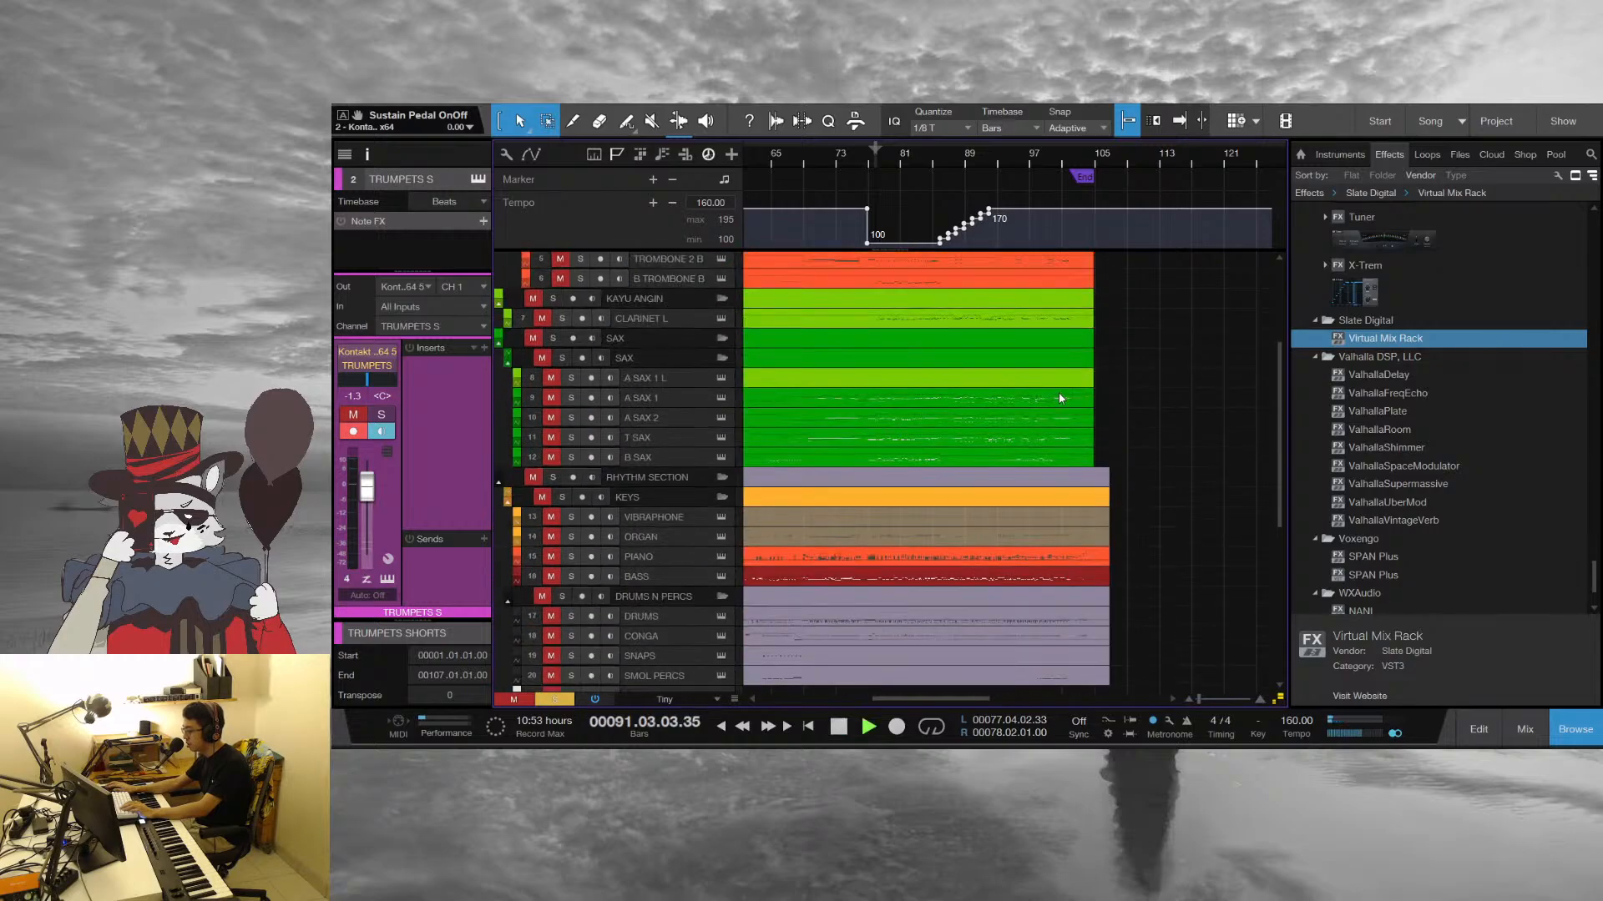
pyautogui.scroll(1, 1060, 399)
pyautogui.scroll(4, 1135, 403)
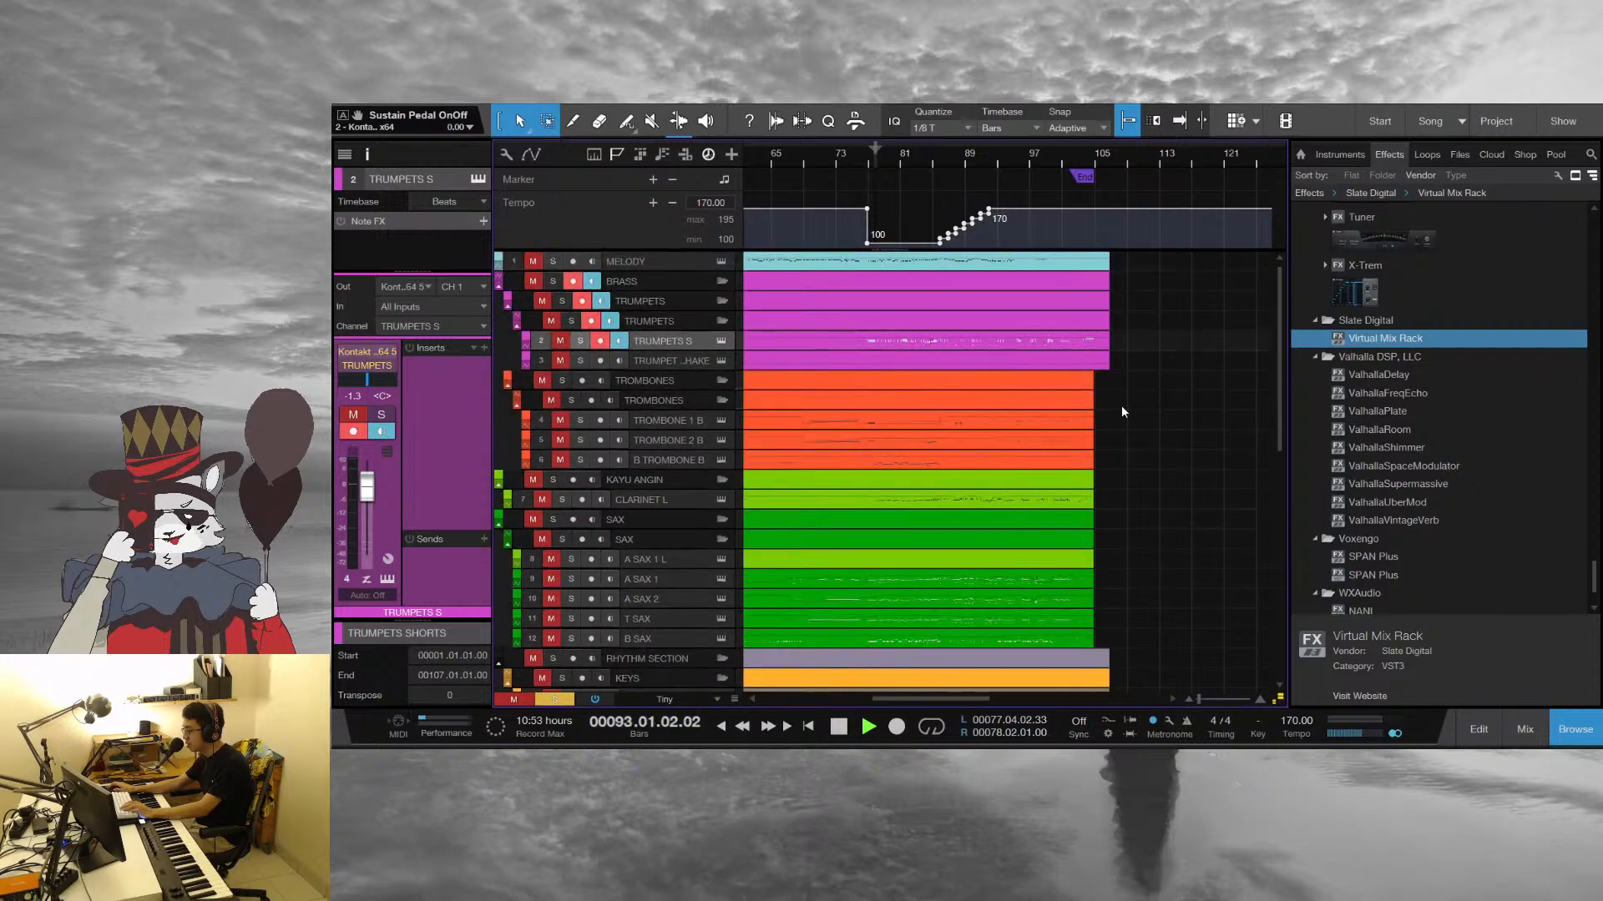
pyautogui.press('space')
# Open only the TRUMPETS S part in the note editor and play from bar 93 into bar 94
pyautogui.doubleClick(1066, 343)
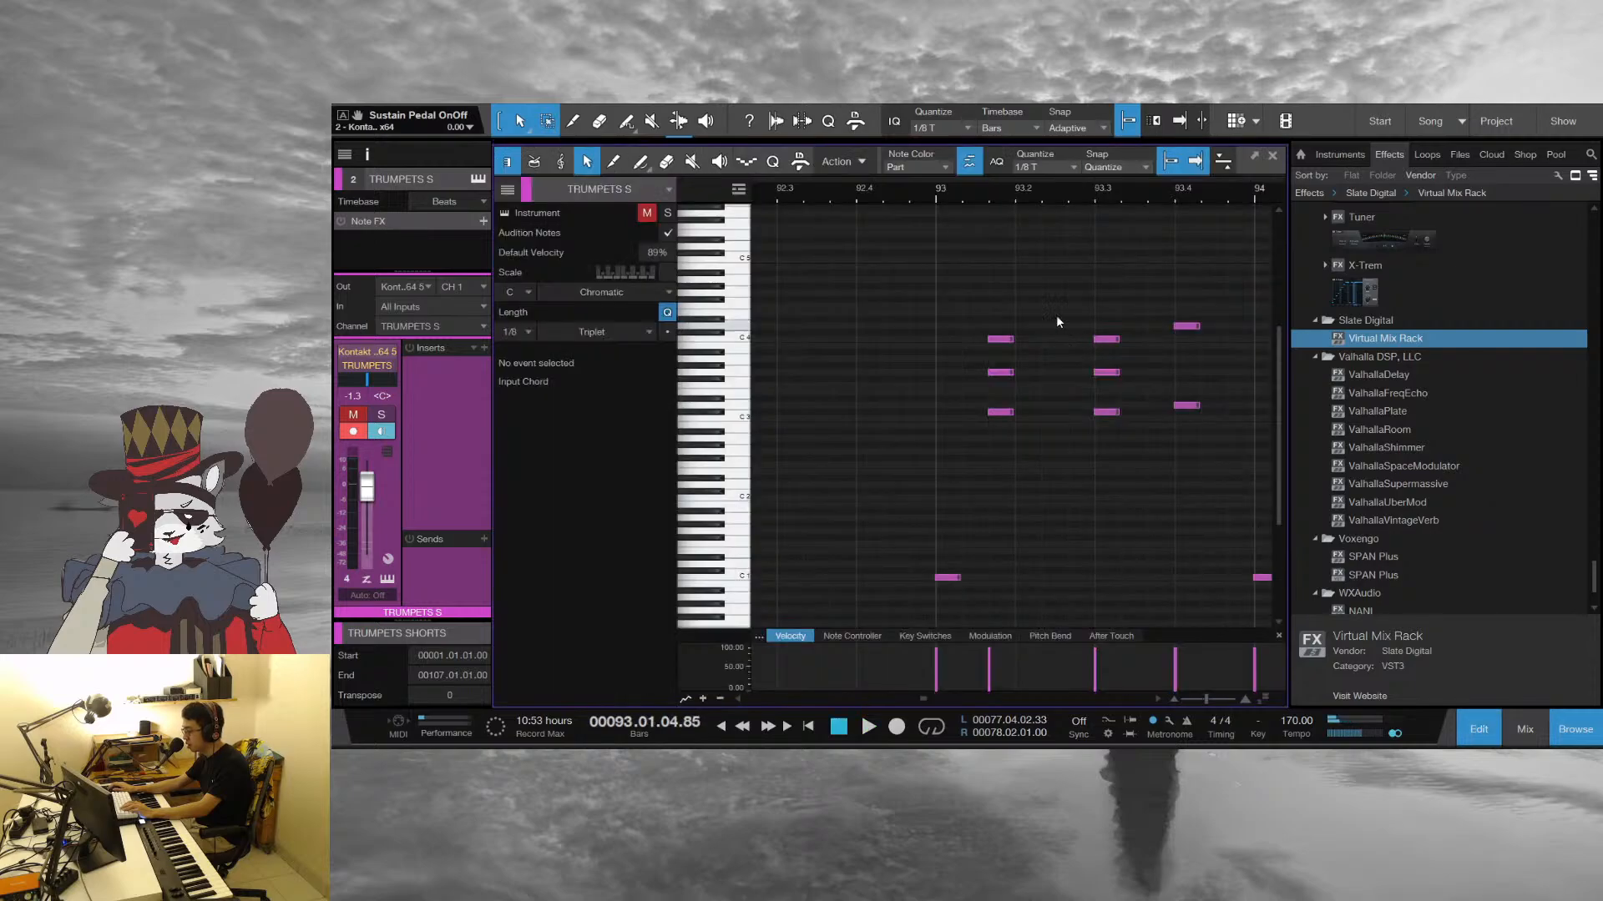
pyautogui.moveTo(954, 191); pyautogui.dragTo(1090, 106)
pyautogui.press('space')
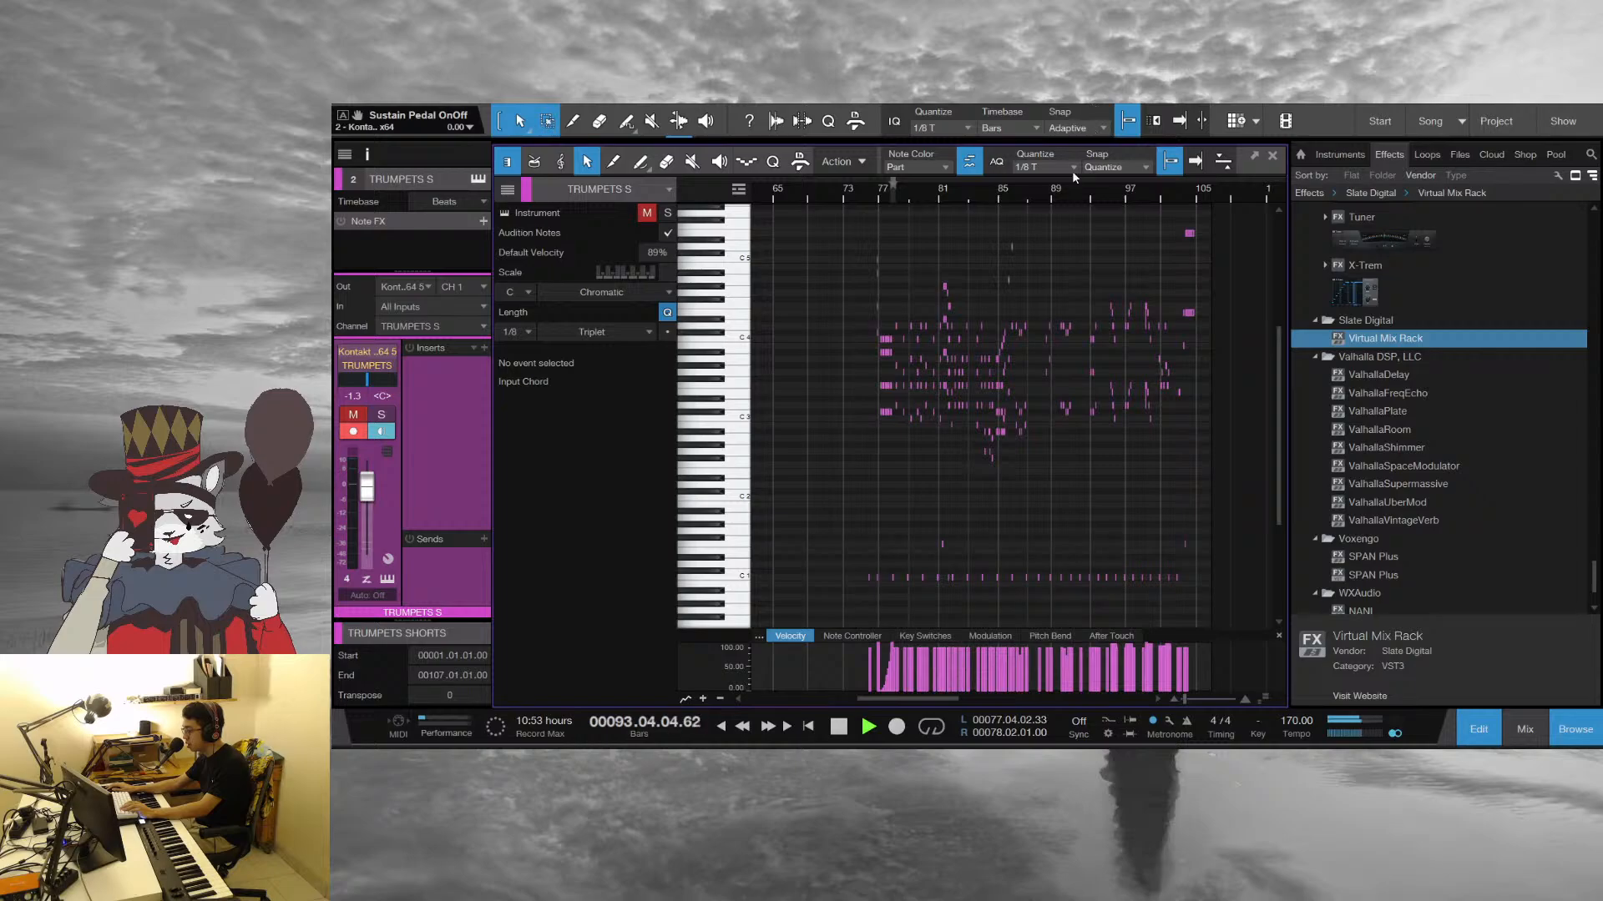
pyautogui.press('space')
pyautogui.moveTo(976, 197); pyautogui.dragTo(1060, 134)
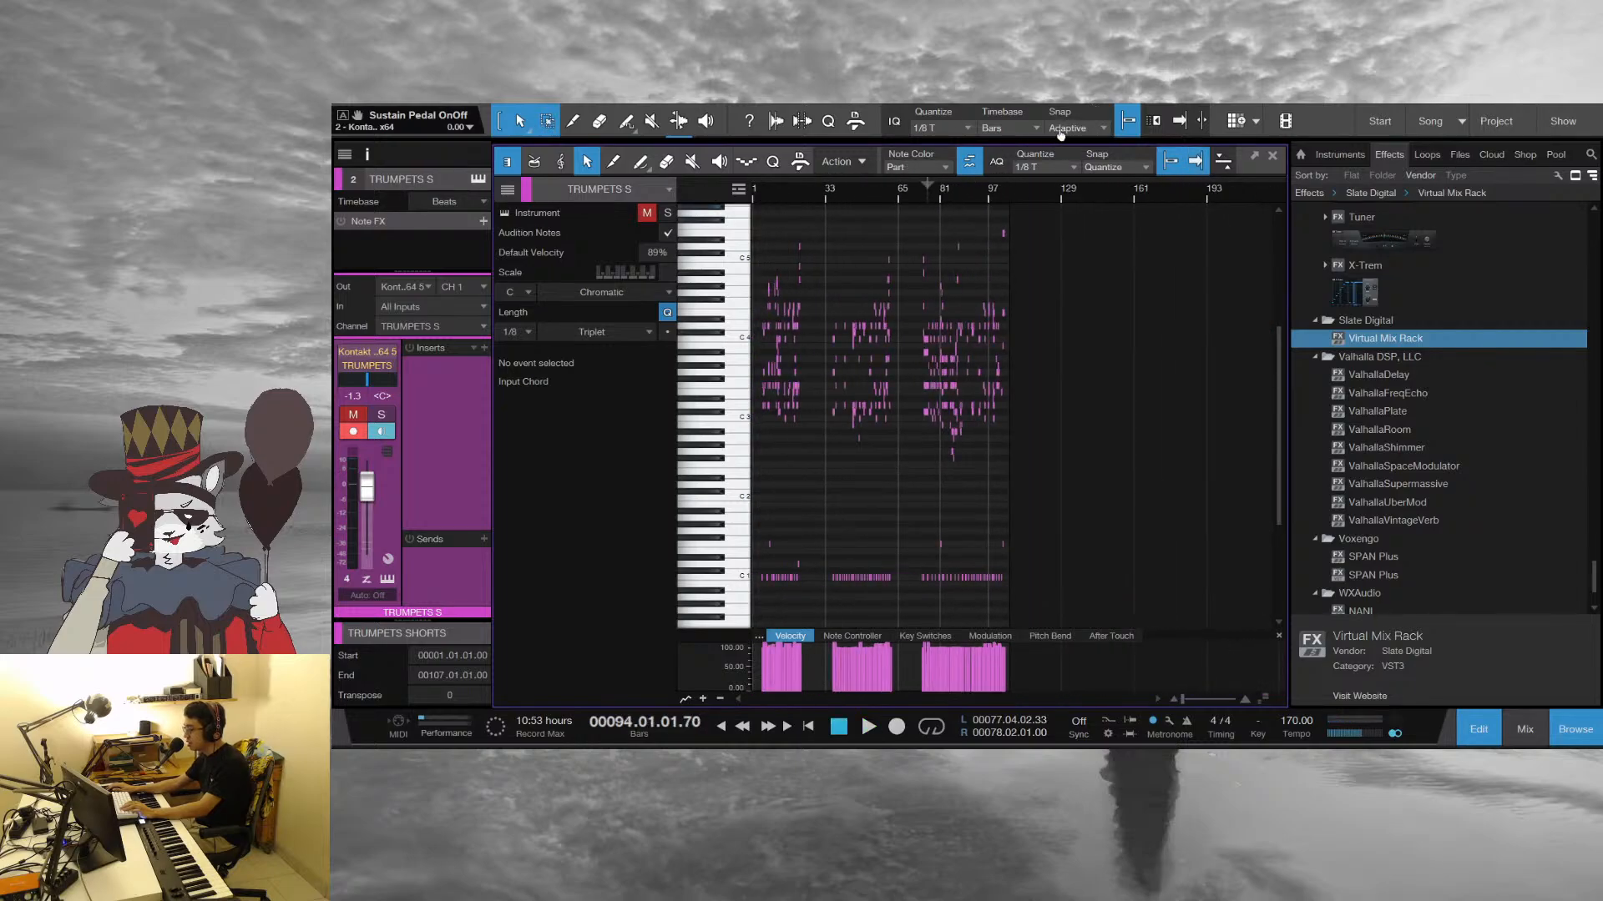
pyautogui.moveTo(969, 197); pyautogui.dragTo(900, 279)
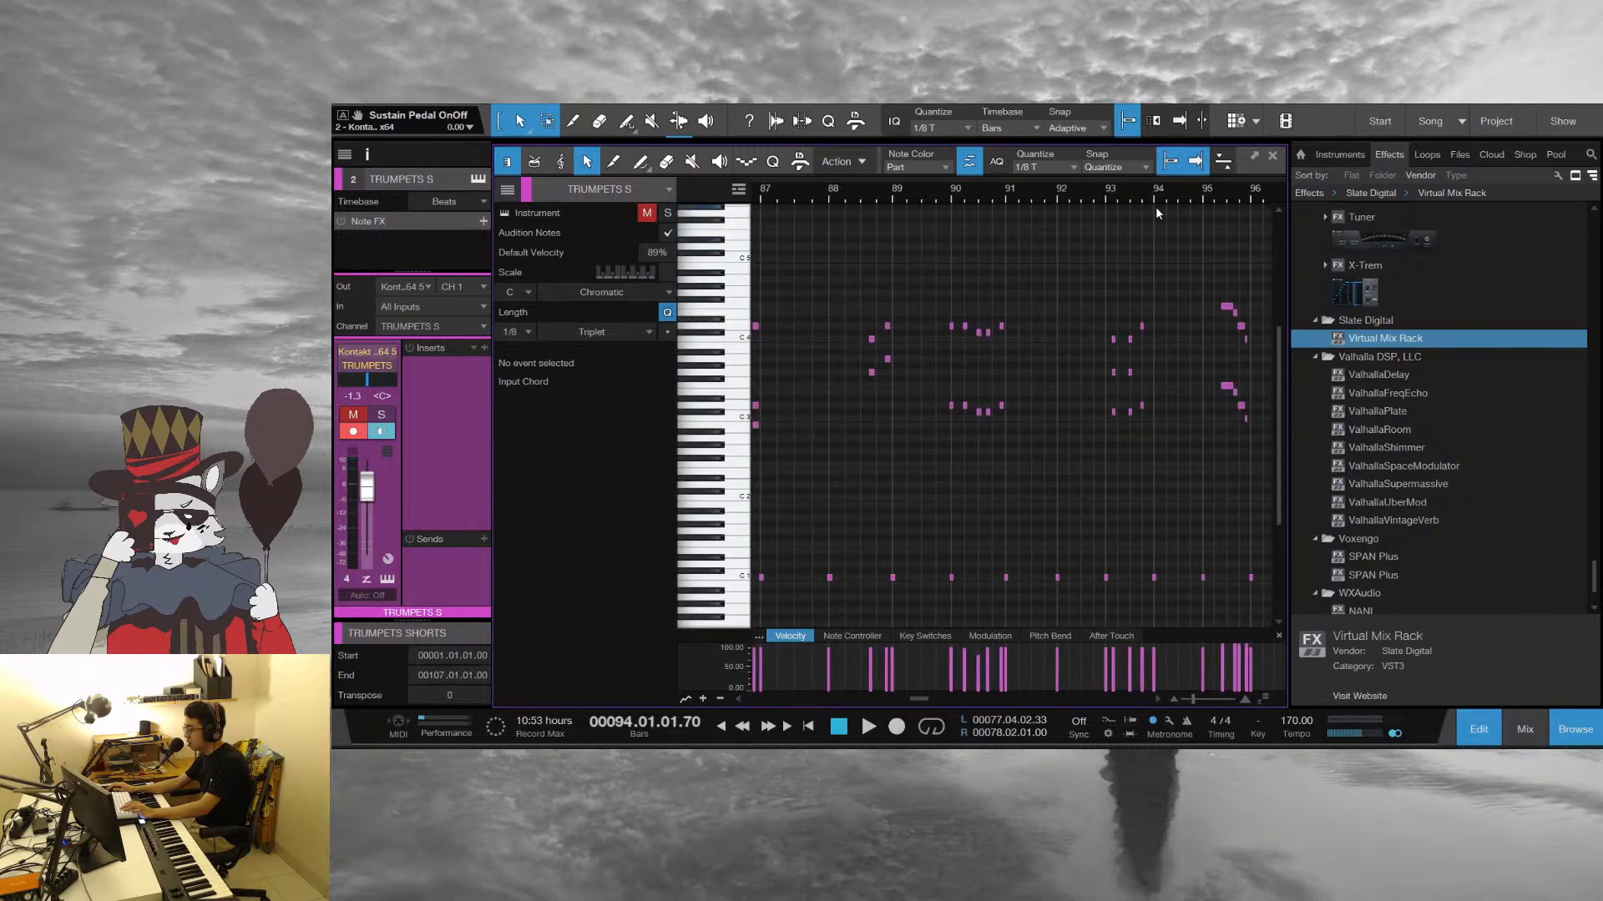
# Inspect the trumpets' C 4 note on the first hit of bar 93, and briefly play the bar
pyautogui.moveTo(1202, 195); pyautogui.dragTo(1089, 237)
pyautogui.moveTo(929, 197); pyautogui.dragTo(1154, 186)
pyautogui.moveTo(1005, 196); pyautogui.dragTo(954, 278)
pyautogui.click(931, 339)
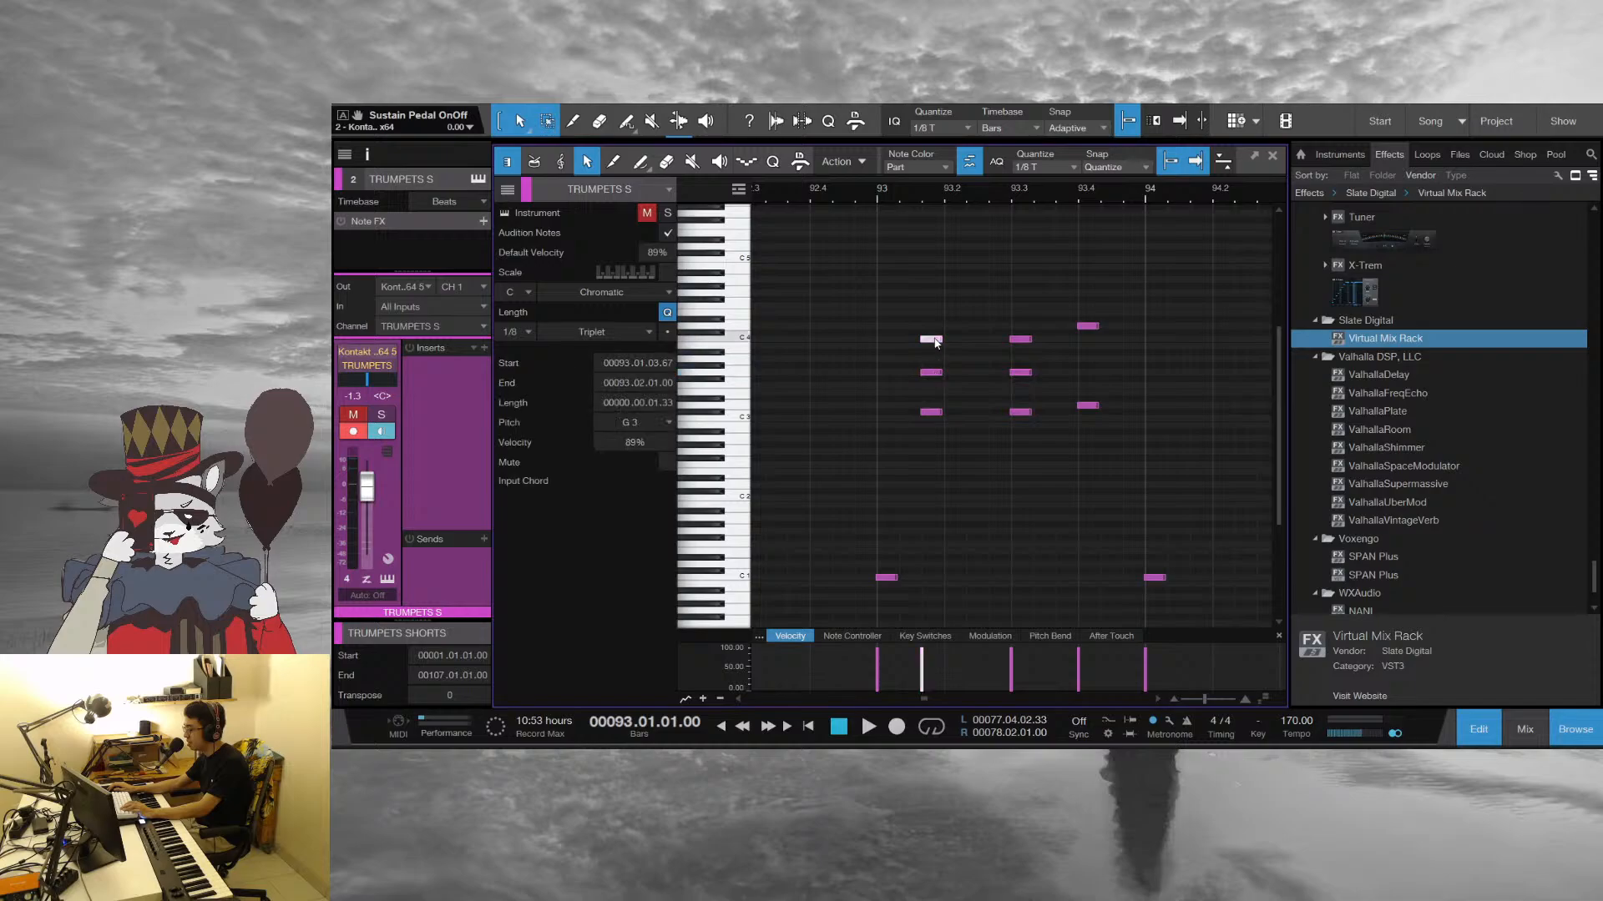
pyautogui.press('space')
# Follow the trumpets from the start of bar 93 into bar 97, then close the note editor and stop playback
pyautogui.press('space')
pyautogui.click(891, 193)
pyautogui.press('space')
pyautogui.moveTo(1190, 195); pyautogui.dragTo(900, 167)
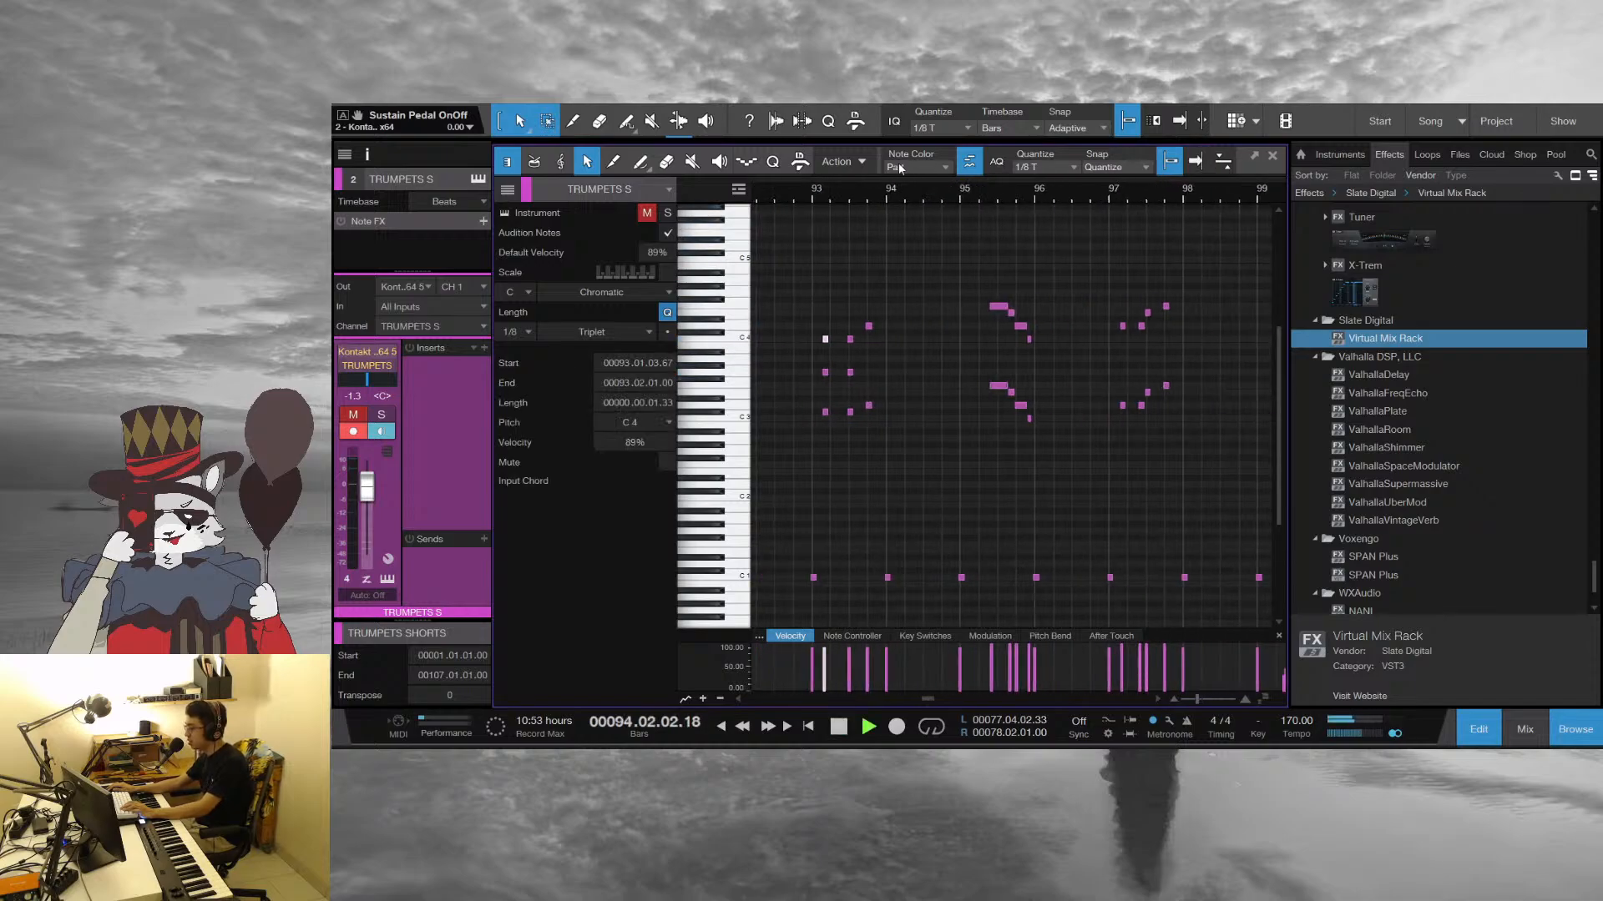
pyautogui.moveTo(1045, 198); pyautogui.dragTo(1000, 201)
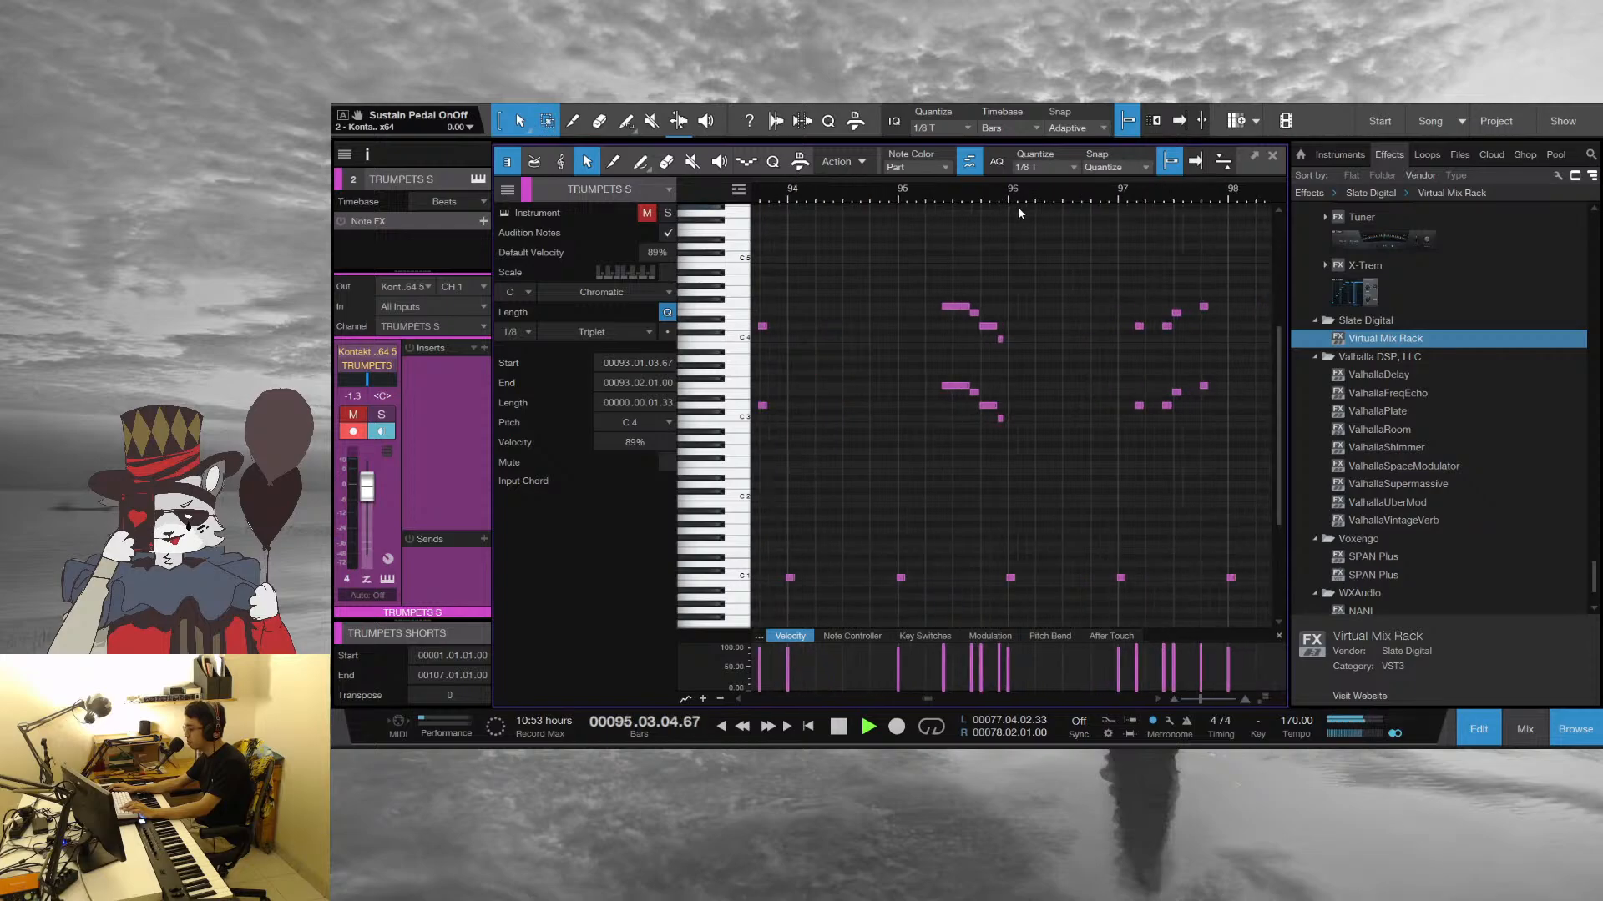
pyautogui.moveTo(1120, 193); pyautogui.dragTo(1073, 200)
pyautogui.press('F2')
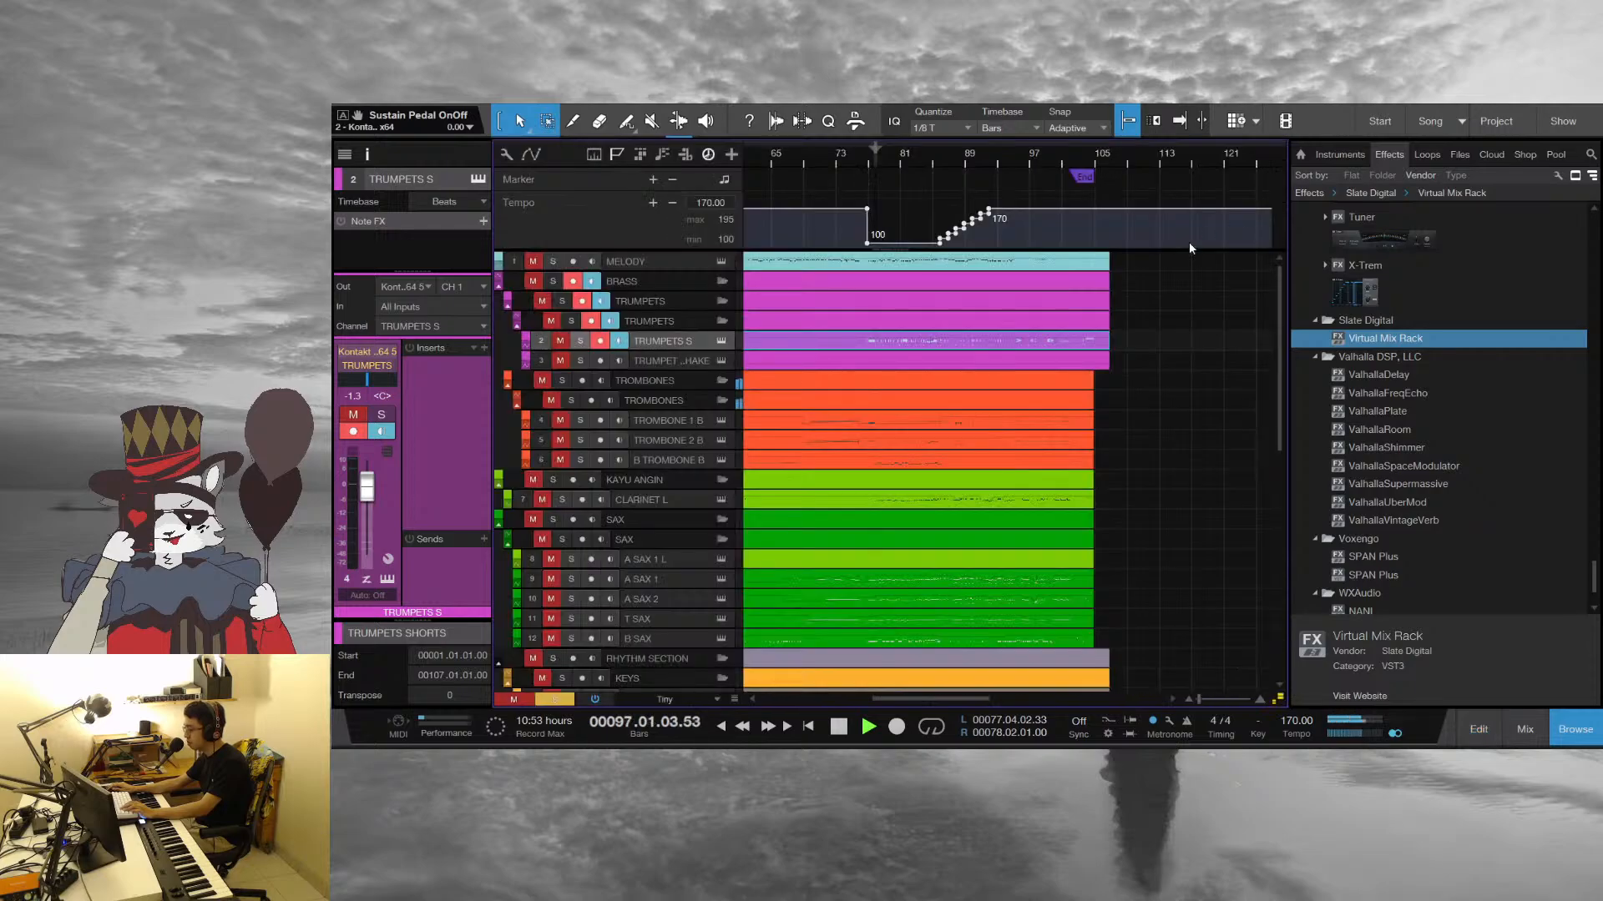
pyautogui.press('space')
# Open the trumpet and trombone parts together in the note editor, and play from bar 95 into bar 96
pyautogui.moveTo(1155, 454); pyautogui.dragTo(947, 341)
pyautogui.doubleClick(948, 342)
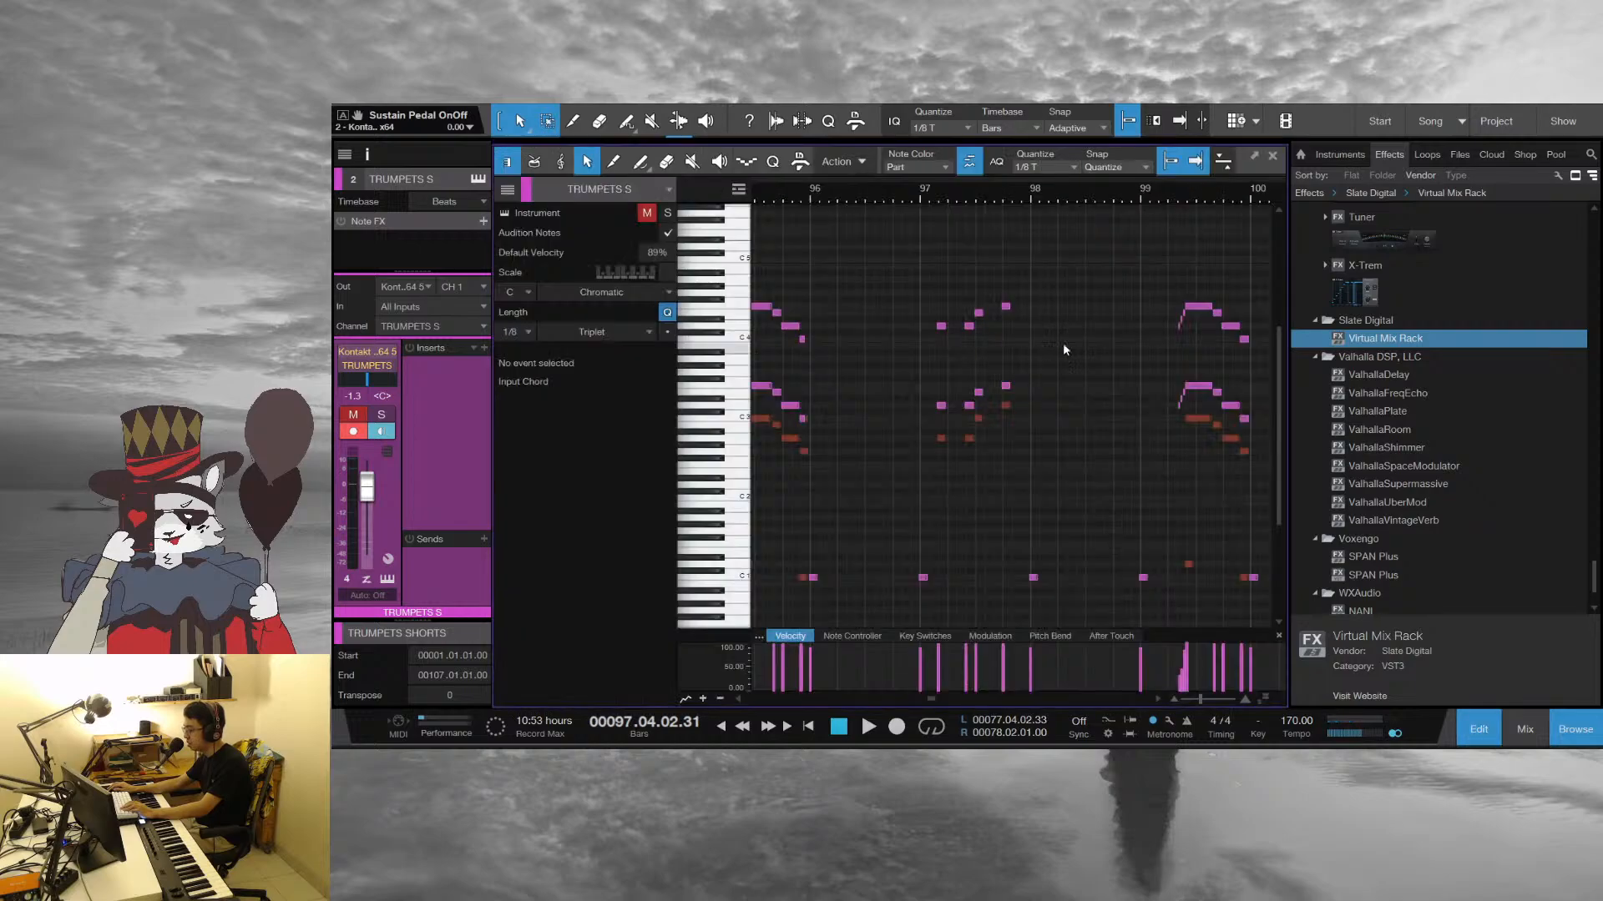
pyautogui.click(1012, 201)
pyautogui.press('space')
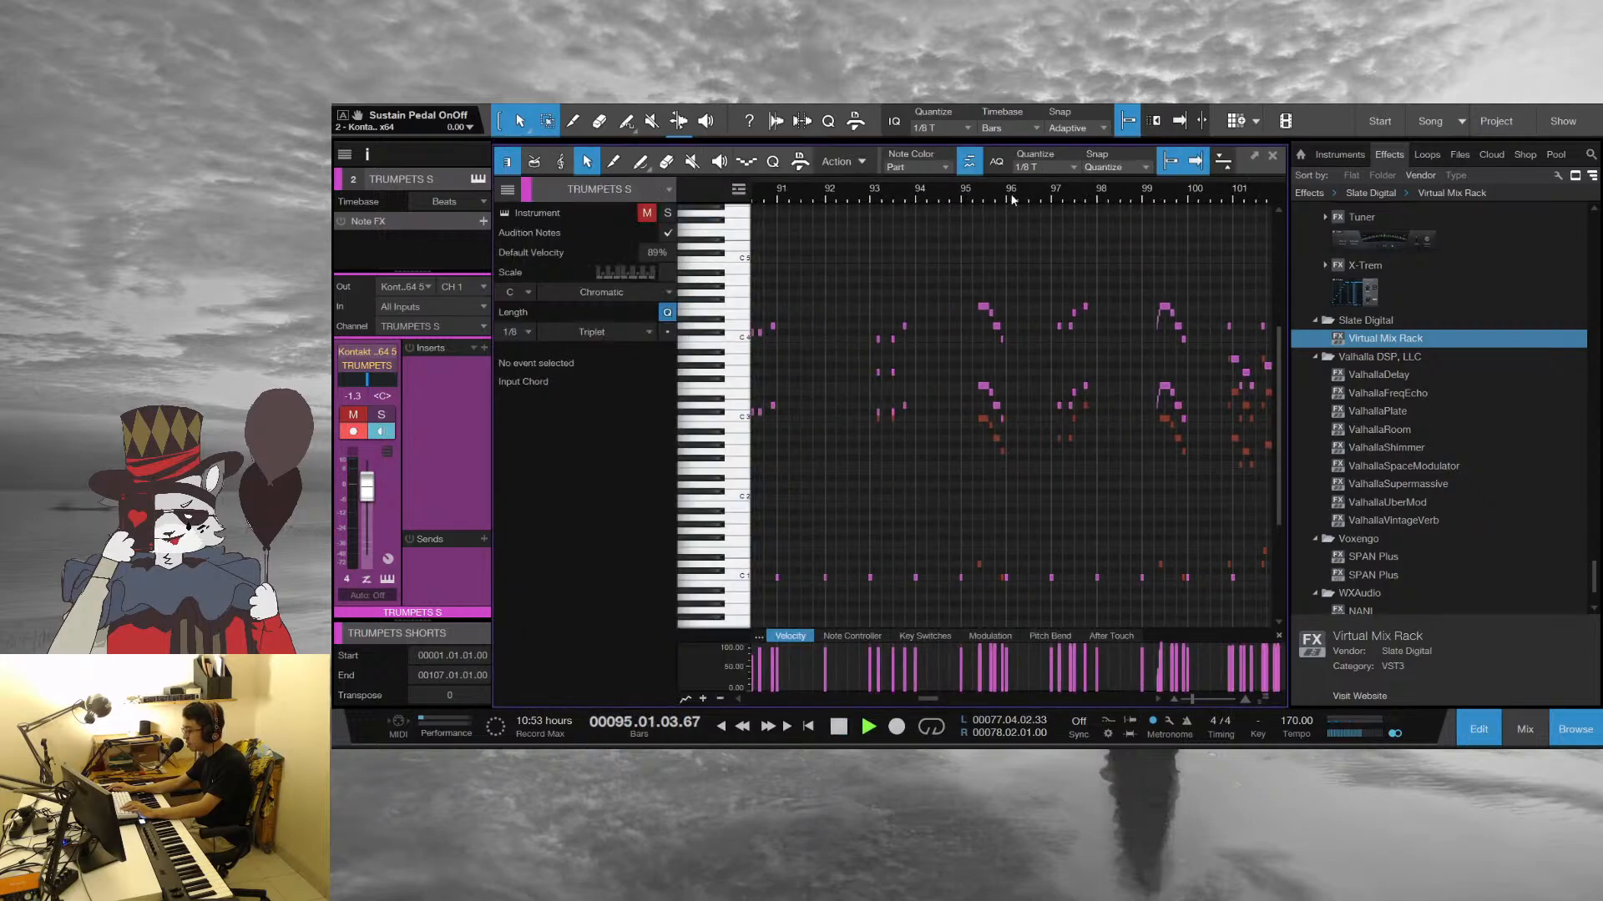
pyautogui.scroll(3, 1073, 197)
pyautogui.press('space')
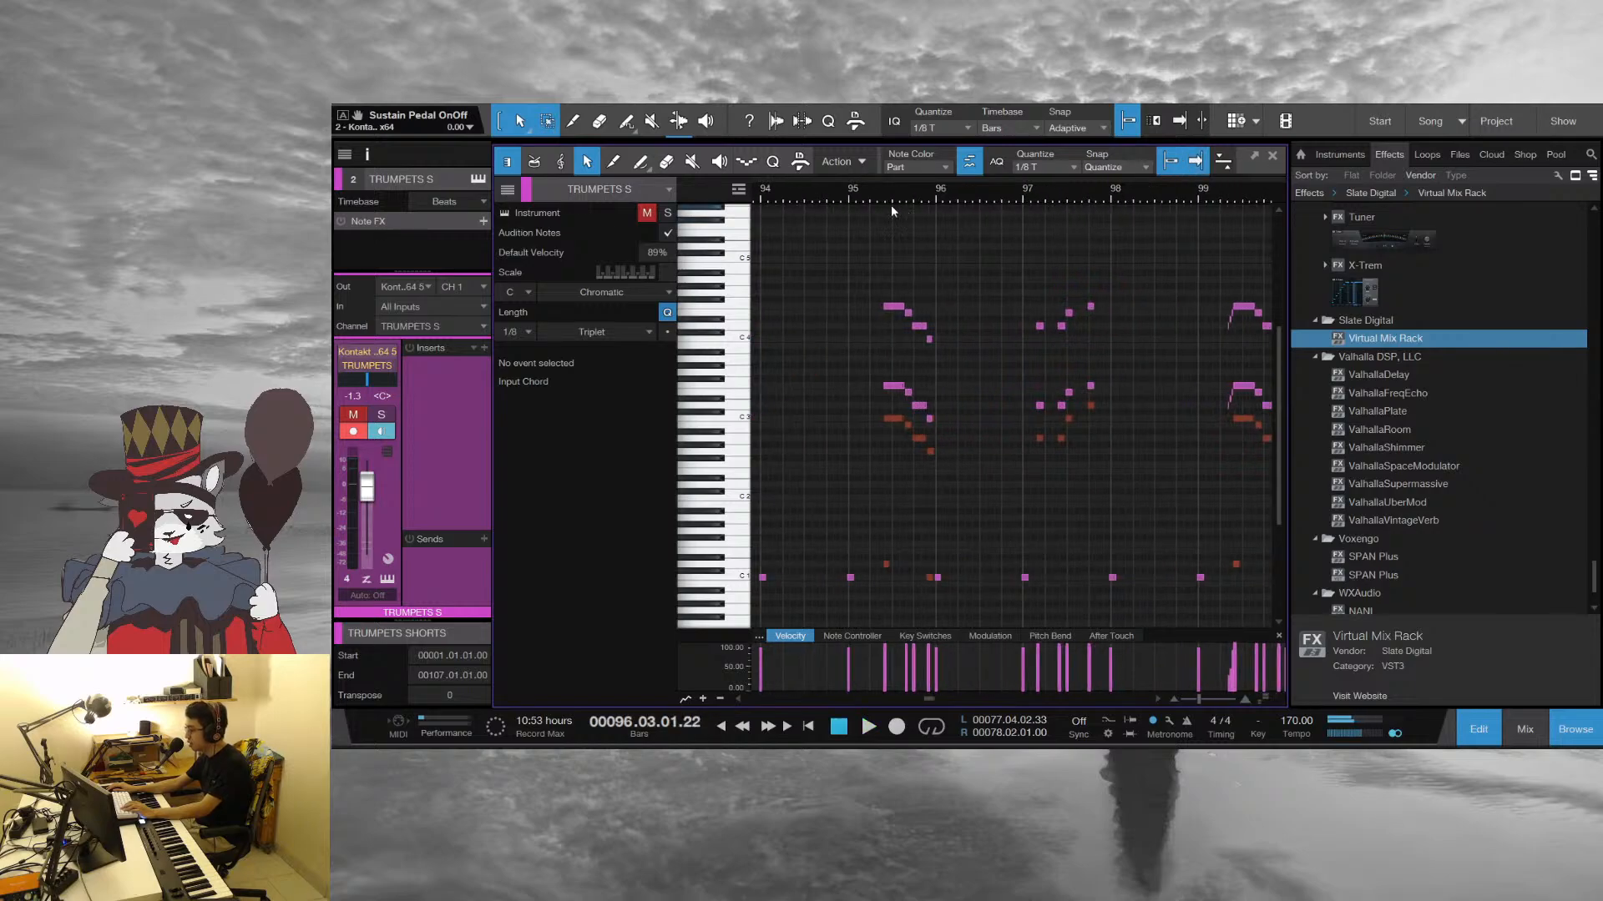
# Replay the descending trumpet and trombone line from beat 2 of bar 95 into bar 97, and stop
pyautogui.scroll(7, 901, 234)
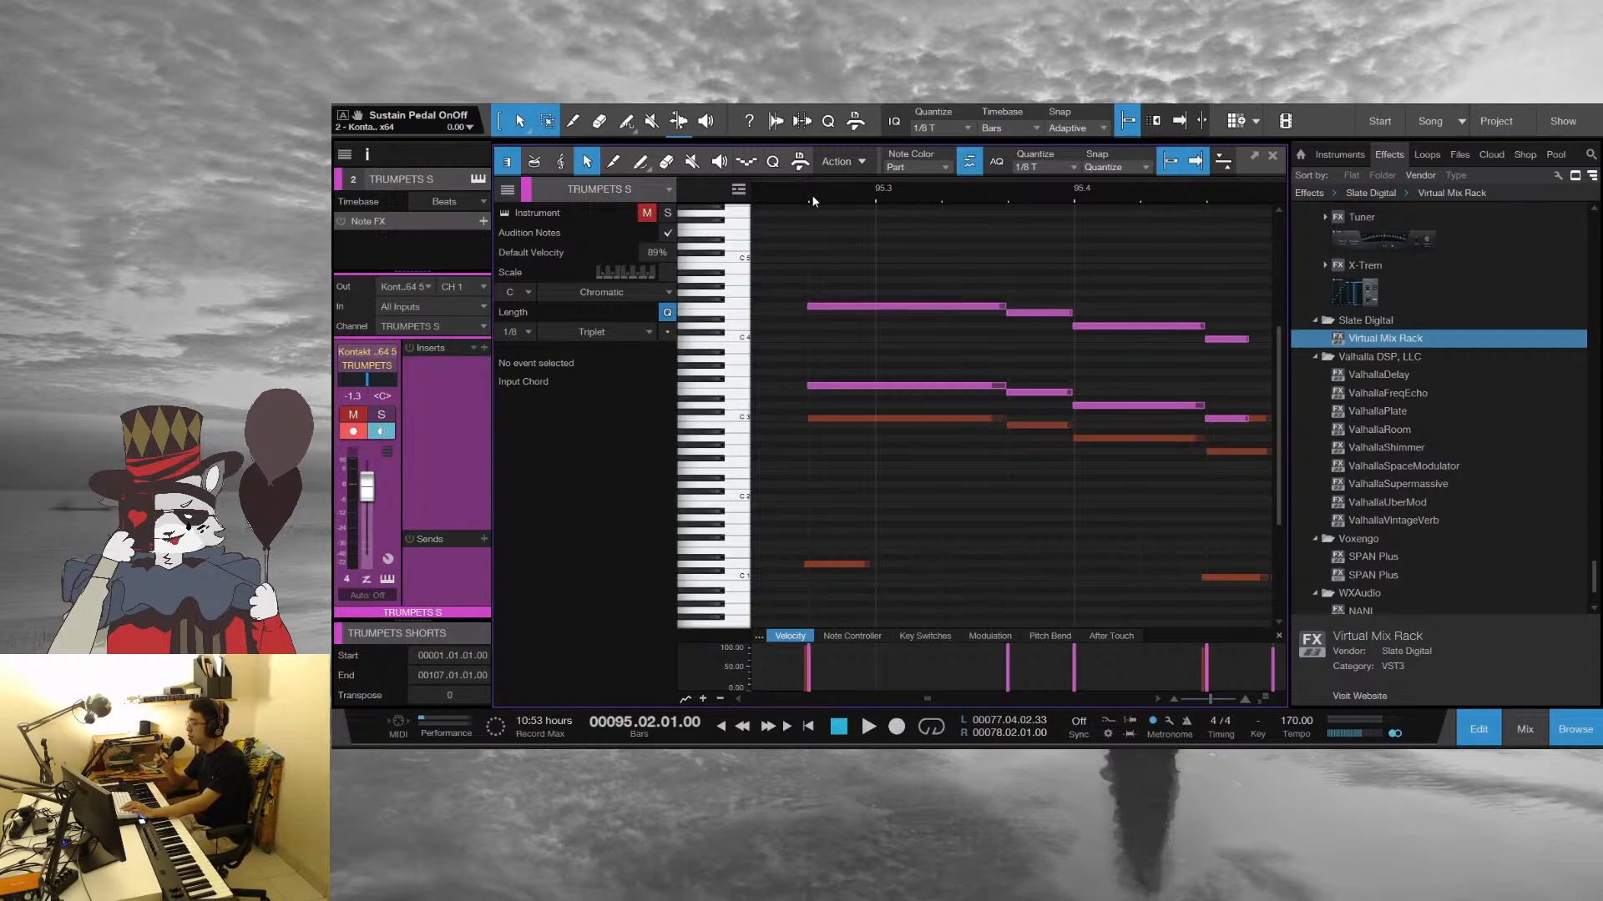
pyautogui.press('space')
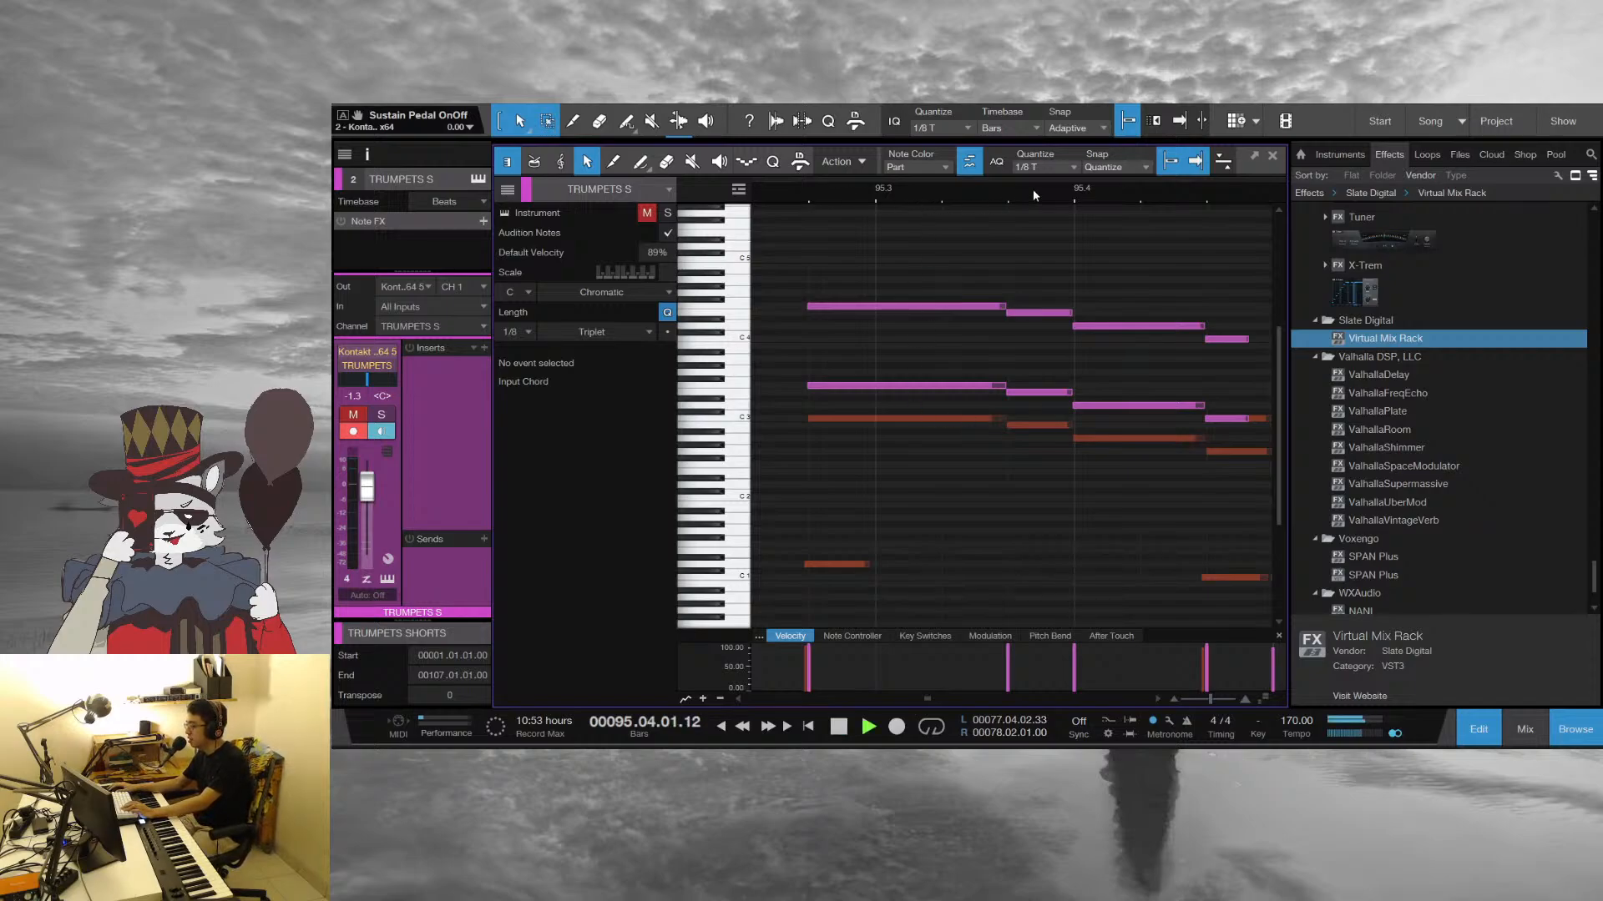
pyautogui.scroll(-5, 1034, 194)
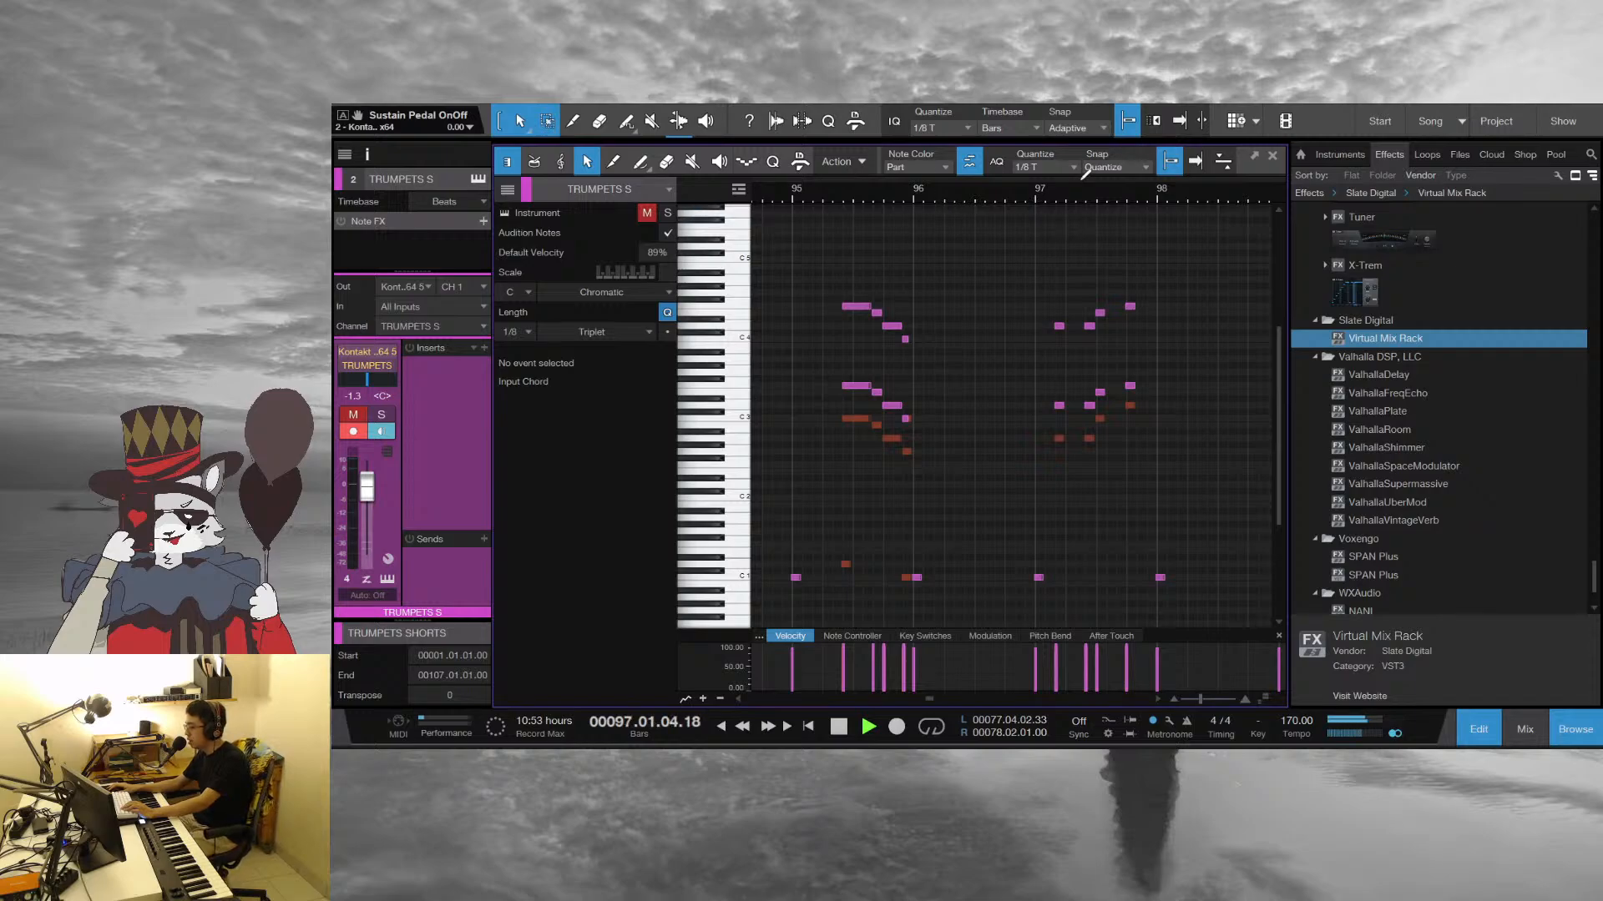
pyautogui.press('space')
# Examine the trumpet and trombone voicings of the rising figure in bar 97, and close the note editor
pyautogui.moveTo(1135, 199); pyautogui.dragTo(1036, 200)
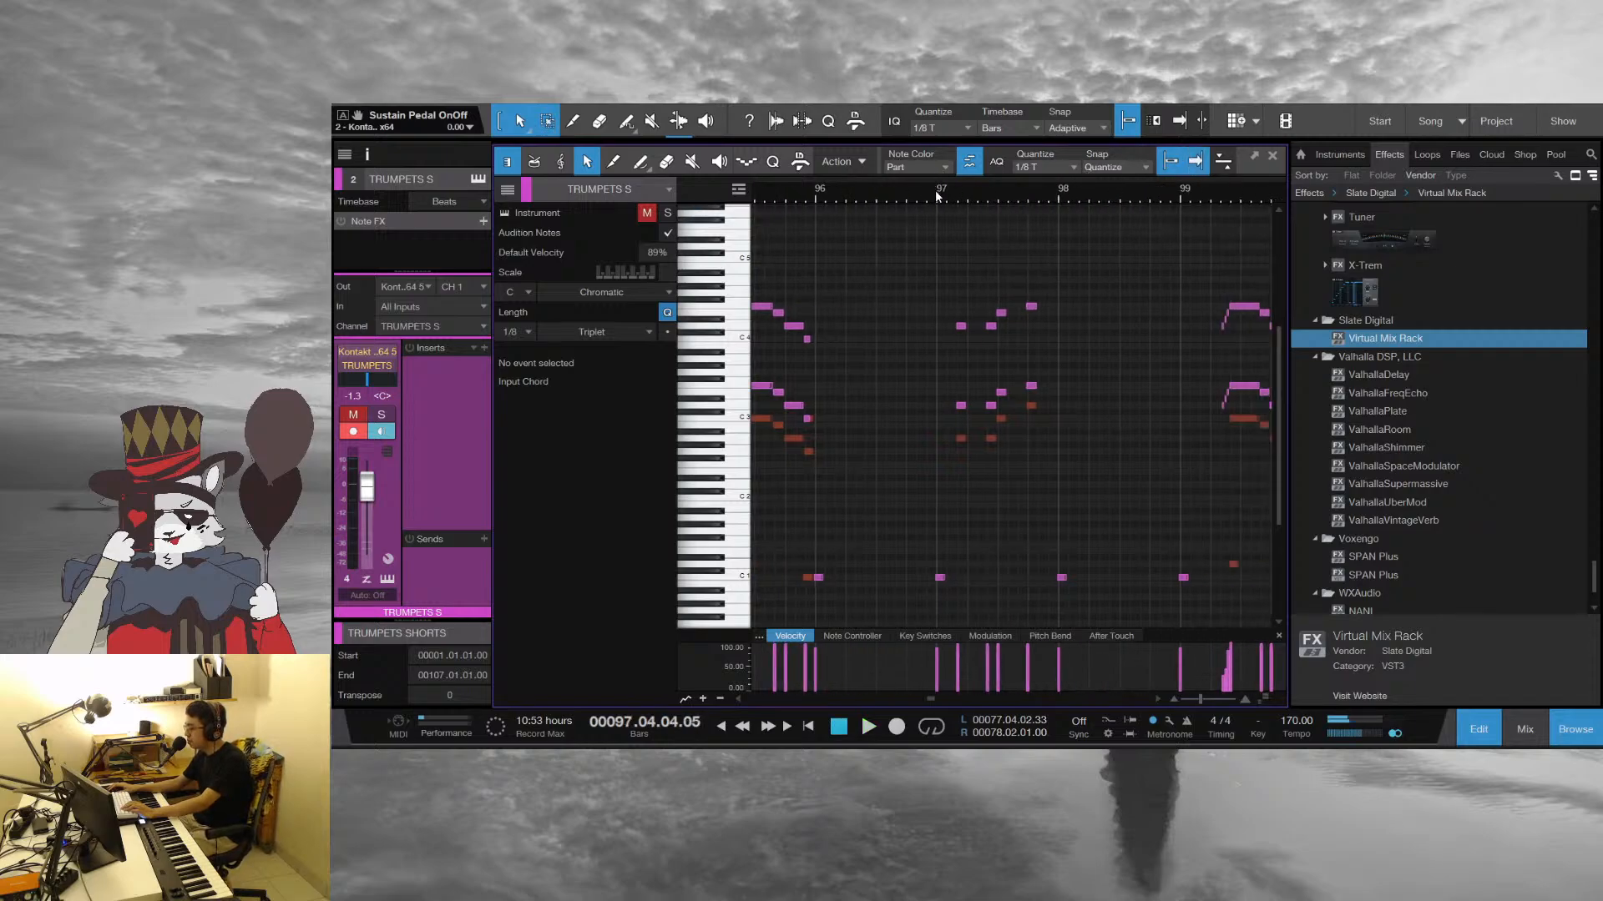
pyautogui.click(953, 192)
pyautogui.scroll(4, 935, 198)
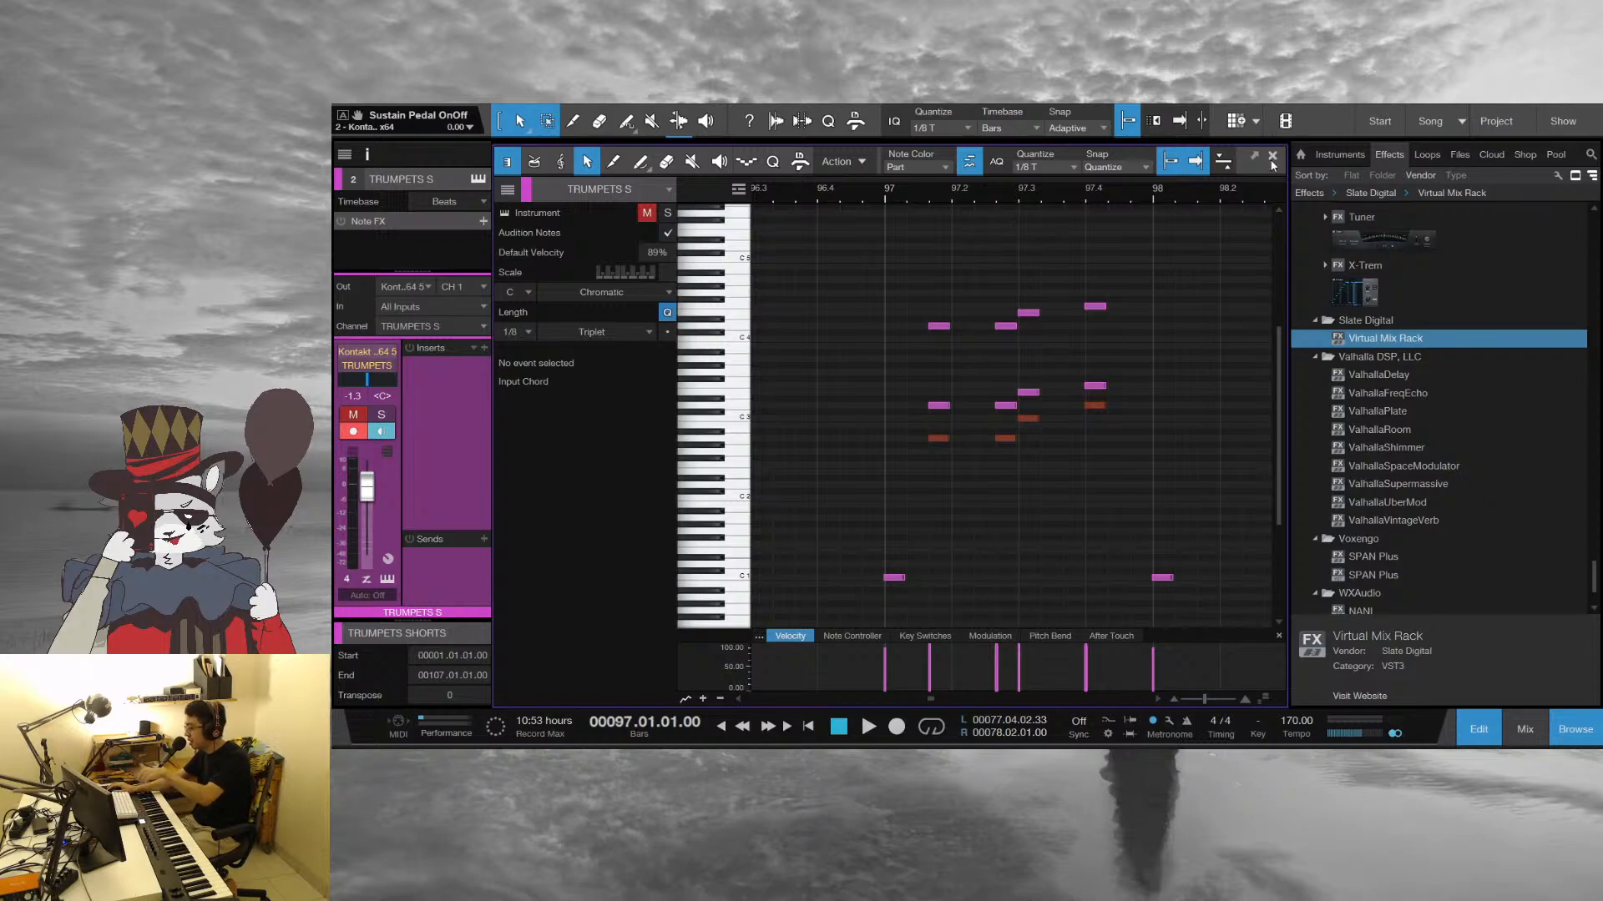
pyautogui.press('F2')
pyautogui.click(1177, 426)
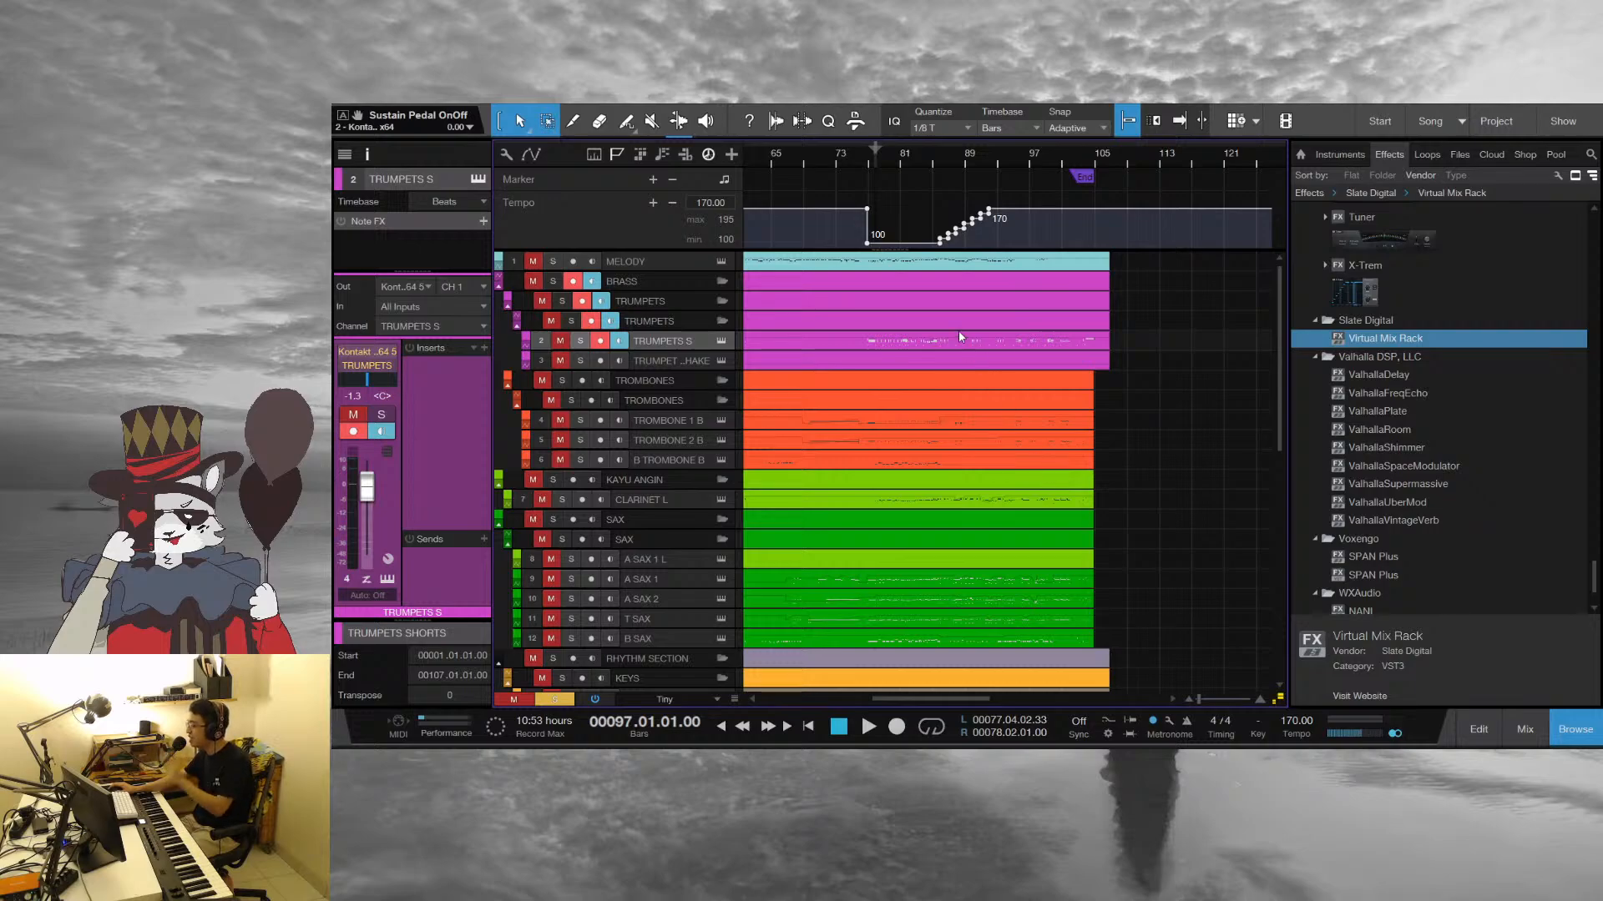
# Open the TRUMPETS S part at bar 77, play from there to beat 2, and return to the start of the bar
pyautogui.click(890, 339)
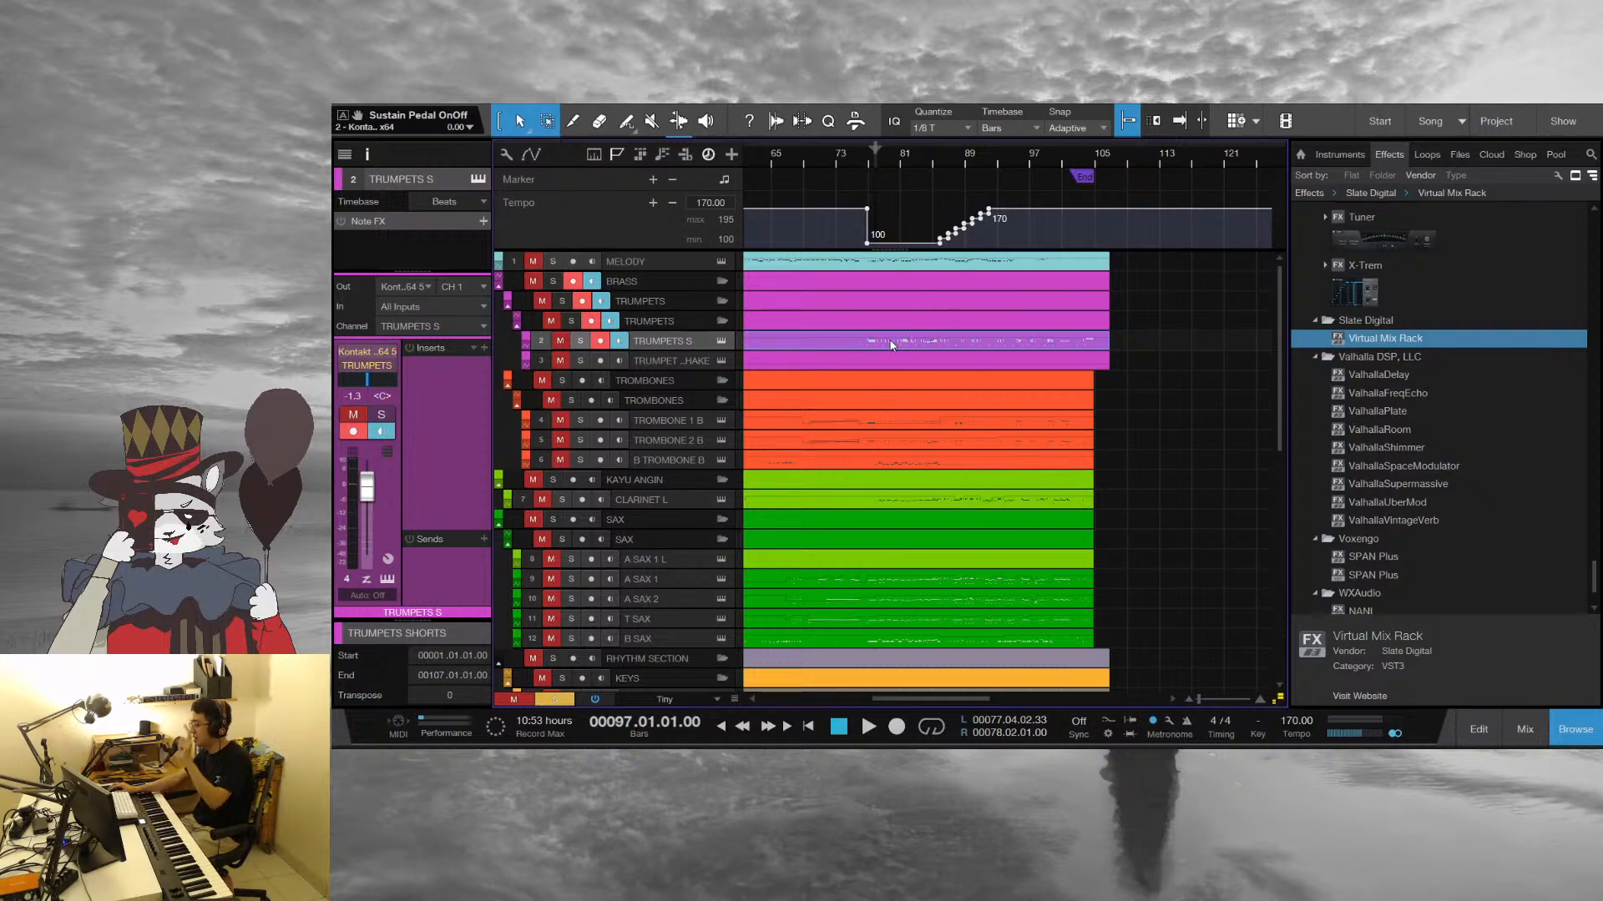
pyautogui.click(869, 156)
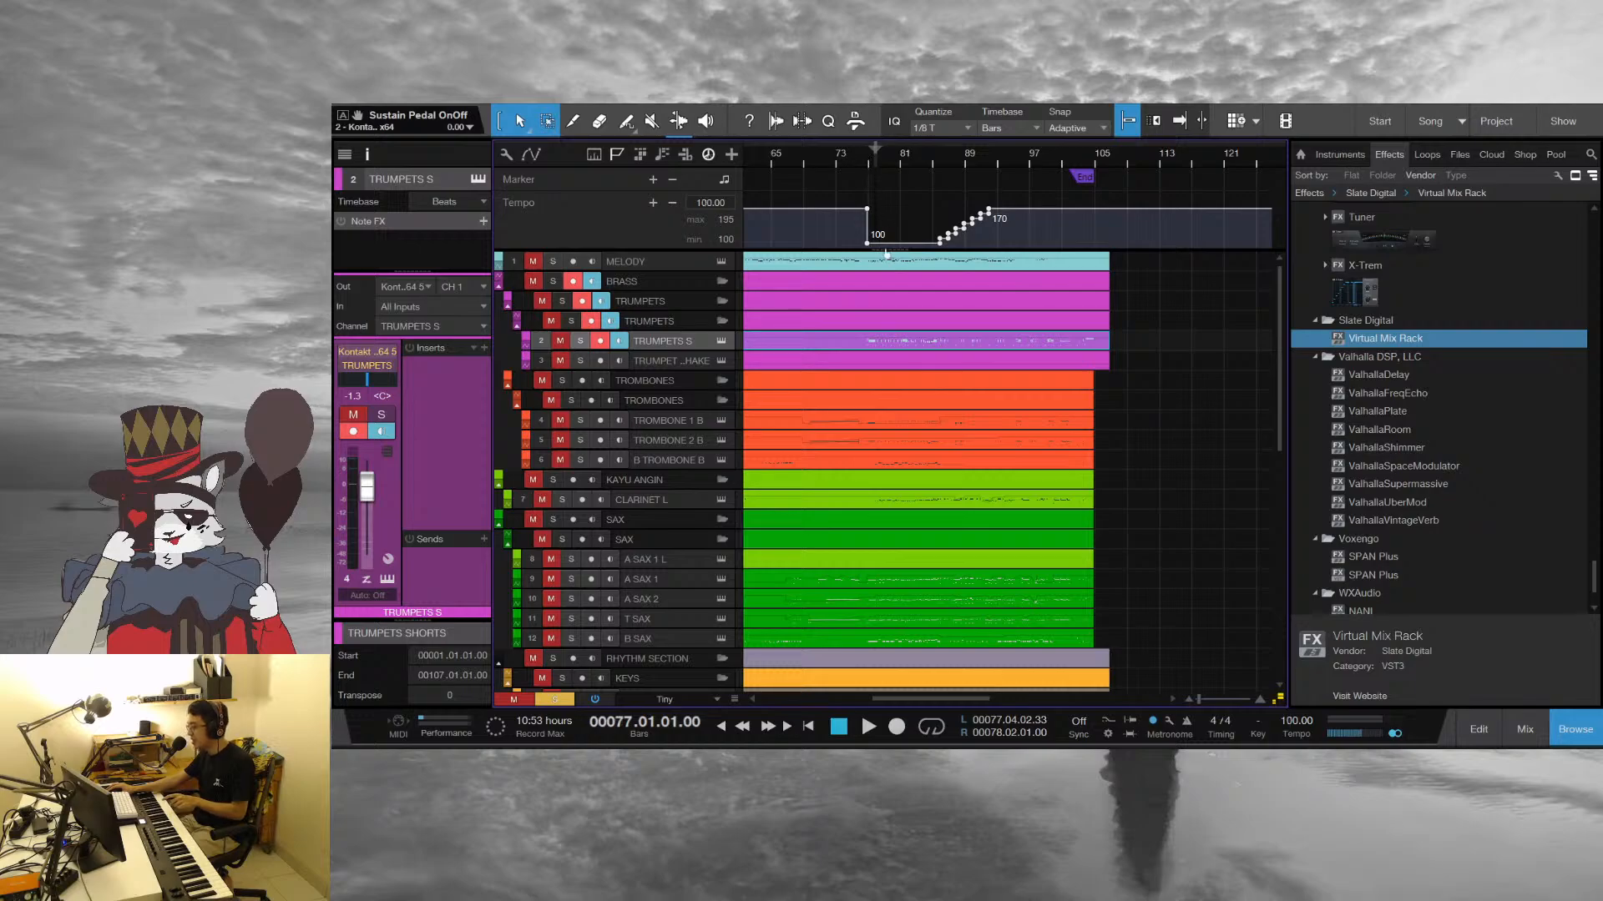
pyautogui.doubleClick(902, 345)
pyautogui.press('space')
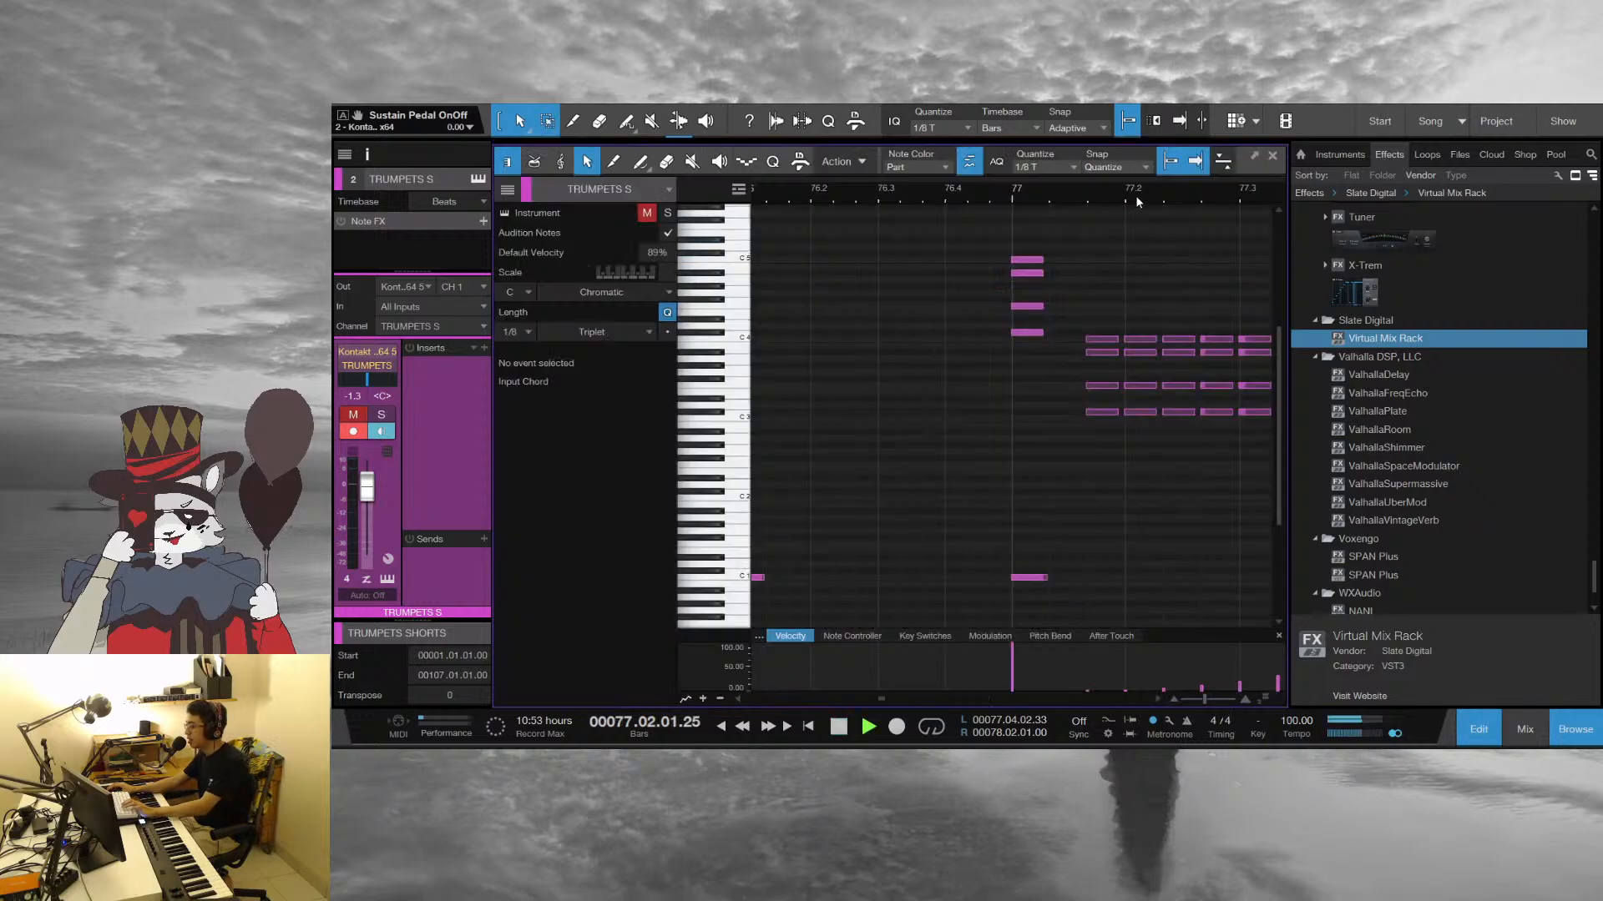
pyautogui.press('space')
pyautogui.click(839, 197)
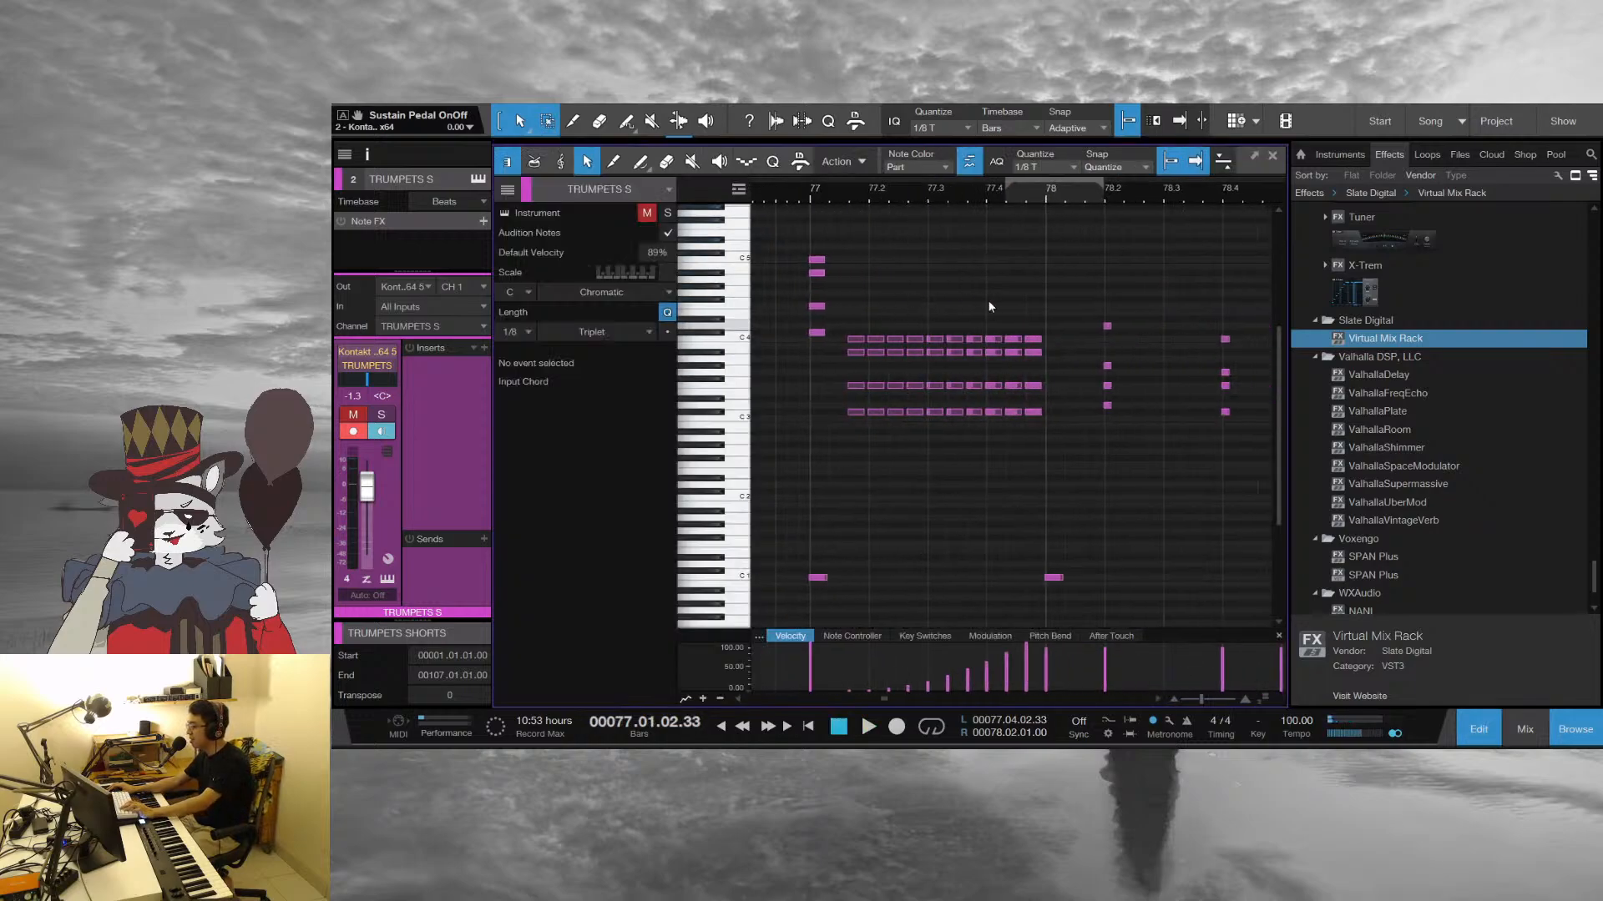
# Play the repeated trumpet chords from bar 77 into bar 78, stop, and move the playback position to the start of bar 78
pyautogui.scroll(3, 887, 238)
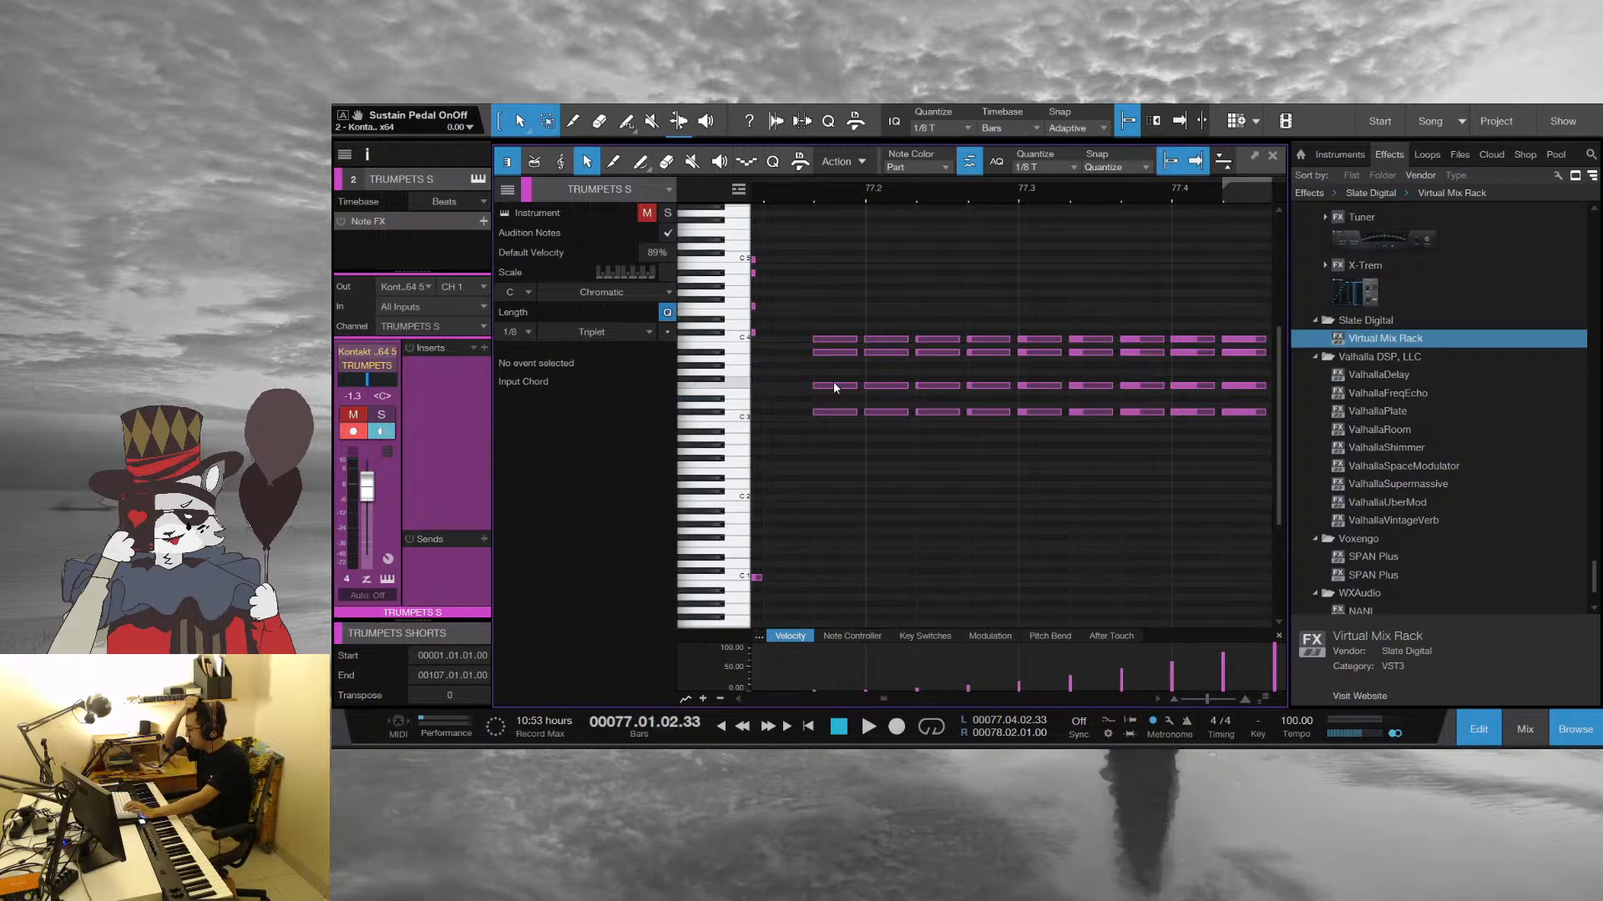
pyautogui.press('space')
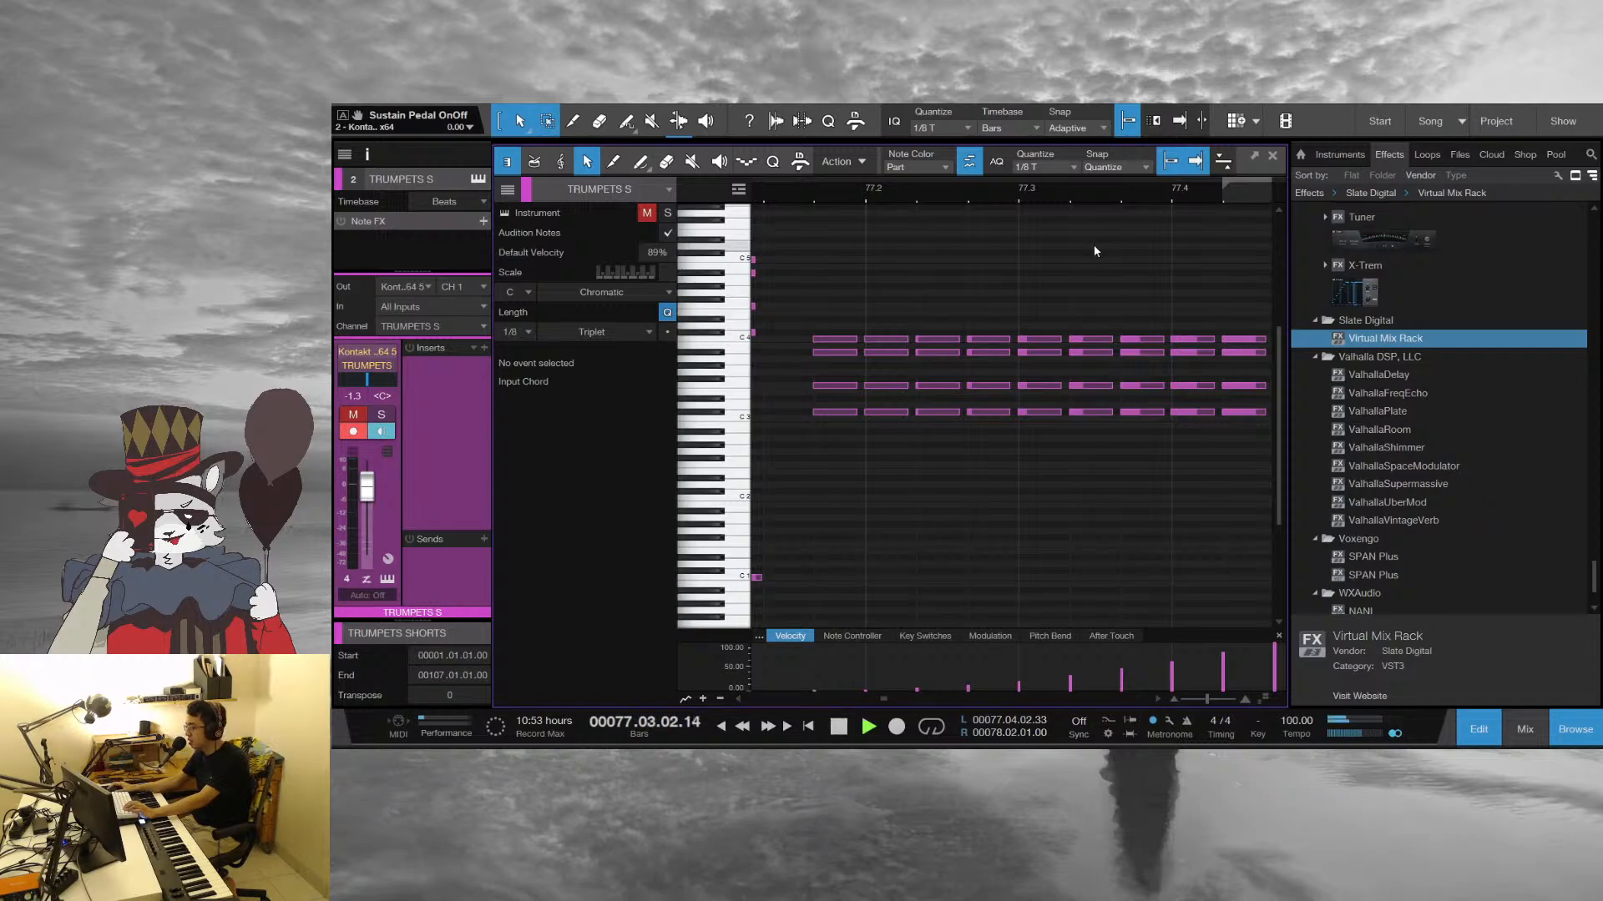
pyautogui.moveTo(1139, 194); pyautogui.dragTo(959, 191)
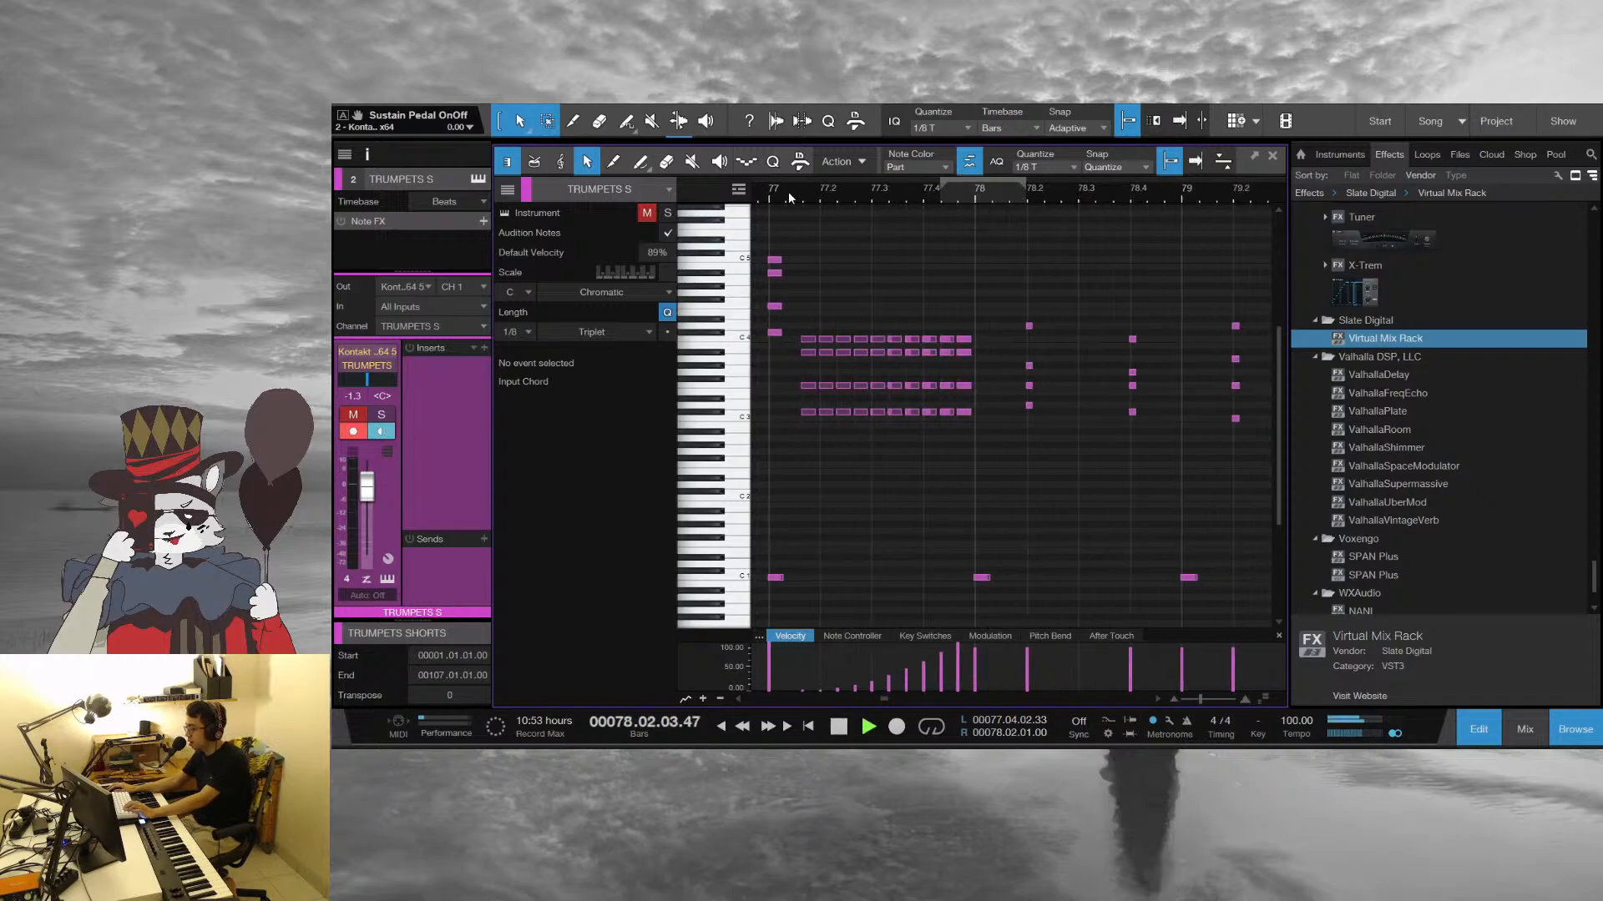
pyautogui.press('space')
pyautogui.click(982, 193)
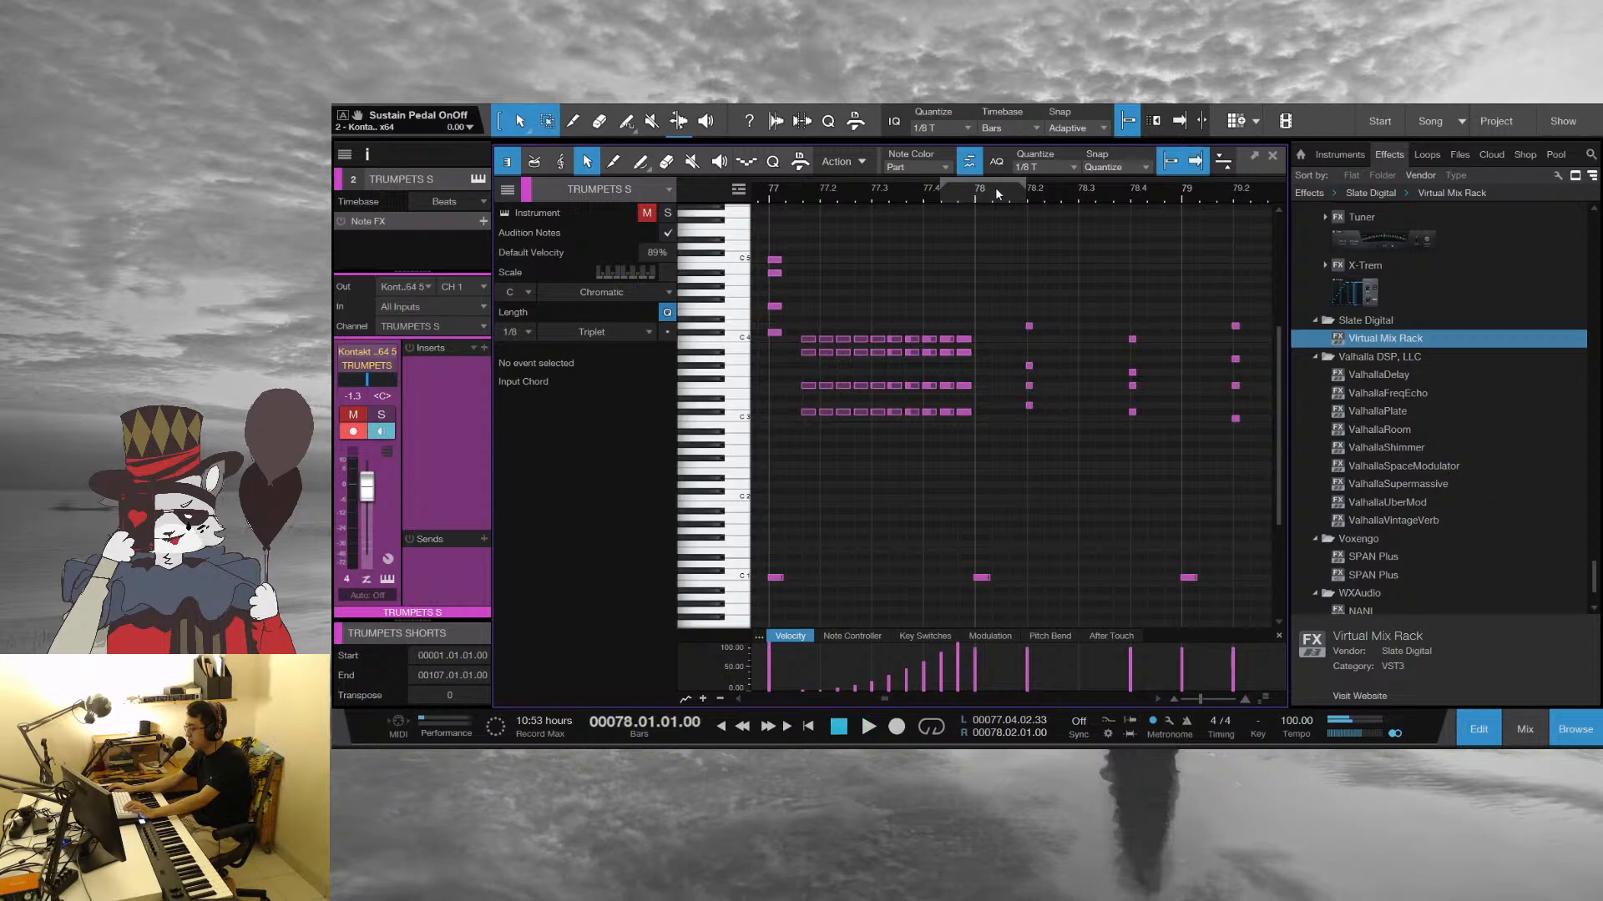
# Play the trumpet part from bar 78 to bar 81, and return to the arrangement
pyautogui.moveTo(996, 193); pyautogui.dragTo(1014, 267)
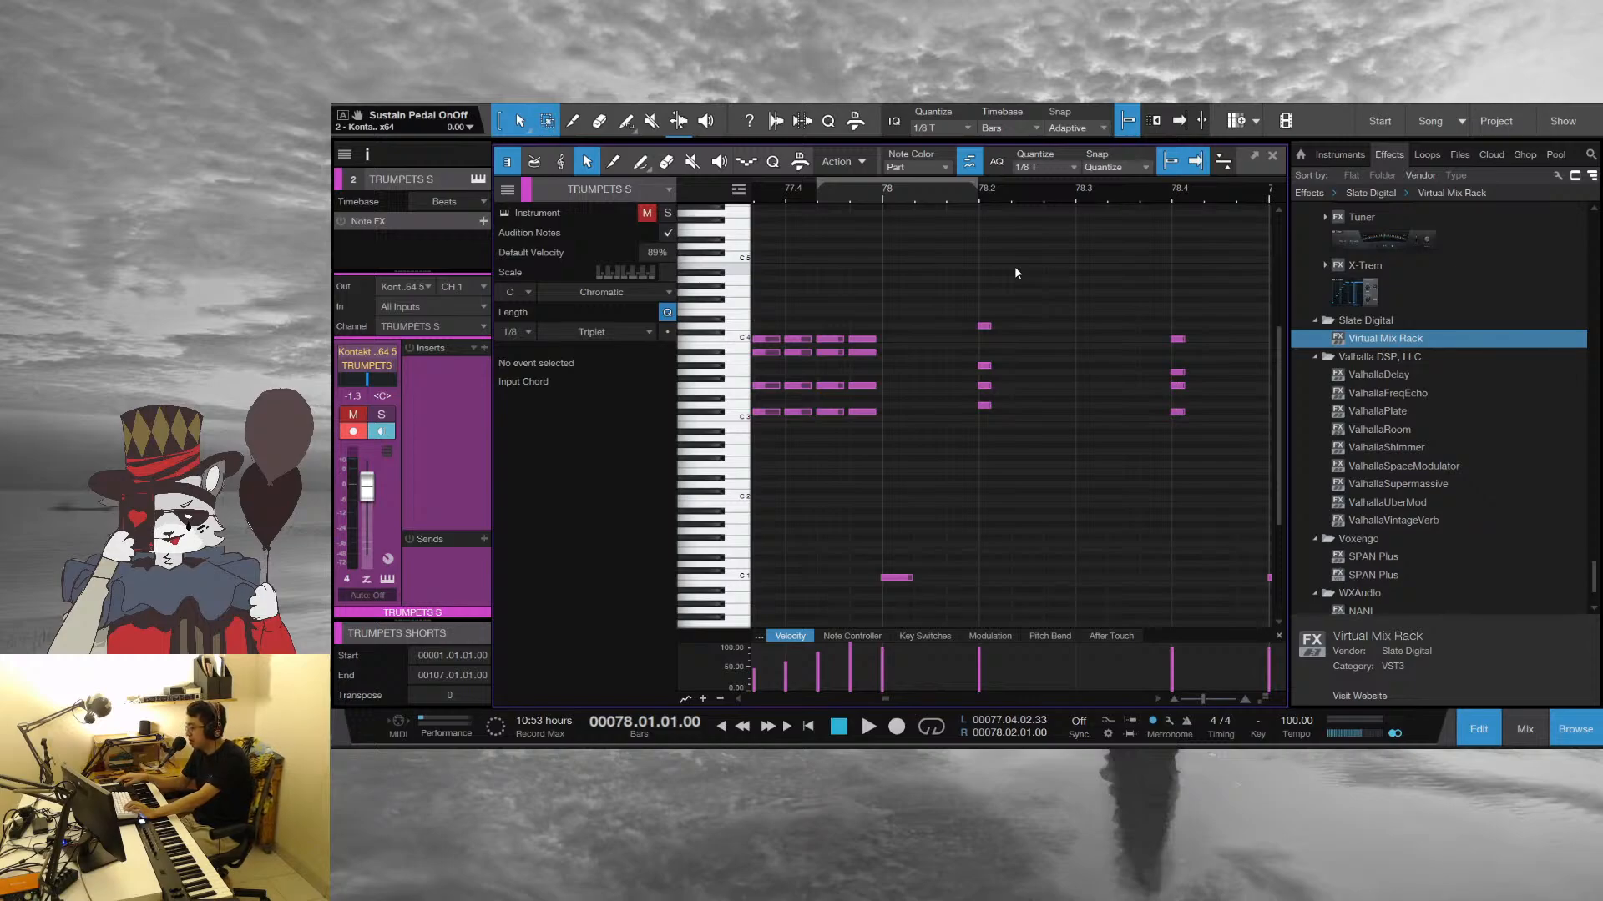
pyautogui.press('space')
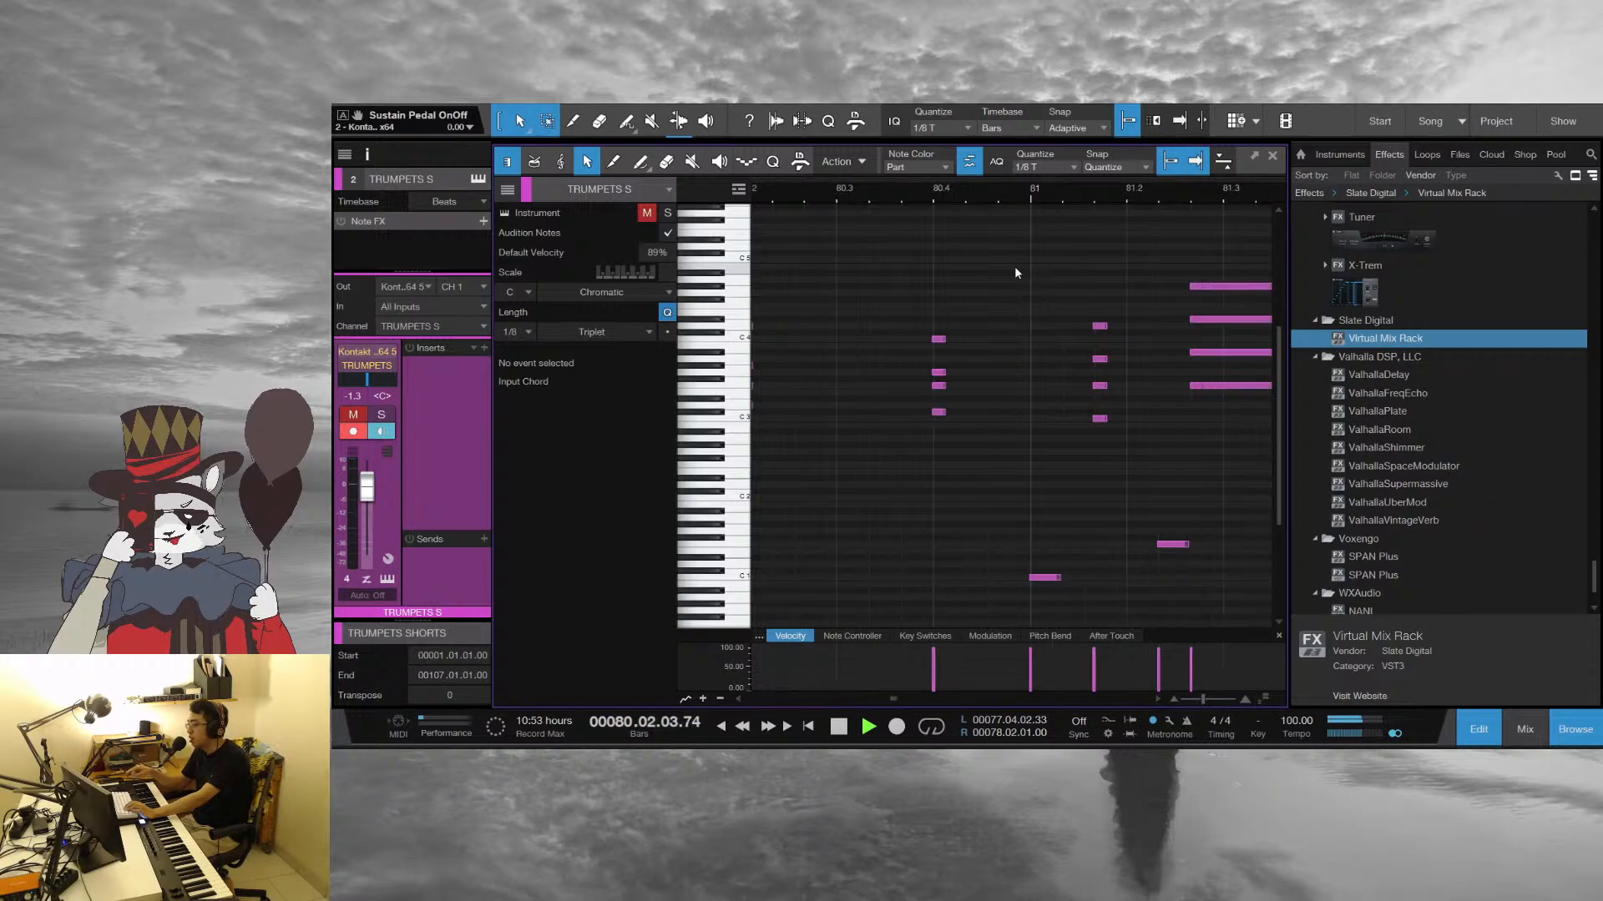
pyautogui.press('F2')
pyautogui.press('space')
pyautogui.scroll(-5, 578, 492)
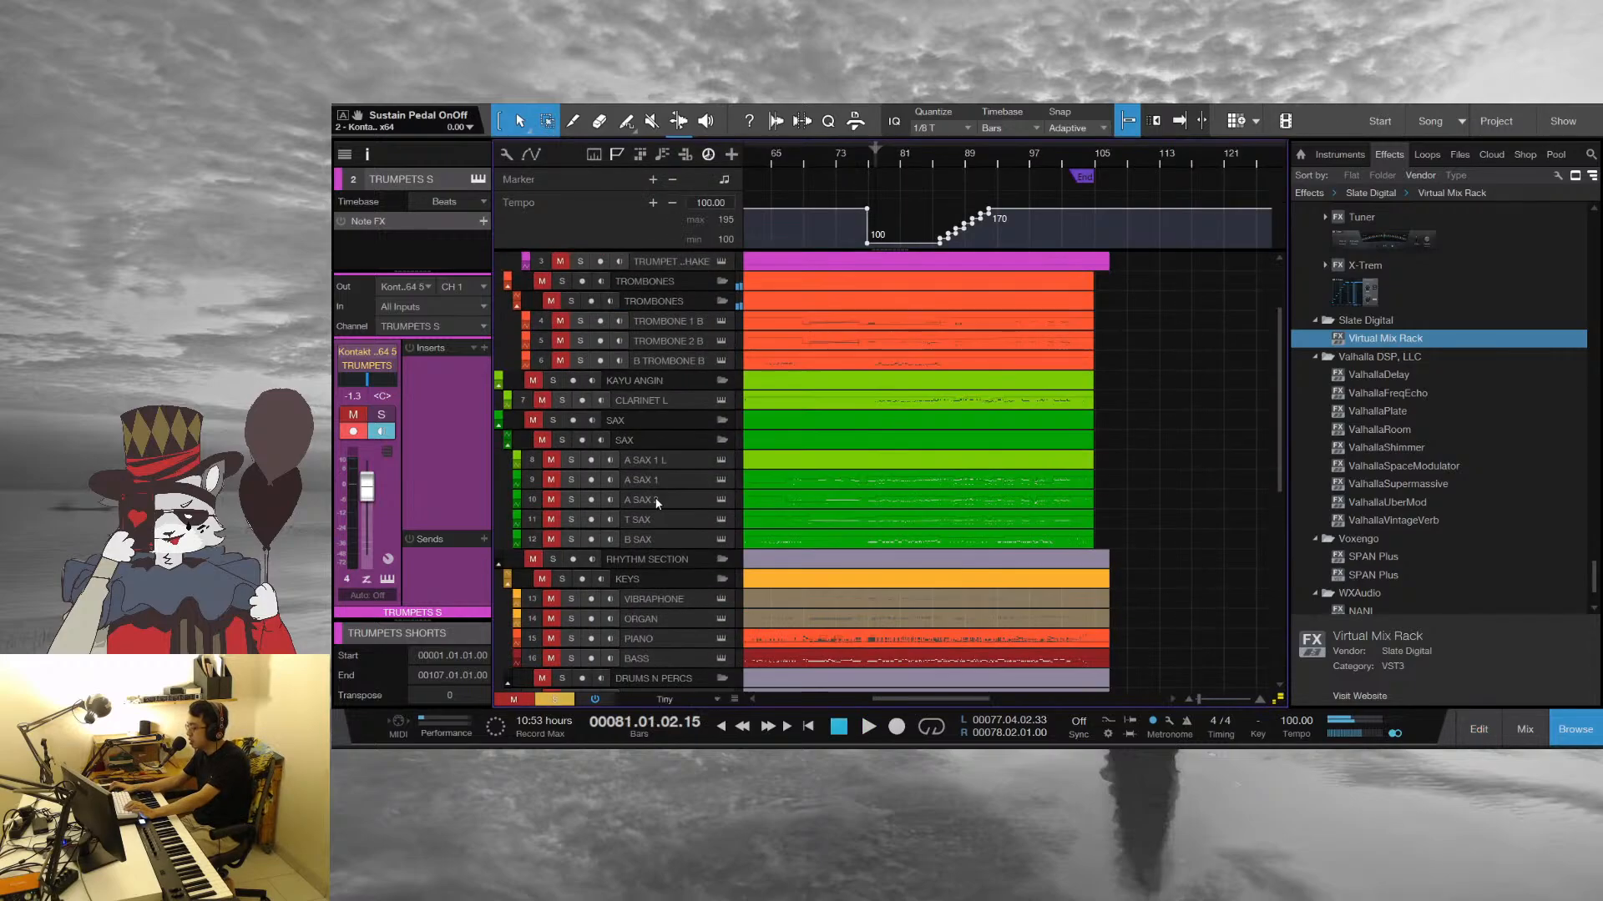
# Solo the BASS track and play it from about bar 78 to the end of bar 82
pyautogui.click(571, 473)
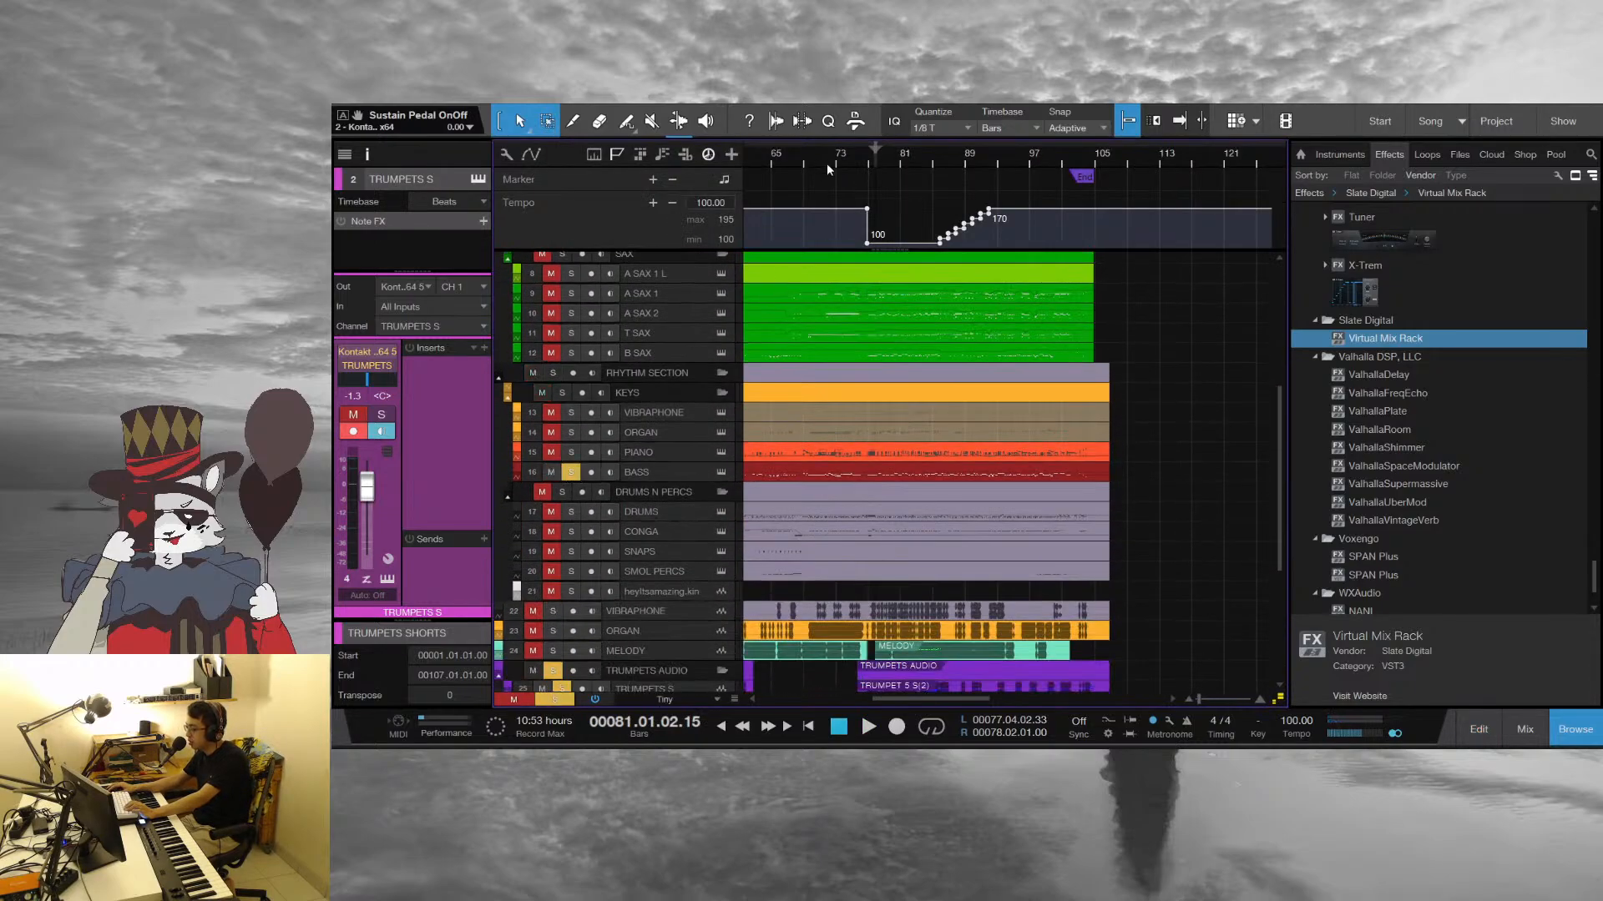
pyautogui.press('space')
pyautogui.moveTo(878, 152); pyautogui.dragTo(950, 205)
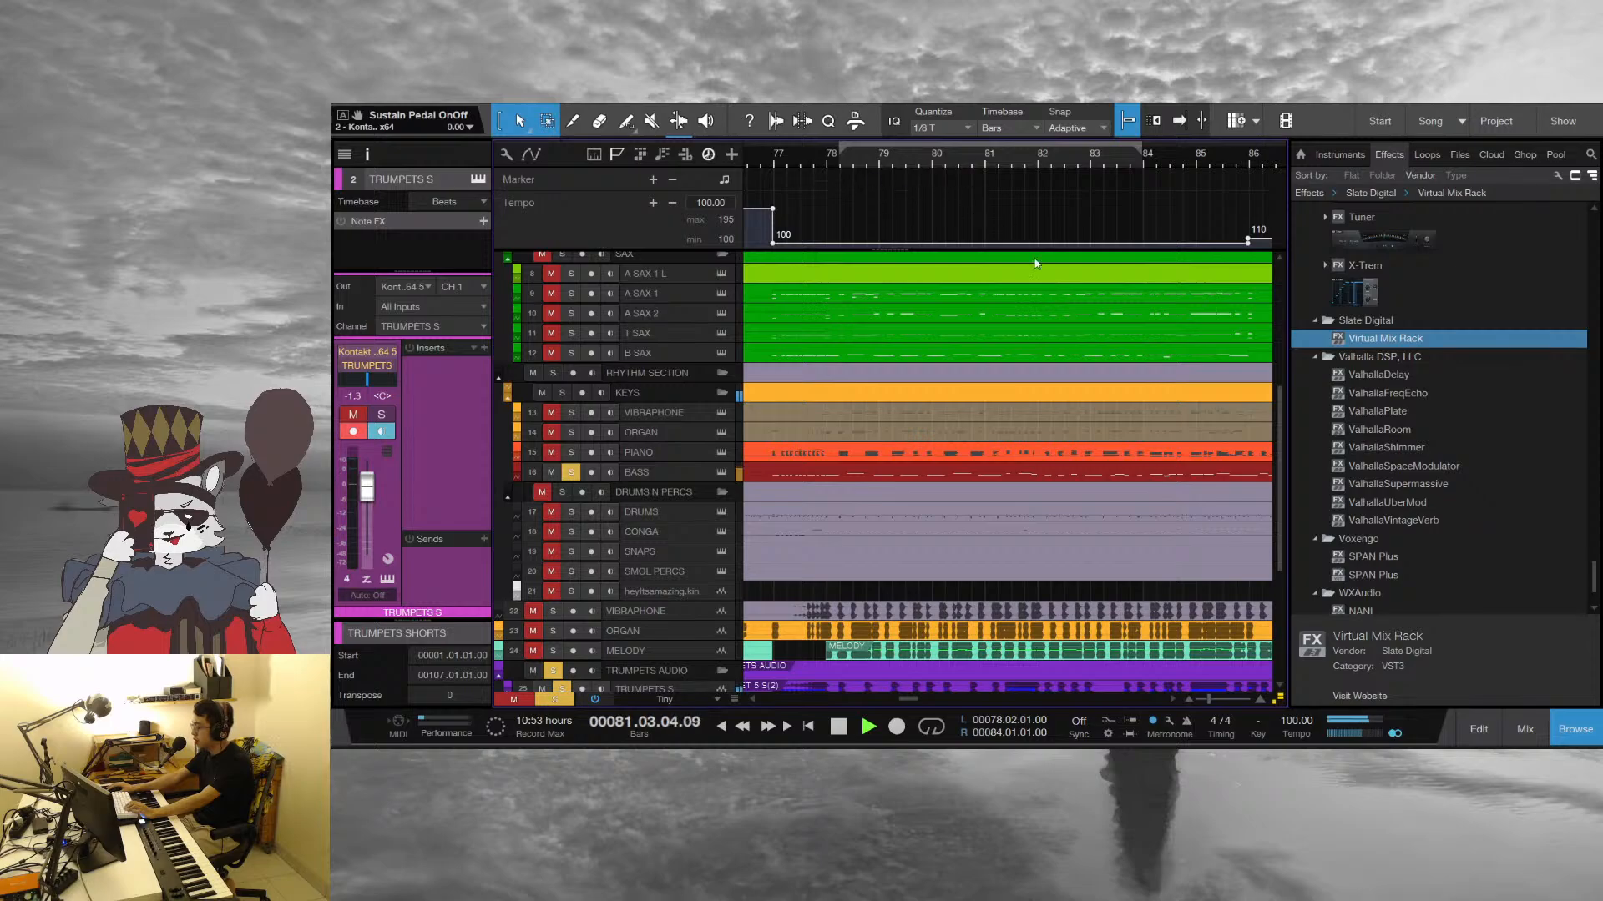
pyautogui.press('space')
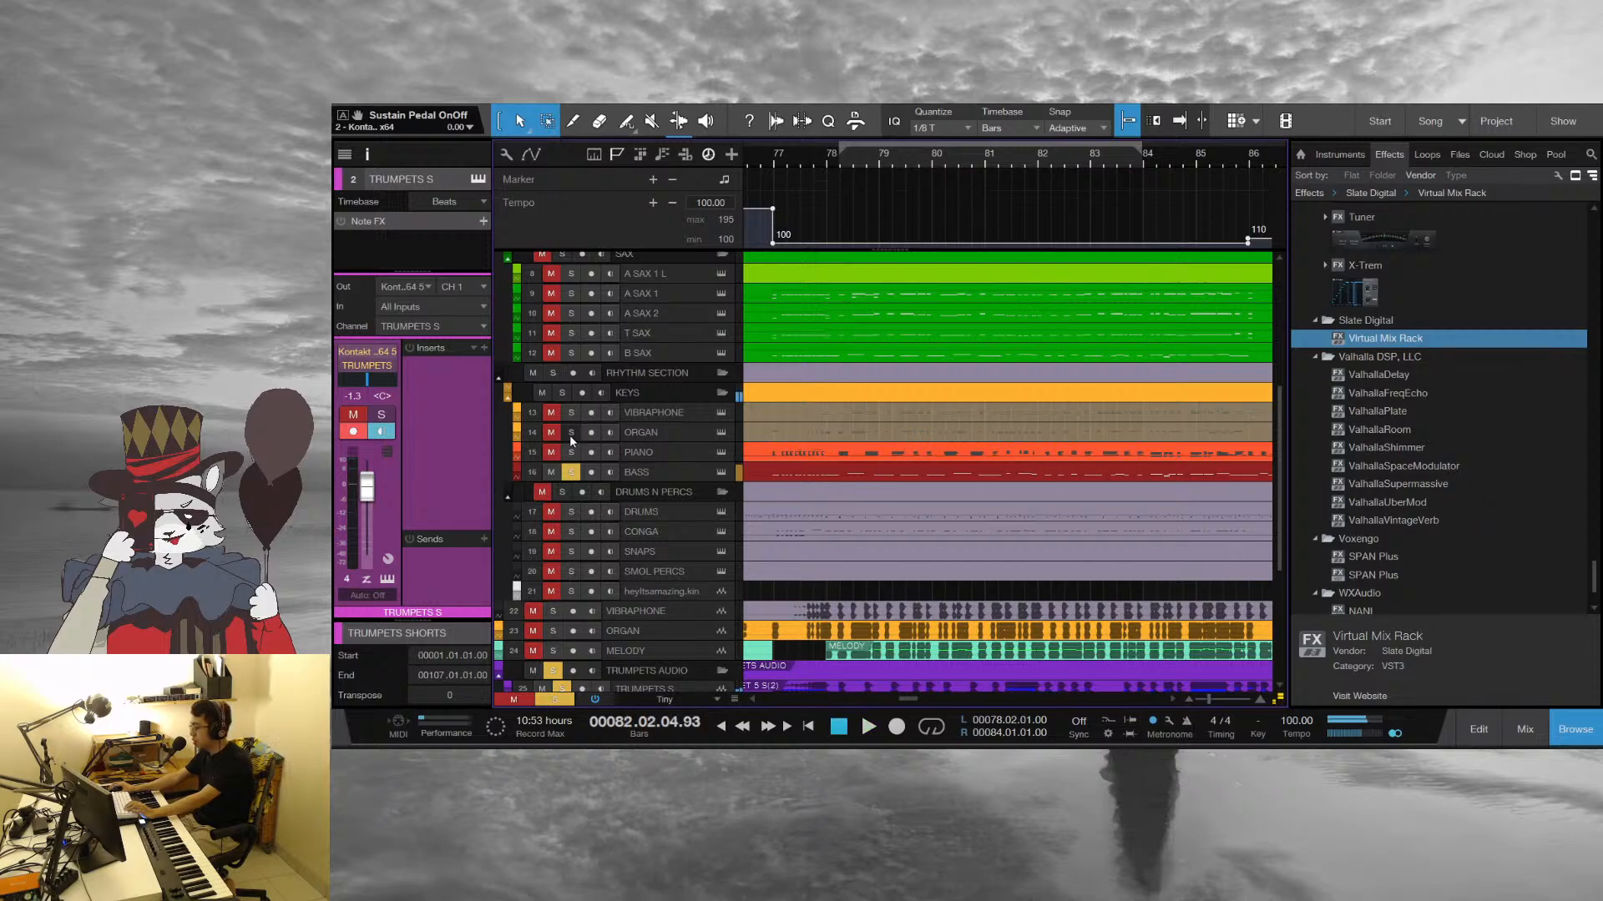
# Solo the PIANO track alongside the bass, and play from bar 78 into bar 87
pyautogui.click(570, 453)
pyautogui.click(824, 157)
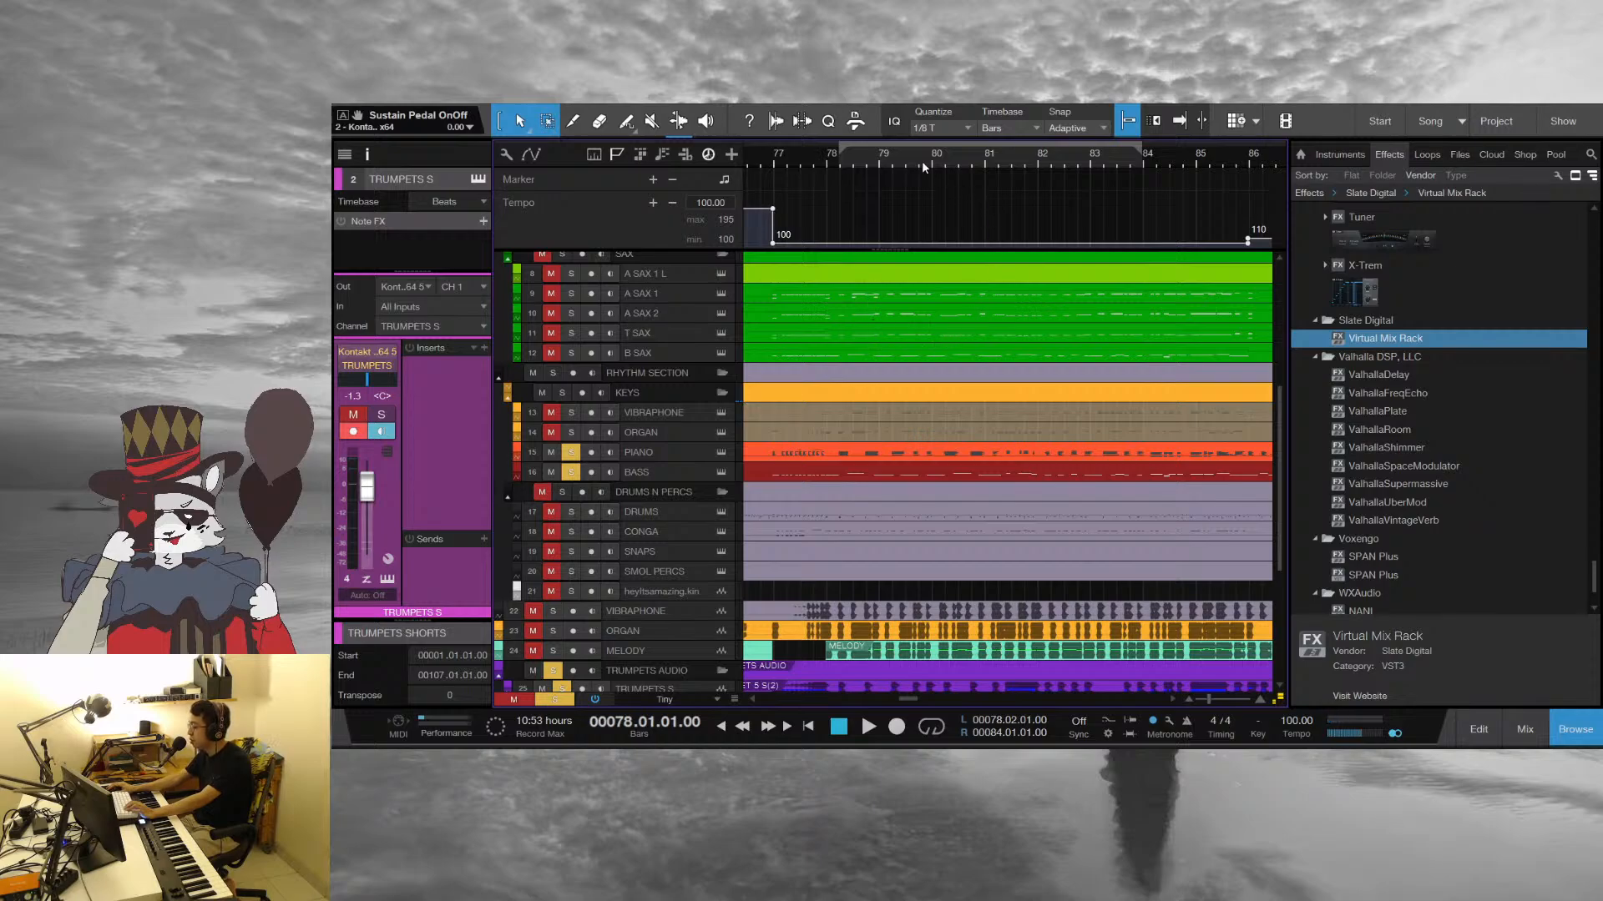
pyautogui.moveTo(921, 159); pyautogui.dragTo(822, 126)
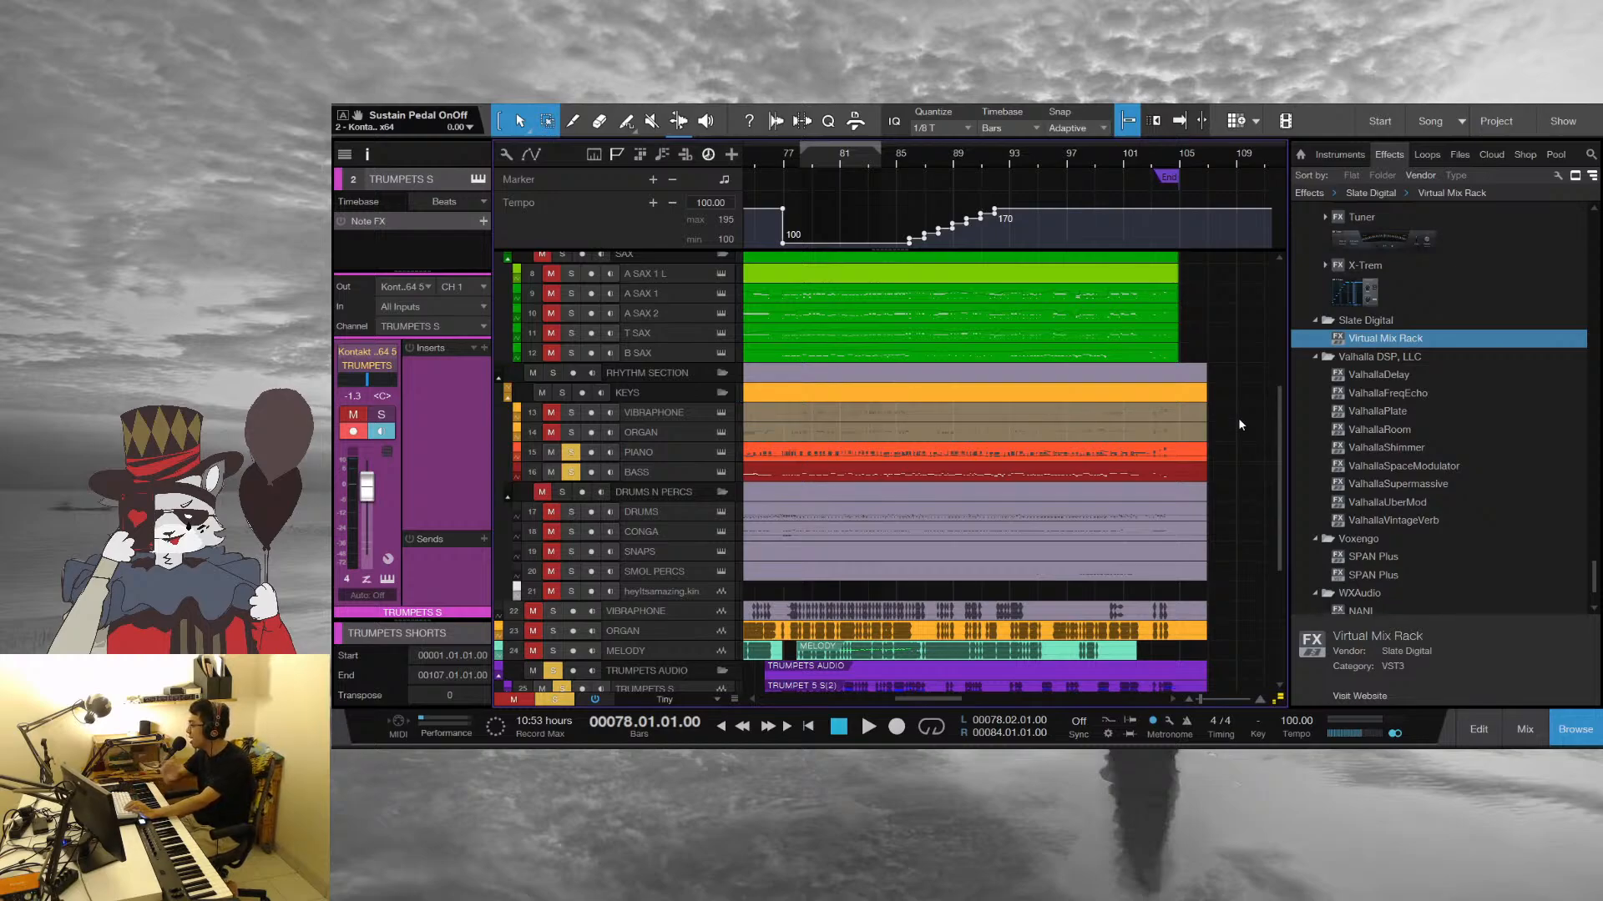
pyautogui.press('space')
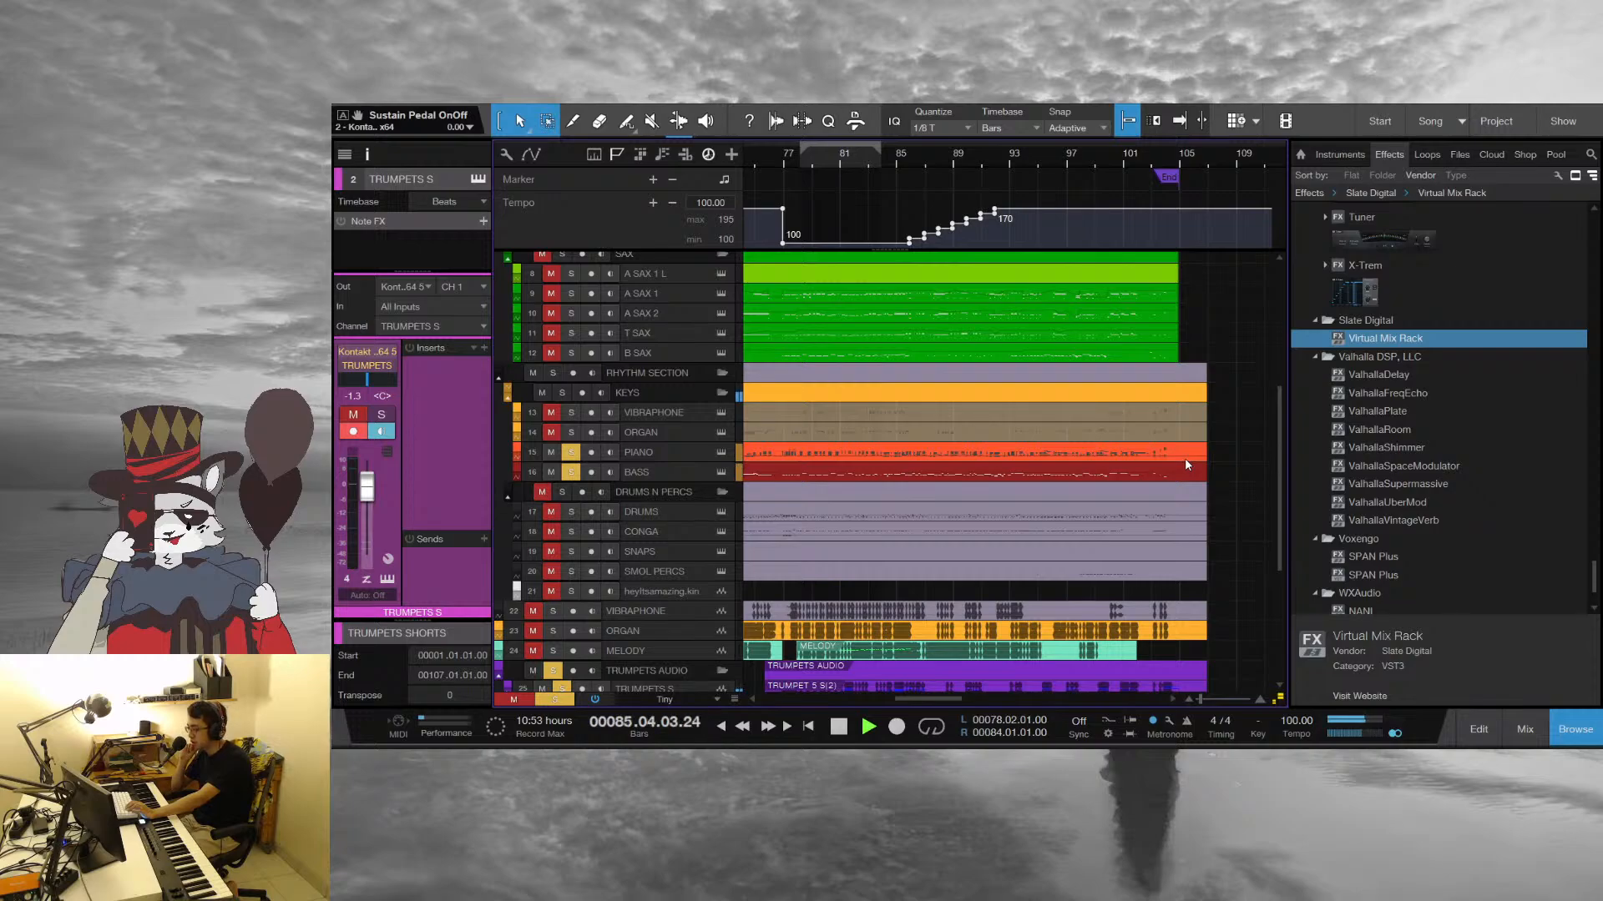
pyautogui.scroll(6, 1175, 489)
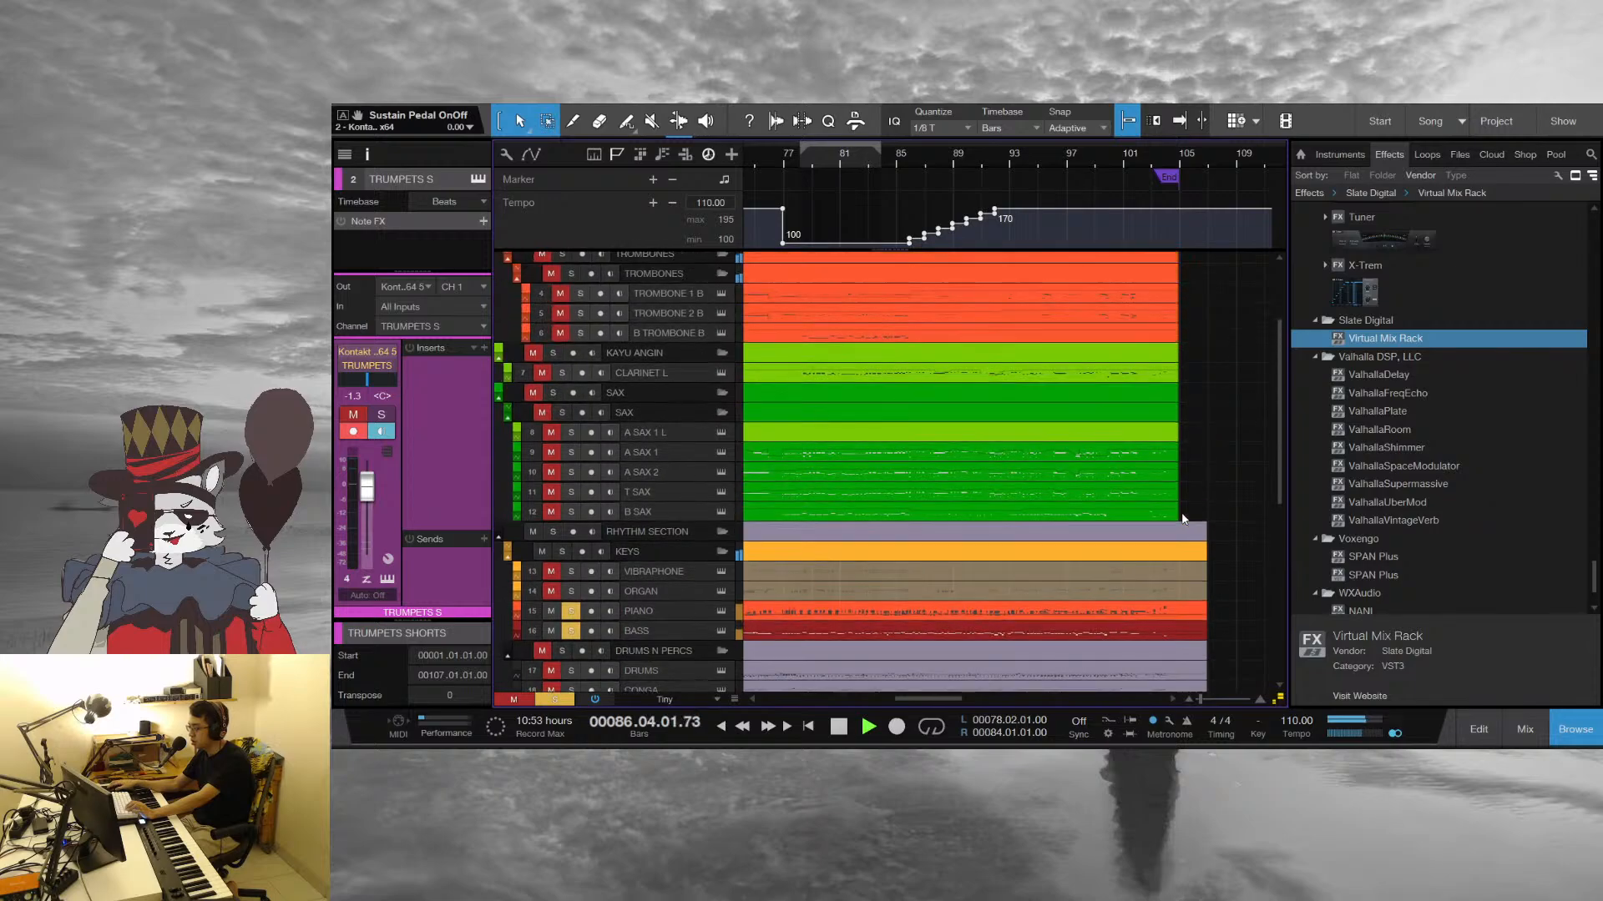
pyautogui.press('space')
# Open the MELODY part in the note editor over the other parts, and move the playback position to beat 4 of bar 84
pyautogui.scroll(-6, 1229, 528)
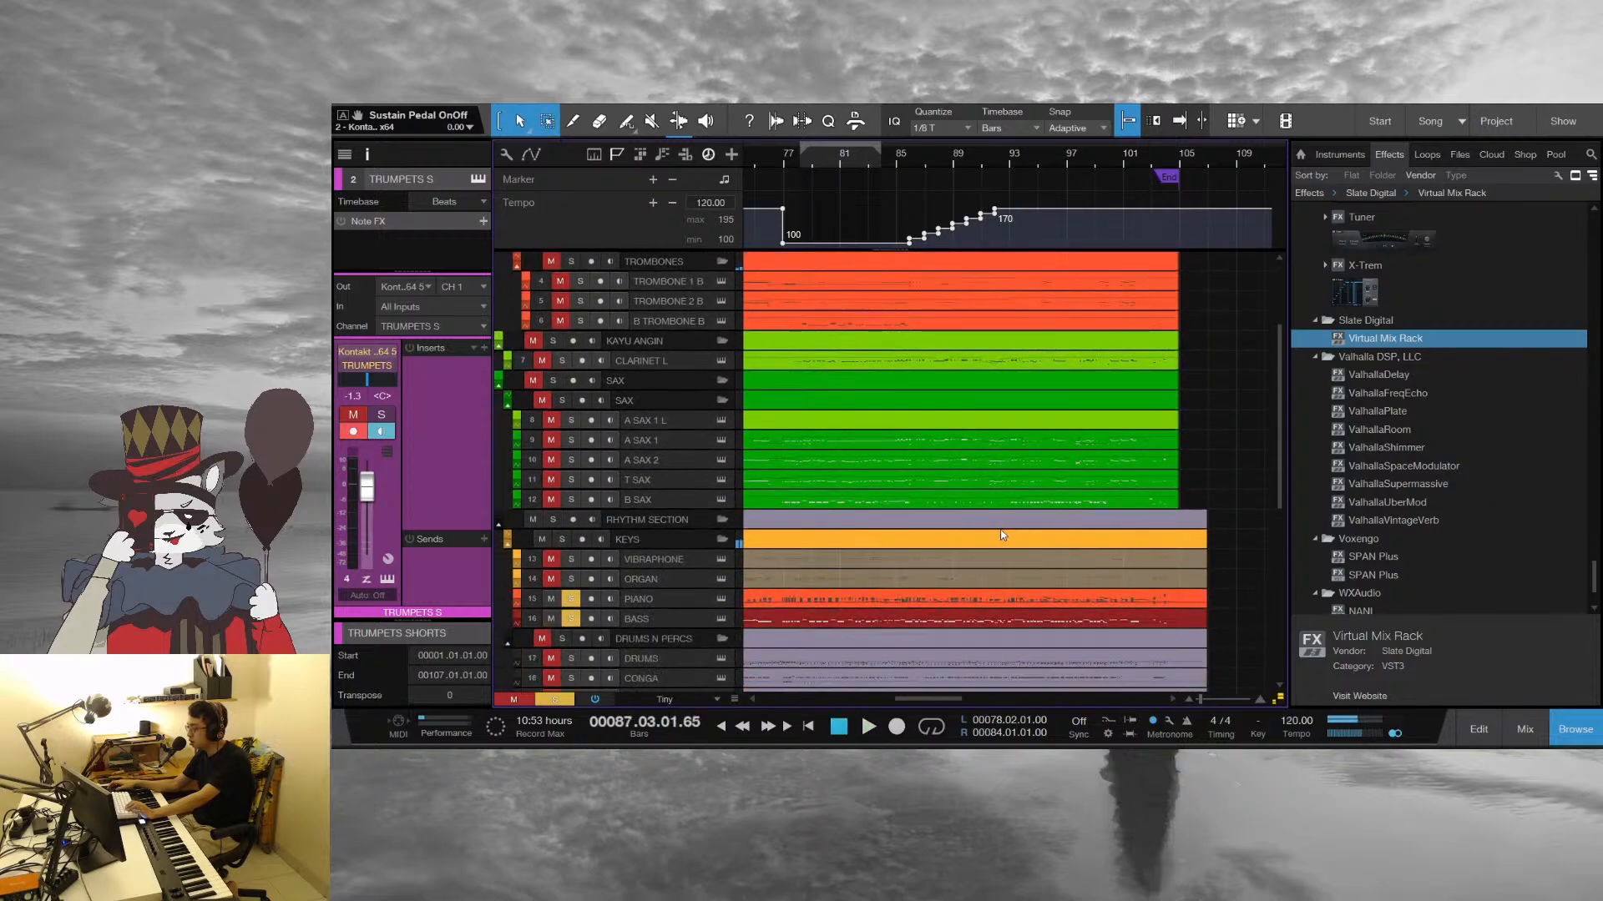
pyautogui.scroll(5, 1207, 517)
pyautogui.scroll(2, 1210, 576)
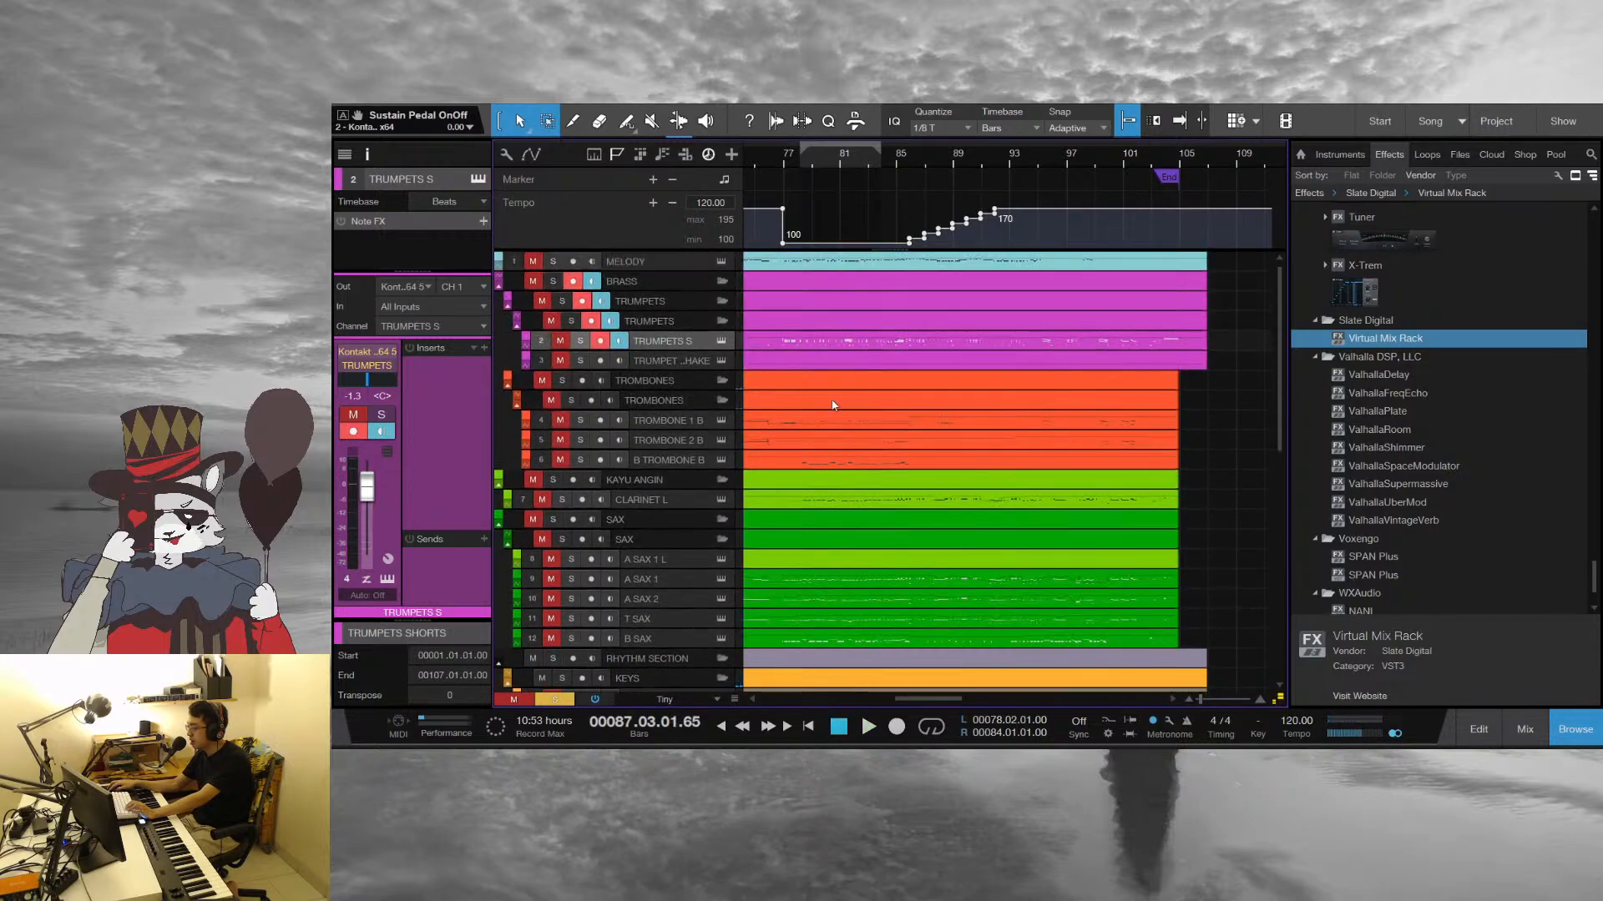
pyautogui.doubleClick(772, 258)
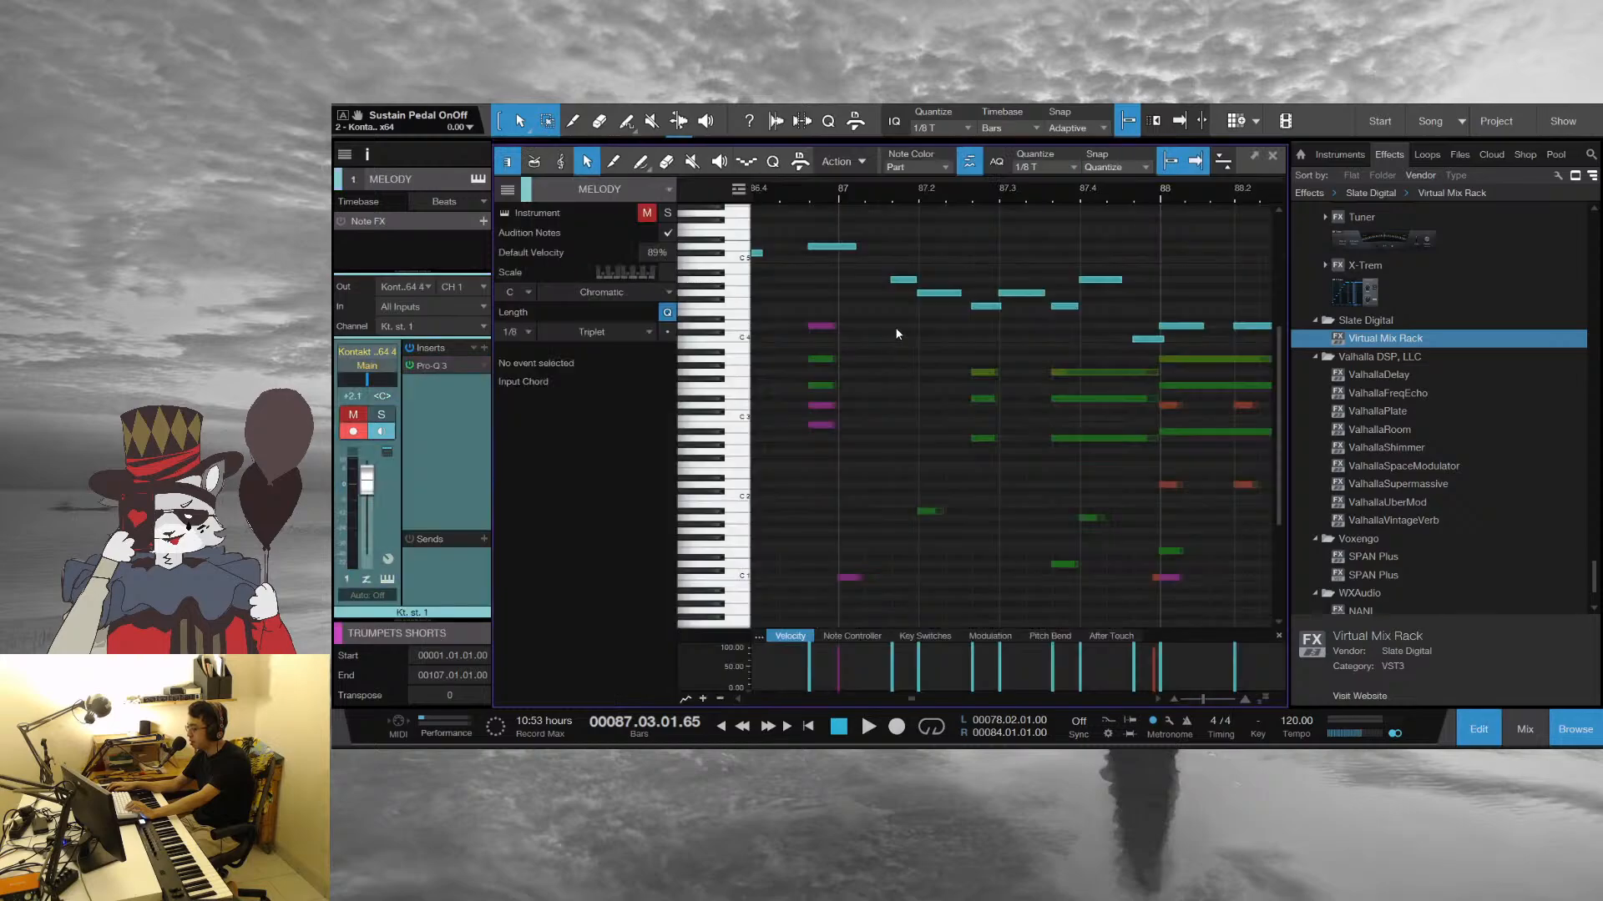
pyautogui.moveTo(799, 185); pyautogui.dragTo(994, 146)
pyautogui.click(911, 178)
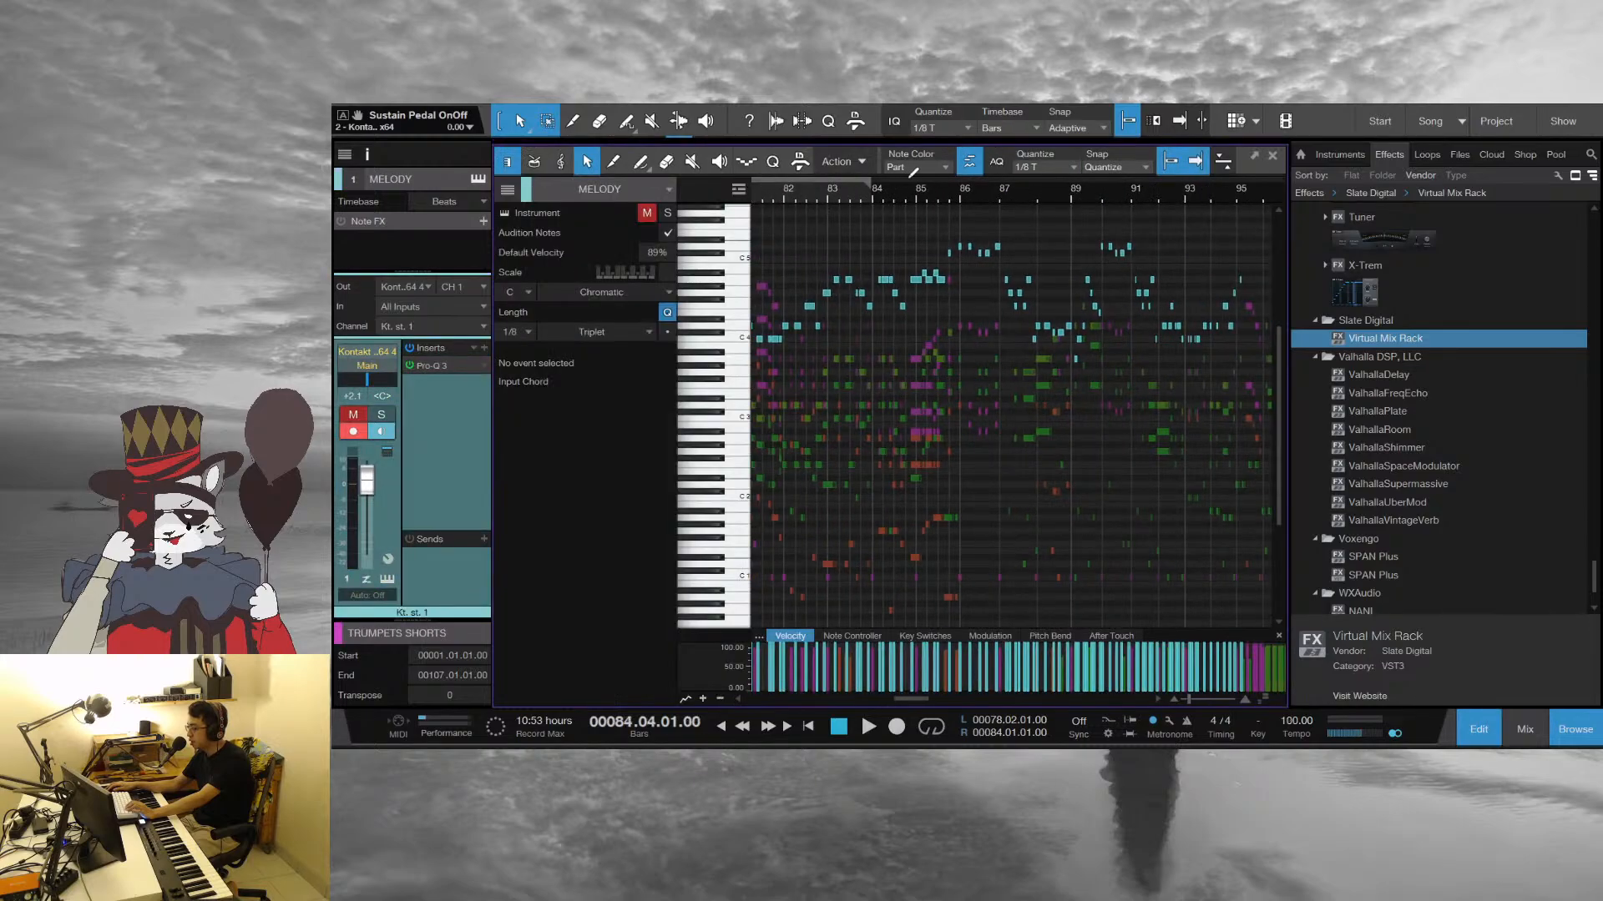
pyautogui.moveTo(912, 177); pyautogui.dragTo(974, 219)
# Play the band figure into beat 2 of bar 85, and return to the pickup at the end of bar 84
pyautogui.press('KP_1')
pyautogui.press('e')
pyautogui.press('e')
pyautogui.press('e')
pyautogui.press('e')
pyautogui.press('e')
pyautogui.press('space')
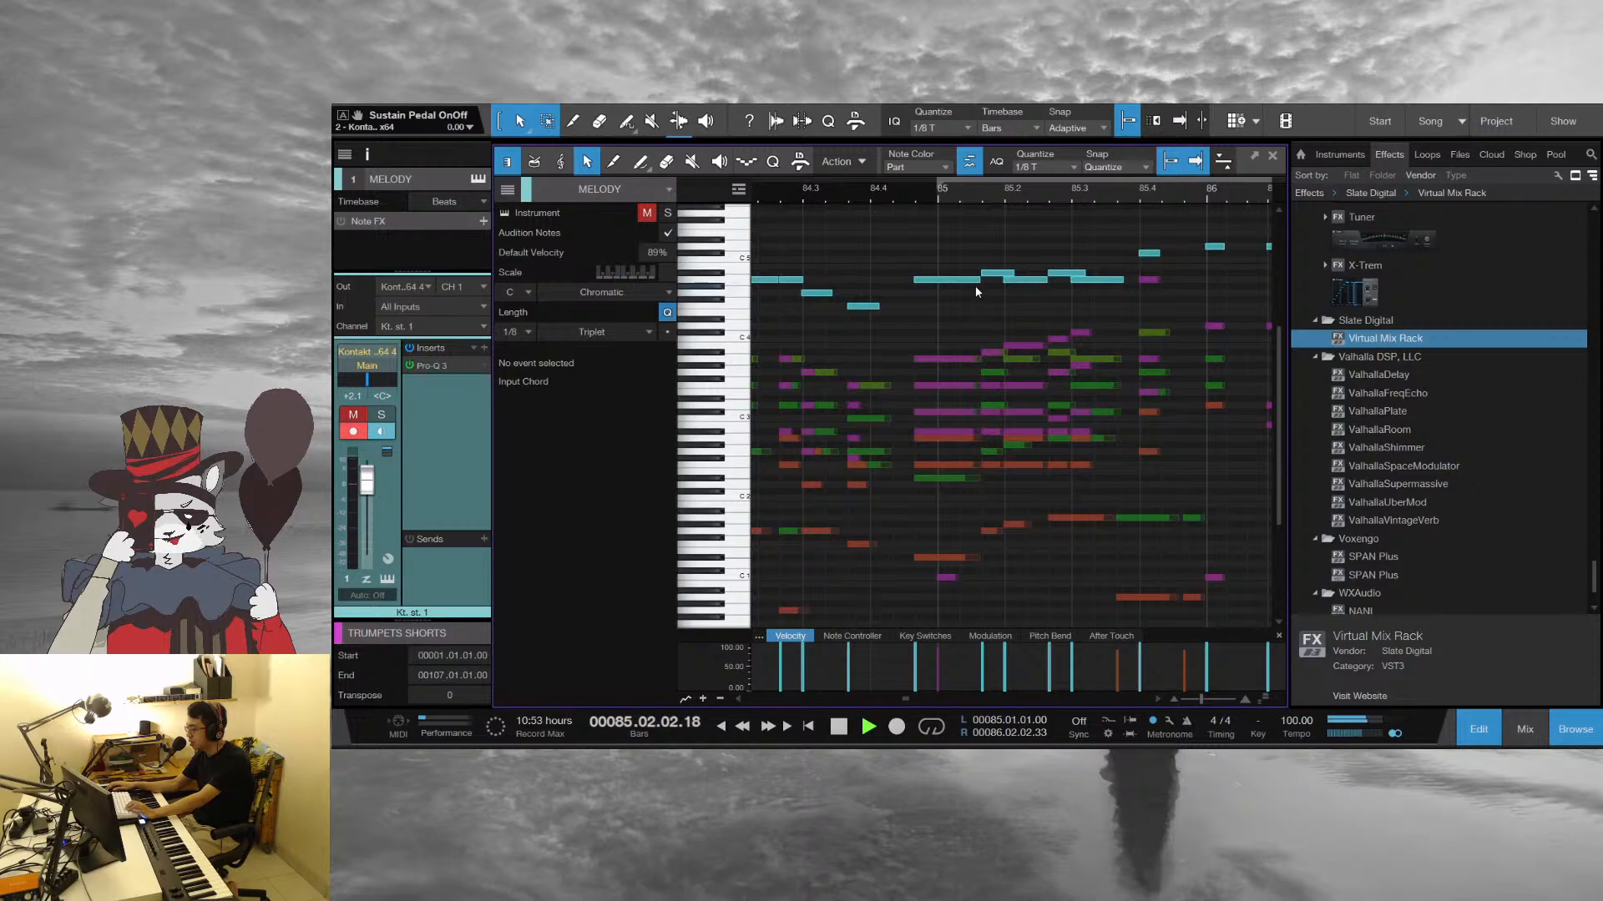
pyautogui.press('space')
pyautogui.press('e')
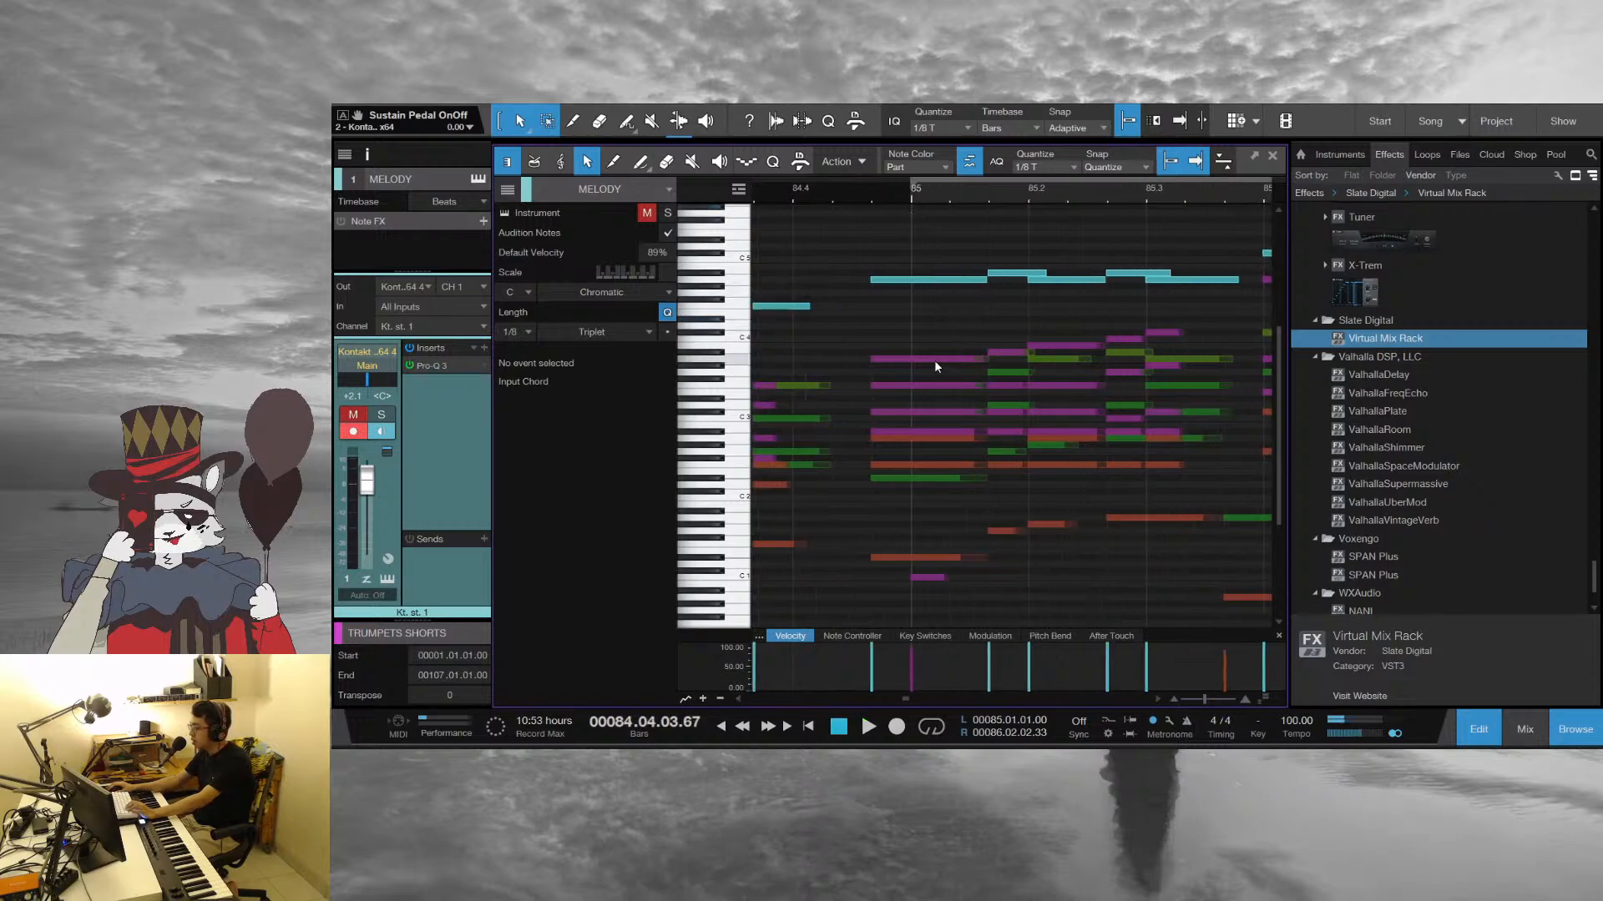
# Switch to the TRUMPETS S part via its A3 note before bar 85, and play the rising figure through beat 2
pyautogui.click(935, 360)
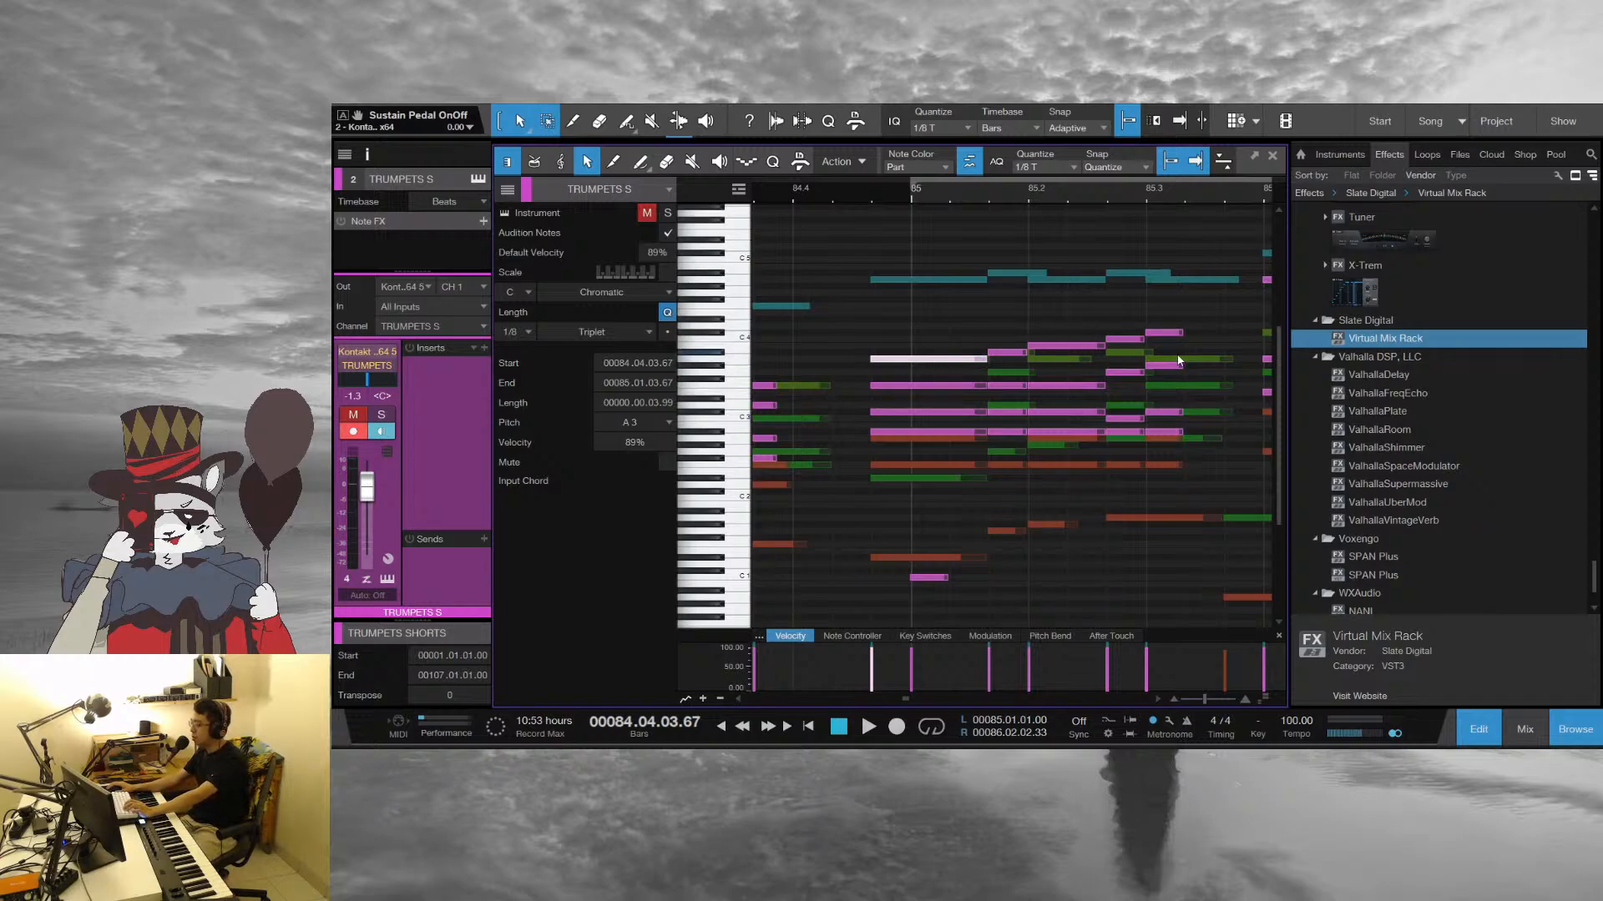
pyautogui.press('space')
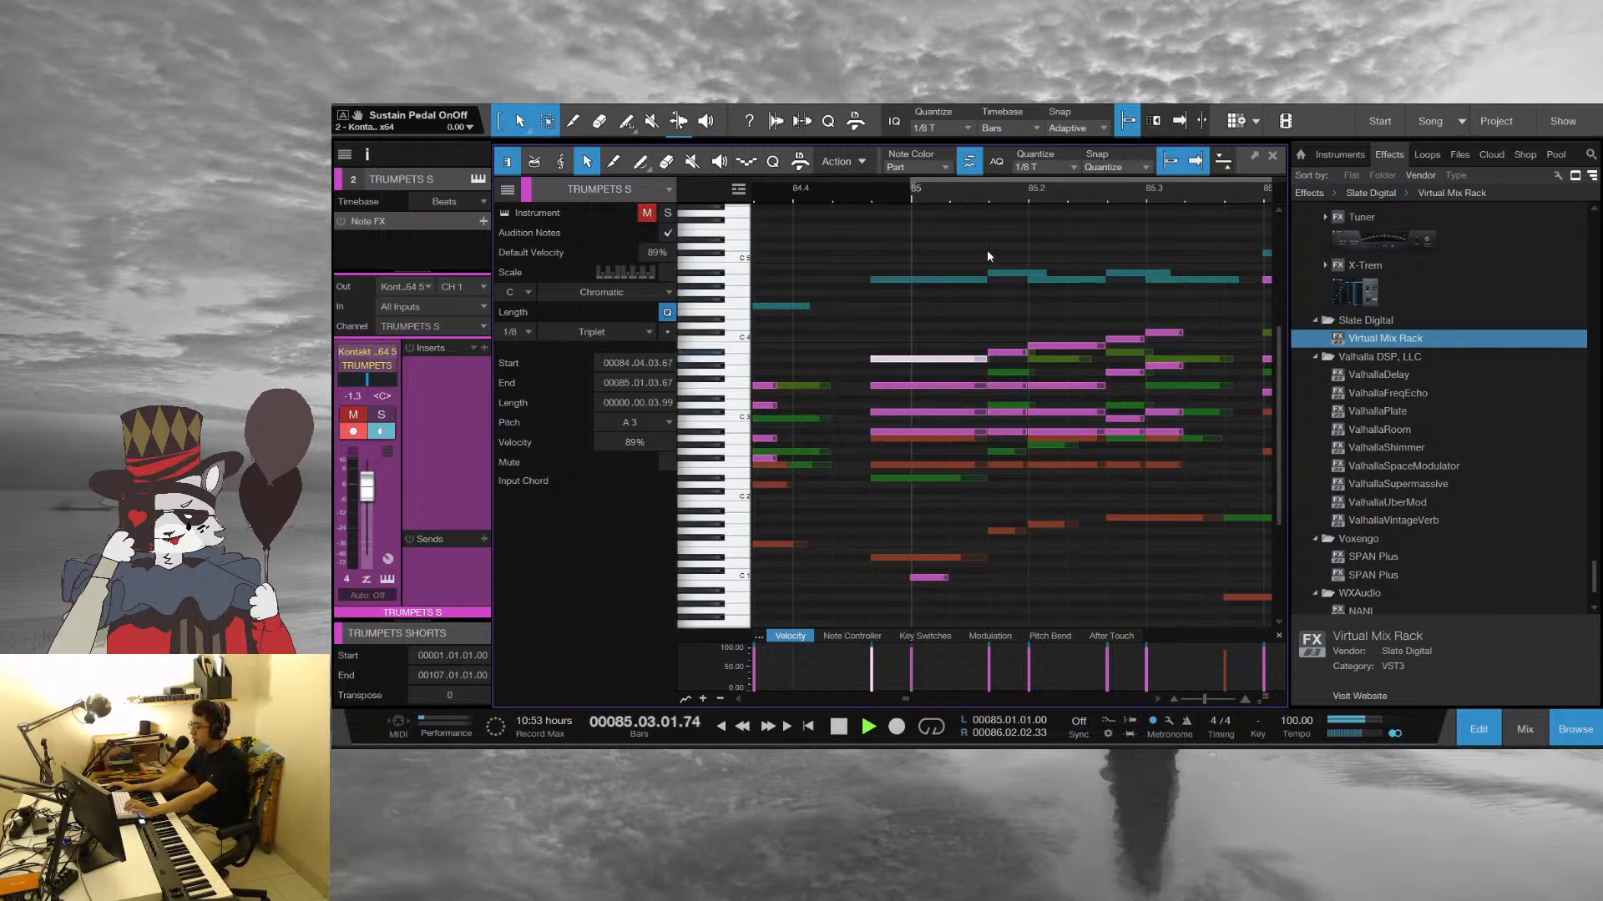
pyautogui.click(865, 193)
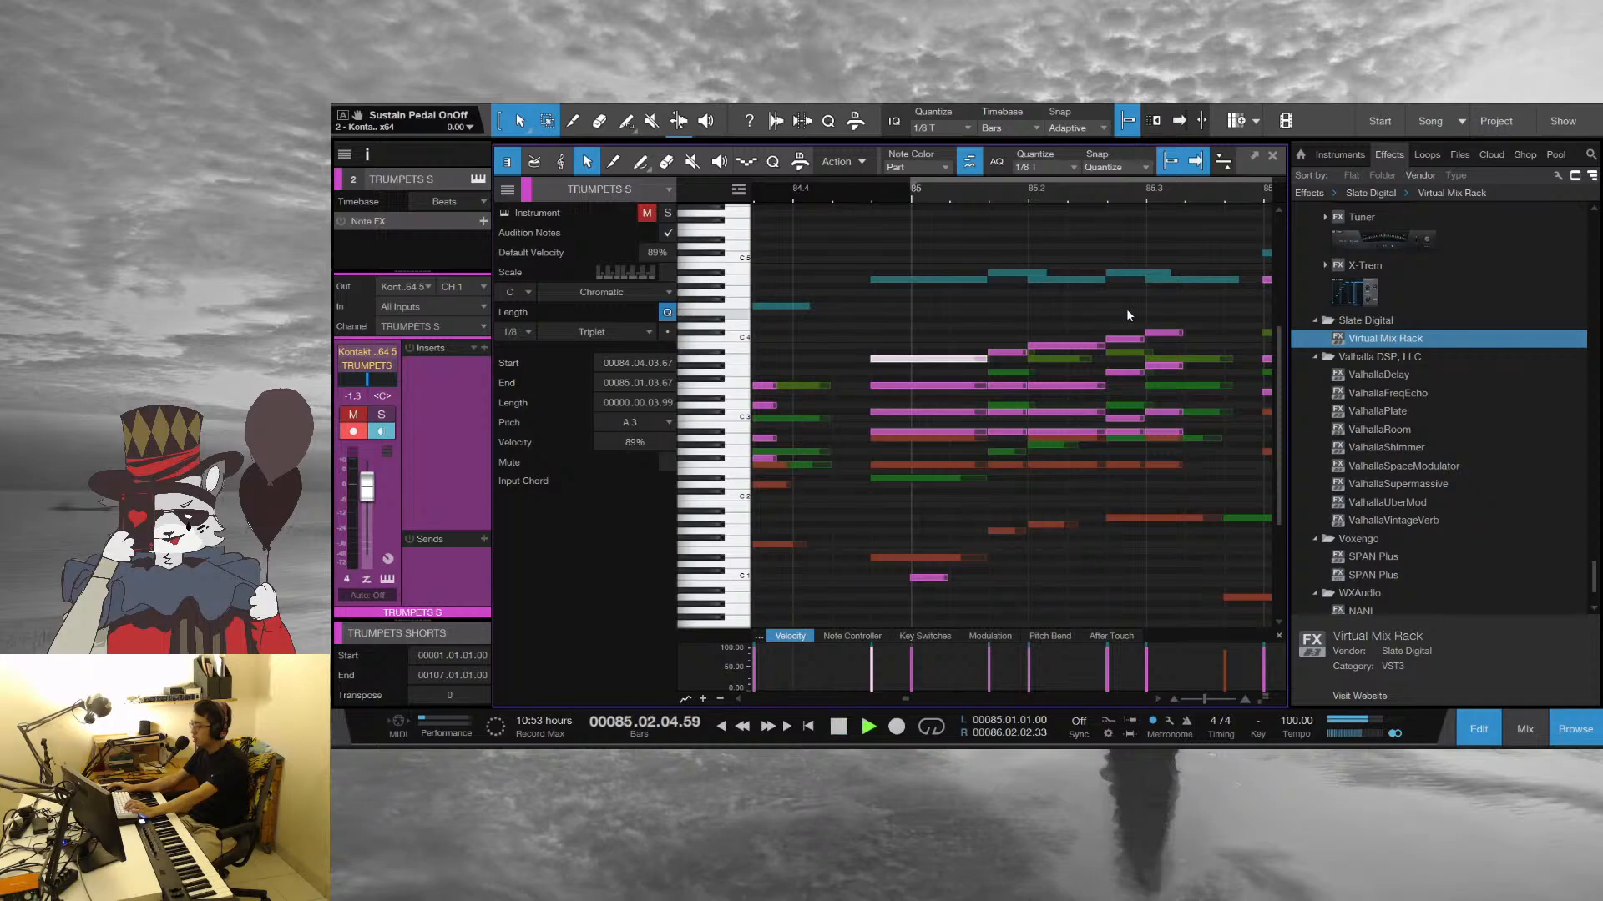
pyautogui.press('space')
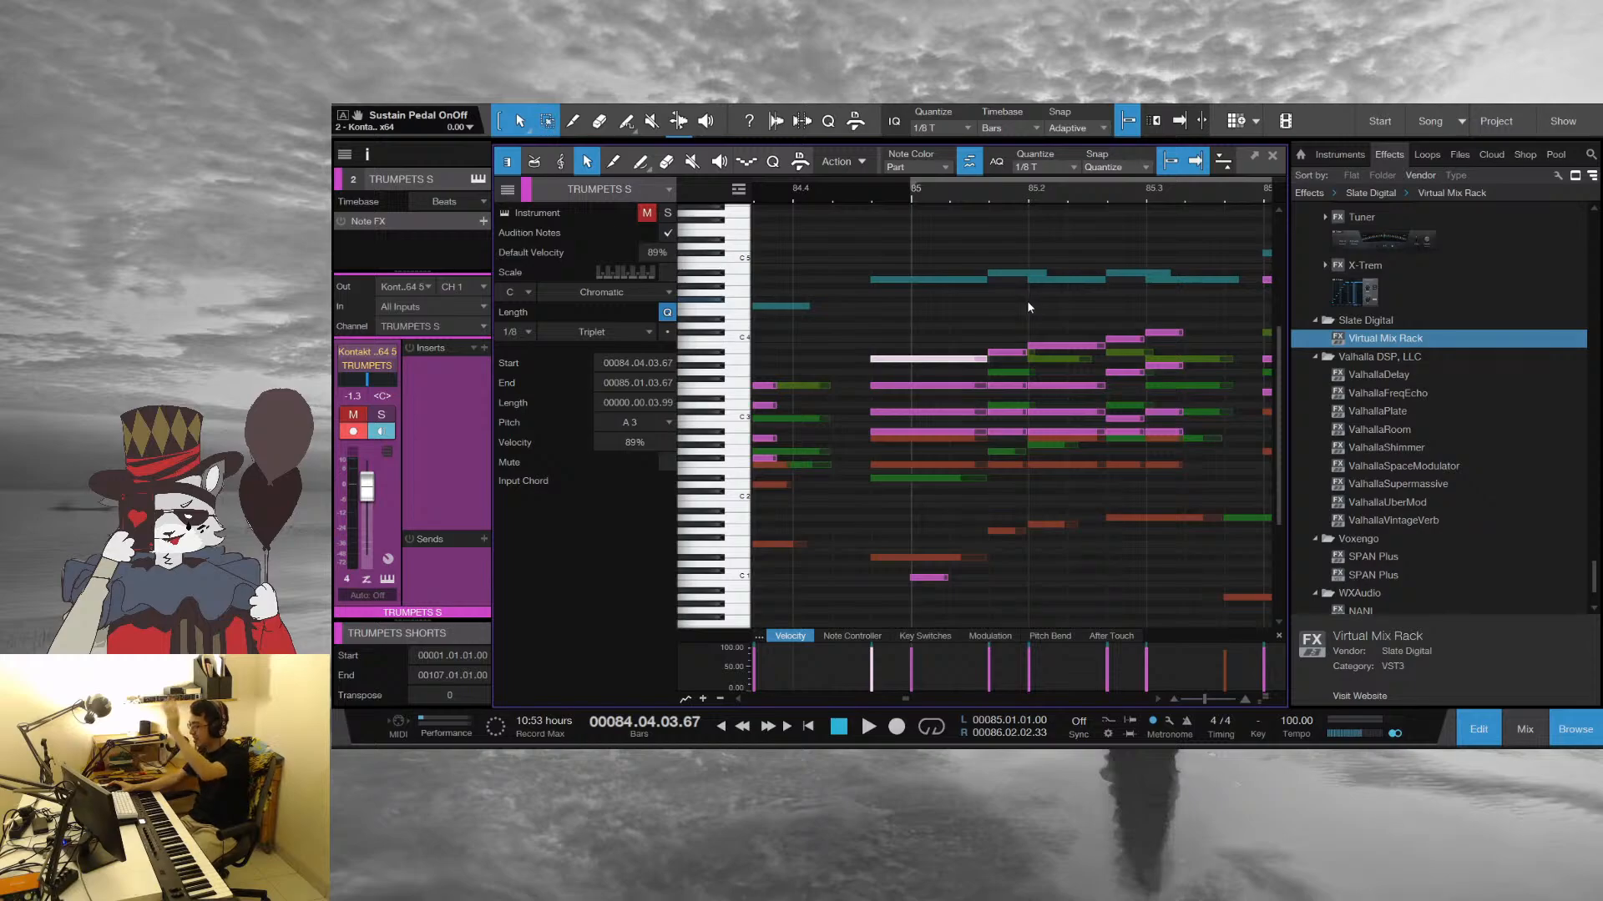
# Deselect the A3 note, replay the rising trumpet figure in bar 85, and move the playback position to late in beat 3
pyautogui.click(982, 301)
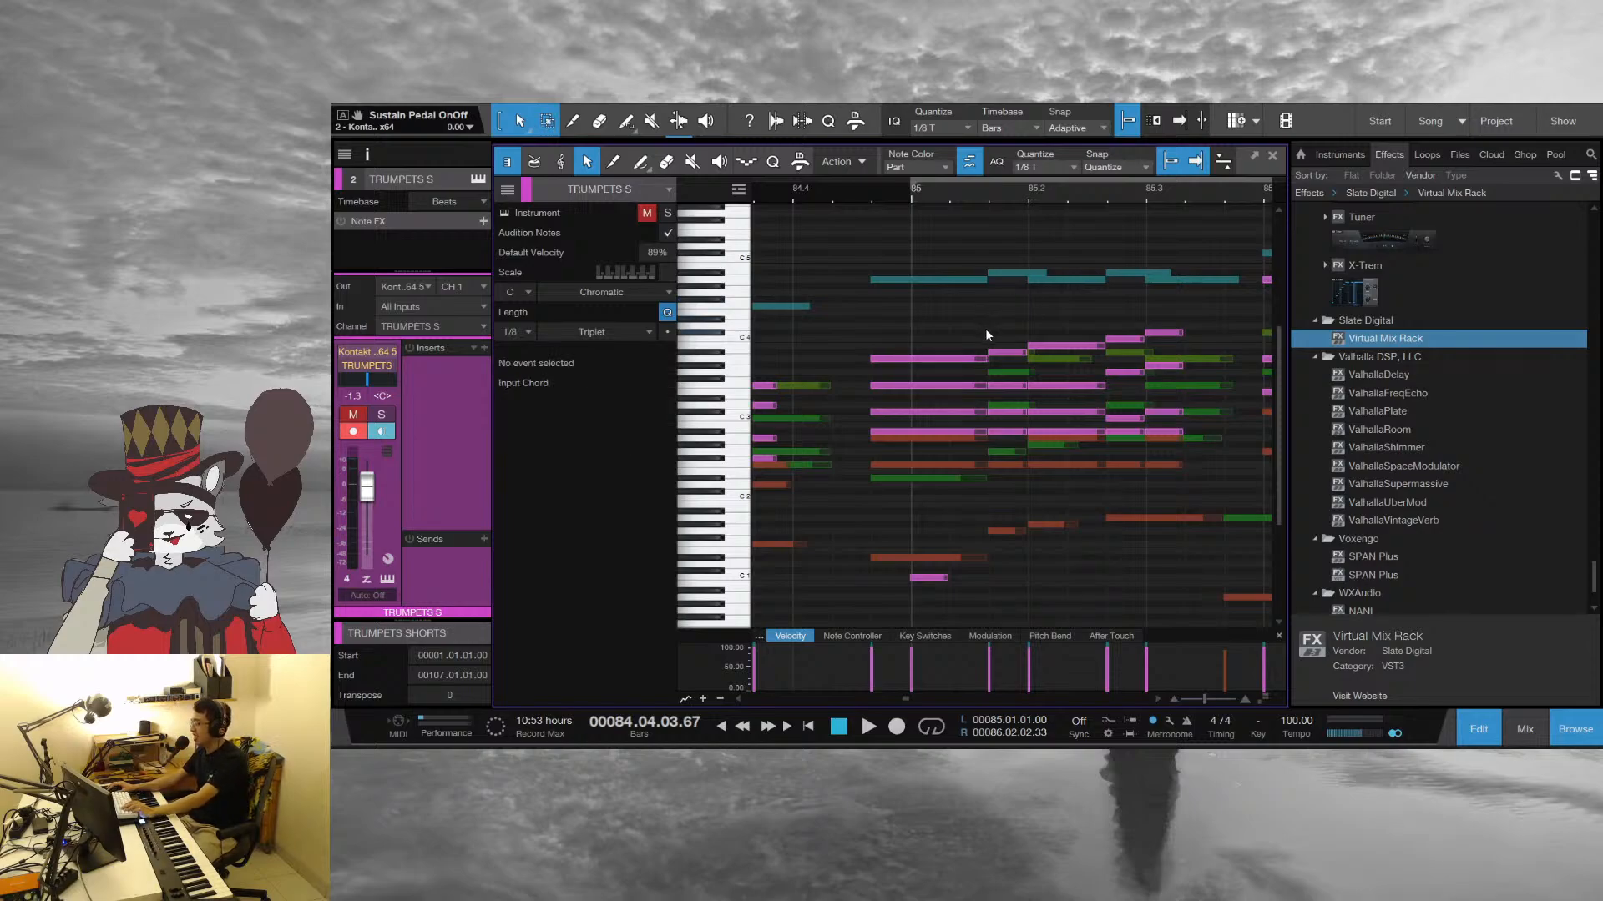
pyautogui.press('space')
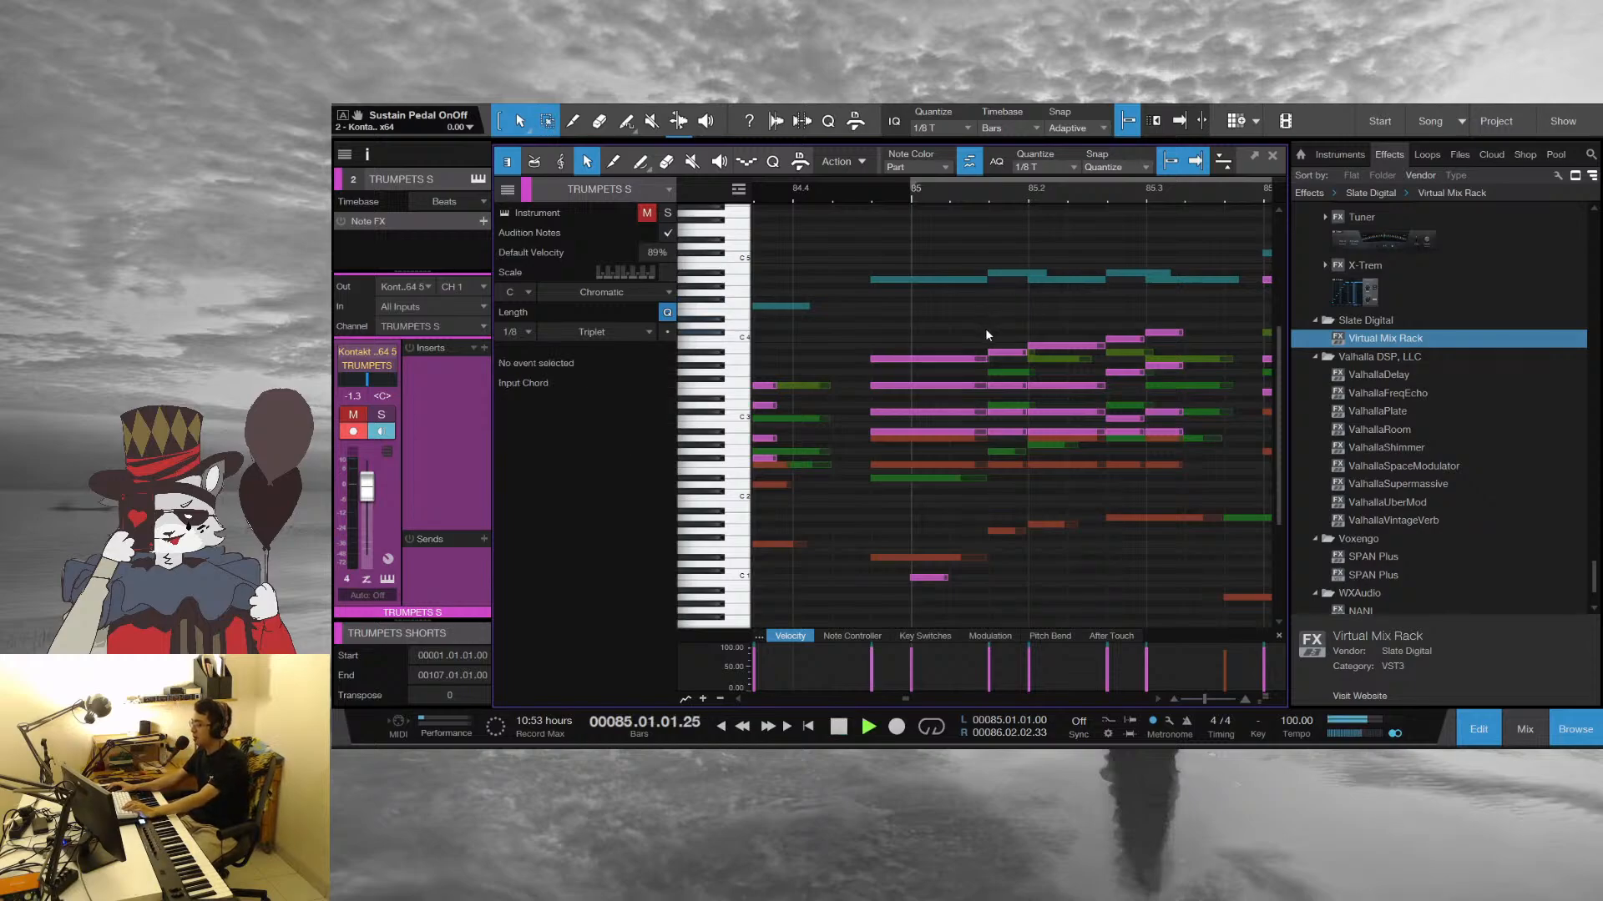
pyautogui.moveTo(1198, 198); pyautogui.dragTo(831, 170)
pyautogui.click(847, 197)
pyautogui.press('space')
# Play the trumpet hits from late in beat 3 of bar 85 into bar 86, and stop
pyautogui.scroll(3, 873, 197)
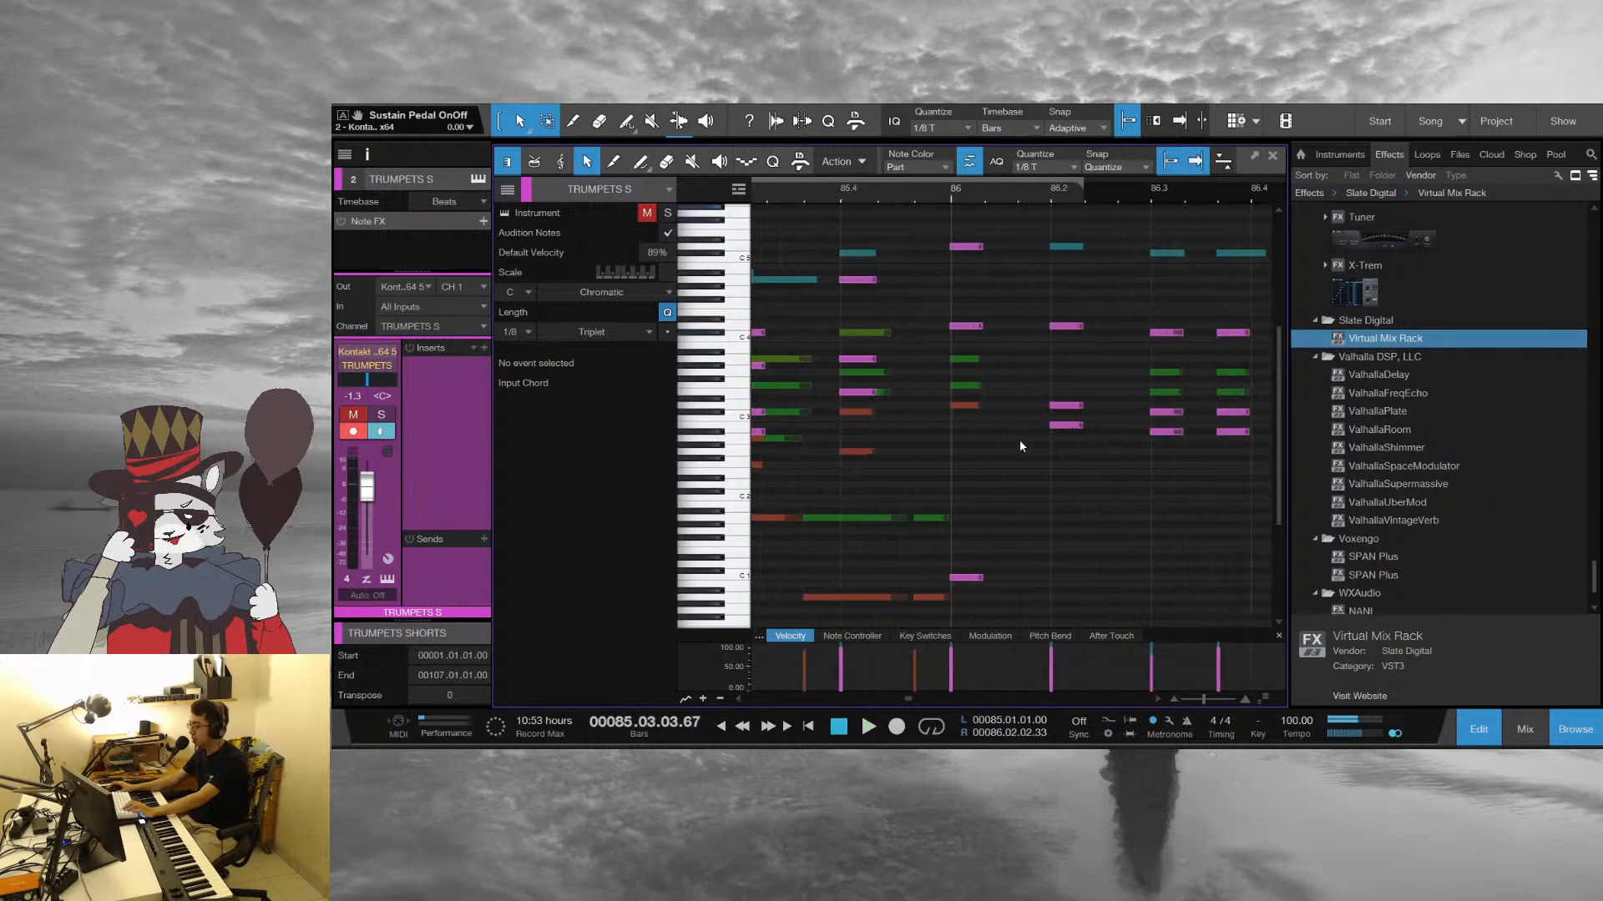
pyautogui.scroll(1, 1020, 439)
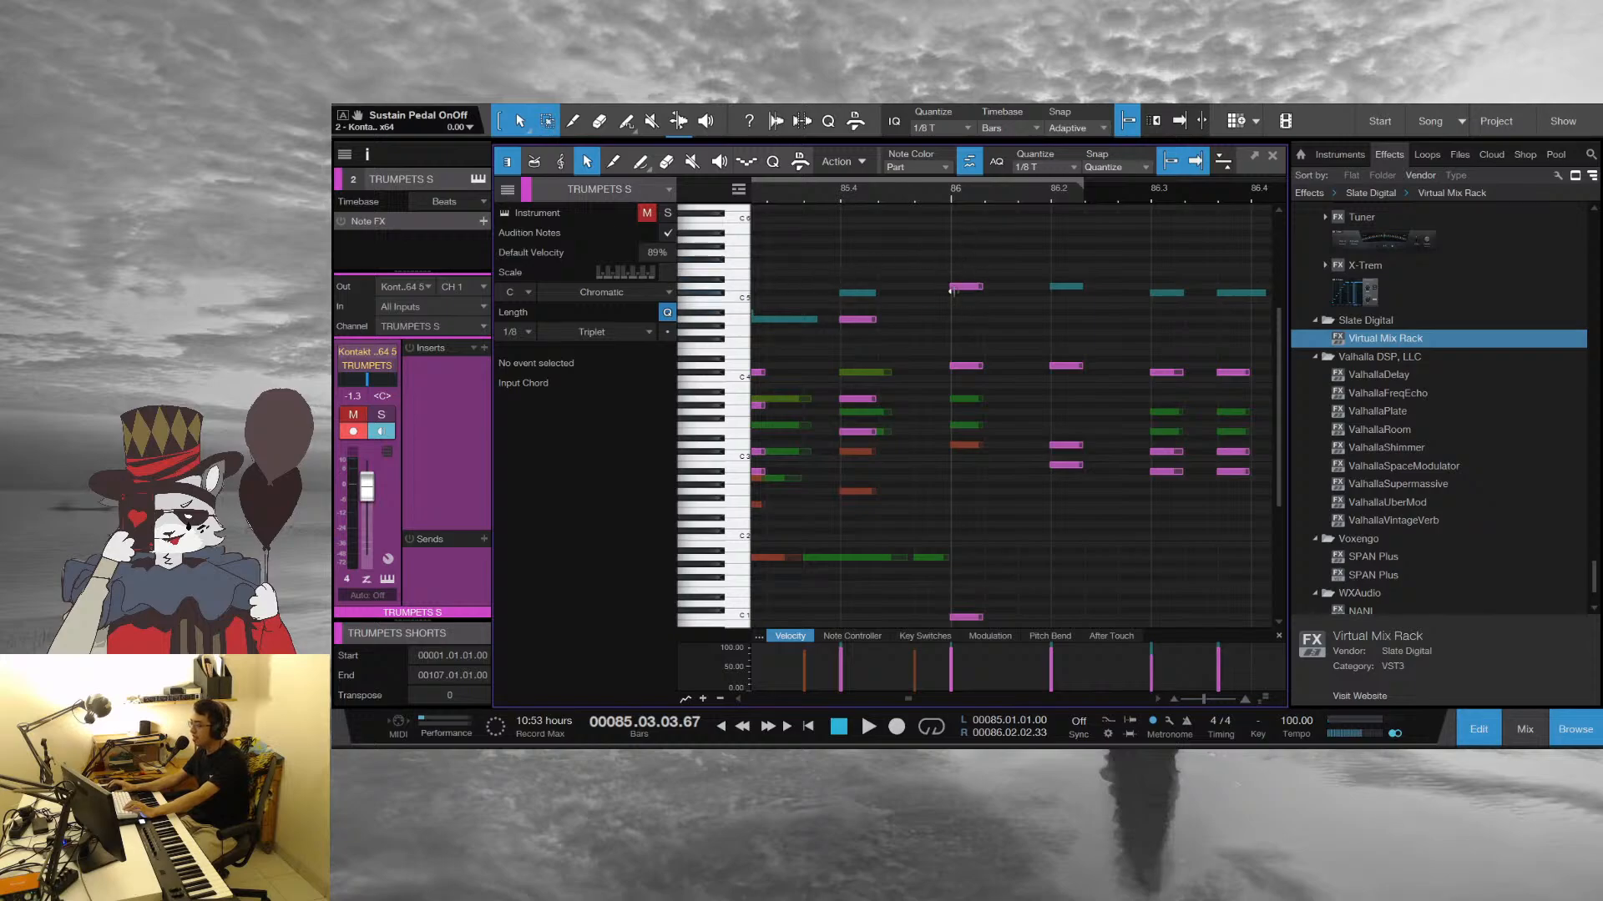
pyautogui.press('space')
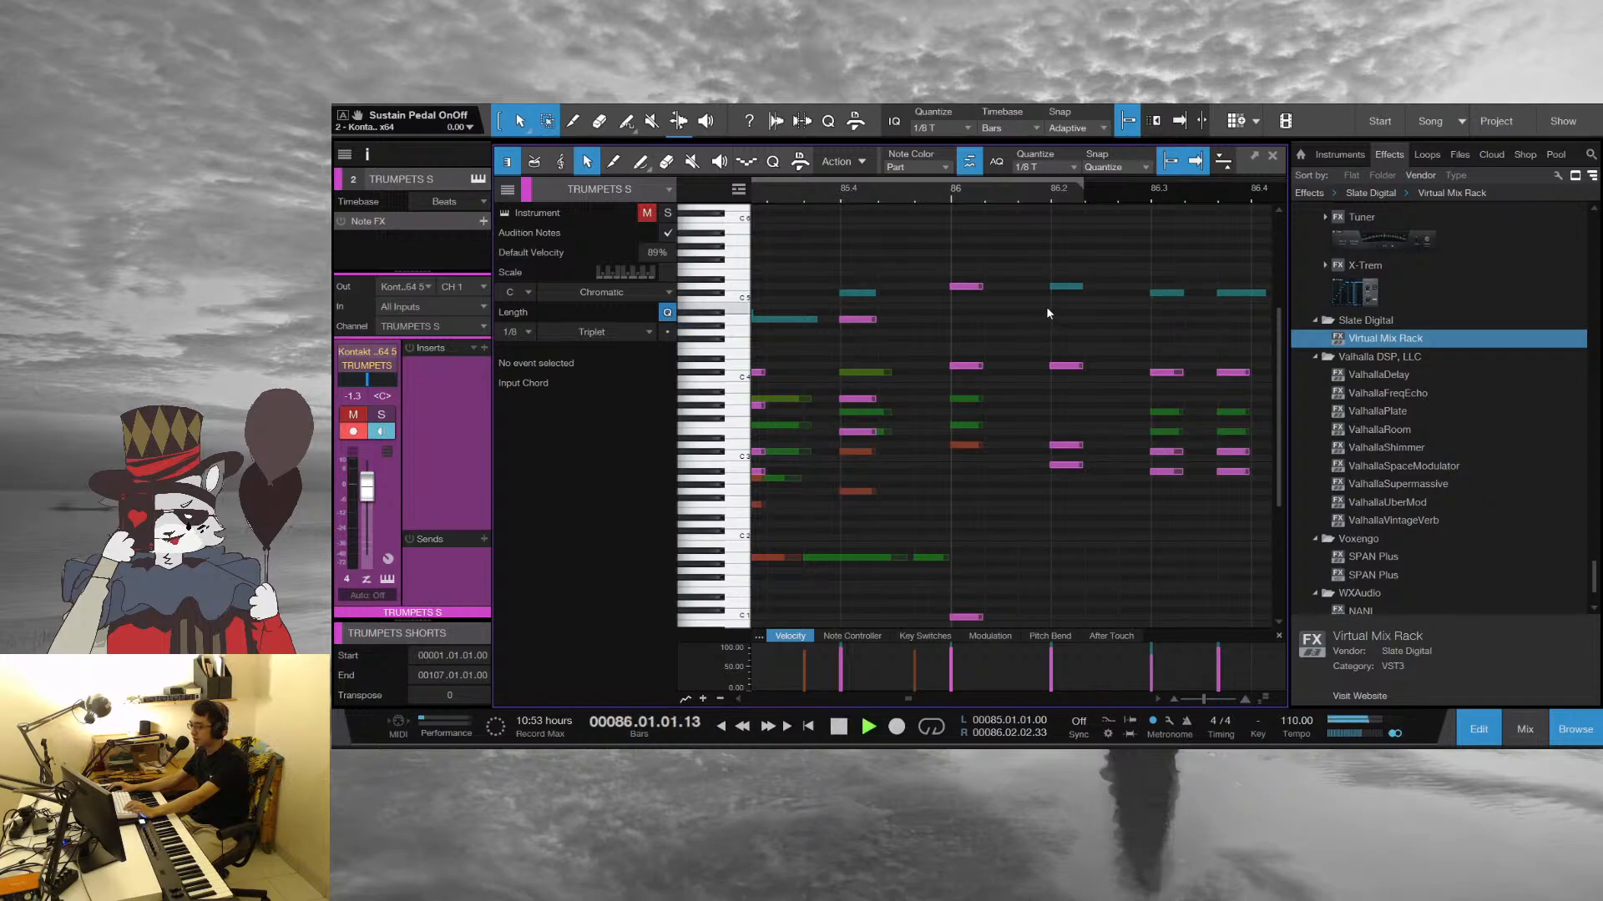
pyautogui.moveTo(1085, 197); pyautogui.dragTo(979, 162)
pyautogui.press('space')
# Replay from beat 3 of bar 85 into bar 89, and close the note editor
pyautogui.click(851, 199)
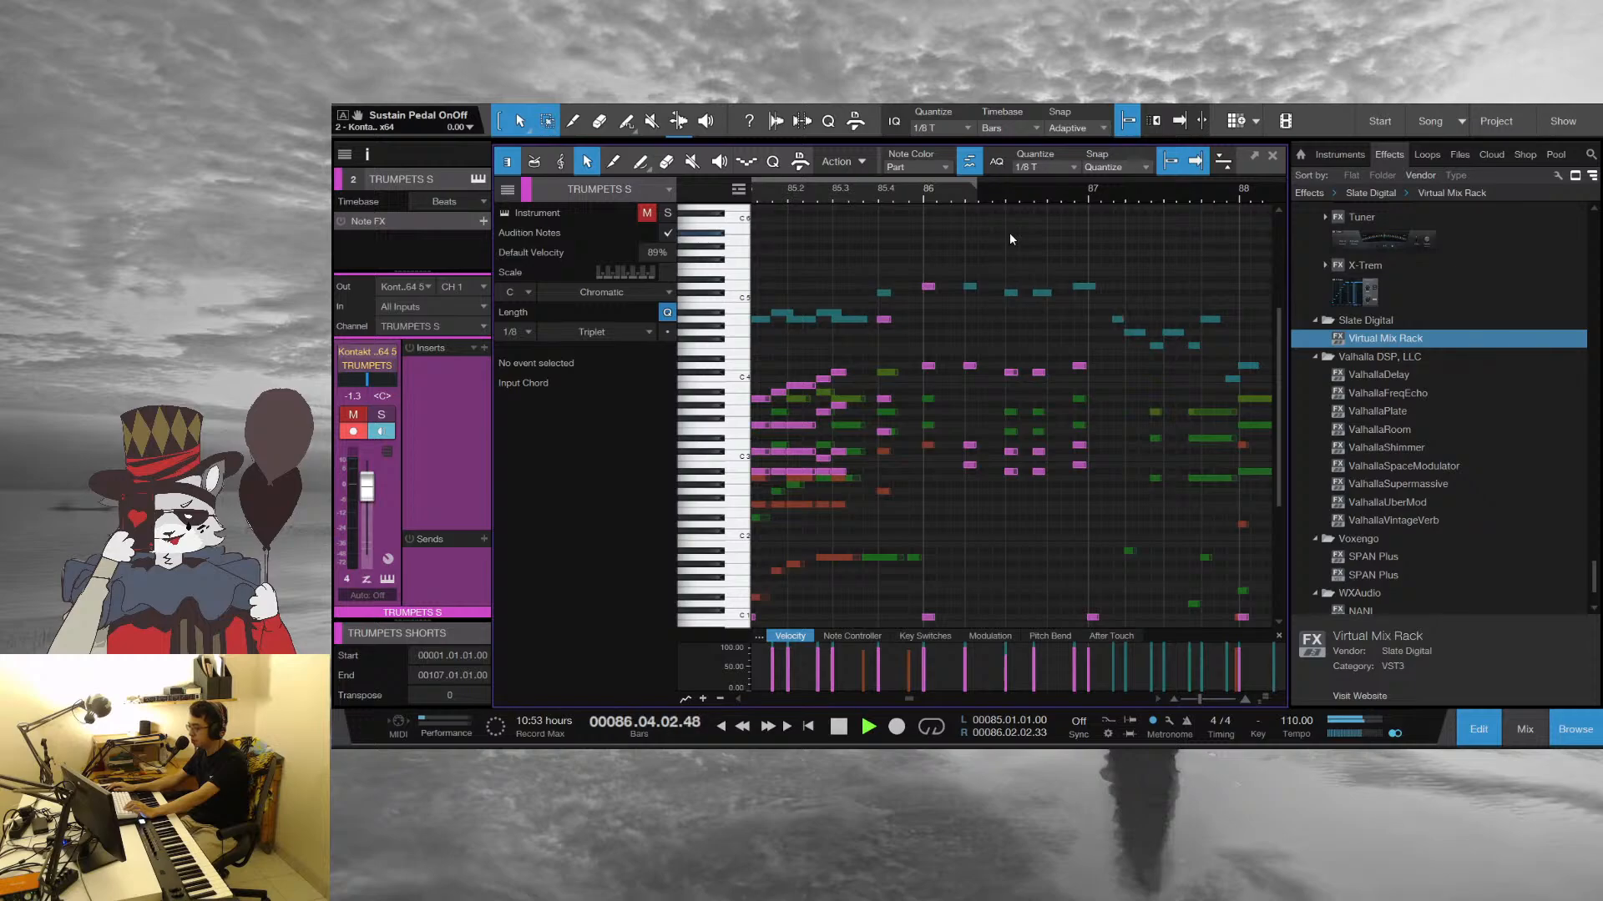
pyautogui.scroll(-3, 935, 459)
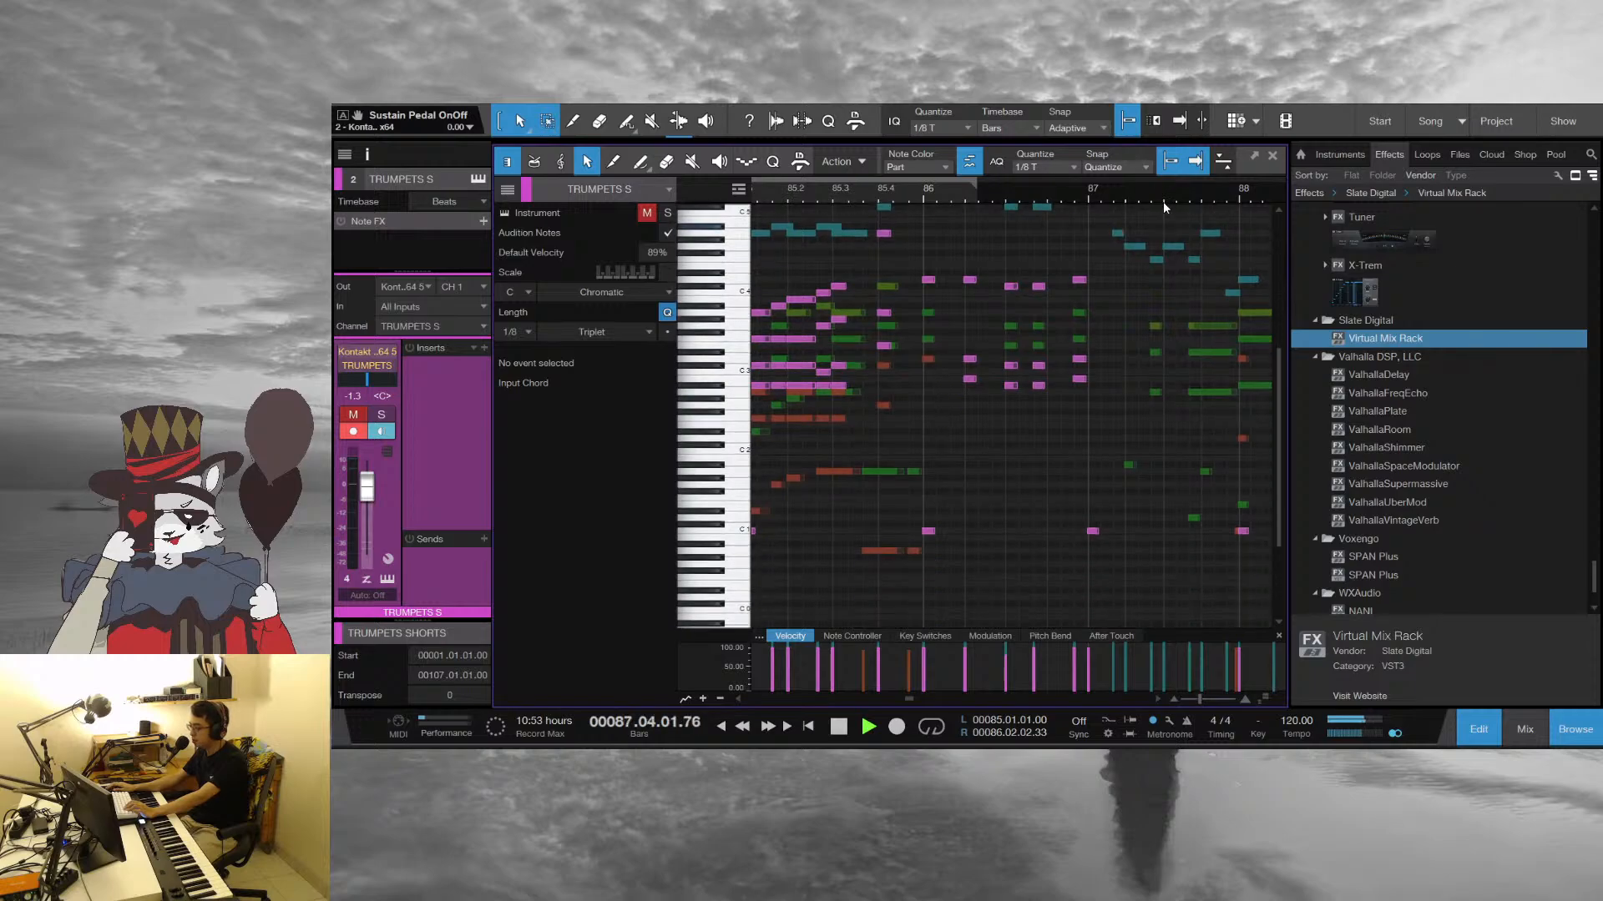
pyautogui.moveTo(1164, 202); pyautogui.dragTo(848, 182)
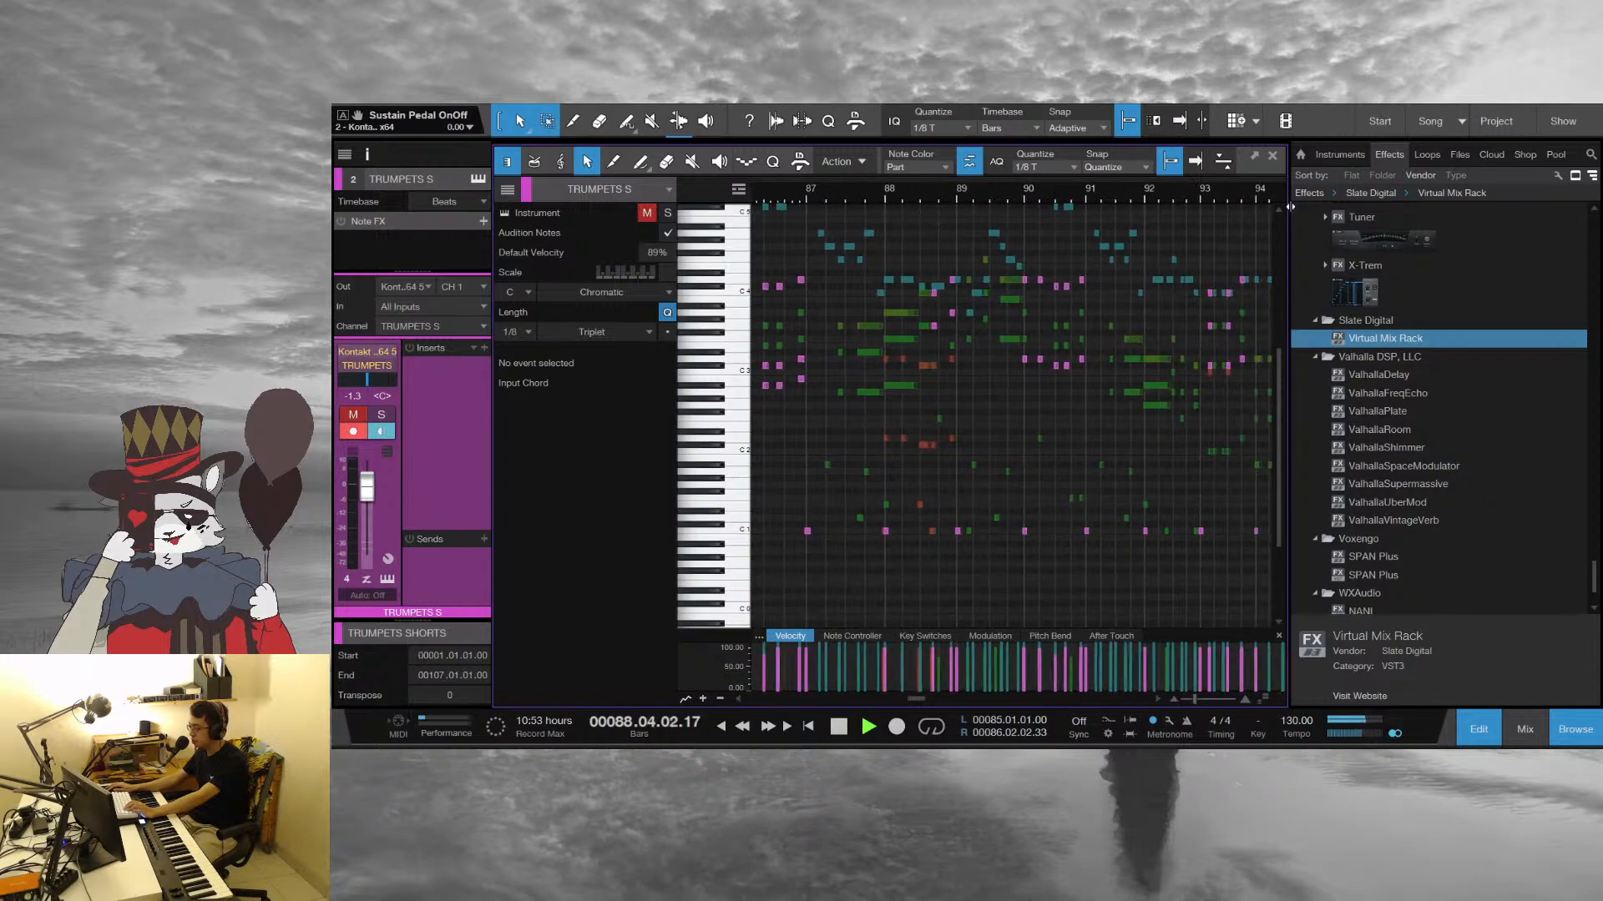
pyautogui.click(1272, 156)
pyautogui.scroll(-3, 823, 553)
pyautogui.scroll(-3, 553, 542)
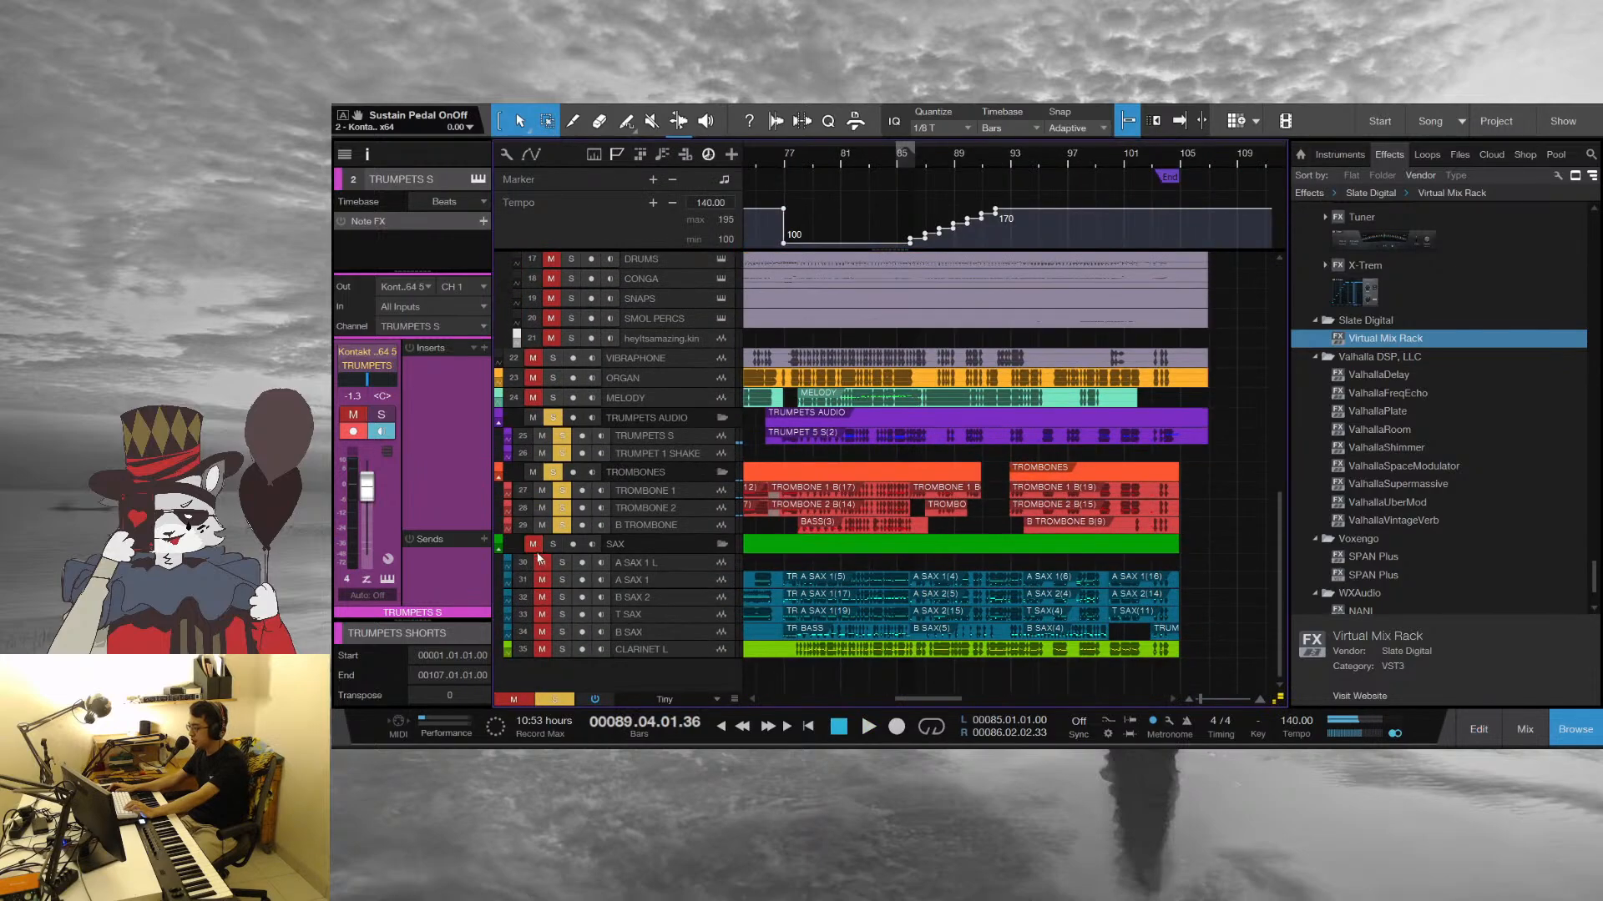
# Solo the SAX audio folder, move to bar 77, and open the sax parts in the note editor together with the brass
pyautogui.click(552, 543)
pyautogui.scroll(10, 1112, 581)
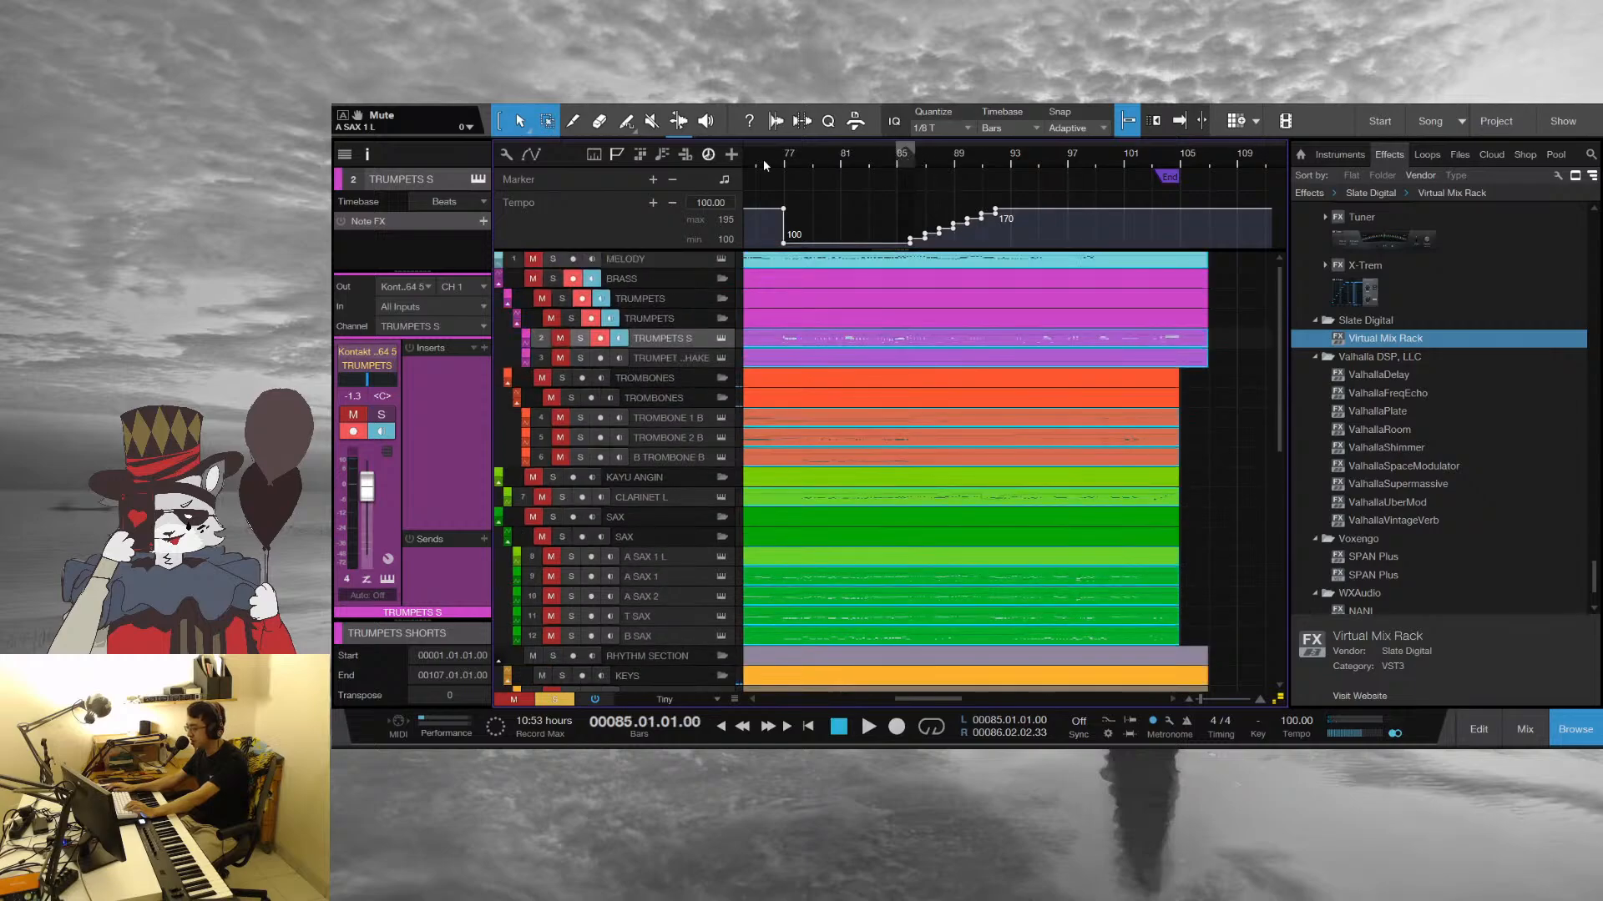
pyautogui.click(785, 160)
pyautogui.doubleClick(913, 578)
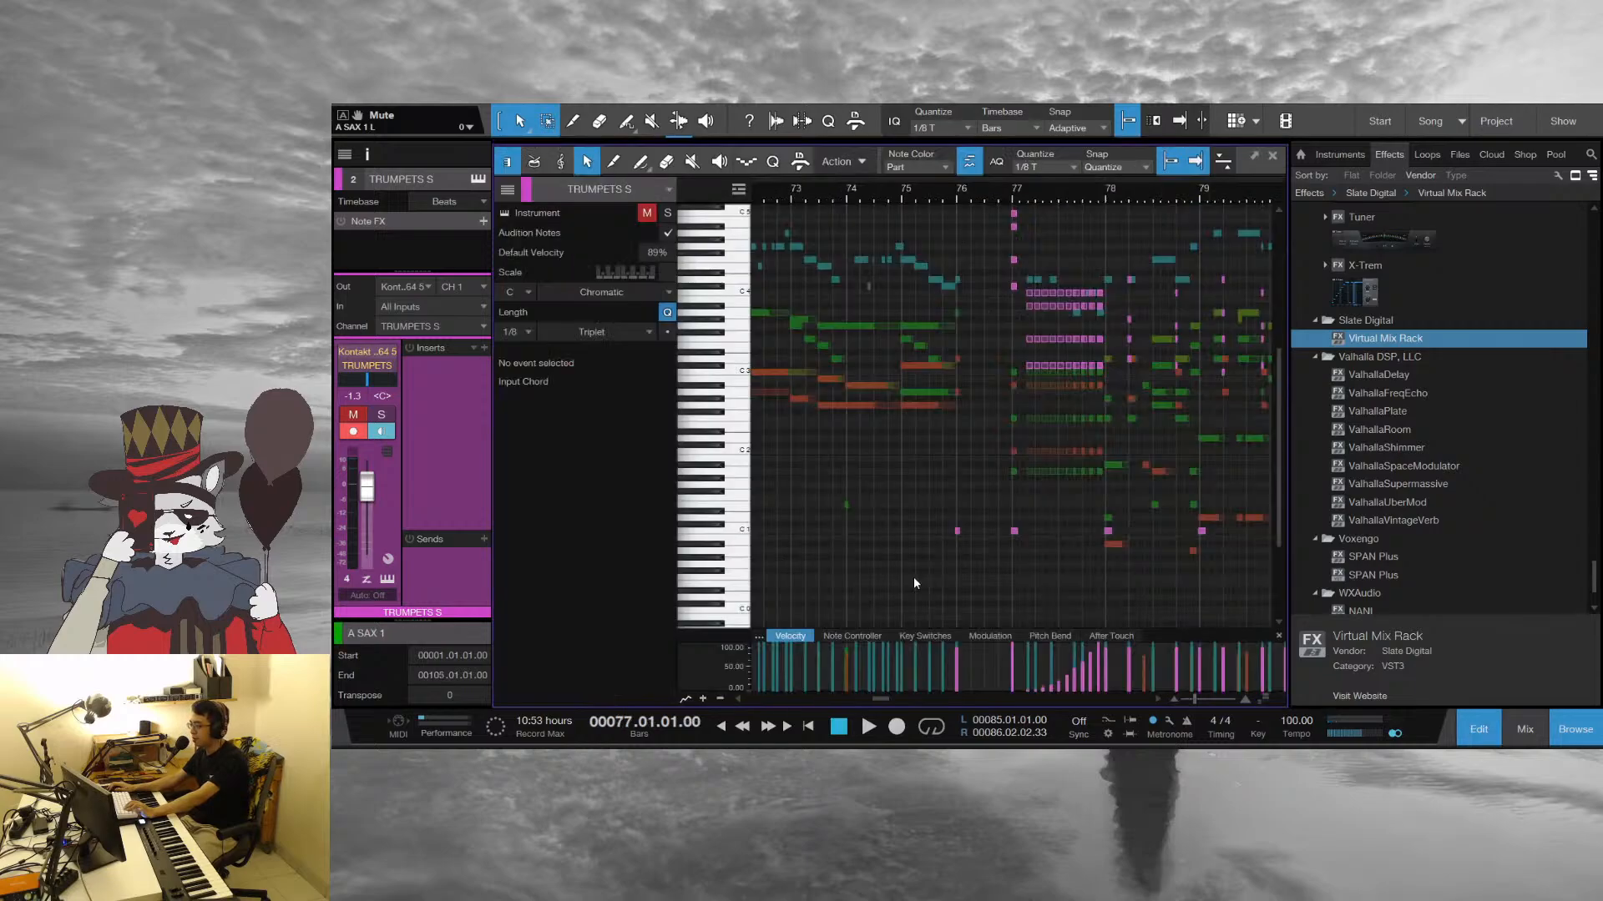
# Play the combined sax and brass parts from bar 77 into bar 83, following the notes, and stop
pyautogui.press('space')
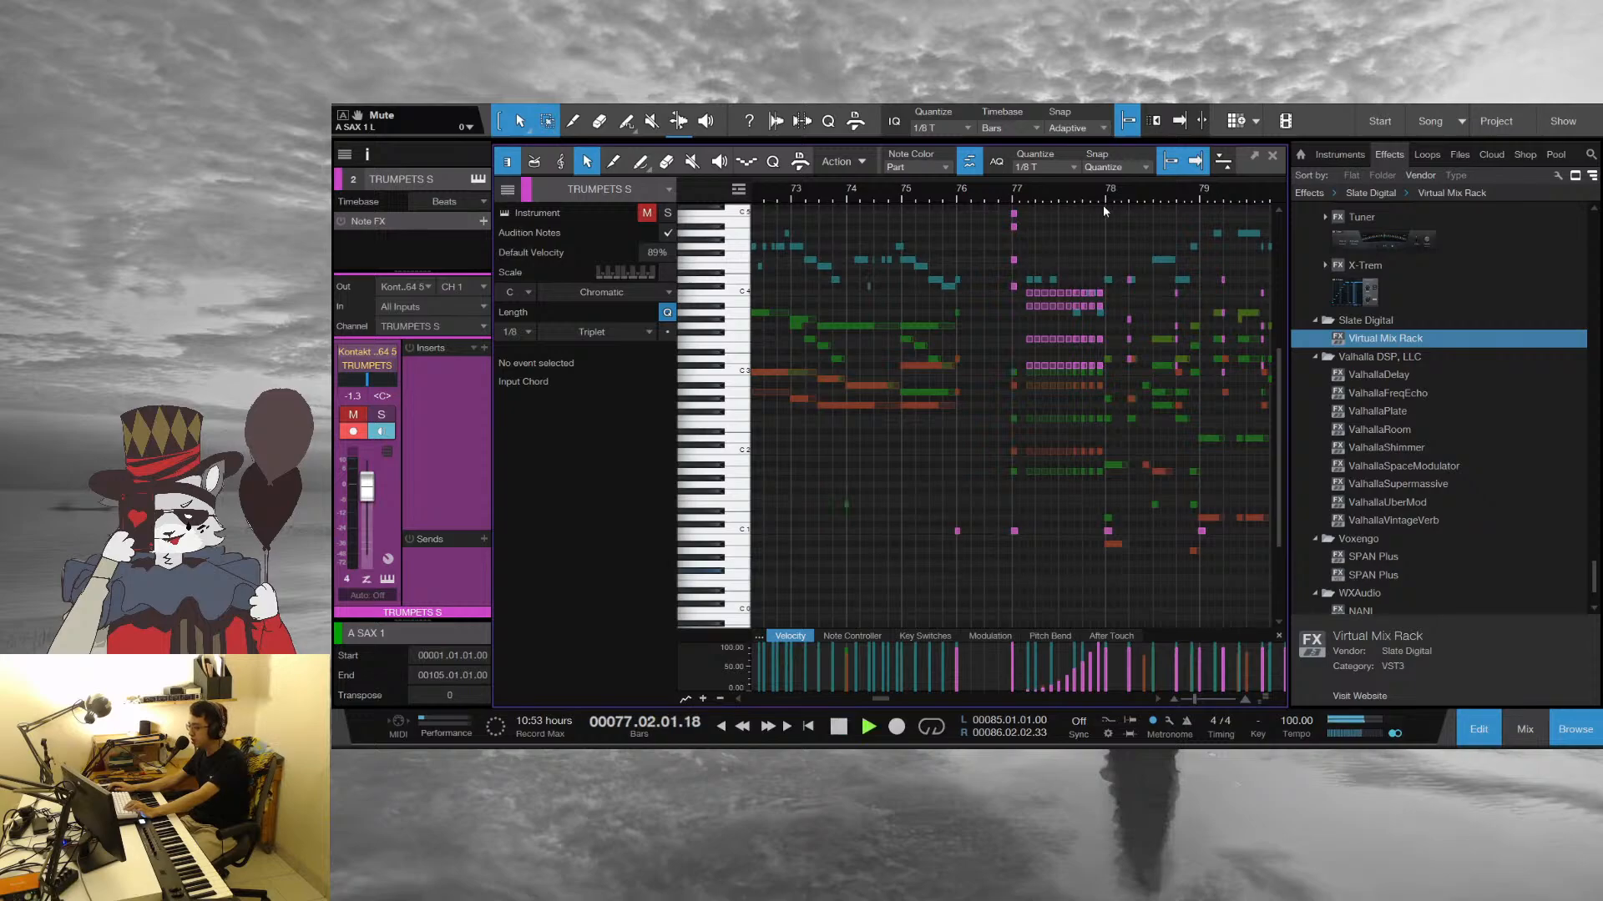
pyautogui.moveTo(1103, 201); pyautogui.dragTo(977, 317)
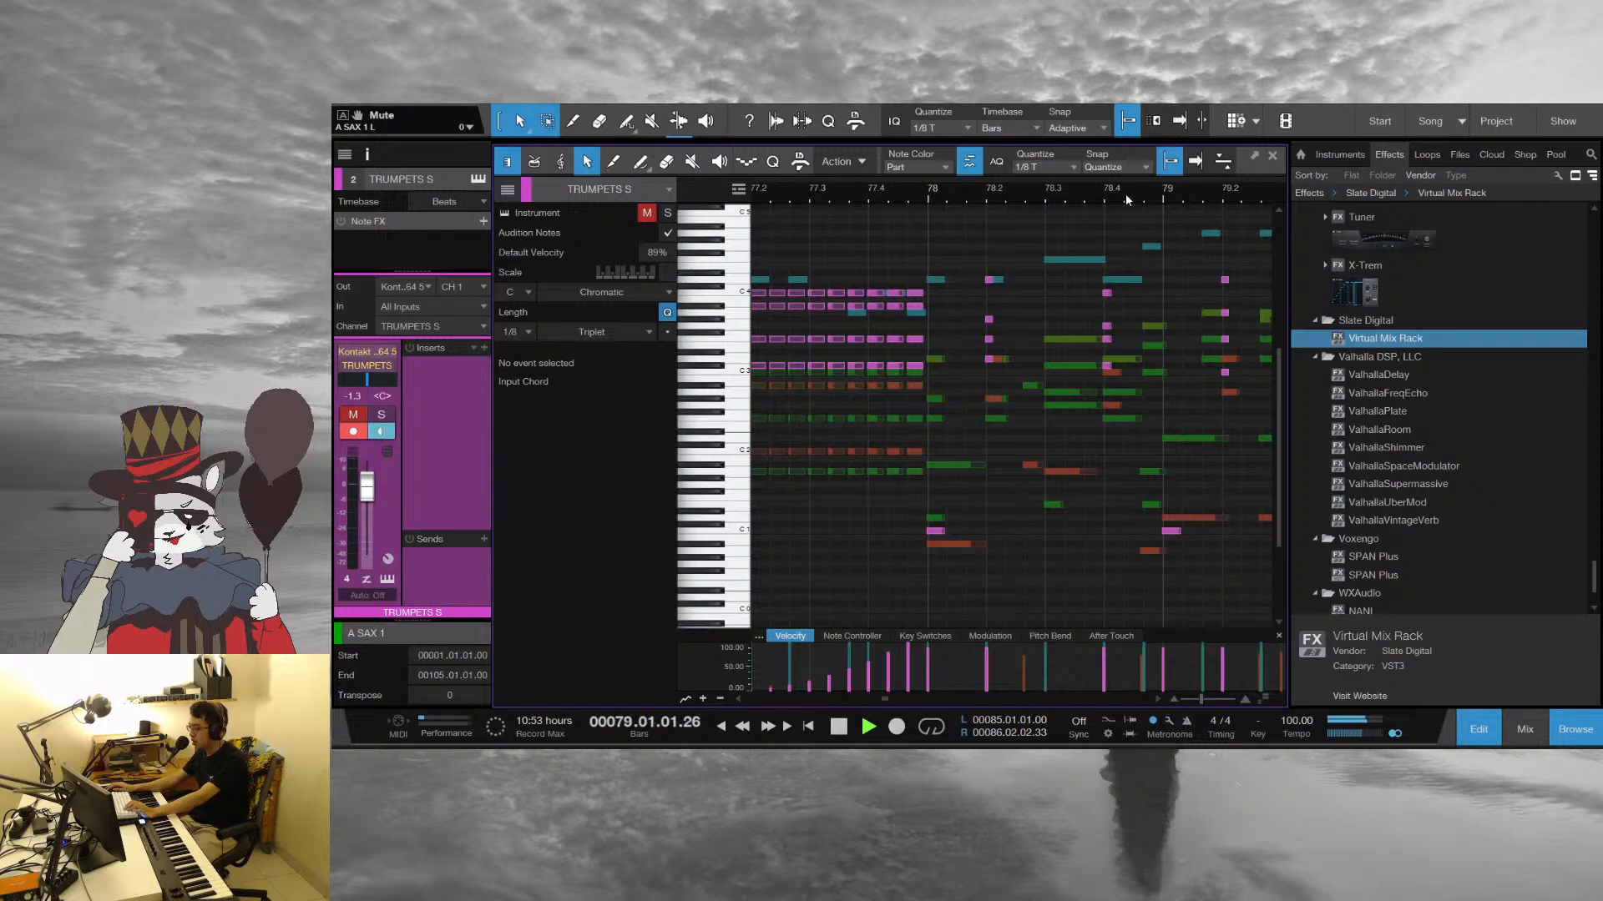
pyautogui.moveTo(1126, 194); pyautogui.dragTo(923, 183)
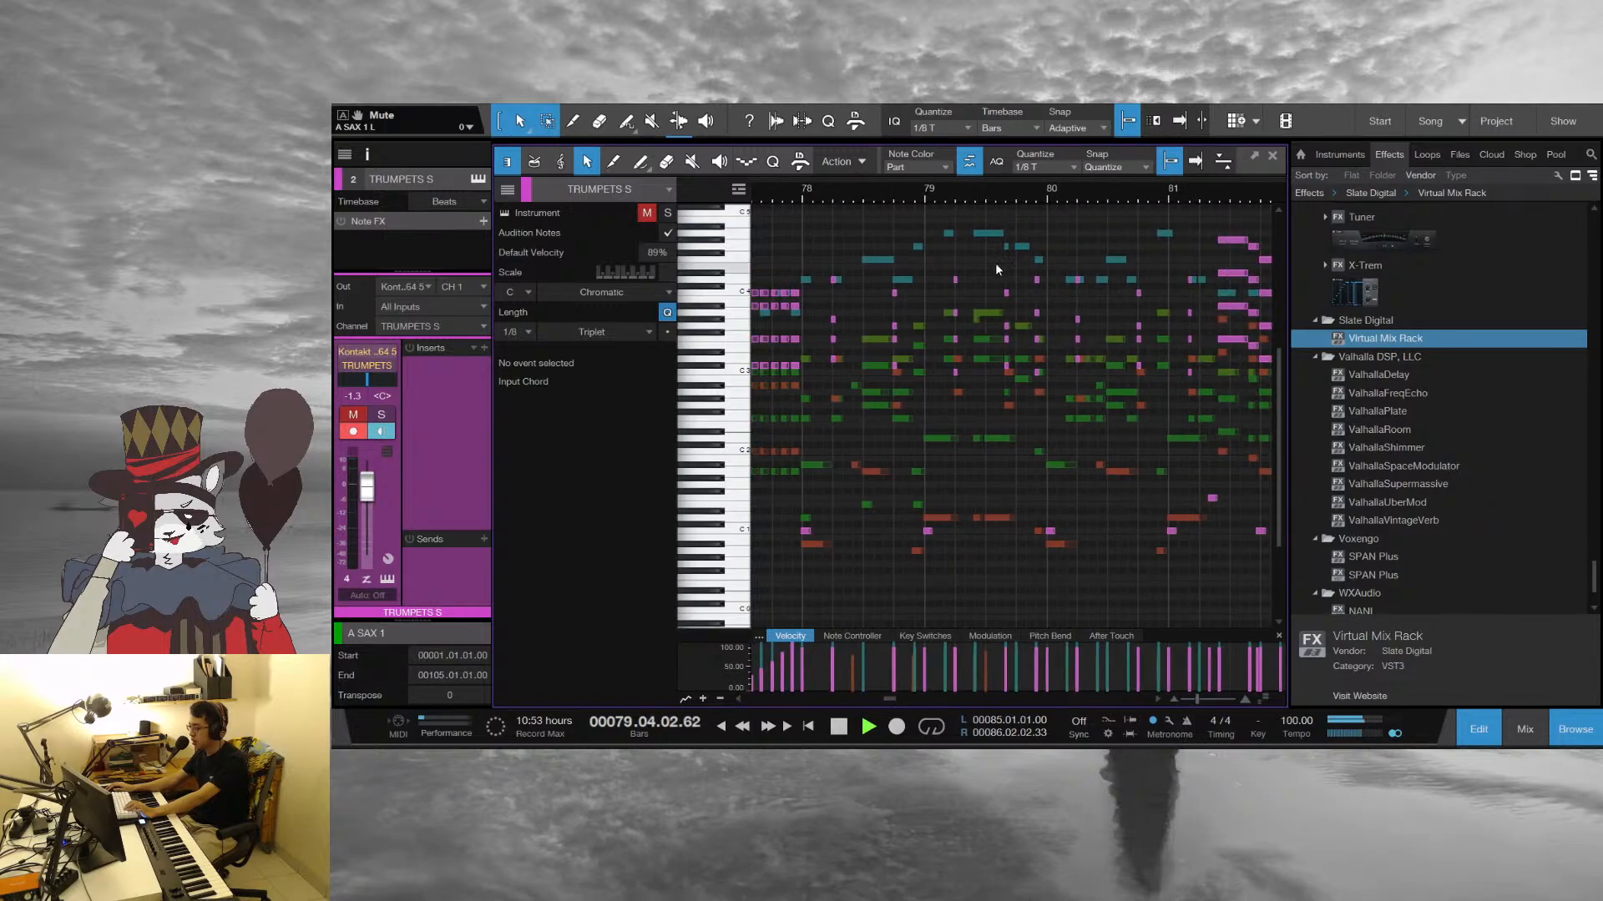
pyautogui.moveTo(1098, 187); pyautogui.dragTo(908, 202)
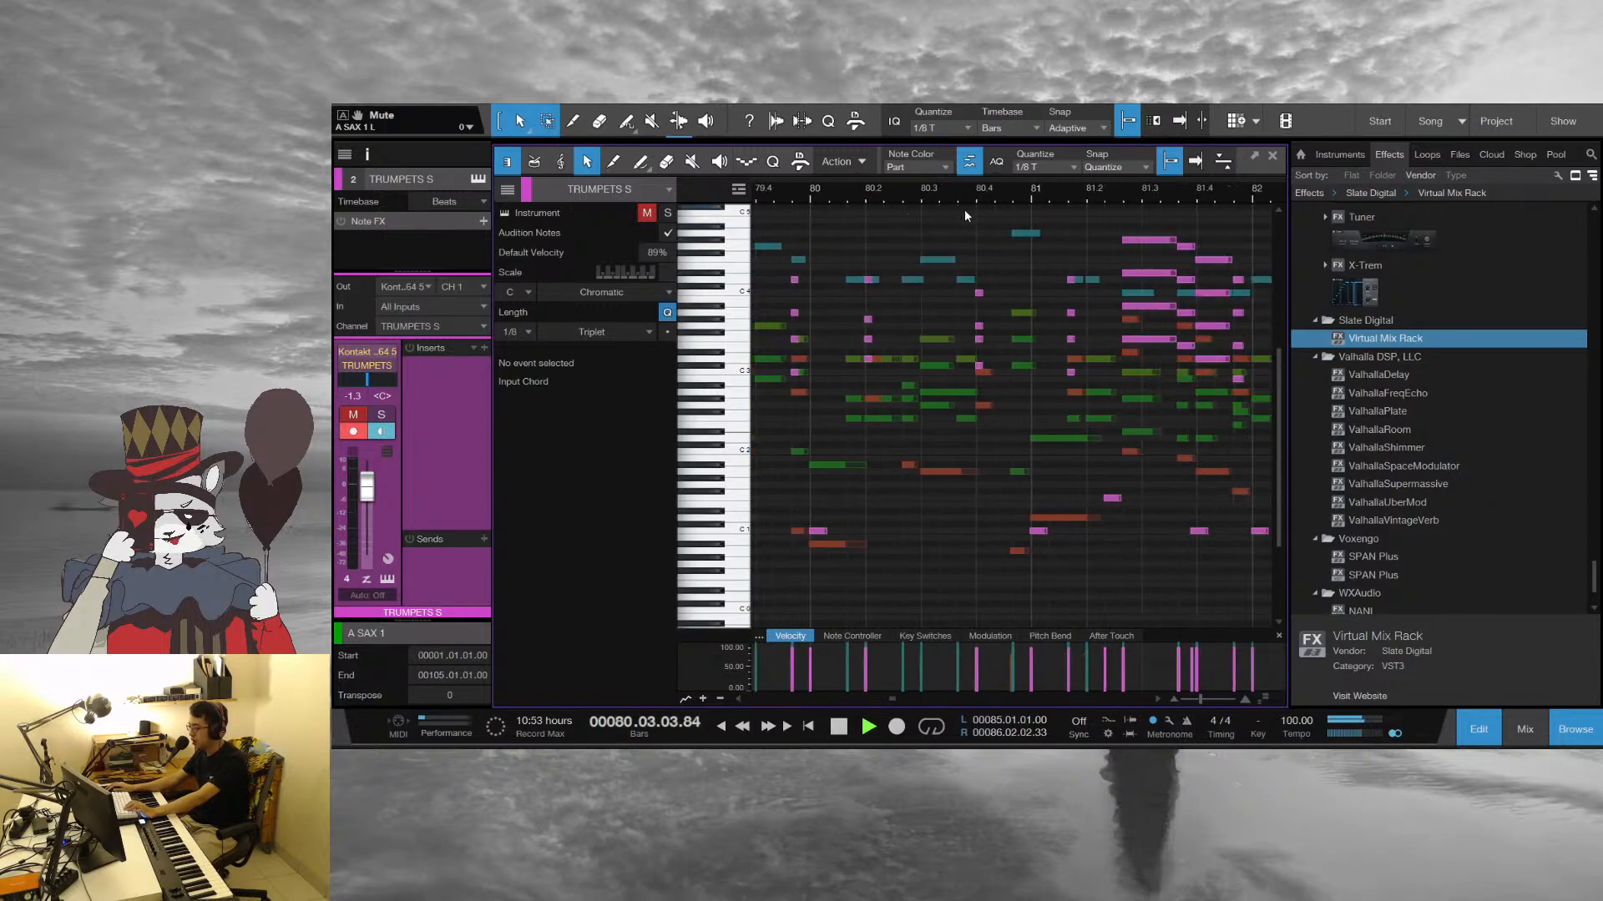
pyautogui.moveTo(1090, 198); pyautogui.dragTo(1034, 177)
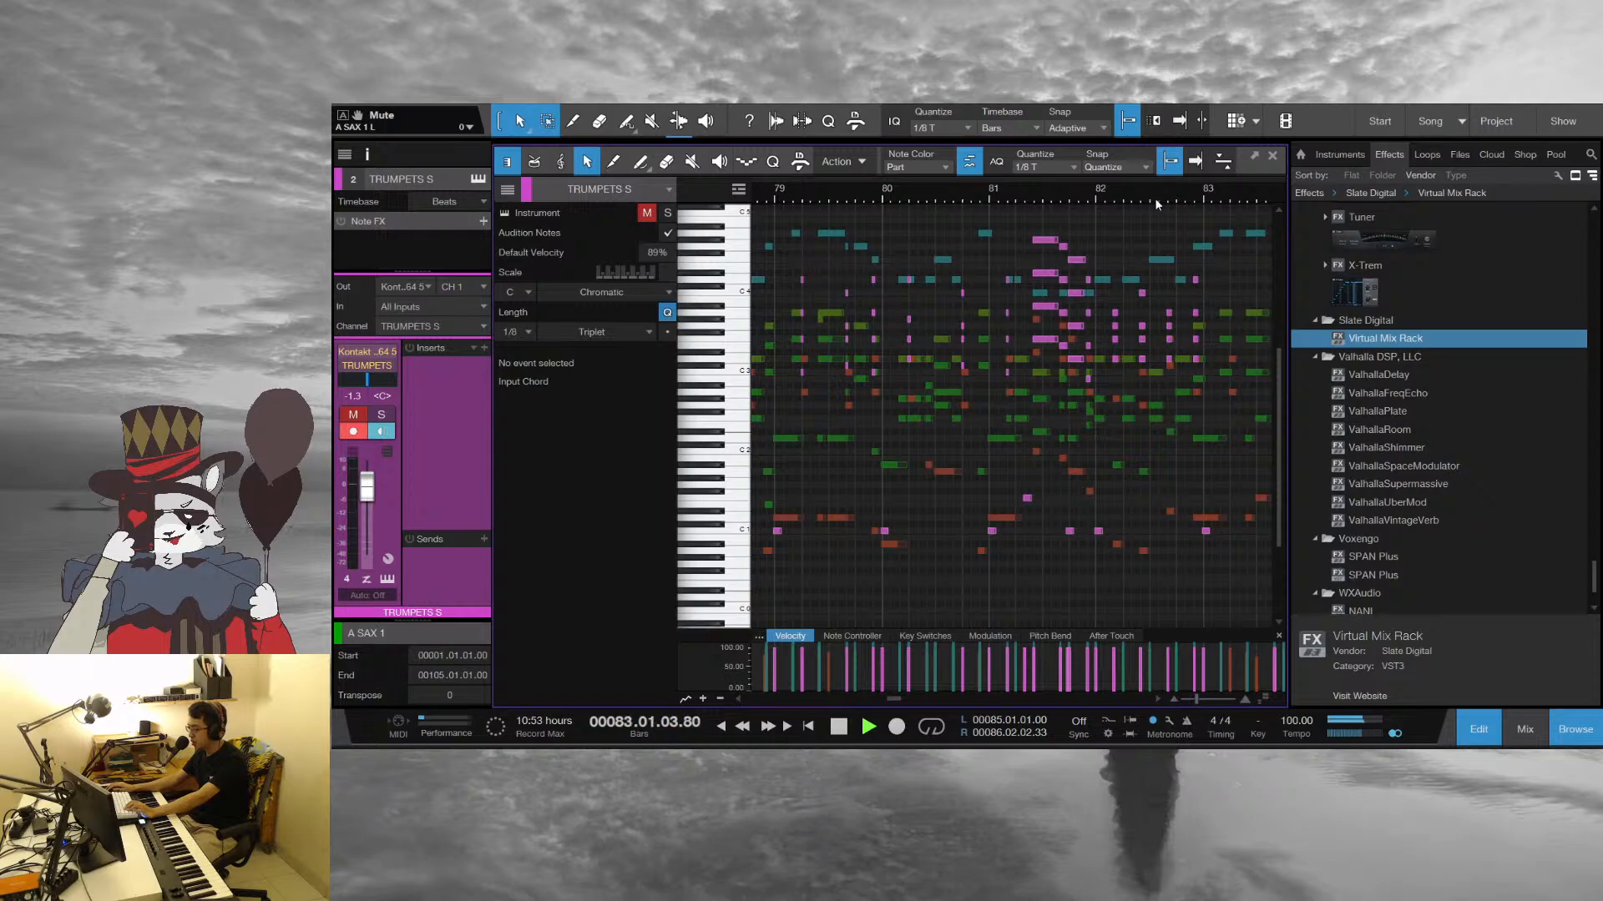
pyautogui.press('space')
# Replay the passage from bar 82 through the tempo ramp into bar 91, following the notes, and stop
pyautogui.click(1097, 197)
pyautogui.press('space')
pyautogui.moveTo(1098, 197); pyautogui.dragTo(952, 212)
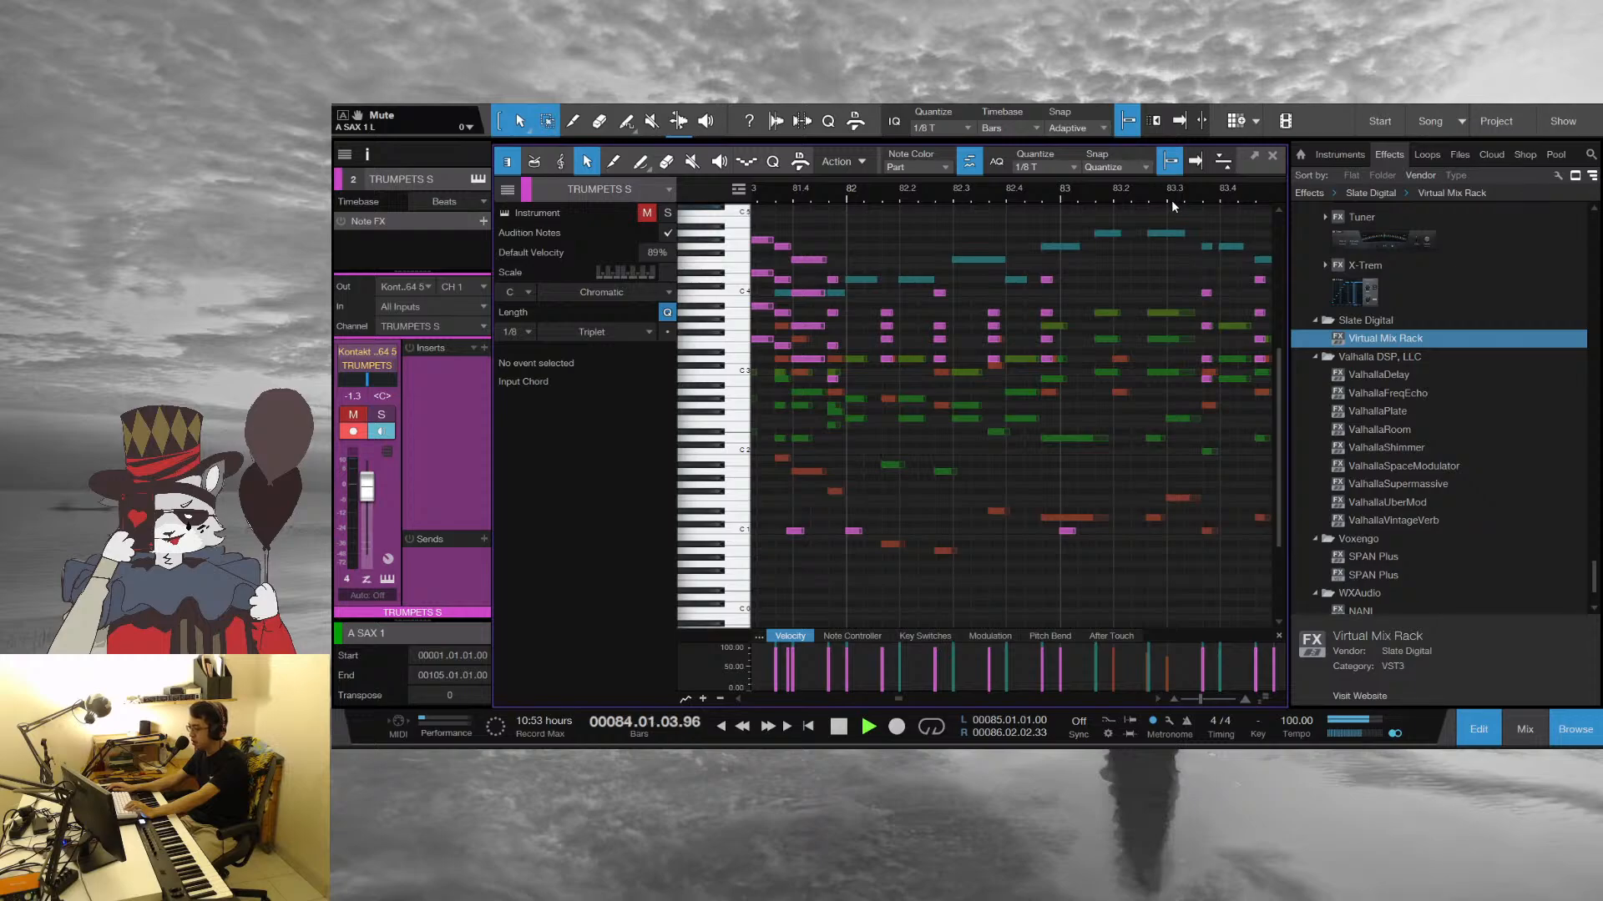
pyautogui.moveTo(1171, 199); pyautogui.dragTo(954, 168)
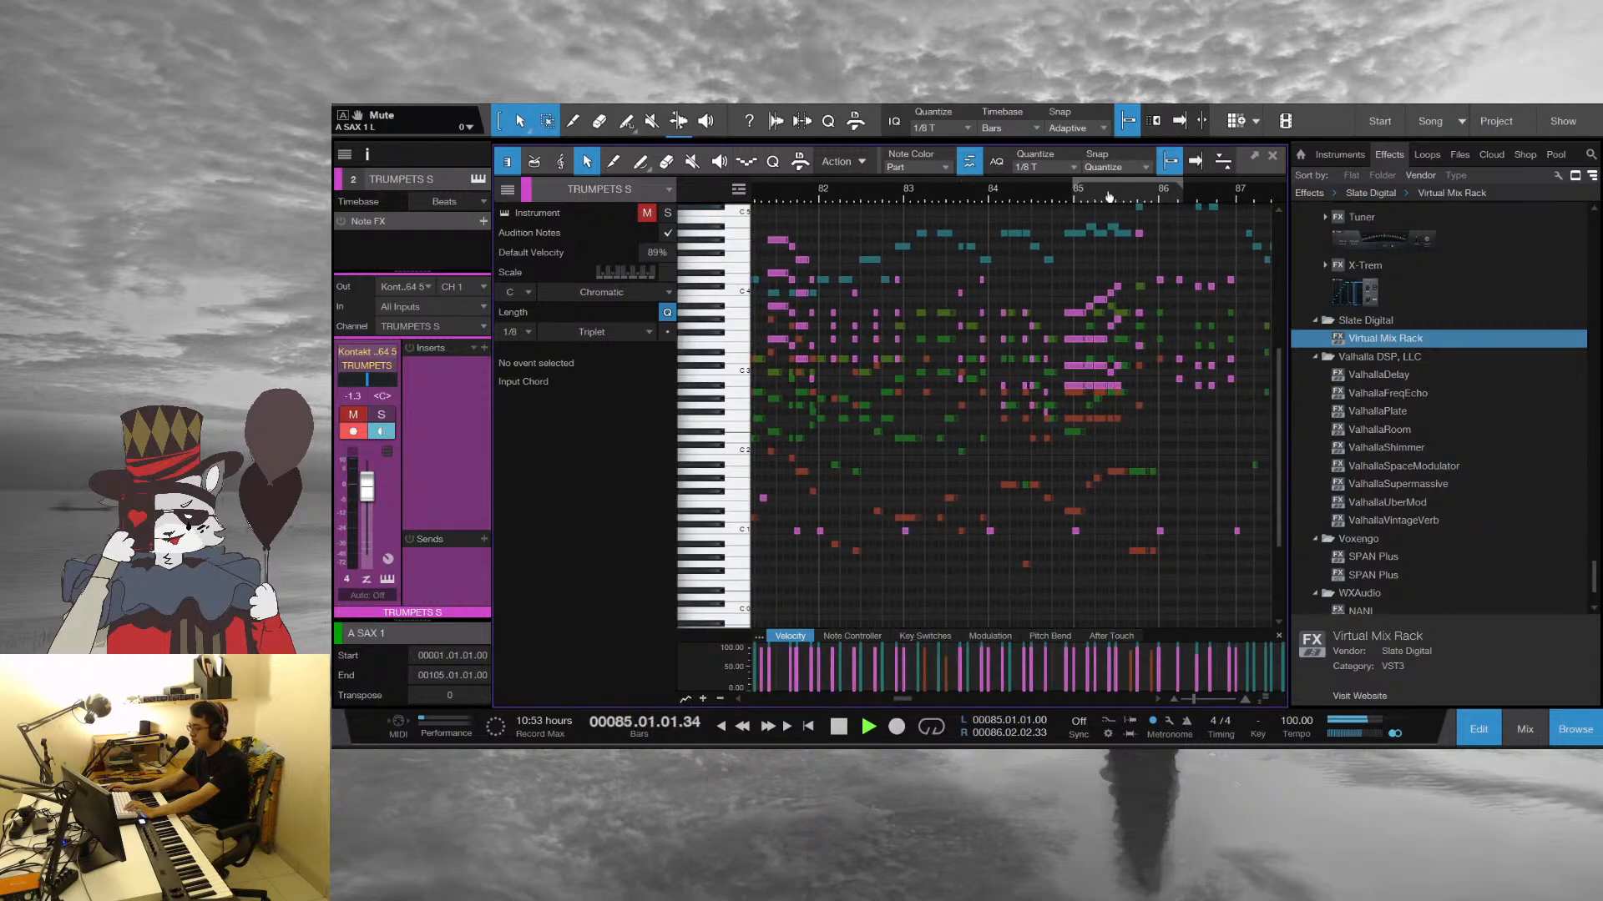
pyautogui.moveTo(1108, 197); pyautogui.dragTo(939, 212)
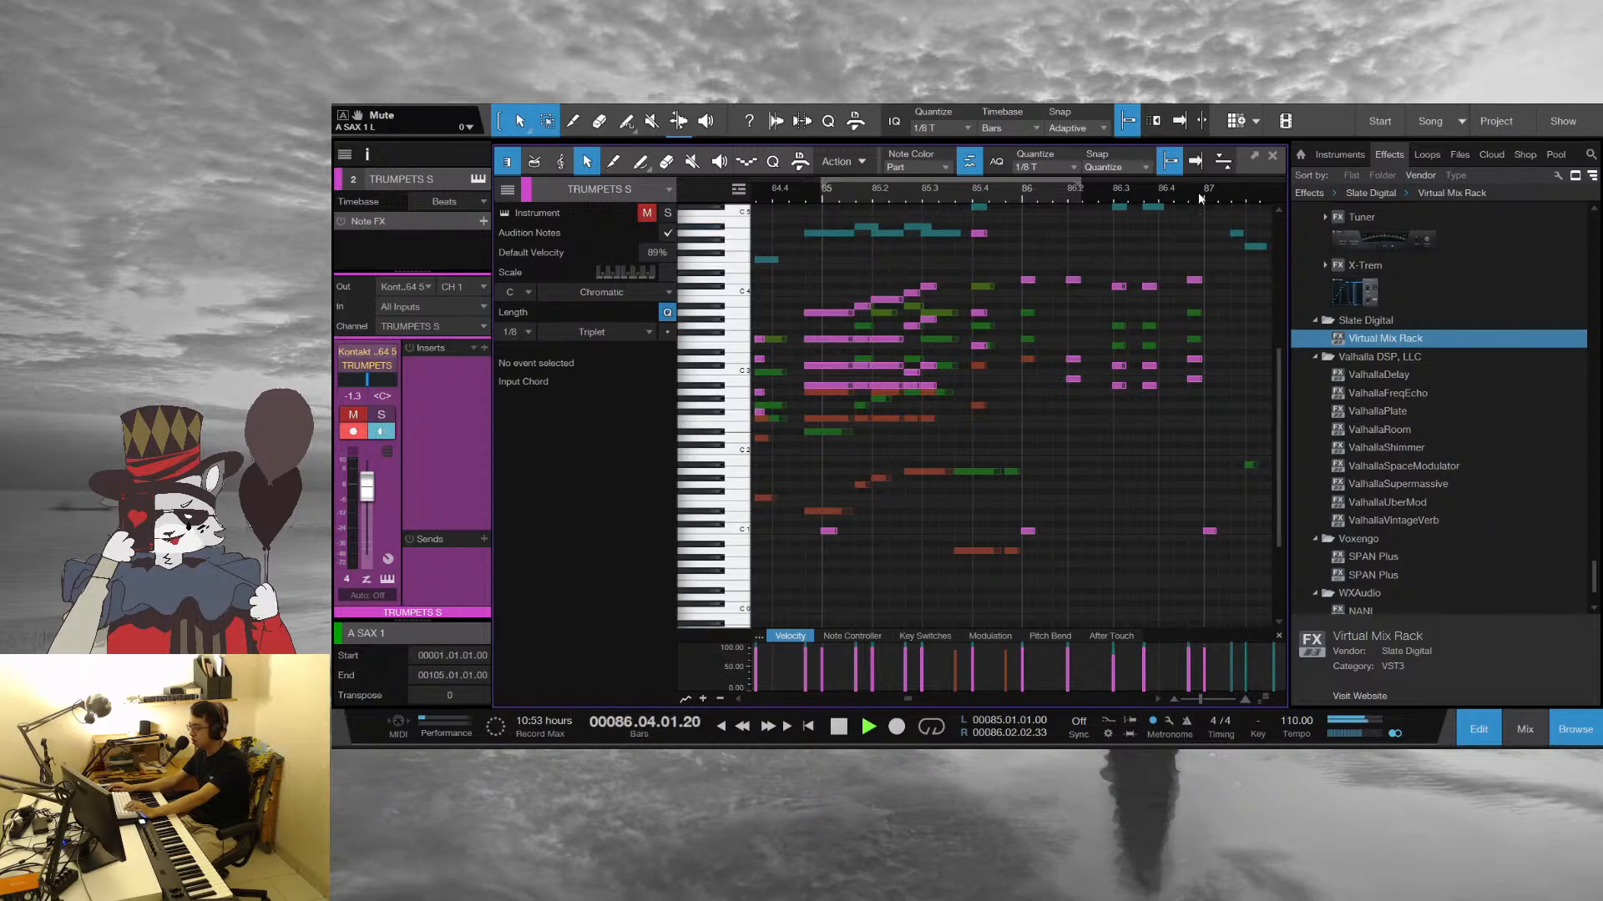
pyautogui.moveTo(1199, 192); pyautogui.dragTo(825, 191)
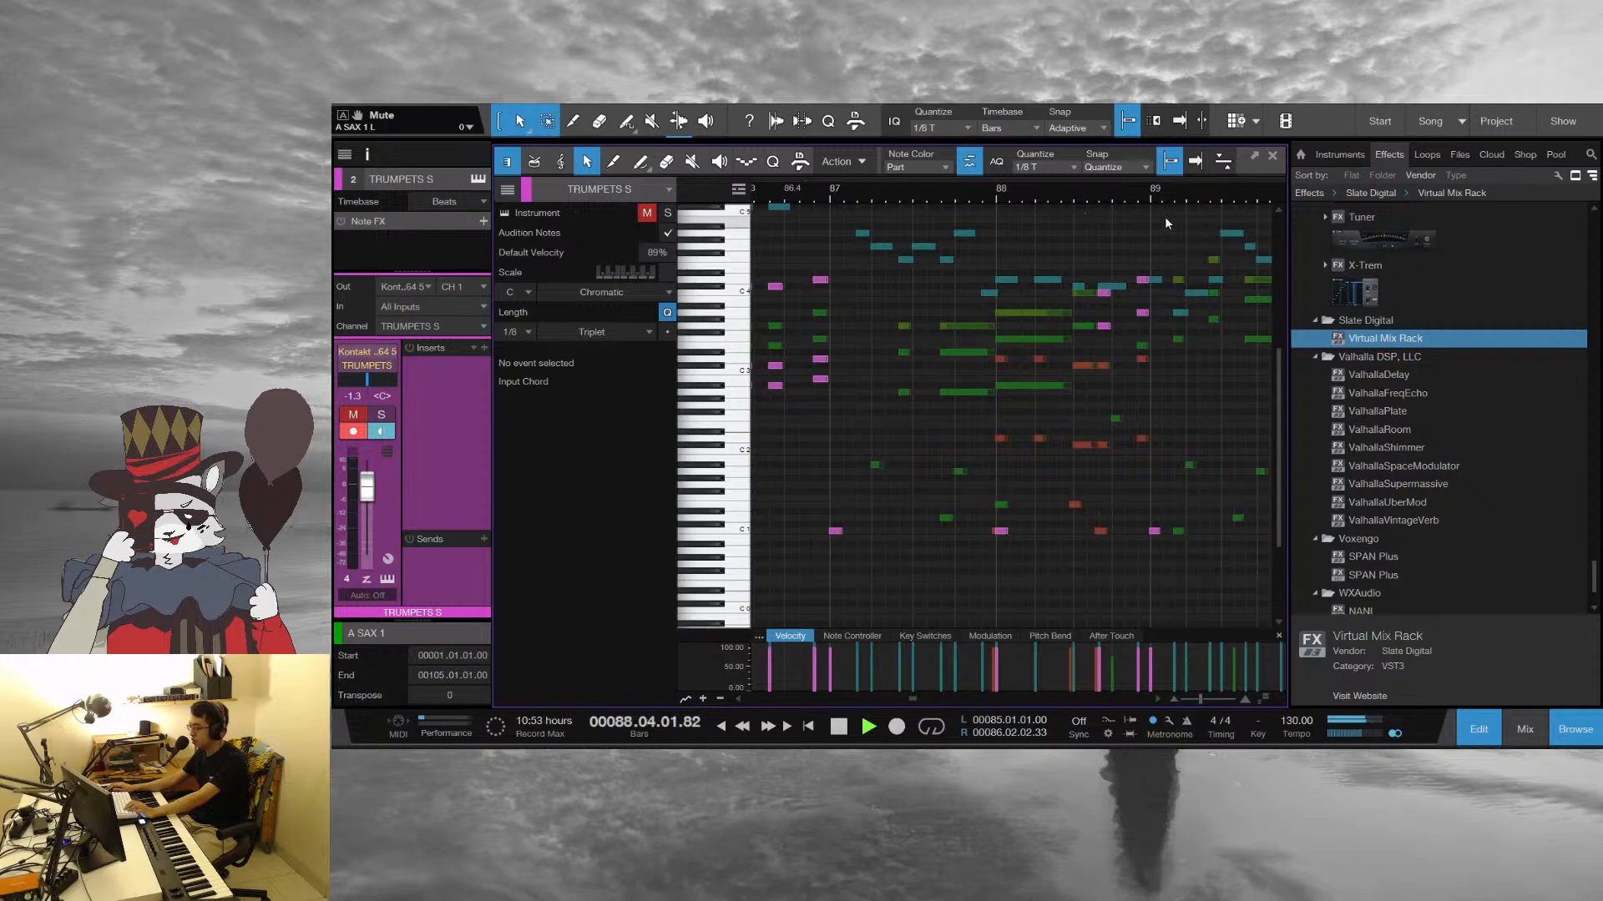
pyautogui.moveTo(1152, 201); pyautogui.dragTo(851, 191)
pyautogui.scroll(1, 1019, 407)
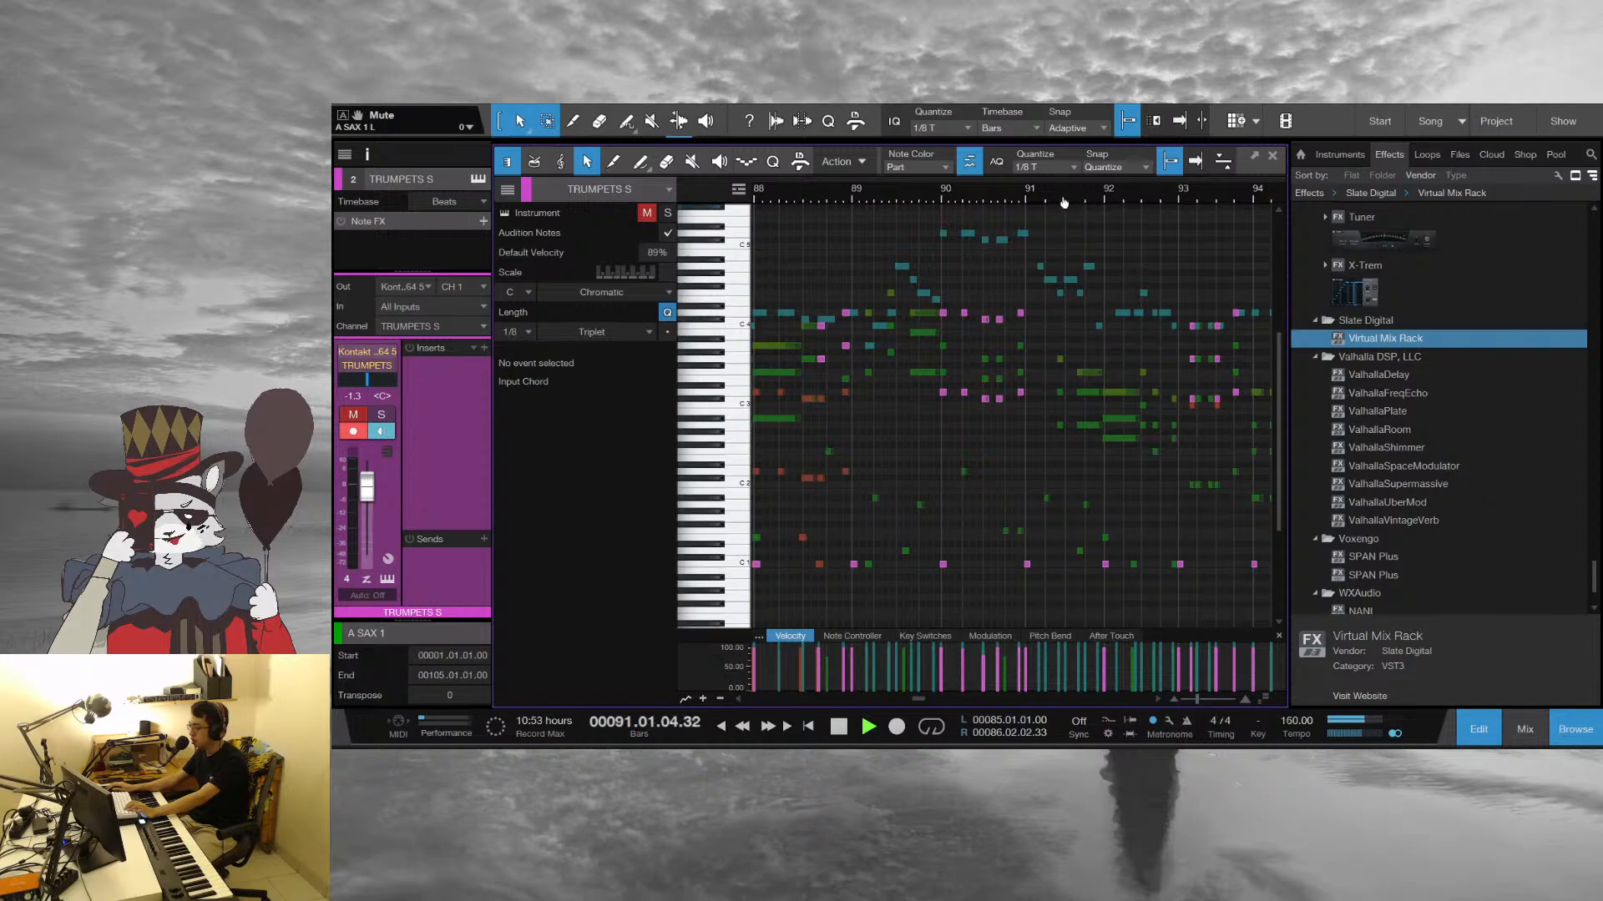
pyautogui.moveTo(1064, 203); pyautogui.dragTo(1008, 288)
pyautogui.scroll(-1, 915, 364)
pyautogui.press('space')
# Replay from bar 89 into the start of bar 91 and stop playback
pyautogui.scroll(1, 951, 221)
pyautogui.click(901, 198)
pyautogui.press('space')
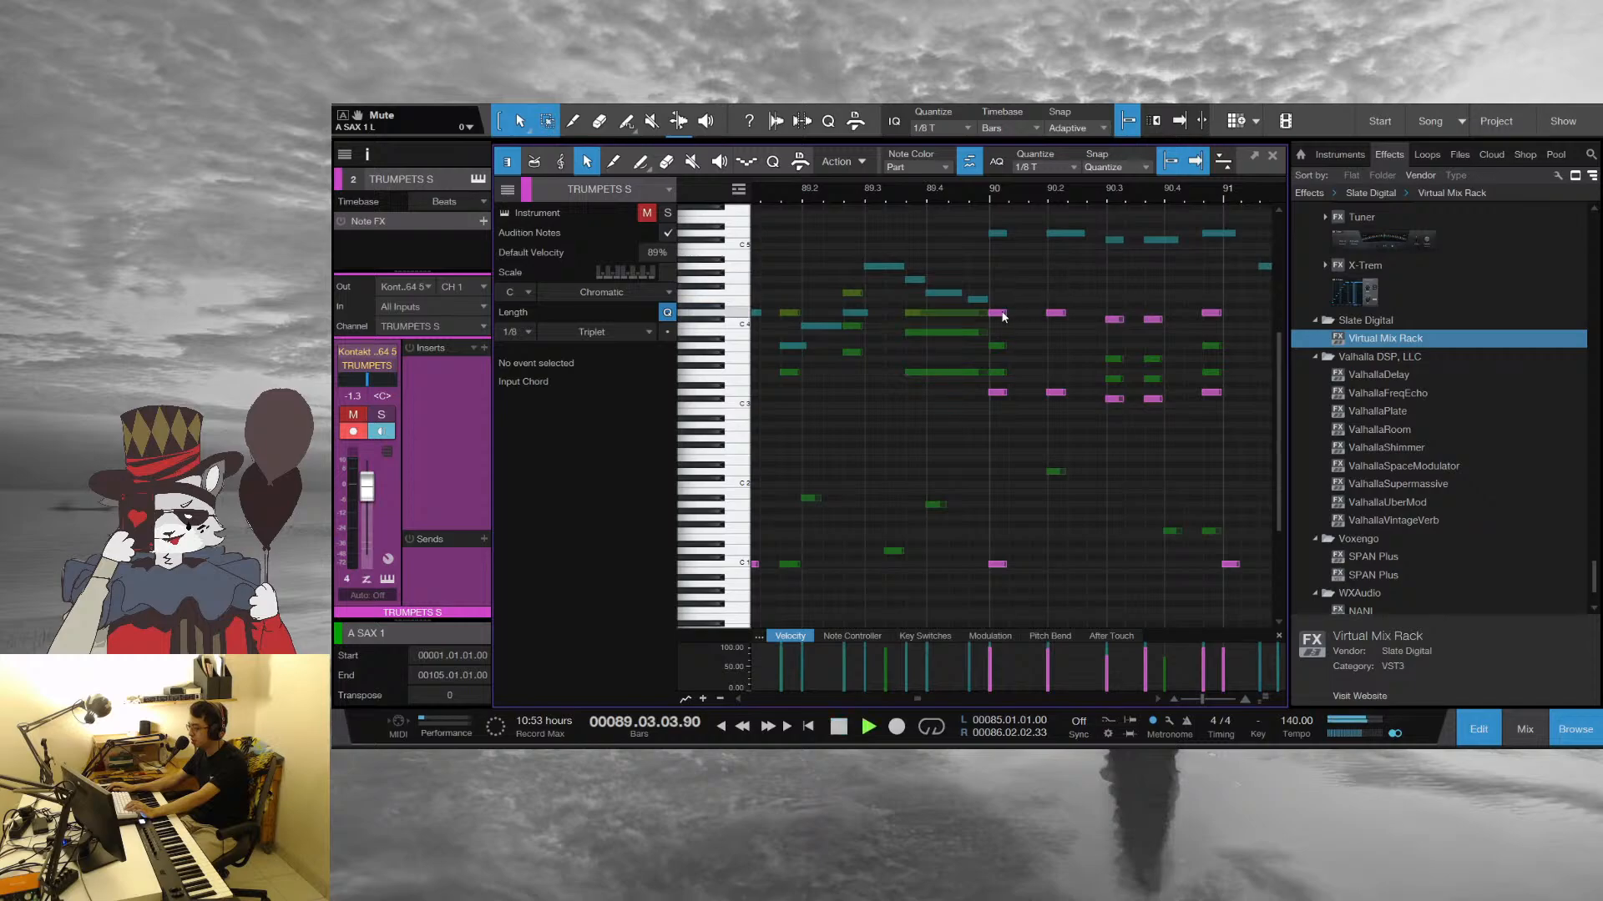
pyautogui.moveTo(1003, 200); pyautogui.dragTo(832, 170)
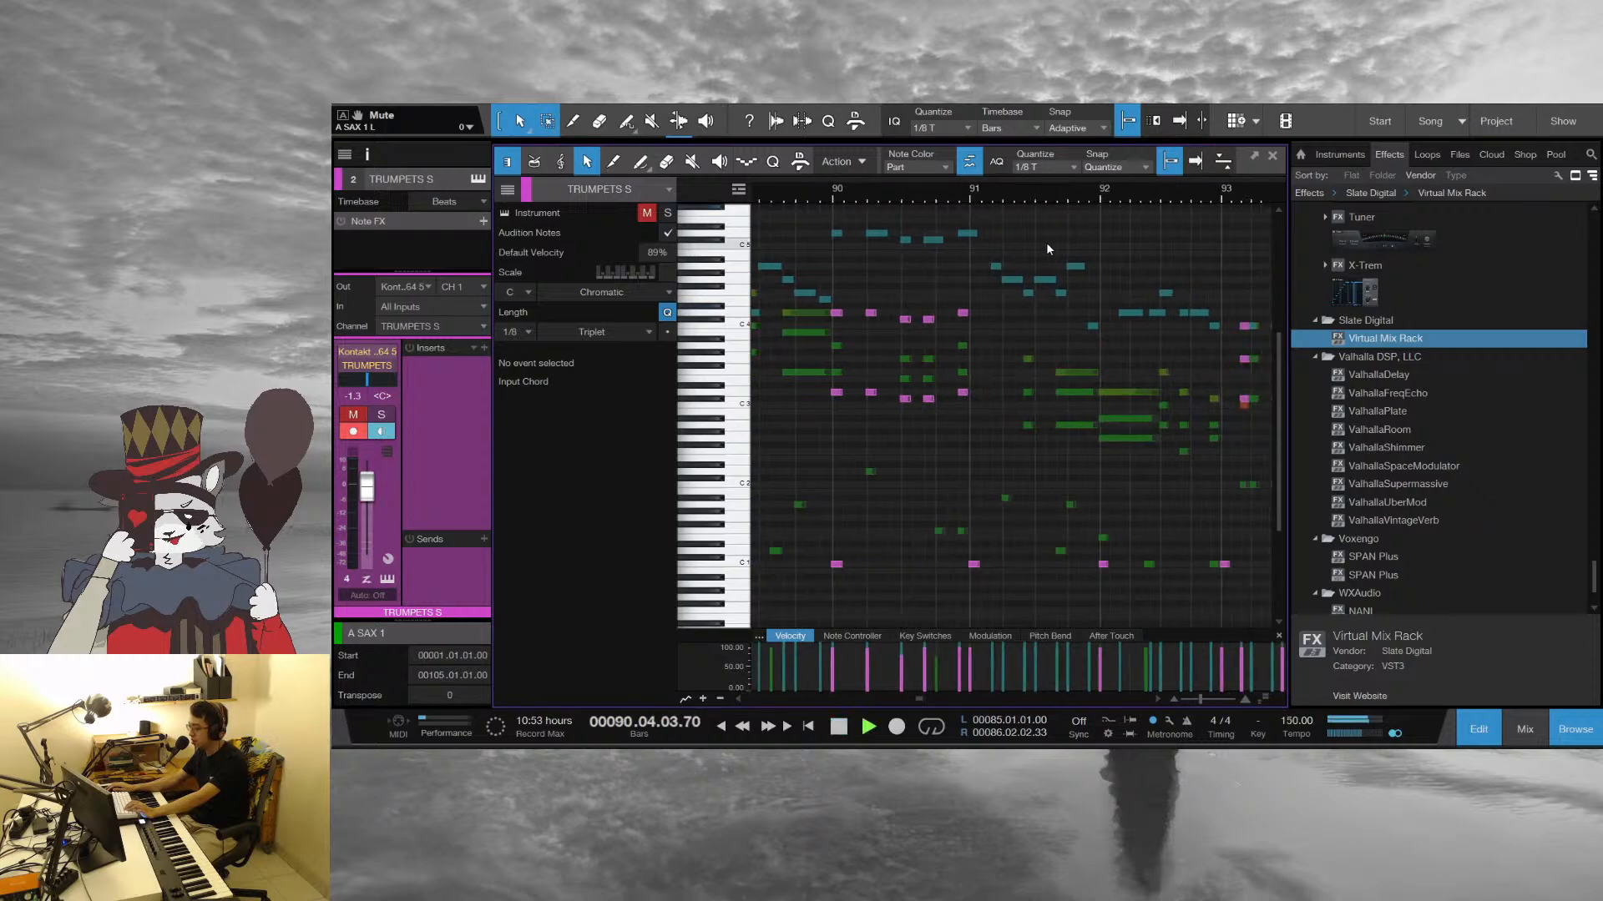
pyautogui.press('space')
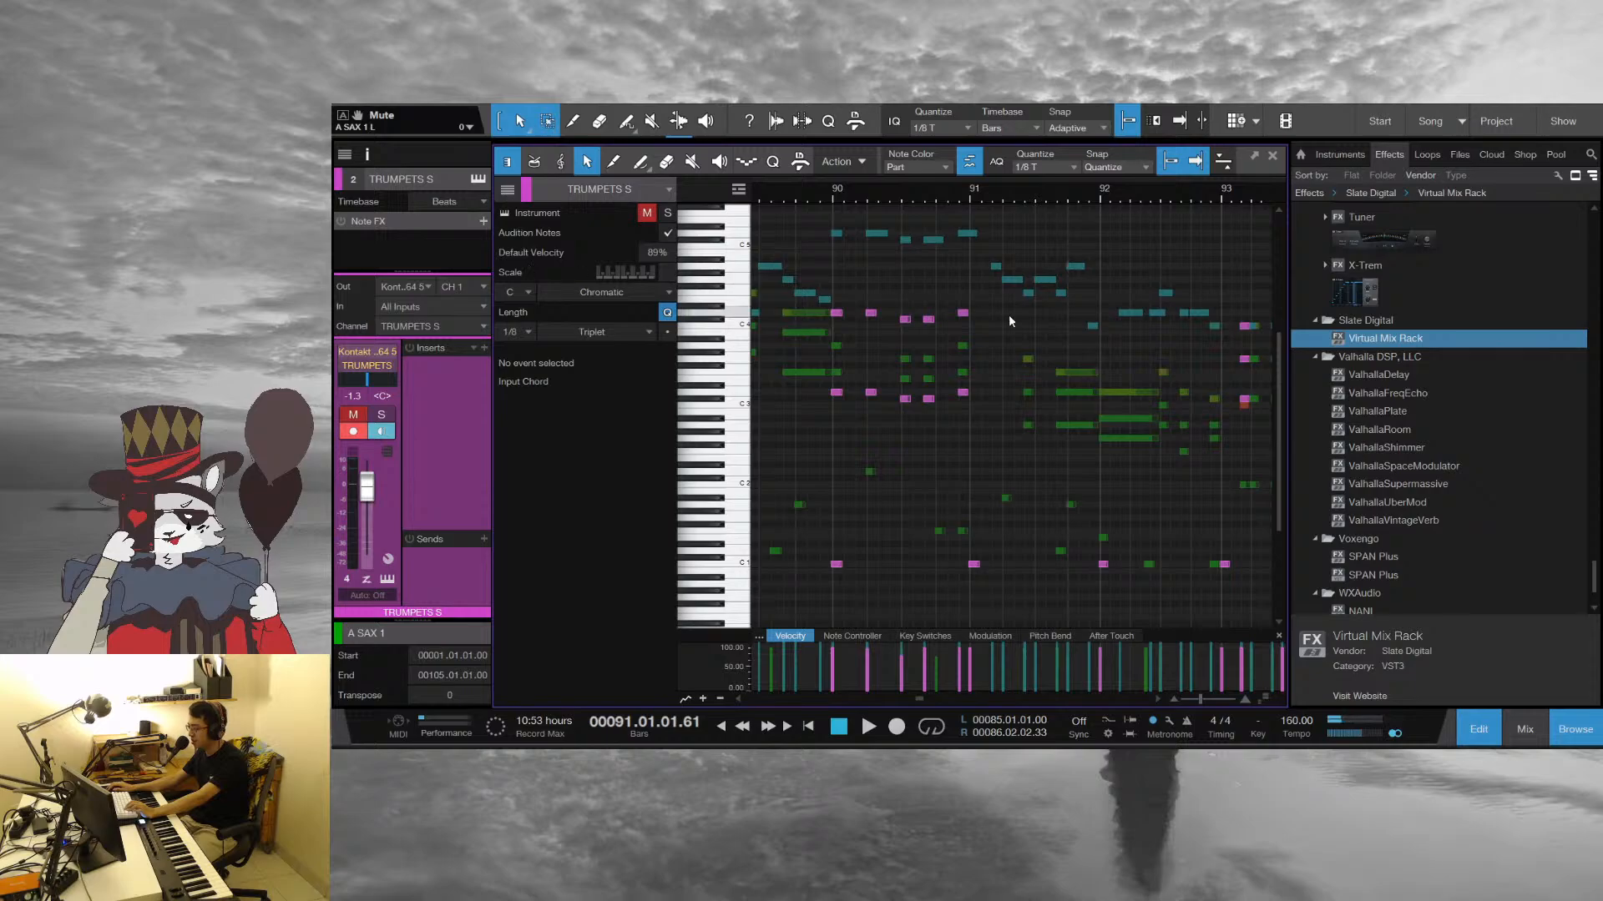
# Continue playback from bar 91 into bar 98, stop, and set the playback position to the start of bar 98
pyautogui.press('space')
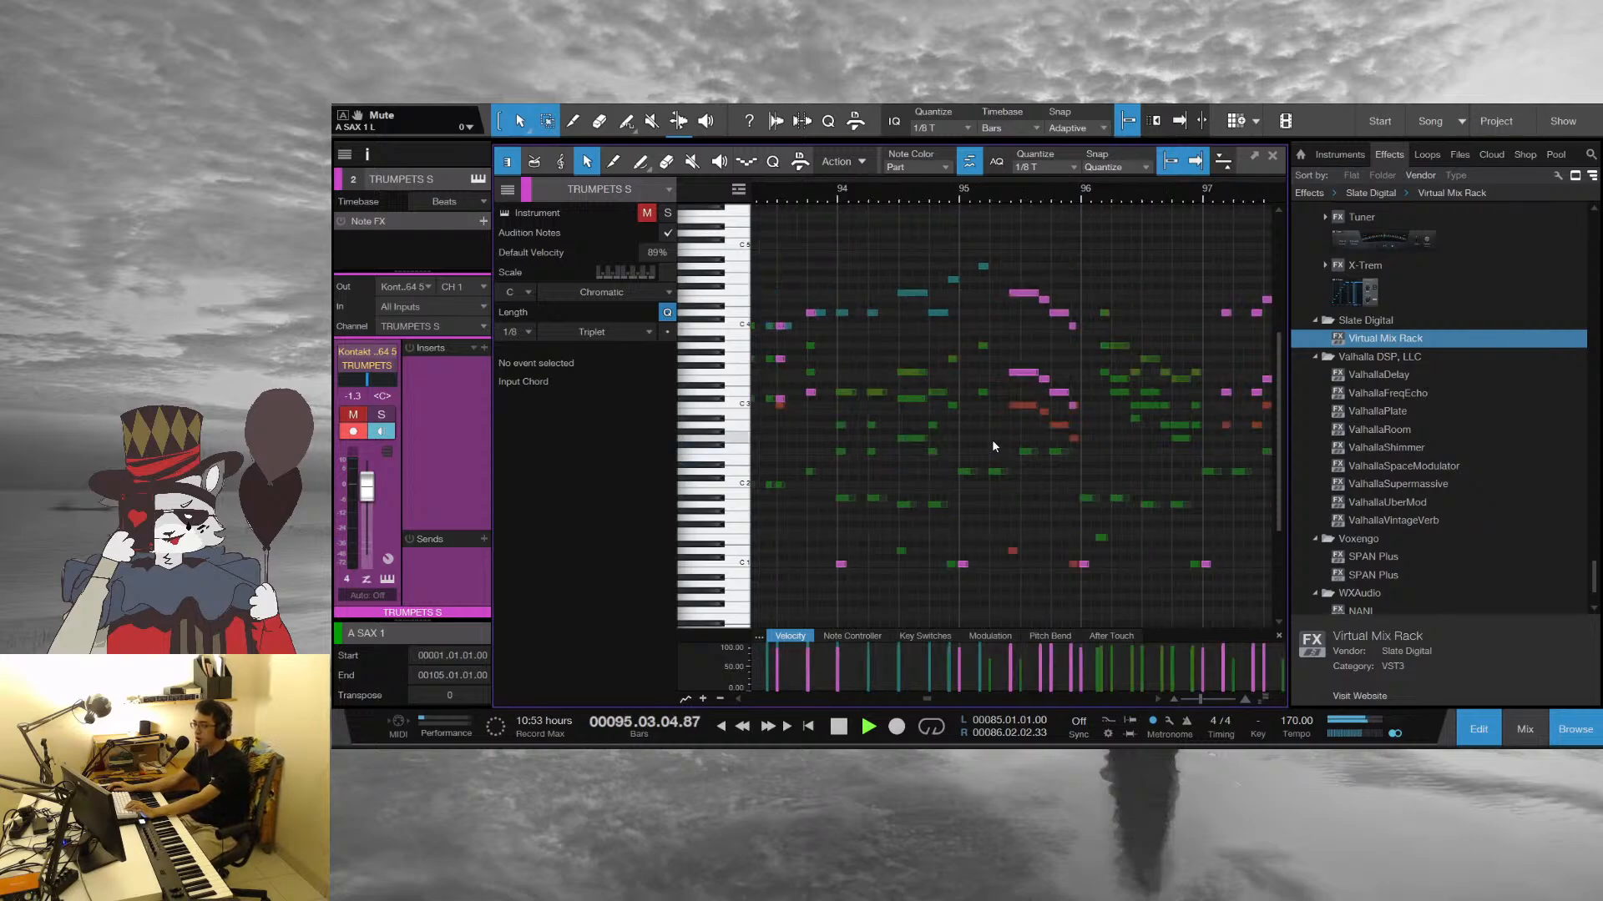
pyautogui.moveTo(1177, 201); pyautogui.dragTo(930, 177)
pyautogui.scroll(2, 1118, 253)
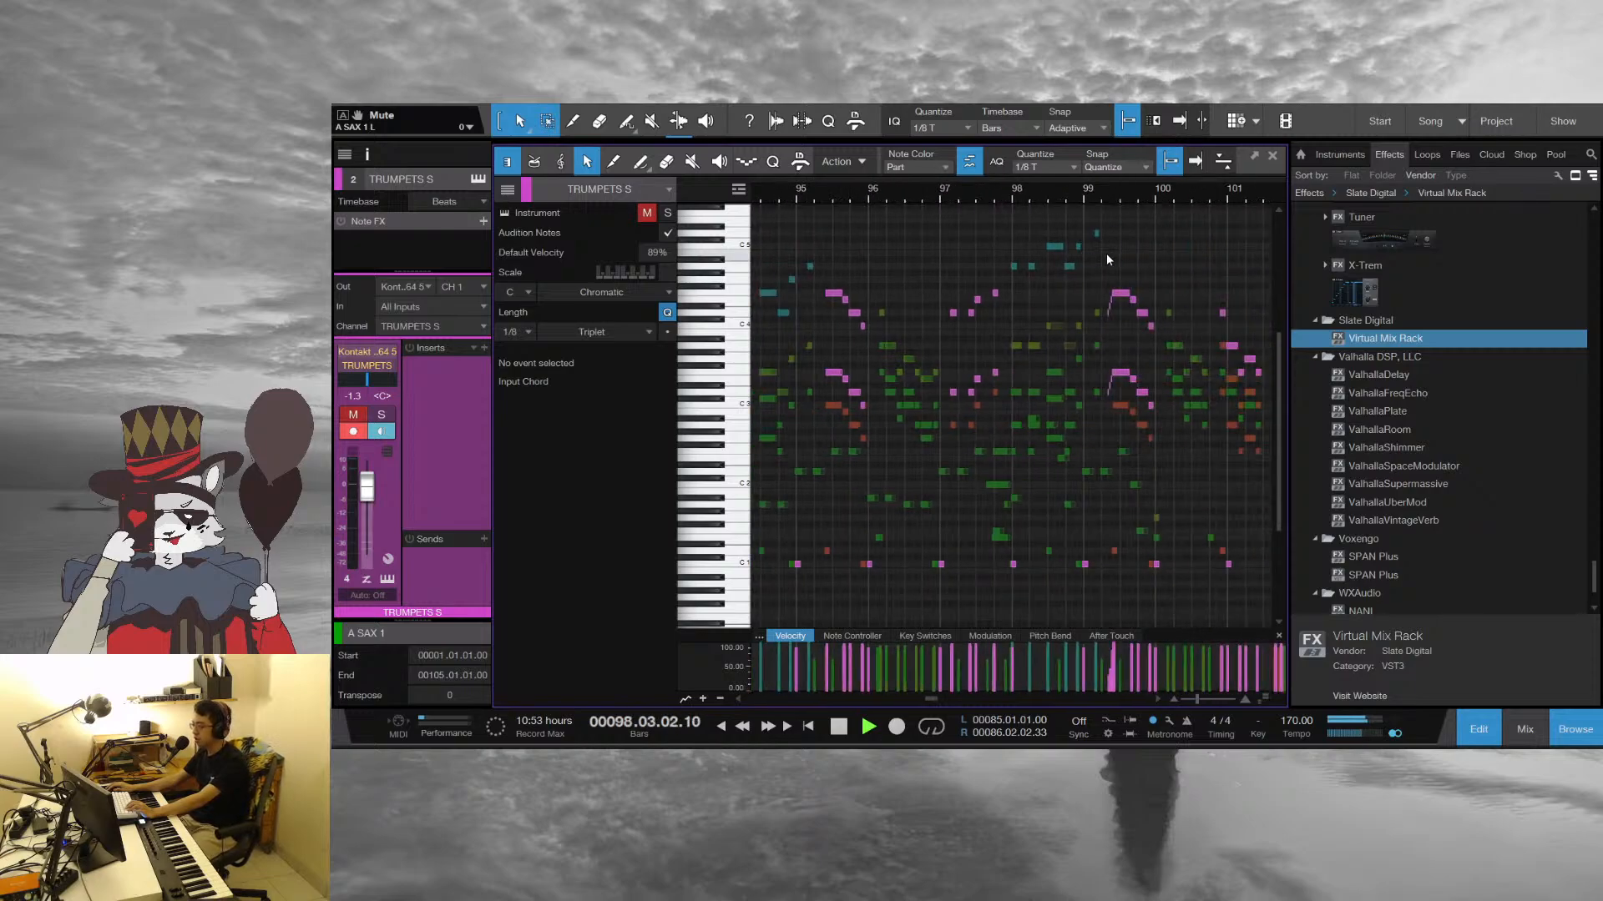
pyautogui.press('space')
pyautogui.click(1014, 188)
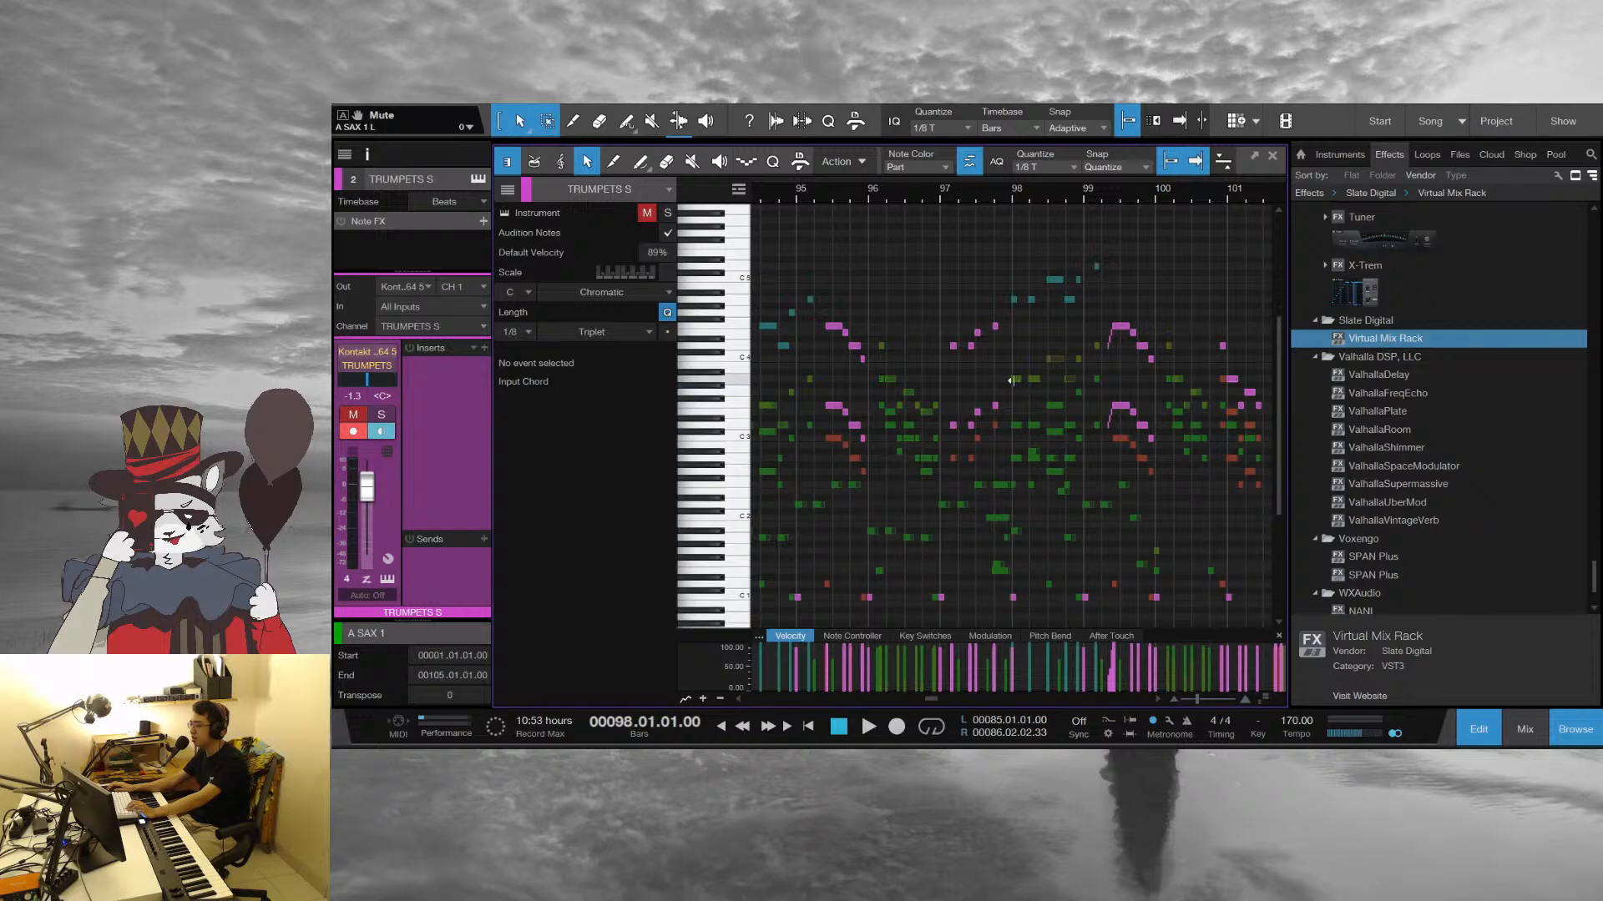
# Play the arrangement from bar 76 into bar 93, following the melody, brass and sax notes, and stop
pyautogui.scroll(-2, 1047, 423)
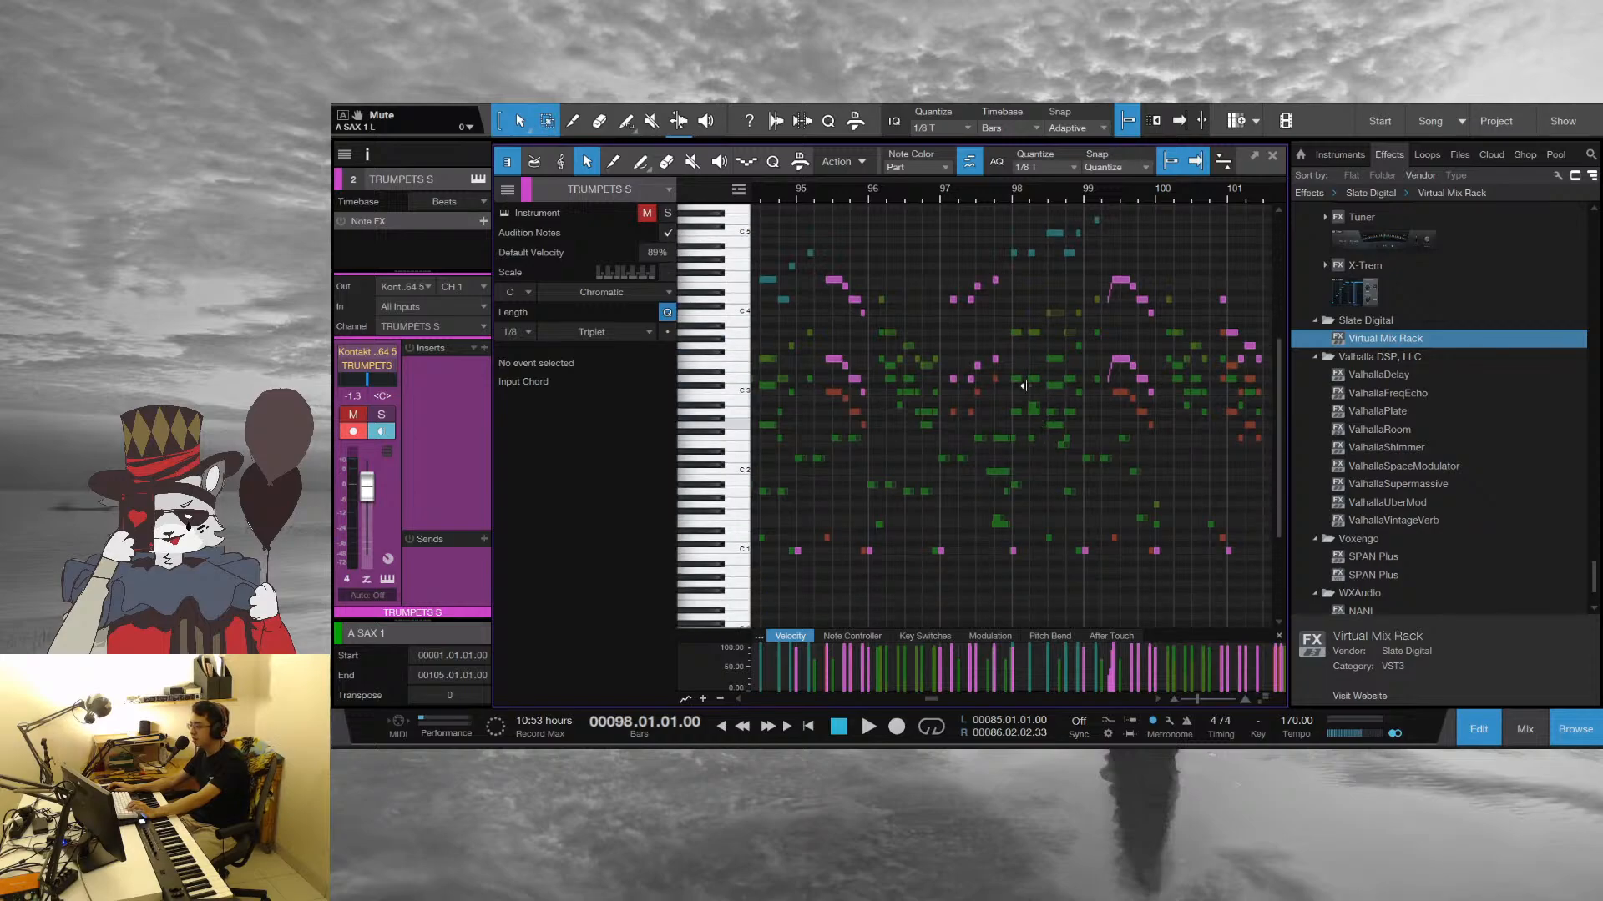
pyautogui.moveTo(910, 195); pyautogui.dragTo(1163, 144)
pyautogui.click(951, 197)
pyautogui.press('space')
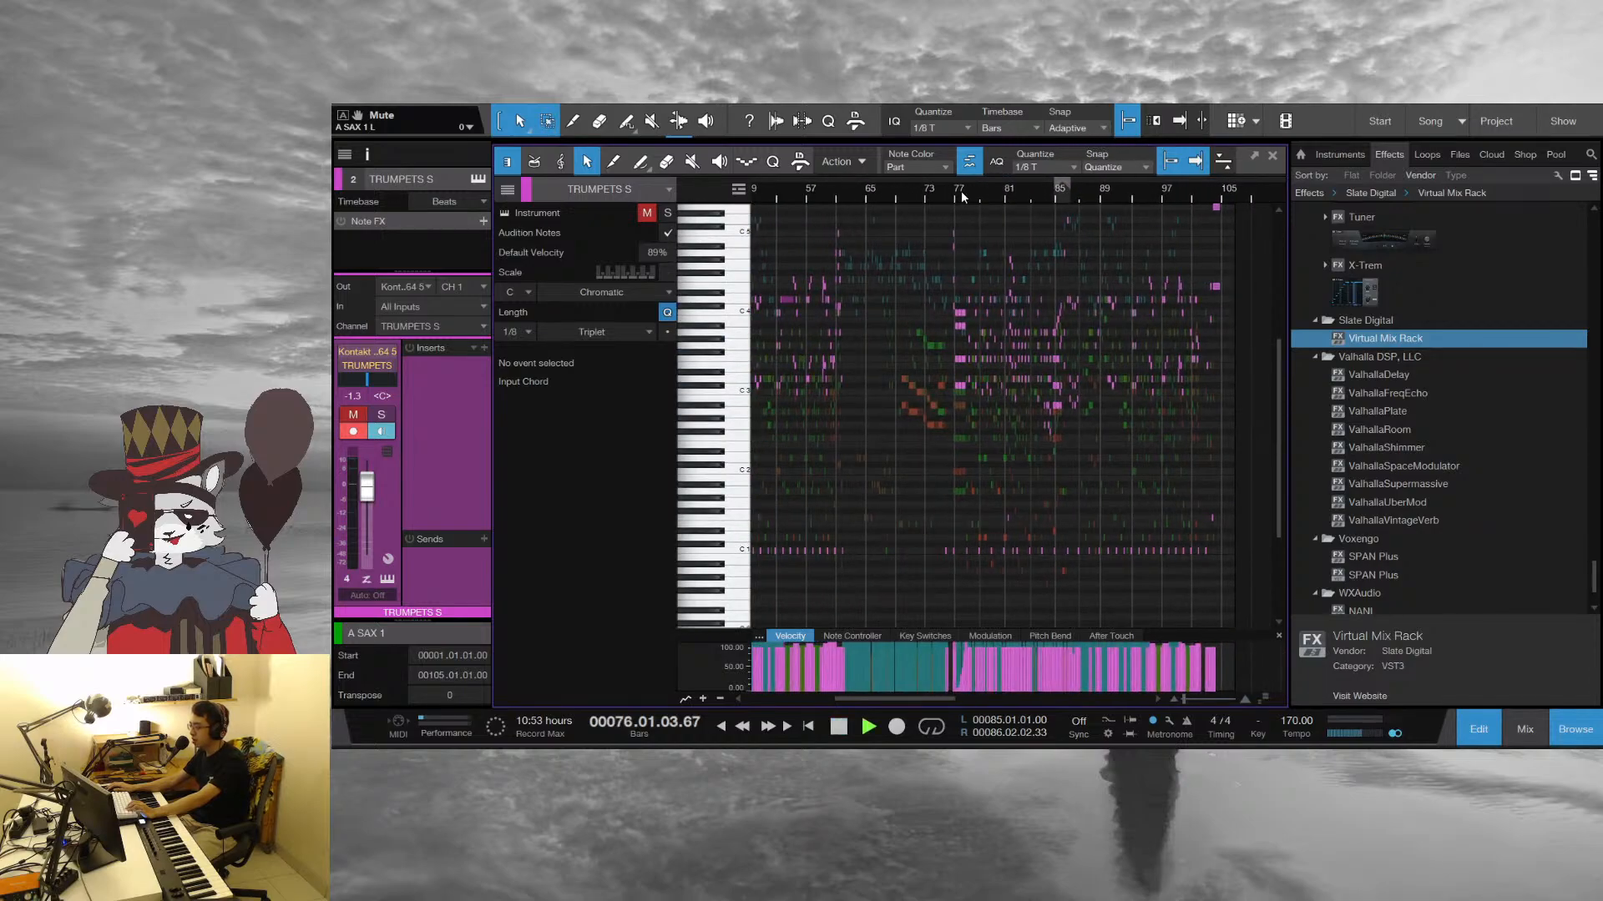
pyautogui.moveTo(962, 196); pyautogui.dragTo(1025, 277)
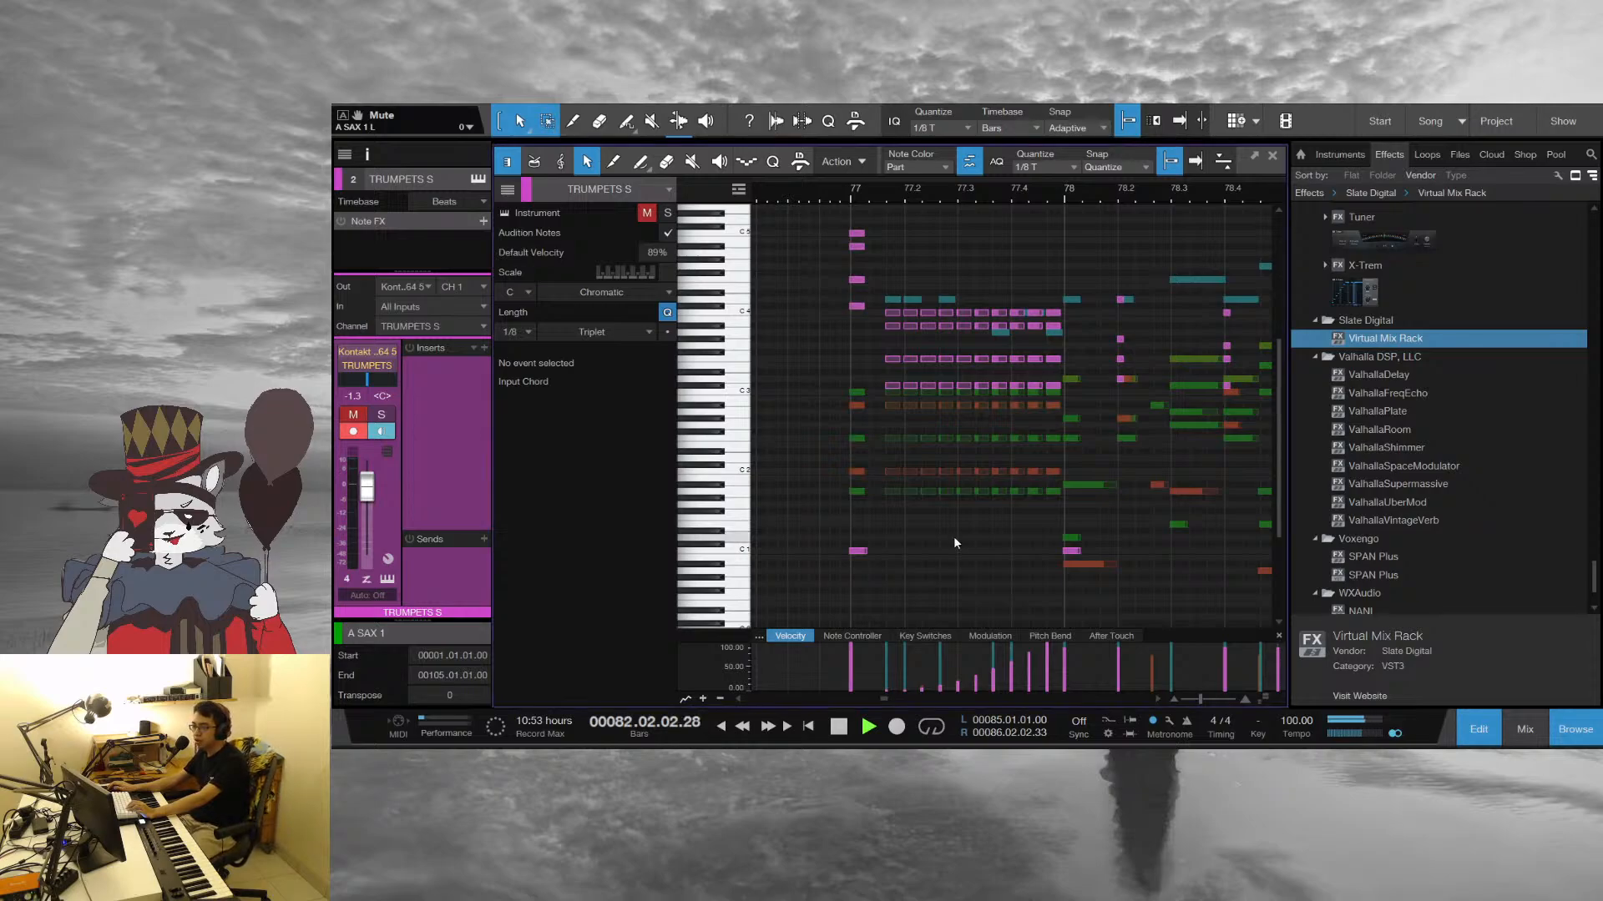
pyautogui.moveTo(979, 189); pyautogui.dragTo(853, 152)
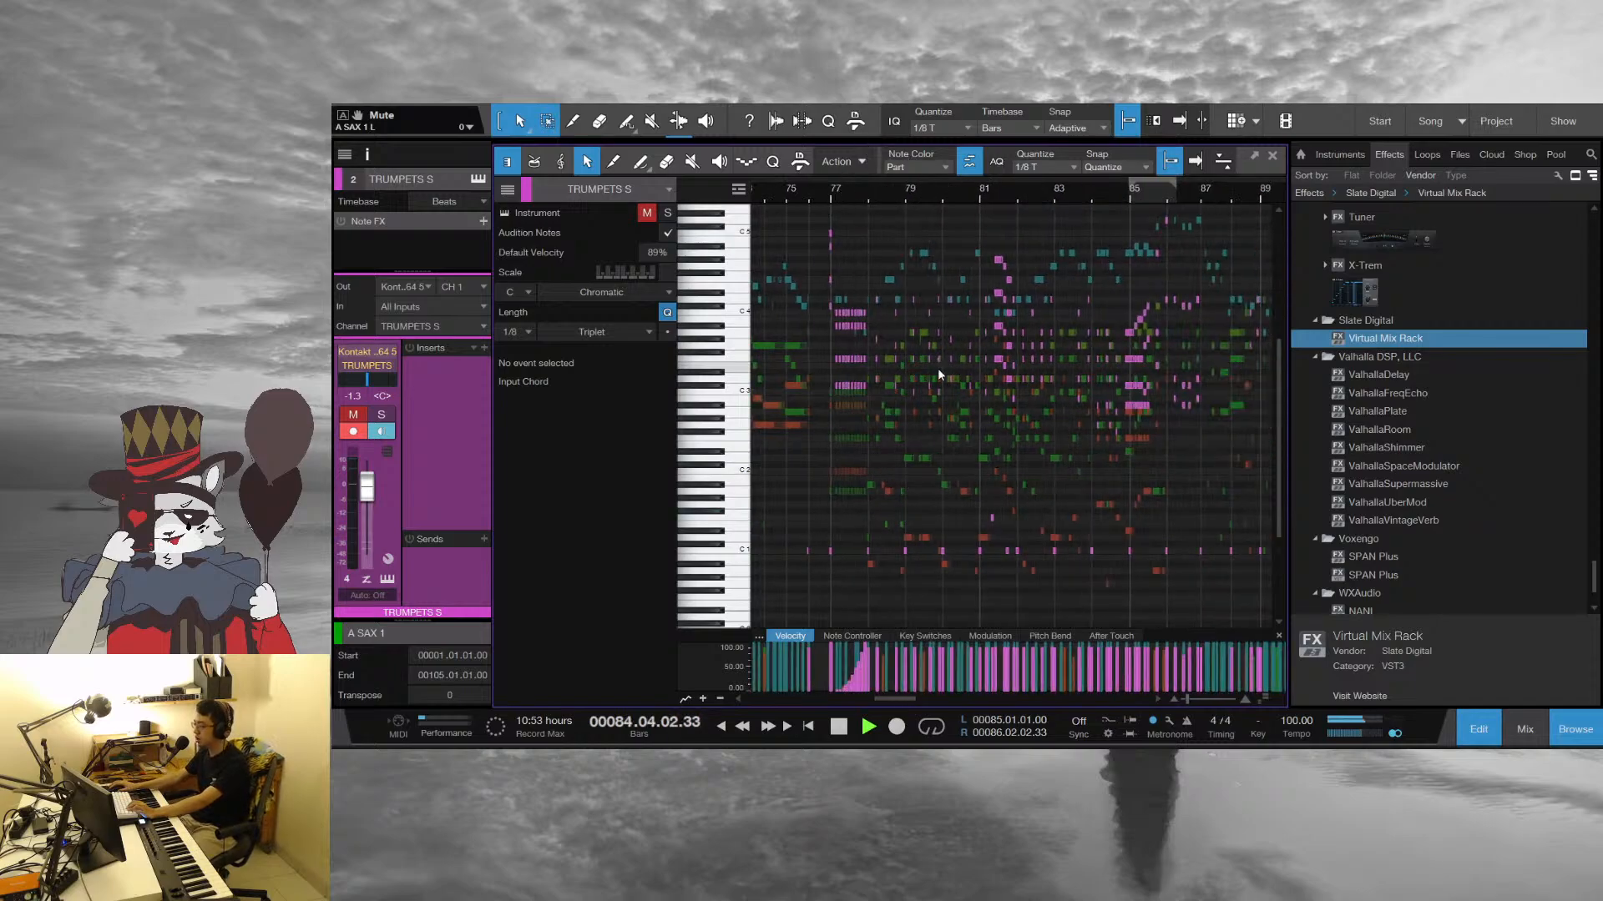
pyautogui.moveTo(1142, 202); pyautogui.dragTo(928, 259)
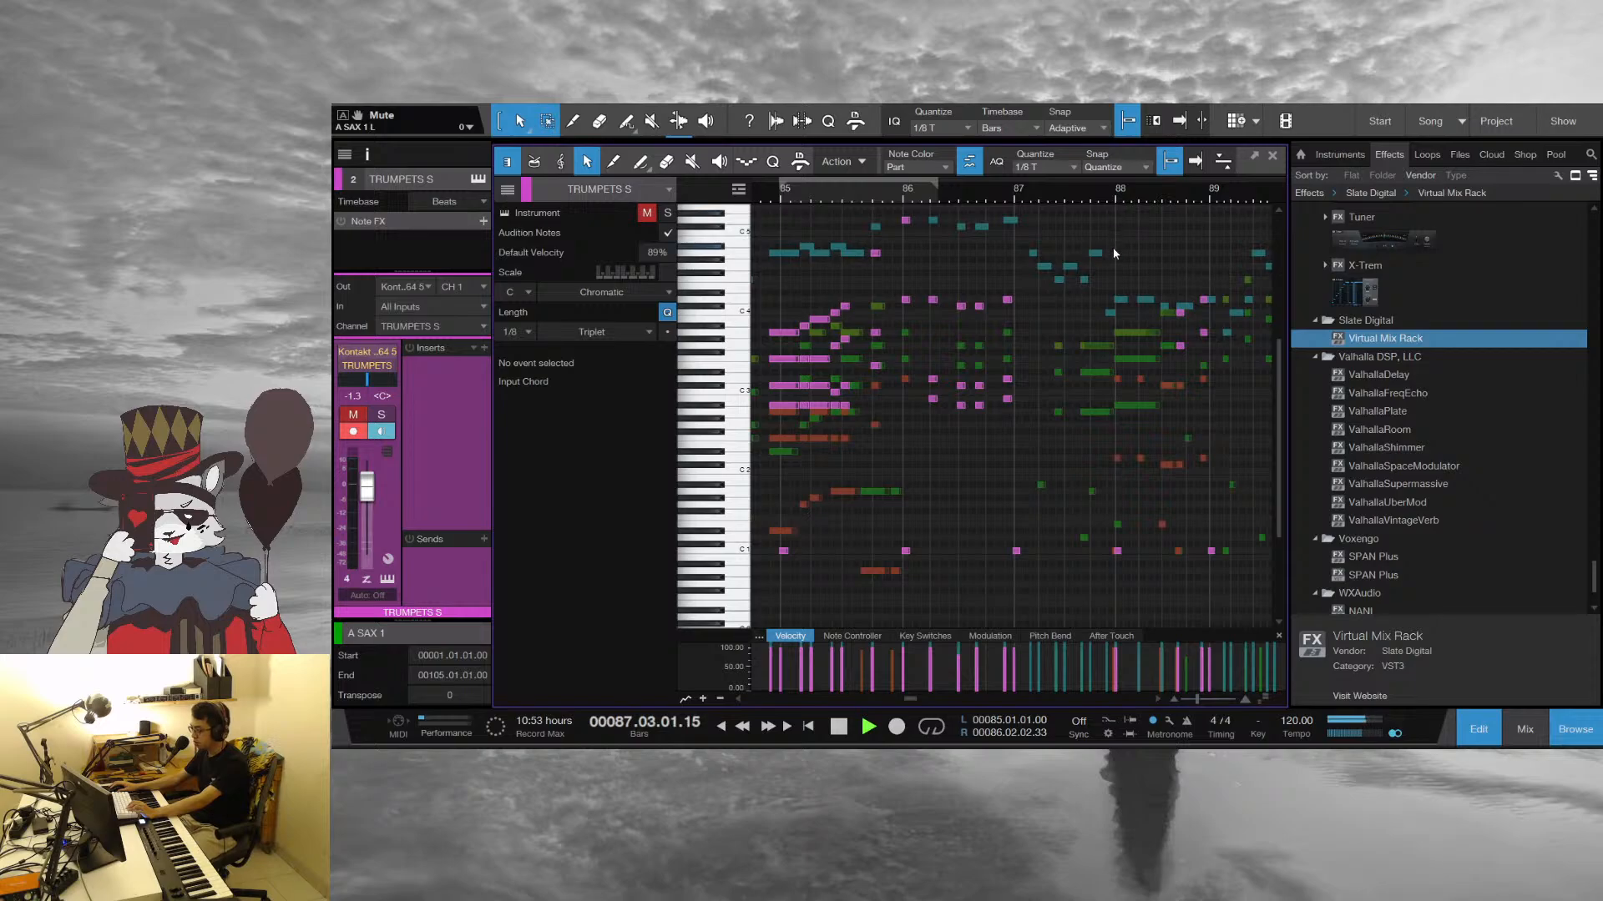
pyautogui.moveTo(1205, 197); pyautogui.dragTo(969, 190)
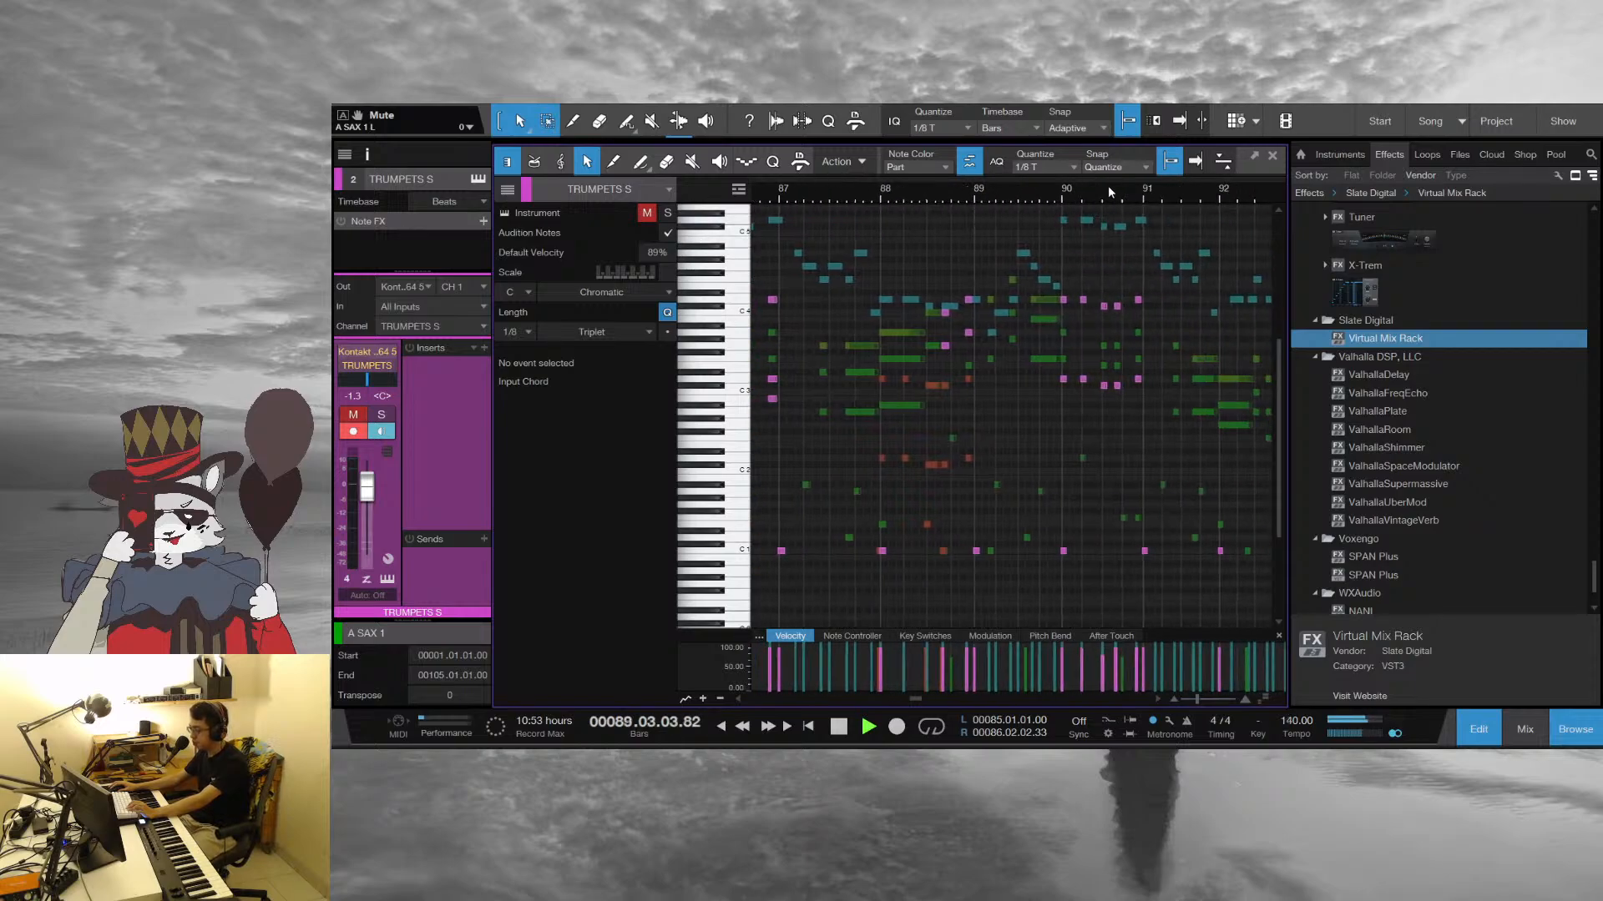
pyautogui.moveTo(1108, 187); pyautogui.dragTo(983, 193)
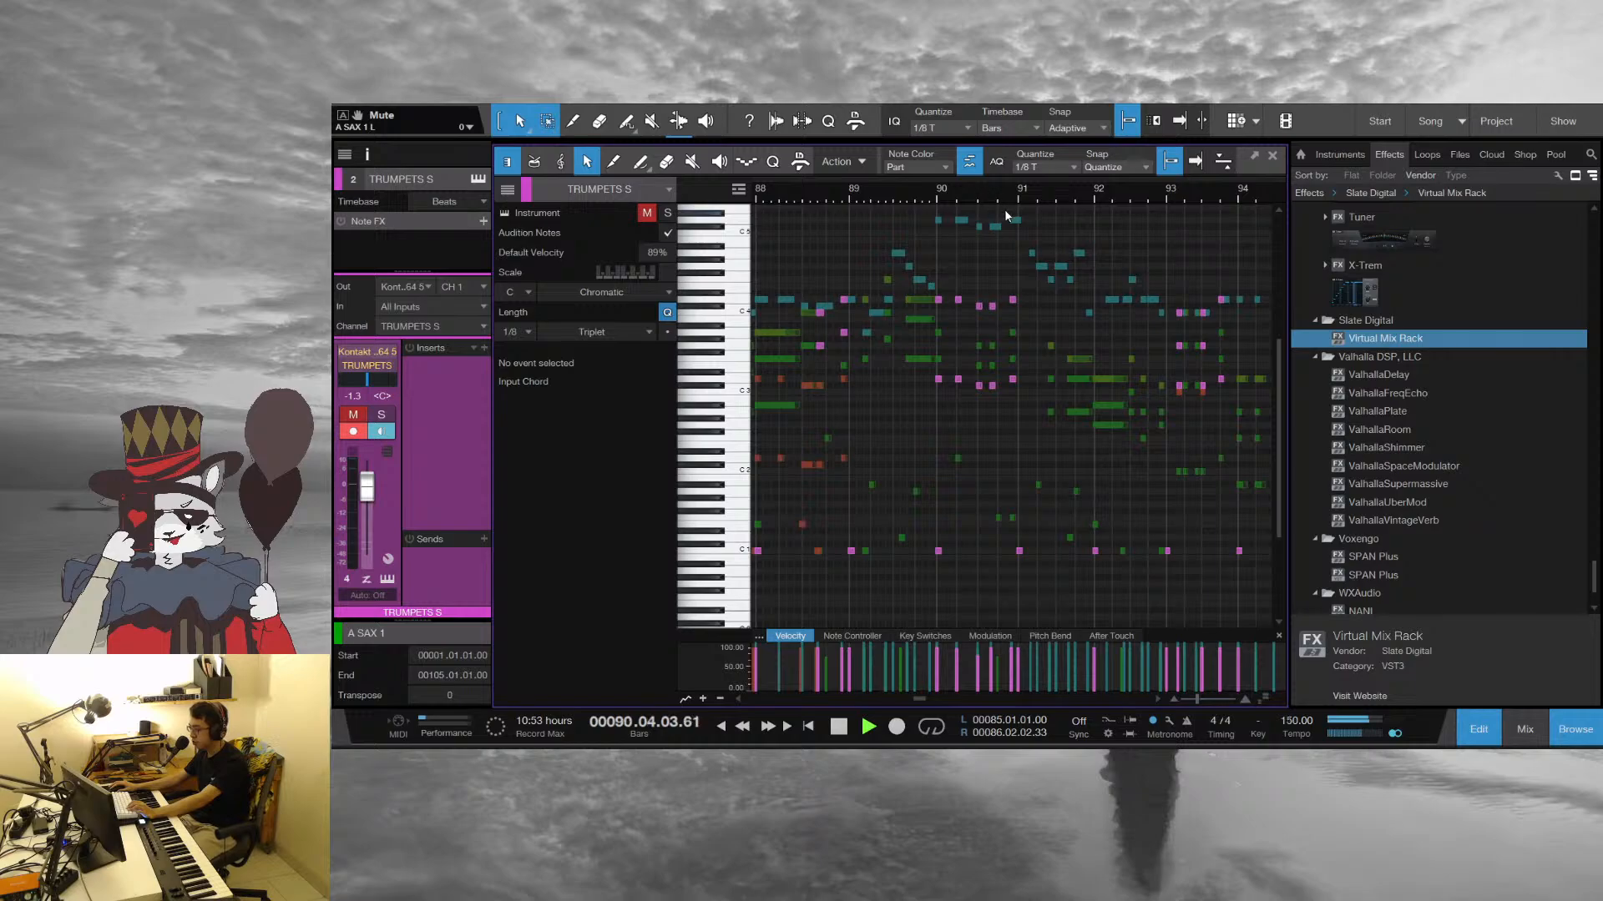
pyautogui.moveTo(1152, 198); pyautogui.dragTo(996, 197)
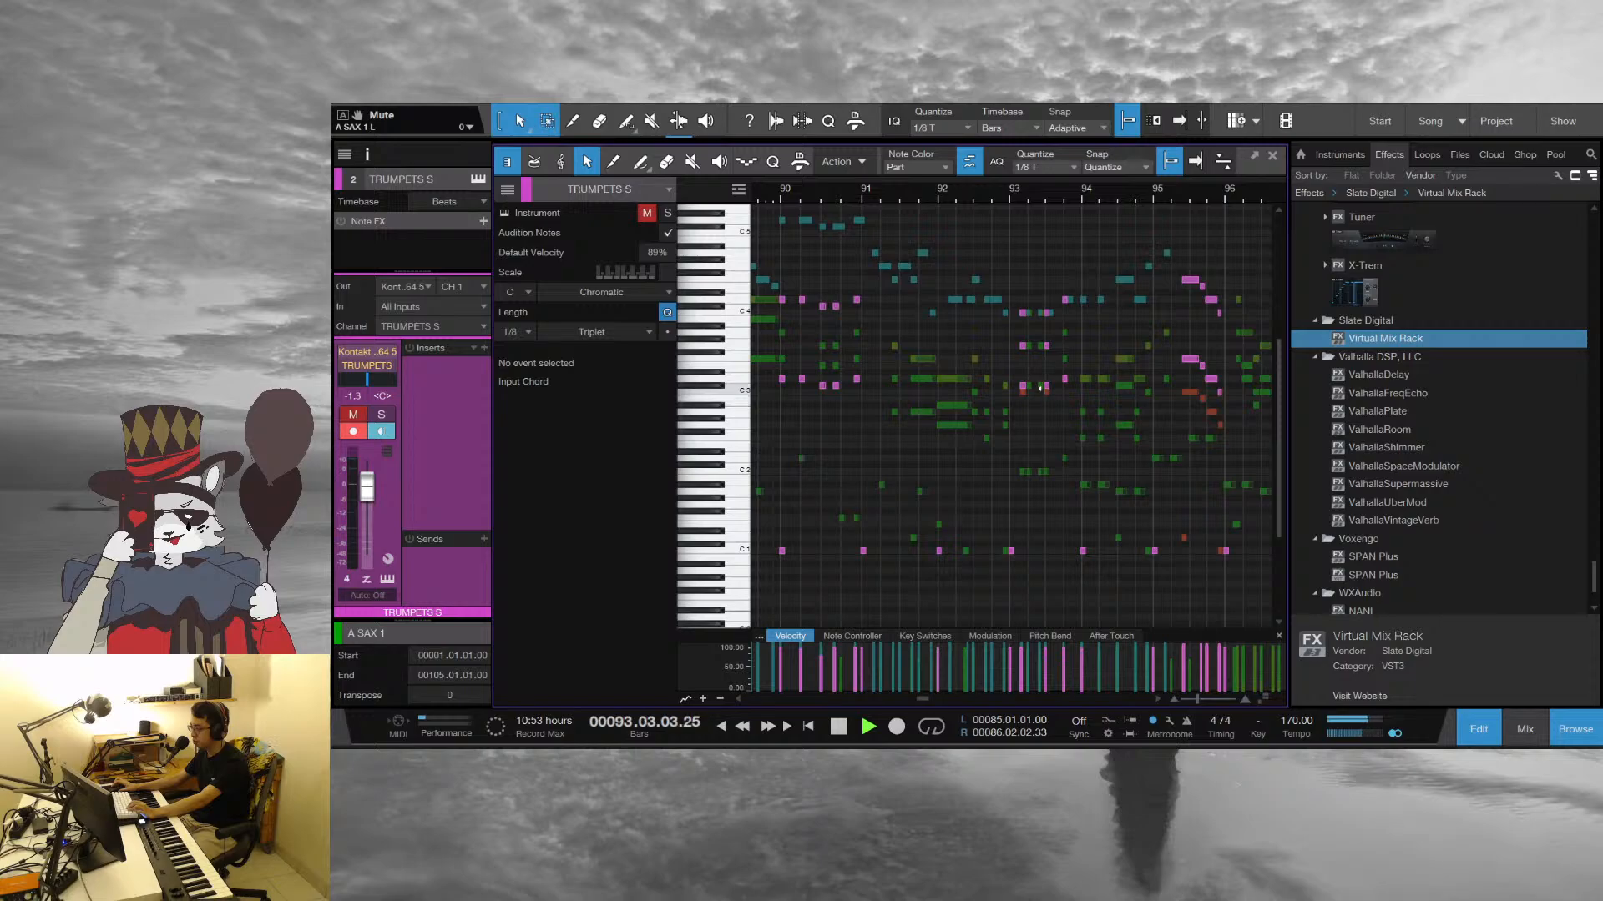
pyautogui.press('space')
# Set the playback position to the start of bar 93 and briefly audition the hits there
pyautogui.moveTo(1011, 193); pyautogui.dragTo(863, 225)
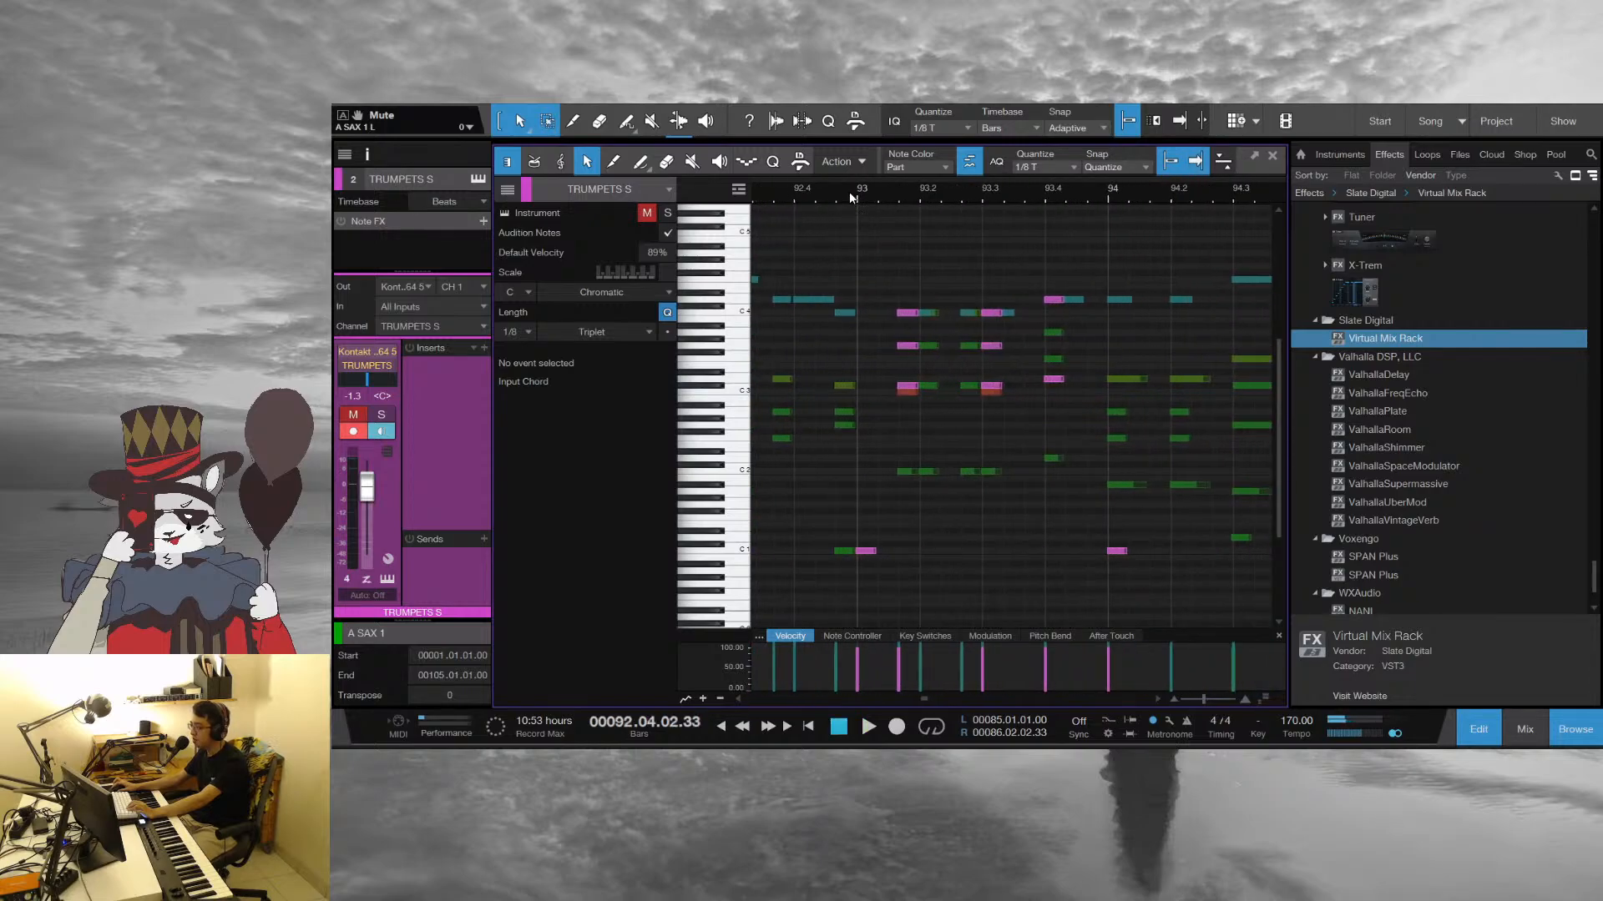
pyautogui.click(849, 195)
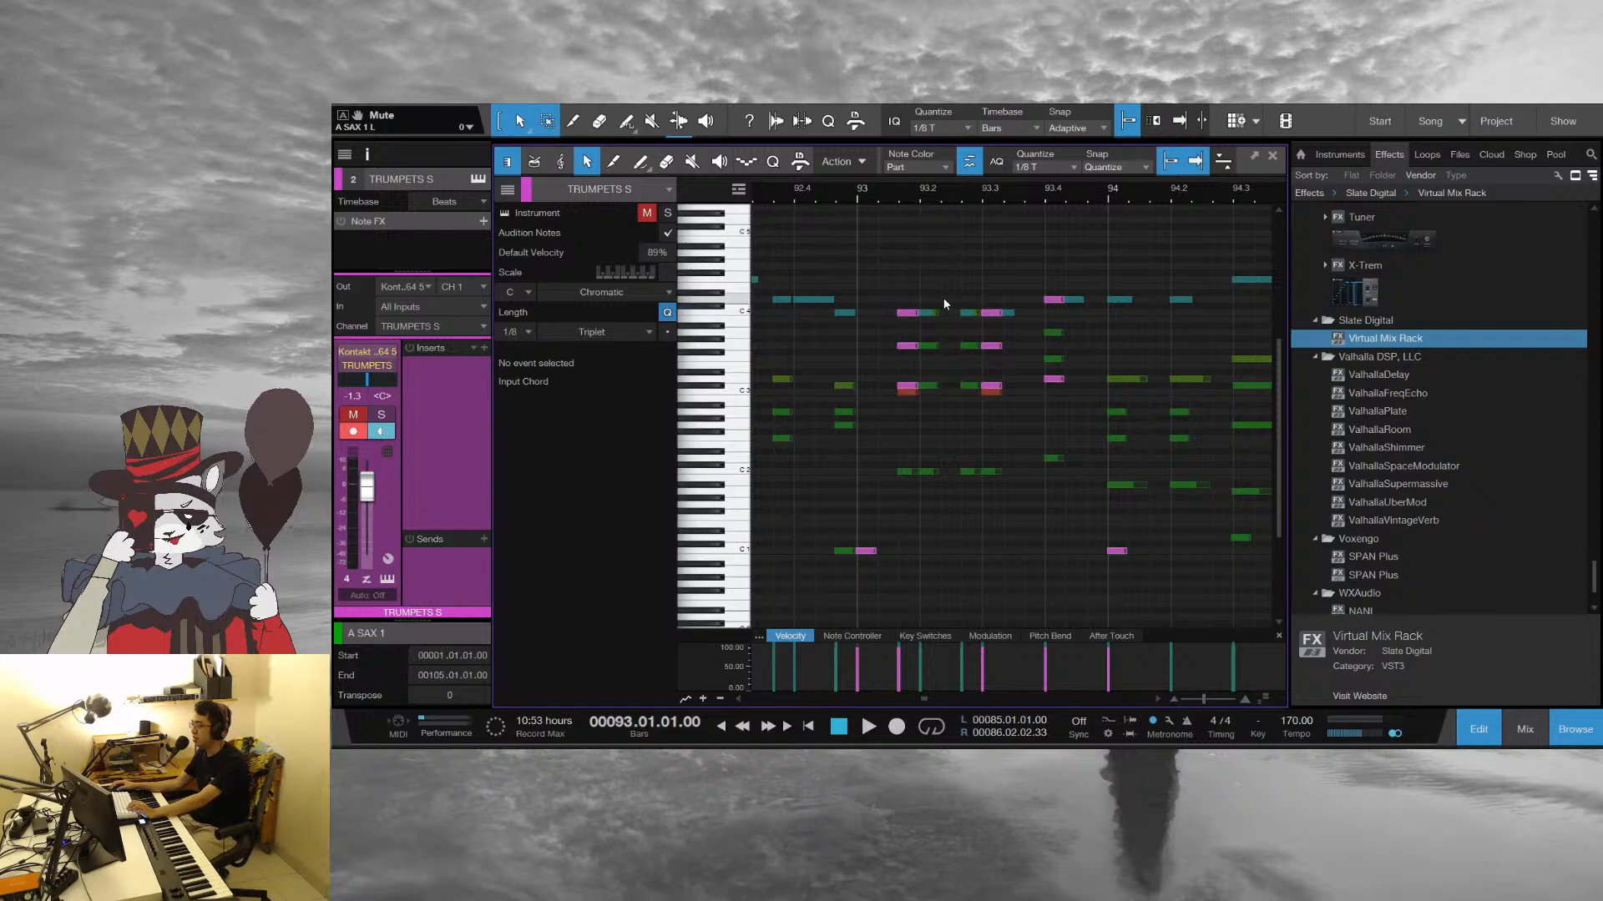
pyautogui.press('space')
pyautogui.press('space')
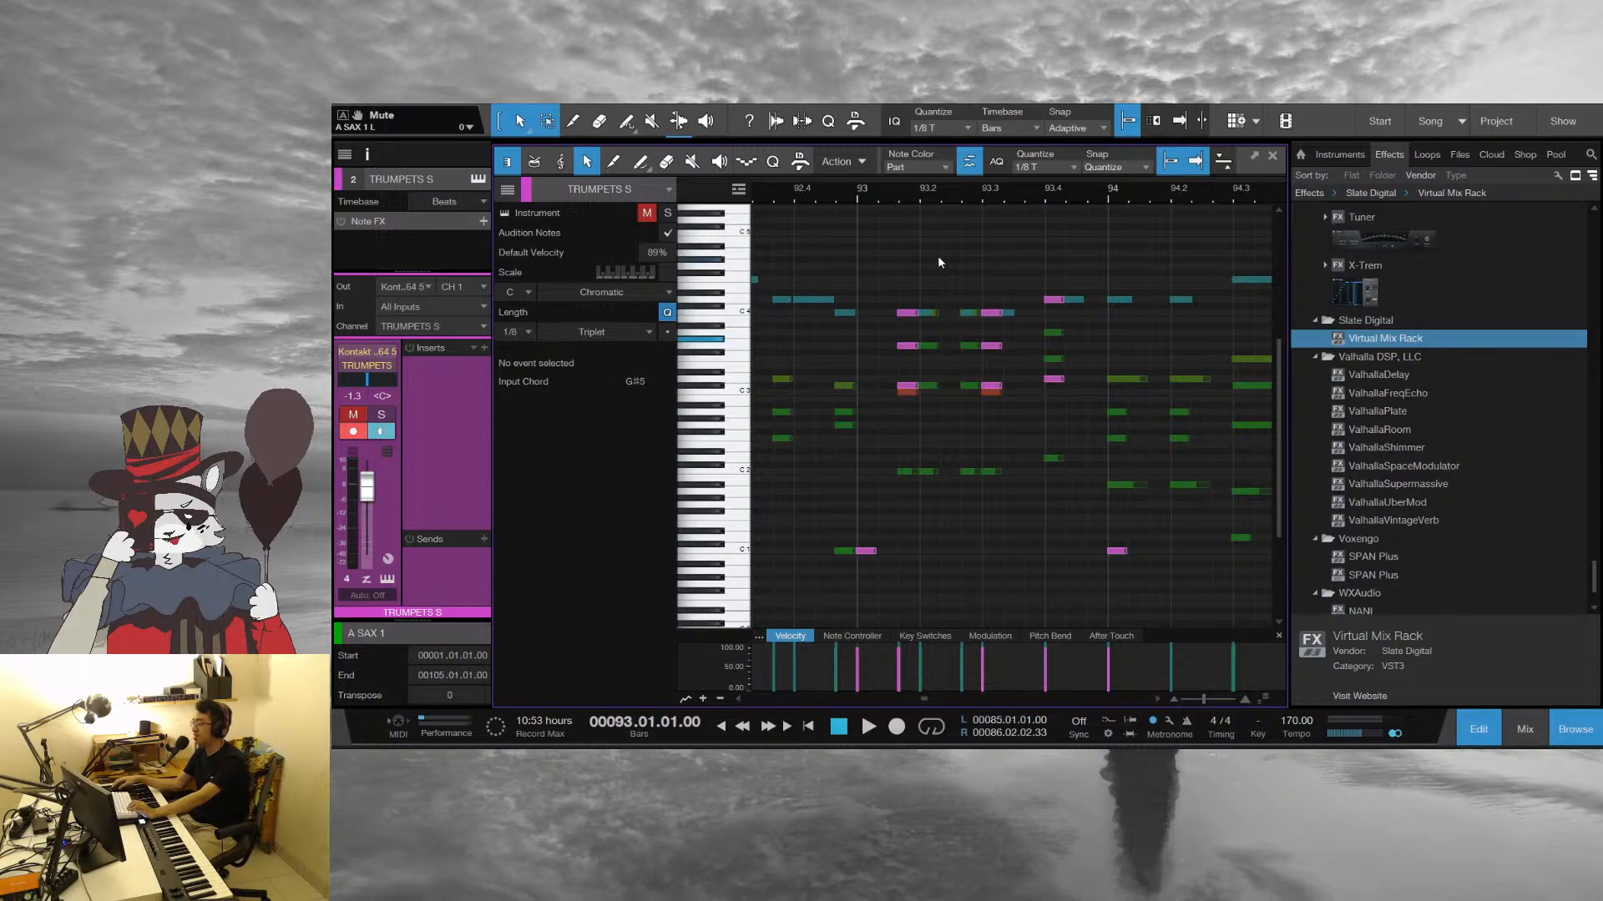
# Play from bar 93 through the ending into bar 104, following the notes, and stop
pyautogui.press('space')
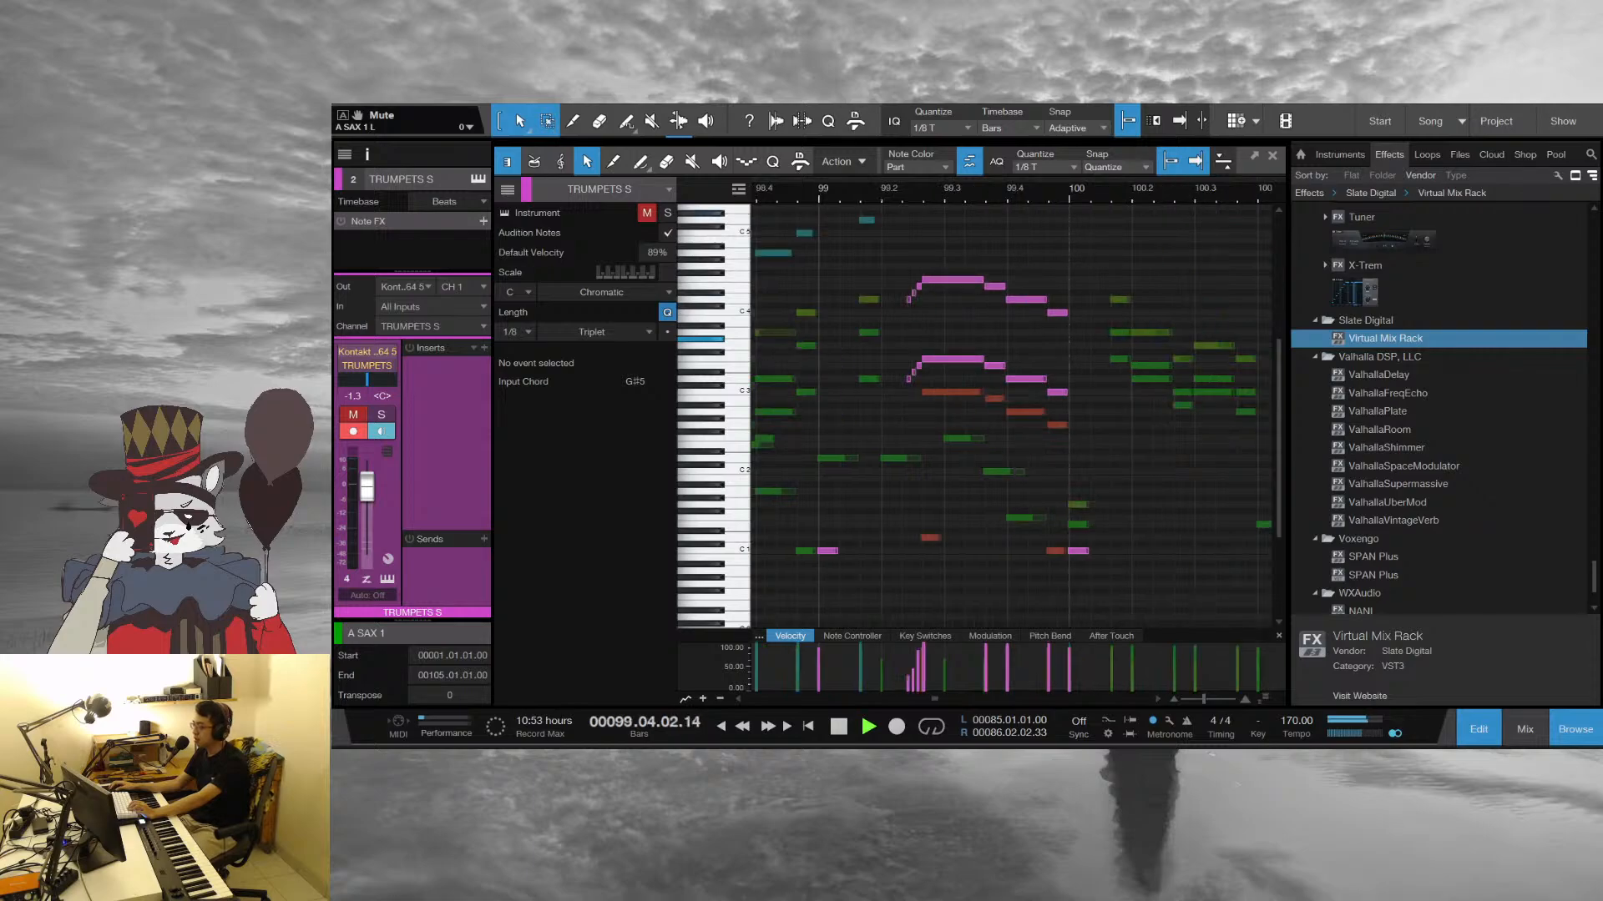
pyautogui.moveTo(986, 197); pyautogui.dragTo(955, 214)
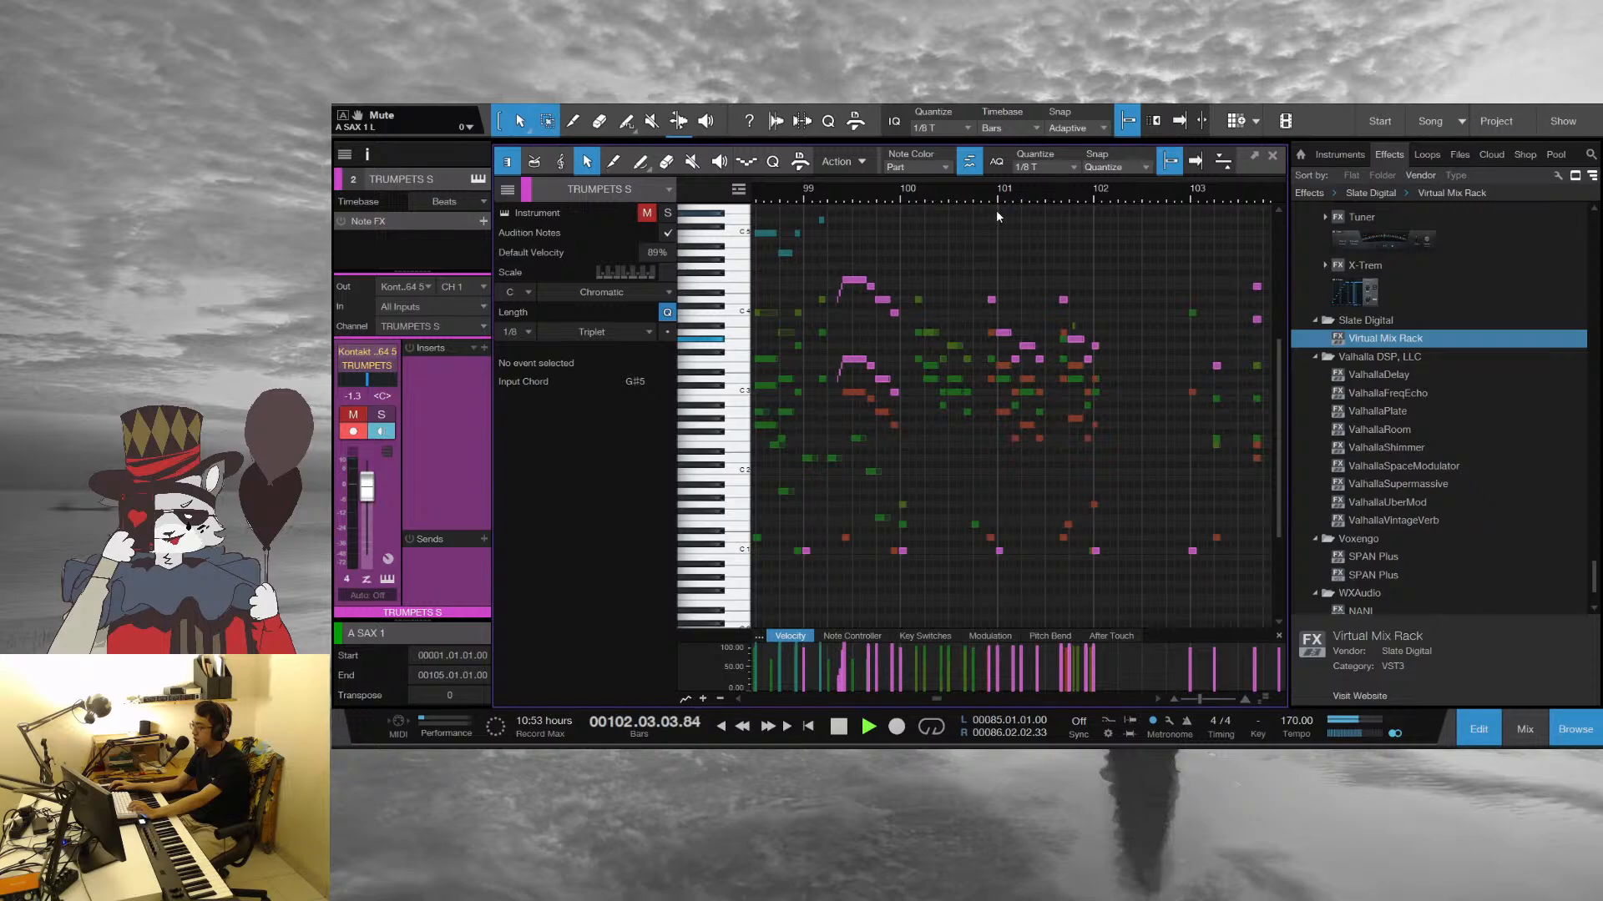
pyautogui.moveTo(1187, 196); pyautogui.dragTo(950, 190)
pyautogui.scroll(3, 1092, 337)
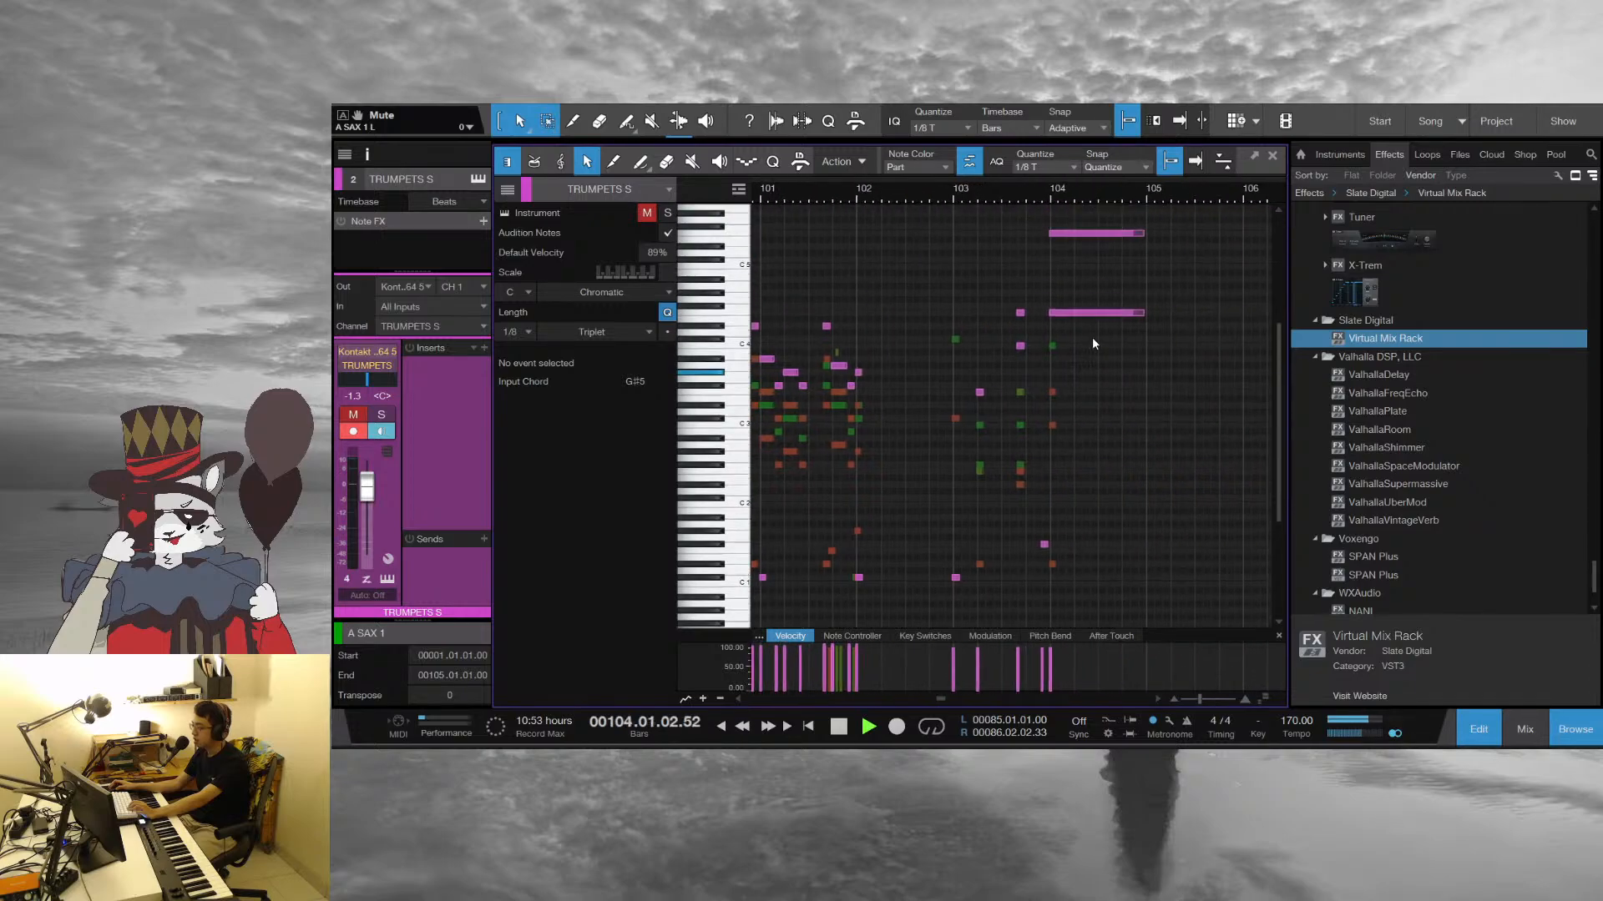
pyautogui.press('space')
# Replay the final held trumpet notes in bar 104, and close the note editor with playback set to bar 103
pyautogui.moveTo(1049, 184)
pyautogui.mouseDown()
pyautogui.moveTo(984, 221)
pyautogui.moveTo(1071, 163)
pyautogui.mouseUp()
pyautogui.press('space')
pyautogui.press('space')
pyautogui.press('f')
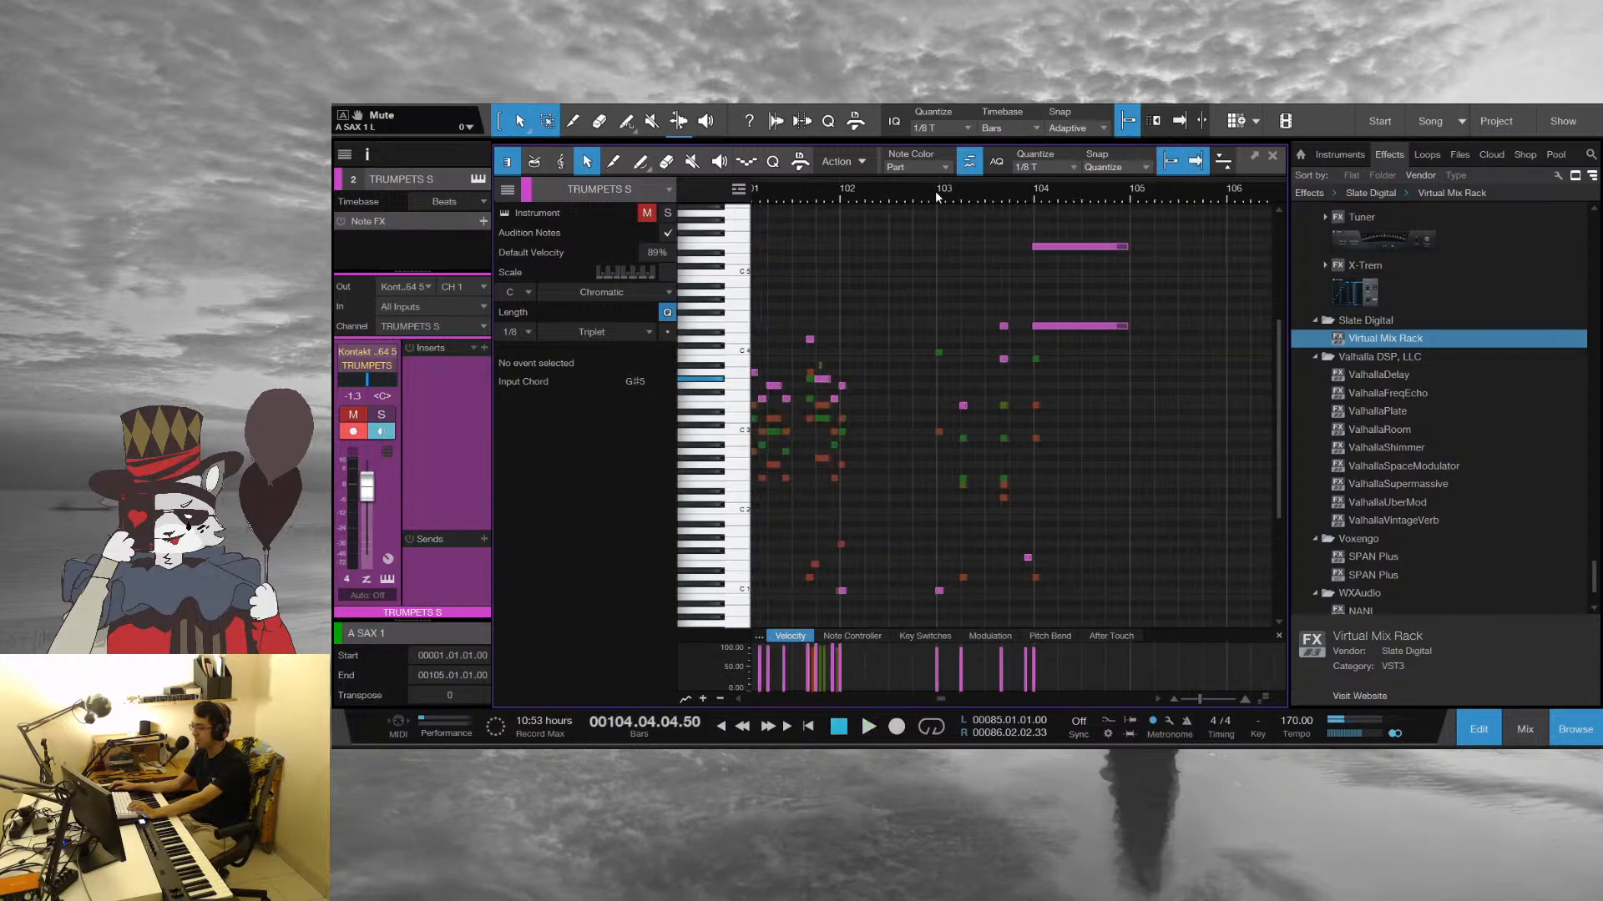
pyautogui.click(937, 196)
pyautogui.press('F2')
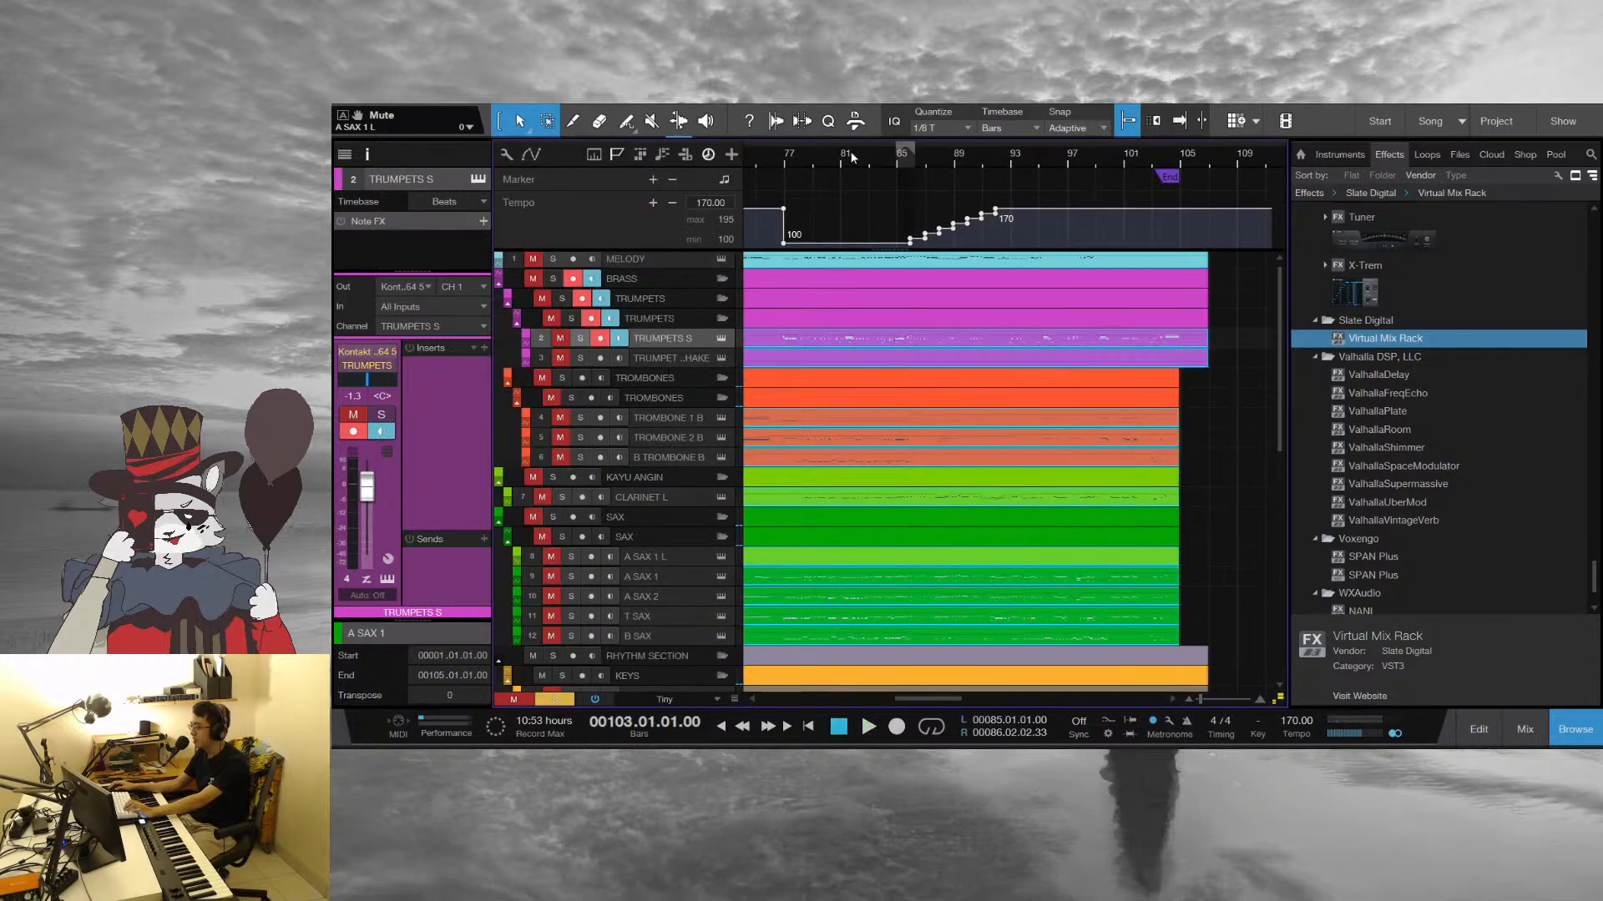
# Return the playback position to bar 1 and look over the full arrangement down to the drum tracks
pyautogui.moveTo(851, 158); pyautogui.dragTo(862, 110)
pyautogui.click(1051, 449)
pyautogui.moveTo(751, 159); pyautogui.dragTo(1135, 203)
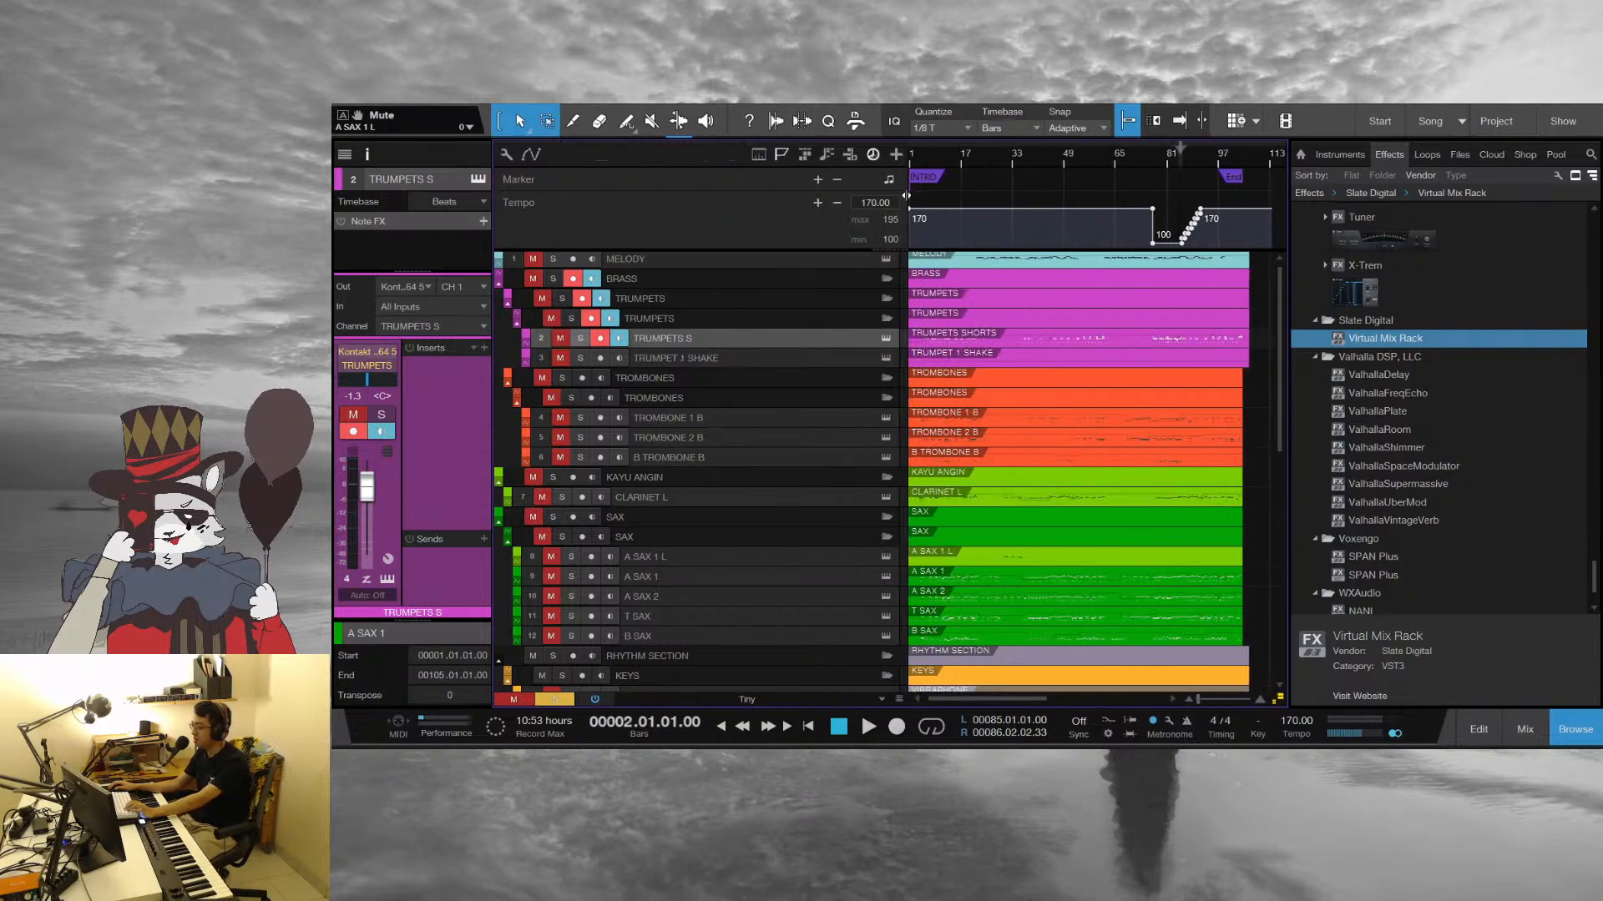
pyautogui.moveTo(906, 195); pyautogui.dragTo(975, 328)
pyautogui.scroll(-3, 975, 327)
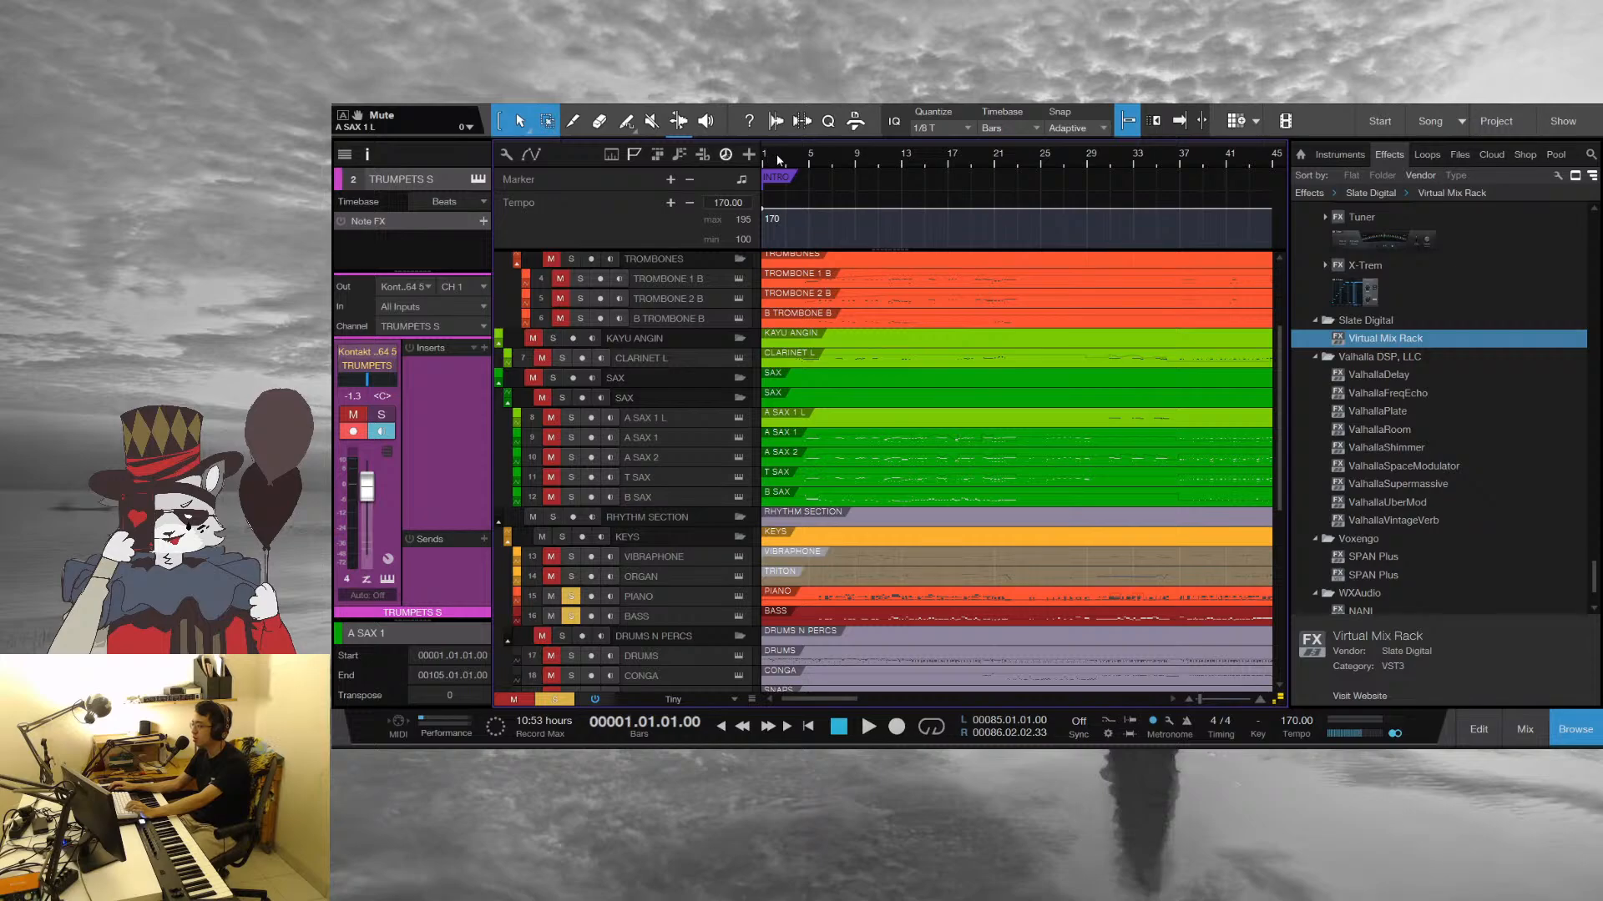
pyautogui.moveTo(777, 159); pyautogui.dragTo(910, 117)
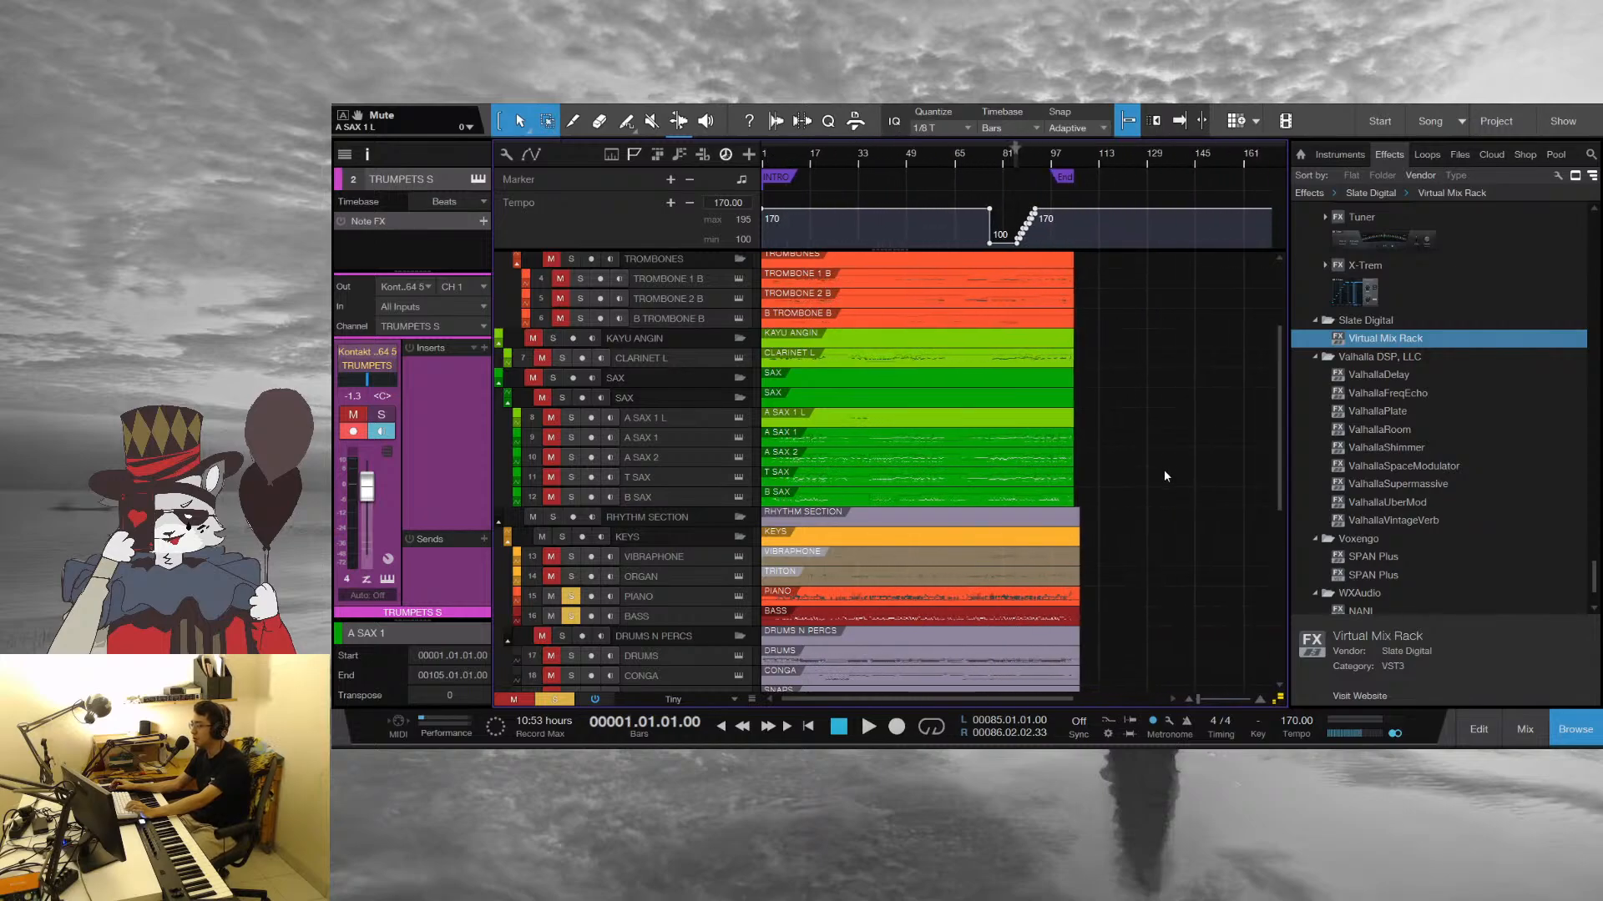
# Play the opening briefly from bar 1, viewing the rhythm section and audio tracks closely, and stop in bar 3
pyautogui.scroll(2, 1164, 469)
pyautogui.scroll(-5, 1159, 451)
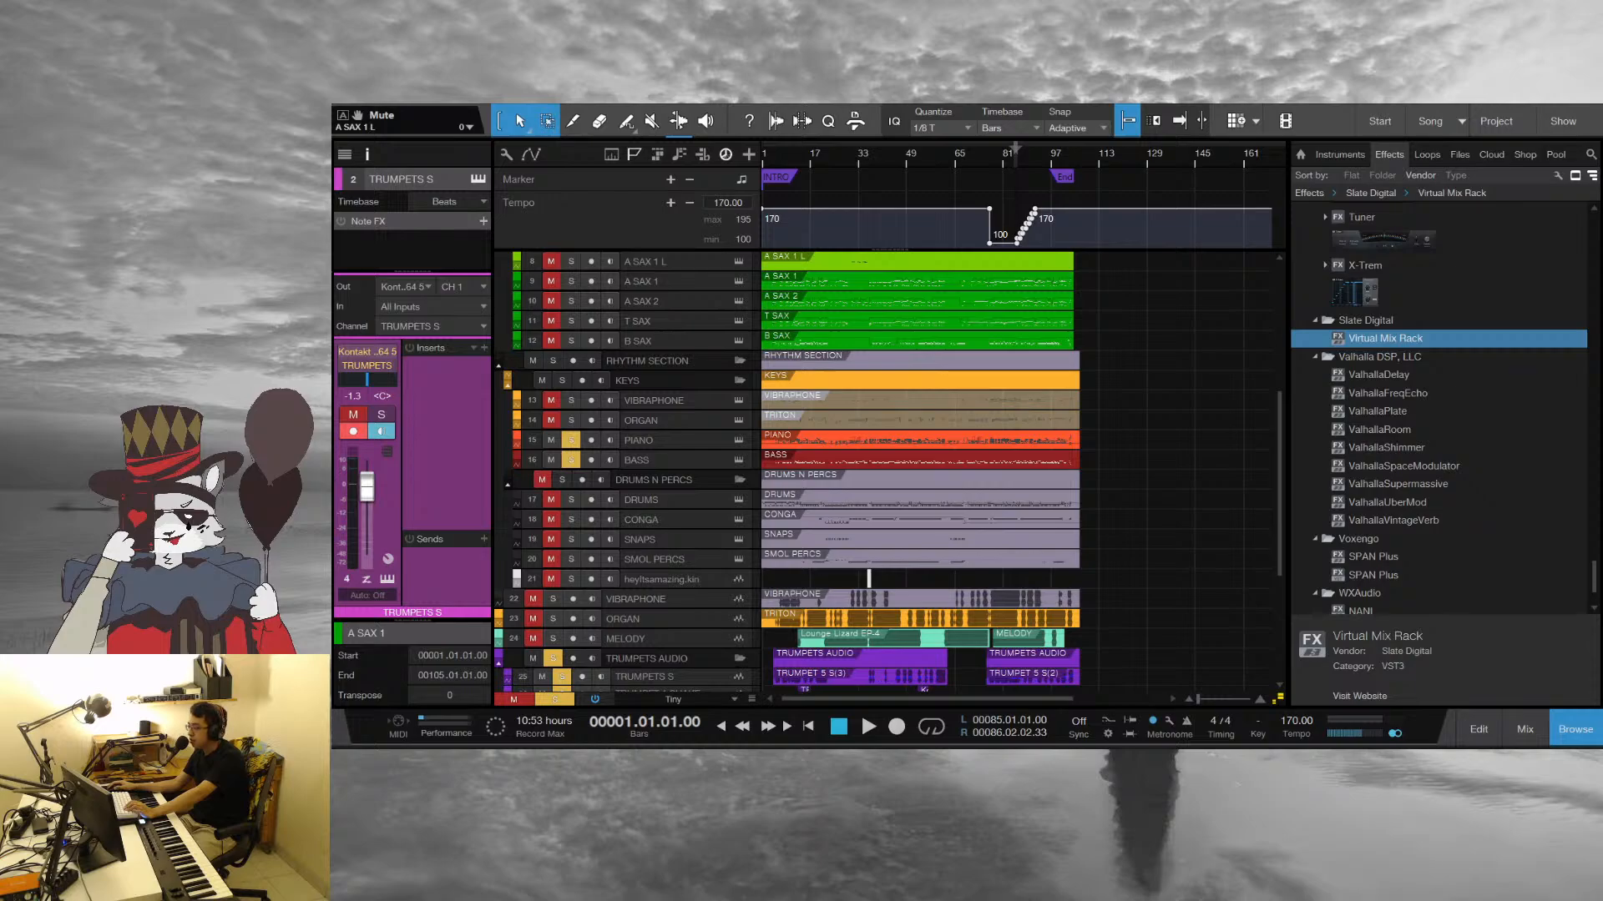
pyautogui.press('space')
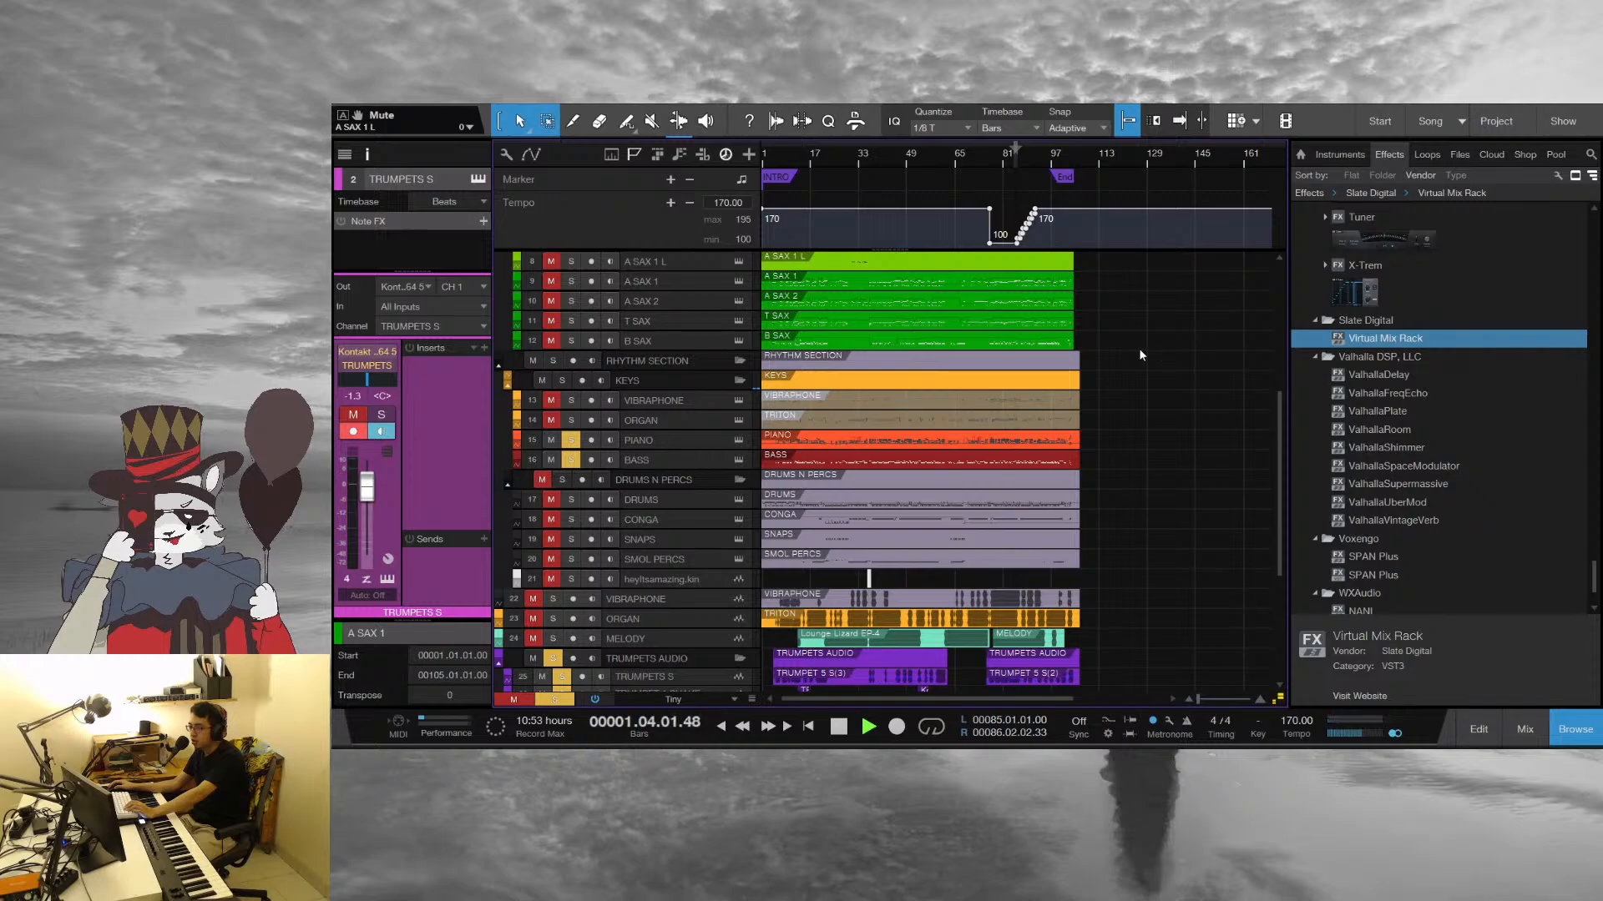
pyautogui.moveTo(775, 163); pyautogui.dragTo(935, 251)
pyautogui.scroll(-2, 694, 601)
pyautogui.scroll(-1, 694, 601)
pyautogui.press('space')
# Unmute the DRUMS N PERCS folder, clear all track solos and audition the intro with the full band
pyautogui.click(542, 406)
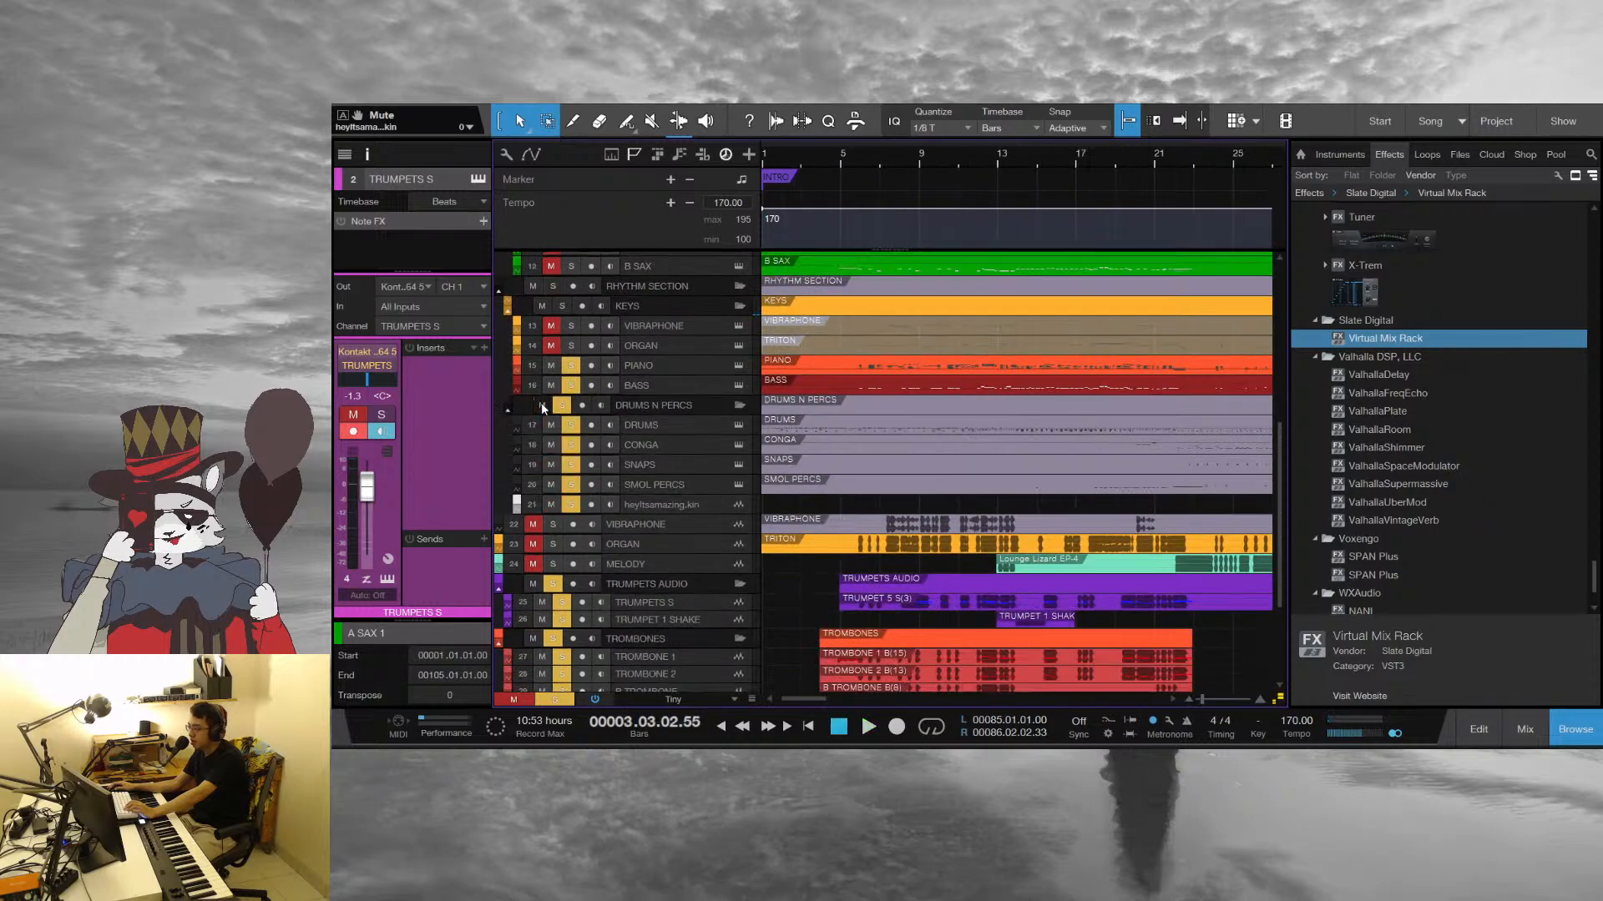
pyautogui.click(554, 700)
pyautogui.press('space')
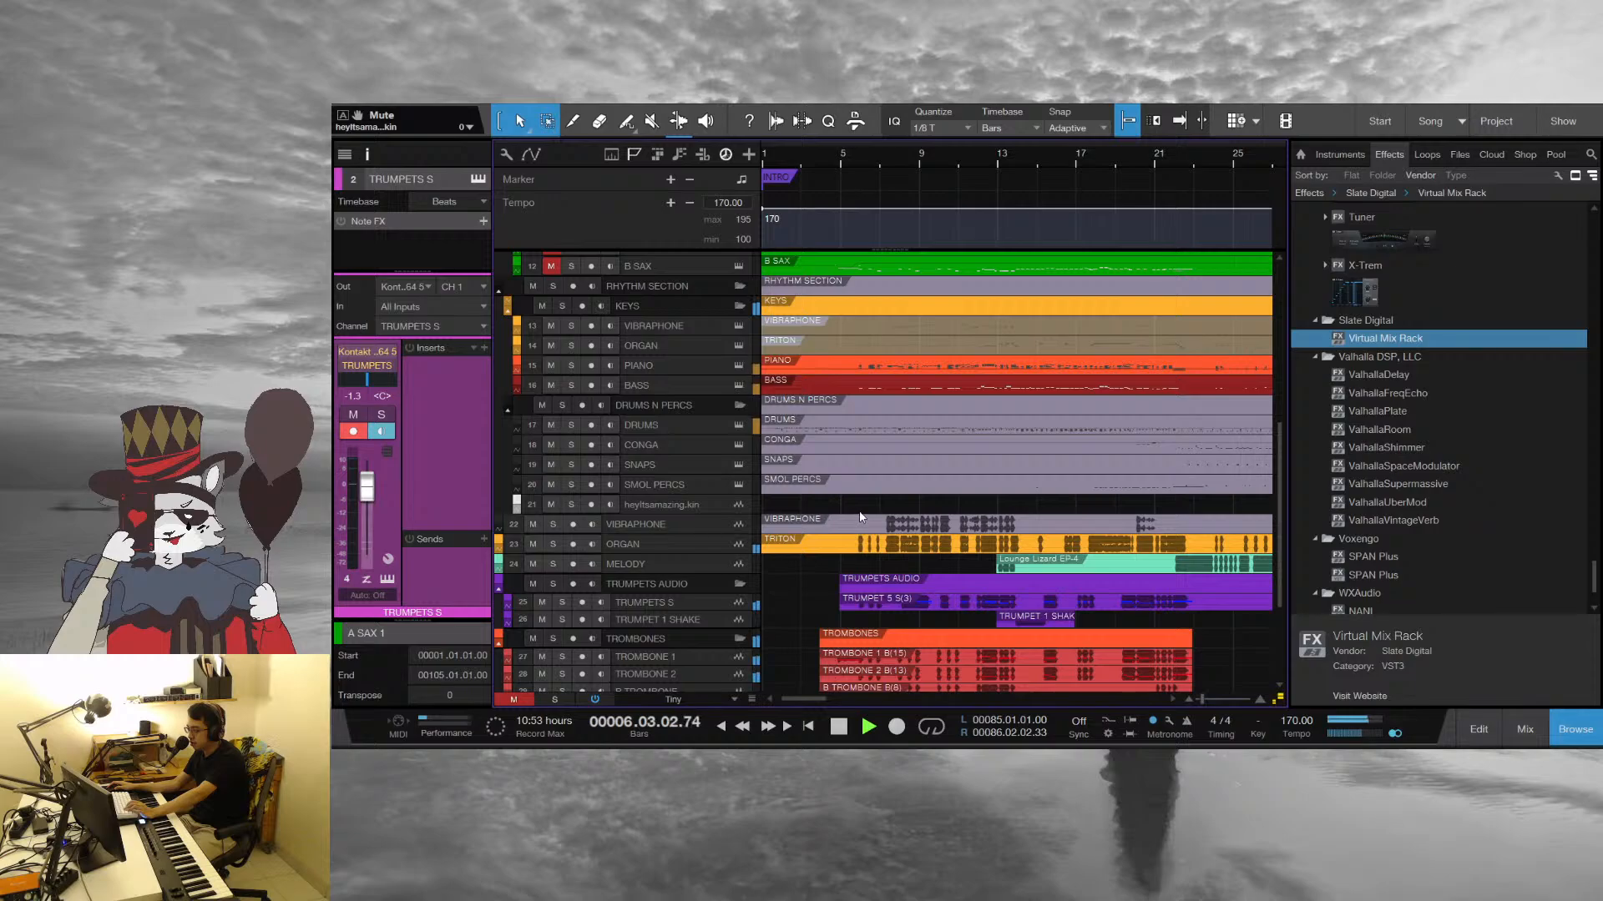
pyautogui.scroll(3, 853, 523)
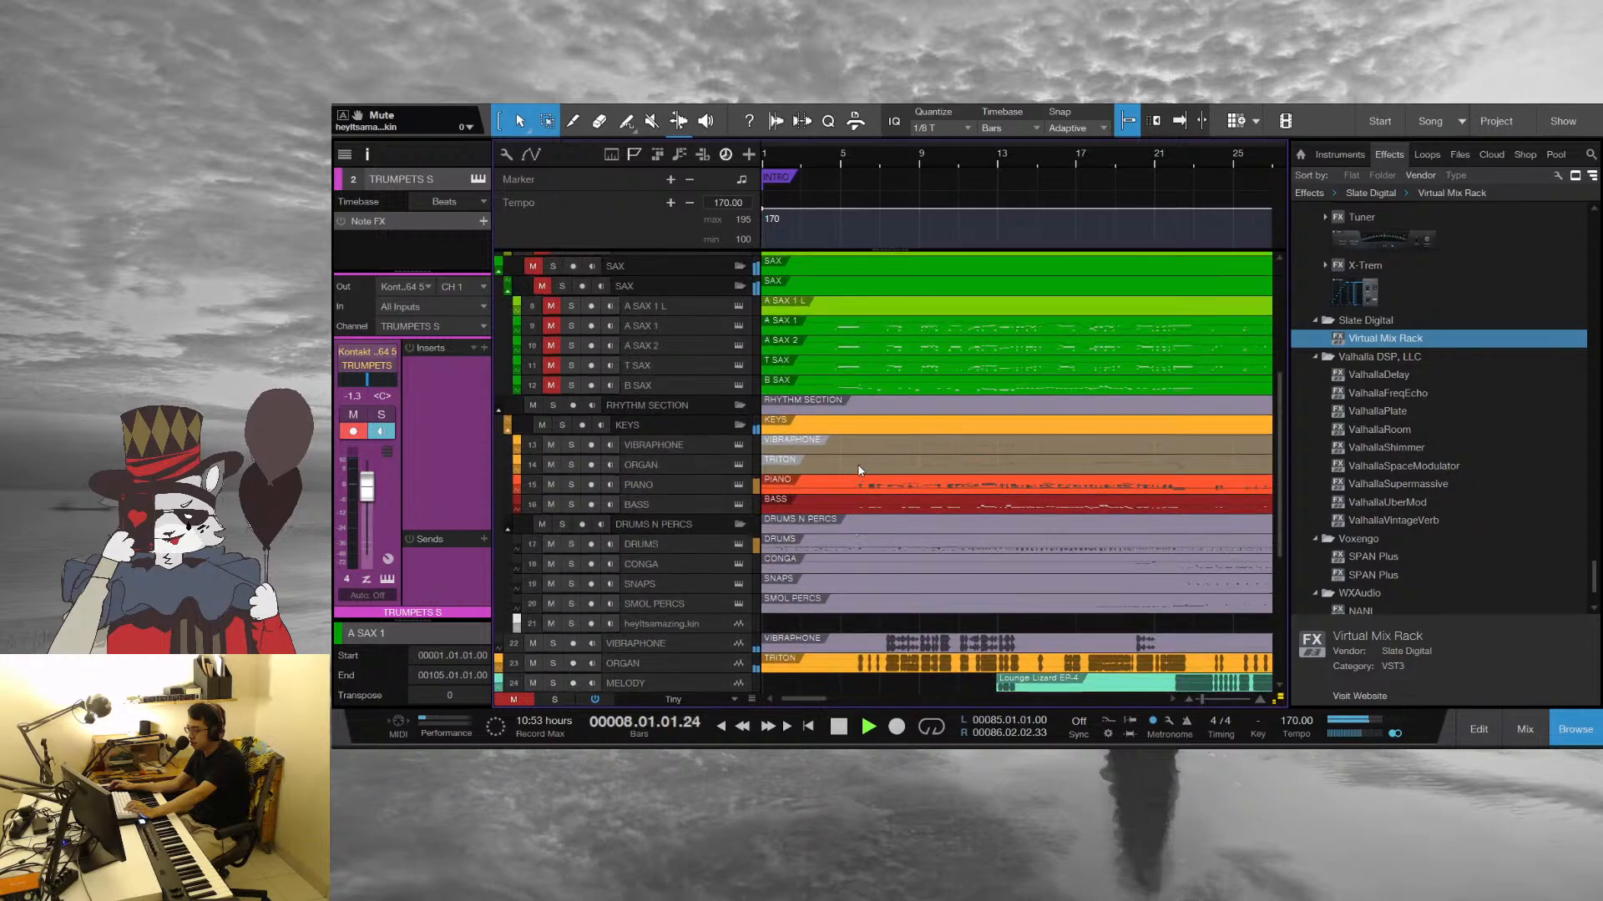
pyautogui.press('space')
# Set the playback position to bar 5 and look over the tracks from the rhythm section up to MELODY
pyautogui.click(842, 172)
pyautogui.scroll(5, 895, 397)
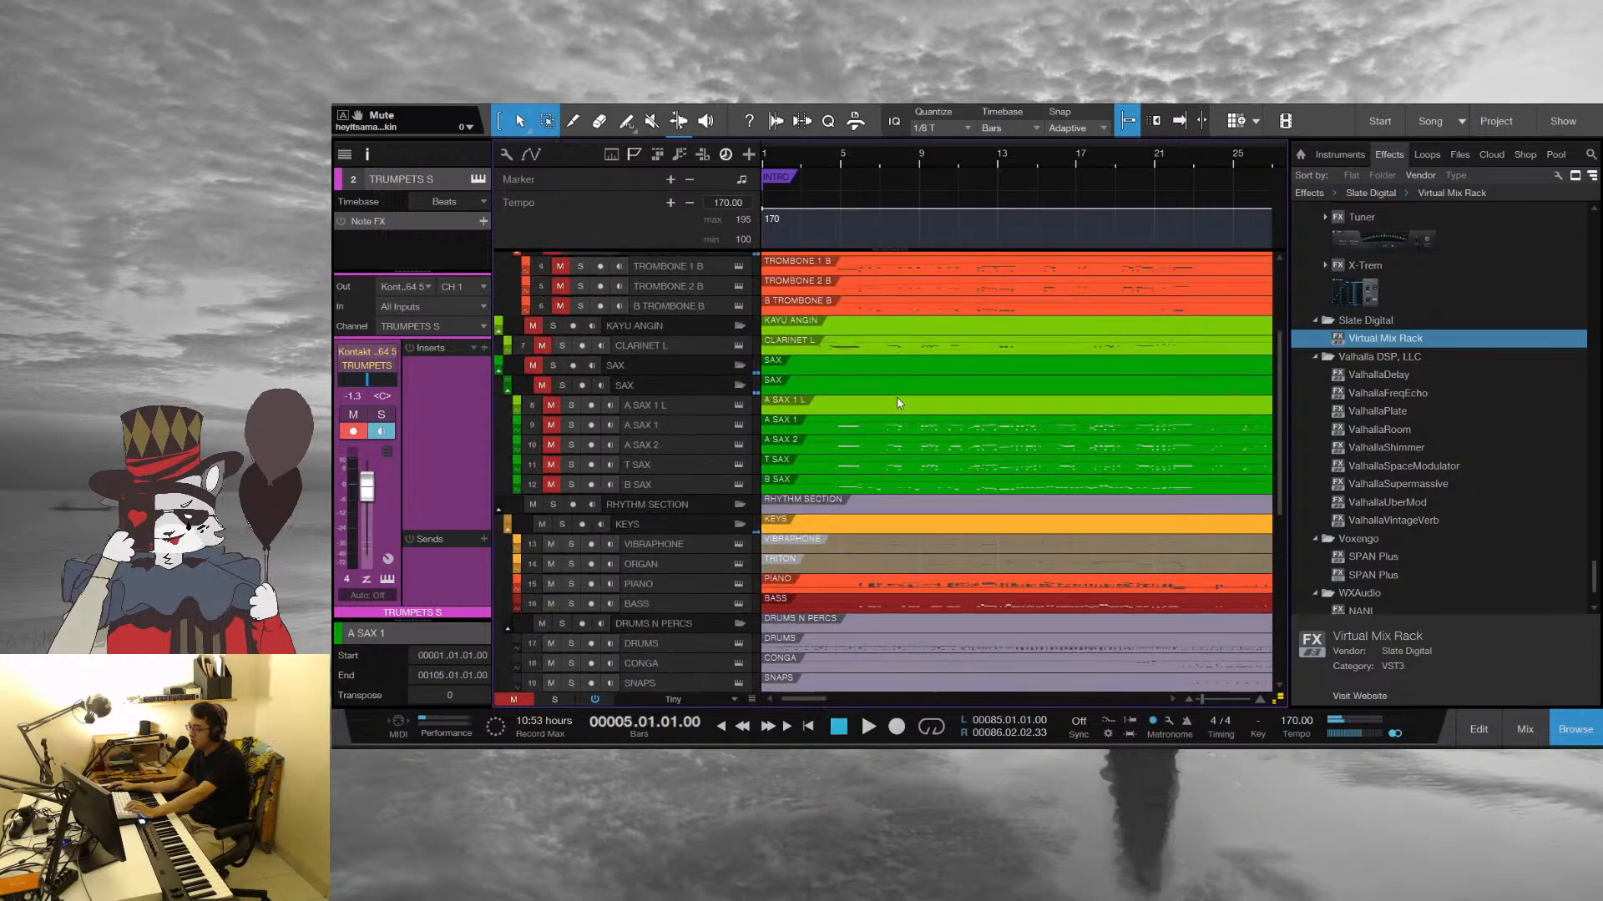
pyautogui.scroll(-2, 895, 398)
pyautogui.scroll(2, 895, 394)
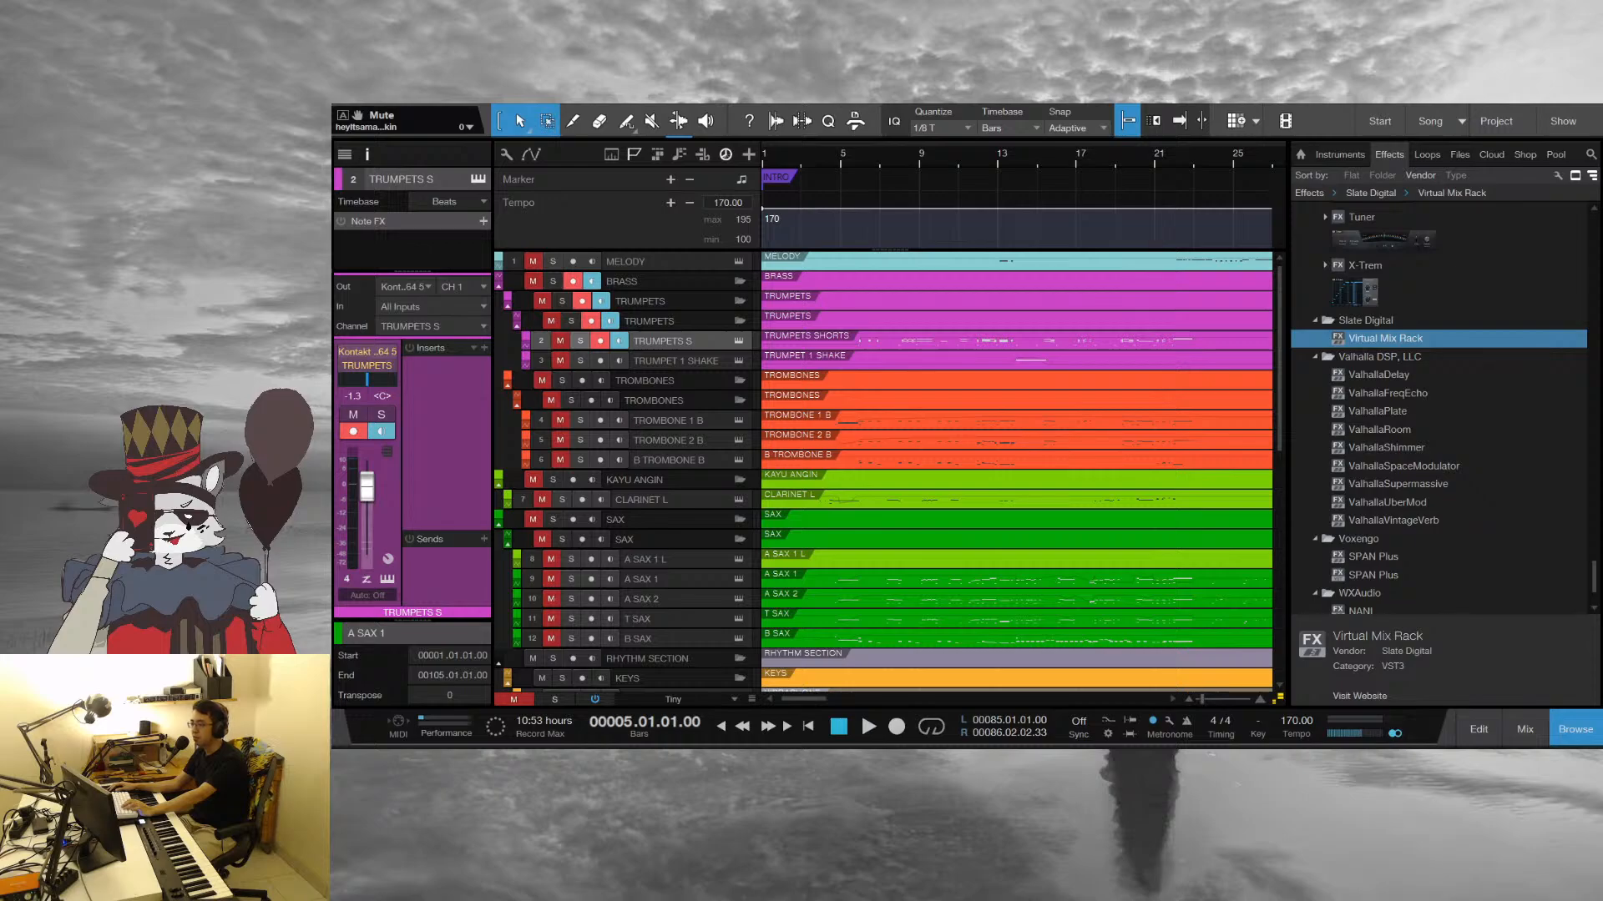
# Play the intro from bar 1 into bar 12, viewing the first bars closely across the brass, sax and piano tracks
pyautogui.click(764, 158)
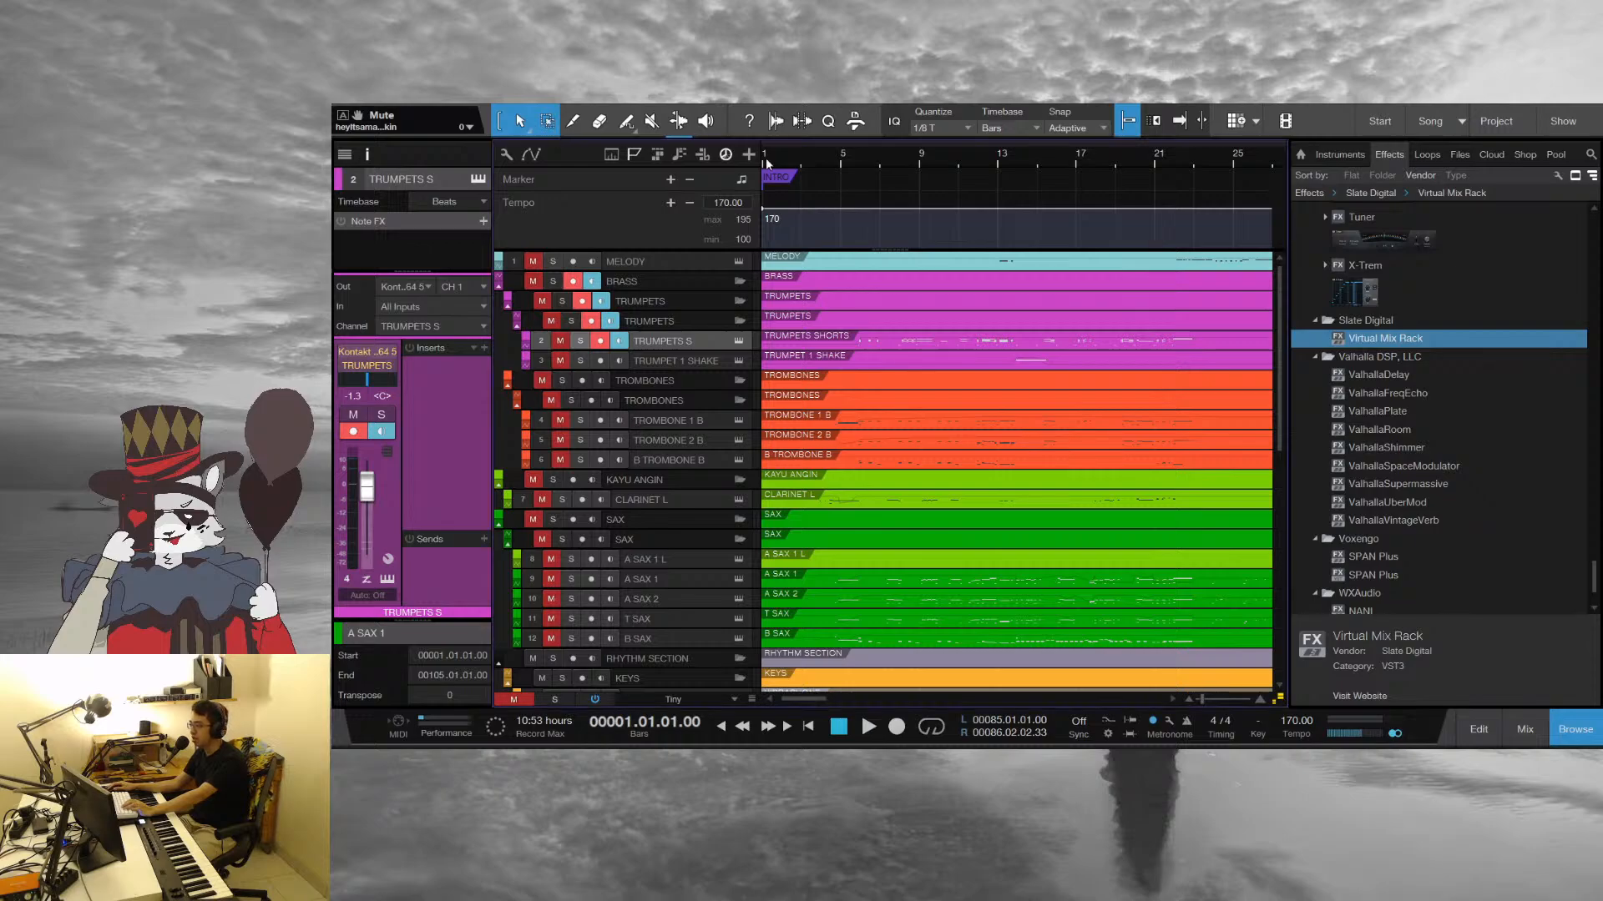
pyautogui.press('space')
pyautogui.press('e')
pyautogui.press('e')
pyautogui.press('e')
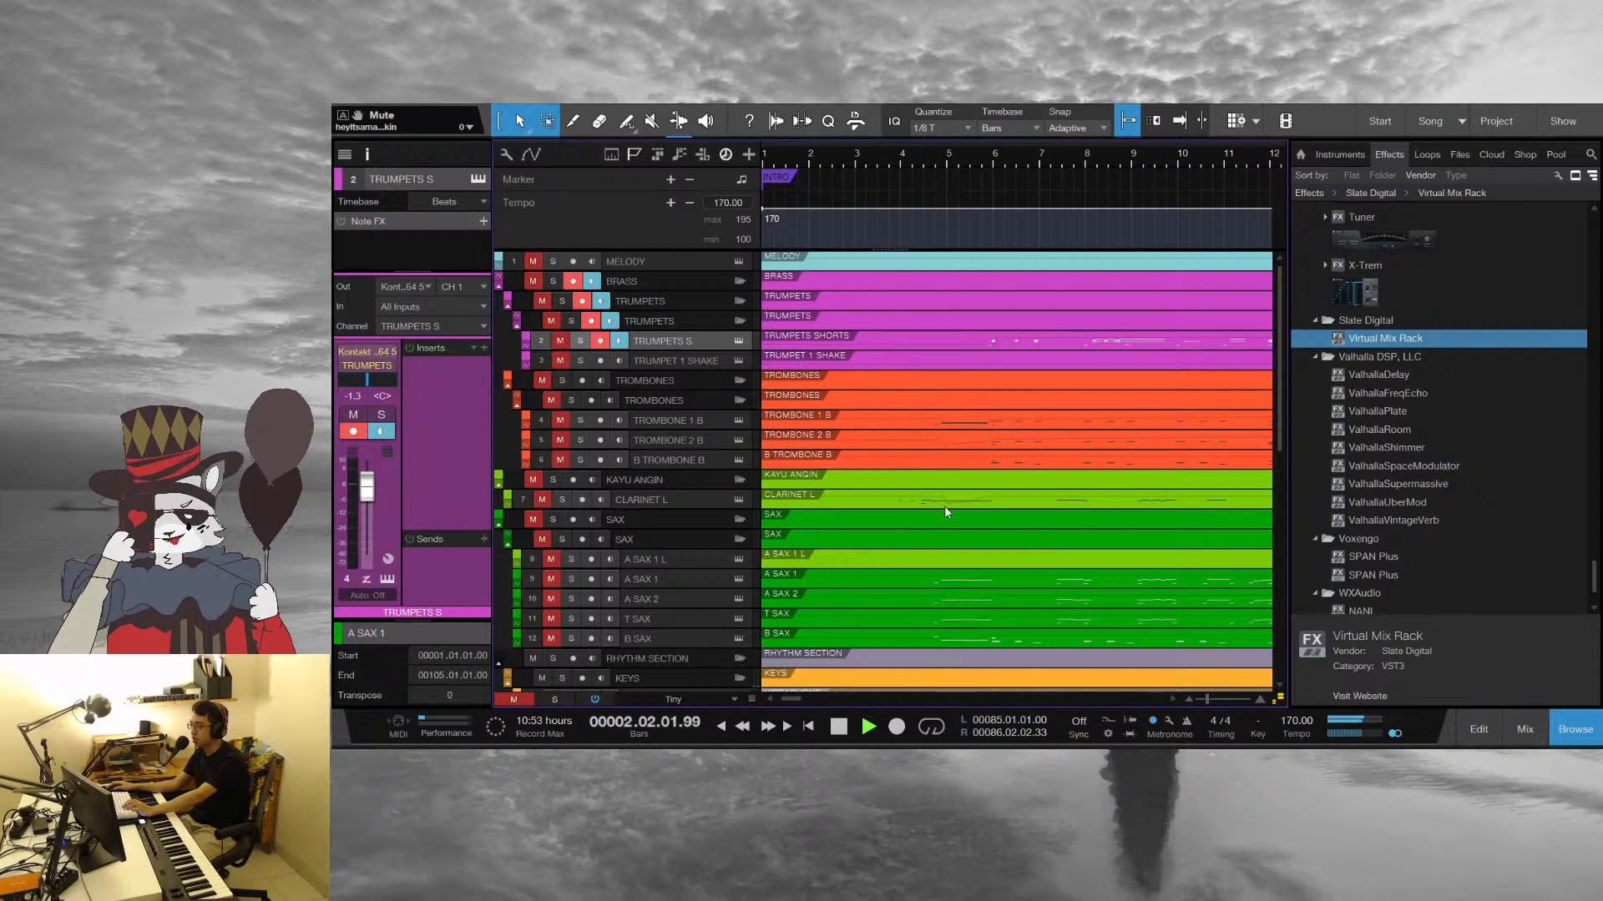
pyautogui.scroll(-2, 946, 513)
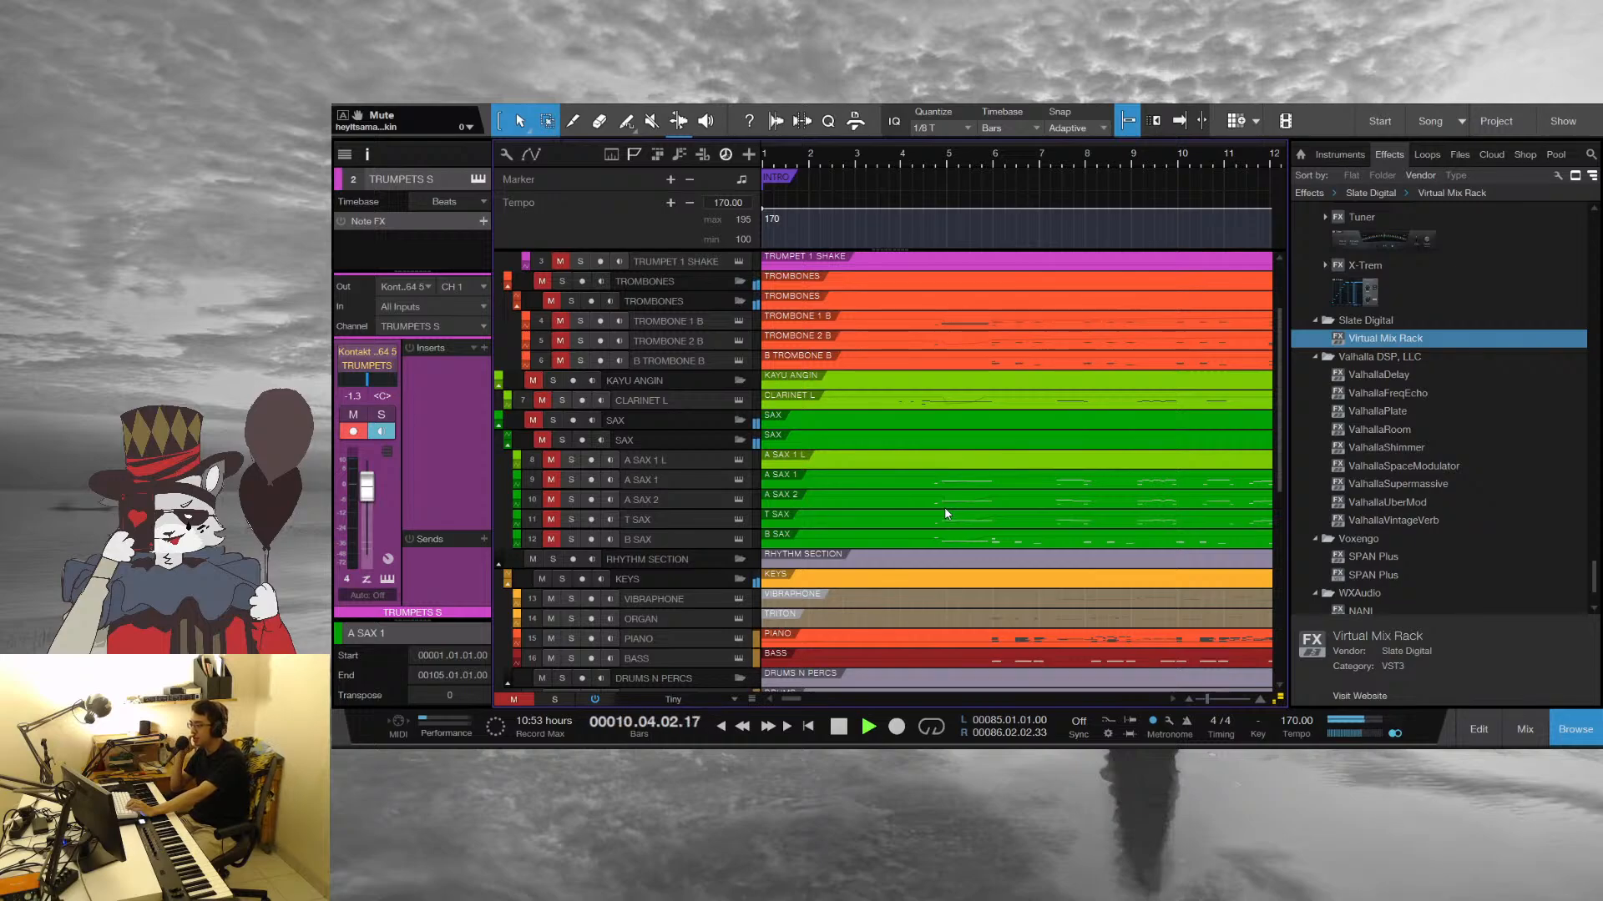
pyautogui.press('space')
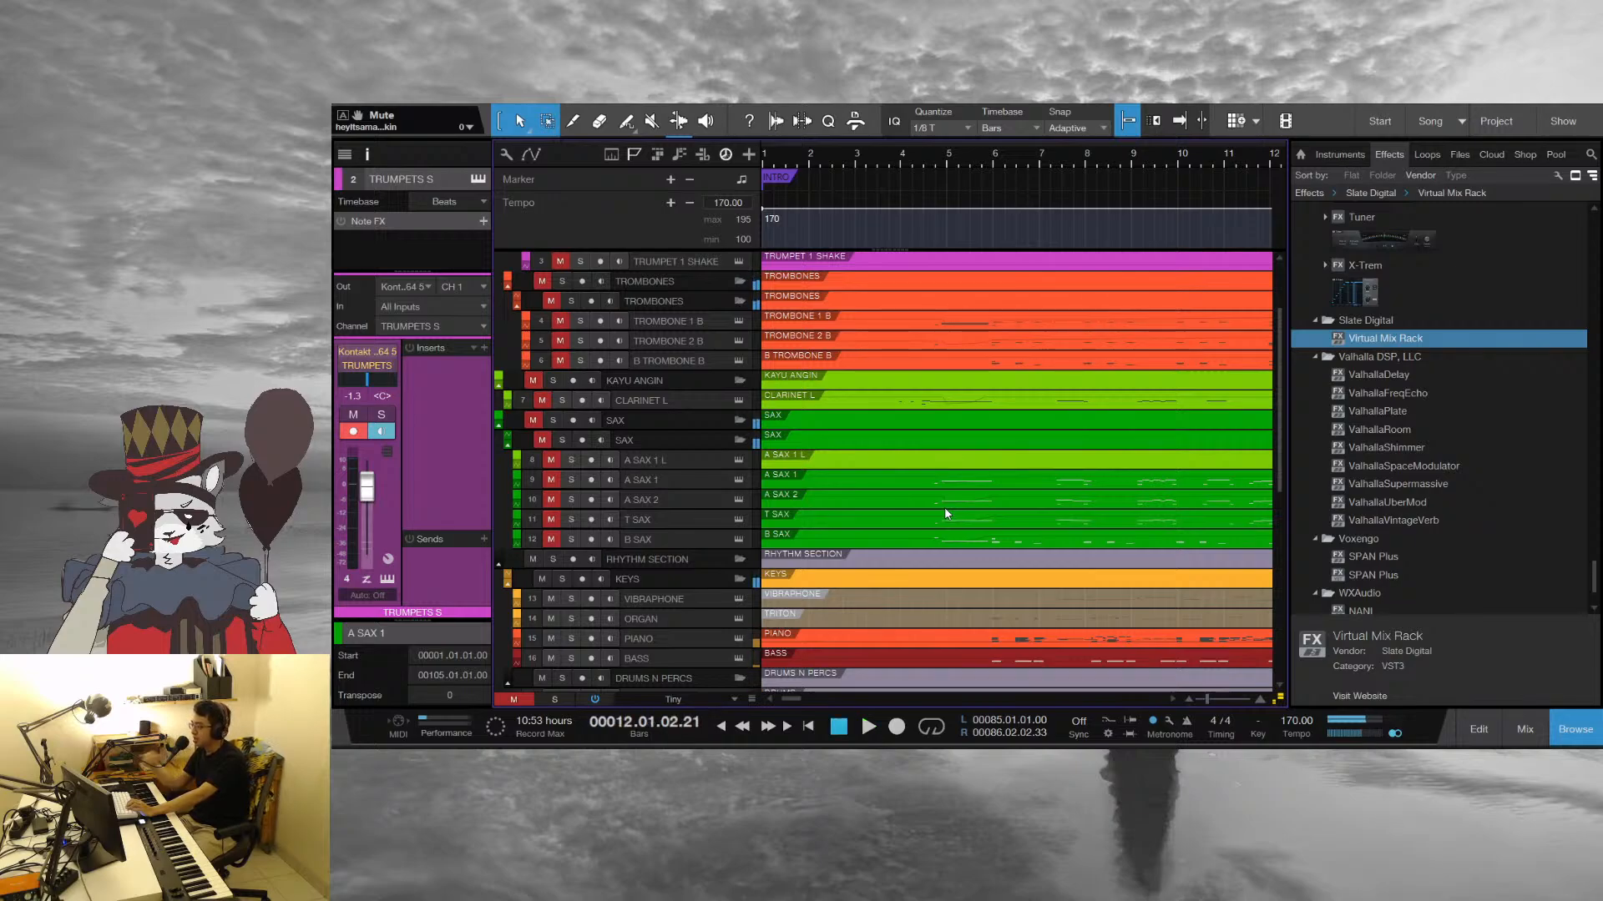
# Replay the intro from bar 4 beat 4 into bar 9 and stop
pyautogui.click(934, 148)
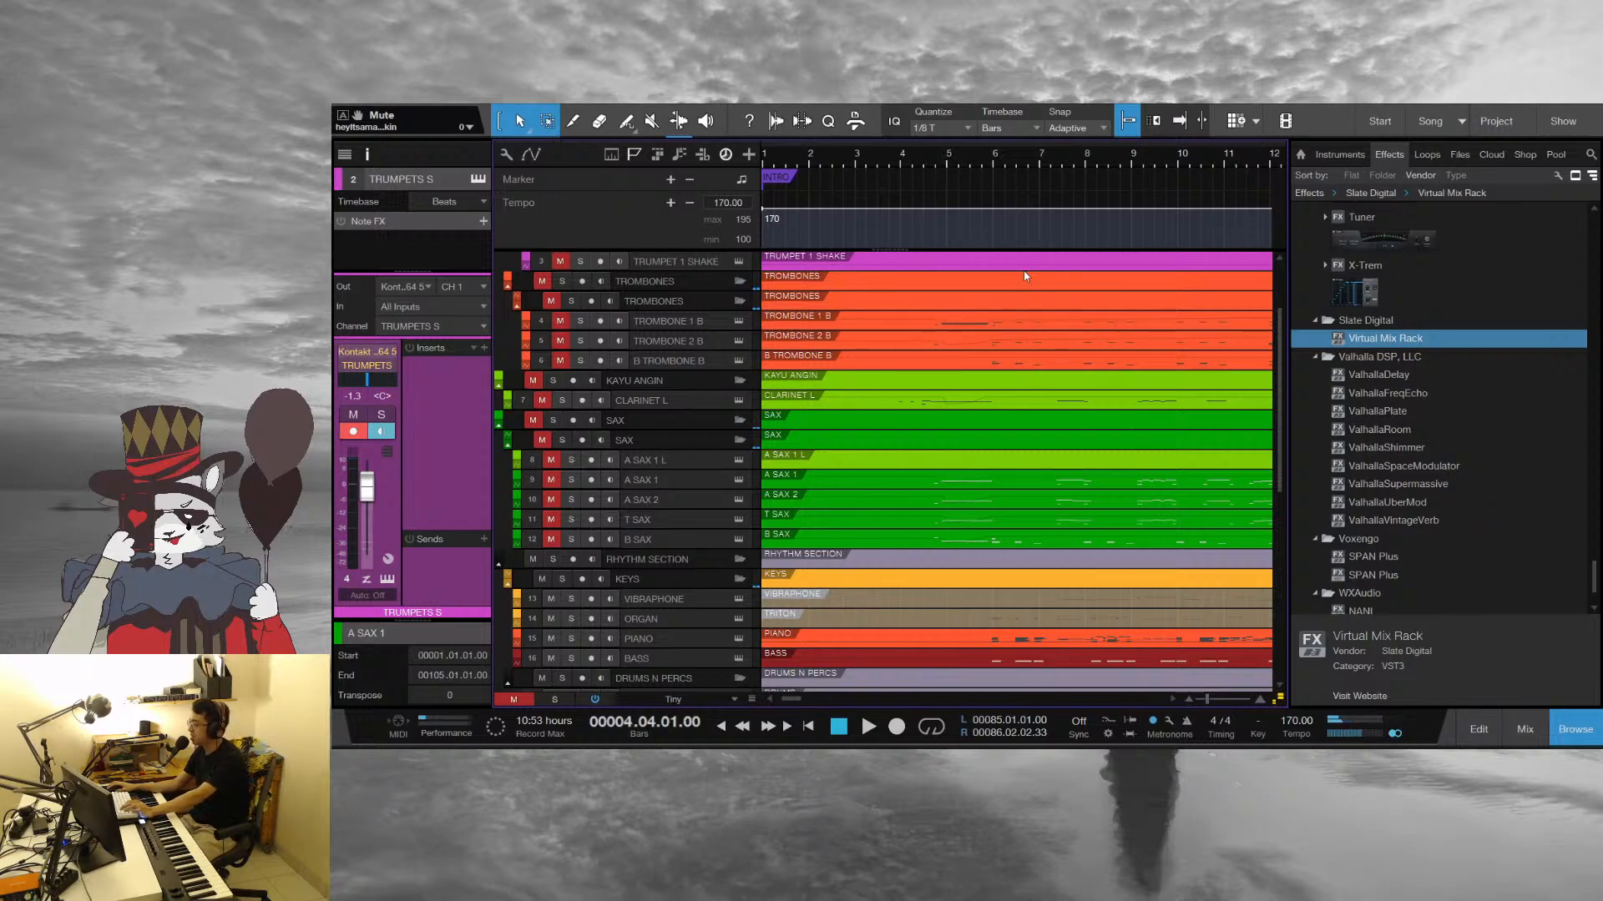
pyautogui.press('space')
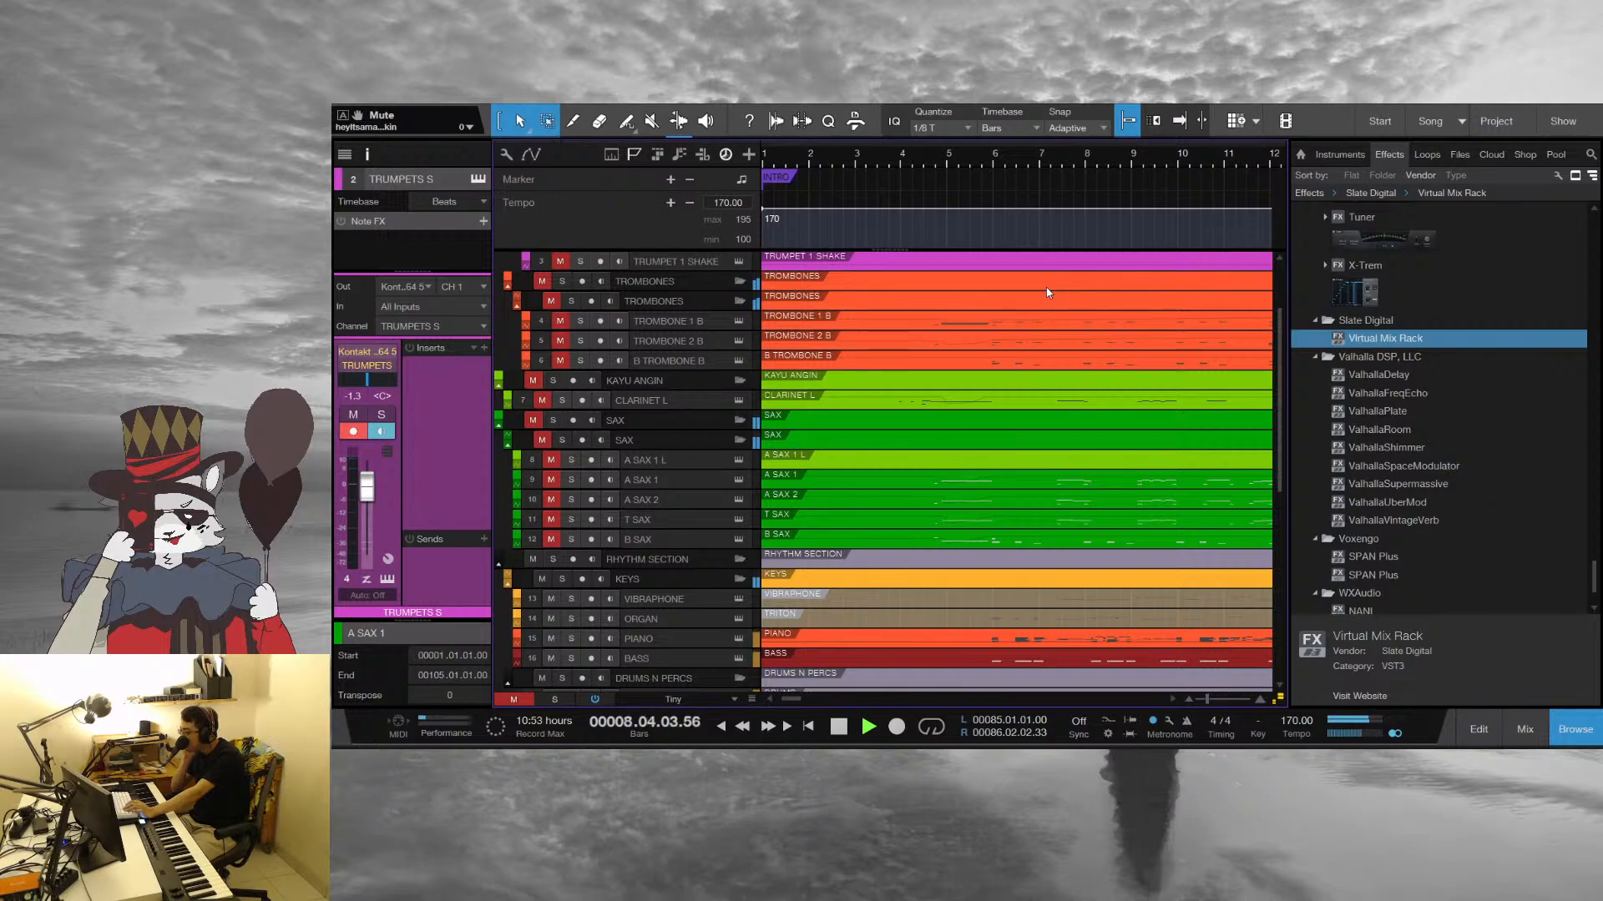
pyautogui.press('space')
pyautogui.scroll(3, 980, 353)
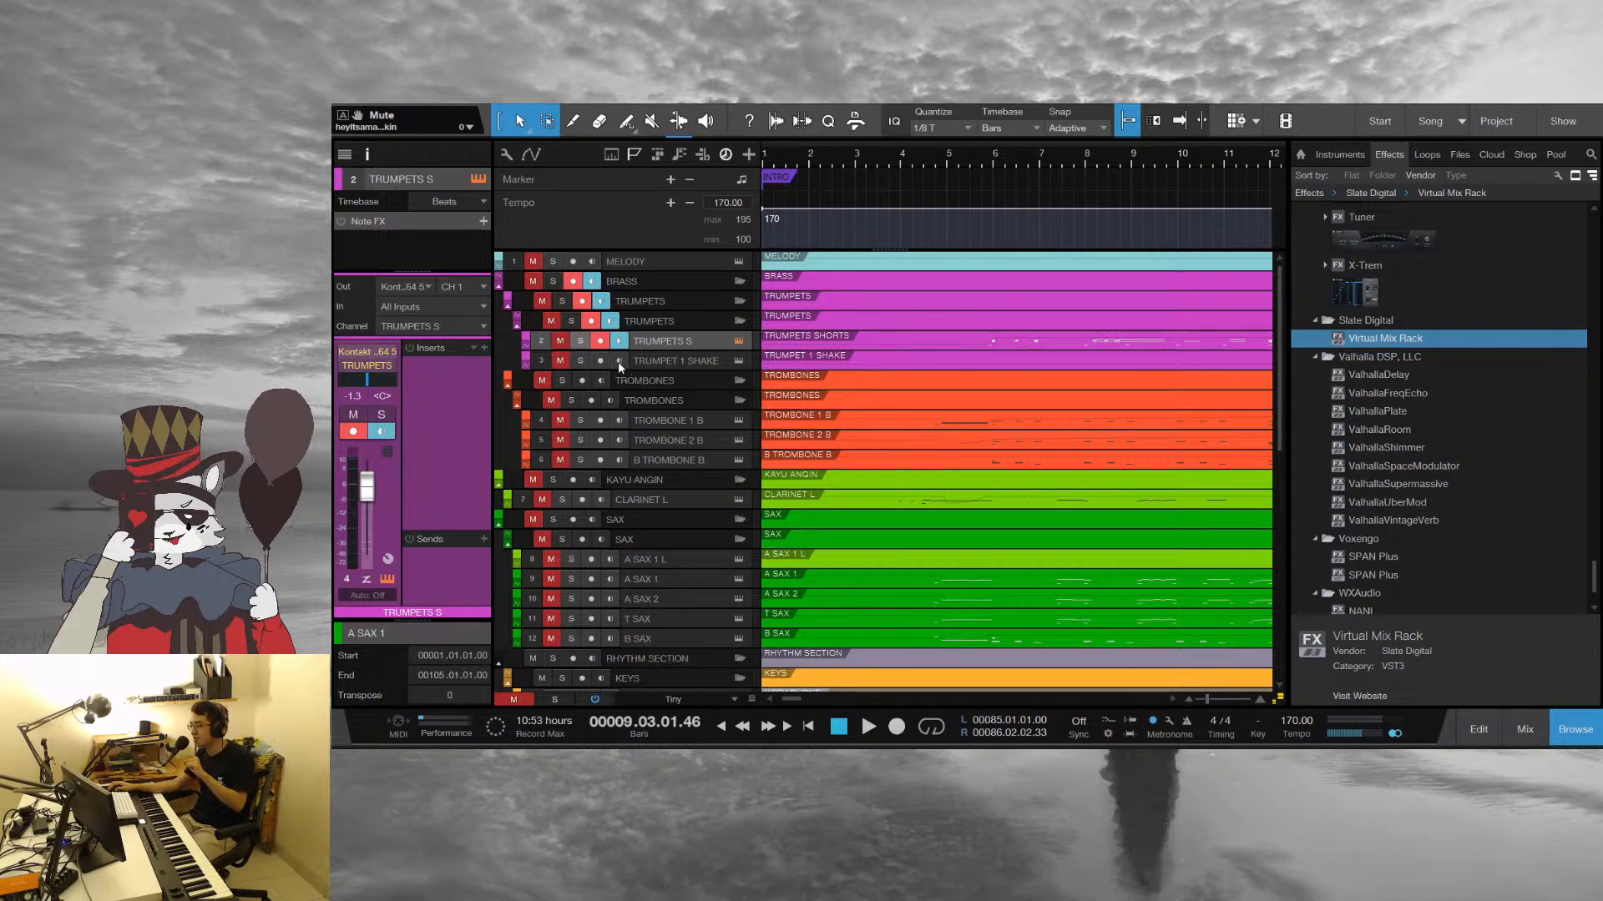
# Set the playback position to the start of bar 4, select the DRUMS track and play the passage into bar 12
pyautogui.click(901, 158)
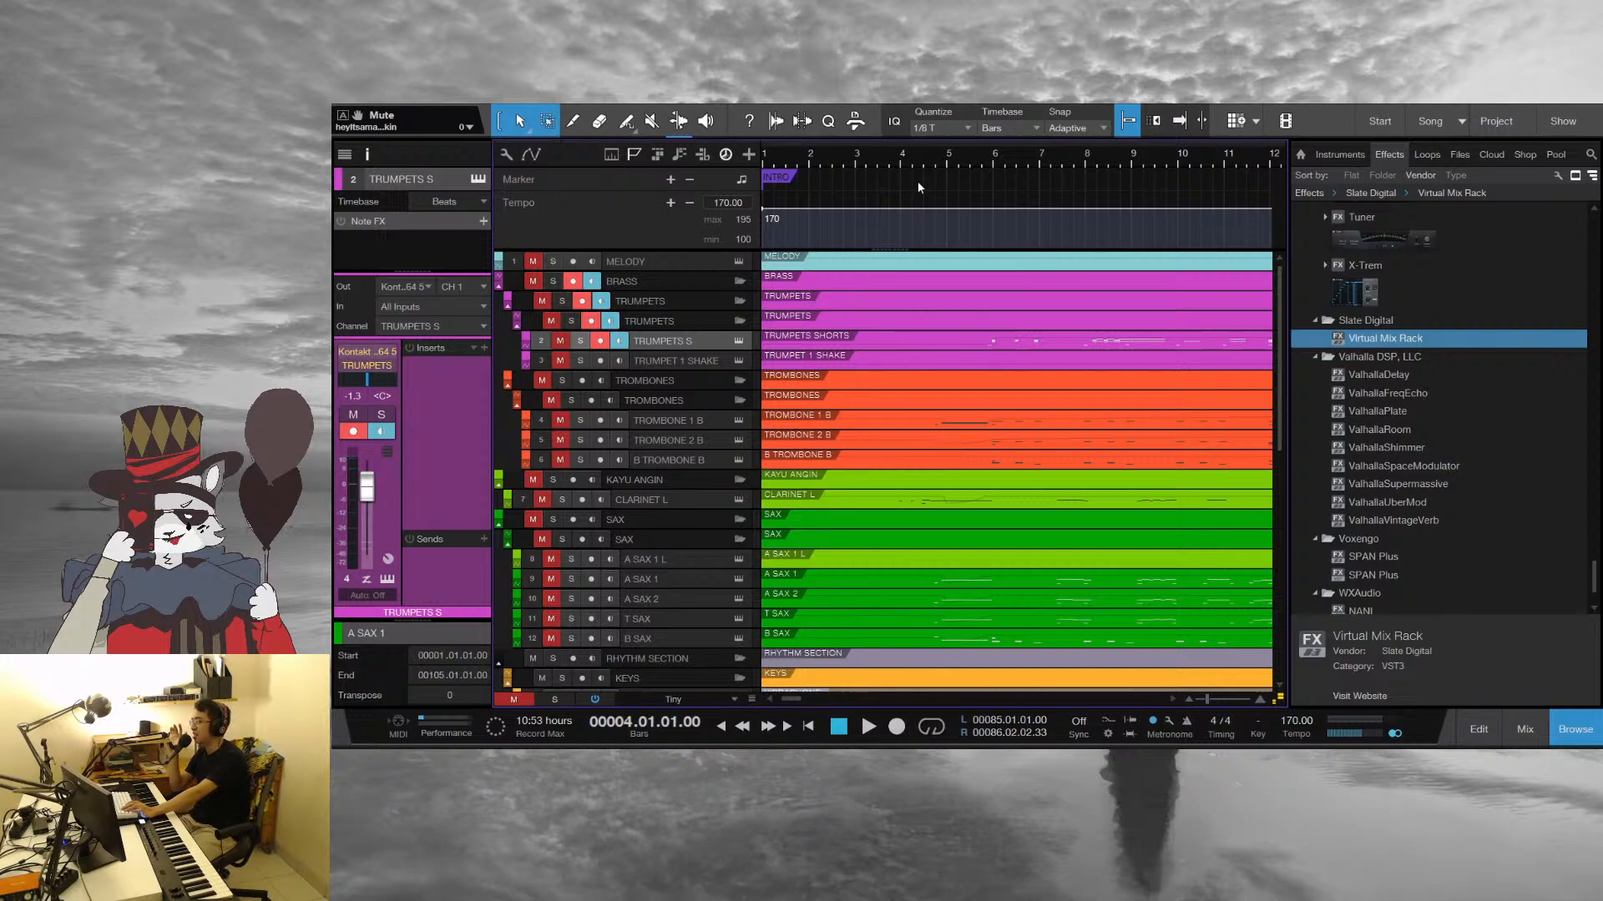
pyautogui.click(926, 156)
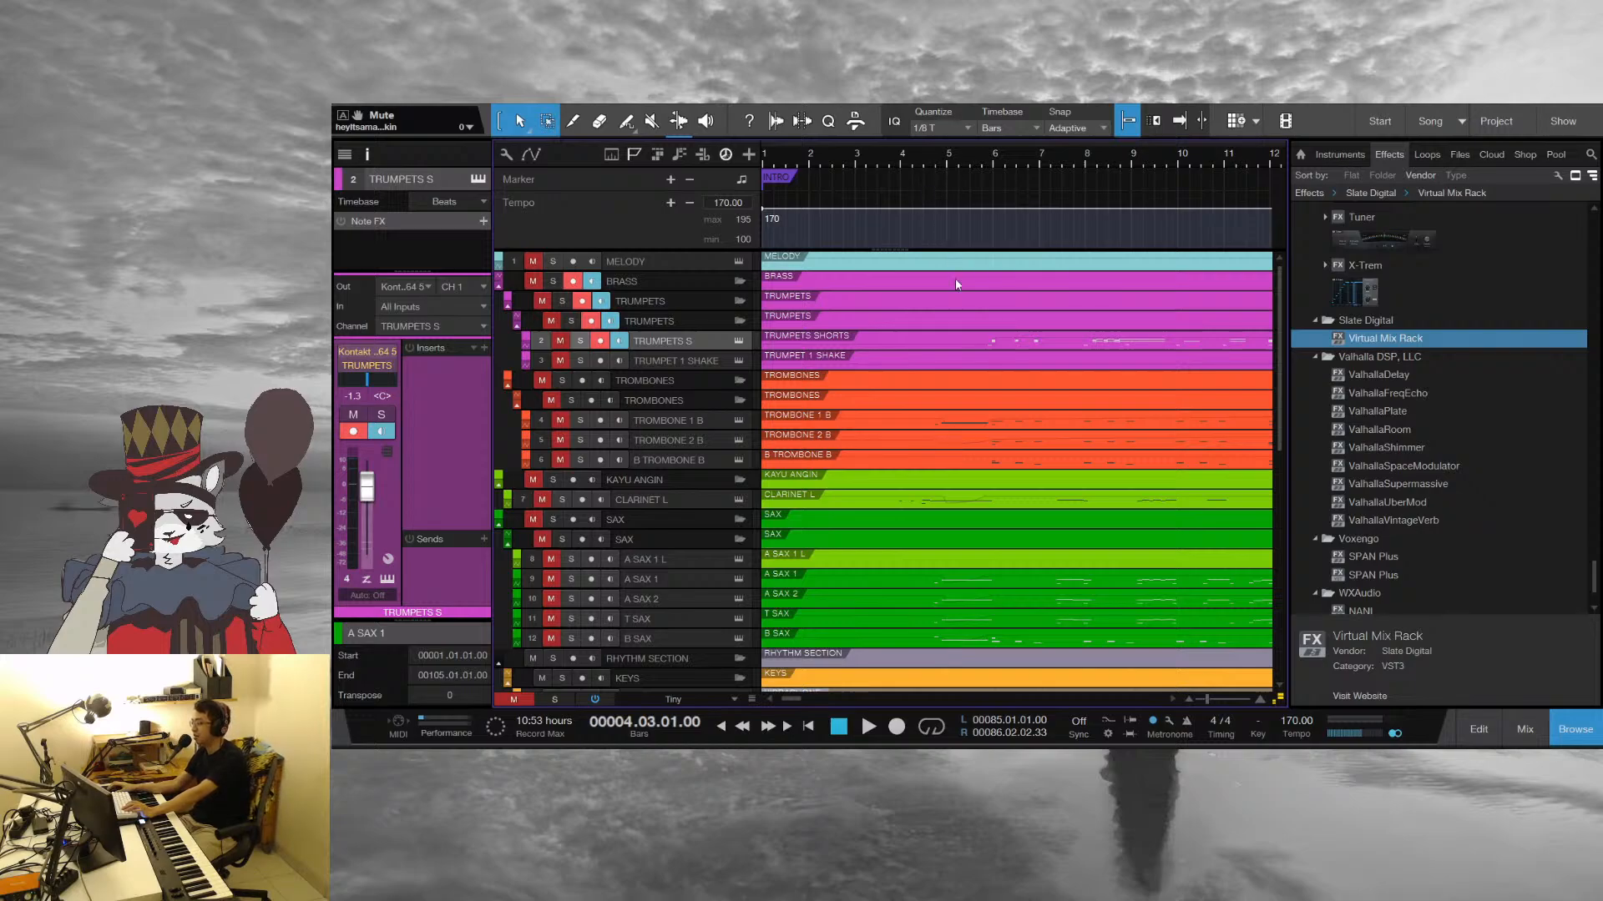
pyautogui.scroll(-6, 937, 469)
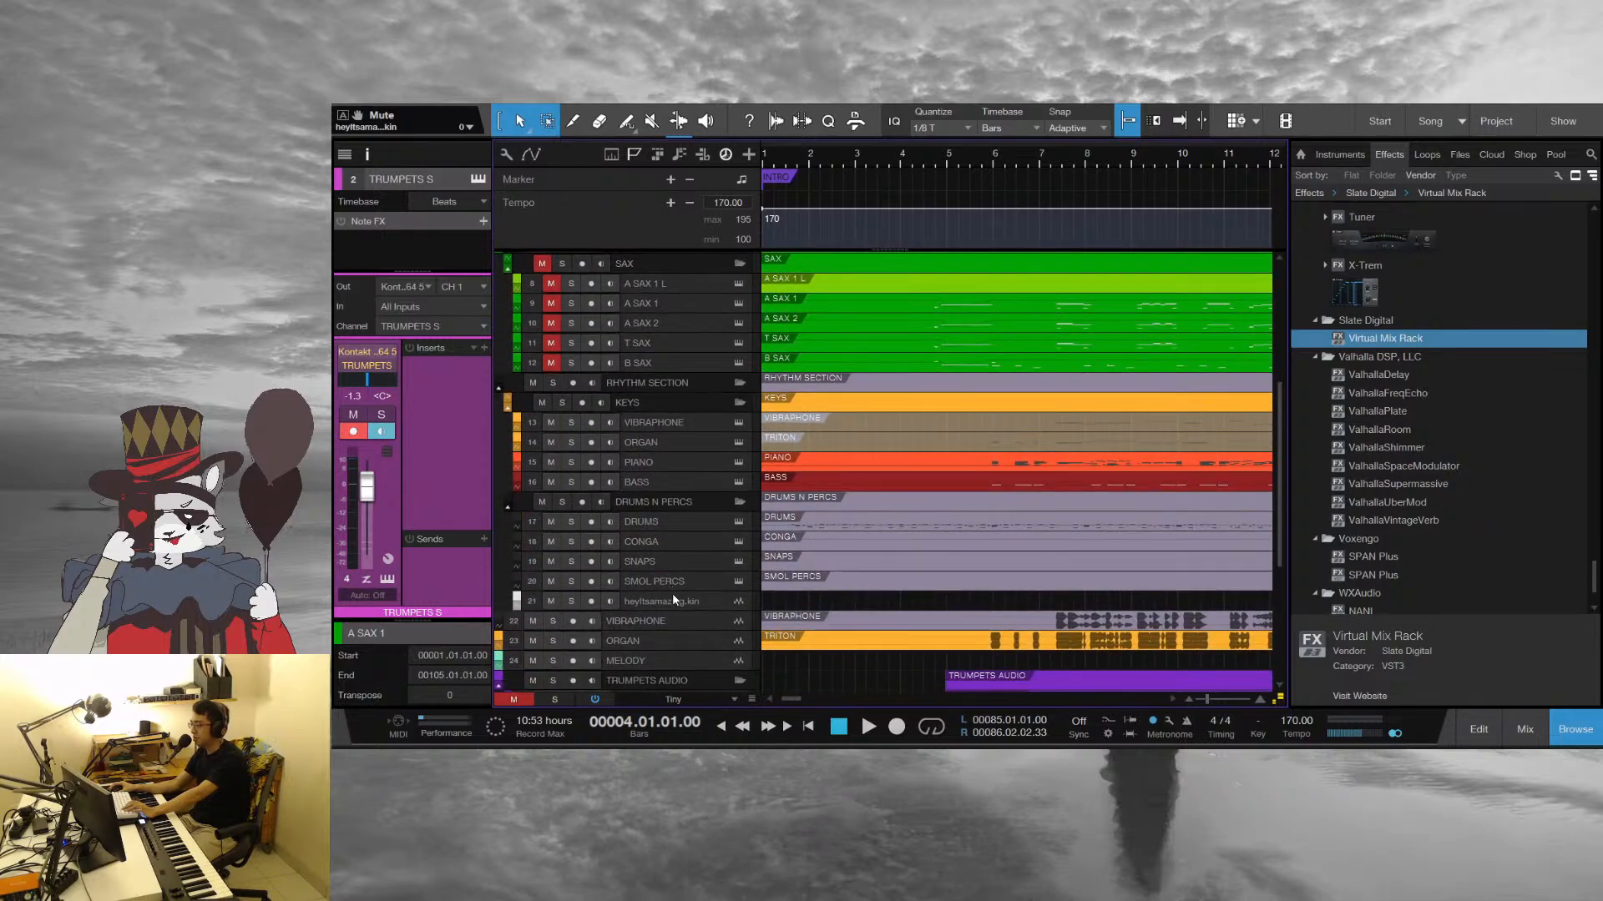
pyautogui.click(676, 526)
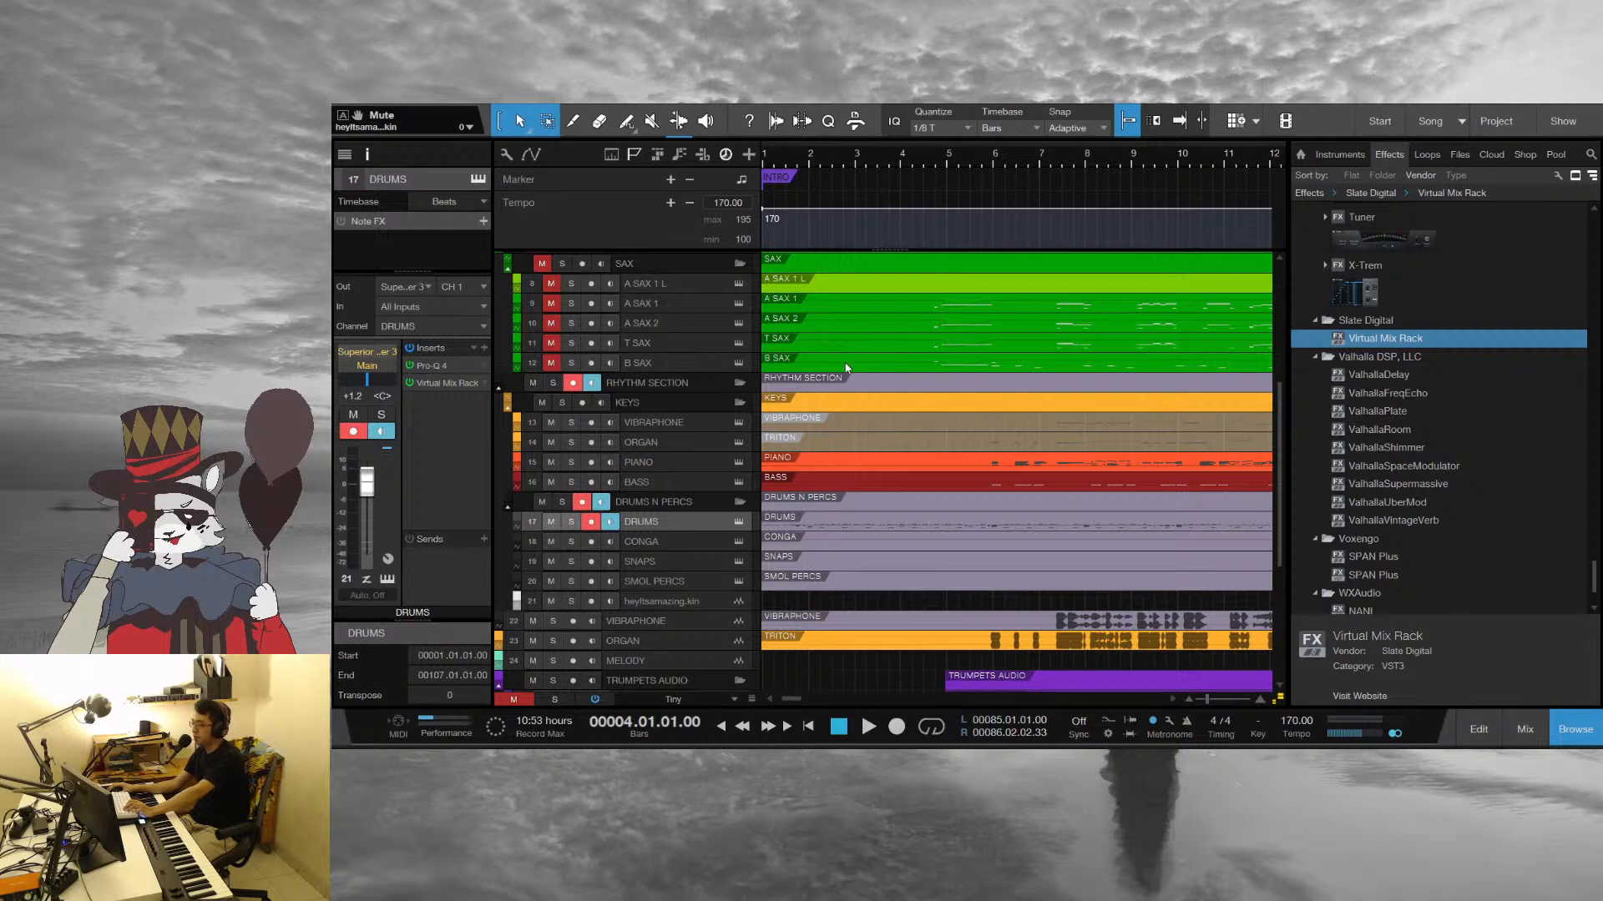
pyautogui.press('space')
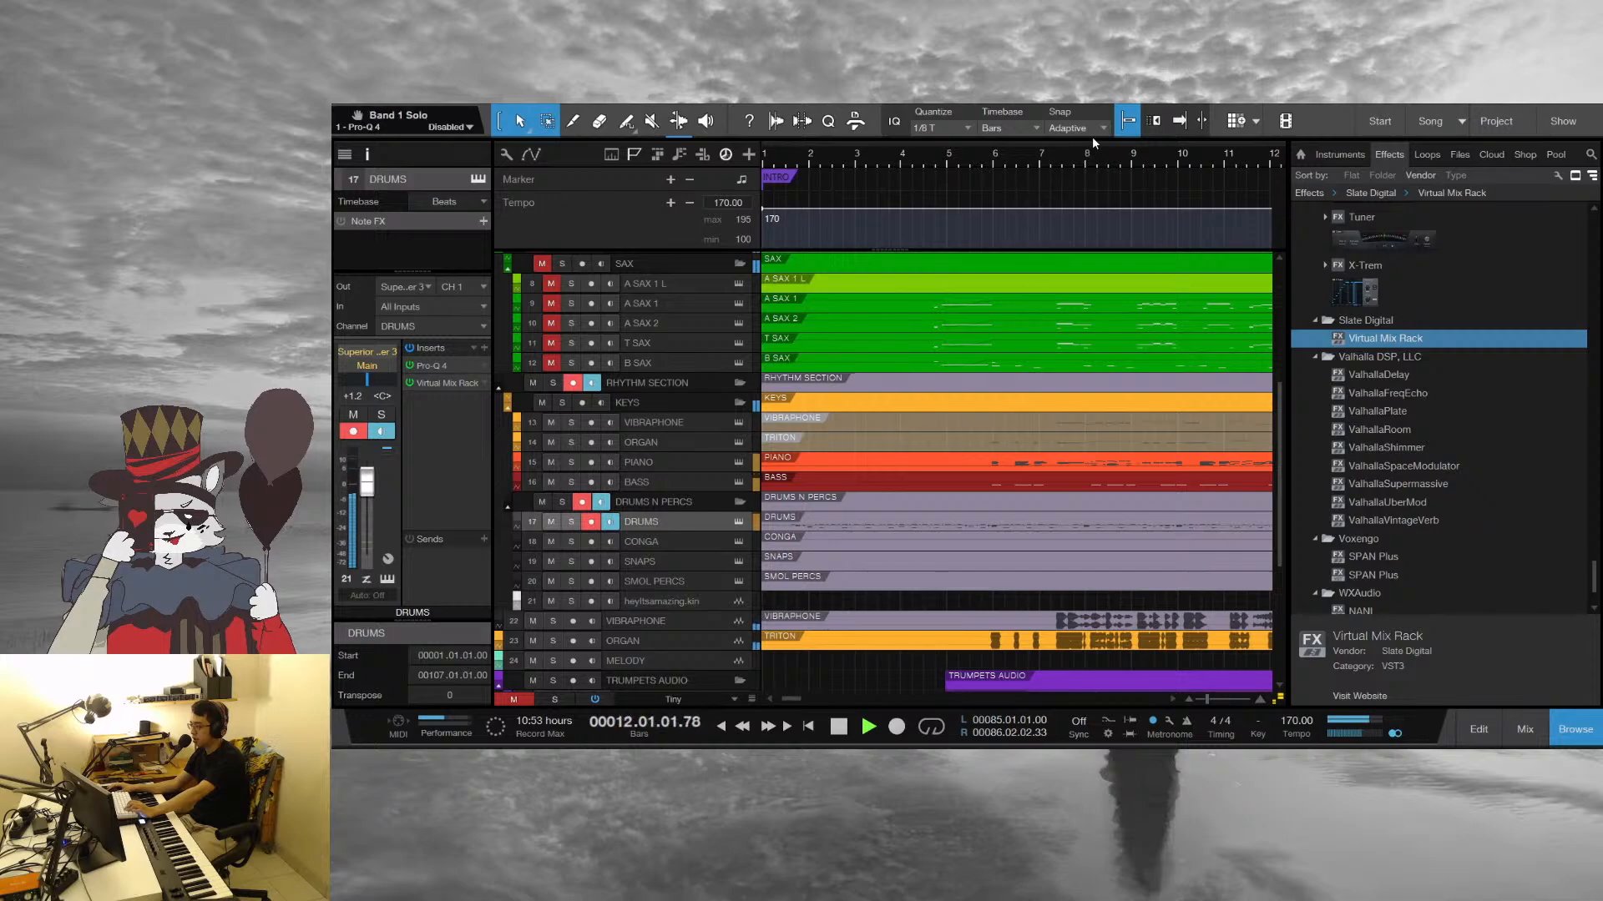
# Replay the intro from just before bar 3, checking the DRUMS and CONGA tracks, and stop in bar 7
pyautogui.click(848, 159)
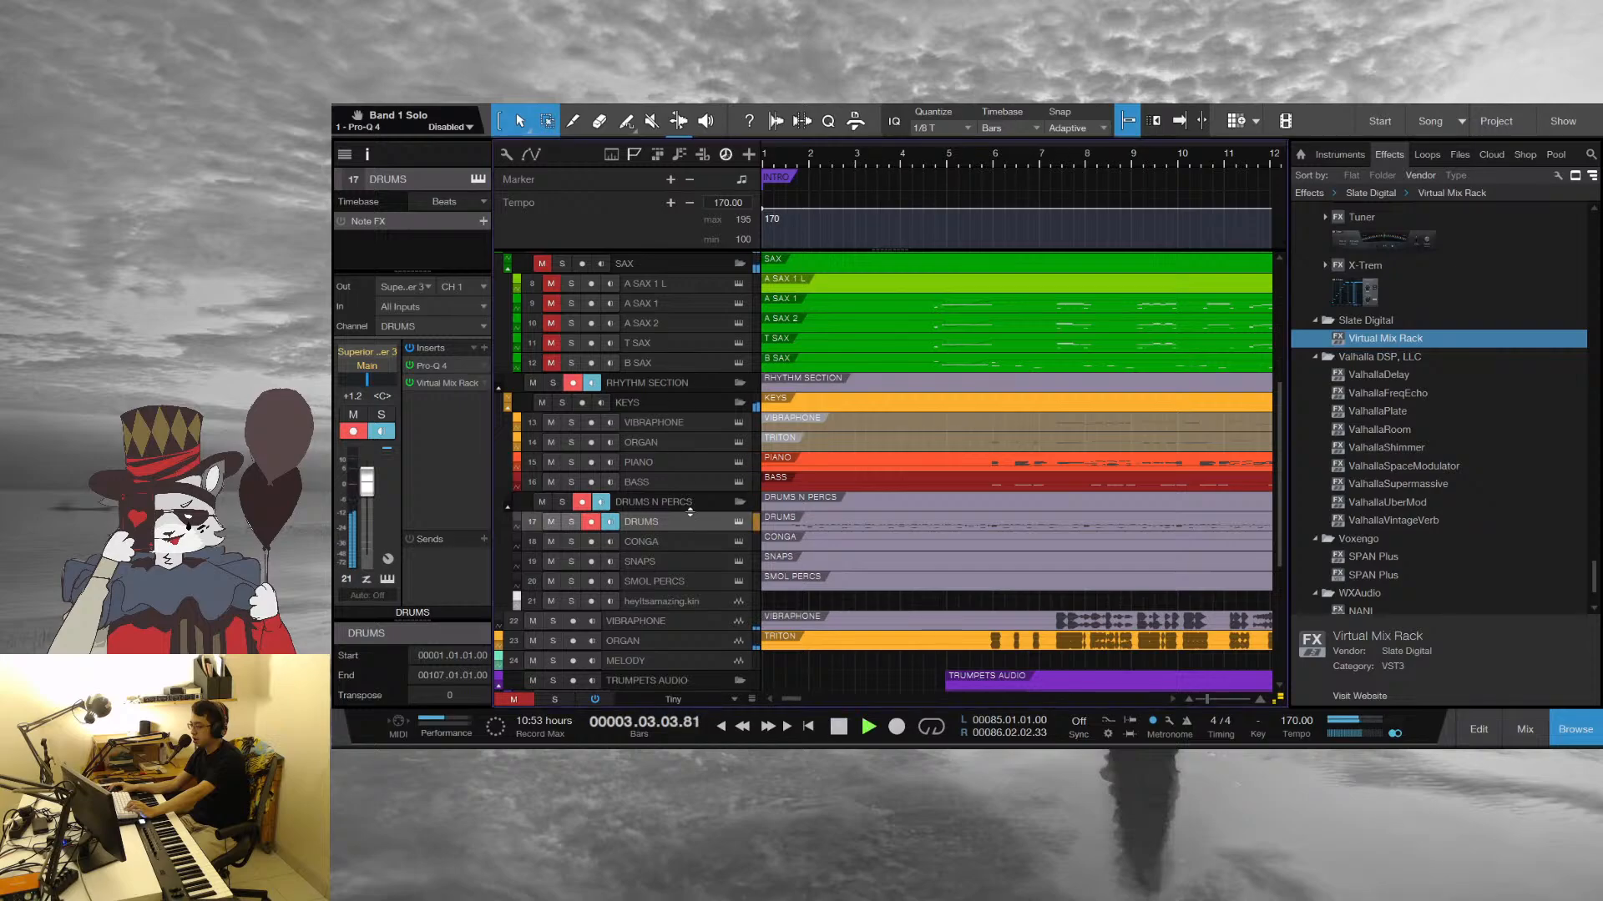
pyautogui.click(739, 523)
pyautogui.click(1096, 143)
pyautogui.press('space')
pyautogui.press('space')
pyautogui.click(684, 543)
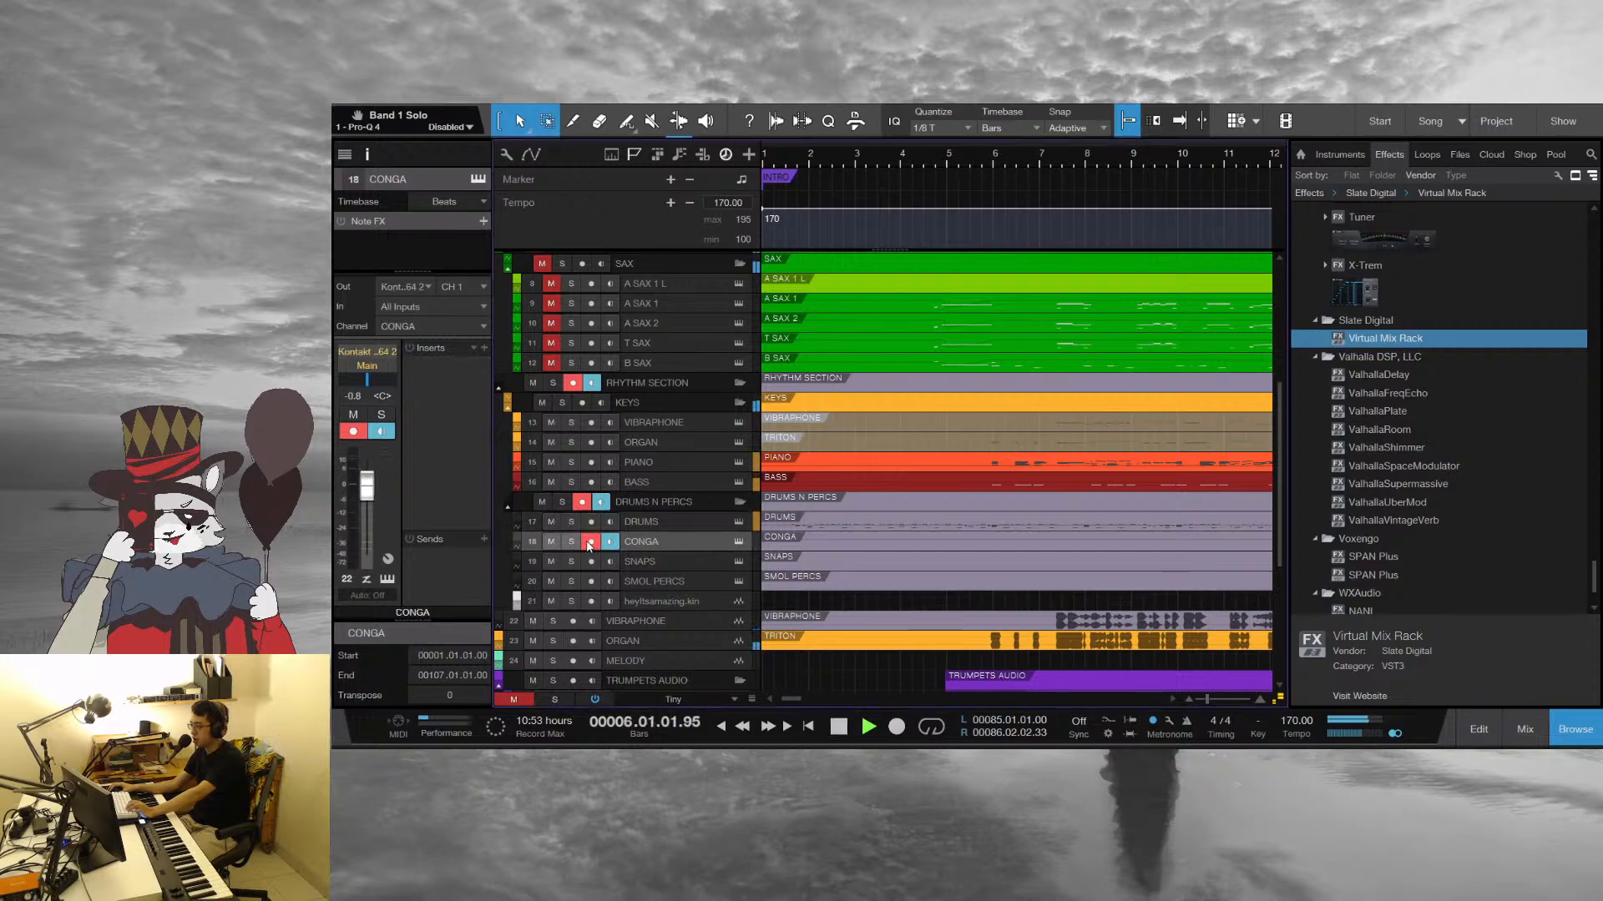
pyautogui.press('space')
# Locate the audio clip on the heyItsamazing.kin track and audition it soloed from bar 36 beat 2
pyautogui.click(668, 603)
pyautogui.hscroll(5, 1052, 183)
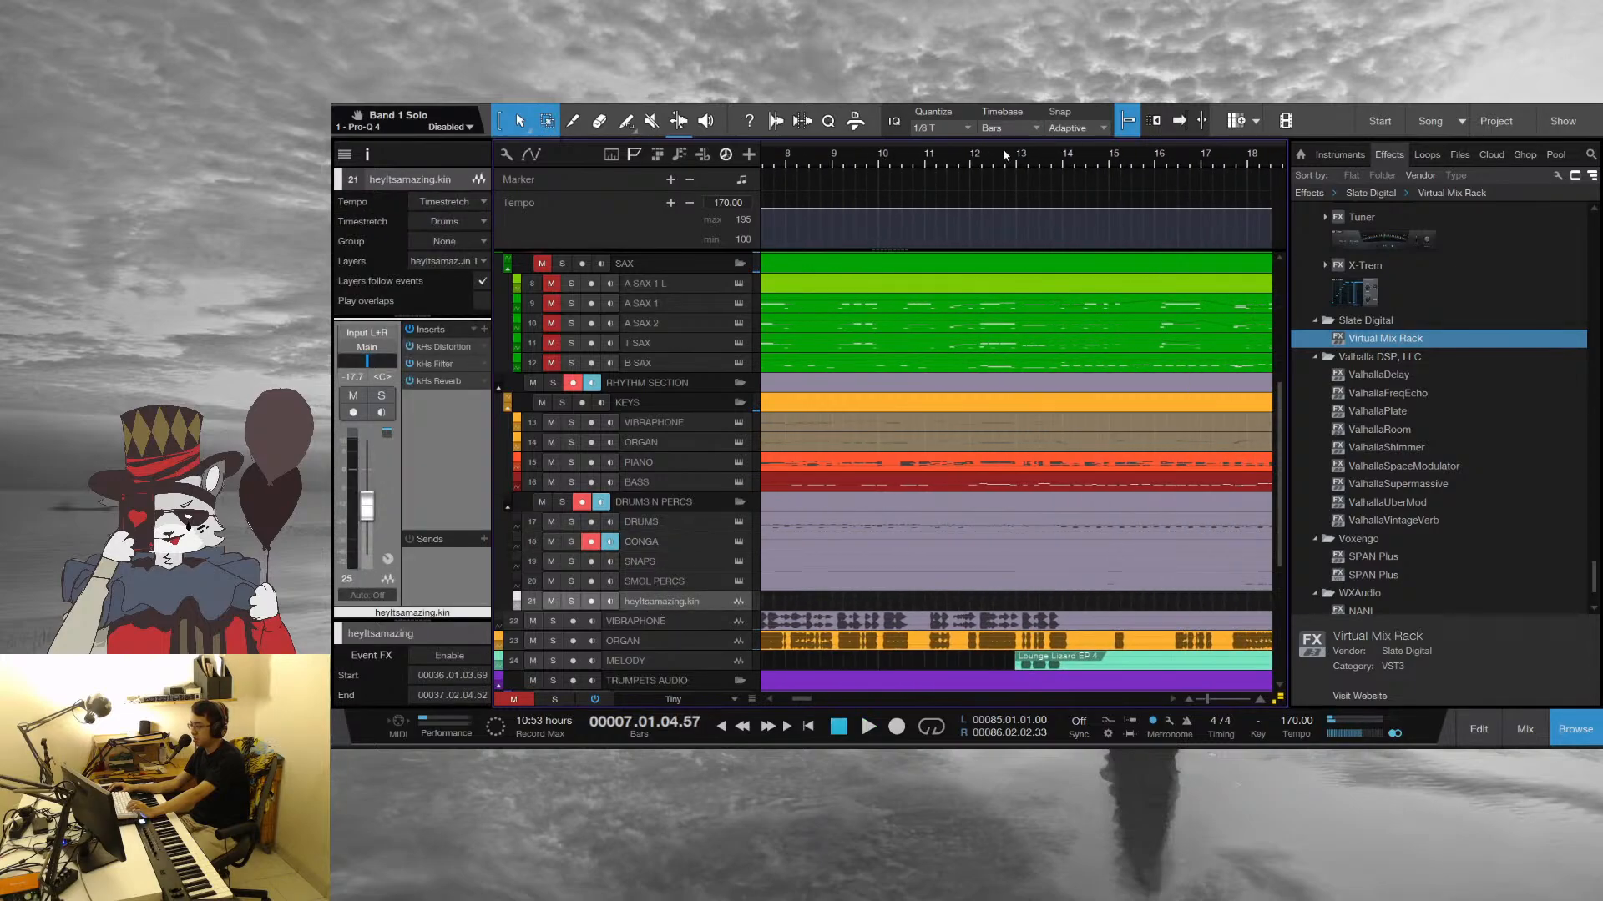
pyautogui.moveTo(1113, 163); pyautogui.dragTo(904, 139)
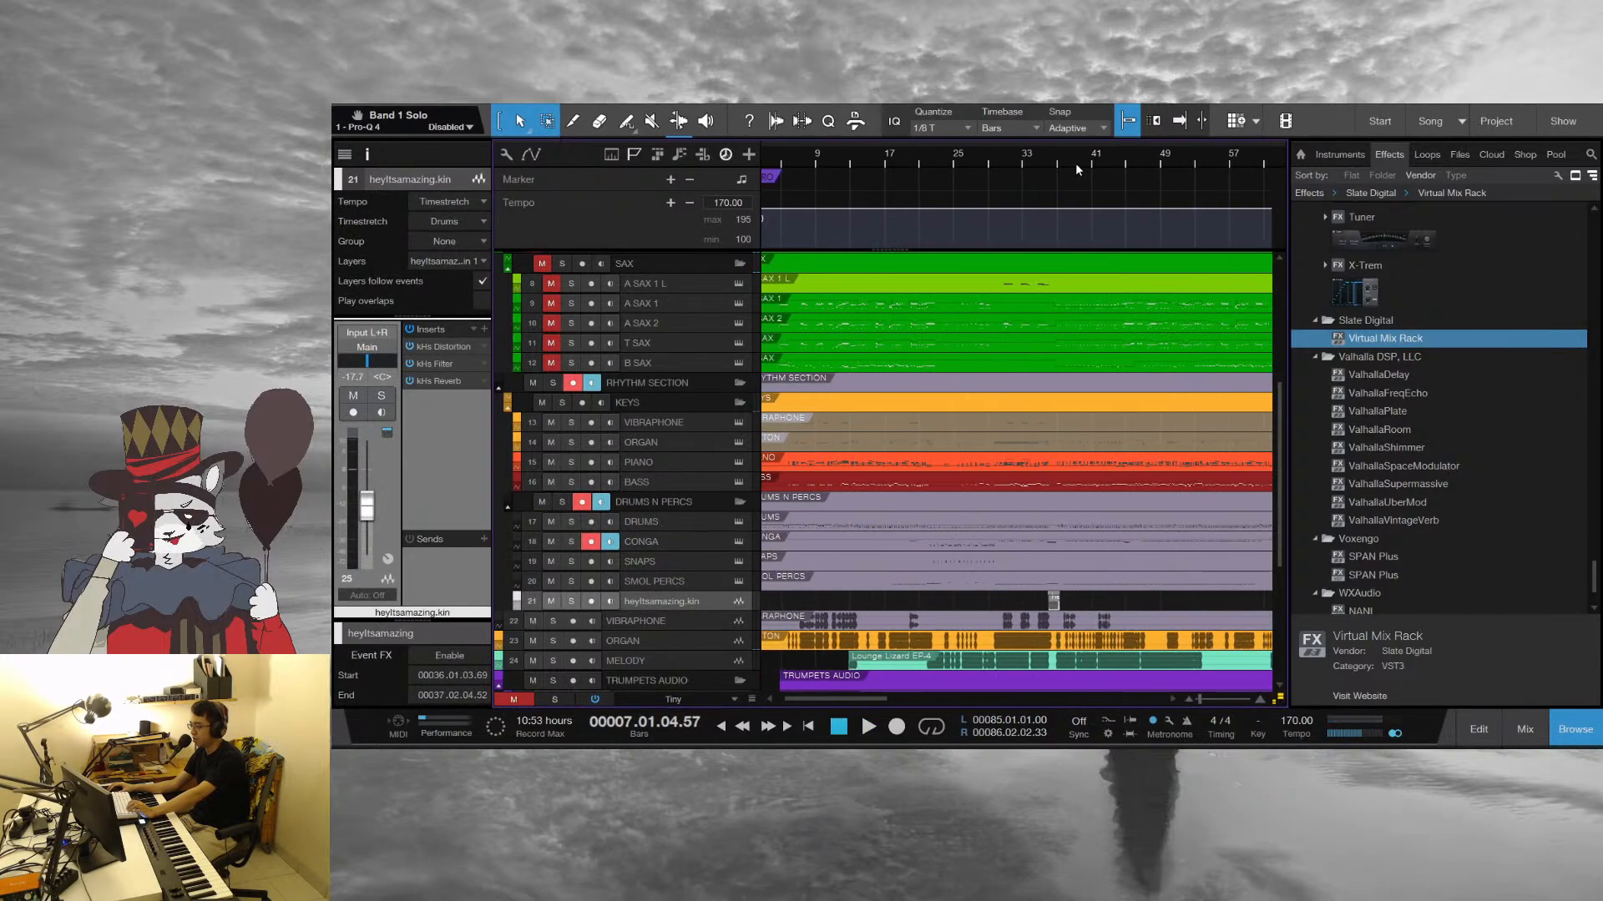
pyautogui.moveTo(1052, 161); pyautogui.dragTo(1009, 161)
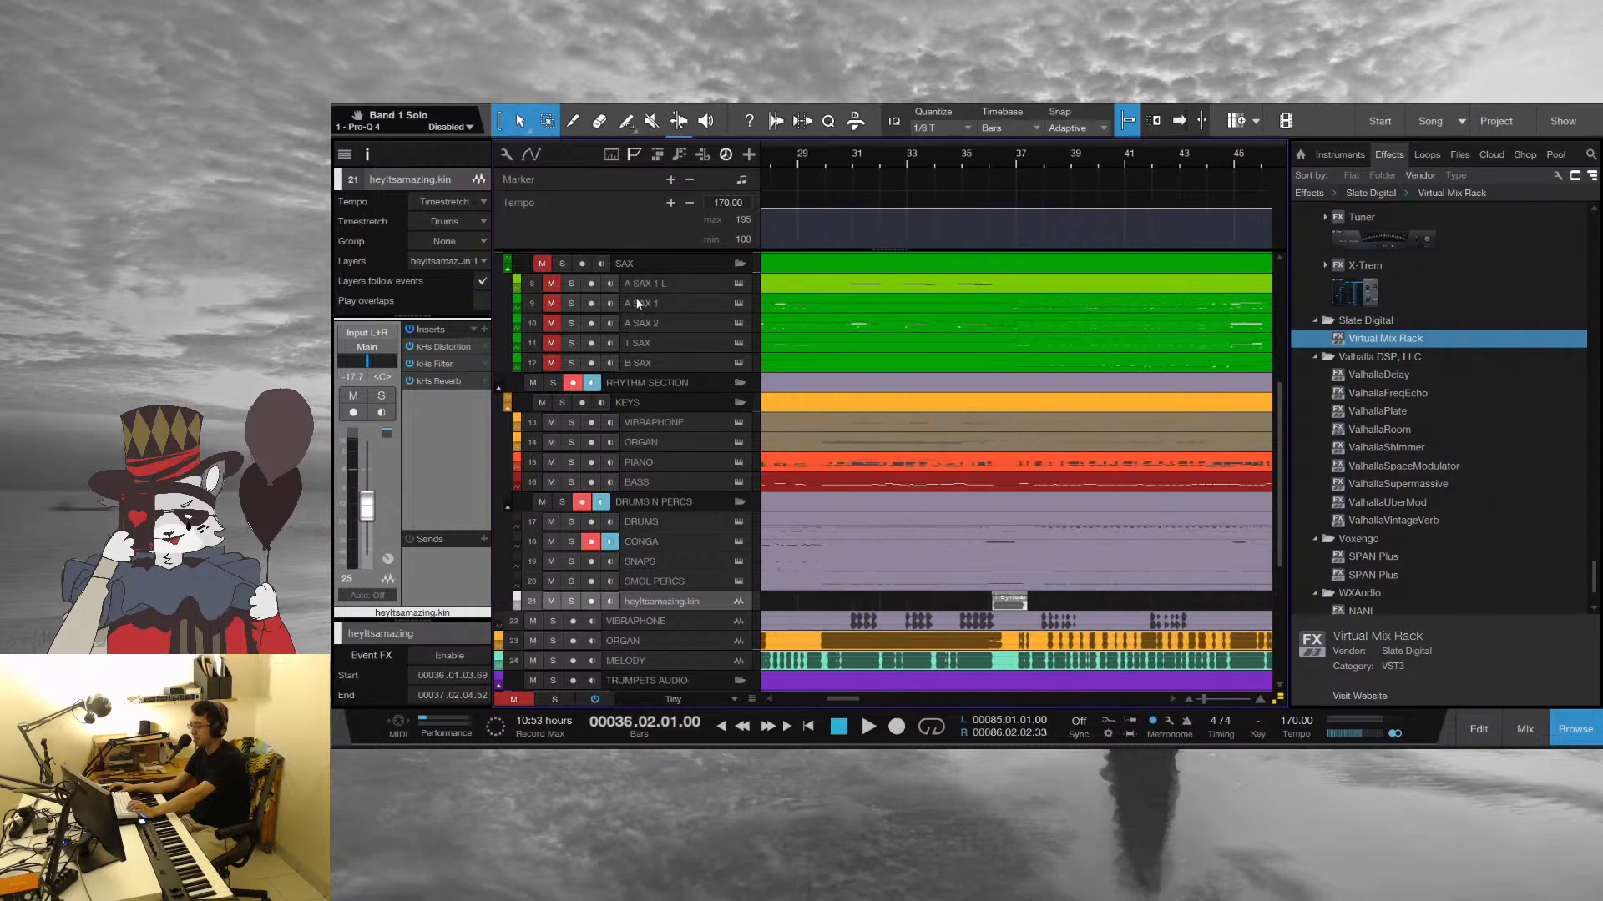
pyautogui.press('s')
pyautogui.press('space')
pyautogui.press('s')
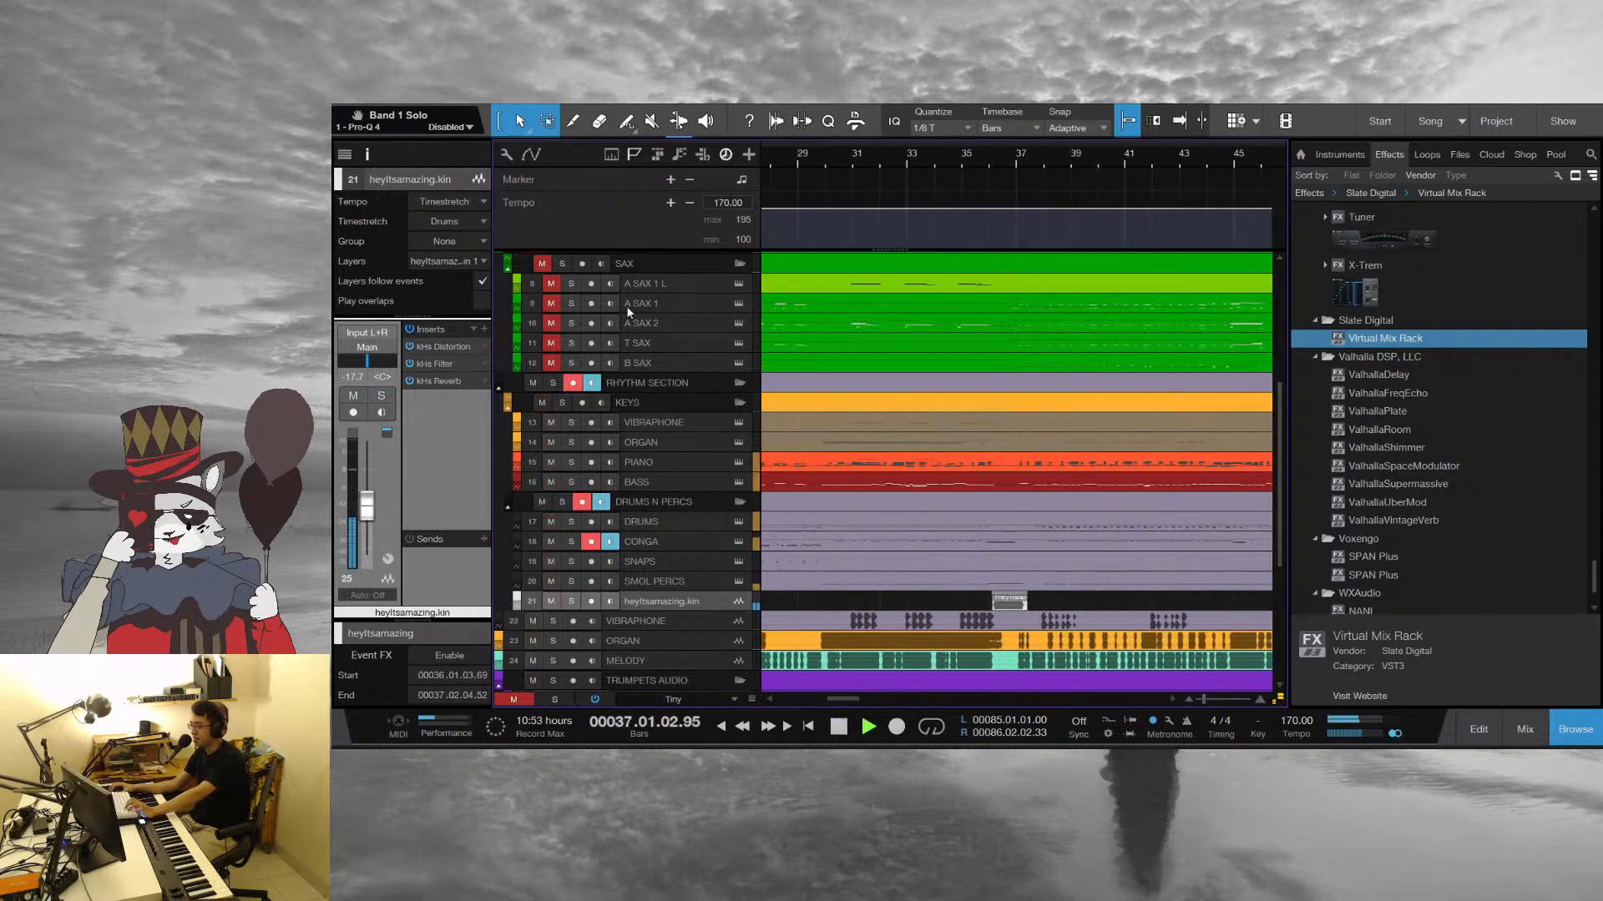
pyautogui.press('space')
pyautogui.press('space')
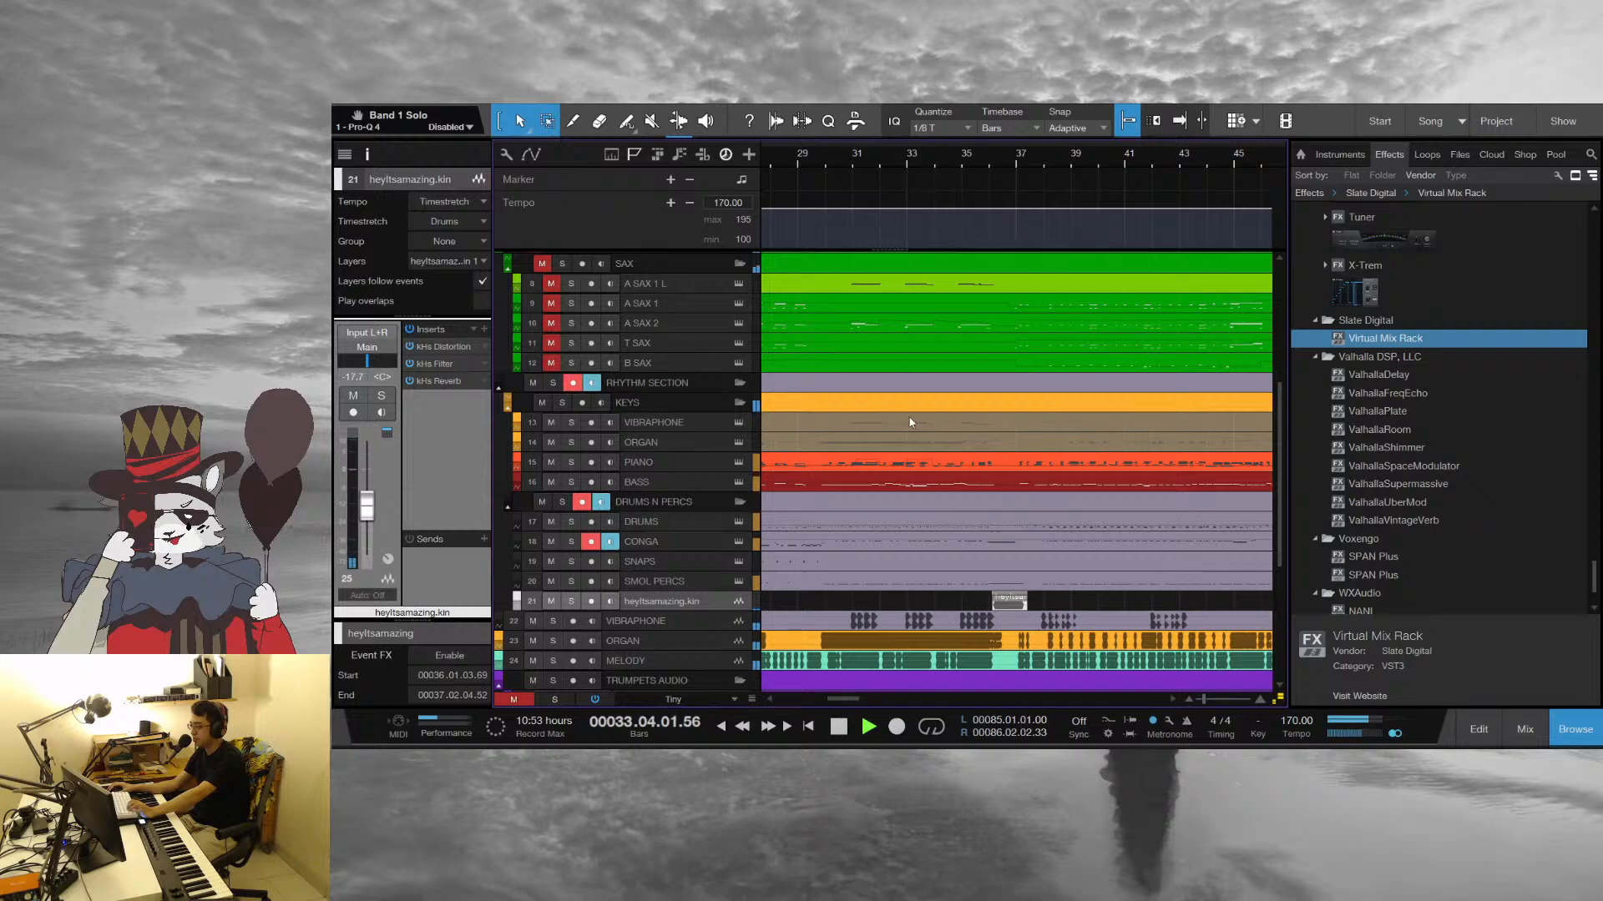
# Play the lead-in to the heyItsamazing.kin clip from around bar 33 with the full band, select the PIANO track and stop in bar 38
pyautogui.scroll(2, 911, 423)
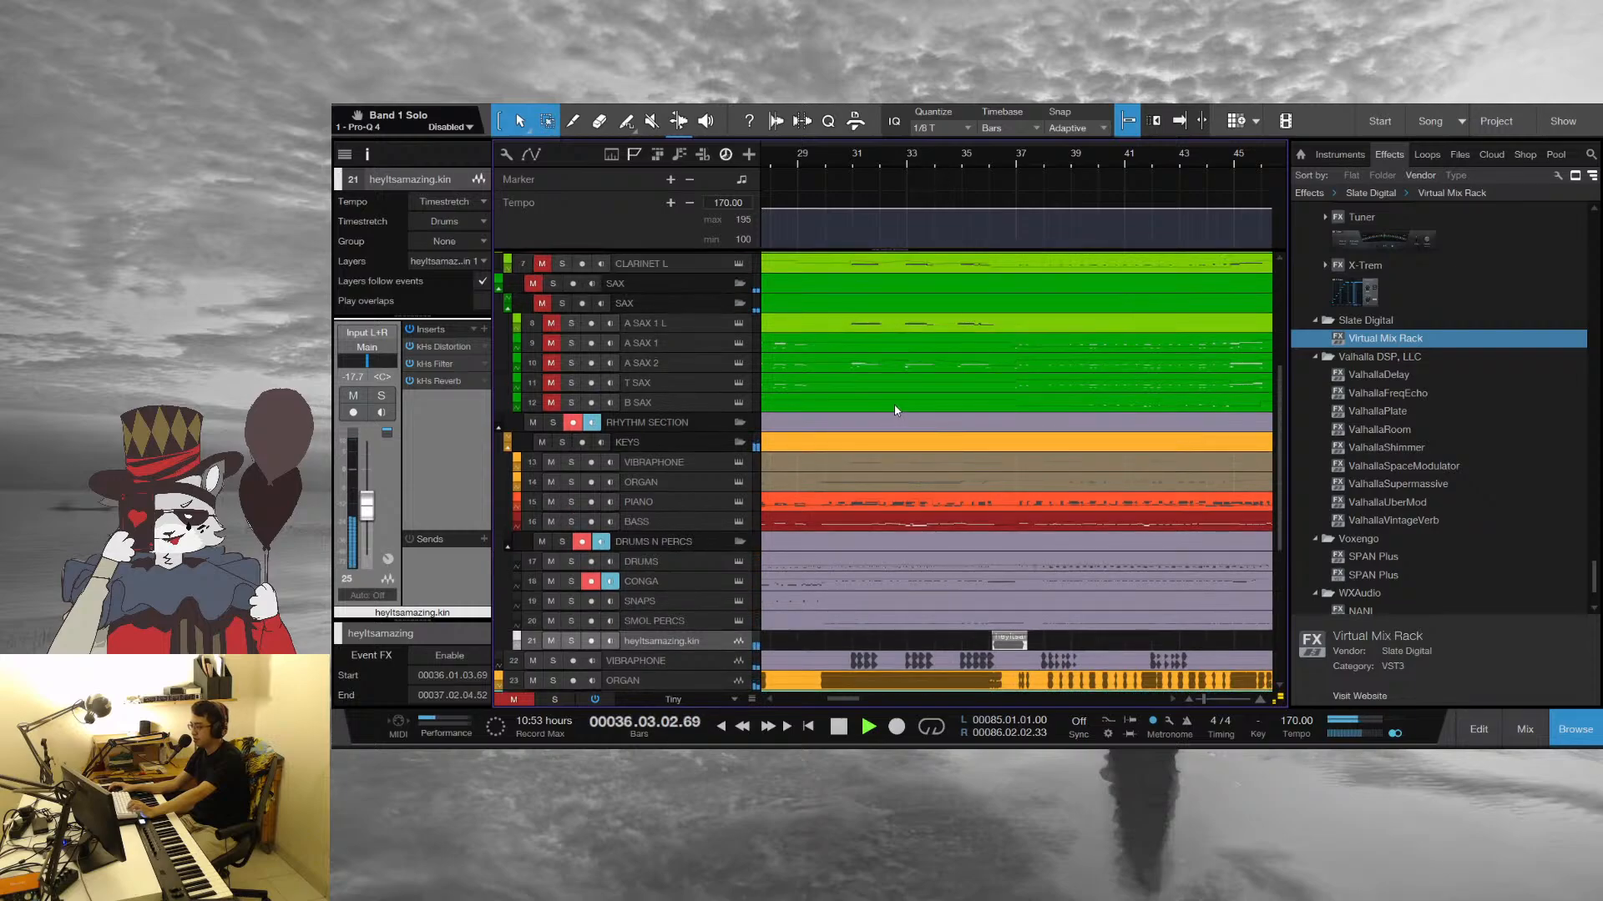
pyautogui.click(671, 499)
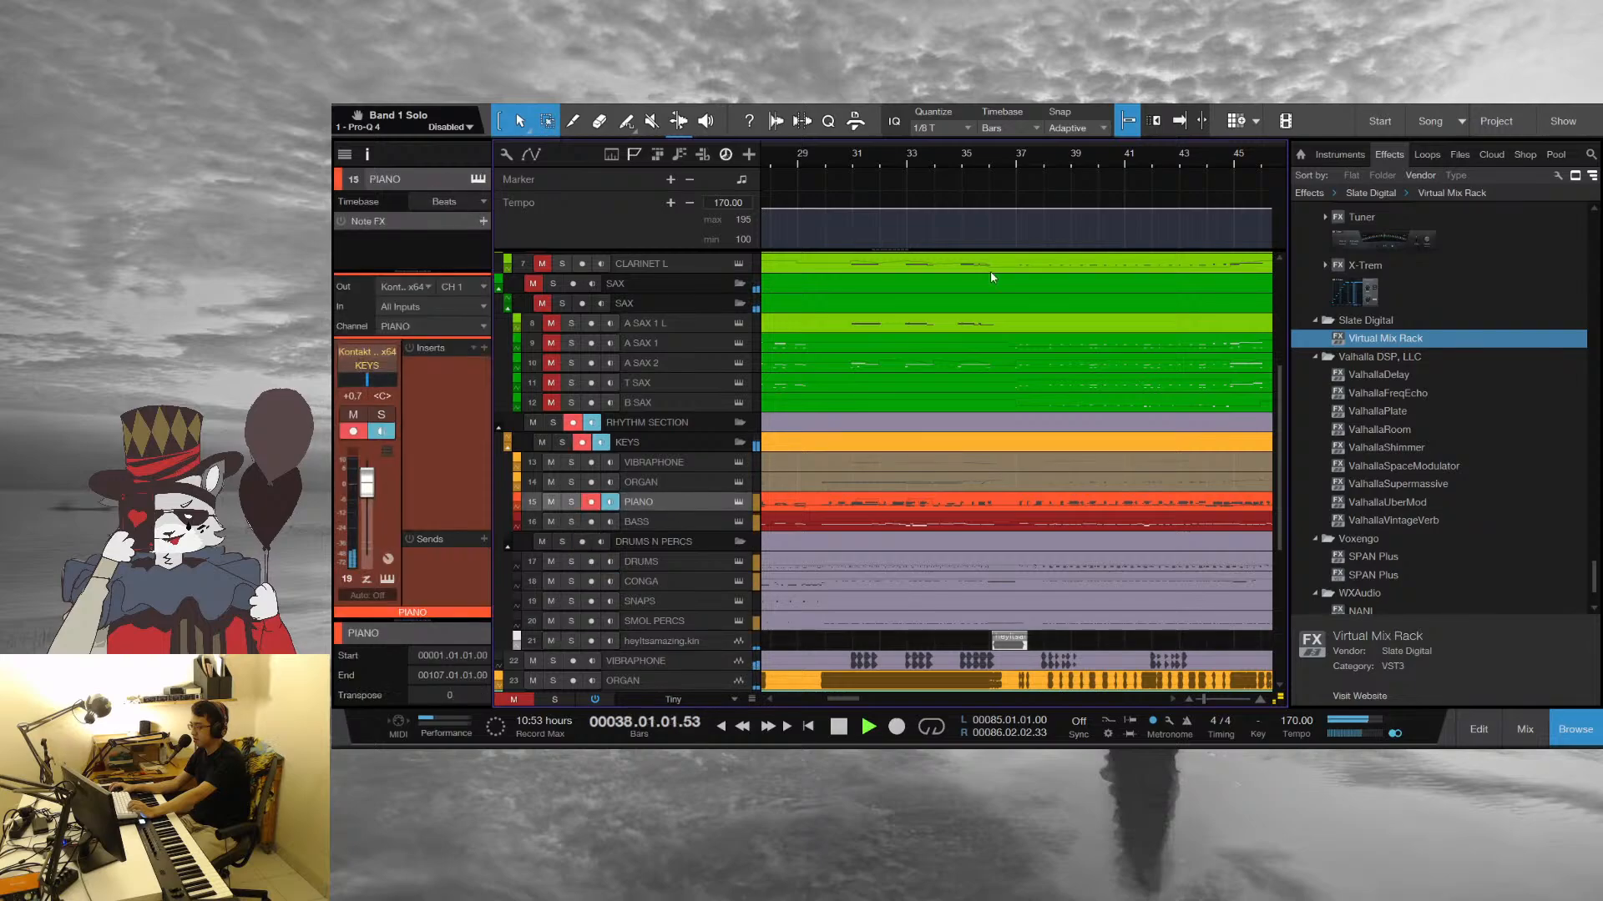
pyautogui.press('space')
# Replay the audio clip passage from bar 36 beat 2 into bar 37 with a closer timeline view
pyautogui.moveTo(994, 152); pyautogui.dragTo(985, 182)
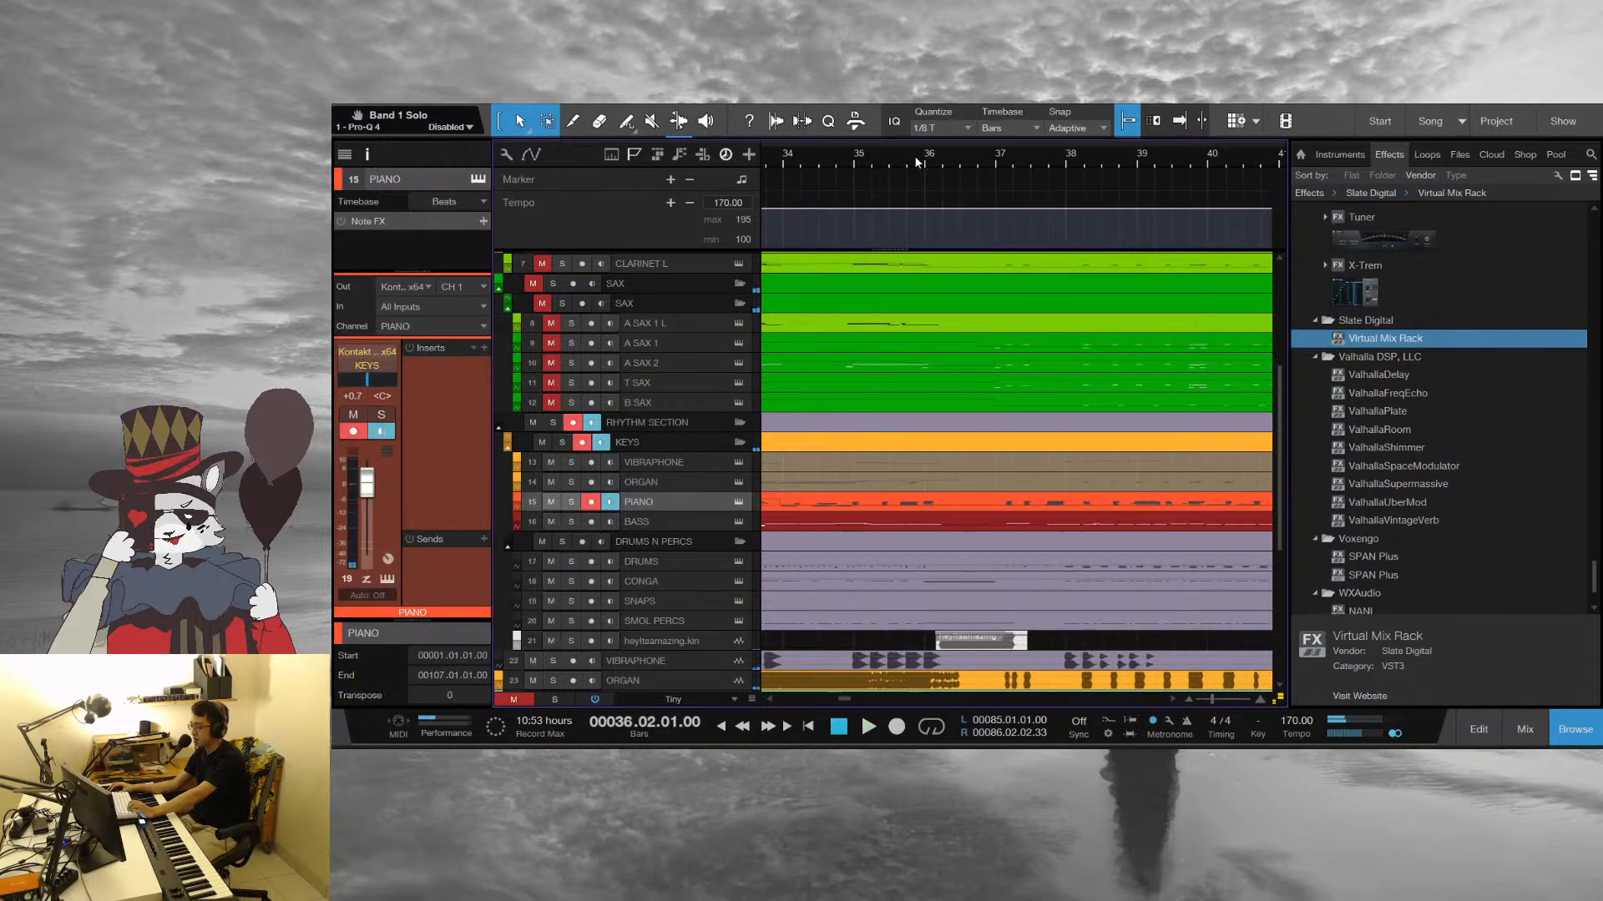
pyautogui.press('space')
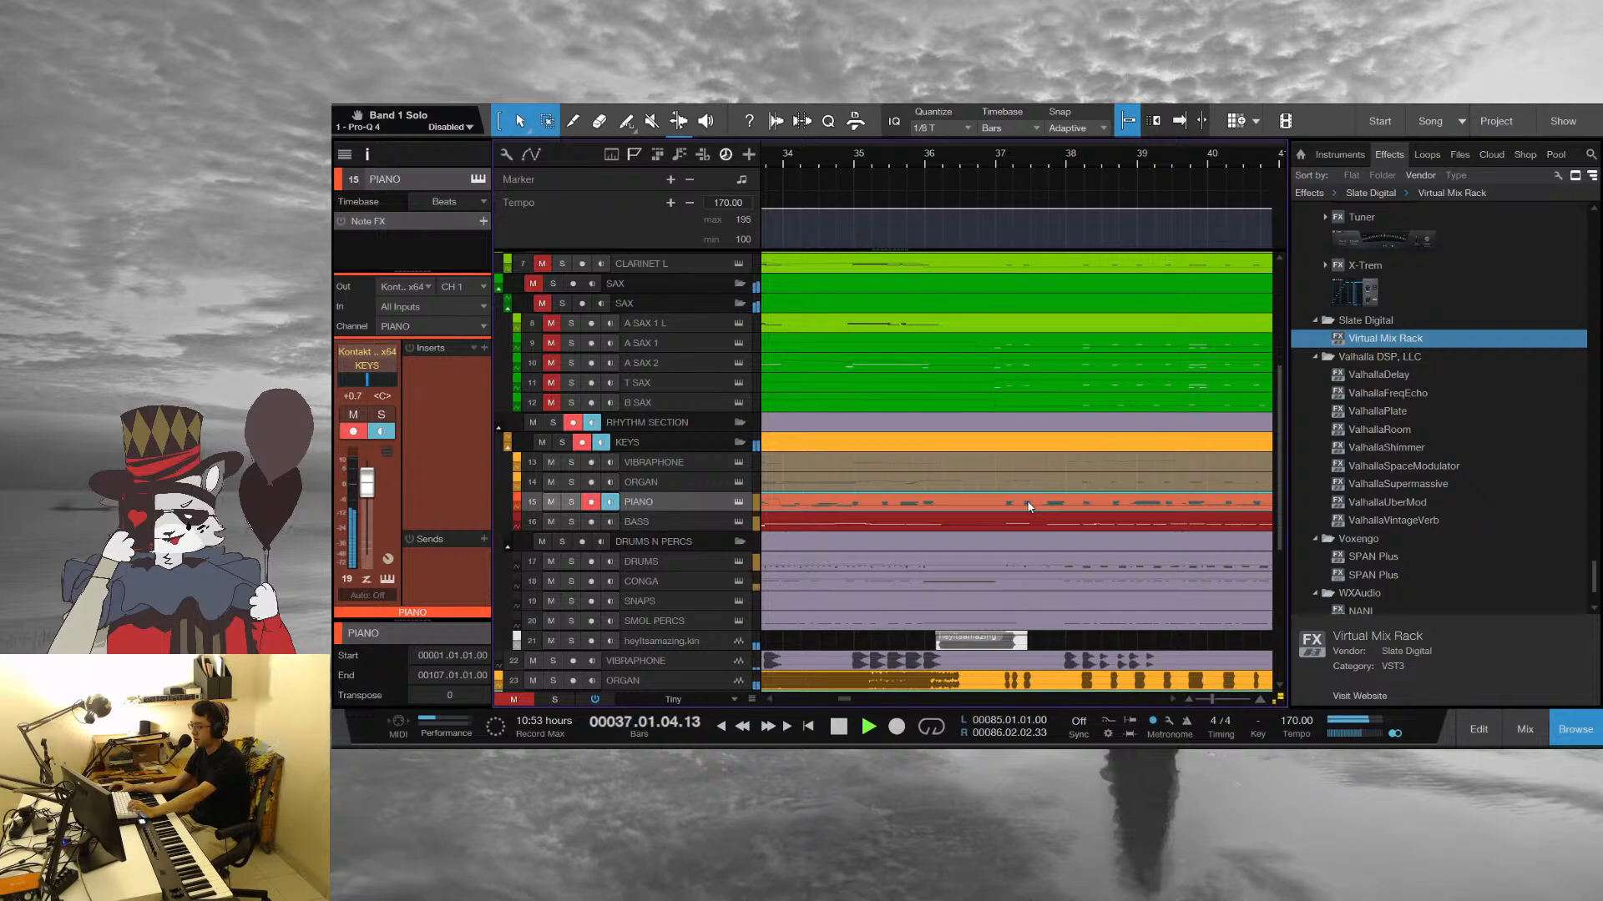
pyautogui.press('space')
# Audition the PIANO part from bar 37 in the note editor, stop playback and close the editor
pyautogui.click(992, 154)
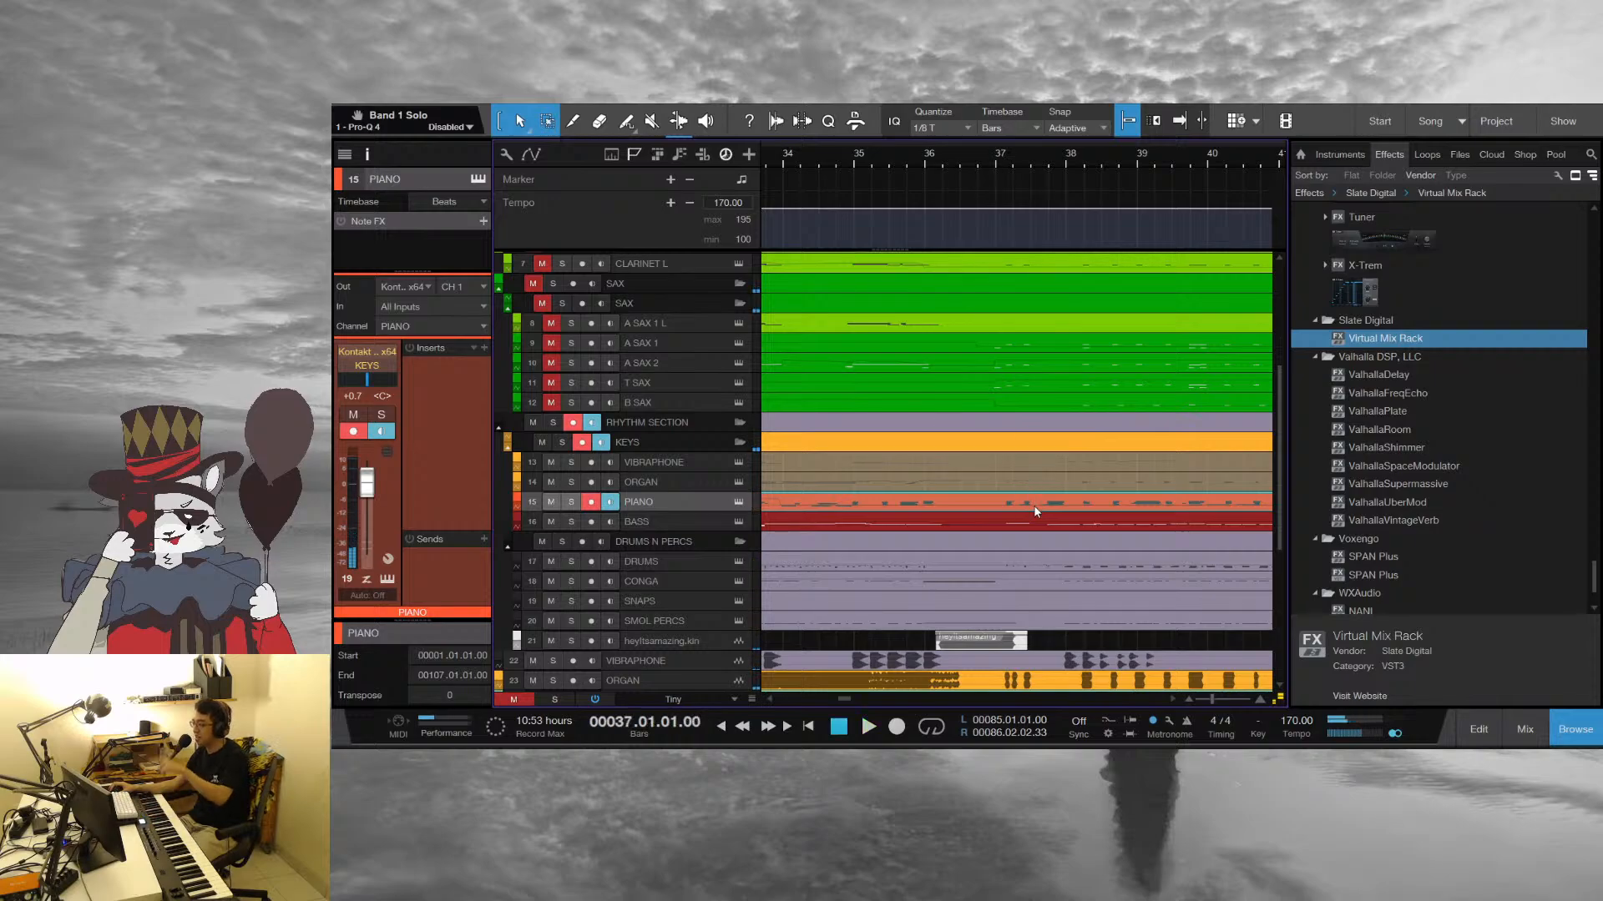
pyautogui.doubleClick(1033, 505)
pyautogui.press('space')
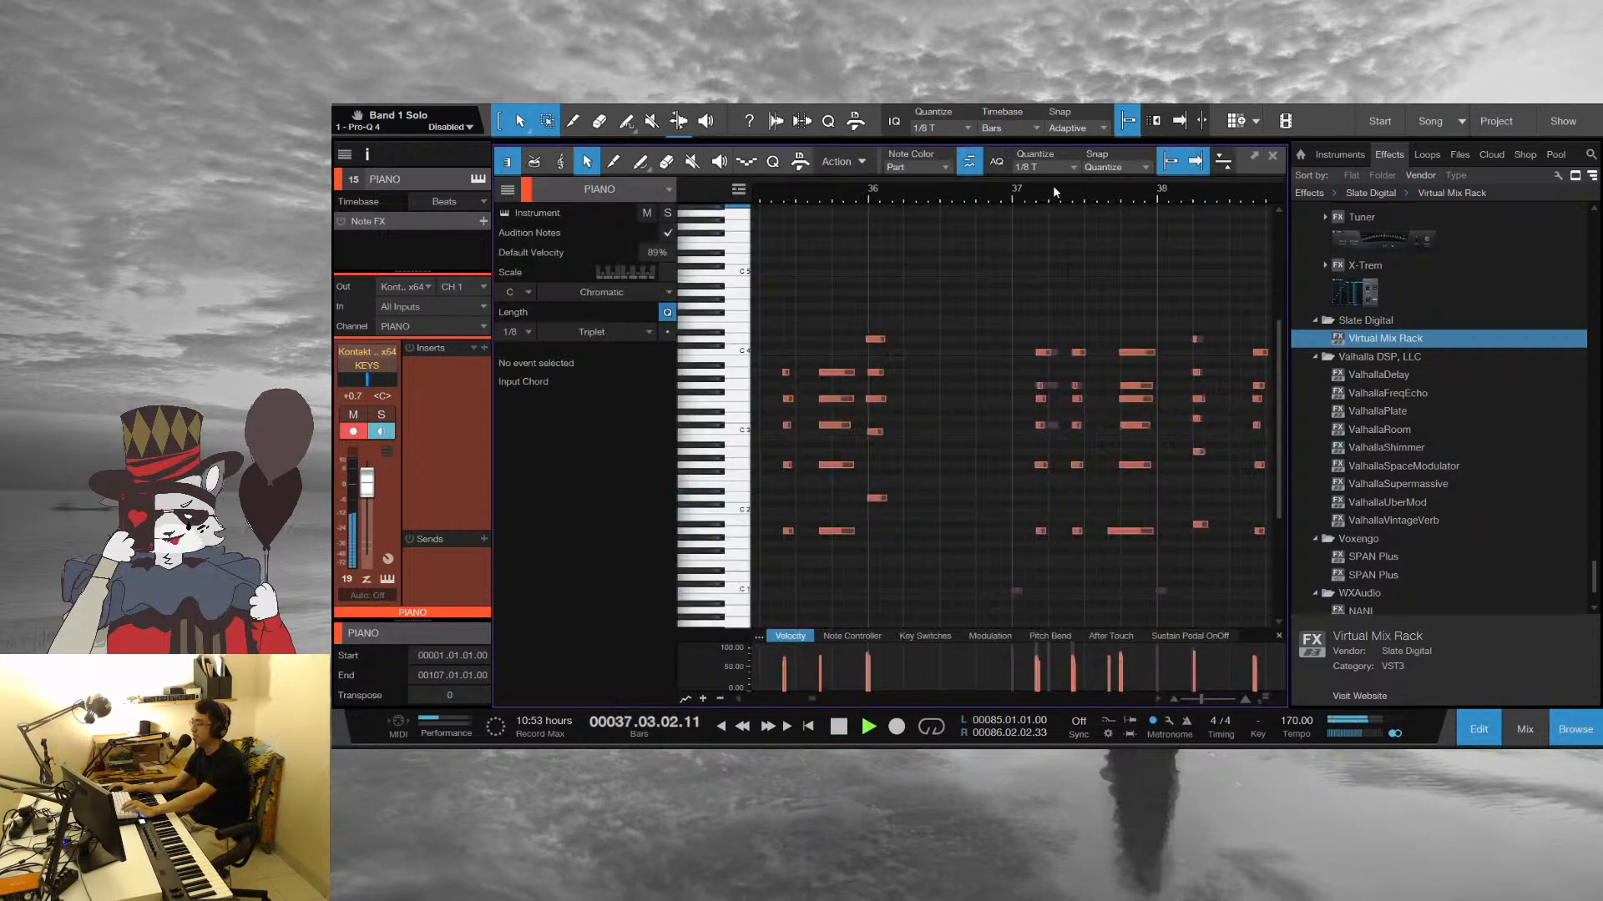
pyautogui.press('space')
pyautogui.click(1275, 156)
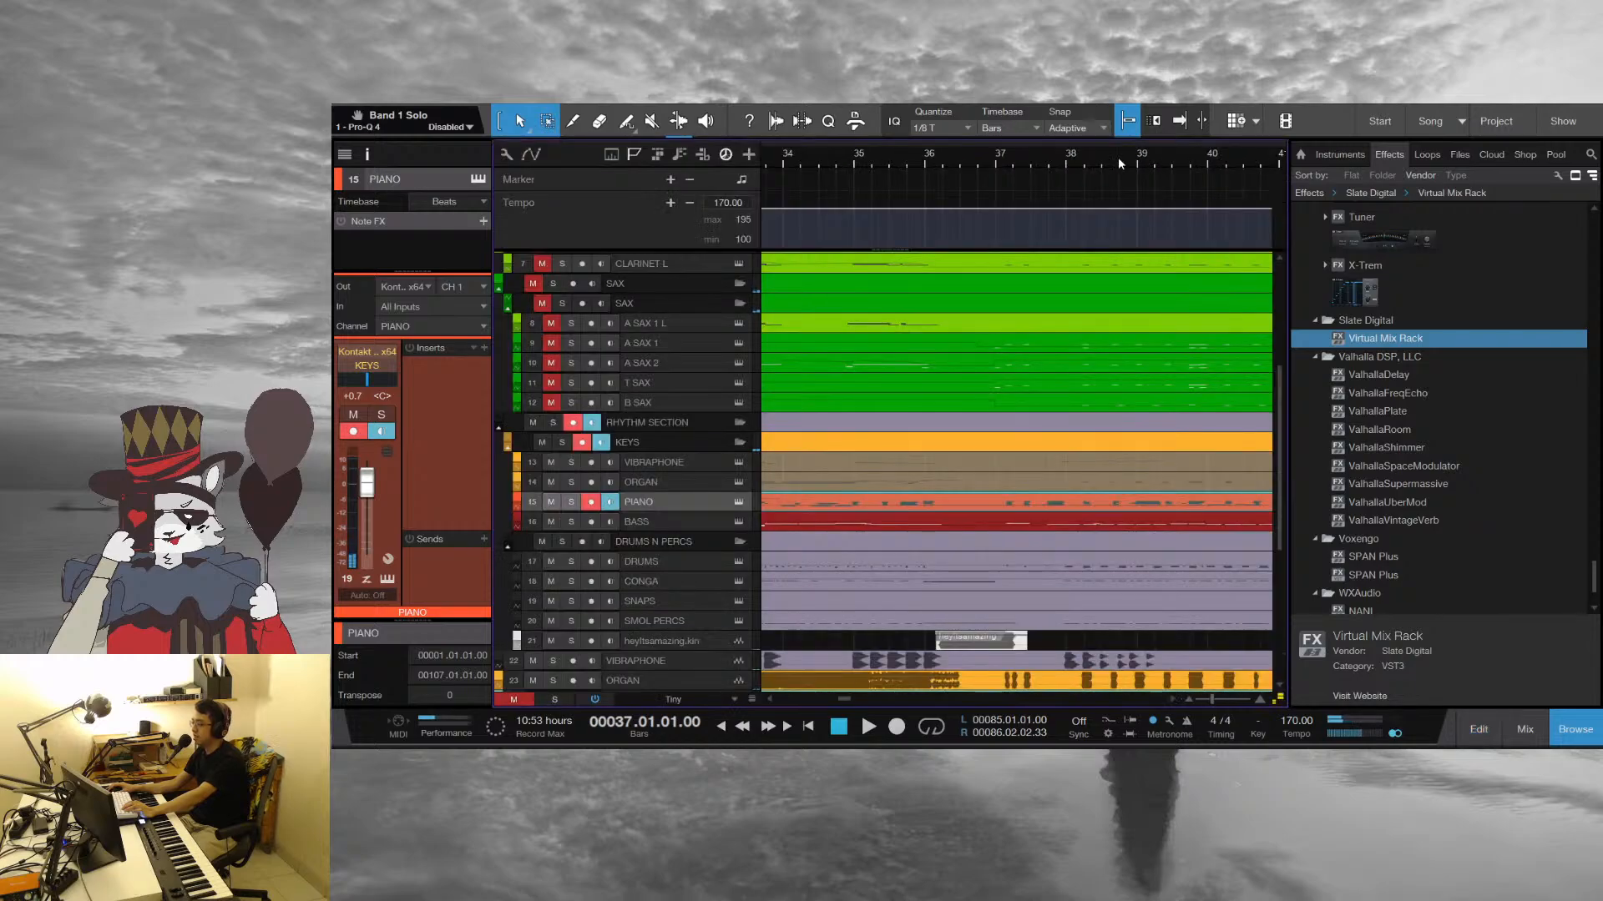
# Bring the whole arrangement into view and return to the MELODY track at the start of the track list
pyautogui.moveTo(1119, 159); pyautogui.dragTo(919, 109)
pyautogui.scroll(2, 1011, 518)
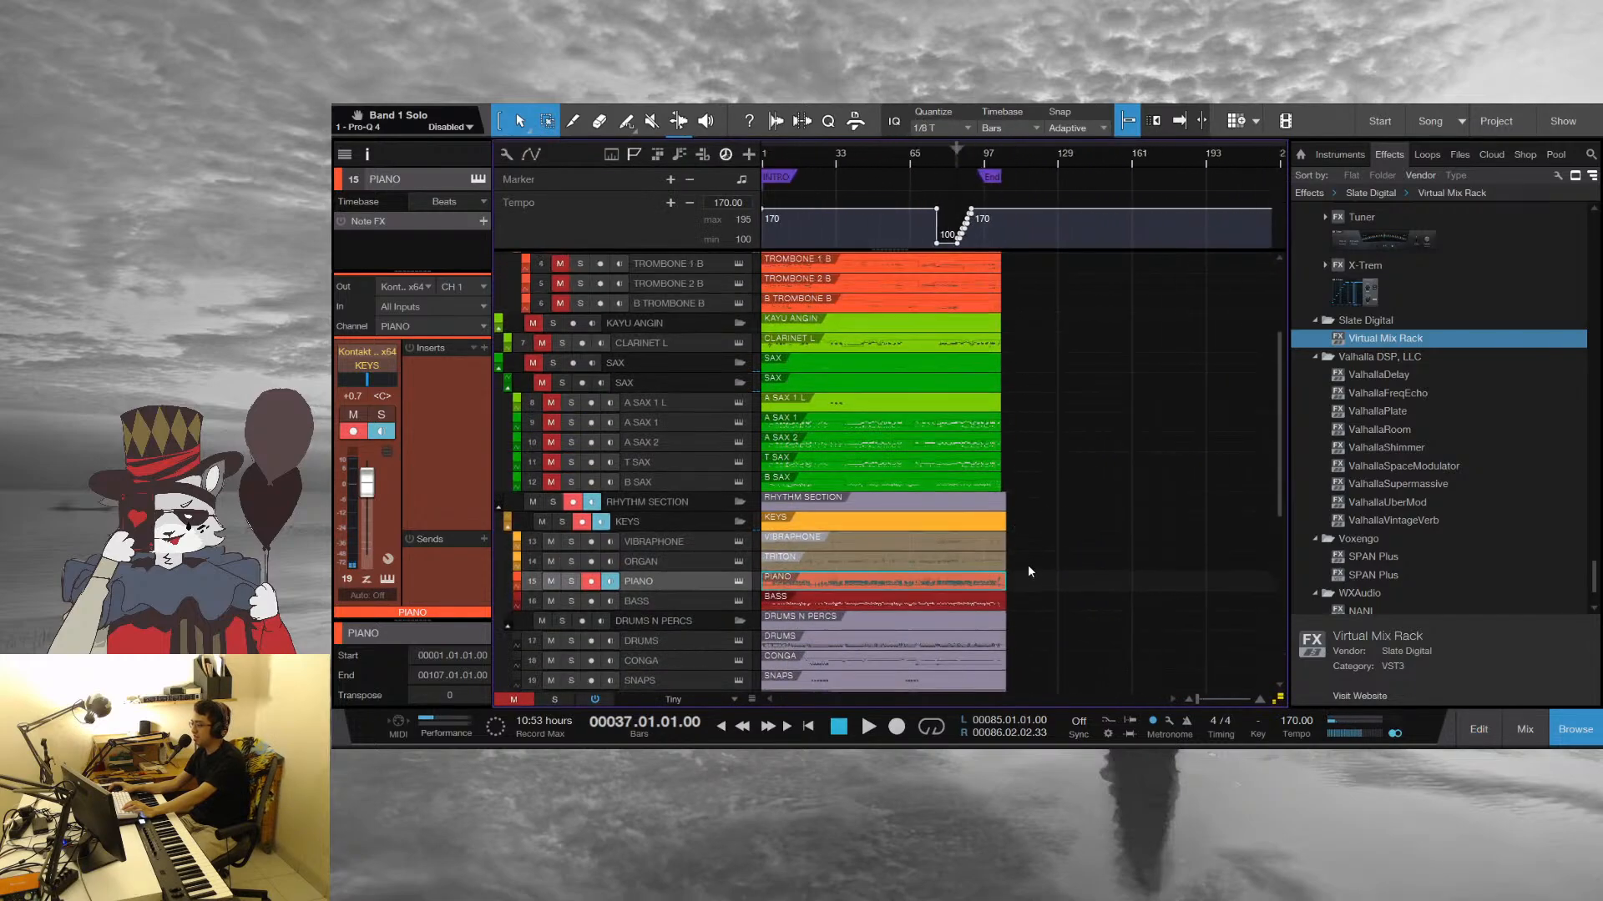
pyautogui.scroll(4, 1038, 596)
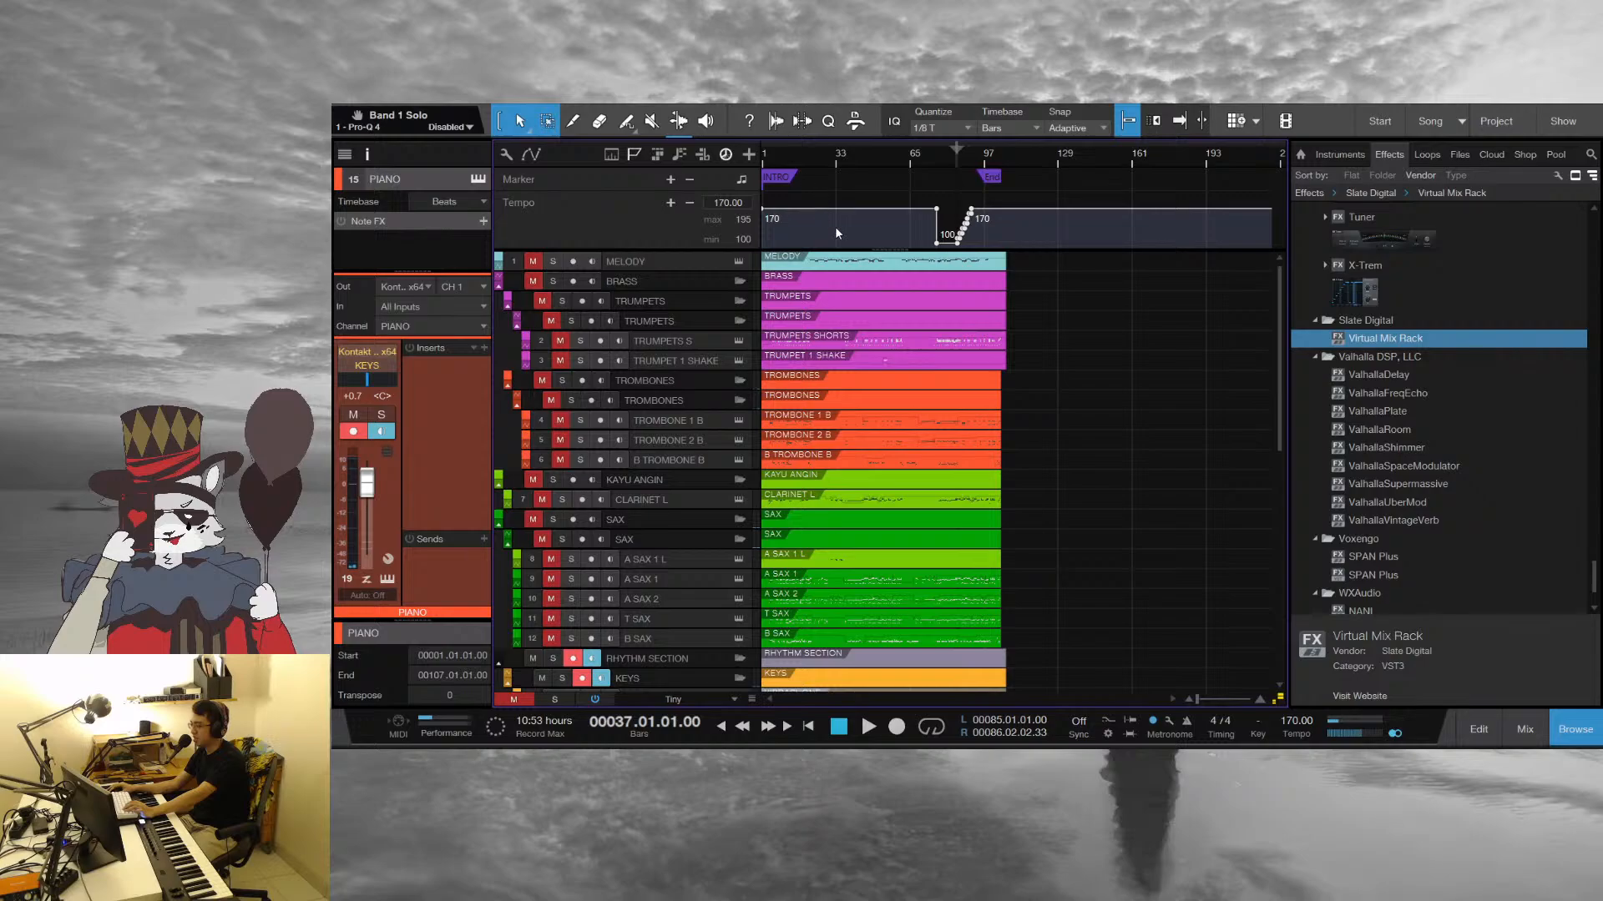
# Play the arrangement from bar 37, select the MELODY track and open the band parts together in the note editor
pyautogui.click(853, 259)
pyautogui.press('space')
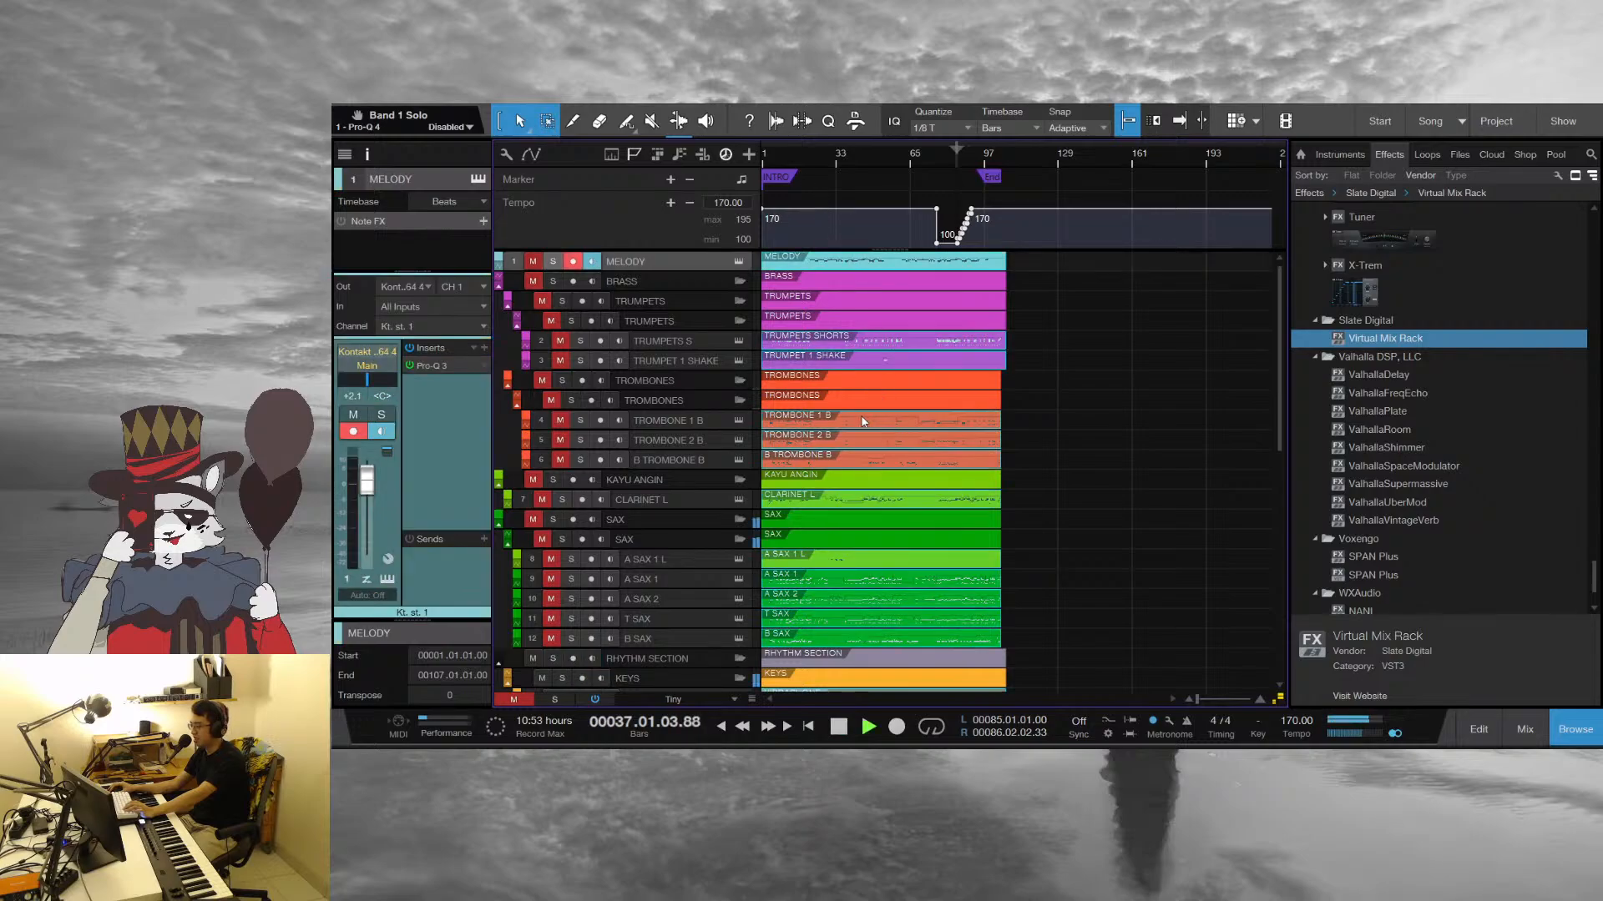
pyautogui.doubleClick(864, 429)
pyautogui.hscroll(-2, 918, 201)
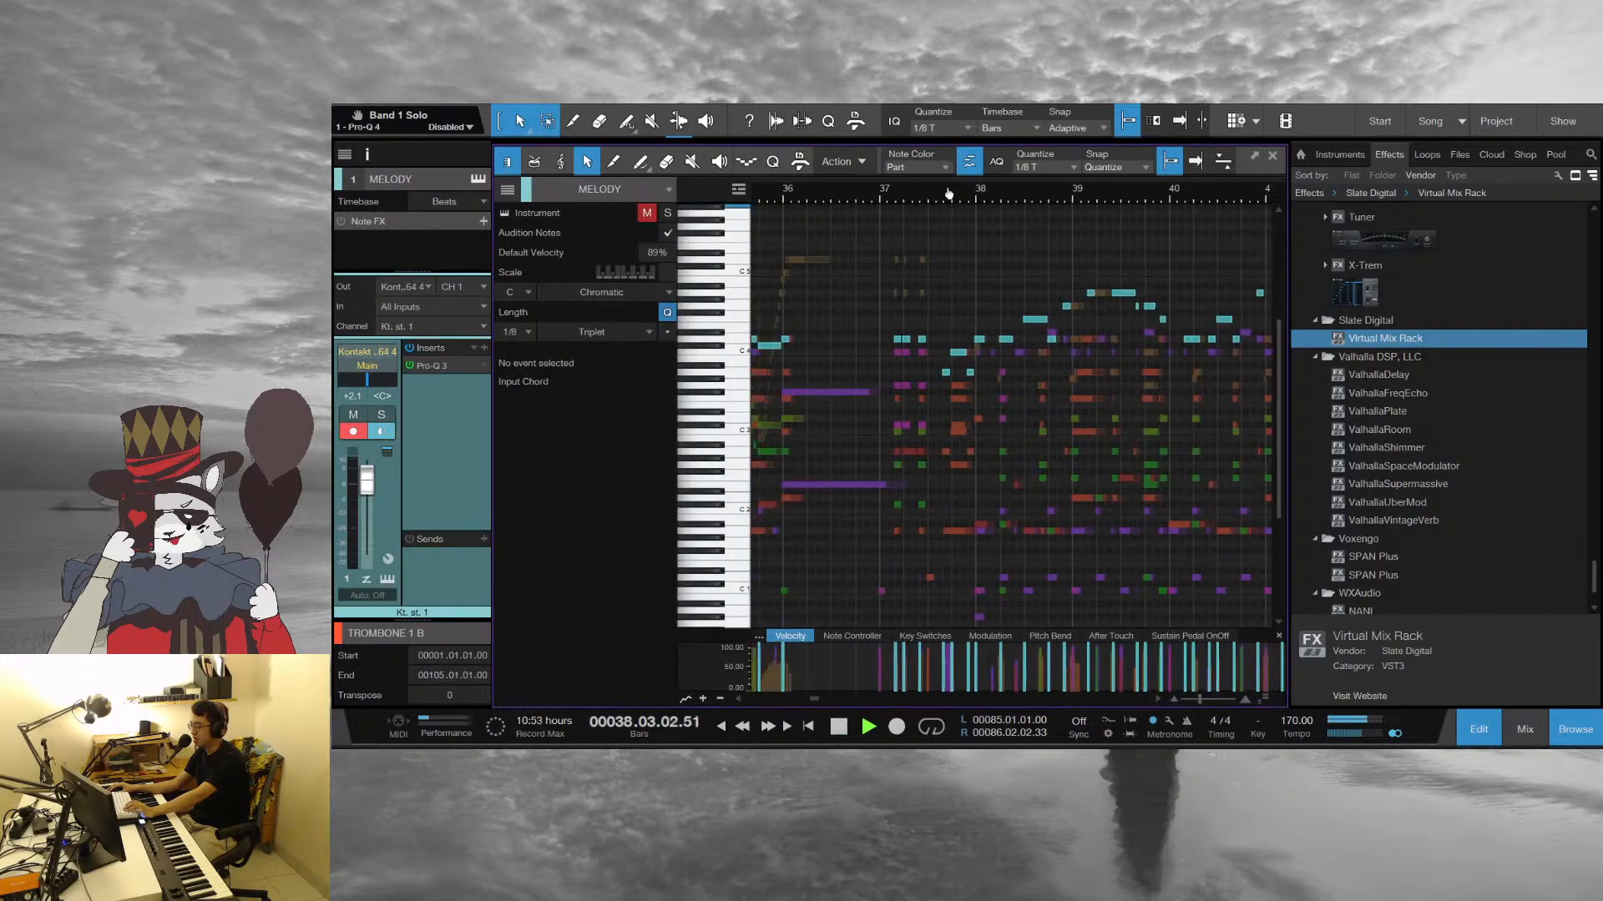
# Replay the passage from bar 37 in the note editor, viewing the opening band hits up close
pyautogui.press('space')
pyautogui.click(868, 192)
pyautogui.scroll(4, 889, 236)
pyautogui.press('space')
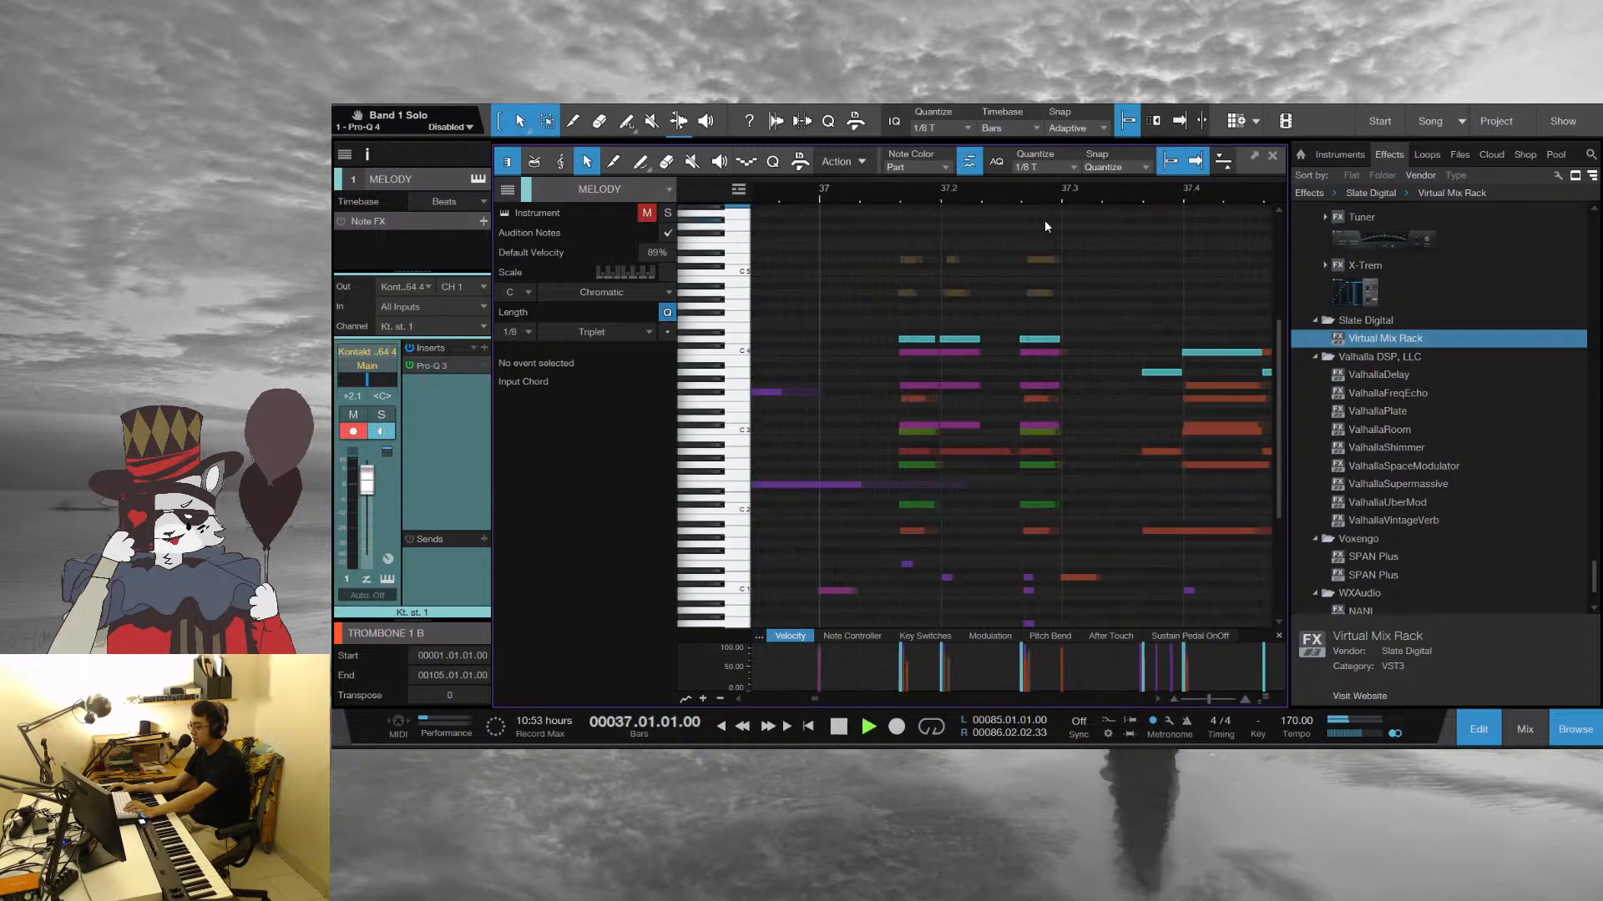
pyautogui.scroll(-5, 1048, 202)
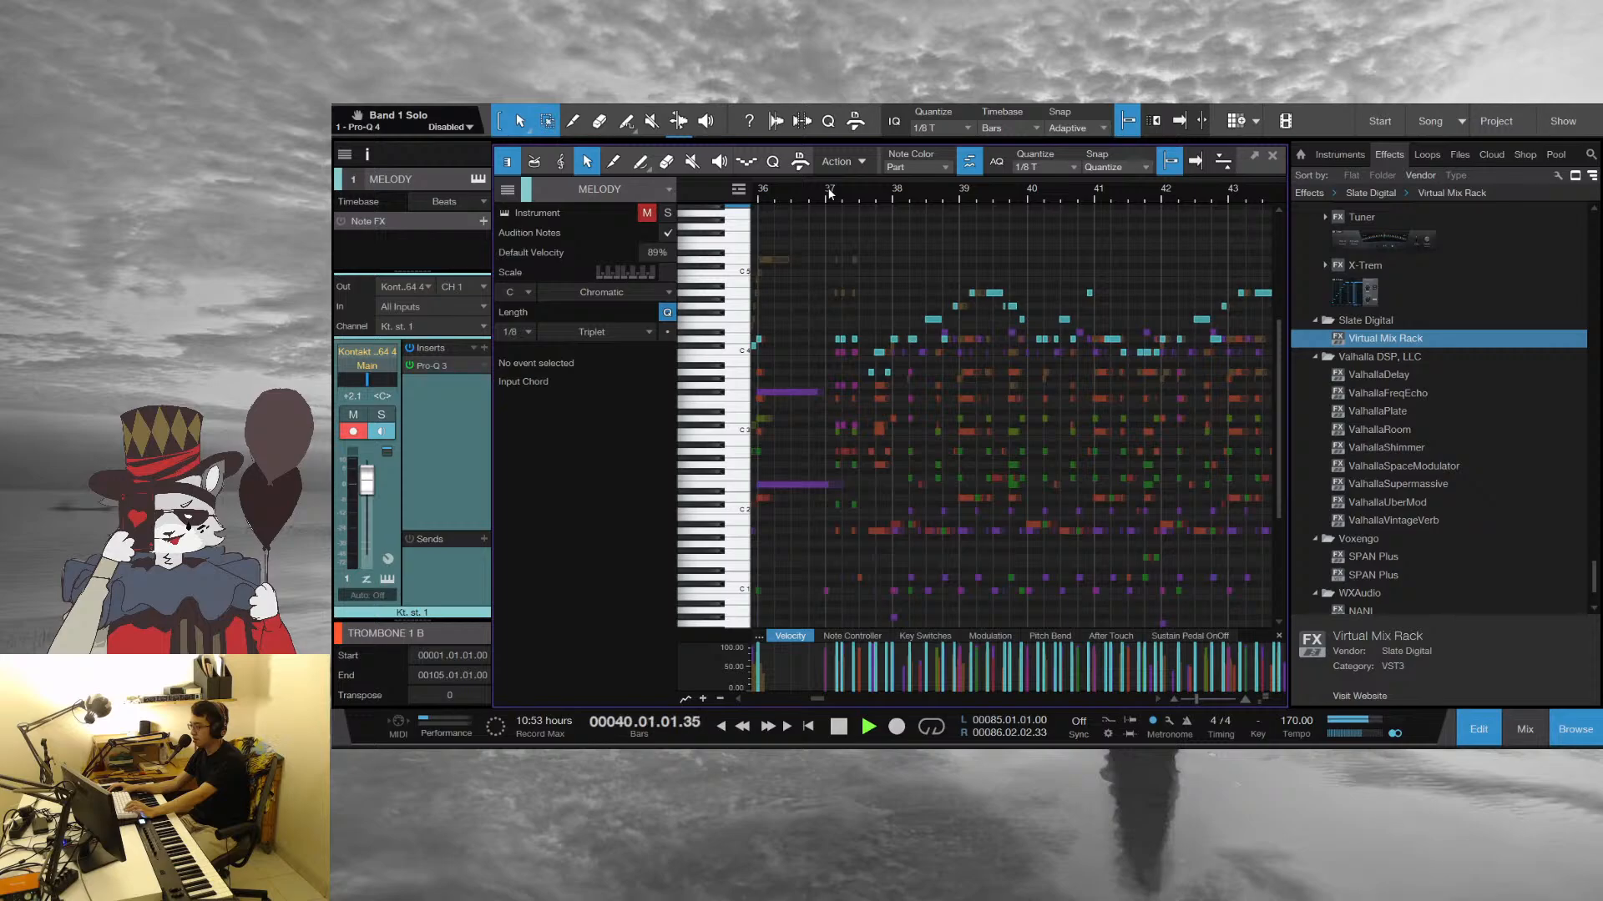
# Return to bar 37 again and follow all the parts in the note editor through bar 44
pyautogui.press('space')
pyautogui.scroll(5, 845, 217)
pyautogui.click(790, 196)
pyautogui.press('space')
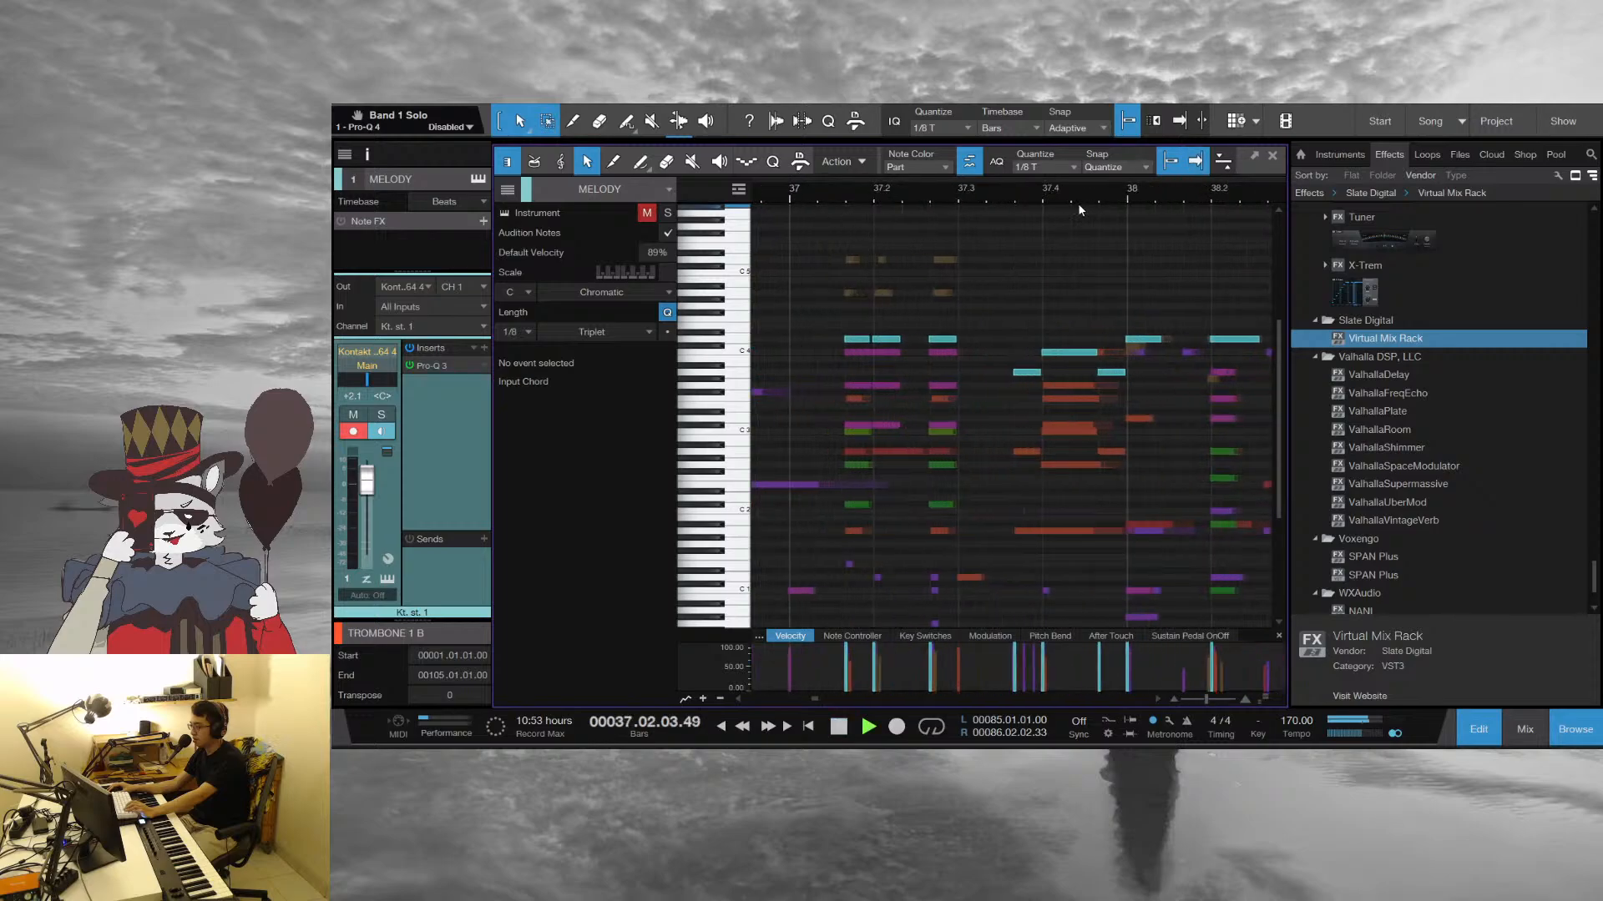
pyautogui.scroll(-5, 904, 199)
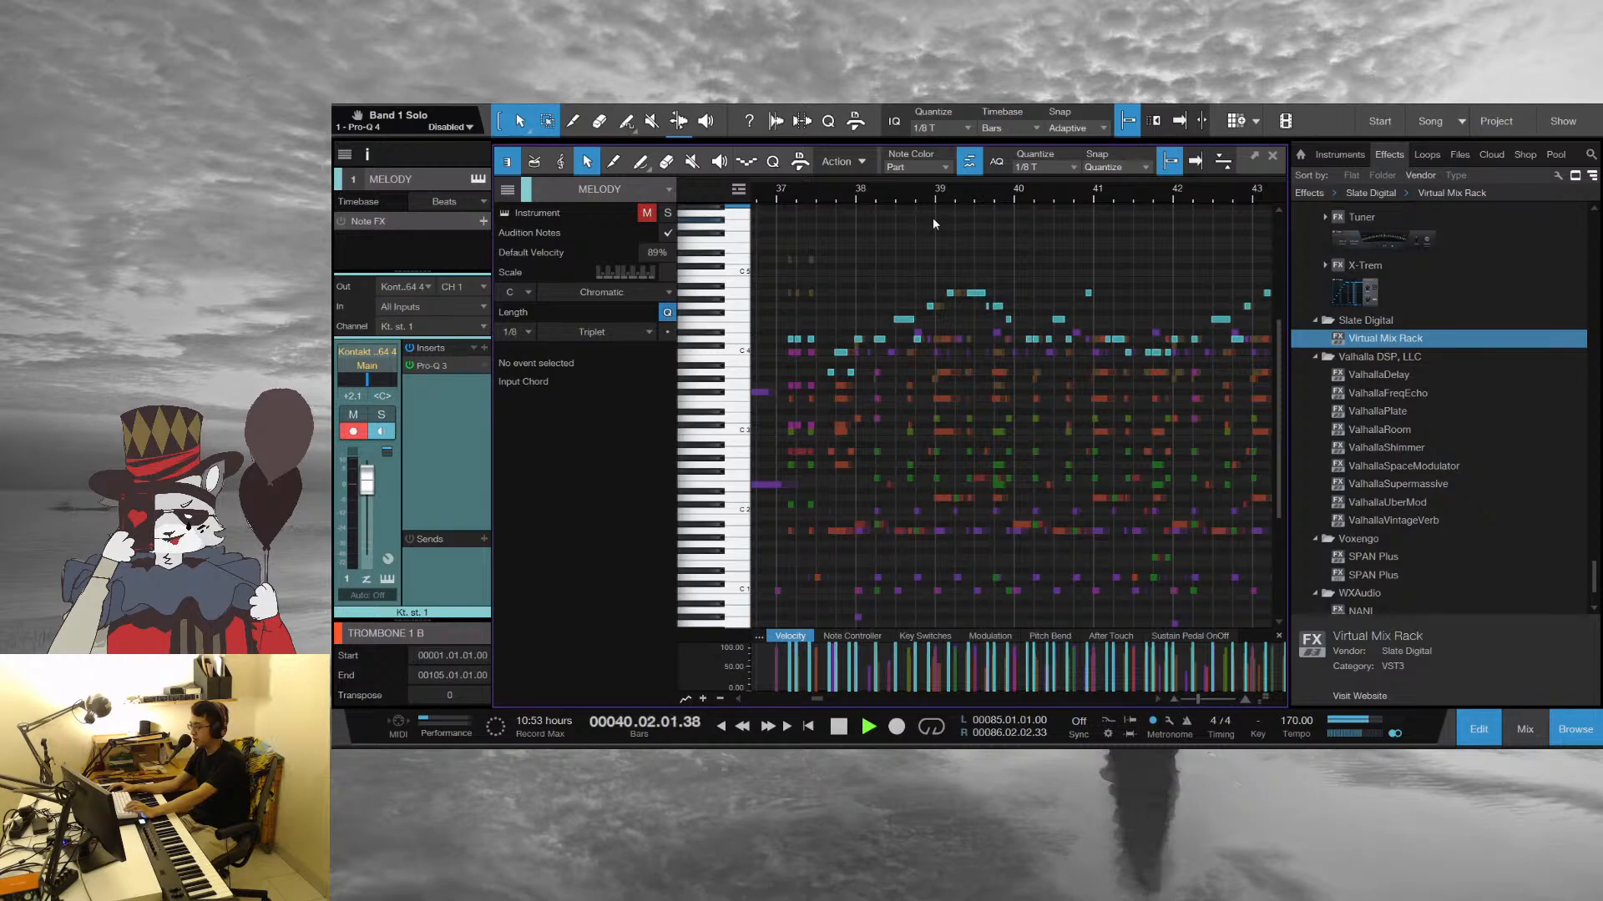
pyautogui.scroll(-1, 1025, 304)
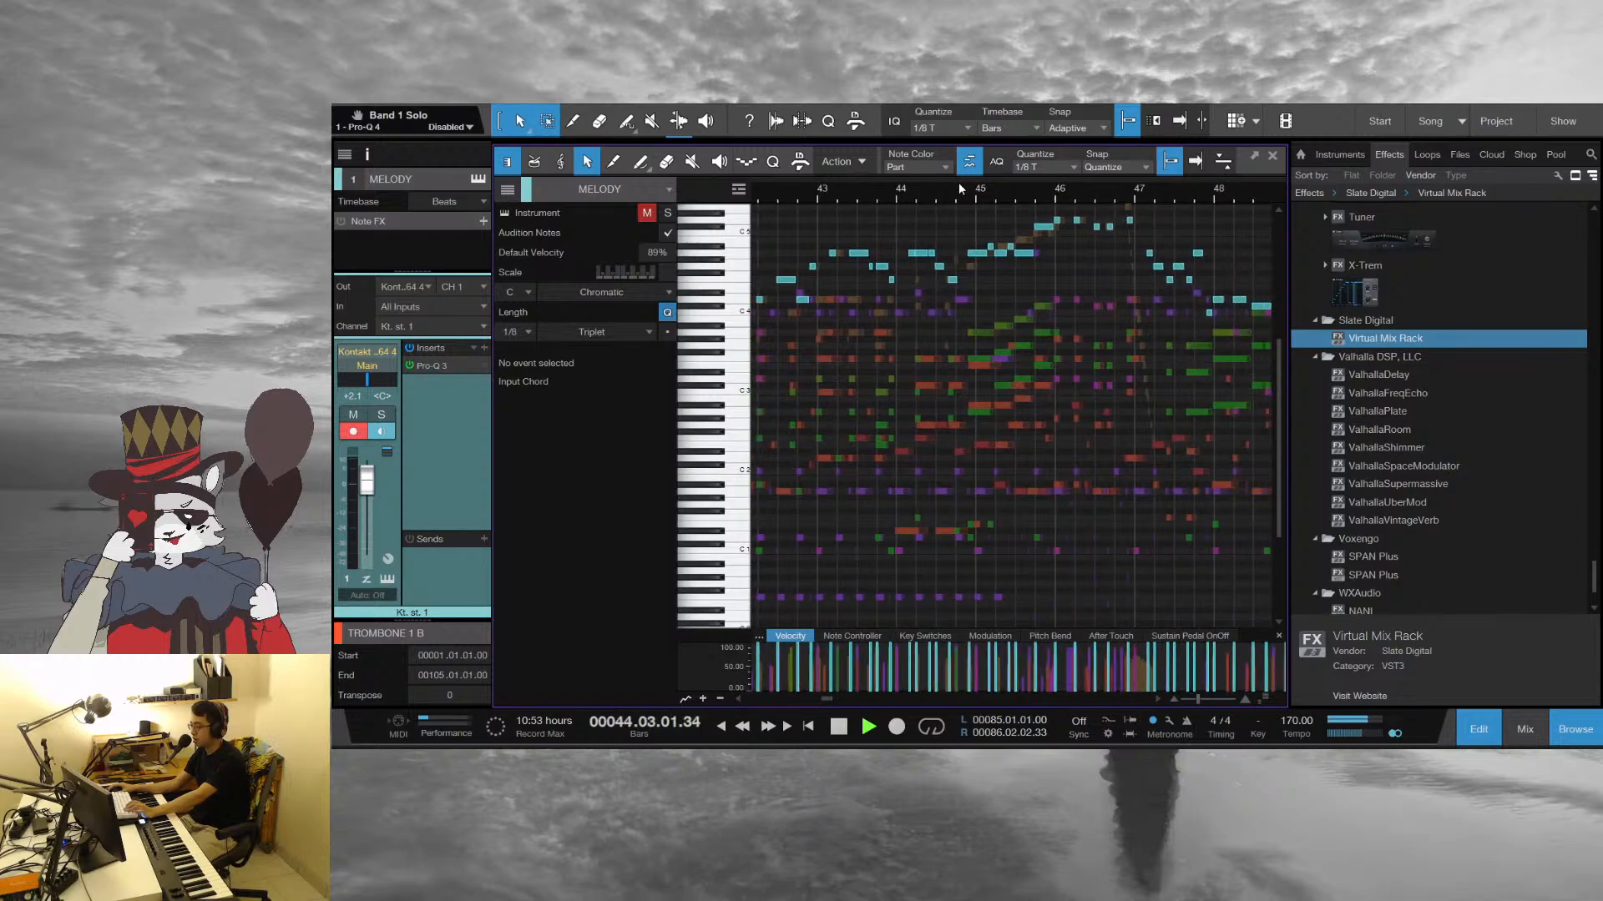
# Stop around bar 45 and inspect the first notes of the CLARINET L and ORGAN runs there
pyautogui.click(869, 194)
pyautogui.press('space')
pyautogui.moveTo(977, 195); pyautogui.dragTo(898, 253)
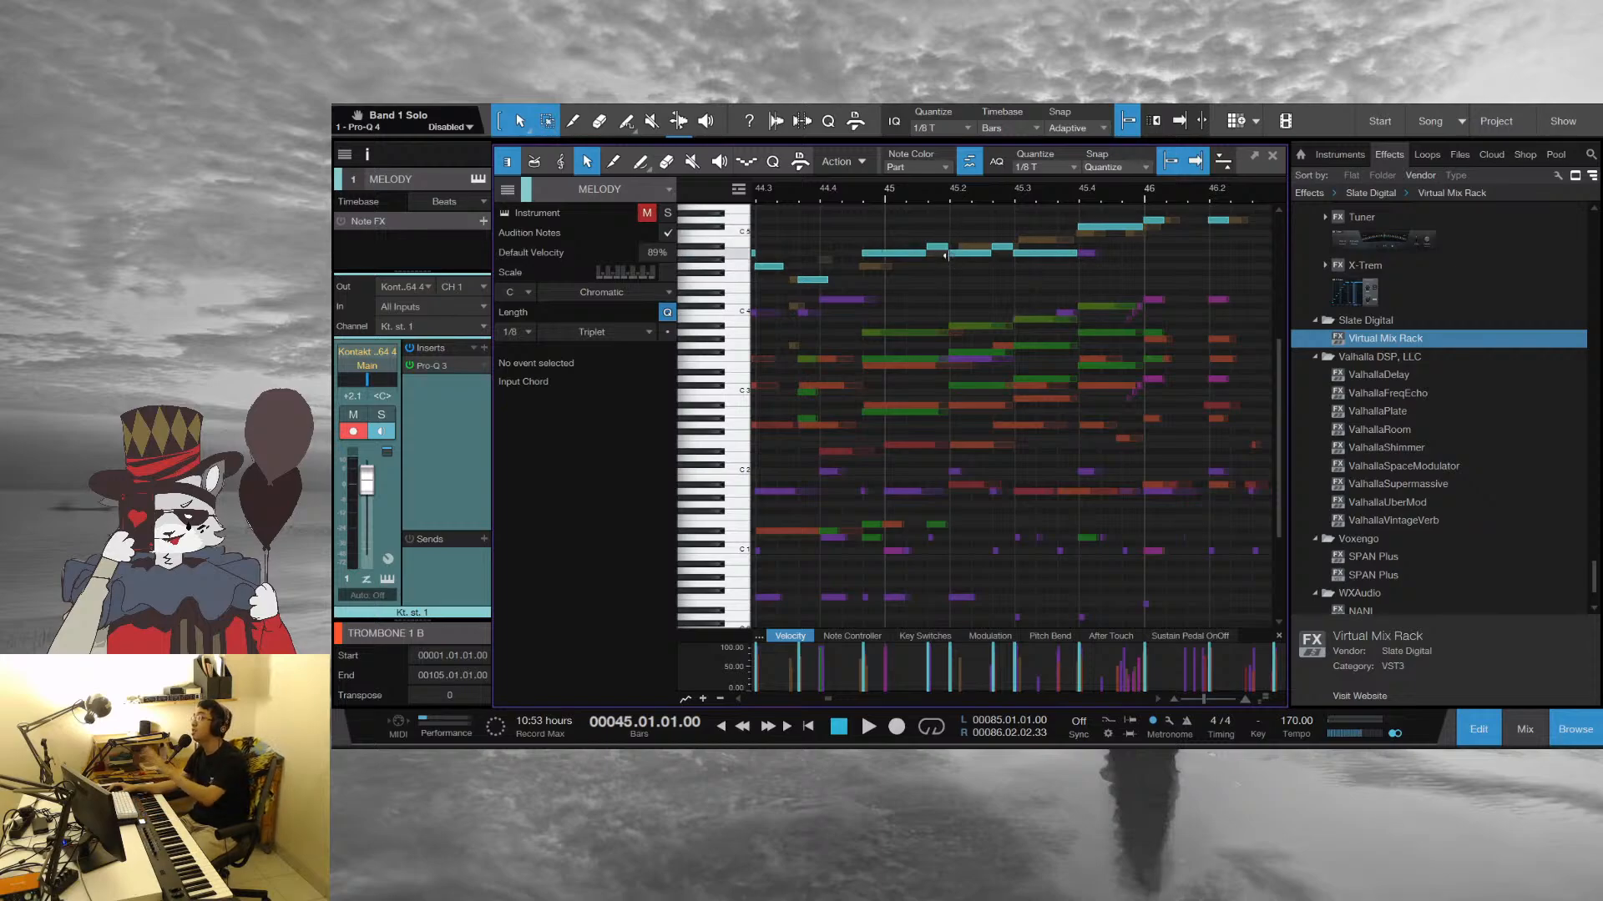
pyautogui.click(900, 333)
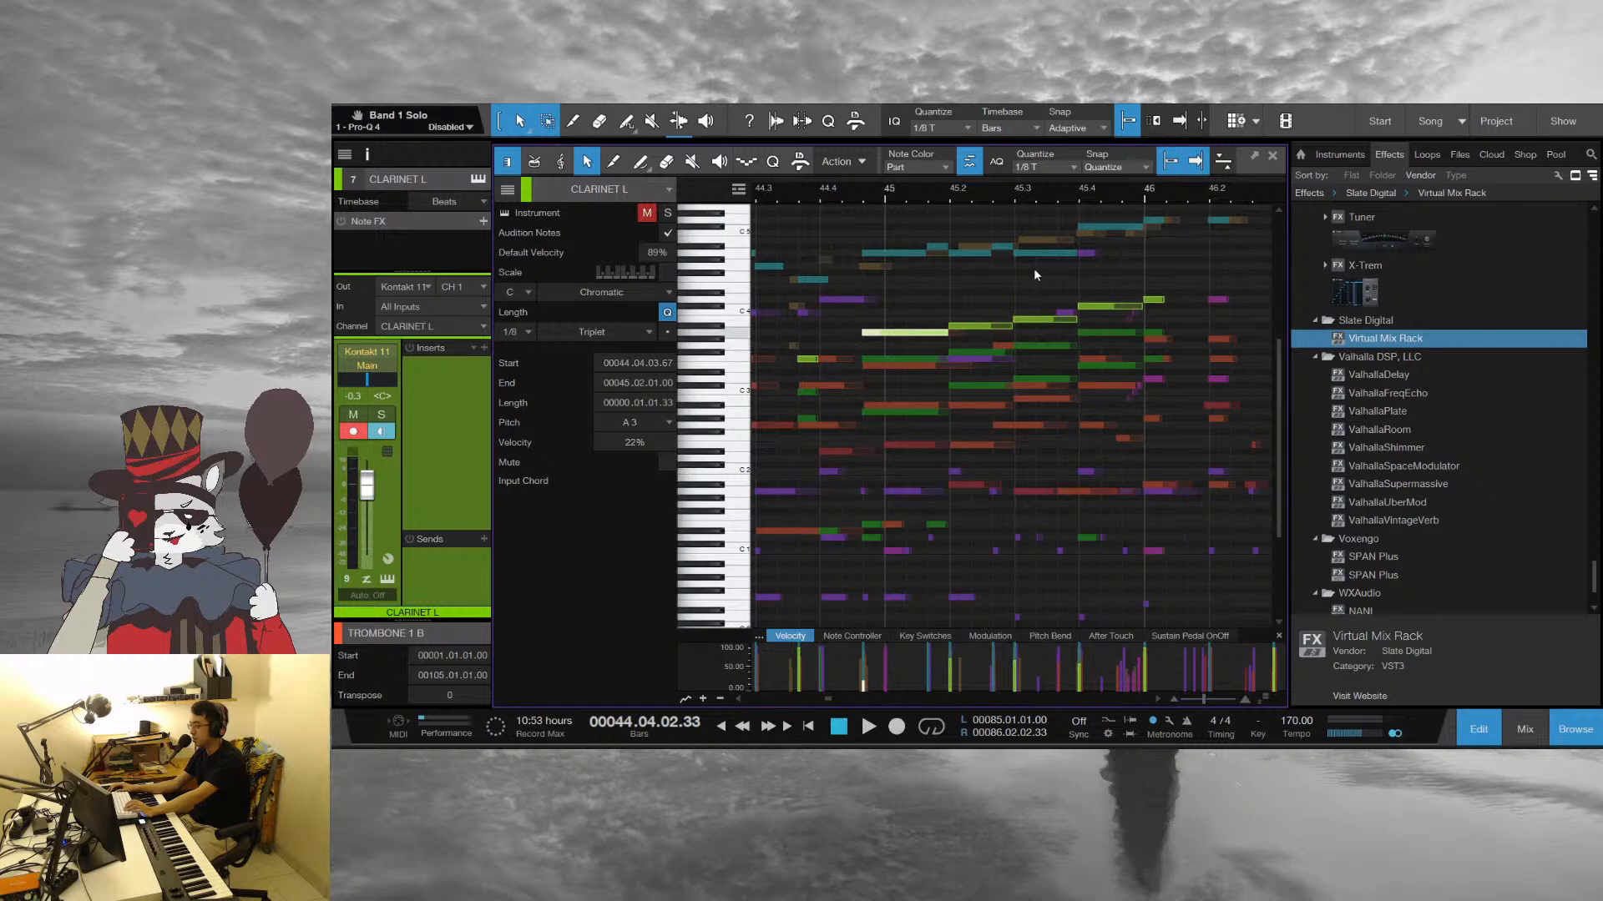
pyautogui.scroll(2, 910, 253)
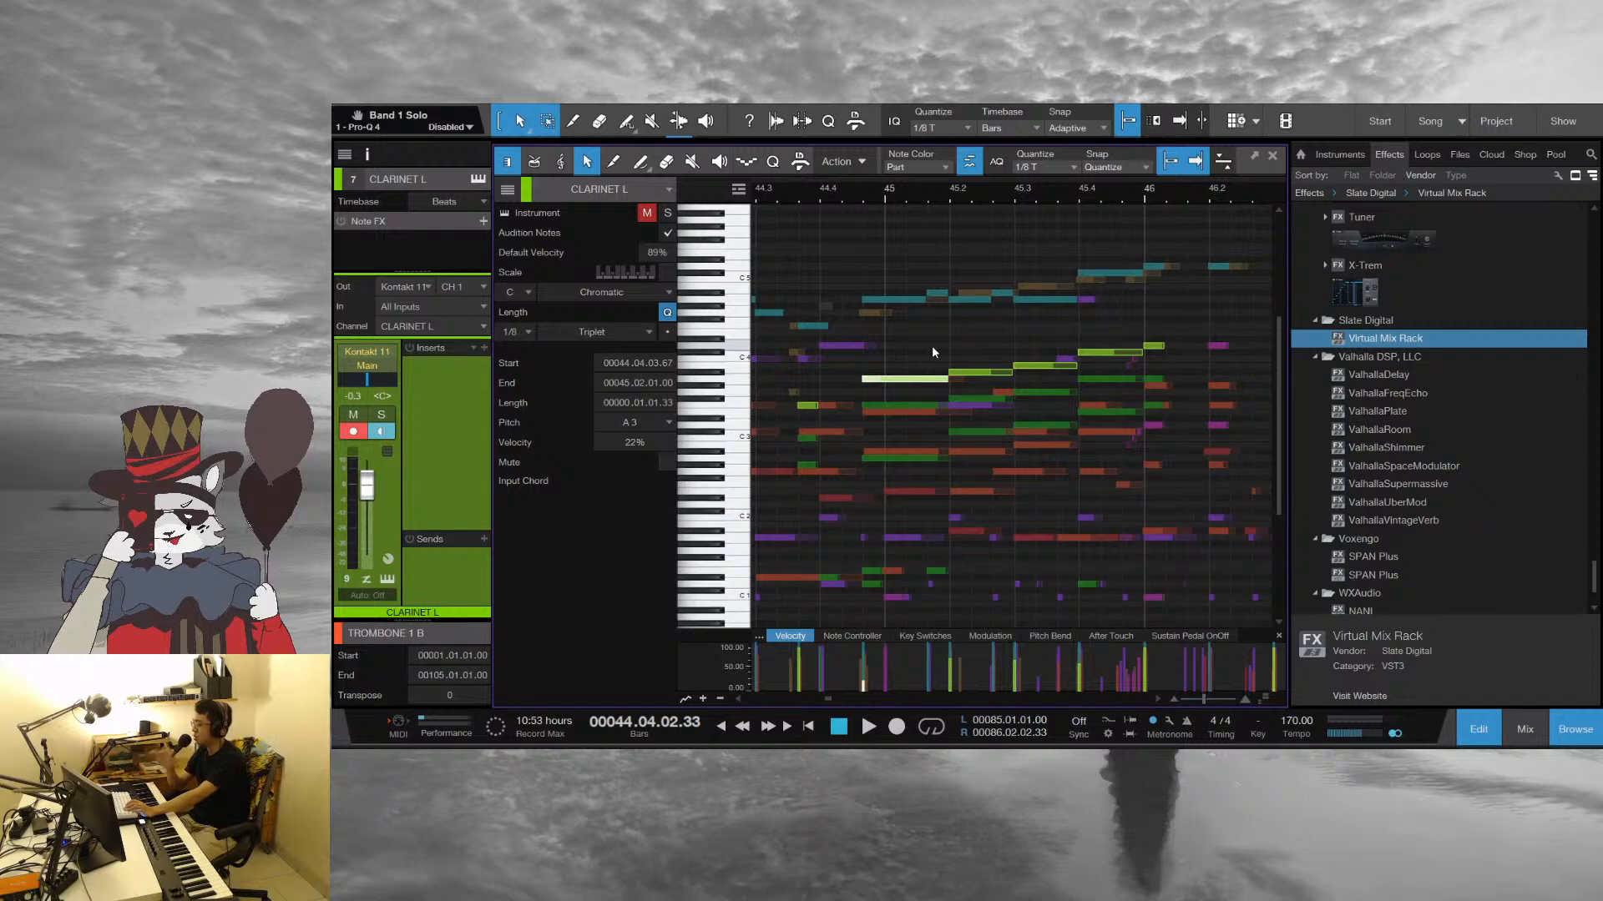
pyautogui.click(927, 301)
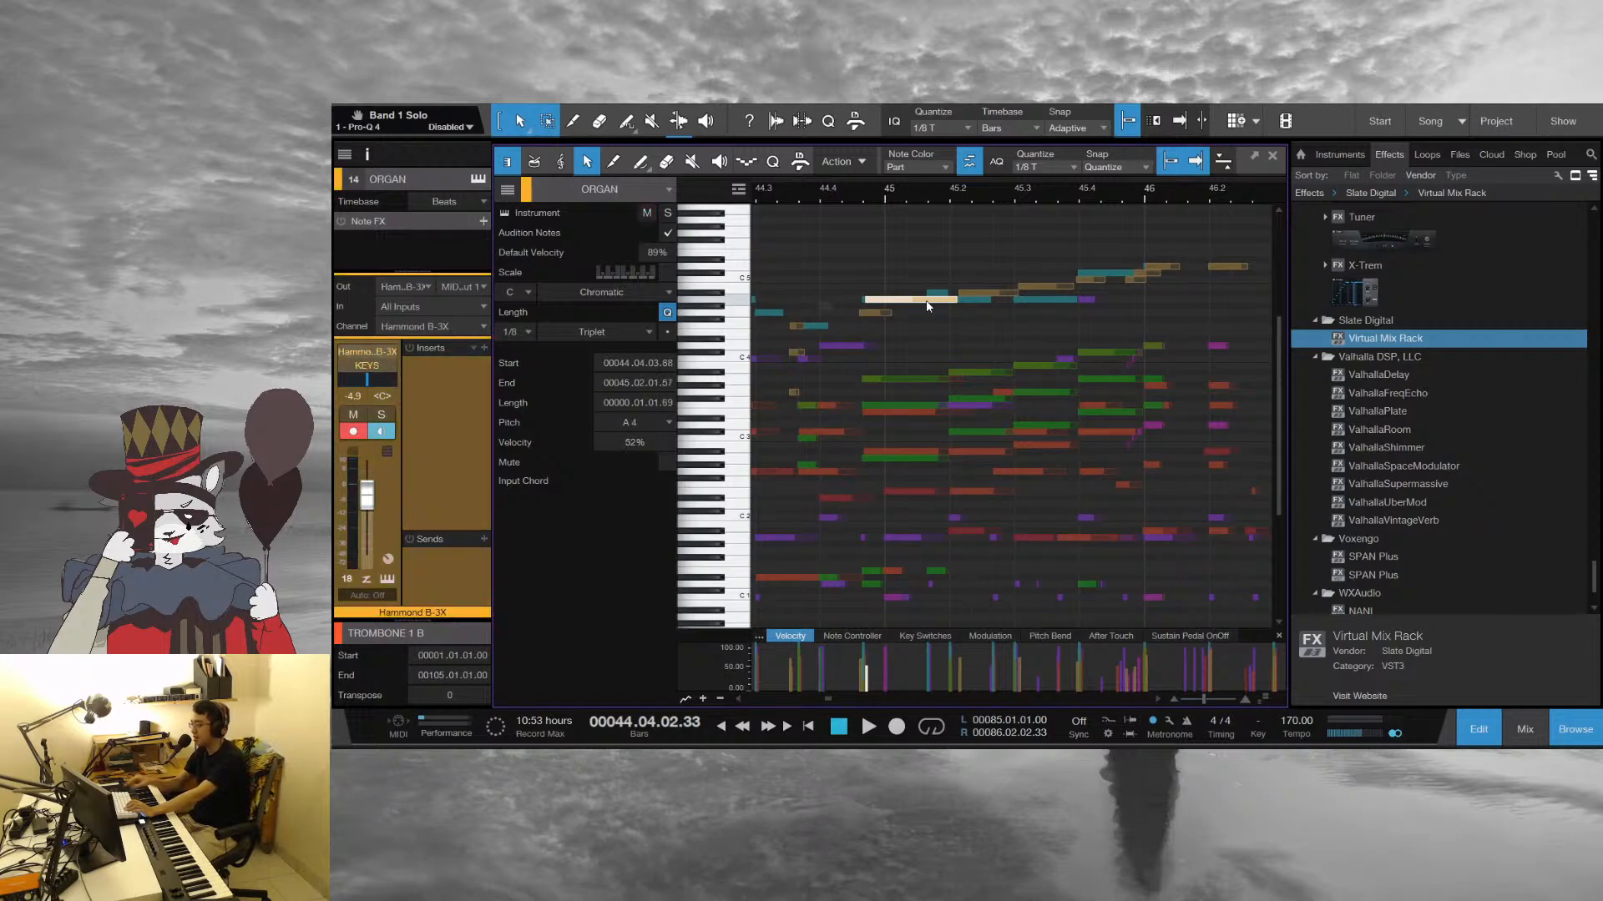
pyautogui.click(942, 345)
# Audition the run from the end of bar 44 with the ORGAN part active and close the note editor
pyautogui.press('space')
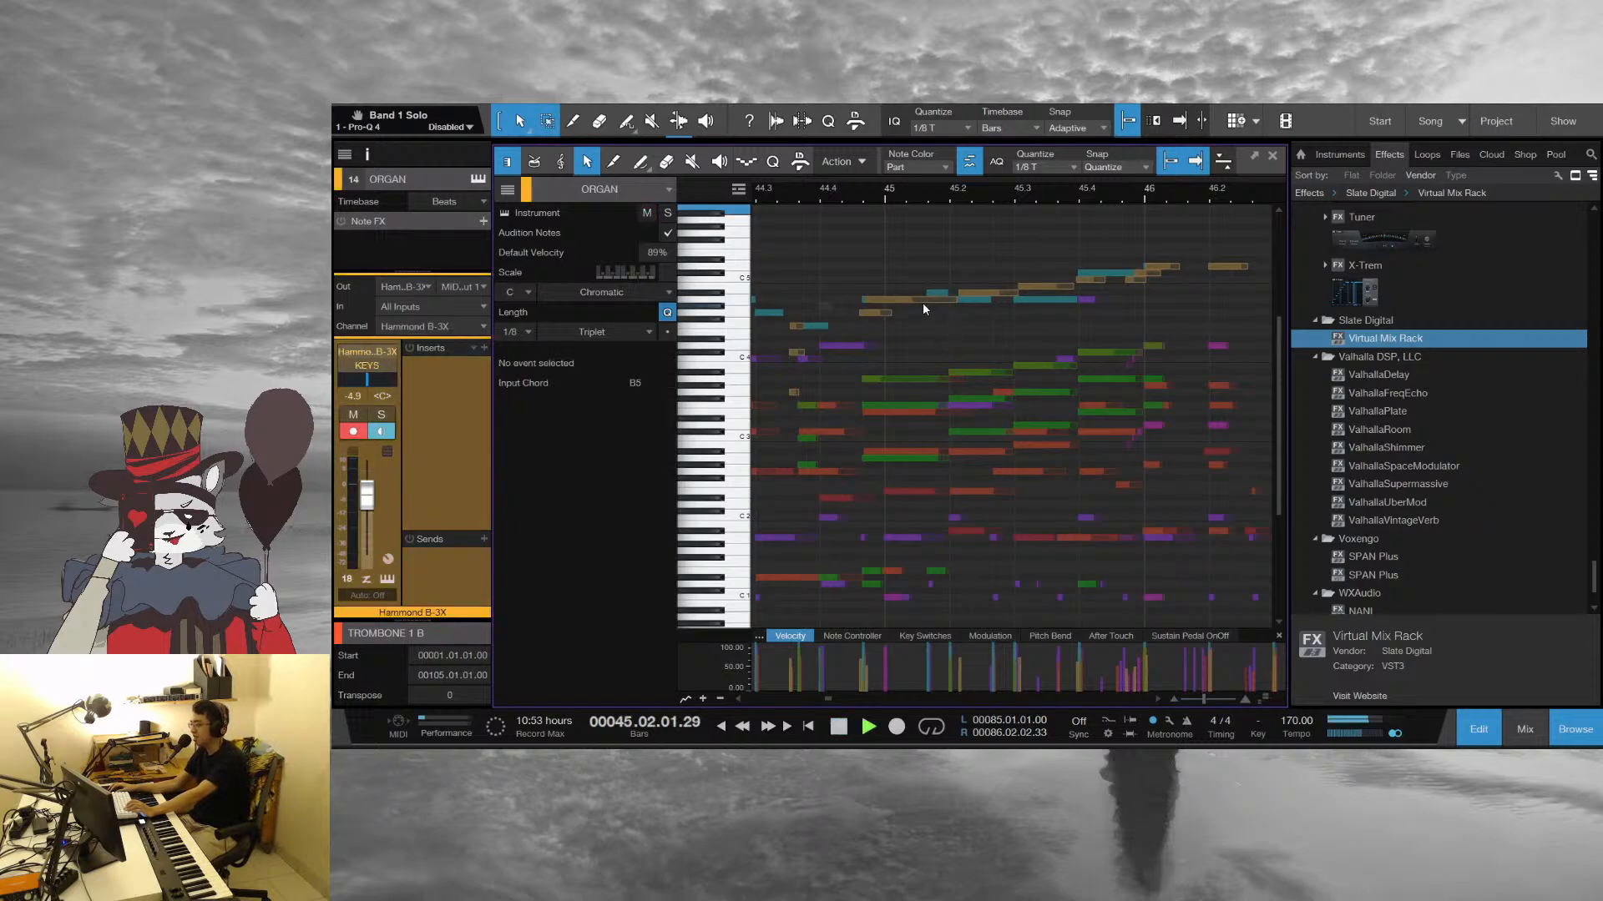
pyautogui.click(923, 302)
pyautogui.click(1273, 156)
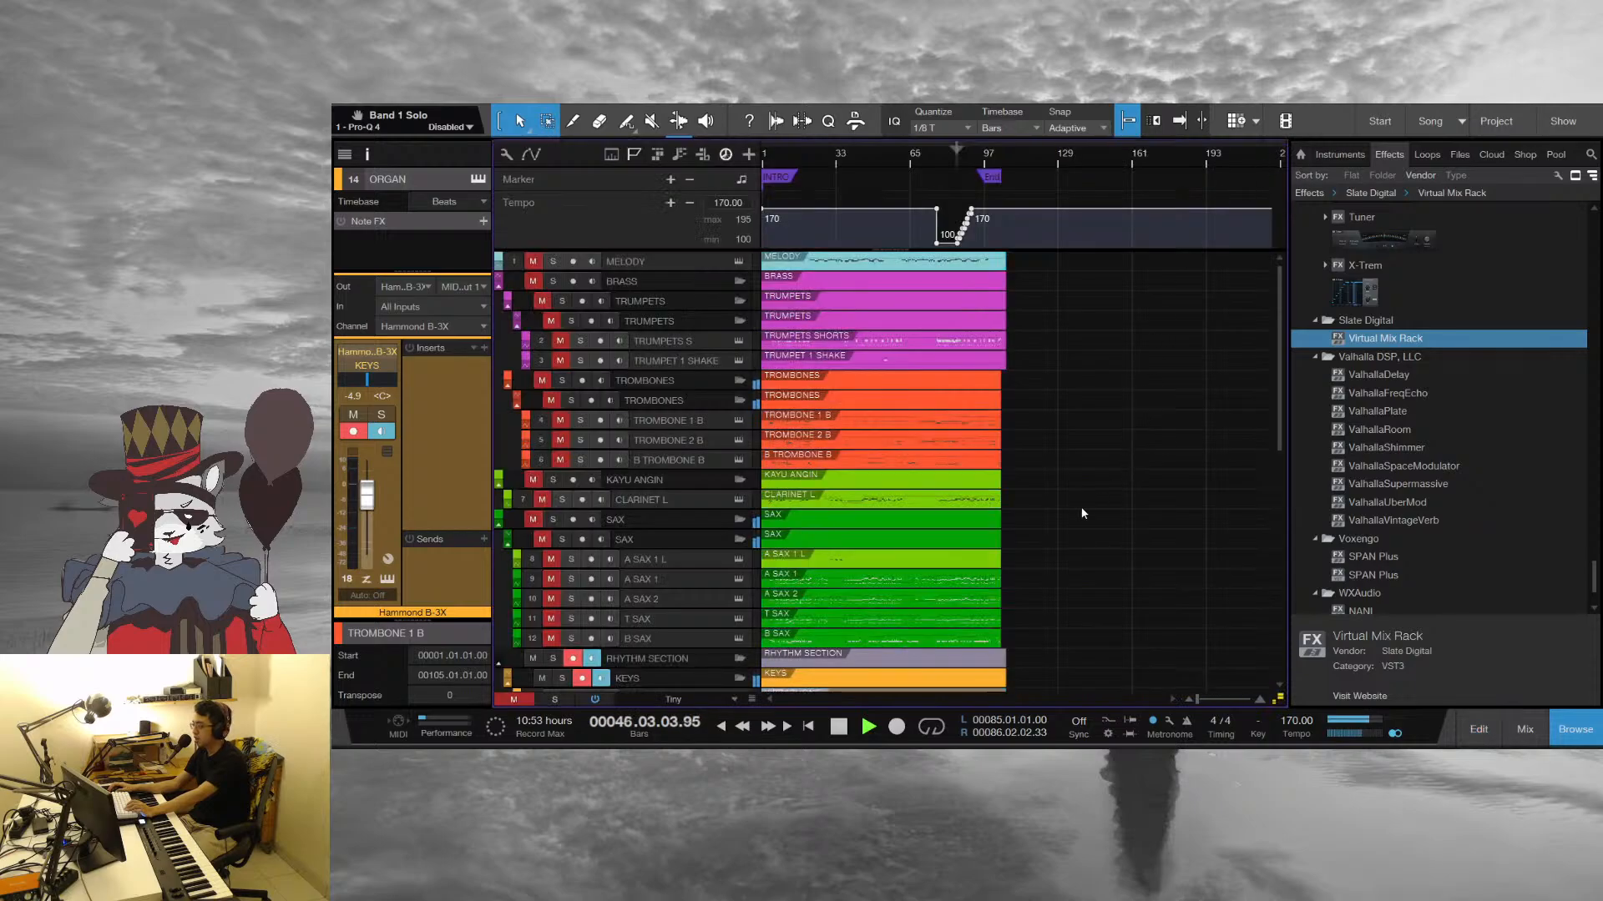
# Audition the TRUMPETS SHORTS part around bars 49 to 51 in the note editor, stop playback and close the editor
pyautogui.click(927, 346)
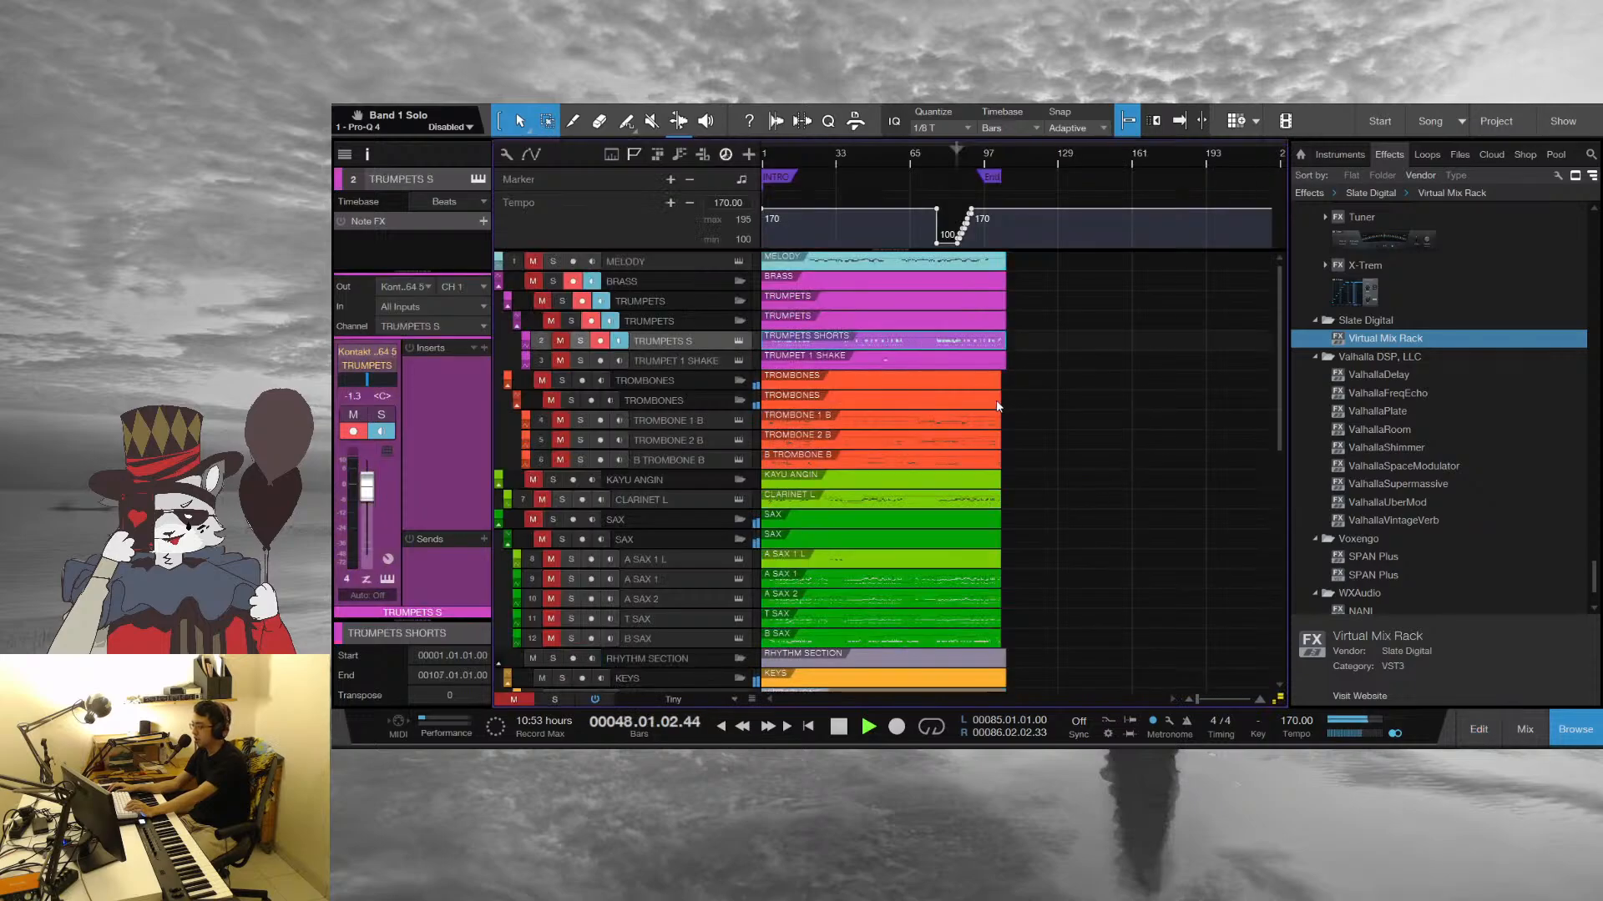
pyautogui.doubleClick(898, 344)
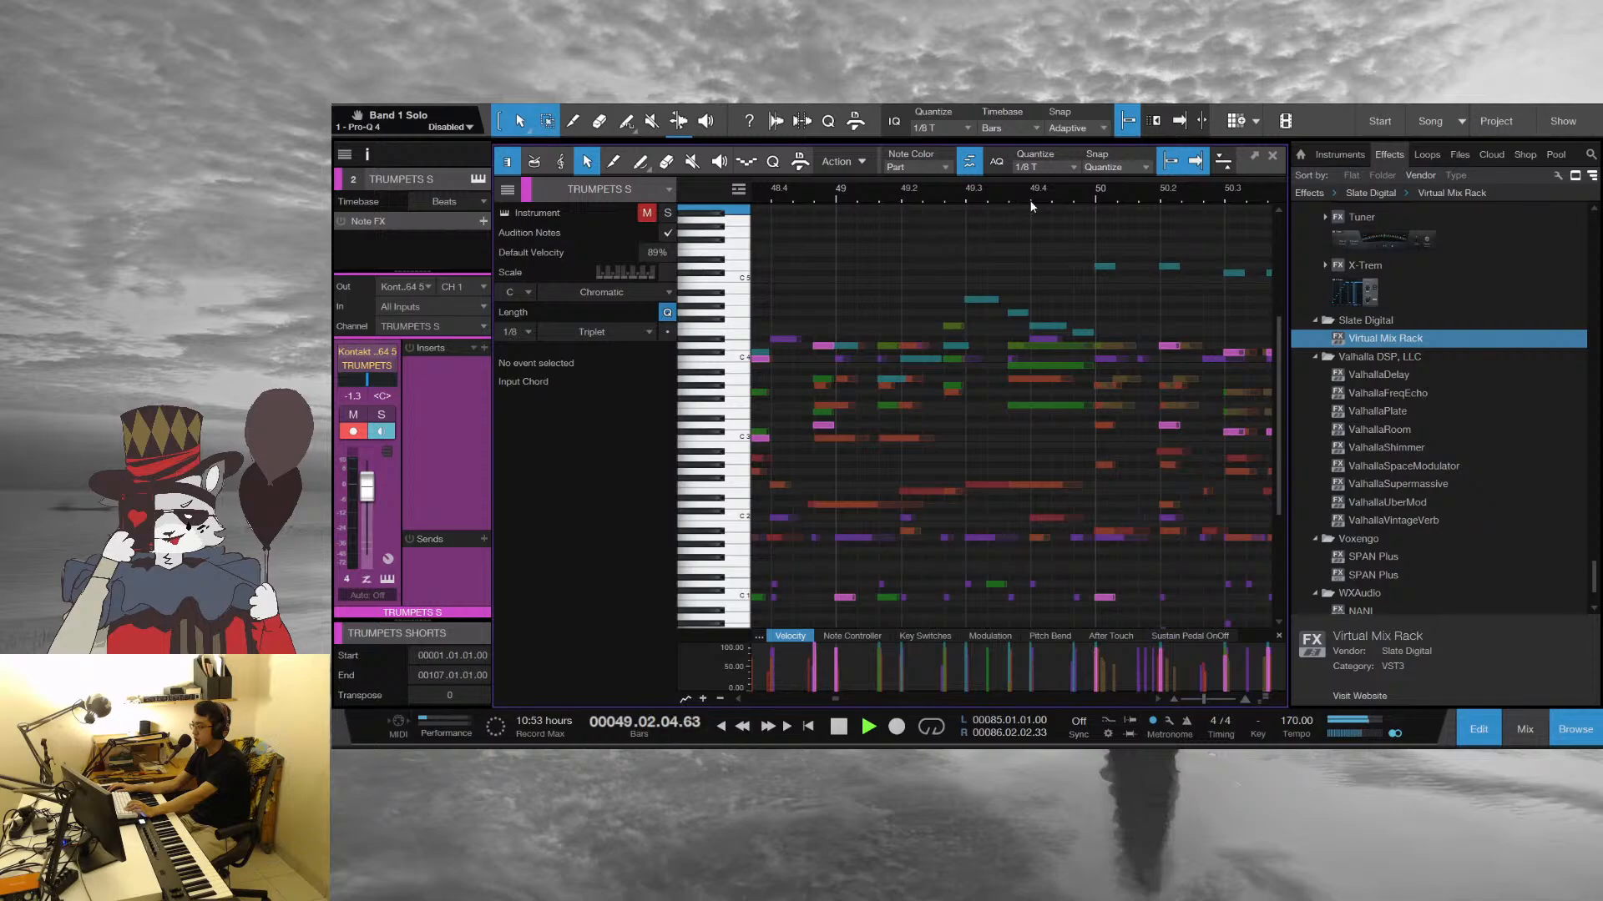
pyautogui.moveTo(1029, 199); pyautogui.dragTo(1024, 171)
pyautogui.press('space')
pyautogui.moveTo(843, 197); pyautogui.dragTo(1054, 287)
pyautogui.press('space')
pyautogui.moveTo(1169, 199); pyautogui.dragTo(879, 173)
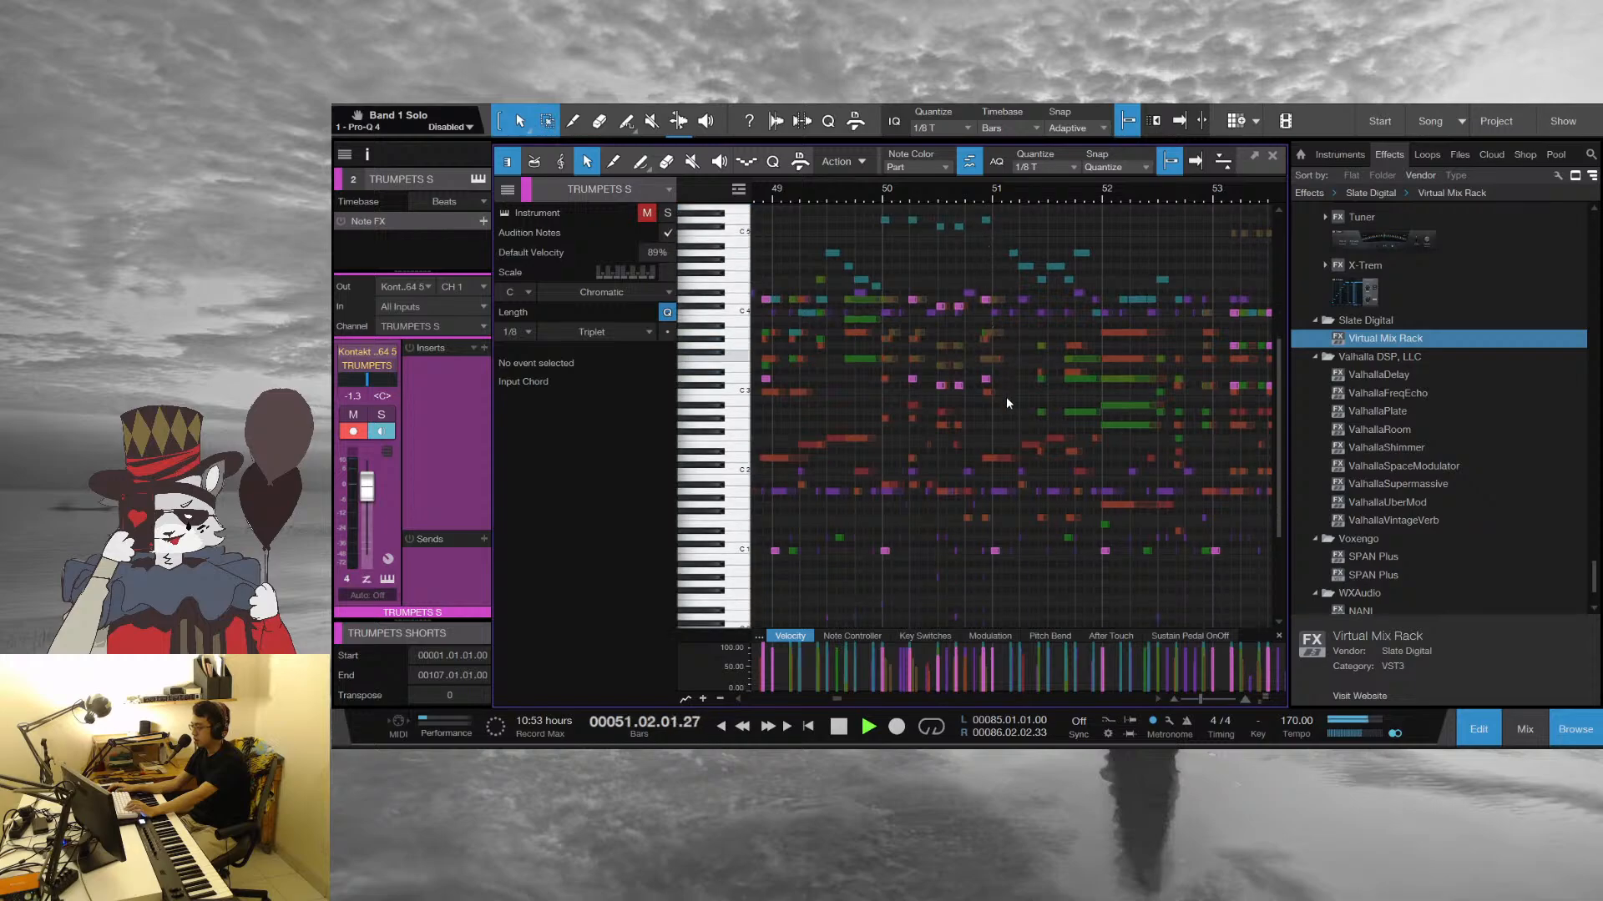
pyautogui.scroll(-1, 1008, 392)
pyautogui.press('f')
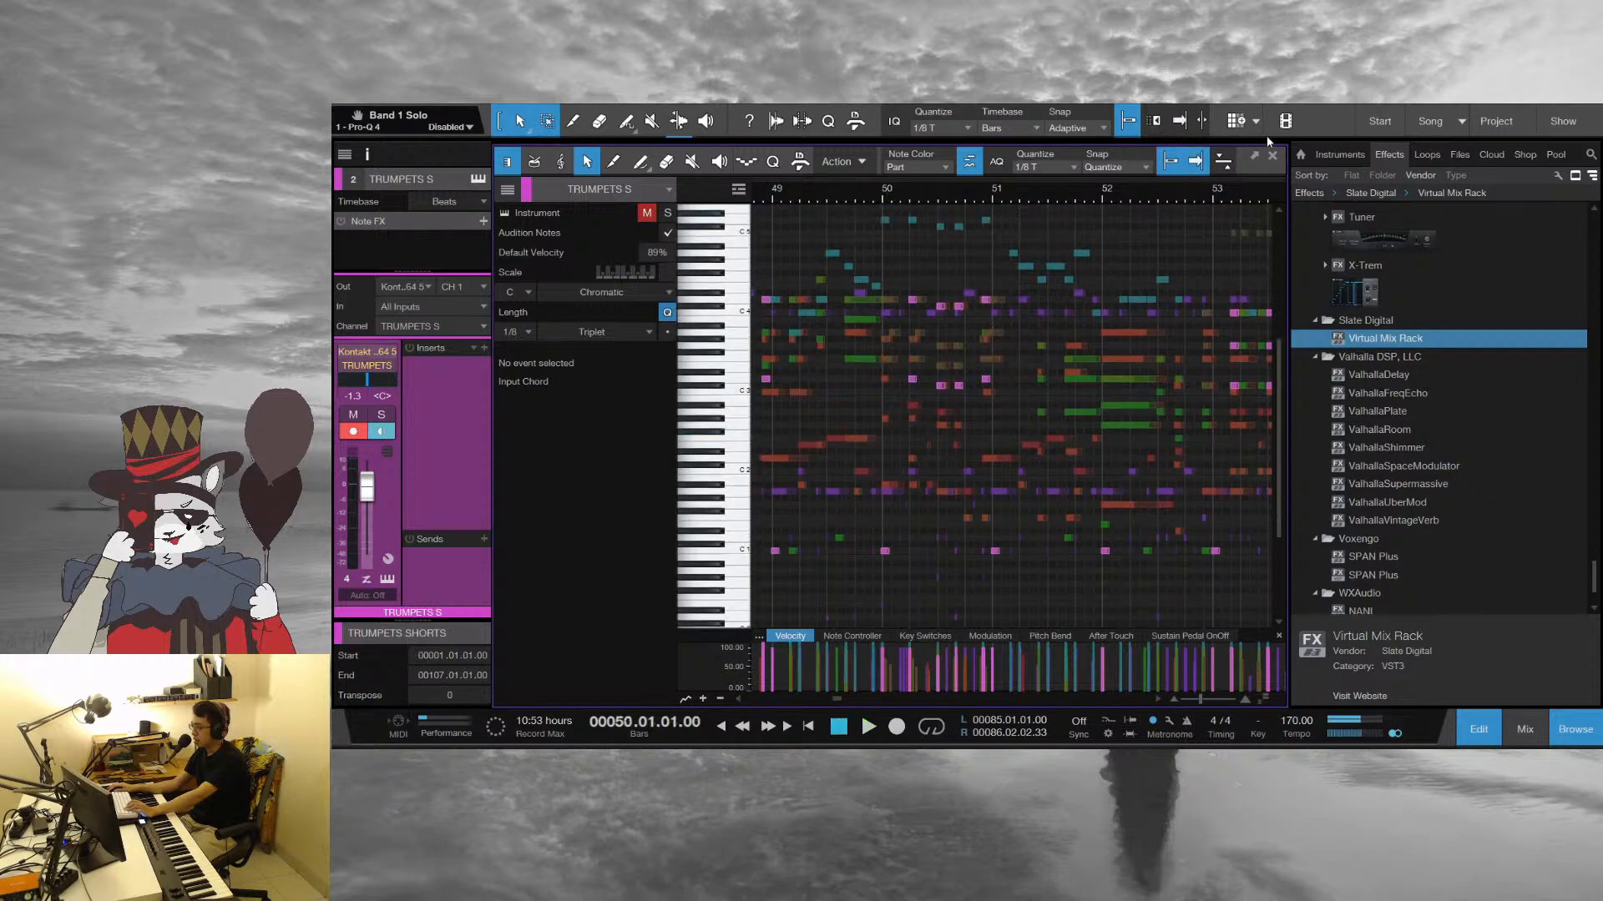
pyautogui.click(1271, 157)
# Open the DRUMS part in the note editor and play the passage leading into bar 50
pyautogui.scroll(-5, 887, 544)
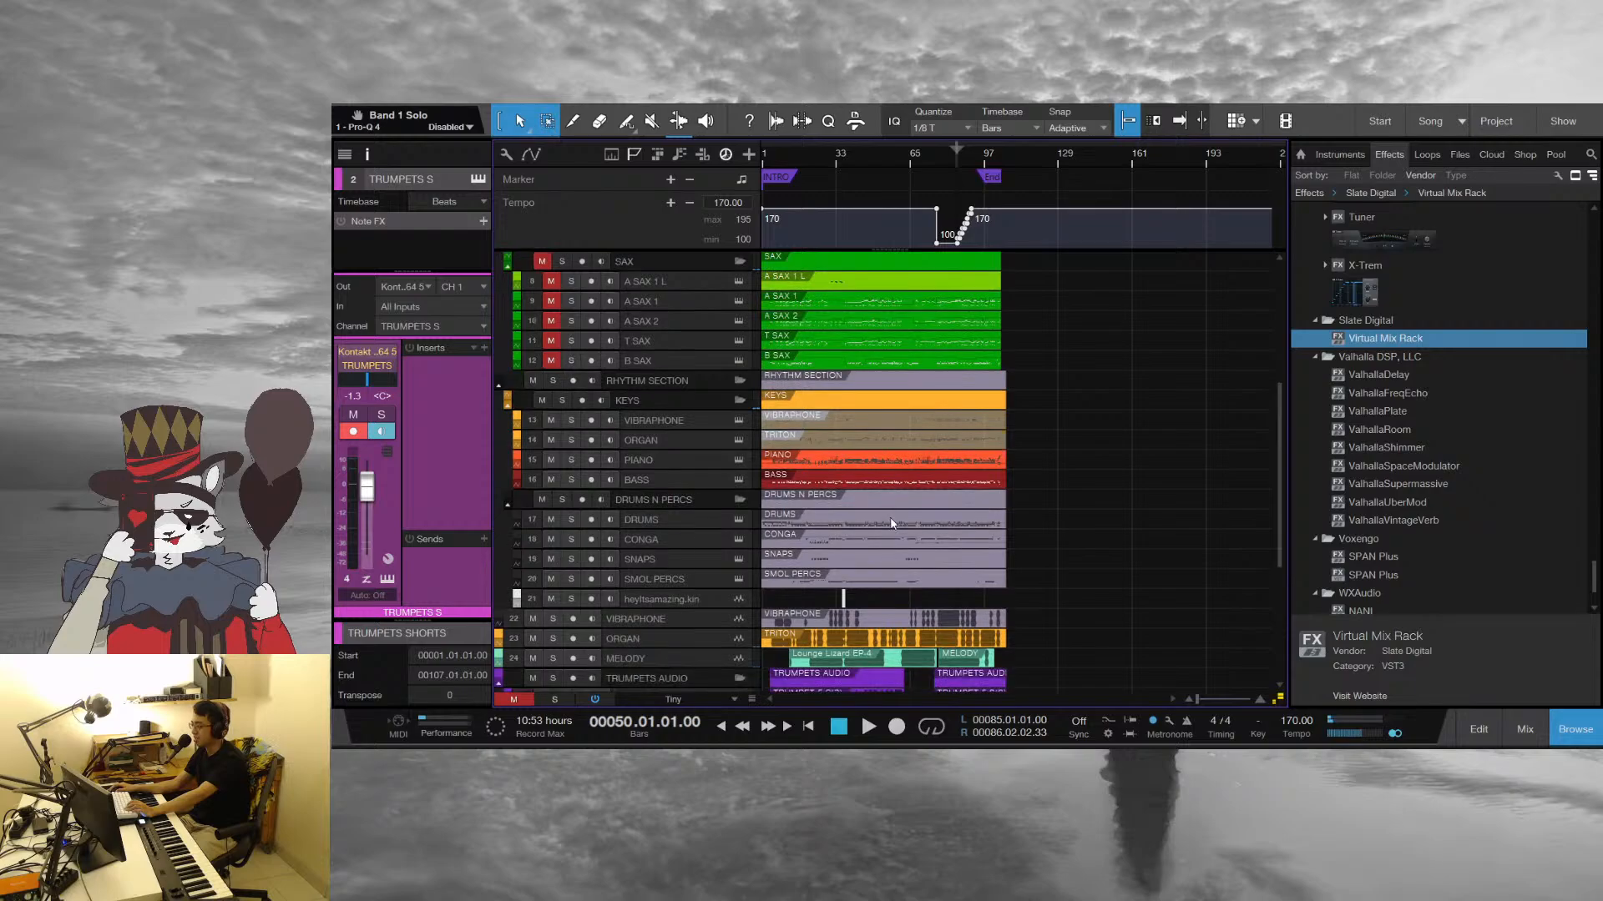
pyautogui.click(884, 516)
pyautogui.doubleClick(884, 516)
pyautogui.press('space')
pyautogui.scroll(-2, 1024, 447)
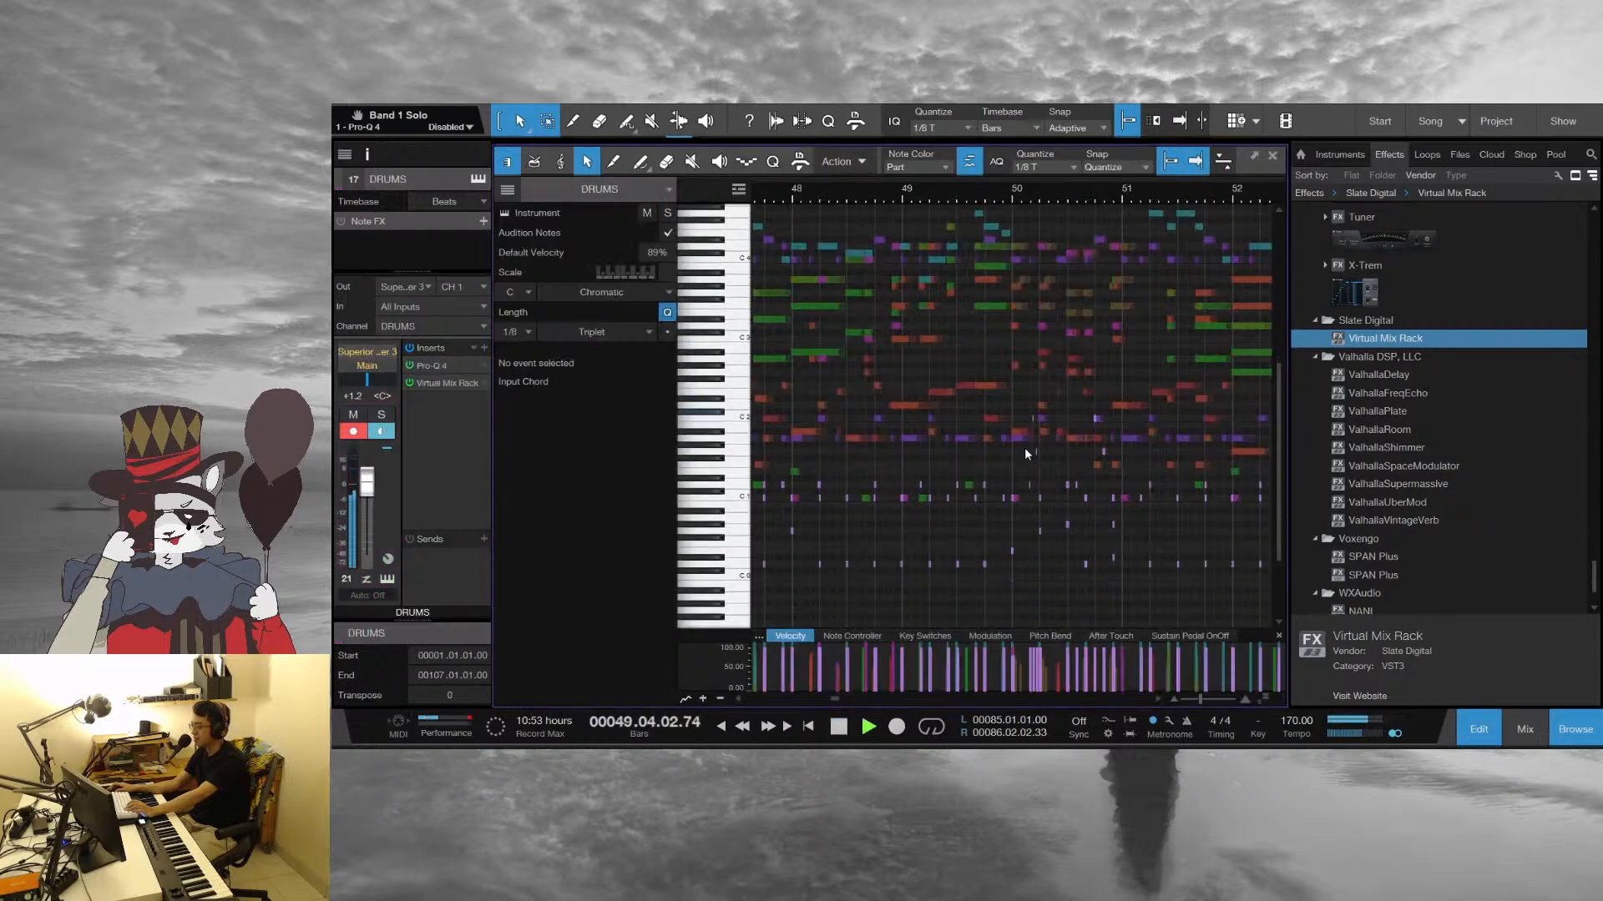
# Stop playback and inspect the three very short DRUMS notes just before bar 50 beat 2 one by one
pyautogui.press('space')
pyautogui.moveTo(1017, 181); pyautogui.dragTo(900, 269)
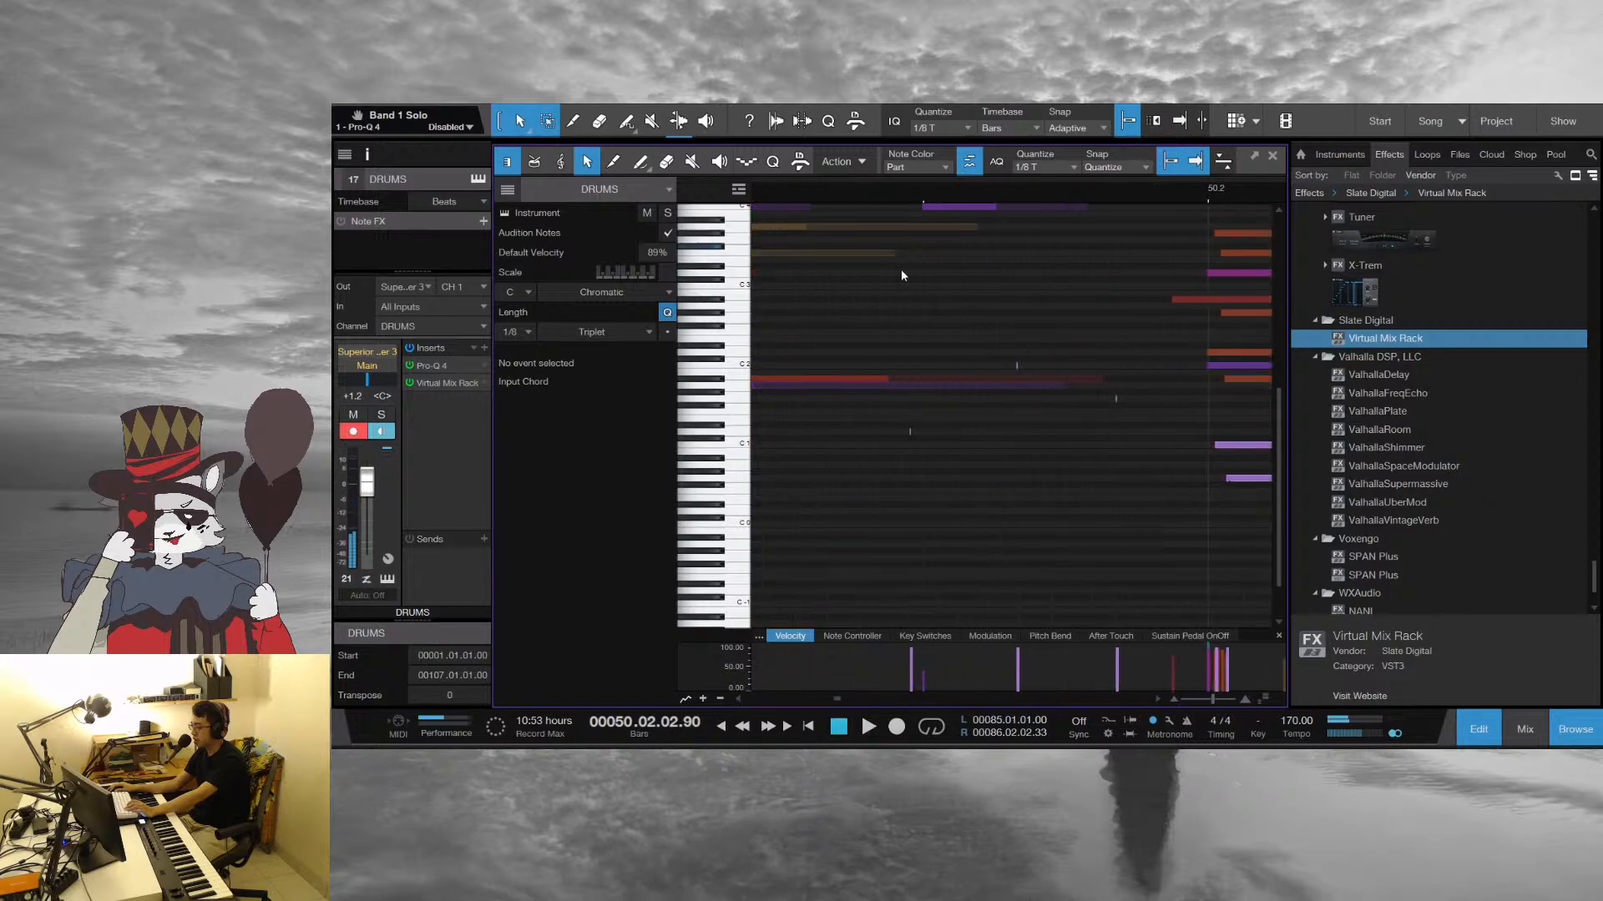
pyautogui.click(909, 431)
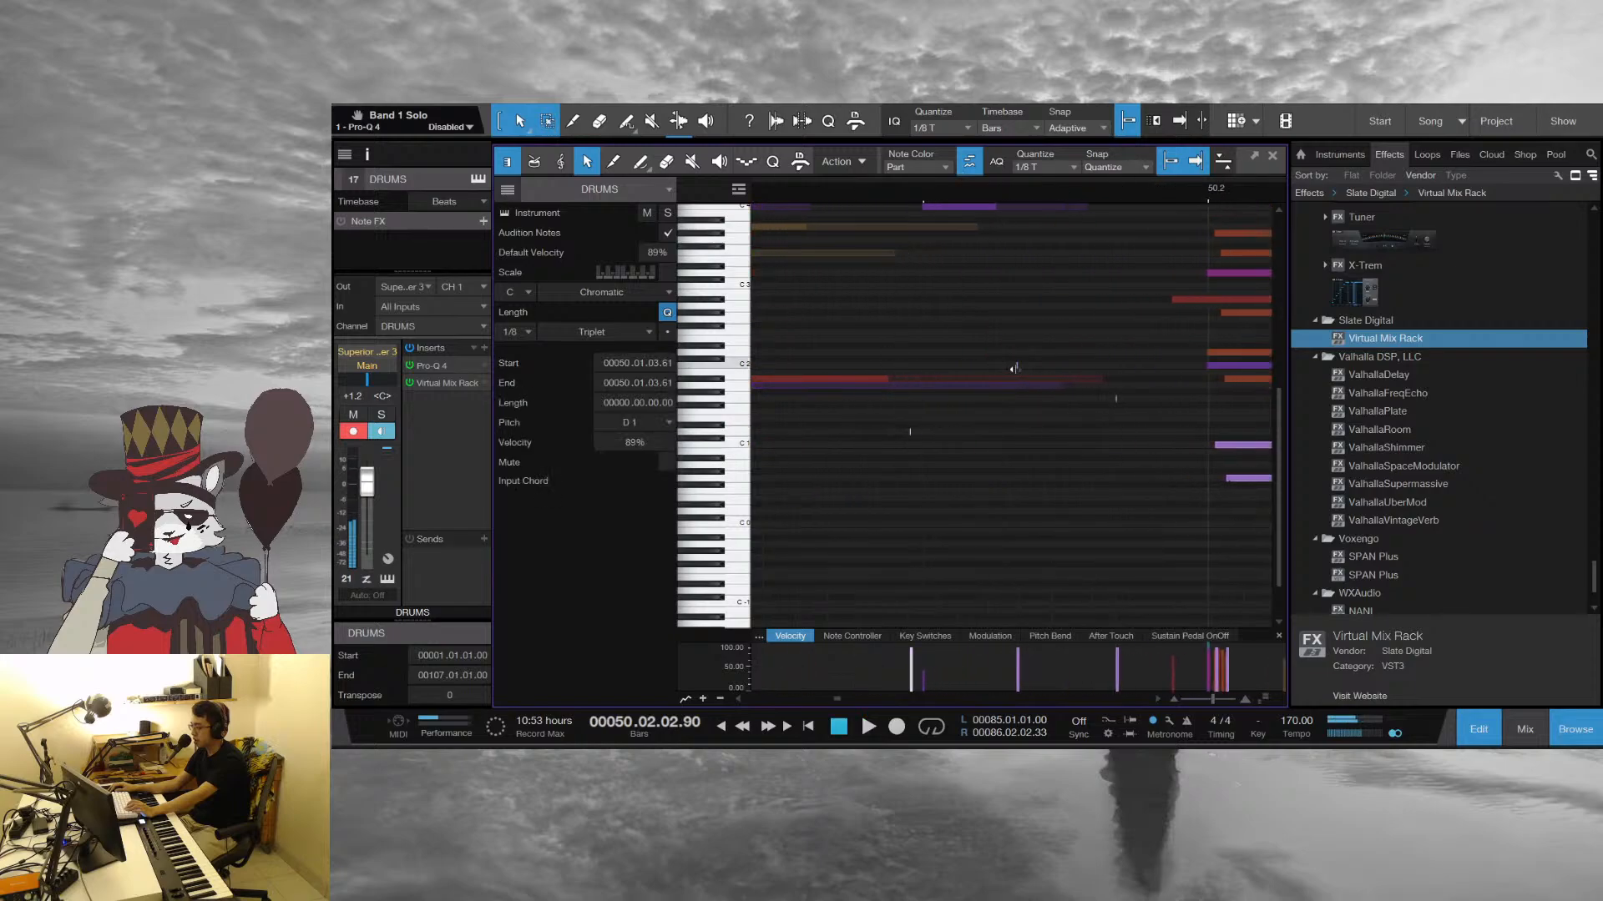
pyautogui.click(1016, 365)
pyautogui.click(1119, 400)
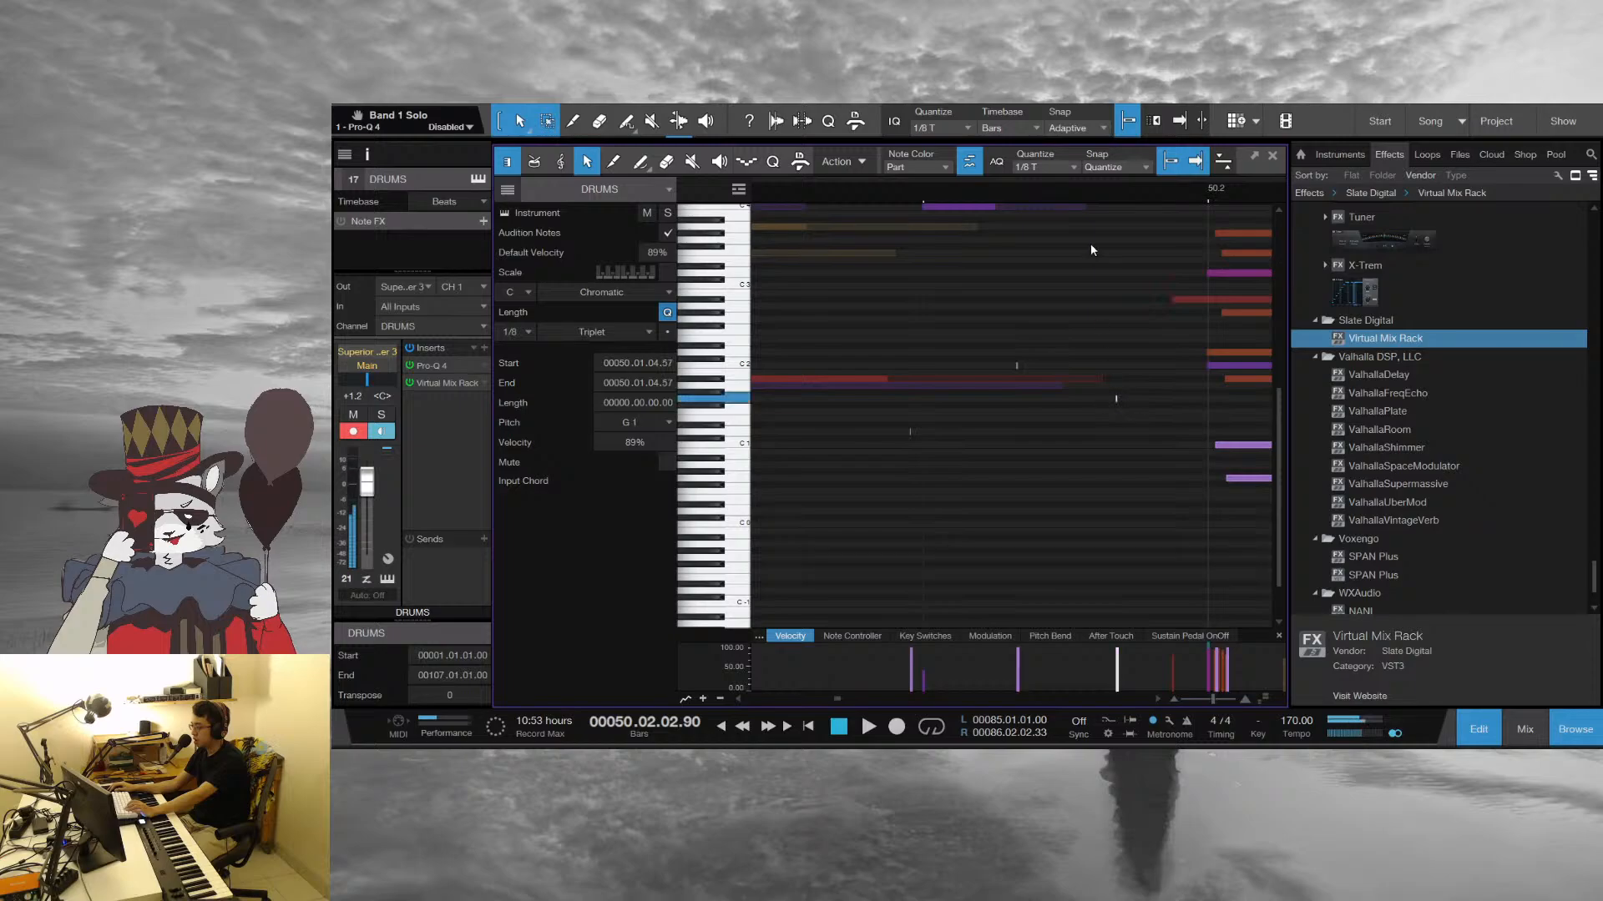
# Set the playback position to bar 50 and replay the DRUMS fill with the notes deselected
pyautogui.moveTo(978, 193); pyautogui.dragTo(984, 172)
pyautogui.click(966, 193)
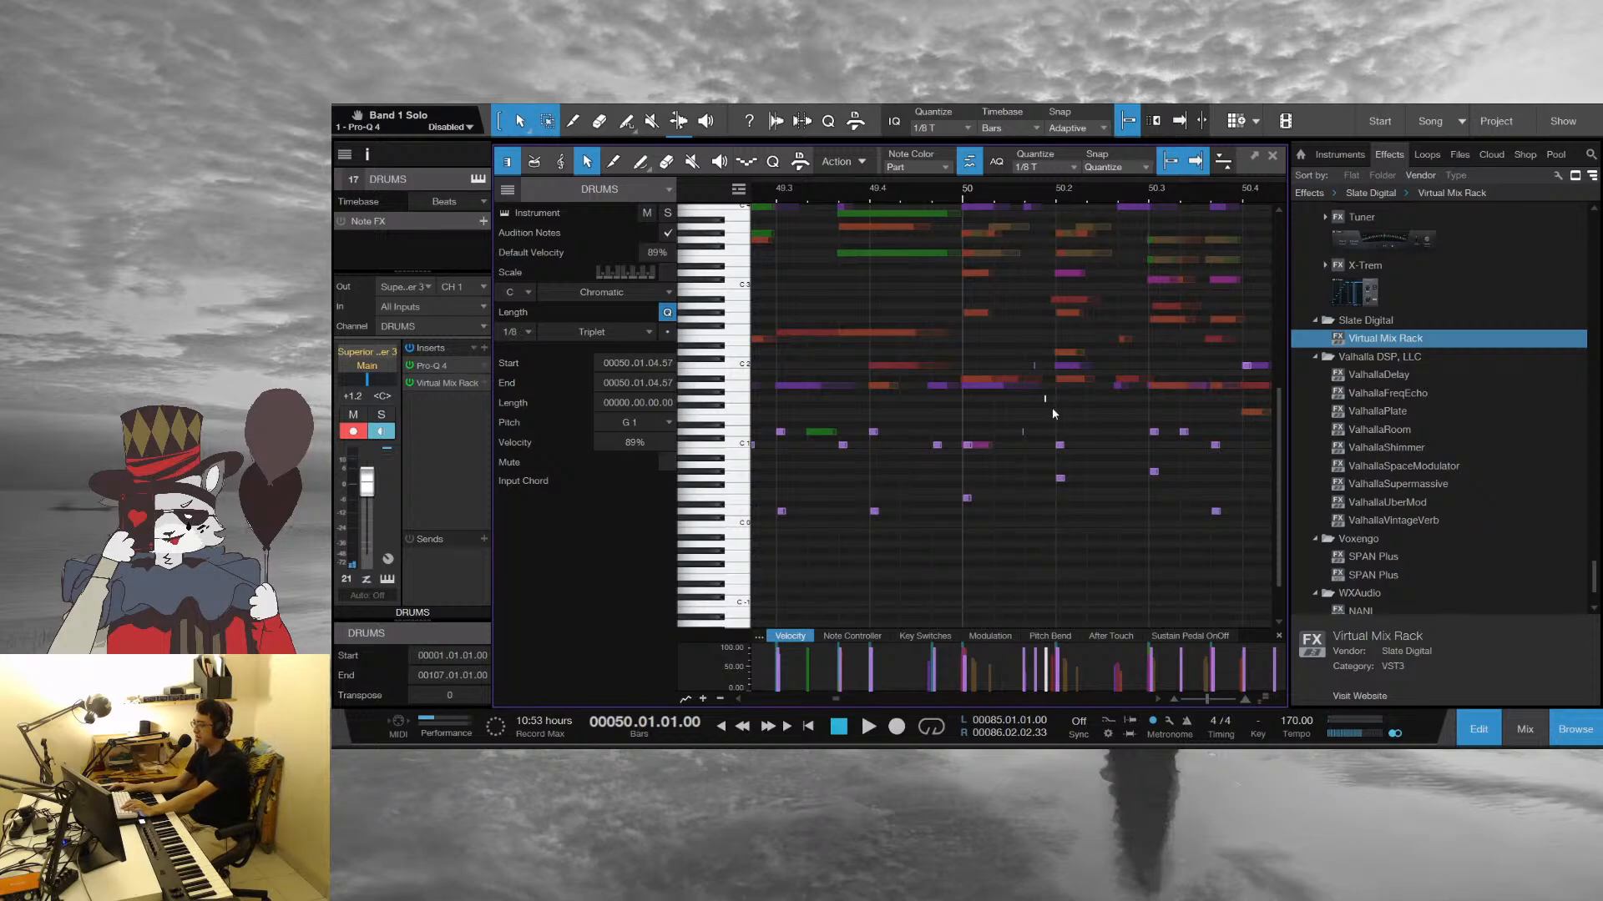
pyautogui.click(1058, 469)
pyautogui.press('space')
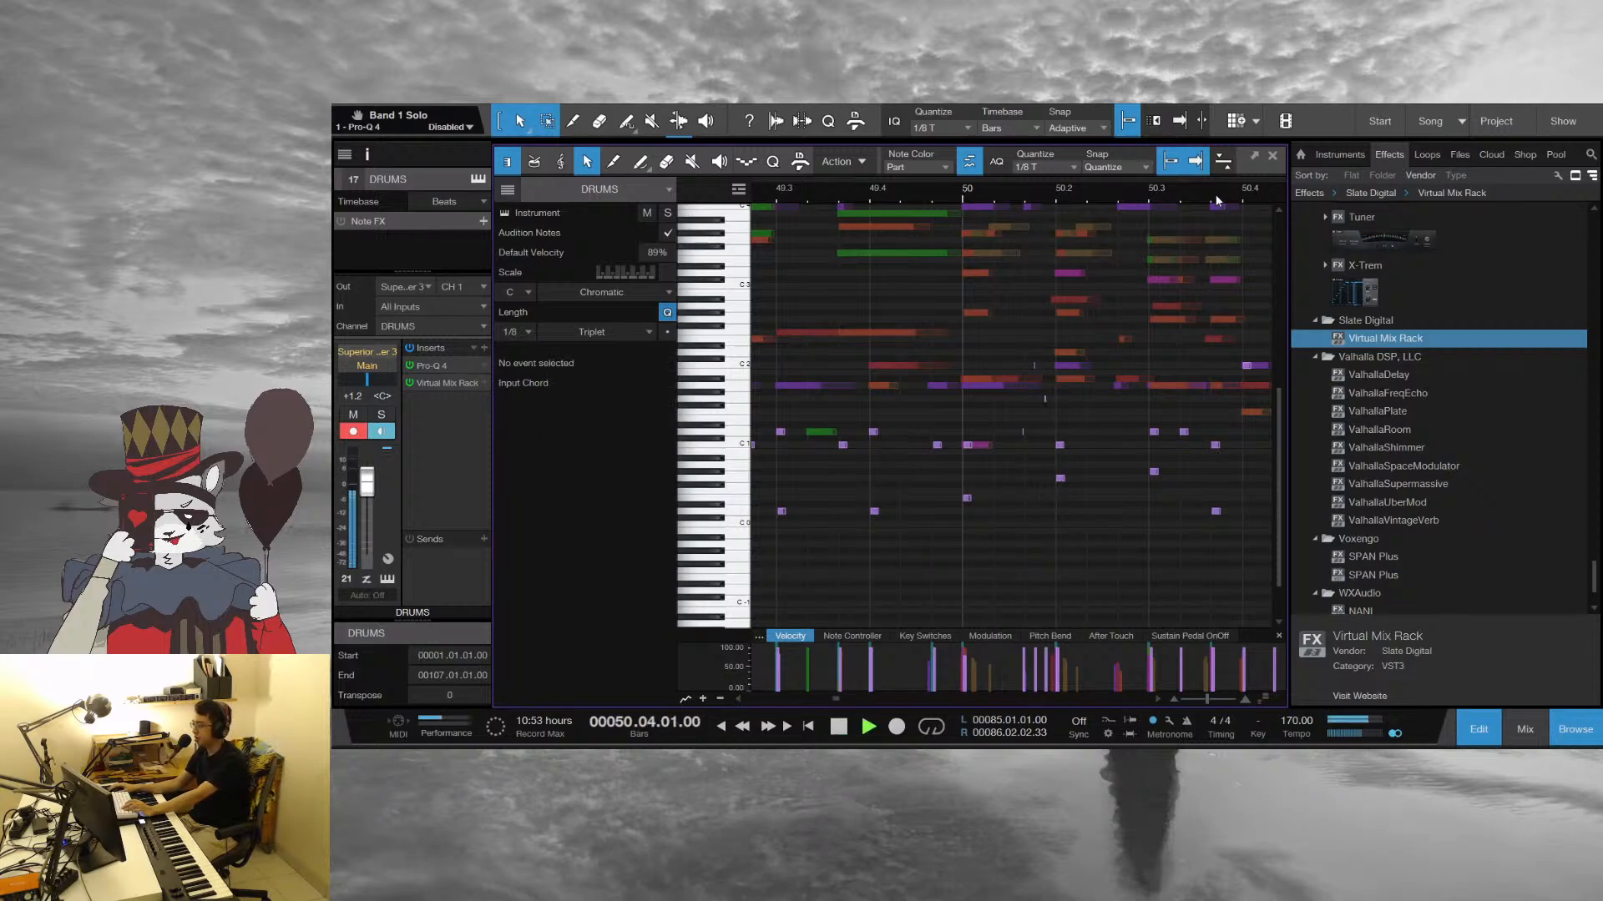
# Follow the DRUMS part against the band in the note editor from bar 50 to bar 63 and close the editor
pyautogui.moveTo(1215, 196); pyautogui.dragTo(878, 155)
pyautogui.scroll(1, 1060, 522)
pyautogui.scroll(1, 1060, 525)
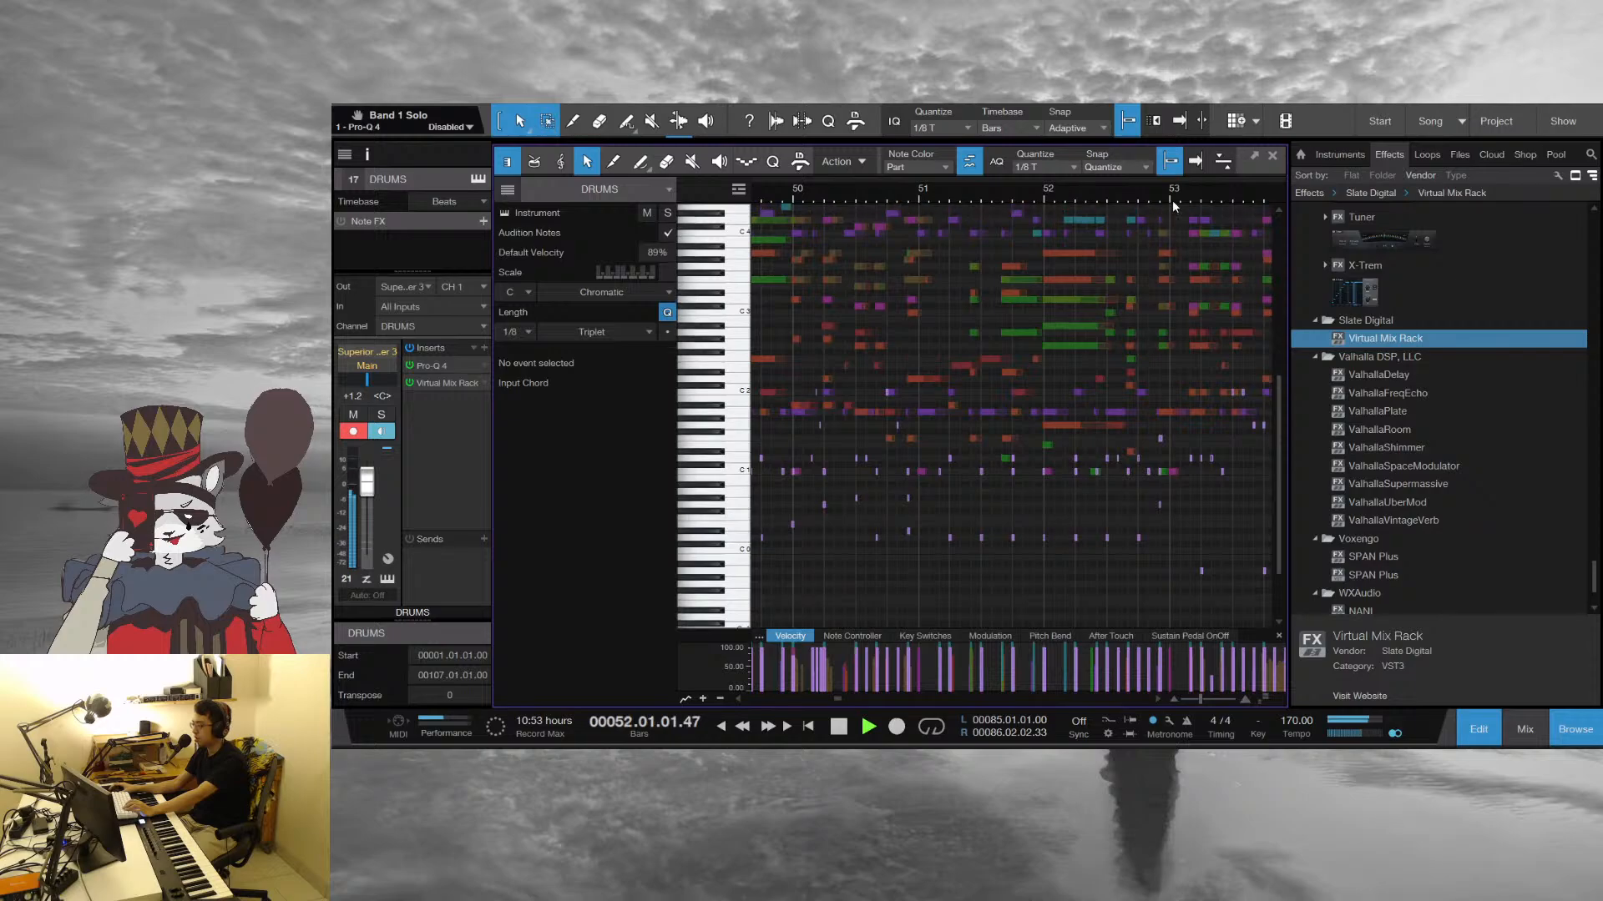
pyautogui.moveTo(1172, 198); pyautogui.dragTo(858, 164)
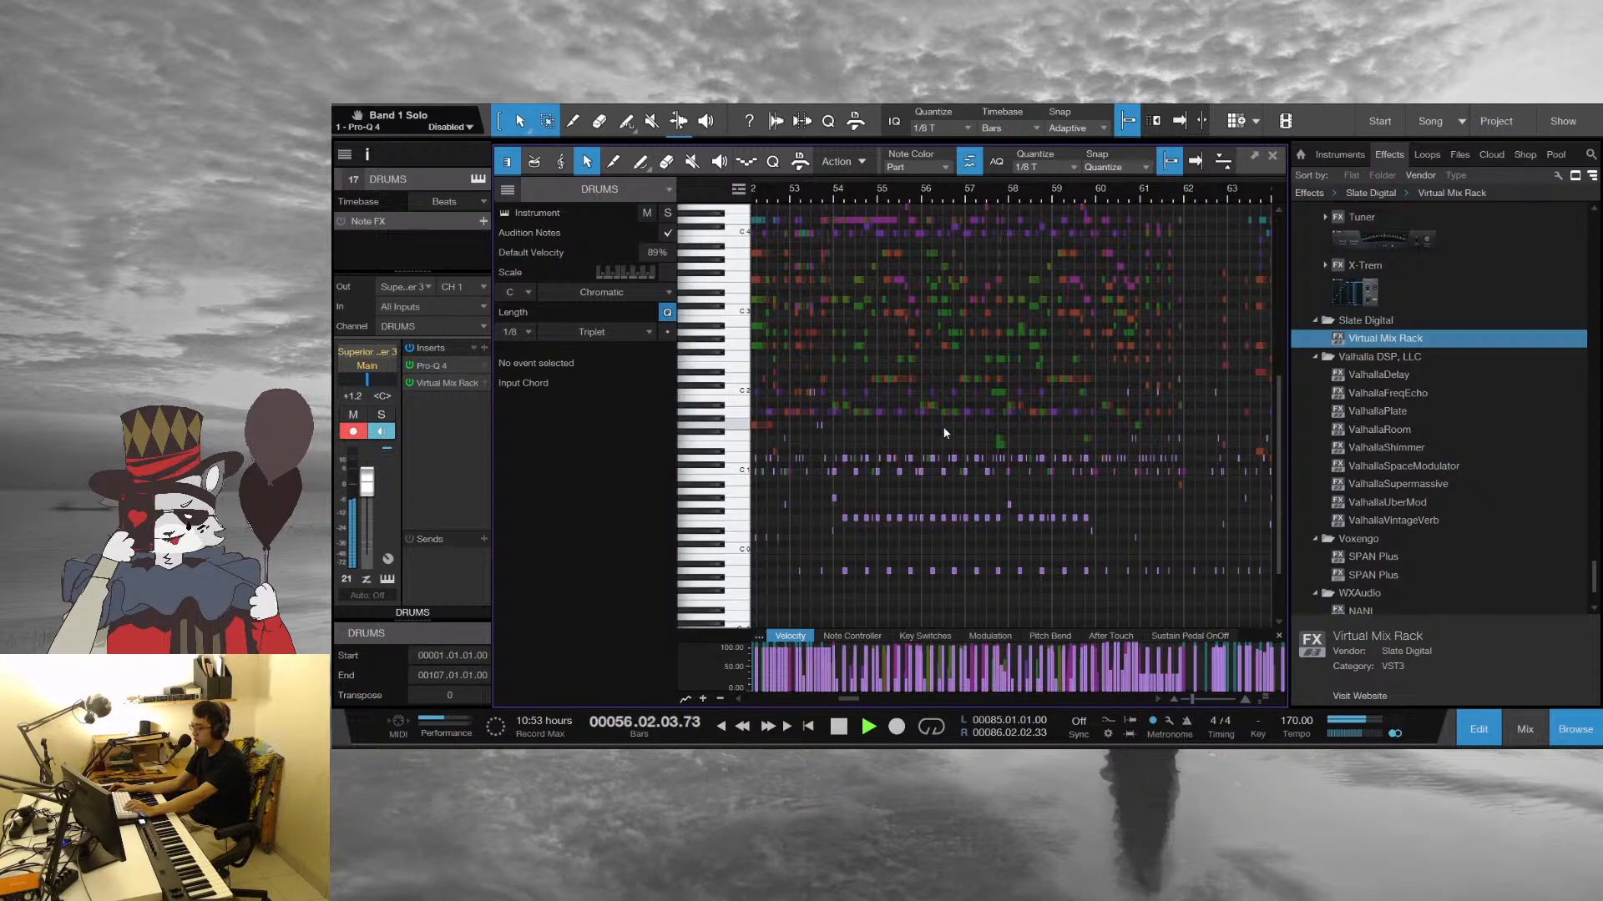
pyautogui.scroll(3, 944, 427)
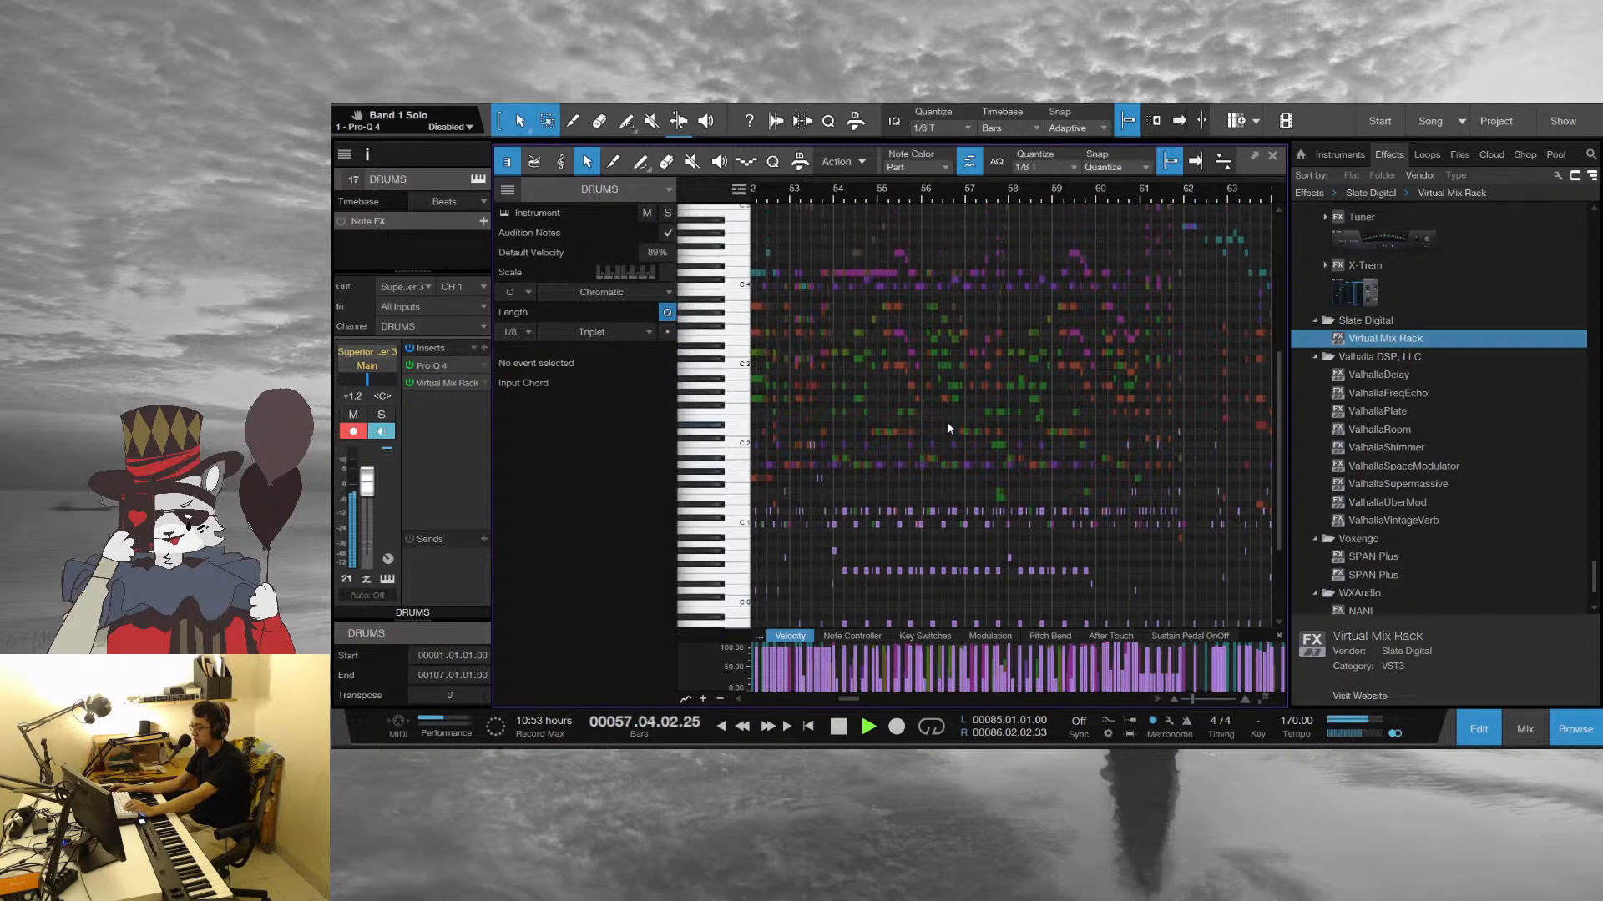
pyautogui.moveTo(1107, 189); pyautogui.dragTo(1007, 225)
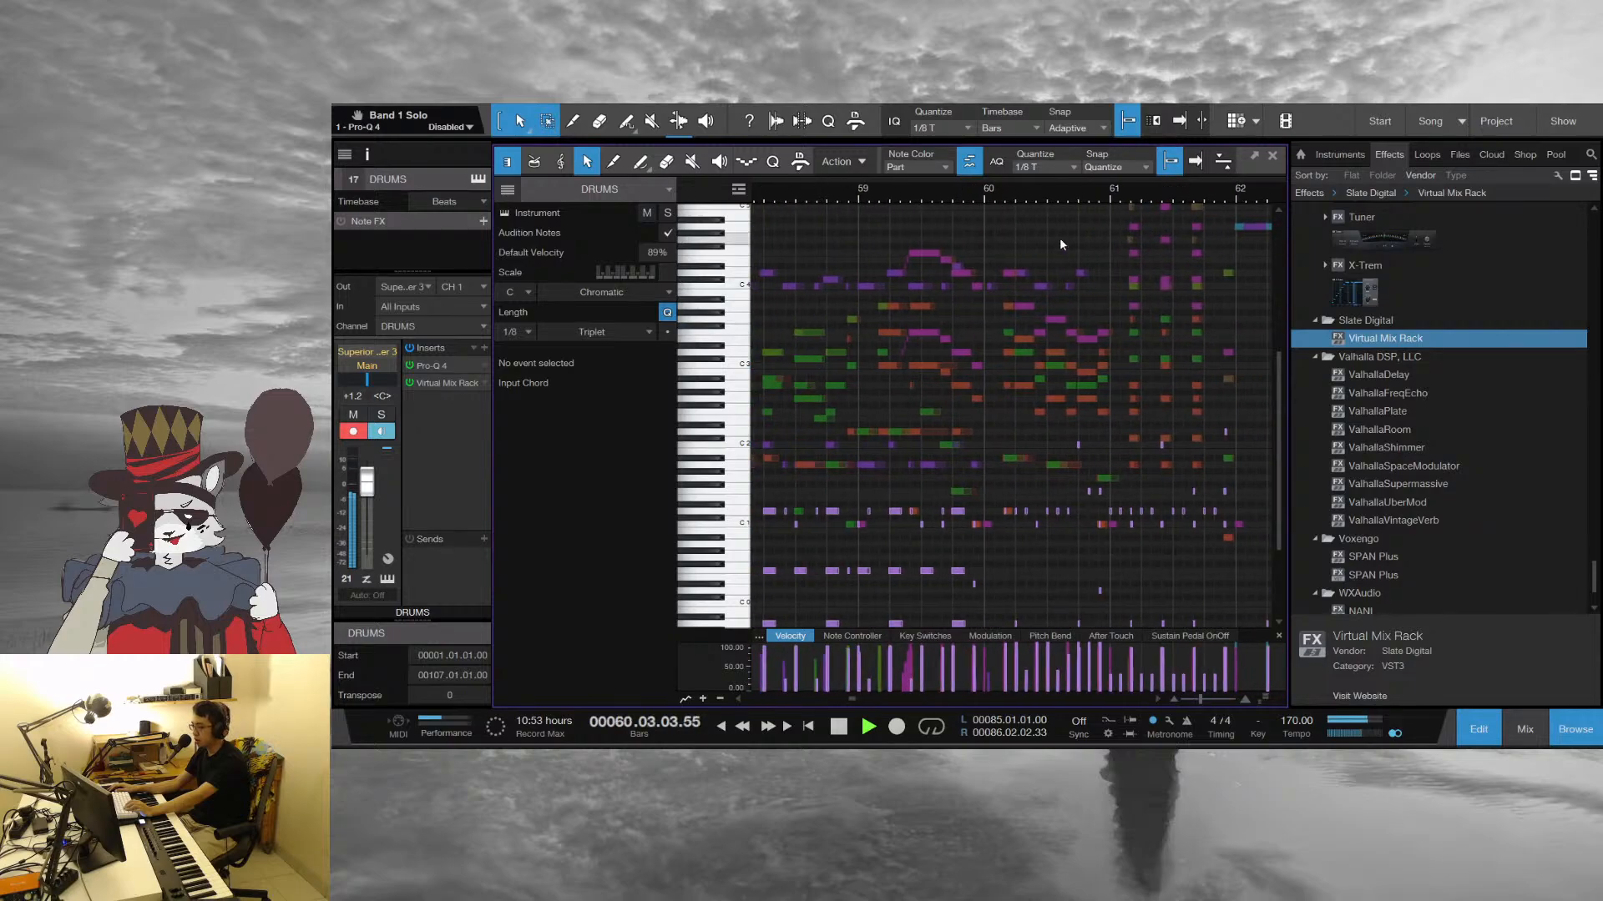
pyautogui.moveTo(1230, 199); pyautogui.dragTo(856, 196)
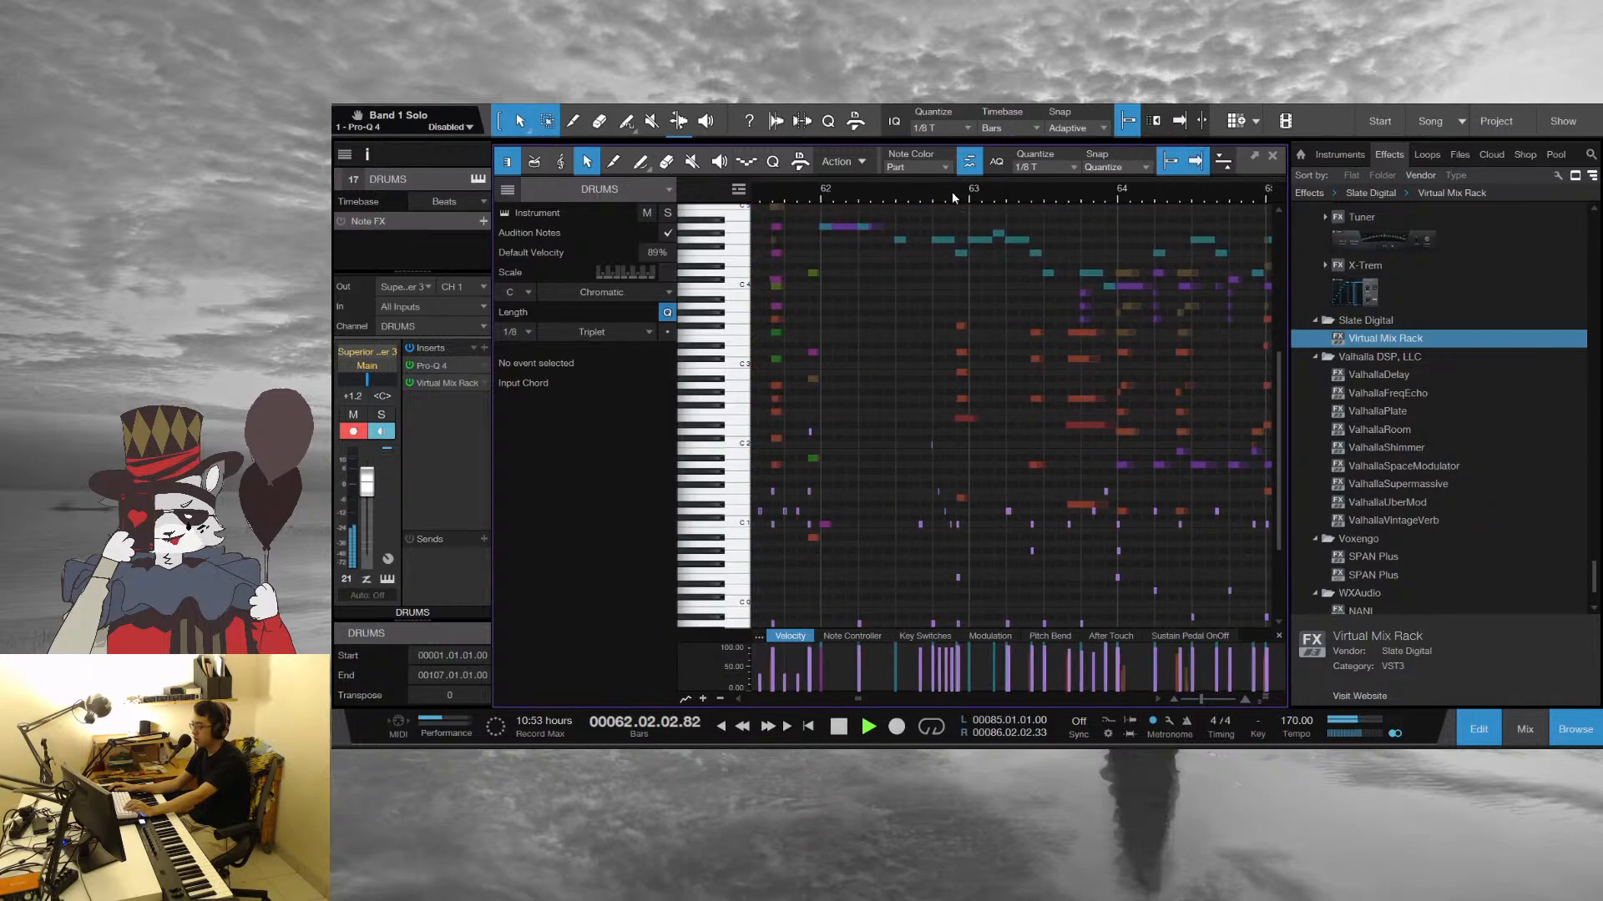
pyautogui.click(1274, 156)
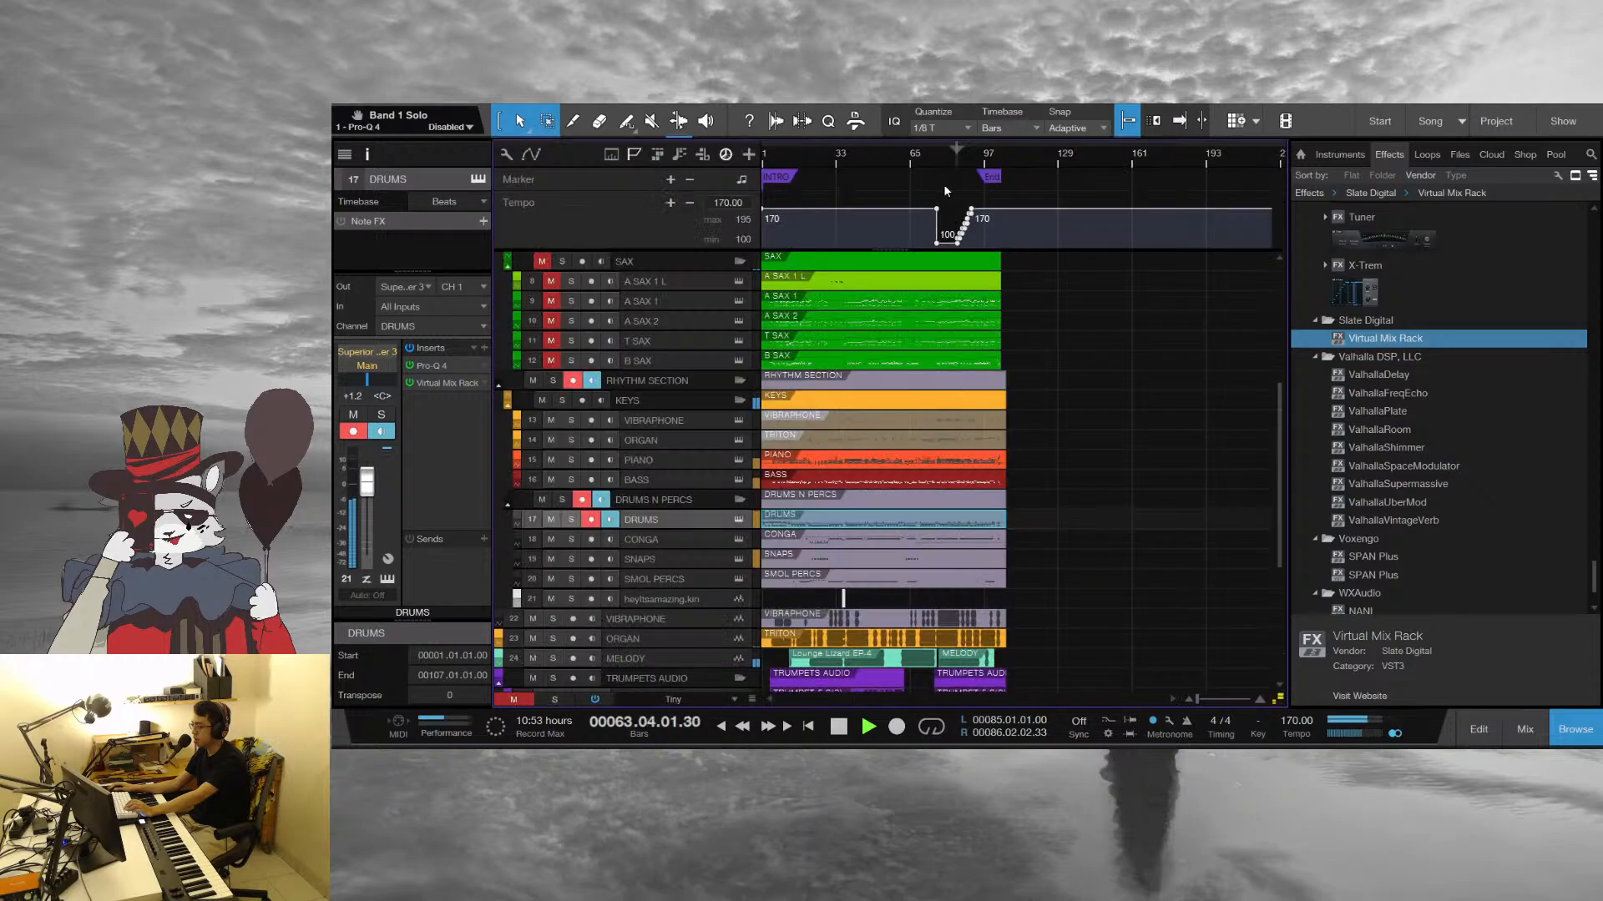
# Select the ORGAN audio track and play the full arrangement from bar 63 beat 2 with a closer timeline view
pyautogui.scroll(-3, 1108, 436)
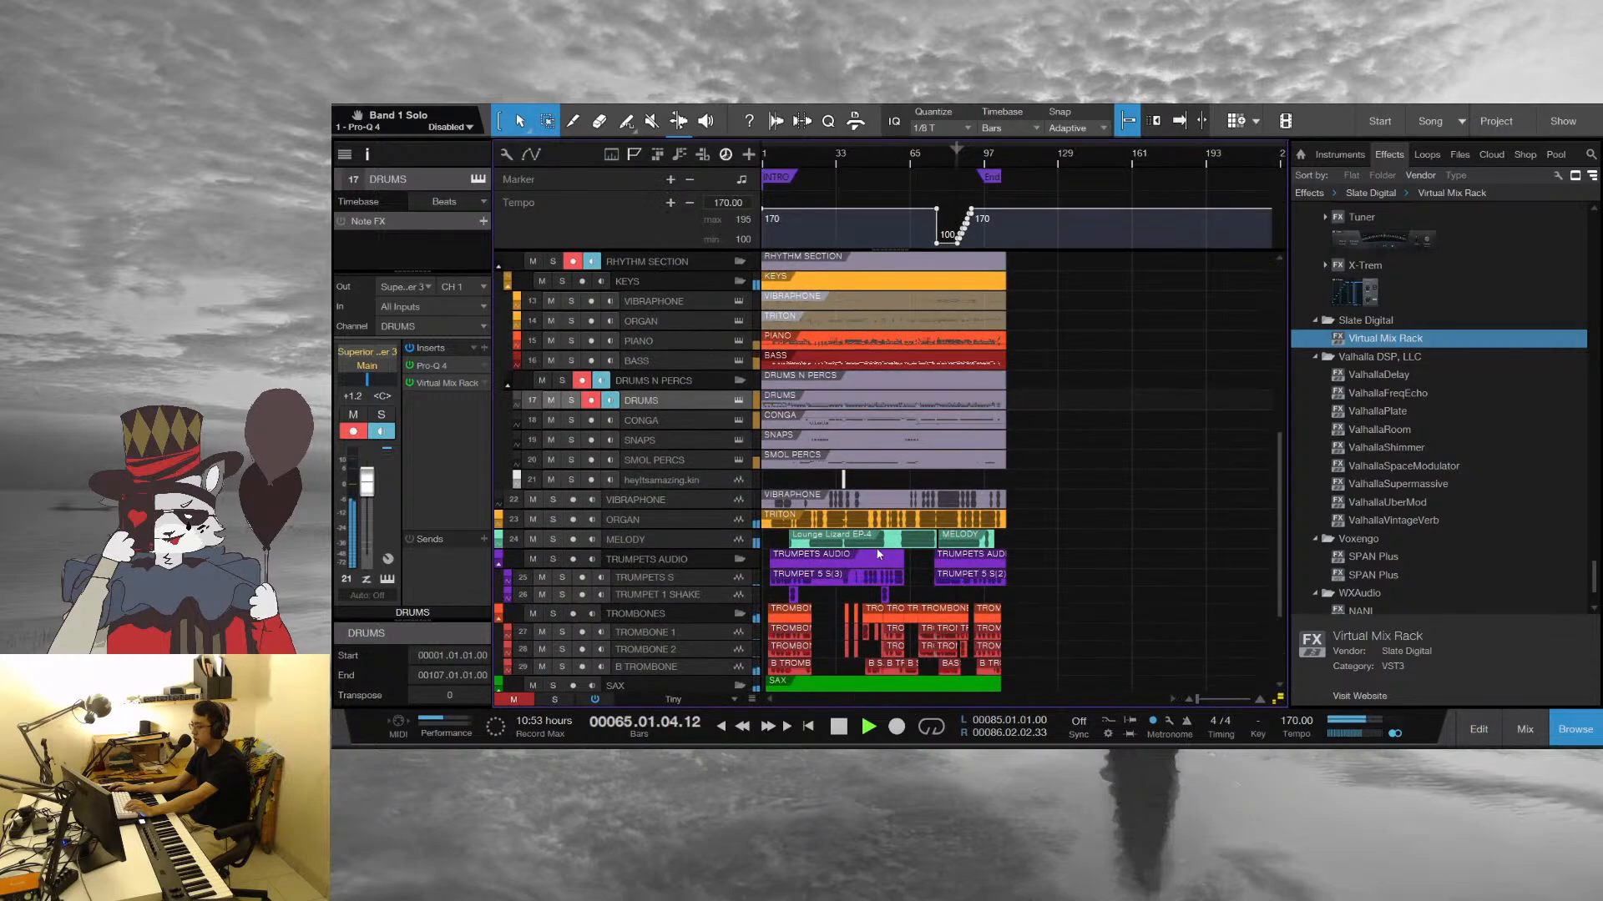
pyautogui.click(664, 520)
pyautogui.scroll(-3, 862, 539)
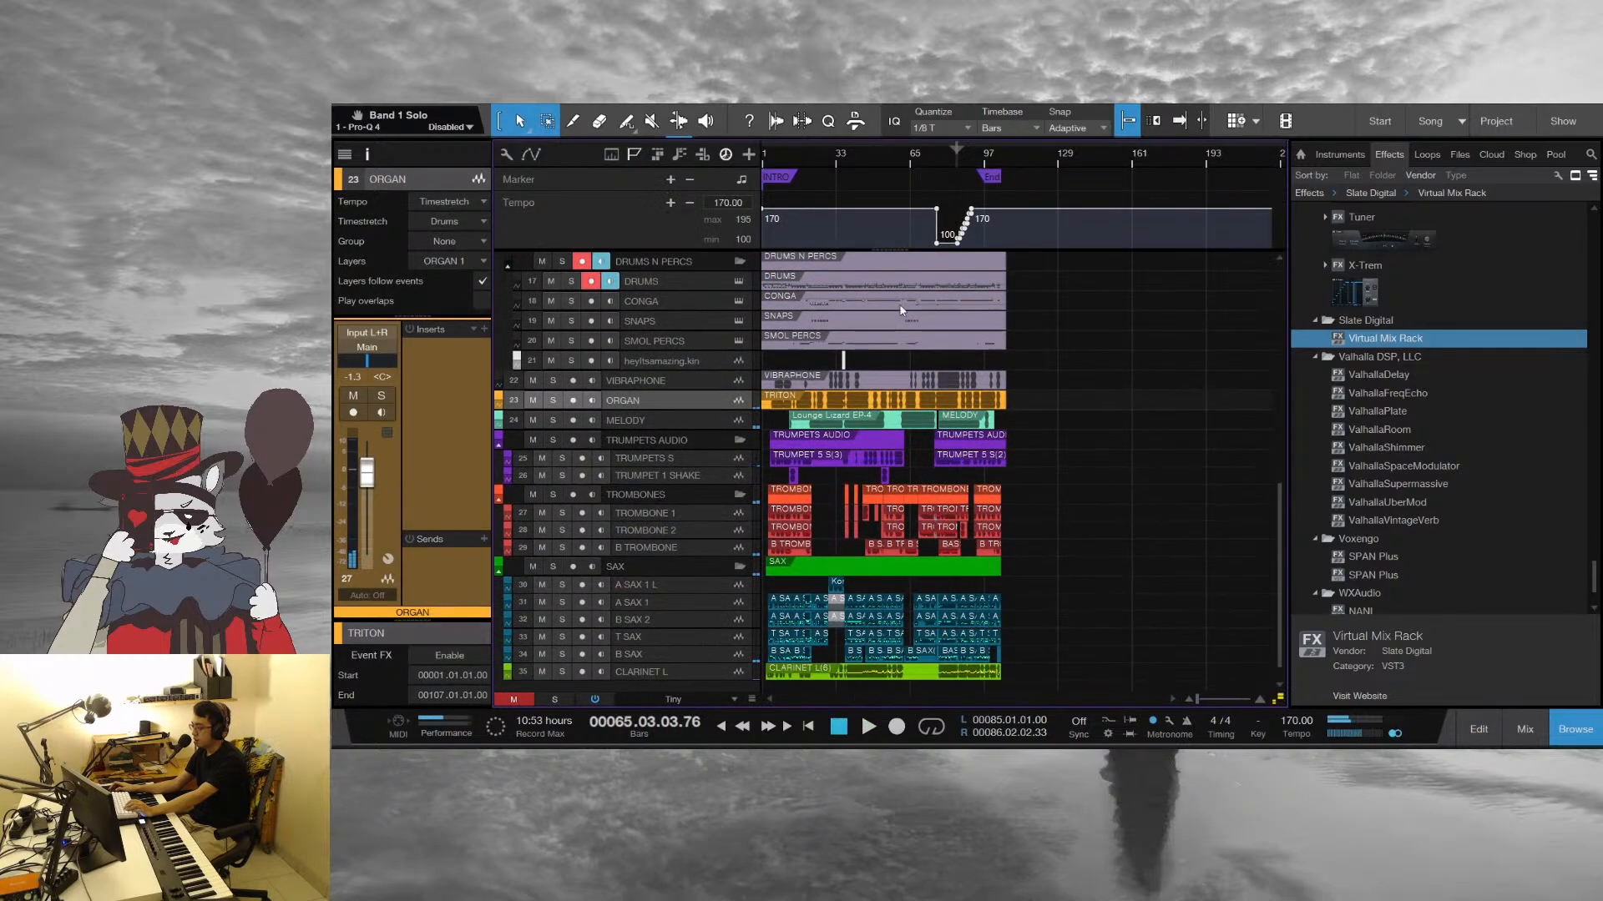
pyautogui.moveTo(905, 158); pyautogui.dragTo(895, 183)
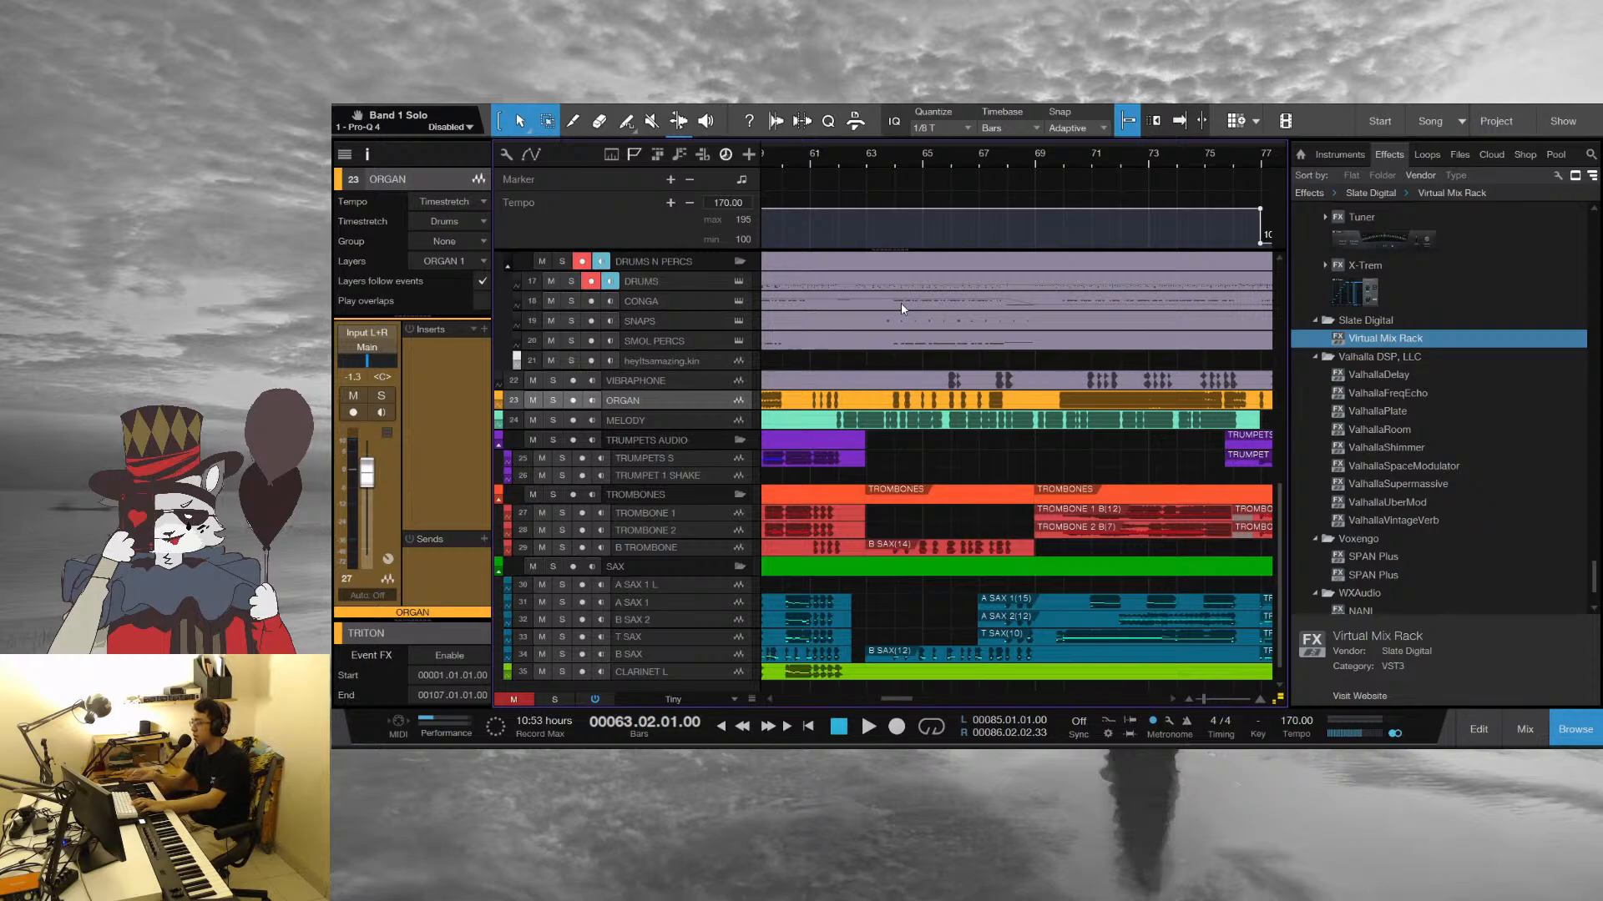
pyautogui.press('space')
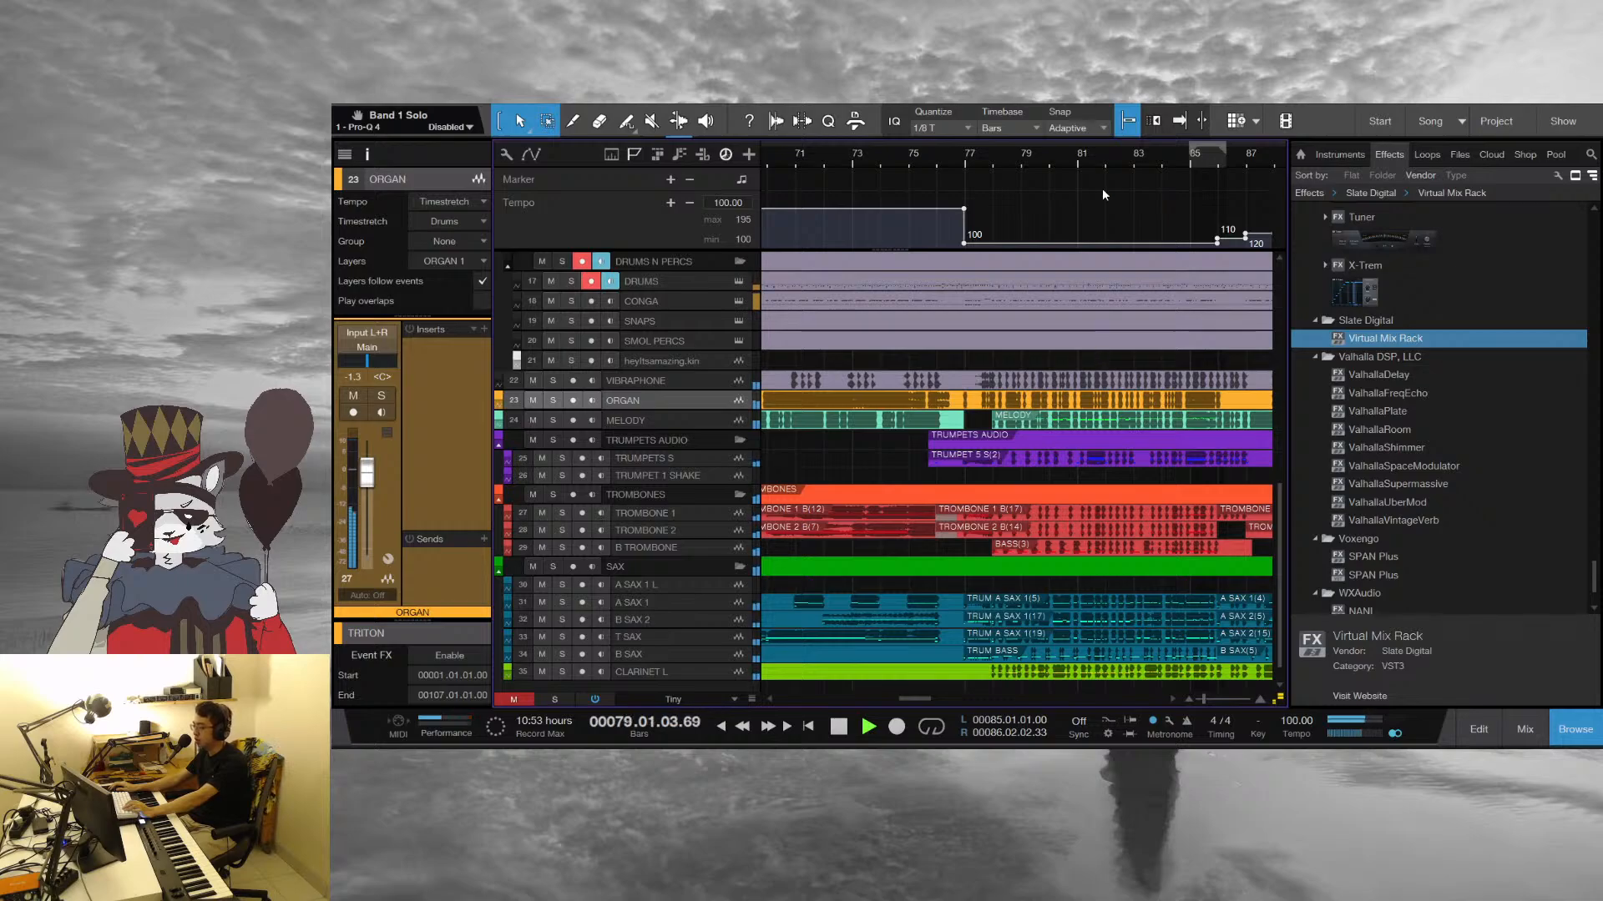
# Widen the timeline to the end of the song and return to the upper instrument tracks during playback
pyautogui.moveTo(1073, 158); pyautogui.dragTo(941, 133)
pyautogui.scroll(3, 1173, 528)
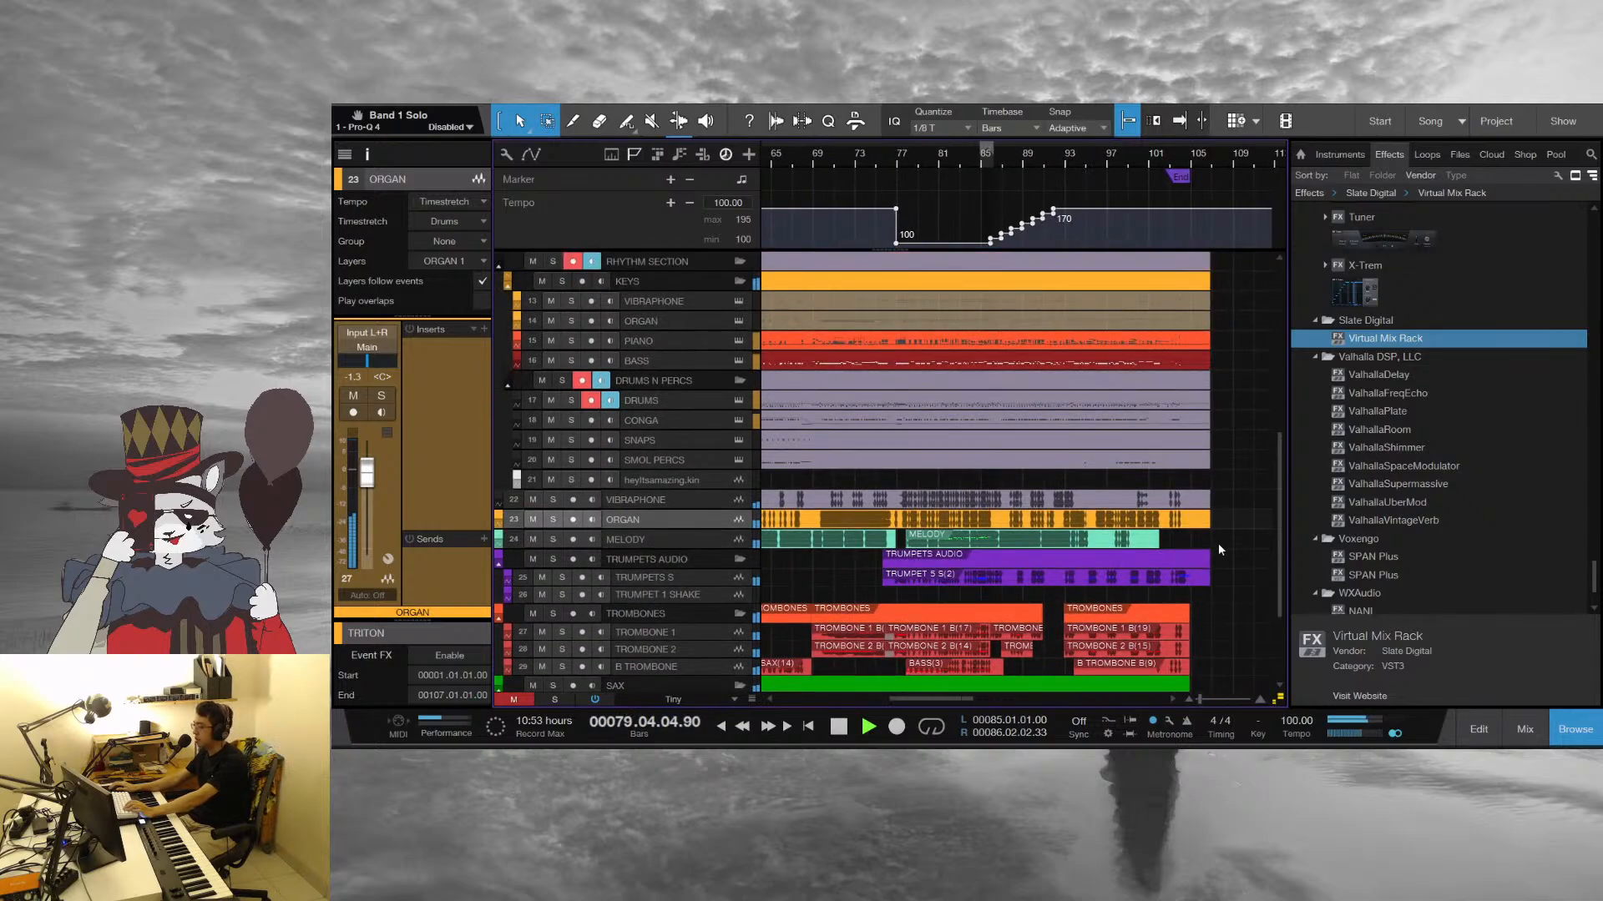
pyautogui.scroll(5, 1215, 544)
pyautogui.scroll(1, 1217, 524)
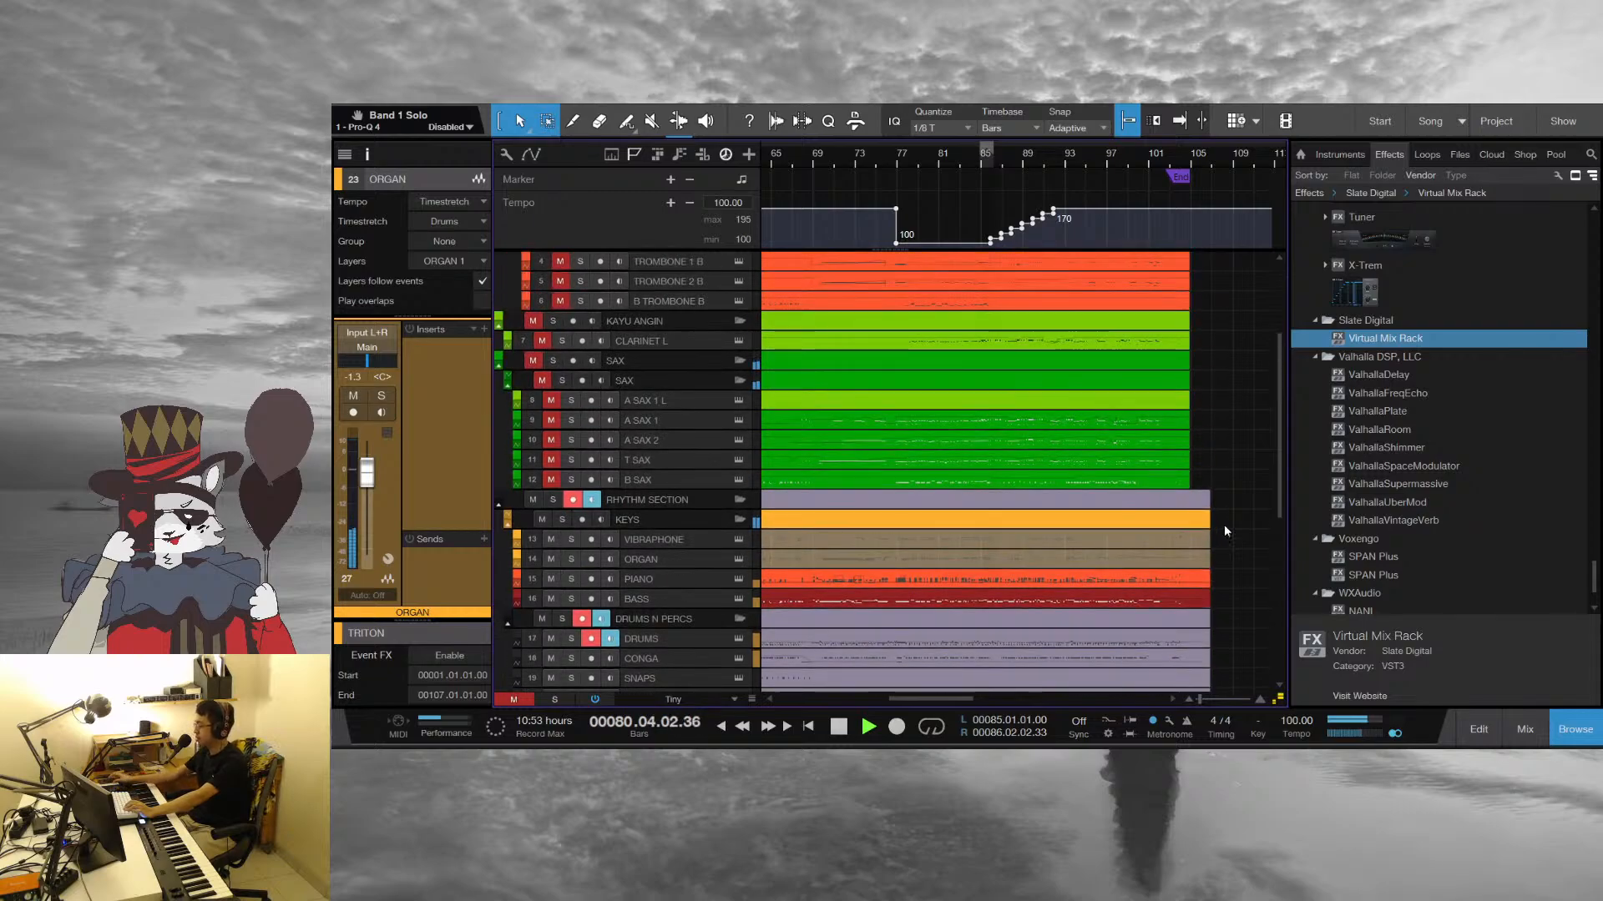
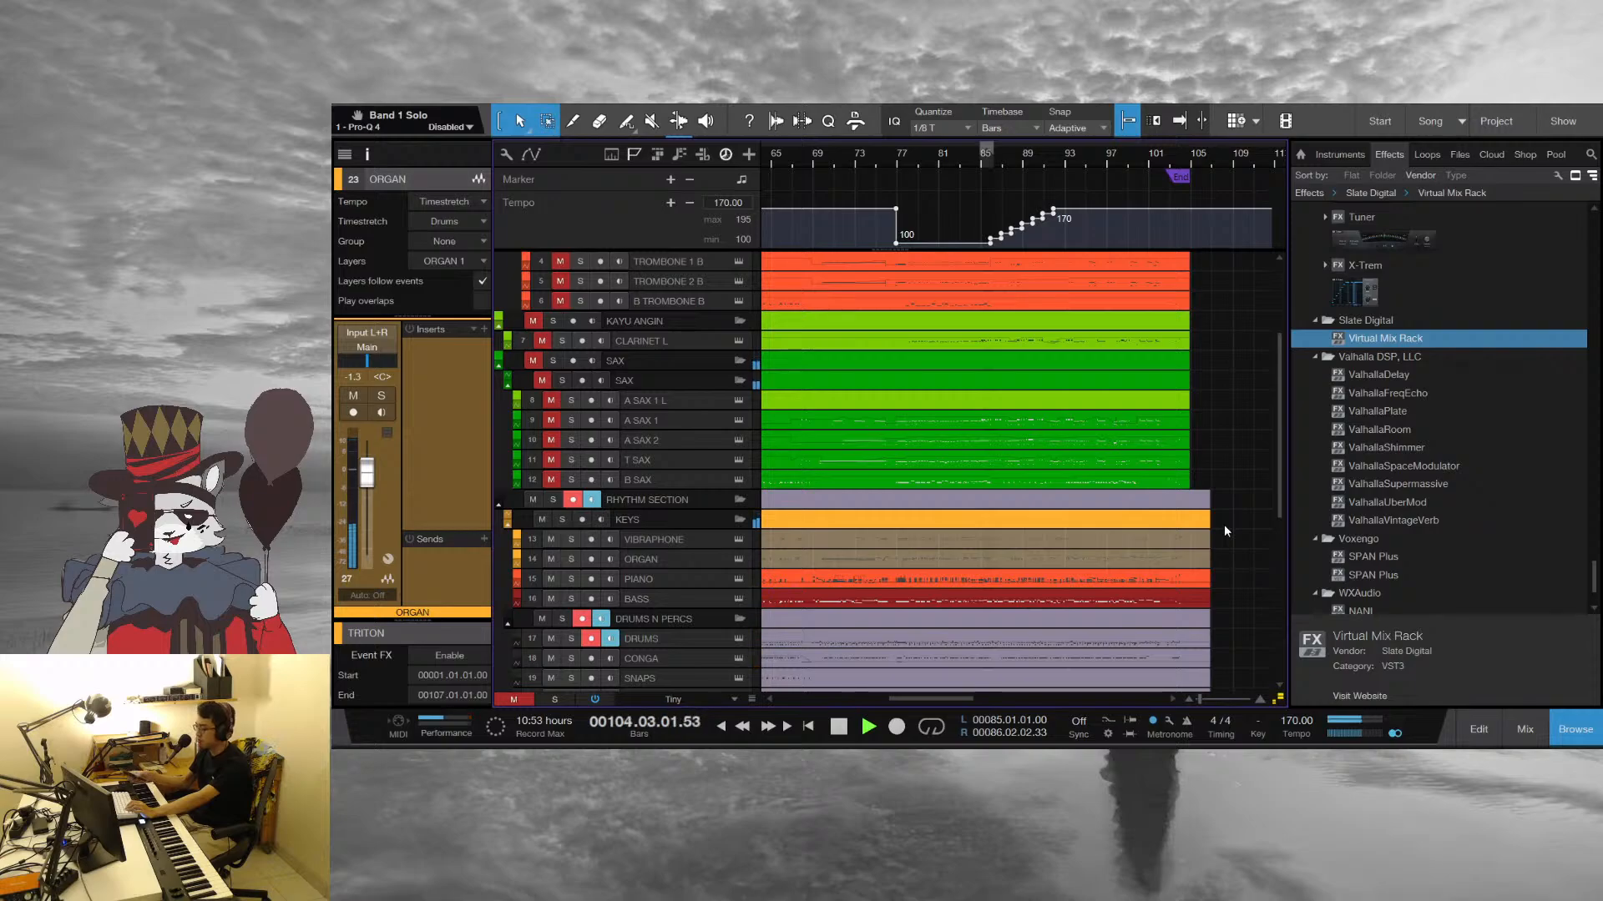
# Stop playback at the end of the song and bring the arrangement from bar 1 into view down to the audio tracks
pyautogui.press('space')
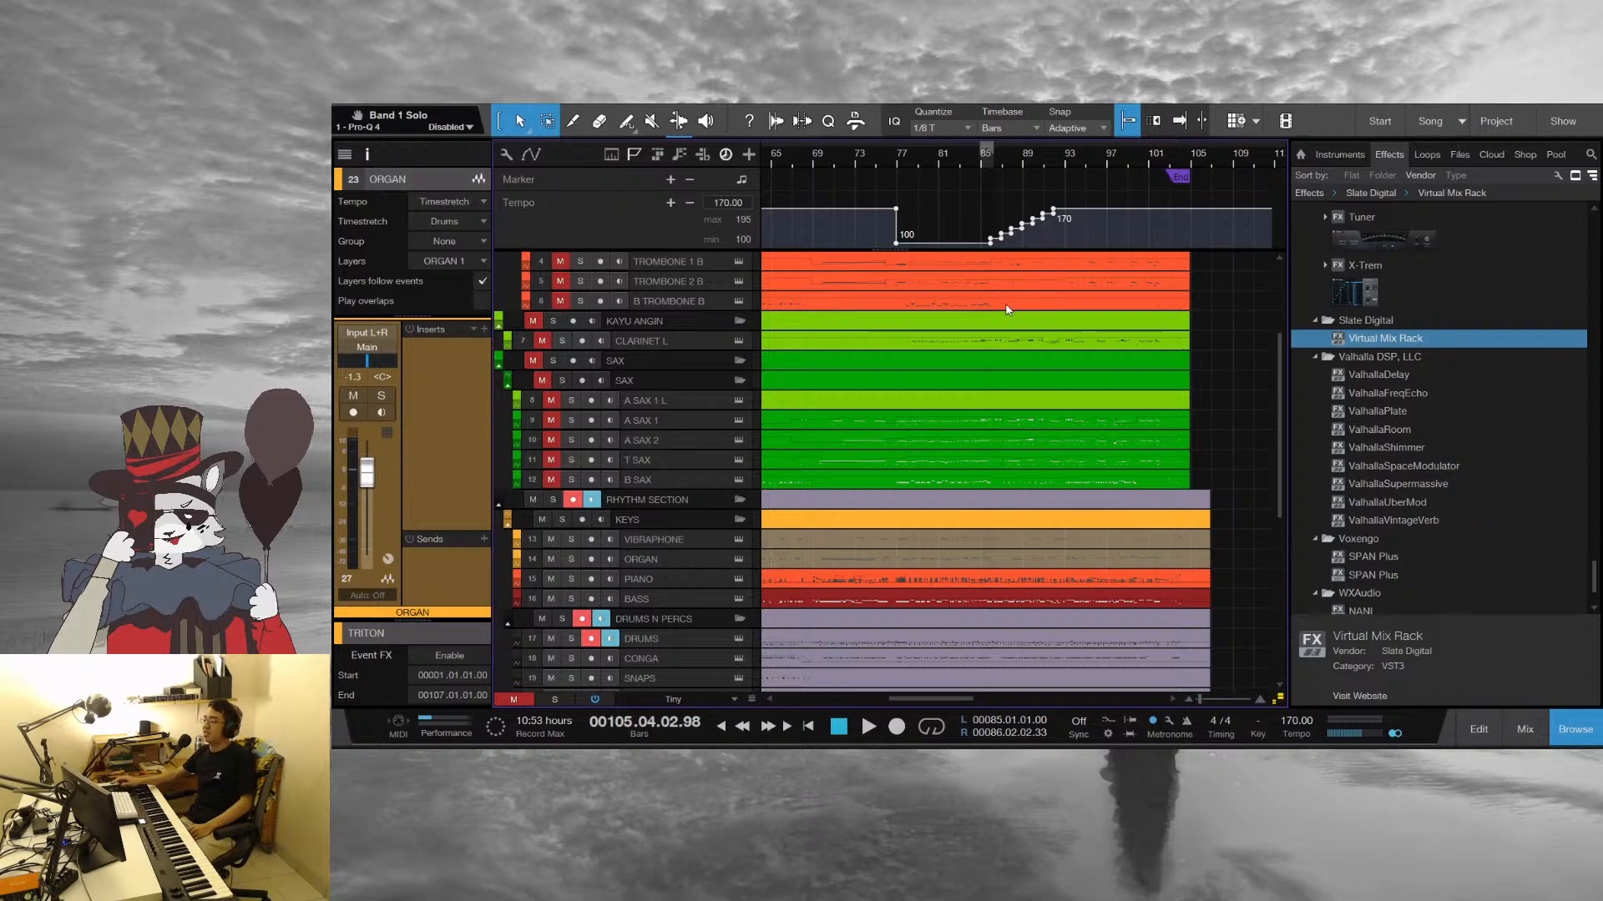
pyautogui.moveTo(882, 158); pyautogui.dragTo(1060, 140)
pyautogui.scroll(-3, 1039, 427)
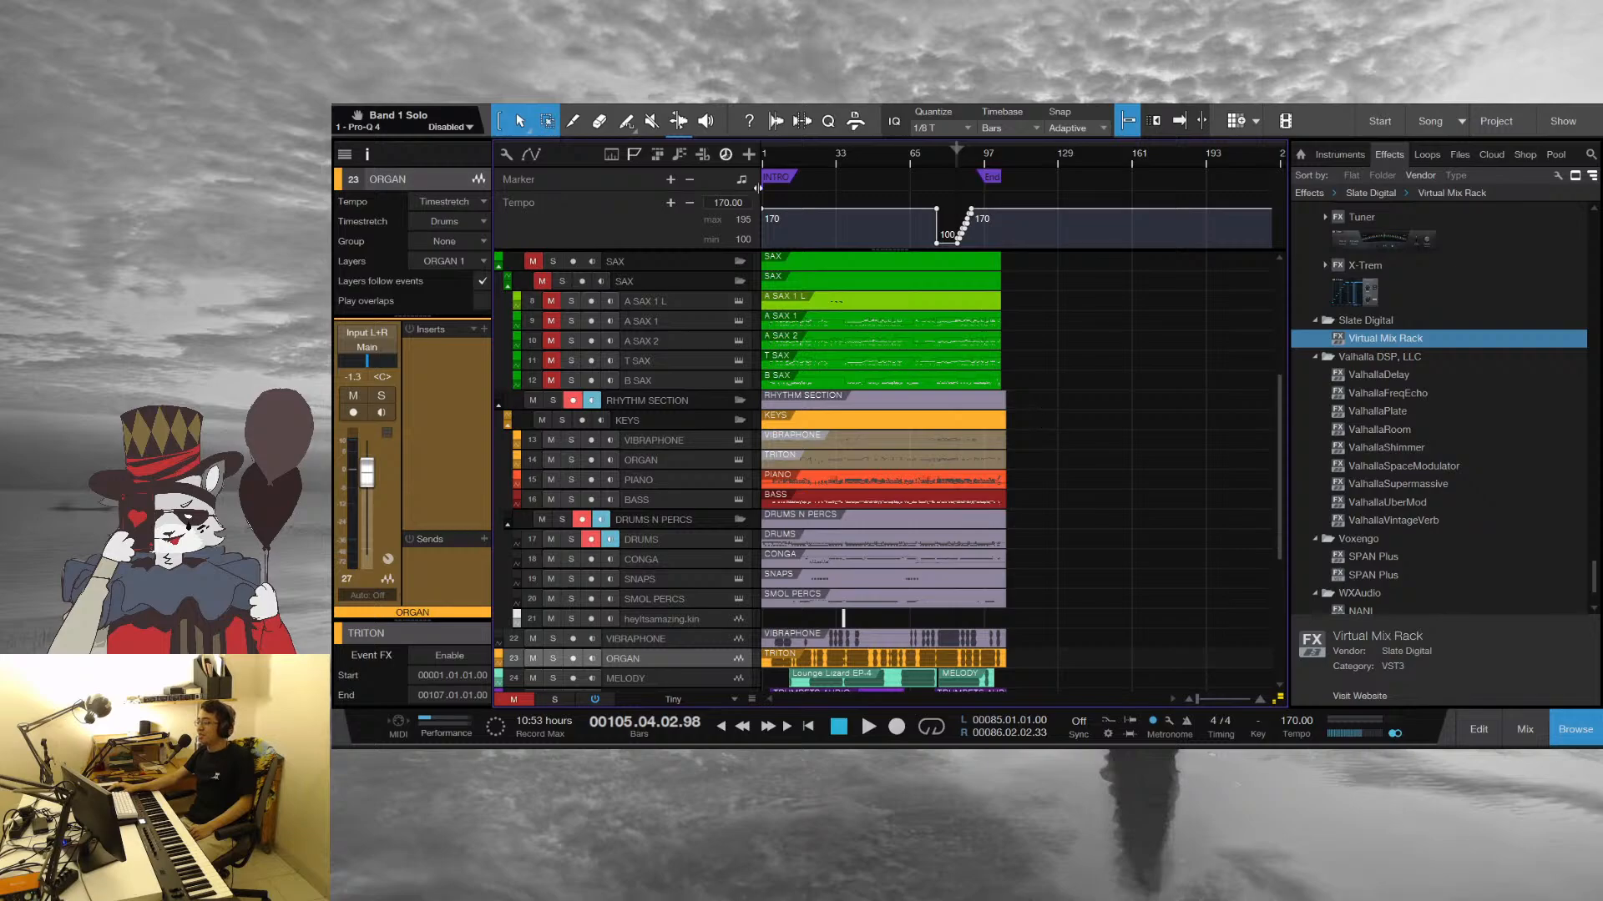
pyautogui.scroll(-8, 830, 256)
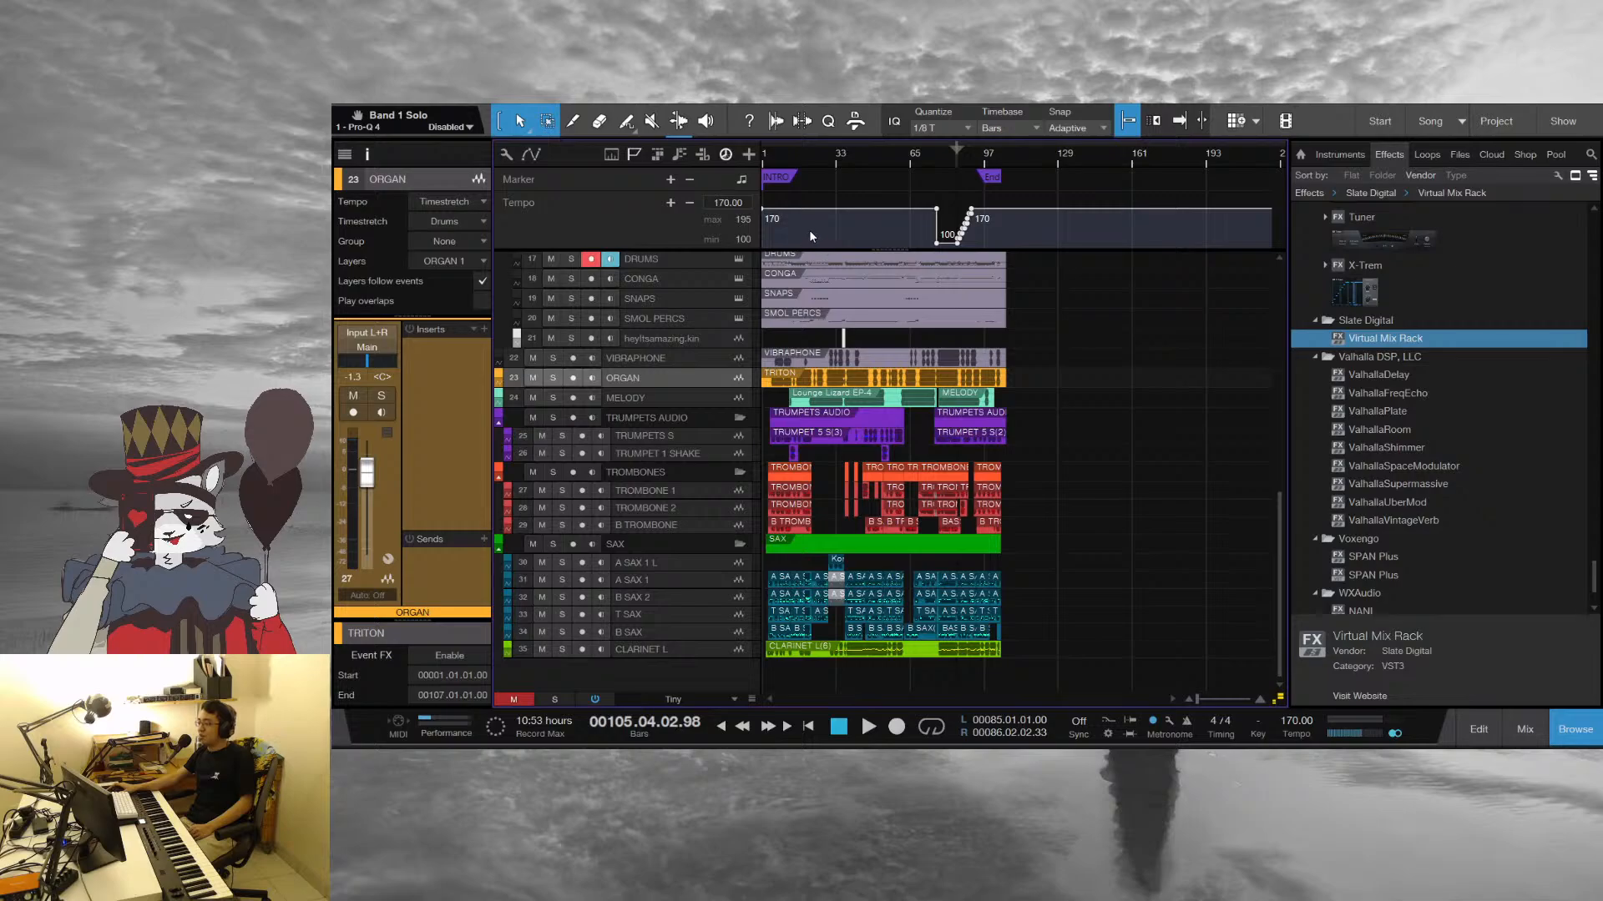
pyautogui.moveTo(789, 157); pyautogui.dragTo(1110, 181)
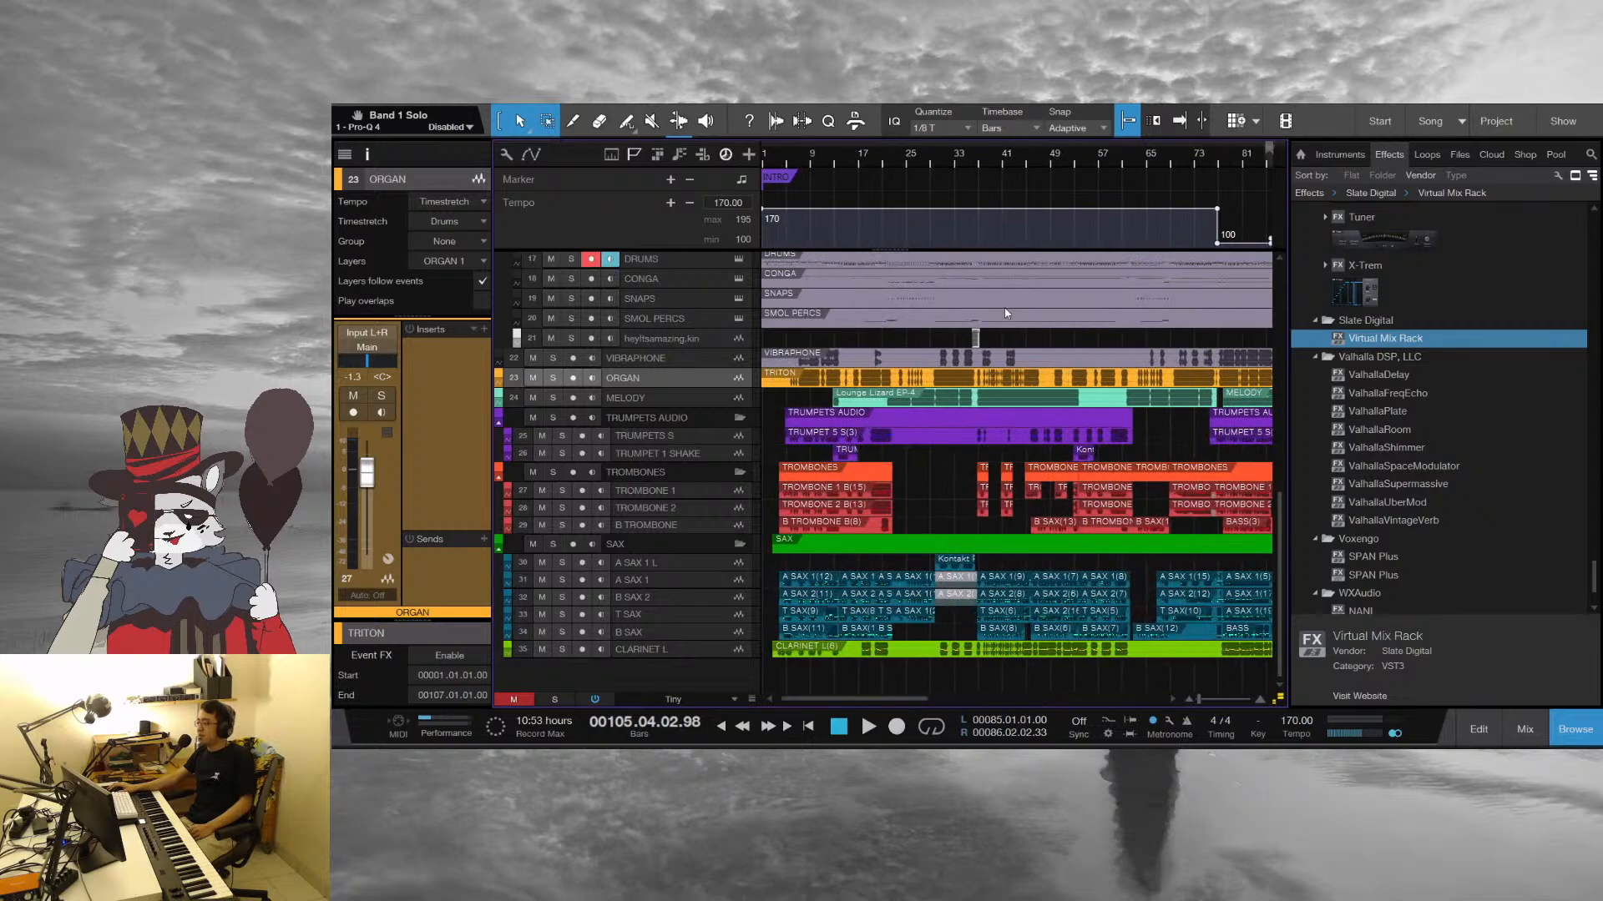
# Examine the whole track list from the recorded audio tracks up to MELODY and back down to CLARINET L
pyautogui.scroll(2, 914, 408)
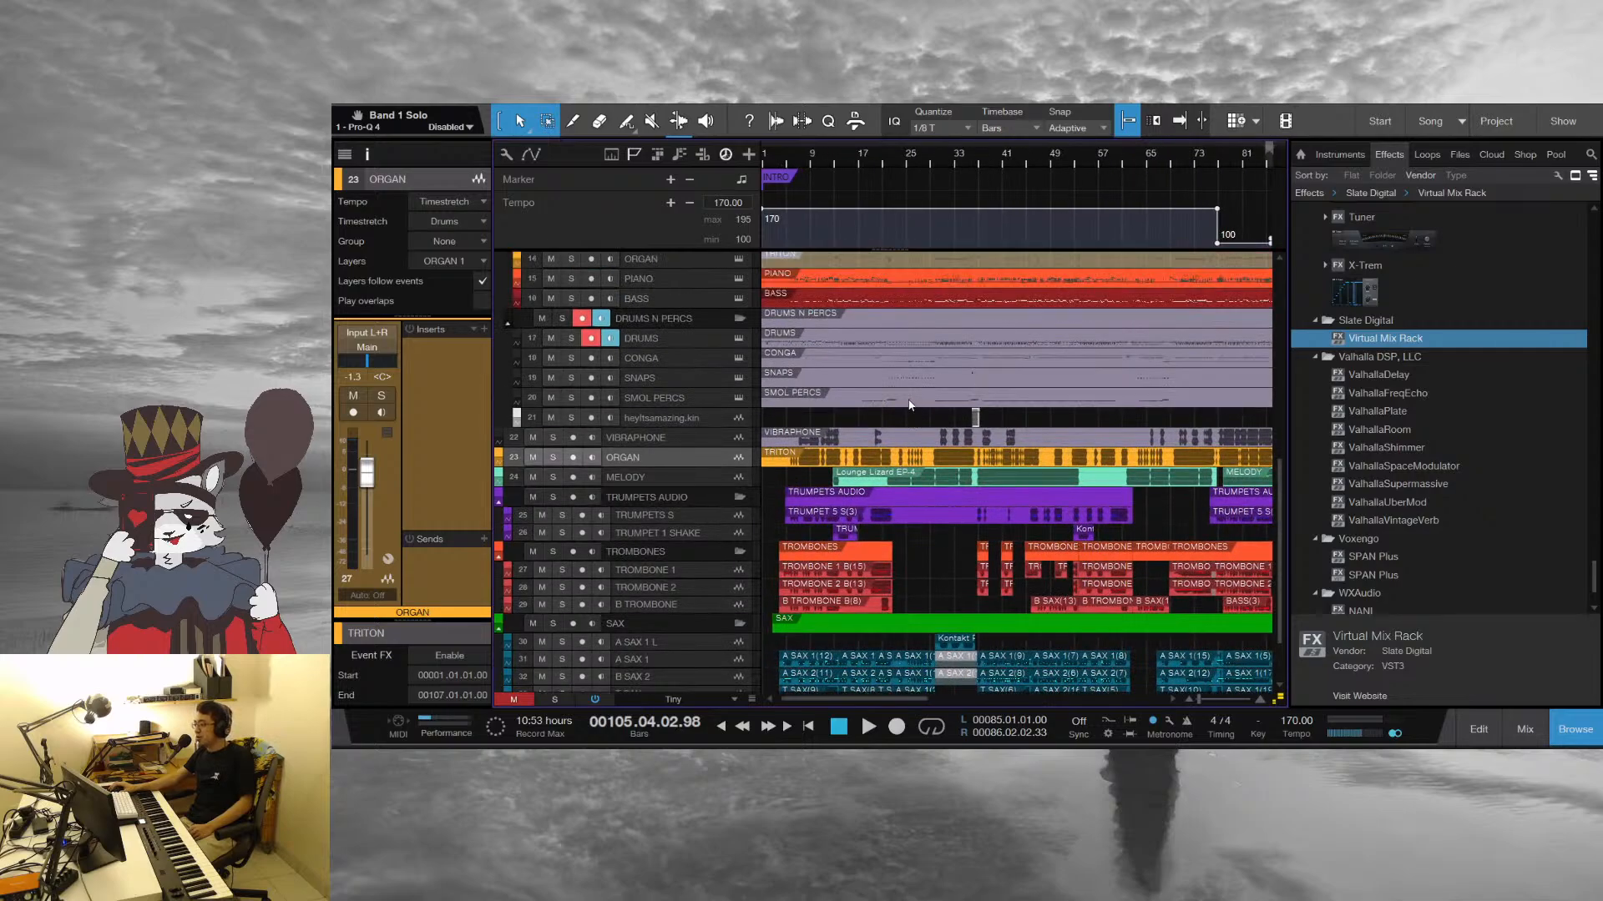
pyautogui.scroll(4, 908, 393)
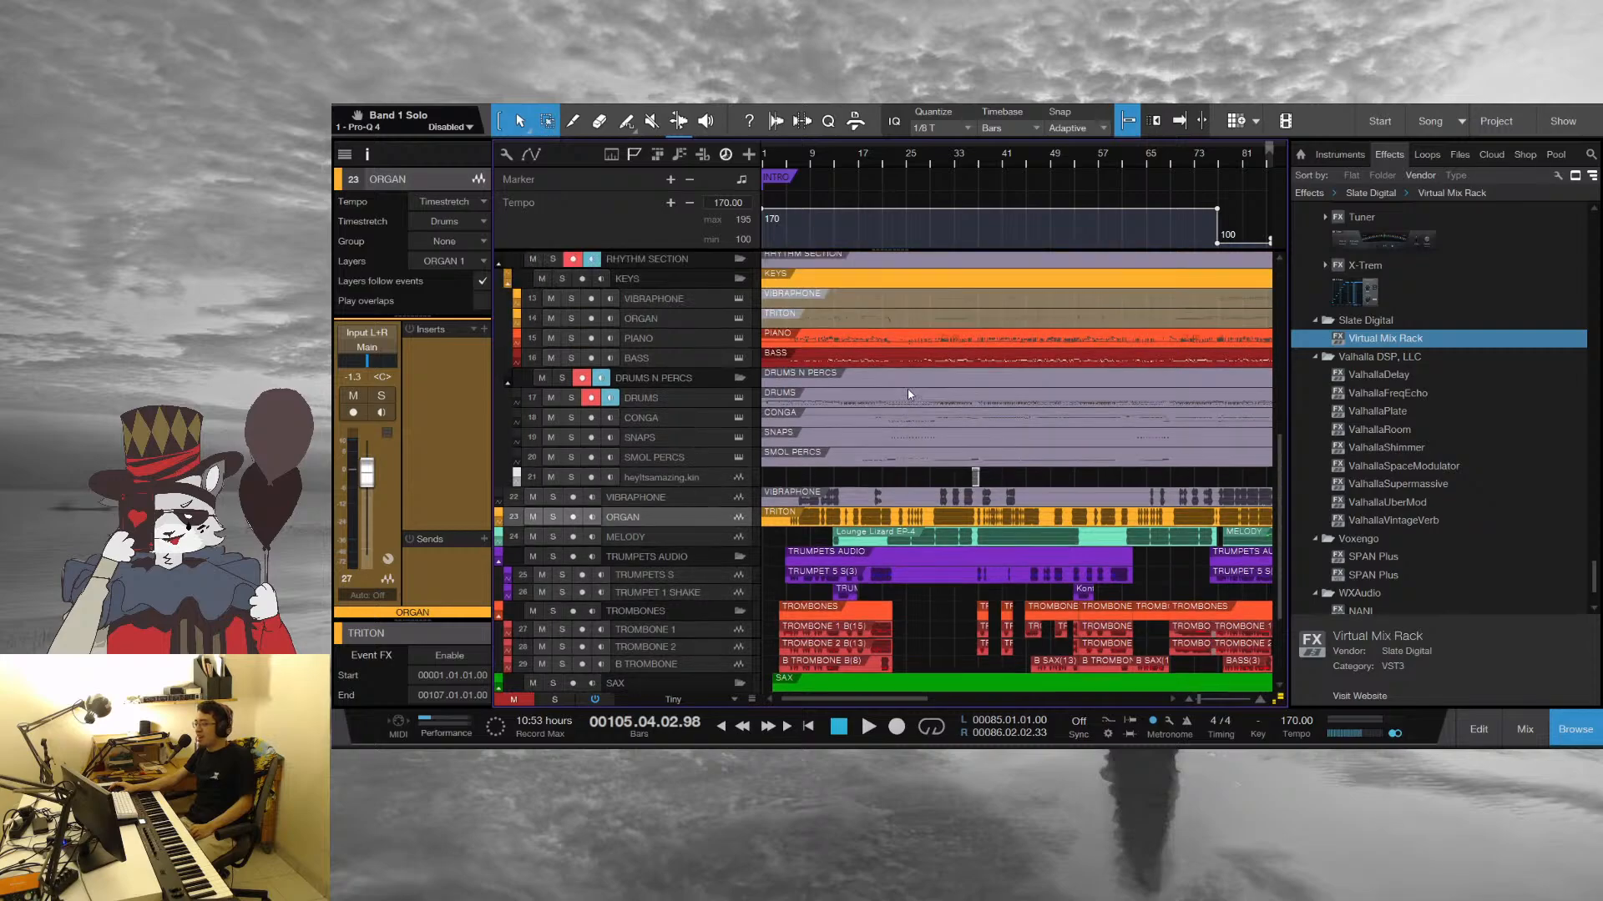
pyautogui.scroll(2, 908, 393)
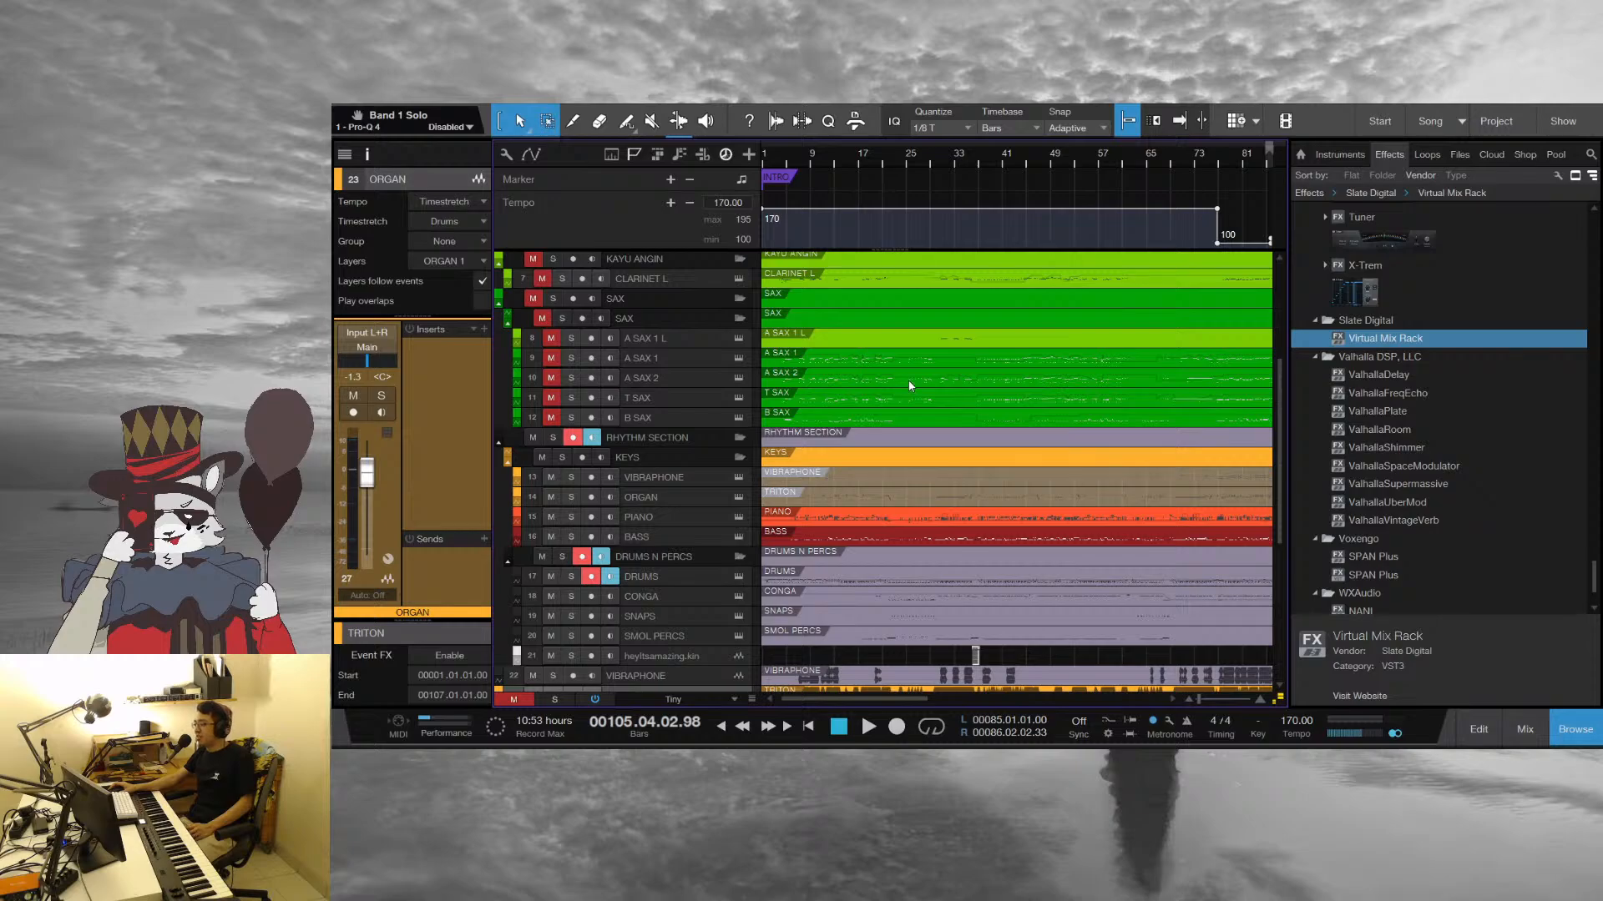
pyautogui.scroll(5, 910, 385)
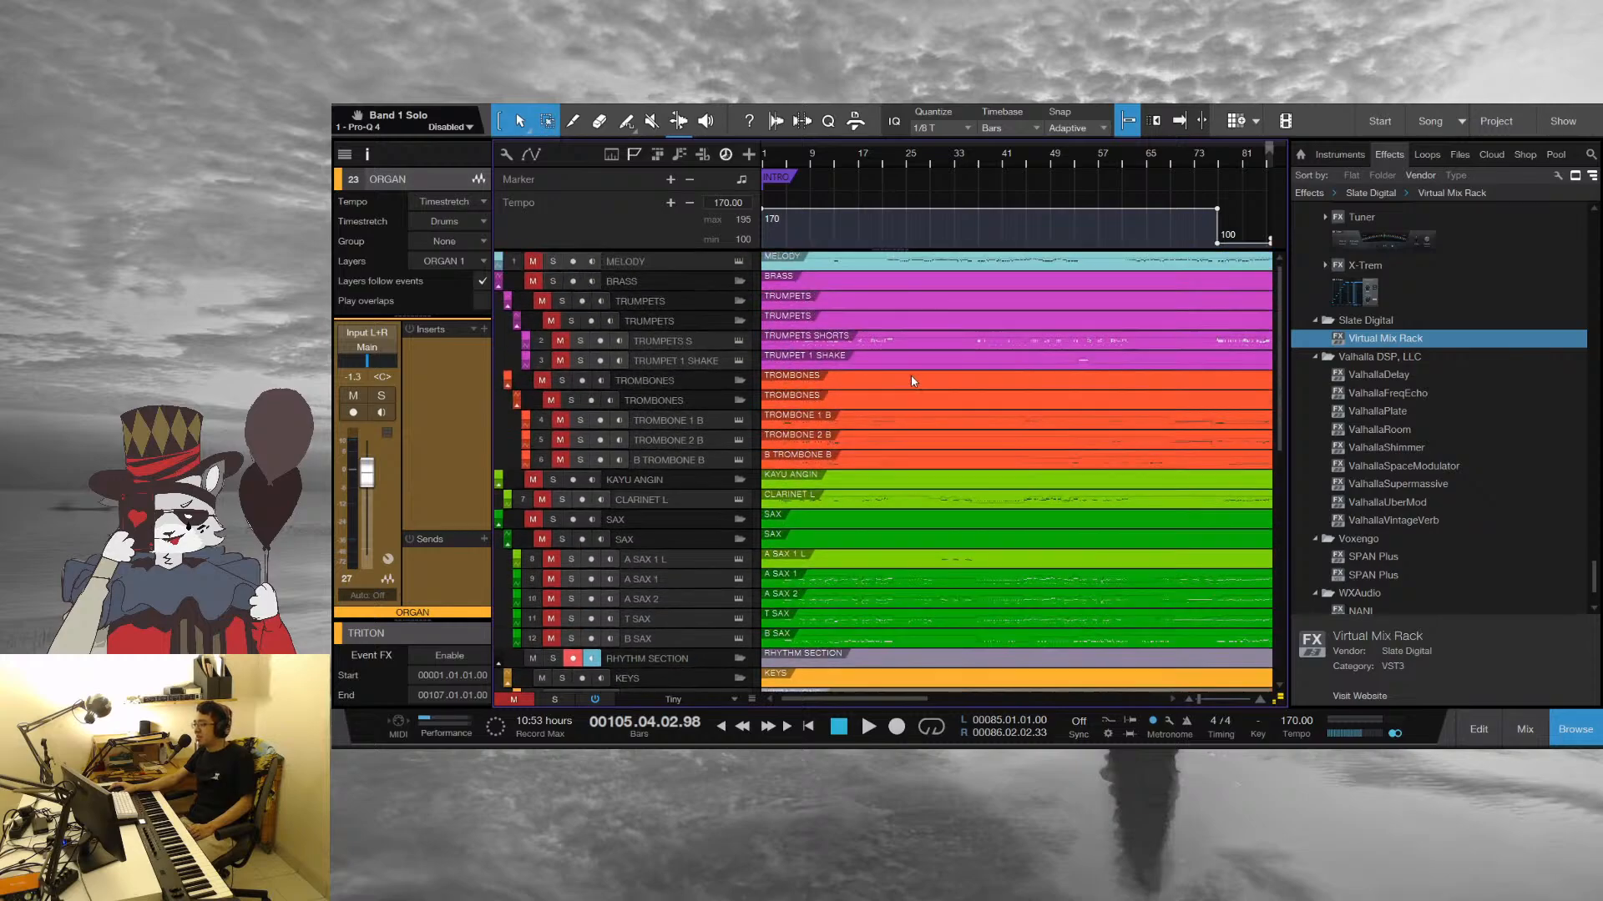
pyautogui.scroll(-3, 911, 381)
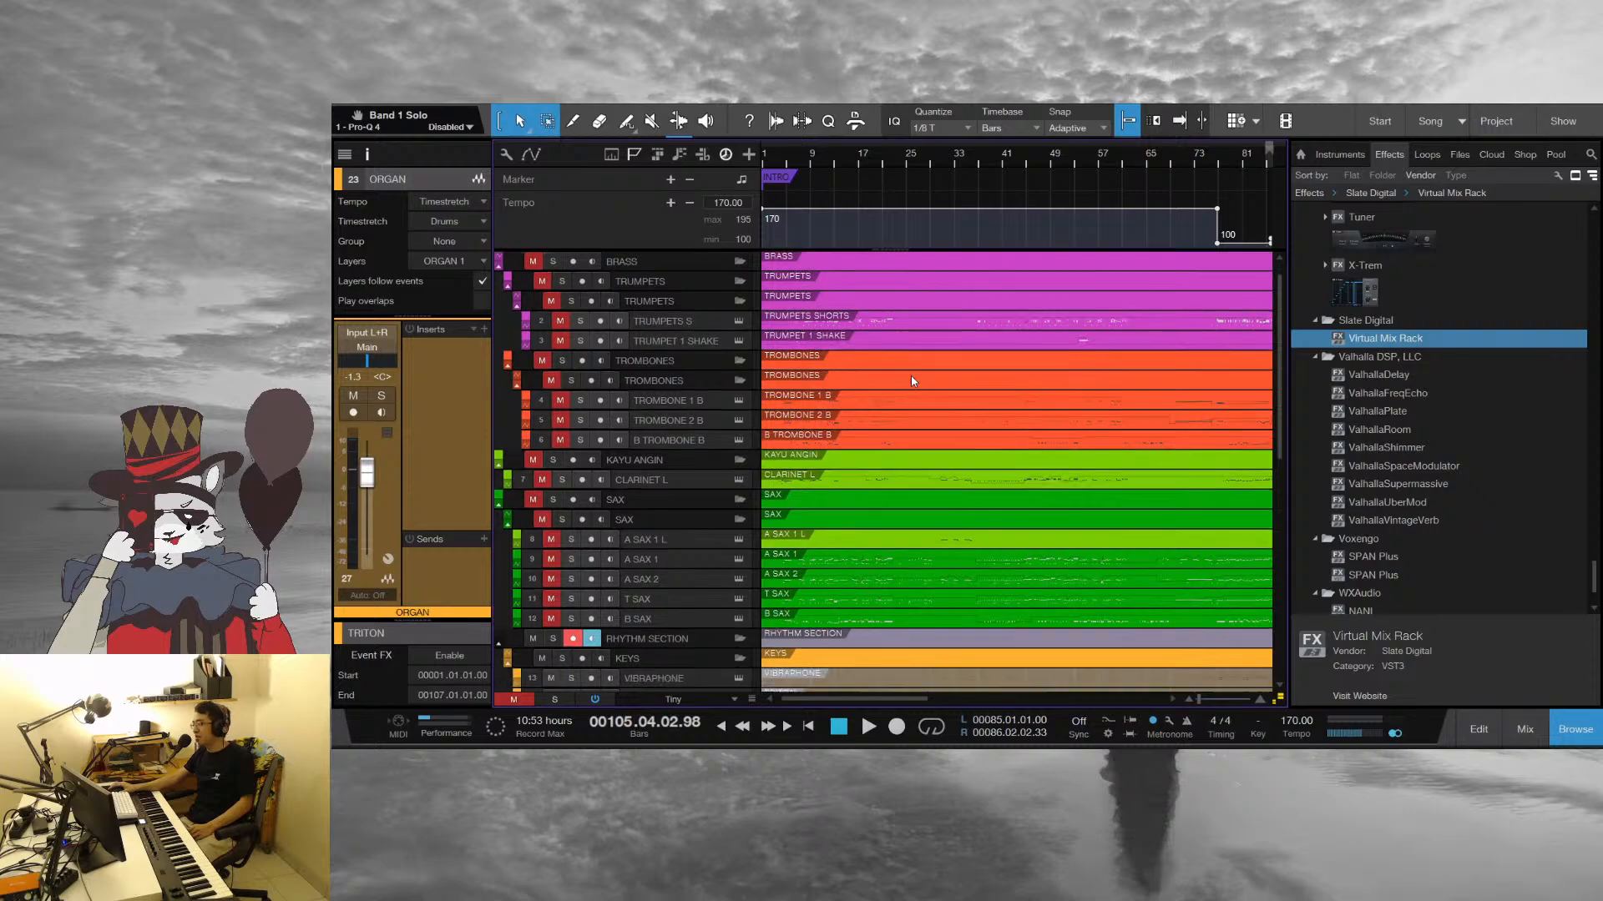
pyautogui.scroll(-2, 918, 379)
pyautogui.scroll(-5, 921, 376)
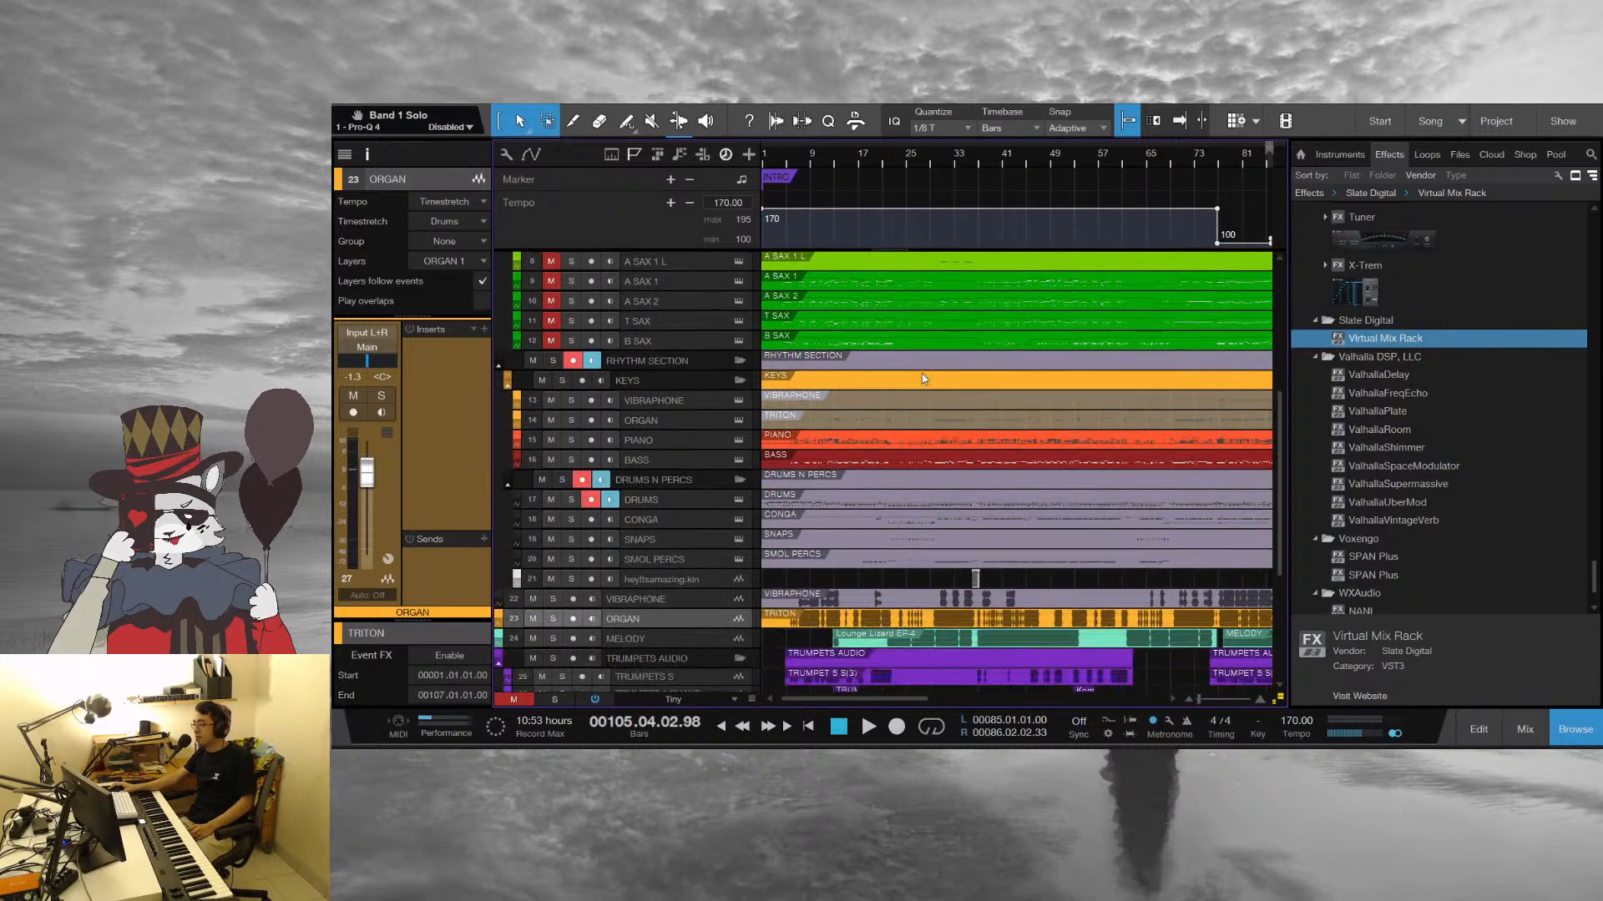
pyautogui.scroll(-2, 886, 475)
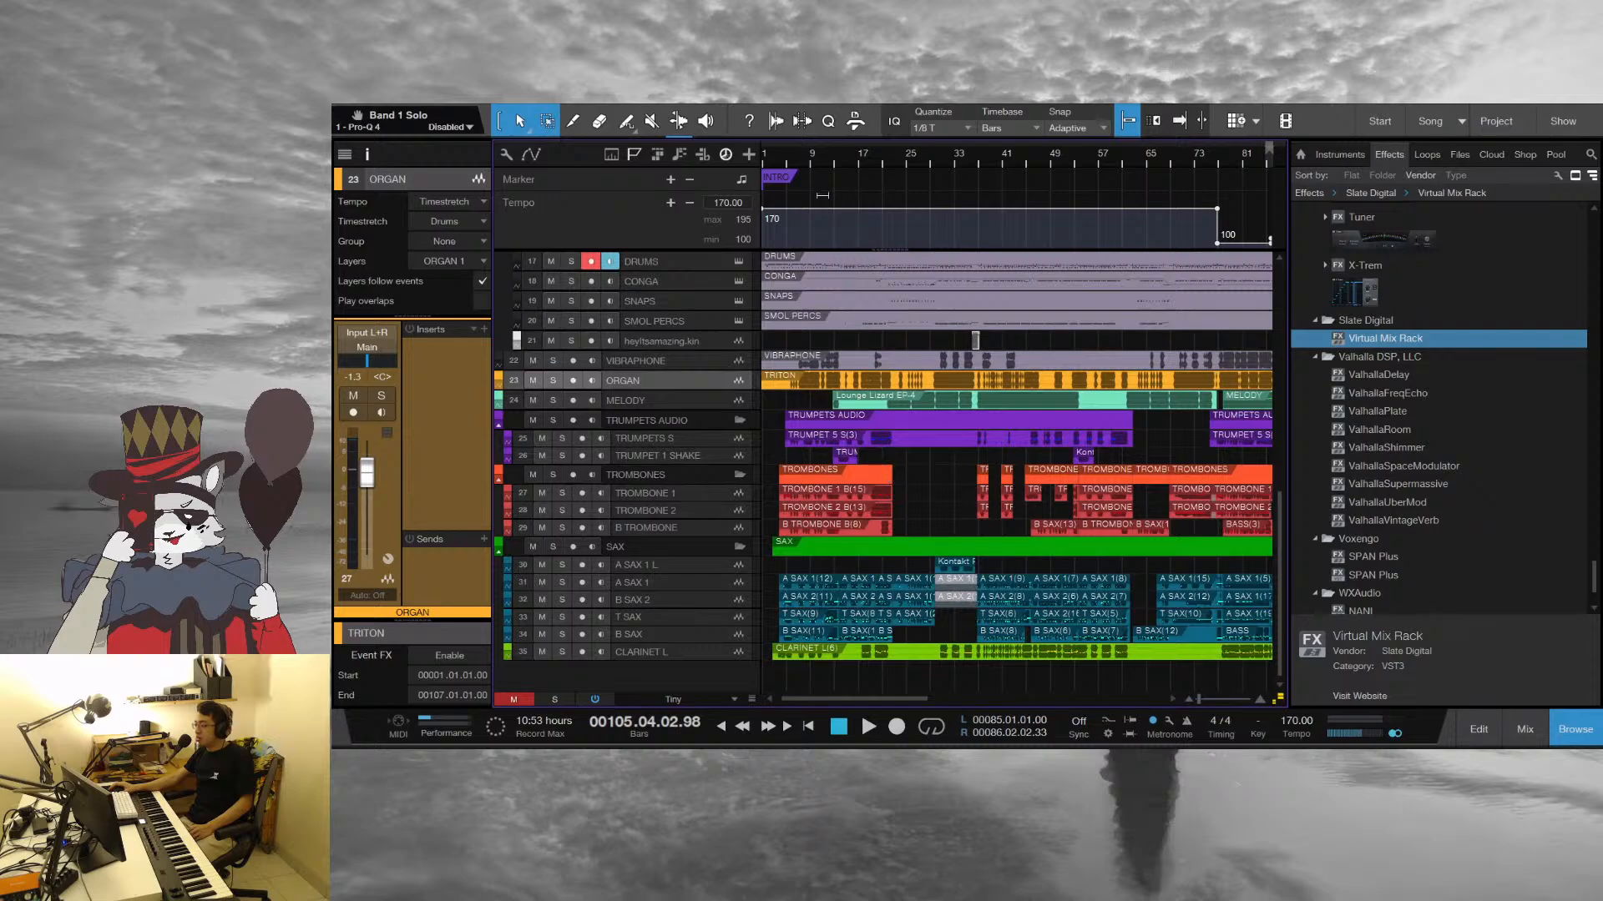
# Return the playback position to bar 1 and inspect the intro bars across all tracks in a closer timeline view
pyautogui.click(764, 160)
pyautogui.moveTo(861, 171); pyautogui.dragTo(923, 379)
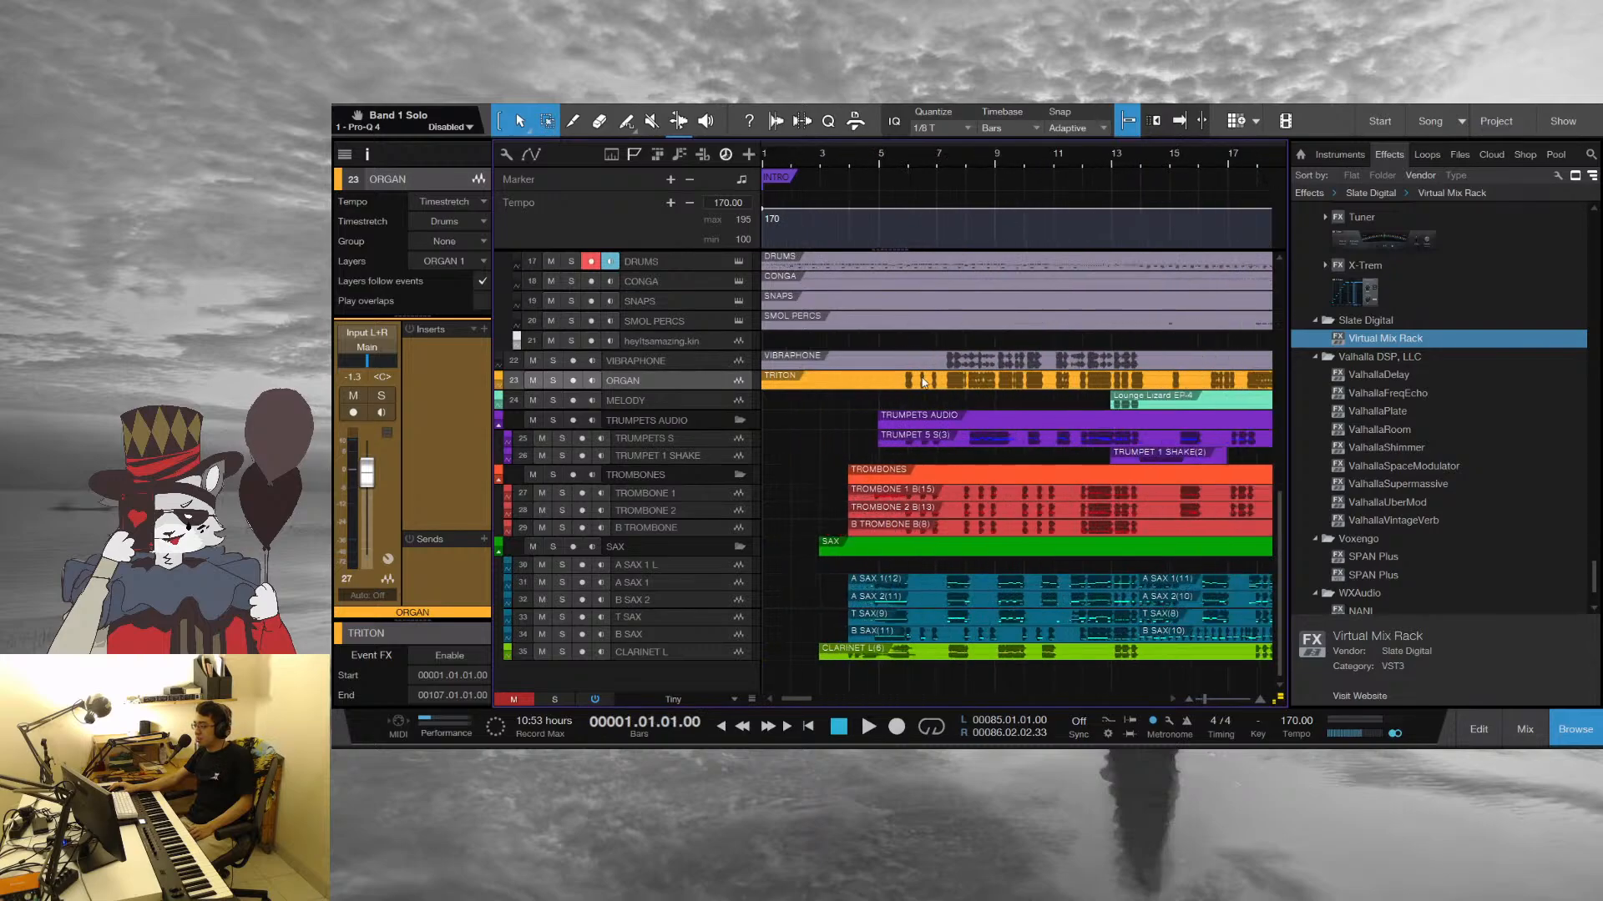
pyautogui.scroll(-1, 823, 442)
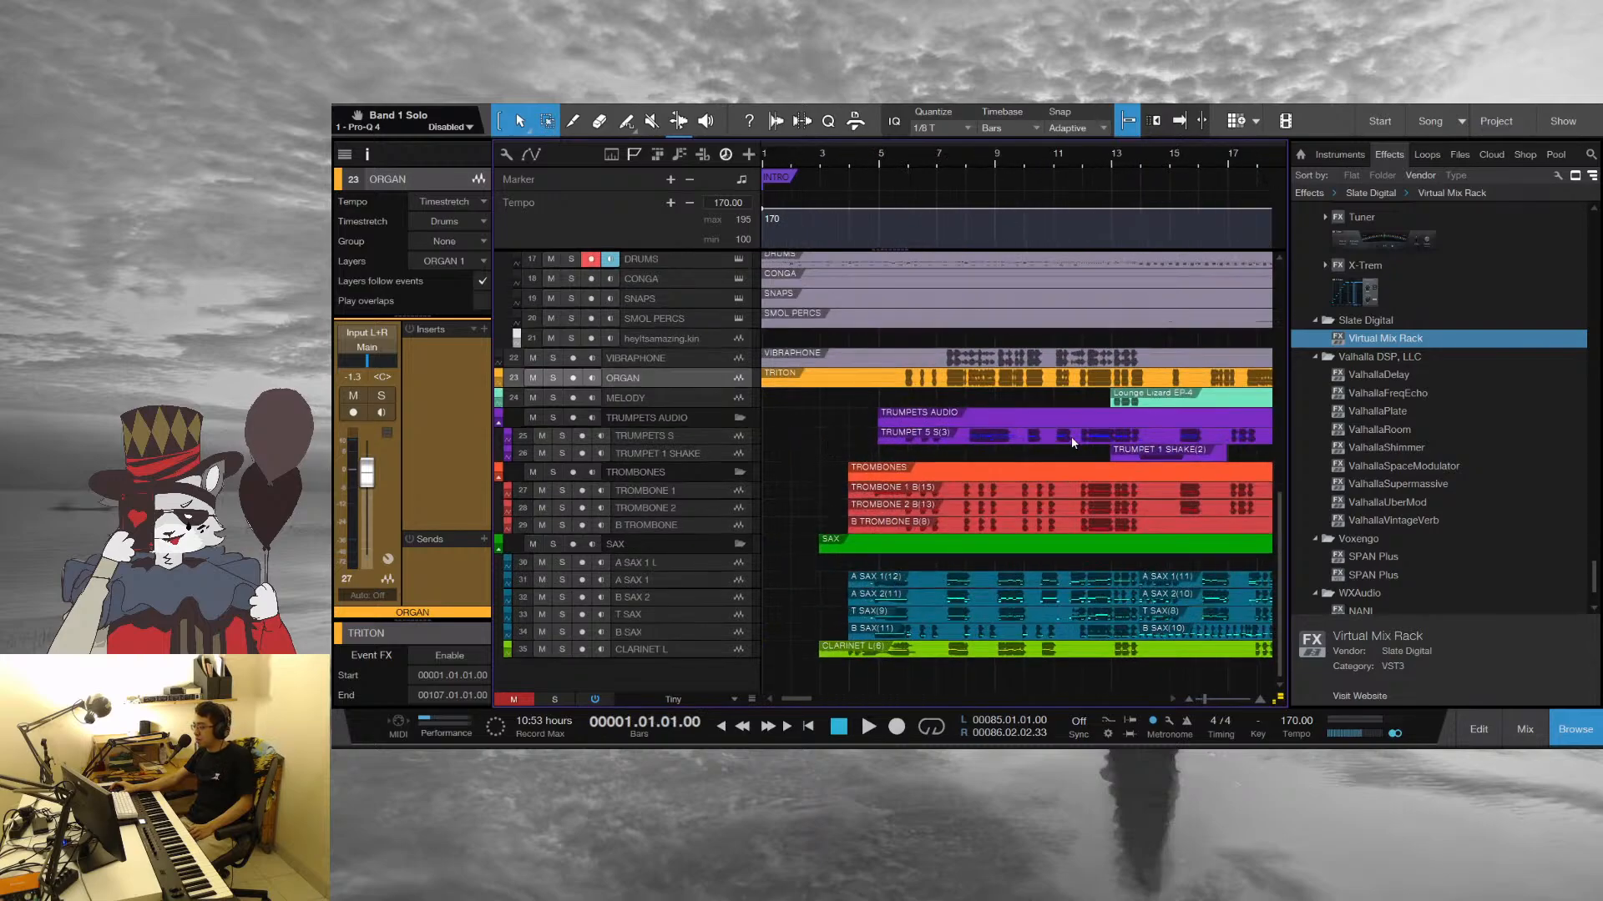
pyautogui.scroll(5, 1070, 438)
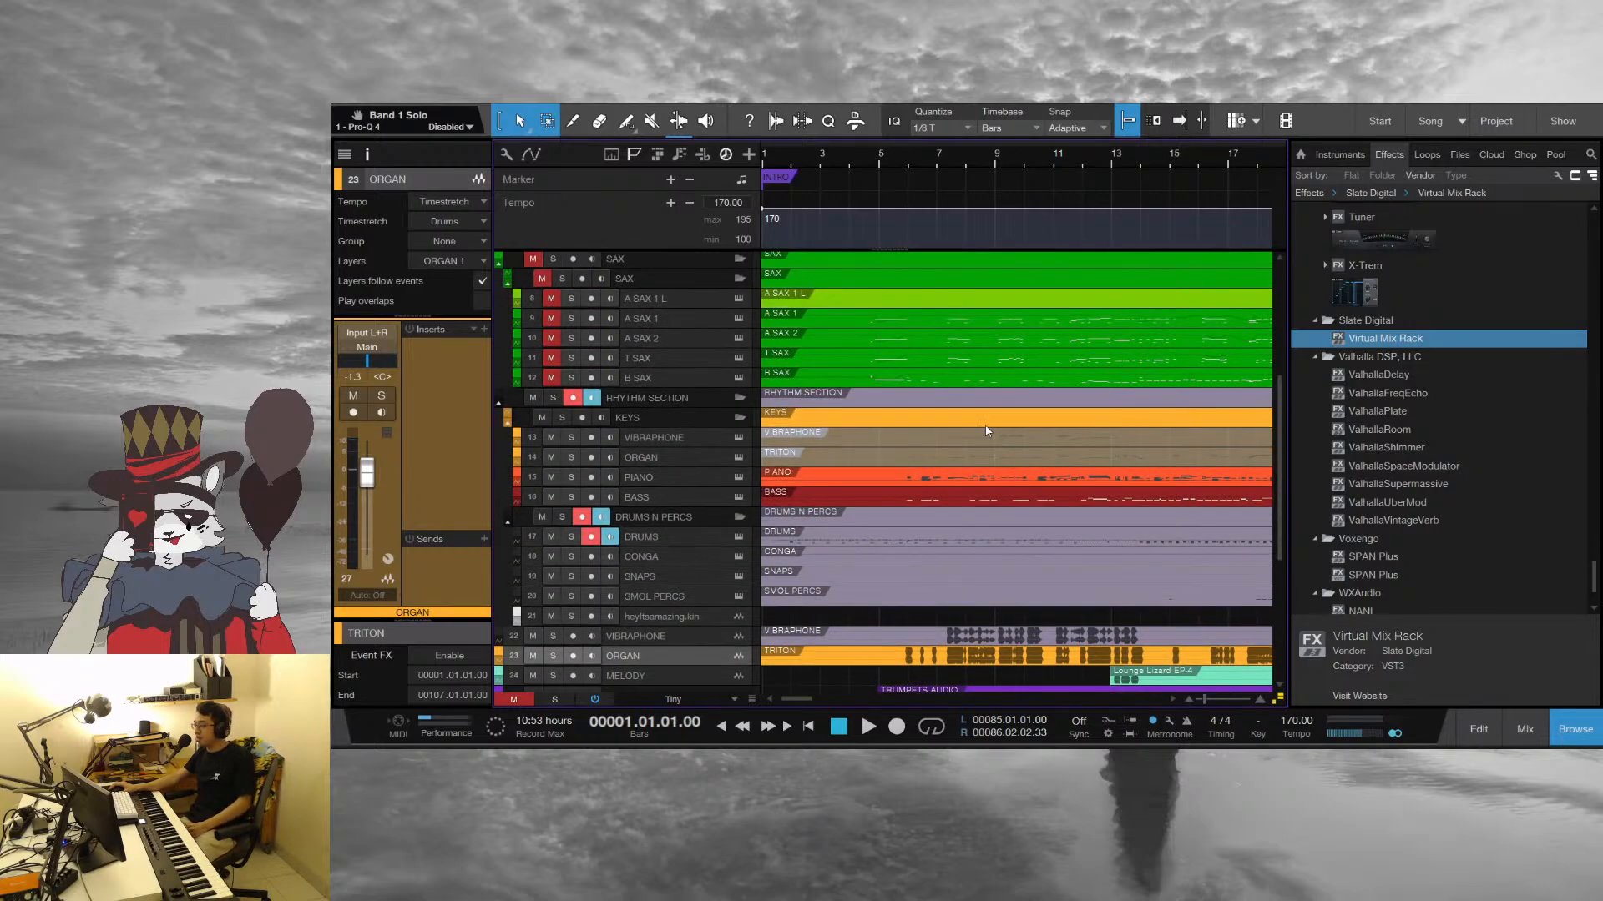
pyautogui.scroll(2, 986, 431)
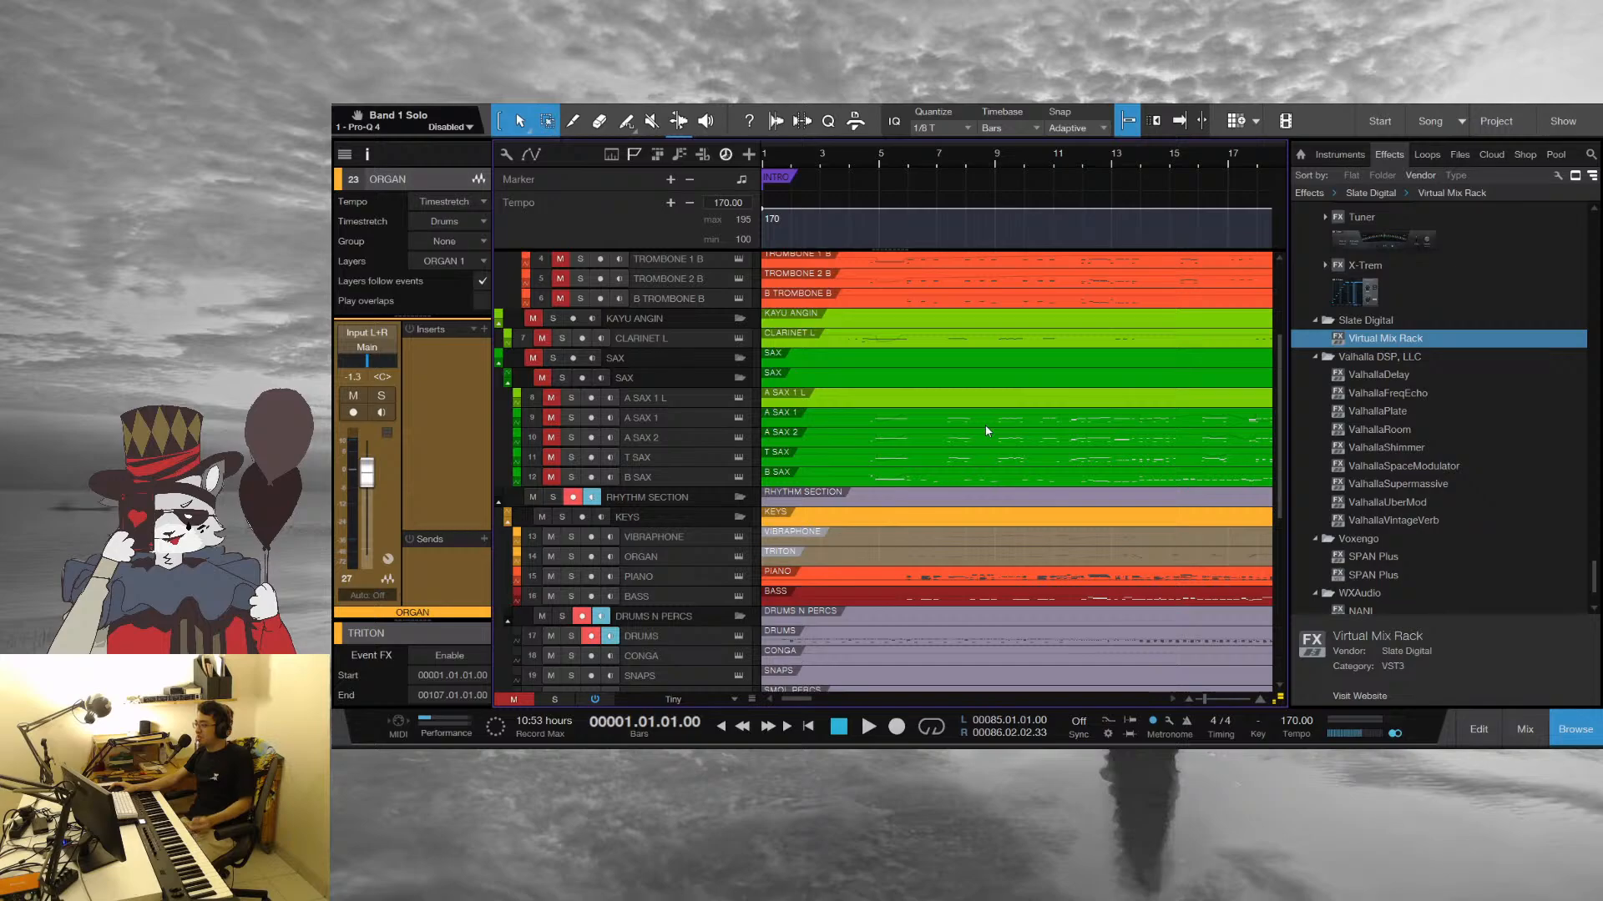
pyautogui.scroll(3, 984, 430)
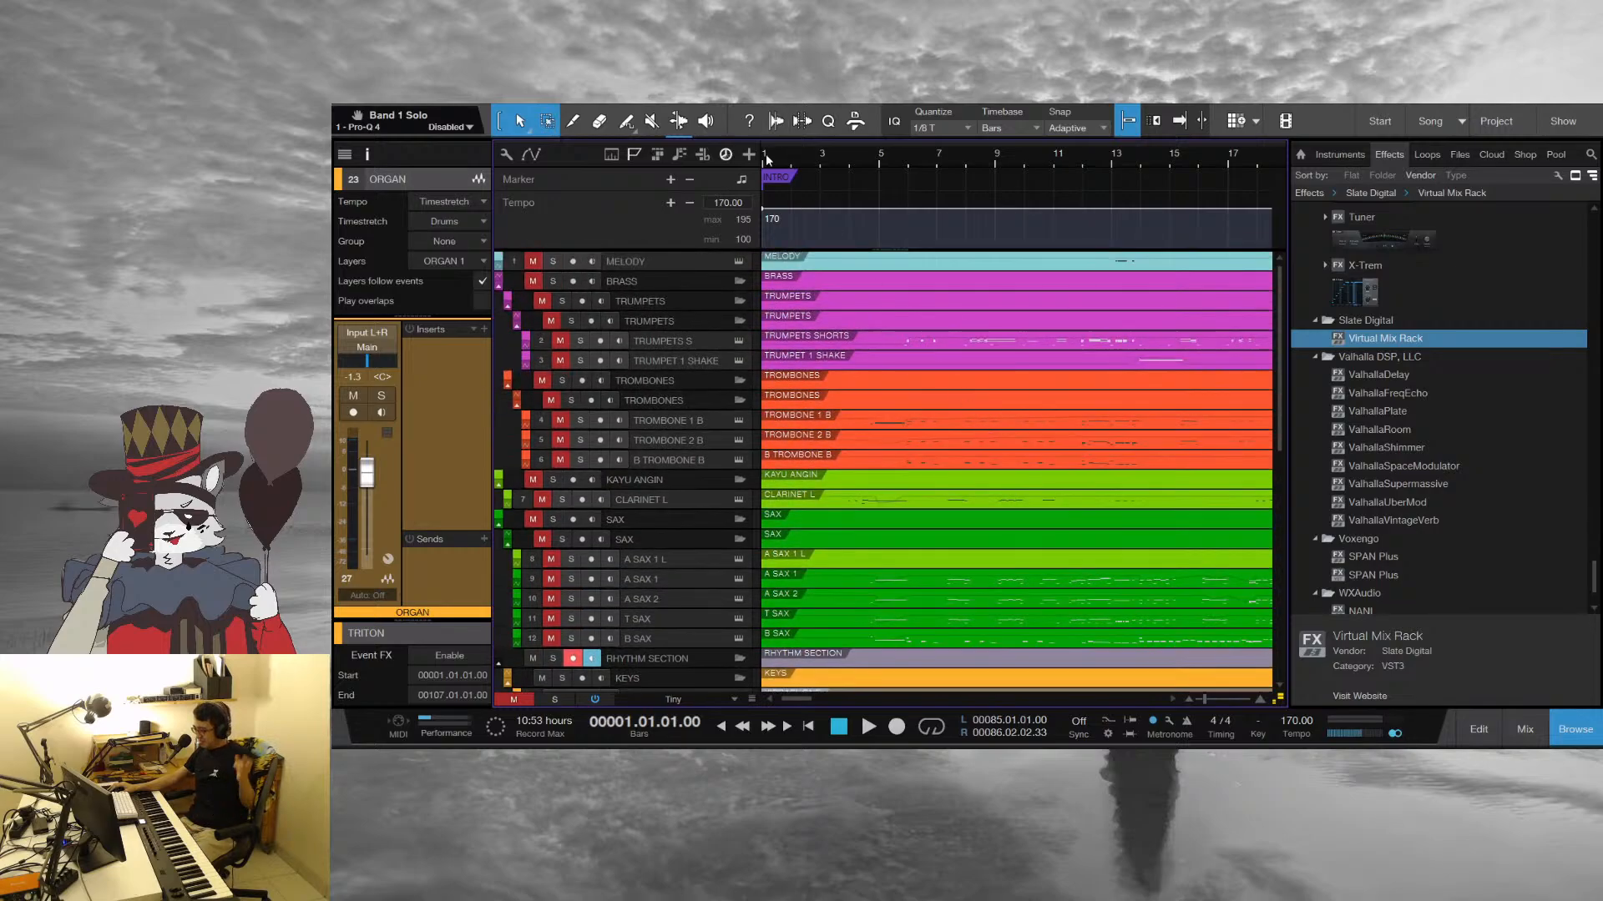
pyautogui.moveTo(764, 154); pyautogui.dragTo(1007, 185)
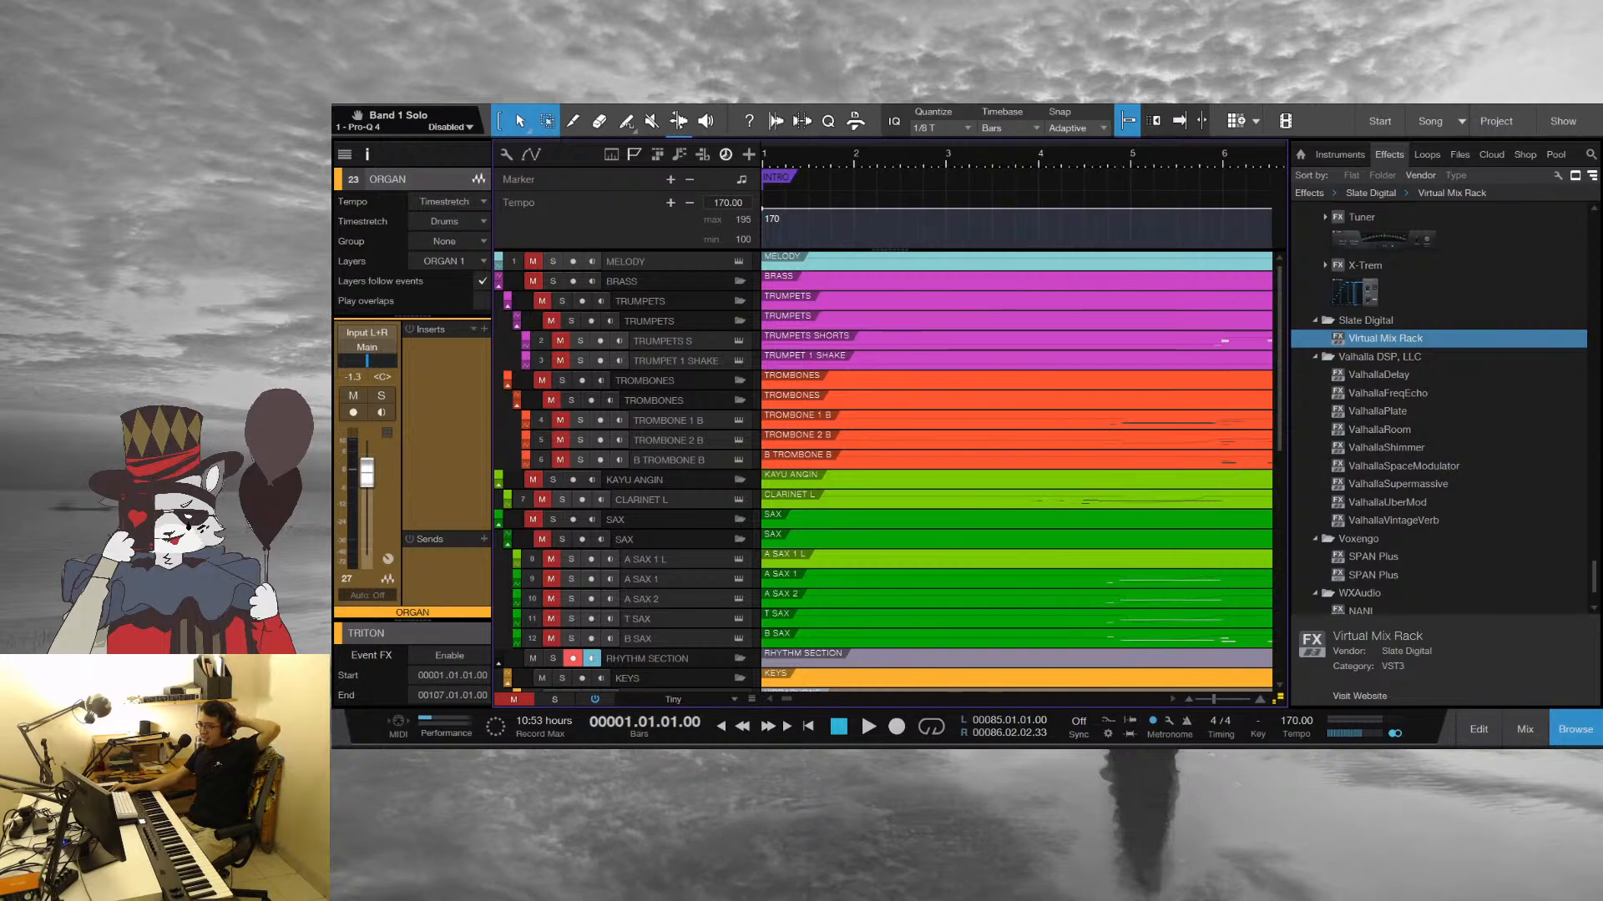